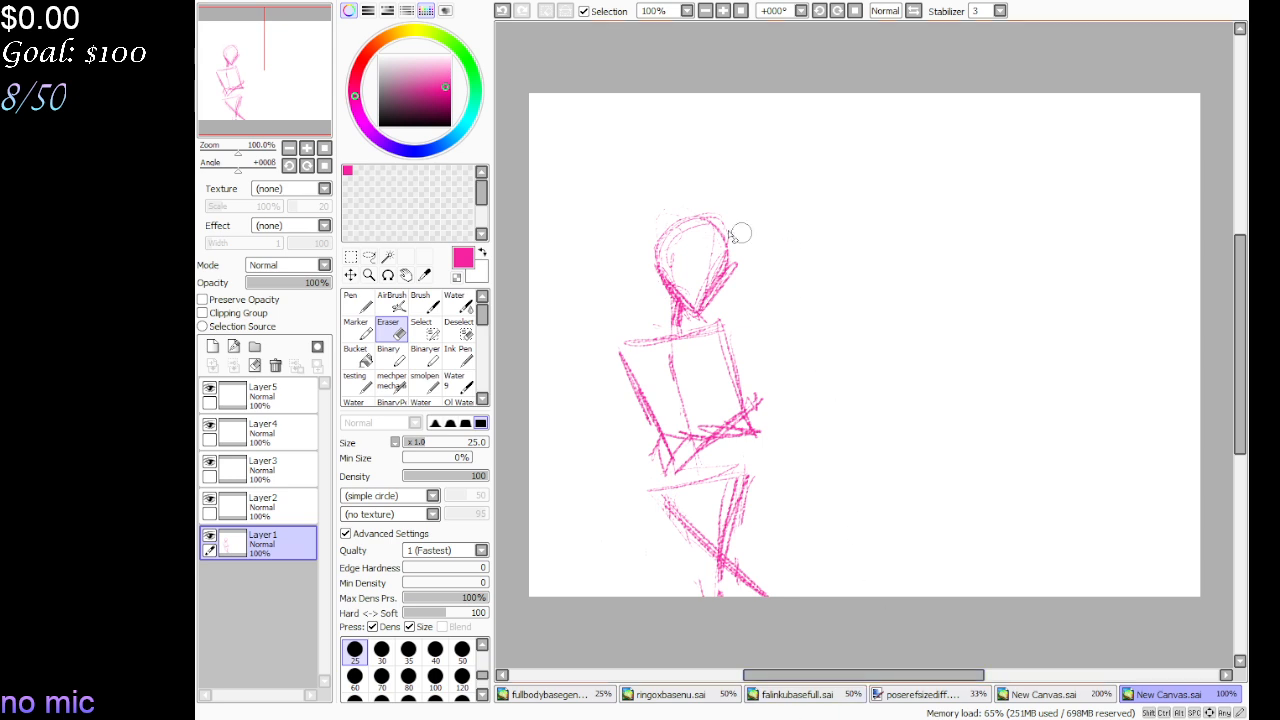
Sketch two long pointed ears on top of the head in pink with the mechanical pencil brush
click(391, 383)
mouse_move(717, 228)
mouse_down()
mouse_move(673, 222)
mouse_move(746, 124)
mouse_move(716, 197)
mouse_move(688, 224)
mouse_move(702, 173)
mouse_up()
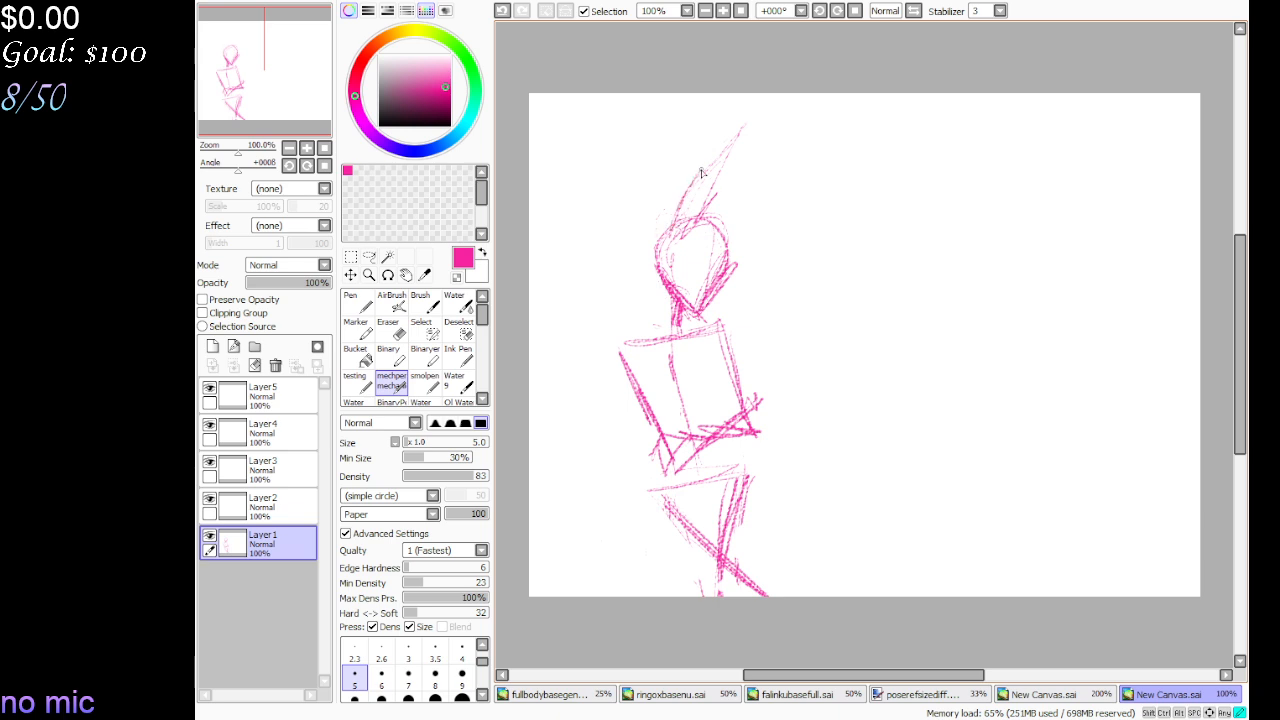
click(502, 11)
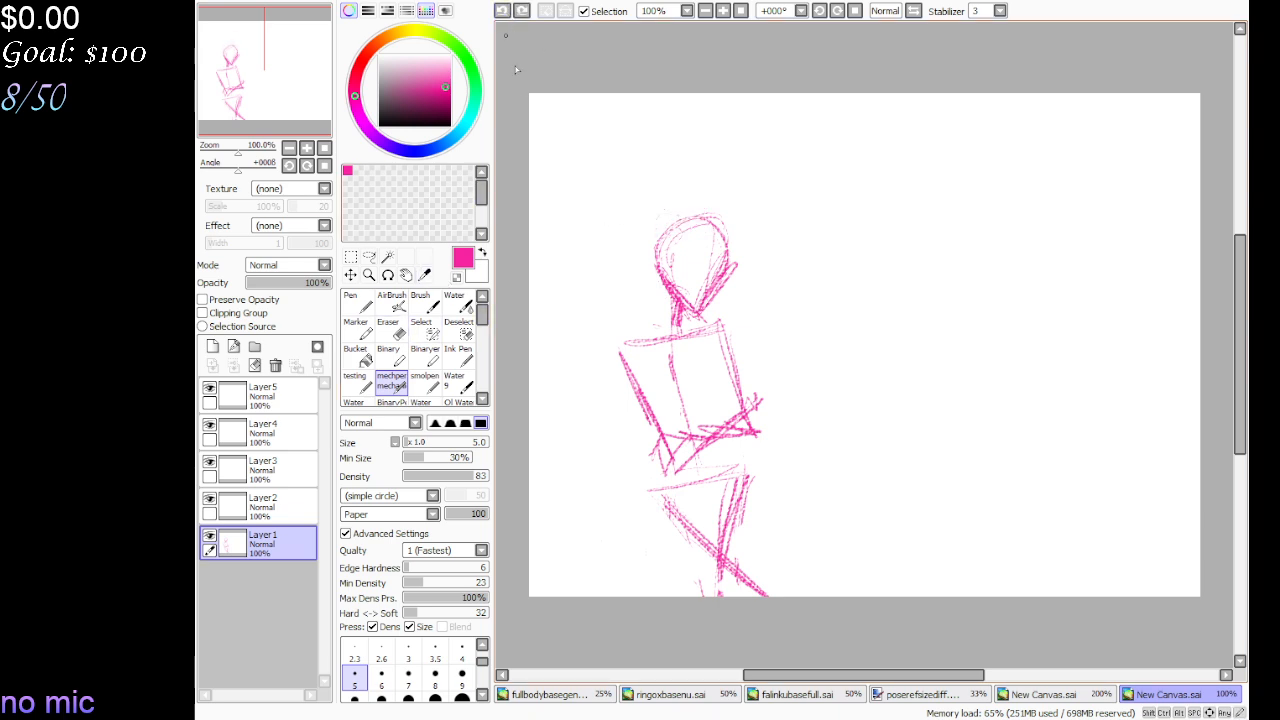
mouse_move(688, 232)
mouse_down()
mouse_move(623, 185)
mouse_move(625, 208)
mouse_move(682, 243)
mouse_move(609, 175)
mouse_move(637, 205)
mouse_move(710, 229)
mouse_move(679, 151)
mouse_move(681, 210)
mouse_move(660, 172)
mouse_move(696, 226)
mouse_up()
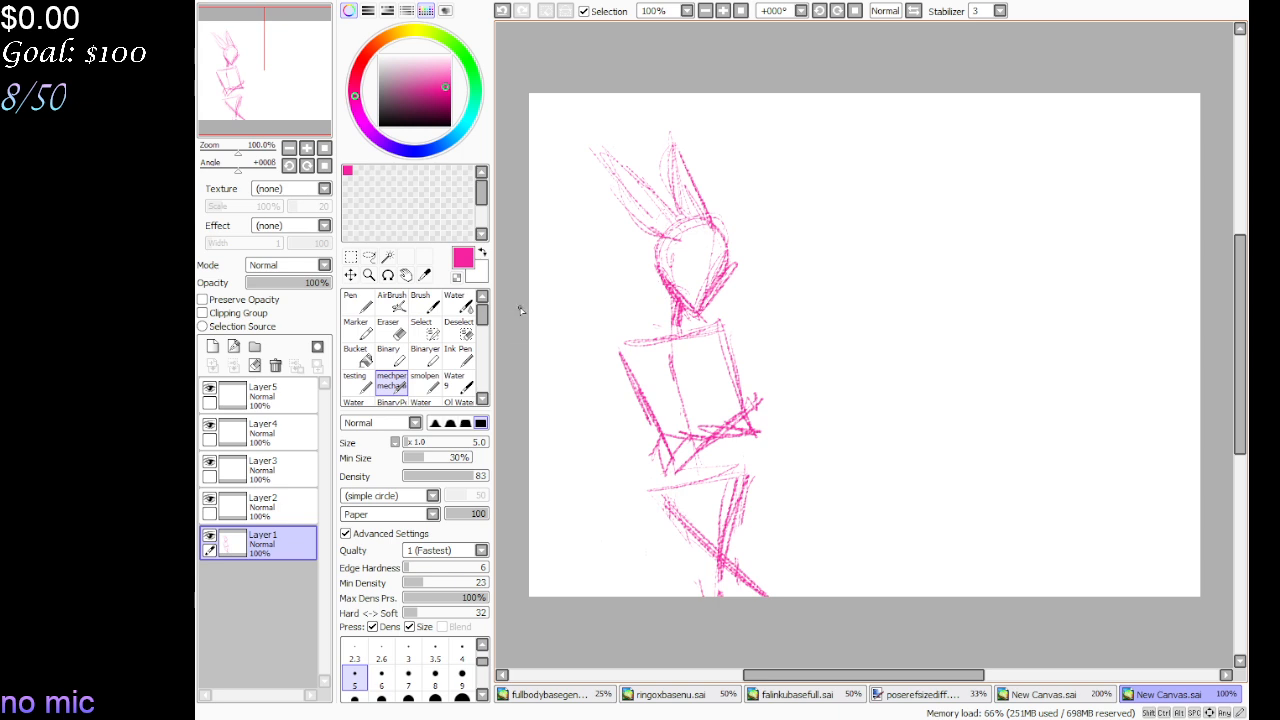
Set Layer1's opacity to 60% and Layer2's opacity to 79%
click(270, 108)
scroll(586, 449, down, 2)
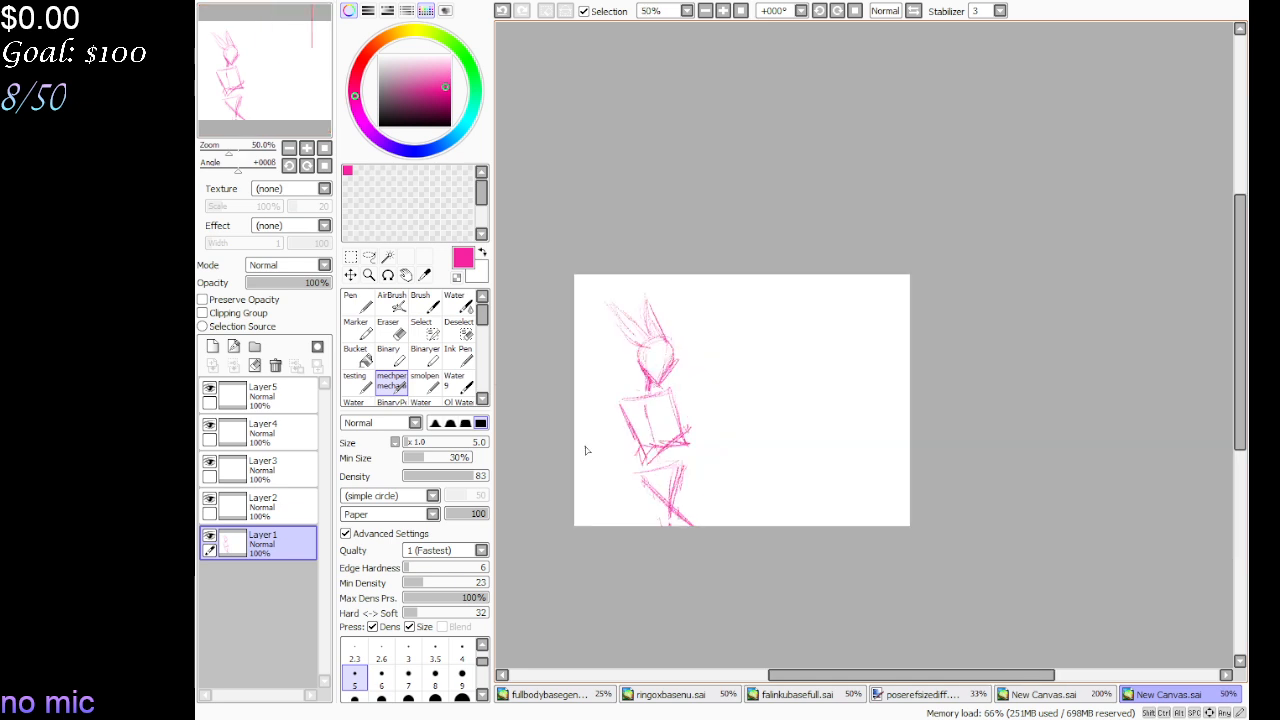
scroll(587, 450, up, 3)
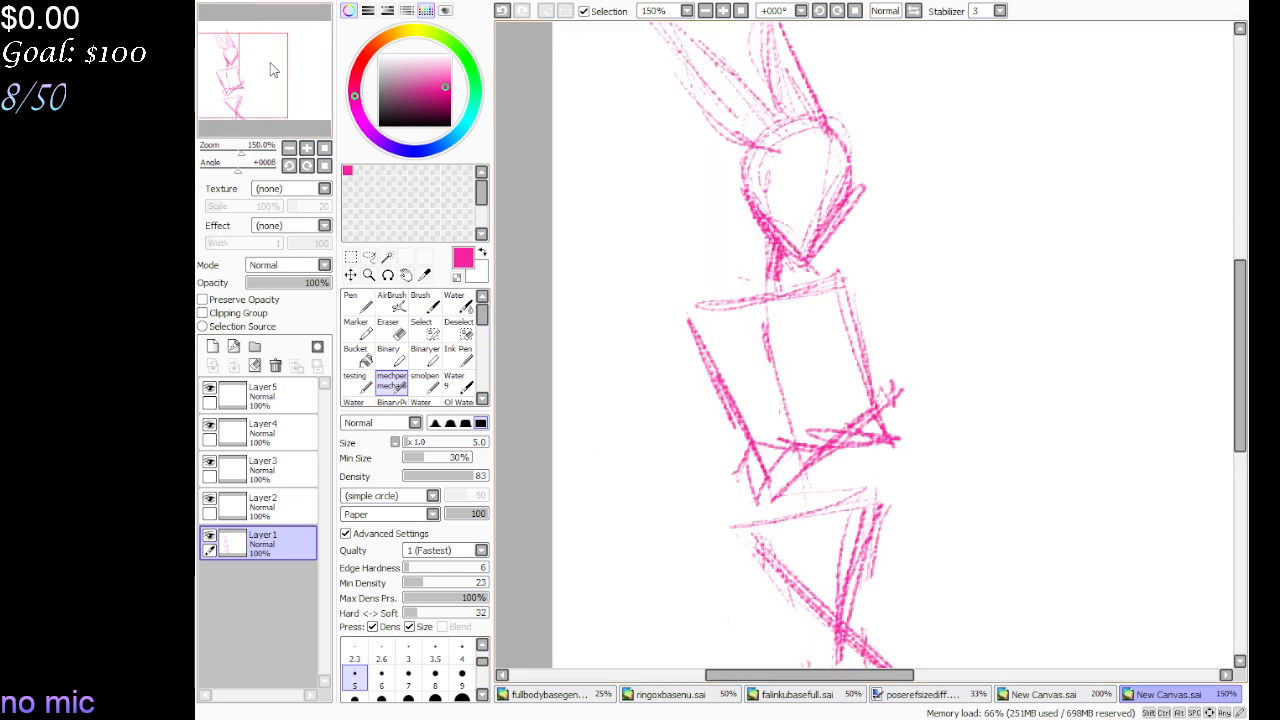
drag(272, 68, 274, 57)
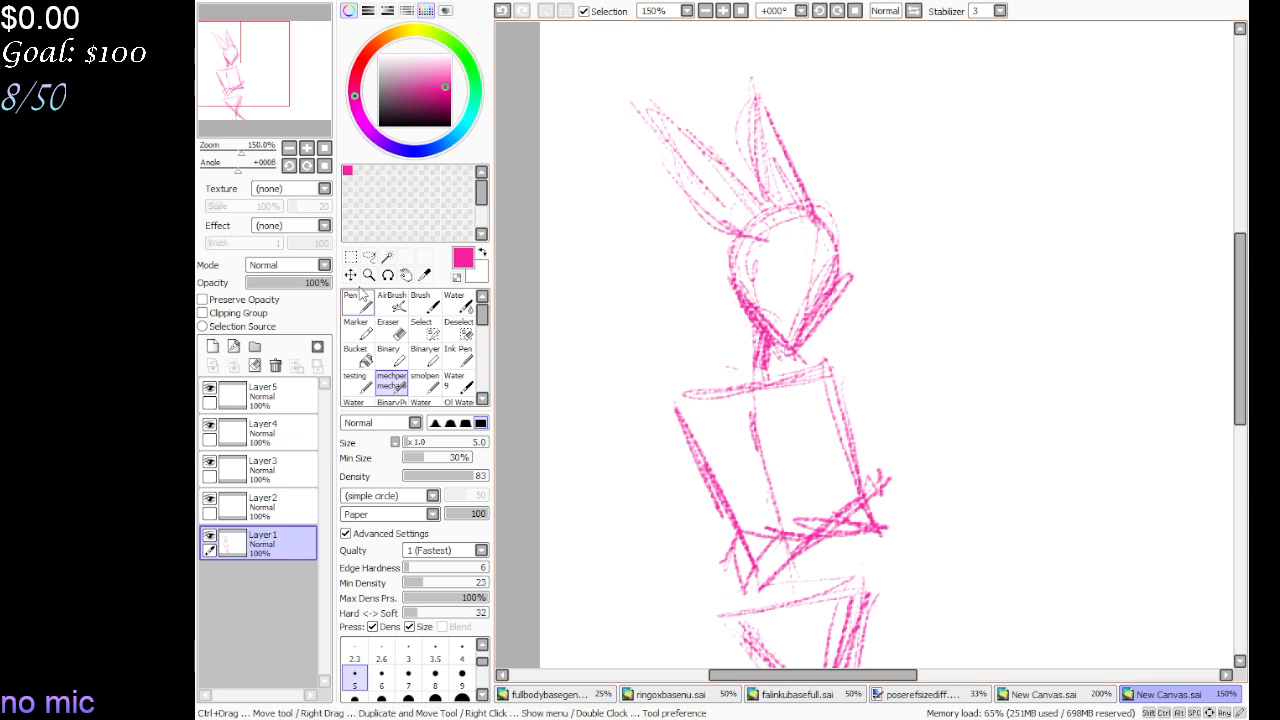
drag(276, 77, 286, 86)
click(296, 282)
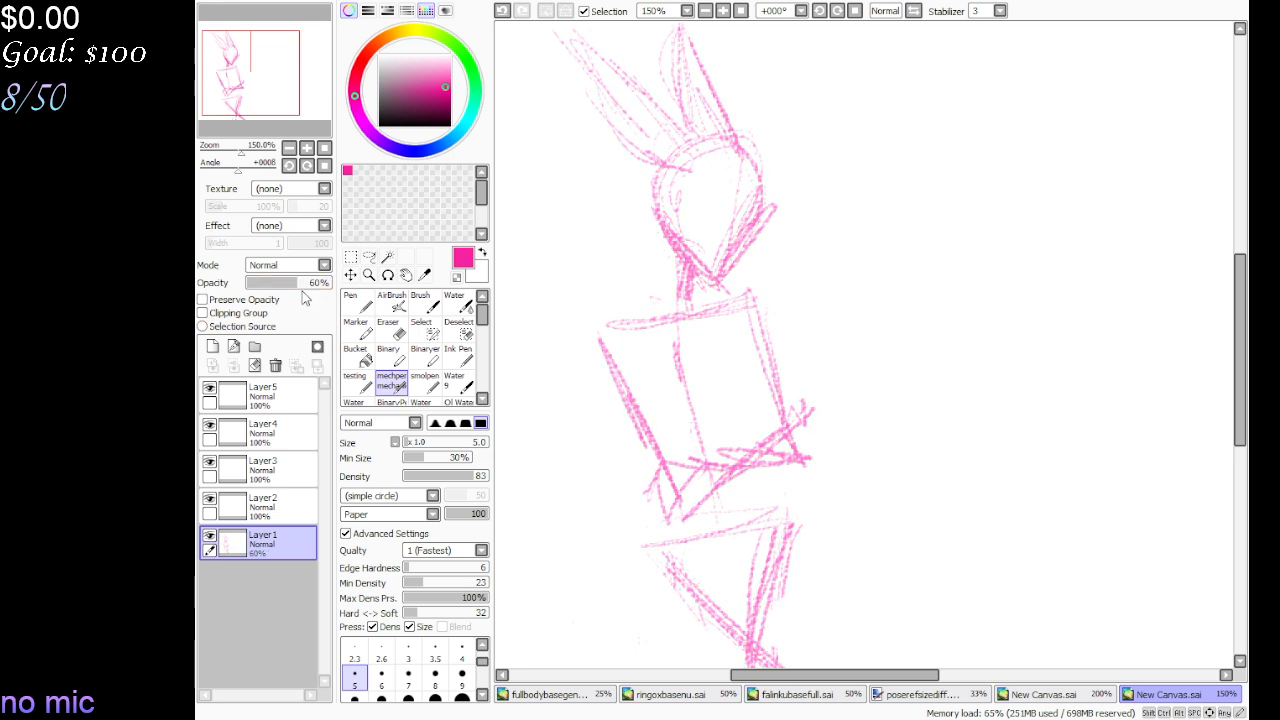
click(294, 512)
click(312, 282)
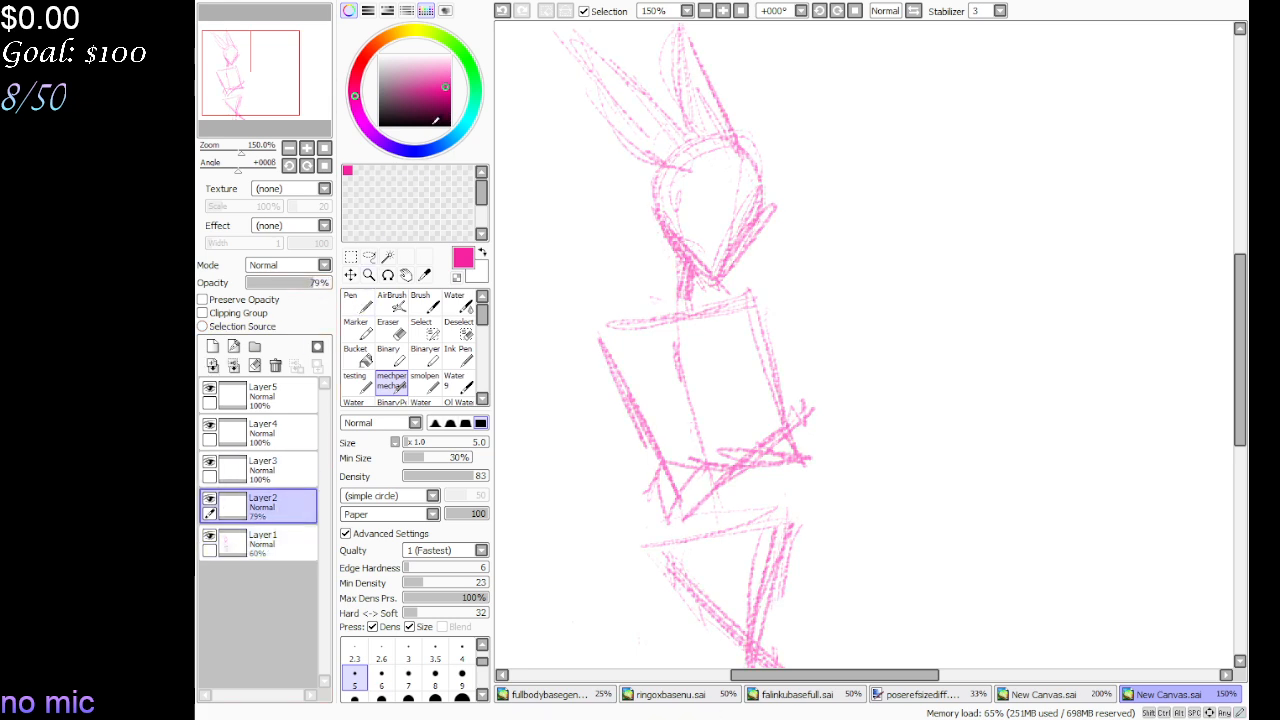
Sketch the face outline and front hairline in purple on Layer2 over the pink head guide
click(382, 141)
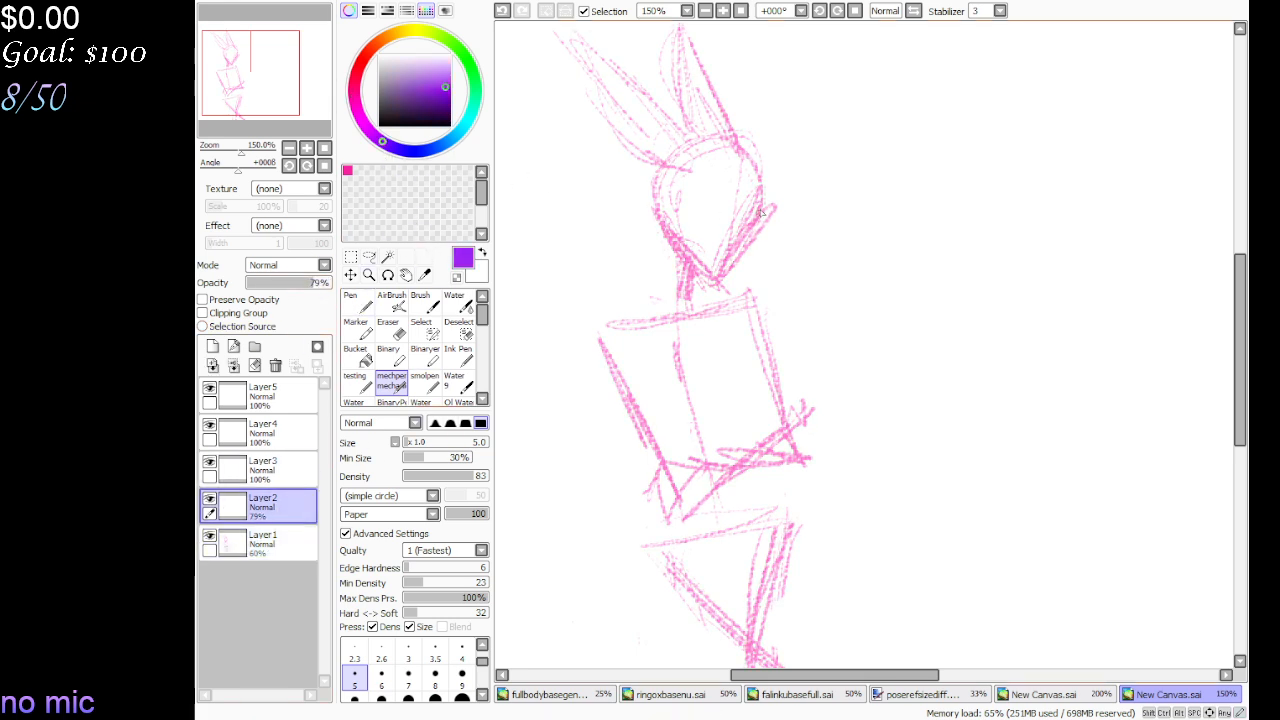
drag(755, 155, 766, 205)
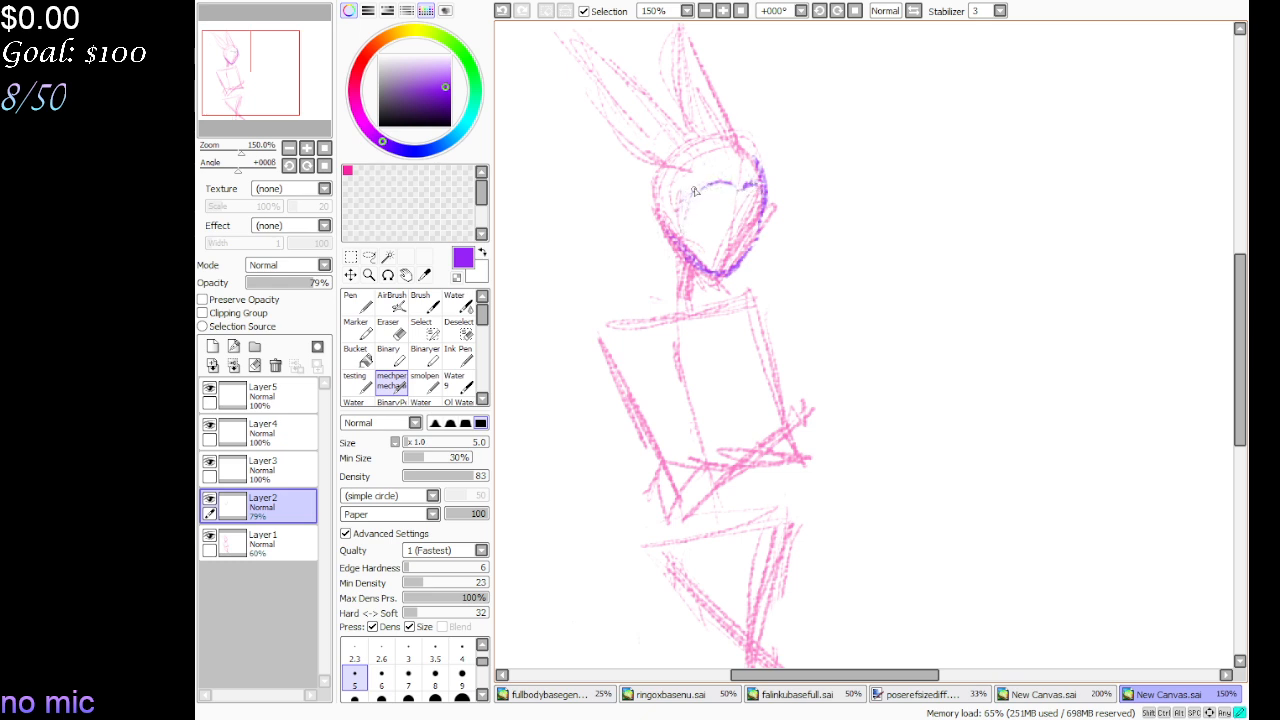
drag(682, 262, 688, 364)
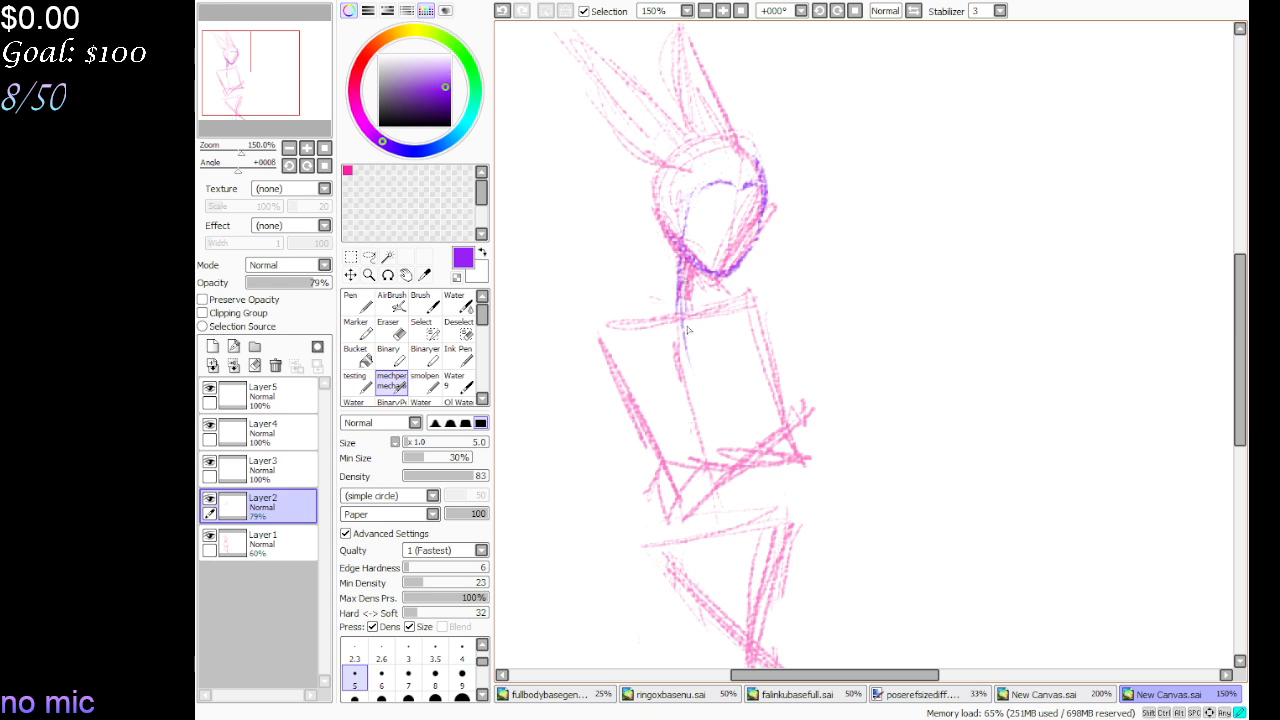
Add long straight hair strands hanging from the back of the head past the shoulder line
mouse_move(668, 228)
mouse_down()
mouse_move(690, 386)
mouse_move(678, 269)
mouse_up()
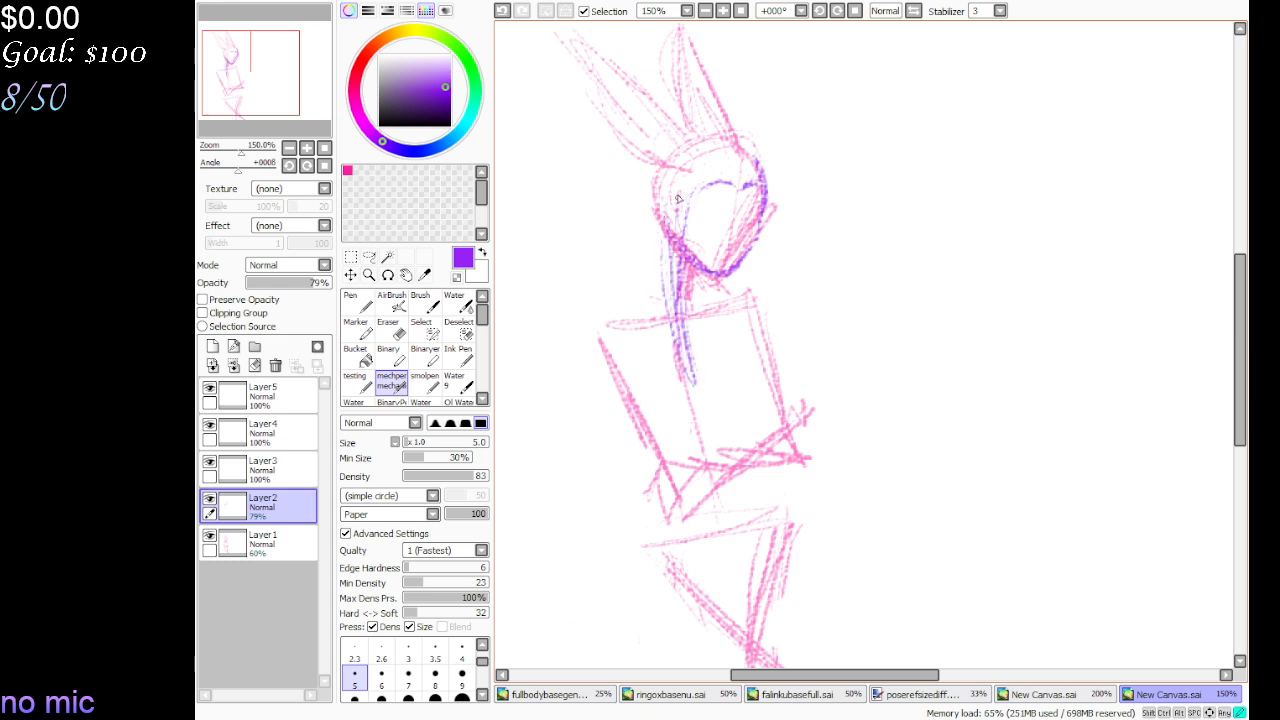
drag(662, 214, 654, 316)
drag(658, 232, 642, 304)
drag(656, 226, 648, 374)
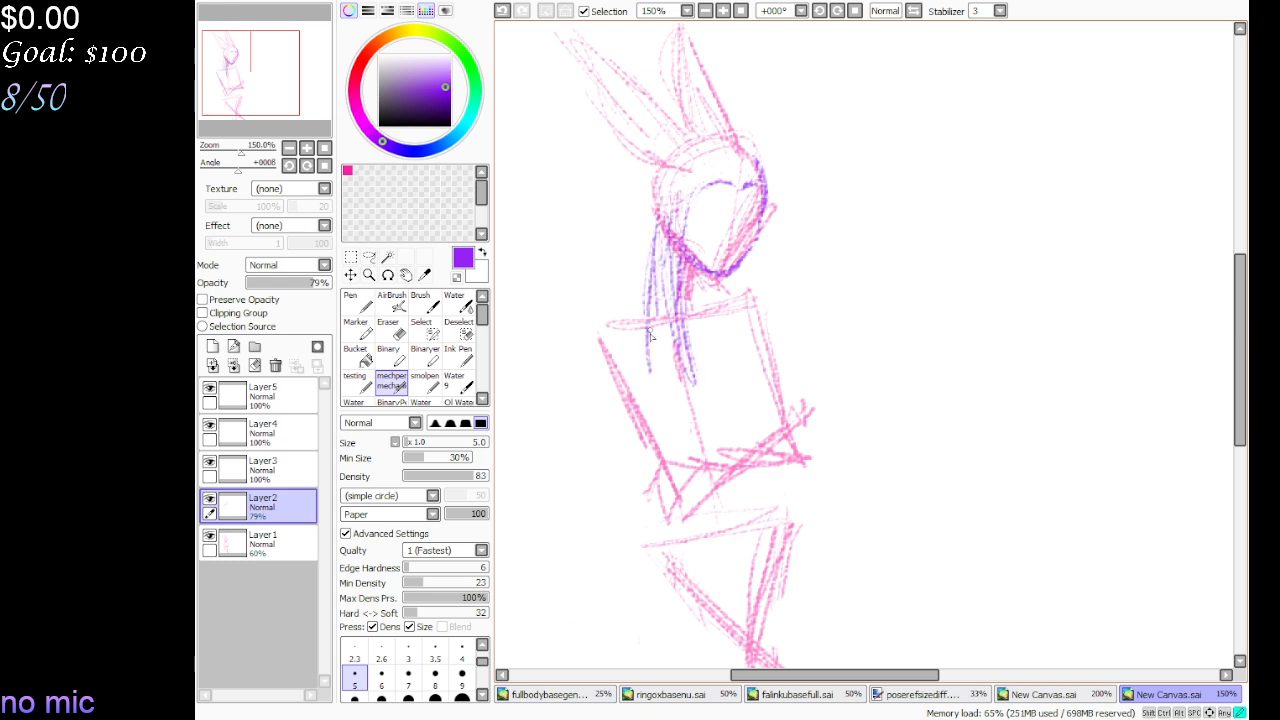
drag(664, 262, 648, 374)
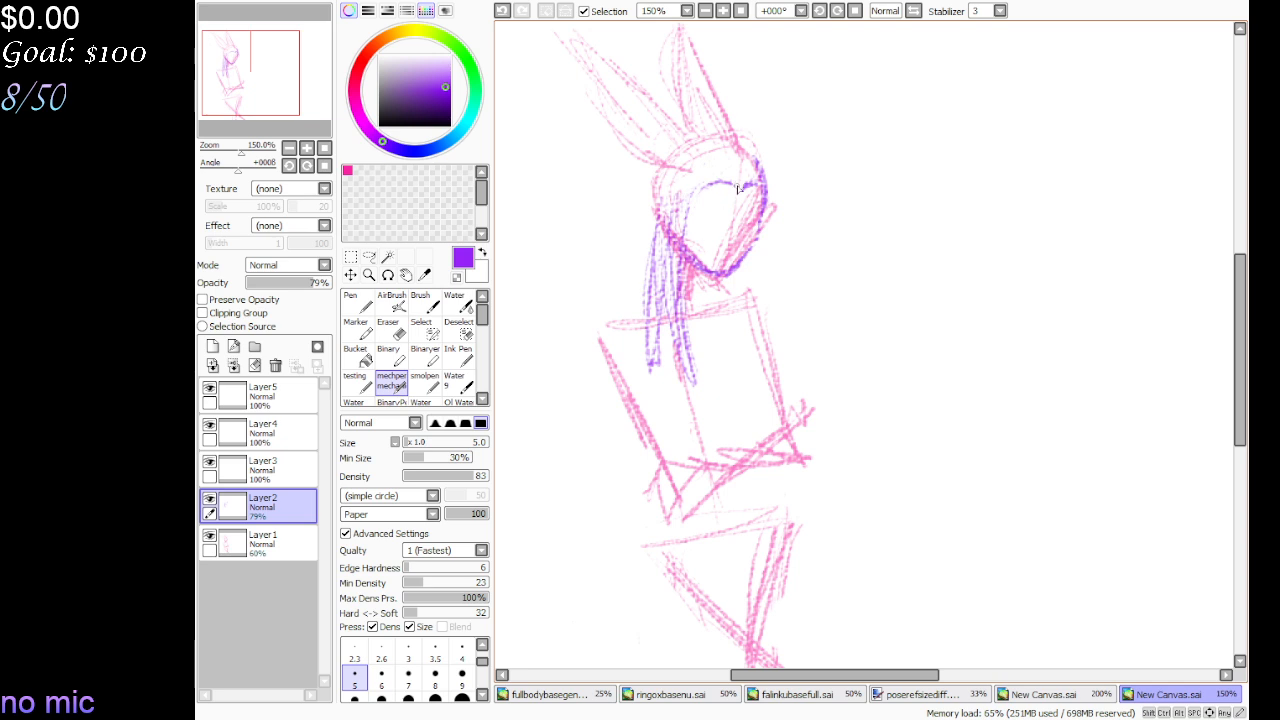
Sketch the bangs from the parting and the long front strands falling beside the face onto the chest
mouse_move(696, 170)
mouse_down()
mouse_move(712, 304)
mouse_move(729, 173)
mouse_move(694, 318)
mouse_up()
mouse_move(726, 186)
mouse_down()
mouse_move(704, 240)
mouse_move(706, 334)
mouse_up()
drag(718, 274, 697, 395)
drag(720, 326, 686, 402)
drag(712, 300, 686, 362)
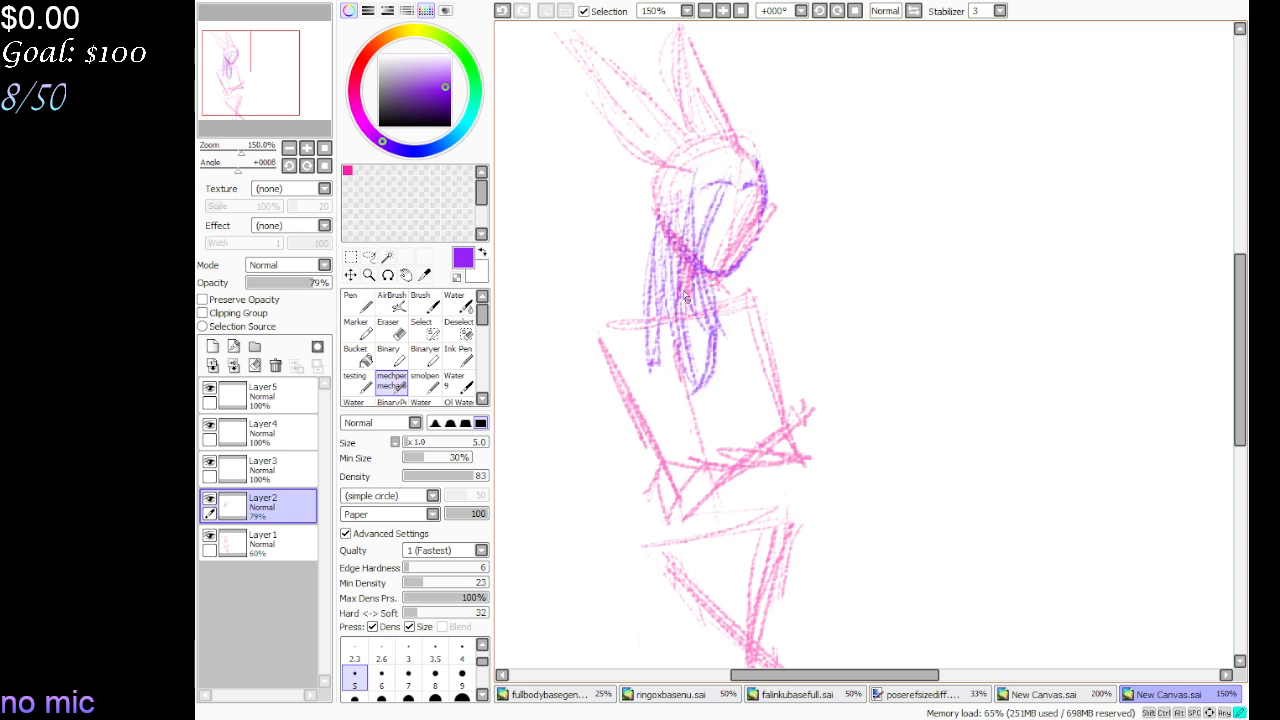
mouse_move(708, 158)
mouse_down()
mouse_move(674, 300)
mouse_move(688, 200)
mouse_up()
drag(716, 140, 668, 248)
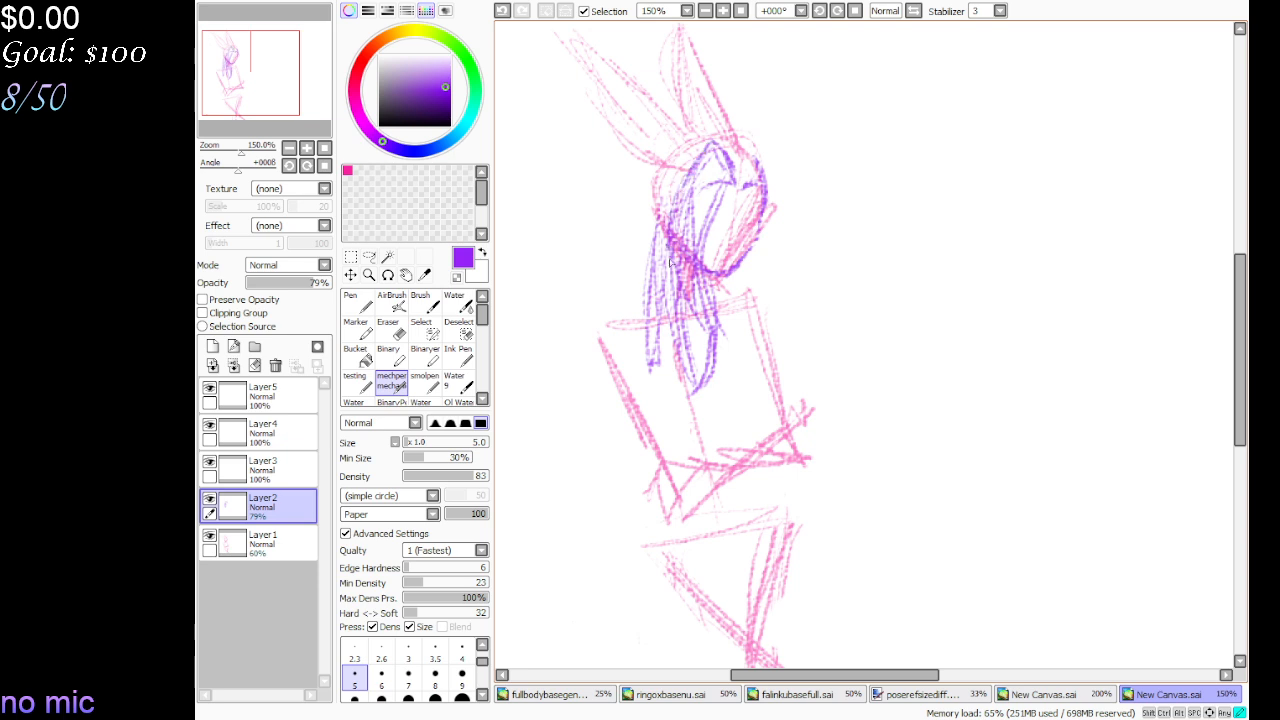
mouse_move(734, 176)
mouse_down()
mouse_move(700, 257)
mouse_move(714, 206)
mouse_move(700, 376)
mouse_up()
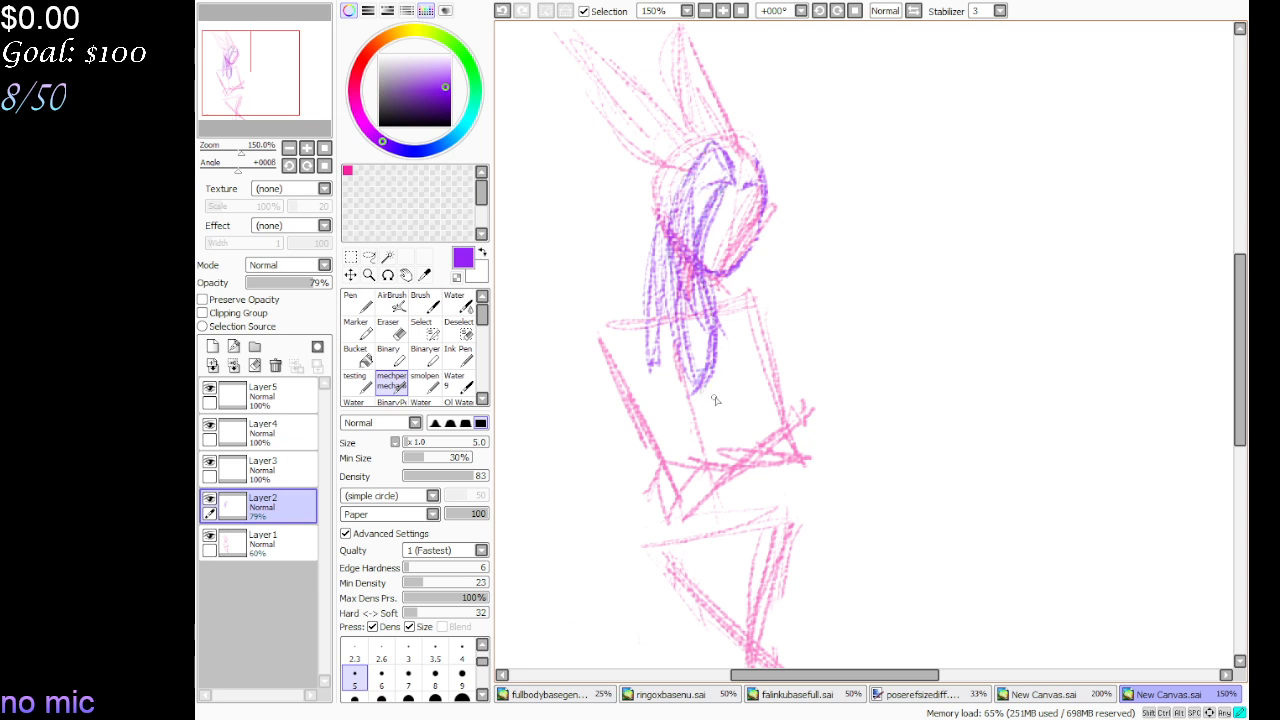
Thicken the front hair and extend it into a wavy, curling lock reaching down to the crossed-arms guide
drag(690, 160, 662, 300)
mouse_move(704, 262)
mouse_down()
mouse_move(711, 343)
mouse_move(680, 440)
mouse_up()
drag(700, 370, 676, 424)
drag(708, 274, 656, 386)
drag(666, 258, 654, 290)
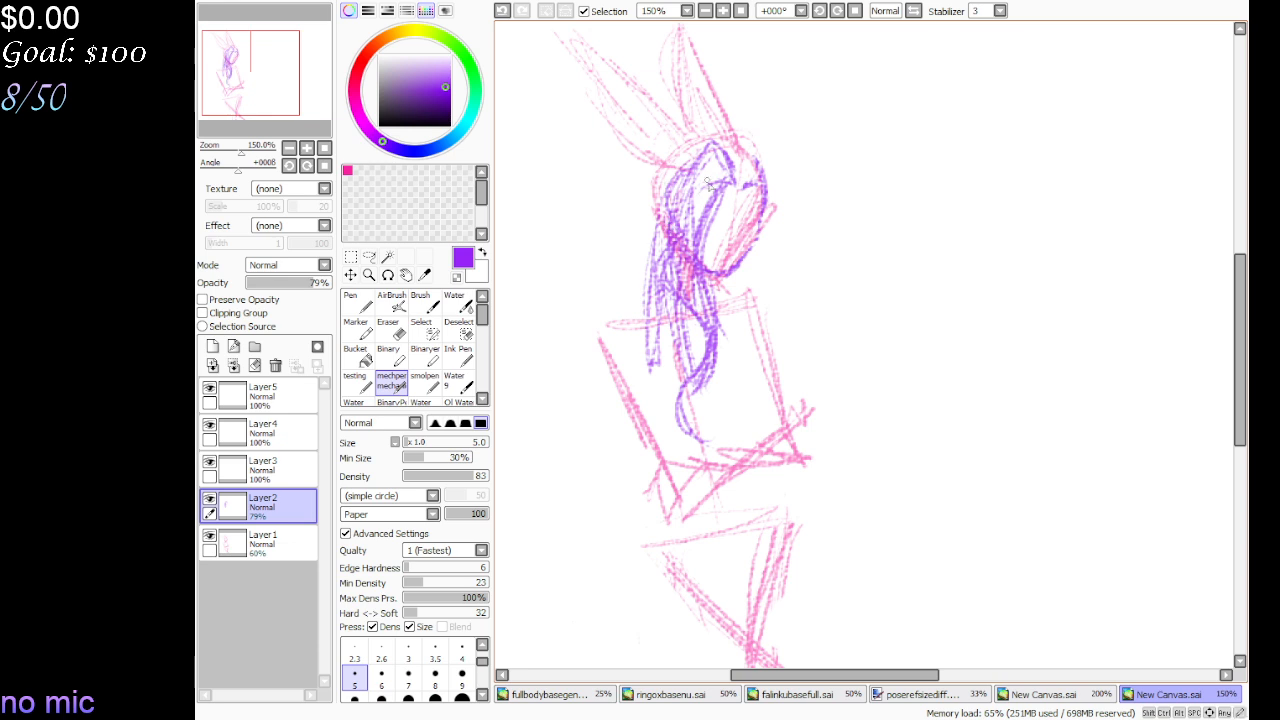
mouse_move(706, 183)
mouse_down()
mouse_move(693, 291)
mouse_move(697, 262)
mouse_move(704, 335)
mouse_move(727, 335)
mouse_move(680, 432)
mouse_up()
mouse_move(720, 392)
mouse_down()
mouse_move(694, 463)
mouse_move(684, 440)
mouse_up()
mouse_move(682, 378)
mouse_down()
mouse_move(674, 414)
mouse_move(680, 388)
mouse_up()
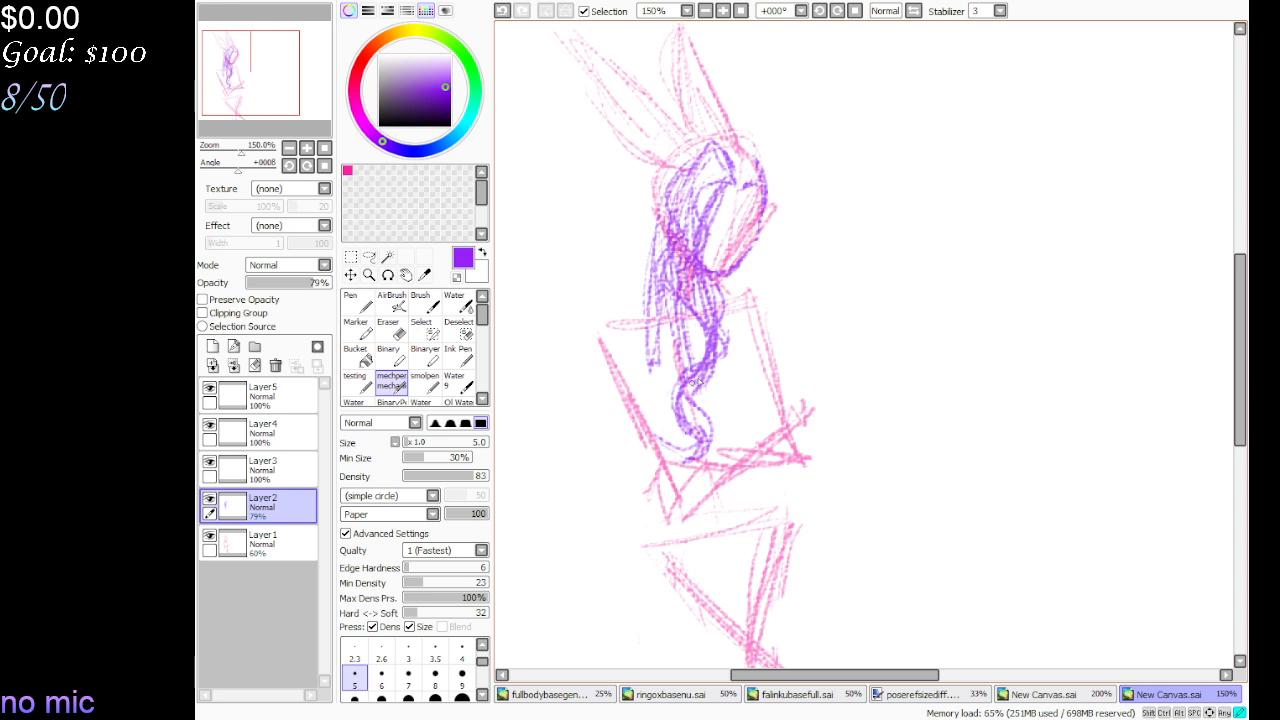
drag(728, 334, 692, 386)
mouse_move(632, 184)
mouse_down()
mouse_move(542, 272)
mouse_move(558, 328)
mouse_up()
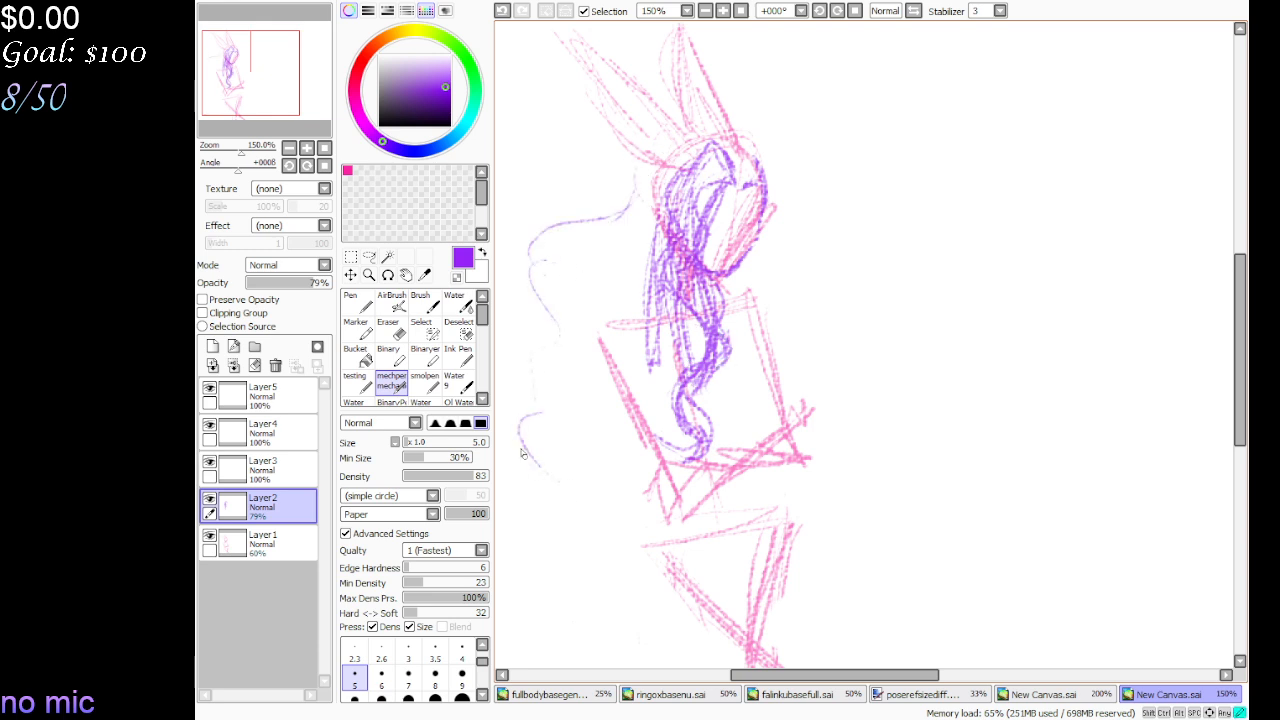
drag(640, 300, 690, 280)
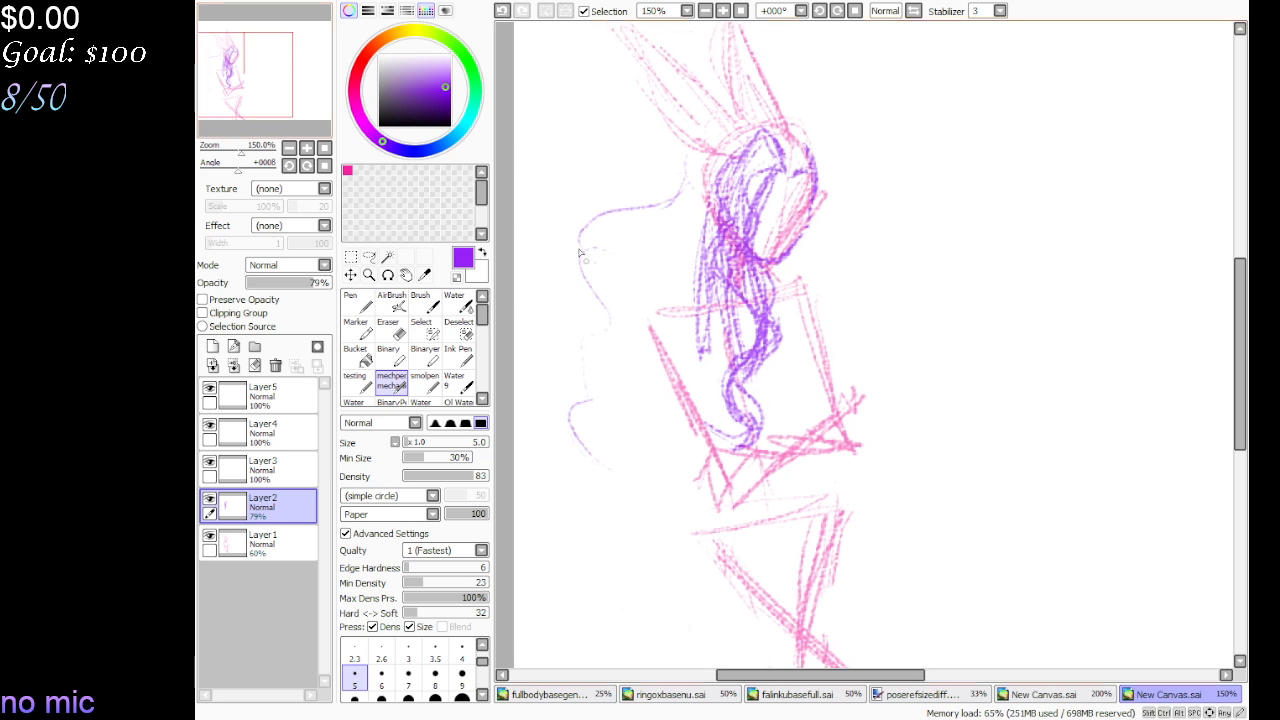
drag(596, 275, 540, 340)
drag(527, 399, 566, 495)
mouse_move(684, 214)
mouse_down()
mouse_move(666, 180)
mouse_move(676, 145)
mouse_up()
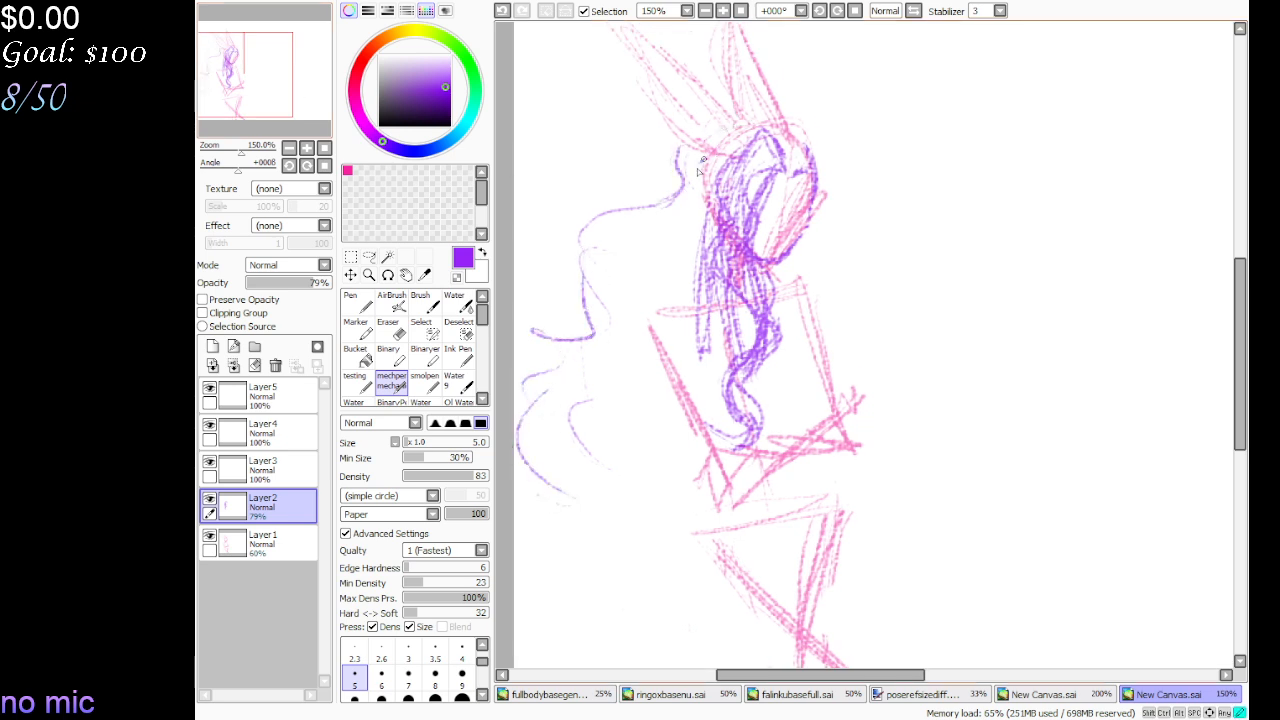
key(e)
mouse_move(590, 345)
mouse_down()
mouse_move(598, 282)
mouse_move(578, 427)
mouse_move(545, 385)
mouse_up()
mouse_move(603, 174)
mouse_down()
mouse_move(650, 181)
mouse_move(632, 206)
mouse_up()
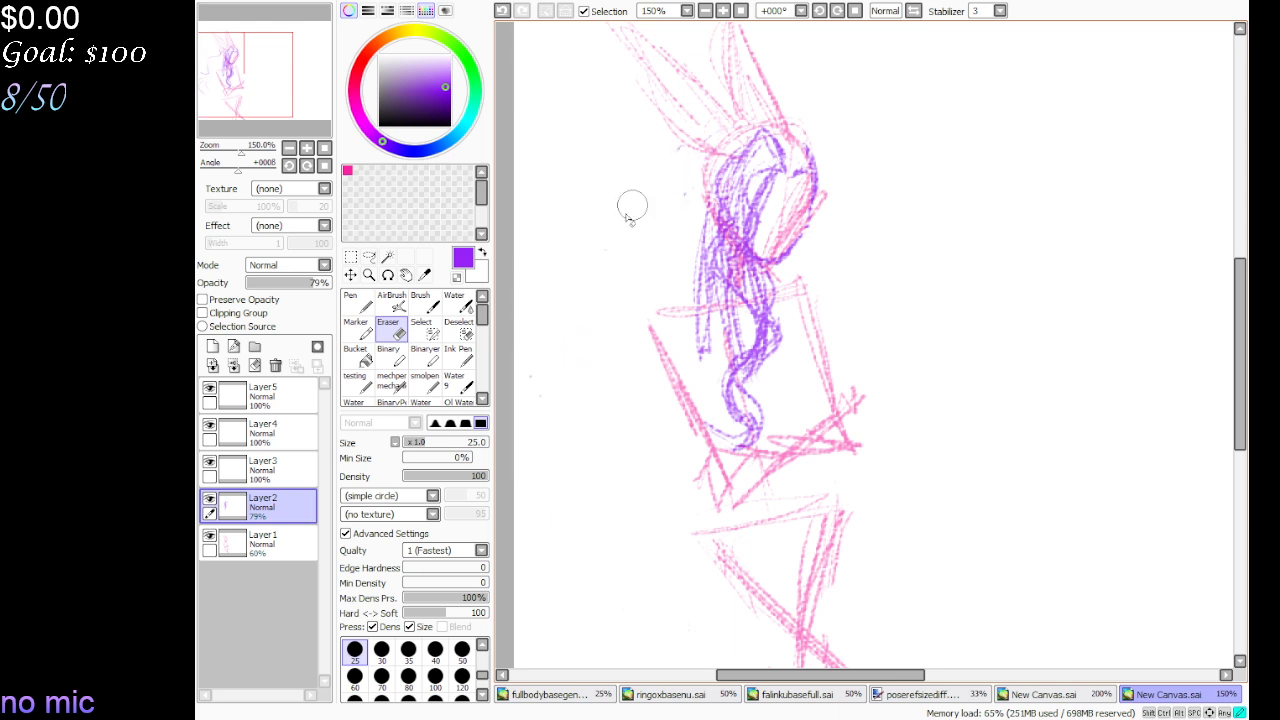
Sketch the hair over the crown and a short swept tuft behind the head with the mechanical pencil brush
key(n)
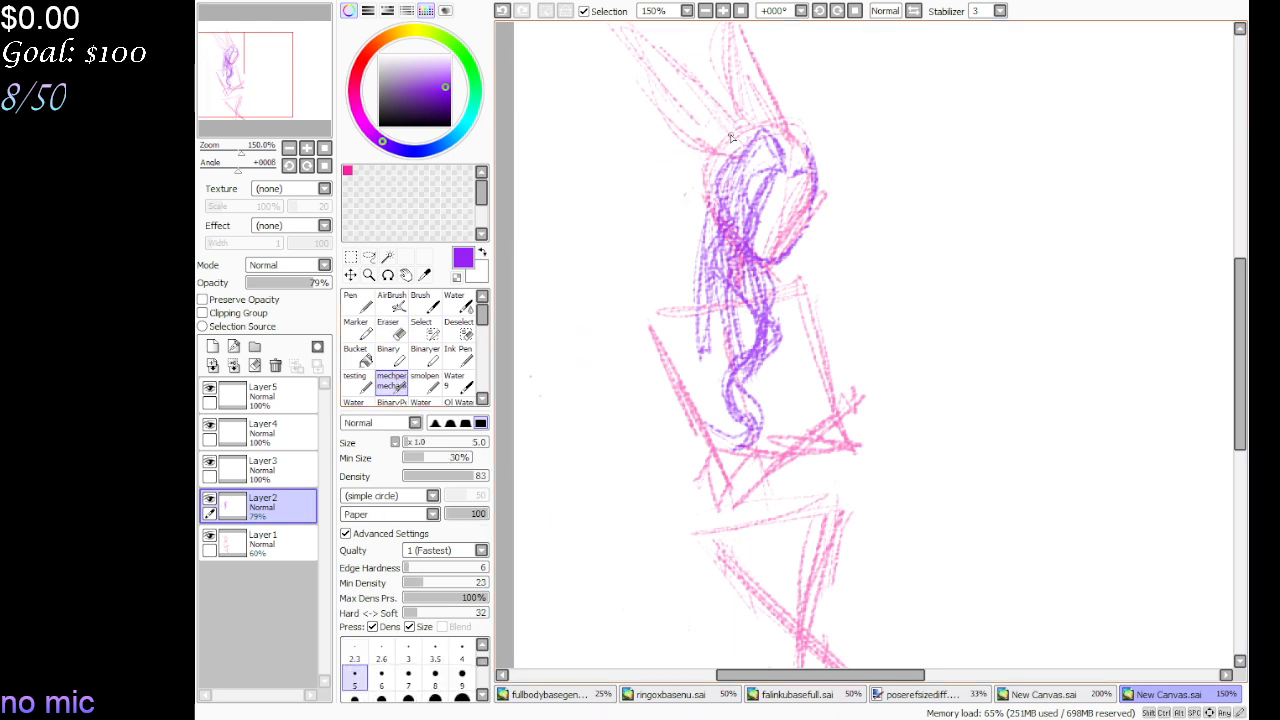
mouse_move(712, 135)
mouse_down()
mouse_move(700, 173)
mouse_move(655, 188)
mouse_up()
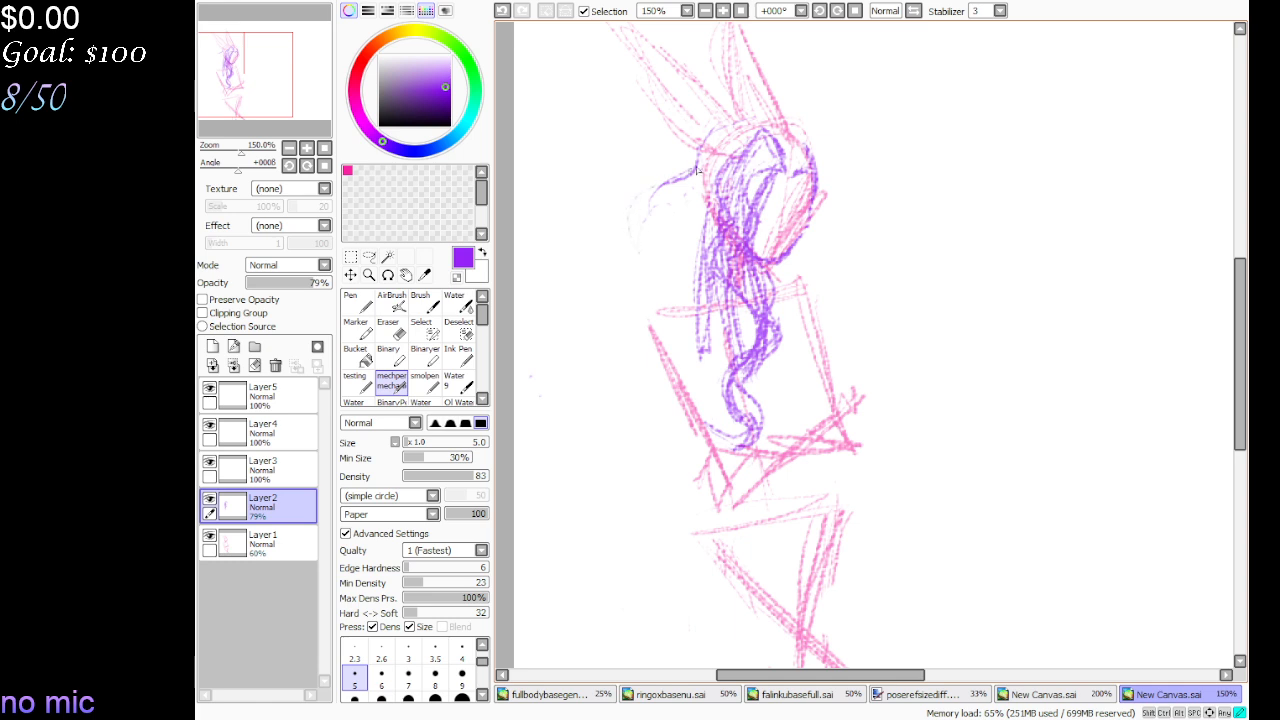
mouse_move(815, 156)
mouse_down()
mouse_move(724, 138)
mouse_move(742, 170)
mouse_move(725, 167)
mouse_up()
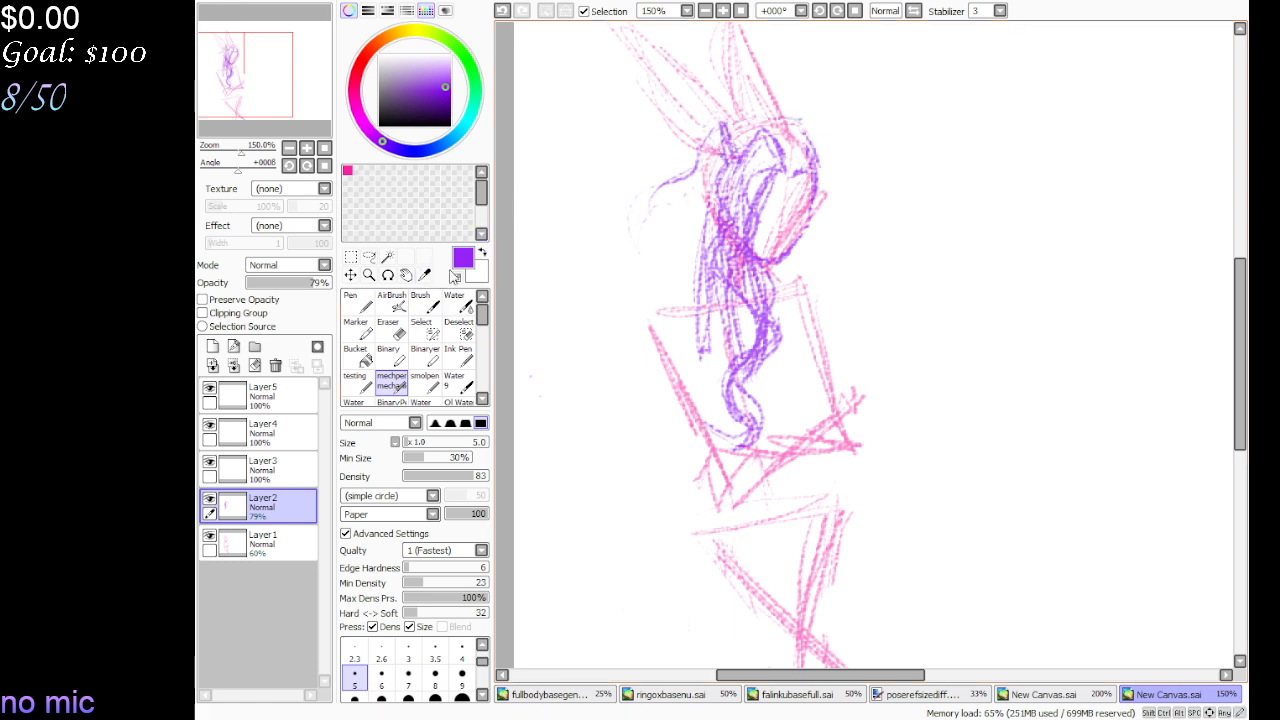
click(503, 11)
click(503, 11)
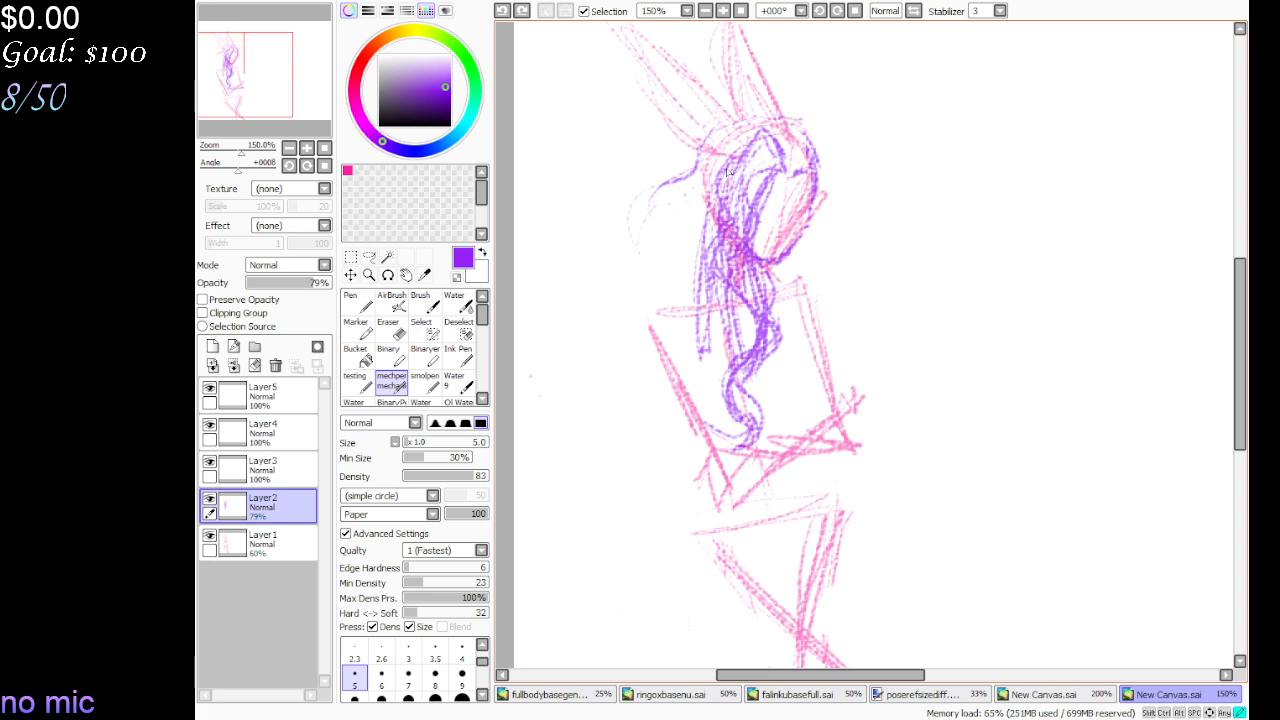
mouse_move(703, 150)
mouse_down()
mouse_move(706, 203)
mouse_move(711, 170)
mouse_up()
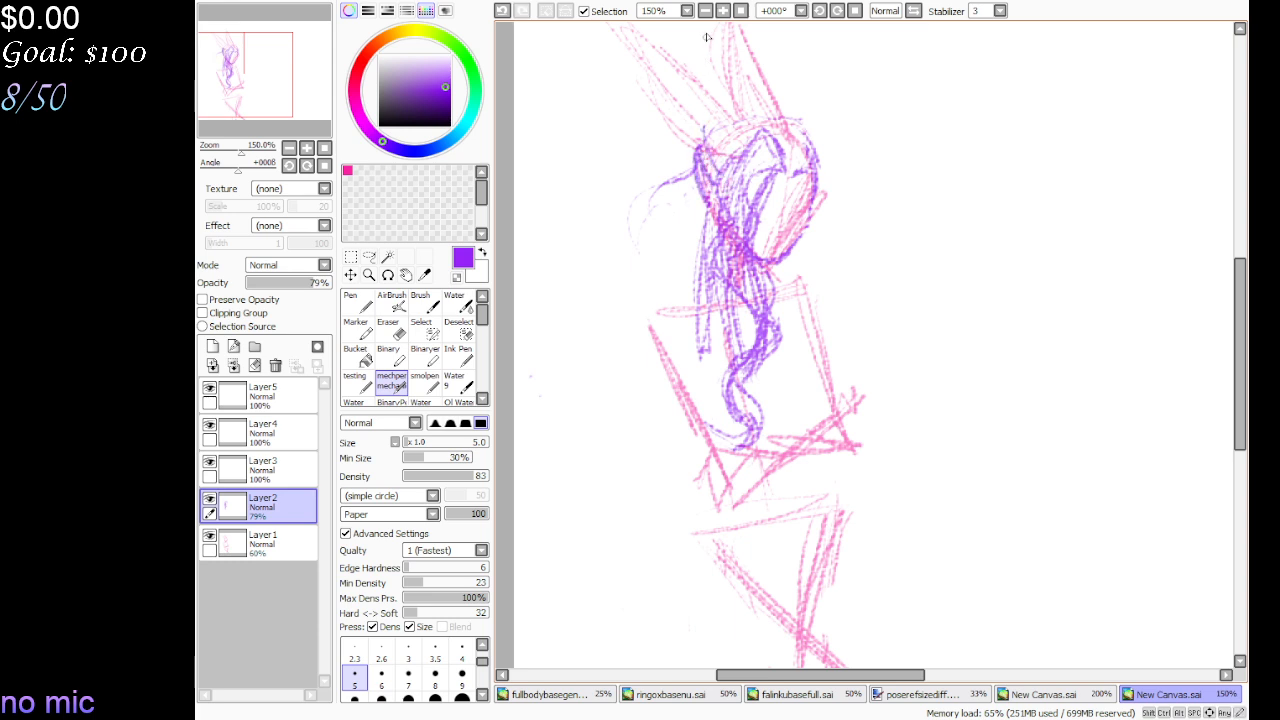
Draw long wavy locks flowing from the crown out behind the back and down to hip level
mouse_move(740, 115)
mouse_down()
mouse_move(705, 92)
mouse_move(682, 152)
mouse_move(626, 171)
mouse_move(578, 222)
mouse_move(550, 305)
mouse_up()
mouse_move(620, 186)
mouse_down()
mouse_move(649, 245)
mouse_move(618, 250)
mouse_move(588, 414)
mouse_move(528, 485)
mouse_up()
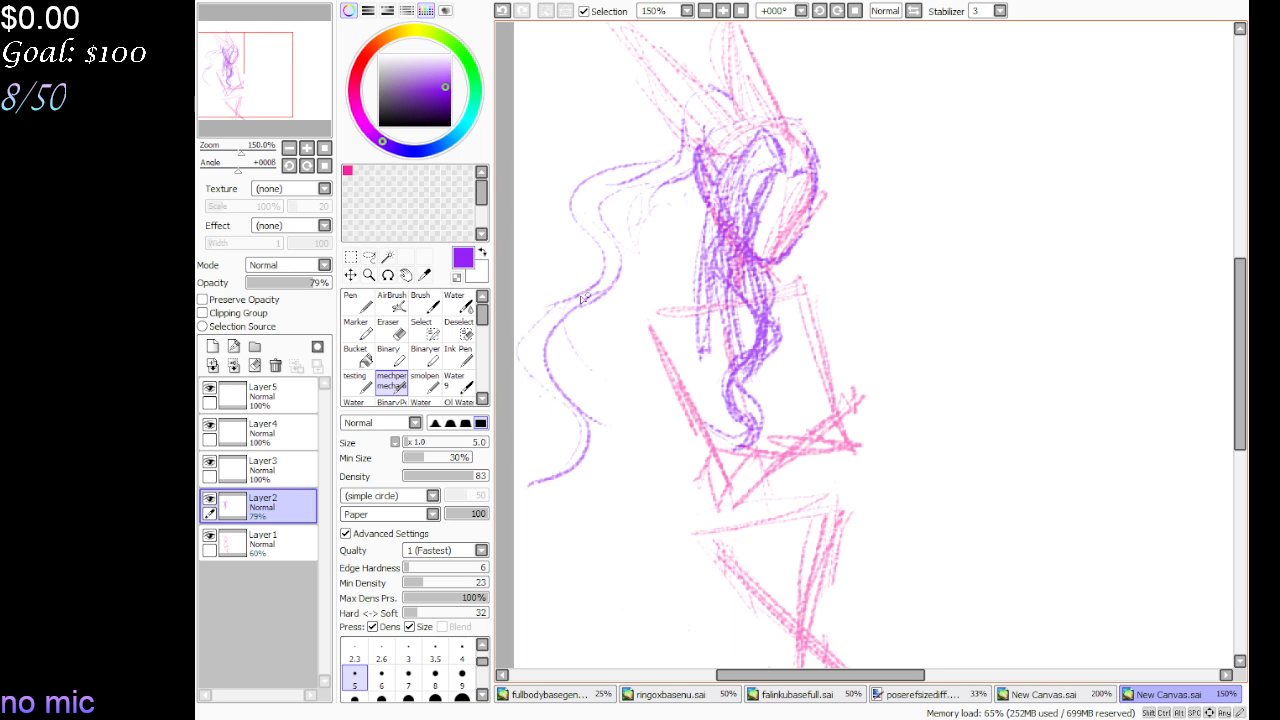
mouse_move(586, 298)
mouse_down()
mouse_move(607, 202)
mouse_move(566, 303)
mouse_move(577, 289)
mouse_move(589, 413)
mouse_move(538, 499)
mouse_move(550, 500)
mouse_move(562, 580)
mouse_move(605, 455)
mouse_move(641, 578)
mouse_up()
mouse_move(676, 545)
mouse_down()
mouse_move(629, 631)
mouse_move(708, 620)
mouse_up()
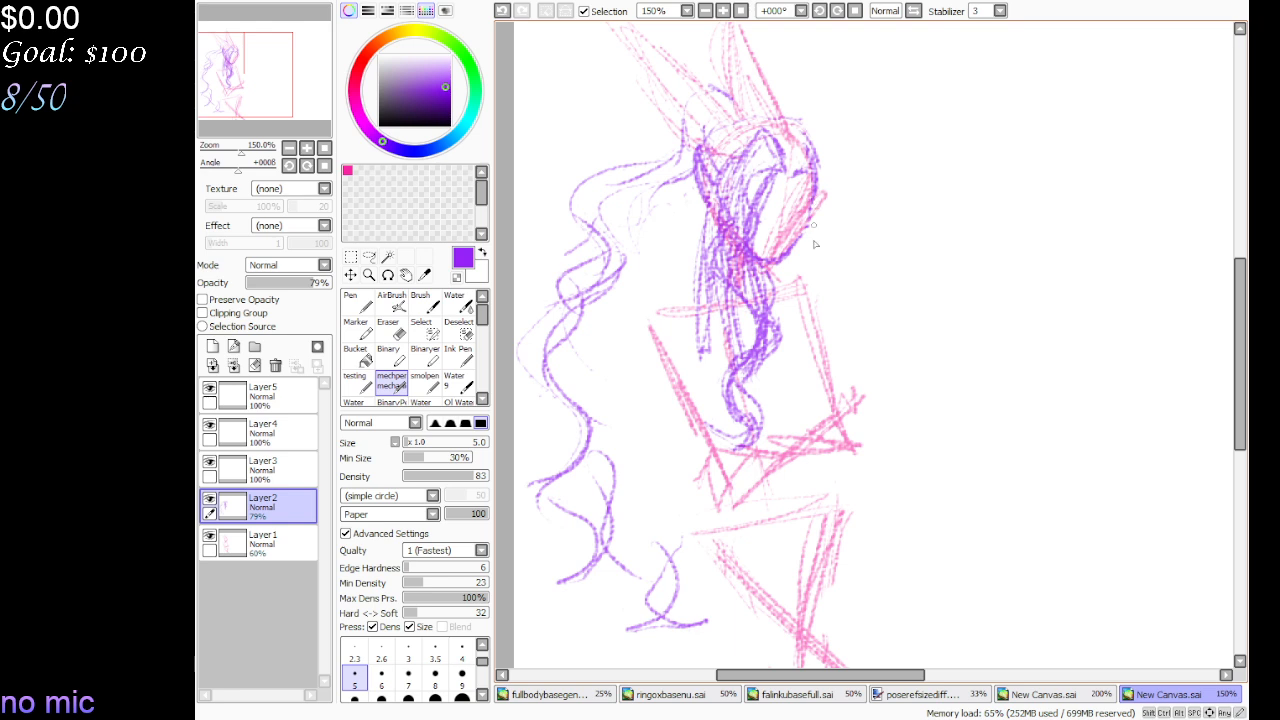
Sketch the hair on the face's front side, with straight strands, long outer waves and curled ends across the legs
mouse_move(825, 333)
mouse_down()
mouse_move(805, 242)
mouse_move(826, 333)
mouse_up()
drag(801, 242, 815, 312)
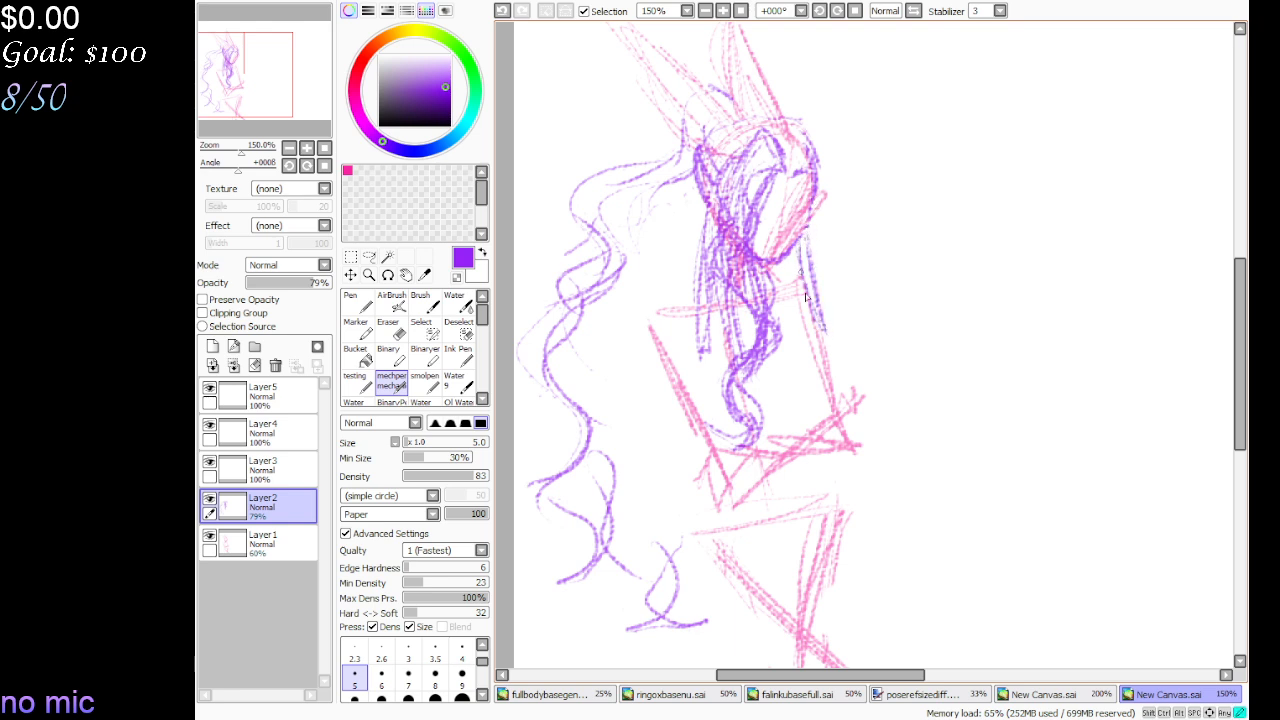
mouse_move(800, 265)
mouse_down()
mouse_move(797, 312)
mouse_move(791, 249)
mouse_move(891, 316)
mouse_move(904, 404)
mouse_up()
mouse_move(870, 338)
mouse_down()
mouse_move(868, 476)
mouse_move(961, 580)
mouse_up()
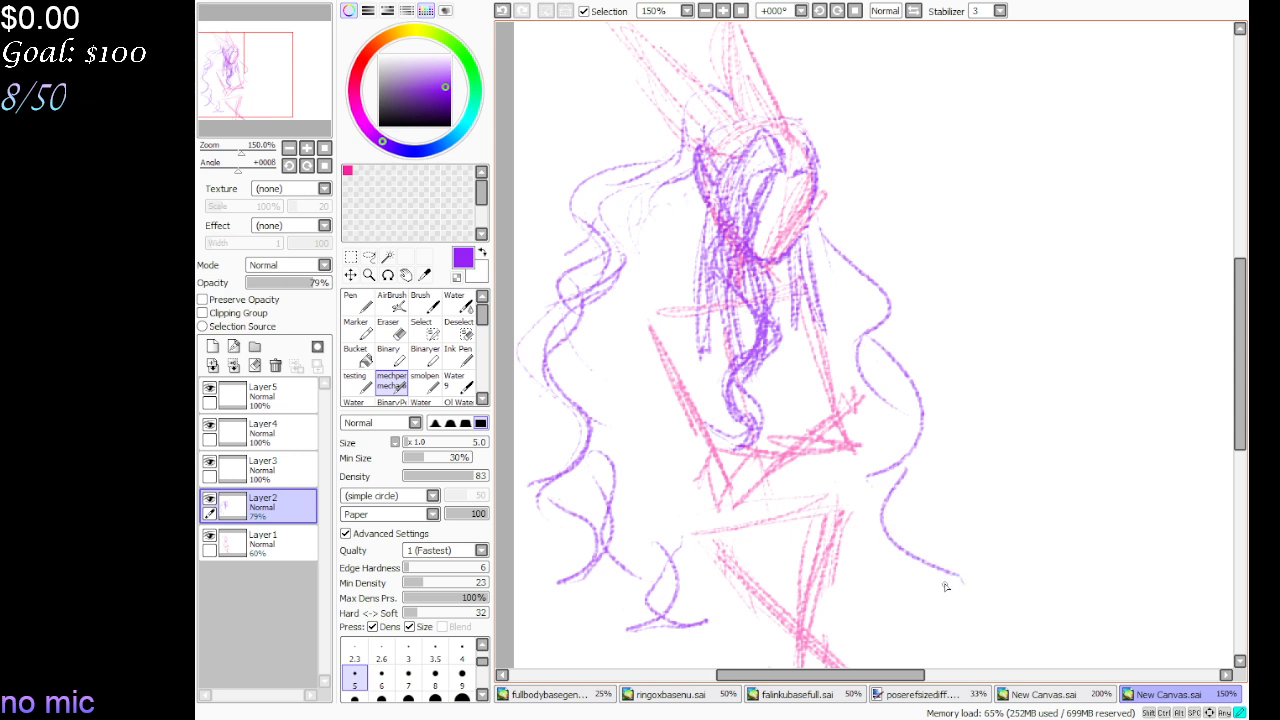
mouse_move(858, 517)
mouse_down()
mouse_move(820, 612)
mouse_move(822, 547)
mouse_move(795, 594)
mouse_move(810, 654)
mouse_move(756, 600)
mouse_move(758, 619)
mouse_move(706, 672)
mouse_up()
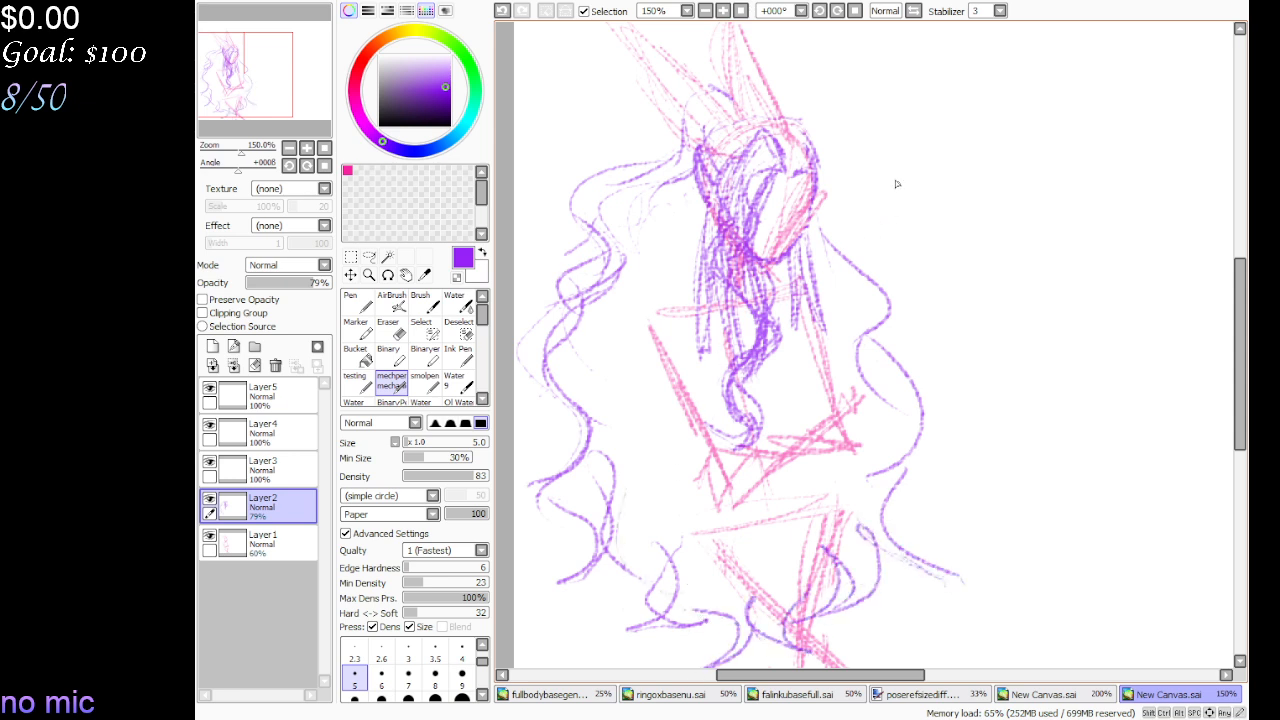
mouse_move(830, 230)
mouse_down()
mouse_move(817, 153)
mouse_move(838, 268)
mouse_up()
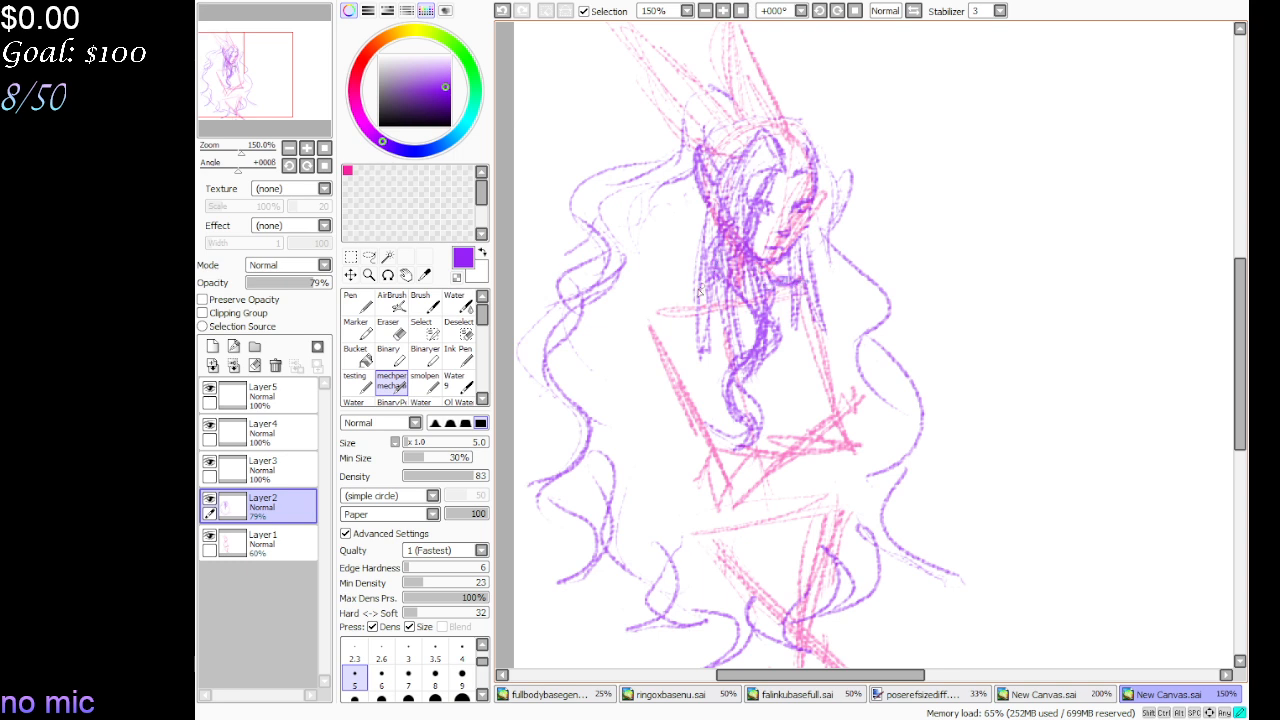
Sketch the shoulders, front torso line and folded arms in purple over the pink guide
mouse_move(700, 290)
mouse_down()
mouse_move(662, 322)
mouse_move(668, 385)
mouse_move(683, 290)
mouse_move(655, 355)
mouse_move(668, 390)
mouse_up()
mouse_move(706, 354)
mouse_down()
mouse_move(720, 405)
mouse_move(706, 478)
mouse_move(730, 440)
mouse_move(846, 395)
mouse_move(795, 485)
mouse_move(735, 500)
mouse_move(852, 432)
mouse_move(806, 468)
mouse_move(818, 415)
mouse_up()
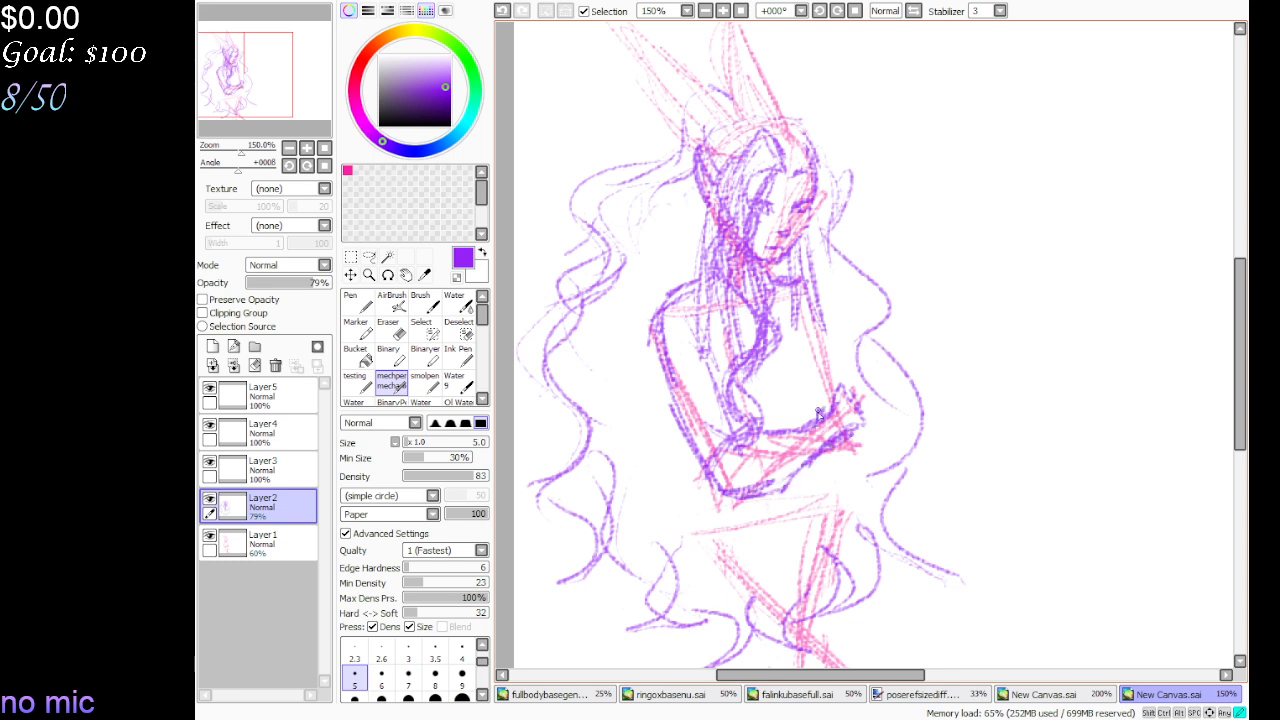
mouse_move(810, 286)
mouse_down()
mouse_move(850, 394)
mouse_move(705, 448)
mouse_move(728, 440)
mouse_up()
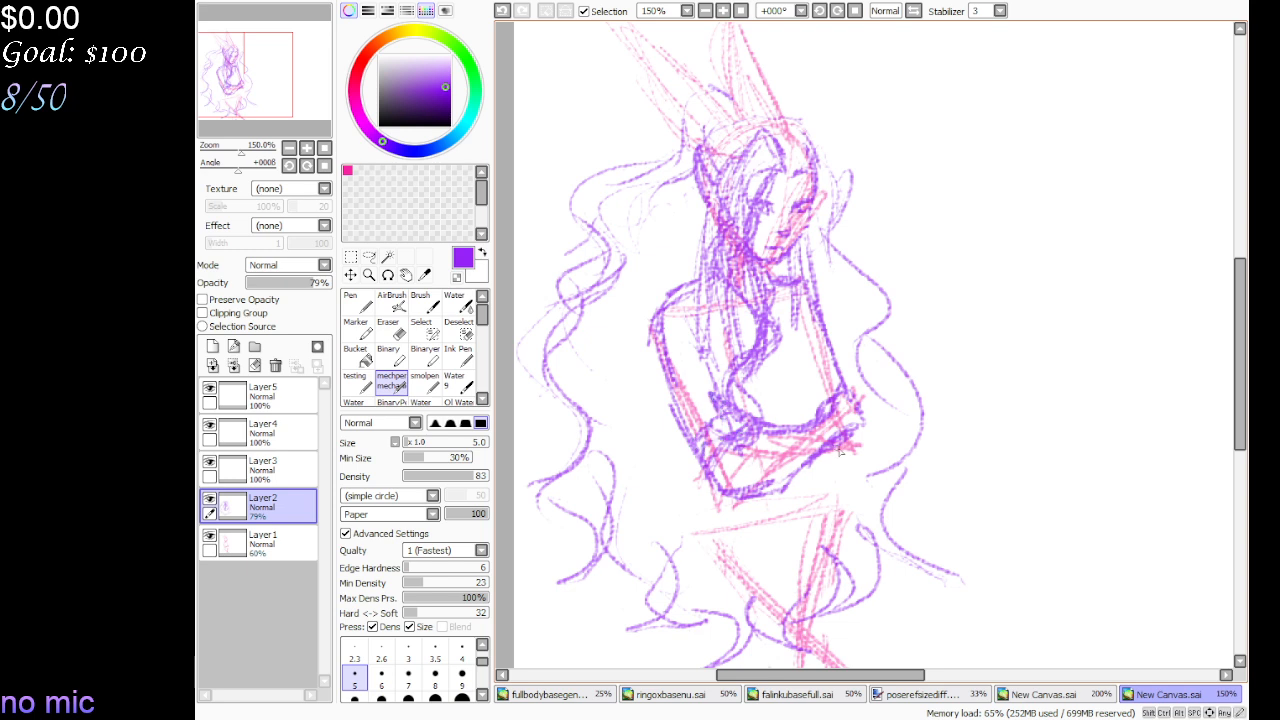
mouse_move(826, 452)
mouse_down()
mouse_move(872, 446)
mouse_move(868, 424)
mouse_up()
drag(798, 308, 820, 410)
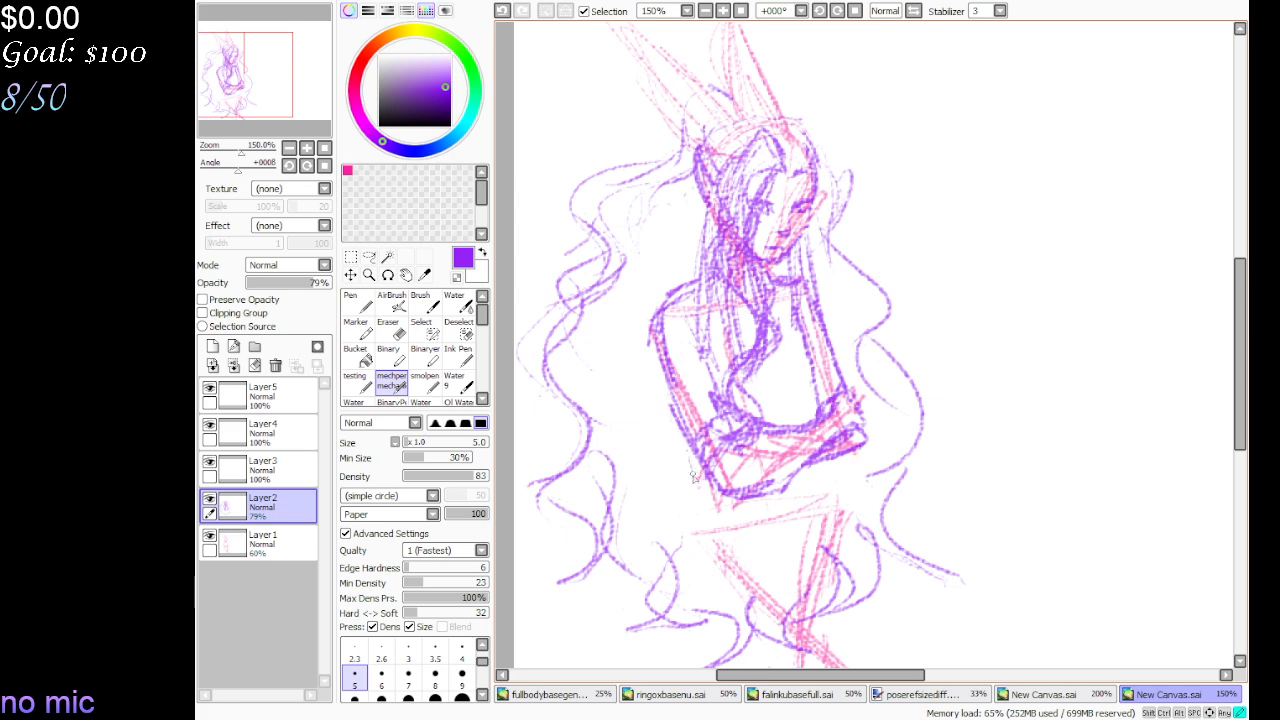
Sketch the waist, hips and crossing thighs in purple over the guide's leg lines
drag(240, 85, 237, 107)
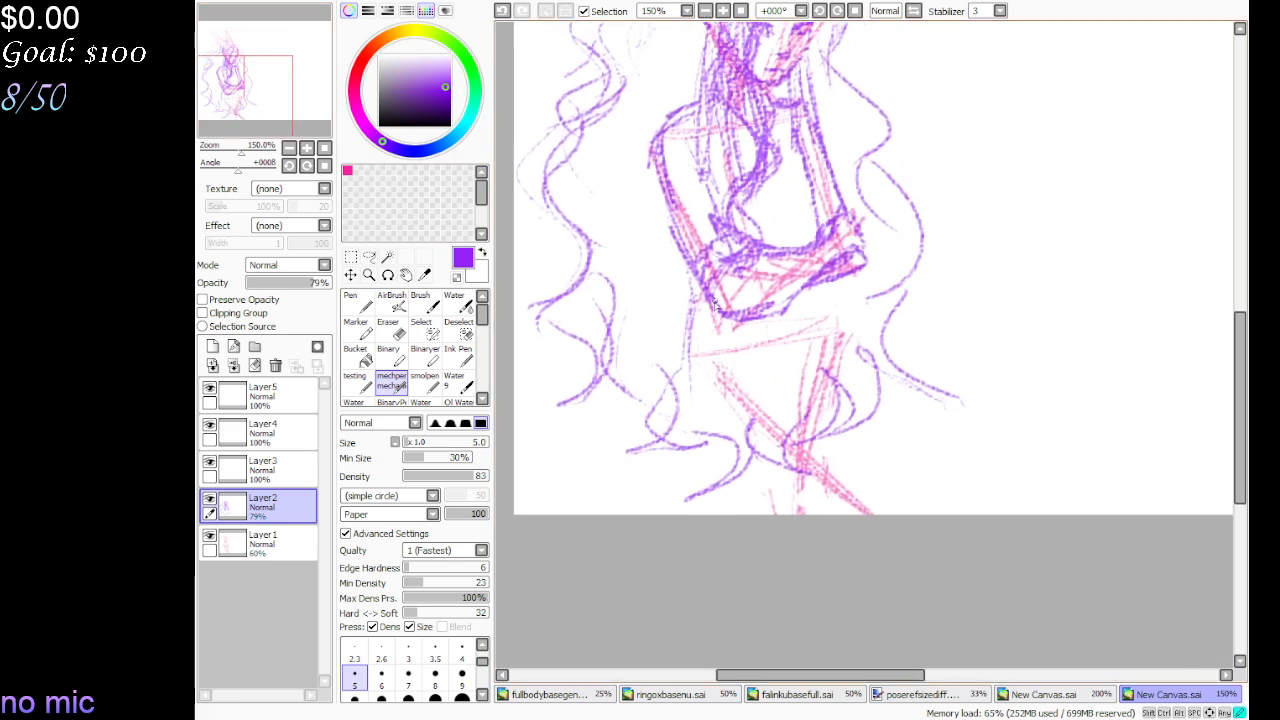
drag(816, 196, 822, 234)
mouse_move(840, 285)
mouse_down()
mouse_move(852, 330)
mouse_move(737, 315)
mouse_move(703, 365)
mouse_move(720, 402)
mouse_move(795, 470)
mouse_up()
drag(800, 340, 880, 452)
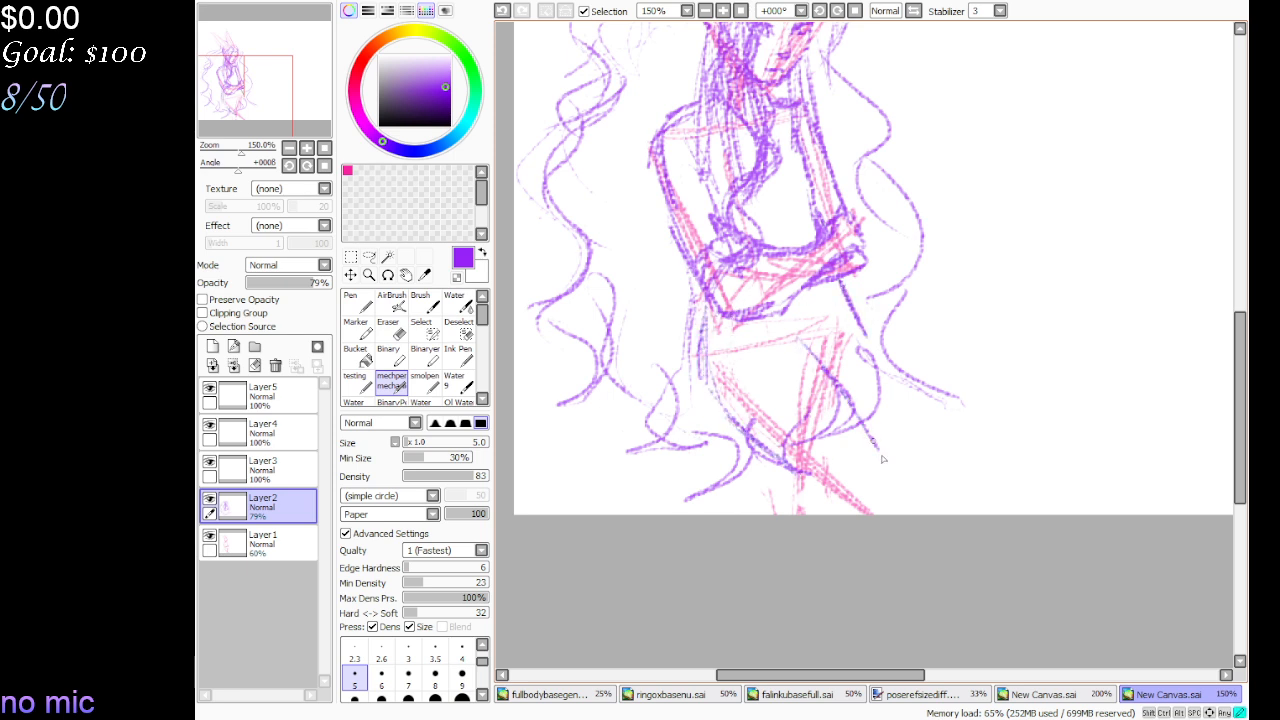
drag(856, 402, 904, 490)
mouse_move(762, 444)
mouse_down()
mouse_move(852, 508)
mouse_move(840, 514)
mouse_up()
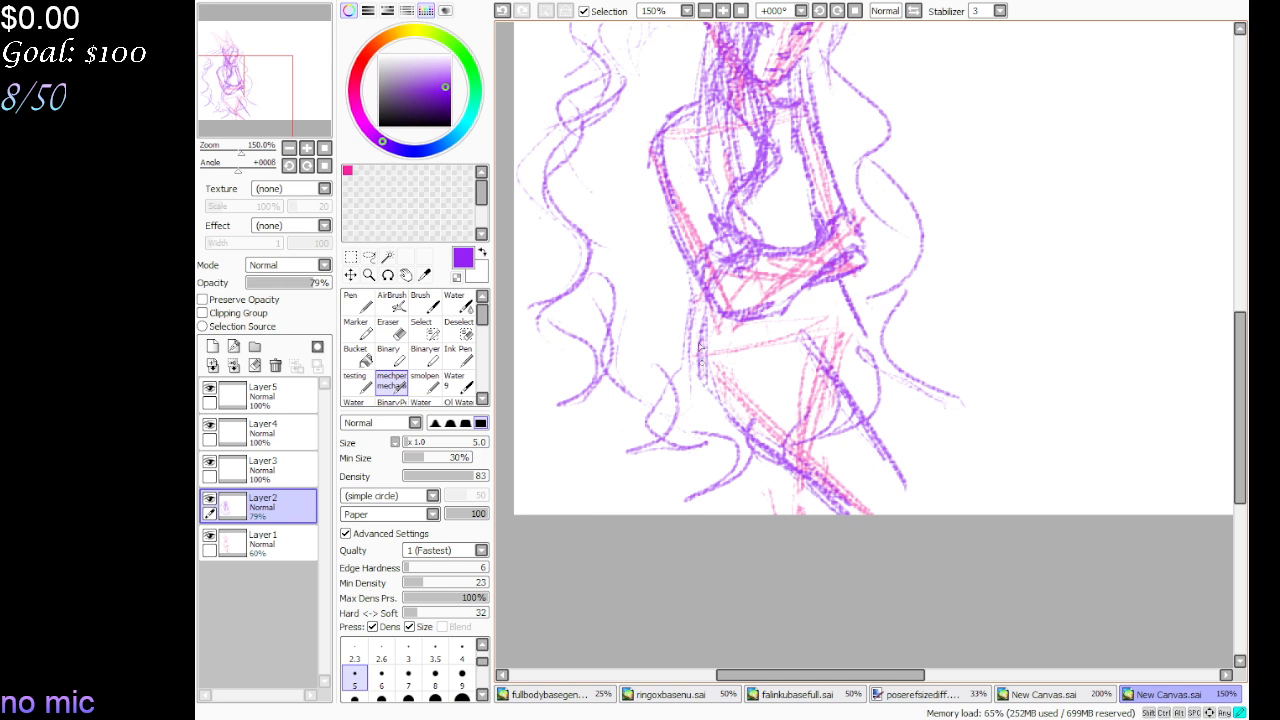
drag(853, 322, 875, 440)
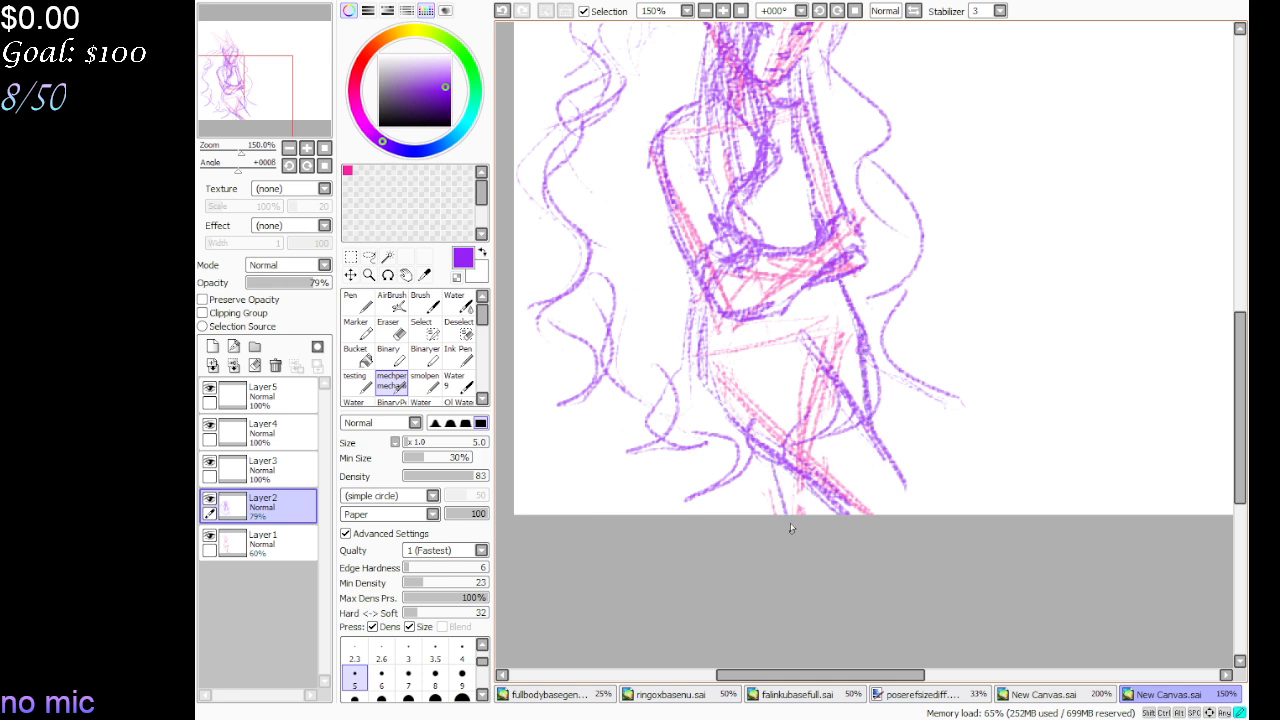
drag(831, 338, 838, 372)
drag(708, 320, 700, 420)
drag(712, 364, 770, 465)
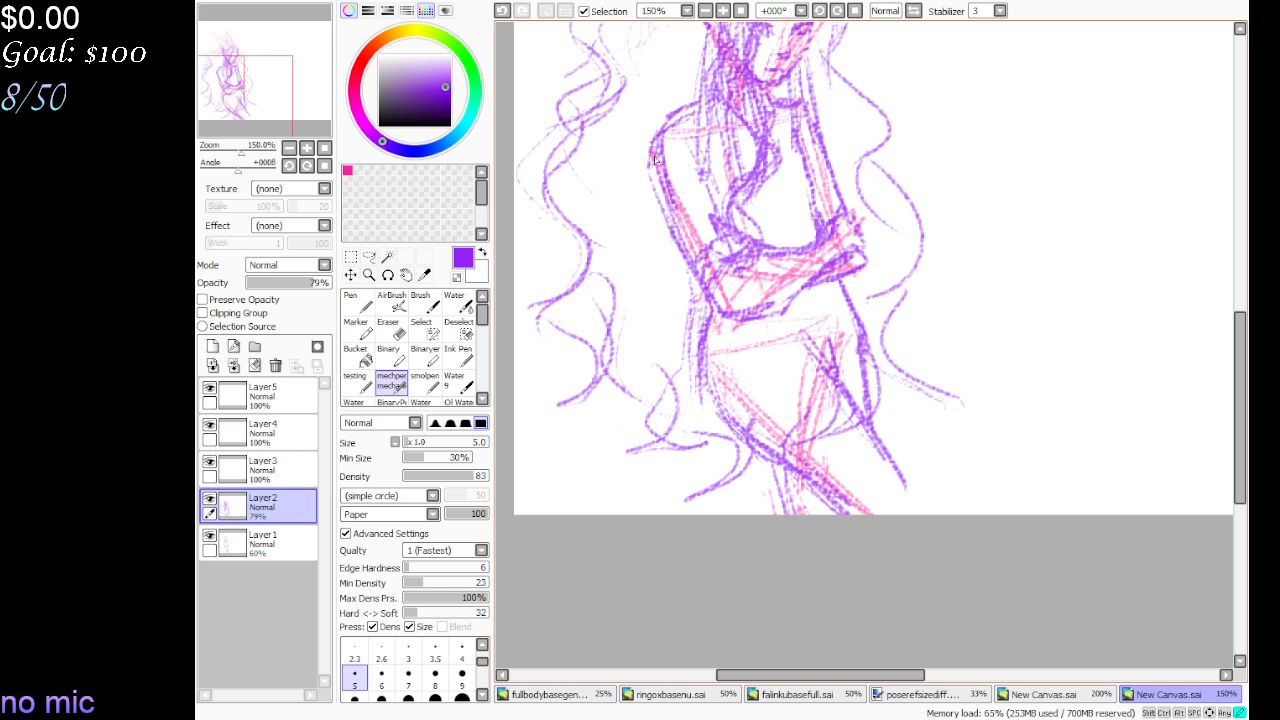
Outline the two long pointed ears over the guide and shade inside the rear ear
drag(262, 106, 276, 88)
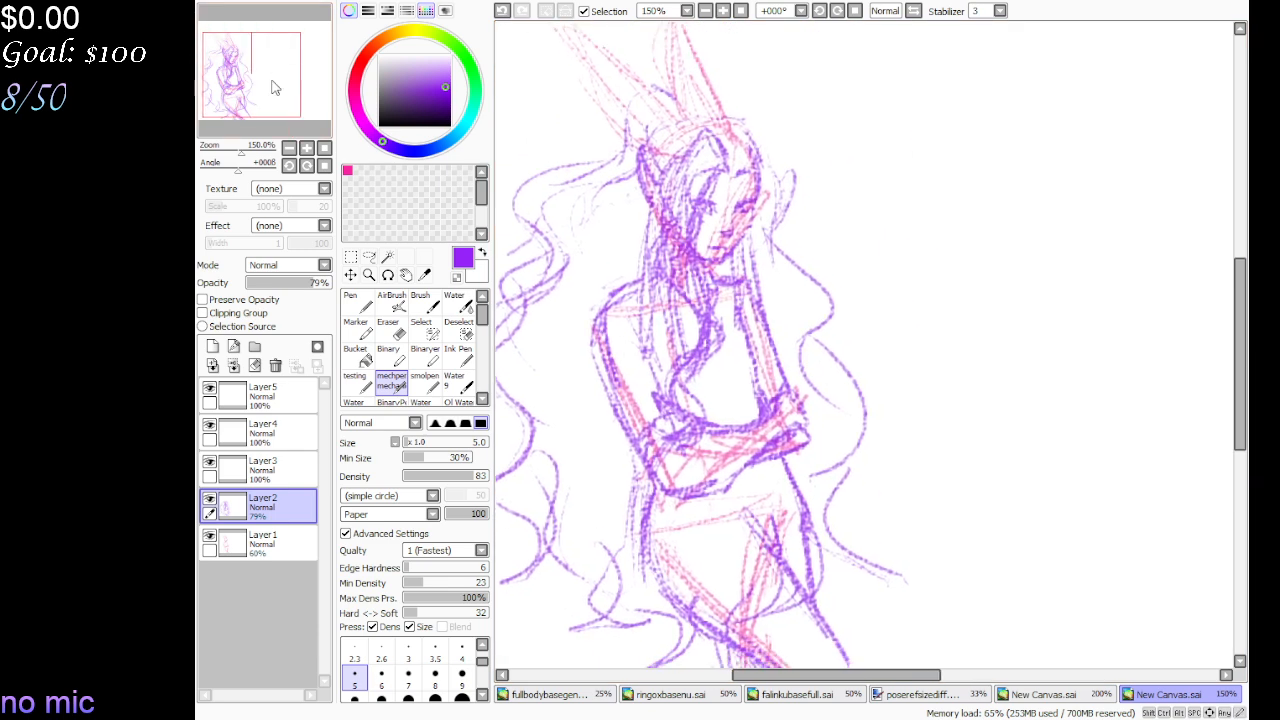
drag(568, 156, 618, 226)
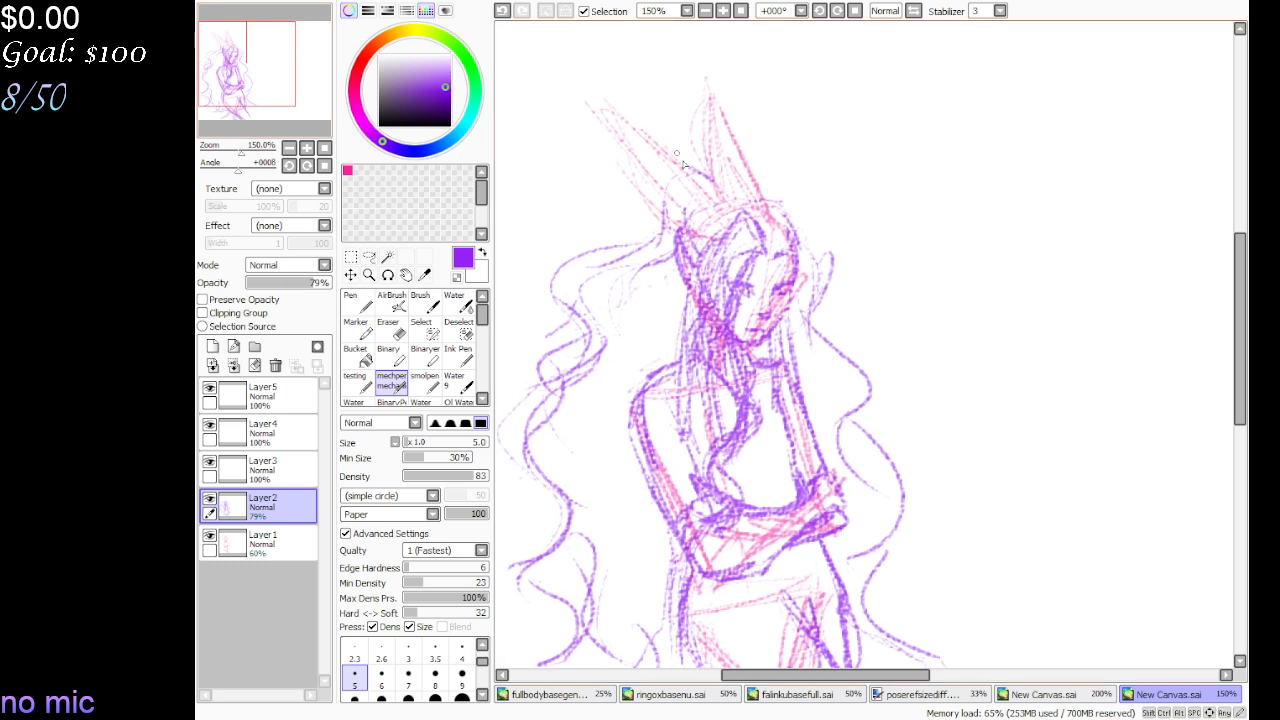
mouse_move(716, 207)
mouse_down()
mouse_move(636, 126)
mouse_move(606, 128)
mouse_move(630, 148)
mouse_move(642, 200)
mouse_move(688, 220)
mouse_move(670, 228)
mouse_move(700, 232)
mouse_move(704, 214)
mouse_move(780, 180)
mouse_move(764, 200)
mouse_move(710, 88)
mouse_move(705, 97)
mouse_up()
drag(716, 140, 724, 198)
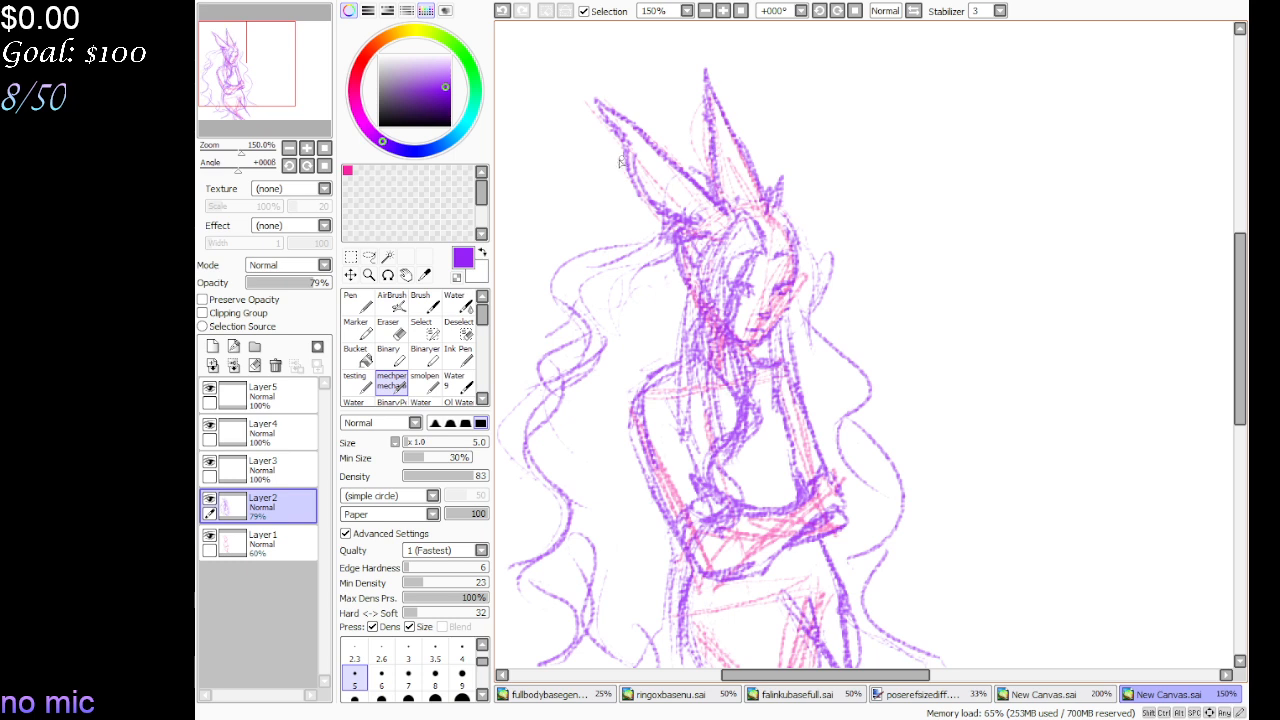
drag(622, 155, 676, 208)
mouse_move(636, 157)
mouse_down()
mouse_move(684, 209)
mouse_move(626, 138)
mouse_up()
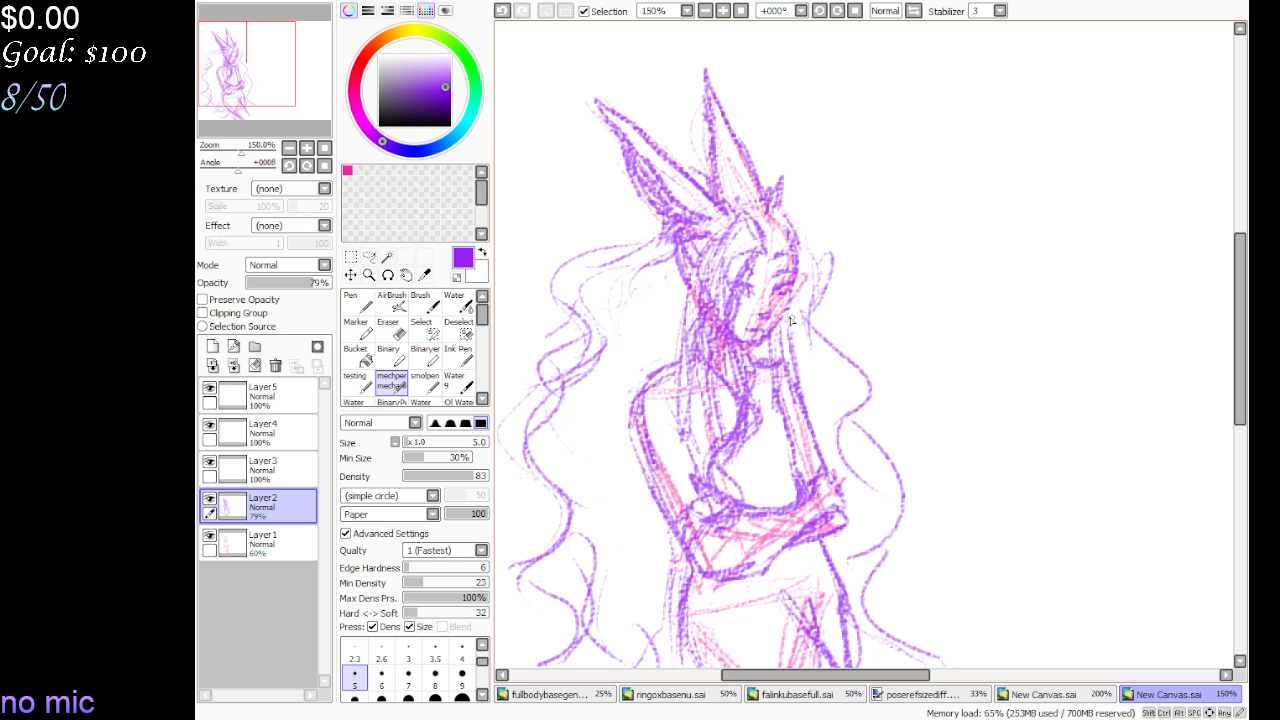
Strengthen the rear thigh line, then lasso the hips and legs, shift them slightly lower and deselect
drag(295, 92, 294, 104)
drag(658, 540, 757, 630)
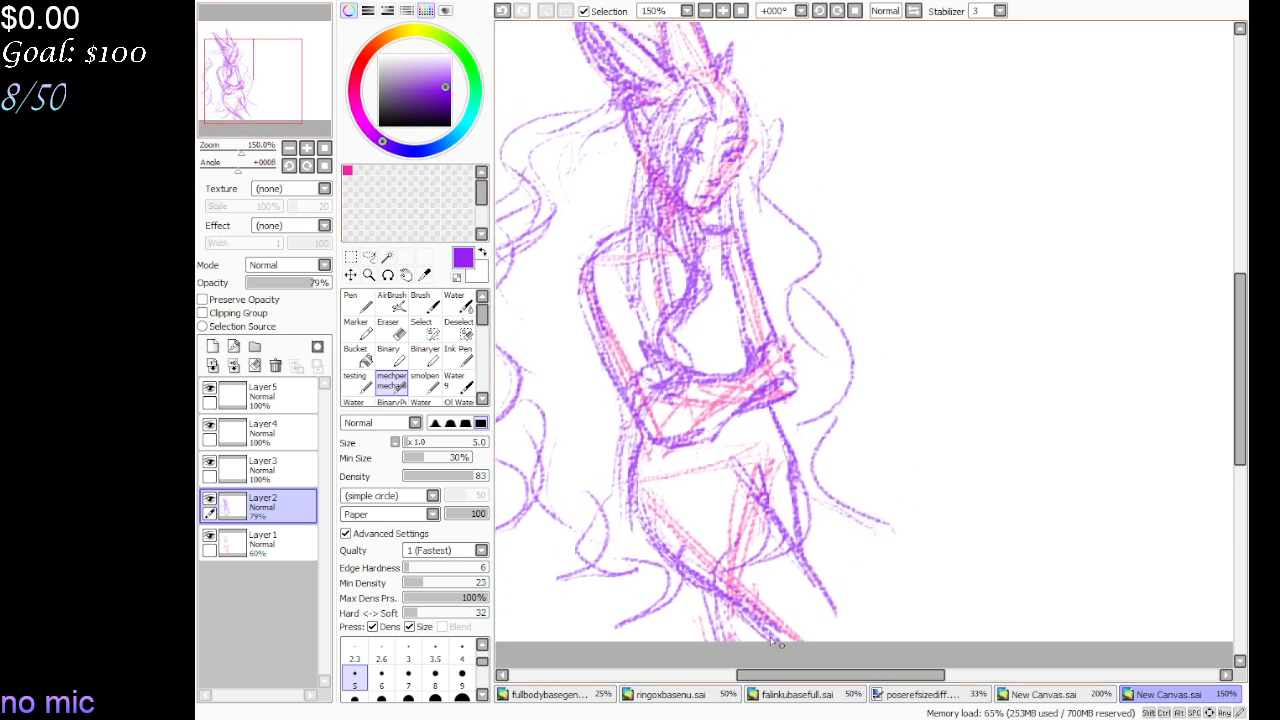
click(369, 257)
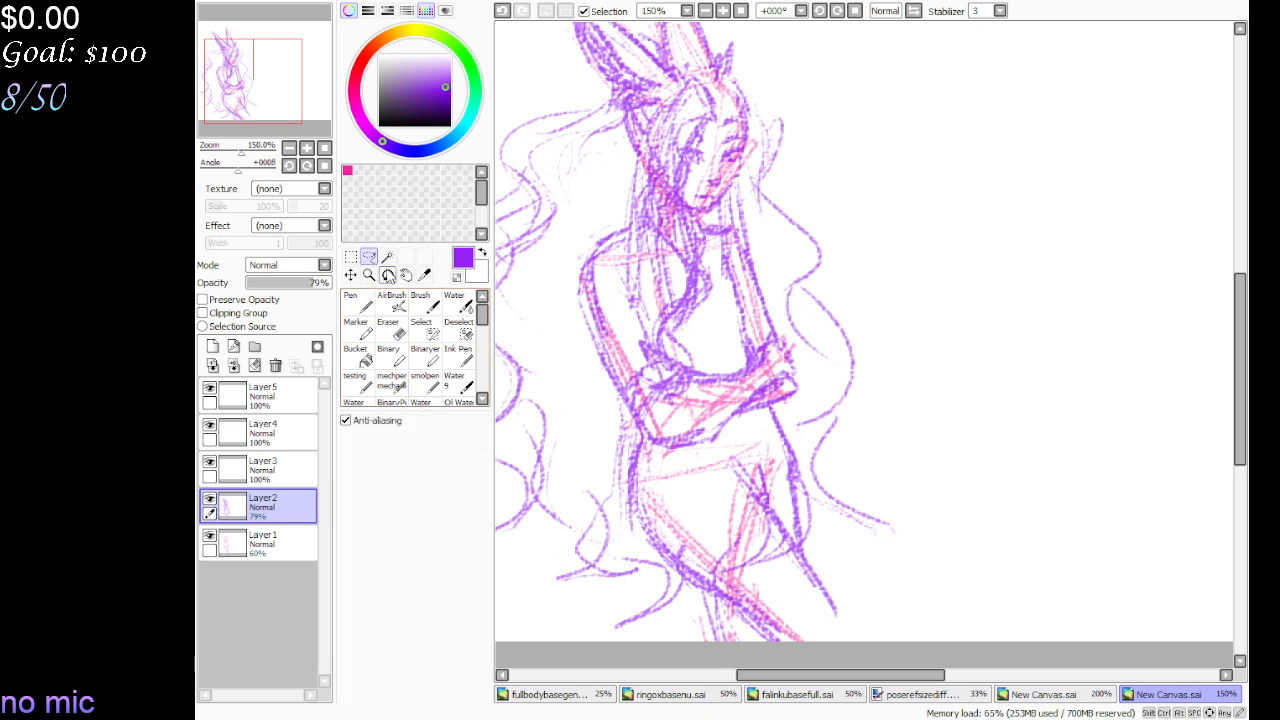
drag(675, 605, 699, 650)
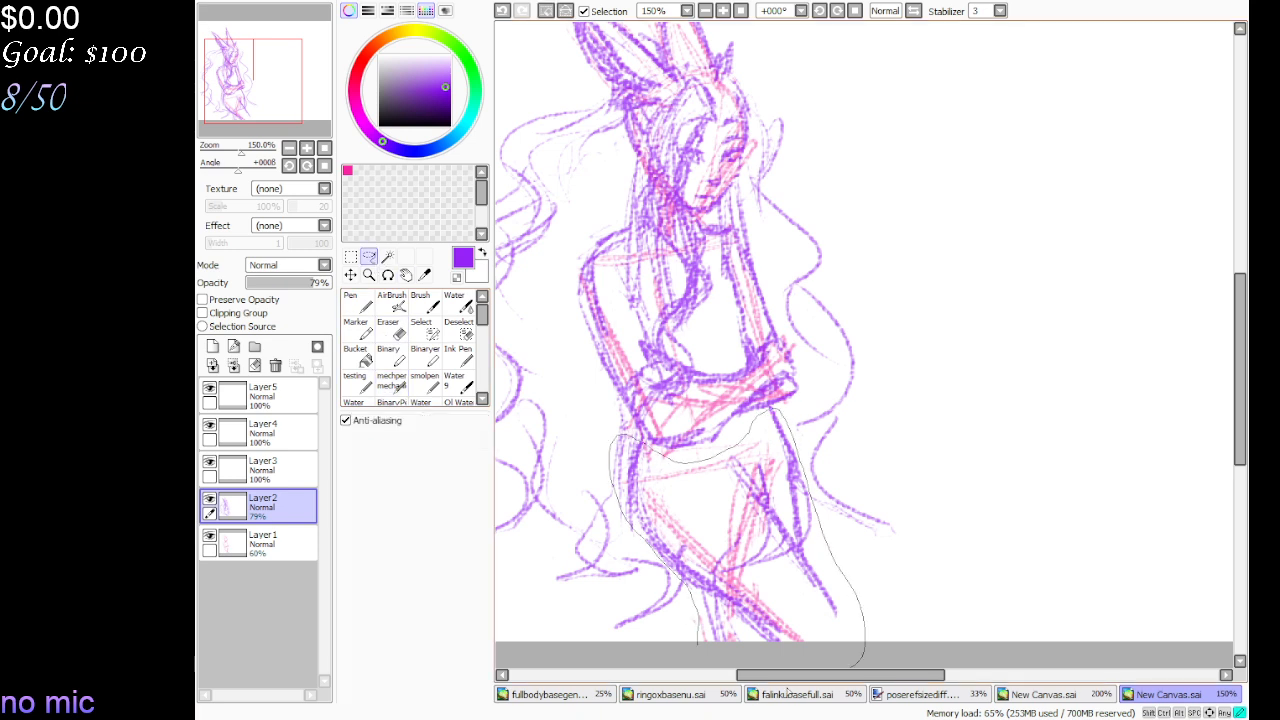
mouse_move(788, 693)
mouse_down()
mouse_move(700, 508)
mouse_move(718, 537)
mouse_up()
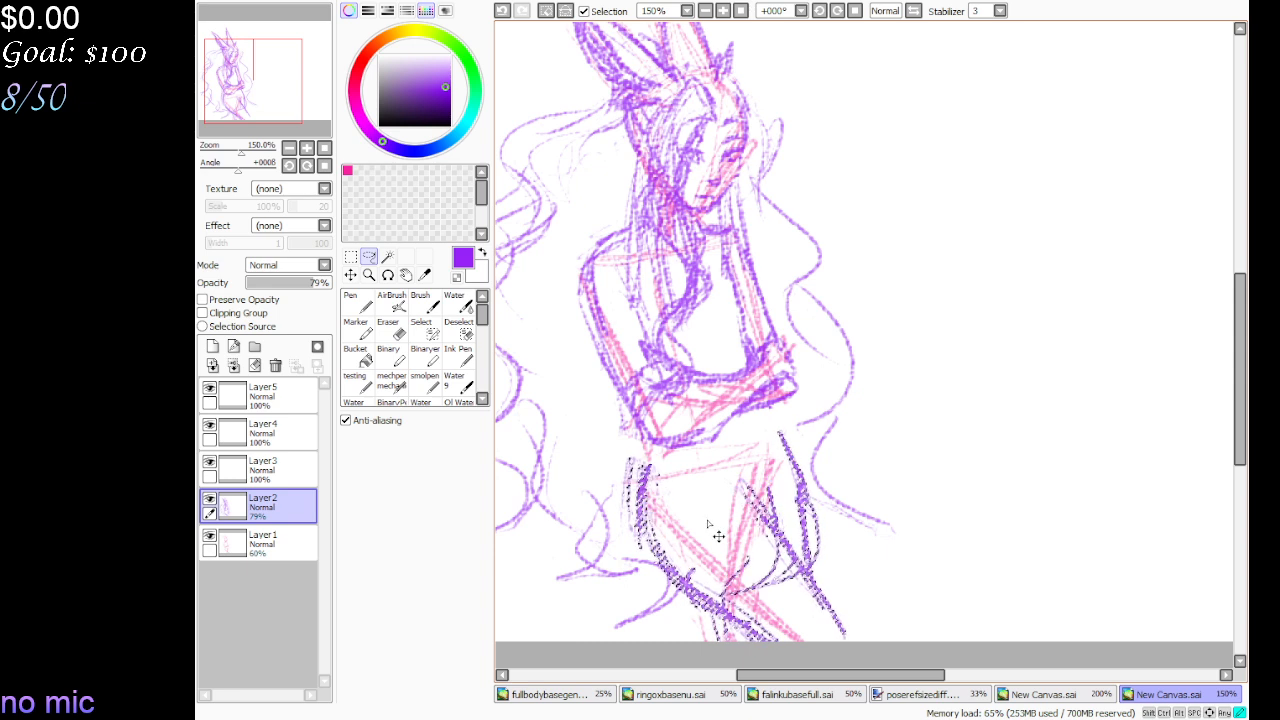
key(ctrl+d)
Reconnect the back of the waist to the shifted hip with darker mechanical pencil strokes
click(391, 381)
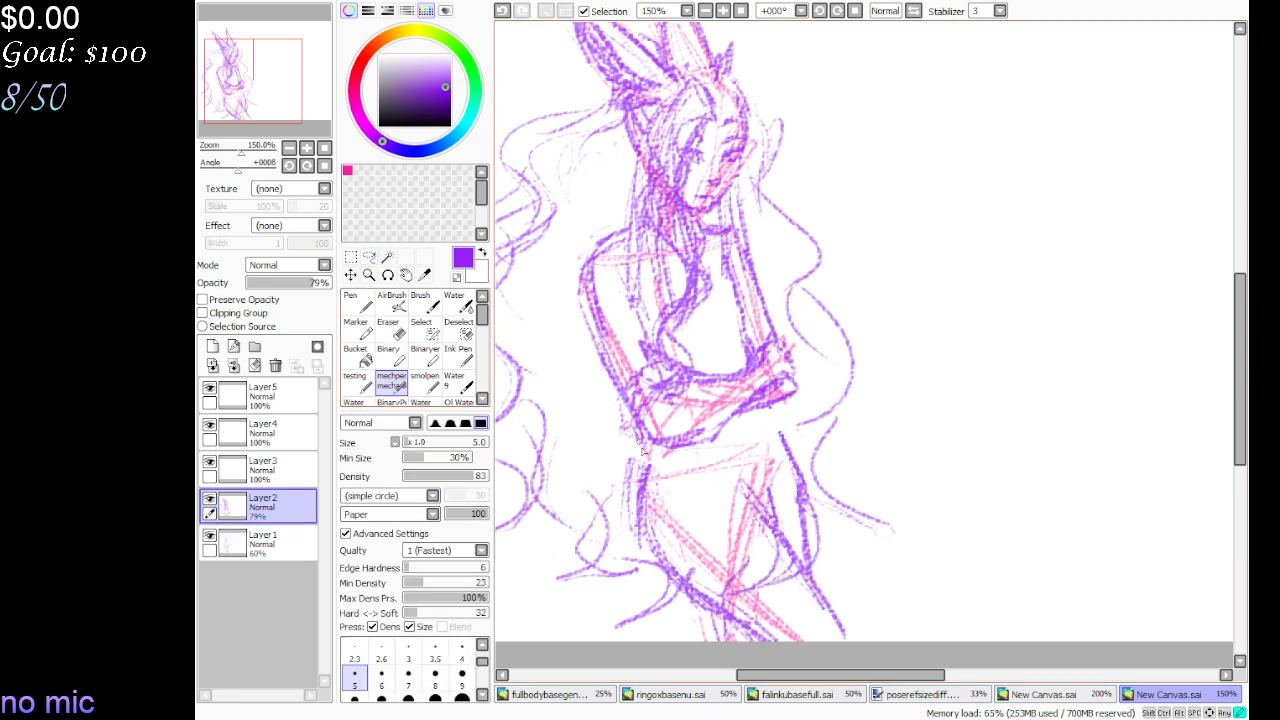
drag(642, 451, 651, 563)
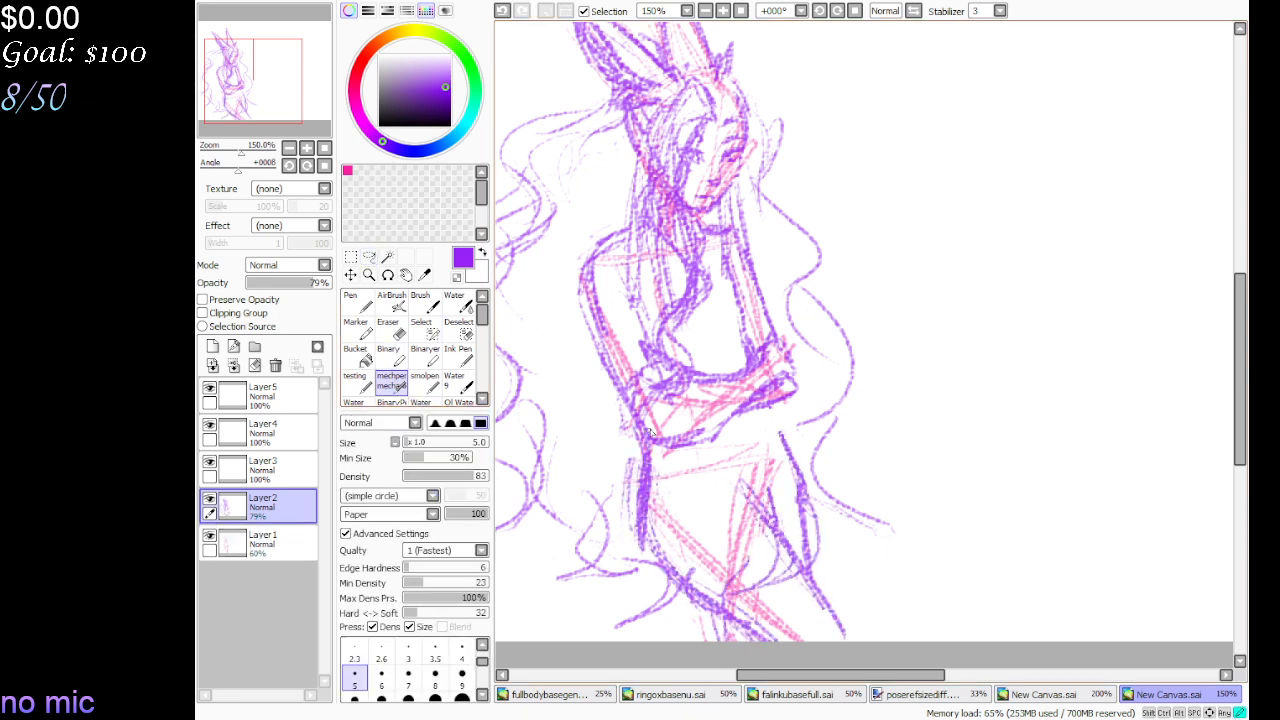
mouse_move(617, 342)
mouse_down()
mouse_move(653, 400)
mouse_move(649, 546)
mouse_up()
Erase the purple hips and legs together with the hair curls crossing them
key(e)
mouse_move(640, 460)
mouse_down()
mouse_move(671, 510)
mouse_move(631, 503)
mouse_move(725, 632)
mouse_move(716, 610)
mouse_move(818, 643)
mouse_move(863, 638)
mouse_move(783, 525)
mouse_move(796, 531)
mouse_move(778, 444)
mouse_move(736, 465)
mouse_move(748, 540)
mouse_move(723, 600)
mouse_move(743, 632)
mouse_move(803, 560)
mouse_move(679, 562)
mouse_move(623, 611)
mouse_up()
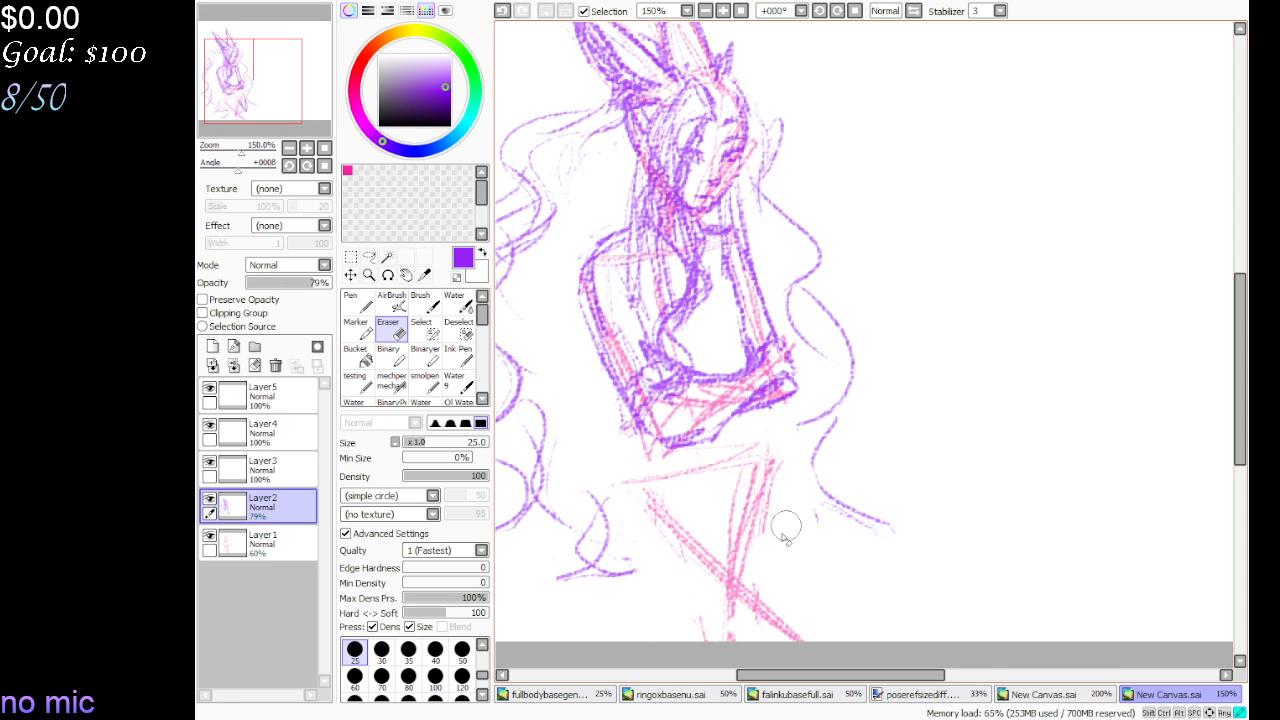
Redraw the waist, hips and both thighs in a straighter stance with the mechanical pencil brush
click(391, 382)
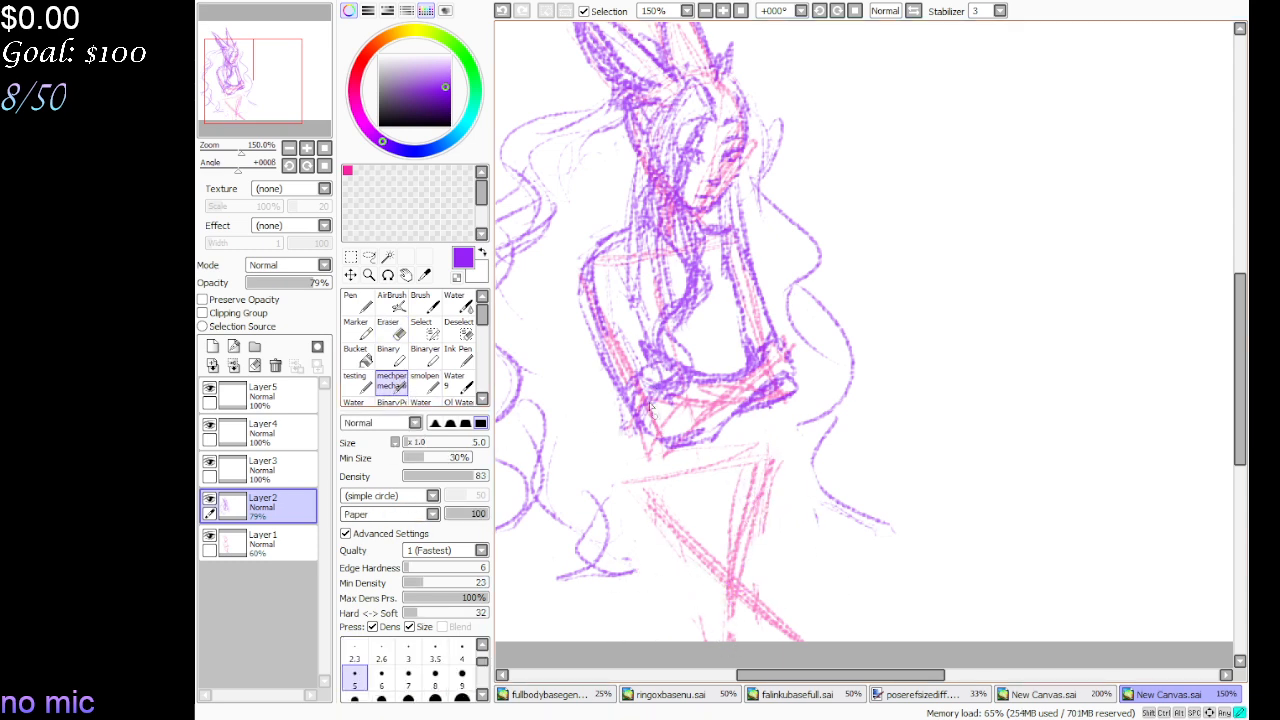
mouse_move(653, 427)
mouse_down()
mouse_move(652, 508)
mouse_move(674, 576)
mouse_move(664, 600)
mouse_up()
drag(756, 494, 750, 484)
mouse_move(766, 546)
mouse_down()
mouse_move(760, 441)
mouse_move(766, 584)
mouse_up()
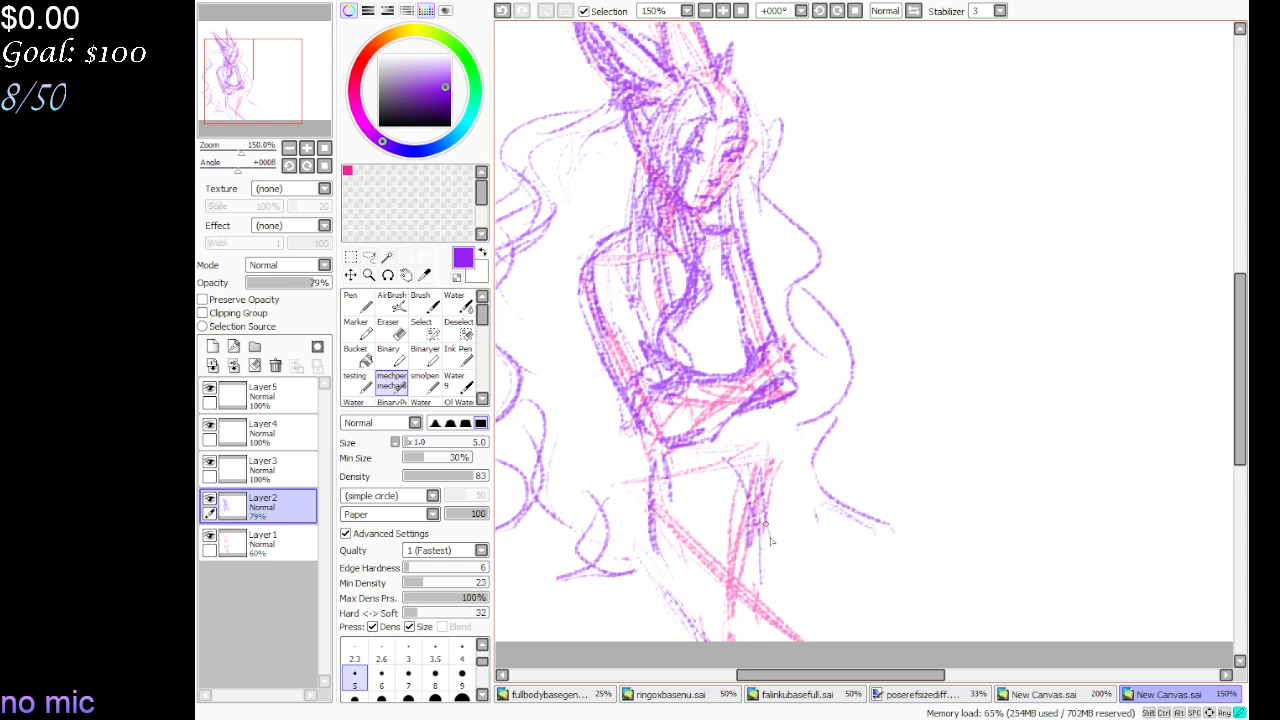
drag(760, 522, 800, 640)
drag(766, 398, 812, 498)
mouse_move(790, 454)
mouse_down()
mouse_move(804, 494)
mouse_move(802, 586)
mouse_up()
mouse_move(797, 504)
mouse_down()
mouse_move(824, 653)
mouse_move(786, 469)
mouse_move(762, 519)
mouse_move(797, 508)
mouse_move(802, 489)
mouse_move(804, 636)
mouse_up()
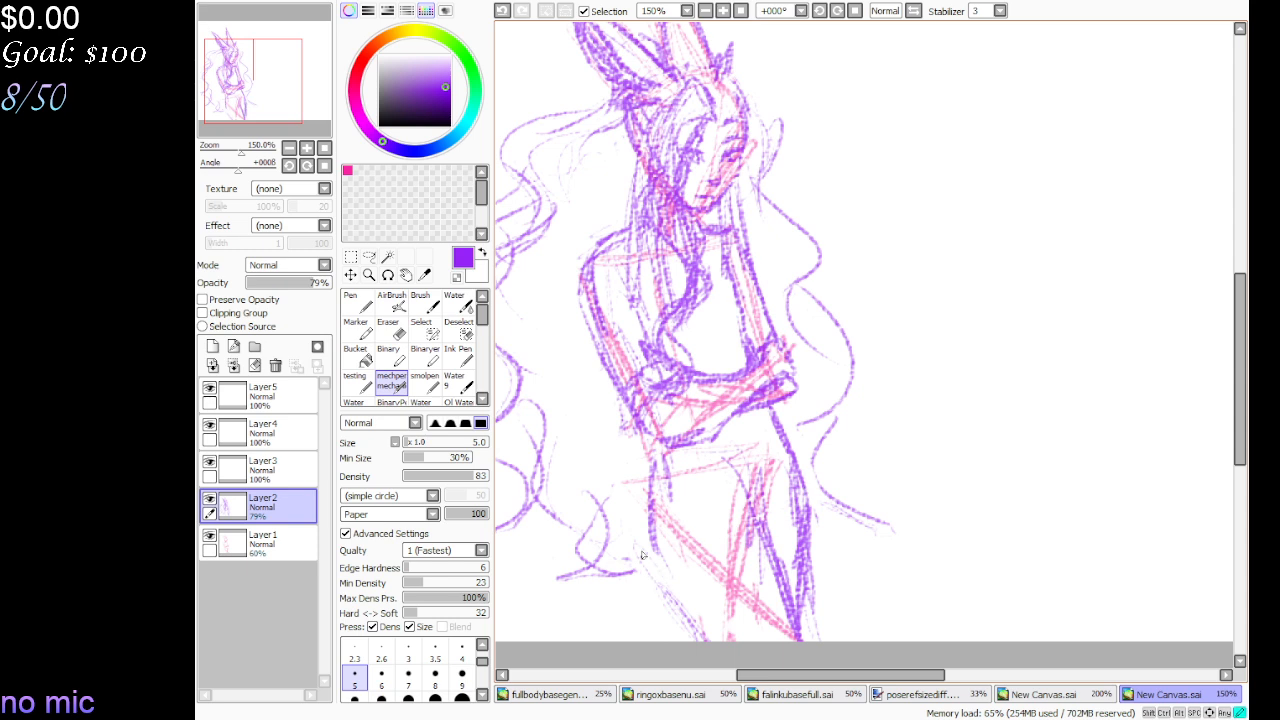
Darken the rear thigh contour and sketch a short pointed tail behind the hips
mouse_move(664, 574)
mouse_down()
mouse_move(696, 636)
mouse_move(630, 446)
mouse_move(637, 530)
mouse_move(672, 590)
mouse_move(631, 488)
mouse_move(620, 490)
mouse_move(632, 504)
mouse_up()
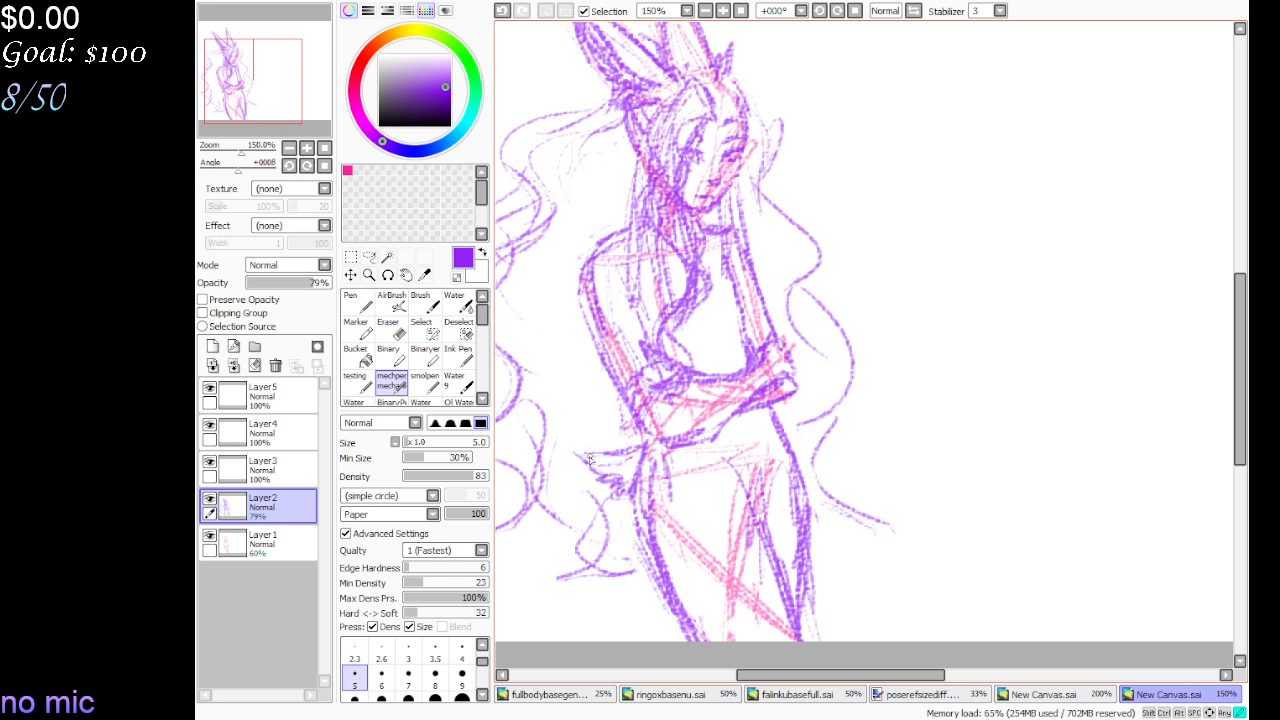
mouse_move(590, 458)
mouse_down()
mouse_move(626, 482)
mouse_move(582, 478)
mouse_move(568, 455)
mouse_move(613, 478)
mouse_up()
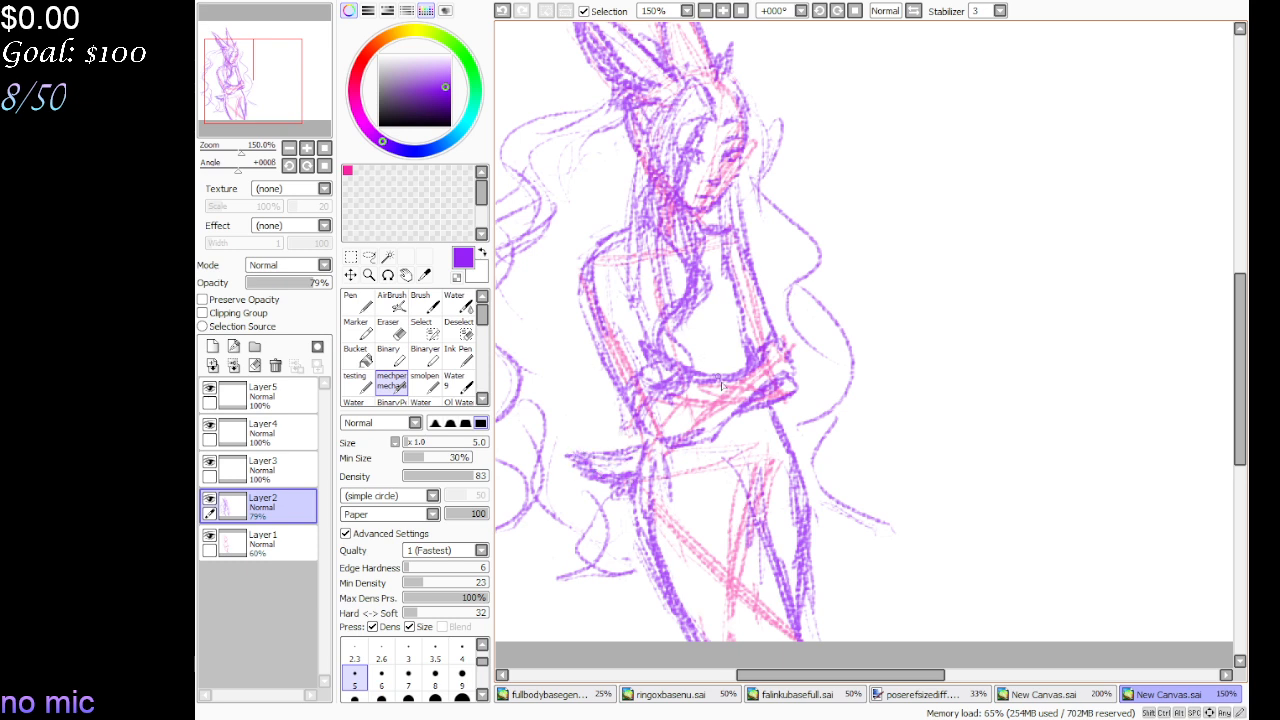
Darken the front torso and thigh lines, erase the front leg's outer lower contour and redraw it further in
drag(748, 322, 741, 304)
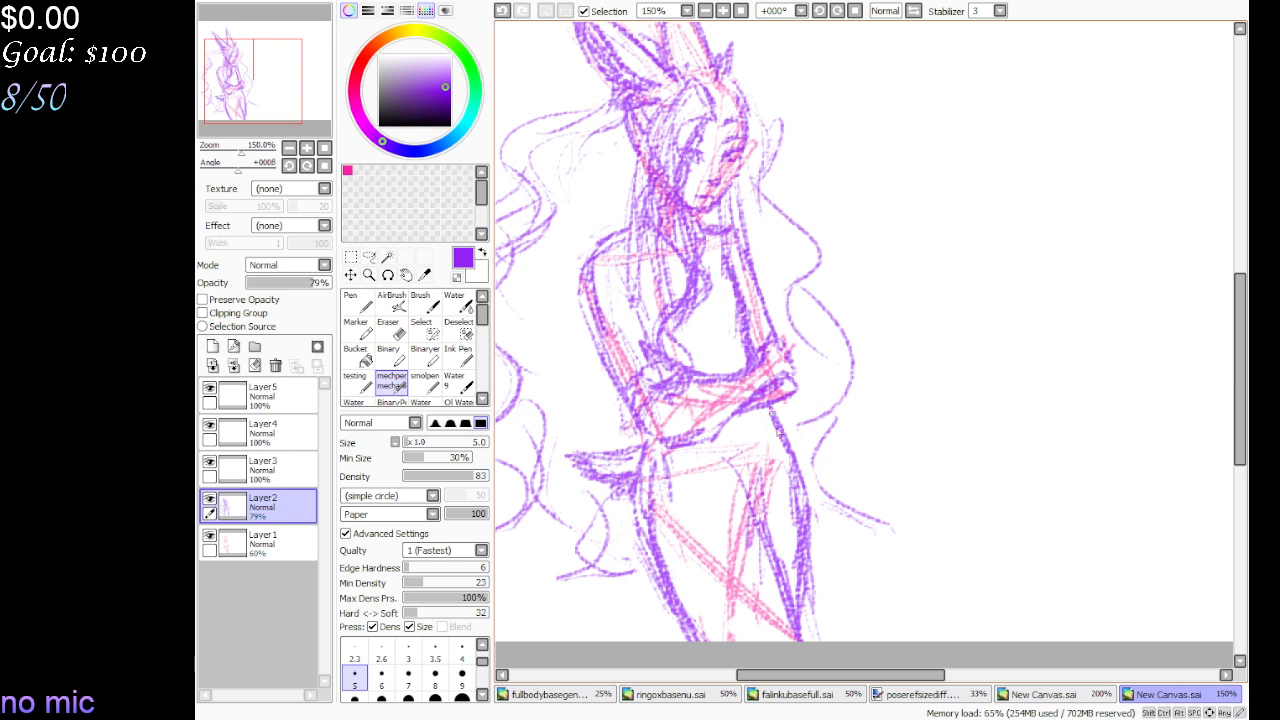
drag(786, 443, 795, 555)
key(e)
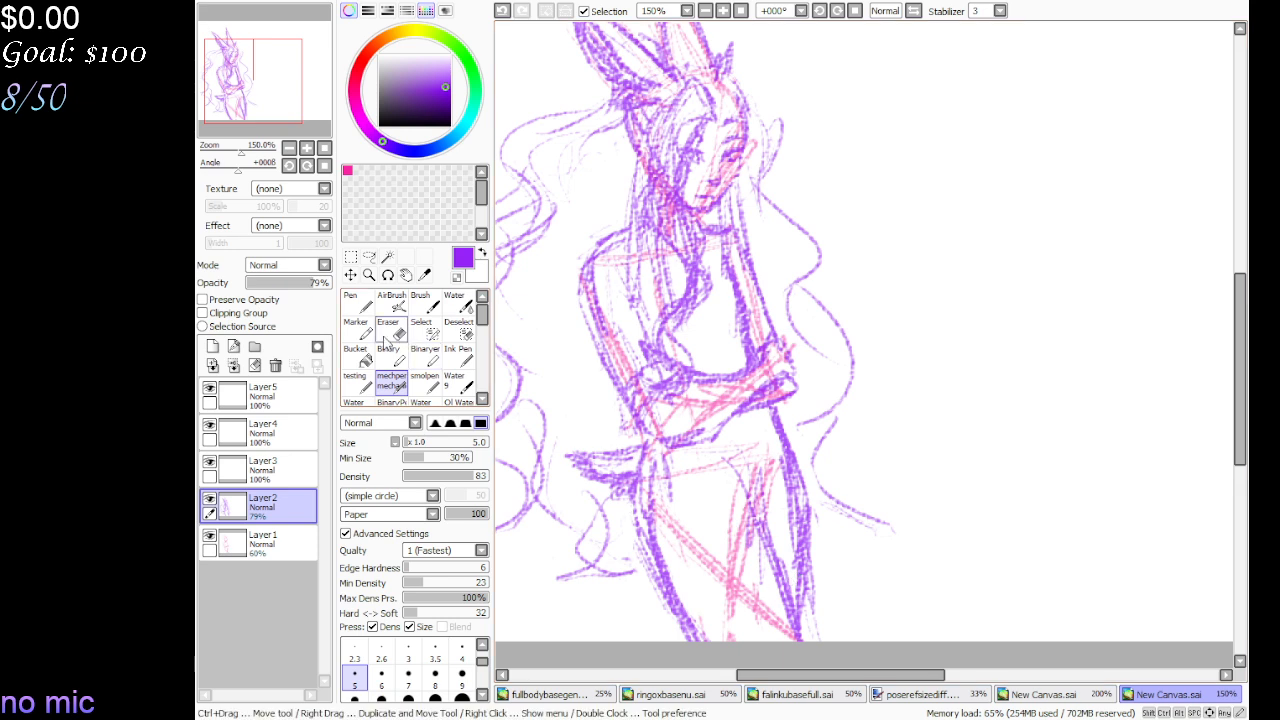
mouse_move(810, 508)
mouse_down()
mouse_move(799, 462)
mouse_move(815, 636)
mouse_up()
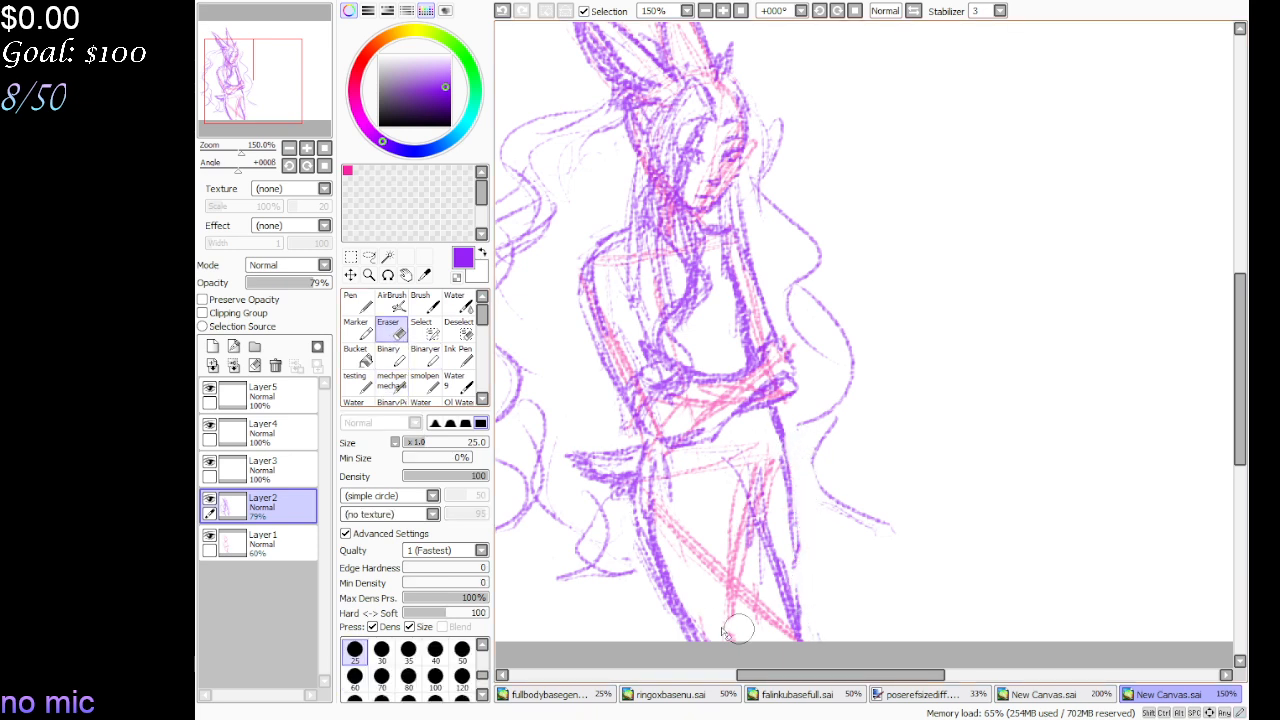
key(e)
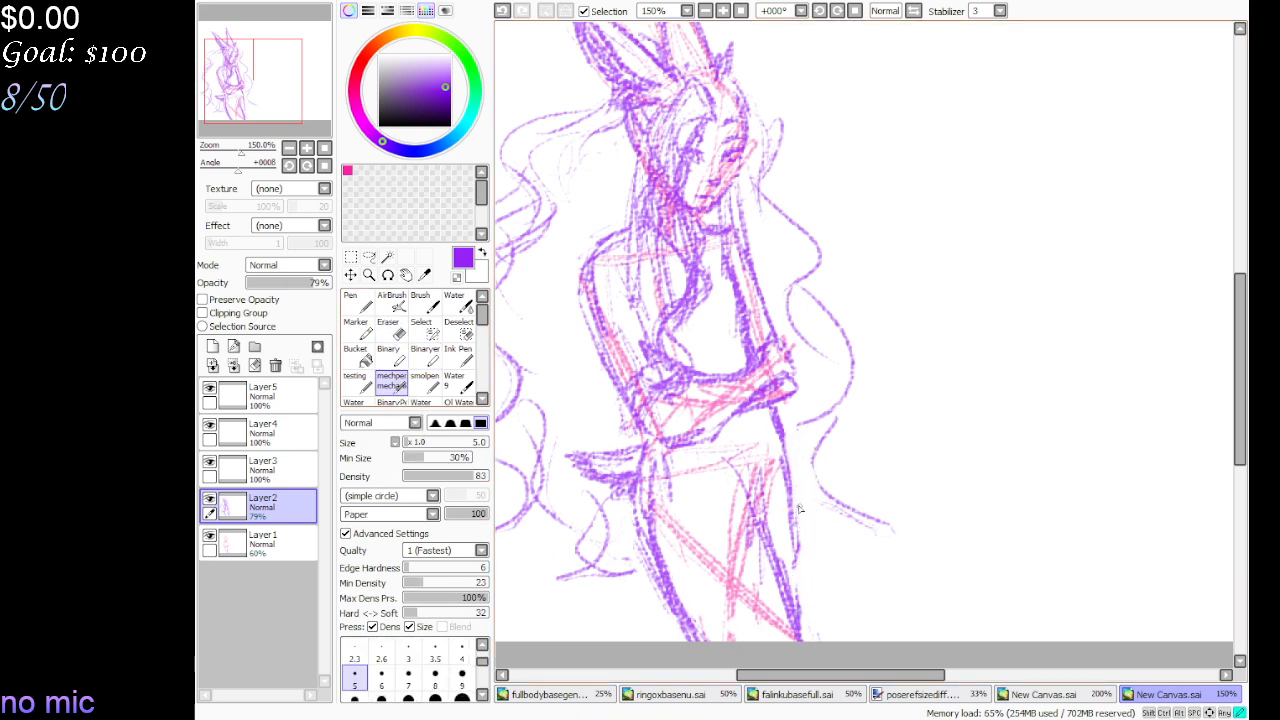
mouse_move(799, 510)
mouse_down()
mouse_move(779, 560)
mouse_move(790, 472)
mouse_move(780, 572)
mouse_up()
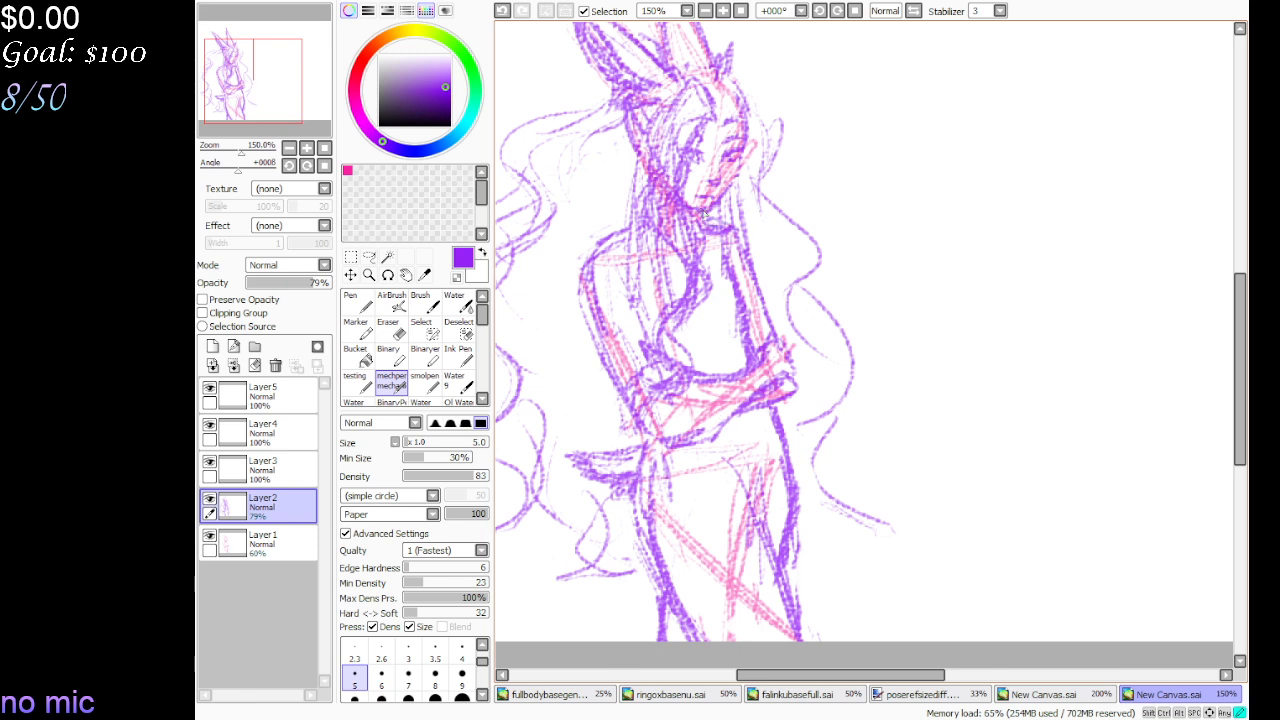
Reinforce the front shoulder and the outer contours of both upper arms
mouse_move(721, 229)
mouse_down()
mouse_move(756, 244)
mouse_move(759, 327)
mouse_up()
mouse_move(596, 258)
mouse_down()
mouse_move(590, 295)
mouse_move(620, 385)
mouse_move(657, 420)
mouse_up()
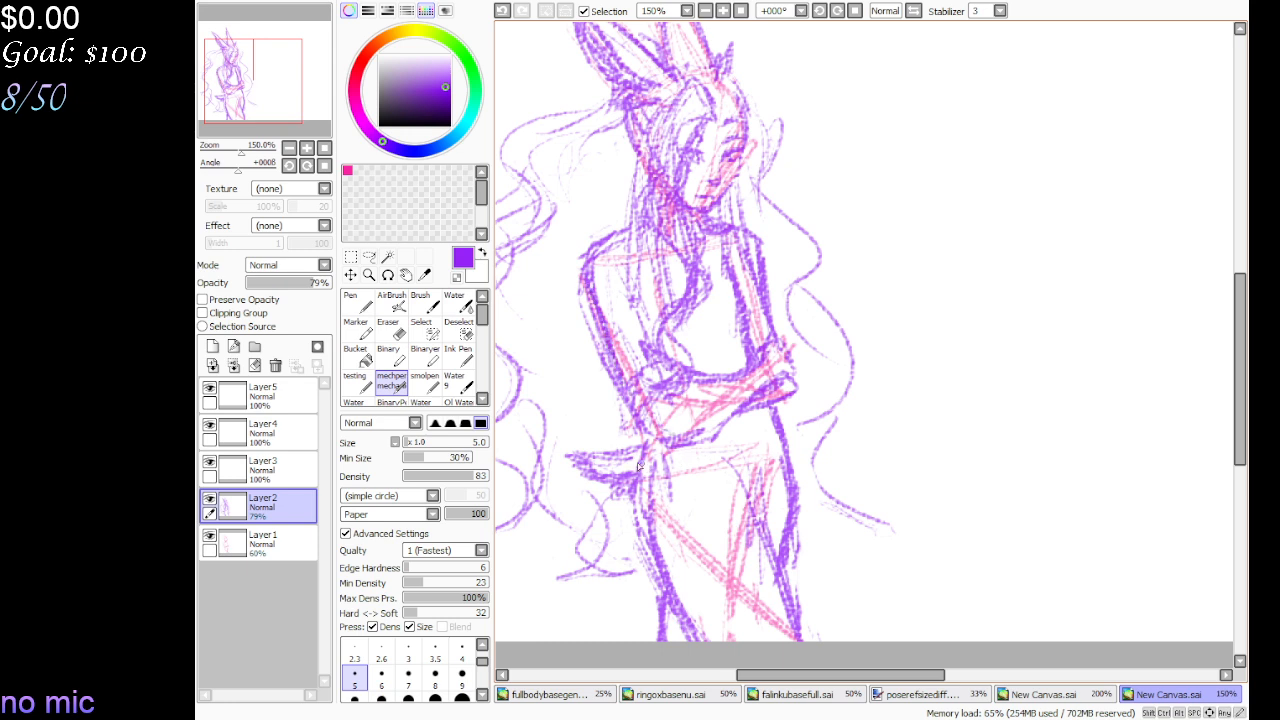
Erase the purple shoulders and folded arms, keeping the hair strands and guide lines
key(e)
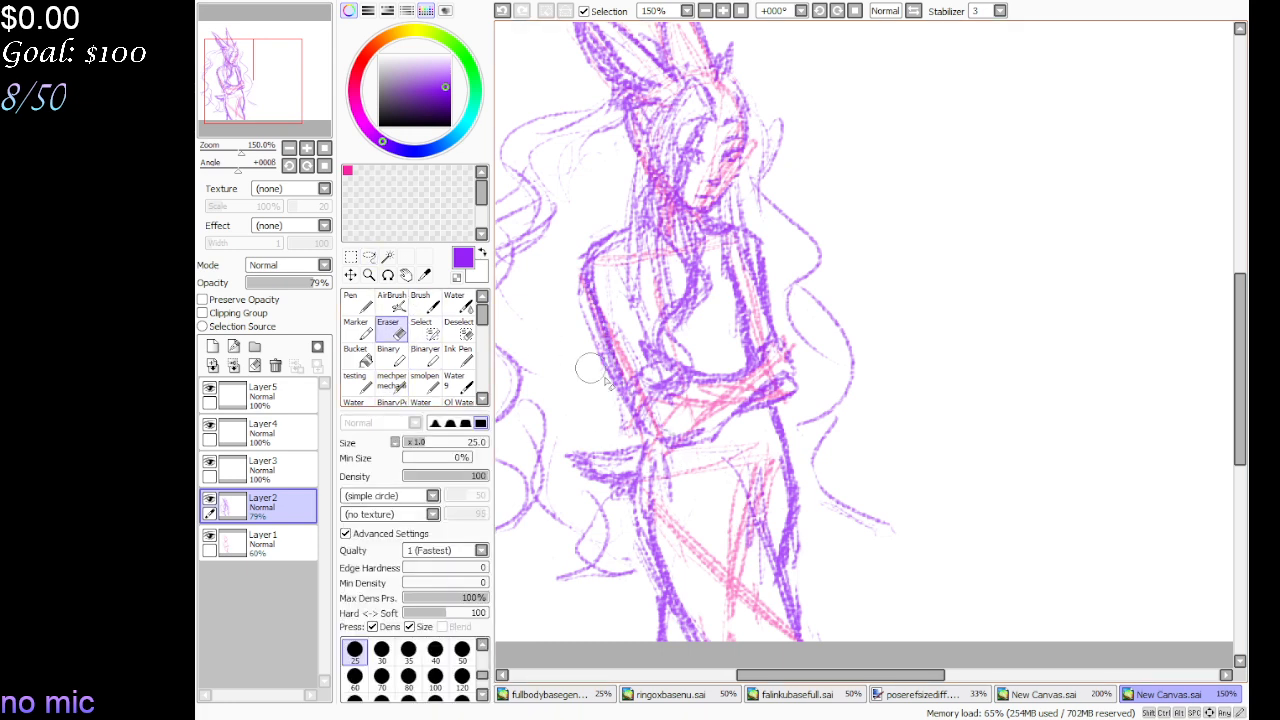
mouse_move(590, 370)
mouse_down()
mouse_move(648, 398)
mouse_move(660, 365)
mouse_move(676, 385)
mouse_move(680, 368)
mouse_move(700, 390)
mouse_move(735, 395)
mouse_move(665, 362)
mouse_move(695, 395)
mouse_move(680, 370)
mouse_move(660, 435)
mouse_move(725, 420)
mouse_move(765, 380)
mouse_move(782, 325)
mouse_move(758, 255)
mouse_up()
key(n)
key(e)
mouse_move(562, 265)
mouse_down()
mouse_move(585, 255)
mouse_move(612, 385)
mouse_up()
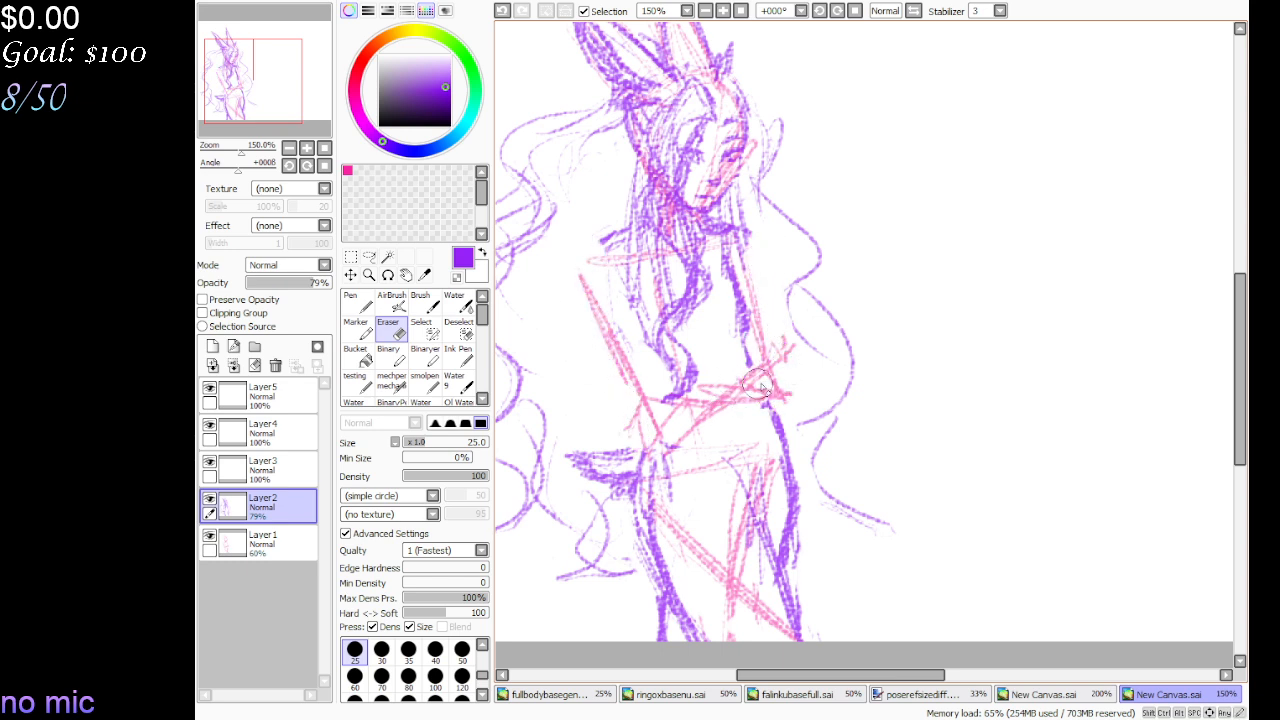
Redraw the back line and a thick front torso contour from the neck to the hips
click(391, 382)
mouse_move(591, 270)
mouse_down()
mouse_move(600, 328)
mouse_move(649, 421)
mouse_move(626, 356)
mouse_up()
mouse_move(740, 236)
mouse_down()
mouse_move(772, 462)
mouse_move(738, 212)
mouse_move(752, 284)
mouse_move(746, 224)
mouse_up()
Sketch the back shoulder in blue on Layer3 with a size 5 pencil, curving over the purple shoulder line
click(262, 468)
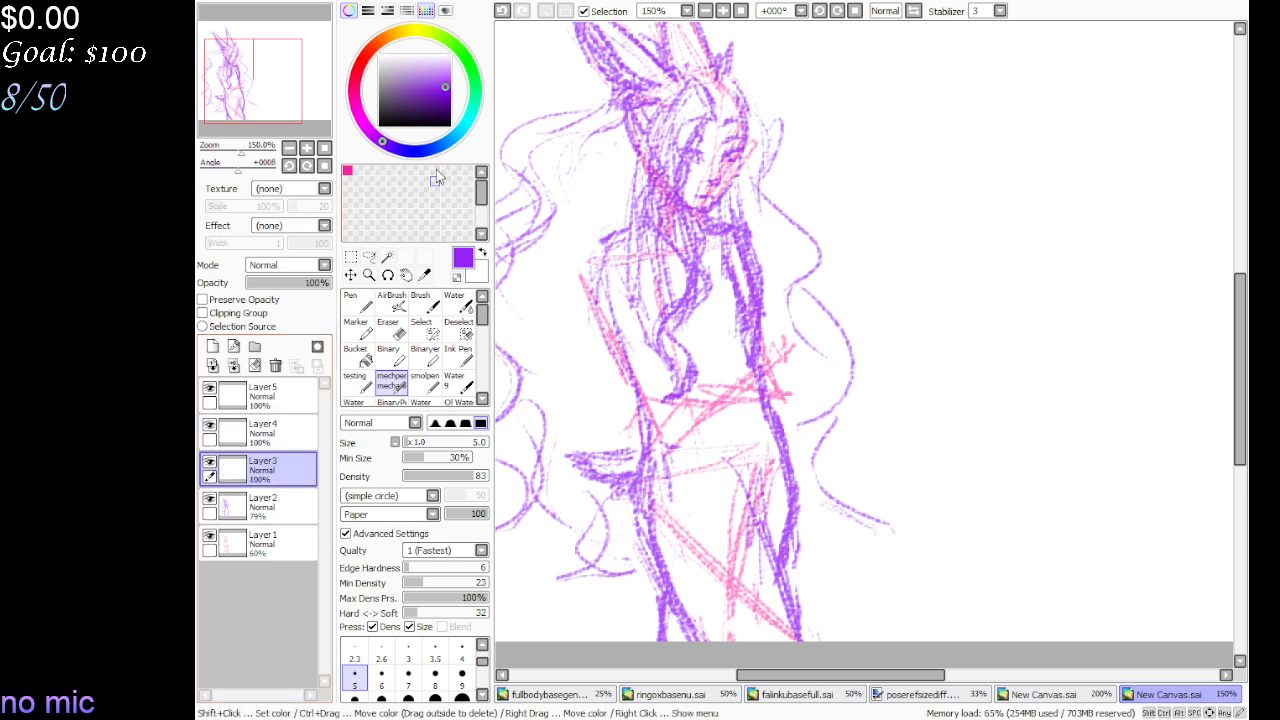
click(410, 150)
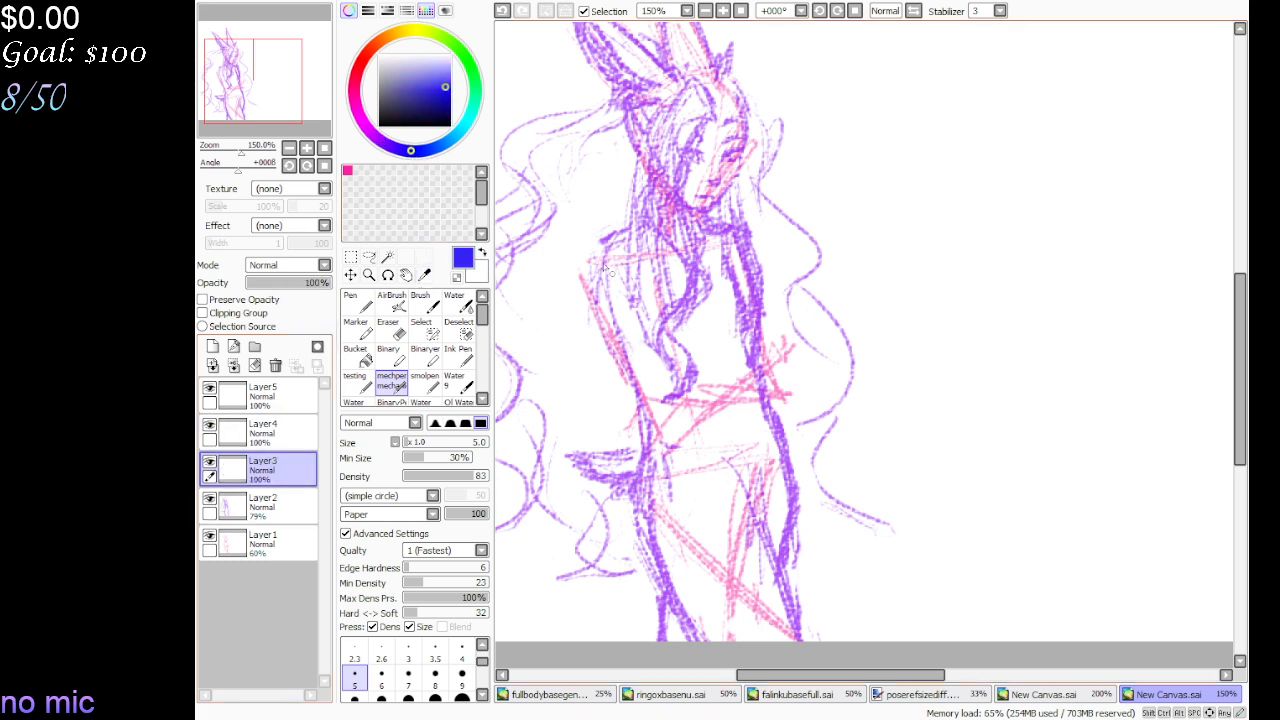
mouse_move(617, 228)
mouse_down()
mouse_move(580, 258)
mouse_move(606, 292)
mouse_move(580, 310)
mouse_up()
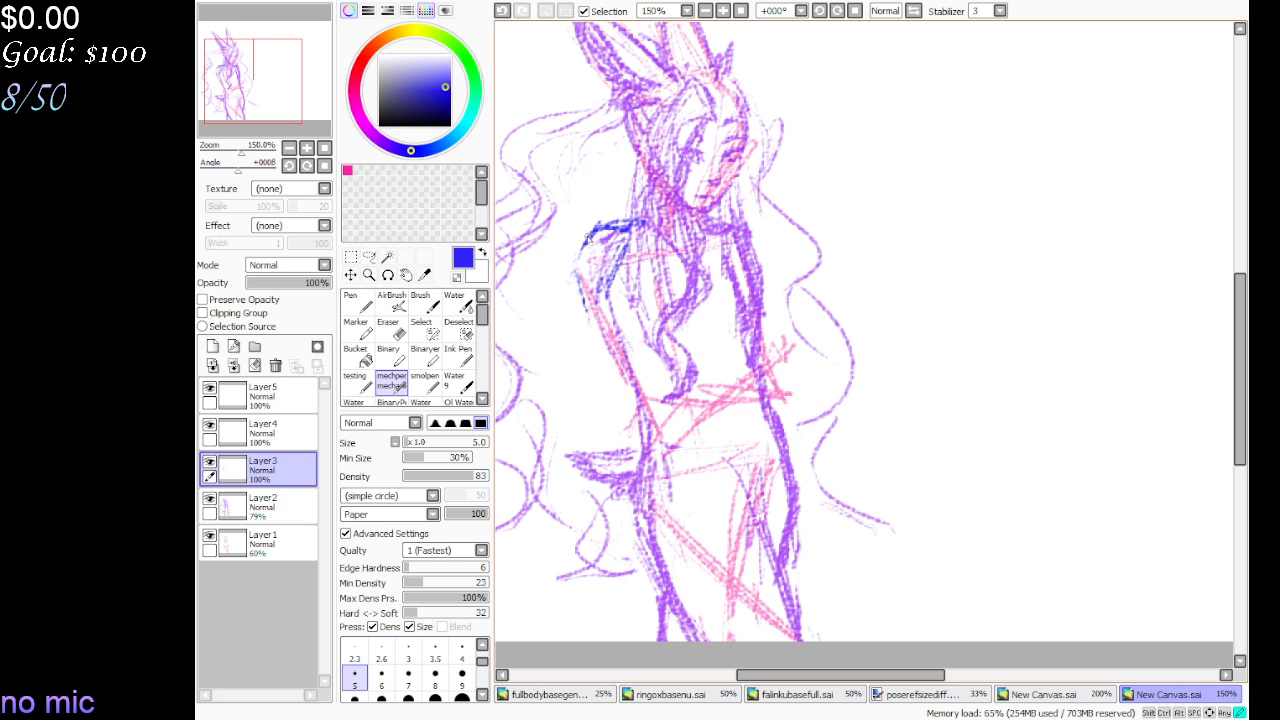
mouse_move(590, 262)
mouse_down()
mouse_move(560, 292)
mouse_move(569, 266)
mouse_move(626, 291)
mouse_move(566, 374)
mouse_move(576, 266)
mouse_move(533, 355)
mouse_up()
mouse_move(282, 114)
mouse_down()
mouse_move(277, 81)
mouse_move(297, 66)
mouse_up()
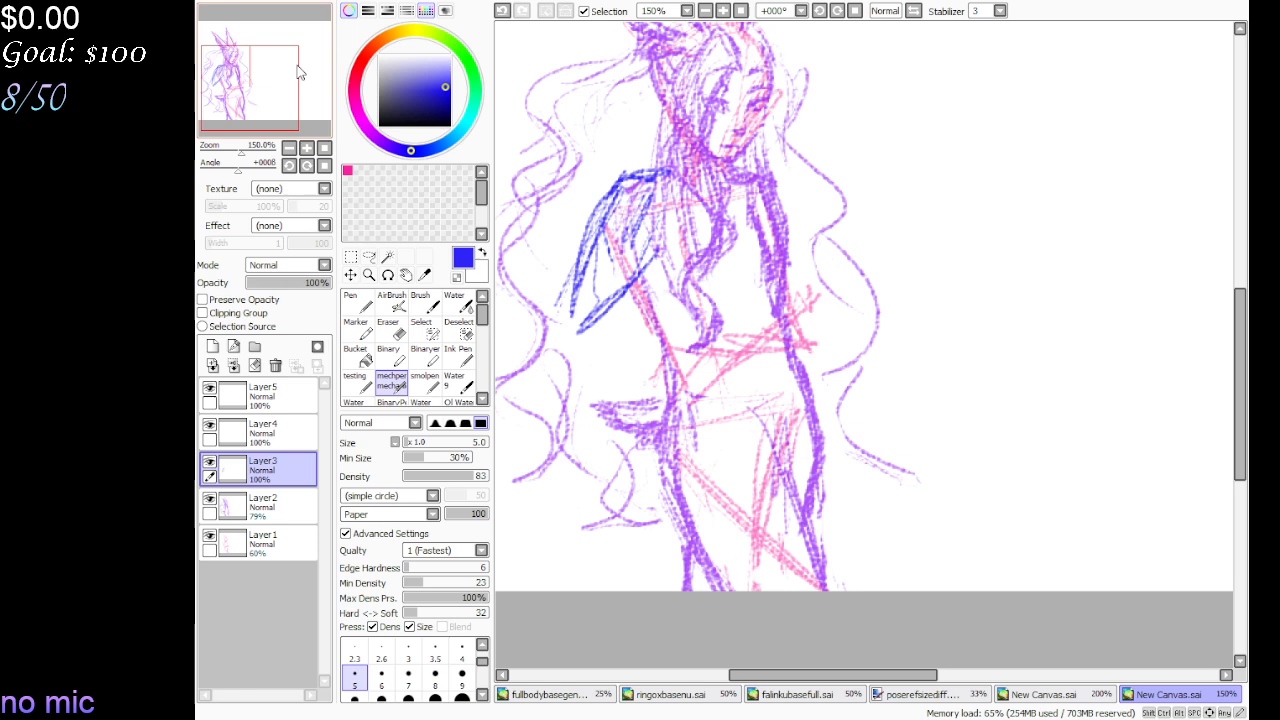
click(503, 11)
click(503, 11)
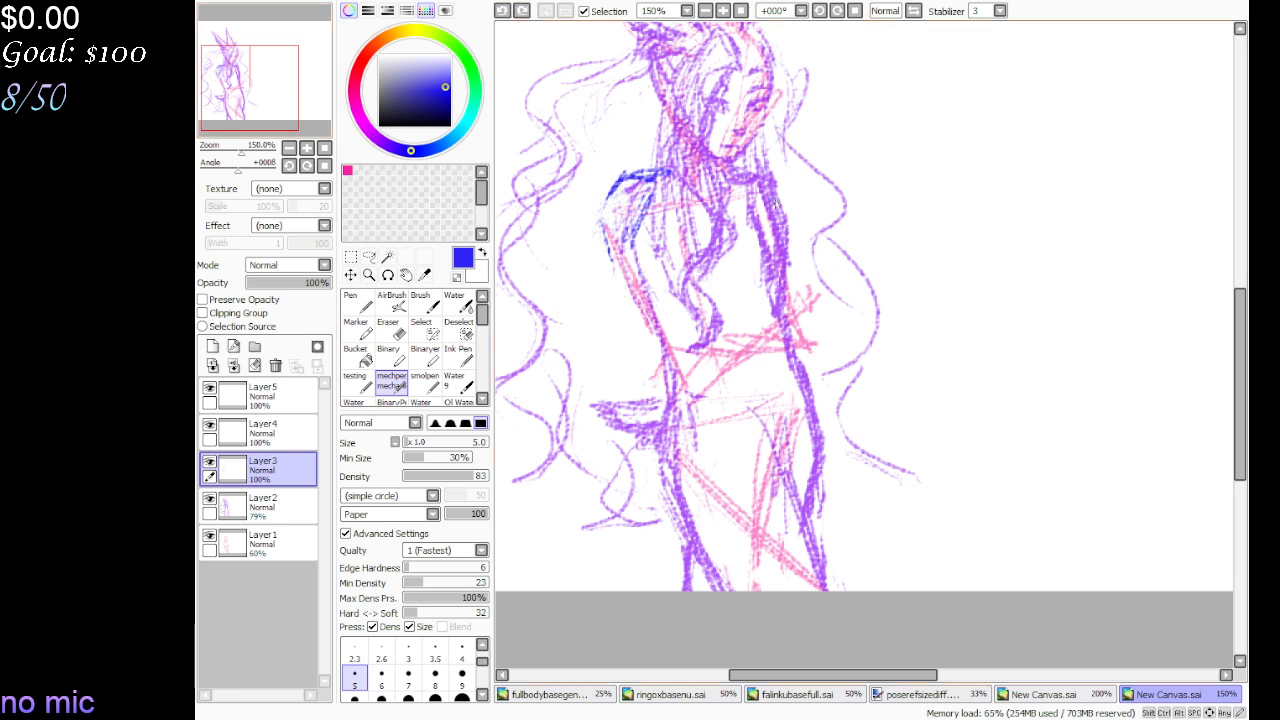
Sketch the straight front arm in blue from the shoulder to the thigh, and the outer line of the back upper arm
mouse_move(766, 174)
mouse_down()
mouse_move(792, 210)
mouse_move(818, 395)
mouse_up()
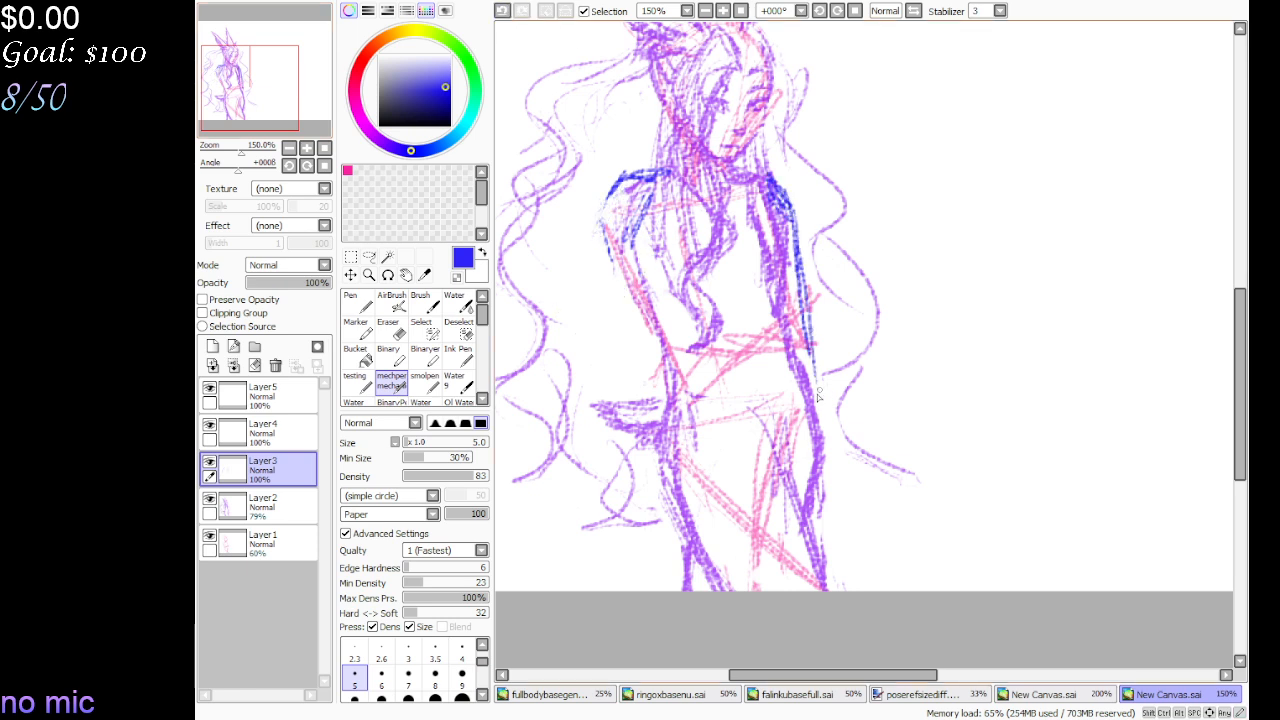
drag(796, 306, 833, 530)
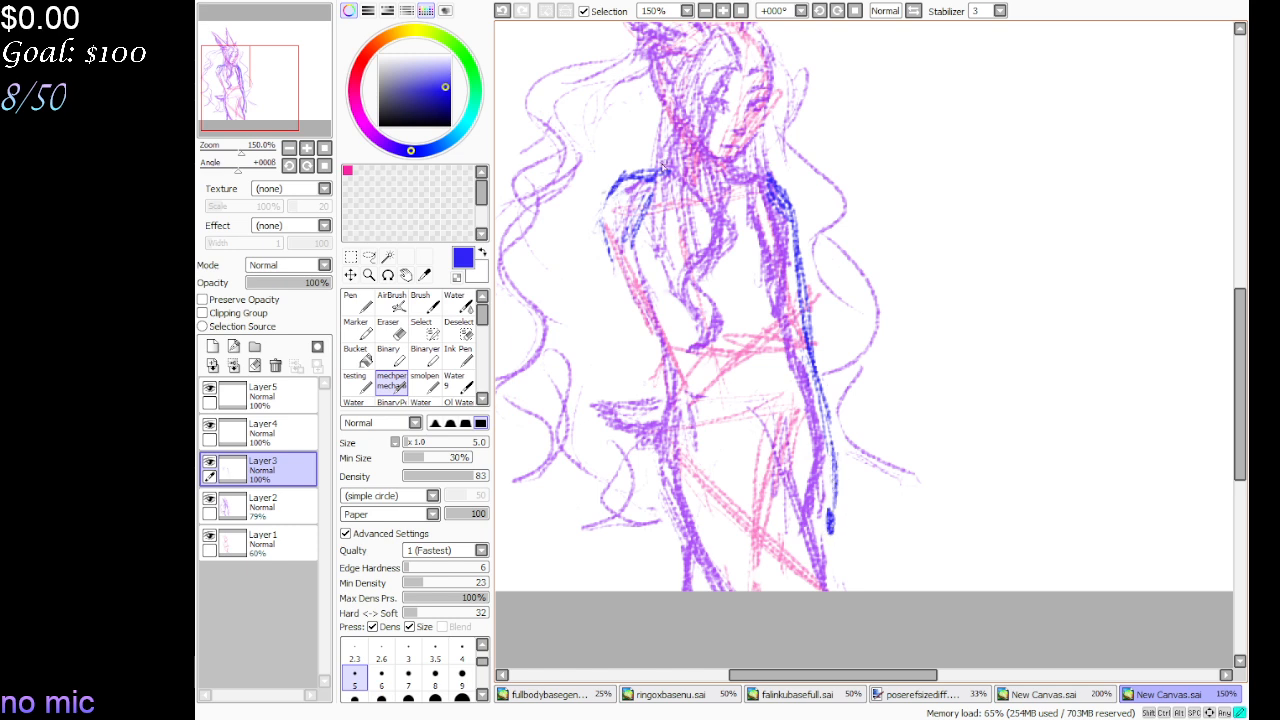
drag(597, 193, 543, 280)
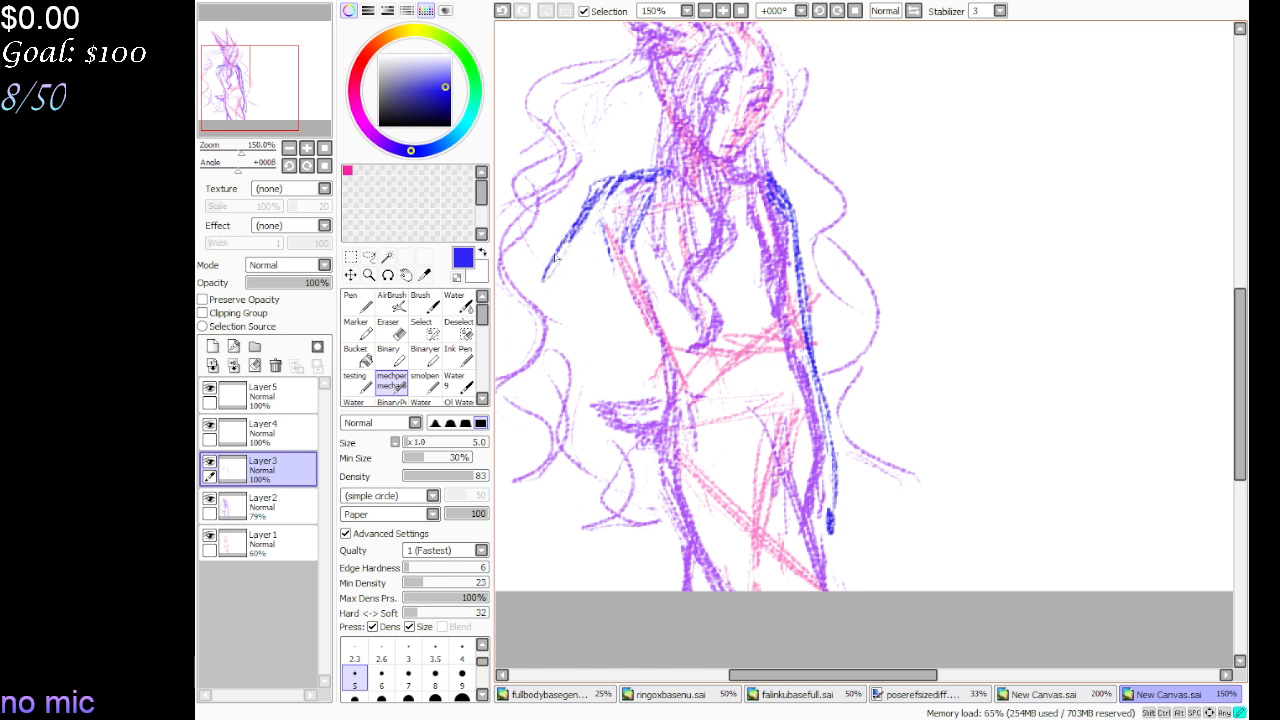
Try to sketch the back arm's forearm and open hand with spread fingers across the waist
drag(532, 380, 670, 428)
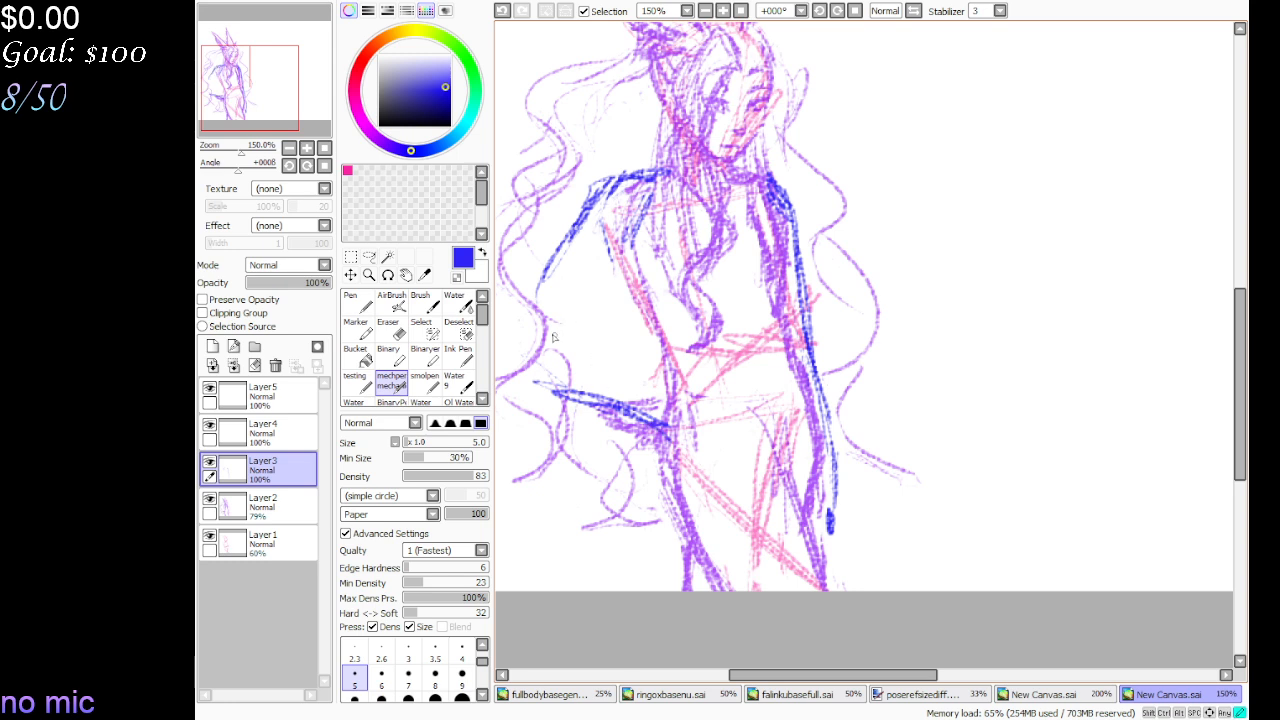
mouse_move(583, 340)
mouse_down()
mouse_move(645, 392)
mouse_move(670, 392)
mouse_up()
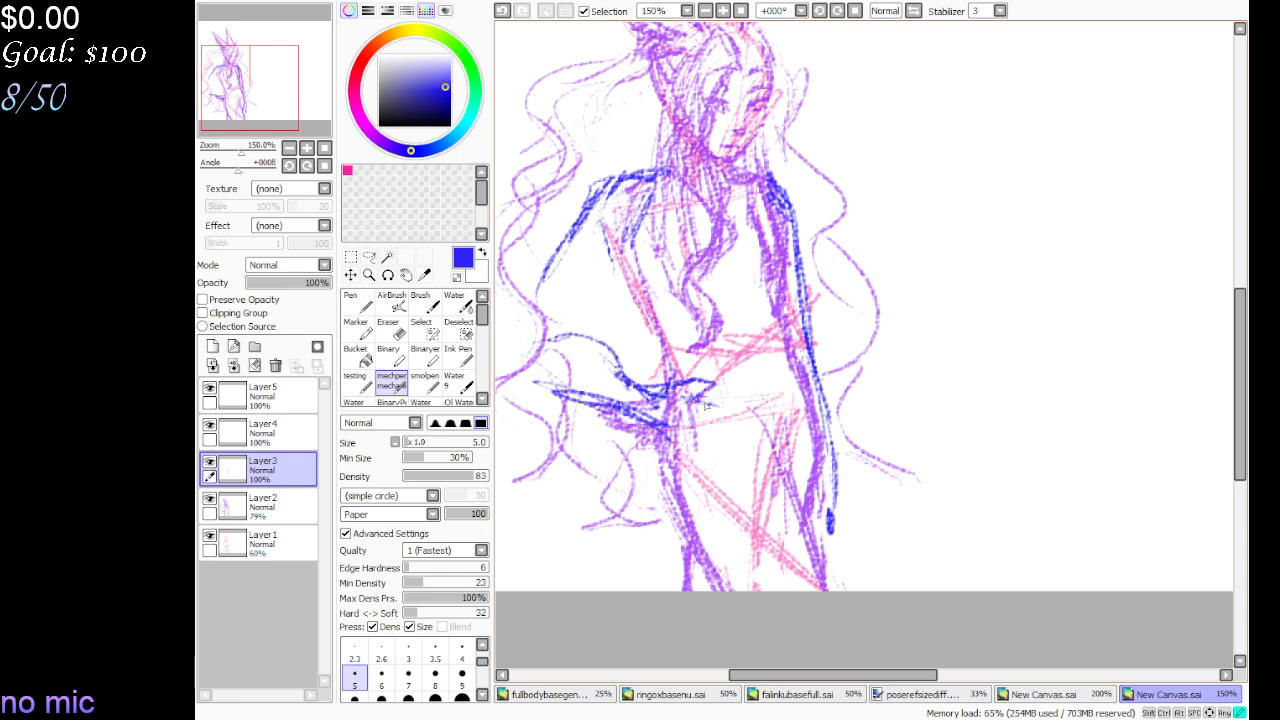
mouse_move(706, 404)
mouse_down()
mouse_move(722, 432)
mouse_move(666, 450)
mouse_move(728, 444)
mouse_move(708, 432)
mouse_move(692, 444)
mouse_up()
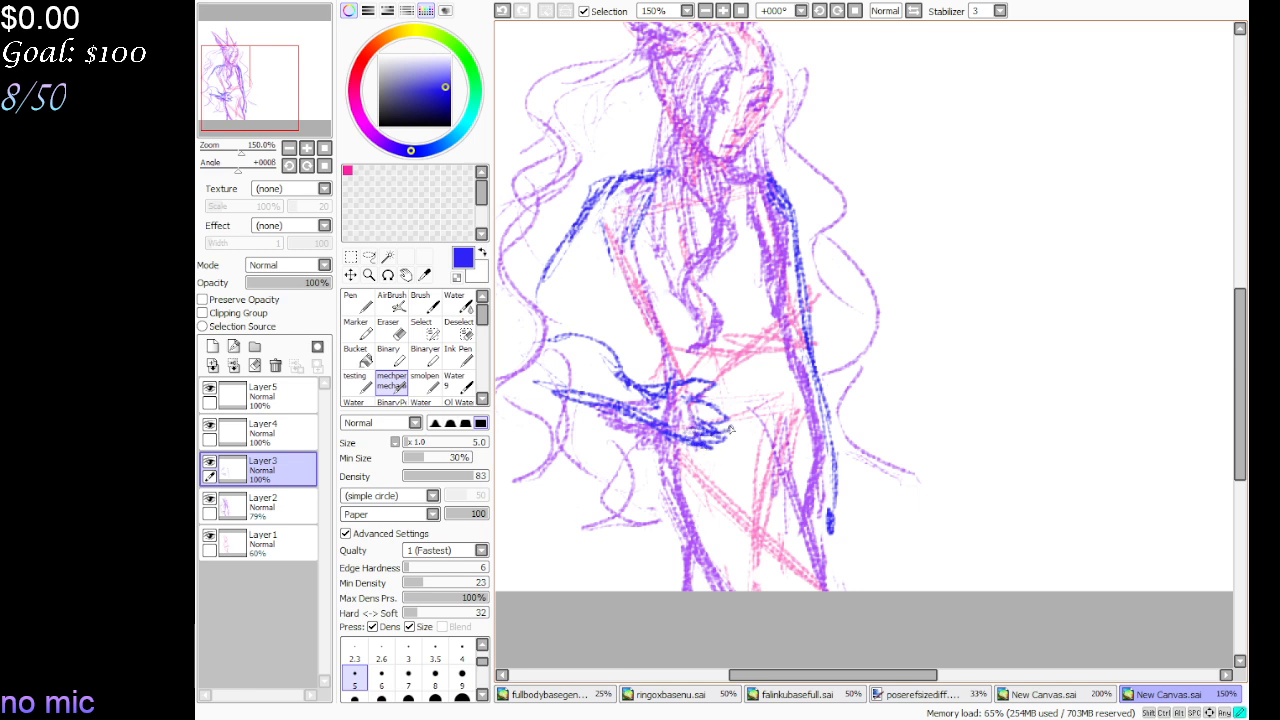
drag(706, 405, 733, 424)
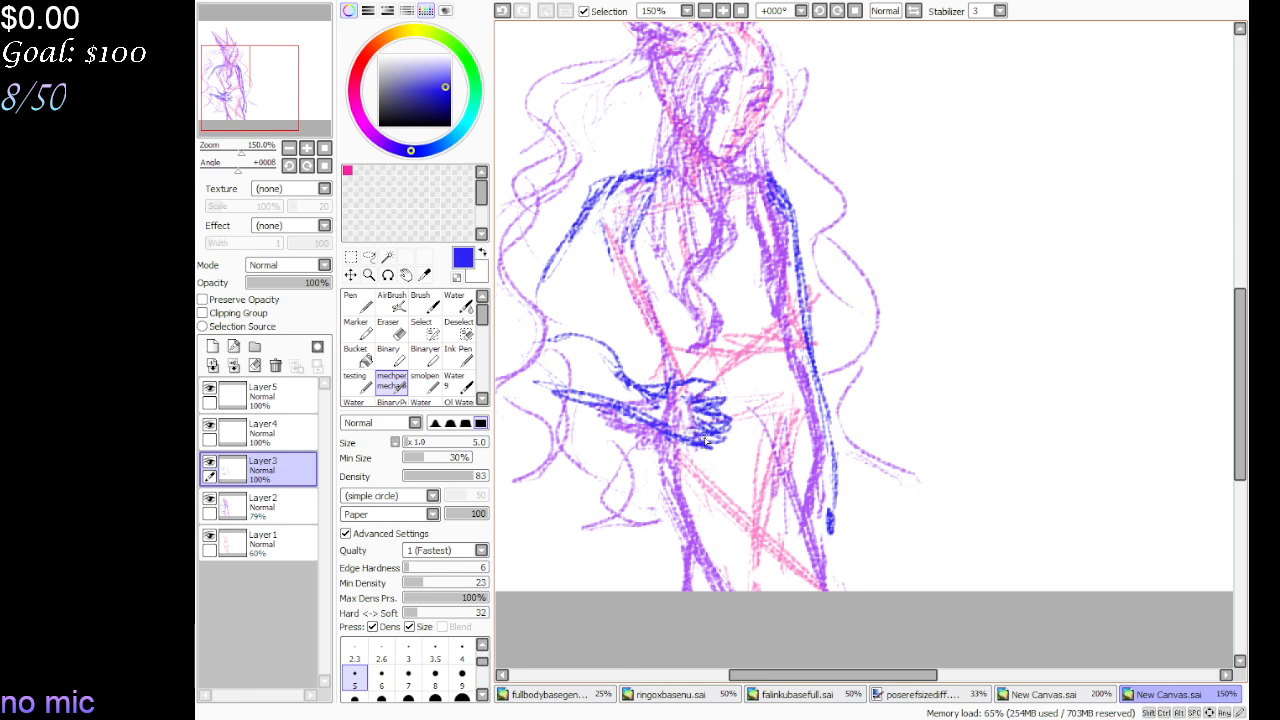
Draw the inner line of the back upper arm and extend its outer line around the elbow into the forearm
mouse_move(630, 232)
mouse_down()
mouse_move(619, 272)
mouse_move(566, 320)
mouse_move(534, 285)
mouse_move(523, 320)
mouse_move(560, 402)
mouse_move(606, 341)
mouse_move(551, 310)
mouse_move(612, 378)
mouse_up()
drag(580, 330, 648, 394)
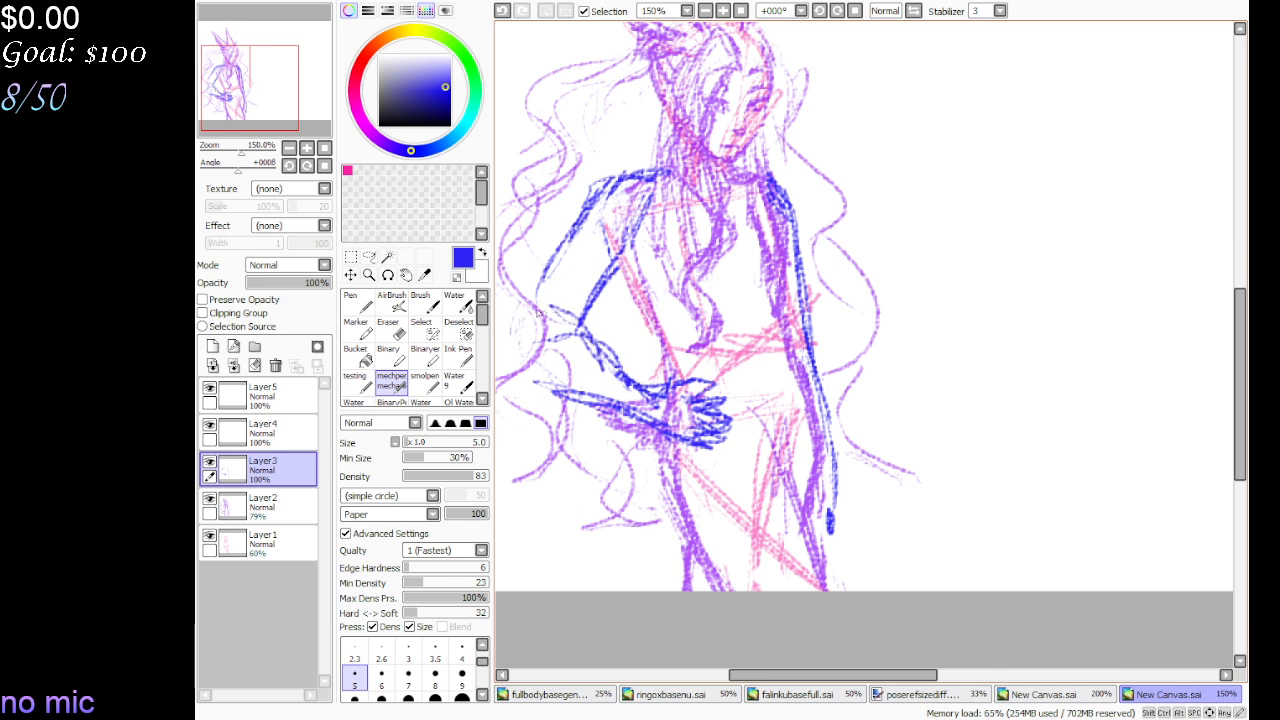
drag(560, 310, 516, 400)
mouse_move(520, 342)
mouse_down()
mouse_move(621, 409)
mouse_move(524, 284)
mouse_move(532, 330)
mouse_up()
drag(532, 352, 560, 398)
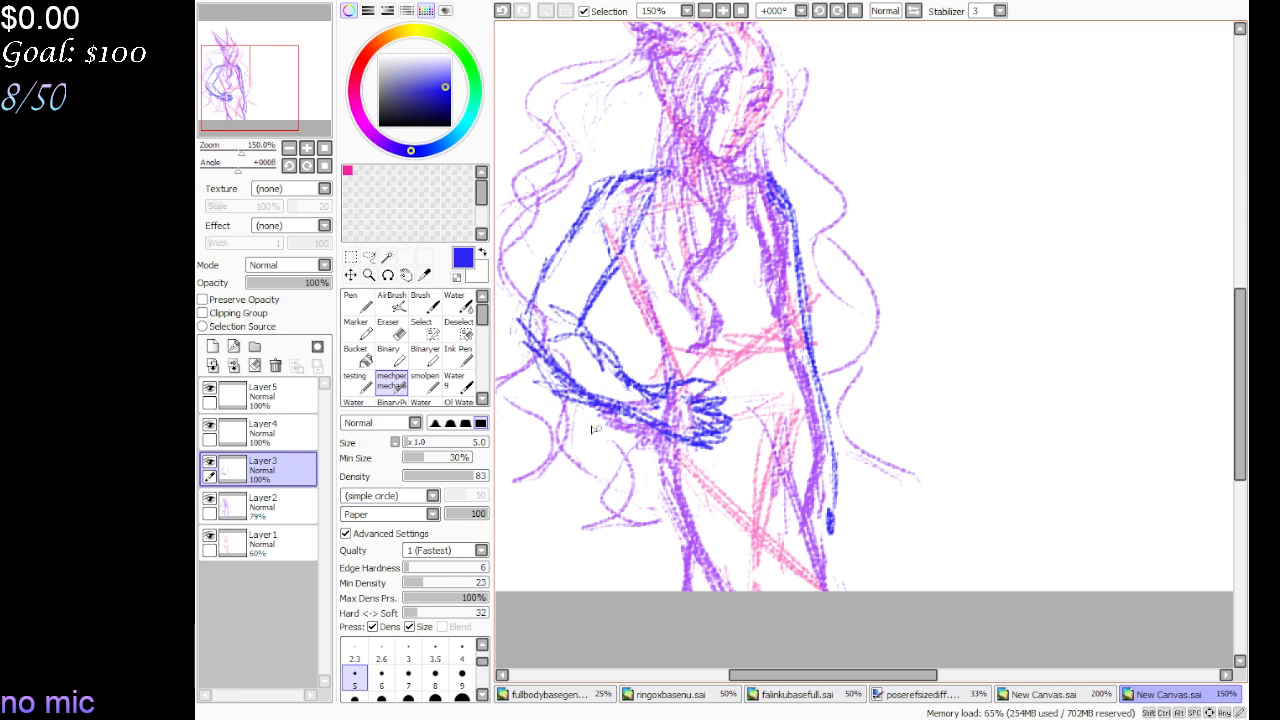
mouse_move(520, 345)
mouse_down()
mouse_move(588, 328)
mouse_move(590, 360)
mouse_move(540, 365)
mouse_move(542, 345)
mouse_move(645, 430)
mouse_move(722, 400)
mouse_move(560, 308)
mouse_move(530, 330)
mouse_up()
Erase the blue forearm and hand, and redraw the forearm running from the bent elbow to the hip
click(388, 328)
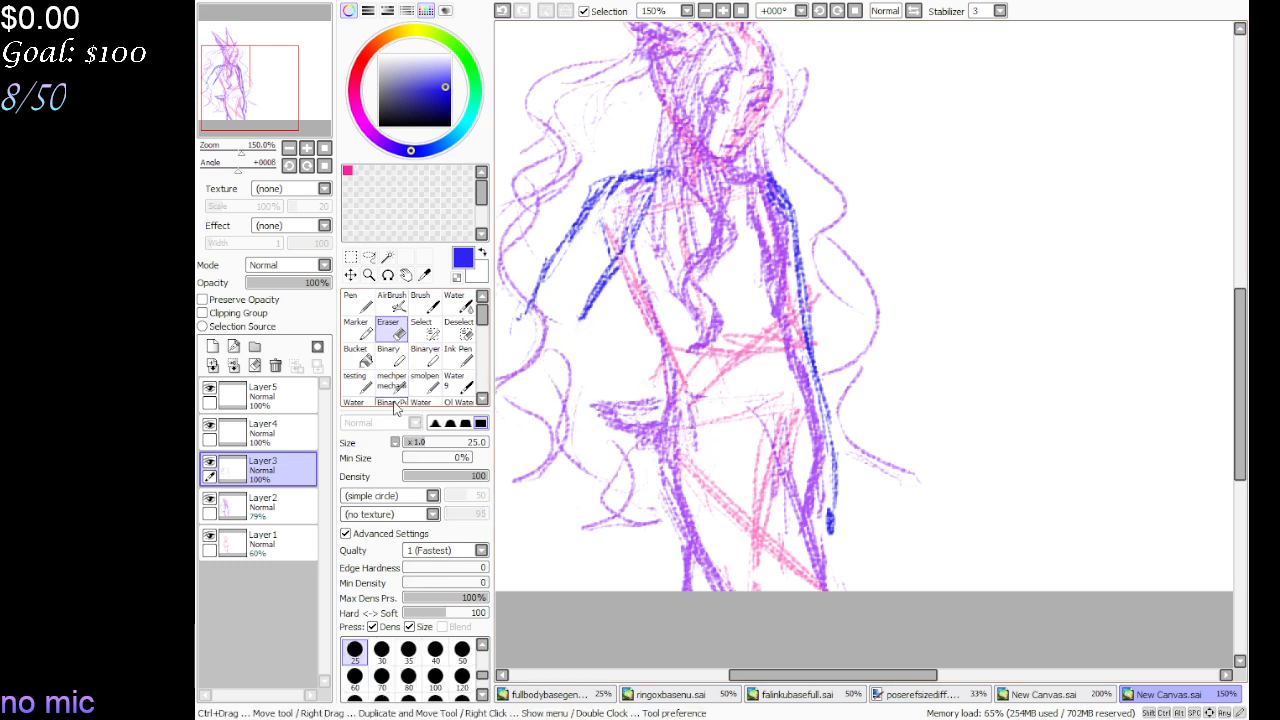
click(391, 382)
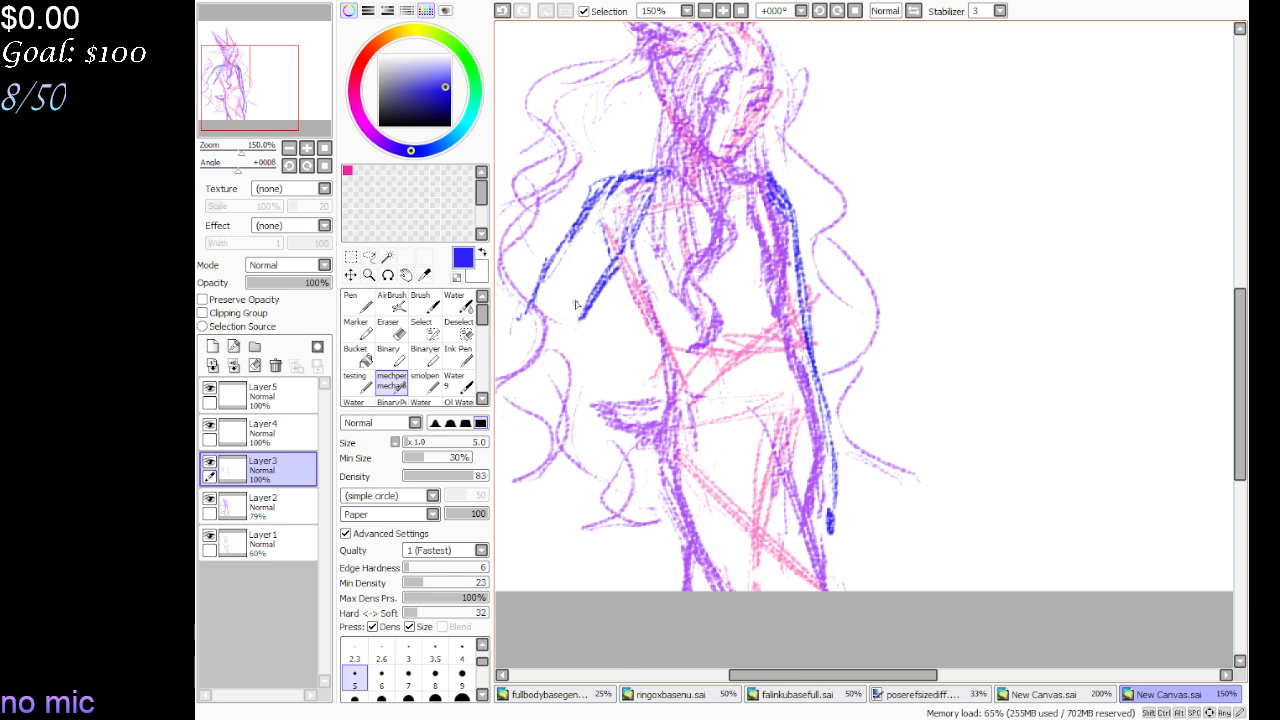
mouse_move(618, 200)
mouse_down()
mouse_move(550, 314)
mouse_move(668, 408)
mouse_up()
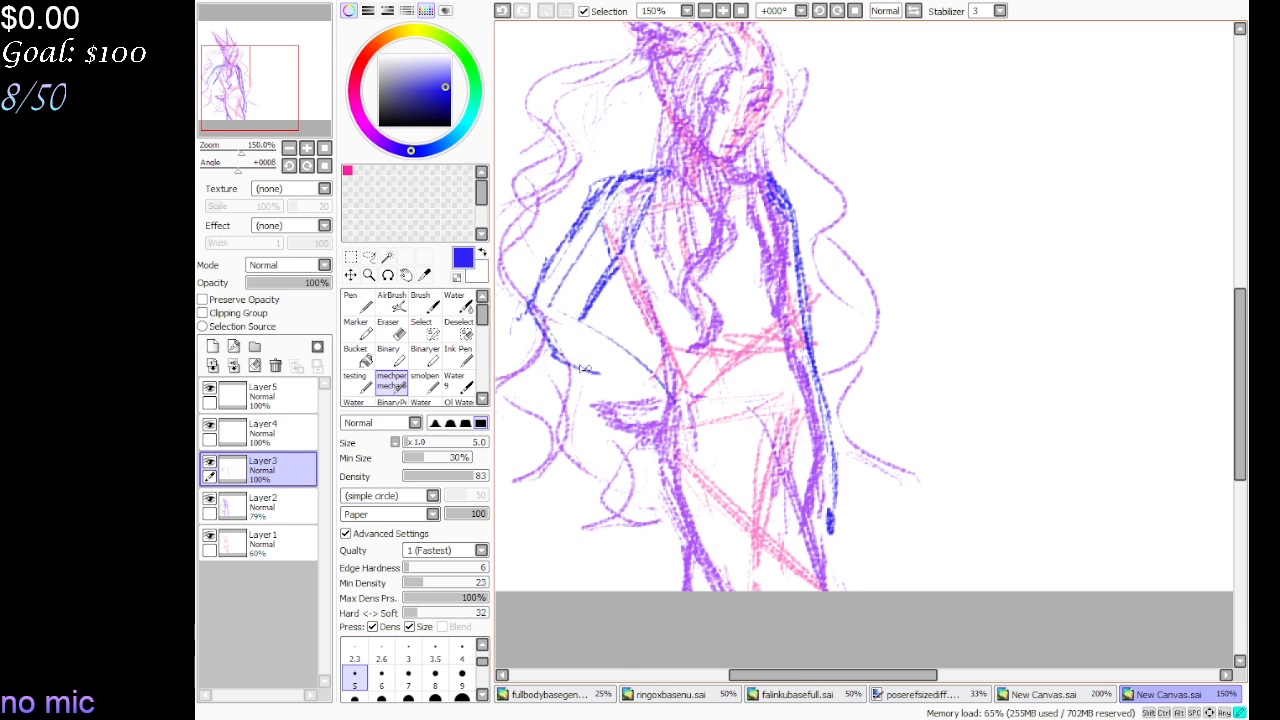
mouse_move(556, 300)
mouse_down()
mouse_move(608, 313)
mouse_move(650, 370)
mouse_move(690, 390)
mouse_up()
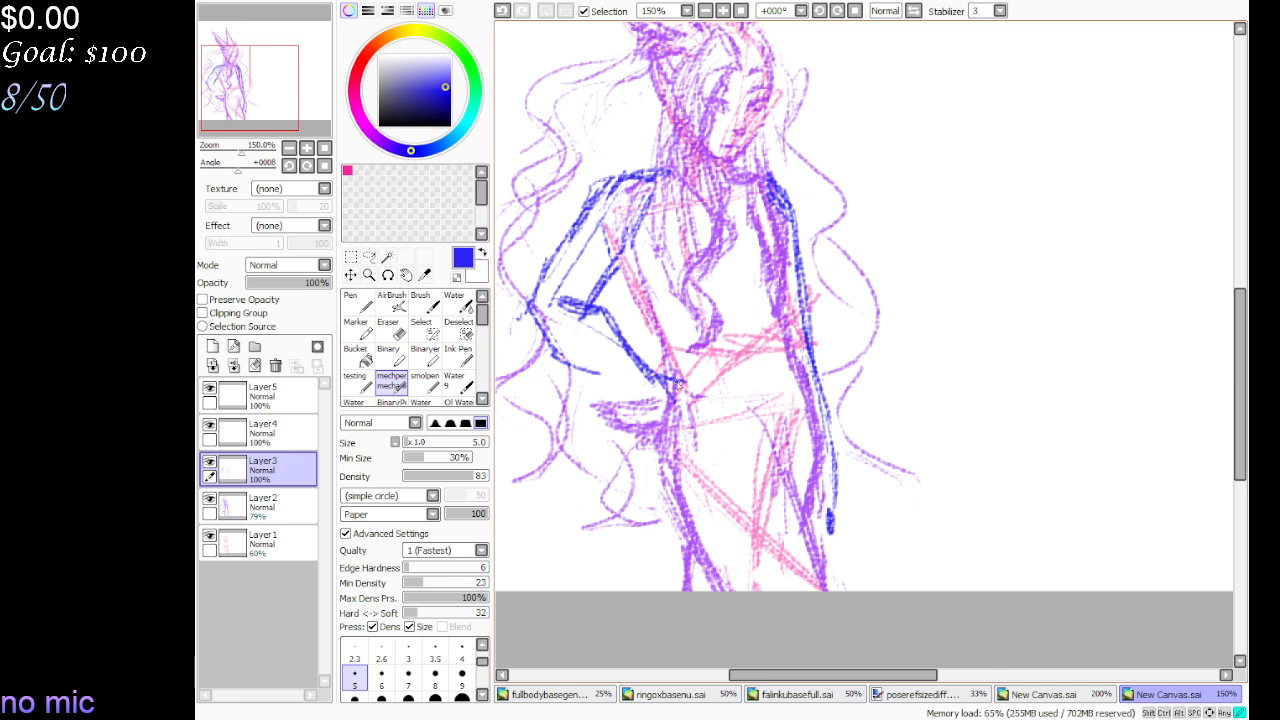
drag(572, 362, 655, 413)
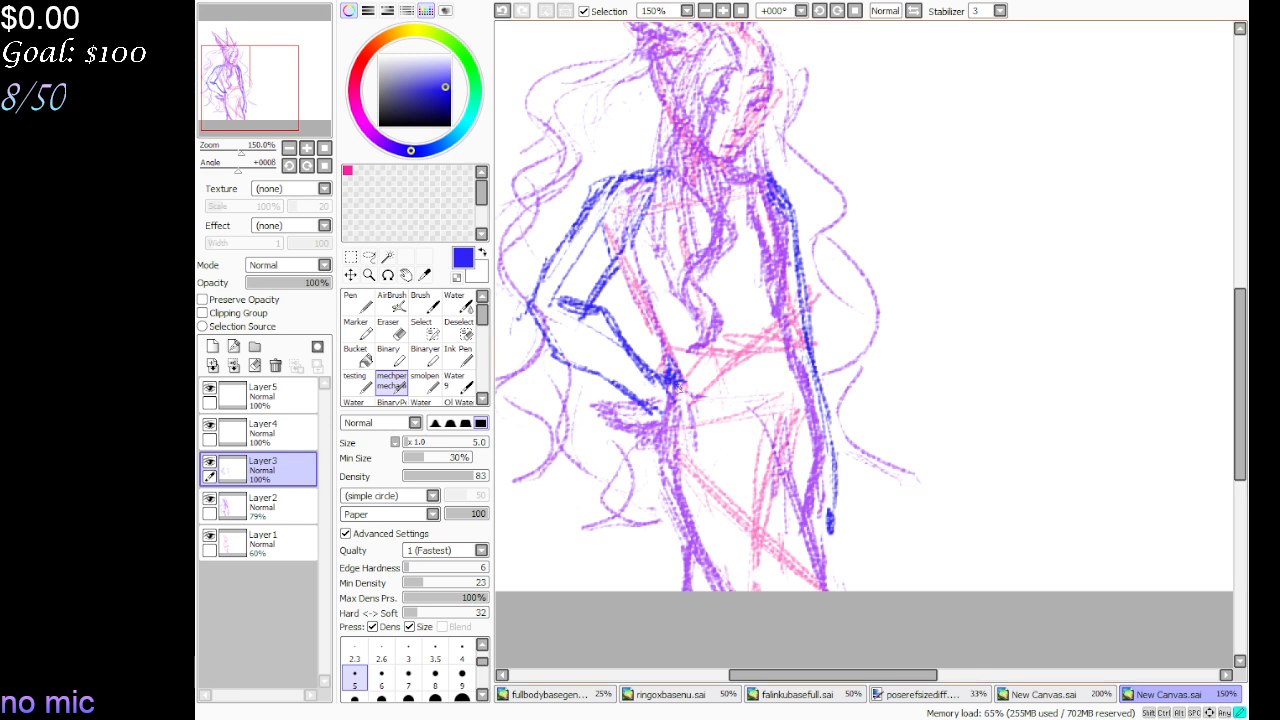
Sketch the back hand resting on the hip and erase the stray finger lines extending past it
drag(694, 395, 704, 401)
drag(676, 396, 690, 445)
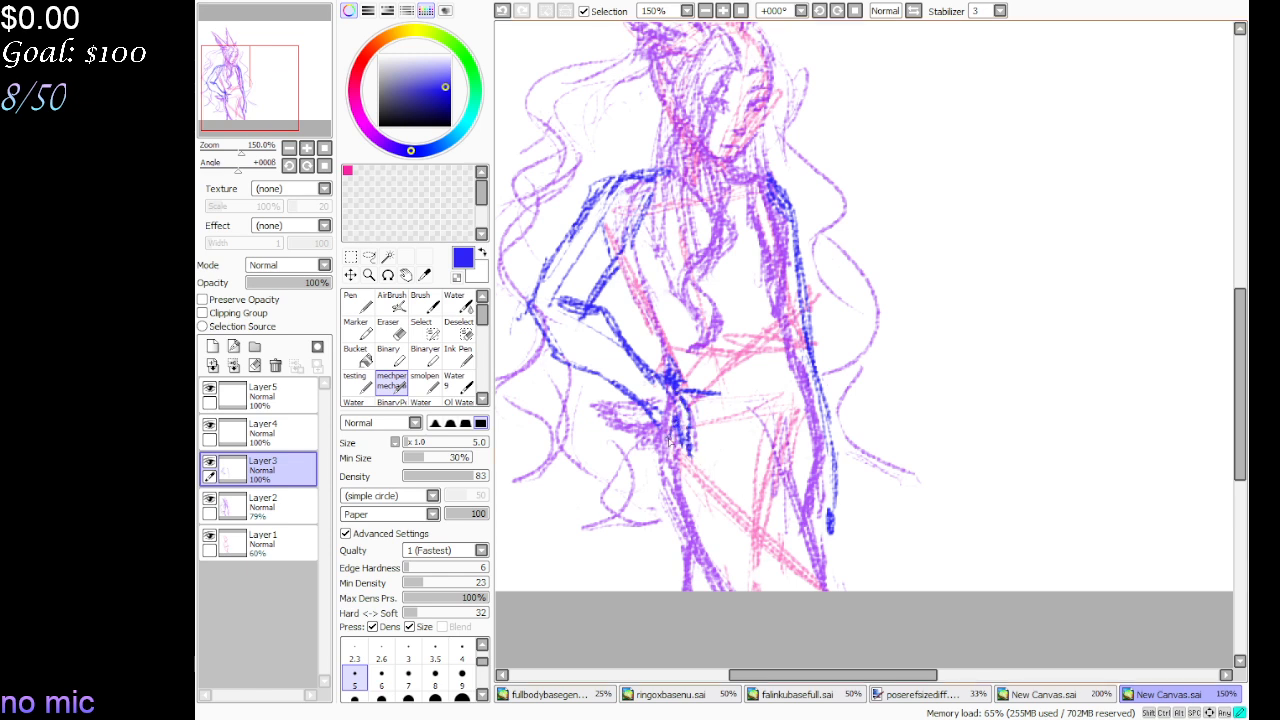
mouse_move(622, 408)
mouse_down()
mouse_move(688, 446)
mouse_move(650, 426)
mouse_up()
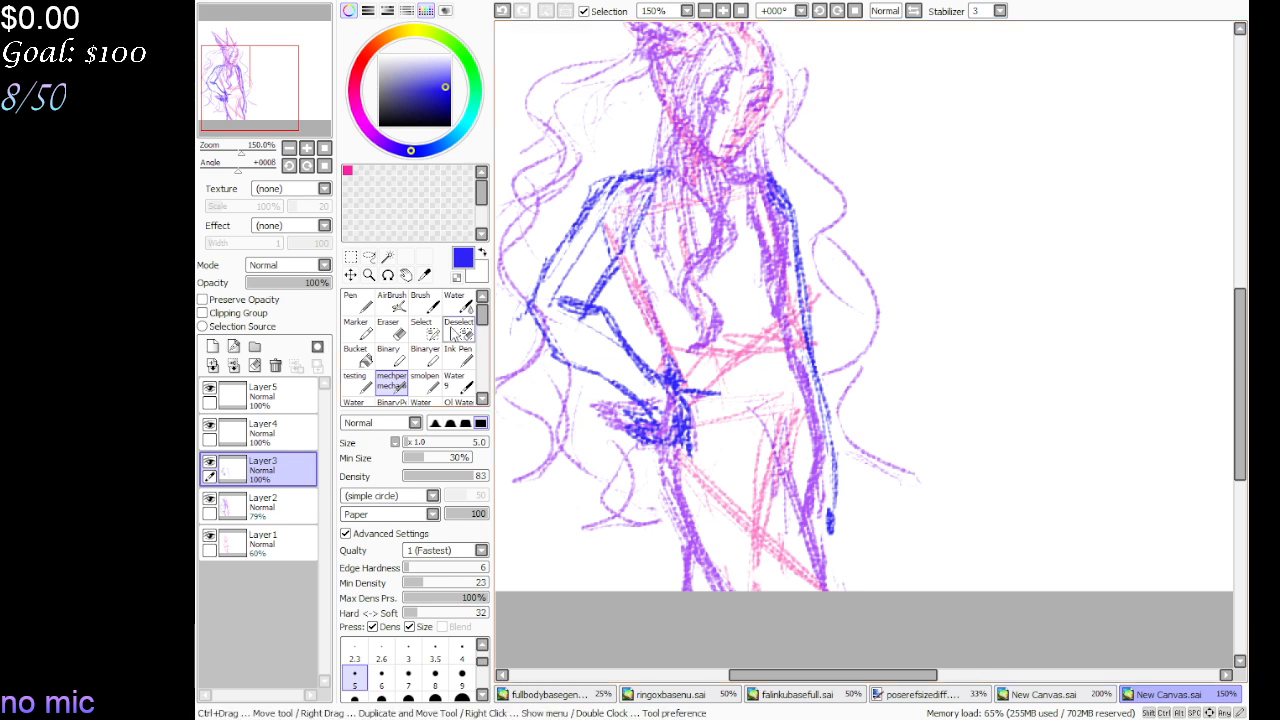
key(e)
mouse_move(686, 383)
mouse_down()
mouse_move(719, 409)
mouse_move(696, 480)
mouse_move(617, 527)
mouse_up()
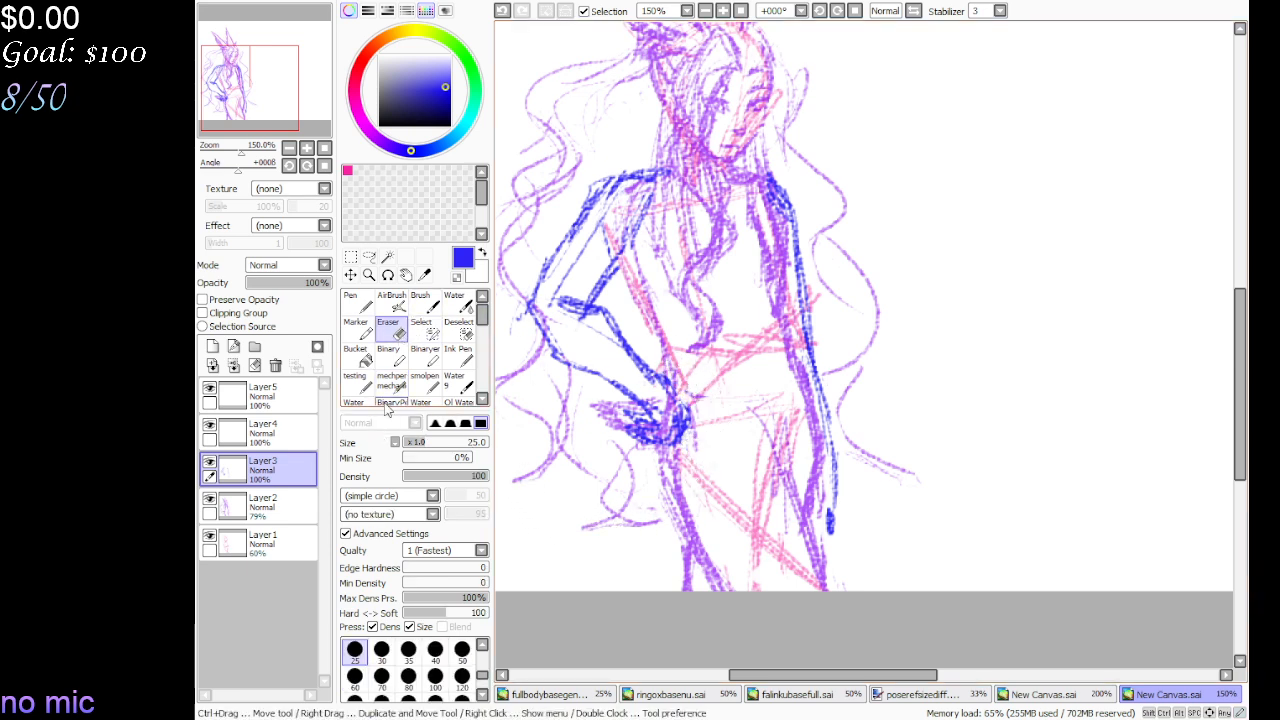
click(391, 383)
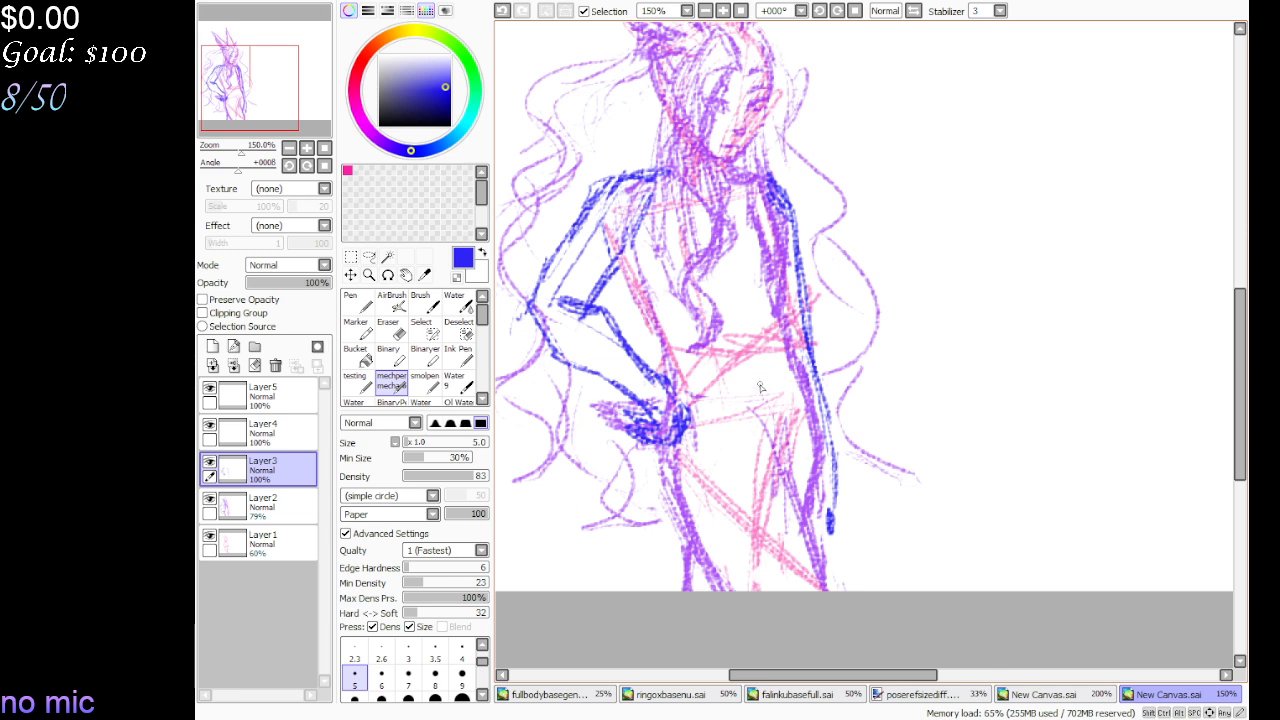
Draw a thick blue back line down to the waist and trace the front torso contour beside the straight arm
mouse_move(620, 263)
mouse_down()
mouse_move(610, 279)
mouse_move(660, 322)
mouse_move(667, 378)
mouse_up()
drag(628, 285, 660, 356)
drag(783, 219, 813, 408)
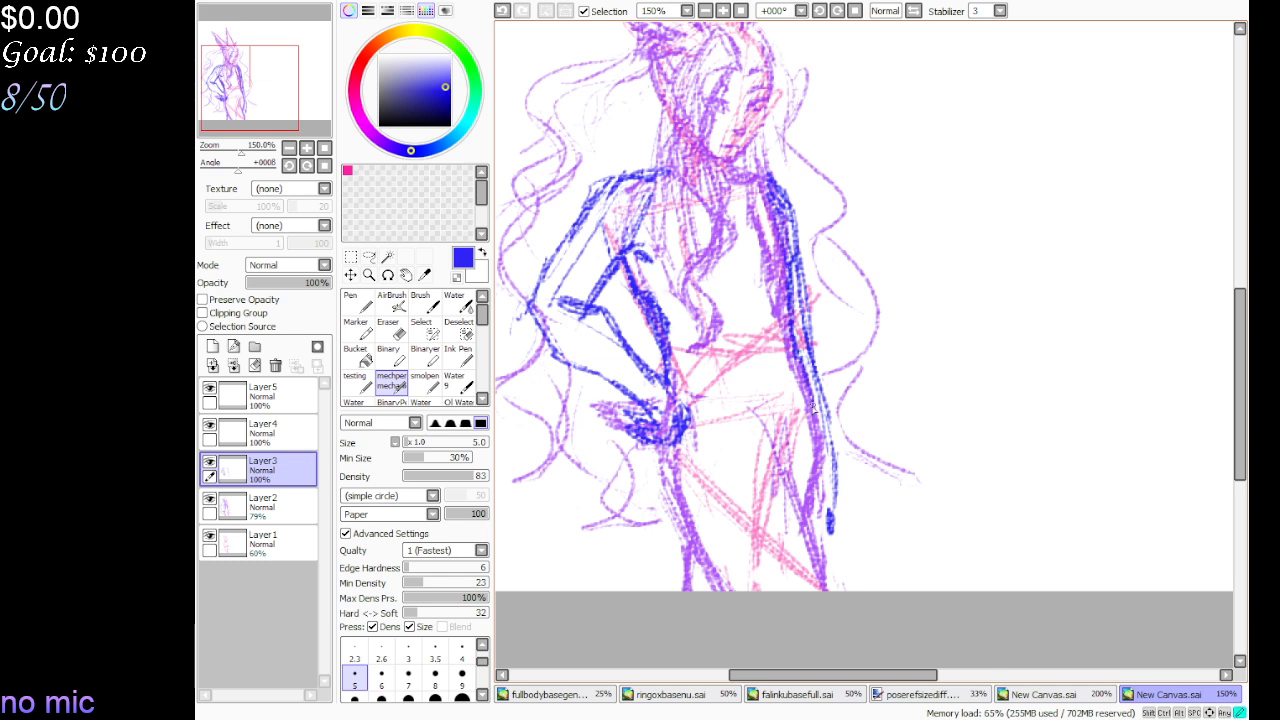
Sketch the outer back thigh, the crotch and inner thigh lines, and the front hip contour in blue
drag(636, 449, 684, 590)
drag(781, 408, 764, 498)
mouse_move(770, 482)
mouse_down()
mouse_move(800, 588)
mouse_move(805, 570)
mouse_move(815, 590)
mouse_up()
drag(758, 456, 782, 516)
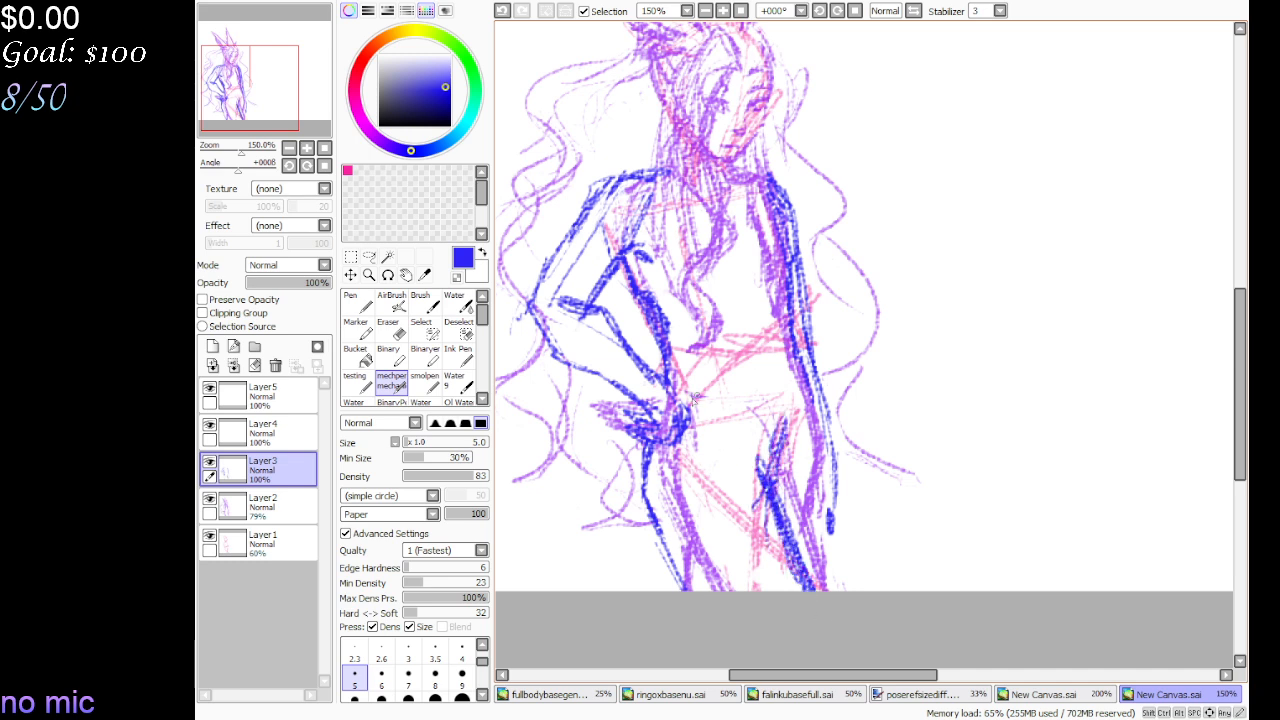
drag(790, 358, 822, 462)
drag(806, 395, 826, 558)
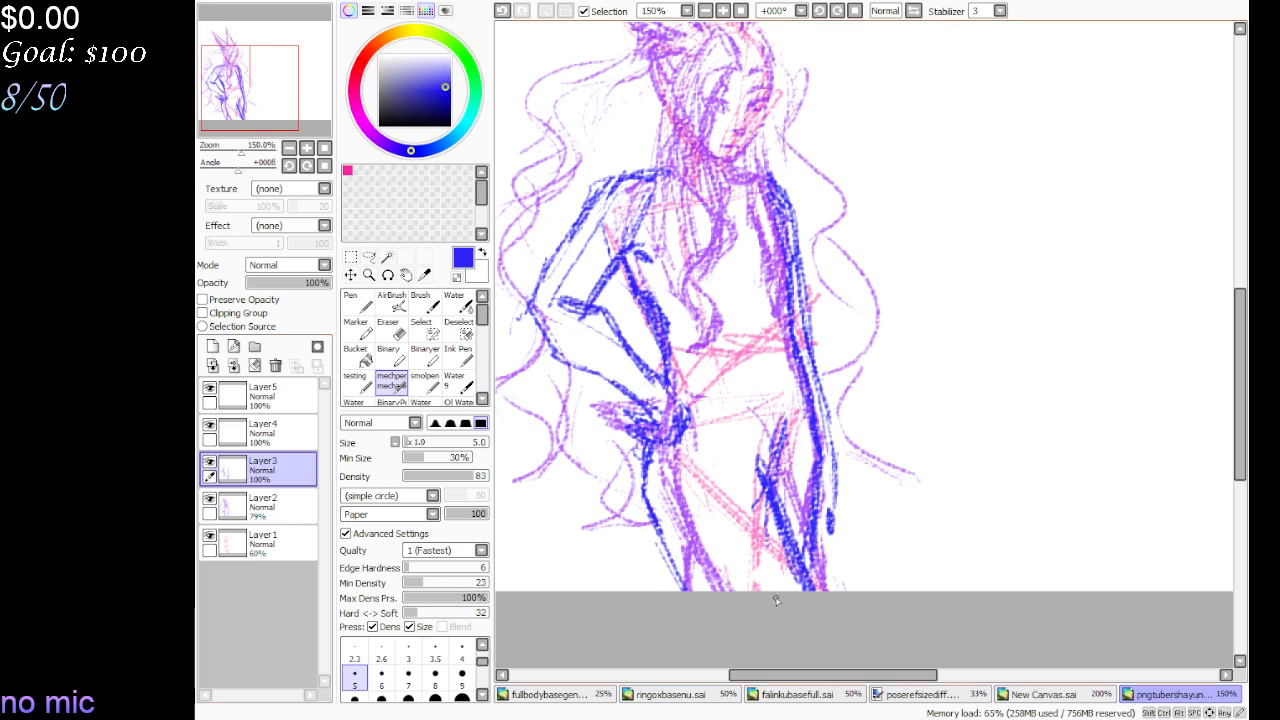
Examine the sketch's ears, face, hair and shoulders up close
drag(280, 140, 230, 115)
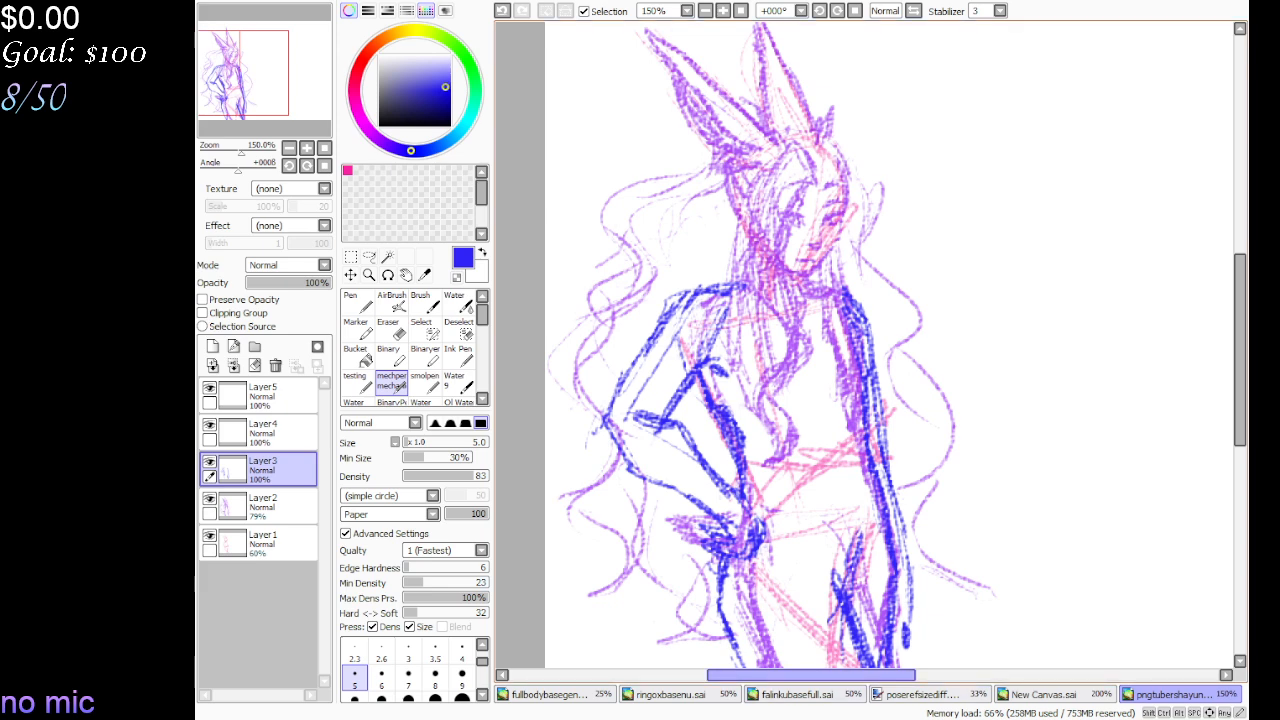
drag(752, 678, 718, 678)
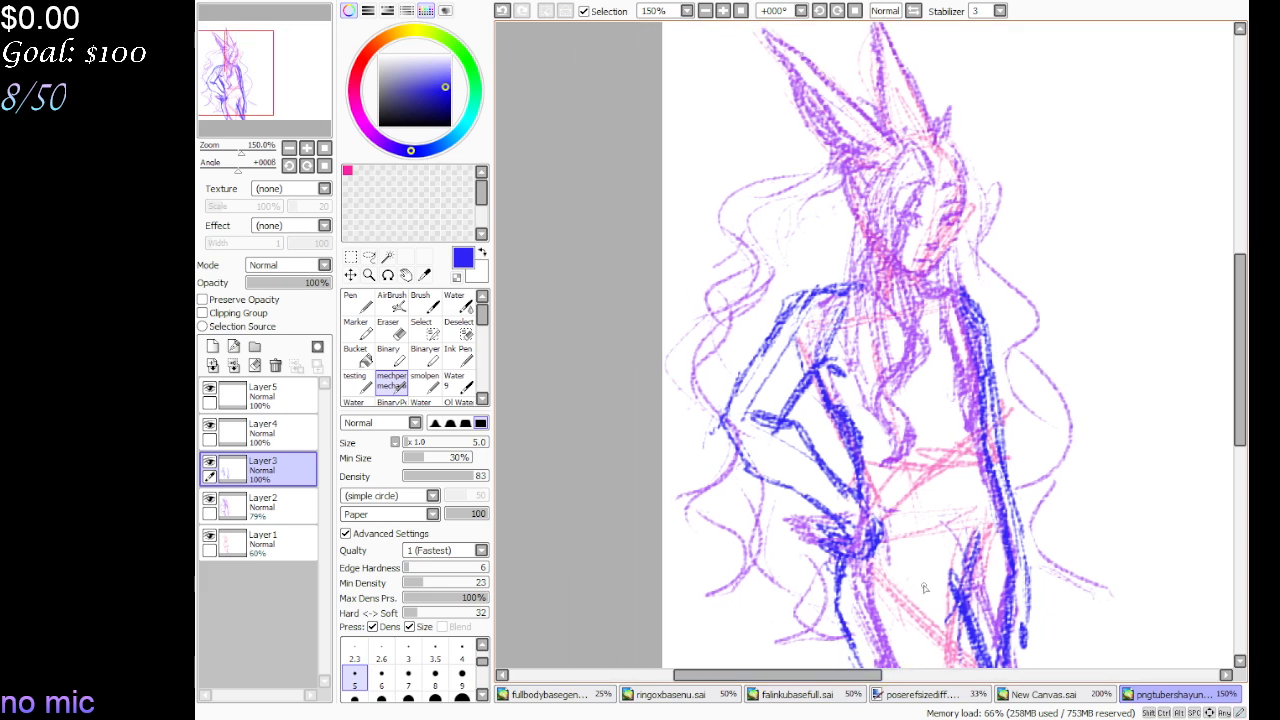
scroll(995, 154, up, 2)
scroll(1020, 134, down, 3)
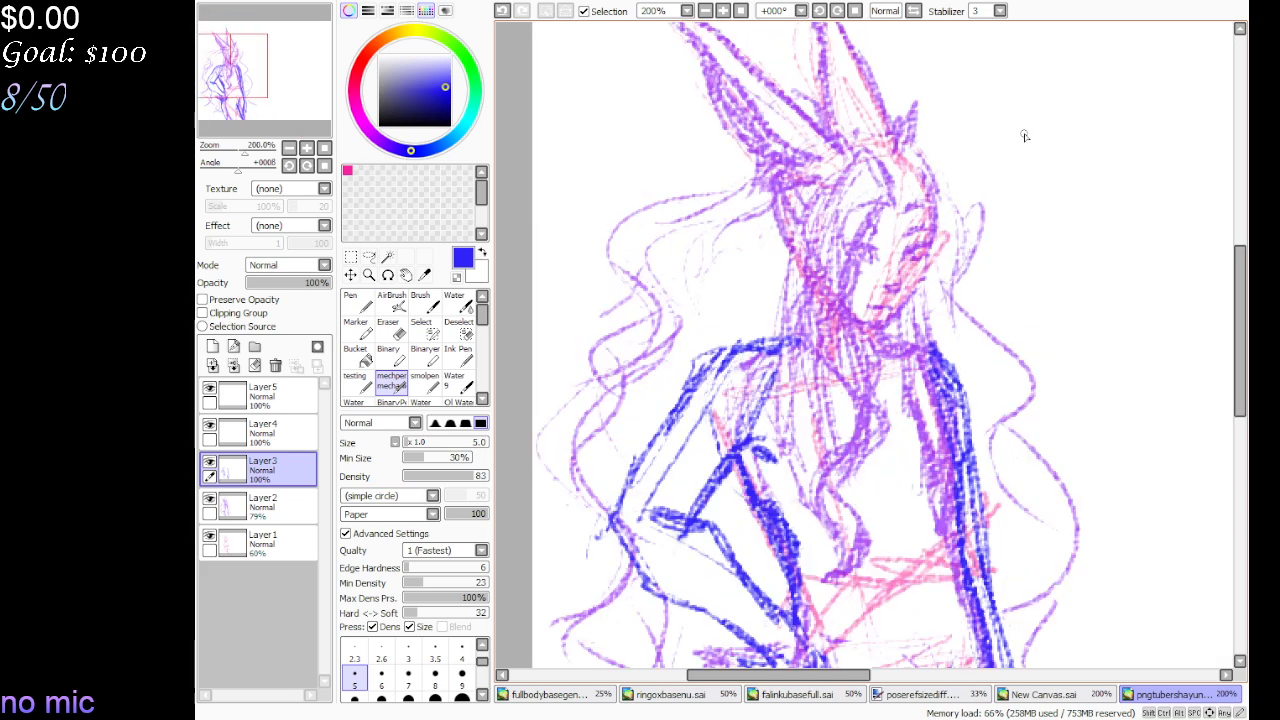
scroll(1020, 134, up, 4)
scroll(774, 220, down, 1)
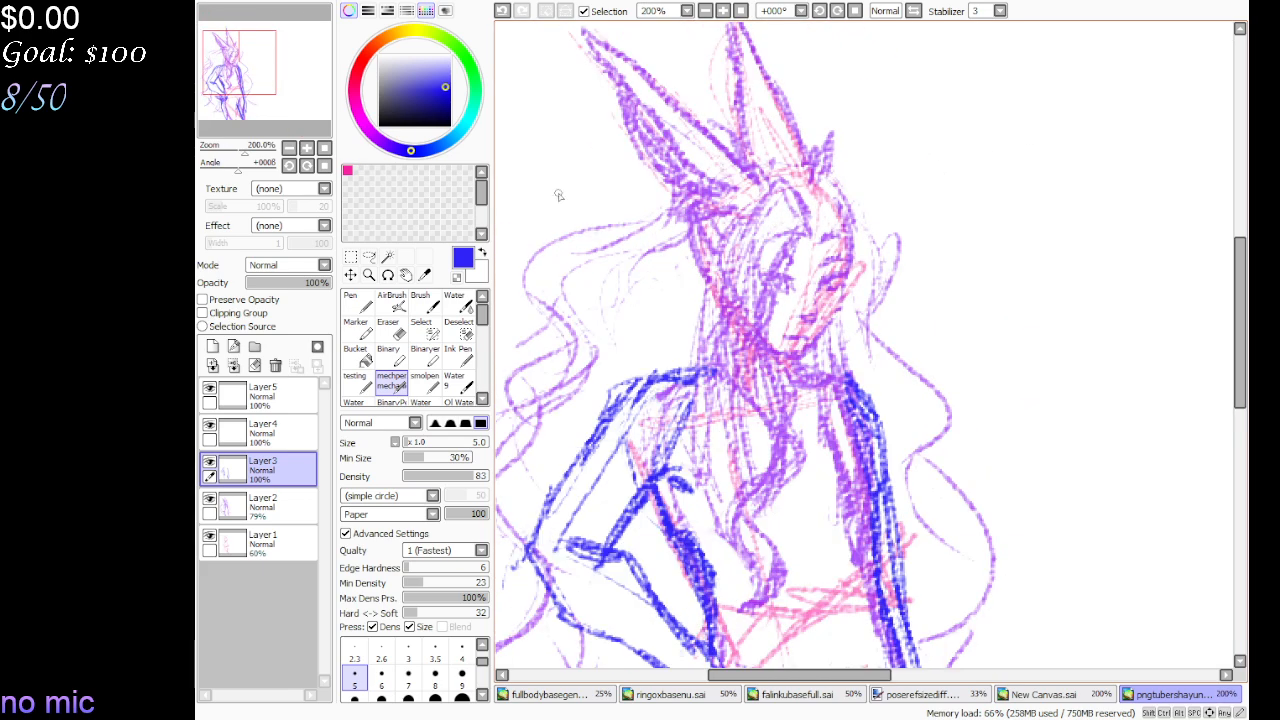
drag(261, 61, 256, 61)
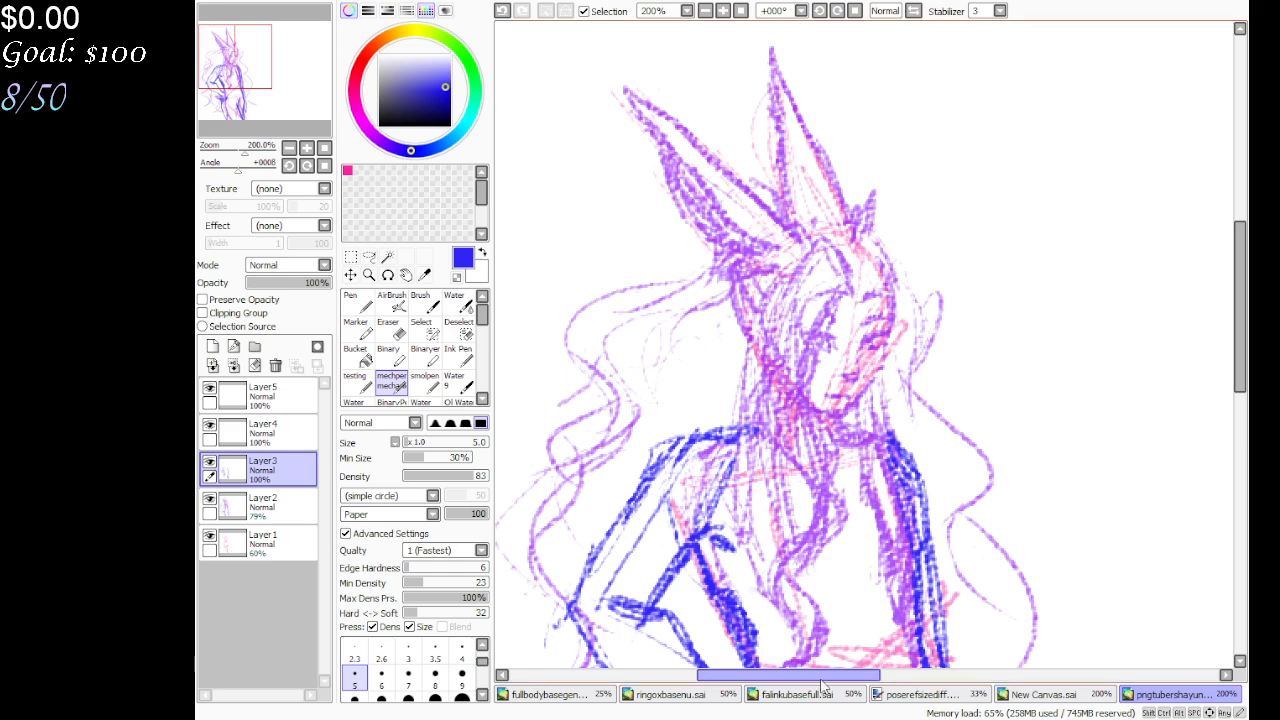
click(268, 94)
drag(268, 94, 270, 76)
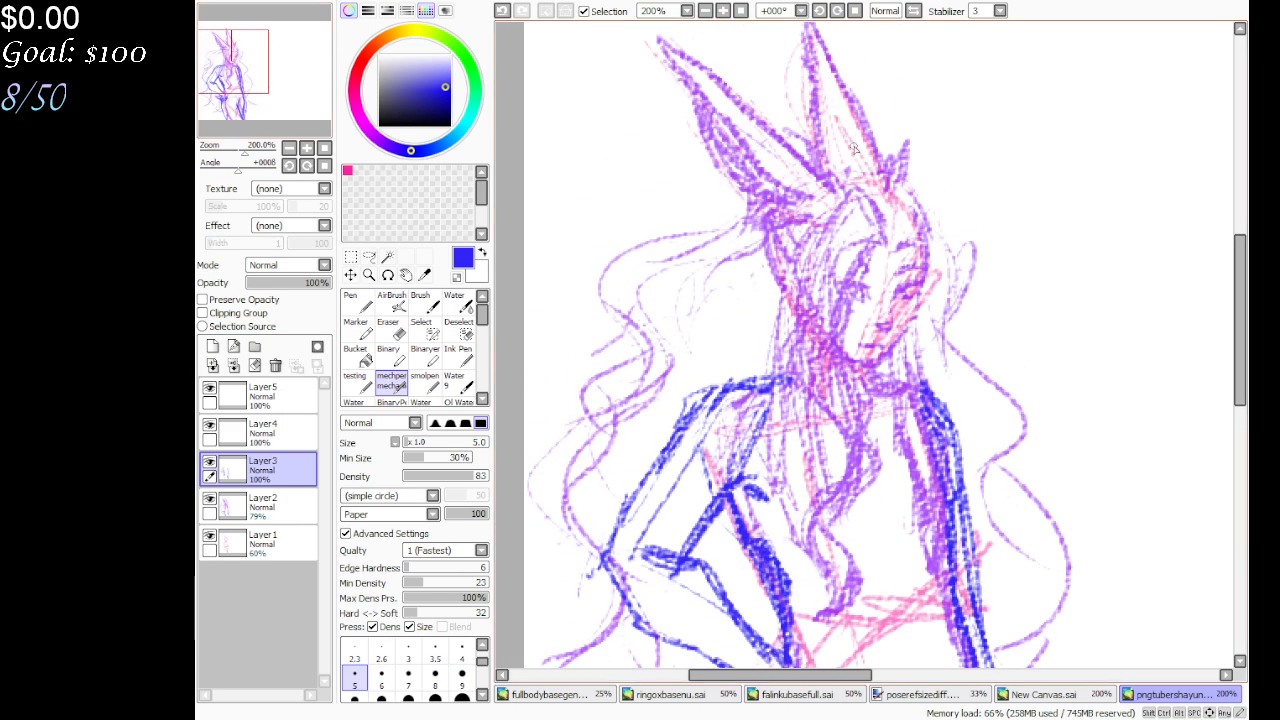
scroll(855, 148, down, 1)
scroll(870, 149, up, 2)
scroll(747, 264, up, 1)
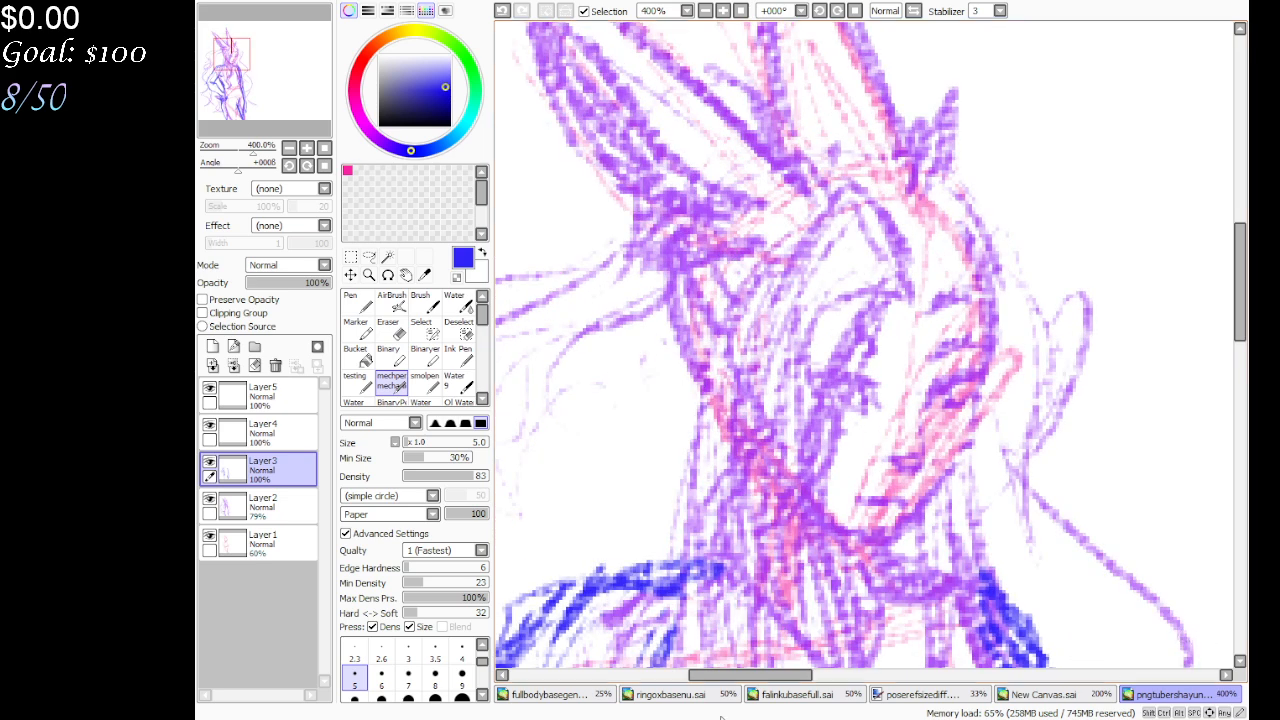
scroll(730, 597, up, 1)
scroll(730, 597, down, 2)
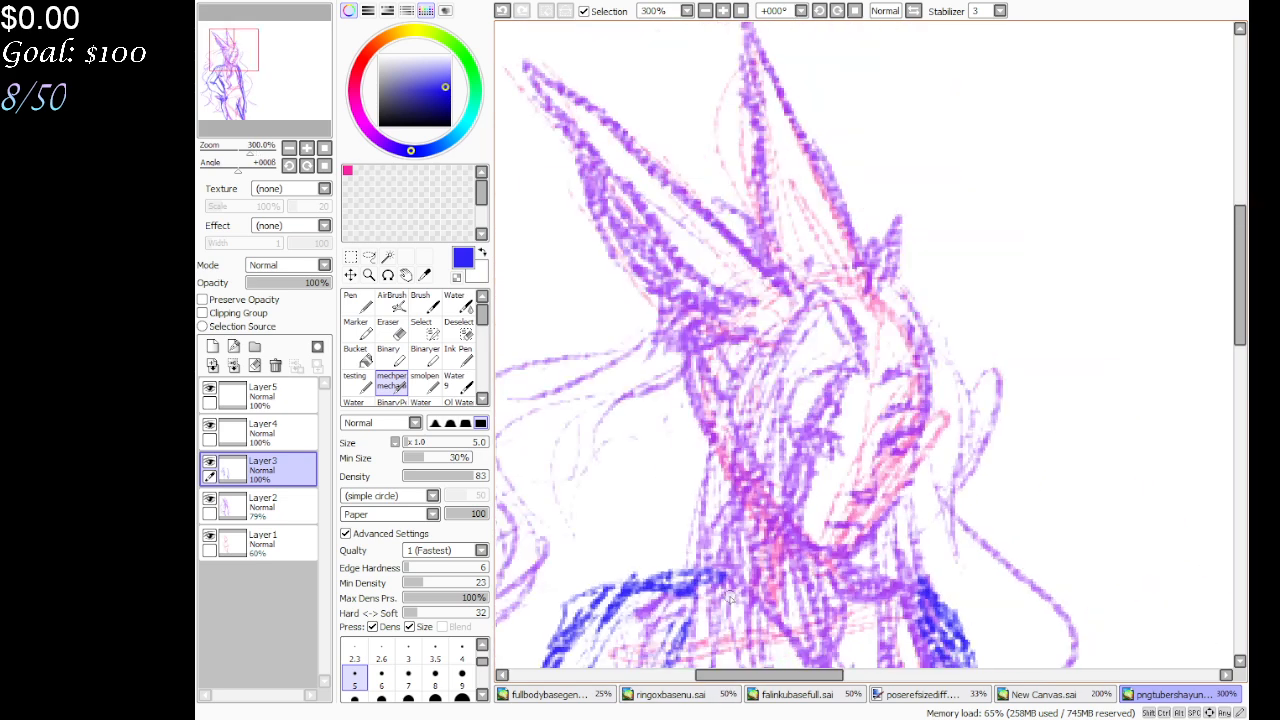
drag(246, 70, 238, 78)
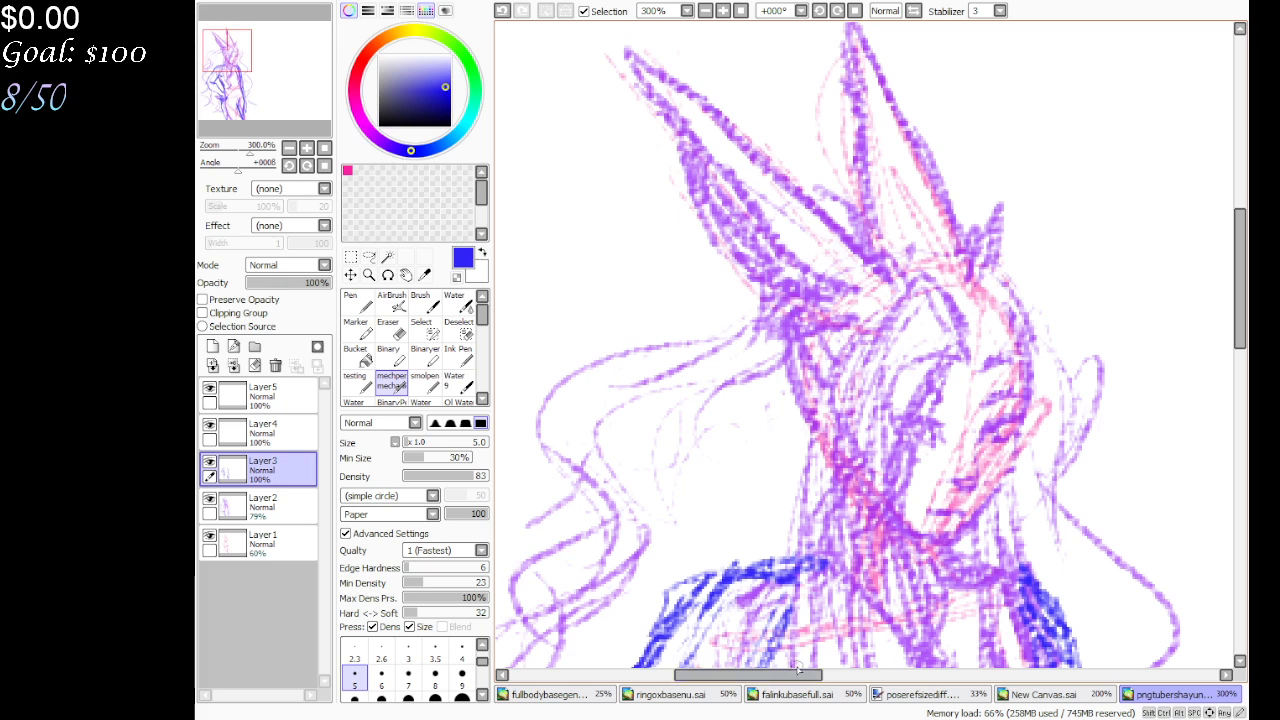
Create a new layer set, place the sketch layers Layer1 to Layer3 inside it, and choose the smolpen brush
drag(248, 57, 280, 85)
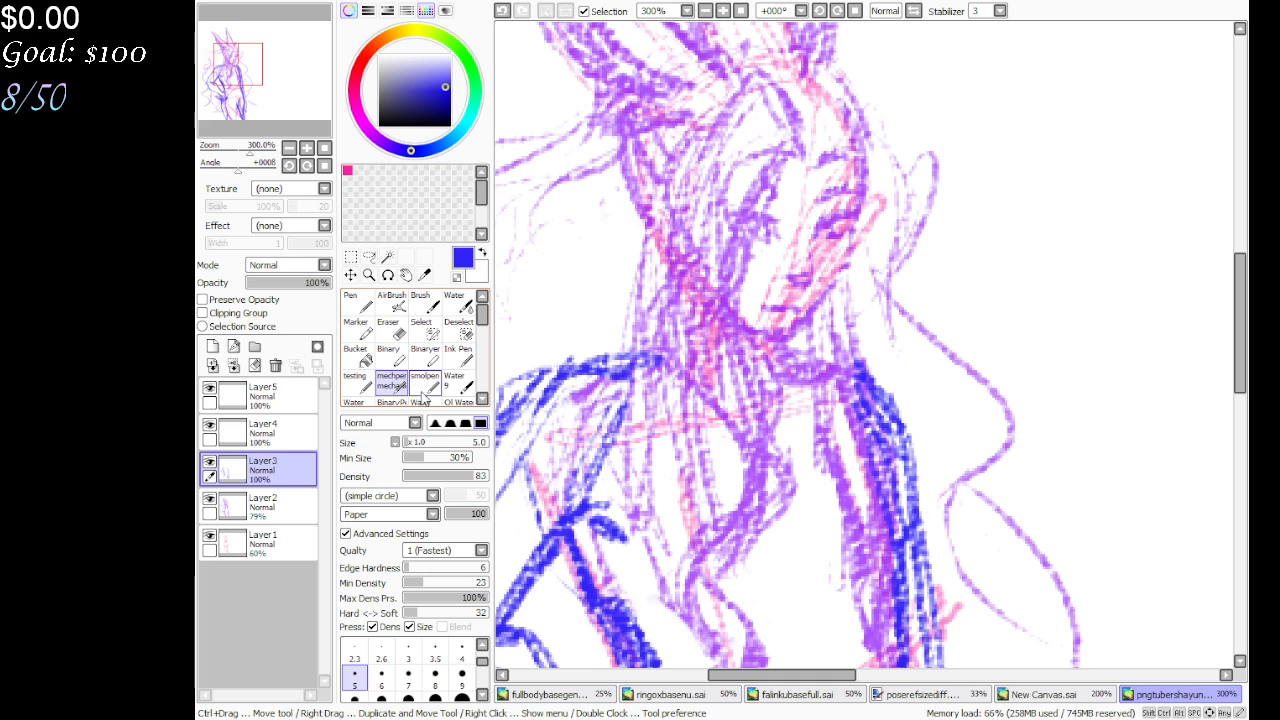
click(424, 385)
click(254, 346)
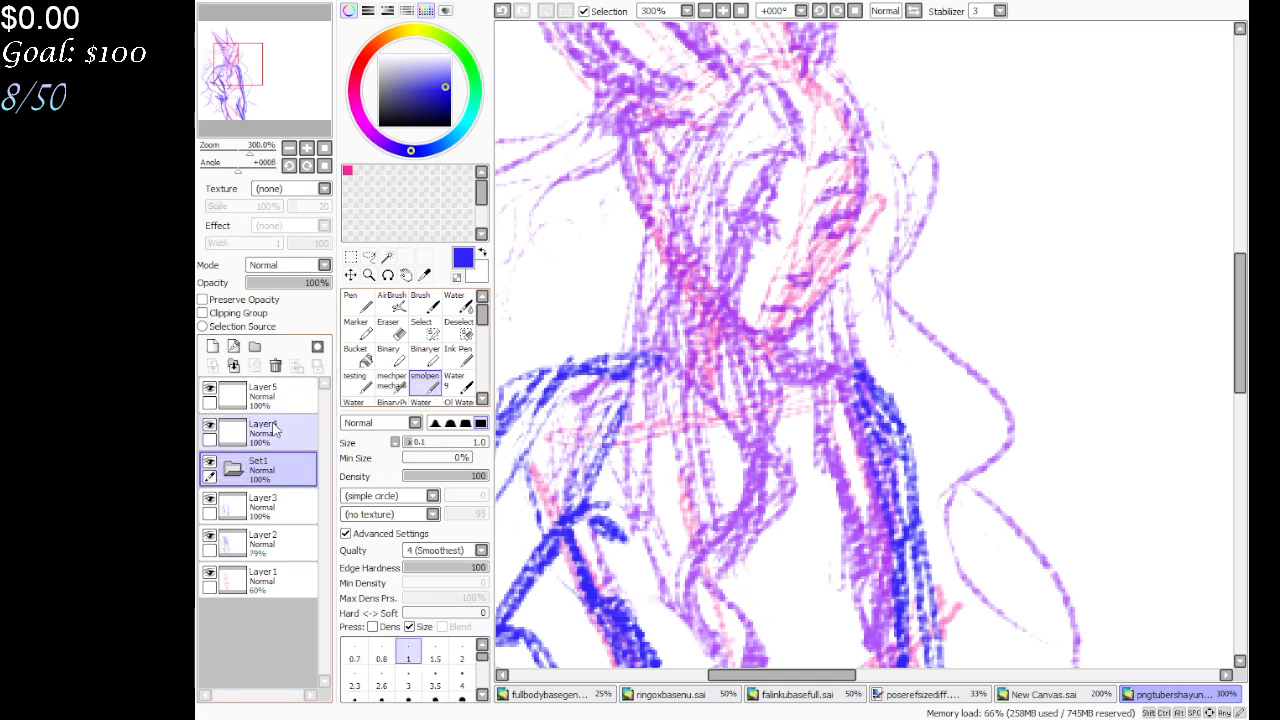
drag(275, 505, 300, 560)
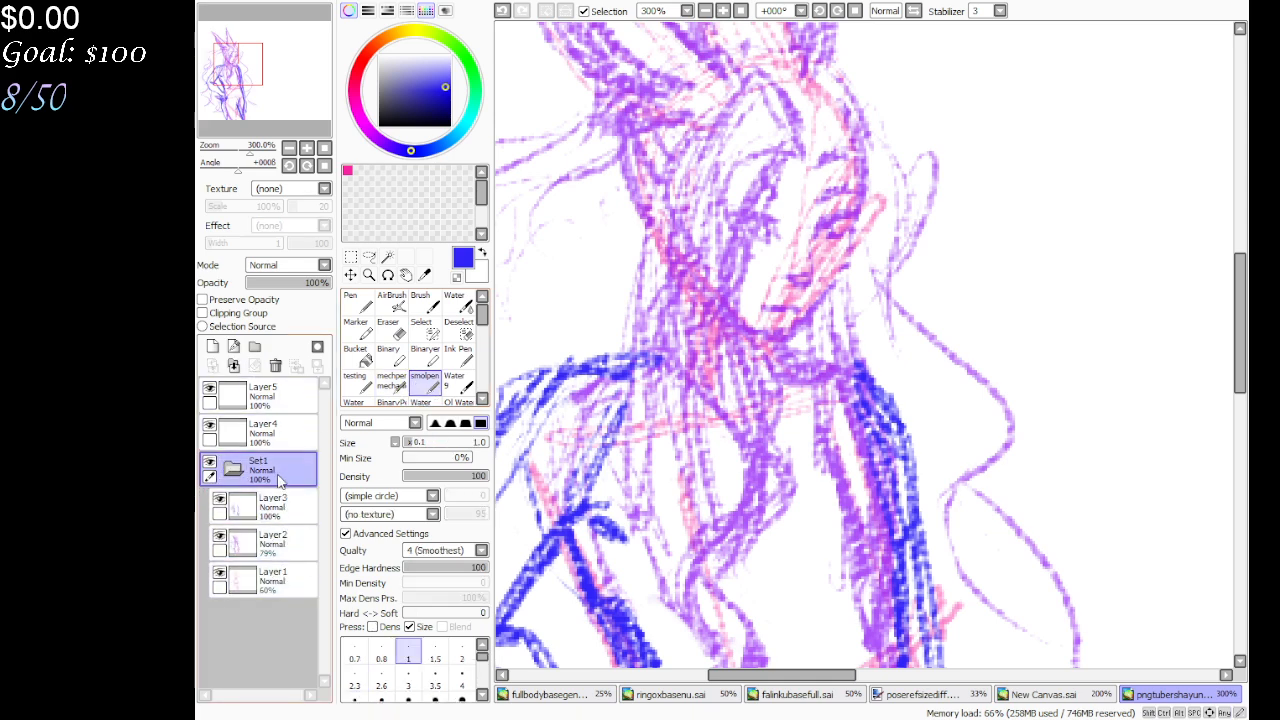
Add two new layers above Layer5 and make Layer4 the active layer
click(265, 395)
click(212, 346)
click(212, 346)
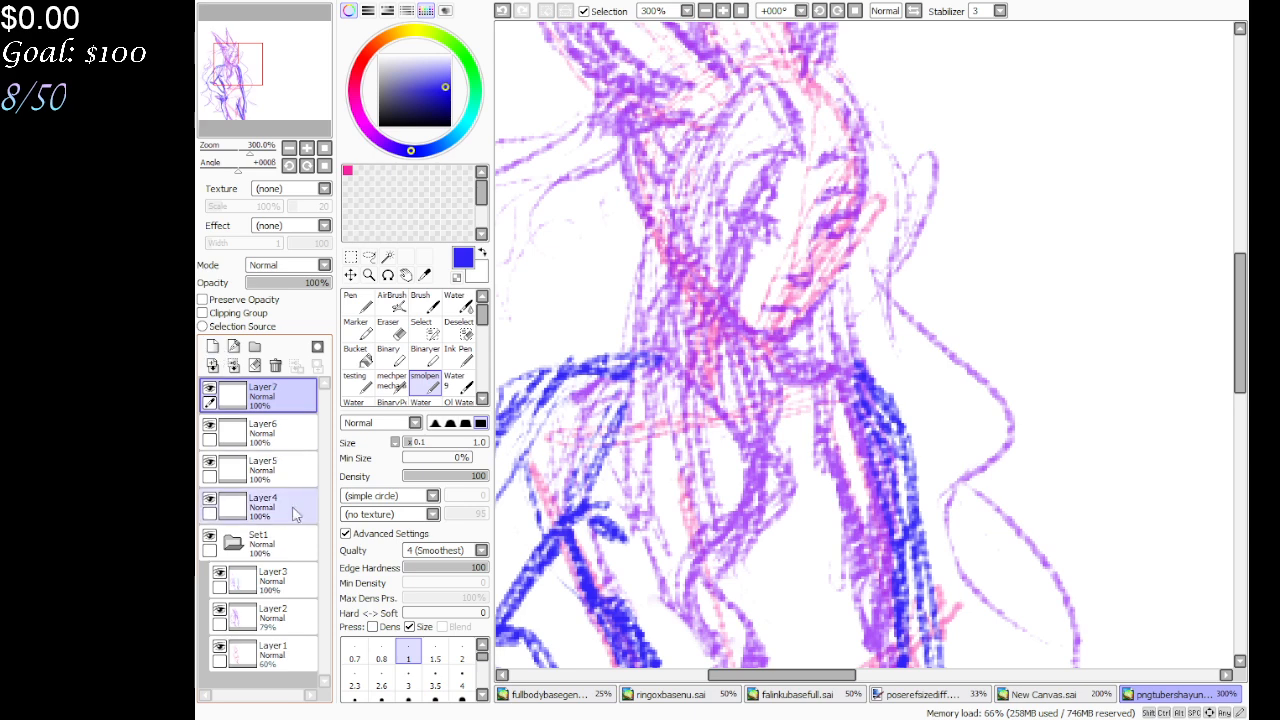
click(265, 505)
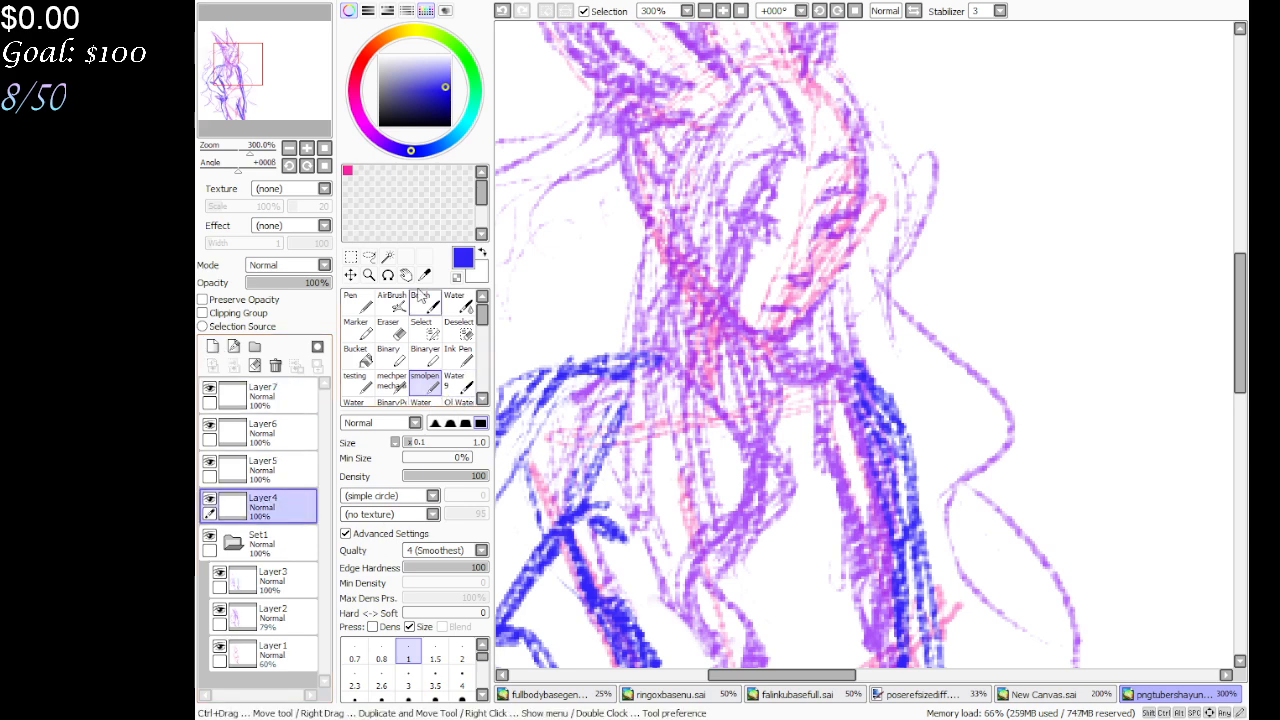
Set the drawing colour to black and ink a short line along the far edge of the forehead on Layer4
drag(400, 115, 340, 196)
drag(312, 112, 310, 90)
scroll(306, 106, up, 4)
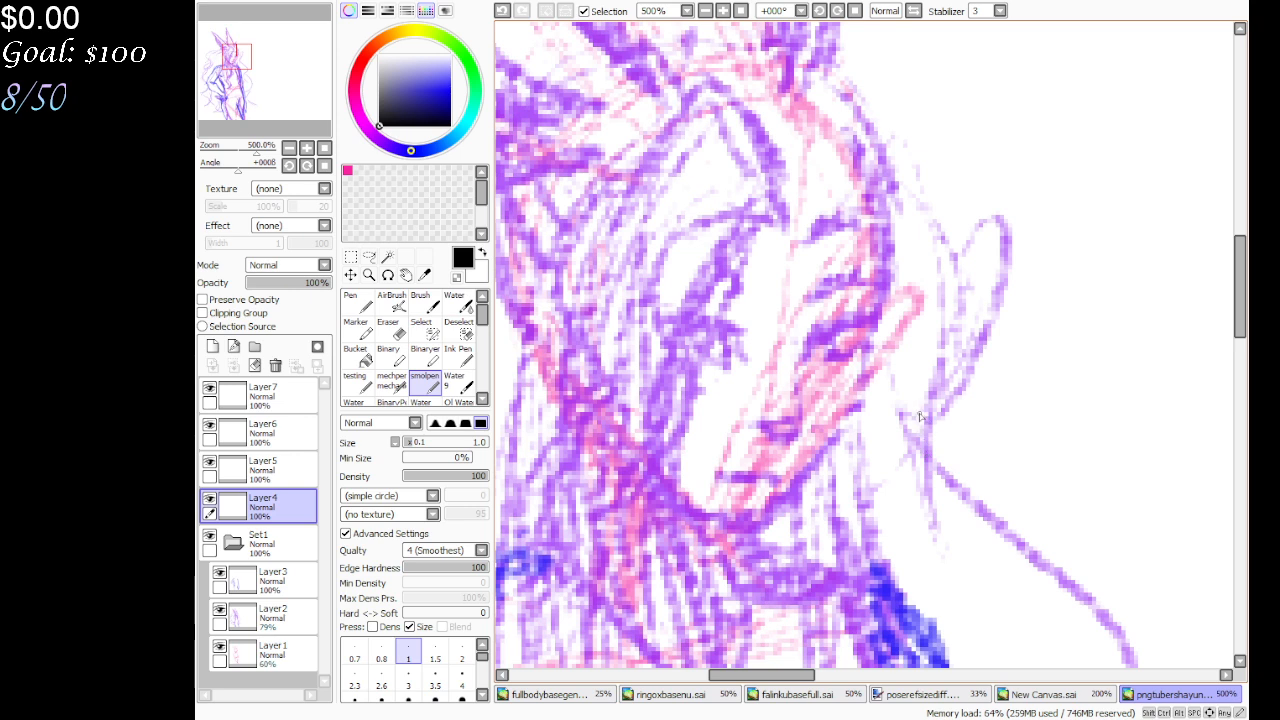
mouse_move(305, 86)
mouse_down()
mouse_move(287, 120)
mouse_move(272, 107)
mouse_up()
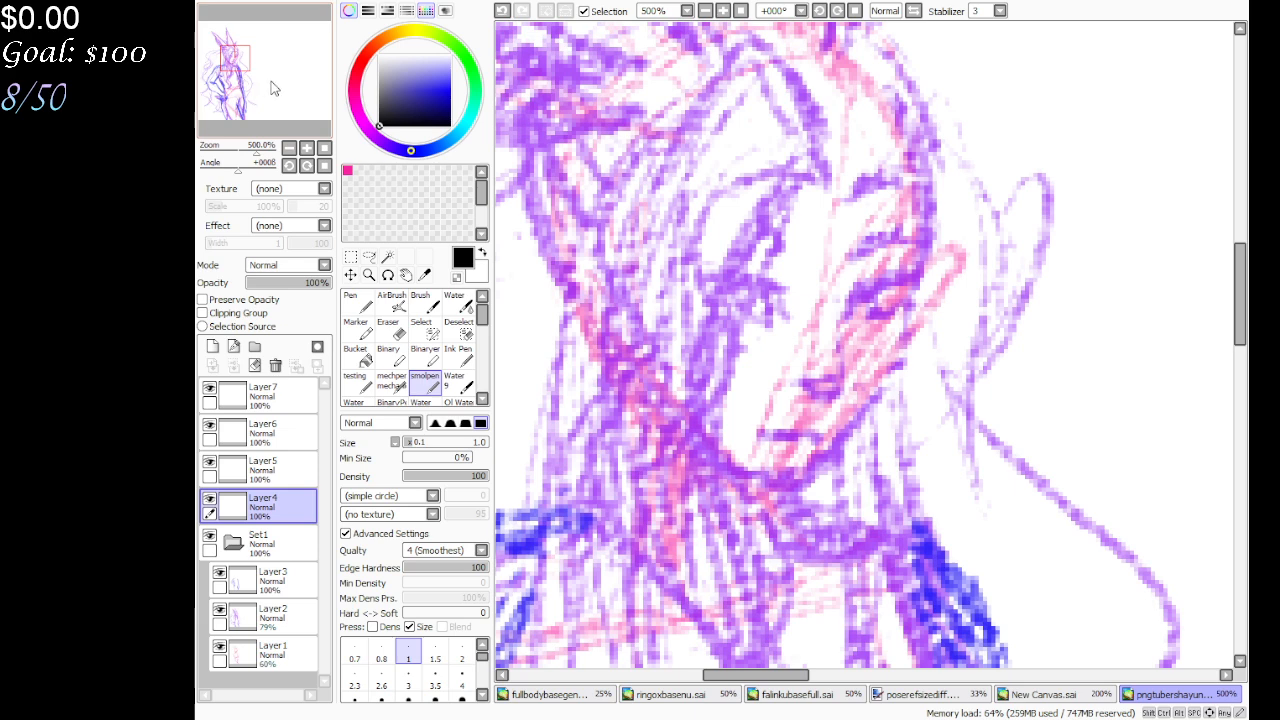
drag(262, 86, 283, 75)
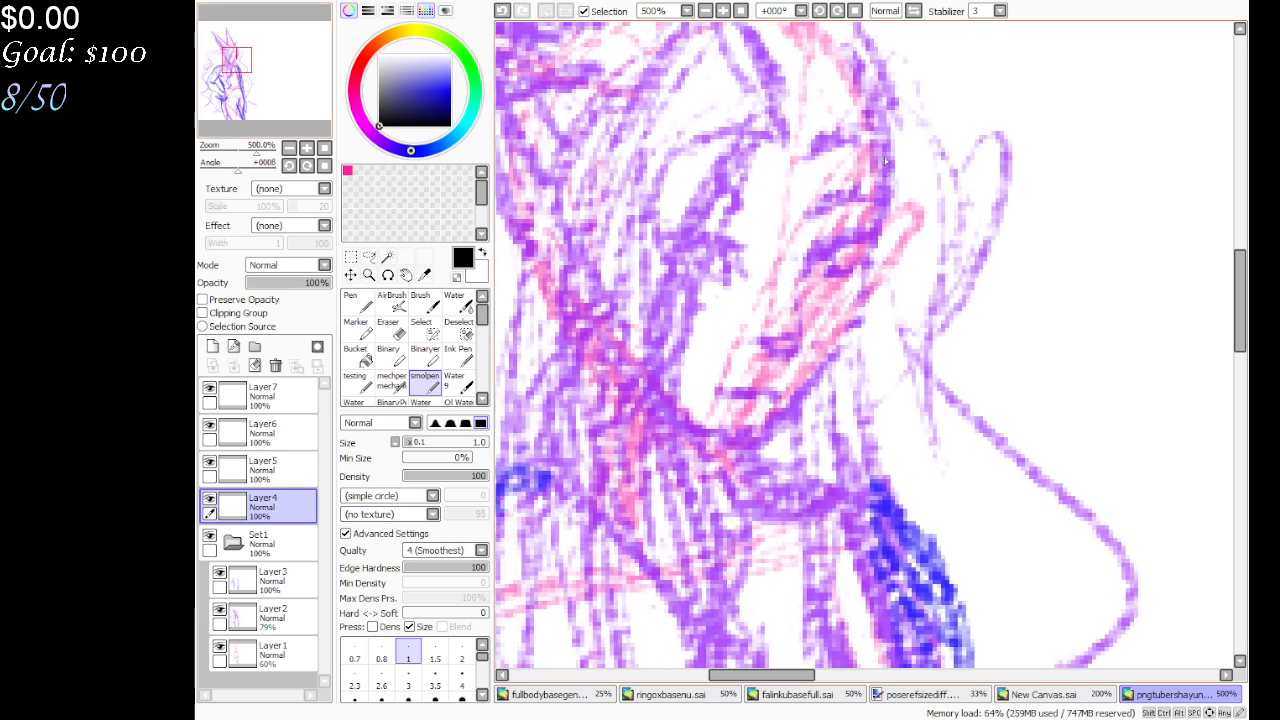
drag(884, 147, 888, 224)
Lower the opacity of the sketch layer set to 50% and return to Layer4
click(262, 540)
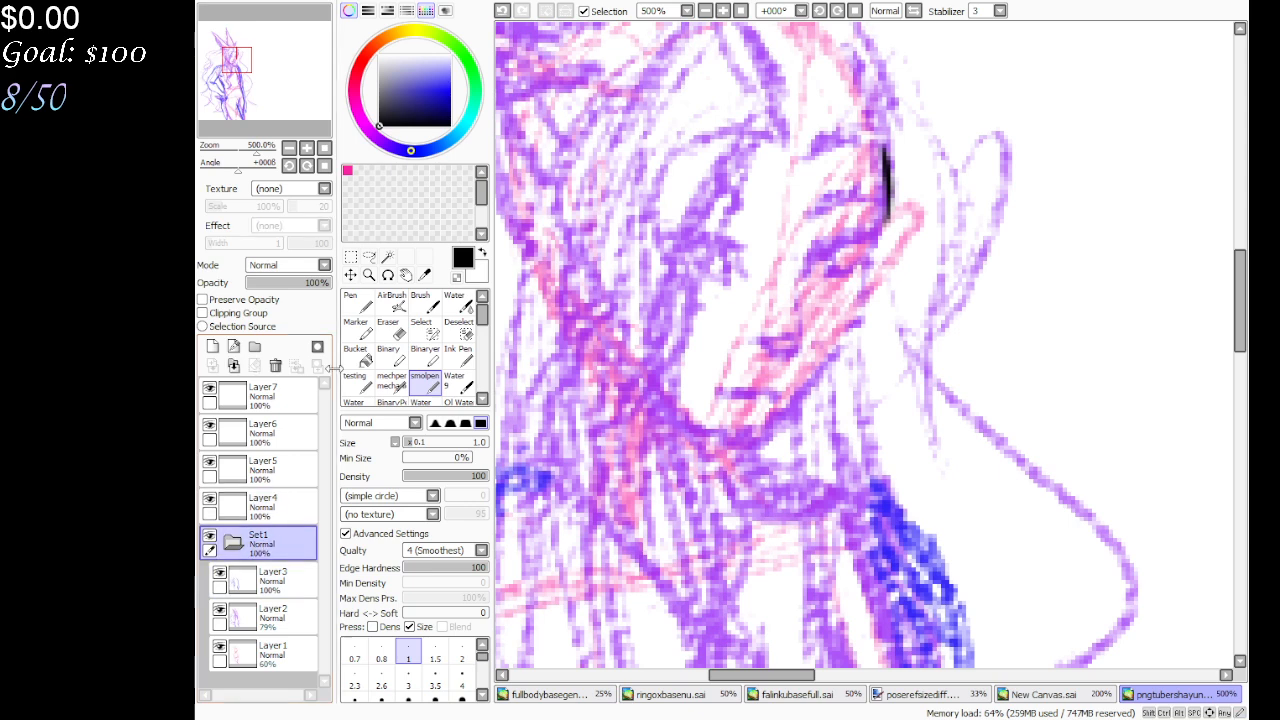
click(289, 282)
click(262, 505)
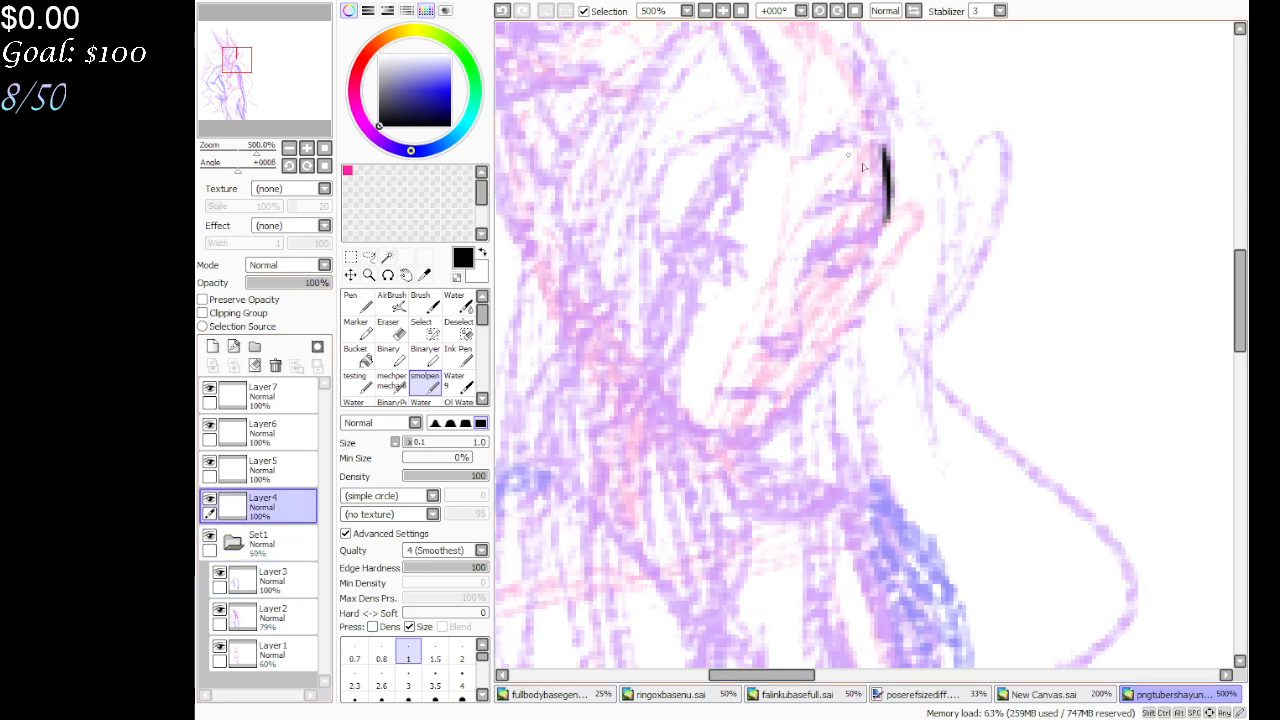
Ink the far cheek, chin and jaw contour in black, refining the thickness of the lower cheek line
mouse_move(886, 218)
mouse_down()
mouse_move(866, 294)
mouse_move(866, 280)
mouse_up()
mouse_move(886, 150)
mouse_down()
mouse_move(865, 296)
mouse_move(817, 394)
mouse_move(775, 425)
mouse_move(792, 441)
mouse_move(786, 427)
mouse_move(722, 431)
mouse_move(747, 438)
mouse_move(646, 389)
mouse_move(700, 423)
mouse_move(648, 383)
mouse_move(767, 438)
mouse_move(815, 386)
mouse_move(796, 420)
mouse_move(872, 274)
mouse_up()
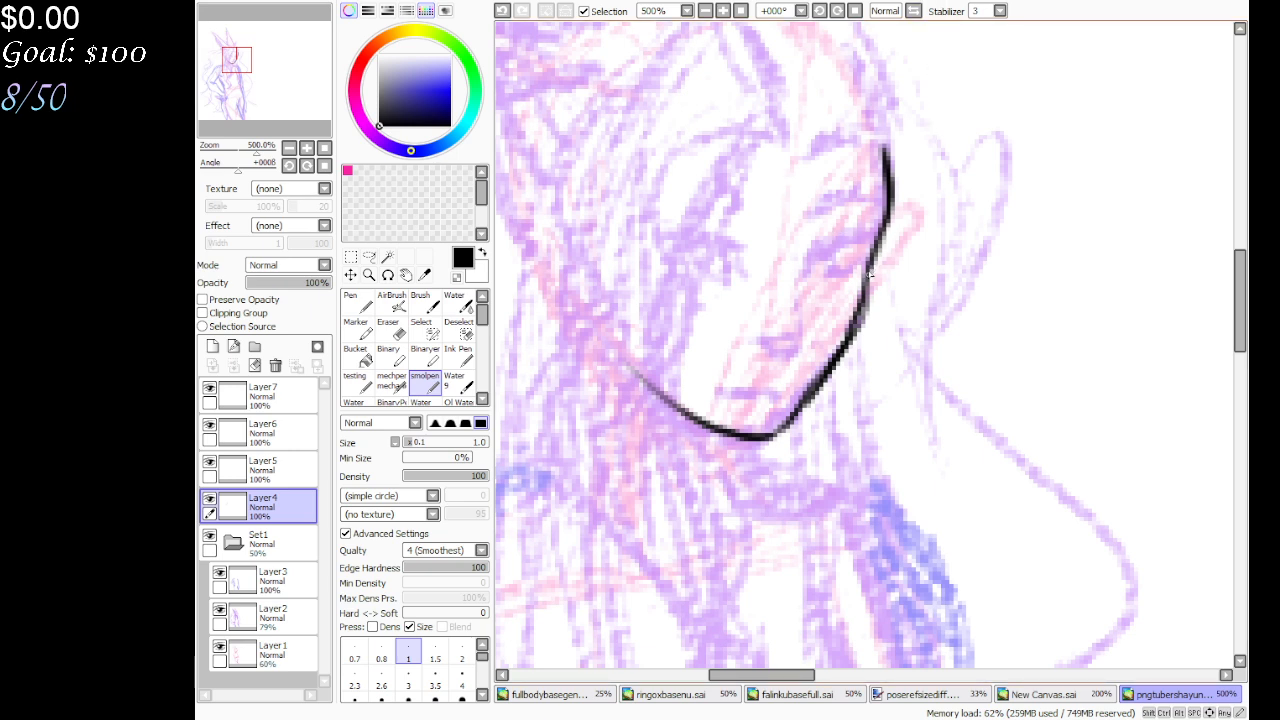
mouse_move(870, 275)
mouse_down()
mouse_move(858, 340)
mouse_move(835, 372)
mouse_up()
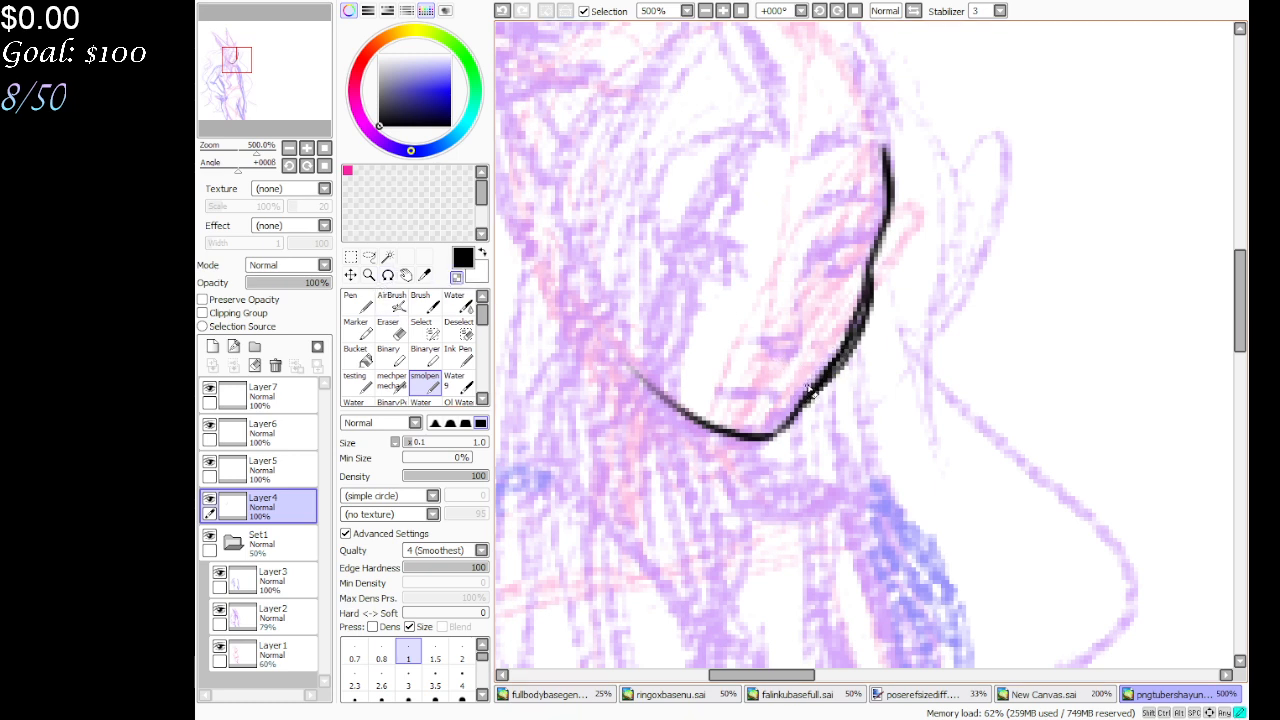
mouse_move(808, 392)
mouse_down()
mouse_move(864, 298)
mouse_move(808, 398)
mouse_move(879, 322)
mouse_move(876, 300)
mouse_up()
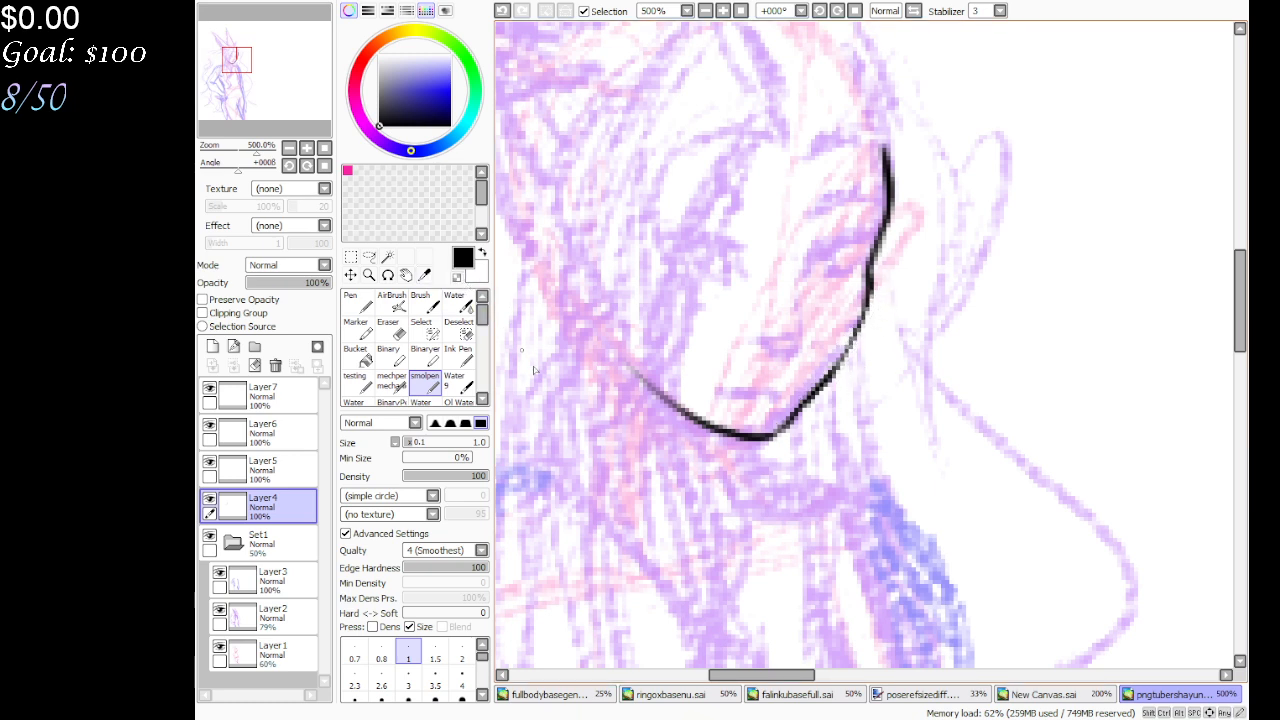
mouse_move(803, 408)
mouse_down()
mouse_move(866, 302)
mouse_move(848, 344)
mouse_up()
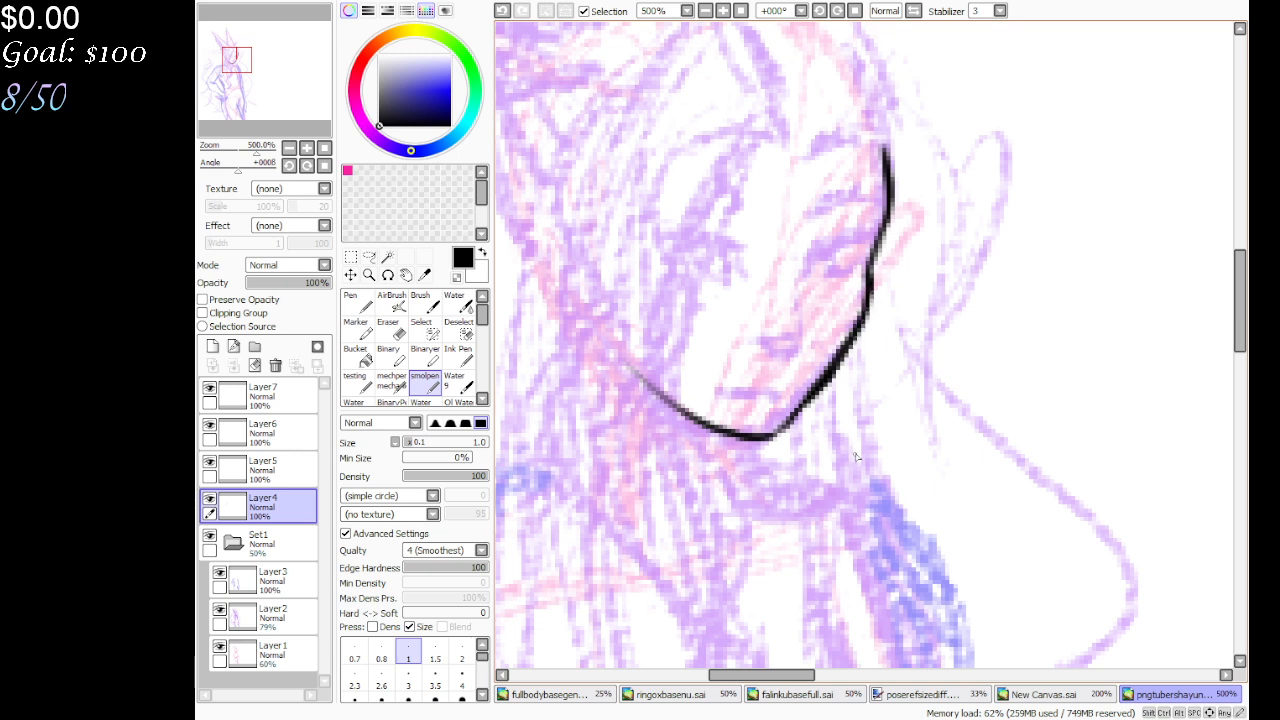
Ink the nose bridge line beside the far eye and the dark underside of the nose with the smolpen brush
mouse_move(824, 230)
mouse_down()
mouse_move(802, 292)
mouse_move(810, 282)
mouse_move(809, 322)
mouse_up()
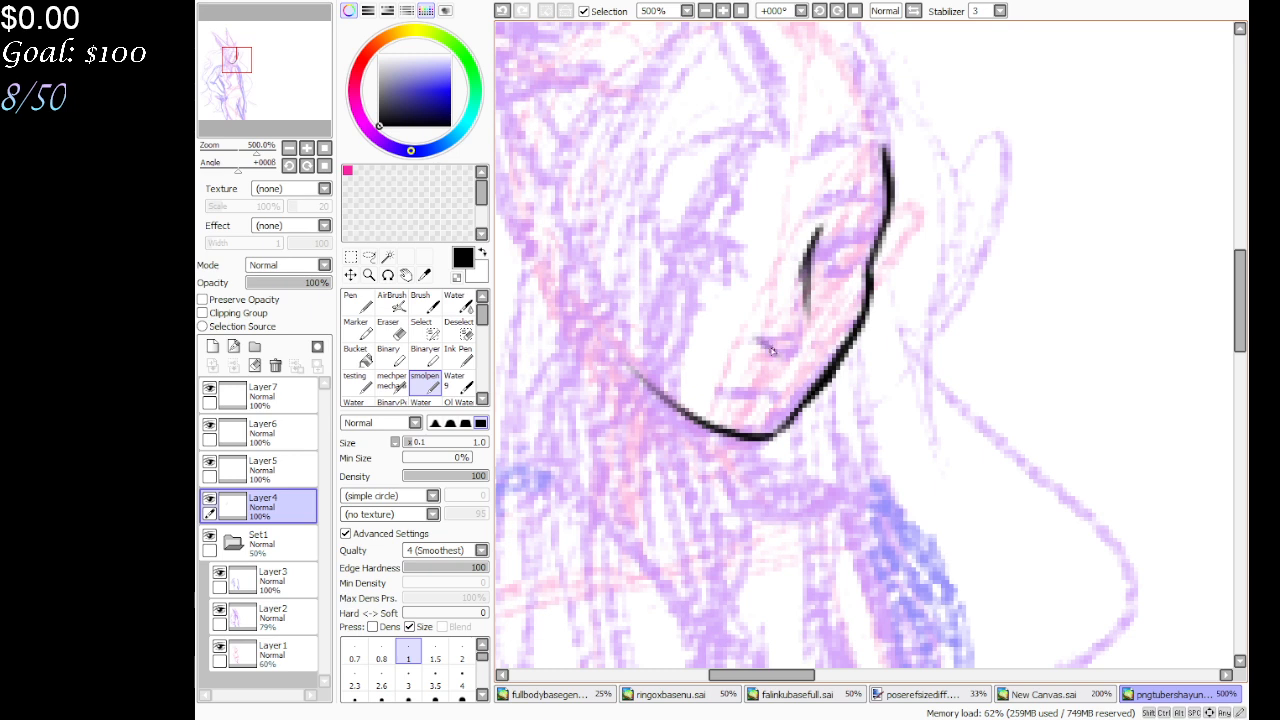
mouse_move(762, 339)
mouse_down()
mouse_move(812, 343)
mouse_move(800, 352)
mouse_move(760, 348)
mouse_move(812, 340)
mouse_move(781, 357)
mouse_move(795, 342)
mouse_move(775, 340)
mouse_move(790, 345)
mouse_up()
click(457, 276)
click(457, 277)
drag(762, 342, 800, 355)
click(357, 302)
click(457, 277)
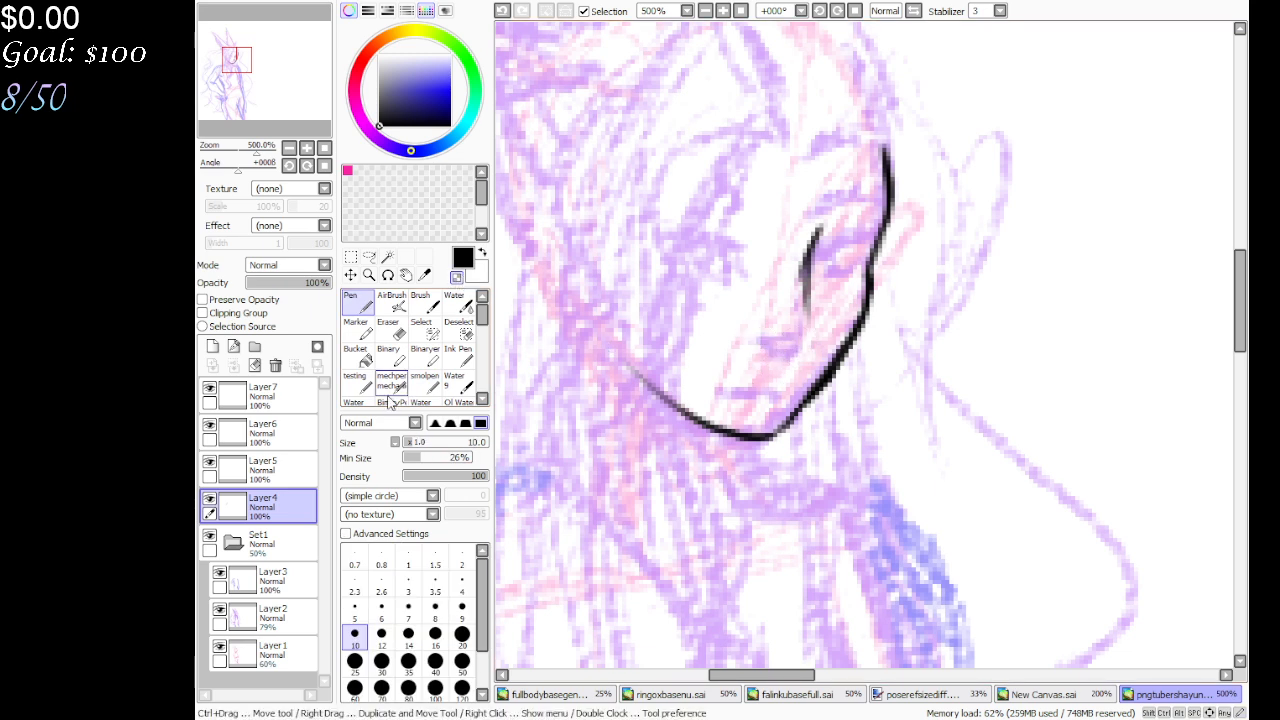
click(423, 383)
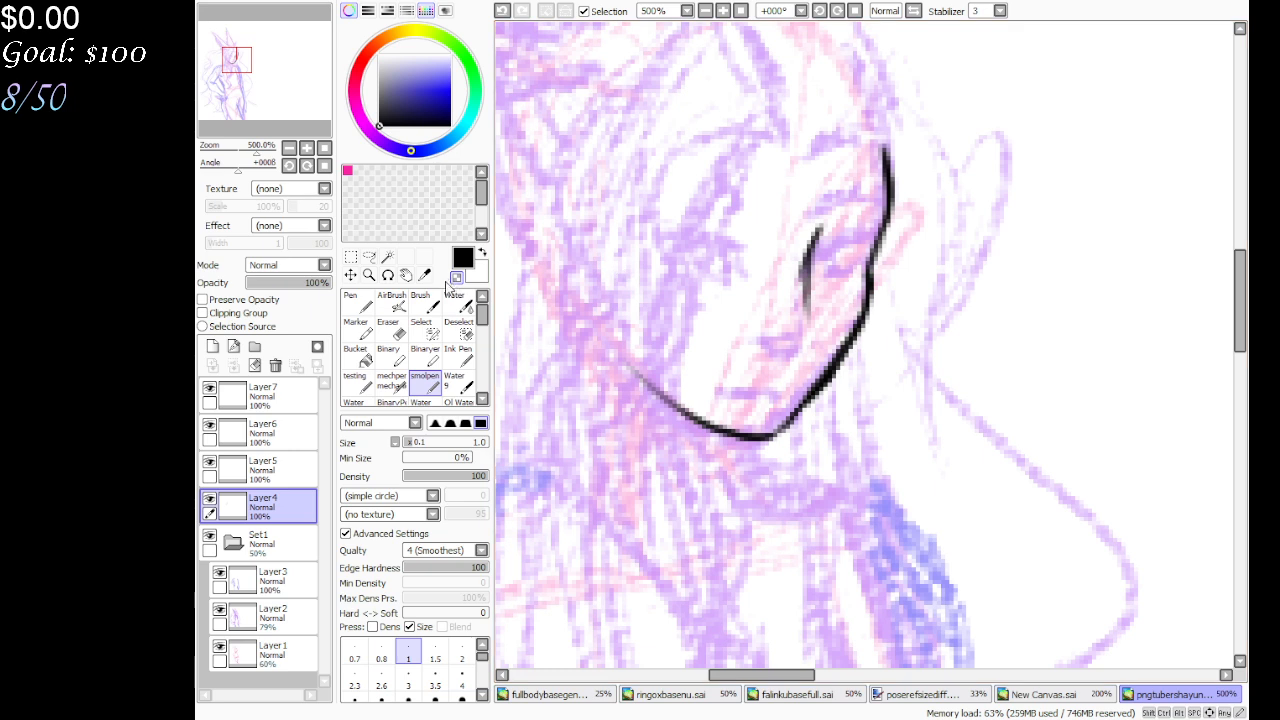
mouse_move(762, 348)
mouse_down()
mouse_move(805, 350)
mouse_move(795, 365)
mouse_move(768, 362)
mouse_move(808, 352)
mouse_move(800, 364)
mouse_move(776, 350)
mouse_move(803, 352)
mouse_up()
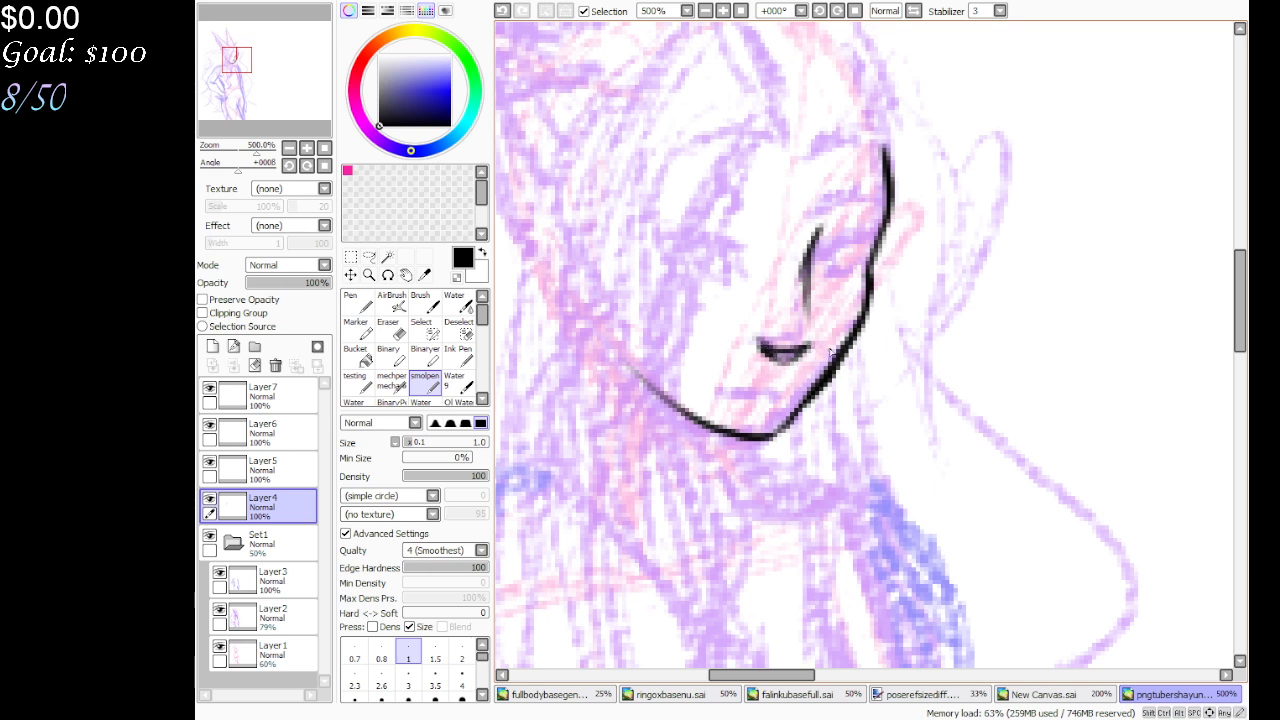
Ink the far eye with its iris, eyebrow and outer lower lashes, and the mouth with a short lower-lip line
mouse_move(822, 270)
mouse_down()
mouse_move(815, 256)
mouse_move(812, 266)
mouse_move(896, 237)
mouse_move(830, 270)
mouse_move(828, 248)
mouse_move(856, 240)
mouse_move(830, 224)
mouse_move(848, 200)
mouse_move(887, 212)
mouse_move(830, 220)
mouse_move(840, 268)
mouse_move(846, 256)
mouse_move(864, 264)
mouse_move(866, 246)
mouse_move(856, 252)
mouse_up()
drag(853, 255, 851, 262)
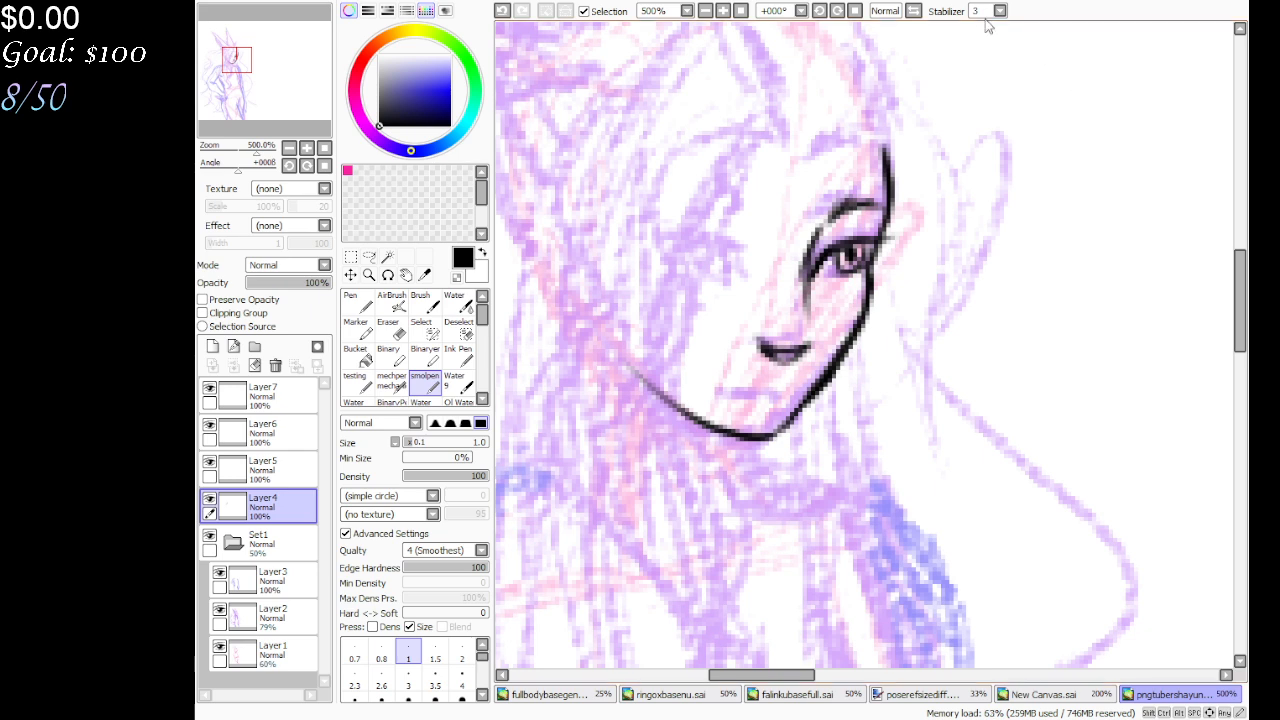
drag(864, 283, 860, 297)
drag(858, 286, 862, 290)
drag(798, 389, 733, 392)
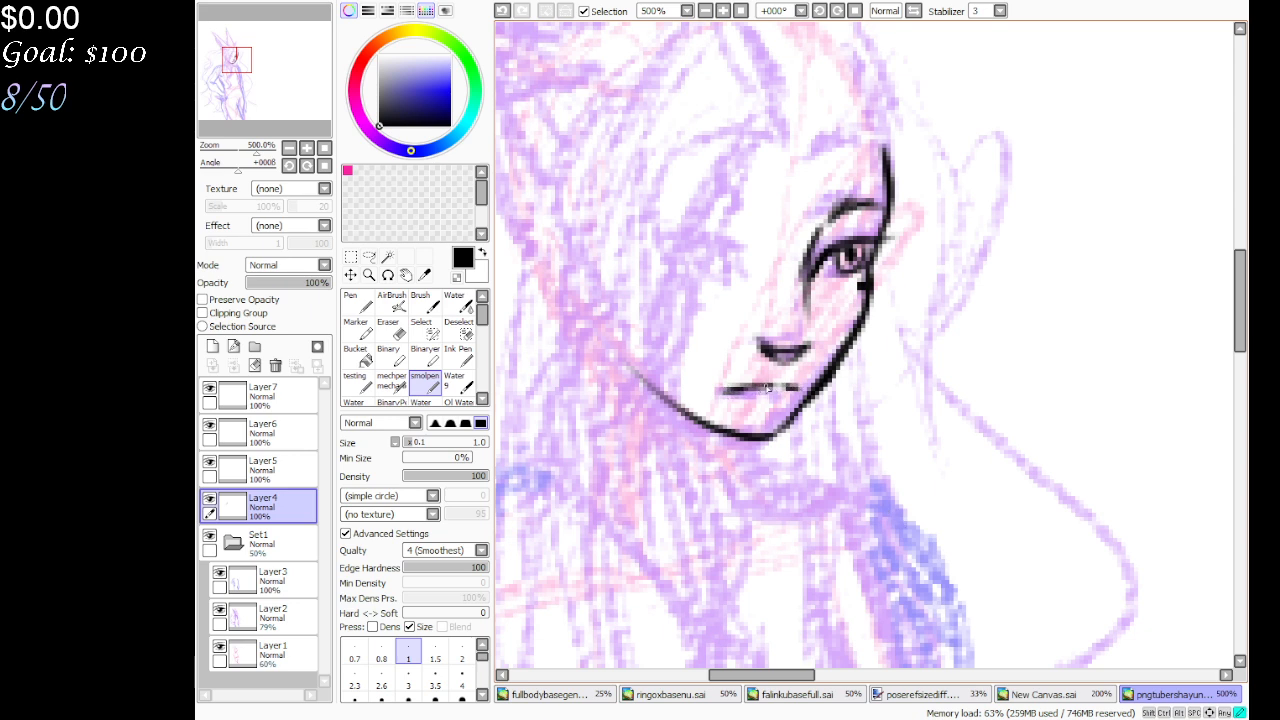
mouse_move(754, 403)
mouse_down()
mouse_move(790, 402)
mouse_move(766, 402)
mouse_up()
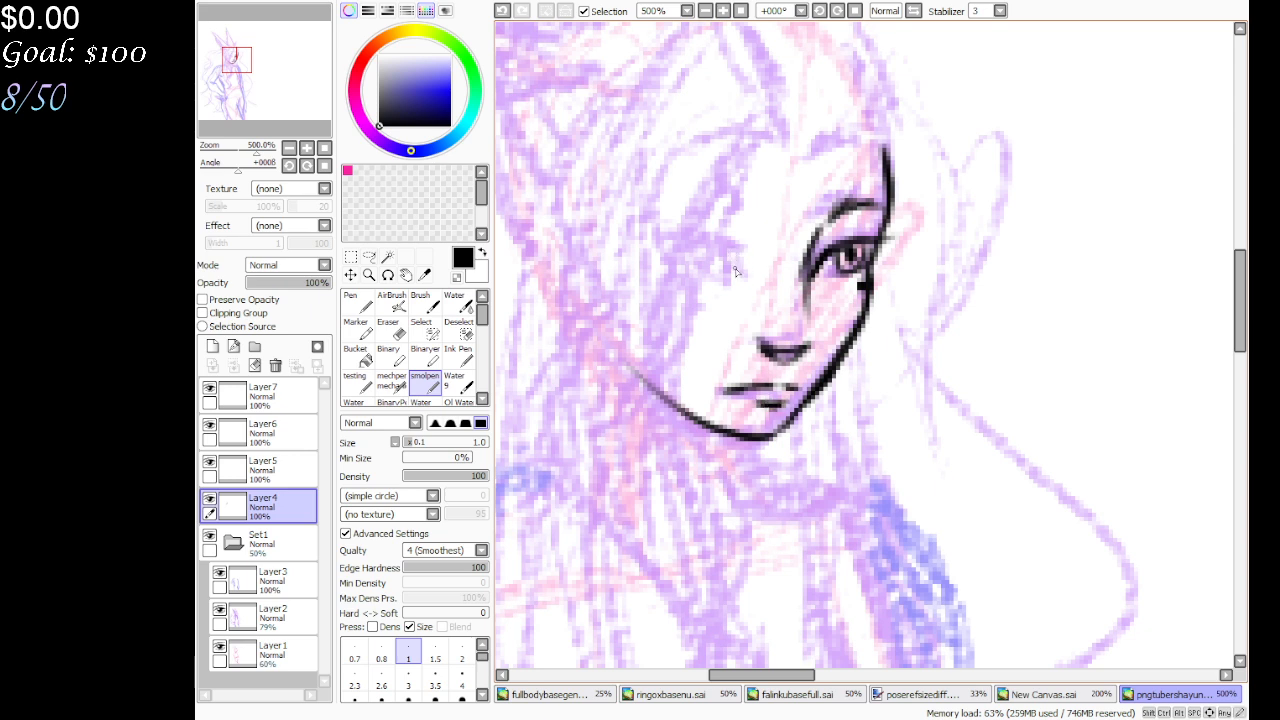
Ink the near eye with its upper lid and lashes, undo the last strokes and redraw the iris
drag(735, 268, 750, 286)
mouse_move(726, 244)
mouse_down()
mouse_move(750, 256)
mouse_move(658, 244)
mouse_move(720, 238)
mouse_move(641, 237)
mouse_move(706, 276)
mouse_move(642, 238)
mouse_move(752, 254)
mouse_move(712, 270)
mouse_move(704, 256)
mouse_move(728, 282)
mouse_move(740, 276)
mouse_move(726, 262)
mouse_move(736, 266)
mouse_move(690, 240)
mouse_move(636, 232)
mouse_move(602, 244)
mouse_move(667, 233)
mouse_move(626, 224)
mouse_move(648, 220)
mouse_up()
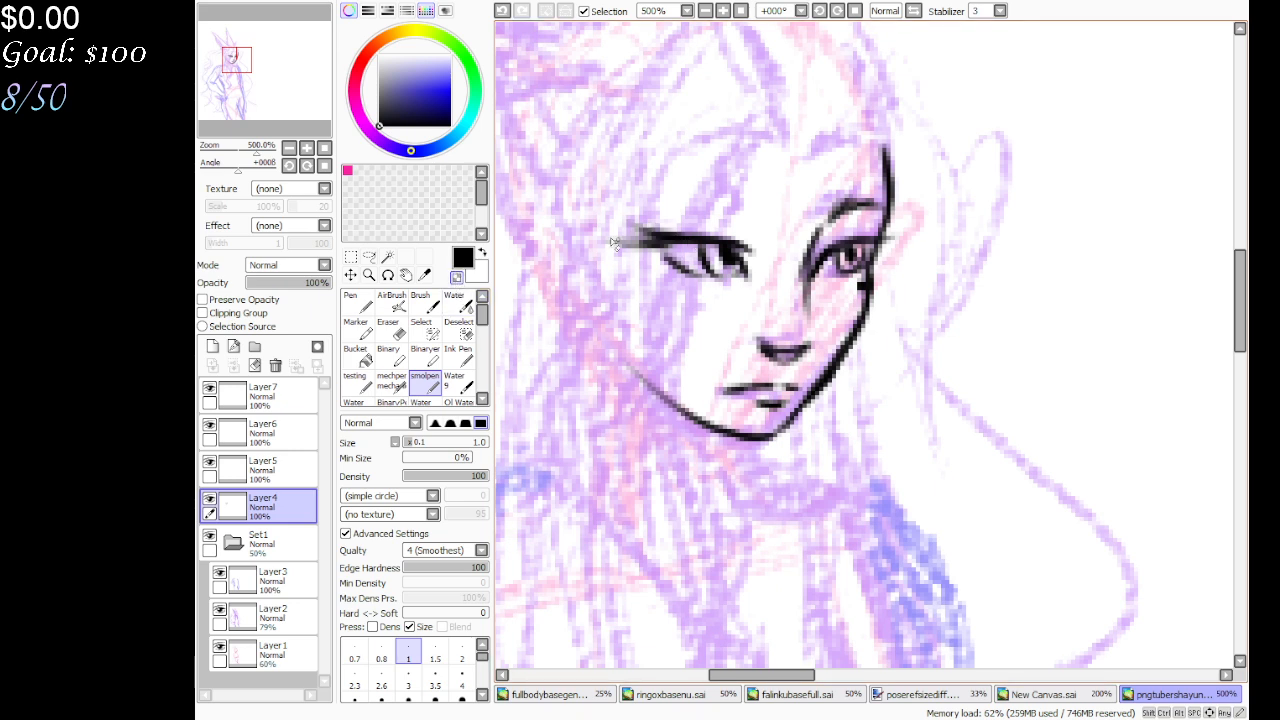
key(ctrl+z)
key(ctrl+z)
key(ctrl+z)
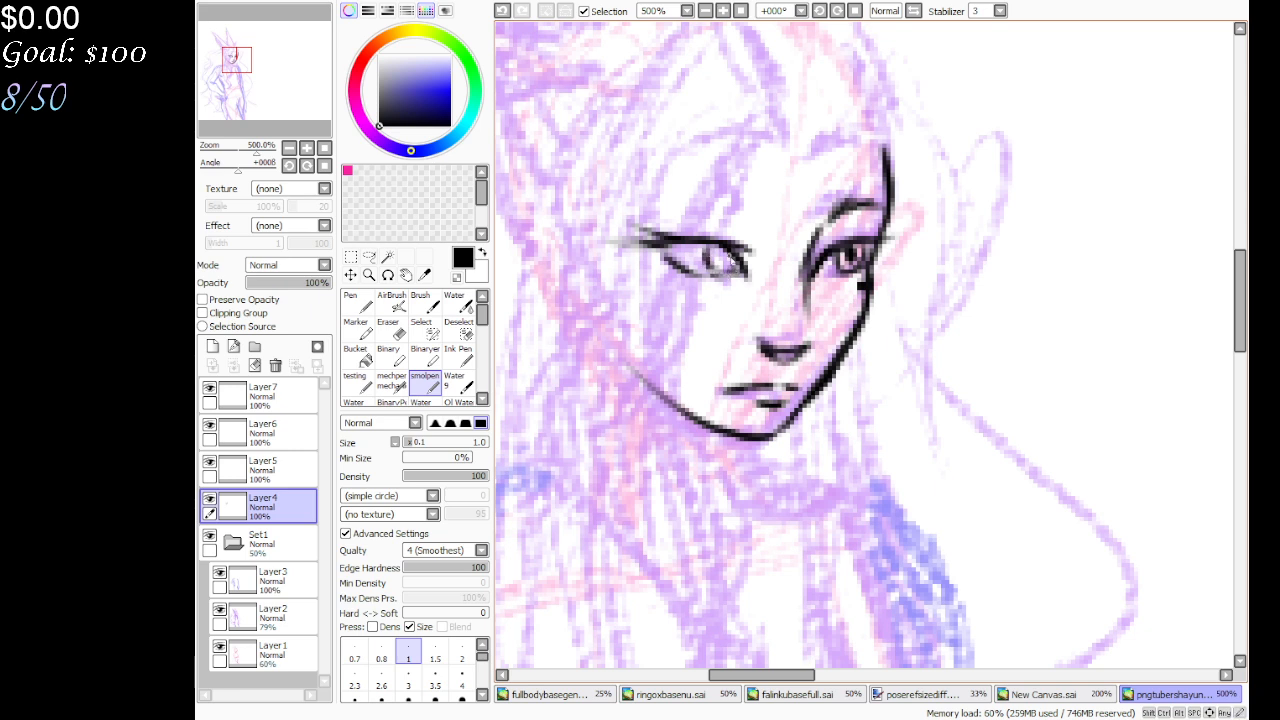
mouse_move(732, 262)
mouse_down()
mouse_move(720, 258)
mouse_move(731, 262)
mouse_up()
Add a new layer above Layer7 and gather Layer4 through Layer8 into a new layer set
click(270, 397)
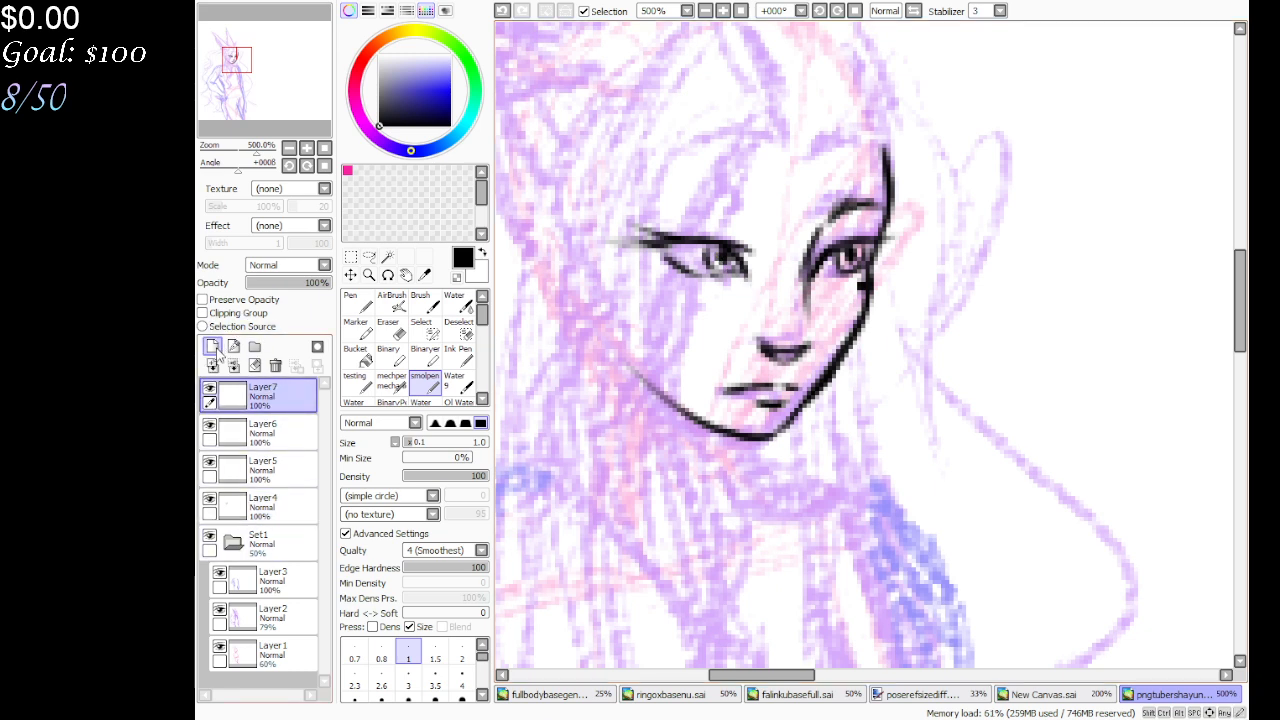
click(213, 347)
click(254, 347)
drag(285, 430, 285, 399)
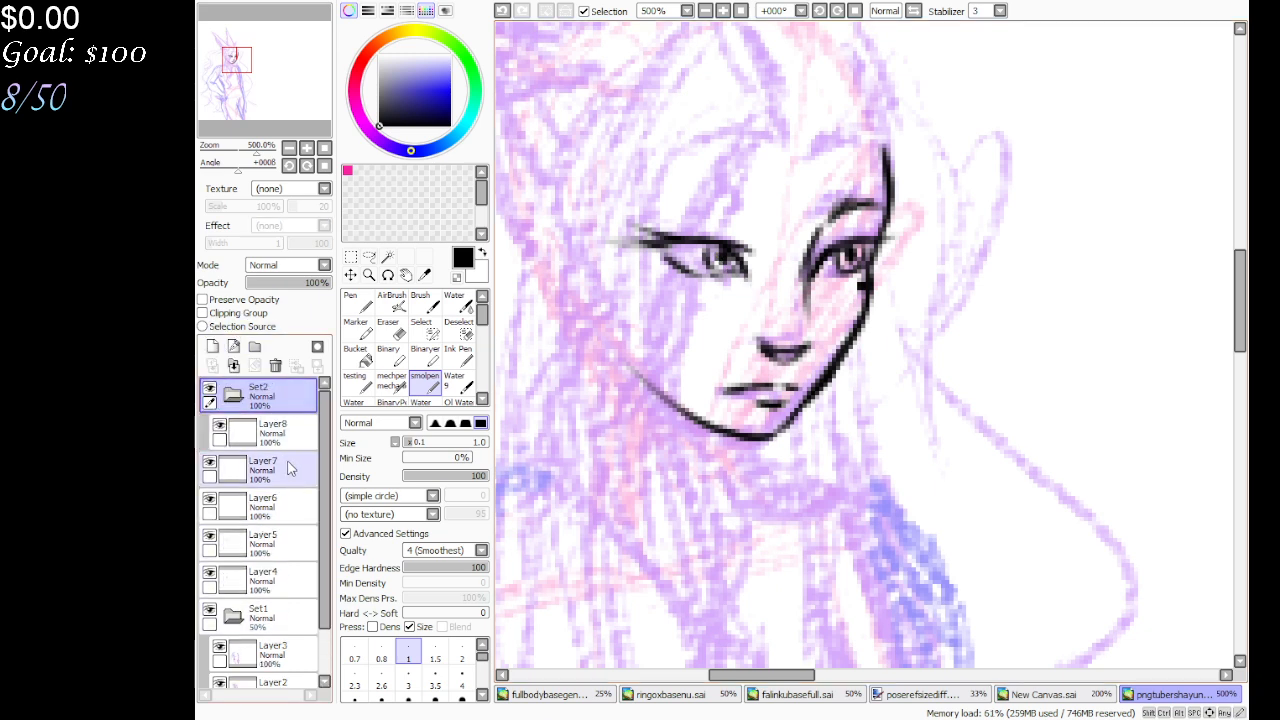
drag(289, 465, 288, 436)
drag(291, 502, 290, 473)
mouse_move(295, 552)
mouse_down()
mouse_move(294, 540)
mouse_move(297, 565)
mouse_up()
click(299, 580)
Rename the new layer set to base and its uppermost layer, Layer8, to hilight
click(265, 395)
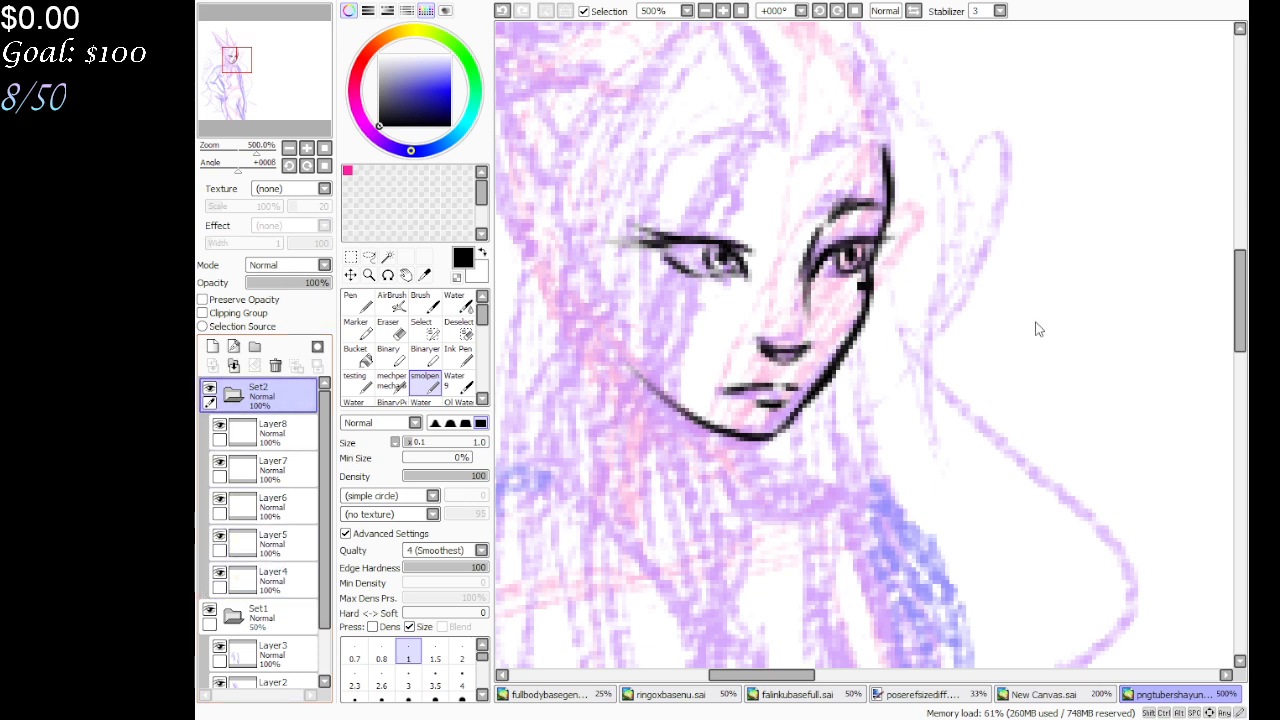
click(257, 441)
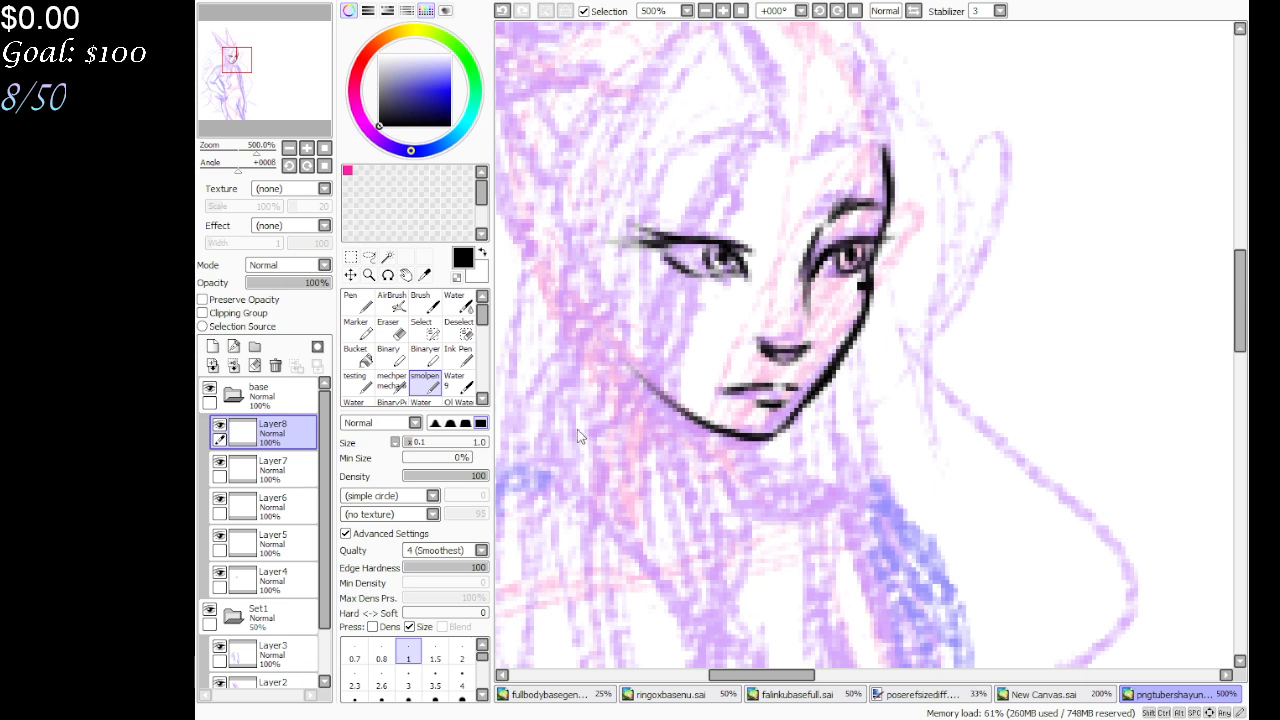
click(1026, 314)
Paint small white highlights in the irises of both eyes on the hilight layer
key(x)
drag(722, 258, 700, 250)
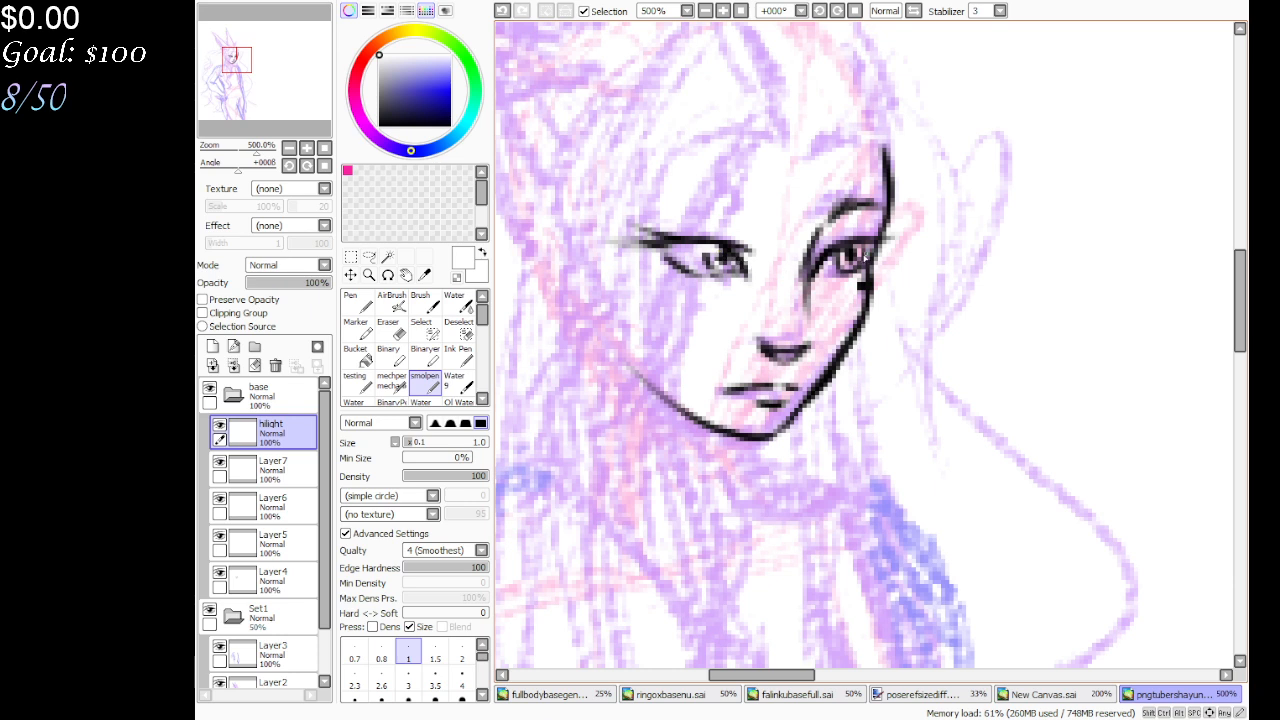
drag(852, 252, 864, 256)
Ink the near eyebrow in black on Layer4 and thicken the inner end of the far eyebrow
click(265, 580)
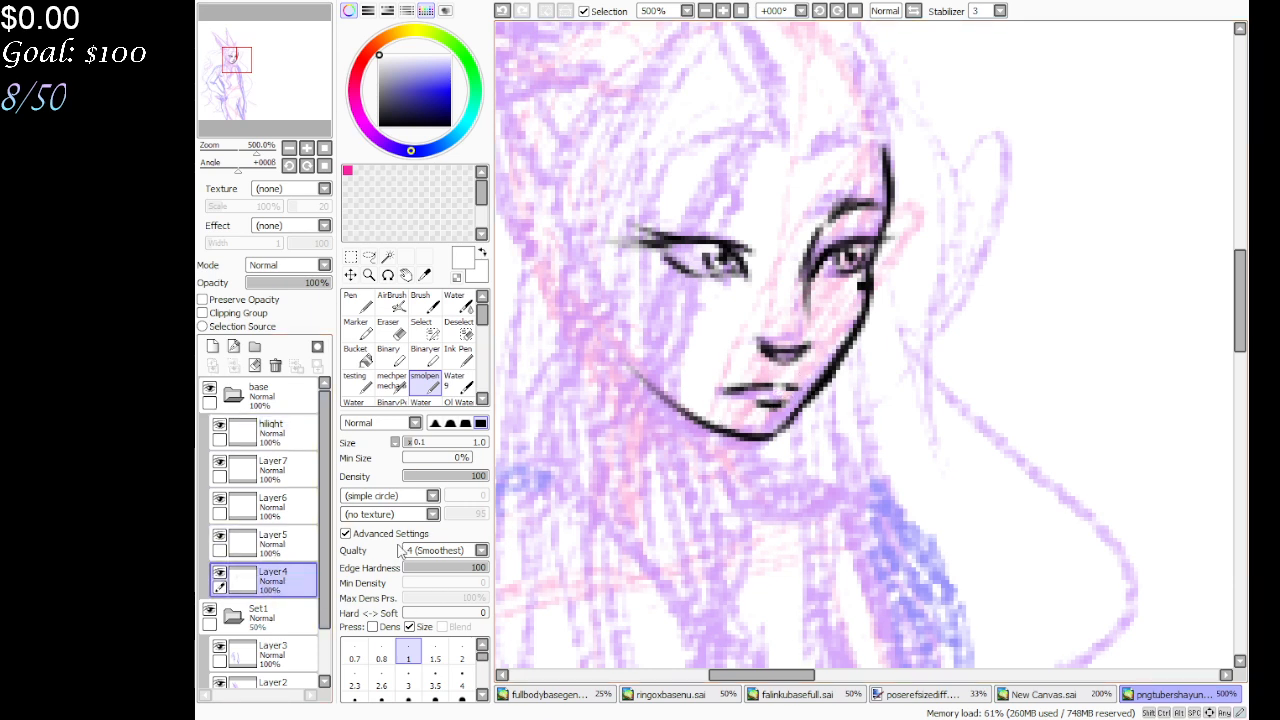
key(x)
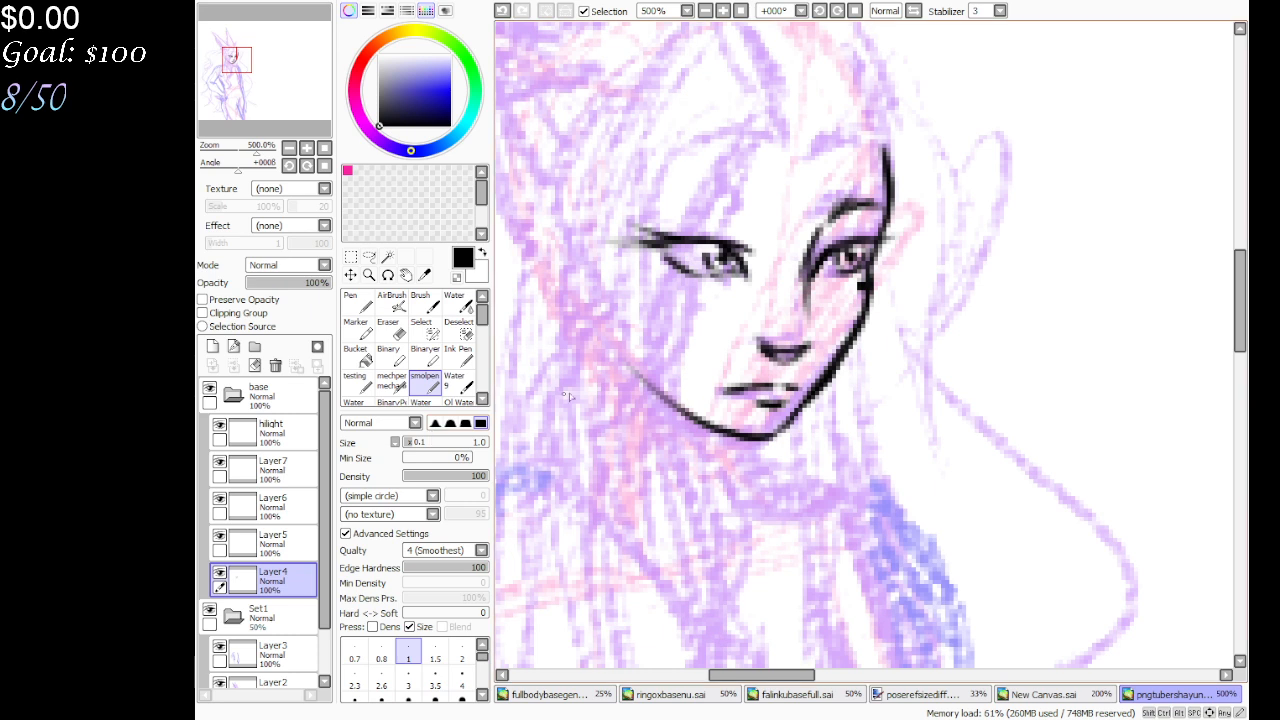
mouse_move(756, 218)
mouse_down()
mouse_move(713, 180)
mouse_move(723, 192)
mouse_move(647, 187)
mouse_up()
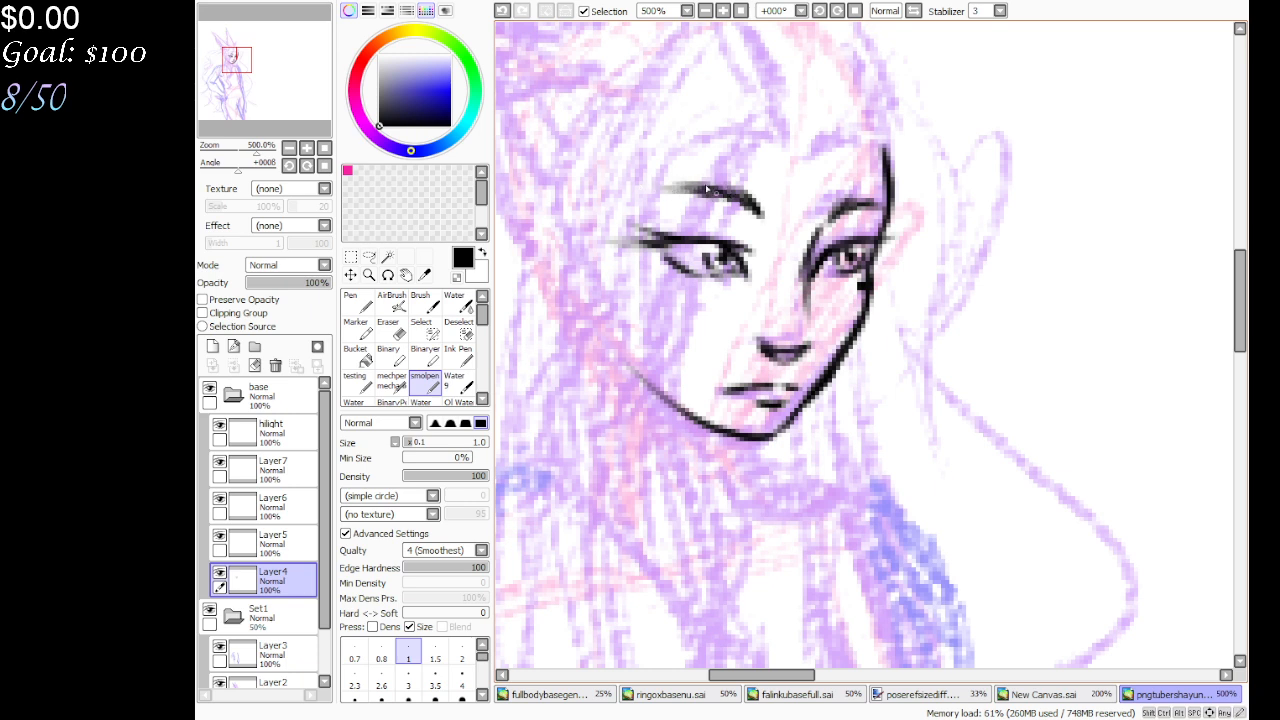
mouse_move(742, 197)
mouse_down()
mouse_move(768, 212)
mouse_move(882, 206)
mouse_up()
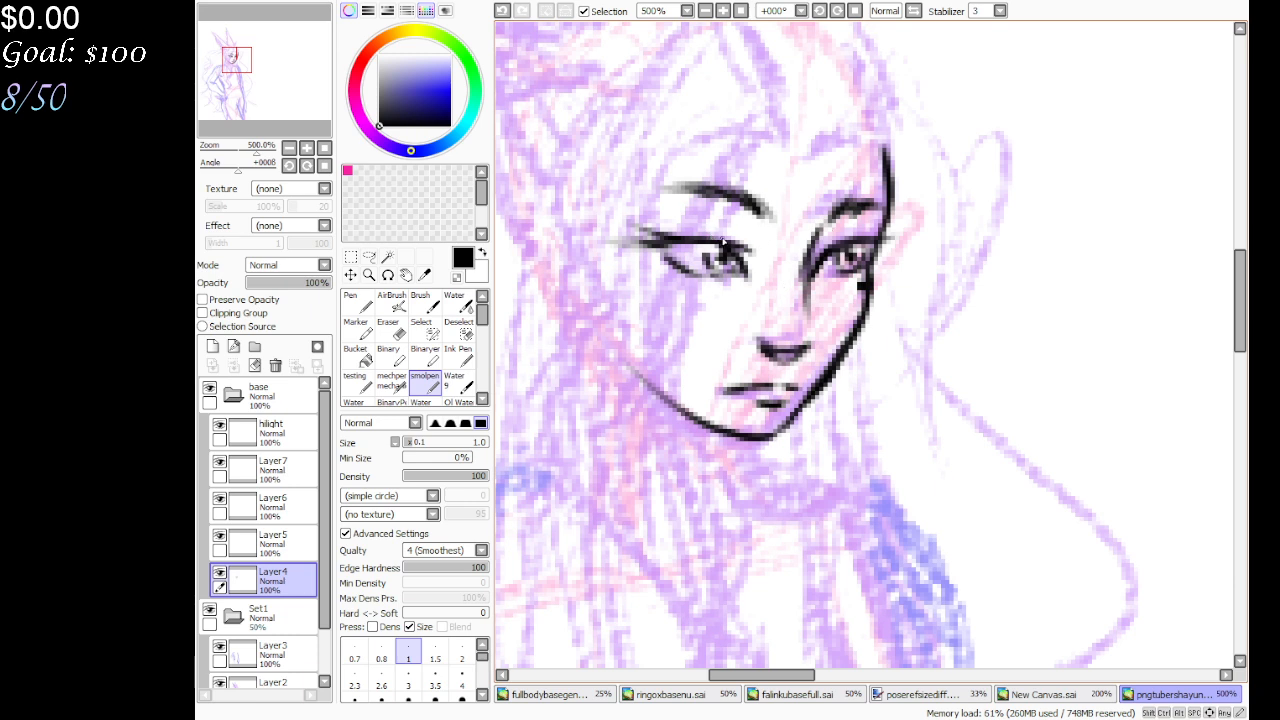
Darken the near eye's outer corner and lower lid, and strengthen the near jaw line toward the chin
drag(704, 228, 750, 258)
key(ctrl+z)
drag(654, 226, 692, 238)
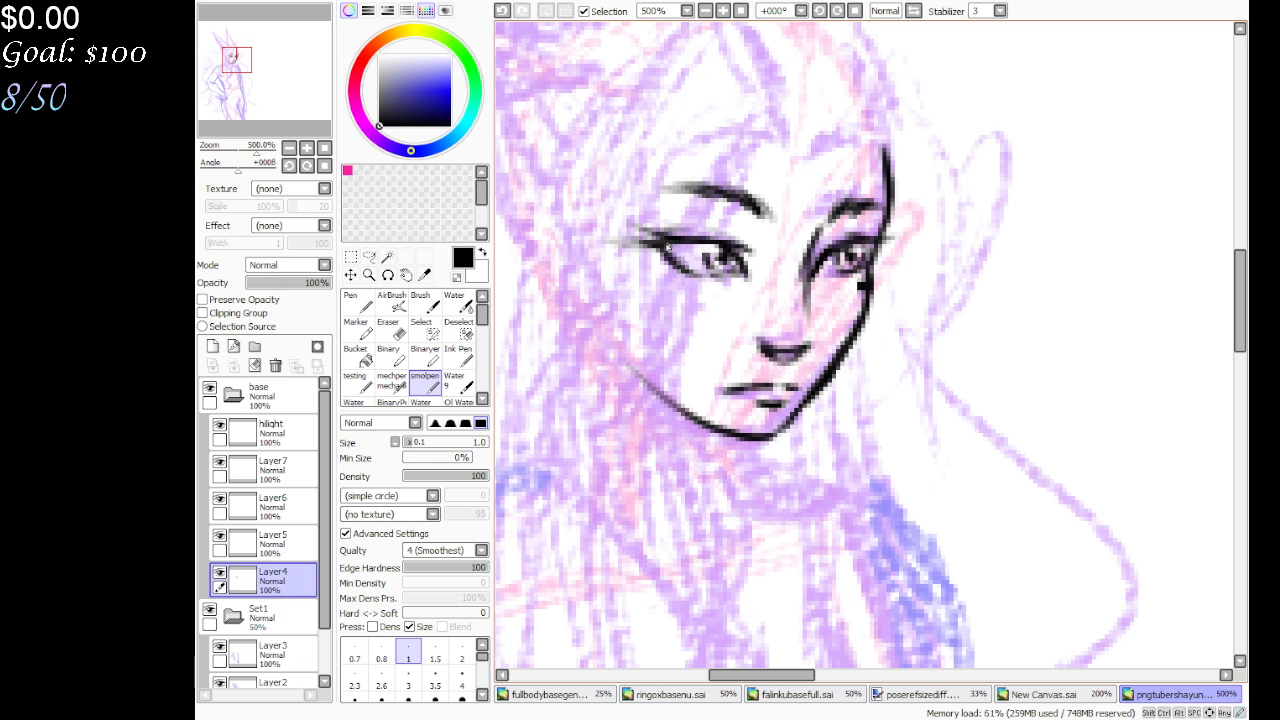
drag(670, 254, 711, 276)
mouse_move(628, 365)
mouse_down()
mouse_move(679, 409)
mouse_move(621, 357)
mouse_move(745, 440)
mouse_up()
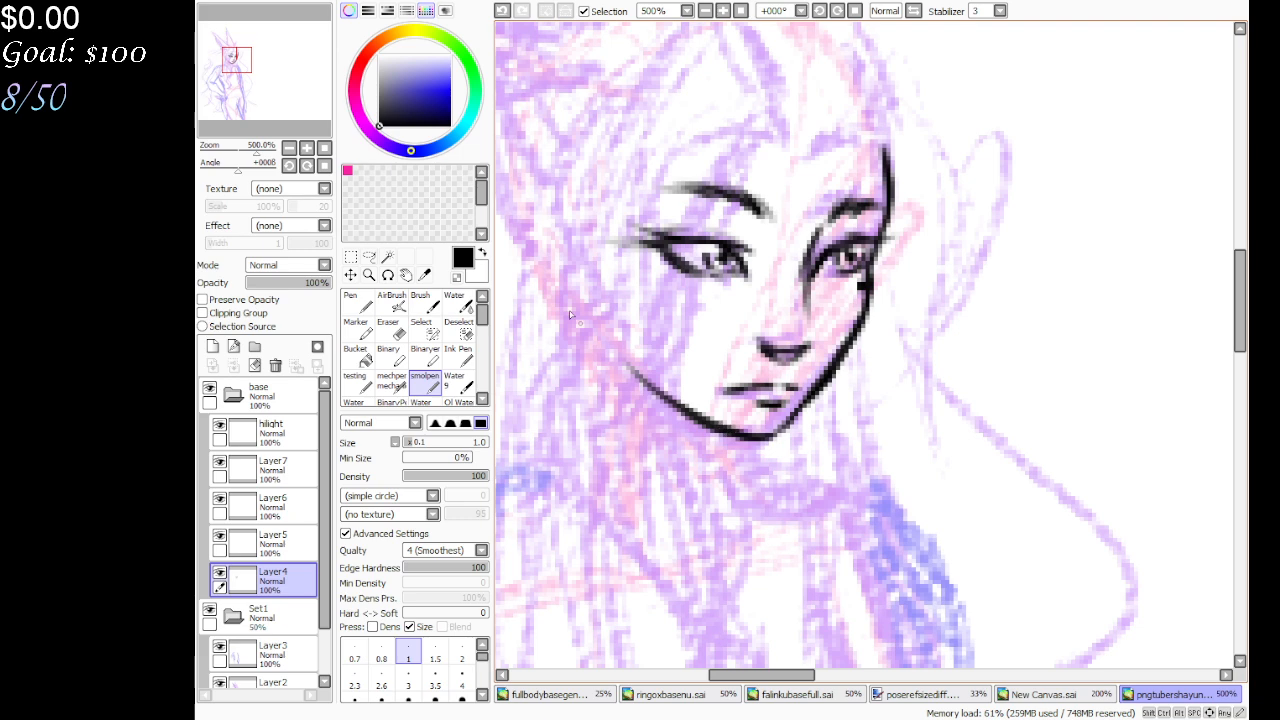
click(705, 10)
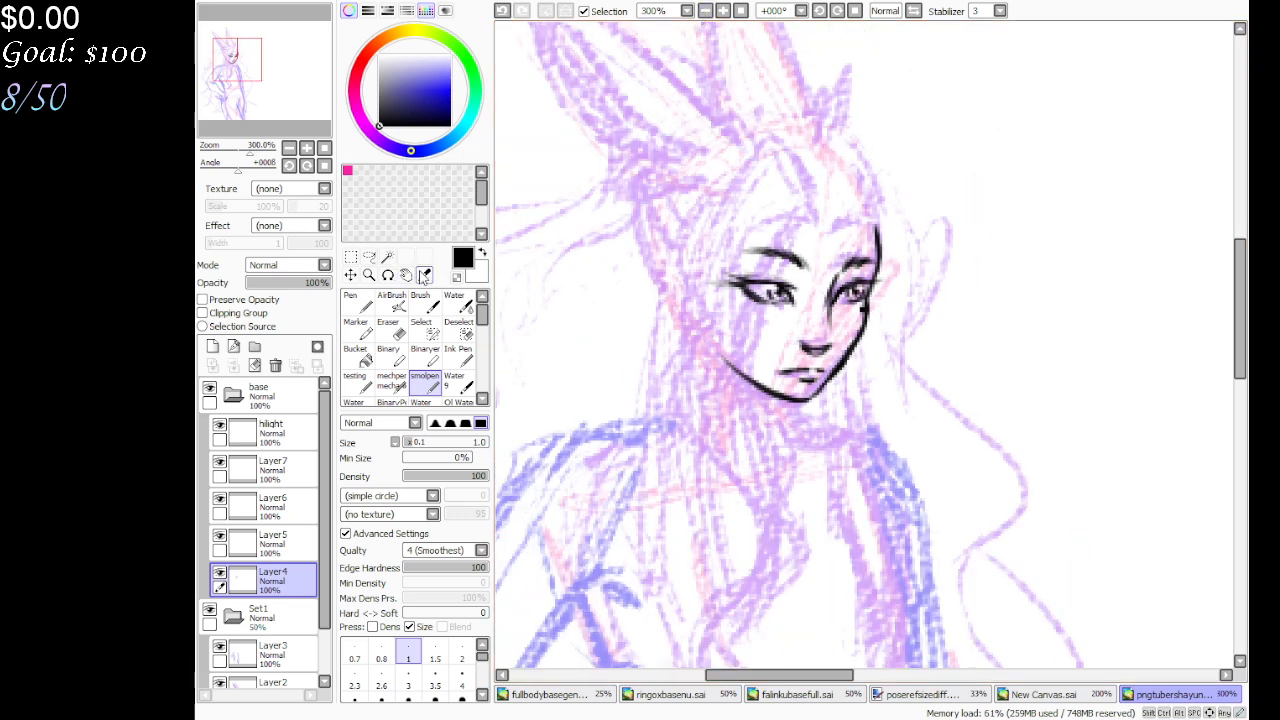
Lasso the near eye on Layer4 to adjust its placement, and clear the selection
click(369, 256)
mouse_move(742, 312)
mouse_down()
mouse_move(689, 300)
mouse_move(719, 268)
mouse_move(765, 270)
mouse_up()
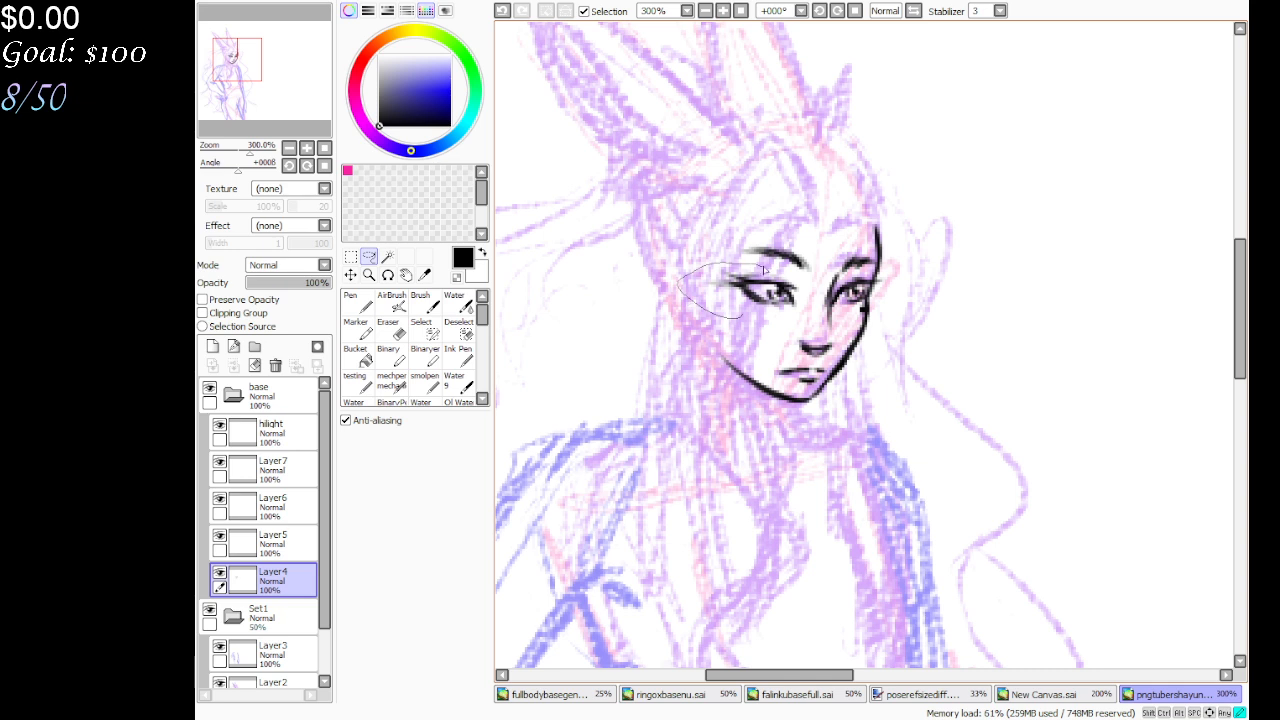
drag(812, 305, 762, 310)
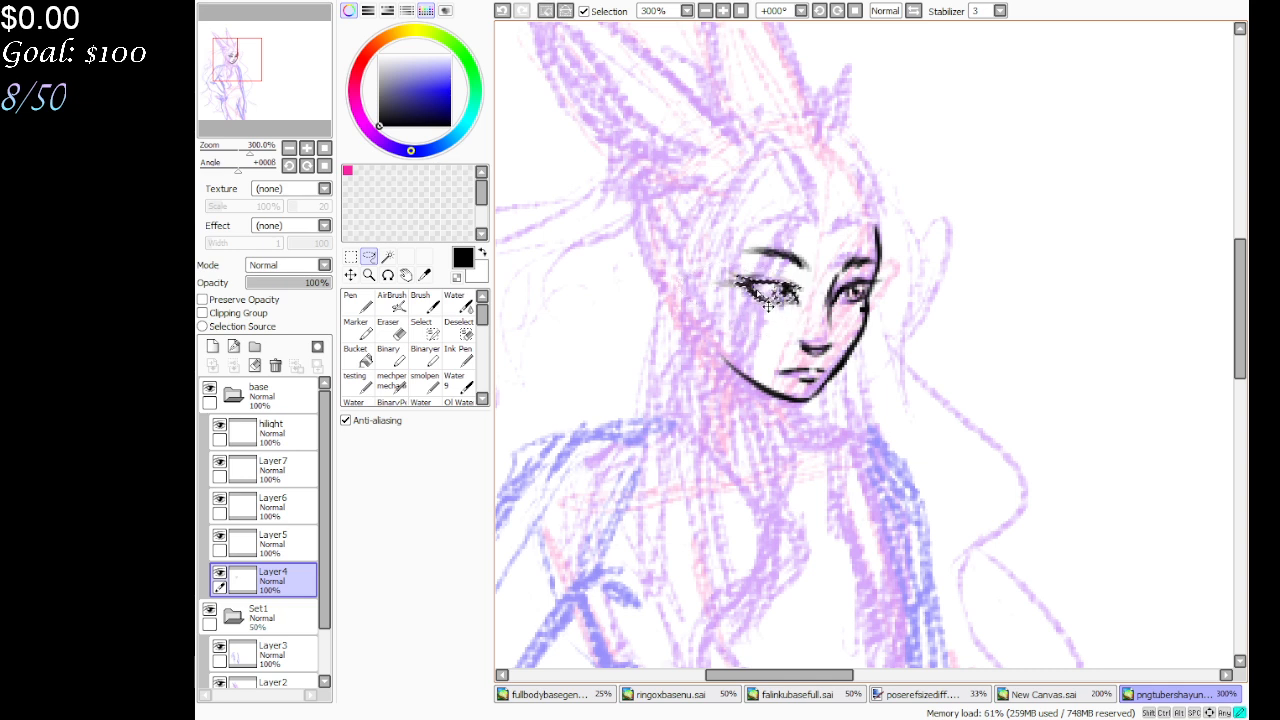
key(ctrl+d)
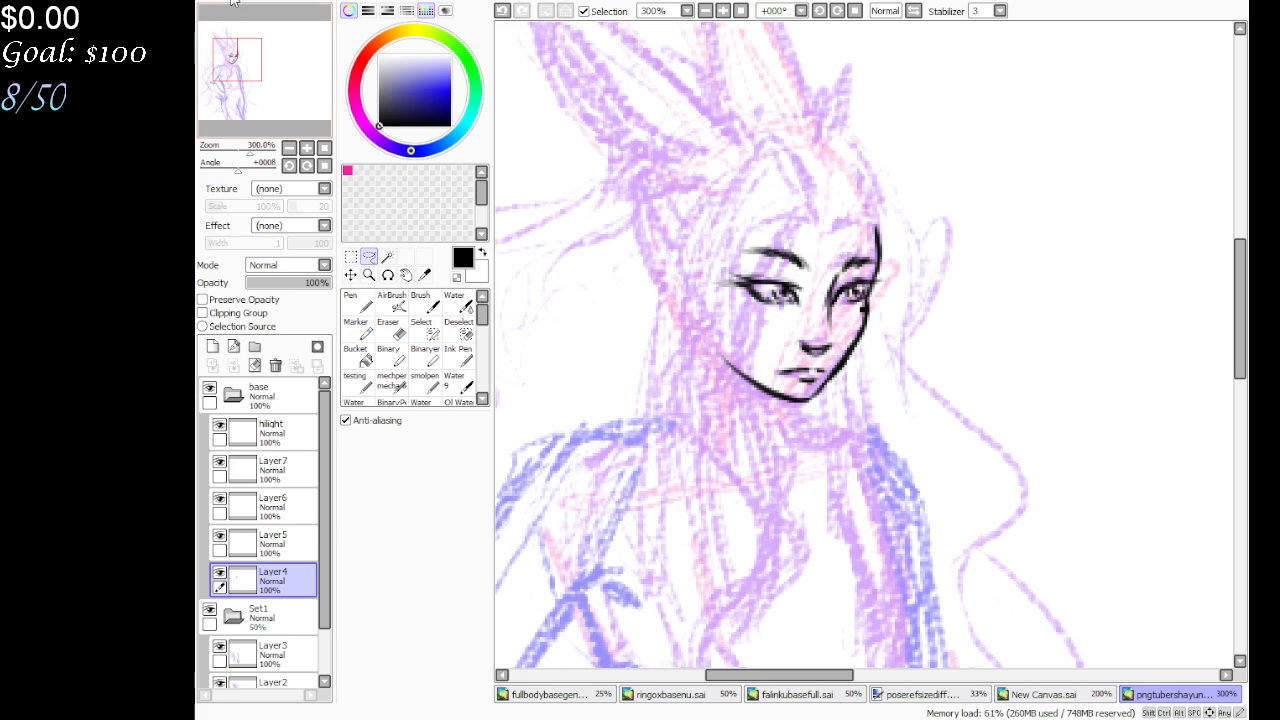
Ink the far eye's outer lash in black past the face contour with the smolpen brush
click(722, 11)
click(722, 11)
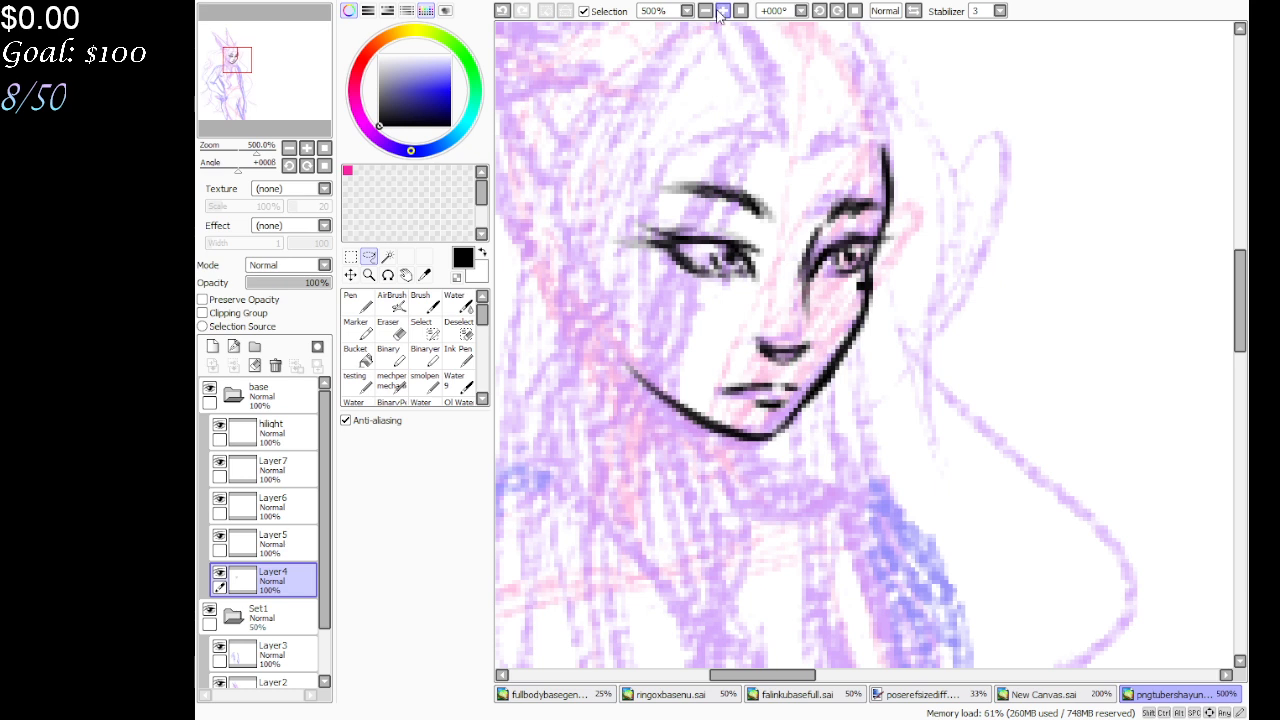
click(722, 11)
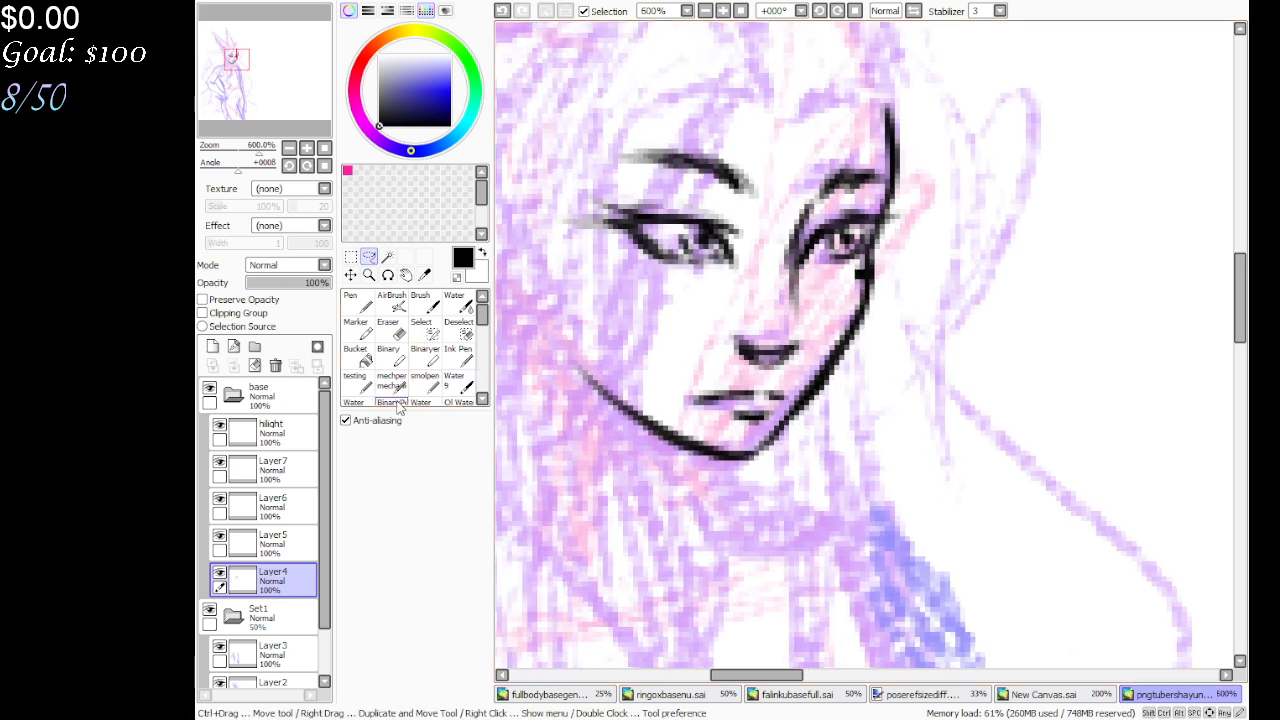
click(424, 382)
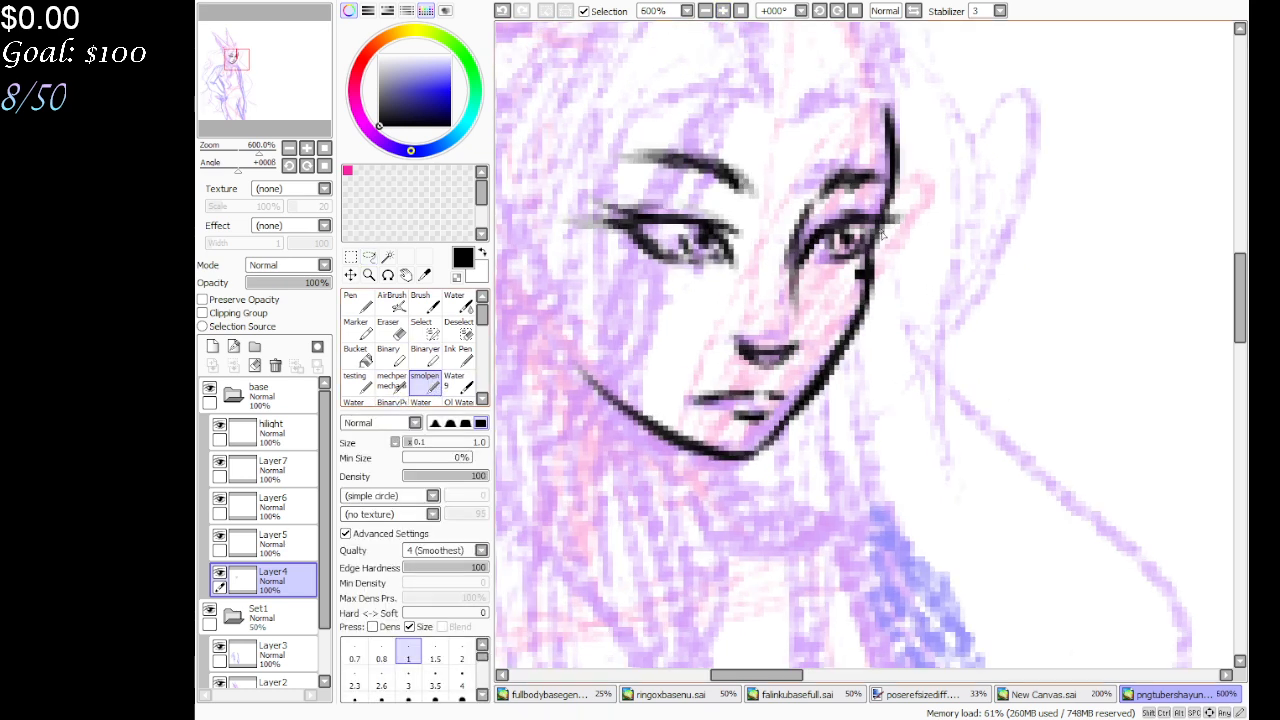
drag(880, 222, 904, 214)
click(502, 12)
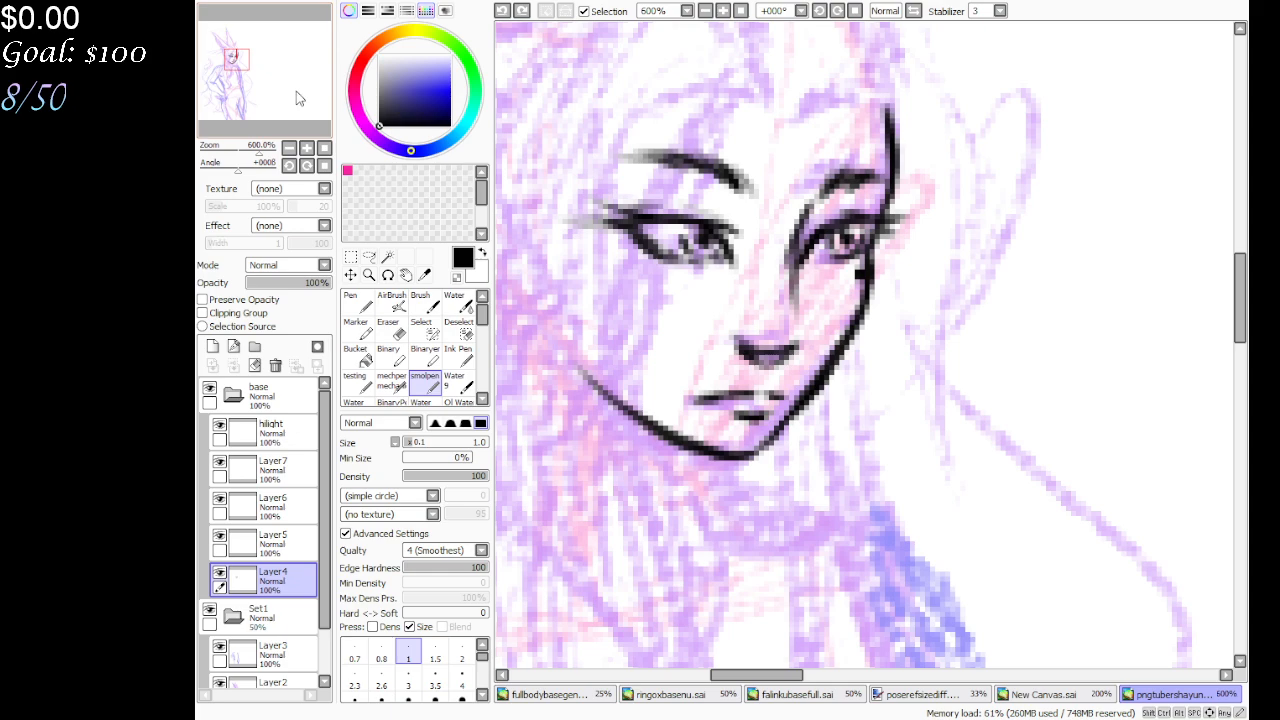
Thicken the middle of the near eye's upper lid line in black with the smolpen brush
drag(300, 90, 306, 88)
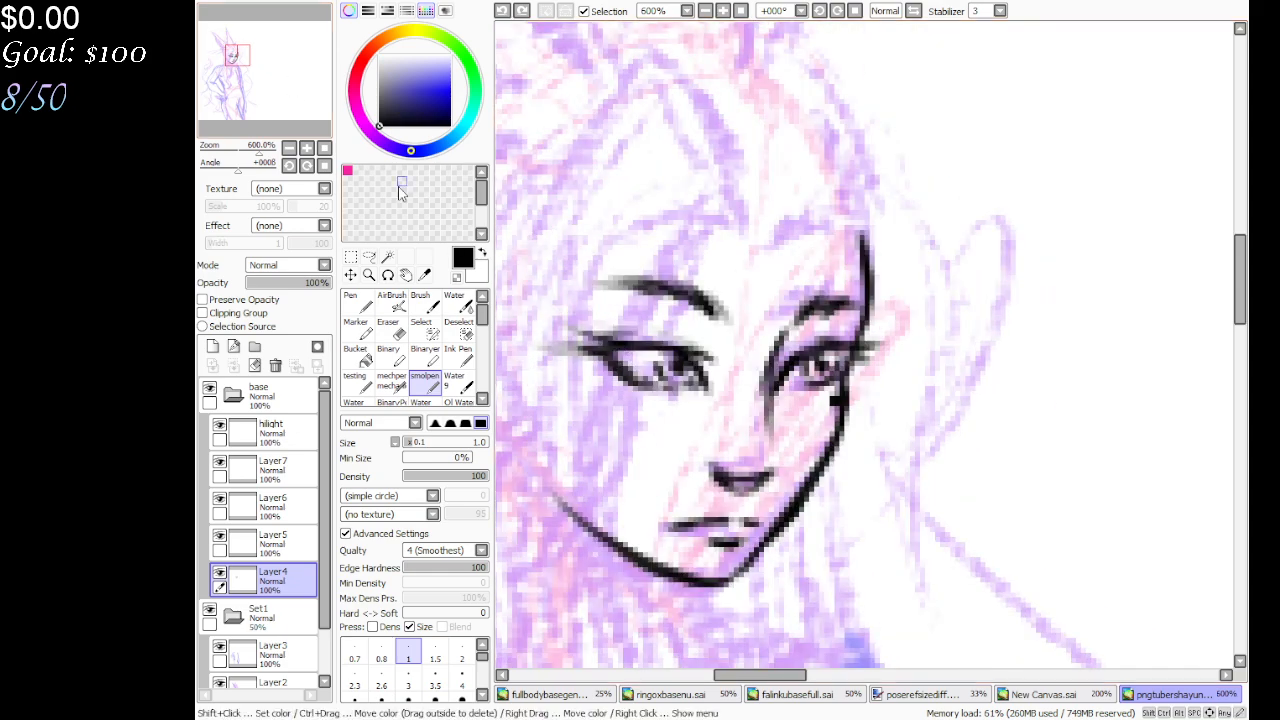
mouse_move(292, 88)
mouse_down()
mouse_move(283, 103)
mouse_move(292, 94)
mouse_up()
click(705, 11)
click(705, 11)
click(705, 11)
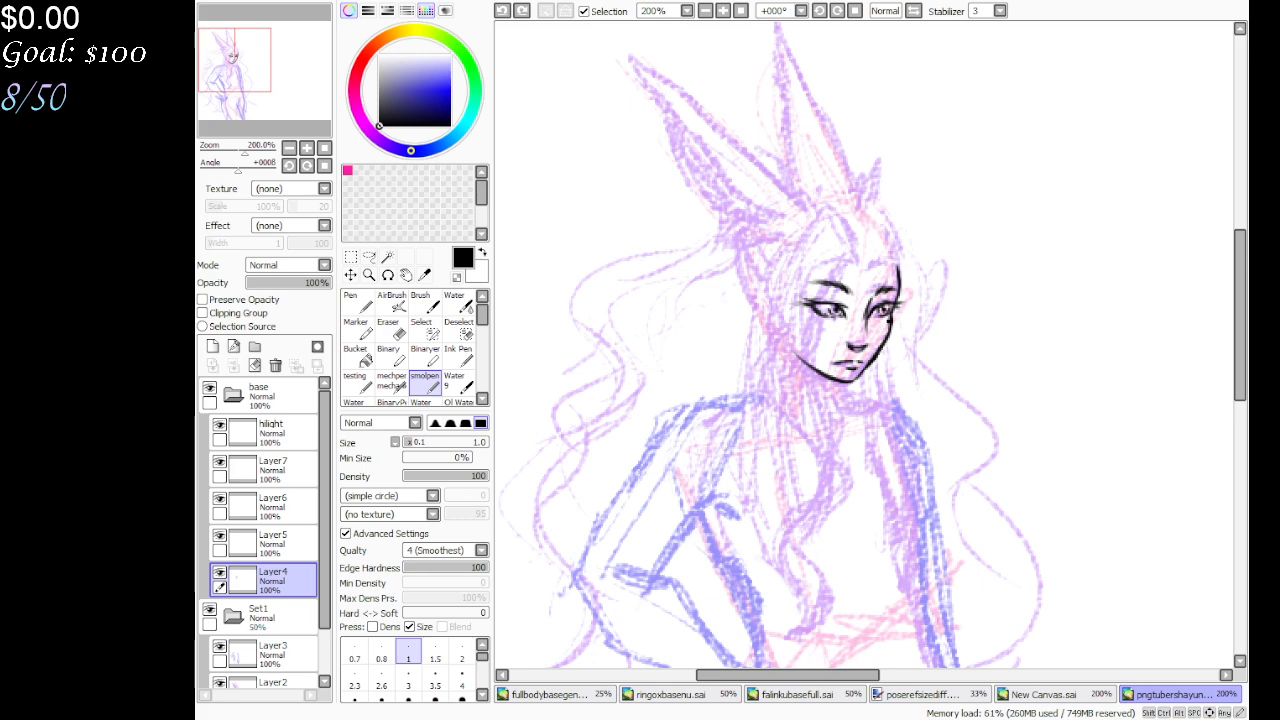
click(369, 274)
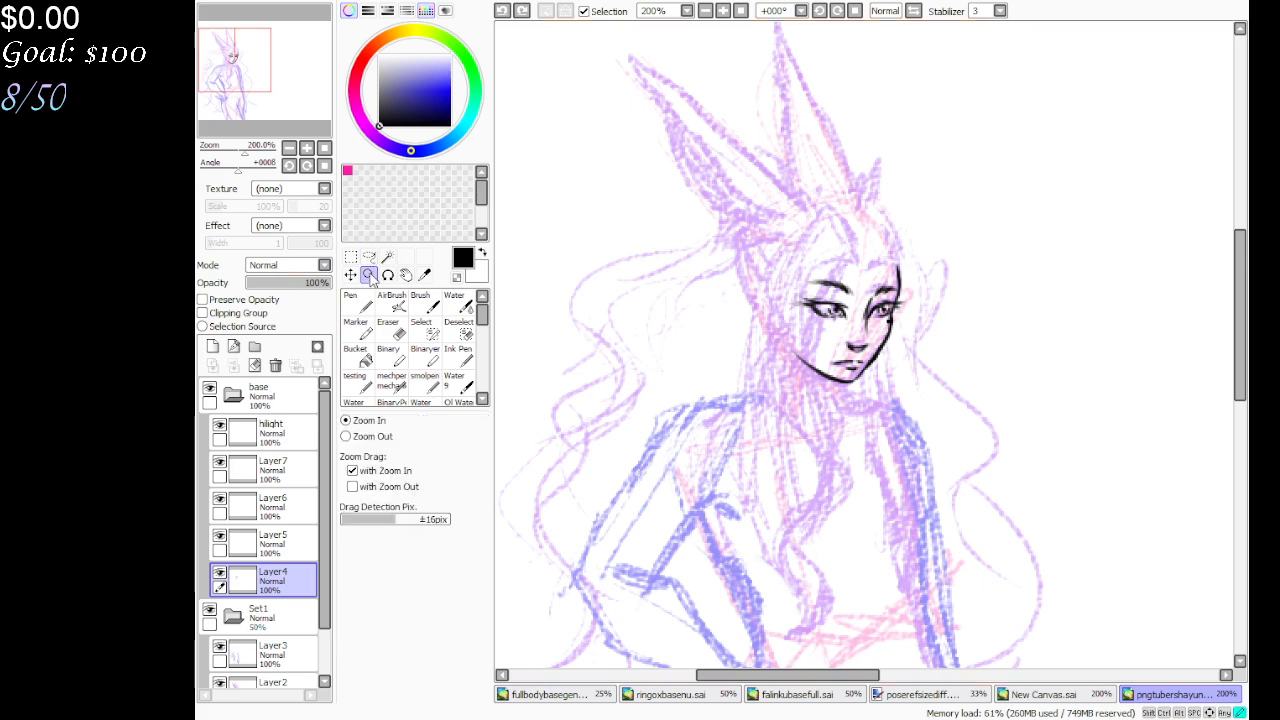
click(852, 296)
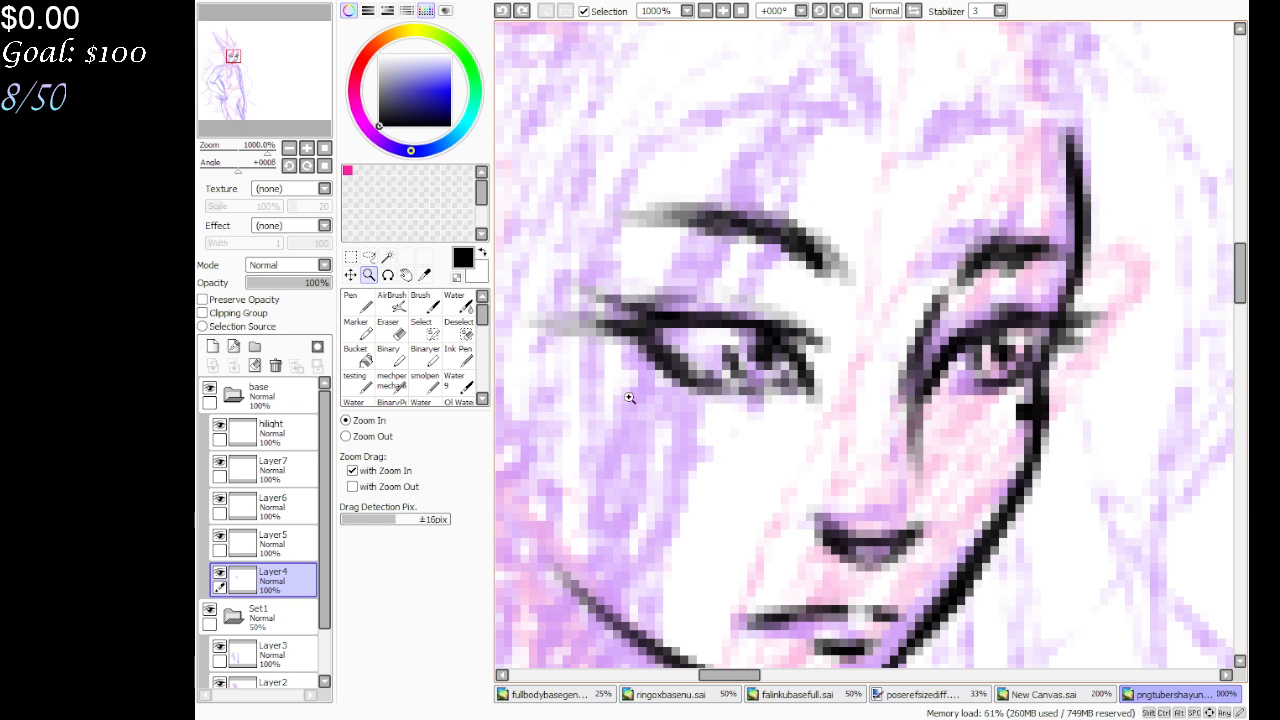
click(425, 383)
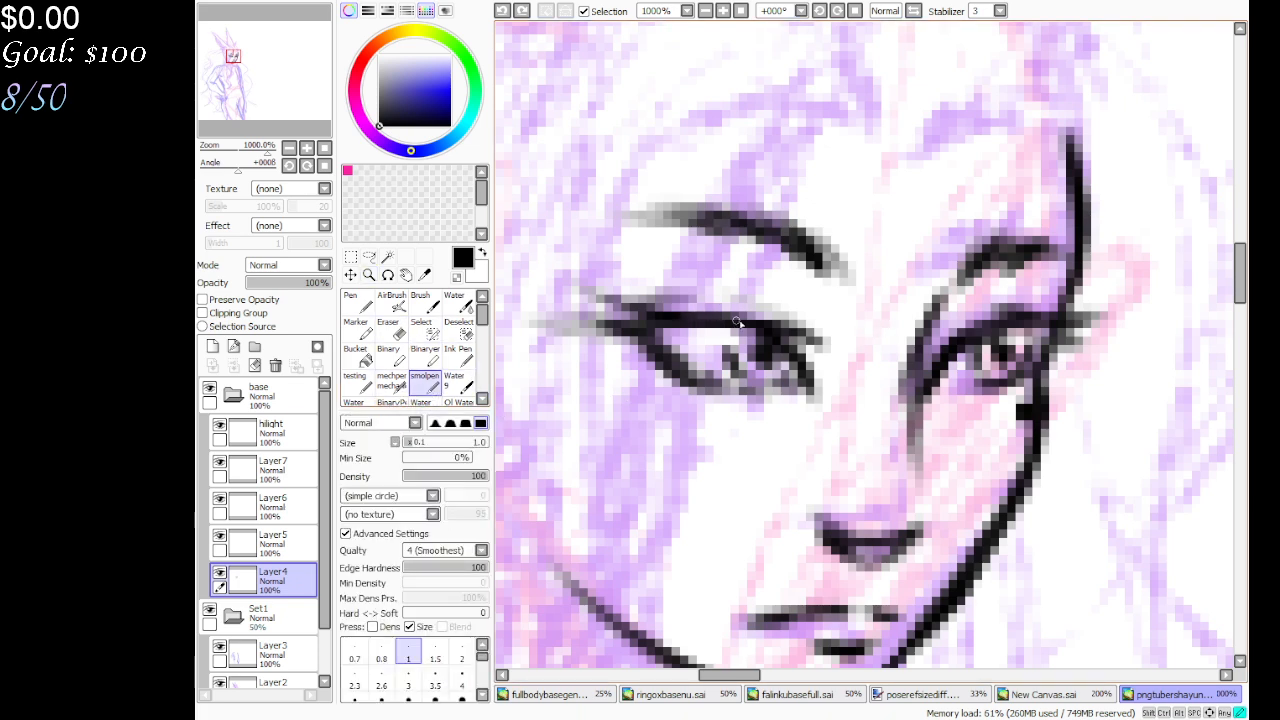
mouse_move(690, 318)
mouse_down()
mouse_move(772, 330)
mouse_move(743, 317)
mouse_up()
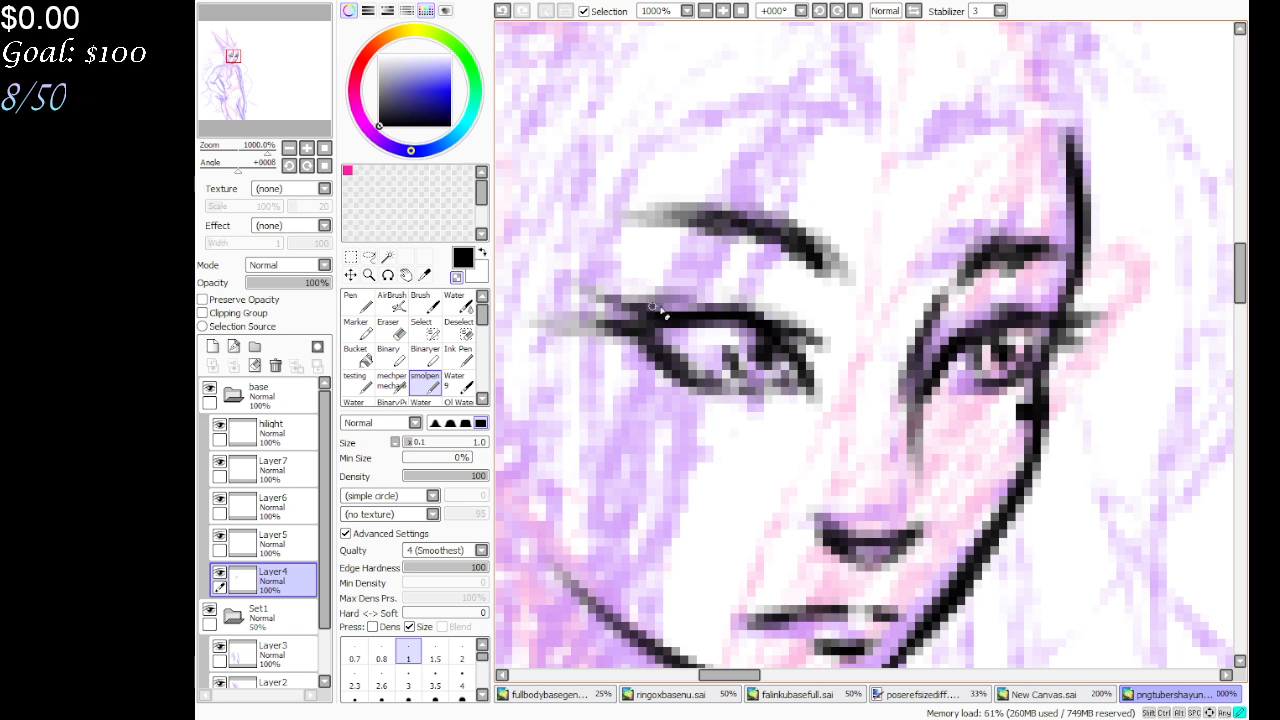
Trim the near eye's upper lid near the outer corner with transparent colour, and re-ink that section in black
mouse_move(640, 304)
mouse_down()
mouse_move(689, 310)
mouse_move(651, 304)
mouse_move(718, 313)
mouse_move(670, 314)
mouse_up()
key(minus)
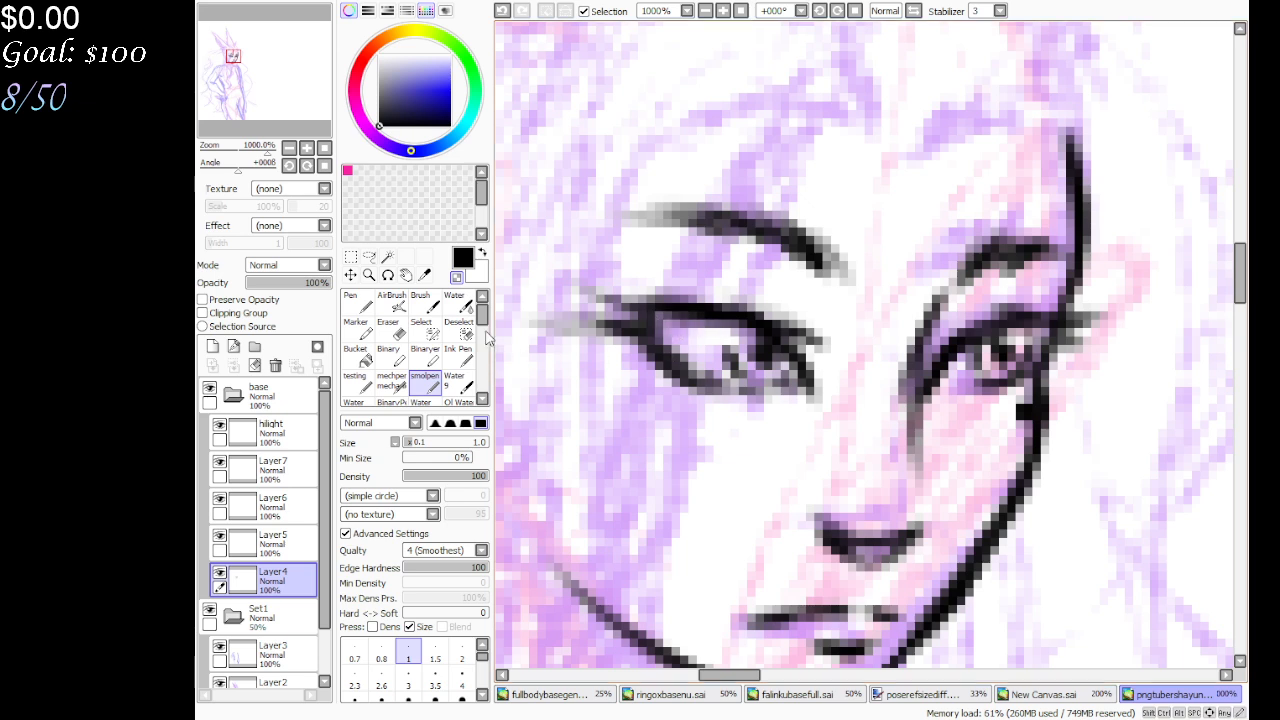
click(457, 277)
drag(688, 316, 652, 325)
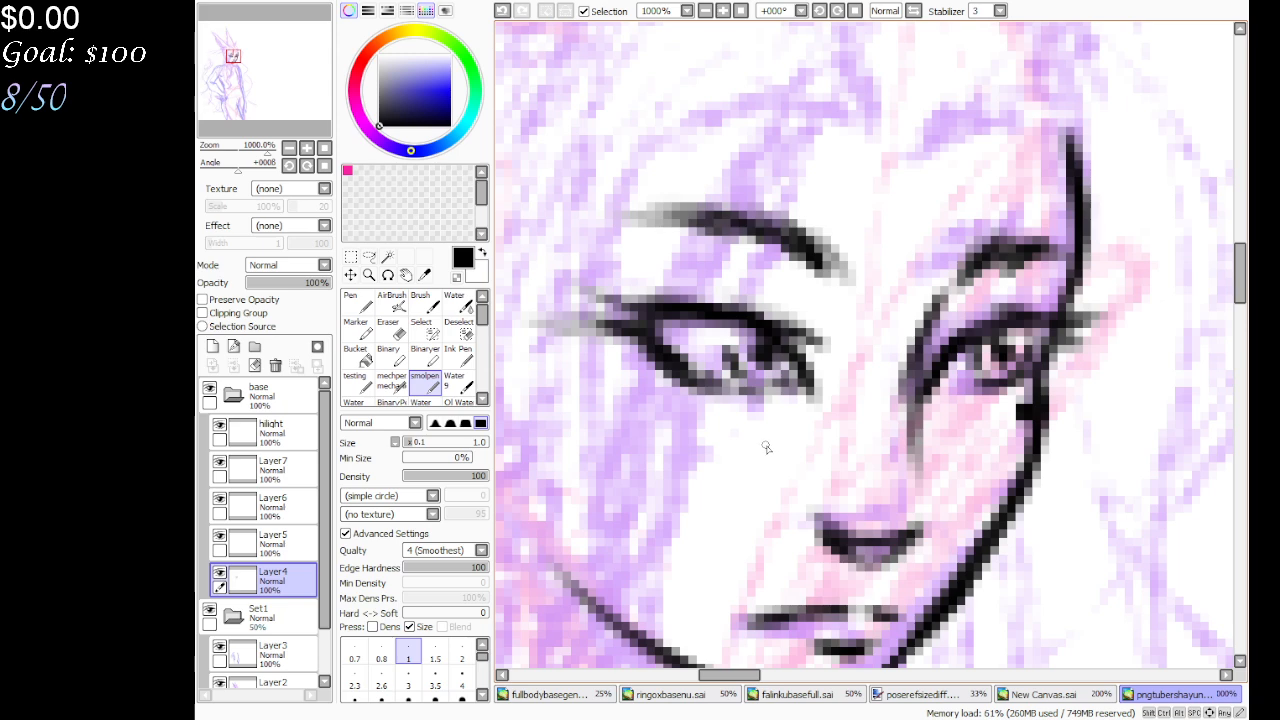
Examine the inked face against the whole sketch, from the ears down to the torso, at several magnifications
click(740, 11)
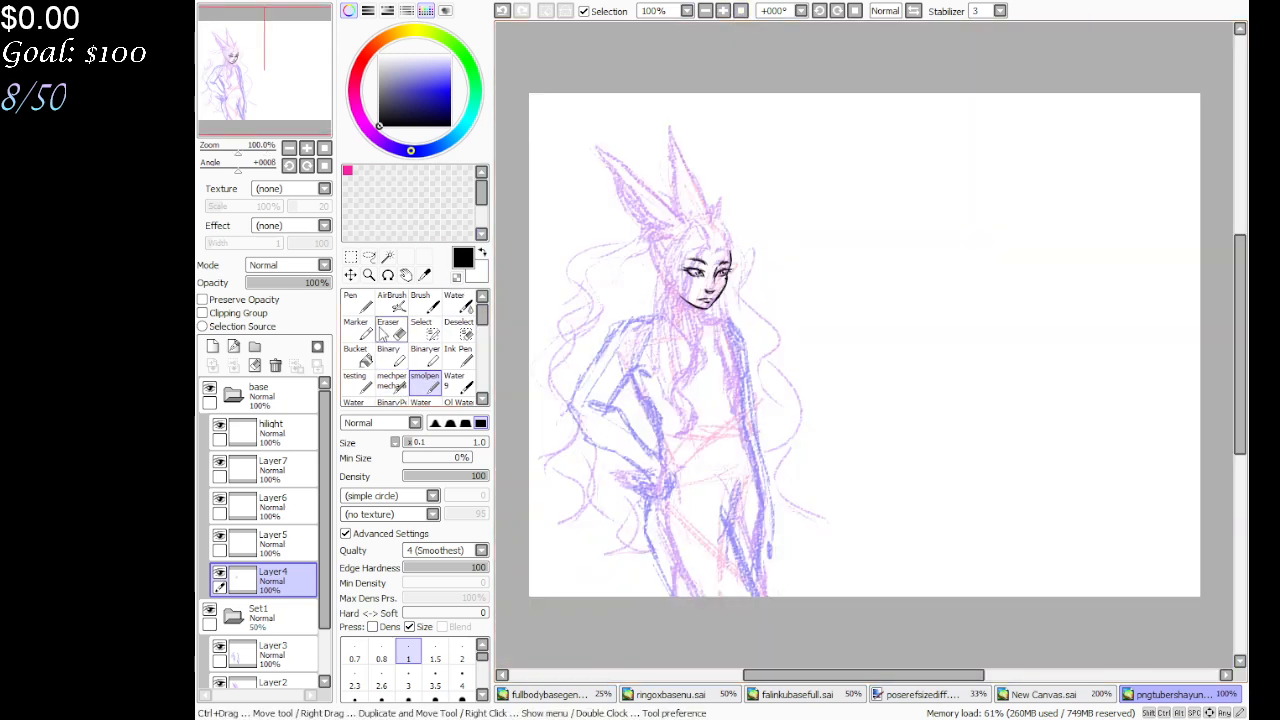
click(369, 274)
drag(711, 221, 638, 446)
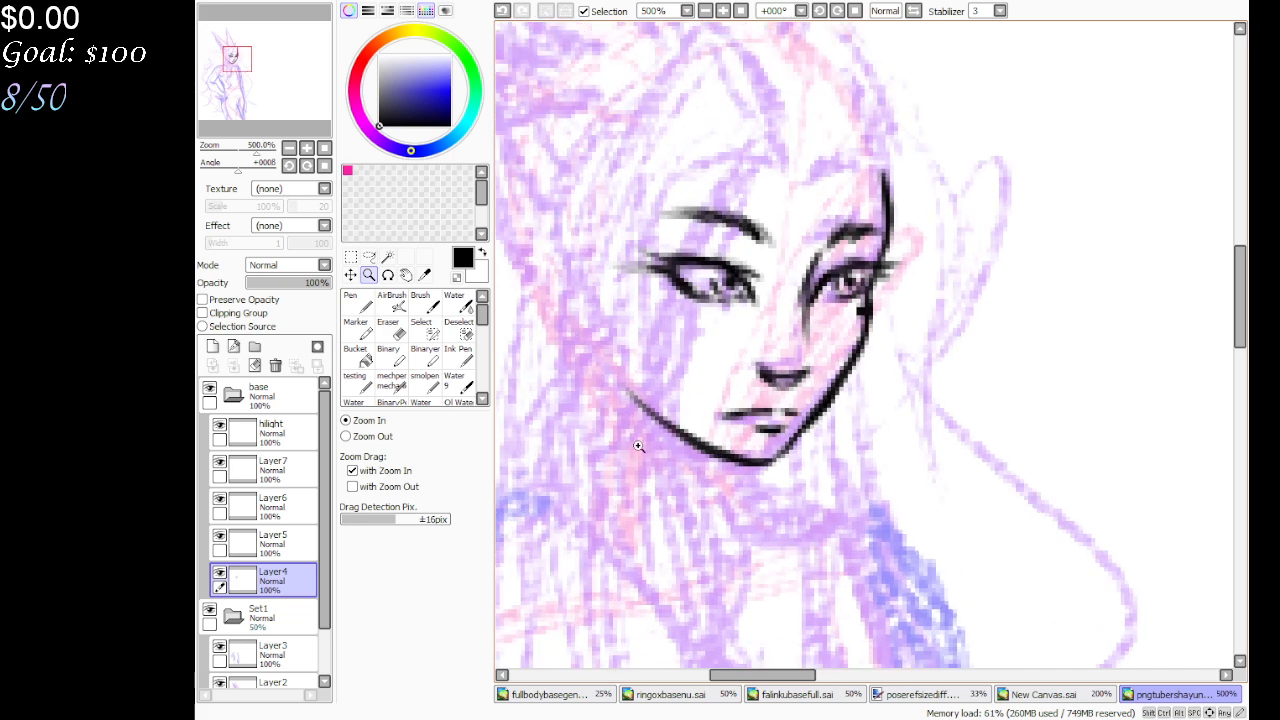
drag(296, 95, 285, 86)
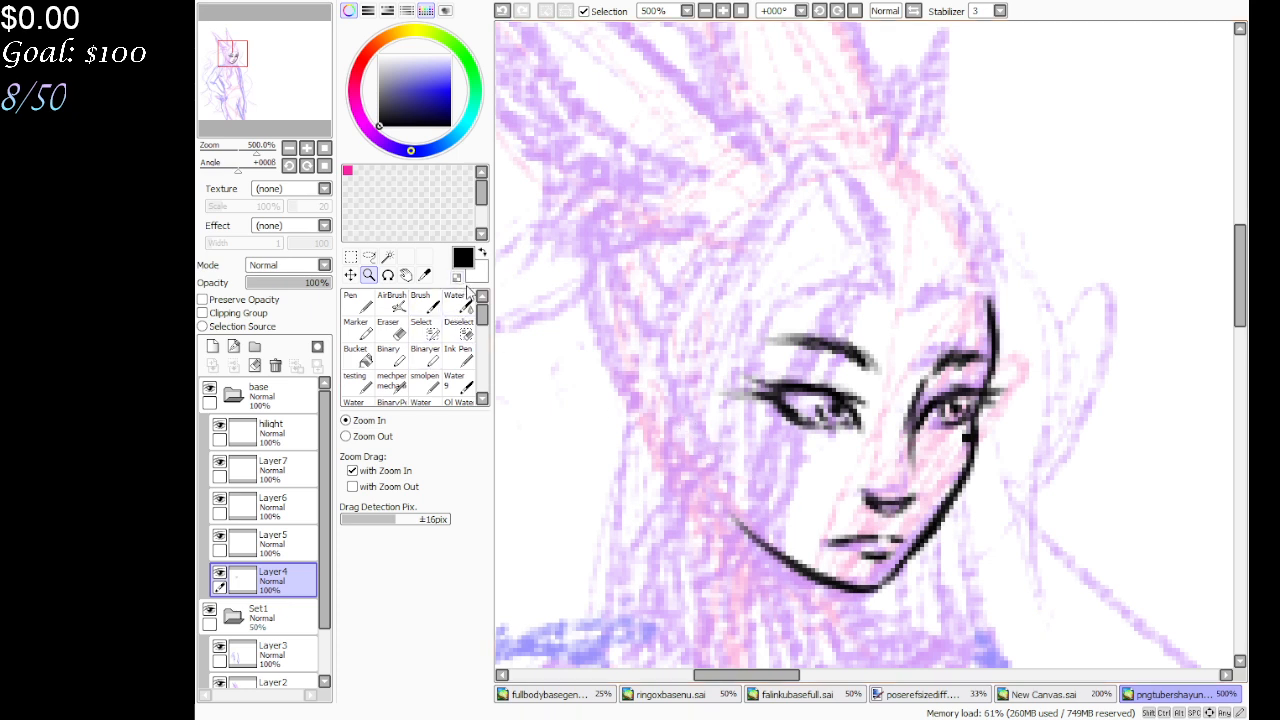
mouse_move(294, 86)
mouse_down()
mouse_move(292, 116)
mouse_move(289, 77)
mouse_up()
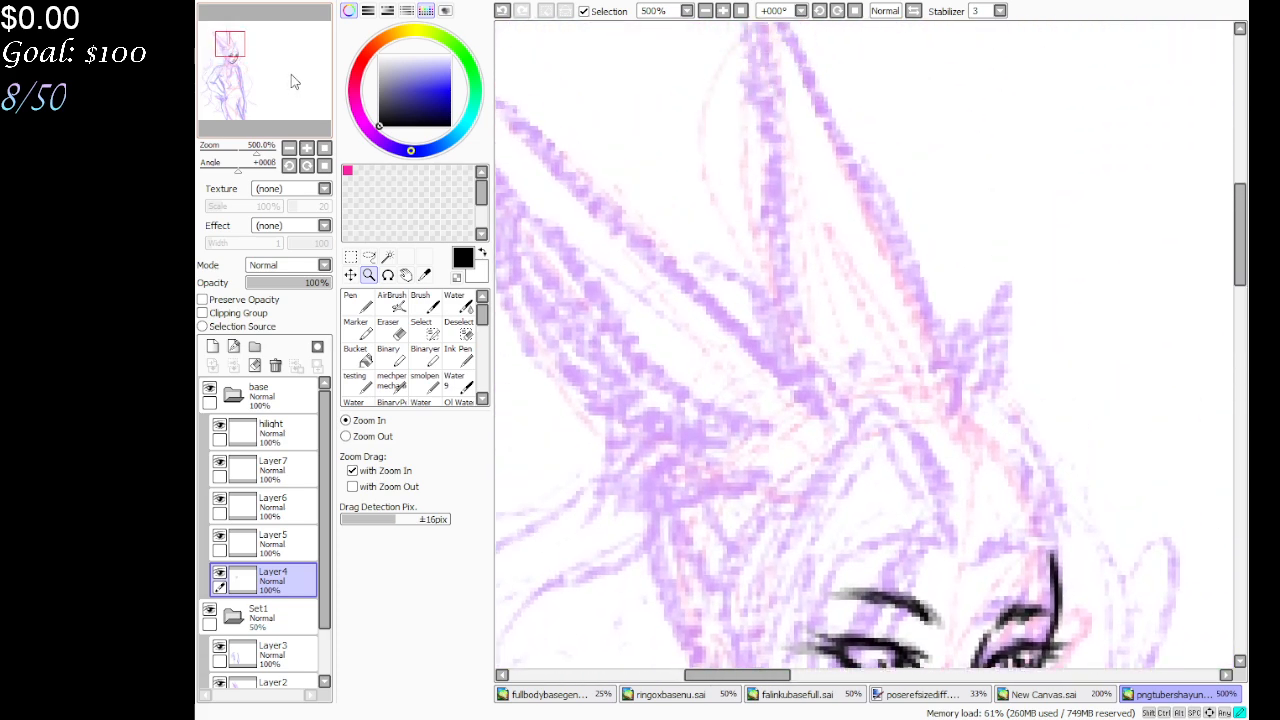
scroll(289, 69, down, 1)
click(706, 11)
click(706, 11)
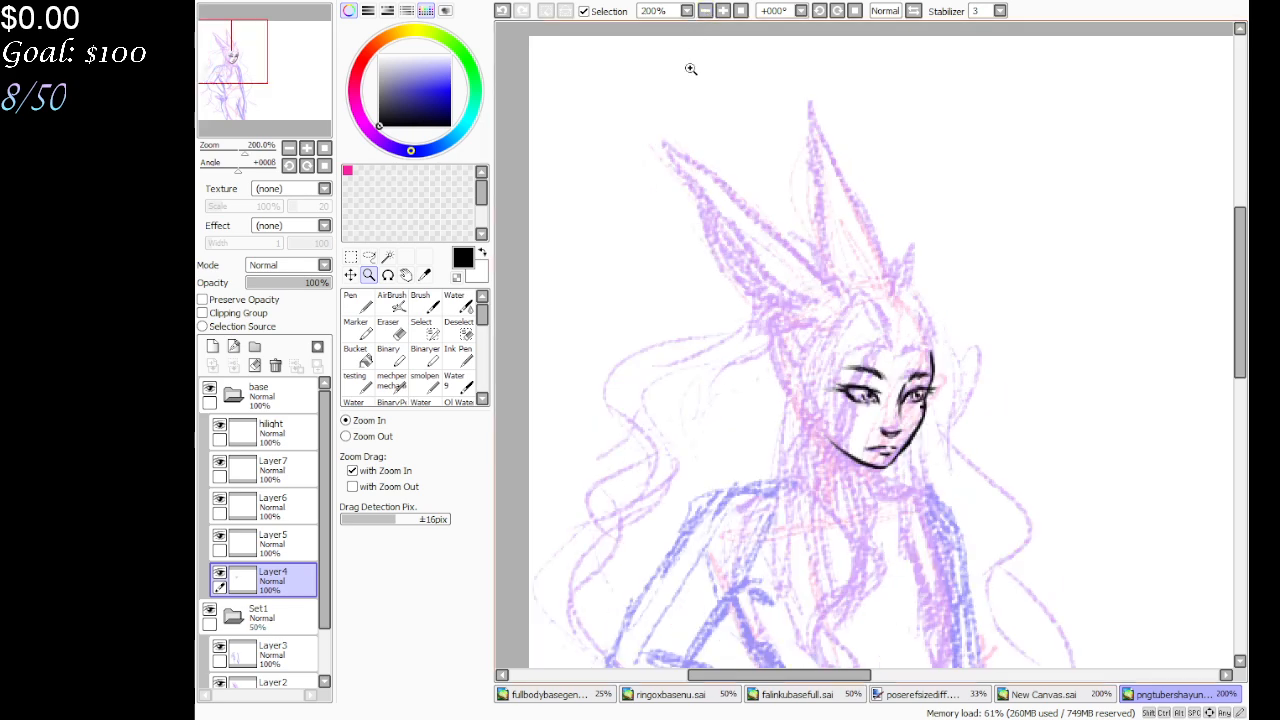
drag(288, 104, 291, 97)
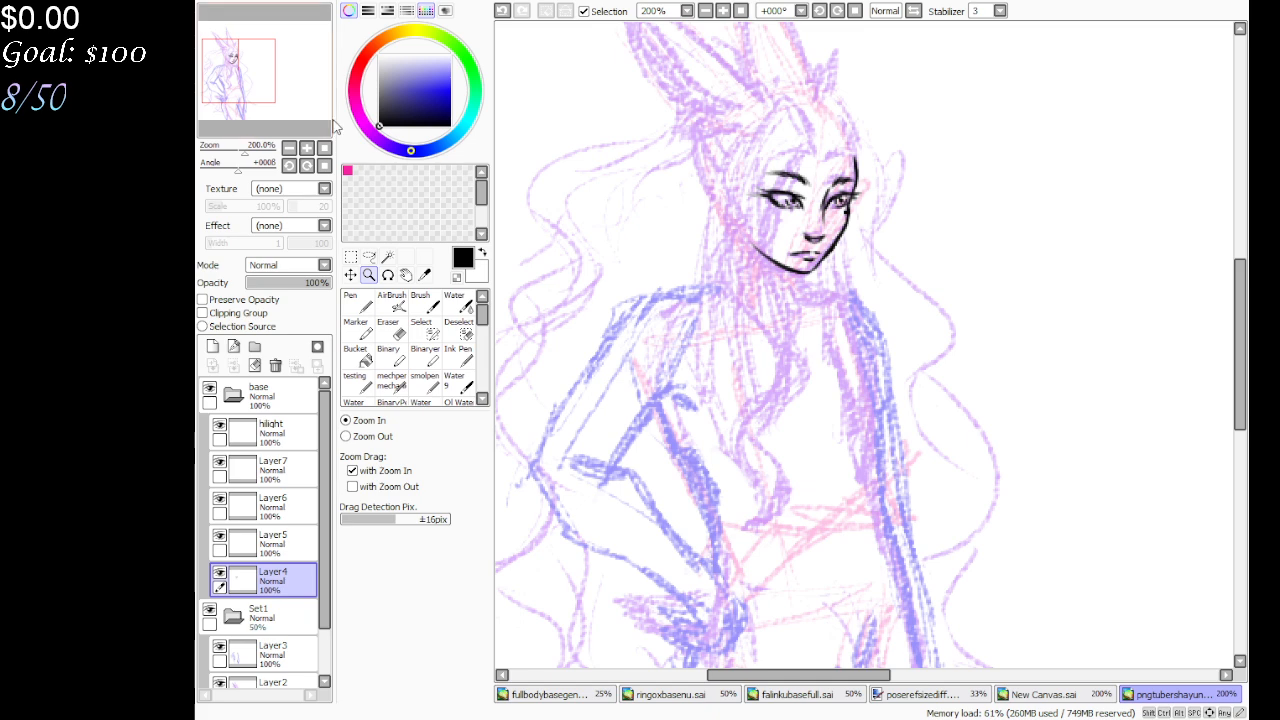
drag(306, 107, 309, 95)
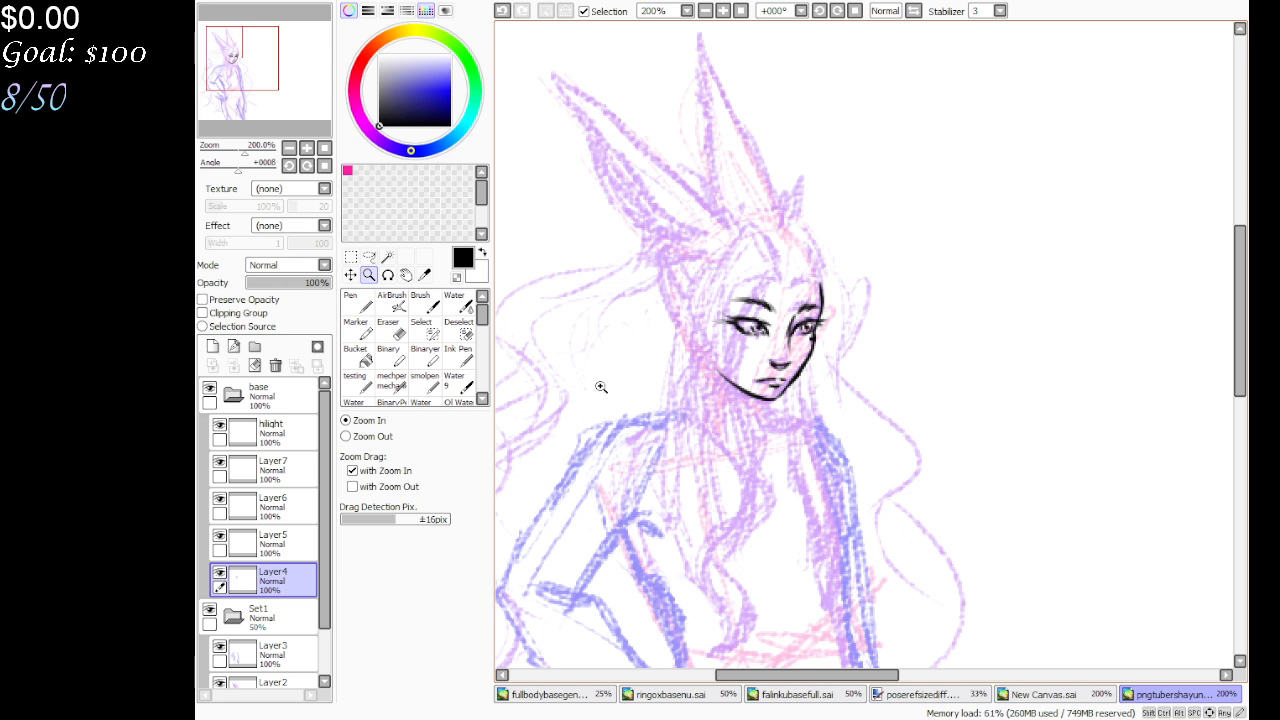
drag(287, 79, 289, 97)
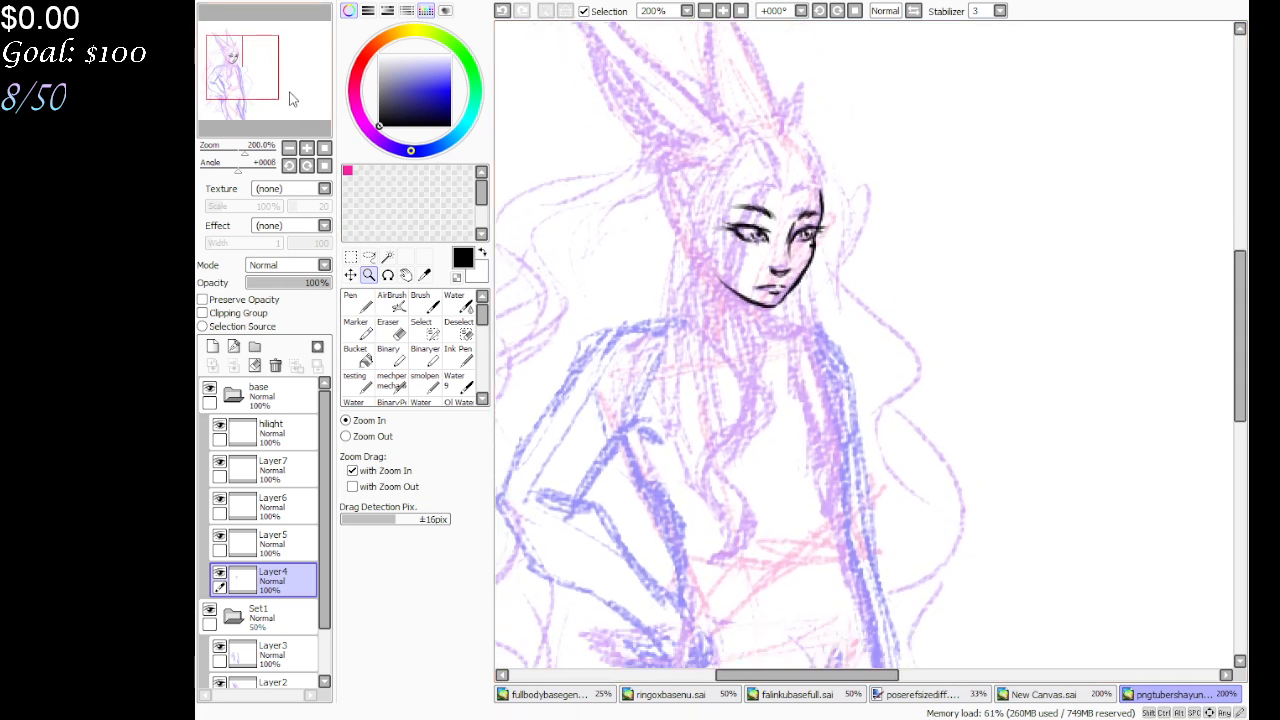
click(703, 71)
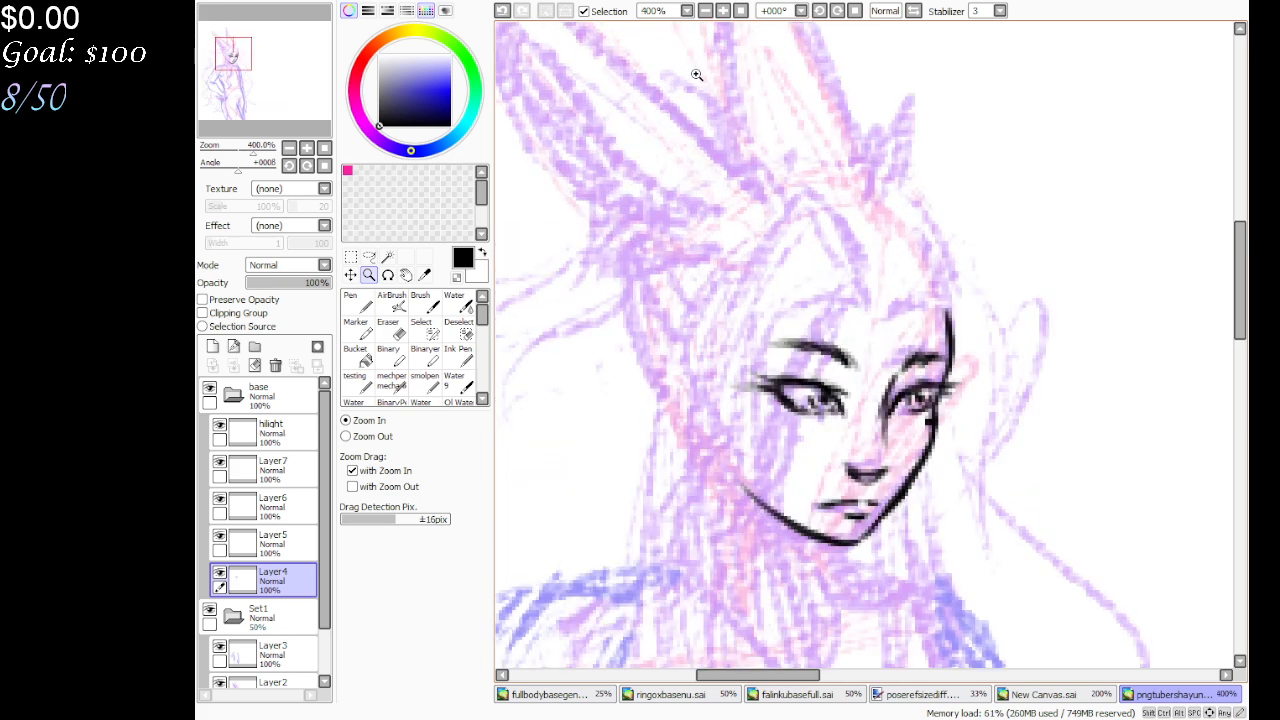
drag(277, 91, 288, 96)
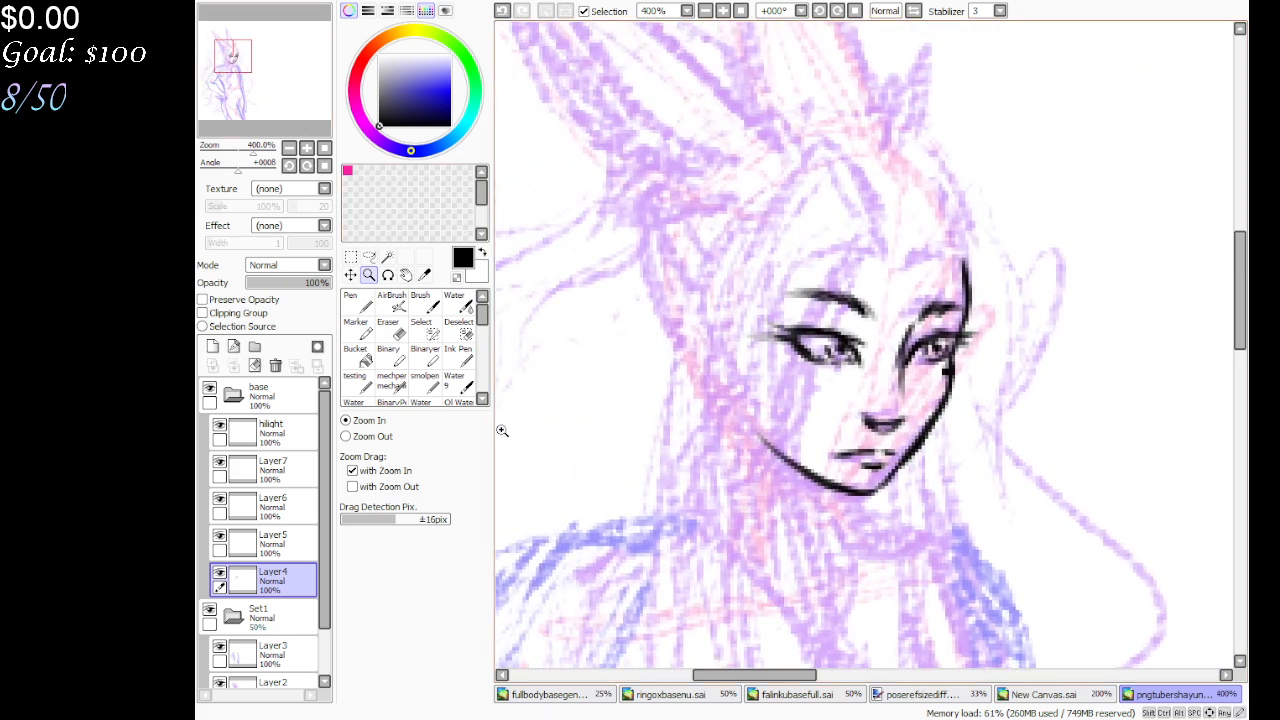
click(290, 546)
click(280, 580)
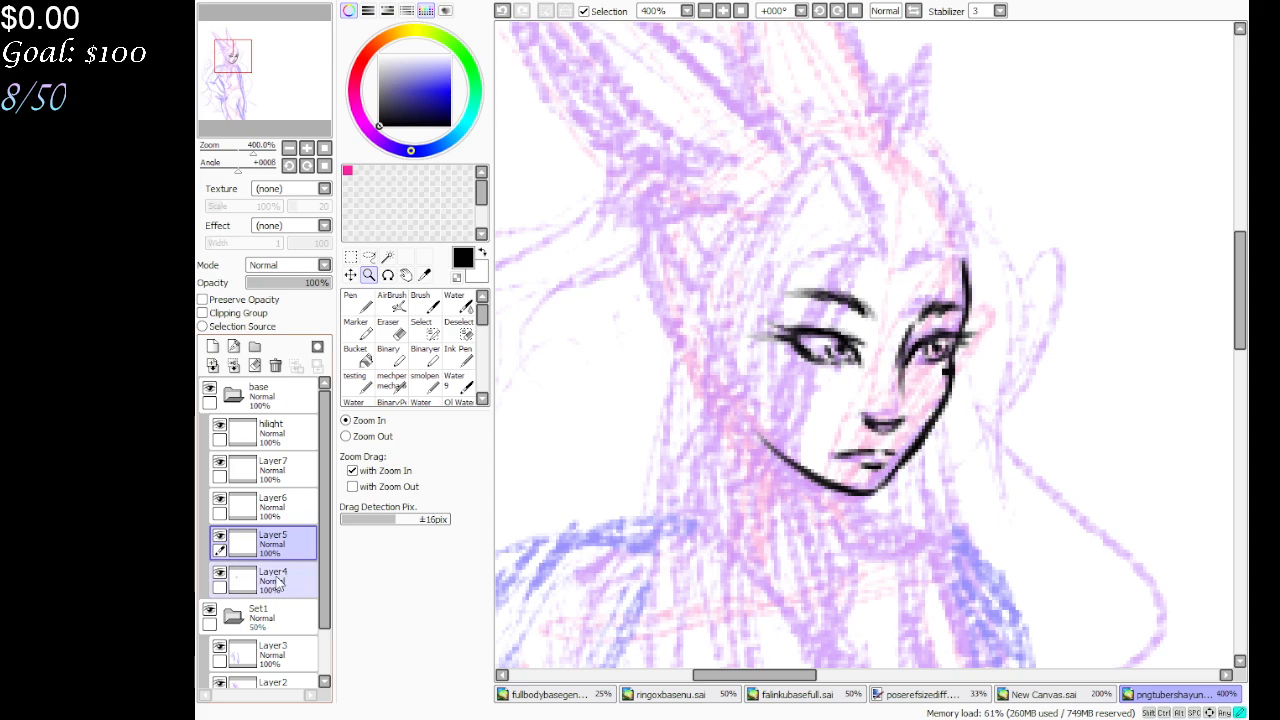
mouse_move(296, 85)
mouse_down()
mouse_move(300, 101)
mouse_move(277, 123)
mouse_move(313, 118)
mouse_move(286, 102)
mouse_move(297, 121)
mouse_move(300, 92)
mouse_up()
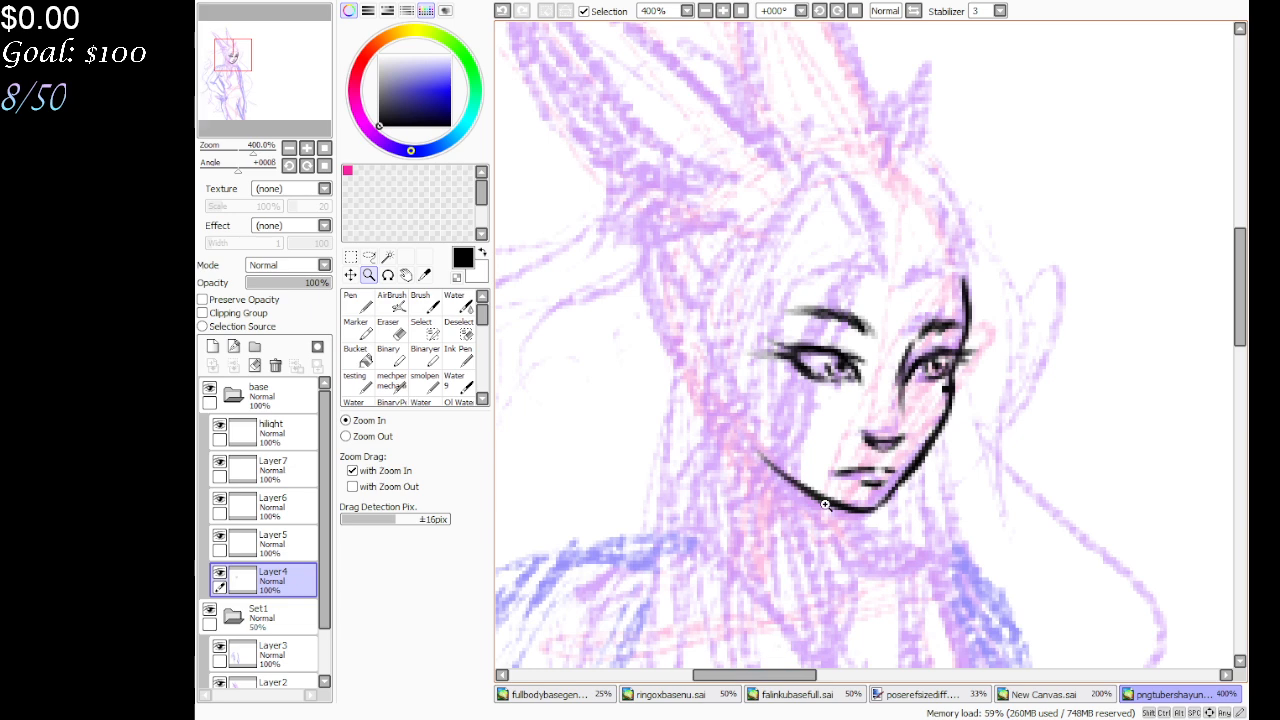
mouse_move(298, 74)
mouse_down()
mouse_move(302, 100)
mouse_move(330, 72)
mouse_move(303, 89)
mouse_up()
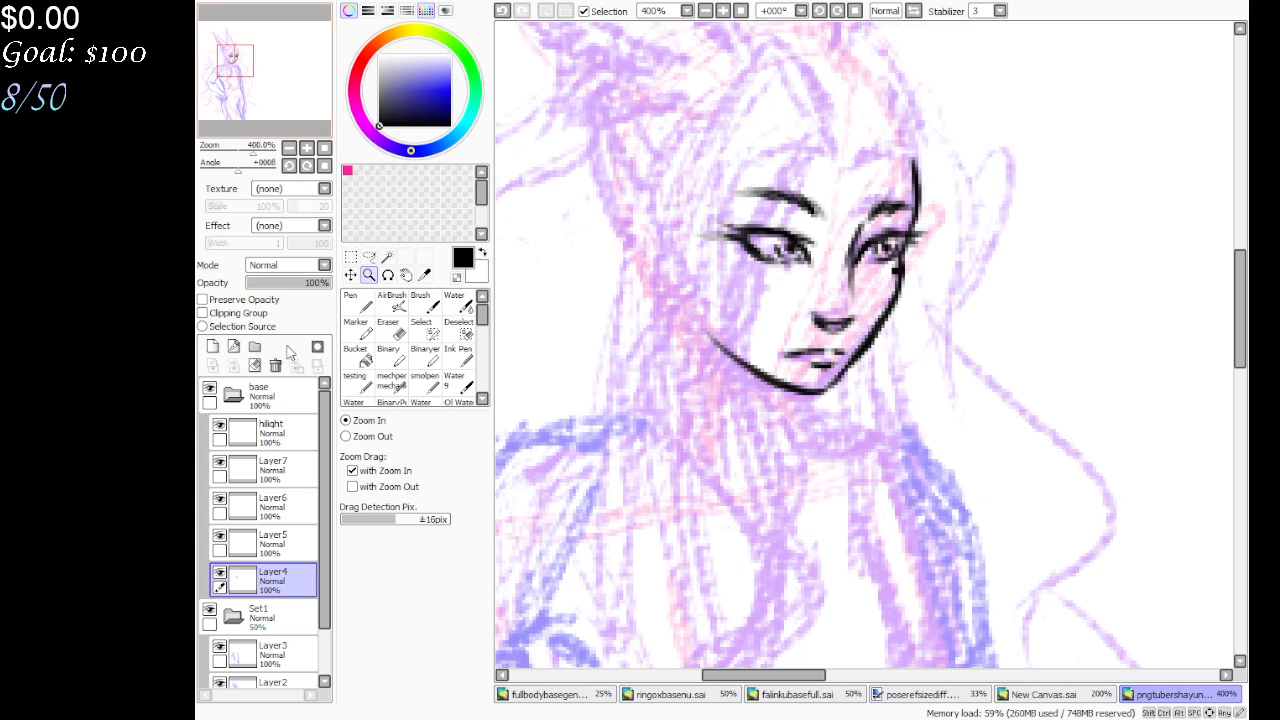
Create two new layer sets above the base set, naming them hair1 and outfit1
click(285, 550)
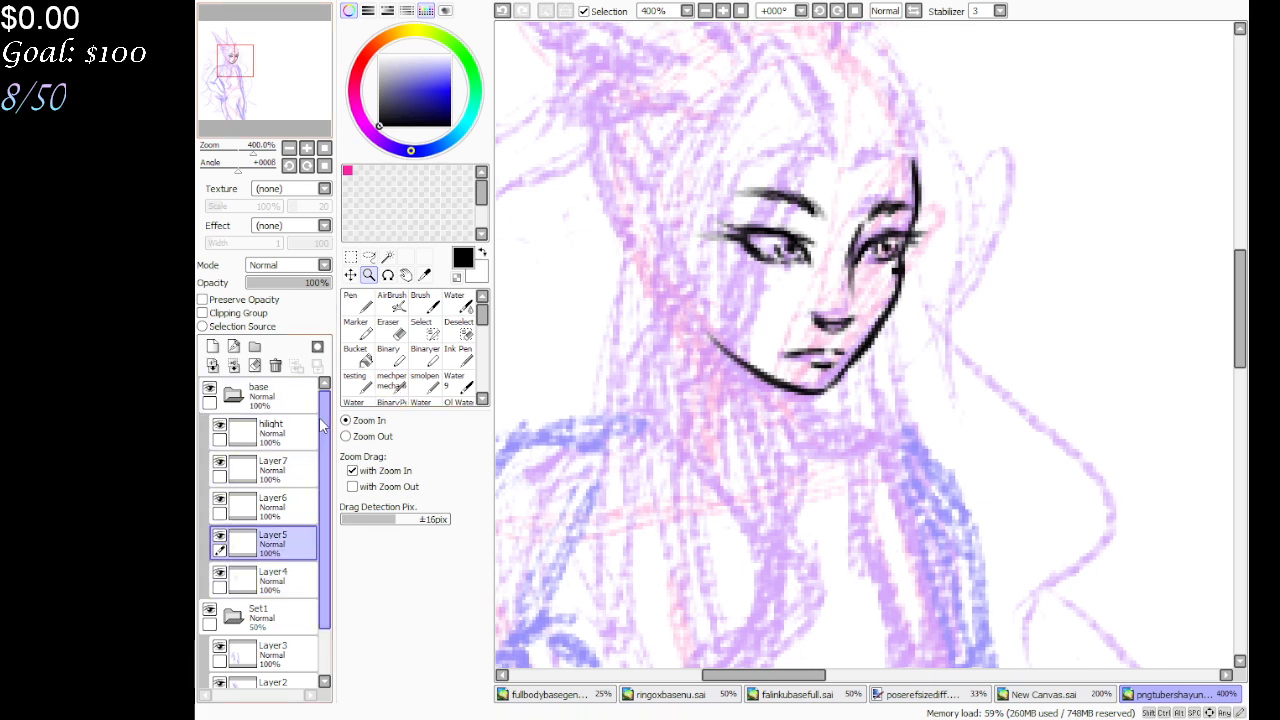
click(288, 390)
click(254, 346)
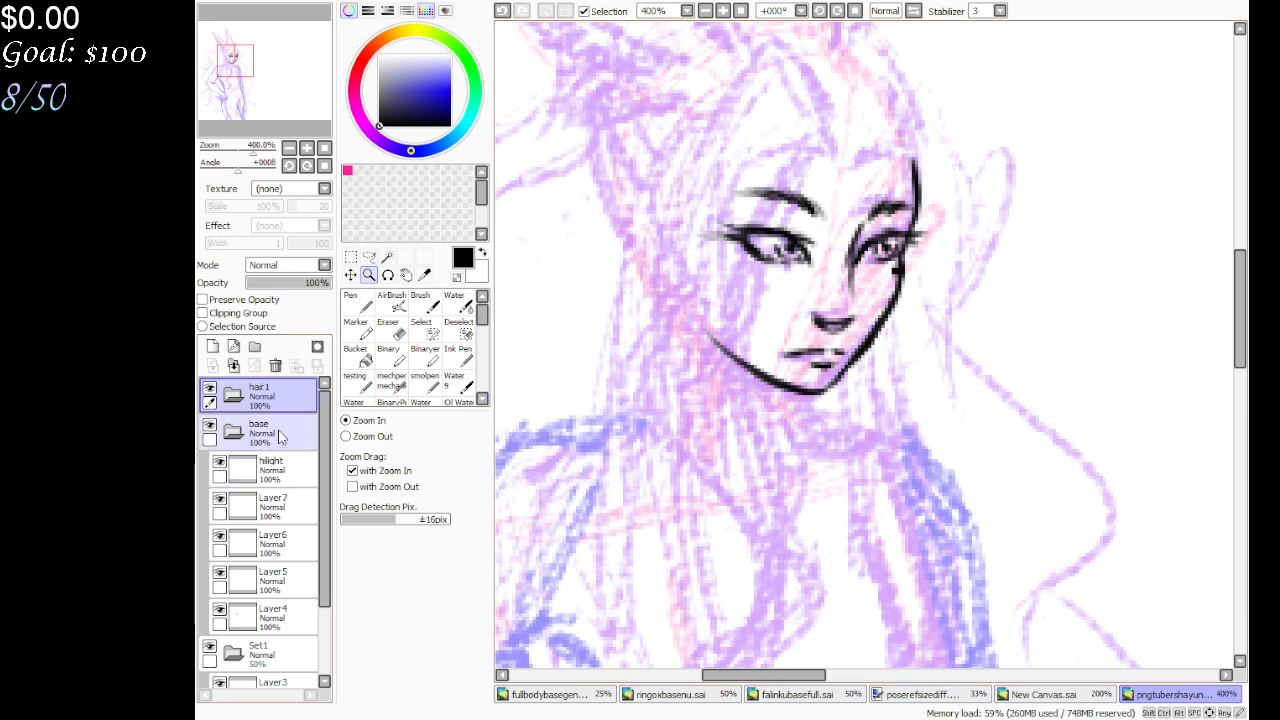
click(254, 346)
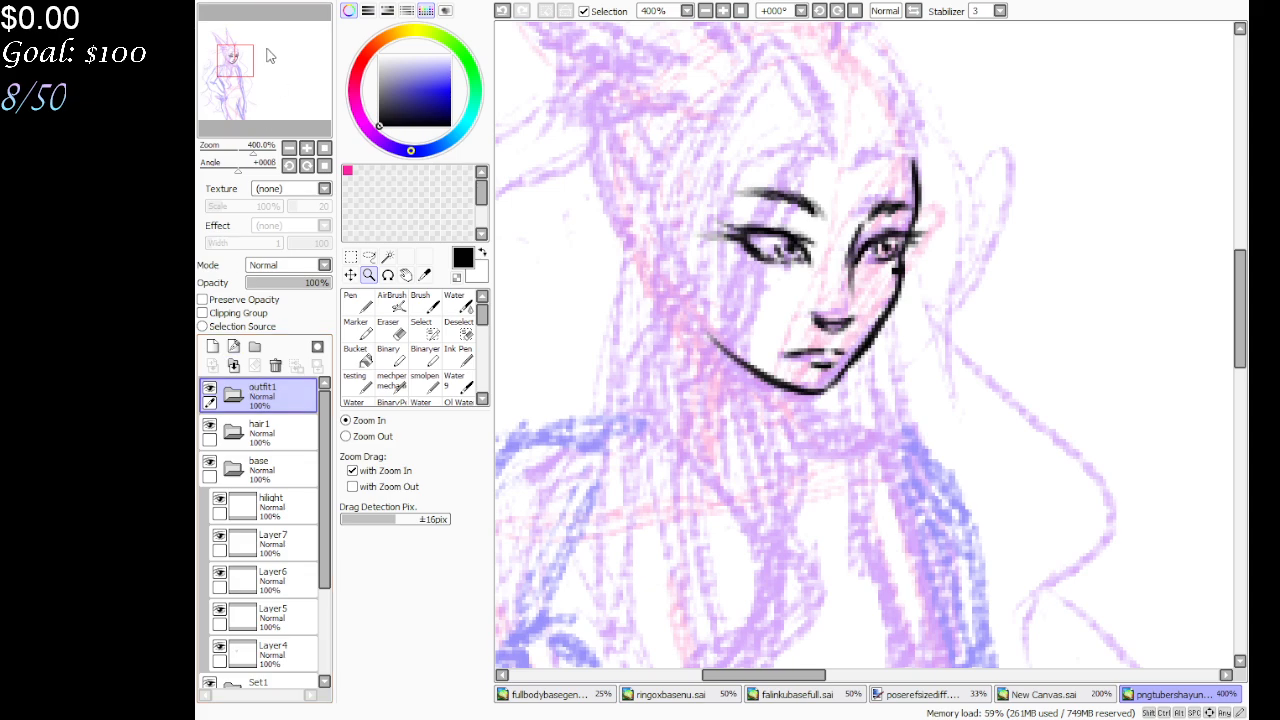
Make Layer4 in the base set the active layer and show the head and torso at 200%
mouse_move(268, 56)
mouse_down()
mouse_move(284, 82)
mouse_move(276, 96)
mouse_move(281, 61)
mouse_move(280, 106)
mouse_move(306, 102)
mouse_move(288, 60)
mouse_up()
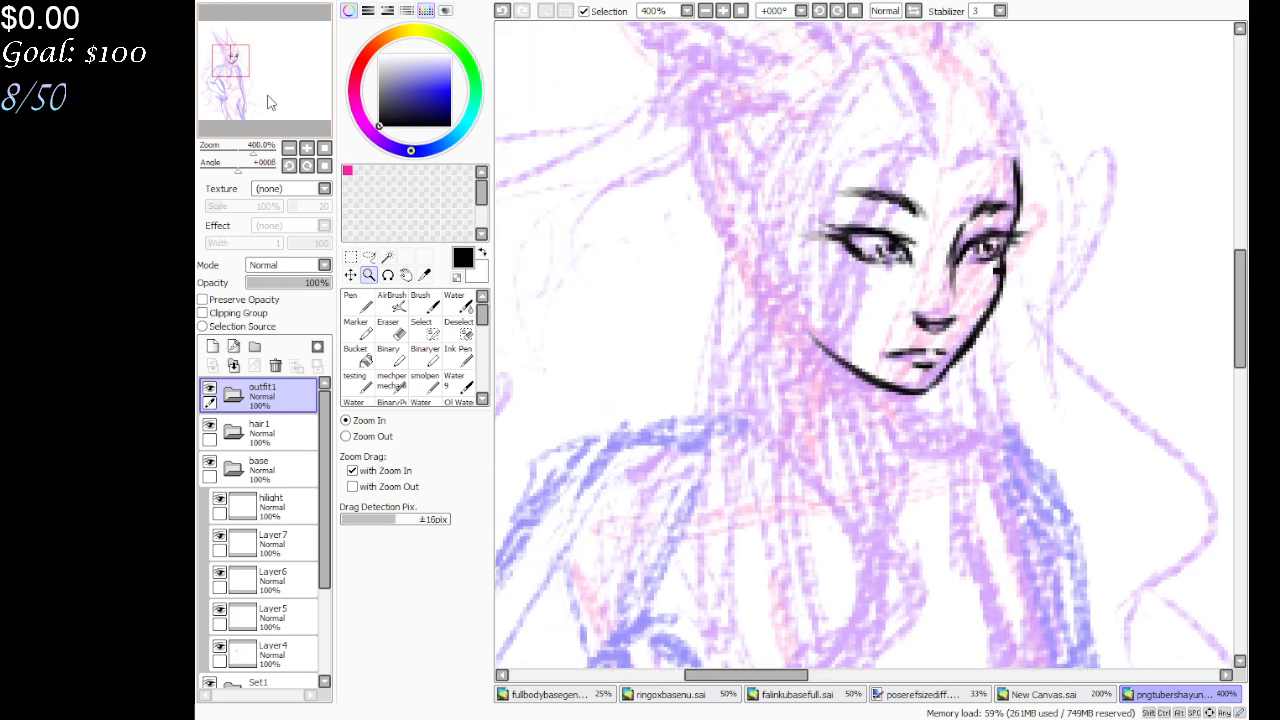
drag(268, 97, 275, 104)
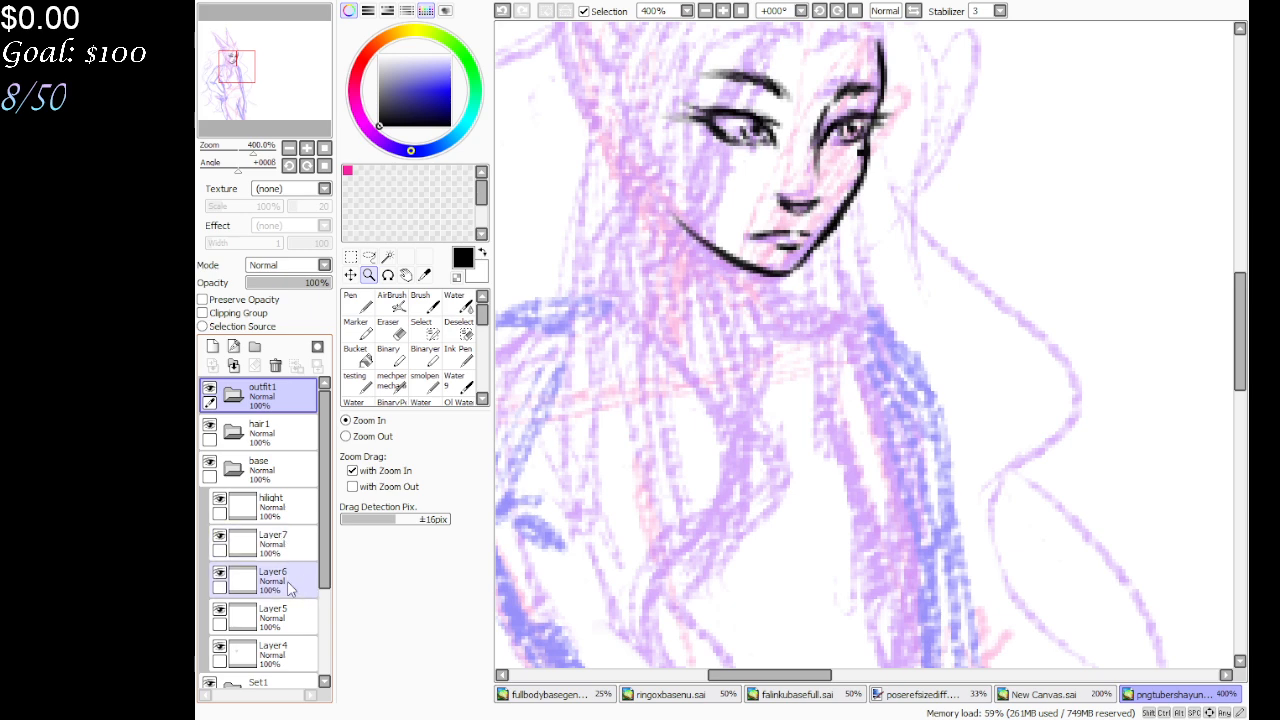
click(287, 651)
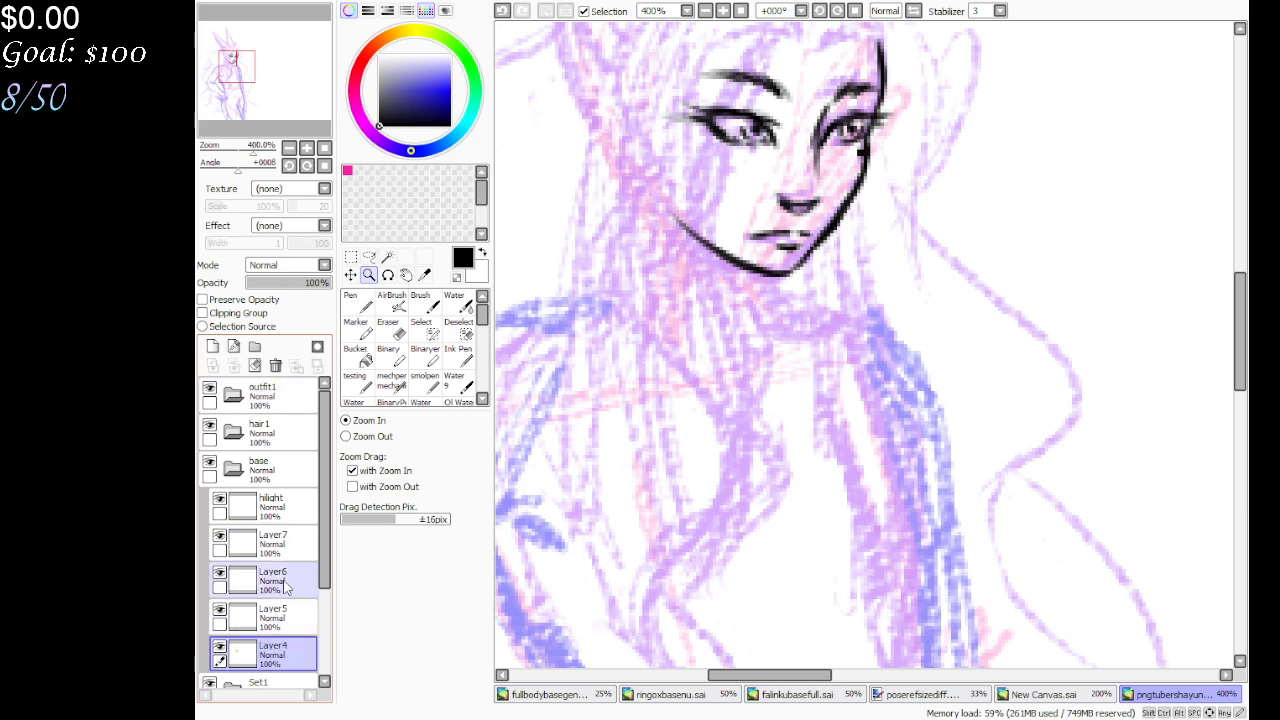
drag(250, 55, 272, 82)
click(705, 11)
click(705, 11)
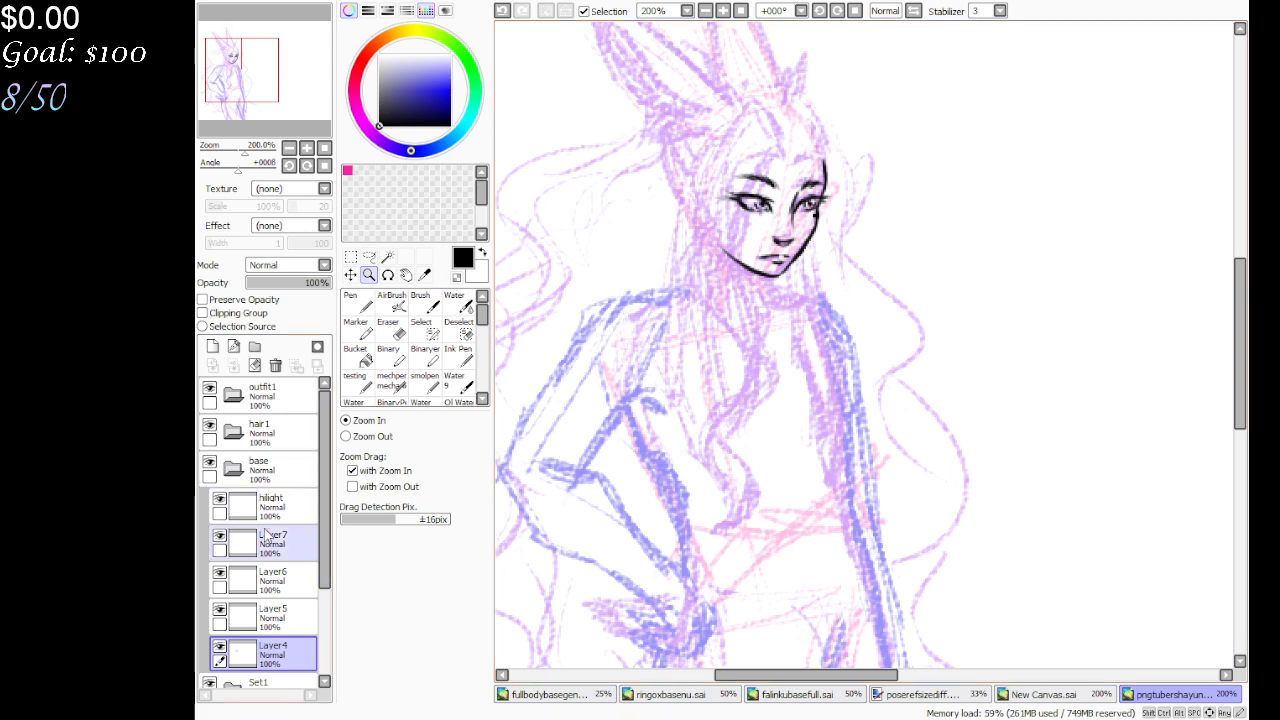
Rename Layer4 in the base set as face and move it up to sit directly beneath the hilight layer
click(232, 618)
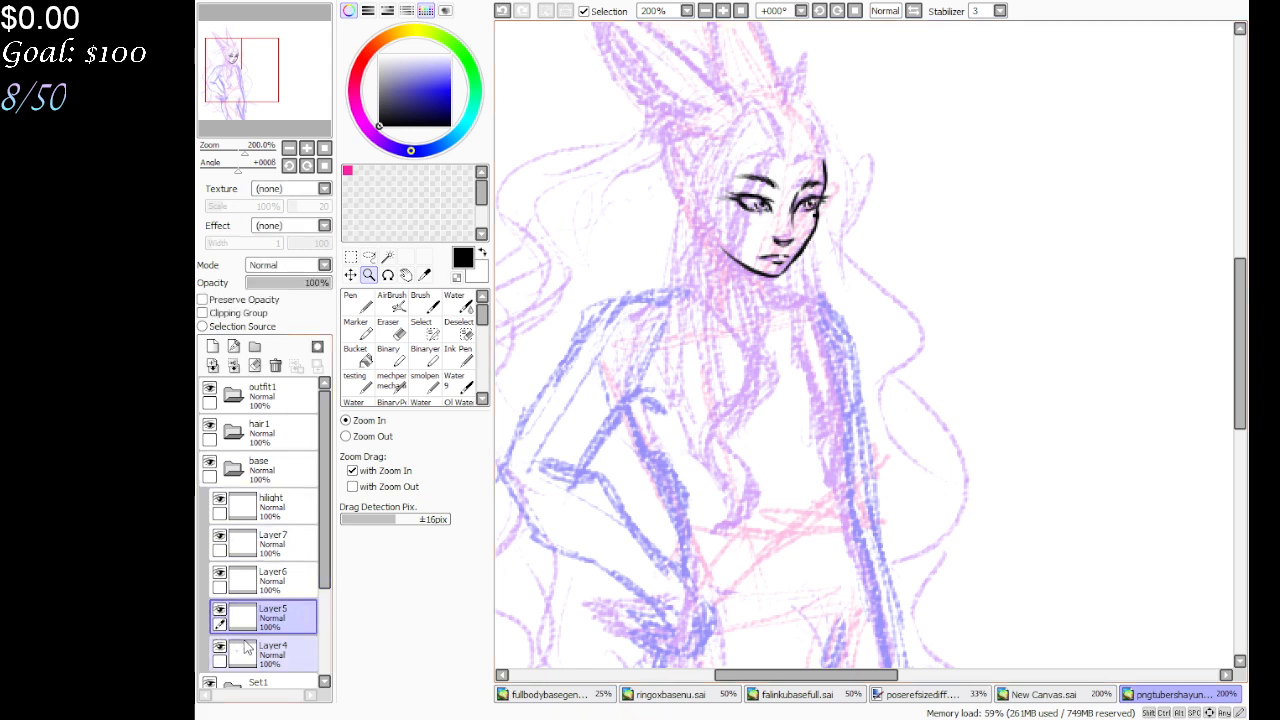
click(302, 660)
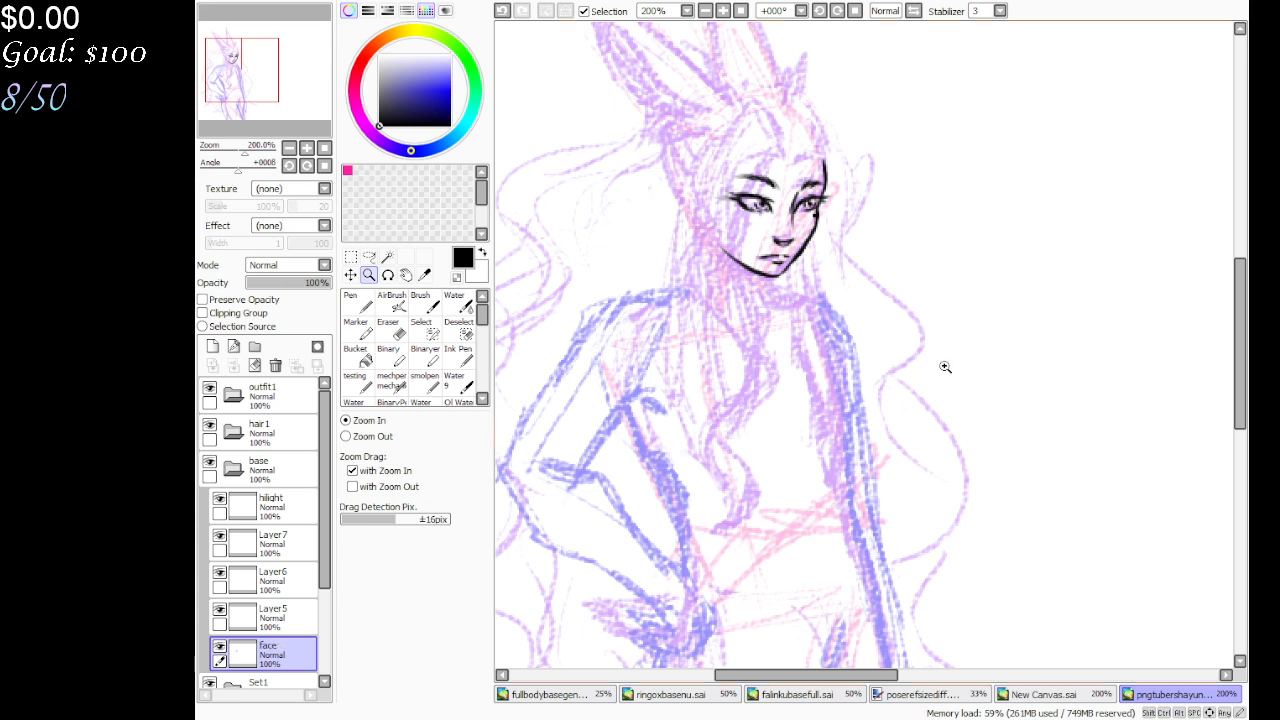
key(Return)
drag(284, 645, 290, 560)
Rename Layer7, directly beneath face, as ears+bangs and show the head and ears at 300%
click(287, 590)
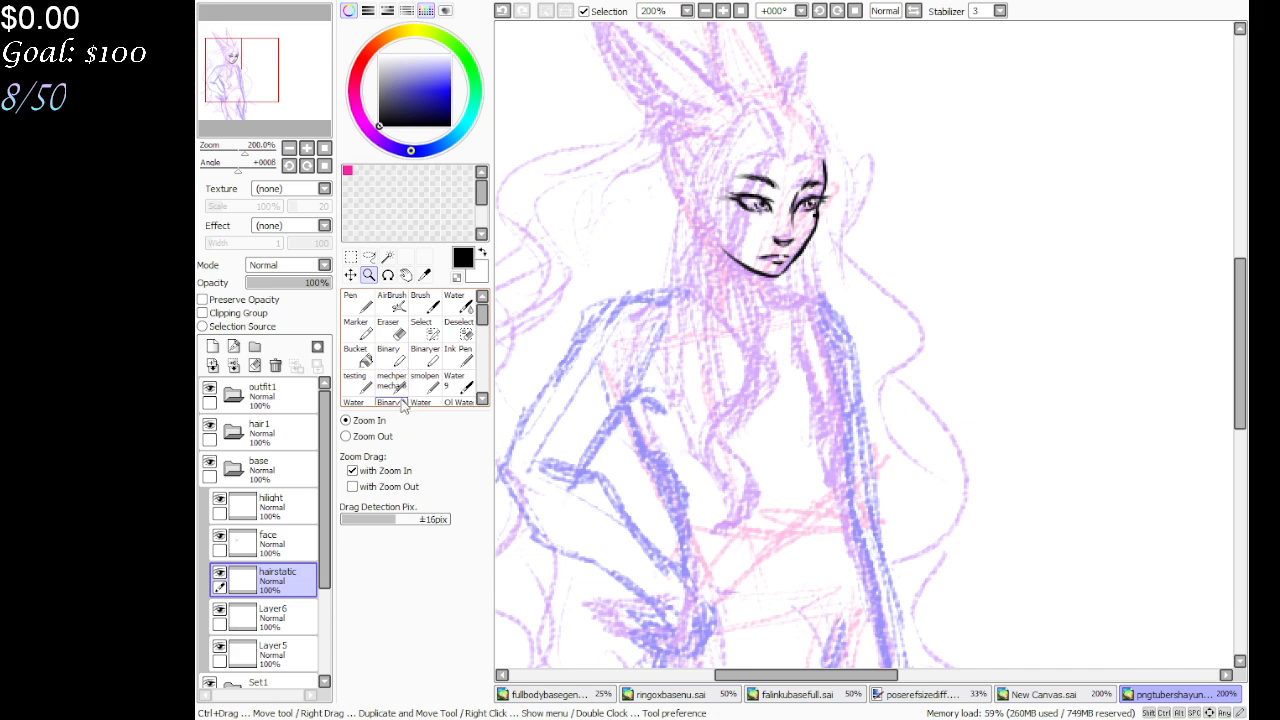
click(706, 103)
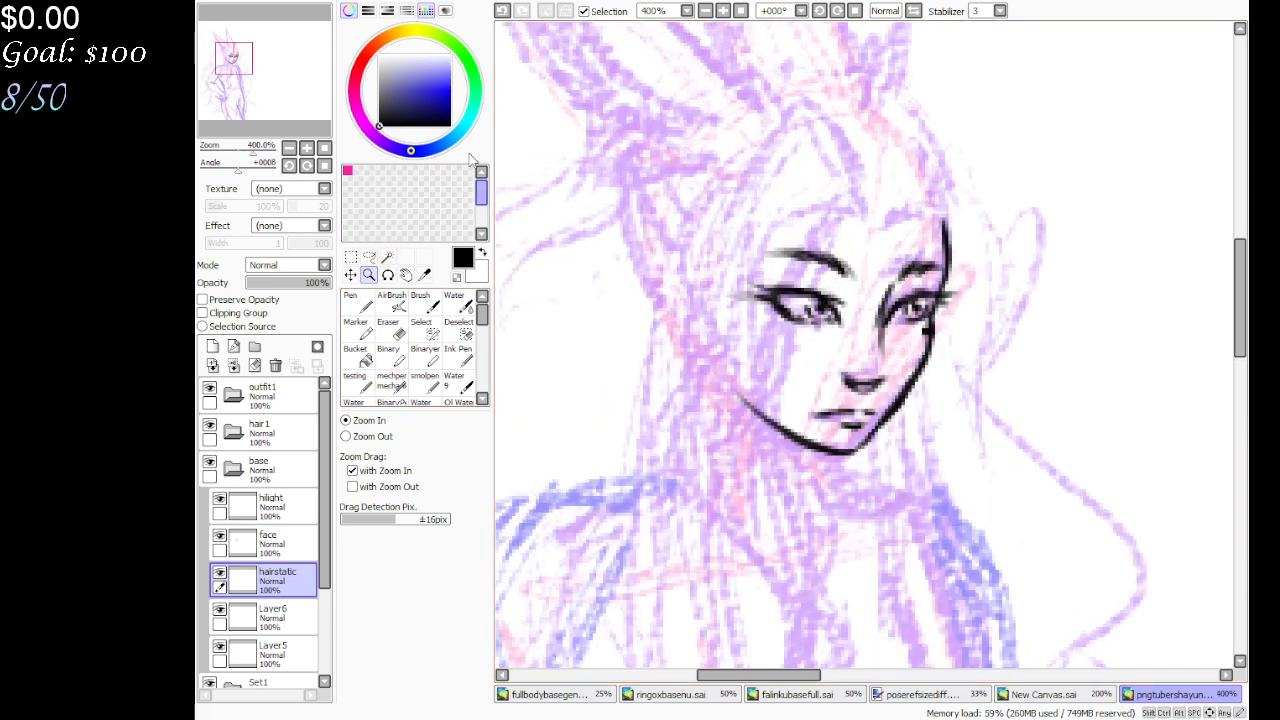
click(687, 10)
click(698, 28)
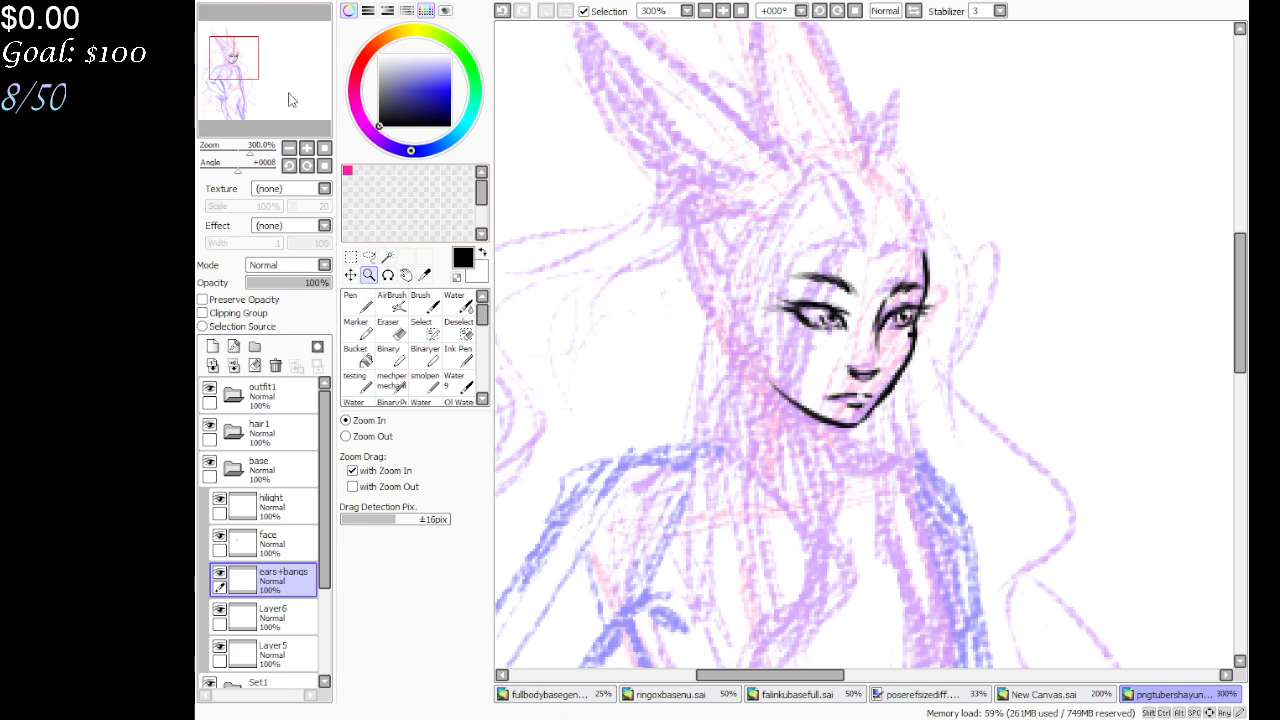
drag(285, 97, 281, 65)
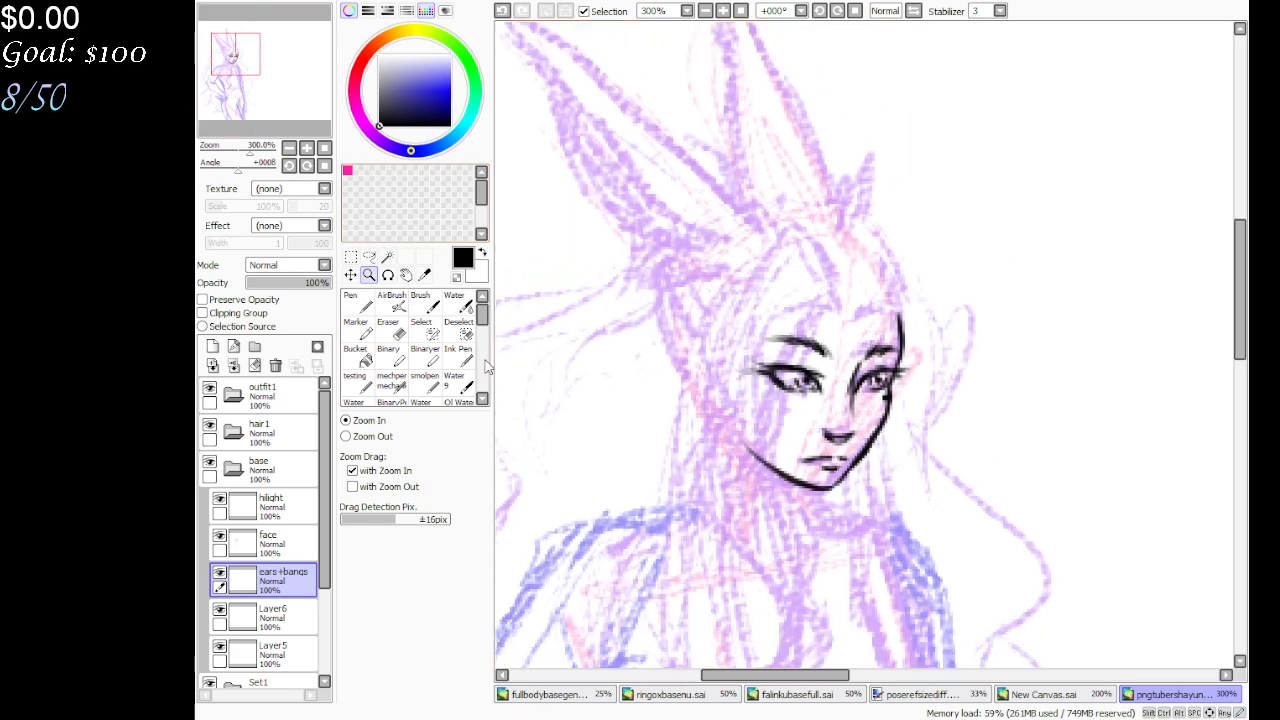
With the size 1 smolpen in blue, sketch the near-side bang's outline from the forehead peak down to the shoulder
click(424, 381)
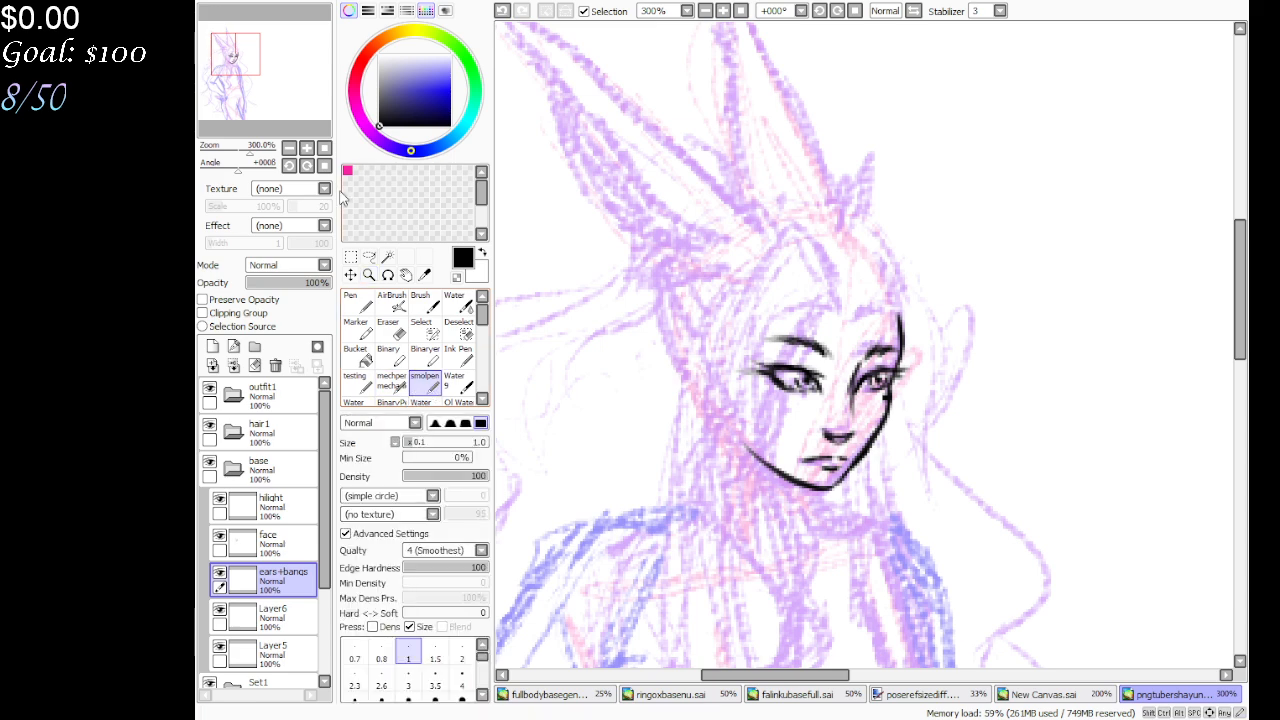
drag(278, 86, 281, 98)
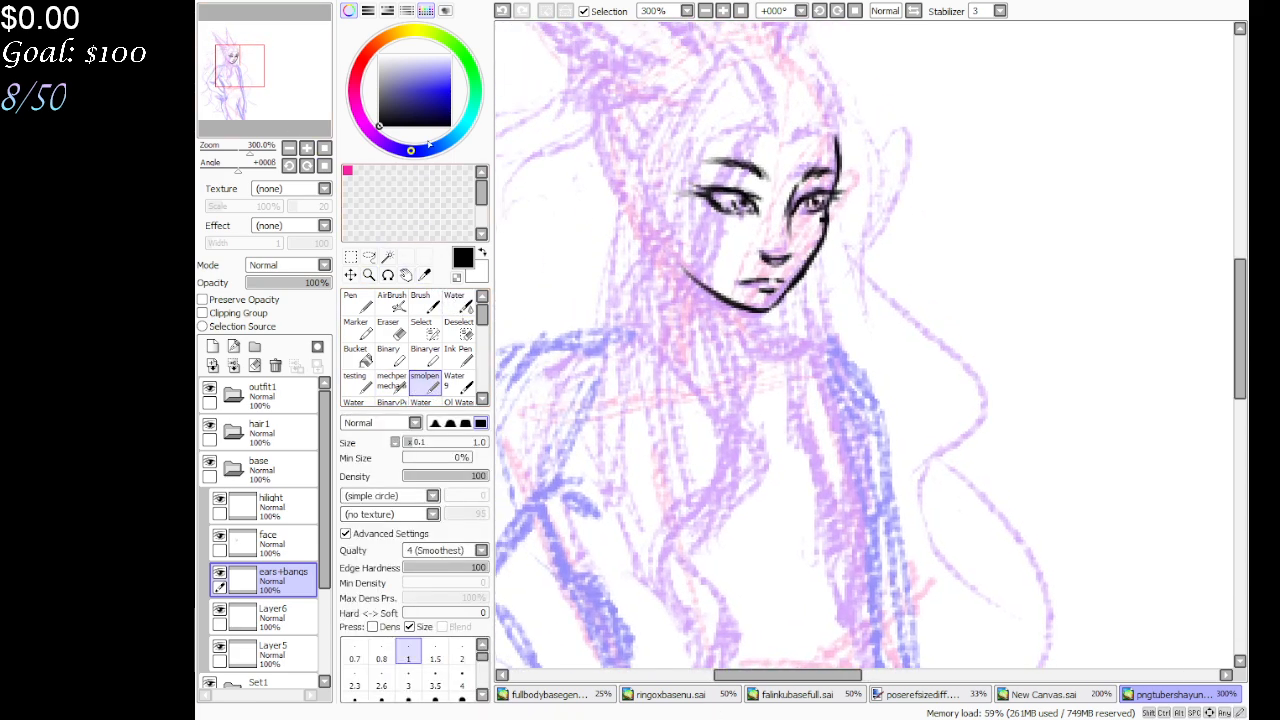
click(441, 92)
mouse_move(776, 126)
mouse_down()
mouse_move(771, 104)
mouse_move(785, 150)
mouse_move(776, 102)
mouse_move(743, 62)
mouse_move(668, 110)
mouse_move(683, 104)
mouse_move(674, 238)
mouse_move(606, 342)
mouse_move(689, 440)
mouse_up()
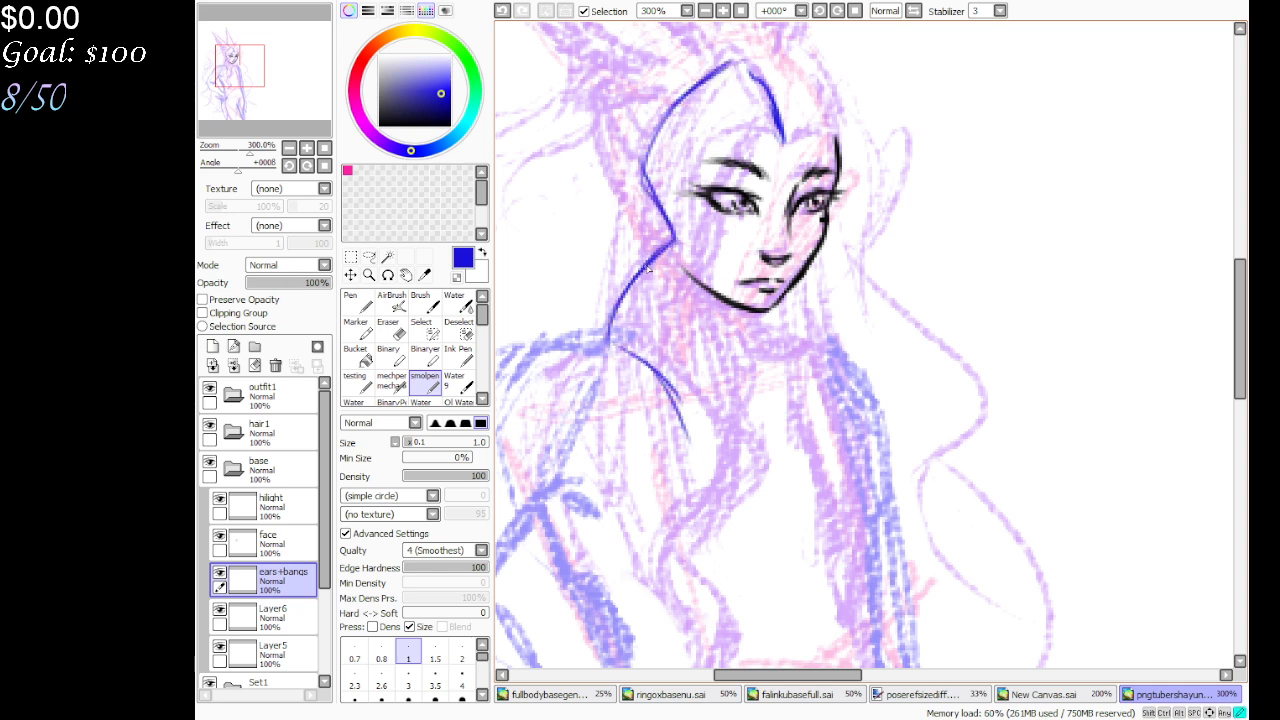
mouse_move(648, 266)
mouse_down()
mouse_move(649, 148)
mouse_move(632, 176)
mouse_move(660, 114)
mouse_up()
mouse_move(632, 182)
mouse_down()
mouse_move(650, 234)
mouse_move(633, 275)
mouse_up()
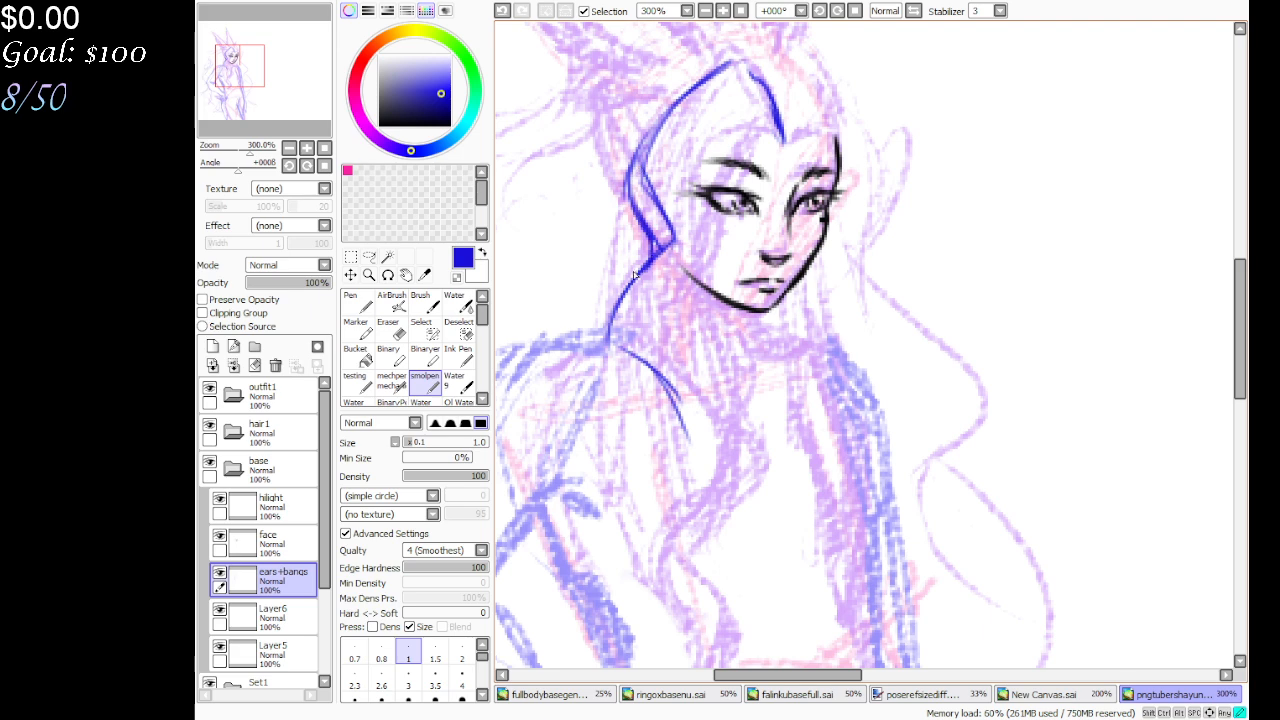
Sketch the long wavy lock in blue from the shoulder down the chest to the waist, with both its edges
drag(293, 96, 289, 104)
mouse_move(668, 190)
mouse_down()
mouse_move(725, 228)
mouse_move(714, 241)
mouse_move(726, 327)
mouse_move(758, 296)
mouse_move(707, 430)
mouse_move(733, 434)
mouse_move(715, 502)
mouse_up()
mouse_move(775, 465)
mouse_down()
mouse_move(712, 506)
mouse_move(750, 552)
mouse_move(722, 506)
mouse_move(770, 494)
mouse_move(745, 440)
mouse_up()
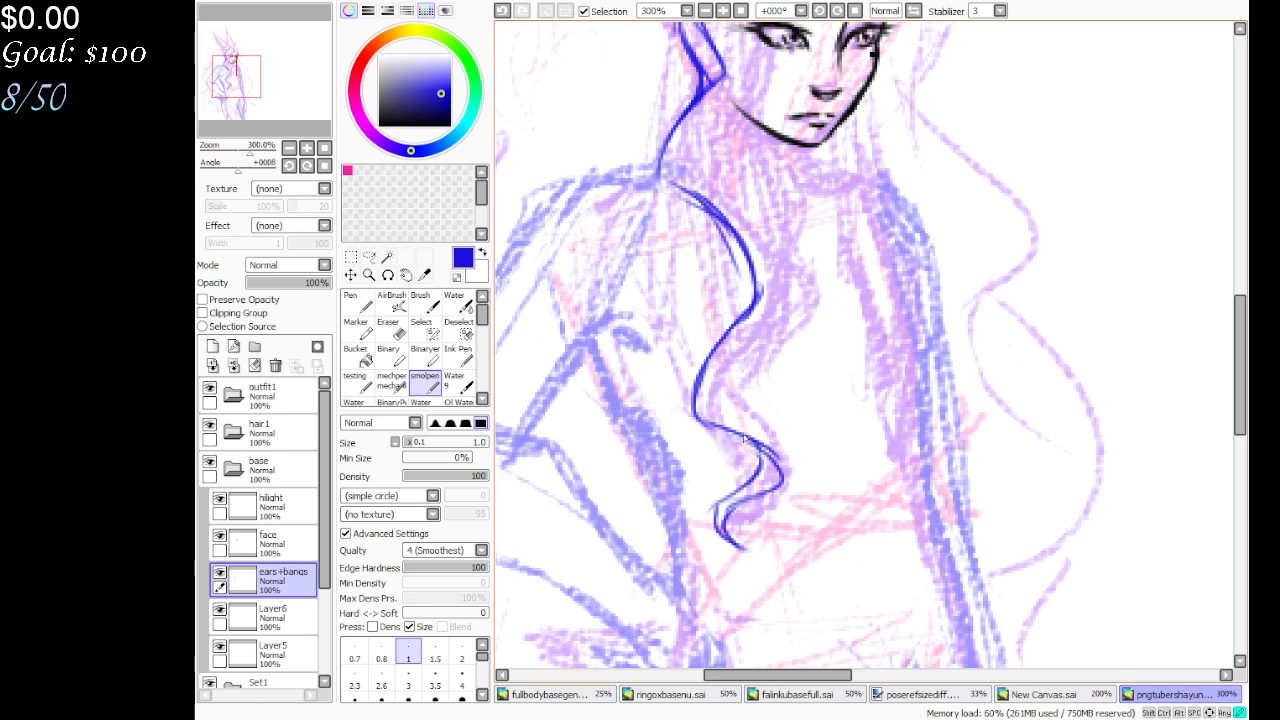
drag(782, 488, 712, 378)
mouse_move(760, 428)
mouse_down()
mouse_move(712, 352)
mouse_move(724, 342)
mouse_move(716, 396)
mouse_up()
mouse_move(722, 346)
mouse_down()
mouse_move(734, 328)
mouse_move(736, 396)
mouse_move(763, 250)
mouse_move(738, 226)
mouse_move(776, 256)
mouse_up()
mouse_move(728, 204)
mouse_down()
mouse_move(778, 282)
mouse_move(768, 310)
mouse_move(782, 236)
mouse_up()
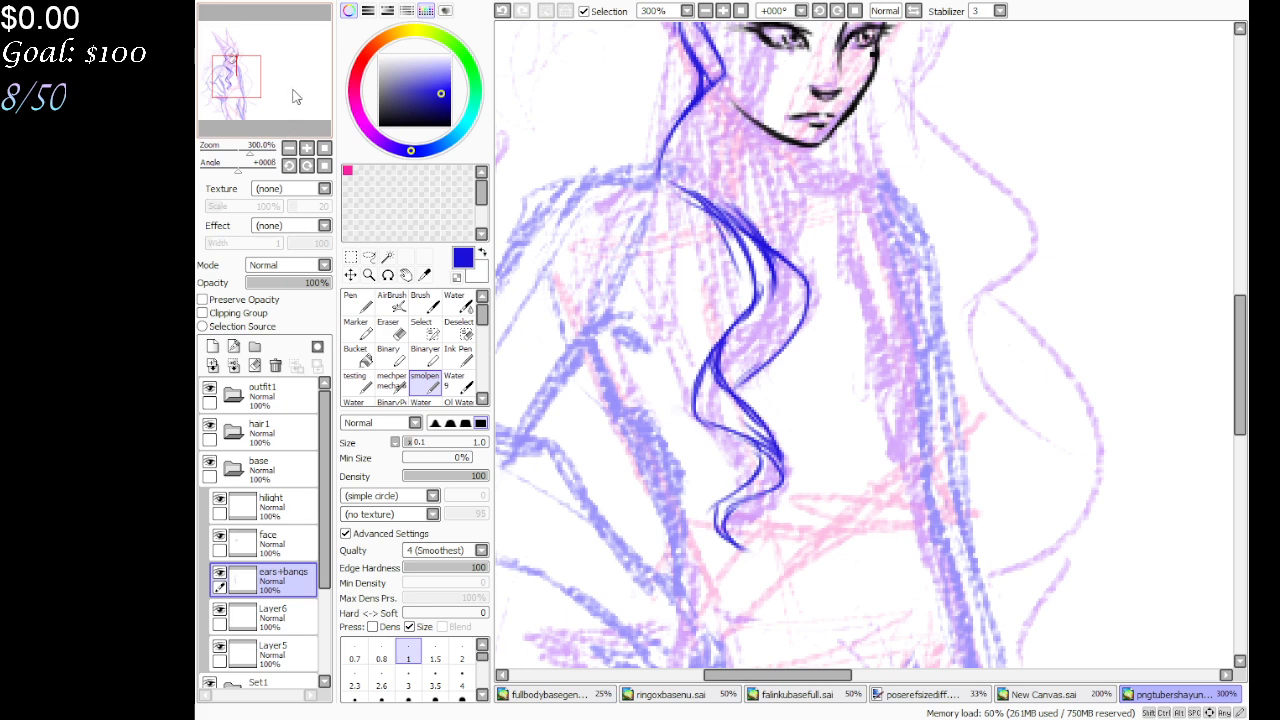
Add blue inner strands along the wavy chest lock and fuller strands where it leaves the shoulder
mouse_move(716, 506)
mouse_down()
mouse_move(716, 545)
mouse_move(723, 509)
mouse_move(736, 547)
mouse_move(718, 531)
mouse_move(759, 551)
mouse_move(720, 519)
mouse_move(766, 552)
mouse_move(735, 520)
mouse_move(784, 484)
mouse_move(694, 394)
mouse_up()
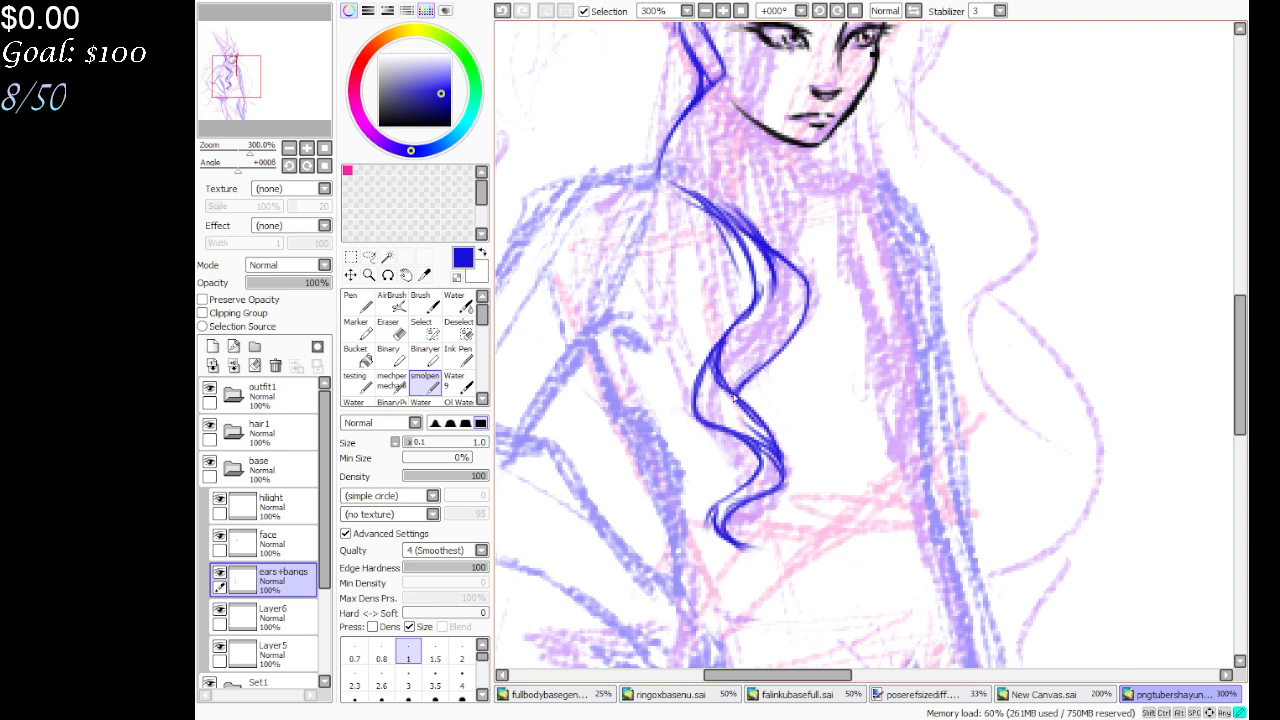
drag(782, 350, 742, 382)
mouse_move(790, 285)
mouse_down()
mouse_move(758, 375)
mouse_move(741, 381)
mouse_move(755, 490)
mouse_up()
mouse_move(300, 115)
mouse_down()
mouse_move(297, 100)
mouse_move(315, 96)
mouse_up()
mouse_move(688, 506)
mouse_down()
mouse_move(728, 452)
mouse_move(726, 398)
mouse_move(724, 456)
mouse_move(688, 505)
mouse_move(717, 476)
mouse_up()
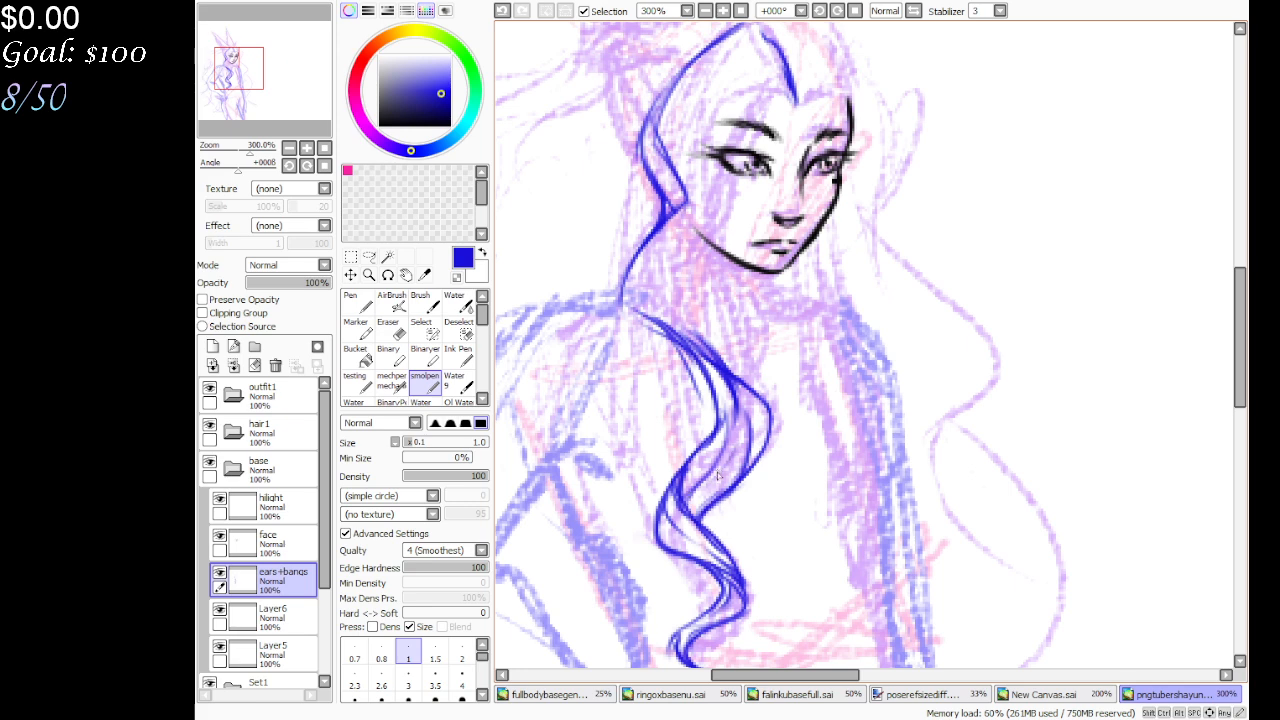
mouse_move(622, 296)
mouse_down()
mouse_move(675, 353)
mouse_move(690, 445)
mouse_move(698, 398)
mouse_move(683, 461)
mouse_move(695, 444)
mouse_move(671, 481)
mouse_move(708, 398)
mouse_move(679, 445)
mouse_up()
mouse_move(704, 397)
mouse_down()
mouse_move(686, 446)
mouse_move(651, 474)
mouse_up()
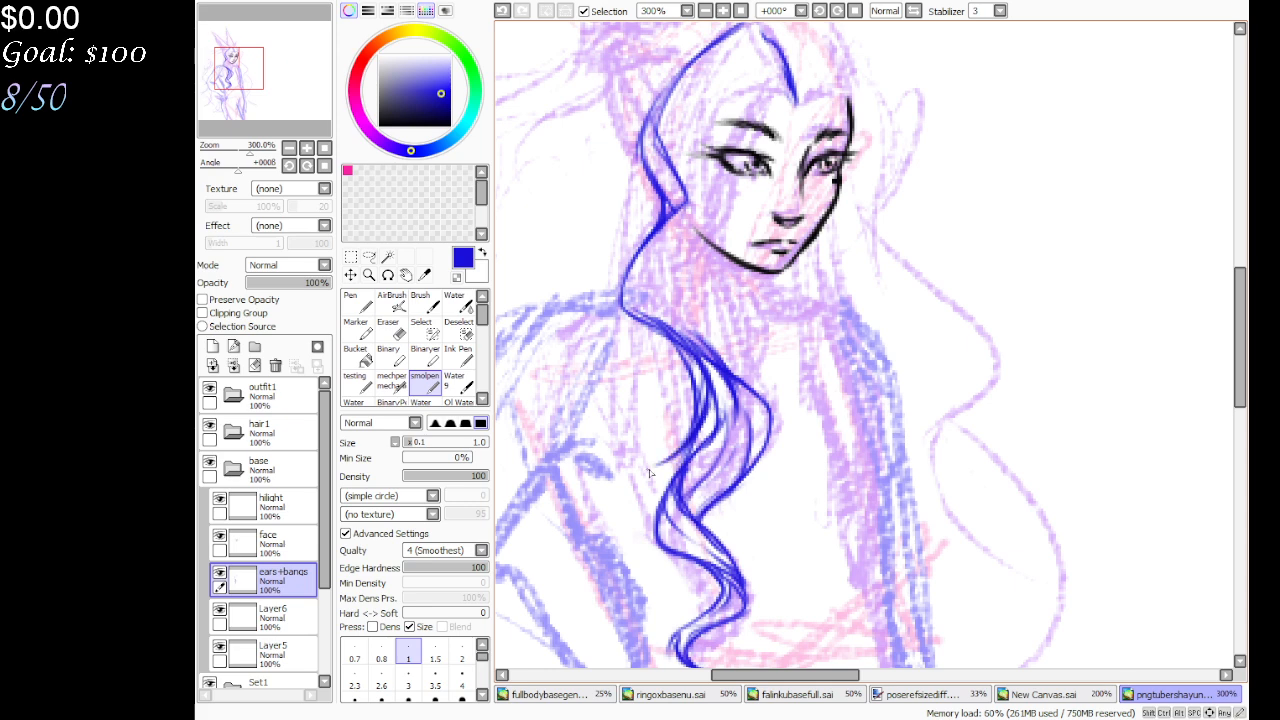
Paste the long-eared character's reference portrait, move it to the blank area beside the sketch, and undo both actions
click(456, 276)
click(742, 10)
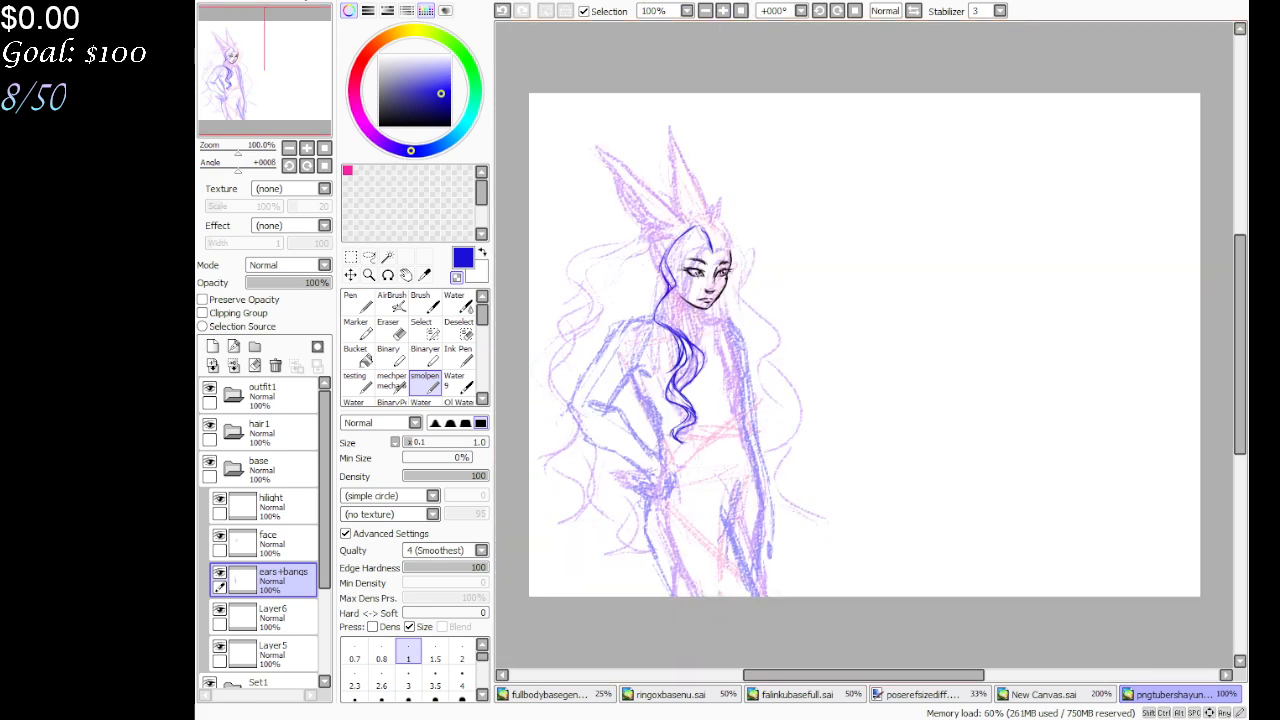
key(ctrl+v)
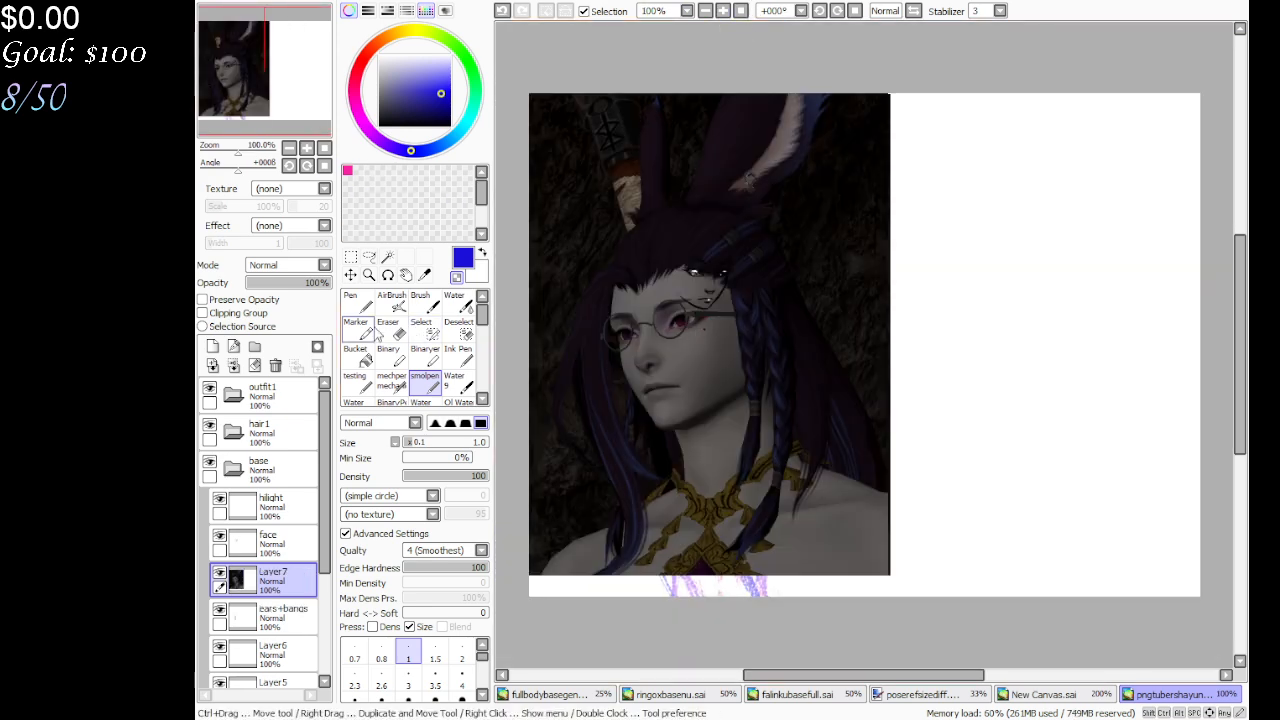
click(350, 274)
drag(709, 427, 975, 431)
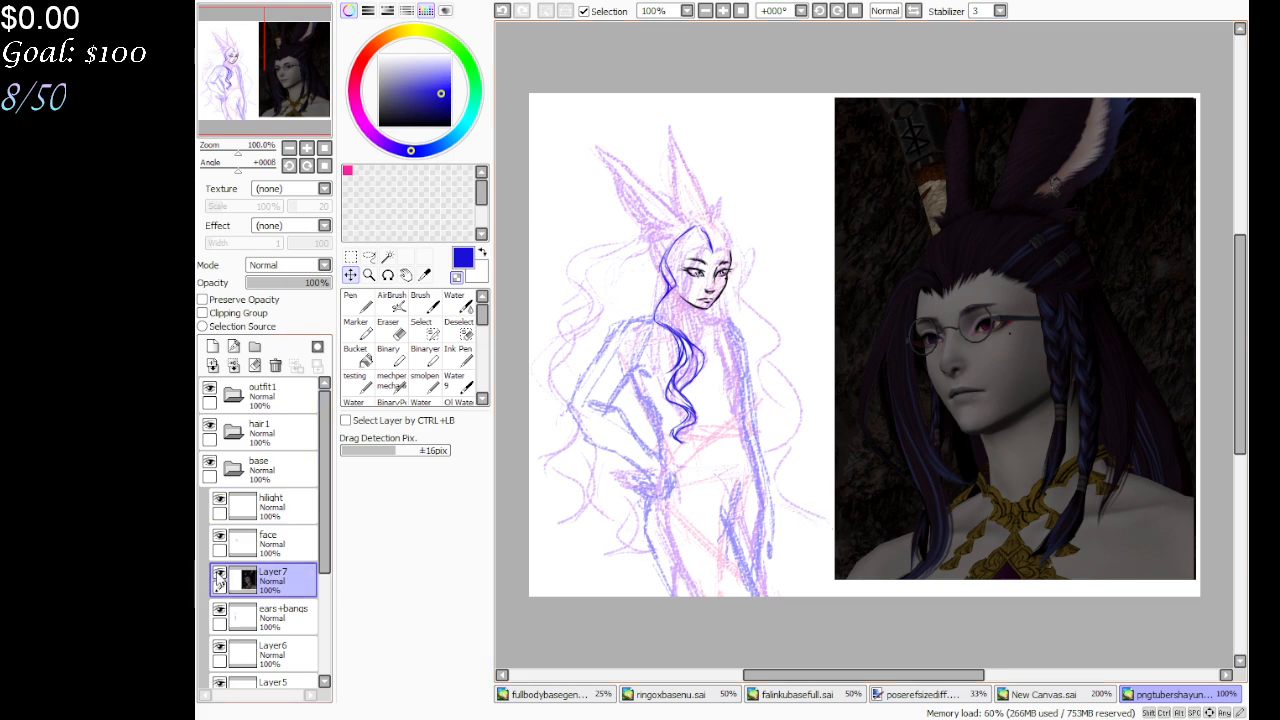
click(502, 12)
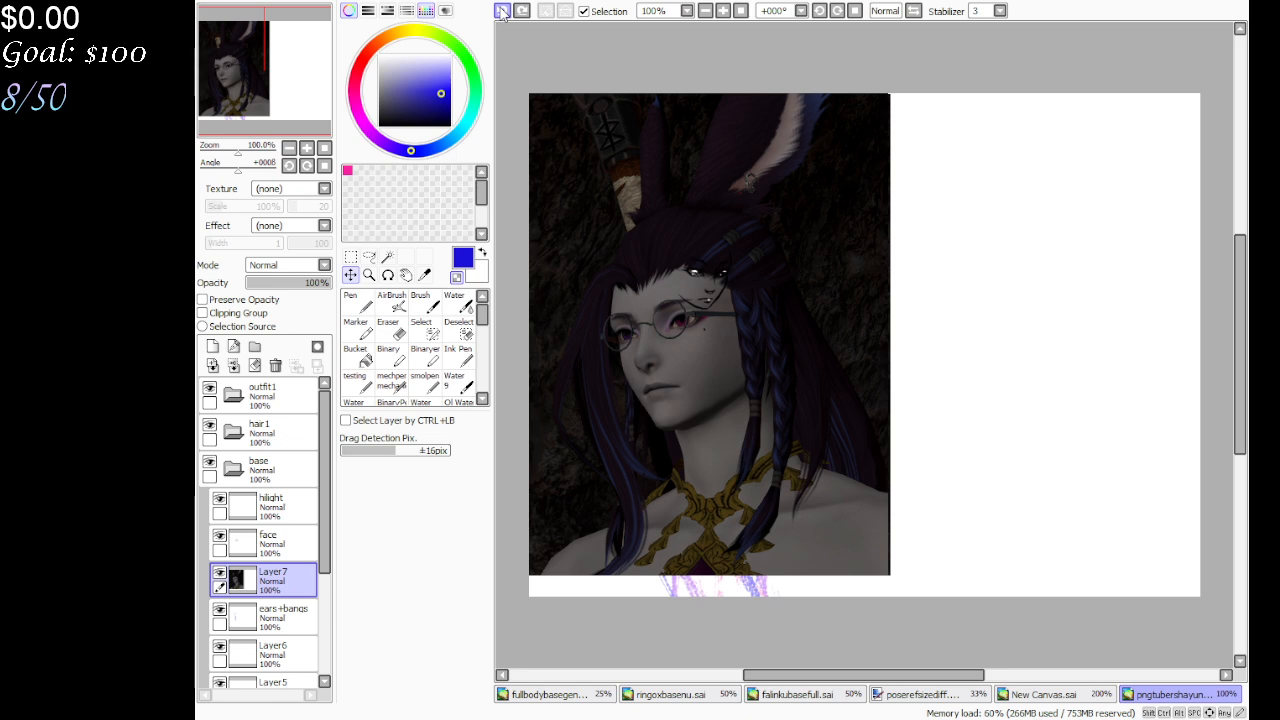
click(502, 12)
At 400% with the smolpen, draw the bang's inner edge in blue from the hair peak down past the near eye
scroll(567, 393, down, 3)
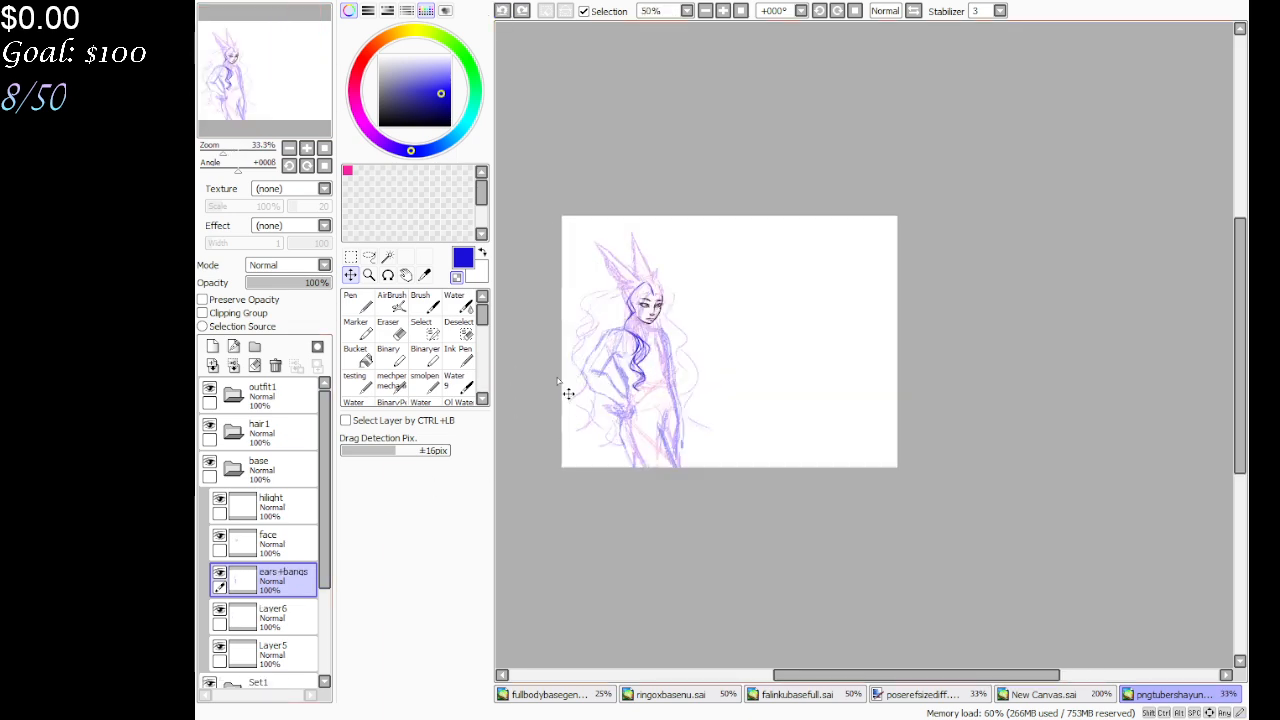
scroll(567, 393, up, 5)
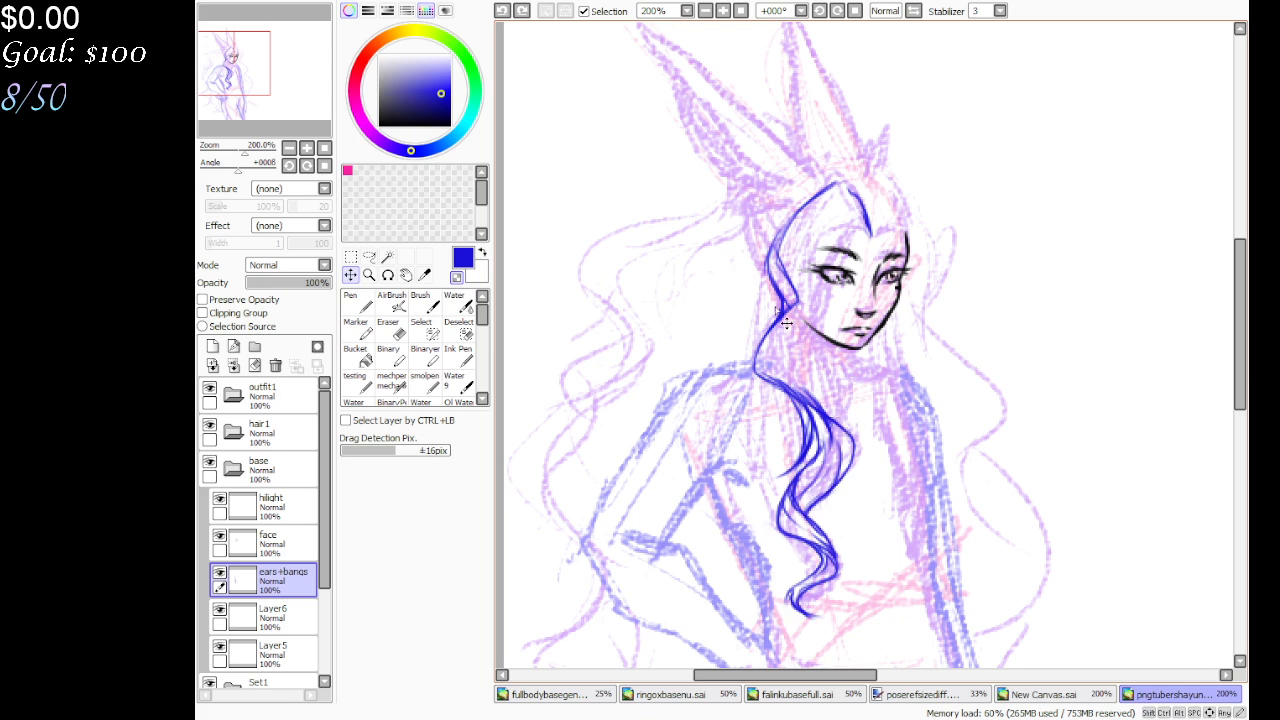
click(722, 11)
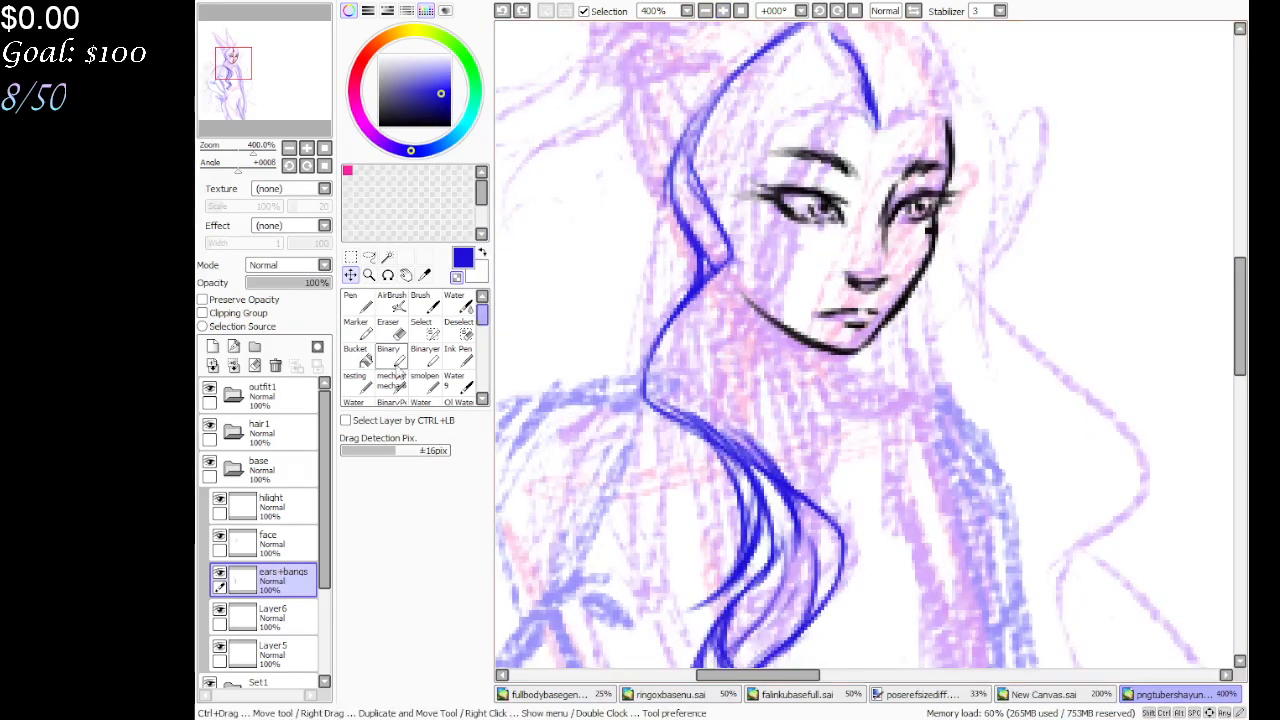
click(423, 383)
drag(289, 81, 293, 84)
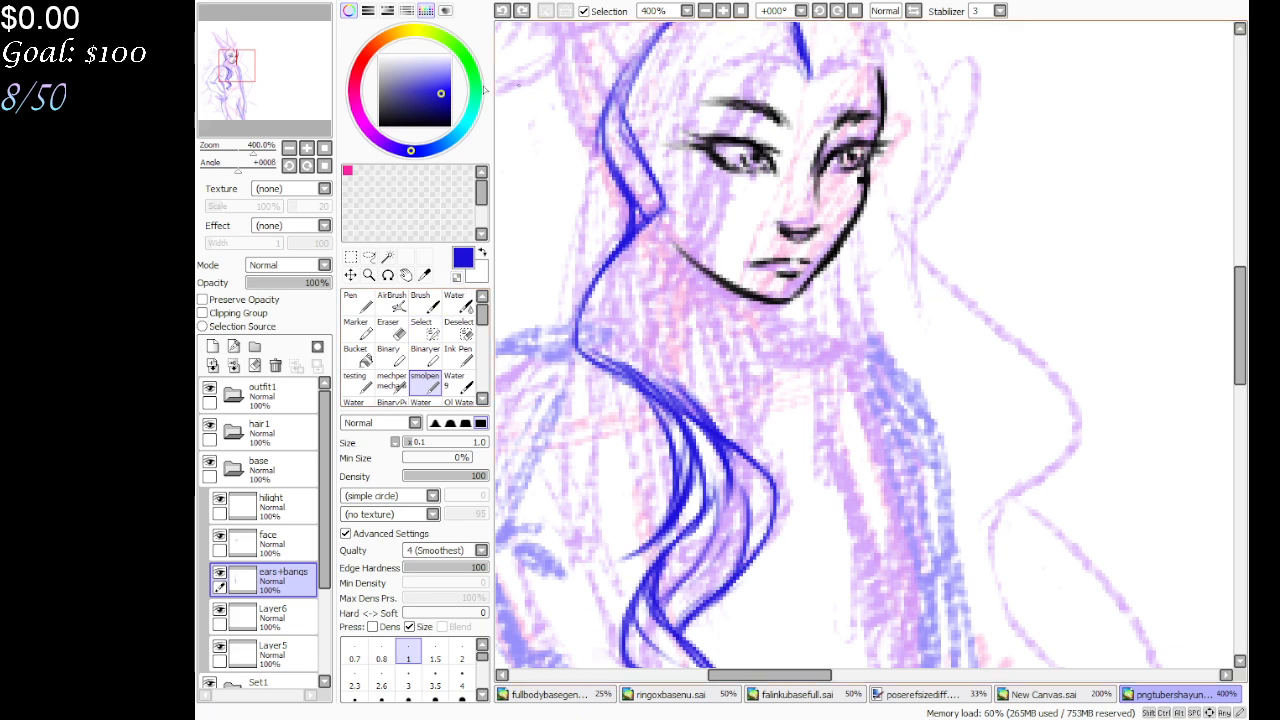
drag(261, 85, 261, 76)
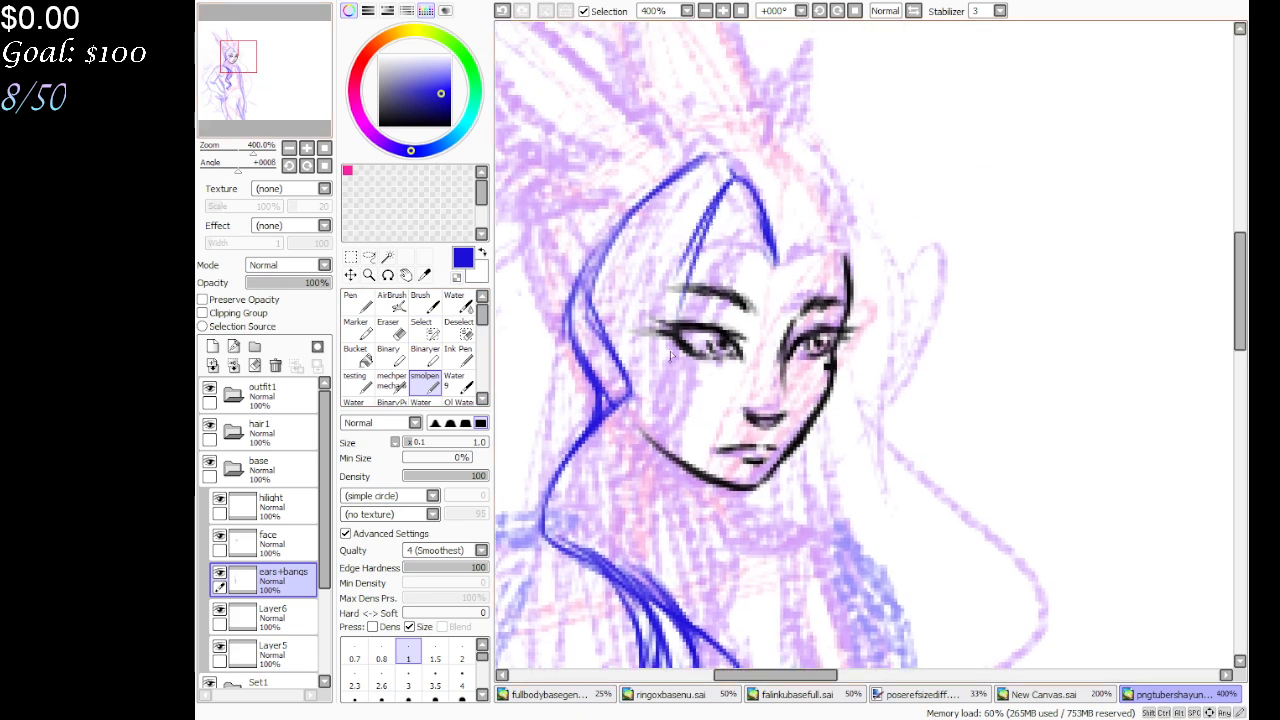
drag(737, 183, 686, 385)
drag(682, 268, 682, 396)
drag(683, 348, 680, 369)
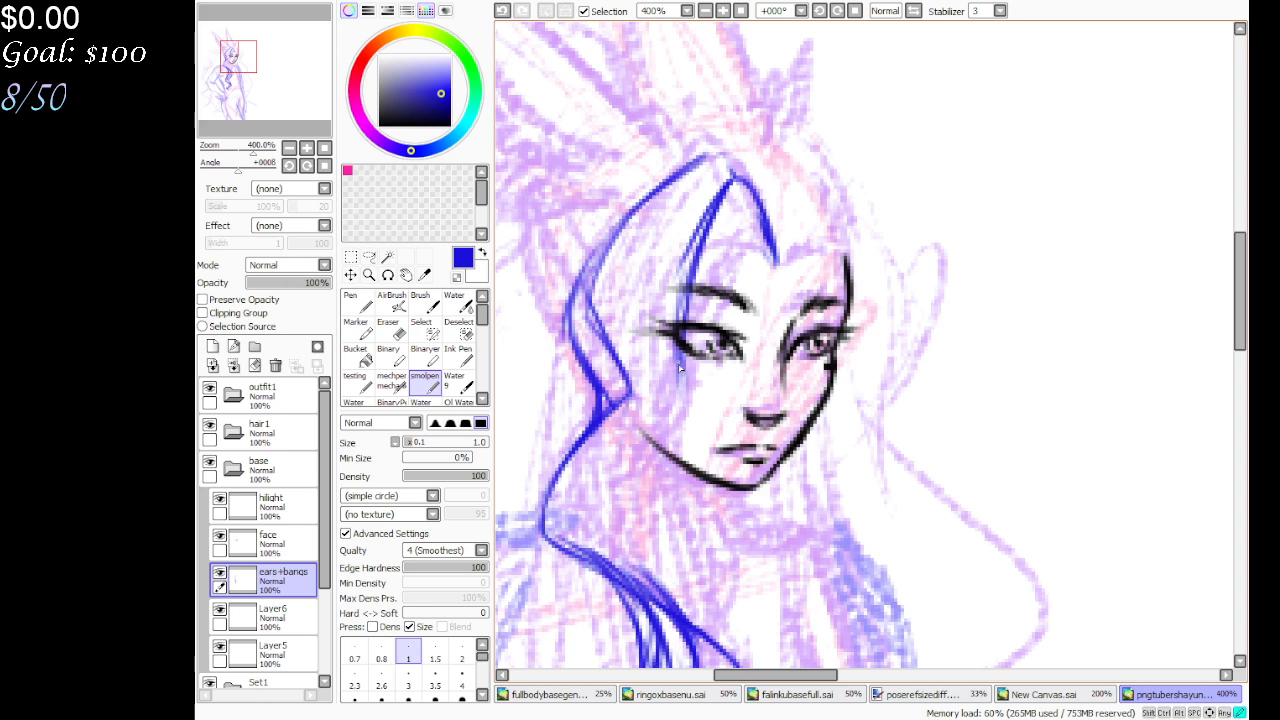
drag(690, 256, 700, 380)
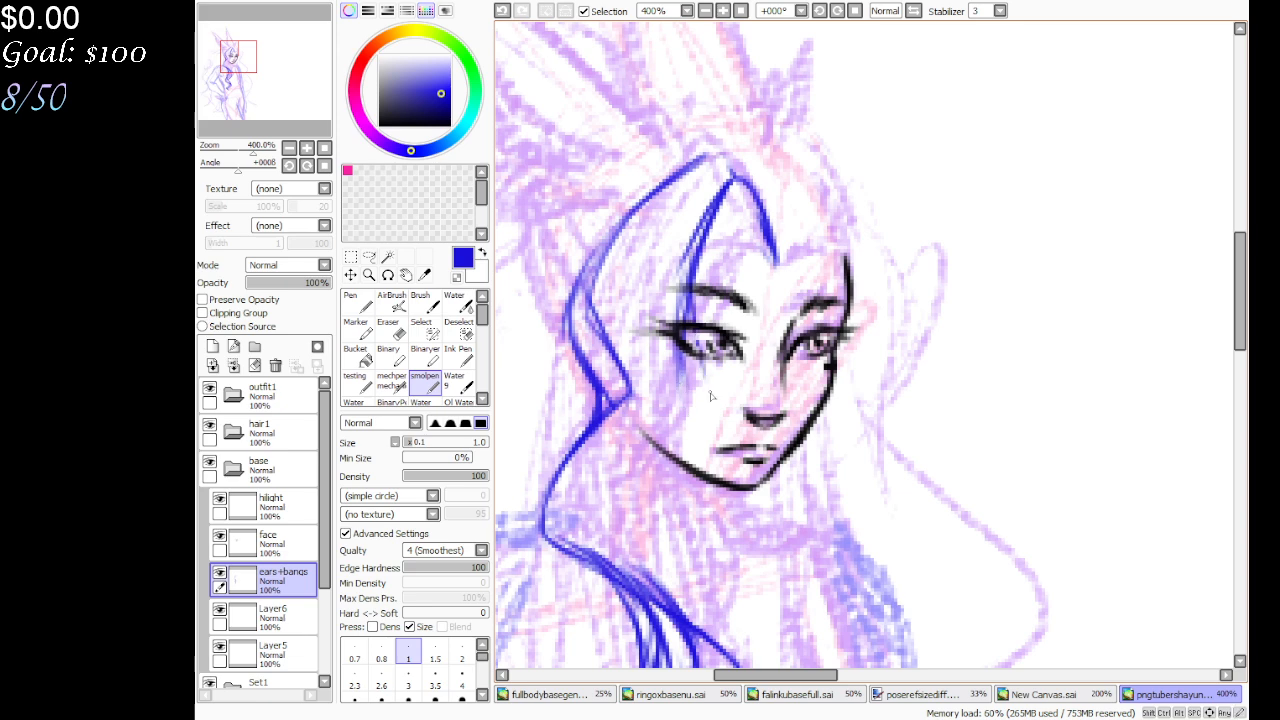
Draw blue strands sweeping from the bang's tip beside the near eye back across the cheek toward the shoulder
mouse_move(684, 282)
mouse_down()
mouse_move(700, 392)
mouse_move(596, 484)
mouse_up()
drag(664, 394, 592, 490)
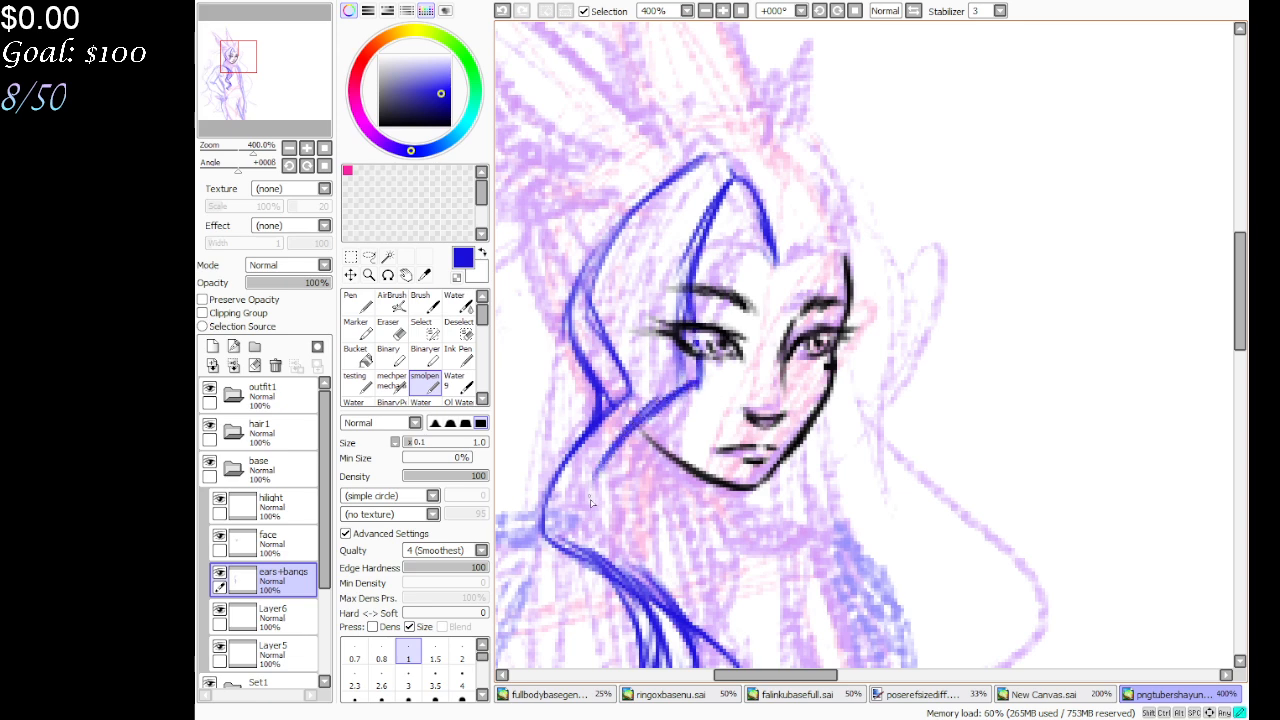
mouse_move(646, 410)
mouse_down()
mouse_move(611, 452)
mouse_move(556, 490)
mouse_up()
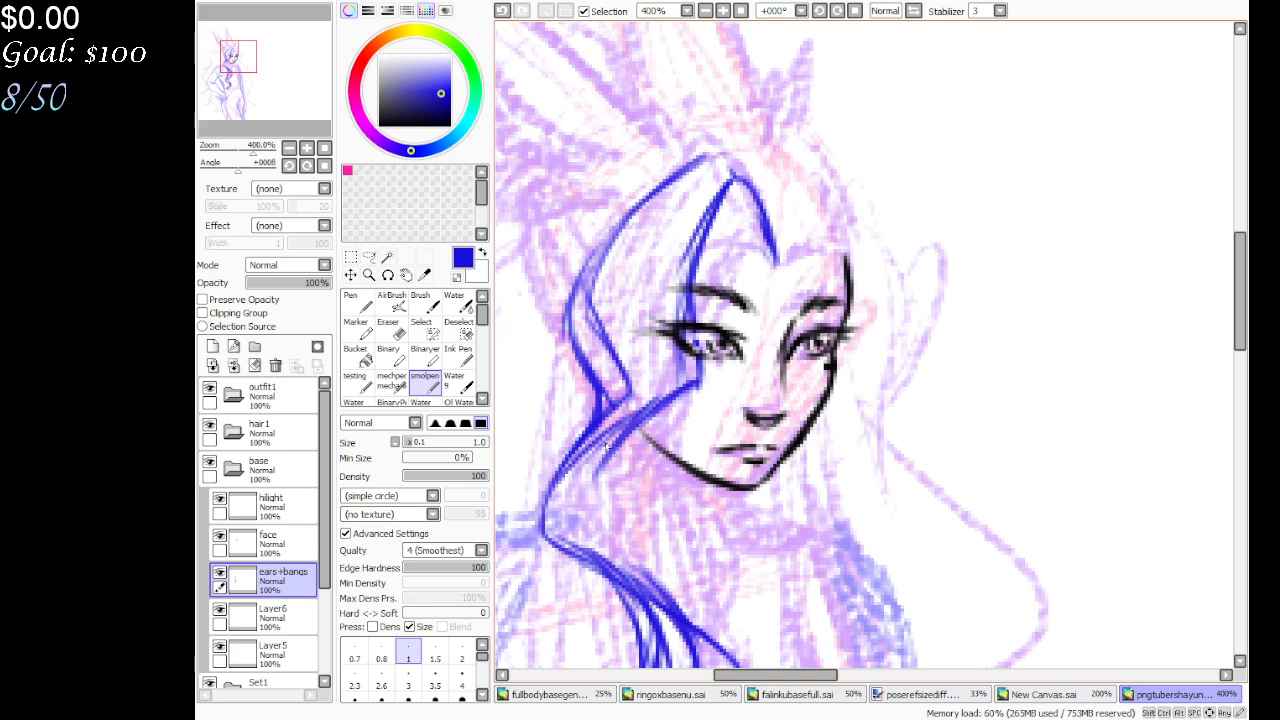
drag(614, 426, 542, 524)
drag(676, 400, 614, 436)
drag(674, 342, 608, 416)
drag(688, 278, 638, 384)
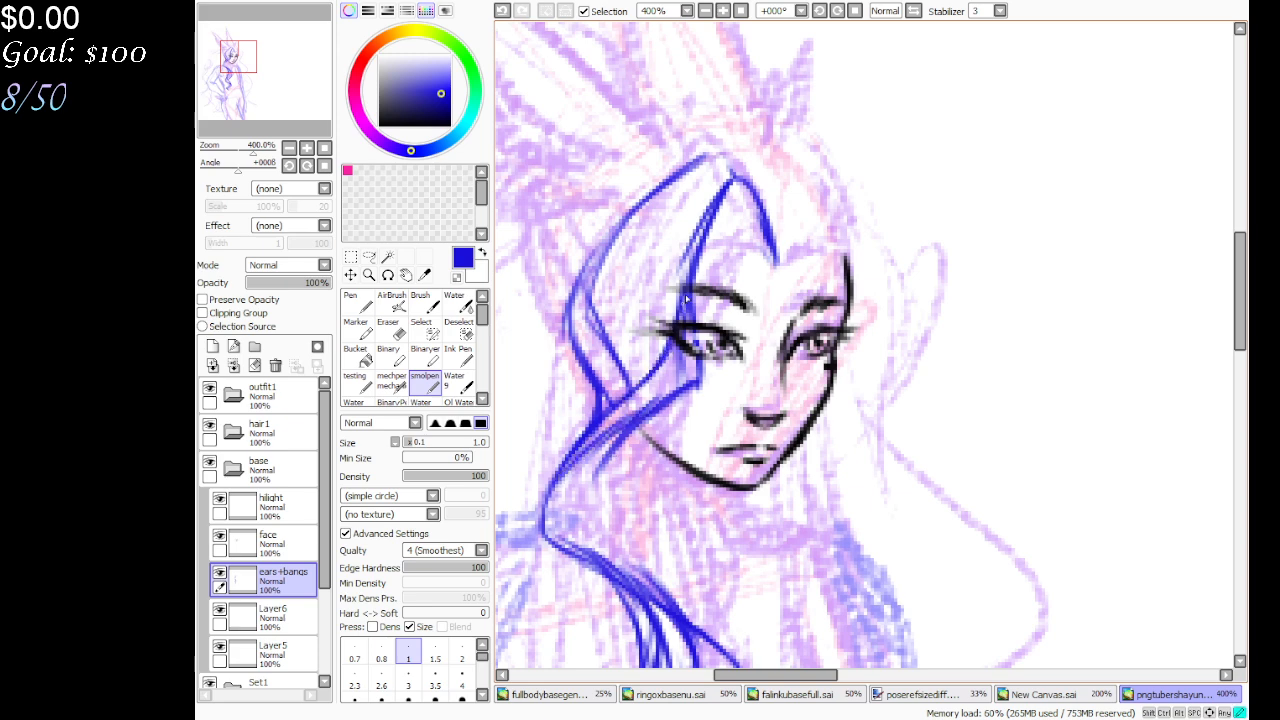
Draw a blue strand curving under the near jaw and out across the upper chest, with a small curl at the neck
drag(692, 248, 680, 310)
mouse_move(682, 288)
mouse_down()
mouse_move(625, 416)
mouse_move(702, 375)
mouse_move(630, 480)
mouse_move(640, 468)
mouse_move(669, 579)
mouse_move(715, 610)
mouse_move(673, 584)
mouse_move(815, 618)
mouse_up()
drag(700, 606, 806, 625)
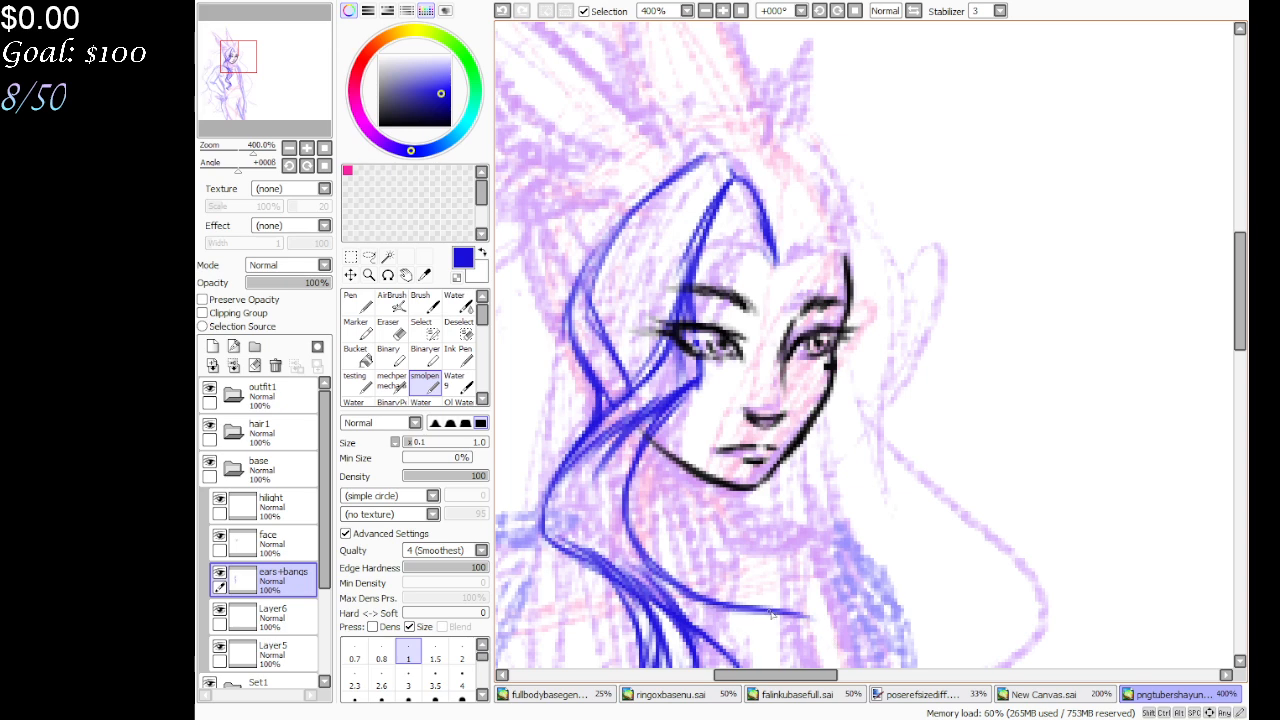
mouse_move(662, 592)
mouse_down()
mouse_move(776, 617)
mouse_move(764, 606)
mouse_up()
drag(638, 551, 690, 570)
mouse_move(666, 512)
mouse_down()
mouse_move(684, 570)
mouse_move(677, 553)
mouse_up()
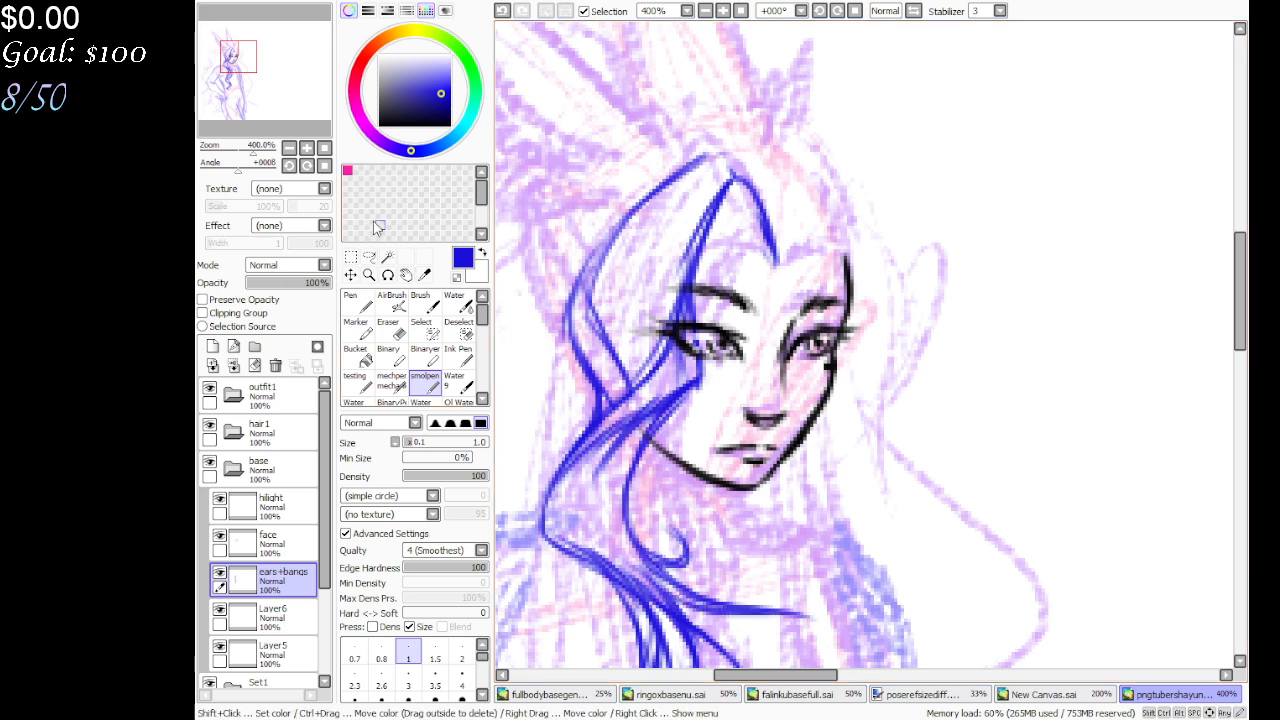
Thicken the outer curve of the wavy lock's upper bend on the chest with blue strokes
scroll(676, 552, down, 5)
drag(788, 332, 802, 345)
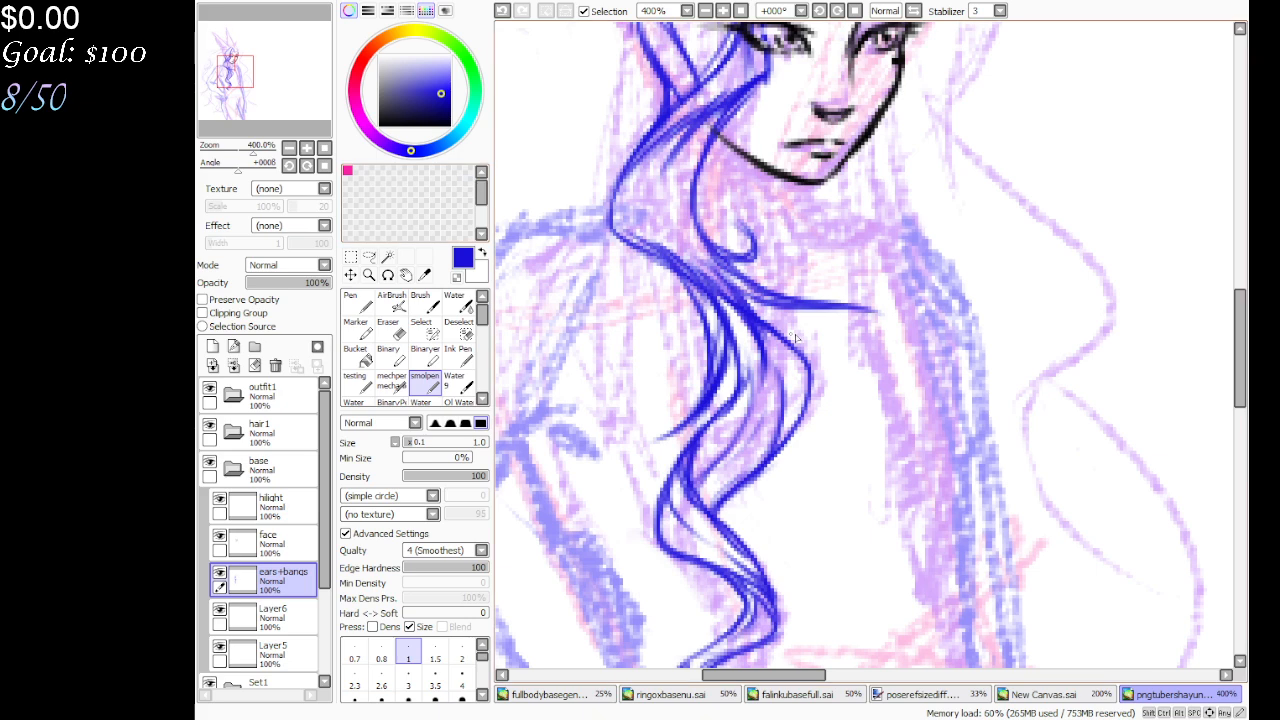
mouse_move(756, 302)
mouse_down()
mouse_move(810, 366)
mouse_move(812, 396)
mouse_up()
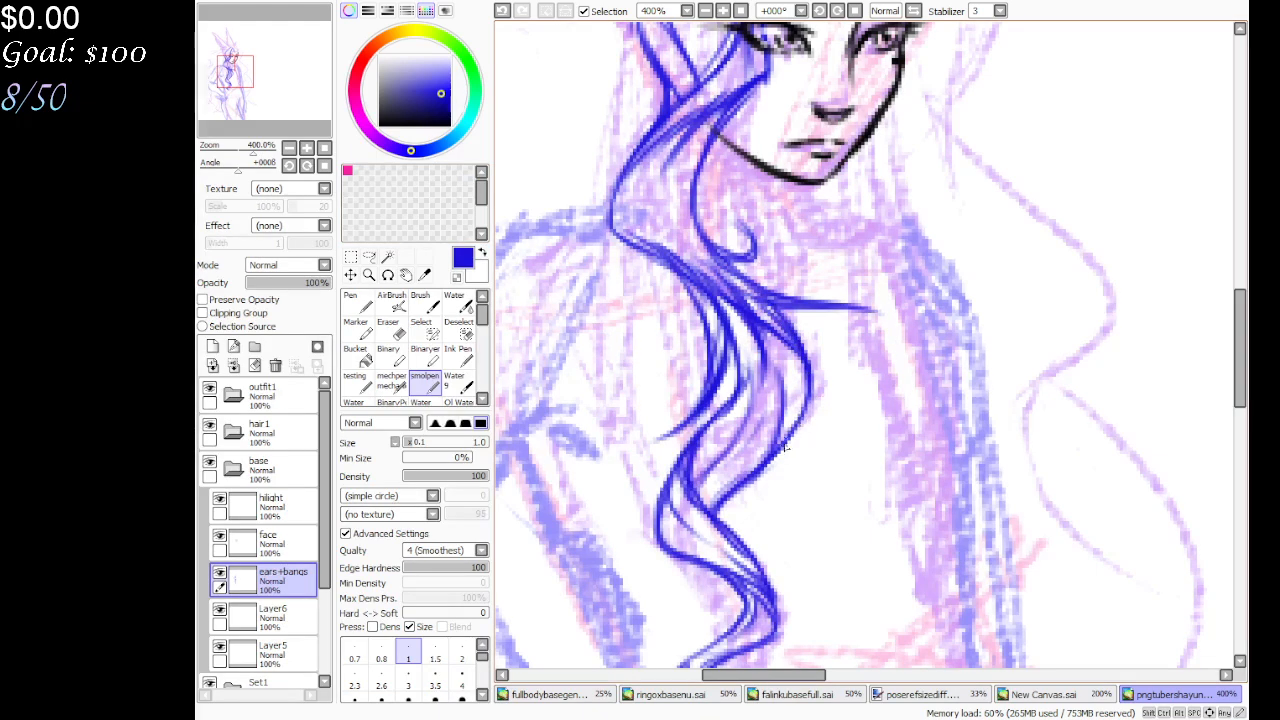
Add blue inner strands to the near-side bang, running from beside the near eye up to the hair peak
drag(238, 68, 250, 62)
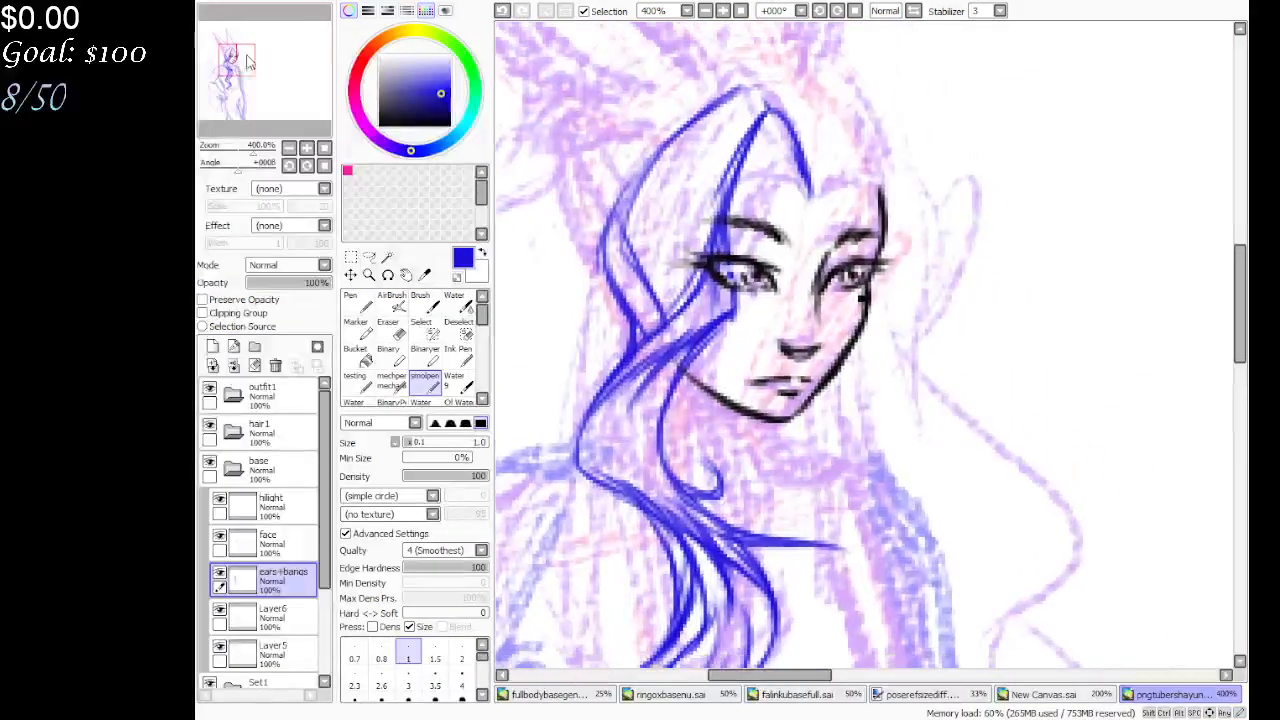
mouse_move(676, 316)
mouse_down()
mouse_move(668, 246)
mouse_move(686, 130)
mouse_up()
drag(656, 210, 746, 94)
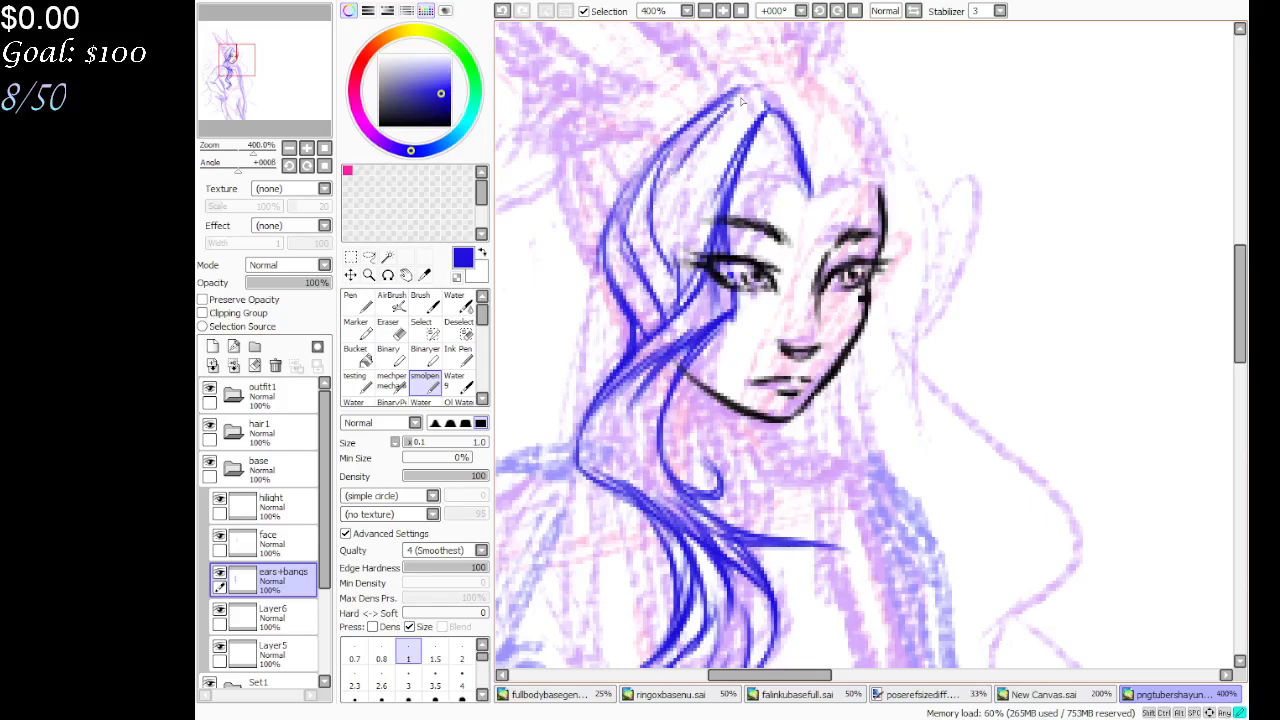
Extend the near-side bang's outer strands in blue up to a pointed peak, and carry its far edge down toward the forehead
mouse_move(670, 172)
mouse_down()
mouse_move(760, 82)
mouse_move(700, 112)
mouse_move(596, 256)
mouse_up()
mouse_move(660, 146)
mouse_down()
mouse_move(745, 92)
mouse_move(774, 118)
mouse_up()
drag(762, 72, 798, 158)
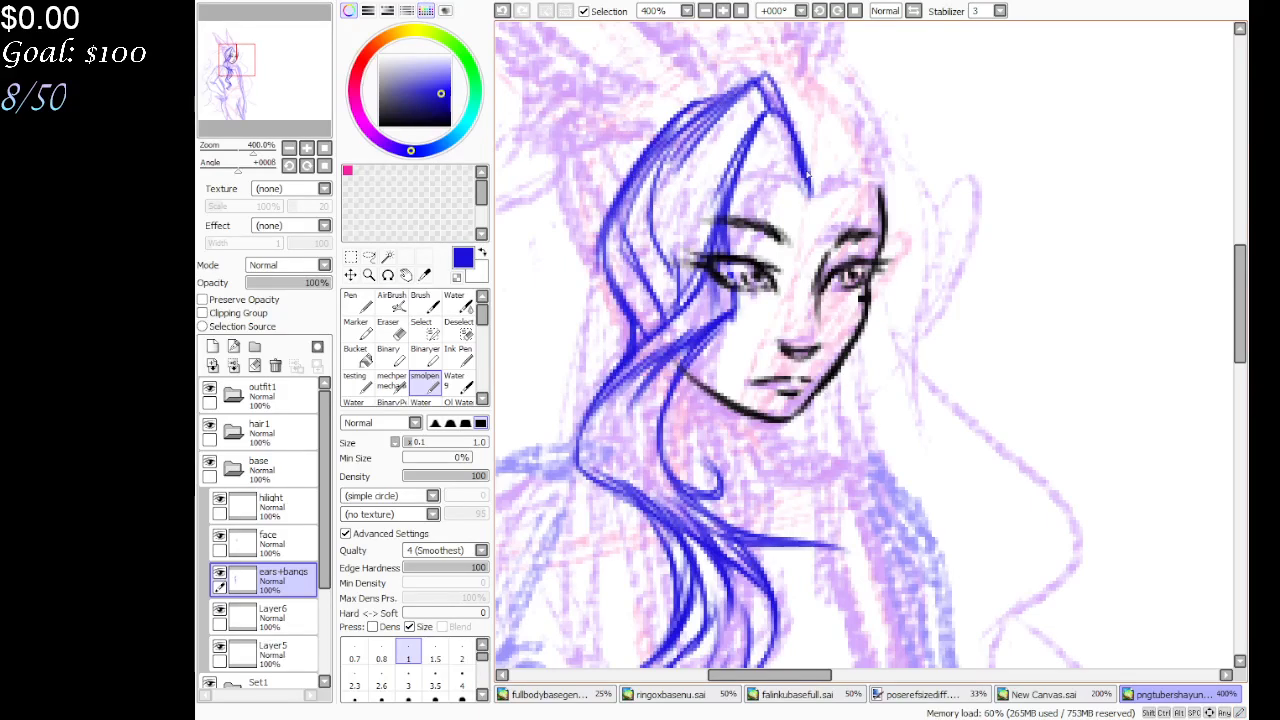
Draw short blue hairline strokes under the bang's peak and a jagged hairline across the far side of the forehead
drag(766, 118, 796, 192)
mouse_move(780, 140)
mouse_down()
mouse_move(787, 187)
mouse_move(736, 178)
mouse_move(785, 182)
mouse_move(808, 210)
mouse_move(802, 168)
mouse_up()
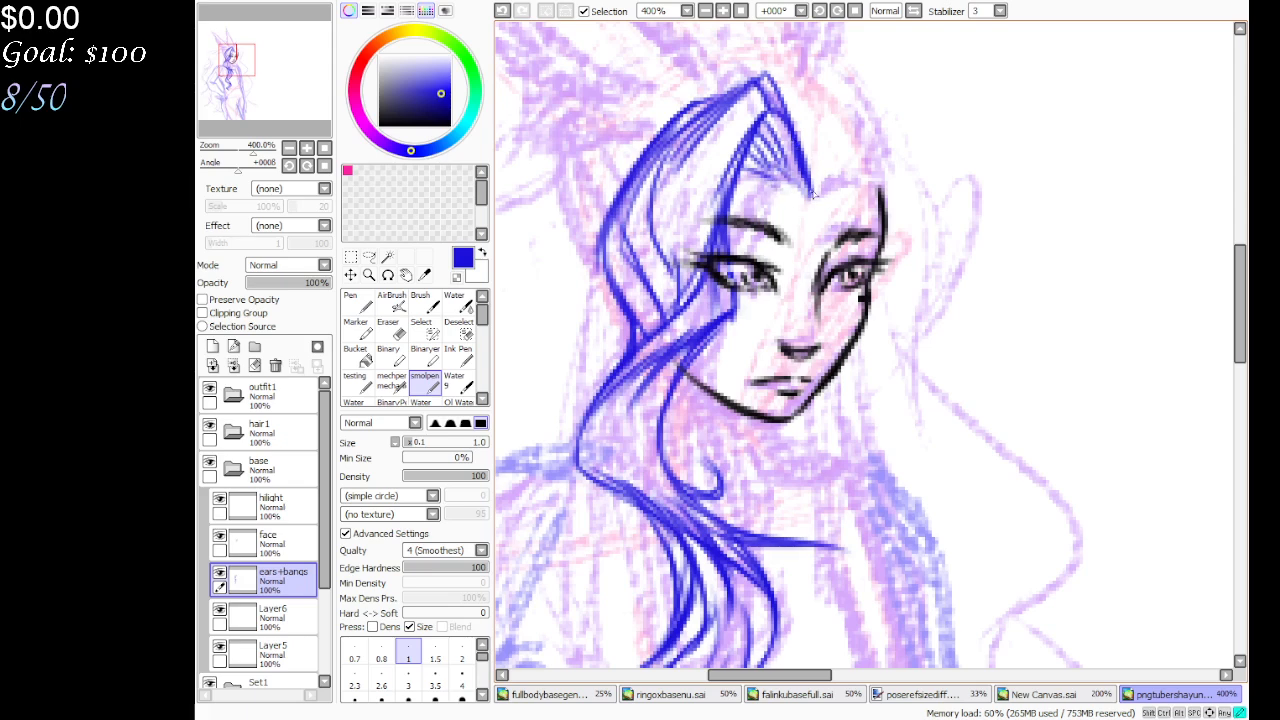
mouse_move(812, 214)
mouse_down()
mouse_move(851, 151)
mouse_move(878, 182)
mouse_up()
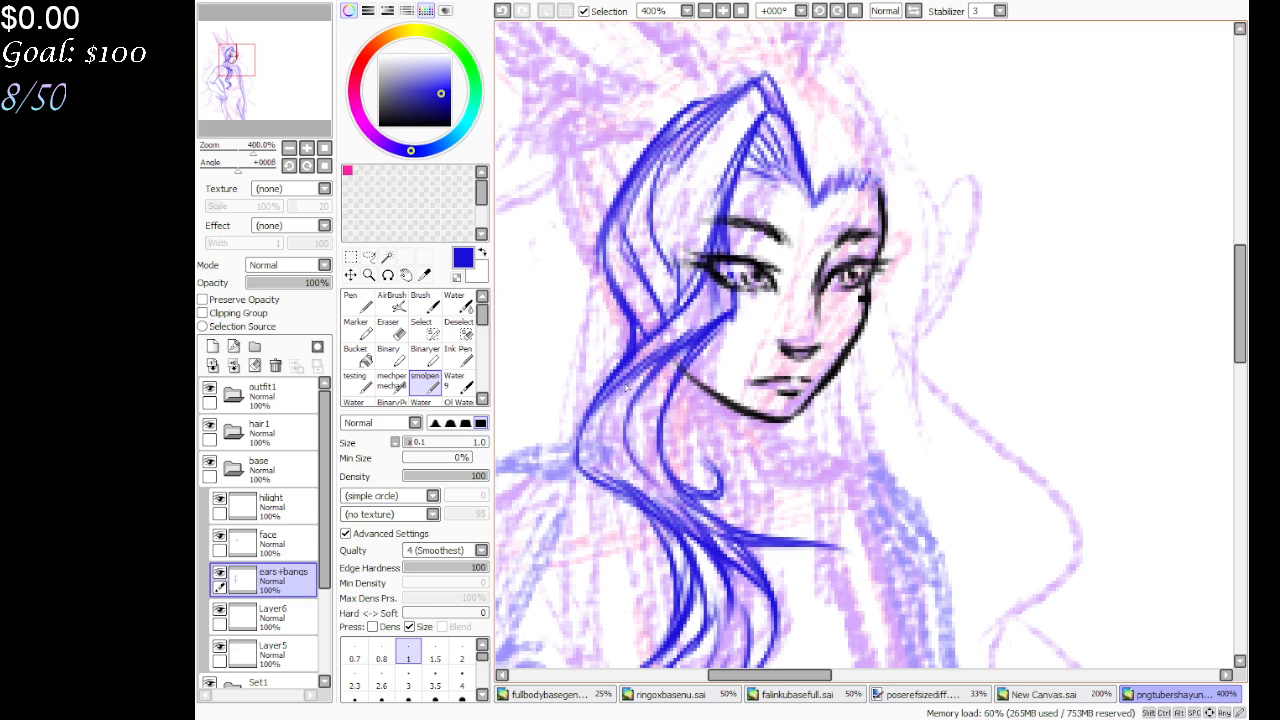
Add blue inner strands through the middle of the near-side bang, running from the parting down toward the near eye
mouse_move(296, 95)
mouse_down()
mouse_move(292, 114)
mouse_move(318, 108)
mouse_move(306, 72)
mouse_up()
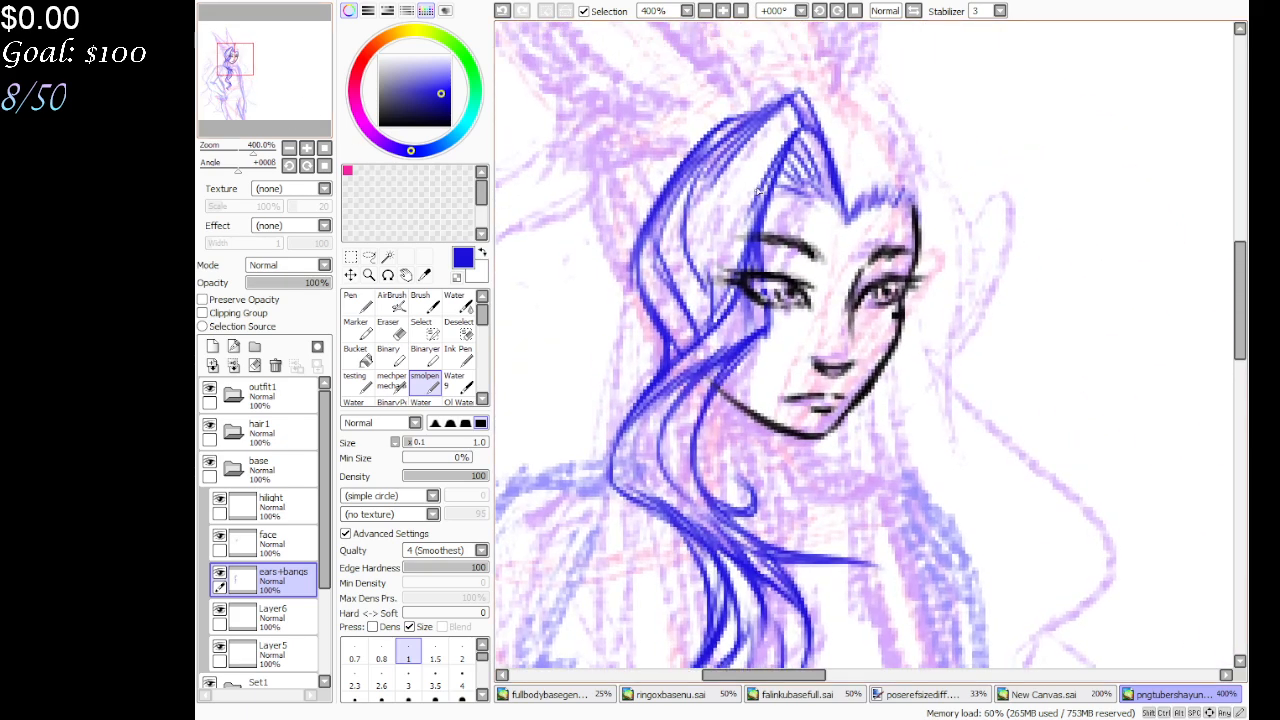
drag(760, 184, 718, 244)
mouse_move(768, 158)
mouse_down()
mouse_move(714, 236)
mouse_move(733, 212)
mouse_move(715, 276)
mouse_up()
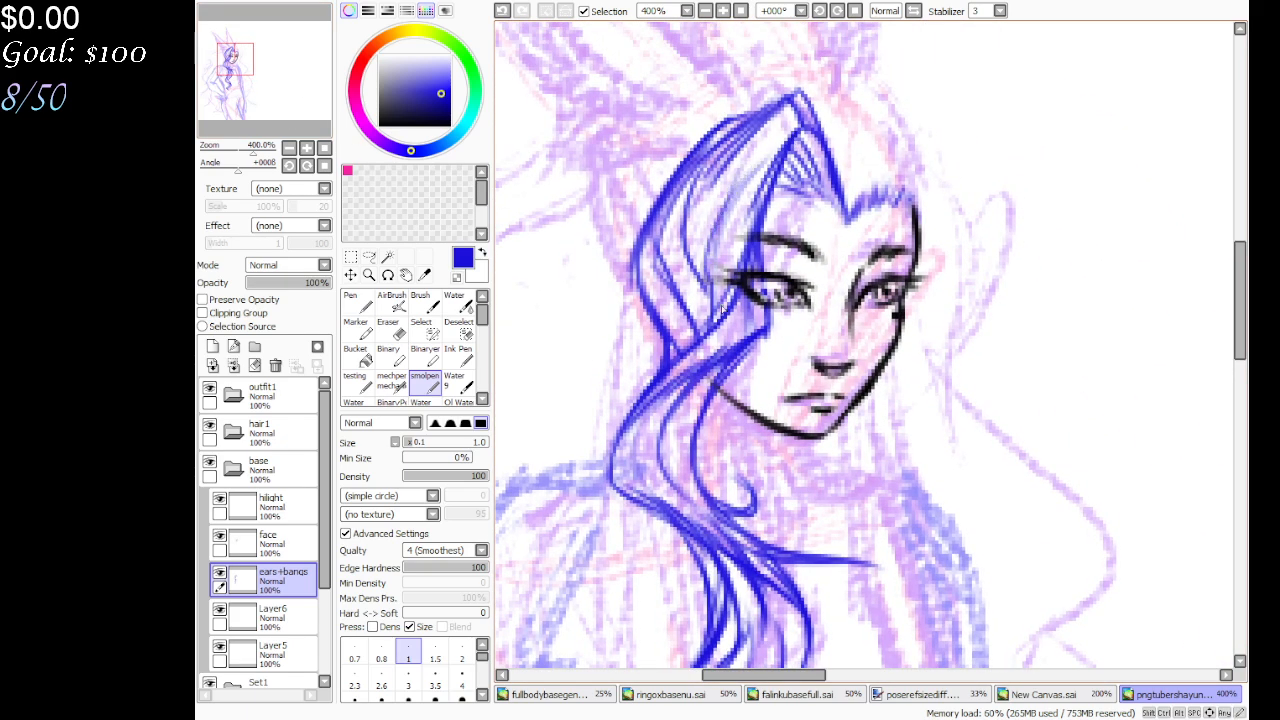
drag(780, 145, 702, 265)
drag(795, 124, 726, 208)
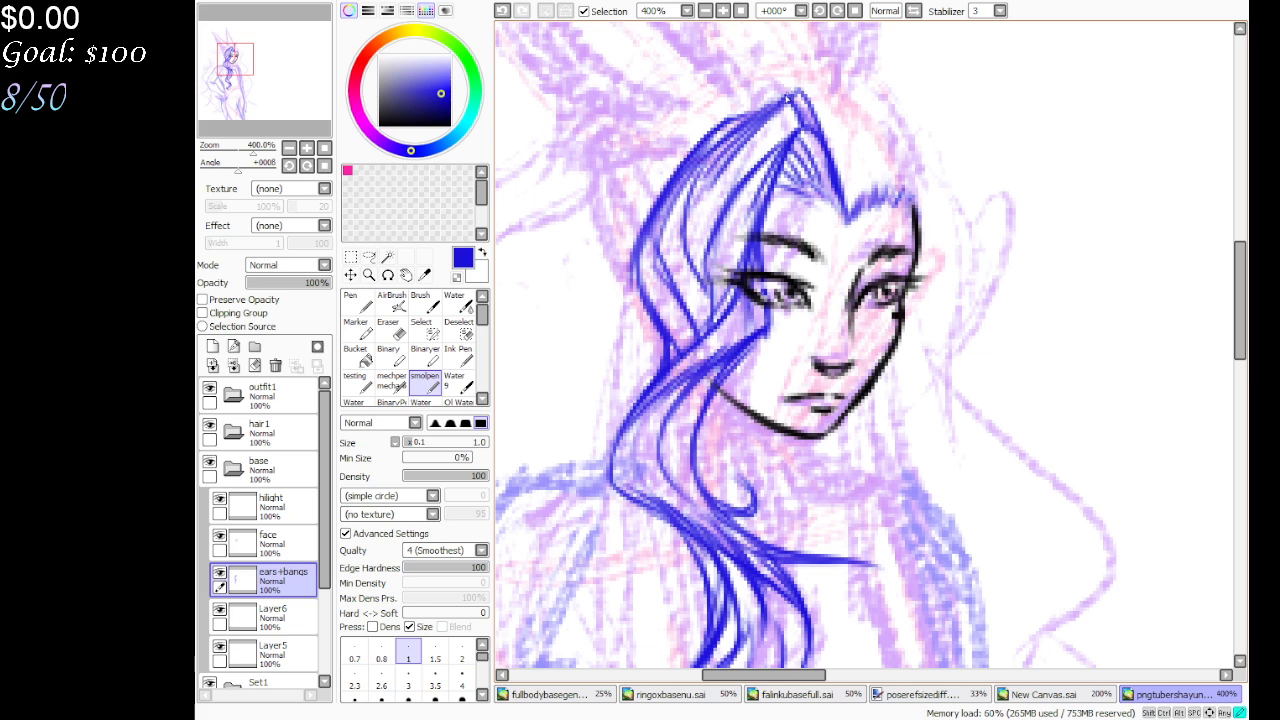
Reinforce the bang's strands down from the peak and add a small upturned curl off its outer edge near the ear base
drag(790, 94, 726, 162)
drag(796, 92, 706, 190)
mouse_move(816, 92)
mouse_down()
mouse_move(738, 126)
mouse_move(678, 262)
mouse_up()
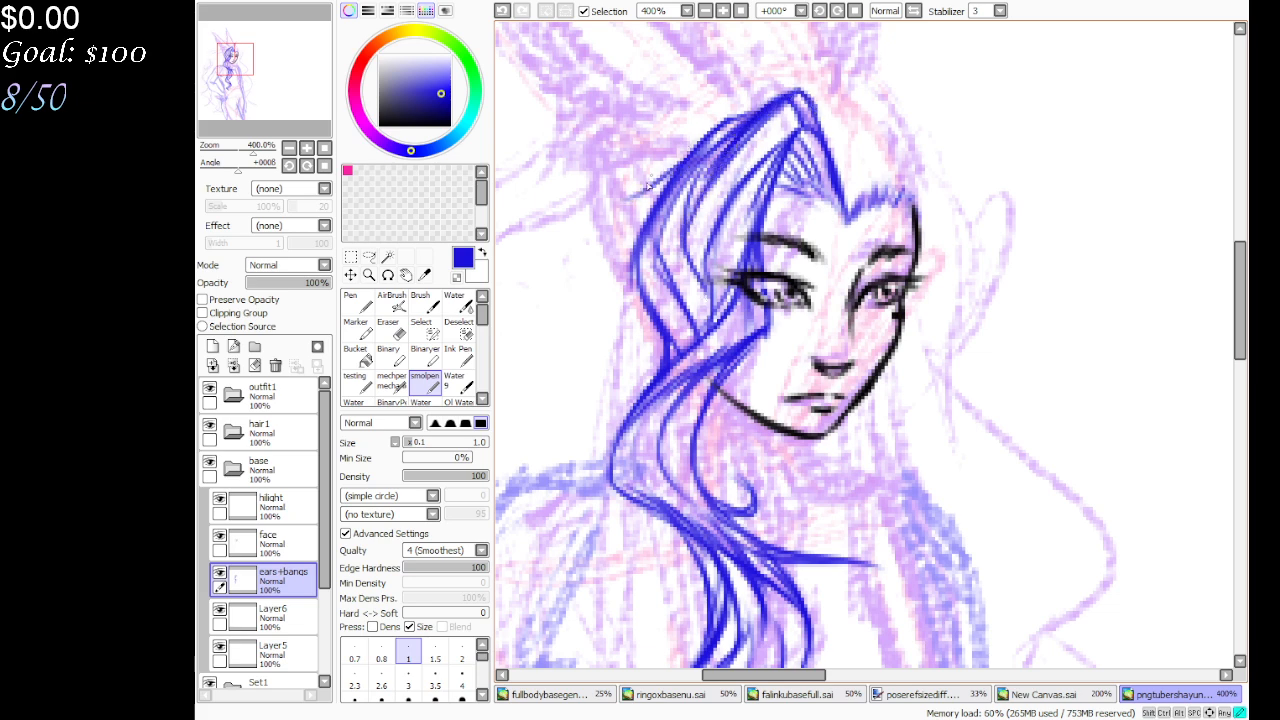
mouse_move(660, 172)
mouse_down()
mouse_move(637, 210)
mouse_move(625, 198)
mouse_move(688, 160)
mouse_up()
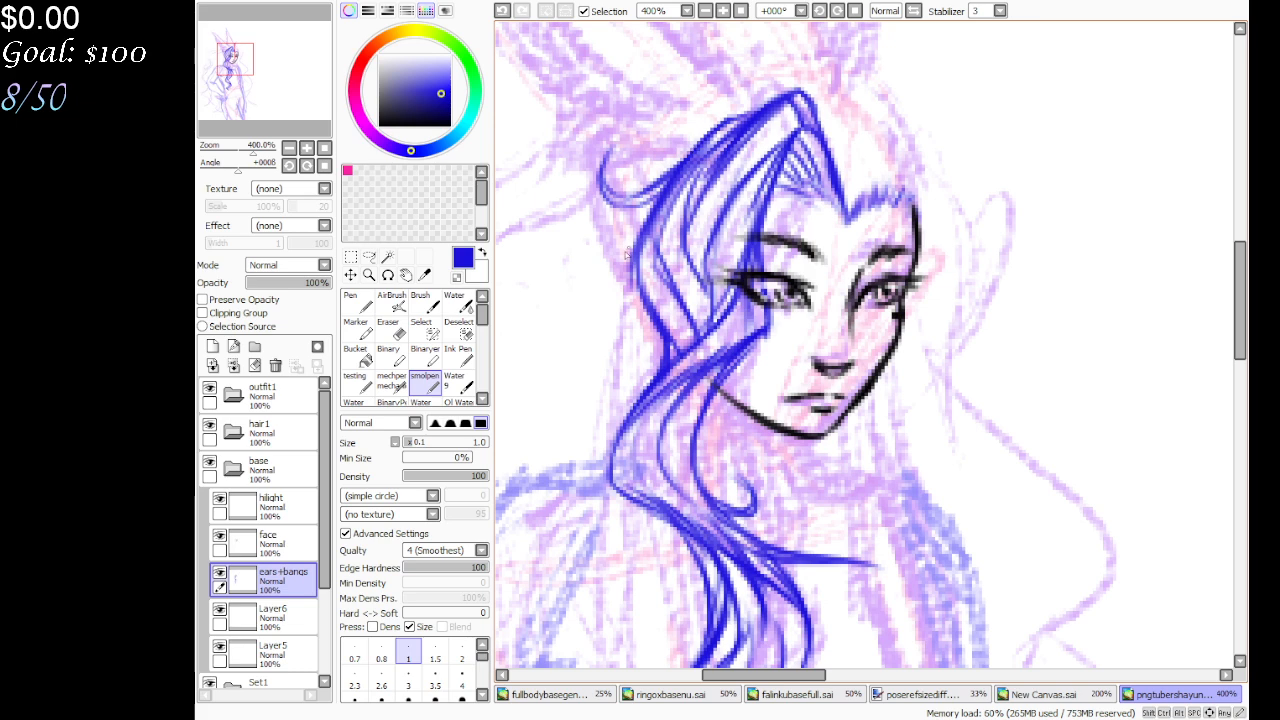
Draw small curled flyaway strands off the lock, one beside the cheek and one hanging at the shoulder bend
scroll(285, 103, down, 3)
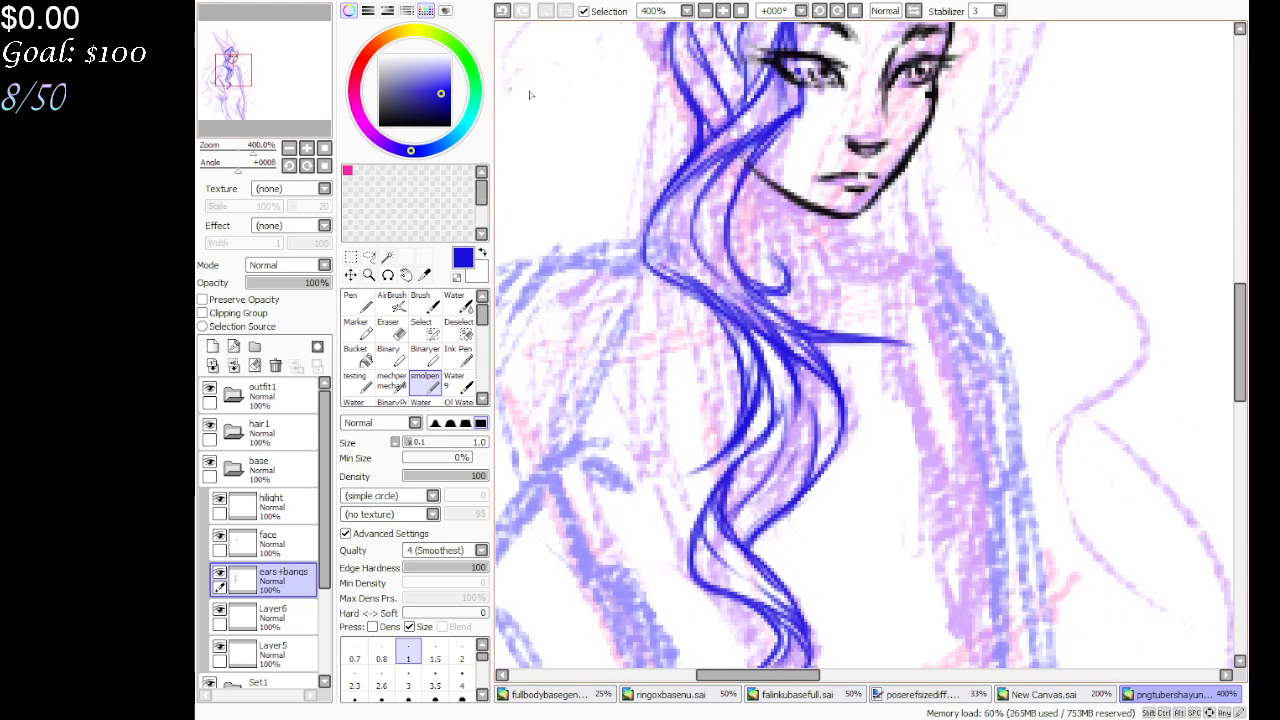
mouse_move(684, 164)
mouse_down()
mouse_move(614, 177)
mouse_move(621, 187)
mouse_move(625, 150)
mouse_move(657, 166)
mouse_move(655, 190)
mouse_move(621, 185)
mouse_move(688, 168)
mouse_up()
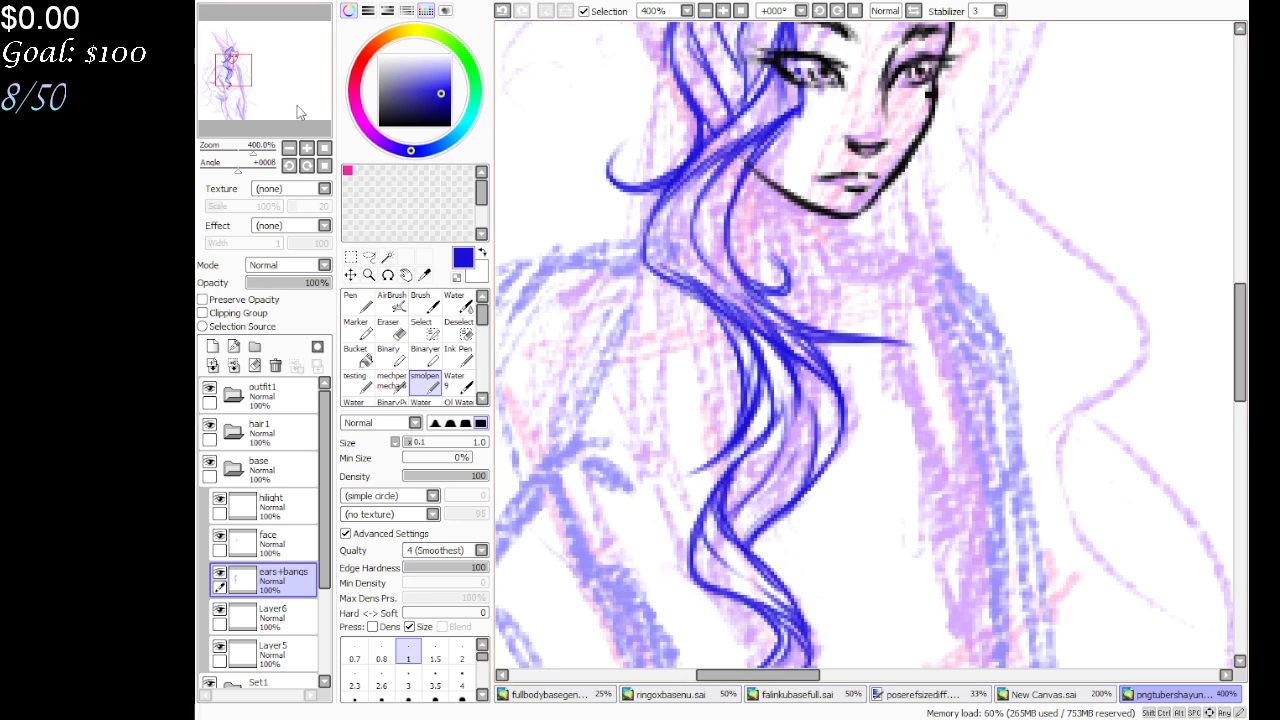
scroll(295, 105, up, 5)
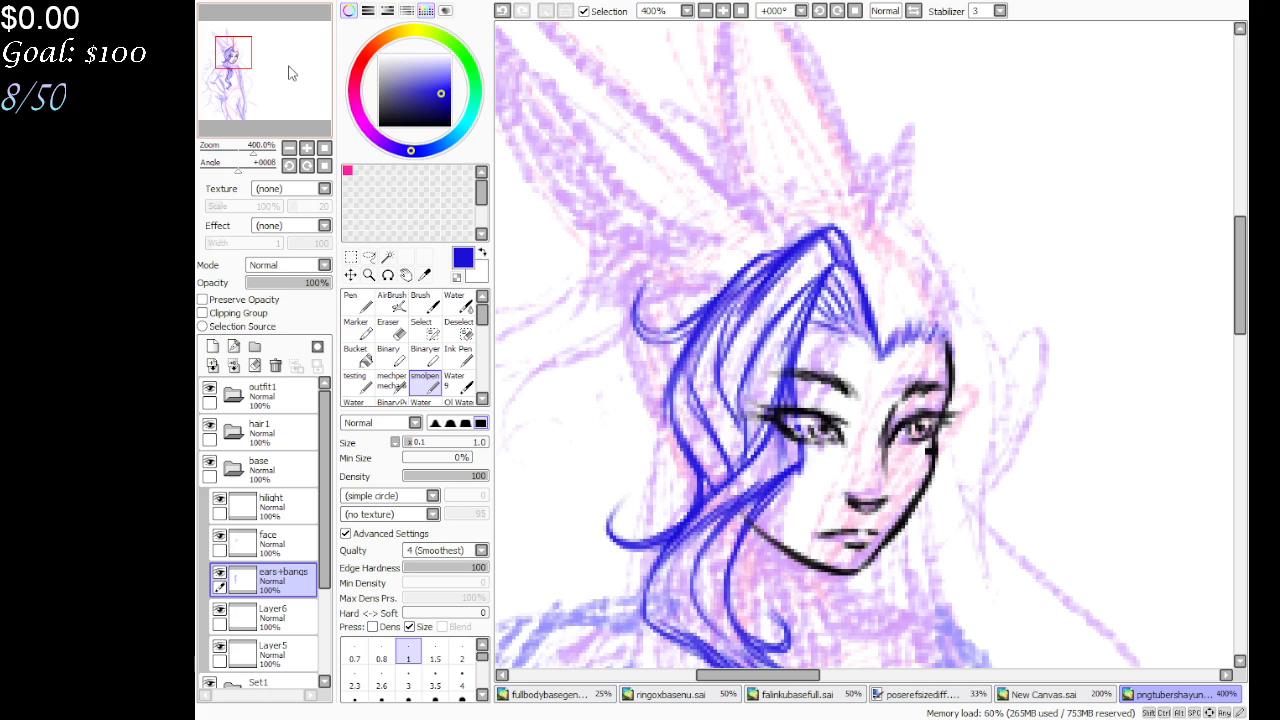
scroll(285, 93, down, 5)
scroll(286, 91, up, 5)
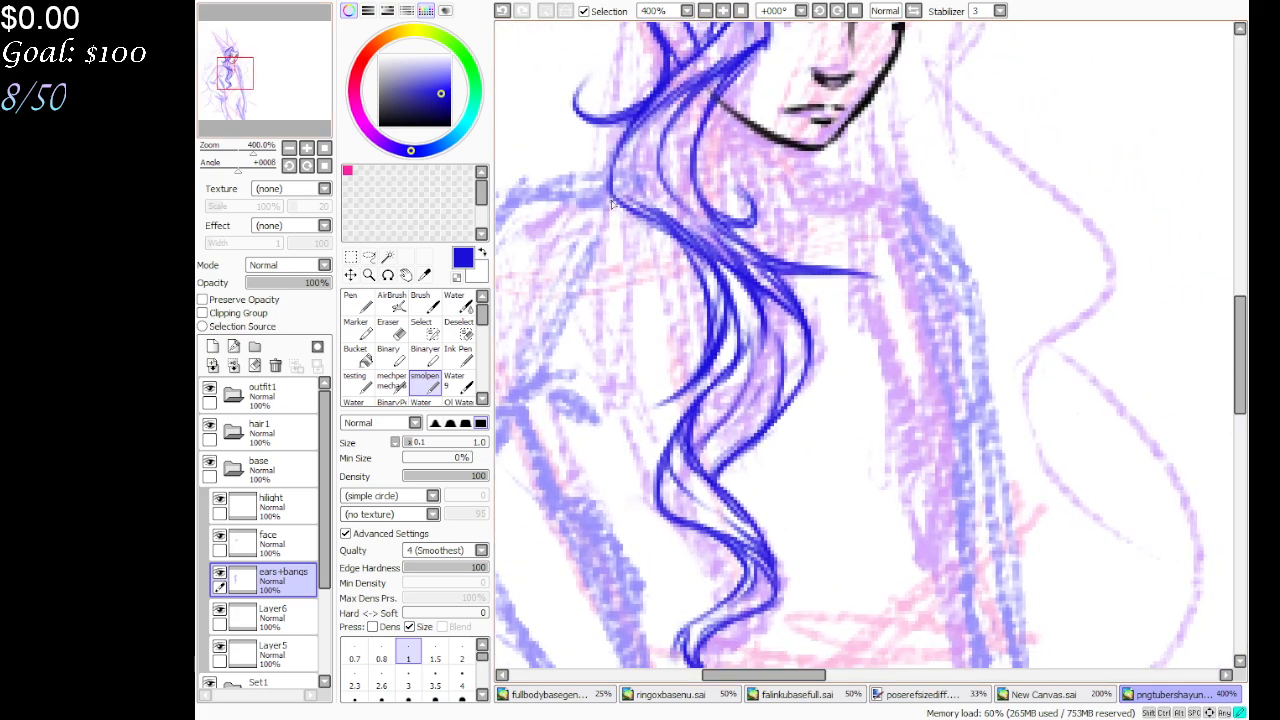
drag(612, 203, 652, 286)
drag(640, 220, 648, 295)
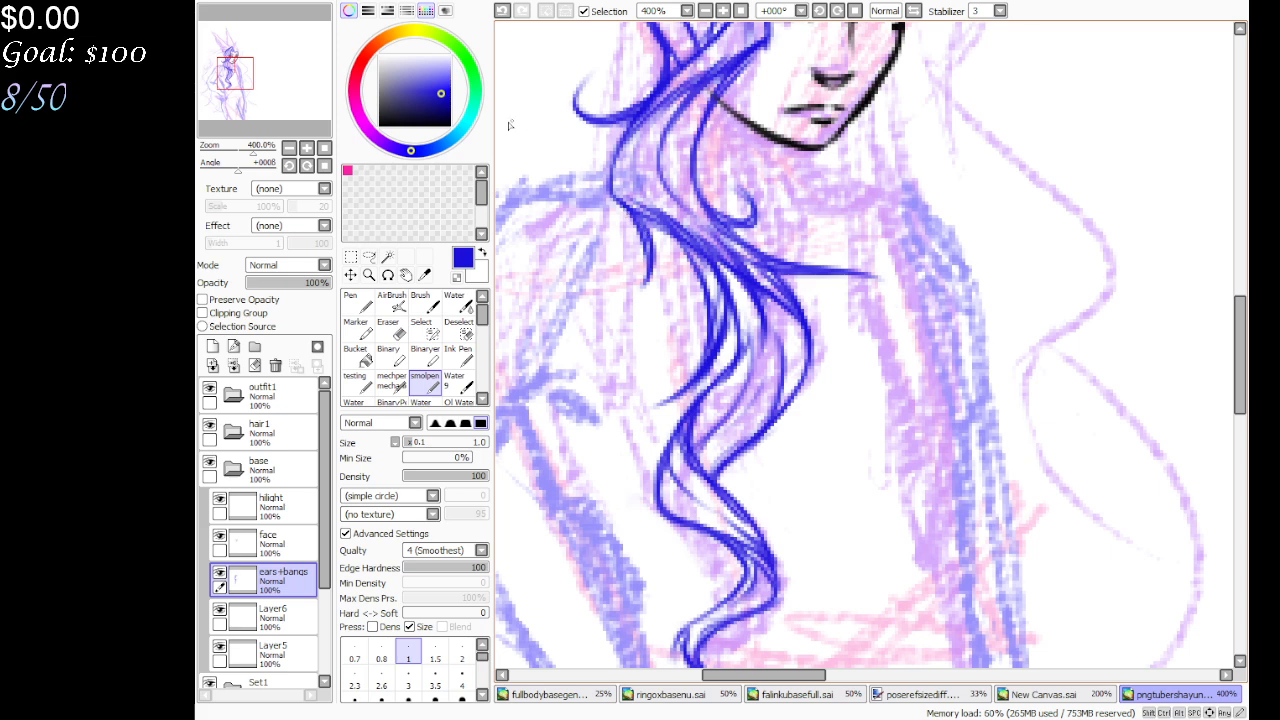
mouse_move(631, 229)
mouse_down()
mouse_move(630, 276)
mouse_move(645, 283)
mouse_move(636, 276)
mouse_up()
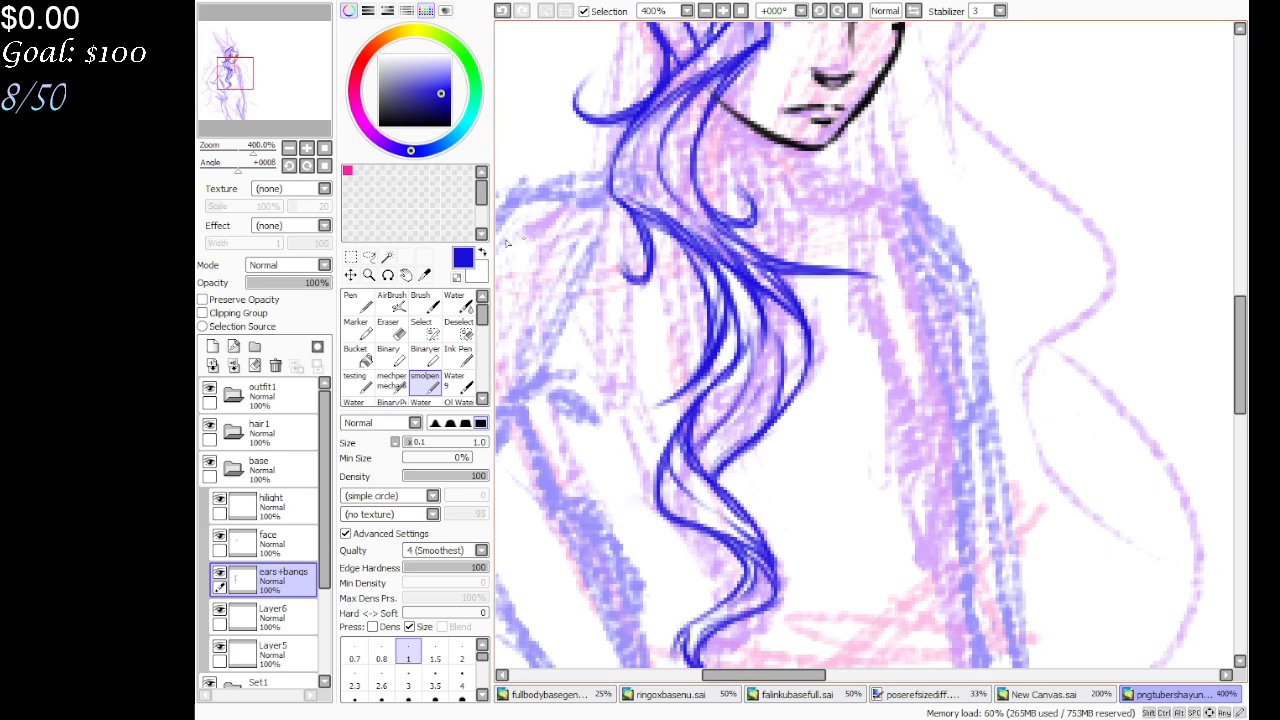
scroll(305, 101, down, 5)
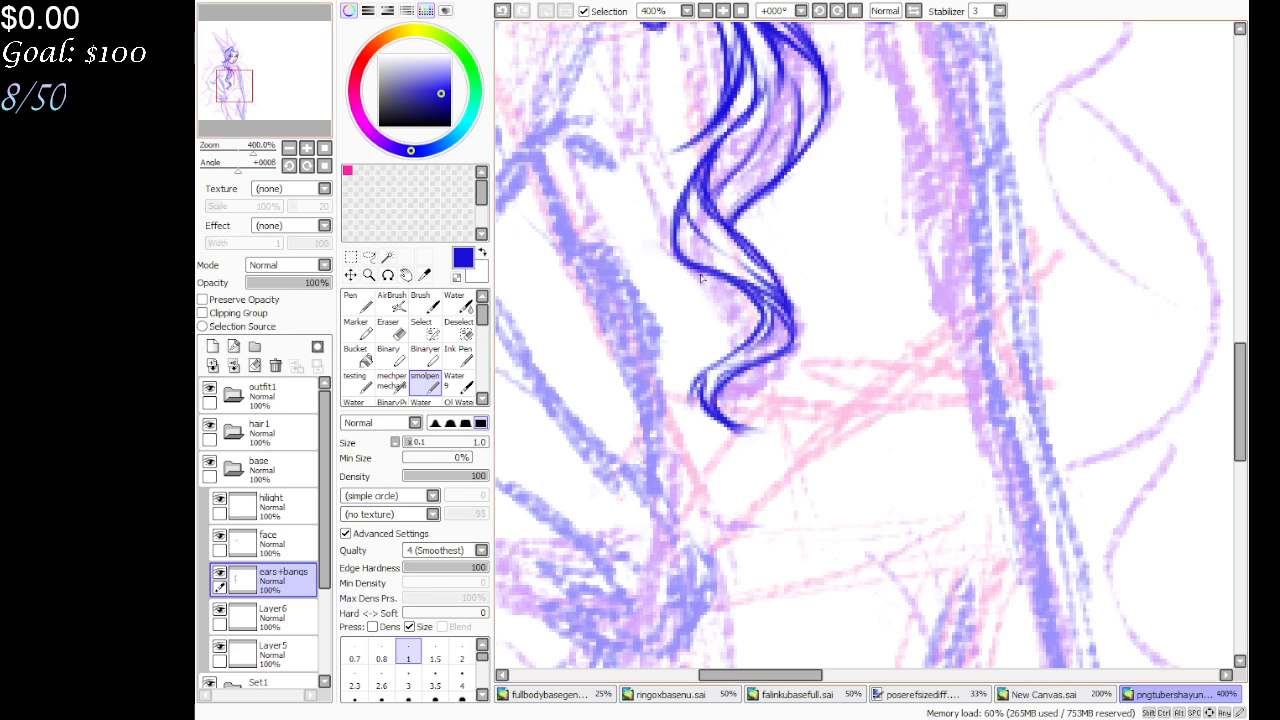
mouse_move(732, 323)
mouse_down()
mouse_move(718, 290)
mouse_move(719, 330)
mouse_move(707, 262)
mouse_move(710, 318)
mouse_up()
Draw the near ear's long upper edge in blue from its base tufts to the tip, with feathered fur below the tip
drag(305, 108, 297, 63)
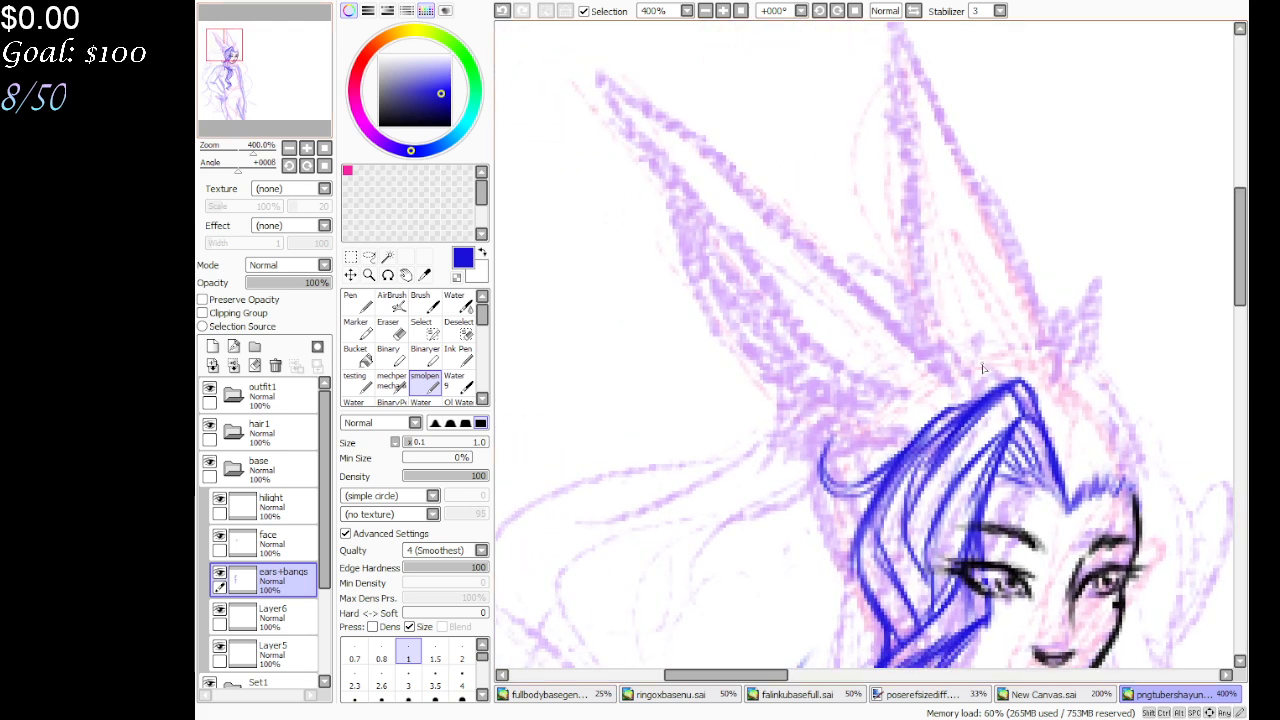
mouse_move(983, 369)
mouse_down()
mouse_move(960, 300)
mouse_move(958, 363)
mouse_move(914, 285)
mouse_move(942, 364)
mouse_move(798, 232)
mouse_move(885, 312)
mouse_up()
drag(772, 208, 840, 276)
mouse_move(788, 226)
mouse_down()
mouse_move(687, 118)
mouse_move(702, 146)
mouse_move(602, 82)
mouse_move(672, 146)
mouse_up()
mouse_move(602, 108)
mouse_down()
mouse_move(676, 176)
mouse_move(700, 285)
mouse_up()
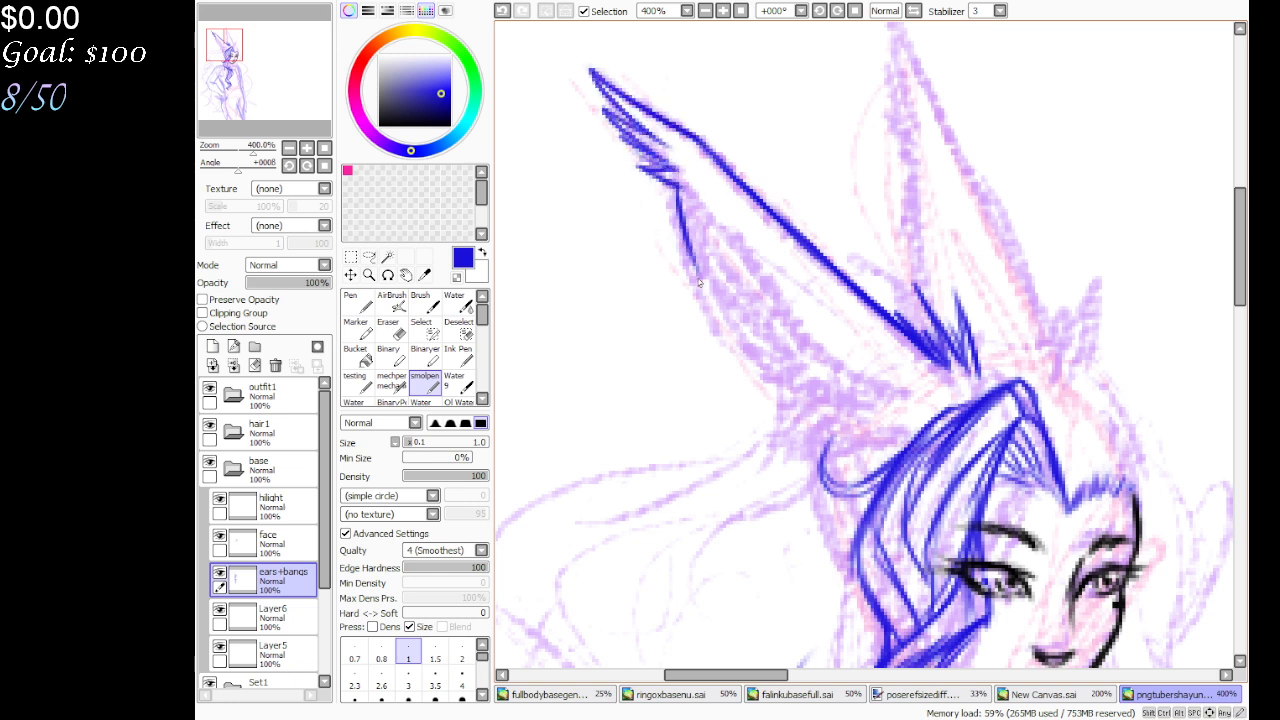
Draw the near ear's curved lower edge down to the head and add spiky fur tufts across the ear's base
mouse_move(674, 192)
mouse_down()
mouse_move(708, 296)
mouse_move(738, 338)
mouse_move(828, 404)
mouse_move(780, 406)
mouse_move(820, 420)
mouse_move(800, 448)
mouse_move(860, 412)
mouse_move(812, 382)
mouse_move(872, 395)
mouse_move(836, 344)
mouse_move(888, 380)
mouse_move(904, 338)
mouse_move(924, 376)
mouse_up()
mouse_move(830, 428)
mouse_down()
mouse_move(864, 424)
mouse_move(846, 452)
mouse_move(874, 430)
mouse_up()
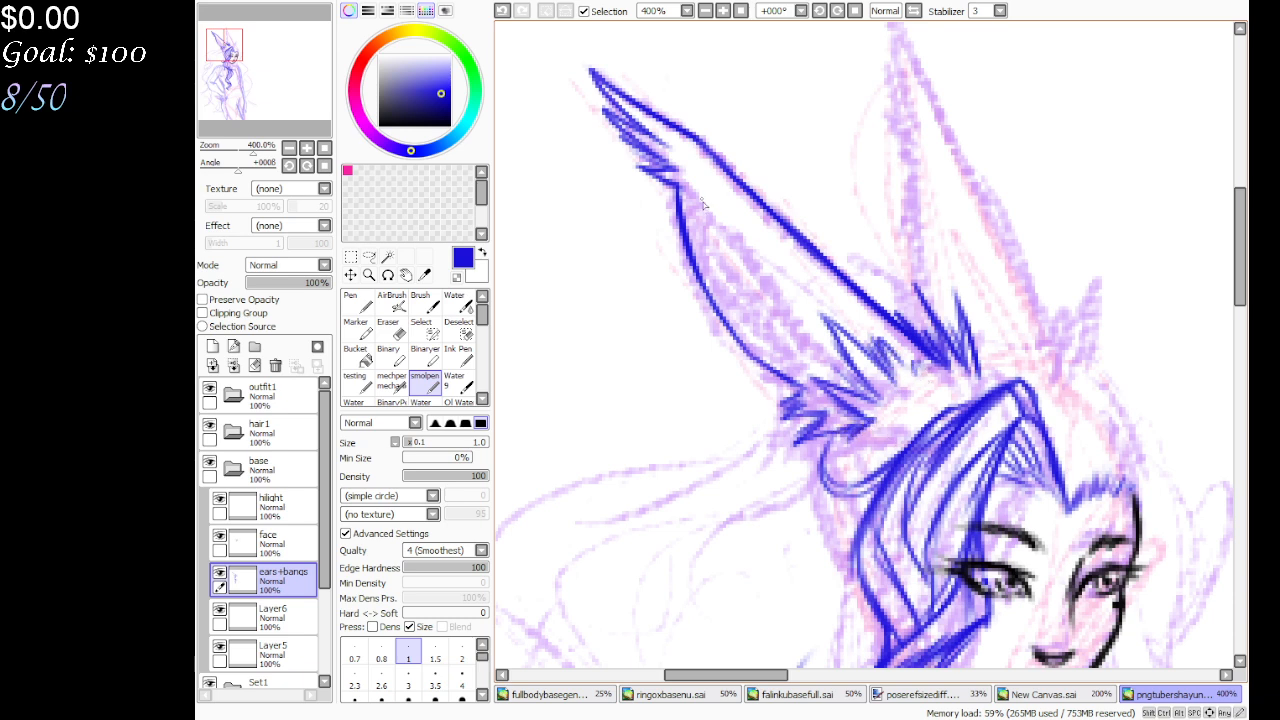
Draw the near ear's inner fold with curved blue lines running parallel to its lower edge
mouse_move(704, 205)
mouse_down()
mouse_move(762, 333)
mouse_move(811, 378)
mouse_up()
drag(762, 331, 722, 268)
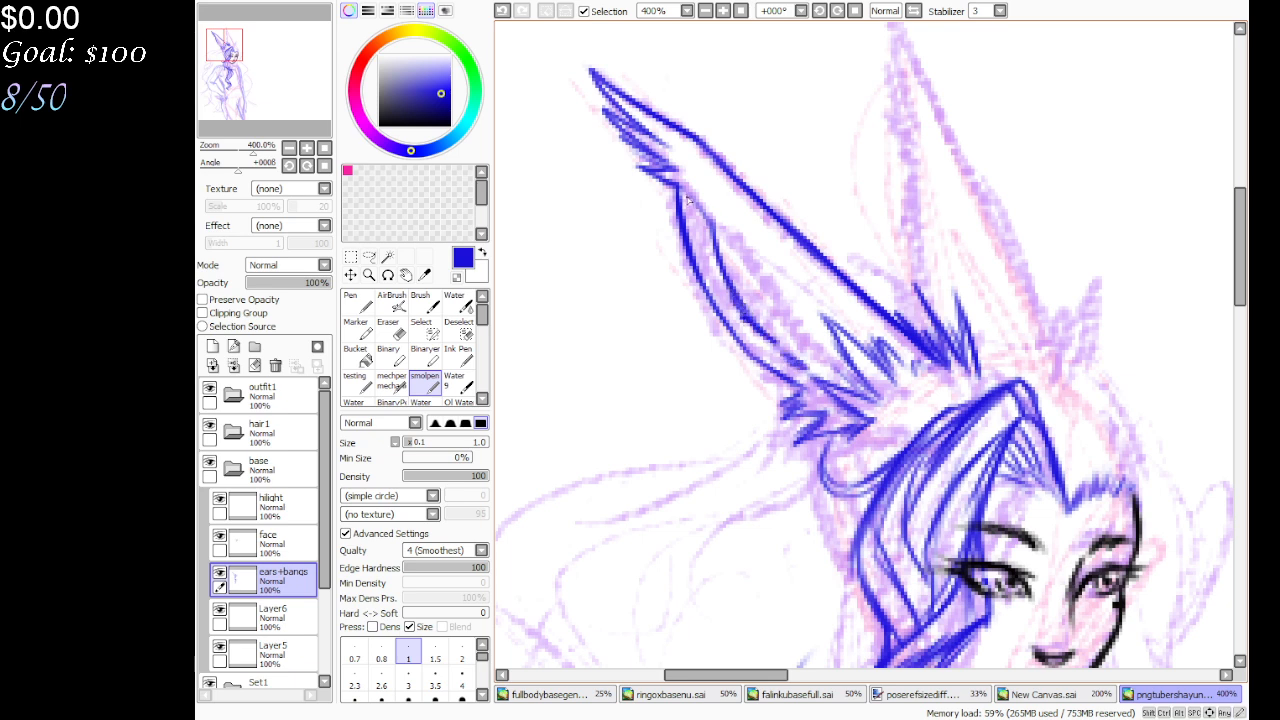
mouse_move(688, 200)
mouse_down()
mouse_move(735, 316)
mouse_move(795, 364)
mouse_move(762, 331)
mouse_move(823, 380)
mouse_move(877, 400)
mouse_move(800, 378)
mouse_move(830, 397)
mouse_up()
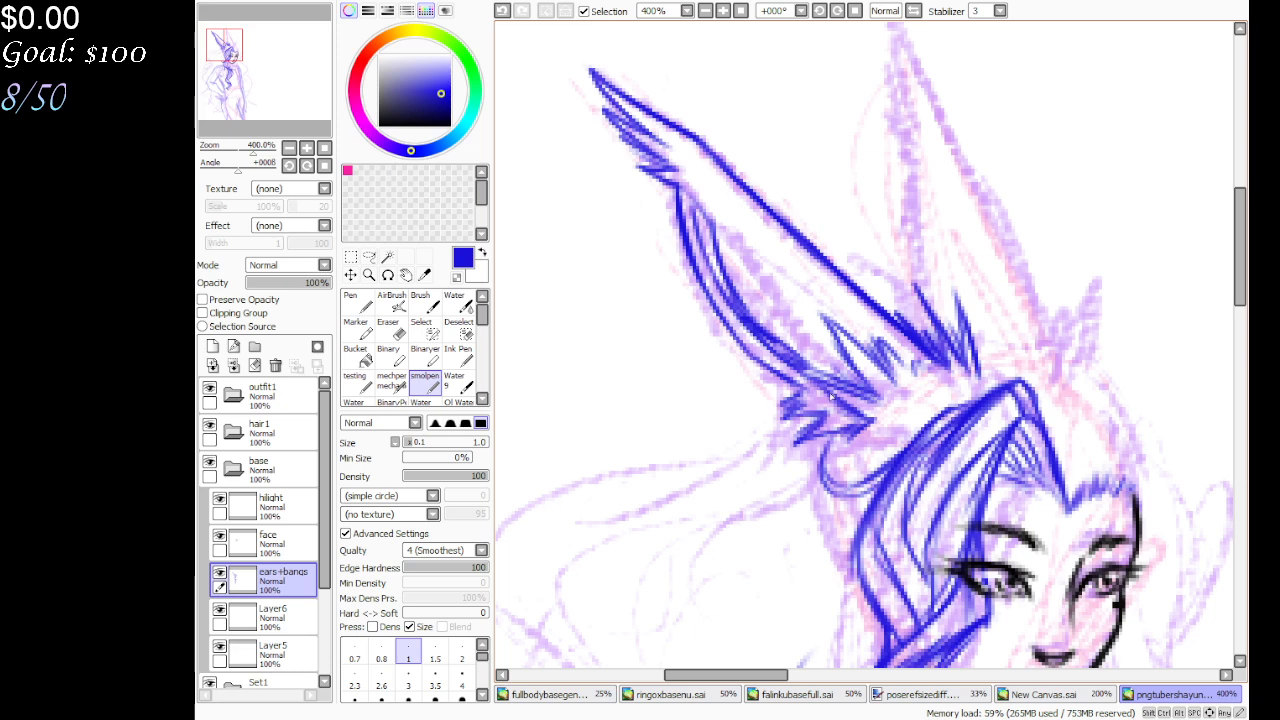
Draw spiky blue fur tufts across the far ear's base and at its outer corner
drag(306, 100, 312, 95)
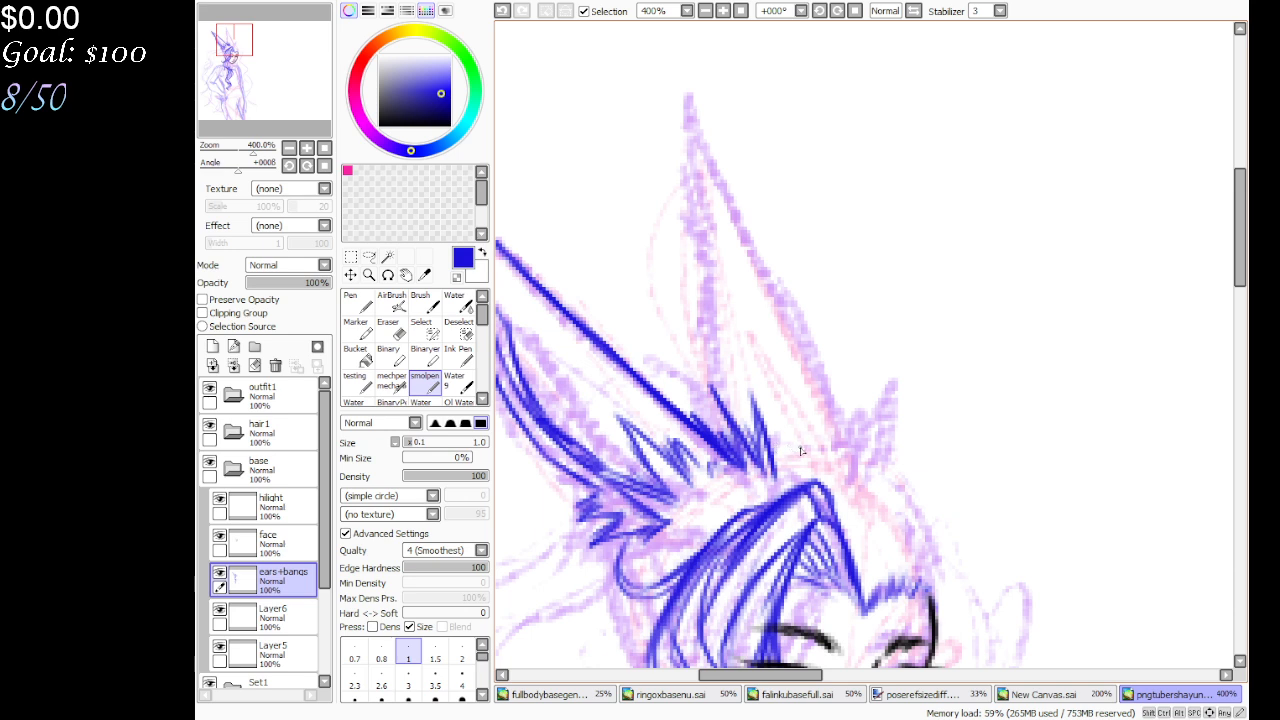
mouse_move(770, 443)
mouse_down()
mouse_move(815, 455)
mouse_move(893, 405)
mouse_up()
mouse_move(880, 460)
mouse_down()
mouse_move(900, 355)
mouse_move(868, 356)
mouse_move(864, 378)
mouse_move(846, 358)
mouse_move(826, 368)
mouse_move(840, 428)
mouse_move(812, 404)
mouse_up()
mouse_move(840, 446)
mouse_down()
mouse_move(782, 366)
mouse_move(788, 402)
mouse_up()
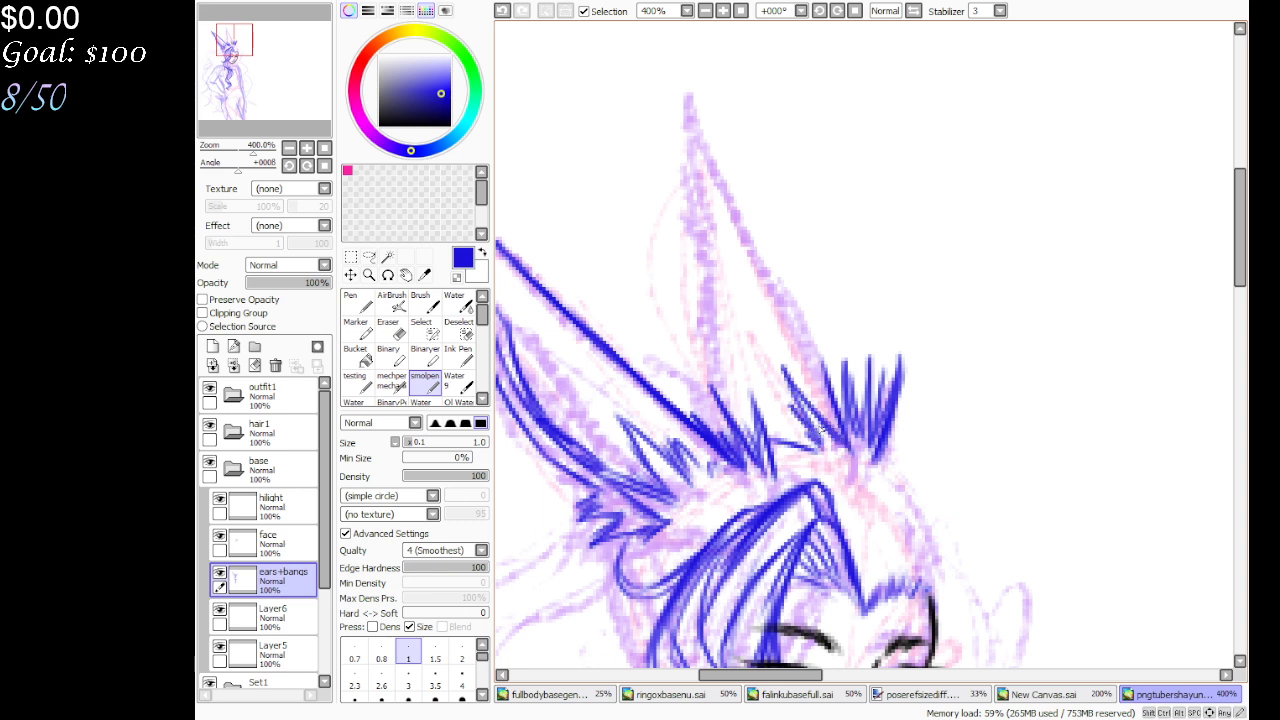
Outline the far ear in blue from its outer base up to the tip and back down the inner edge to the tufts
drag(843, 437, 790, 302)
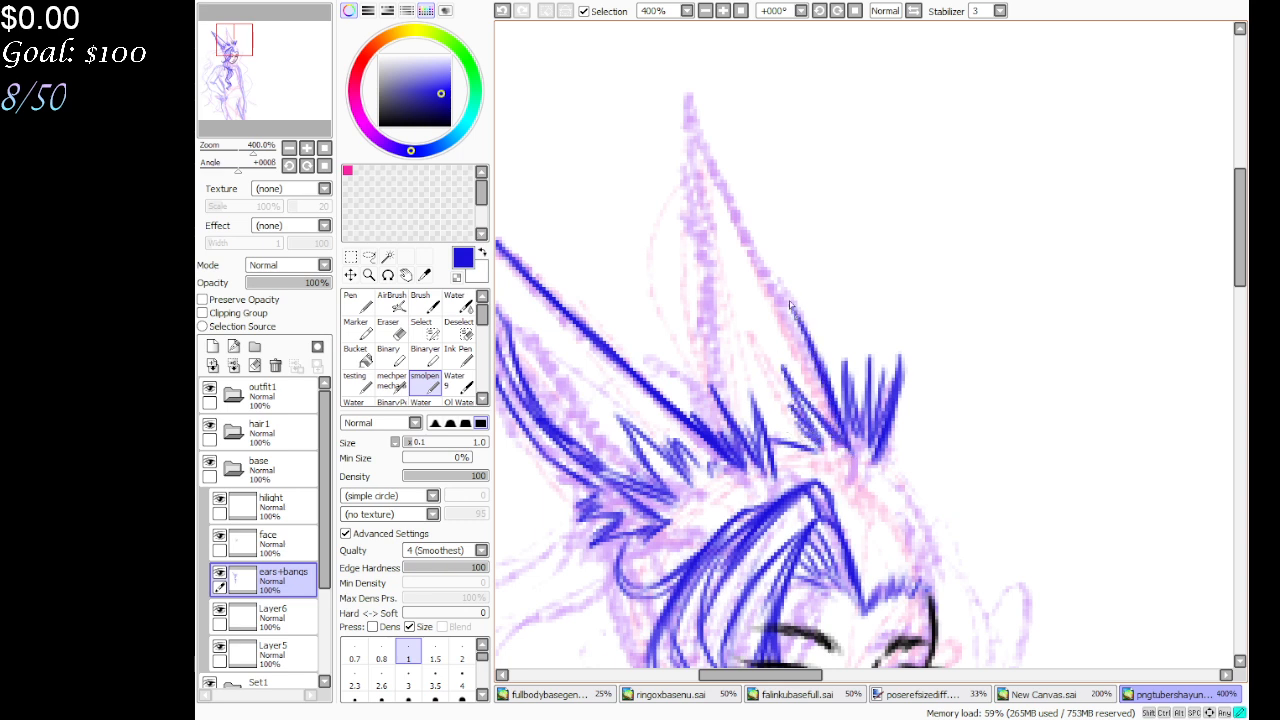
mouse_move(812, 356)
mouse_down()
mouse_move(688, 95)
mouse_move(716, 373)
mouse_up()
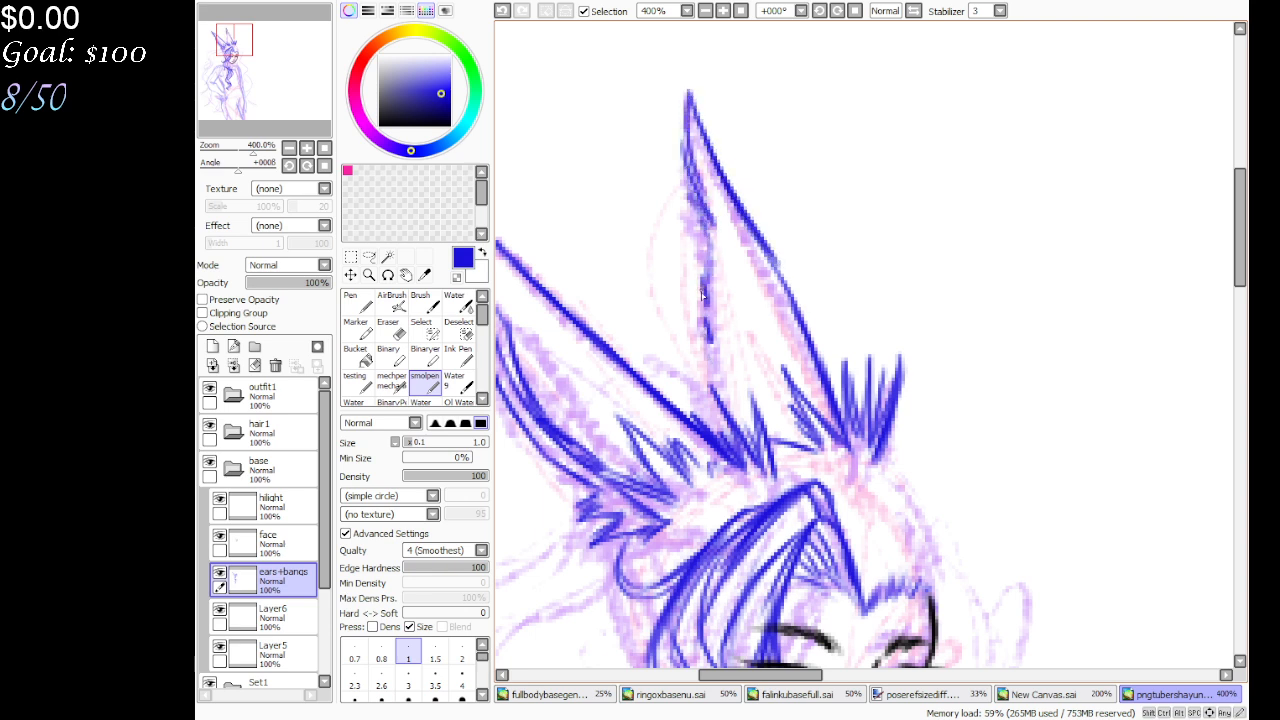
key(ctrl+z)
drag(702, 276, 701, 320)
drag(703, 228, 710, 288)
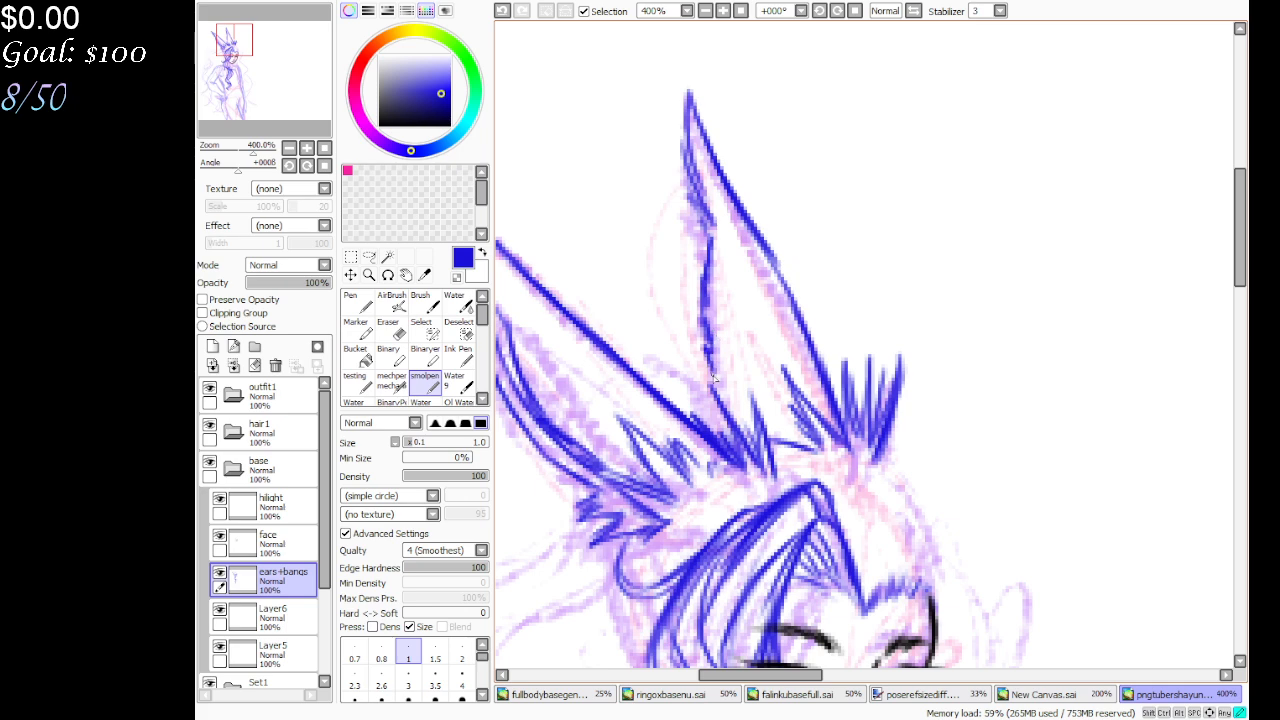
mouse_move(706, 342)
mouse_down()
mouse_move(718, 418)
mouse_move(745, 441)
mouse_up()
drag(708, 370, 717, 258)
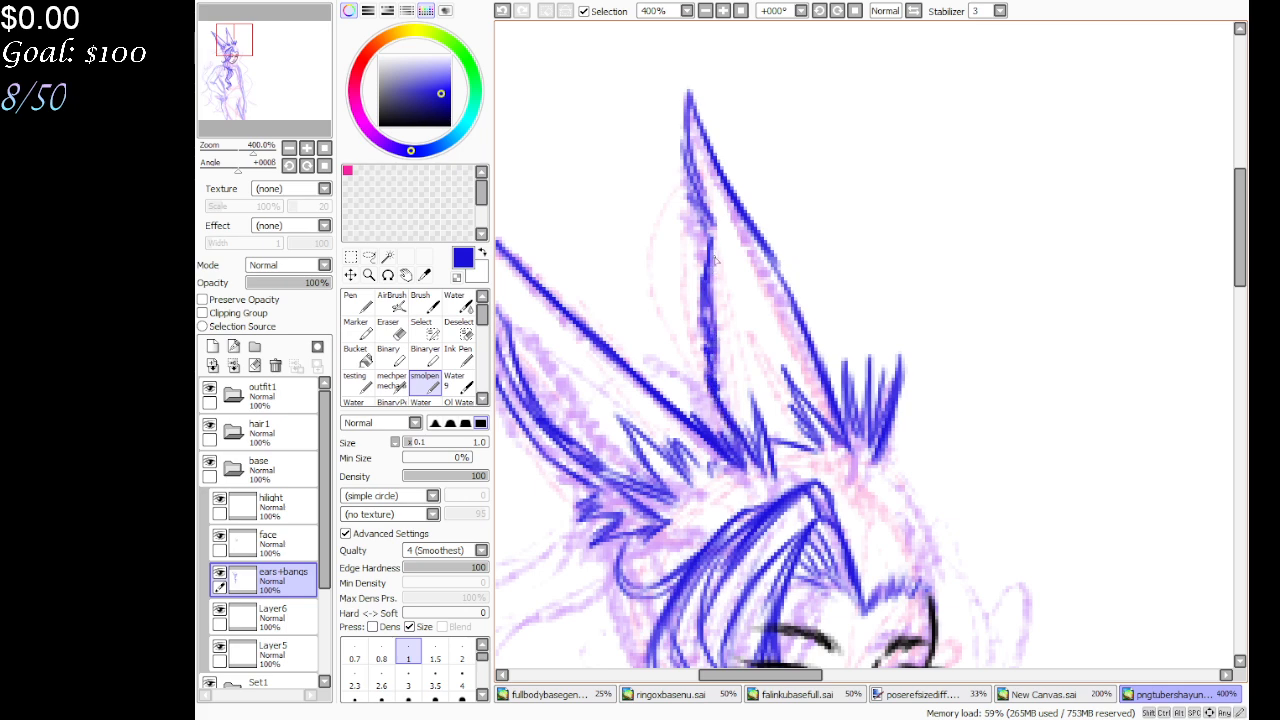
mouse_move(280, 75)
mouse_down()
mouse_move(280, 106)
mouse_move(280, 78)
mouse_up()
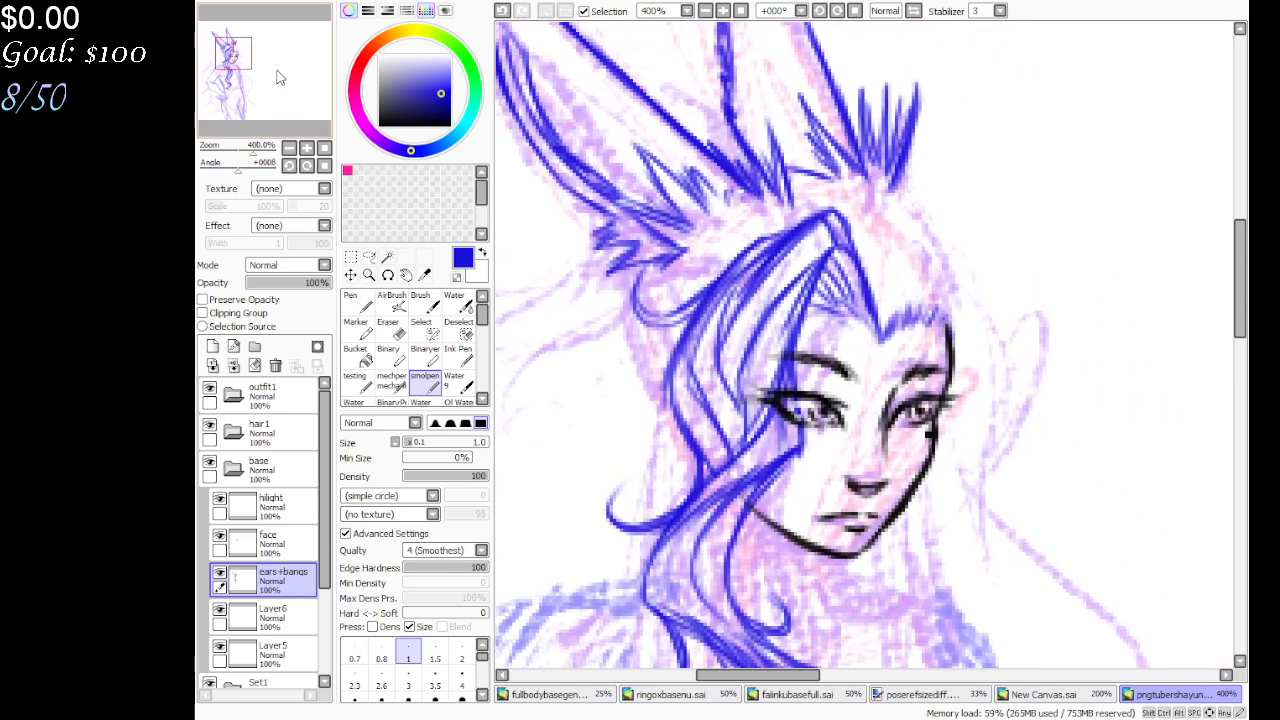
drag(663, 272, 715, 260)
mouse_move(838, 175)
mouse_down()
mouse_move(811, 172)
mouse_move(772, 90)
mouse_move(786, 122)
mouse_up()
drag(812, 182, 788, 138)
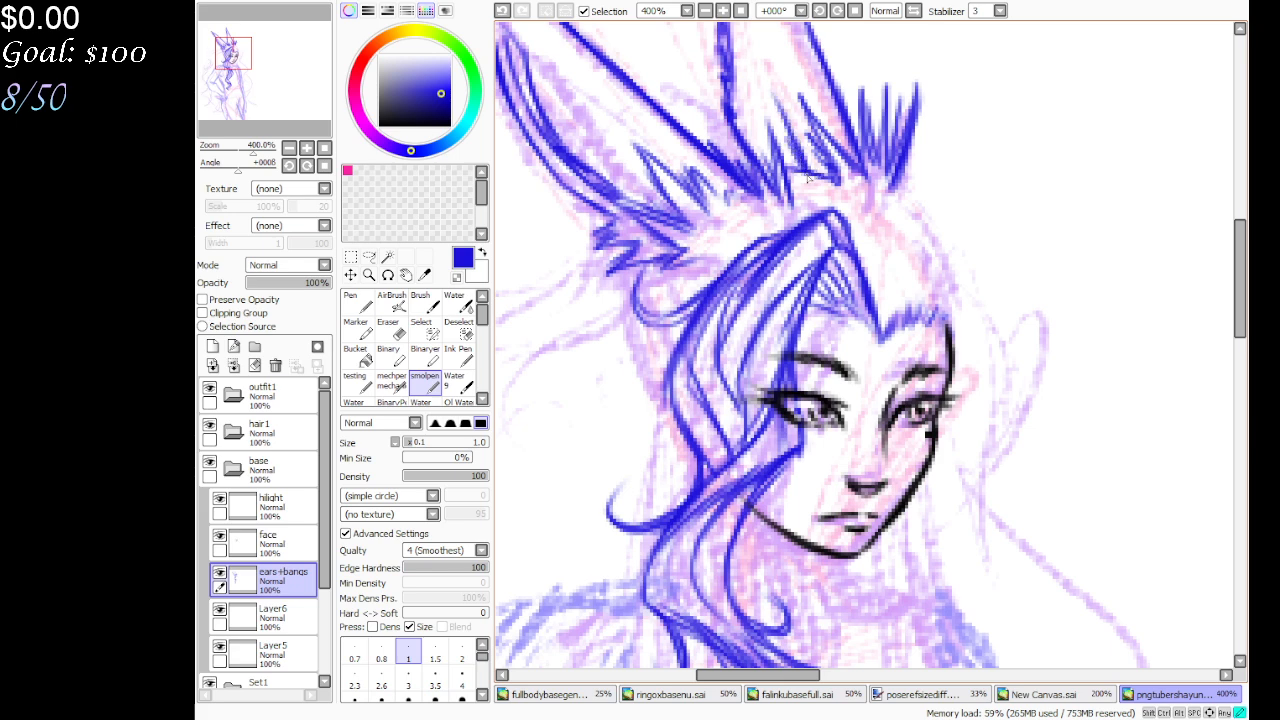
click(502, 10)
click(502, 10)
click(502, 10)
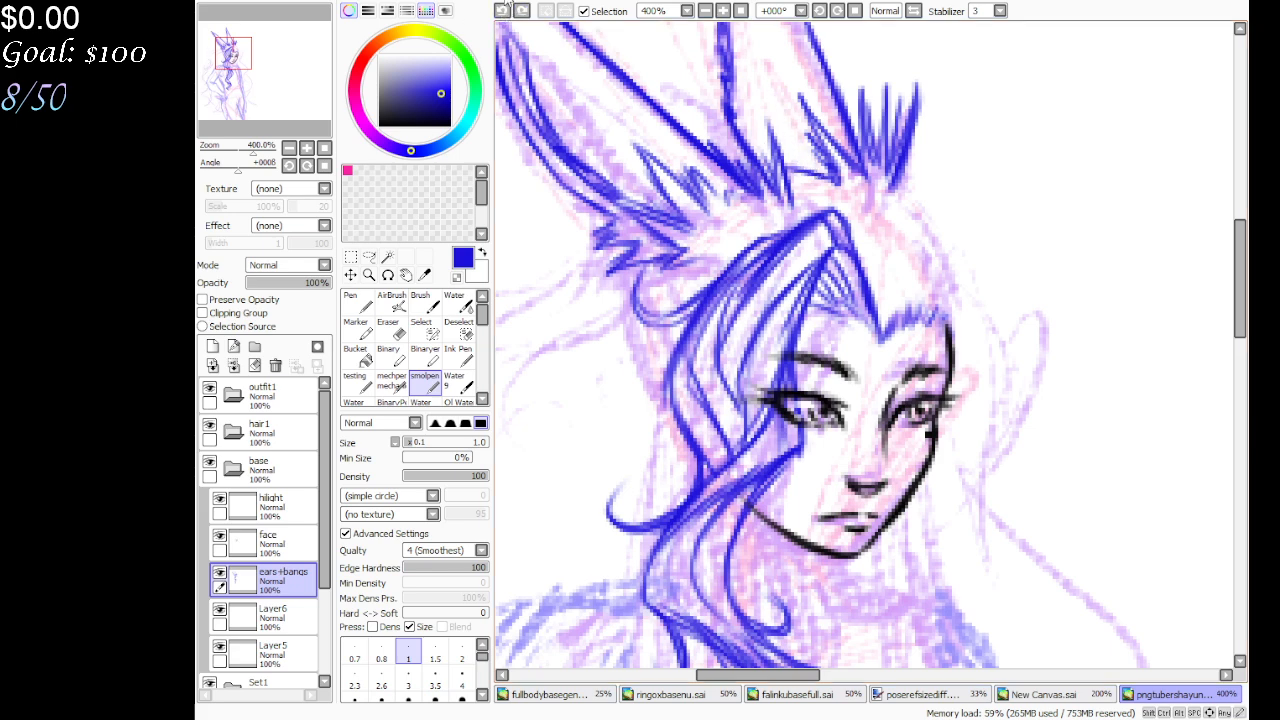
Add more spiky fur strokes along the outer edge of the far ear's base
mouse_move(852, 120)
mouse_down()
mouse_move(844, 80)
mouse_move(858, 148)
mouse_up()
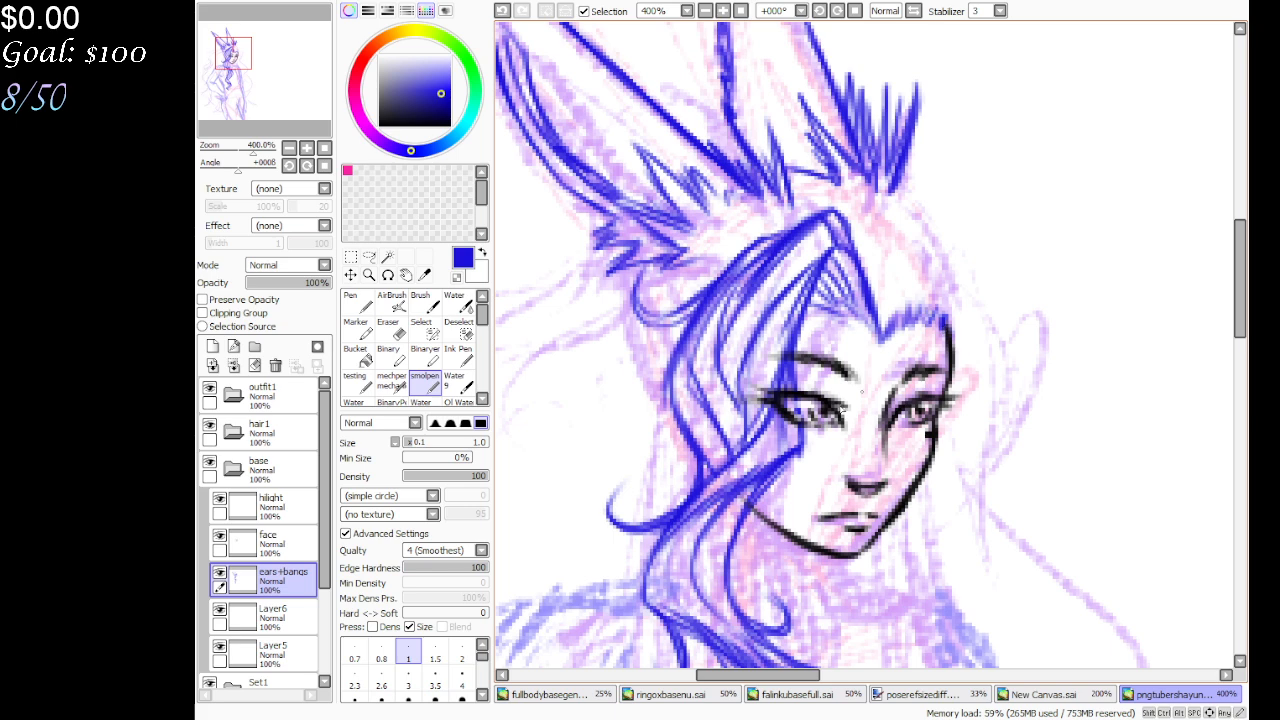
Create a new layer inside the hair1 folder
click(293, 463)
click(212, 346)
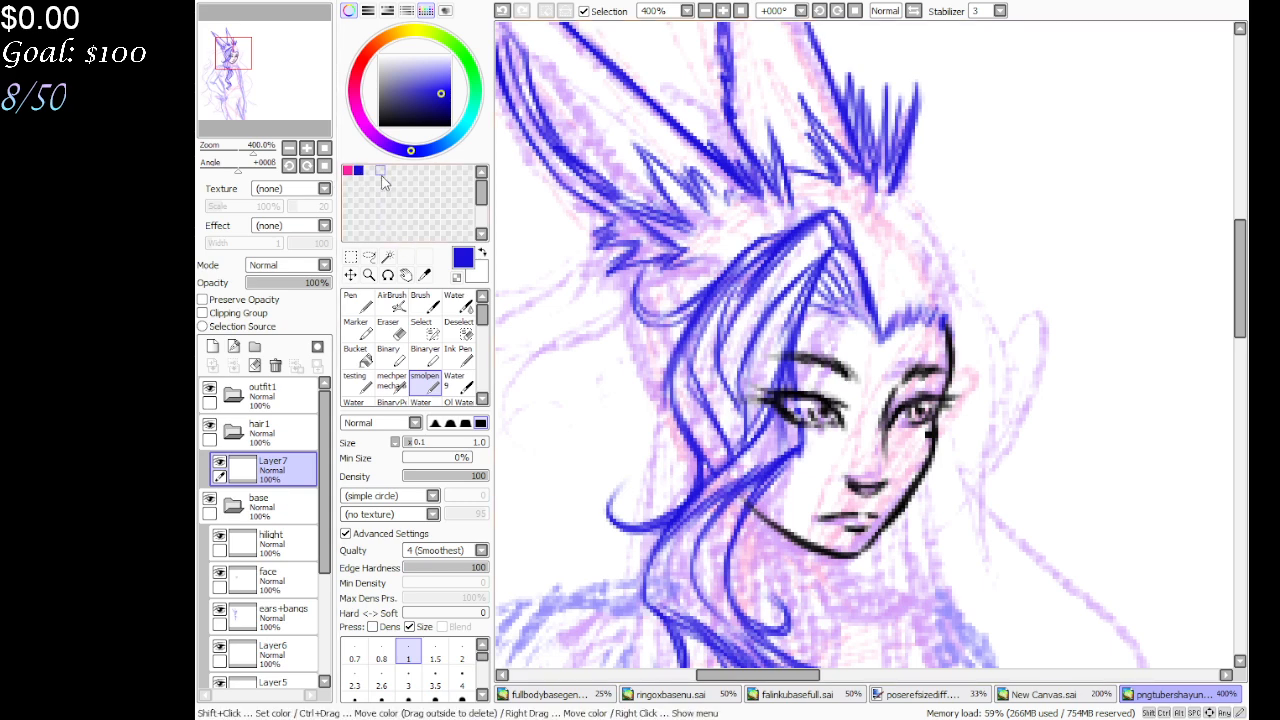
Change the drawing colour to a dark purple and store it as a swatch beside the blue one
click(385, 146)
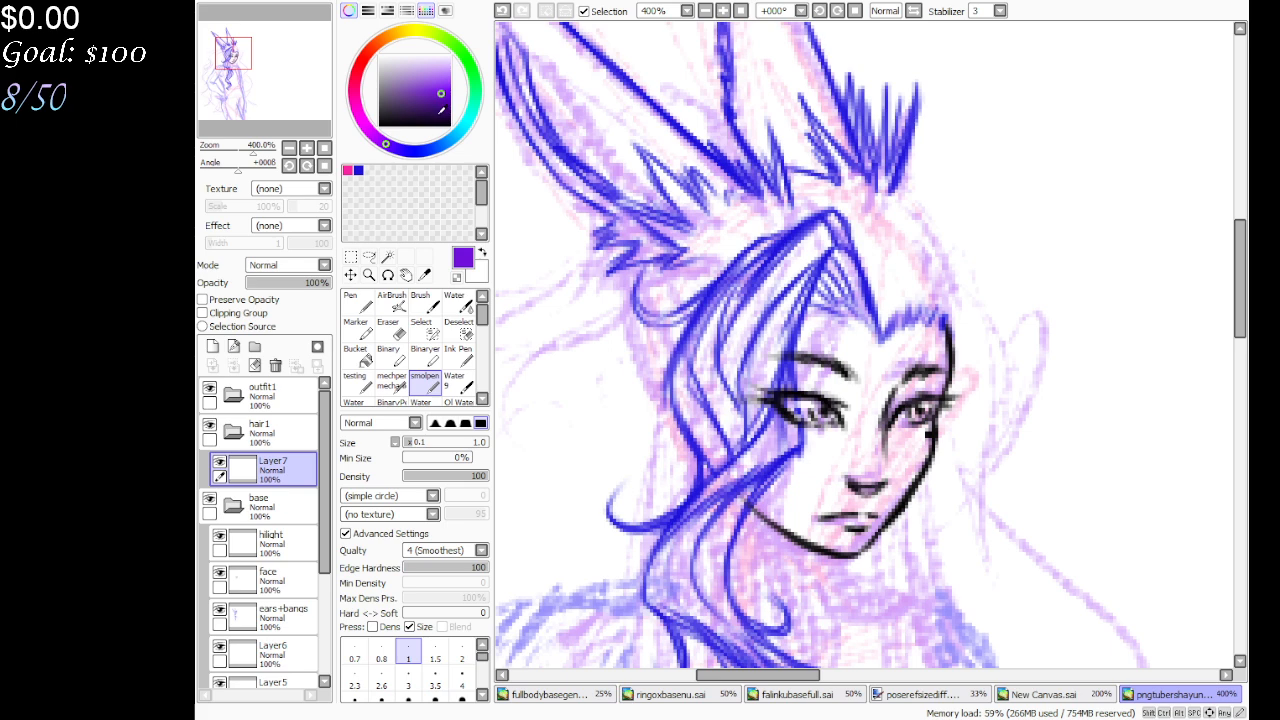
drag(441, 94, 443, 100)
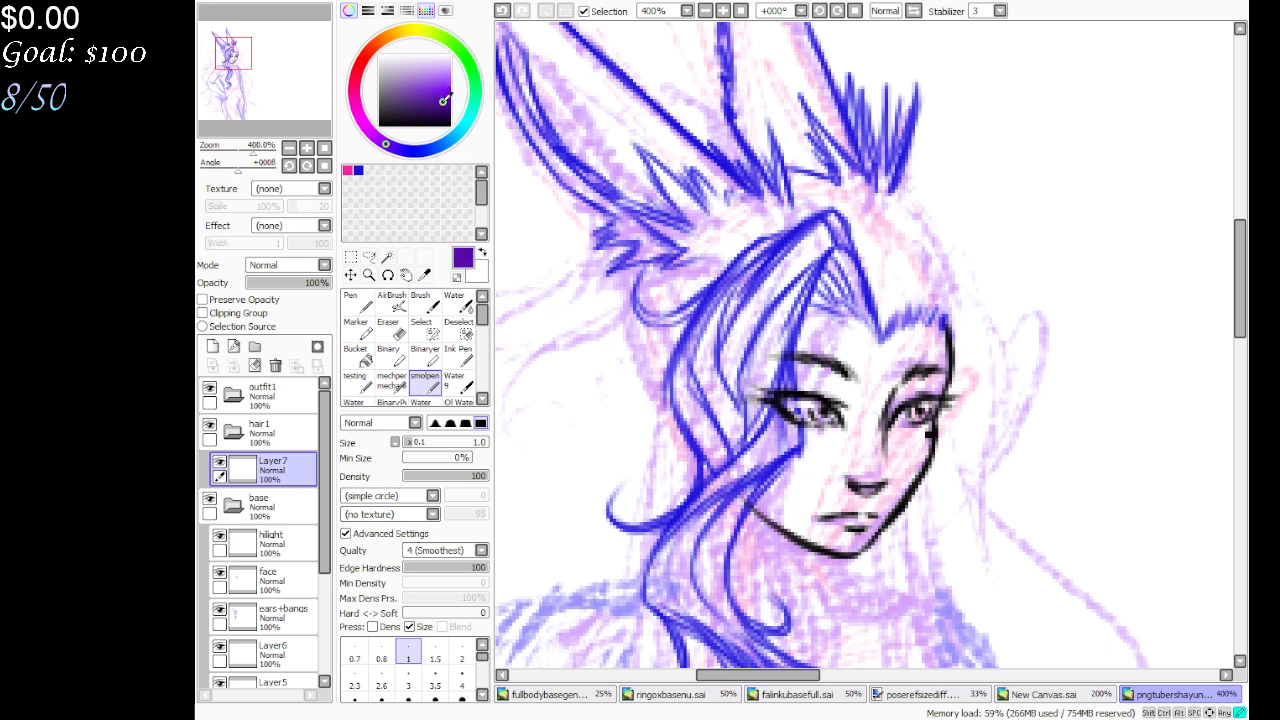
shift+click(369, 171)
Rename the new layer in the hair1 folder to braids1
drag(255, 58, 249, 63)
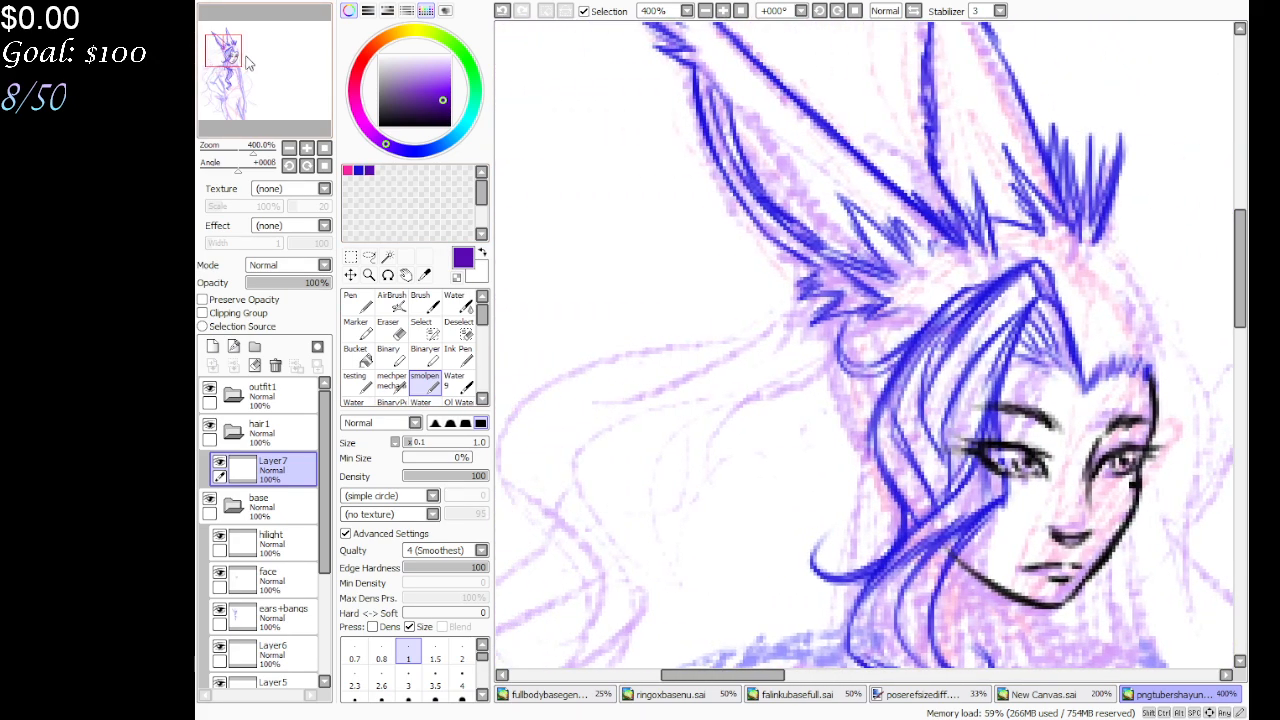
click(705, 11)
drag(237, 122, 268, 105)
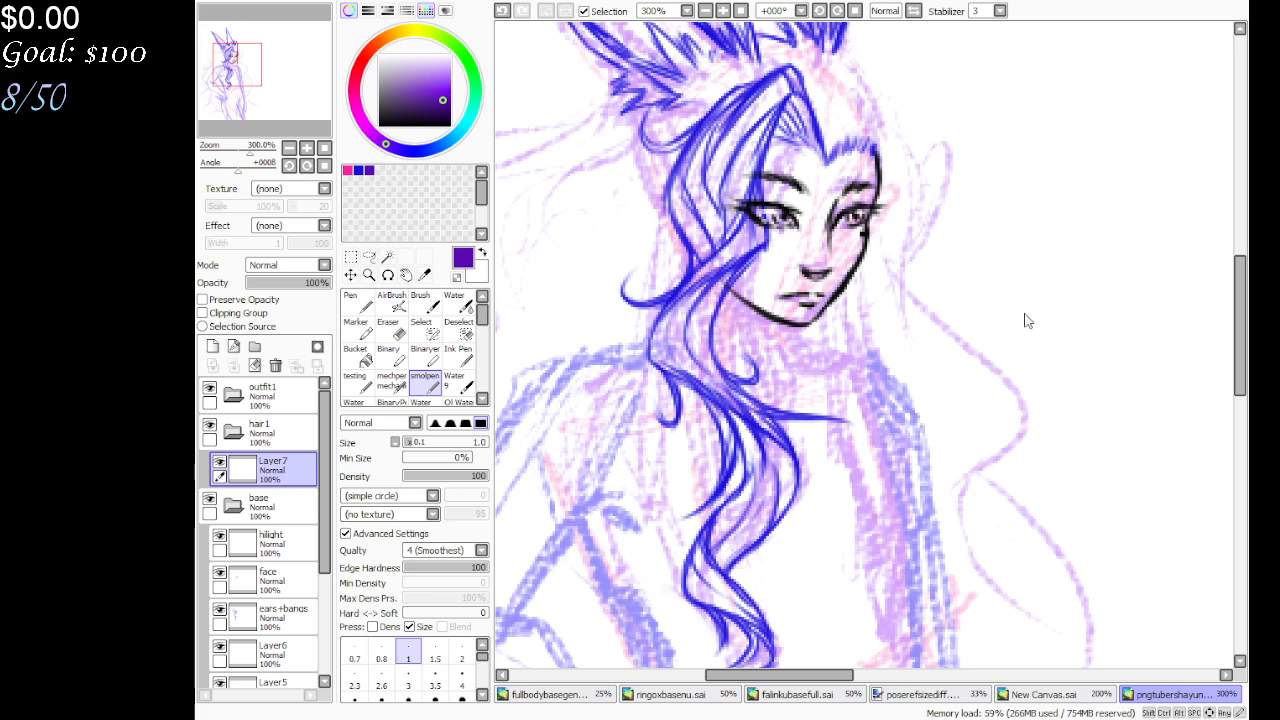
key(Return)
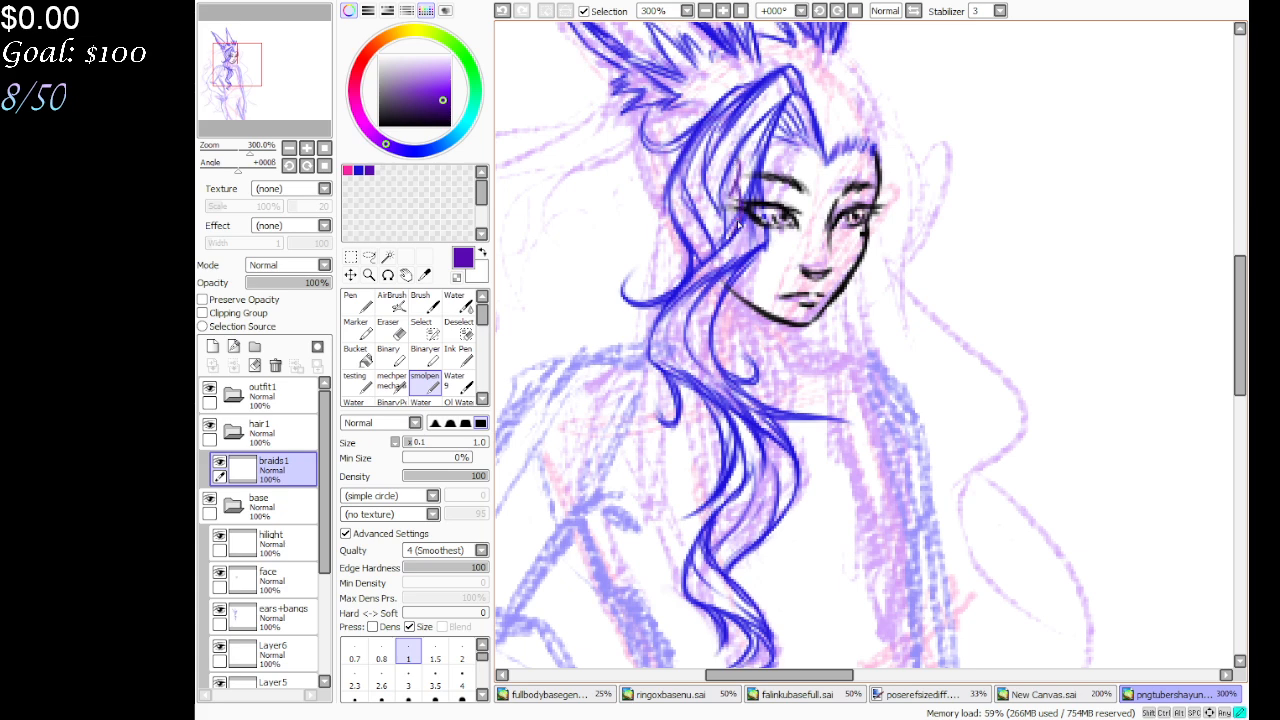
Draw a thin purple braid from the temple down along the long side lock, ending in a tie with loose wavy strands
mouse_move(735, 302)
mouse_down()
mouse_move(723, 359)
mouse_move(734, 345)
mouse_move(741, 359)
mouse_move(725, 442)
mouse_move(740, 417)
mouse_move(737, 467)
mouse_move(746, 447)
mouse_move(726, 478)
mouse_up()
mouse_move(723, 168)
mouse_down()
mouse_move(732, 230)
mouse_move(719, 203)
mouse_move(720, 319)
mouse_move(712, 302)
mouse_move(732, 440)
mouse_up()
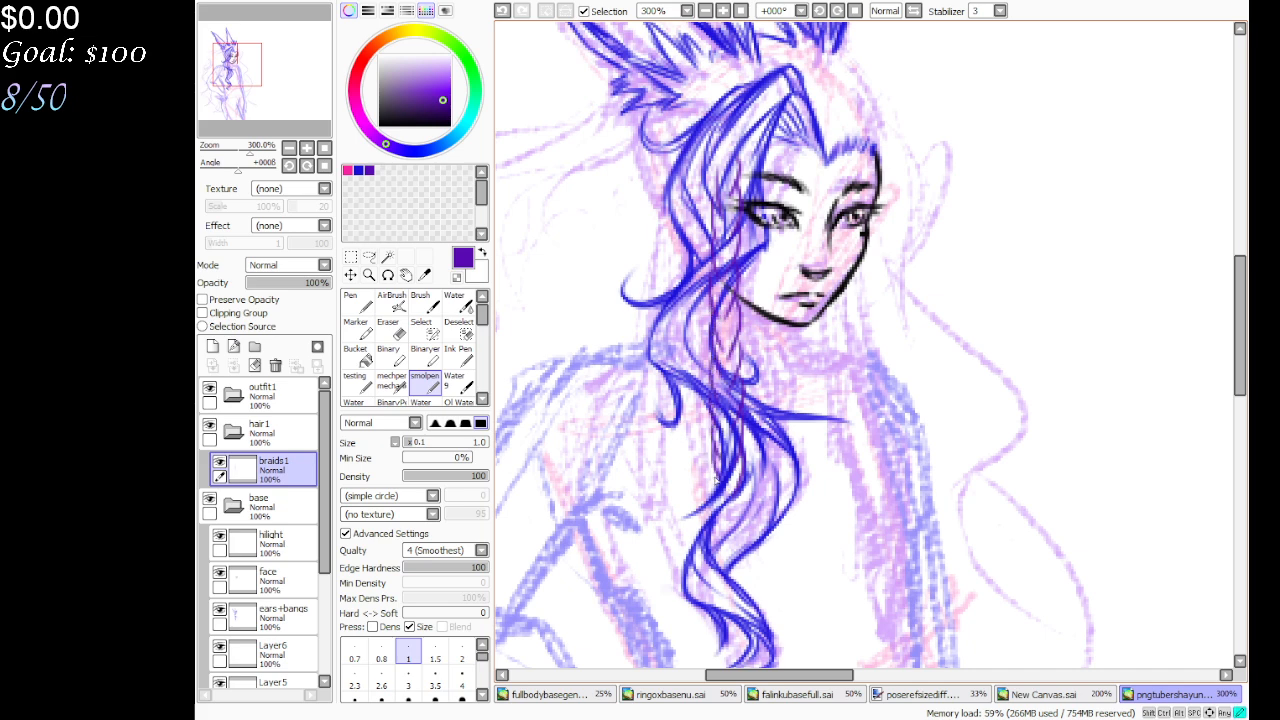
mouse_move(717, 480)
mouse_down()
mouse_move(734, 513)
mouse_move(720, 513)
mouse_move(709, 578)
mouse_move(732, 620)
mouse_up()
mouse_move(752, 512)
mouse_down()
mouse_move(734, 546)
mouse_move(760, 526)
mouse_move(748, 582)
mouse_move(769, 588)
mouse_move(758, 618)
mouse_move(728, 620)
mouse_up()
mouse_move(734, 574)
mouse_down()
mouse_move(694, 568)
mouse_move(712, 566)
mouse_up()
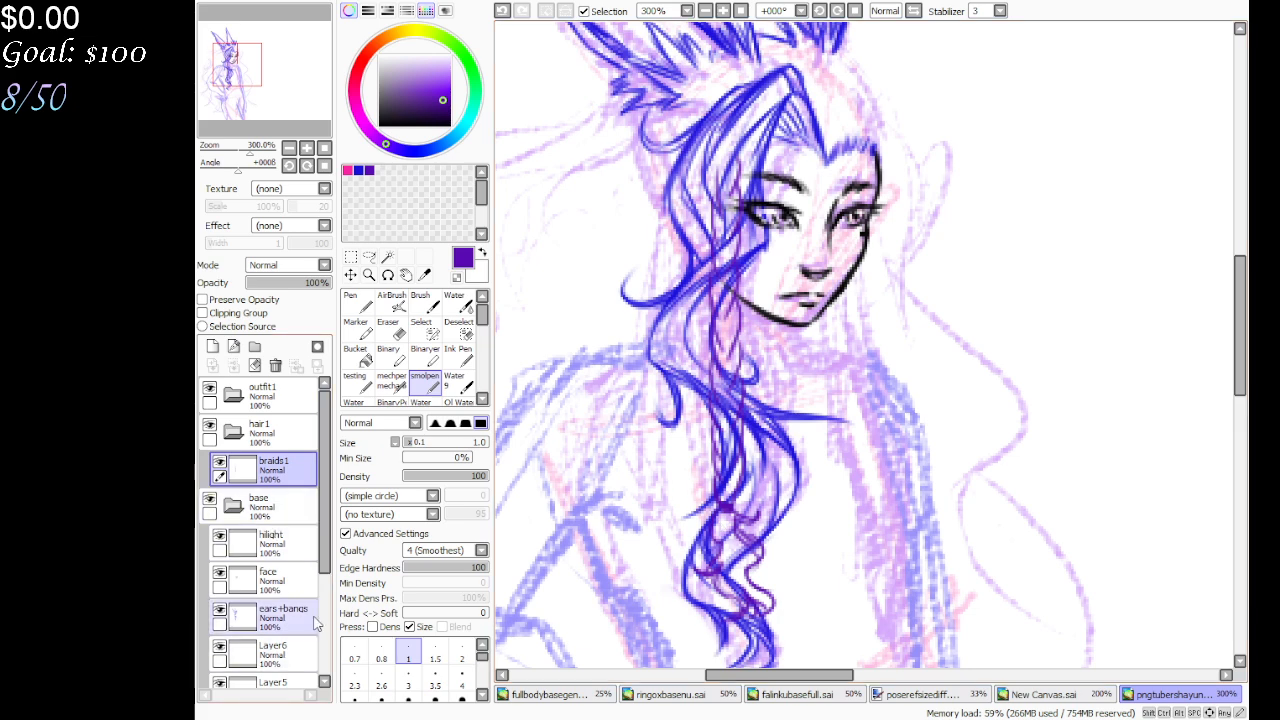
Make the ears+bangs layer active and ready the Lasso for a freehand selection
click(275, 612)
click(369, 257)
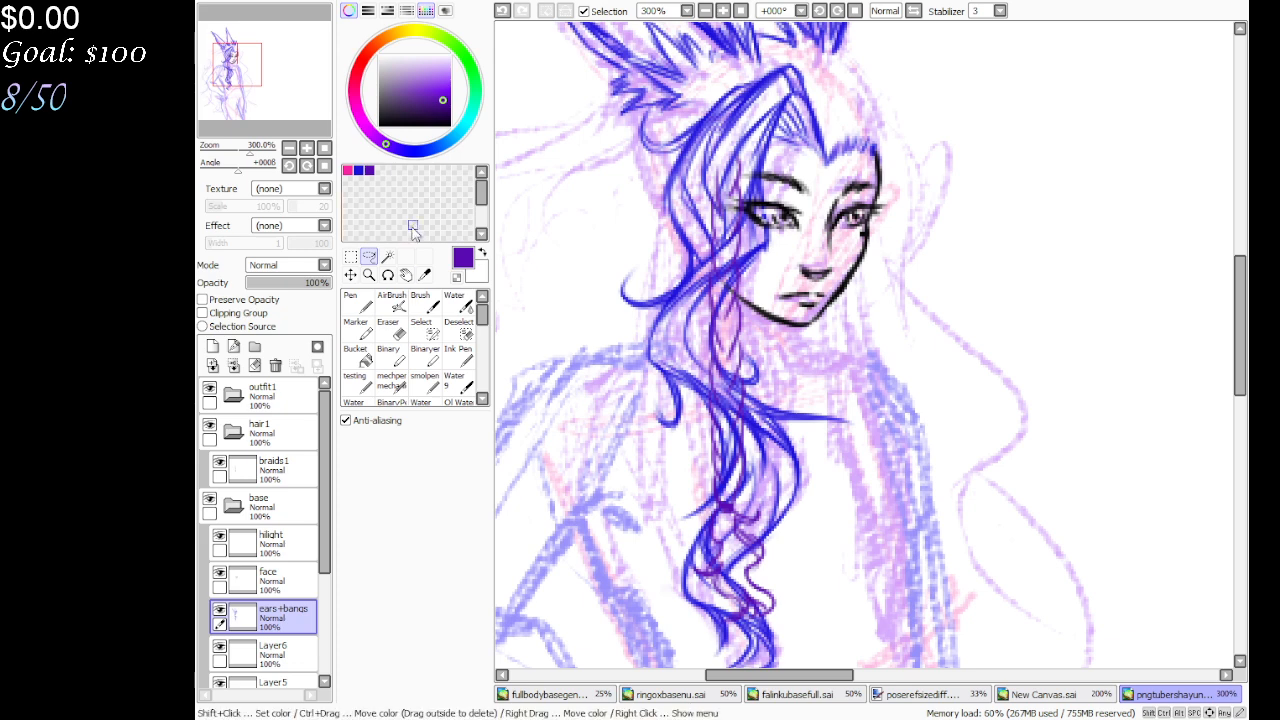
drag(277, 80, 270, 86)
click(392, 330)
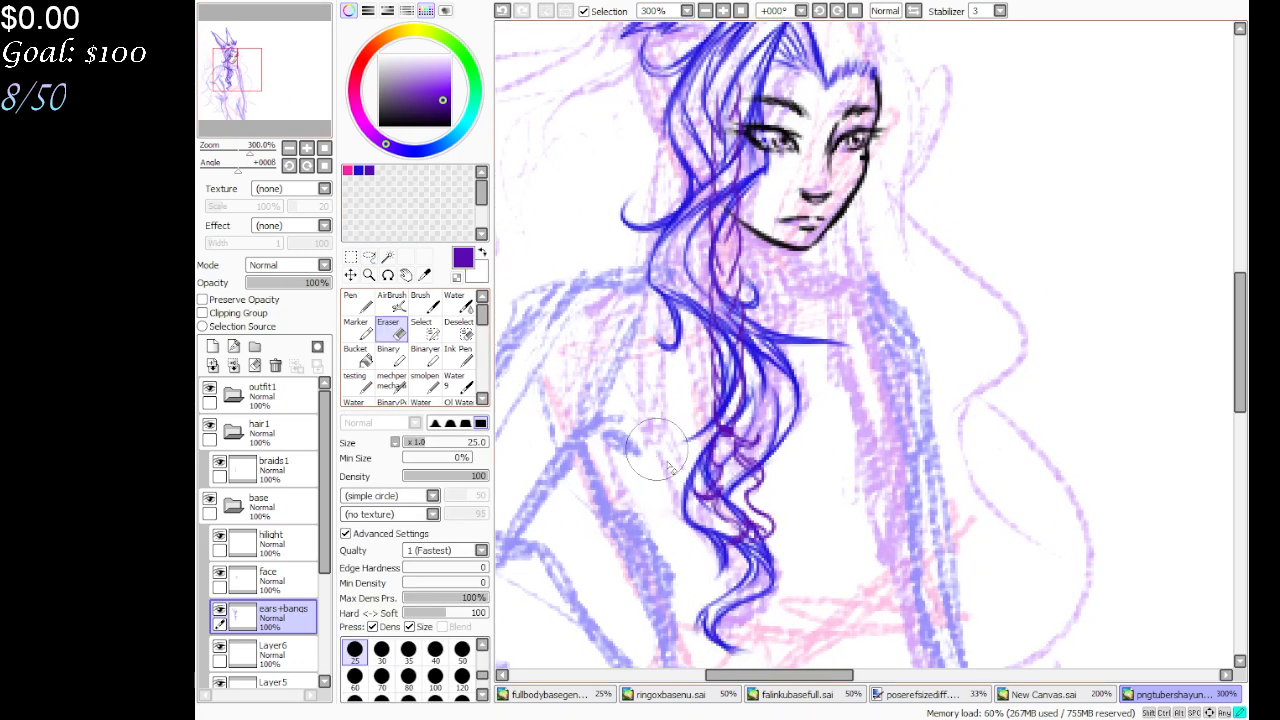
drag(706, 458, 738, 526)
click(503, 12)
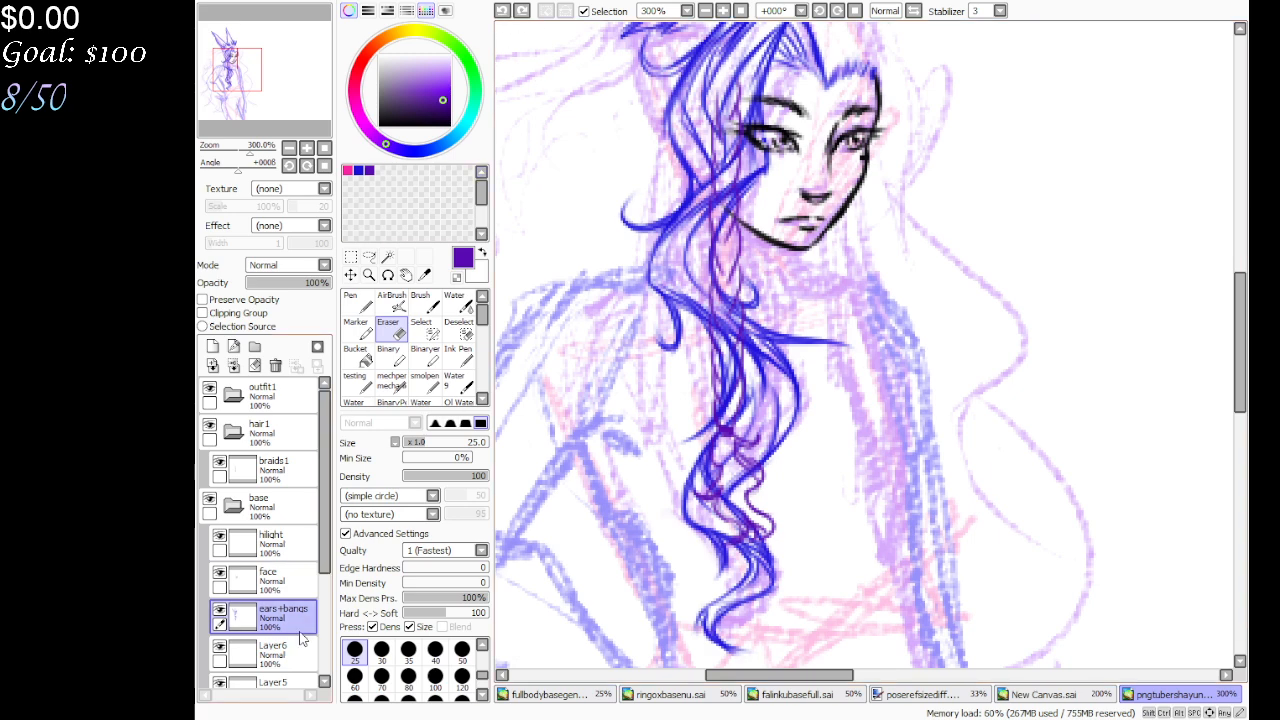
Select the bangs and the whole long side lock without the ears, extending the selection over the lock's lower end and beside the ear base
click(369, 257)
drag(250, 58, 246, 40)
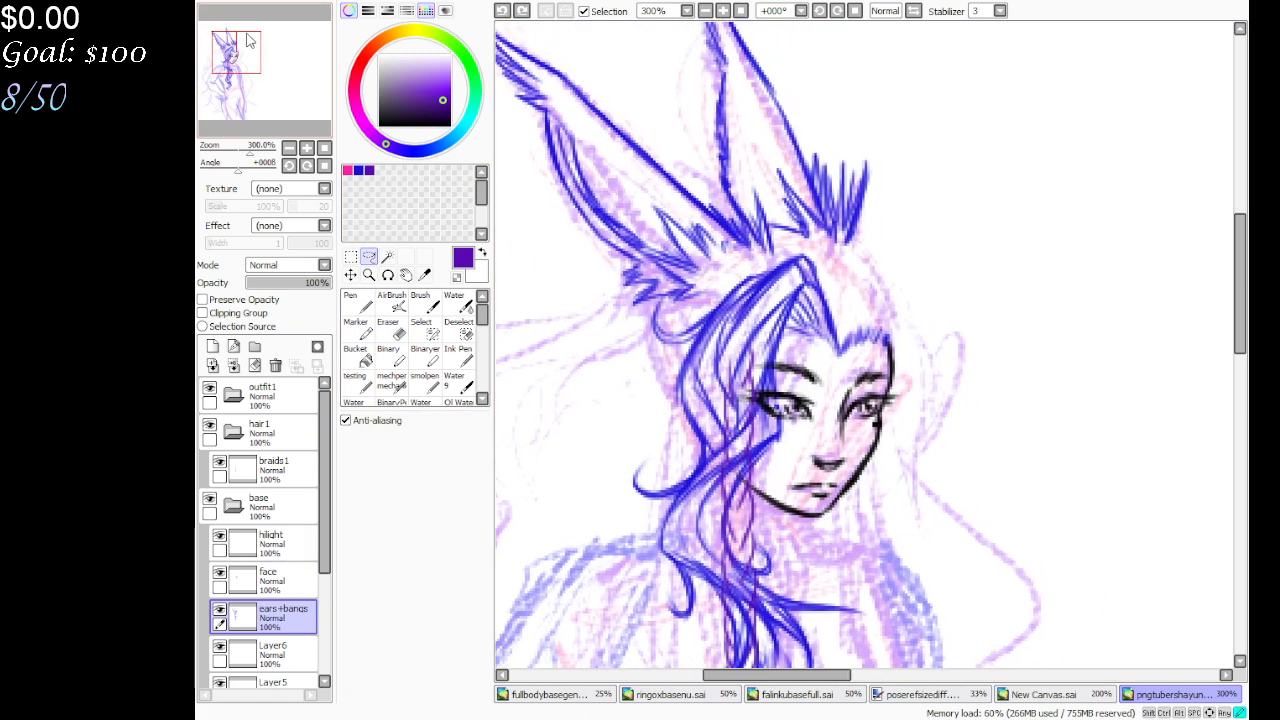
mouse_move(626, 342)
mouse_down()
mouse_move(817, 240)
mouse_move(897, 285)
mouse_move(936, 337)
mouse_move(903, 351)
mouse_move(844, 437)
mouse_move(936, 537)
mouse_move(975, 688)
mouse_move(525, 599)
mouse_move(540, 380)
mouse_up()
drag(250, 62, 256, 91)
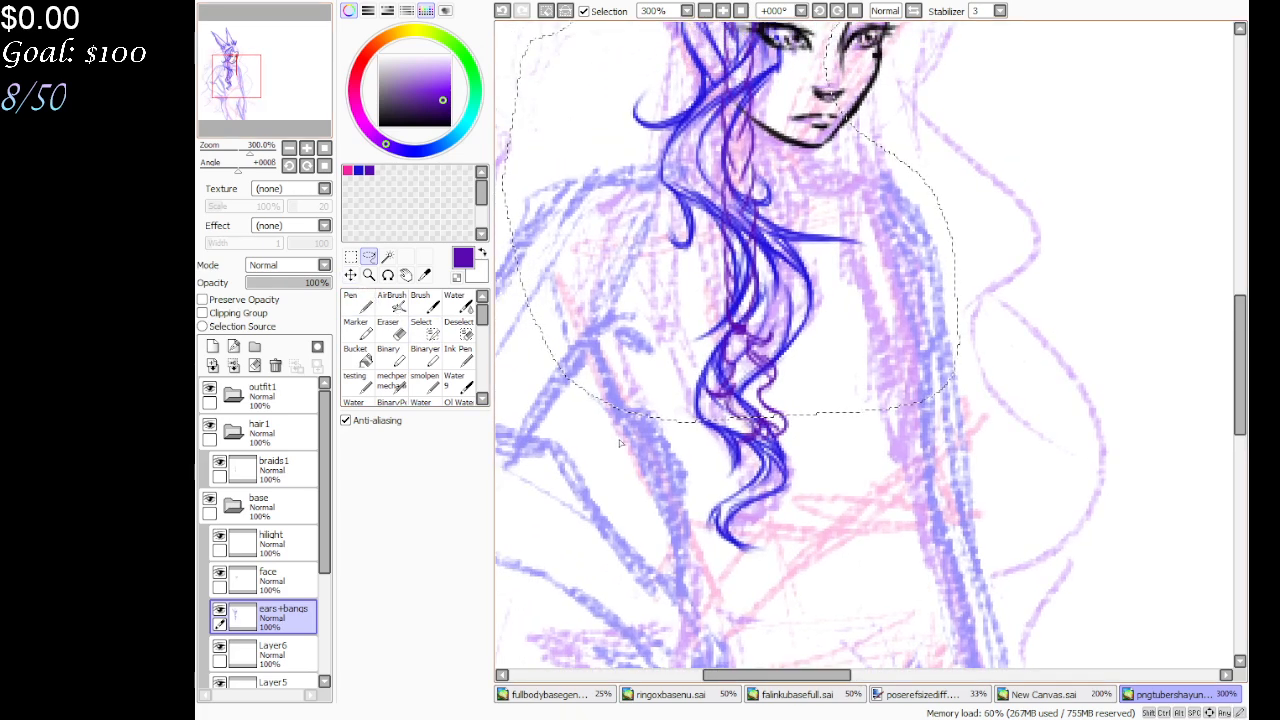
click(433, 337)
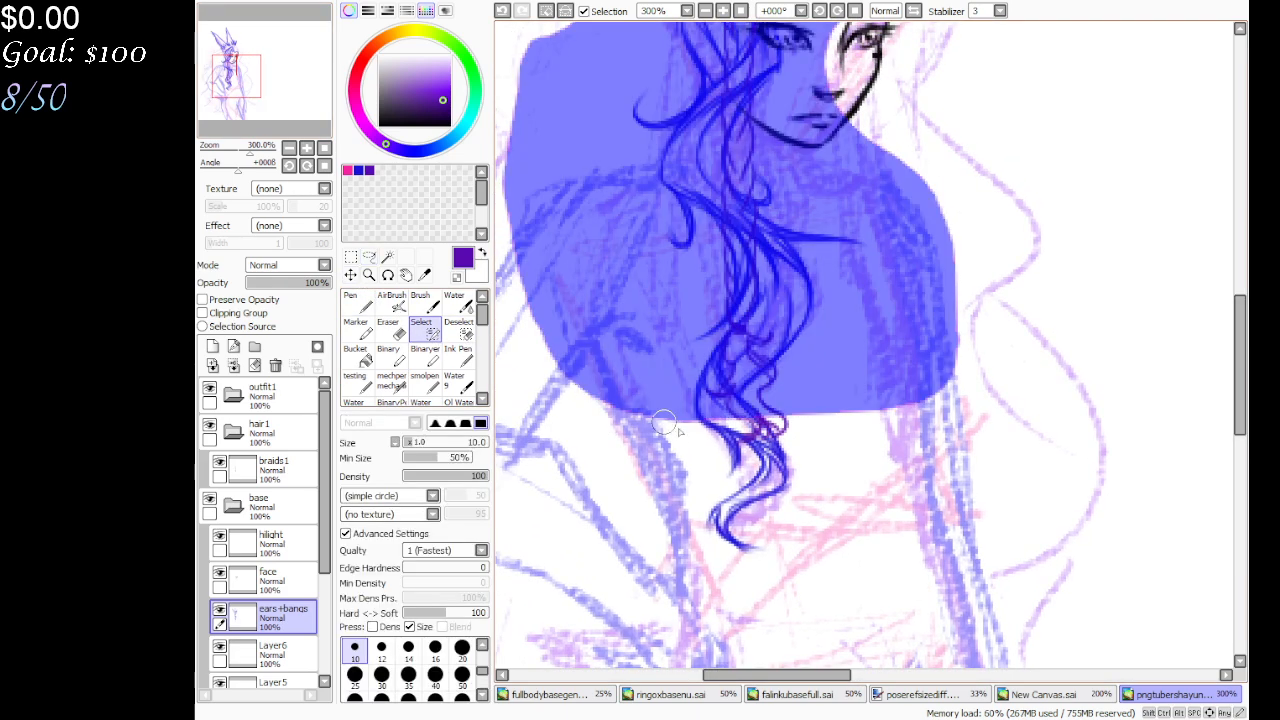
mouse_move(680, 410)
mouse_down()
mouse_move(785, 497)
mouse_move(742, 405)
mouse_move(802, 444)
mouse_move(732, 406)
mouse_move(778, 499)
mouse_move(710, 493)
mouse_move(748, 548)
mouse_move(715, 525)
mouse_move(751, 519)
mouse_move(732, 429)
mouse_move(812, 474)
mouse_move(788, 480)
mouse_move(765, 556)
mouse_move(698, 485)
mouse_up()
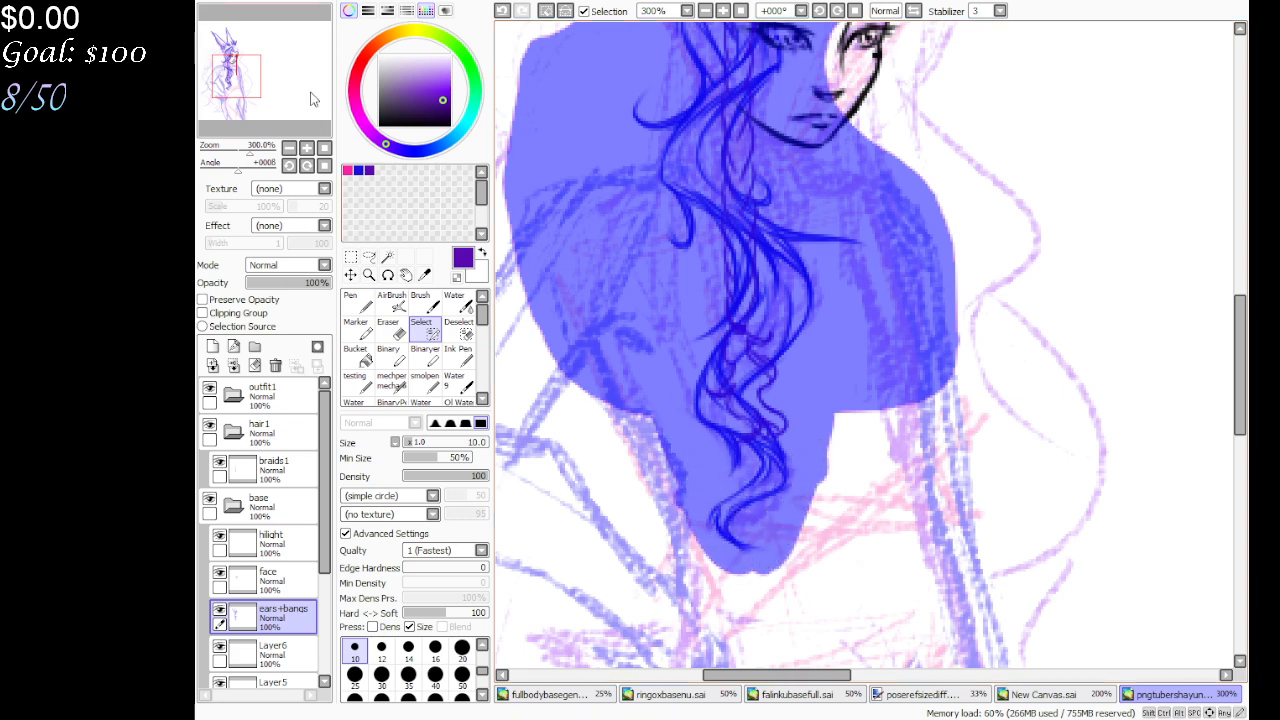
drag(292, 85, 287, 64)
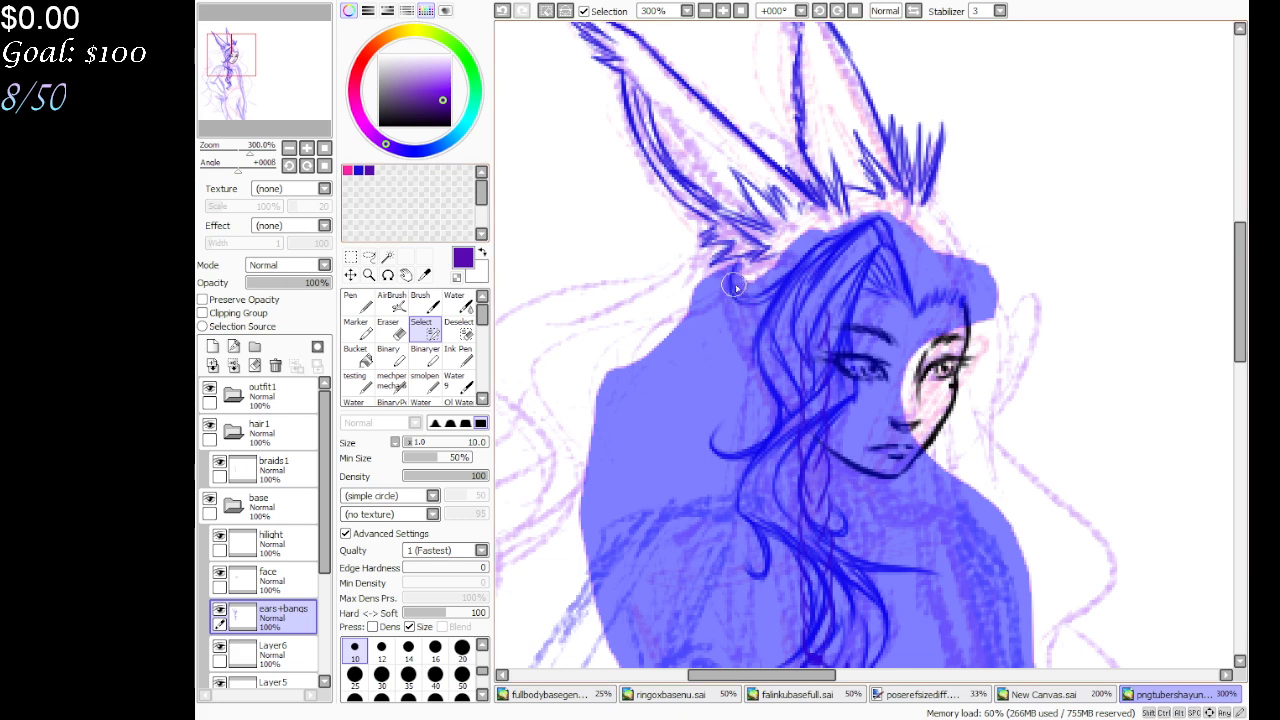
drag(735, 290, 741, 273)
Cut the selected bangs and side lock from the ears+bangs layer and paste them onto a new layer
key(Delete)
key(ctrl+d)
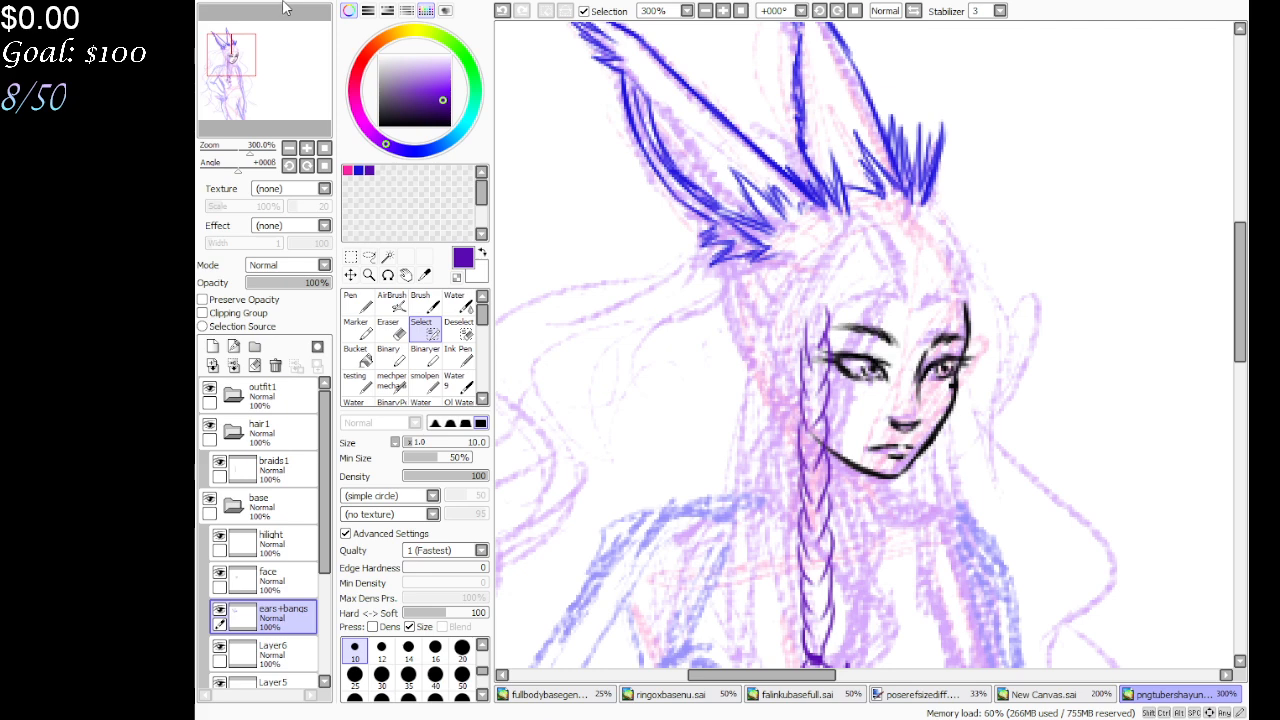
key(ctrl+v)
drag(232, 60, 240, 68)
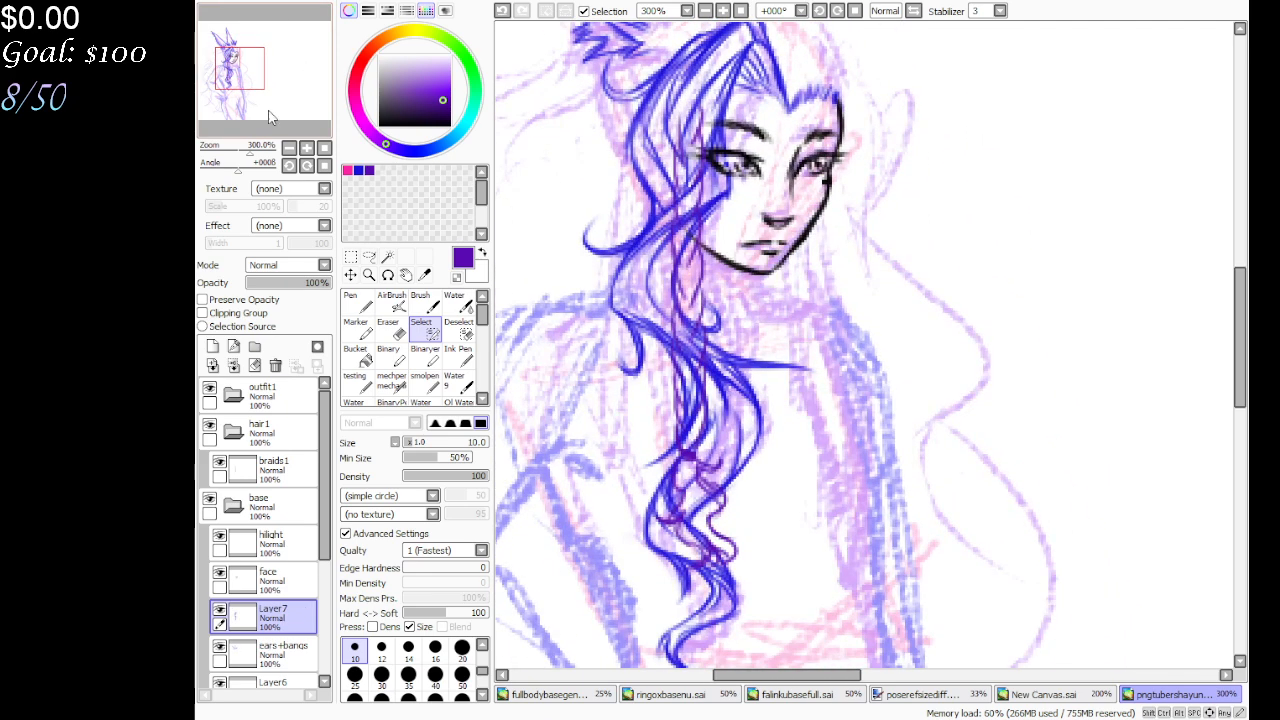
Rename the ears+bangs layer to ears and the pasted hair layer to bangs
click(280, 655)
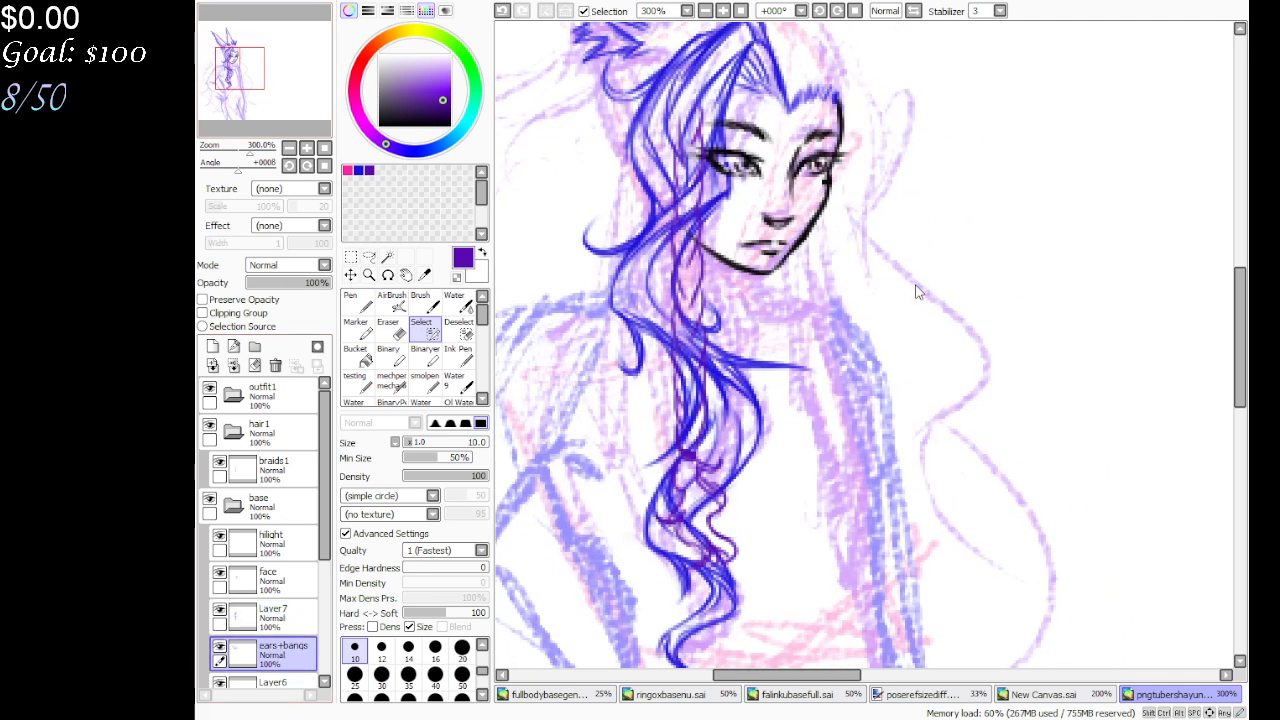
click(1025, 311)
click(278, 617)
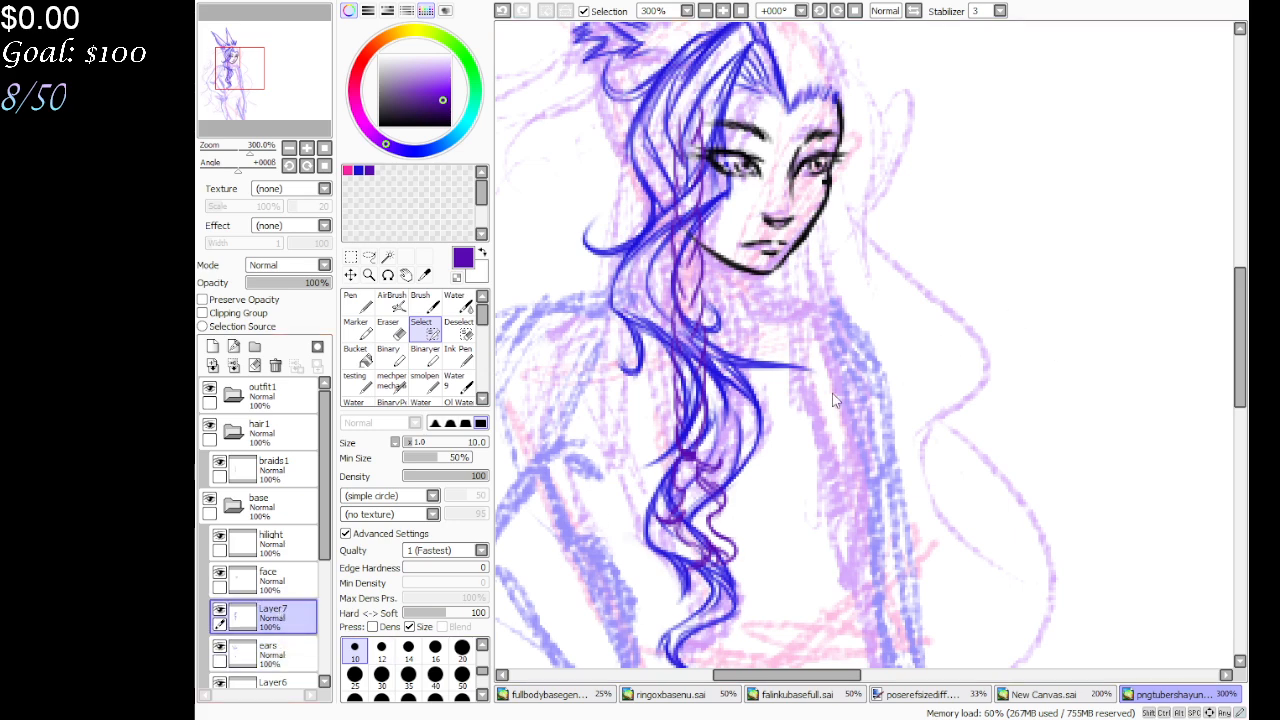
click(1032, 306)
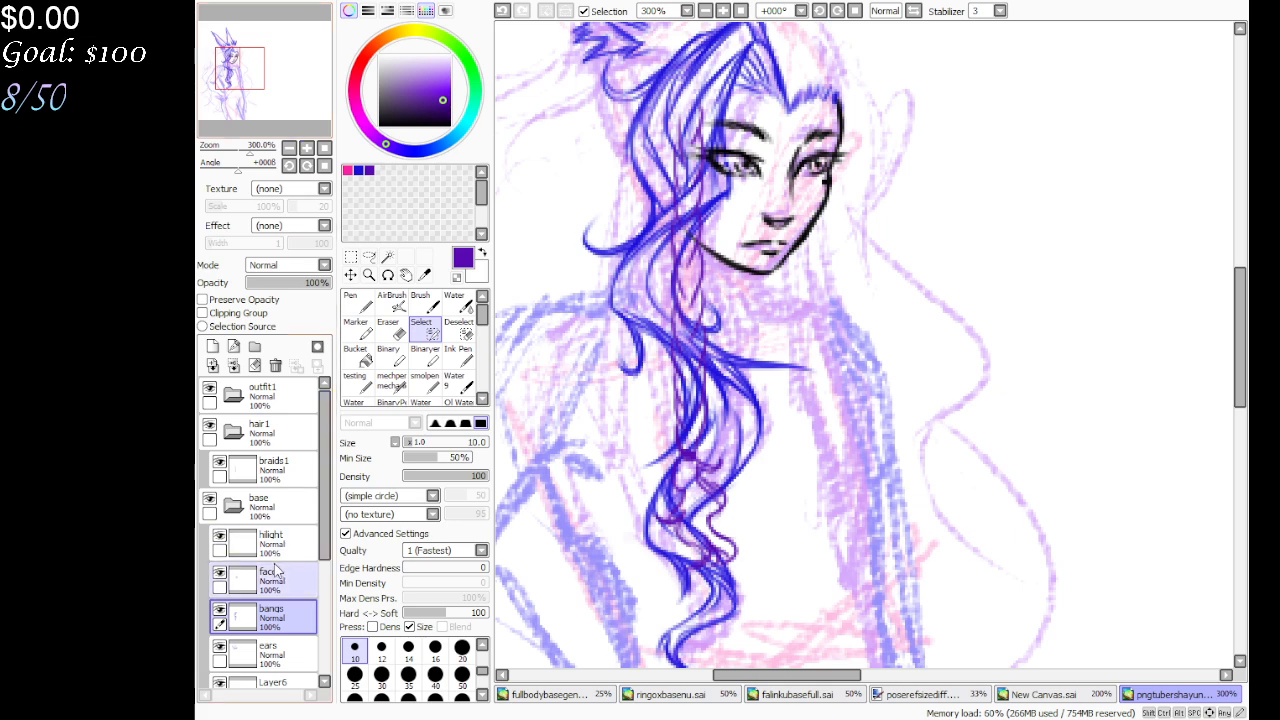
Erase the entire purple braid from the braids1 layer
click(270, 467)
click(388, 328)
mouse_move(630, 490)
mouse_down()
mouse_move(700, 520)
mouse_move(665, 280)
mouse_move(697, 128)
mouse_up()
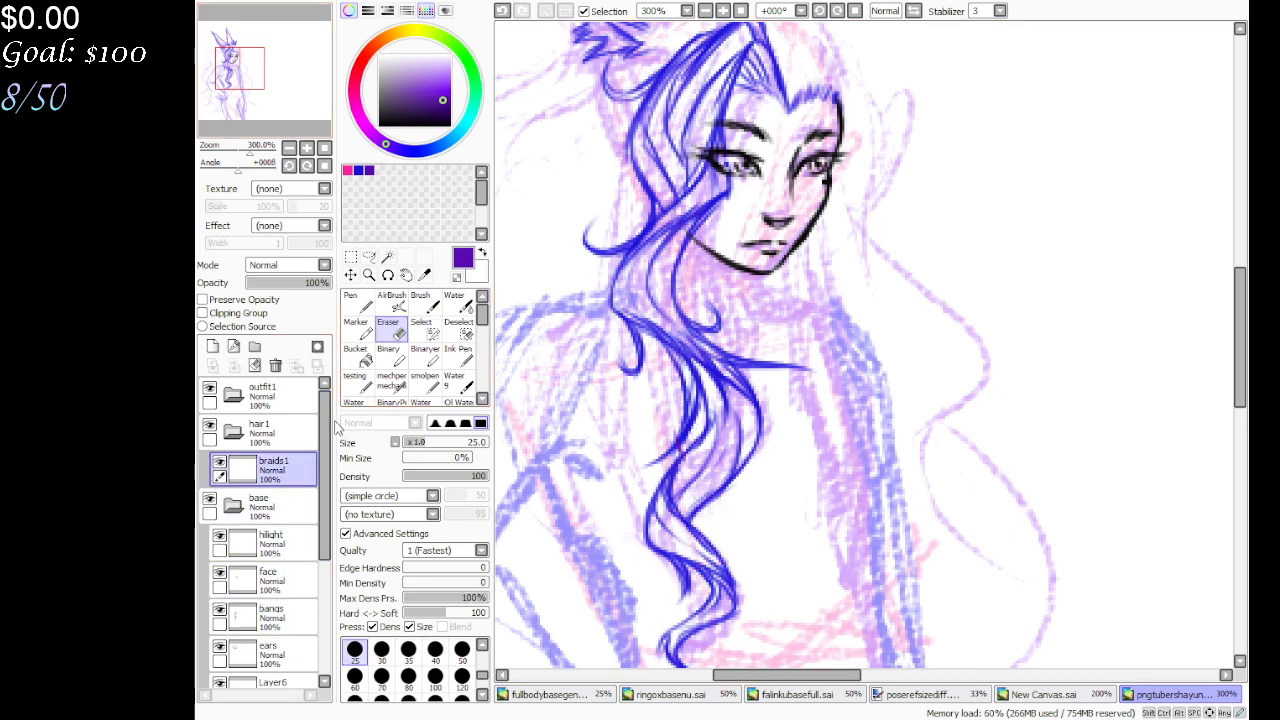
Rename Layer6 in the base folder to chest and ready the smolpen brush for drawing
click(425, 383)
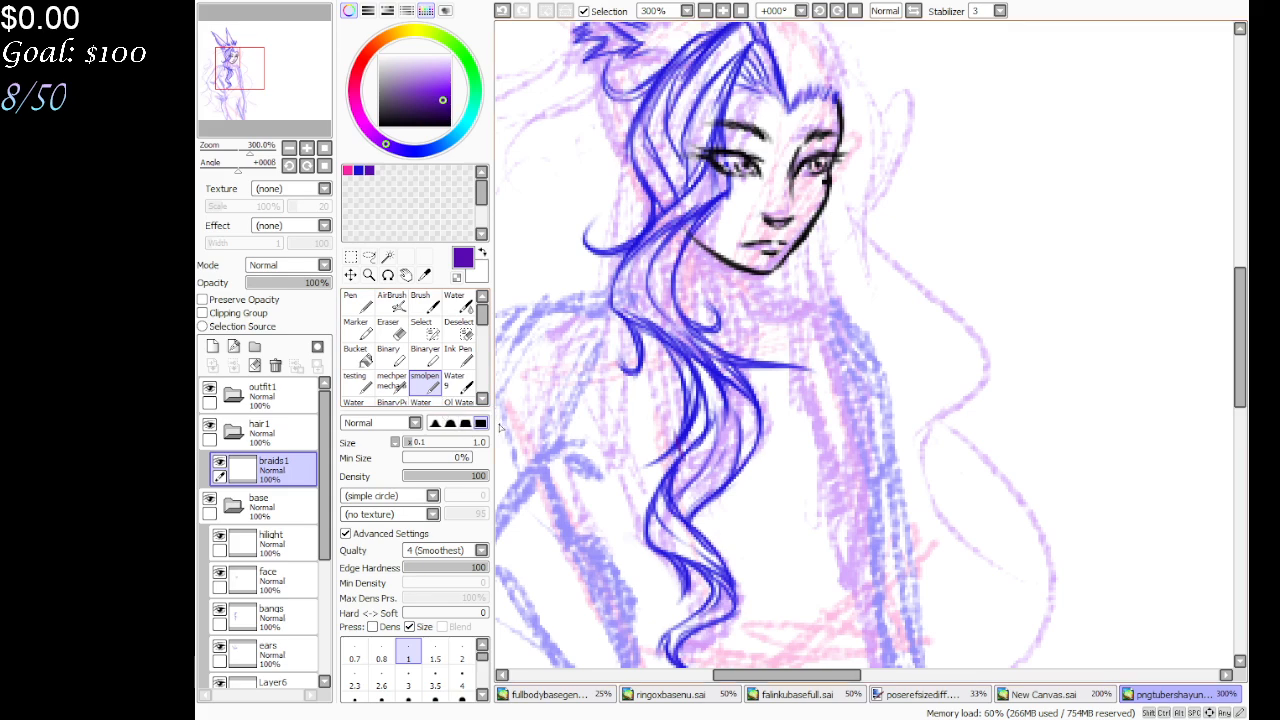
drag(292, 108, 269, 65)
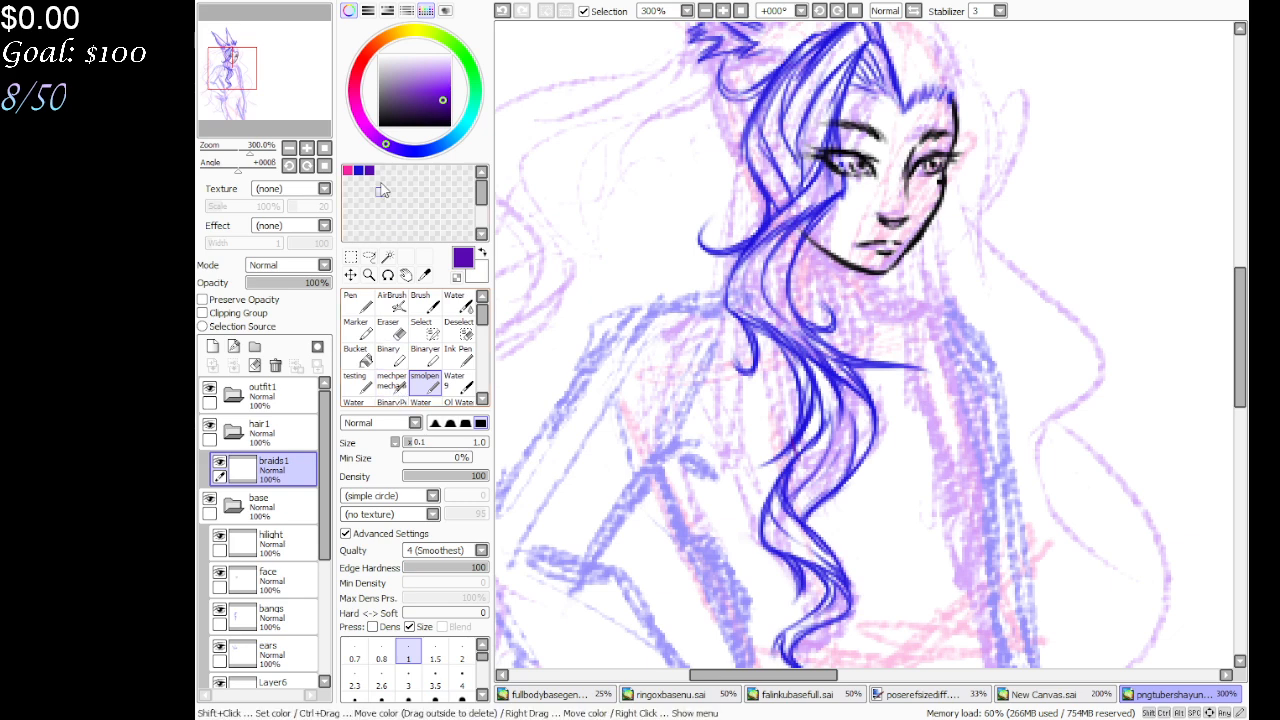
mouse_move(265, 73)
mouse_down()
mouse_move(266, 88)
mouse_move(266, 76)
mouse_up()
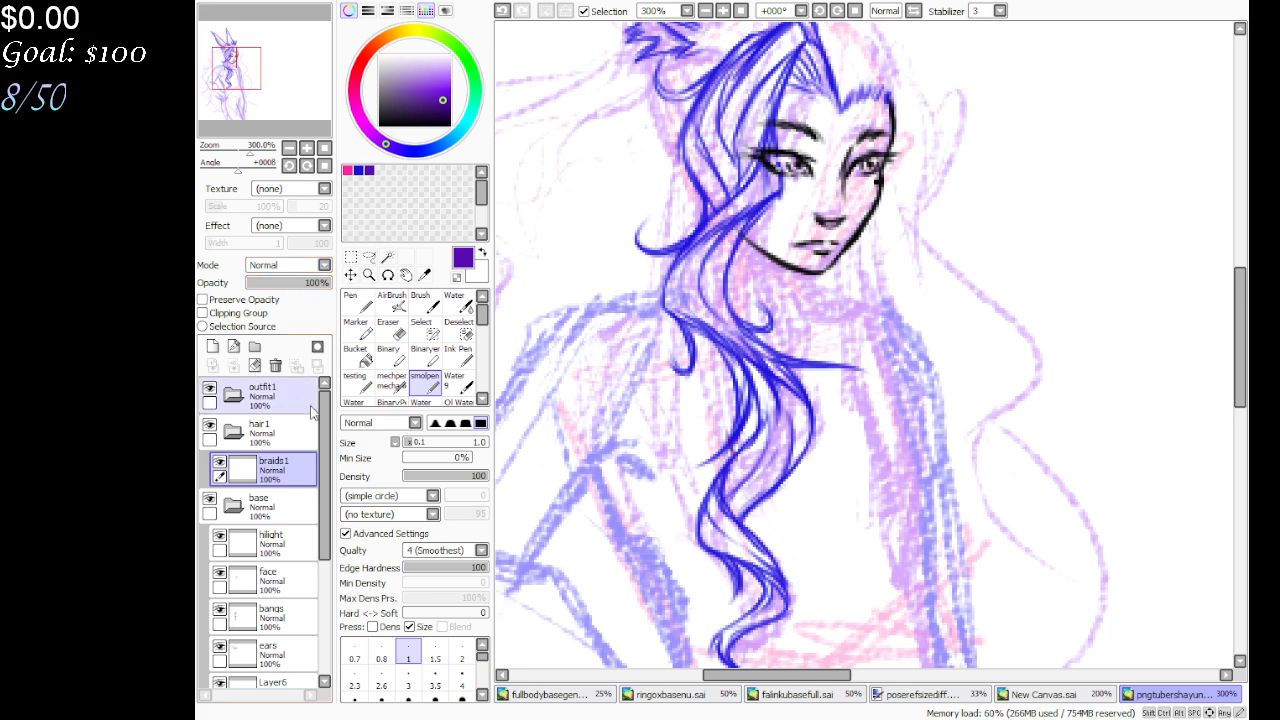
drag(283, 106, 281, 112)
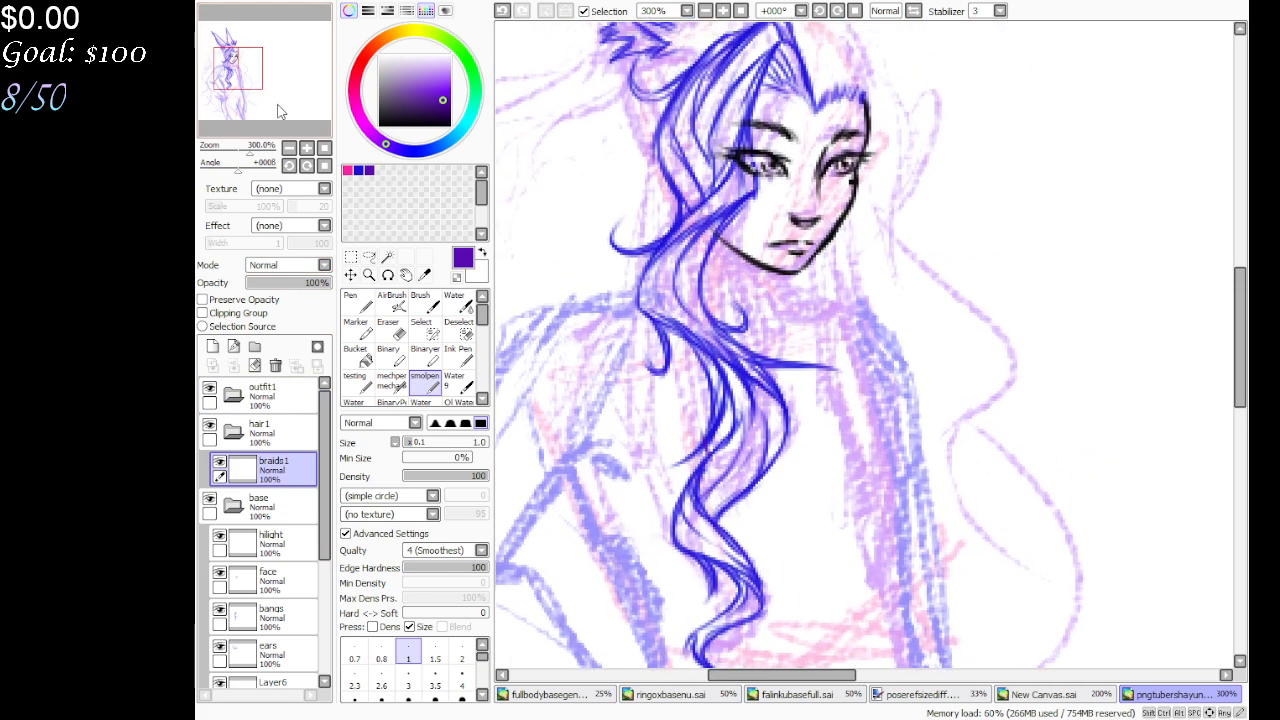
scroll(290, 560, down, 3)
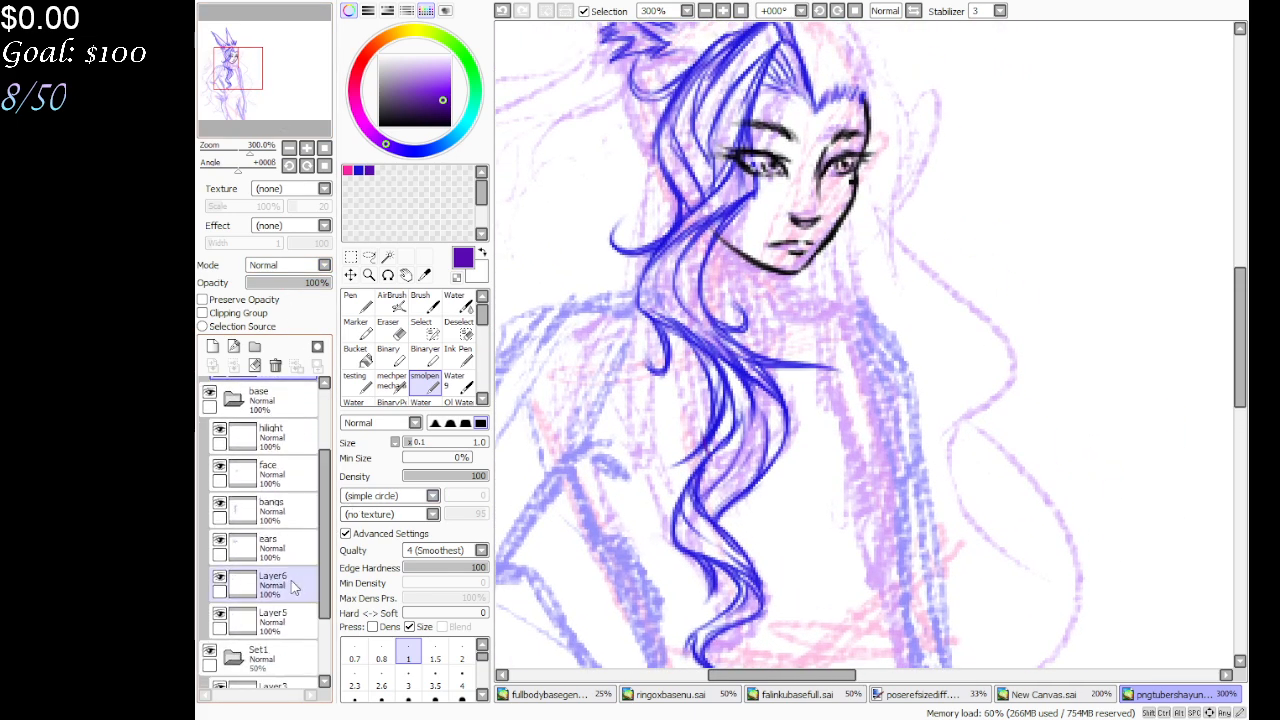
click(293, 588)
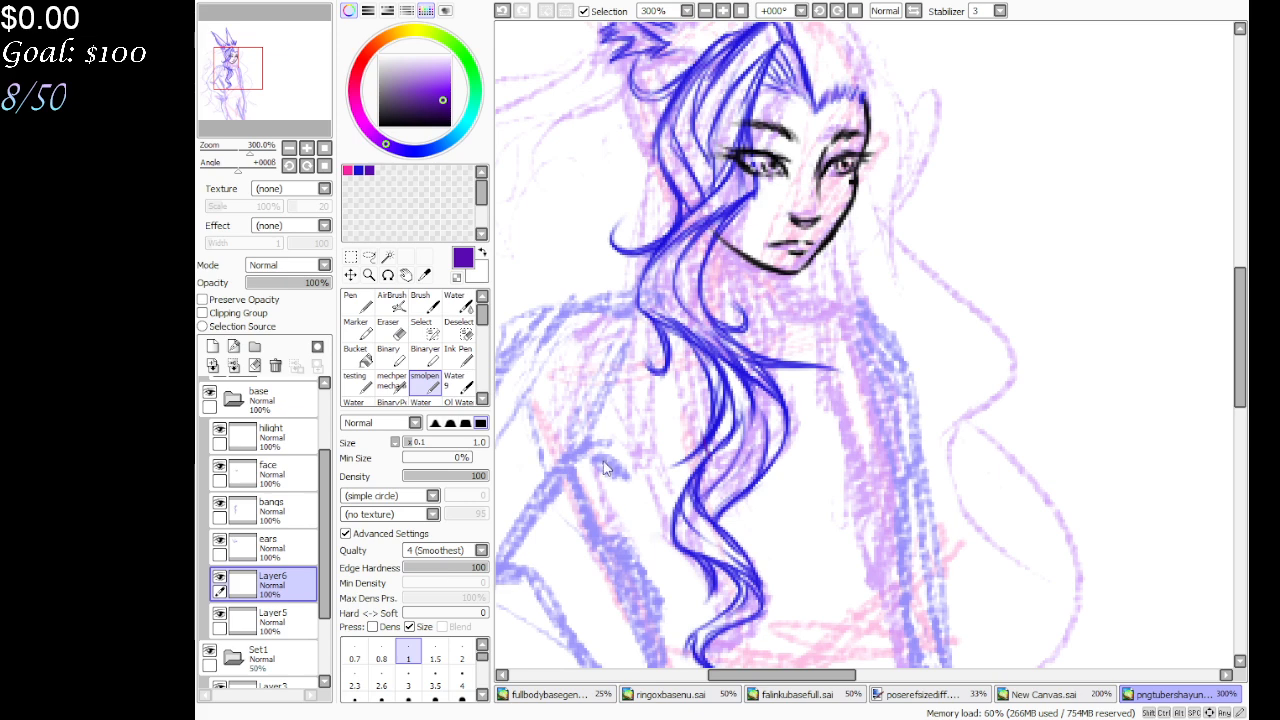
text(chest)
key(Return)
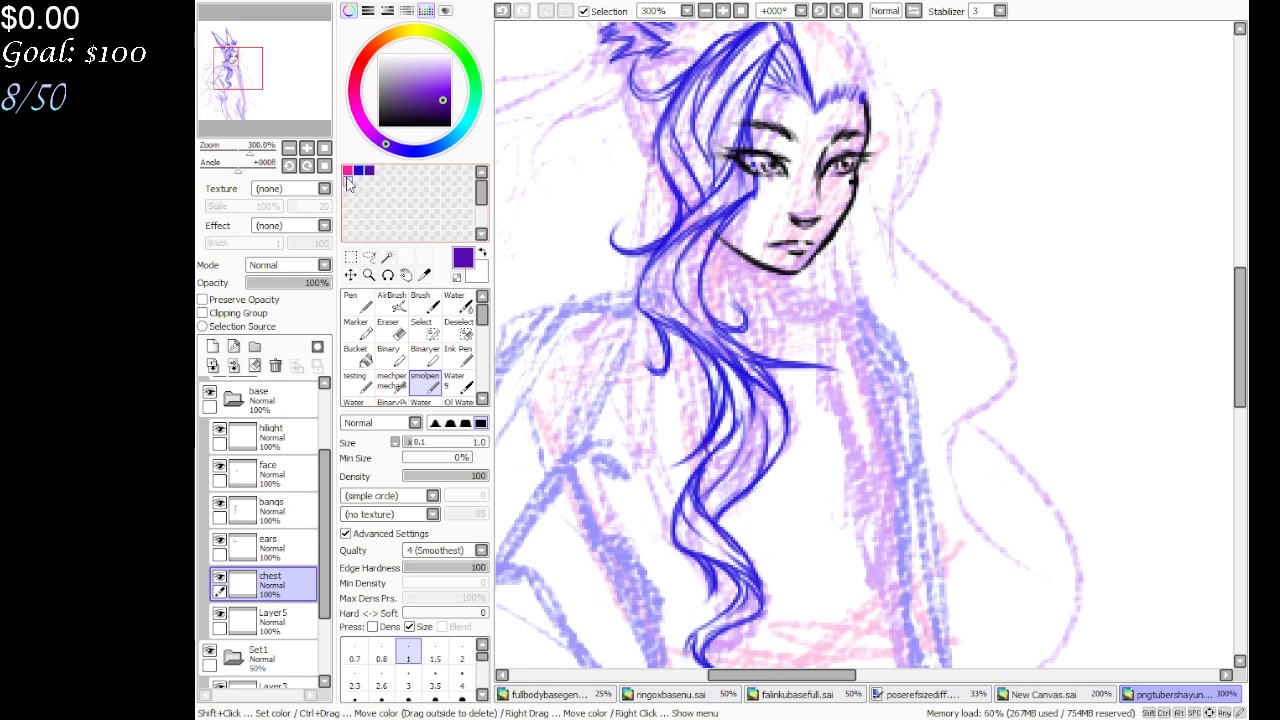
Outline the neck and both shoulders in purple on the chest layer, following the sketch from the chin outwards
drag(280, 103, 286, 111)
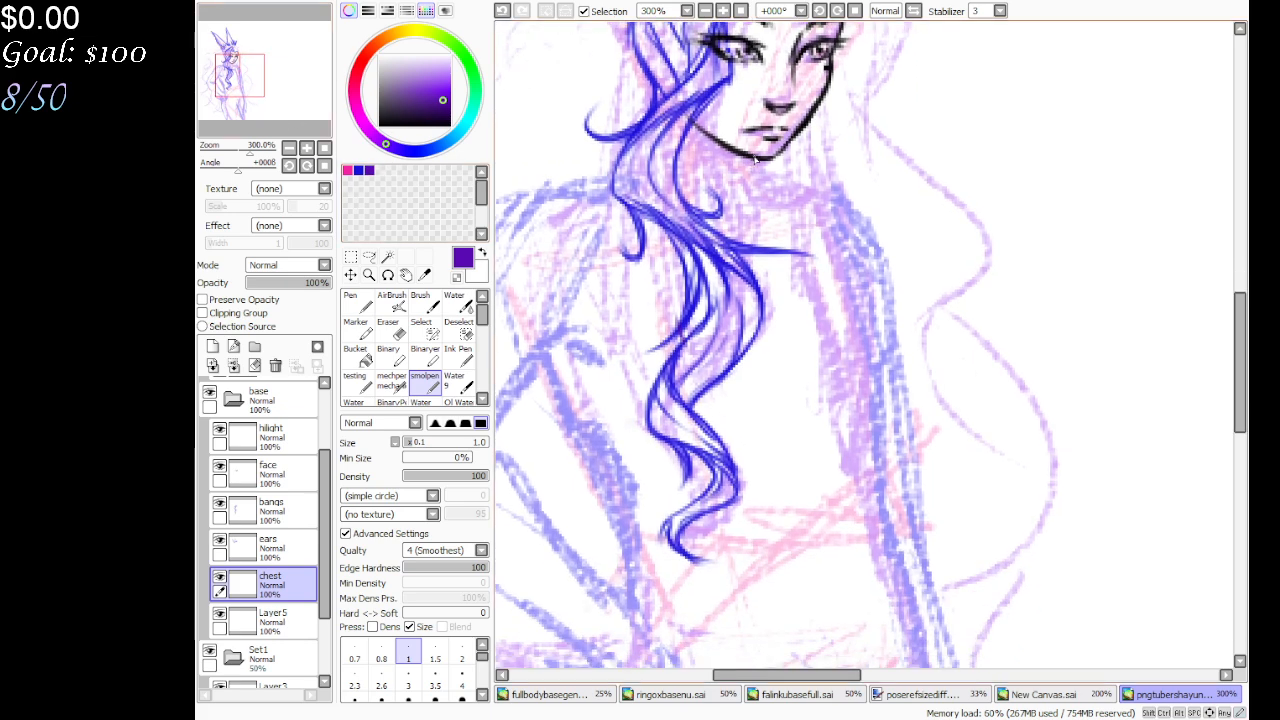
mouse_move(754, 158)
mouse_down()
mouse_move(787, 220)
mouse_move(765, 188)
mouse_move(779, 211)
mouse_move(857, 210)
mouse_move(847, 206)
mouse_move(901, 255)
mouse_move(908, 296)
mouse_up()
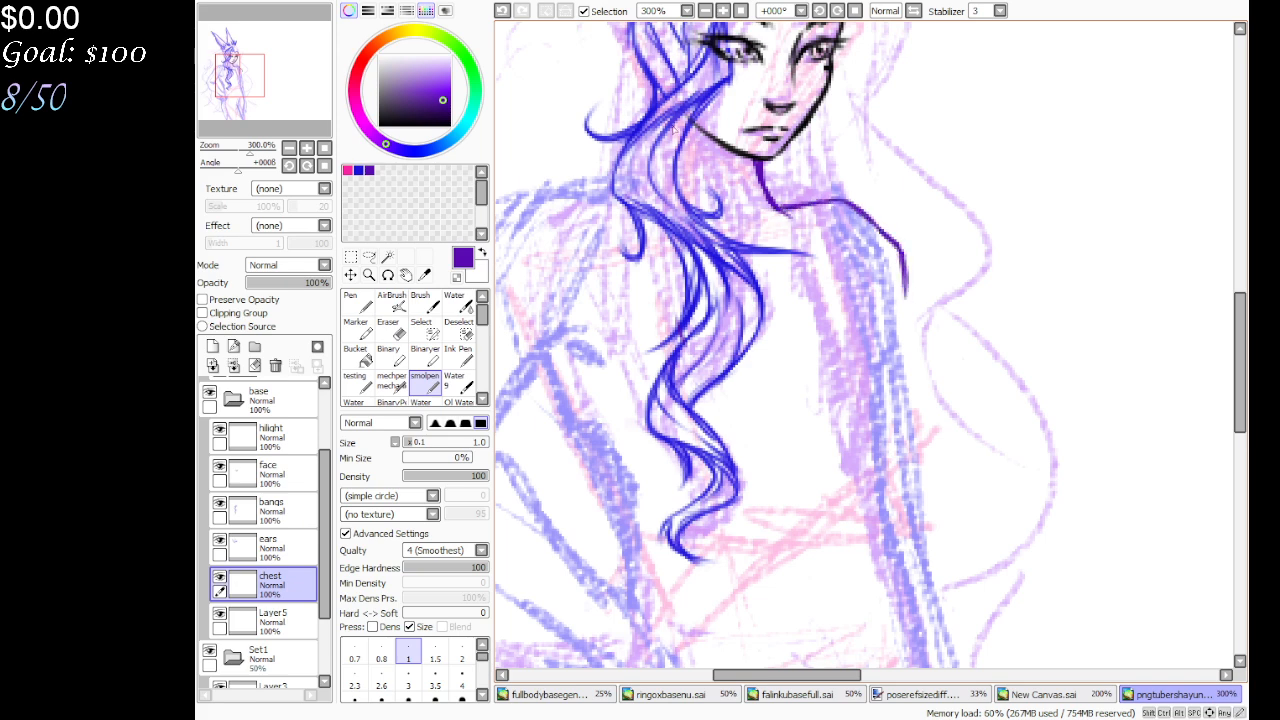
mouse_move(655, 105)
mouse_down()
mouse_move(662, 140)
mouse_move(632, 203)
mouse_up()
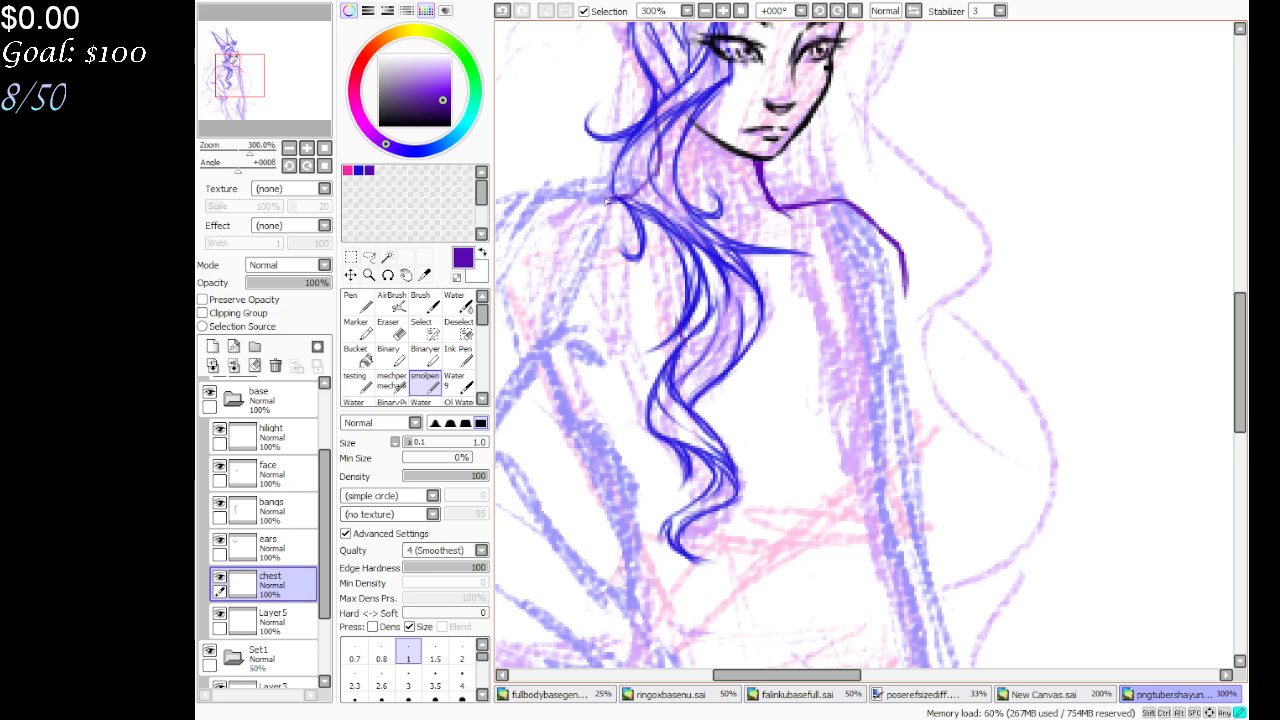
drag(253, 86, 241, 90)
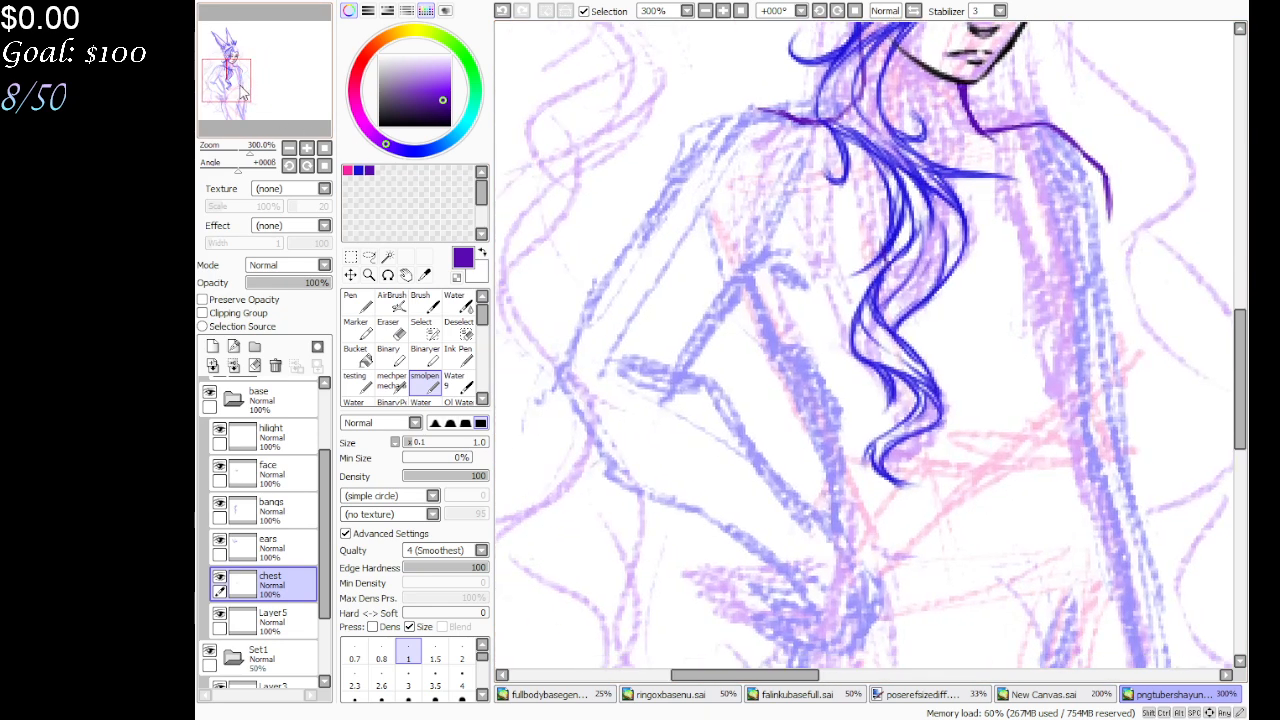
mouse_move(739, 102)
mouse_down()
mouse_move(676, 148)
mouse_move(658, 203)
mouse_up()
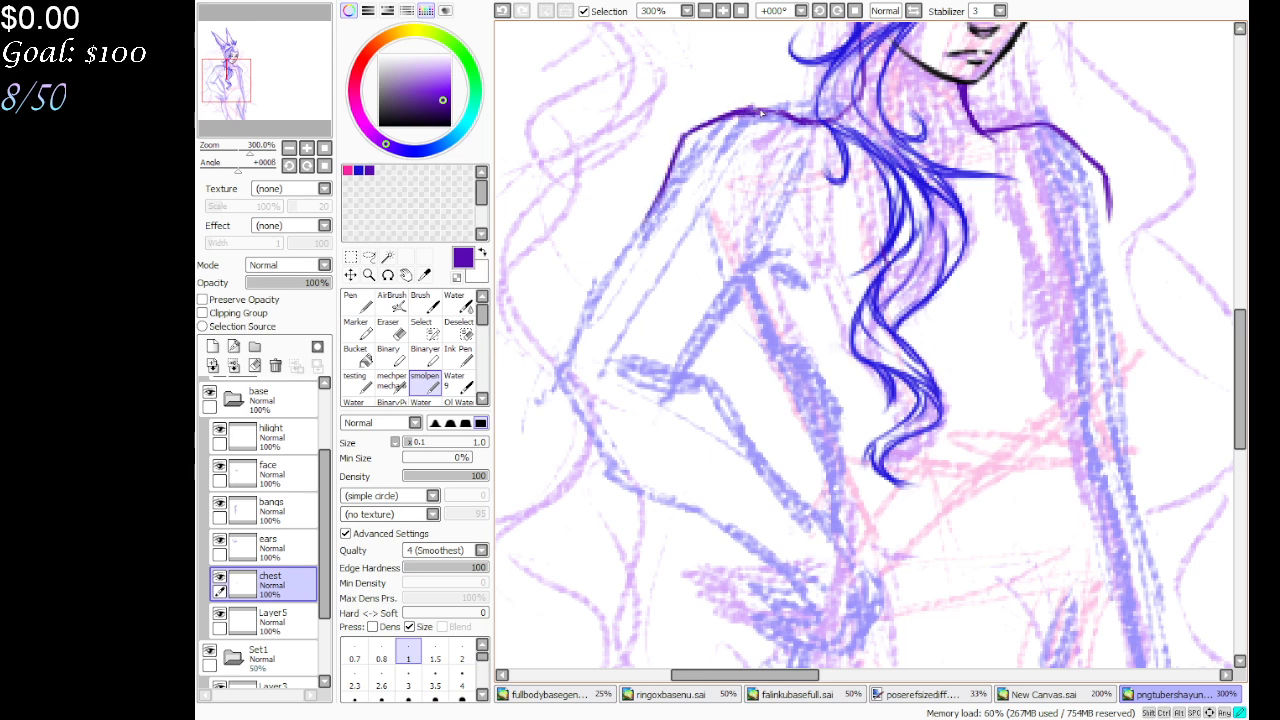
drag(761, 114, 803, 119)
Outline the bent arm's outer edge from the shoulder to the elbow and along the forearm's underside towards the wrist
mouse_move(657, 193)
mouse_down()
mouse_move(629, 253)
mouse_move(653, 218)
mouse_move(588, 297)
mouse_move(560, 380)
mouse_up()
mouse_move(590, 304)
mouse_down()
mouse_move(556, 378)
mouse_move(566, 346)
mouse_move(576, 436)
mouse_move(618, 493)
mouse_move(776, 558)
mouse_up()
drag(705, 525, 780, 562)
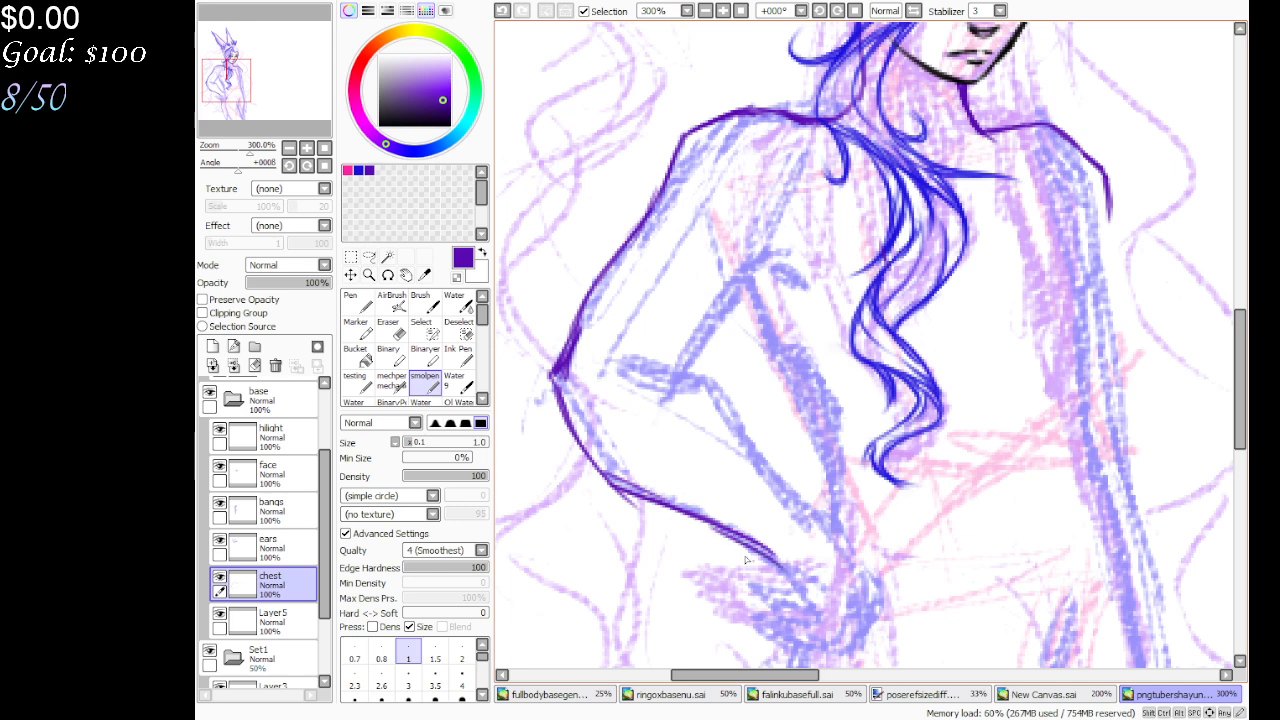
Draw the forearm's upper edge, the upper arm's inner edge up to the armpit, and the torso's side down to the wrist
mouse_move(612, 370)
mouse_down()
mouse_move(685, 373)
mouse_move(736, 433)
mouse_move(719, 394)
mouse_move(807, 520)
mouse_move(858, 548)
mouse_up()
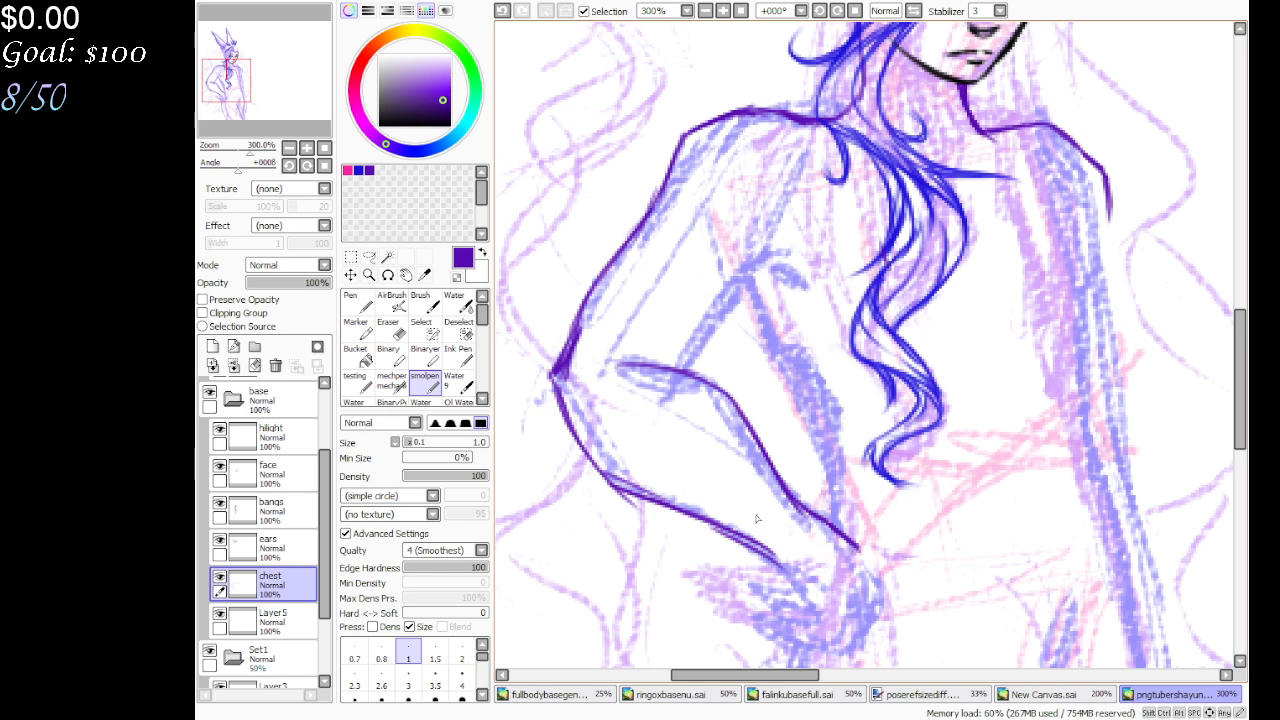
mouse_move(693, 370)
mouse_down()
mouse_move(768, 250)
mouse_move(754, 325)
mouse_move(843, 478)
mouse_move(856, 527)
mouse_move(791, 388)
mouse_up()
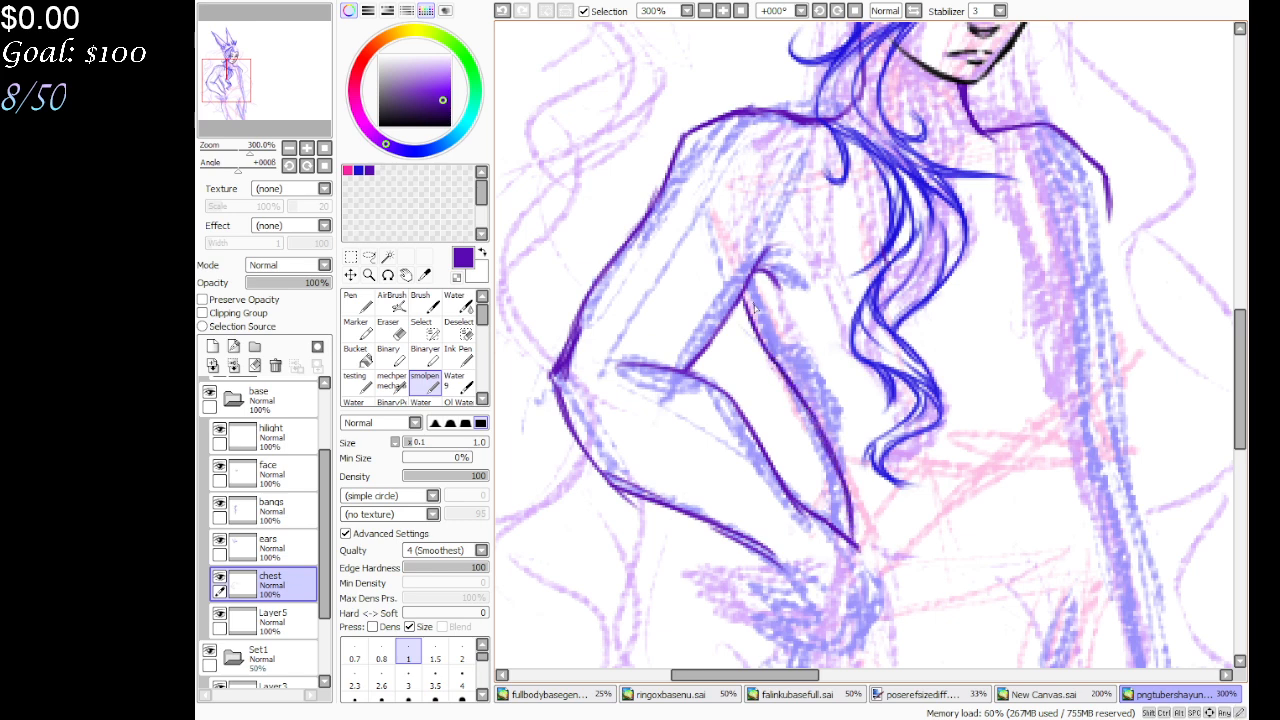
drag(753, 276, 789, 378)
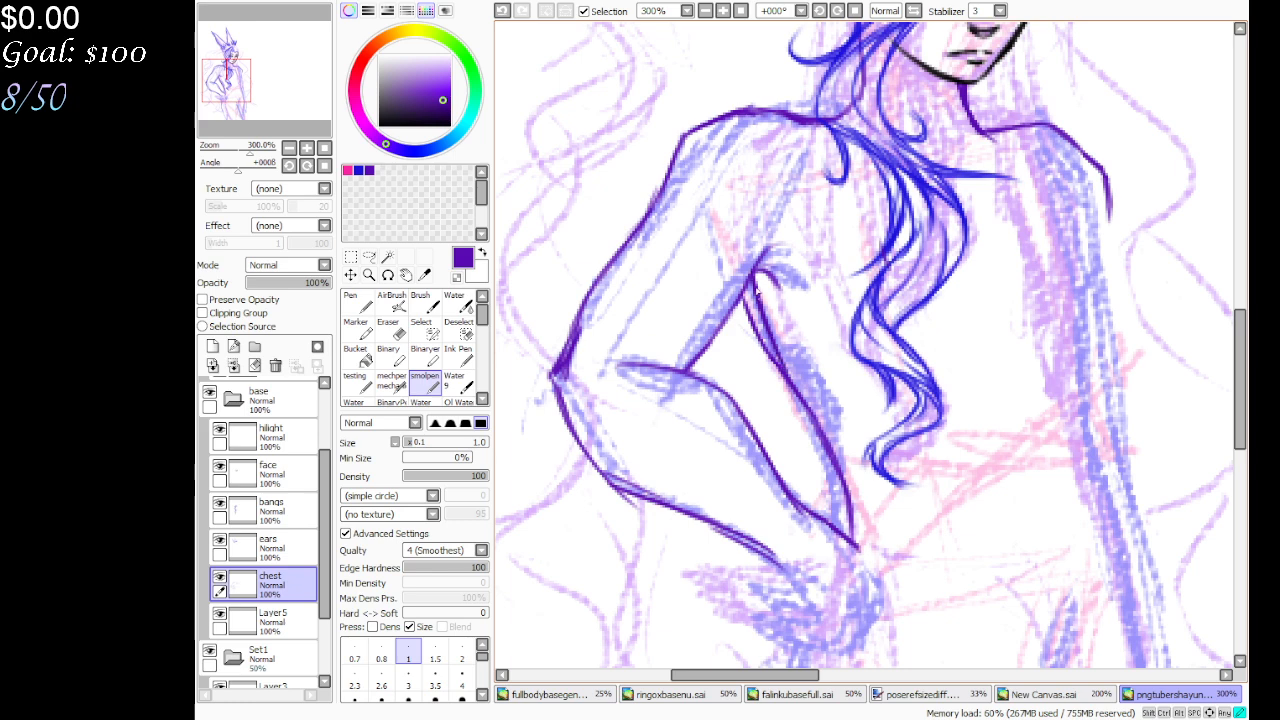
Go over the bent forearm's upper edge and the upper arm's inner edge, and thicken its outer edge from elbow to shoulder with smolpen
key(n)
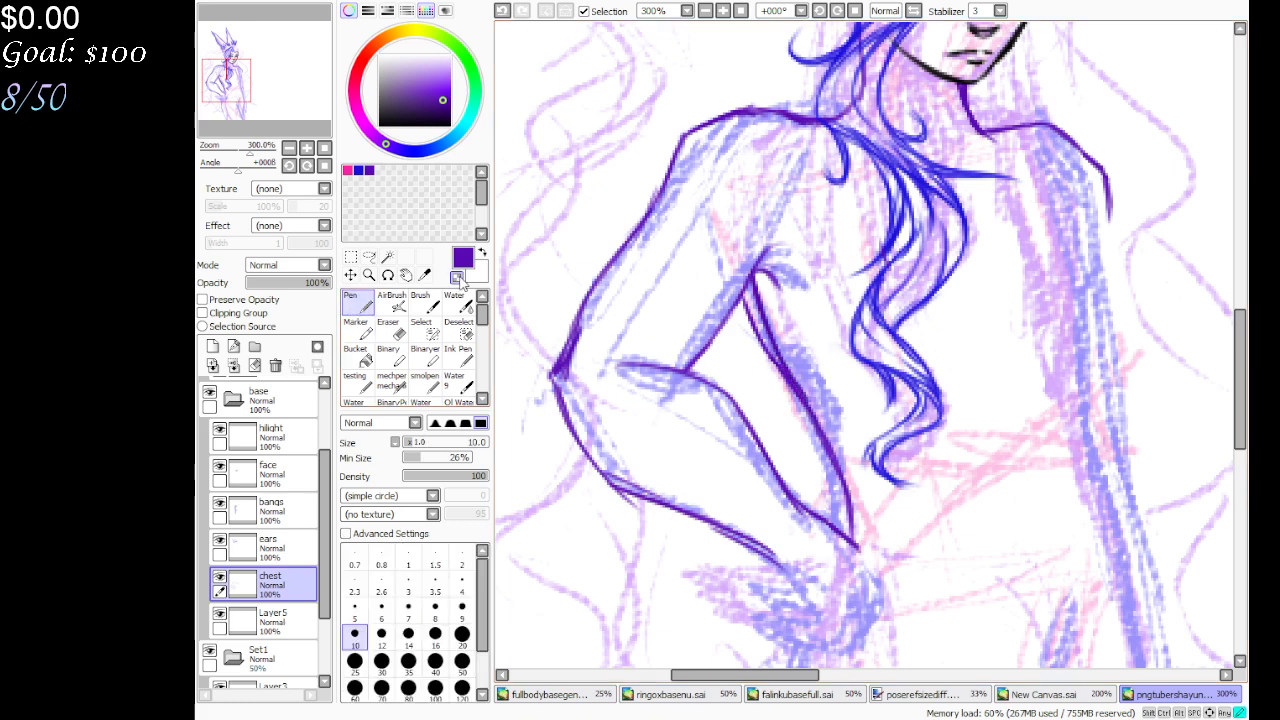
click(428, 390)
mouse_move(624, 363)
mouse_down()
mouse_move(676, 372)
mouse_move(722, 405)
mouse_move(784, 494)
mouse_move(845, 536)
mouse_up()
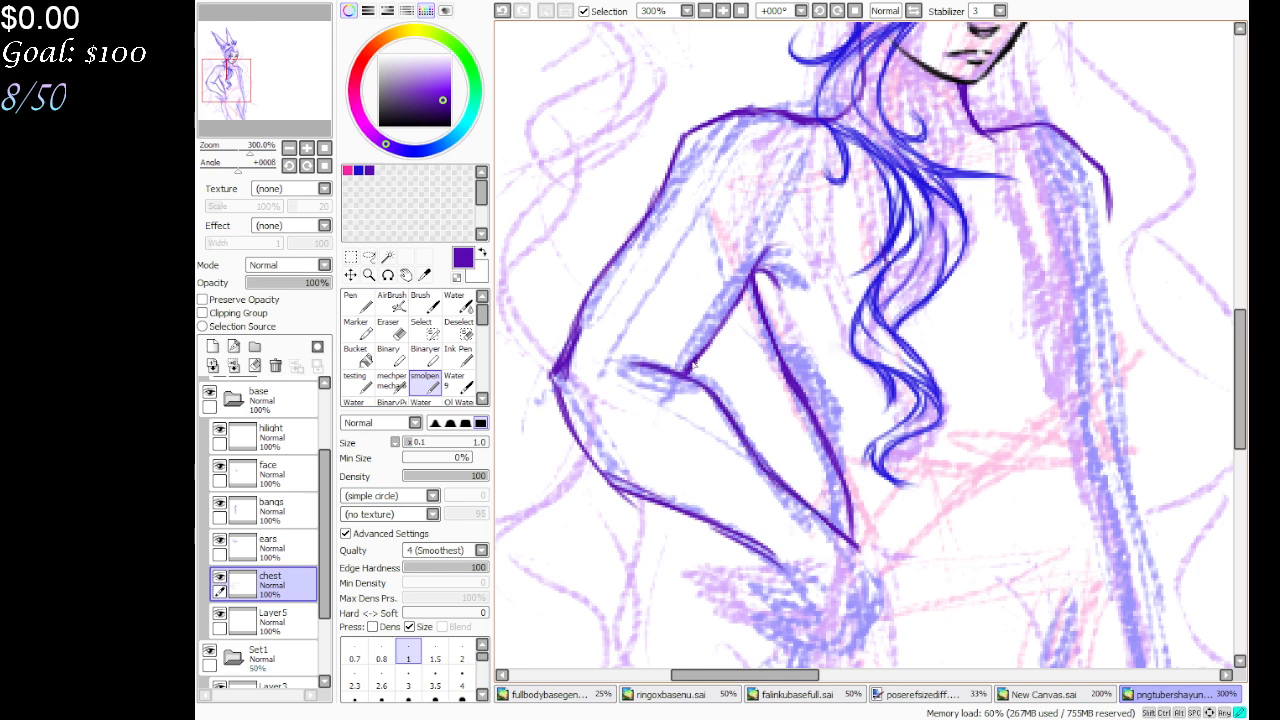
drag(715, 340, 752, 267)
drag(556, 372, 632, 230)
mouse_move(566, 358)
mouse_down()
mouse_move(698, 132)
mouse_move(690, 145)
mouse_move(745, 114)
mouse_up()
mouse_move(684, 150)
mouse_down()
mouse_move(745, 113)
mouse_move(705, 128)
mouse_up()
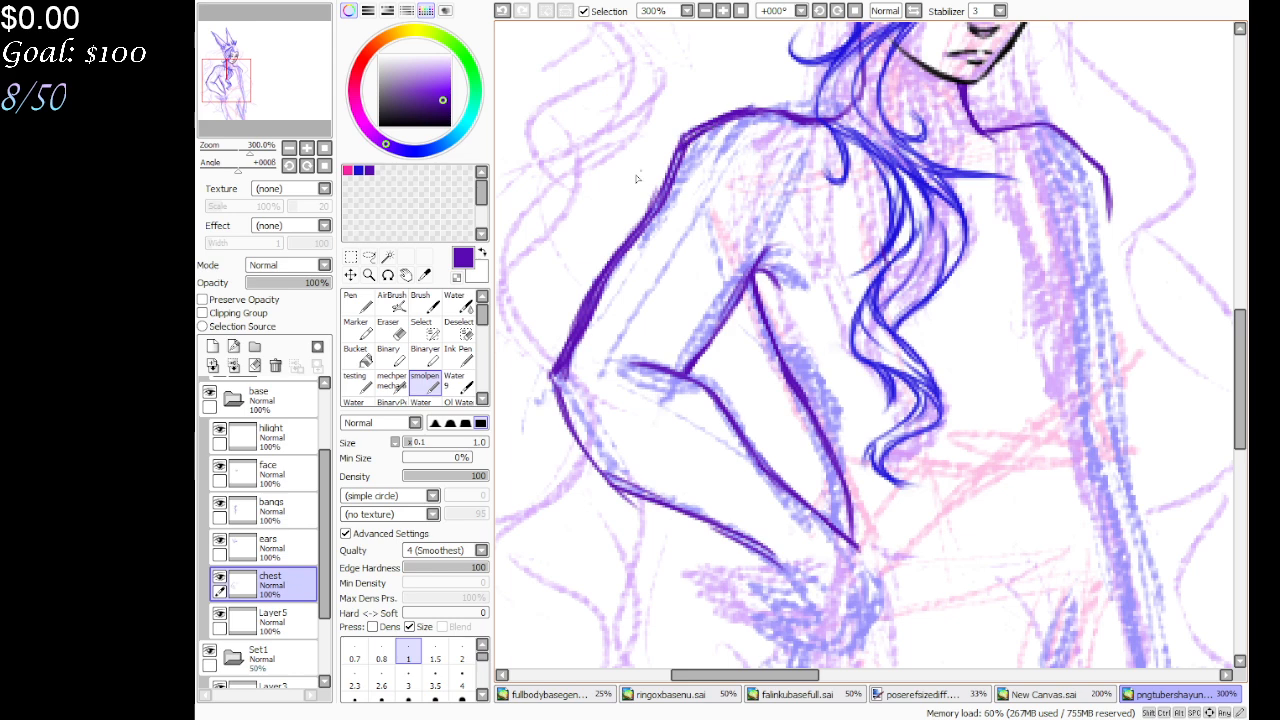
Clean up and redraw the bent arm's outline from the elbow along the forearm's underside, and trim the overshooting lines at the armpit
click(388, 326)
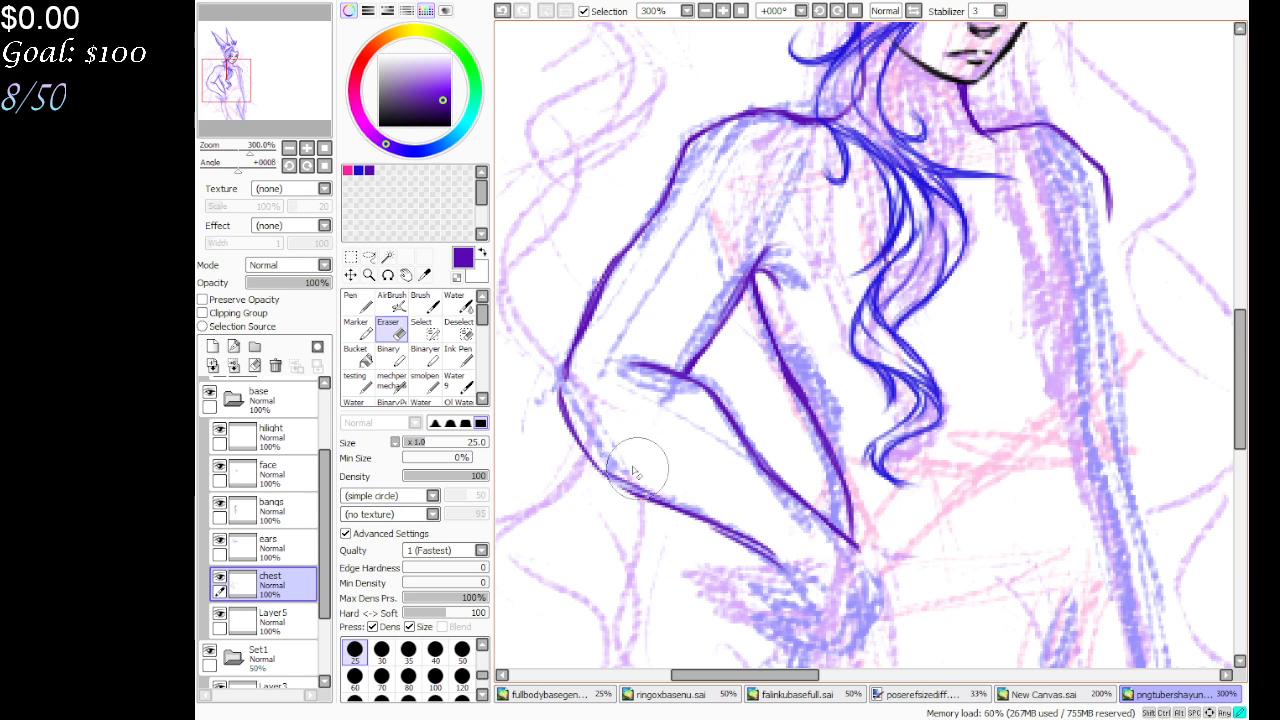
mouse_move(603, 467)
mouse_down()
mouse_move(674, 503)
mouse_move(778, 590)
mouse_up()
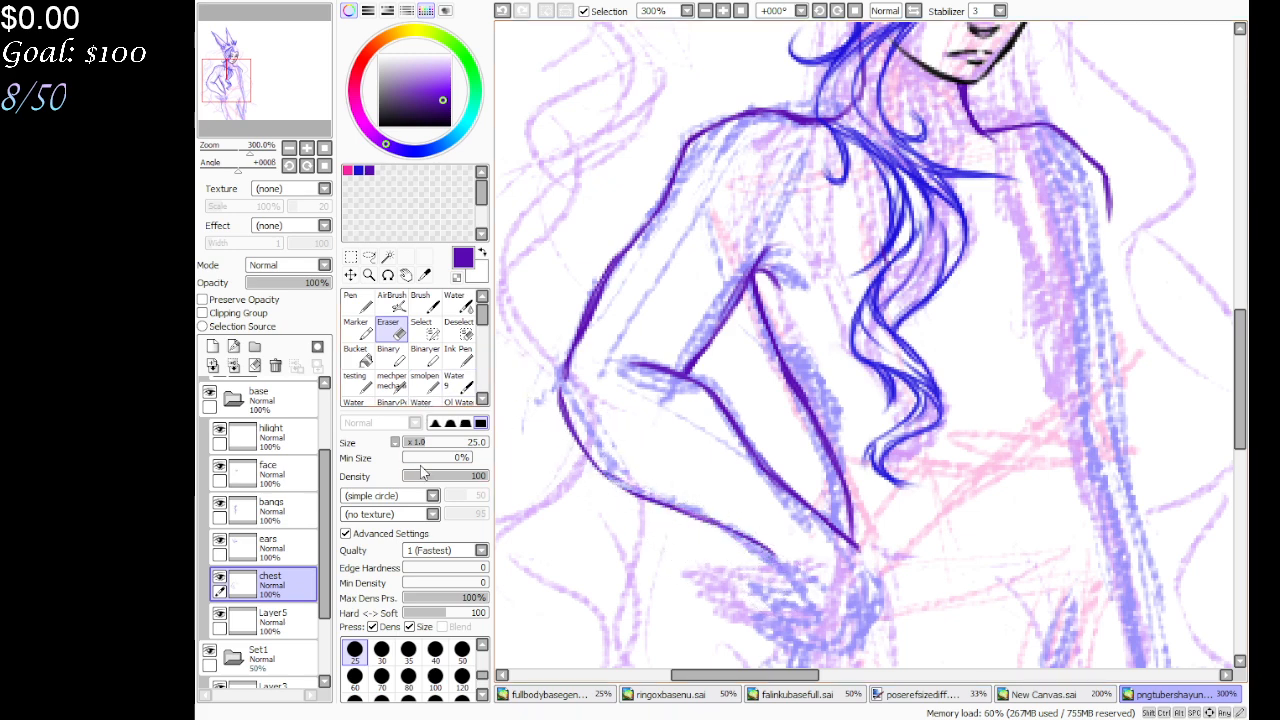
click(424, 382)
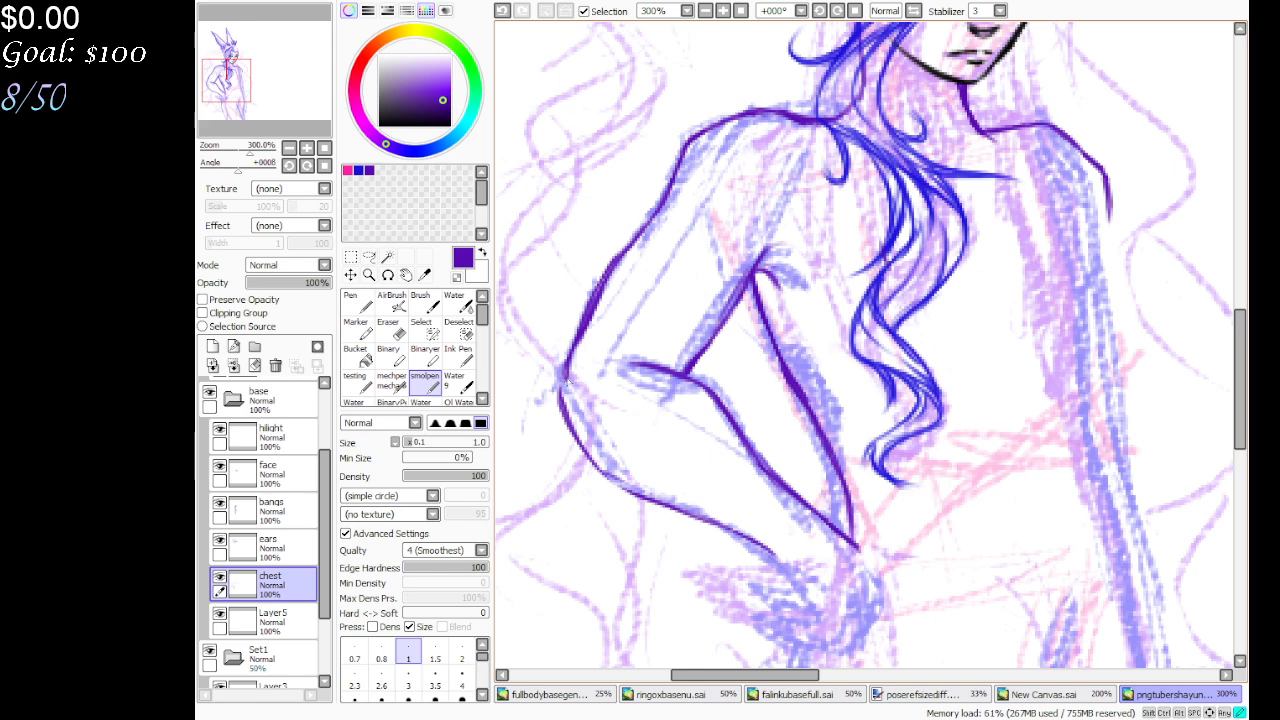
mouse_move(561, 382)
mouse_down()
mouse_move(603, 482)
mouse_move(730, 528)
mouse_move(780, 566)
mouse_up()
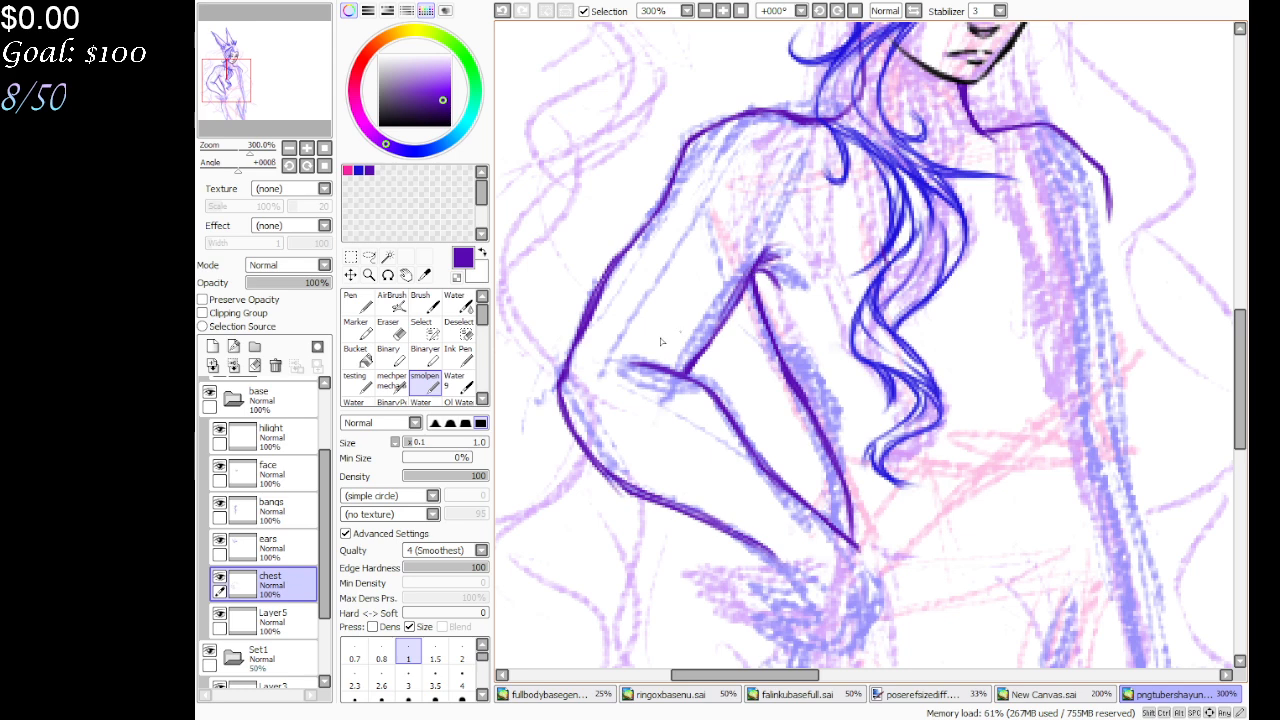
key(minus)
mouse_move(758, 237)
mouse_down()
mouse_move(788, 252)
mouse_move(733, 278)
mouse_up()
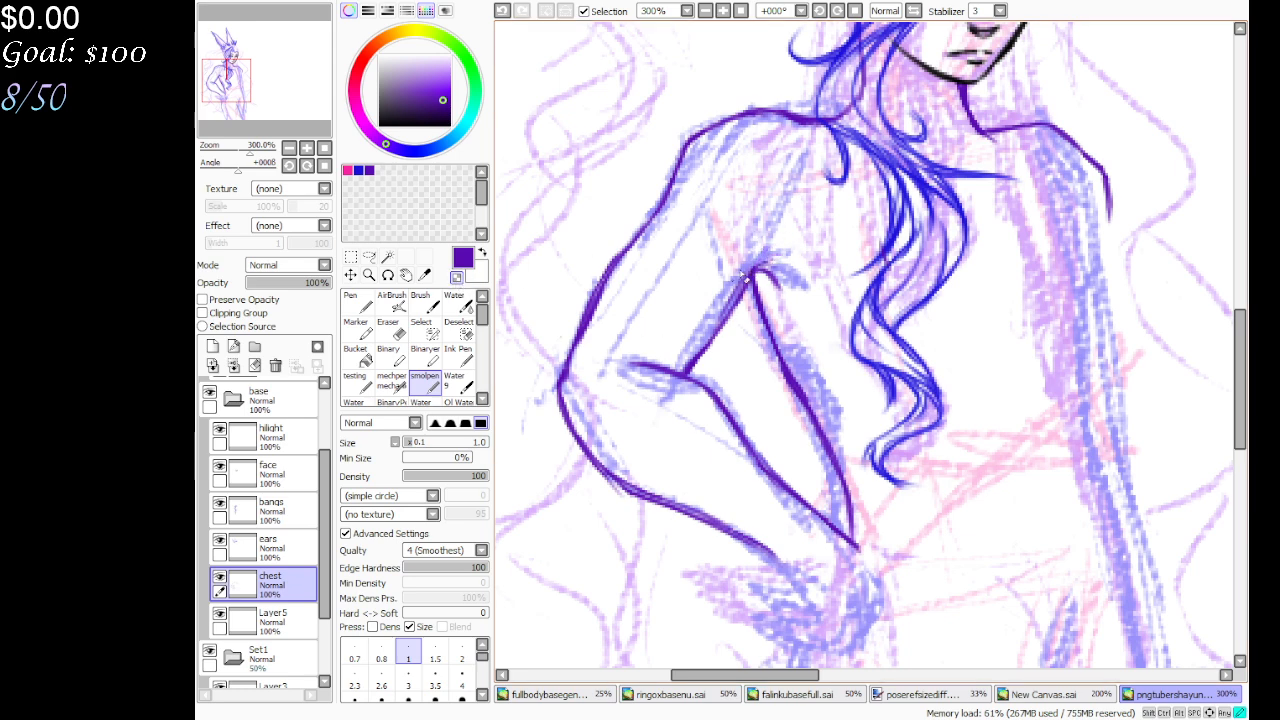
Draw the torso's opposite side in purple from below the straight arm's shoulder towards the hip, and touch up the waistline at the wrist
drag(281, 109, 292, 106)
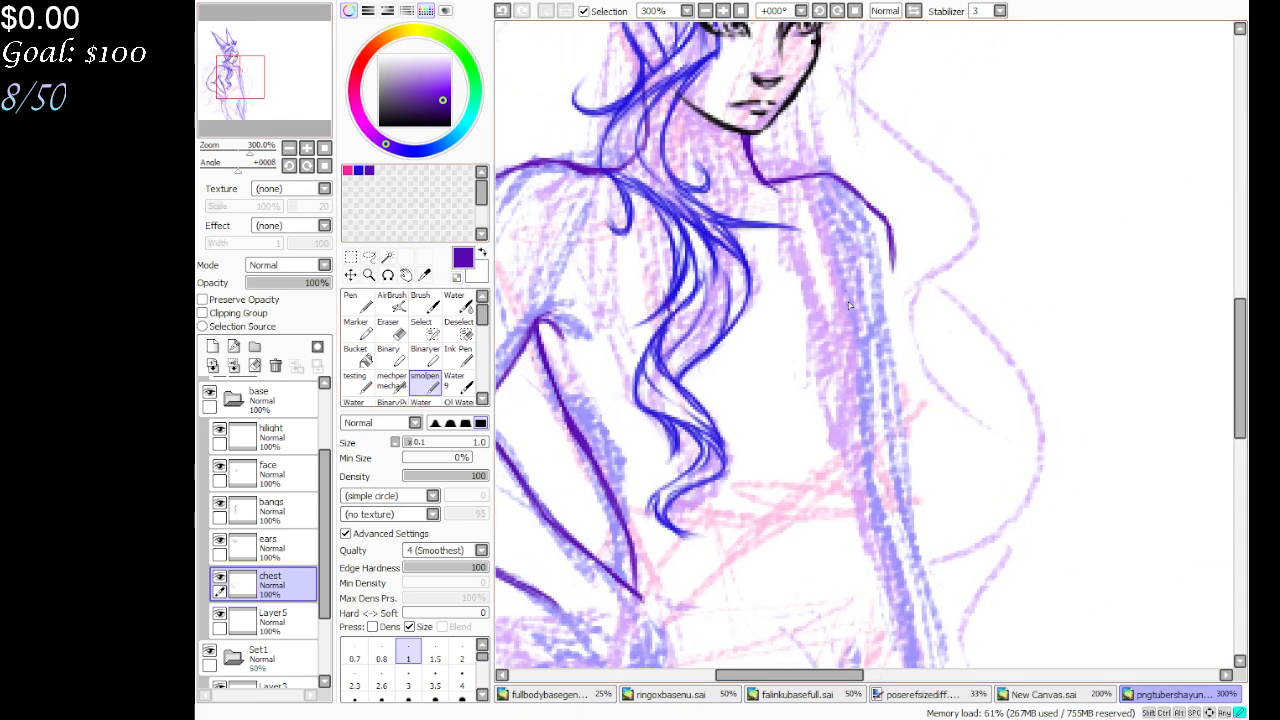
mouse_move(833, 247)
mouse_down()
mouse_move(872, 390)
mouse_move(872, 462)
mouse_move(866, 369)
mouse_move(879, 522)
mouse_move(923, 650)
mouse_move(873, 505)
mouse_up()
drag(626, 555, 633, 572)
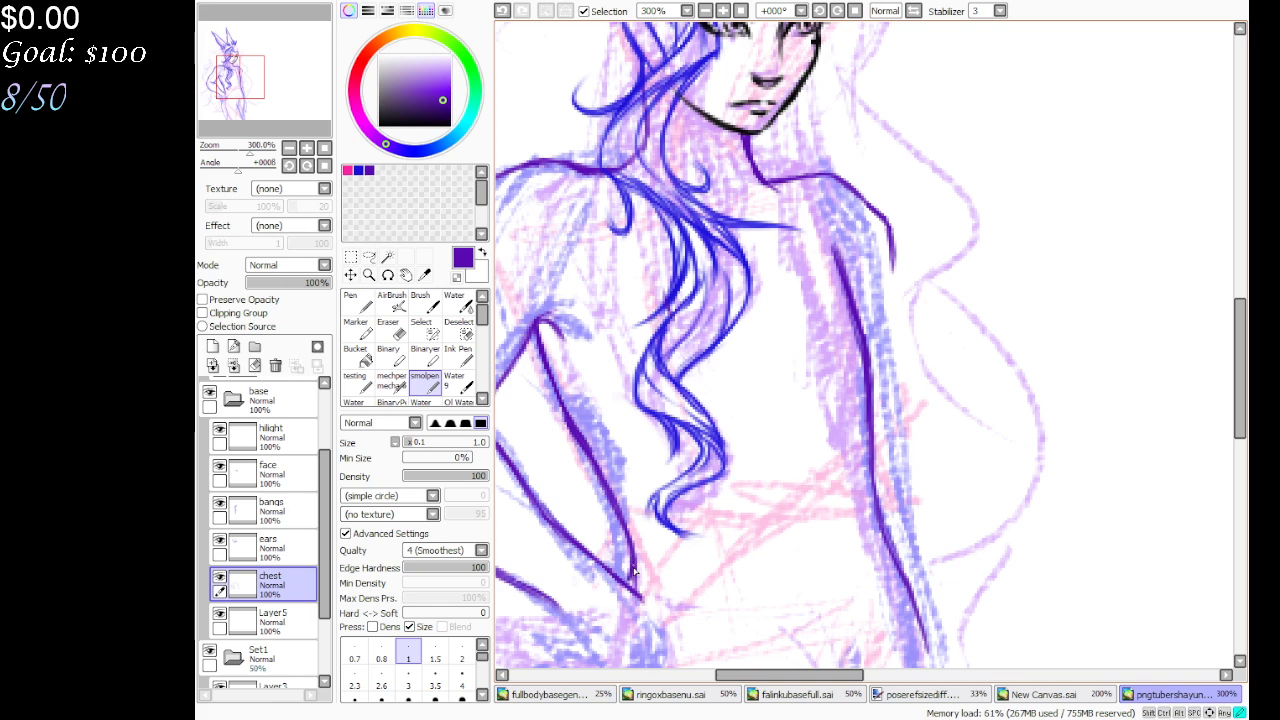
mouse_move(263, 72)
mouse_down()
mouse_move(263, 97)
mouse_move(267, 71)
mouse_up()
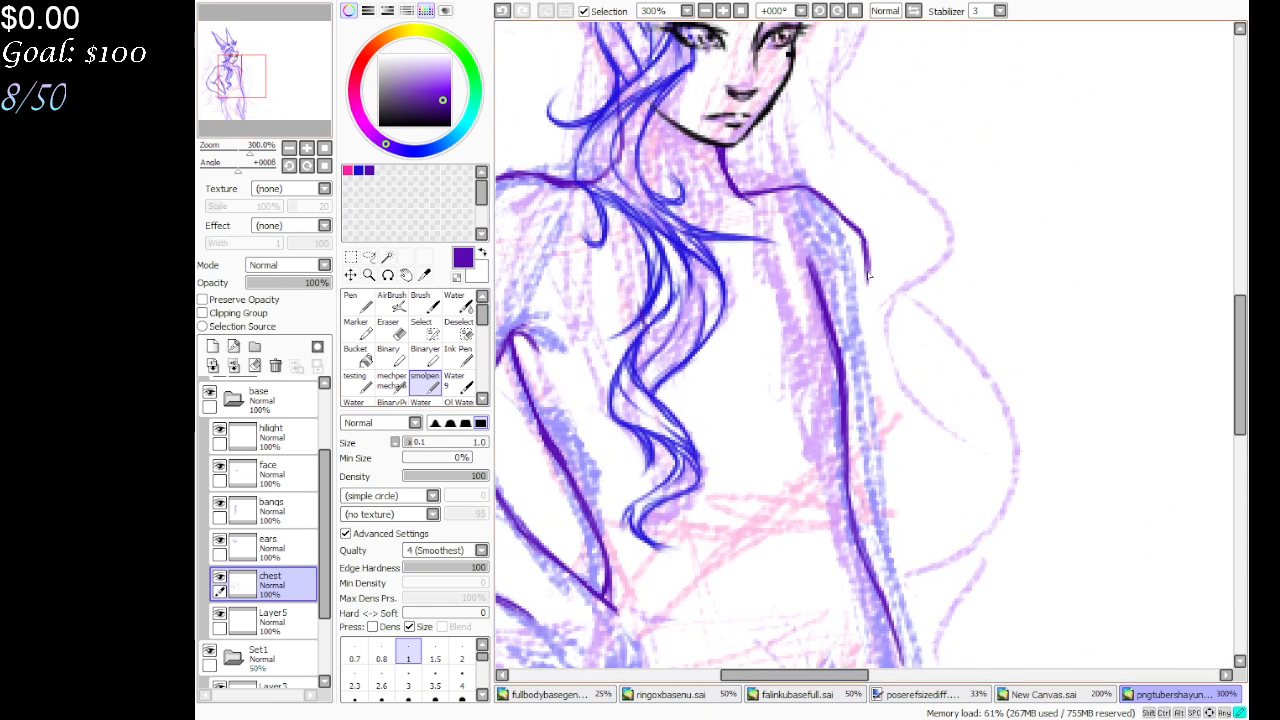
drag(868, 277, 899, 506)
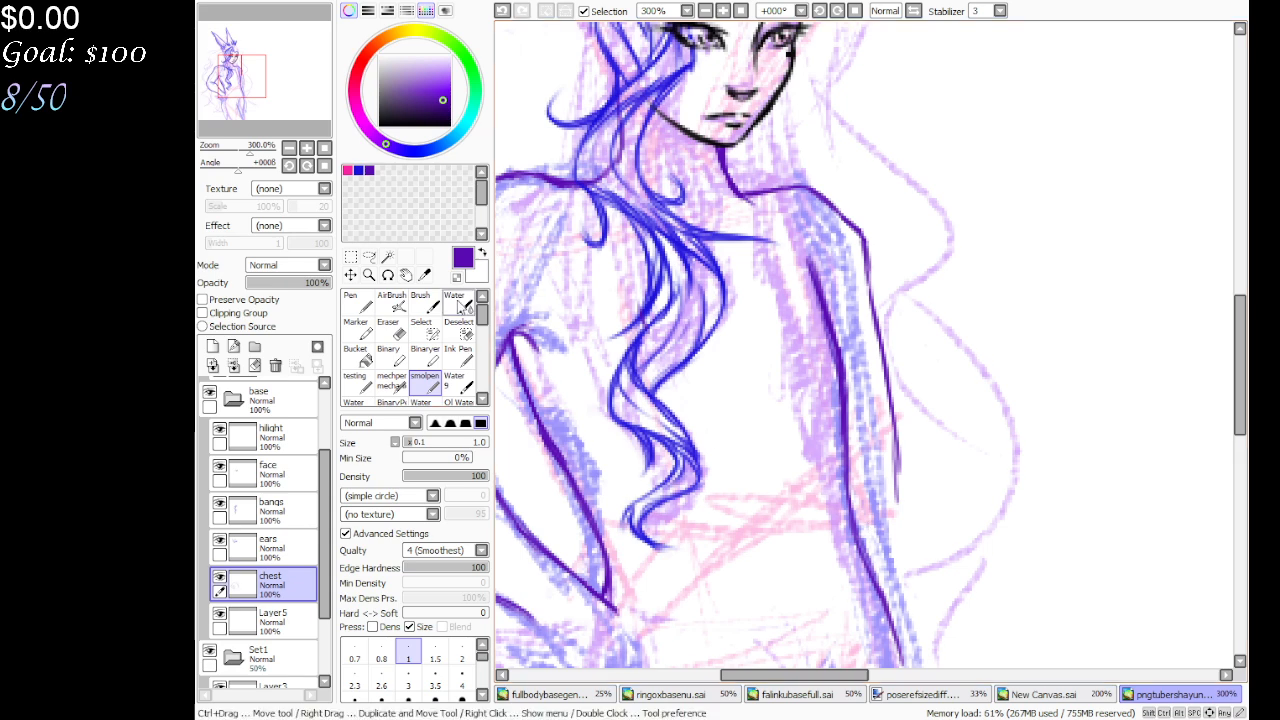
drag(585, 372, 625, 272)
mouse_move(934, 388)
mouse_down()
mouse_move(936, 401)
mouse_move(935, 352)
mouse_up()
drag(937, 425, 930, 338)
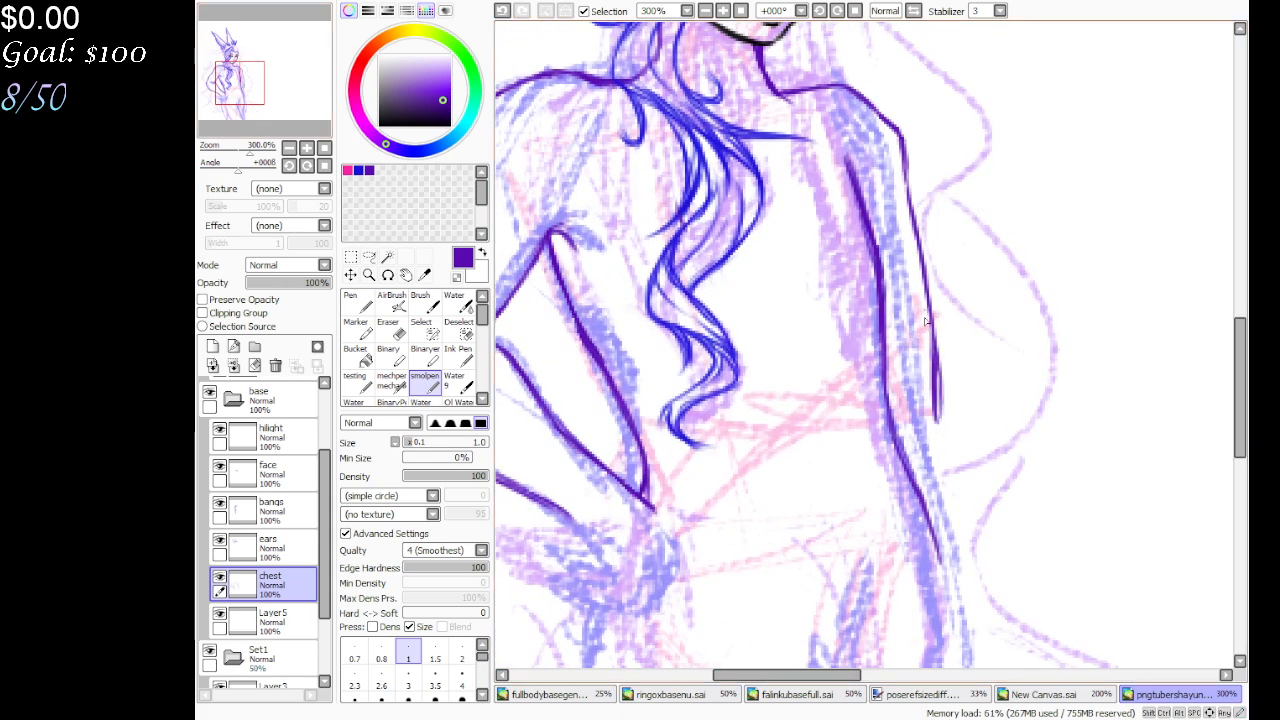
drag(242, 93, 268, 98)
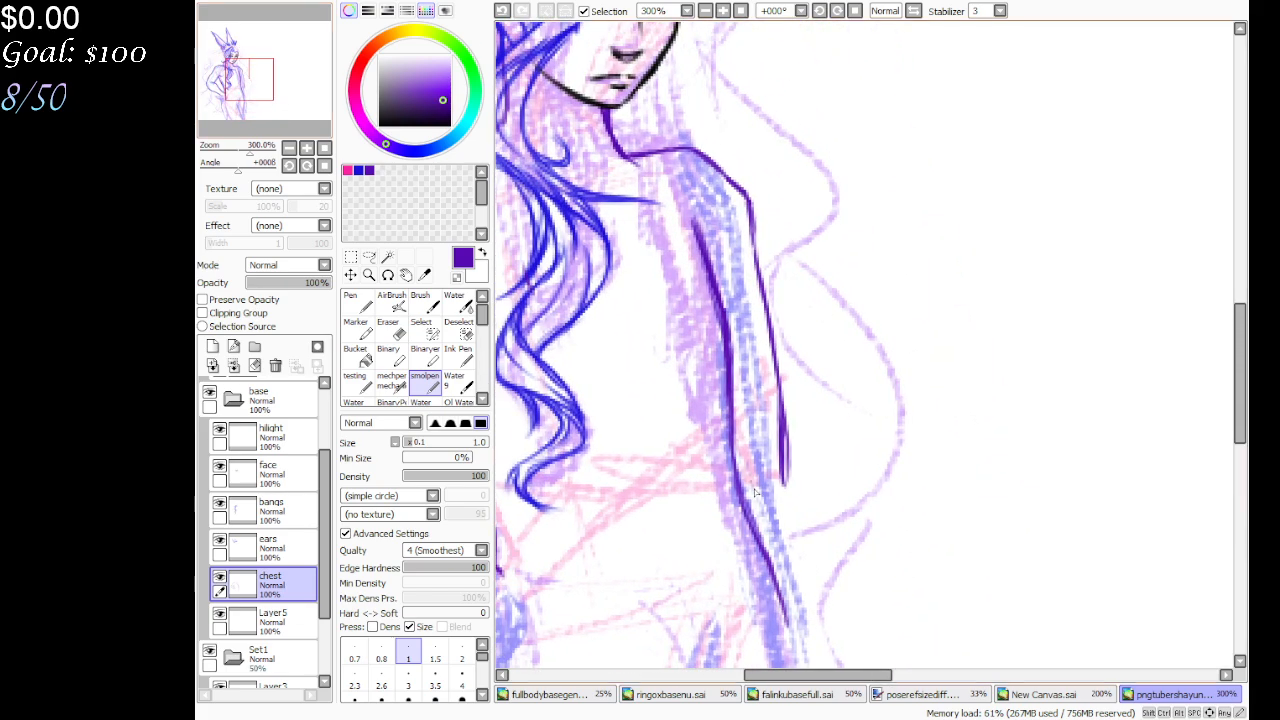
drag(785, 474, 778, 340)
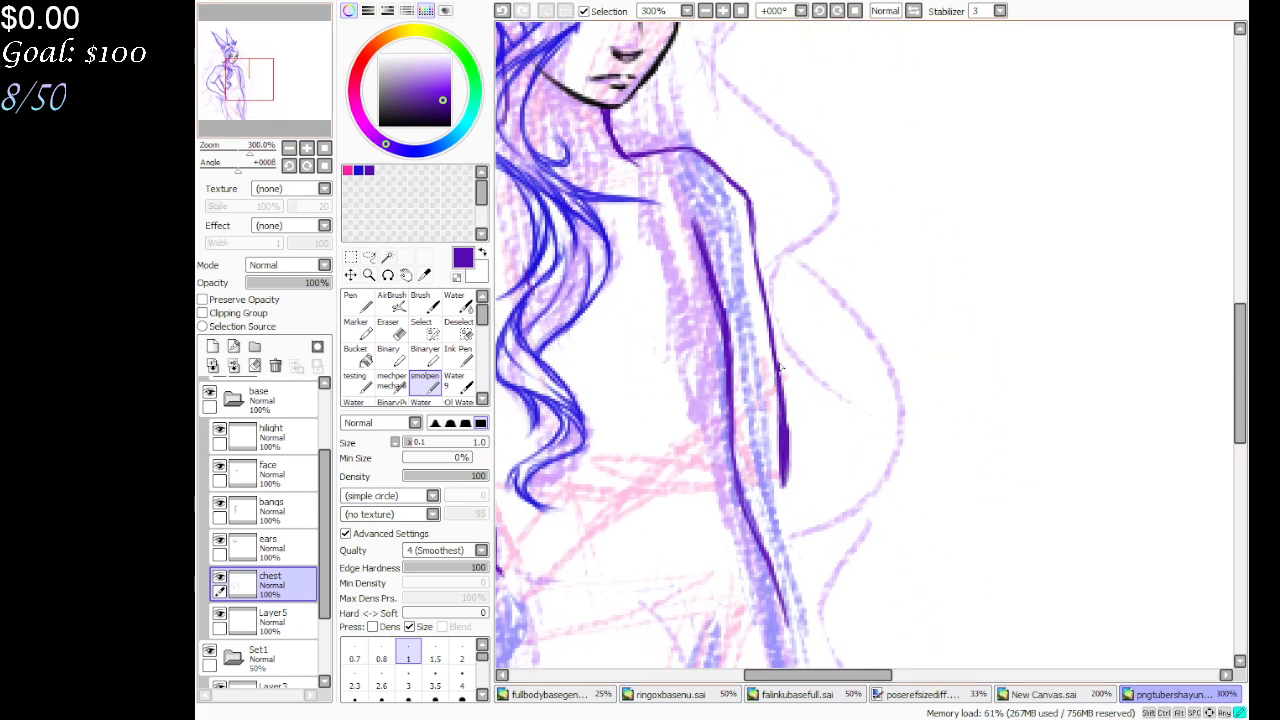
drag(247, 120, 237, 8)
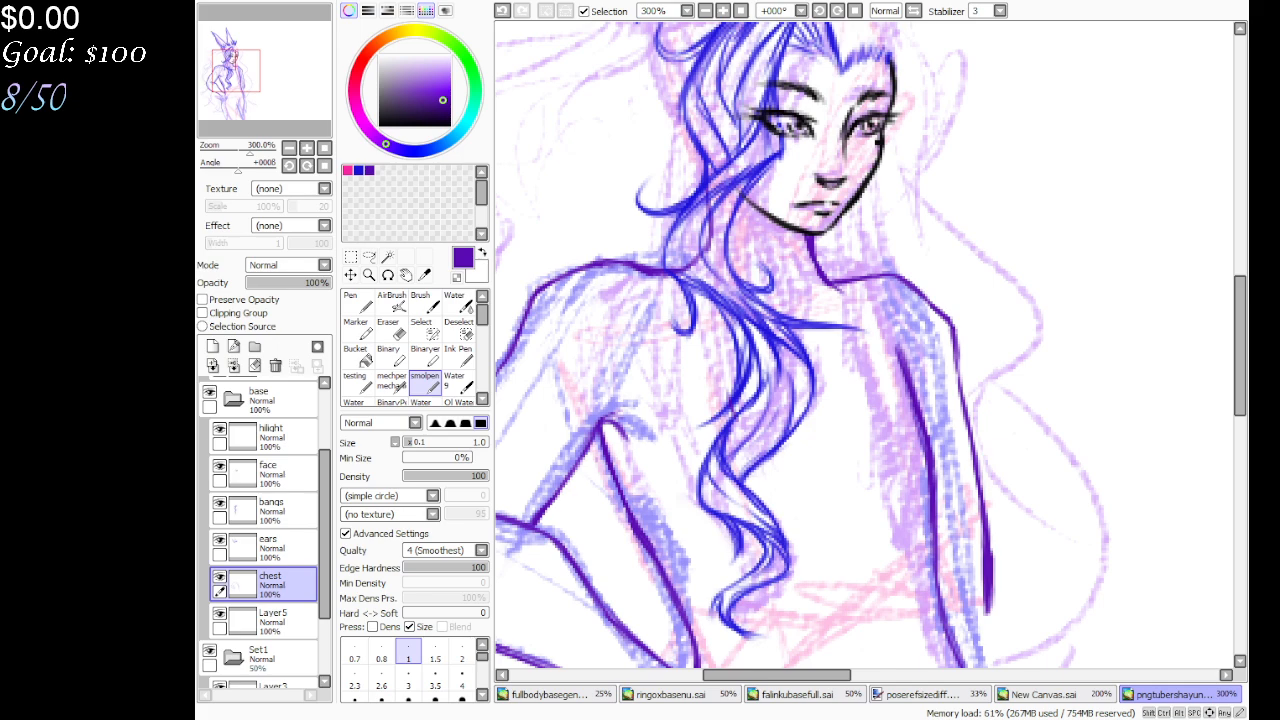
mouse_move(258, 96)
mouse_down()
mouse_move(261, 118)
mouse_move(265, 108)
mouse_up()
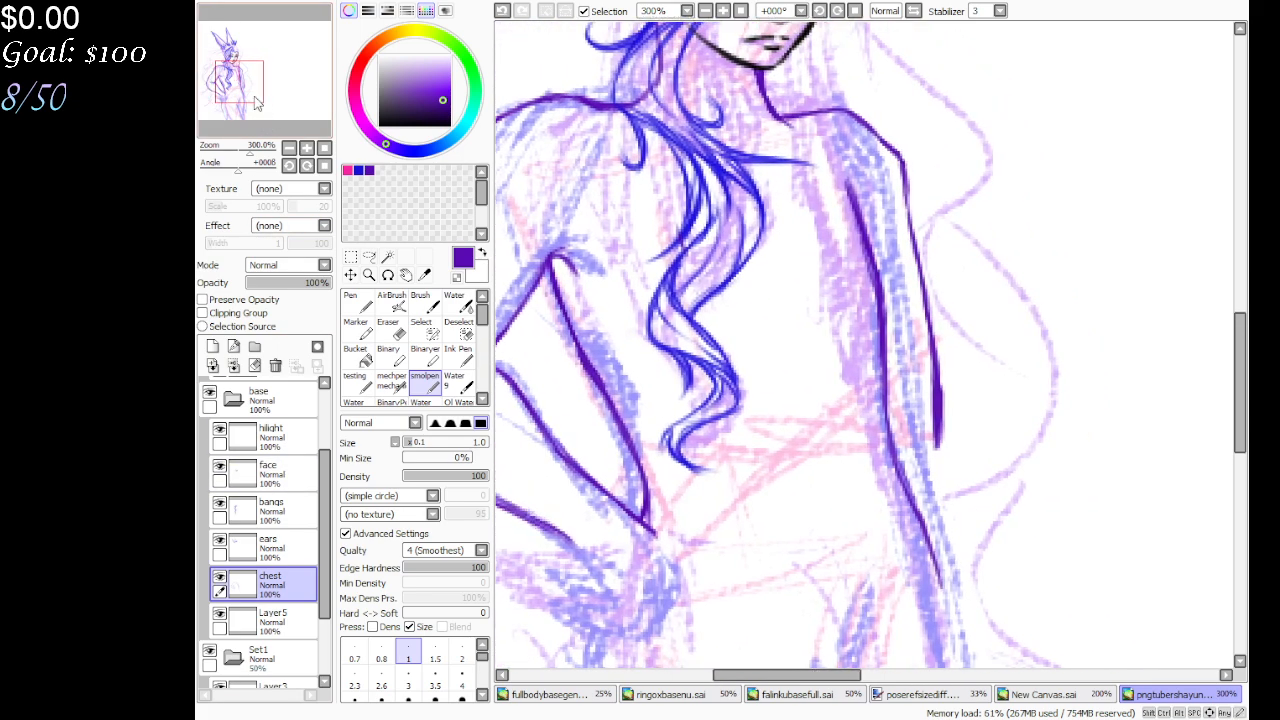
key(e)
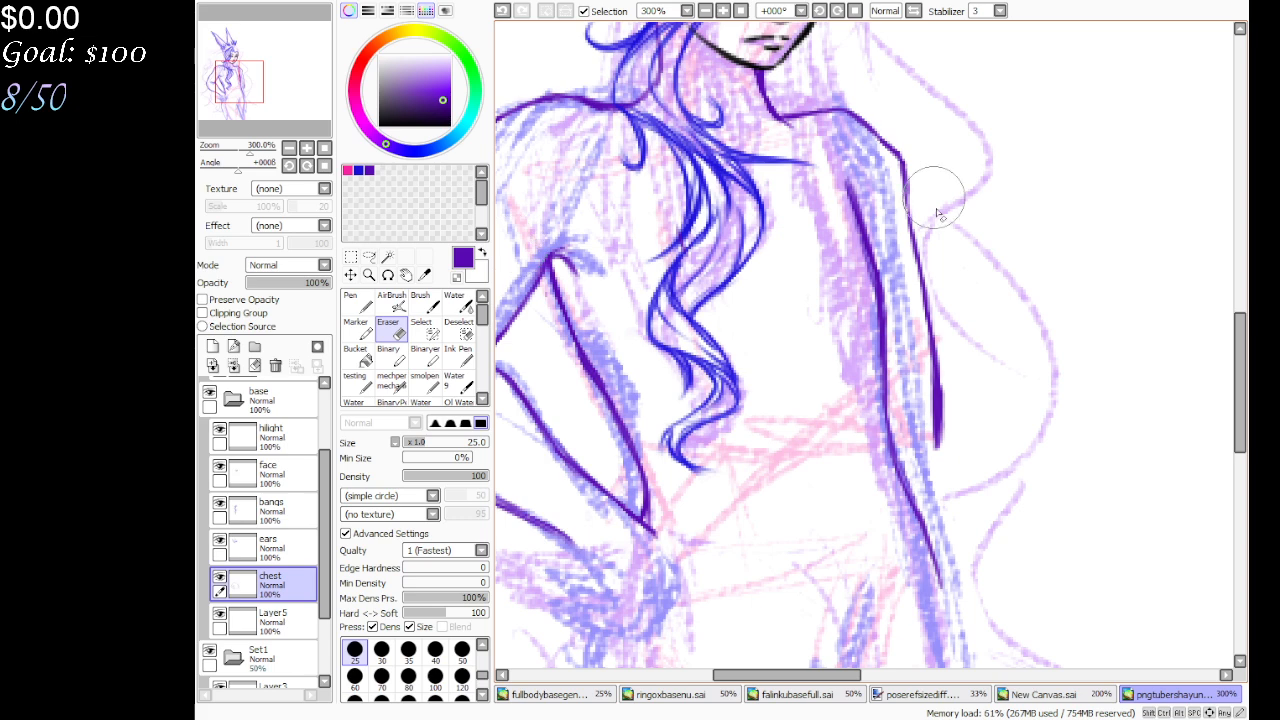
mouse_move(915, 265)
mouse_down()
mouse_move(918, 220)
mouse_move(943, 429)
mouse_move(966, 397)
mouse_up()
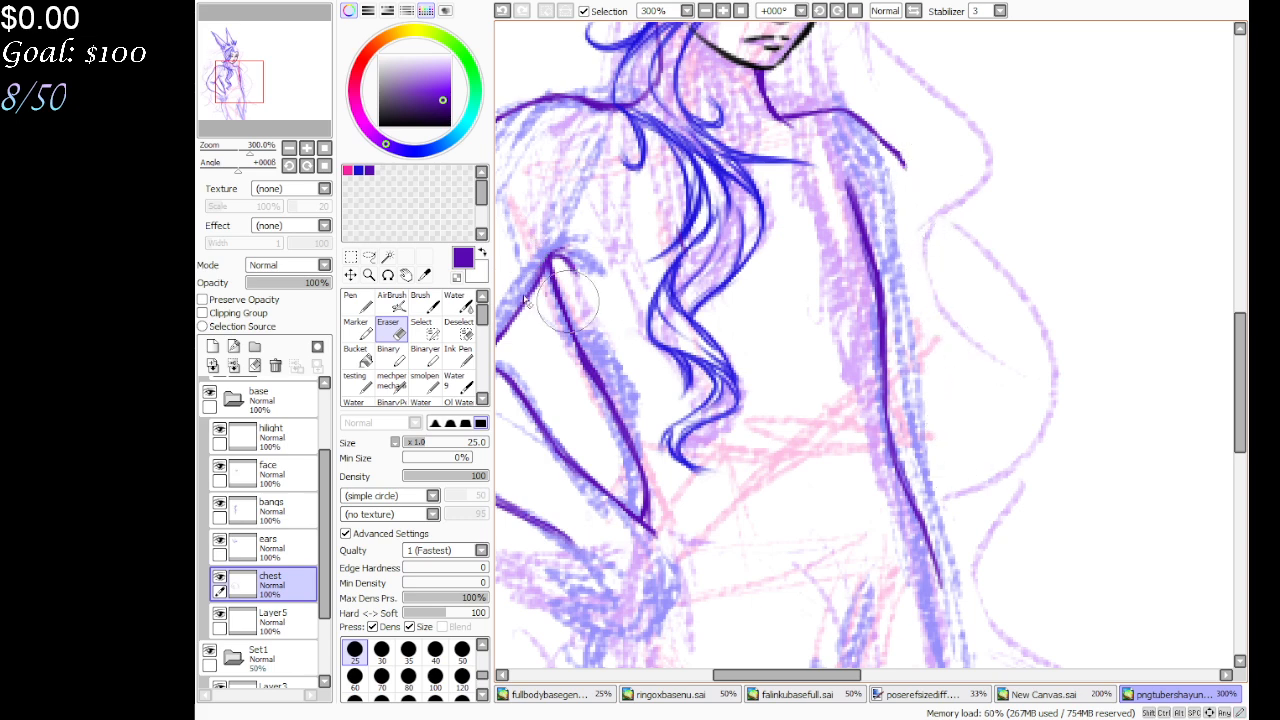
Lasso the straight arm's shoulder outline on the chest layer and cut it out
drag(272, 77, 278, 68)
click(369, 256)
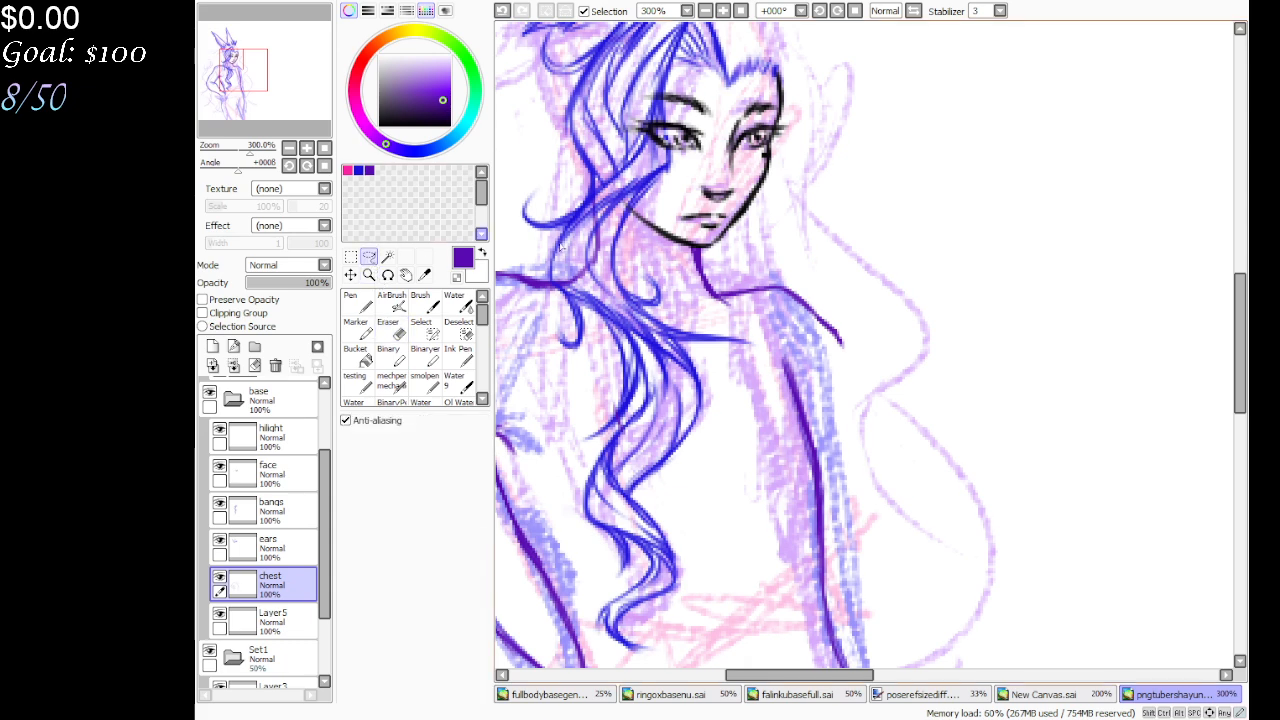
mouse_move(772, 336)
mouse_down()
mouse_move(871, 286)
mouse_move(748, 313)
mouse_up()
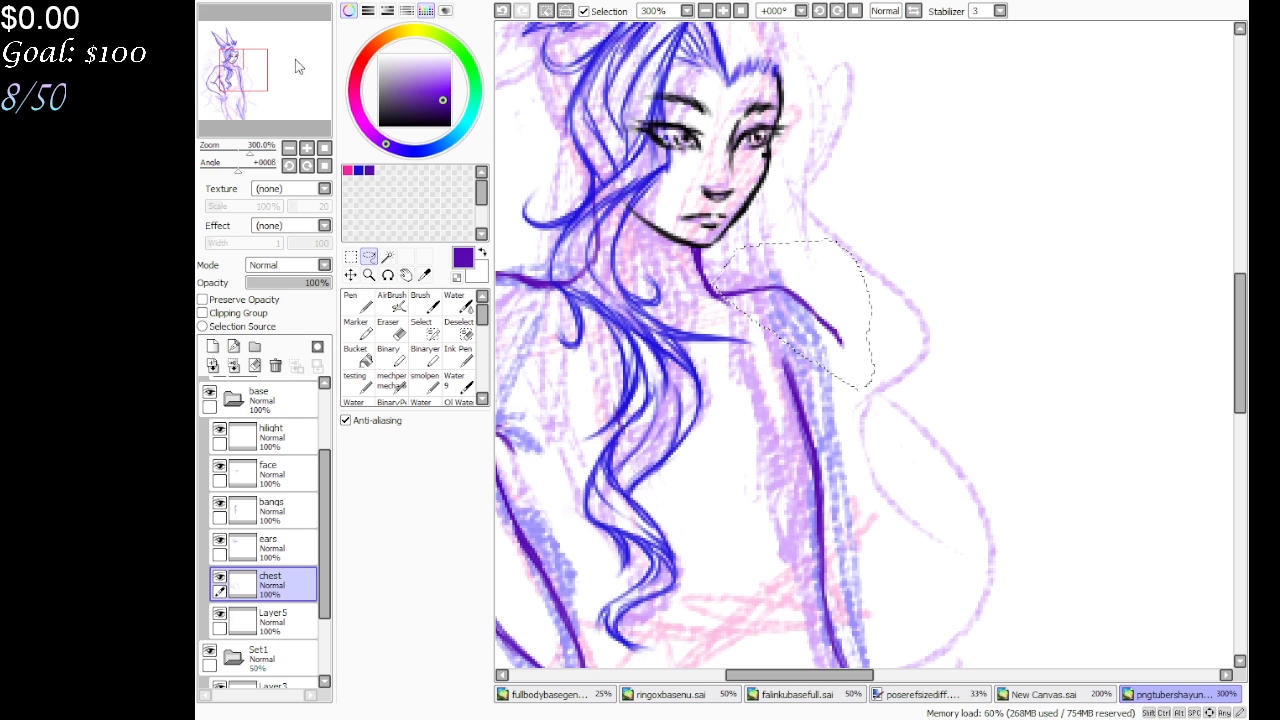
key(ctrl+d)
Create a folder named rightarm above outfit1 and put the cut shoulder outline inside it on a new layer named arm1
scroll(270, 480, up, 4)
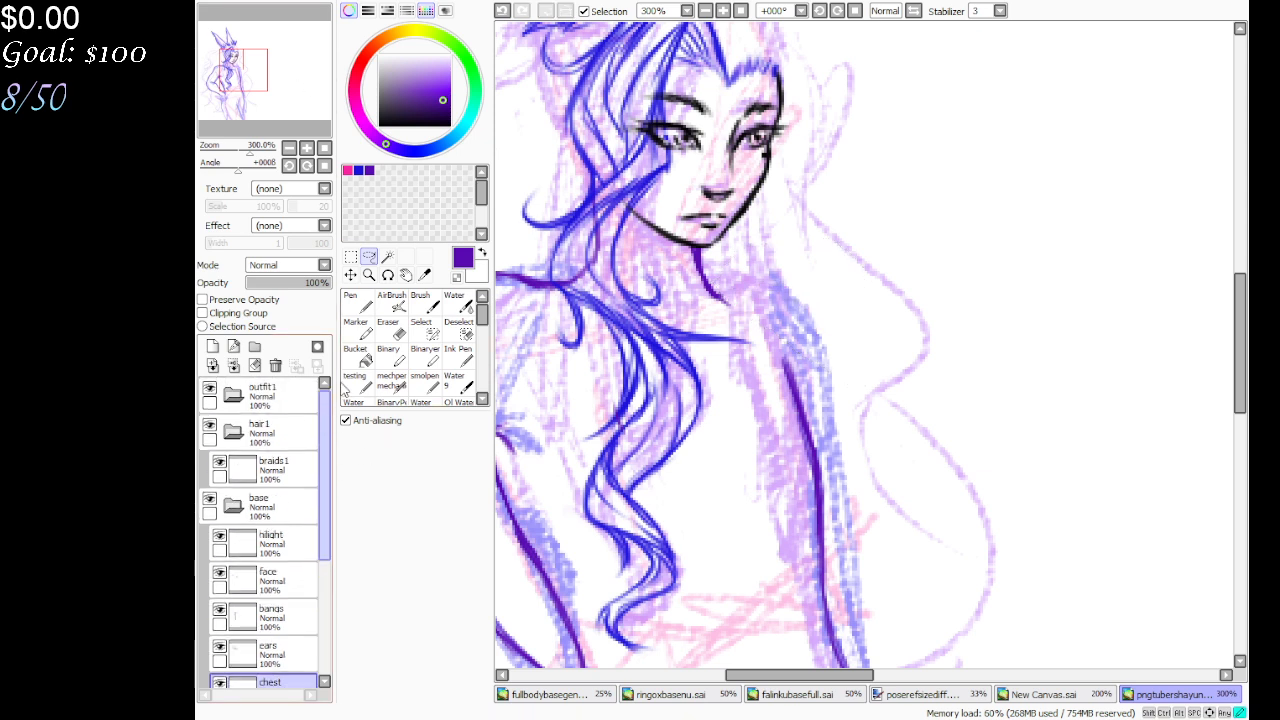
click(285, 404)
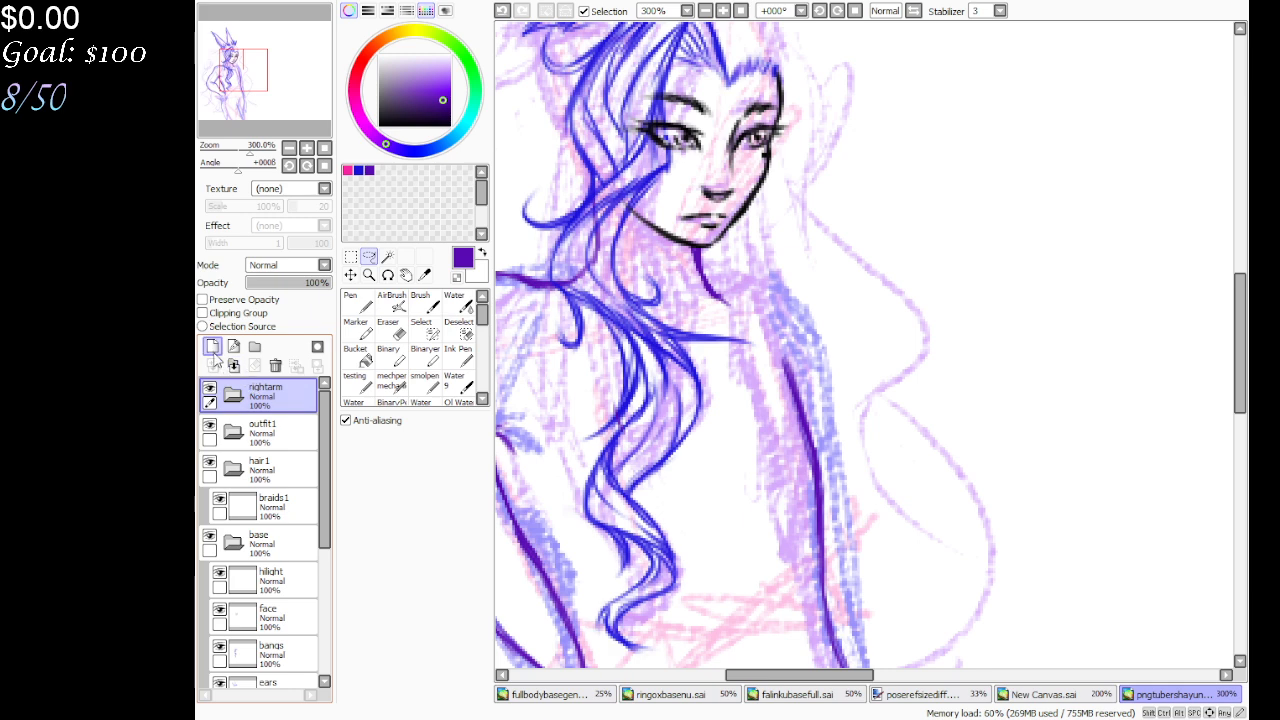
key(ctrl+shift+n)
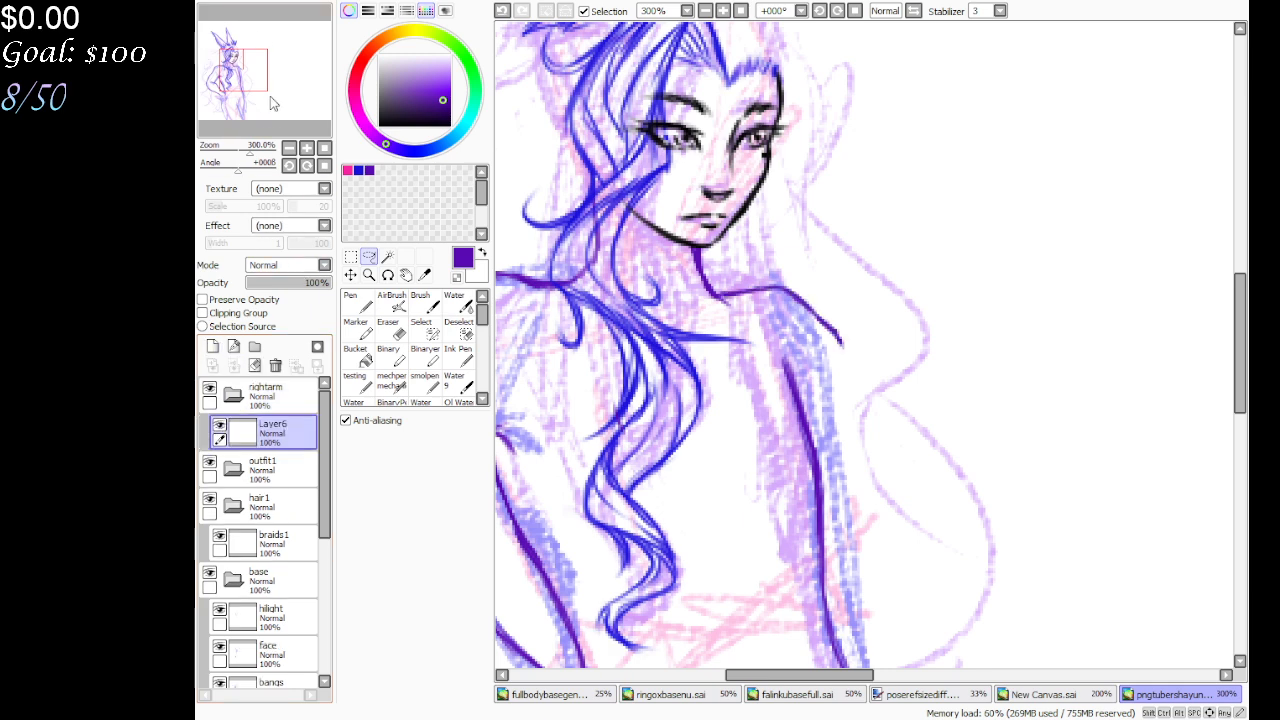
drag(274, 103, 267, 110)
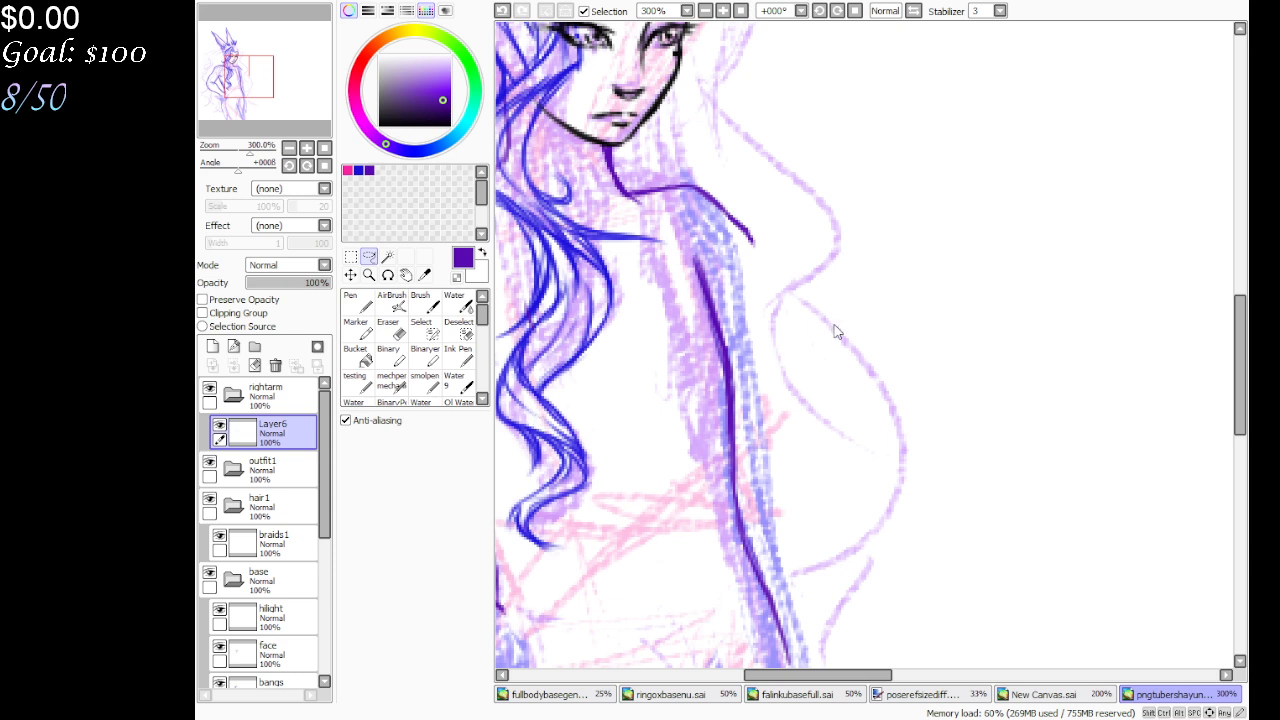
click(424, 385)
Extend the shoulder line slightly down the upper arm, and recolour it pink with the Binary brush while preserving opacity
drag(276, 100, 305, 107)
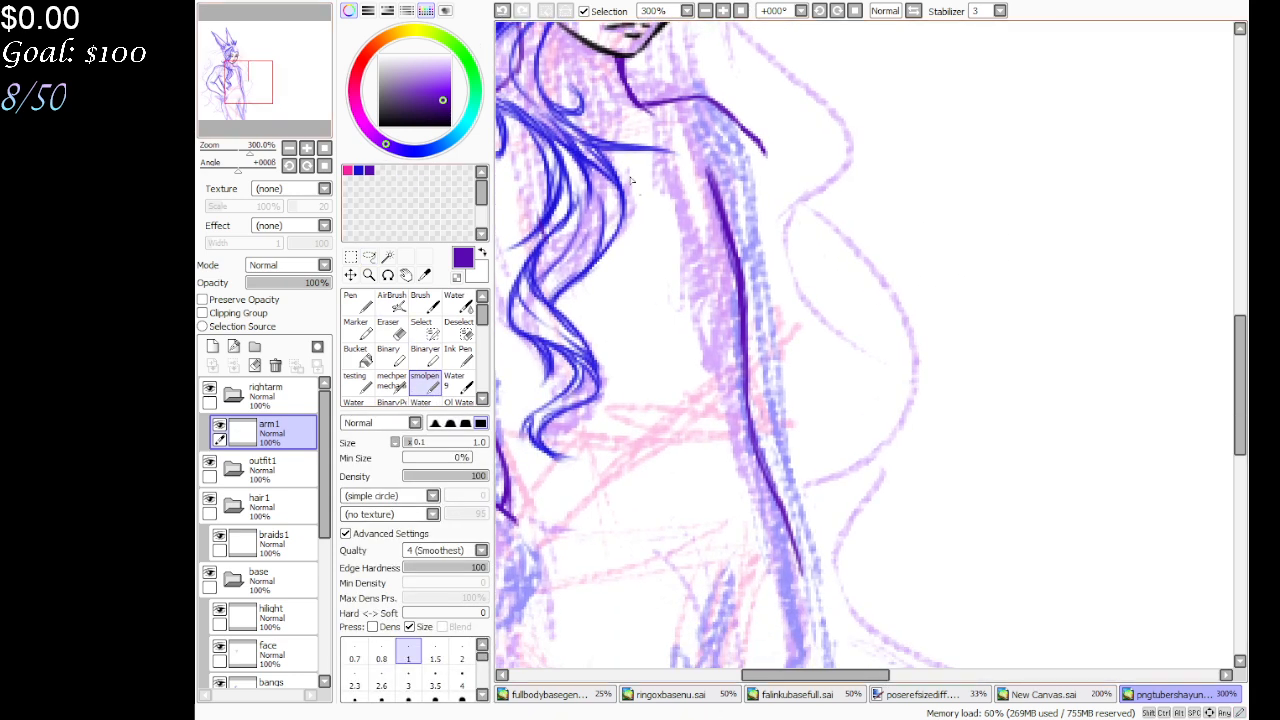
mouse_move(769, 173)
mouse_down()
mouse_move(770, 198)
mouse_move(771, 172)
mouse_up()
click(349, 170)
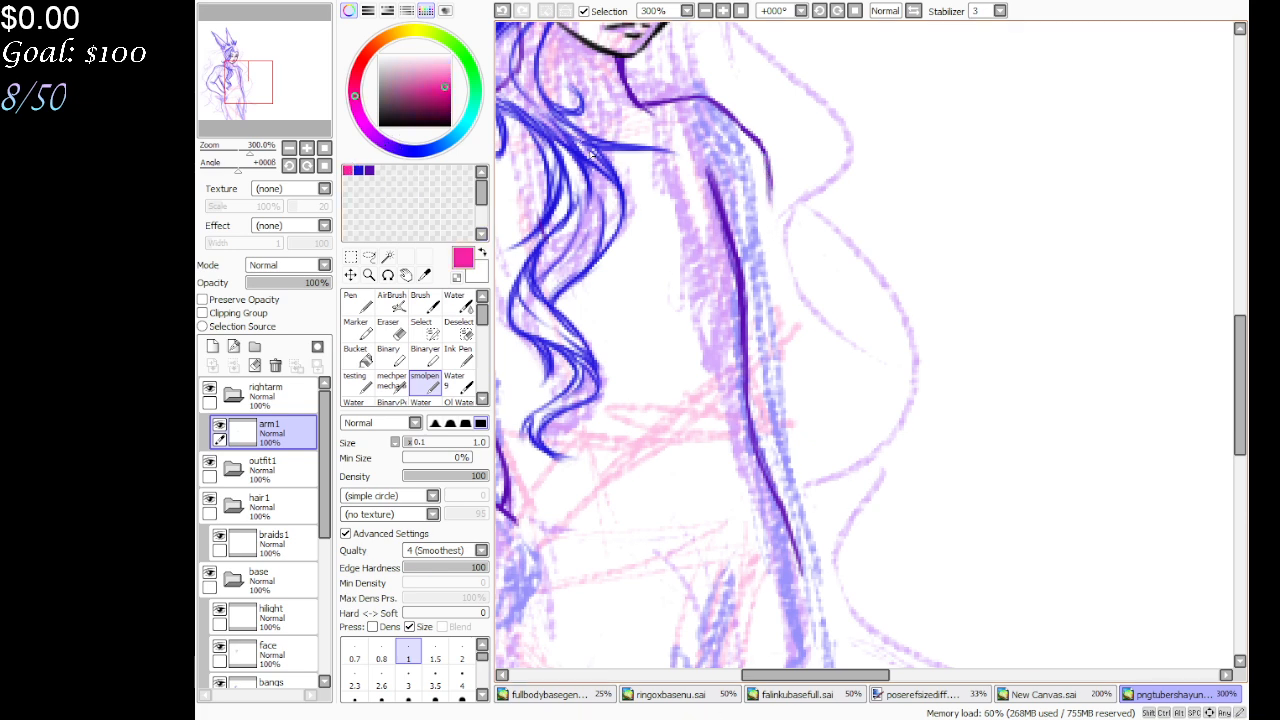
click(228, 302)
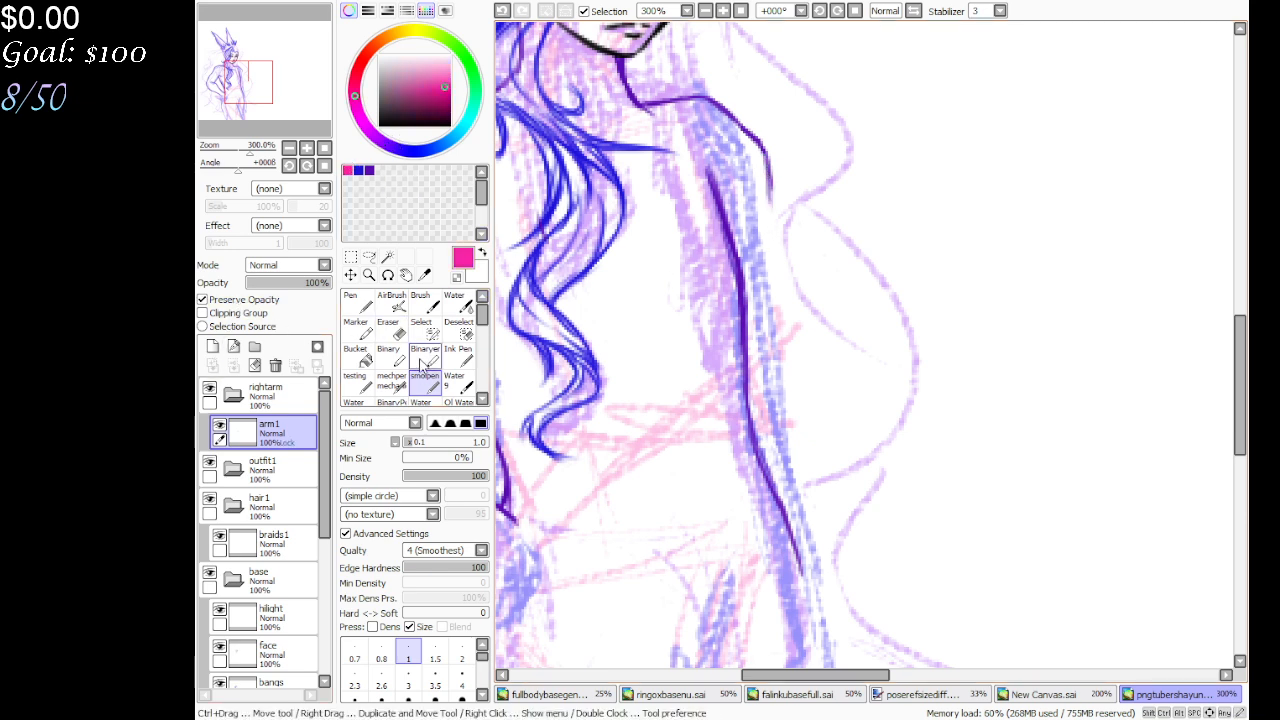
click(388, 355)
mouse_move(640, 102)
mouse_down()
mouse_move(712, 100)
mouse_move(771, 190)
mouse_up()
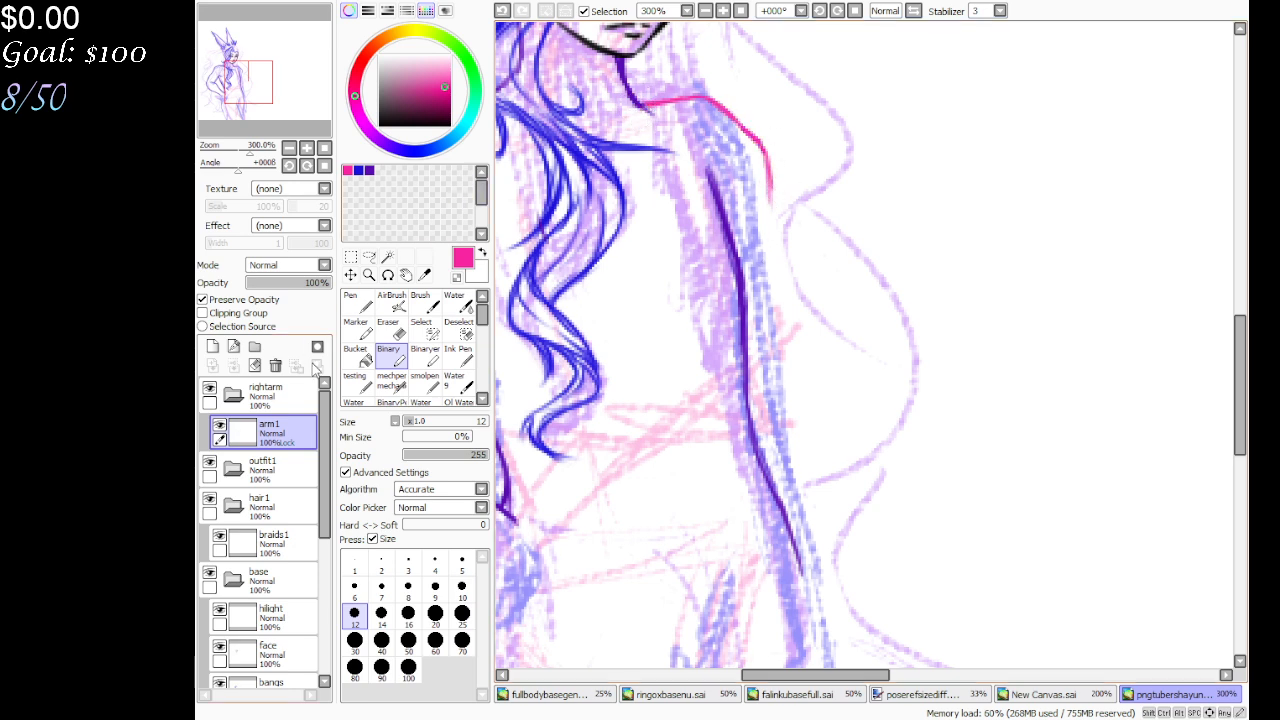
click(236, 300)
click(424, 384)
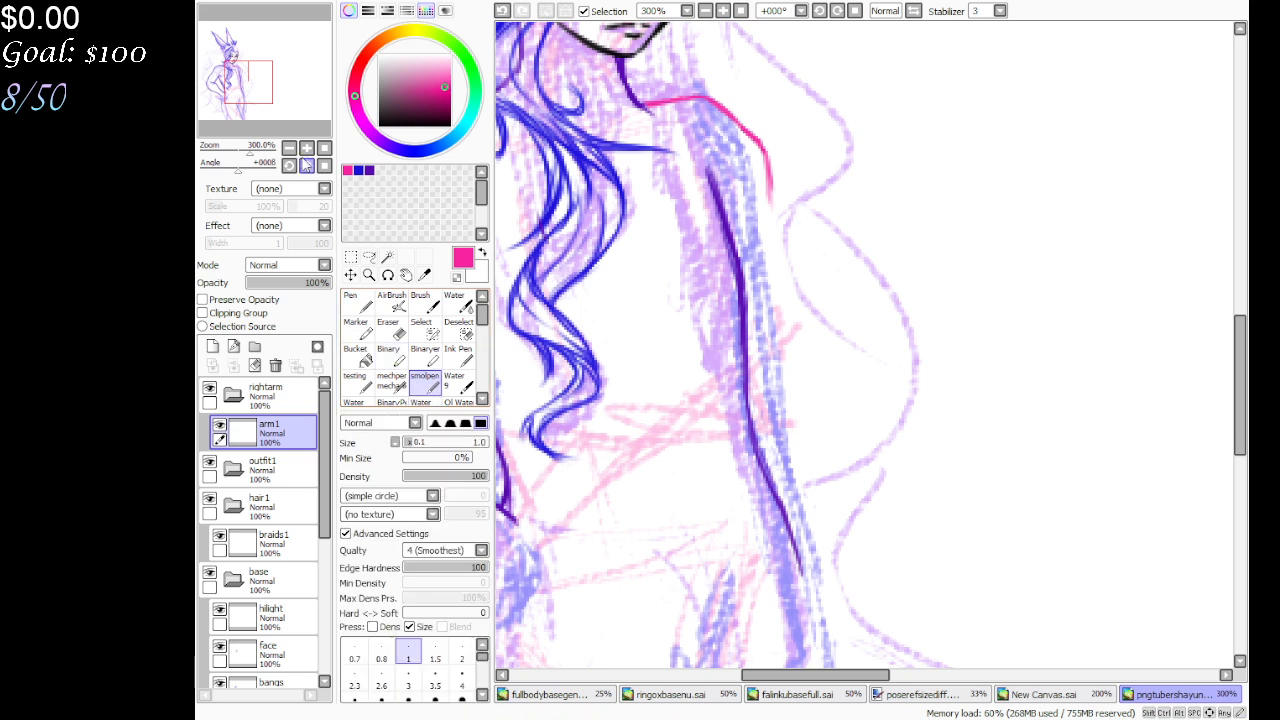
drag(296, 104, 309, 90)
mouse_move(770, 117)
mouse_down()
mouse_move(790, 345)
mouse_move(824, 488)
mouse_move(828, 615)
mouse_up()
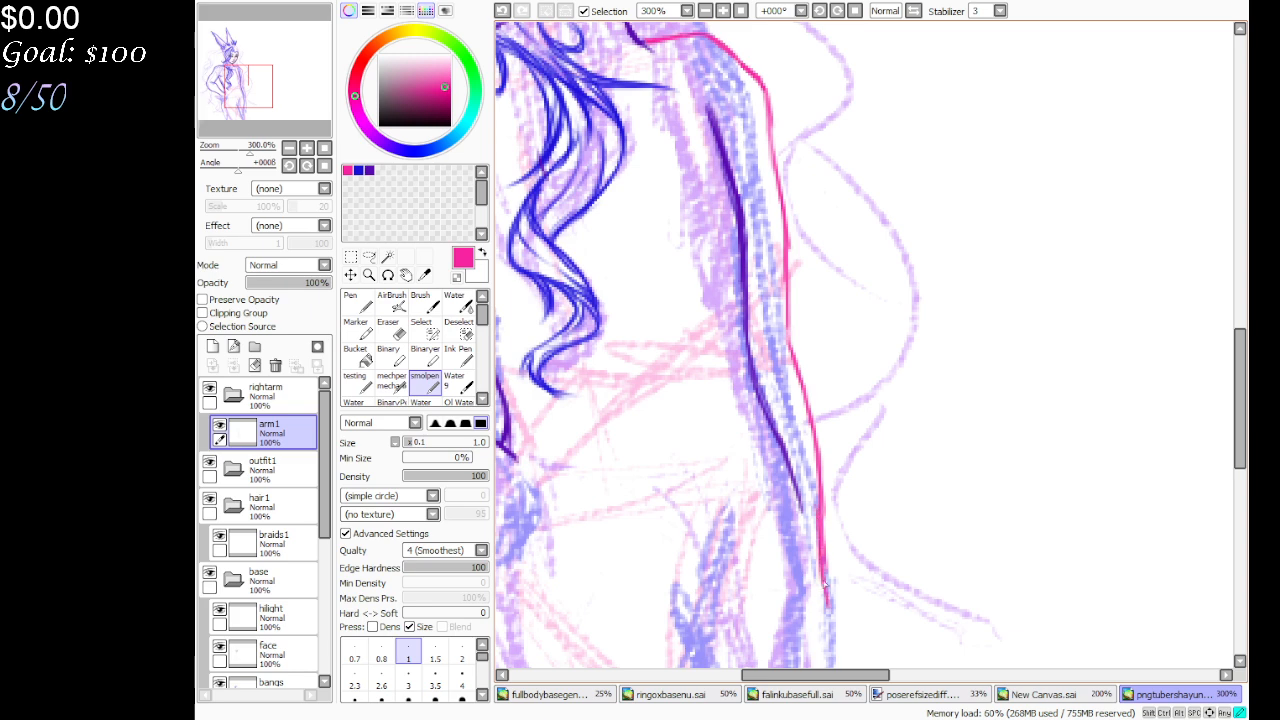
drag(816, 540, 830, 620)
drag(242, 84, 273, 131)
key(e)
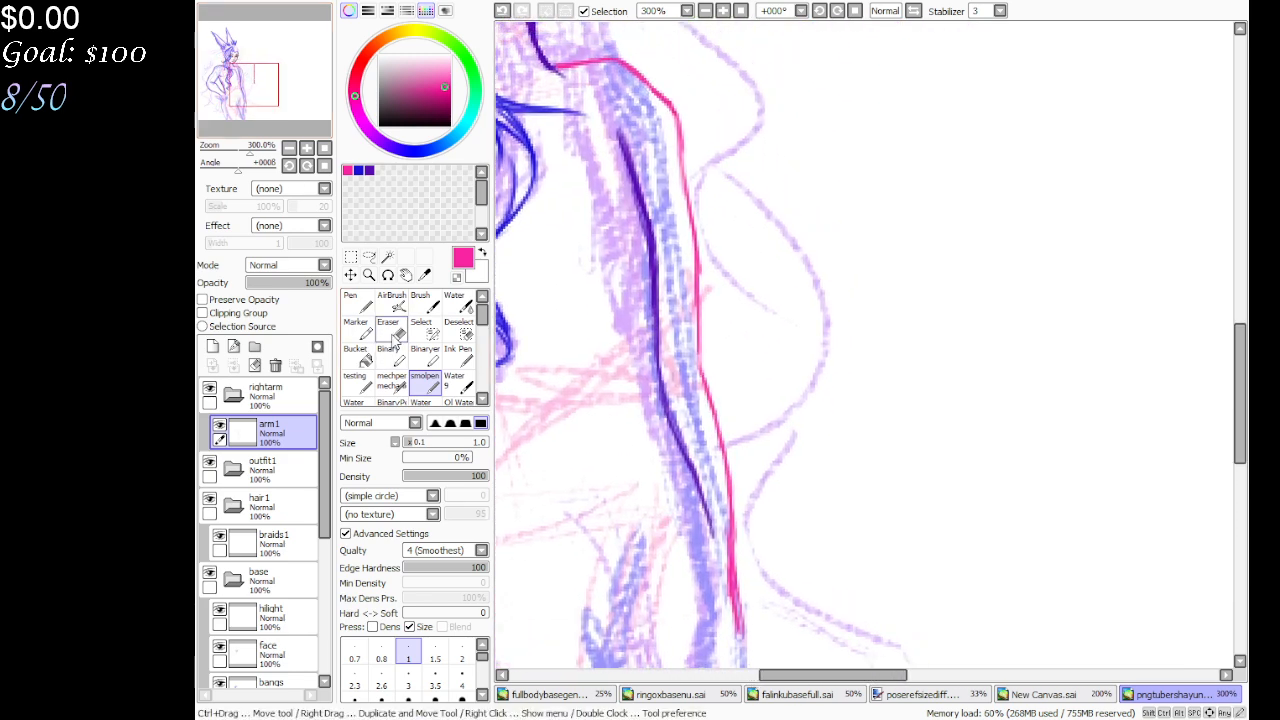
mouse_move(665, 110)
mouse_down()
mouse_move(680, 190)
mouse_move(686, 100)
mouse_move(710, 370)
mouse_move(754, 608)
mouse_up()
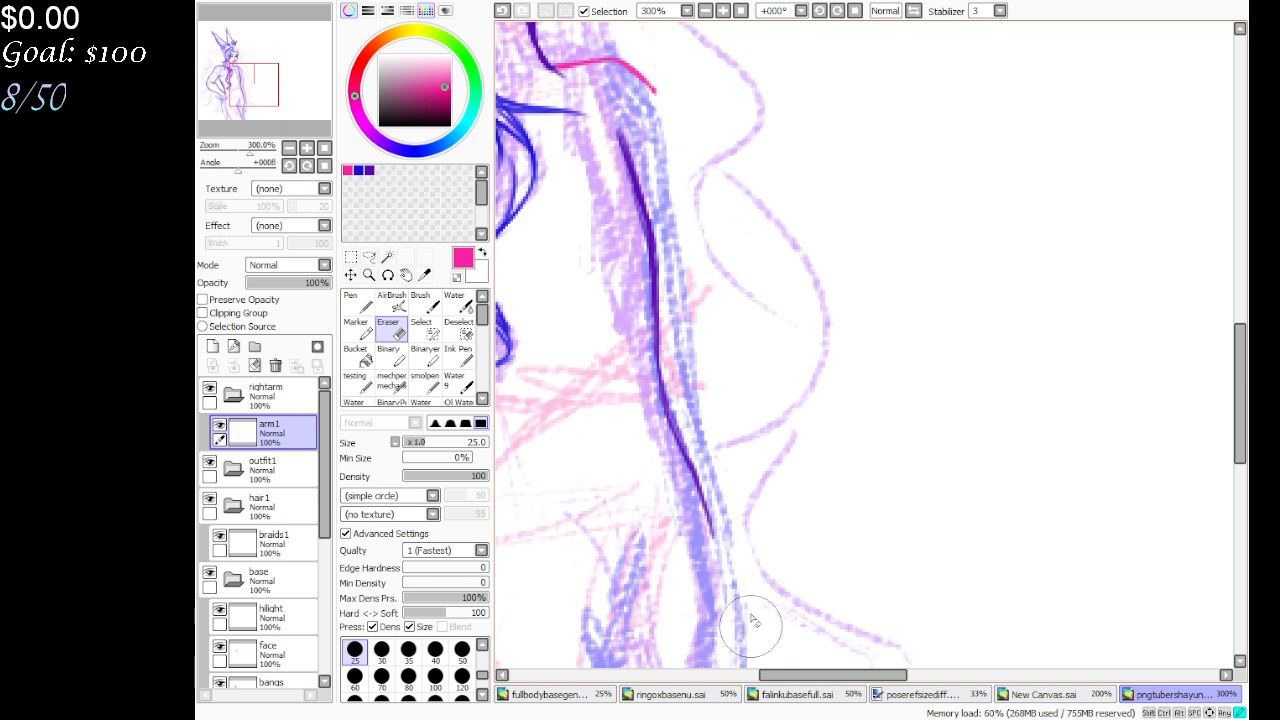
Draw the straight arm's outer edge in pink with the smolpen brush, and erase the lowest part of the stroke near the forearm
click(424, 383)
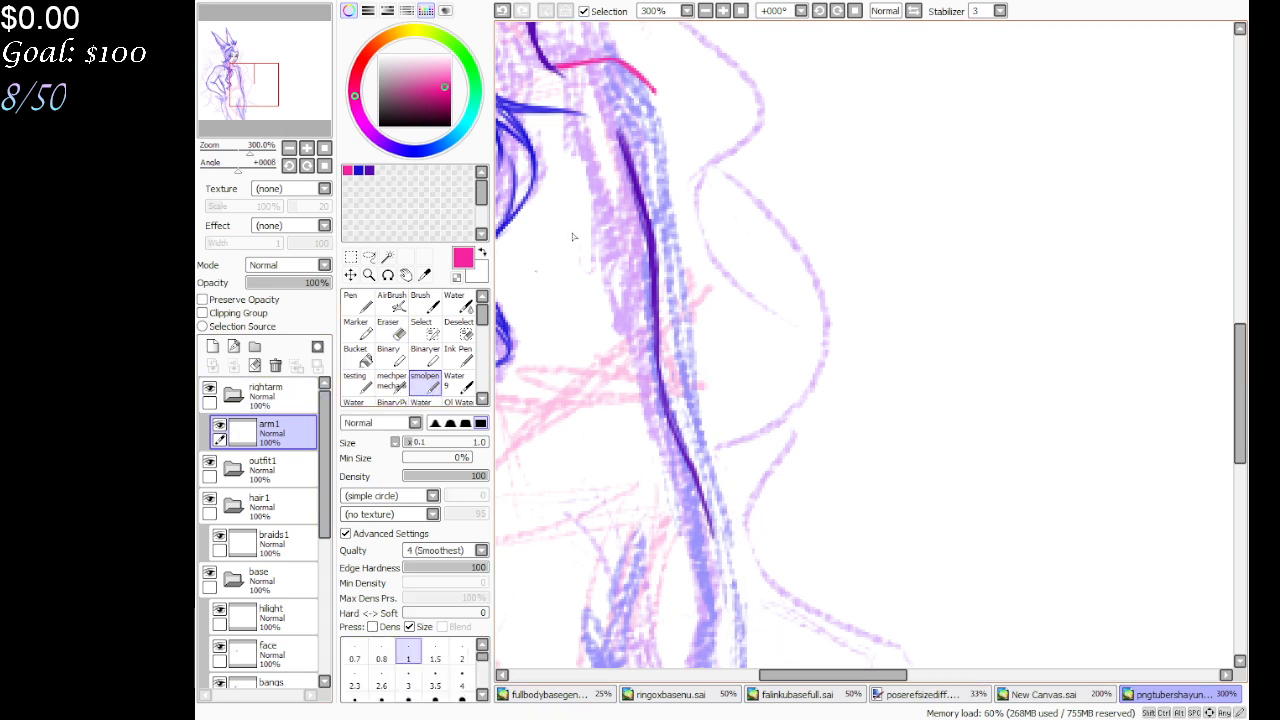
mouse_move(655, 97)
mouse_down()
mouse_move(656, 350)
mouse_move(664, 220)
mouse_move(658, 377)
mouse_move(693, 560)
mouse_move(665, 287)
mouse_up()
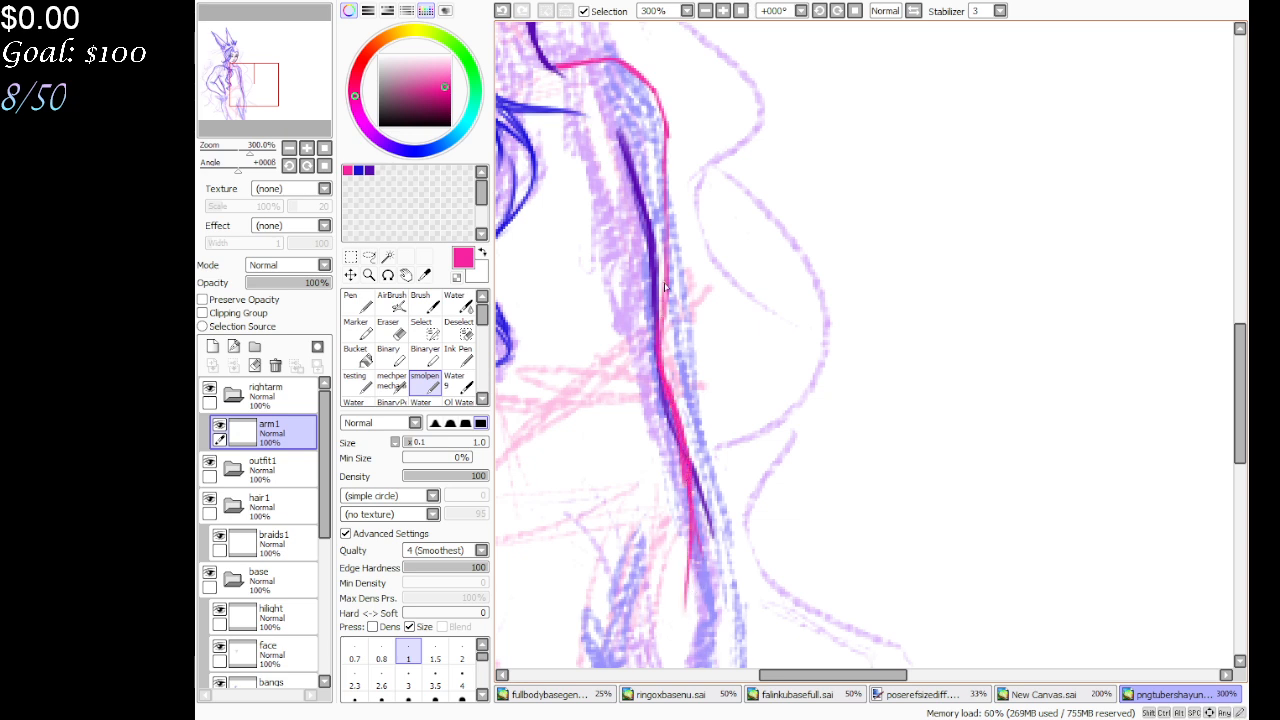
click(388, 330)
mouse_move(692, 584)
mouse_down()
mouse_move(655, 440)
mouse_move(684, 628)
mouse_up()
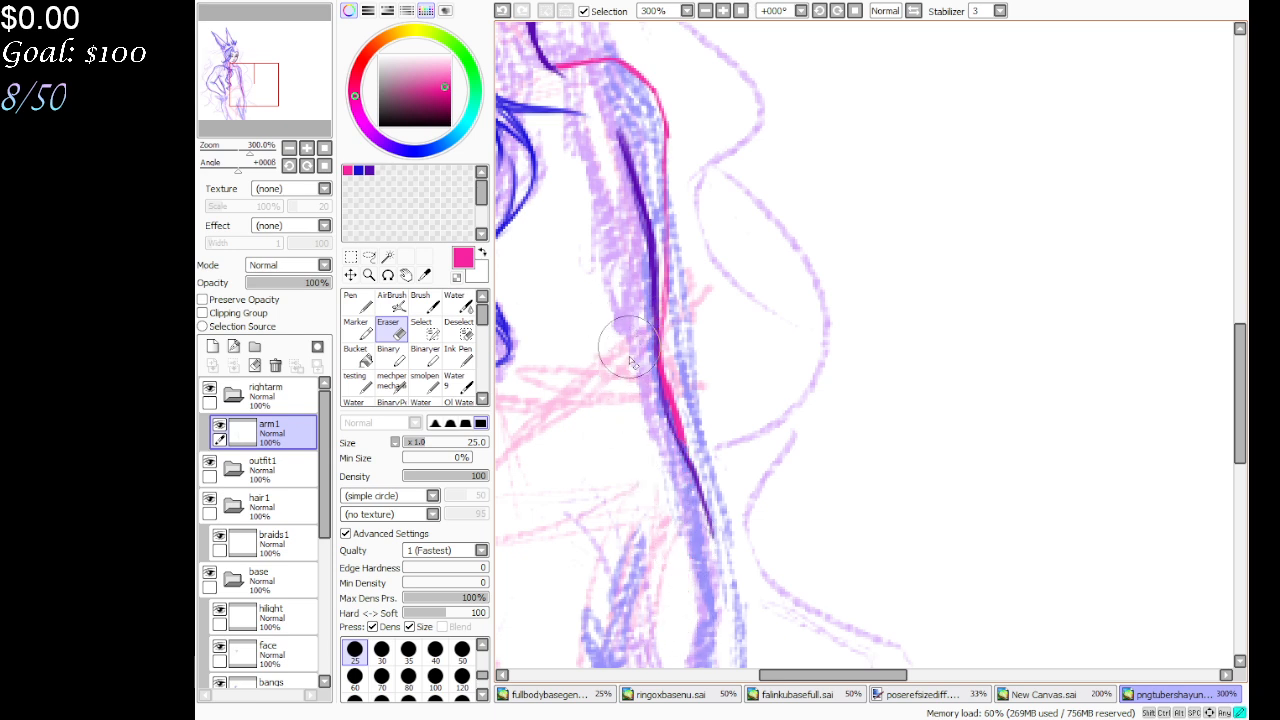
click(424, 383)
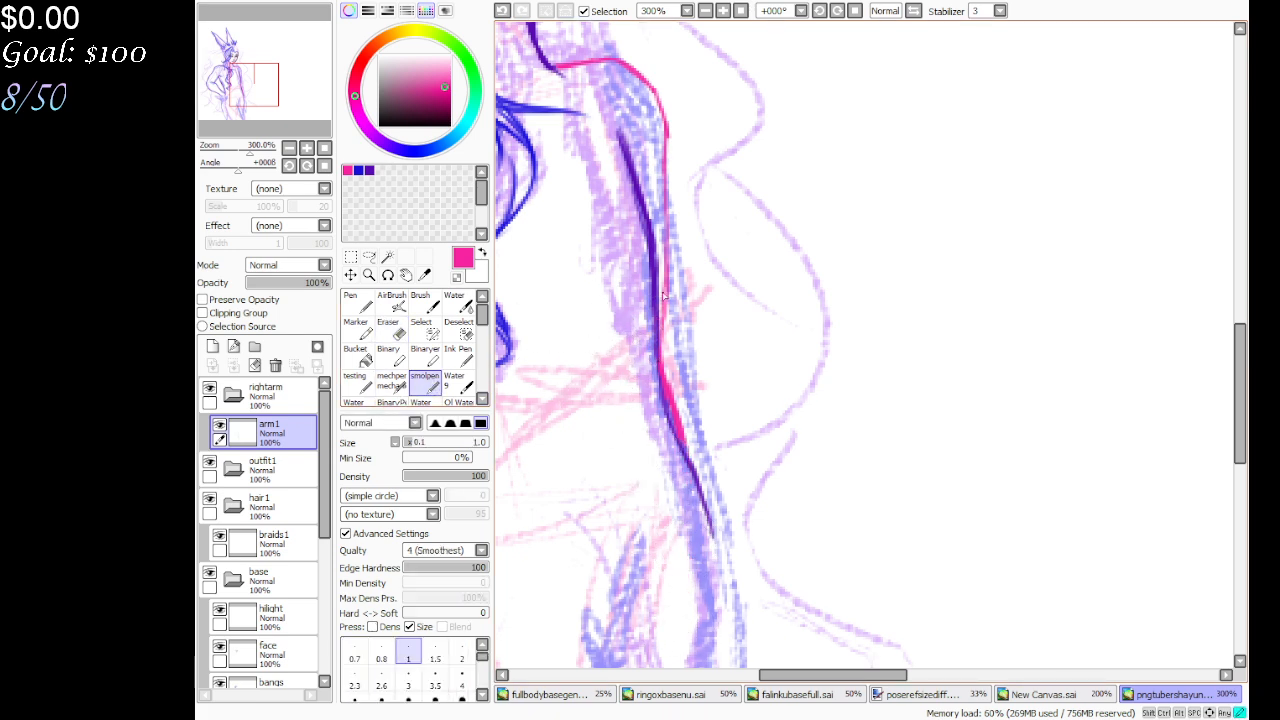
drag(664, 340, 661, 278)
Move the outfit1 folder above the rightarm folder in the layer order
mouse_move(262, 89)
mouse_down()
mouse_move(248, 85)
mouse_move(257, 80)
mouse_up()
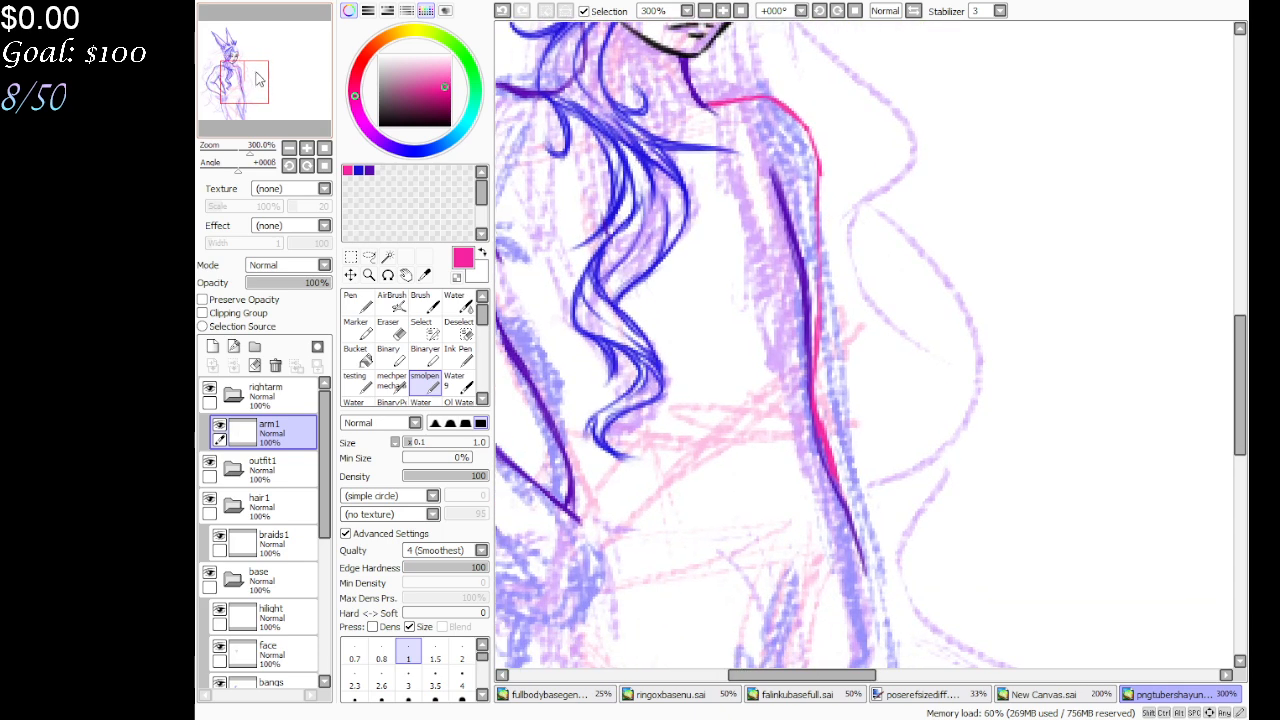
drag(260, 468, 296, 390)
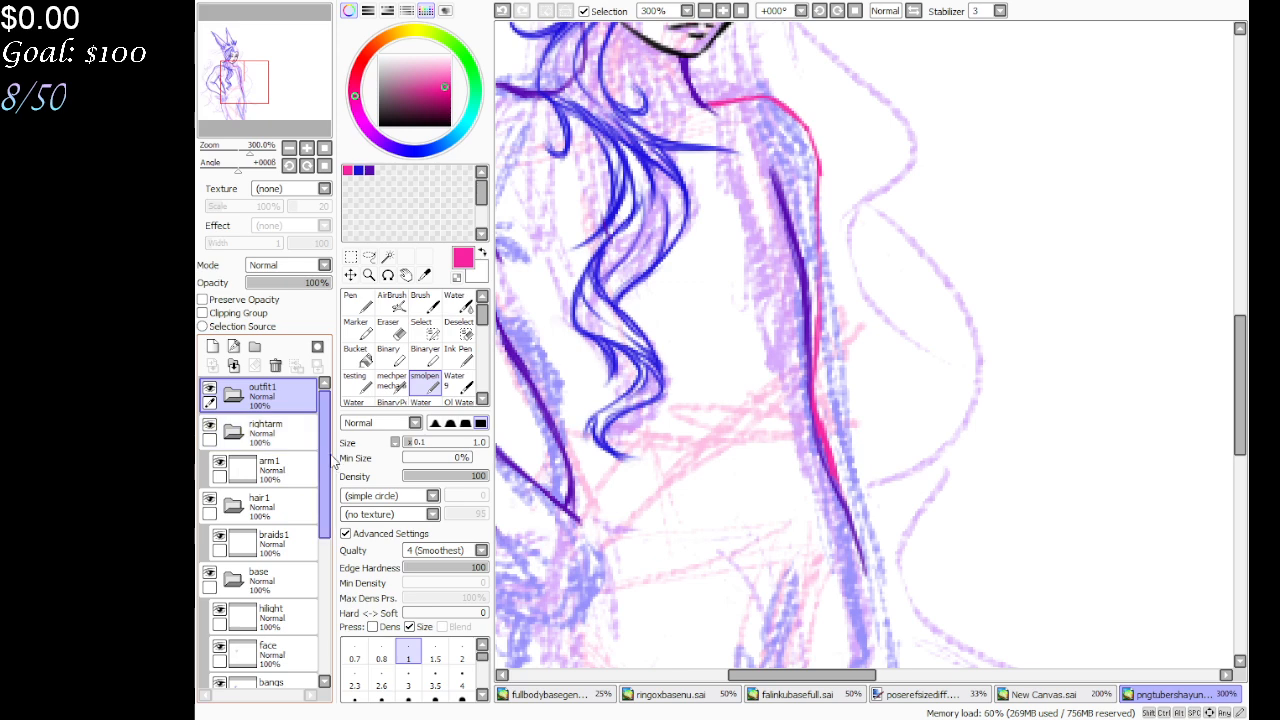
drag(278, 92, 266, 78)
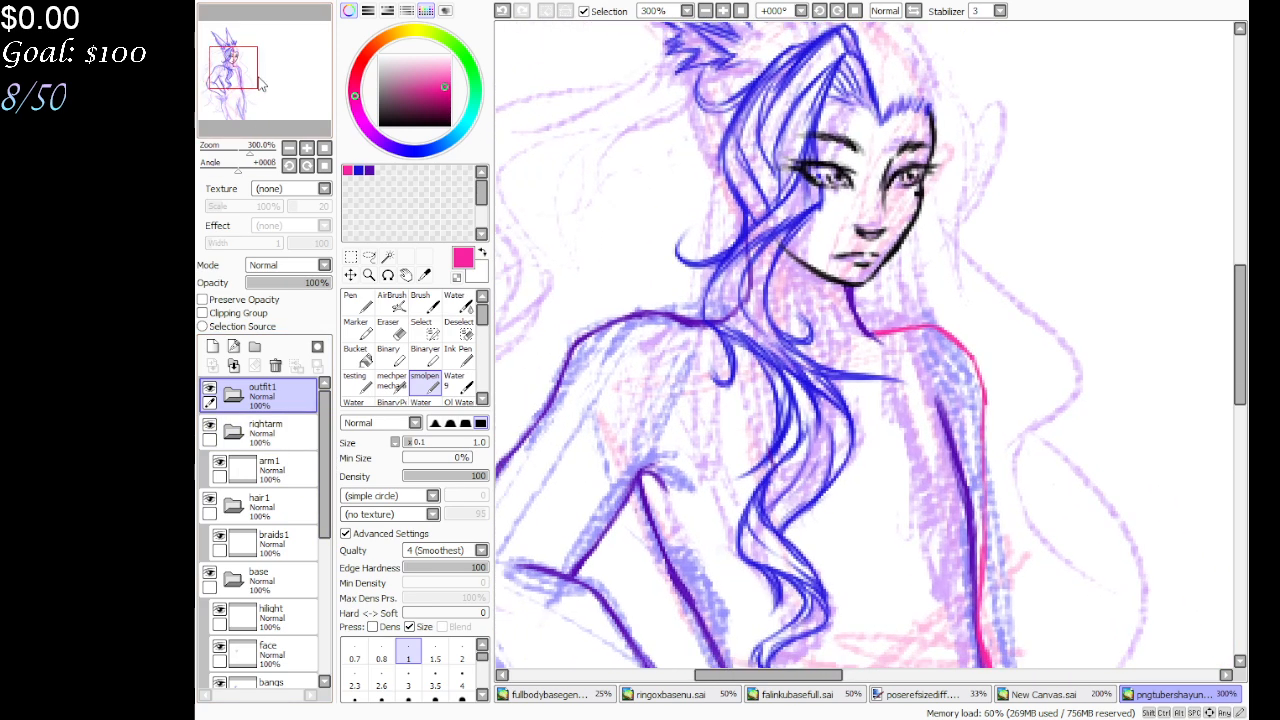
Collapse the base folder and rename the hair1 folder as midhair1
drag(331, 440, 333, 492)
click(268, 466)
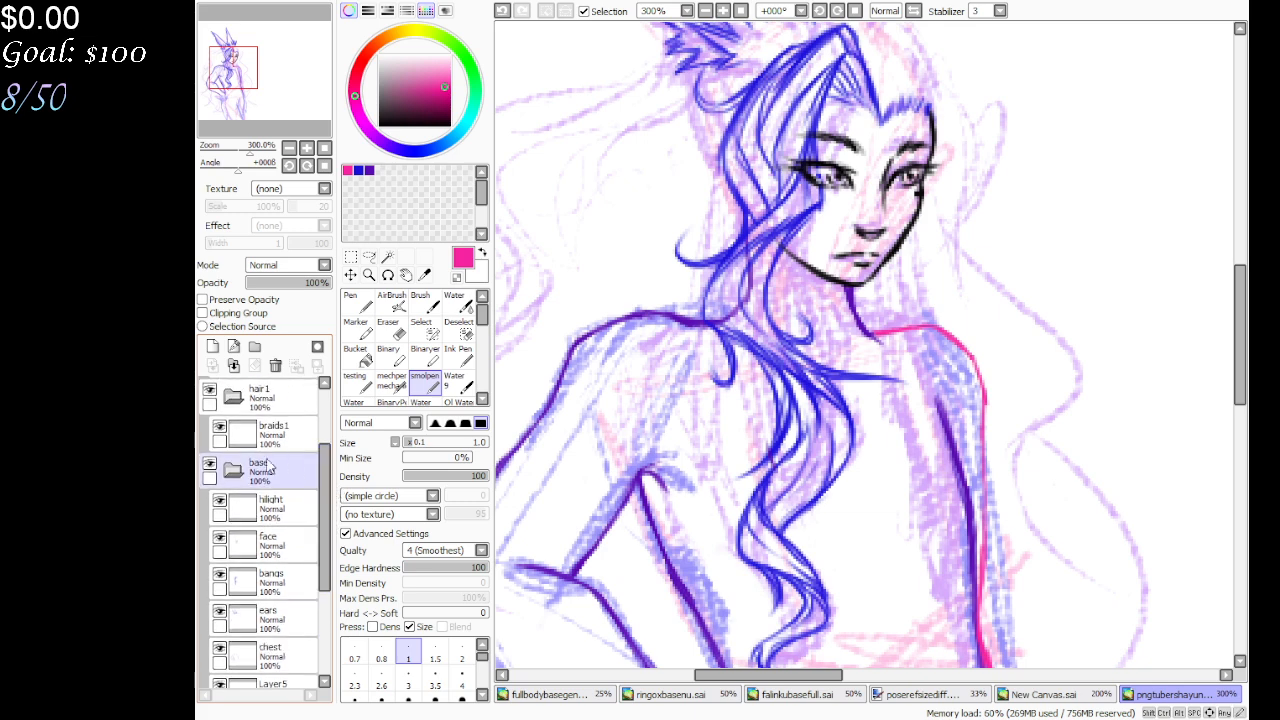
click(238, 474)
click(250, 474)
click(250, 478)
click(276, 397)
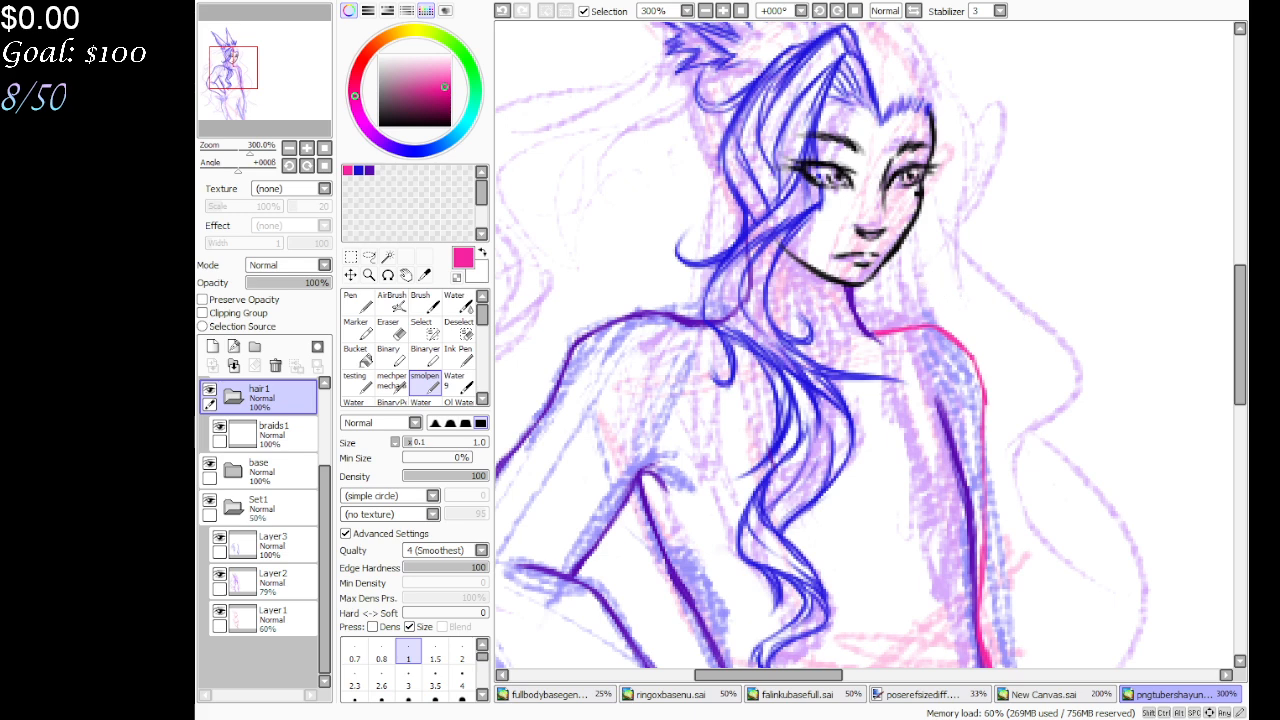
click(1016, 311)
Create a folder named backhair directly above Set1
click(278, 527)
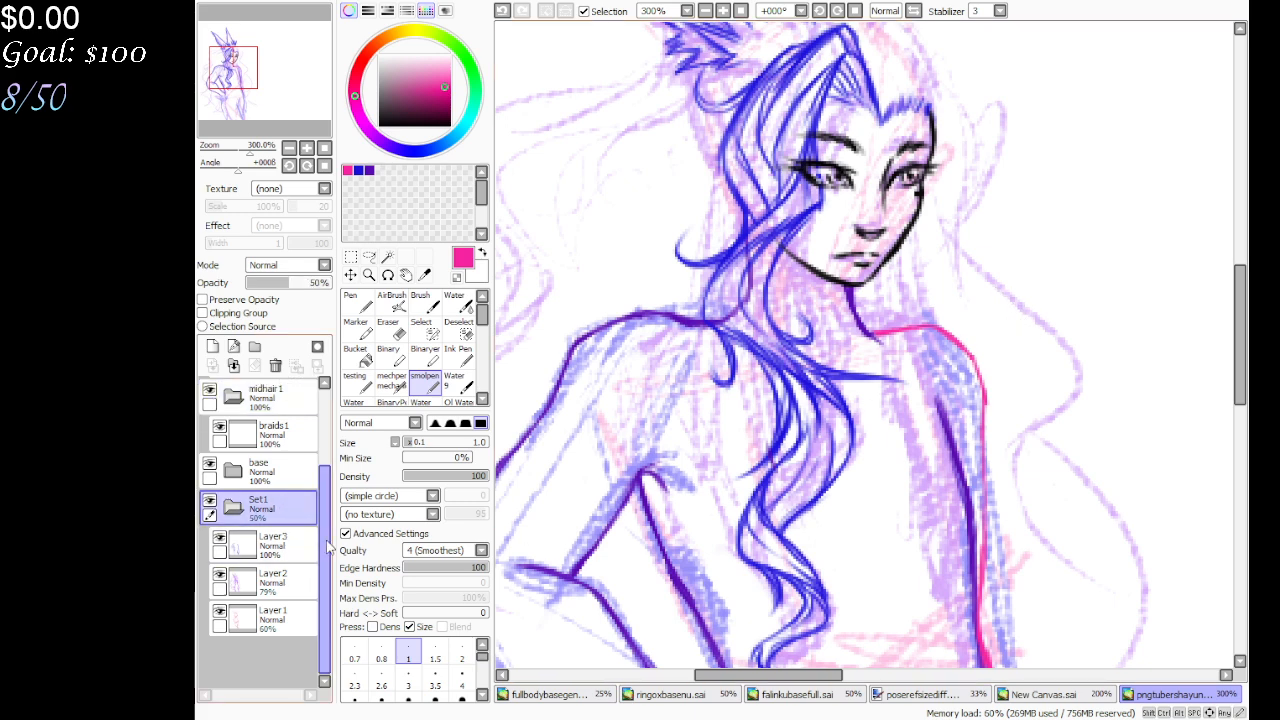
click(254, 346)
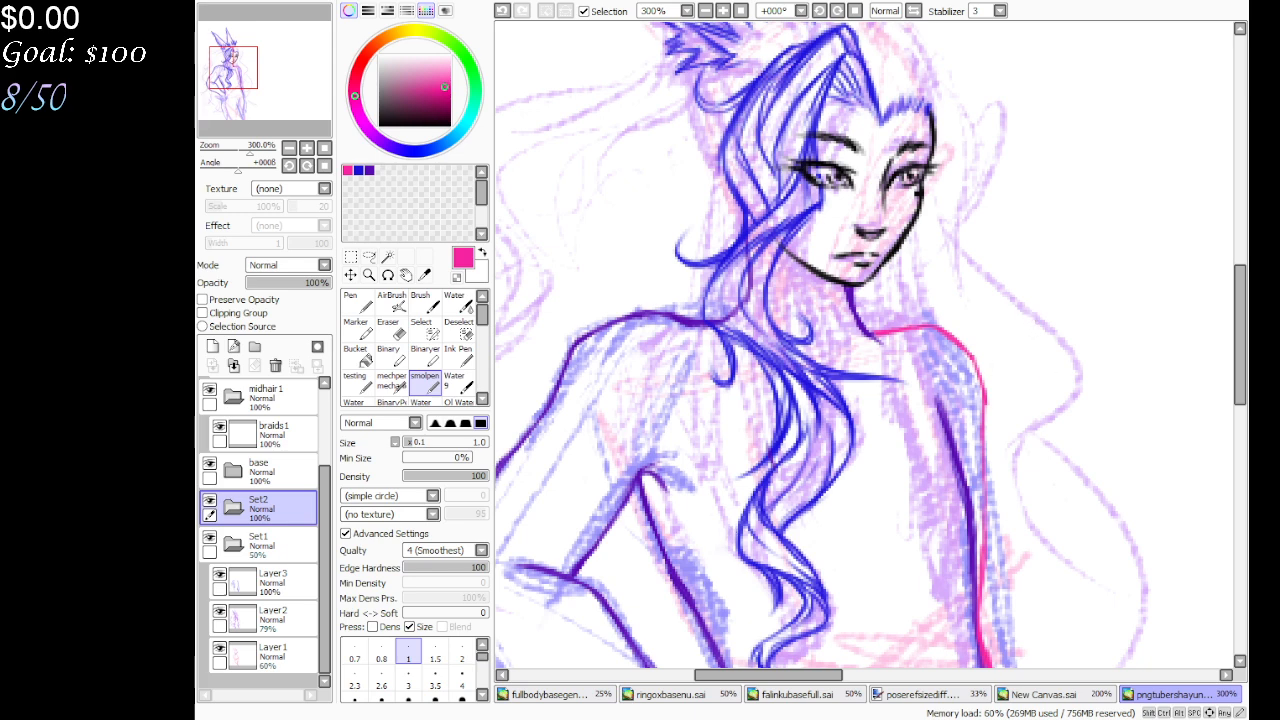
click(1012, 318)
Thicken the straight arm's pink outline on the arm1 layer from the neck over the shoulder and down to the forearm
drag(263, 70, 268, 80)
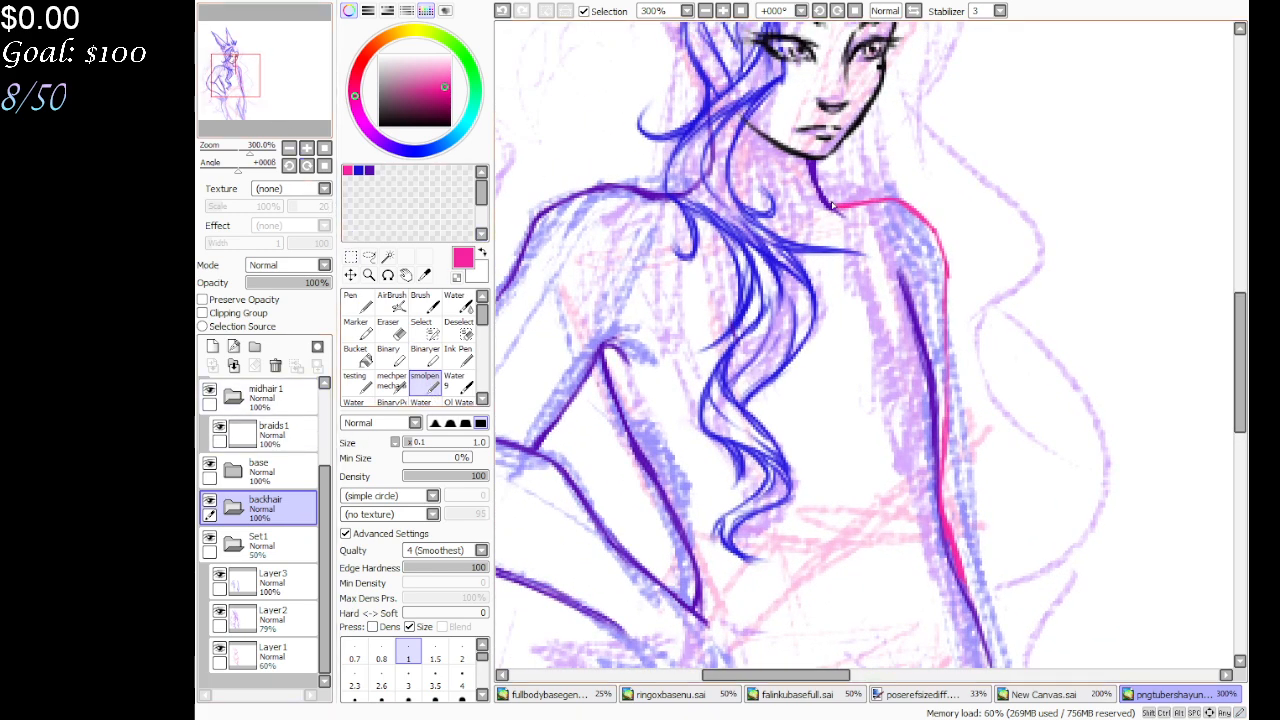
scroll(290, 470, up, 2)
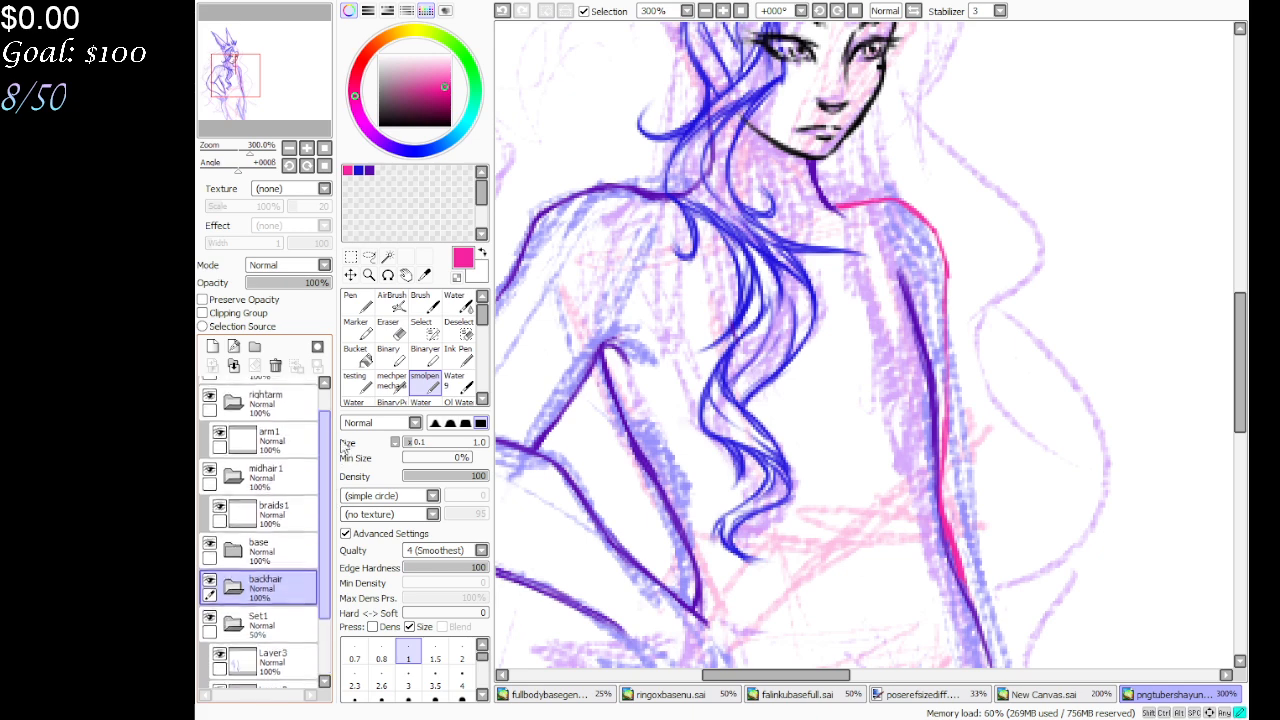
scroll(265, 450, up, 1)
click(270, 468)
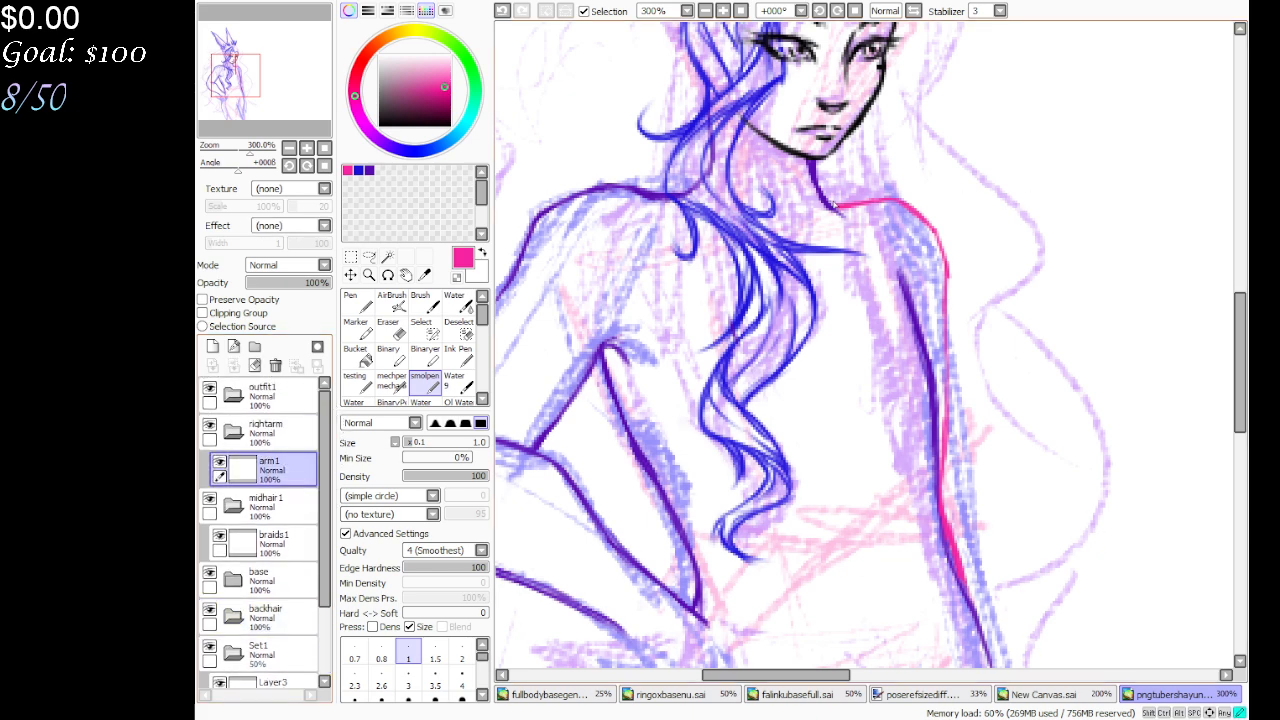
mouse_move(836, 207)
mouse_down()
mouse_move(949, 260)
mouse_move(952, 410)
mouse_move(947, 436)
mouse_move(951, 355)
mouse_move(937, 497)
mouse_move(965, 576)
mouse_up()
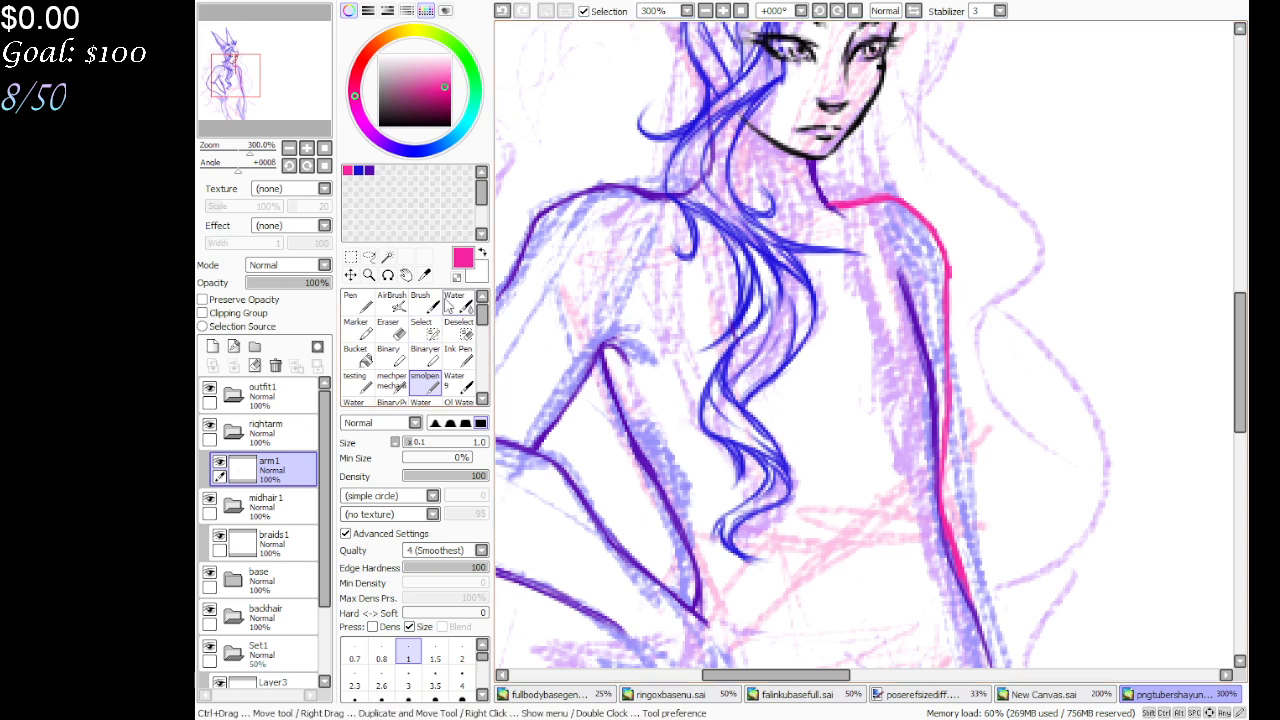
click(456, 277)
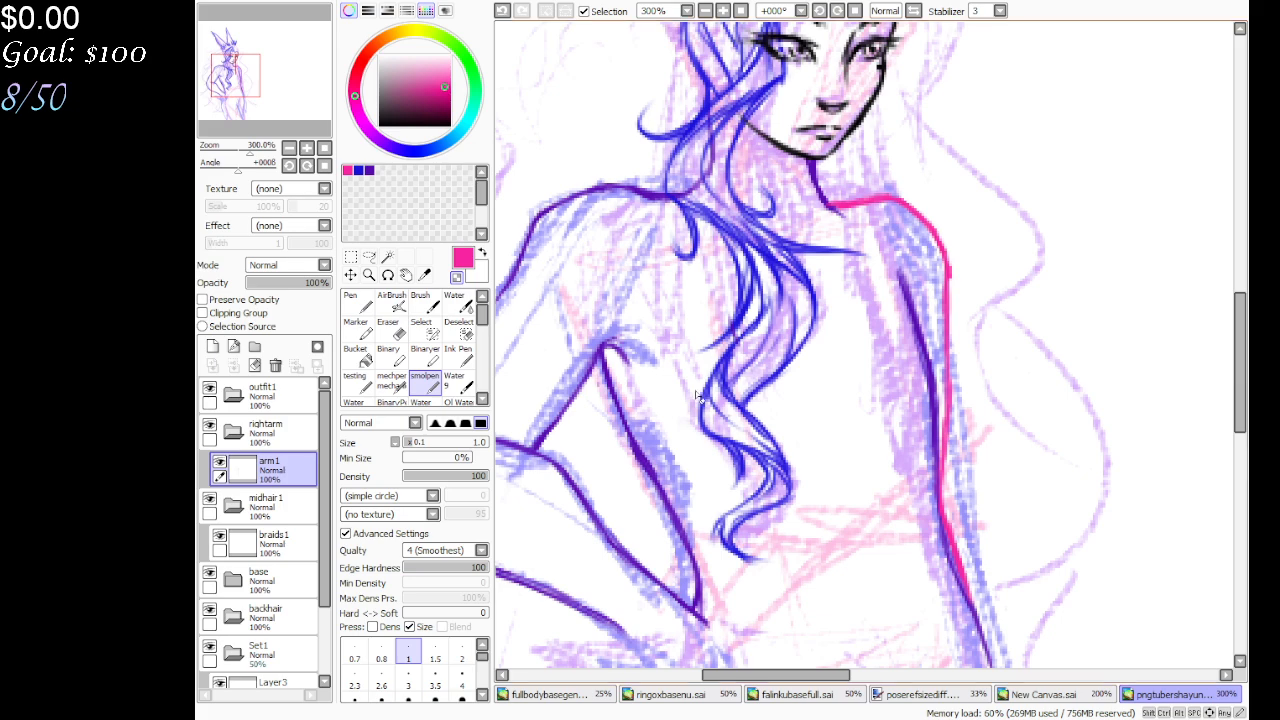
Expand the base folder, select the chest layer and switch its visibility off and on to check which lines it holds
drag(268, 82, 277, 108)
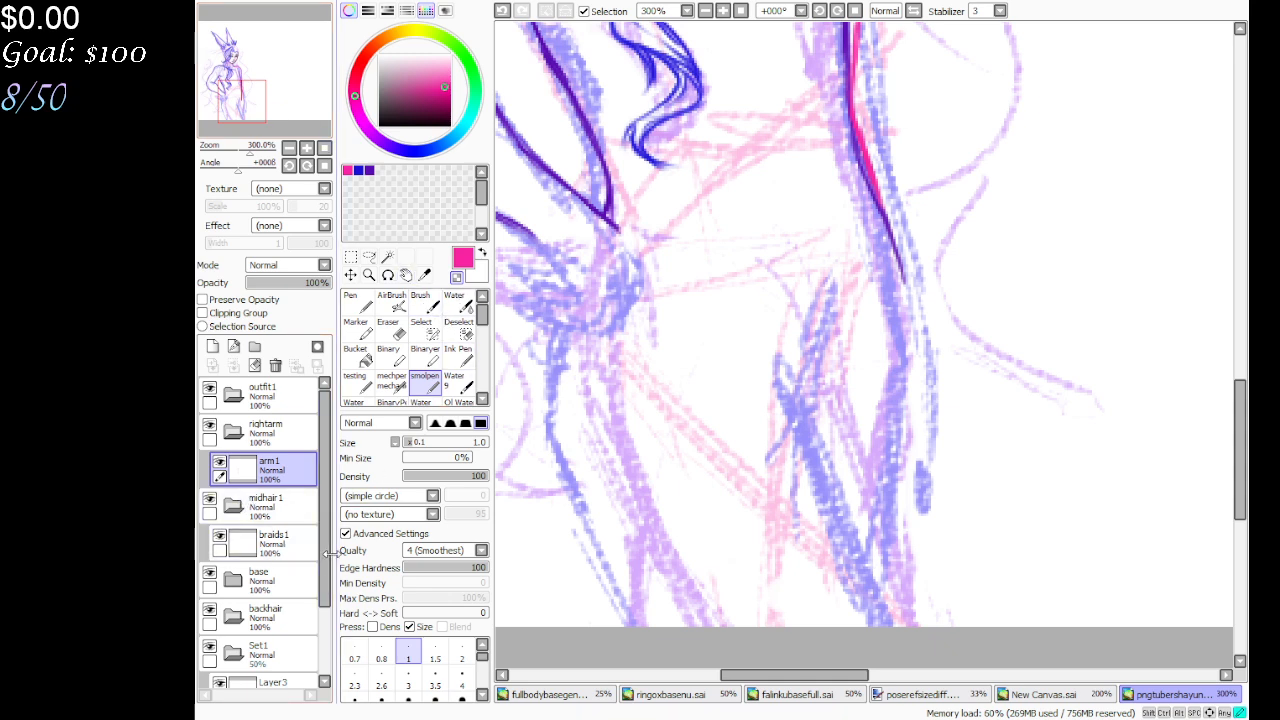
scroll(300, 630, down, 3)
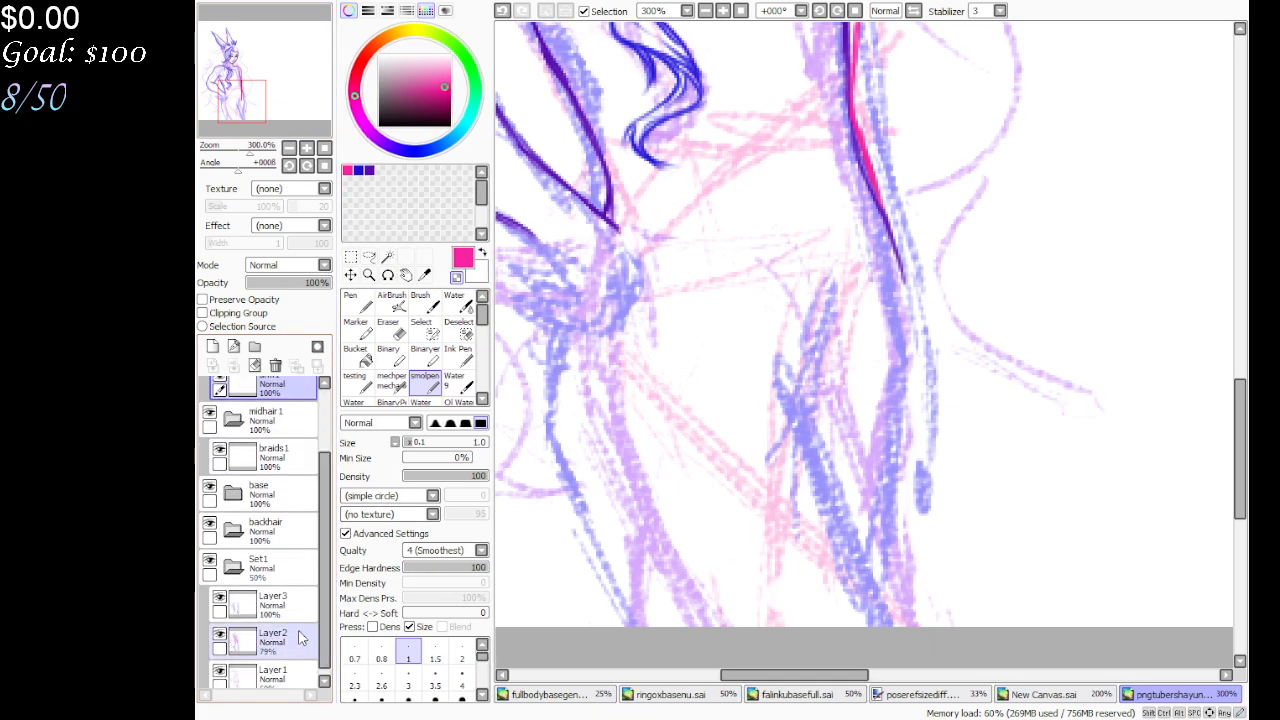
click(232, 493)
drag(318, 534, 321, 572)
click(265, 591)
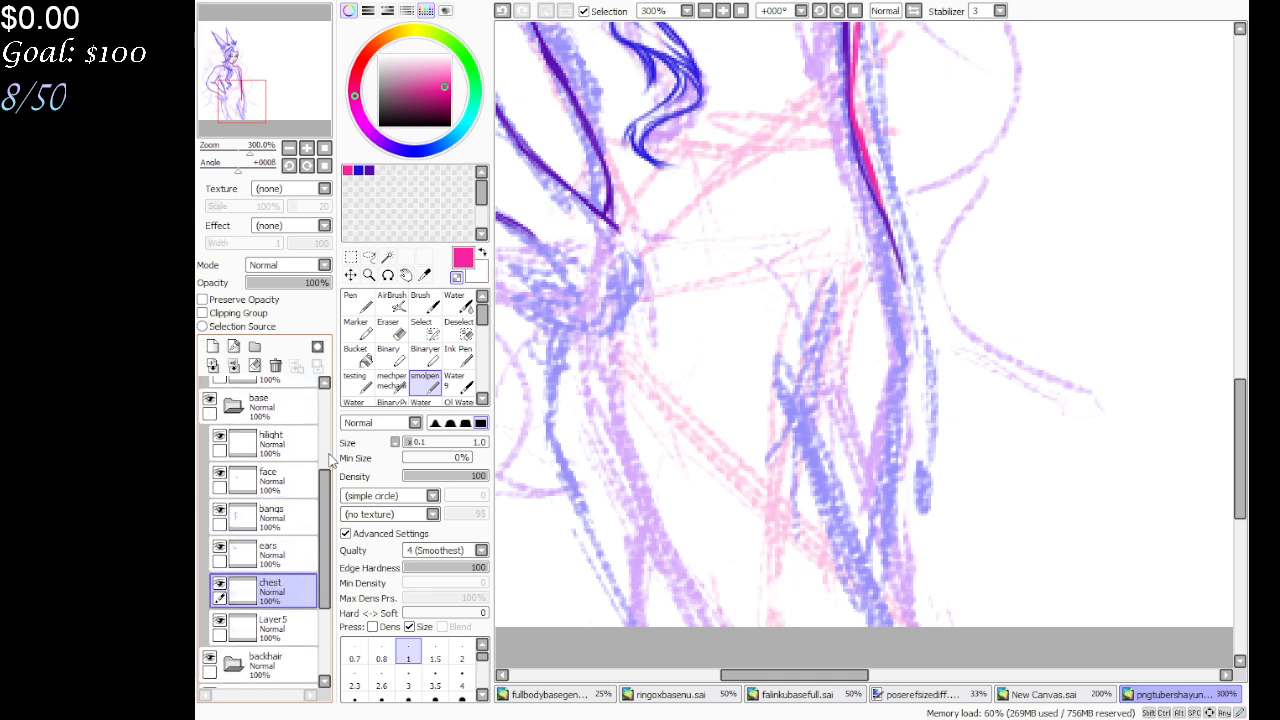
click(219, 585)
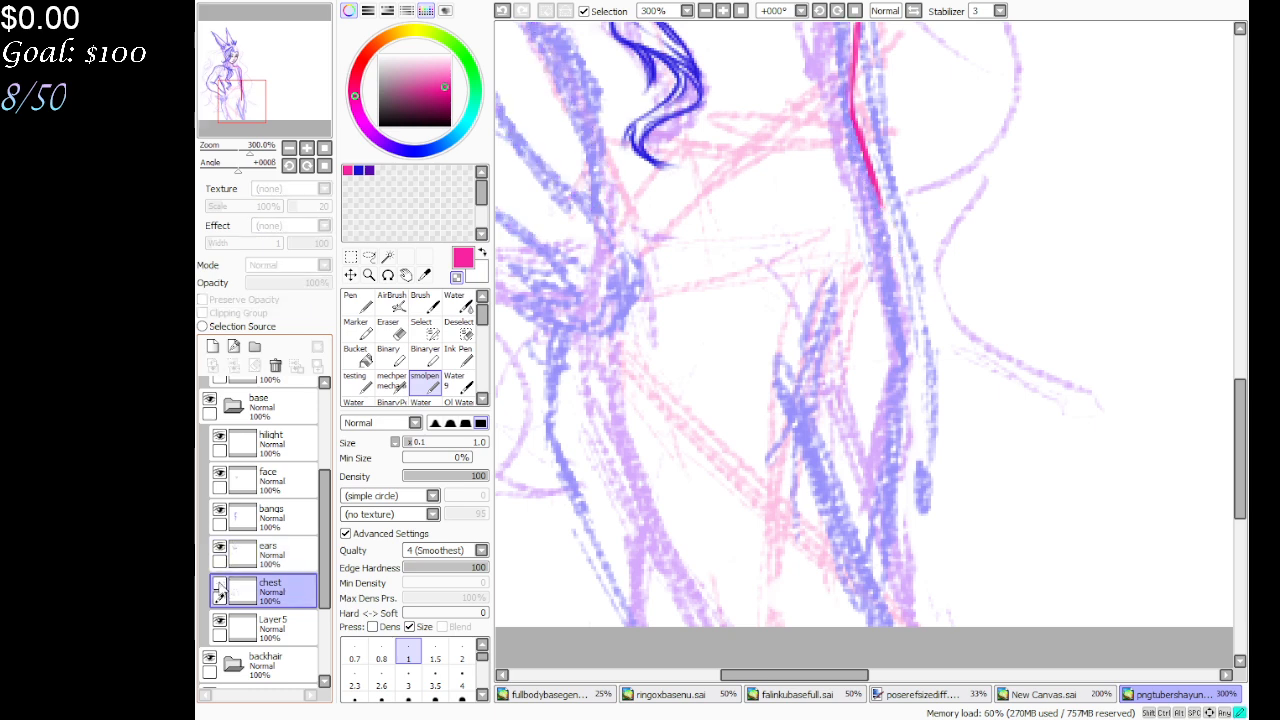
click(219, 585)
Lasso the bent arm's outline on the chest layer, cut it out and paste it onto a new layer named leftarm
drag(266, 113, 255, 109)
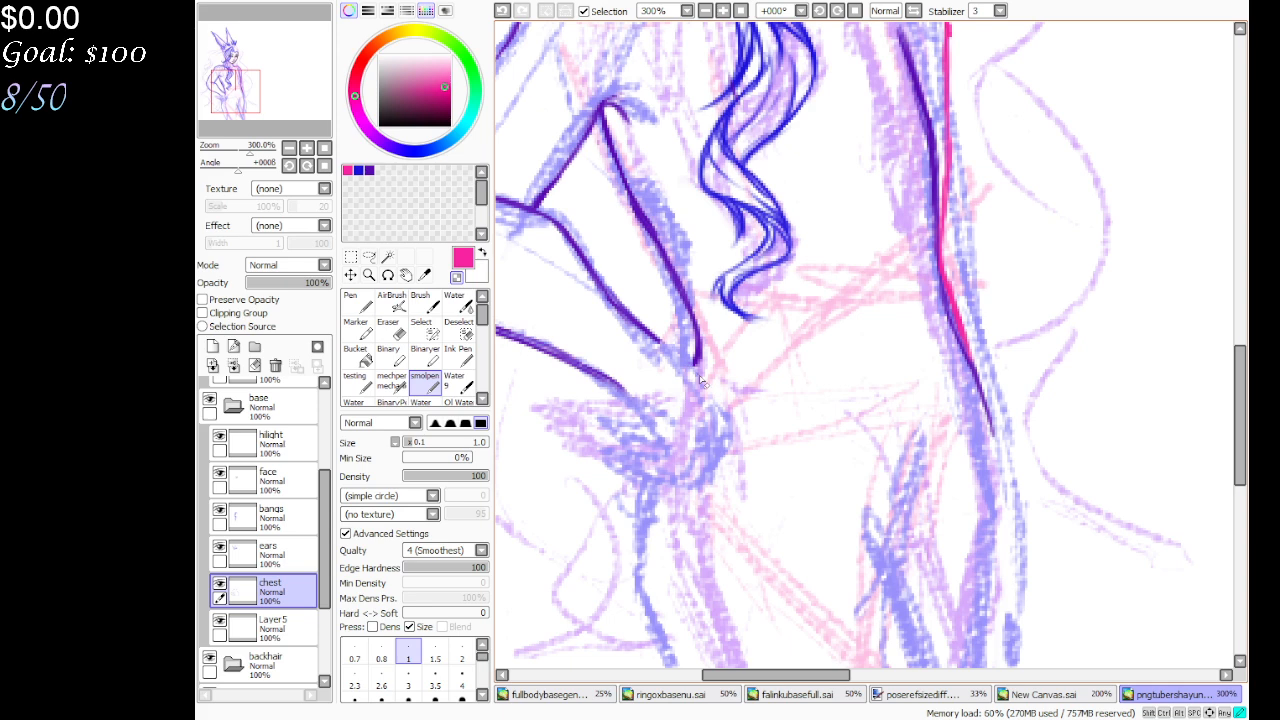
drag(236, 80, 215, 70)
click(369, 257)
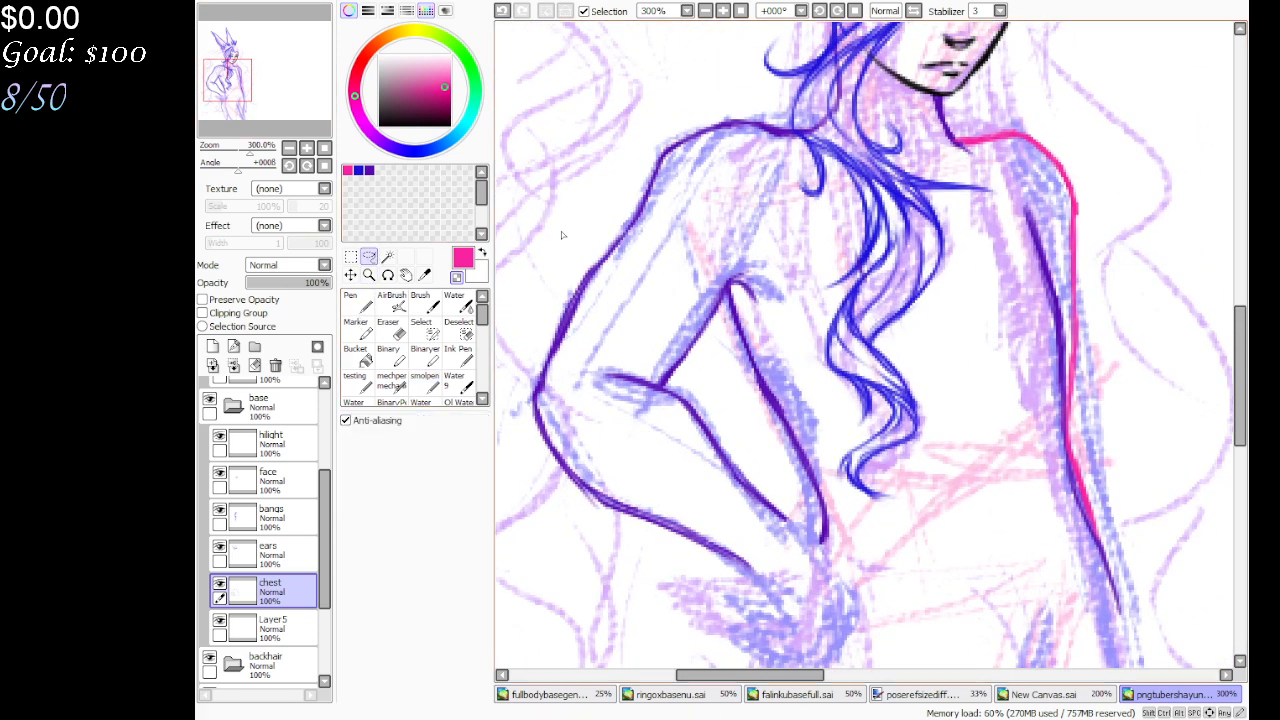
mouse_move(555, 237)
mouse_down()
mouse_move(693, 365)
mouse_move(780, 487)
mouse_move(809, 556)
mouse_move(669, 645)
mouse_move(536, 524)
mouse_up()
key(ctrl+d)
mouse_move(526, 456)
mouse_down()
mouse_move(558, 265)
mouse_move(662, 242)
mouse_move(774, 477)
mouse_move(694, 661)
mouse_move(560, 522)
mouse_up()
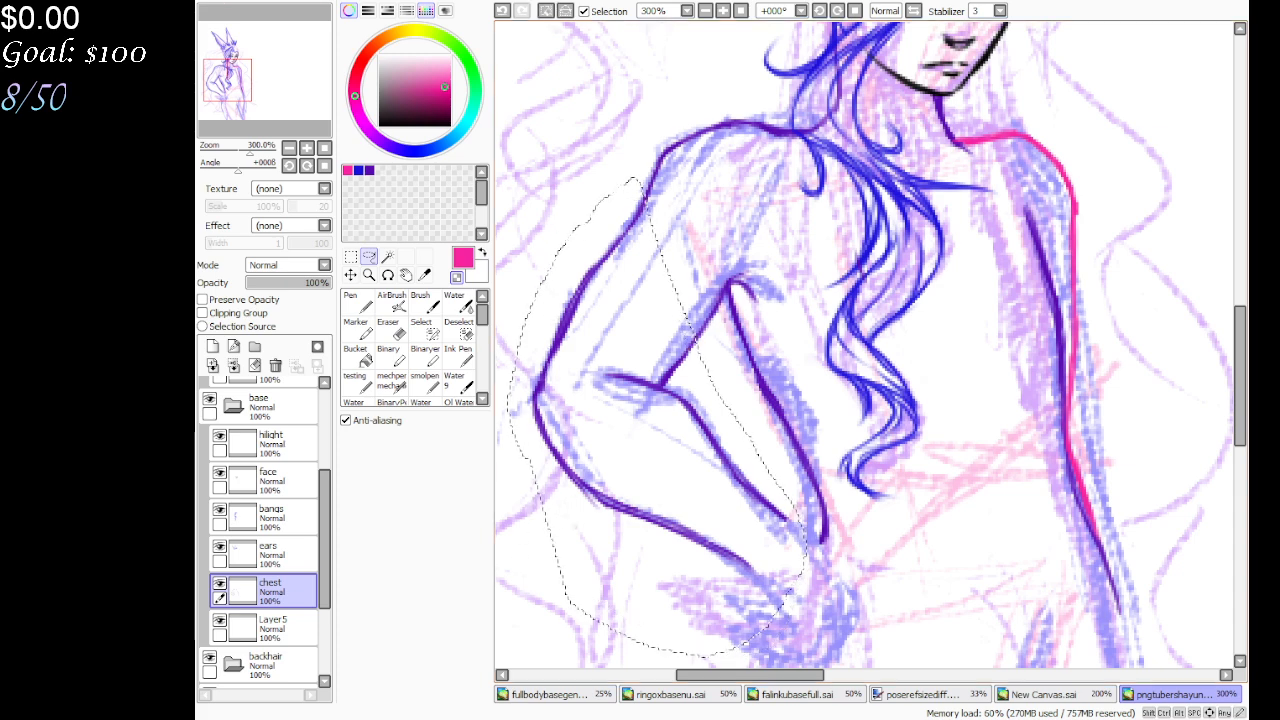
key(Delete)
key(ctrl+d)
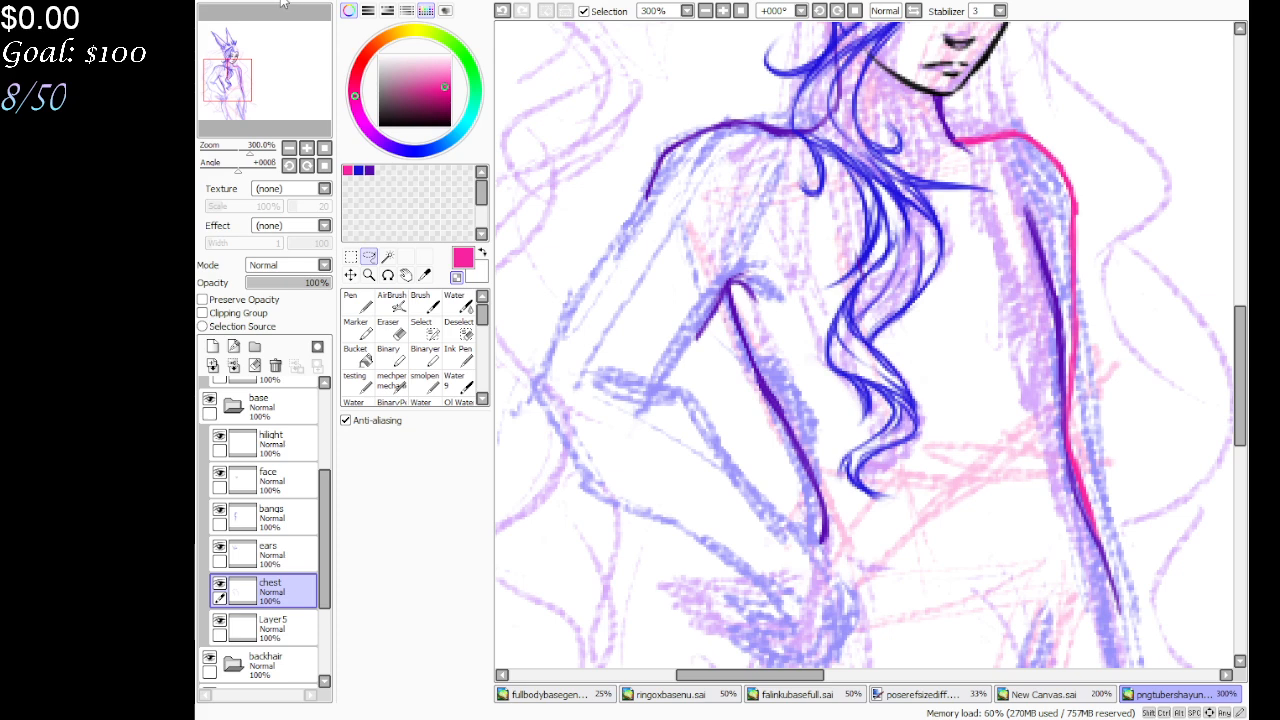
key(ctrl+v)
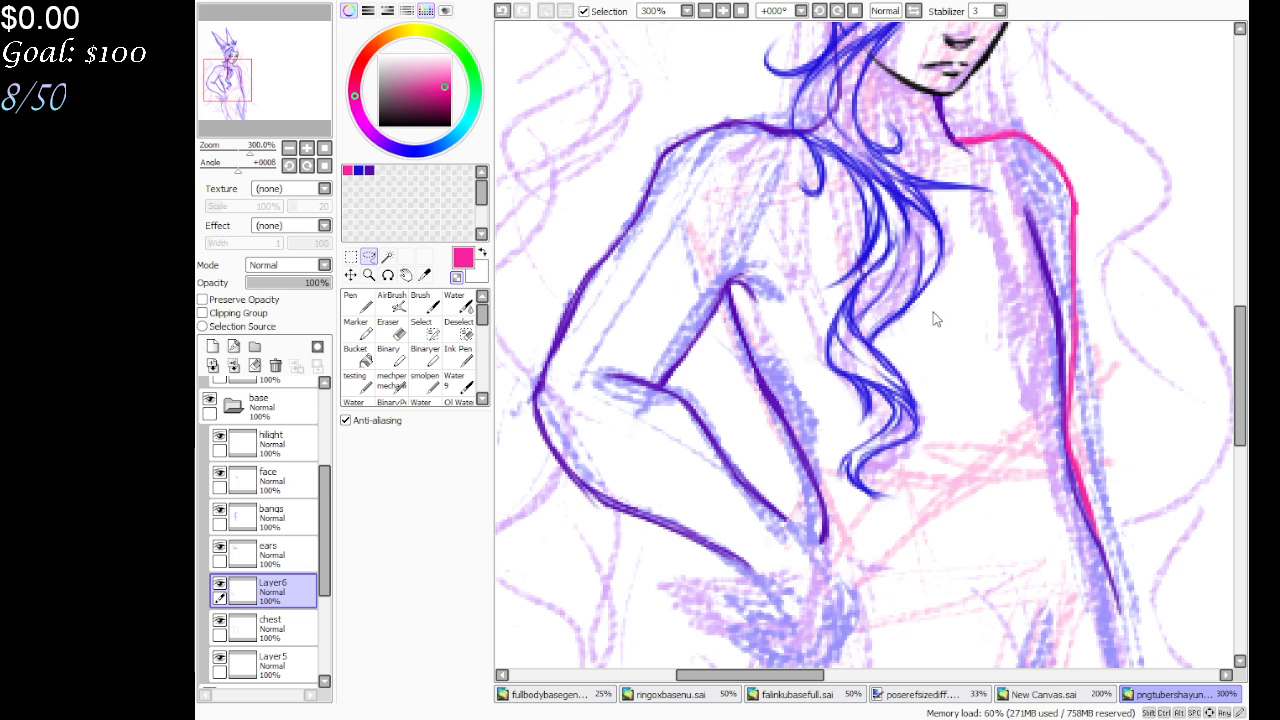
key(Return)
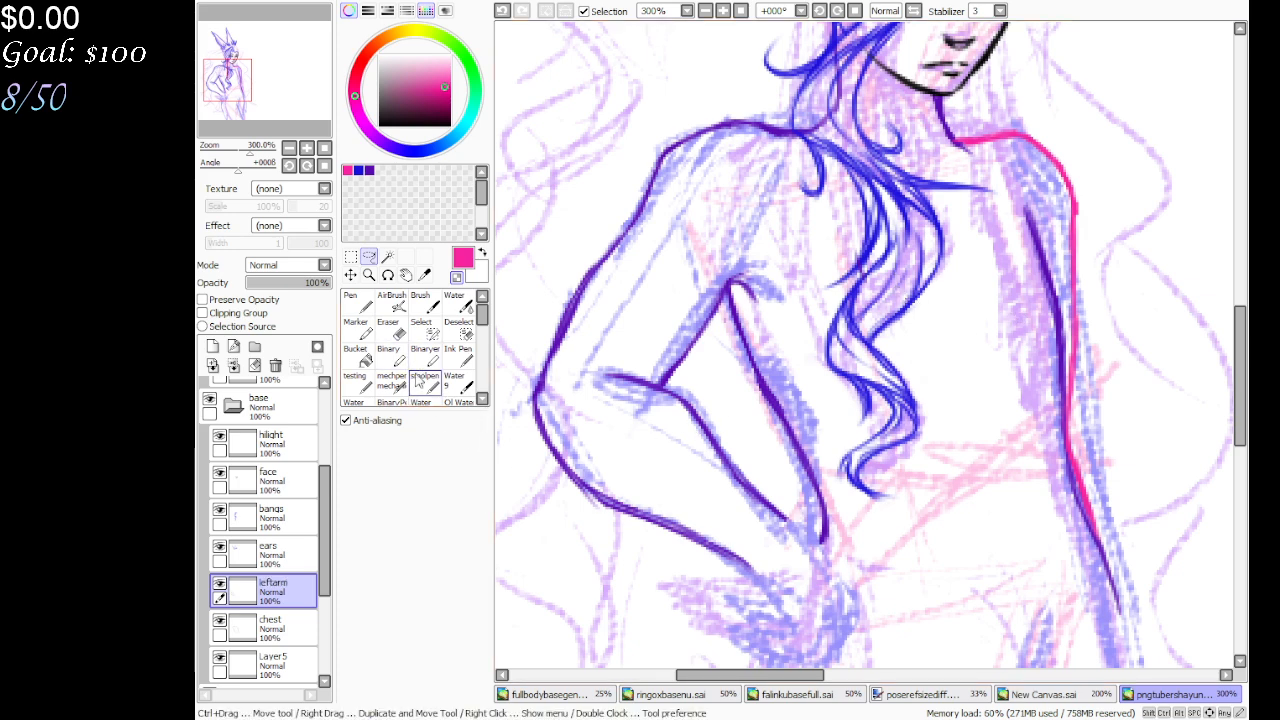
Lasso the armpit lines, cut them from the chest layer and merge the pasted piece with the leftarm layer
drag(305, 88, 308, 86)
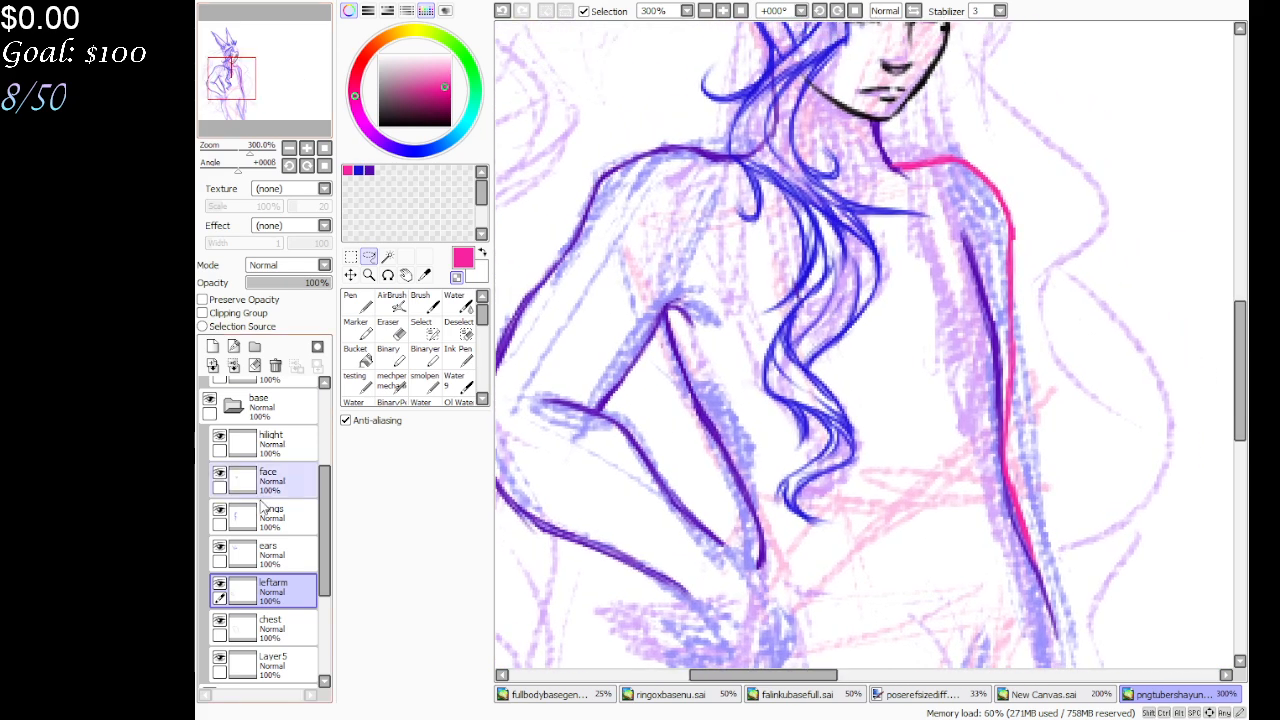
click(219, 585)
click(219, 585)
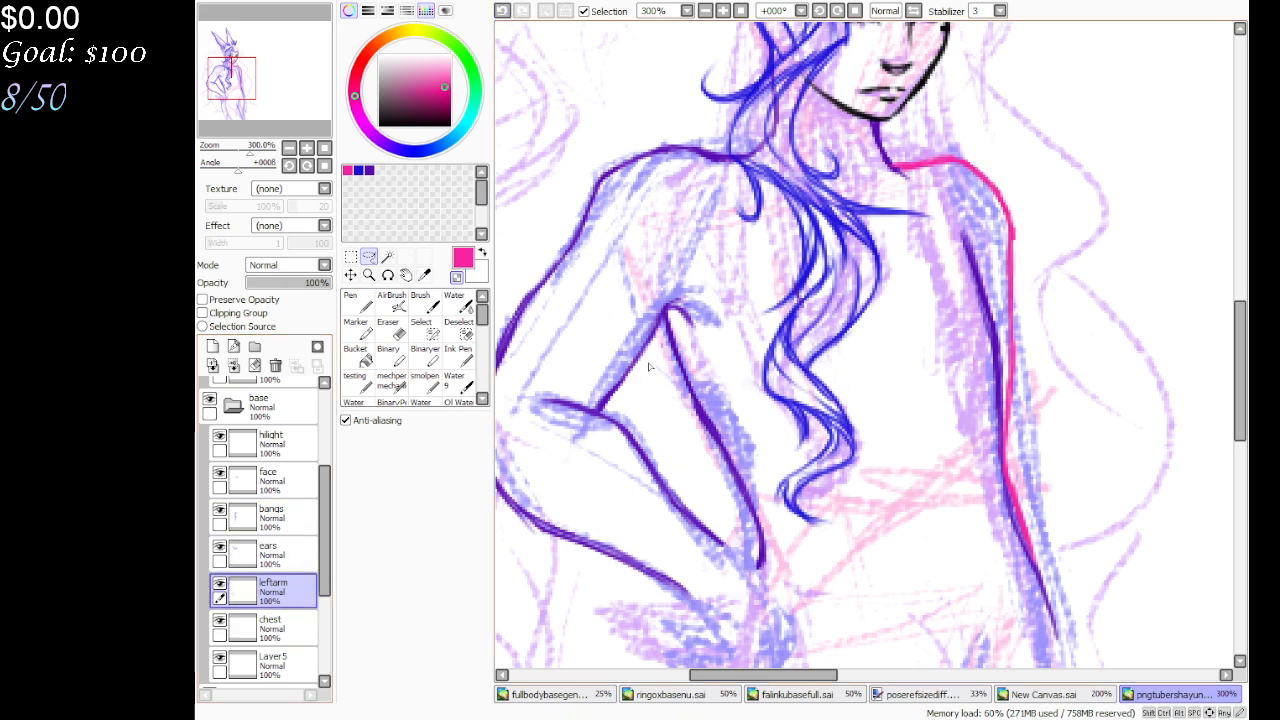
mouse_move(630, 393)
mouse_down()
mouse_move(664, 337)
mouse_move(587, 338)
mouse_move(620, 390)
mouse_up()
click(265, 626)
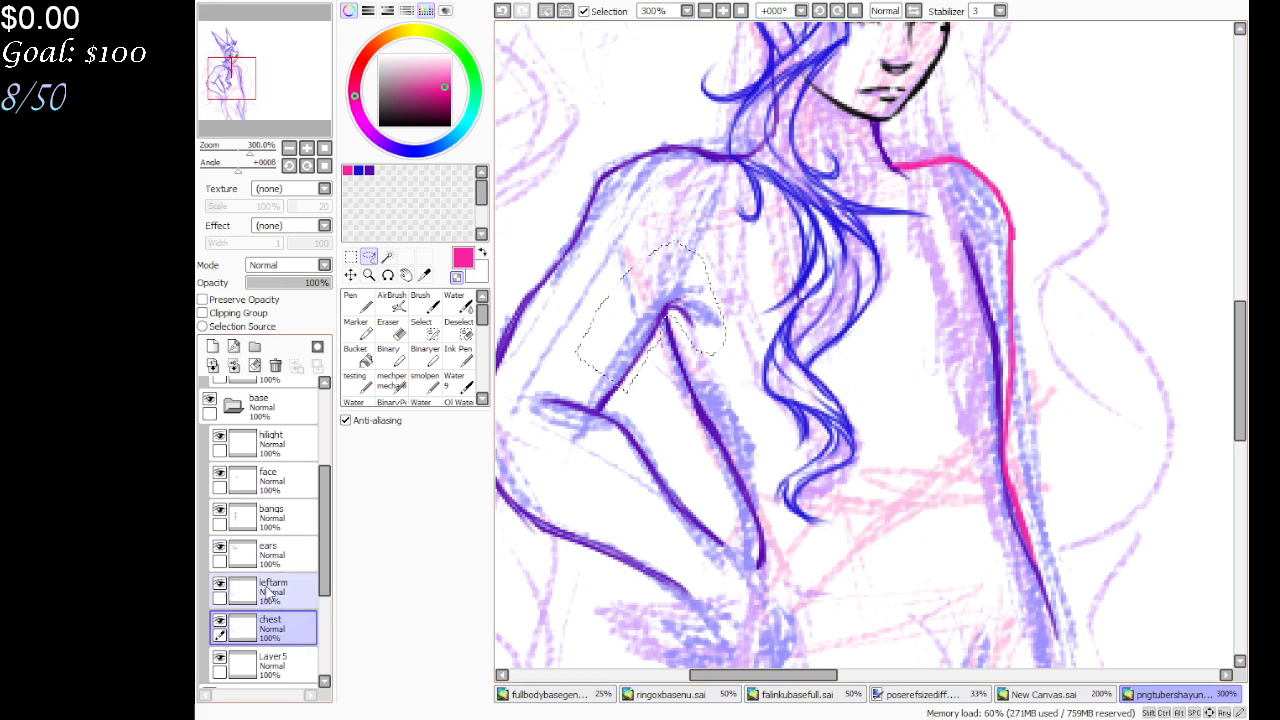
key(Delete)
key(ctrl+d)
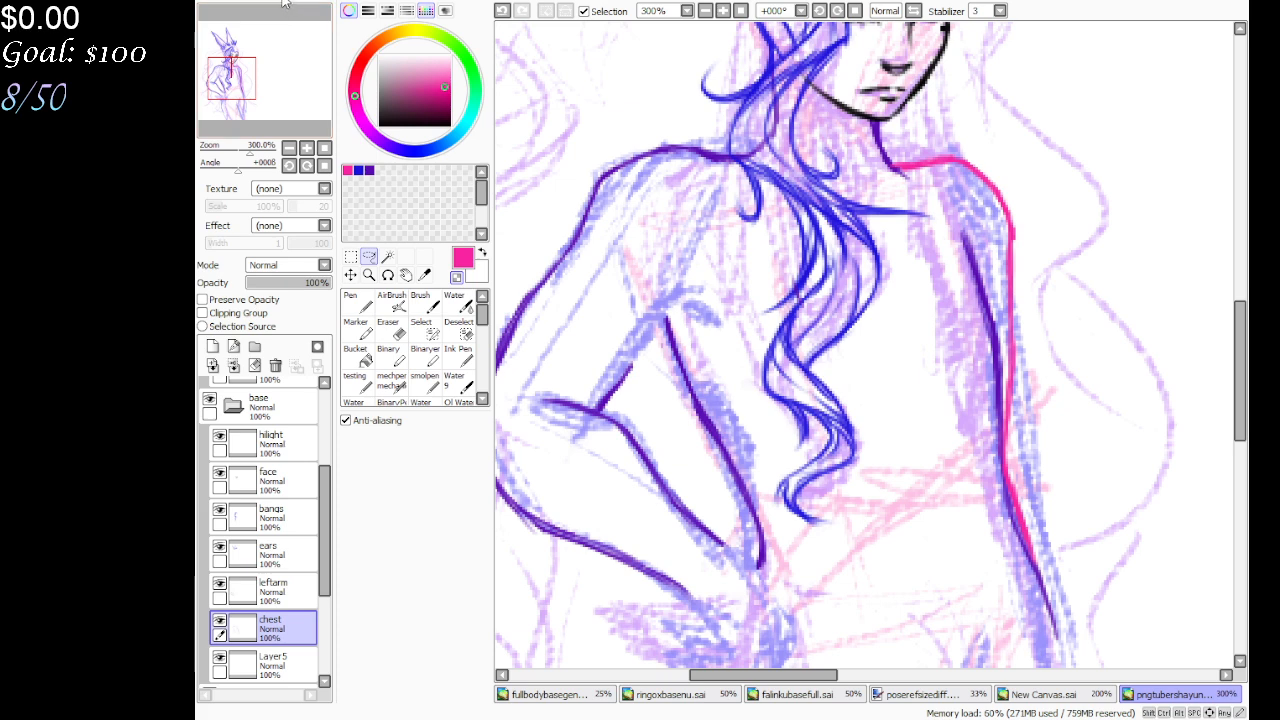
key(ctrl+v)
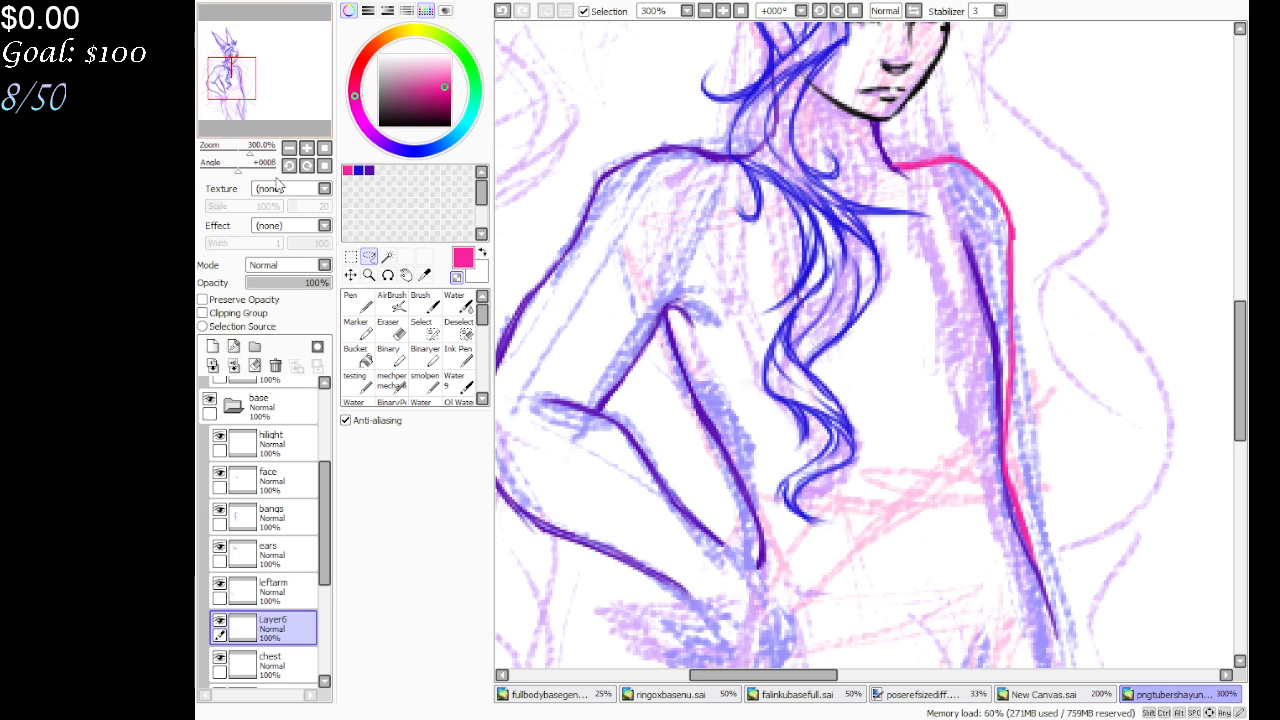
click(283, 604)
click(233, 365)
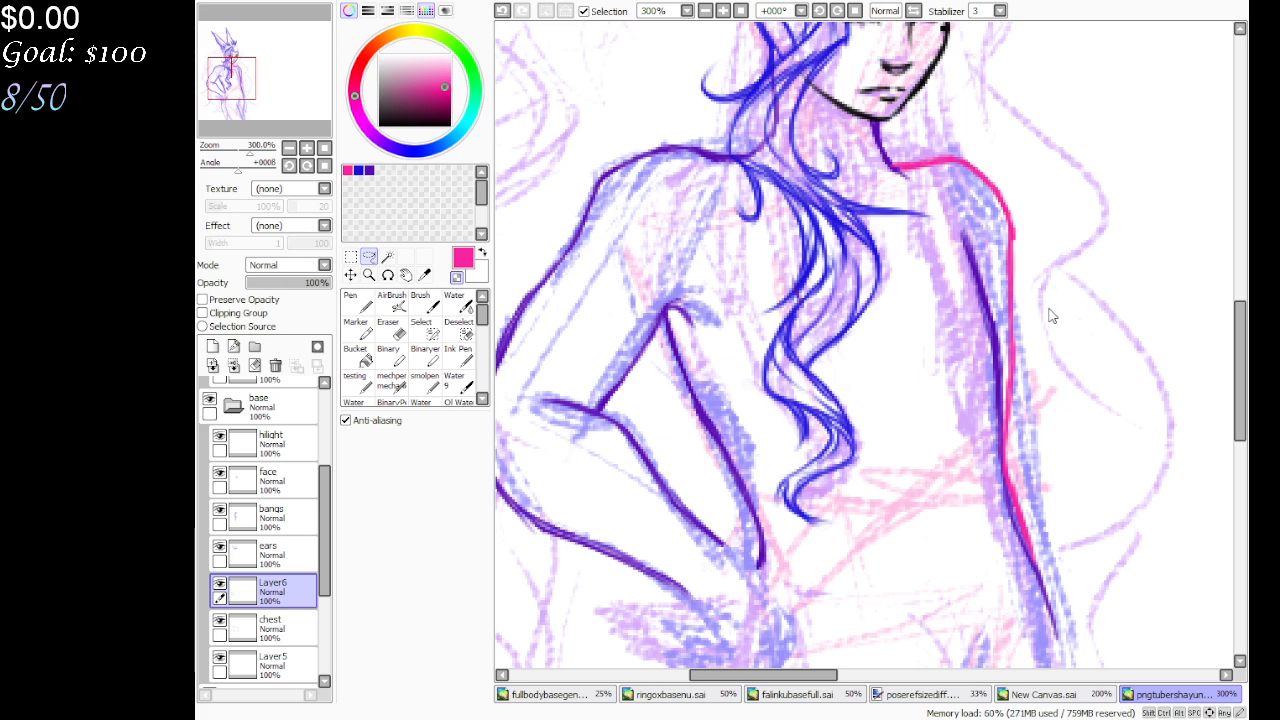
Toggle the leftarm layer's visibility to check that the bent arm is fully separated from the torso
click(220, 586)
click(220, 586)
click(220, 586)
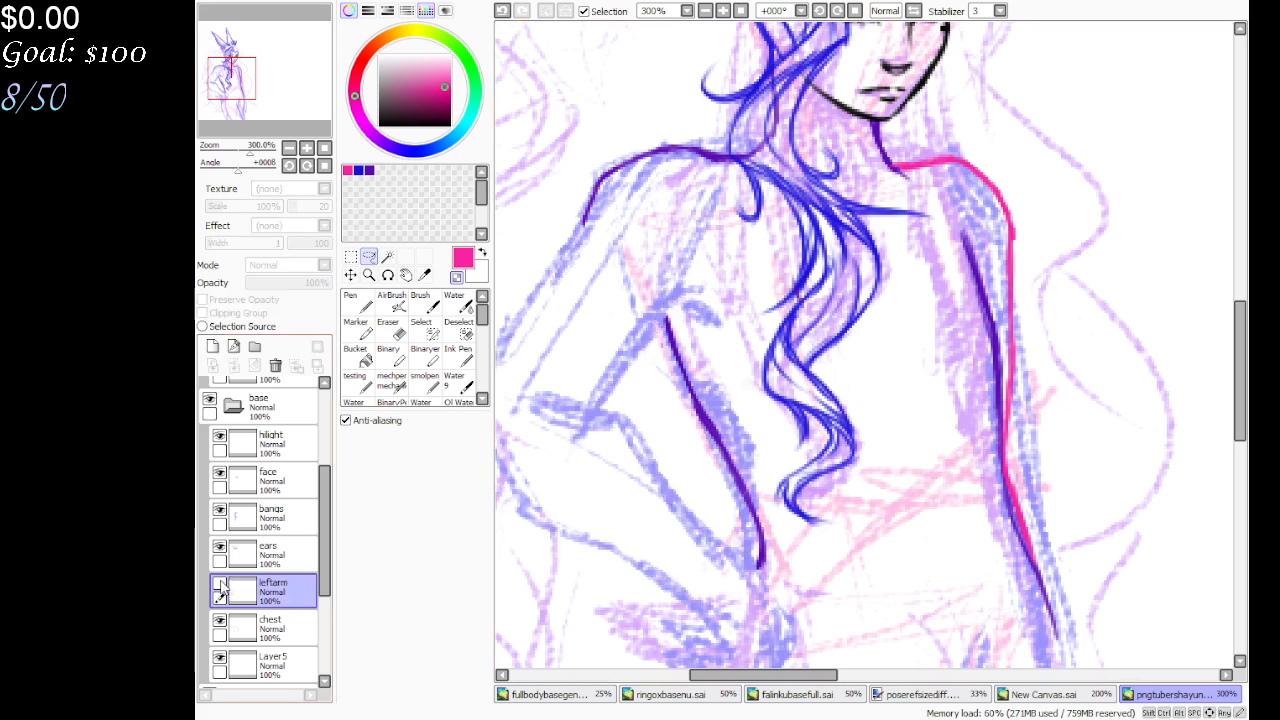
click(220, 586)
click(220, 586)
click(220, 586)
mouse_move(306, 85)
mouse_down()
mouse_move(282, 108)
mouse_move(296, 94)
mouse_move(280, 106)
mouse_move(278, 93)
mouse_up()
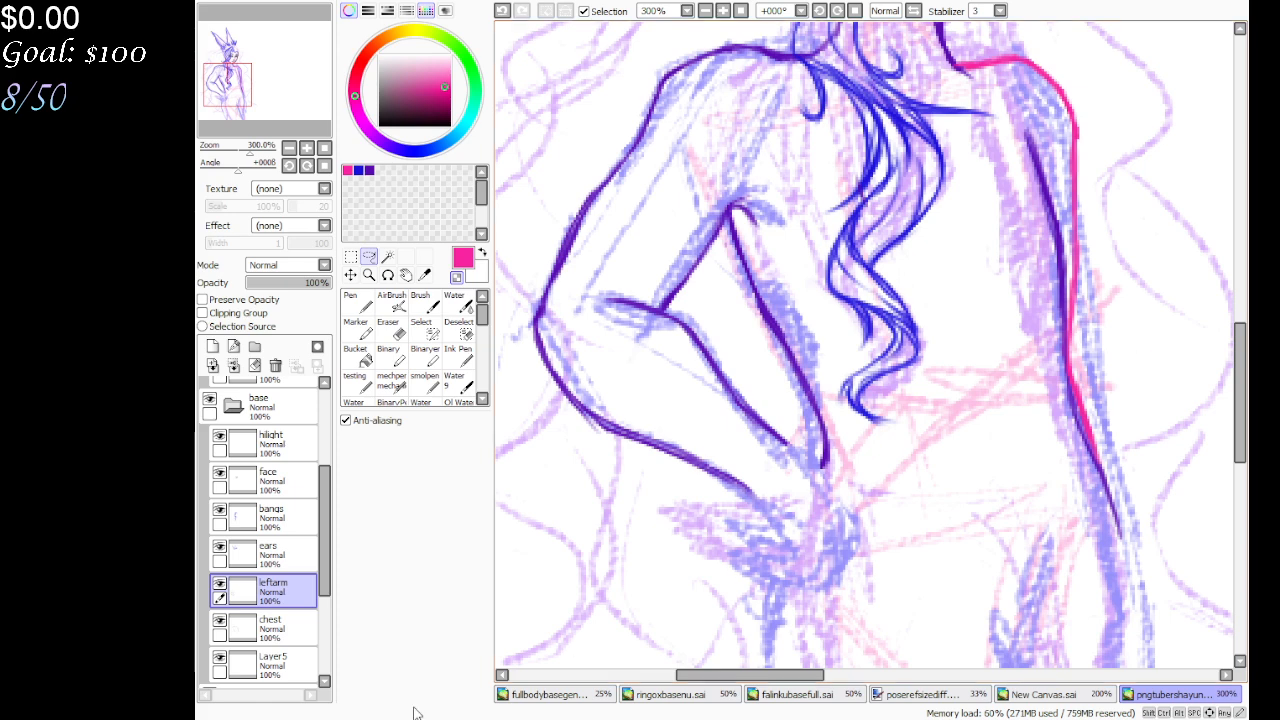
drag(236, 100, 258, 100)
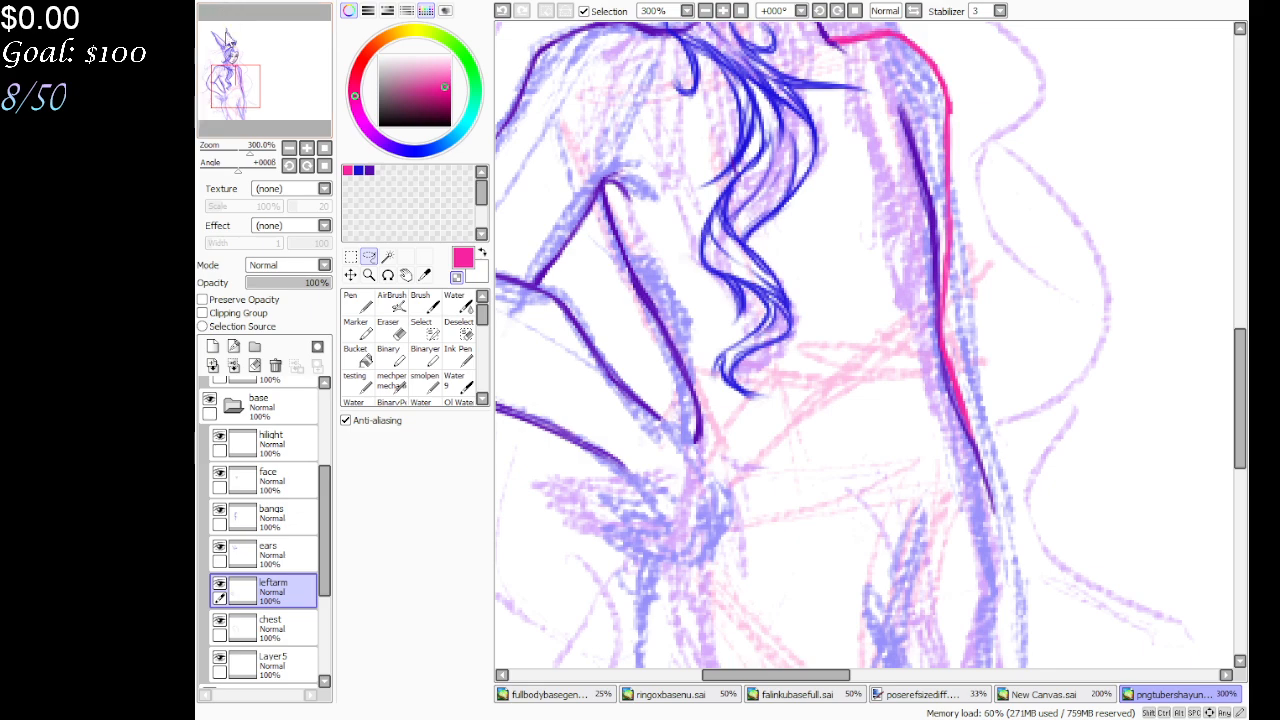
Thicken the lower forearm line of the bent arm on the leftarm layer with the purple smolpen
mouse_move(268, 110)
mouse_down()
mouse_move(258, 90)
mouse_move(261, 117)
mouse_up()
click(424, 384)
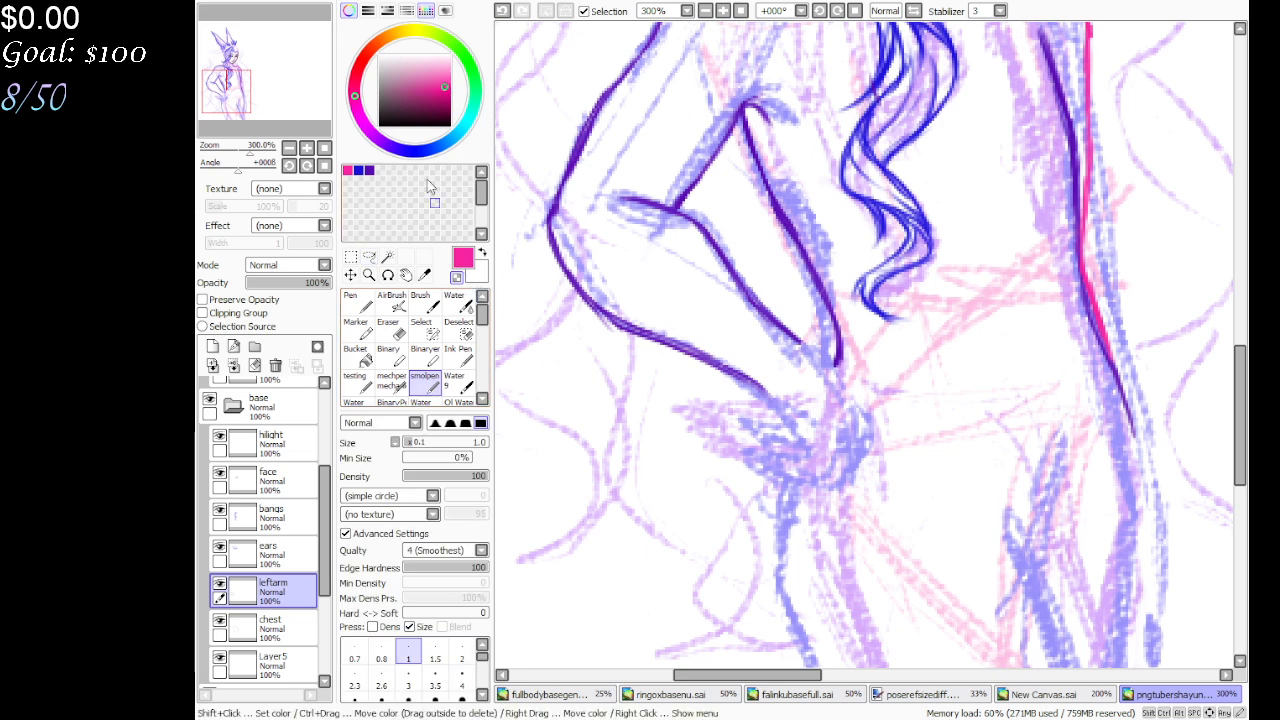
click(369, 170)
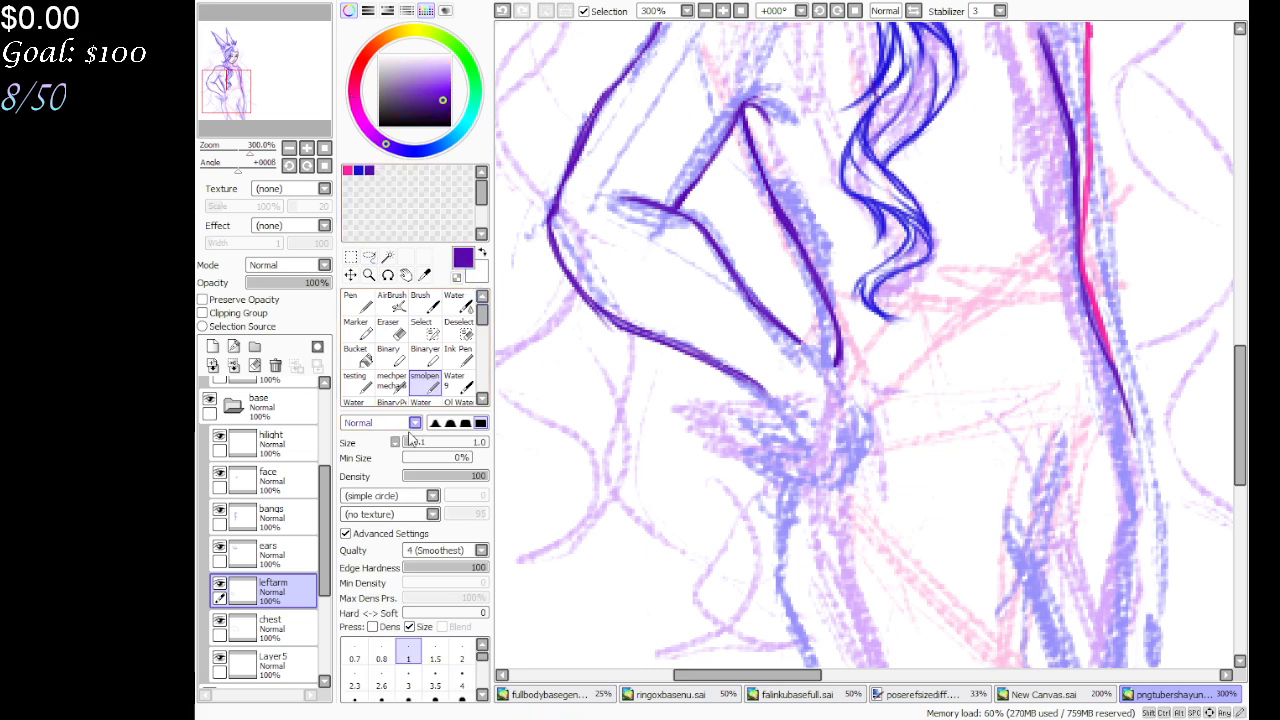
drag(605, 320, 765, 388)
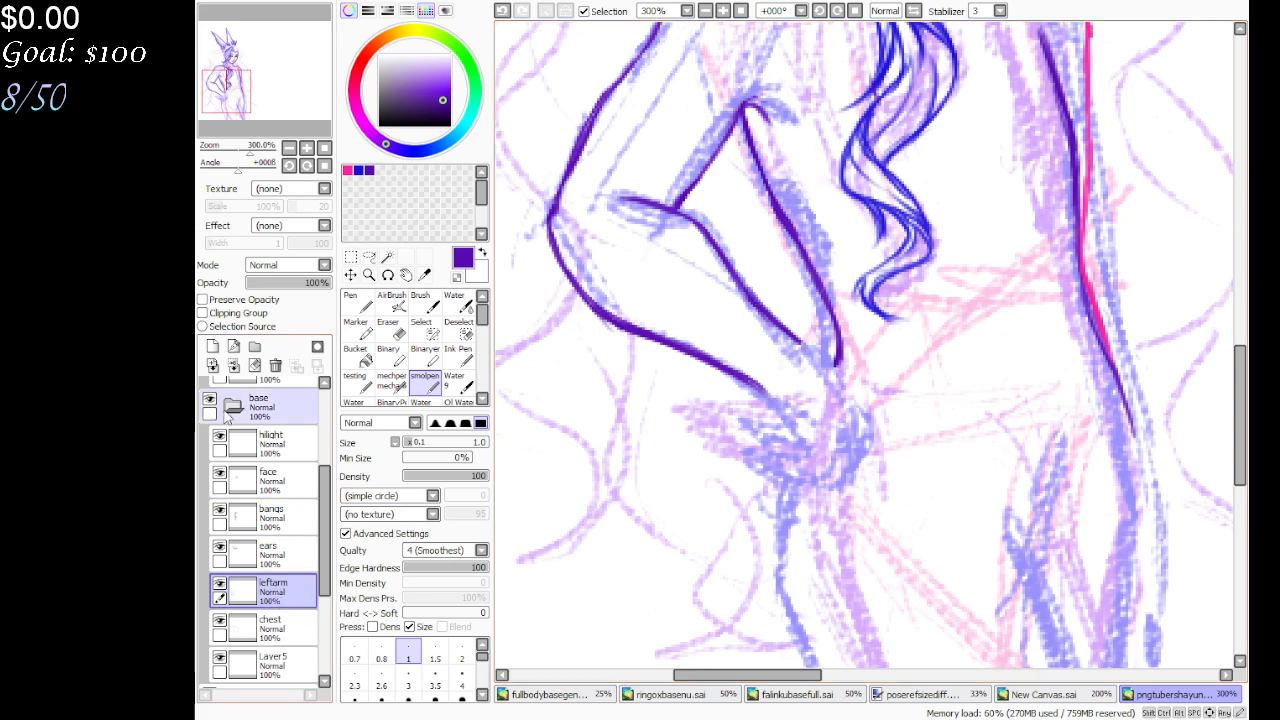
Preserve the leftarm layer's opacity and recolour all its bent-arm lines cyan using a binary pen at size 100
click(238, 302)
click(461, 128)
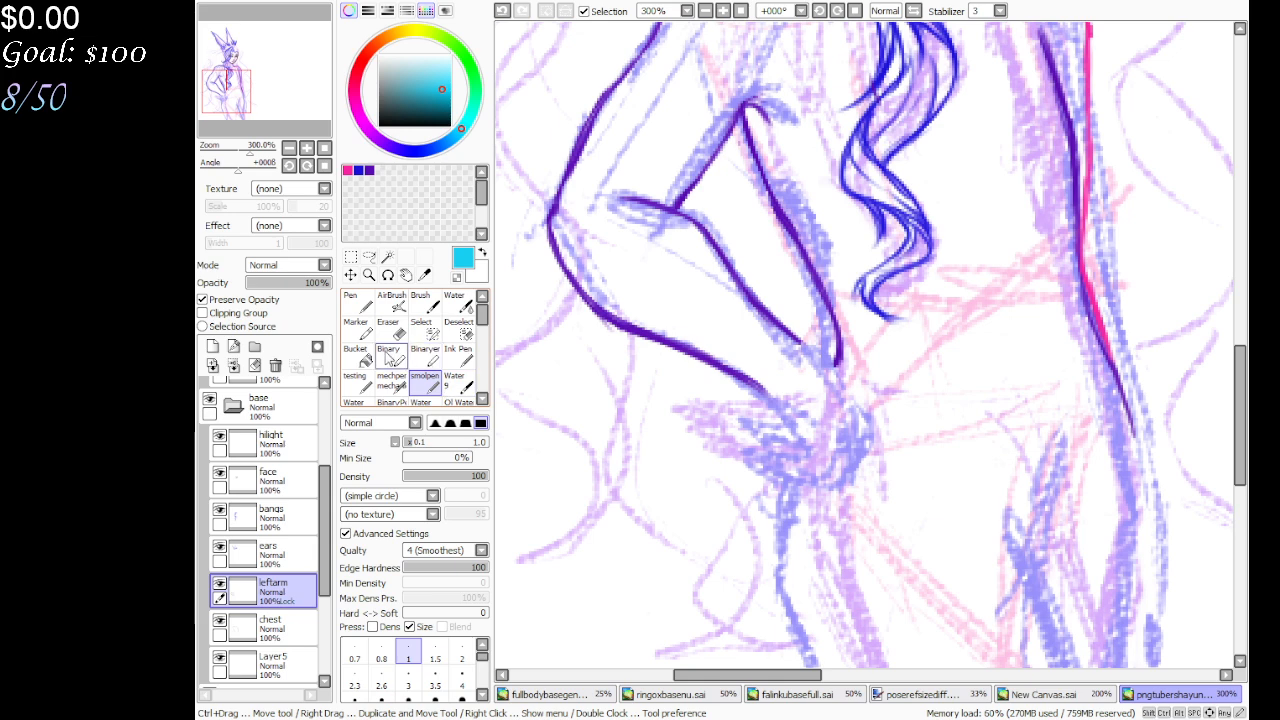
click(388, 355)
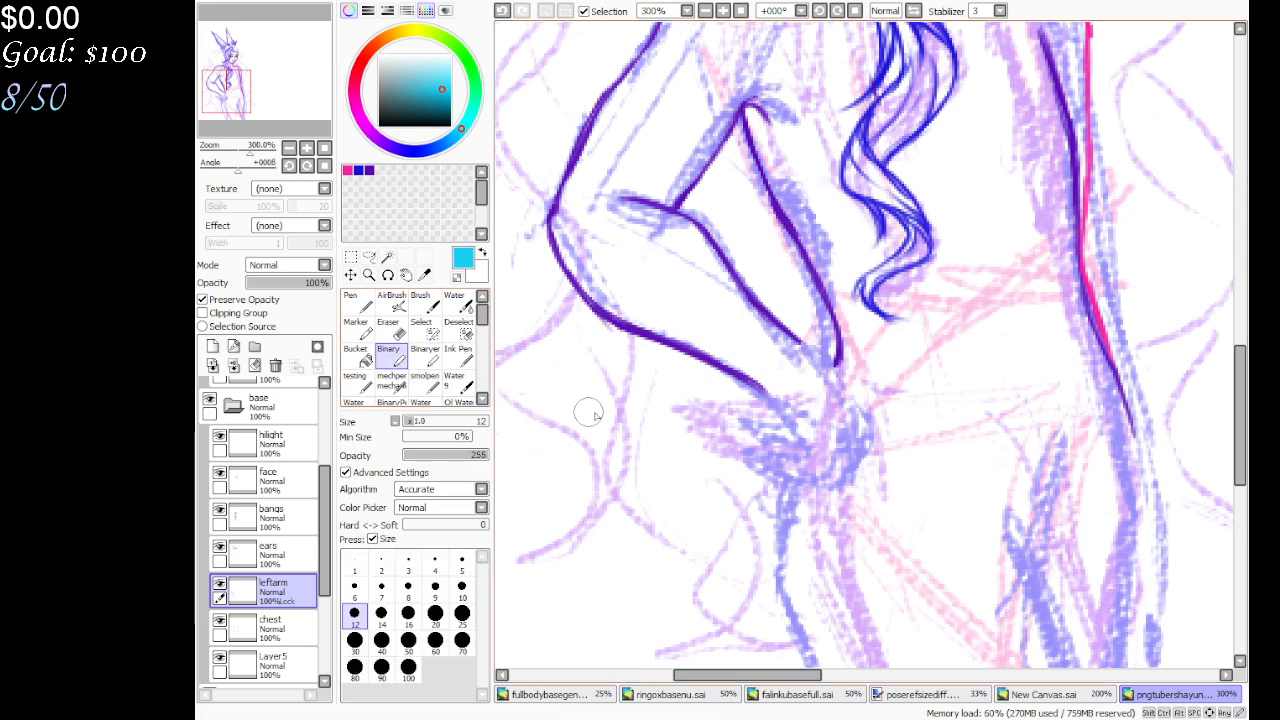
click(392, 402)
mouse_move(686, 400)
mouse_down()
mouse_move(600, 200)
mouse_move(712, 370)
mouse_up()
mouse_move(297, 100)
mouse_down()
mouse_move(297, 86)
mouse_move(322, 101)
mouse_up()
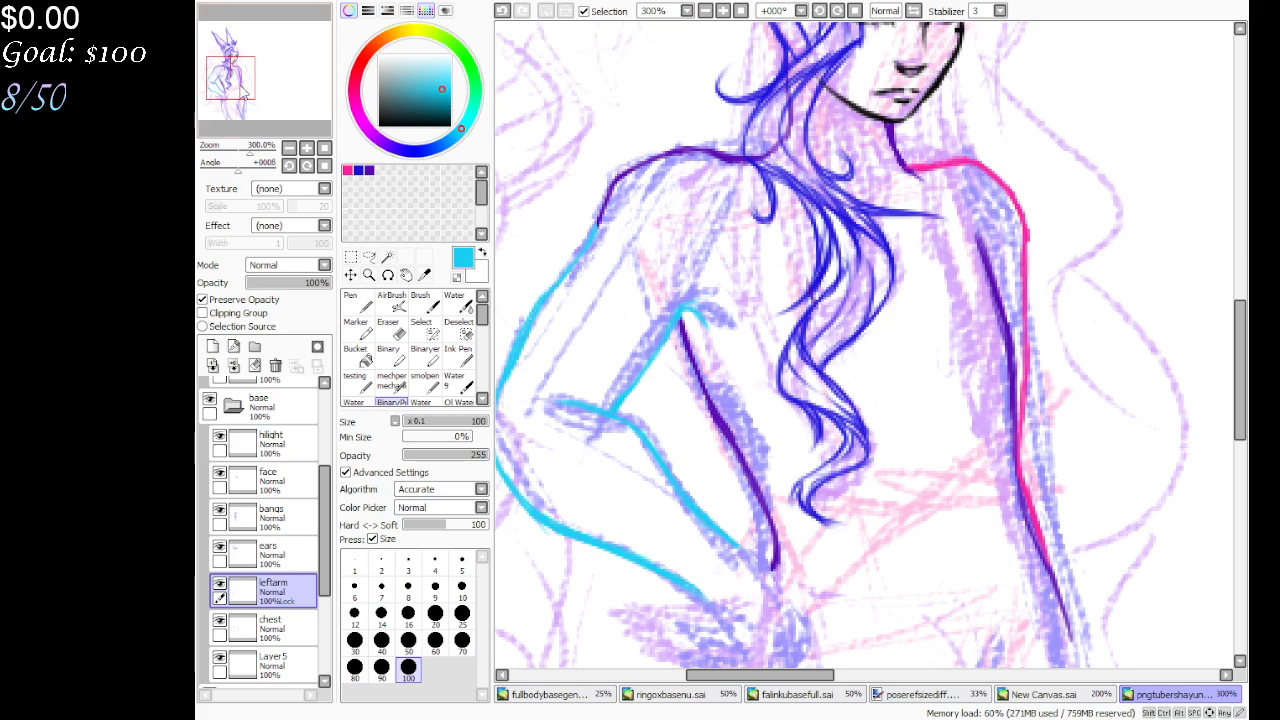
mouse_move(243, 92)
mouse_down()
mouse_move(239, 78)
mouse_move(243, 95)
mouse_up()
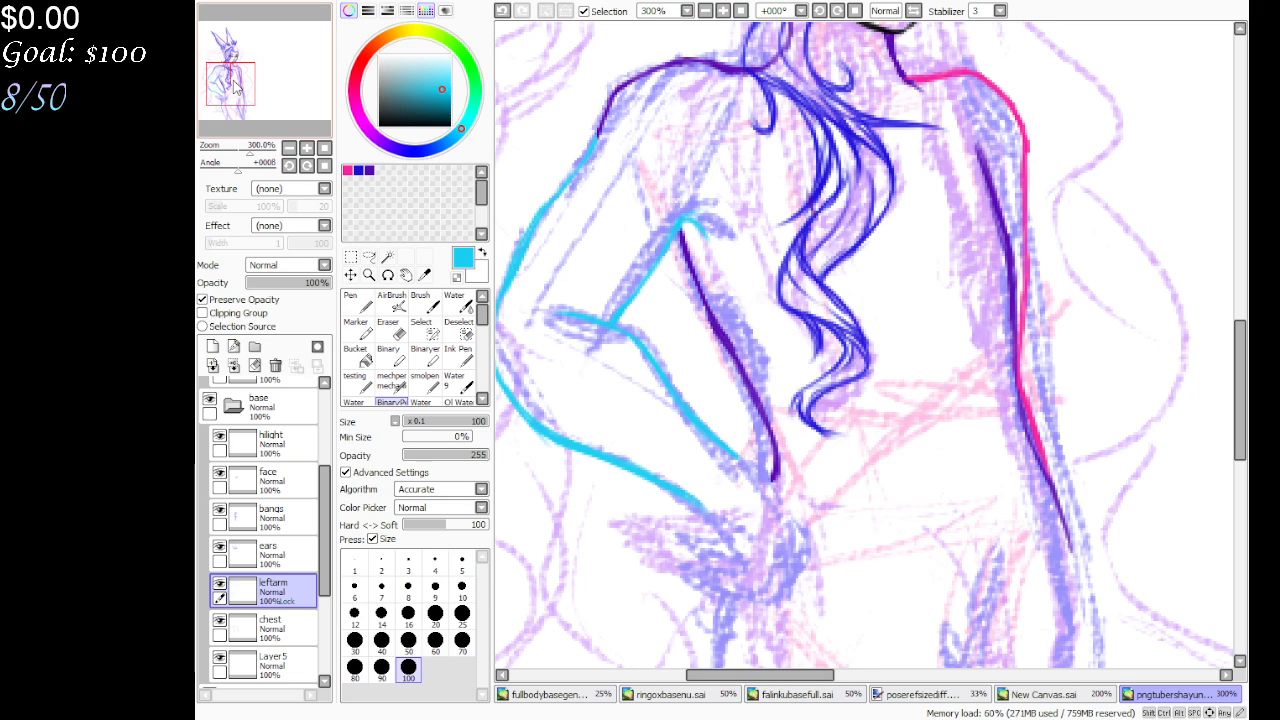
Set up the purple smolpen on the chest layer for inking the hips below the waist
mouse_move(243, 72)
mouse_down()
mouse_move(251, 96)
mouse_move(249, 63)
mouse_move(254, 111)
mouse_up()
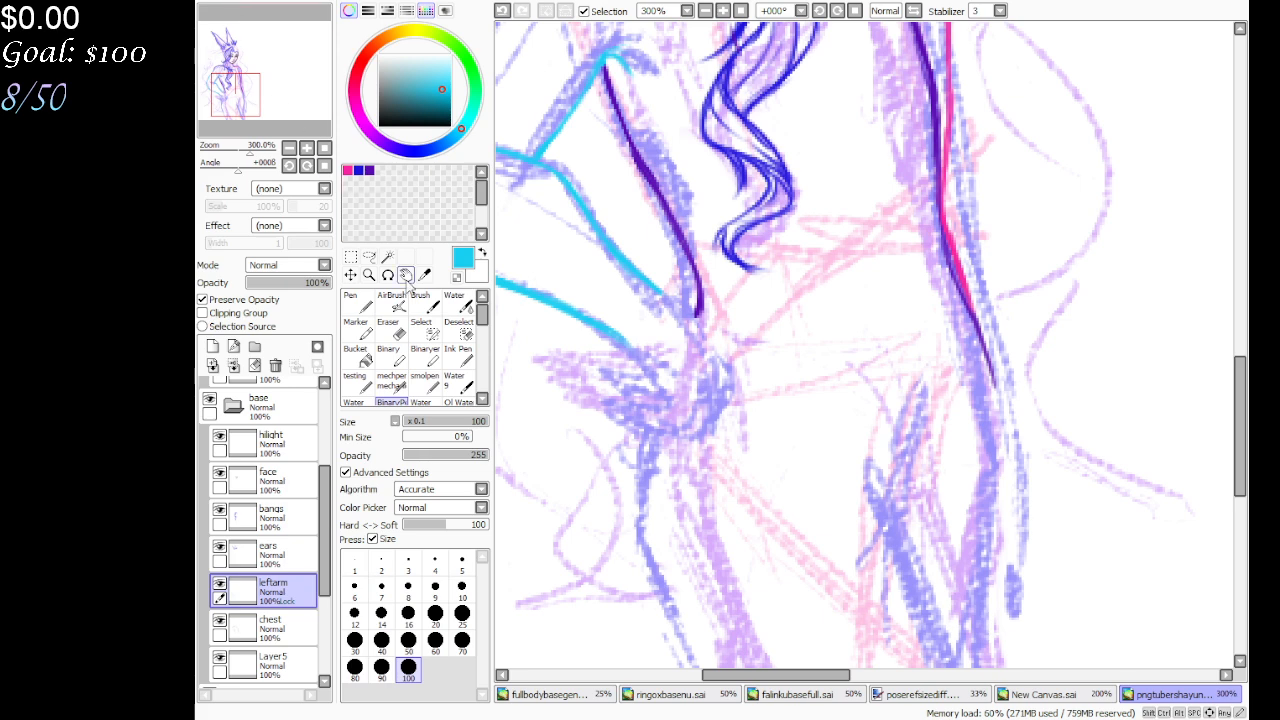
click(432, 388)
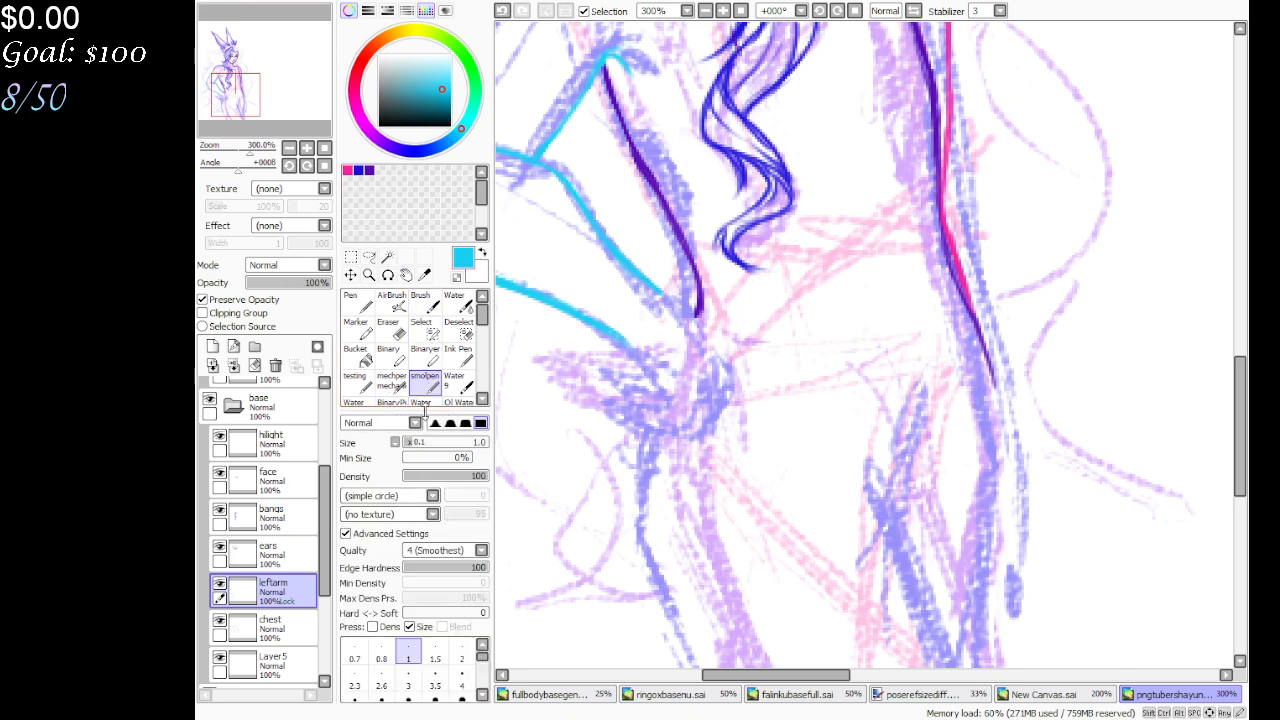
click(298, 626)
click(371, 170)
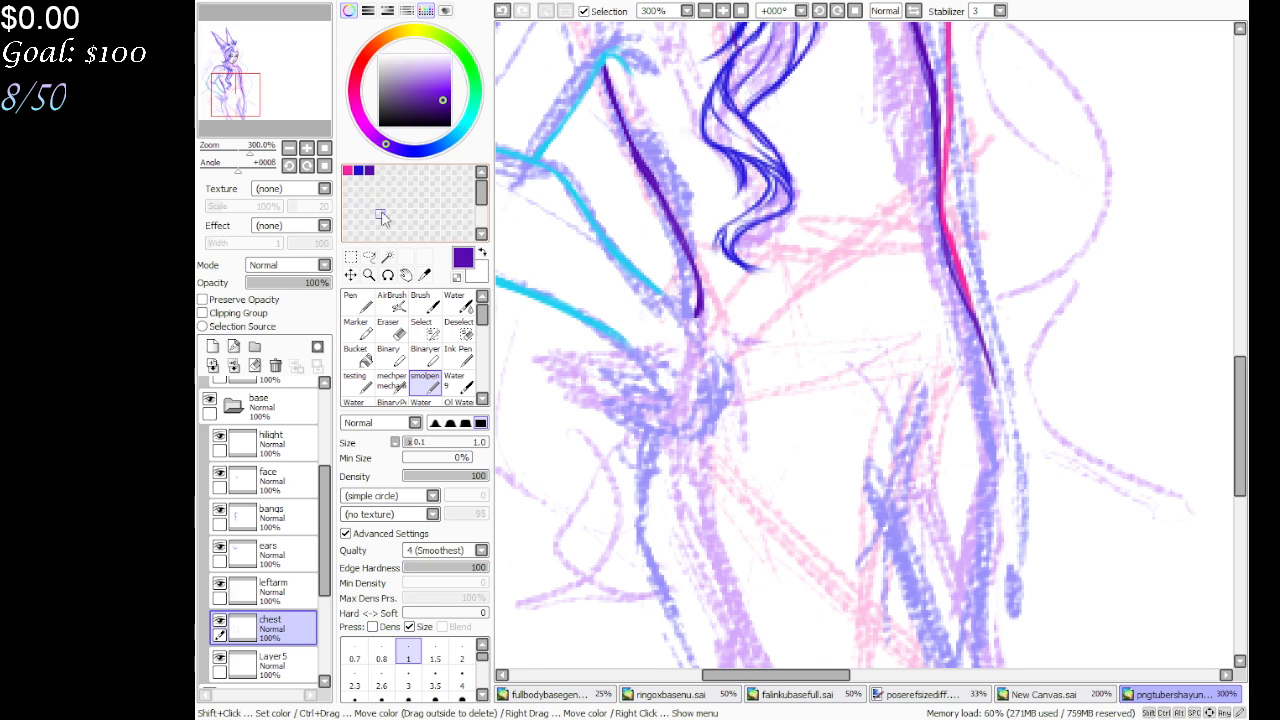
drag(274, 94, 275, 108)
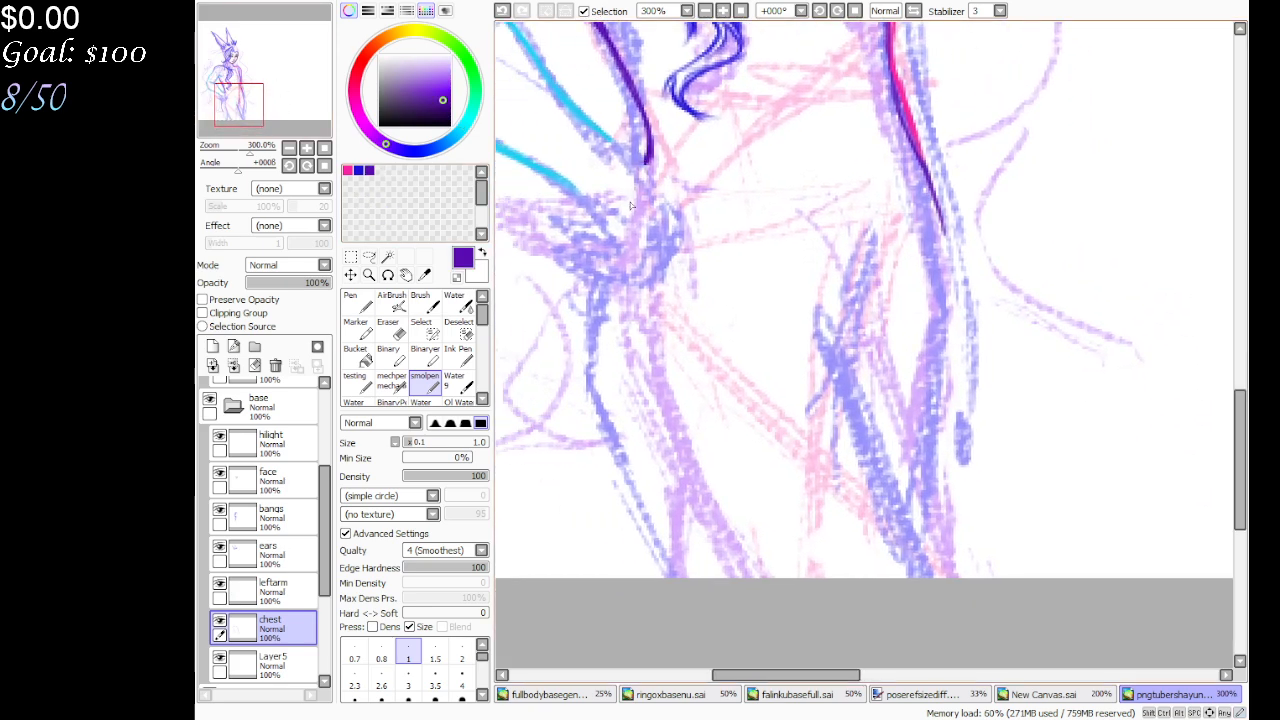
mouse_move(648, 156)
mouse_down()
mouse_move(588, 290)
mouse_move(590, 360)
mouse_move(632, 516)
mouse_move(670, 580)
mouse_move(628, 510)
mouse_move(630, 531)
mouse_up()
mouse_move(618, 480)
mouse_down()
mouse_move(574, 340)
mouse_move(591, 440)
mouse_move(588, 302)
mouse_move(604, 230)
mouse_up()
mouse_move(642, 186)
mouse_down()
mouse_move(579, 273)
mouse_move(626, 203)
mouse_move(579, 375)
mouse_move(618, 492)
mouse_up()
click(400, 338)
mouse_move(642, 182)
mouse_down()
mouse_move(625, 235)
mouse_move(608, 514)
mouse_up()
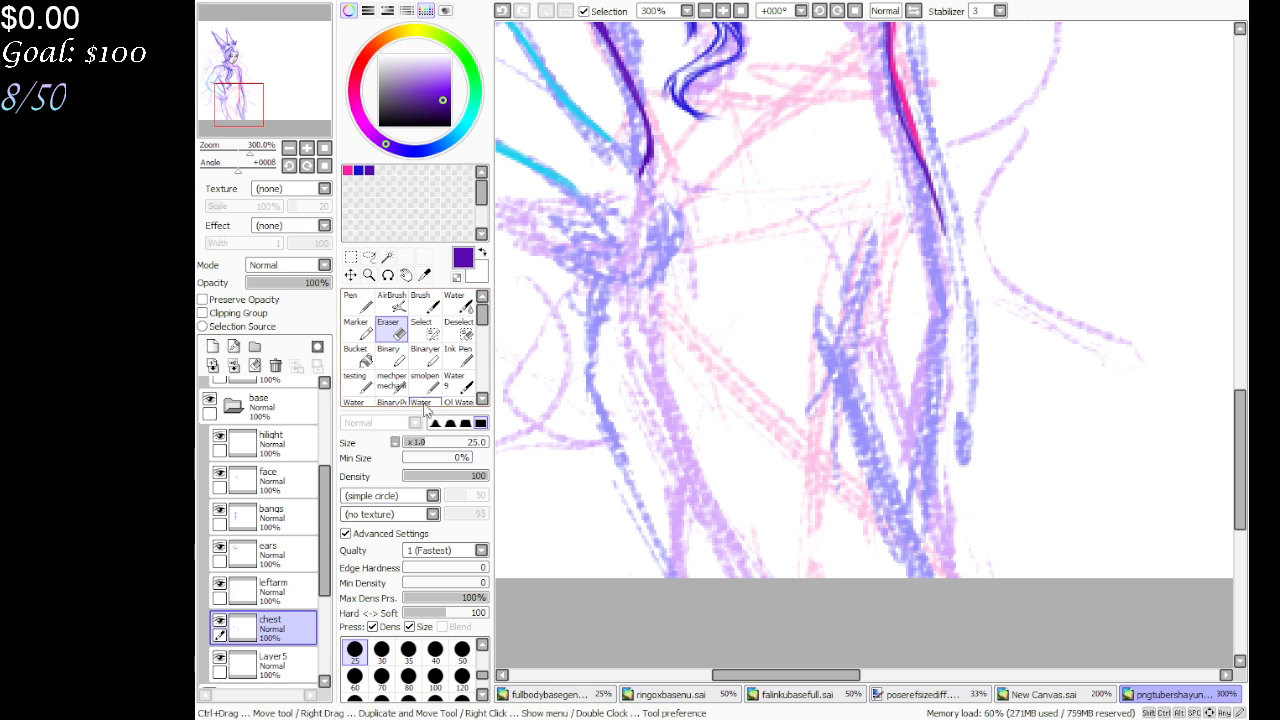
Ink the hip and outer thigh on the bent-arm side from waist to canvas edge, thickening the curve, and slightly lengthen the opposite hip line
click(424, 383)
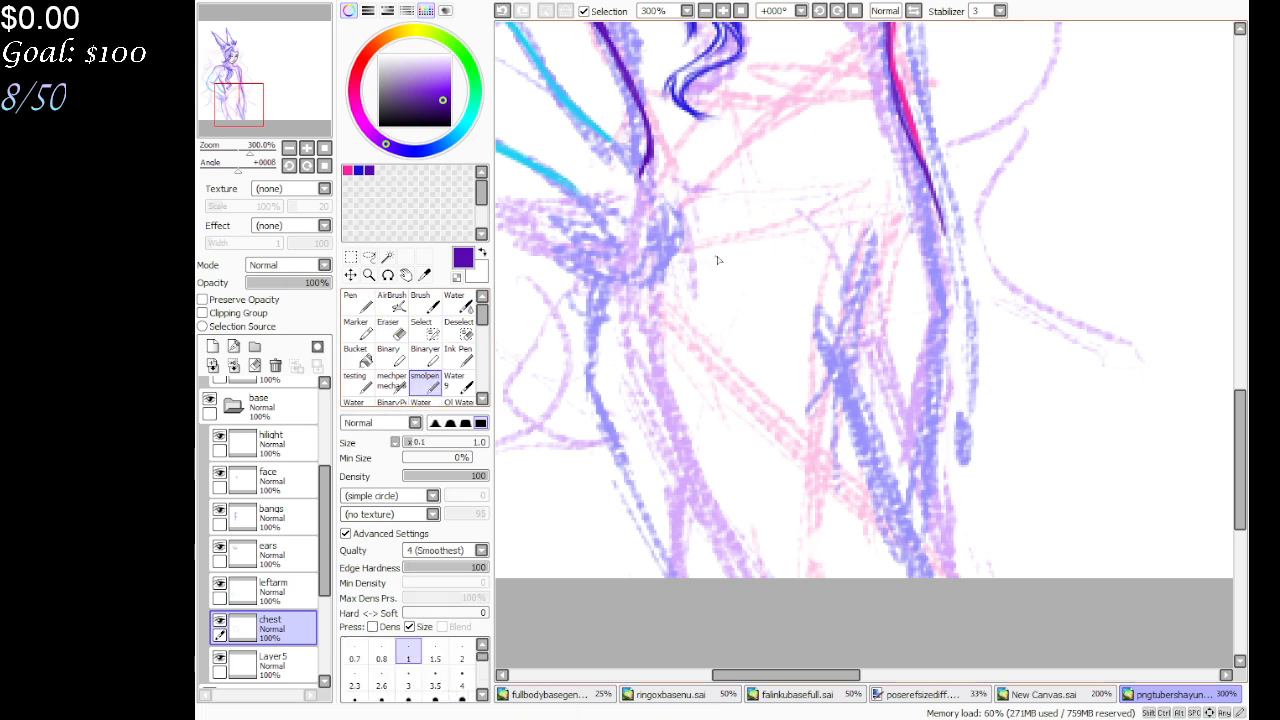
drag(948, 210, 948, 266)
mouse_move(646, 166)
mouse_down()
mouse_move(566, 326)
mouse_move(575, 305)
mouse_move(578, 400)
mouse_move(601, 455)
mouse_move(582, 270)
mouse_up()
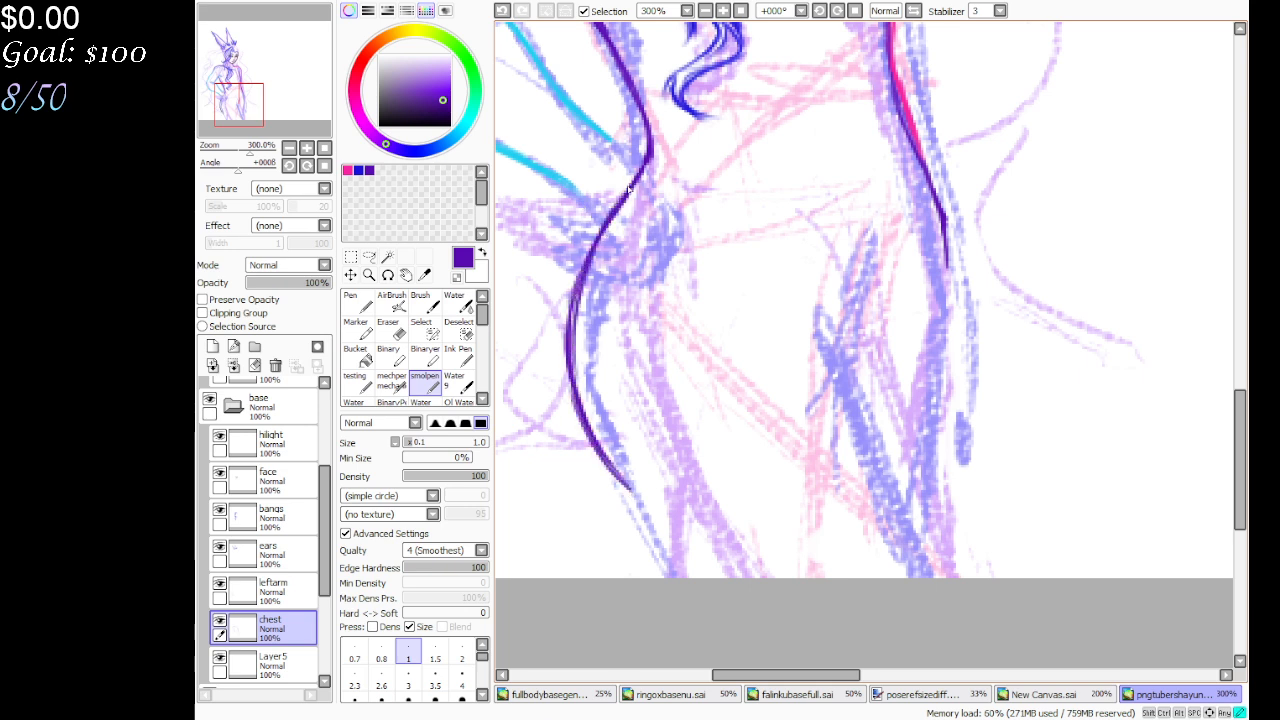
mouse_move(634, 180)
mouse_down()
mouse_move(590, 392)
mouse_move(664, 576)
mouse_up()
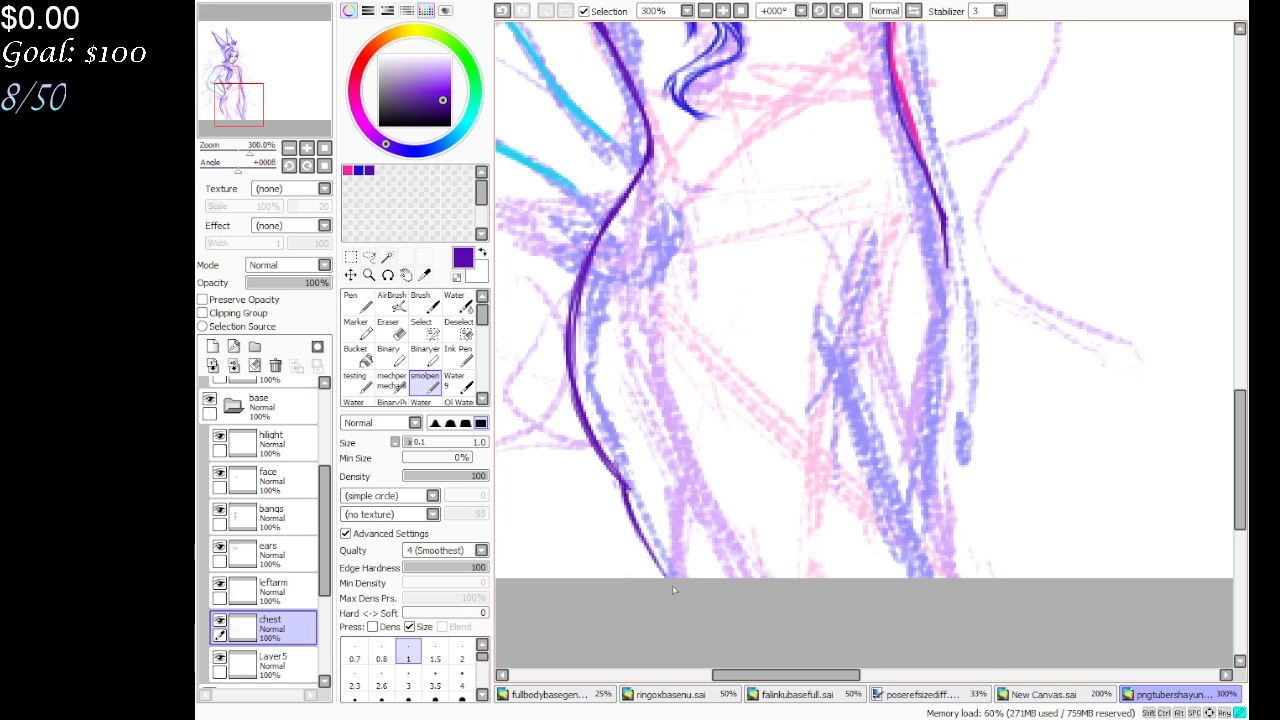
mouse_move(620, 484)
mouse_down()
mouse_move(666, 578)
mouse_move(643, 538)
mouse_up()
mouse_move(612, 463)
mouse_down()
mouse_move(618, 484)
mouse_move(588, 412)
mouse_move(580, 293)
mouse_move(580, 408)
mouse_up()
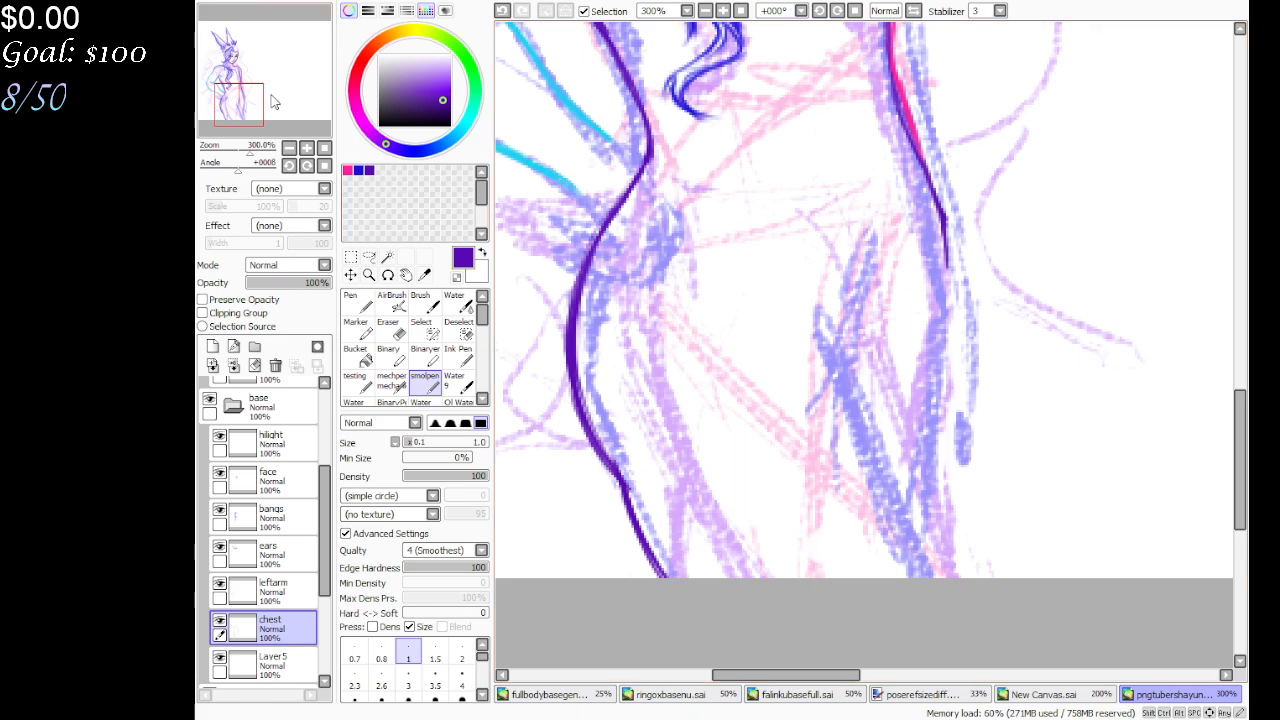
Draw a short navel mark, a thin diagonal belly line and a curved groin crease in purple on the chest layer
drag(274, 101, 281, 111)
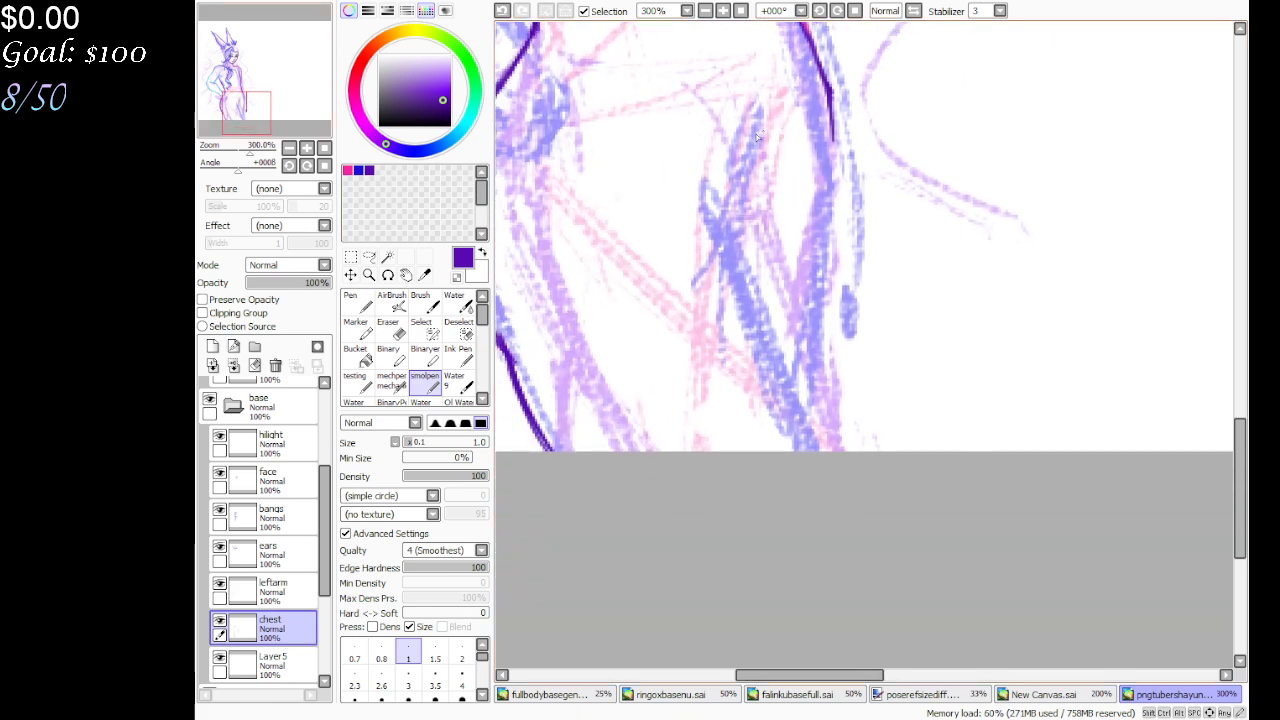
drag(241, 132, 238, 112)
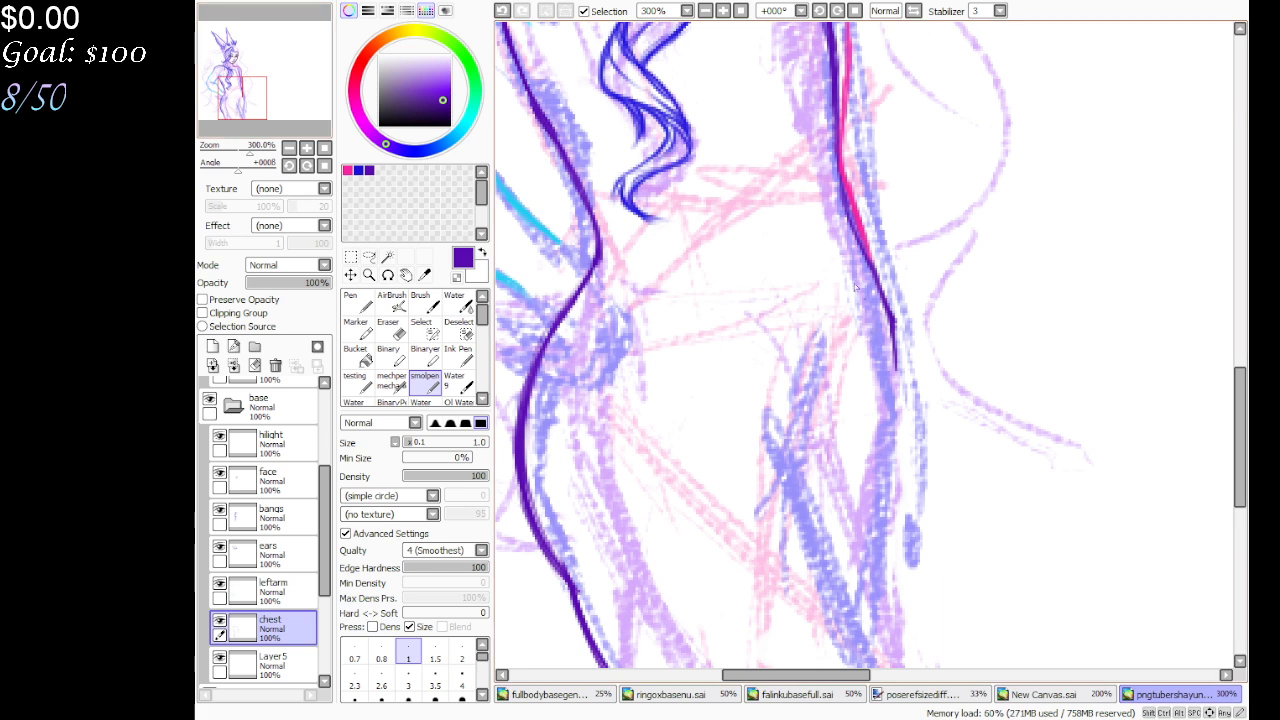
drag(808, 228, 811, 254)
mouse_move(660, 279)
mouse_down()
mouse_move(713, 311)
mouse_move(786, 446)
mouse_up()
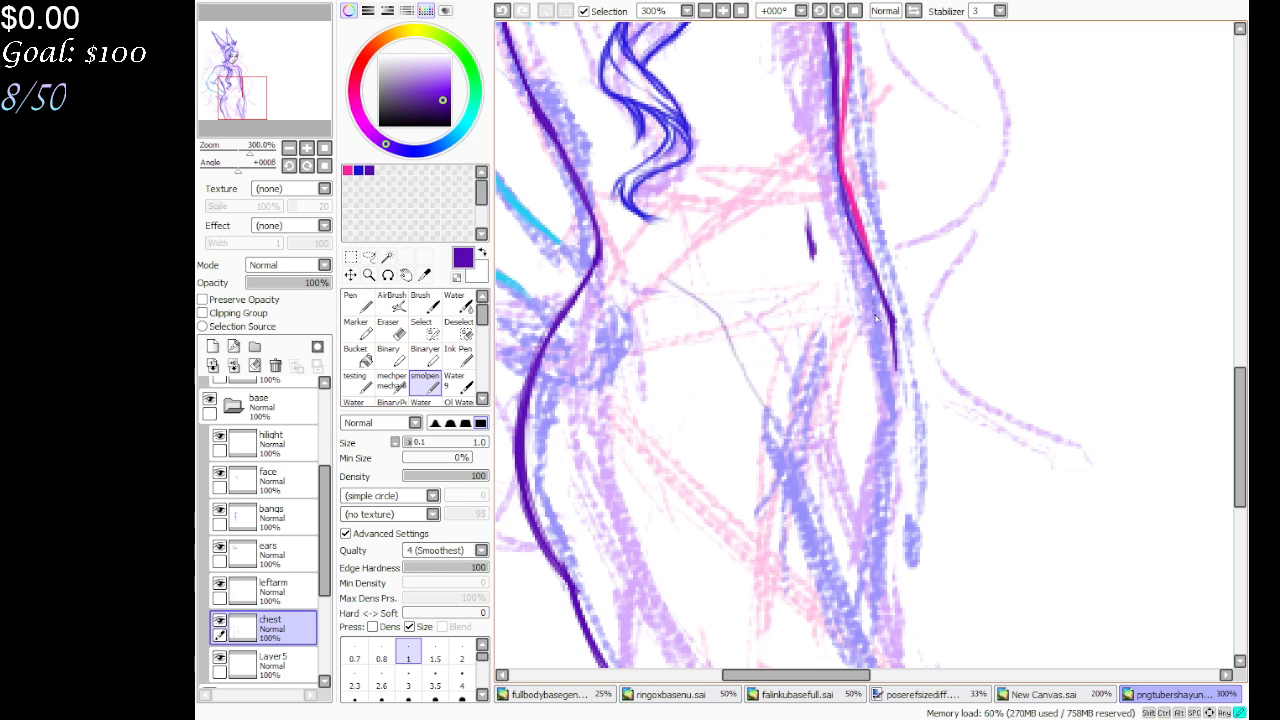
drag(856, 366, 830, 466)
drag(846, 396, 832, 477)
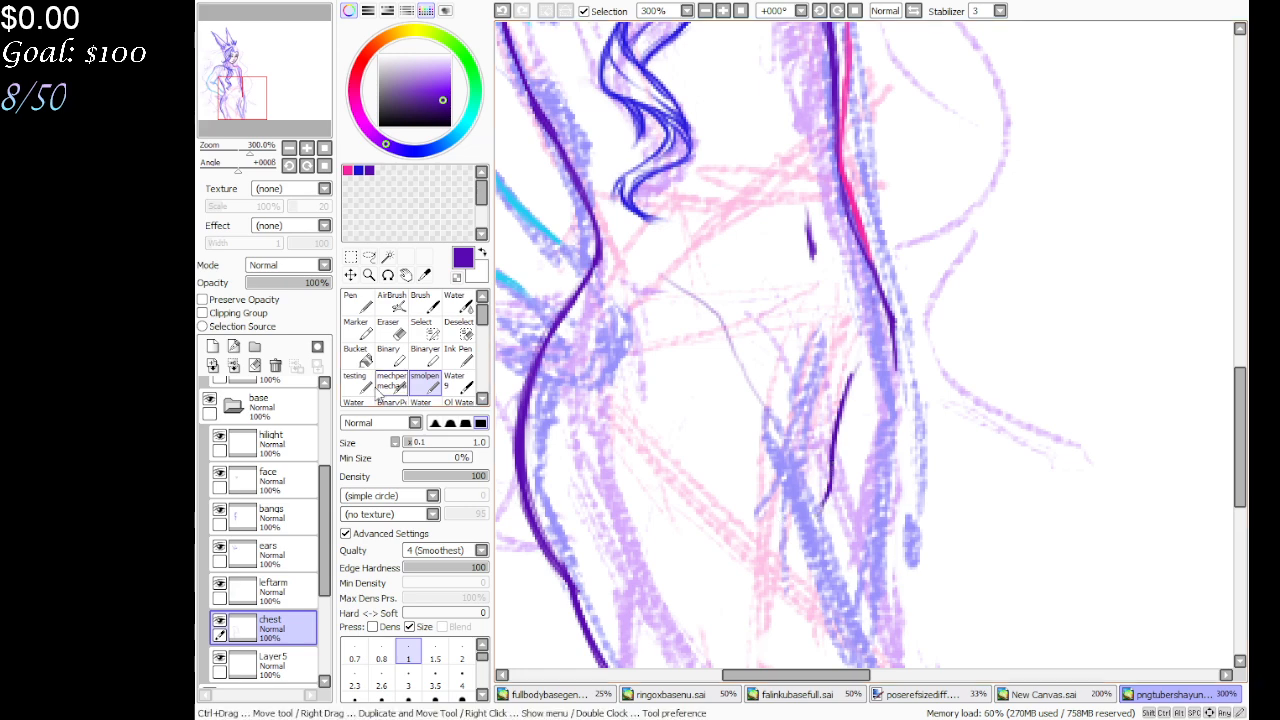
Ink the thigh line from the belly line's lower end down to the canvas edge and erase its stray double line
drag(242, 108, 242, 120)
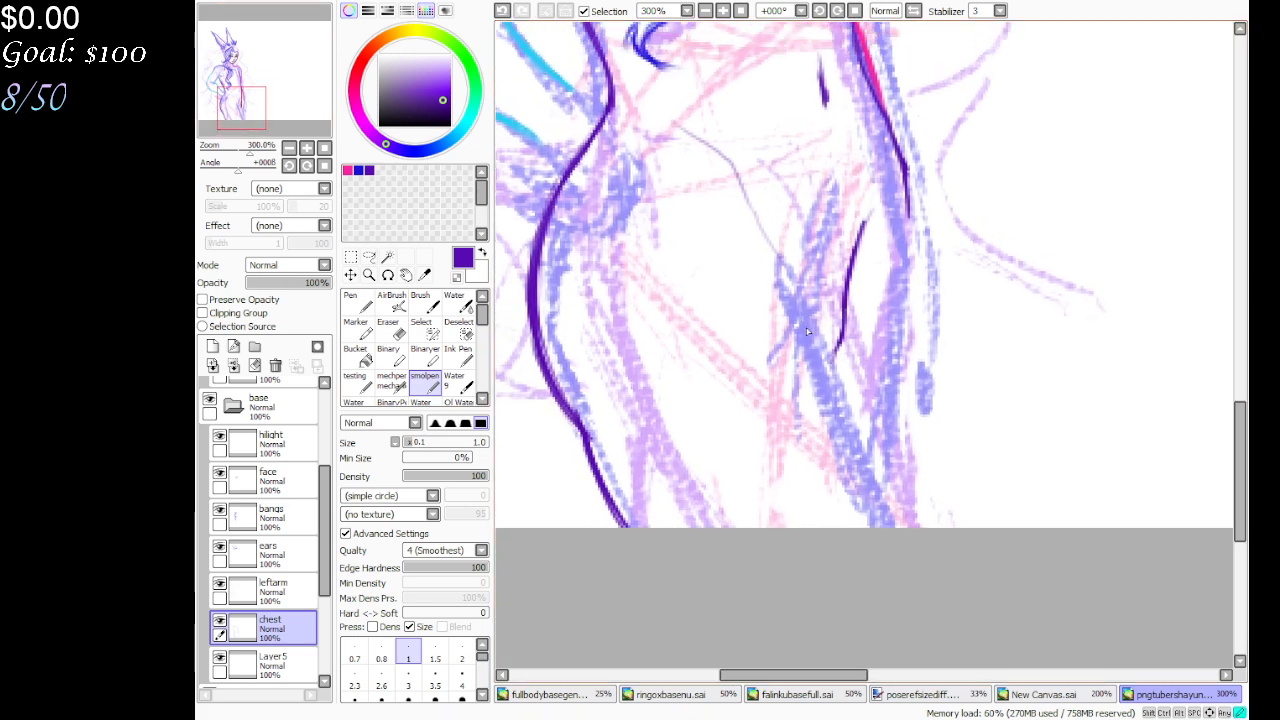
mouse_move(786, 268)
mouse_down()
mouse_move(886, 526)
mouse_move(786, 263)
mouse_up()
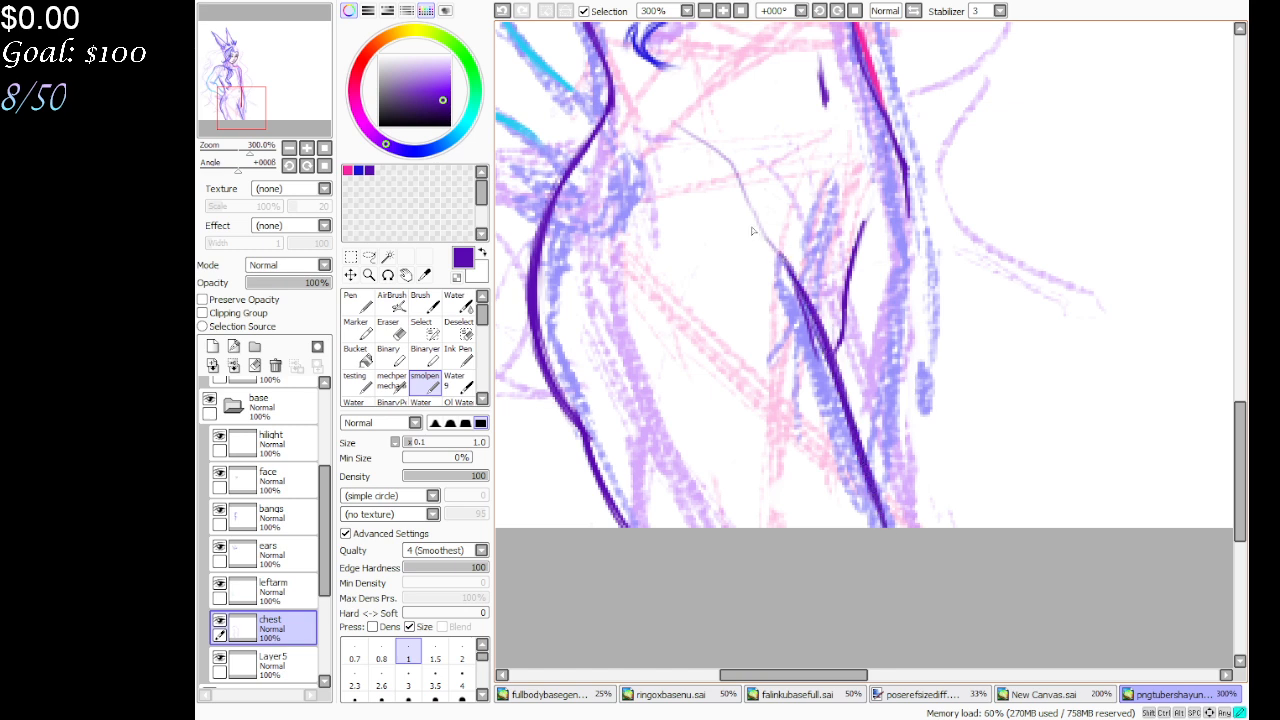
key(e)
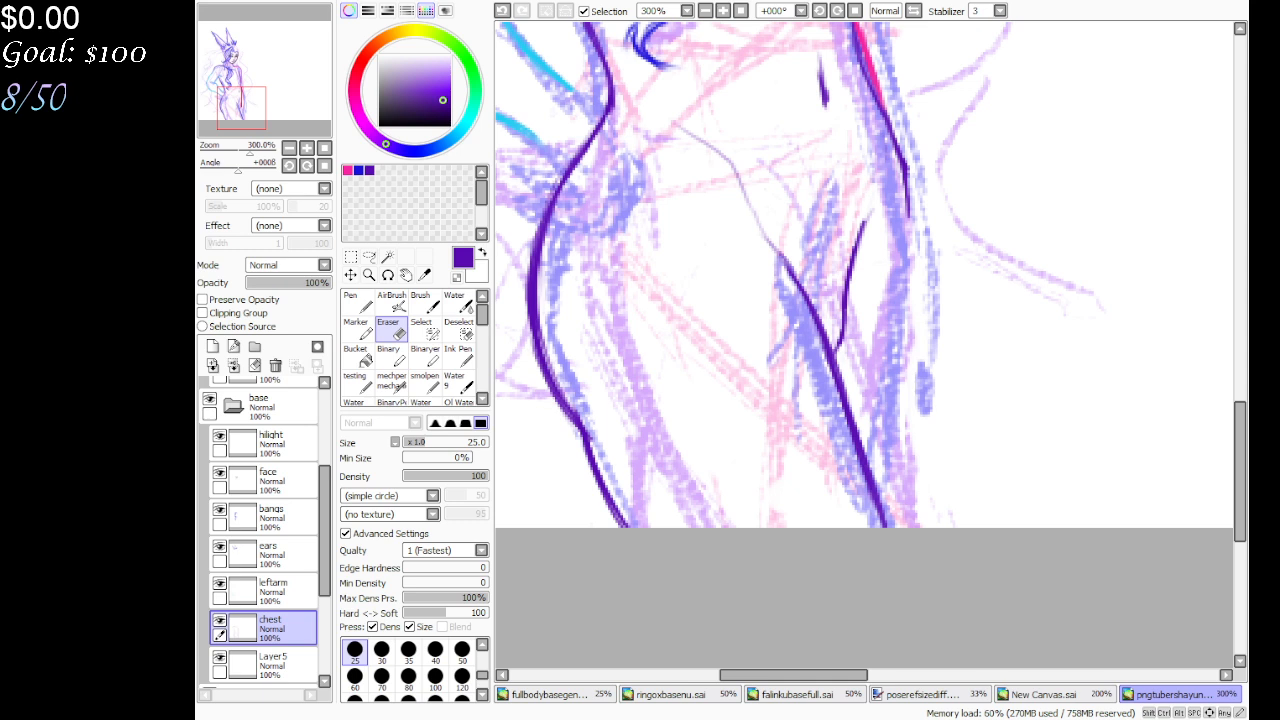
Extend the hip outline on the pink arm's side down the outer thigh to meet the inner thigh line
key(n)
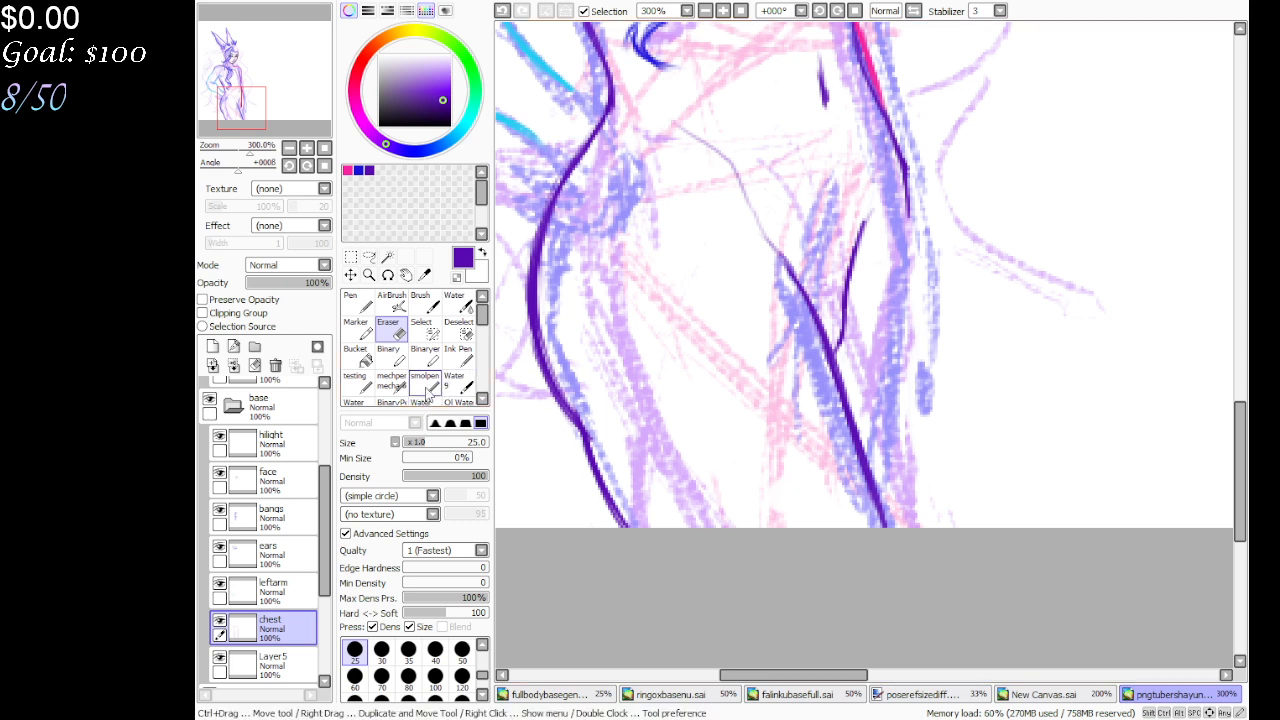
mouse_move(905, 196)
mouse_down()
mouse_move(882, 508)
mouse_move(911, 300)
mouse_move(905, 388)
mouse_move(897, 148)
mouse_up()
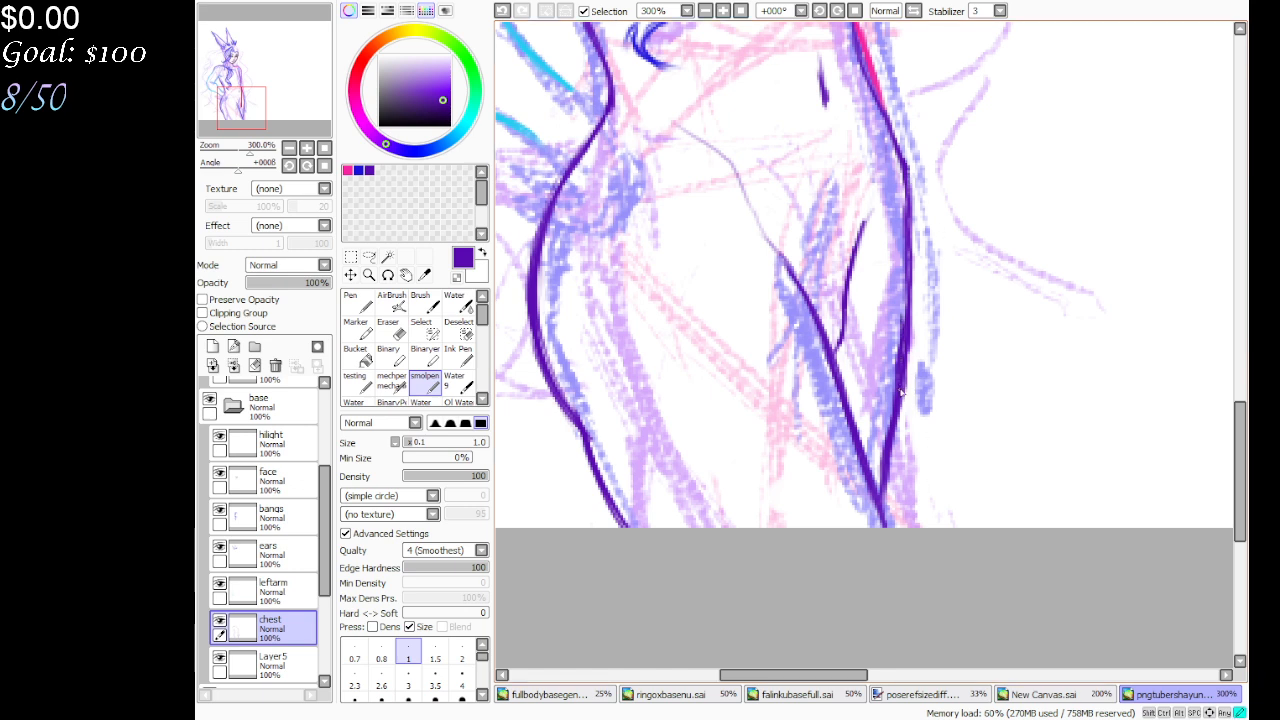
key(c)
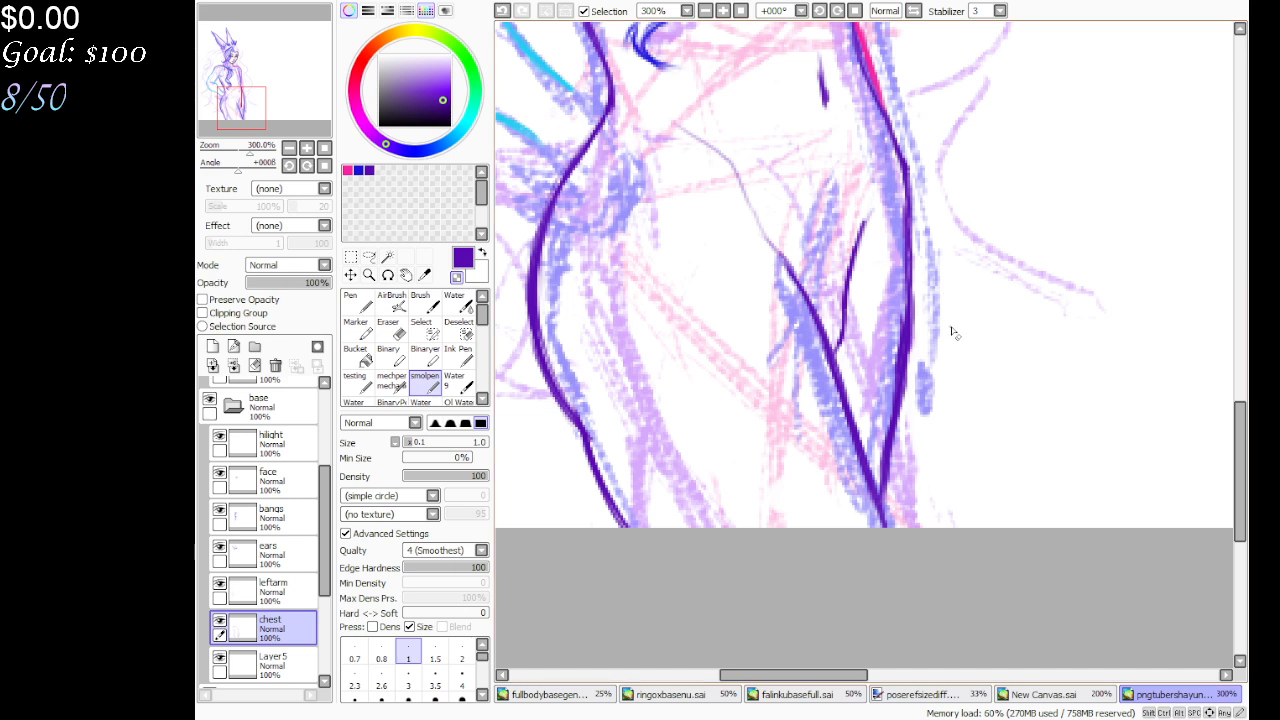
Thicken the outer hip and thigh contour with purple smolpen strokes on the chest layer
mouse_move(896, 368)
mouse_down()
mouse_move(898, 320)
mouse_move(896, 385)
mouse_move(902, 240)
mouse_move(906, 300)
mouse_up()
click(457, 278)
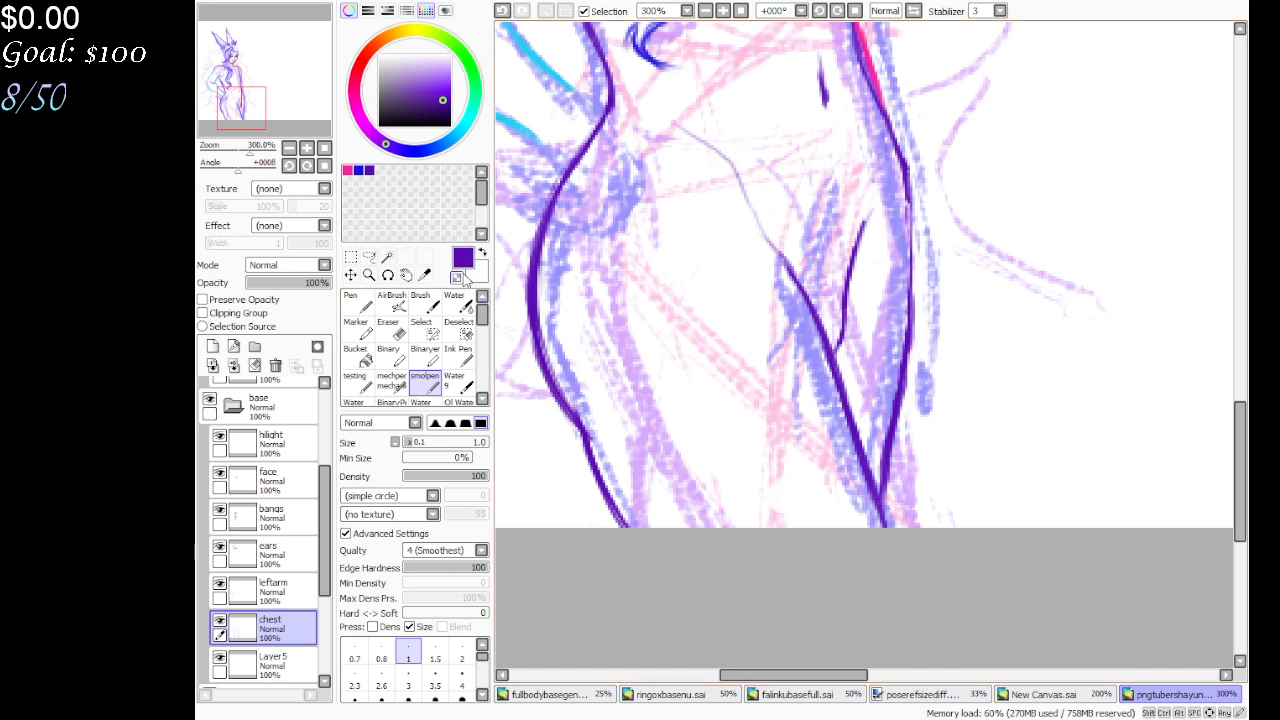
mouse_move(912, 212)
mouse_down()
mouse_move(908, 196)
mouse_move(916, 312)
mouse_move(905, 190)
mouse_up()
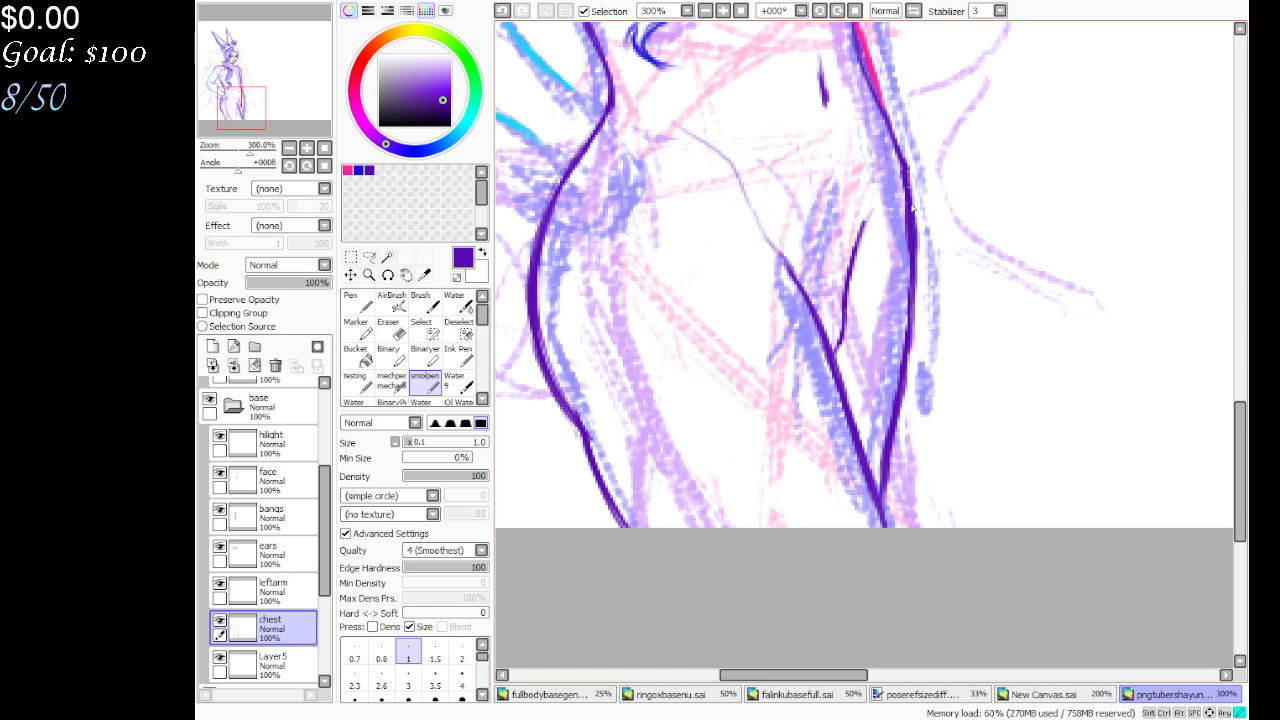
drag(916, 266, 916, 300)
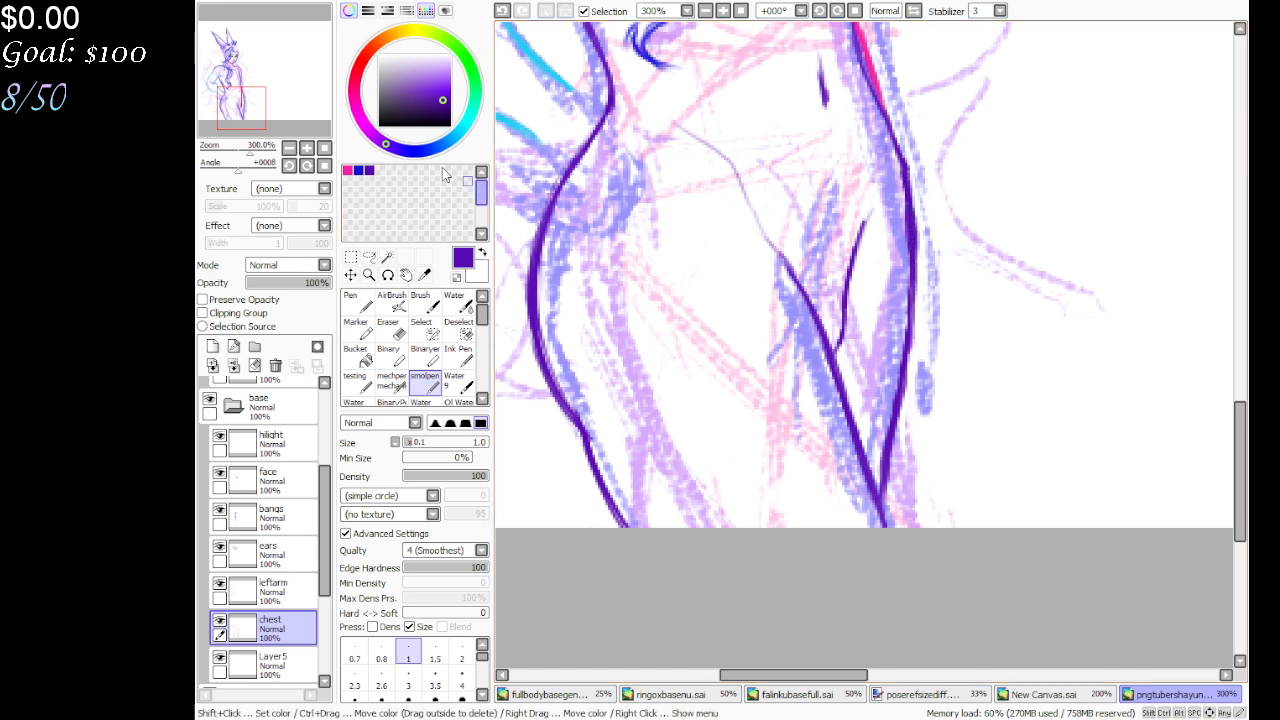
Draw the neck and collarbone lines and a light chest line near the inner arm in purple
drag(288, 108, 263, 62)
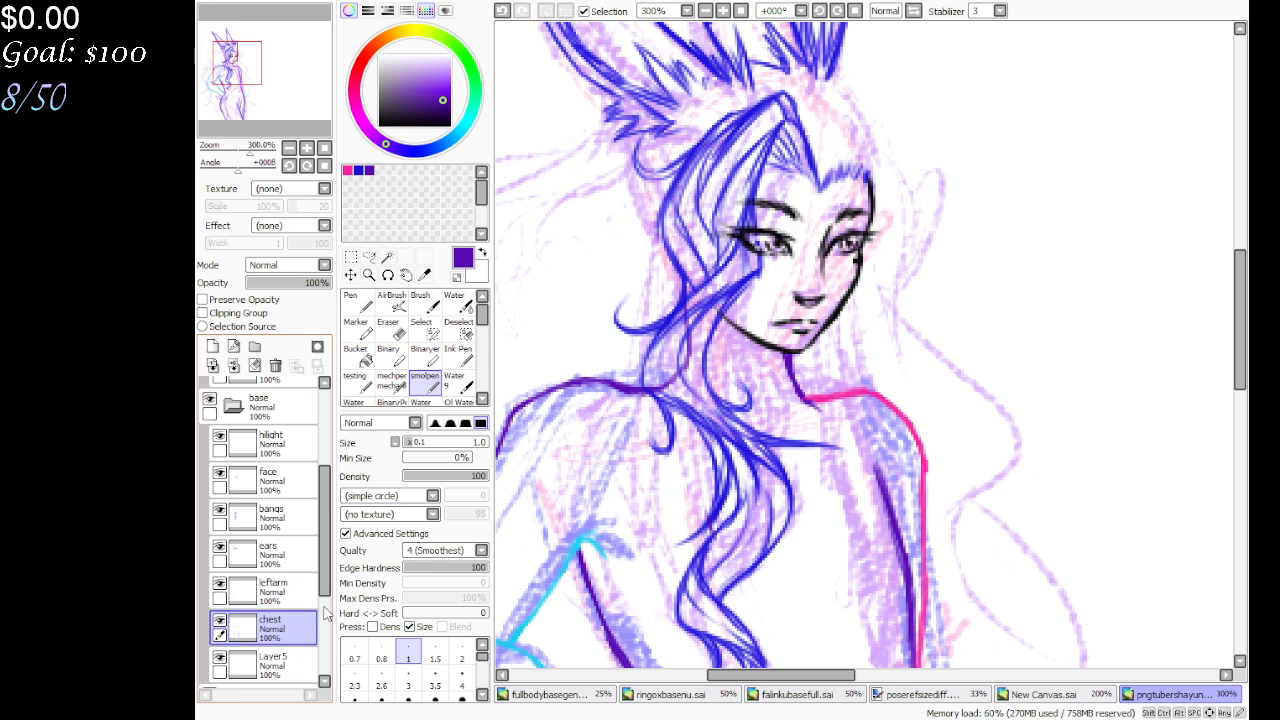
mouse_move(268, 84)
mouse_down()
mouse_move(272, 95)
mouse_move(279, 77)
mouse_up()
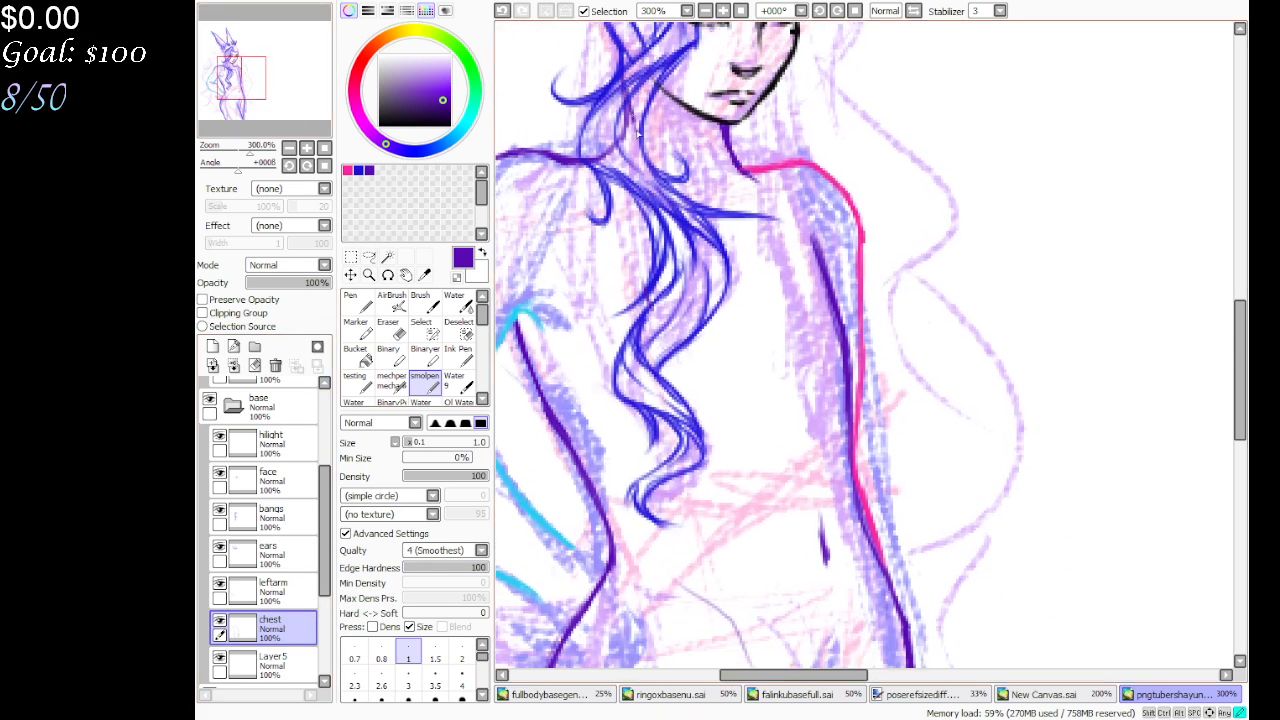
drag(728, 152, 733, 198)
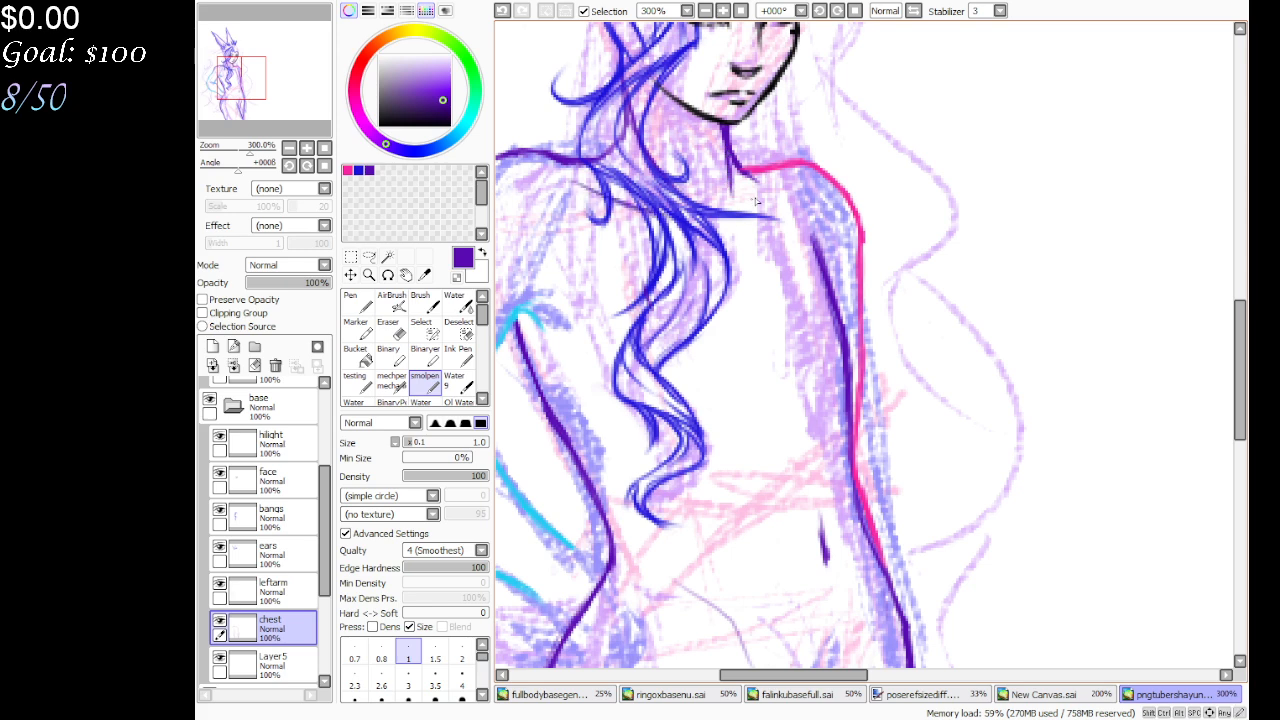
drag(800, 173, 745, 212)
drag(760, 276, 790, 374)
drag(772, 298, 792, 375)
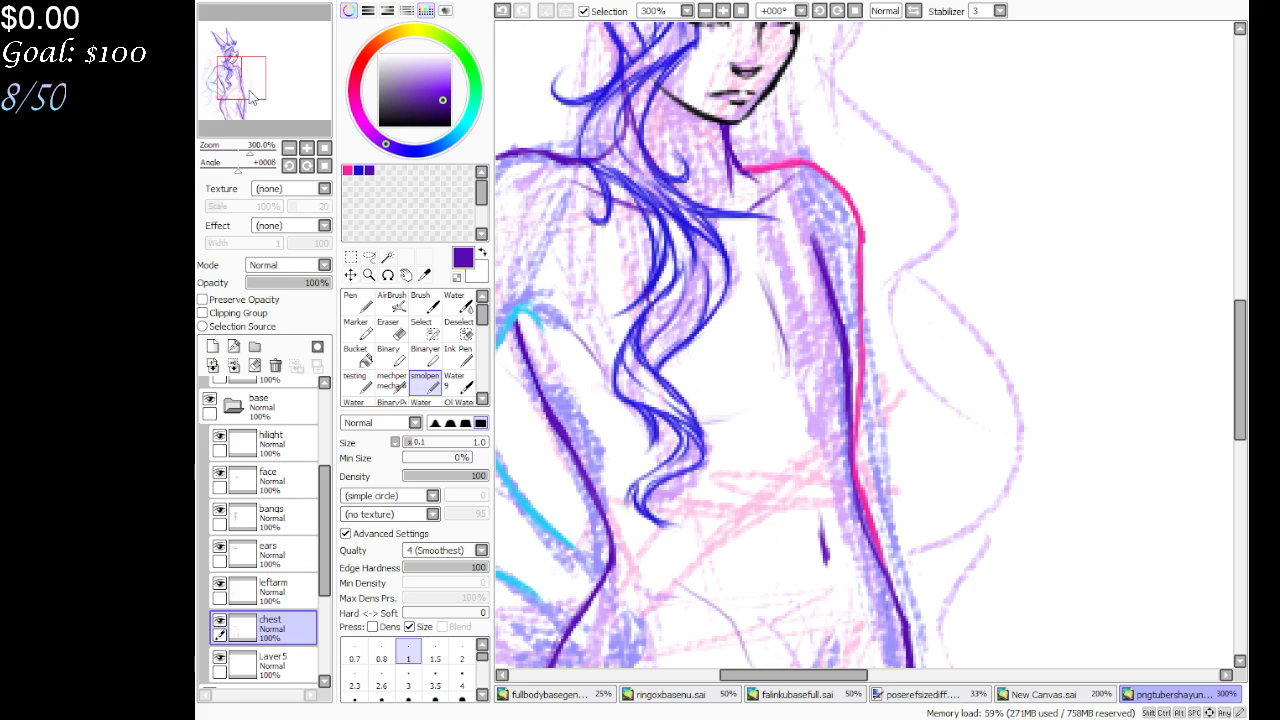
Clean up and redraw the faint chest lines beside the armpit, alternating the Eraser and smolpen
drag(268, 90, 246, 97)
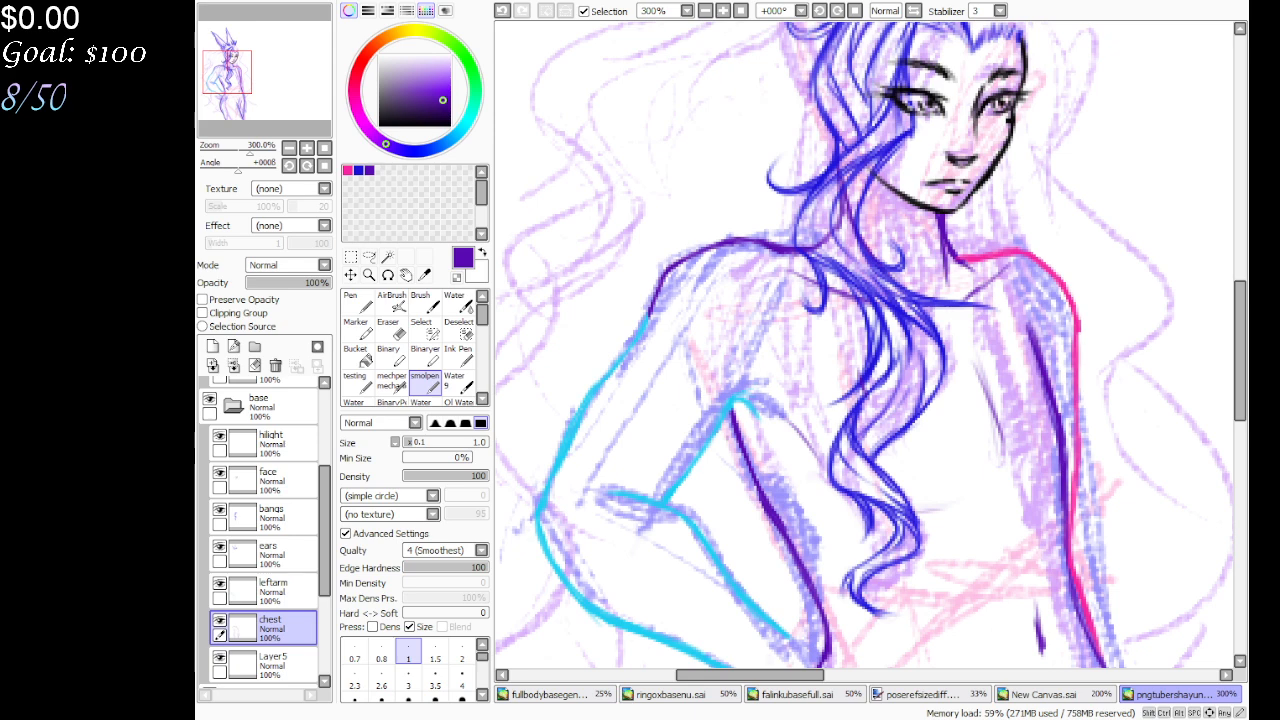
drag(700, 400, 500, 290)
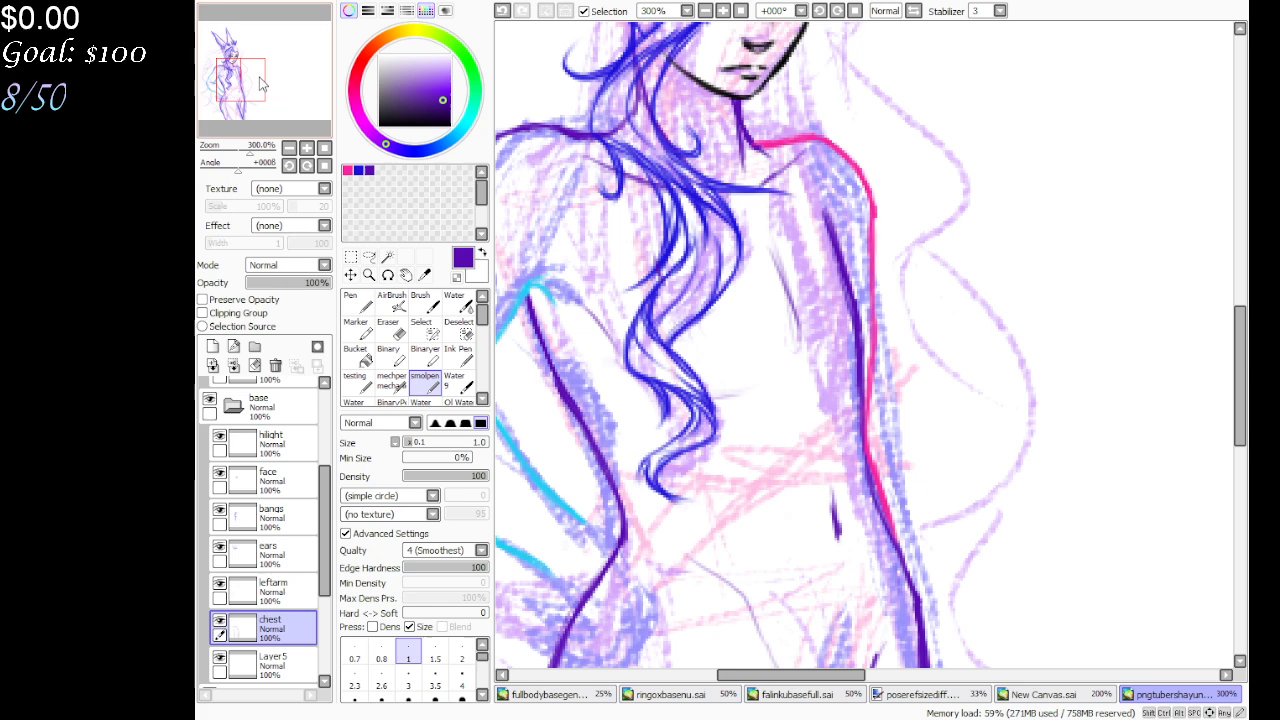
click(390, 328)
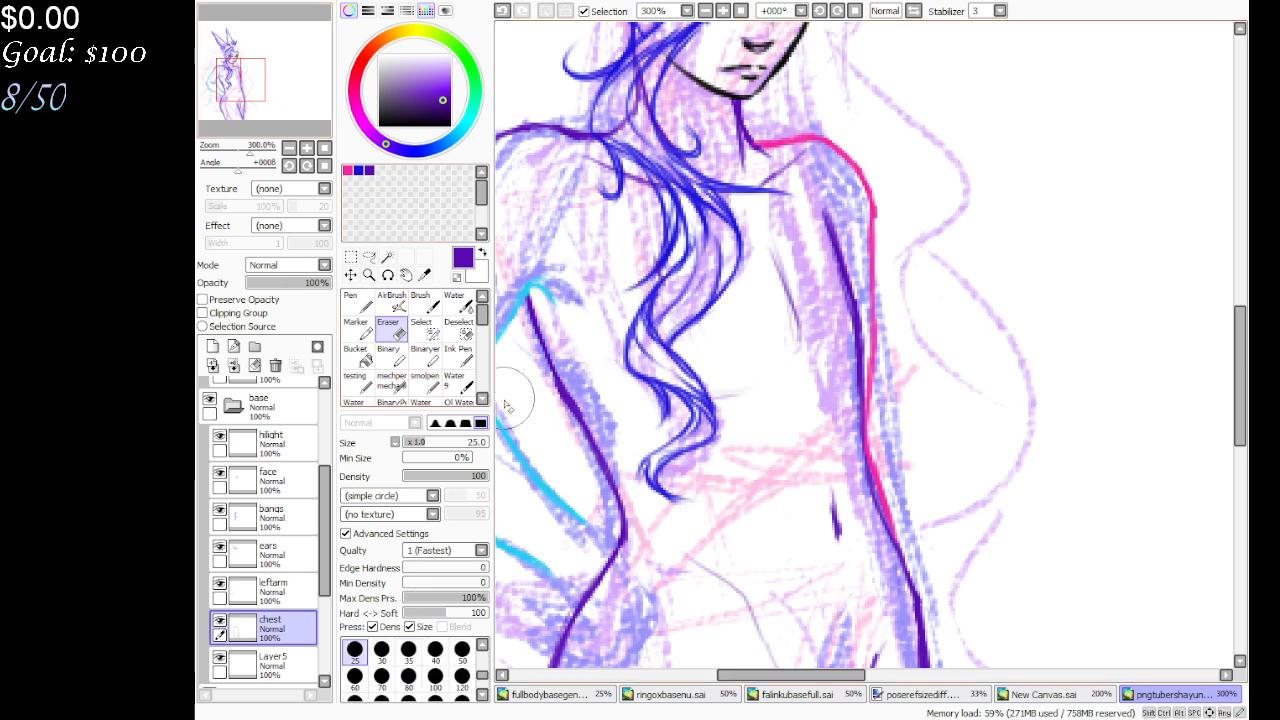
click(425, 384)
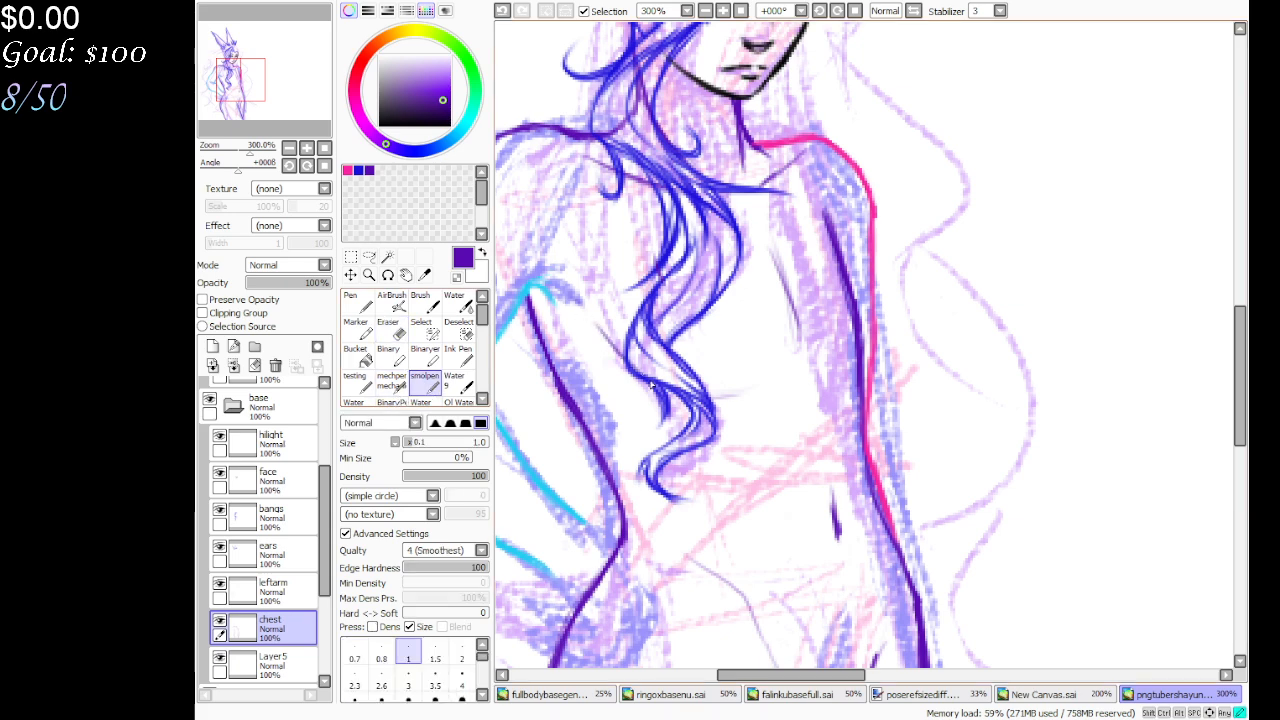
click(398, 333)
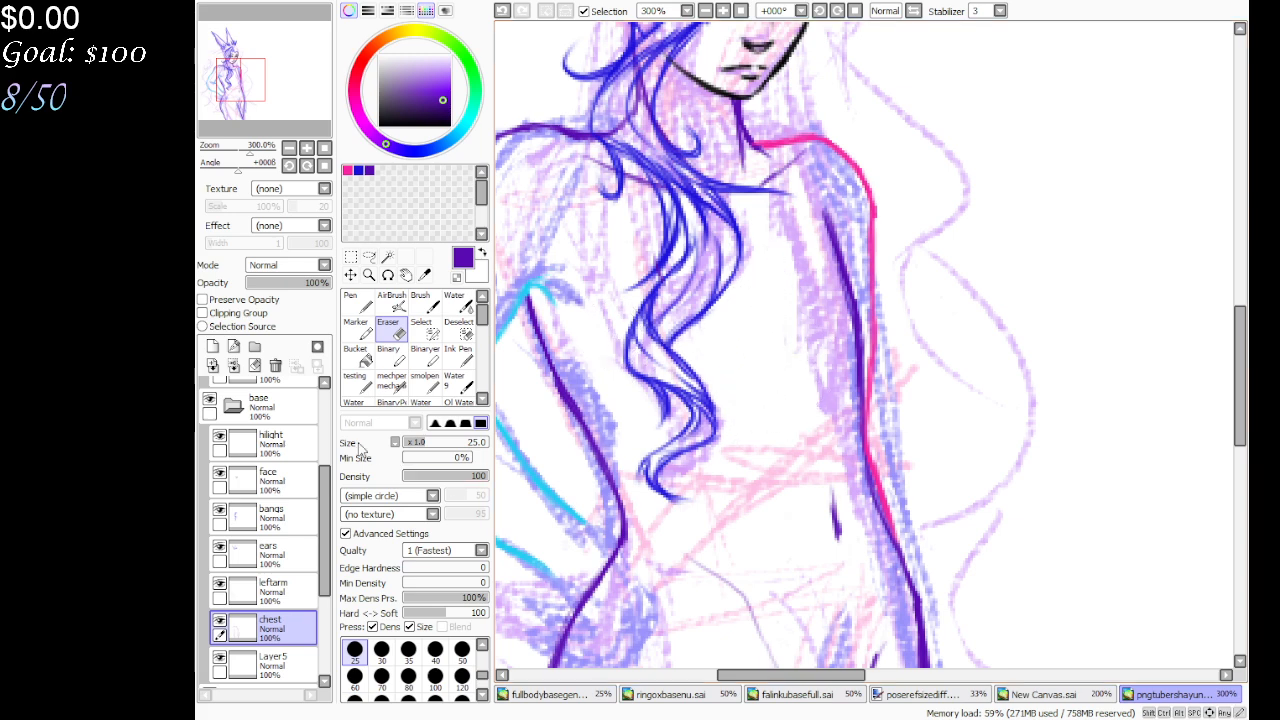
click(425, 383)
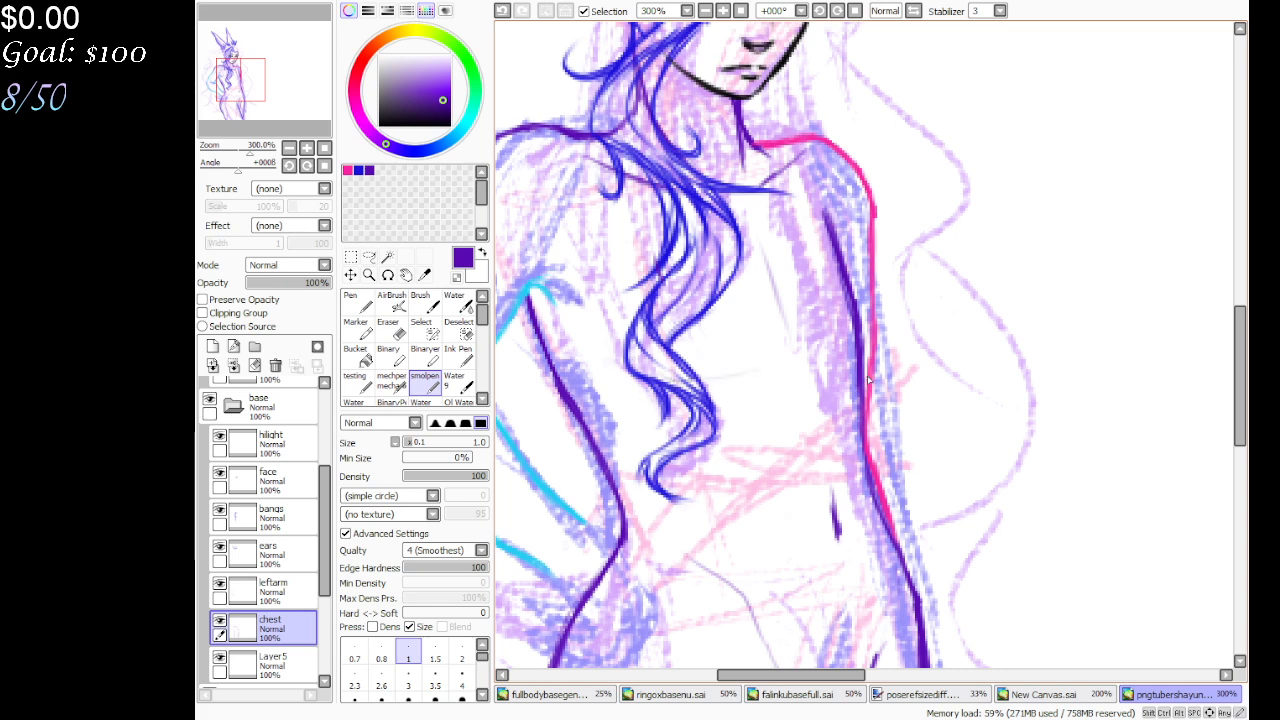
key(e)
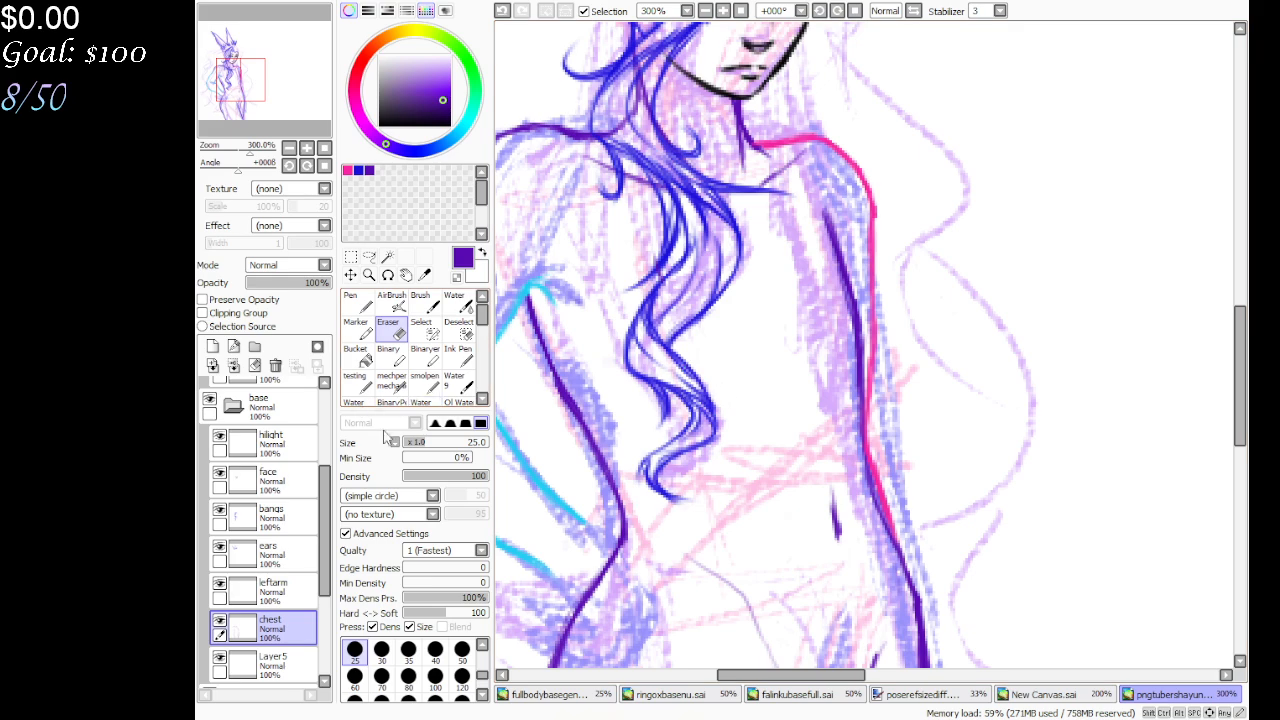
click(428, 385)
Make braids1 the working layer, pick a bright green drawing colour and store it as a swatch
mouse_move(280, 88)
mouse_down()
mouse_move(272, 63)
mouse_move(276, 89)
mouse_up()
drag(322, 545, 325, 478)
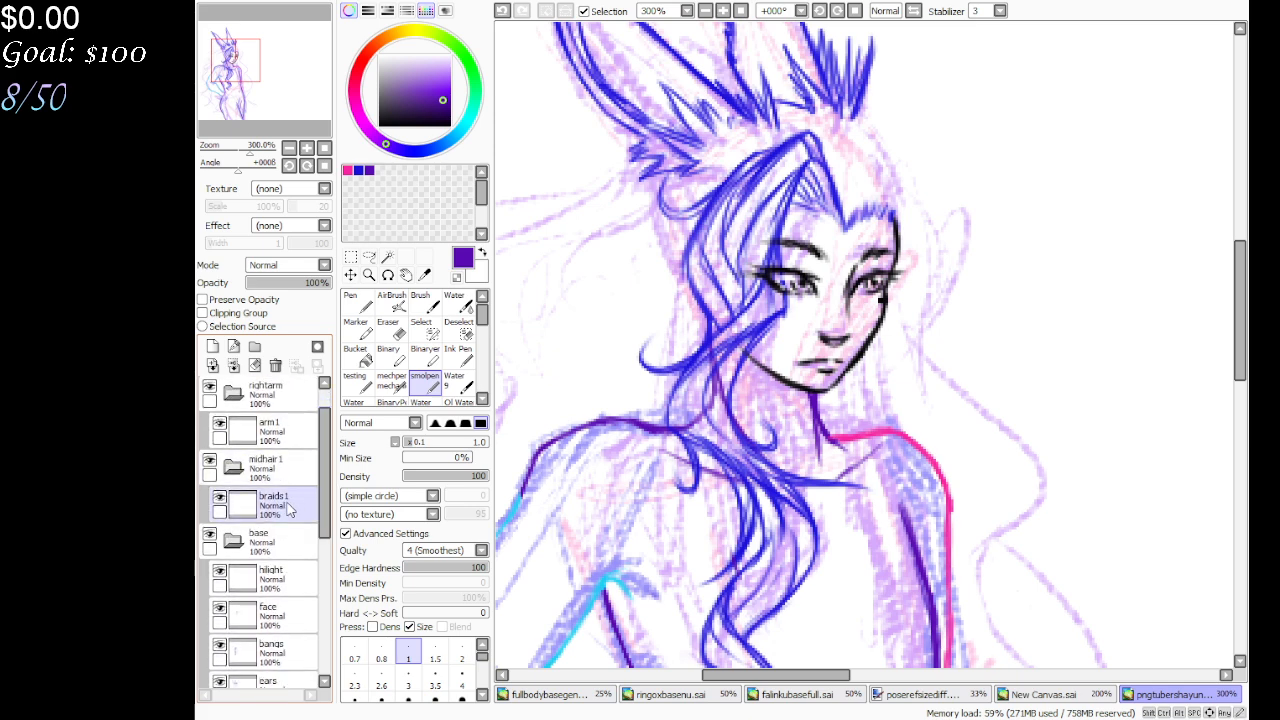
click(268, 500)
click(475, 90)
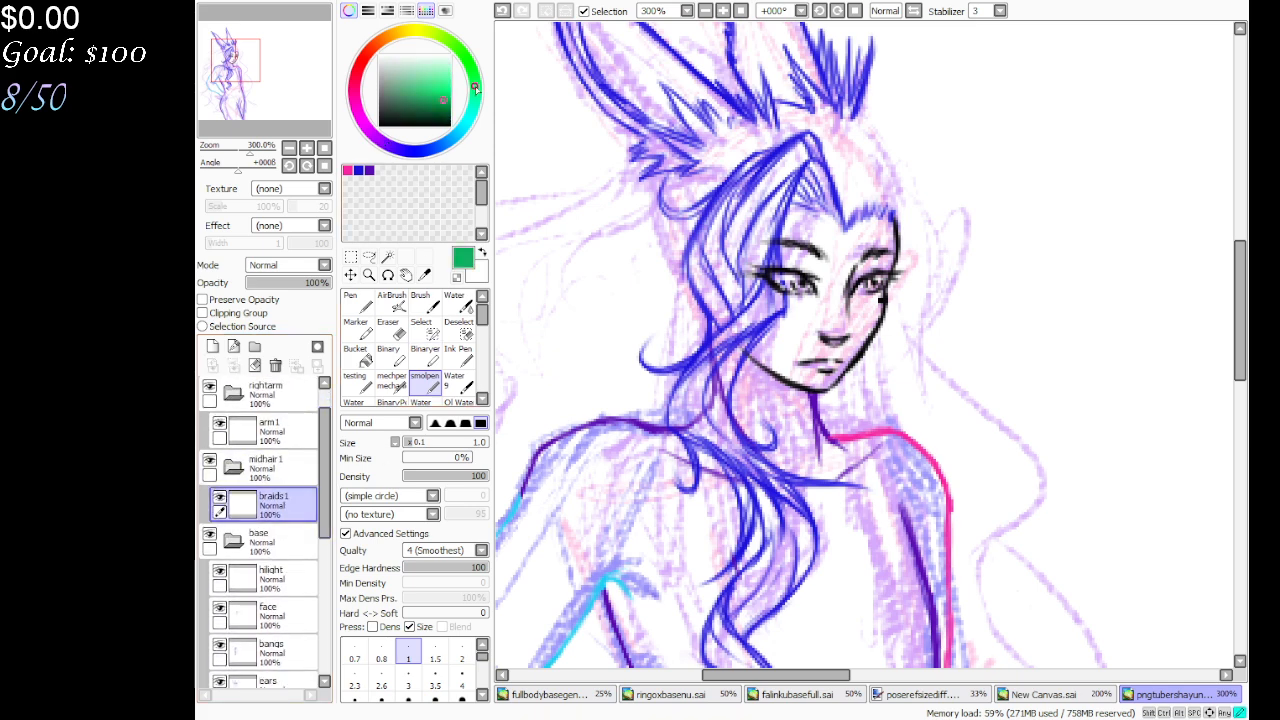
click(444, 95)
shift+click(380, 170)
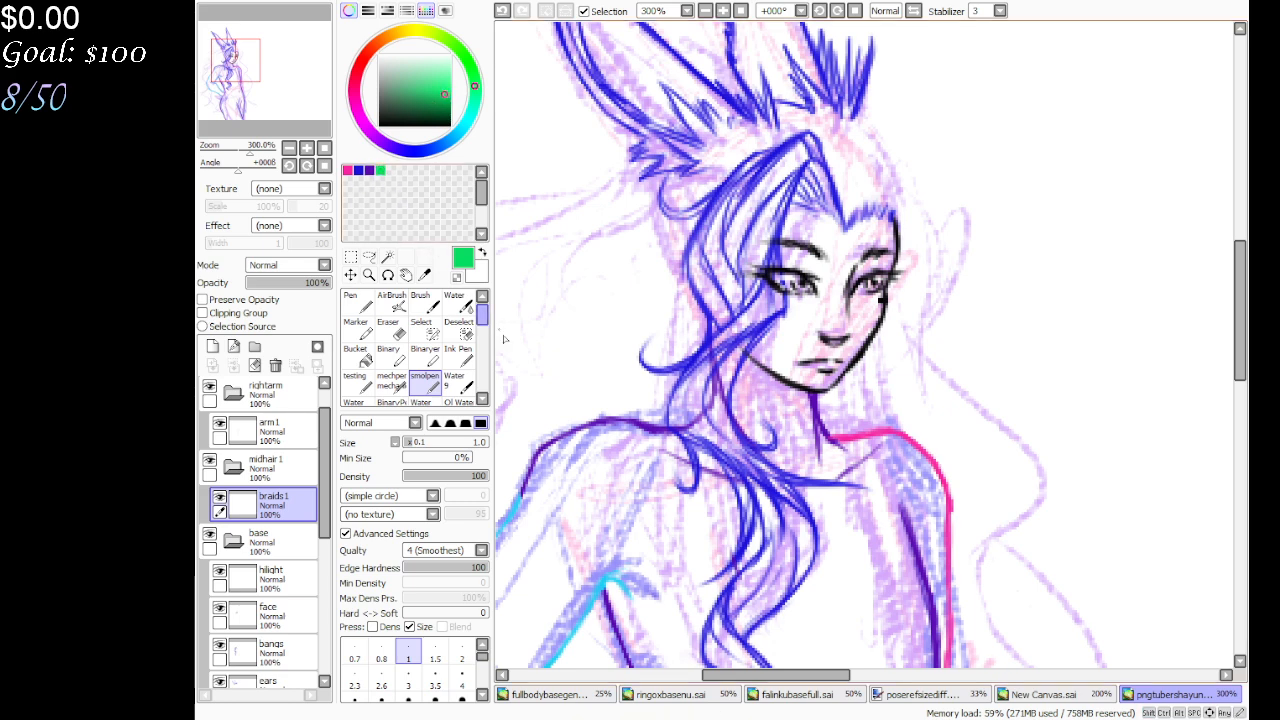
Sketch green hair strokes fanning out from the base of the nearer ear into the swept-over bangs, redoing the first stroke
mouse_move(262, 56)
mouse_down()
mouse_move(245, 72)
mouse_move(274, 78)
mouse_up()
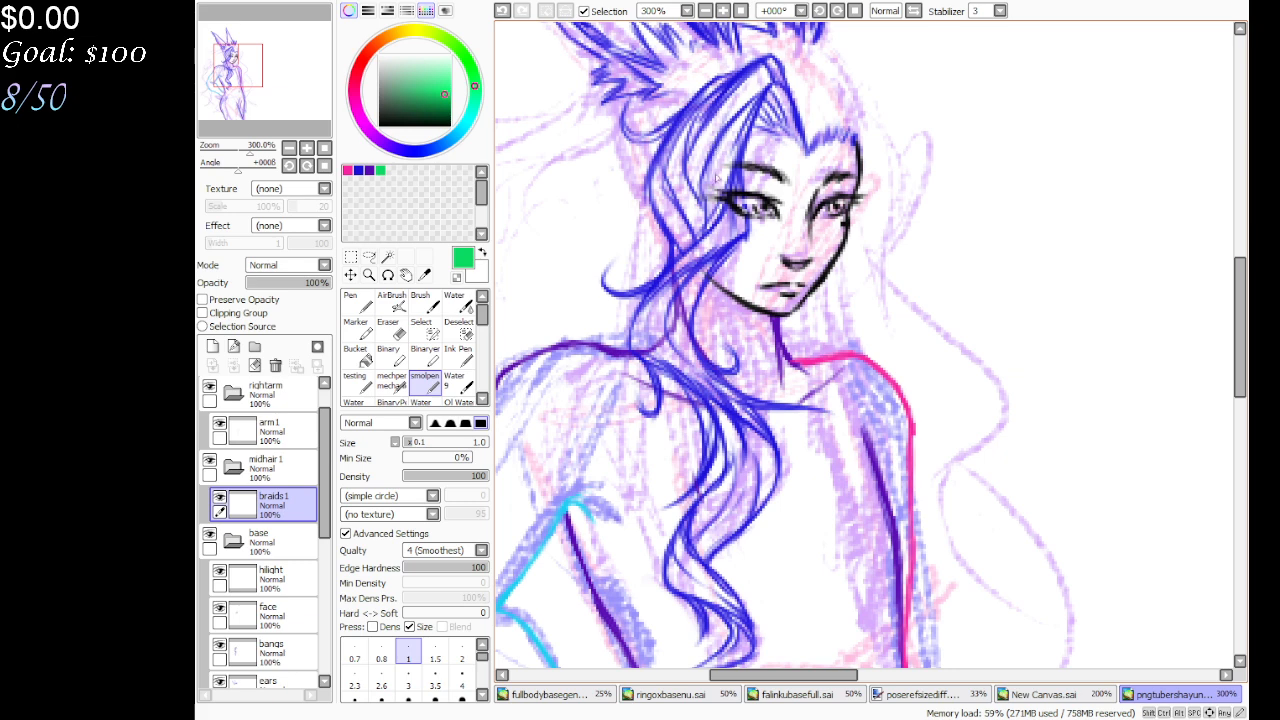
drag(702, 185, 633, 95)
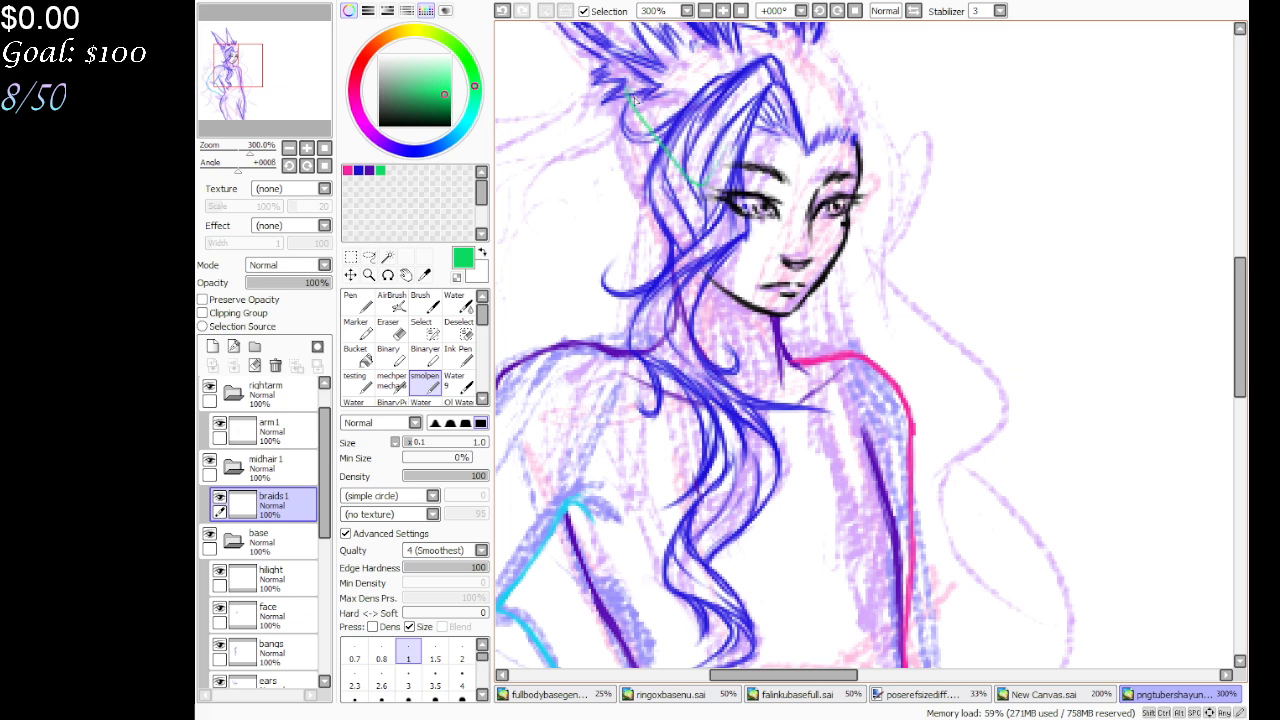
click(503, 11)
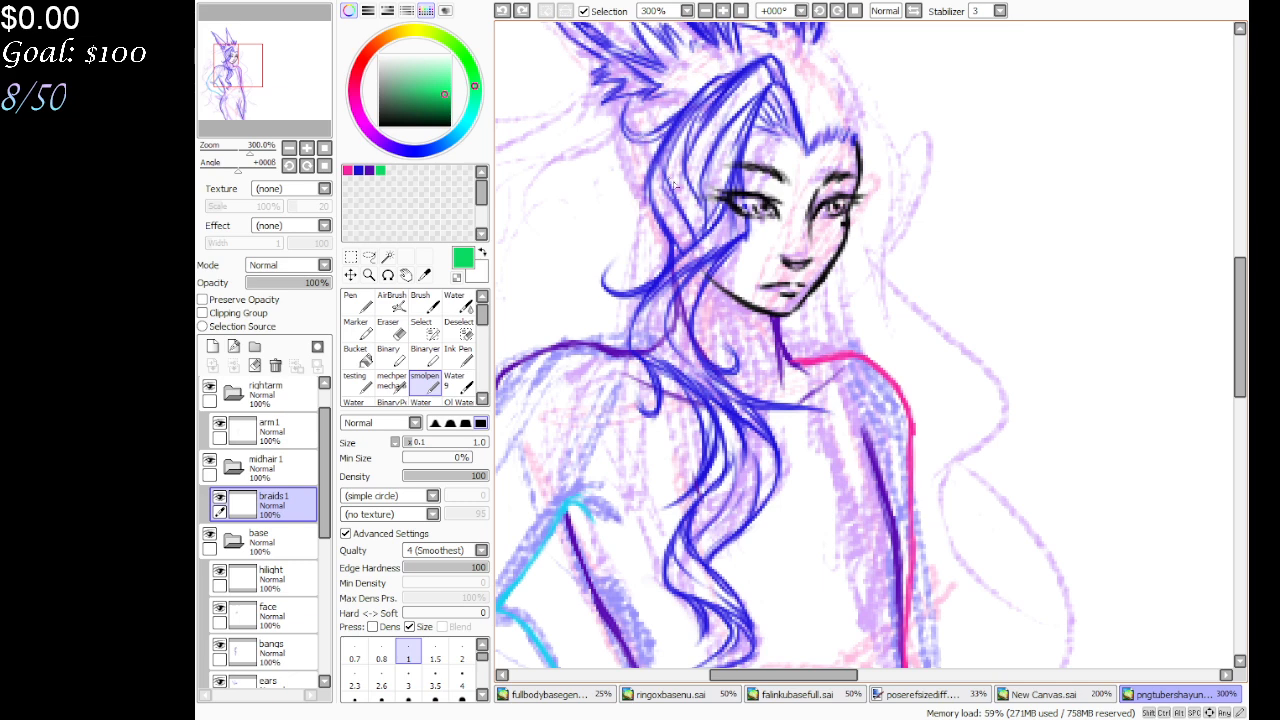
drag(618, 92, 680, 192)
mouse_move(620, 95)
mouse_down()
mouse_move(652, 170)
mouse_move(700, 128)
mouse_up()
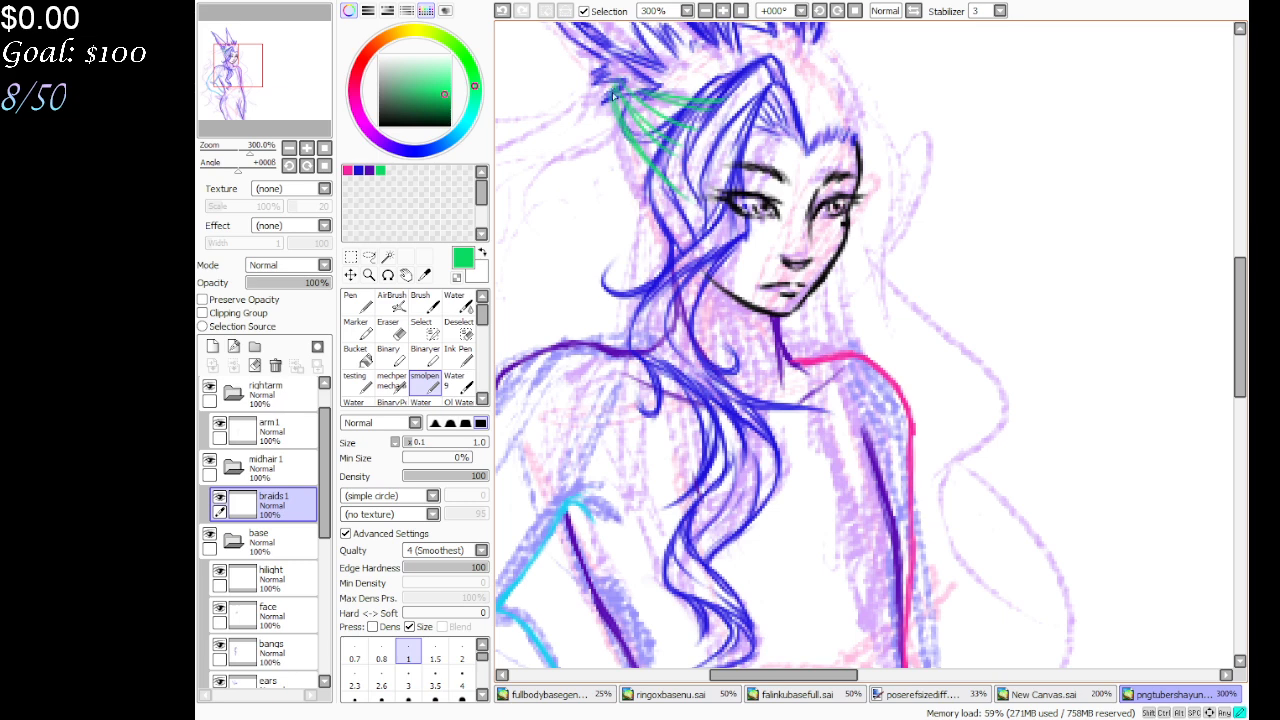
drag(614, 97, 650, 168)
Sketch green hair strokes over the crown, from the far ear's base to the hairline and across between the ears
drag(270, 78, 293, 56)
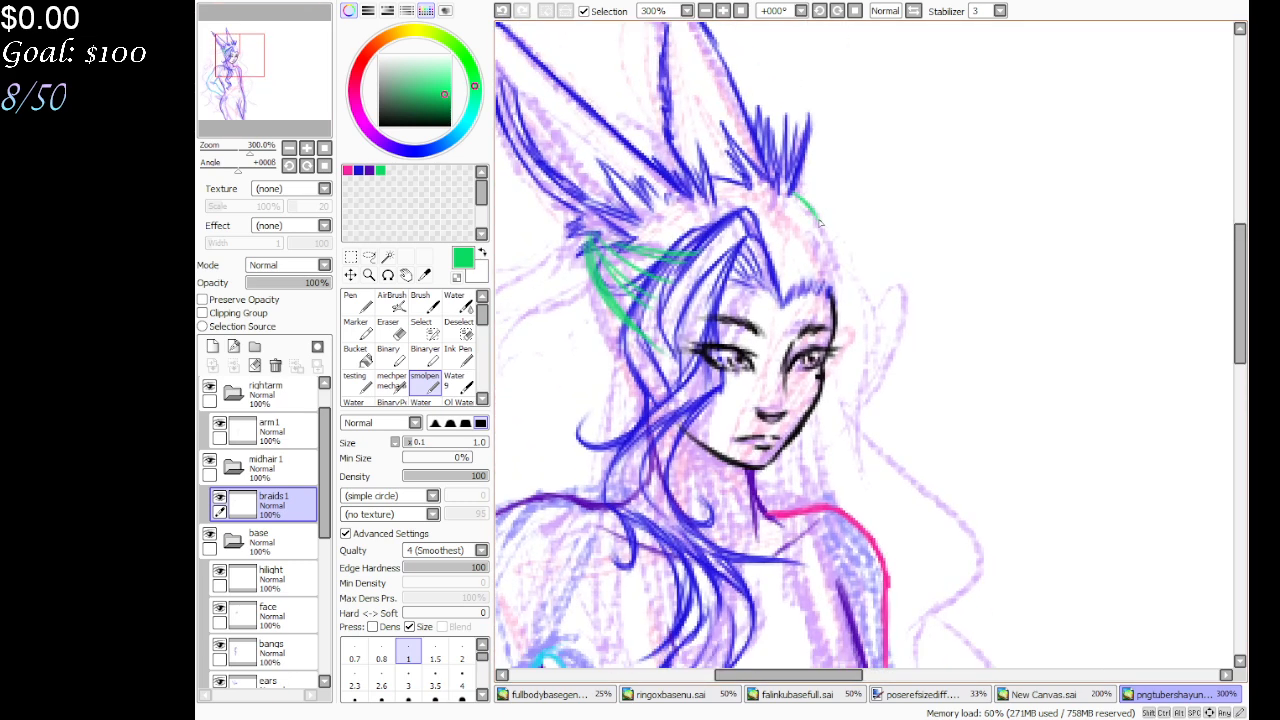
mouse_move(797, 194)
mouse_down()
mouse_move(841, 257)
mouse_move(834, 242)
mouse_move(840, 292)
mouse_up()
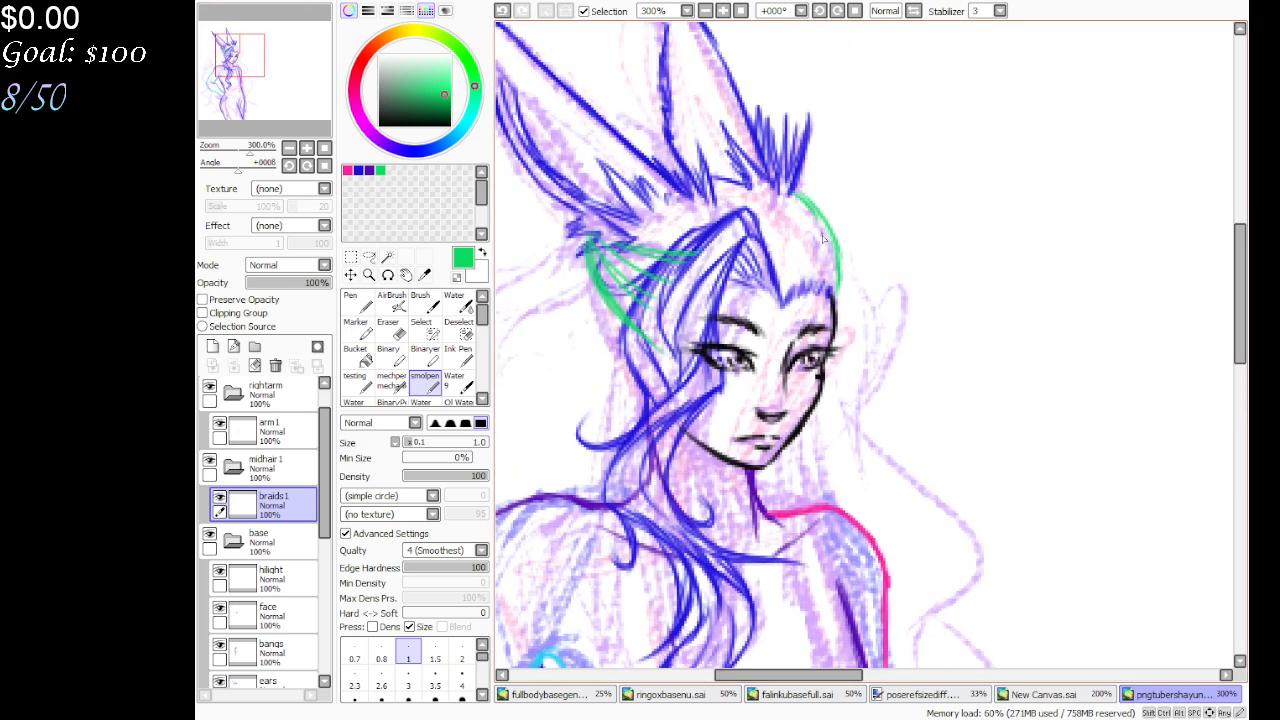
drag(826, 236, 819, 285)
drag(804, 202, 808, 266)
drag(762, 192, 796, 234)
drag(748, 186, 796, 222)
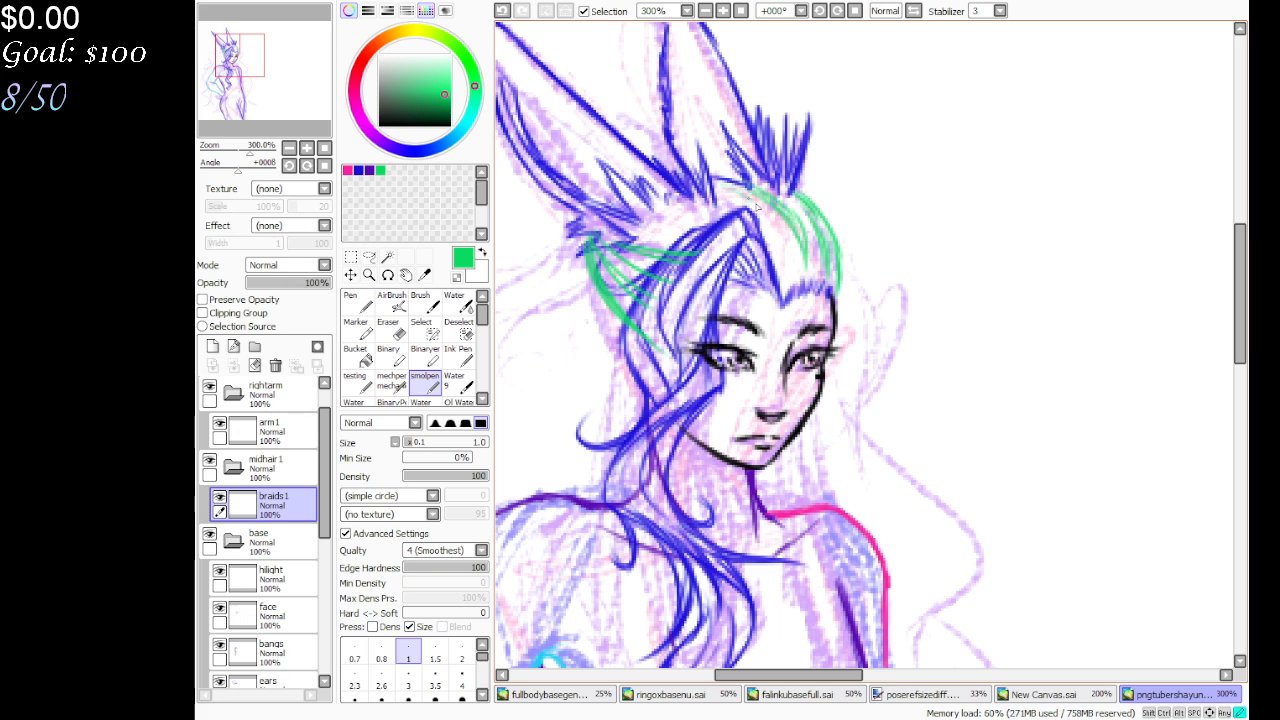
mouse_move(722, 186)
mouse_down()
mouse_move(790, 256)
mouse_move(786, 290)
mouse_up()
drag(755, 210, 762, 246)
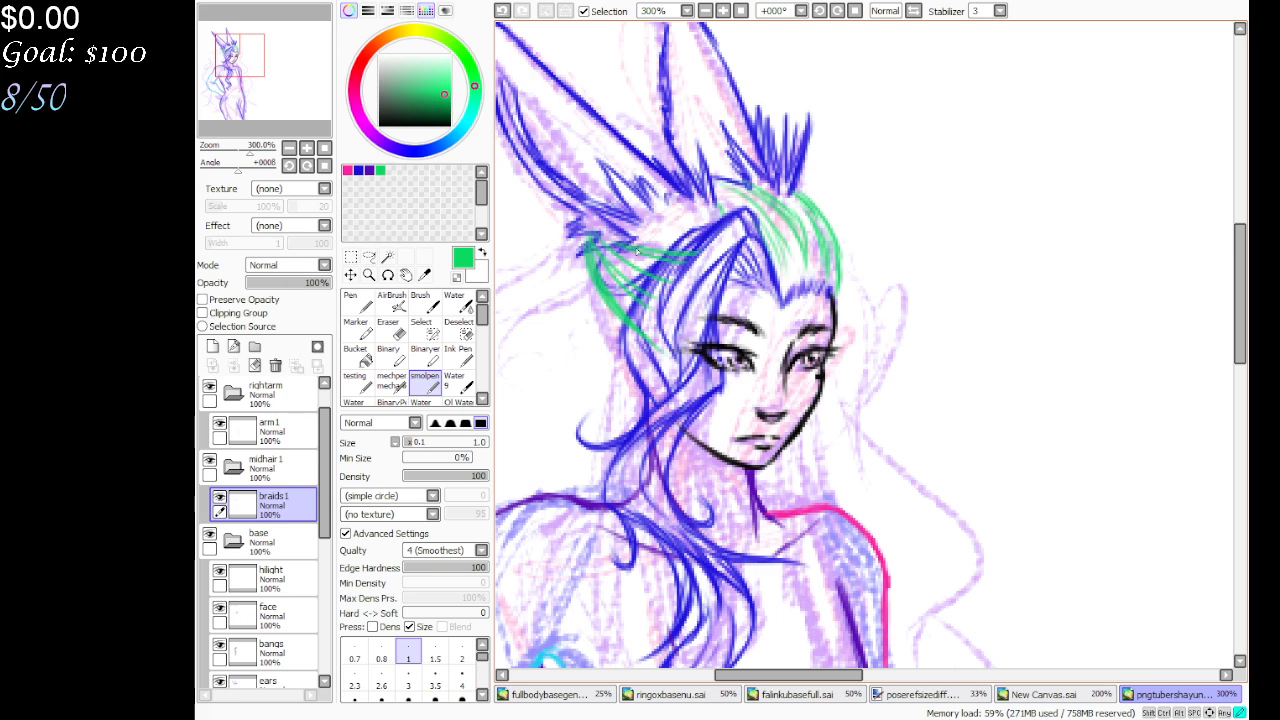
mouse_move(706, 222)
mouse_down()
mouse_move(648, 240)
mouse_move(662, 250)
mouse_up()
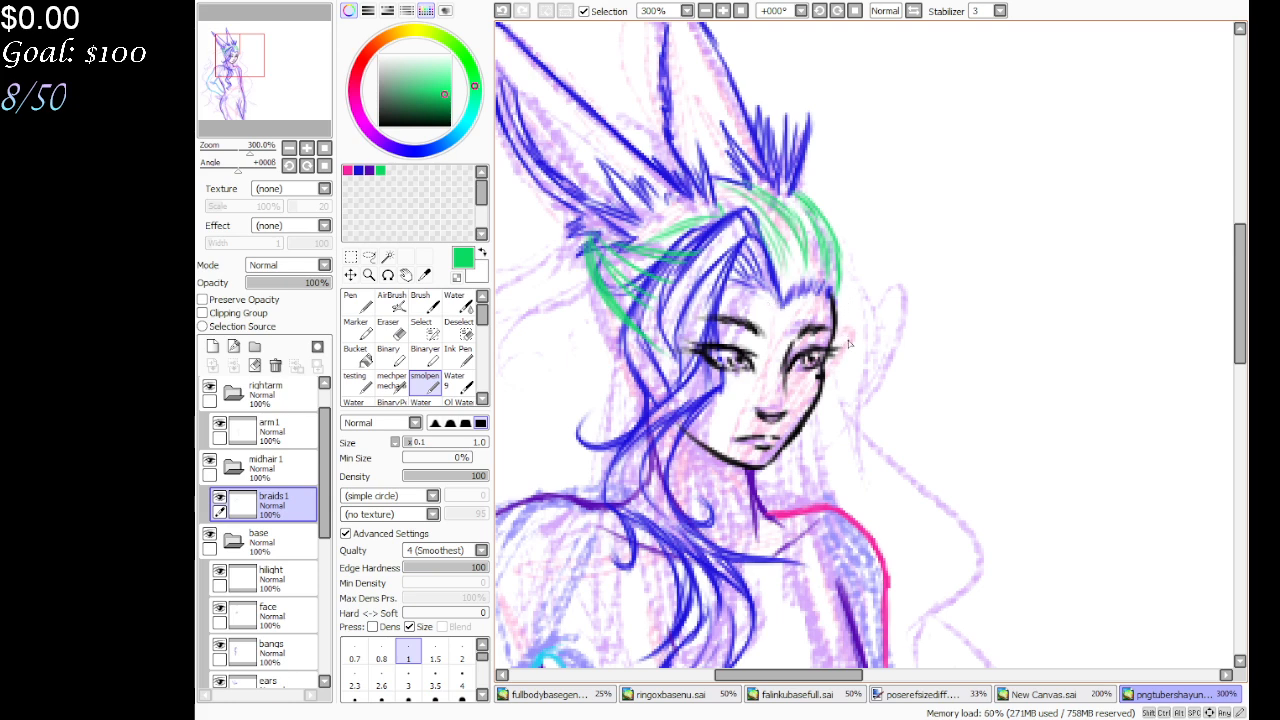
Draw a green curl beside the far side of the forehead and erase green strokes overlapping the bangs
mouse_move(842, 308)
mouse_down()
mouse_move(862, 318)
mouse_move(878, 288)
mouse_move(850, 310)
mouse_move(857, 319)
mouse_up()
drag(272, 79, 270, 85)
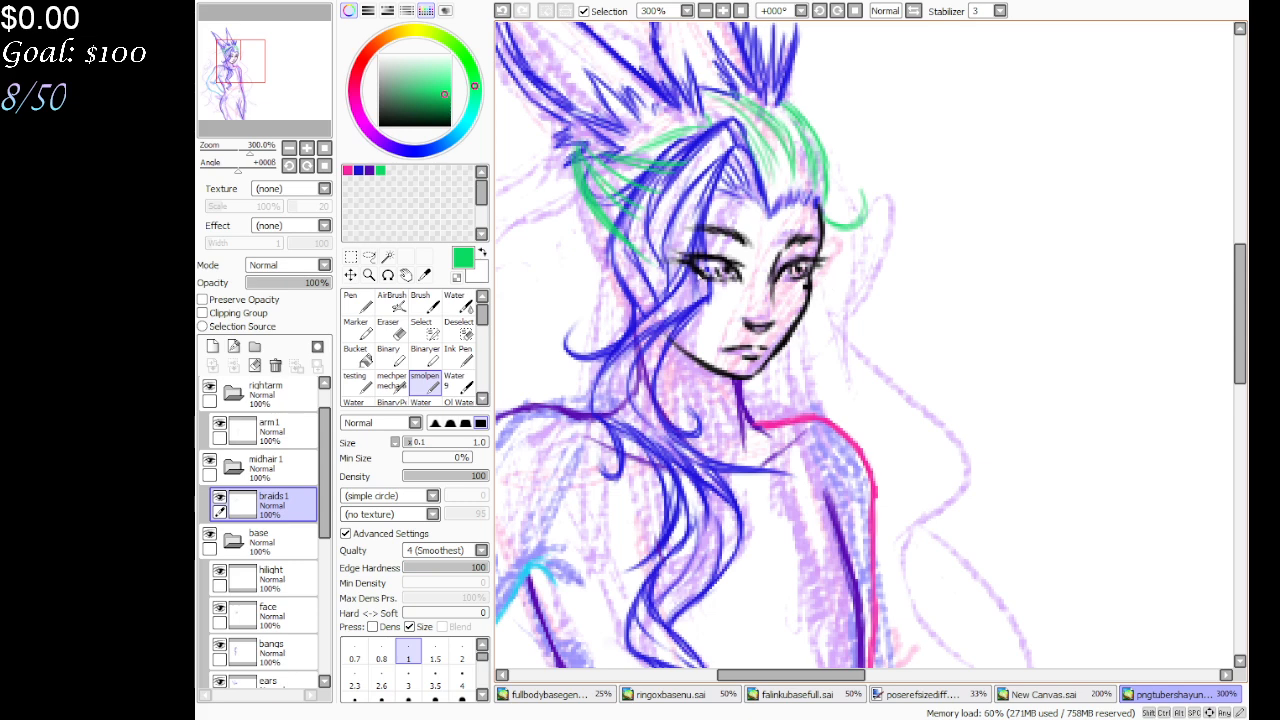
click(391, 328)
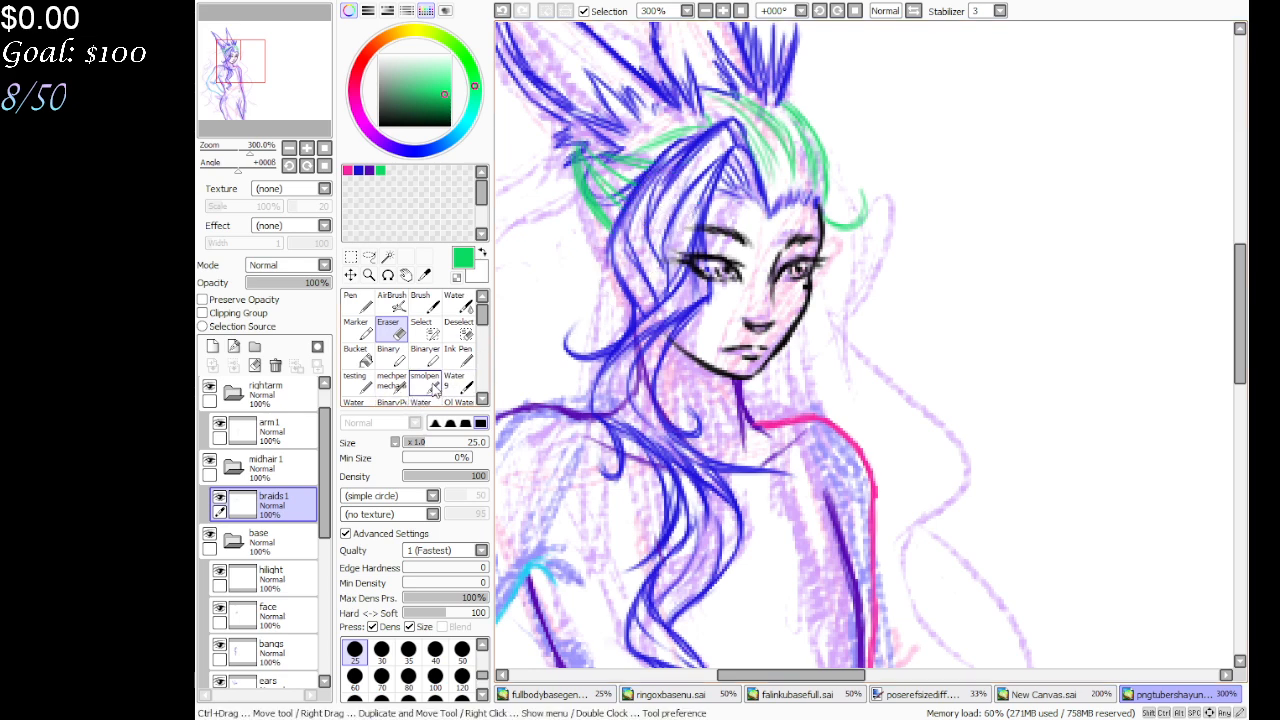
click(424, 384)
Add a new layer above Layer3 in the Set1 folder
scroll(265, 530, down, 6)
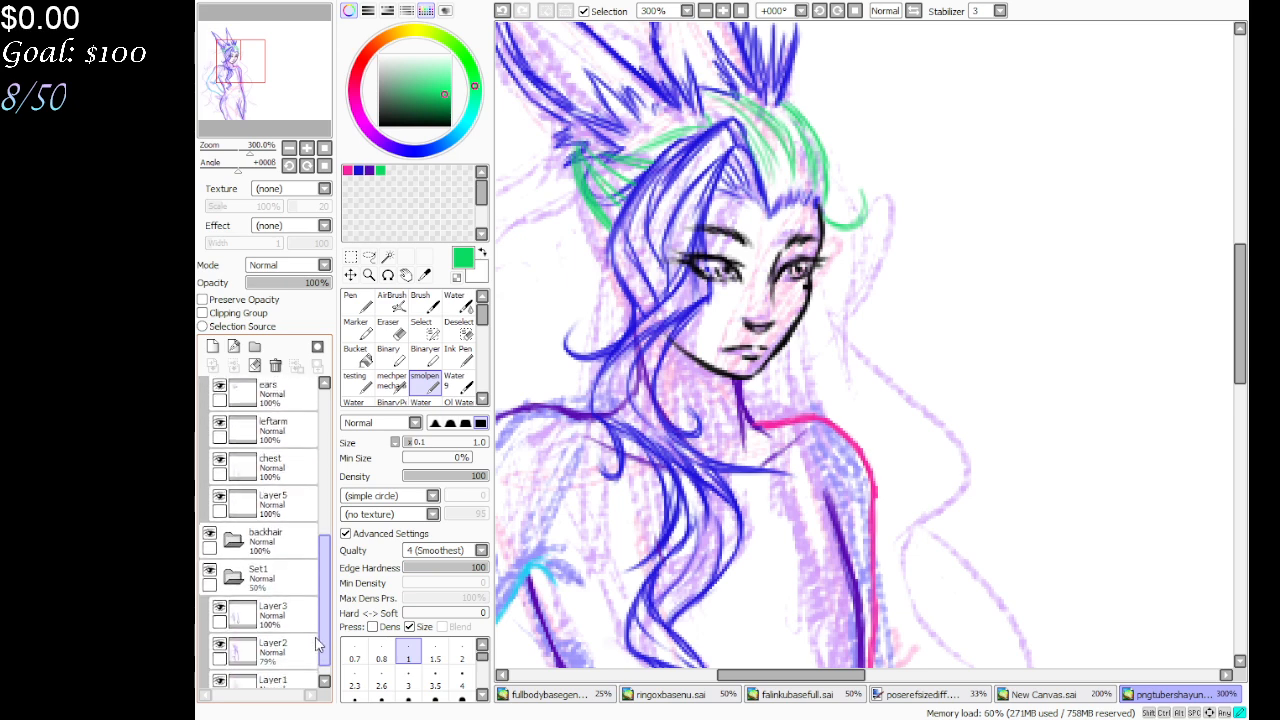
click(281, 610)
click(212, 346)
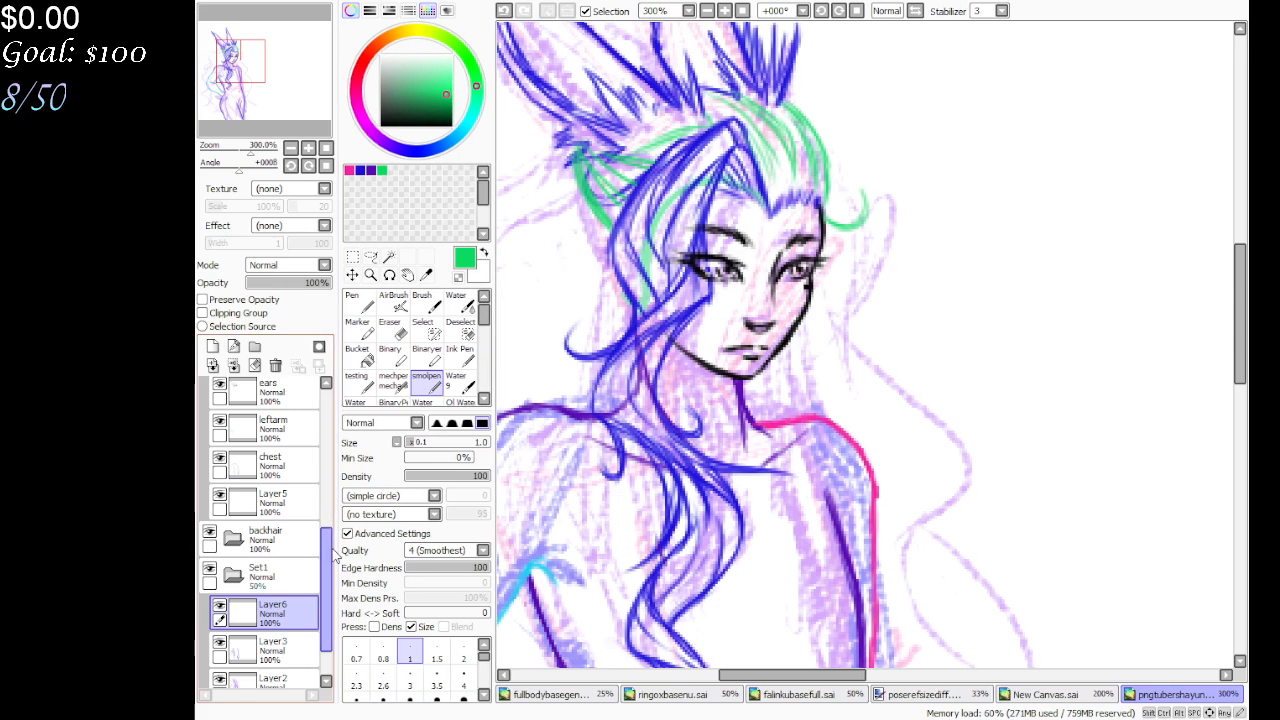
Create a layer folder above midhair1 and name it bangs
drag(324, 540, 326, 414)
click(268, 540)
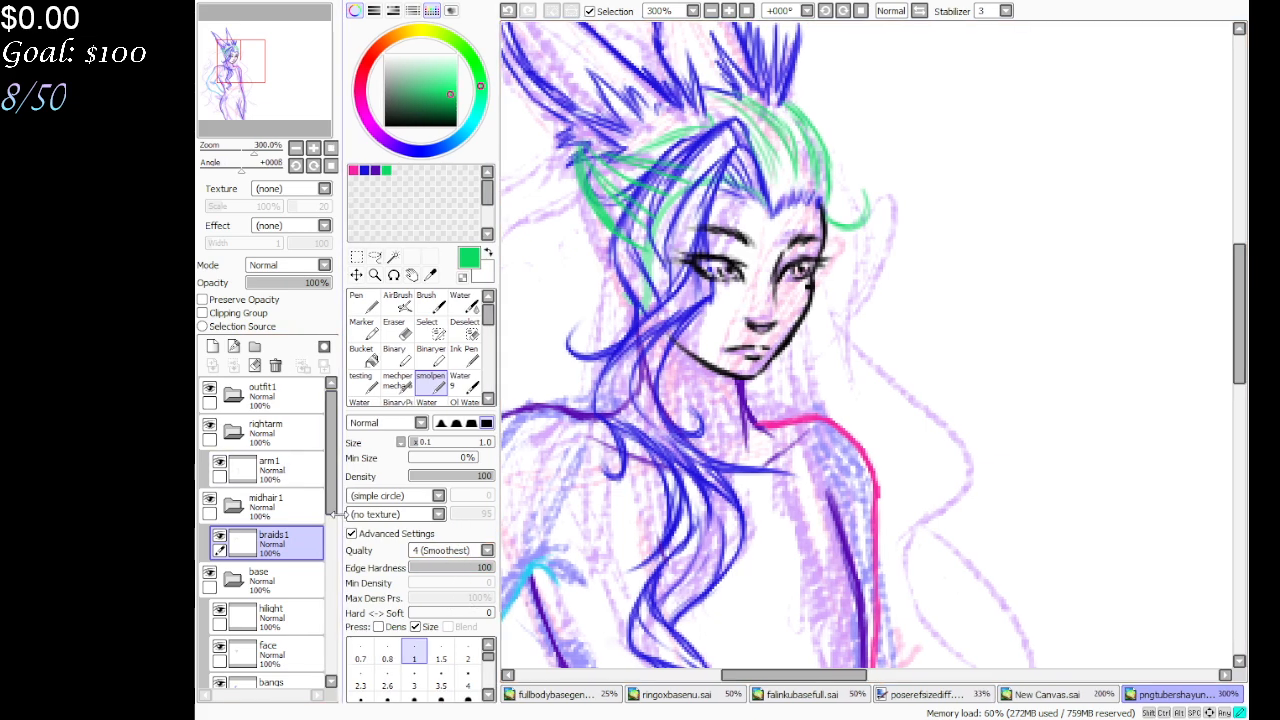
mouse_move(326, 498)
mouse_down()
mouse_move(323, 512)
mouse_move(323, 483)
mouse_up()
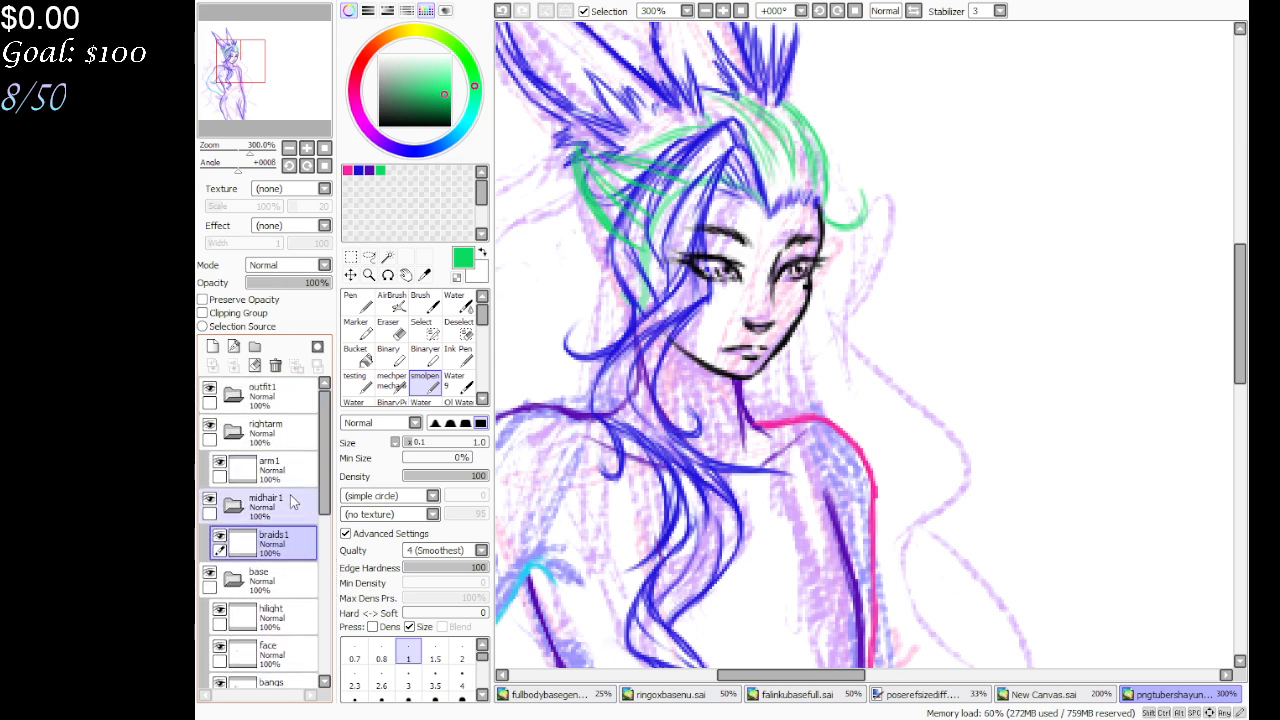
click(265, 505)
click(254, 346)
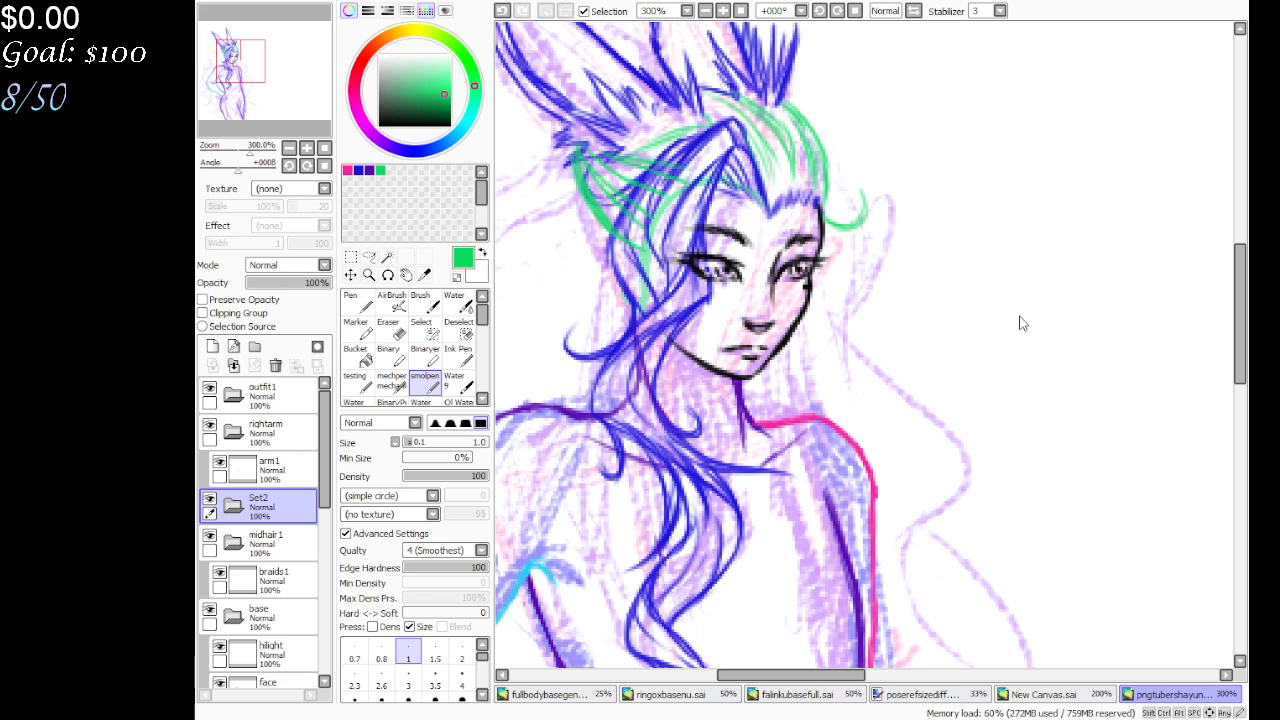
text(bangs)
key(Return)
Move the bangs layer out of the base folder to just above the midhair1 folder
drag(327, 490, 324, 532)
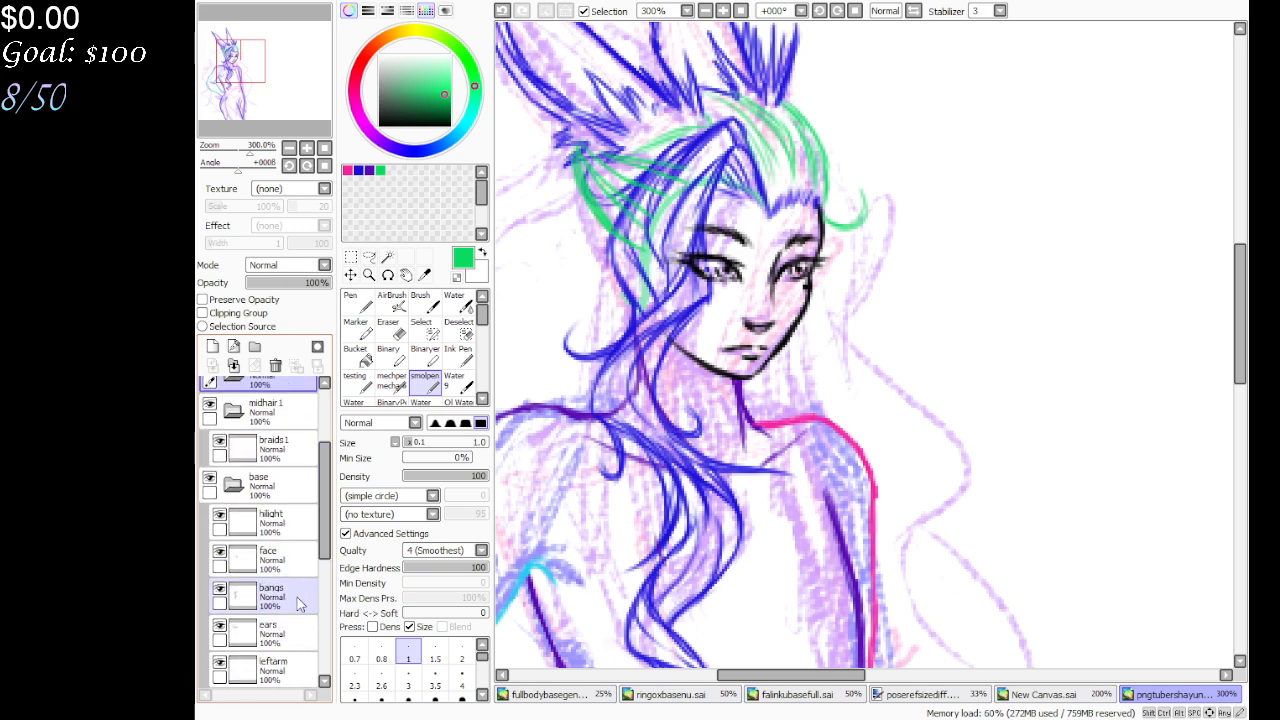
drag(296, 608, 294, 392)
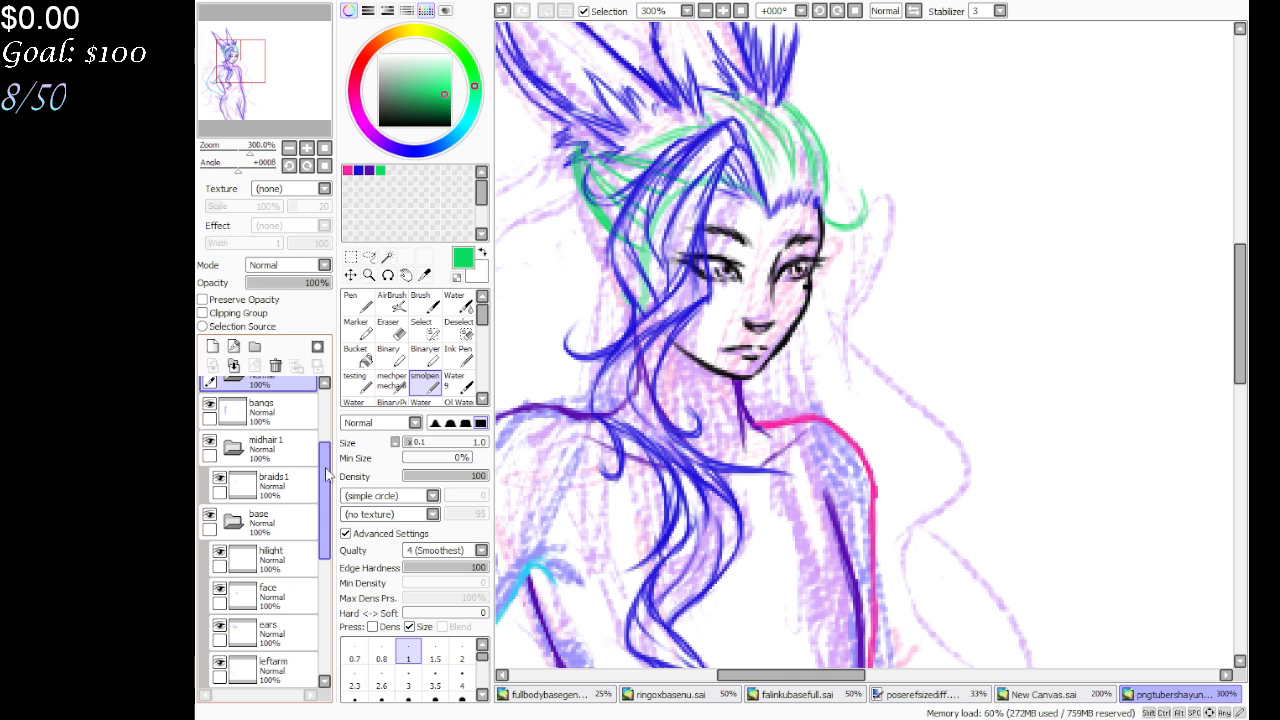
Move the bangs layer into the bangs folder
scroll(310, 465, up, 2)
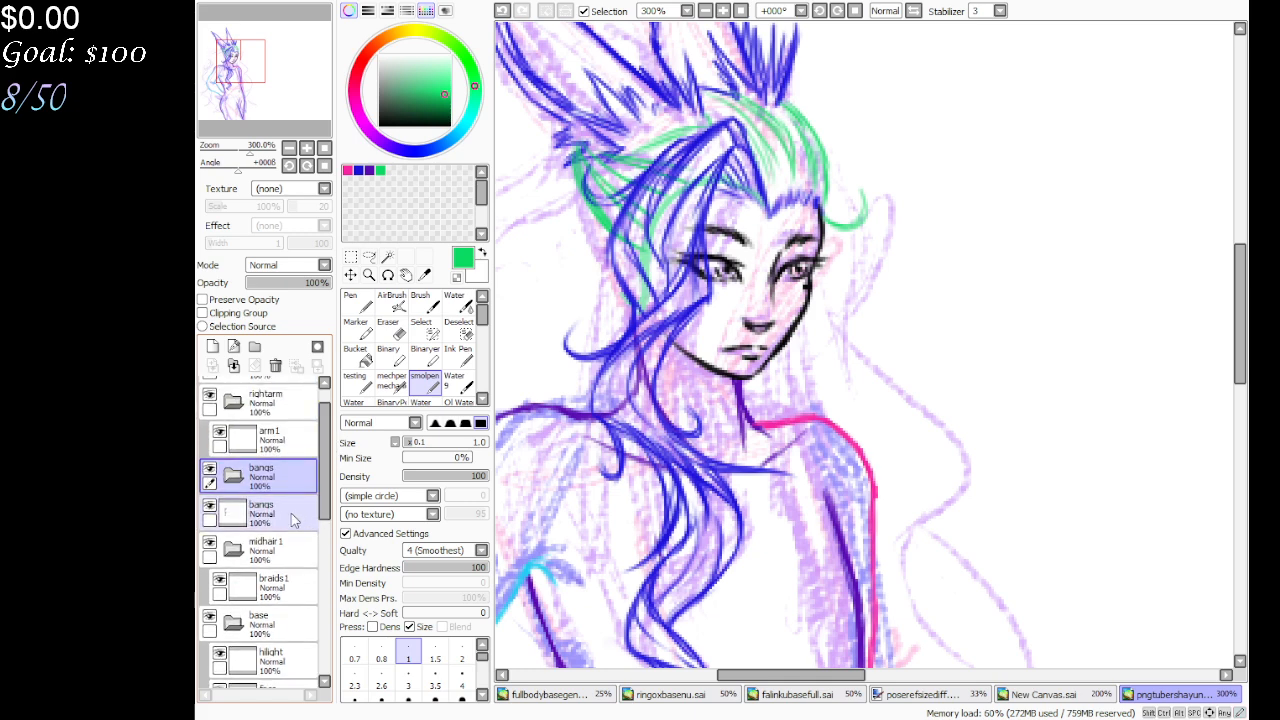
drag(295, 515, 297, 487)
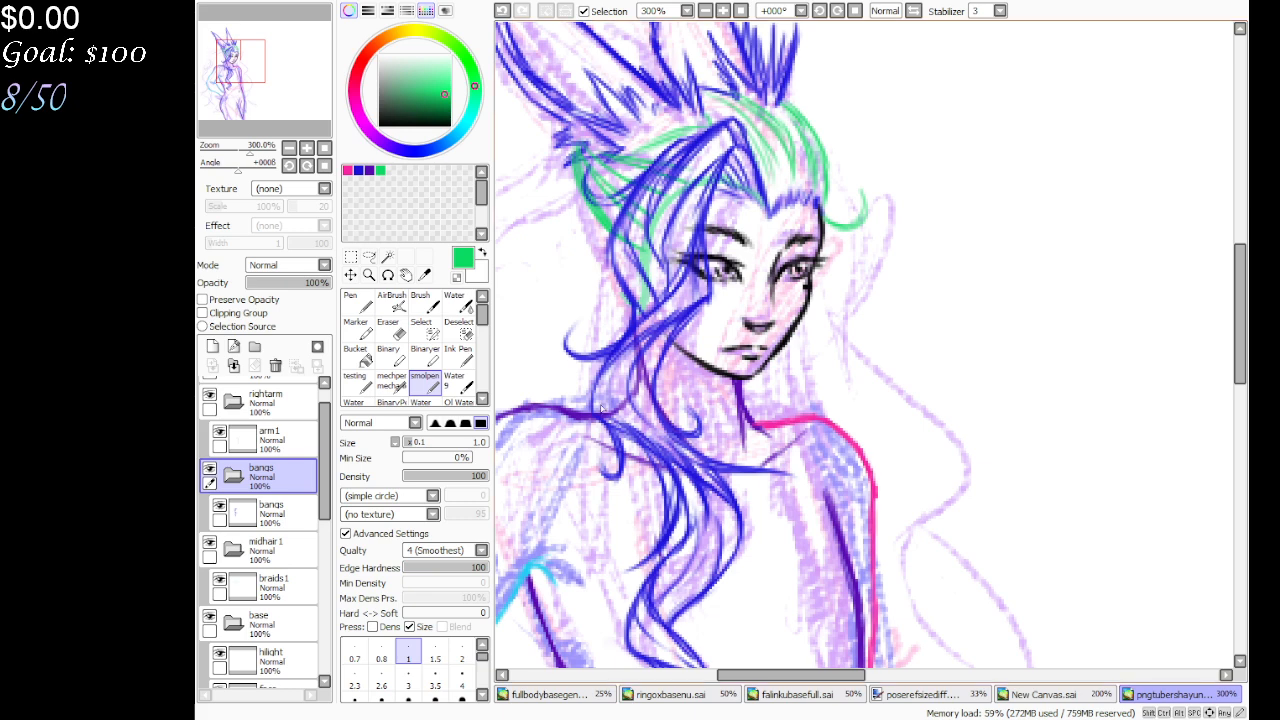
drag(271, 114, 275, 94)
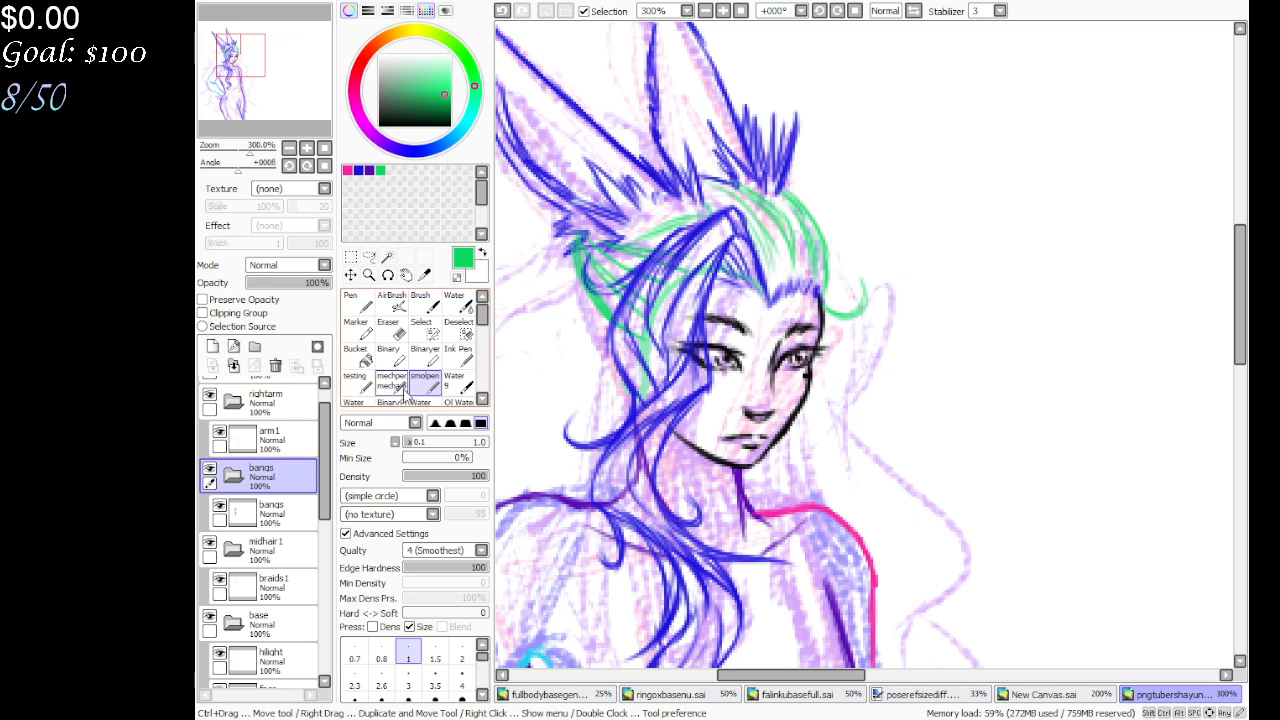
Rename the braids1 layer as slicked and add a layer named braids above it in the midhair1 folder
drag(226, 93, 253, 173)
click(298, 588)
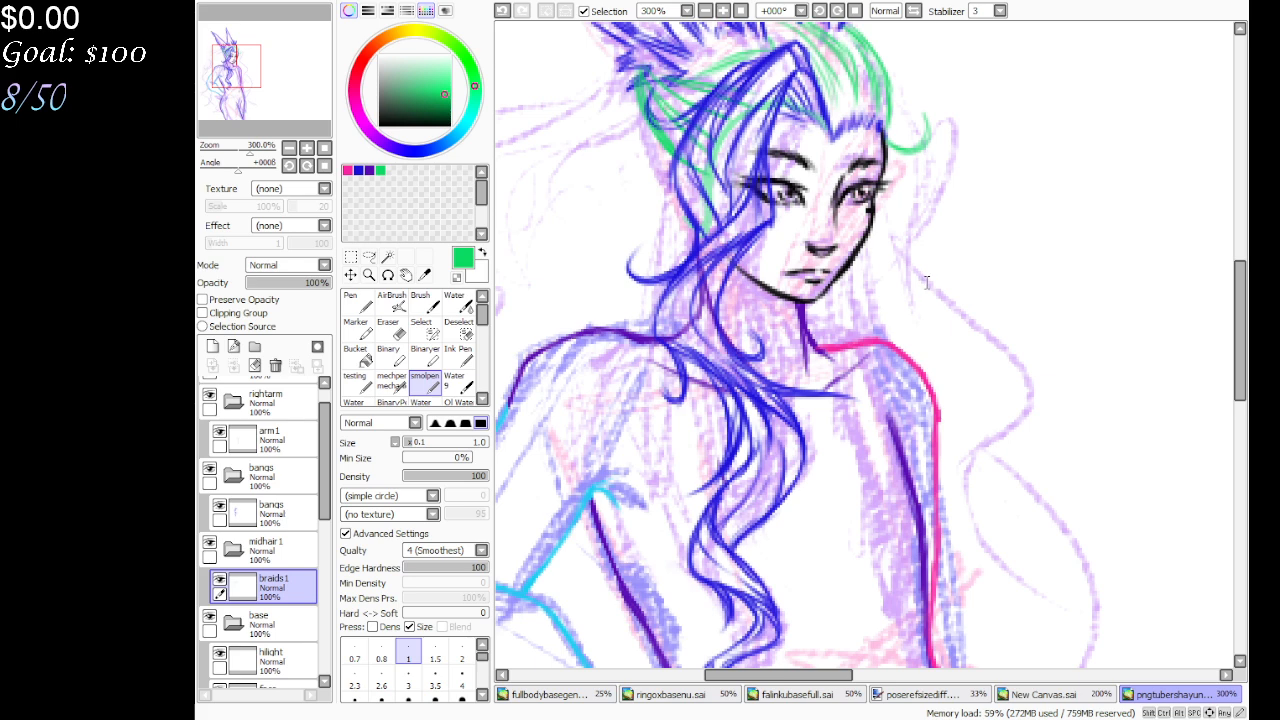
click(1023, 325)
click(212, 346)
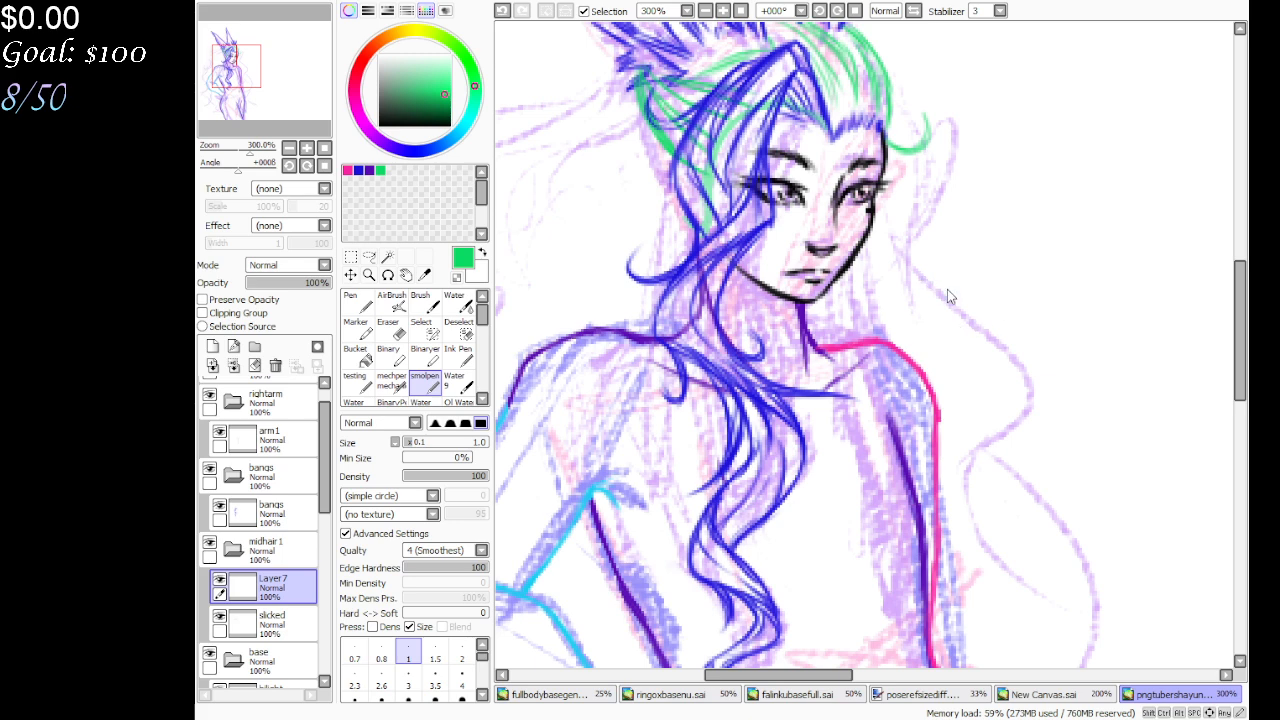
click(1016, 319)
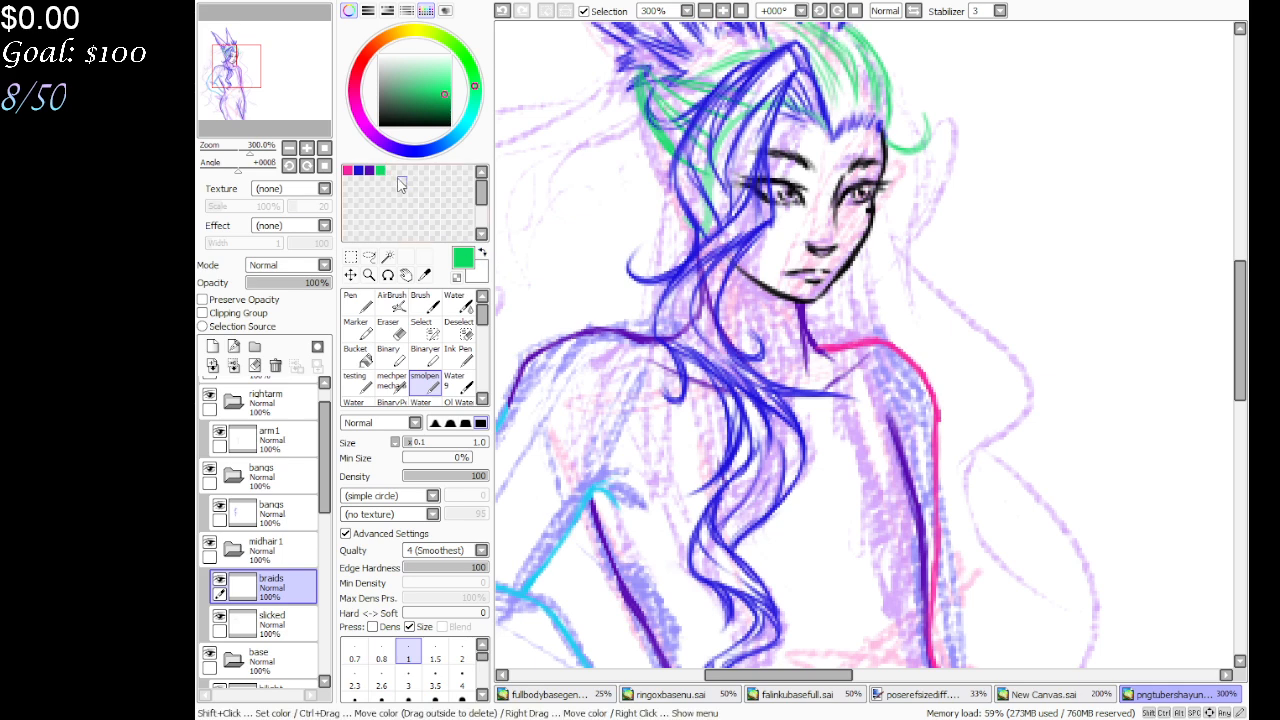
Mix a red with R 252, G 0 and B 0 and save it in the first empty swatch
drag(398, 30, 361, 63)
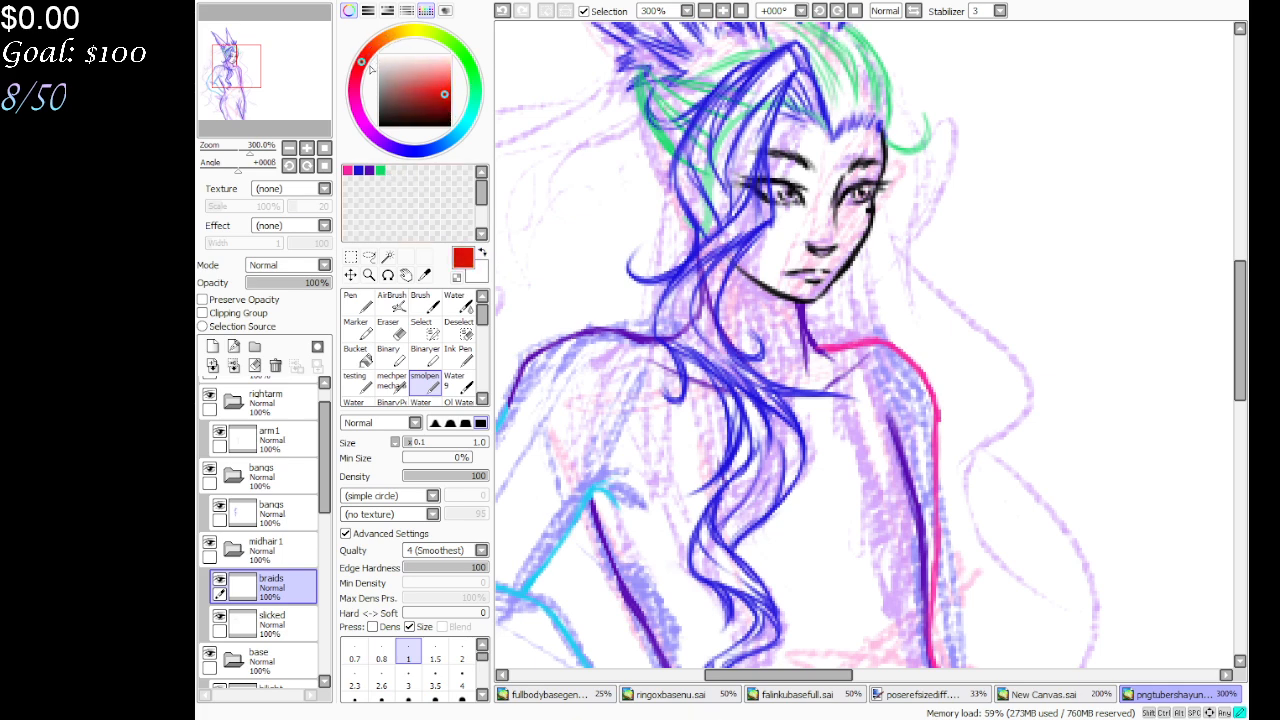
drag(446, 92, 450, 93)
drag(455, 97, 450, 91)
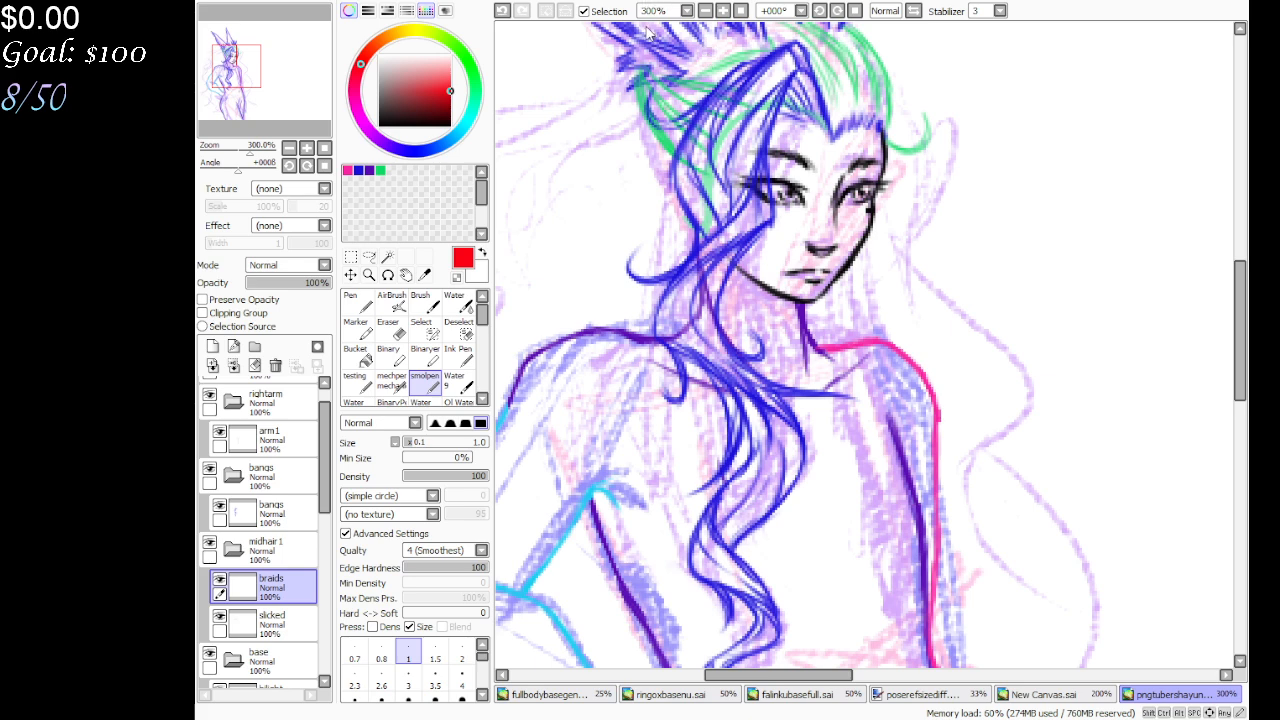
click(368, 10)
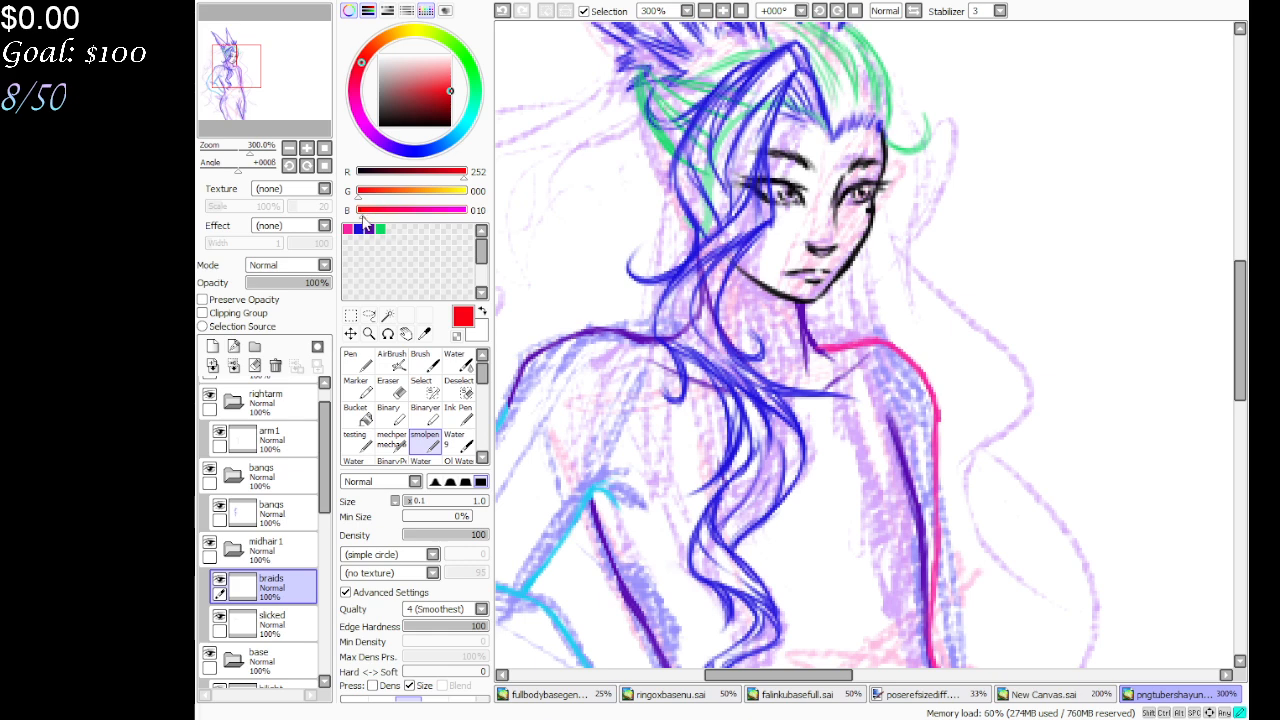
drag(364, 214, 356, 213)
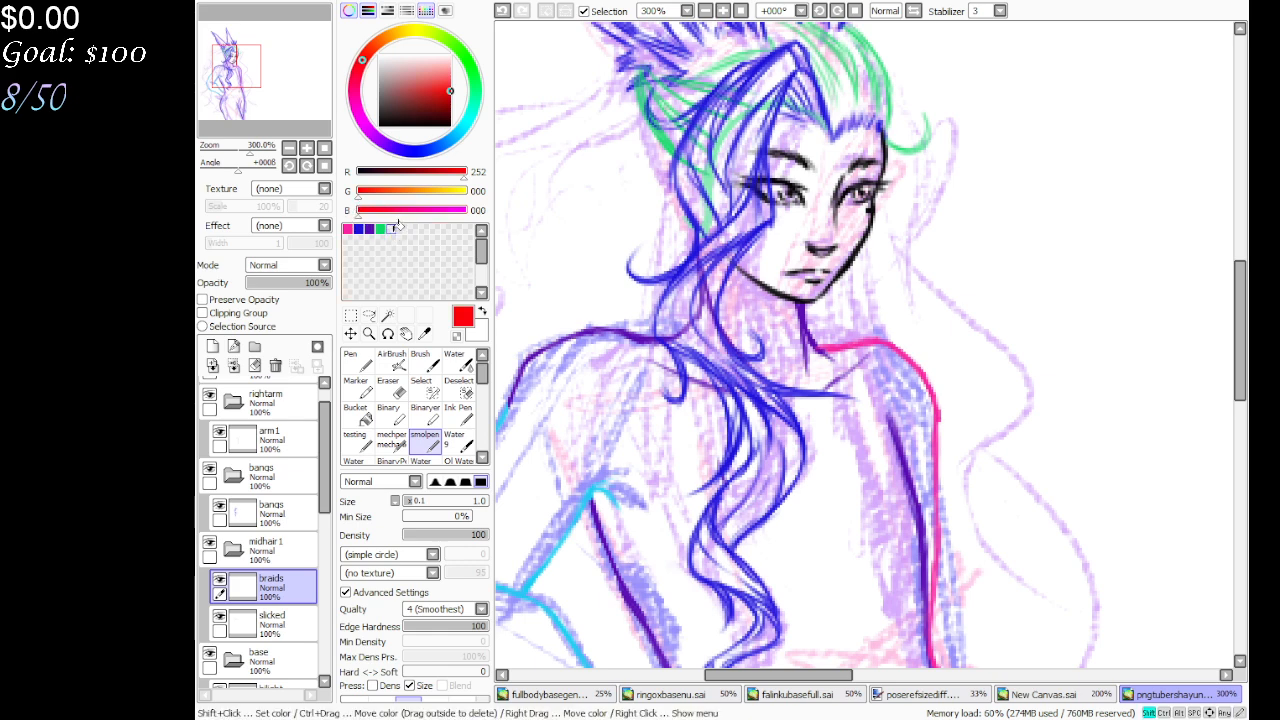
click(391, 229)
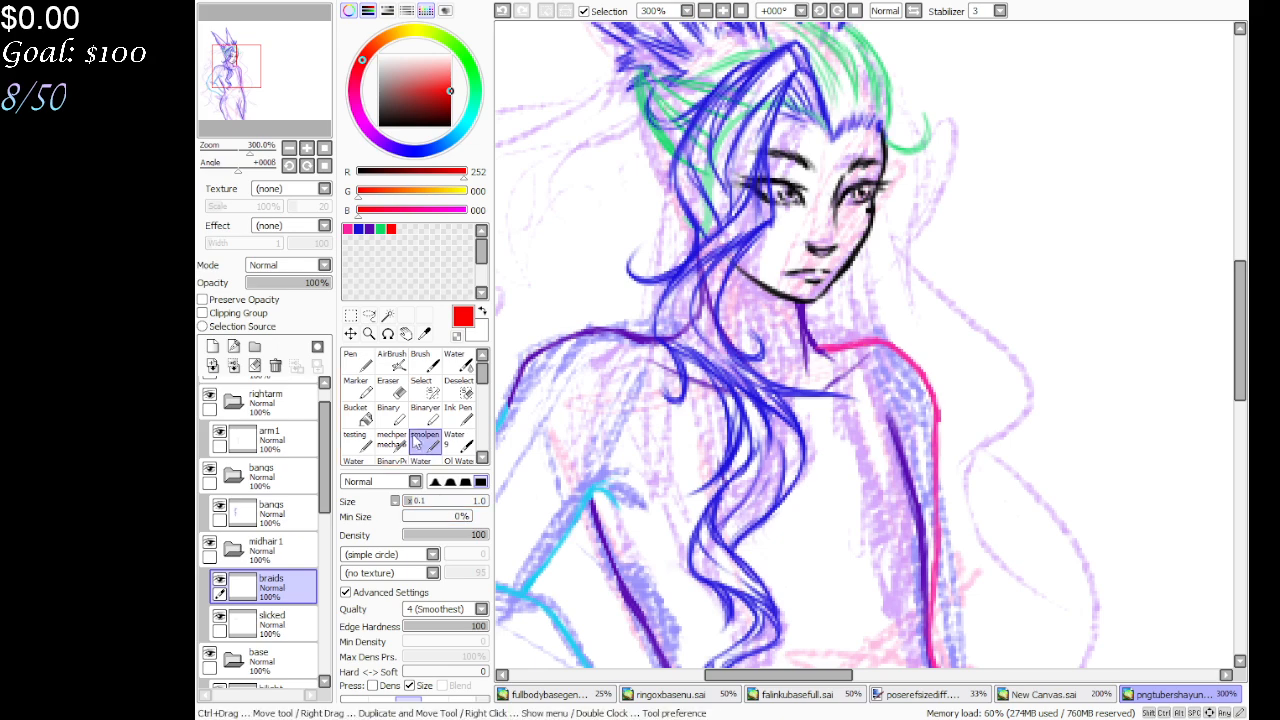
Erase the green strokes between the ear base and the bangs on the slicked layer
mouse_move(318, 66)
mouse_down()
mouse_move(301, 66)
mouse_move(295, 89)
mouse_up()
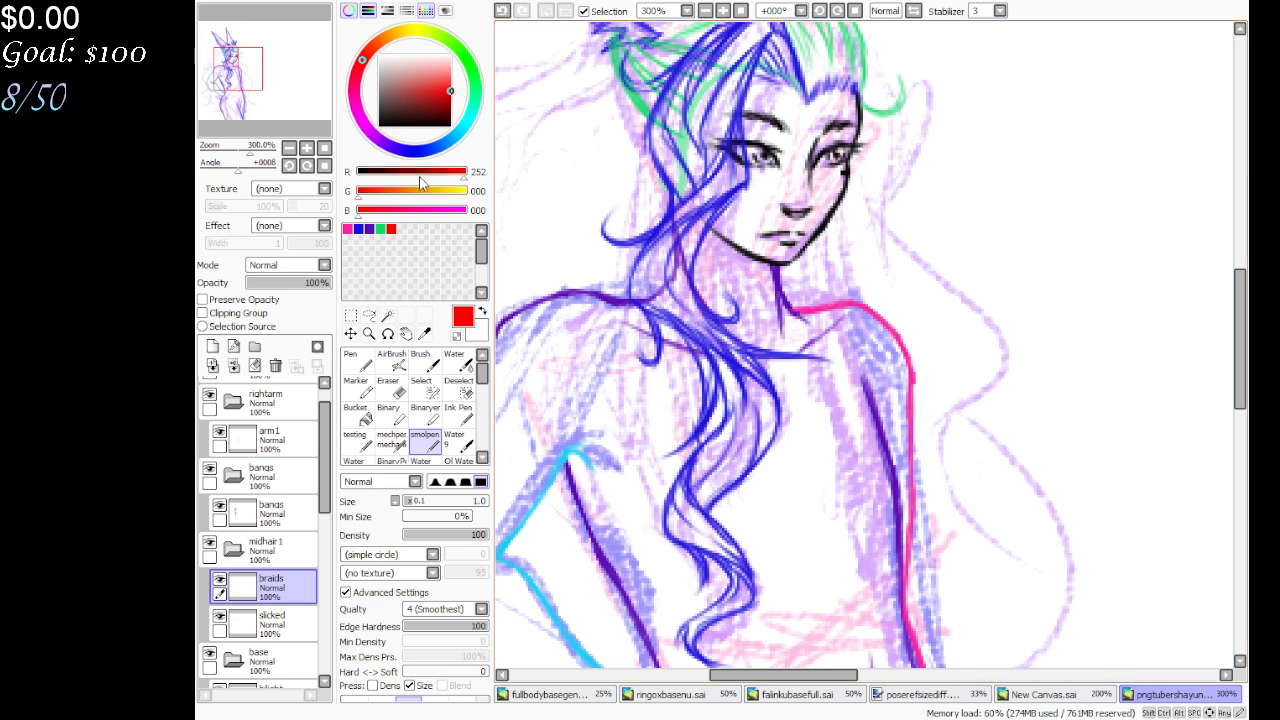
drag(283, 102, 280, 68)
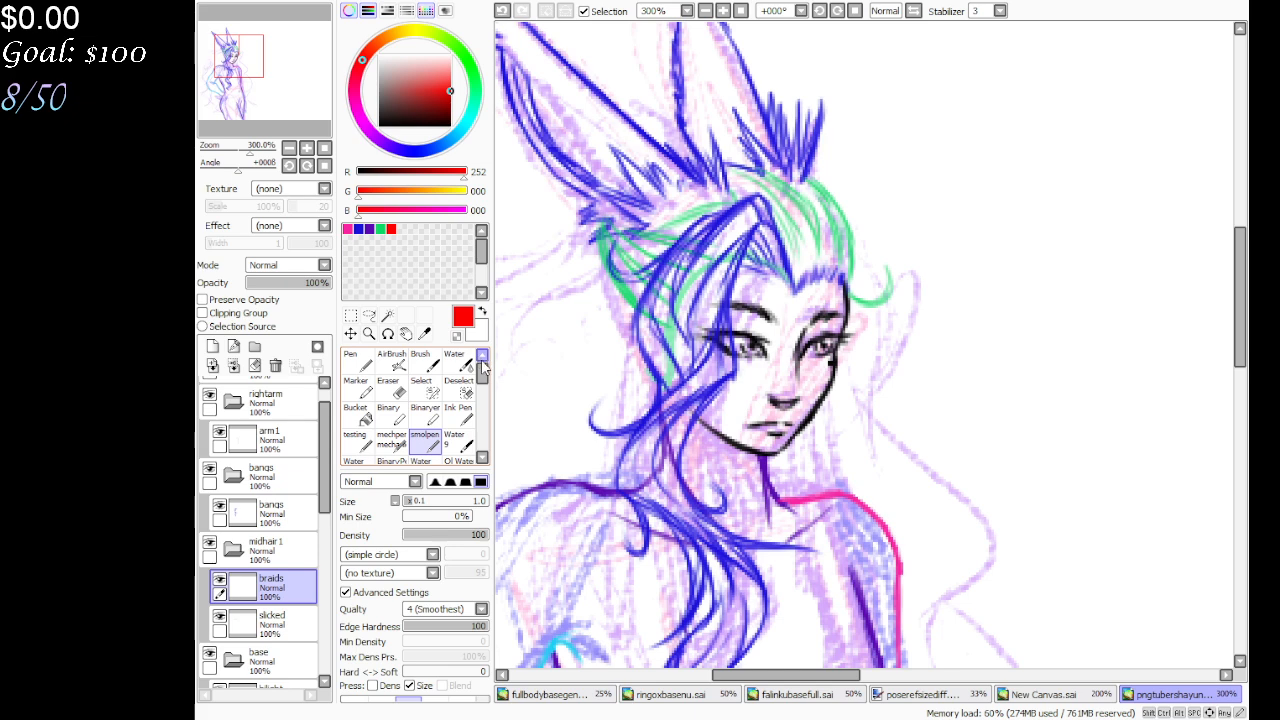
click(266, 622)
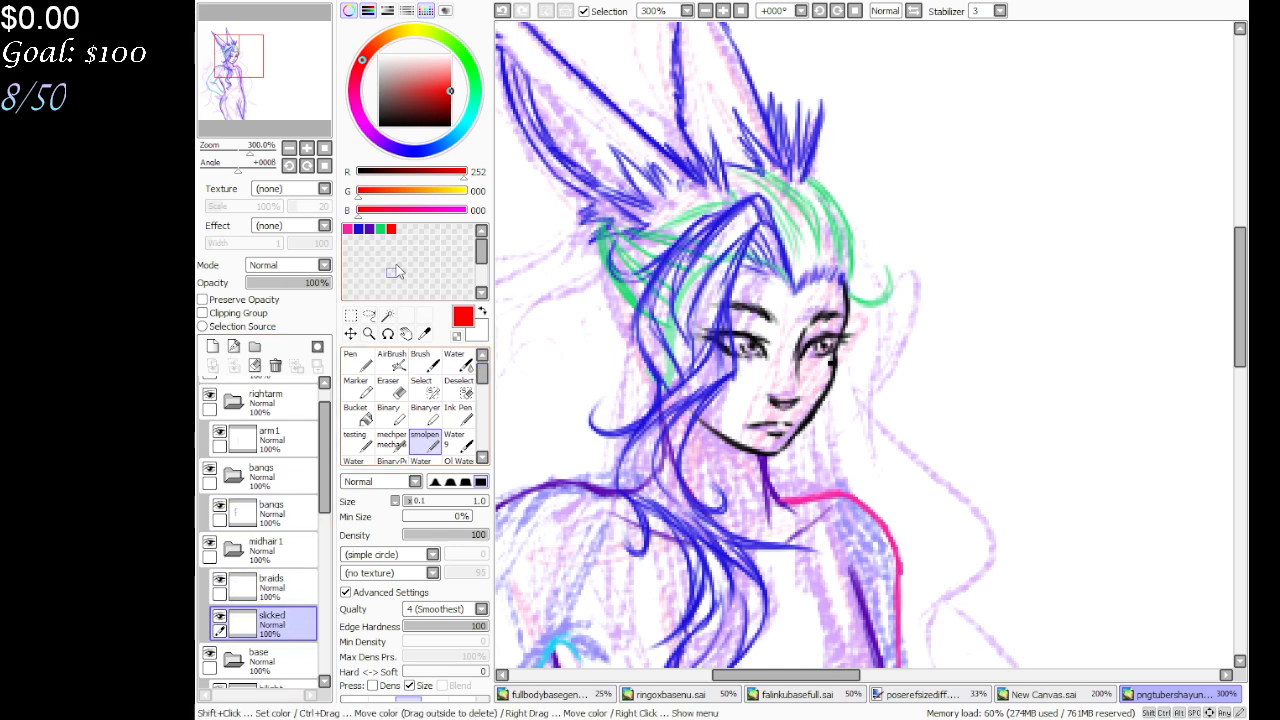
click(380, 229)
key(n)
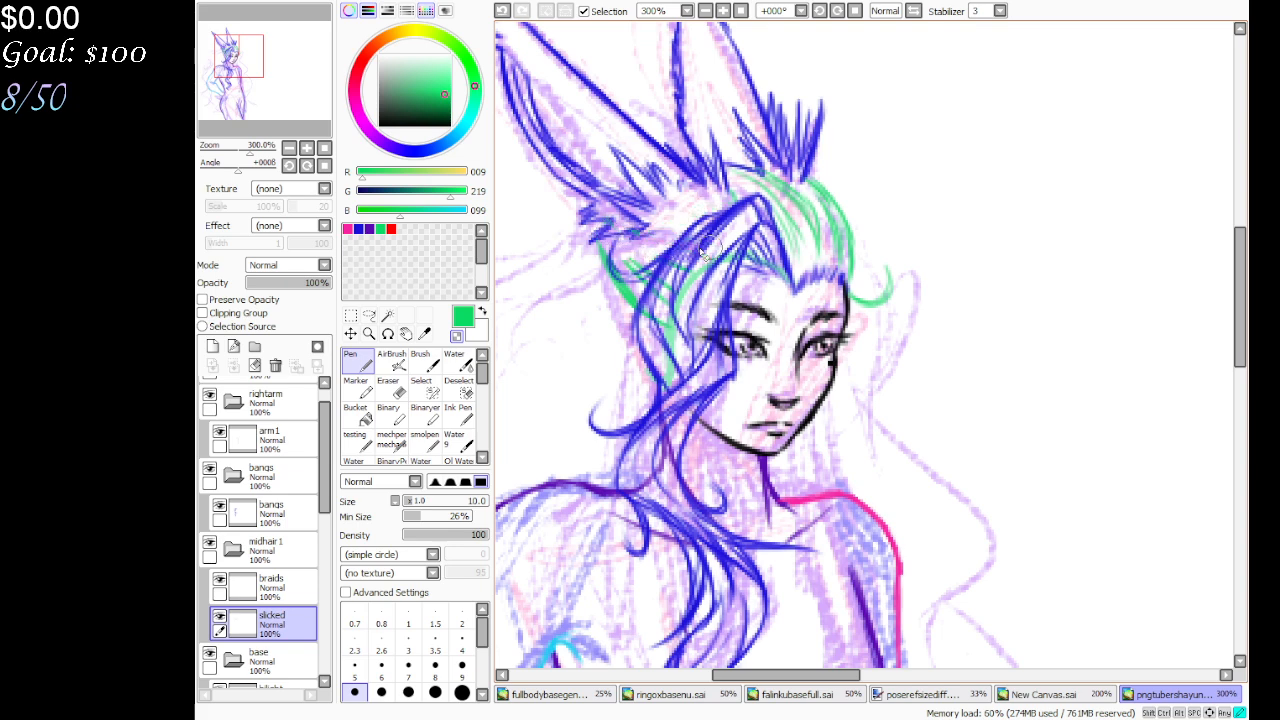
key(ctrl+z)
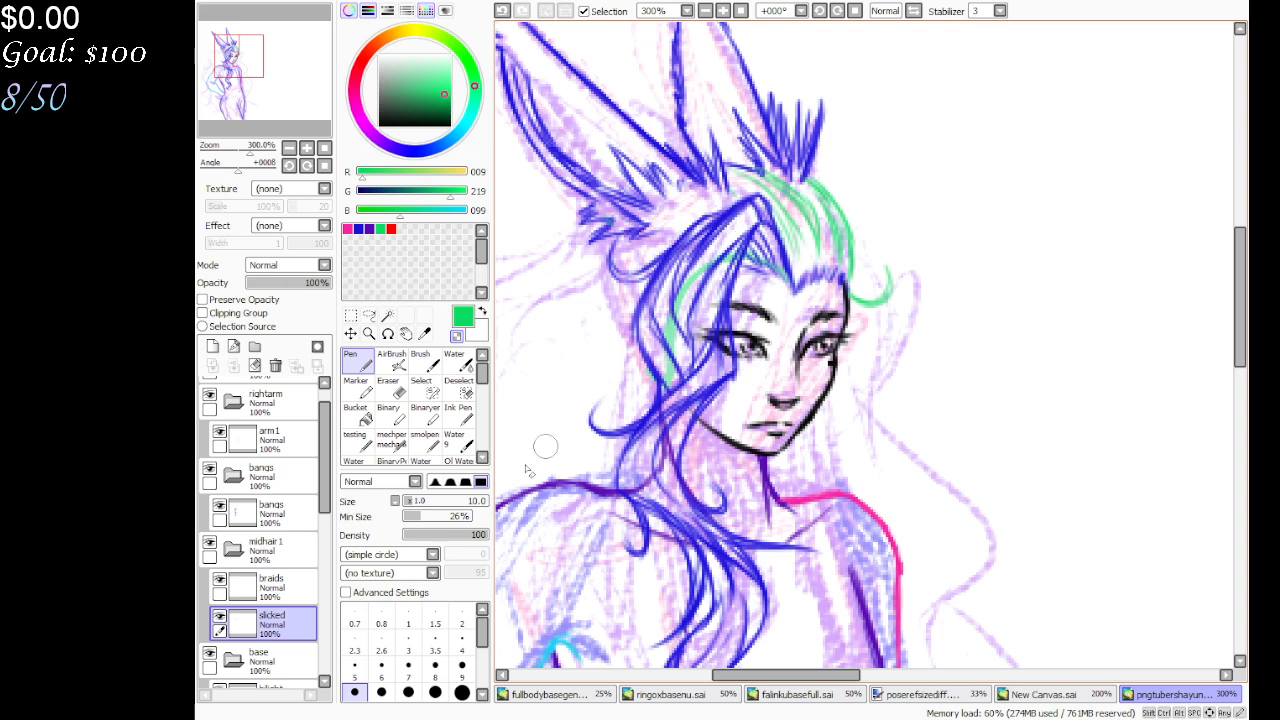
Redraw the slicked-back green hair behind the bangs with the smolpen brush, undoing the round shape at its end
click(424, 440)
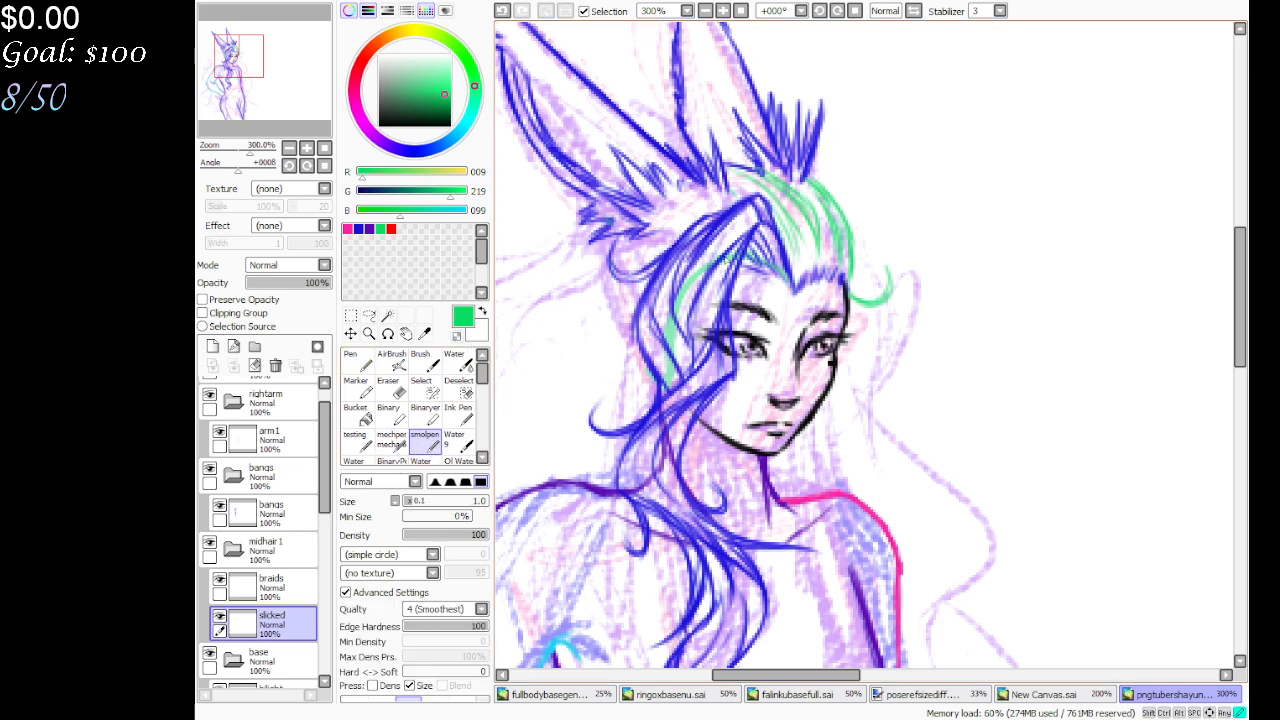
mouse_move(656, 268)
mouse_down()
mouse_move(622, 232)
mouse_move(584, 248)
mouse_up()
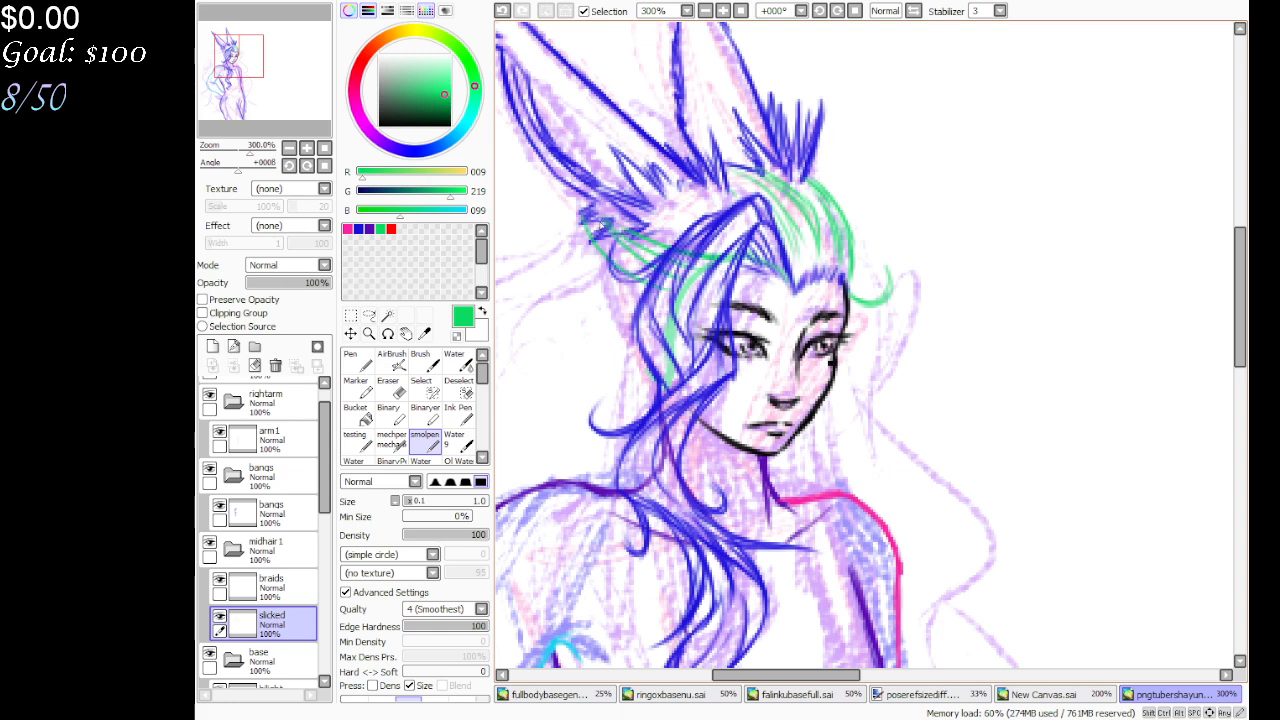
click(502, 10)
mouse_move(646, 280)
mouse_down()
mouse_move(604, 228)
mouse_move(623, 268)
mouse_move(667, 292)
mouse_move(620, 288)
mouse_up()
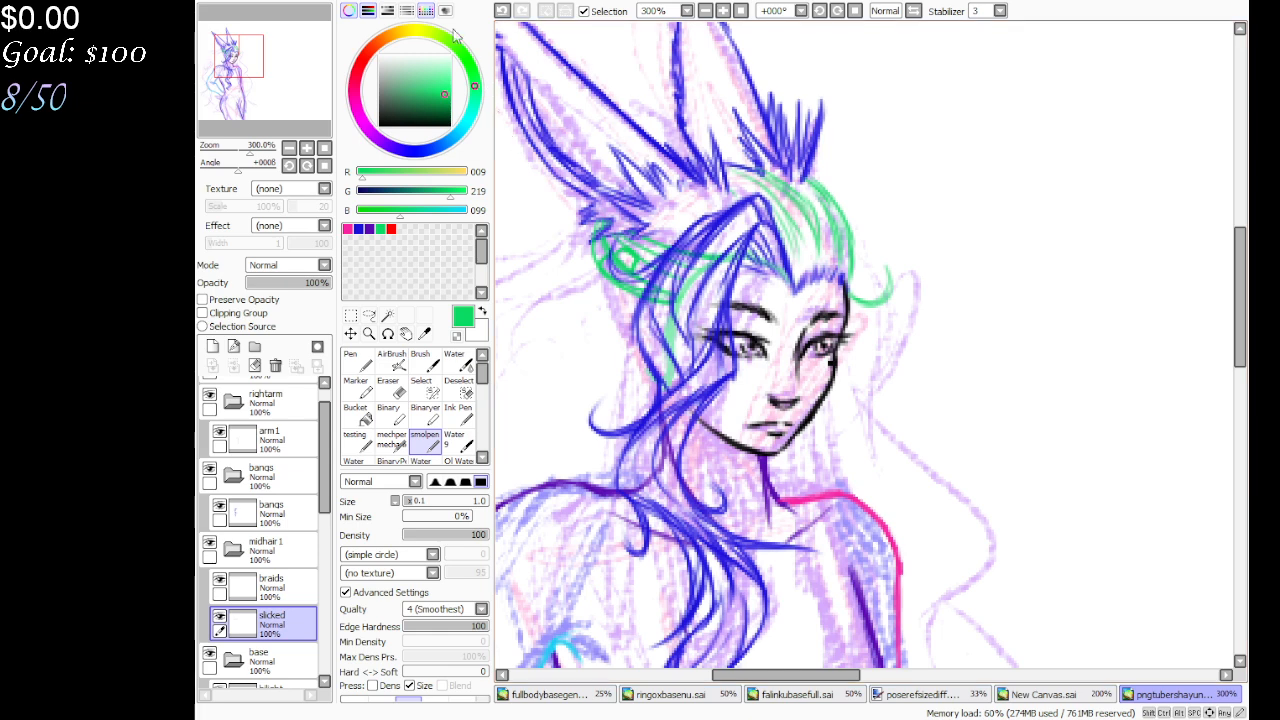
click(503, 12)
click(503, 12)
click(504, 13)
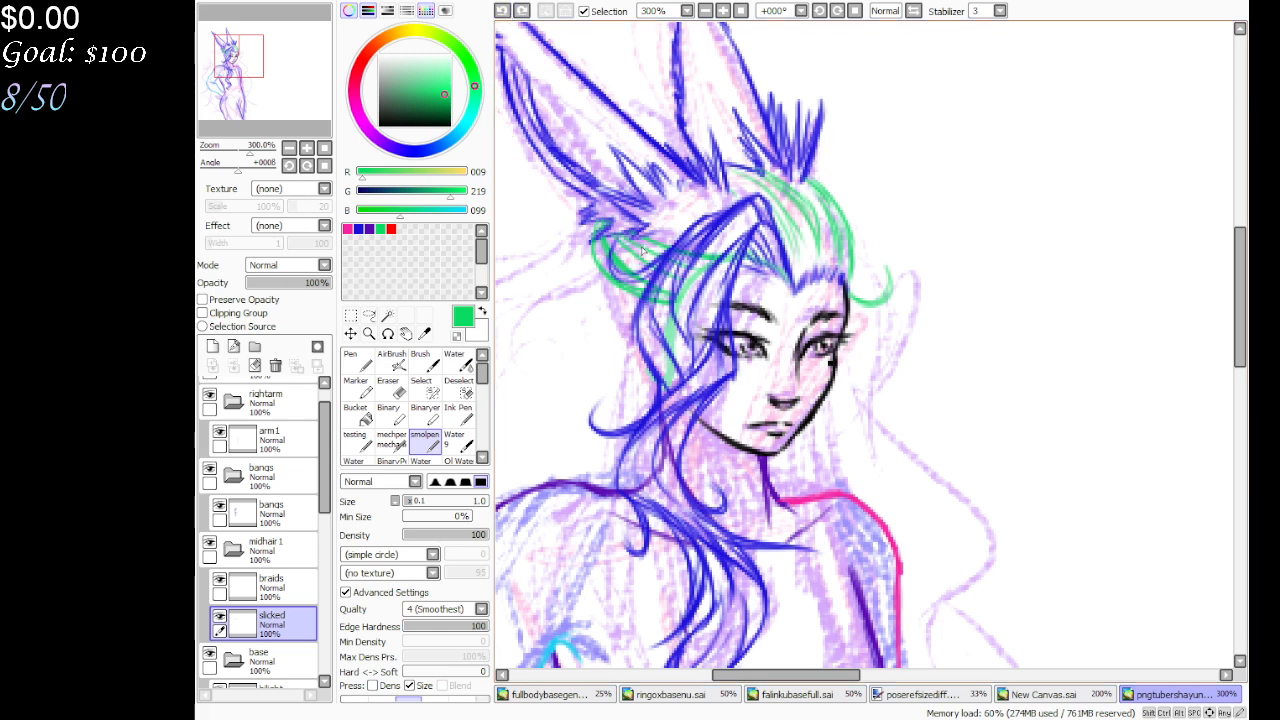
Add small green detail strokes to the slicked-back hair beside the bangs and erase the stray lines
drag(642, 247, 661, 259)
key(ctrl+z)
mouse_move(616, 260)
mouse_down()
mouse_move(625, 290)
mouse_move(613, 278)
mouse_up()
click(457, 336)
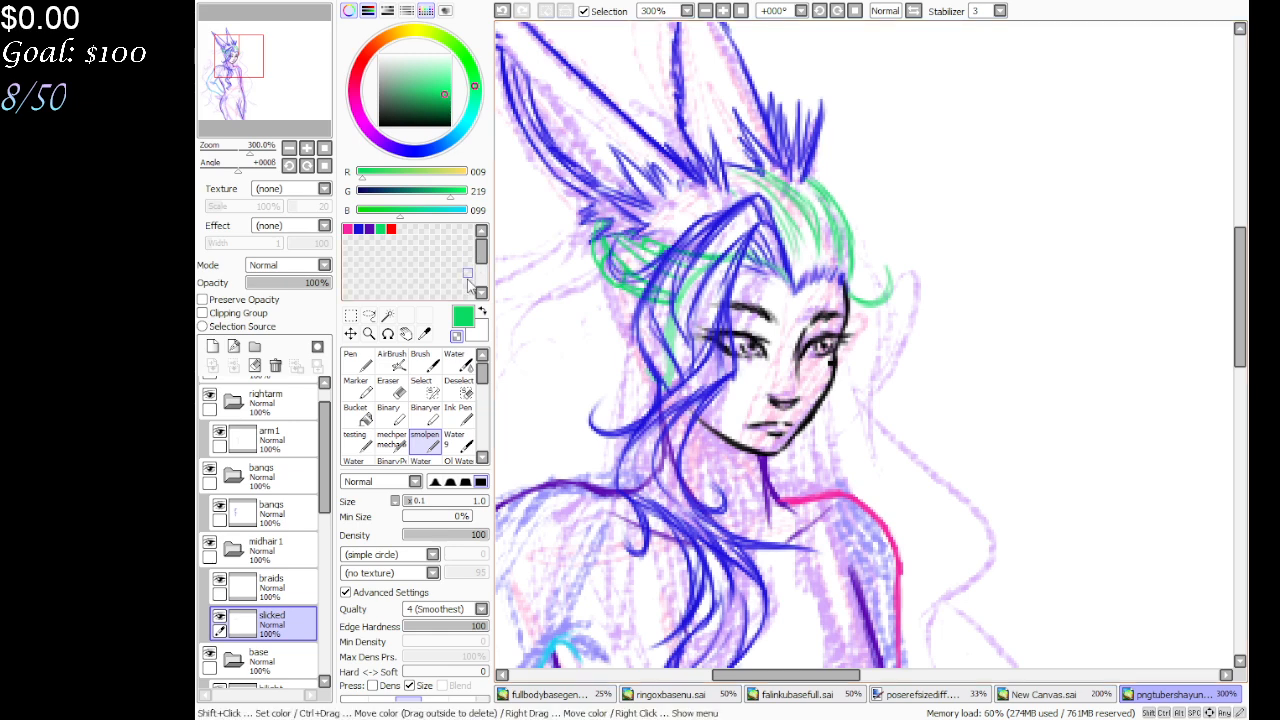
click(457, 336)
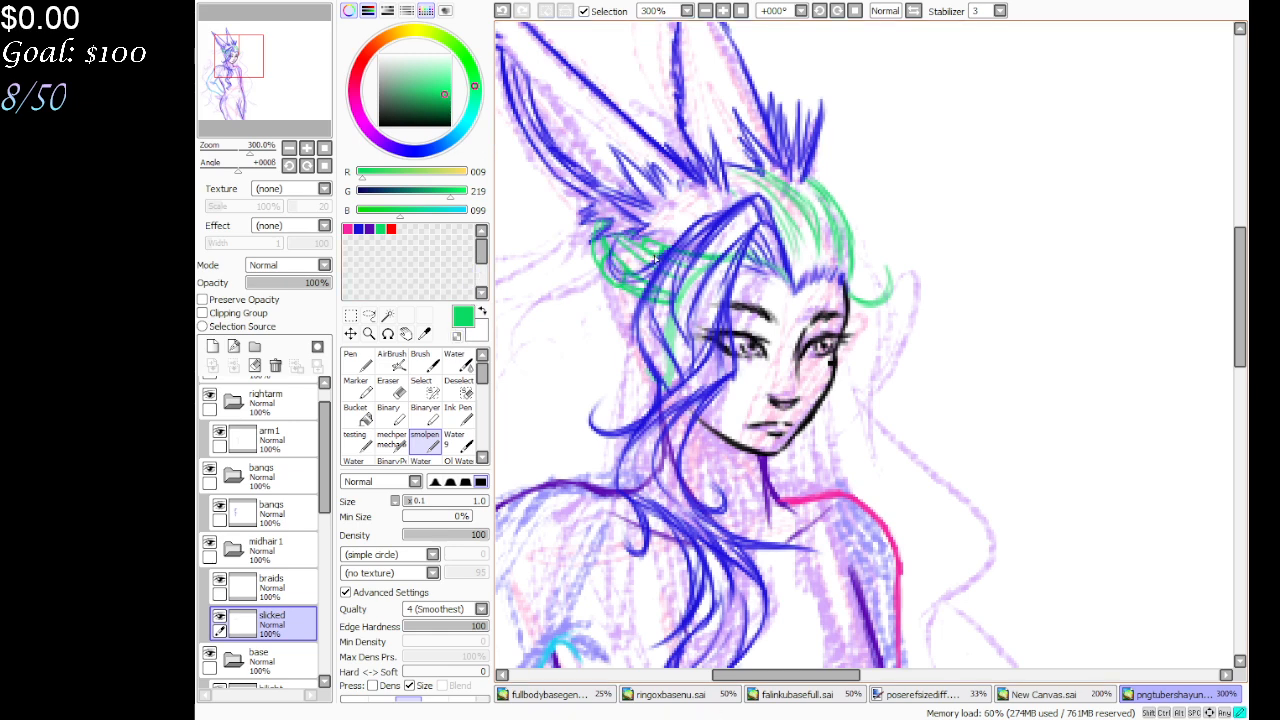
click(457, 336)
click(457, 336)
mouse_move(247, 90)
mouse_down()
mouse_move(248, 75)
mouse_move(264, 89)
mouse_up()
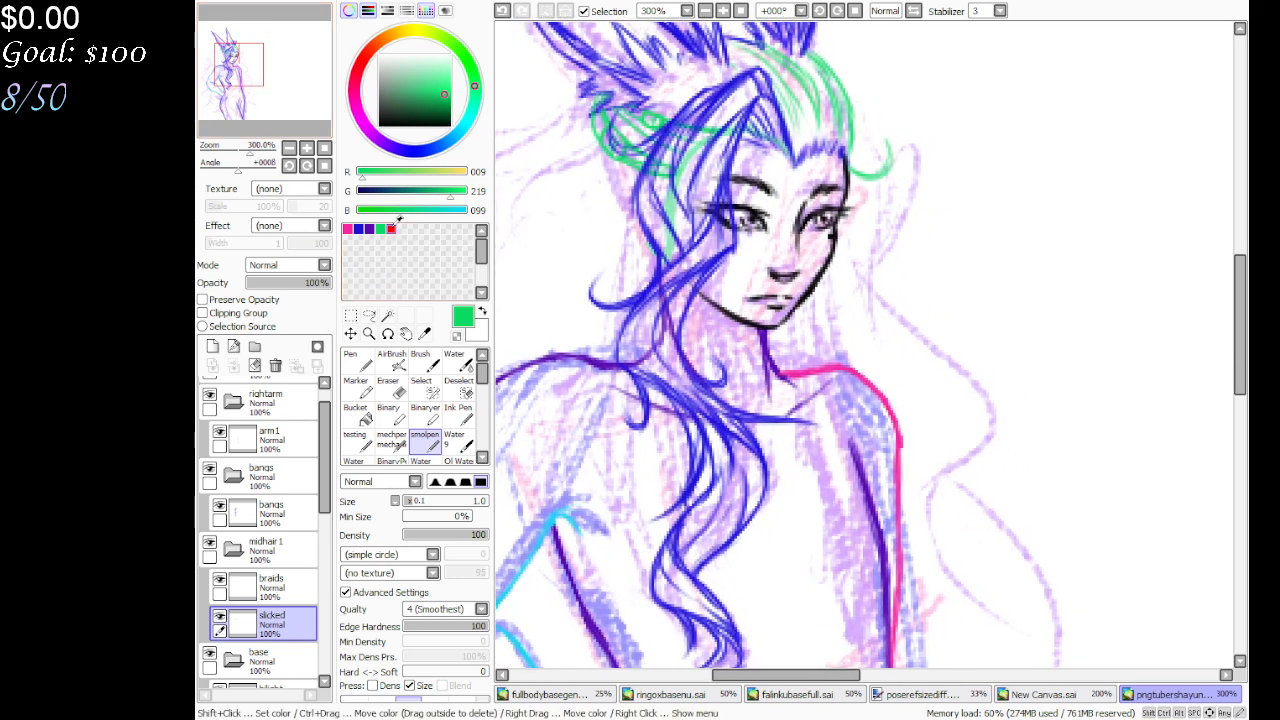
Draw a red braid on the braids layer from behind the bangs down to the chest, ending in a tied curly tail
click(391, 229)
click(300, 598)
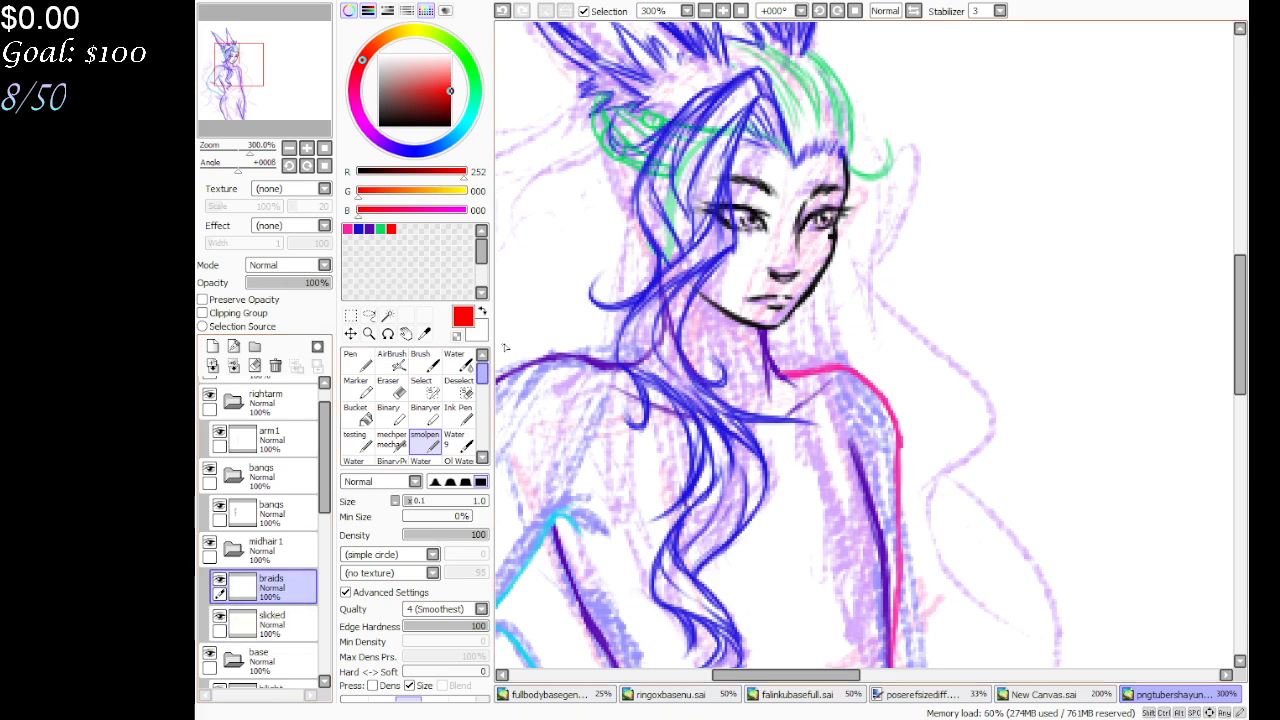
mouse_move(648, 180)
mouse_down()
mouse_move(671, 238)
mouse_move(675, 186)
mouse_move(664, 232)
mouse_move(655, 217)
mouse_move(676, 288)
mouse_move(678, 240)
mouse_move(686, 288)
mouse_move(660, 308)
mouse_up()
mouse_move(686, 286)
mouse_down()
mouse_move(680, 335)
mouse_move(667, 313)
mouse_move(692, 329)
mouse_move(690, 385)
mouse_move(677, 358)
mouse_move(712, 401)
mouse_move(710, 375)
mouse_move(712, 420)
mouse_up()
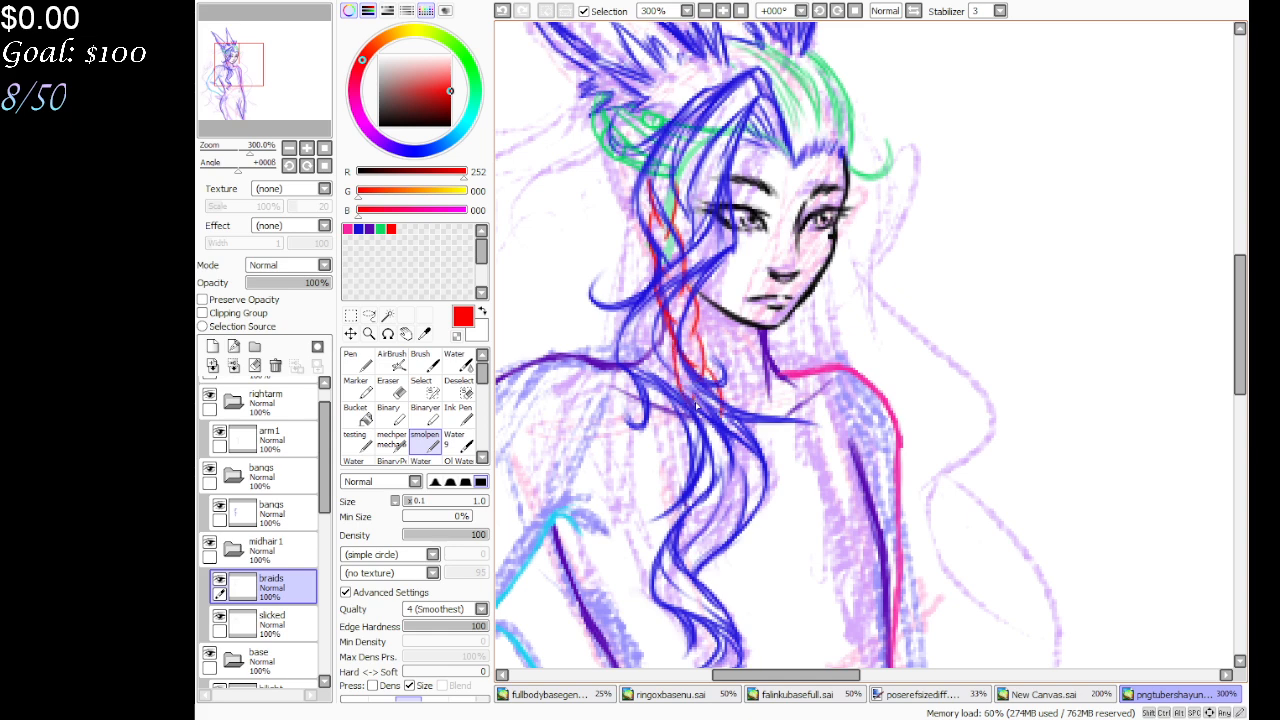
mouse_move(702, 412)
mouse_down()
mouse_move(739, 452)
mouse_move(721, 462)
mouse_move(756, 466)
mouse_move(754, 492)
mouse_move(734, 477)
mouse_move(774, 512)
mouse_move(763, 512)
mouse_move(773, 500)
mouse_move(765, 520)
mouse_move(805, 509)
mouse_move(823, 529)
mouse_move(824, 610)
mouse_move(819, 589)
mouse_move(837, 609)
mouse_move(803, 602)
mouse_up()
mouse_move(775, 521)
mouse_down()
mouse_move(758, 584)
mouse_move(787, 587)
mouse_move(772, 575)
mouse_move(785, 574)
mouse_move(781, 559)
mouse_move(839, 622)
mouse_move(816, 589)
mouse_move(816, 606)
mouse_move(837, 609)
mouse_move(813, 590)
mouse_up()
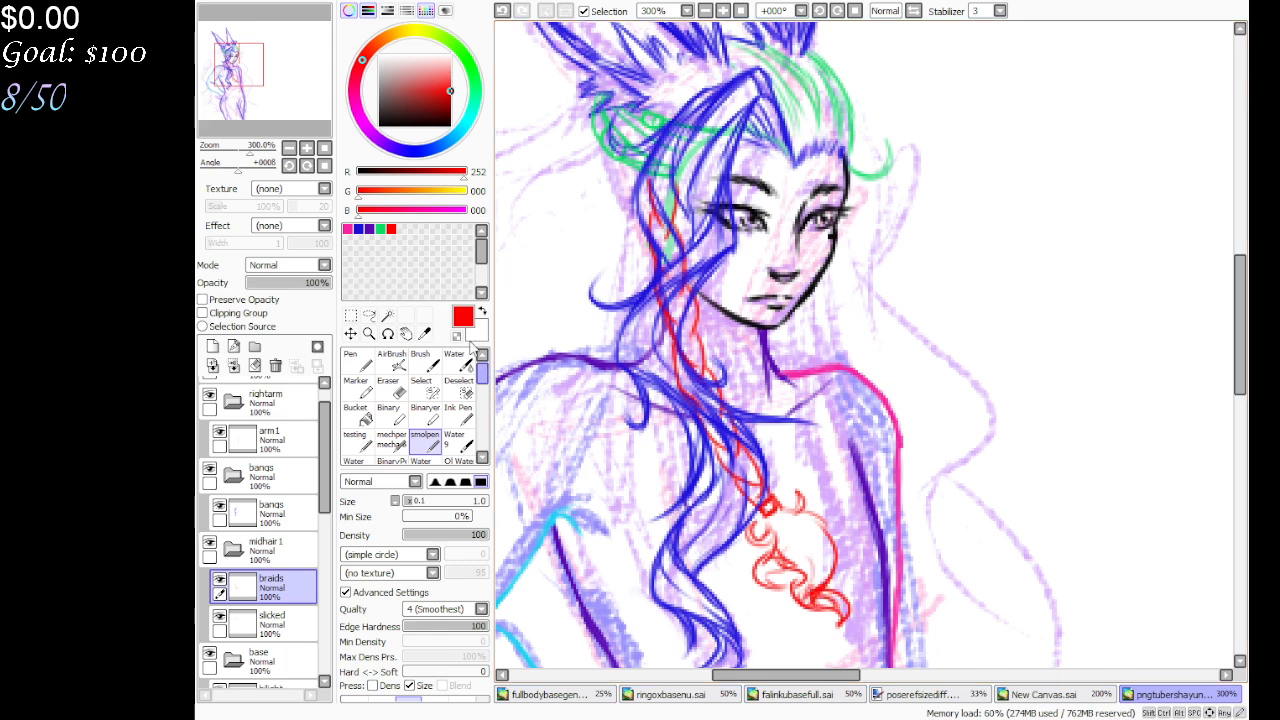
Rework the red braid's tail into thick curls below the tie, erasing the overlapping lines
click(457, 337)
drag(811, 609, 818, 606)
click(457, 337)
mouse_move(813, 608)
mouse_down()
mouse_move(832, 580)
mouse_move(796, 532)
mouse_move(812, 550)
mouse_move(770, 564)
mouse_move(789, 578)
mouse_move(790, 540)
mouse_move(772, 524)
mouse_up()
mouse_move(792, 576)
mouse_down()
mouse_move(775, 522)
mouse_move(809, 525)
mouse_move(782, 528)
mouse_move(820, 558)
mouse_move(827, 520)
mouse_move(837, 552)
mouse_move(812, 536)
mouse_move(814, 569)
mouse_move(782, 479)
mouse_move(786, 510)
mouse_move(755, 536)
mouse_move(759, 525)
mouse_move(760, 570)
mouse_move(797, 570)
mouse_move(801, 605)
mouse_move(801, 573)
mouse_move(804, 612)
mouse_up()
click(456, 336)
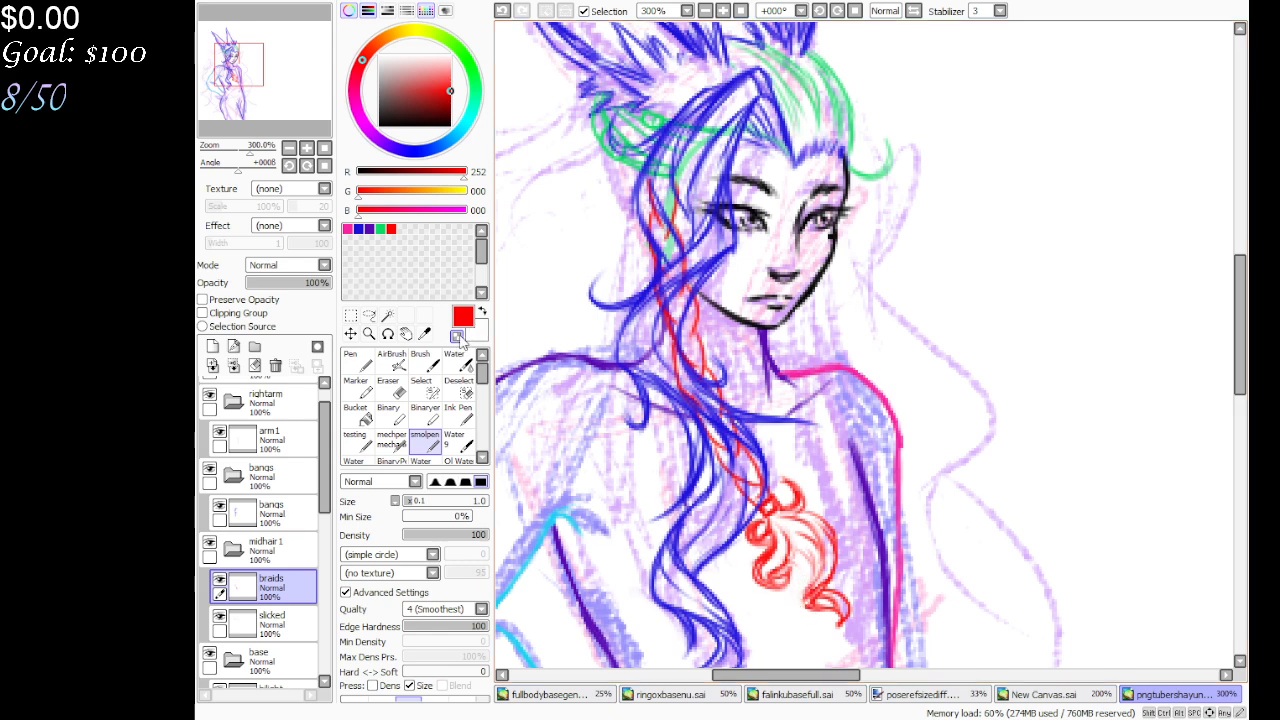
Add inner strands and a curled tip to the braid's red tail and tidy the curl above the tie
click(457, 336)
mouse_move(800, 568)
mouse_down()
mouse_move(800, 607)
mouse_move(787, 580)
mouse_up()
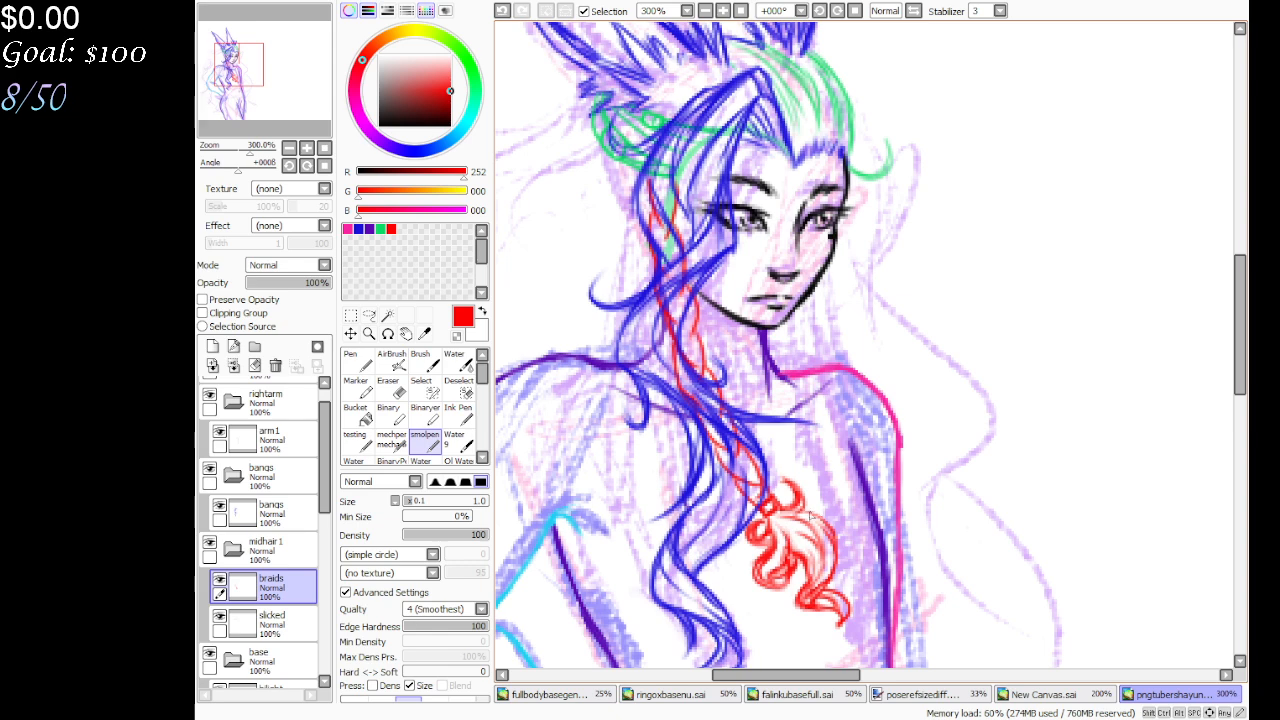
mouse_move(810, 515)
mouse_down()
mouse_move(832, 538)
mouse_move(828, 578)
mouse_up()
drag(839, 618, 858, 631)
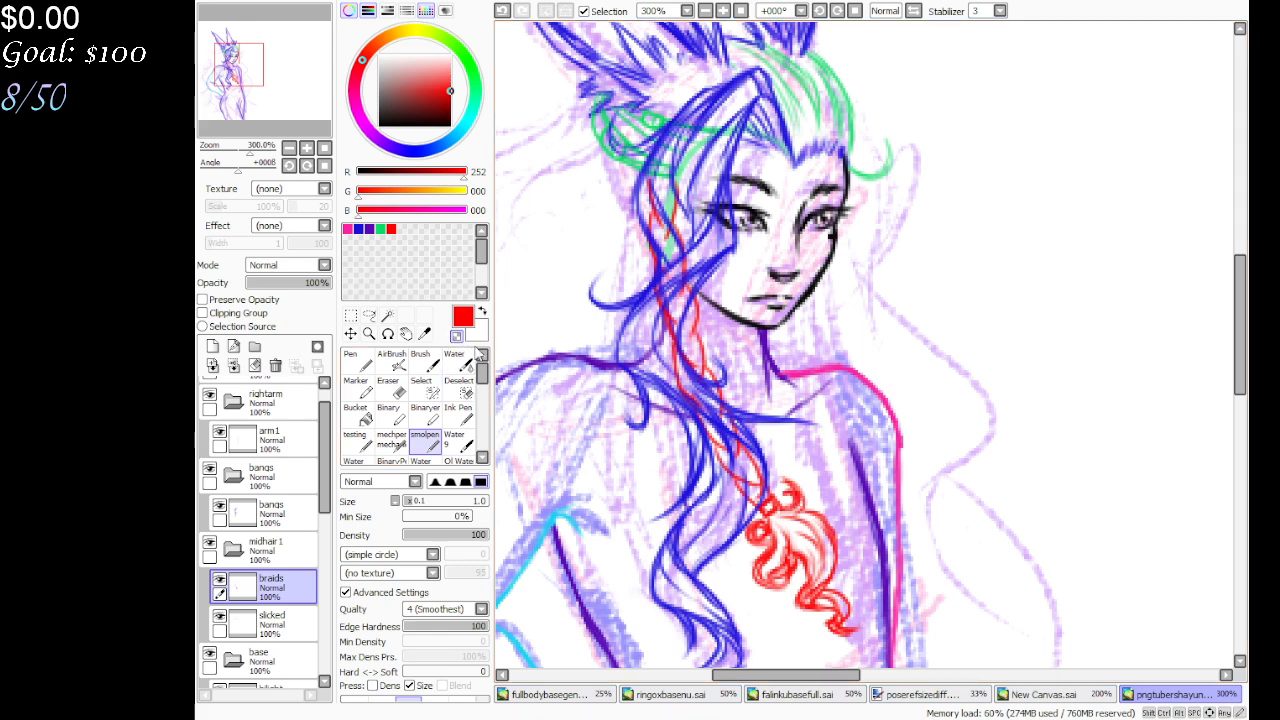
mouse_move(806, 478)
mouse_down()
mouse_move(812, 494)
mouse_move(800, 484)
mouse_up()
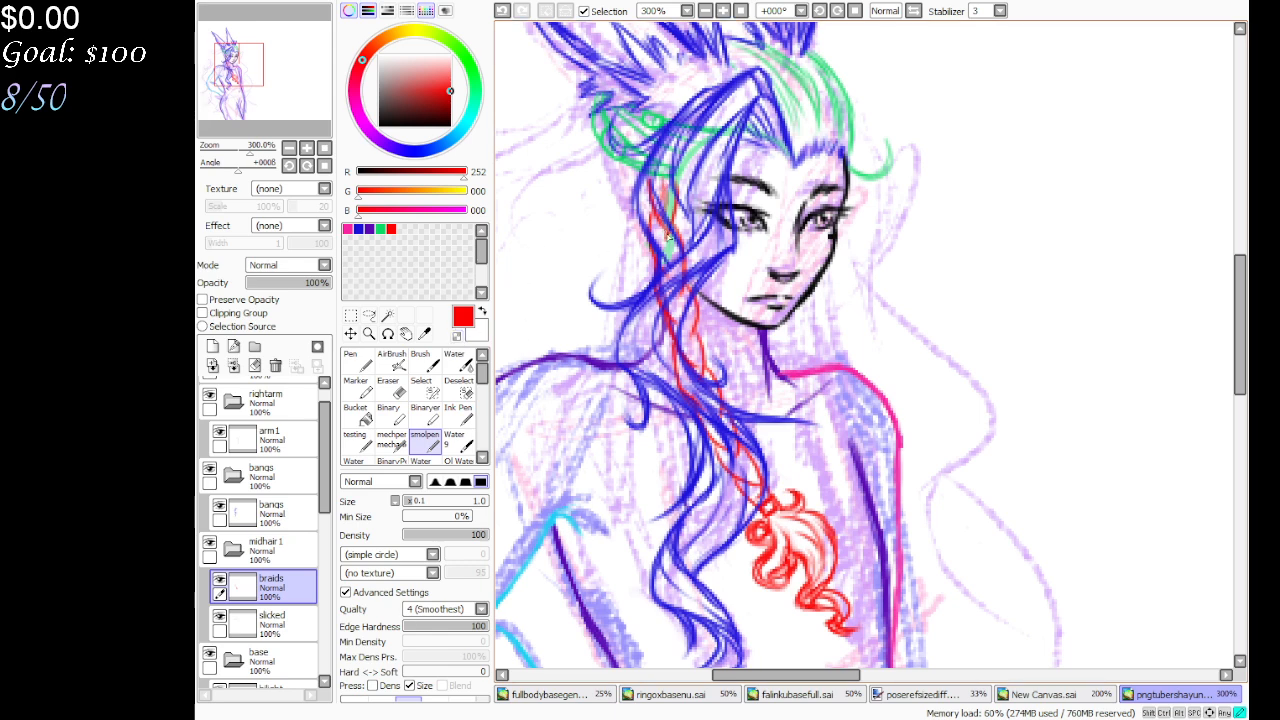
Reinforce the red braid's woven strands from beside the cheek down to the tie on the chest
drag(668, 236, 697, 371)
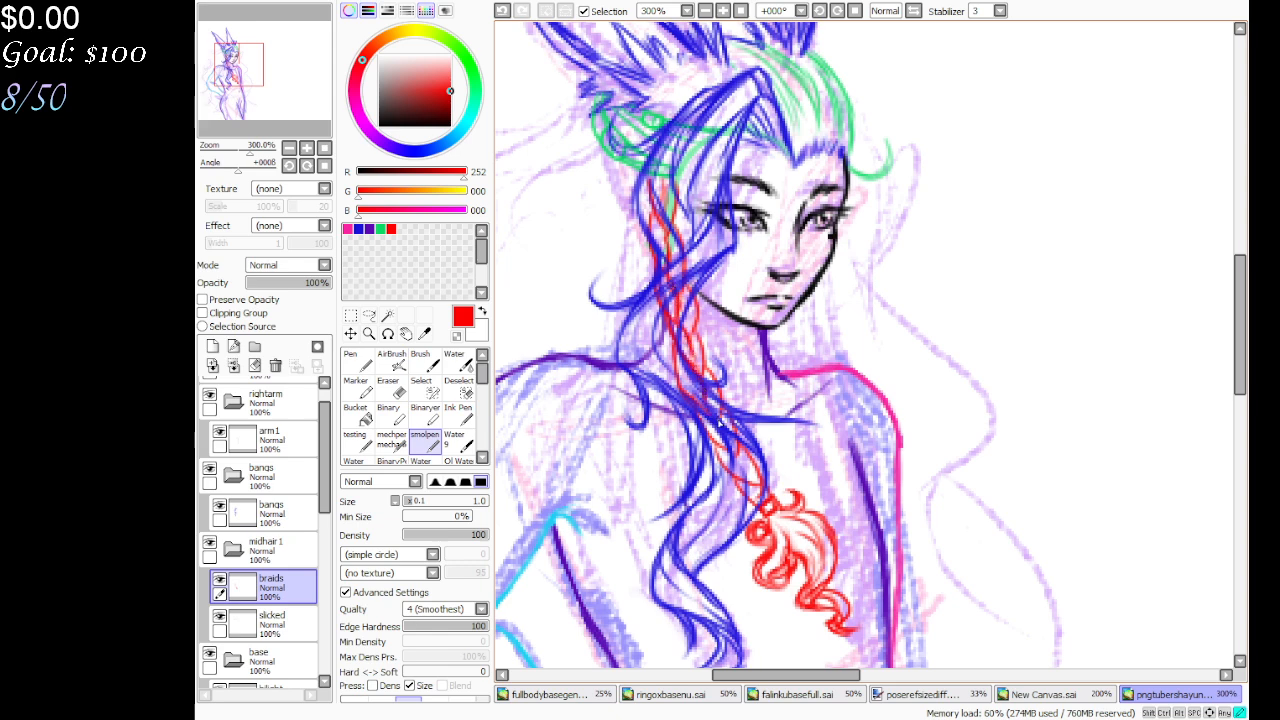
drag(740, 458, 766, 500)
mouse_move(694, 326)
mouse_down()
mouse_move(703, 378)
mouse_move(700, 352)
mouse_up()
key(c)
key(c)
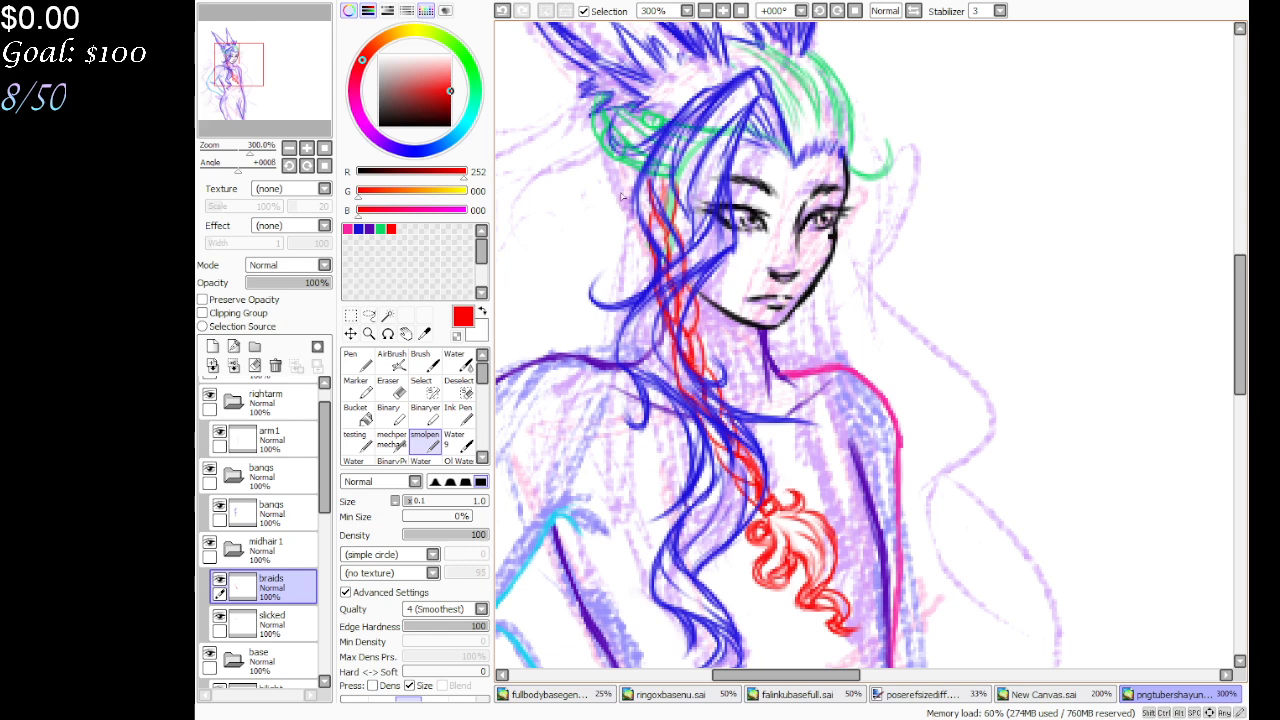
Try the strands of a second red braid hanging from behind the bangs past the shoulder, and undo them
mouse_move(629, 170)
mouse_down()
mouse_move(645, 231)
mouse_move(622, 235)
mouse_move(649, 241)
mouse_move(632, 240)
mouse_move(628, 210)
mouse_move(644, 274)
mouse_up()
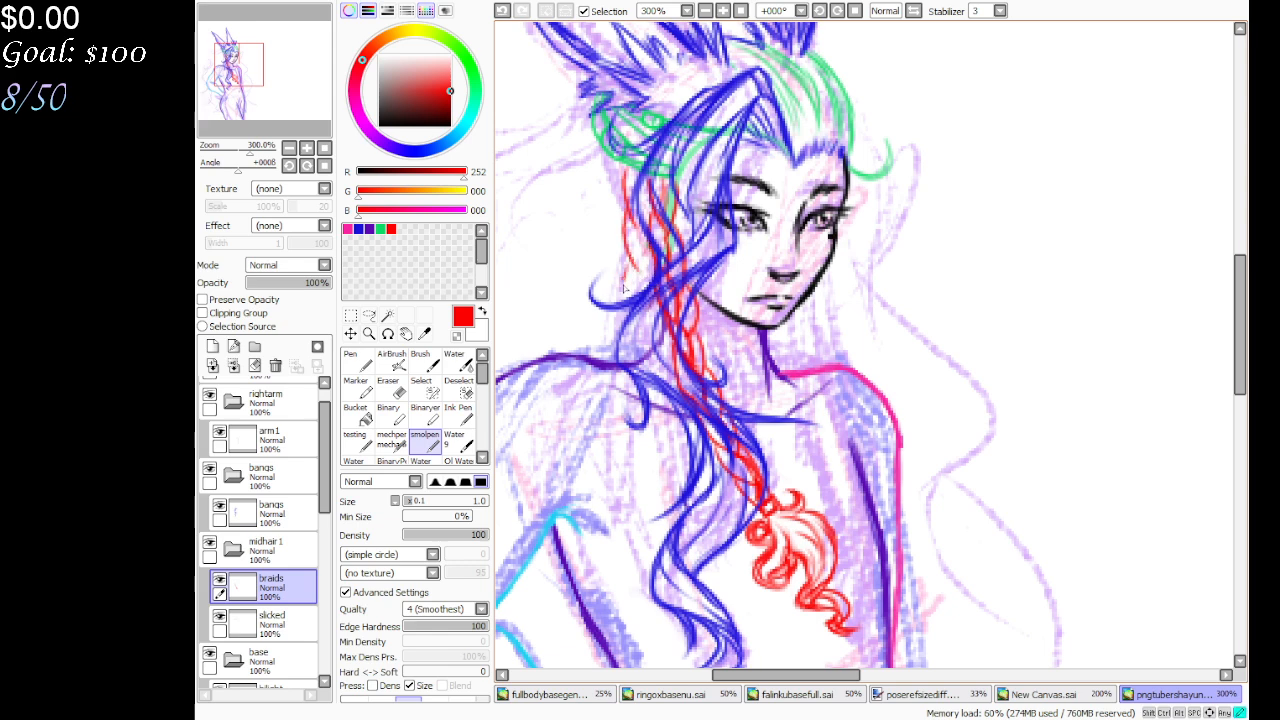
mouse_move(624, 288)
mouse_down()
mouse_move(651, 347)
mouse_move(665, 316)
mouse_move(660, 362)
mouse_up()
mouse_move(622, 320)
mouse_down()
mouse_move(650, 368)
mouse_move(660, 338)
mouse_move(625, 366)
mouse_move(630, 426)
mouse_up()
drag(646, 380, 656, 436)
drag(634, 420, 628, 430)
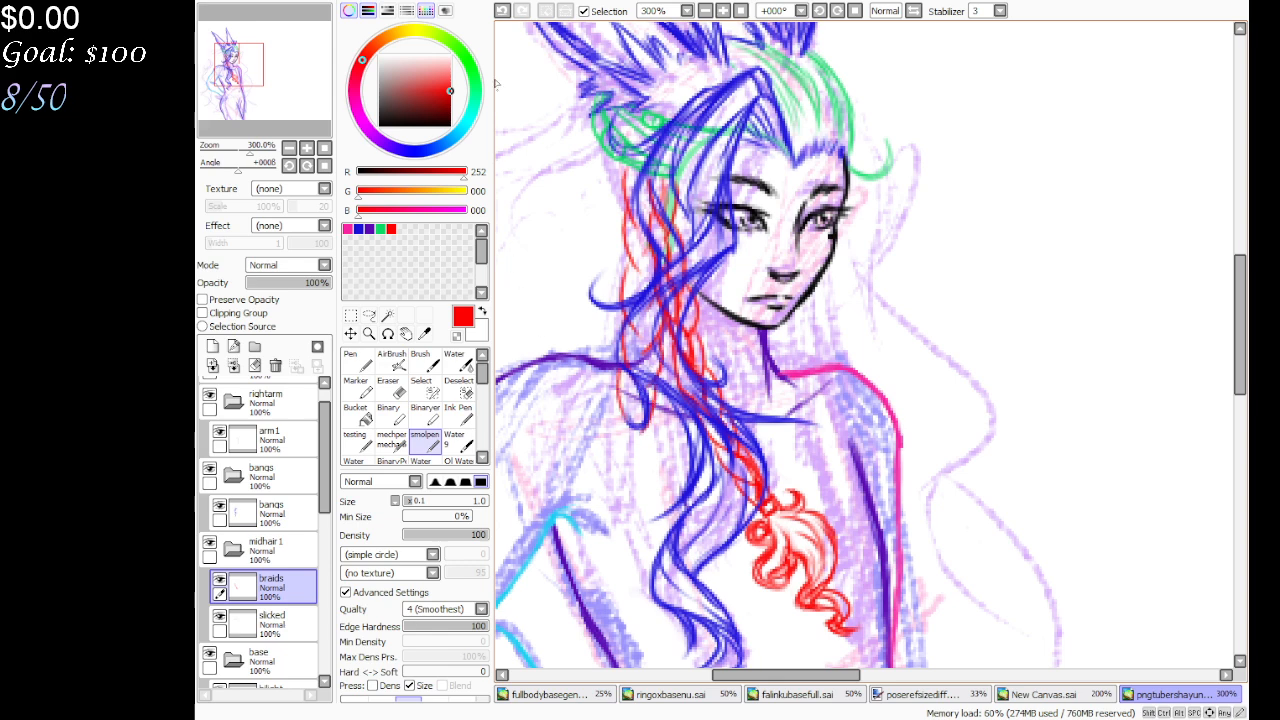
click(503, 10)
click(503, 10)
click(503, 10)
click(503, 10)
click(503, 10)
click(503, 10)
click(503, 10)
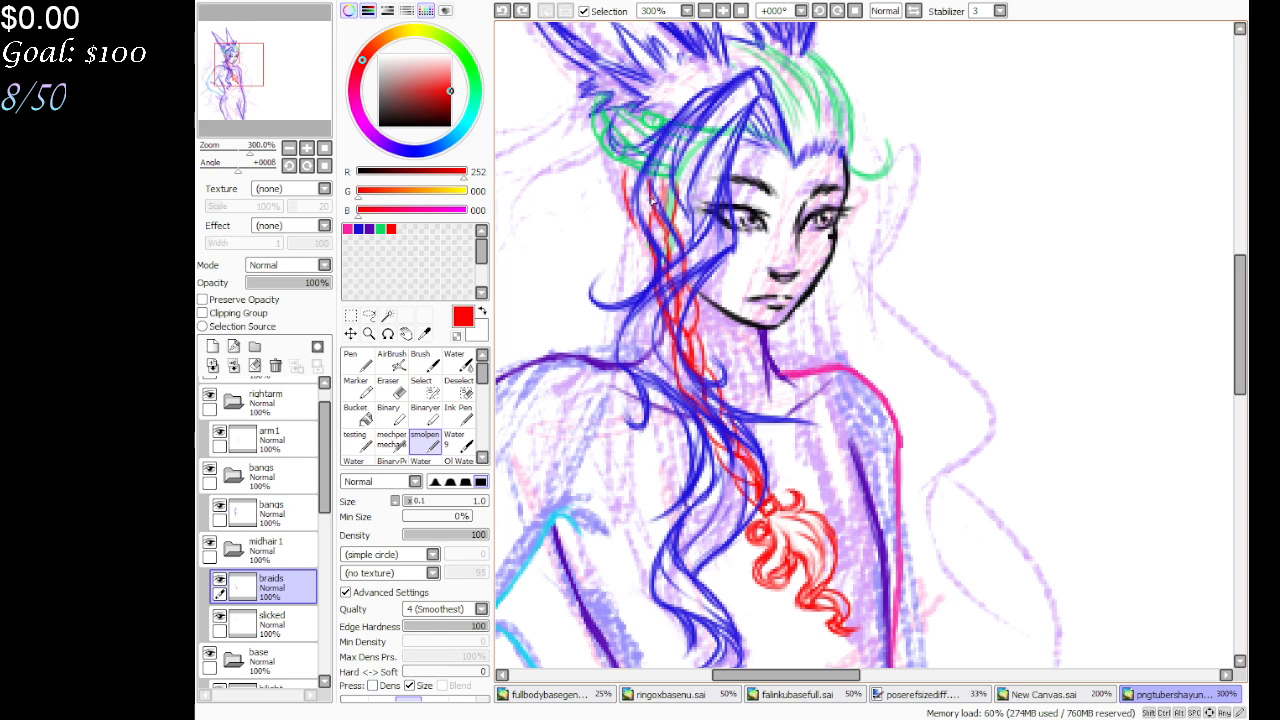
Draw a long red braid from behind the bangs over the shoulder, with woven strands, a square tie and a curly tail
mouse_move(650, 194)
mouse_down()
mouse_move(638, 280)
mouse_move(648, 347)
mouse_move(622, 362)
mouse_up()
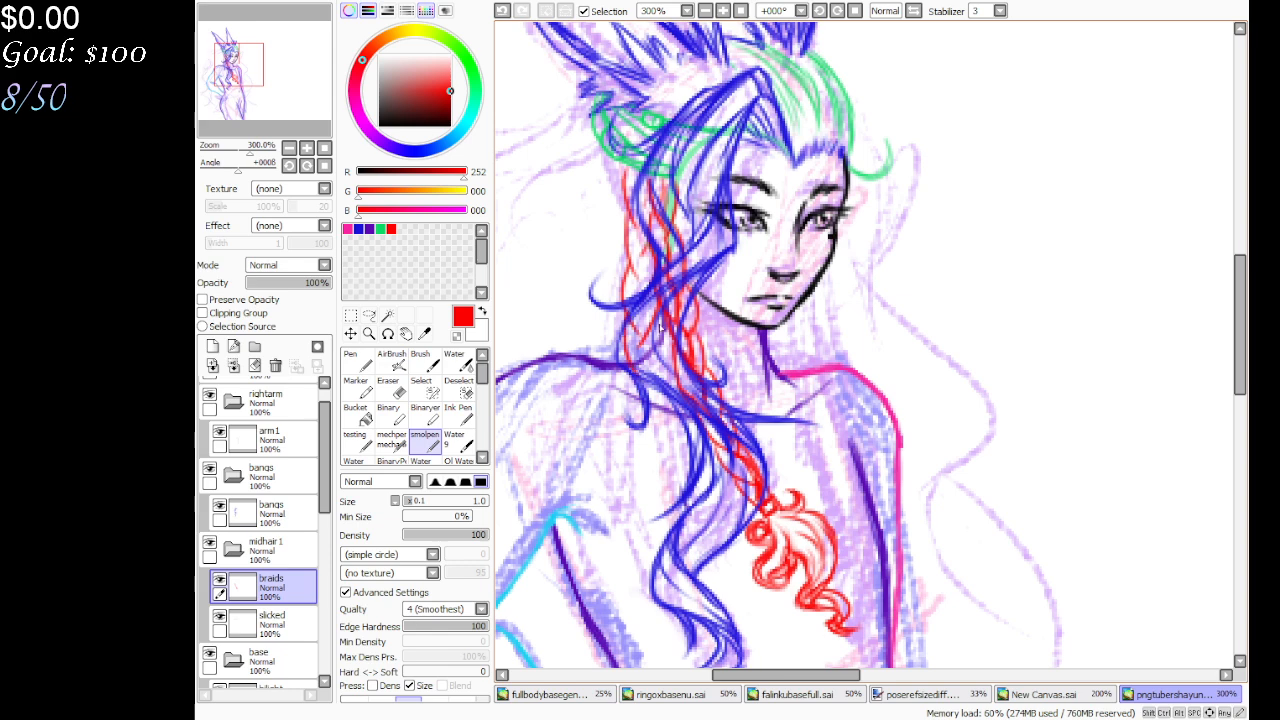
mouse_move(664, 320)
mouse_down()
mouse_move(643, 389)
mouse_move(632, 364)
mouse_move(638, 416)
mouse_up()
mouse_move(664, 362)
mouse_down()
mouse_move(658, 401)
mouse_move(630, 419)
mouse_move(640, 456)
mouse_up()
drag(660, 394, 626, 484)
drag(660, 436, 626, 516)
drag(656, 474, 632, 526)
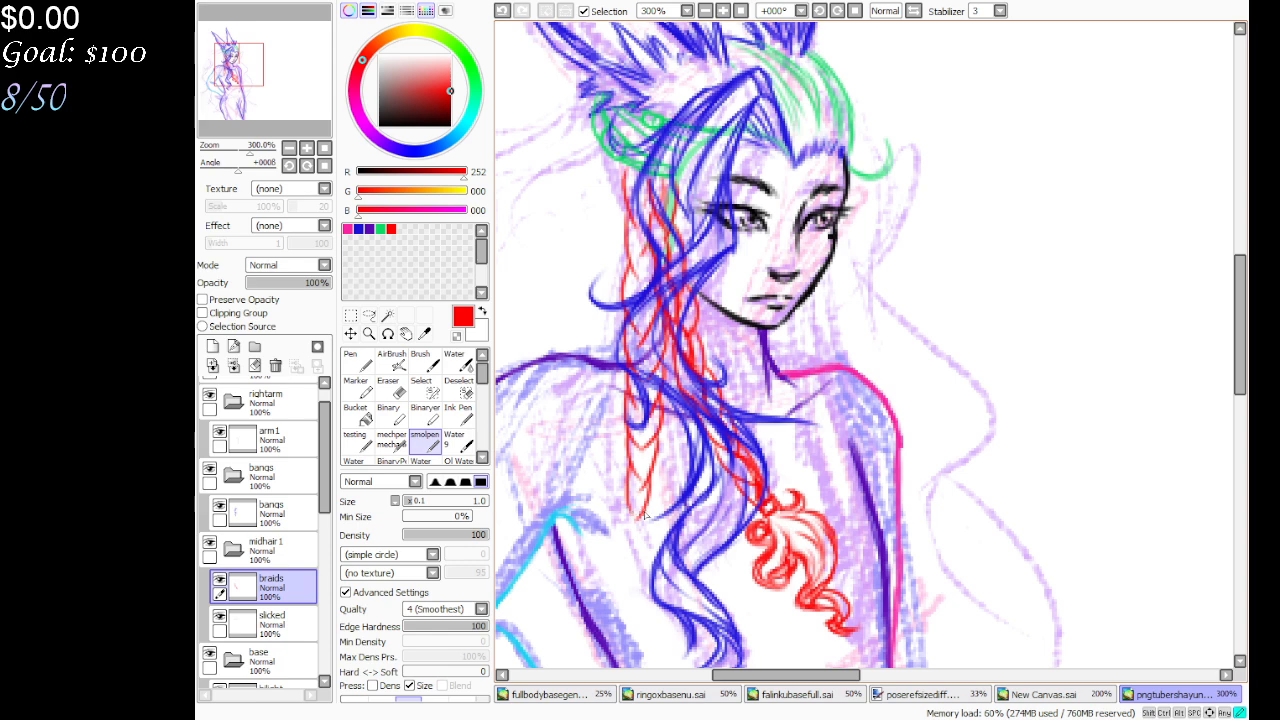
mouse_move(632, 506)
mouse_down()
mouse_move(642, 538)
mouse_move(627, 505)
mouse_move(646, 514)
mouse_move(625, 531)
mouse_move(643, 535)
mouse_move(626, 549)
mouse_move(625, 536)
mouse_move(603, 541)
mouse_move(598, 559)
mouse_move(628, 595)
mouse_move(622, 638)
mouse_move(642, 650)
mouse_move(636, 570)
mouse_up()
Erase the long red braid over the shoulder, including its tie, tail and the leftover lines beside the bangs
key(e)
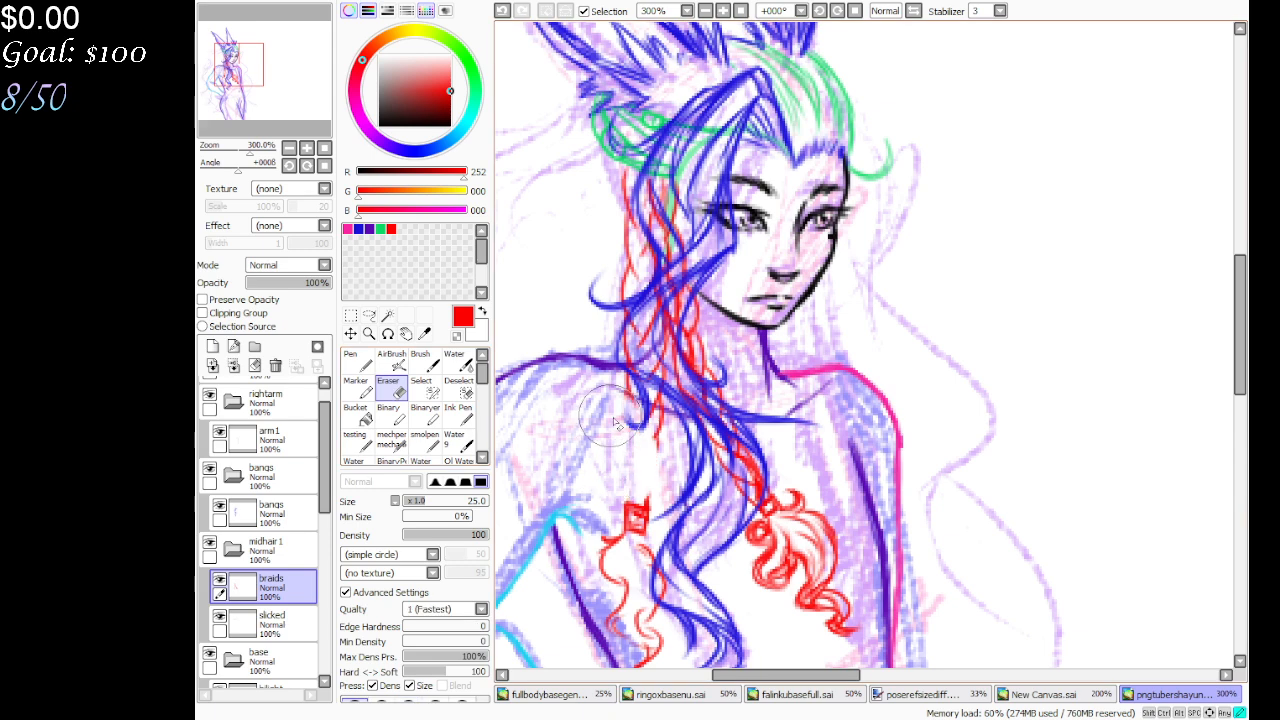
mouse_move(616, 424)
mouse_down()
mouse_move(639, 464)
mouse_move(661, 643)
mouse_move(620, 545)
mouse_up()
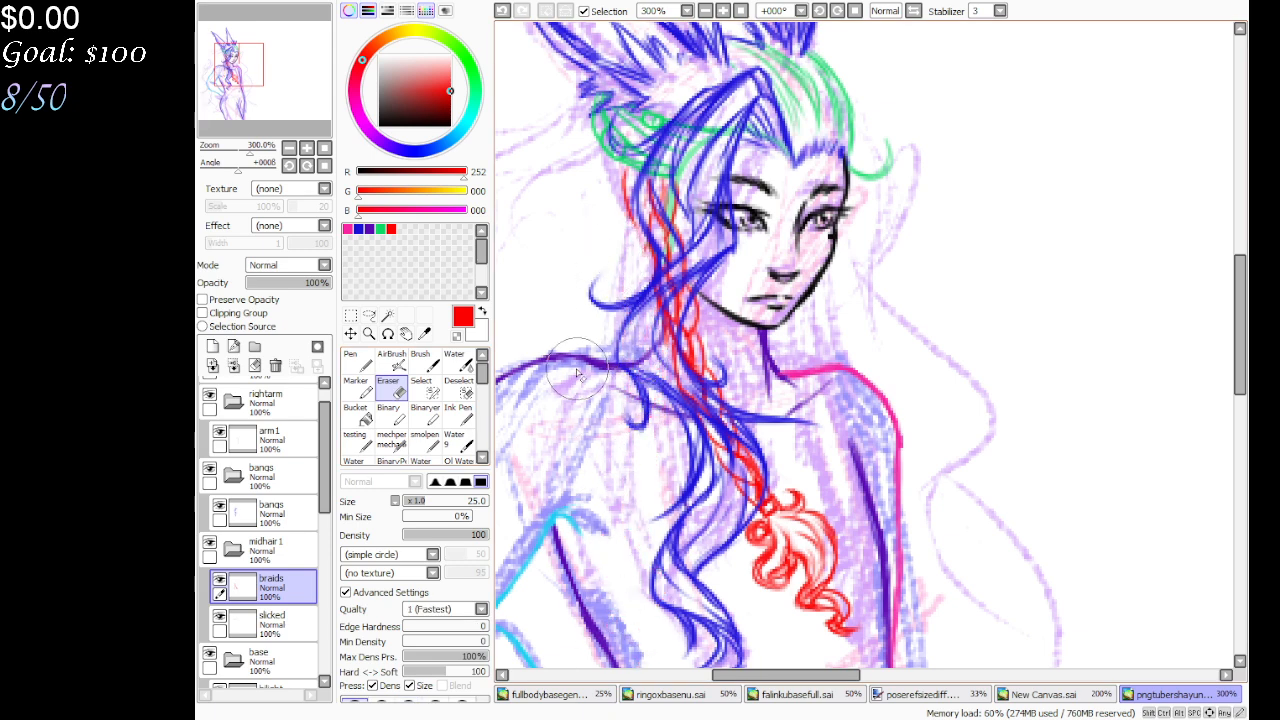
drag(297, 94, 291, 96)
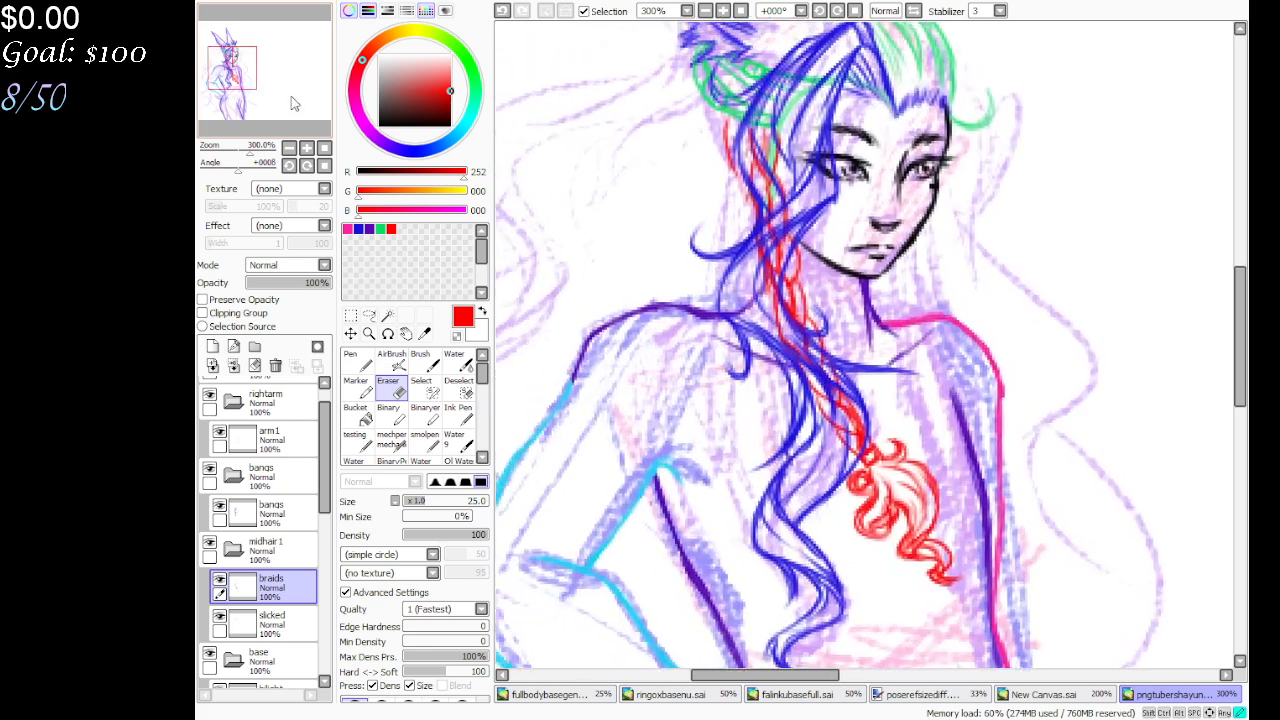
click(424, 440)
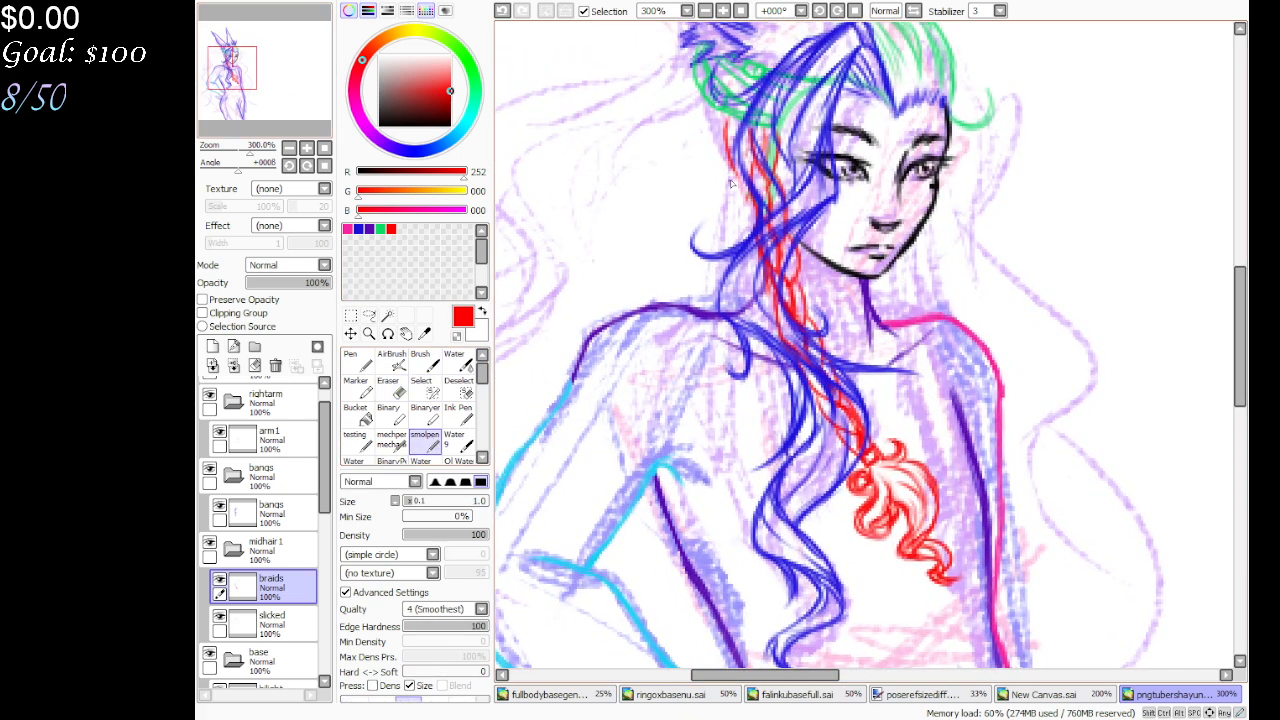
key(e)
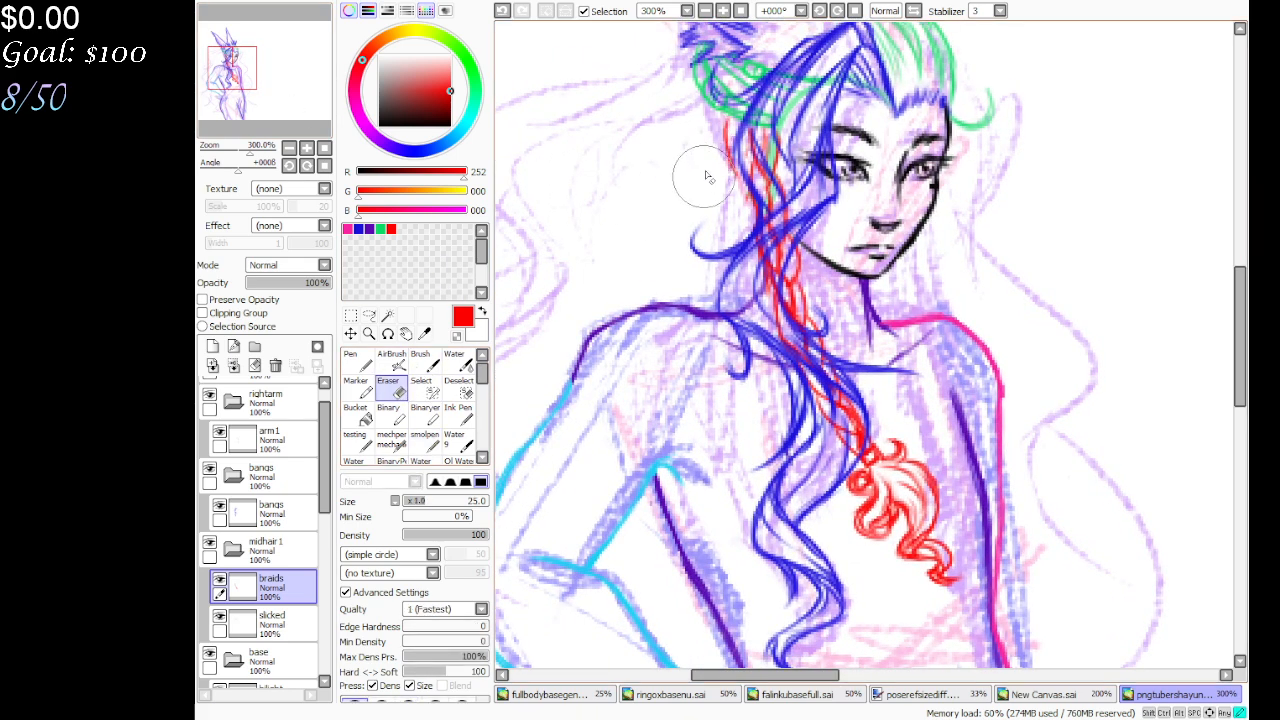
mouse_move(717, 215)
mouse_down()
mouse_move(712, 135)
mouse_move(710, 172)
mouse_up()
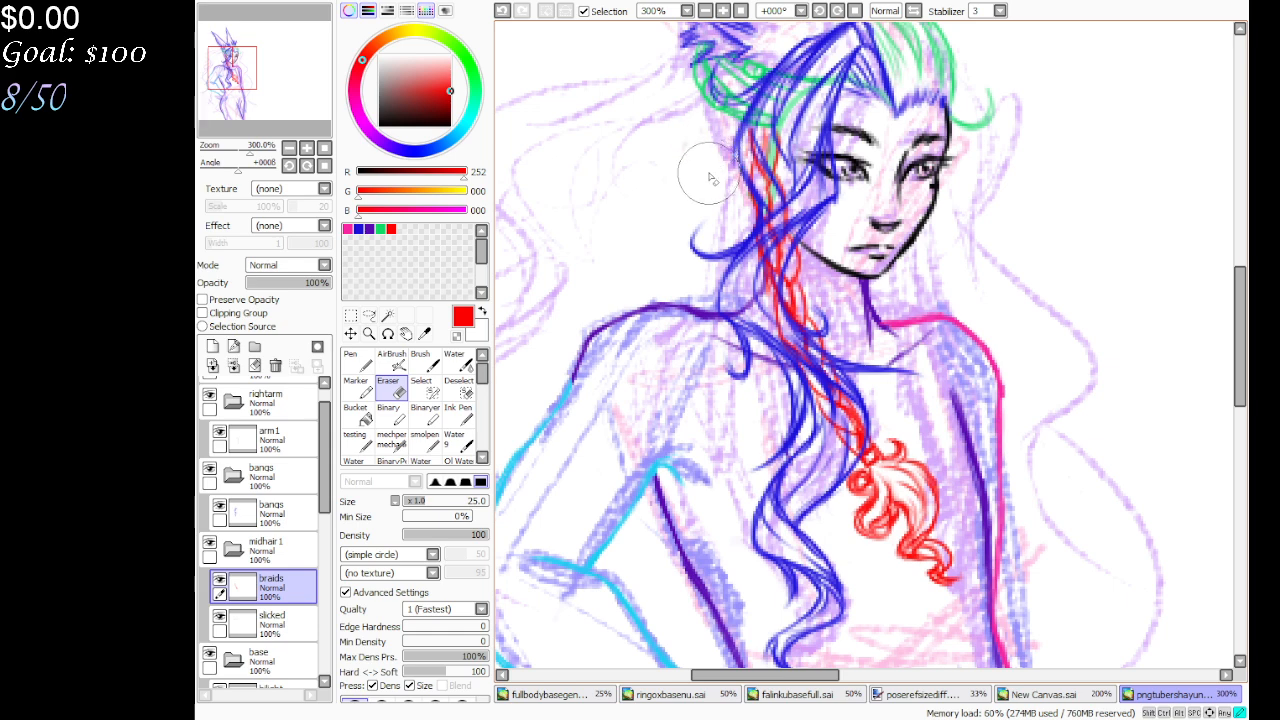
Outline a narrow second red braid from below the slicked hair down behind the shoulder, undoing the overly wide strands
key(n)
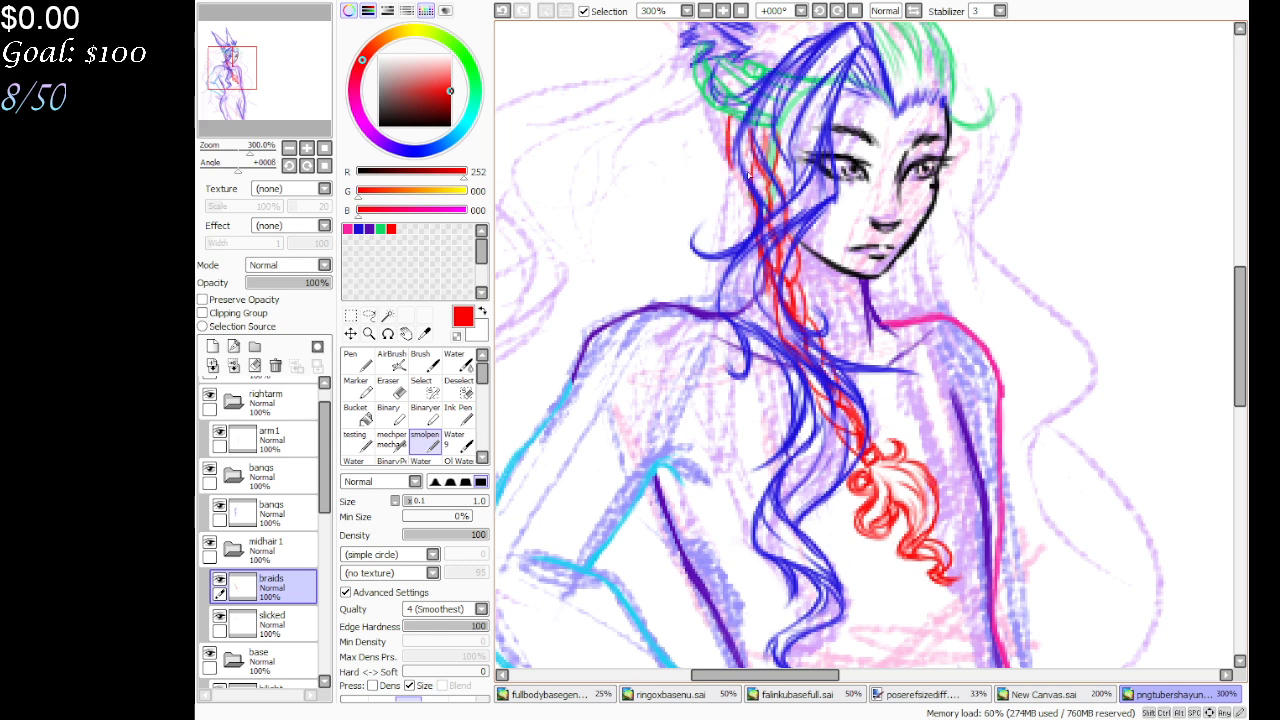
mouse_move(728, 150)
mouse_down()
mouse_move(731, 238)
mouse_move(747, 218)
mouse_move(714, 245)
mouse_move(715, 205)
mouse_move(728, 277)
mouse_move(758, 215)
mouse_move(718, 287)
mouse_move(700, 262)
mouse_move(708, 305)
mouse_move(747, 268)
mouse_move(693, 308)
mouse_up()
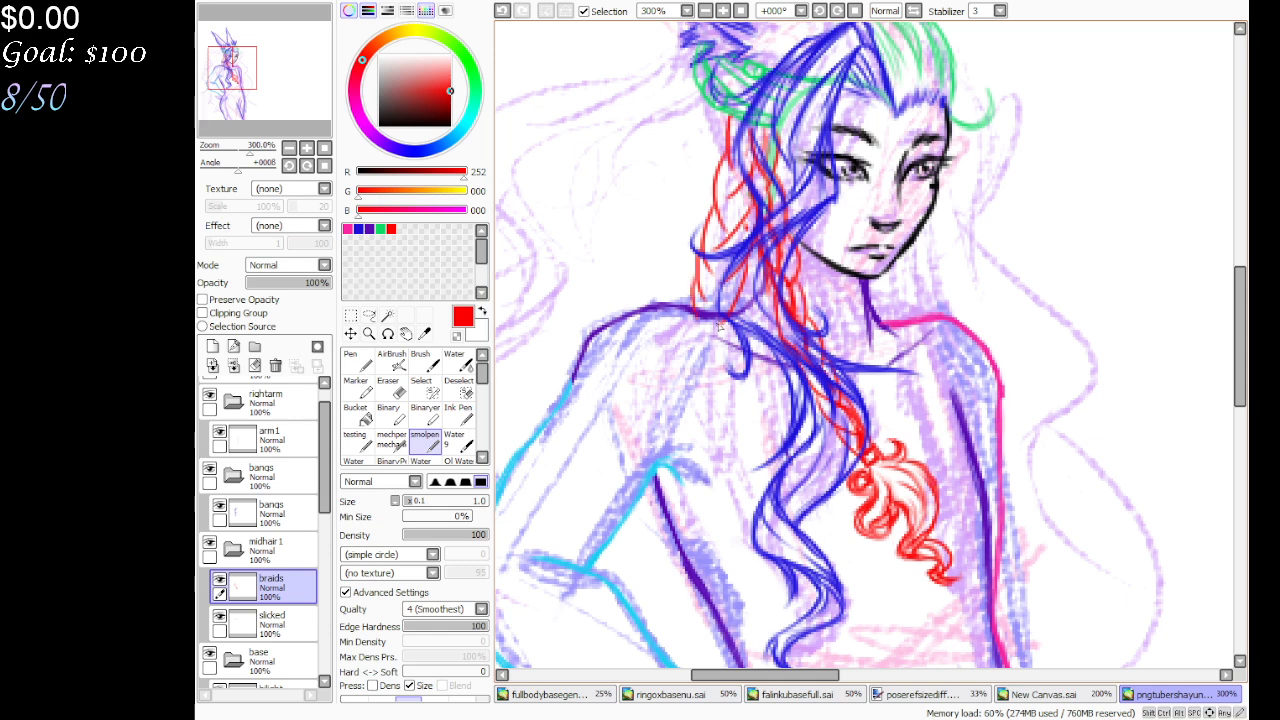
click(503, 10)
click(503, 10)
click(503, 10)
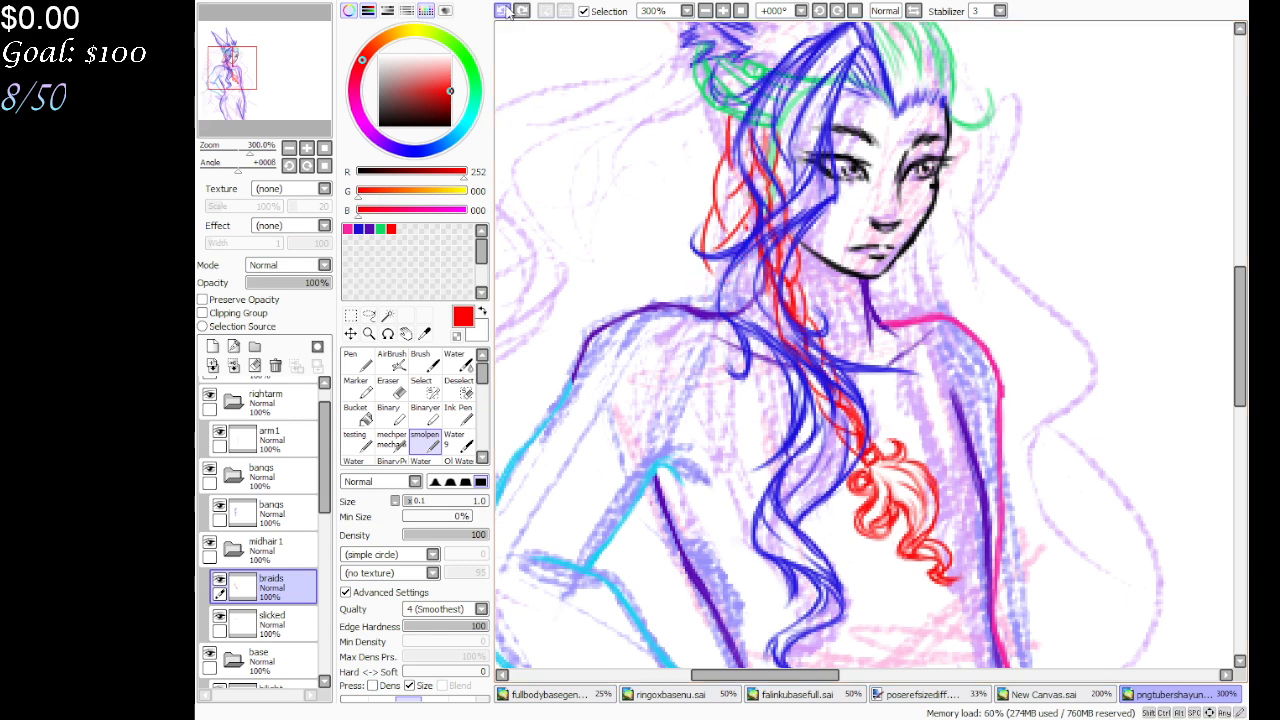
click(504, 9)
click(505, 8)
click(504, 10)
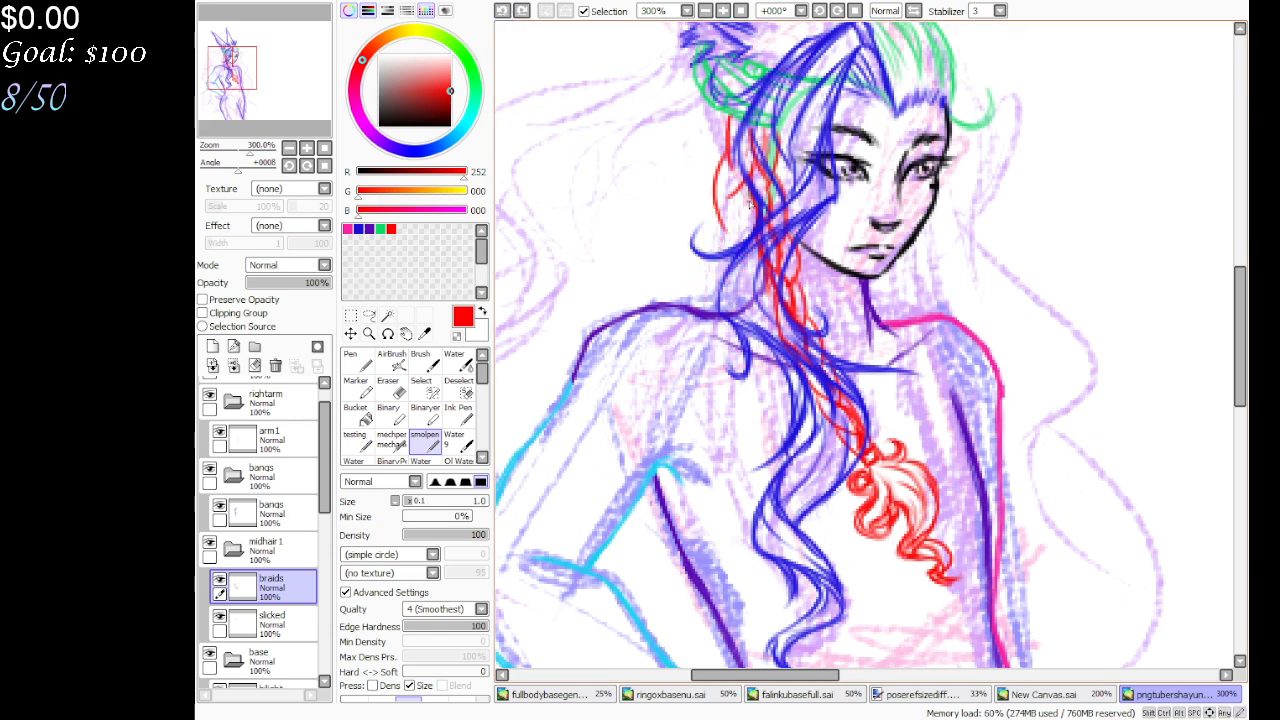
click(751, 204)
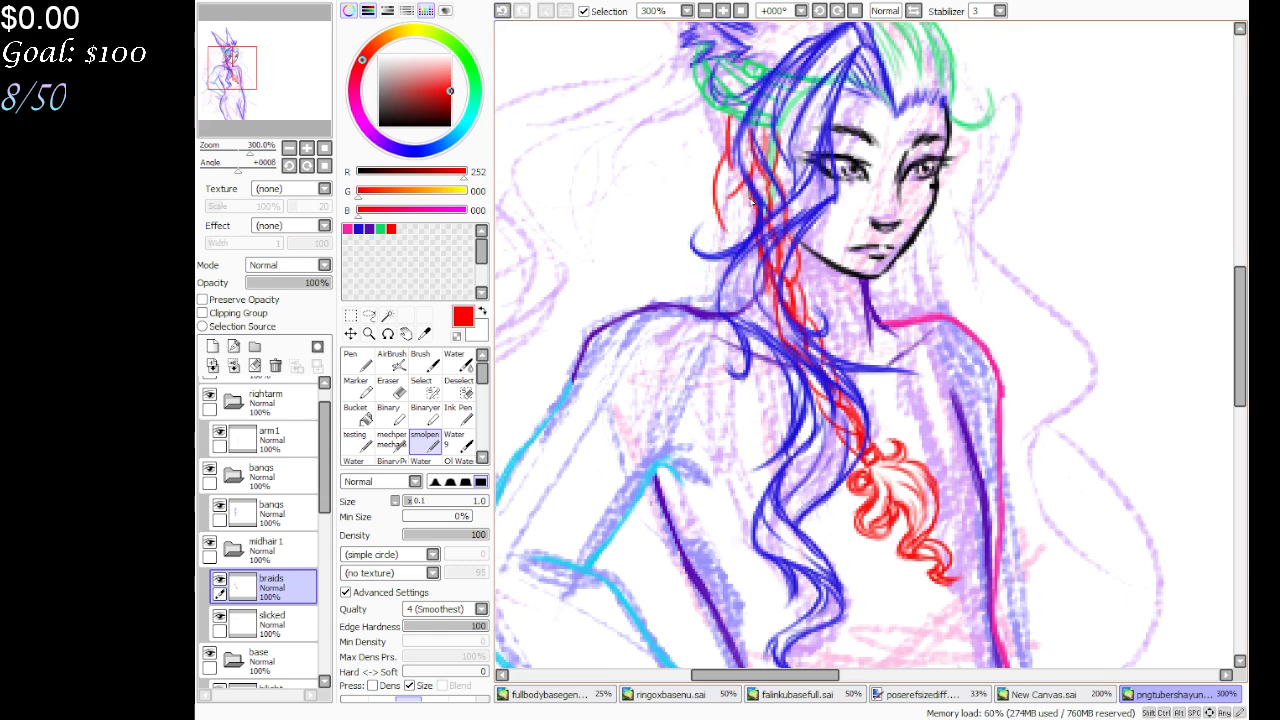
click(503, 10)
drag(720, 170, 712, 212)
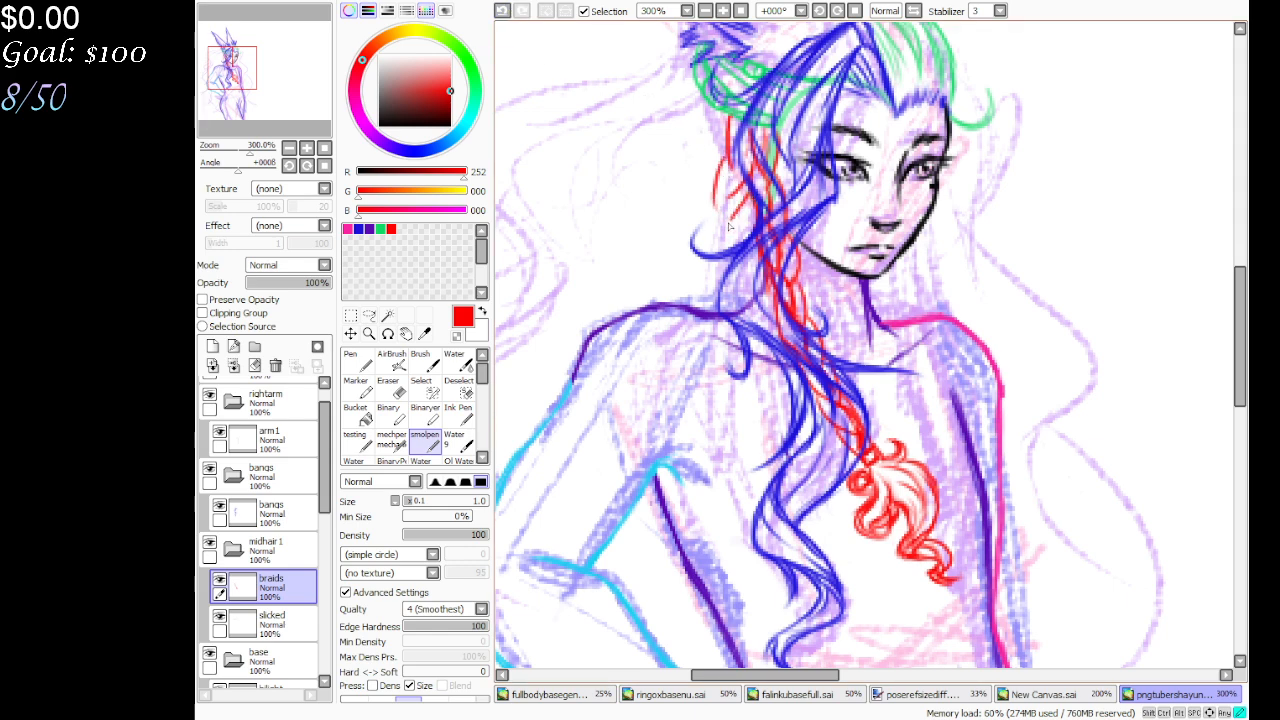
click(503, 10)
mouse_move(748, 192)
mouse_down()
mouse_move(723, 232)
mouse_move(702, 221)
mouse_move(714, 197)
mouse_move(729, 260)
mouse_move(739, 222)
mouse_move(726, 285)
mouse_move(709, 240)
mouse_move(732, 300)
mouse_move(743, 265)
mouse_move(738, 311)
mouse_move(706, 290)
mouse_move(711, 280)
mouse_move(744, 314)
mouse_up()
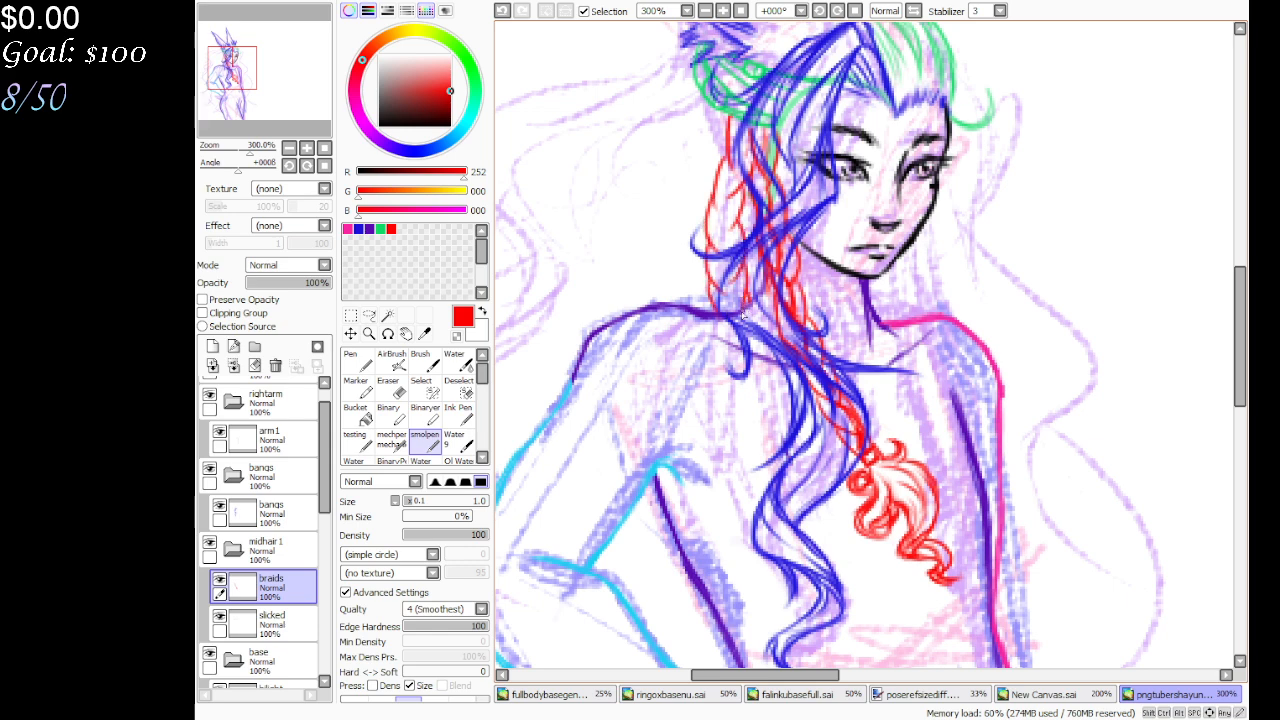
Add inner woven strands to the braid behind the shoulder and thicken its red lines
mouse_move(733, 155)
mouse_down()
mouse_move(719, 225)
mouse_move(730, 253)
mouse_move(730, 230)
mouse_move(735, 311)
mouse_up()
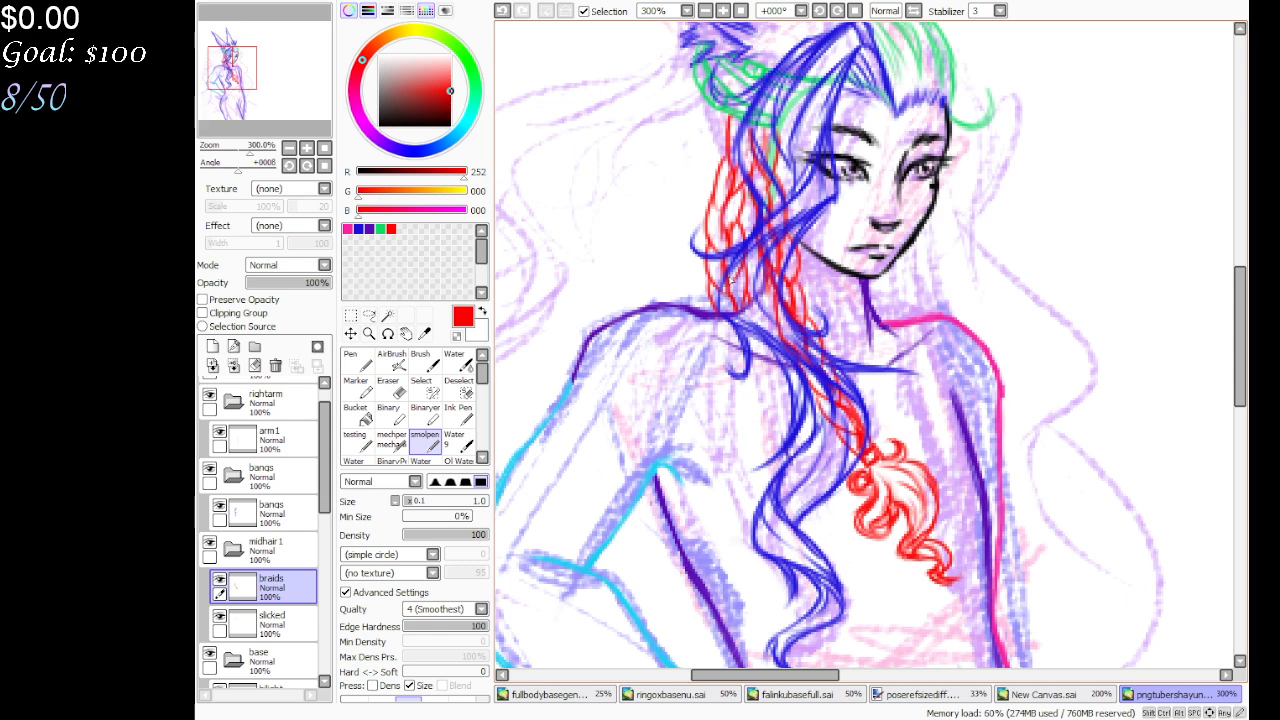
mouse_move(724, 234)
mouse_down()
mouse_move(720, 258)
mouse_move(726, 169)
mouse_up()
mouse_move(740, 165)
mouse_down()
mouse_move(740, 125)
mouse_move(750, 140)
mouse_move(722, 213)
mouse_move(724, 168)
mouse_move(745, 215)
mouse_move(710, 244)
mouse_move(742, 250)
mouse_move(714, 284)
mouse_move(732, 316)
mouse_move(742, 300)
mouse_up()
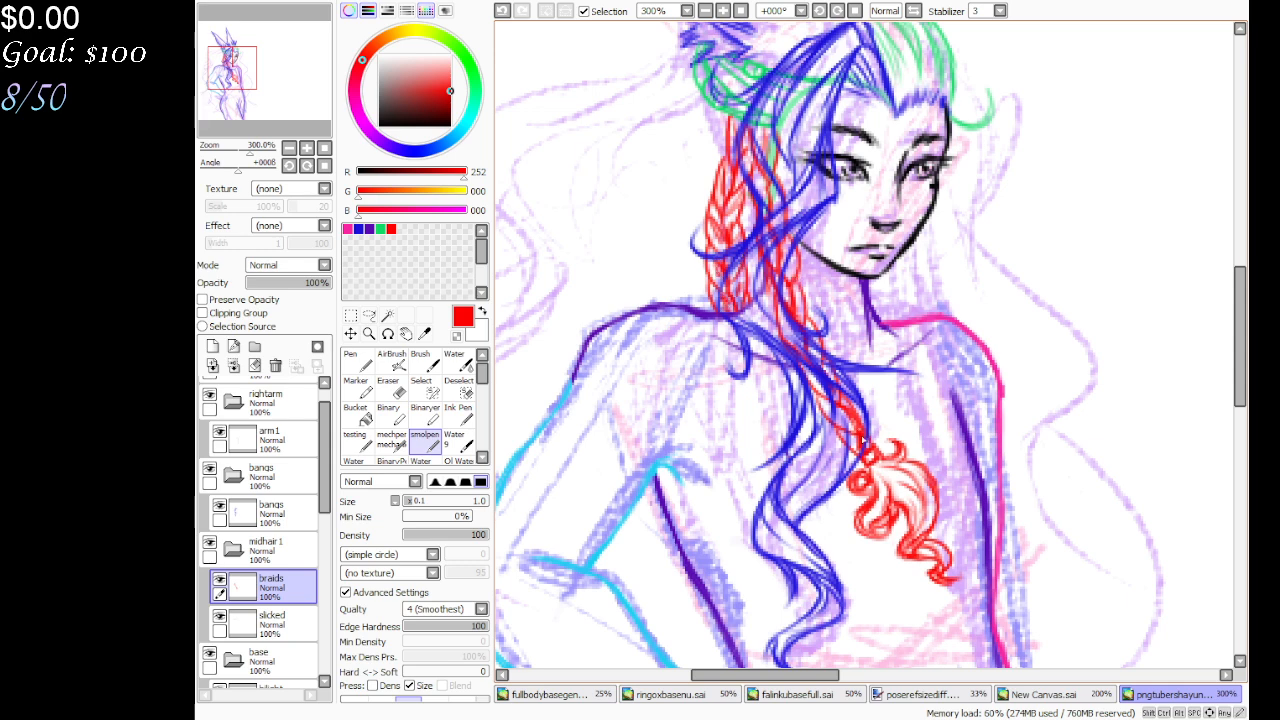
Fill in the front braid with extra red strand lines from the chest tie up to behind the bangs
drag(846, 424, 812, 384)
mouse_move(784, 318)
mouse_down()
mouse_move(770, 214)
mouse_move(745, 172)
mouse_move(760, 187)
mouse_move(766, 134)
mouse_up()
drag(786, 216, 777, 197)
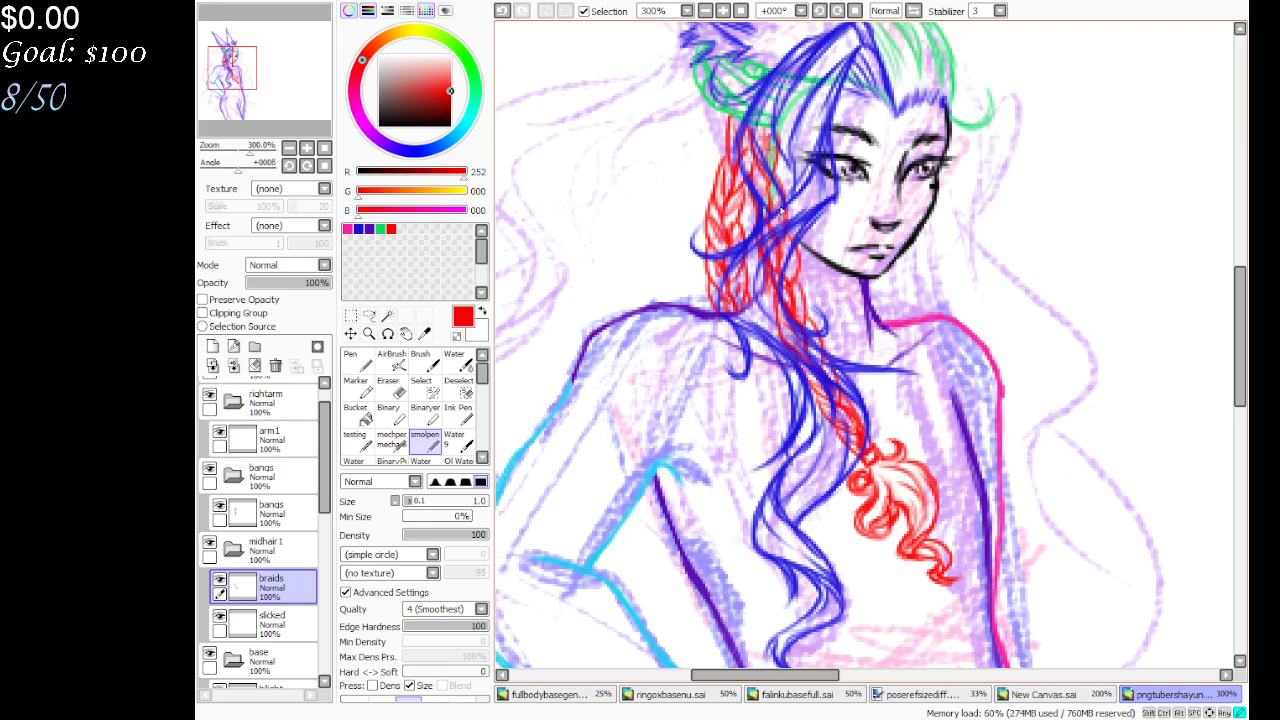
drag(795, 262, 782, 237)
mouse_move(803, 314)
mouse_down()
mouse_move(788, 250)
mouse_move(805, 341)
mouse_up()
Draw red braids on the far side of the face, from beside the eye down behind the shoulder, with woven strands
mouse_move(275, 65)
mouse_down()
mouse_move(276, 76)
mouse_move(274, 61)
mouse_move(283, 66)
mouse_up()
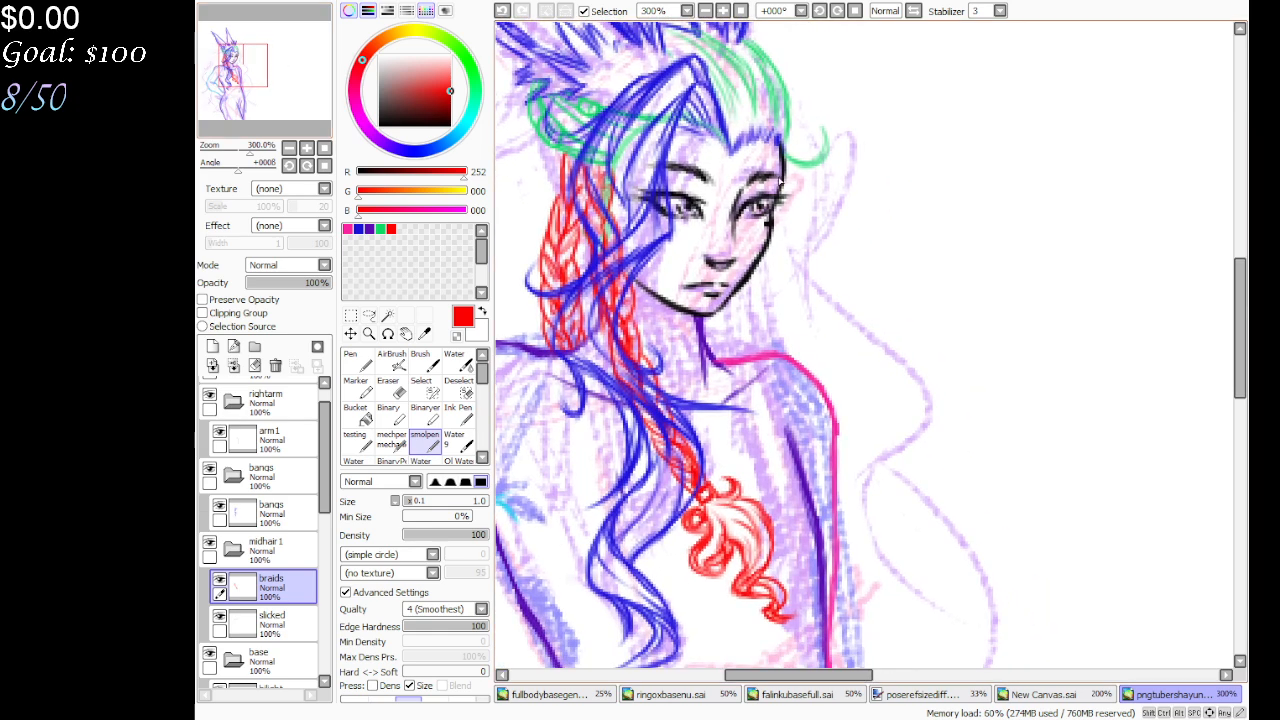
drag(781, 181, 780, 360)
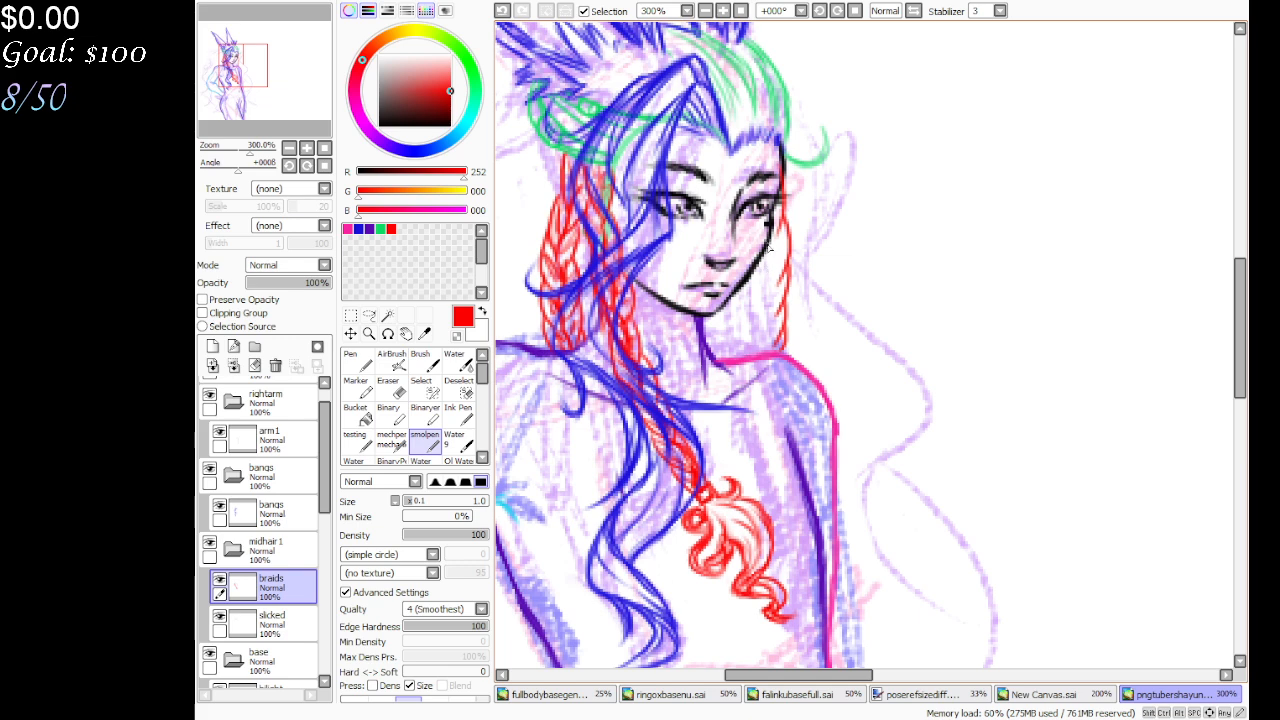
drag(767, 244, 758, 360)
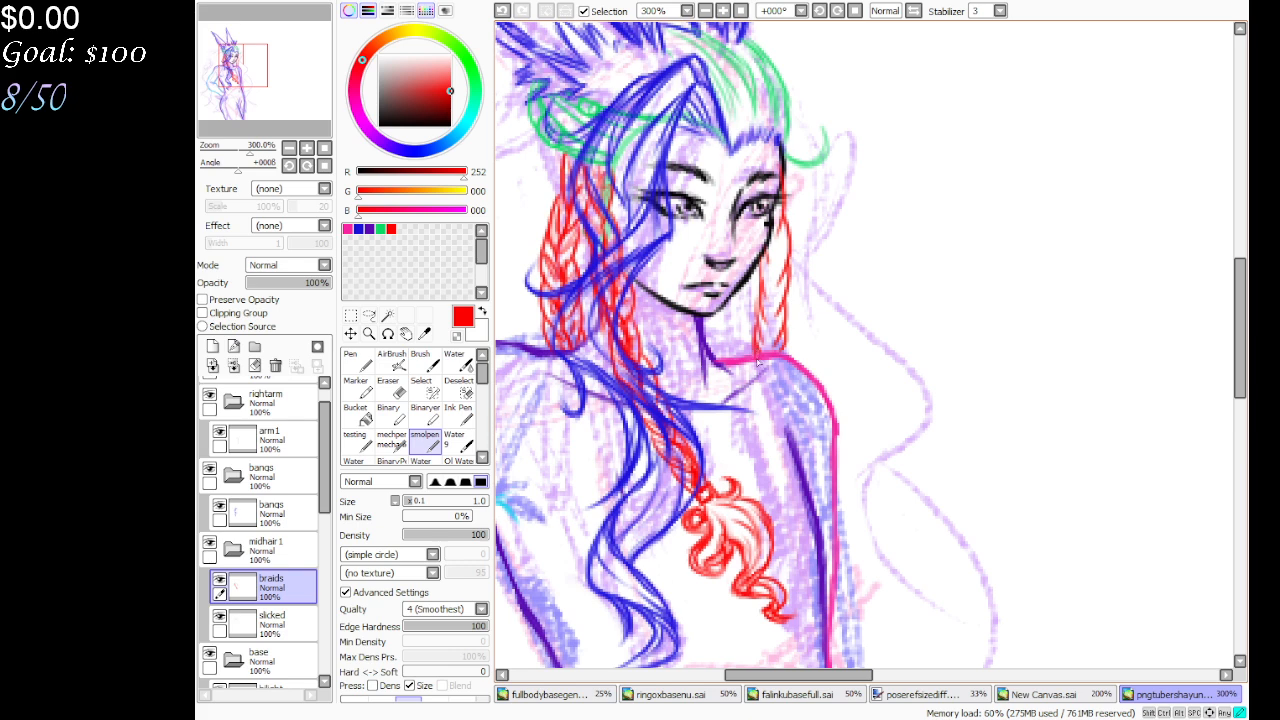
drag(778, 234, 770, 330)
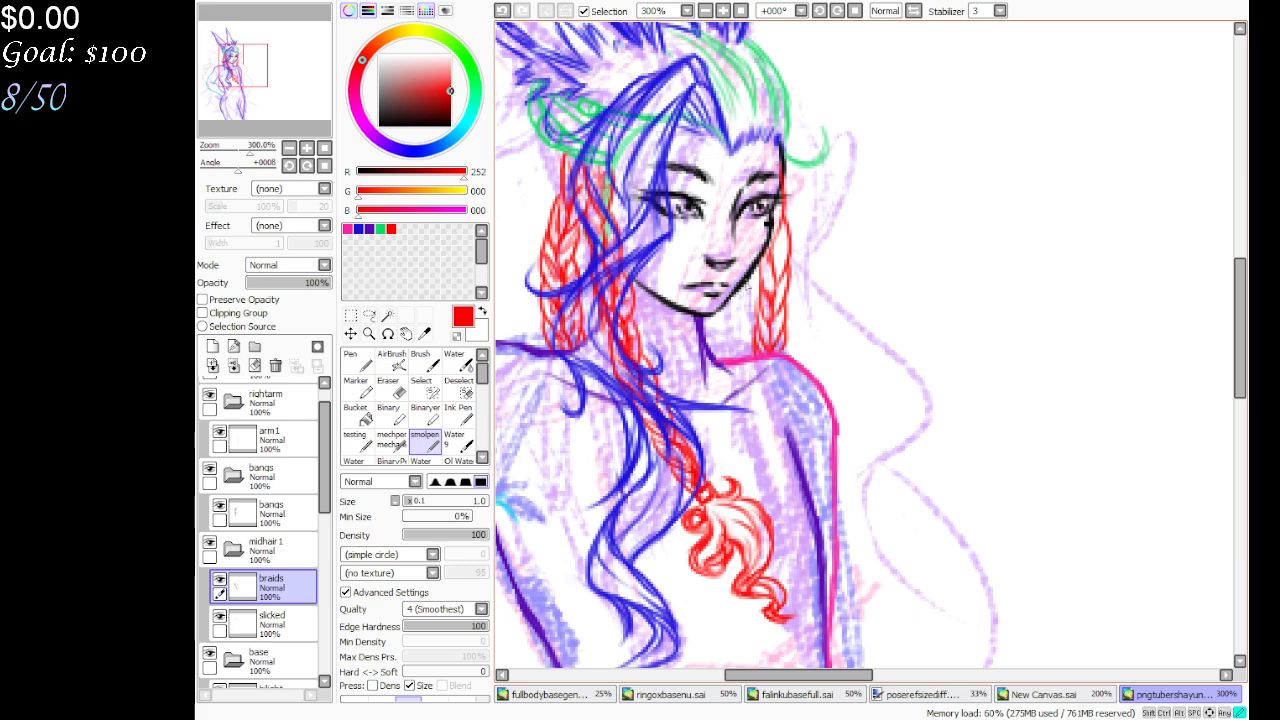
drag(746, 286, 749, 364)
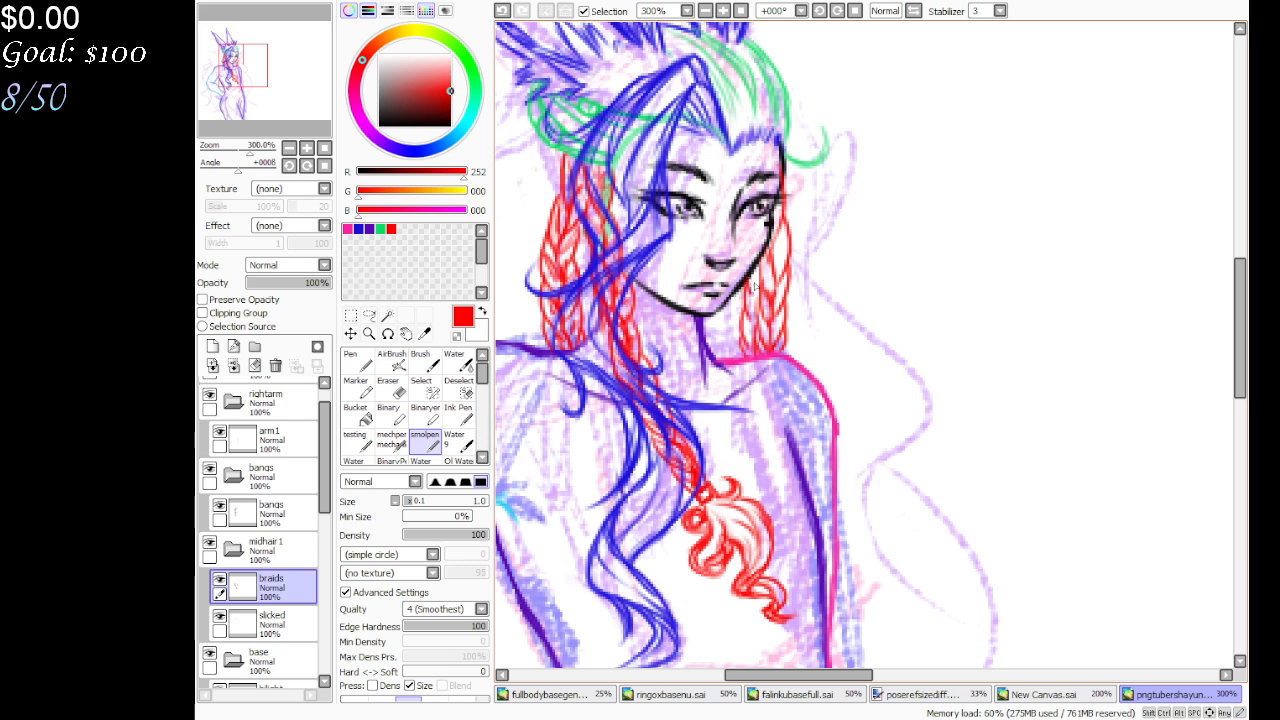
drag(759, 287, 755, 321)
Collapse the base folder and cut the braids on the far side of the face out of the braids layer
click(741, 11)
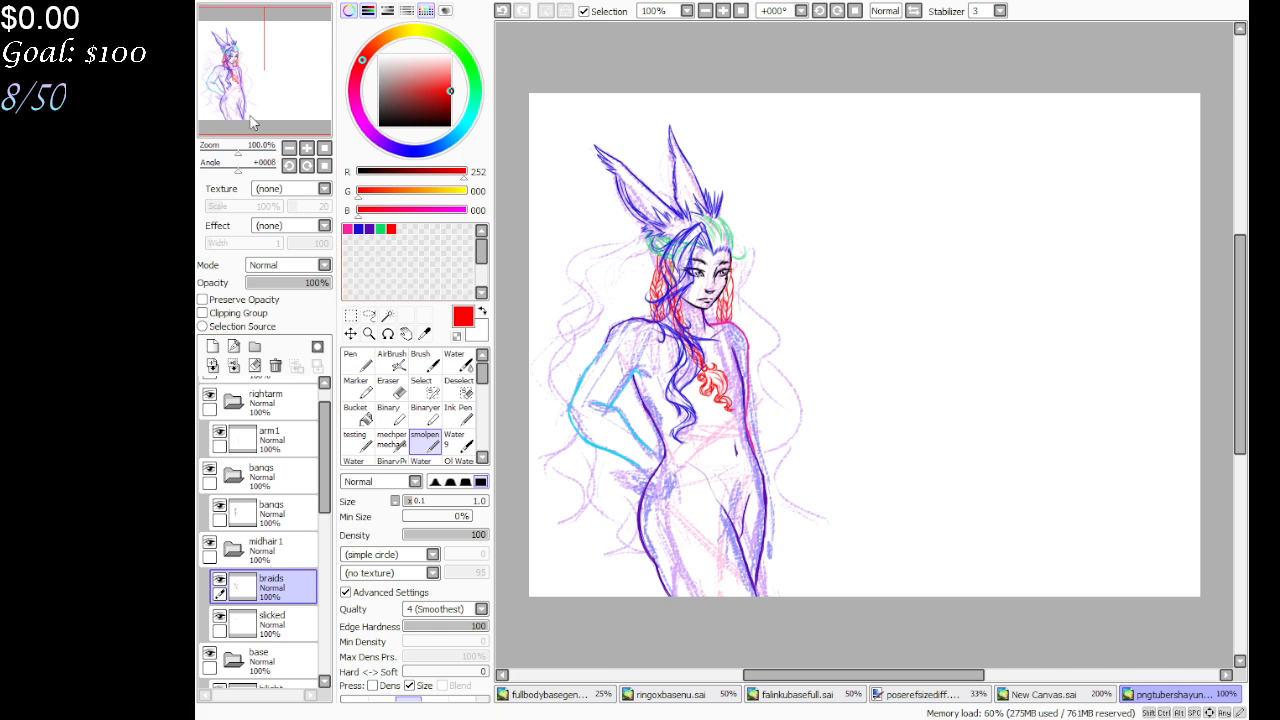
drag(336, 495, 322, 567)
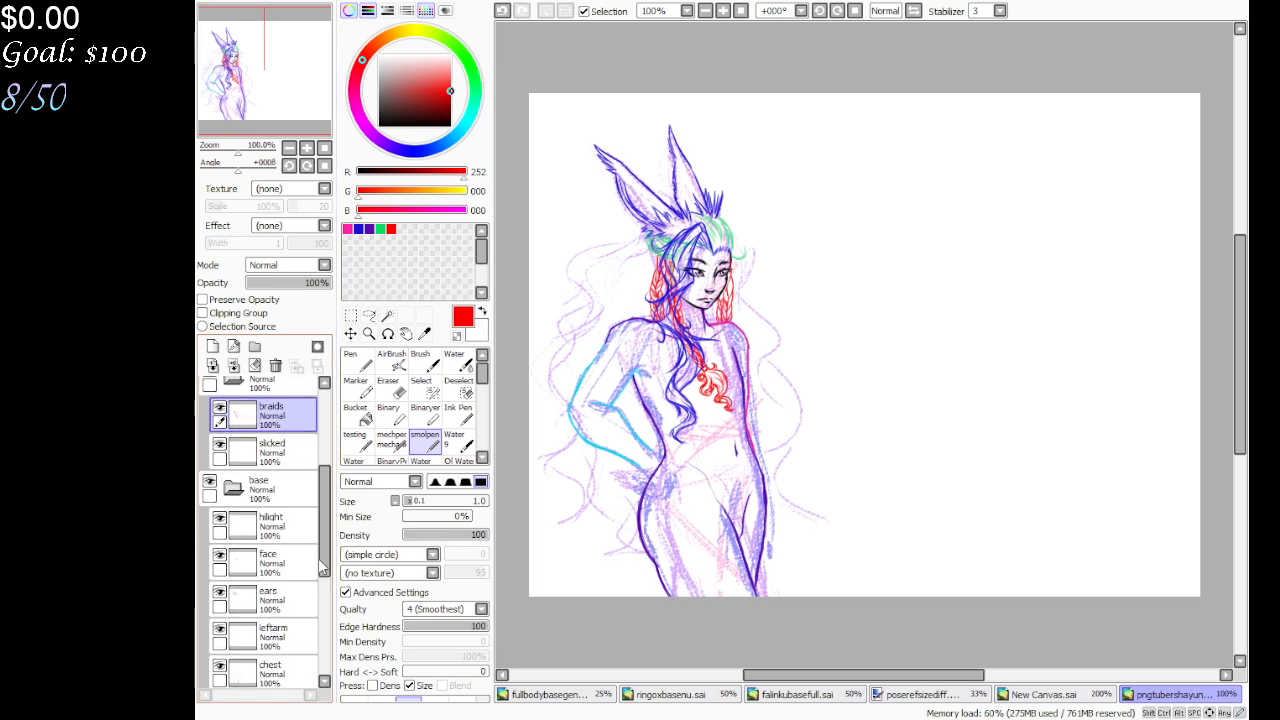
click(232, 487)
click(351, 316)
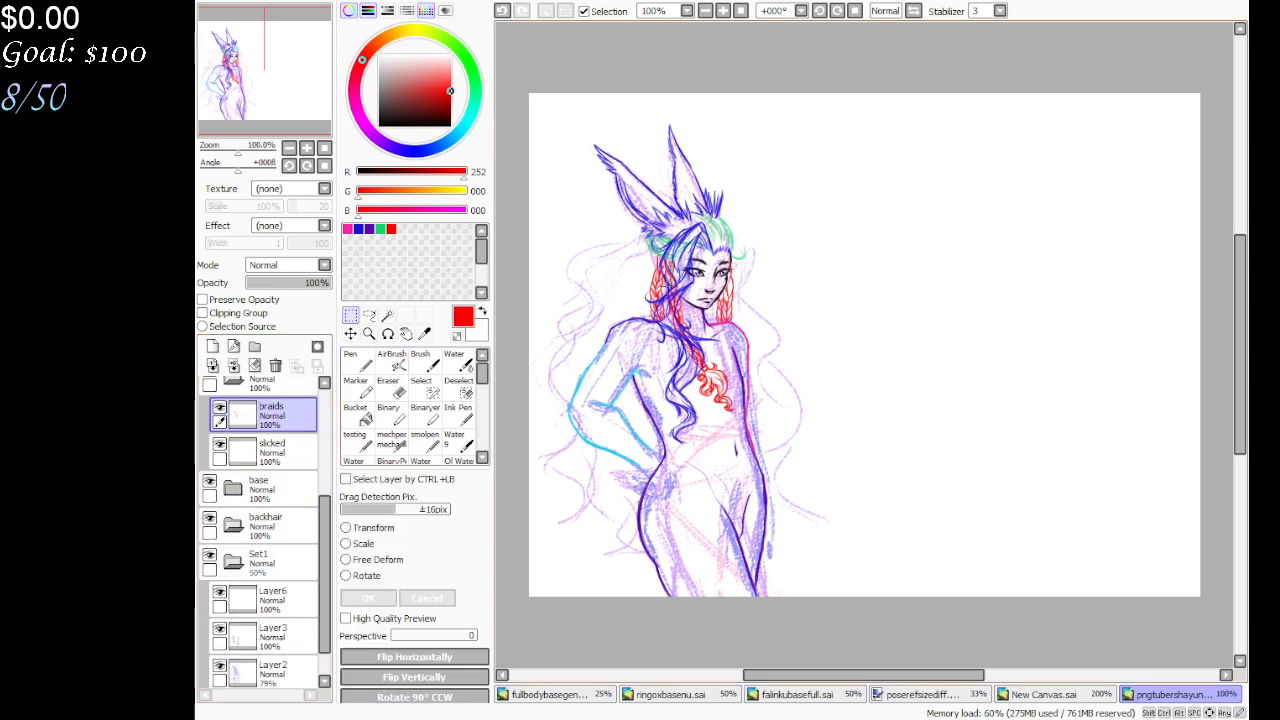
drag(700, 232, 757, 338)
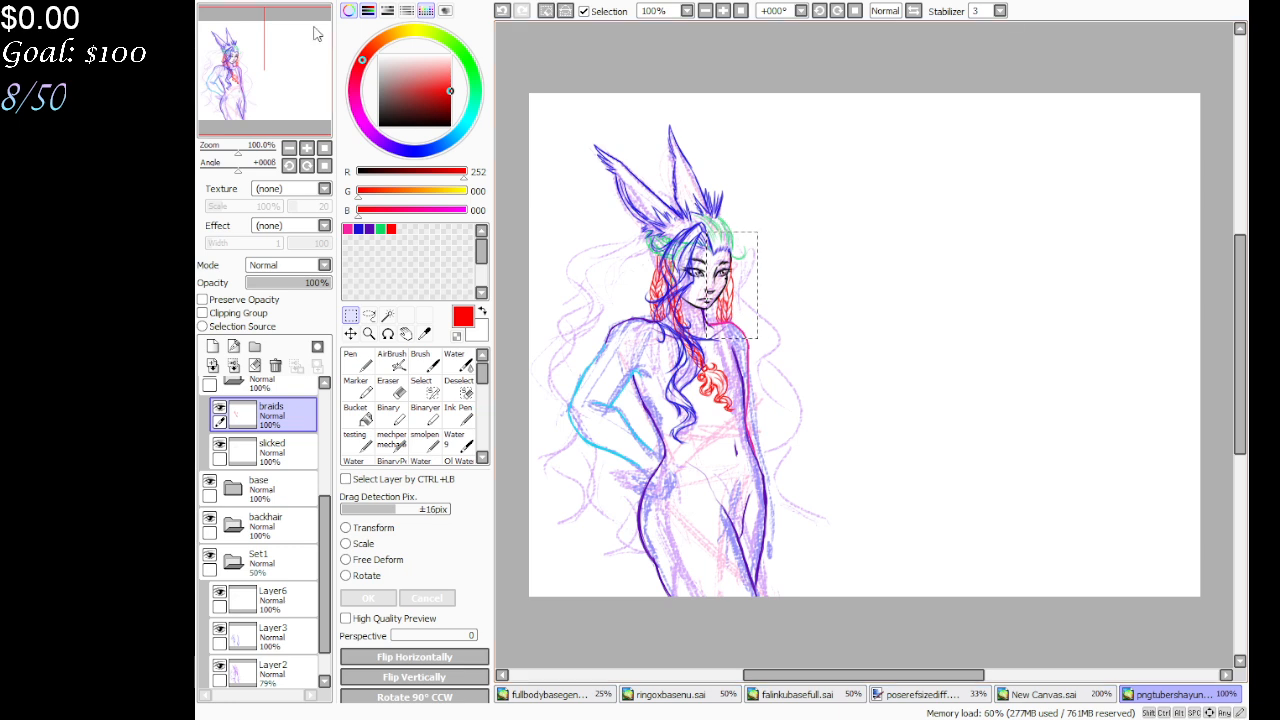
key(ctrl+d)
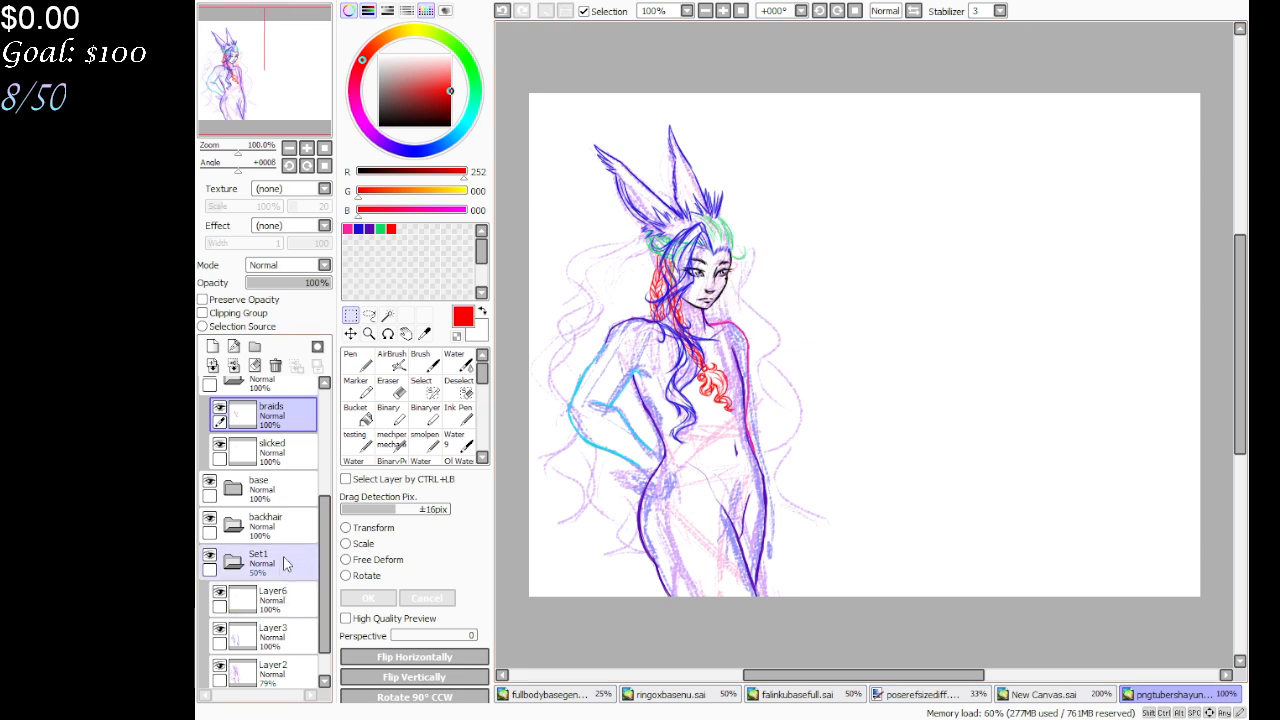
Paste the cut braids into a new backhair layer named rbraids, and rename the original braids layer lbraids
click(268, 524)
key(ctrl+shift+n)
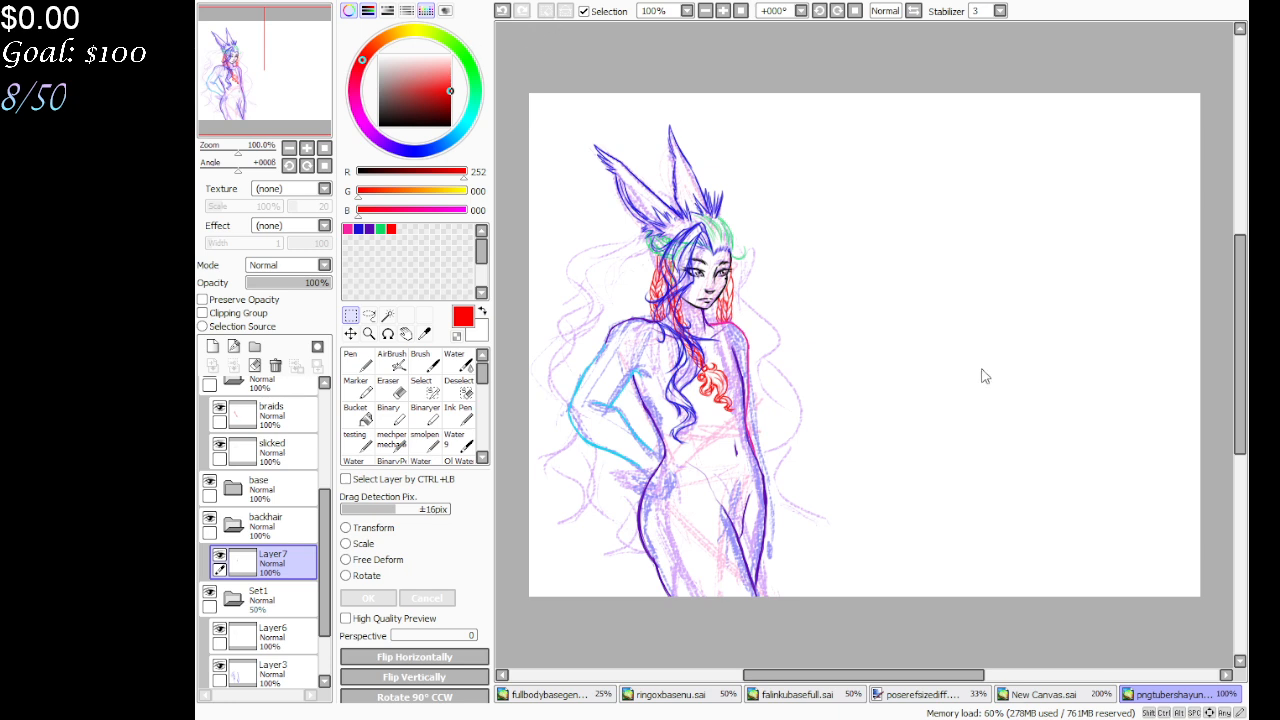
click(287, 420)
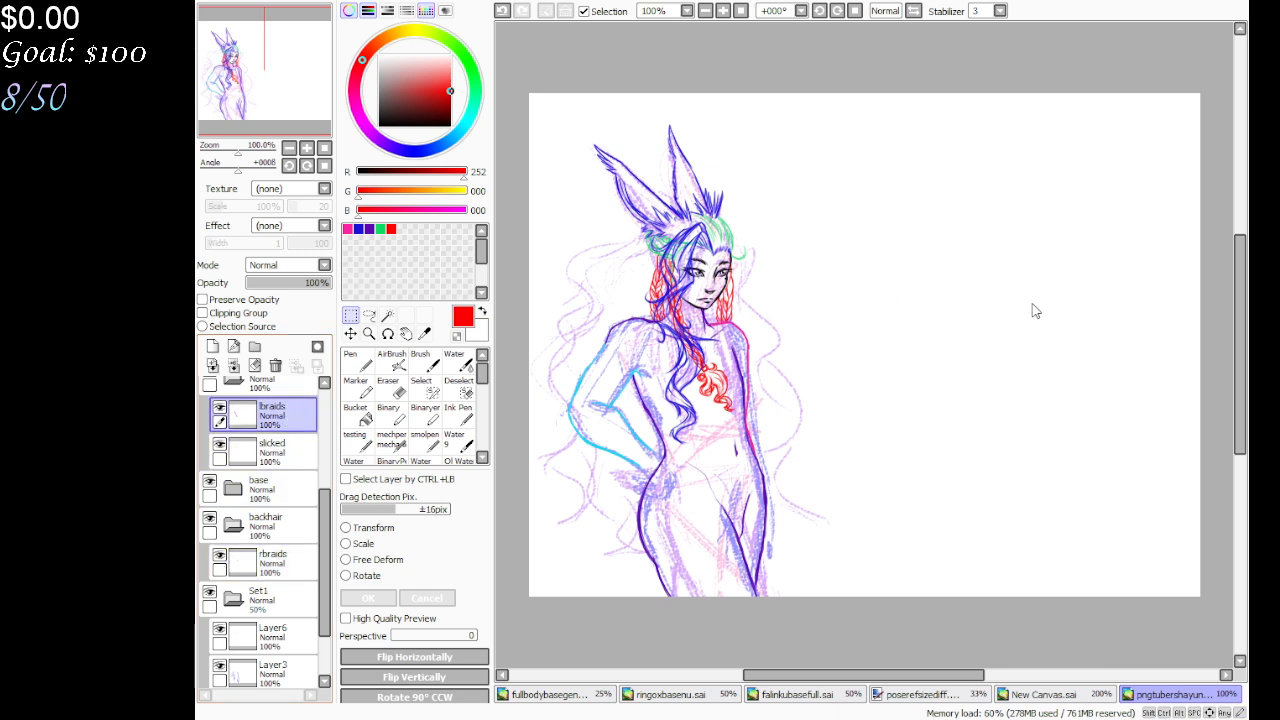
Add a new layer above rbraids inside the backhair folder
click(262, 564)
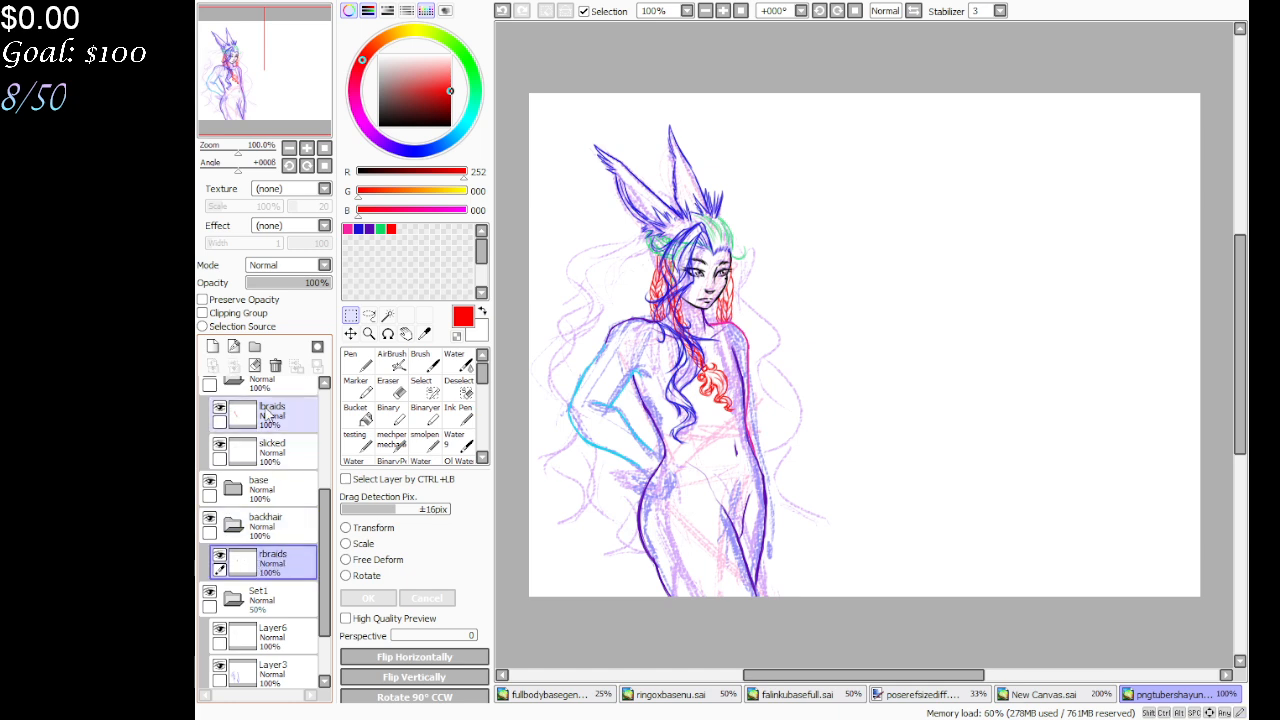
click(213, 346)
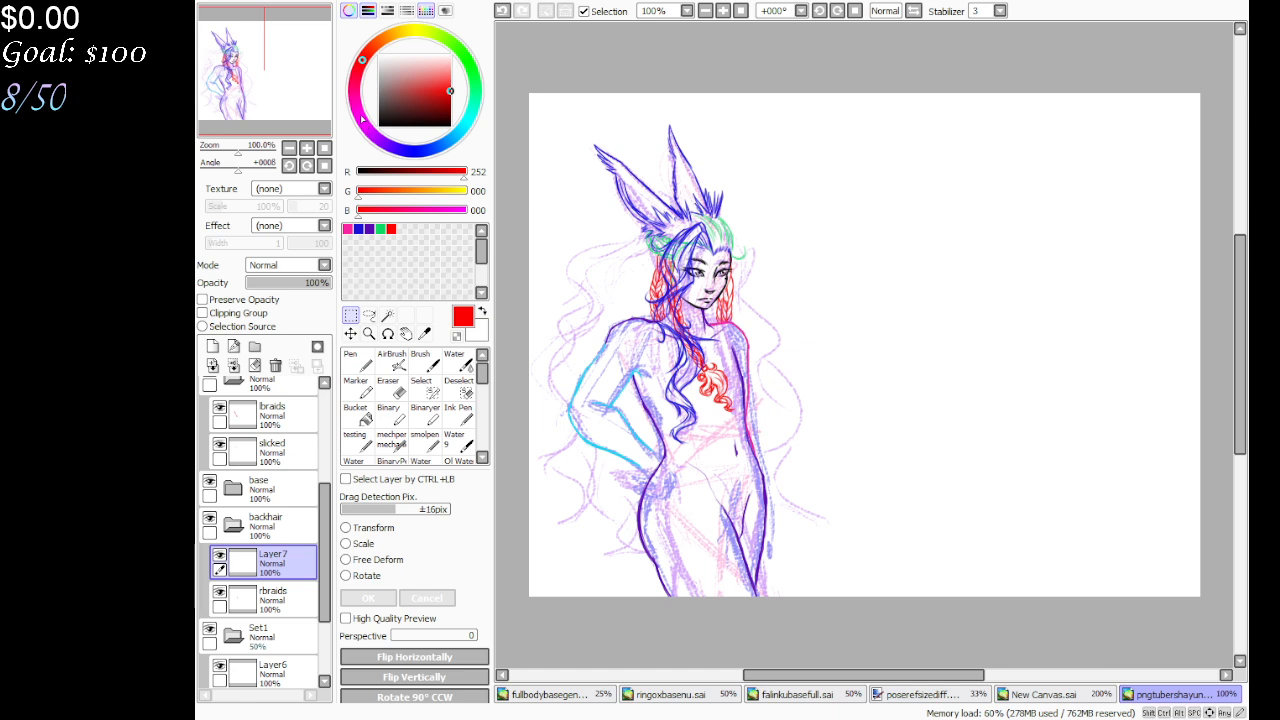
Set the drawing colour to orange (252, 168, 0), save it as a swatch after red, and choose the smolpen brush
click(396, 36)
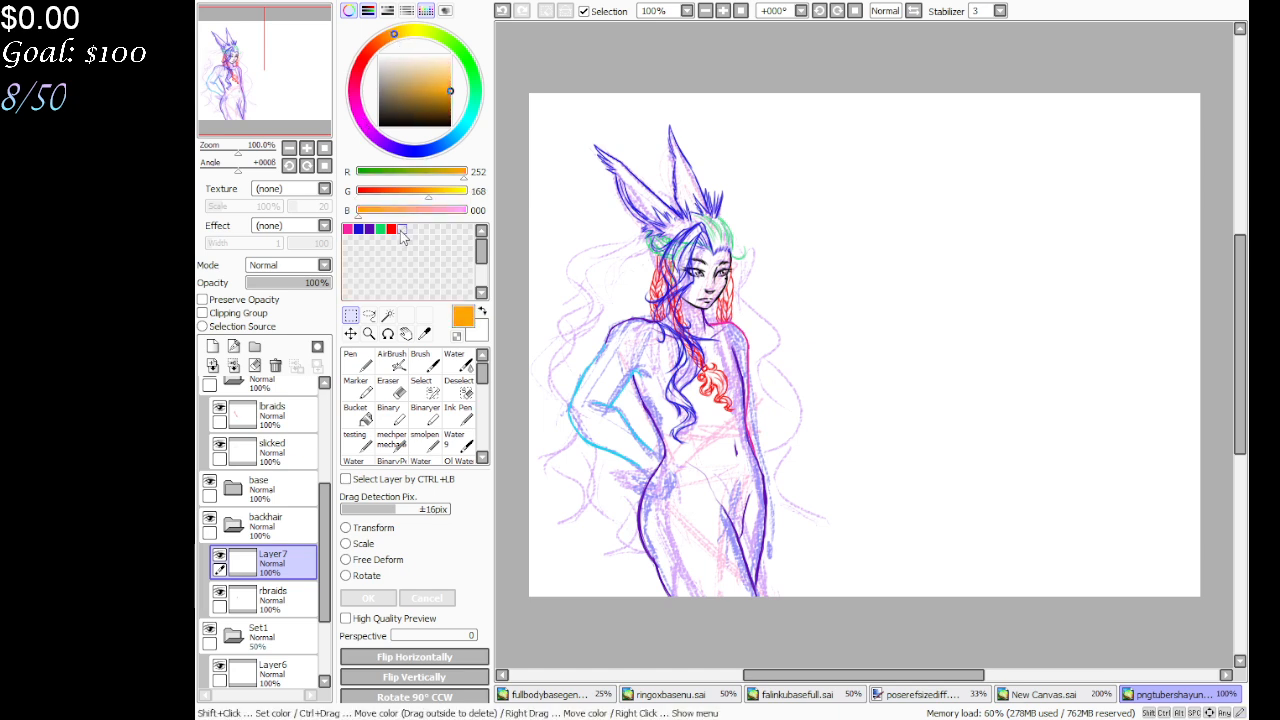
key(shift)
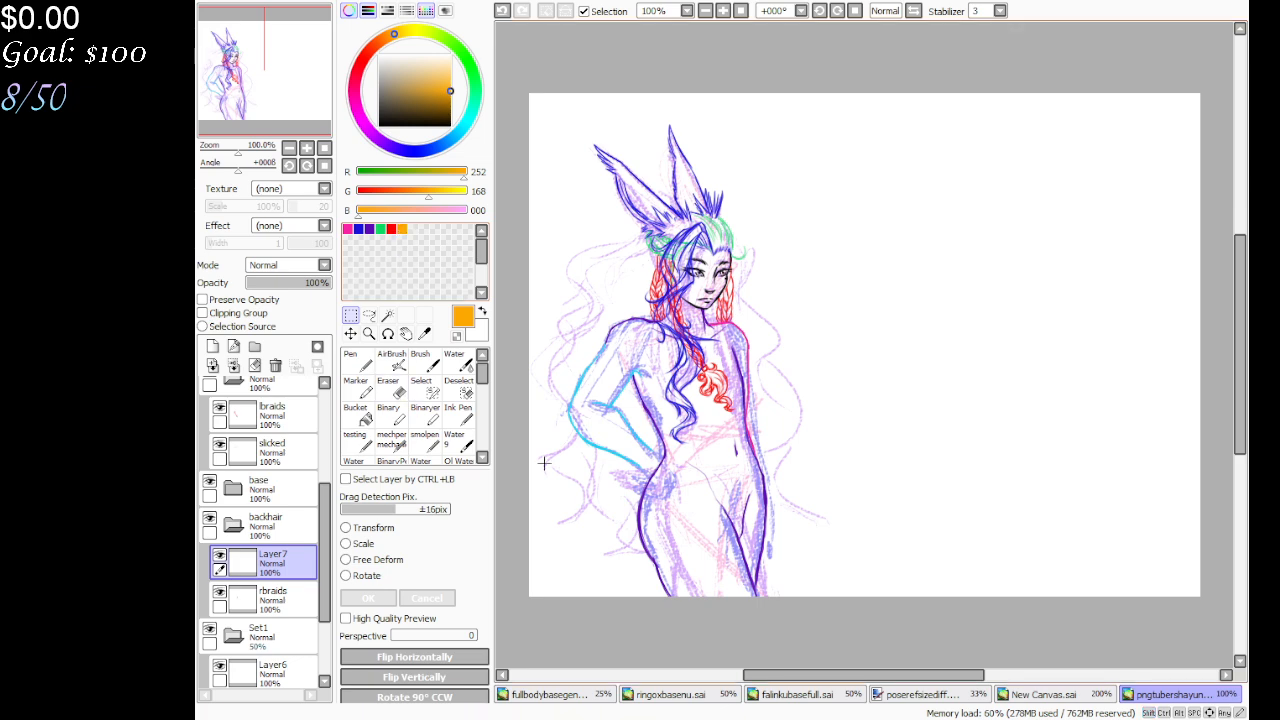
key(ctrl+space)
click(582, 462)
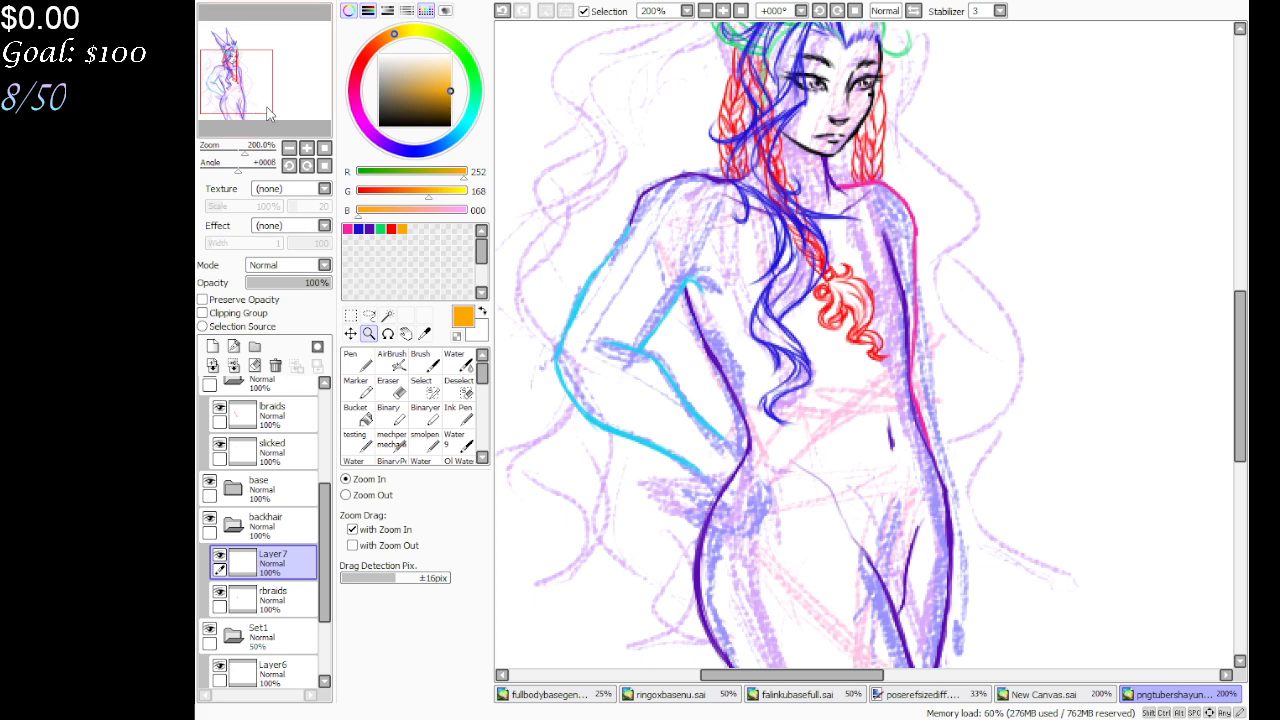
drag(264, 106, 256, 102)
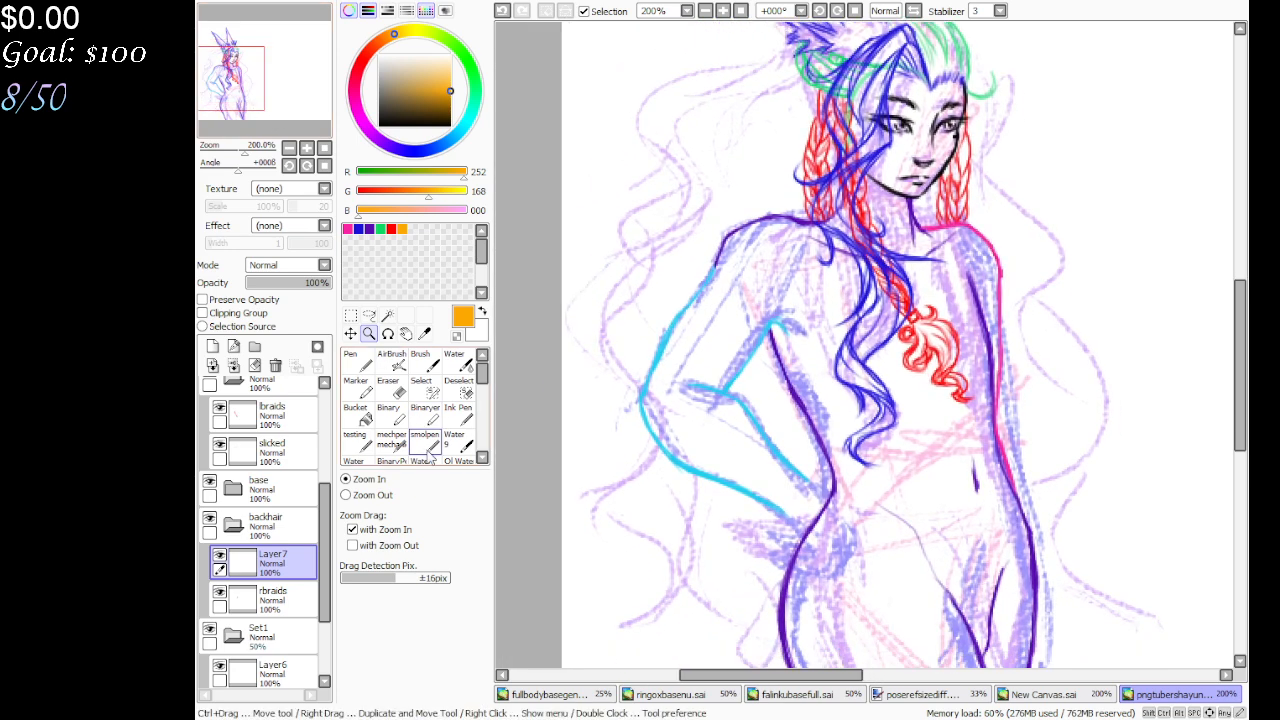
click(425, 440)
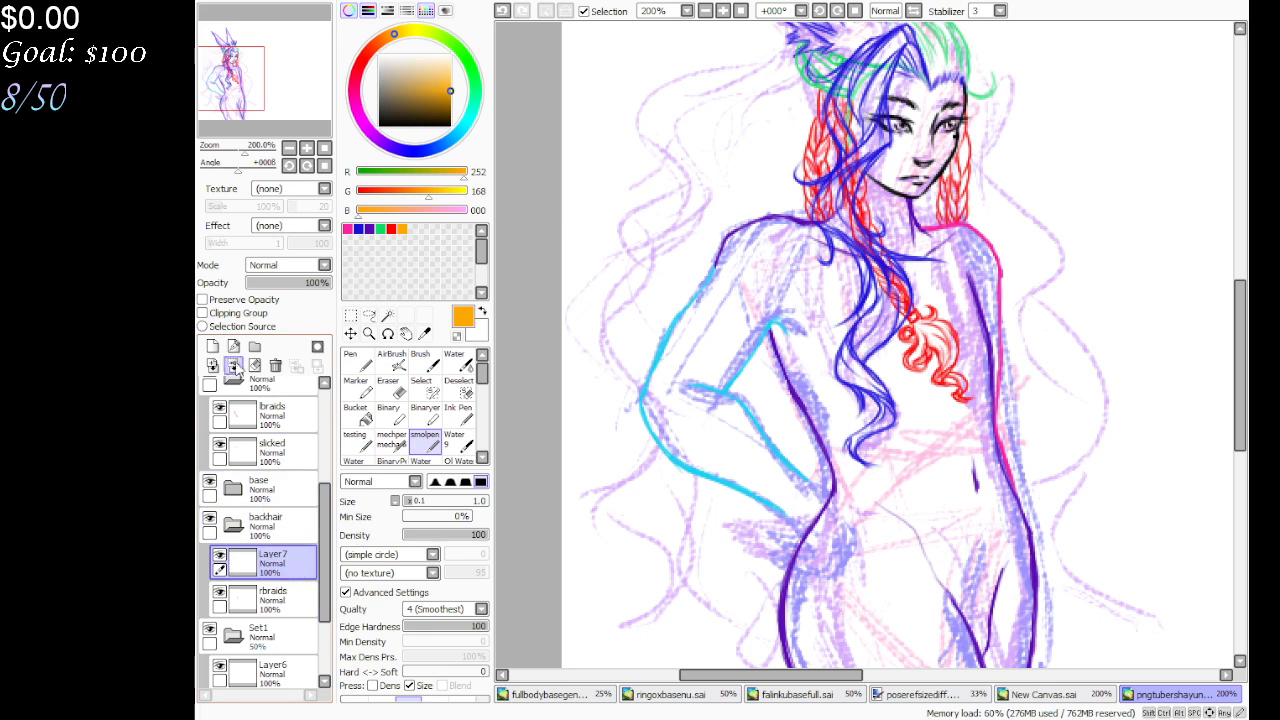
Add a layer named pony above Layer7 in the backhair folder, and rename Layer7 as bulk
click(212, 346)
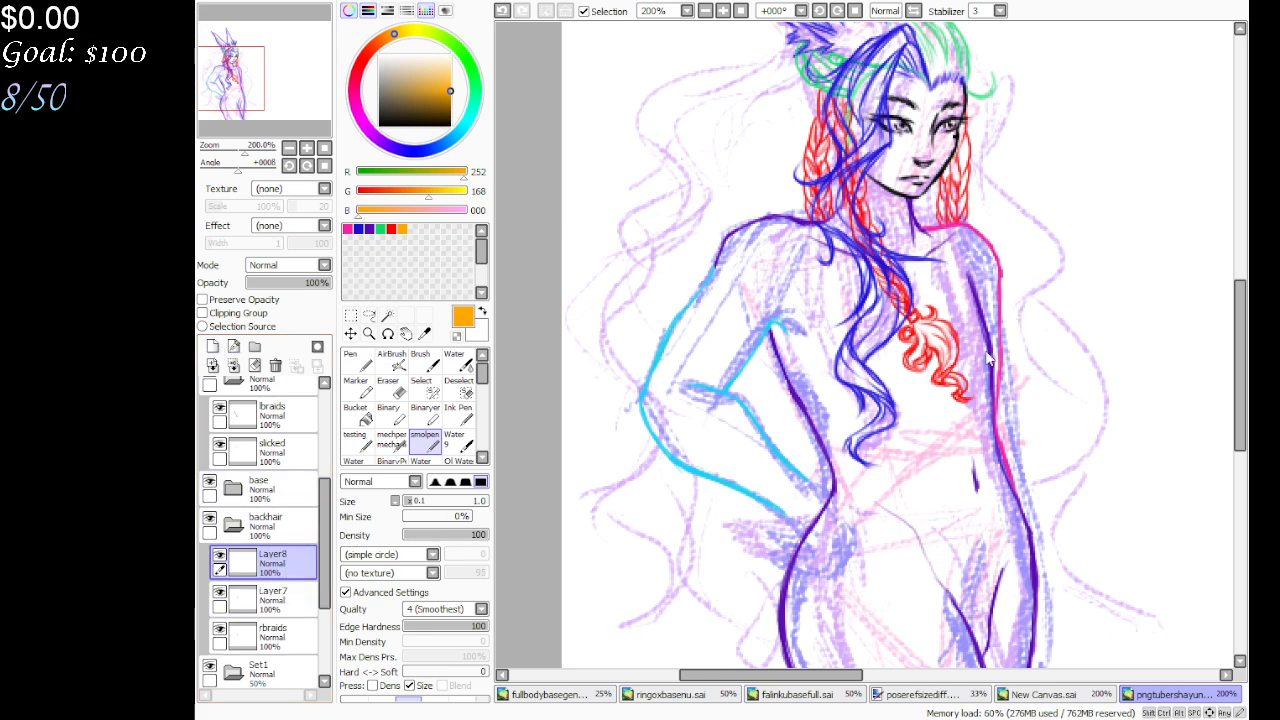
click(283, 597)
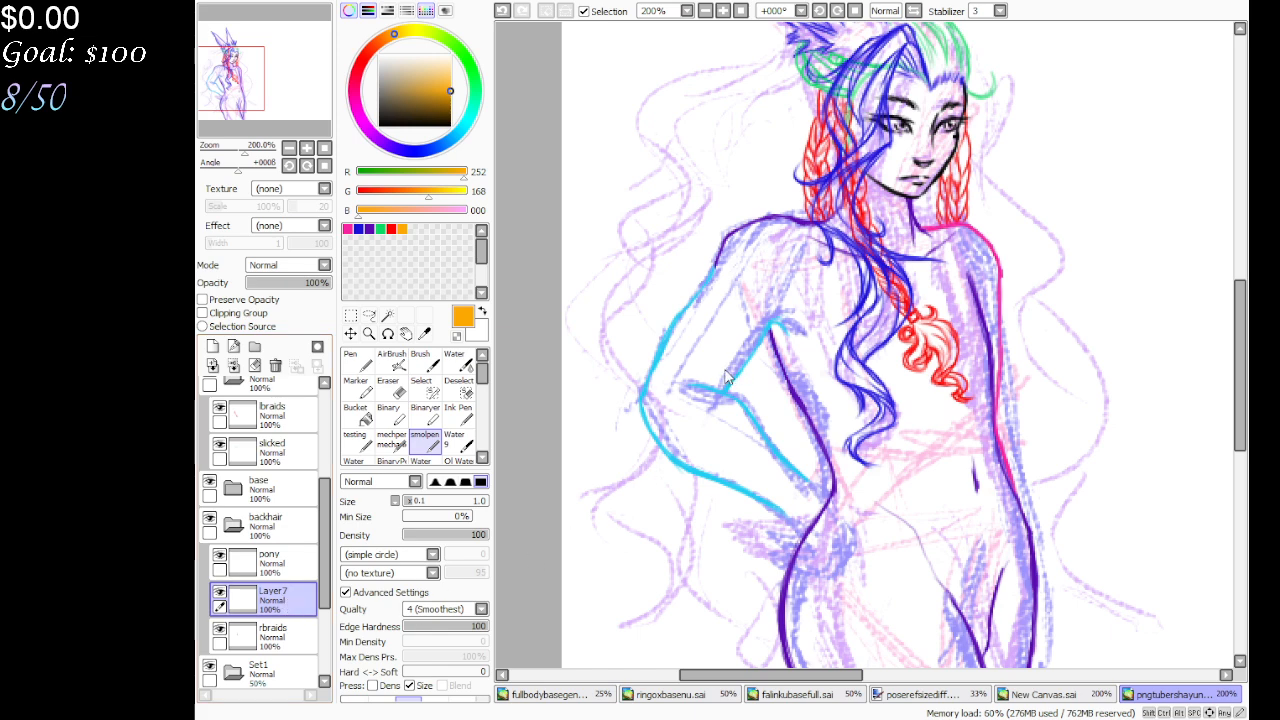
text(bulk)
click(1038, 304)
mouse_move(275, 72)
mouse_down()
mouse_move(296, 66)
mouse_move(283, 85)
mouse_move(262, 70)
mouse_up()
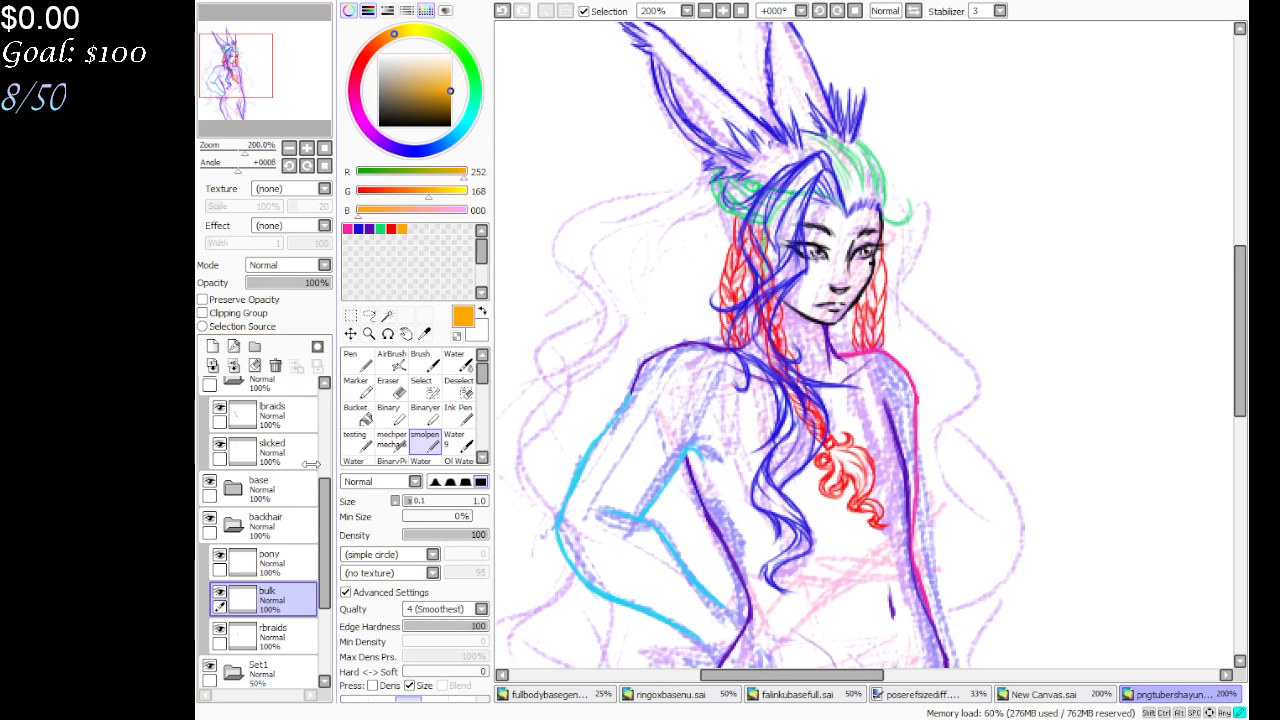
drag(329, 510, 329, 407)
click(254, 346)
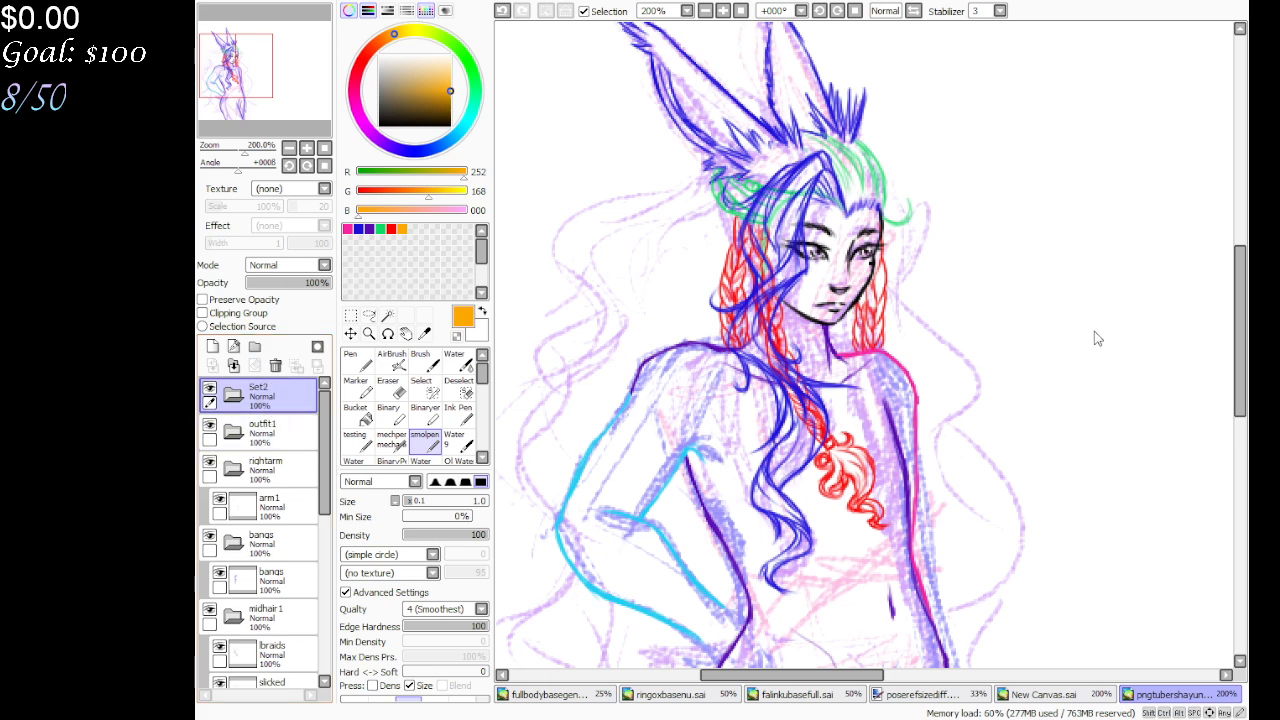
click(503, 10)
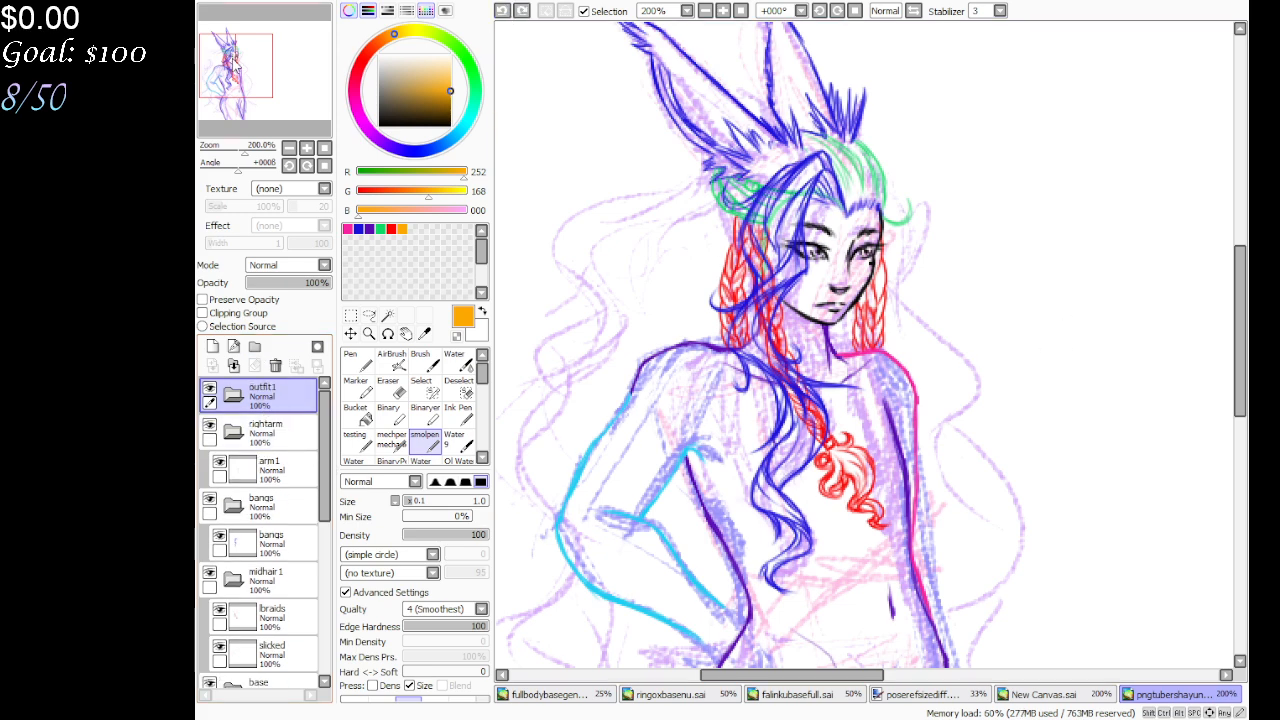
Add a new folder at the head of the layer stack and move the outfit1 folder into it
mouse_move(236, 66)
mouse_down()
mouse_move(233, 98)
mouse_move(233, 69)
mouse_up()
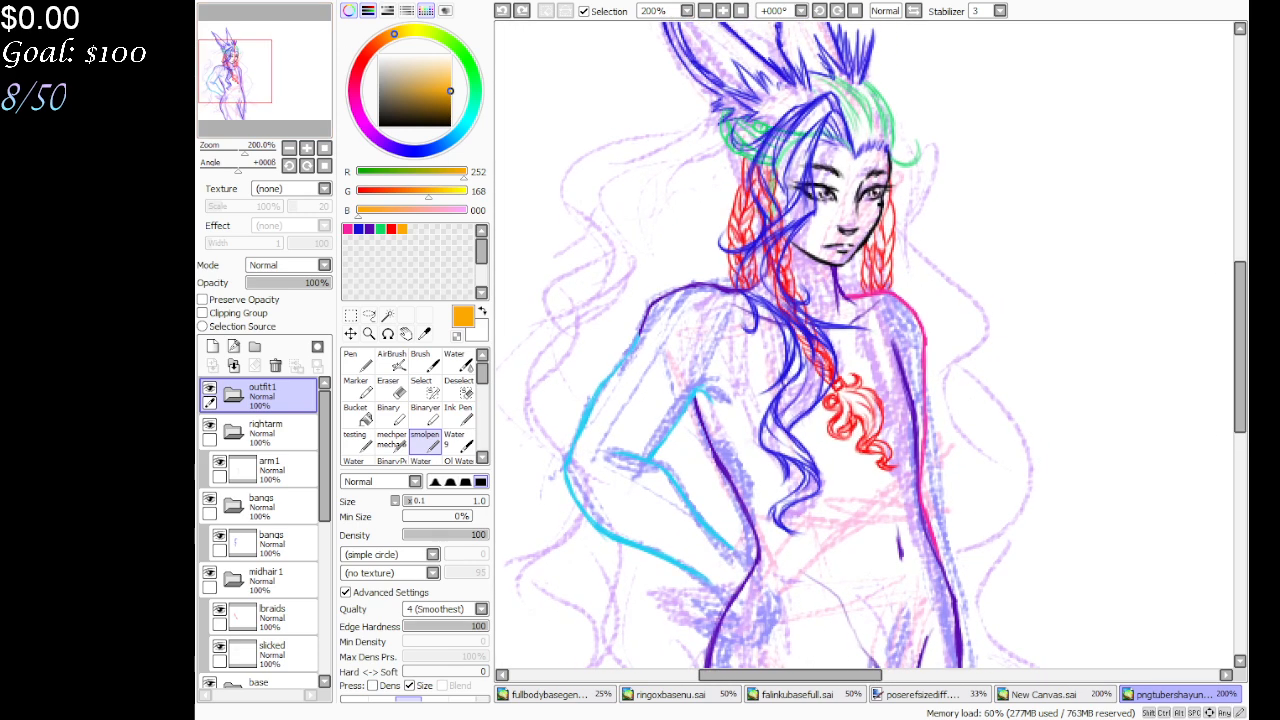
click(740, 11)
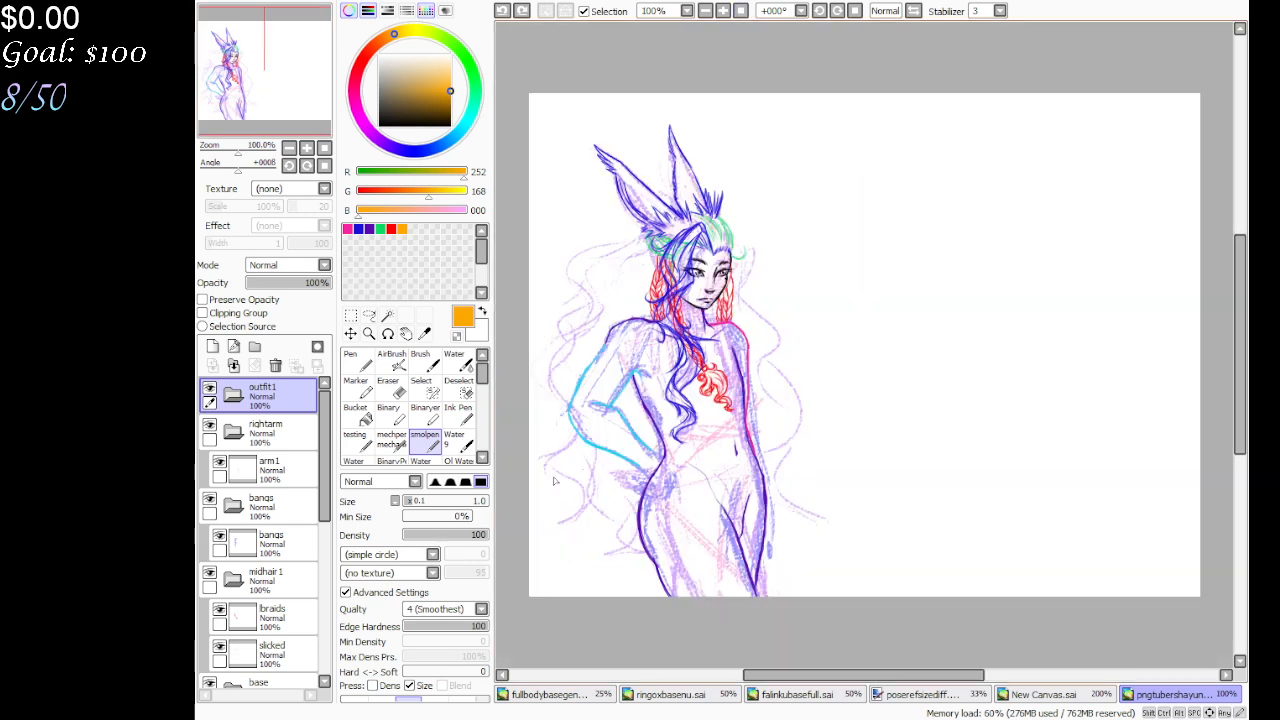
click(254, 346)
drag(285, 432, 288, 405)
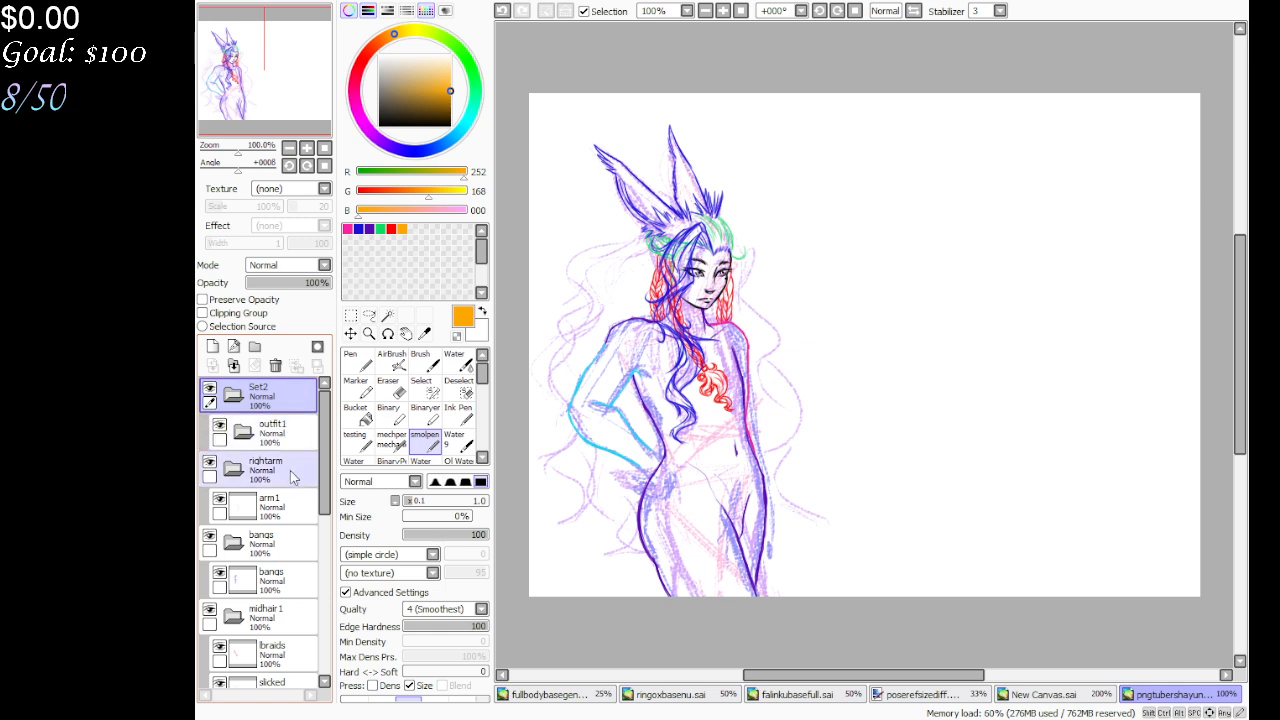
Move the rightarm, bangs, midhair1, base and backhair folders into Set2, collapsing rightarm, bangs and midhair1
drag(290, 465, 268, 580)
click(285, 540)
click(245, 516)
click(243, 545)
click(279, 617)
scroll(330, 540, down, 5)
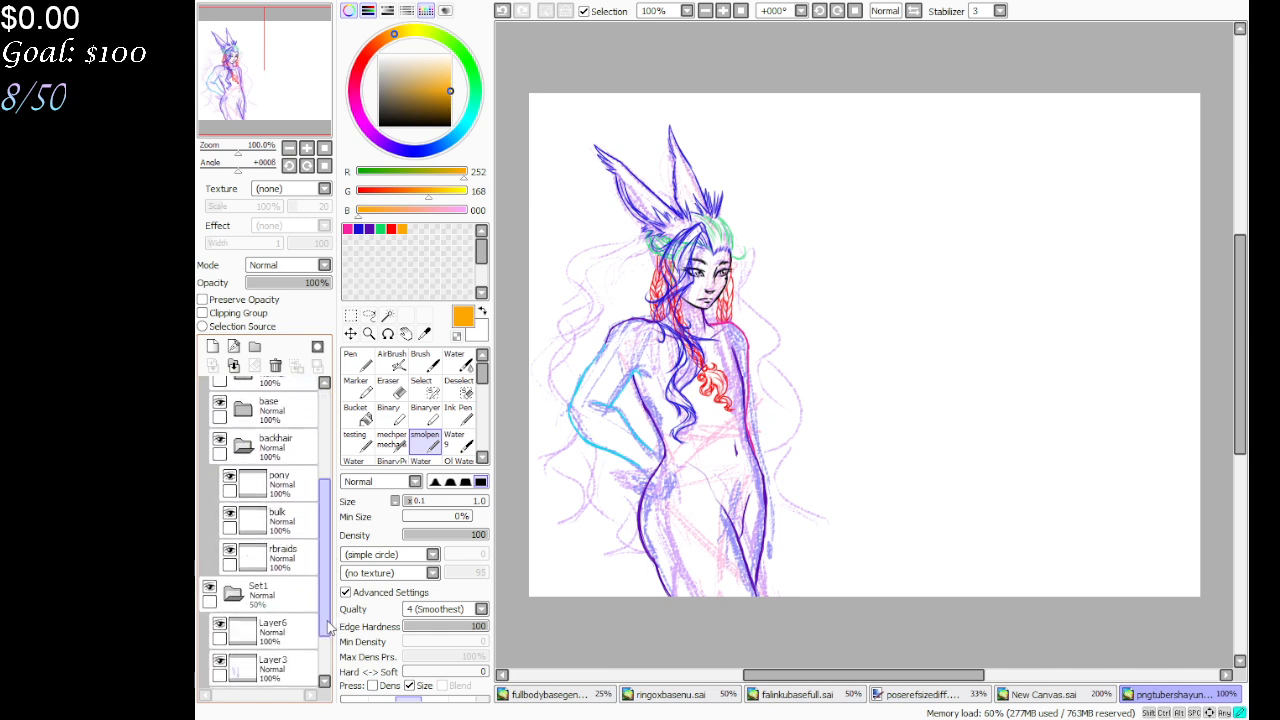
scroll(330, 540, up, 5)
Collapse the backhair folder and move the Set1 sketch folder into Set2, beneath backhair
click(350, 333)
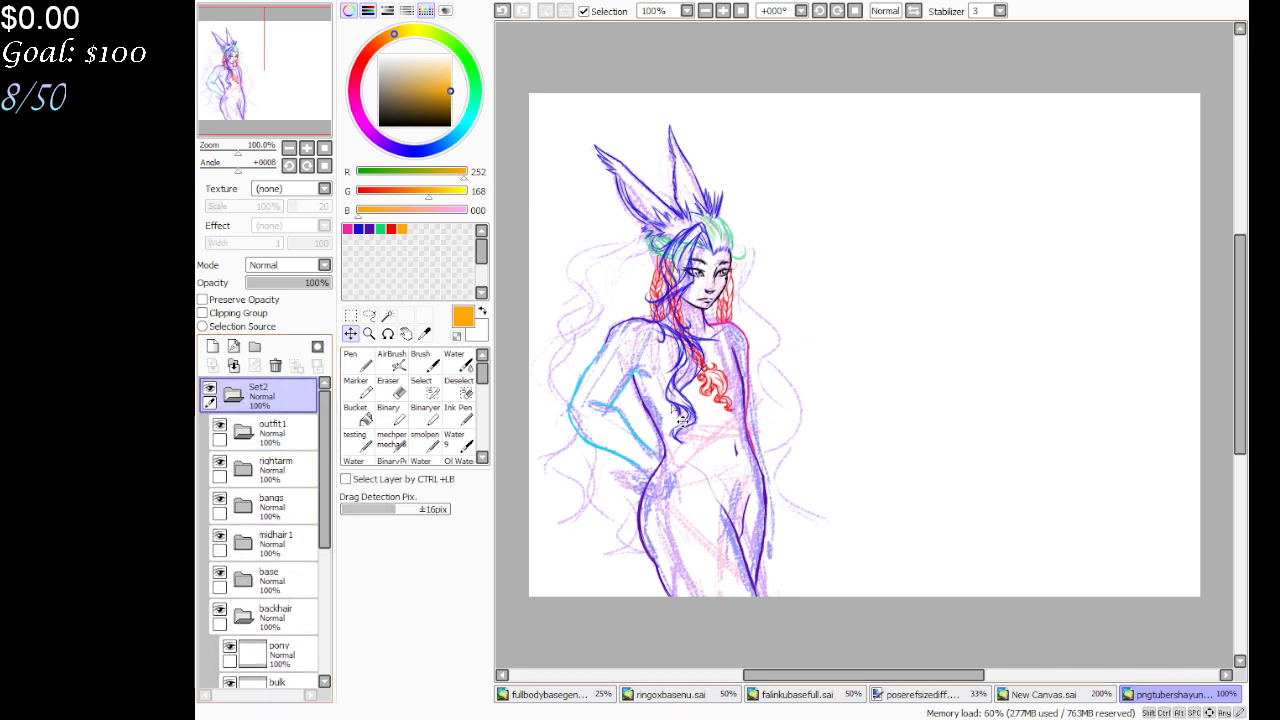
scroll(300, 500, down, 5)
drag(290, 530, 323, 528)
click(305, 530)
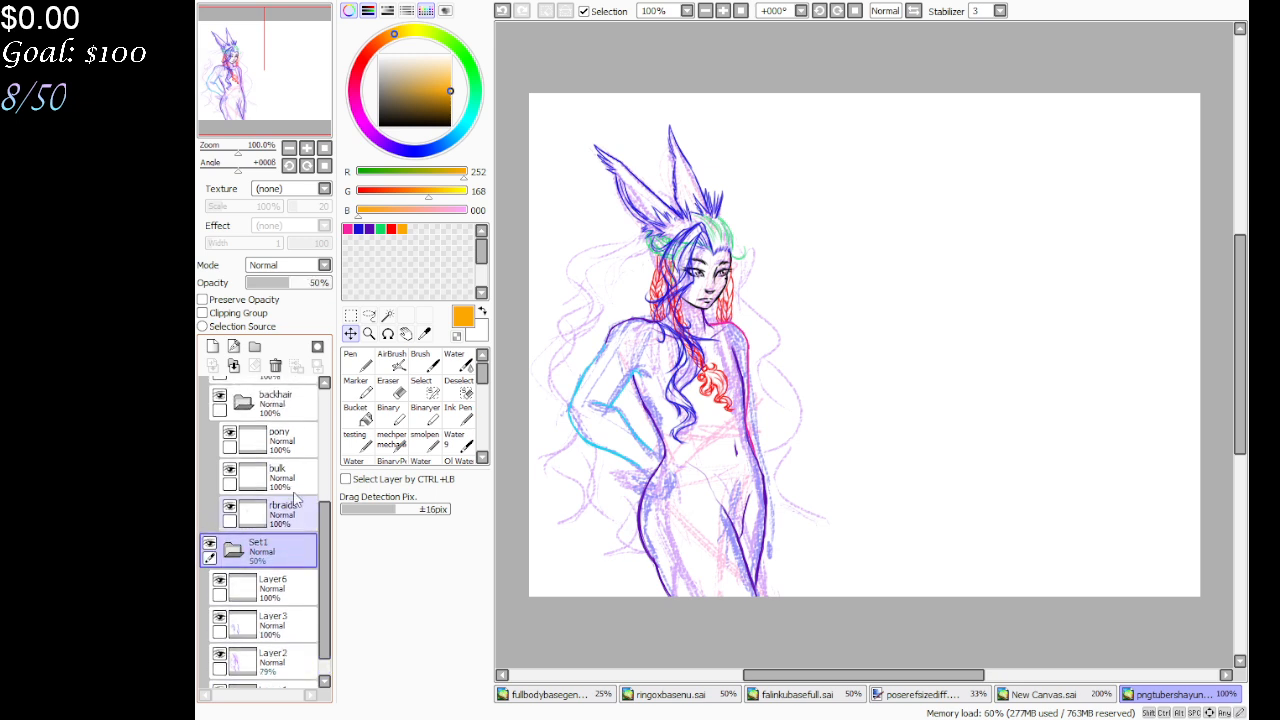
click(243, 403)
drag(283, 437, 300, 440)
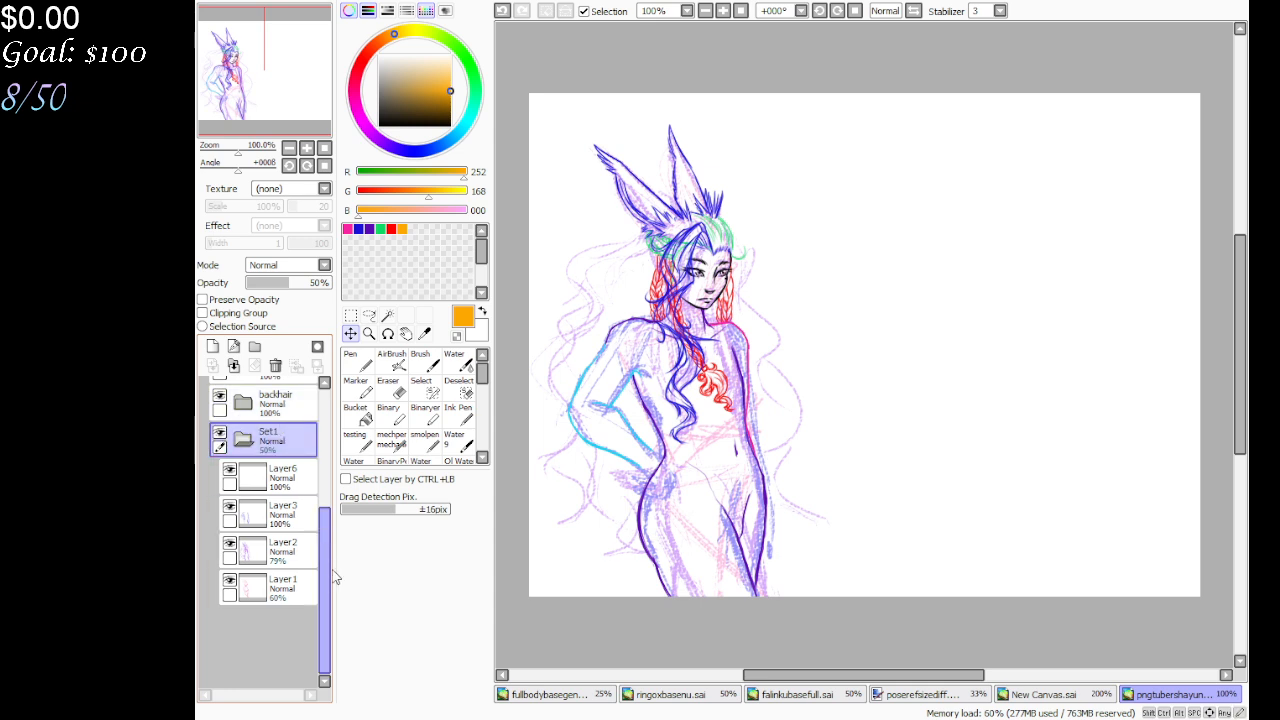
drag(331, 570, 325, 425)
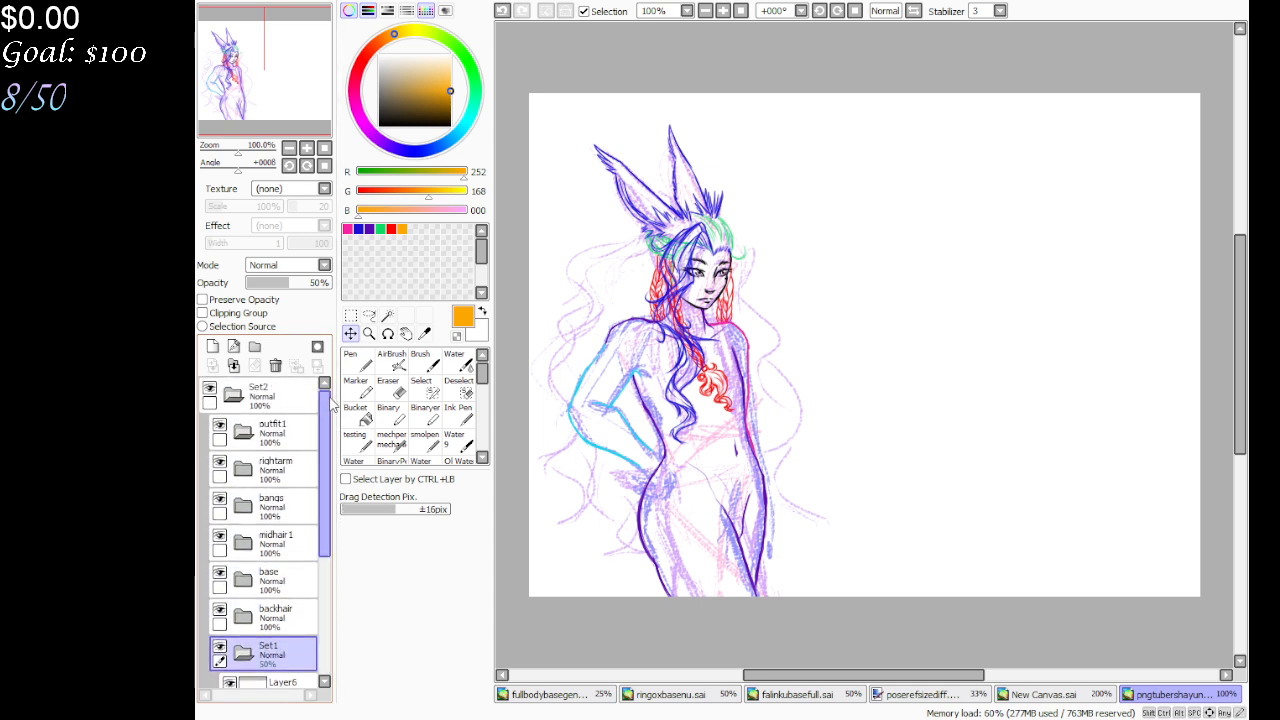
Select the Set2 folder and move the whole character slightly closer to the centre of the canvas
click(254, 346)
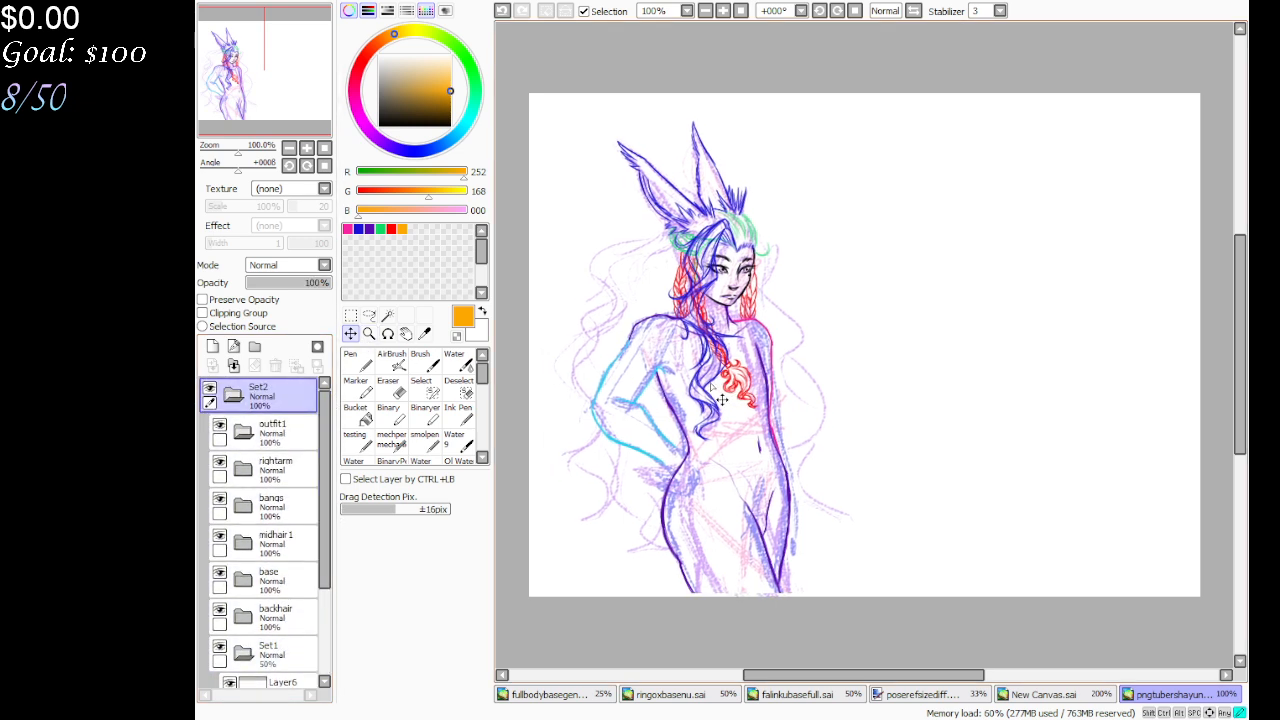
drag(698, 390, 722, 406)
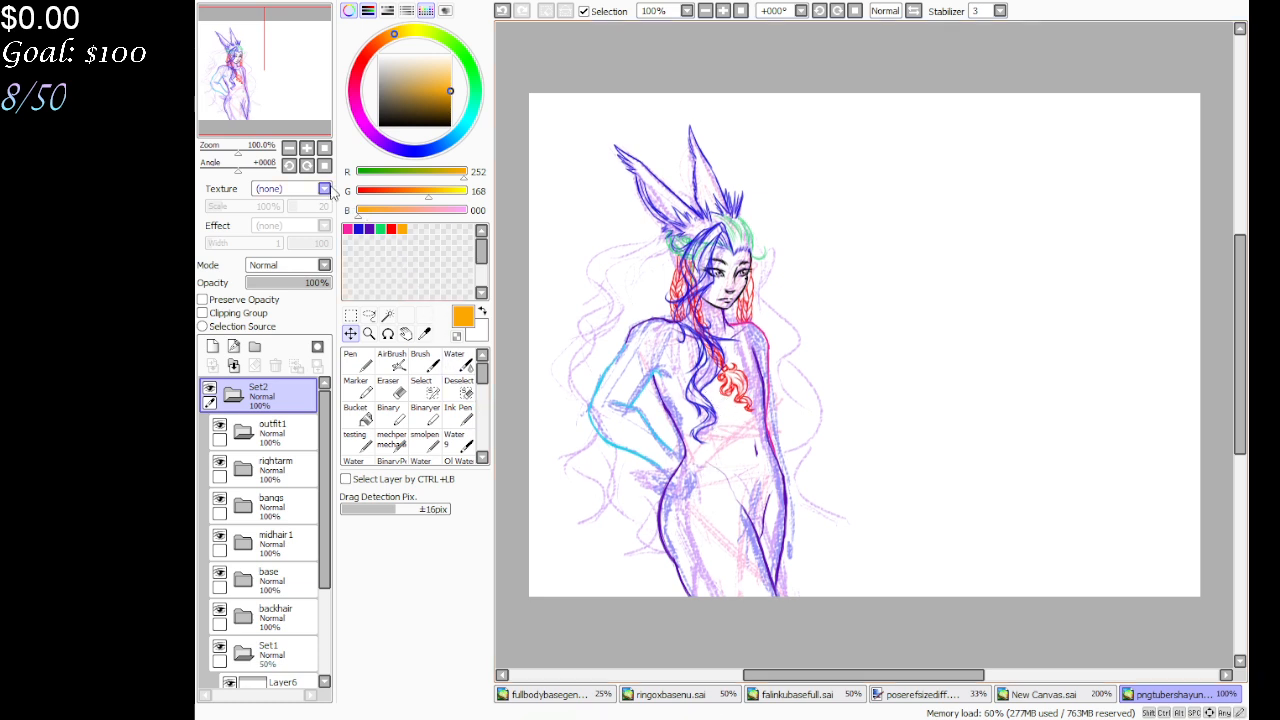
mouse_move(288, 100)
mouse_down()
mouse_move(305, 100)
mouse_move(294, 96)
mouse_up()
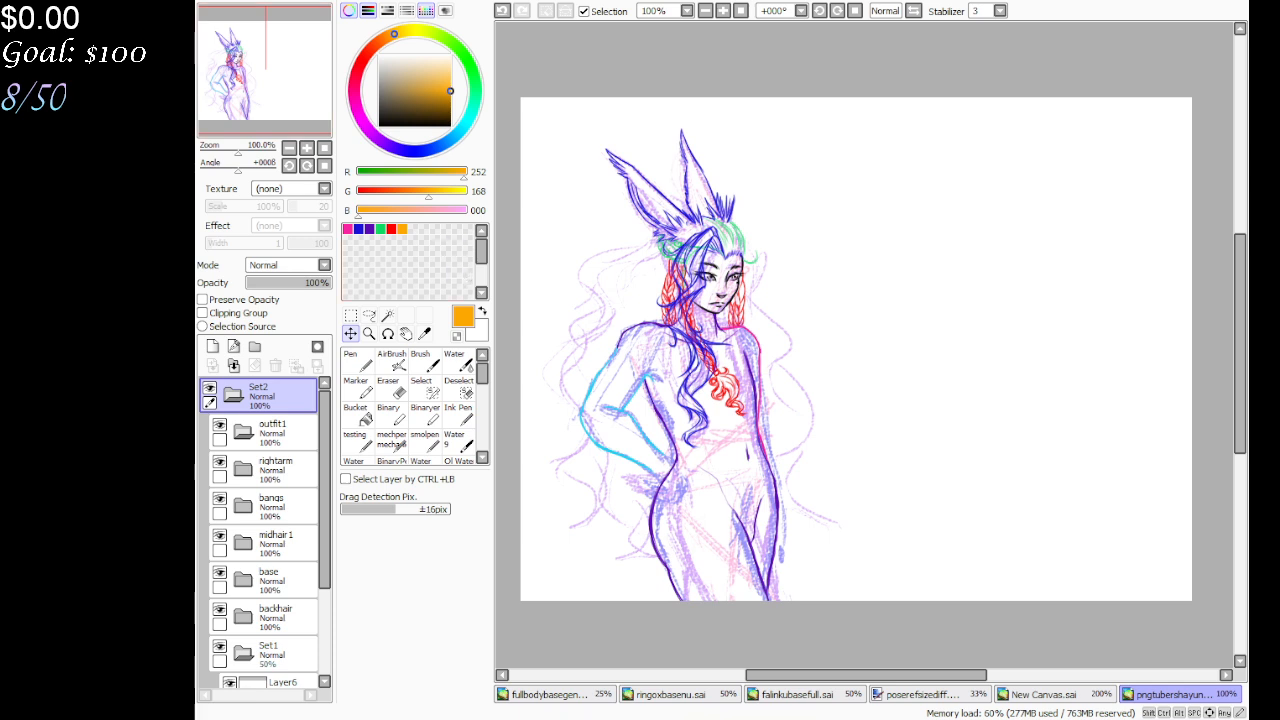
drag(714, 456, 737, 458)
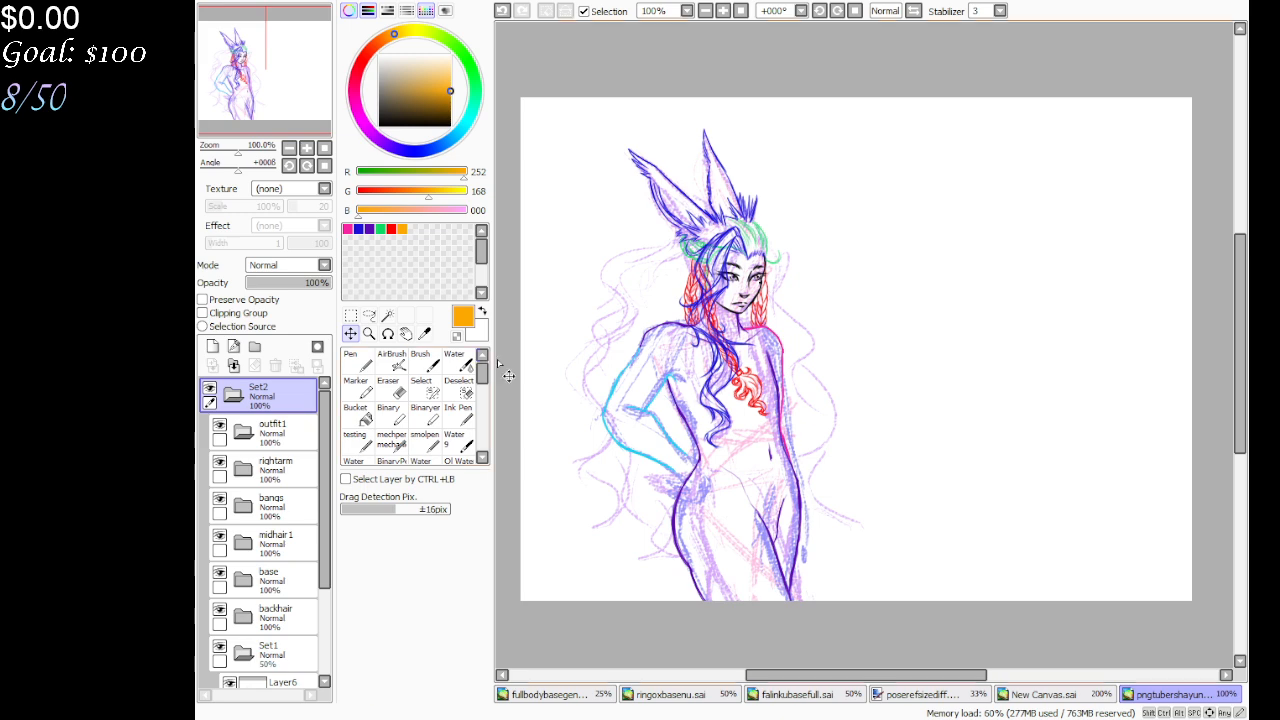
Expand the backhair folder and make its bulk layer active
click(369, 333)
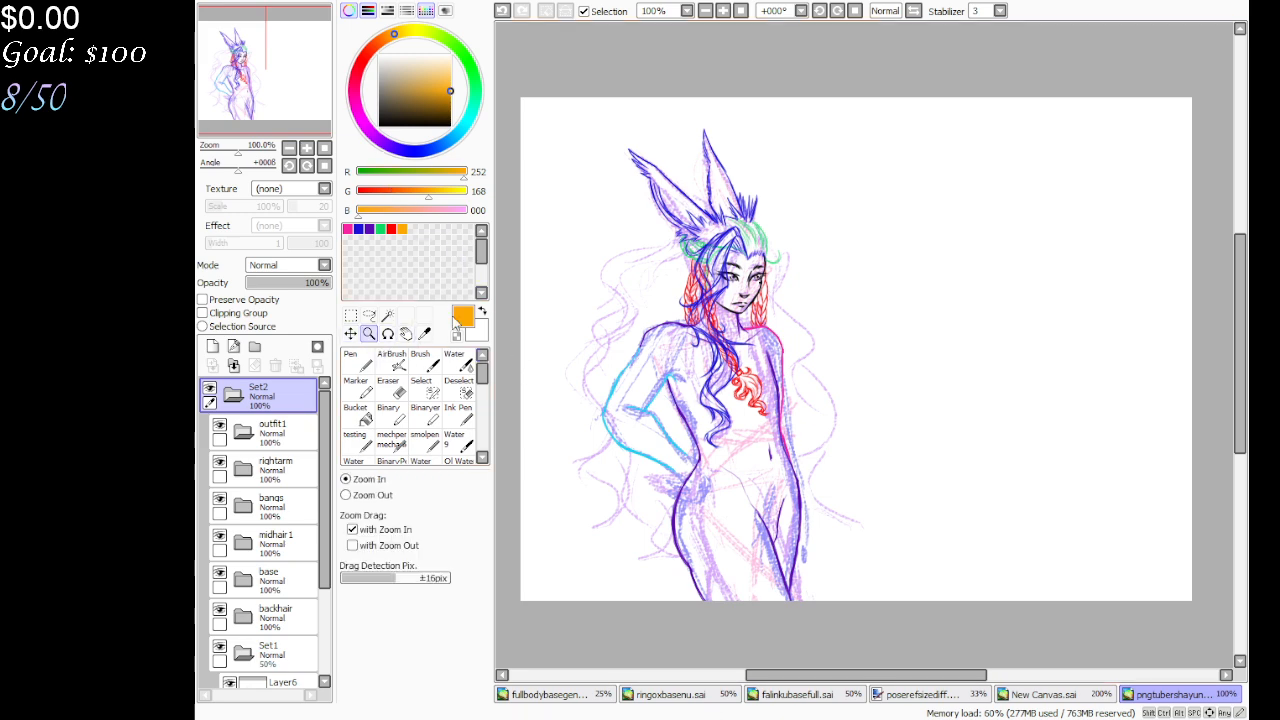
click(594, 232)
click(597, 252)
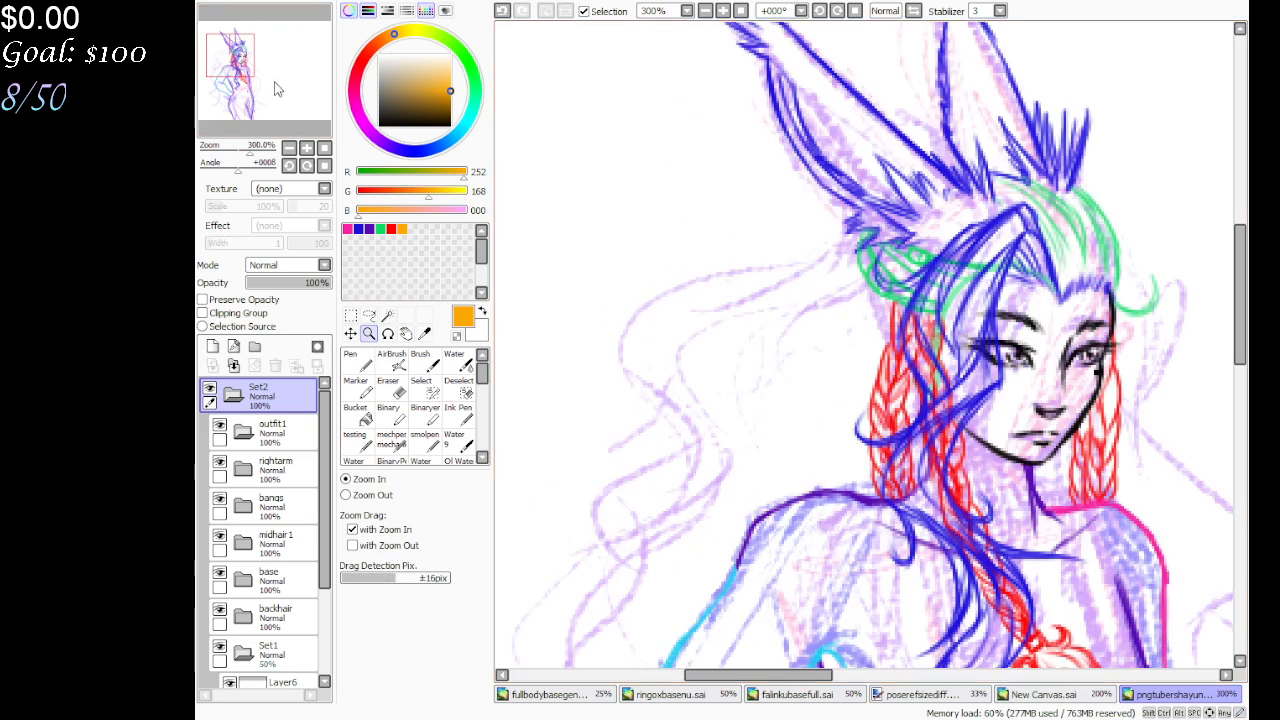
mouse_move(277, 86)
mouse_down()
mouse_move(294, 94)
mouse_move(283, 100)
mouse_up()
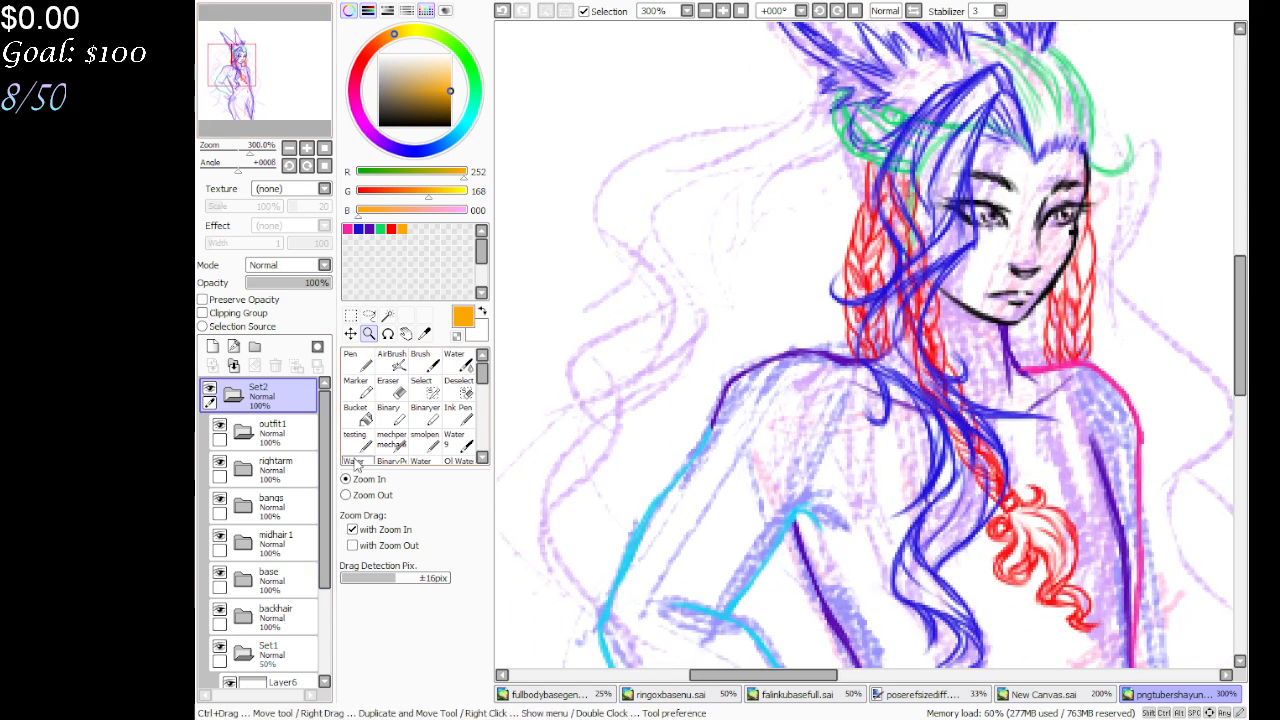
drag(324, 554, 324, 624)
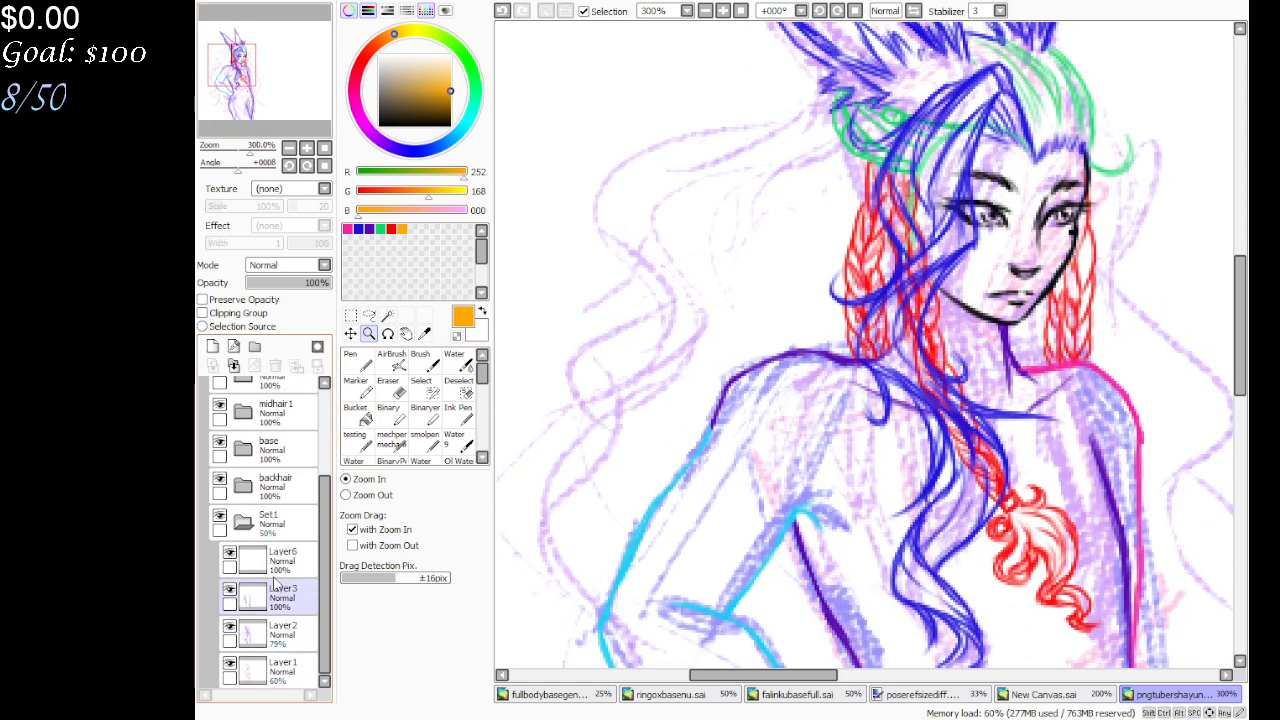
click(243, 485)
click(281, 560)
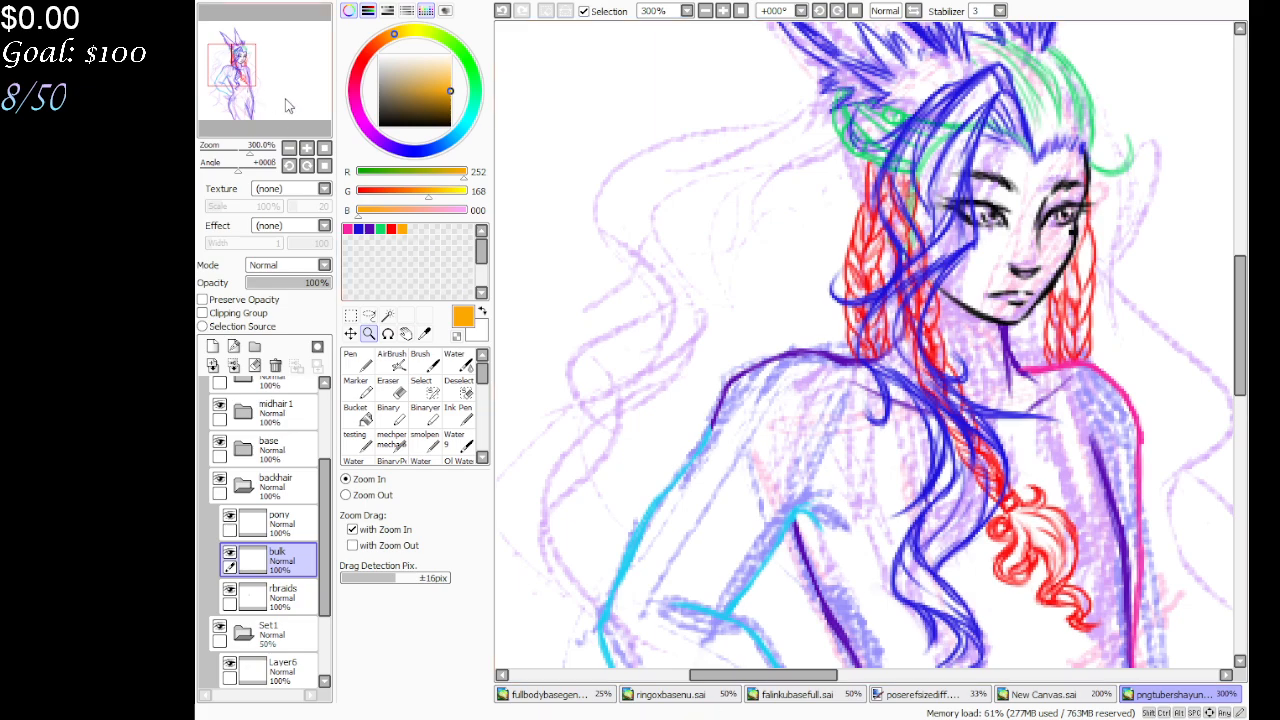
Rename the pony layer in the backhair folder as toppony
mouse_move(283, 80)
mouse_down()
mouse_move(294, 108)
mouse_move(282, 133)
mouse_move(267, 104)
mouse_move(290, 72)
mouse_up()
drag(285, 74, 275, 97)
click(705, 10)
click(705, 10)
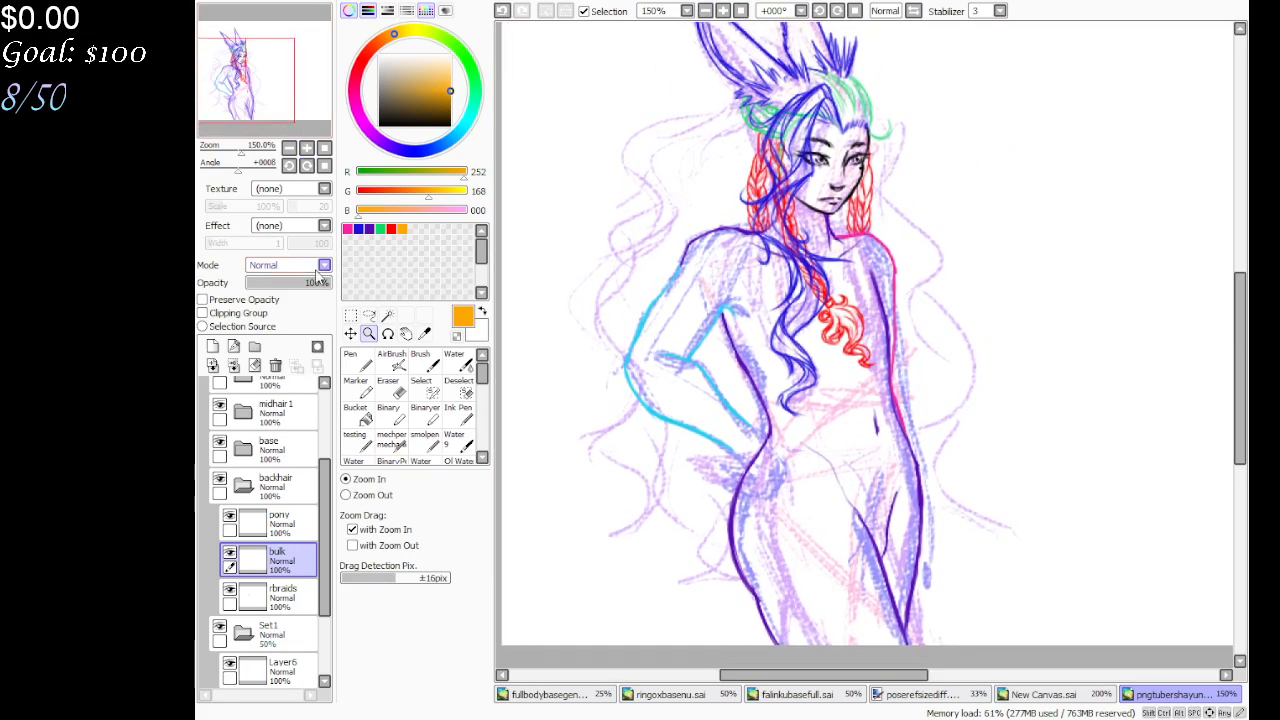
click(287, 530)
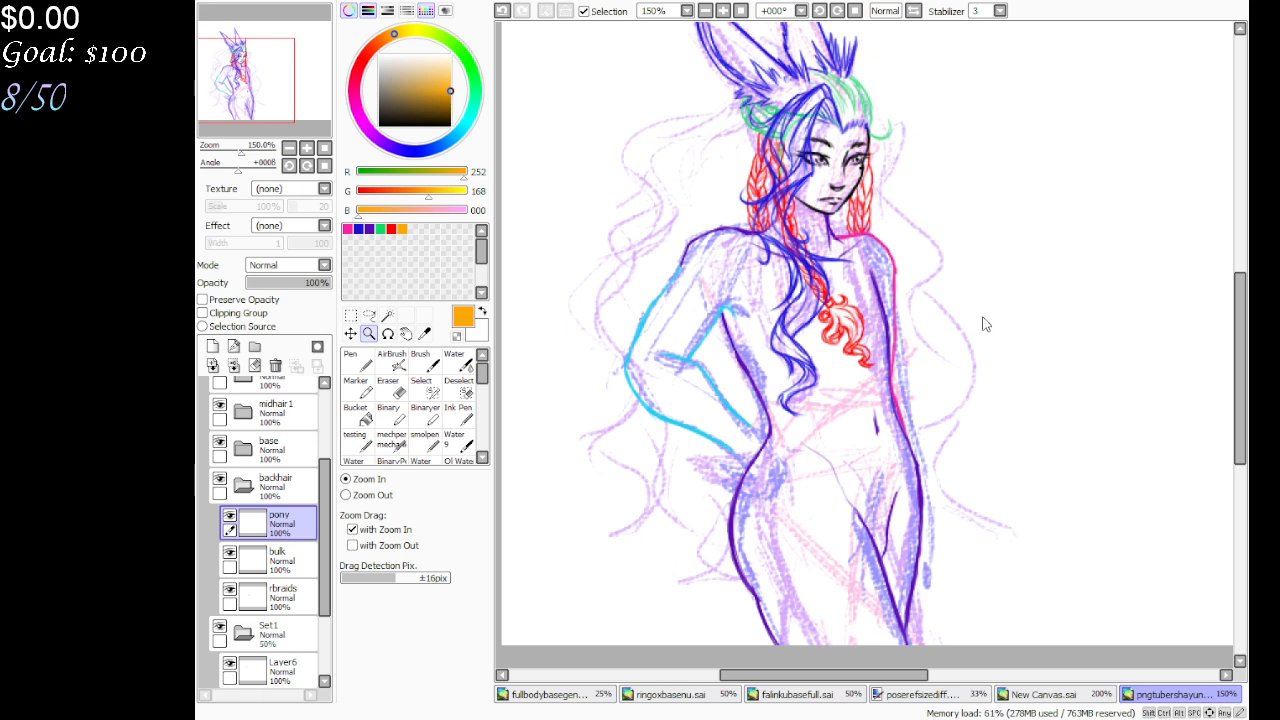
key(Return)
On the bulk layer, draw the wavy orange outline of the loose back hair down both sides of the body with smolpen, with curled ends
click(424, 440)
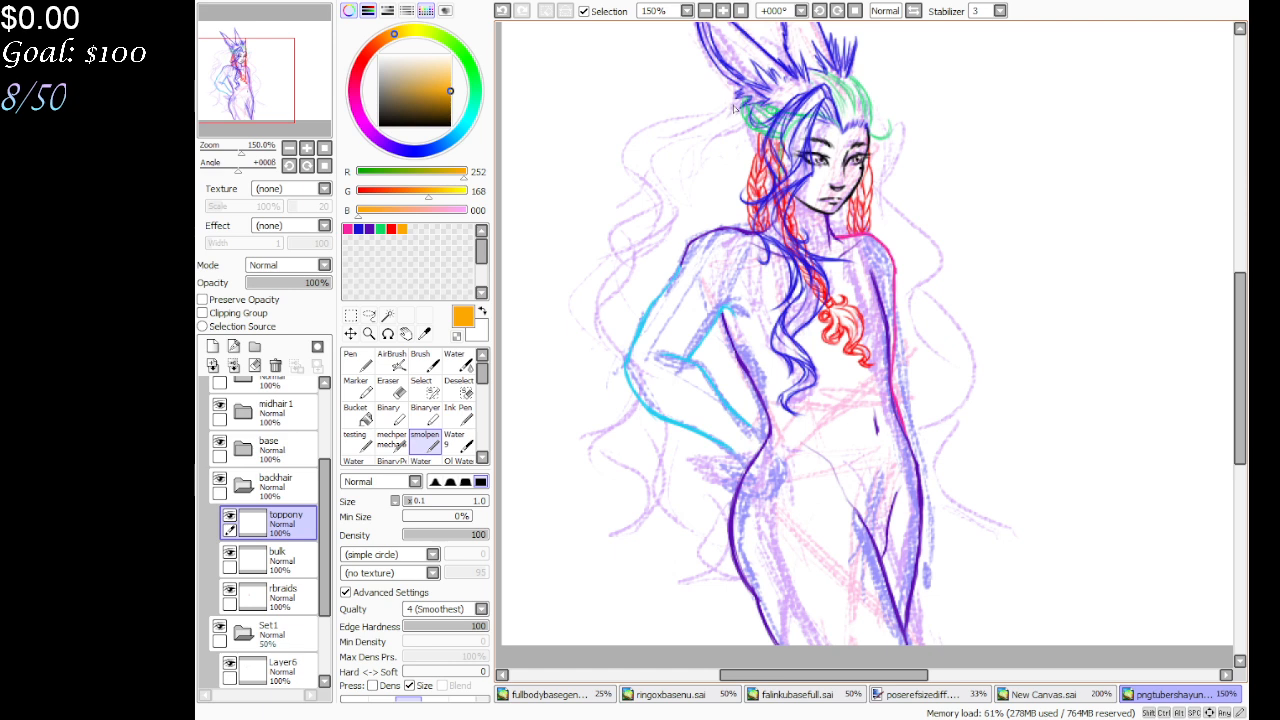
click(277, 556)
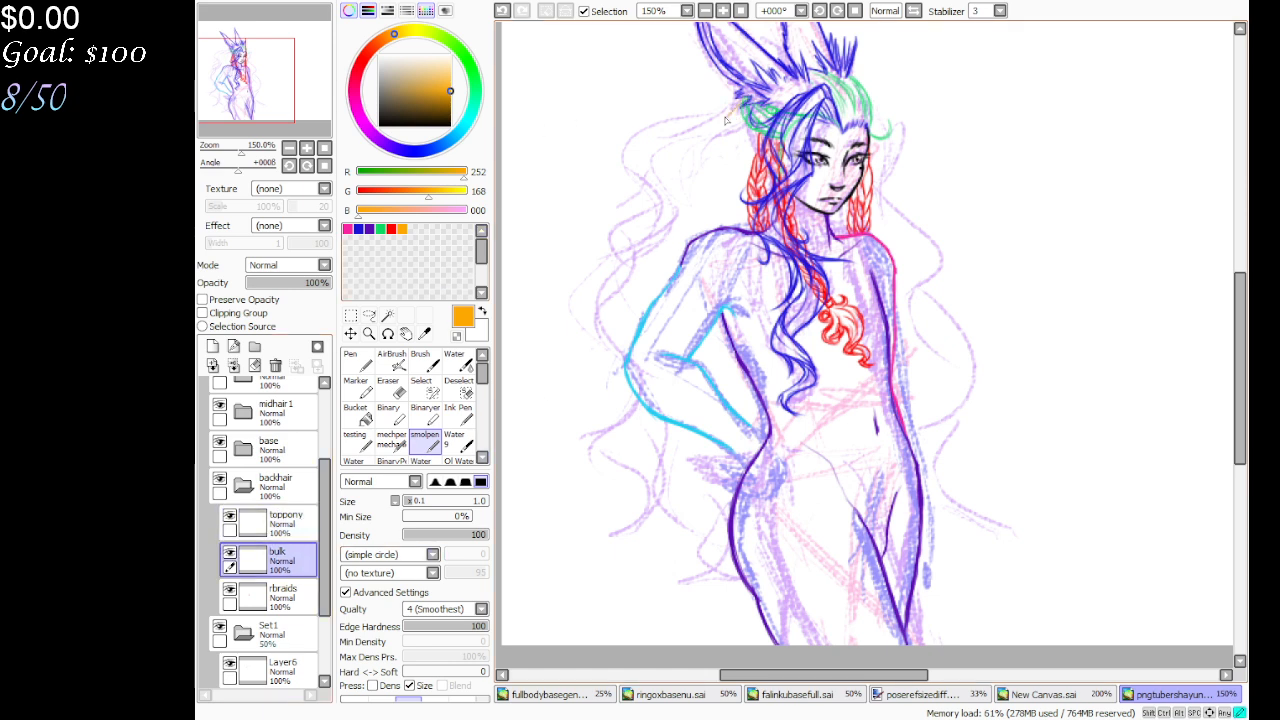
mouse_move(740, 105)
mouse_down()
mouse_move(631, 213)
mouse_move(642, 215)
mouse_move(620, 299)
mouse_move(585, 328)
mouse_move(553, 401)
mouse_move(526, 516)
mouse_move(567, 547)
mouse_move(567, 576)
mouse_move(568, 535)
mouse_move(673, 613)
mouse_move(617, 599)
mouse_move(646, 567)
mouse_move(676, 597)
mouse_move(651, 632)
mouse_move(679, 608)
mouse_move(771, 628)
mouse_up()
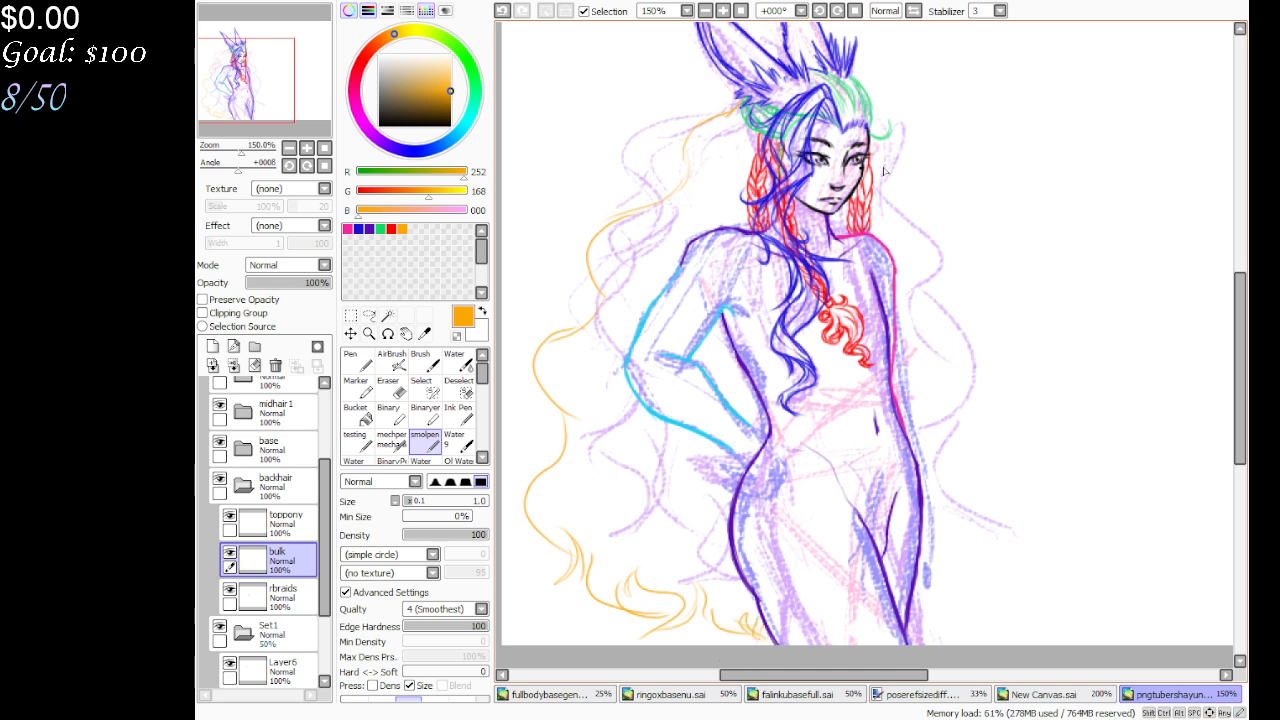
mouse_move(869, 122)
mouse_down()
mouse_move(878, 180)
mouse_move(970, 275)
mouse_move(950, 310)
mouse_up()
mouse_move(935, 250)
mouse_down()
mouse_move(954, 274)
mouse_move(930, 264)
mouse_move(967, 406)
mouse_move(938, 435)
mouse_up()
mouse_move(945, 360)
mouse_down()
mouse_move(966, 495)
mouse_move(975, 478)
mouse_move(930, 525)
mouse_up()
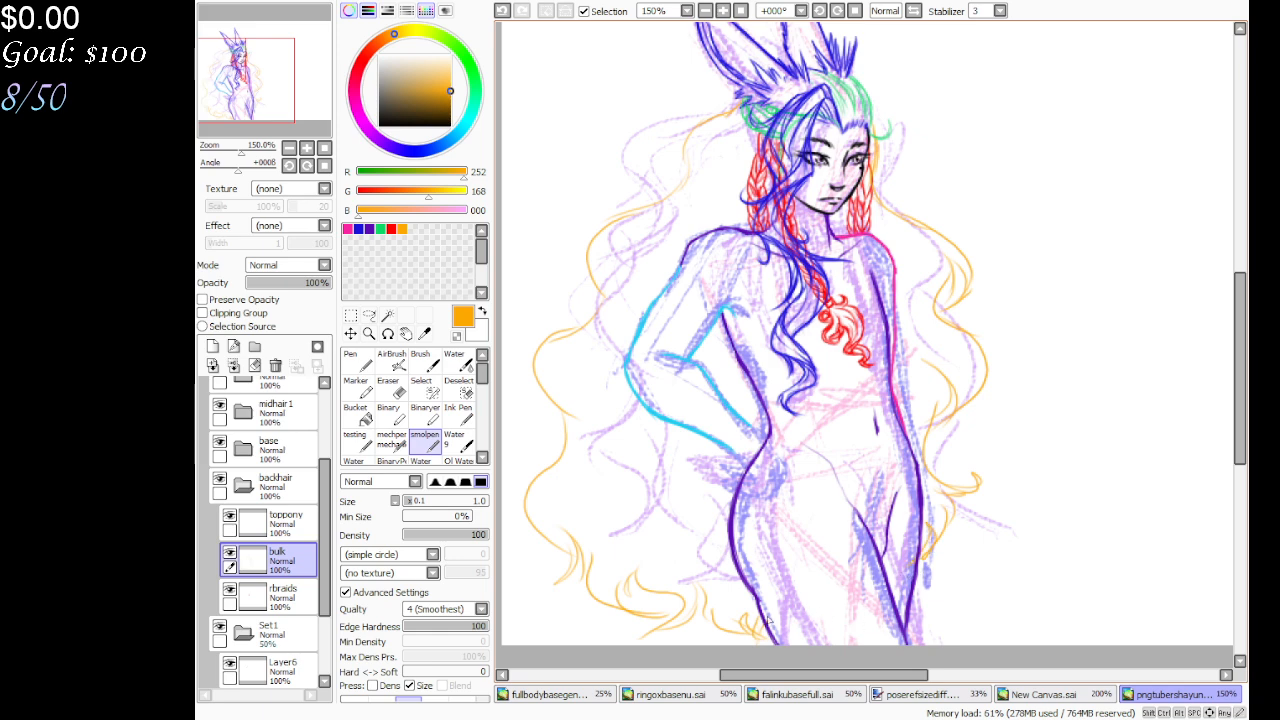
Thicken the orange back hair outline from the ear down past the shoulder on the bent-arm side, using smolpen on the bulk layer
click(277, 90)
drag(277, 90, 275, 94)
click(369, 333)
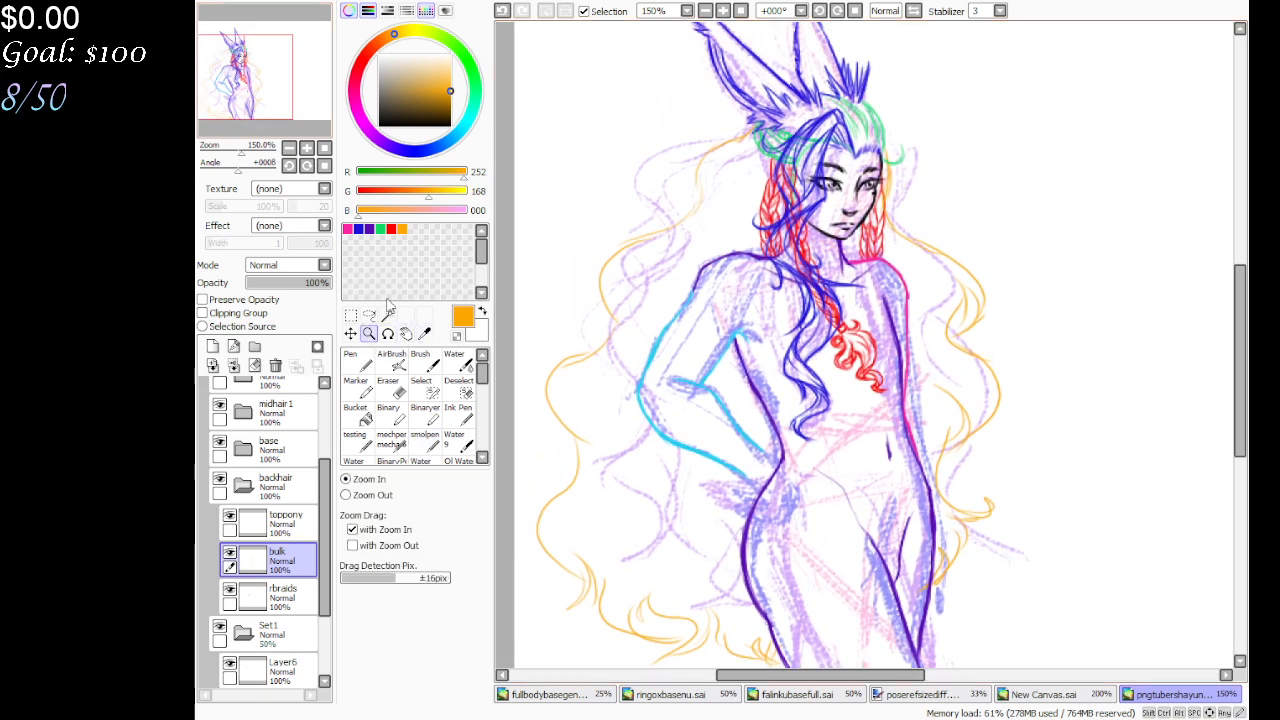
click(650, 118)
click(650, 118)
click(424, 440)
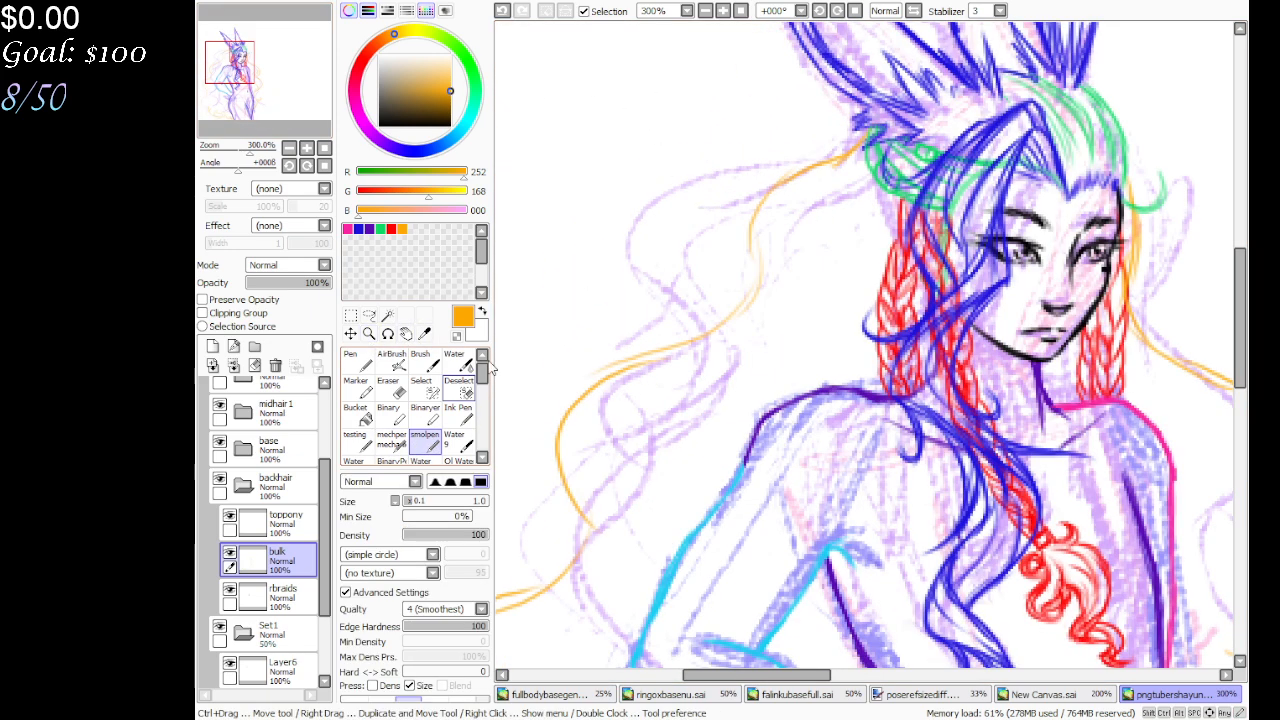
mouse_move(852, 150)
mouse_down()
mouse_move(784, 197)
mouse_move(756, 246)
mouse_move(753, 218)
mouse_move(742, 305)
mouse_move(771, 212)
mouse_move(757, 208)
mouse_move(840, 157)
mouse_up()
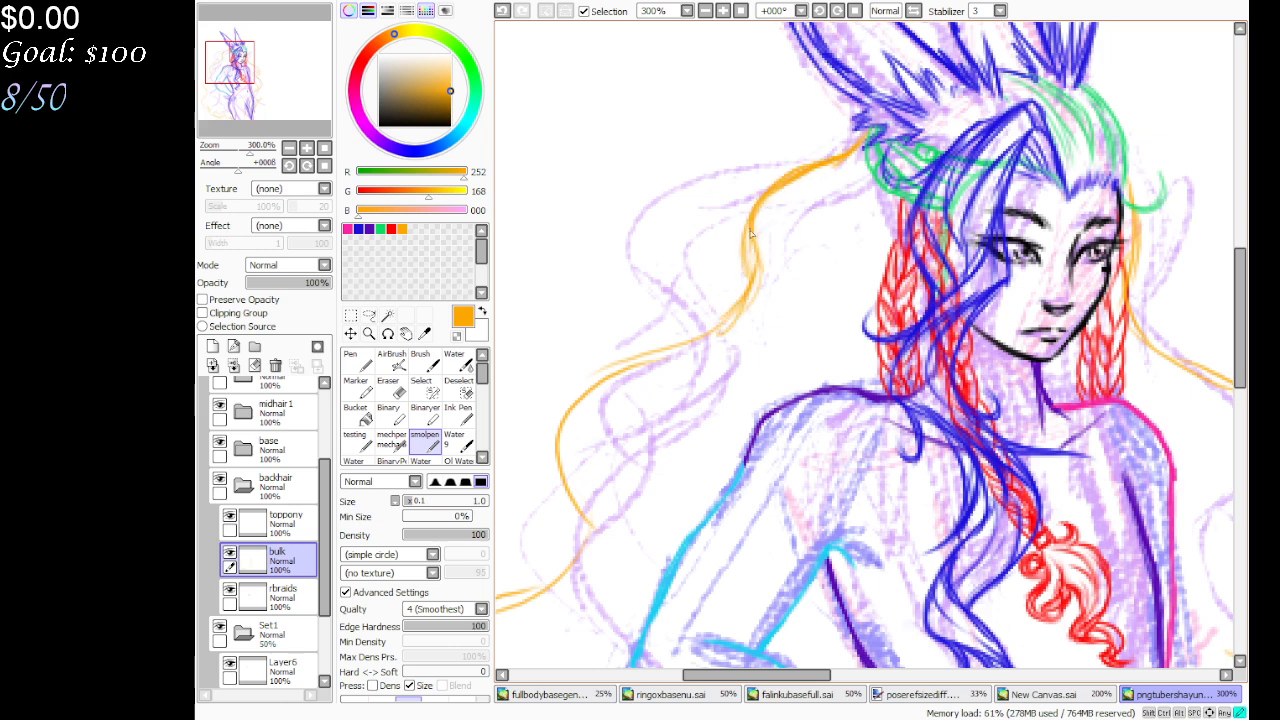
mouse_move(750, 234)
mouse_down()
mouse_move(748, 292)
mouse_move(700, 342)
mouse_move(600, 373)
mouse_move(578, 405)
mouse_up()
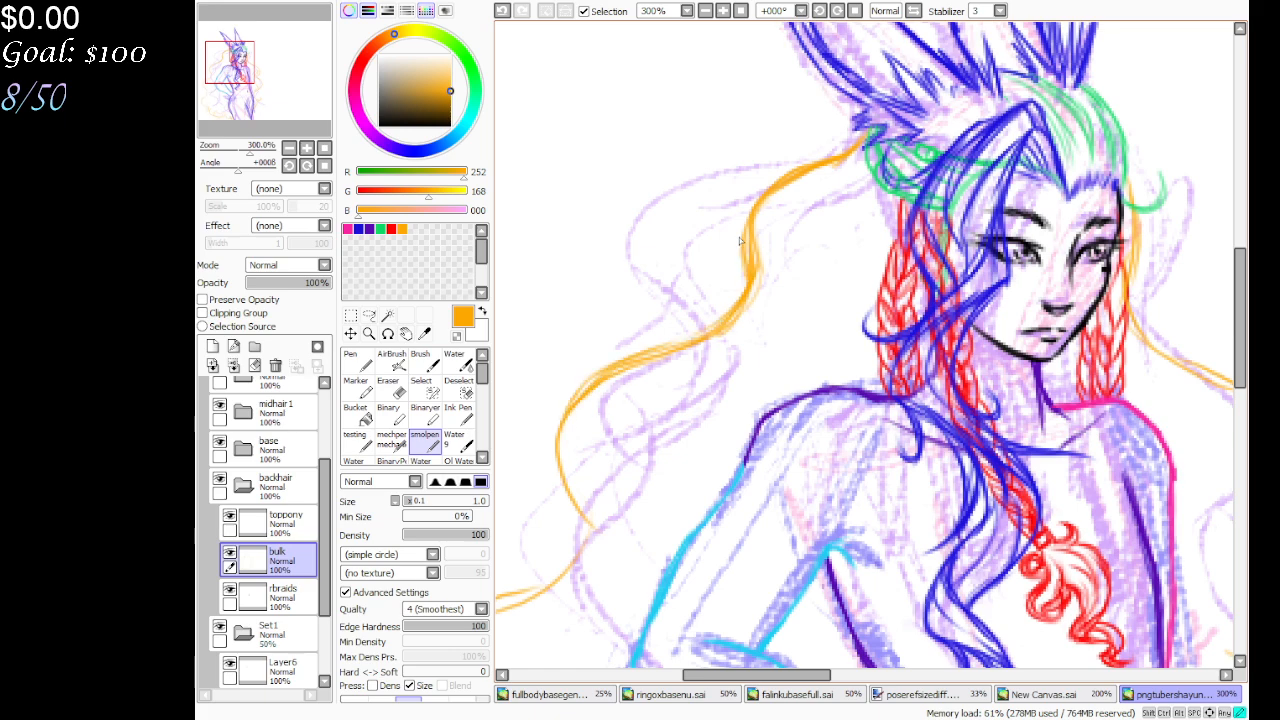
mouse_move(740, 240)
mouse_down()
mouse_move(747, 270)
mouse_move(787, 181)
mouse_move(710, 331)
mouse_move(678, 355)
mouse_up()
Draw an inner wavy strand with a looped tip beside the bent-arm shoulder and join the outer hair outline beneath it
drag(274, 88, 272, 108)
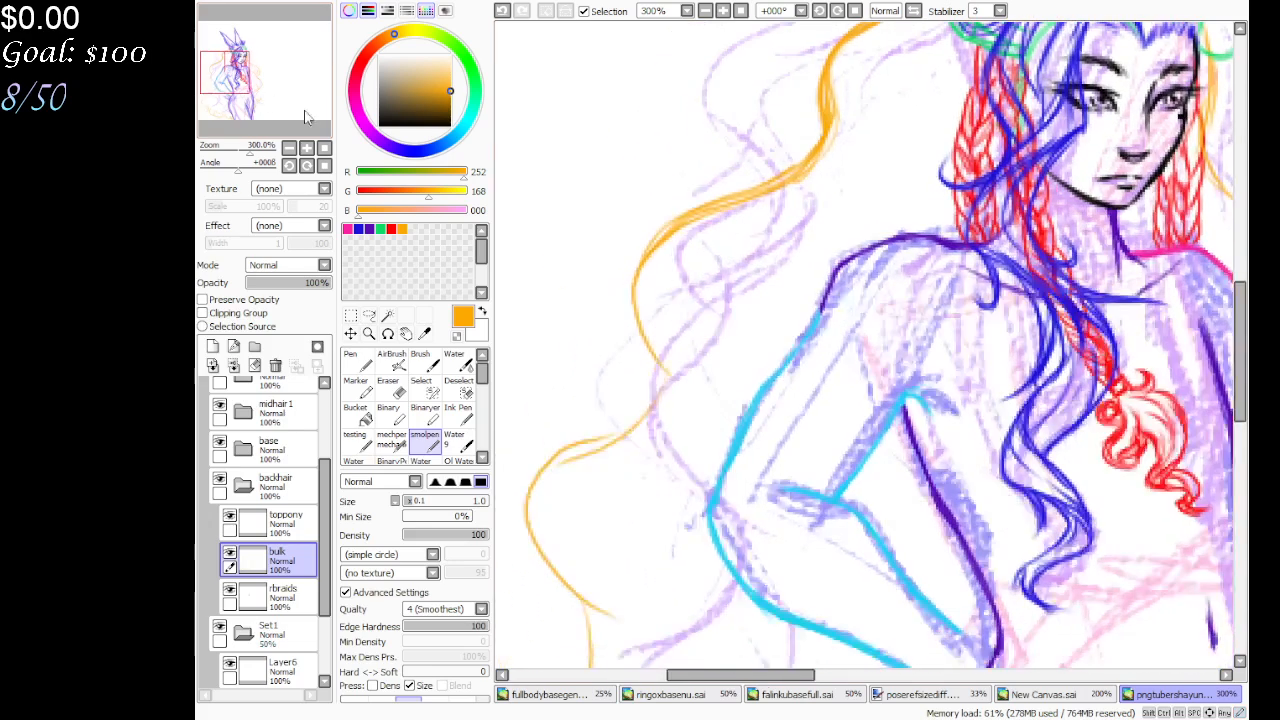
mouse_move(671, 378)
mouse_down()
mouse_move(670, 430)
mouse_move(693, 441)
mouse_move(668, 368)
mouse_move(647, 467)
mouse_move(694, 415)
mouse_move(673, 435)
mouse_move(644, 432)
mouse_move(687, 428)
mouse_move(697, 449)
mouse_move(703, 373)
mouse_move(679, 284)
mouse_move(721, 268)
mouse_move(672, 305)
mouse_move(853, 188)
mouse_move(789, 243)
mouse_up()
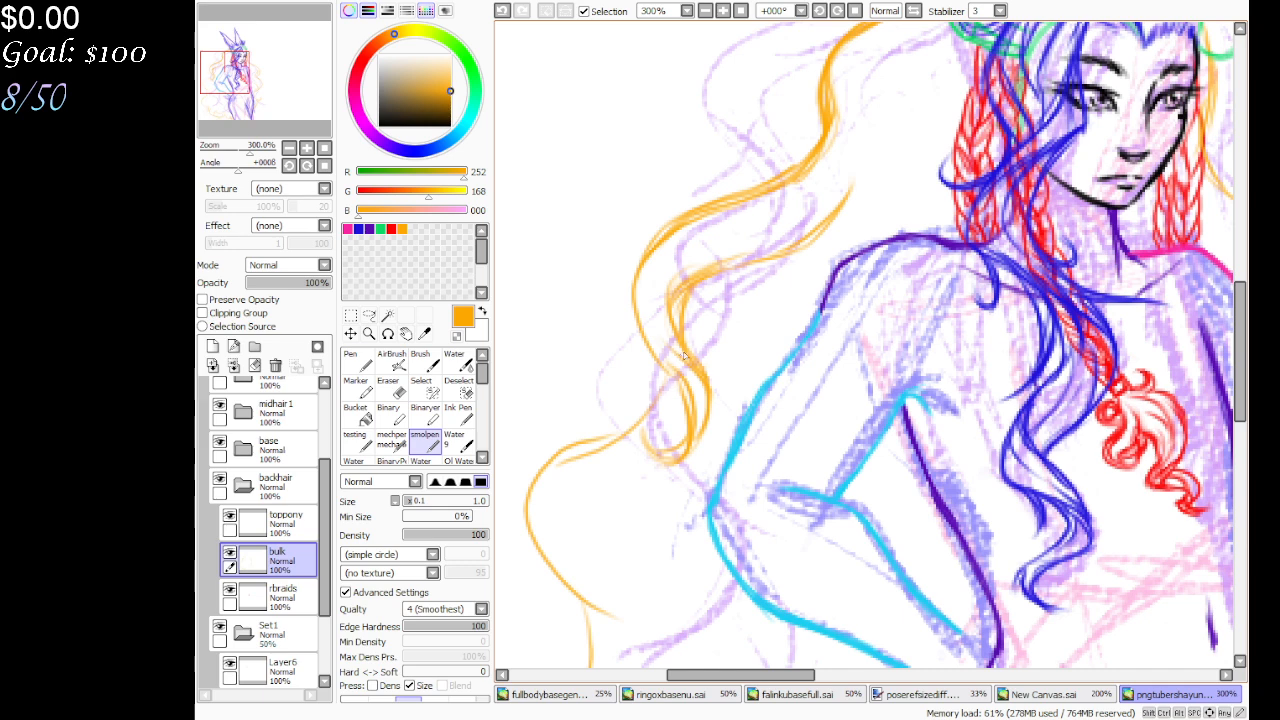
drag(583, 447, 625, 437)
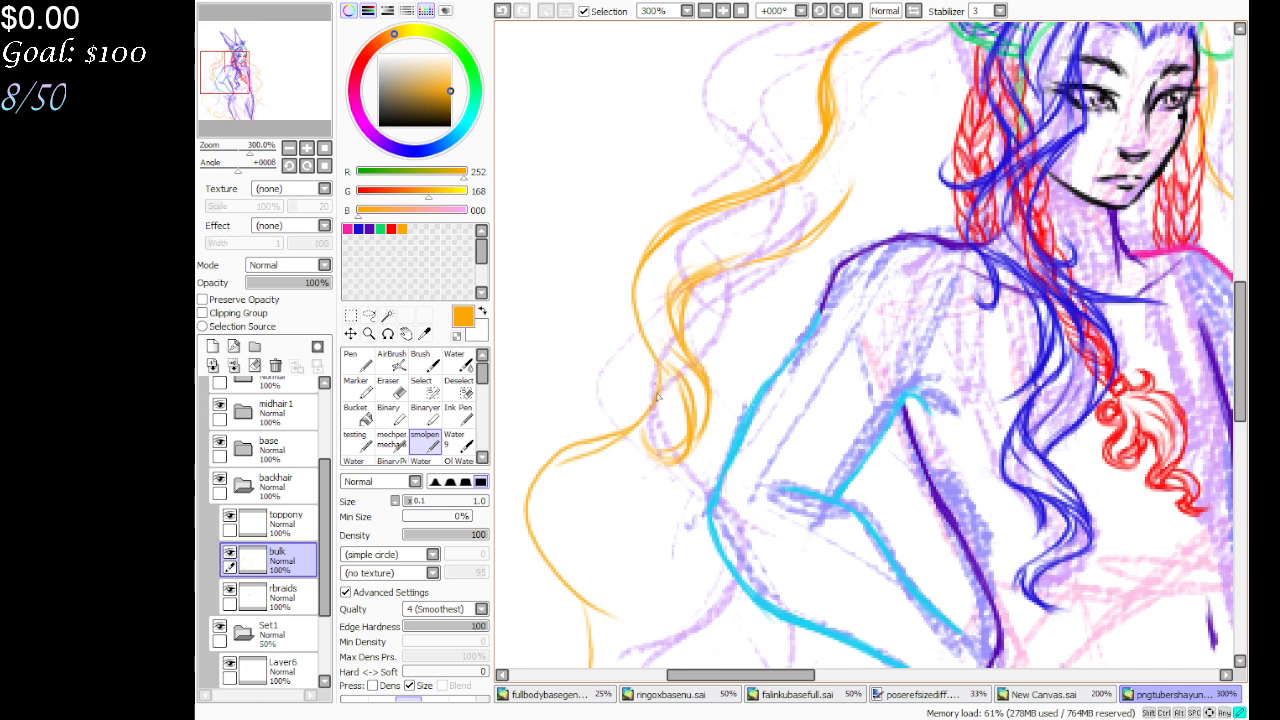
click(352, 360)
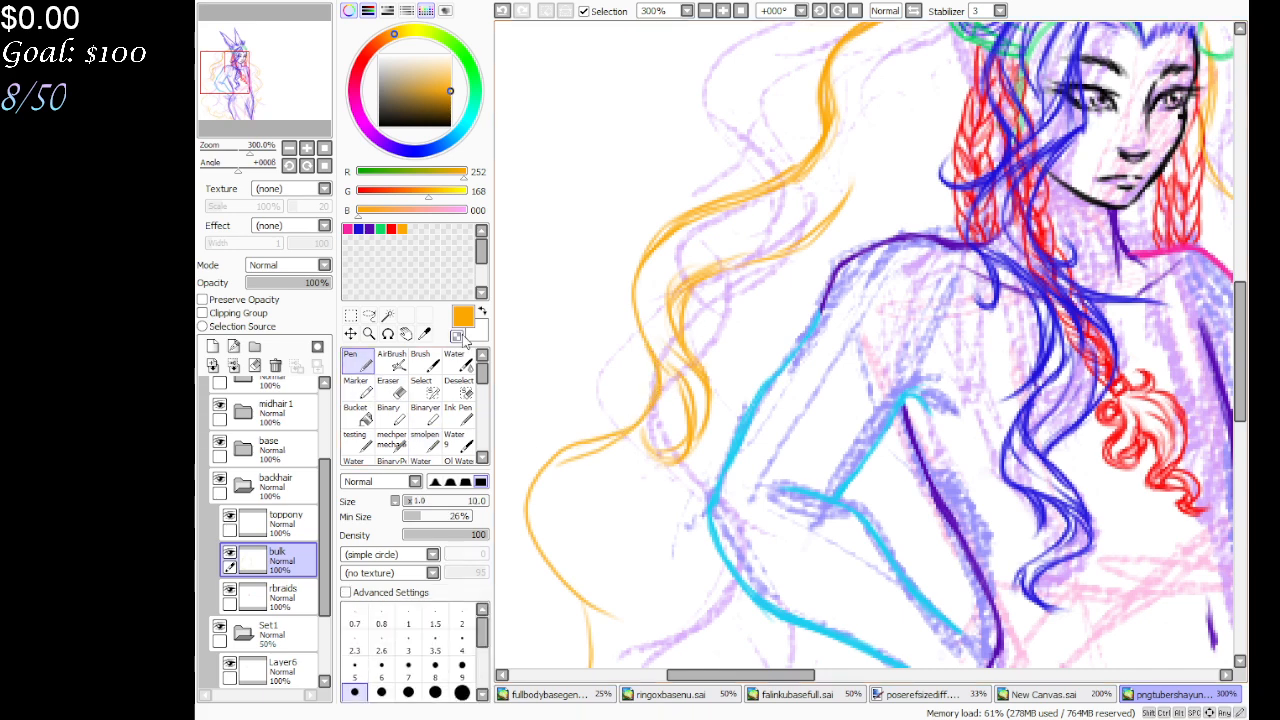
drag(558, 474, 610, 455)
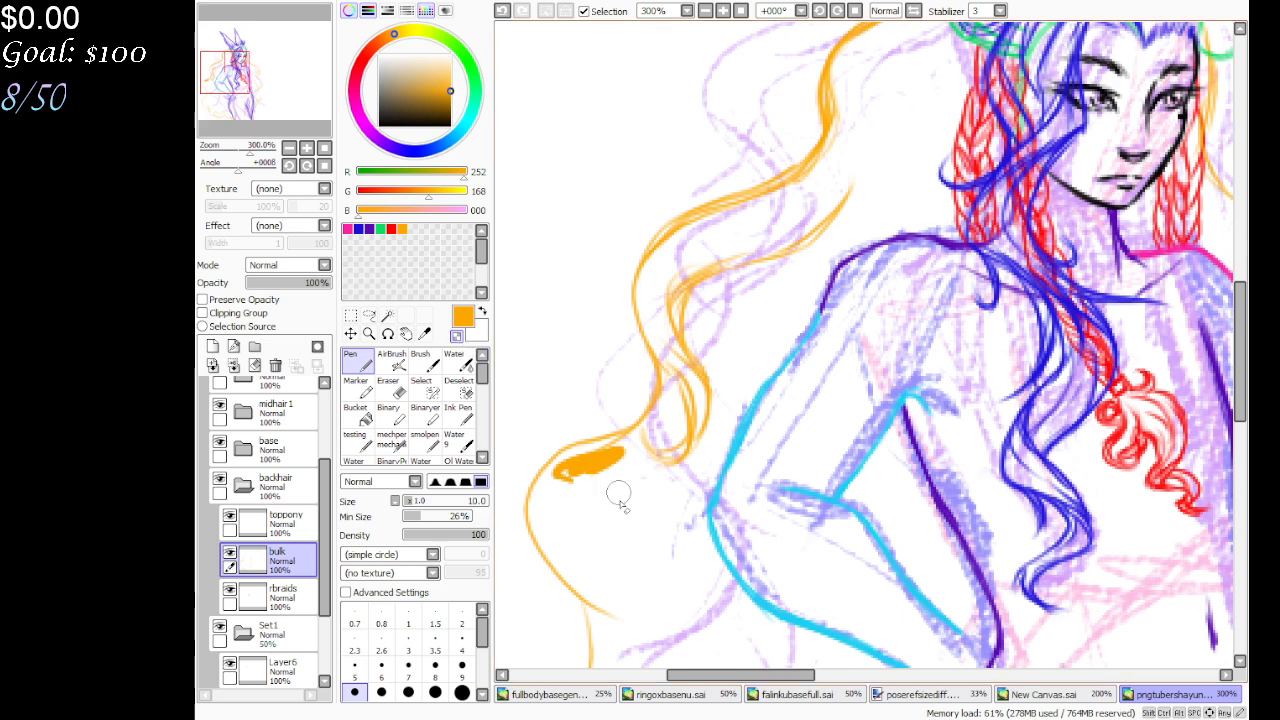
key(ctrl+z)
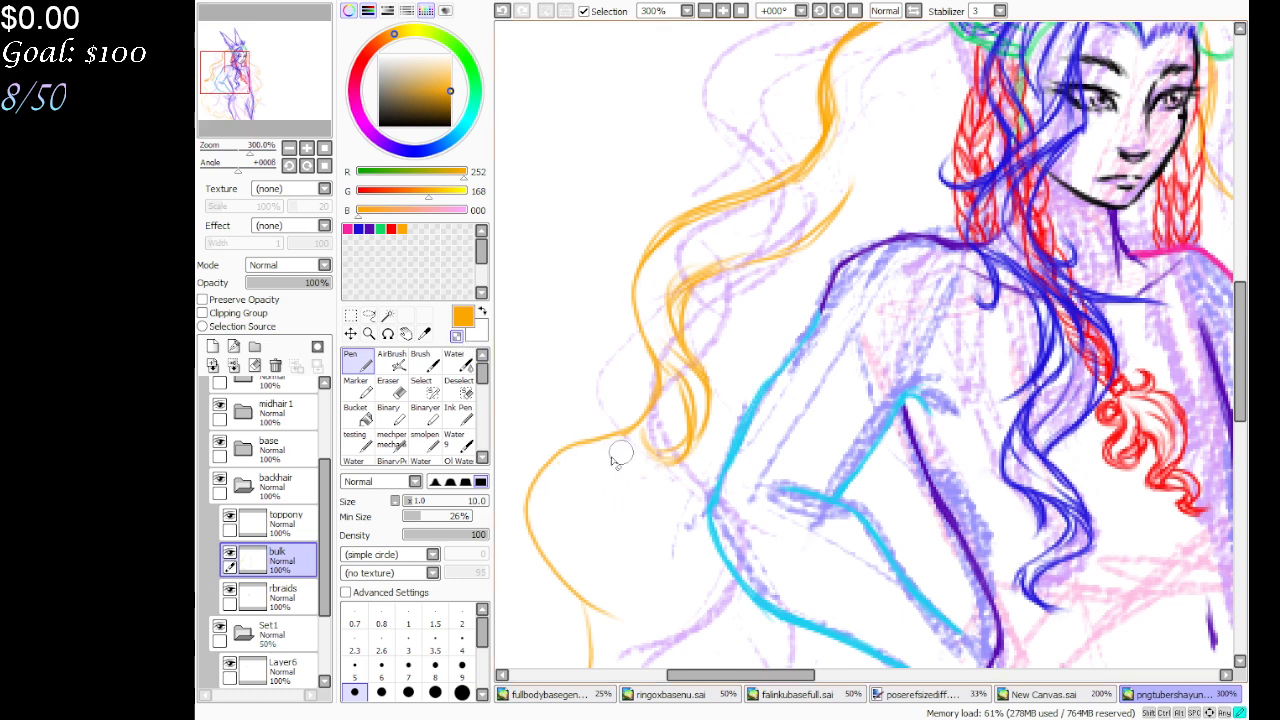
Draw a large inward curl of orange hair beside the bent elbow with smolpen and thicken its outer curve
click(424, 440)
drag(235, 75, 232, 86)
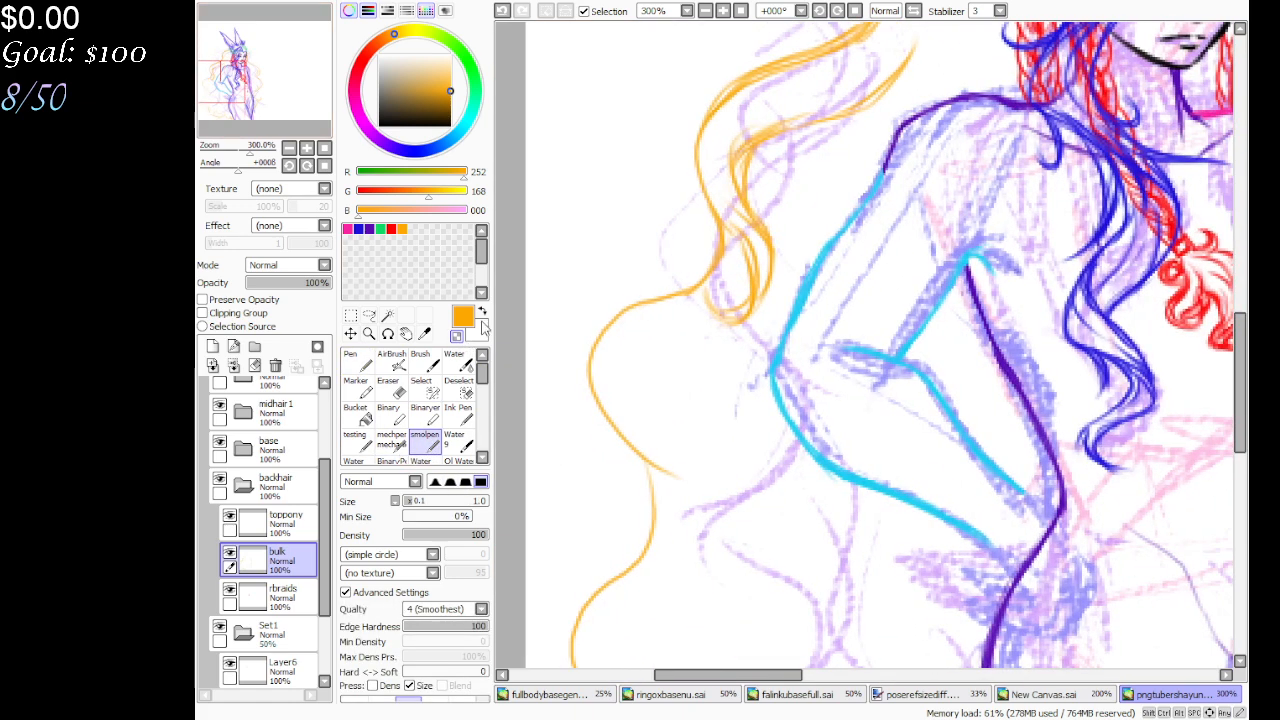
drag(643, 463, 758, 484)
mouse_move(730, 490)
mouse_down()
mouse_move(658, 440)
mouse_move(677, 367)
mouse_up()
mouse_move(648, 410)
mouse_down()
mouse_move(667, 448)
mouse_move(739, 424)
mouse_move(734, 450)
mouse_move(752, 483)
mouse_move(655, 454)
mouse_move(736, 436)
mouse_up()
mouse_move(708, 478)
mouse_down()
mouse_move(700, 426)
mouse_move(714, 395)
mouse_move(742, 432)
mouse_up()
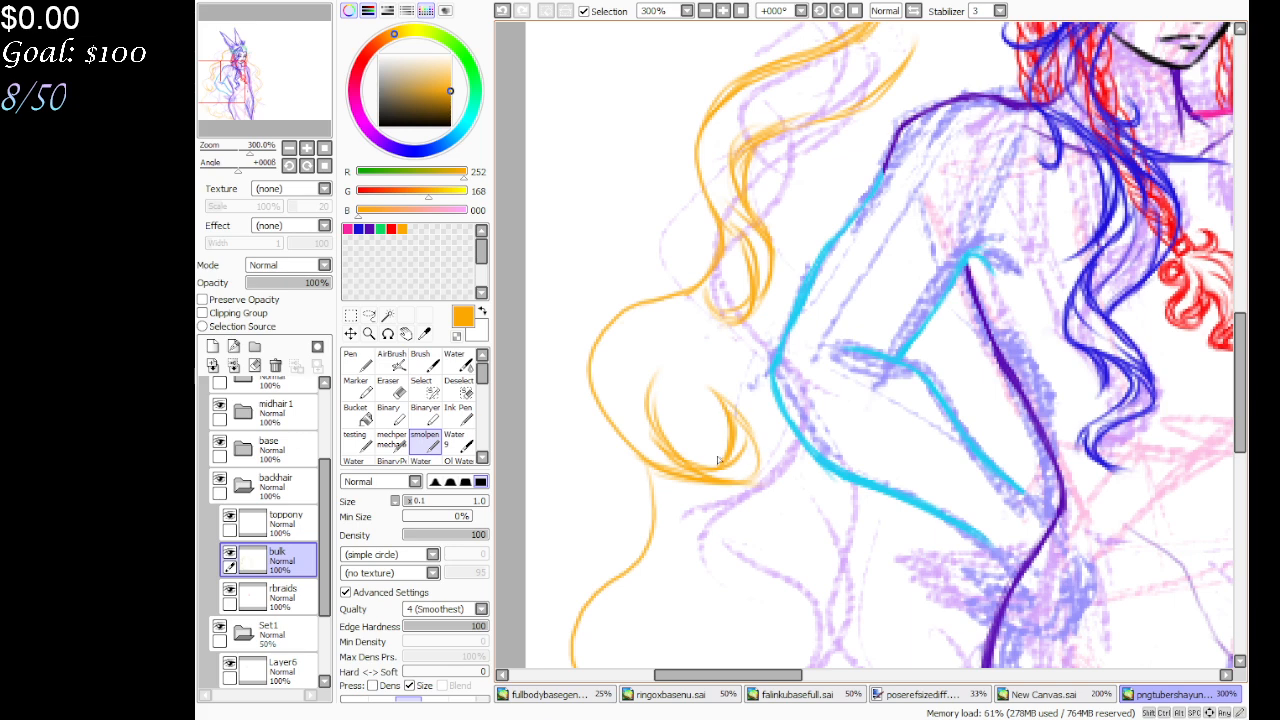
mouse_move(658, 366)
mouse_down()
mouse_move(676, 459)
mouse_move(610, 438)
mouse_move(600, 362)
mouse_move(600, 433)
mouse_up()
mouse_move(592, 346)
mouse_down()
mouse_move(589, 406)
mouse_move(587, 374)
mouse_move(616, 456)
mouse_up()
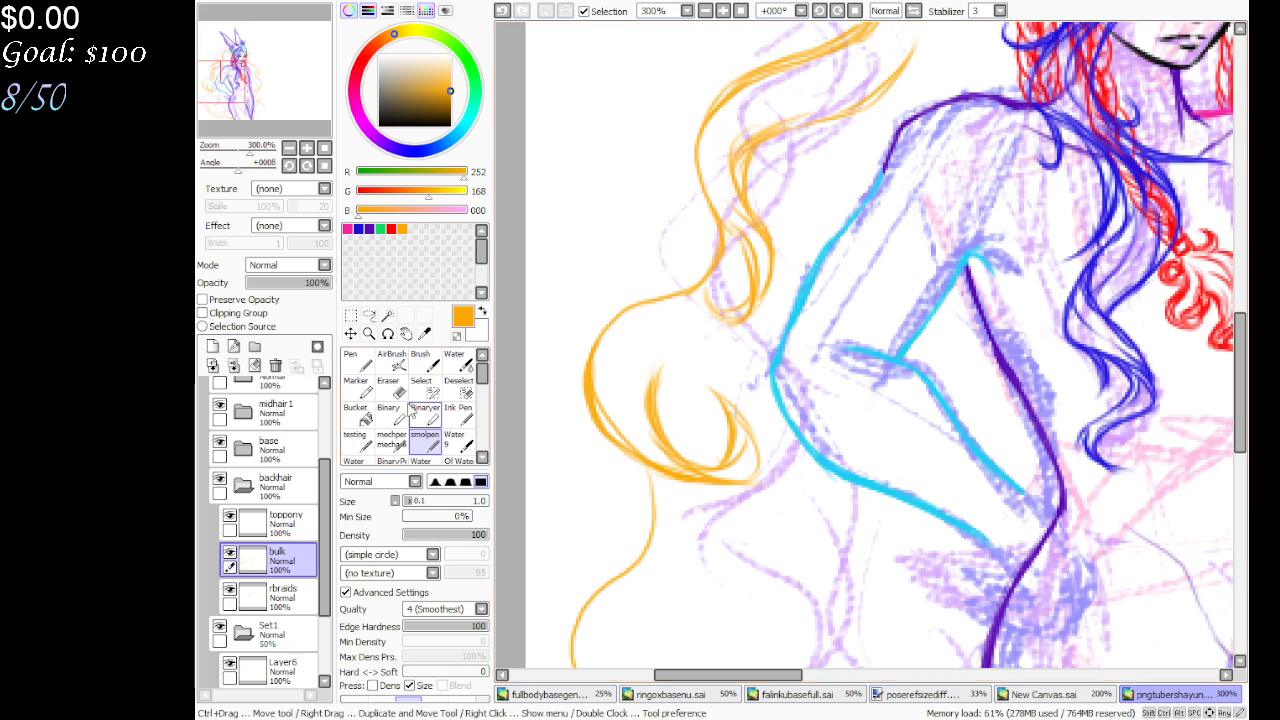
Trim the stray strokes along the outer edge of the large elbow curl using the Pen with transparent colour
click(360, 362)
click(457, 337)
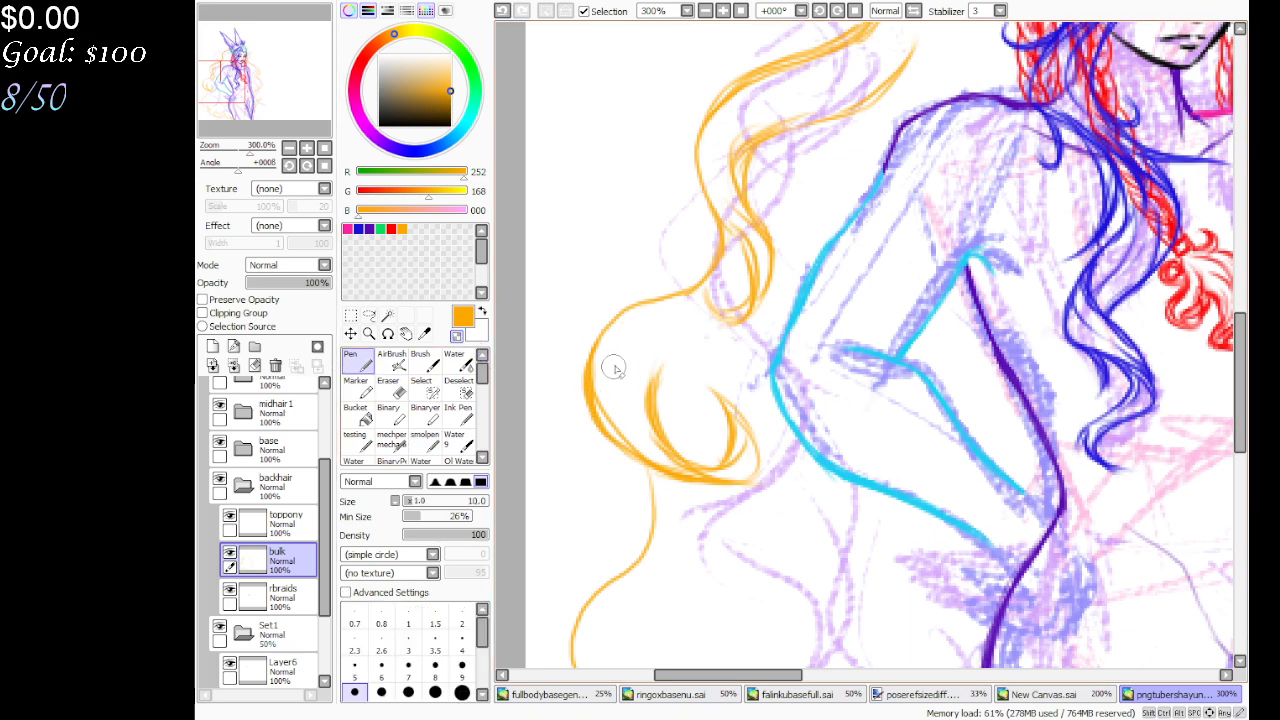
drag(592, 378, 601, 400)
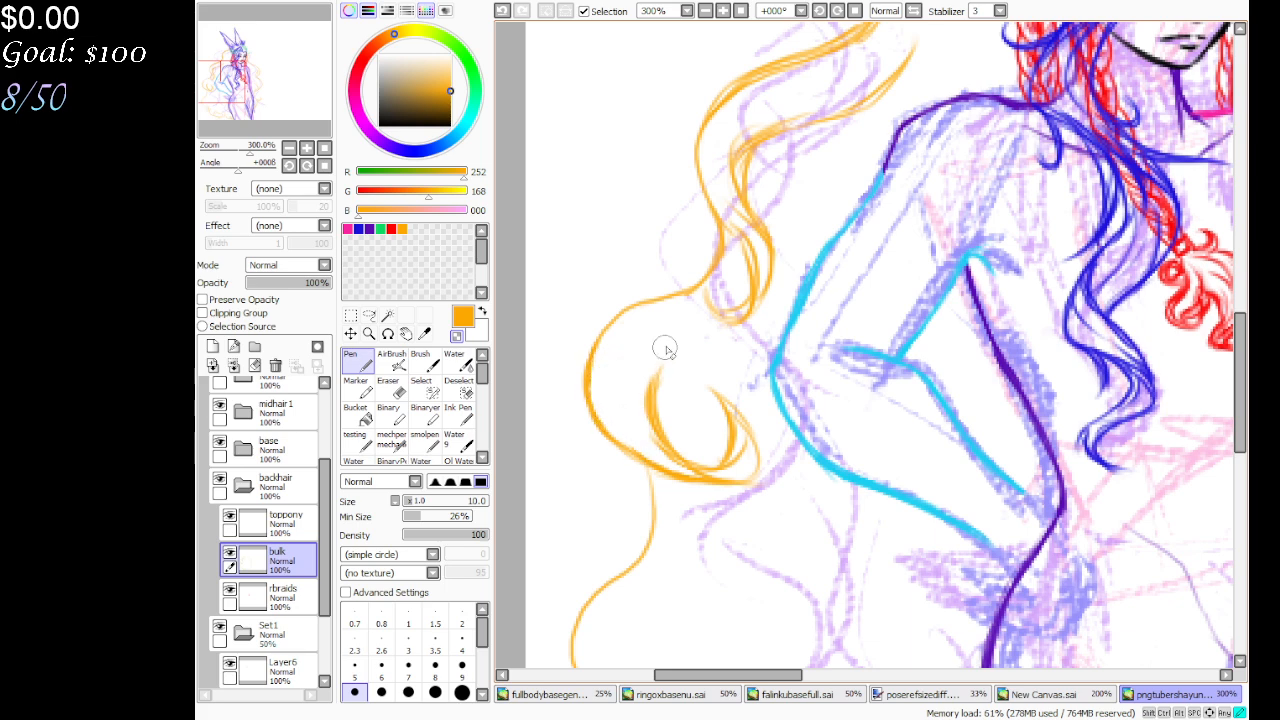
Erase the inner strand beside the bent-arm shoulder and redraw its end as a small spiral curl with smolpen
click(425, 440)
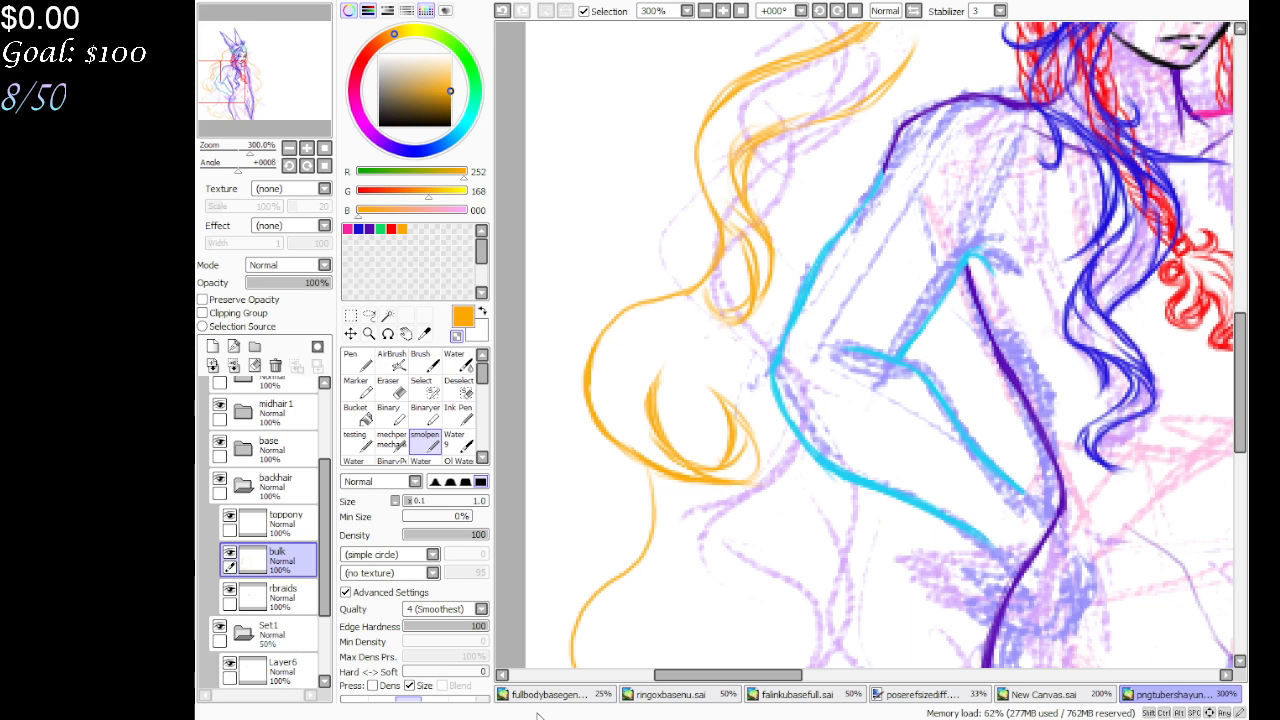
mouse_move(257, 90)
mouse_down()
mouse_move(260, 80)
mouse_move(272, 94)
mouse_up()
click(722, 11)
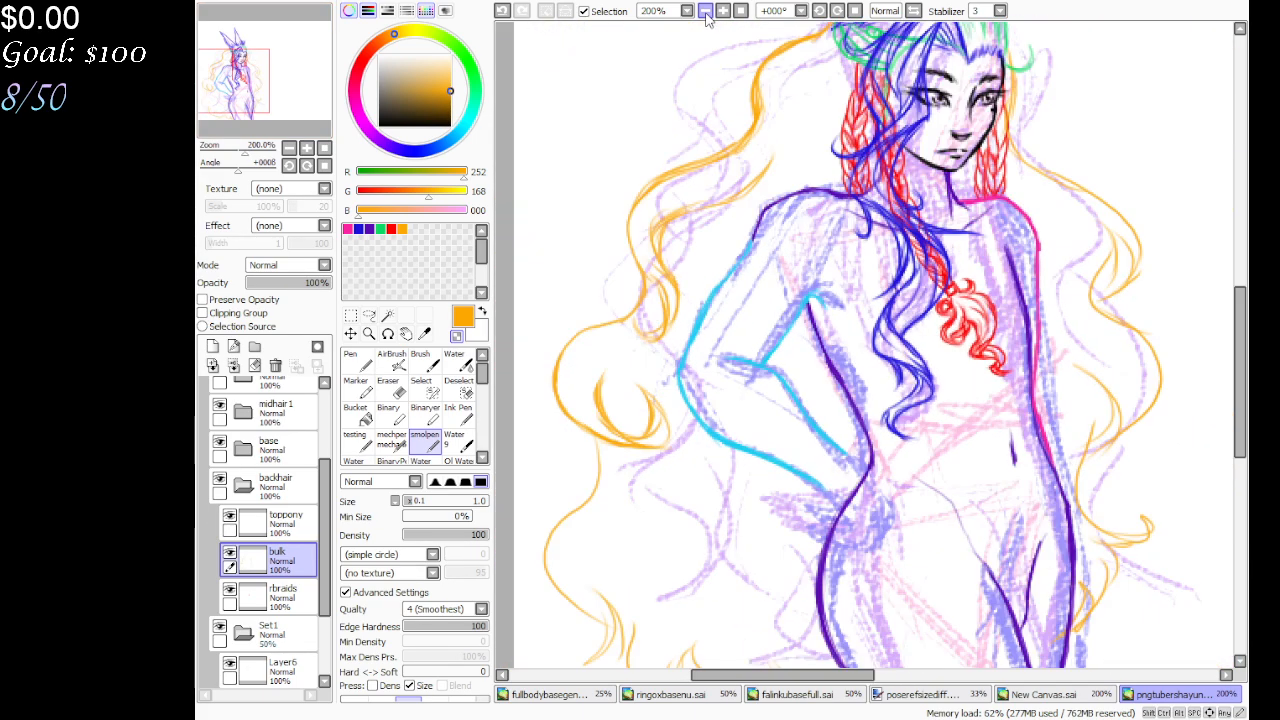
click(722, 11)
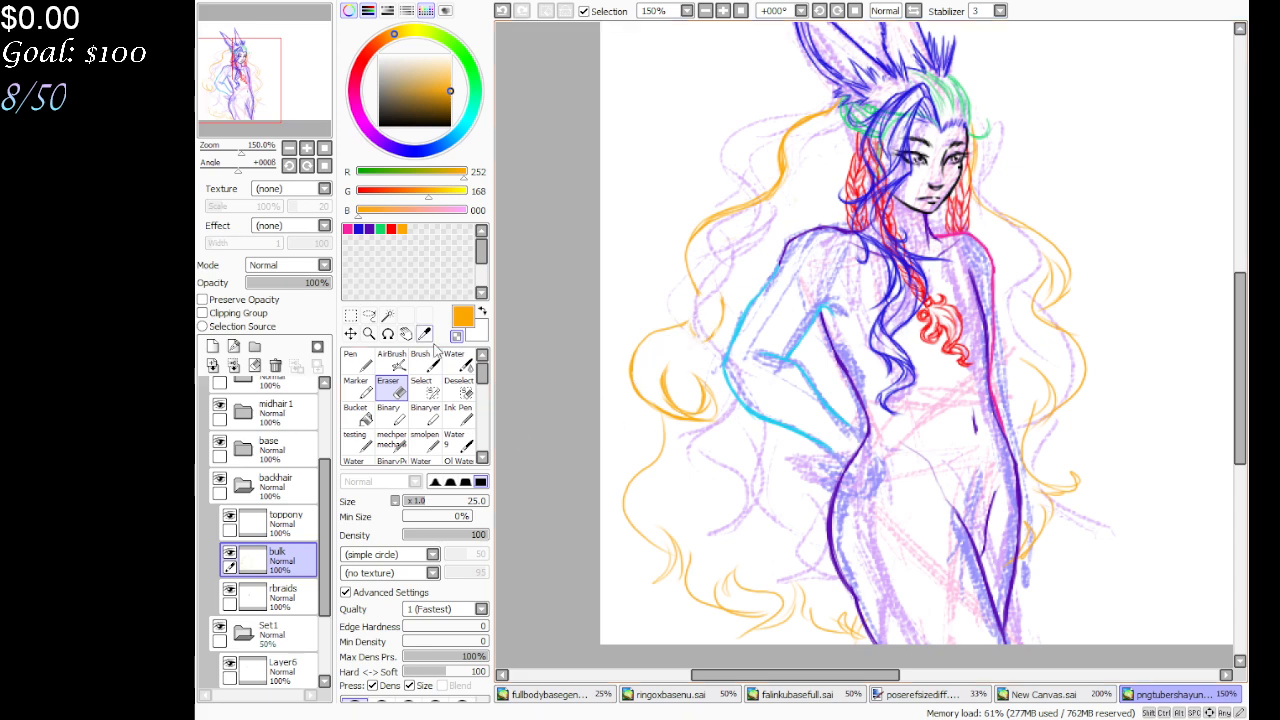
click(369, 333)
click(699, 310)
click(699, 310)
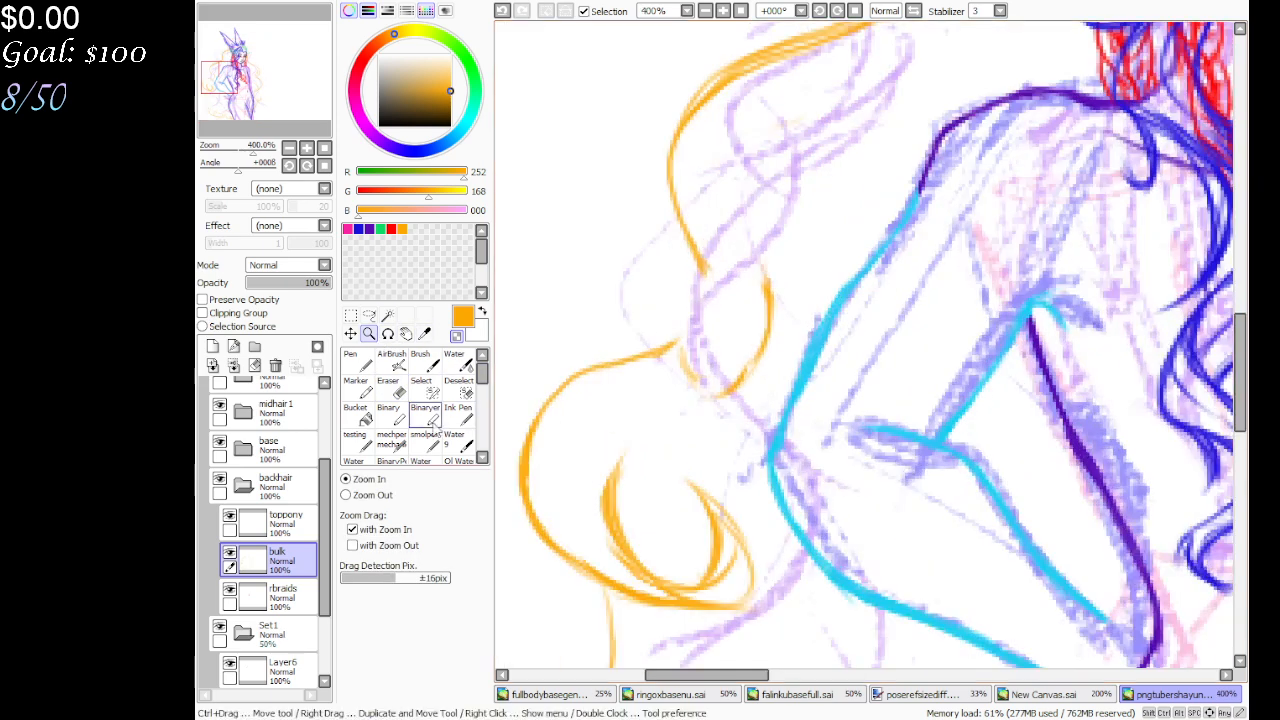
click(424, 440)
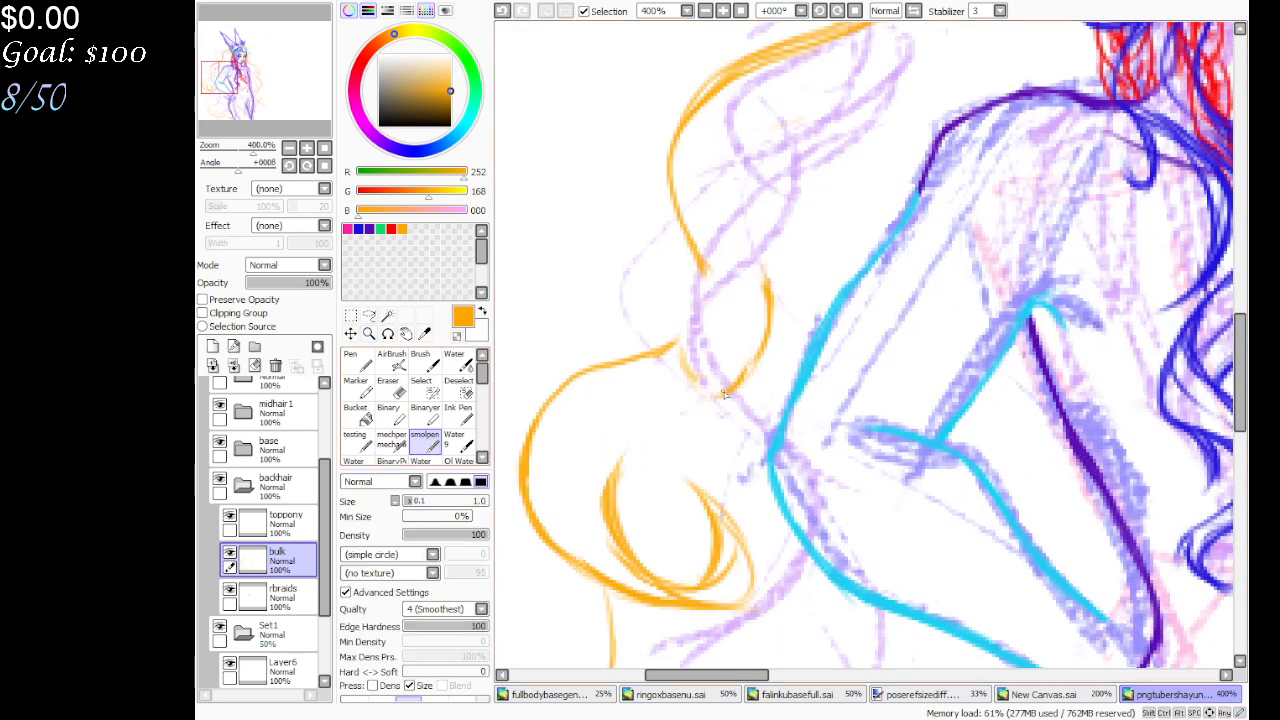
mouse_move(725, 395)
mouse_down()
mouse_move(680, 362)
mouse_move(676, 338)
mouse_move(700, 318)
mouse_move(698, 348)
mouse_up()
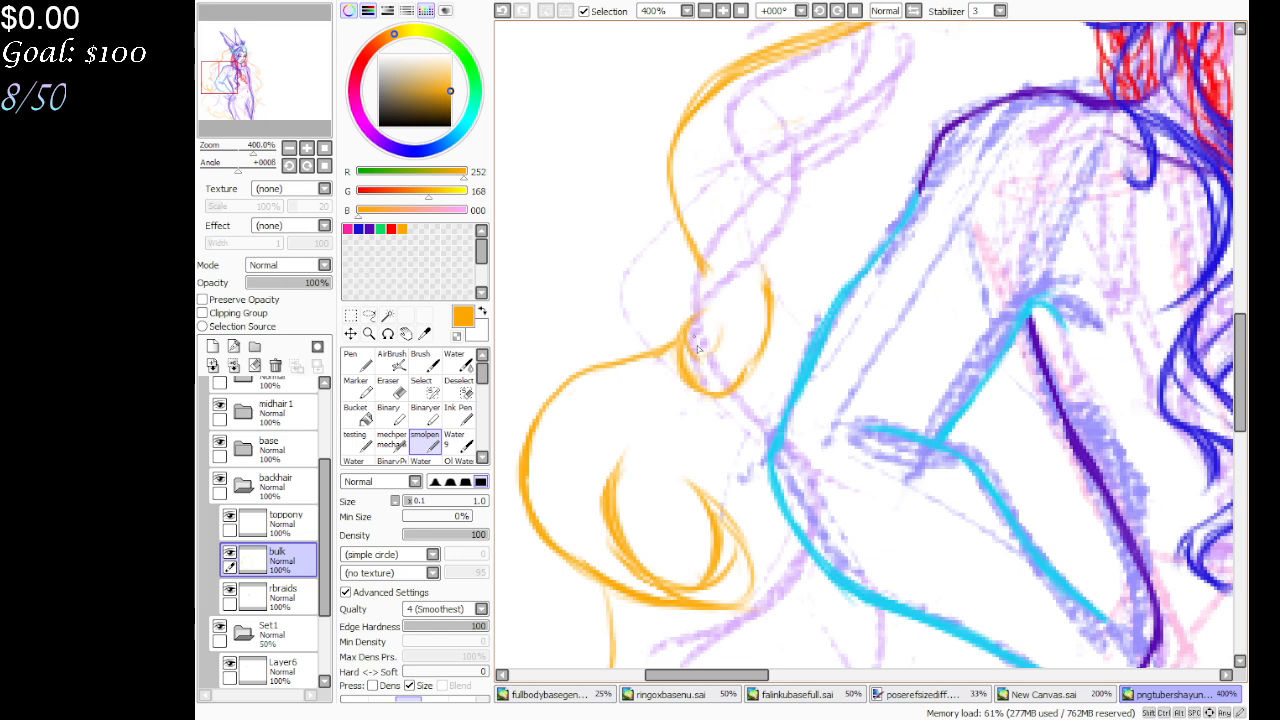
mouse_move(700, 280)
mouse_down()
mouse_move(704, 330)
mouse_move(679, 335)
mouse_move(703, 359)
mouse_move(687, 337)
mouse_move(702, 316)
mouse_move(719, 351)
mouse_move(742, 350)
mouse_move(753, 328)
mouse_move(721, 368)
mouse_move(732, 327)
mouse_move(690, 356)
mouse_move(690, 339)
mouse_move(696, 354)
mouse_move(733, 317)
mouse_move(694, 334)
mouse_move(731, 310)
mouse_move(718, 308)
mouse_move(706, 359)
mouse_move(755, 324)
mouse_move(719, 402)
mouse_move(776, 328)
mouse_move(754, 270)
mouse_up()
key(ctrl+z)
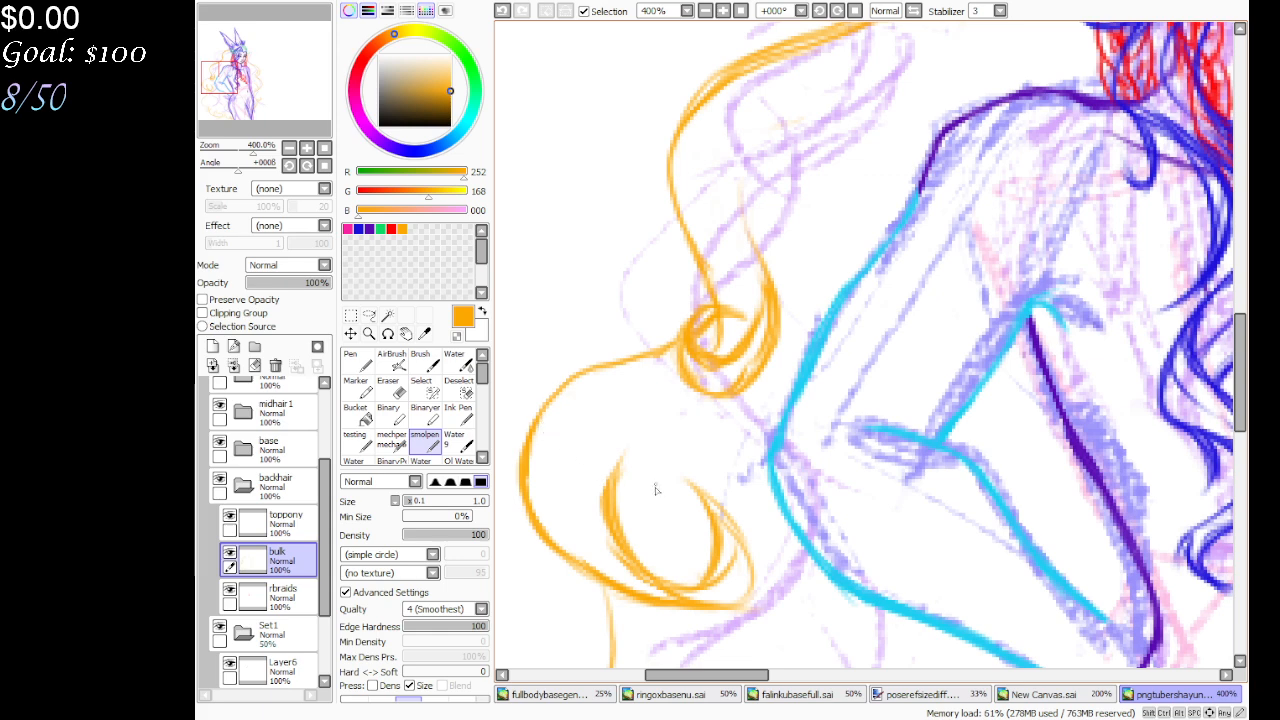
Thicken the hair outline below the large elbow curl and finish it with a hooked tip of several strokes
drag(255, 89, 254, 113)
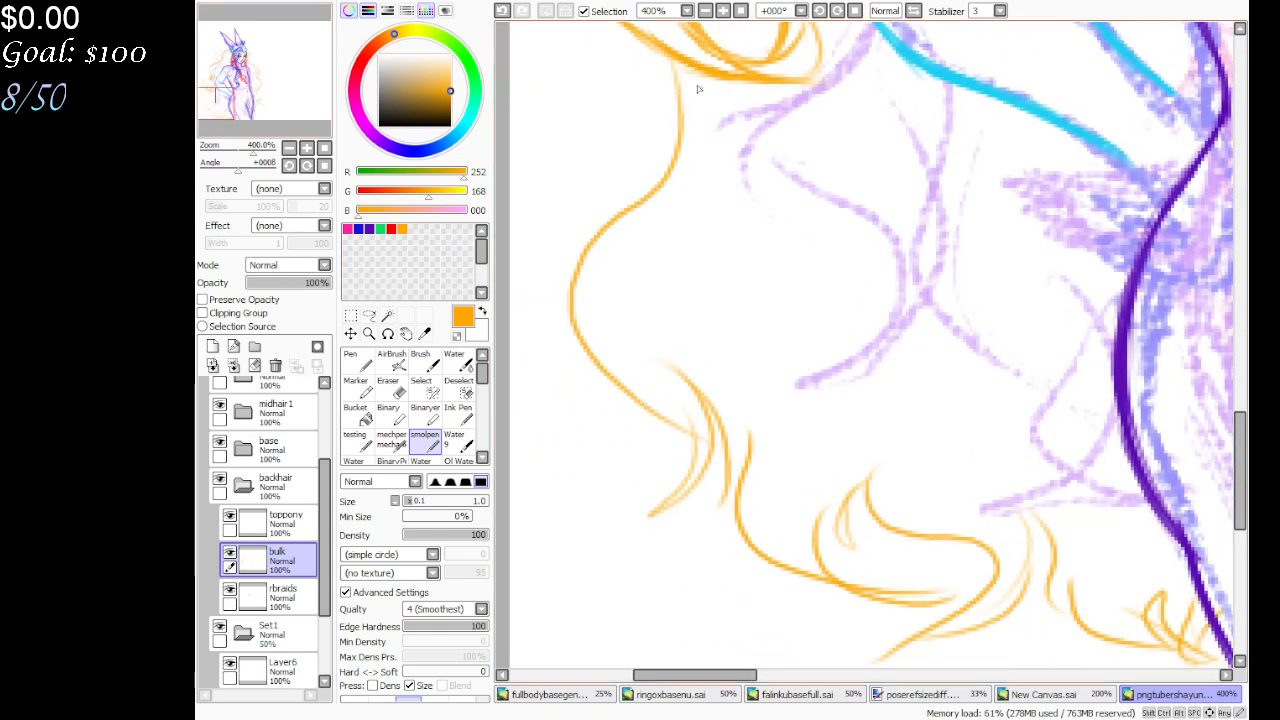
mouse_move(672, 65)
mouse_down()
mouse_move(680, 172)
mouse_move(656, 190)
mouse_up()
drag(684, 130, 652, 200)
mouse_move(672, 62)
mouse_down()
mouse_move(652, 188)
mouse_move(667, 188)
mouse_move(580, 265)
mouse_move(572, 291)
mouse_move(584, 255)
mouse_move(590, 355)
mouse_up()
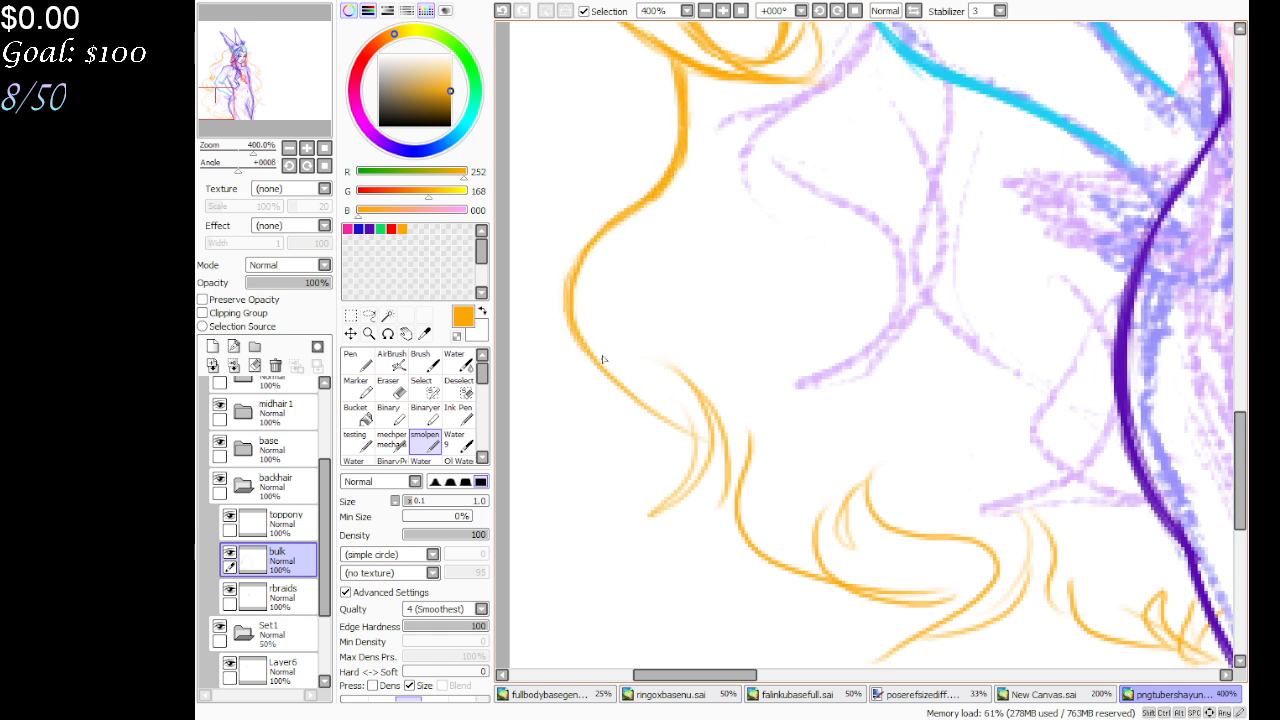
mouse_move(675, 427)
mouse_down()
mouse_move(650, 491)
mouse_move(631, 515)
mouse_move(679, 501)
mouse_up()
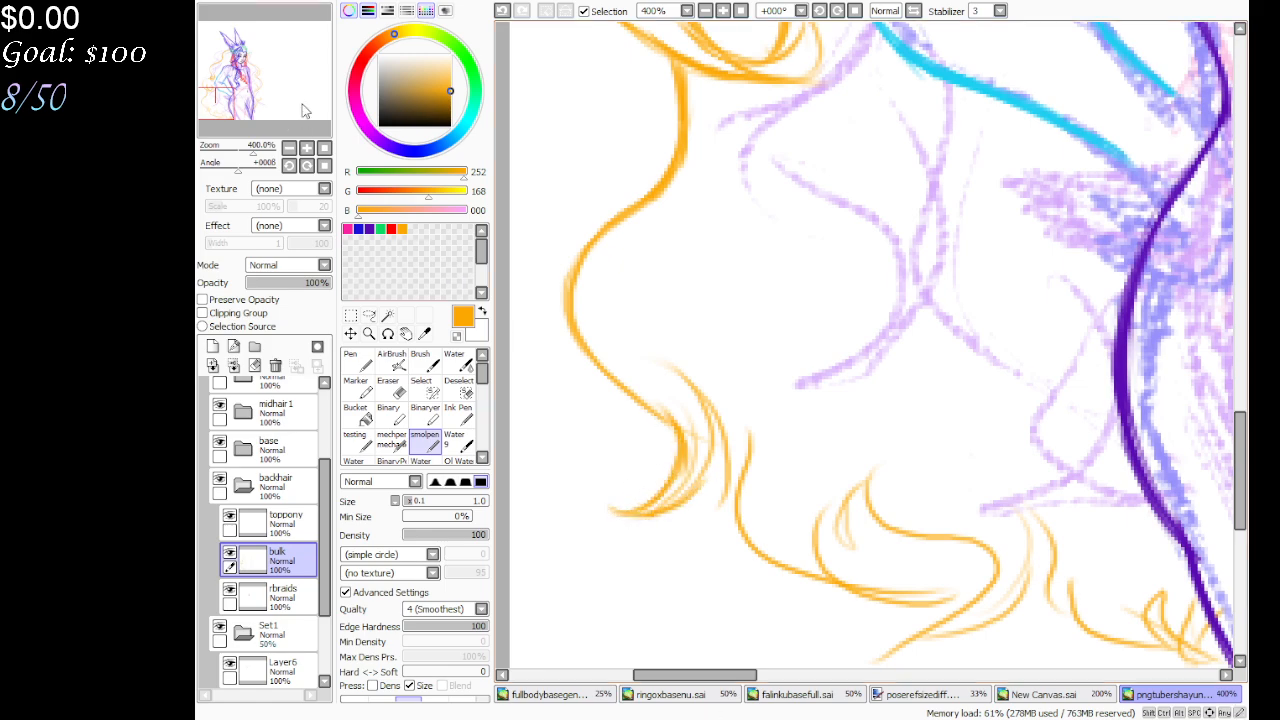
Thicken the back hair outline on the straight-arm side and build up the curl beside the upper arm with extra strokes
drag(305, 111, 316, 52)
click(705, 10)
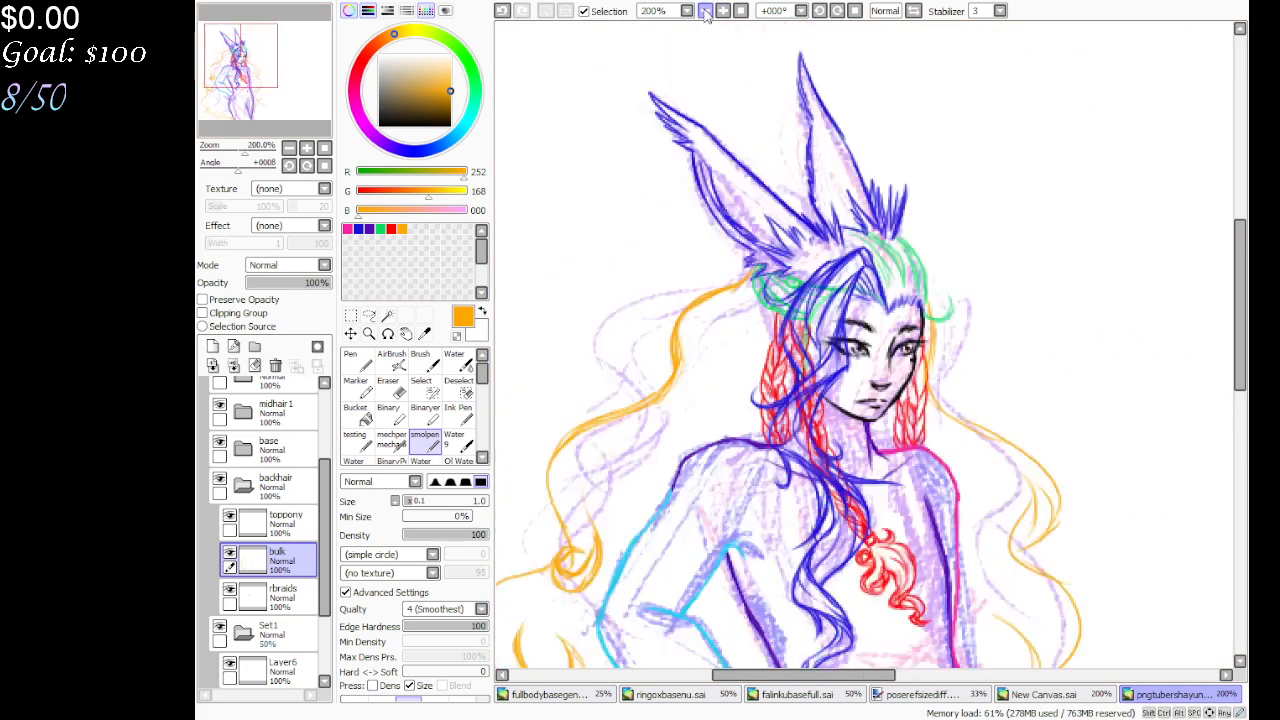
click(705, 10)
drag(300, 97, 292, 76)
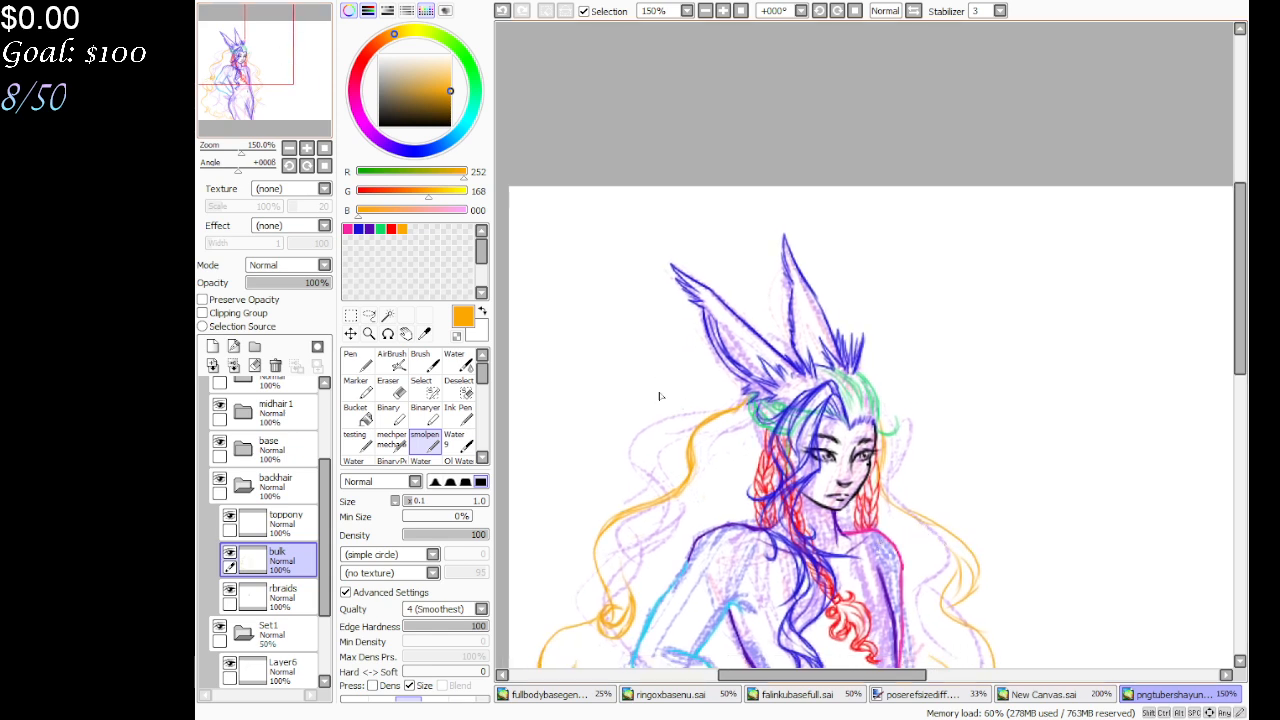
drag(281, 71, 286, 130)
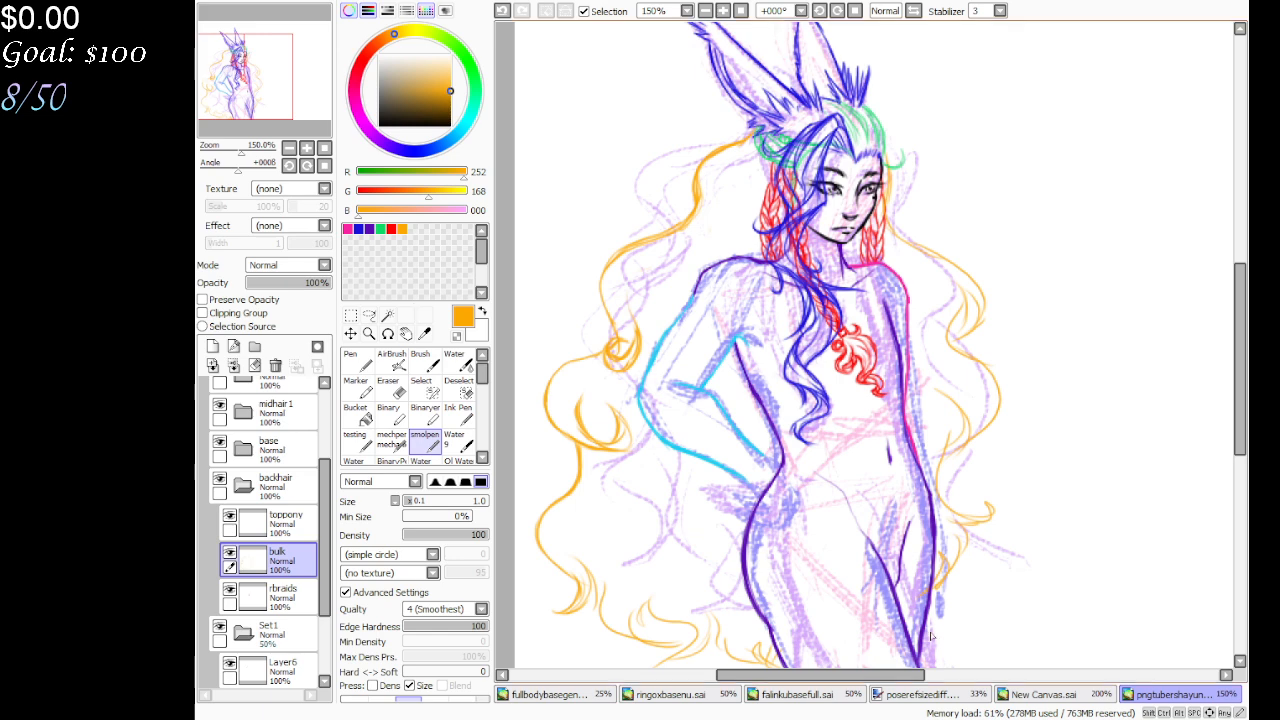
drag(272, 117, 272, 153)
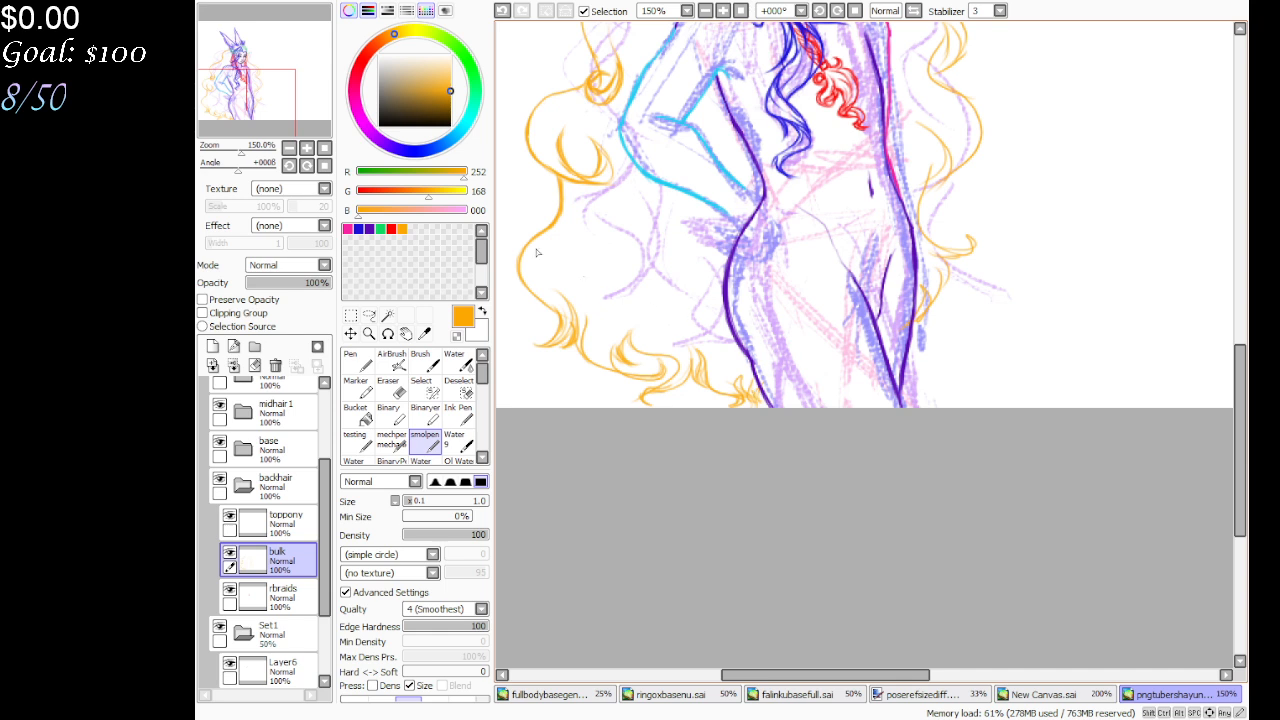
drag(259, 101, 279, 76)
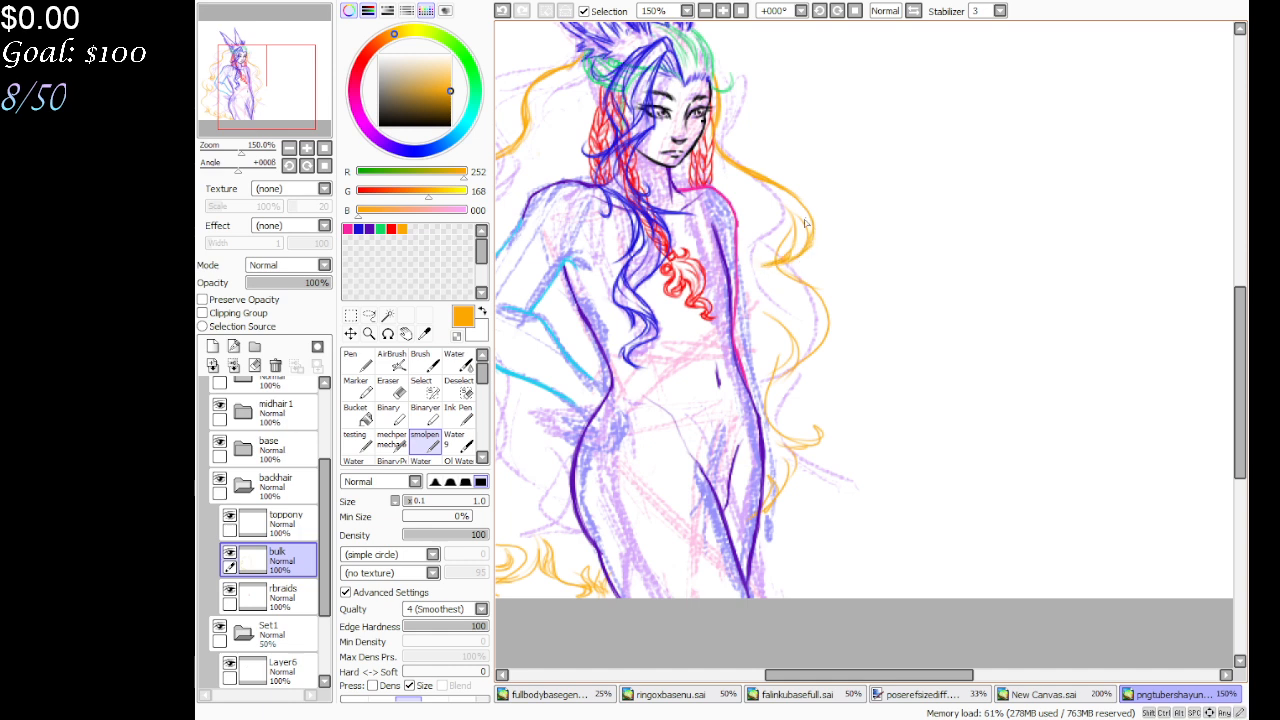
mouse_move(778, 218)
mouse_down()
mouse_move(790, 212)
mouse_move(806, 230)
mouse_up()
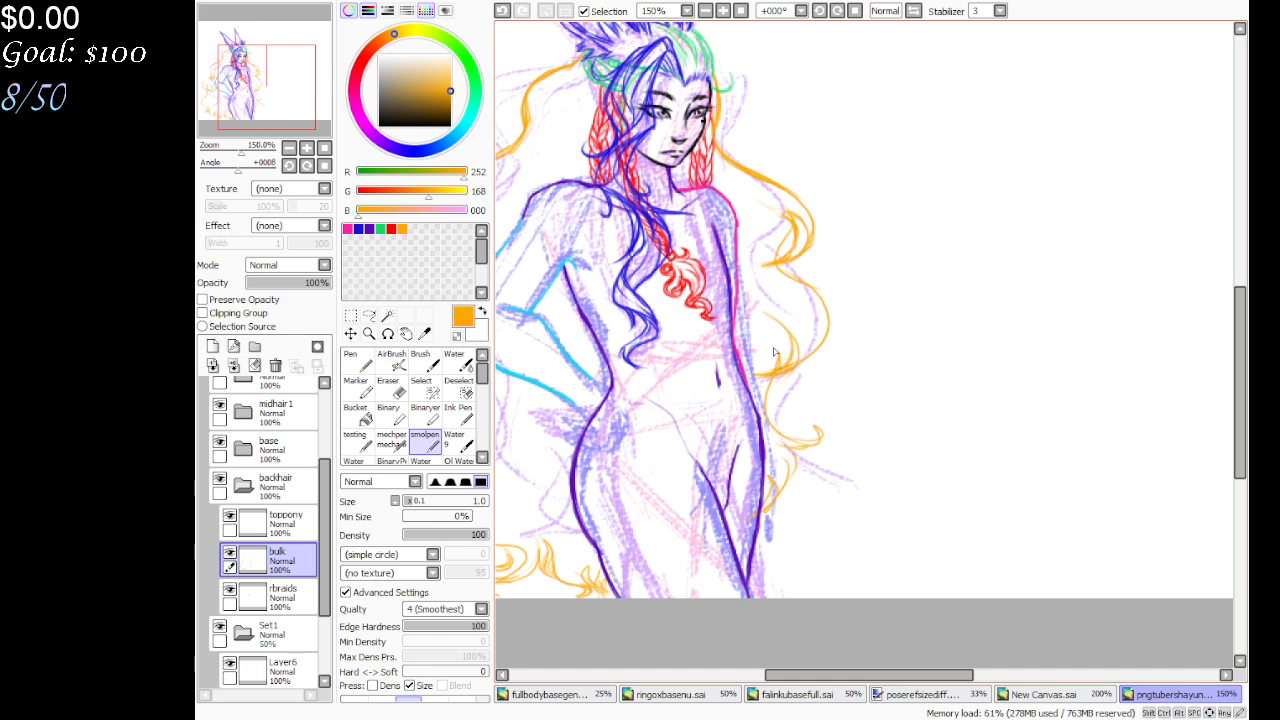
Erase the rough curl beside the waist on the straight-arm side, redraw it with smolpen and join it to the strand below
click(391, 390)
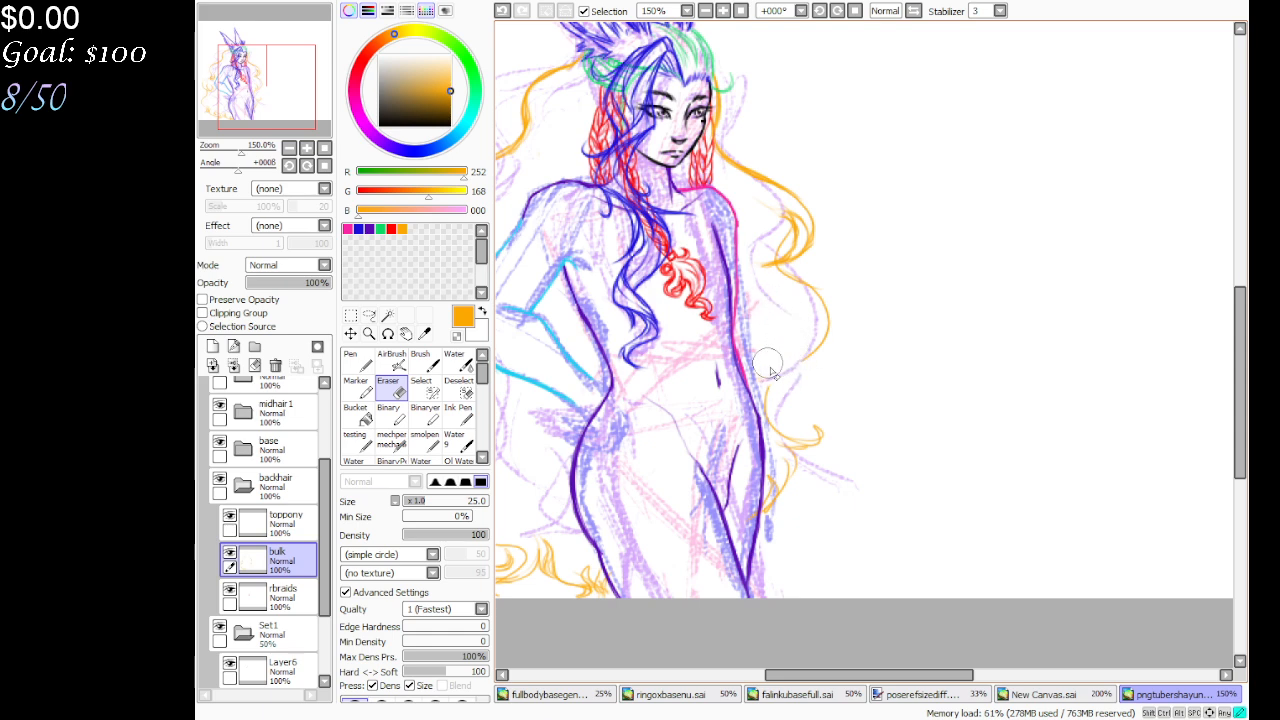
click(722, 10)
click(722, 10)
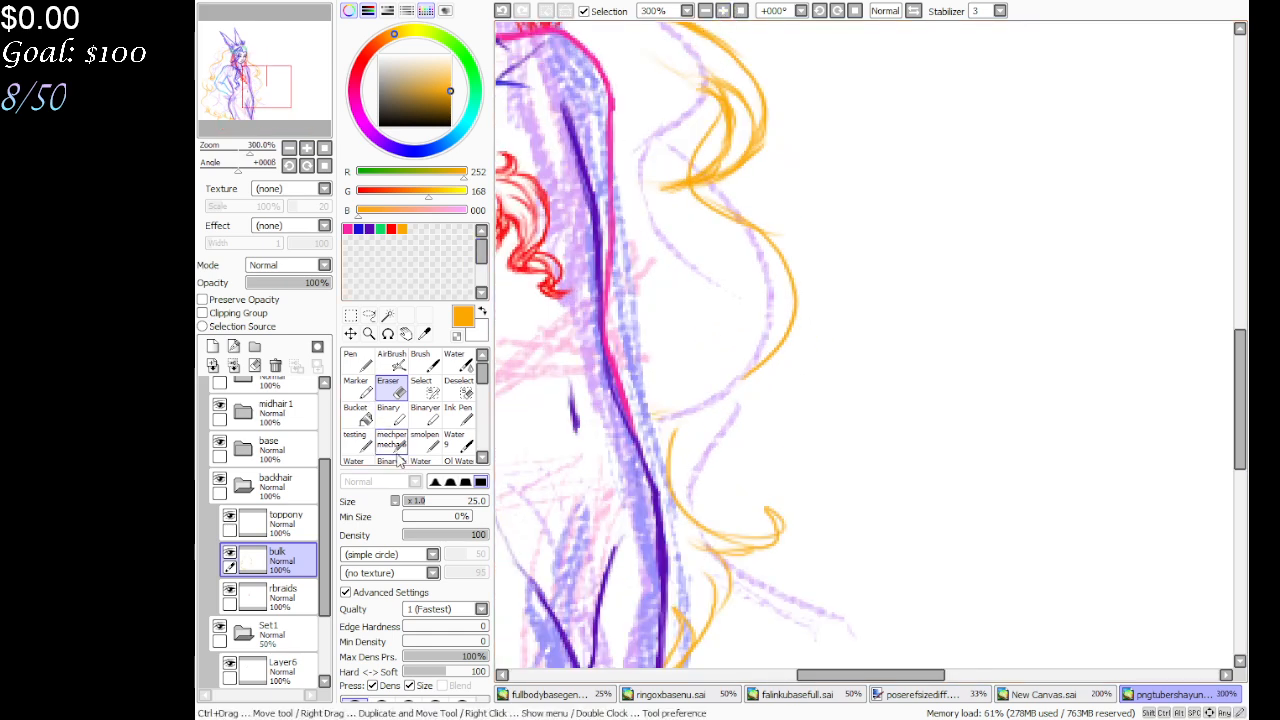
click(424, 440)
mouse_move(757, 372)
mouse_down()
mouse_move(685, 400)
mouse_move(614, 386)
mouse_move(671, 408)
mouse_move(622, 390)
mouse_move(737, 345)
mouse_up()
drag(689, 391, 722, 353)
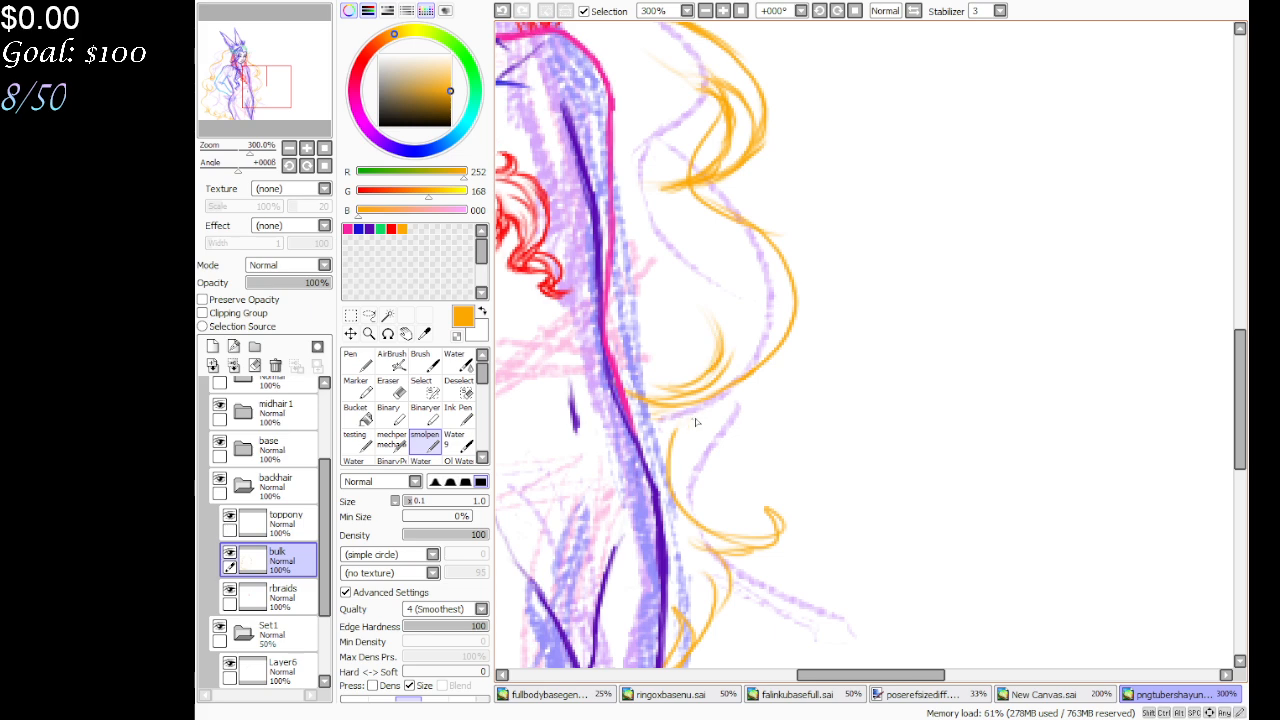
drag(696, 404, 670, 442)
drag(268, 100, 268, 116)
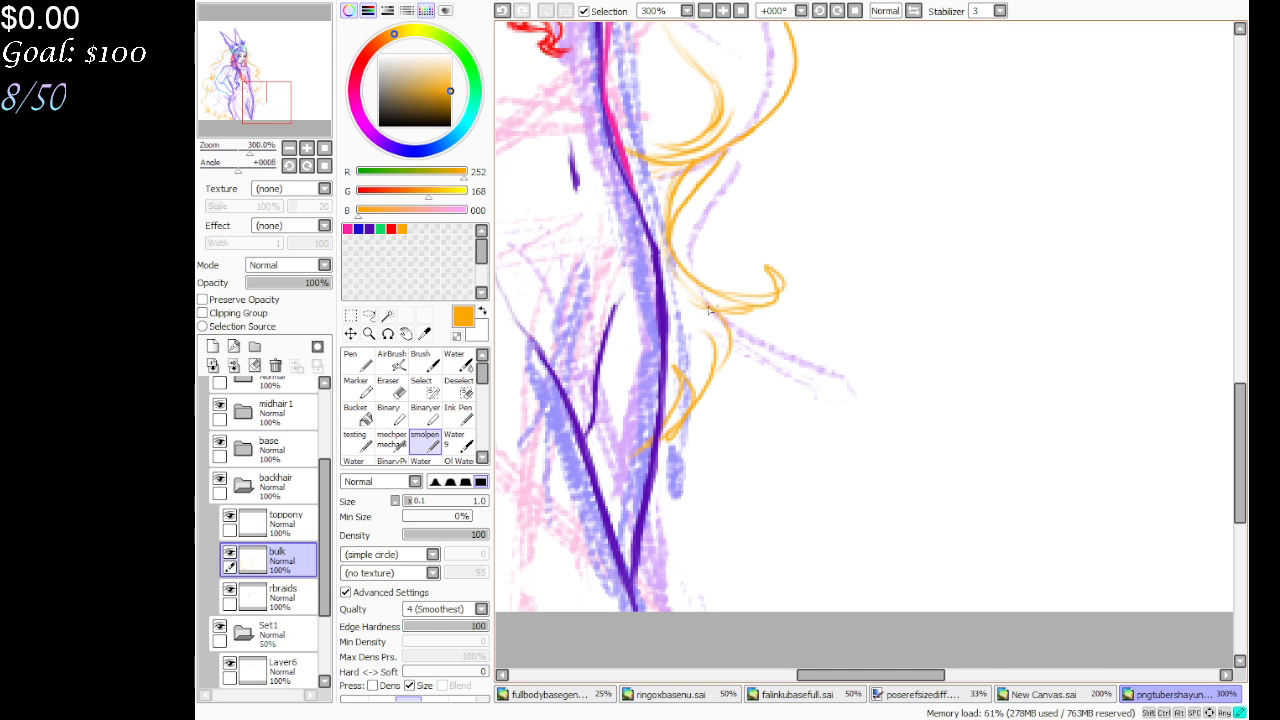
Round off the orange curl beside the hip on the straight-arm side and extend the strand below it into a curved tip
mouse_move(710, 310)
mouse_down()
mouse_move(776, 306)
mouse_move(778, 278)
mouse_move(732, 258)
mouse_up()
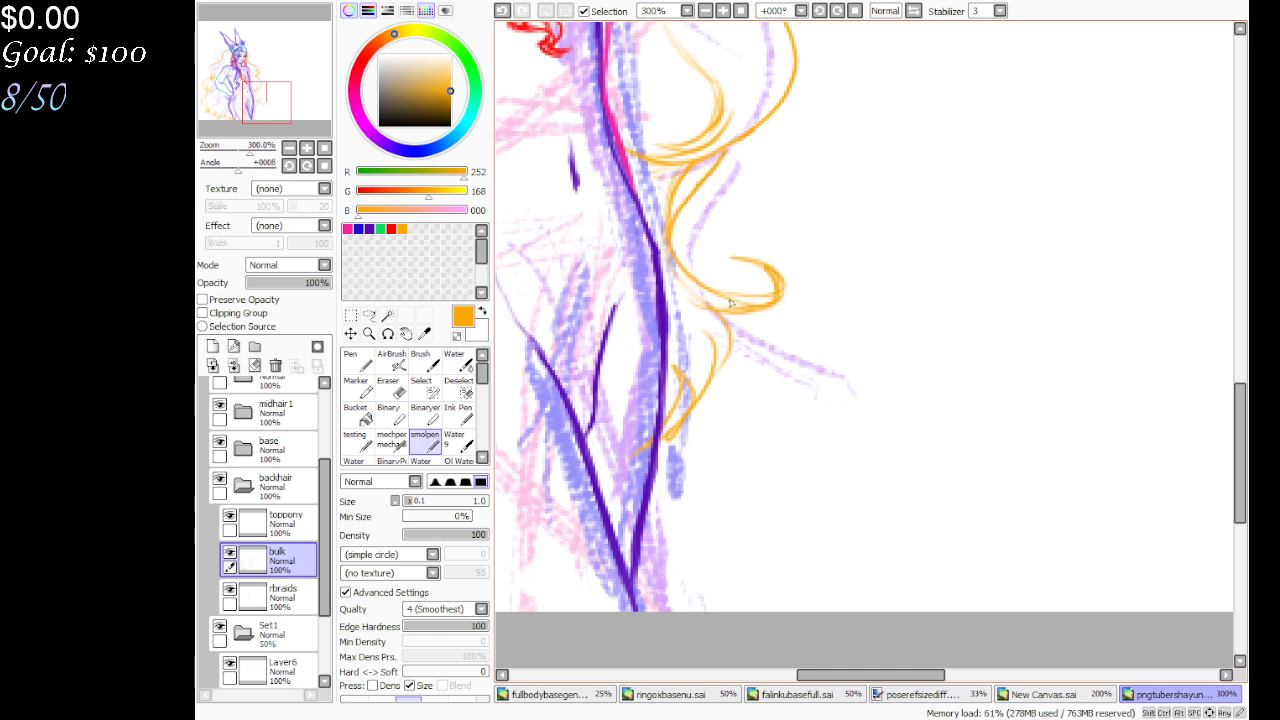
mouse_move(712, 308)
mouse_down()
mouse_move(724, 364)
mouse_move(684, 437)
mouse_move(694, 479)
mouse_move(672, 465)
mouse_move(686, 384)
mouse_up()
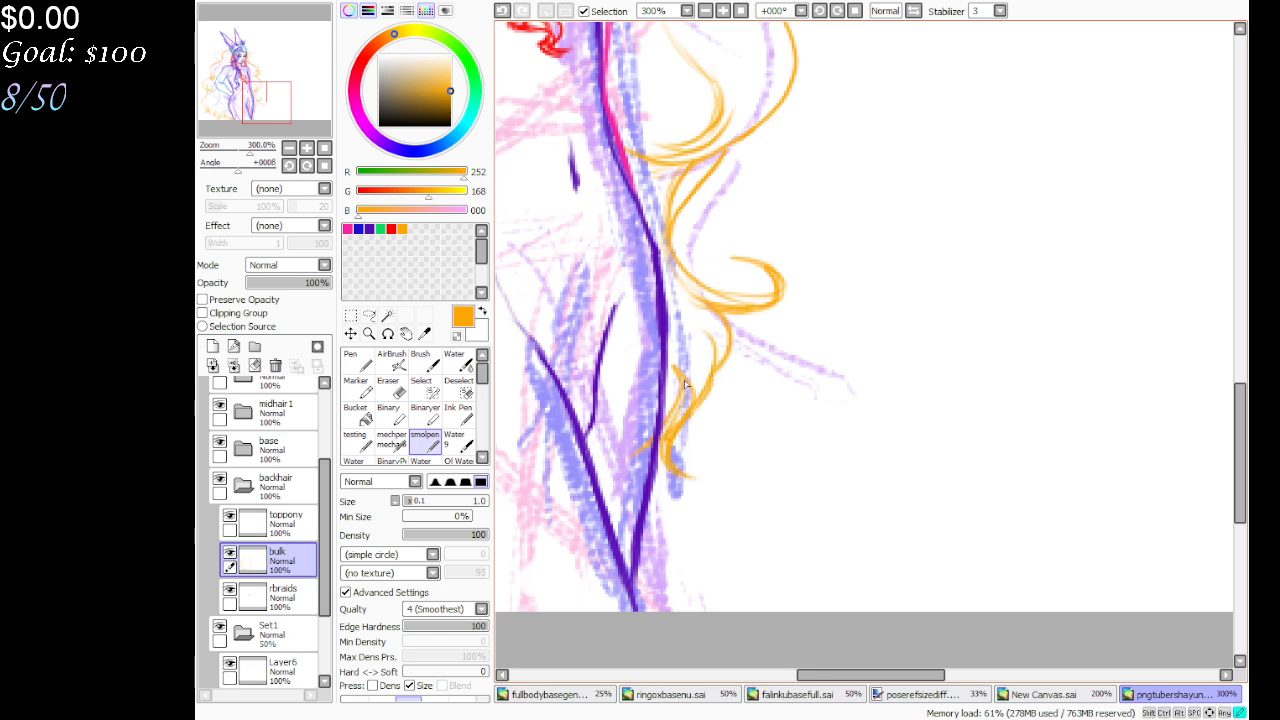
key(e)
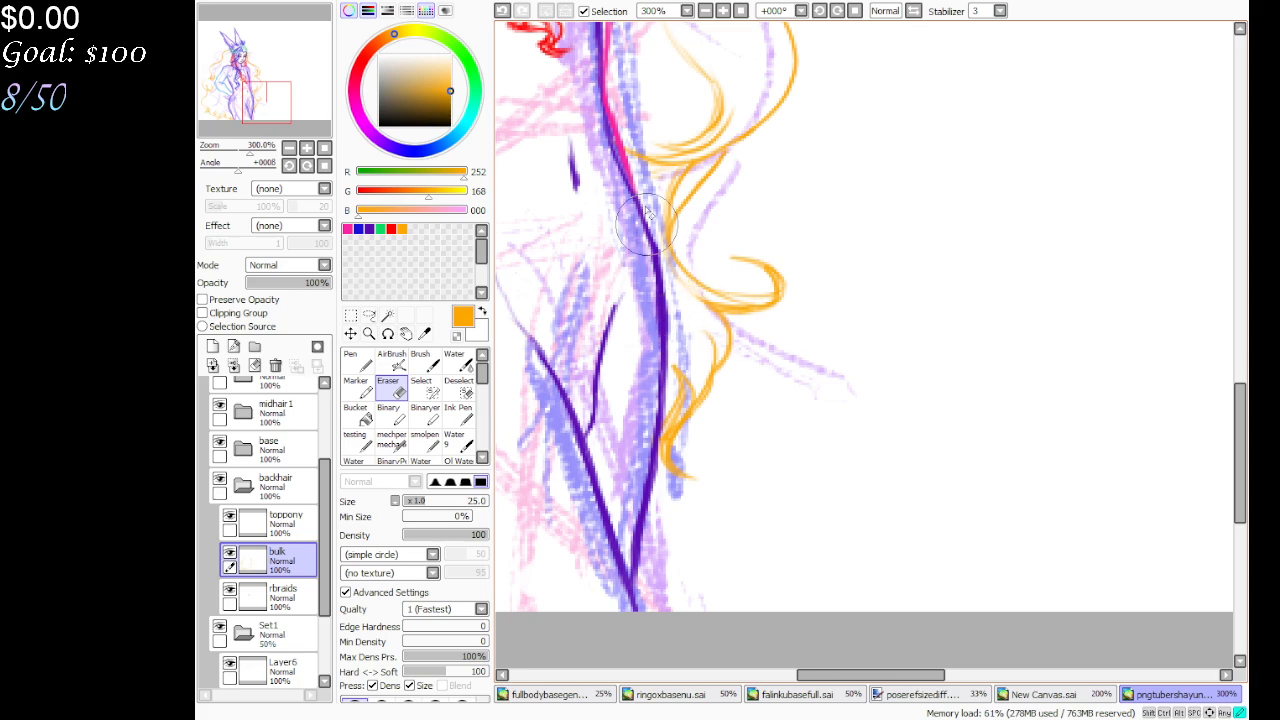
Thicken the orange curls beside the thigh on the bent-arm side with smolpen strokes and touch them up with the eraser
drag(295, 111, 245, 73)
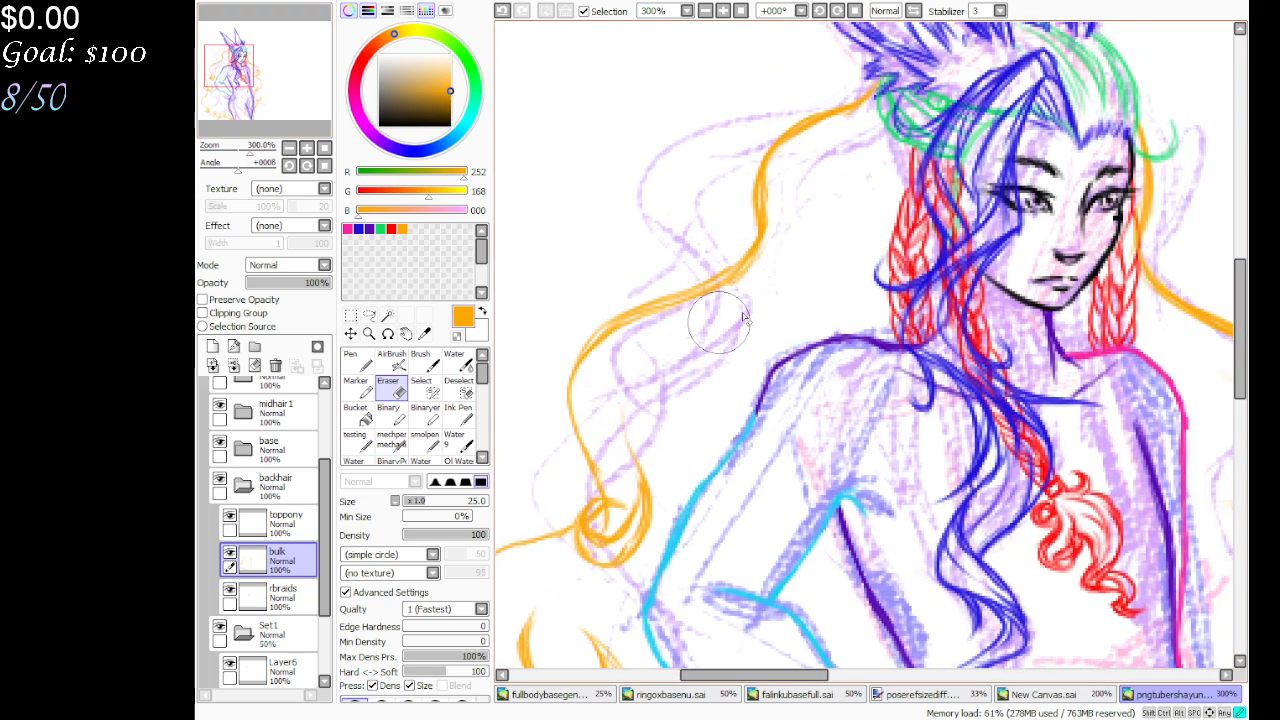
mouse_move(276, 96)
mouse_down()
mouse_move(300, 104)
mouse_move(300, 86)
mouse_up()
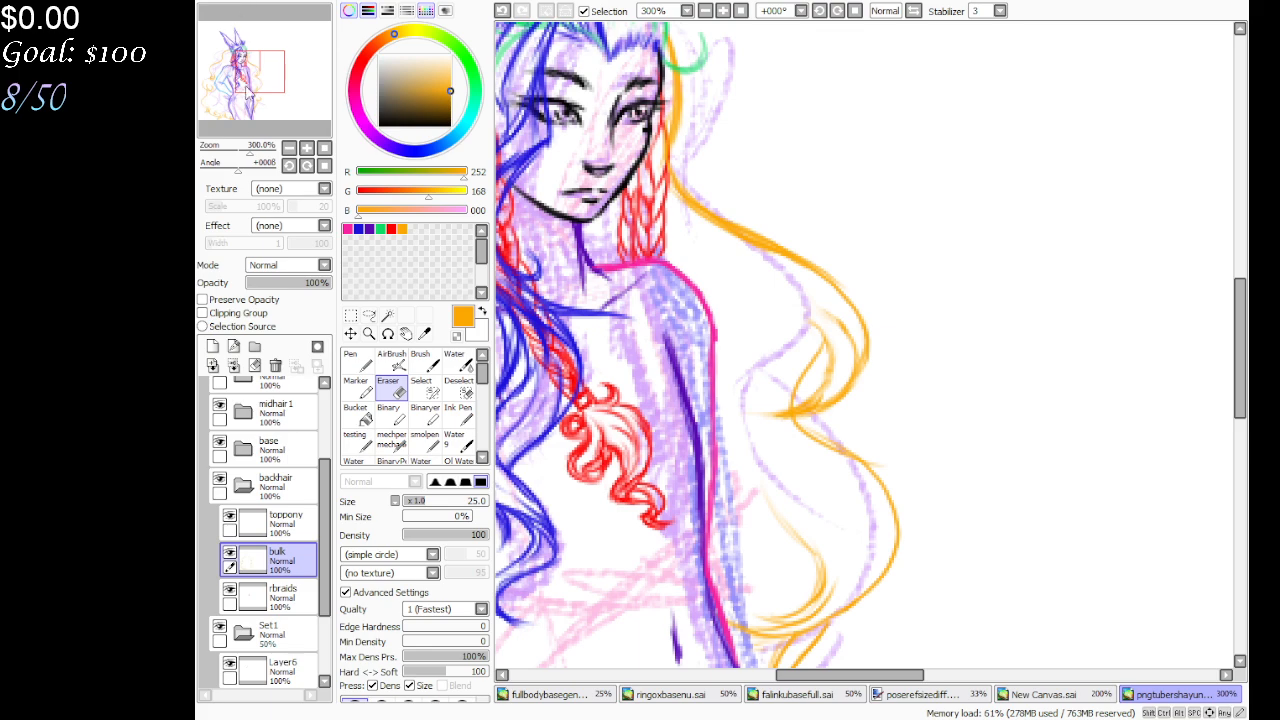
mouse_move(276, 88)
mouse_down()
mouse_move(269, 80)
mouse_move(248, 125)
mouse_move(258, 130)
mouse_up()
click(424, 440)
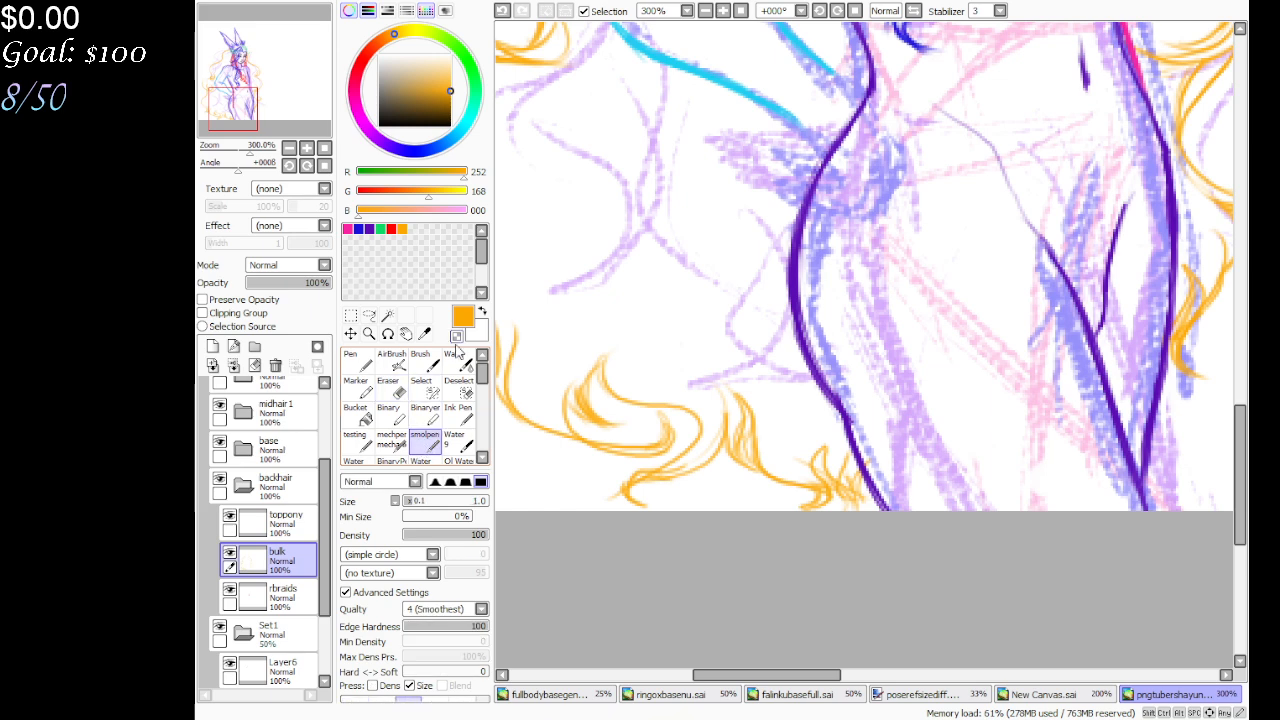
drag(603, 391, 615, 350)
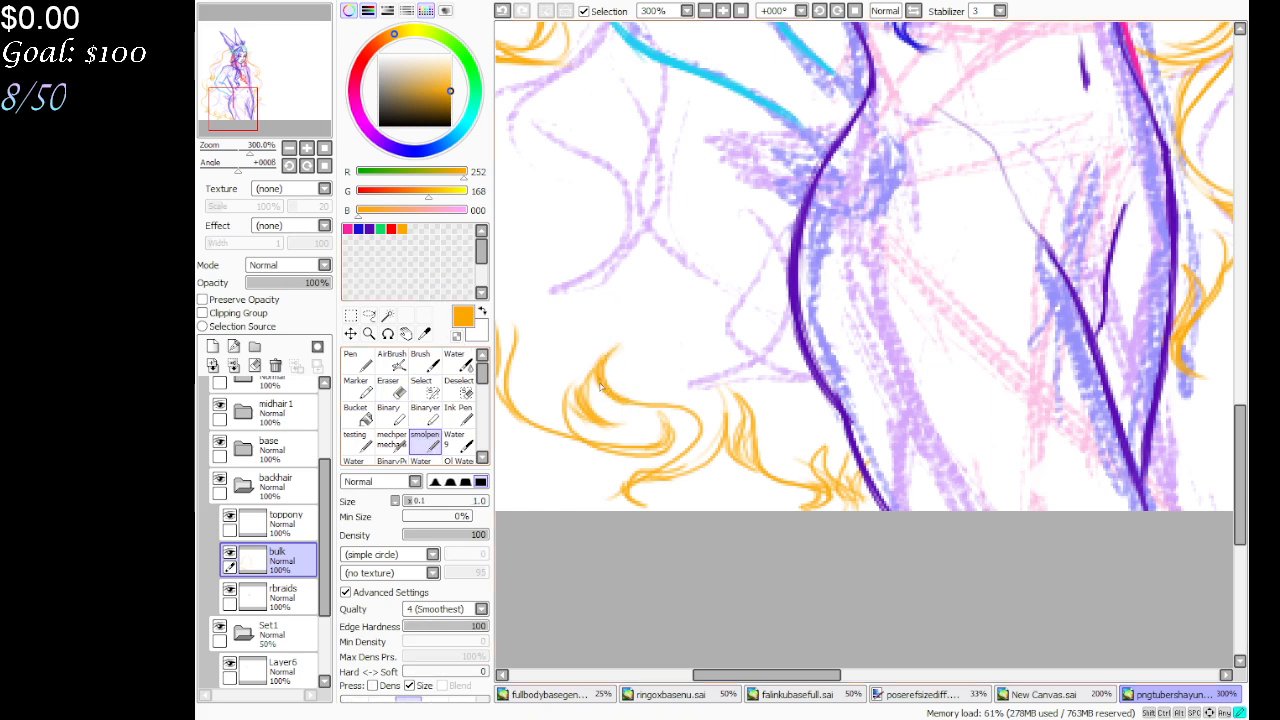
mouse_move(606, 374)
mouse_down()
mouse_move(601, 419)
mouse_move(586, 387)
mouse_move(637, 424)
mouse_move(575, 417)
mouse_move(637, 425)
mouse_move(576, 417)
mouse_move(574, 404)
mouse_move(603, 449)
mouse_up()
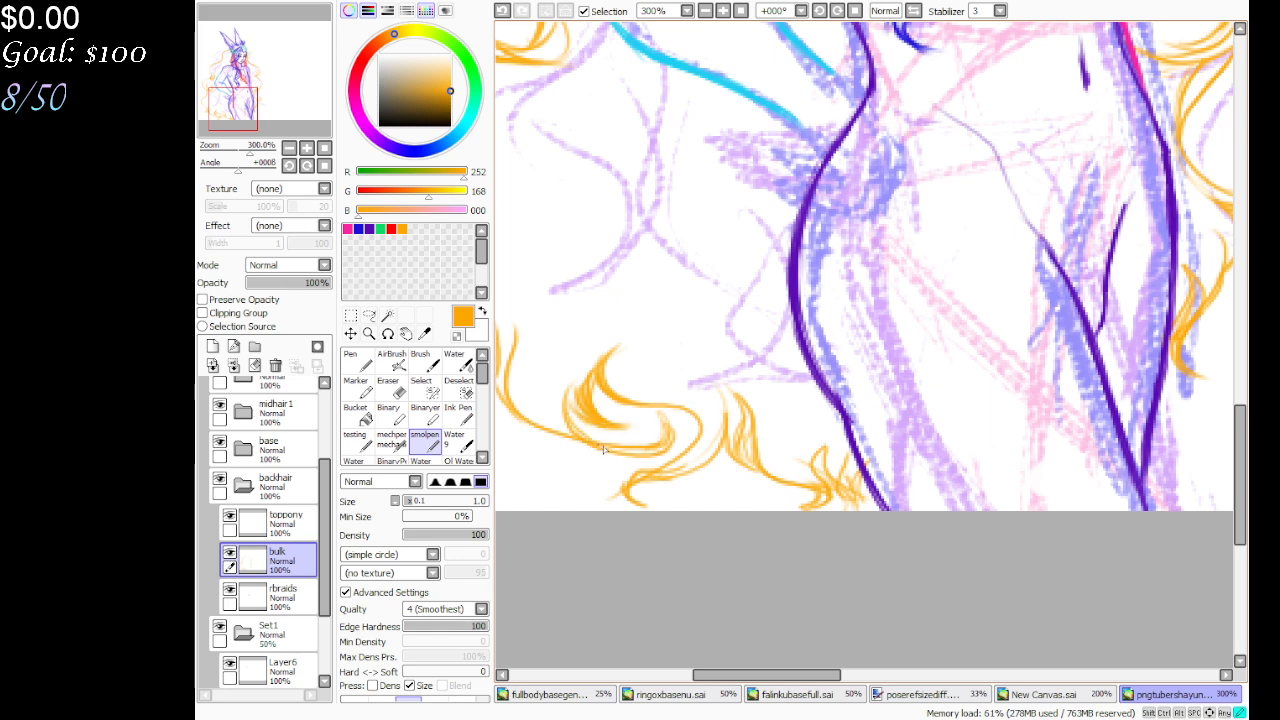
mouse_move(650, 412)
mouse_down()
mouse_move(674, 444)
mouse_move(658, 460)
mouse_up()
mouse_move(580, 424)
mouse_down()
mouse_move(573, 382)
mouse_move(586, 424)
mouse_move(566, 424)
mouse_move(590, 438)
mouse_up()
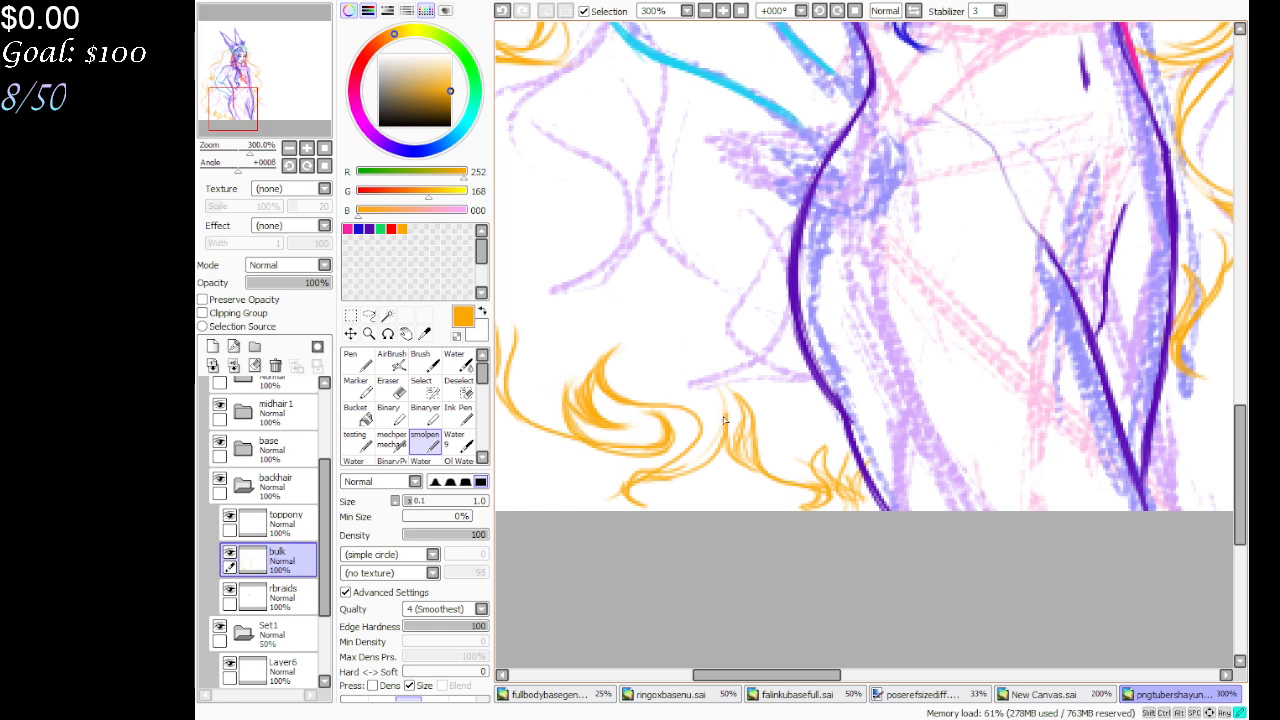
mouse_move(724, 420)
mouse_down()
mouse_move(690, 378)
mouse_move(734, 390)
mouse_move(749, 464)
mouse_move(742, 452)
mouse_move(805, 478)
mouse_up()
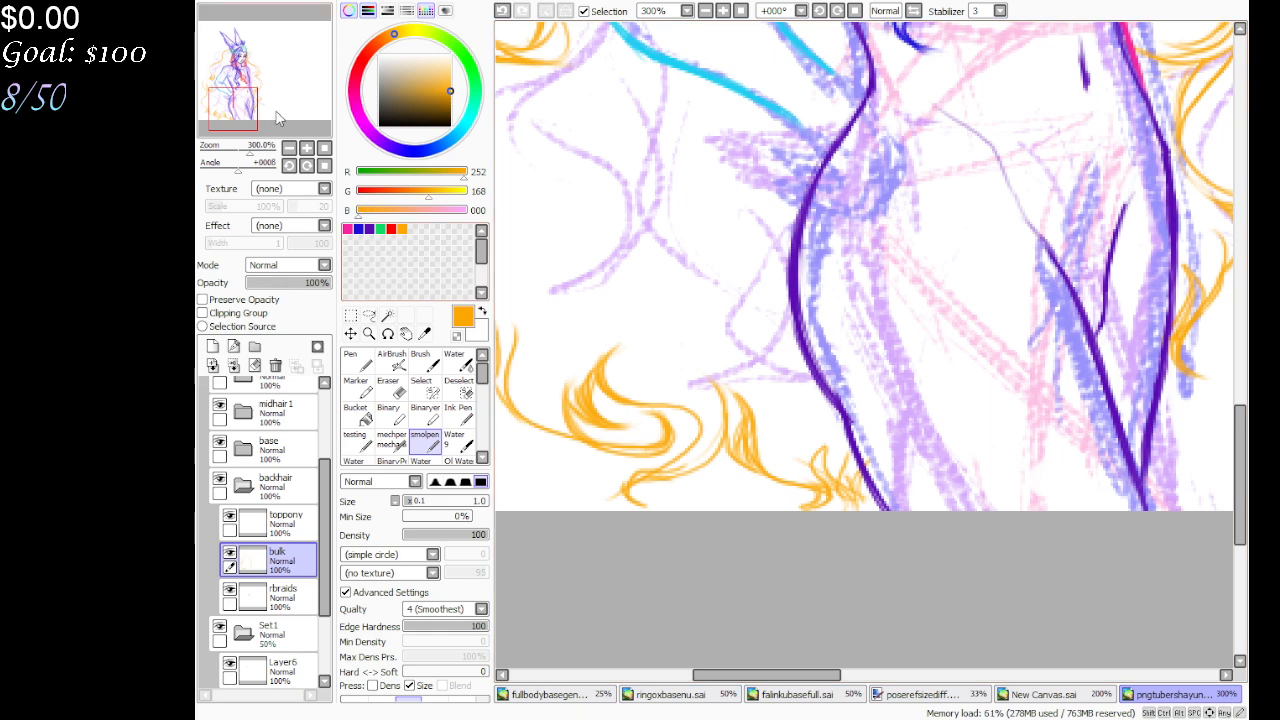
drag(278, 118, 286, 123)
key(e)
drag(731, 466, 690, 470)
Set the drawing colour to cyan (0, 252, 252) and save it as a swatch beside the orange one
mouse_move(262, 90)
mouse_down()
mouse_move(282, 100)
mouse_move(262, 54)
mouse_move(248, 76)
mouse_move(278, 42)
mouse_up()
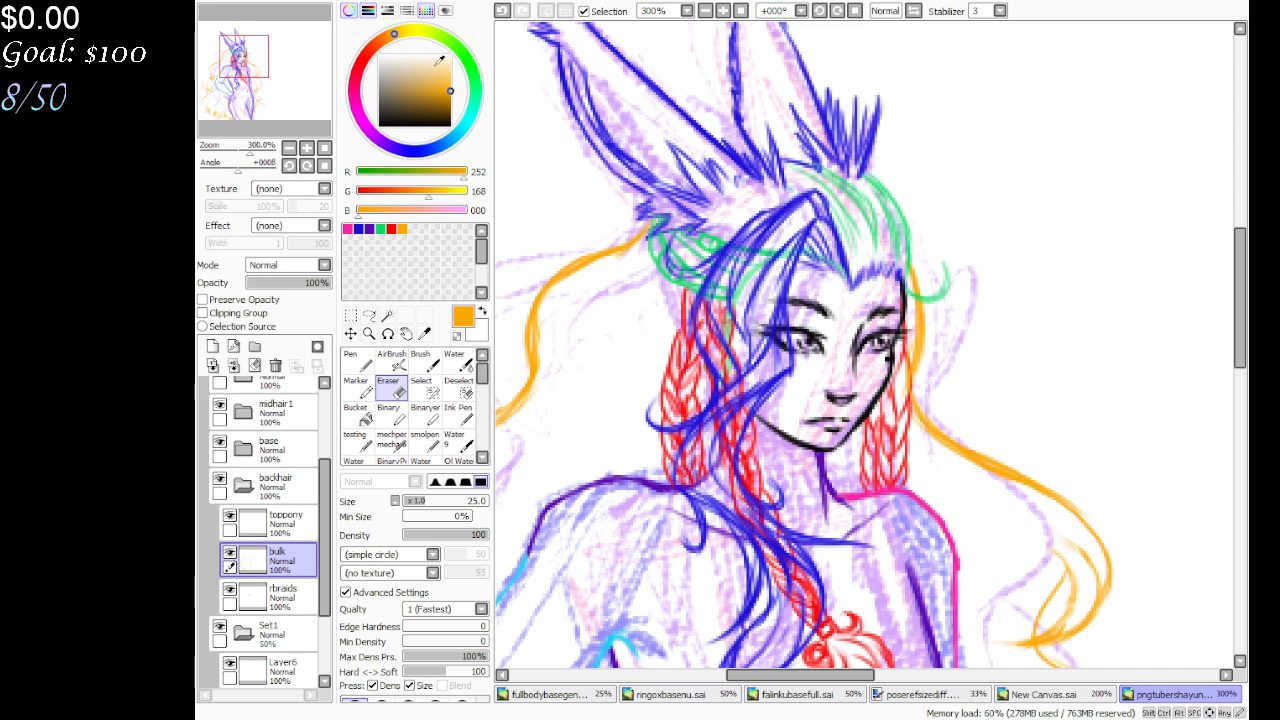
click(409, 34)
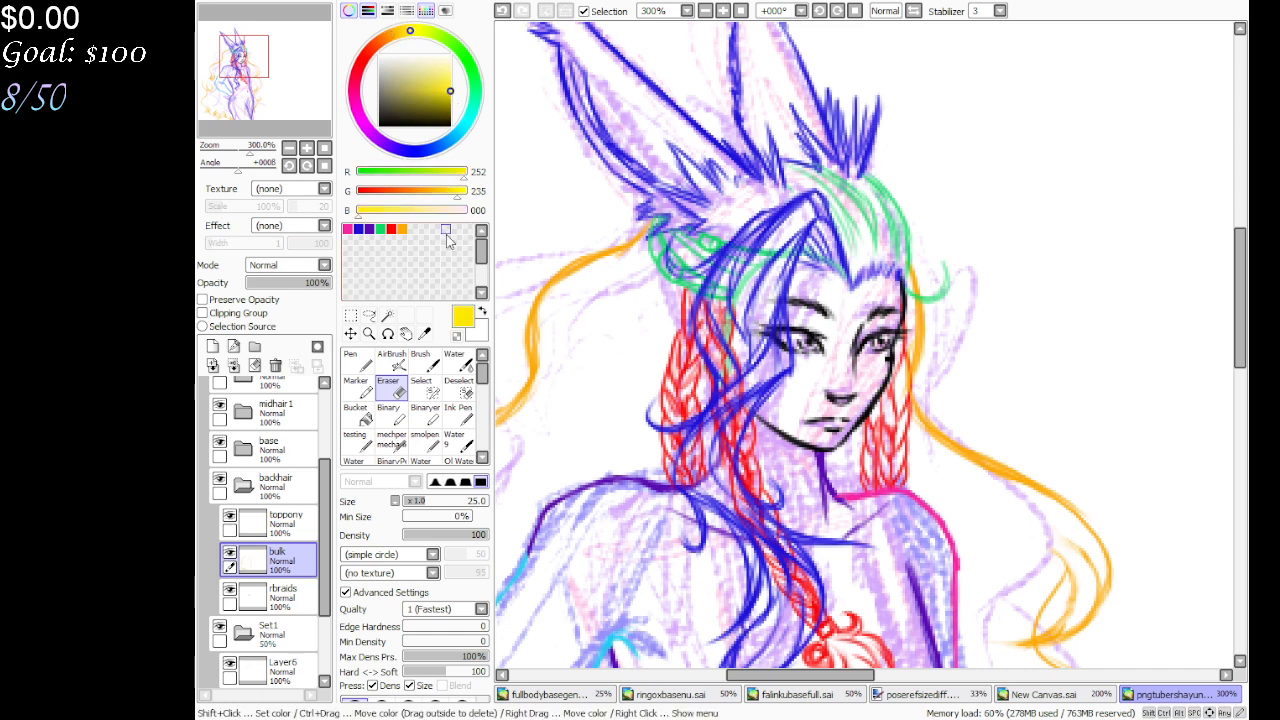
click(438, 36)
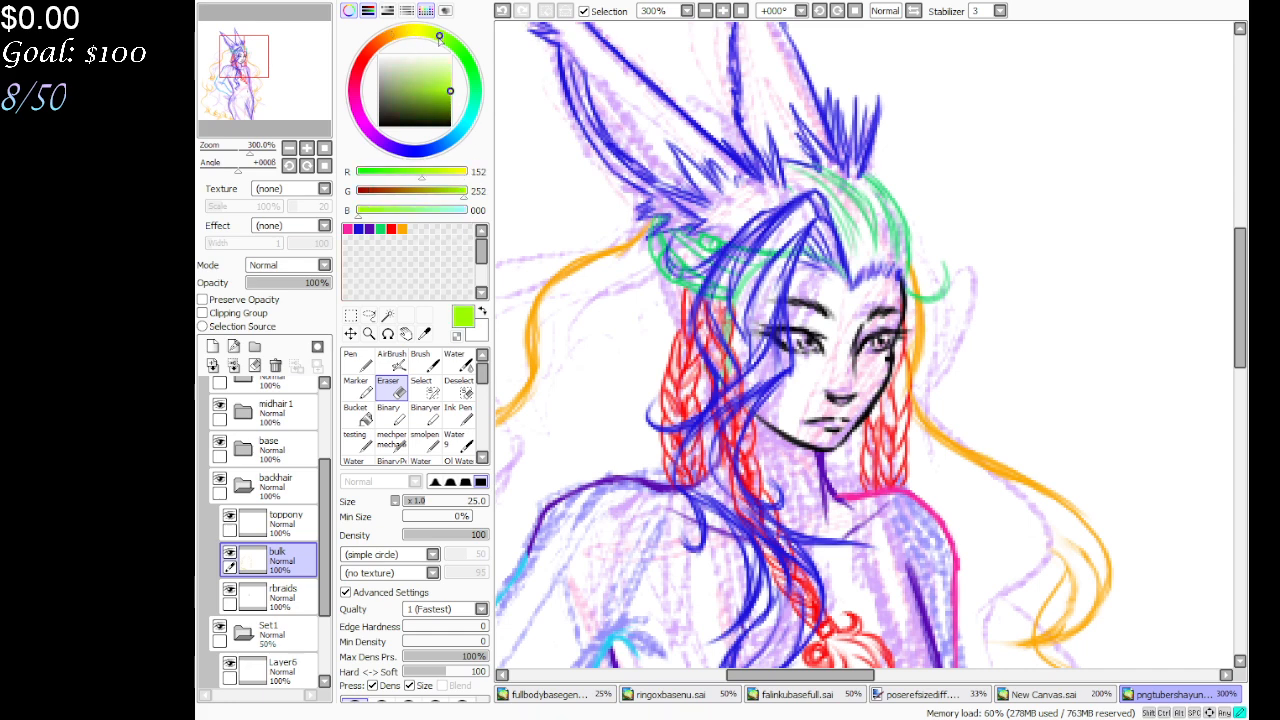
mouse_move(437, 37)
mouse_down()
mouse_move(462, 62)
mouse_move(466, 121)
mouse_up()
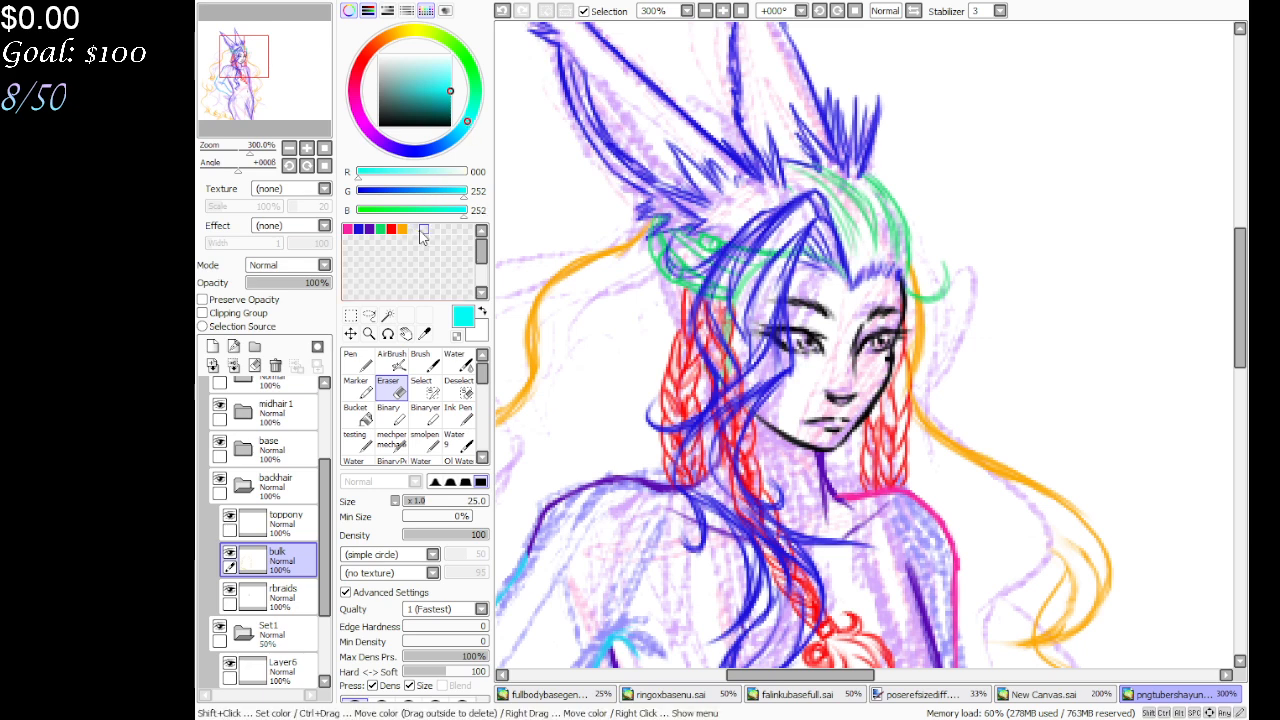
key(shift)
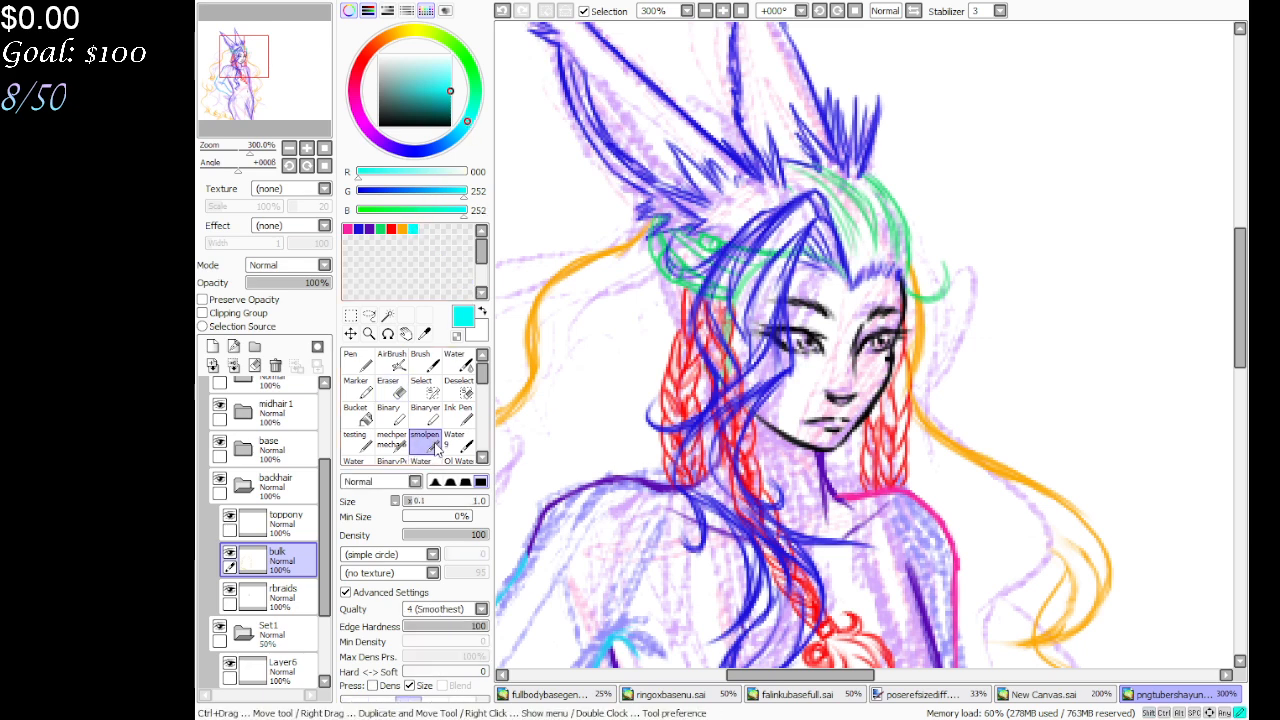
Draw a long curly cyan strand with smolpen on the rbraids layer, from the ear bases down past the bent-arm shoulder
click(424, 440)
mouse_move(261, 92)
mouse_down()
mouse_move(252, 84)
mouse_move(278, 112)
mouse_up()
click(300, 598)
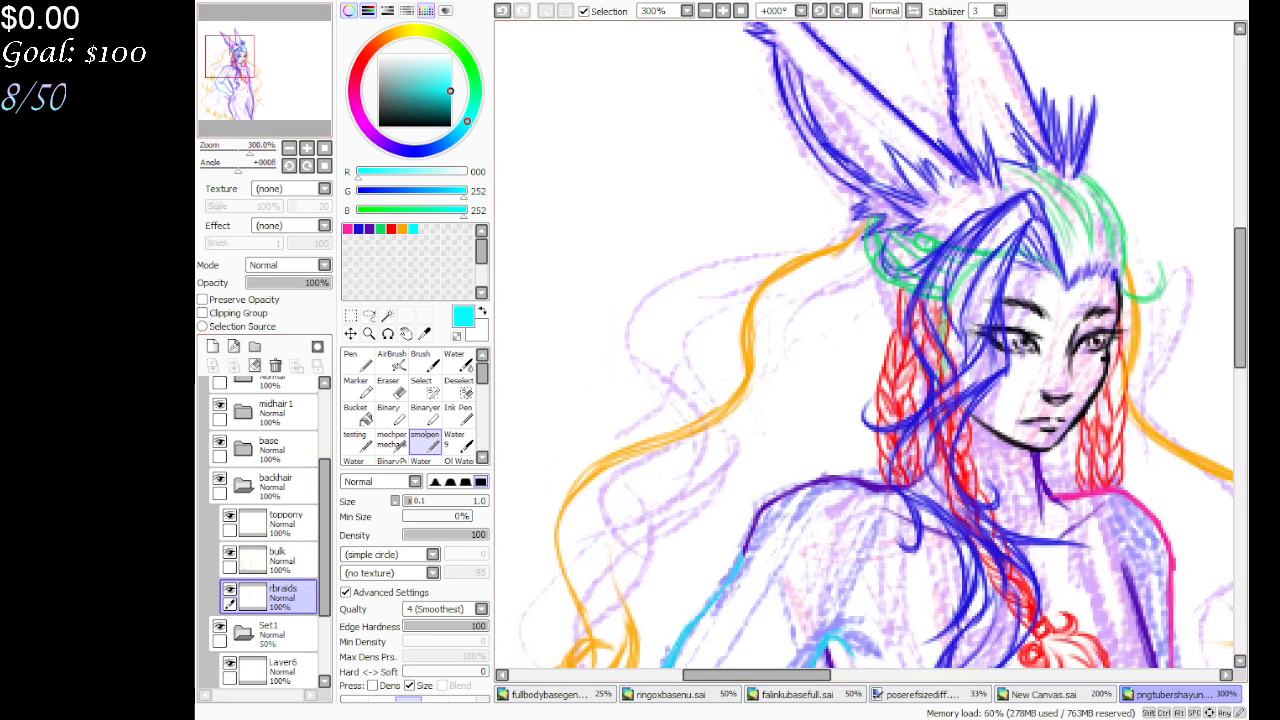
mouse_move(985, 158)
mouse_down()
mouse_move(947, 115)
mouse_move(913, 102)
mouse_move(887, 106)
mouse_move(879, 126)
mouse_move(890, 104)
mouse_move(826, 180)
mouse_move(721, 238)
mouse_move(735, 266)
mouse_move(702, 292)
mouse_move(653, 263)
mouse_move(663, 320)
mouse_move(641, 353)
mouse_move(655, 428)
mouse_up()
mouse_move(645, 360)
mouse_down()
mouse_move(633, 407)
mouse_move(671, 405)
mouse_move(658, 413)
mouse_move(623, 385)
mouse_move(655, 425)
mouse_move(616, 395)
mouse_move(651, 406)
mouse_move(651, 377)
mouse_move(671, 398)
mouse_move(648, 408)
mouse_move(674, 388)
mouse_move(635, 380)
mouse_move(681, 382)
mouse_move(642, 386)
mouse_move(659, 369)
mouse_move(625, 412)
mouse_move(572, 378)
mouse_move(569, 443)
mouse_move(536, 478)
mouse_move(556, 544)
mouse_move(520, 570)
mouse_up()
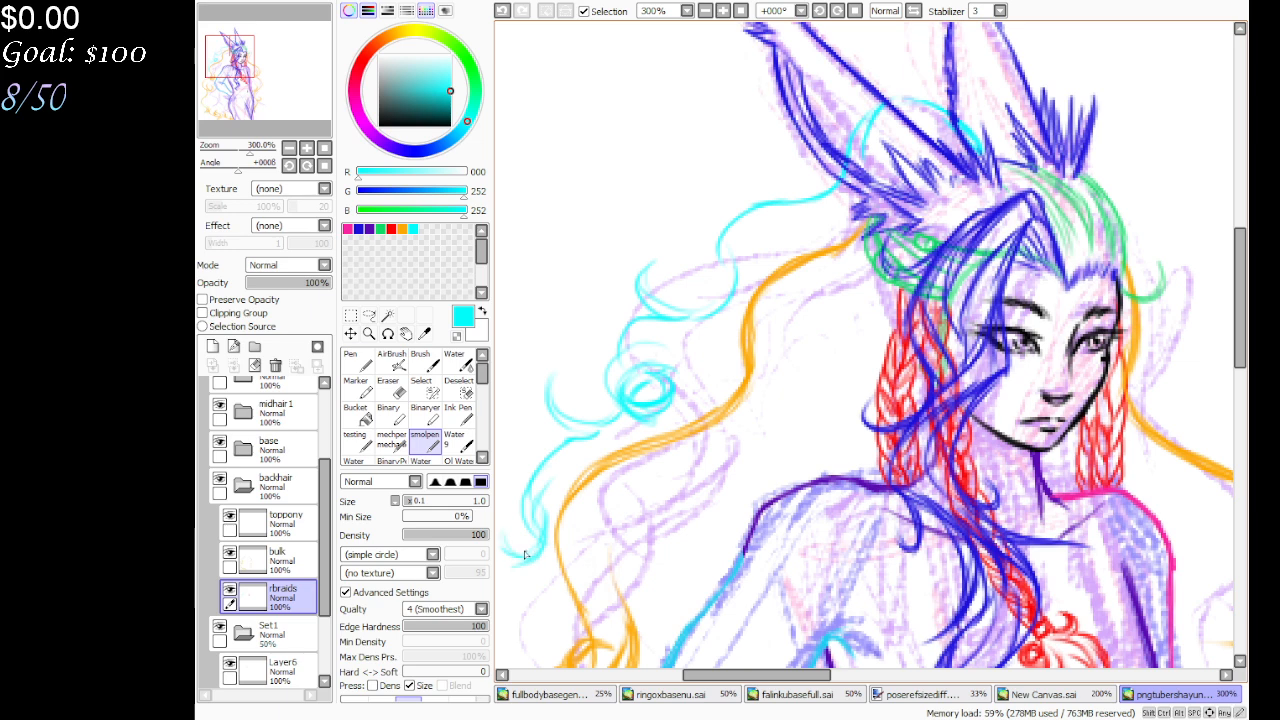
Build up the cyan curls outside the orange outline with extra strokes and extend the lowest one downward
drag(293, 115, 287, 119)
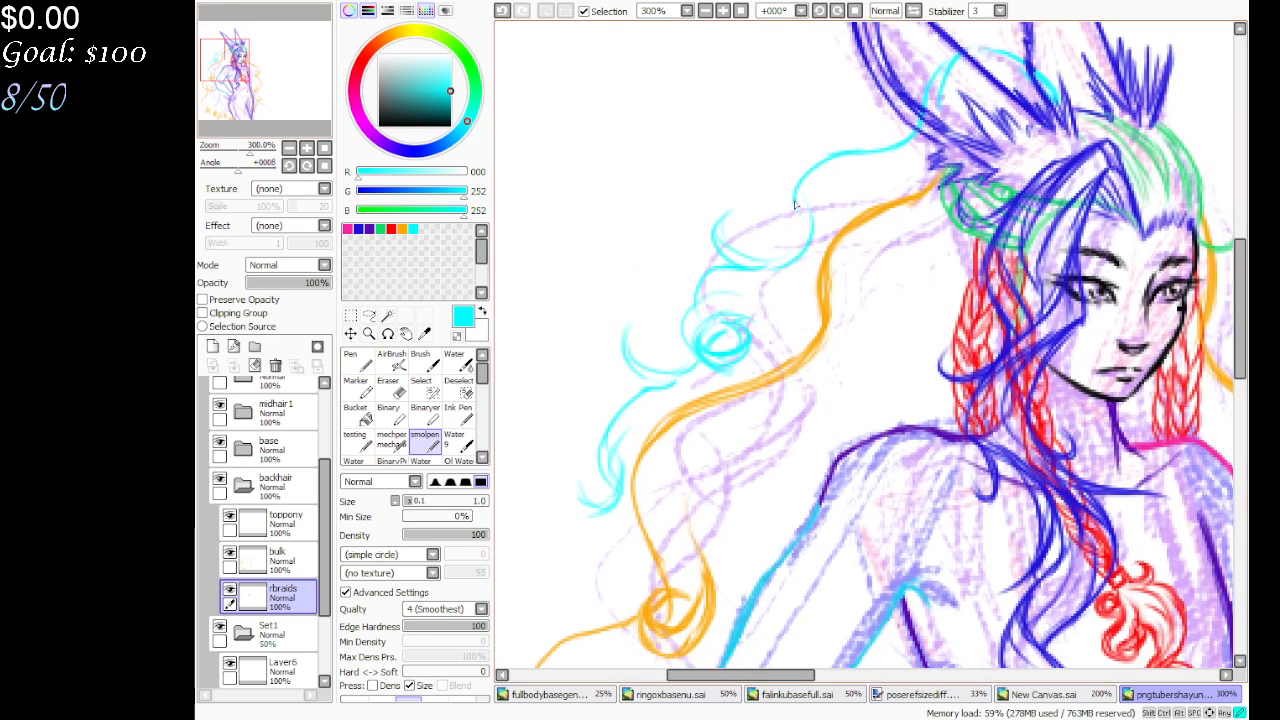
mouse_move(766, 230)
mouse_down()
mouse_move(806, 232)
mouse_move(772, 250)
mouse_move(732, 229)
mouse_move(765, 260)
mouse_move(730, 243)
mouse_move(749, 219)
mouse_move(742, 207)
mouse_move(747, 245)
mouse_move(761, 197)
mouse_move(715, 232)
mouse_move(758, 212)
mouse_move(777, 239)
mouse_move(772, 202)
mouse_move(809, 206)
mouse_up()
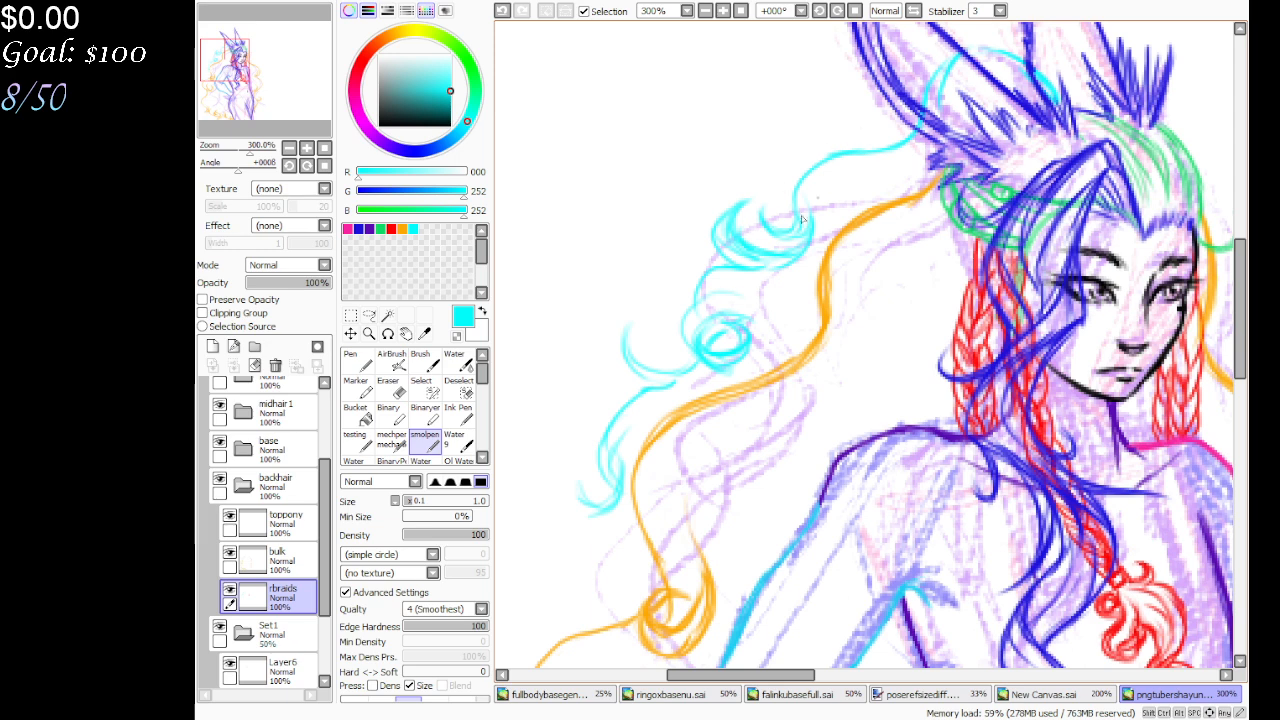
mouse_move(642, 392)
mouse_down()
mouse_move(622, 340)
mouse_move(640, 320)
mouse_move(630, 374)
mouse_up()
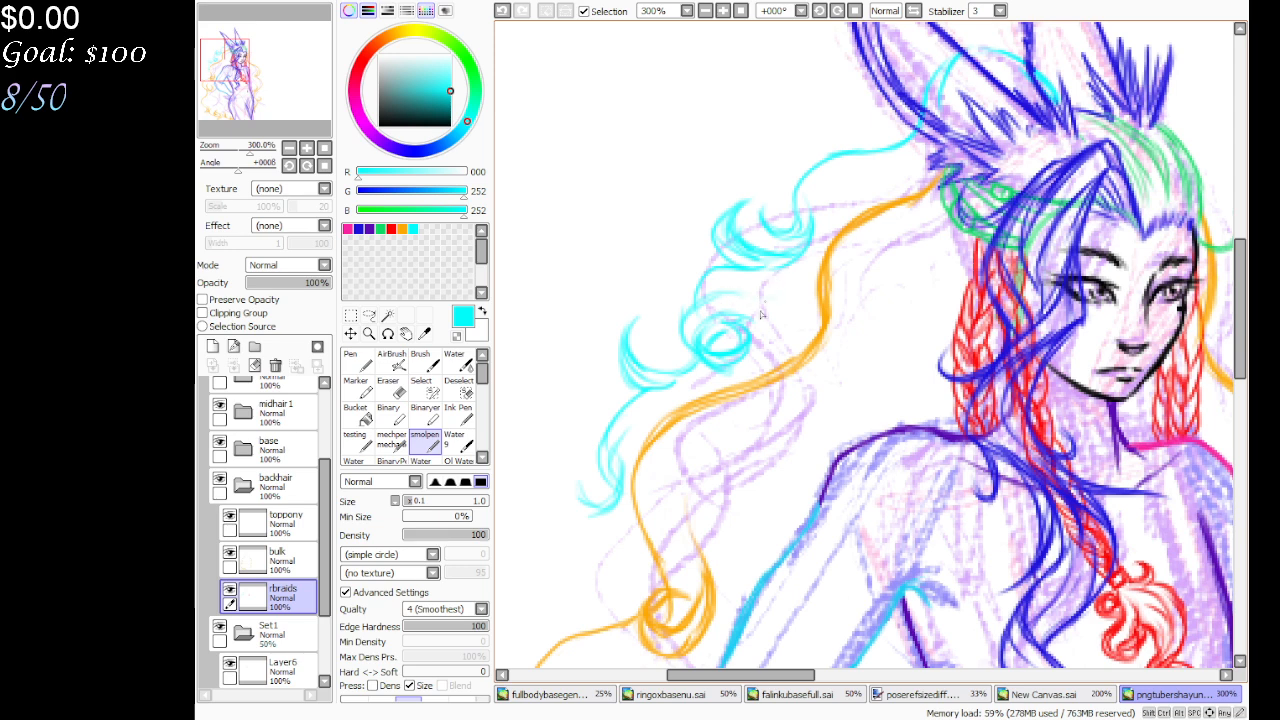
mouse_move(614, 500)
mouse_down()
mouse_move(572, 475)
mouse_move(604, 508)
mouse_move(572, 501)
mouse_move(582, 460)
mouse_move(578, 508)
mouse_move(572, 472)
mouse_move(591, 512)
mouse_move(646, 552)
mouse_up()
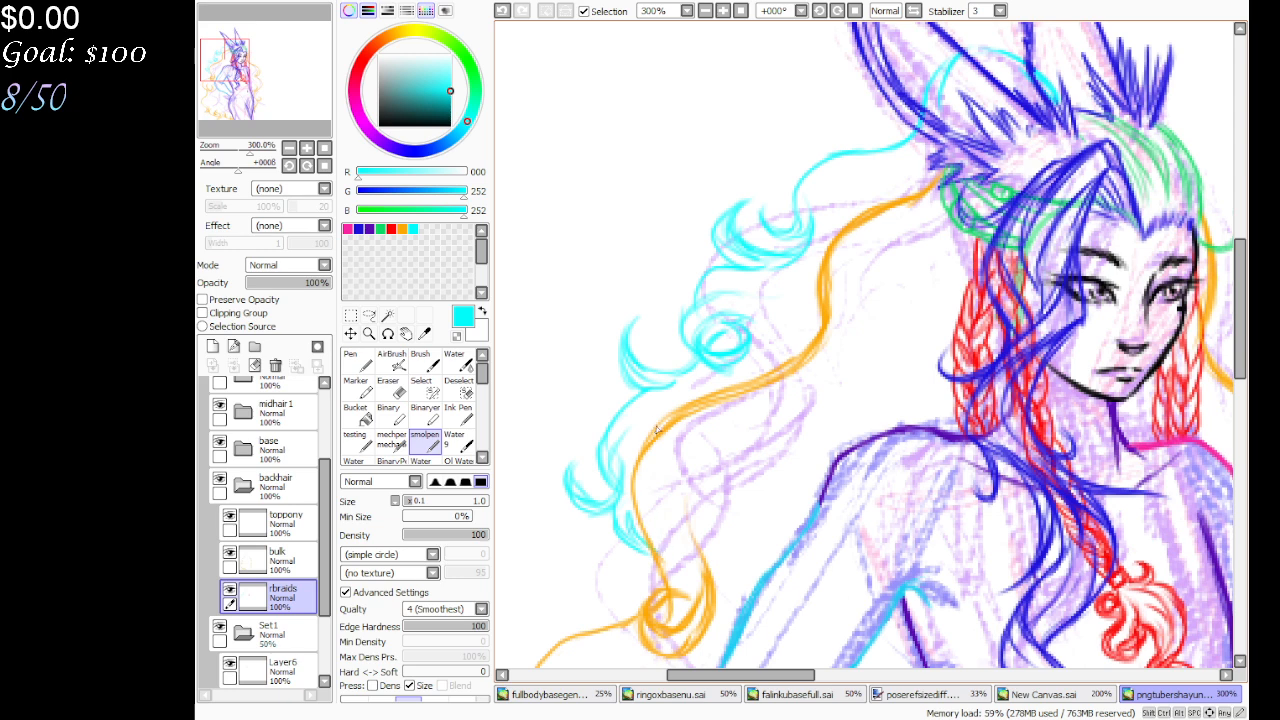
drag(261, 88, 275, 86)
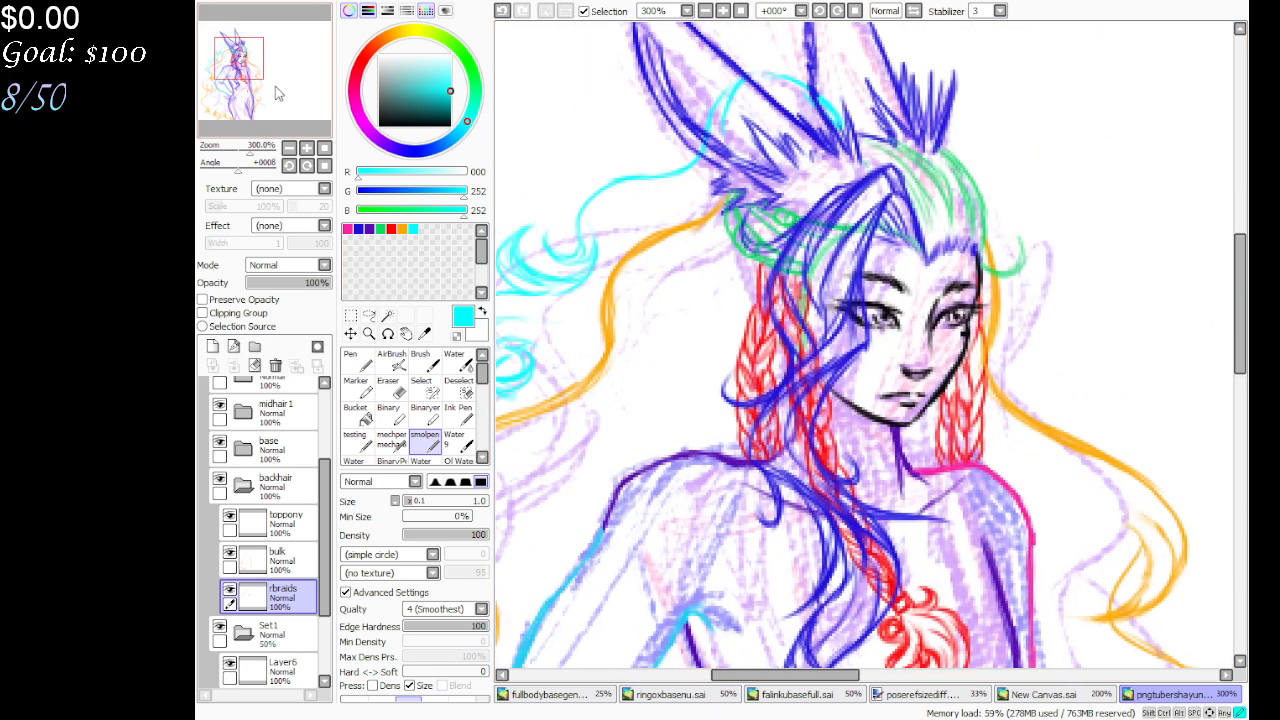
mouse_move(772, 80)
mouse_down()
mouse_move(815, 78)
mouse_move(862, 128)
mouse_up()
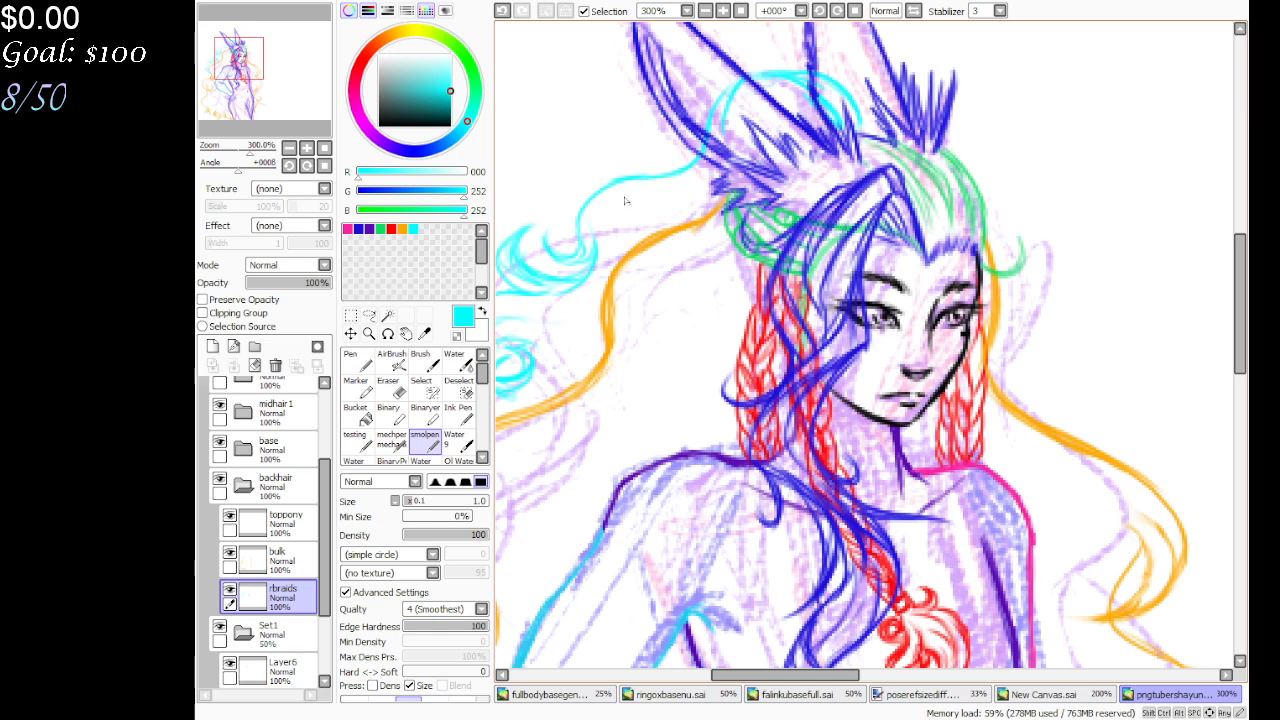
click(502, 10)
click(502, 10)
click(502, 10)
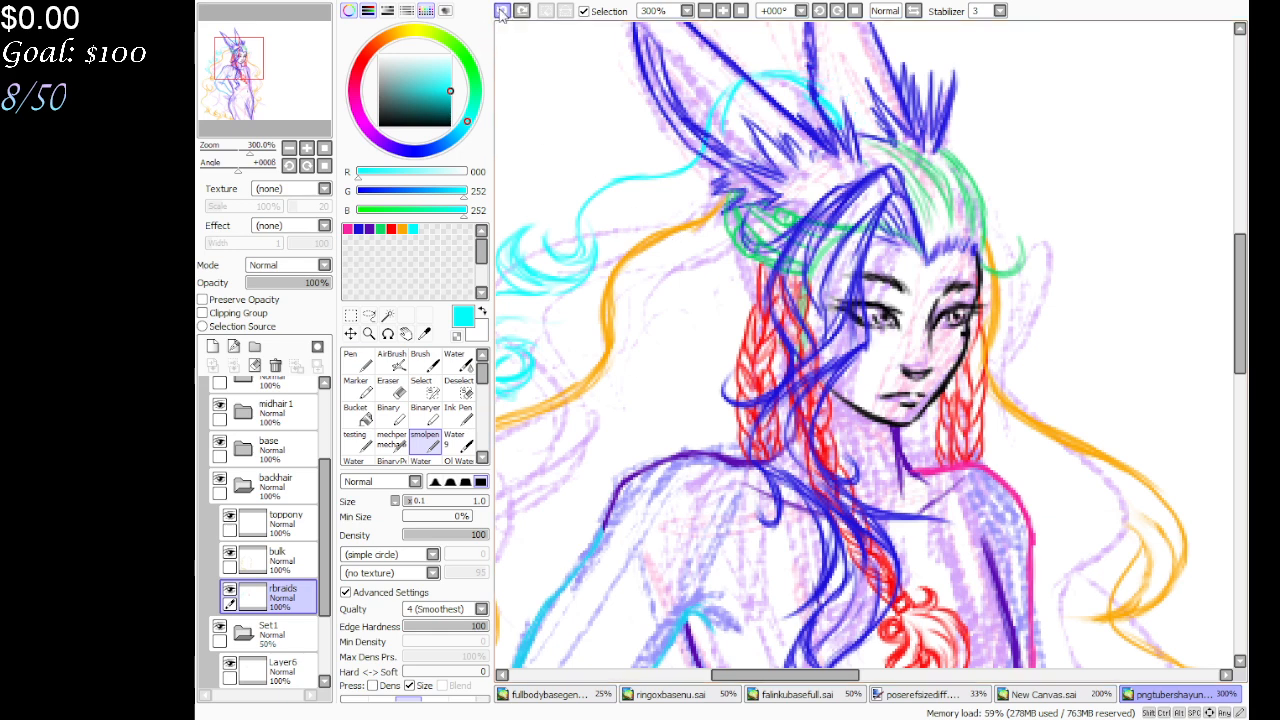
click(502, 10)
click(502, 10)
Erase the cyan arc across the ear bases and redraw it flatter with smolpen, adding a small curl between the ears
key(e)
mouse_move(830, 110)
mouse_down()
mouse_move(805, 145)
mouse_move(750, 122)
mouse_up()
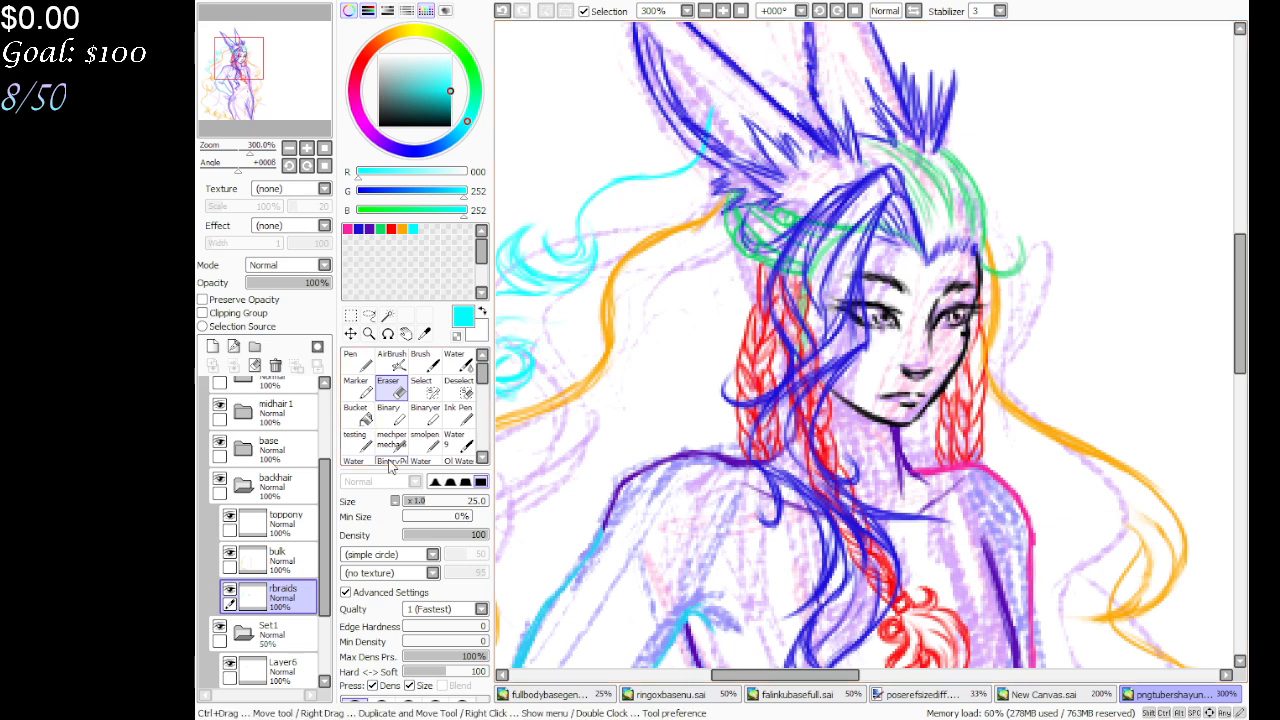
click(425, 440)
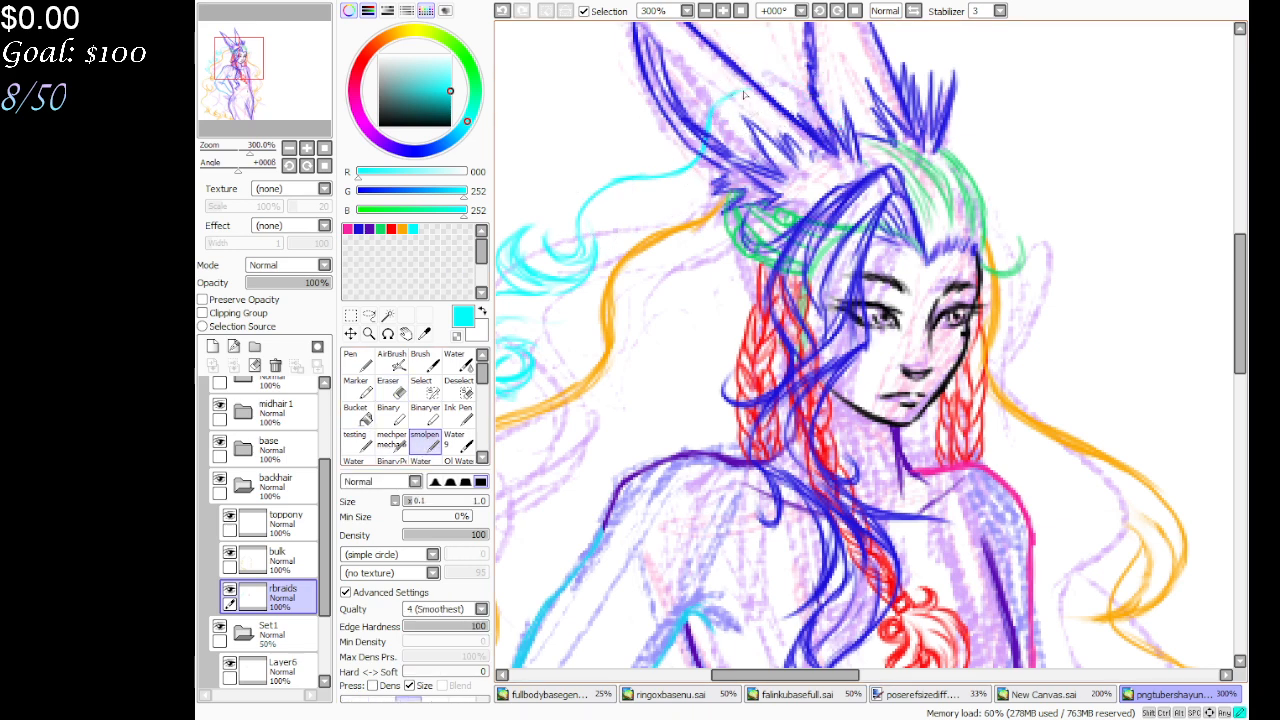
mouse_move(744, 99)
mouse_down()
mouse_move(812, 88)
mouse_move(846, 130)
mouse_move(812, 88)
mouse_move(796, 36)
mouse_move(838, 100)
mouse_up()
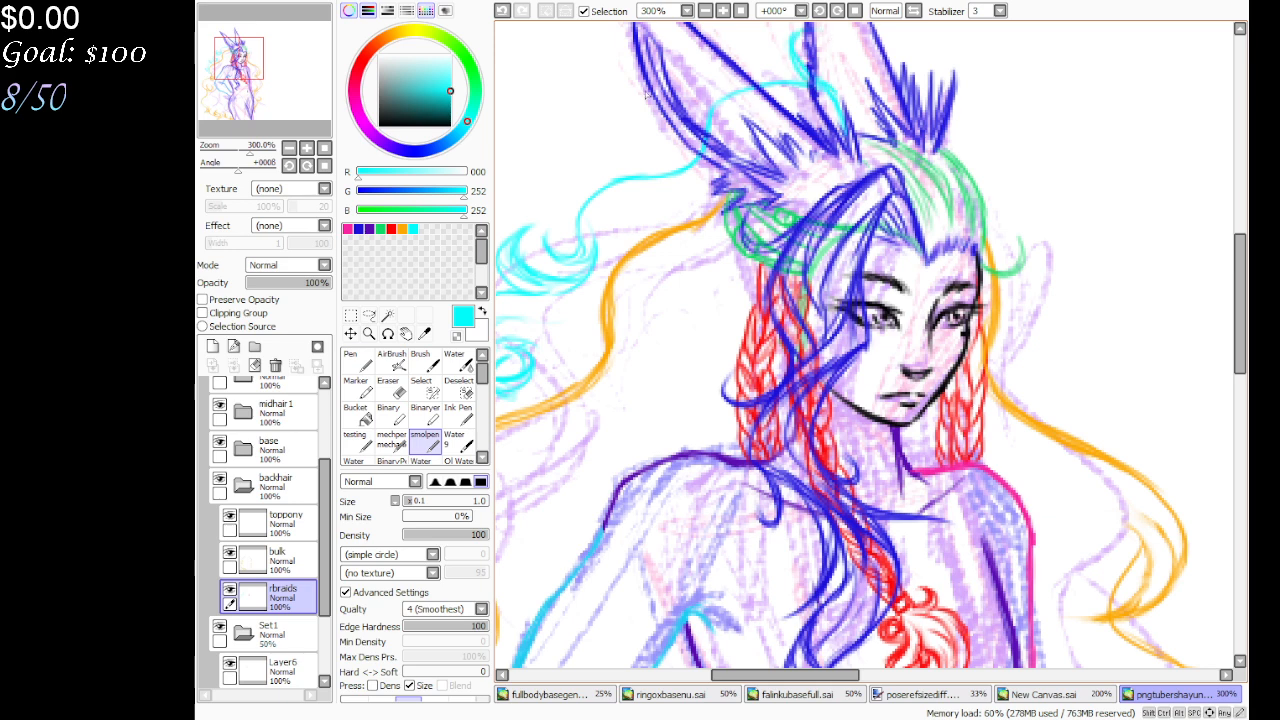
Add a cyan curl beside the bent-arm side ear base and more curls between the cyan strand and the orange outline
drag(270, 100, 310, 103)
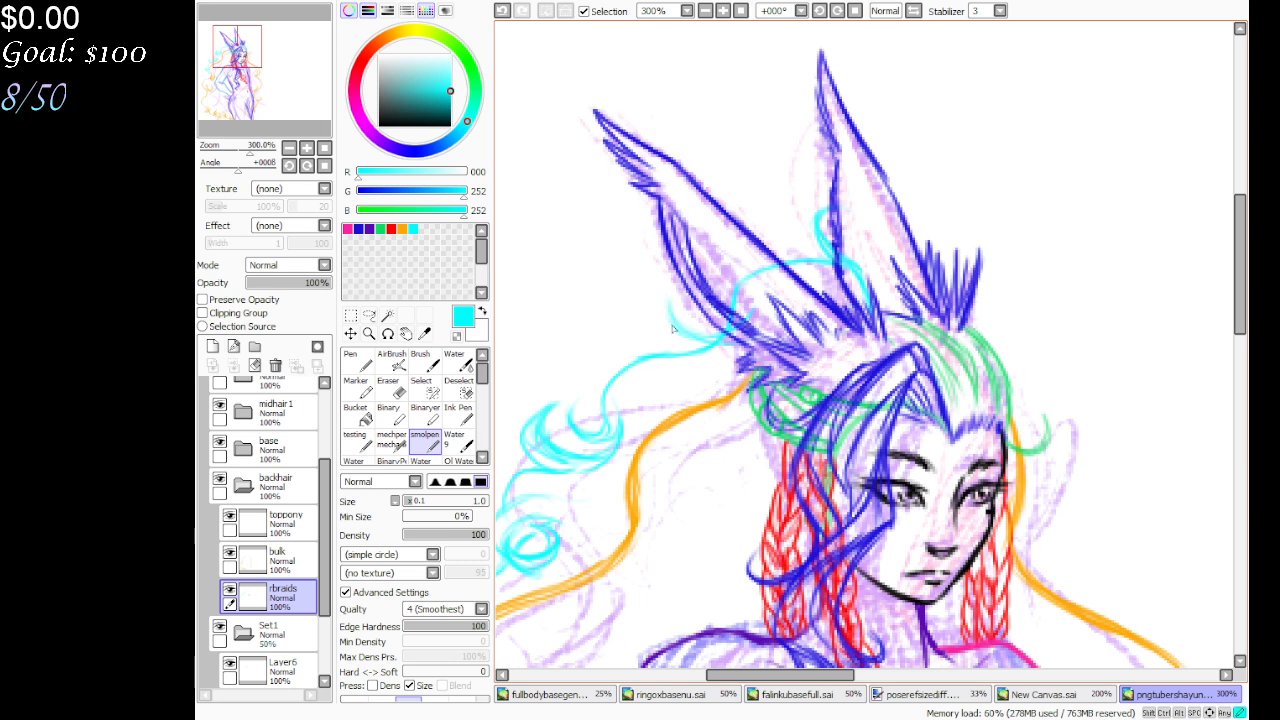
click(456, 336)
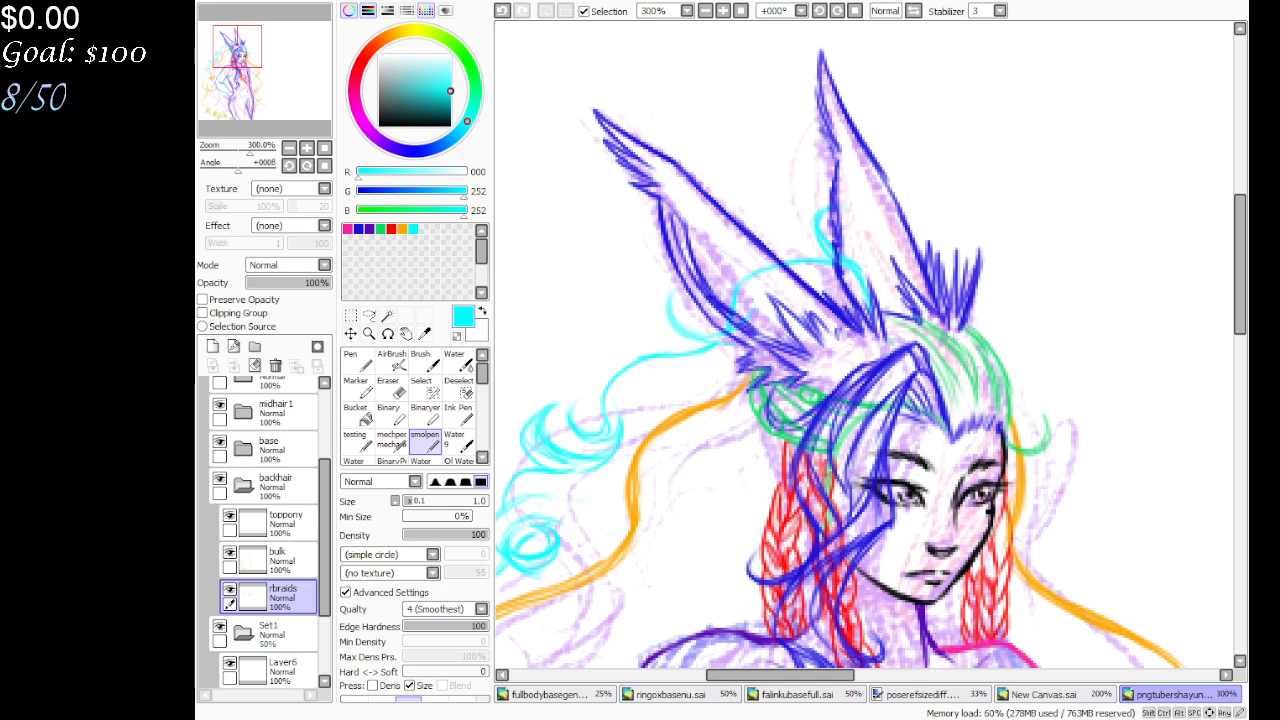
drag(862, 274, 870, 308)
drag(262, 108, 258, 112)
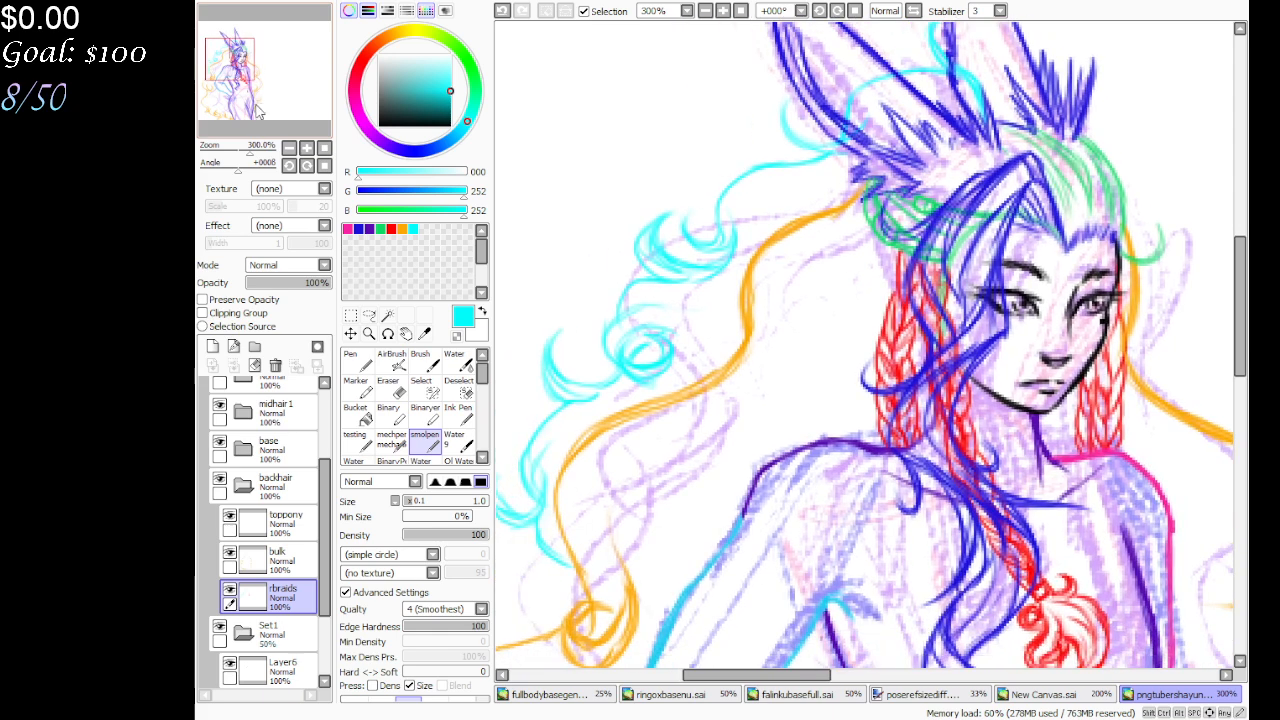
mouse_move(838, 200)
mouse_down()
mouse_move(796, 211)
mouse_move(786, 198)
mouse_move(809, 207)
mouse_move(784, 193)
mouse_move(859, 174)
mouse_move(828, 200)
mouse_move(853, 201)
mouse_move(852, 190)
mouse_move(800, 202)
mouse_up()
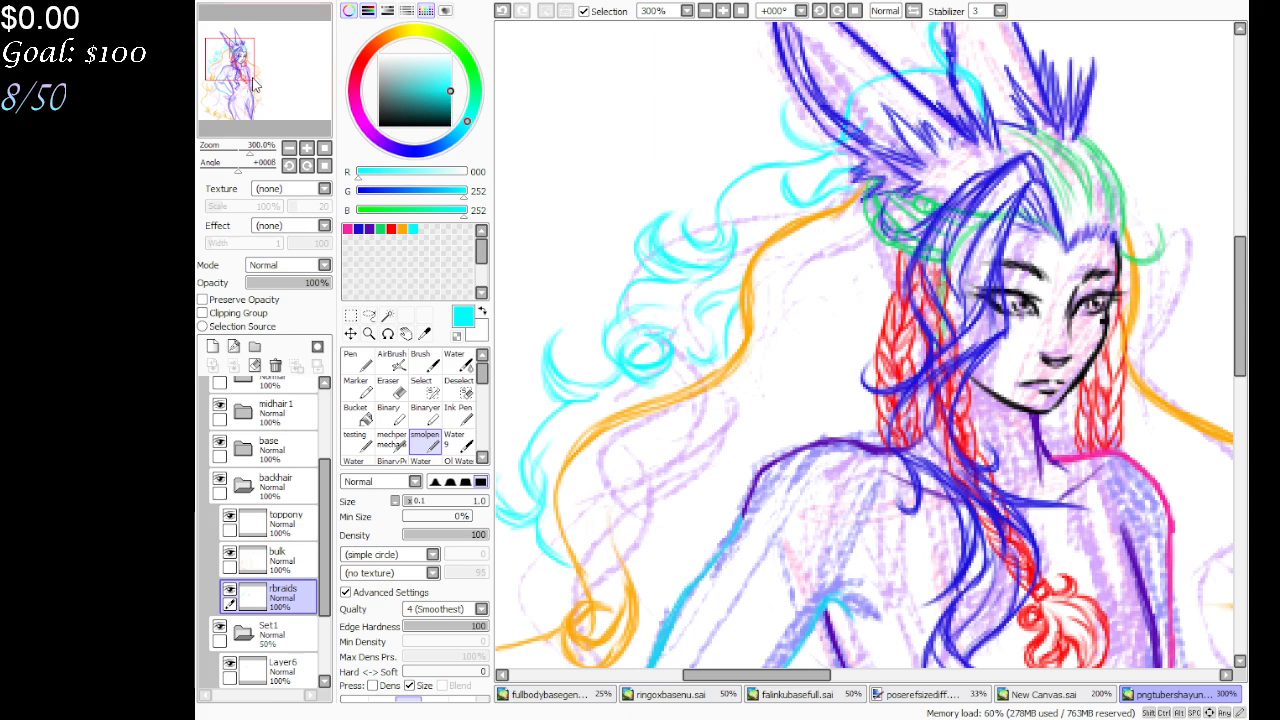
Extend the lower end of the cyan strand beside the orange outline and finish it with a small spiral curl
mouse_move(262, 75)
mouse_down()
mouse_move(268, 85)
mouse_move(273, 62)
mouse_up()
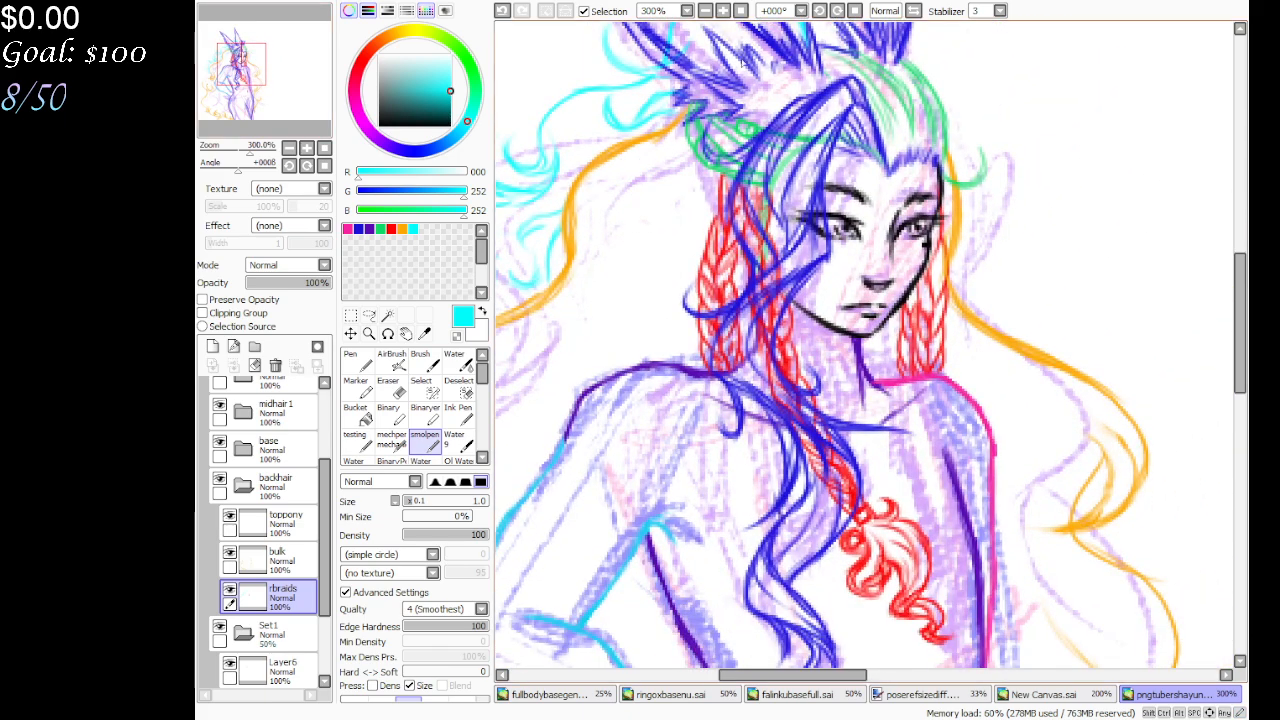
click(740, 12)
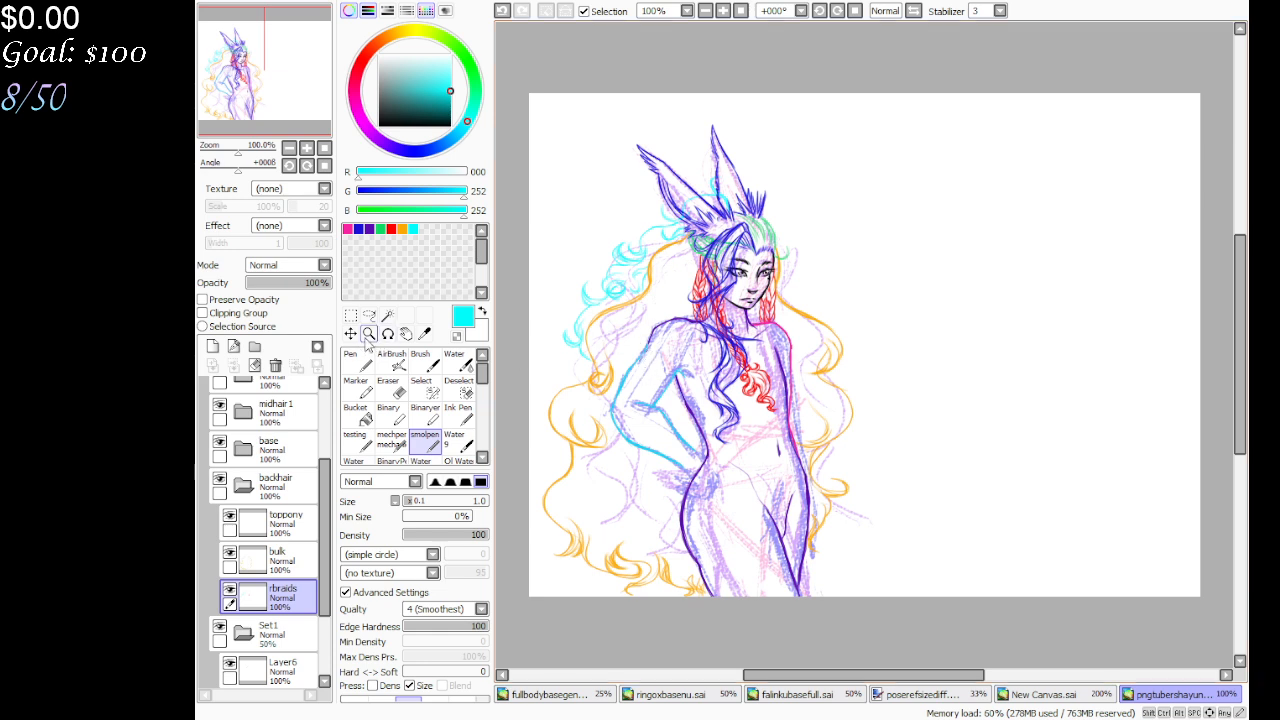
click(387, 333)
click(567, 368)
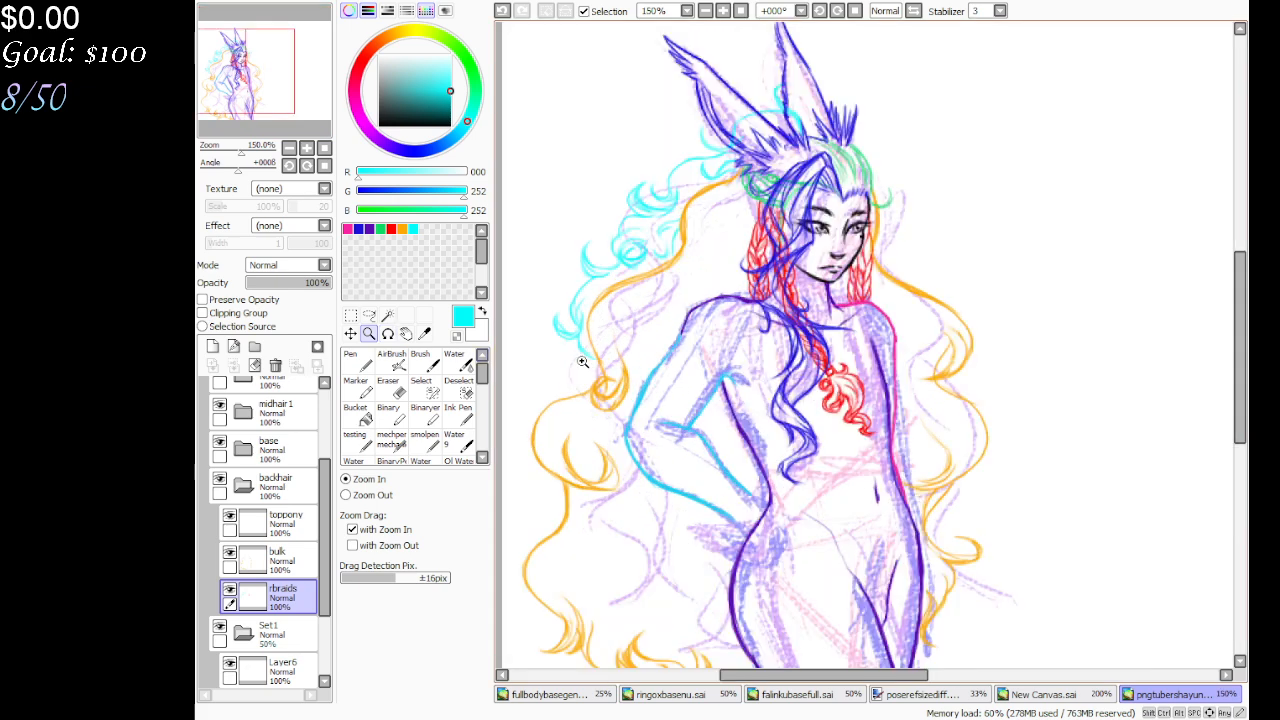
click(567, 368)
click(567, 369)
click(567, 370)
mouse_move(586, 371)
mouse_down()
mouse_move(634, 355)
mouse_move(610, 337)
mouse_move(626, 350)
mouse_move(598, 351)
mouse_move(636, 362)
mouse_move(657, 398)
mouse_move(634, 358)
mouse_move(602, 384)
mouse_move(626, 358)
mouse_up()
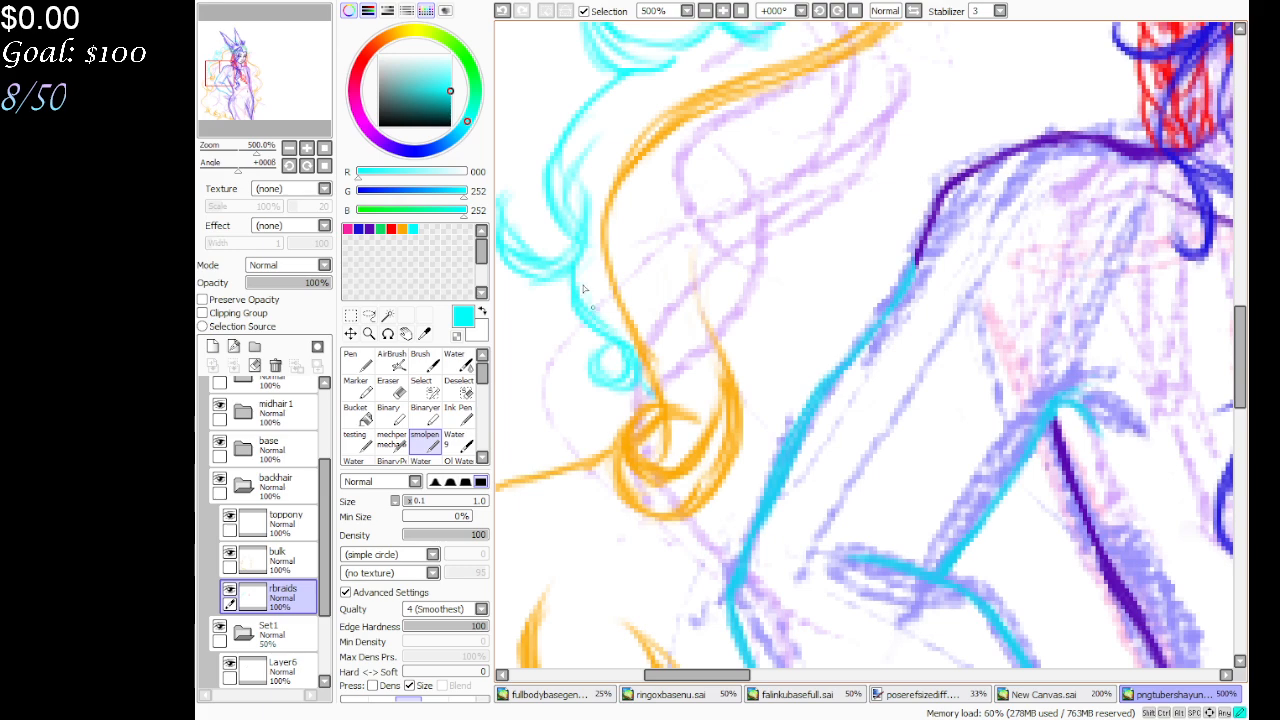
Expand the base layer group and rename its face layer to faceclosed
drag(289, 117, 318, 80)
click(740, 11)
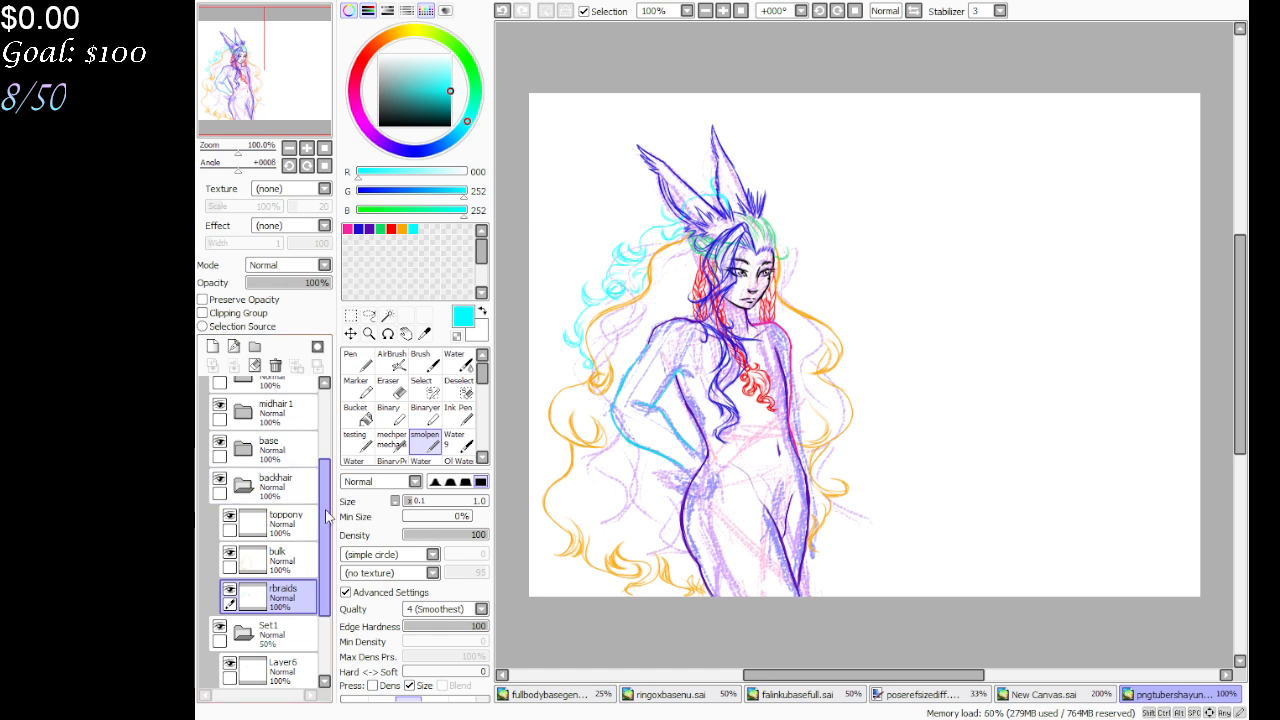
scroll(324, 487, up, 2)
mouse_move(323, 483)
mouse_down()
mouse_move(327, 408)
mouse_move(328, 586)
mouse_move(323, 485)
mouse_up()
click(268, 500)
click(243, 494)
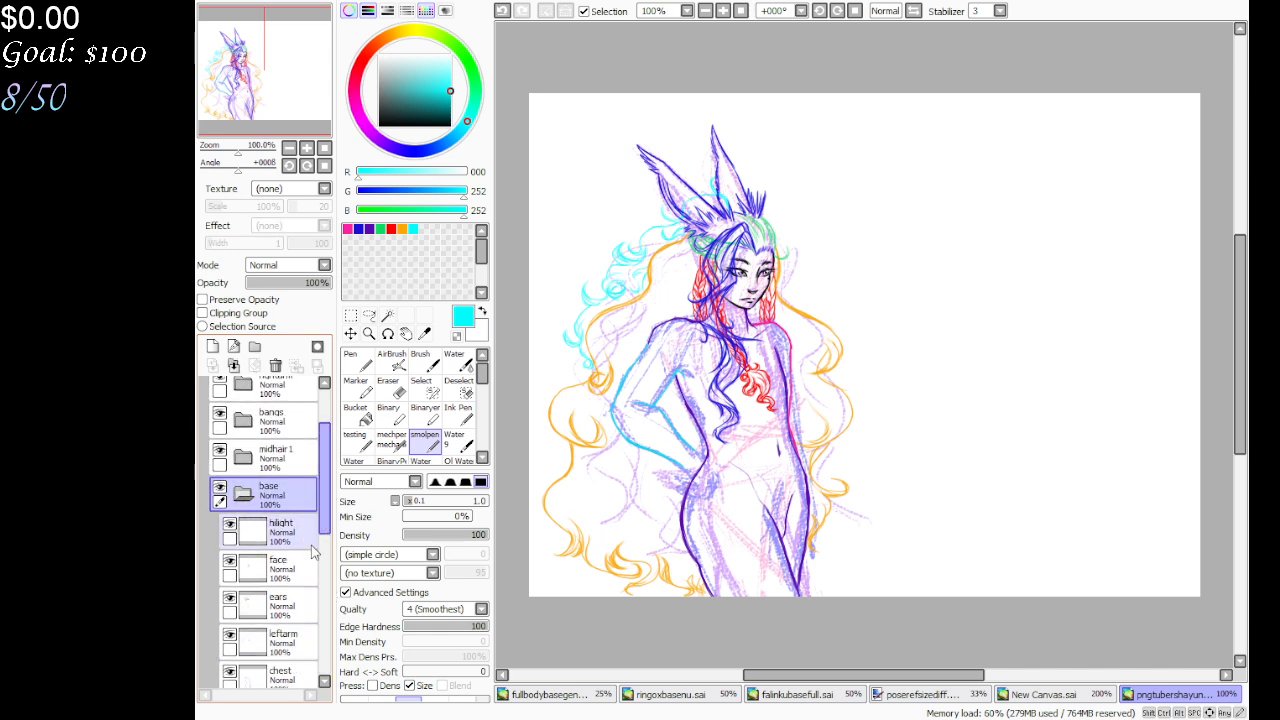
click(305, 575)
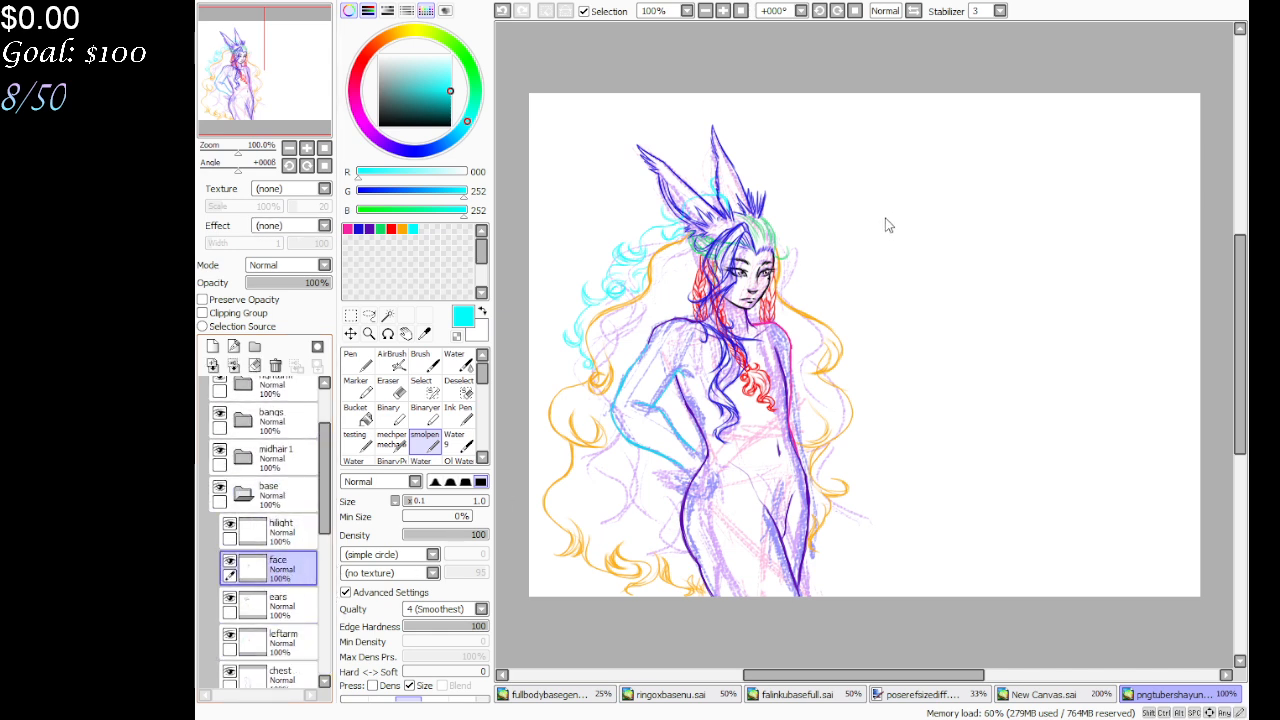
click(1019, 306)
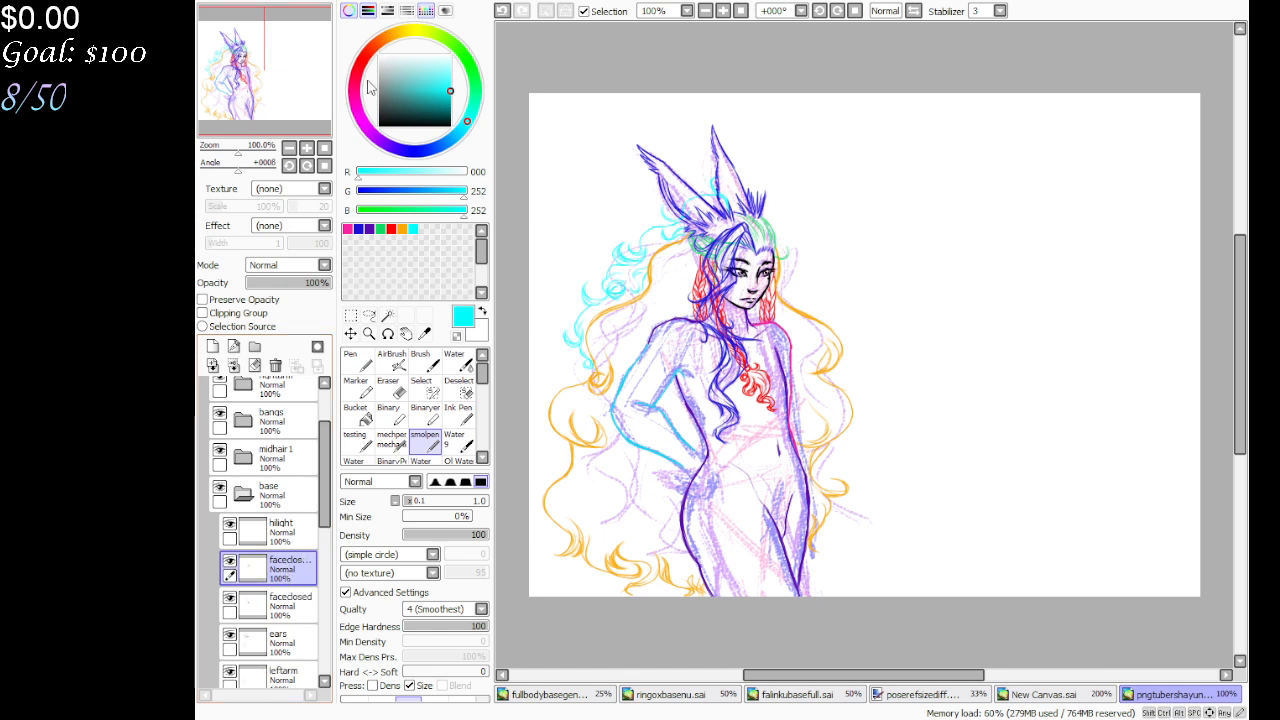
Duplicate the faceclosed layer and name the copy faceopen
key(ctrl+c)
key(ctrl+v)
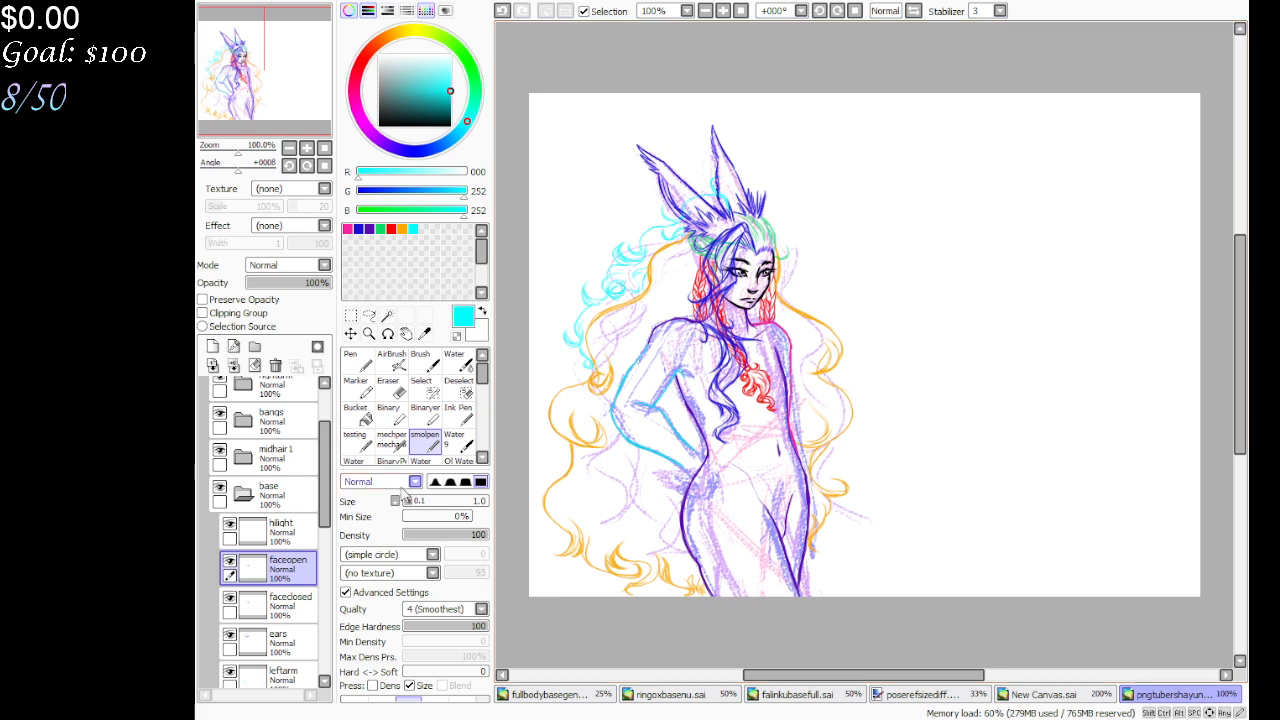
key(Return)
Erase the mouth and lower jaw line on the faceopen layer, with red set as the drawing colour
click(369, 333)
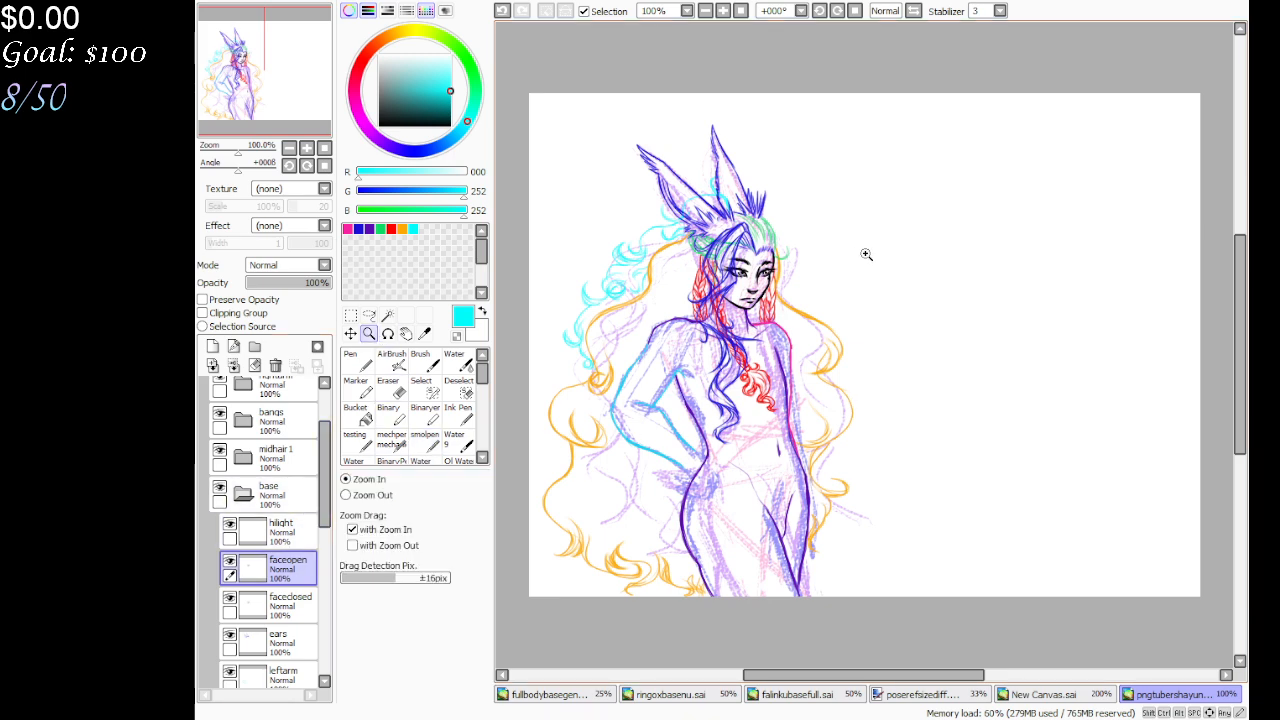
click(776, 255)
click(680, 280)
click(680, 280)
click(623, 323)
click(772, 384)
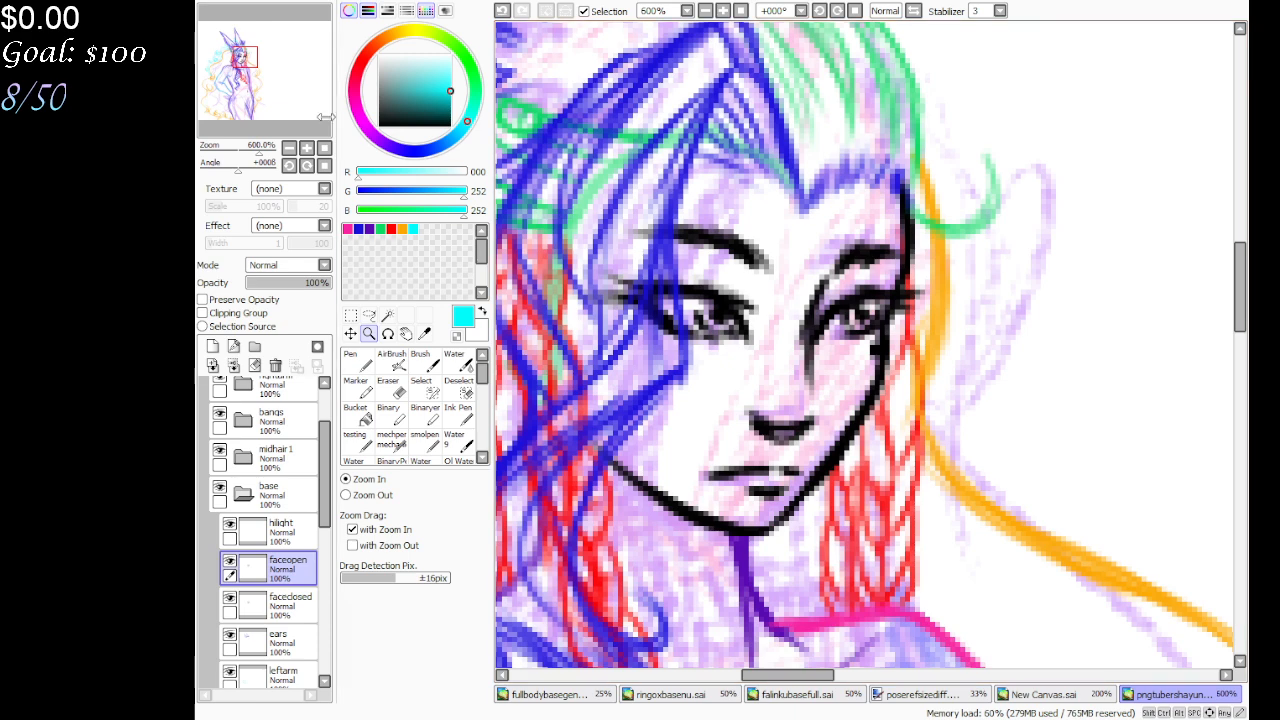
click(242, 62)
click(391, 229)
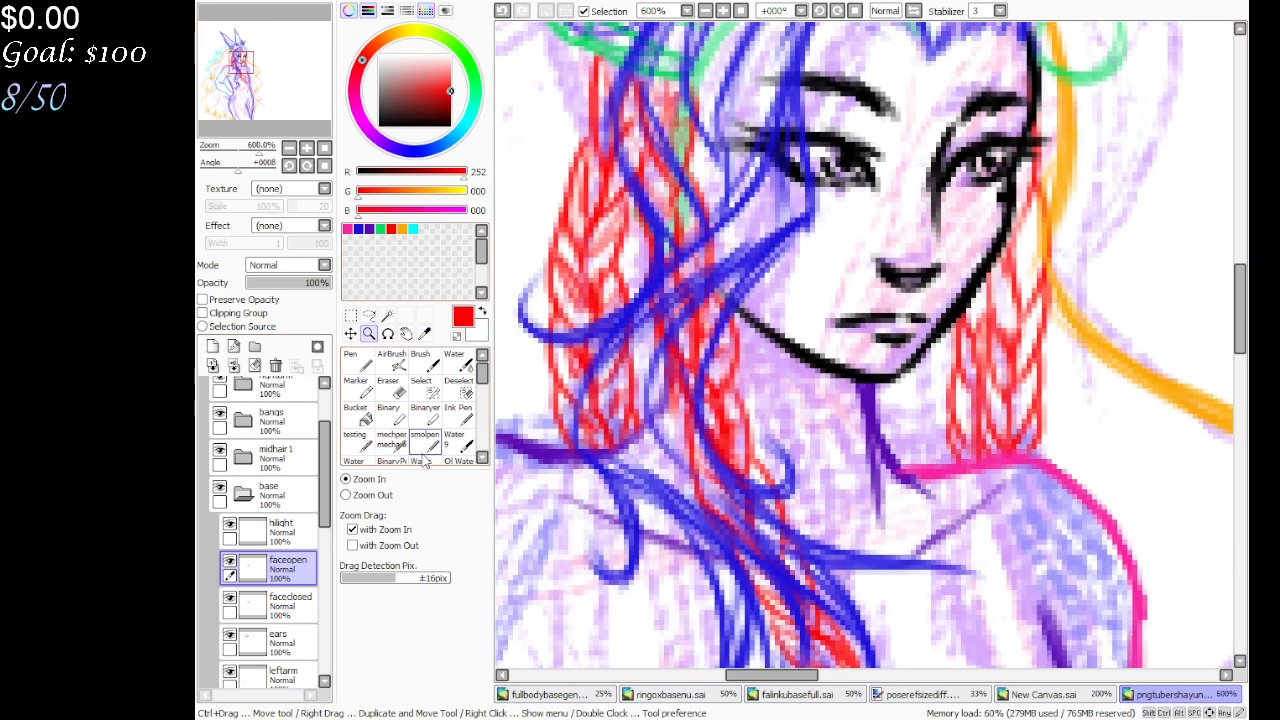
click(388, 391)
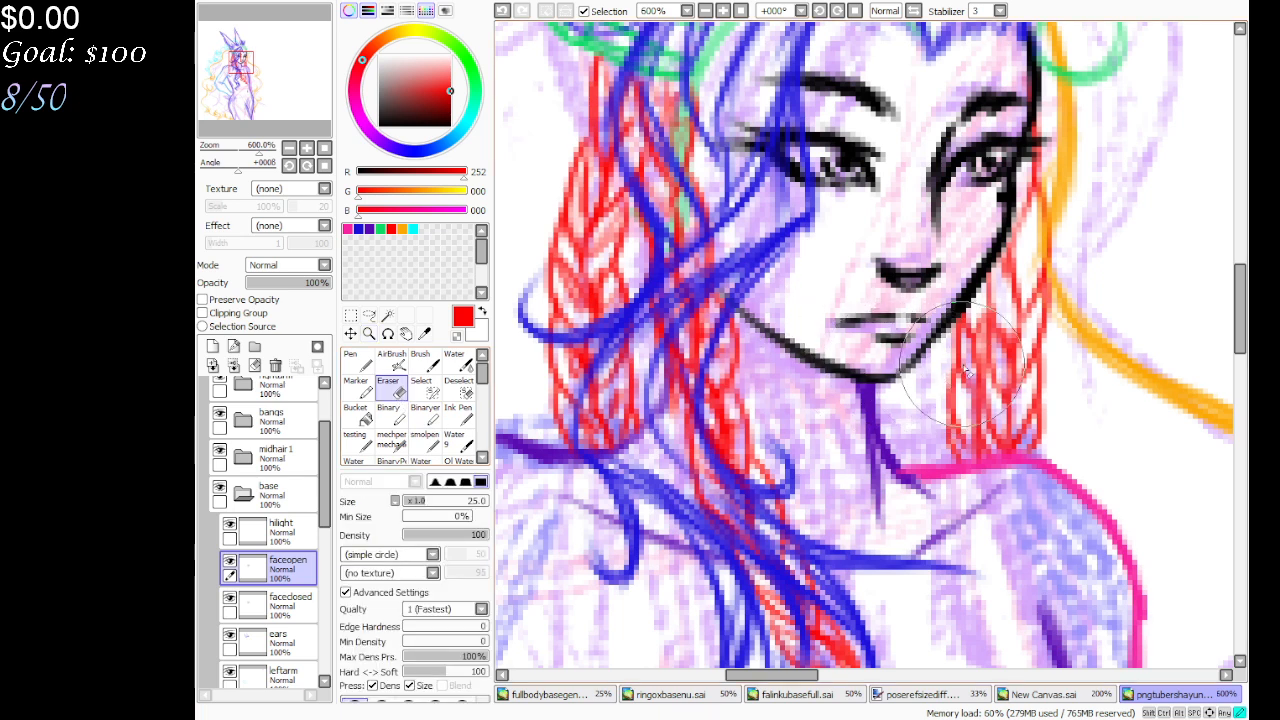
Reduce the faceclosed layer's opacity to 44% and make faceopen the active layer again
click(292, 622)
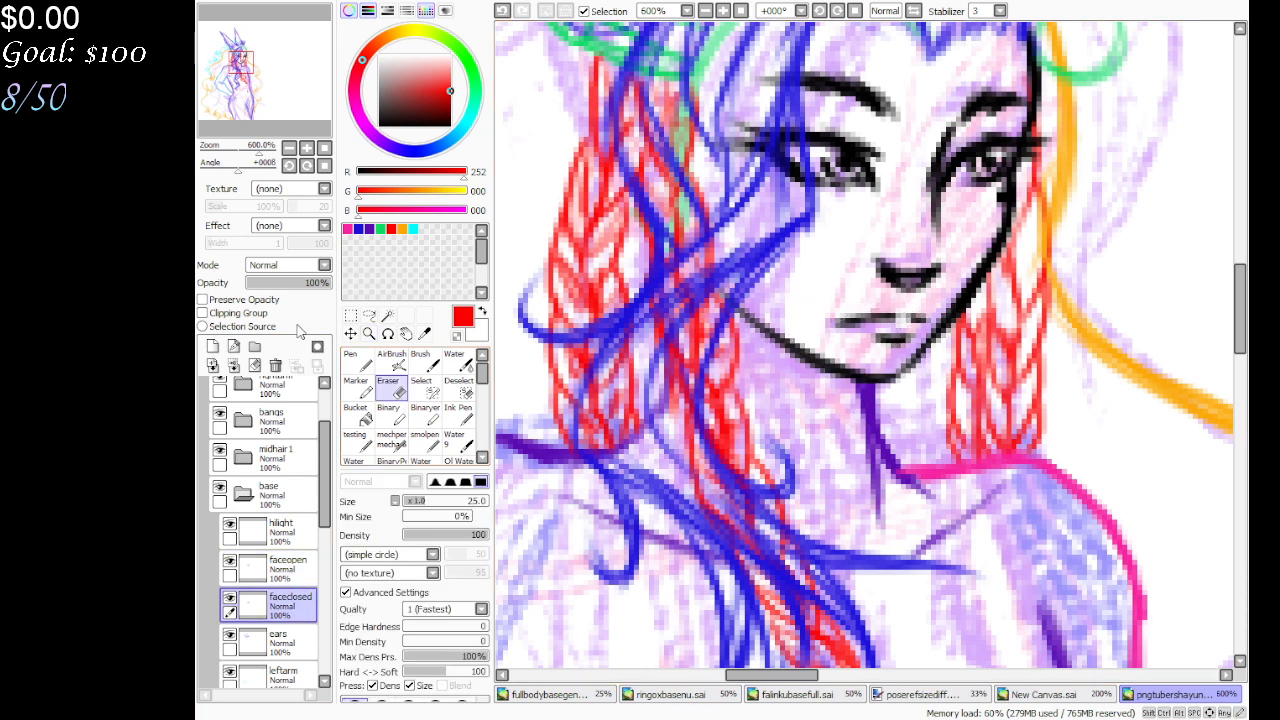
click(284, 283)
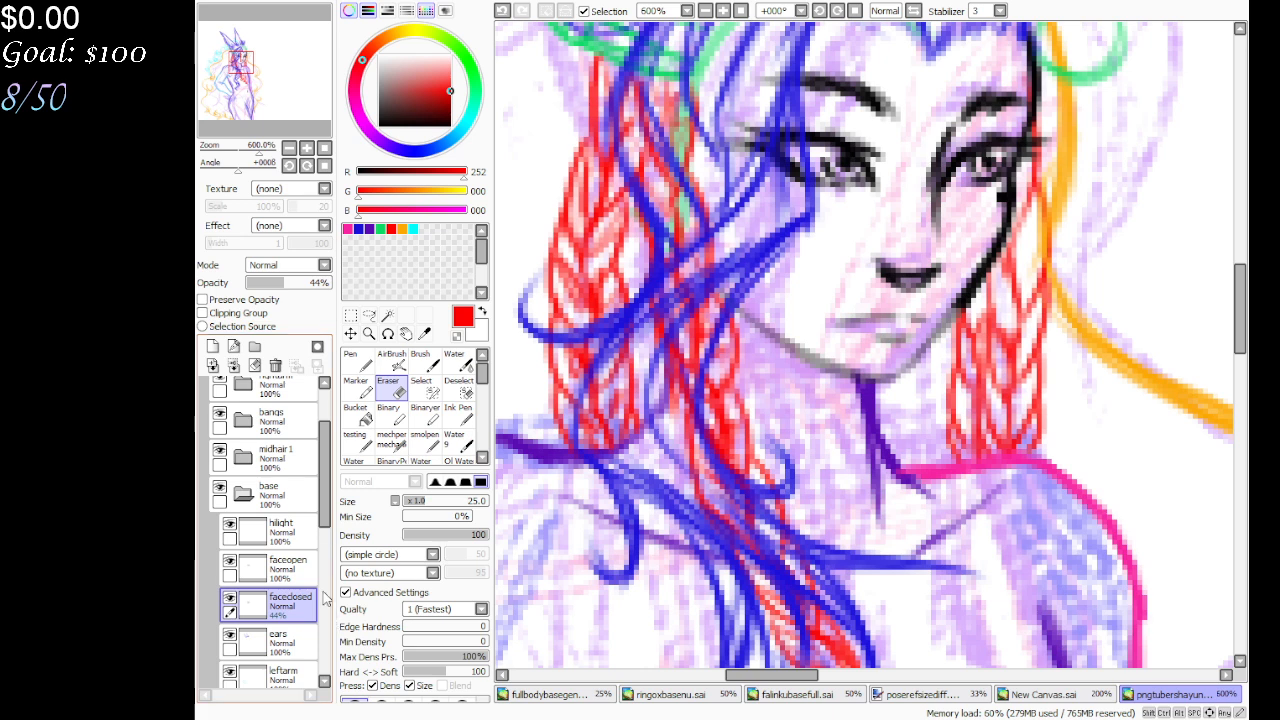
click(288, 566)
Try red open lips and a red lower jaw line with smolpen on faceopen, then erase them
click(424, 440)
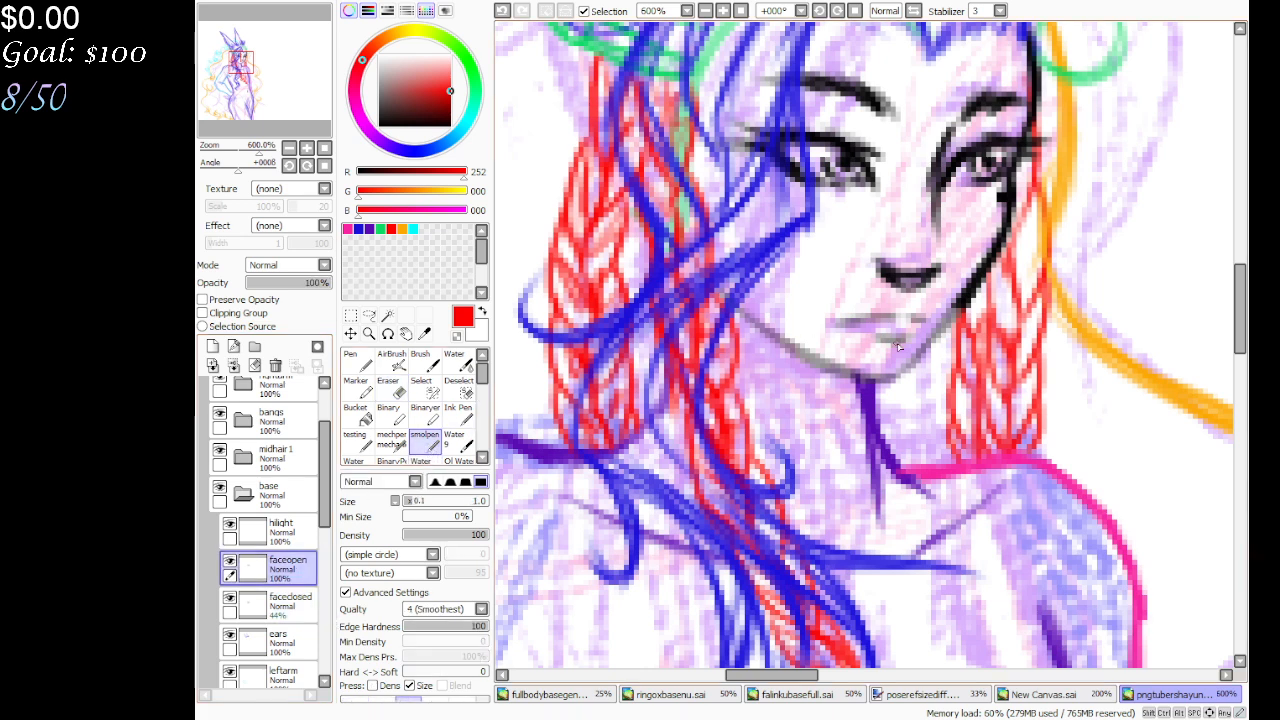
mouse_move(912, 320)
mouse_down()
mouse_move(847, 324)
mouse_move(898, 351)
mouse_move(916, 334)
mouse_move(910, 352)
mouse_up()
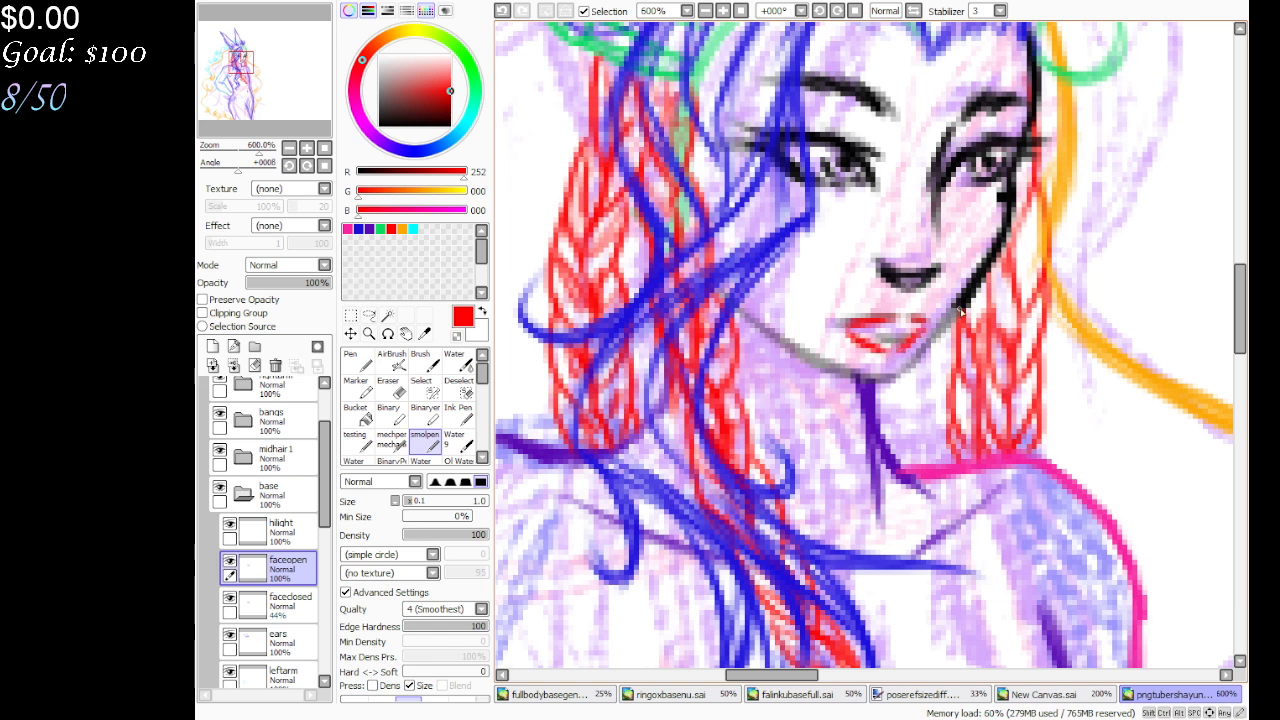
mouse_move(960, 313)
mouse_down()
mouse_move(901, 378)
mouse_move(871, 384)
mouse_move(757, 326)
mouse_move(814, 363)
mouse_up()
drag(904, 364, 856, 356)
drag(955, 334, 905, 387)
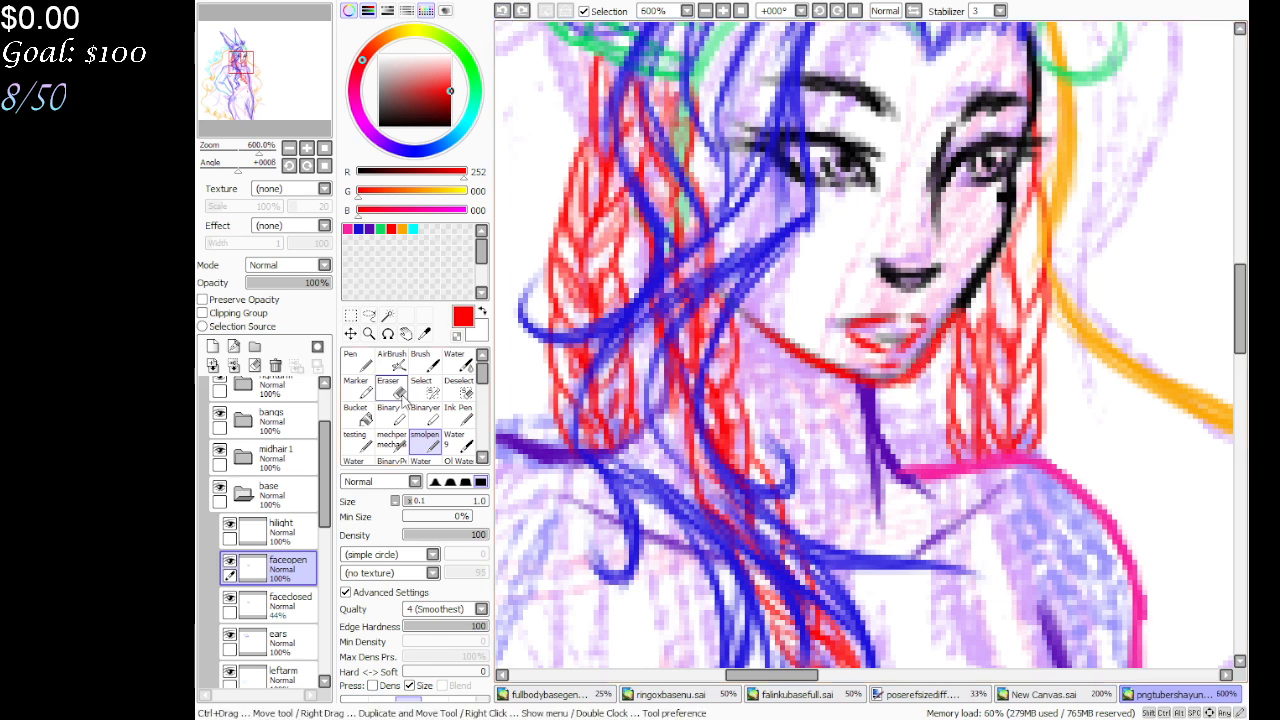
key(e)
drag(767, 376, 960, 365)
Switch to magenta and try open lips over the faded mouth with smolpen, then erase them
click(346, 229)
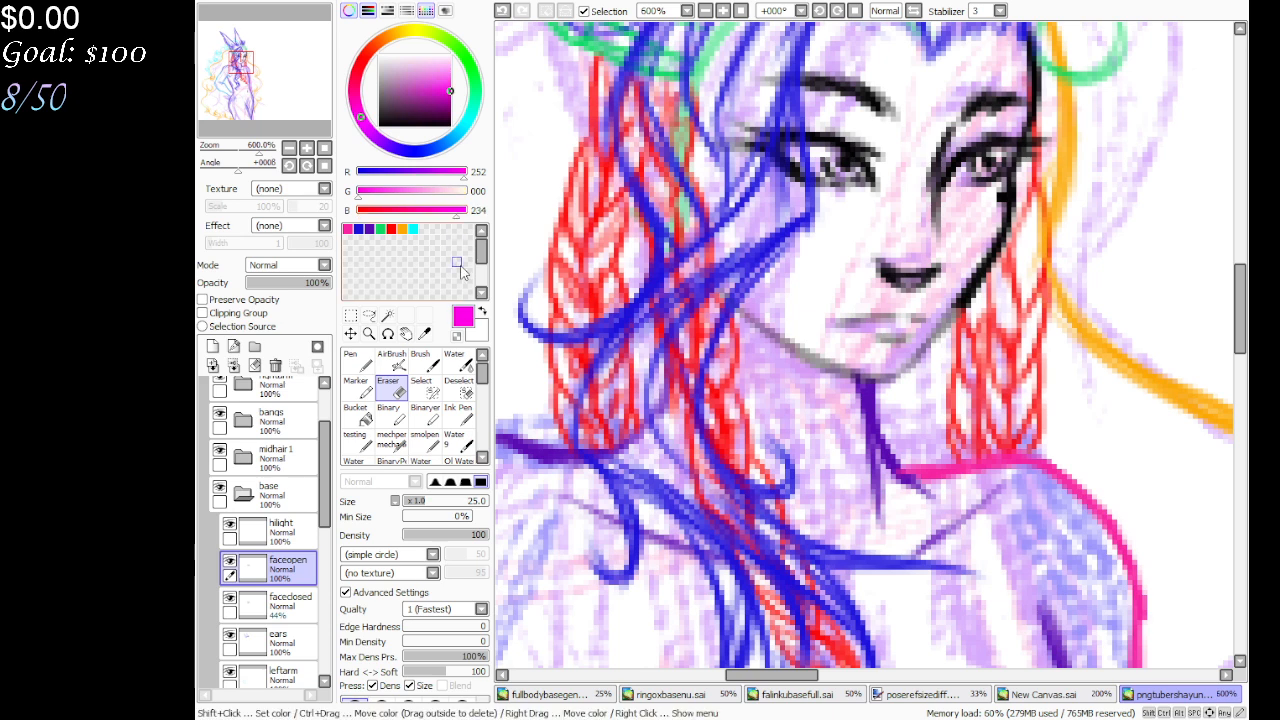
click(426, 447)
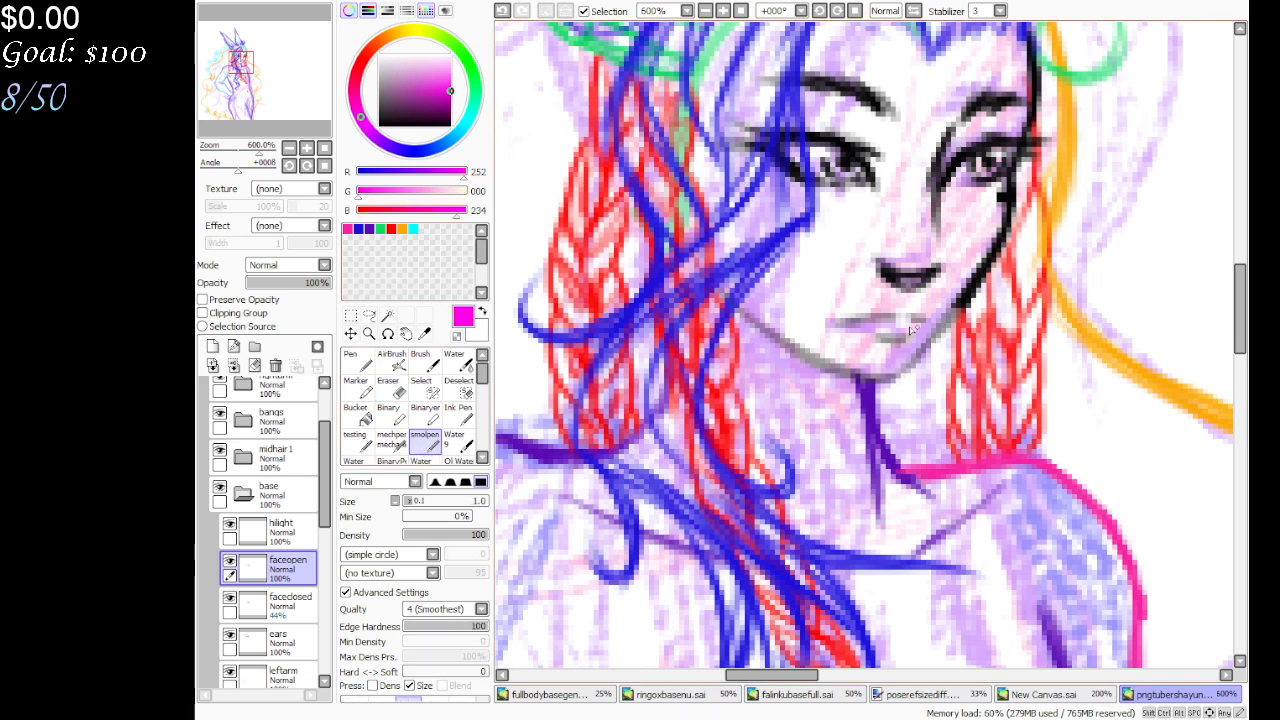
mouse_move(838, 331)
mouse_down()
mouse_move(913, 317)
mouse_move(928, 332)
mouse_move(892, 365)
mouse_move(836, 339)
mouse_move(860, 355)
mouse_move(914, 352)
mouse_up()
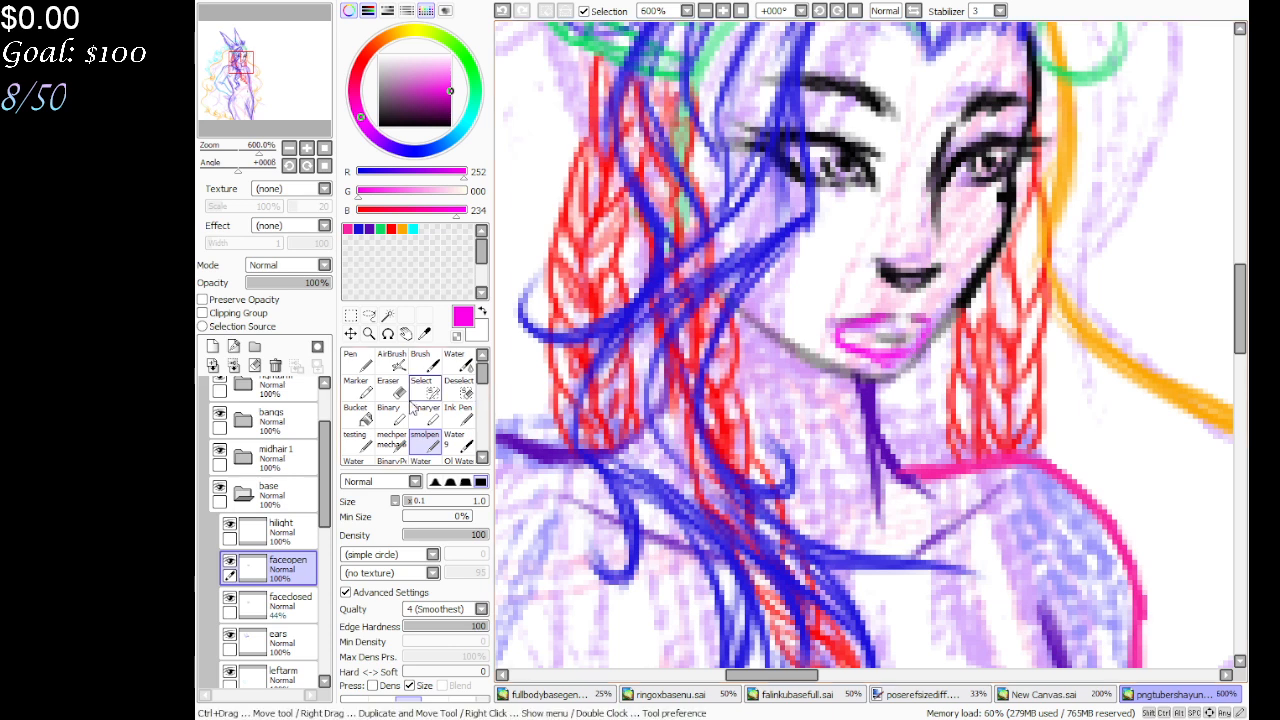
key(e)
mouse_move(790, 393)
mouse_down()
mouse_move(870, 393)
mouse_move(871, 372)
mouse_move(856, 365)
mouse_move(880, 367)
mouse_move(780, 398)
mouse_move(874, 321)
mouse_move(923, 325)
mouse_move(900, 353)
mouse_move(867, 359)
mouse_move(843, 343)
mouse_move(853, 329)
mouse_move(883, 353)
mouse_move(853, 337)
mouse_move(900, 364)
mouse_up()
Try several short magenta smolpen strokes at the far corner of the mouth, erasing each attempt
click(425, 440)
click(388, 390)
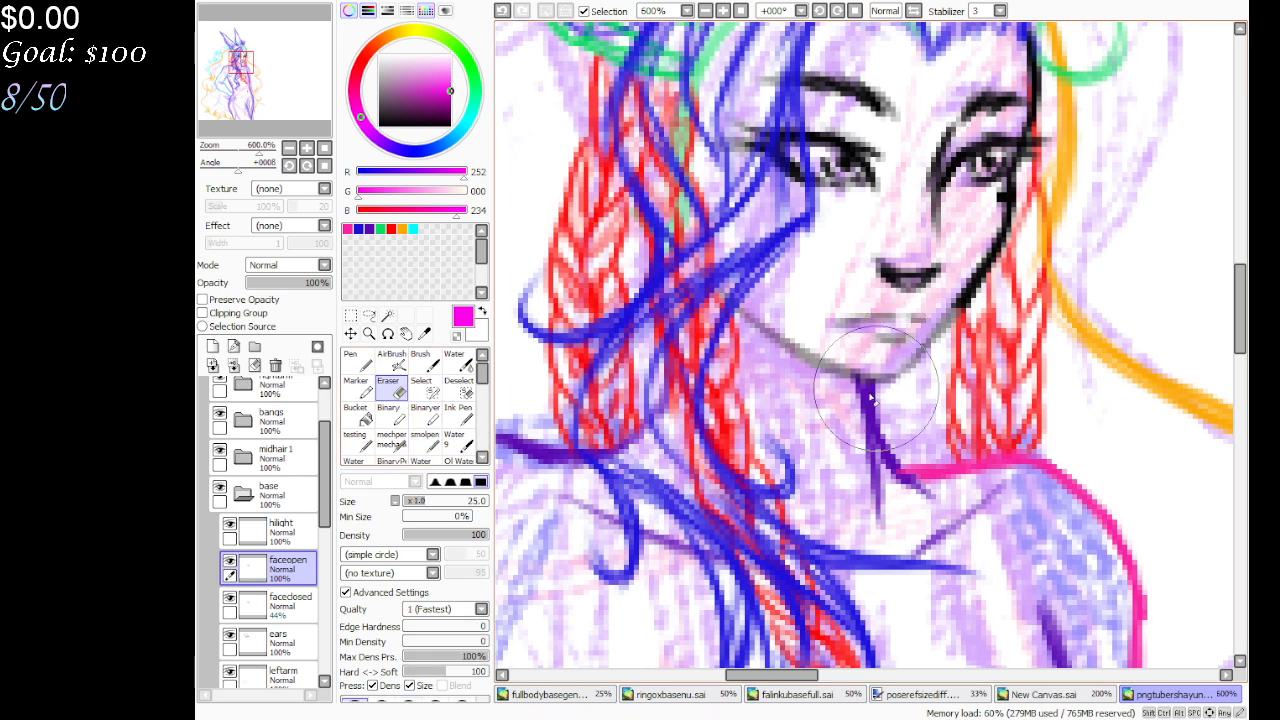
click(424, 440)
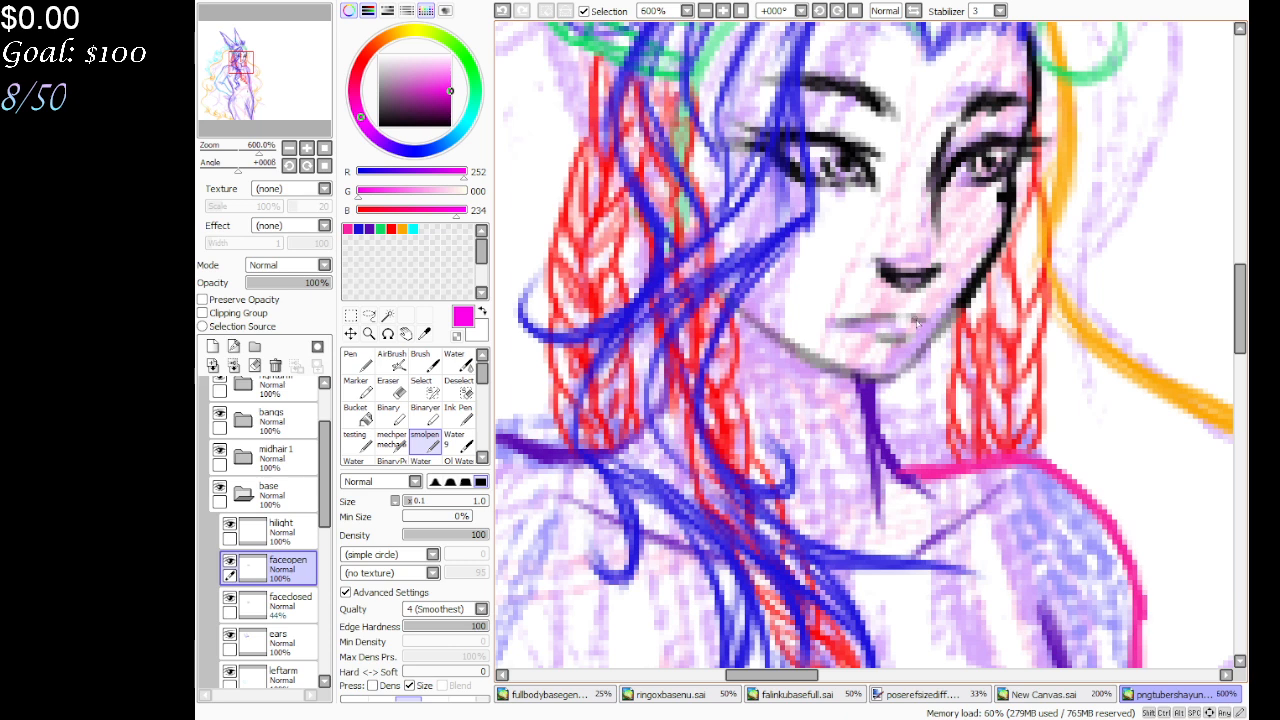
drag(906, 334, 918, 322)
key(e)
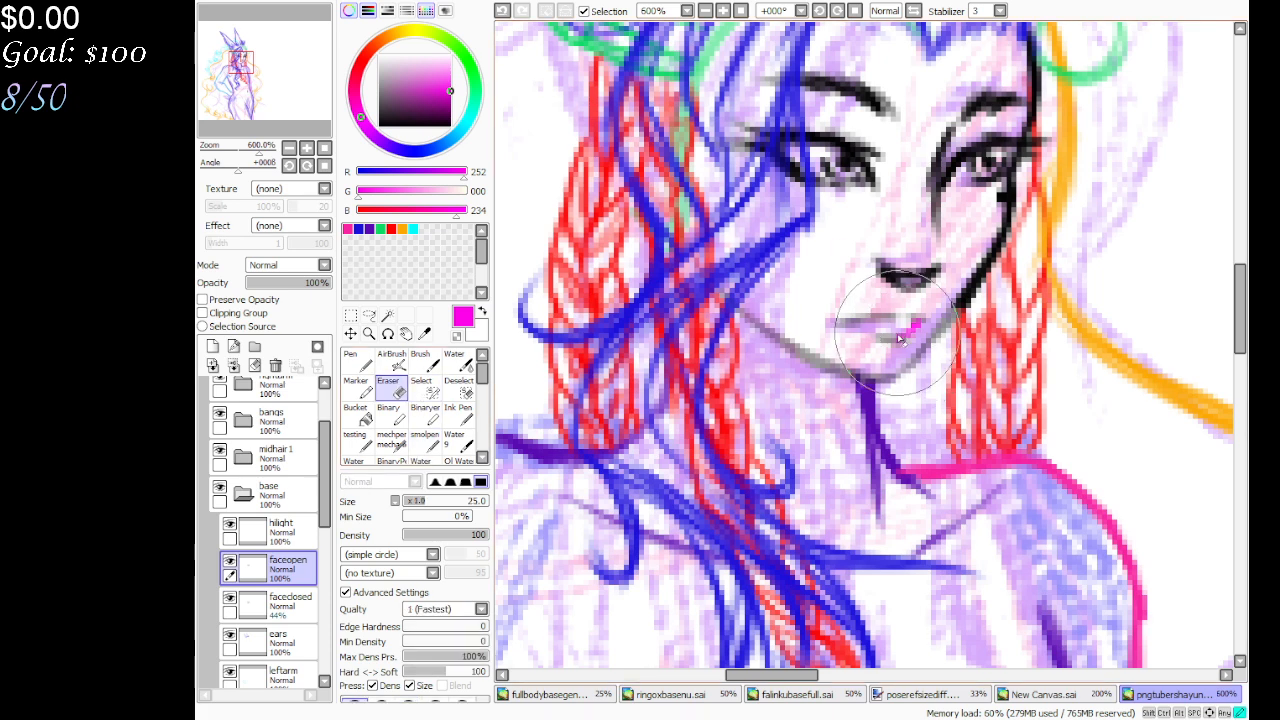
key(n)
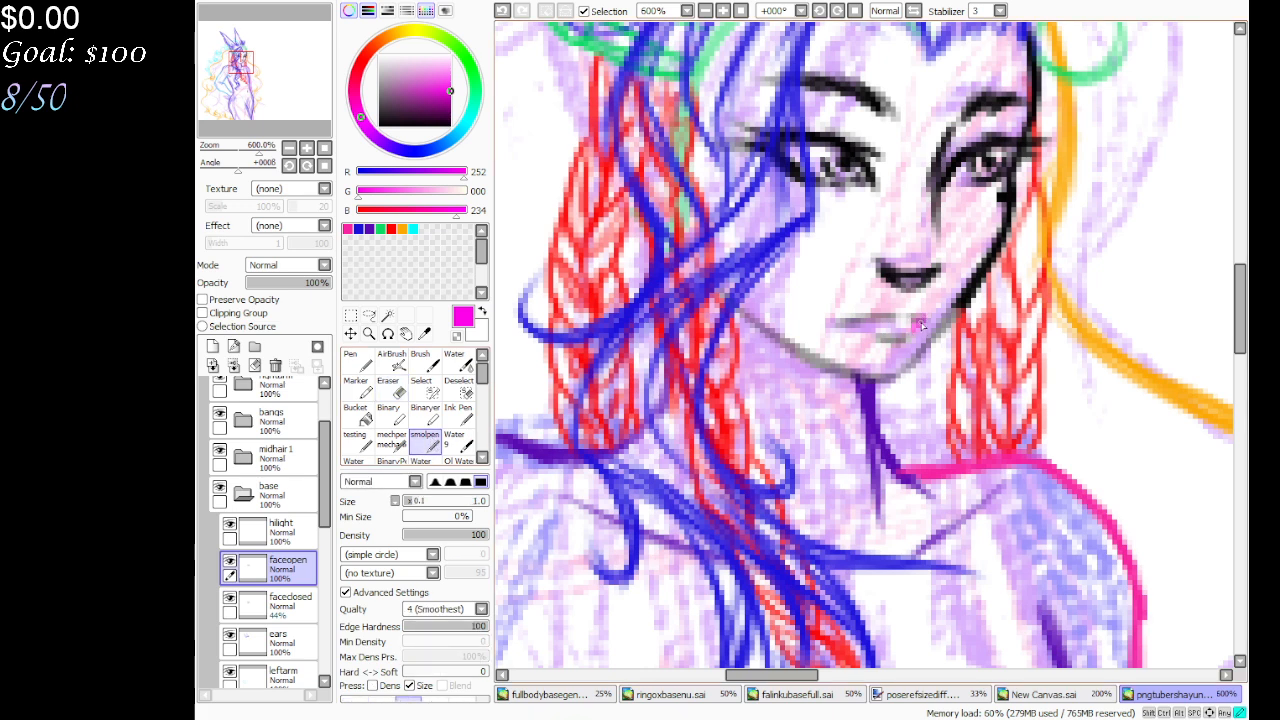
mouse_move(920, 325)
mouse_down()
mouse_move(895, 368)
mouse_move(866, 364)
mouse_move(840, 338)
mouse_move(907, 318)
mouse_move(846, 333)
mouse_move(884, 364)
mouse_move(850, 360)
mouse_move(905, 345)
mouse_move(778, 398)
mouse_up()
click(388, 390)
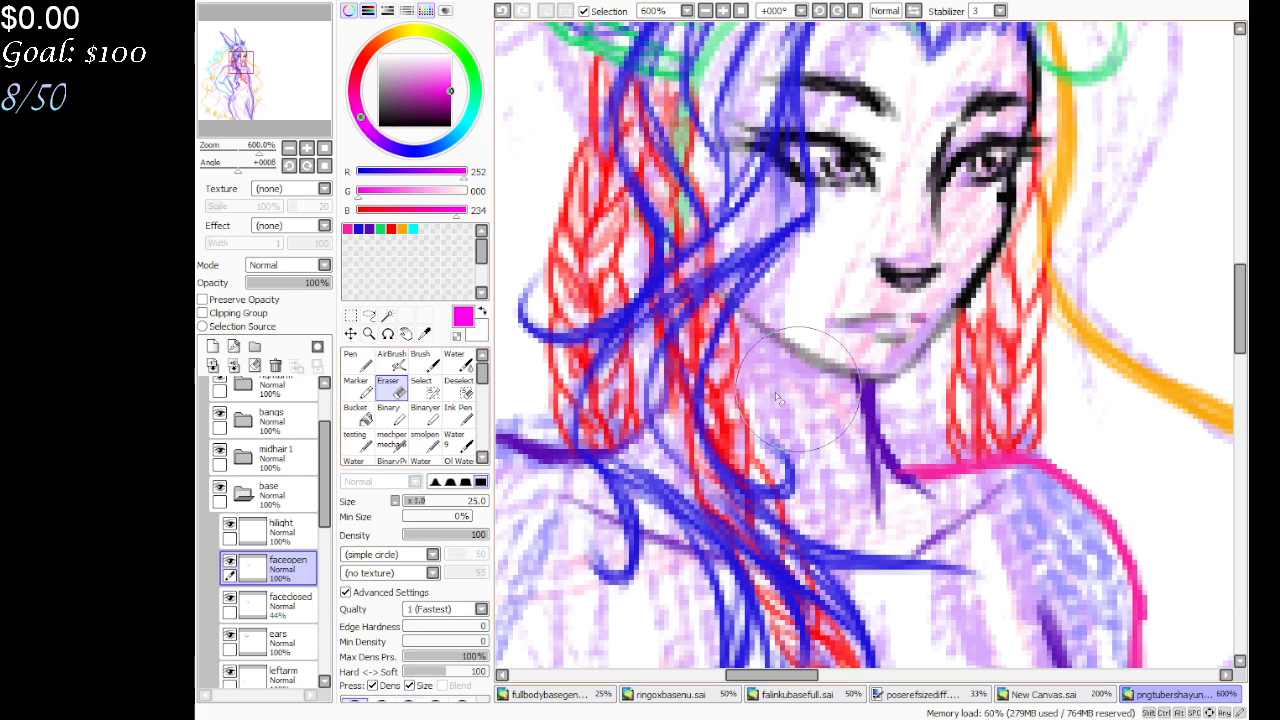
click(425, 440)
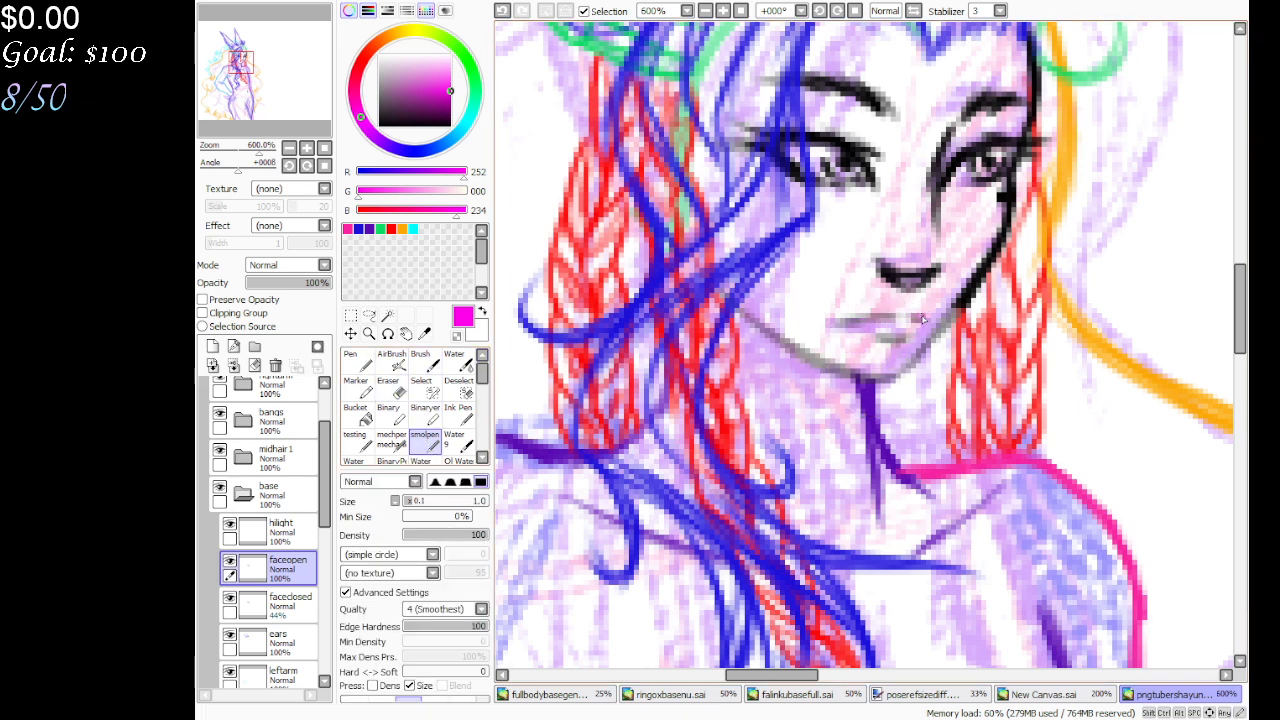
mouse_move(921, 318)
mouse_down()
mouse_move(824, 320)
mouse_move(865, 361)
mouse_move(836, 322)
mouse_move(902, 317)
mouse_move(830, 331)
mouse_move(861, 354)
mouse_move(894, 356)
mouse_move(918, 331)
mouse_move(858, 355)
mouse_move(831, 331)
mouse_move(915, 328)
mouse_move(887, 388)
mouse_move(859, 360)
mouse_move(900, 345)
mouse_up()
click(398, 393)
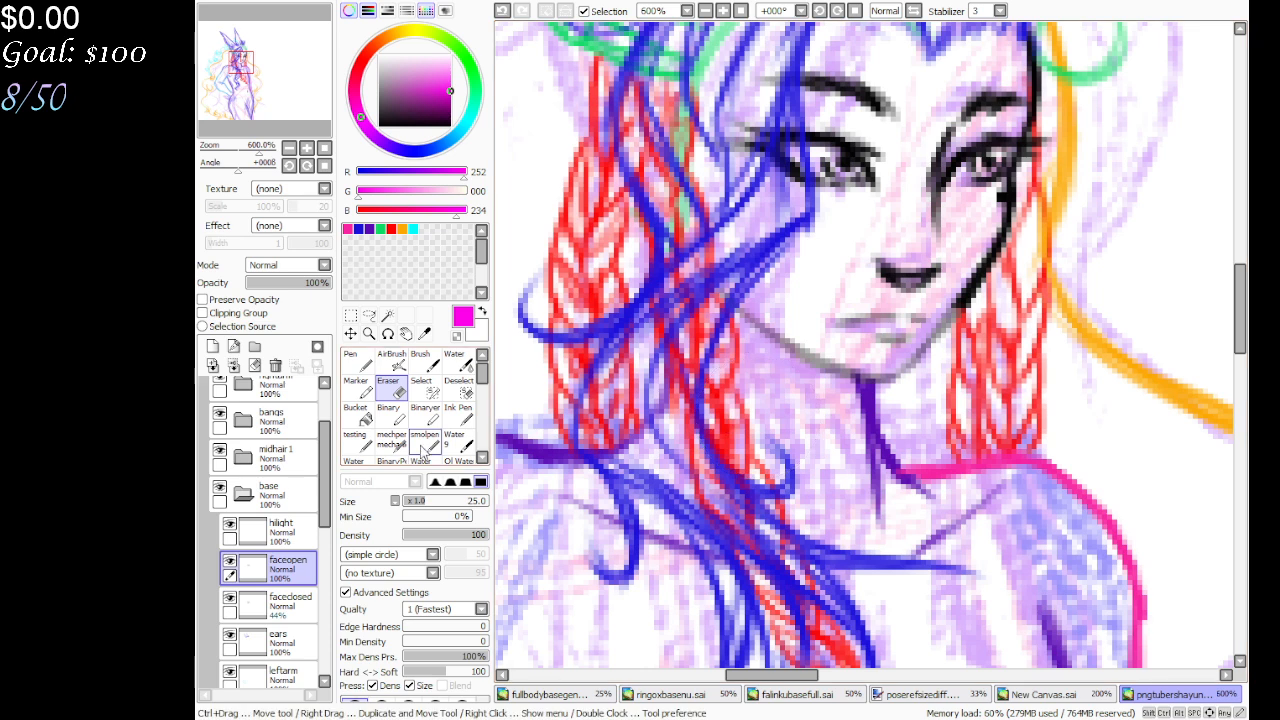
Try magenta lips with smolpen and then a large loop around the mouth and chin, undoing both attempts
click(421, 446)
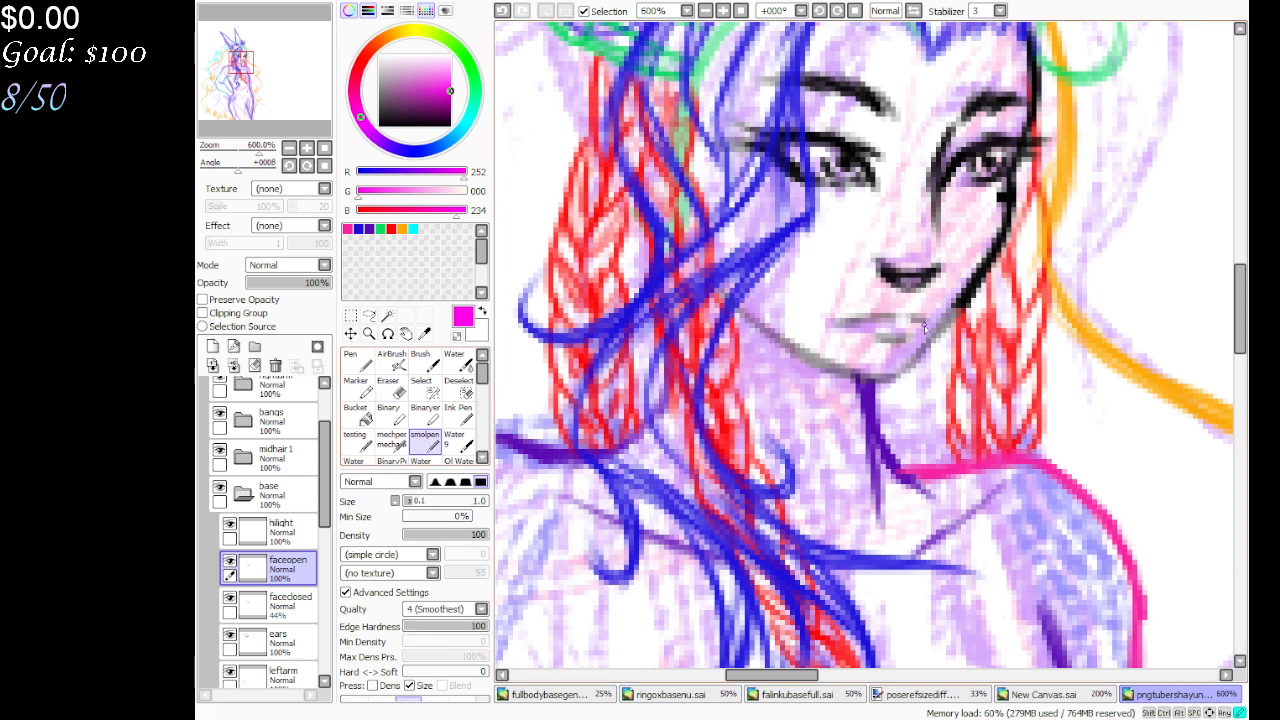
drag(272, 118, 282, 108)
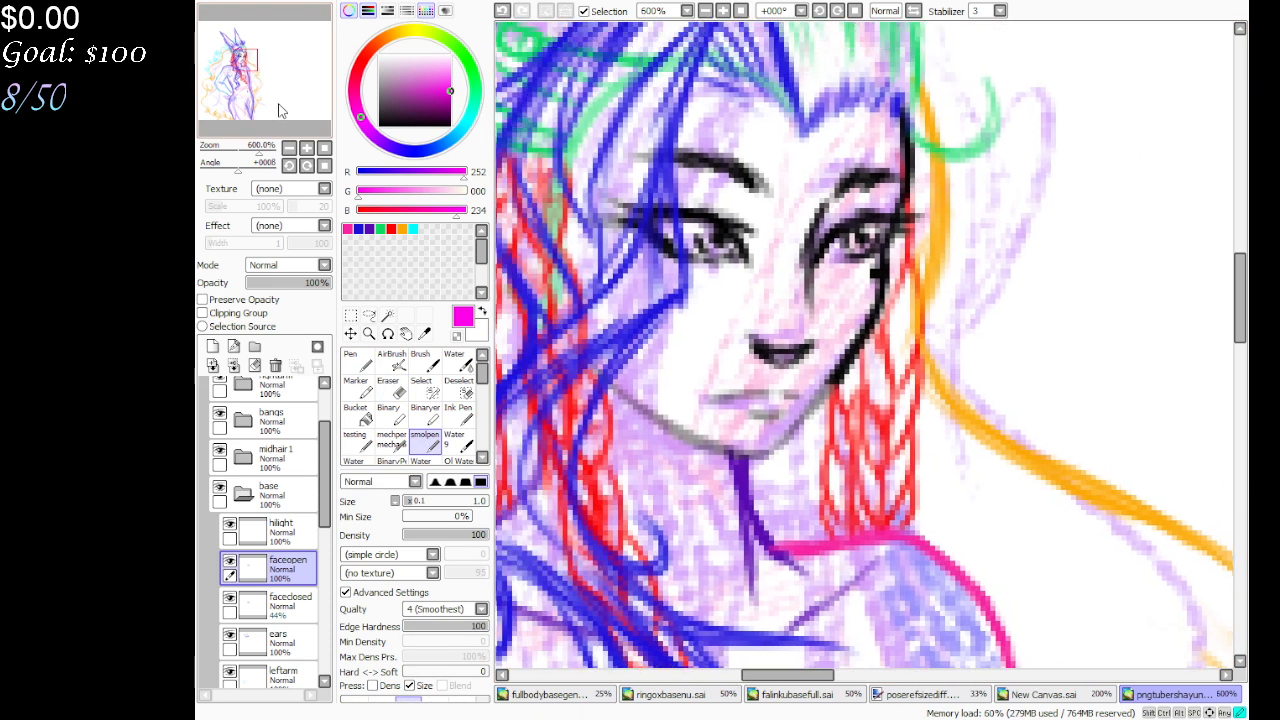
mouse_move(722, 397)
mouse_down()
mouse_move(788, 399)
mouse_move(794, 412)
mouse_move(770, 437)
mouse_move(731, 428)
mouse_move(739, 408)
mouse_up()
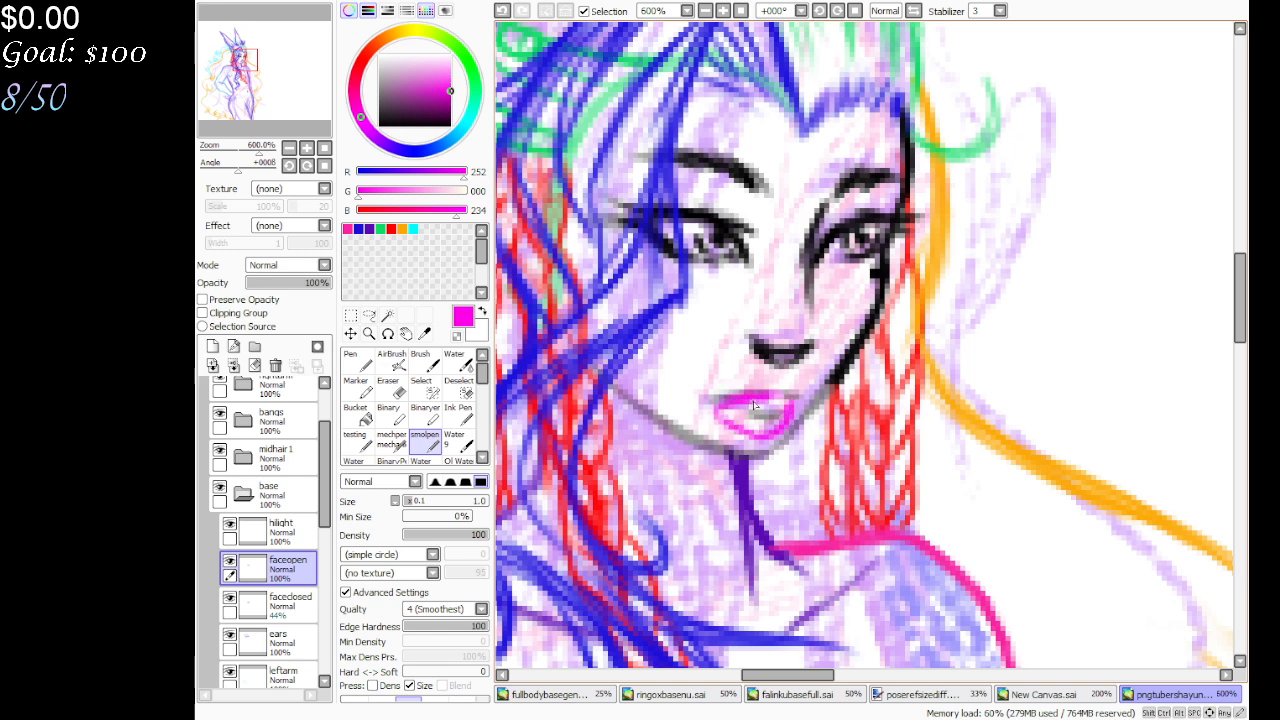
click(503, 11)
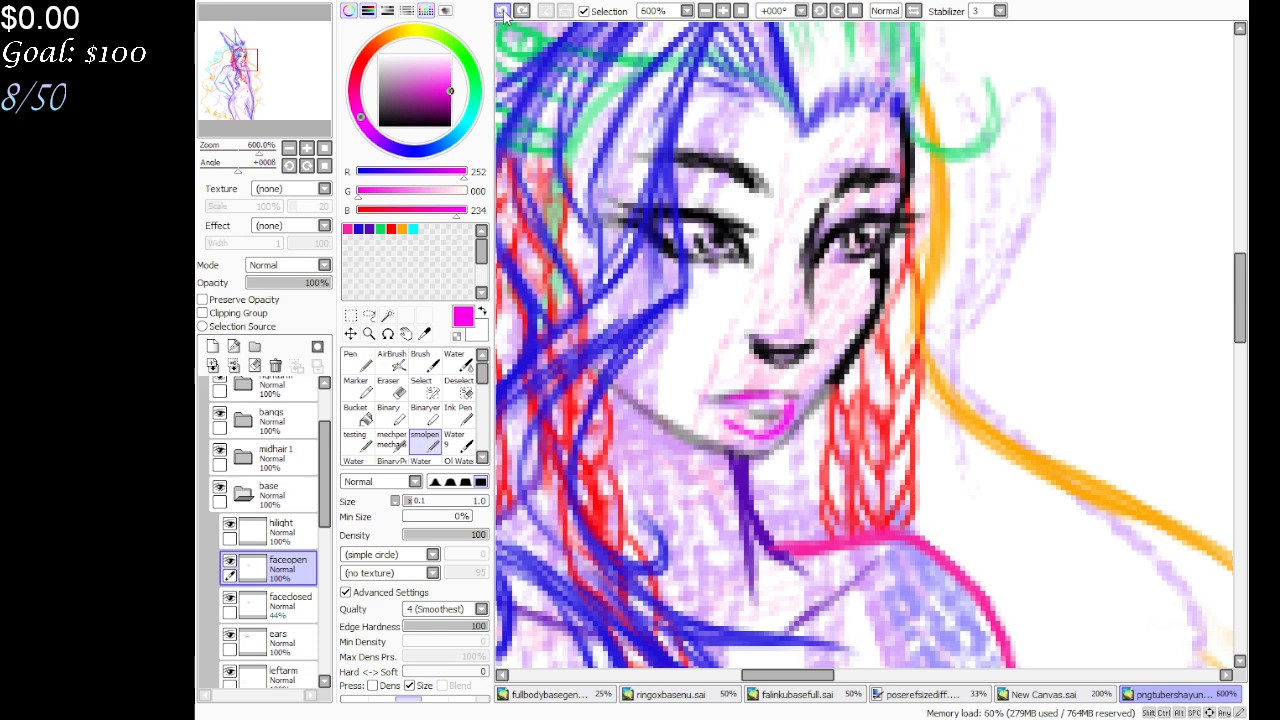
click(503, 11)
click(503, 11)
click(504, 12)
click(503, 11)
click(503, 11)
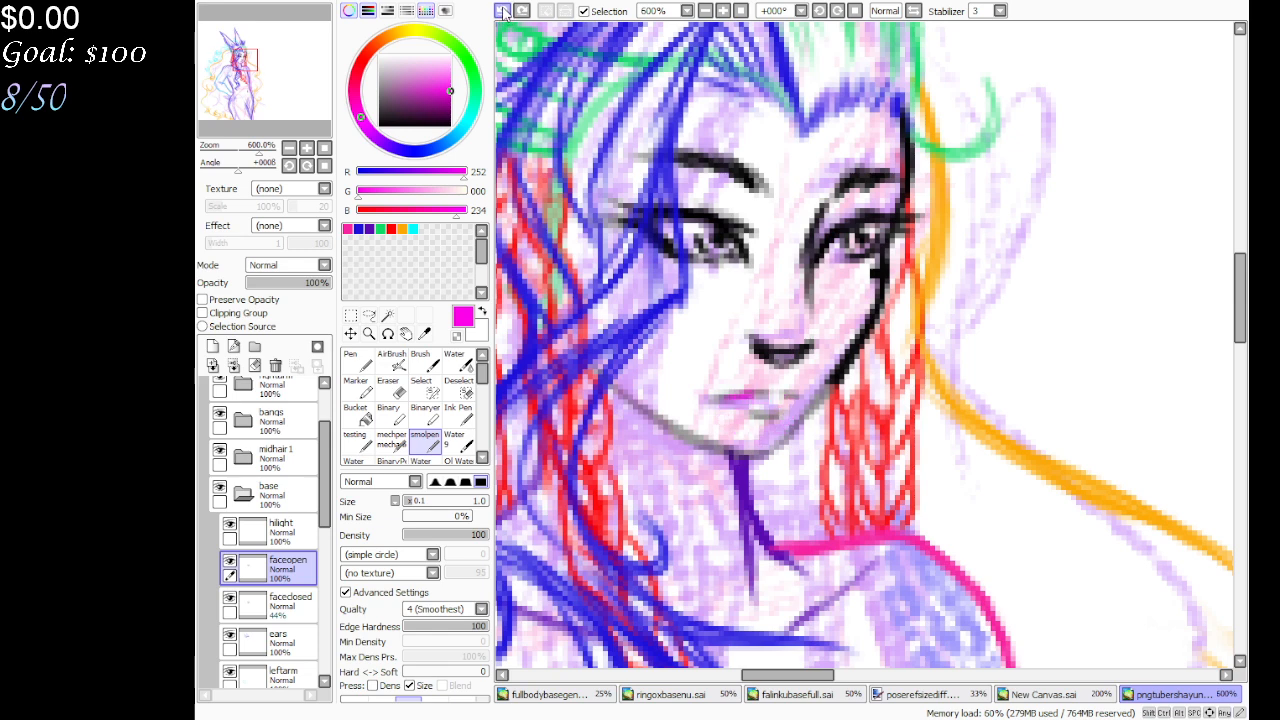
click(503, 11)
drag(798, 378, 792, 457)
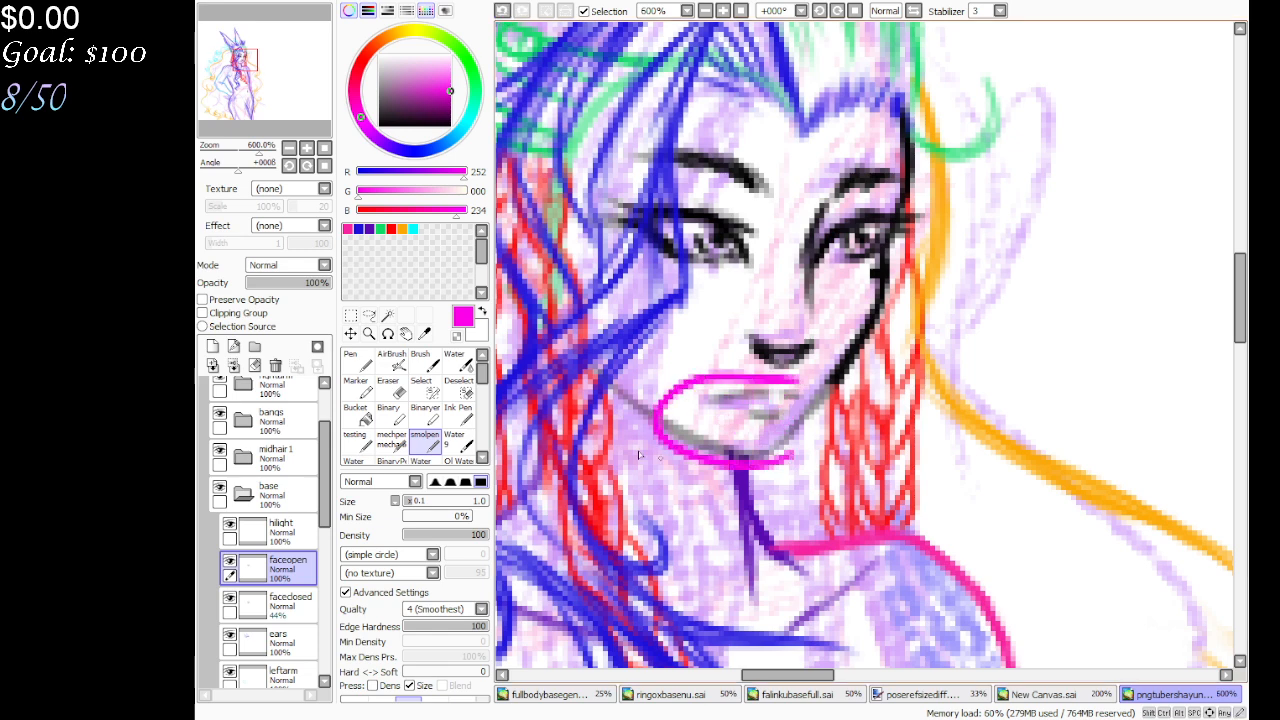
click(503, 11)
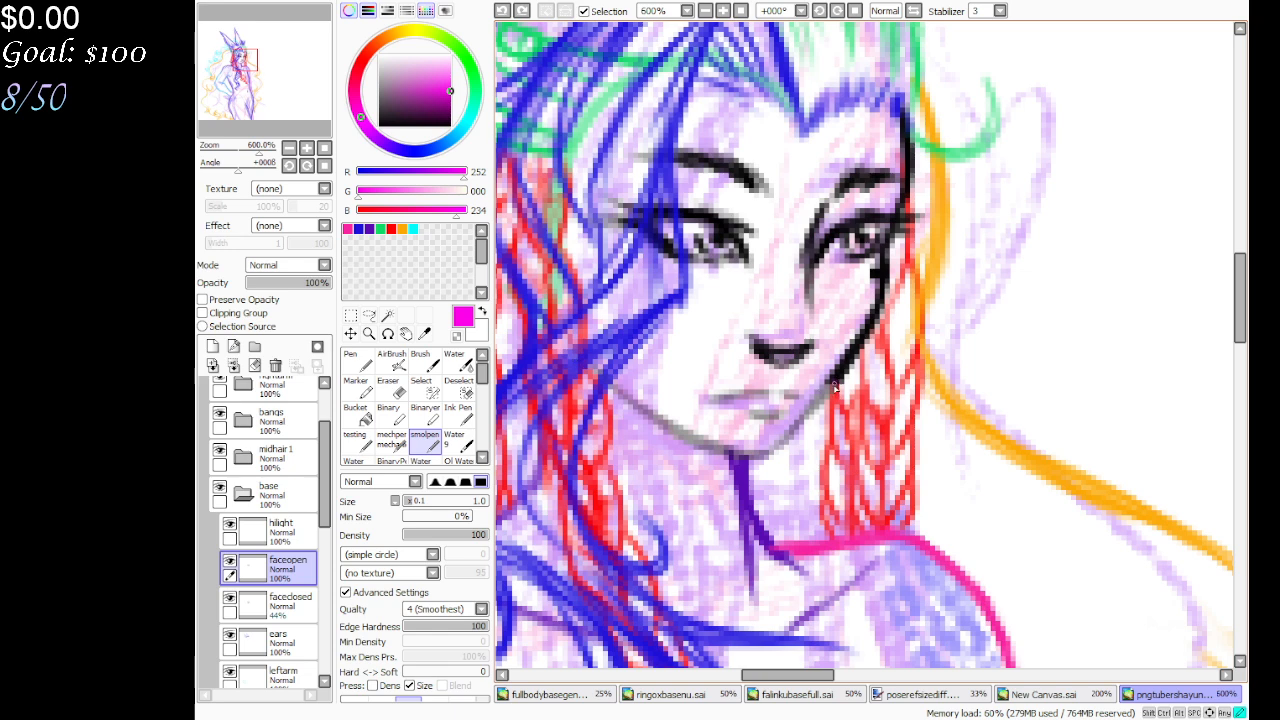
Try a lowered magenta chin line with open lips above it on faceopen, then erase them
mouse_move(838, 382)
mouse_down()
mouse_move(754, 477)
mouse_move(628, 404)
mouse_up()
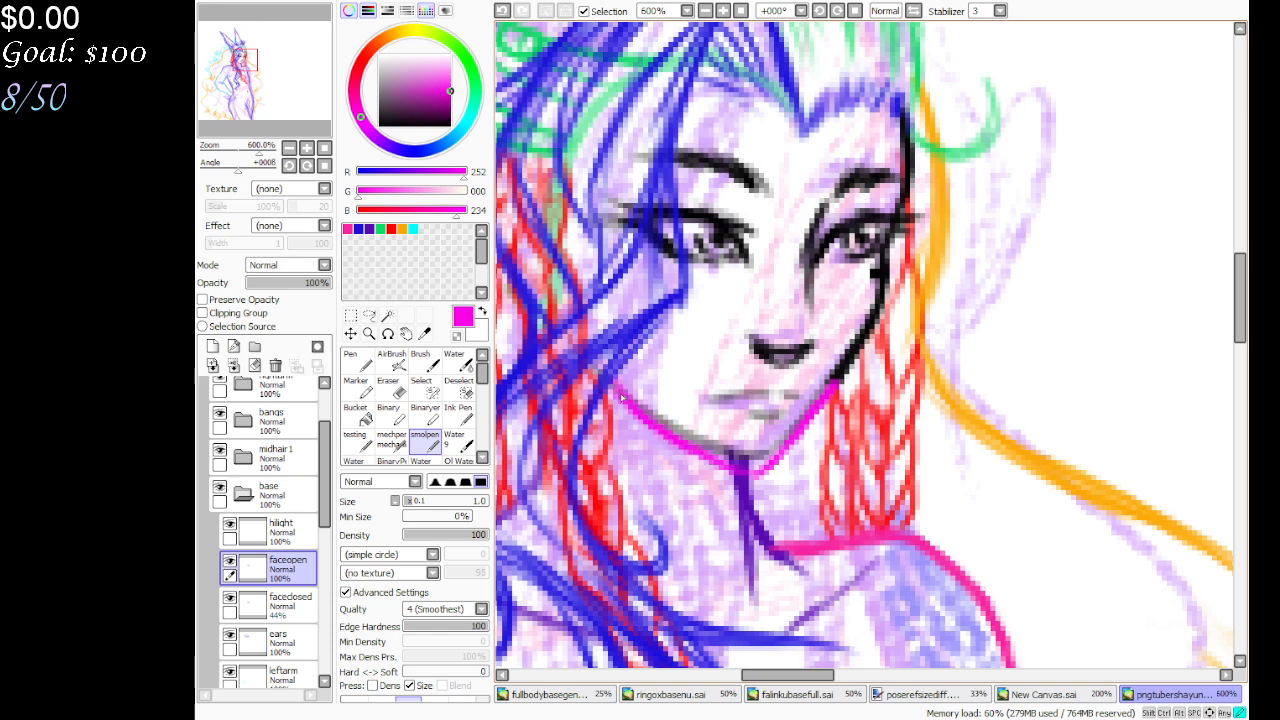
mouse_move(740, 470)
mouse_down()
mouse_move(769, 474)
mouse_move(800, 412)
mouse_move(833, 392)
mouse_up()
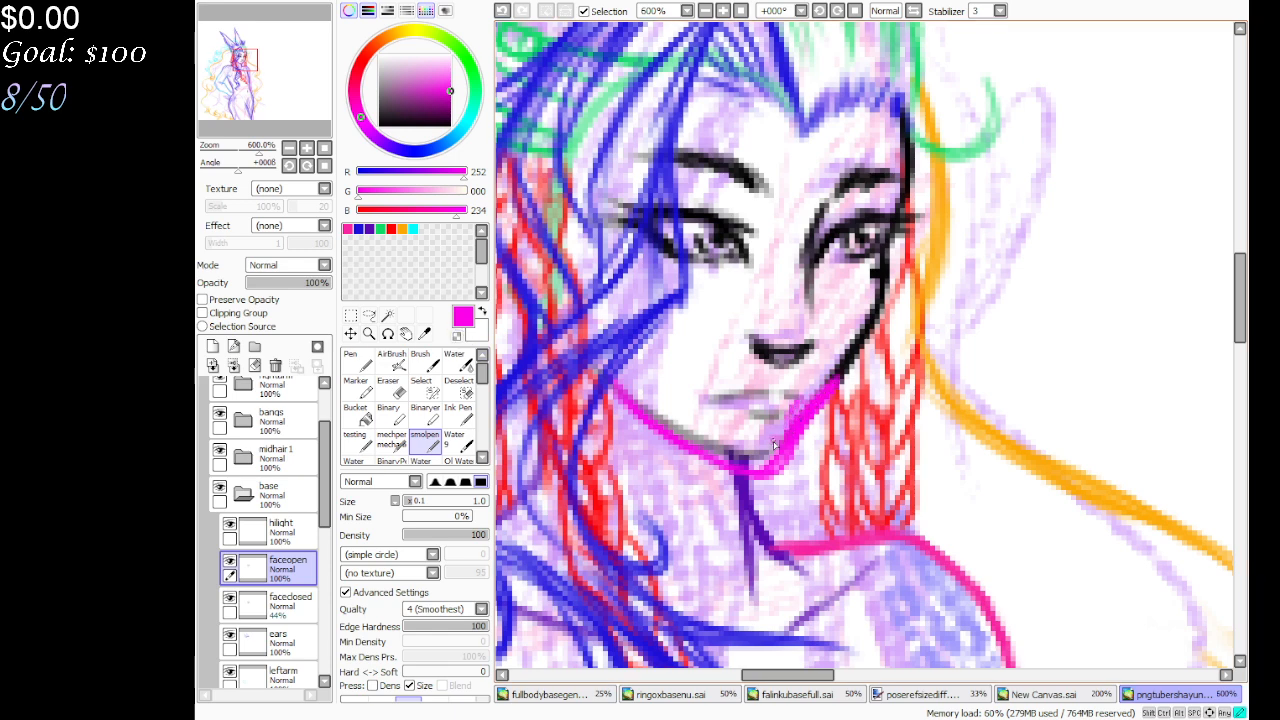
mouse_move(772, 440)
mouse_down()
mouse_move(706, 410)
mouse_move(808, 398)
mouse_move(768, 448)
mouse_up()
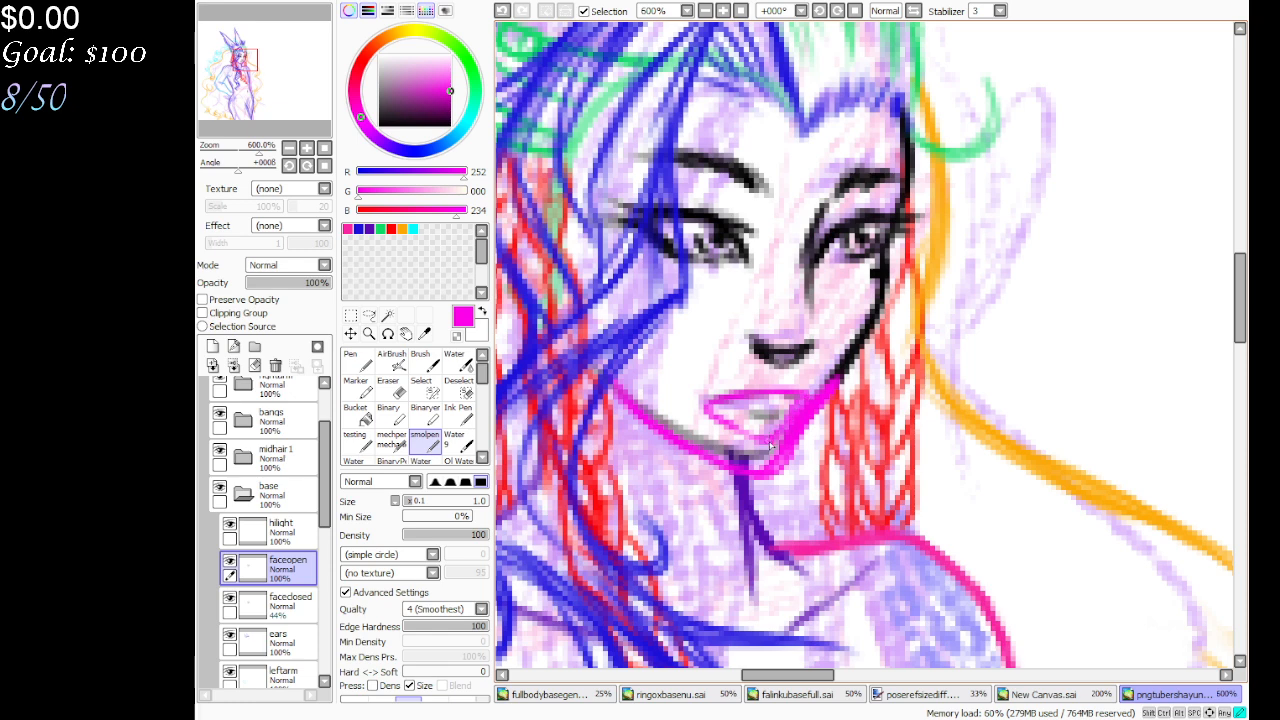
key(e)
mouse_move(665, 425)
mouse_down()
mouse_move(770, 410)
mouse_move(690, 405)
mouse_up()
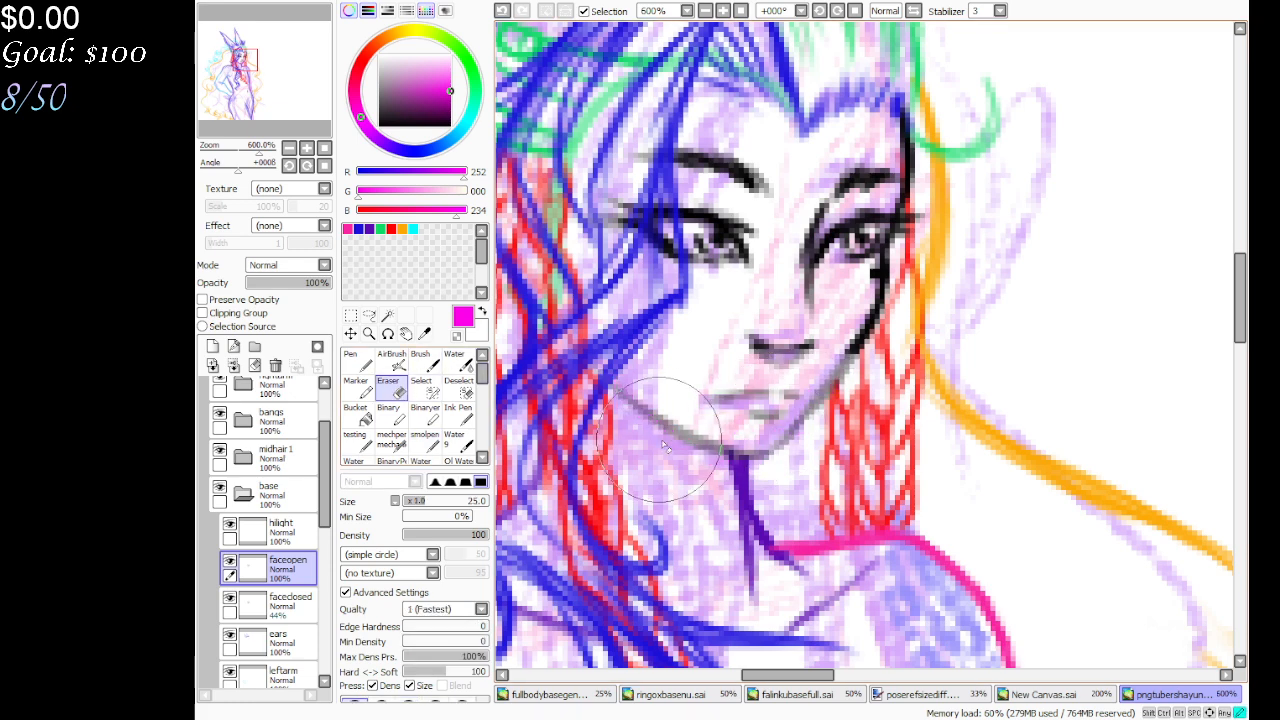
Undo the last erasures over the nose and far cheek line on the faceopen layer
key(ctrl+z)
key(ctrl+z)
key(ctrl+z)
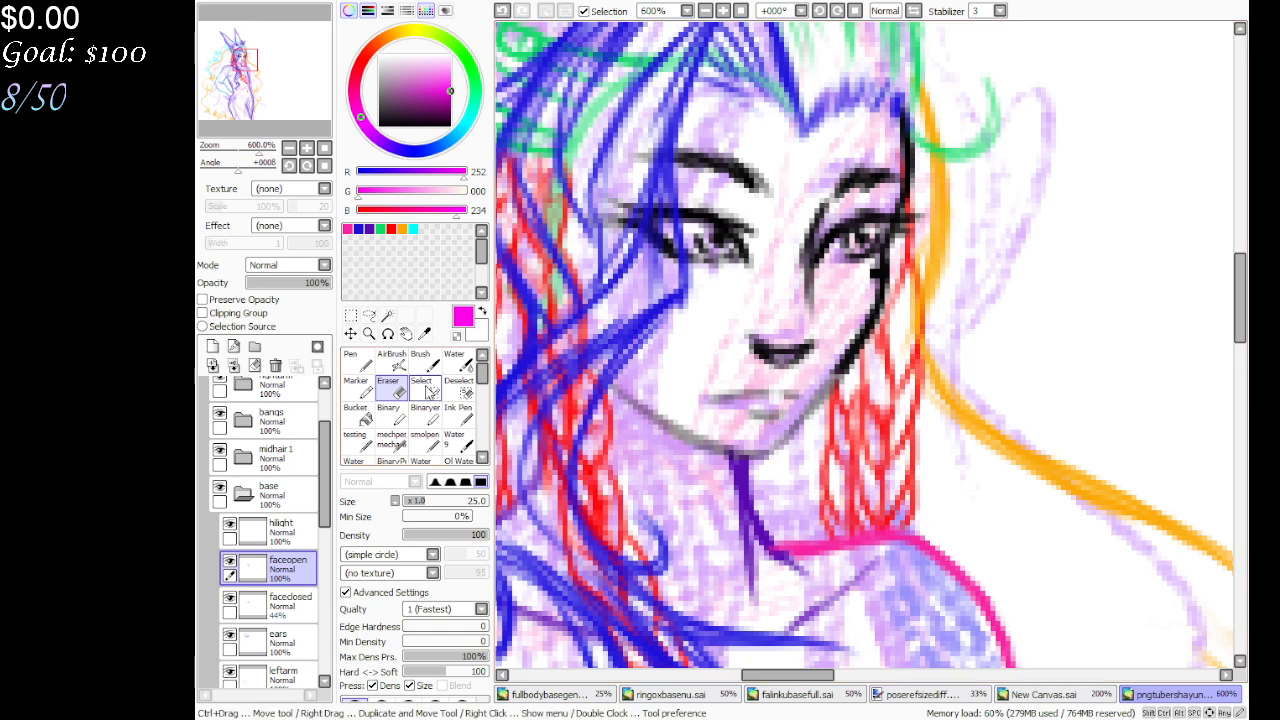
Draw parted lips, a short line below them and a lowered jawline in magenta with smolpen on faceopen
click(430, 444)
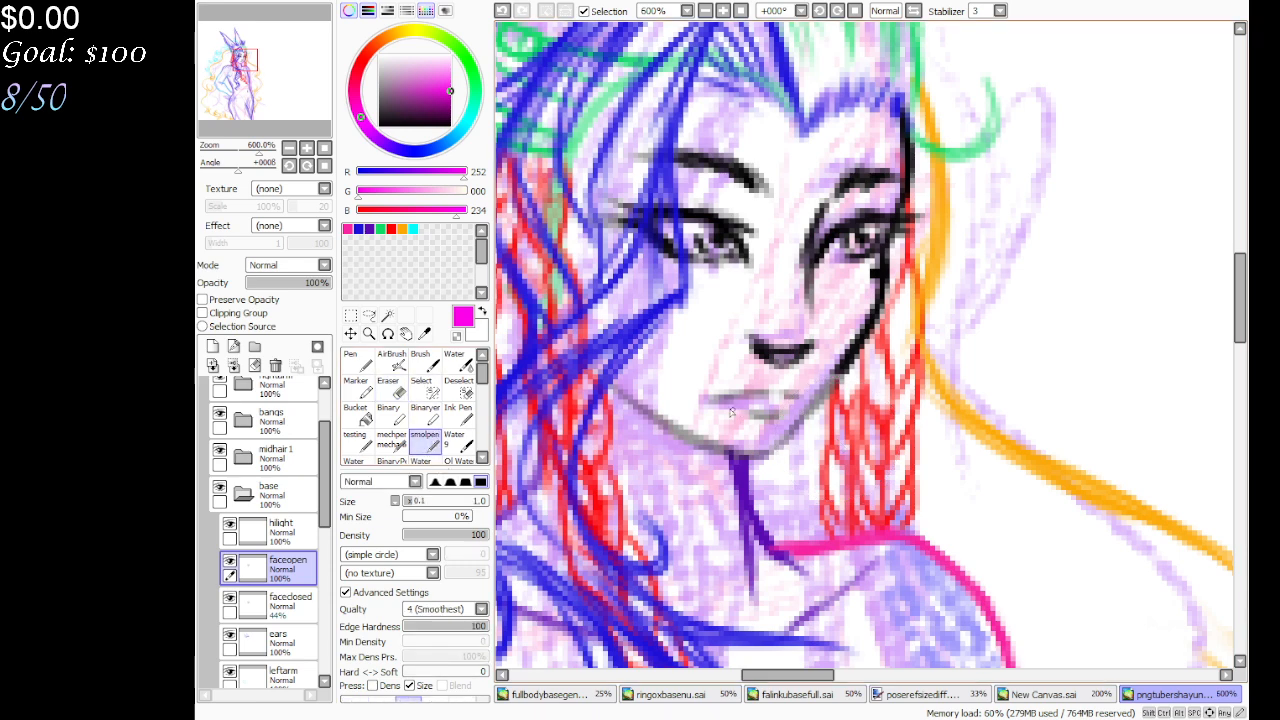
mouse_move(712, 404)
mouse_down()
mouse_move(795, 406)
mouse_move(752, 419)
mouse_up()
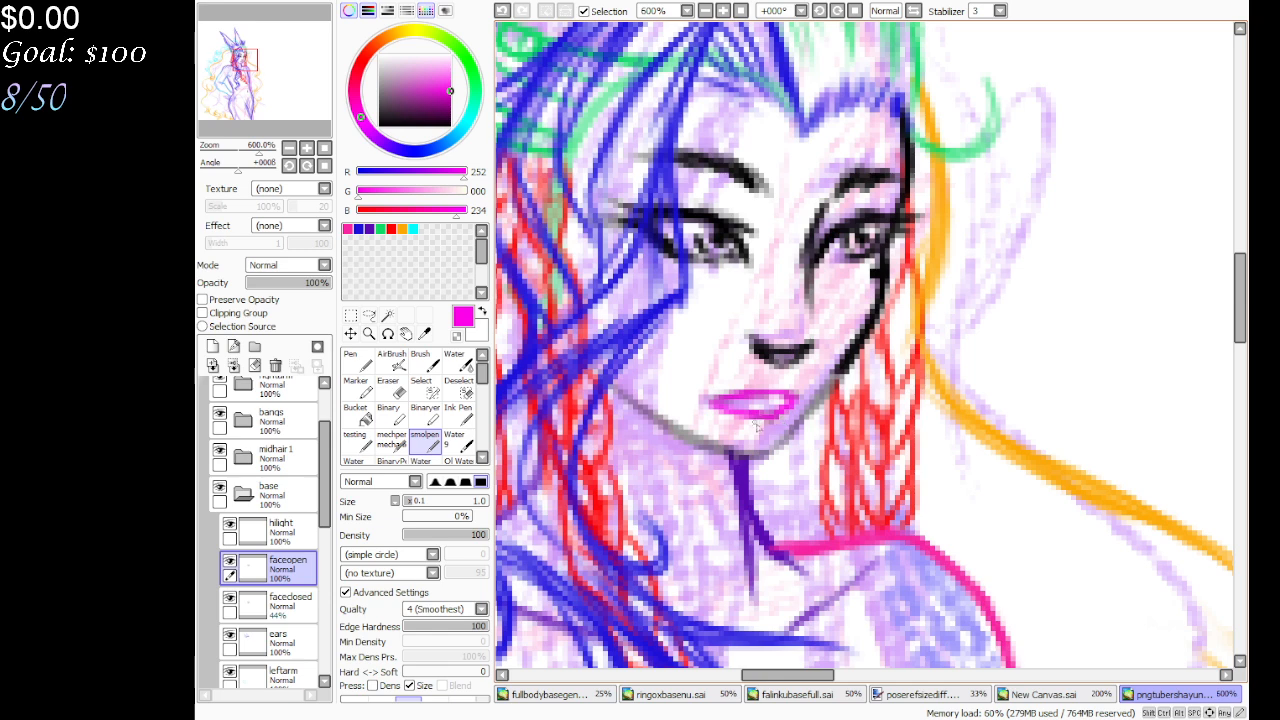
drag(746, 431, 772, 437)
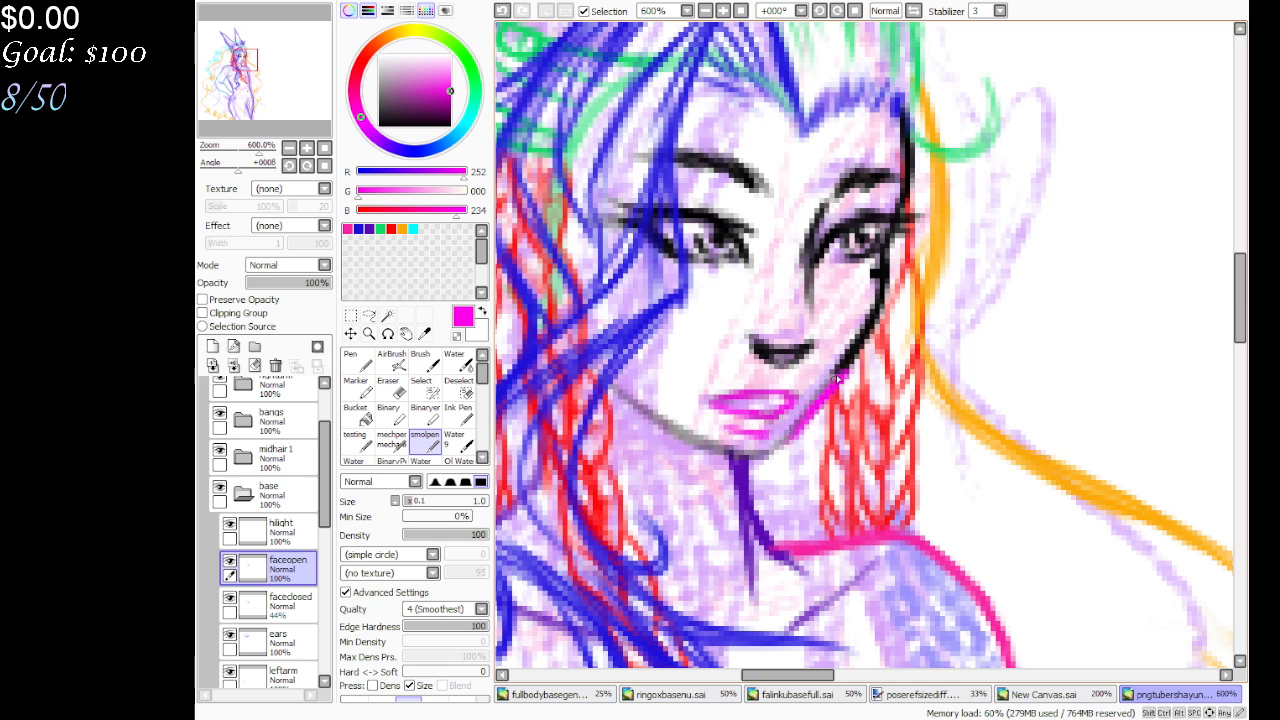
mouse_move(808, 408)
mouse_down()
mouse_move(840, 372)
mouse_move(756, 464)
mouse_move(705, 451)
mouse_move(739, 463)
mouse_move(627, 400)
mouse_up()
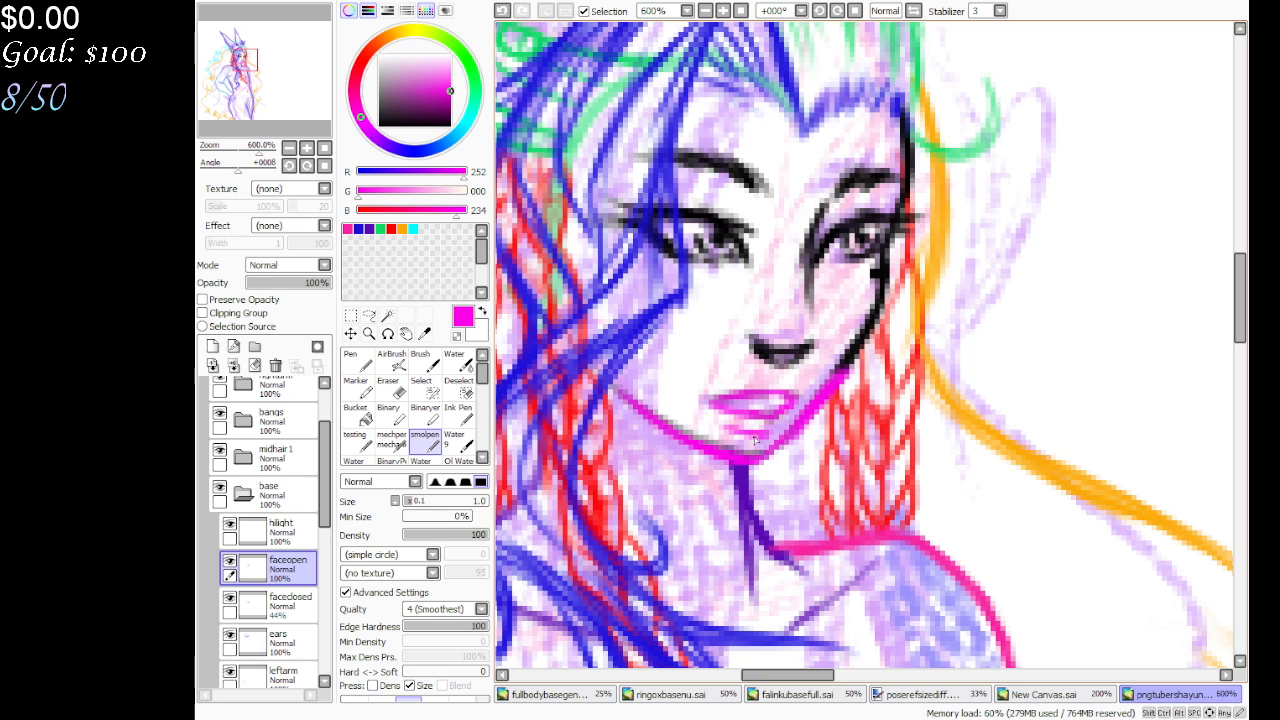
Turn on Preserve Opacity for faceopen and recolour the magenta lips and jawline black with the size 100 binary pen
drag(420, 115, 378, 125)
click(255, 300)
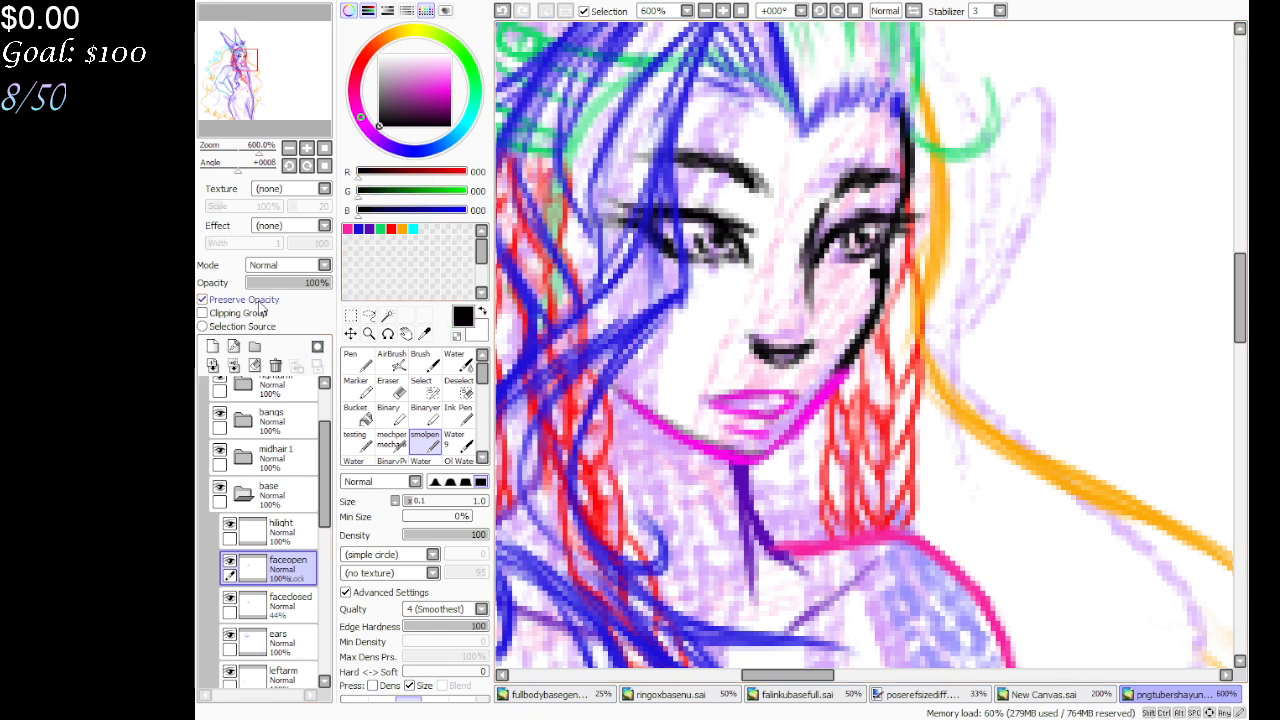
click(483, 457)
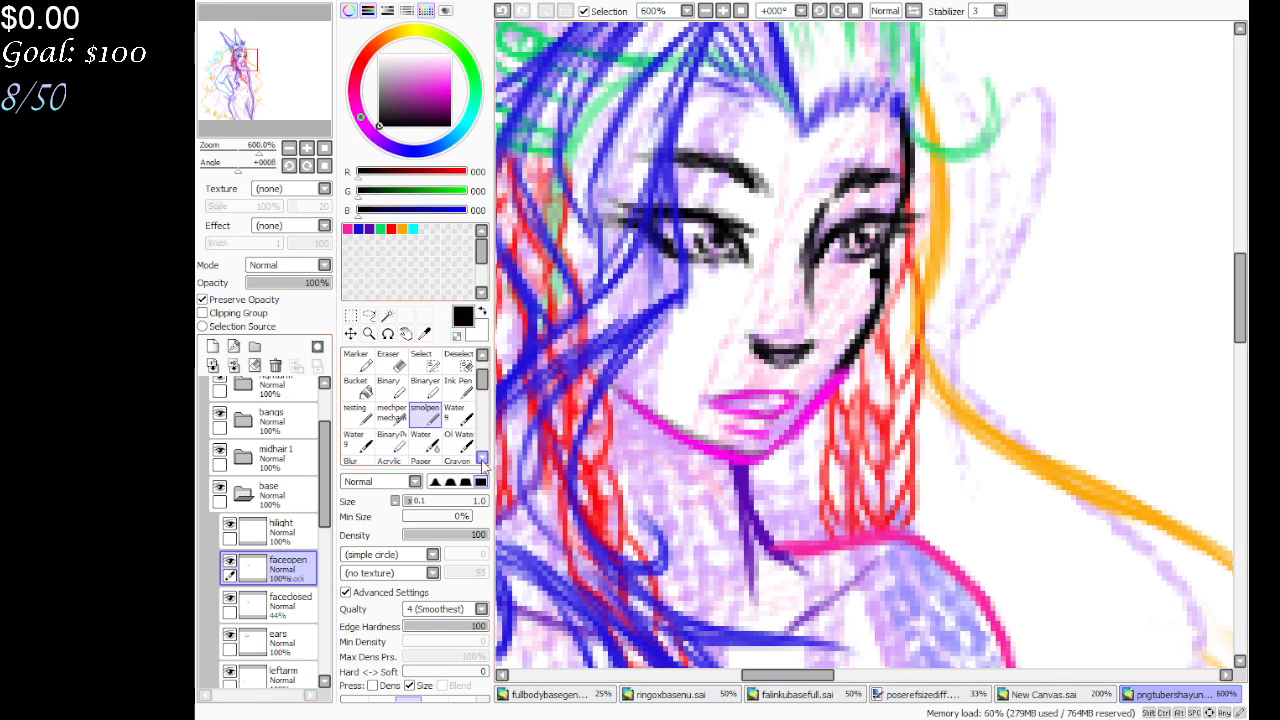
click(483, 457)
scroll(486, 404, up, 2)
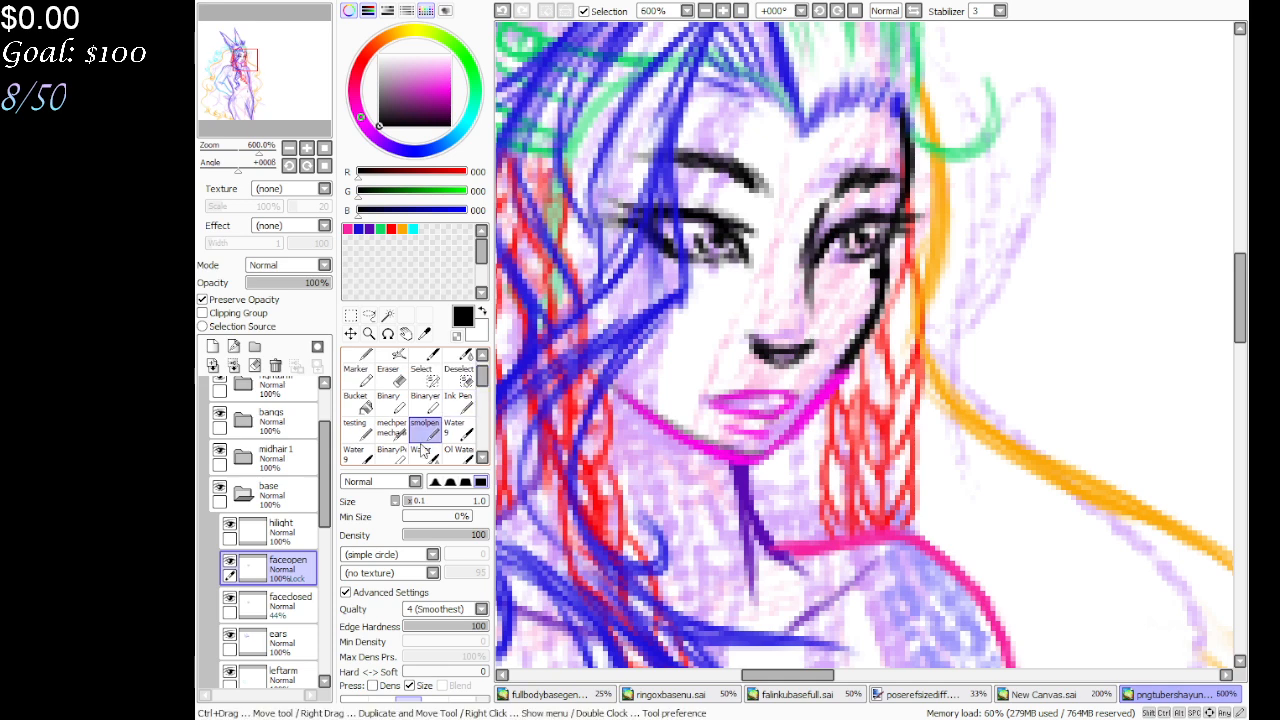
click(391, 450)
drag(620, 395, 850, 380)
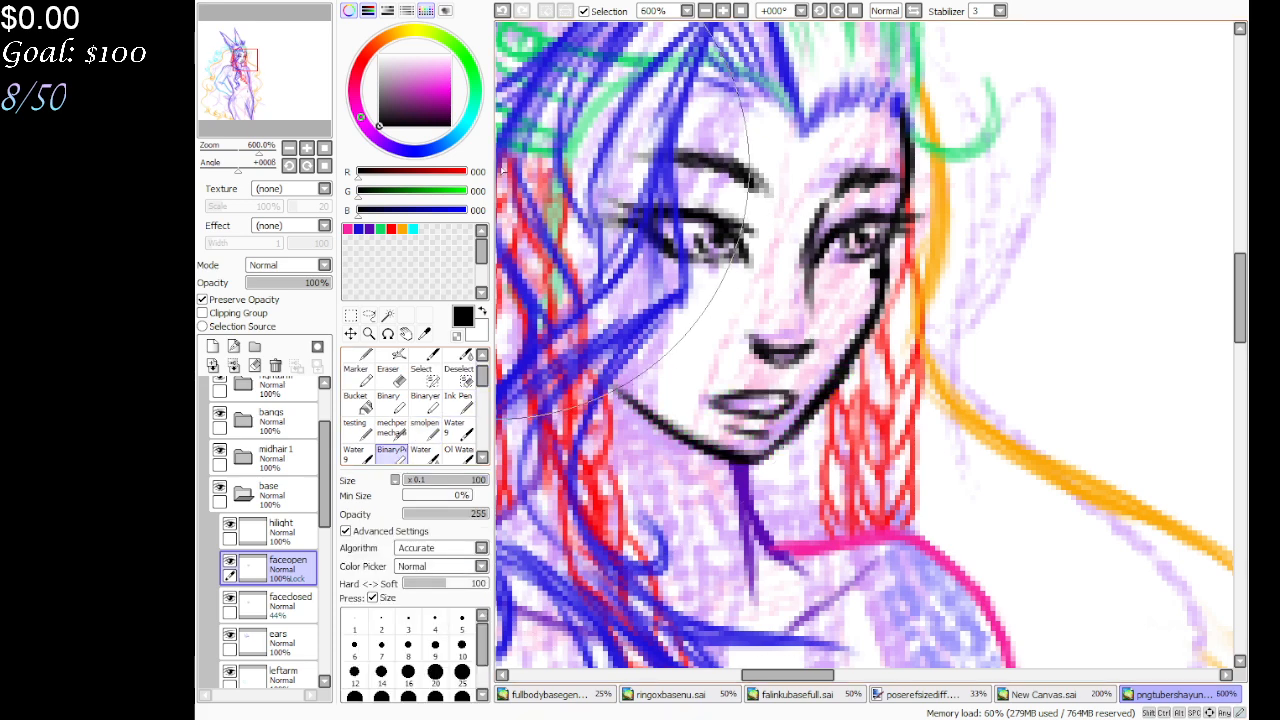
scroll(483, 400, up, 1)
click(466, 368)
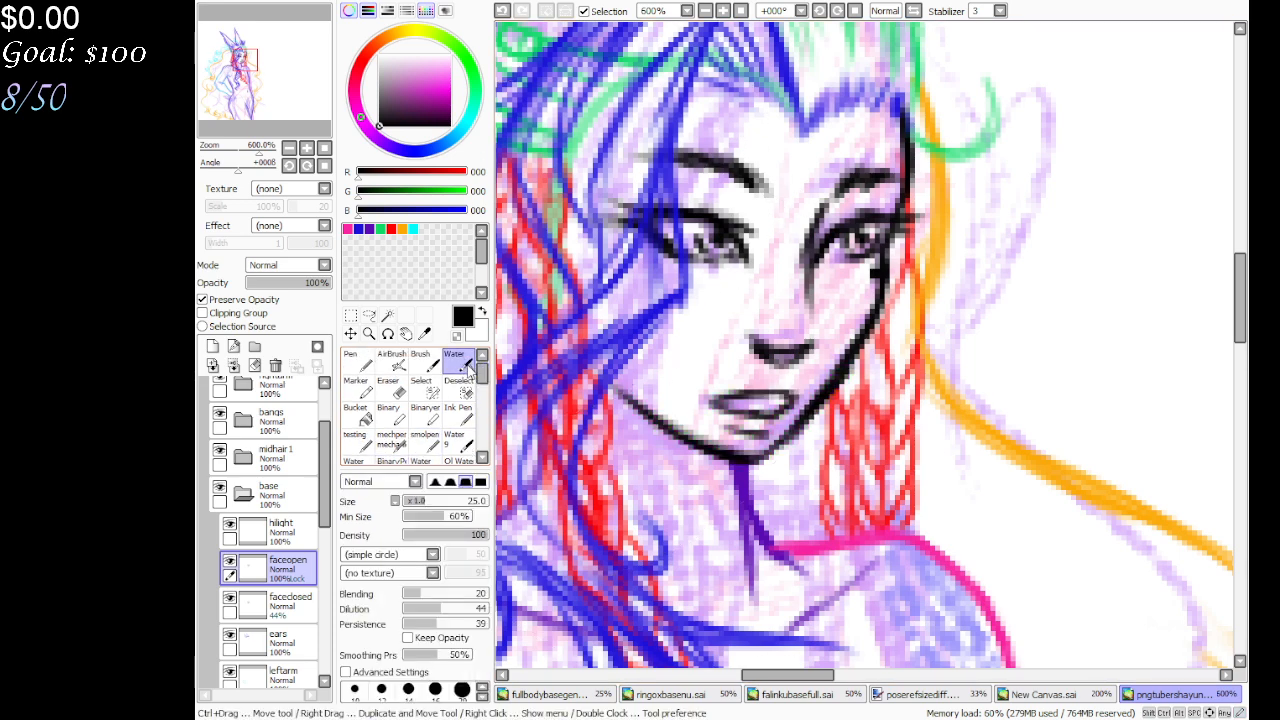
click(483, 458)
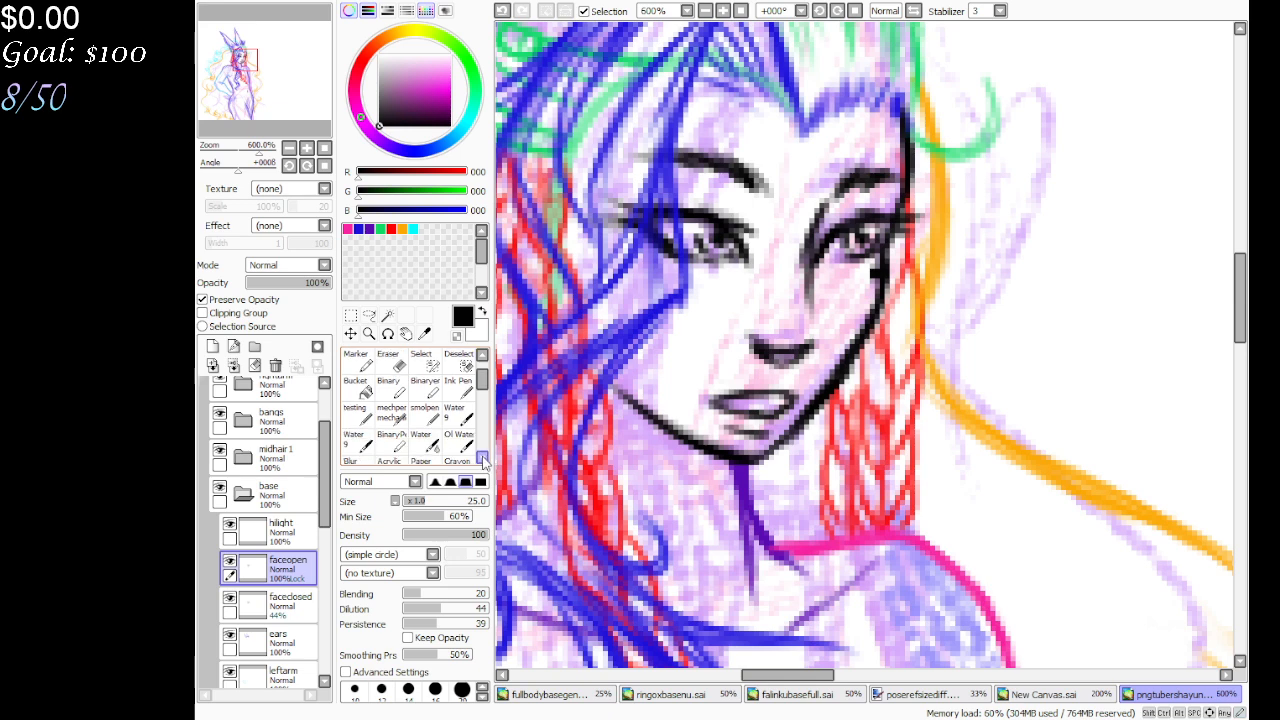
click(483, 458)
click(483, 458)
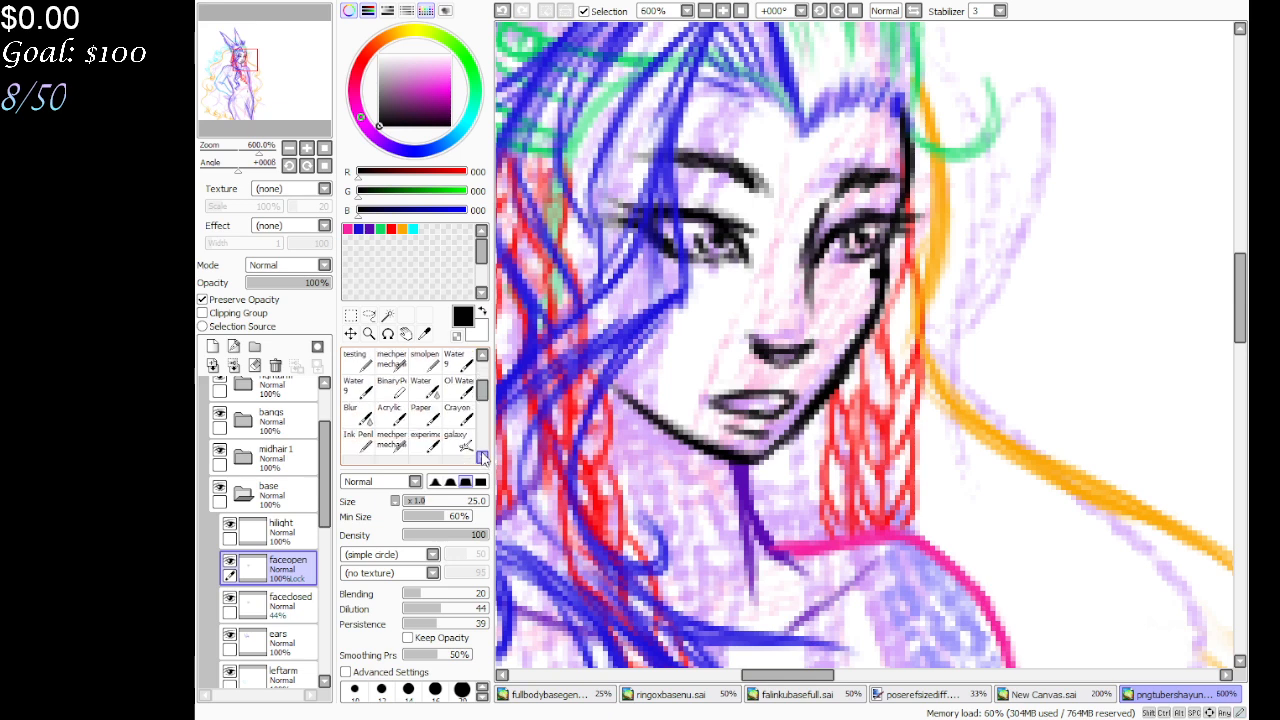
click(395, 448)
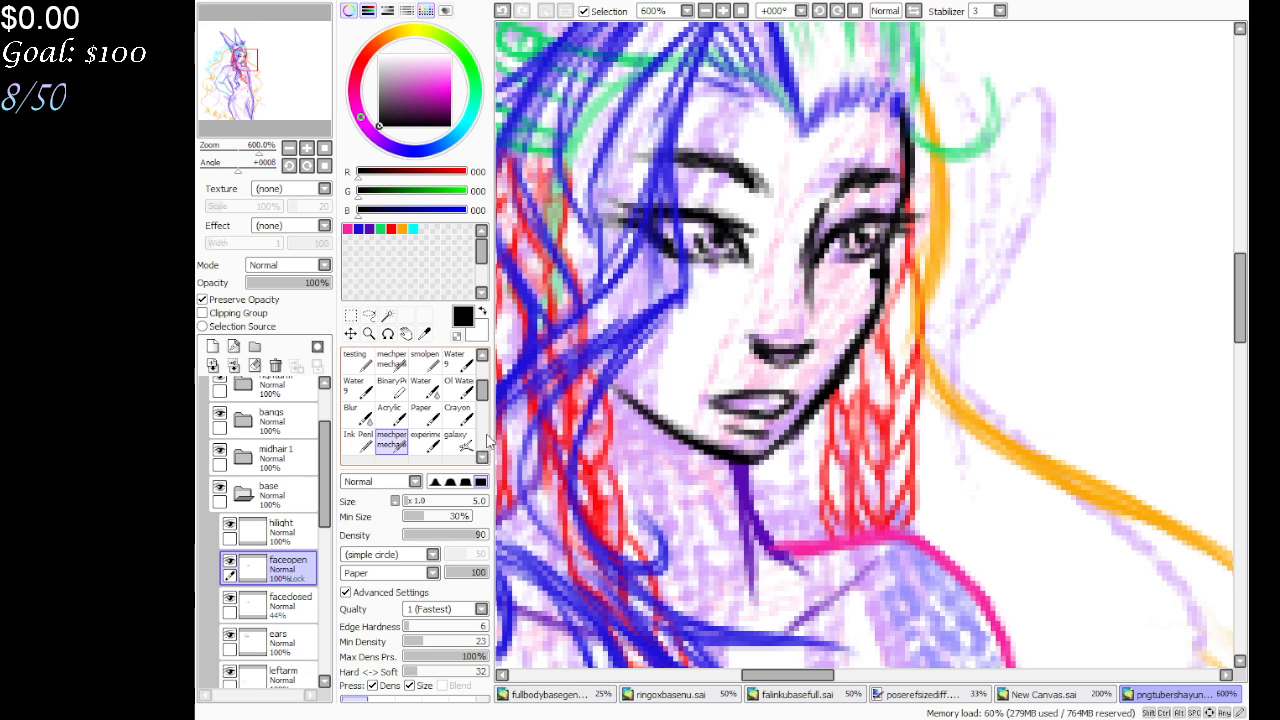
scroll(482, 395, up, 2)
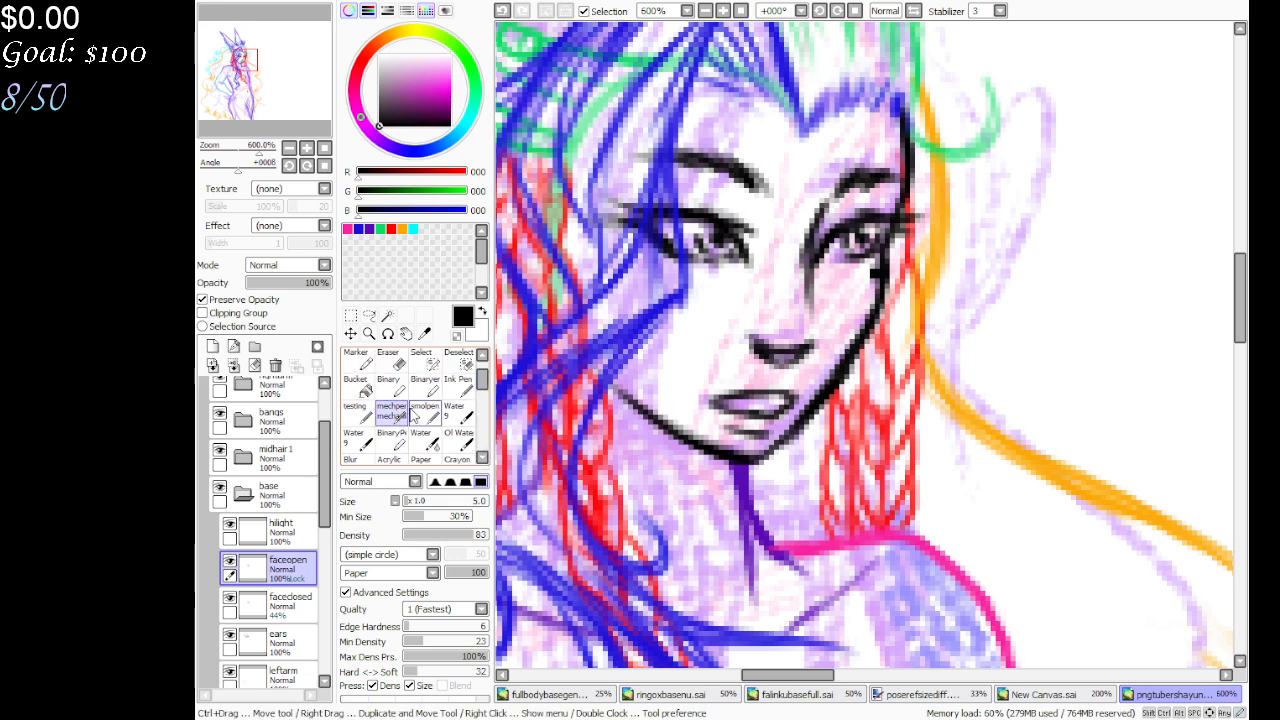
scroll(482, 378, up, 1)
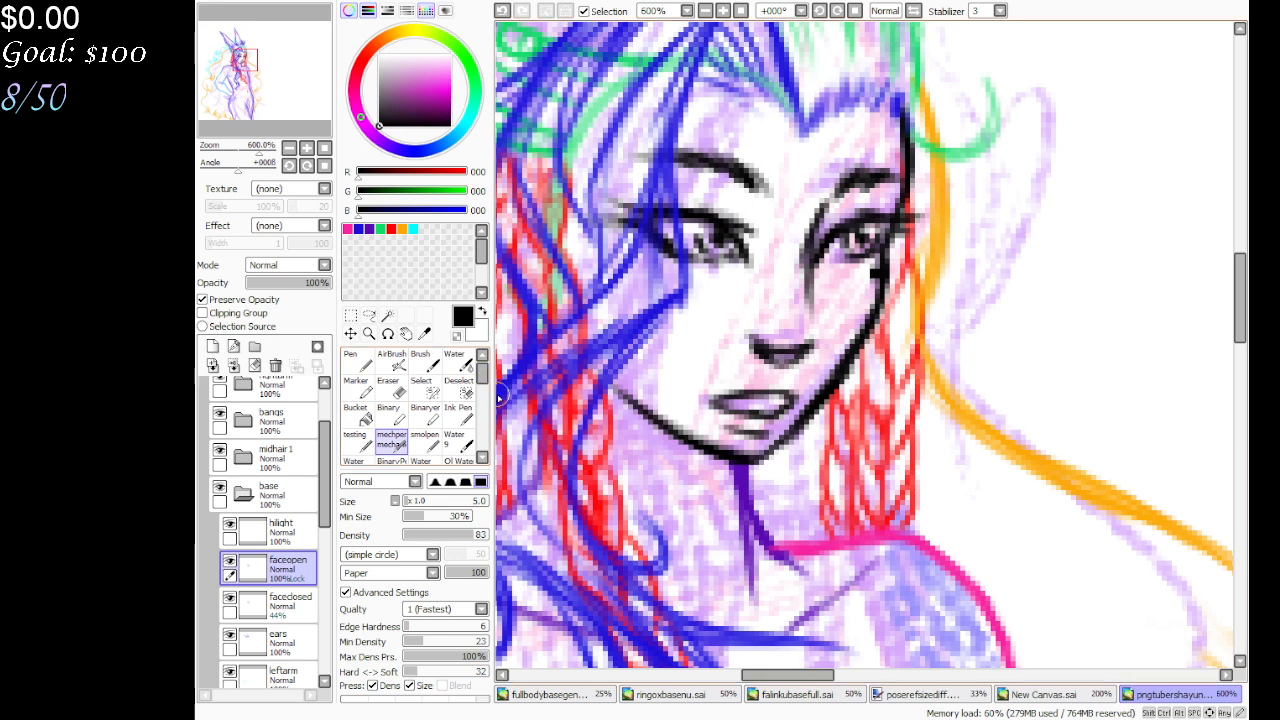
Turn off Preserve Opacity on faceopen and darken the open mouth beneath the upper lip in black with smolpen
key(Home)
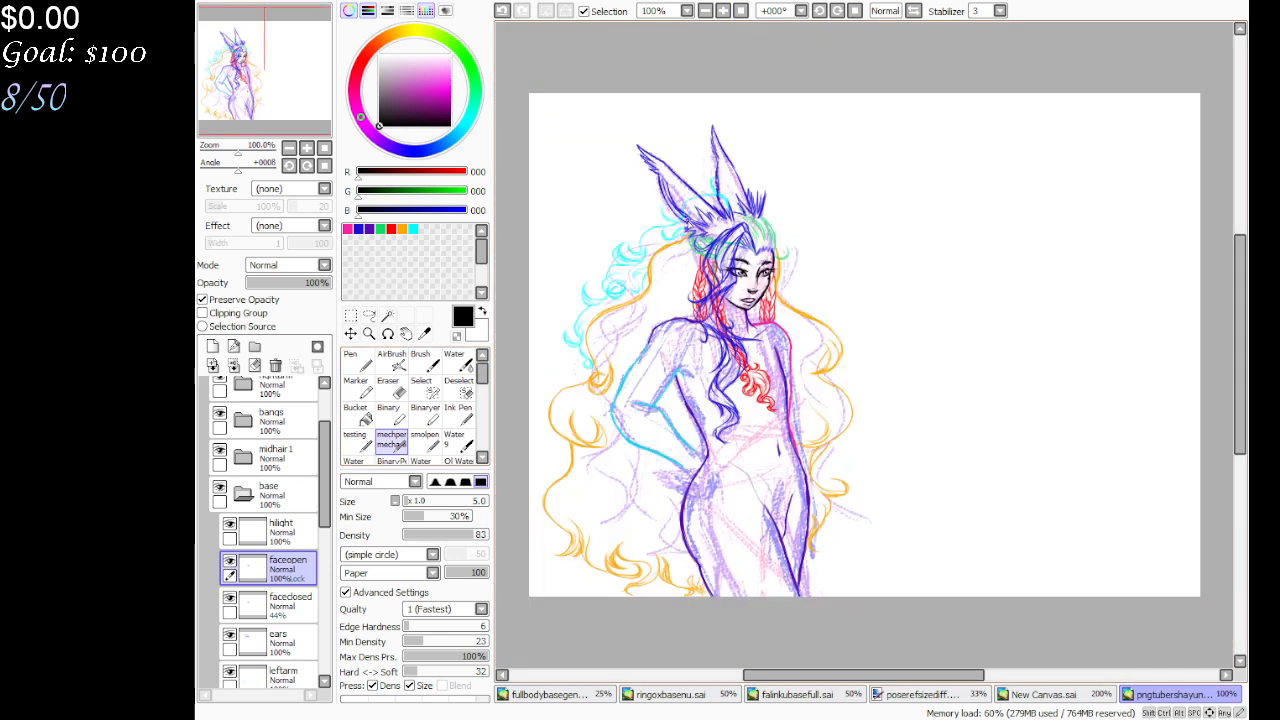
key(ctrl+space)
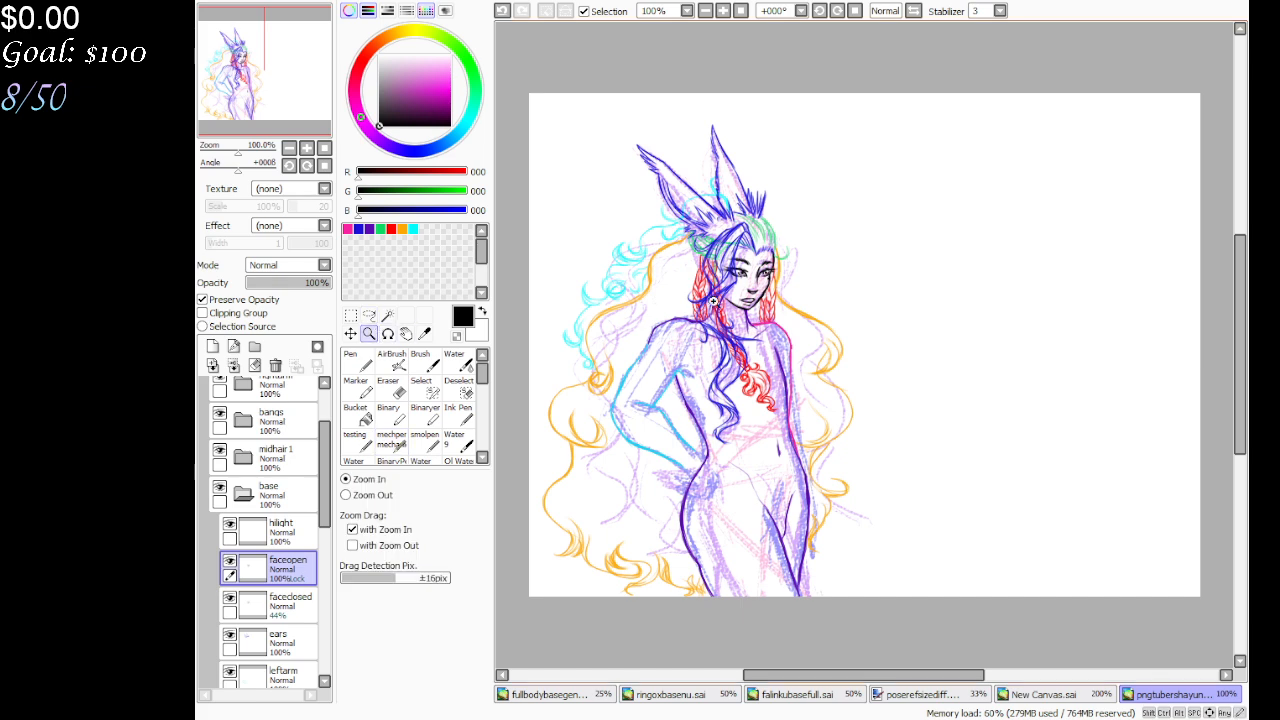
click(743, 282)
click(745, 280)
click(745, 280)
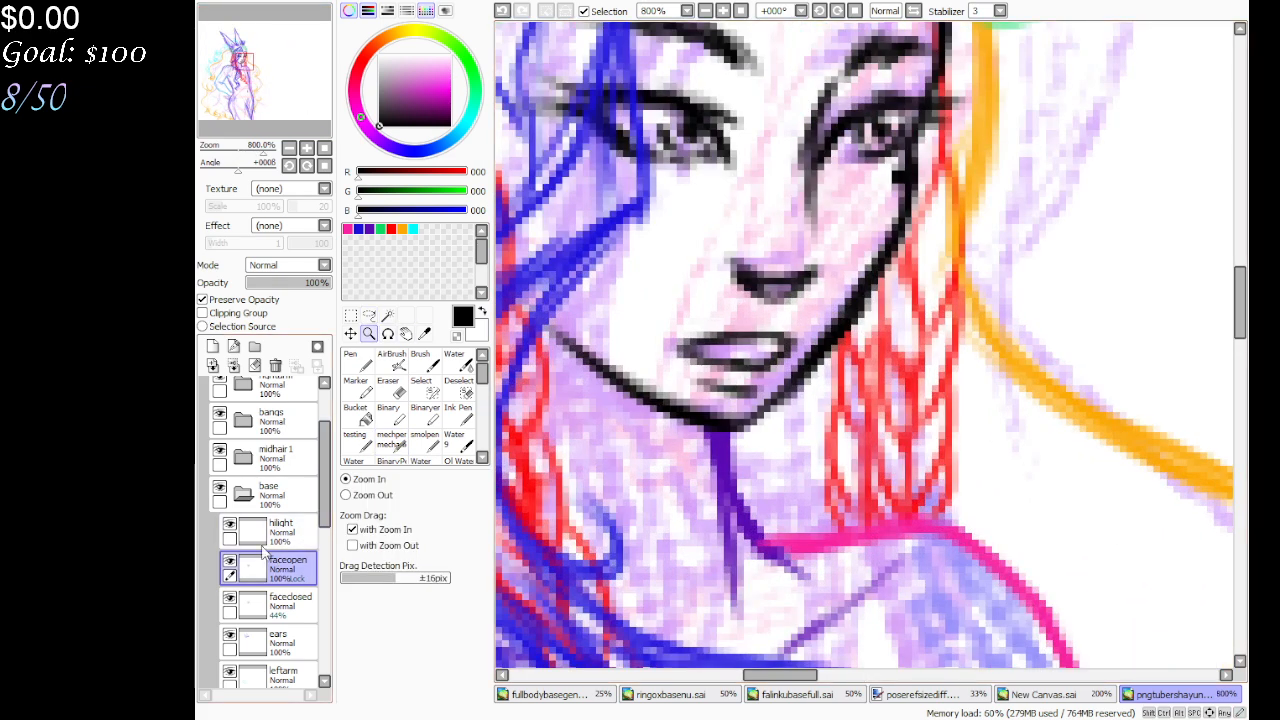
click(221, 303)
click(424, 440)
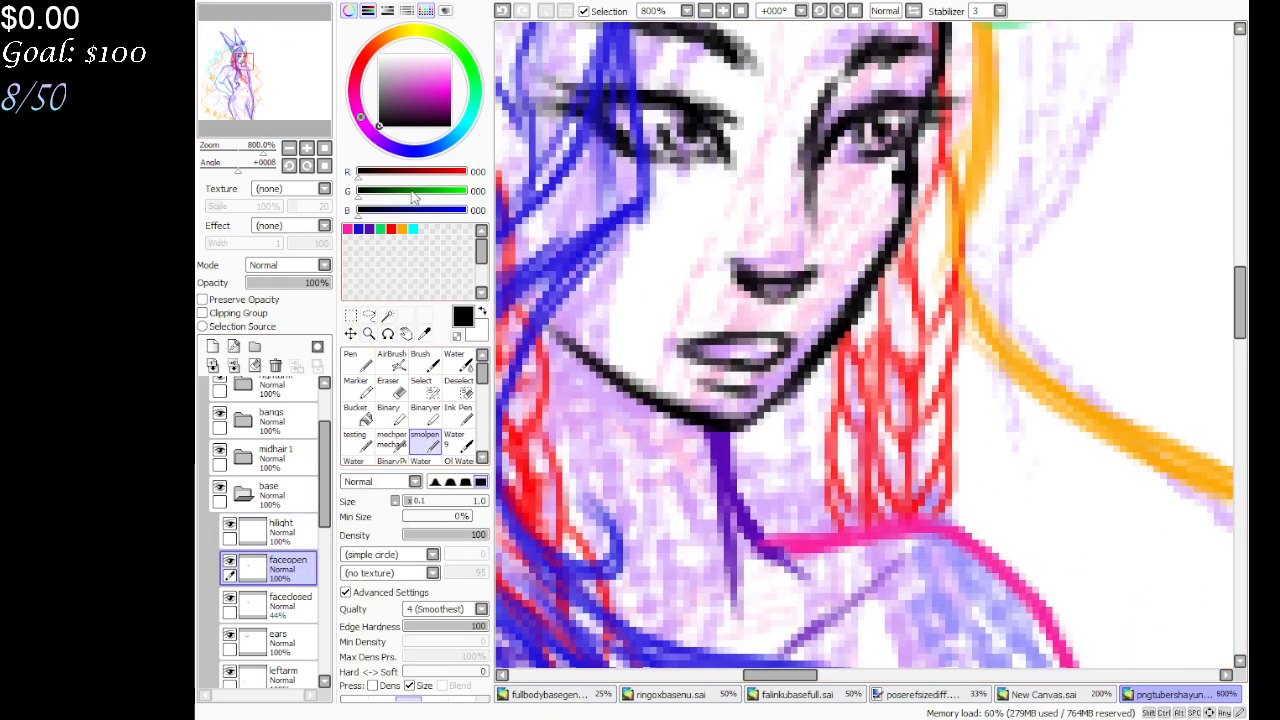
drag(740, 351, 782, 364)
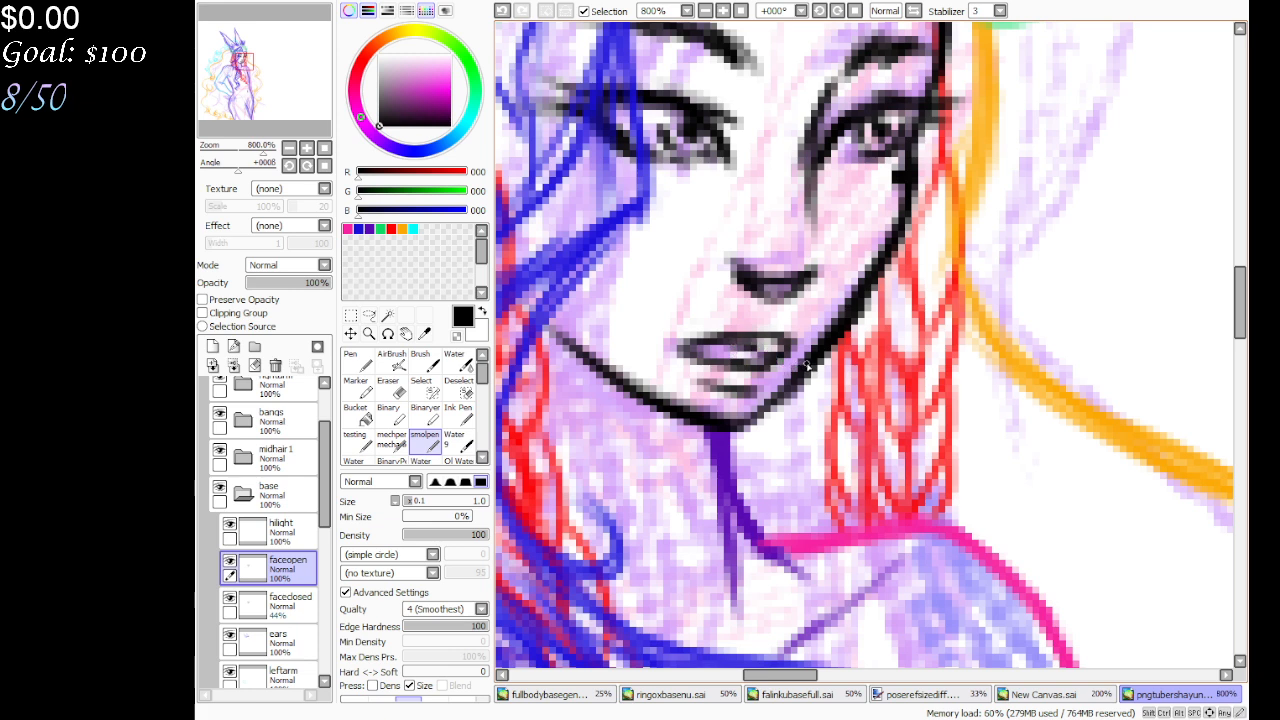
Try a Pen stroke around the open mouth on the hilight layer, then undo it
click(278, 530)
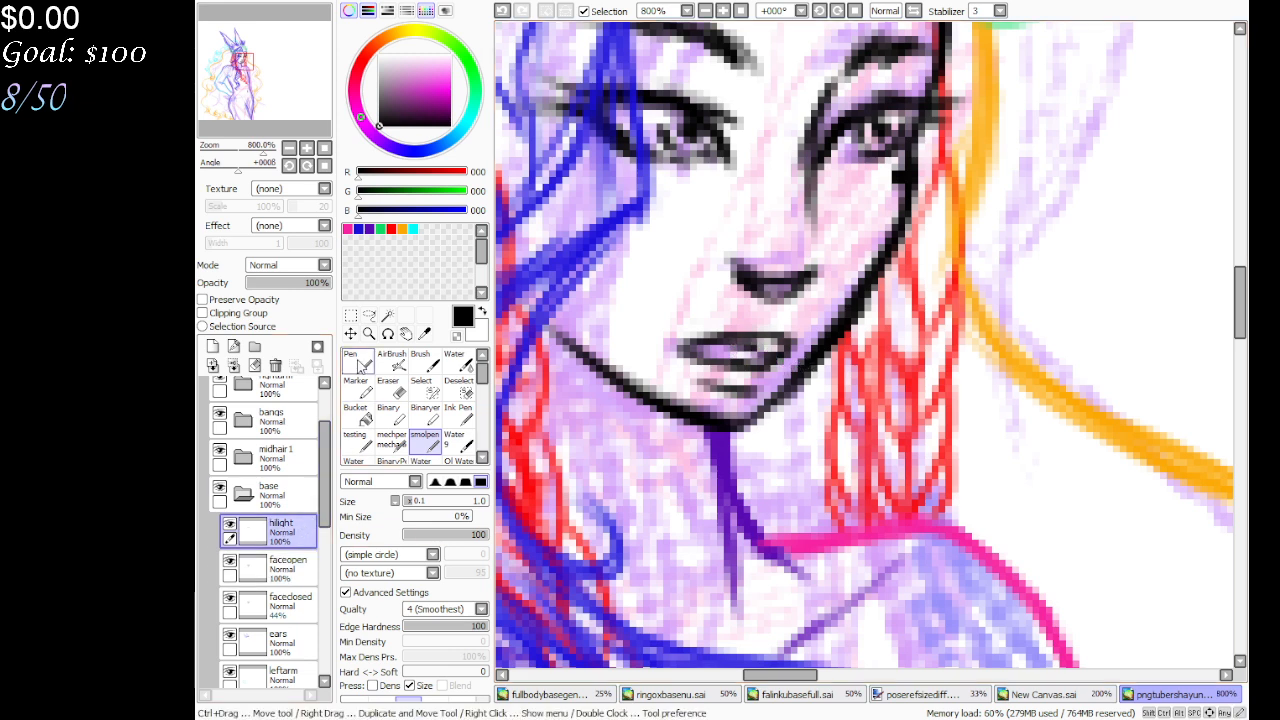
click(357, 362)
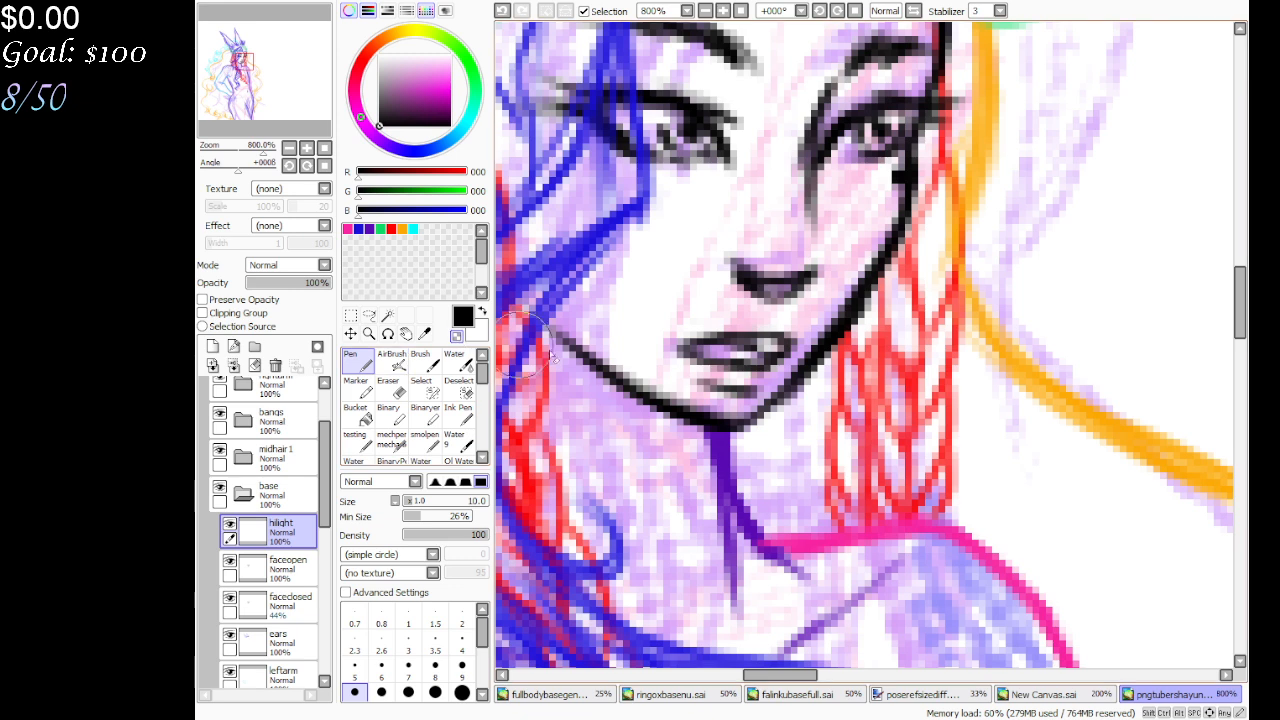
mouse_move(752, 370)
mouse_down()
mouse_move(780, 352)
mouse_move(720, 380)
mouse_move(690, 372)
mouse_move(716, 398)
mouse_up()
key(ctrl+z)
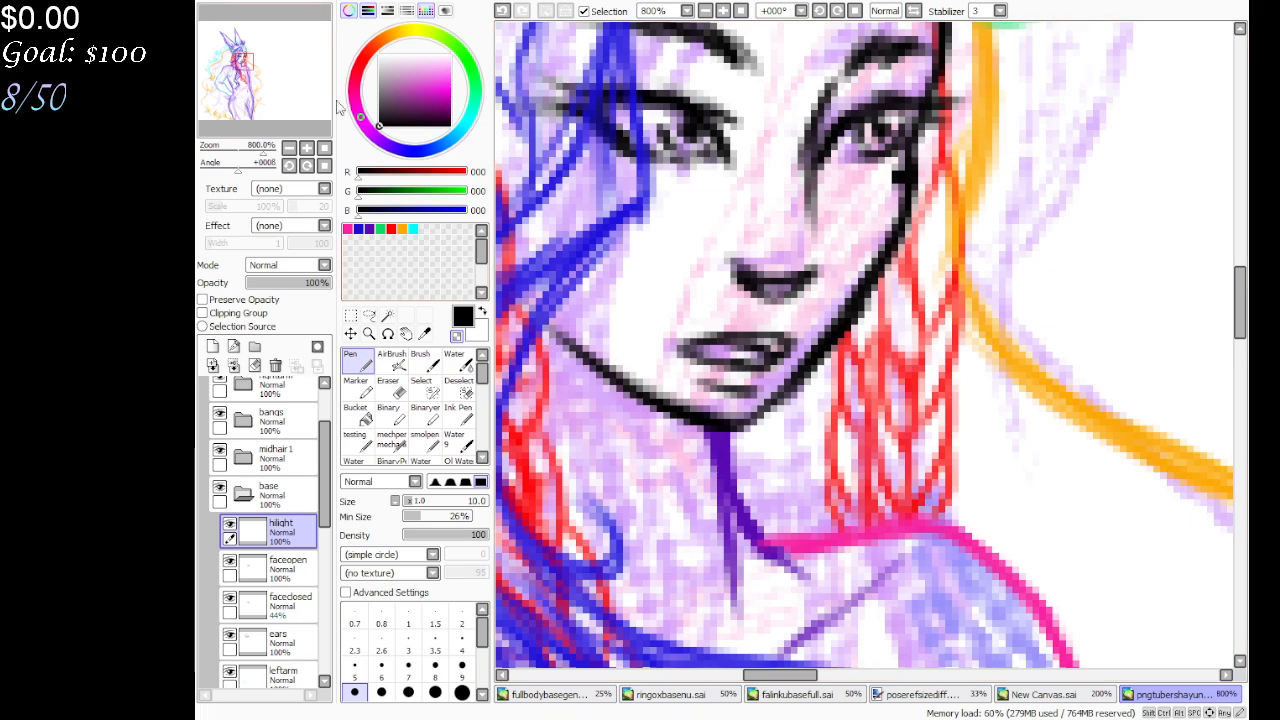
Set the faceclosed layer's opacity to 100%
drag(290, 98, 286, 76)
click(740, 11)
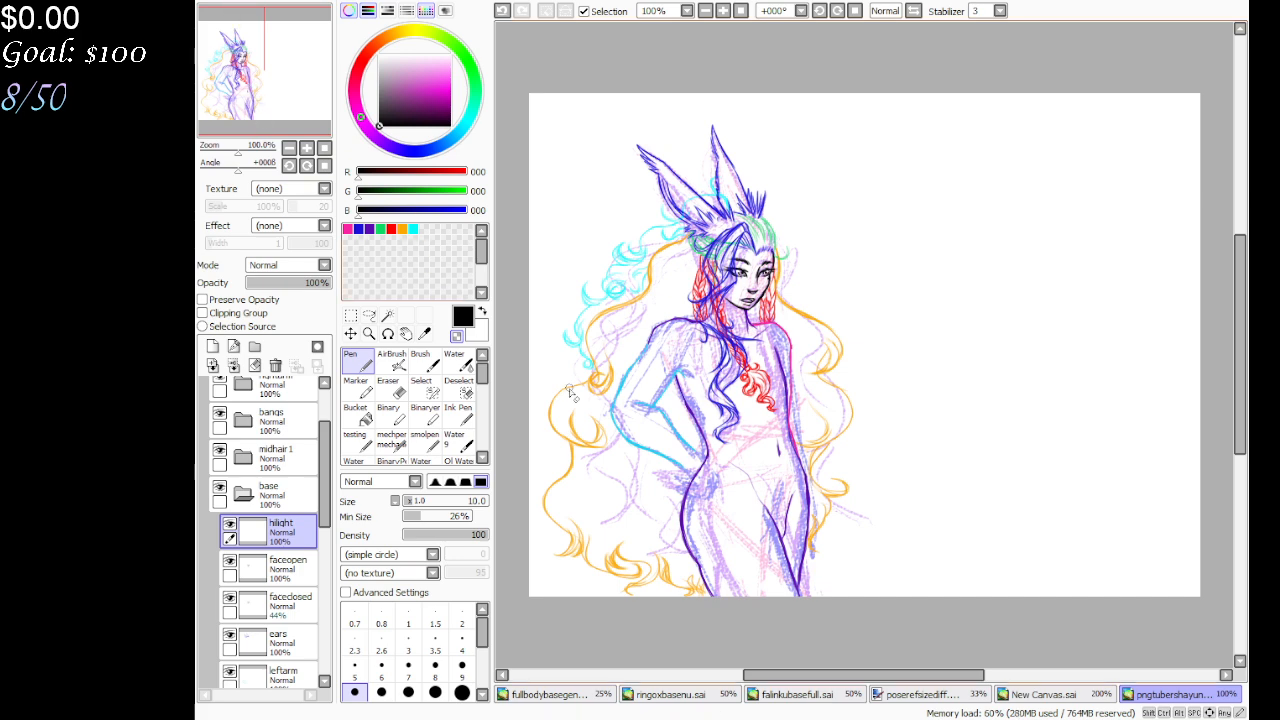
click(369, 333)
click(777, 277)
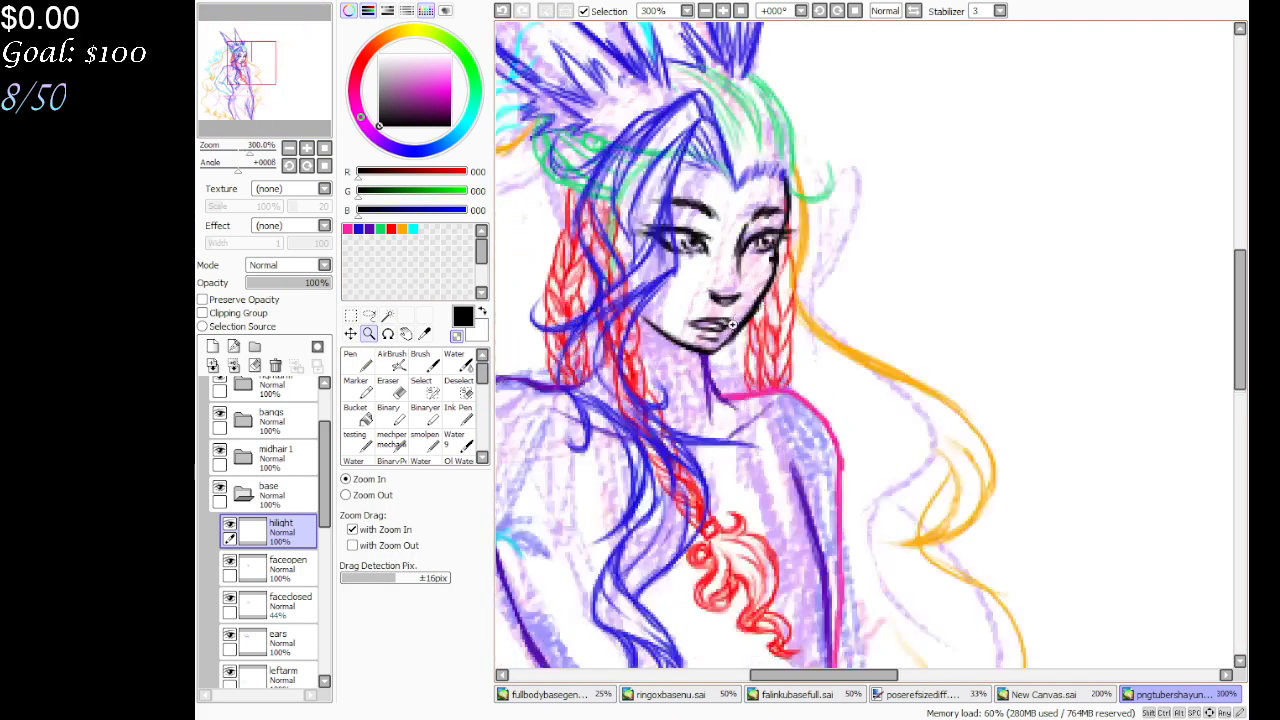
click(732, 325)
click(732, 325)
click(306, 606)
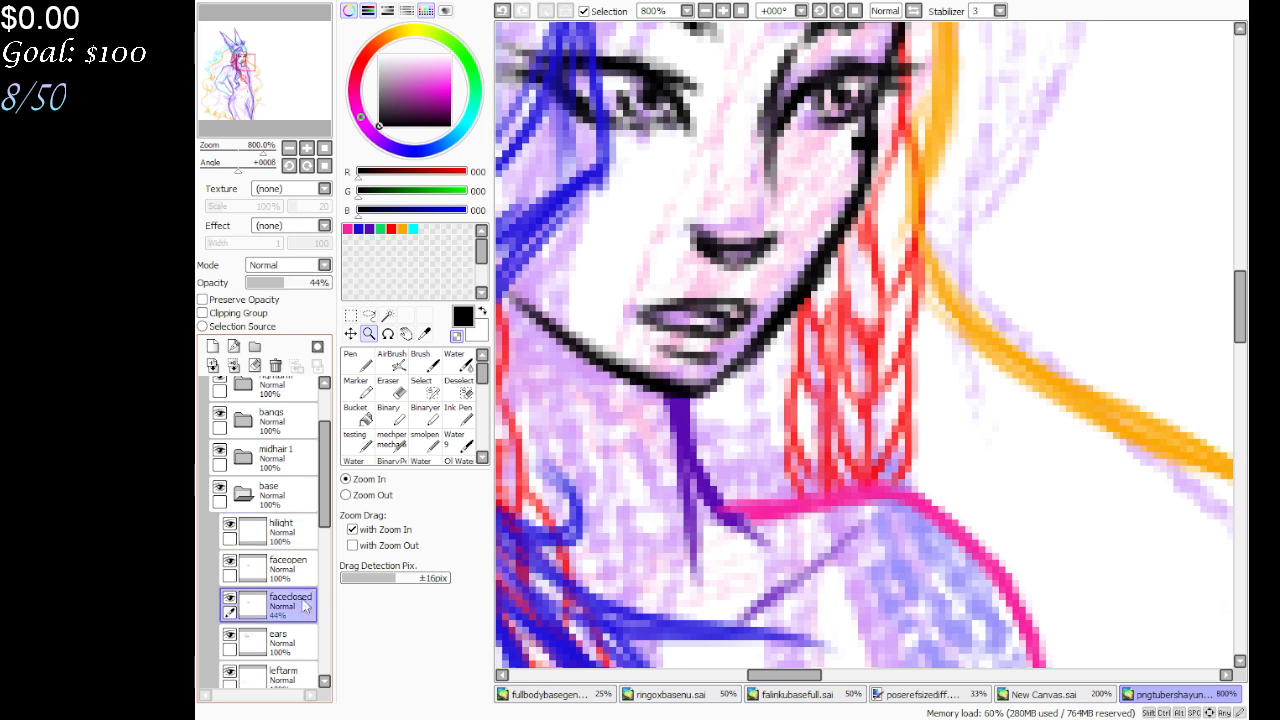
click(322, 283)
Switch to smolpen in white, hide the faceclosed layer and select faceopen
key(x)
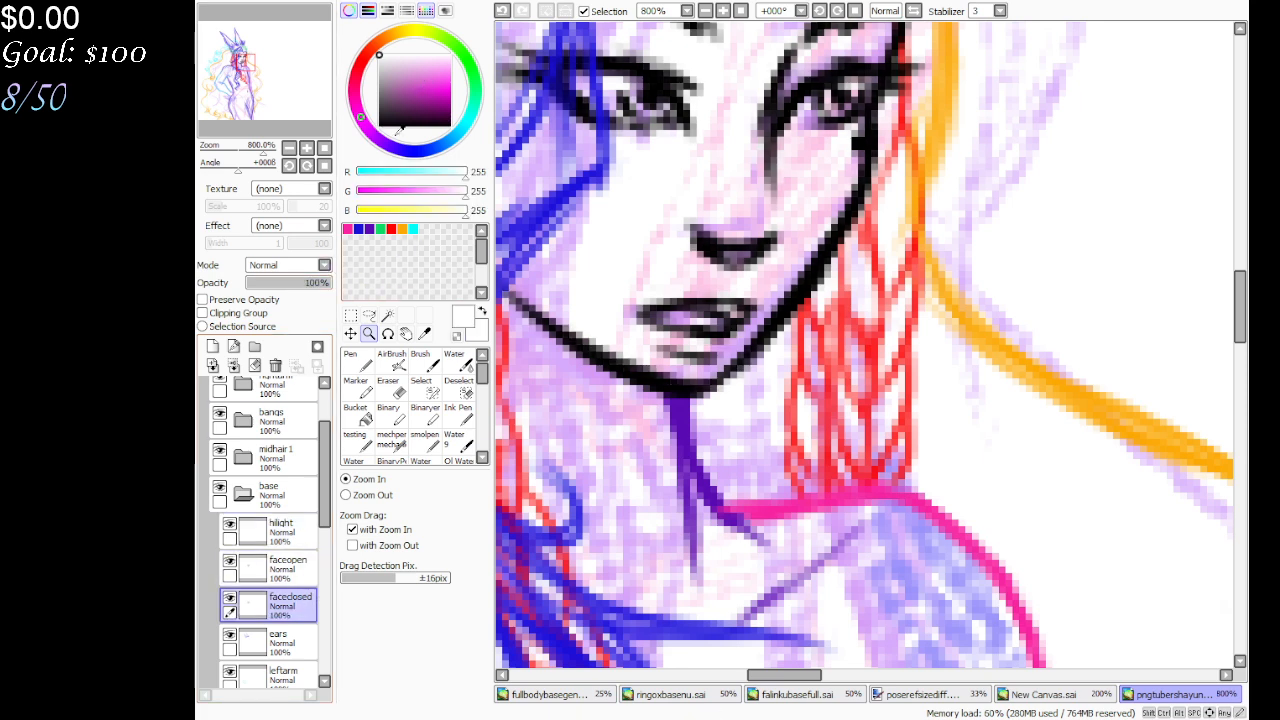
click(427, 445)
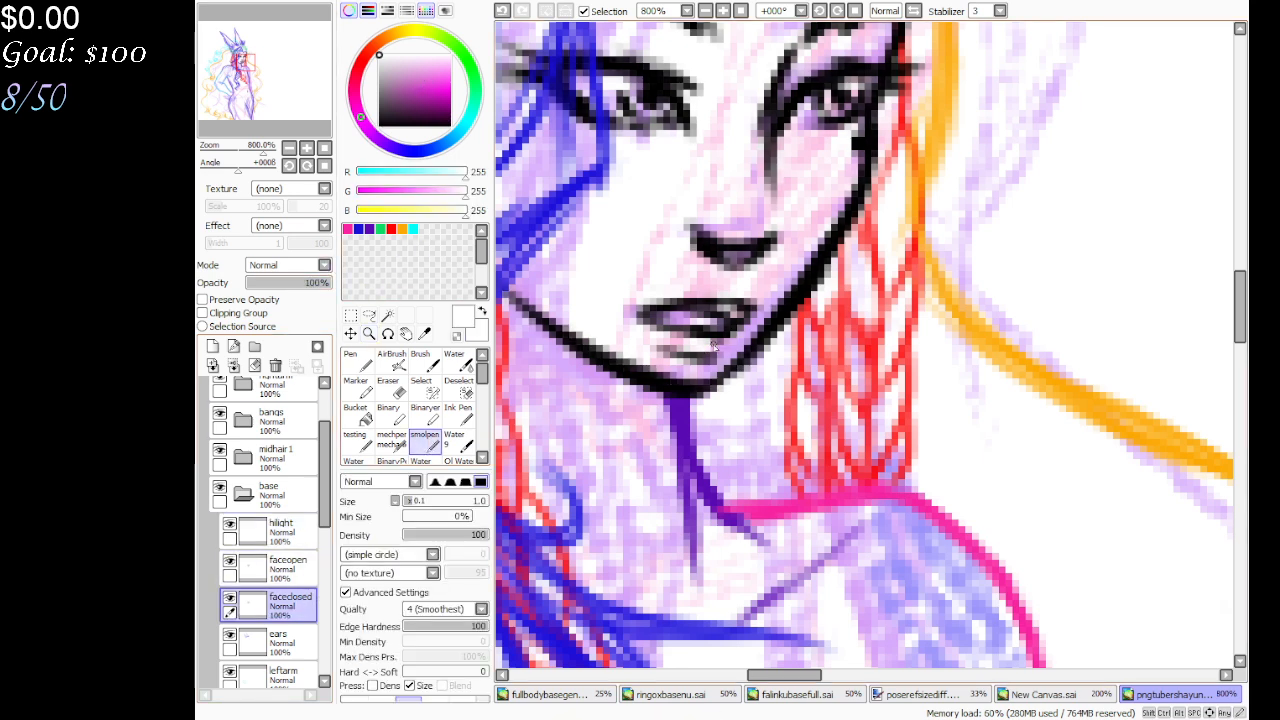
click(501, 12)
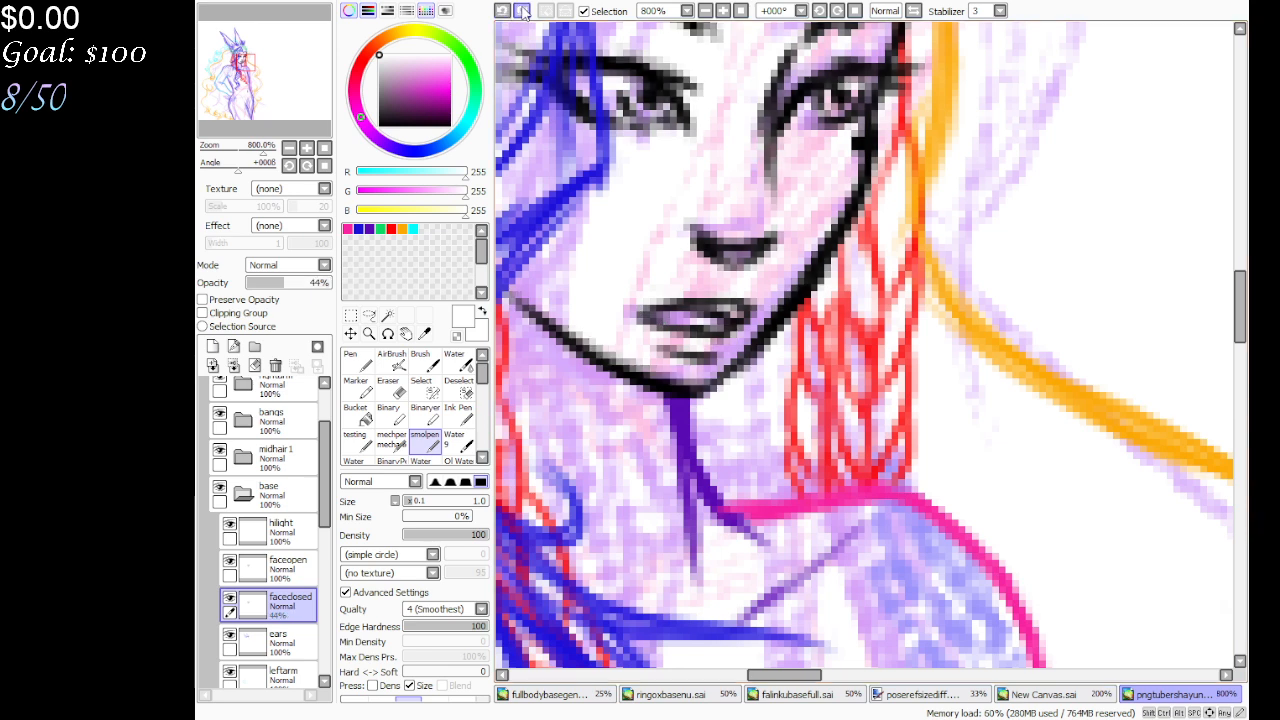
click(522, 12)
click(229, 597)
click(281, 562)
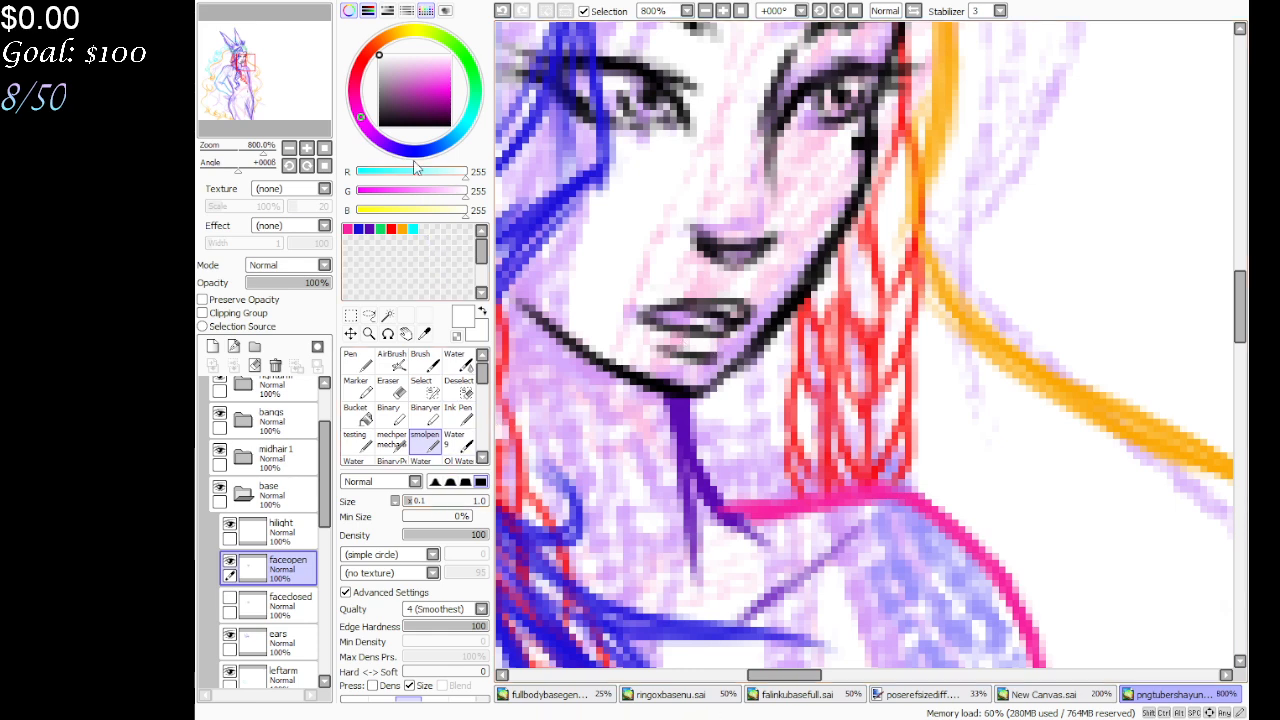
Fill Layer6 in the Set1 folder with pink (RGB 224, 58, 212) using Bucket and set its opacity to 61%
click(740, 10)
drag(324, 475, 323, 678)
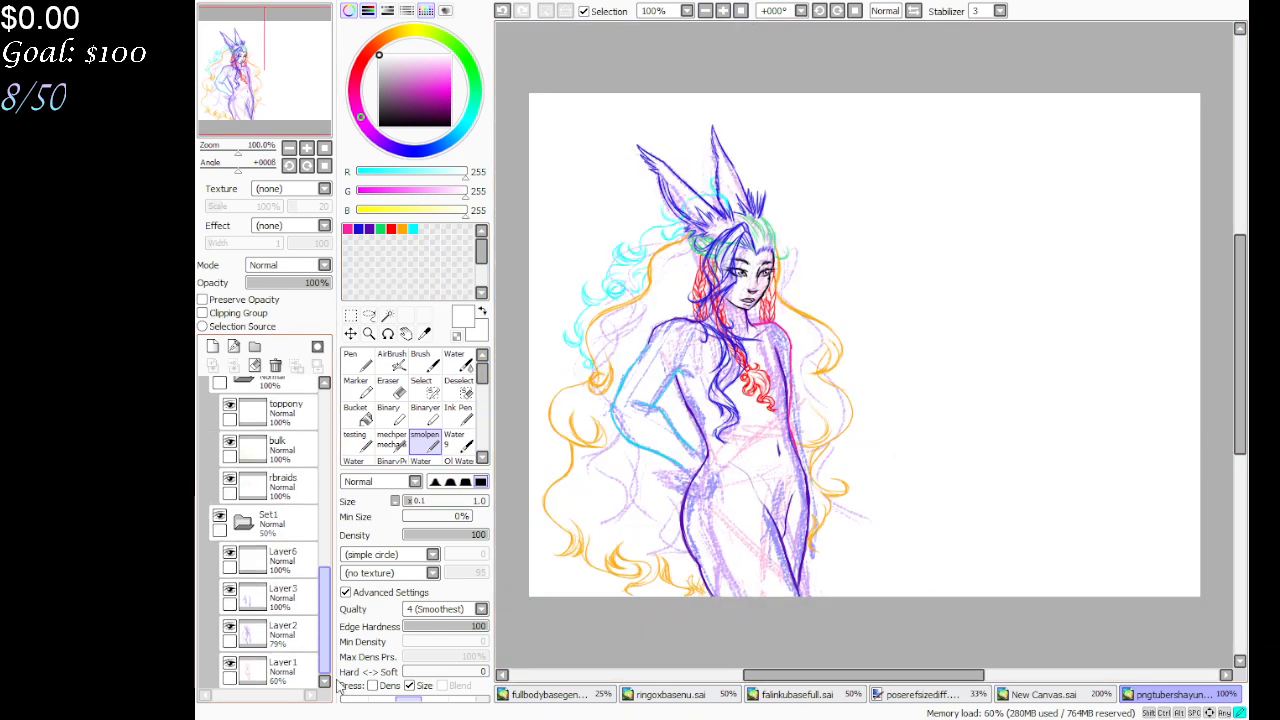
click(268, 520)
click(280, 558)
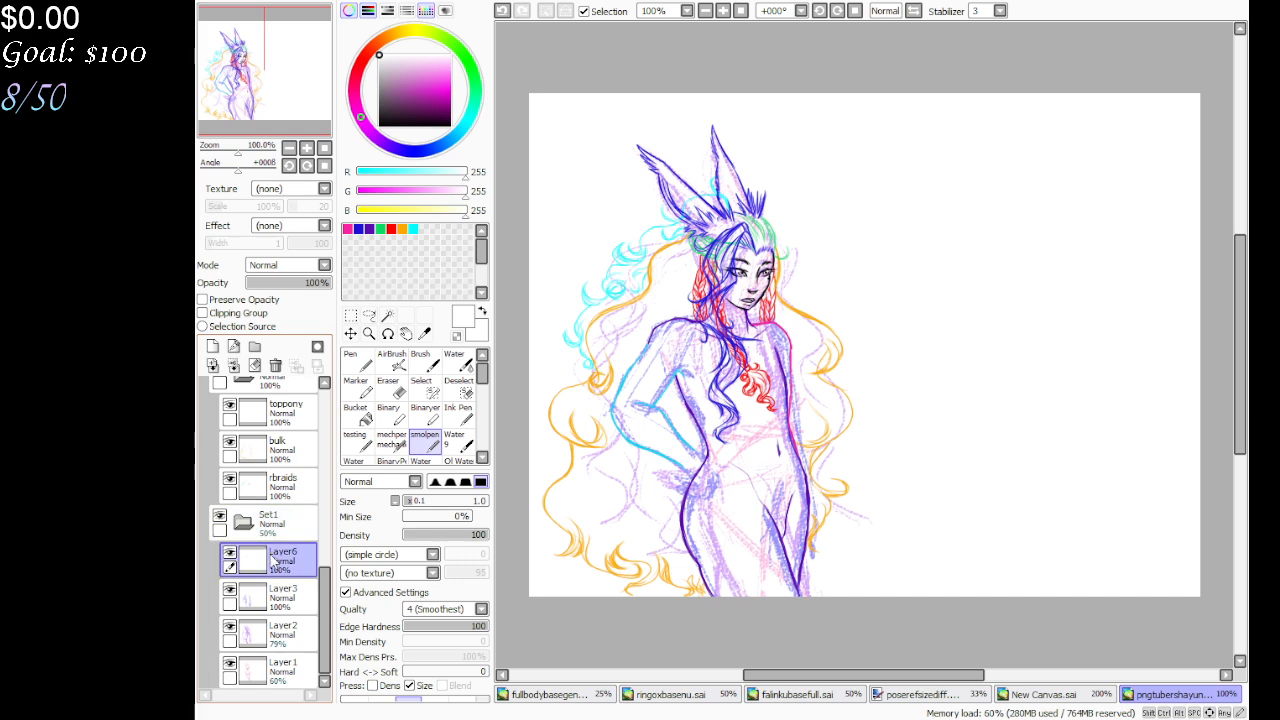
click(431, 86)
click(356, 413)
click(652, 503)
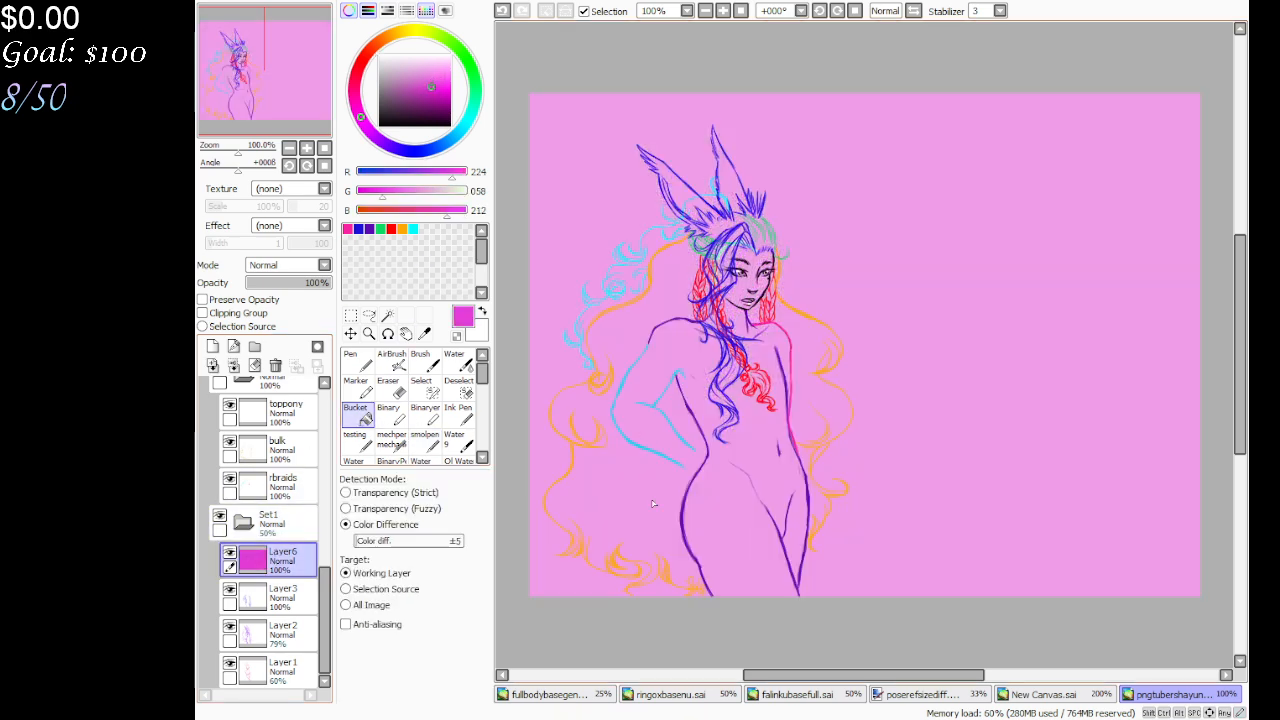
scroll(313, 513, up, 2)
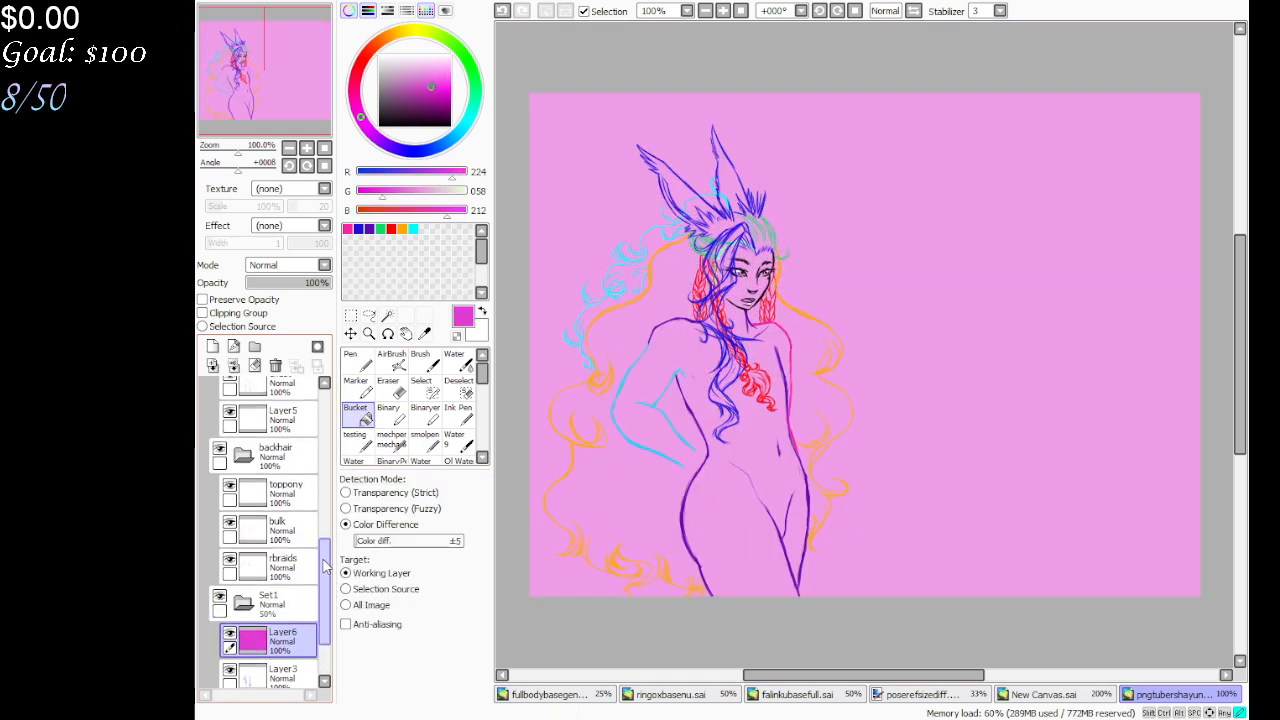
click(297, 283)
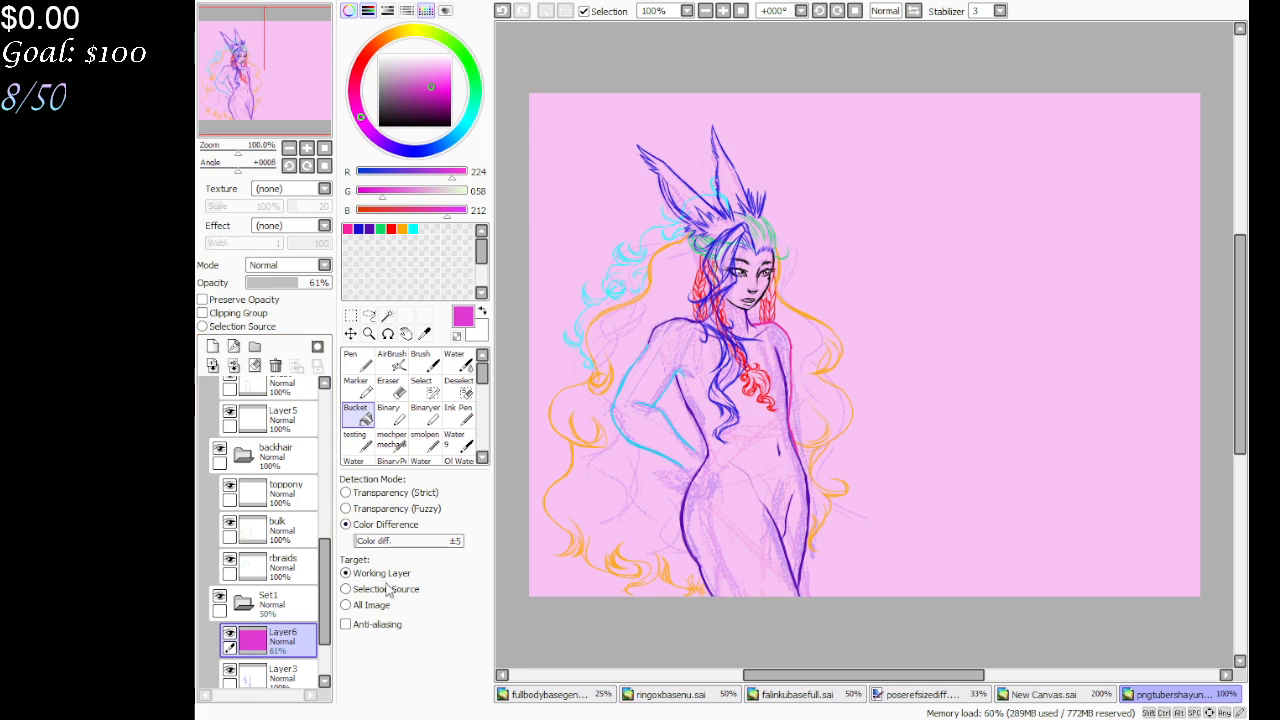
Select the hilight layer in the base folder to work on the face
scroll(298, 481, up, 6)
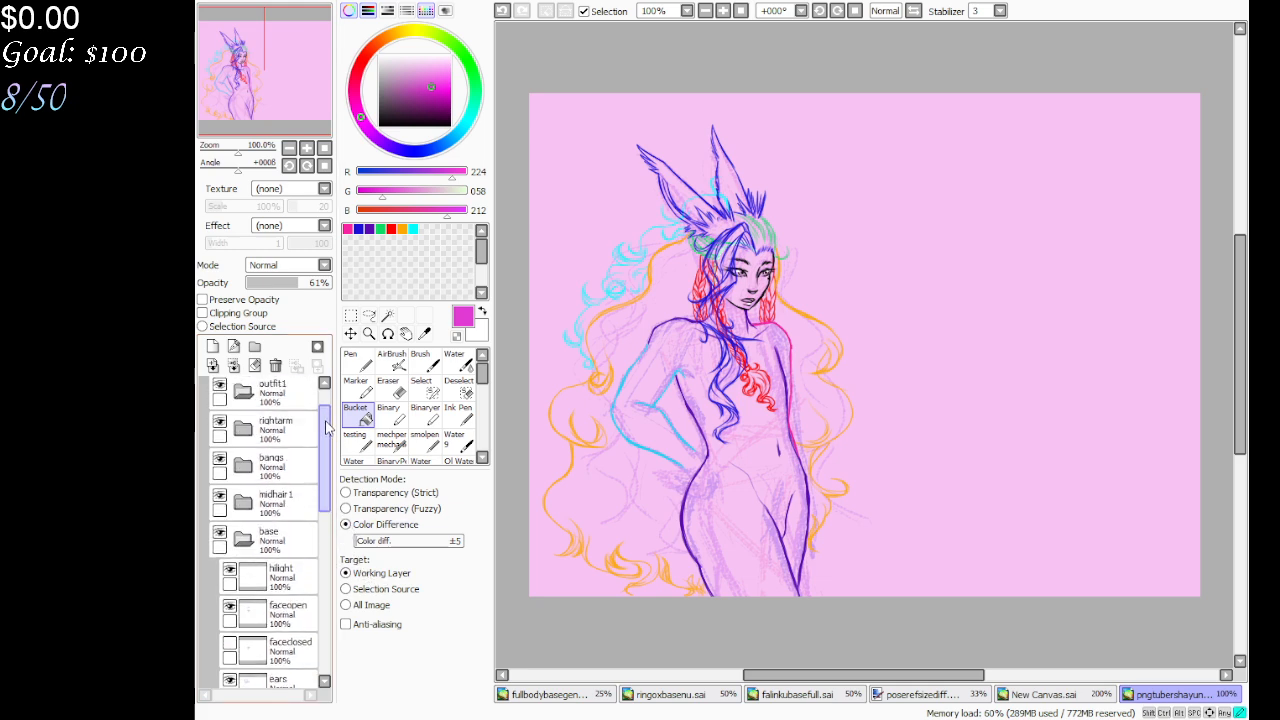
click(298, 481)
click(369, 333)
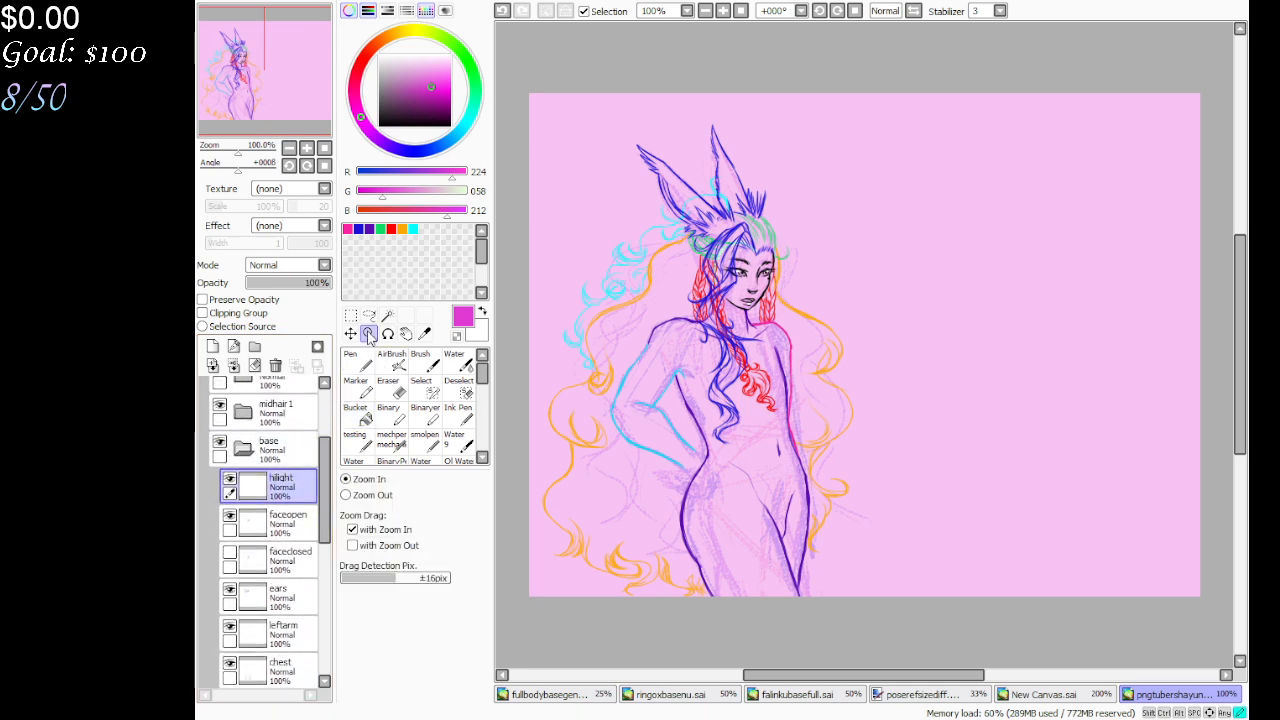
click(757, 289)
click(757, 289)
click(757, 289)
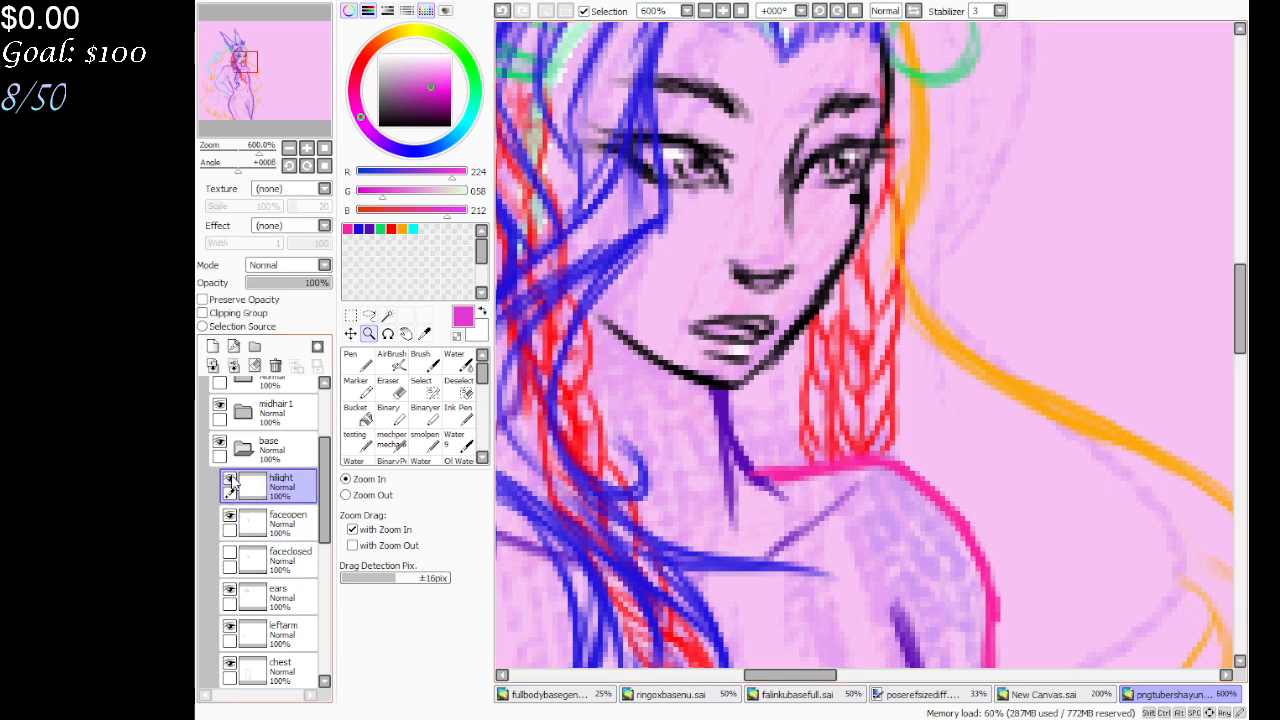
Toggle the faceopen and faceclosed layers to compare the open- and closed-mouth faces
click(230, 552)
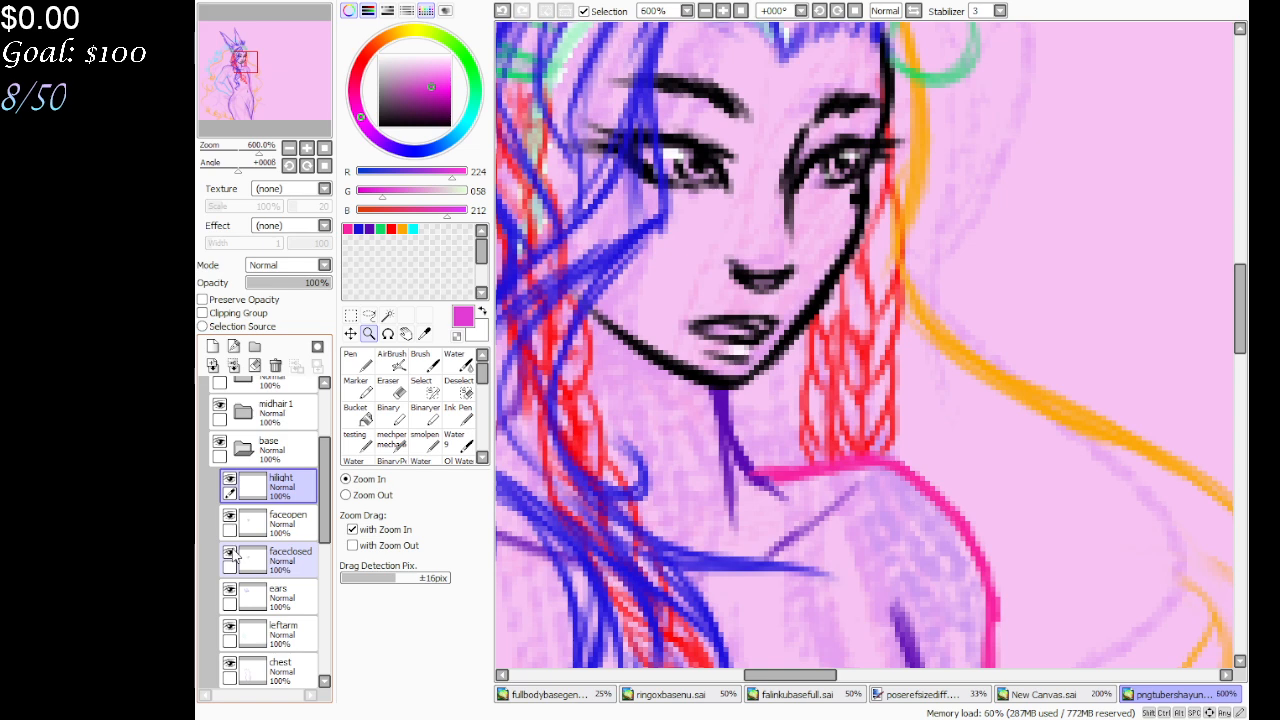
click(230, 552)
click(230, 515)
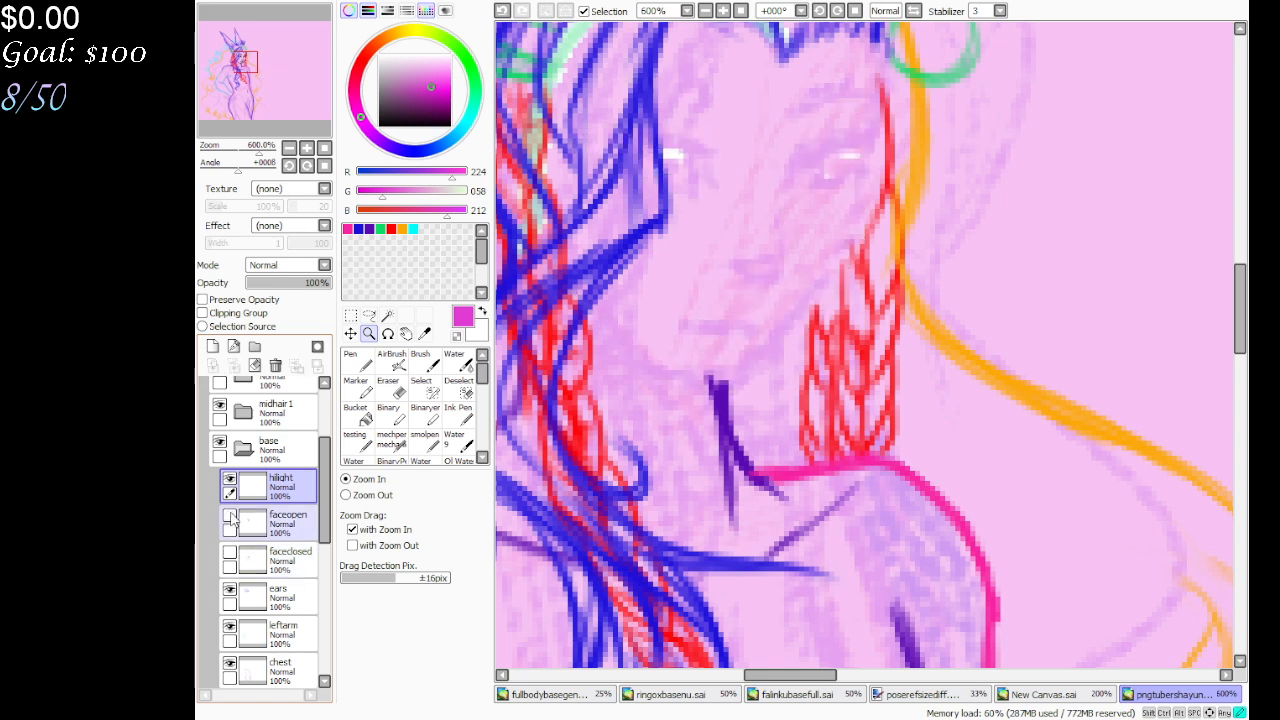
click(231, 553)
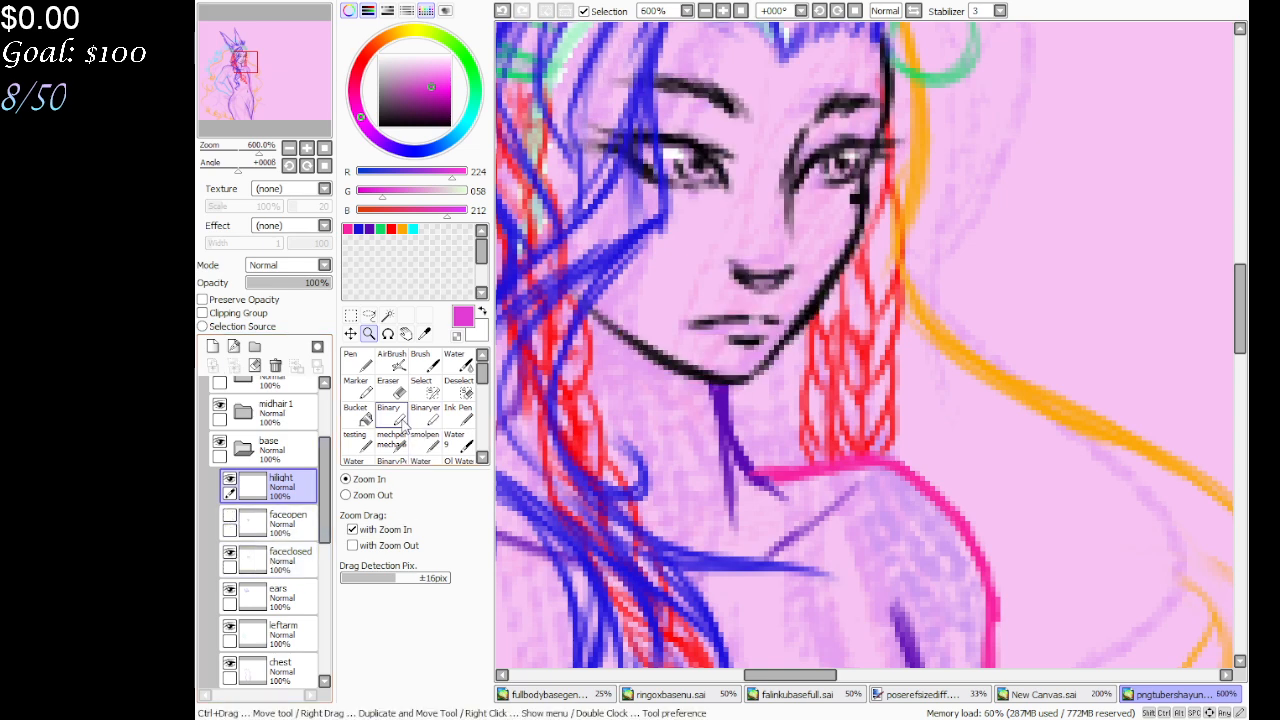
Show faceopen instead of faceclosed and retouch the lower lip on the hilight layer with smolpen
click(420, 437)
key(x)
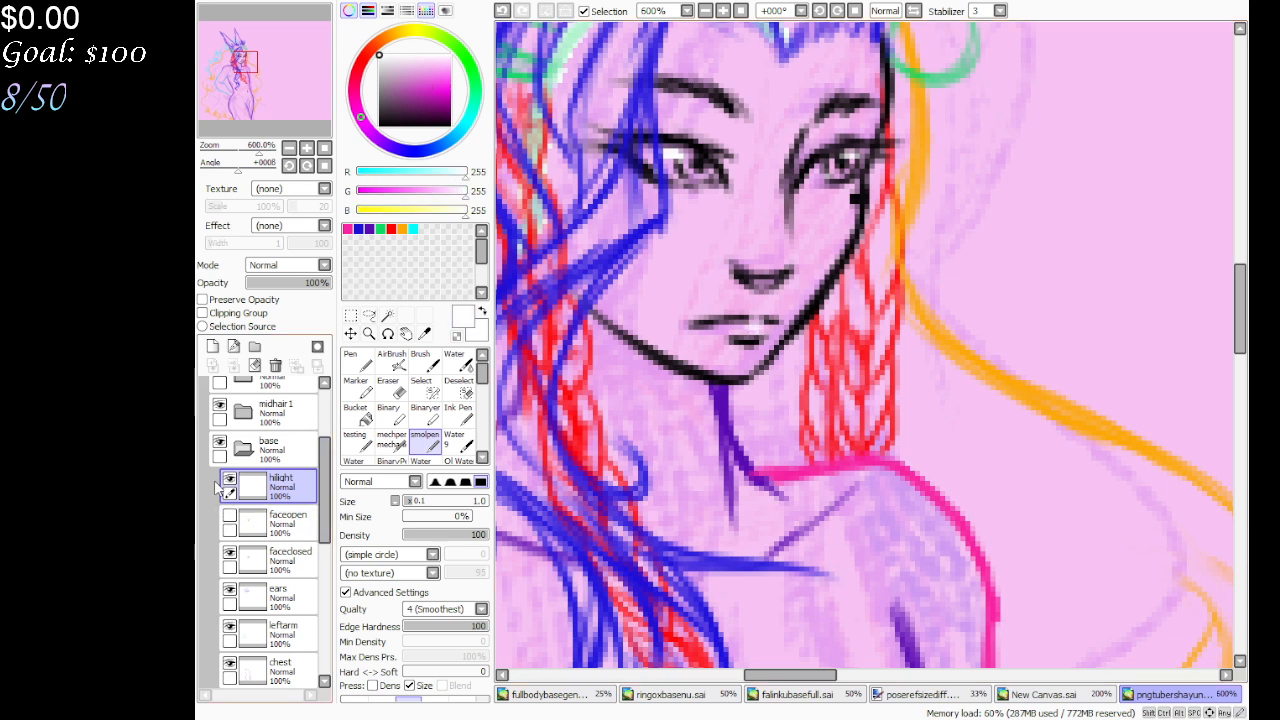
click(229, 552)
click(229, 518)
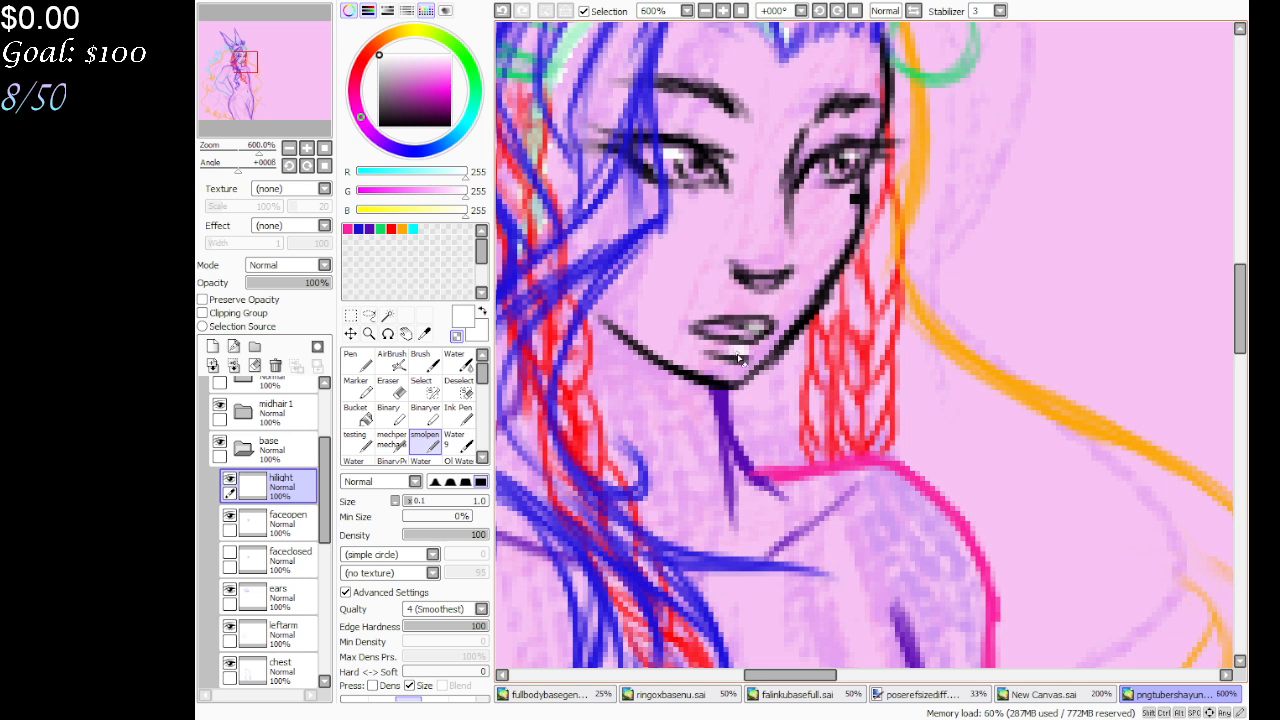
drag(738, 357, 744, 352)
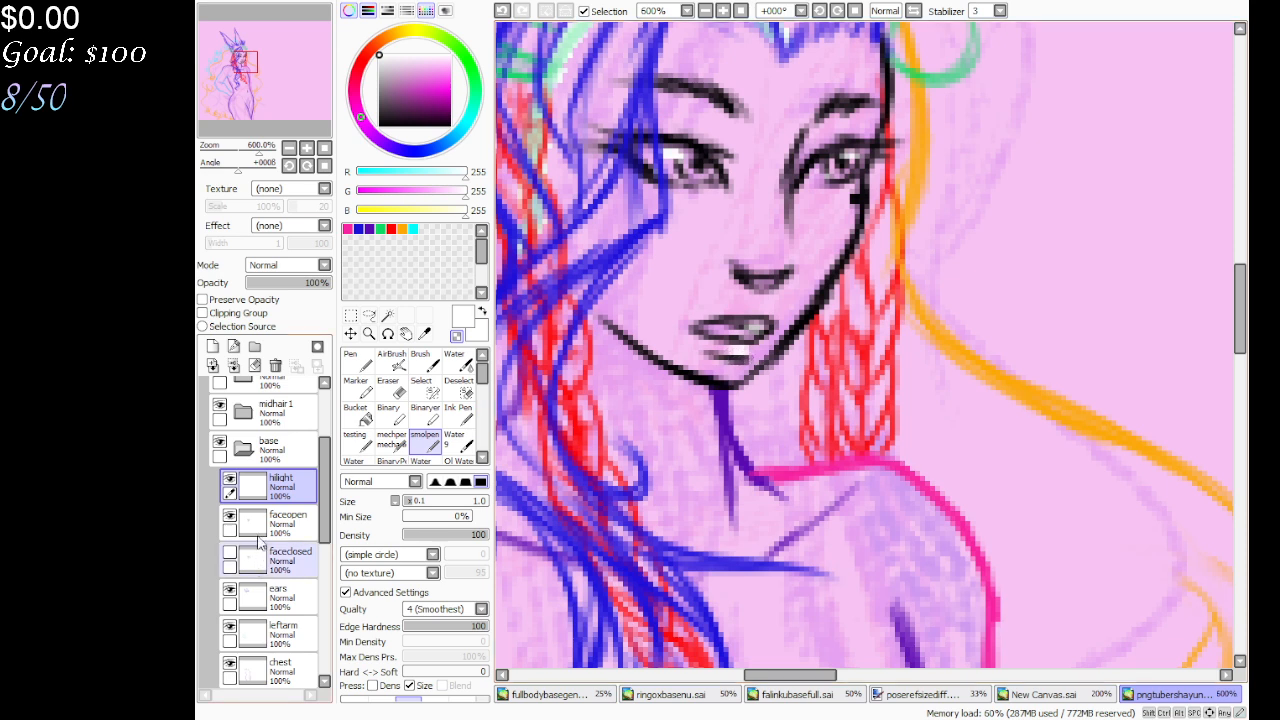
Show the faceclosed layer at 36% opacity as a guide and select faceopen with black as the smolpen colour
click(285, 522)
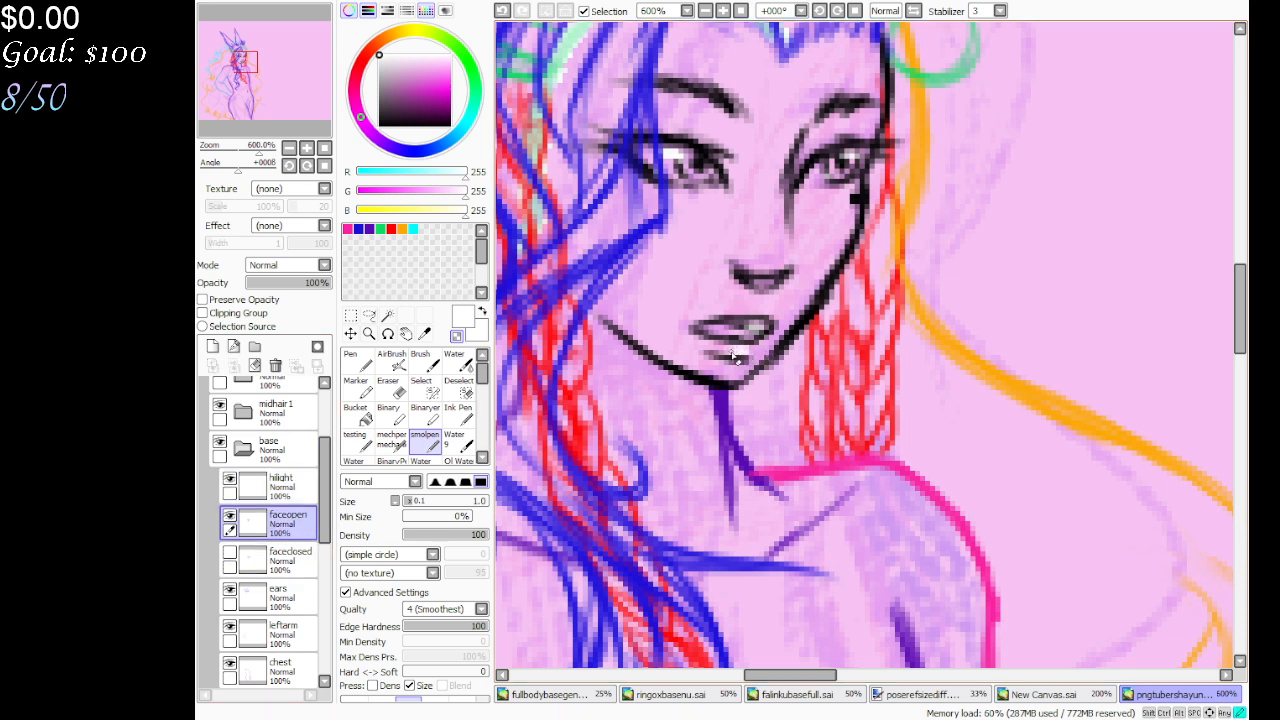
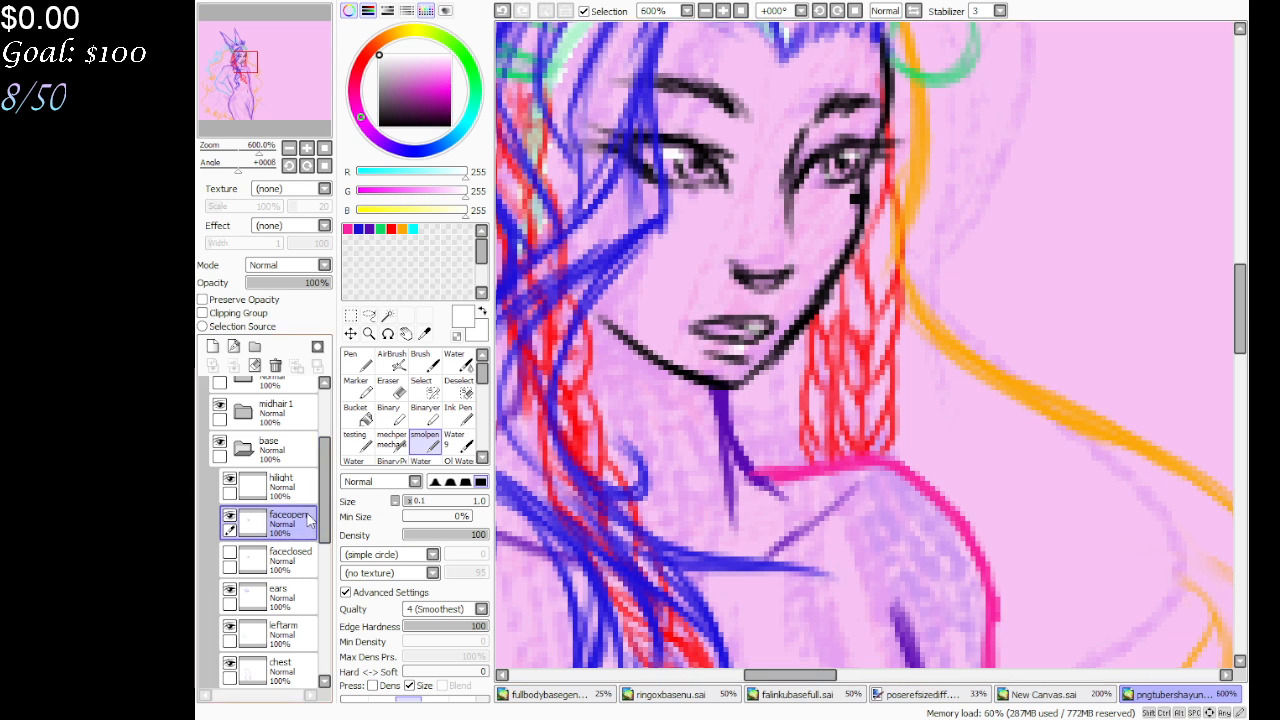
key(x)
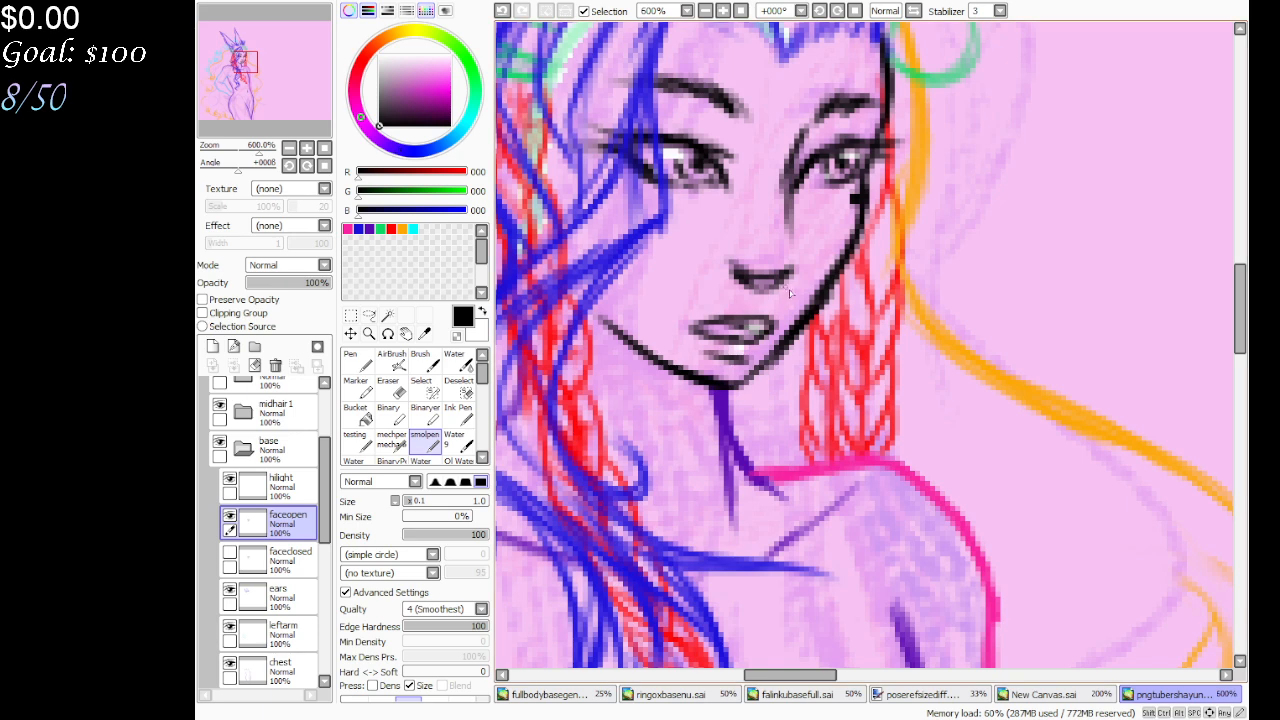
click(230, 553)
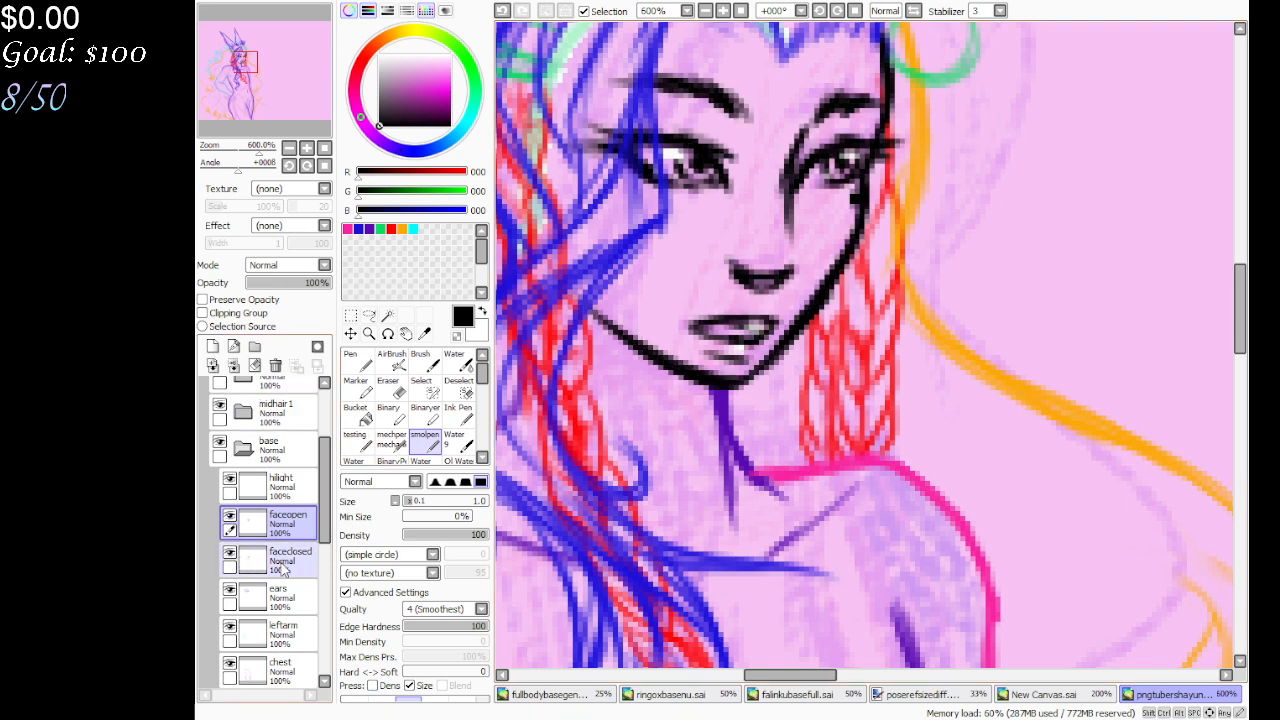
click(283, 566)
drag(296, 288, 279, 289)
click(285, 521)
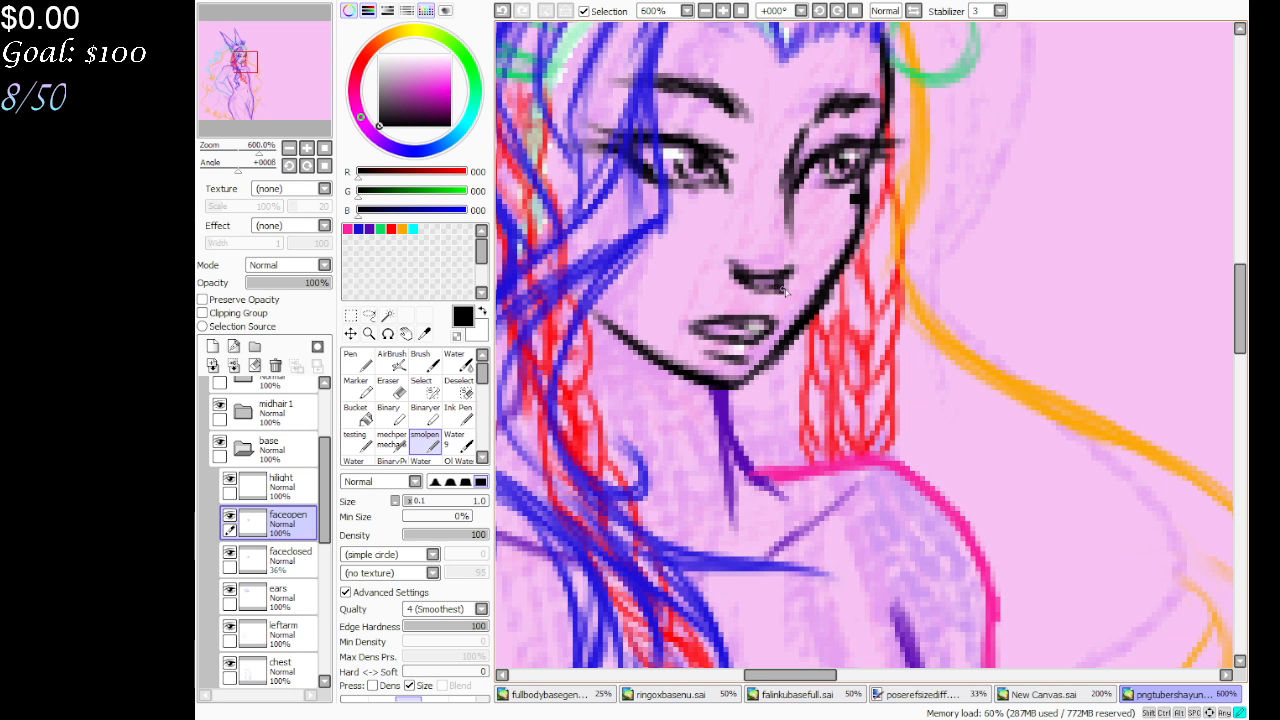
Lasso the nose on the faceopen layer, shift it slightly toward the far cheek and deselect
drag(789, 288, 786, 277)
click(505, 14)
key(a)
click(505, 14)
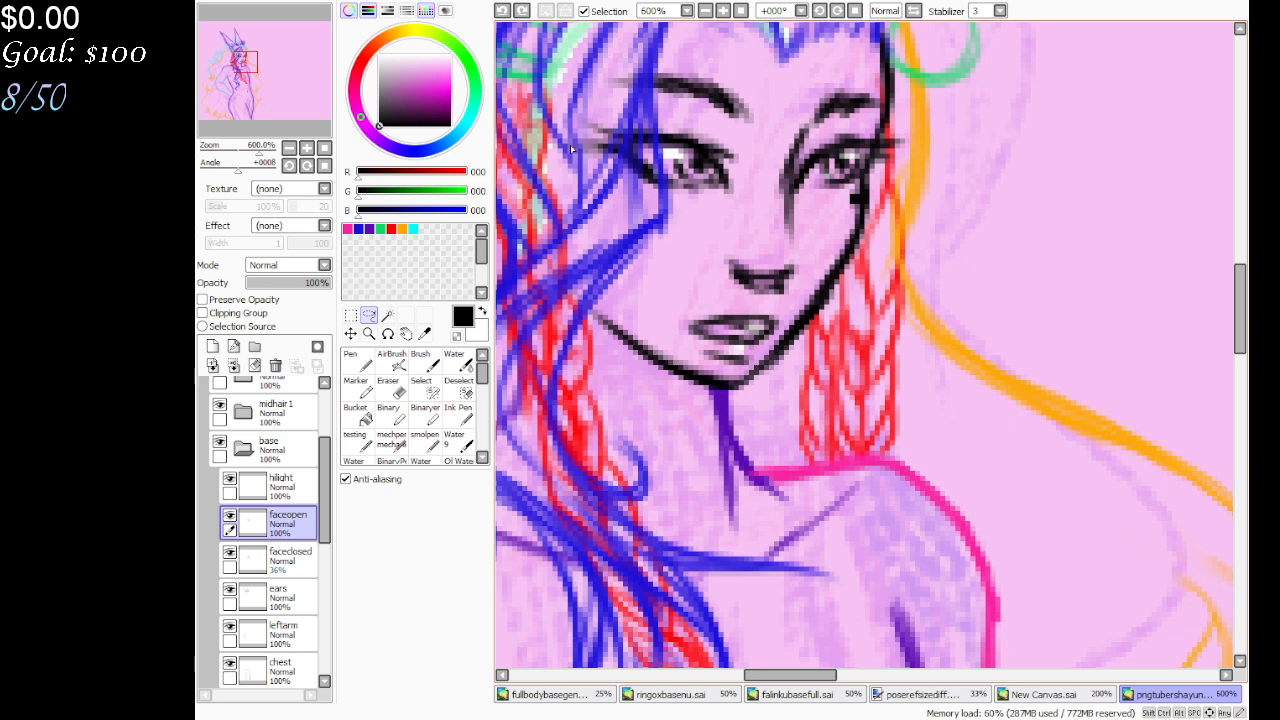
click(505, 14)
mouse_move(800, 295)
mouse_down()
mouse_move(758, 300)
mouse_move(772, 300)
mouse_up()
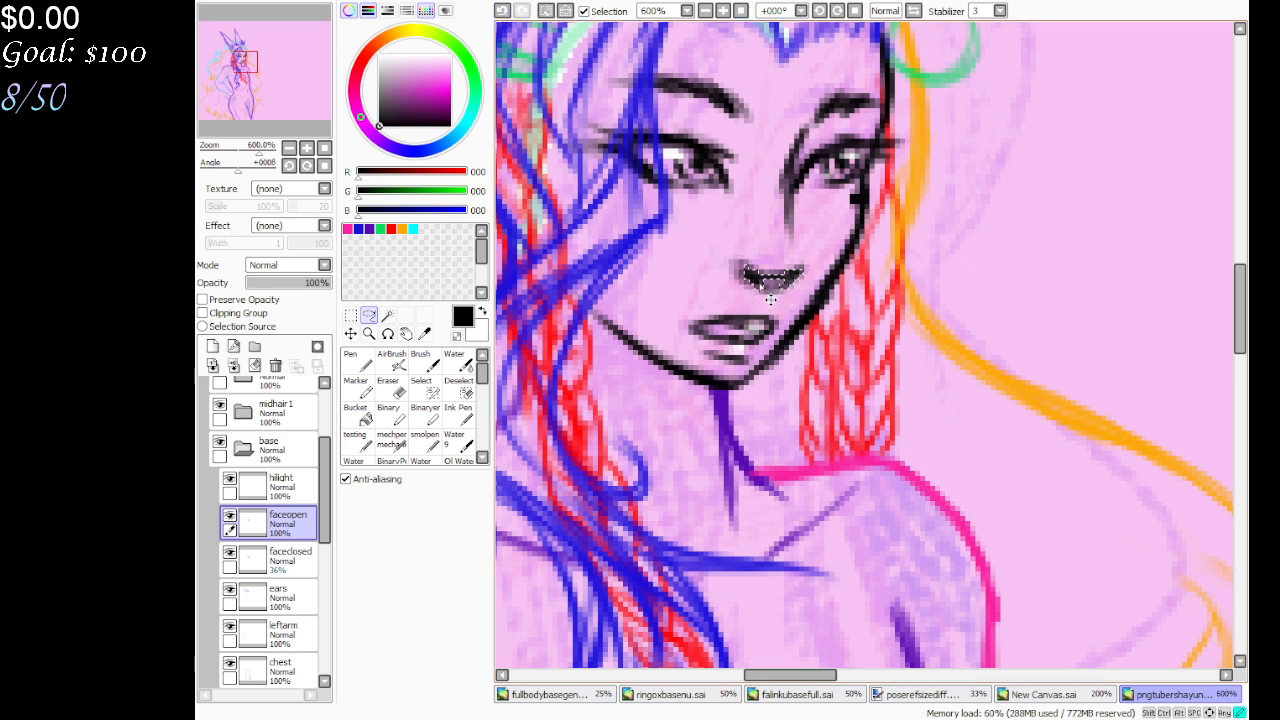
key(ctrl+d)
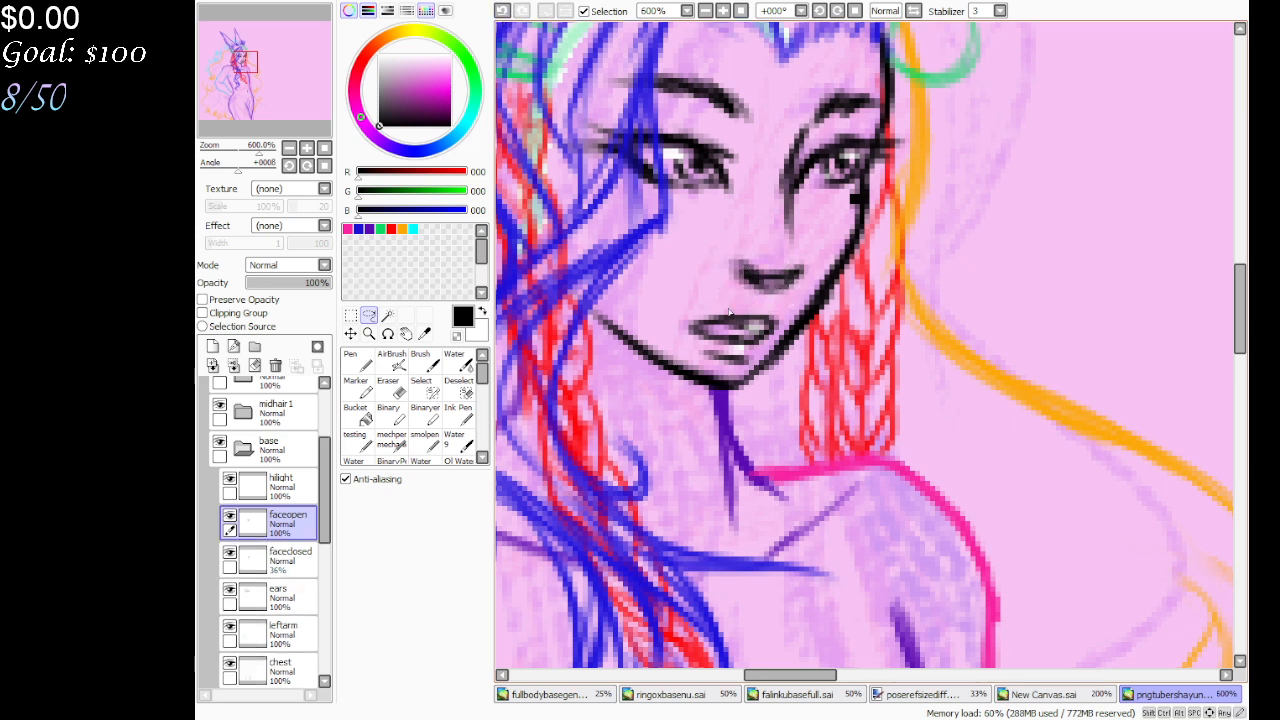
With faceopen at 28% opacity and faceclosed at 100%, lasso the nose on faceclosed and shift it slightly toward the far cheek
drag(277, 284, 333, 284)
click(277, 565)
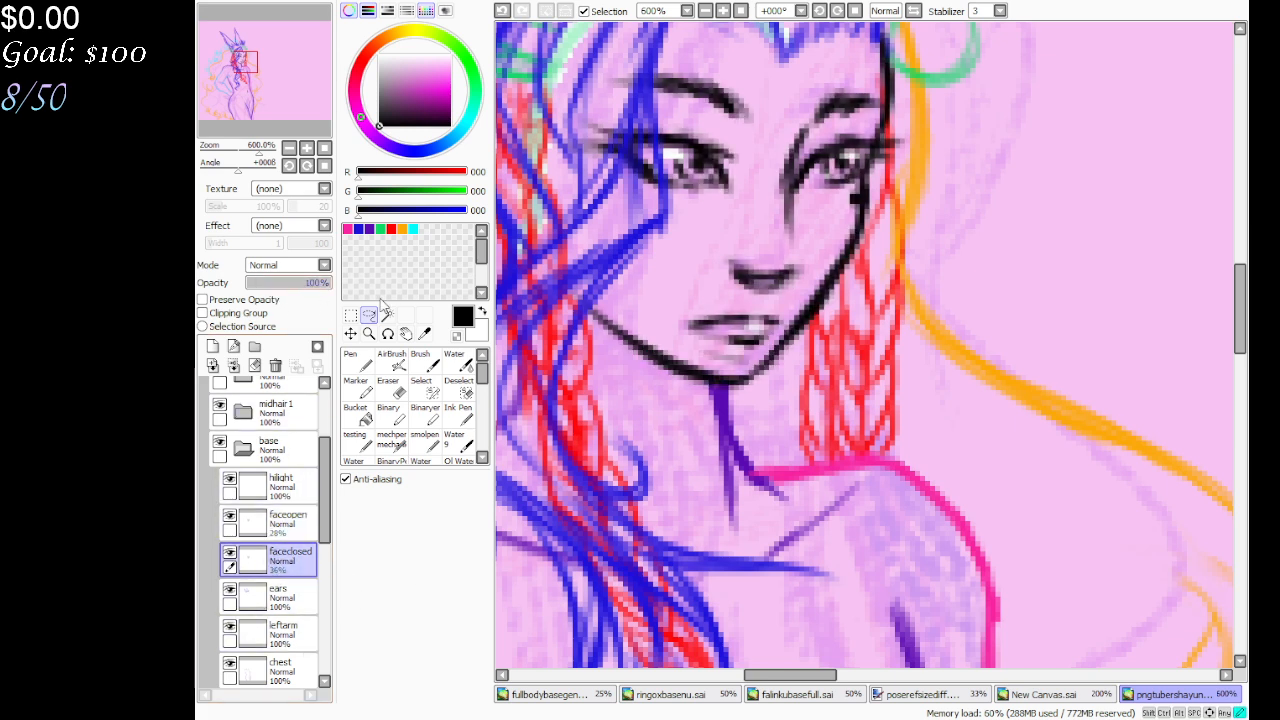
mouse_move(731, 292)
mouse_down()
mouse_move(740, 255)
mouse_move(788, 256)
mouse_up()
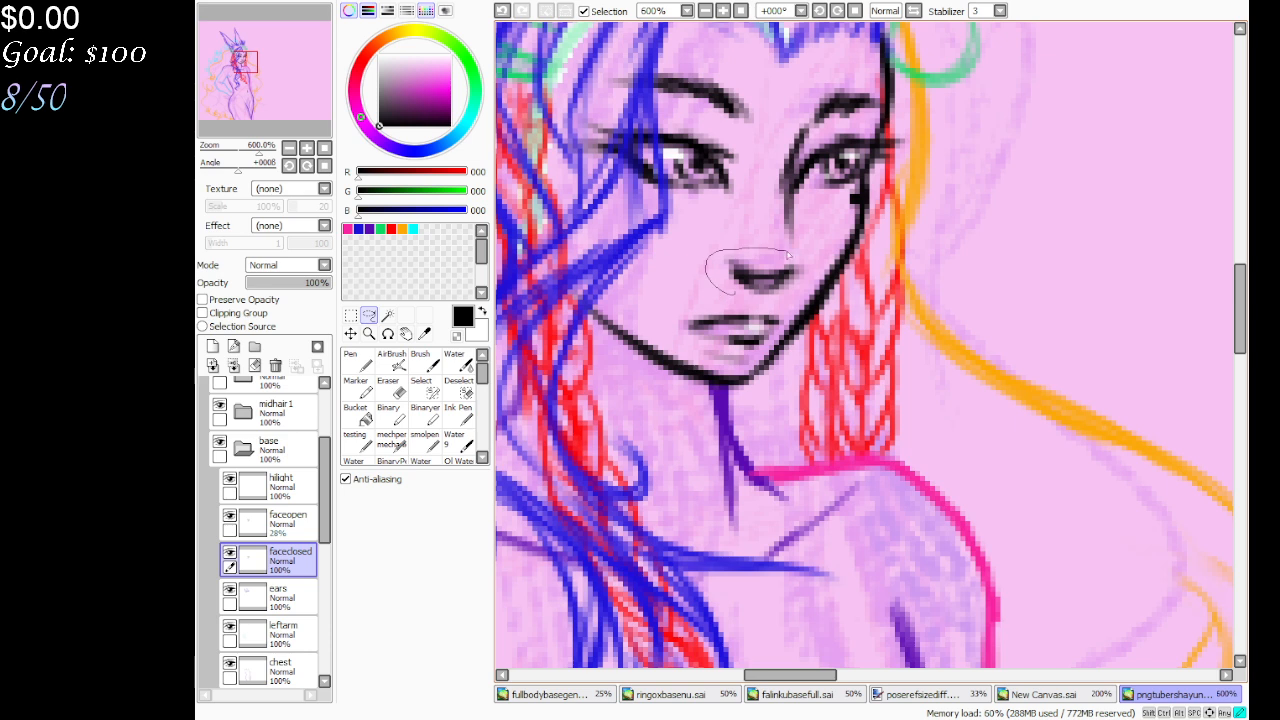
drag(737, 299, 751, 295)
drag(766, 296, 782, 298)
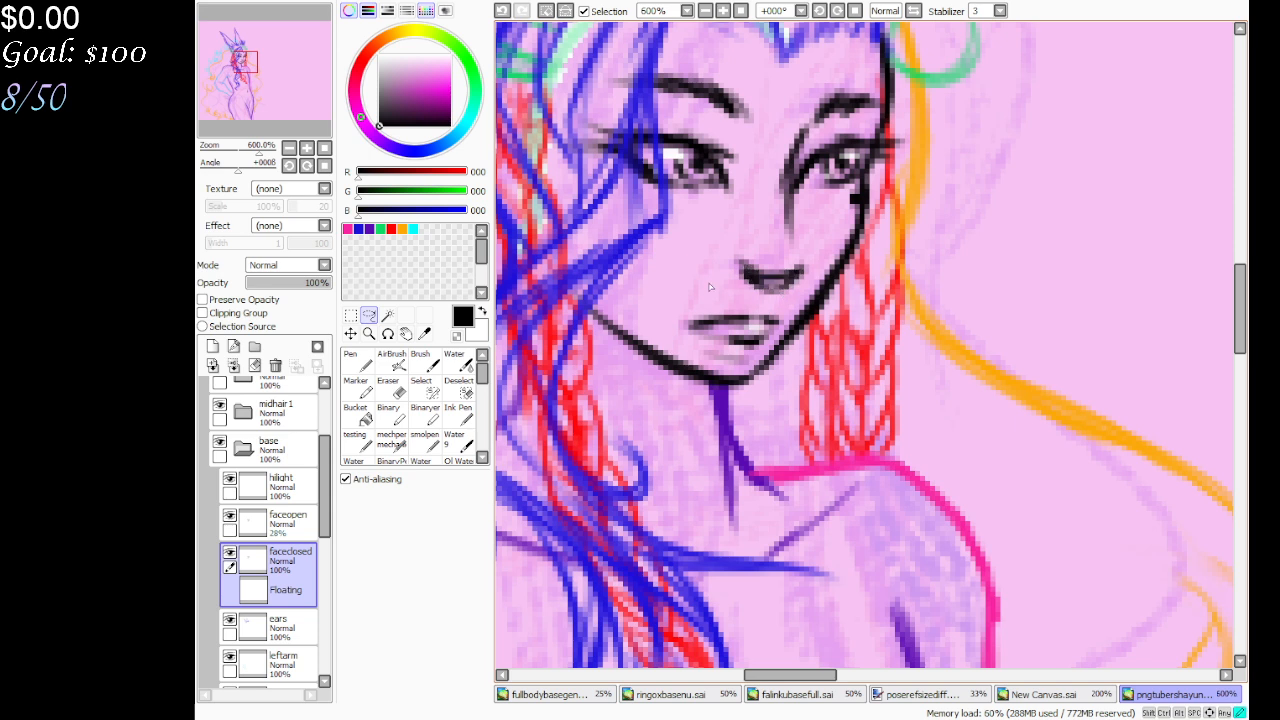
key(ctrl+d)
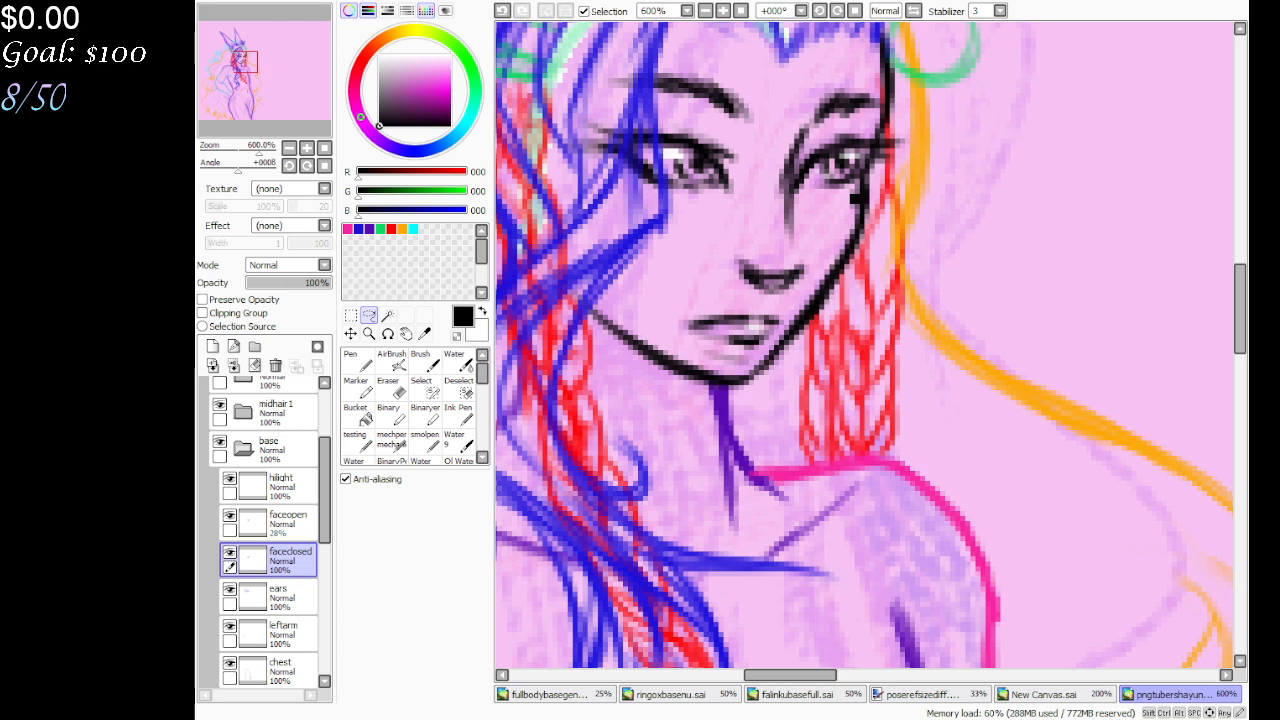
Select the faceopen layer and set its opacity to 100%
scroll(798, 430, up, 1)
scroll(798, 430, down, 6)
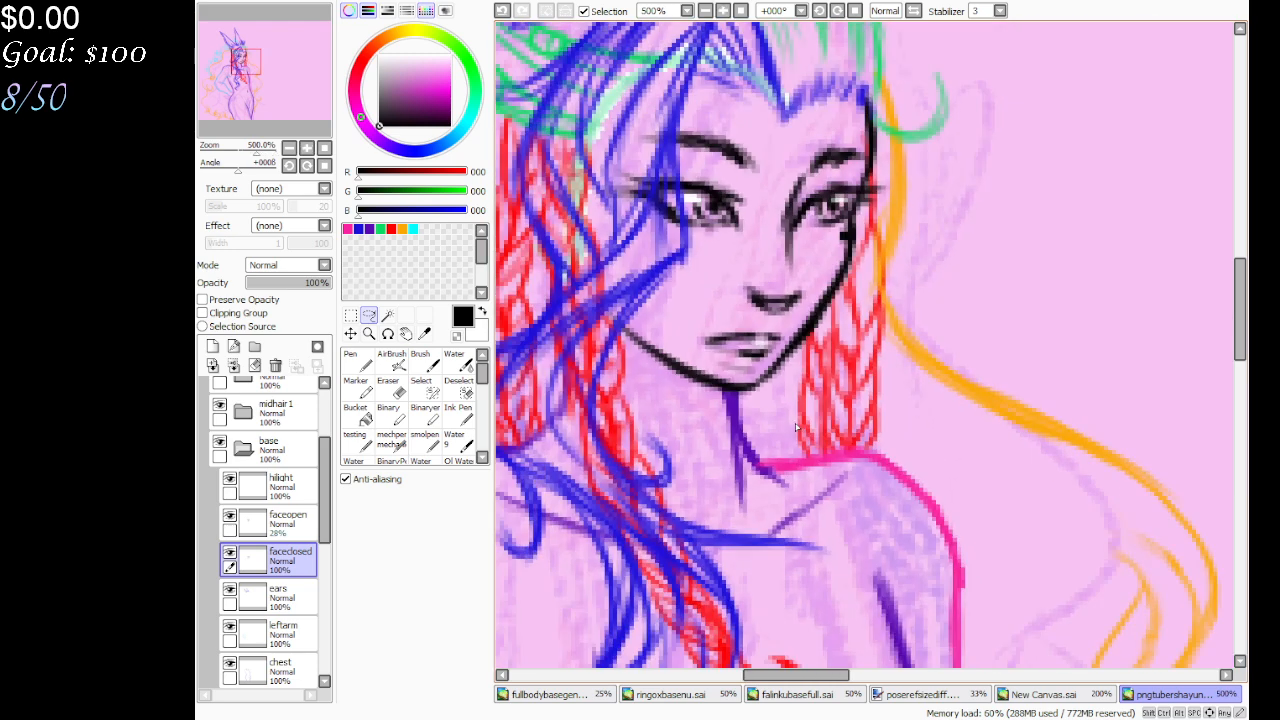
drag(232, 59, 243, 73)
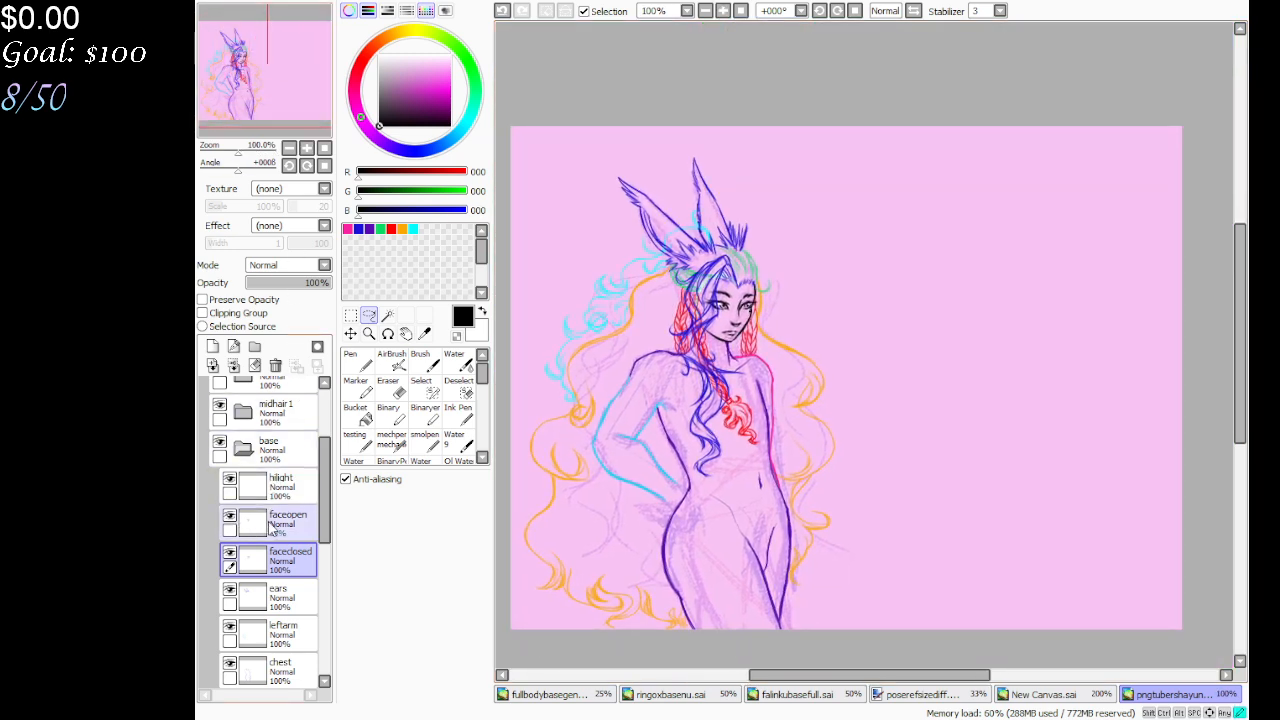
click(234, 520)
drag(310, 284, 335, 288)
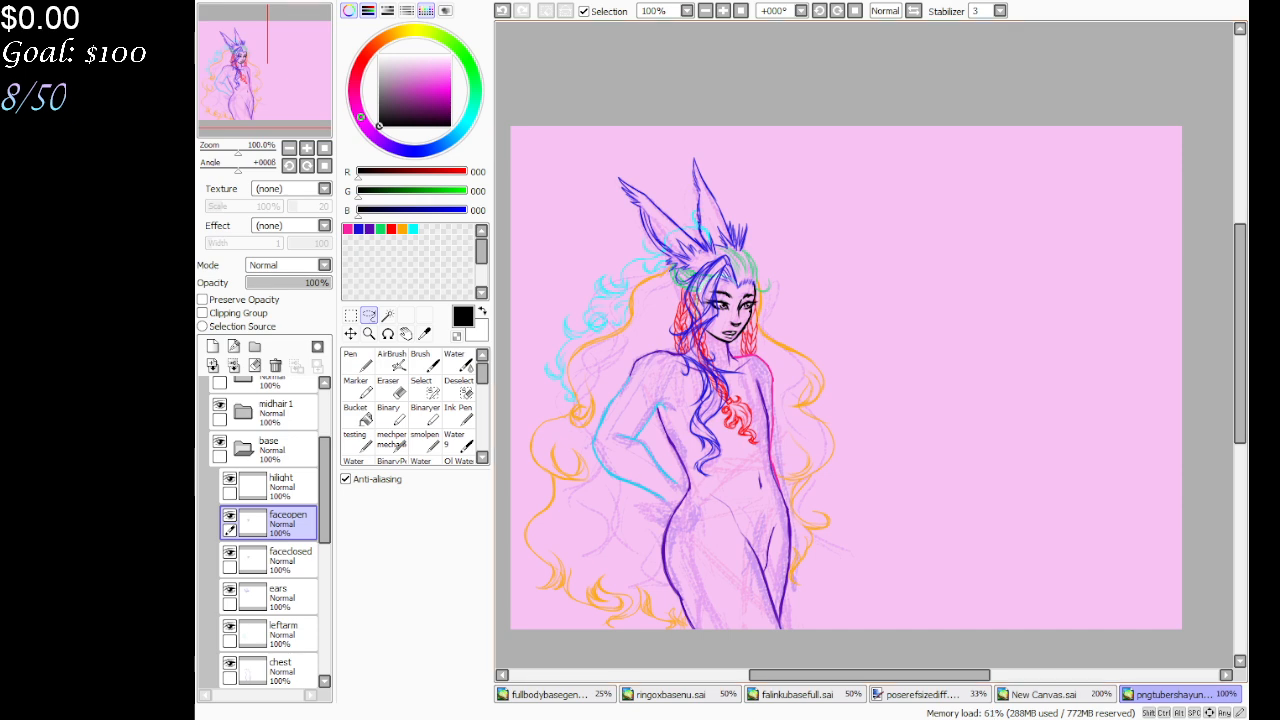
Rework the nose-bridge line beside the far eye on faceopen with smolpen, alternating black and transparent strokes
scroll(625, 250, down, 3)
scroll(625, 250, up, 8)
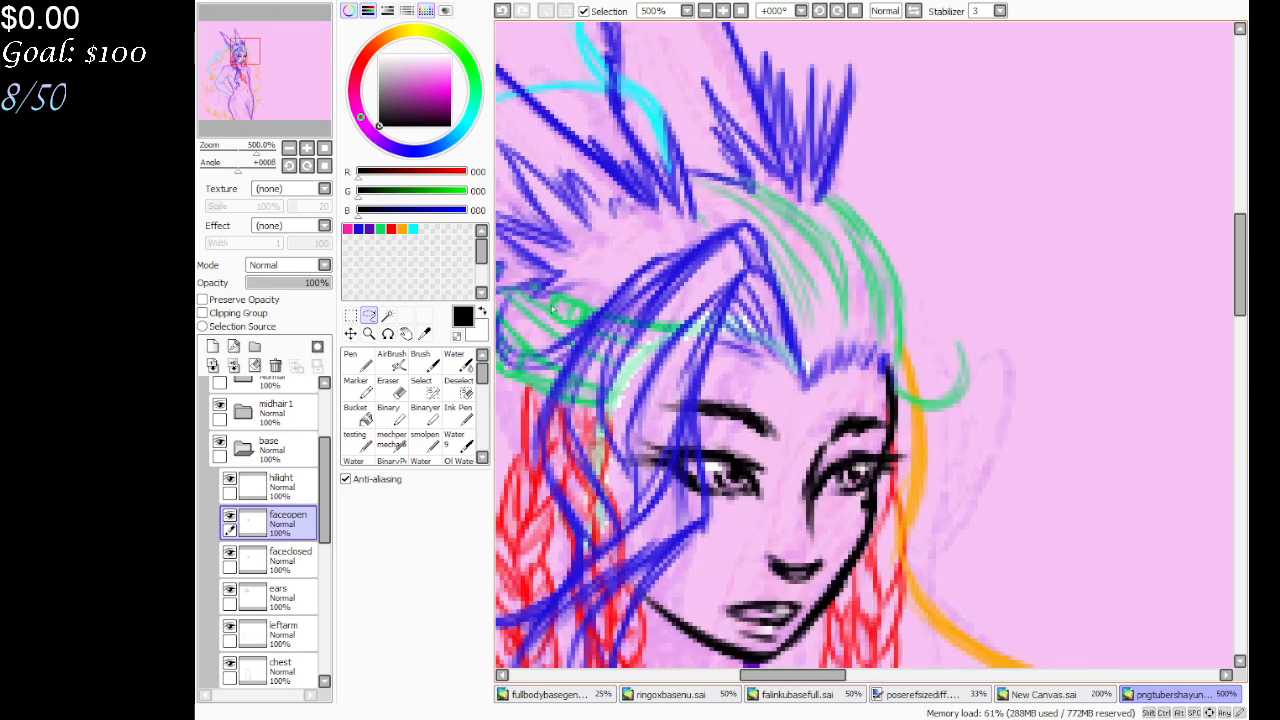
drag(279, 36, 281, 58)
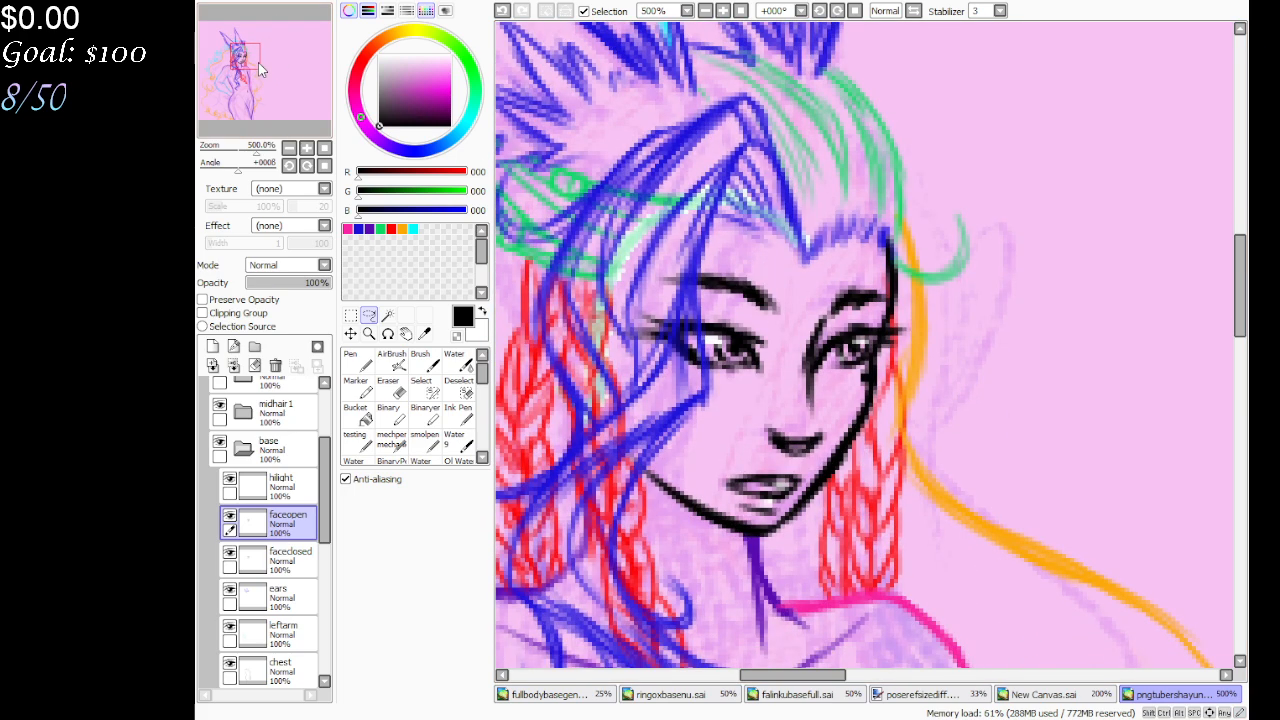
click(424, 440)
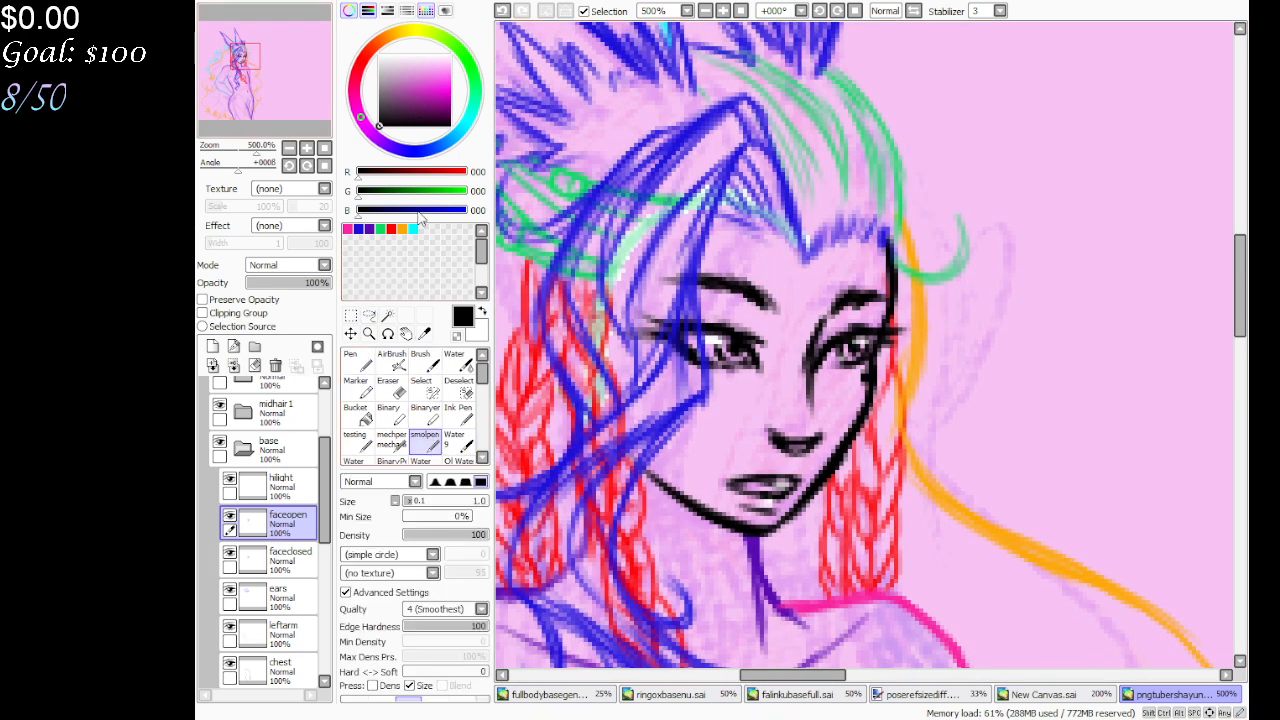
drag(815, 370, 822, 406)
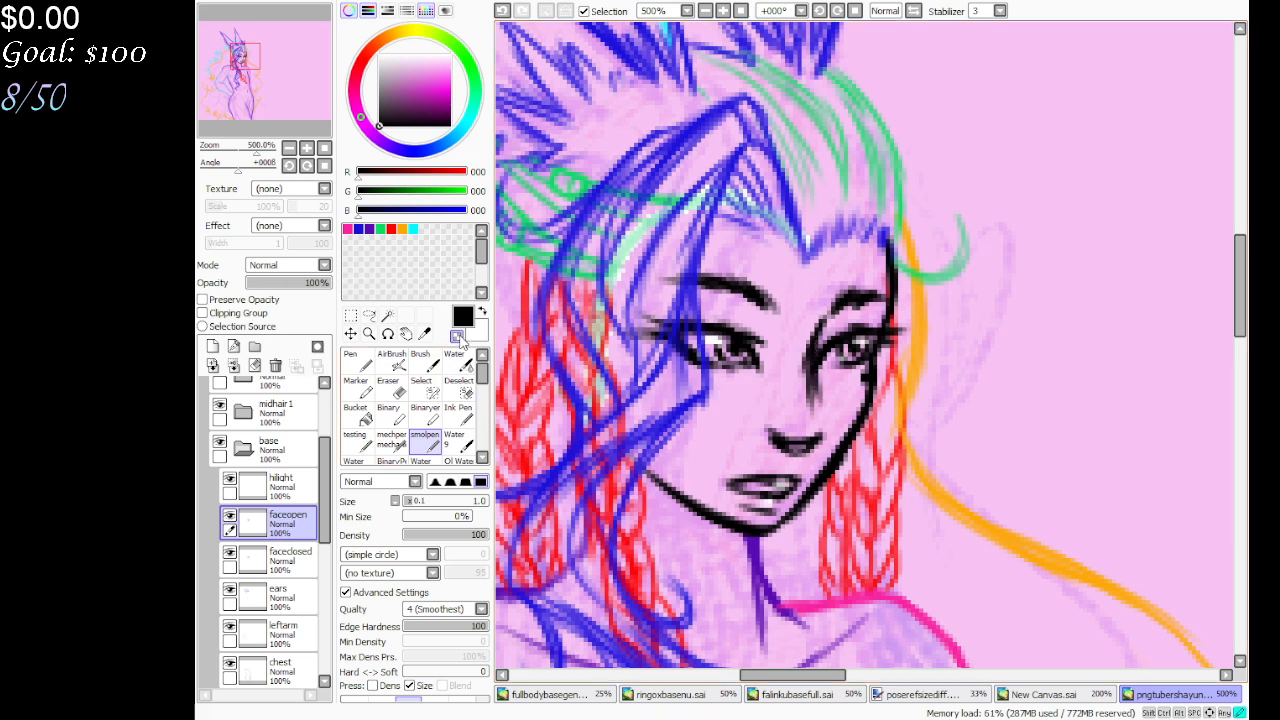
drag(803, 352, 810, 400)
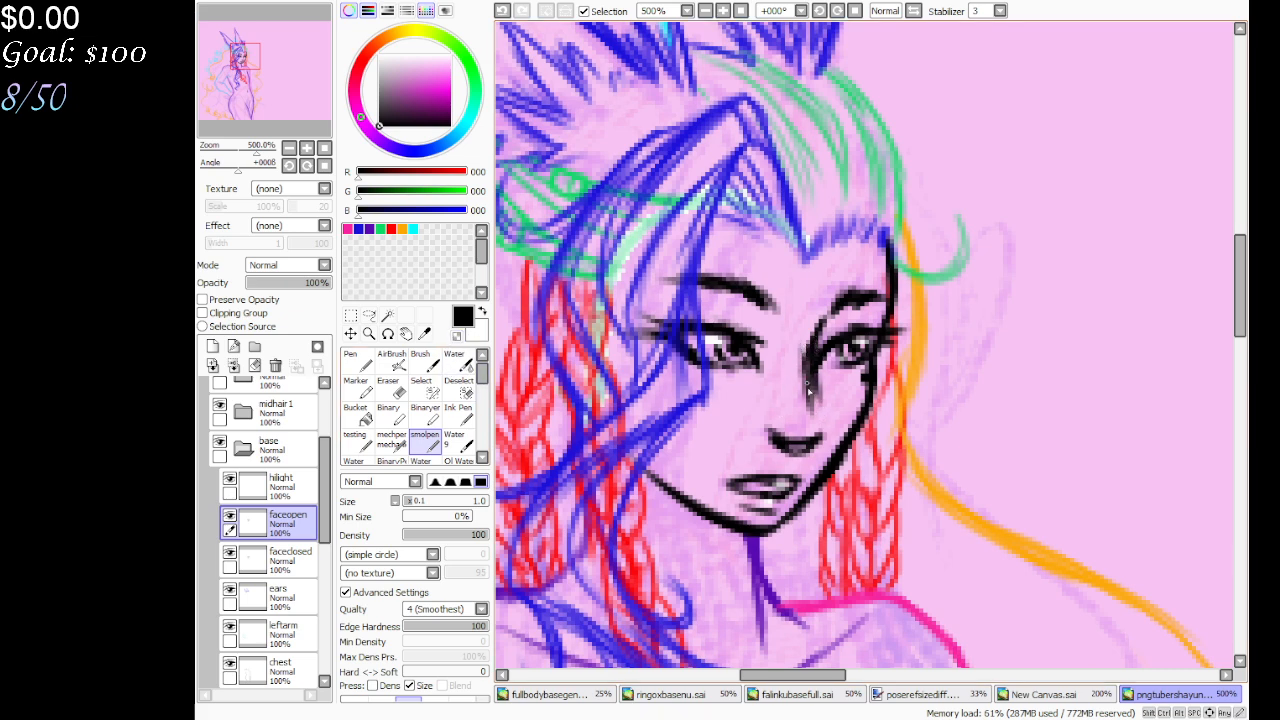
click(456, 336)
mouse_move(797, 350)
mouse_down()
mouse_move(806, 410)
mouse_move(811, 400)
mouse_up()
Set the faceopen layer's opacity to 48%, then select faceclosed and toggle its visibility to compare the two faces
click(282, 558)
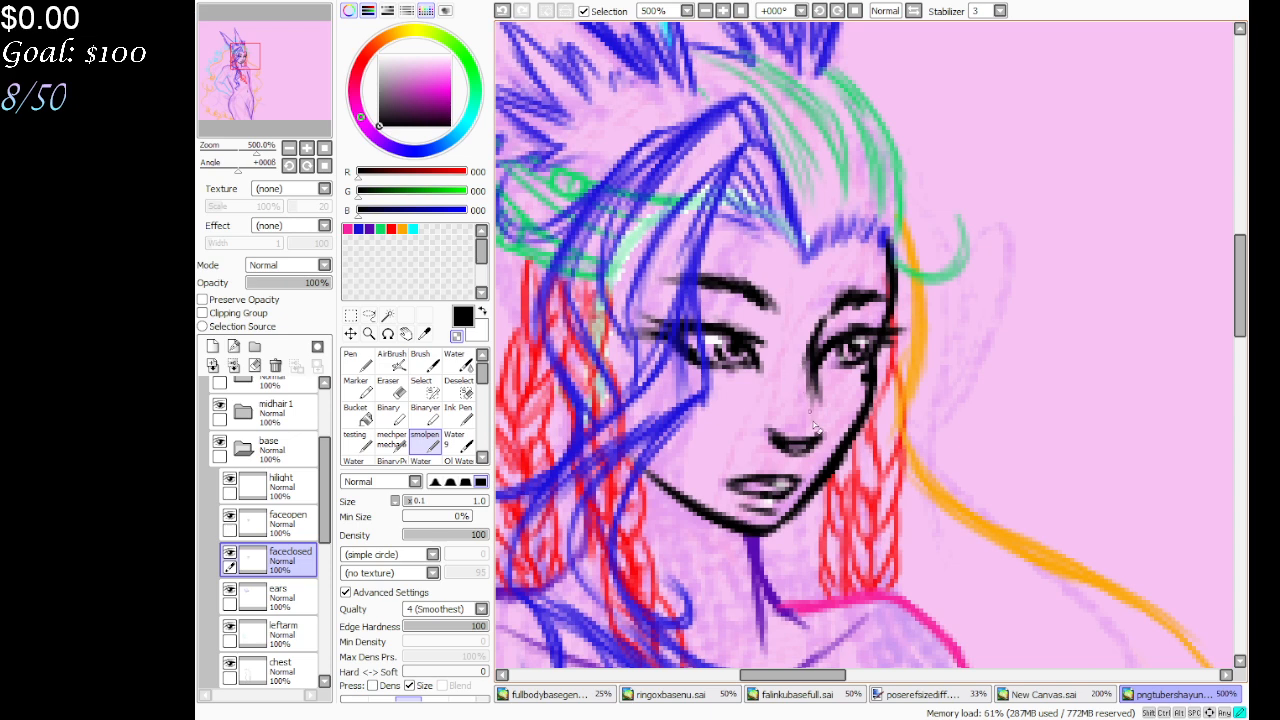
click(285, 520)
click(287, 282)
click(285, 558)
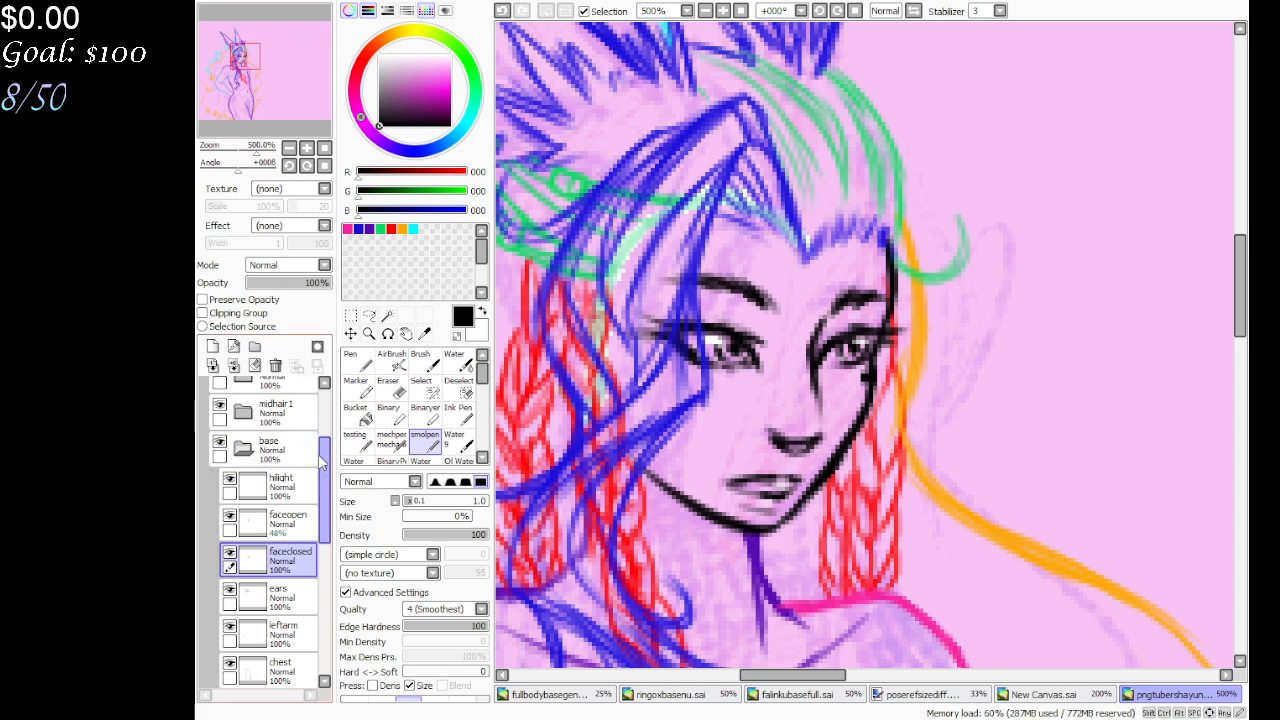
click(229, 555)
click(229, 555)
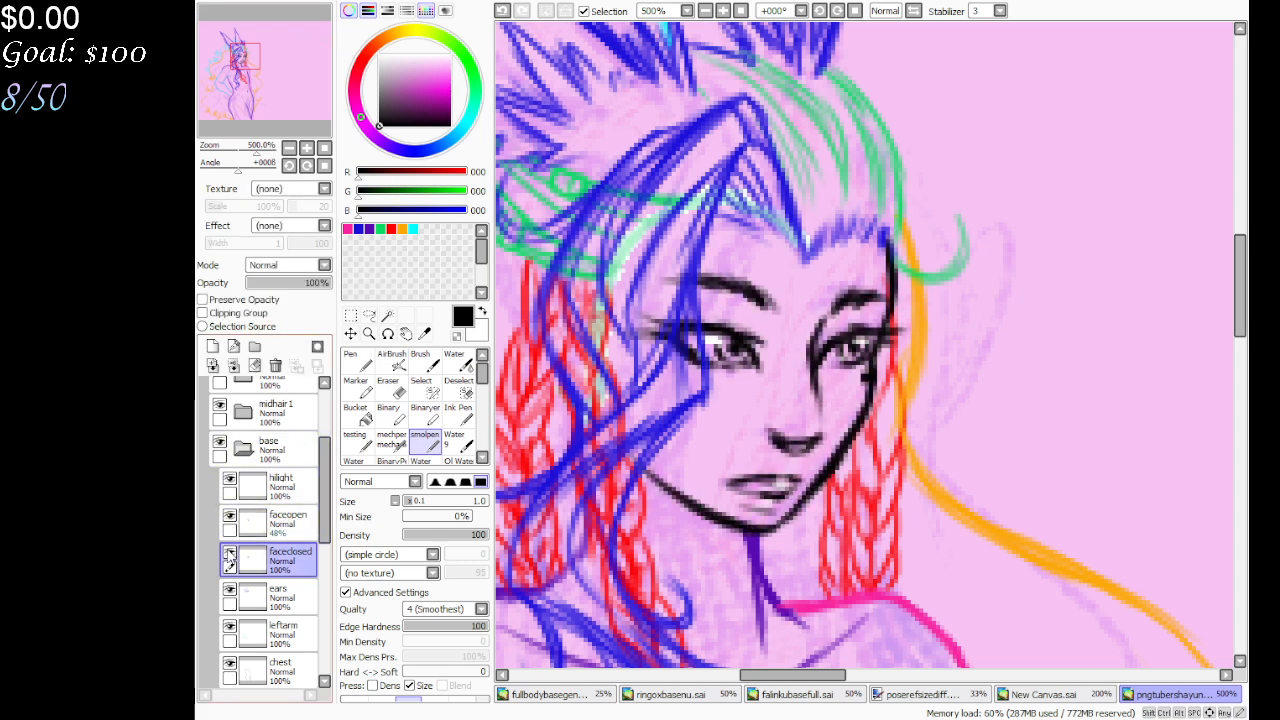
Dim faceclosed to 44% opacity, set smolpen to the transparent colour and return the layer to 100% opacity
click(283, 283)
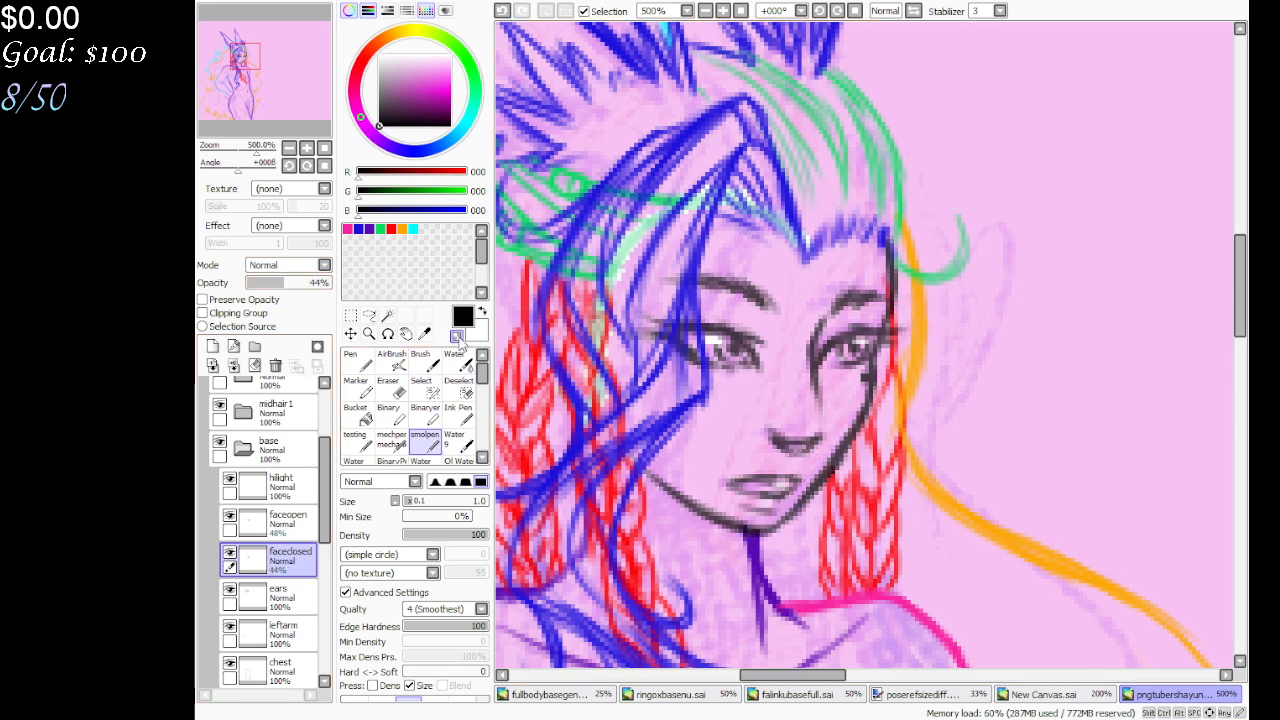
click(456, 336)
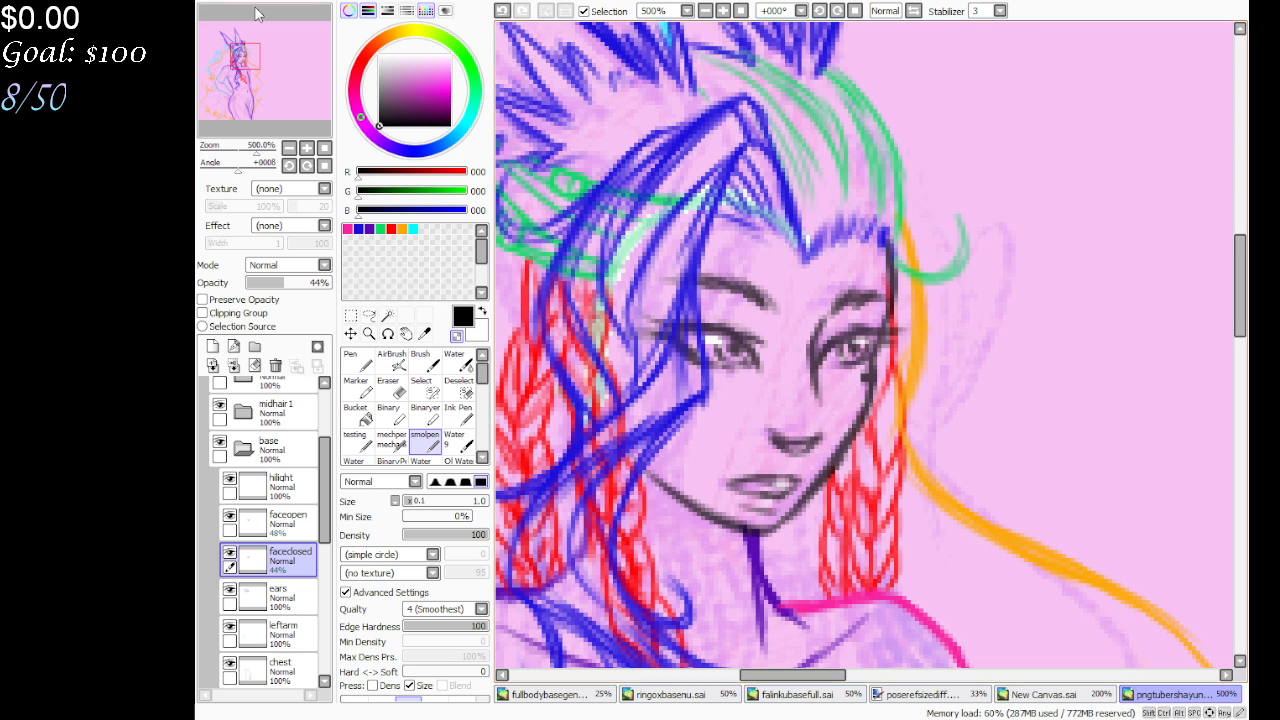
drag(305, 283, 368, 285)
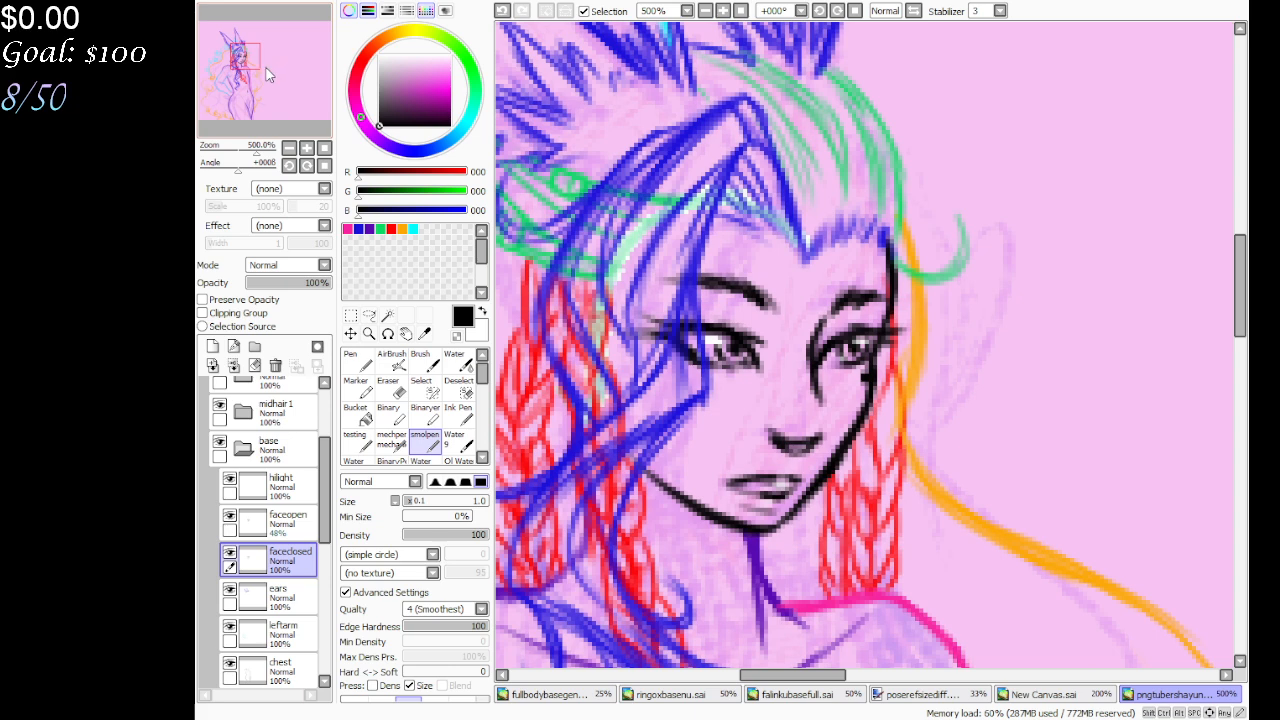
Select the chest layer and the Eraser, and toggle the layer's visibility to check which lines it holds
drag(265, 66, 255, 97)
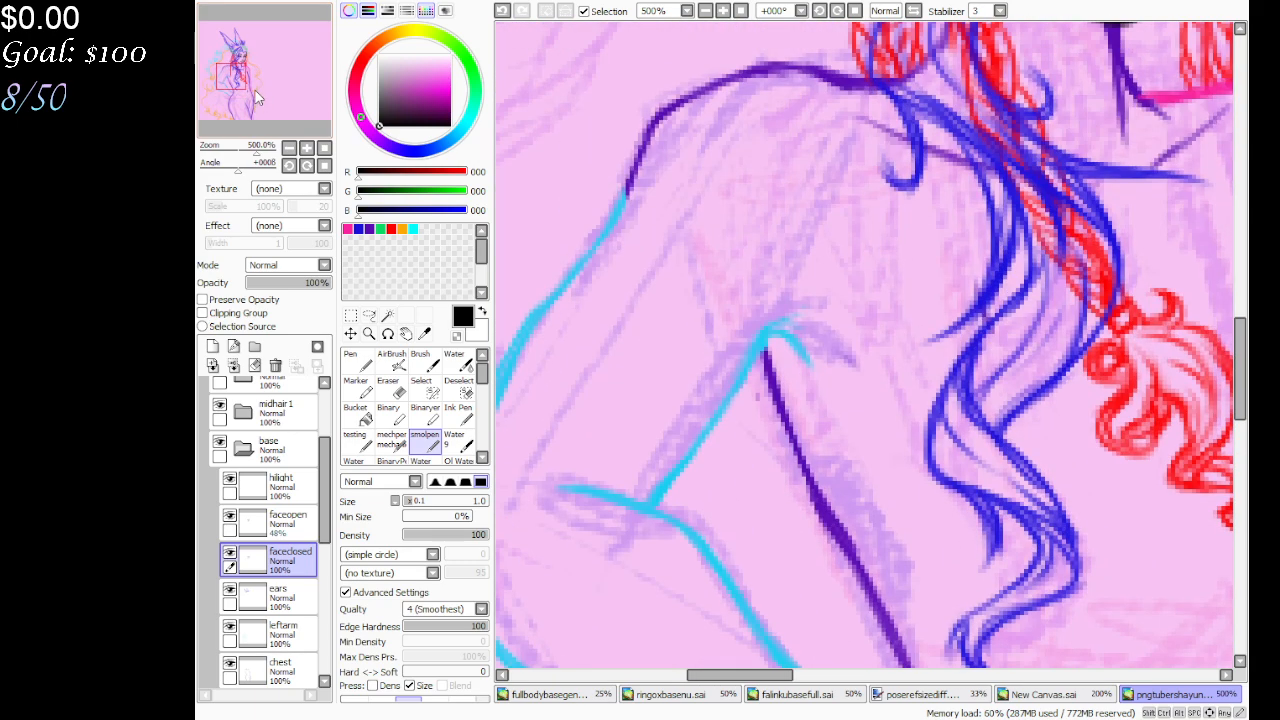
scroll(248, 563, down, 2)
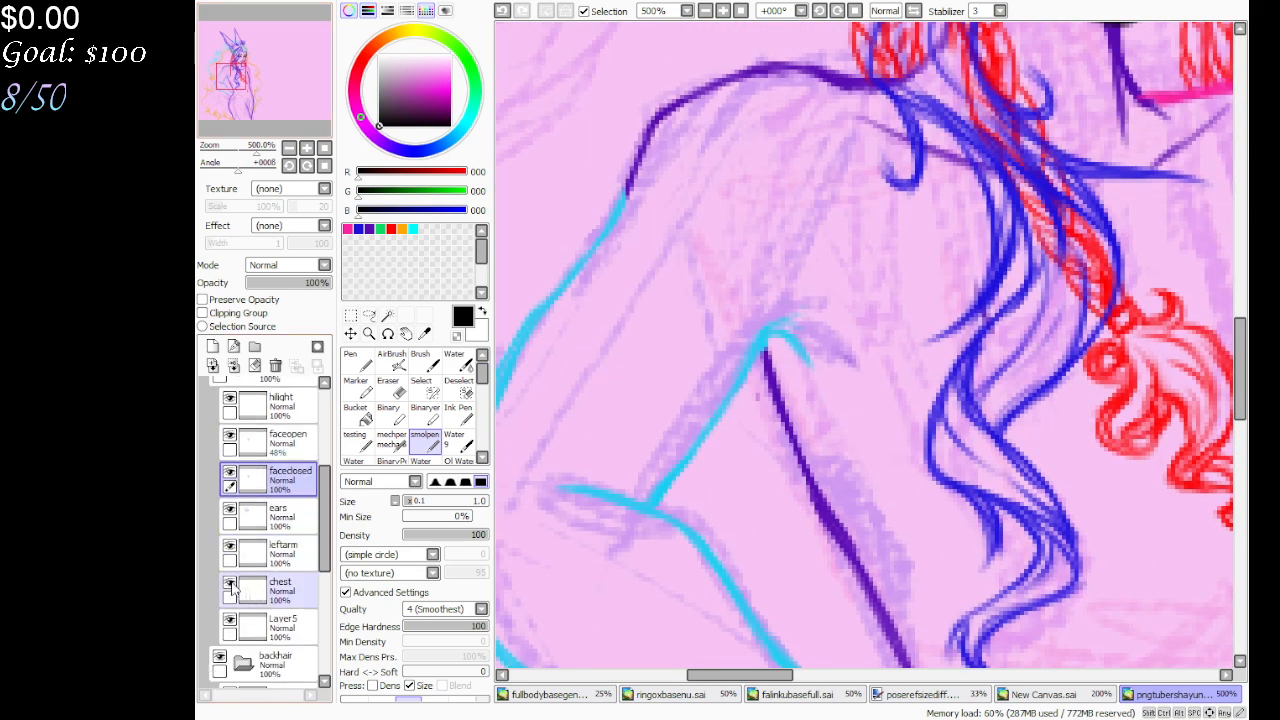
click(230, 584)
click(230, 584)
click(268, 598)
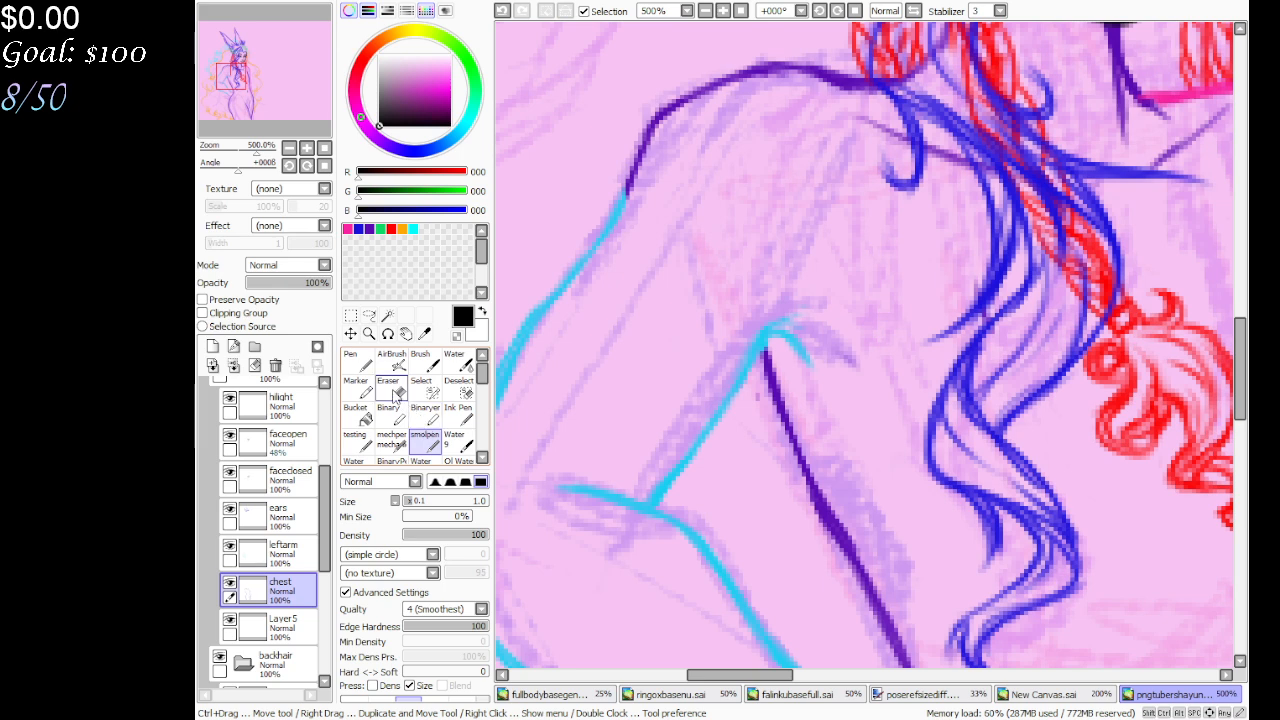
click(397, 392)
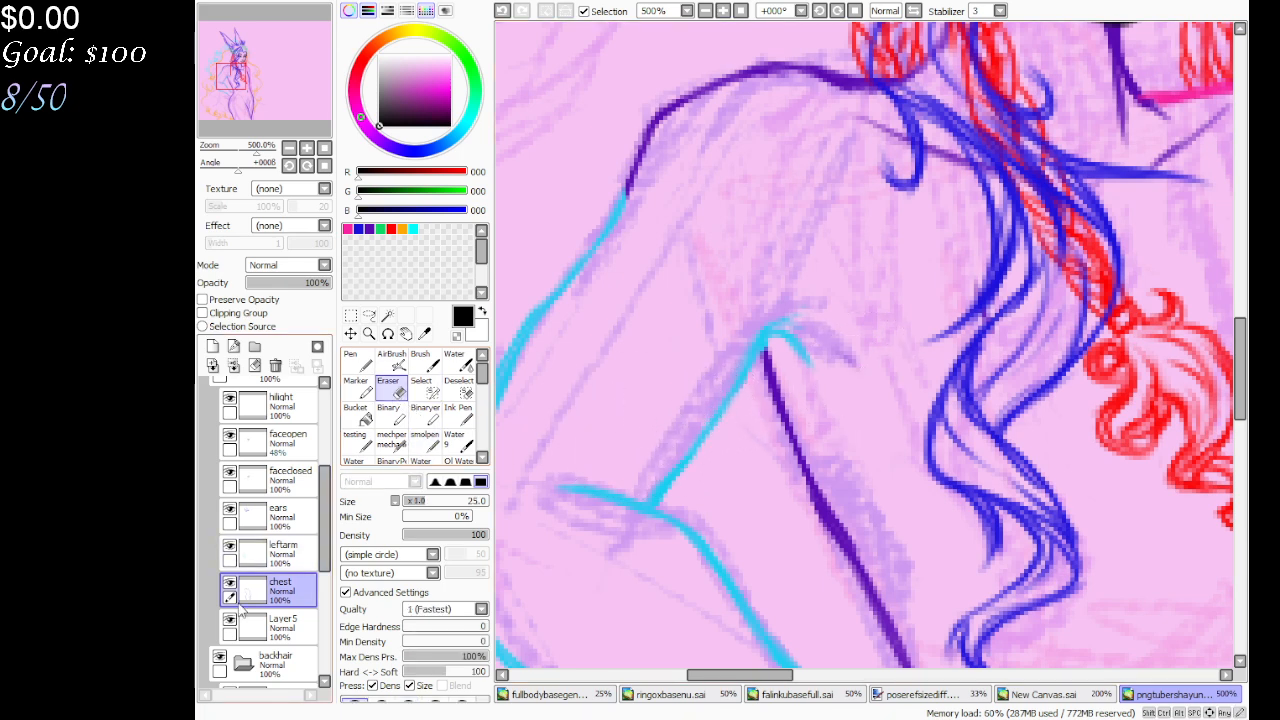
click(230, 584)
click(230, 584)
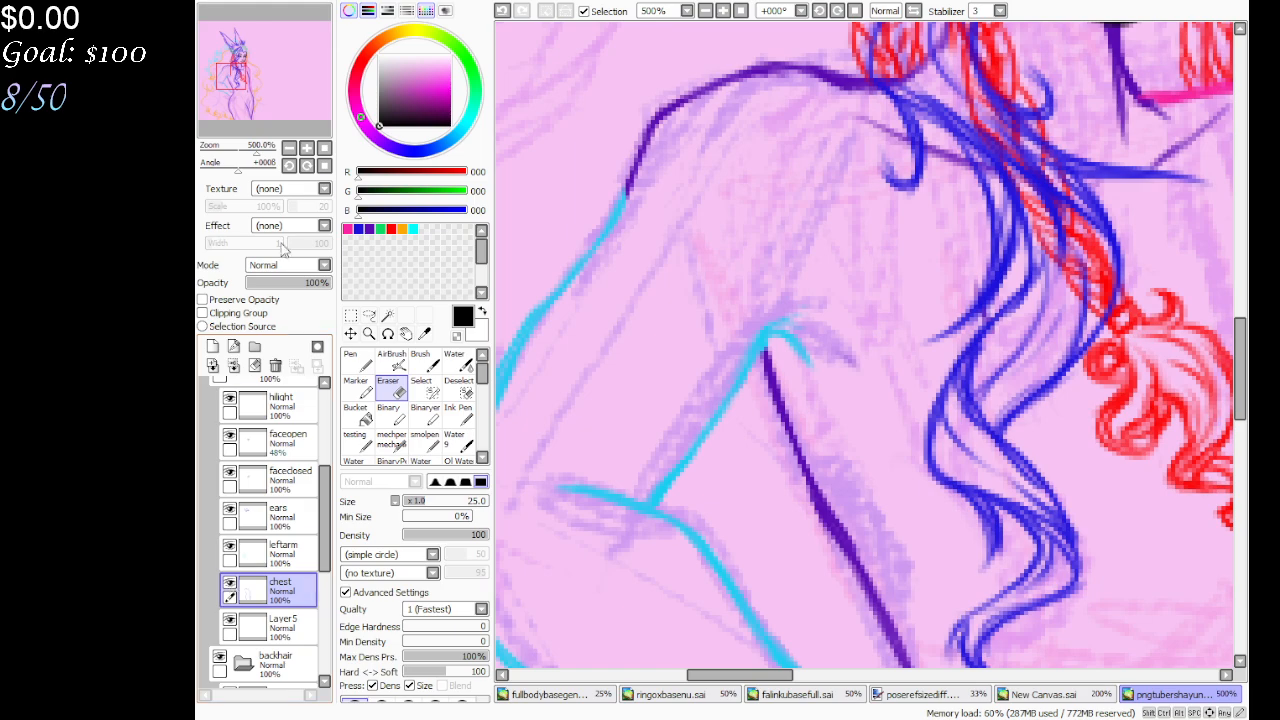
Examine the shoulders and the whole figure, then the hip where the bent arm meets the waist
mouse_move(270, 96)
mouse_down()
mouse_move(278, 79)
mouse_move(252, 62)
mouse_move(281, 74)
mouse_move(283, 96)
mouse_move(277, 83)
mouse_up()
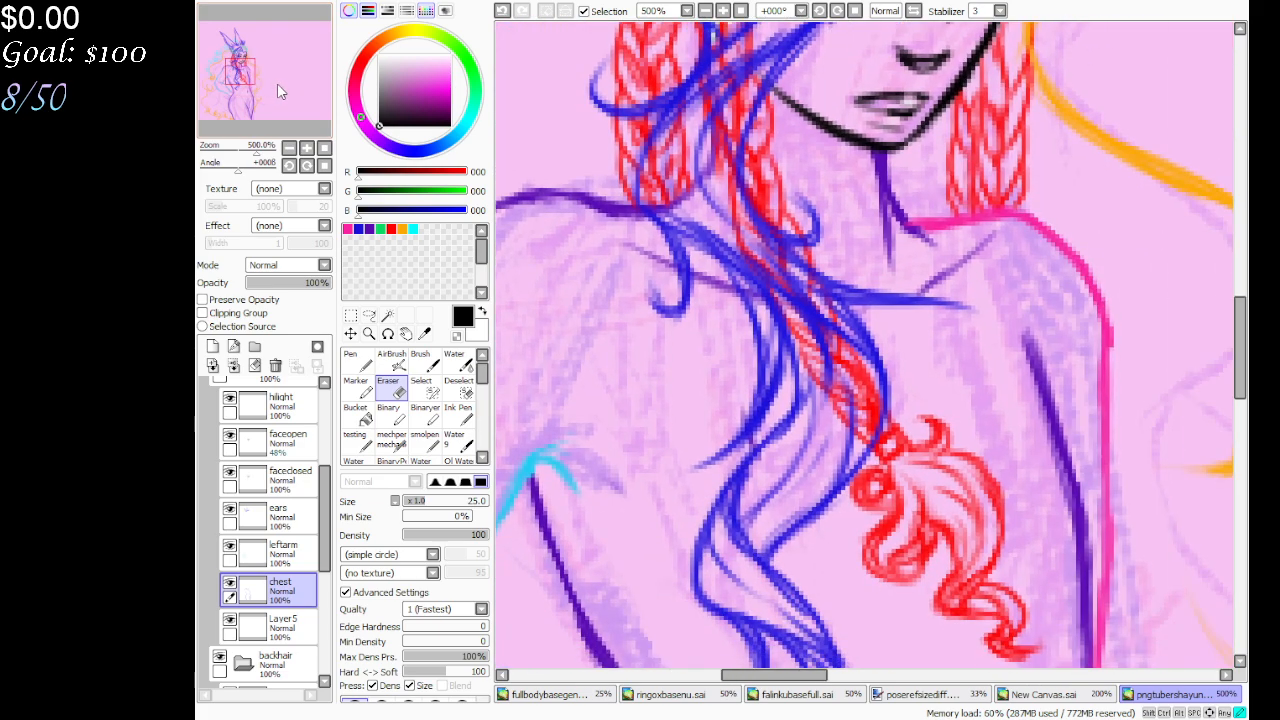
click(705, 11)
click(705, 11)
click(705, 11)
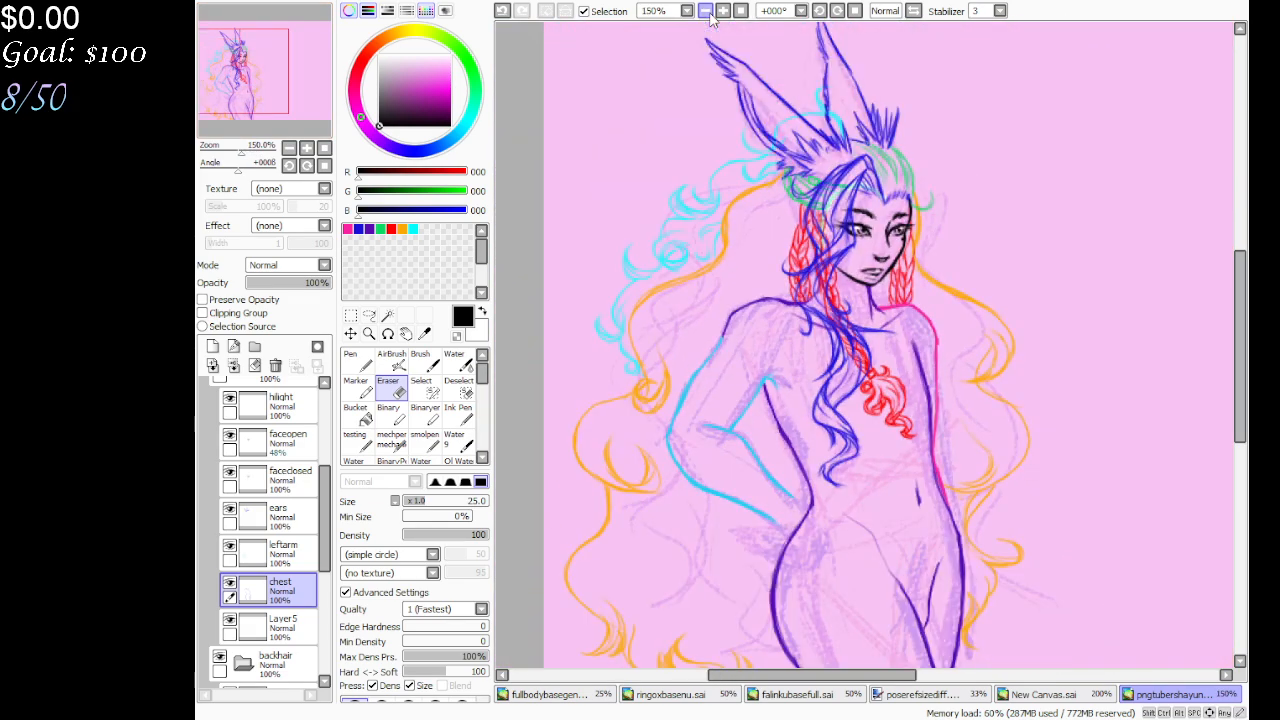
drag(313, 80, 230, 90)
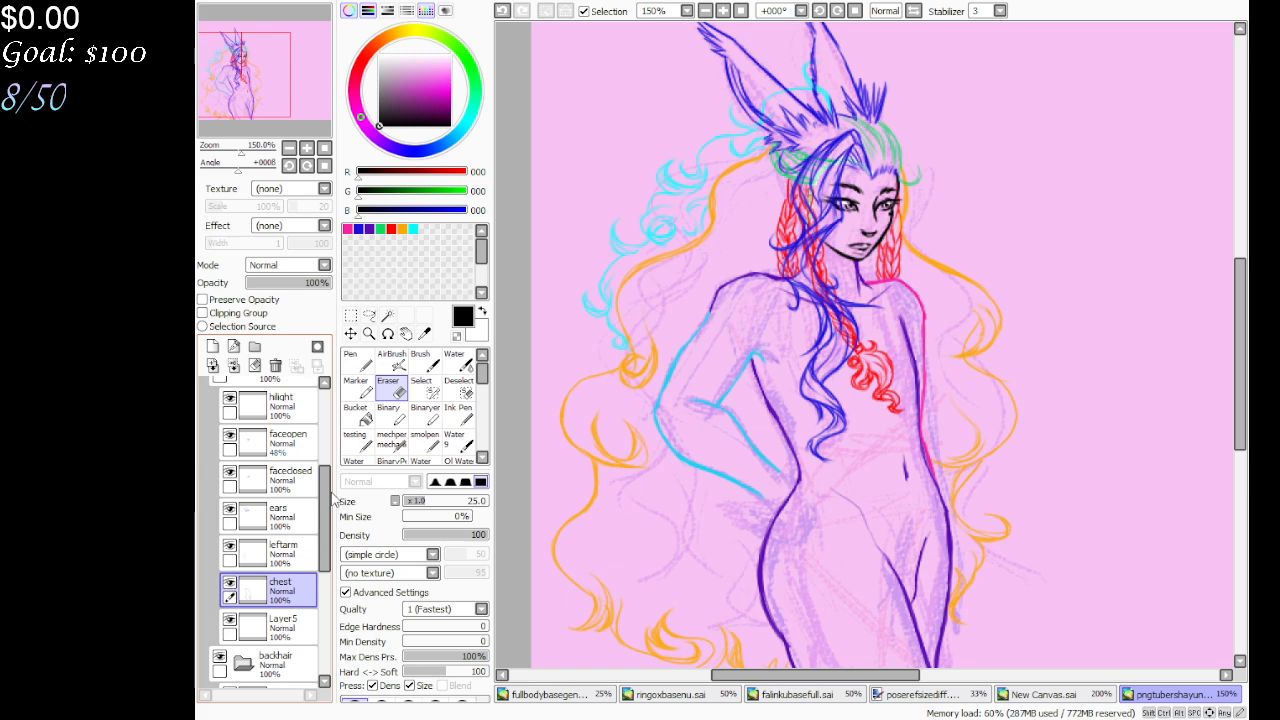
mouse_move(277, 57)
mouse_down()
mouse_move(299, 61)
mouse_move(298, 87)
mouse_move(287, 68)
mouse_up()
click(369, 333)
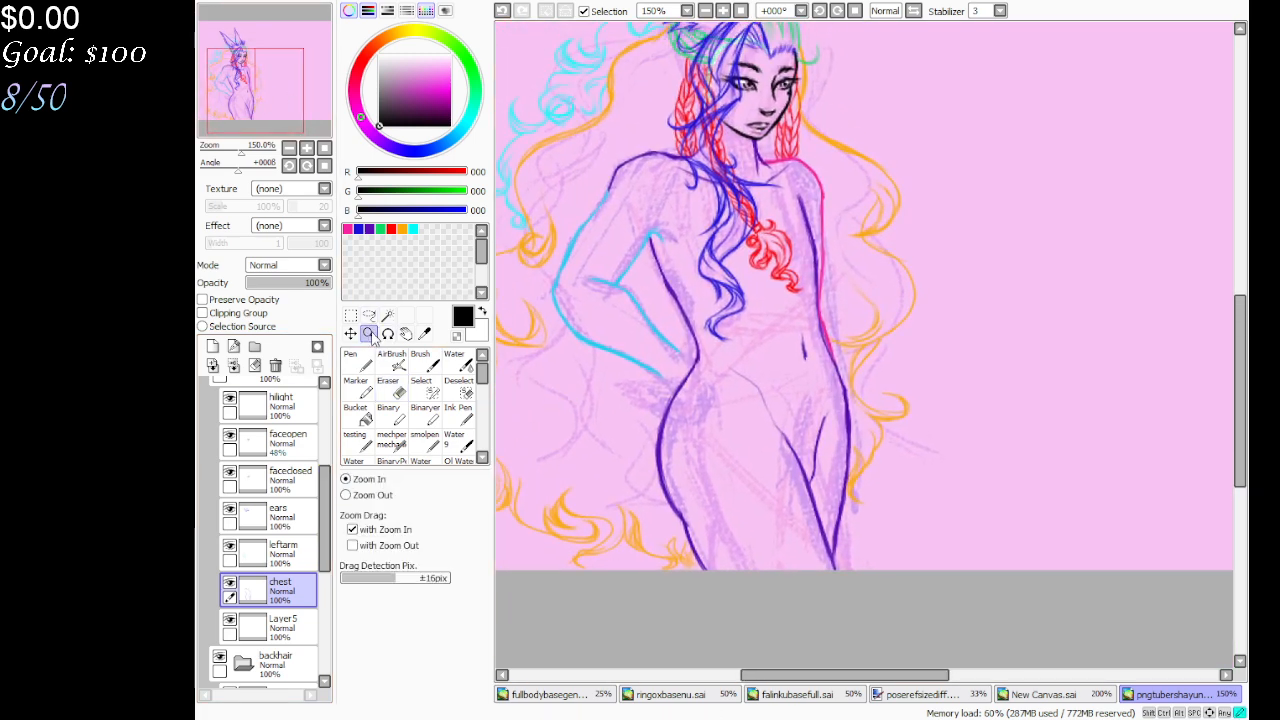
click(654, 366)
click(666, 380)
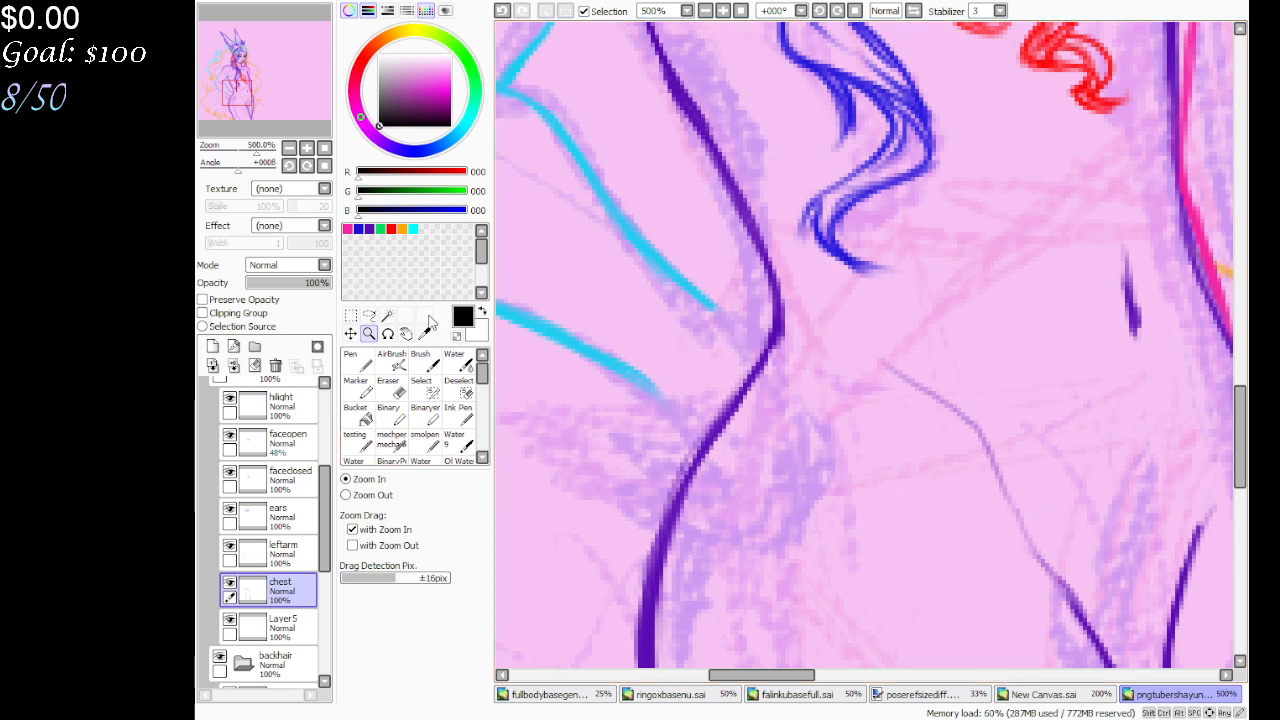
Pick the purple swatch and hide Layer6, Layer3, Layer2 and Layer1 in the Set1 sketch folder
click(369, 229)
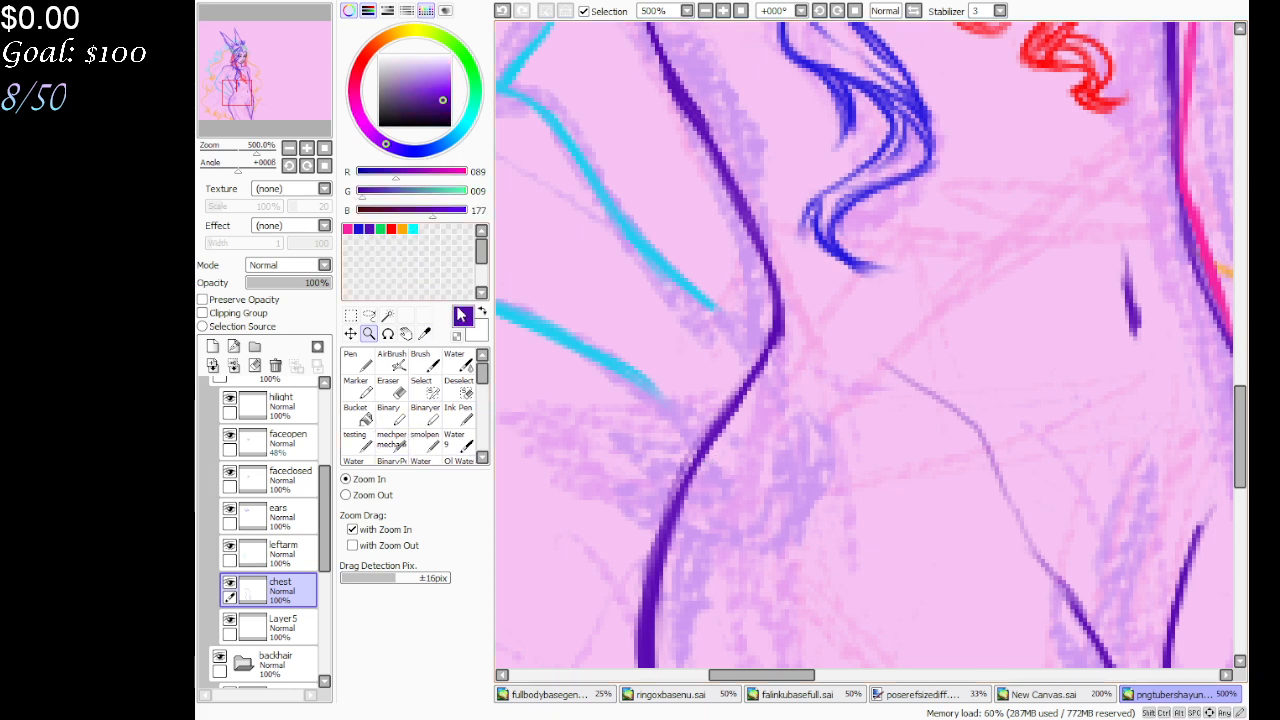
scroll(265, 520, down, 8)
click(227, 570)
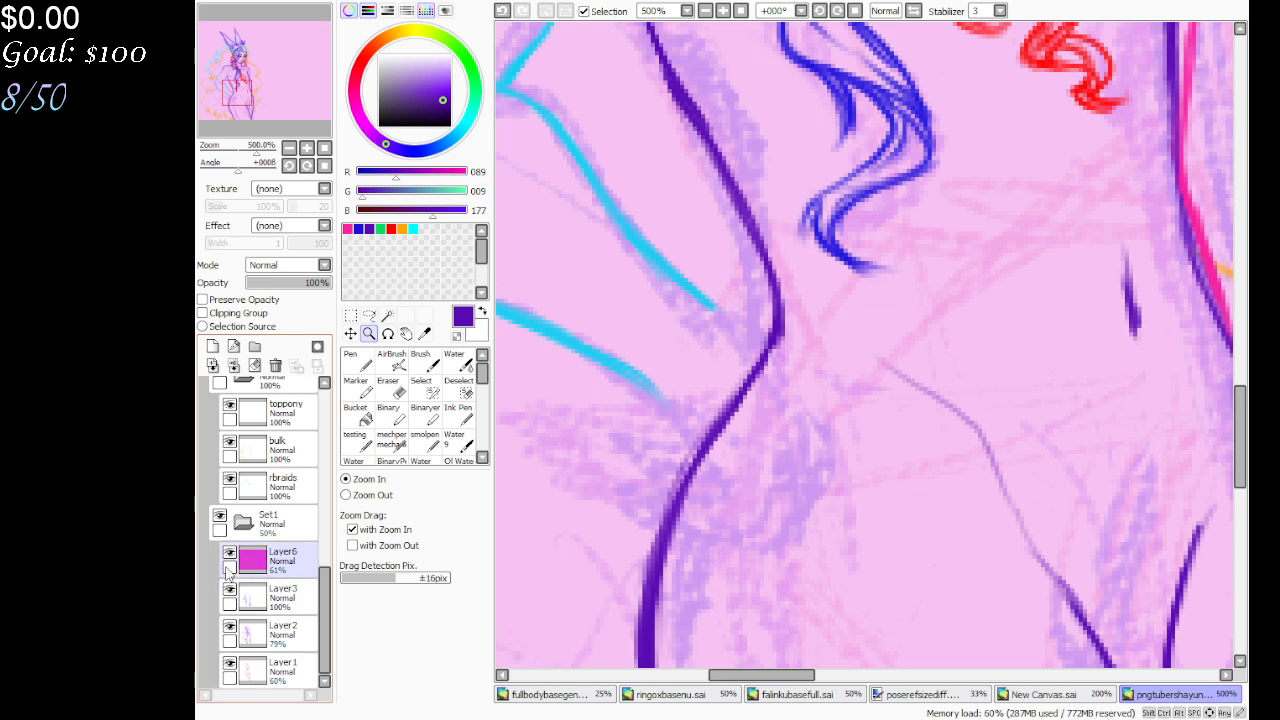
click(229, 553)
click(250, 597)
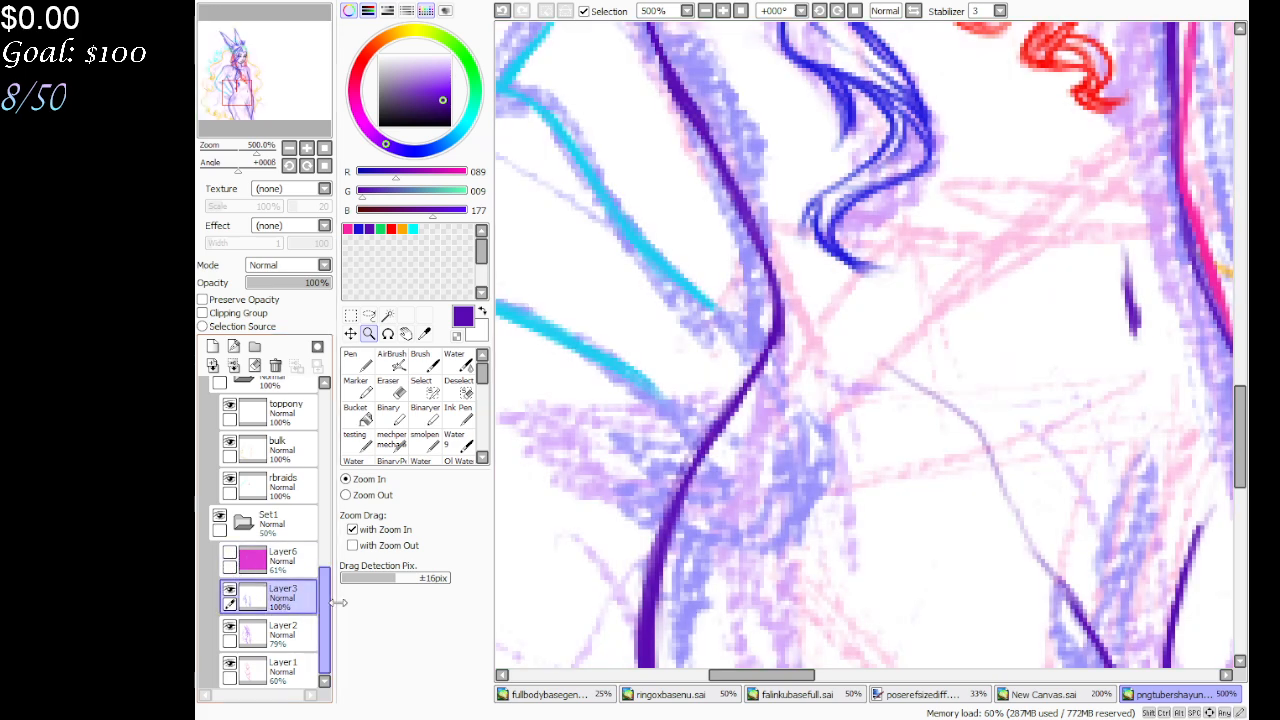
click(230, 592)
click(231, 627)
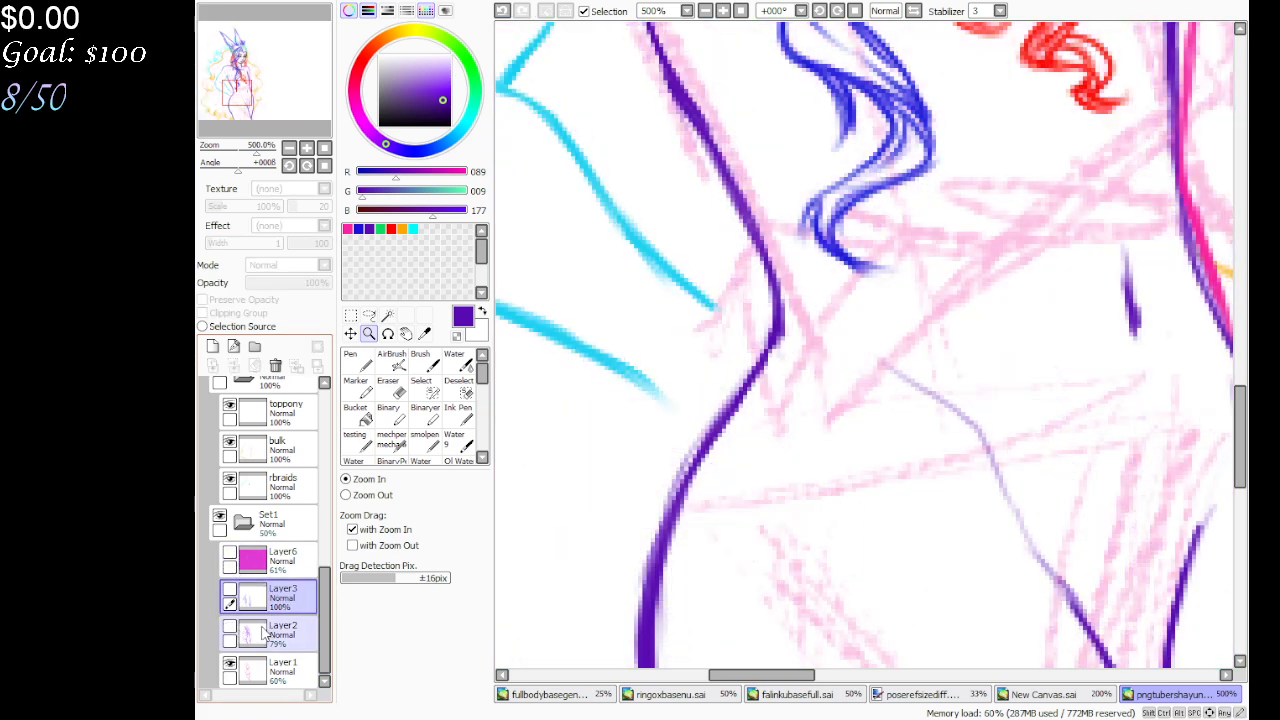
click(230, 664)
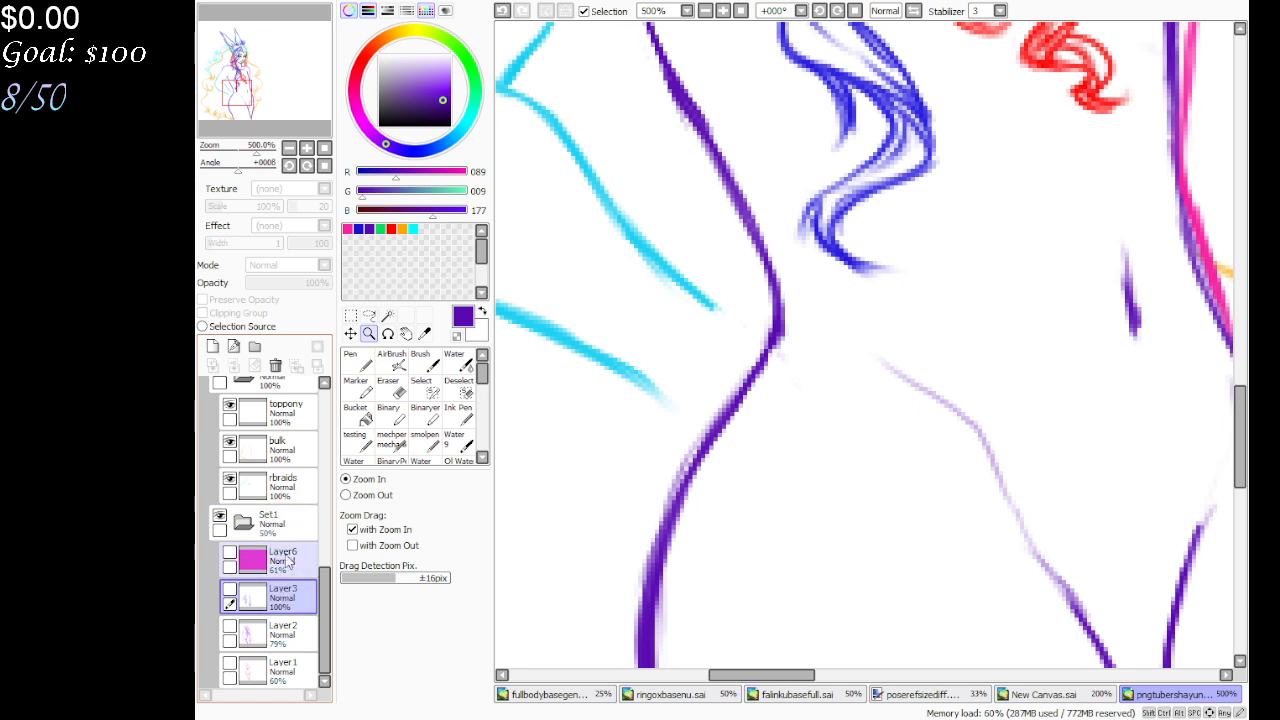
Add a layer above Layer3 and rough in the hand on the hip with smolpen in light purple (187, 155, 223)
click(212, 346)
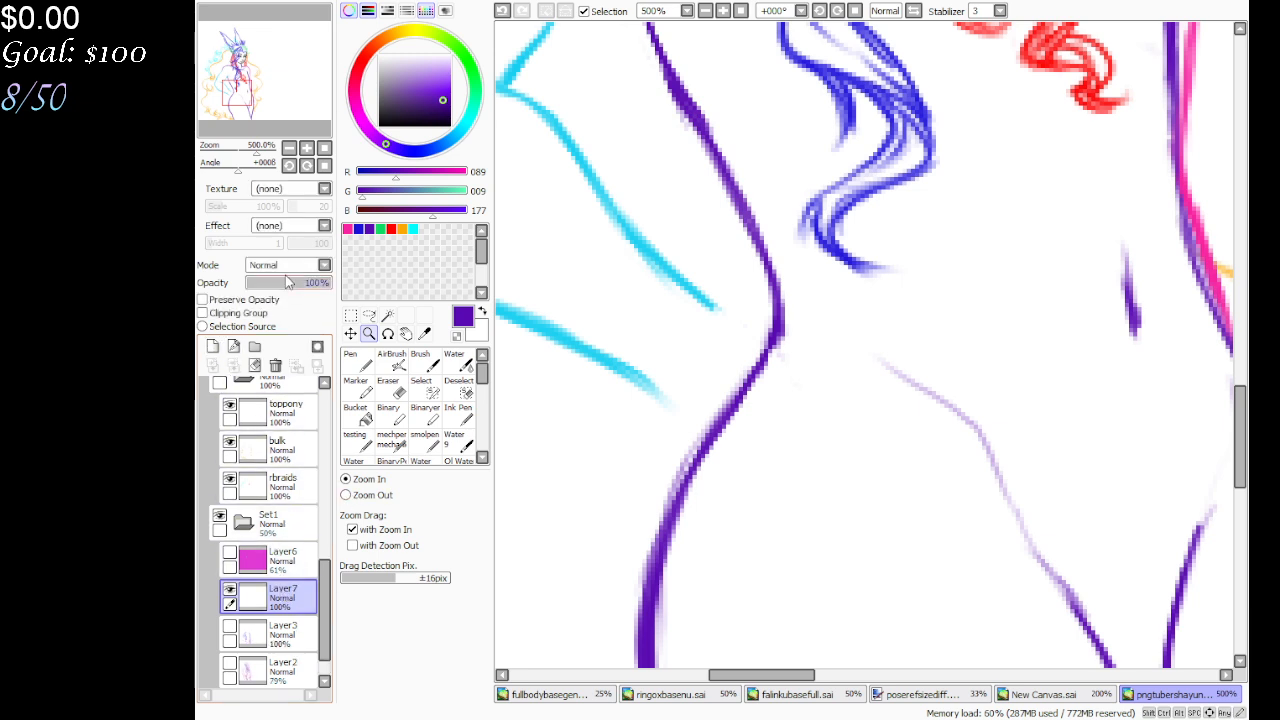
click(416, 73)
click(426, 442)
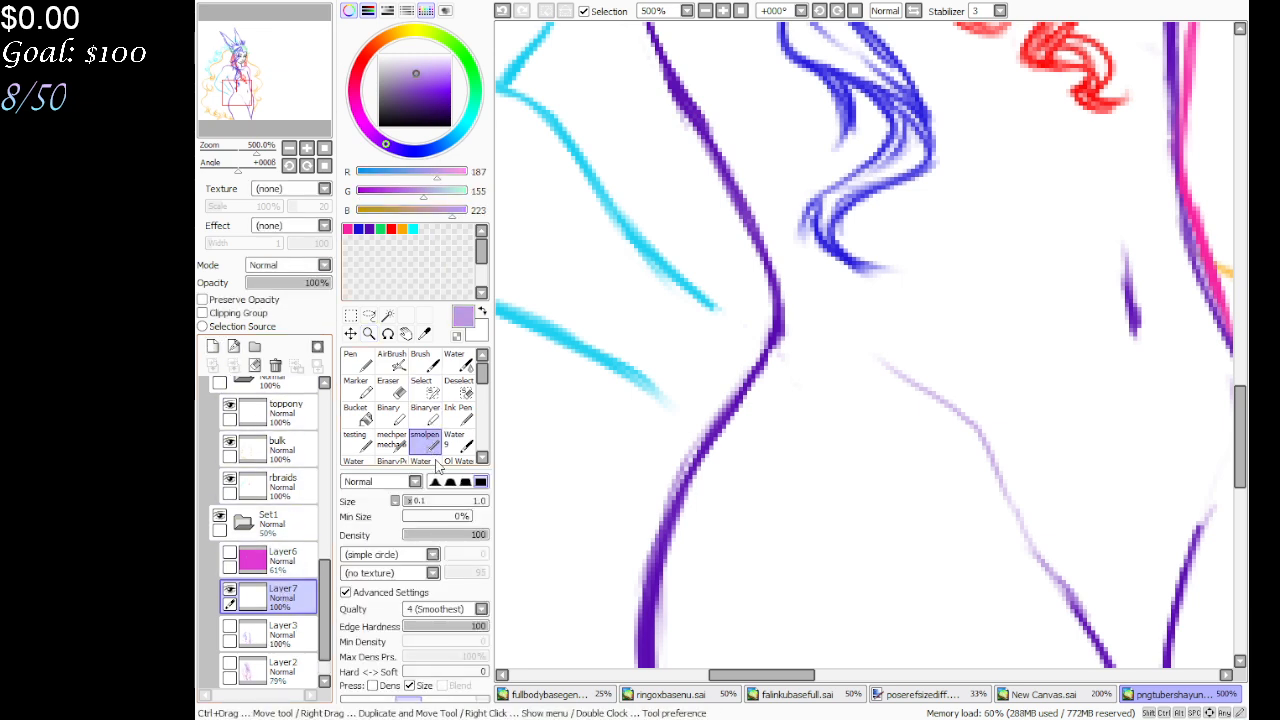
mouse_move(688, 405)
mouse_down()
mouse_move(686, 366)
mouse_move(709, 366)
mouse_move(718, 347)
mouse_move(760, 365)
mouse_up()
mouse_move(788, 322)
mouse_down()
mouse_move(823, 351)
mouse_move(737, 495)
mouse_move(692, 445)
mouse_move(745, 352)
mouse_up()
drag(668, 392, 690, 455)
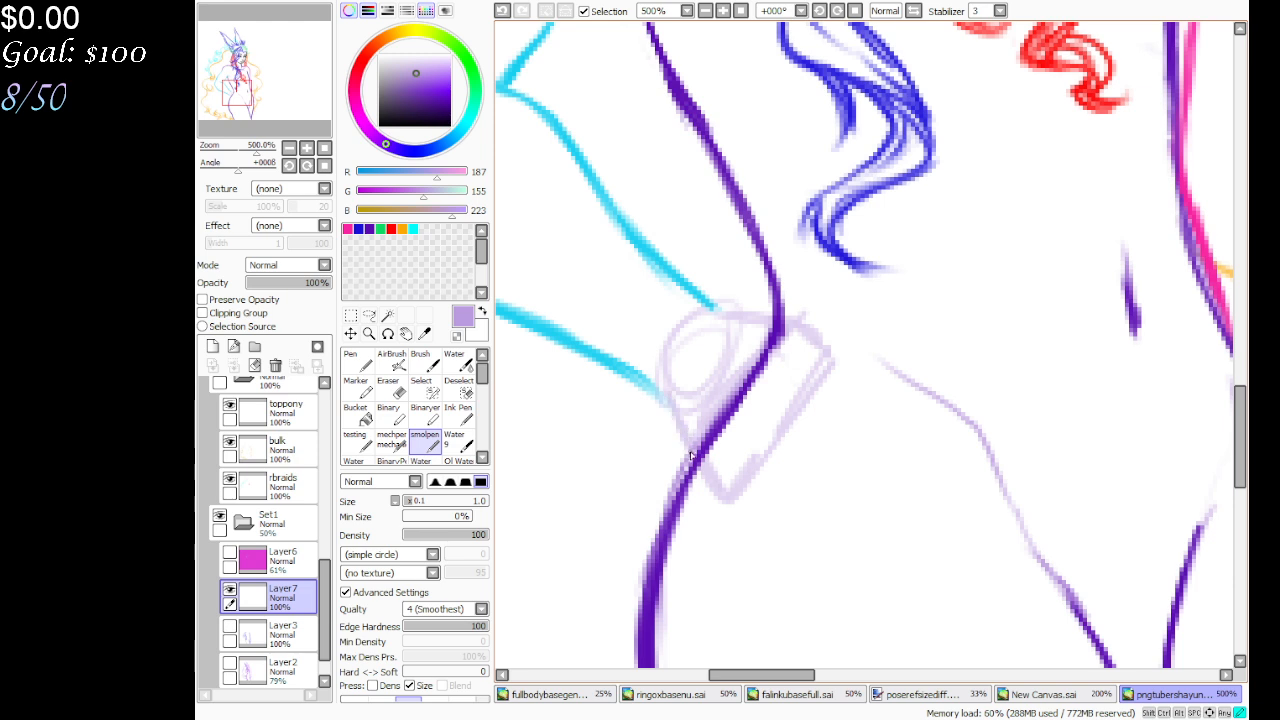
drag(726, 308, 764, 284)
mouse_move(872, 282)
mouse_down()
mouse_move(800, 305)
mouse_move(786, 325)
mouse_move(818, 336)
mouse_move(827, 357)
mouse_move(742, 474)
mouse_move(726, 468)
mouse_move(774, 477)
mouse_move(746, 424)
mouse_move(786, 430)
mouse_move(832, 404)
mouse_move(855, 360)
mouse_move(805, 338)
mouse_up()
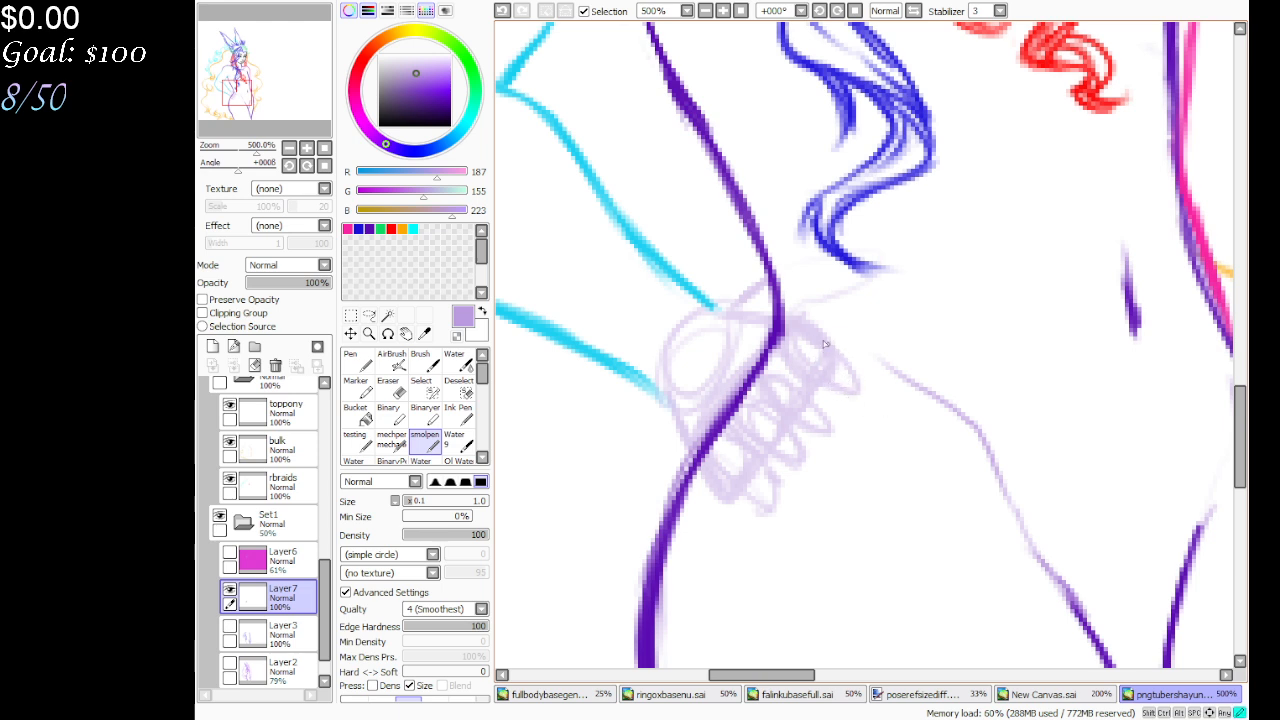
Undo the last finger strokes and resketch the lower fingers longer, reaching past the hip line
click(501, 10)
click(501, 10)
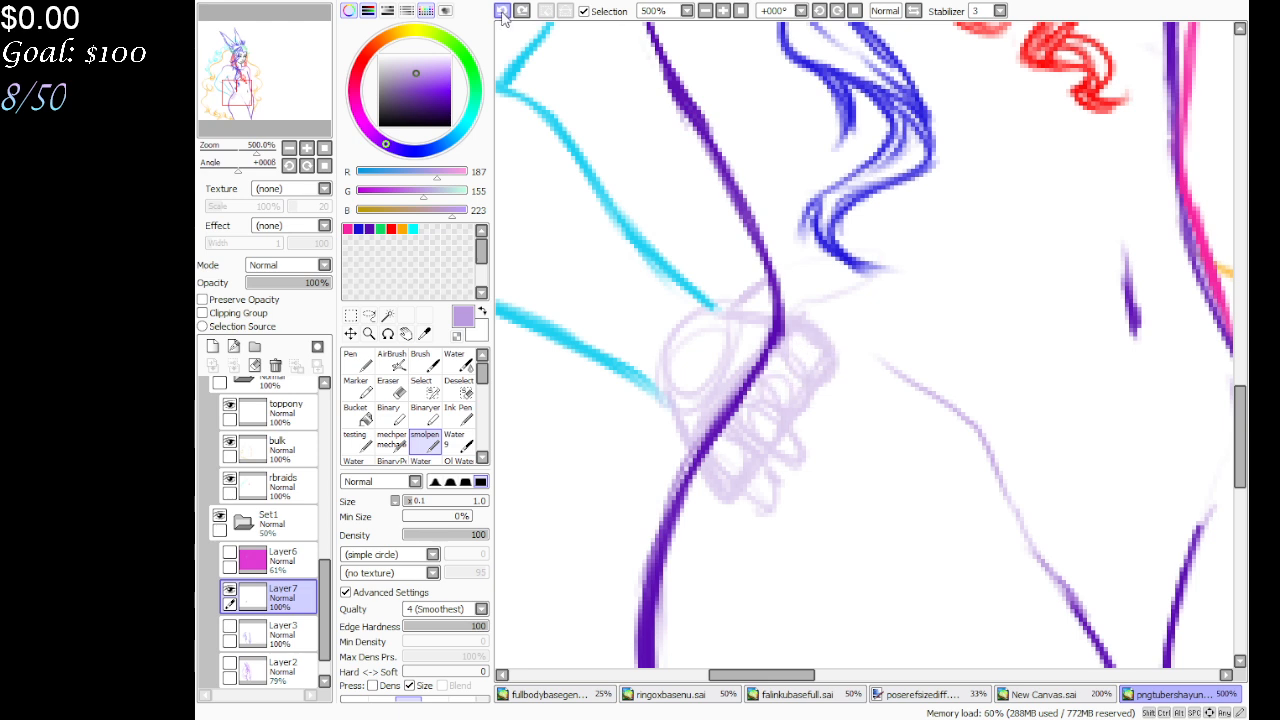
click(501, 10)
click(501, 10)
drag(790, 361, 777, 371)
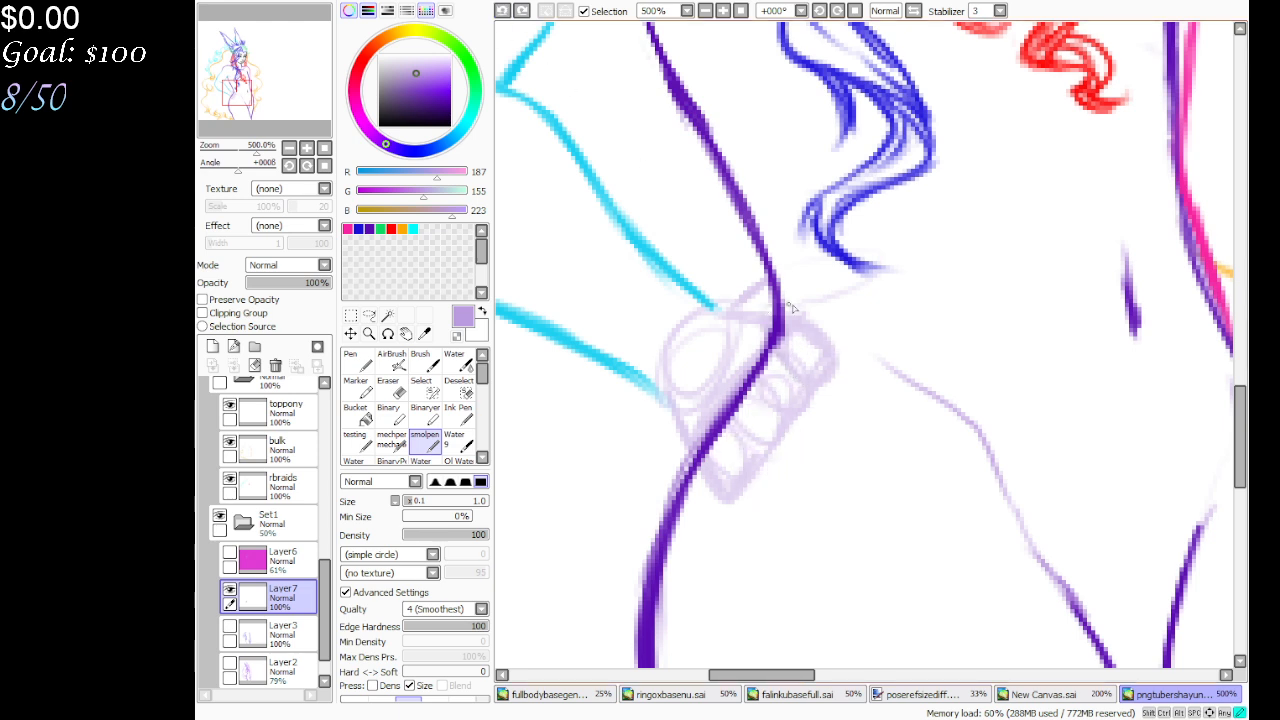
mouse_move(791, 308)
mouse_down()
mouse_move(812, 322)
mouse_move(724, 452)
mouse_move(708, 500)
mouse_move(738, 548)
mouse_move(750, 520)
mouse_up()
mouse_move(730, 410)
mouse_down()
mouse_move(792, 496)
mouse_move(790, 450)
mouse_move(798, 492)
mouse_up()
drag(768, 366, 846, 448)
drag(820, 386, 860, 434)
drag(826, 424, 860, 446)
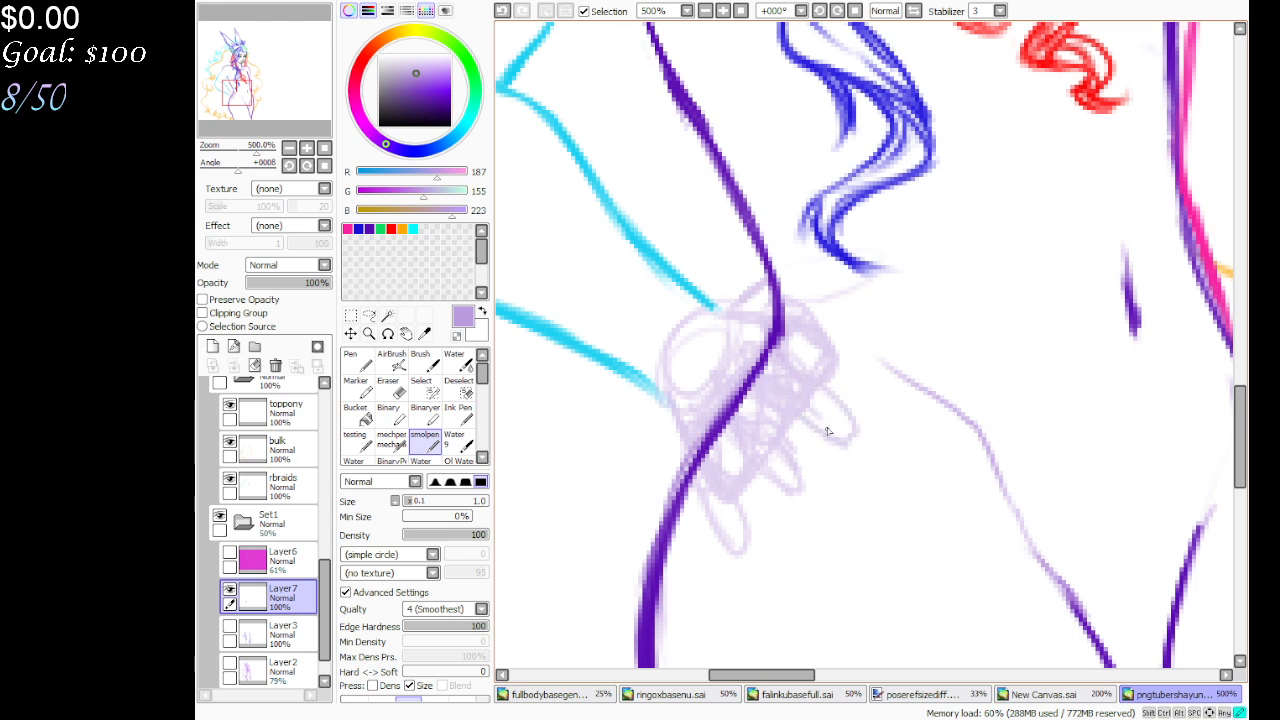
Sketch the uppermost finger reaching across the belly and add pointed claws to the lower fingertips
mouse_move(786, 308)
mouse_down()
mouse_move(834, 315)
mouse_move(804, 322)
mouse_move(820, 315)
mouse_move(862, 366)
mouse_up()
drag(840, 316, 892, 370)
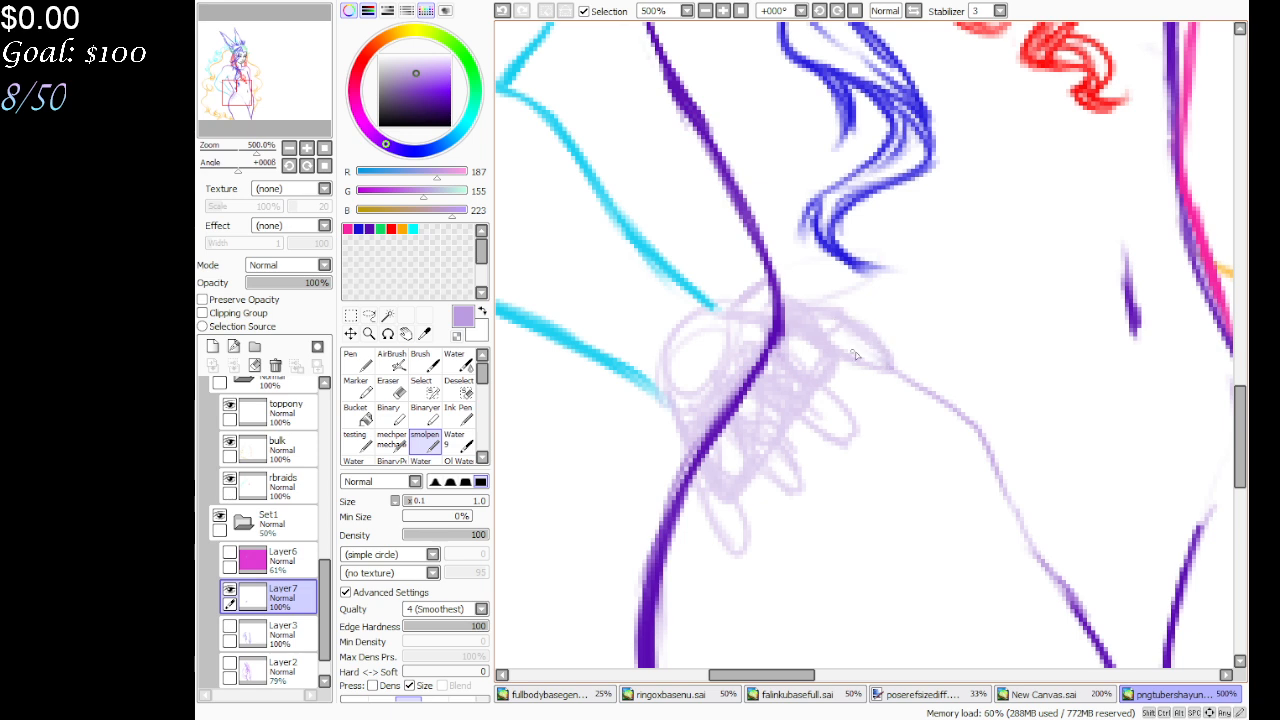
mouse_move(893, 366)
mouse_down()
mouse_move(918, 407)
mouse_move(876, 374)
mouse_up()
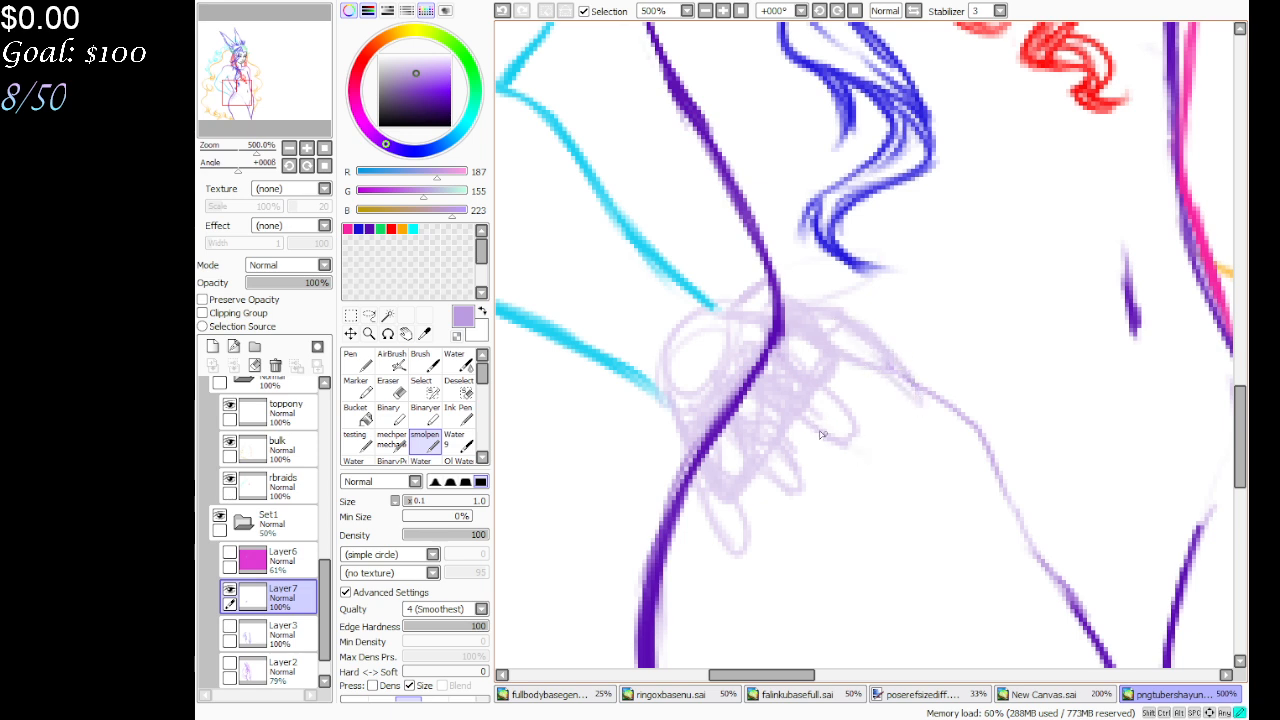
mouse_move(845, 444)
mouse_down()
mouse_move(885, 466)
mouse_move(832, 443)
mouse_move(791, 495)
mouse_move(803, 505)
mouse_move(783, 489)
mouse_move(825, 524)
mouse_move(790, 500)
mouse_move(834, 518)
mouse_up()
mouse_move(730, 540)
mouse_down()
mouse_move(718, 572)
mouse_move(738, 590)
mouse_up()
drag(731, 546, 757, 597)
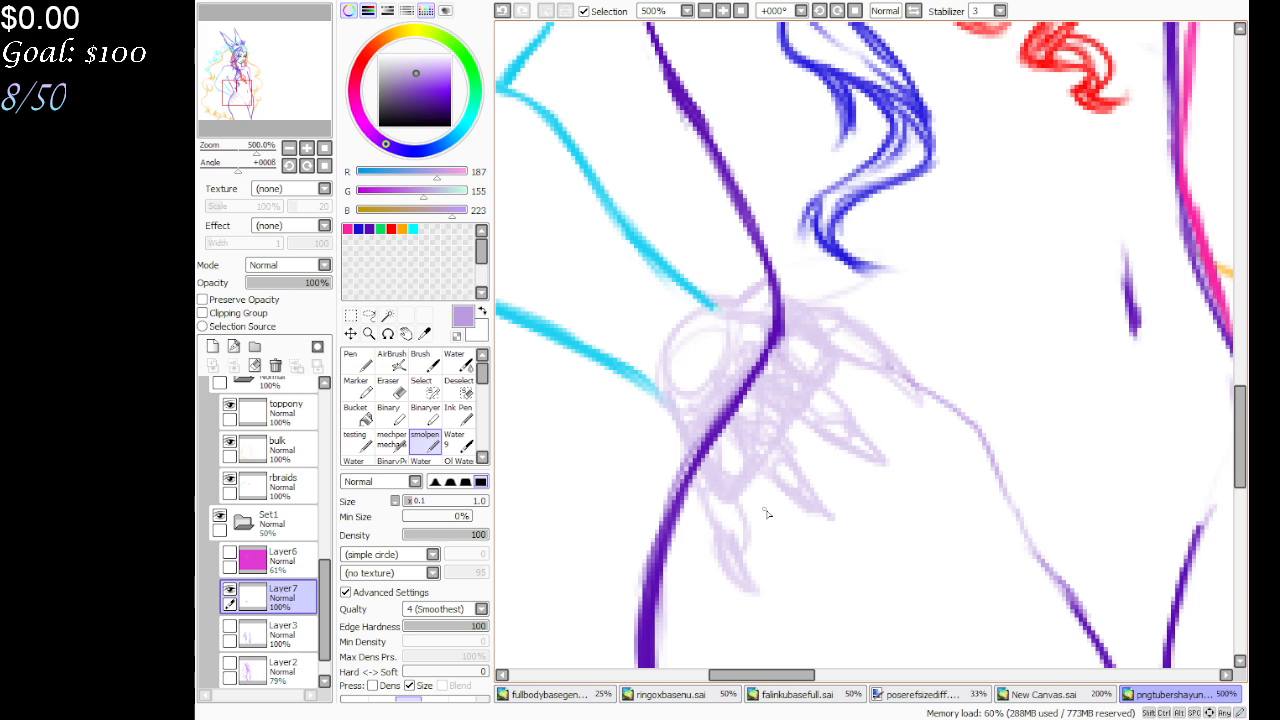
Create a layer named rhand inside the outfit1 folder and set the drawing colour to black
mouse_move(328, 117)
mouse_down()
mouse_move(302, 116)
mouse_move(304, 135)
mouse_move(306, 119)
mouse_up()
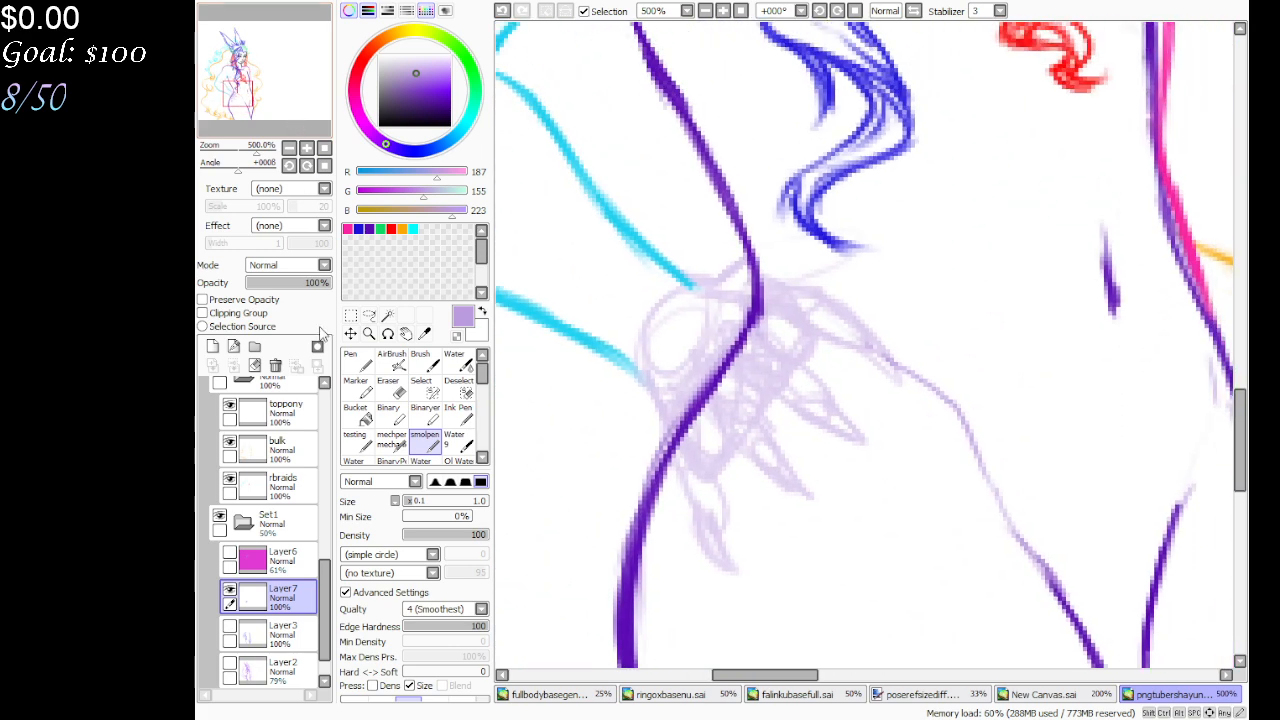
drag(329, 590, 335, 423)
click(274, 440)
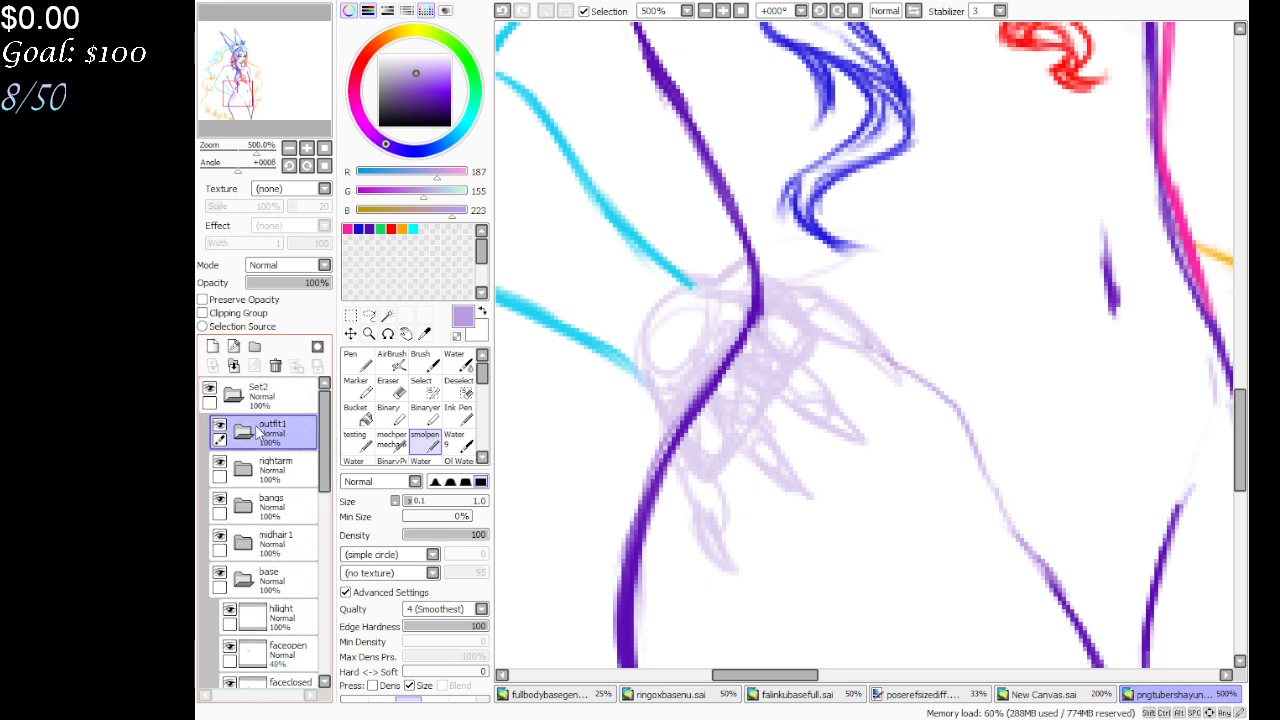
click(212, 346)
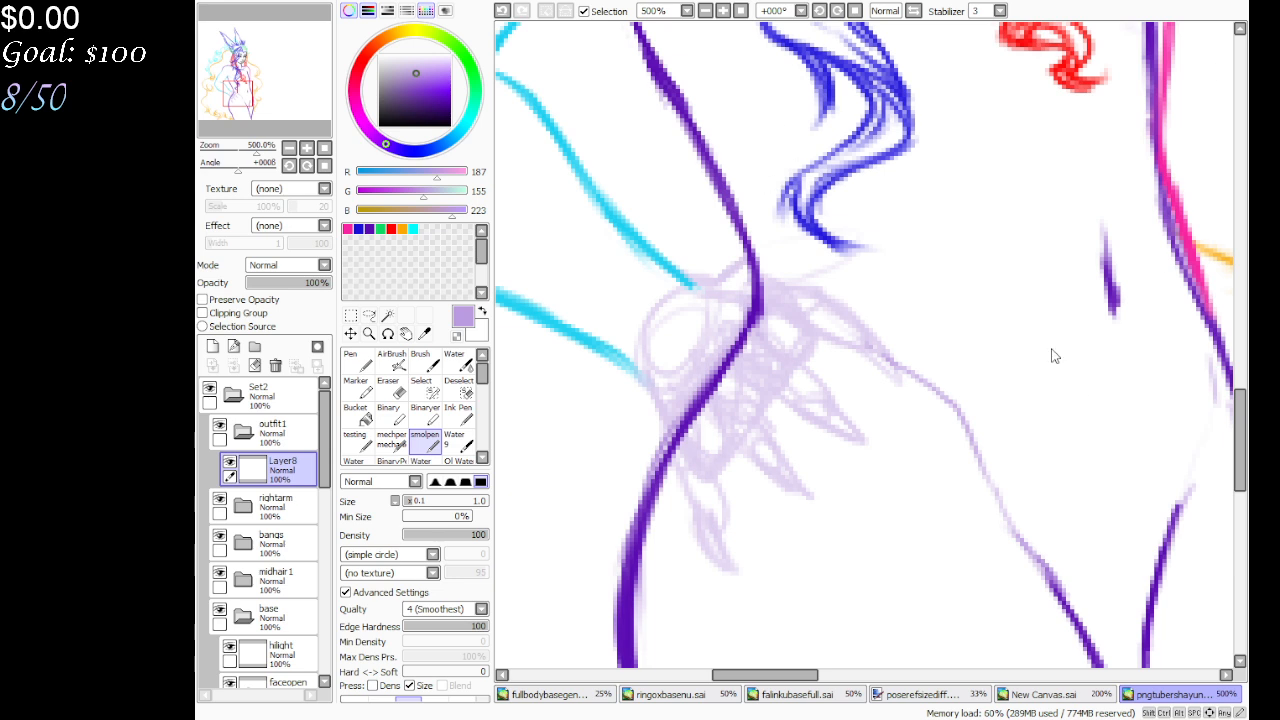
key(Return)
key(d)
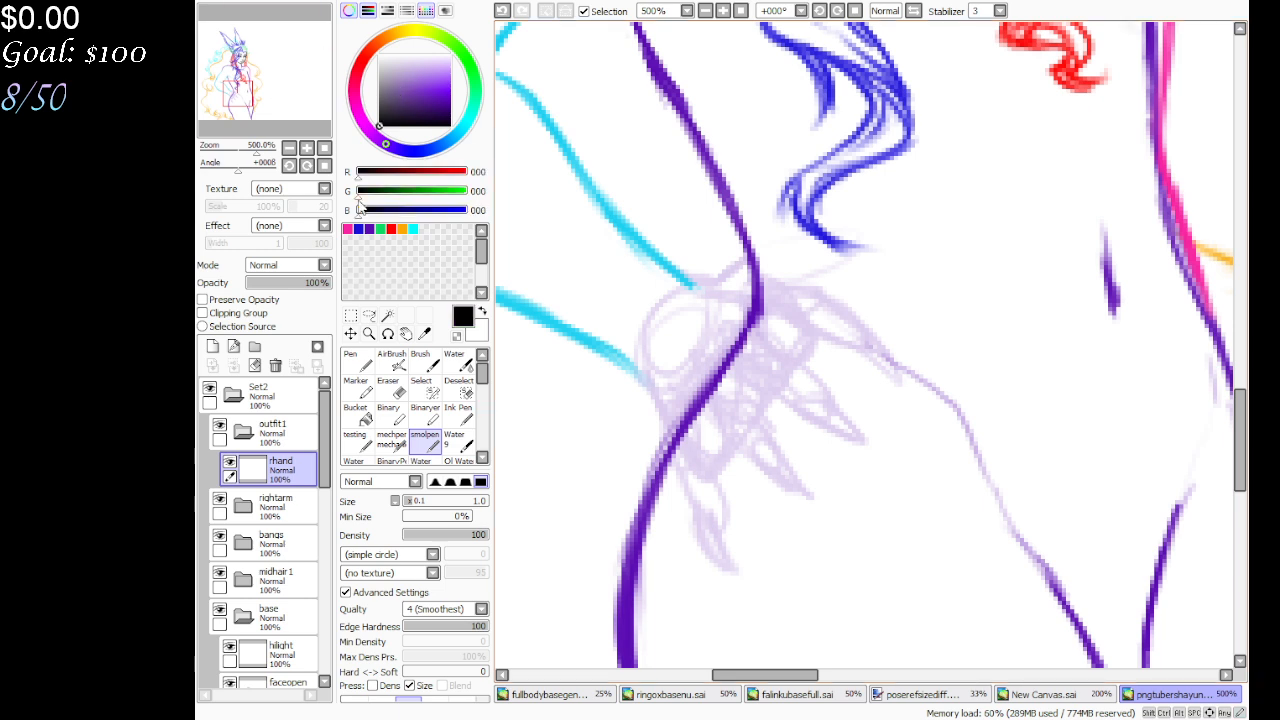
Ink the wrist edges, knuckle curves and start of the uppermost finger in black on rhand over the hand sketch
mouse_move(708, 279)
mouse_down()
mouse_move(692, 287)
mouse_move(727, 283)
mouse_move(746, 257)
mouse_move(748, 291)
mouse_up()
drag(628, 362, 661, 420)
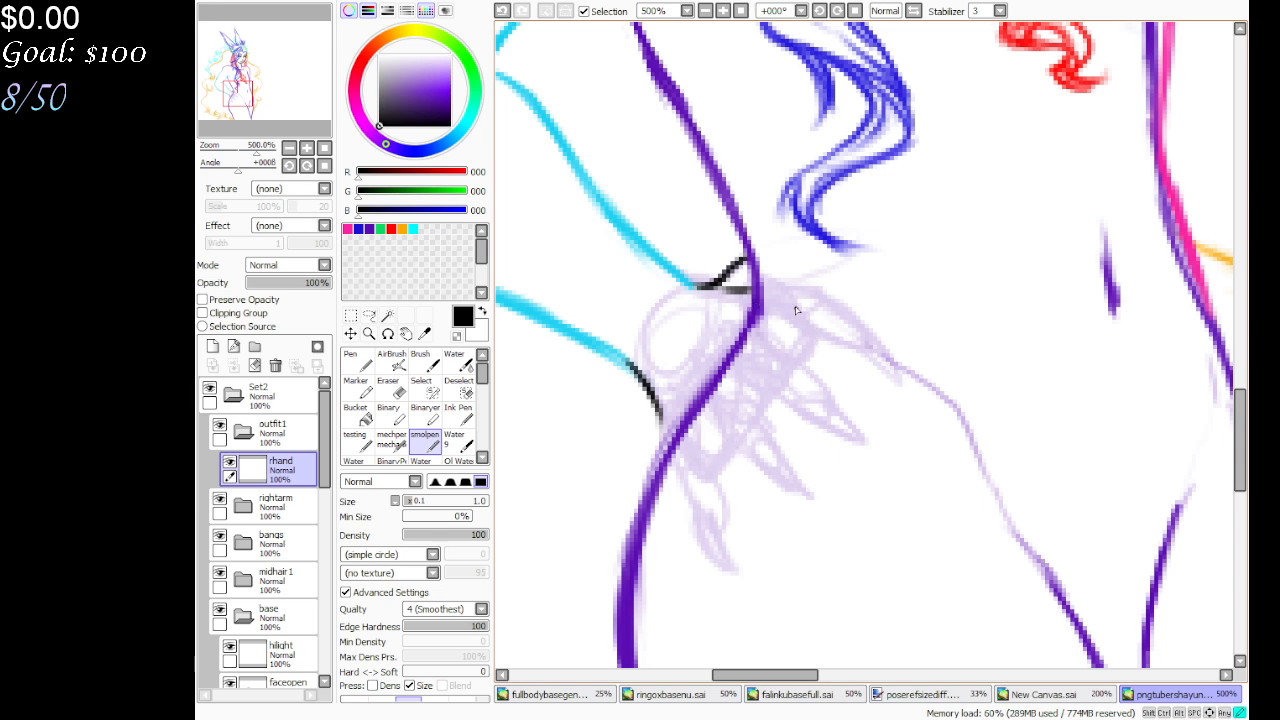
mouse_move(798, 313)
mouse_down()
mouse_move(799, 347)
mouse_move(710, 482)
mouse_up()
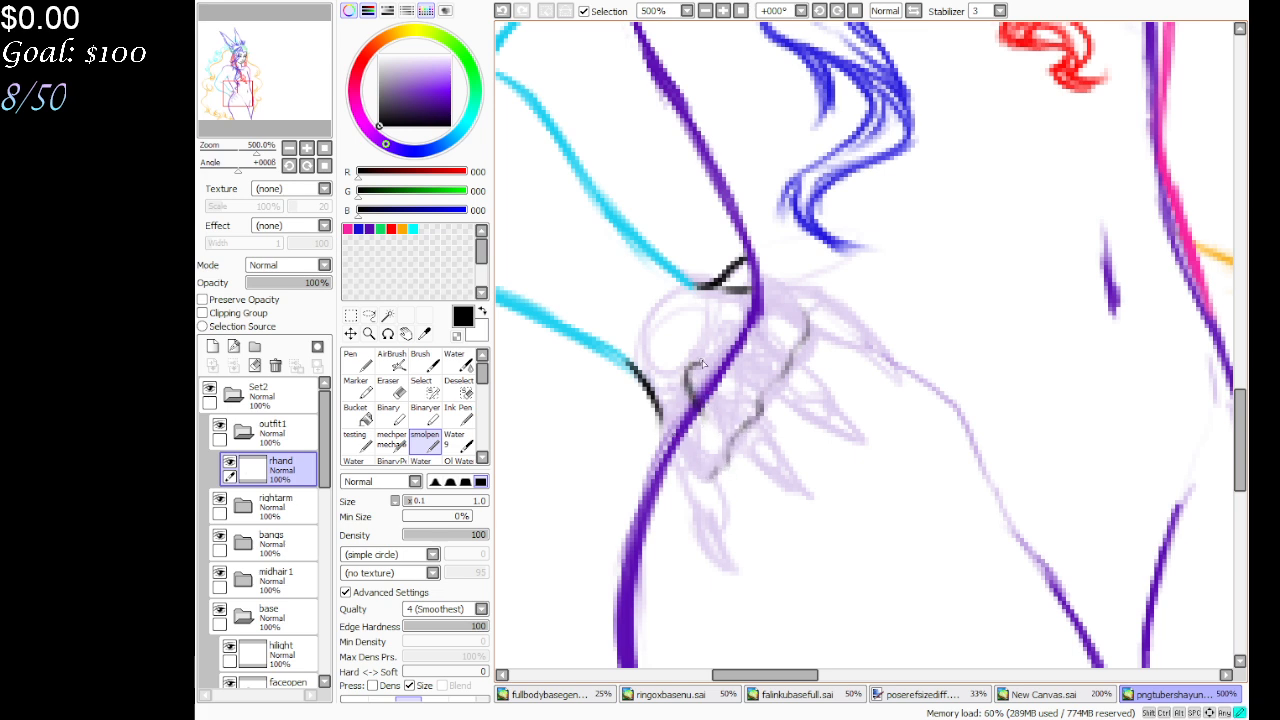
mouse_move(718, 360)
mouse_down()
mouse_move(688, 368)
mouse_move(689, 385)
mouse_move(740, 375)
mouse_move(728, 321)
mouse_move(769, 318)
mouse_move(780, 272)
mouse_move(814, 282)
mouse_move(803, 271)
mouse_move(795, 304)
mouse_move(813, 290)
mouse_move(819, 298)
mouse_up()
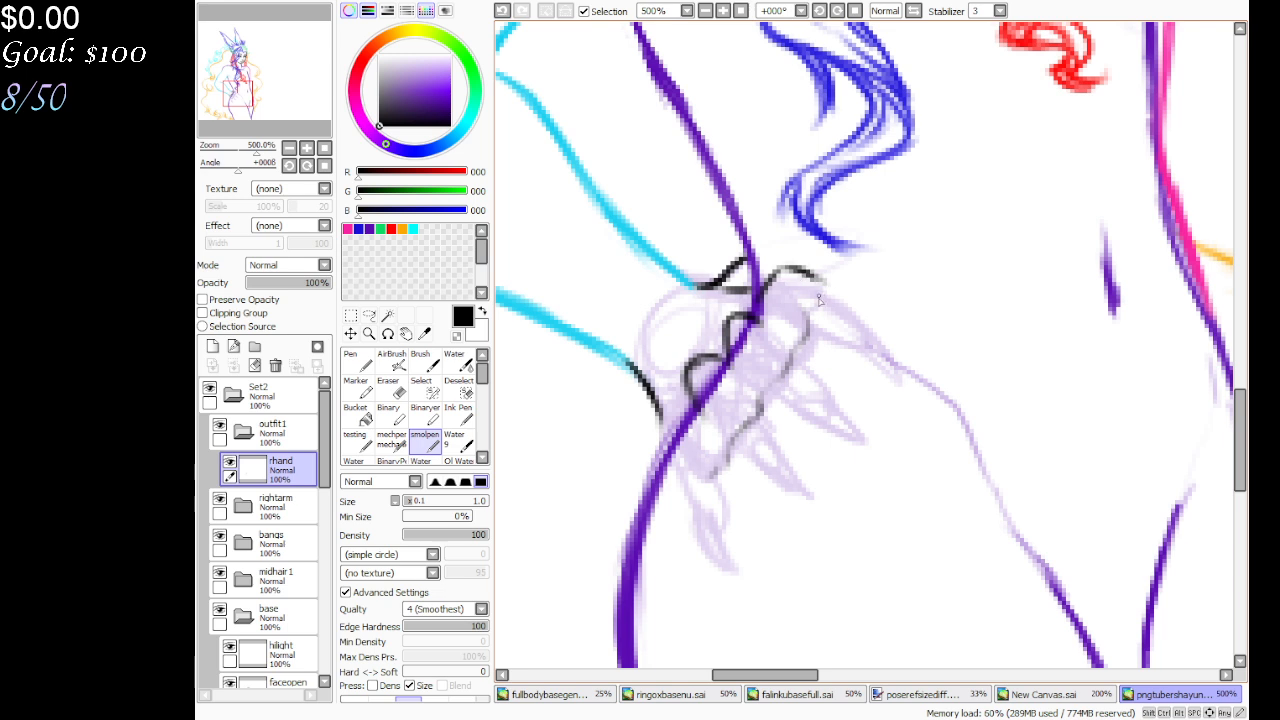
Ink the three lower fingers with their pointed claws in black over the hand sketch
mouse_move(662, 420)
mouse_down()
mouse_move(651, 449)
mouse_move(678, 510)
mouse_up()
mouse_move(694, 456)
mouse_down()
mouse_move(700, 440)
mouse_move(712, 546)
mouse_up()
mouse_move(670, 498)
mouse_down()
mouse_move(696, 528)
mouse_move(708, 516)
mouse_move(730, 562)
mouse_move(694, 524)
mouse_up()
mouse_move(708, 472)
mouse_down()
mouse_move(718, 482)
mouse_move(700, 424)
mouse_move(727, 452)
mouse_move(730, 420)
mouse_move(745, 438)
mouse_move(750, 408)
mouse_move(800, 484)
mouse_up()
drag(740, 440, 782, 476)
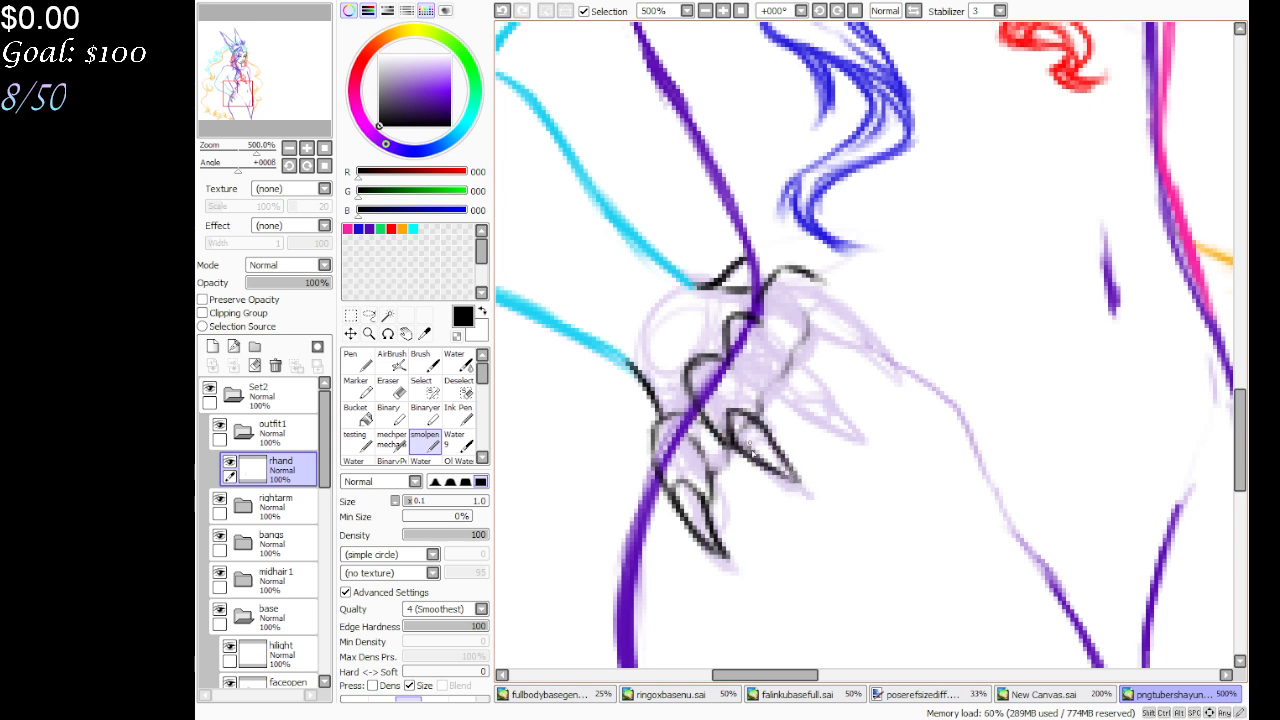
drag(728, 412, 734, 446)
drag(728, 366, 777, 432)
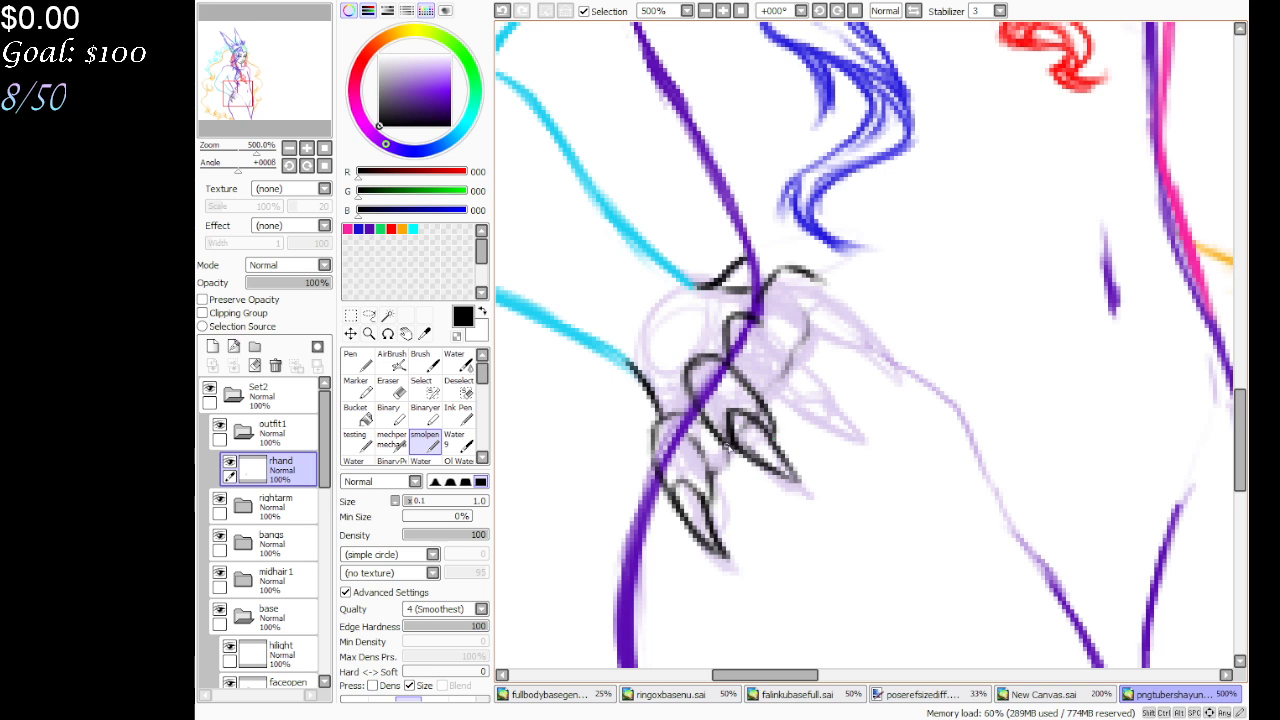
mouse_move(738, 316)
mouse_down()
mouse_move(808, 349)
mouse_move(765, 367)
mouse_move(827, 395)
mouse_move(839, 391)
mouse_move(783, 375)
mouse_move(872, 392)
mouse_move(818, 383)
mouse_move(815, 364)
mouse_move(882, 396)
mouse_move(778, 385)
mouse_up()
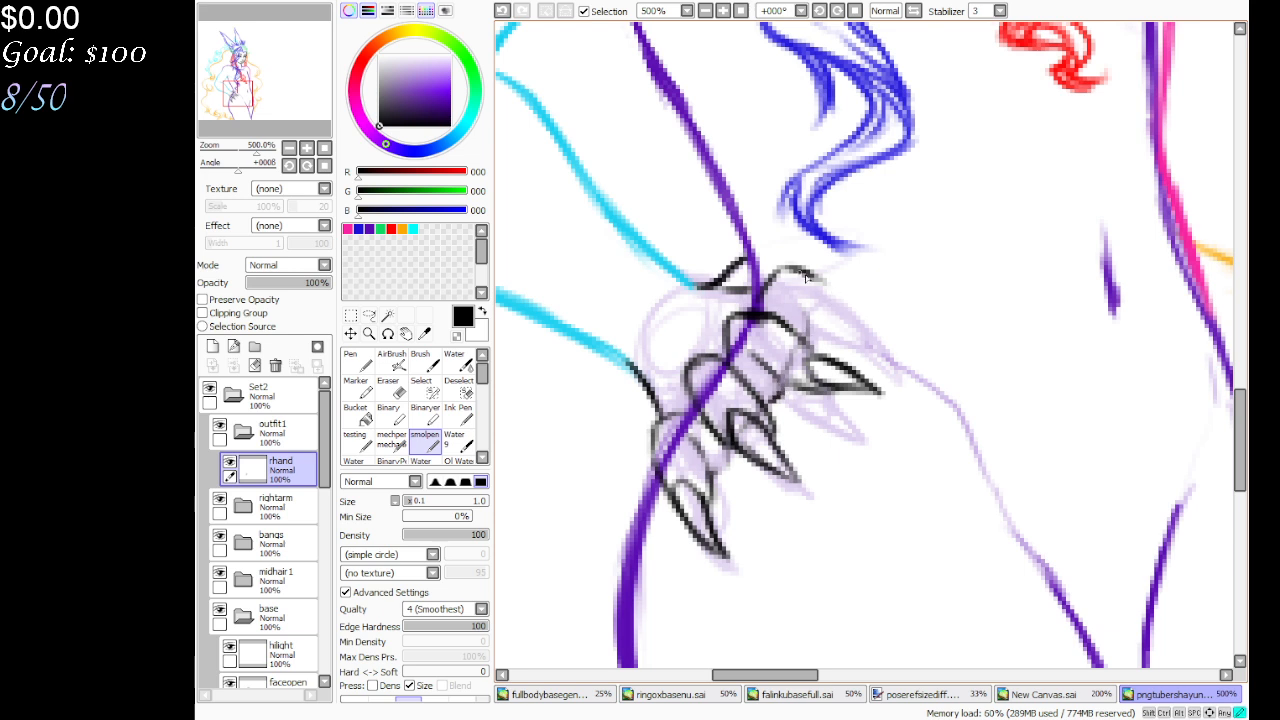
Ink the uppermost finger with its pointed claw in black across the belly and rework the claw just below it
mouse_move(796, 270)
mouse_down()
mouse_move(851, 292)
mouse_move(926, 378)
mouse_move(865, 337)
mouse_move(863, 318)
mouse_move(883, 348)
mouse_move(871, 358)
mouse_move(812, 322)
mouse_up()
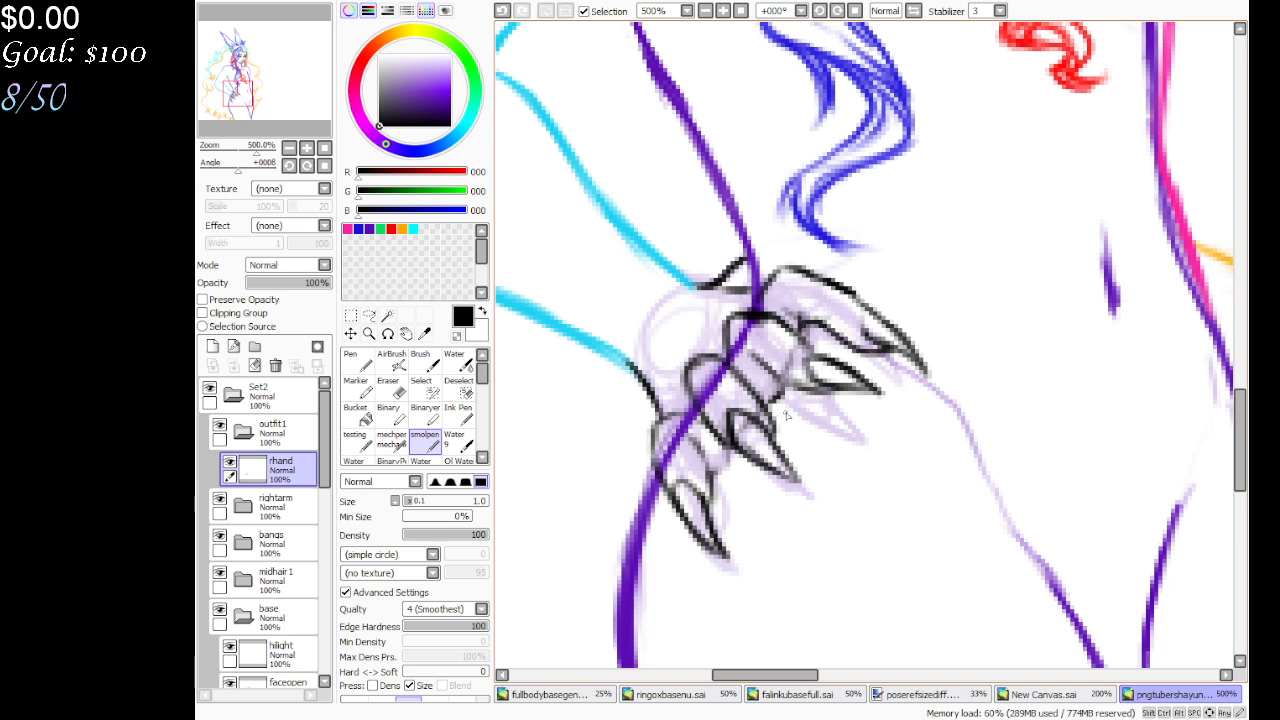
mouse_move(788, 330)
mouse_down()
mouse_move(848, 372)
mouse_move(838, 392)
mouse_move(847, 370)
mouse_move(886, 404)
mouse_move(845, 390)
mouse_move(893, 404)
mouse_up()
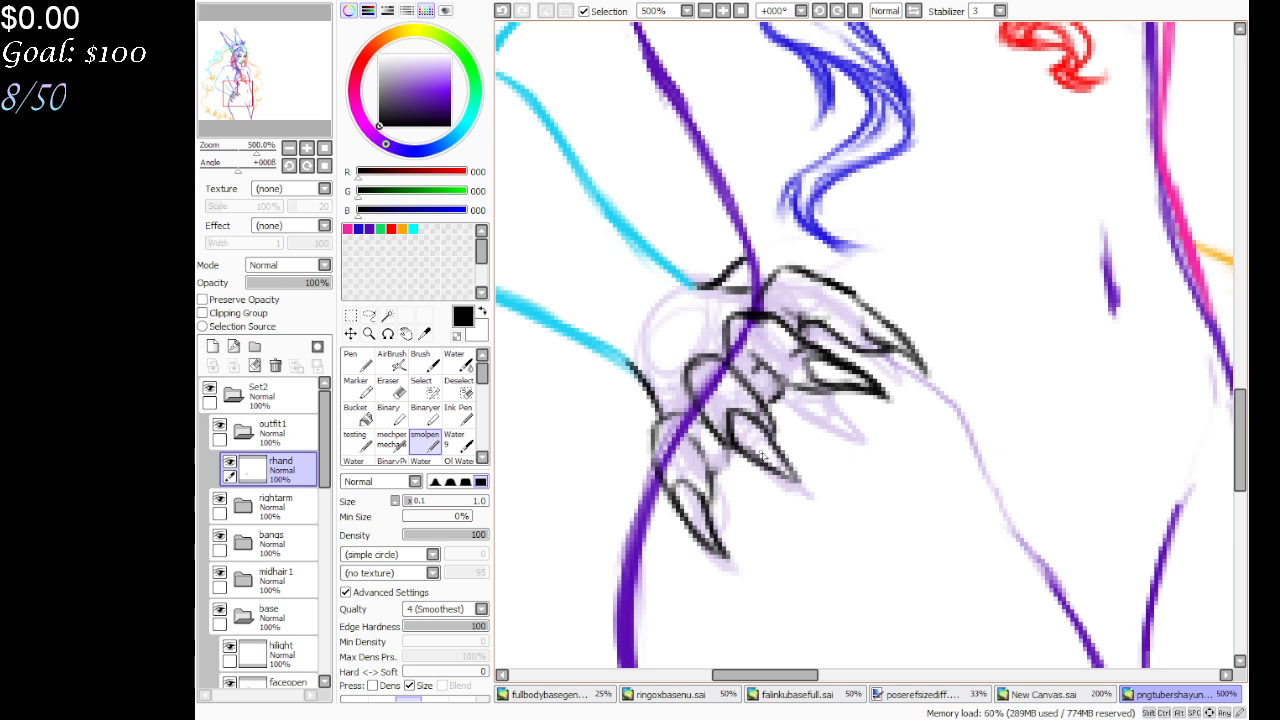
click(741, 12)
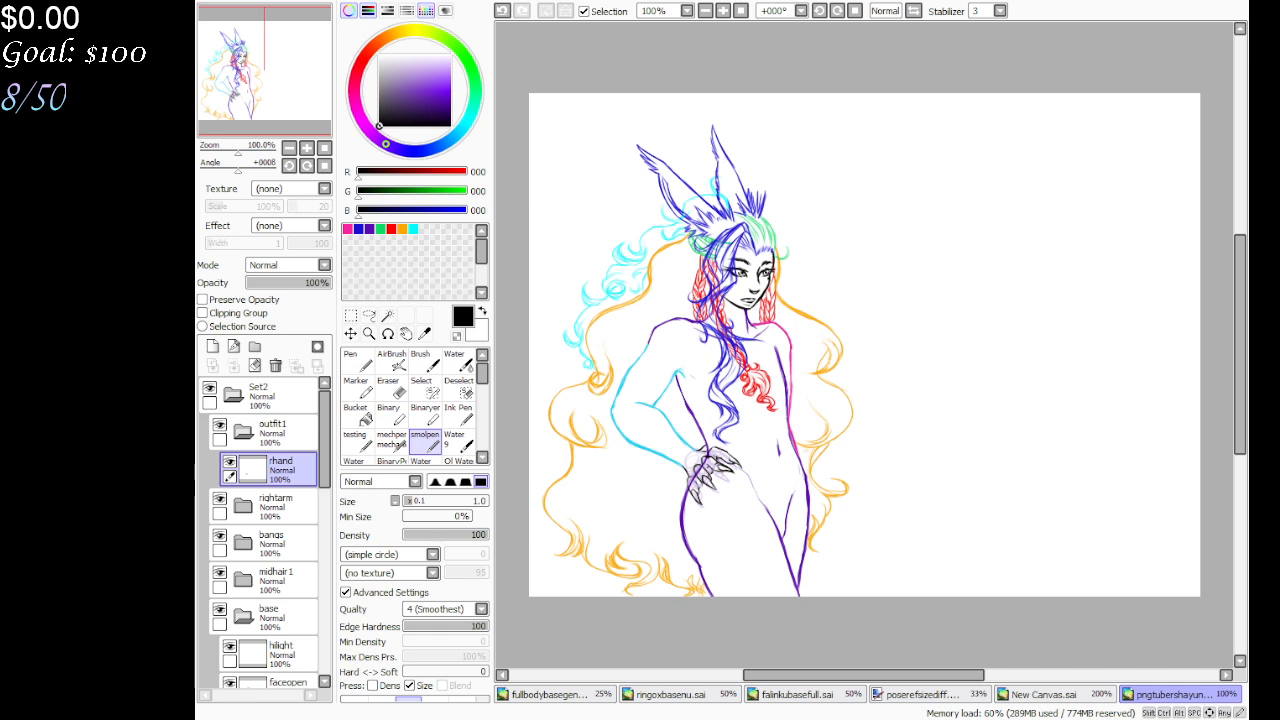
Clear the rough hand sketch from Layer7 in the Set1 folder and set the drawing colour to green
scroll(327, 652, down, 10)
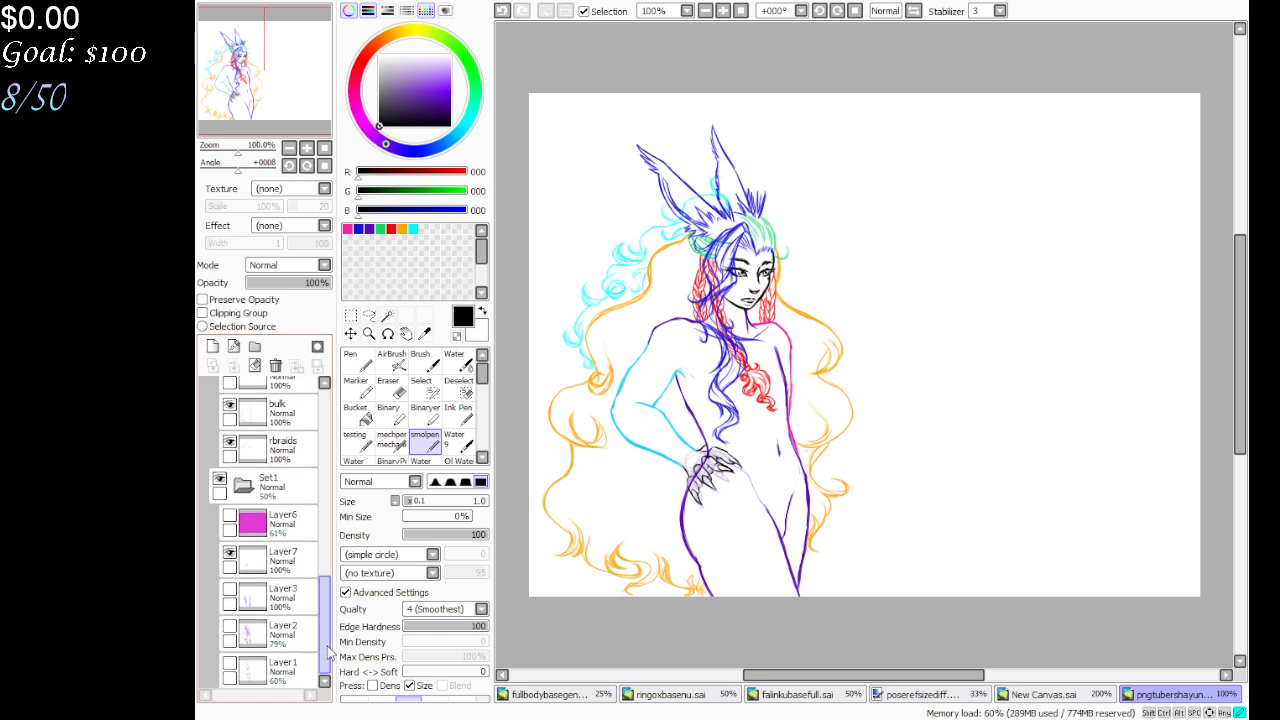
click(236, 559)
click(230, 556)
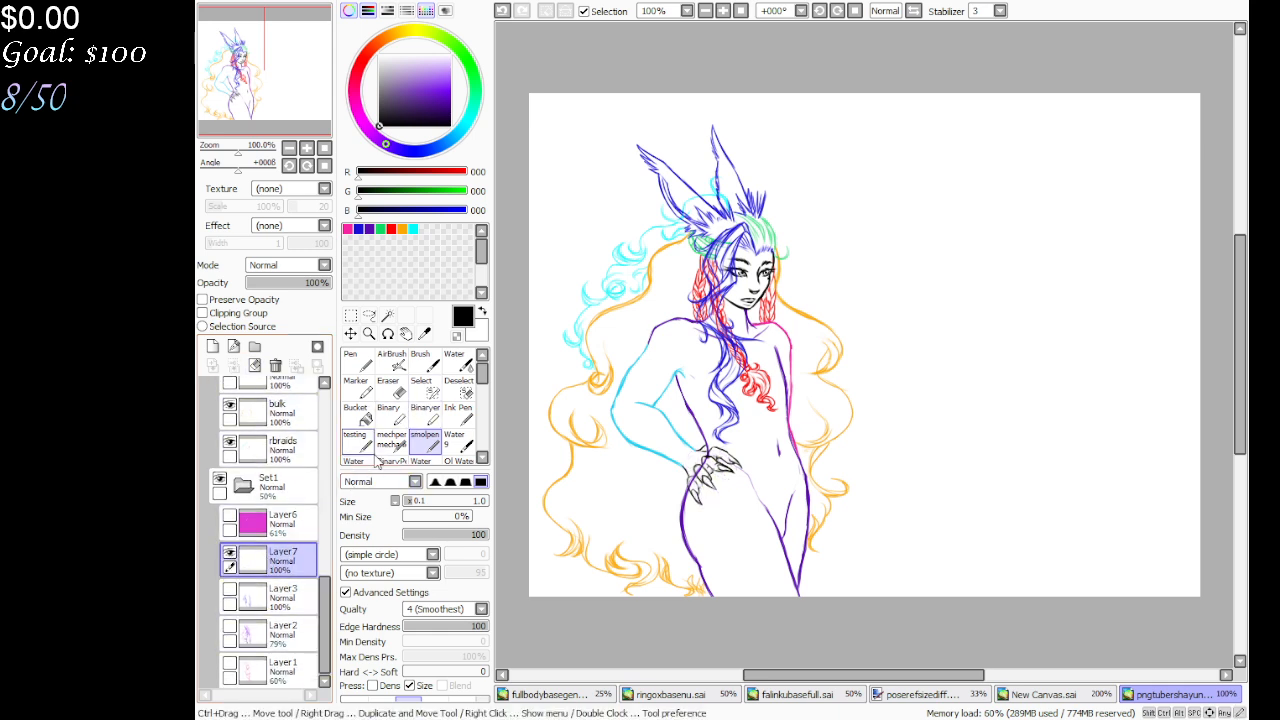
click(382, 263)
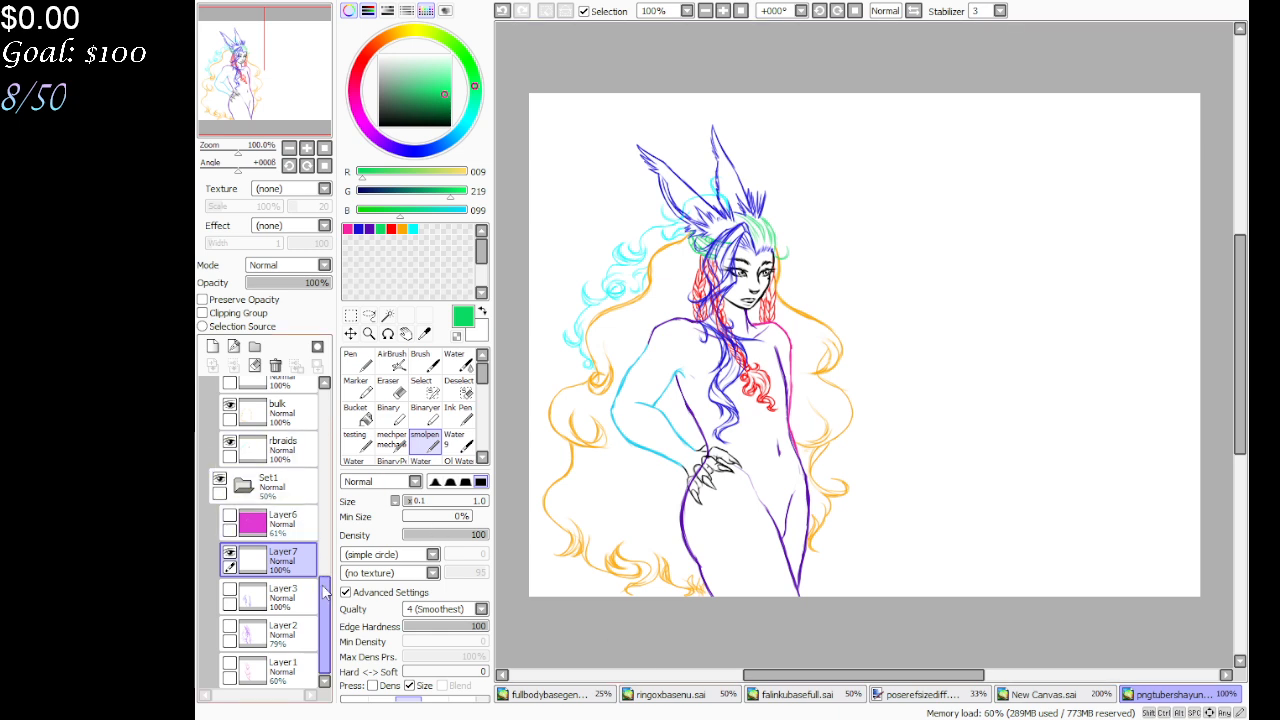
Add three layers named top, skirt and earring above rhand in the outfit1 folder
drag(326, 598, 313, 408)
click(280, 468)
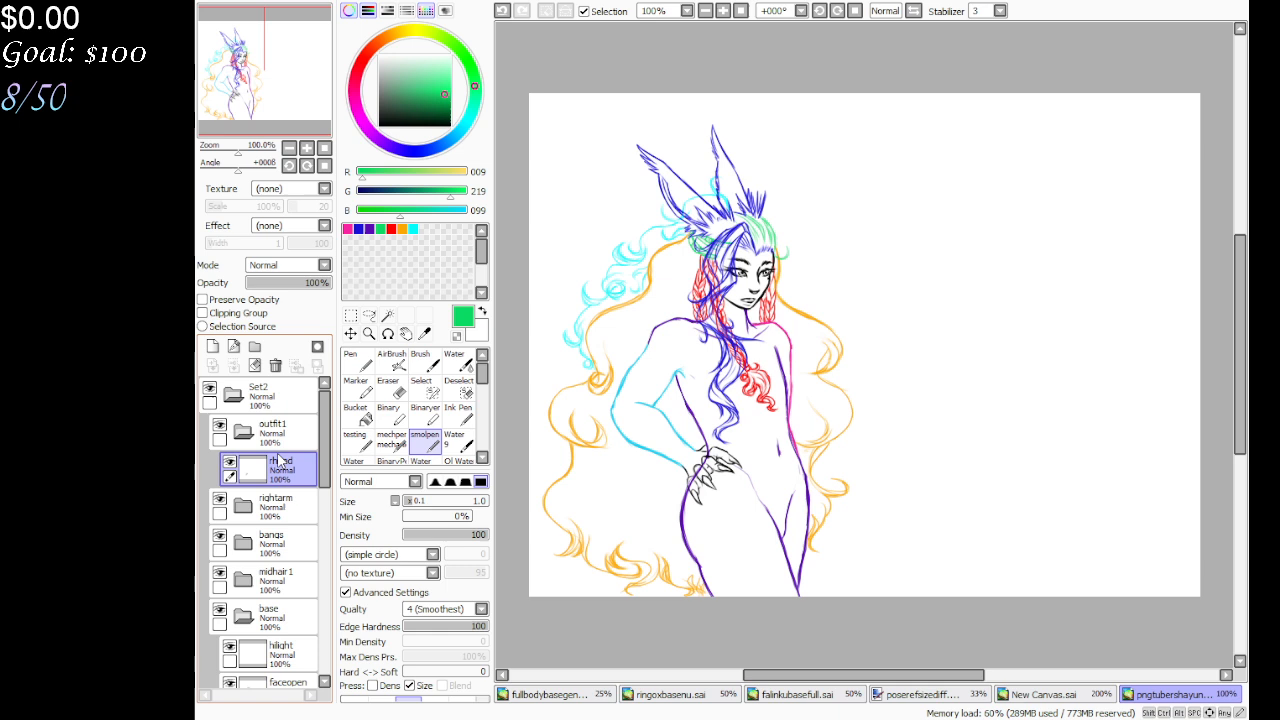
click(212, 346)
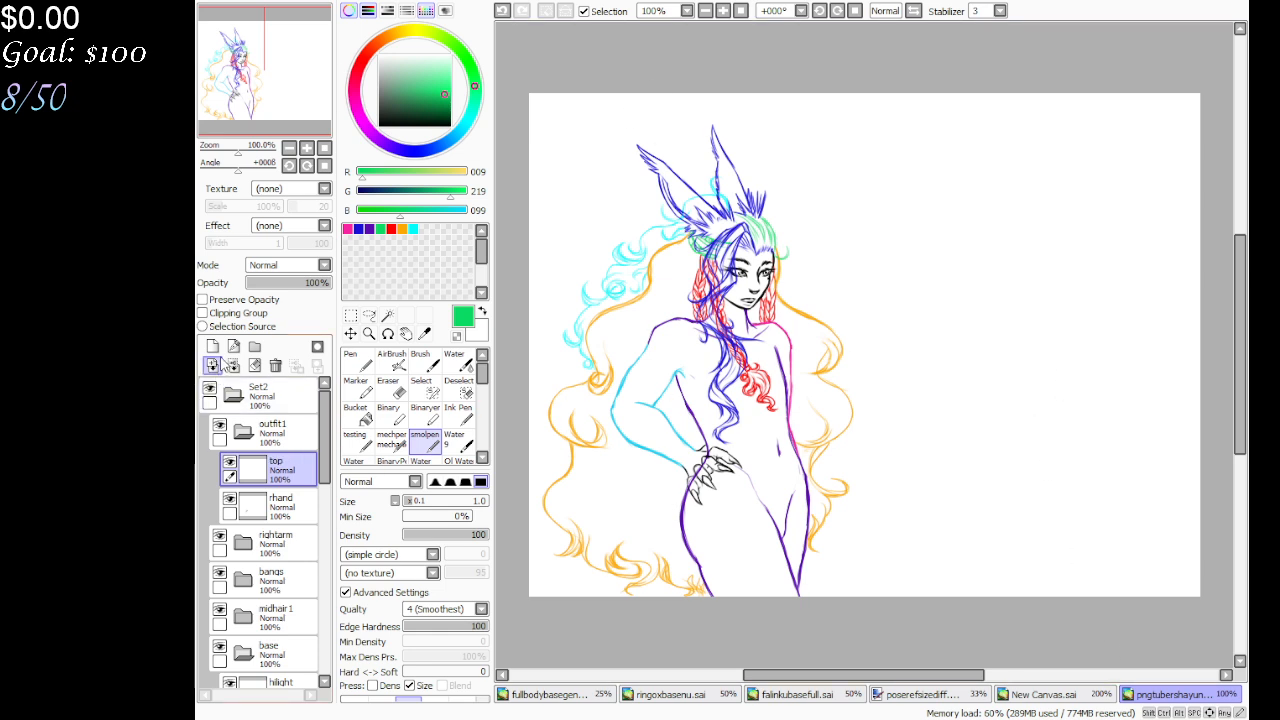
click(212, 346)
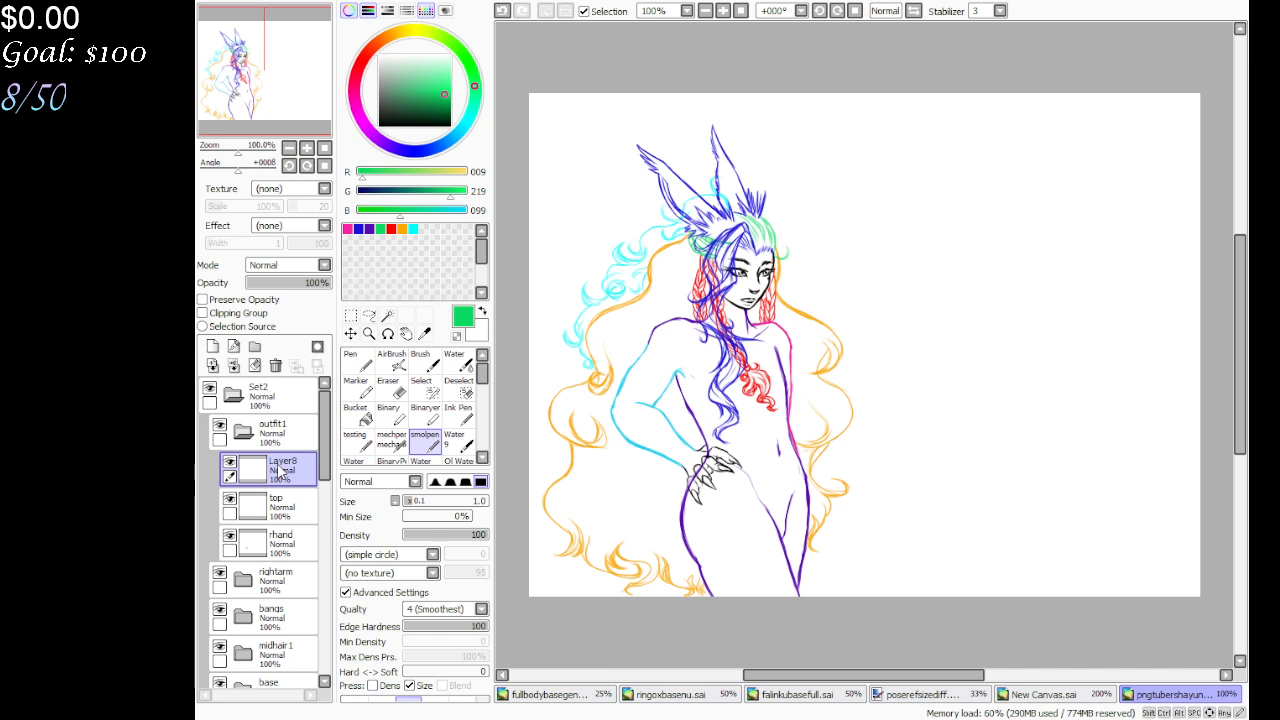
click(1040, 315)
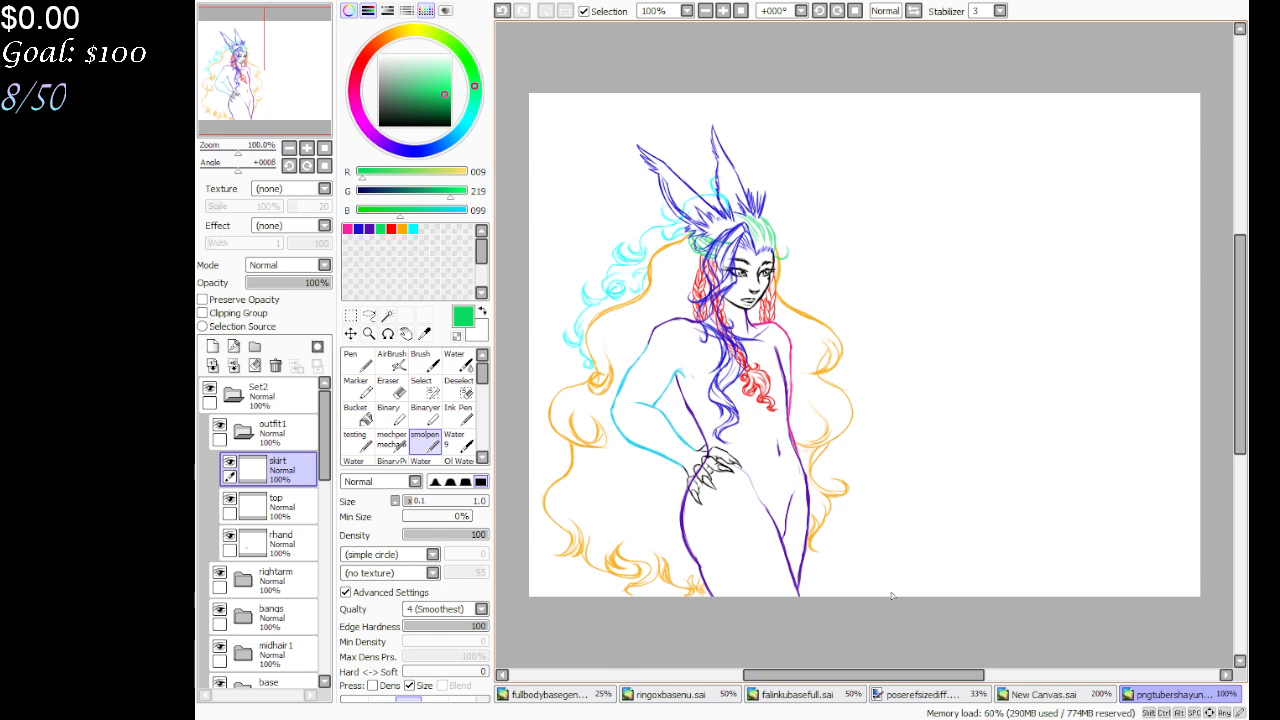
click(212, 346)
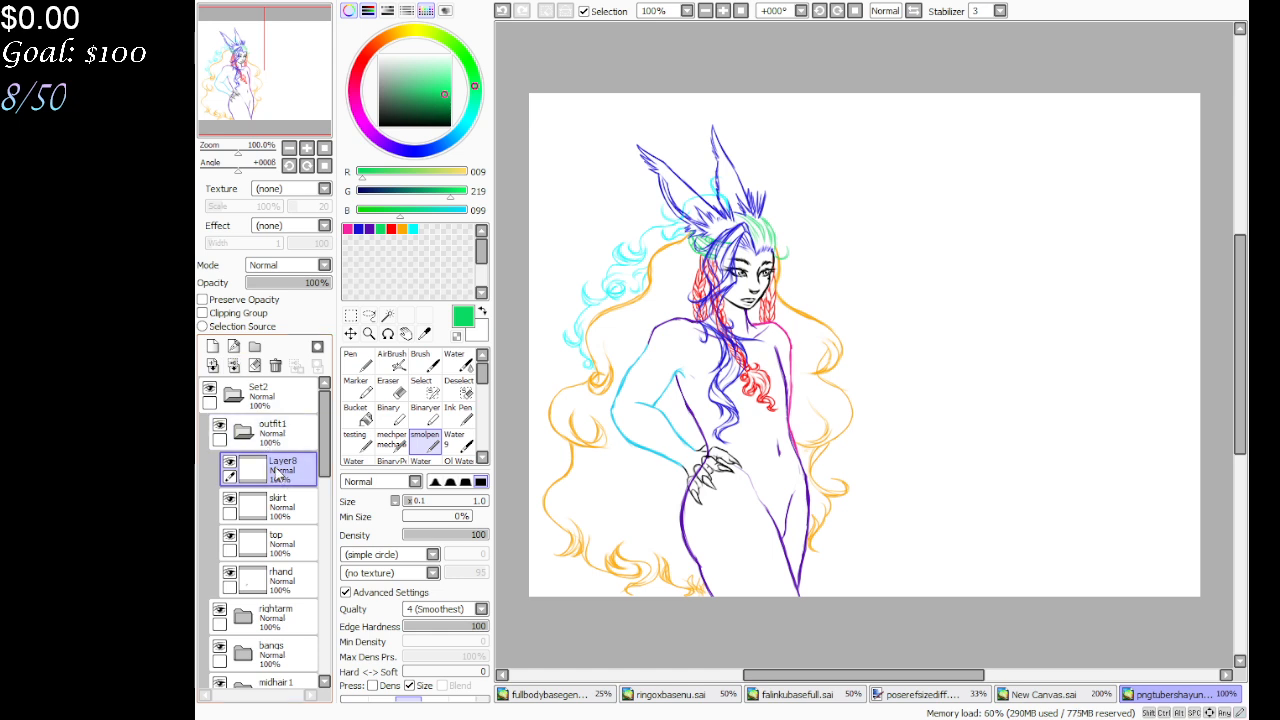
click(1020, 313)
Add a new layer directly beneath rhand in the outfit1 folder and set its opacity to 30%
click(722, 10)
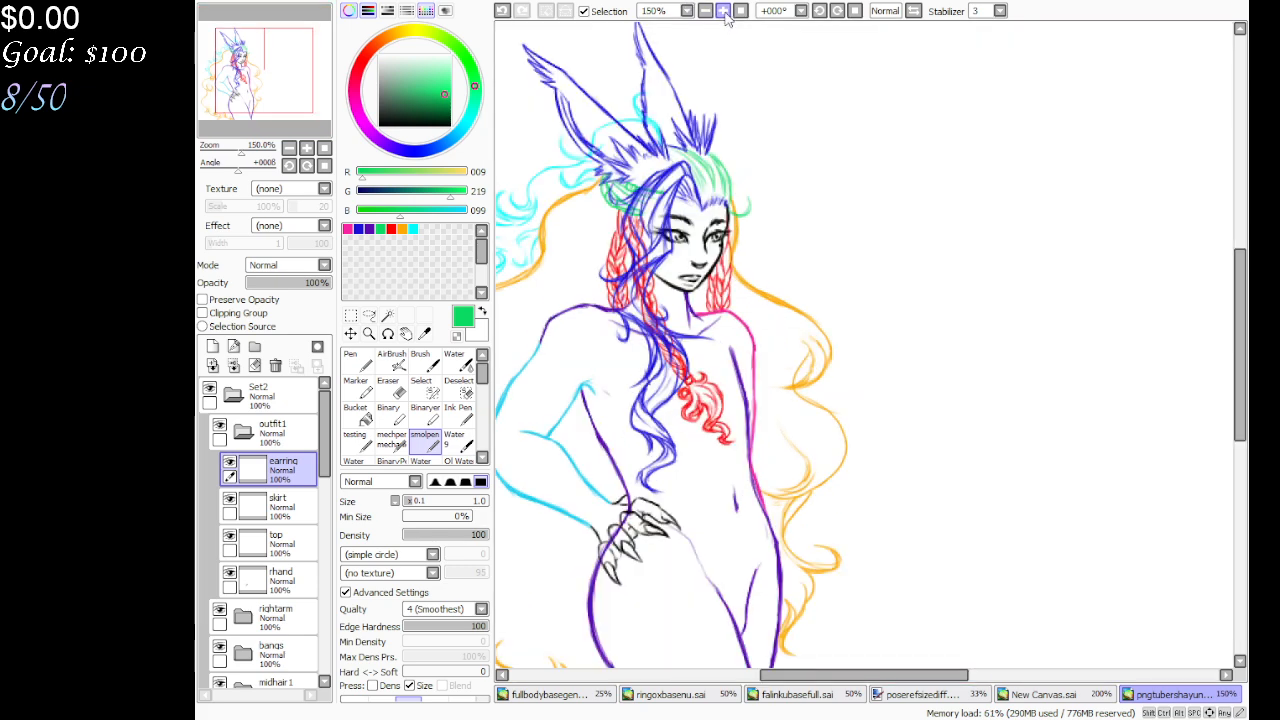
click(722, 10)
drag(290, 83, 270, 88)
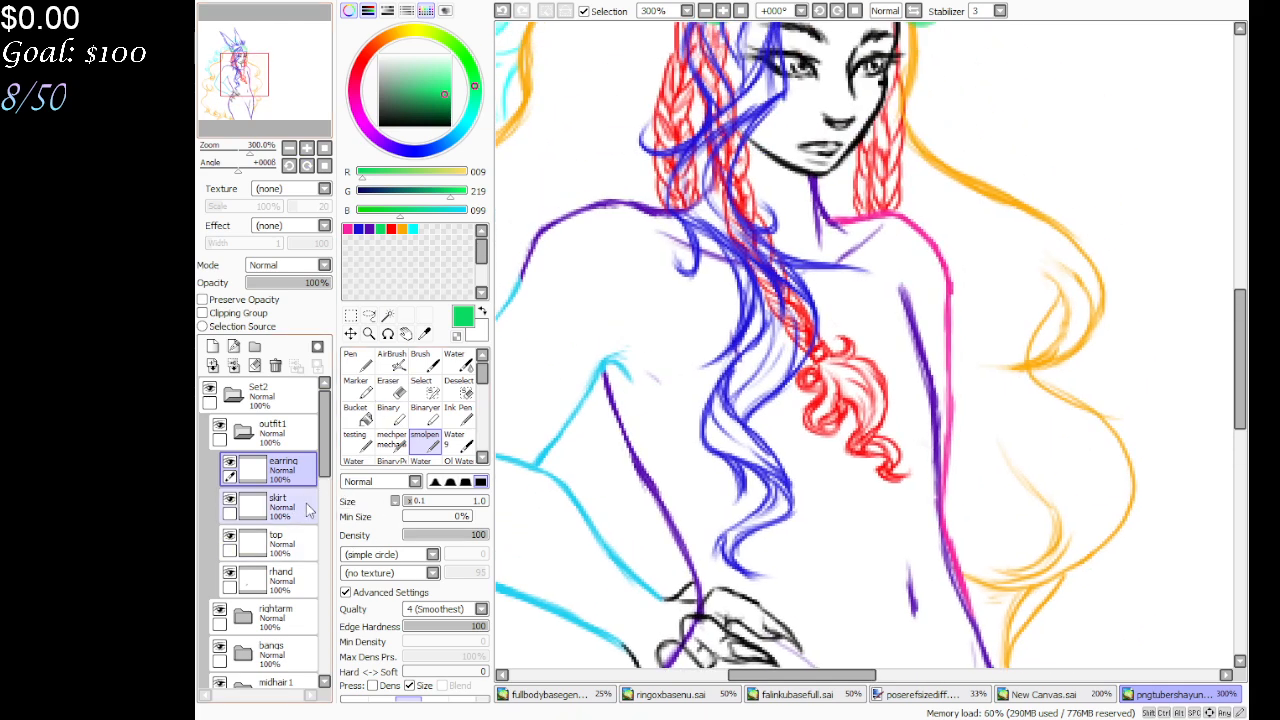
click(270, 580)
scroll(225, 400, down, 2)
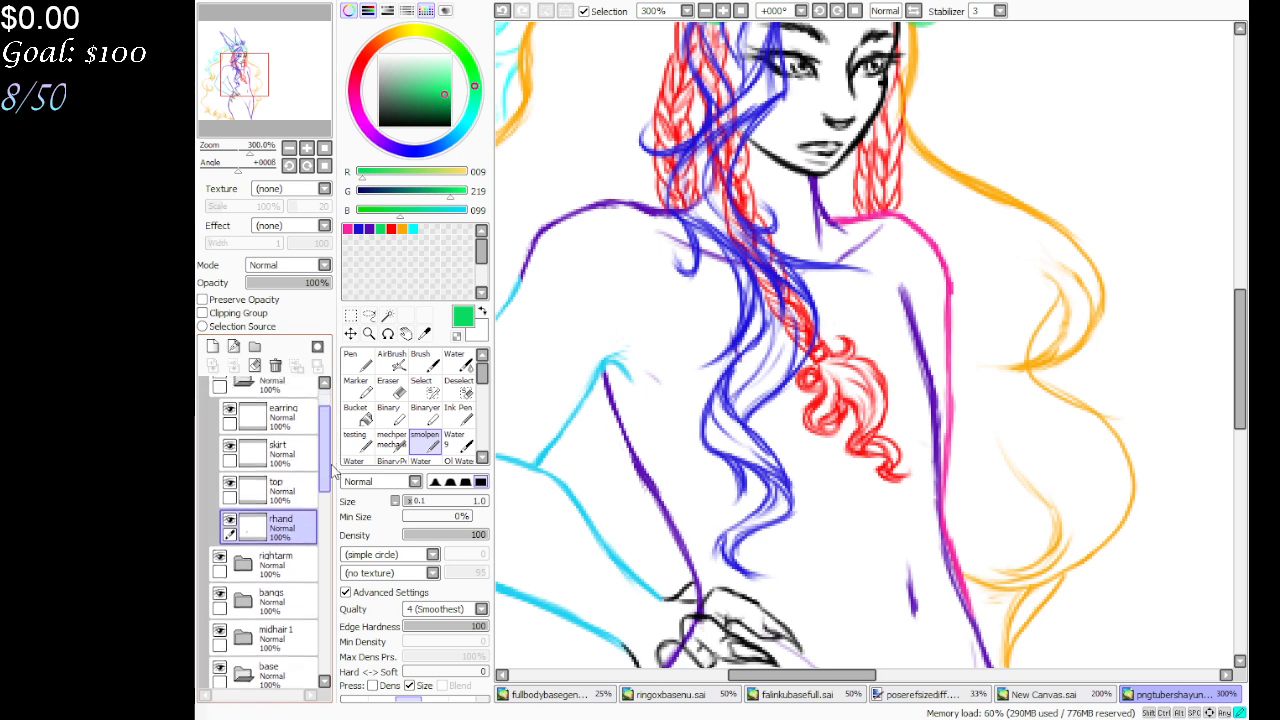
click(220, 350)
drag(283, 520, 290, 567)
click(271, 282)
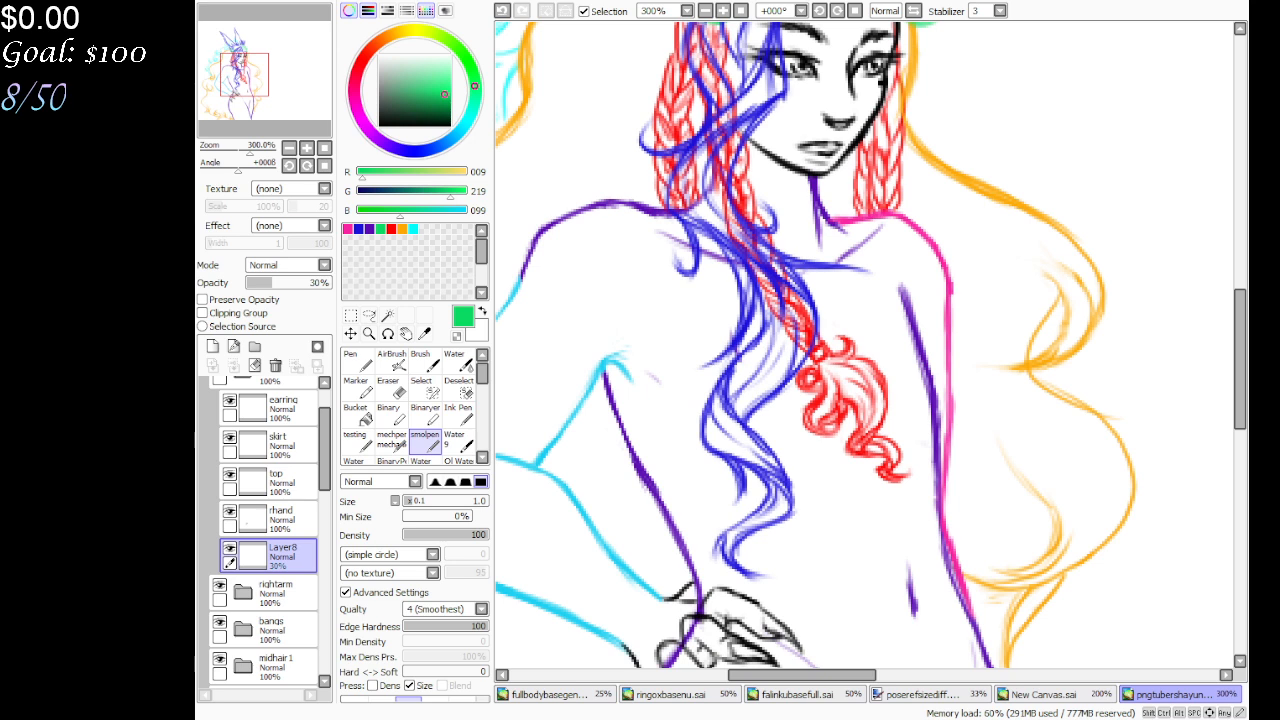
Set the drawing colour to black, starting from the purple swatch
shift+click(381, 224)
click(369, 228)
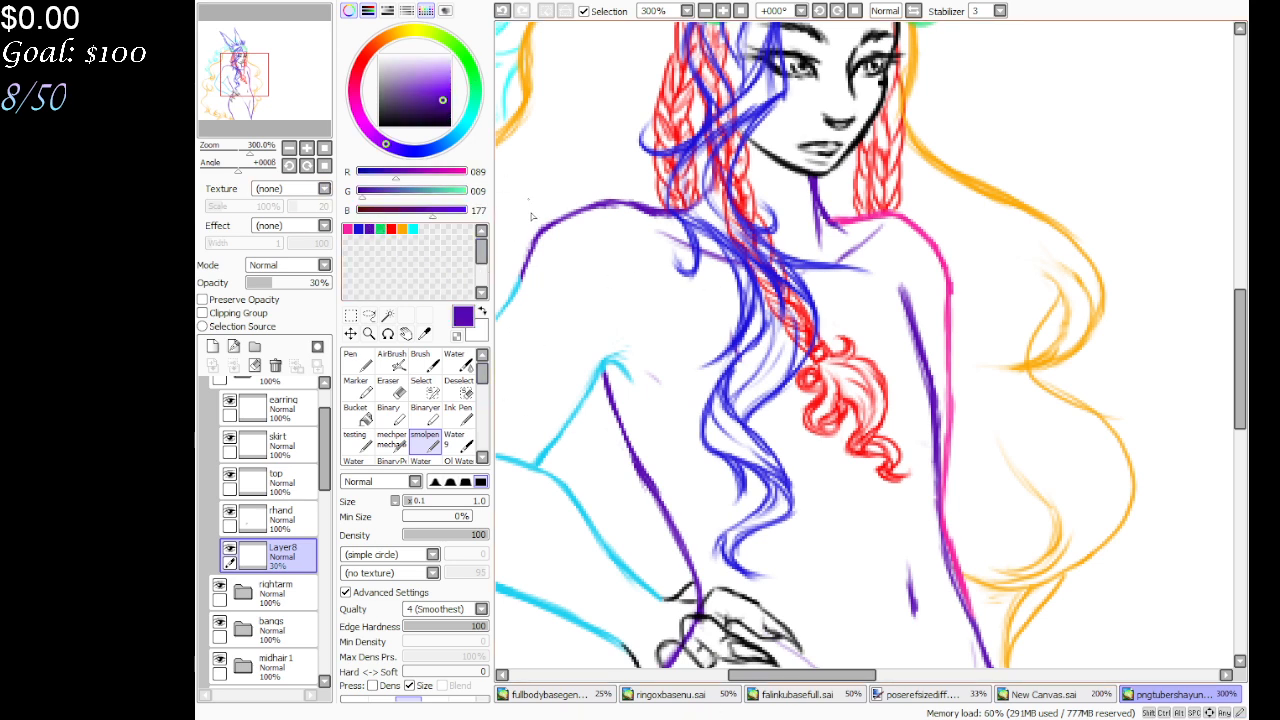
drag(405, 110, 374, 128)
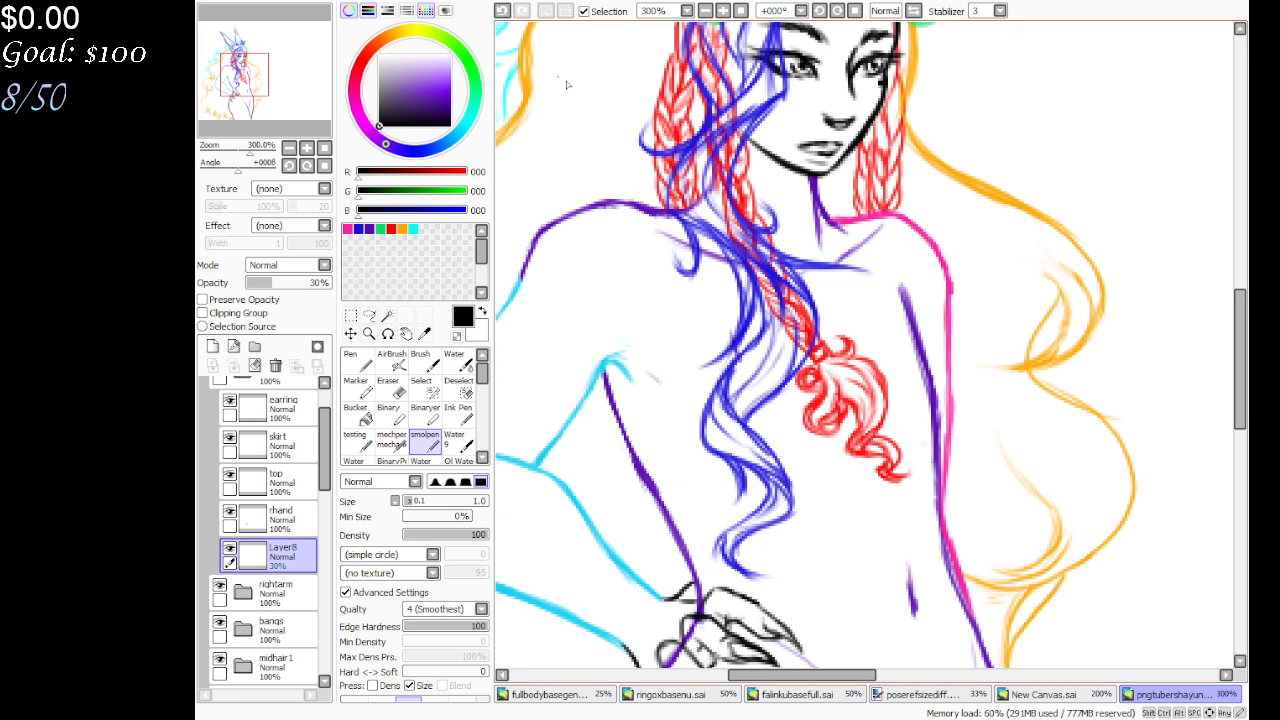
click(740, 11)
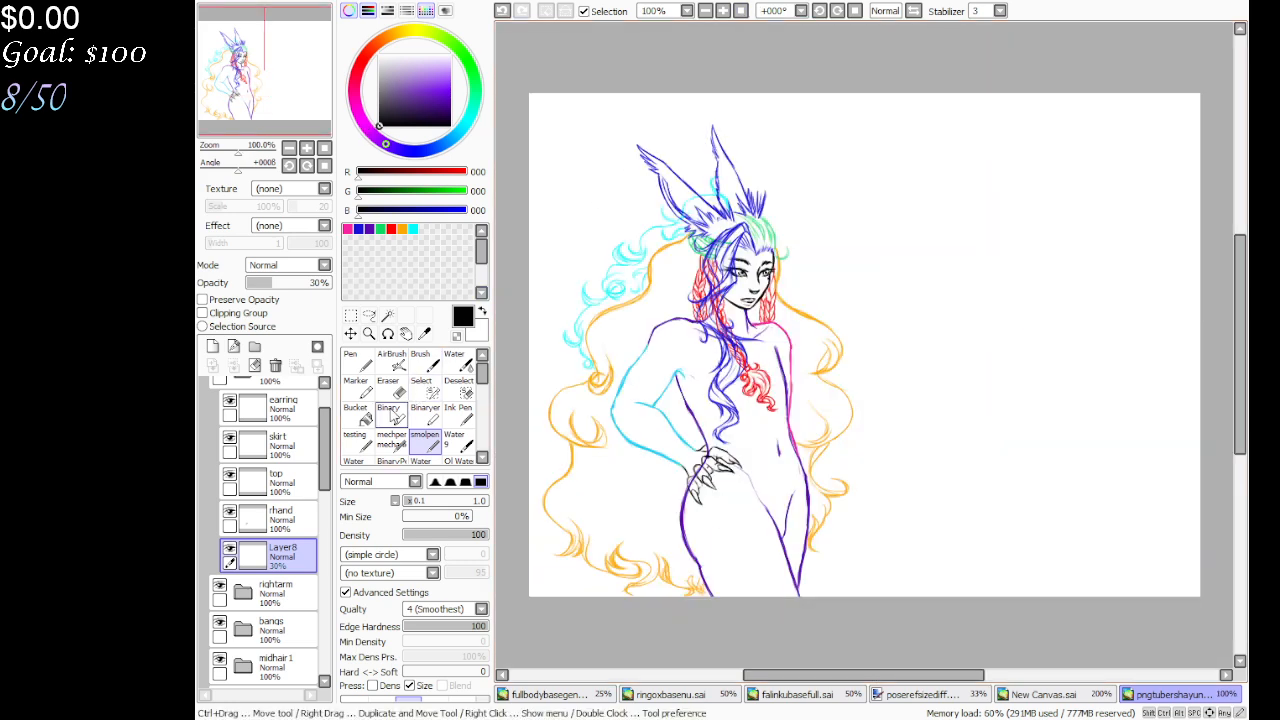
Create a folder inside outfit1 containing the rhand layer and a new layer beneath it, and select the folder
mouse_move(326, 470)
mouse_down()
mouse_move(333, 602)
mouse_move(333, 465)
mouse_up()
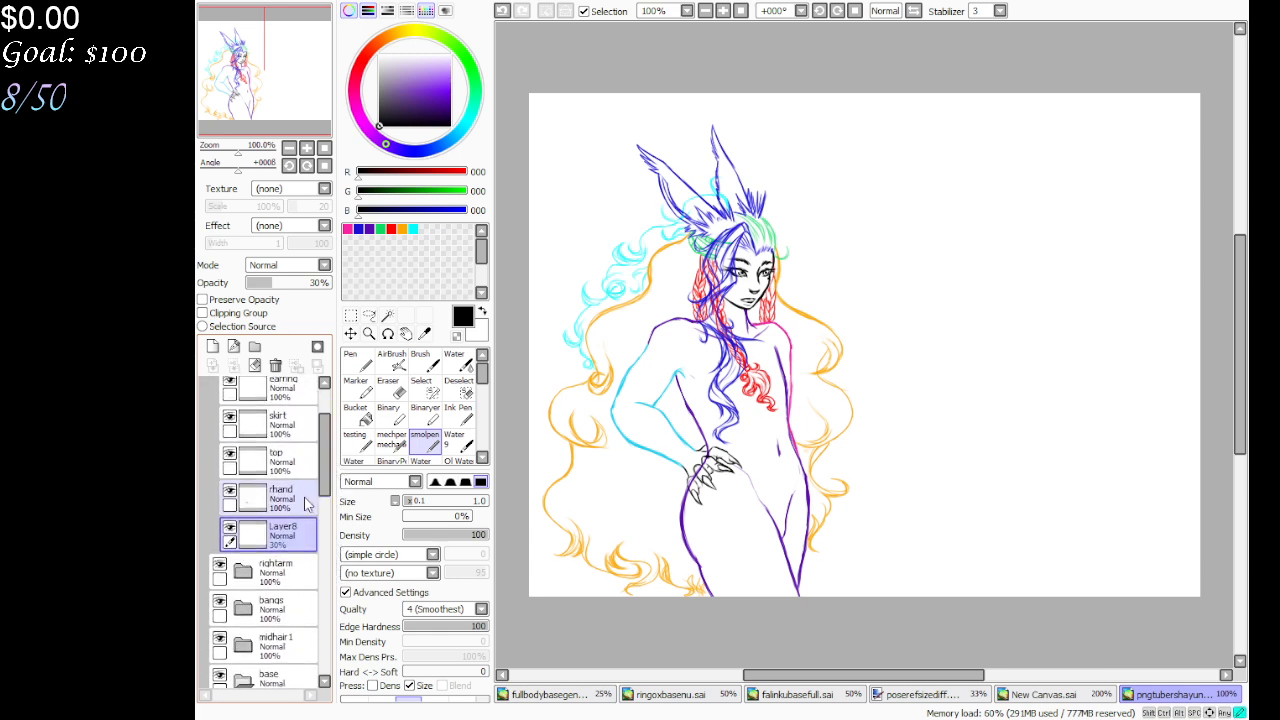
click(300, 502)
click(254, 346)
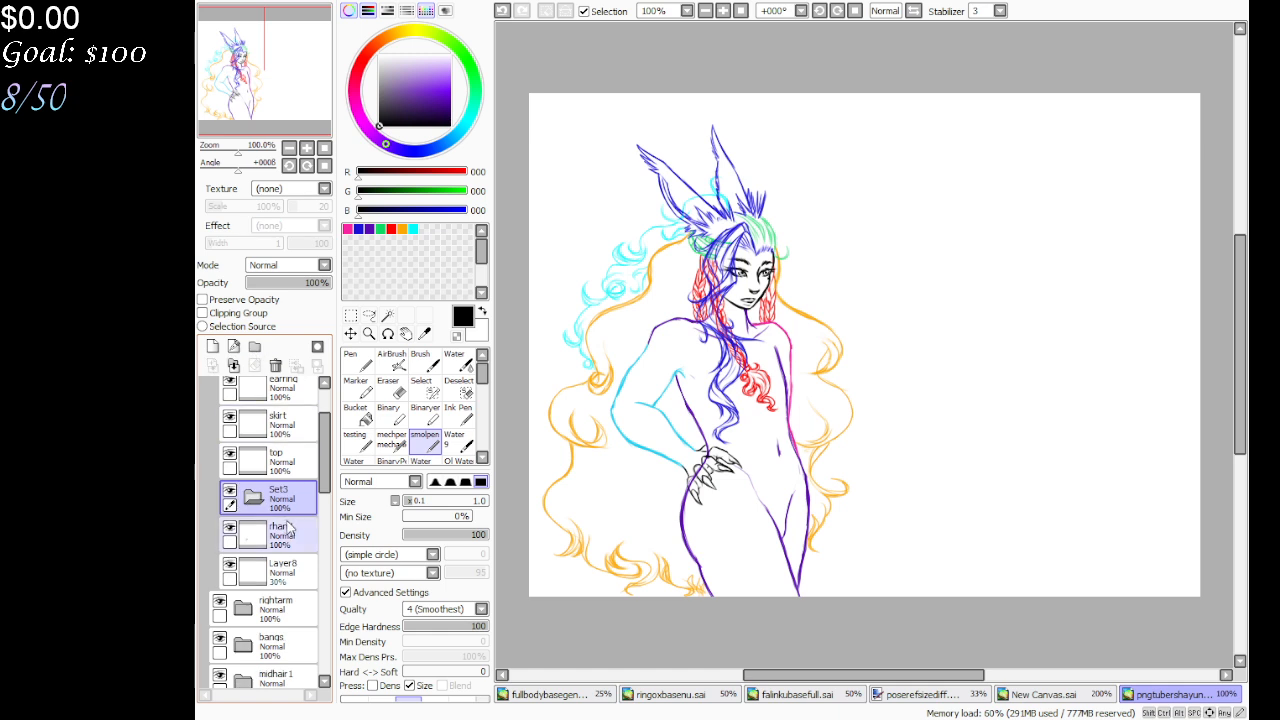
click(212, 346)
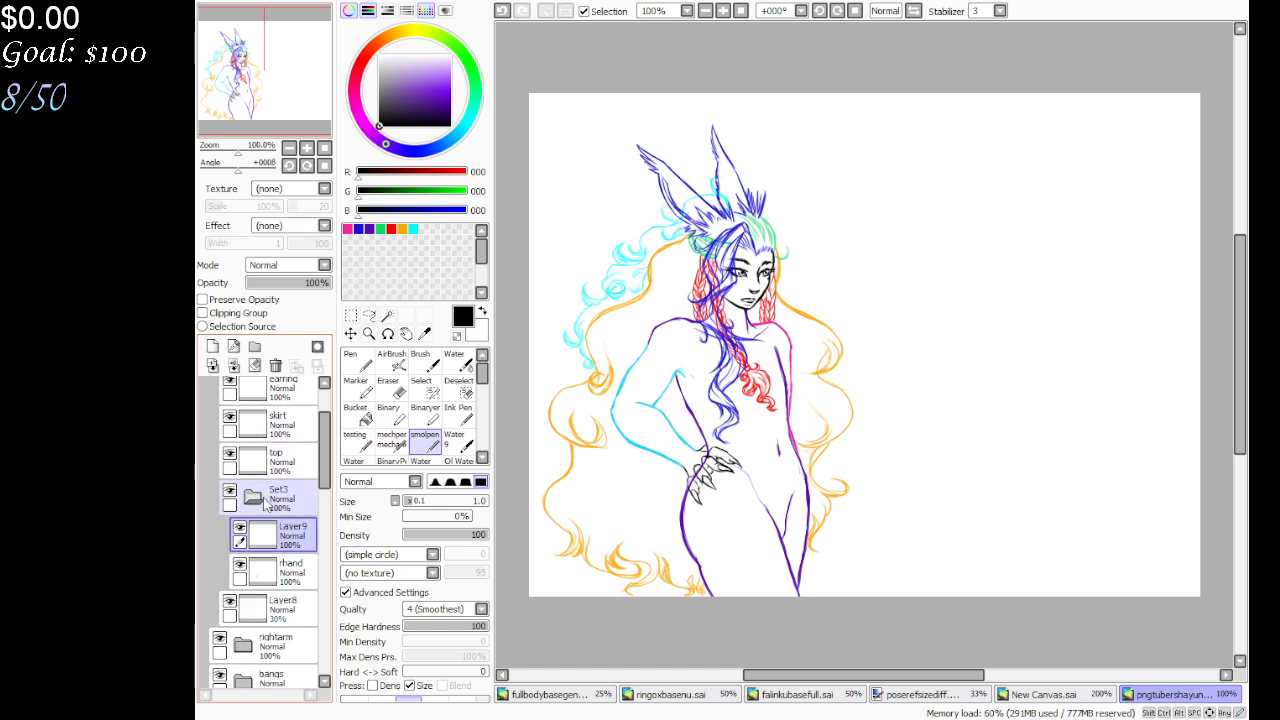
drag(290, 535, 296, 586)
click(296, 505)
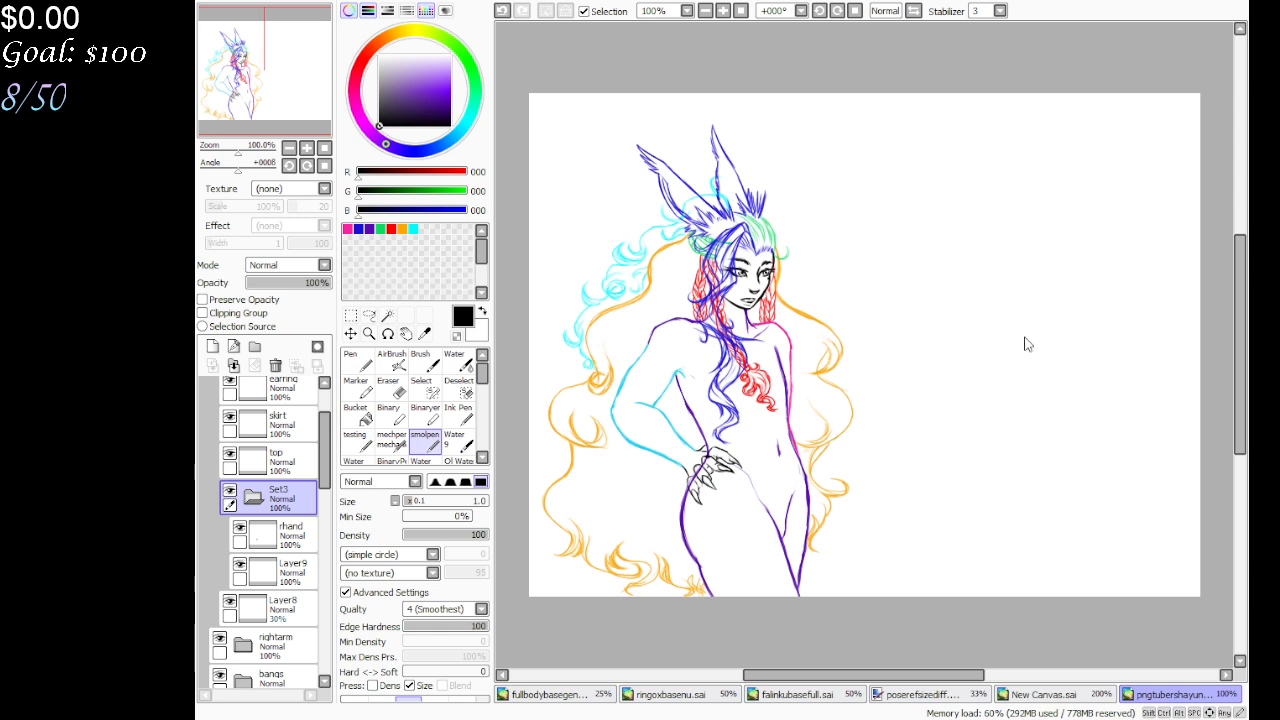
Rename the folder holding the hand layers as rhand and view the clawed hand at 400% zoom
key(Return)
click(370, 333)
click(723, 504)
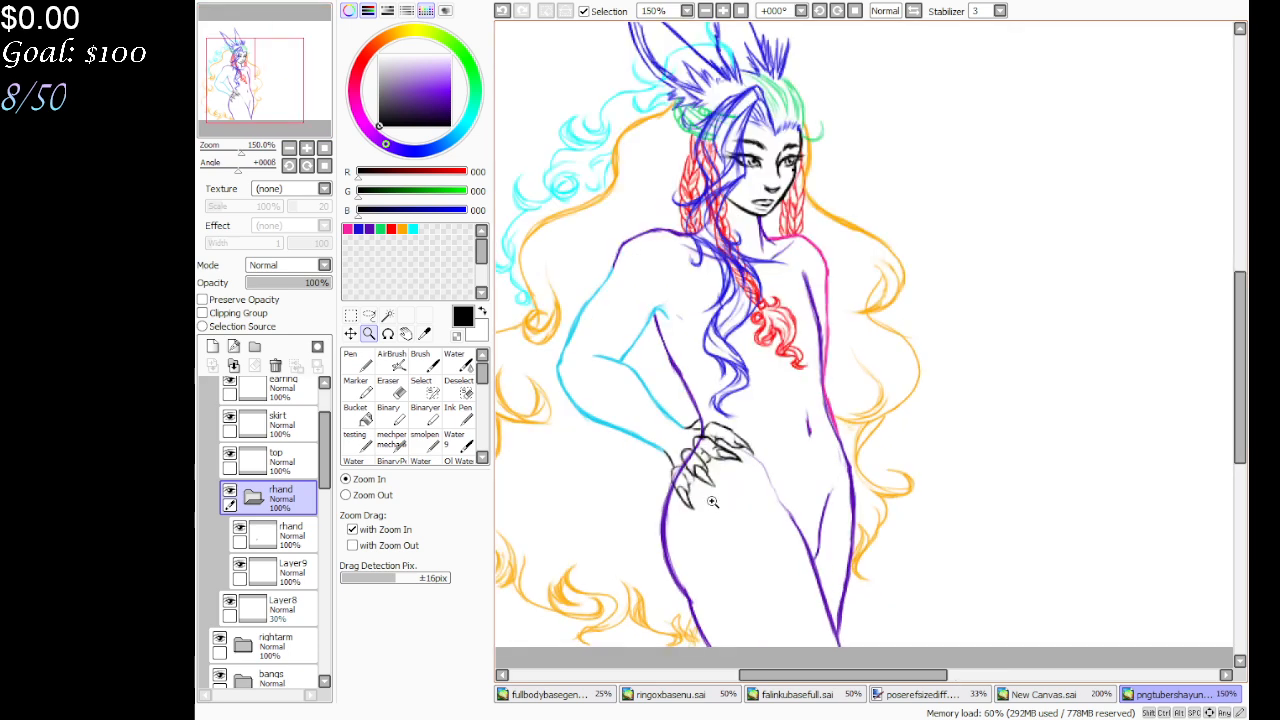
click(690, 496)
click(680, 494)
click(674, 486)
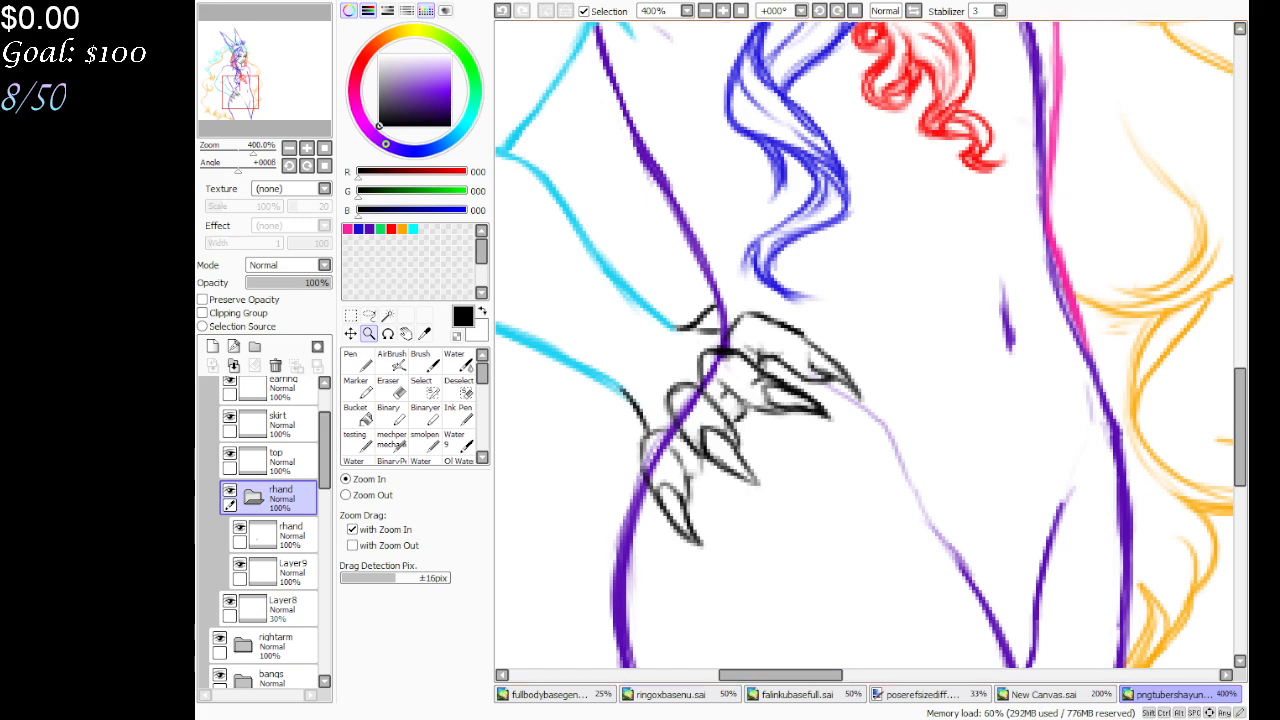
Set the faceopen layer in the base folder to 100% opacity and hide it
drag(252, 50, 239, 48)
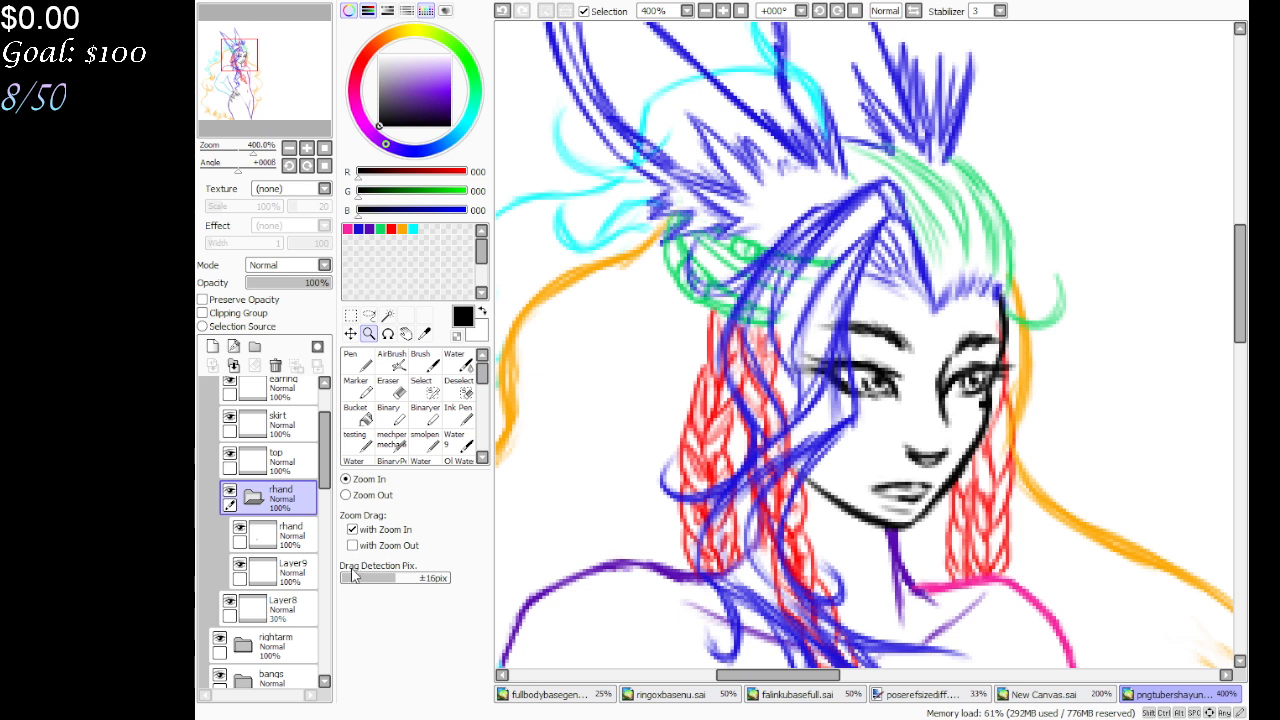
scroll(266, 535, down, 10)
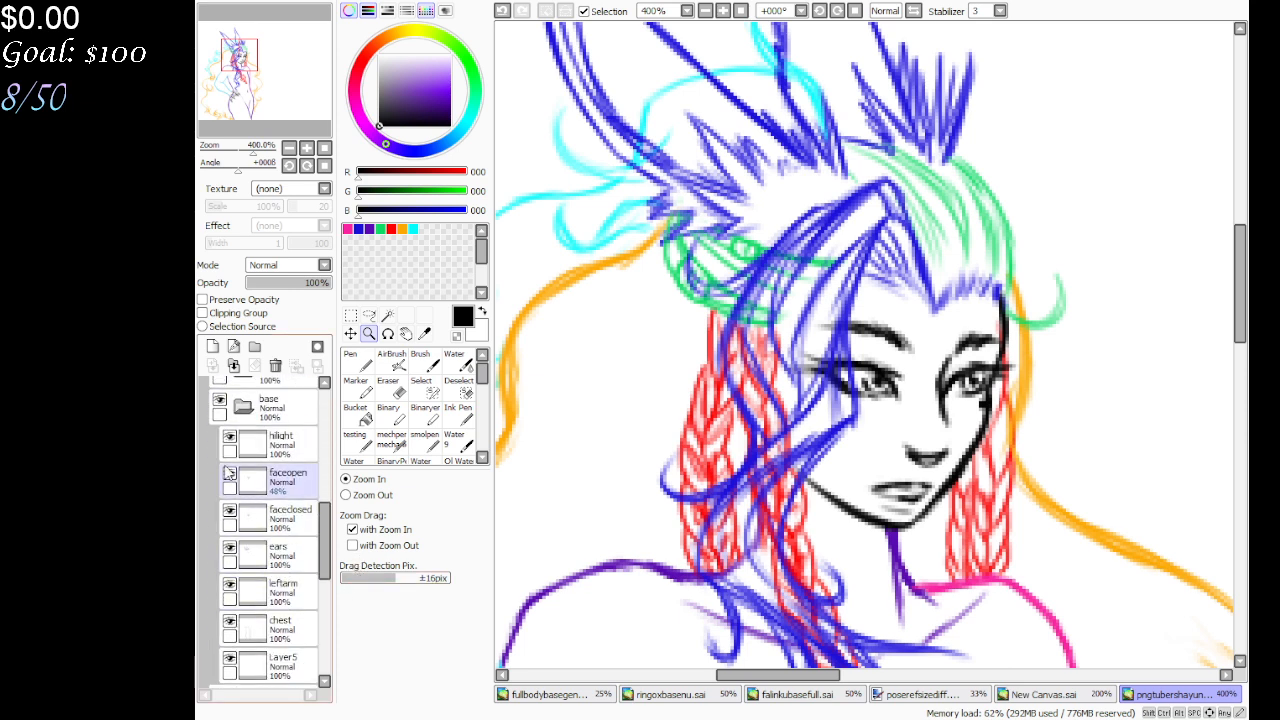
click(229, 475)
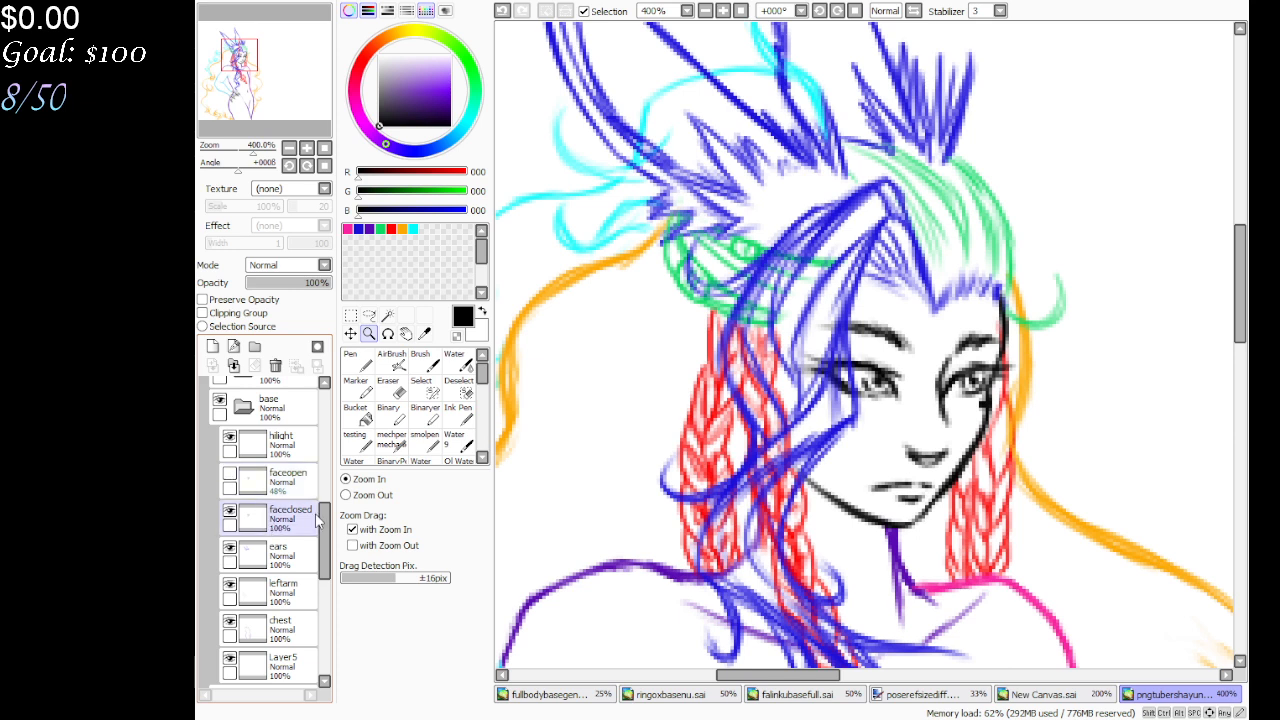
scroll(325, 532, up, 8)
scroll(325, 532, down, 7)
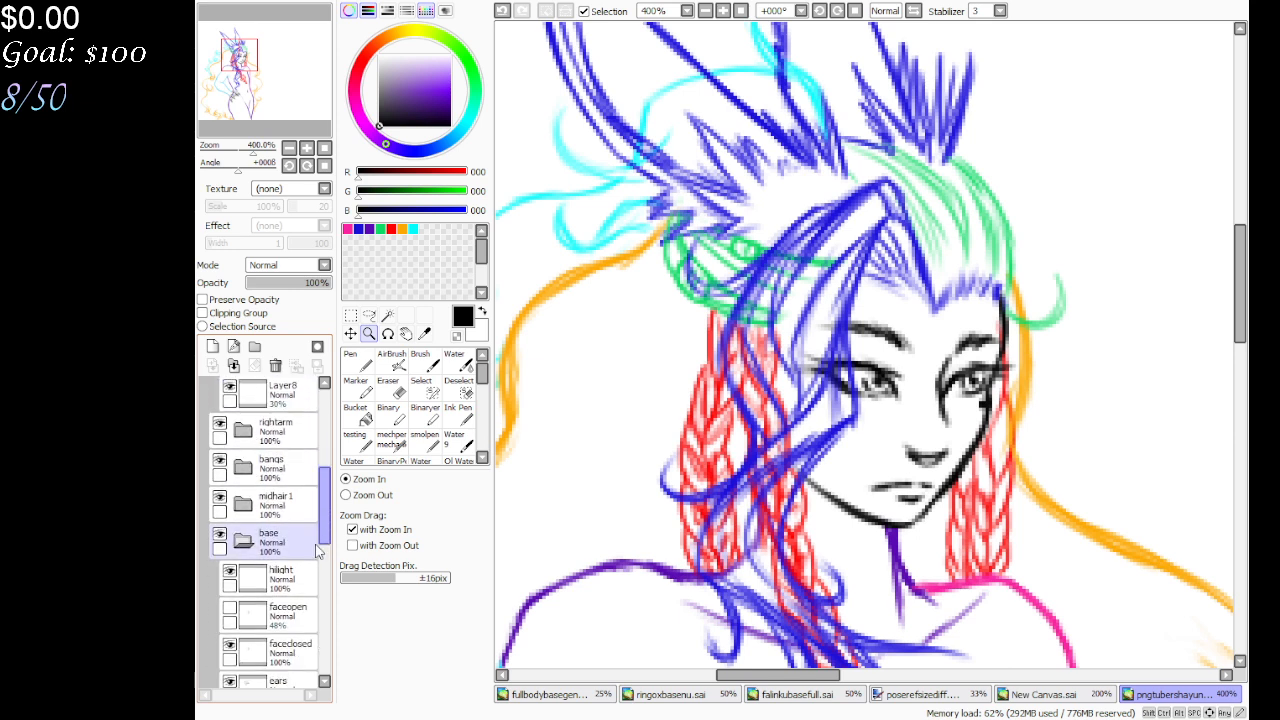
click(290, 537)
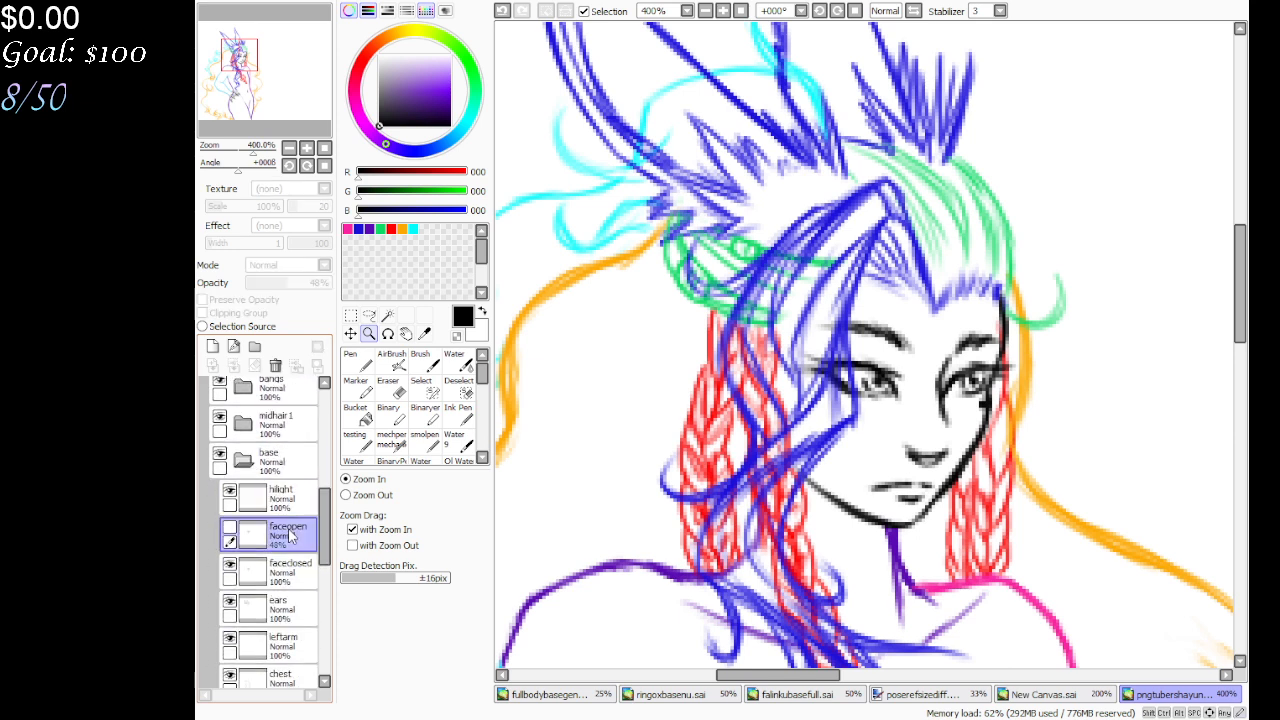
click(231, 529)
click(231, 529)
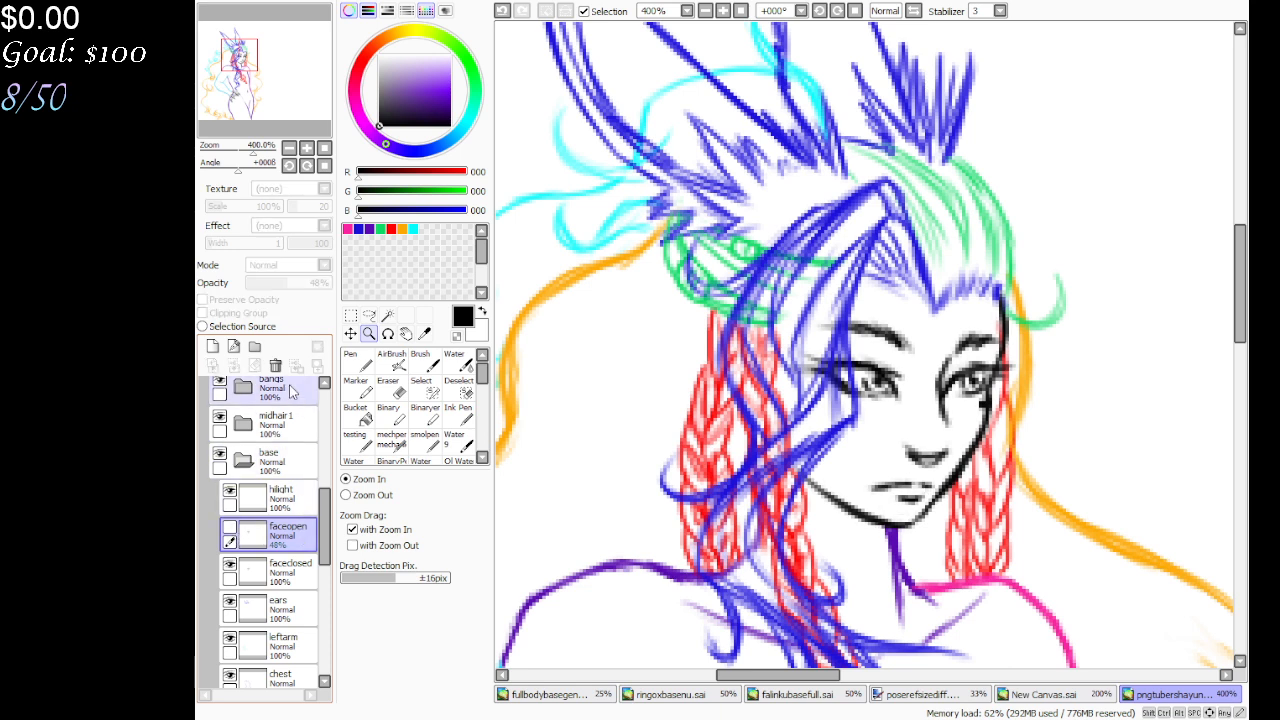
click(231, 529)
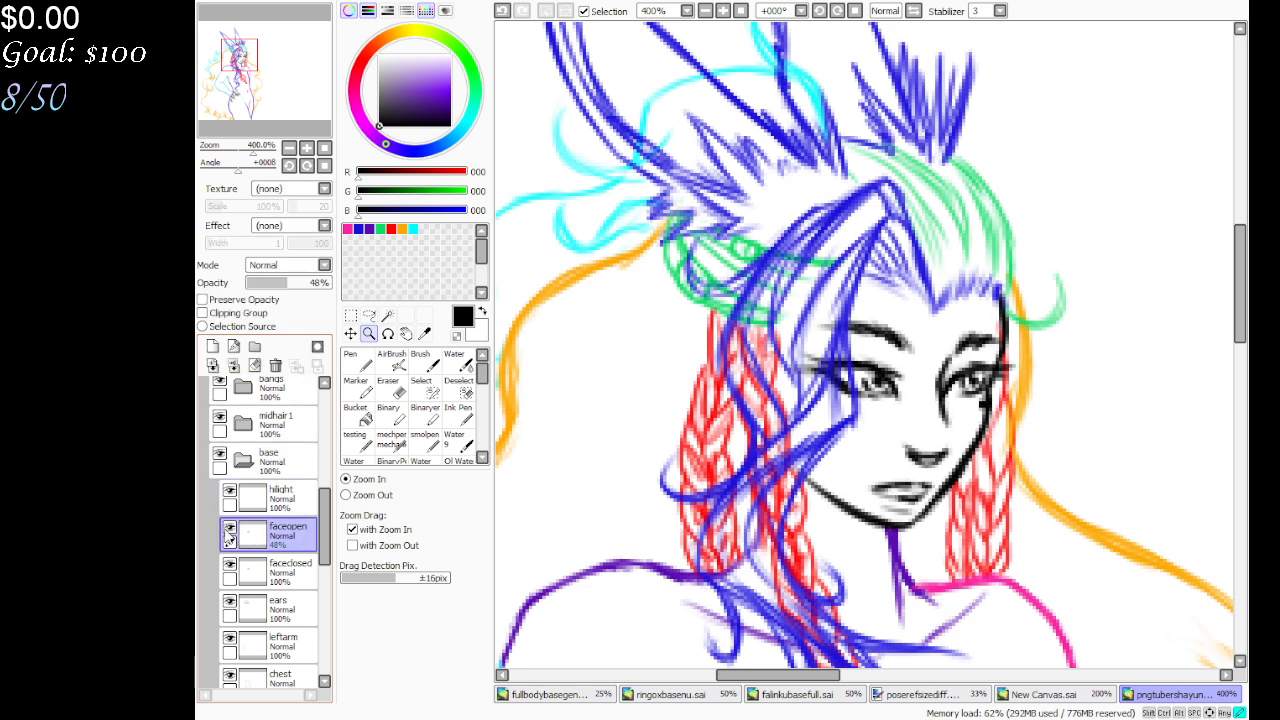
click(328, 282)
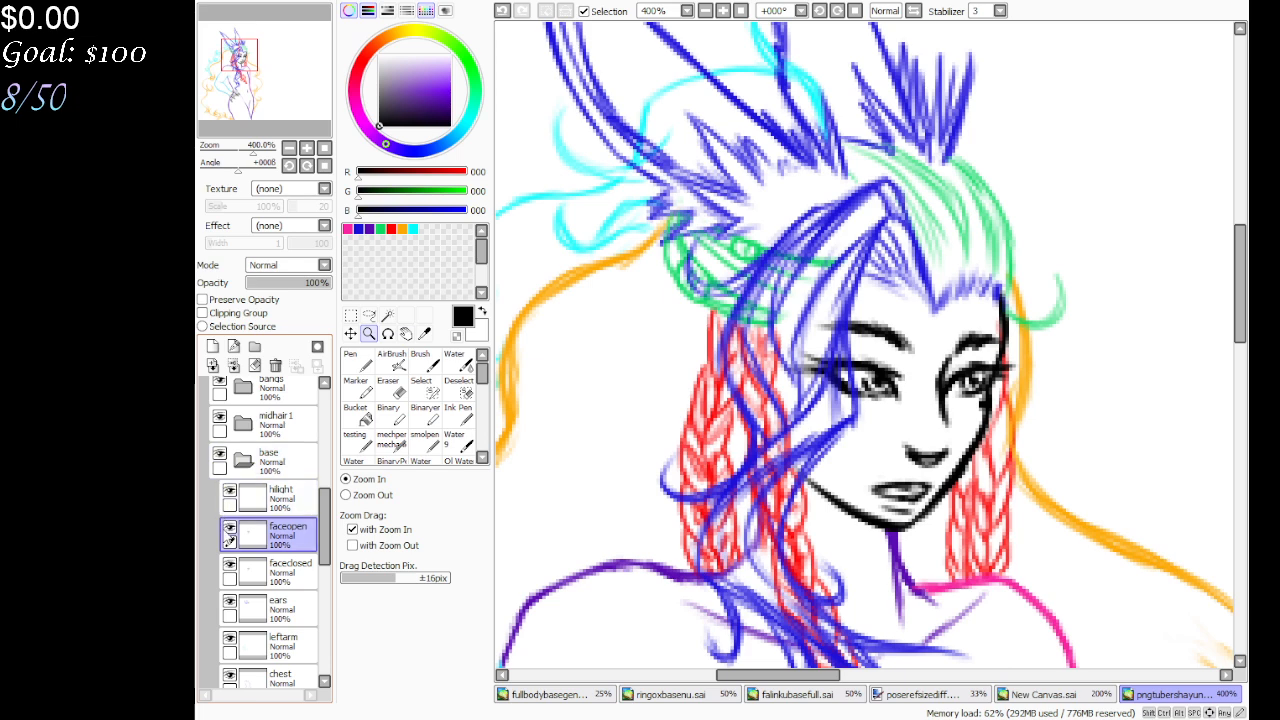
click(231, 529)
Compare the open-mouth and closed-mouth faces by toggling the faceopen layer's visibility, leaving it hidden
scroll(287, 568, up, 2)
scroll(287, 568, up, 5)
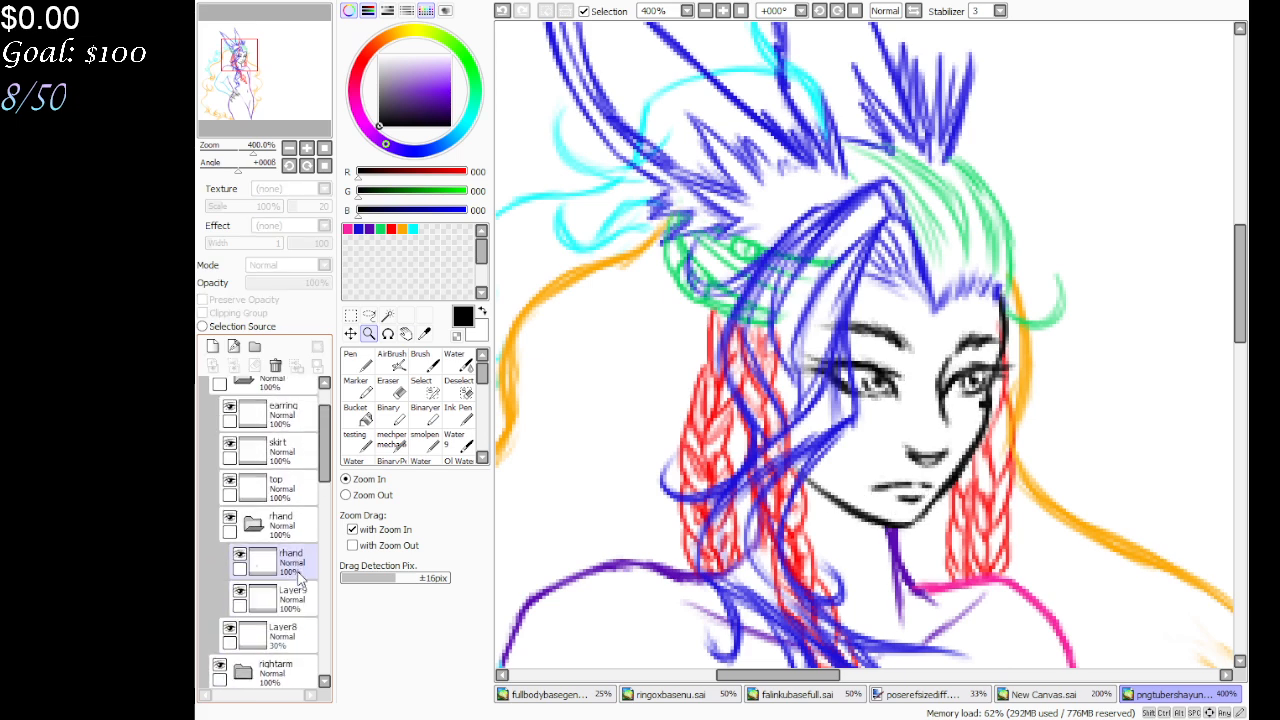
scroll(305, 572, down, 7)
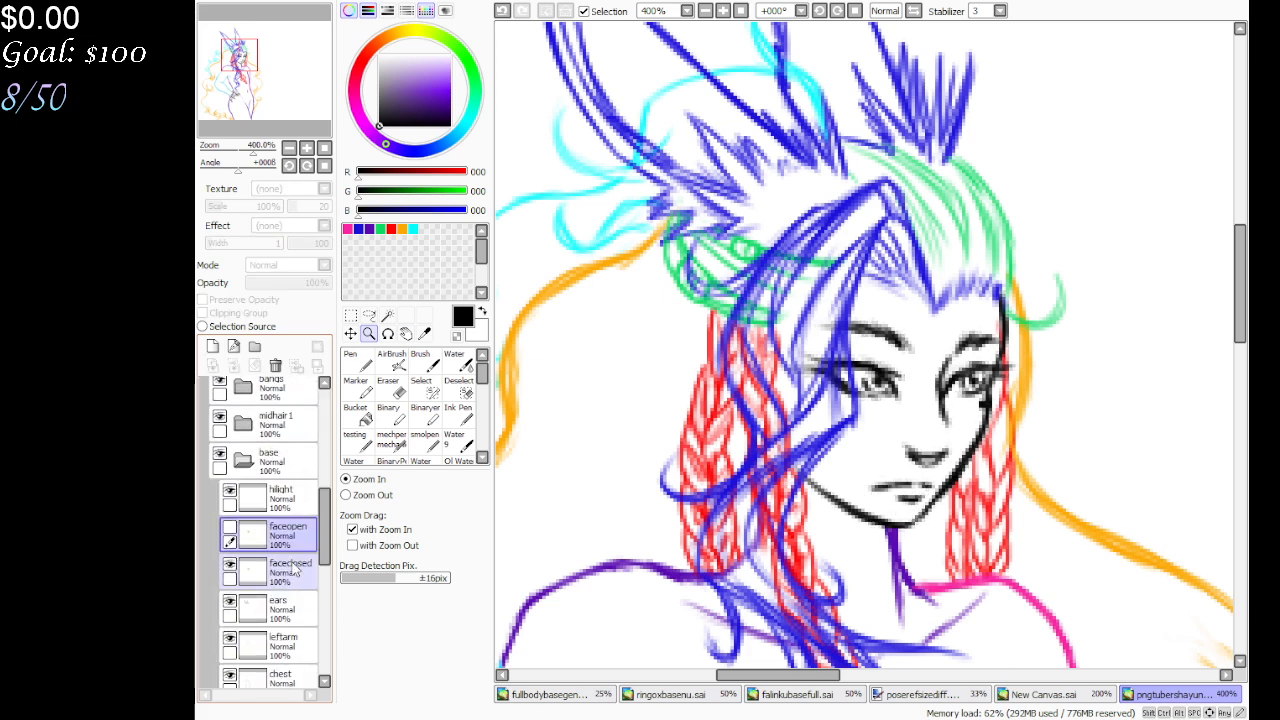
click(230, 530)
click(230, 530)
click(230, 530)
click(230, 530)
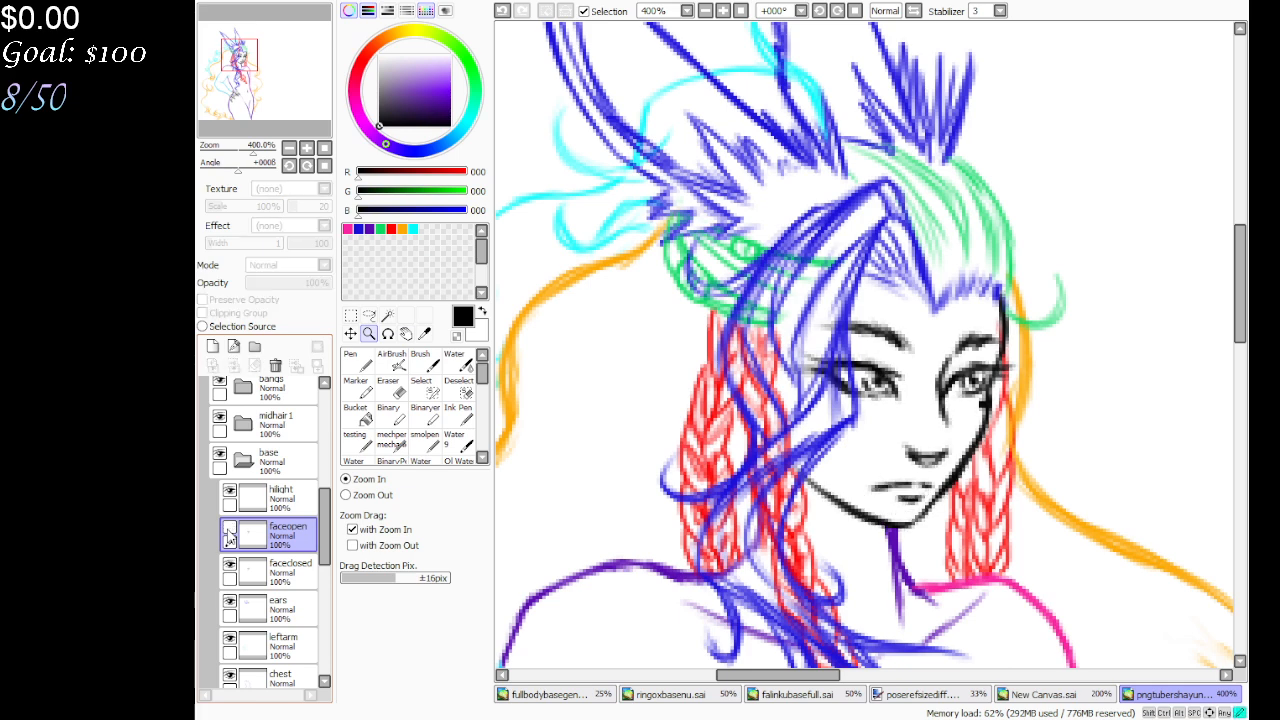
click(230, 530)
click(230, 530)
click(230, 530)
click(229, 535)
scroll(290, 535, up, 5)
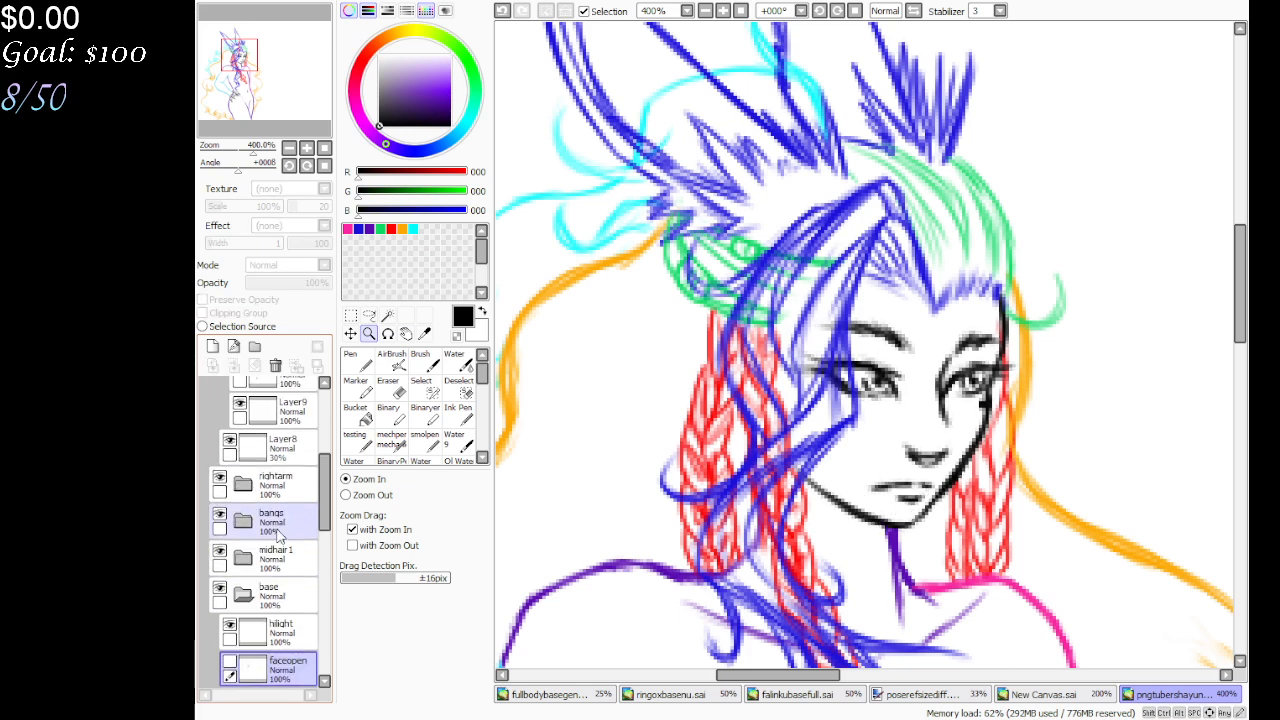
scroll(295, 530, down, 3)
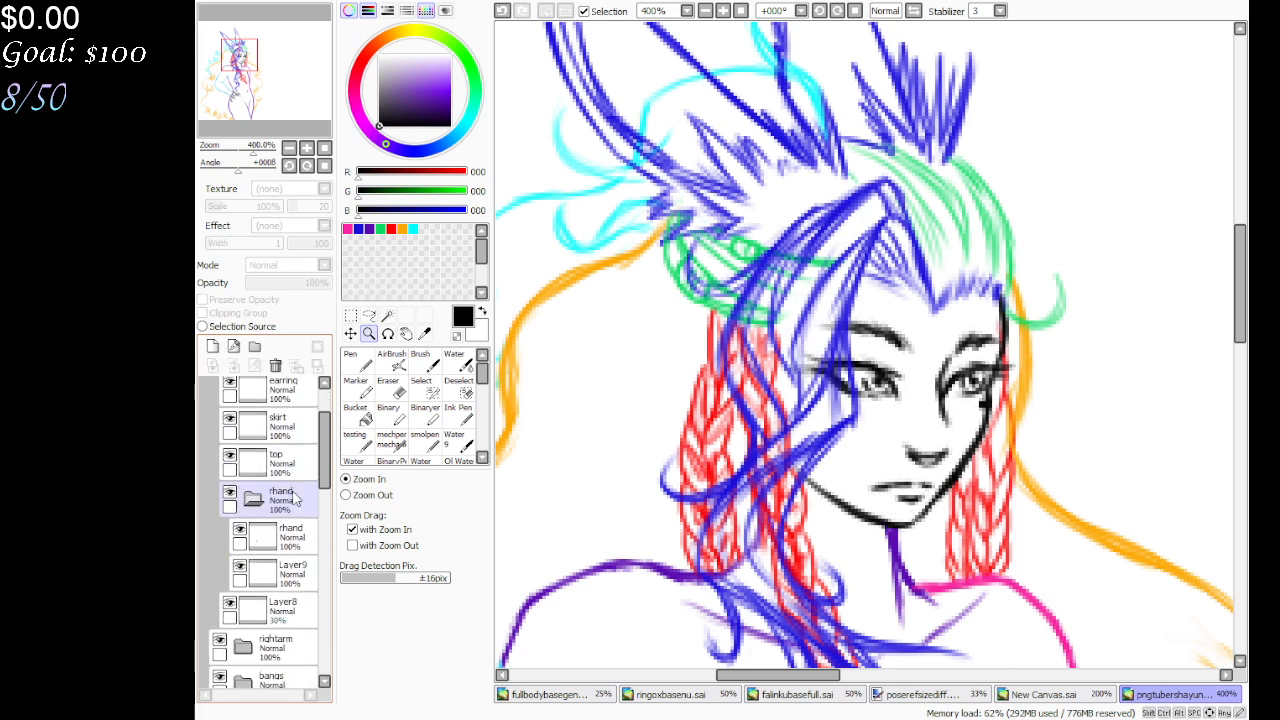
click(270, 462)
click(240, 497)
click(266, 537)
click(278, 566)
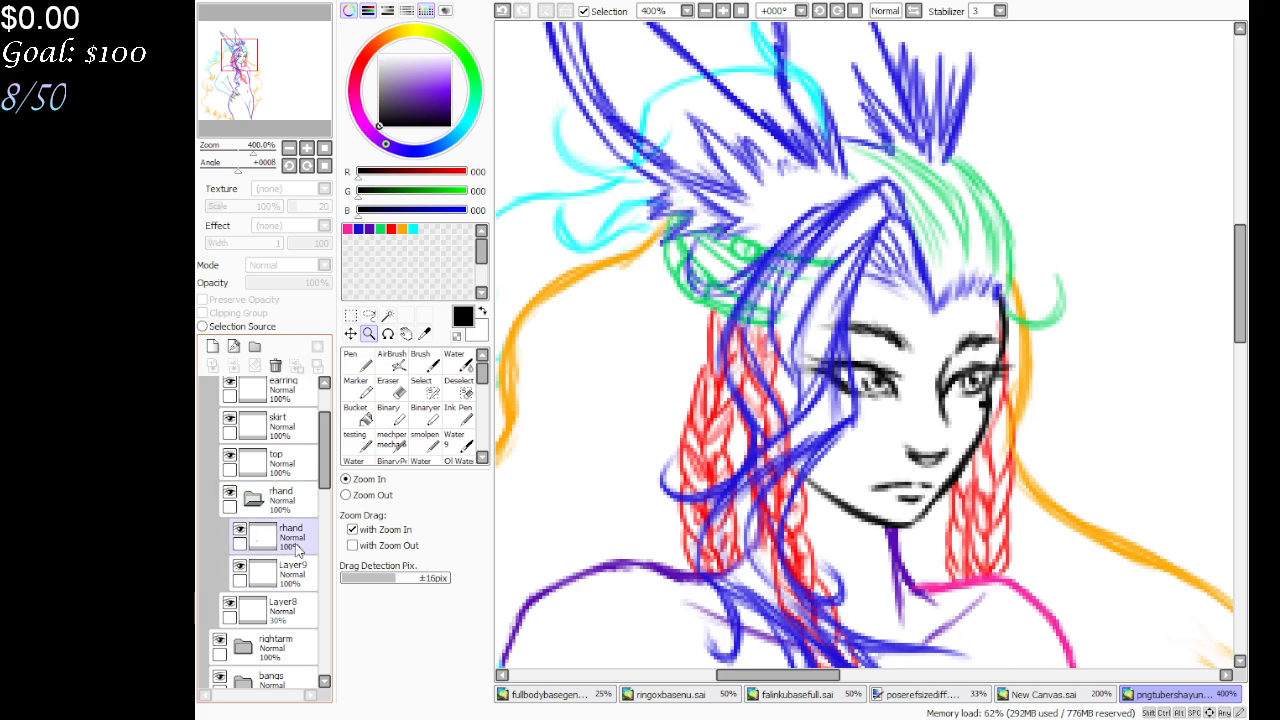
Activate Layer8 and prepare the mechanical pencil brush in magenta with RGB 252, 0, 214
drag(243, 58, 250, 118)
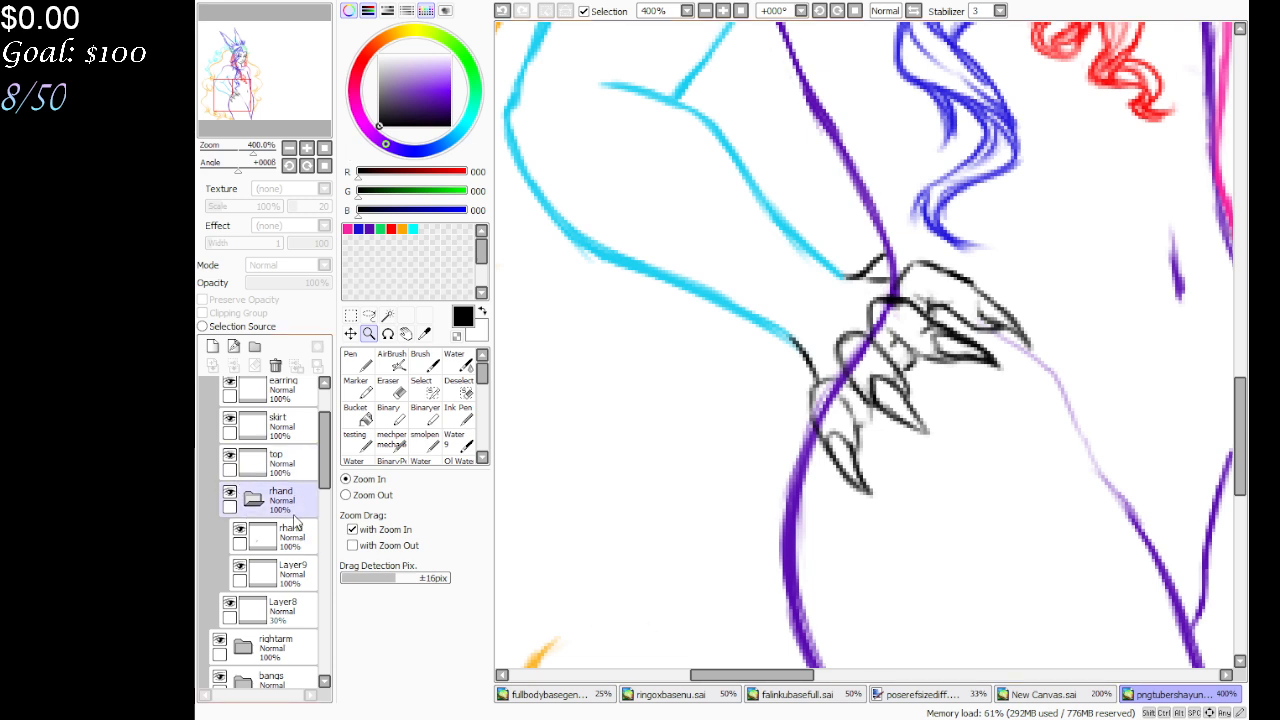
click(283, 606)
click(391, 229)
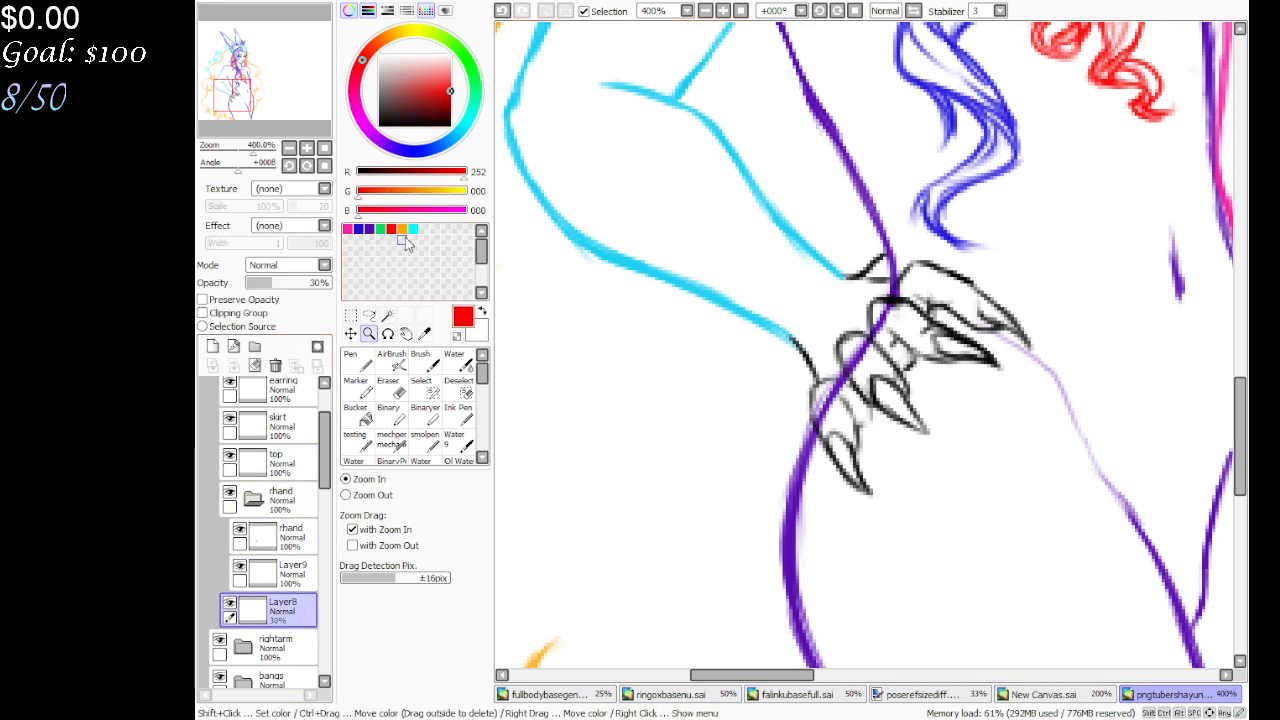
click(448, 211)
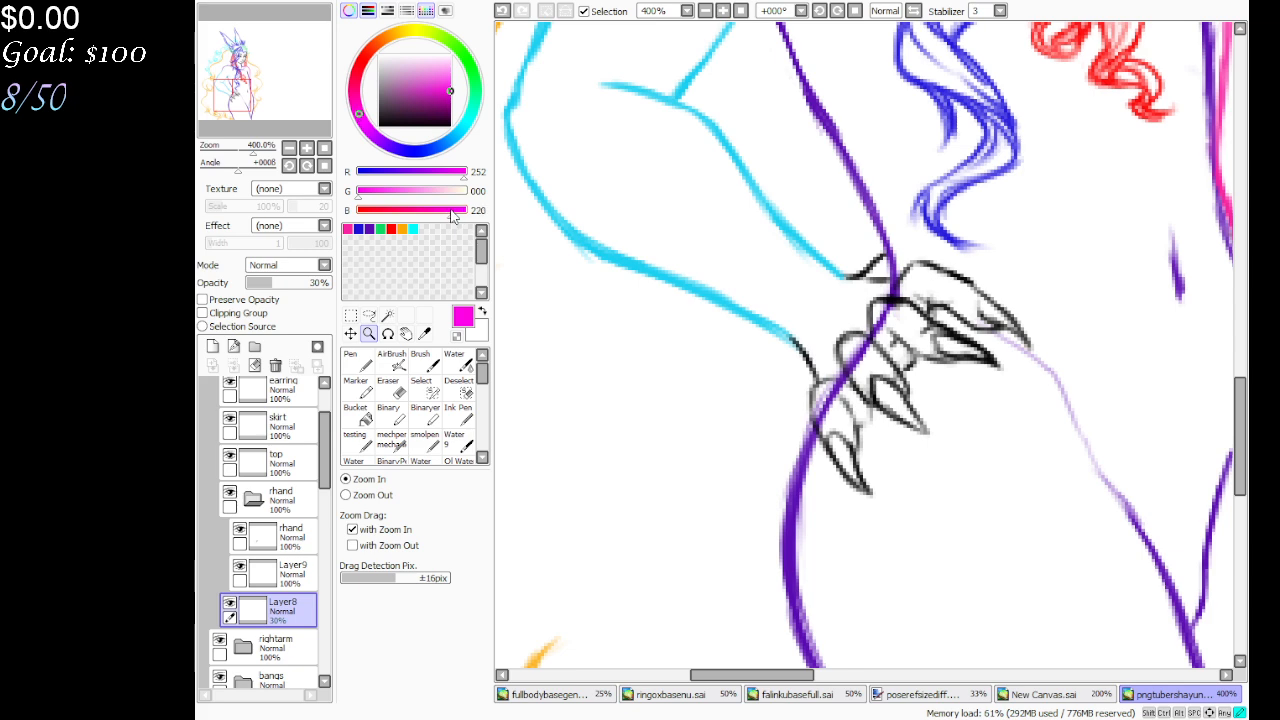
click(706, 11)
click(706, 11)
click(706, 11)
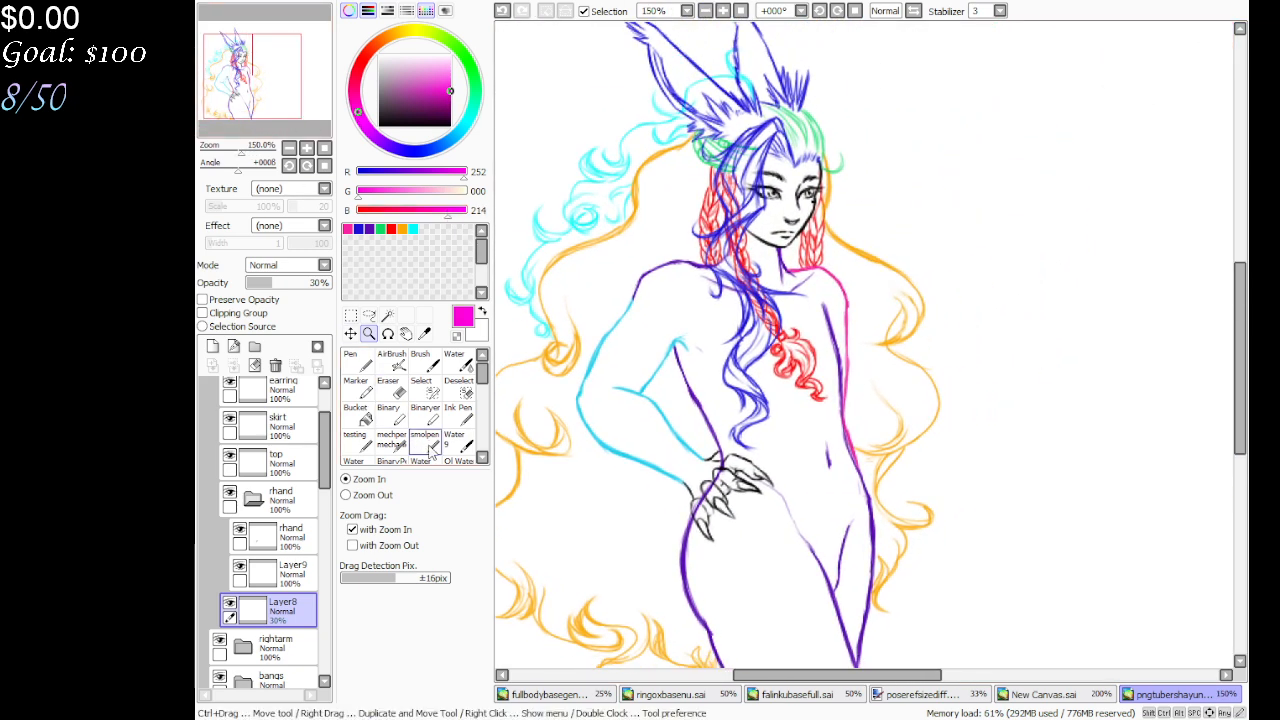
click(392, 441)
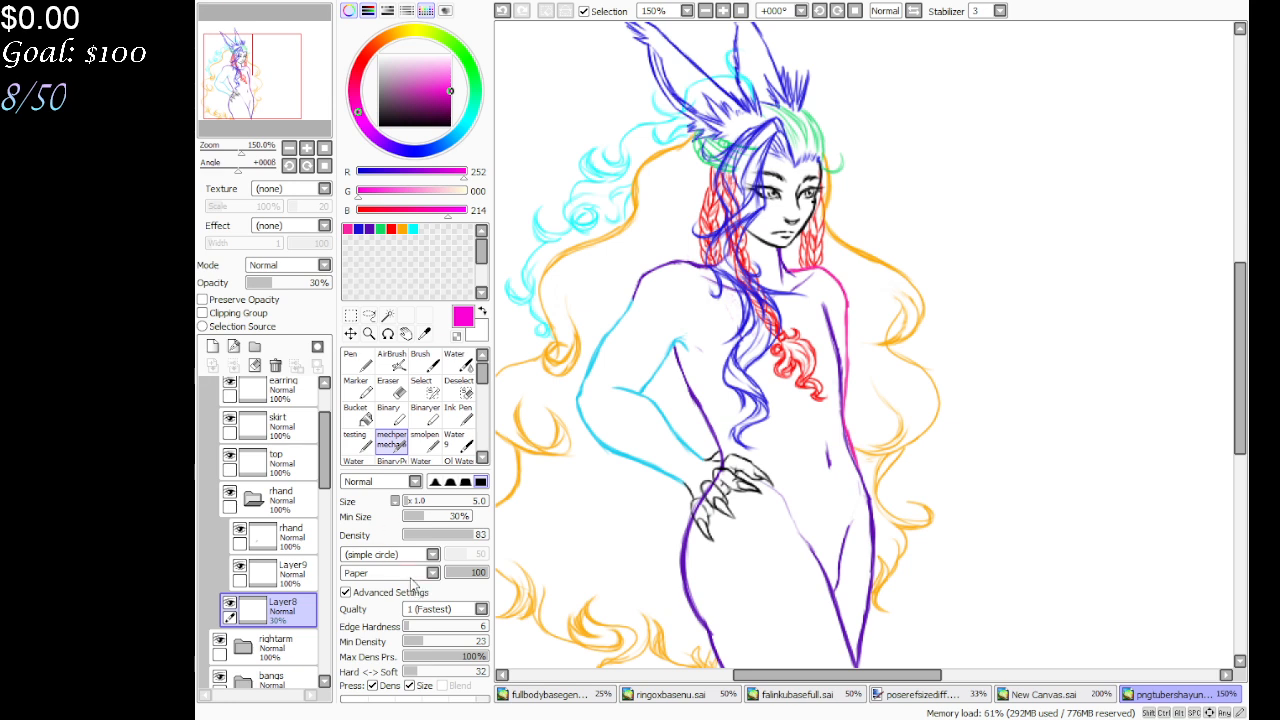
click(368, 10)
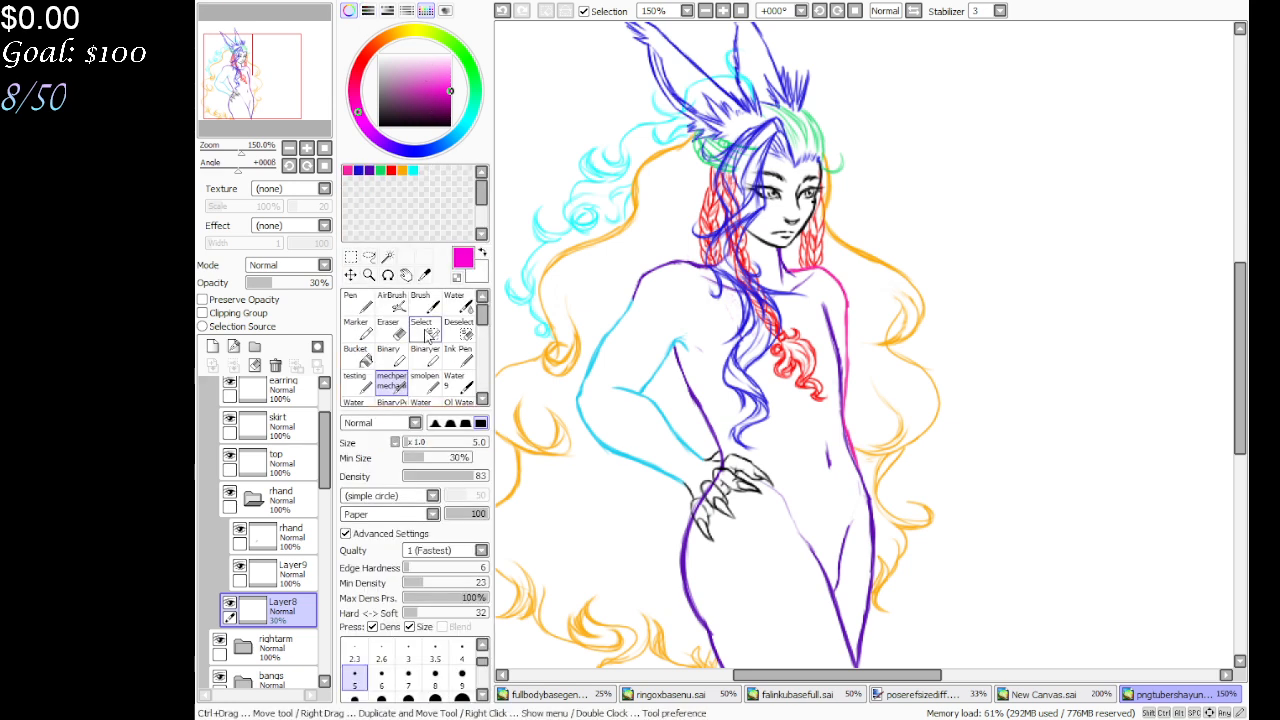
click(369, 10)
Rough out the top's neckline, chest edges and waistband over the torso in magenta, undoing a stray stroke
mouse_move(656, 296)
mouse_down()
mouse_move(682, 345)
mouse_move(655, 360)
mouse_up()
click(502, 10)
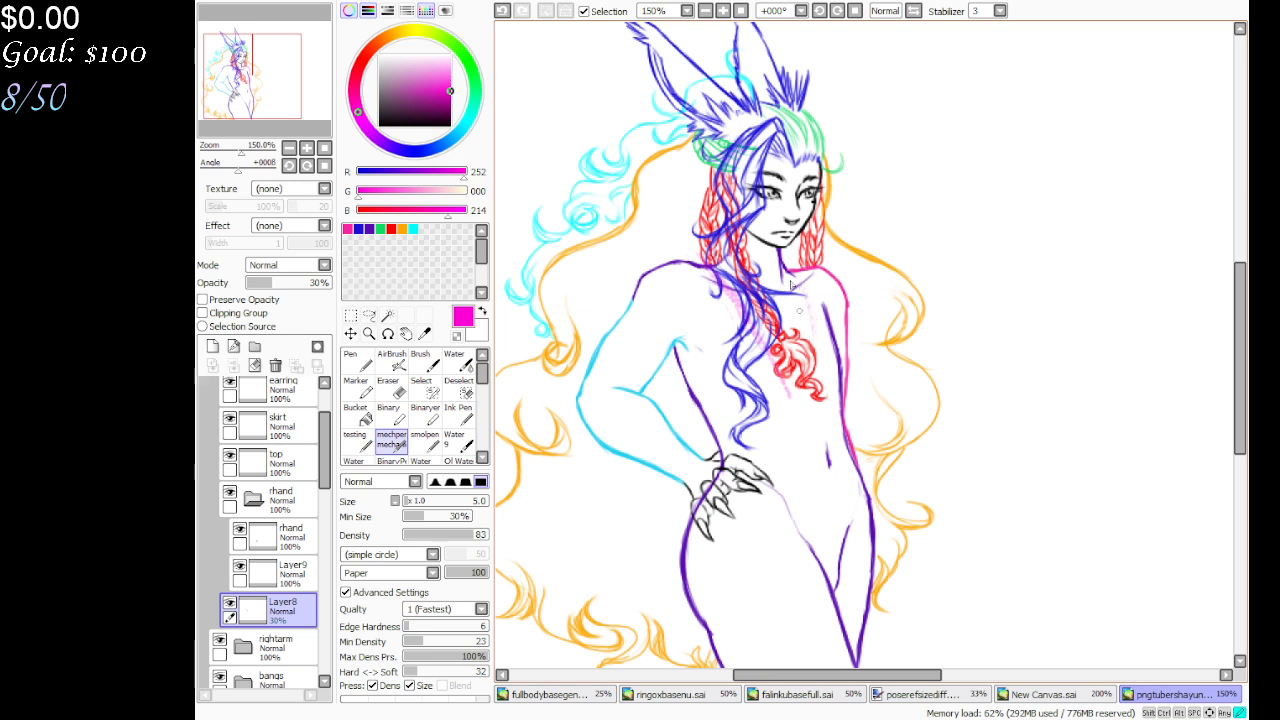
mouse_move(806, 300)
mouse_down()
mouse_move(812, 393)
mouse_move(720, 410)
mouse_up()
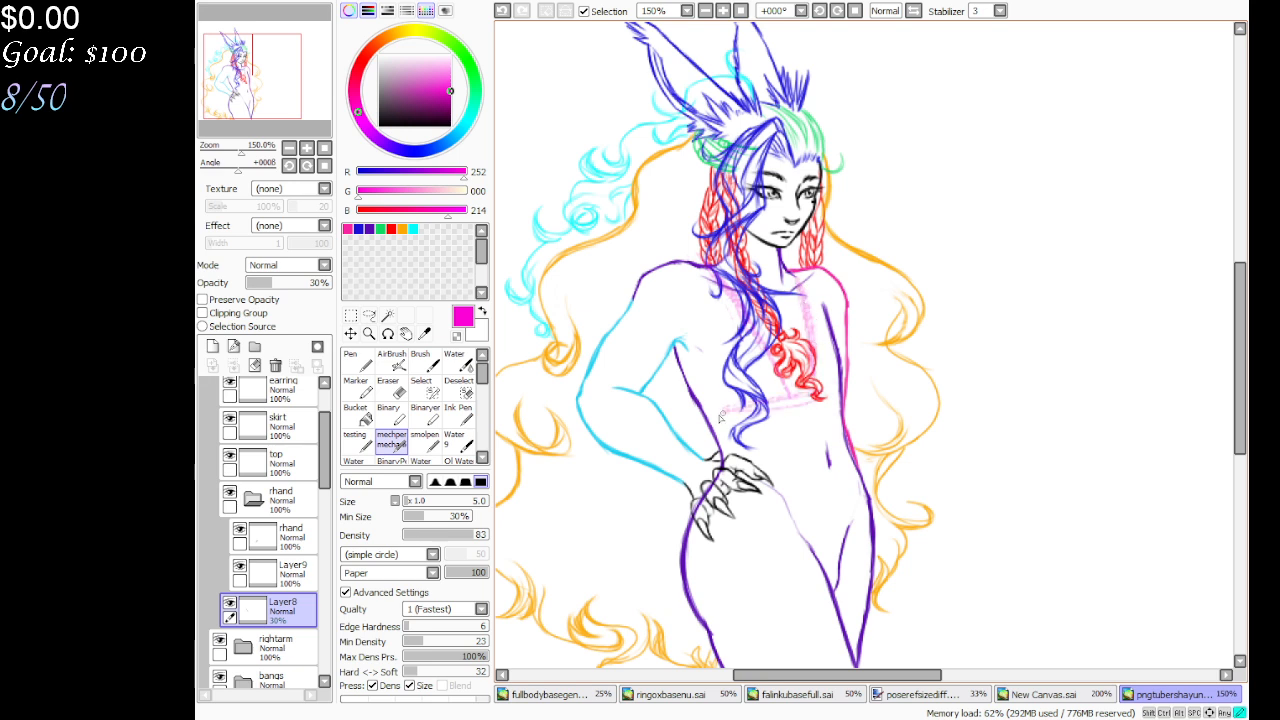
mouse_move(760, 460)
mouse_down()
mouse_move(846, 448)
mouse_move(756, 462)
mouse_up()
drag(845, 405, 846, 438)
mouse_move(716, 420)
mouse_down()
mouse_move(706, 470)
mouse_move(709, 447)
mouse_move(758, 406)
mouse_up()
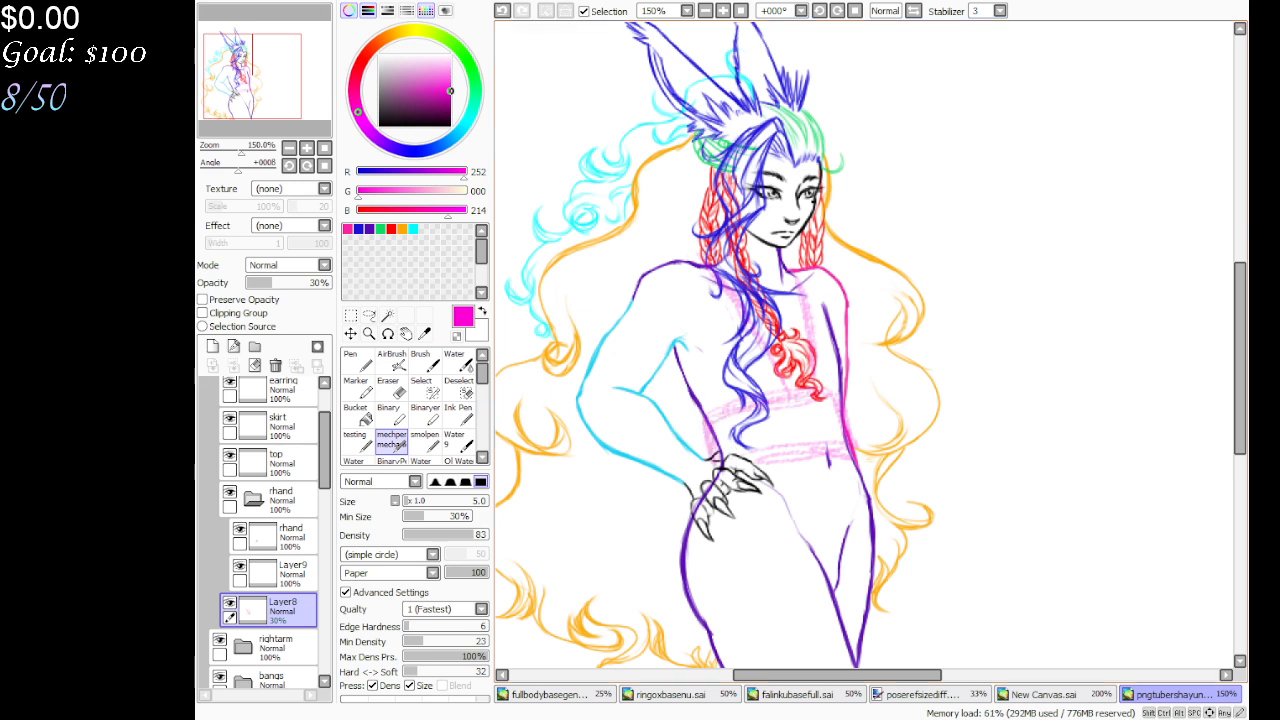
Sketch the slanted skirt bands around the hips and the first sash tail flaring from the far hip
mouse_move(752, 470)
mouse_down()
mouse_move(840, 505)
mouse_move(748, 478)
mouse_move(668, 520)
mouse_move(780, 560)
mouse_move(845, 552)
mouse_up()
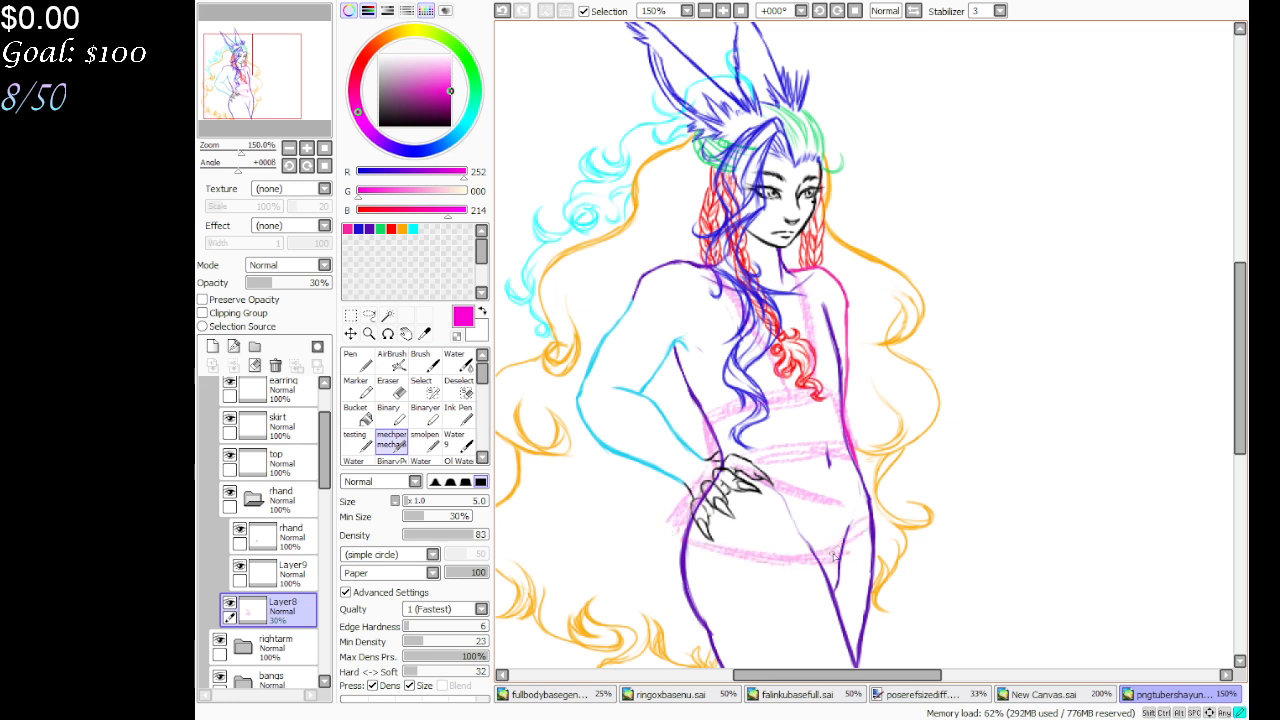
mouse_move(843, 500)
mouse_down()
mouse_move(864, 545)
mouse_move(888, 532)
mouse_move(928, 634)
mouse_up()
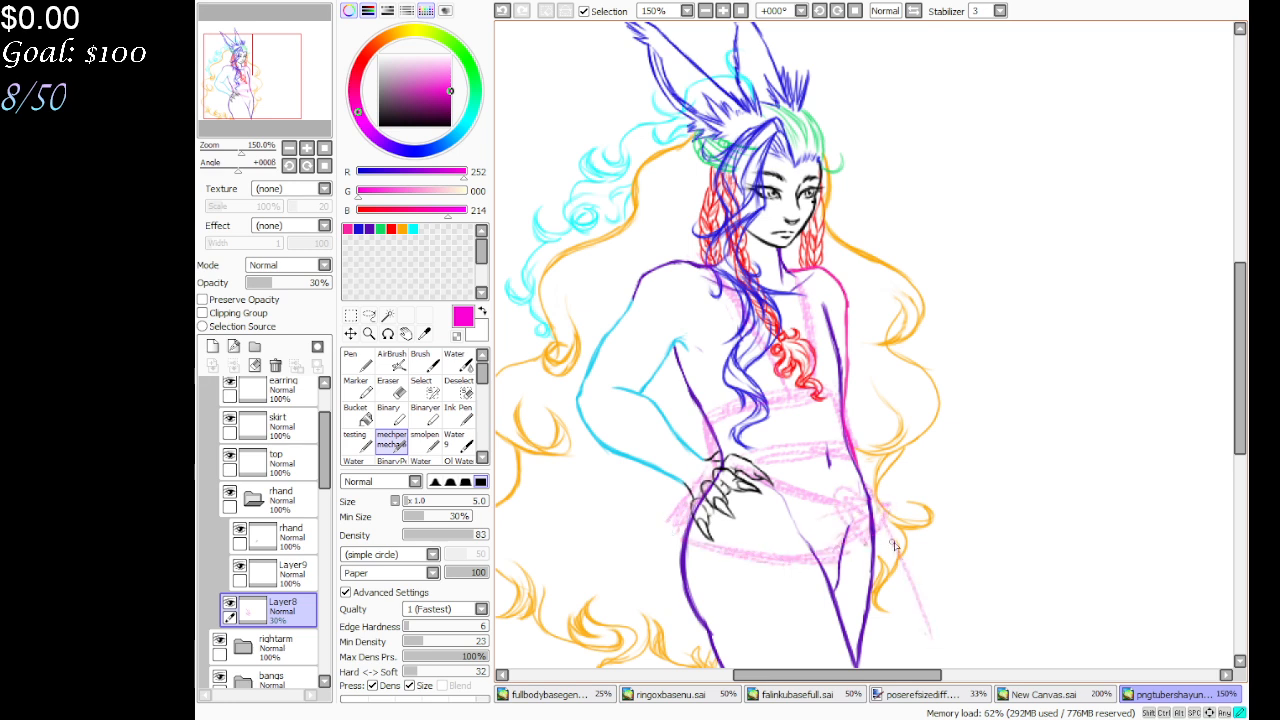
mouse_move(916, 568)
mouse_down()
mouse_move(880, 624)
mouse_move(904, 664)
mouse_up()
mouse_move(874, 566)
mouse_down()
mouse_move(938, 670)
mouse_move(863, 555)
mouse_move(916, 620)
mouse_up()
Add the hanging cloth panels below the hip knot and the short skirt panel over the near thigh
drag(276, 106, 281, 119)
drag(820, 428, 815, 544)
mouse_move(818, 412)
mouse_down()
mouse_move(808, 564)
mouse_move(850, 566)
mouse_up()
drag(840, 520, 848, 566)
mouse_move(856, 434)
mouse_down()
mouse_move(890, 520)
mouse_move(848, 527)
mouse_move(850, 539)
mouse_up()
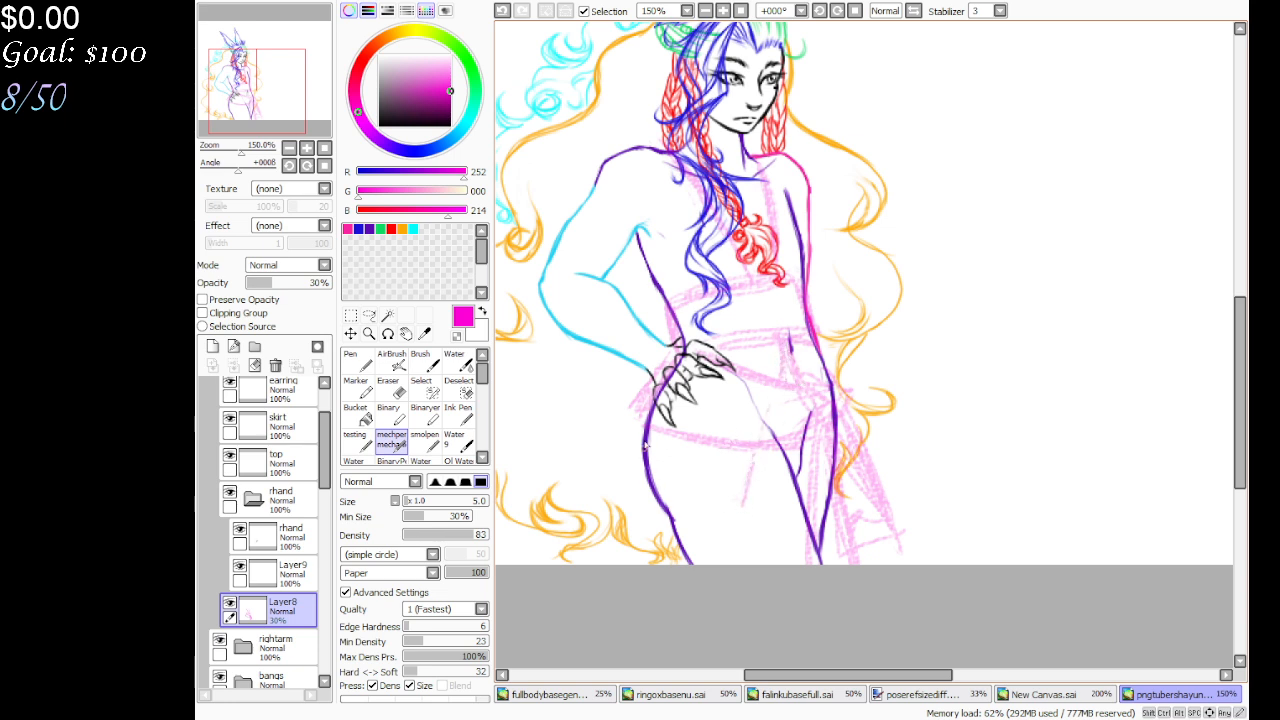
mouse_move(640, 428)
mouse_down()
mouse_move(616, 522)
mouse_move(698, 488)
mouse_move(748, 512)
mouse_move(718, 500)
mouse_move(621, 514)
mouse_up()
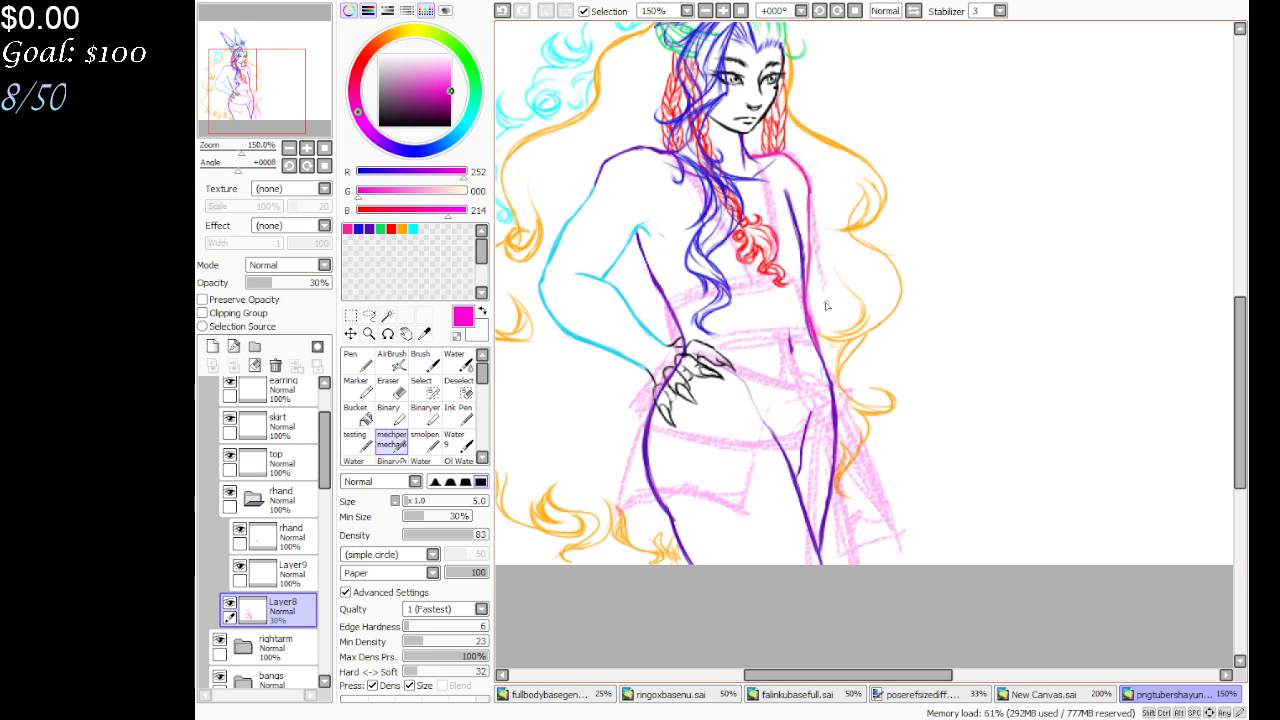
Sketch loose sleeve outlines around both arms, including the bent elbow and forearm down to the wrist
mouse_move(822, 292)
mouse_down()
mouse_move(815, 192)
mouse_move(820, 282)
mouse_up()
drag(645, 248, 652, 284)
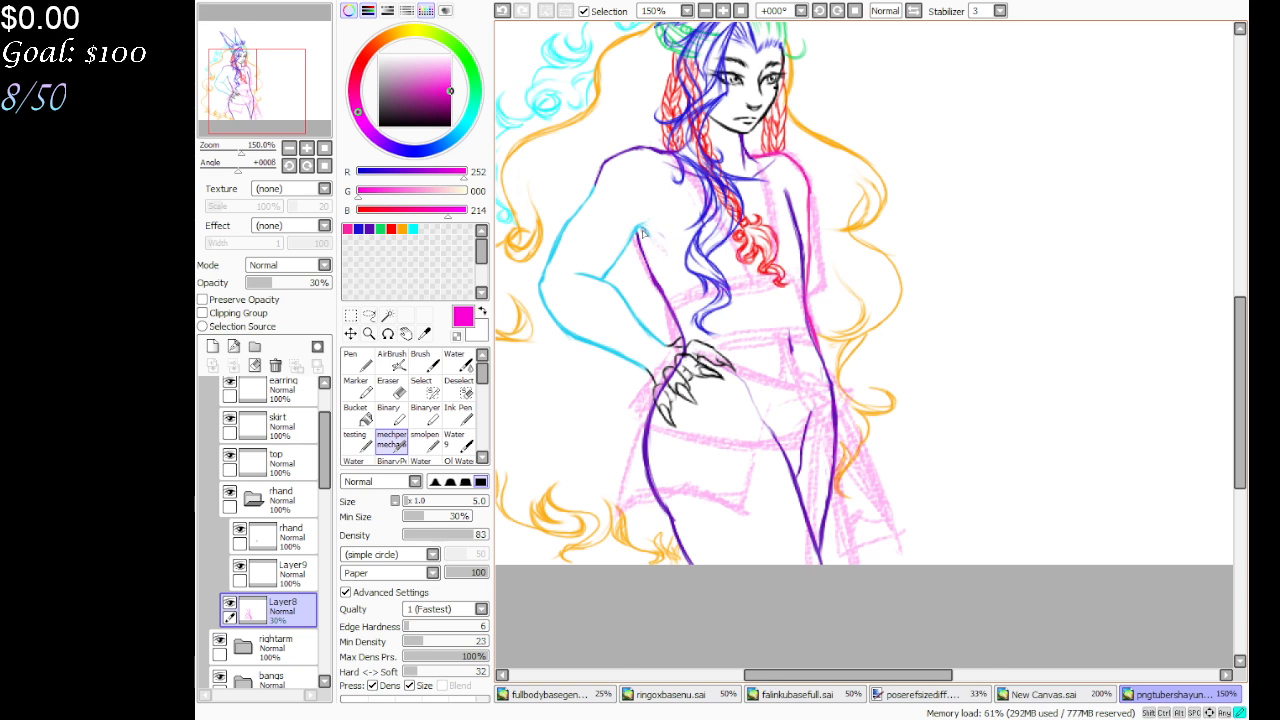
mouse_move(640, 227)
mouse_down()
mouse_move(646, 258)
mouse_move(620, 285)
mouse_up()
mouse_move(540, 268)
mouse_down()
mouse_move(598, 266)
mouse_move(617, 282)
mouse_move(550, 252)
mouse_move(545, 264)
mouse_move(609, 163)
mouse_move(636, 145)
mouse_move(593, 168)
mouse_move(540, 275)
mouse_move(533, 265)
mouse_move(552, 278)
mouse_move(540, 298)
mouse_move(582, 278)
mouse_move(646, 384)
mouse_up()
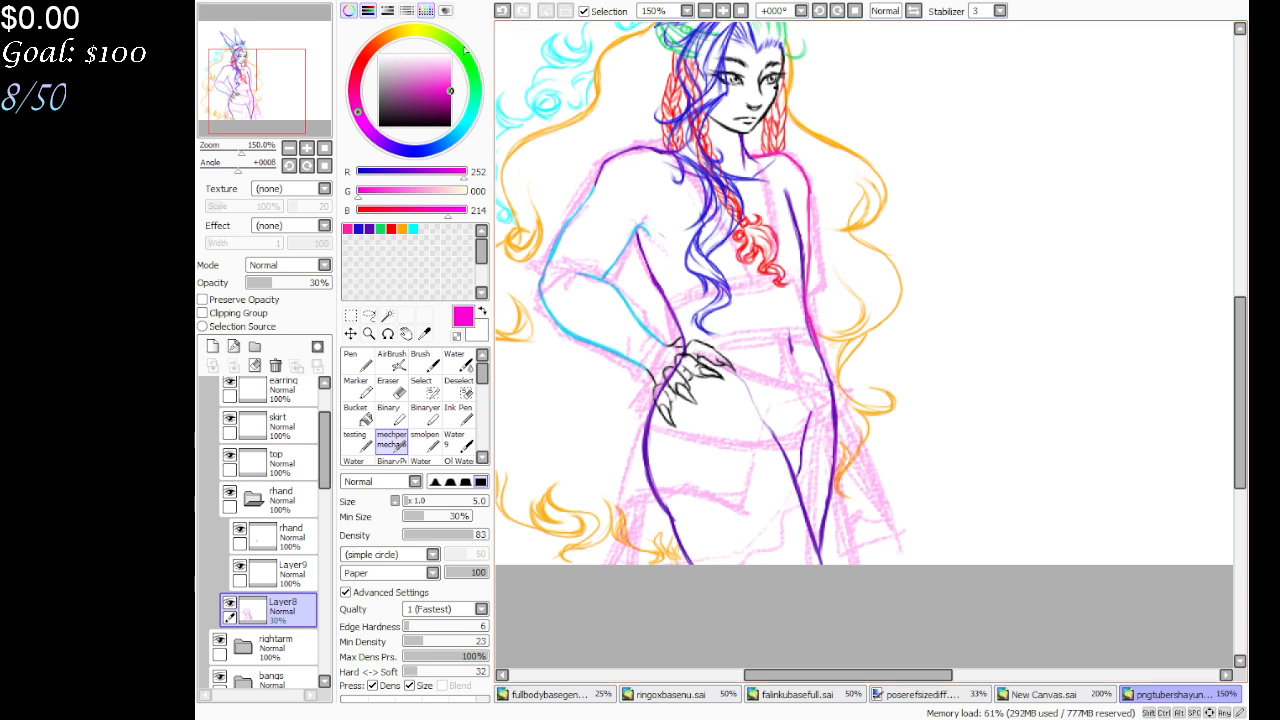
Undo the last faint strokes drawn across the thighs
click(502, 10)
click(503, 10)
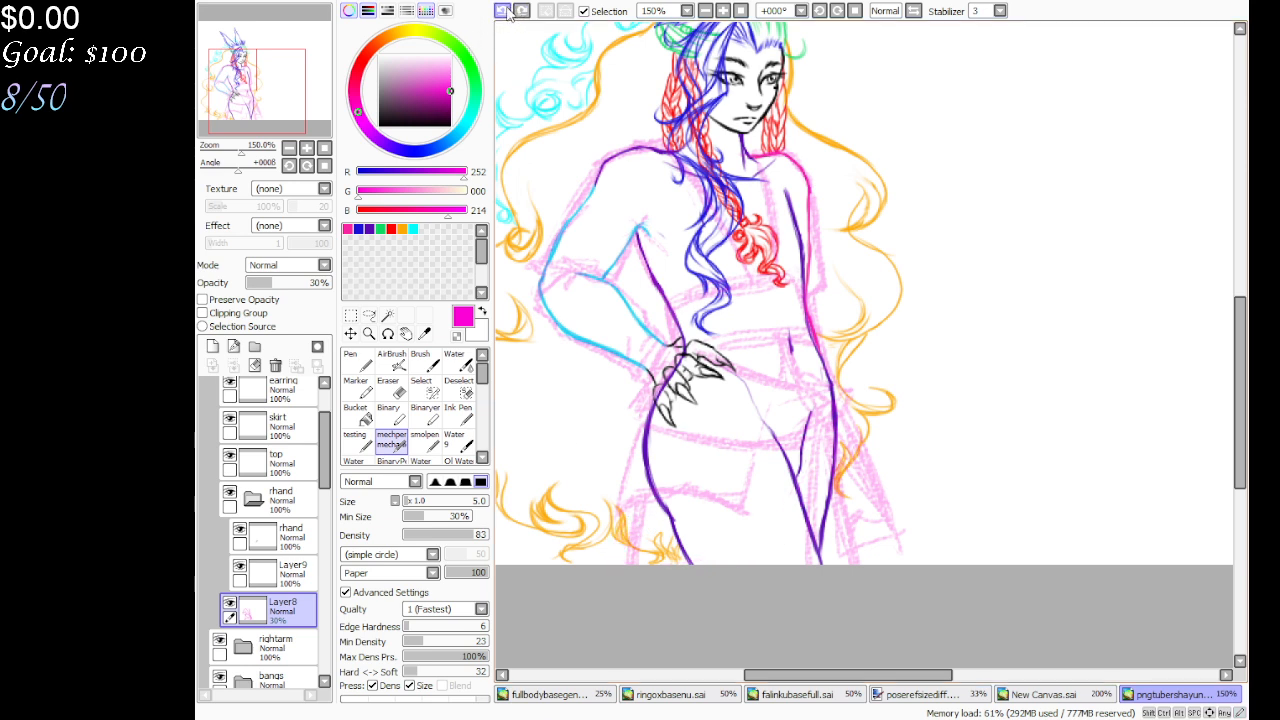
click(503, 10)
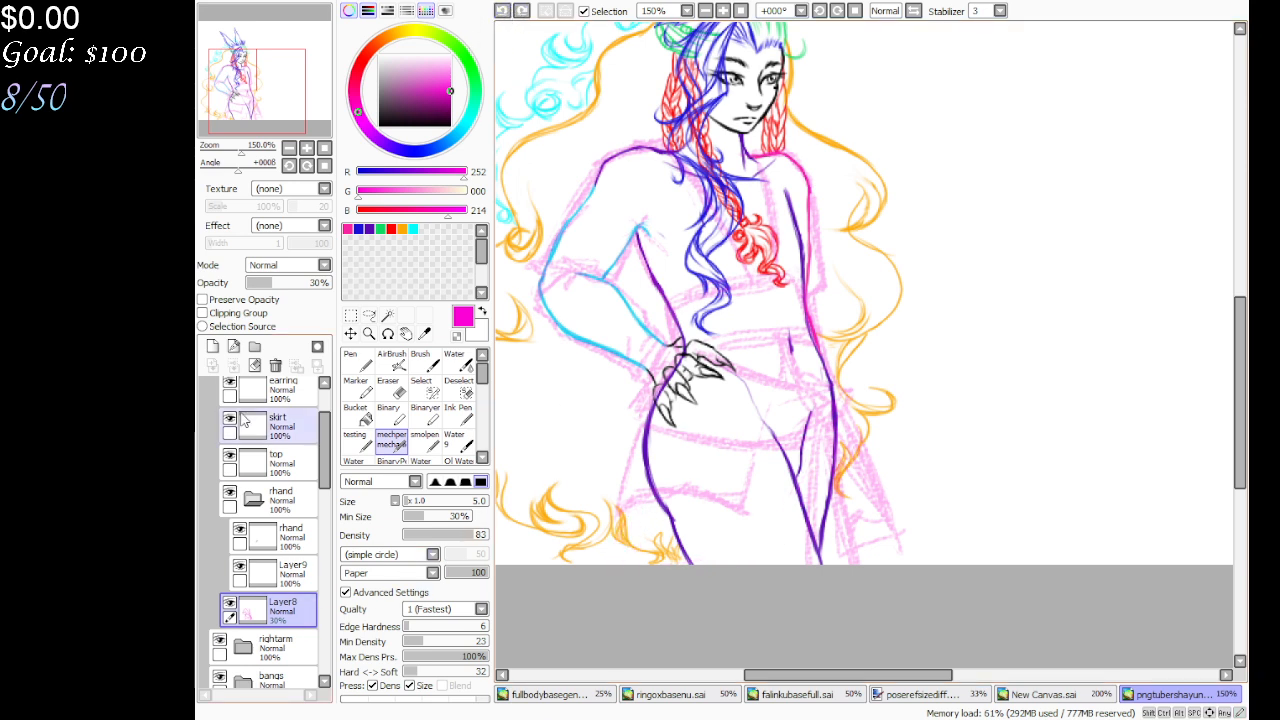
Create a new layer above Layer8, set its opacity to 39%, and choose cyan as the drawing colour
click(212, 346)
click(413, 229)
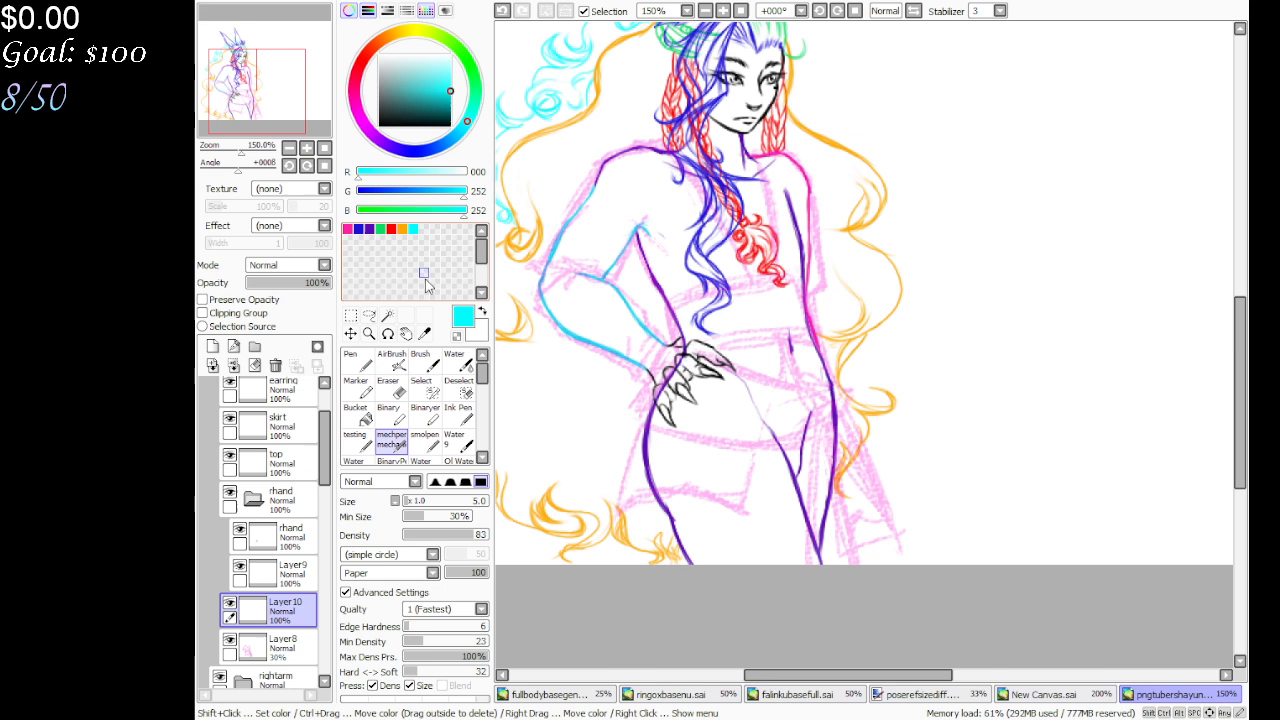
click(279, 283)
drag(279, 60, 279, 69)
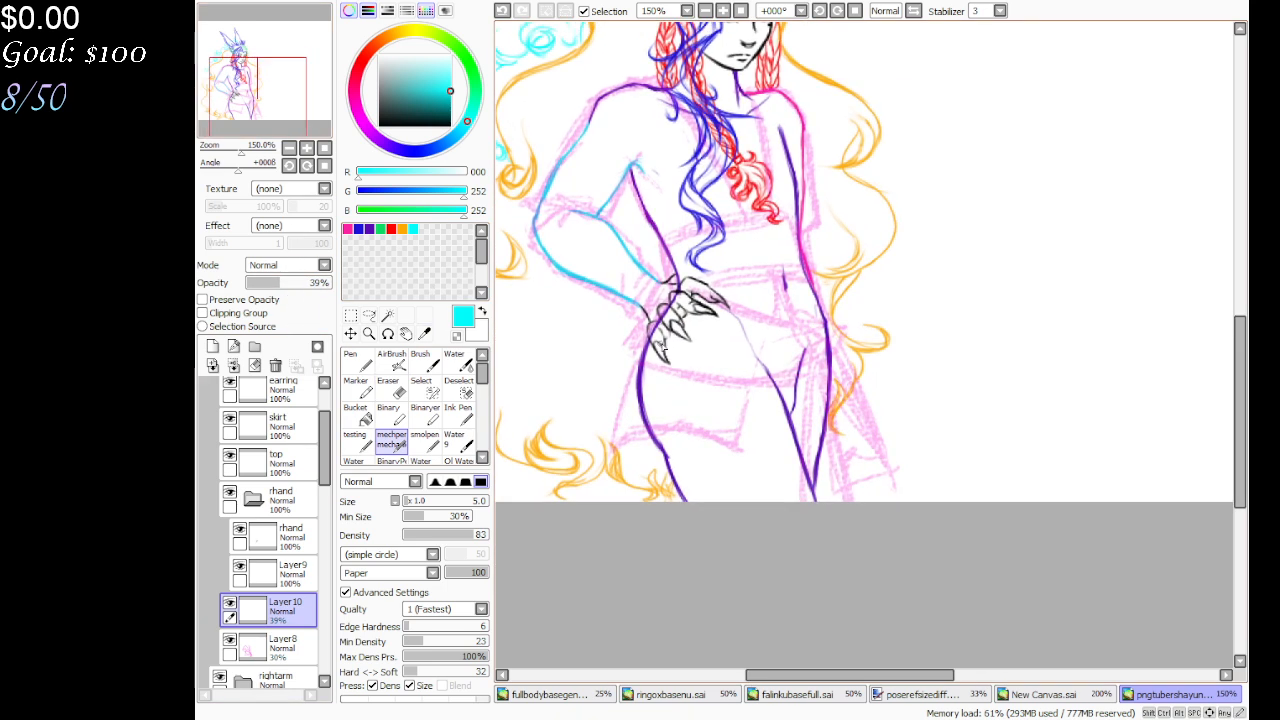
Sketch faint cyan hanging cloth behind both hips and across the lower thighs on Layer10
drag(650, 352, 630, 527)
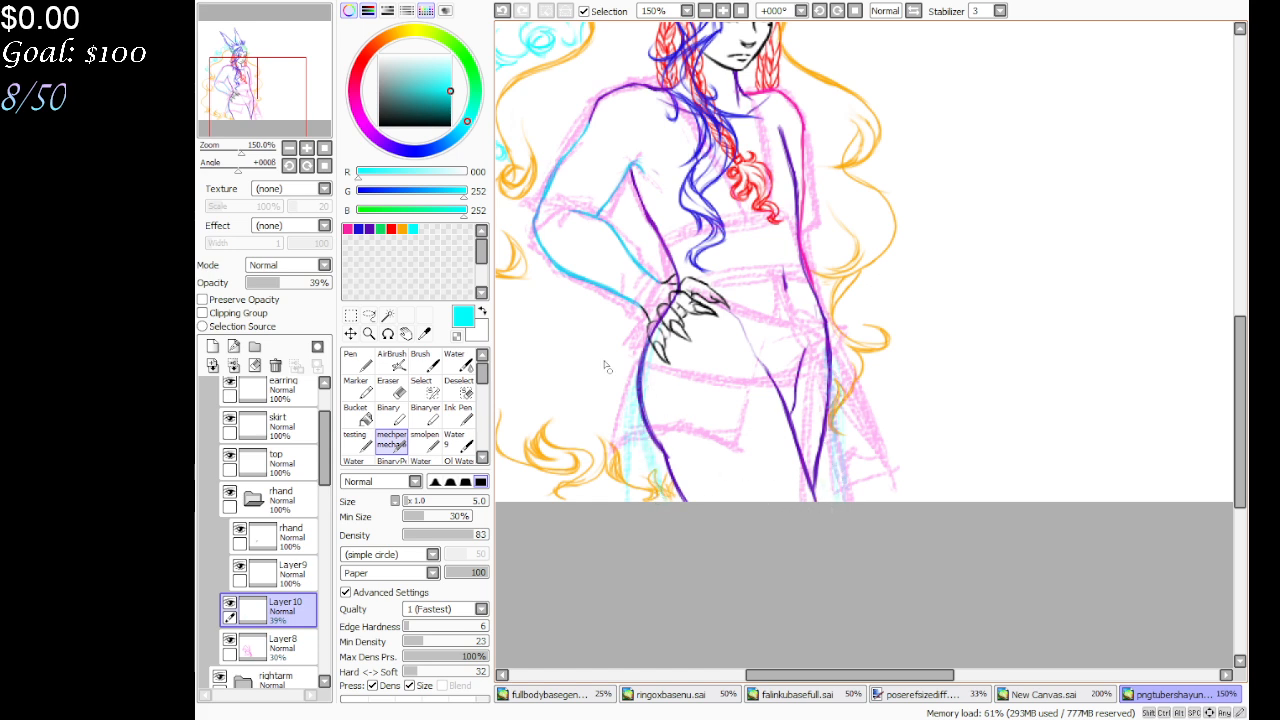
drag(800, 462, 754, 487)
drag(800, 465, 750, 500)
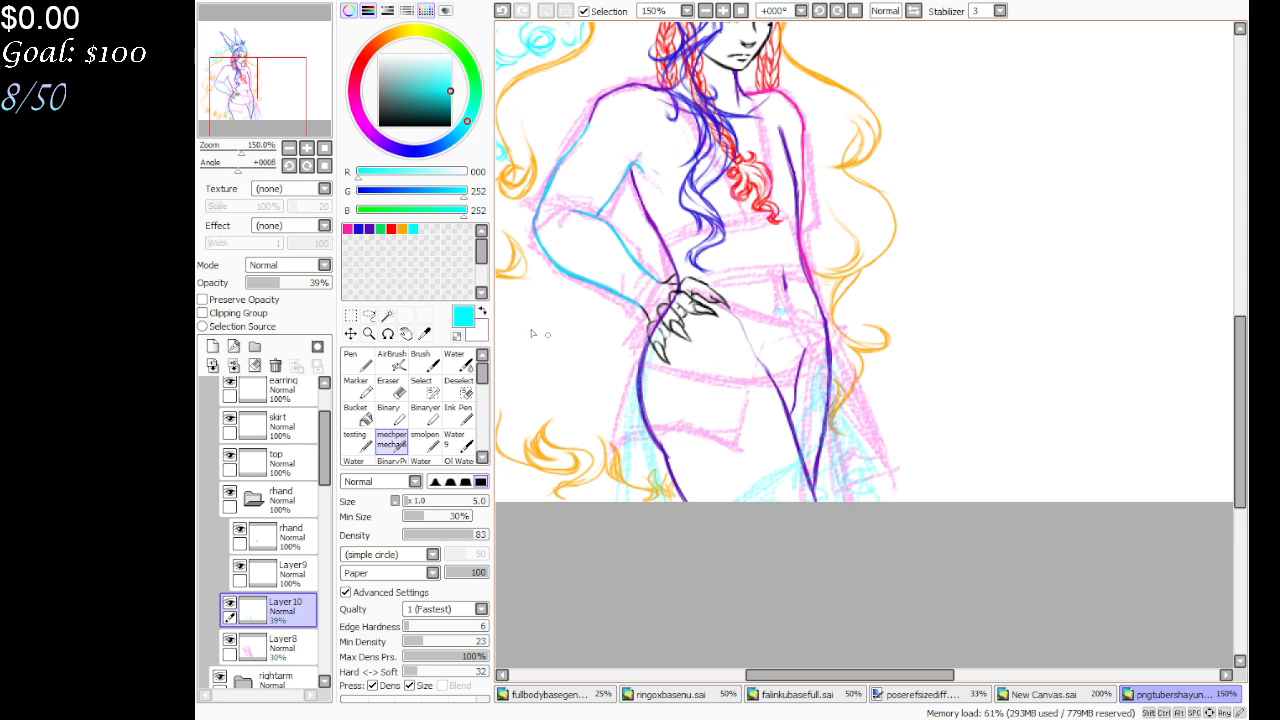
drag(290, 112, 281, 75)
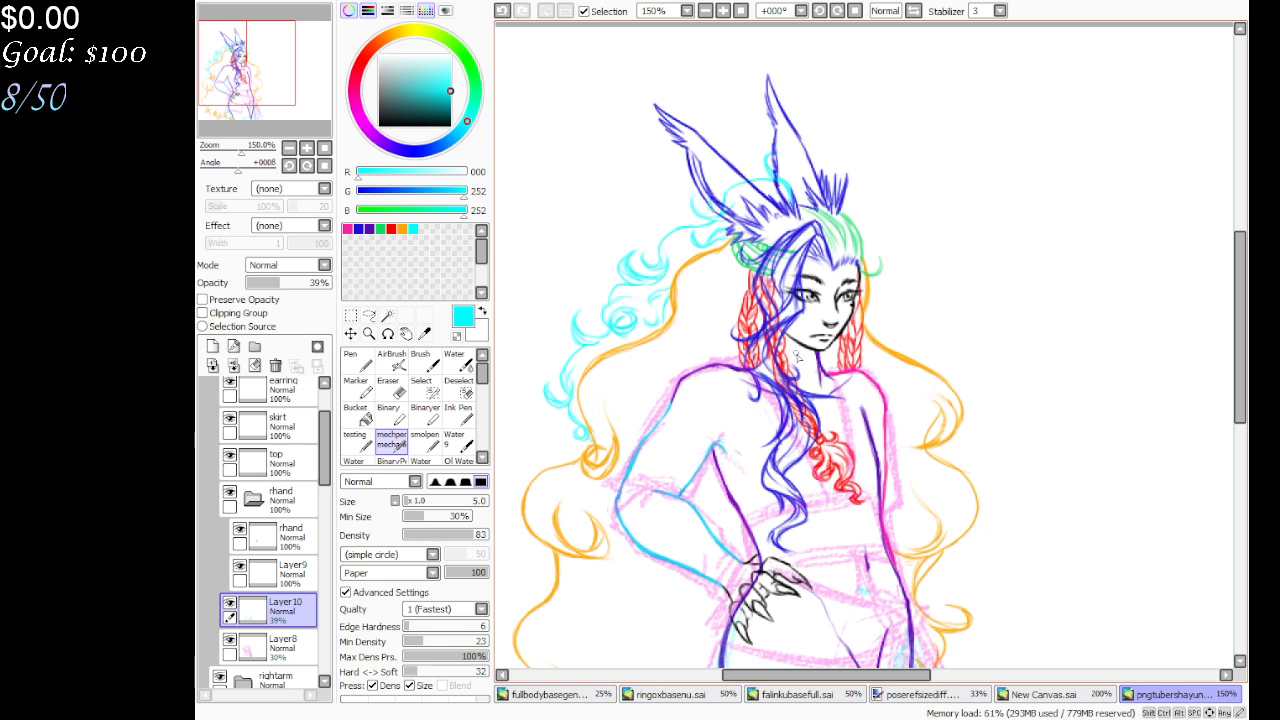
click(503, 10)
click(728, 224)
click(503, 11)
drag(722, 226, 772, 352)
drag(270, 84, 282, 100)
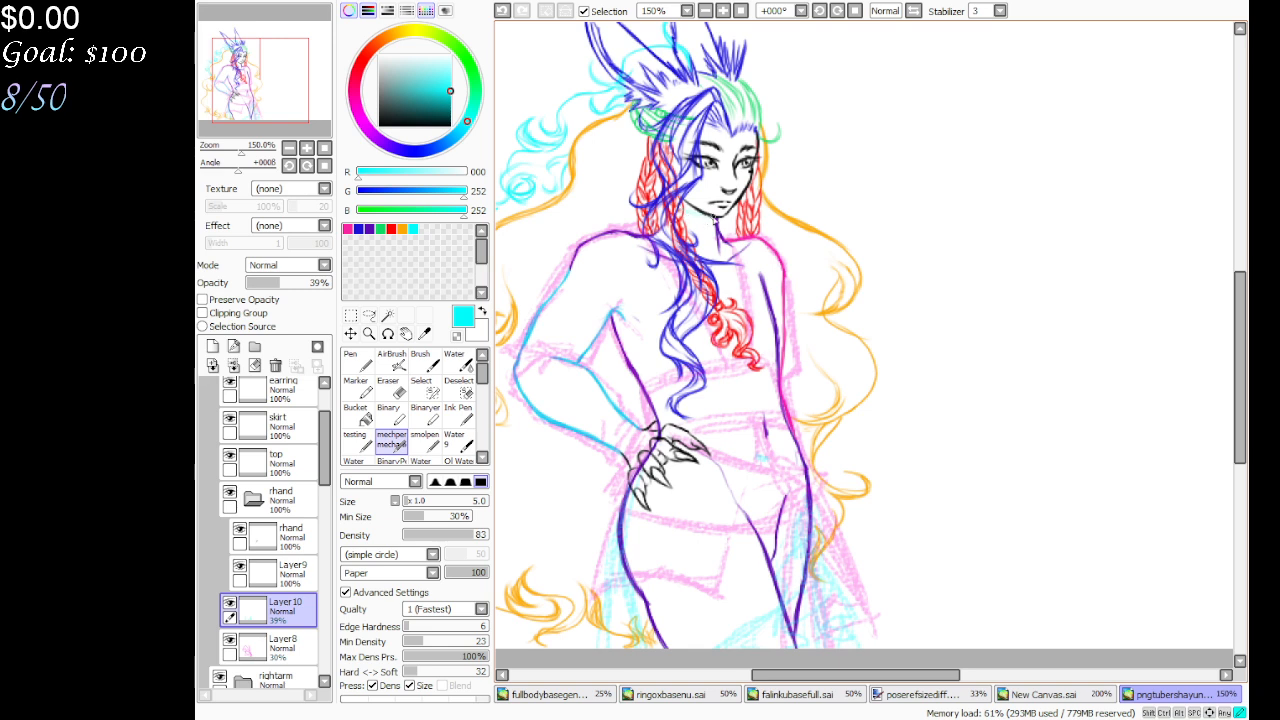
drag(690, 237, 719, 239)
click(502, 10)
Create a new layer directly above the faceopen layer in the base folder
drag(326, 457, 329, 530)
click(285, 512)
click(288, 548)
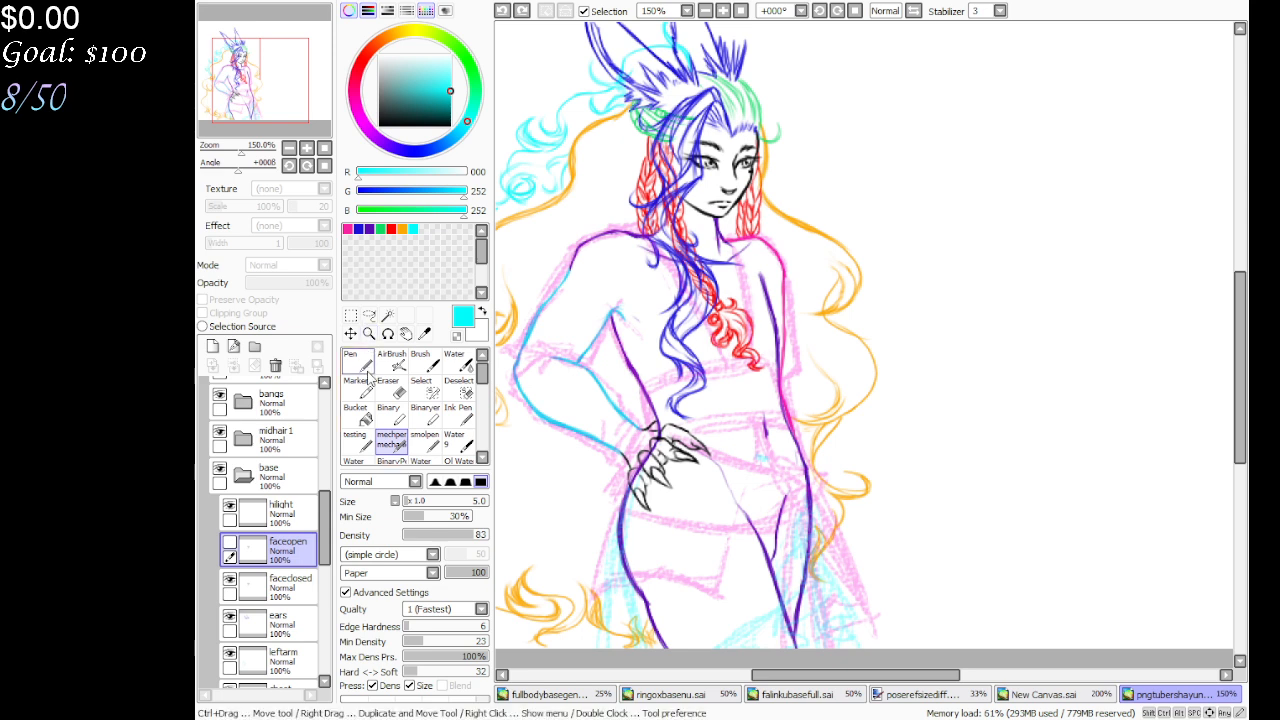
click(213, 346)
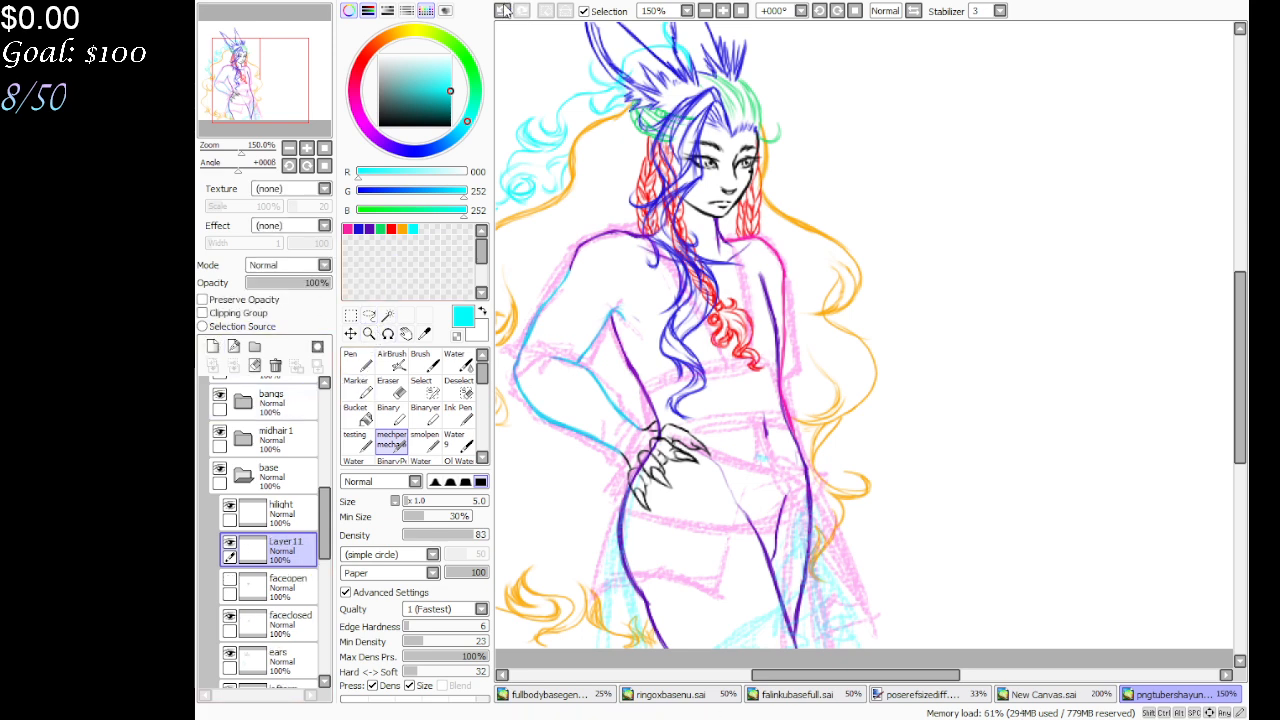
Draw a small faceted gem in pink on the neck below the chin, using the smolpen brush at size 1.0
click(369, 333)
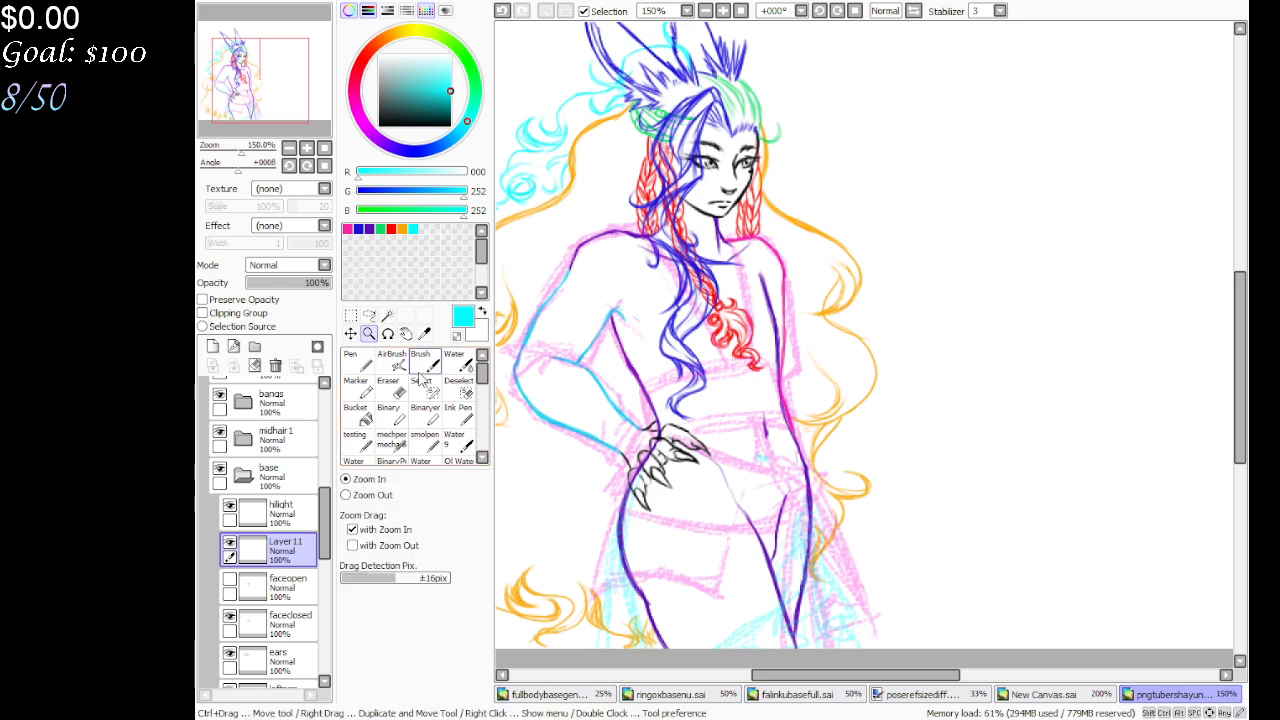
click(708, 170)
click(708, 170)
click(708, 170)
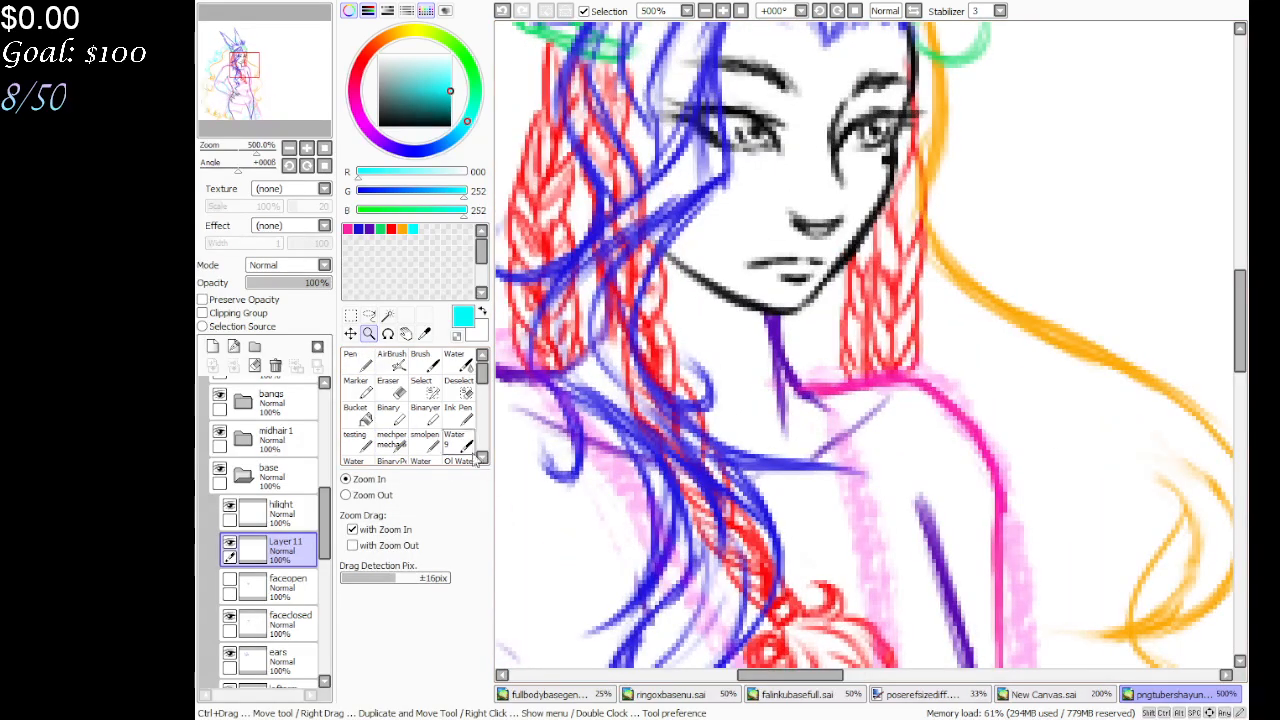
click(425, 443)
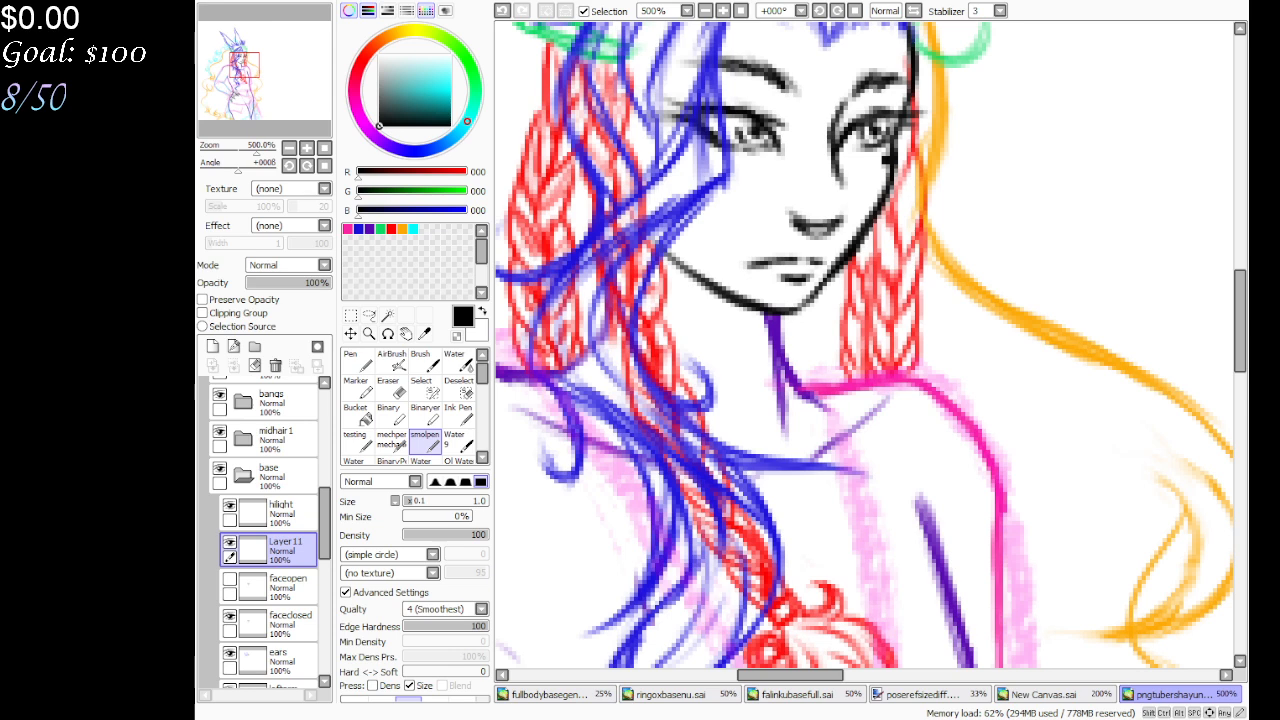
click(369, 333)
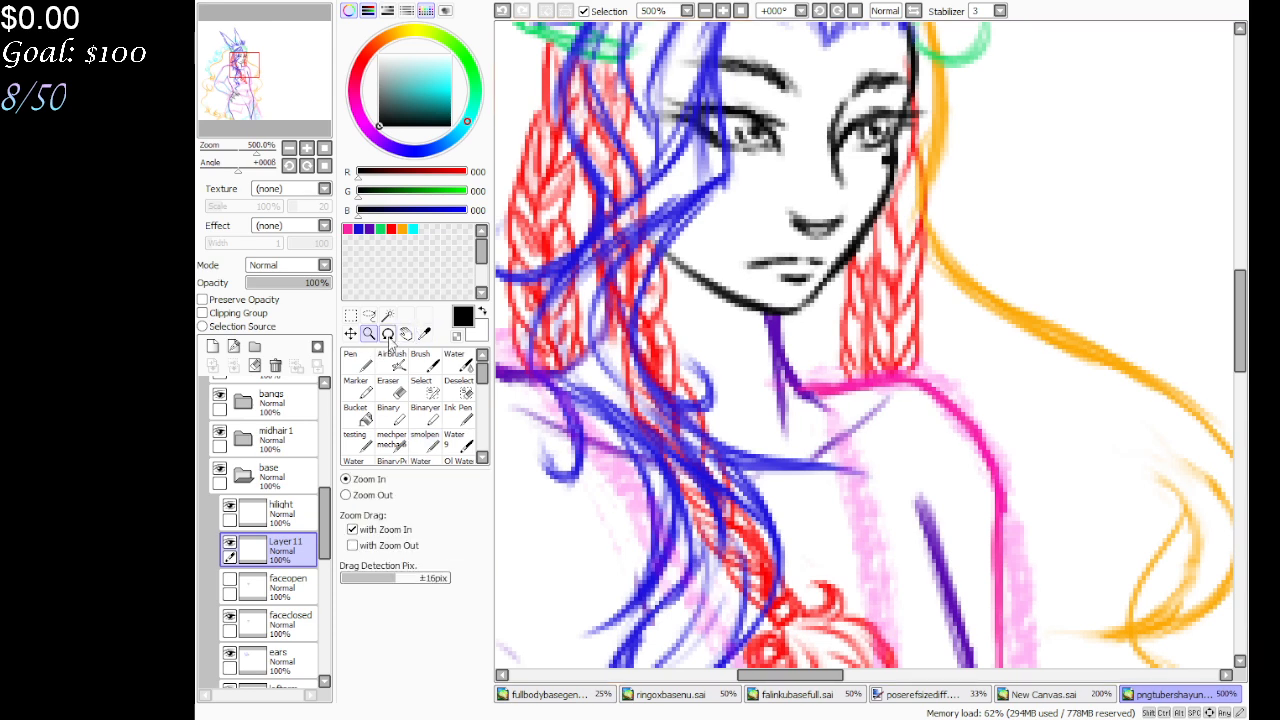
click(708, 387)
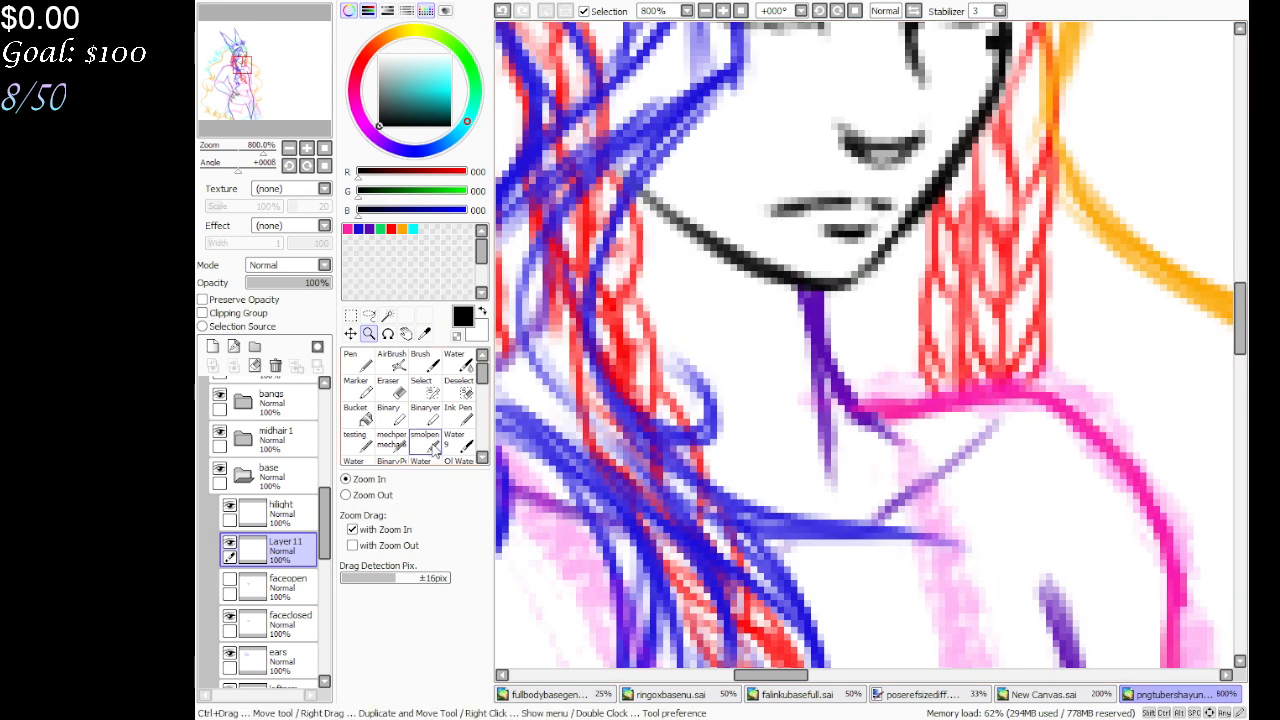
click(424, 440)
click(347, 228)
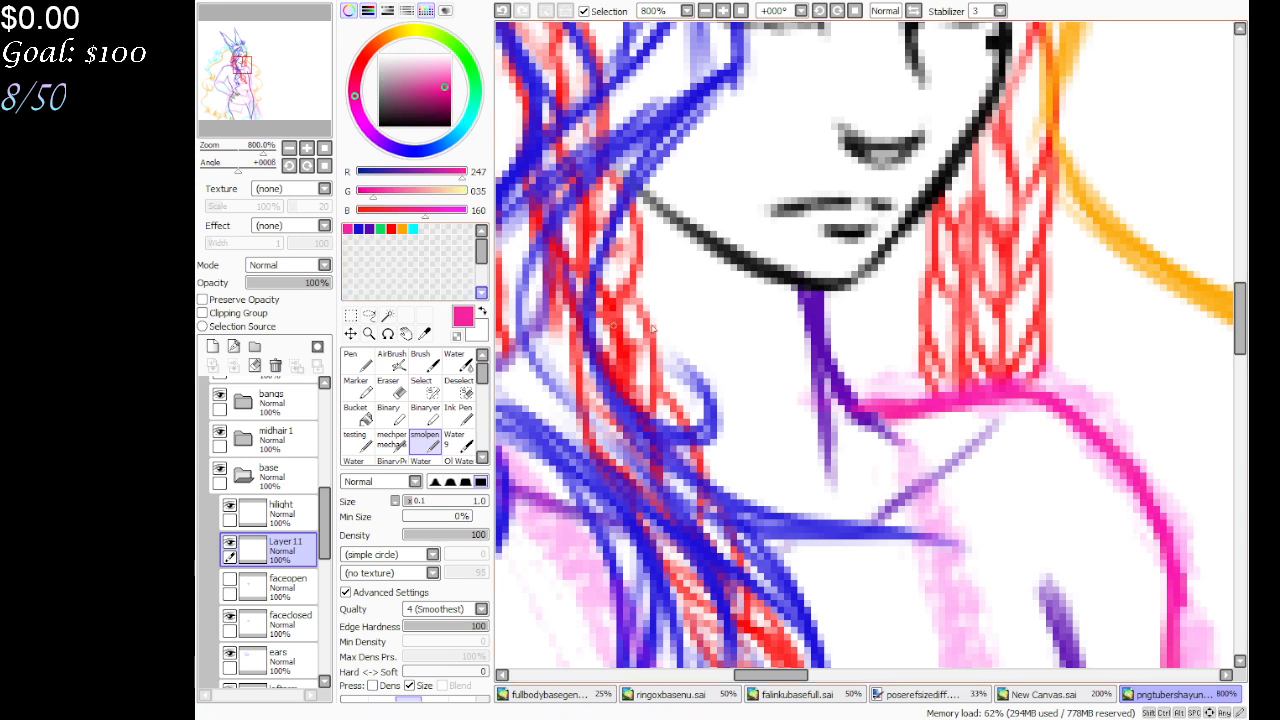
drag(763, 341, 804, 334)
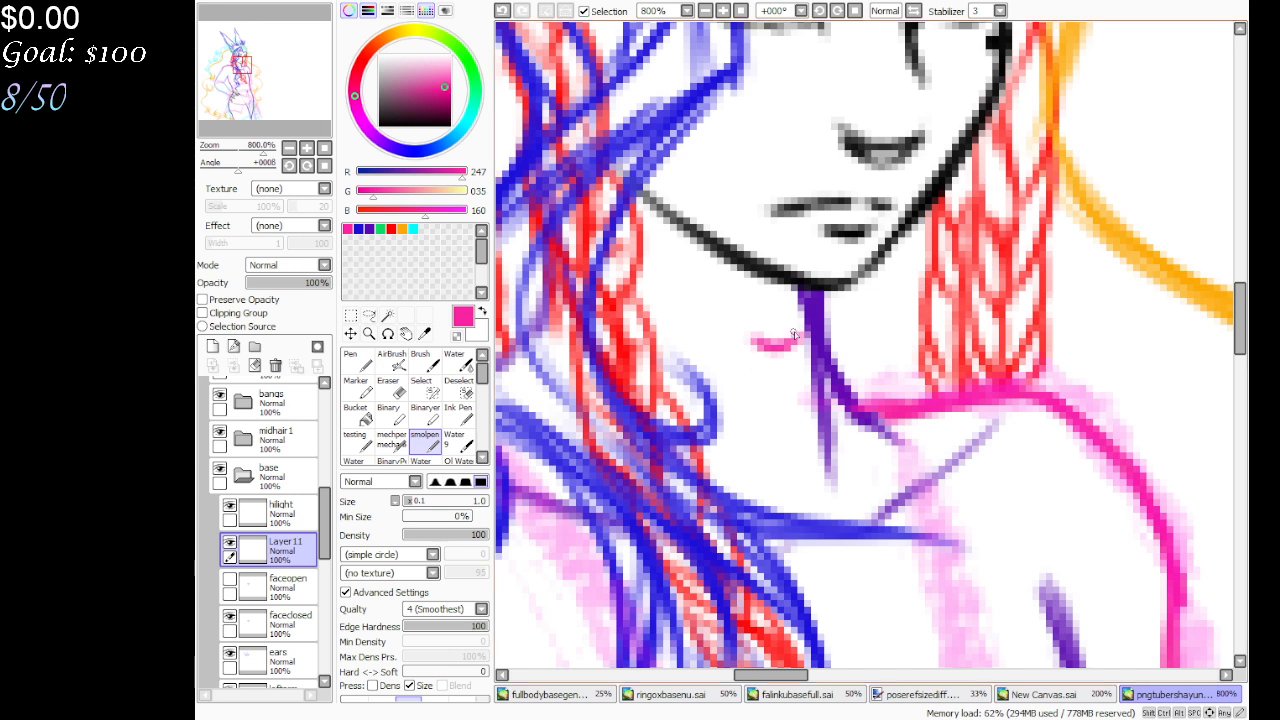
mouse_move(771, 347)
mouse_down()
mouse_move(745, 360)
mouse_move(738, 345)
mouse_move(812, 338)
mouse_move(832, 355)
mouse_move(827, 478)
mouse_up()
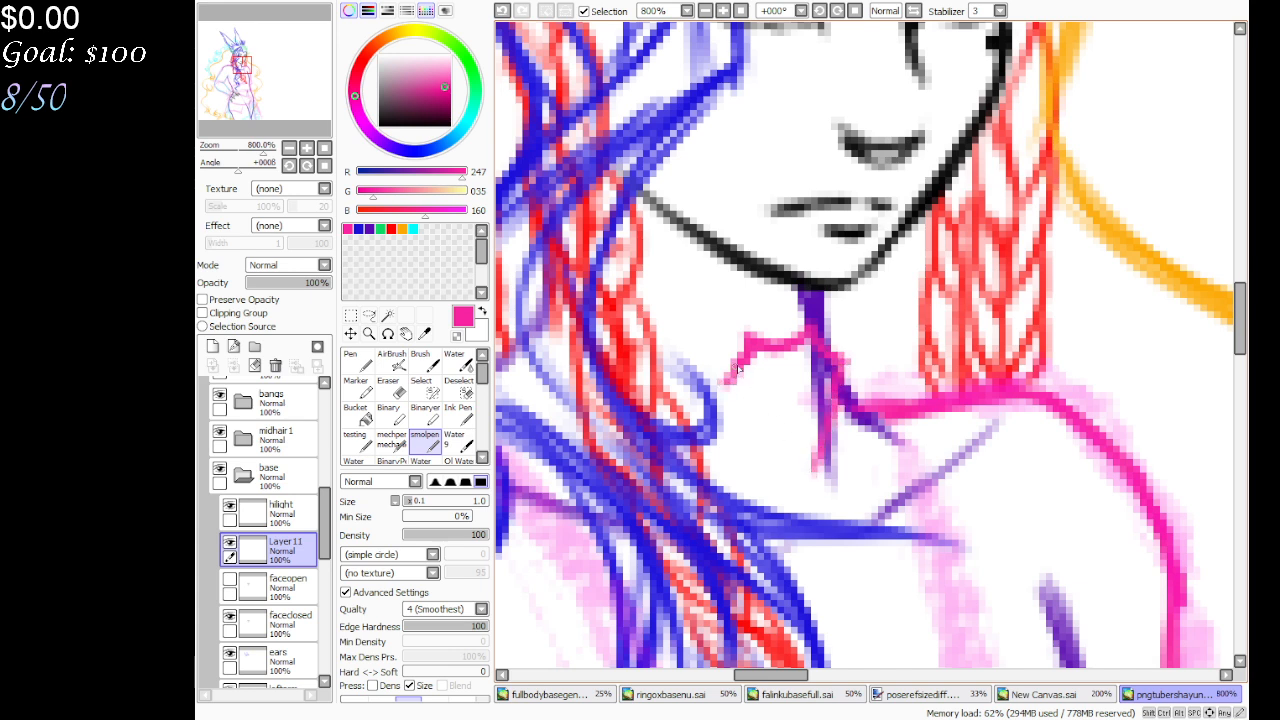
mouse_move(726, 372)
mouse_down()
mouse_move(740, 423)
mouse_move(815, 470)
mouse_up()
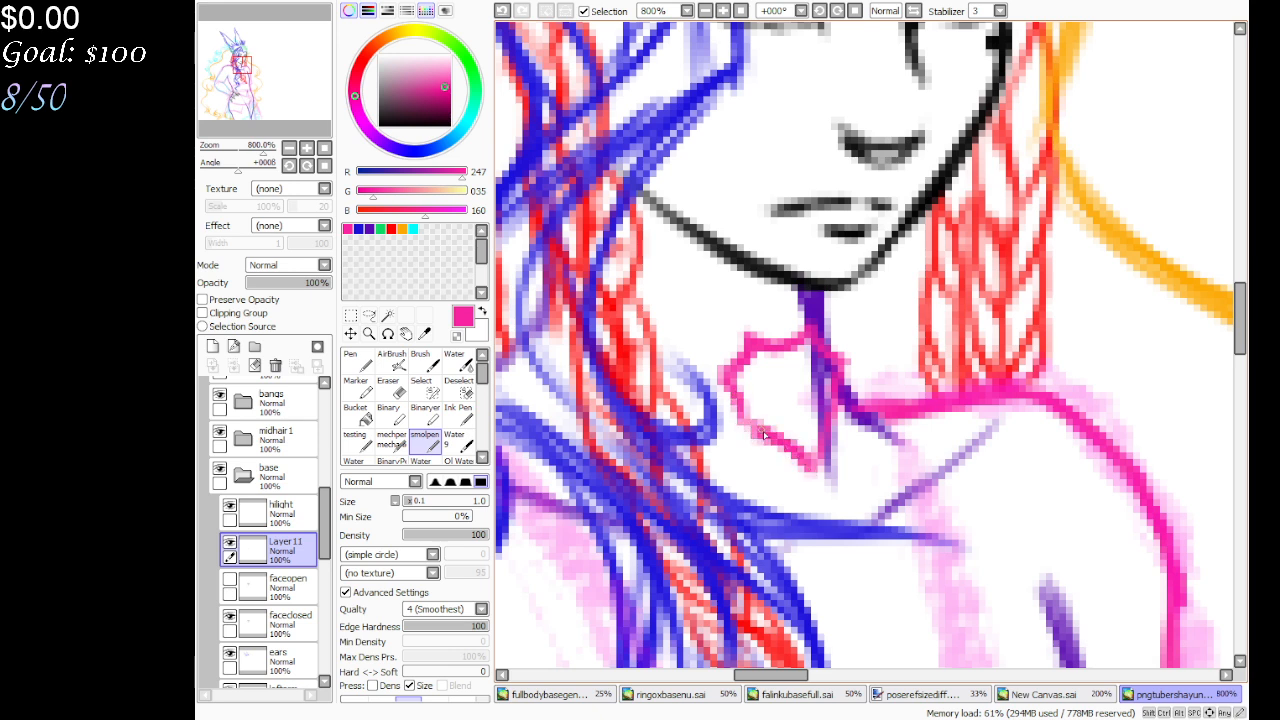
mouse_move(757, 386)
mouse_down()
mouse_move(785, 374)
mouse_move(807, 353)
mouse_move(825, 374)
mouse_move(820, 440)
mouse_move(812, 419)
mouse_move(804, 429)
mouse_move(767, 415)
mouse_move(749, 385)
mouse_move(768, 373)
mouse_move(758, 359)
mouse_move(821, 365)
mouse_move(814, 399)
mouse_move(768, 411)
mouse_move(811, 425)
mouse_move(818, 458)
mouse_up()
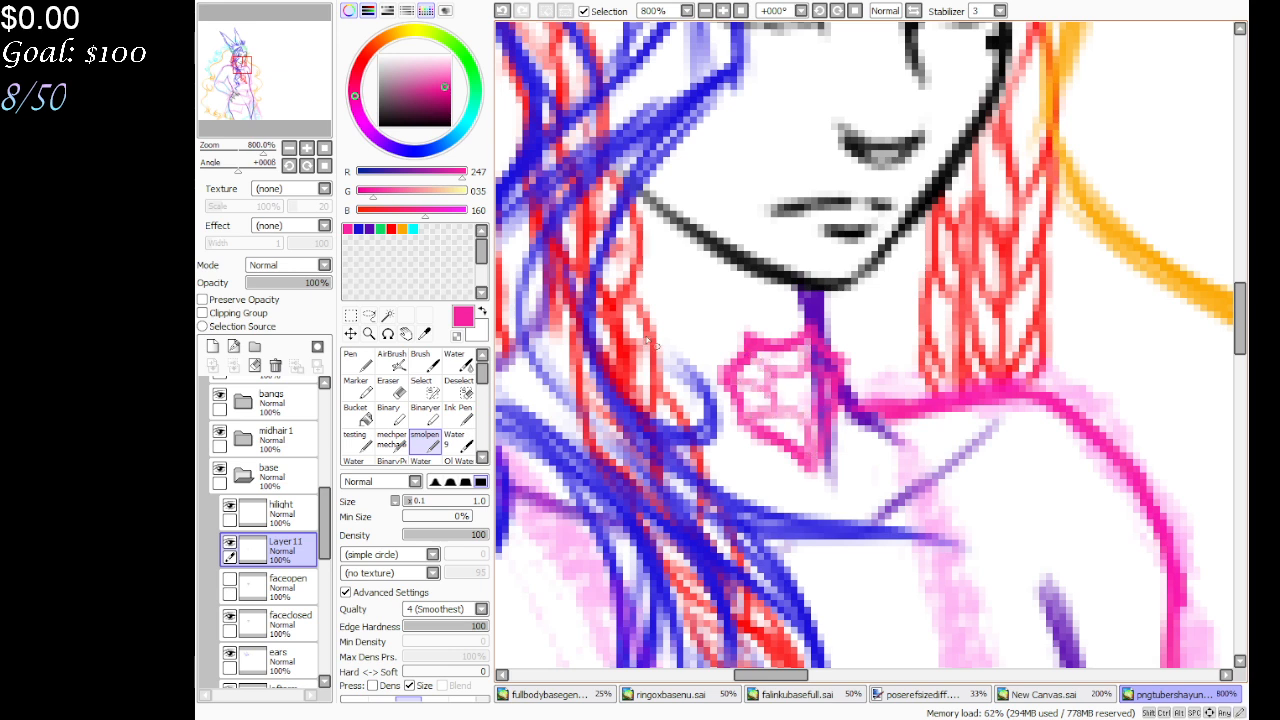
Outline a choker band around the neck in pink, with its upper, lower and side edges
mouse_move(630, 290)
mouse_down()
mouse_move(717, 313)
mouse_move(816, 294)
mouse_up()
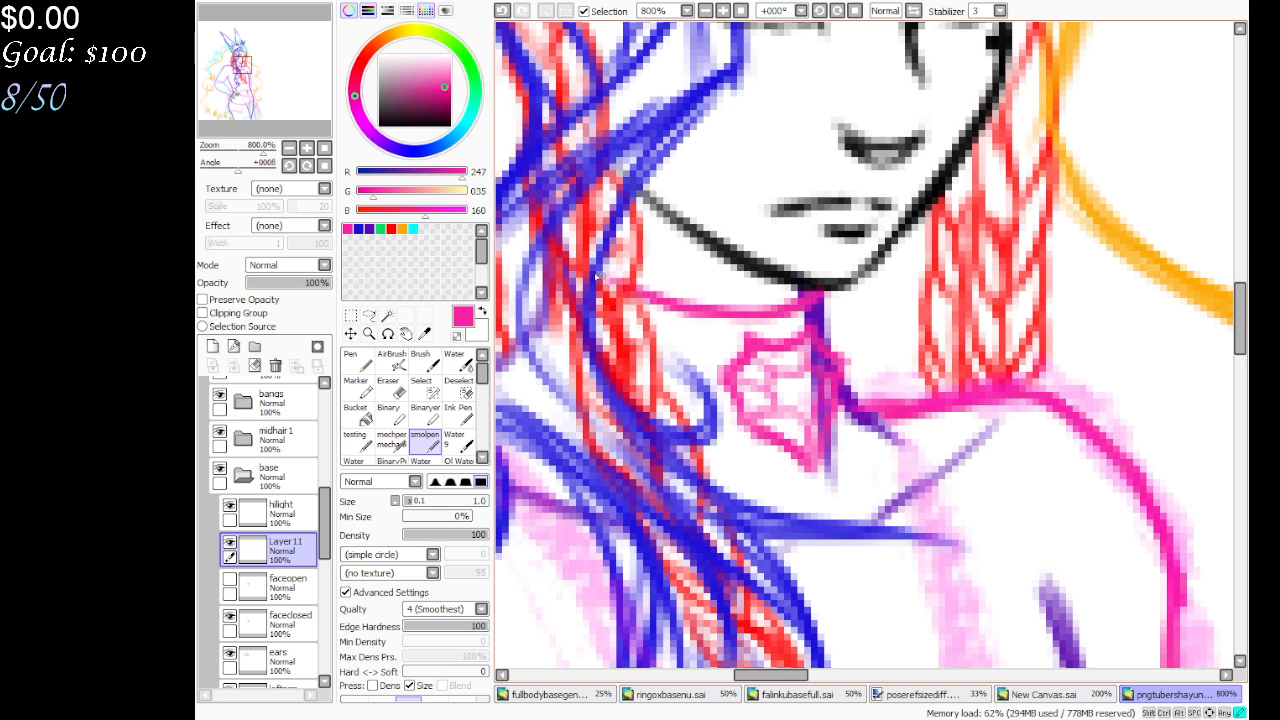
mouse_move(560, 253)
mouse_down()
mouse_move(528, 338)
mouse_move(537, 355)
mouse_move(744, 432)
mouse_up()
drag(826, 292, 832, 350)
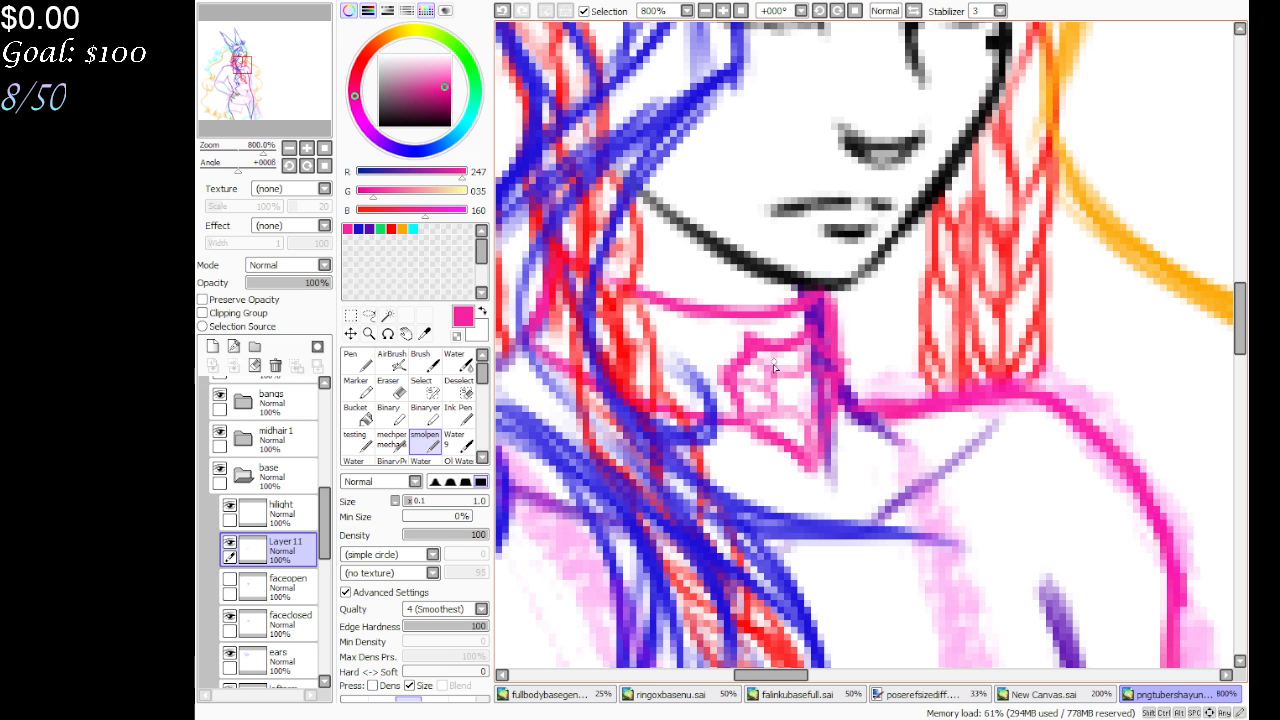
Lasso the gem, move it up onto the choker band, and deselect it
click(369, 315)
mouse_move(735, 333)
mouse_down()
mouse_move(706, 381)
mouse_move(728, 410)
mouse_up()
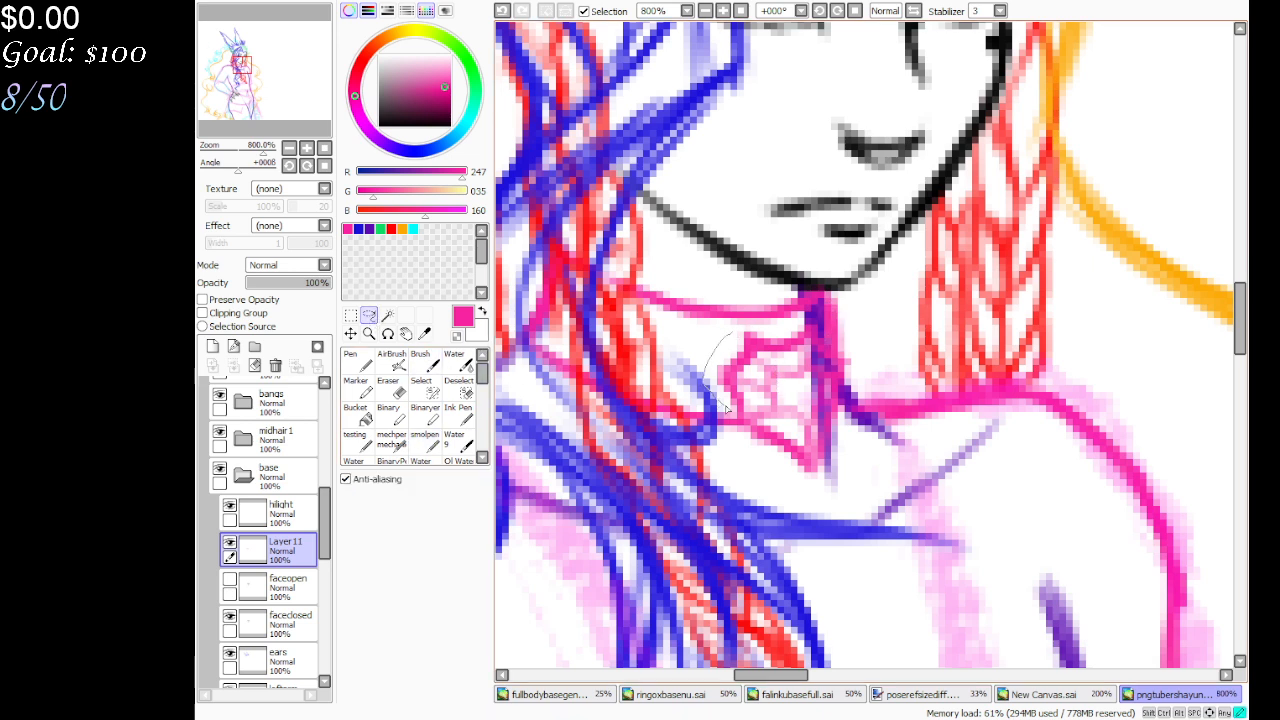
mouse_move(756, 460)
mouse_down()
mouse_move(873, 397)
mouse_move(862, 354)
mouse_move(806, 322)
mouse_move(742, 330)
mouse_up()
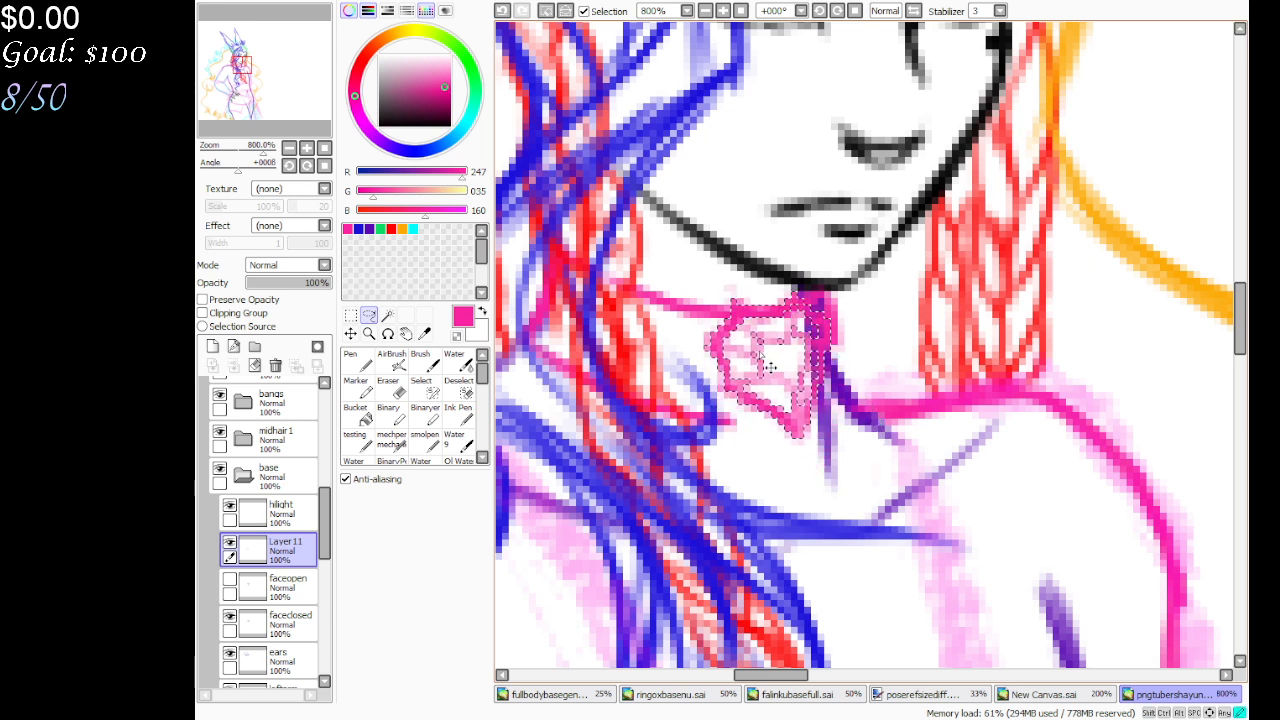
key(ctrl+d)
Complete the choker band's lower edge beneath the gem and extend its upper edge towards the back of the neck
click(428, 447)
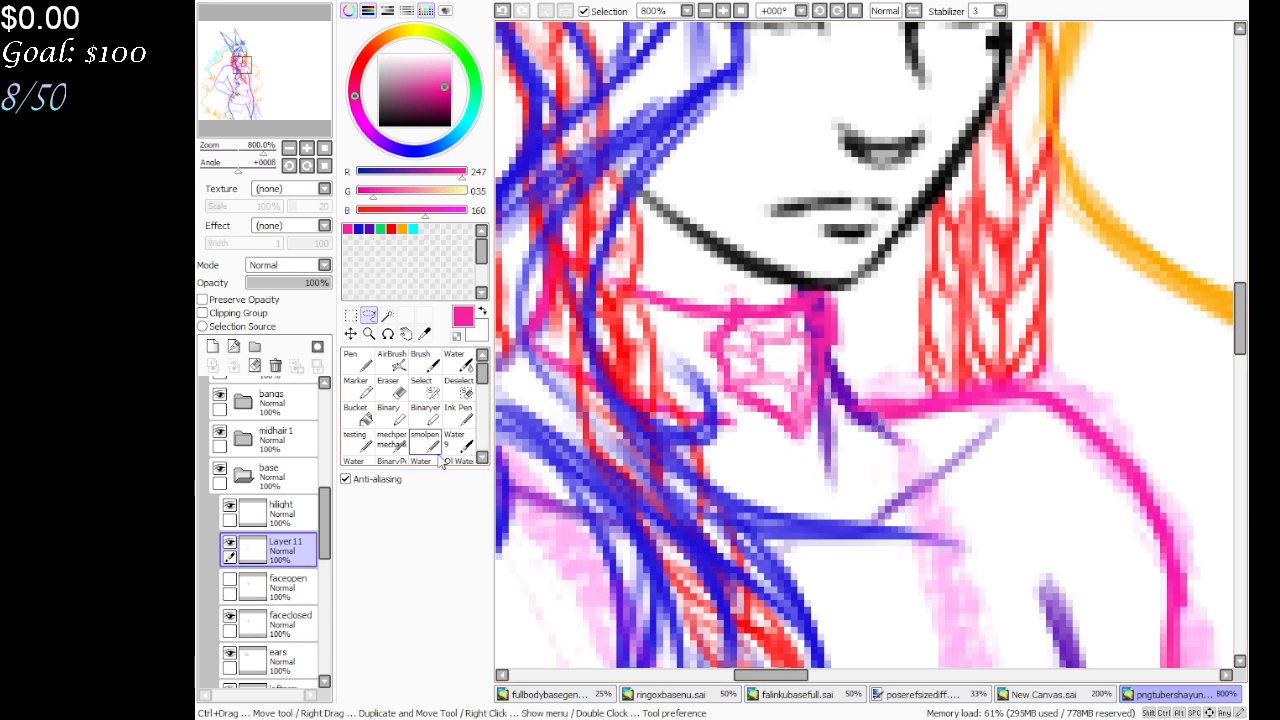
mouse_move(843, 340)
mouse_down()
mouse_move(845, 398)
mouse_move(829, 409)
mouse_move(740, 438)
mouse_move(690, 422)
mouse_move(769, 437)
mouse_move(785, 420)
mouse_move(775, 410)
mouse_move(815, 402)
mouse_move(770, 415)
mouse_move(808, 396)
mouse_up()
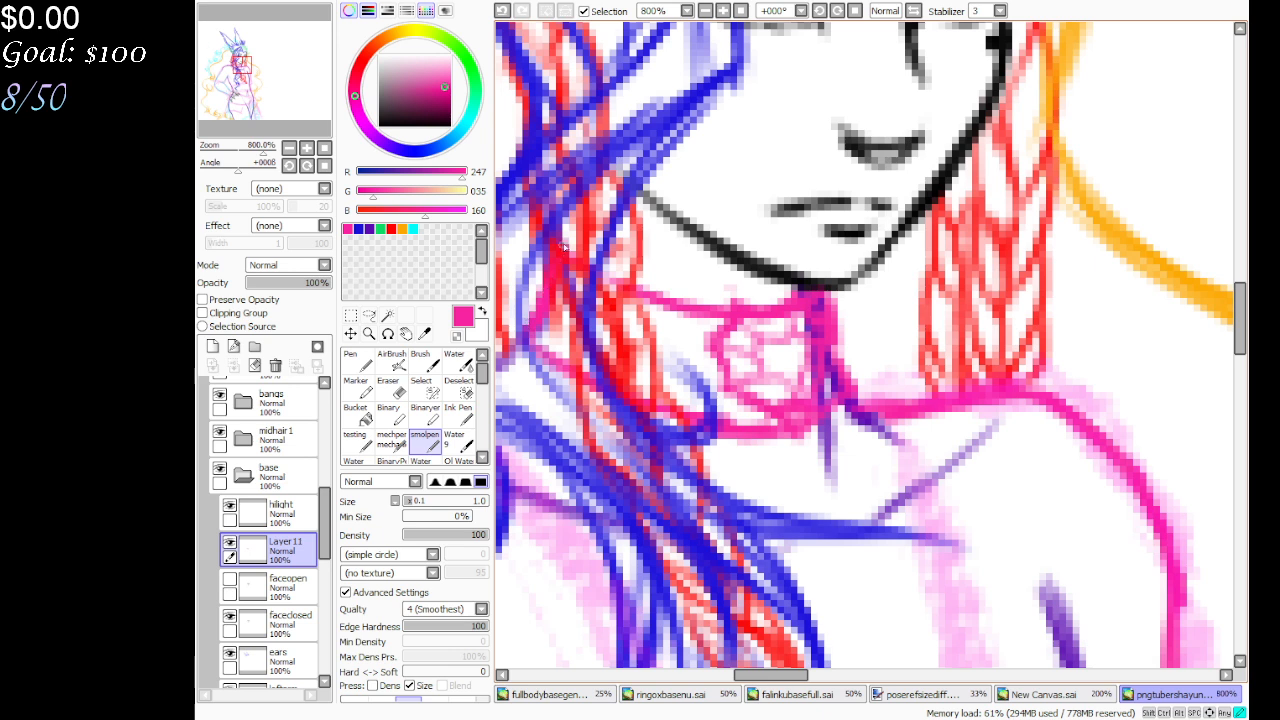
drag(598, 268, 643, 298)
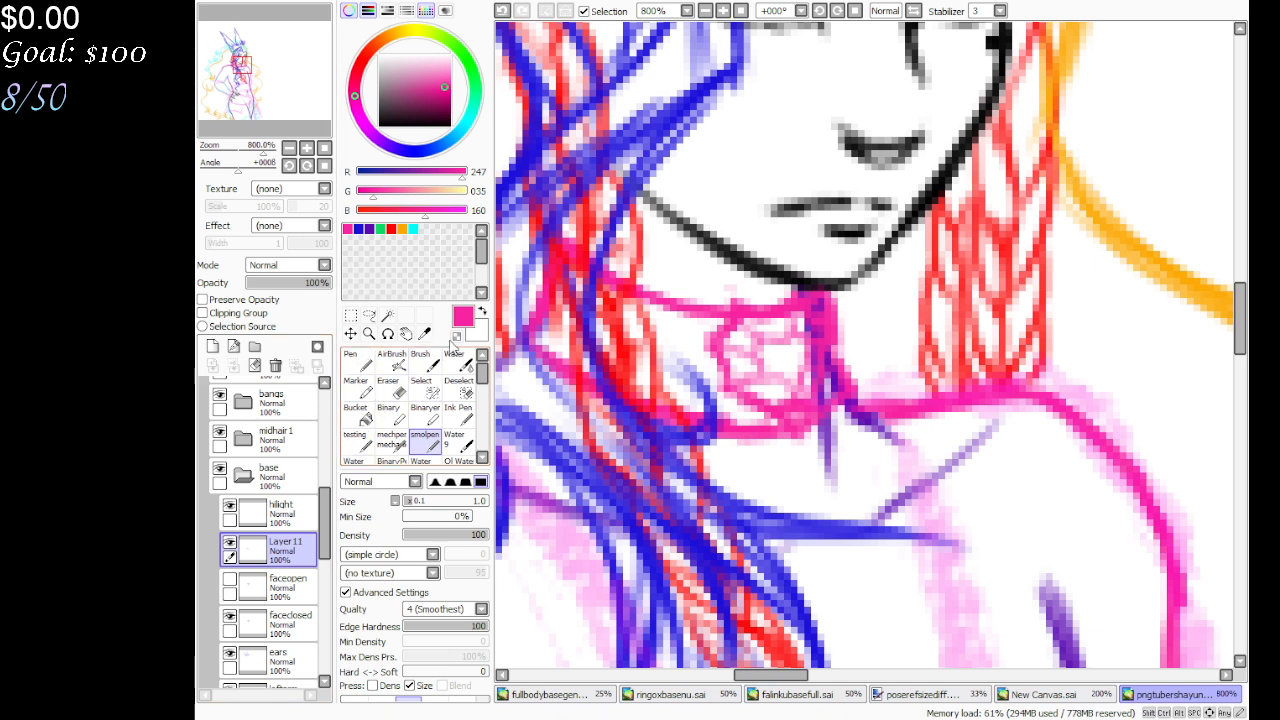
Erase stray lines around the gem with the transparent colour and redraw its outline in pink
click(456, 335)
mouse_move(595, 378)
mouse_down()
mouse_move(696, 422)
mouse_move(763, 432)
mouse_up()
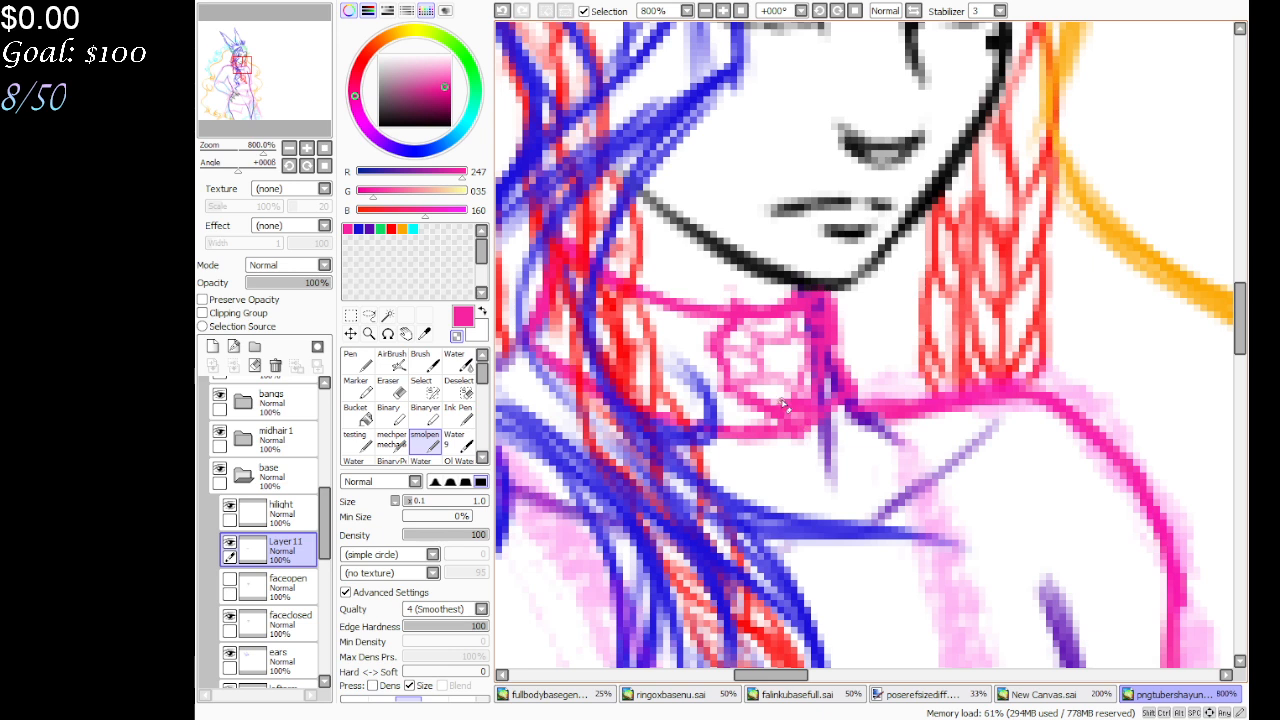
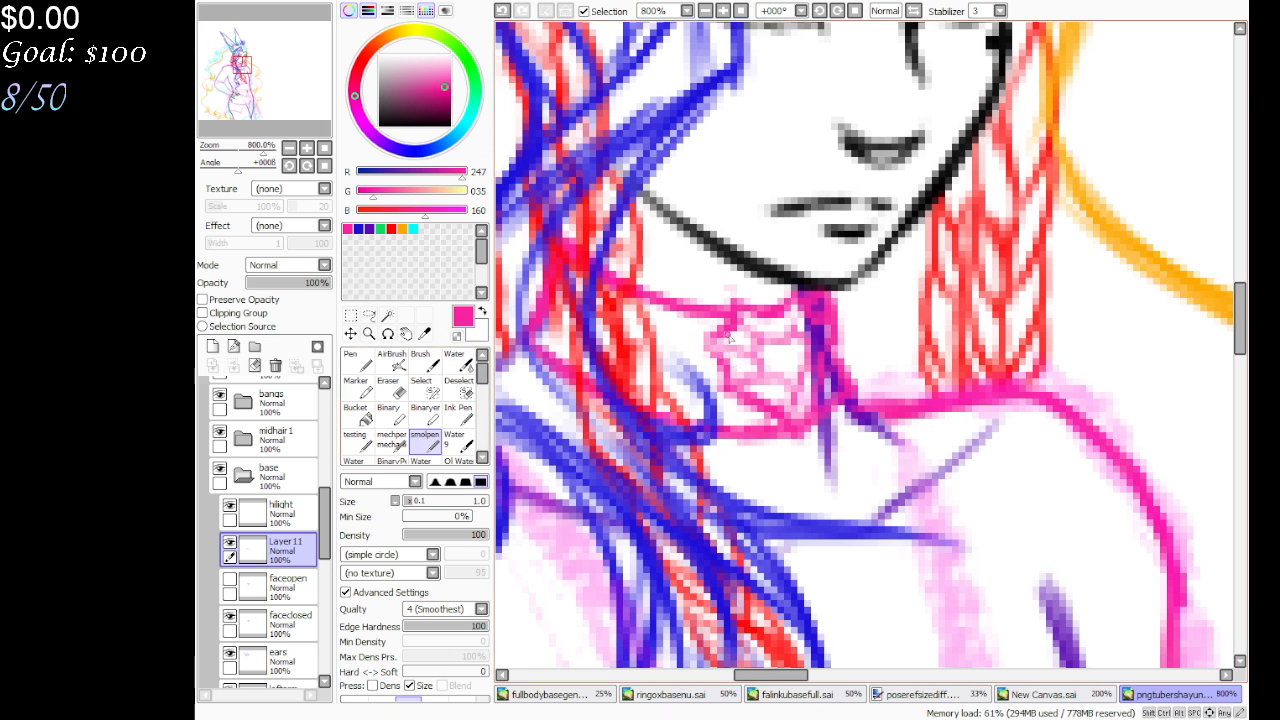
drag(714, 342, 730, 370)
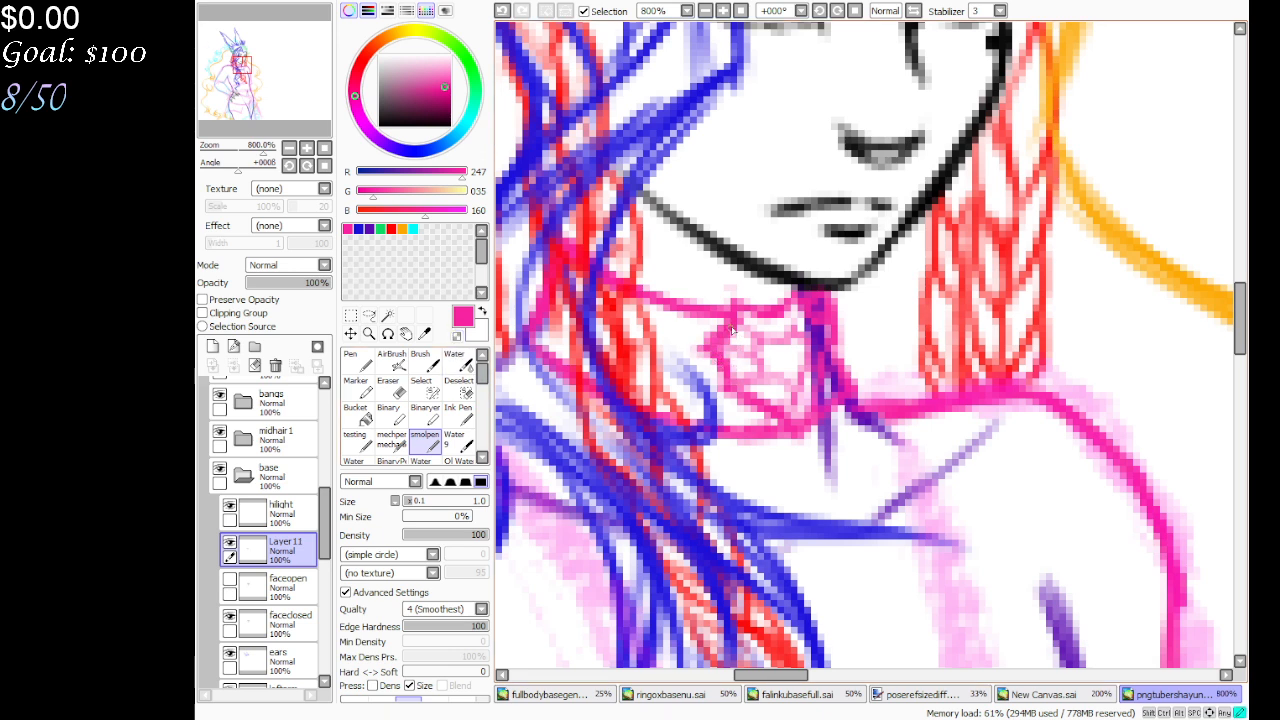
mouse_move(728, 300)
mouse_down()
mouse_move(750, 318)
mouse_move(790, 305)
mouse_move(830, 348)
mouse_move(805, 432)
mouse_up()
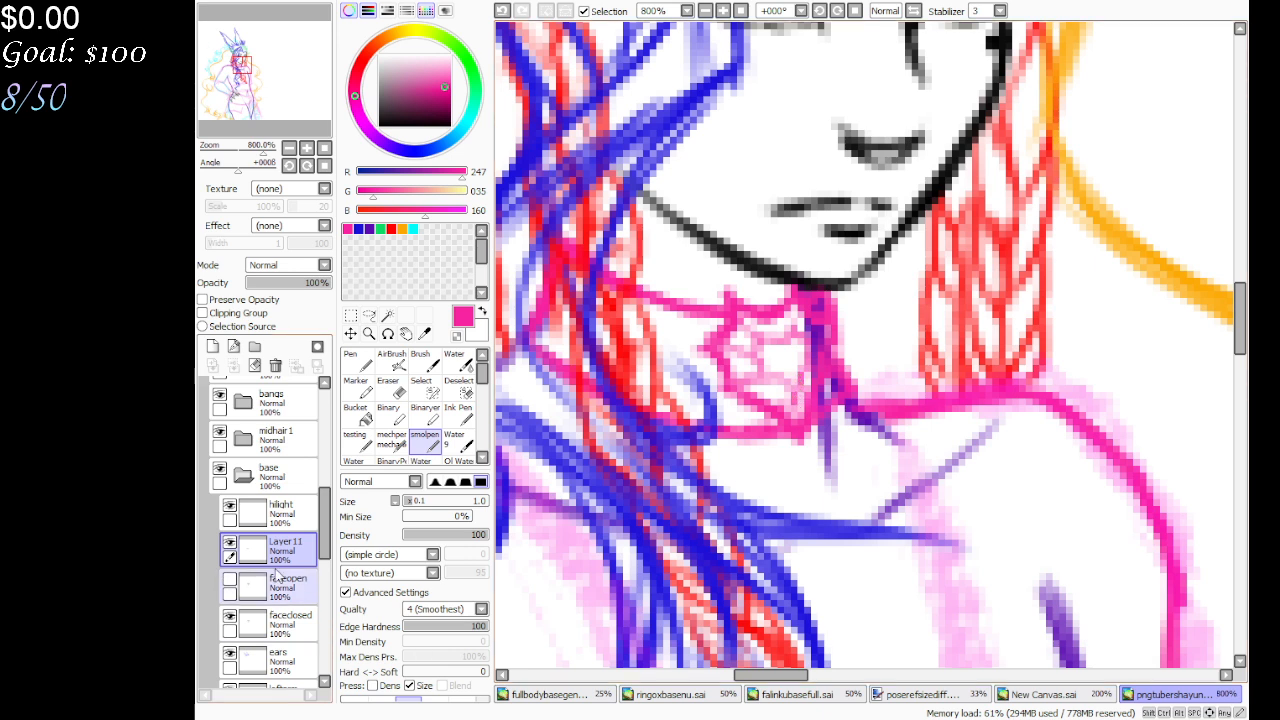
Create a layer folder for the choker containing Layer11, and add a new layer beneath Layer11
click(254, 346)
drag(275, 585, 275, 550)
click(213, 346)
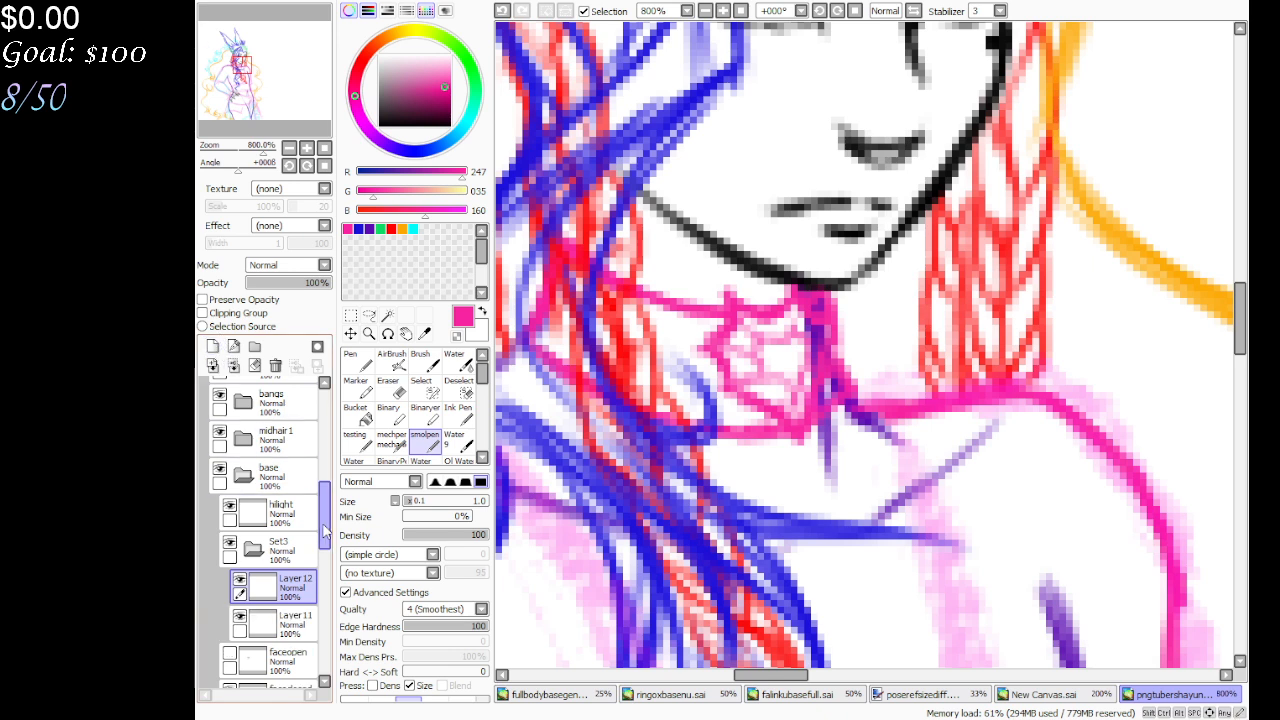
drag(288, 432, 294, 467)
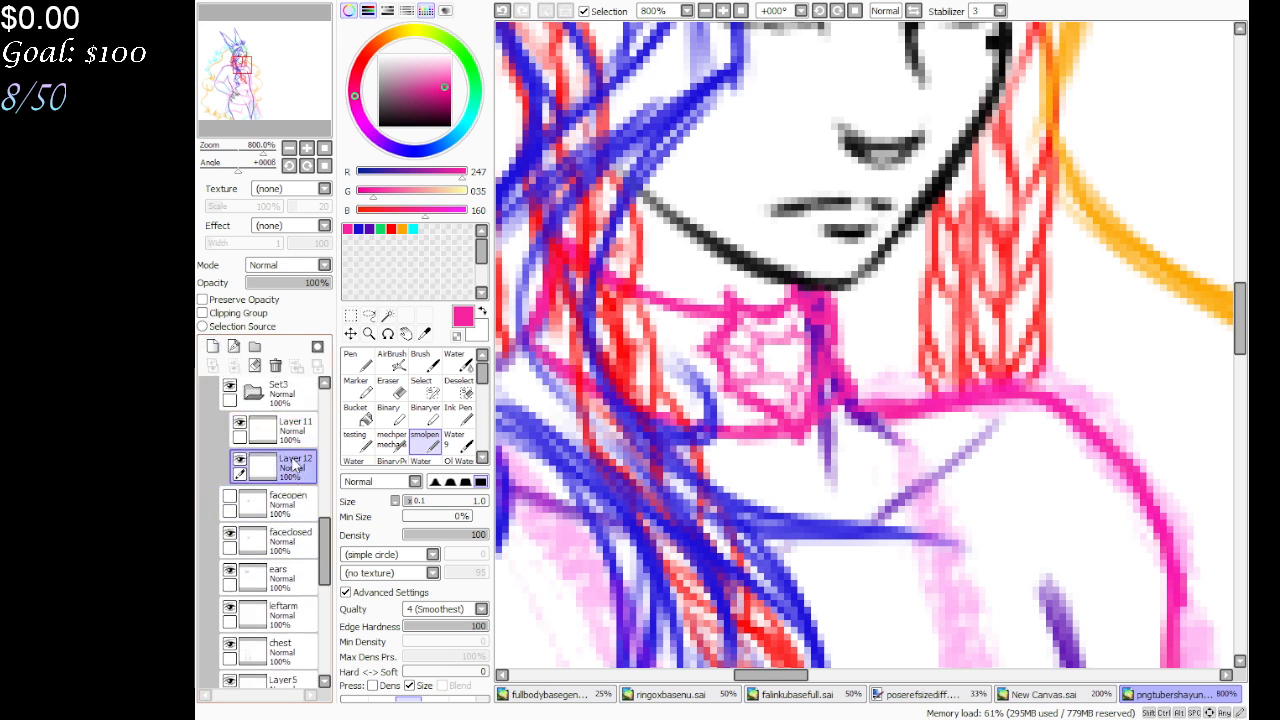
Preserve the opacity of Layer11 and recolour the choker line art black with the binary pen
click(292, 425)
click(202, 299)
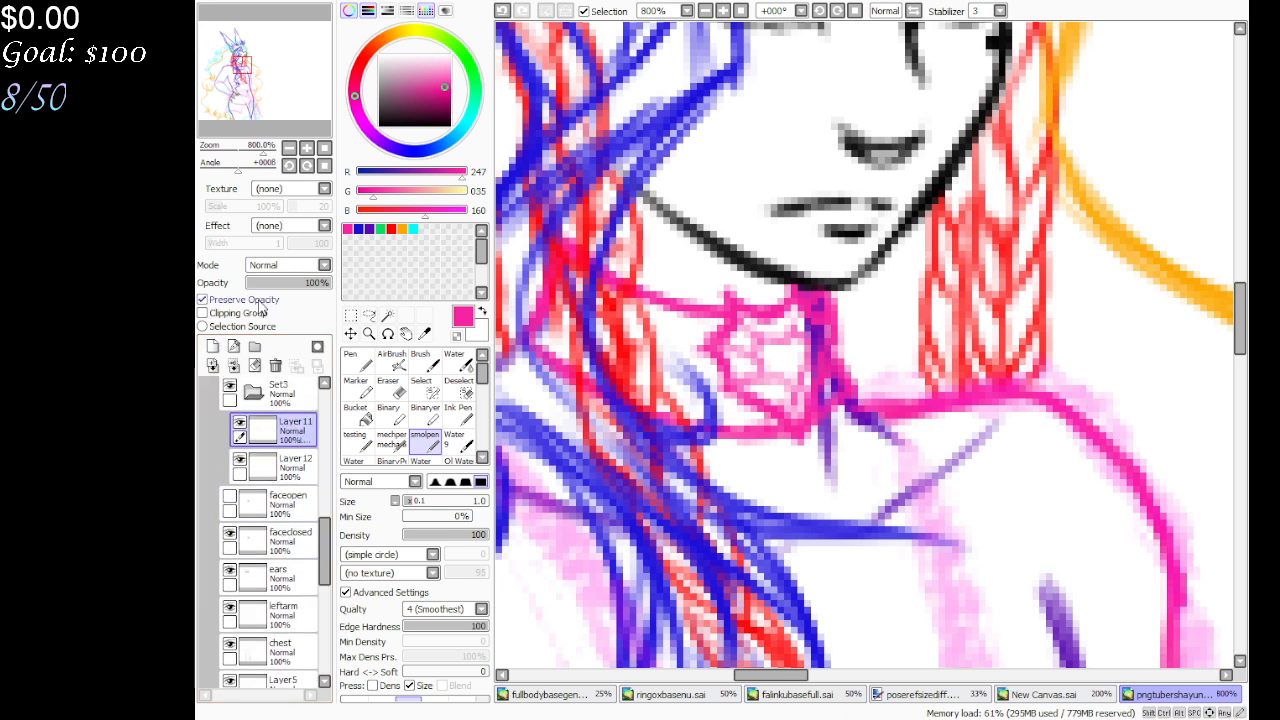
click(414, 93)
click(378, 125)
click(391, 460)
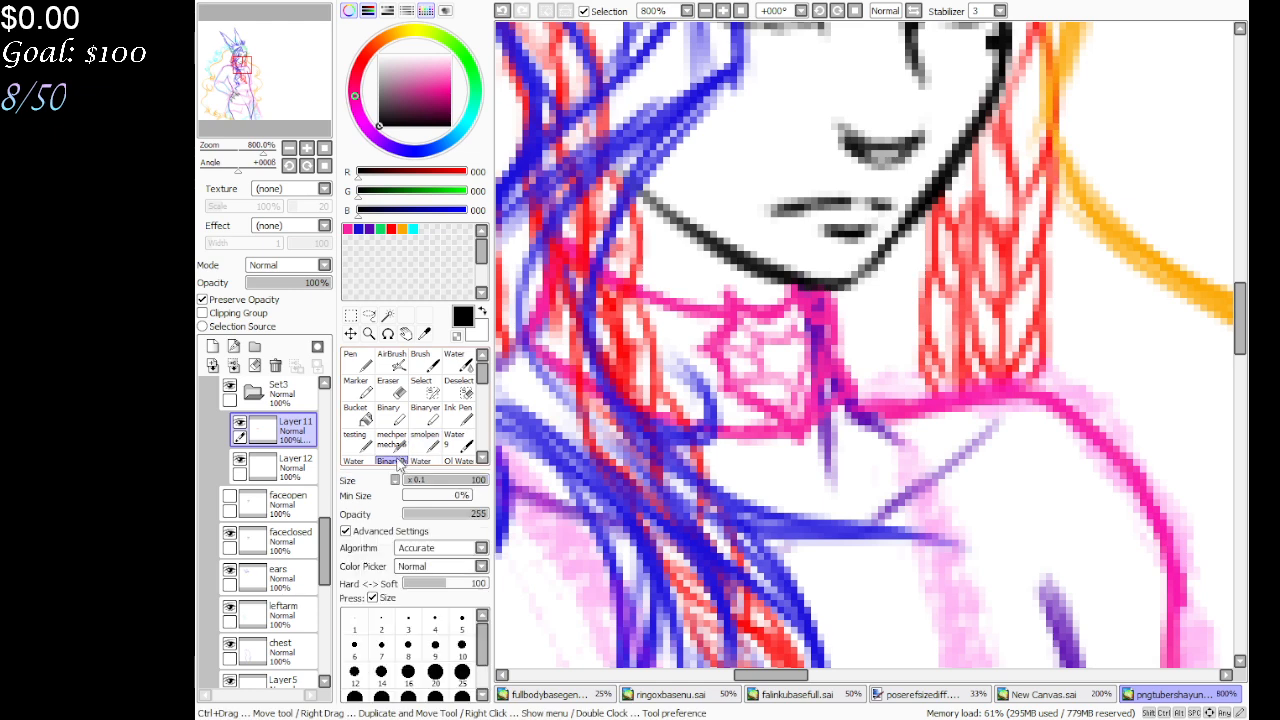
drag(720, 360, 617, 323)
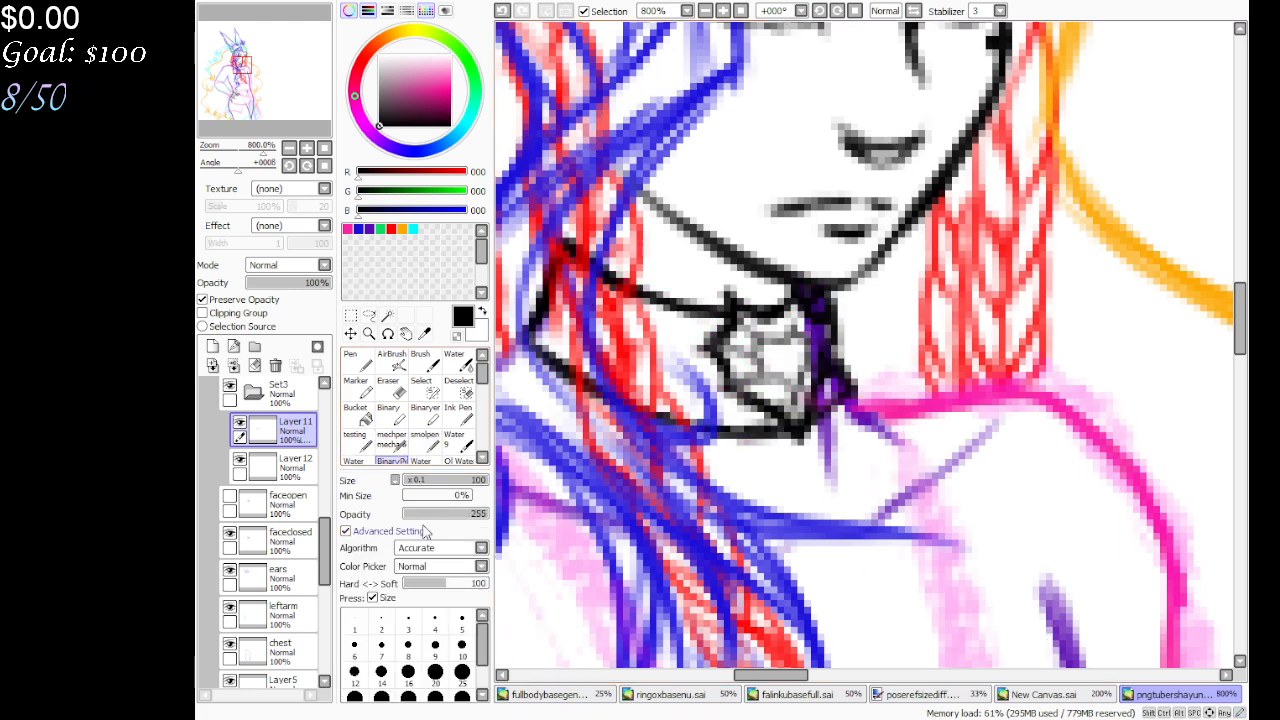
On Layer12, fill the choker gem with dark maroon, RGB 77, 7, 37, using the smolpen brush
click(292, 463)
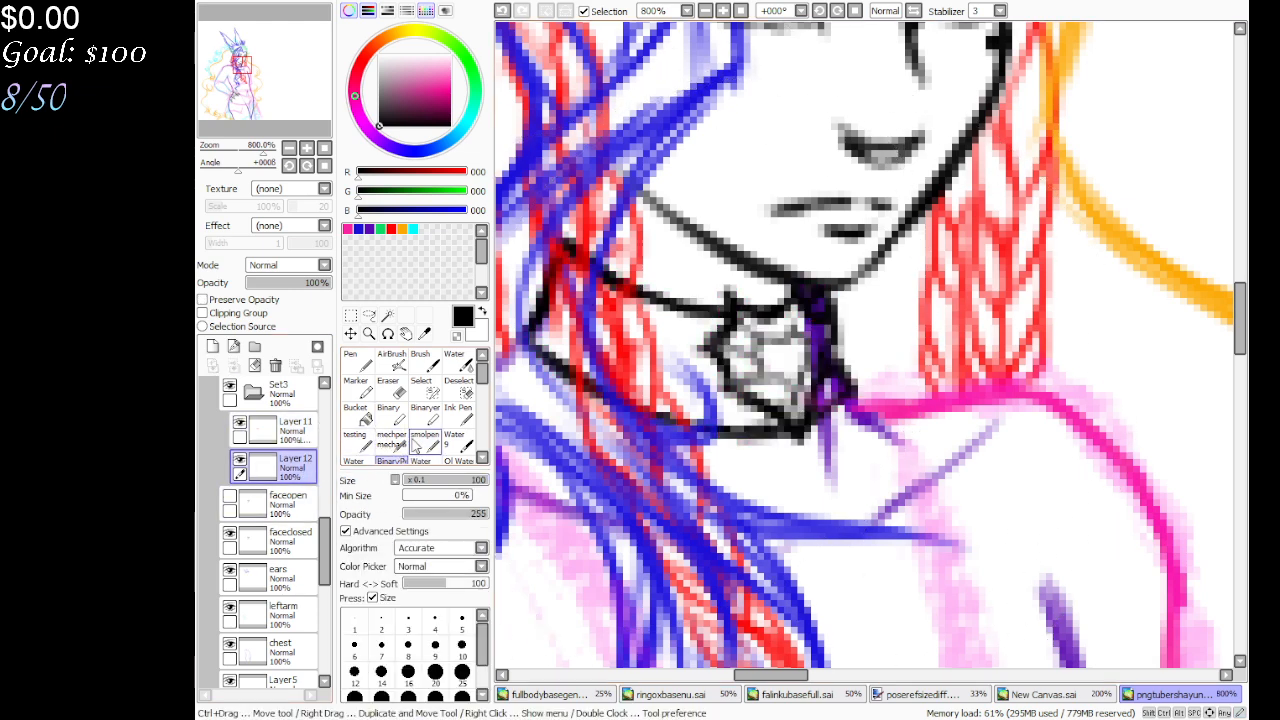
click(432, 446)
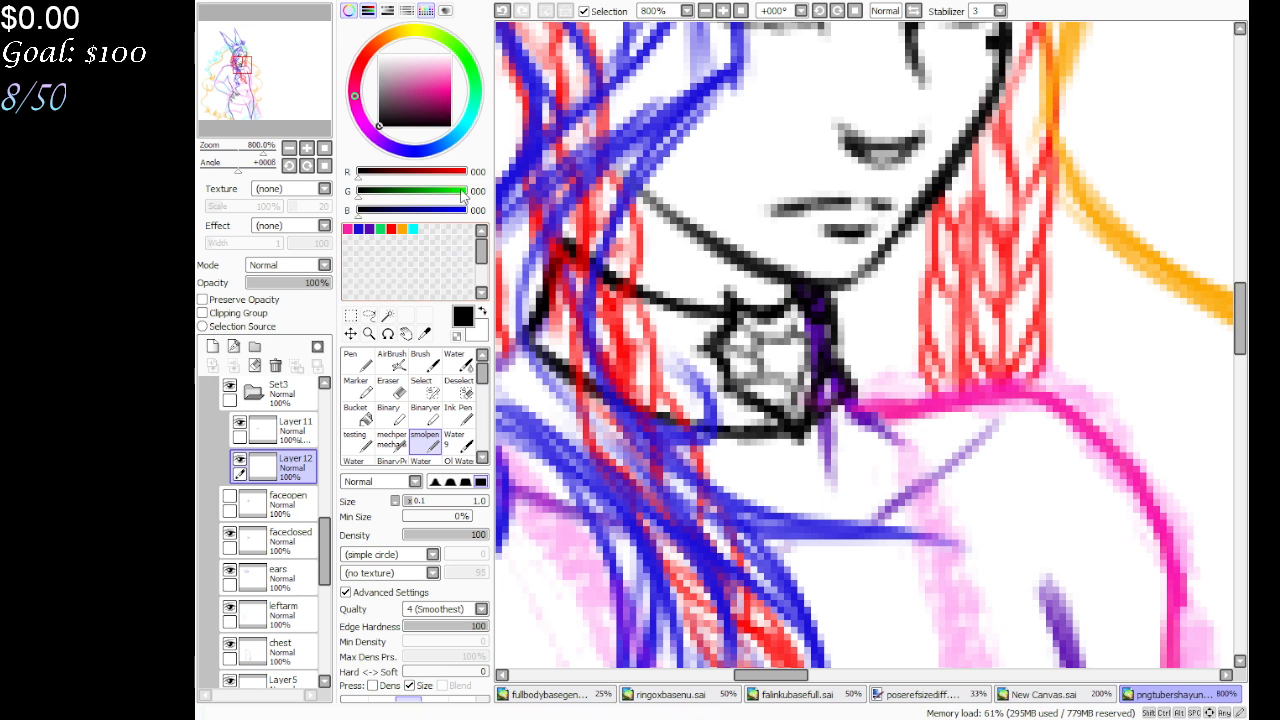
click(424, 112)
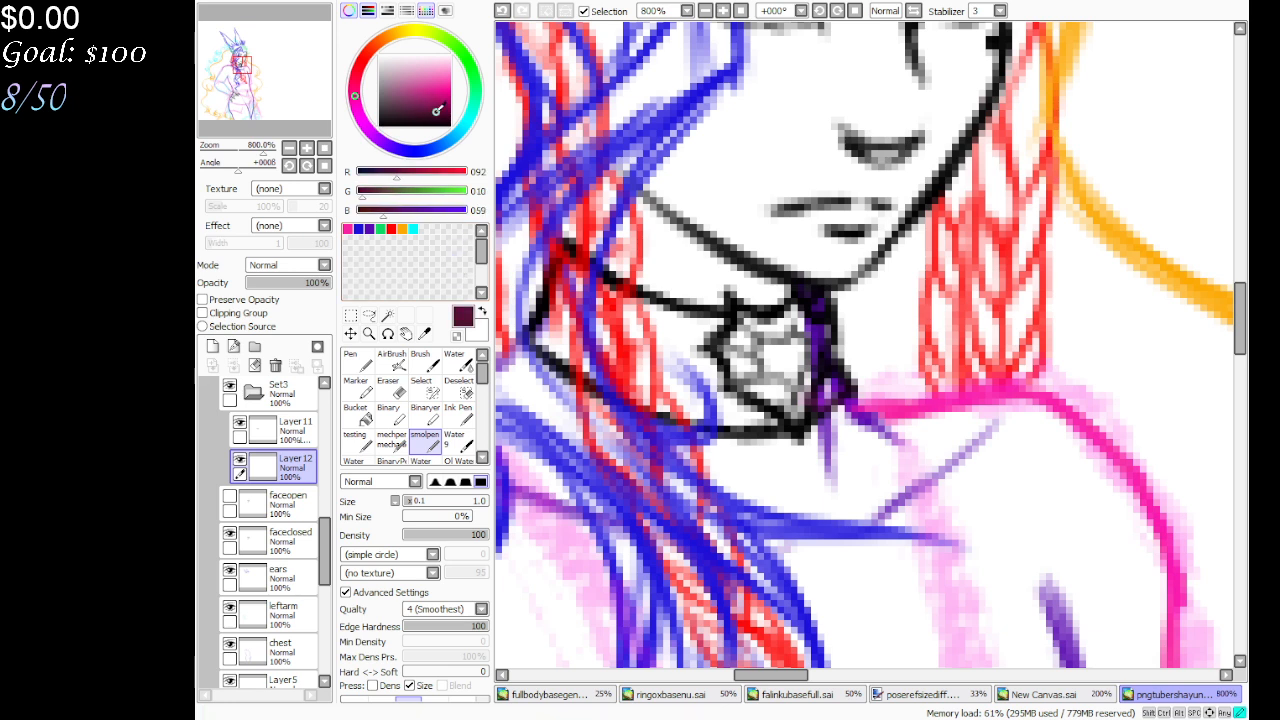
click(434, 116)
click(355, 88)
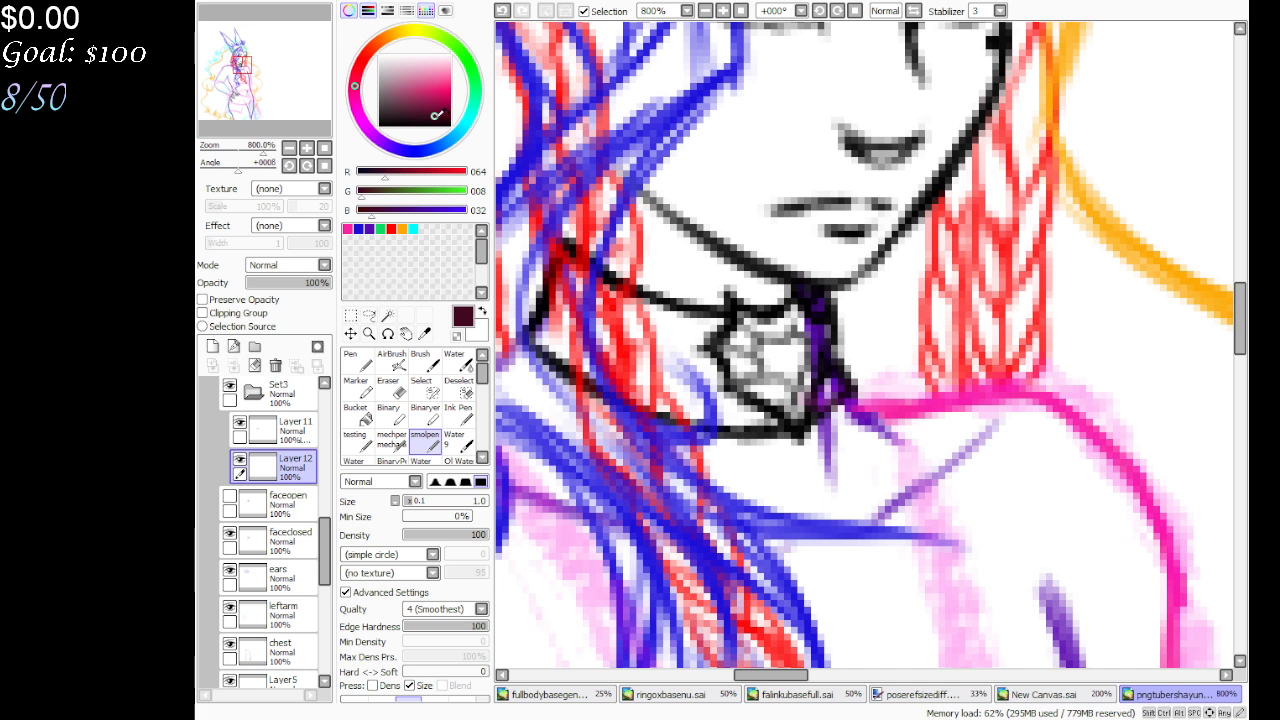
click(436, 114)
mouse_move(752, 350)
mouse_down()
mouse_move(738, 316)
mouse_move(776, 330)
mouse_move(790, 314)
mouse_move(824, 332)
mouse_move(800, 432)
mouse_move(718, 348)
mouse_move(738, 340)
mouse_move(755, 385)
mouse_move(799, 406)
mouse_move(775, 372)
mouse_move(802, 346)
mouse_up()
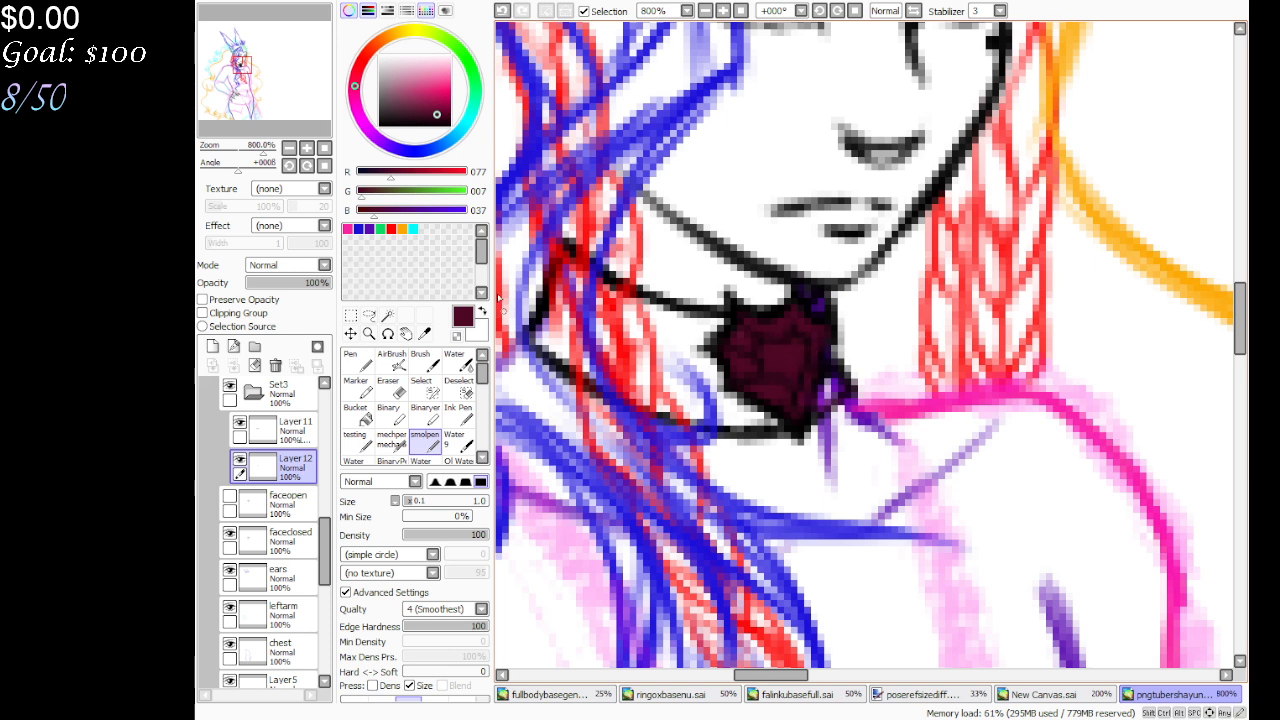
Paint an orange glow, RGB 249, 170, 33, at the gem's centre and brighten its middle with yellow, RGB 249, 244, 33
click(402, 228)
click(403, 34)
click(437, 88)
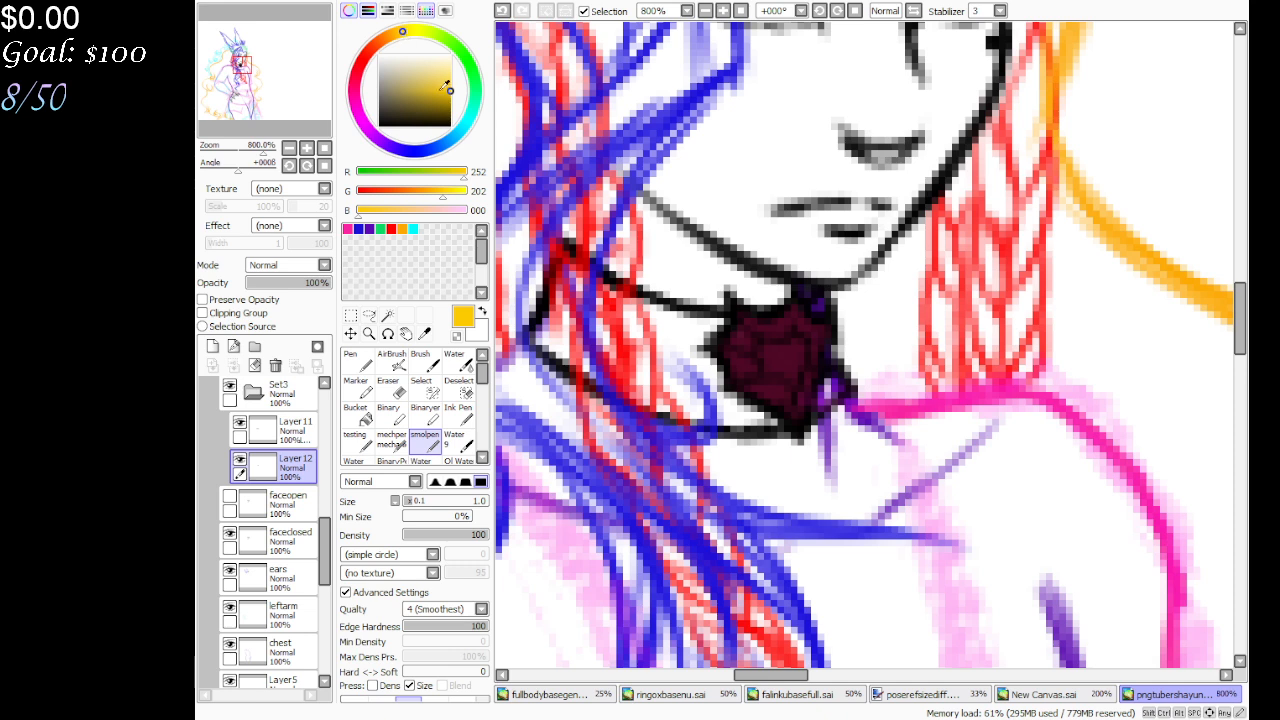
click(441, 91)
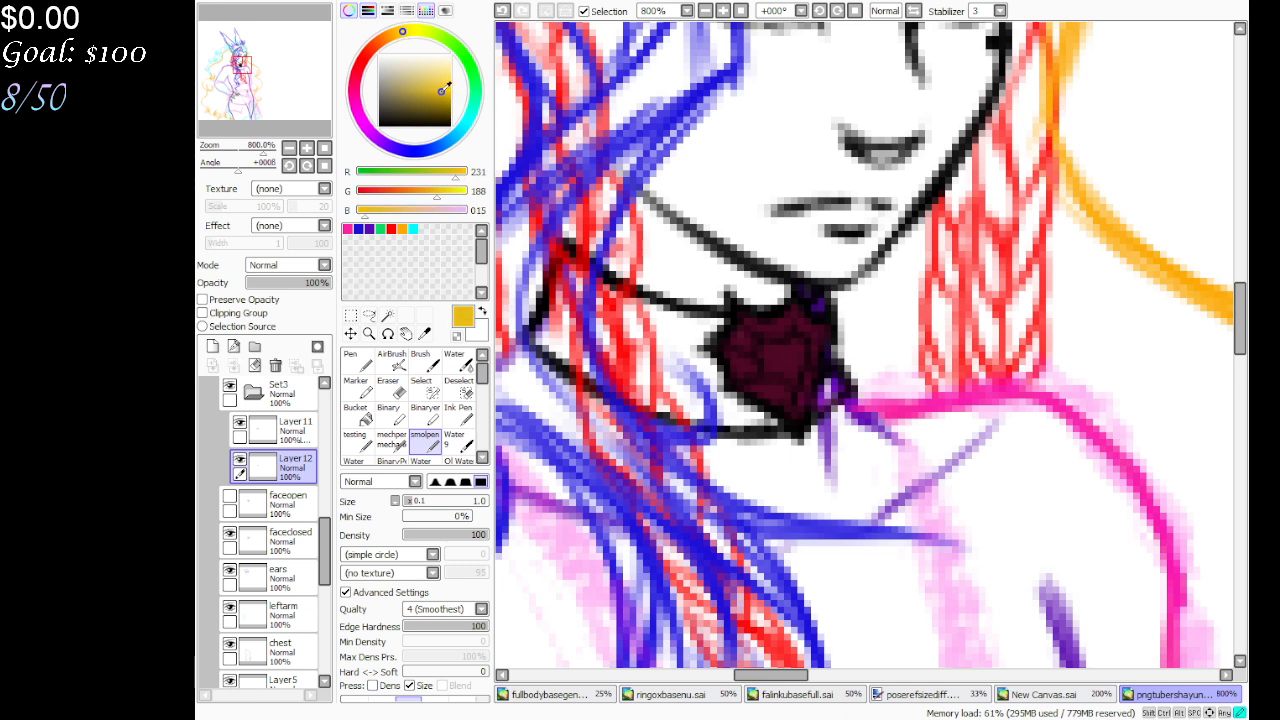
click(445, 85)
click(446, 86)
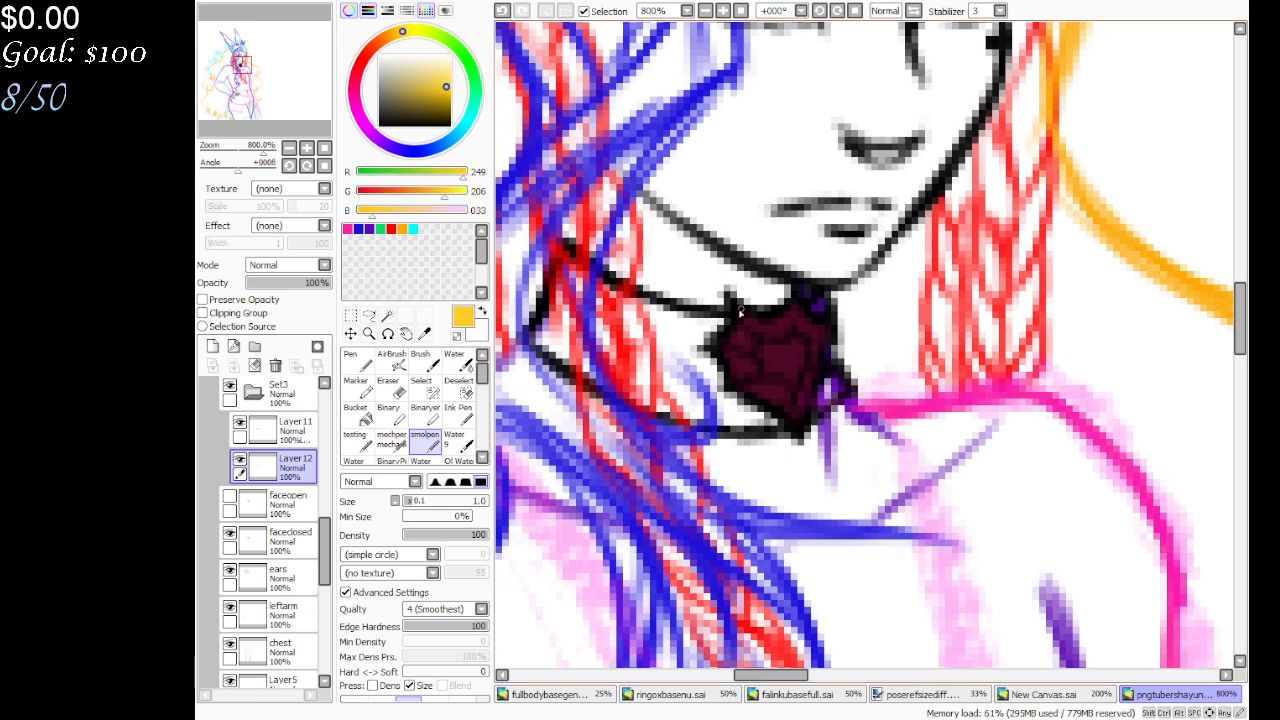
click(394, 37)
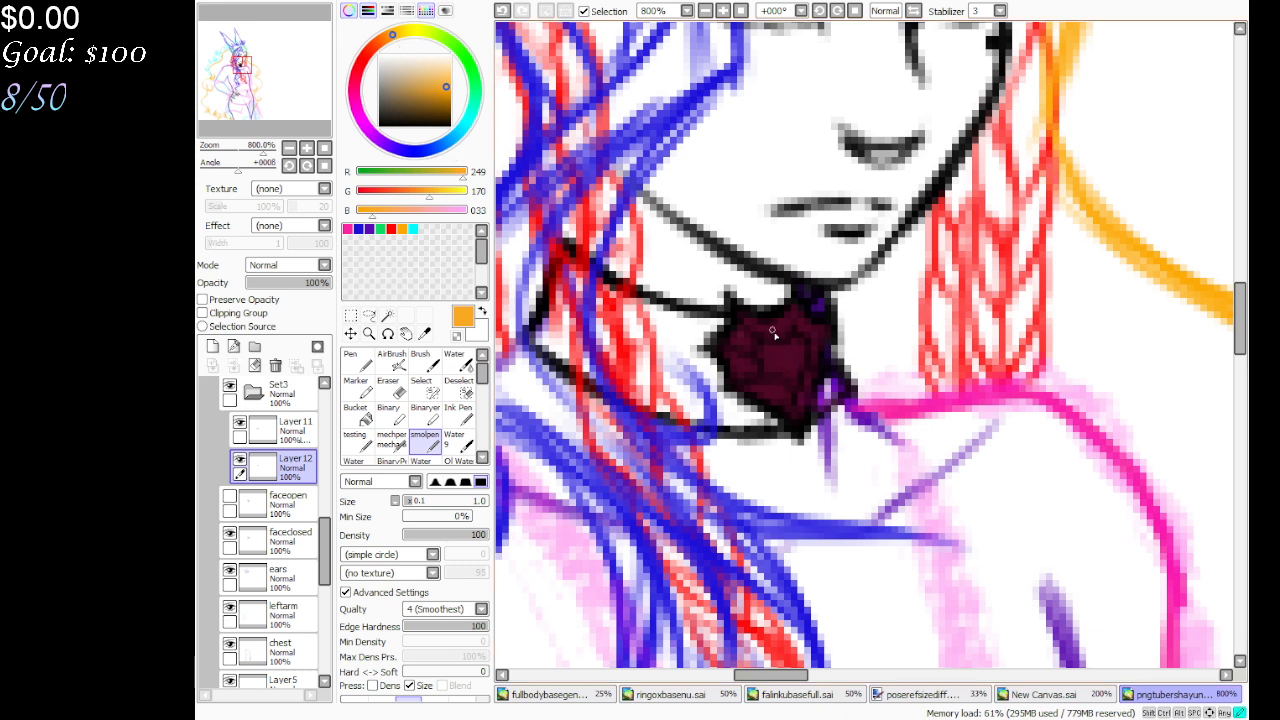
mouse_move(773, 333)
mouse_down()
mouse_move(780, 378)
mouse_move(795, 387)
mouse_move(788, 362)
mouse_move(800, 414)
mouse_up()
mouse_move(791, 358)
mouse_down()
mouse_move(744, 344)
mouse_move(757, 378)
mouse_up()
drag(450, 197, 461, 197)
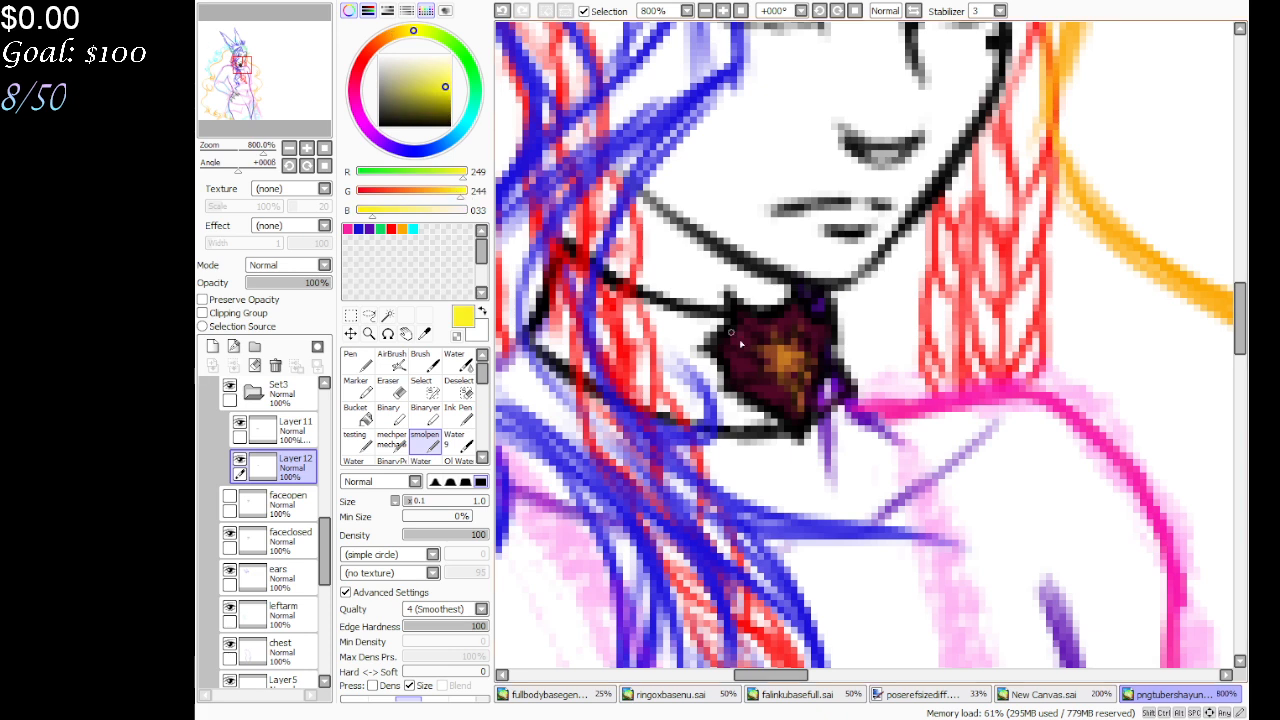
mouse_move(784, 357)
mouse_down()
mouse_move(741, 342)
mouse_move(780, 376)
mouse_up()
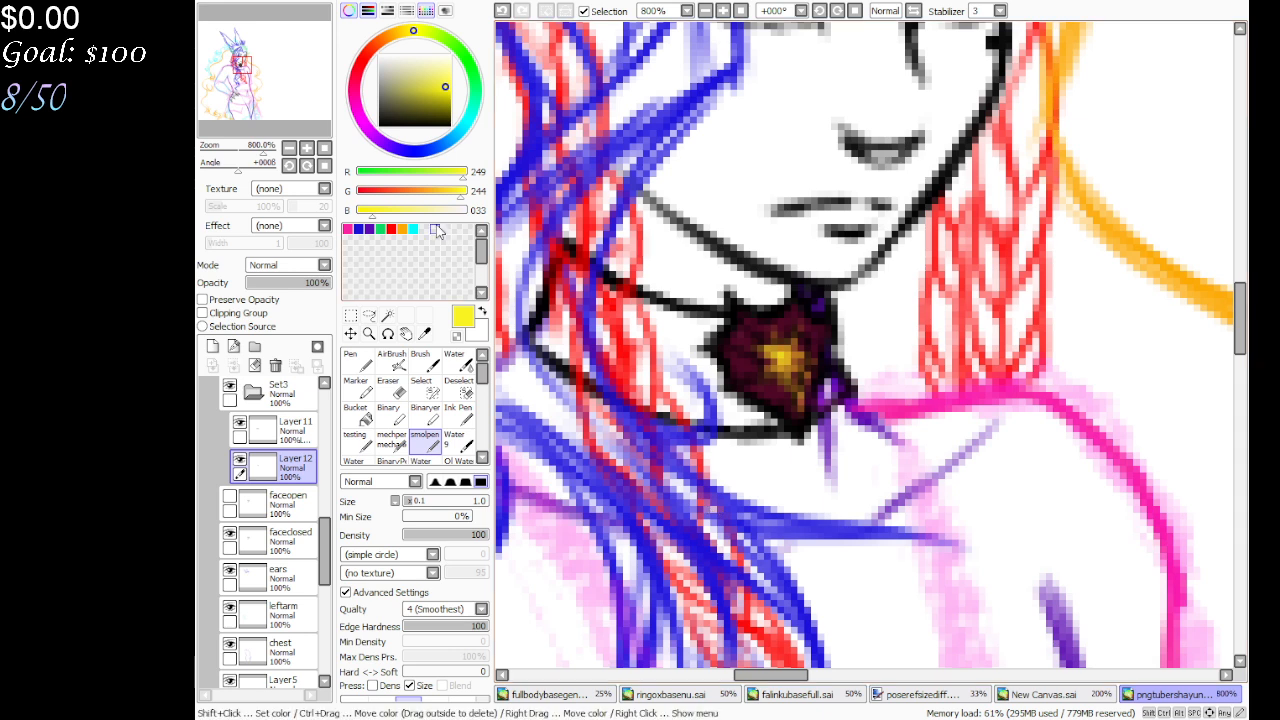
Add pink highlights to the gem's facets around the glow, shift the pink to RGB 246, 36, 111, and undo the last two strokes
click(347, 229)
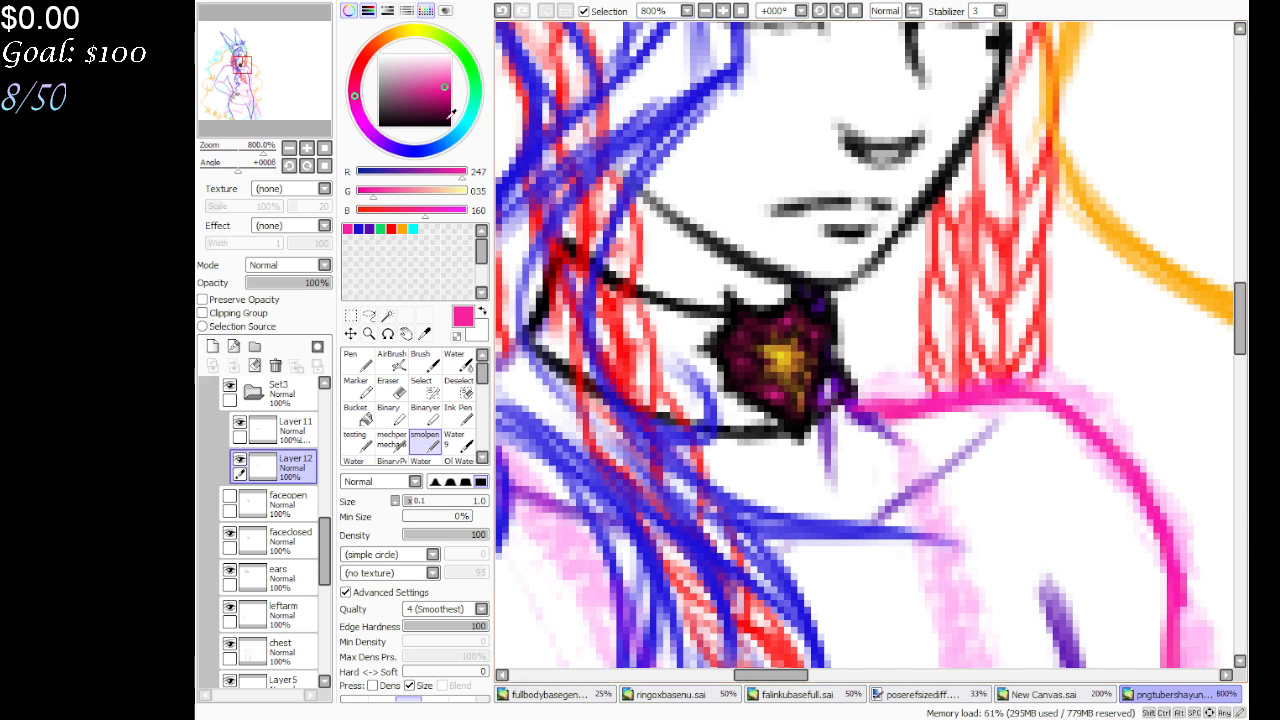
drag(353, 96, 355, 88)
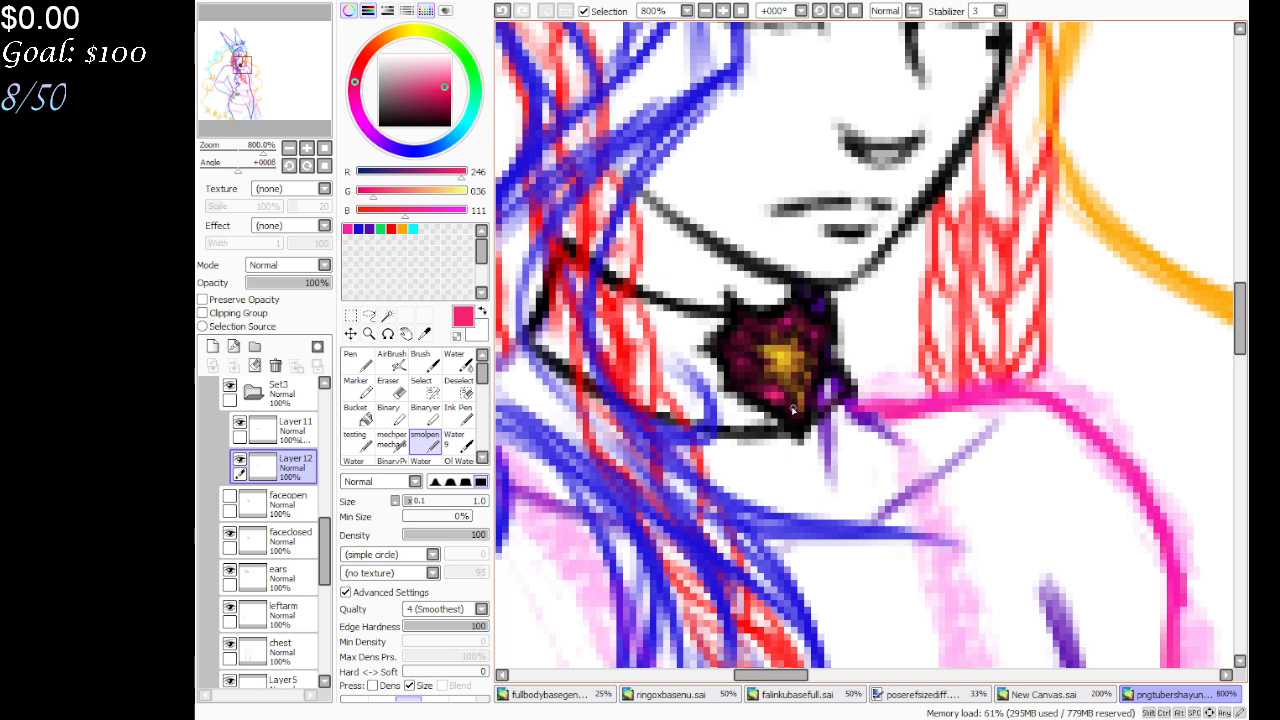
click(500, 11)
click(500, 11)
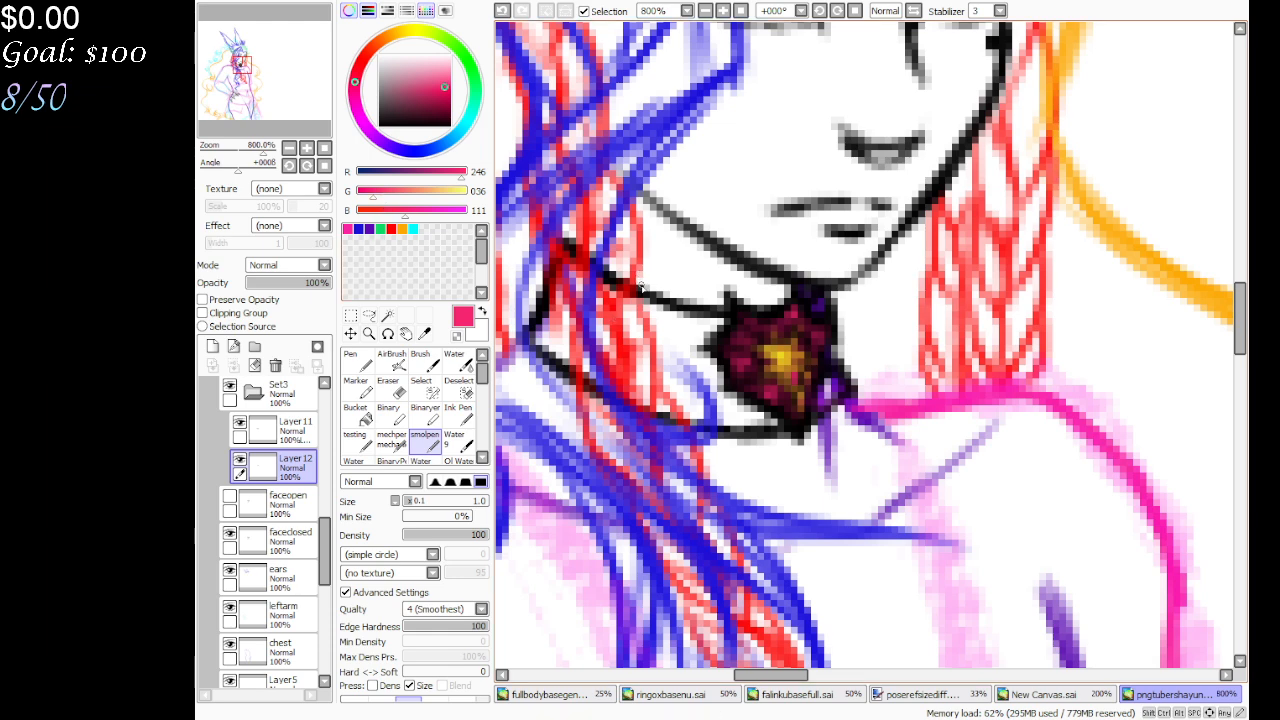
Try a deeper orange, RGB 252, 118, 0, over the gem's centre with the binary pen
click(740, 10)
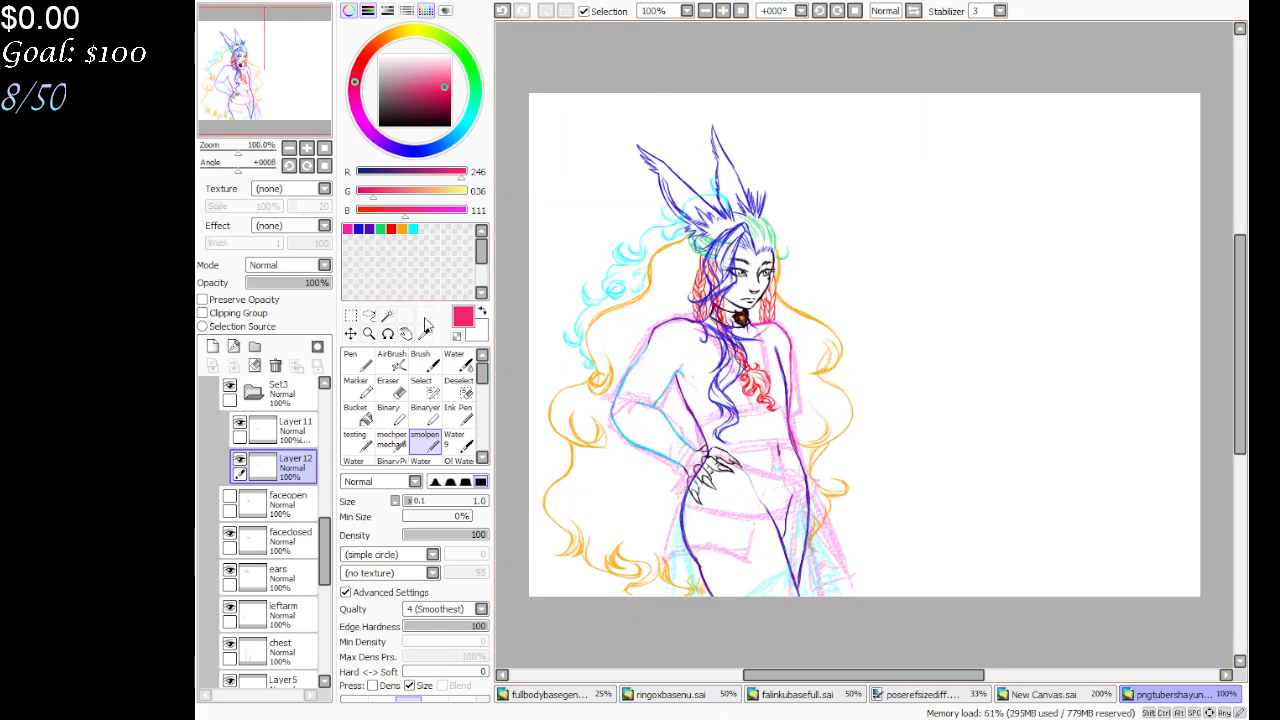
key(ctrl+space)
click(757, 311)
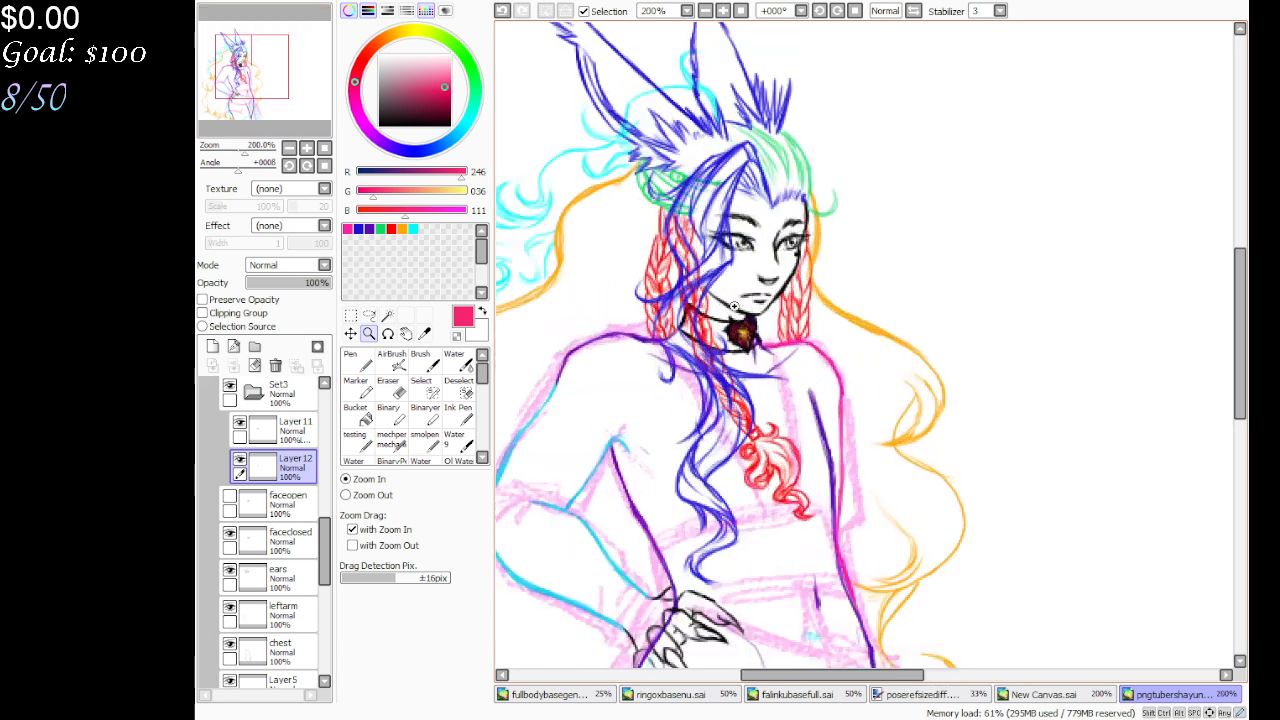
click(750, 322)
click(740, 338)
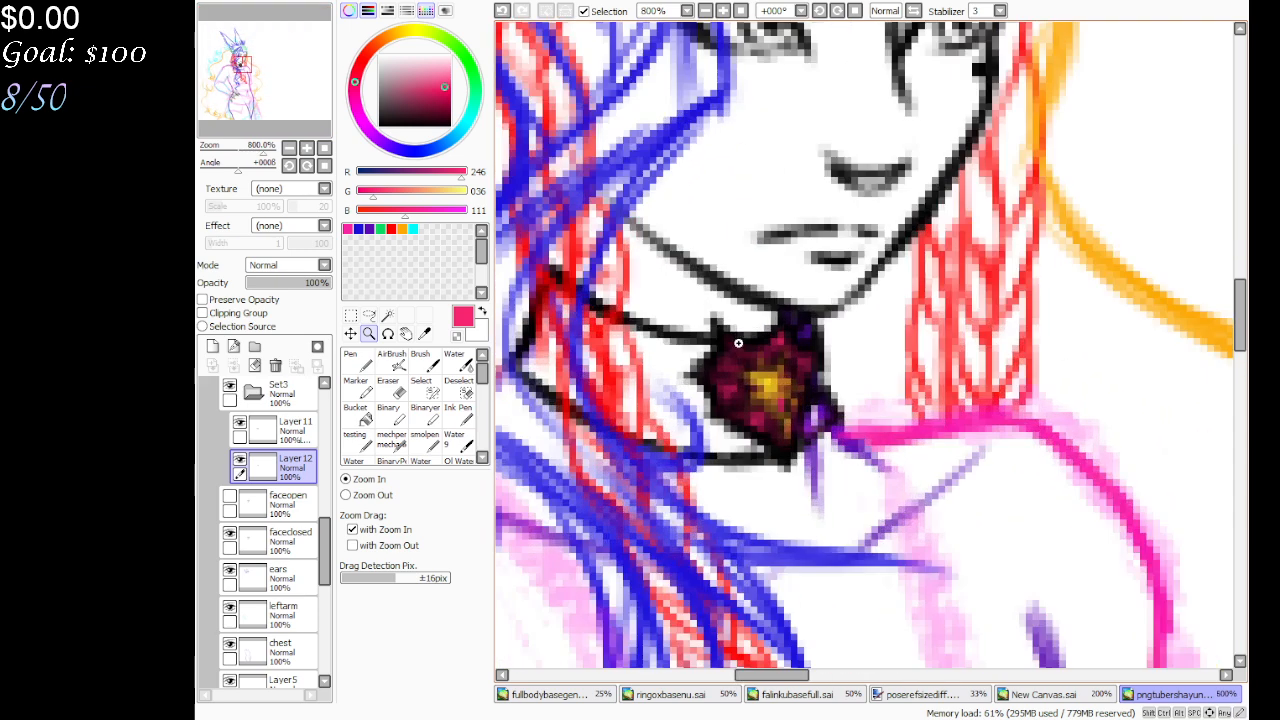
click(782, 399)
click(391, 416)
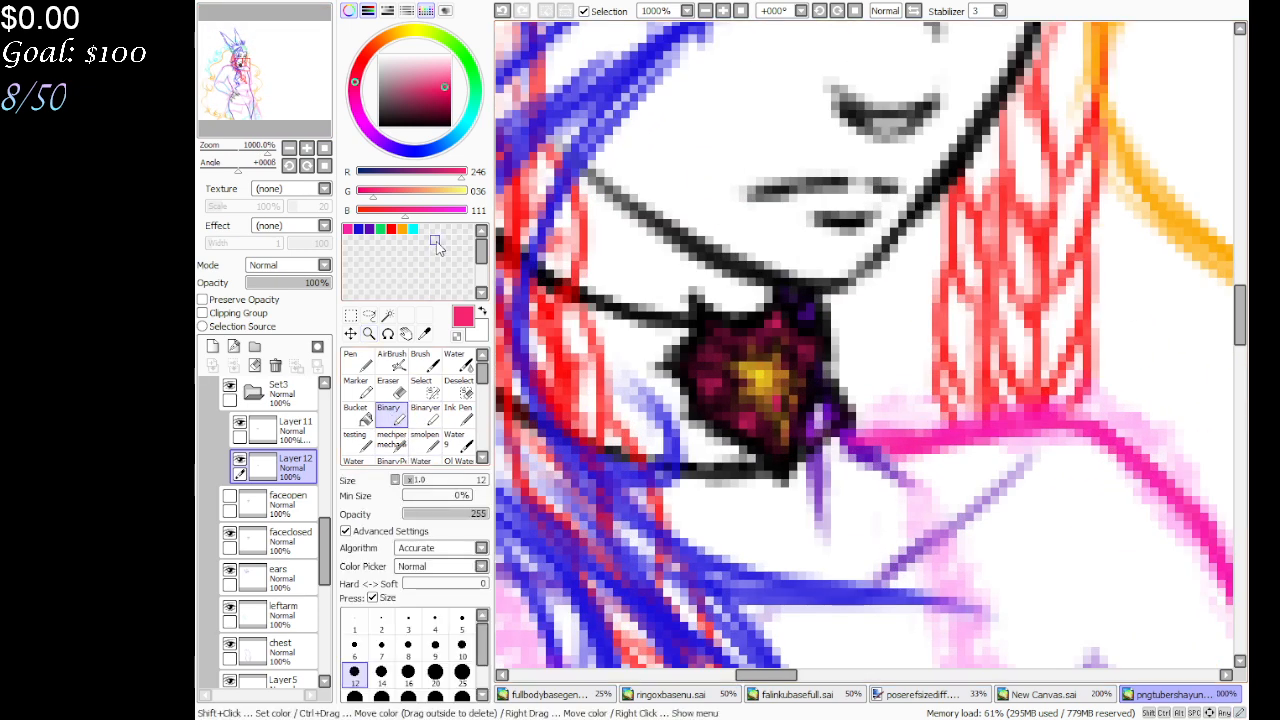
click(404, 228)
drag(387, 40, 387, 46)
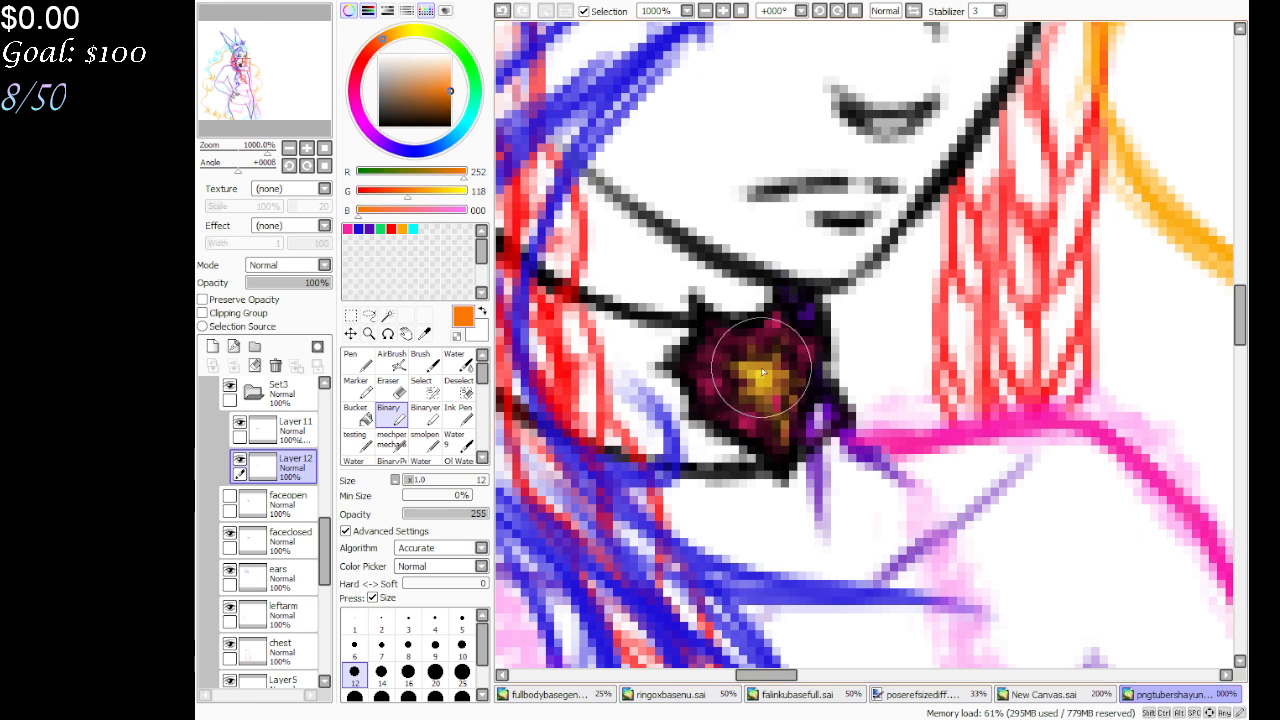
mouse_move(762, 372)
mouse_down()
mouse_move(771, 366)
mouse_move(769, 382)
mouse_up()
key(ctrl+z)
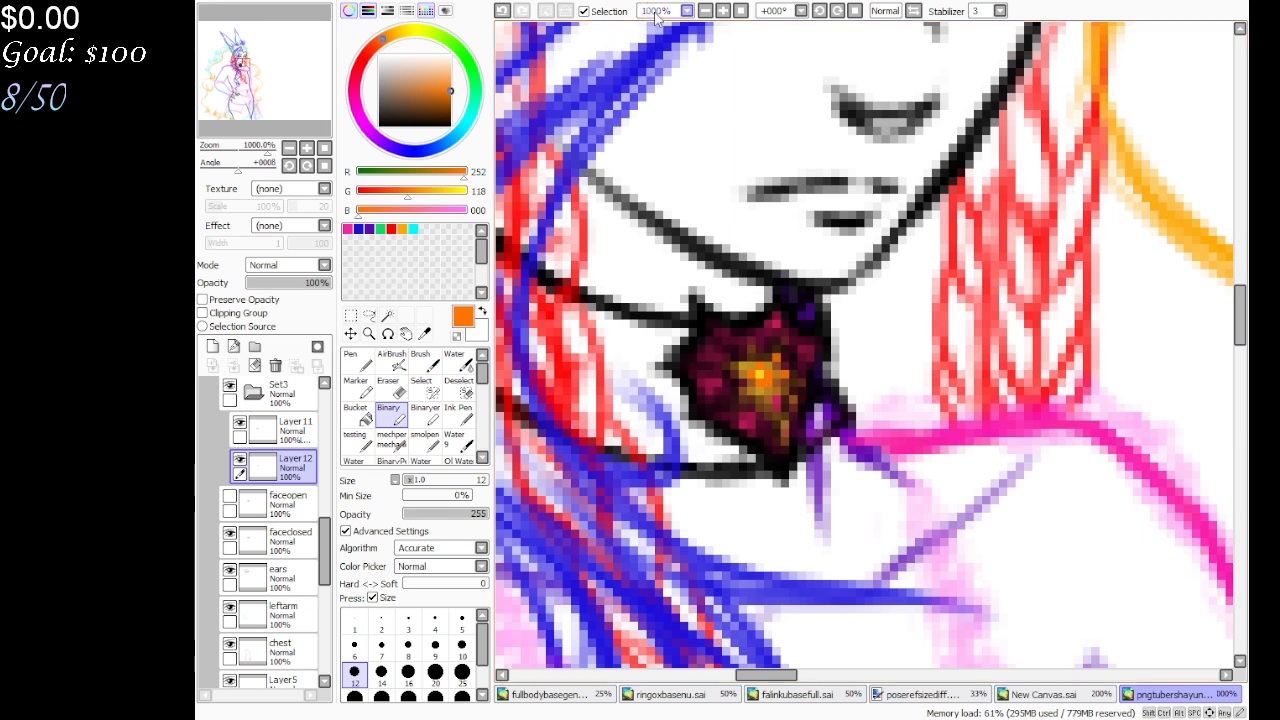
Dab a pale orange highlight, RGB 255, 214, 134, onto the gem's centre with the smolpen brush
click(424, 440)
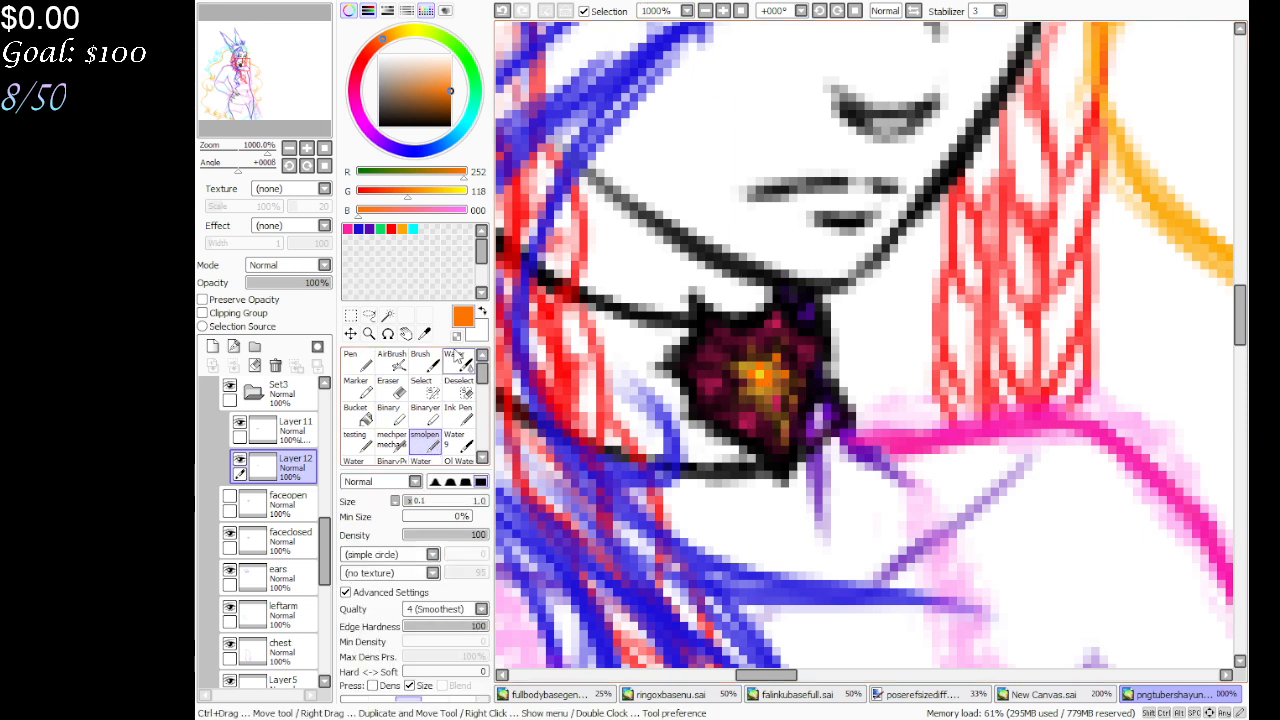
drag(407, 190, 428, 190)
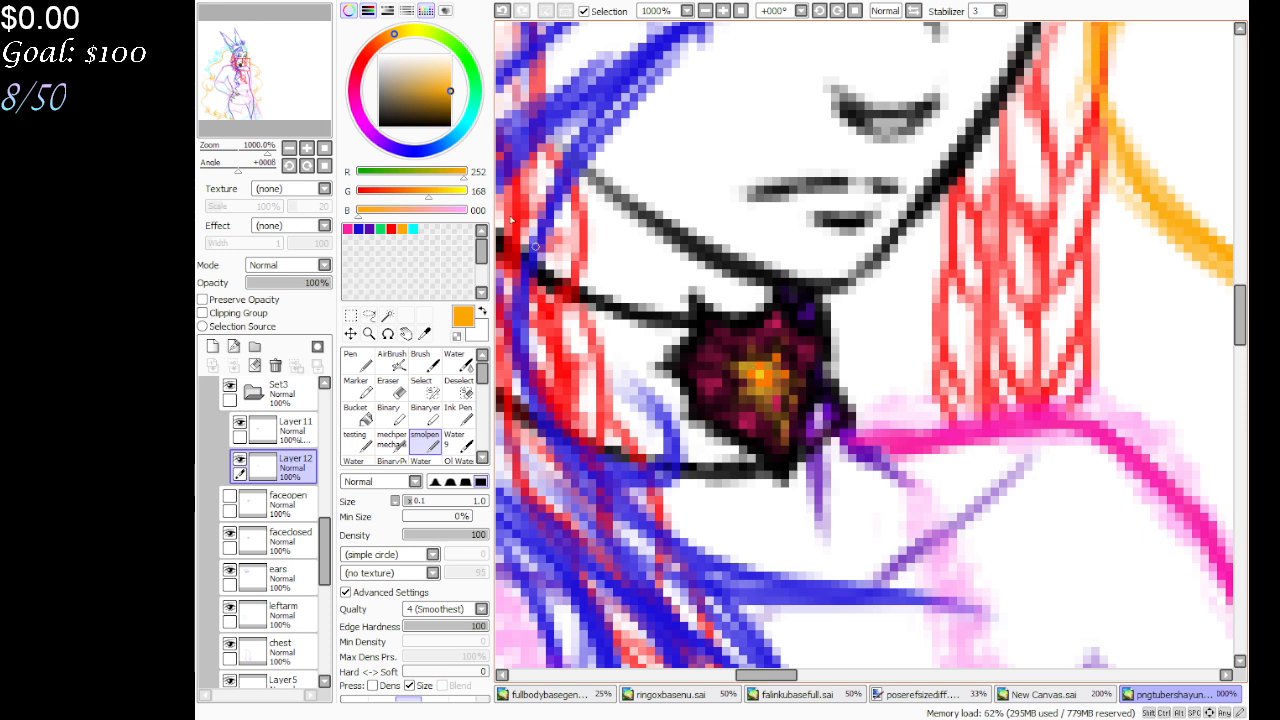
drag(440, 88, 430, 67)
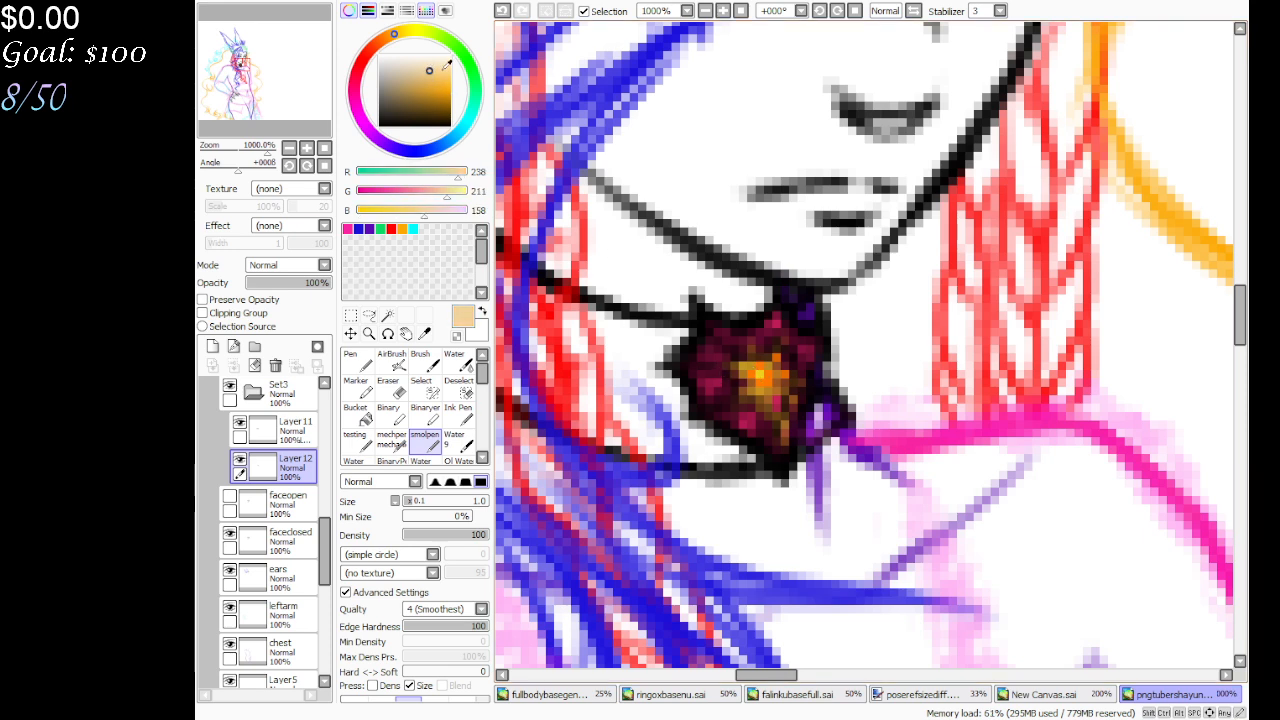
click(450, 72)
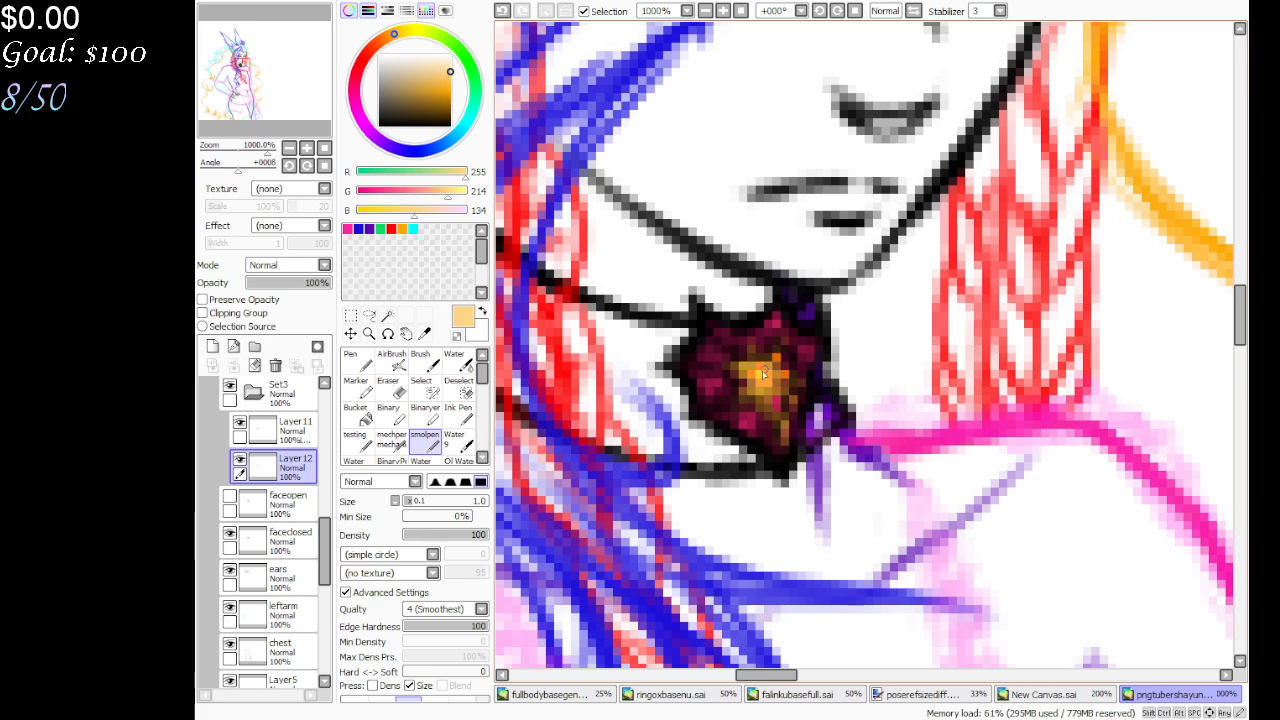
Sample the dark maroon from the gem and paint over its glowing centre with the smolpen brush
click(740, 11)
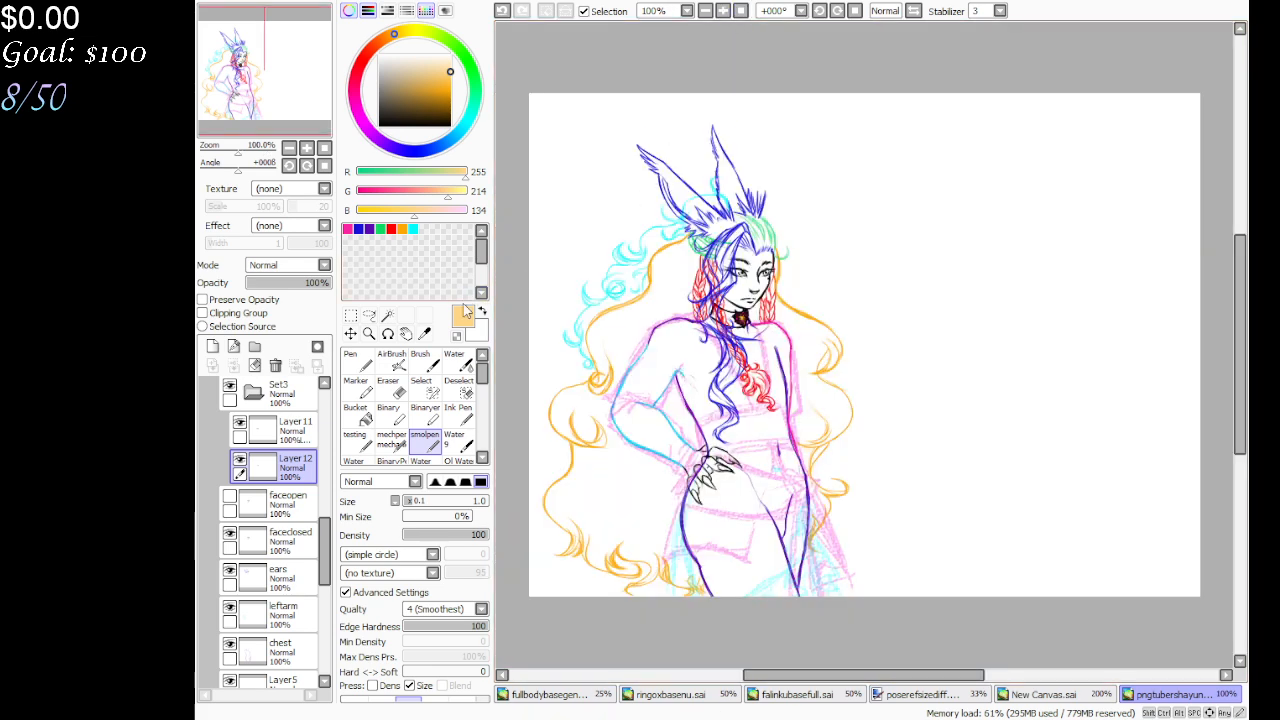
click(368, 333)
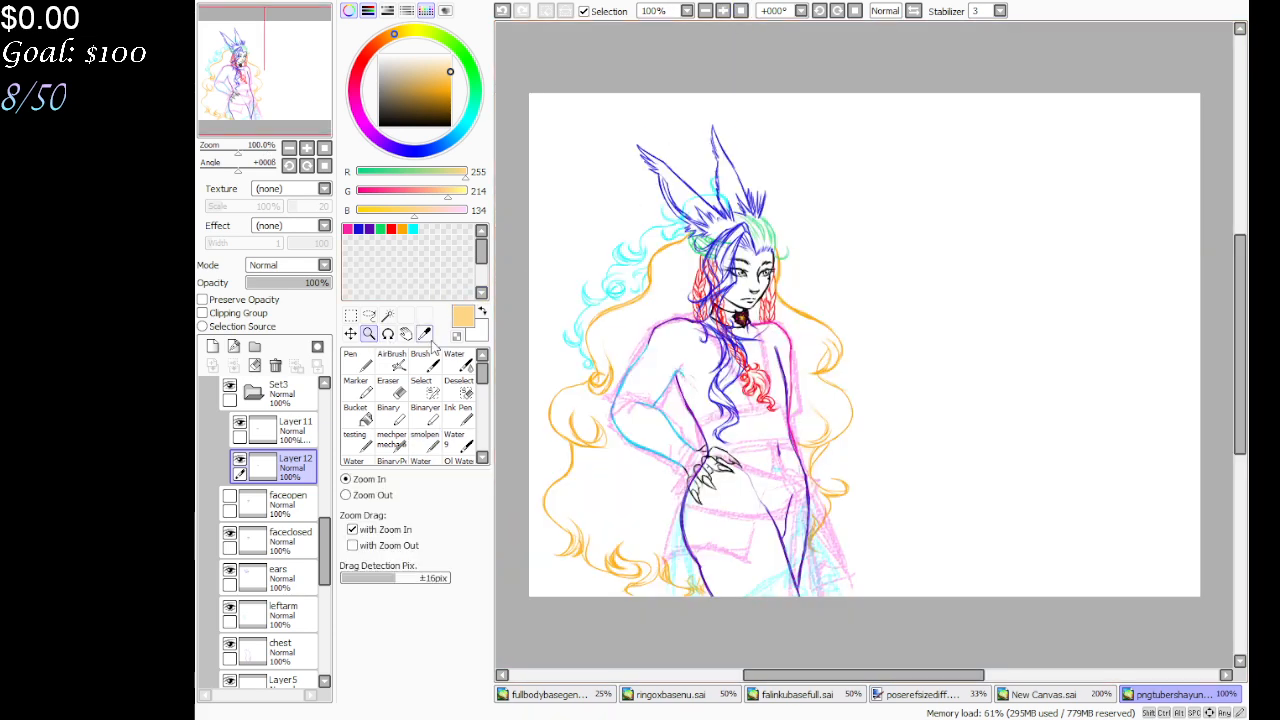
click(726, 295)
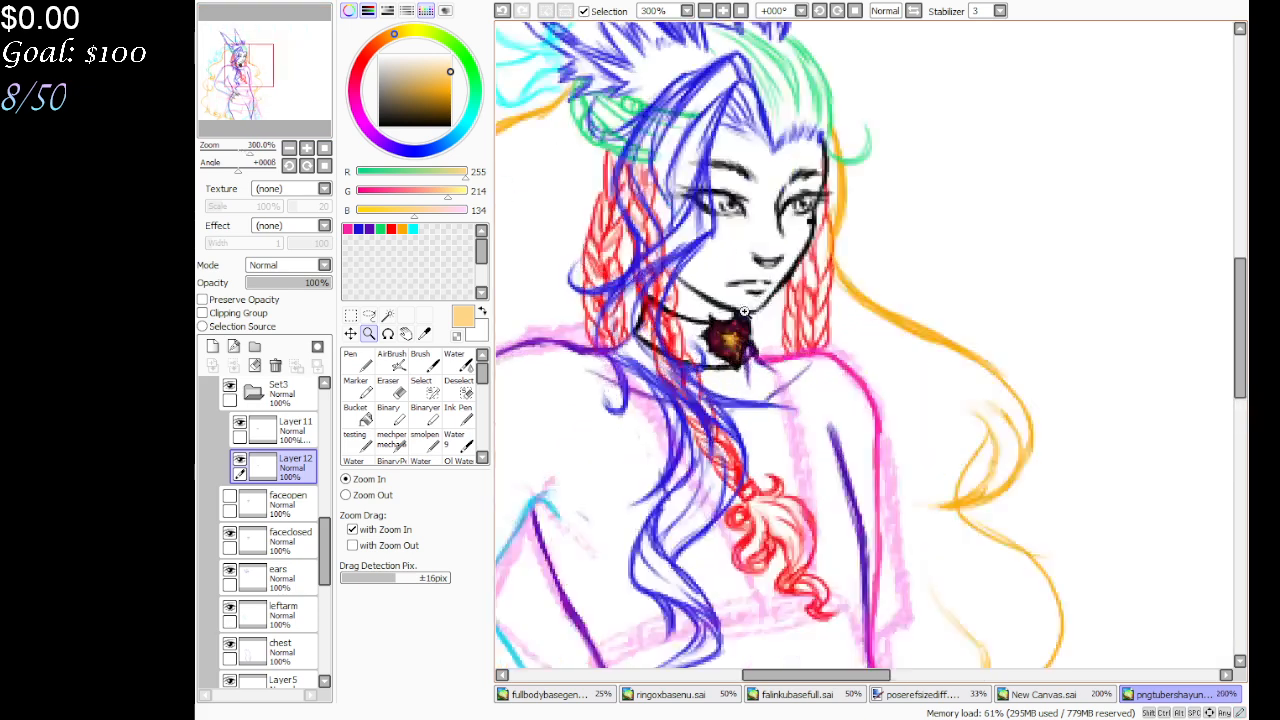
click(715, 330)
click(700, 362)
click(707, 376)
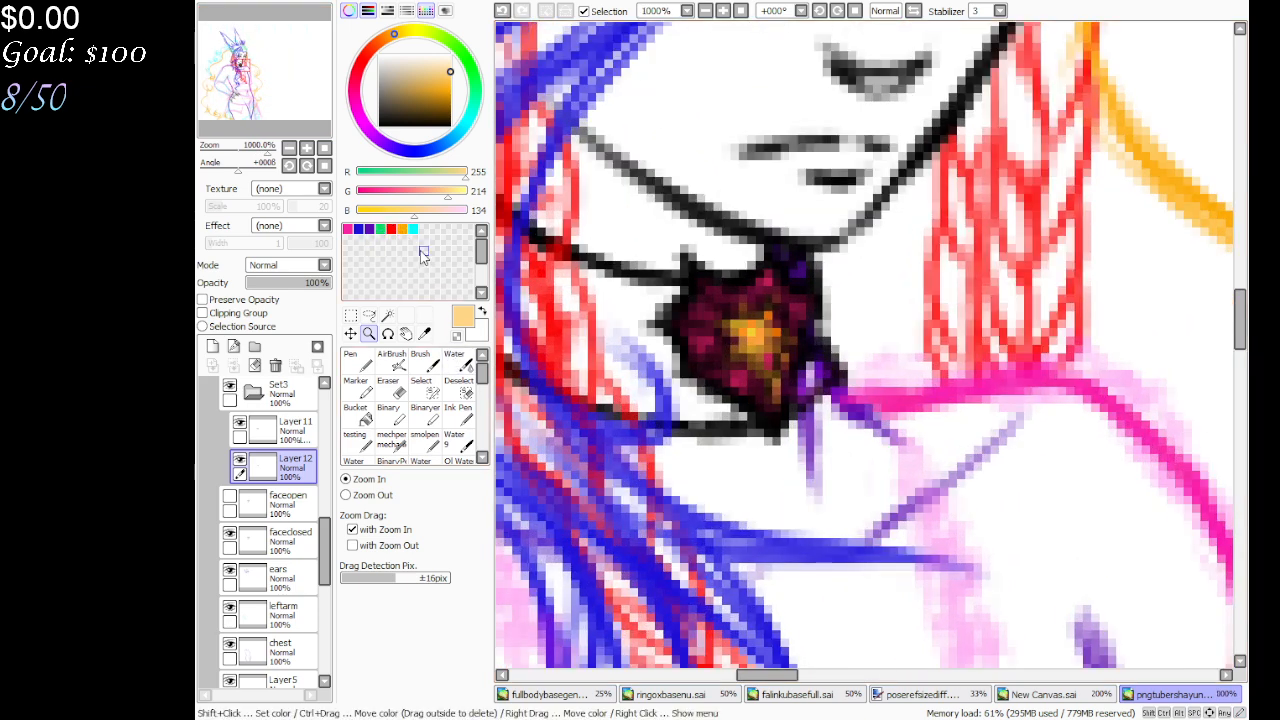
click(425, 333)
click(715, 320)
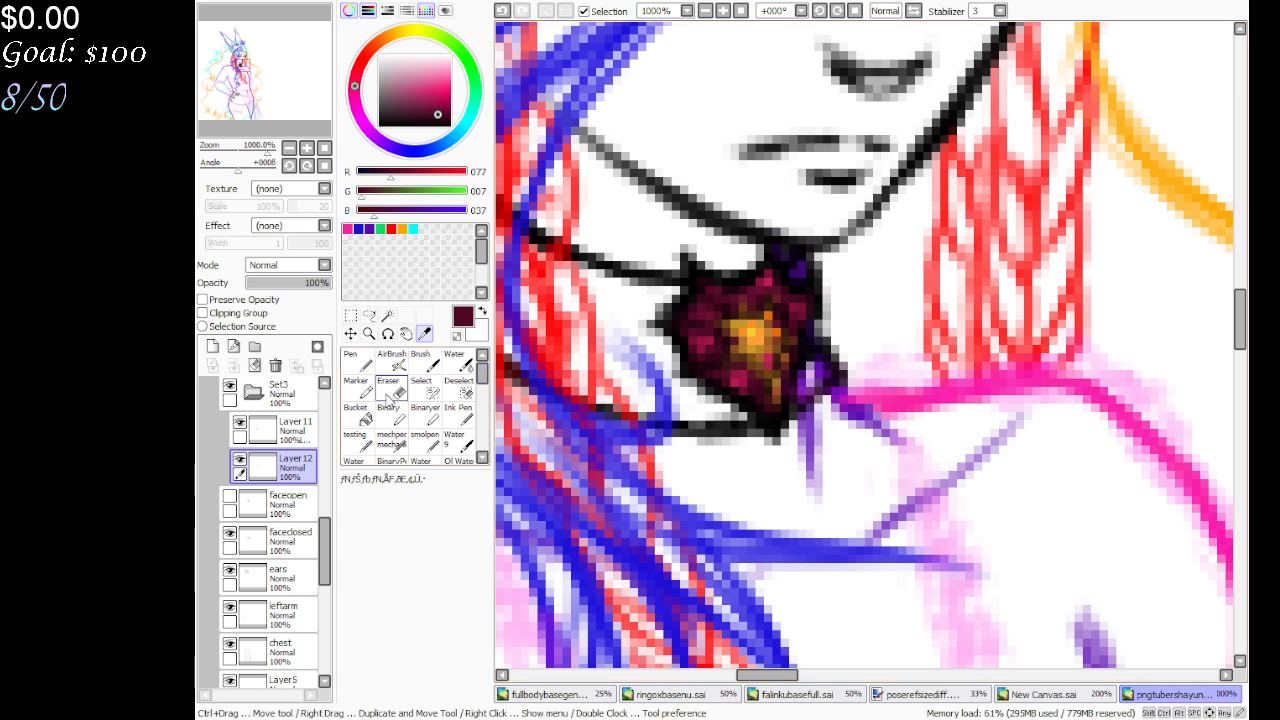
click(425, 442)
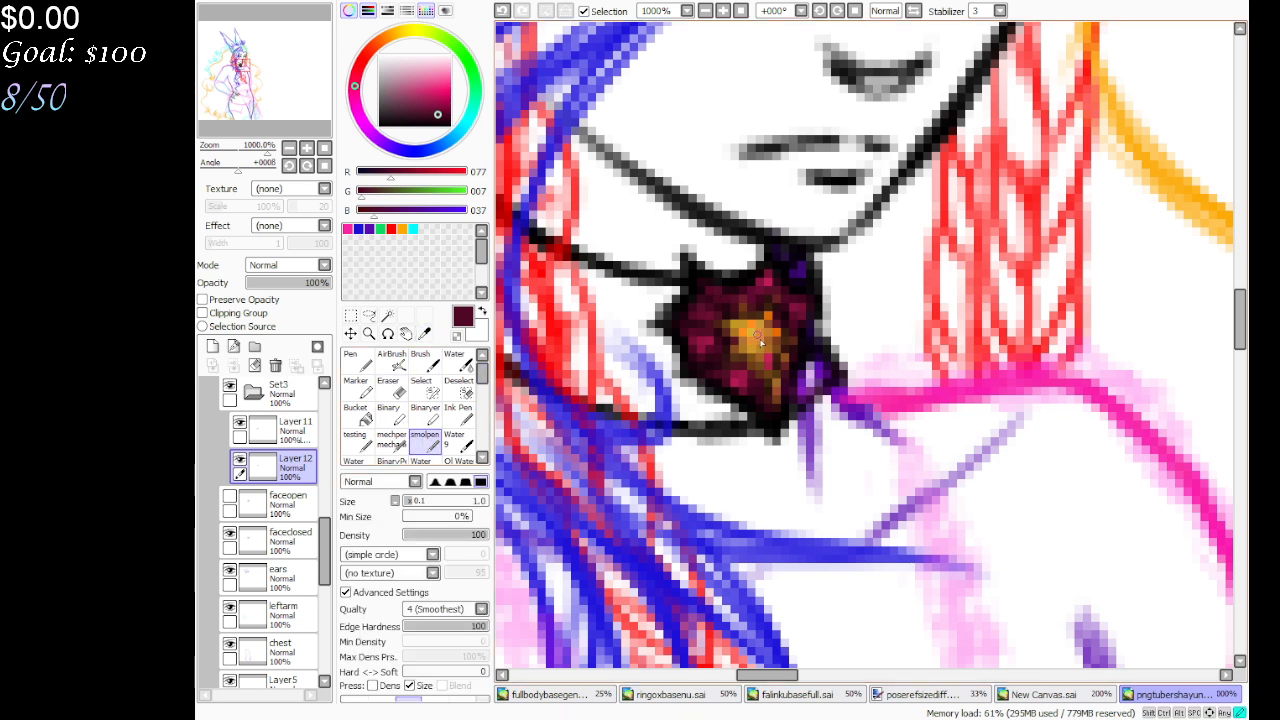
mouse_move(736, 331)
mouse_down()
mouse_move(771, 327)
mouse_move(763, 359)
mouse_move(730, 354)
mouse_move(765, 372)
mouse_move(776, 398)
mouse_move(790, 344)
mouse_up()
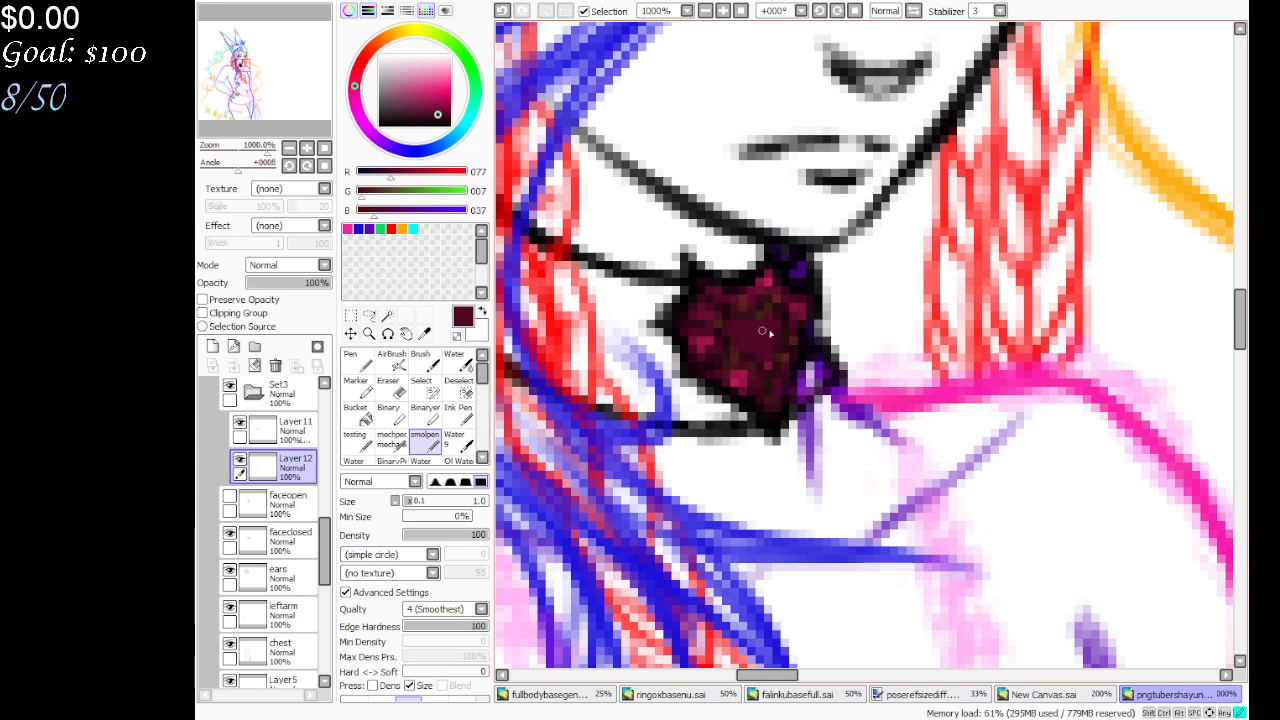
Repaint a narrower glow in the gem's centre with golden yellow, RGB 255, 186, 2, and extend it towards the gem's lower tip
click(405, 28)
drag(436, 84, 466, 84)
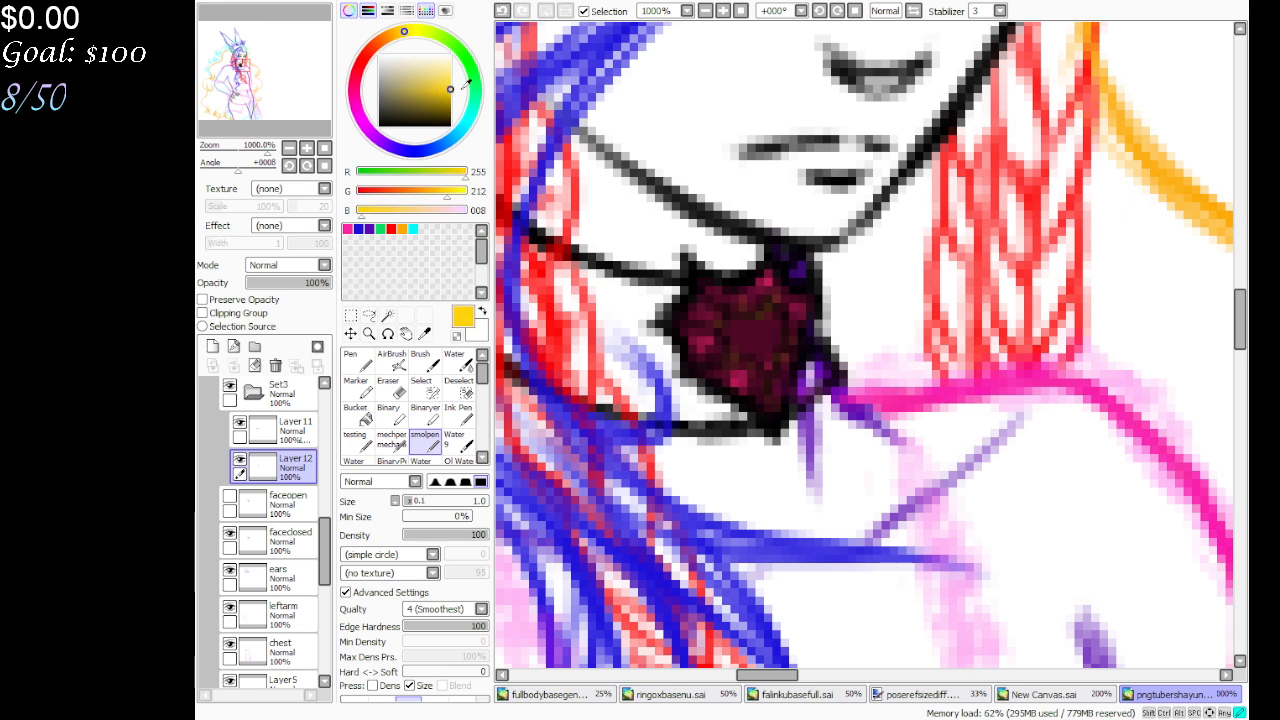
drag(404, 32, 397, 33)
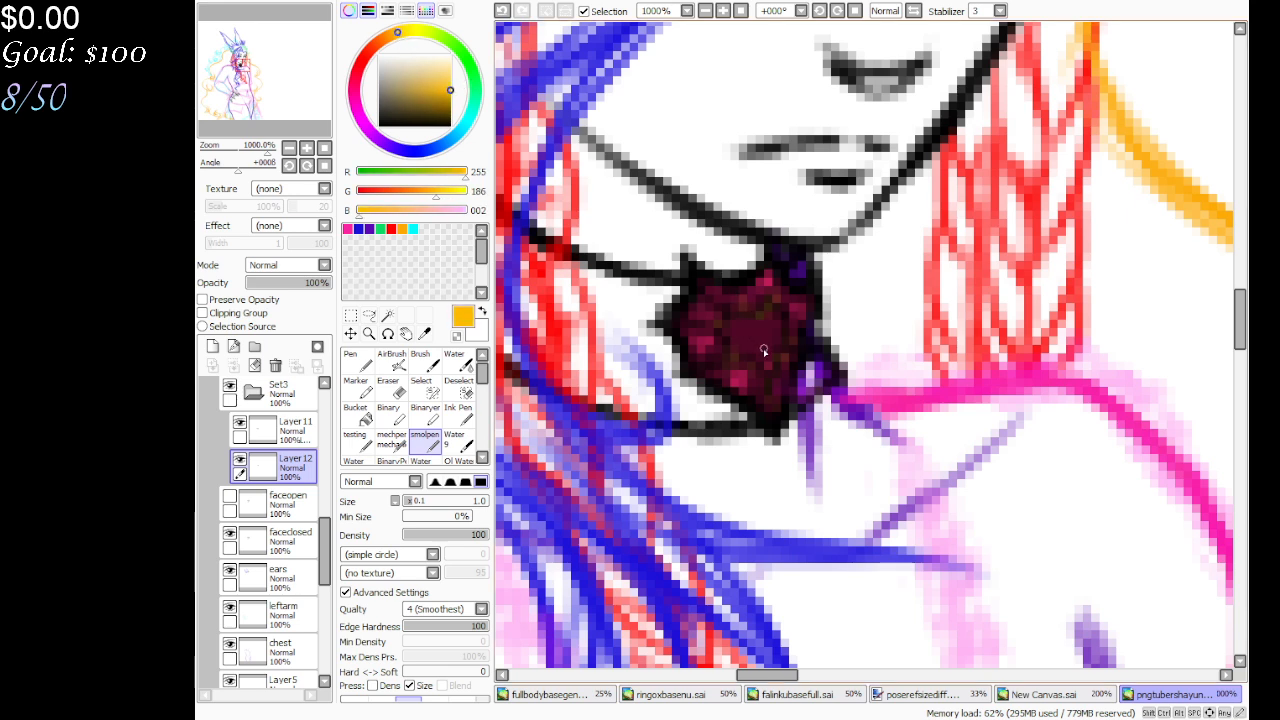
mouse_move(762, 342)
mouse_down()
mouse_move(776, 378)
mouse_move(778, 402)
mouse_move(754, 370)
mouse_move(764, 347)
mouse_move(781, 382)
mouse_move(733, 302)
mouse_move(754, 339)
mouse_move(731, 362)
mouse_up()
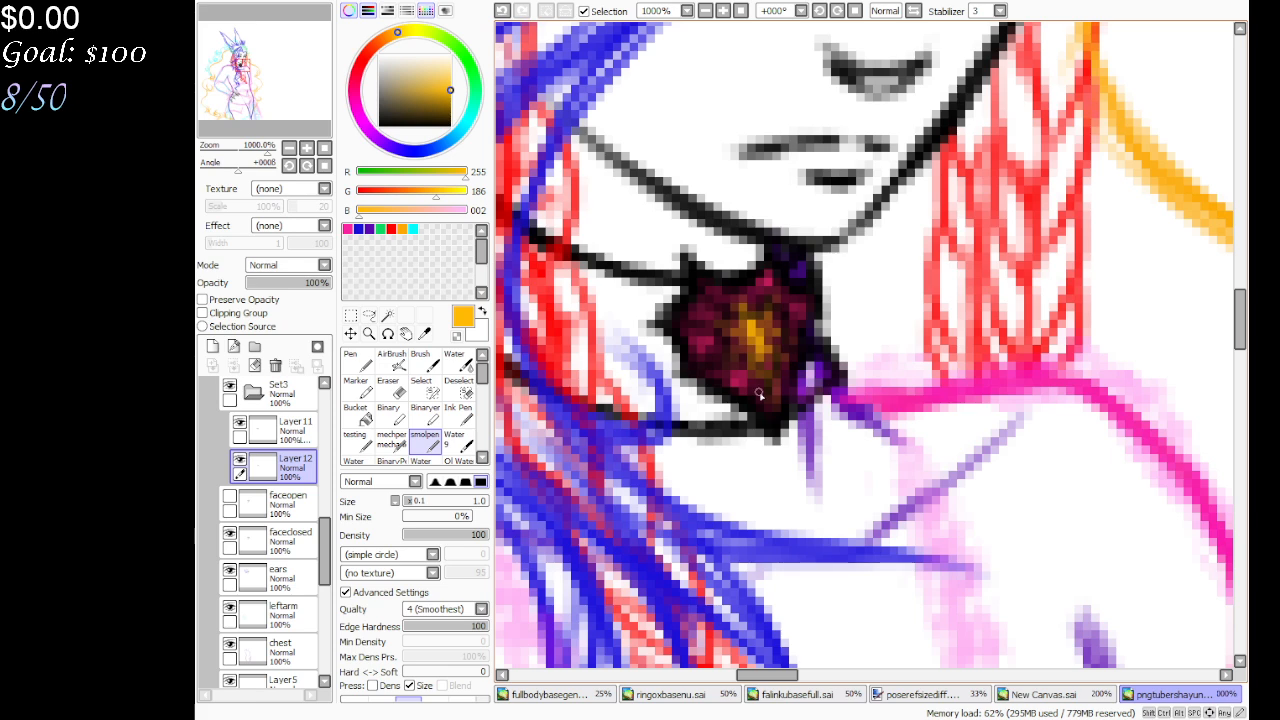
mouse_move(768, 394)
mouse_down()
mouse_move(762, 352)
mouse_move(782, 410)
mouse_up()
click(741, 10)
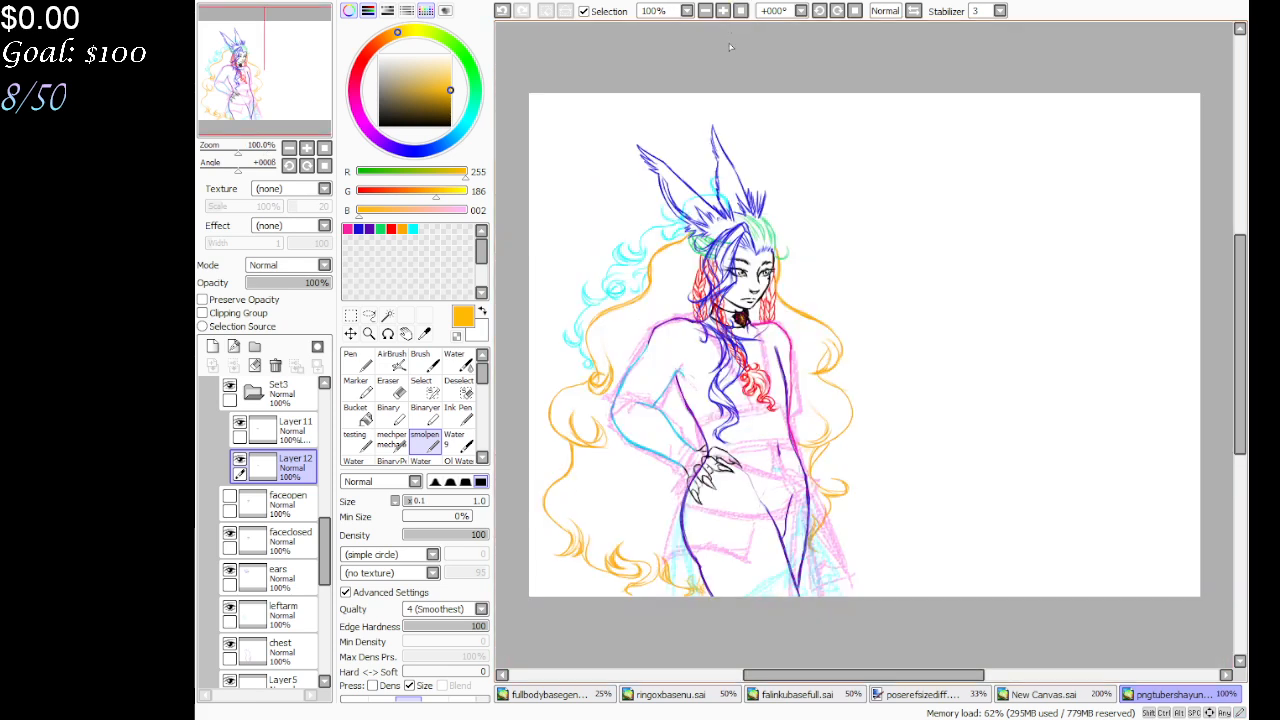
Sample white from the canvas and paint small highlights over the choker gem on the hilight layer with the smolpen brush
click(368, 333)
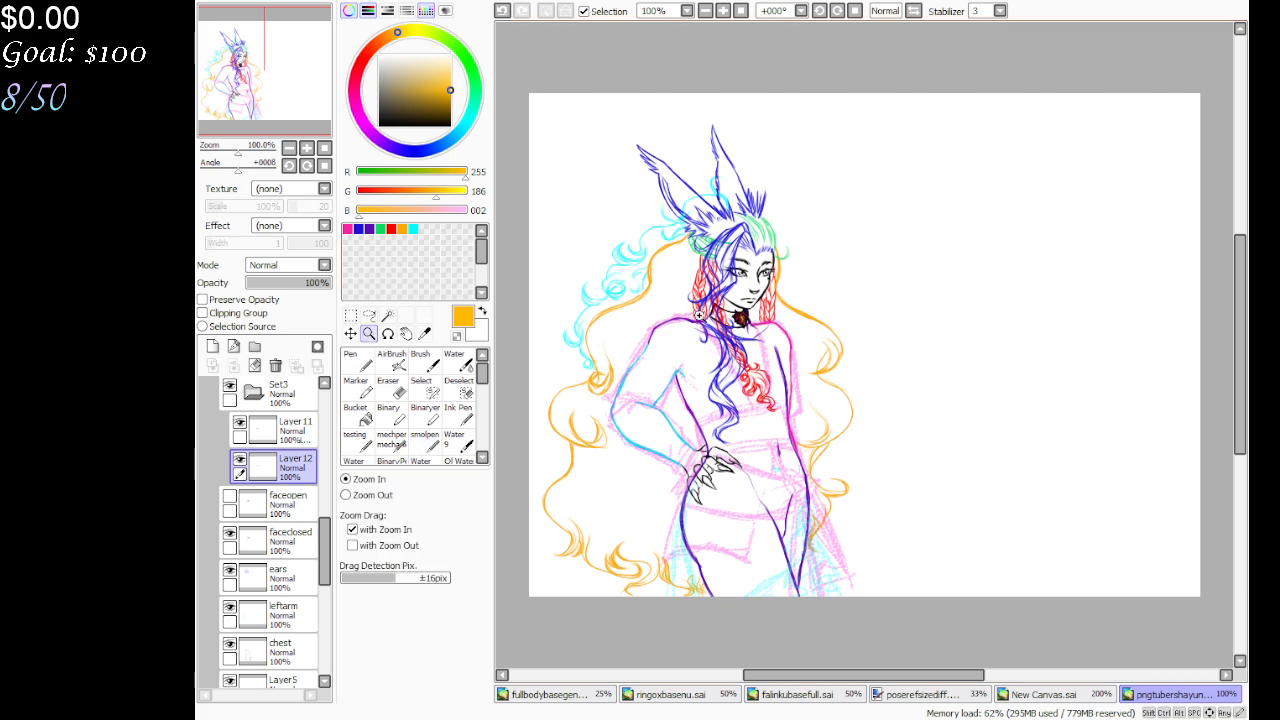
click(748, 313)
click(718, 331)
click(718, 331)
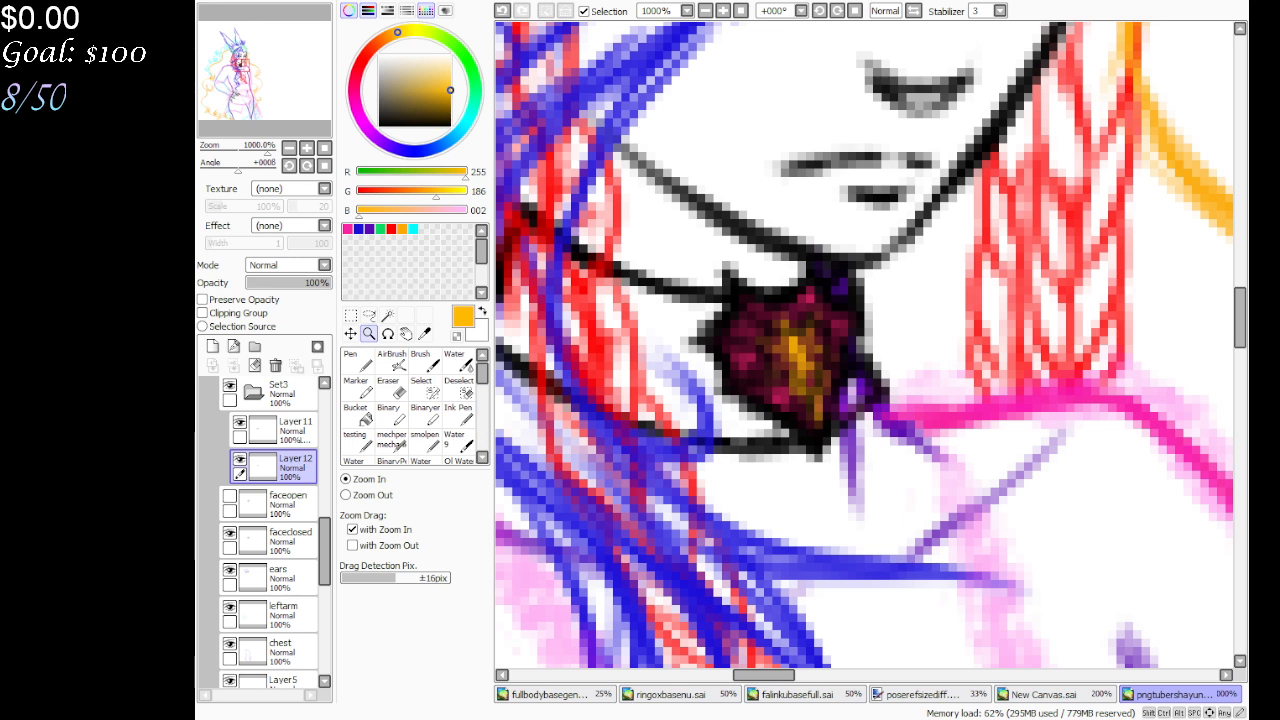
alt+click(529, 371)
scroll(280, 450, up, 3)
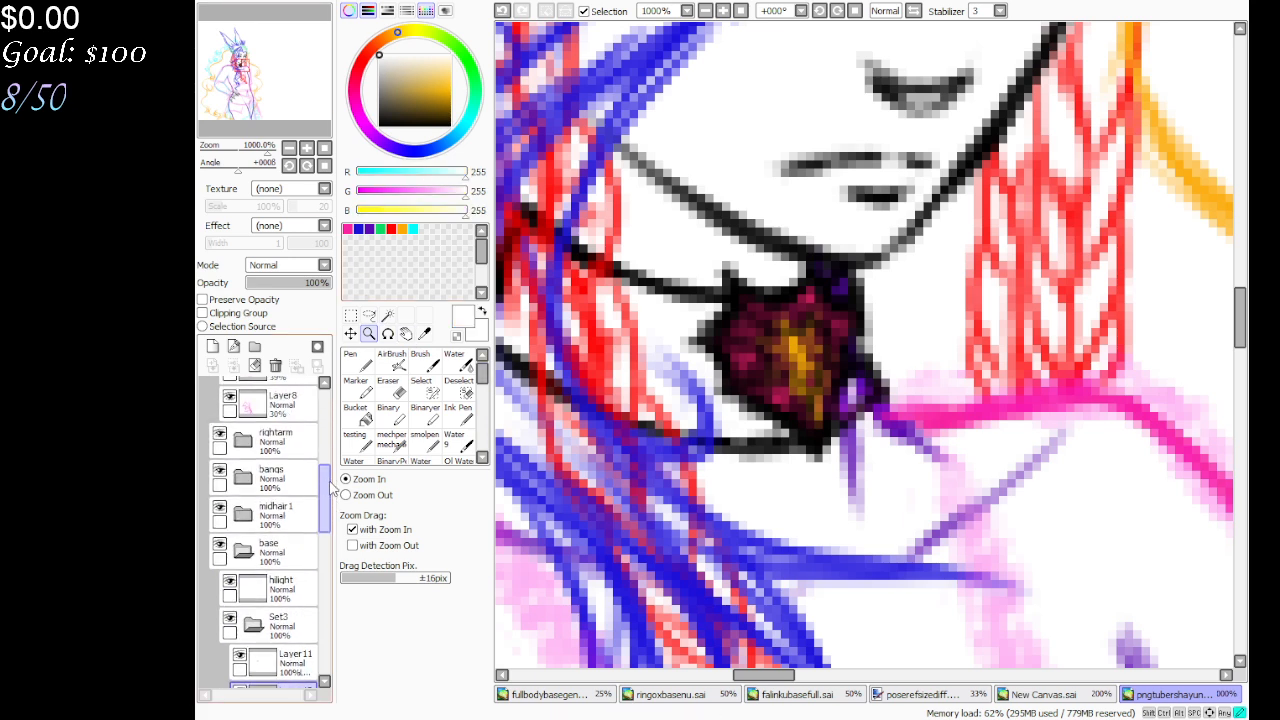
click(275, 476)
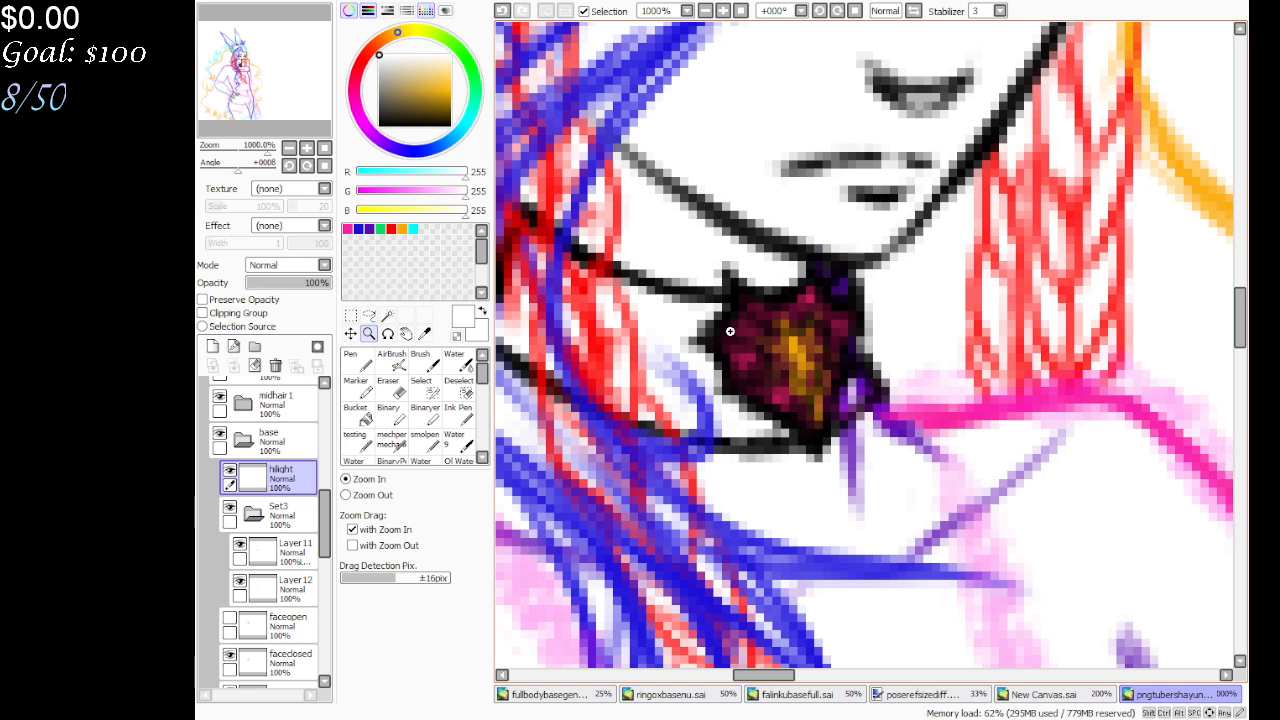
click(422, 441)
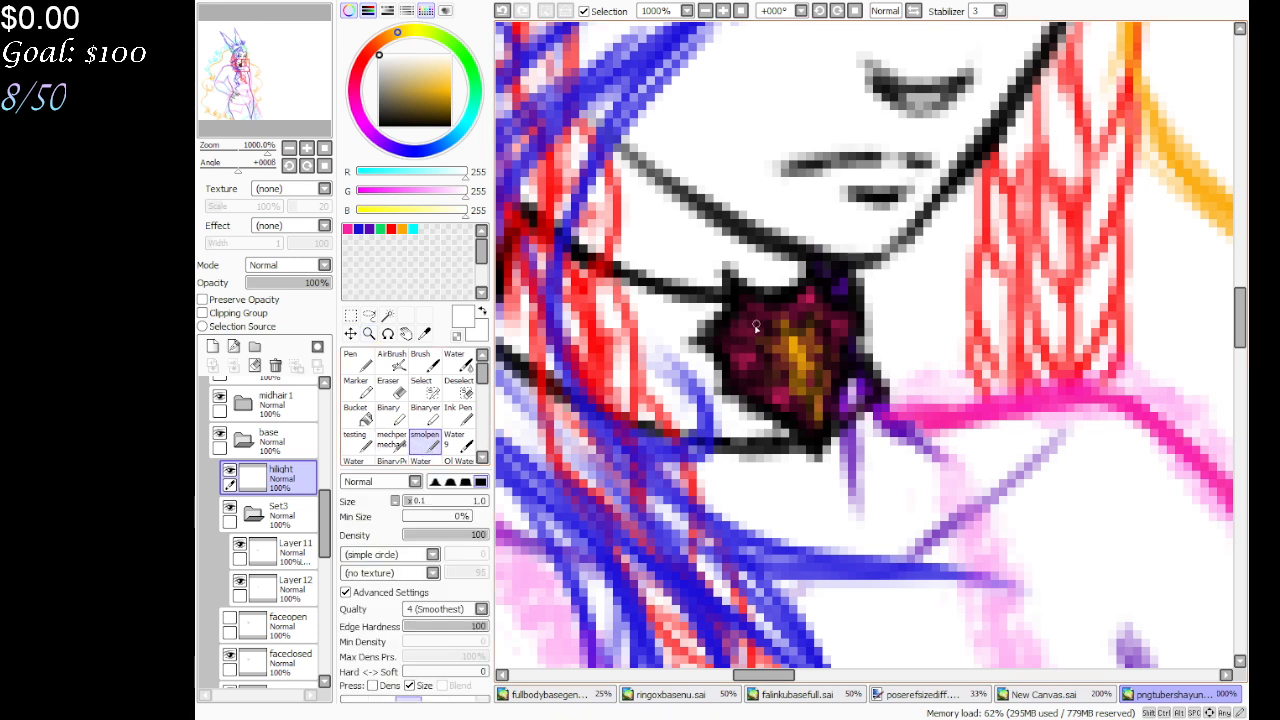
key(ctrl+z)
key(ctrl+z)
key(ctrl+z)
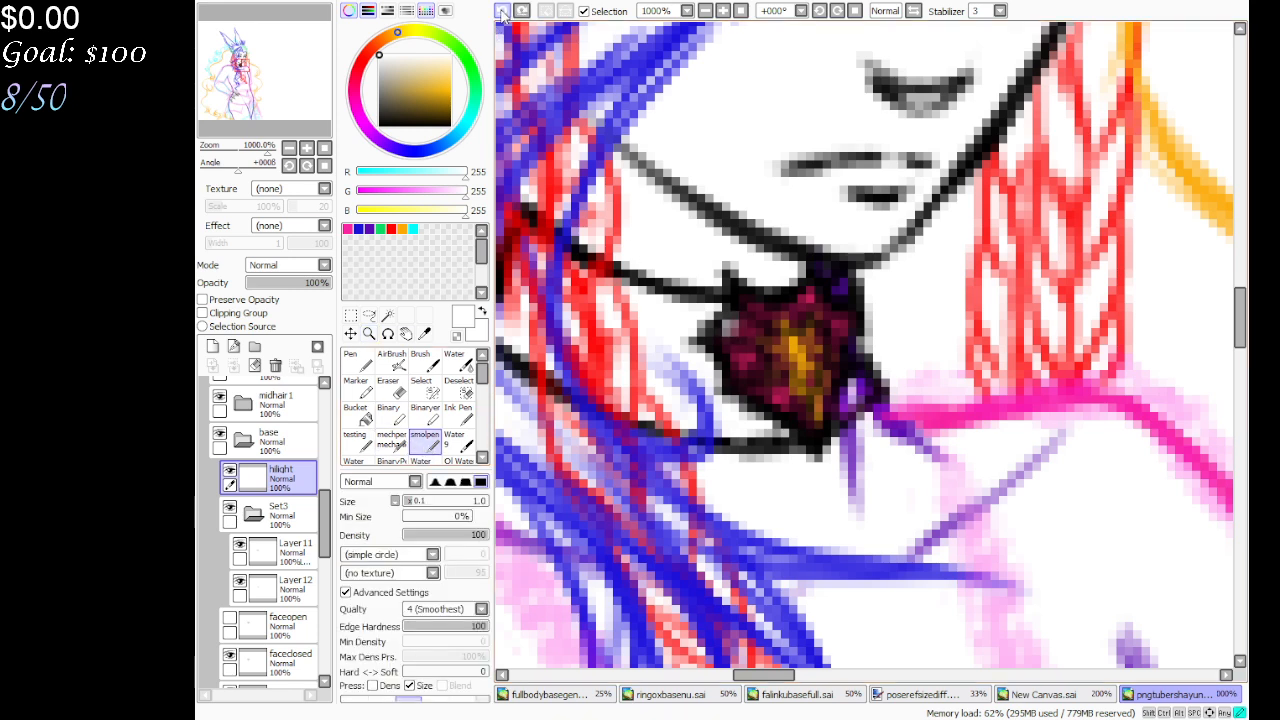
key(ctrl+z)
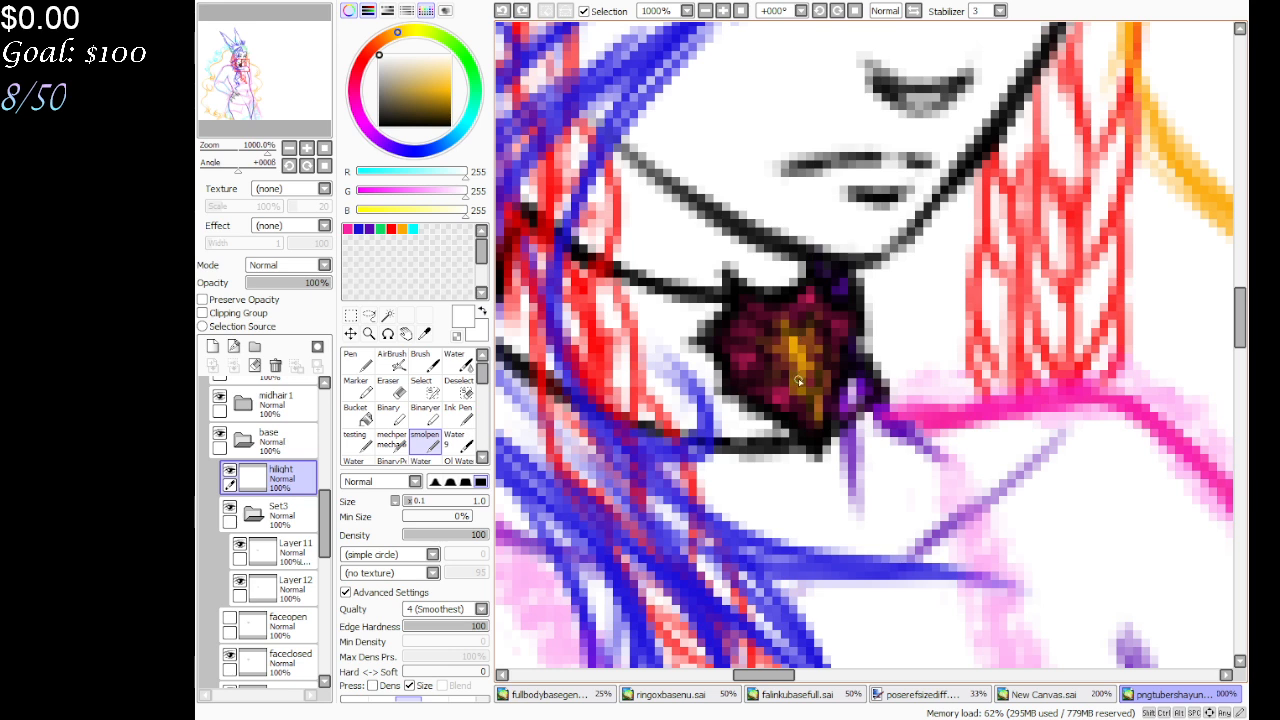
mouse_move(798, 368)
mouse_down()
mouse_move(800, 345)
mouse_move(800, 395)
mouse_up()
drag(740, 358, 755, 365)
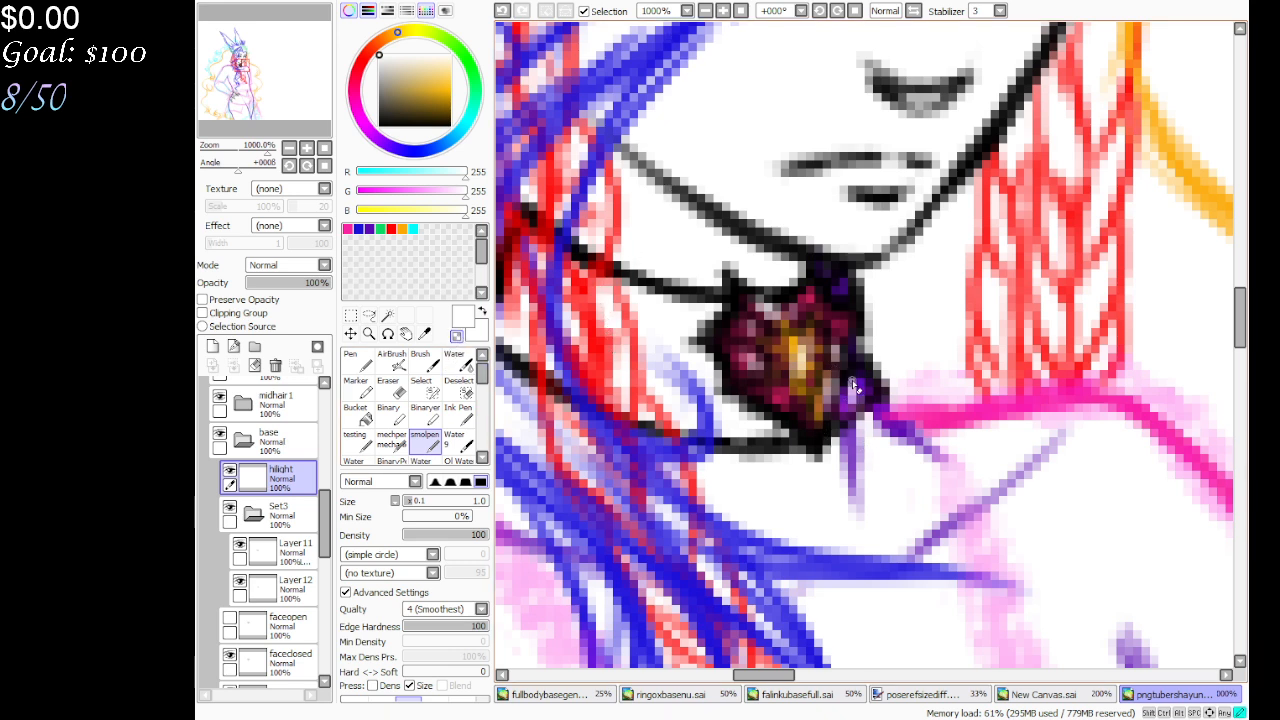
Set the drawing colour to dark grey, RGB 45, 45, 45, and choose the Pen brush at size 5
drag(402, 104, 377, 118)
click(365, 119)
click(379, 113)
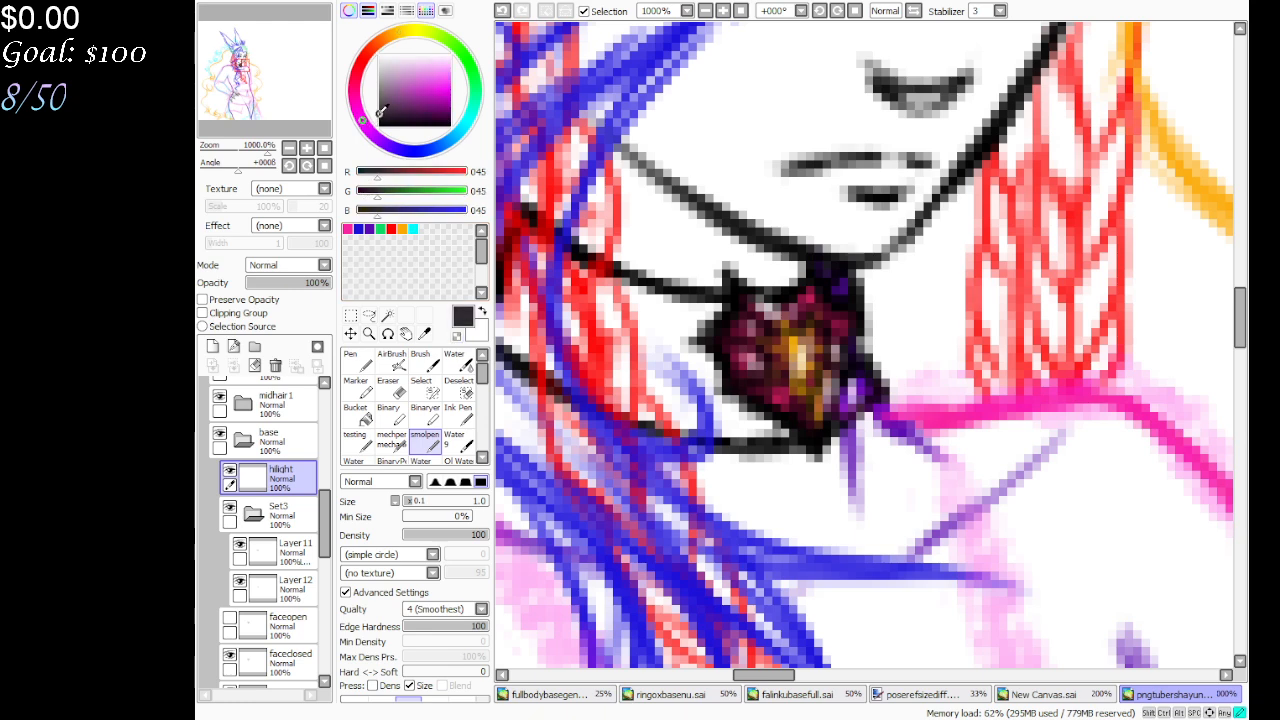
scroll(270, 90, up, 1)
drag(270, 90, 268, 94)
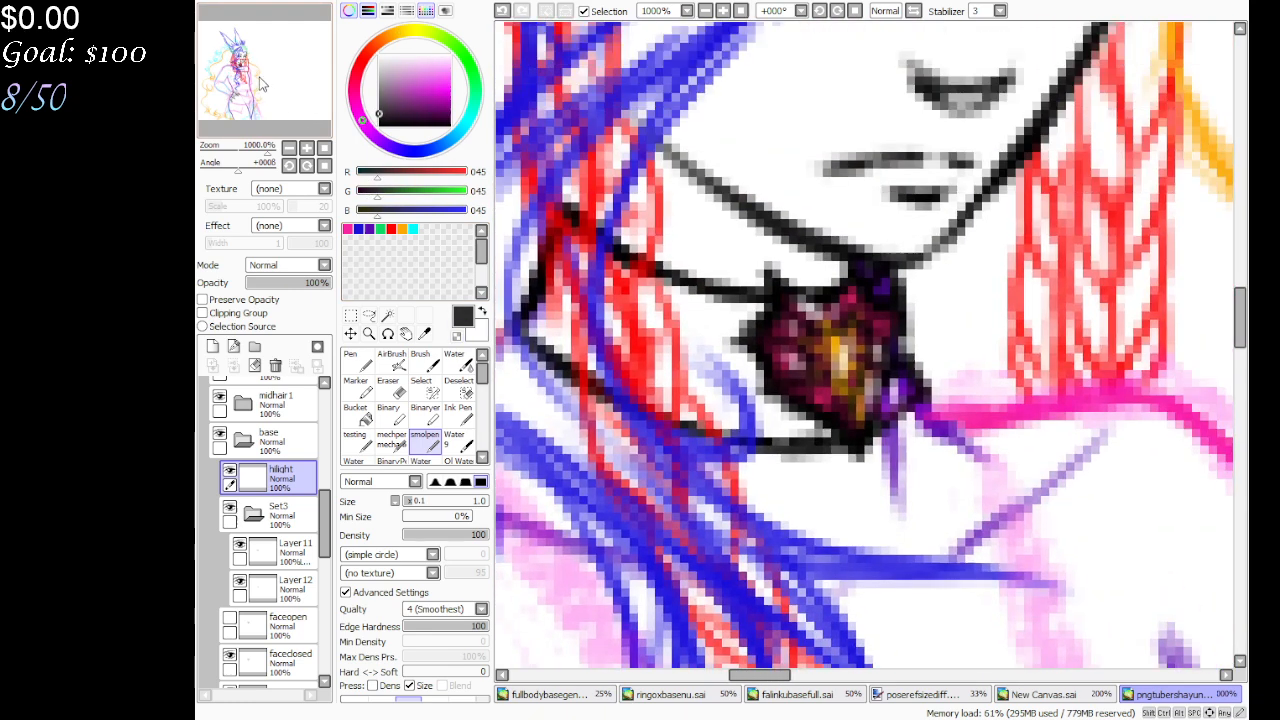
click(355, 360)
click(354, 668)
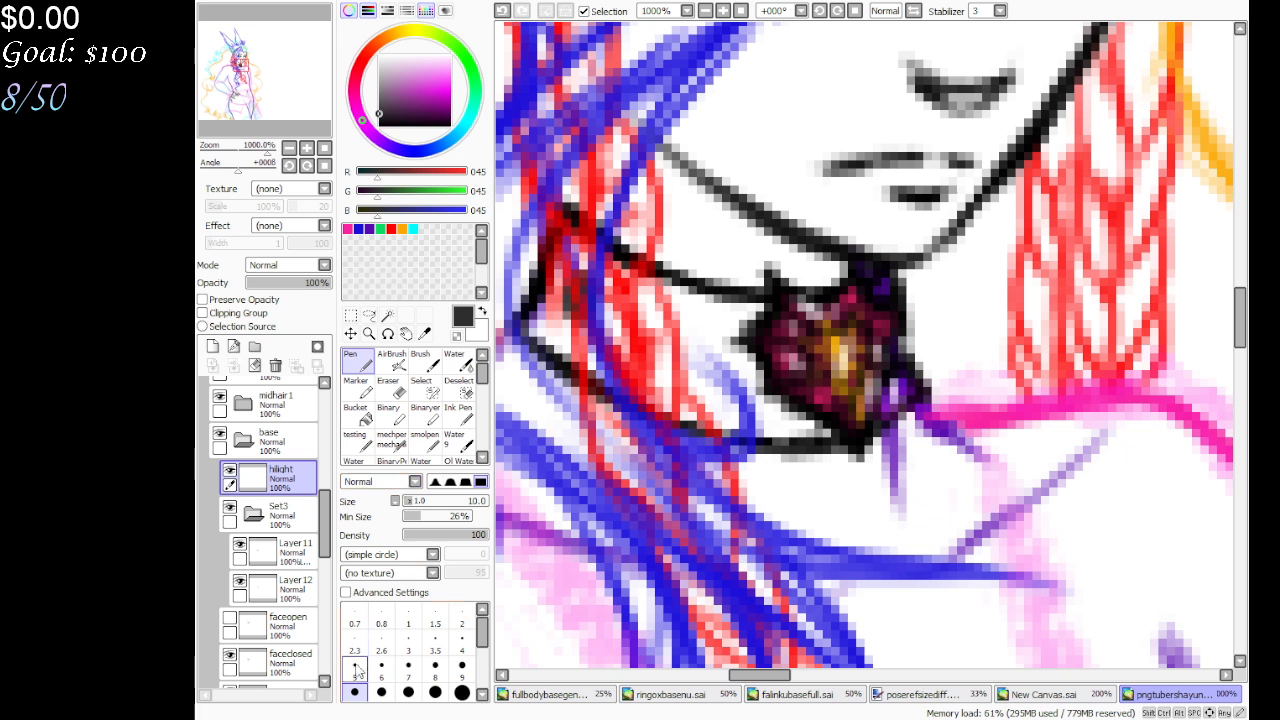
mouse_move(600, 290)
mouse_down()
mouse_move(569, 232)
mouse_move(576, 252)
mouse_move(538, 323)
mouse_move(570, 330)
mouse_move(555, 295)
mouse_up()
click(503, 11)
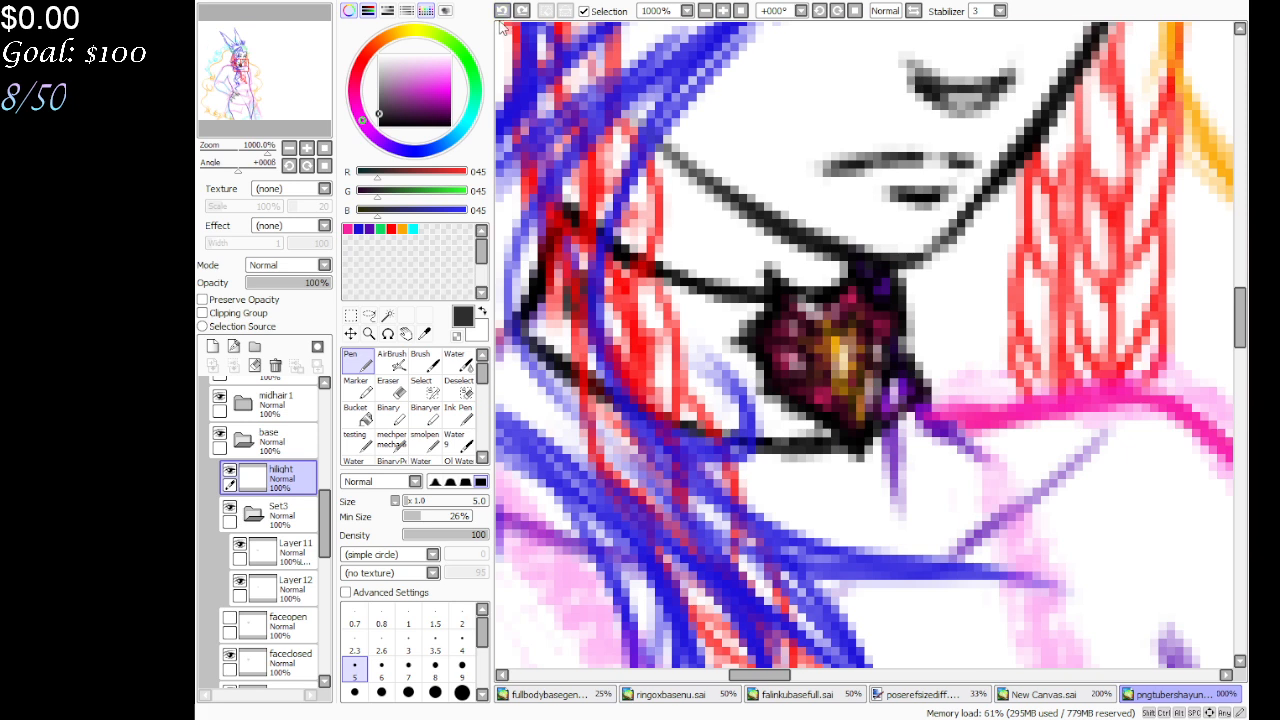
click(503, 13)
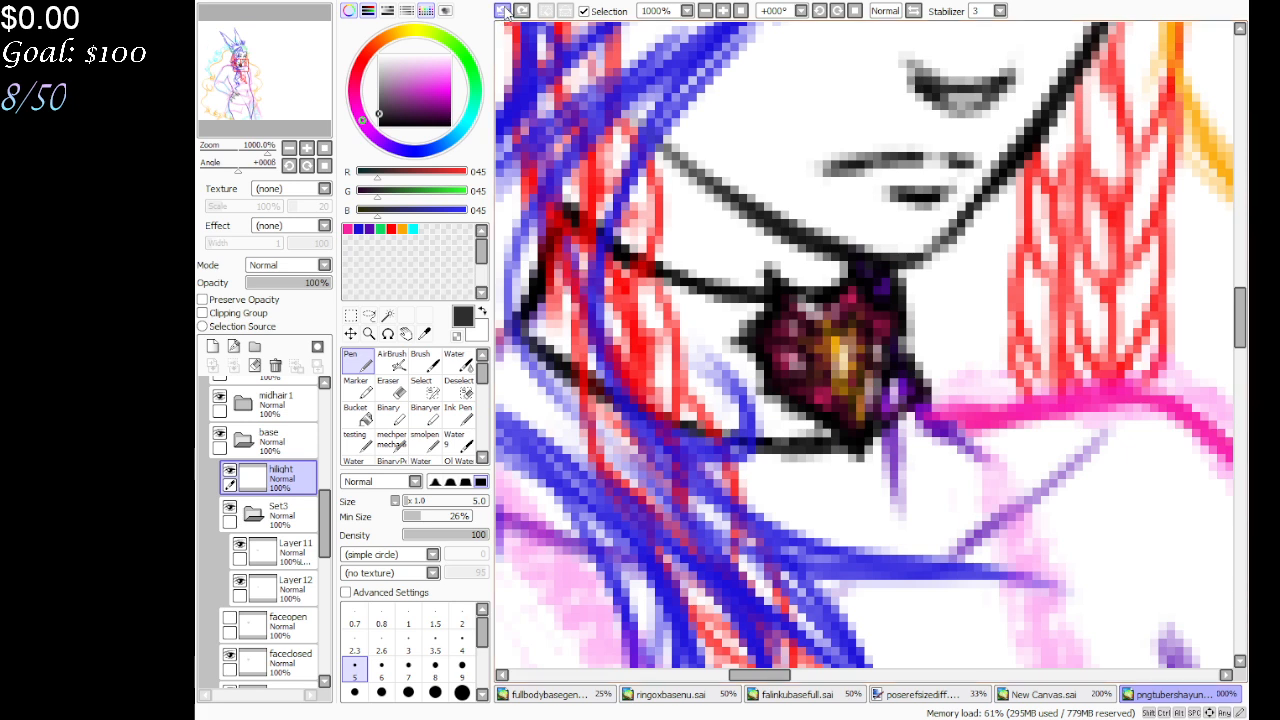
click(504, 12)
click(524, 12)
click(524, 12)
click(504, 12)
click(504, 12)
click(524, 12)
Fill the choker band around the gem with dark grey on Layer12
click(290, 585)
mouse_move(625, 350)
mouse_down()
mouse_move(598, 361)
mouse_move(558, 351)
mouse_move(569, 243)
mouse_move(625, 312)
mouse_move(691, 320)
mouse_move(661, 297)
mouse_move(722, 322)
mouse_move(713, 304)
mouse_move(761, 312)
mouse_move(717, 348)
mouse_move(749, 401)
mouse_move(672, 388)
mouse_move(661, 404)
mouse_move(784, 431)
mouse_move(764, 402)
mouse_move(800, 412)
mouse_move(809, 430)
mouse_move(726, 423)
mouse_up()
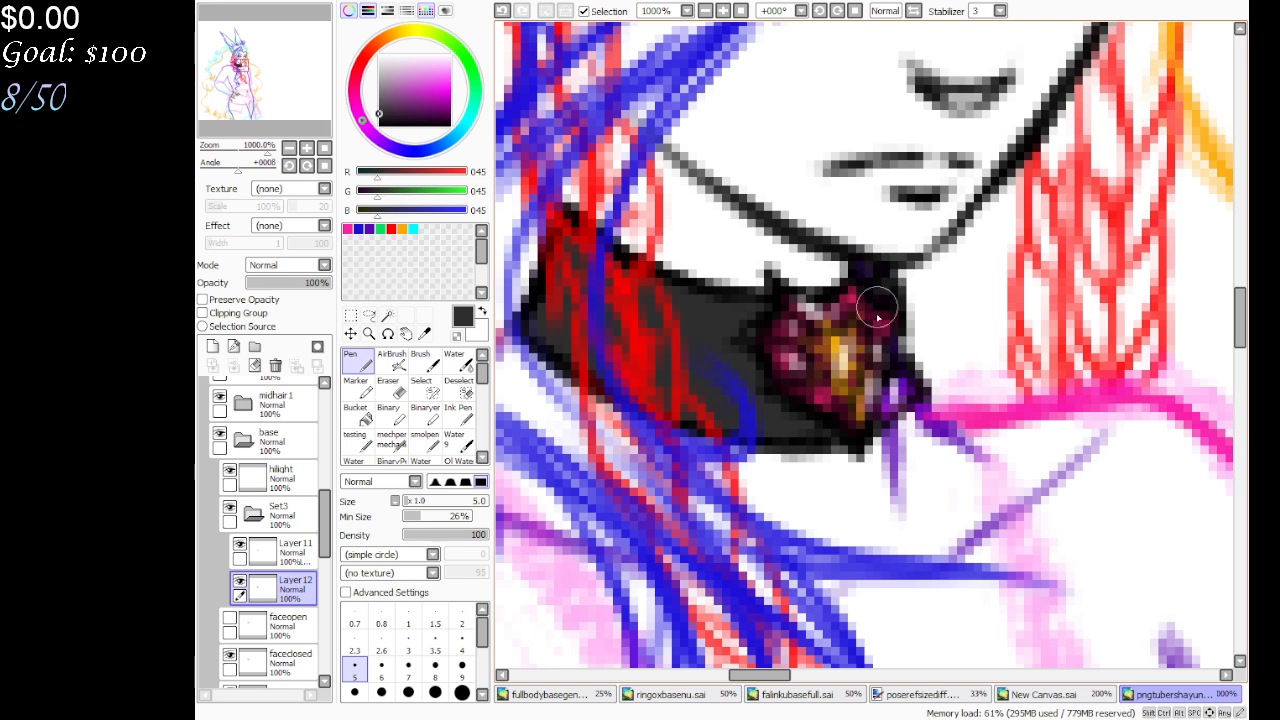
drag(905, 393, 900, 402)
Hide the chest layer and fill the remaining gap at the choker's edge beside the gem with dark grey on Layer12
scroll(270, 590, down, 5)
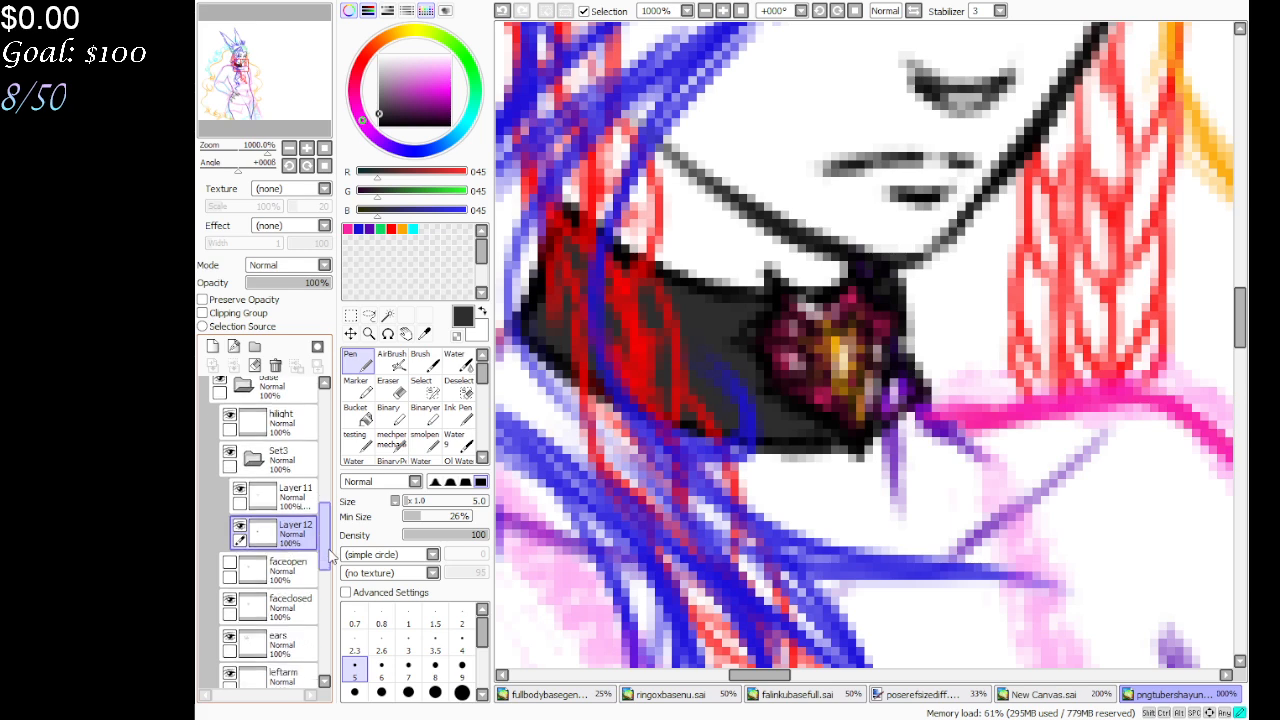
click(229, 579)
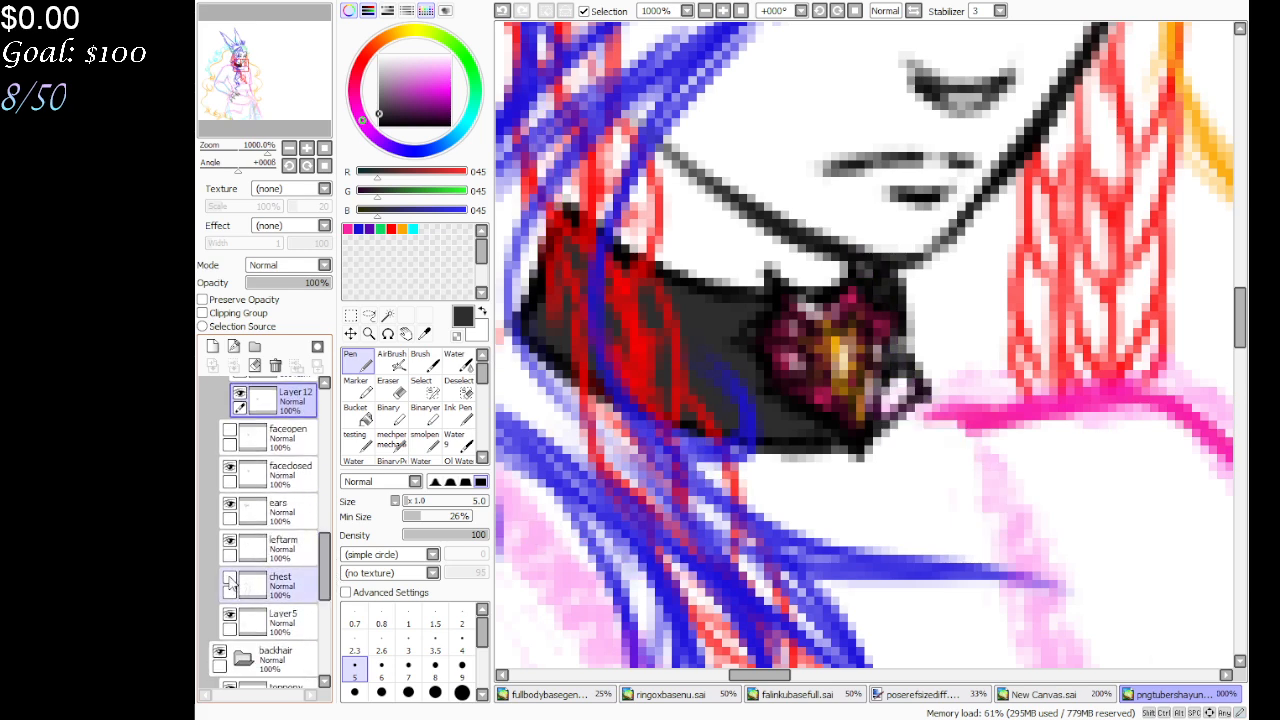
scroll(326, 550, up, 4)
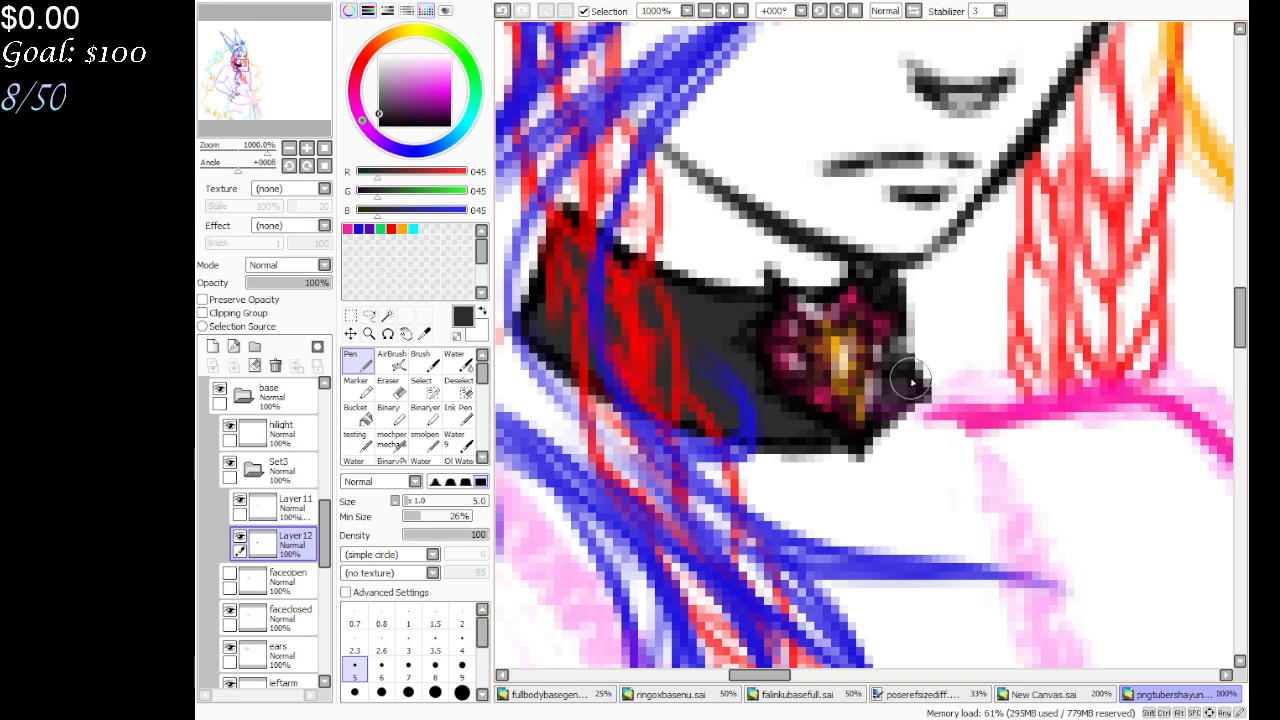
drag(912, 381, 924, 394)
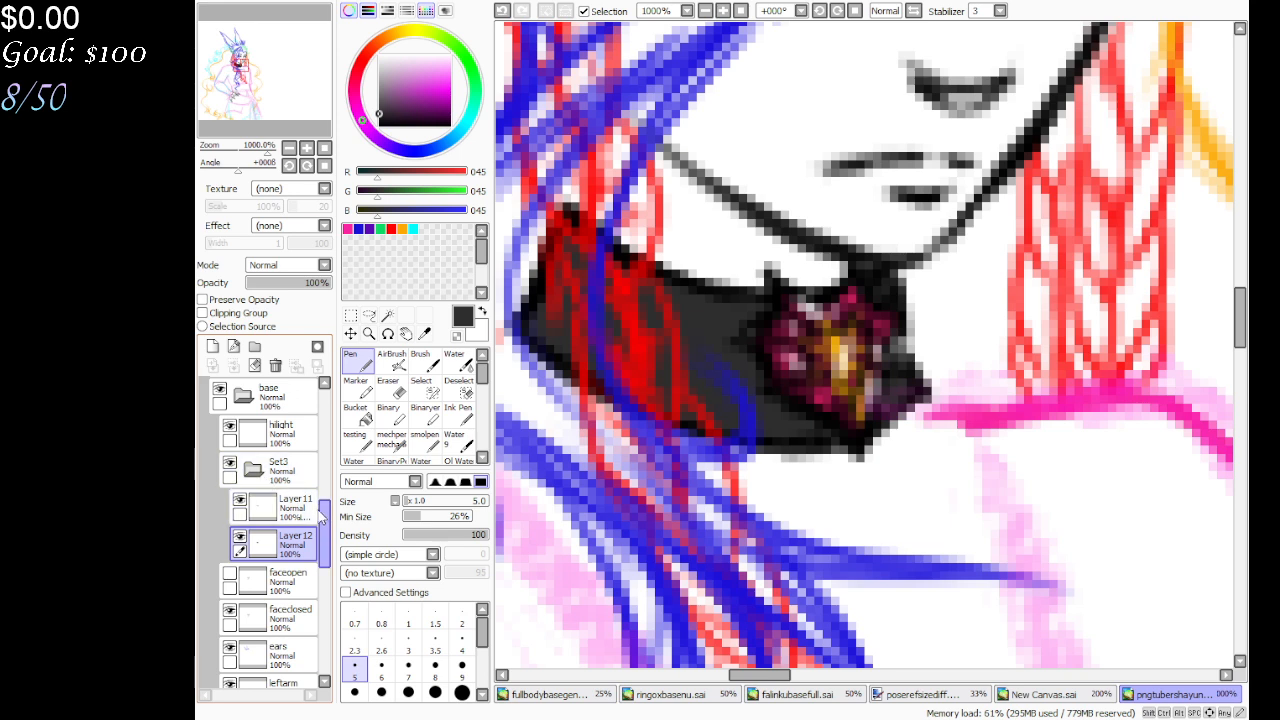
Rename the Set3 folder as choker, collapse it and show the chest layer again
click(299, 481)
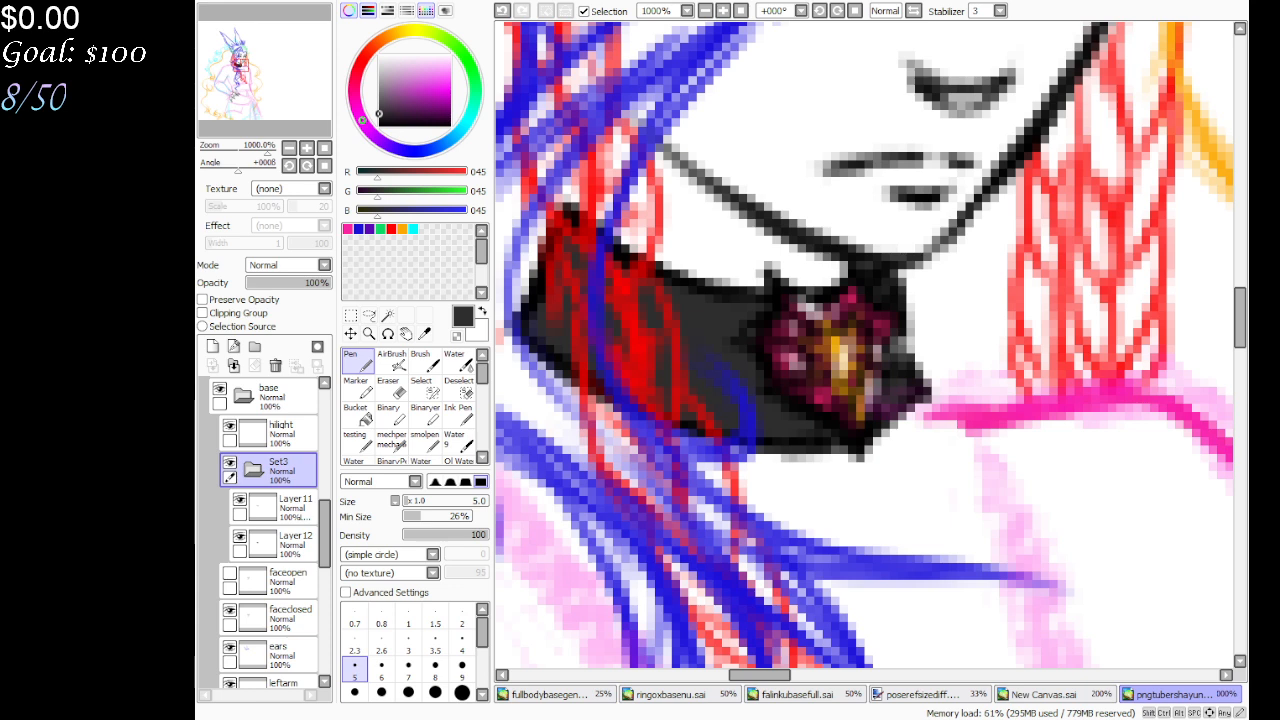
key(Return)
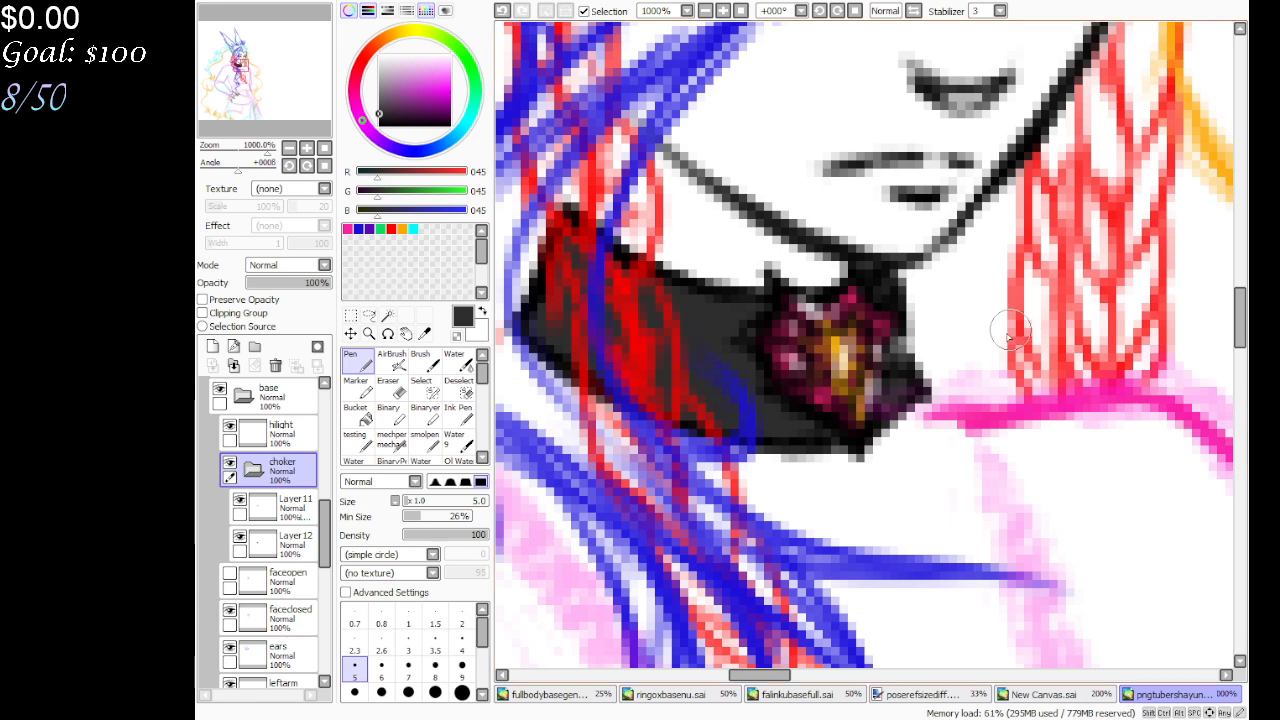
click(253, 470)
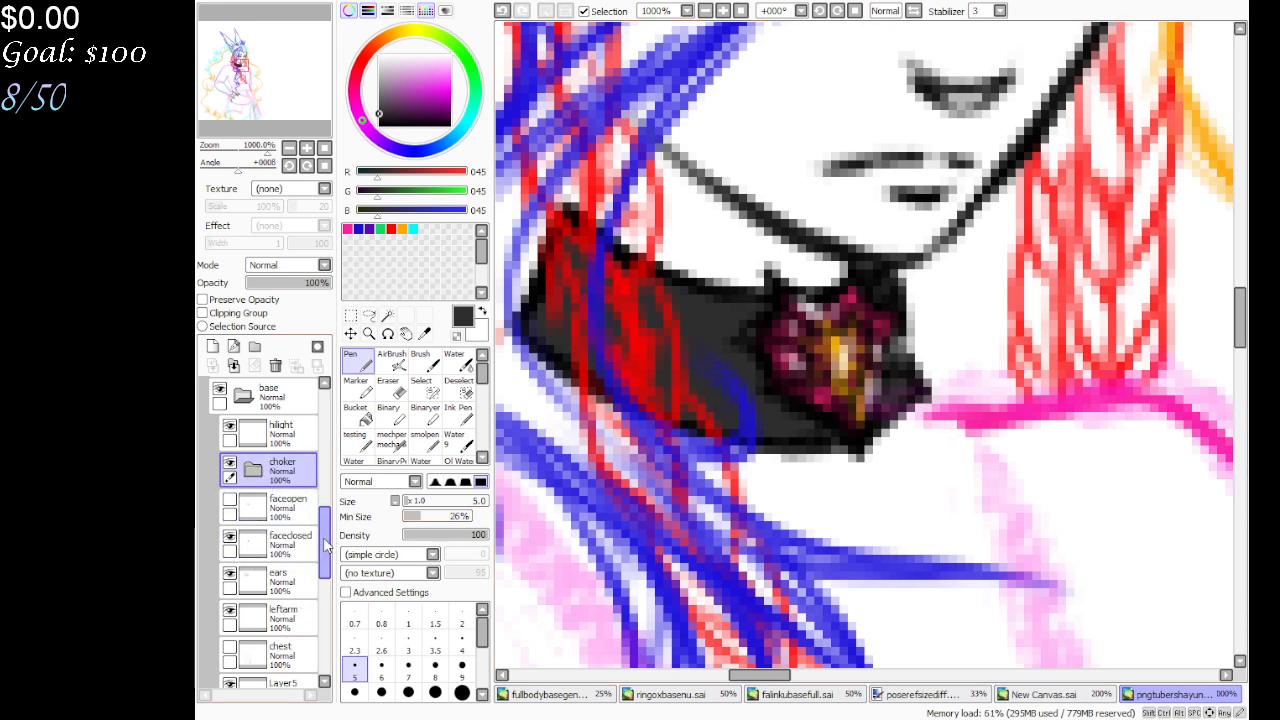
click(230, 647)
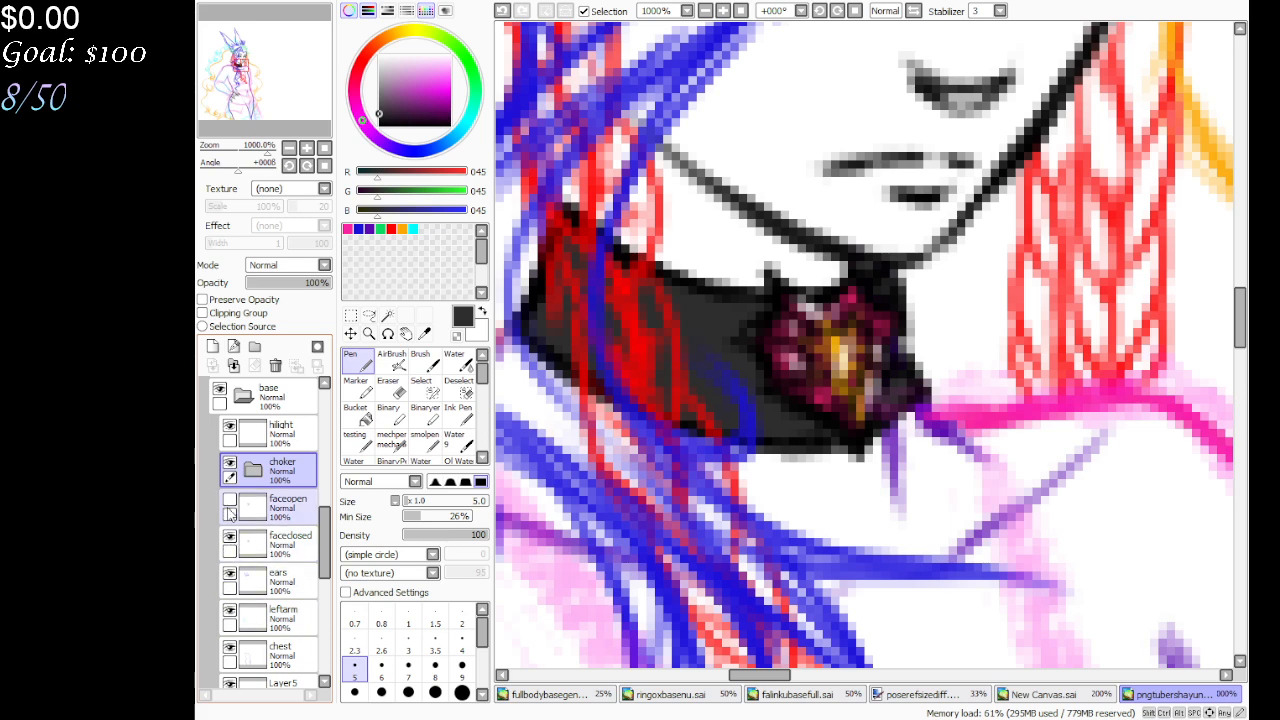
click(741, 11)
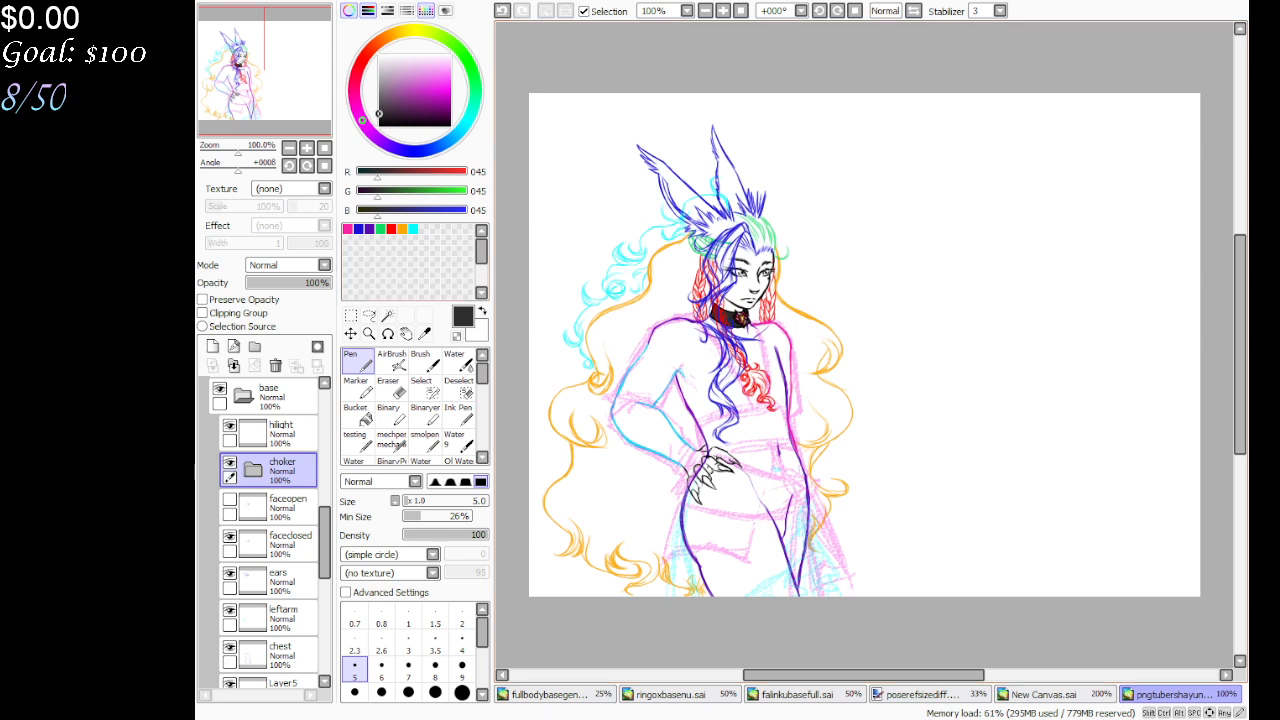
scroll(660, 412, down, 1)
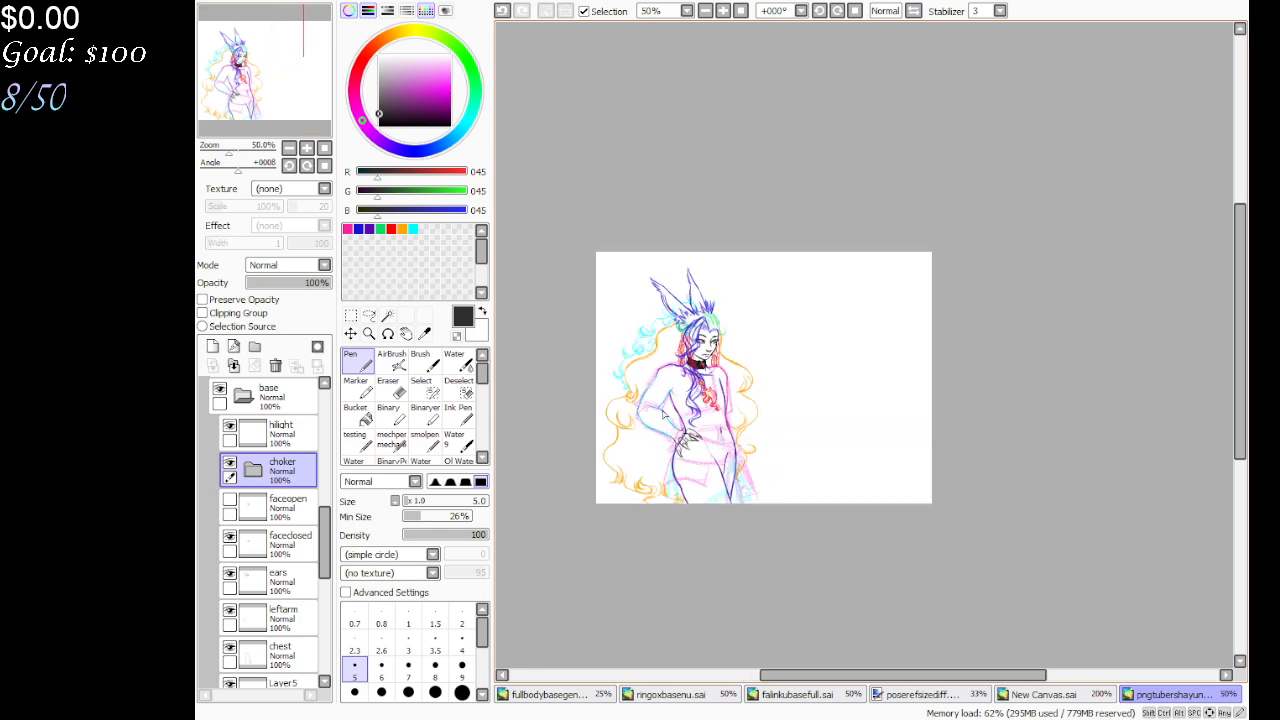
scroll(660, 412, up, 2)
scroll(660, 412, up, 1)
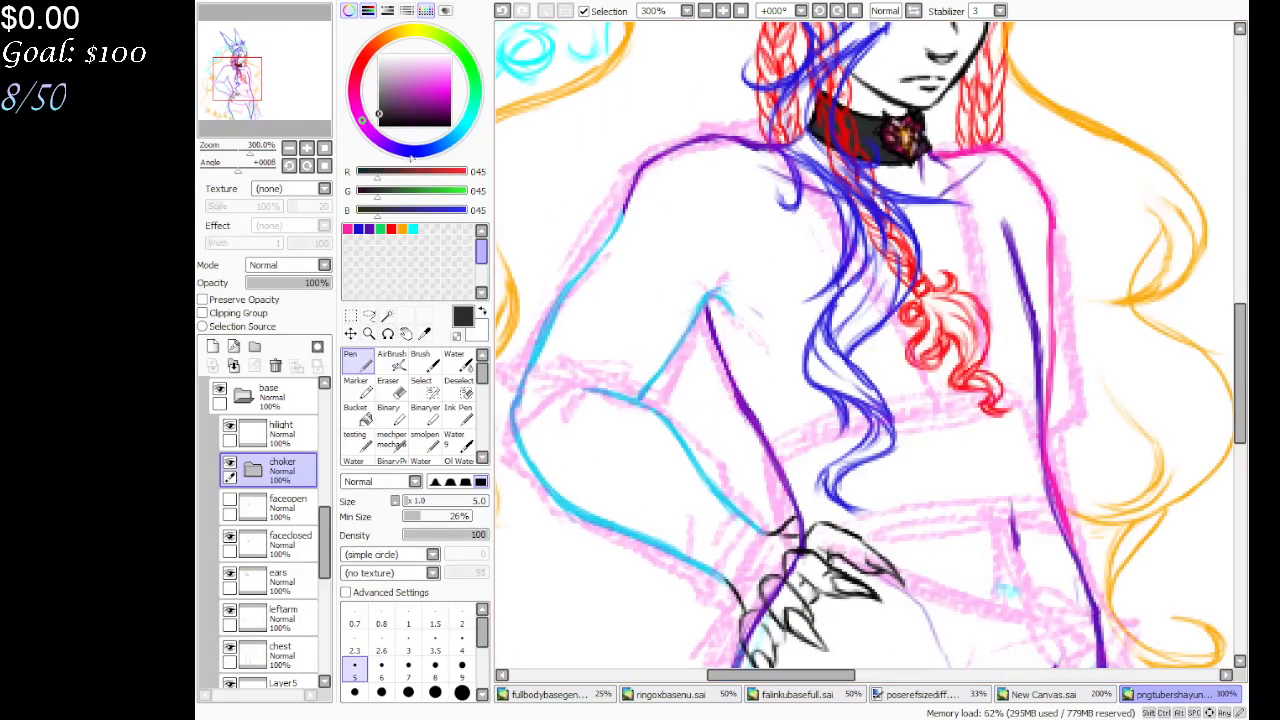
mouse_move(280, 97)
mouse_down()
mouse_move(282, 118)
mouse_move(280, 93)
mouse_up()
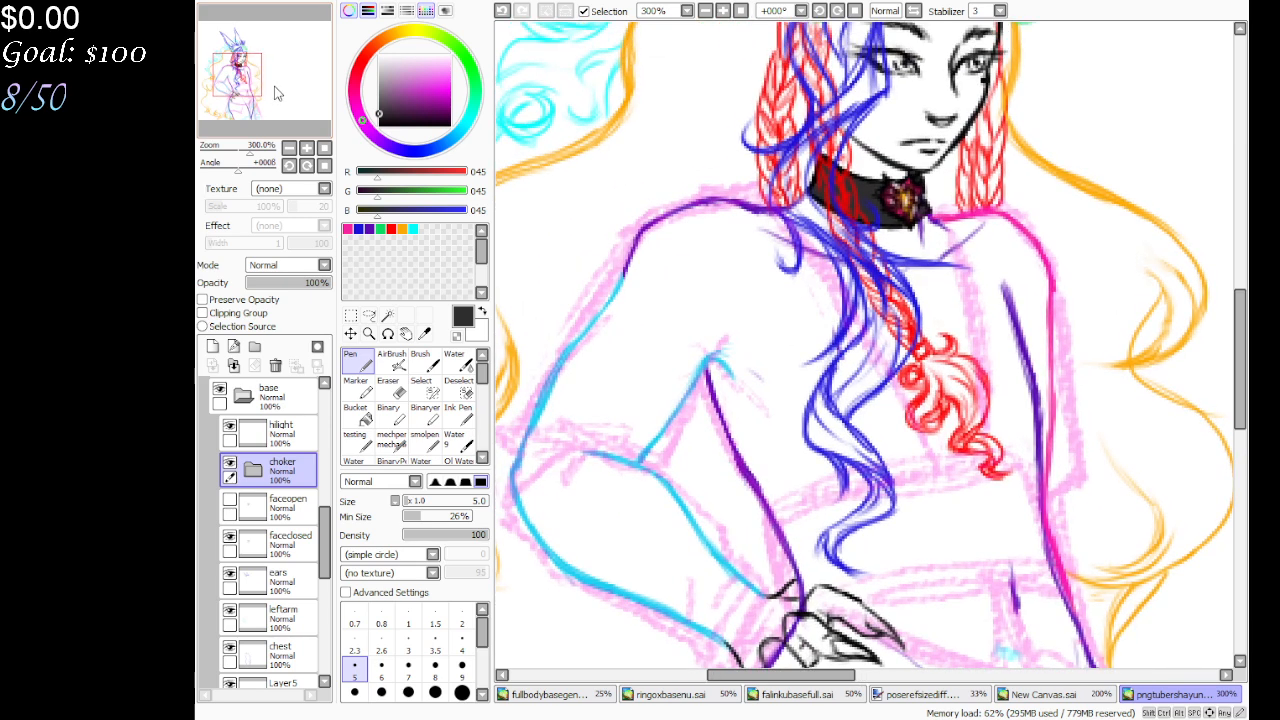
Create a new layer folder above Layer10, move Layer10 and Layer8 into it and collapse it, with the smolpen brush chosen
click(424, 440)
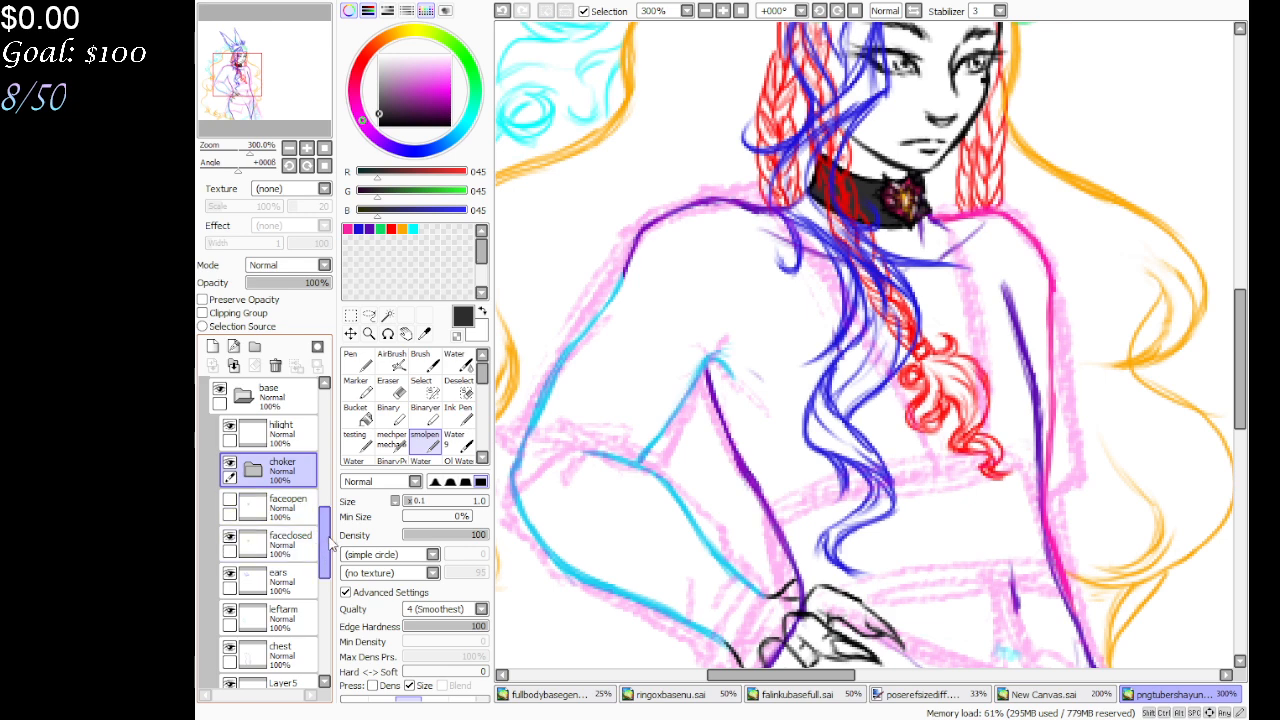
scroll(318, 530, up, 10)
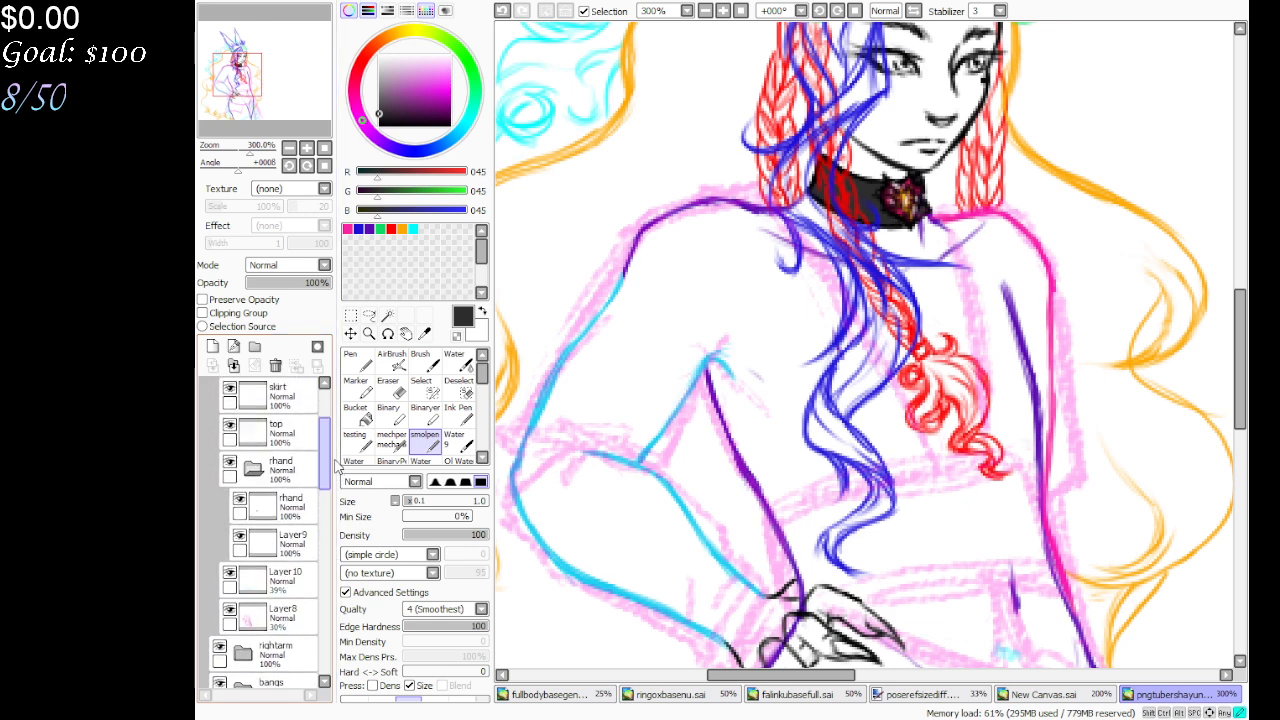
click(272, 560)
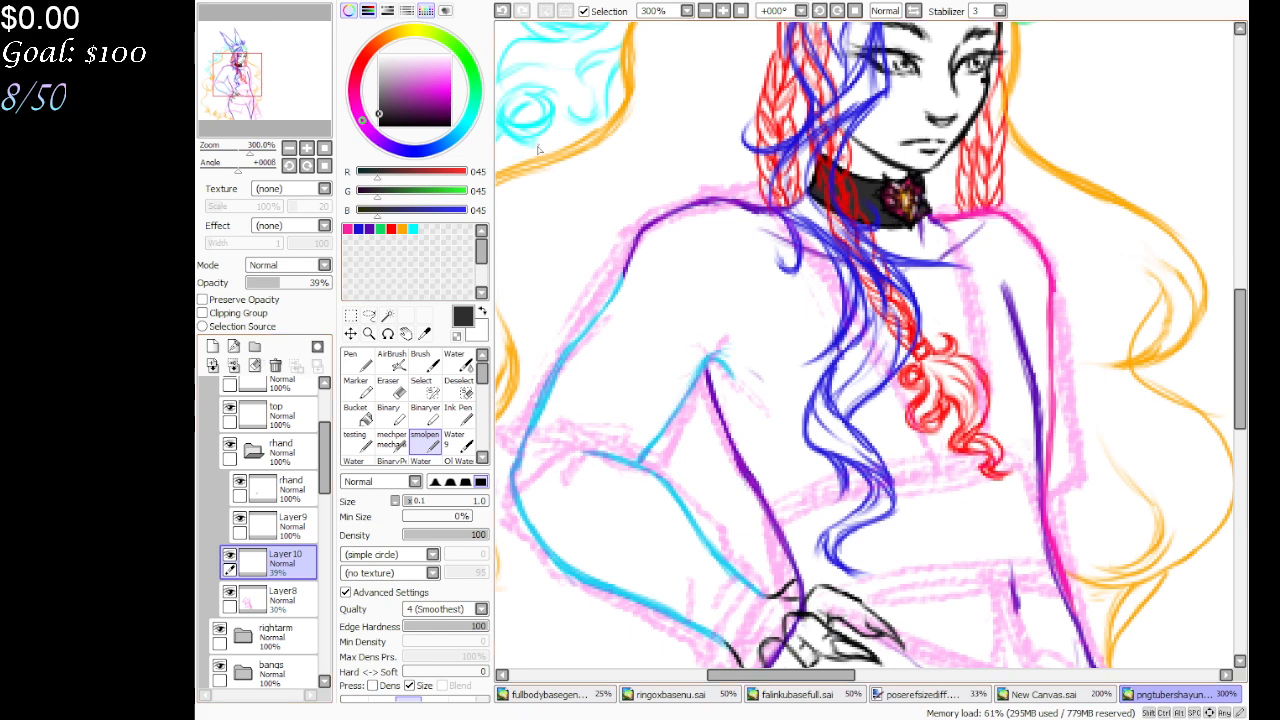
scroll(303, 125, down, 10)
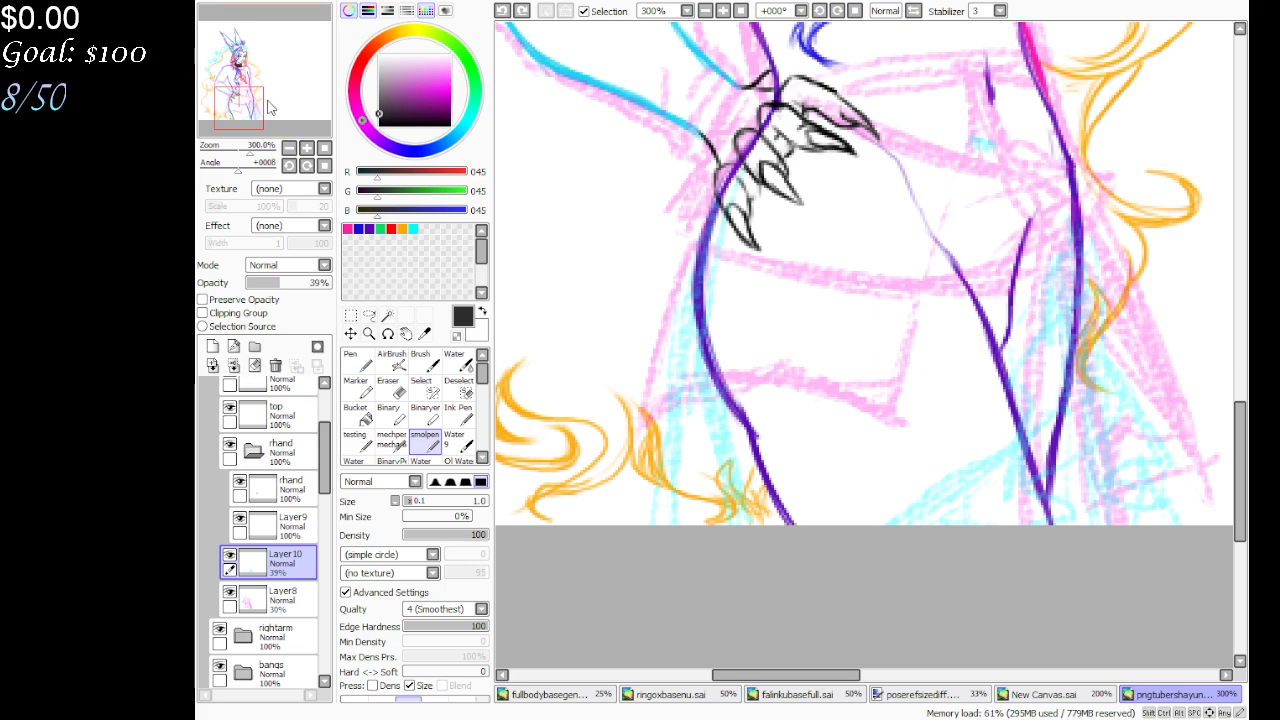
drag(270, 107, 268, 81)
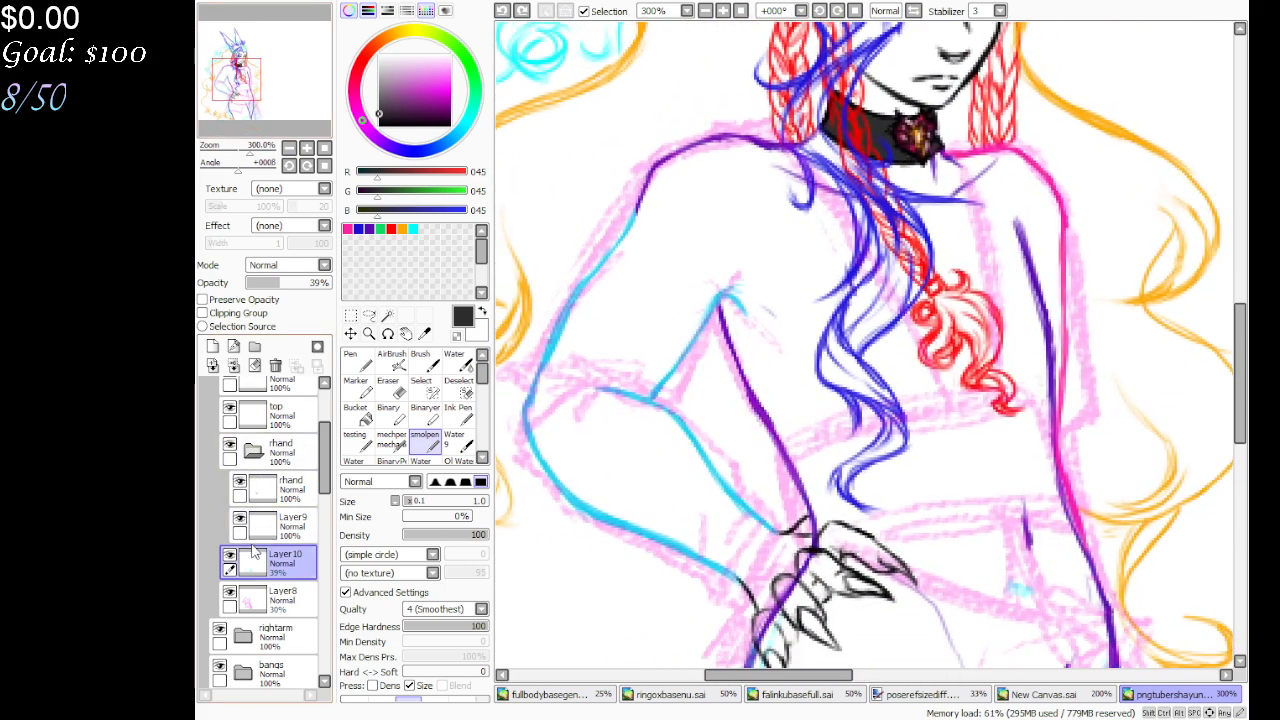
click(254, 346)
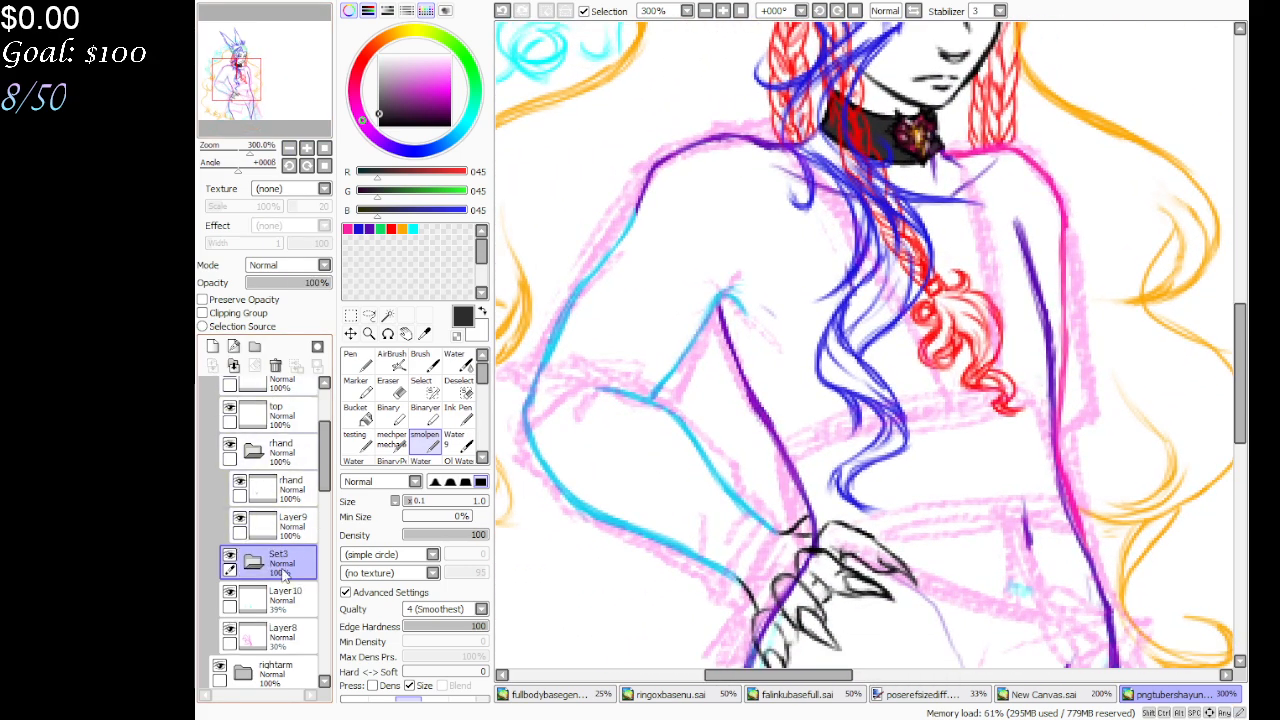
scroll(330, 445, up, 5)
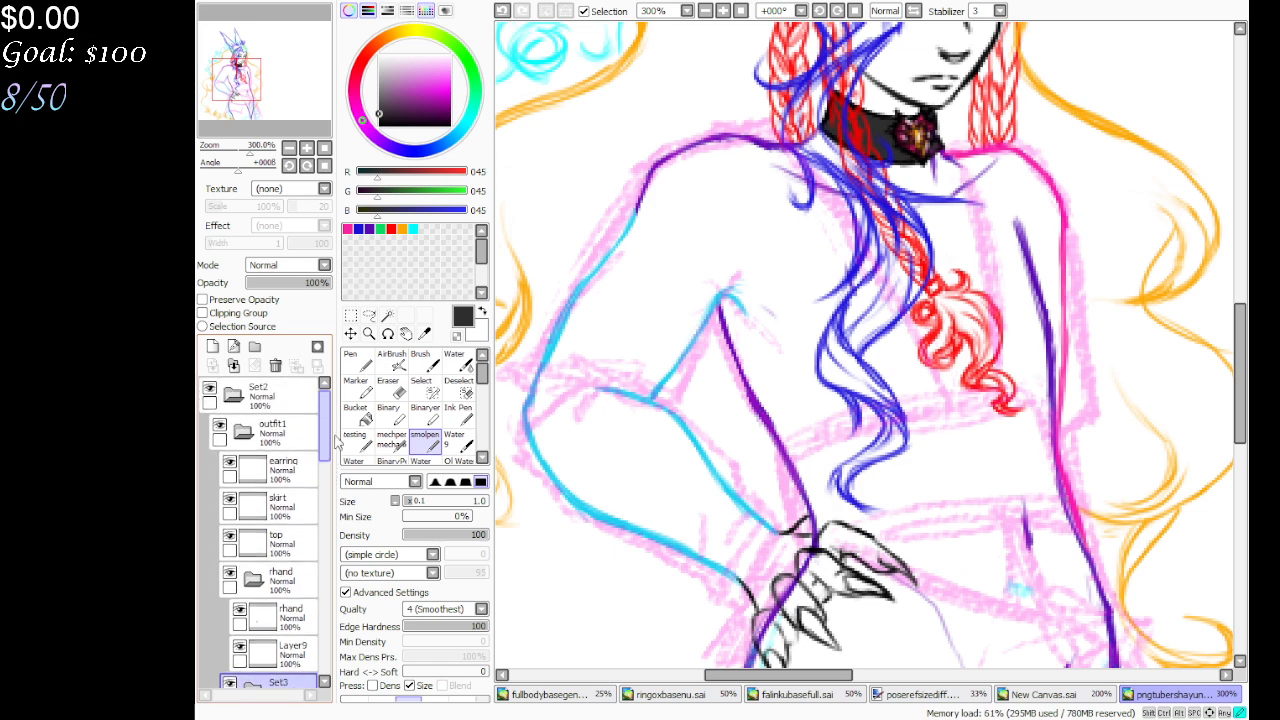
scroll(335, 445, down, 3)
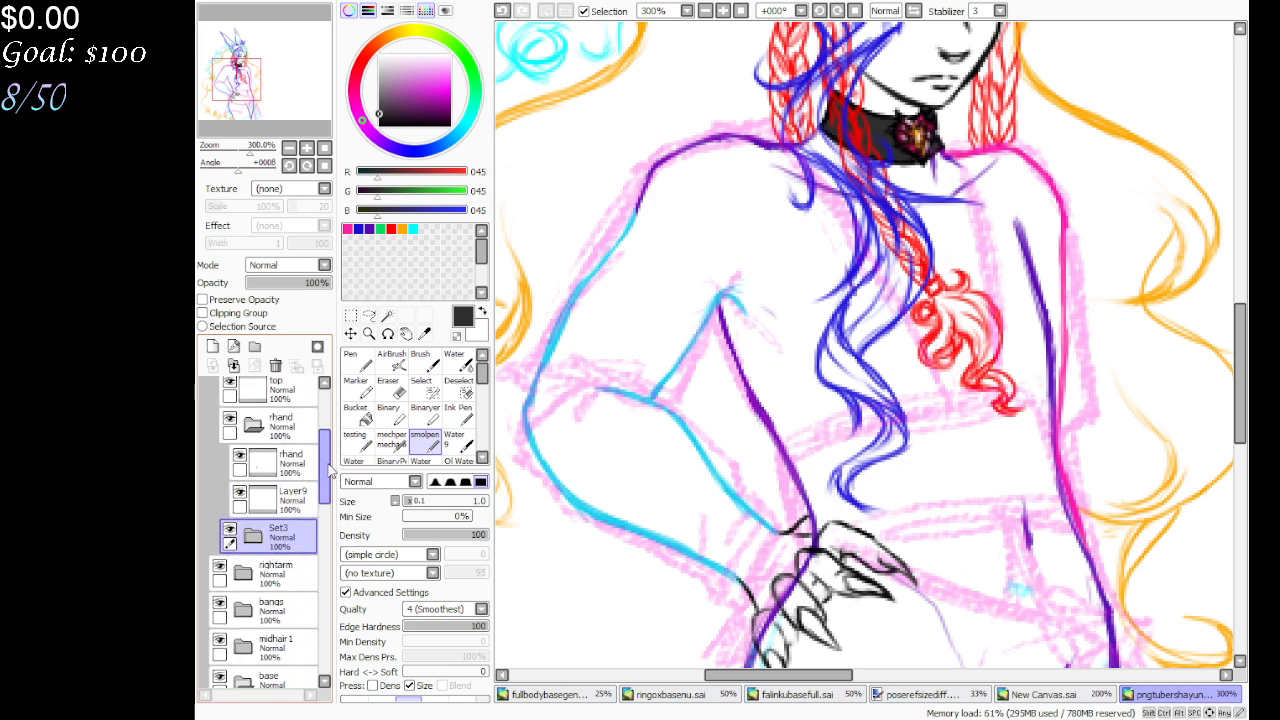
Select the skirt layer in the outfit1 folder and change the drawing colour to black
scroll(335, 435, up, 3)
scroll(335, 432, down, 1)
click(270, 483)
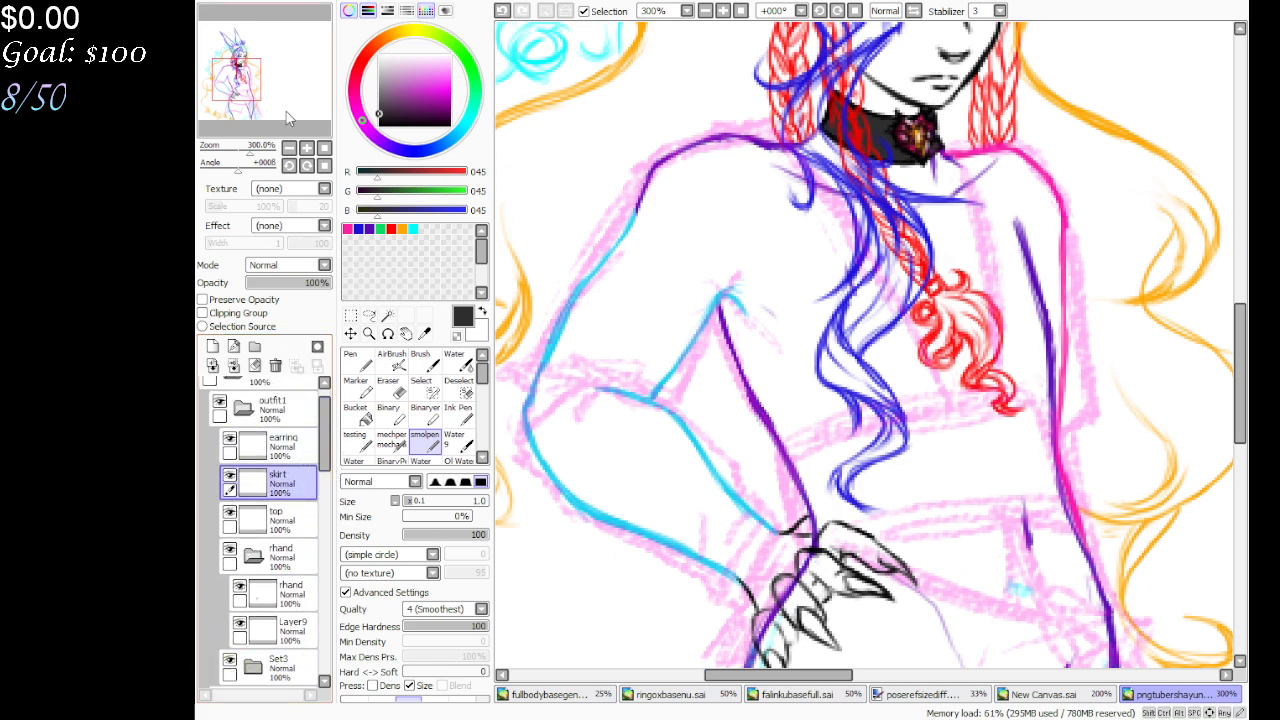
mouse_move(288, 118)
mouse_down()
mouse_move(298, 148)
mouse_move(274, 108)
mouse_move(278, 125)
mouse_up()
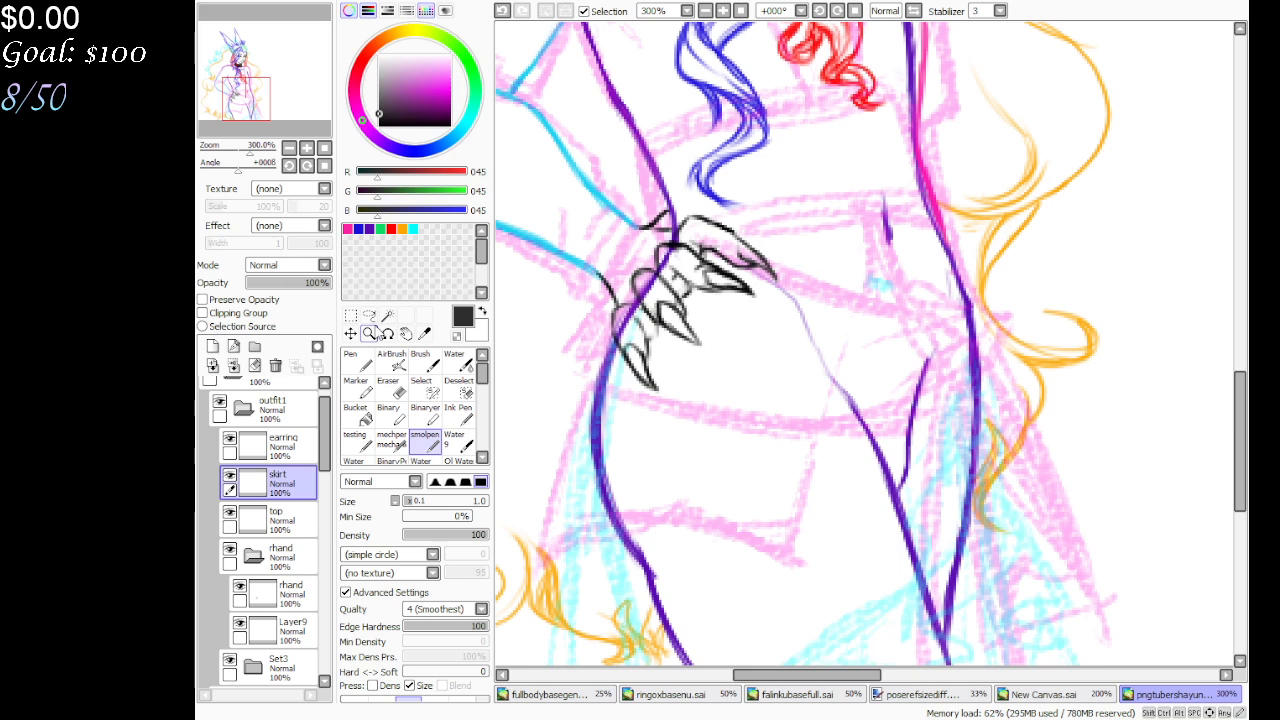
mouse_move(305, 112)
mouse_down()
mouse_move(289, 90)
mouse_move(288, 103)
mouse_move(299, 89)
mouse_up()
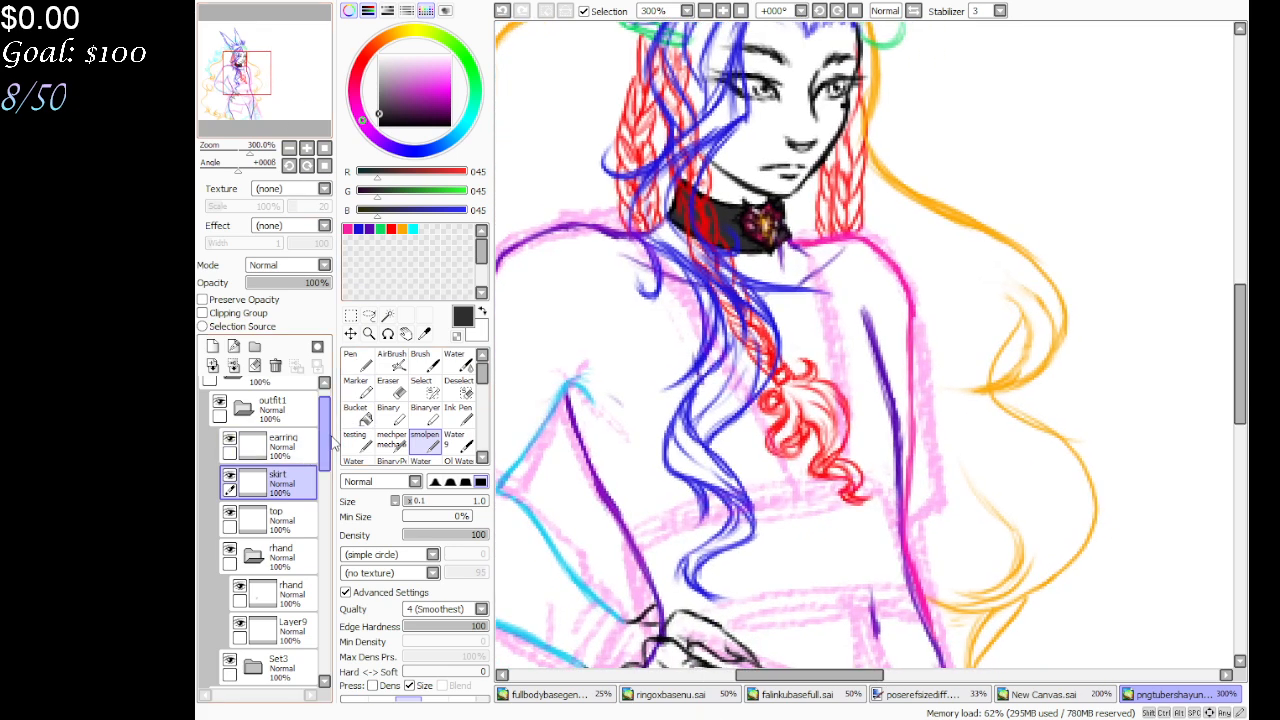
drag(331, 414, 332, 414)
scroll(326, 420, up, 1)
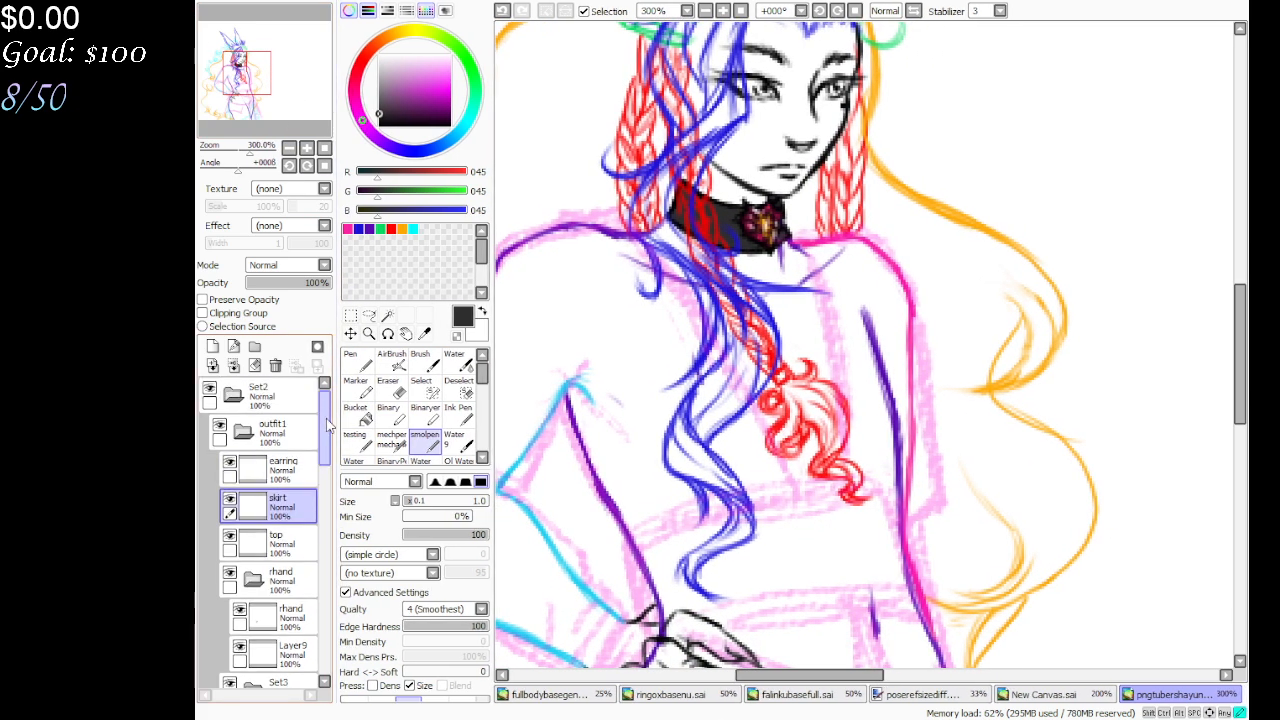
scroll(326, 425, down, 2)
scroll(330, 410, up, 2)
mouse_move(309, 119)
mouse_down()
mouse_move(293, 125)
mouse_move(299, 116)
mouse_up()
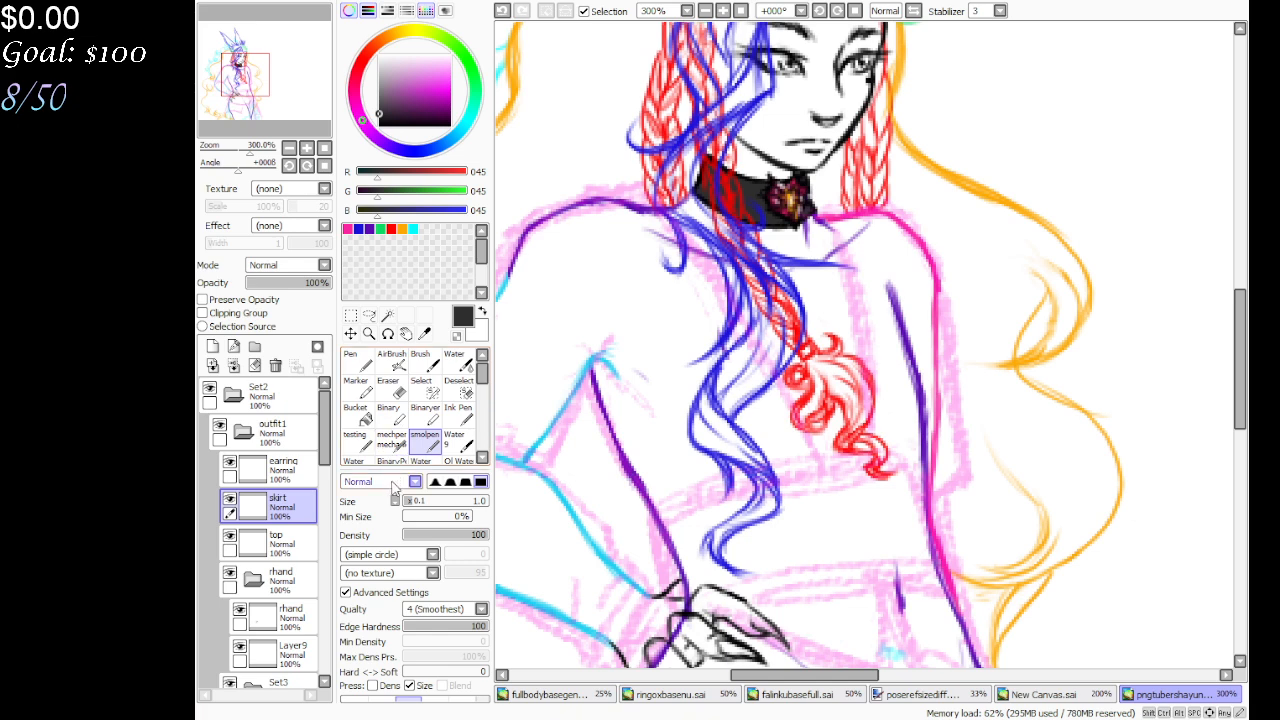
drag(372, 122, 350, 172)
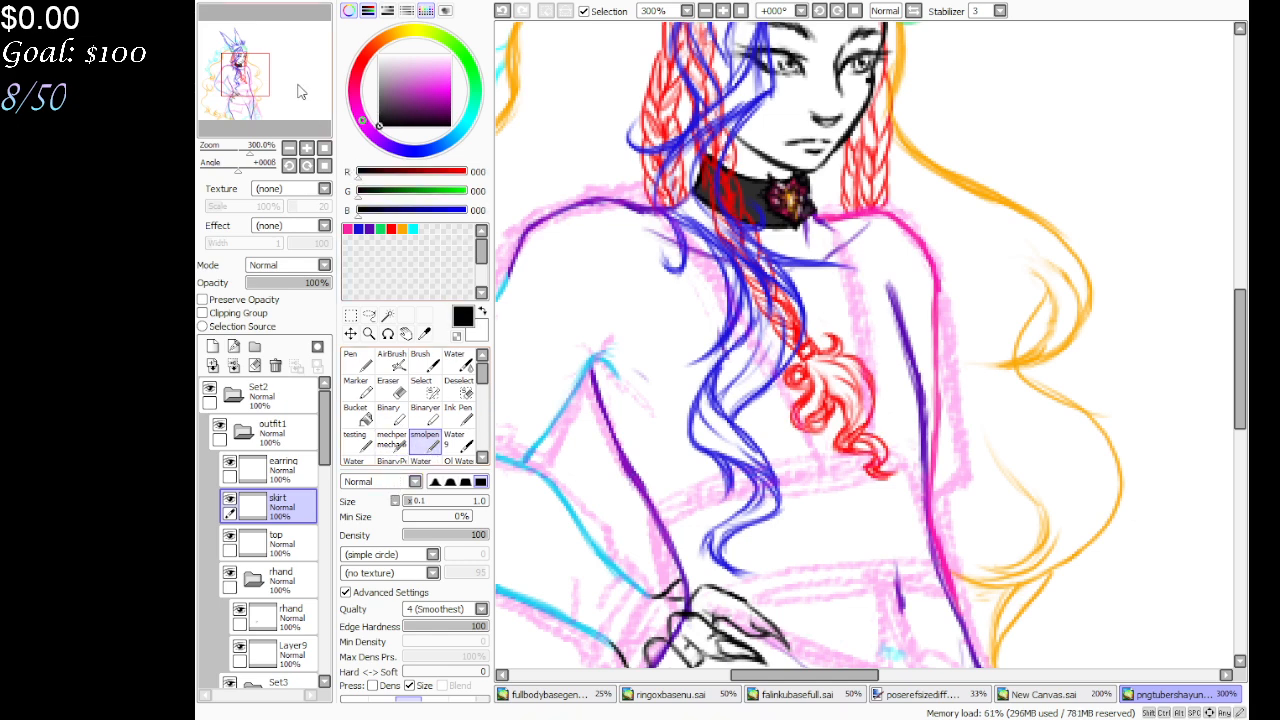
Draw the top's front opening in black from beside the choker's gem down to the waist on the skirt layer
drag(300, 92, 302, 104)
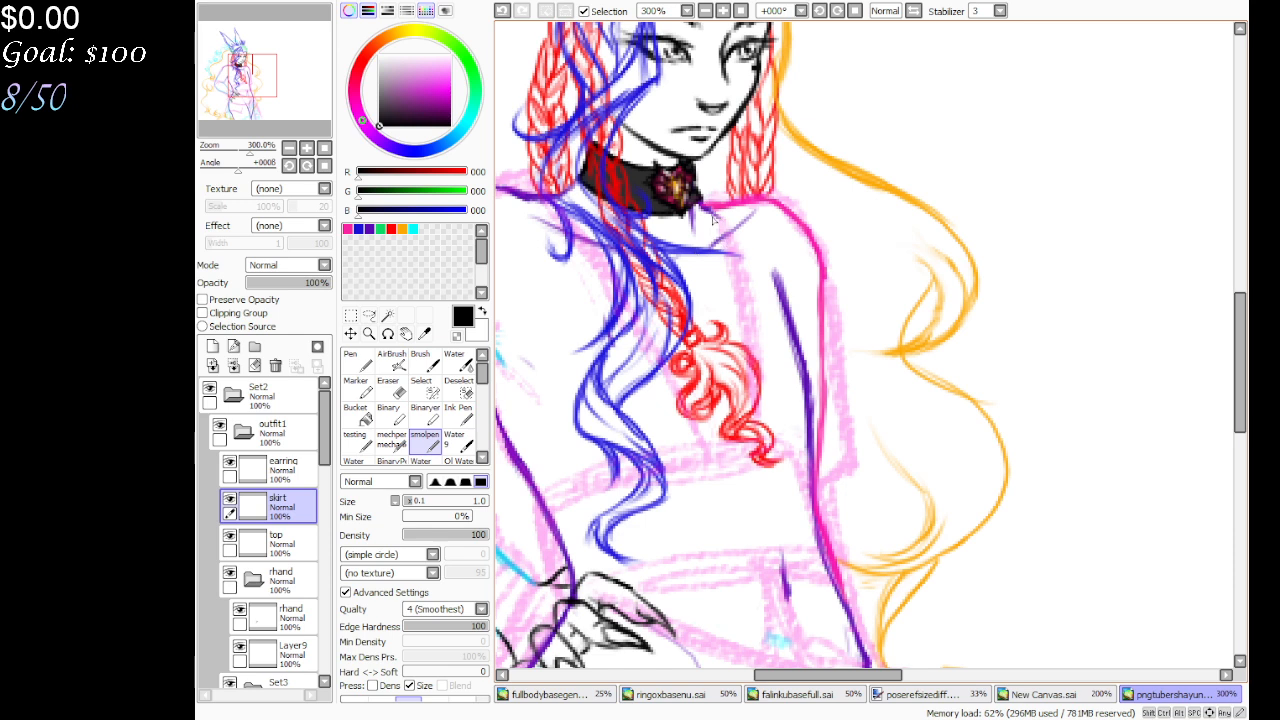
mouse_move(708, 205)
mouse_down()
mouse_move(744, 337)
mouse_move(746, 318)
mouse_move(761, 426)
mouse_up()
drag(752, 368, 748, 452)
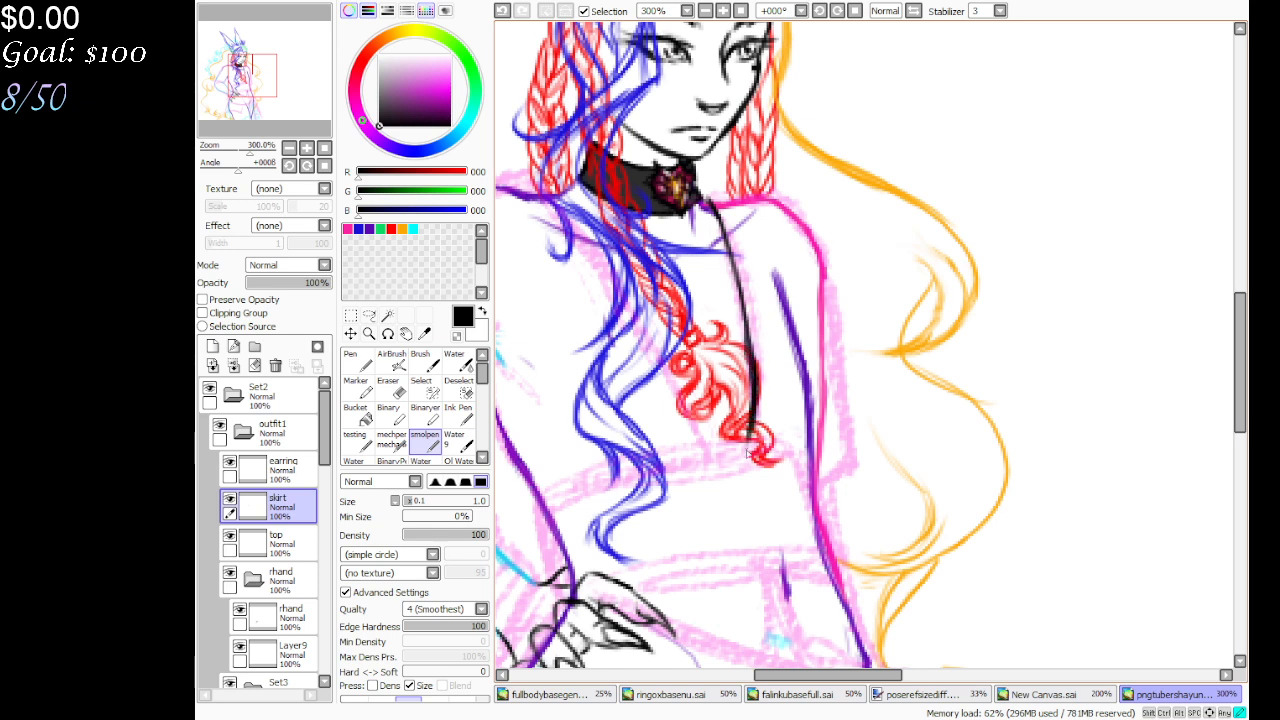
drag(750, 376, 751, 406)
drag(744, 308, 748, 348)
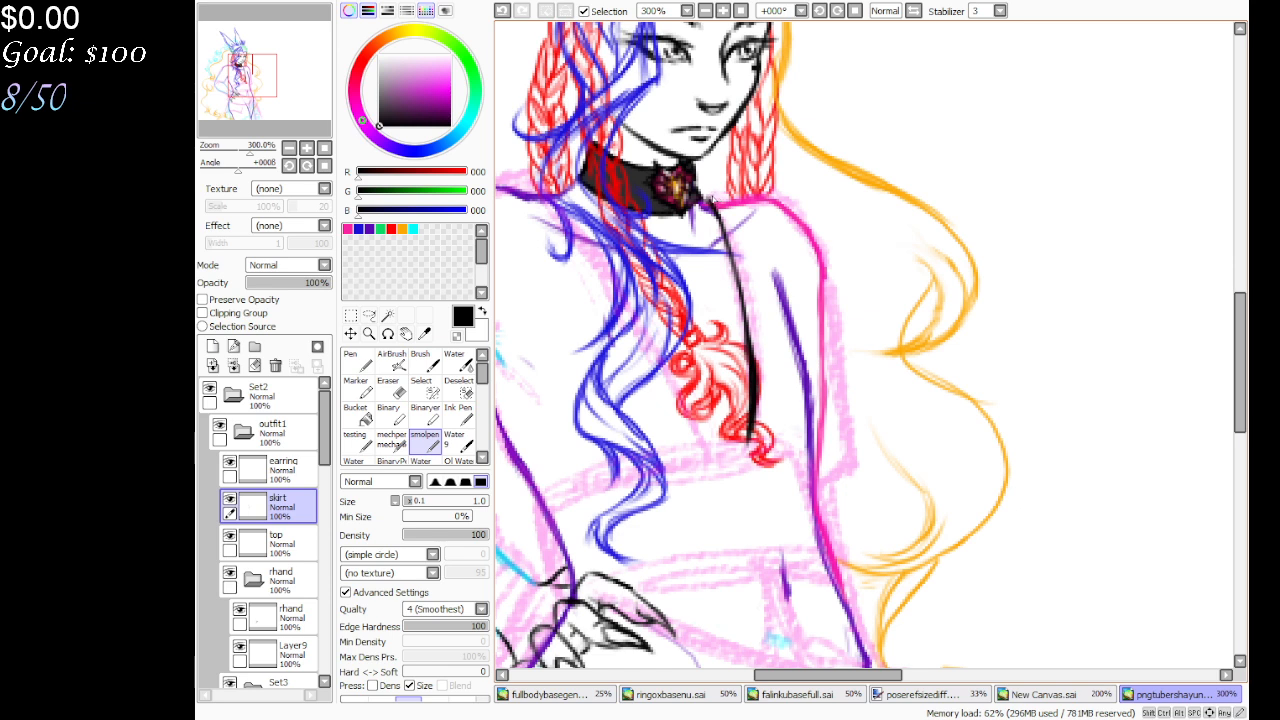
Draw the shoulder and outer sleeve edge of the straight arm along the pink sketch
mouse_move(705, 202)
mouse_down()
mouse_move(783, 193)
mouse_move(803, 215)
mouse_move(781, 192)
mouse_move(812, 232)
mouse_up()
mouse_move(775, 186)
mouse_down()
mouse_move(828, 260)
mouse_move(790, 199)
mouse_move(832, 272)
mouse_move(842, 322)
mouse_up()
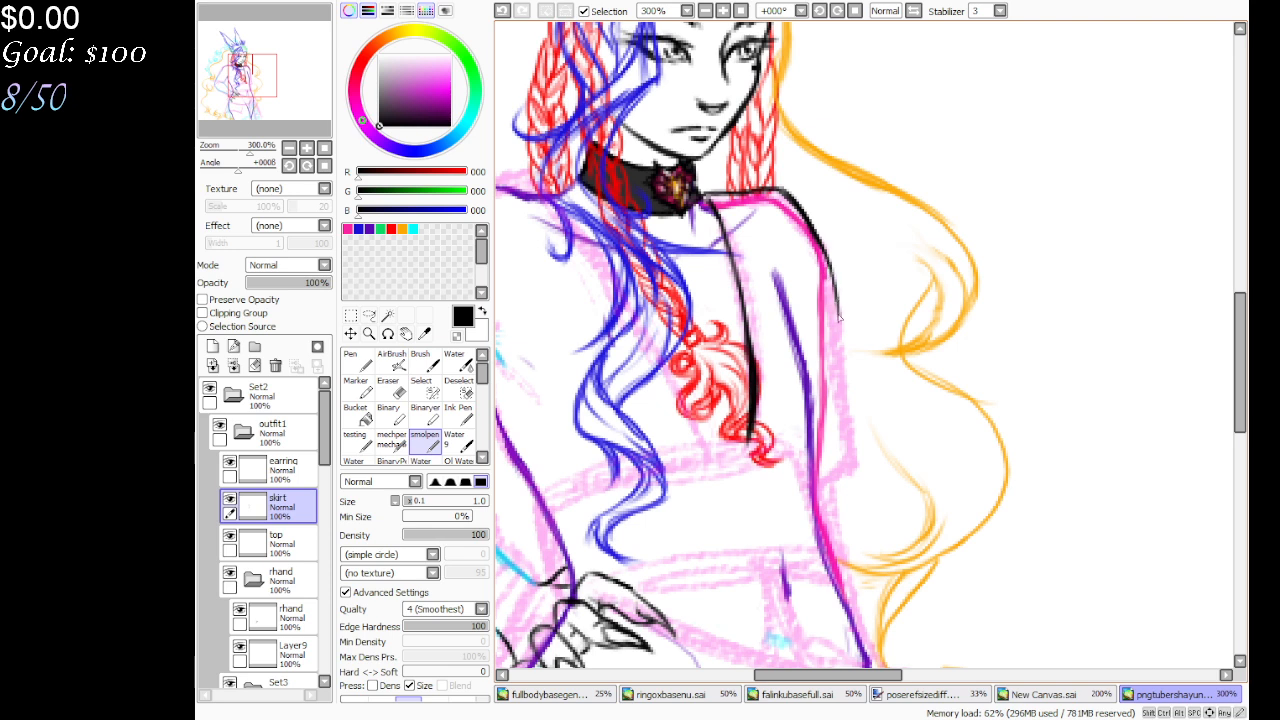
drag(832, 272, 848, 366)
drag(836, 296, 851, 440)
drag(839, 368, 856, 468)
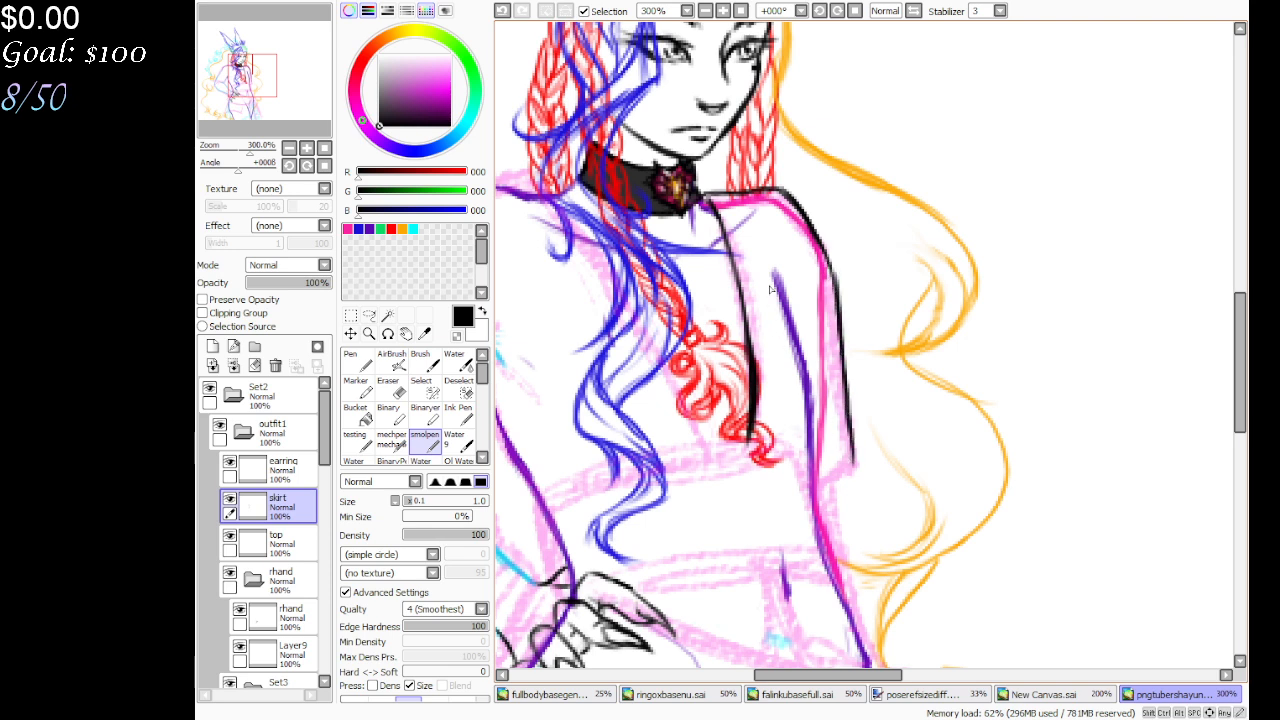
Outline the straight arm's inner sleeve edge, sleeve hem and narrow lower sleeve down to the waist
drag(777, 267, 807, 363)
drag(789, 305, 815, 393)
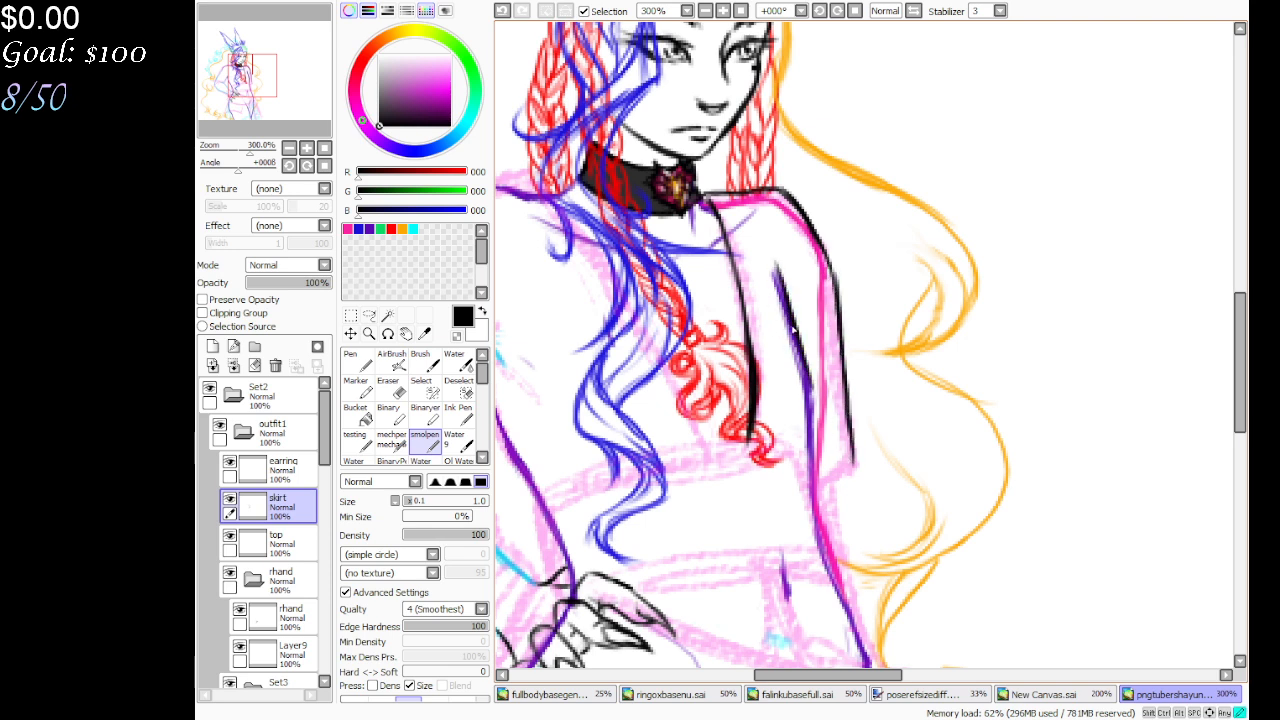
drag(801, 345, 818, 400)
drag(816, 450, 822, 502)
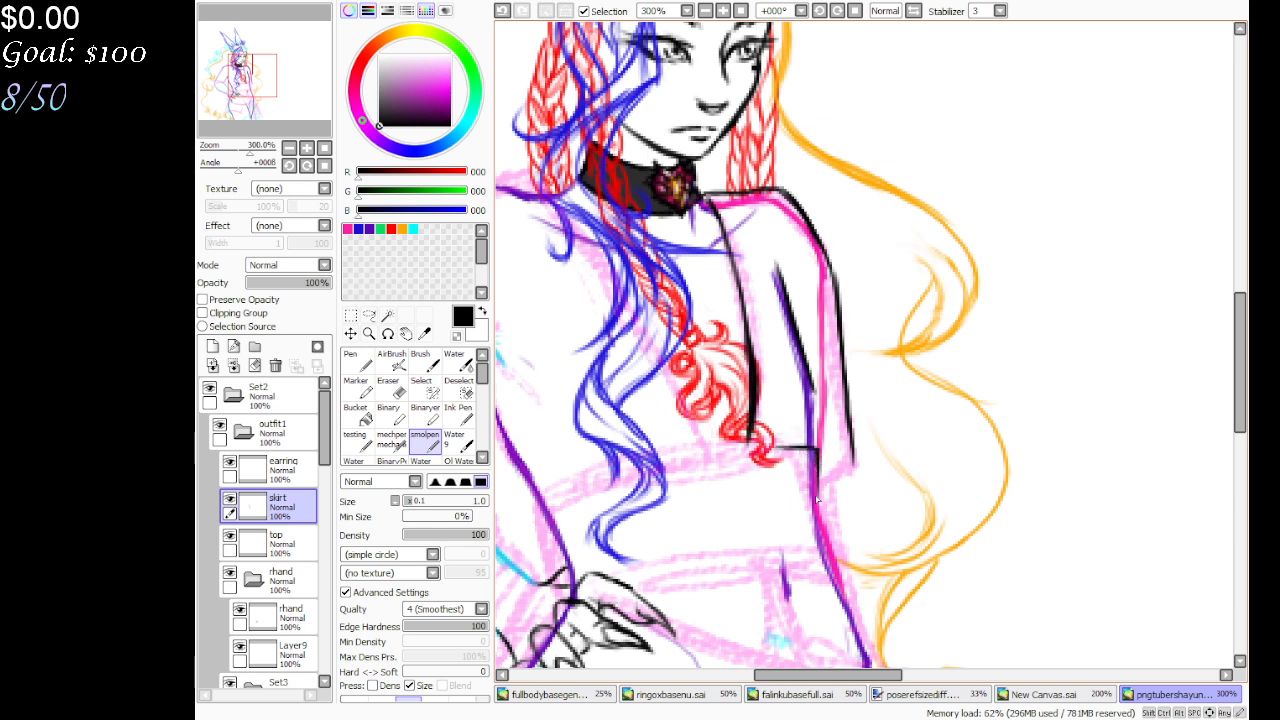
mouse_move(811, 386)
mouse_down()
mouse_move(818, 450)
mouse_move(841, 475)
mouse_move(822, 480)
mouse_move(822, 505)
mouse_move(845, 578)
mouse_up()
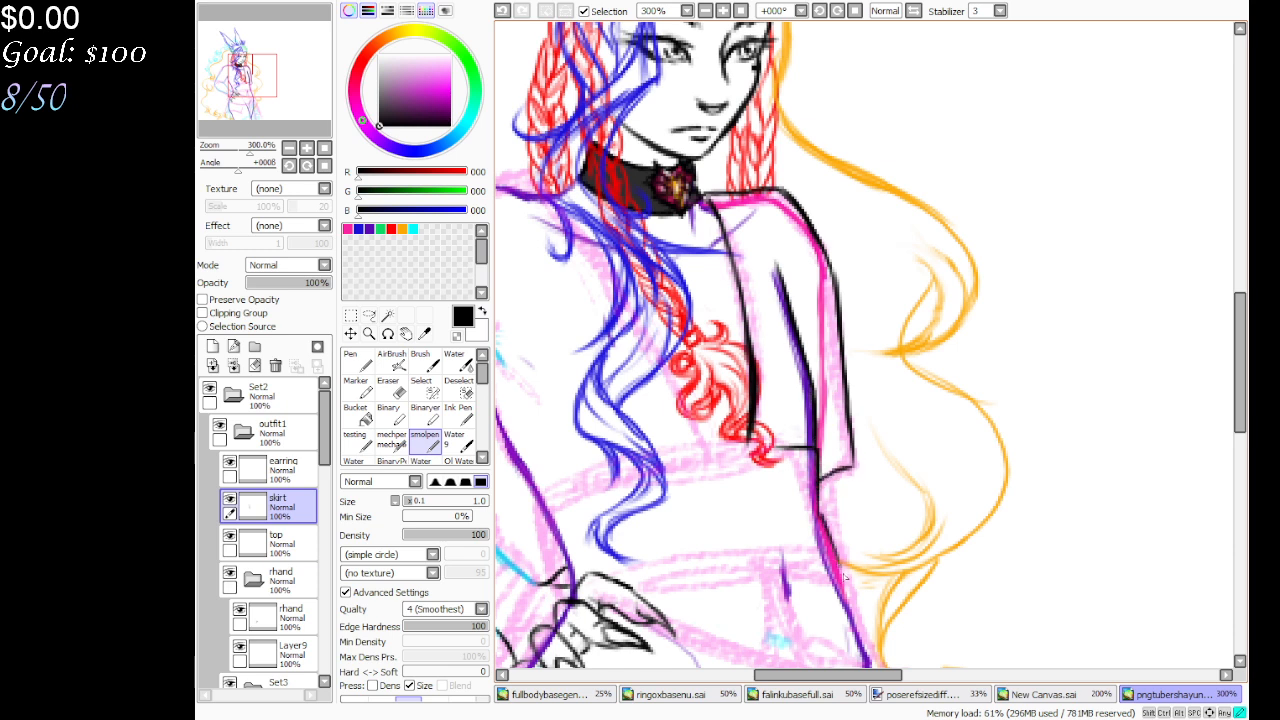
mouse_move(843, 471)
mouse_down()
mouse_move(850, 568)
mouse_move(830, 524)
mouse_move(848, 574)
mouse_up()
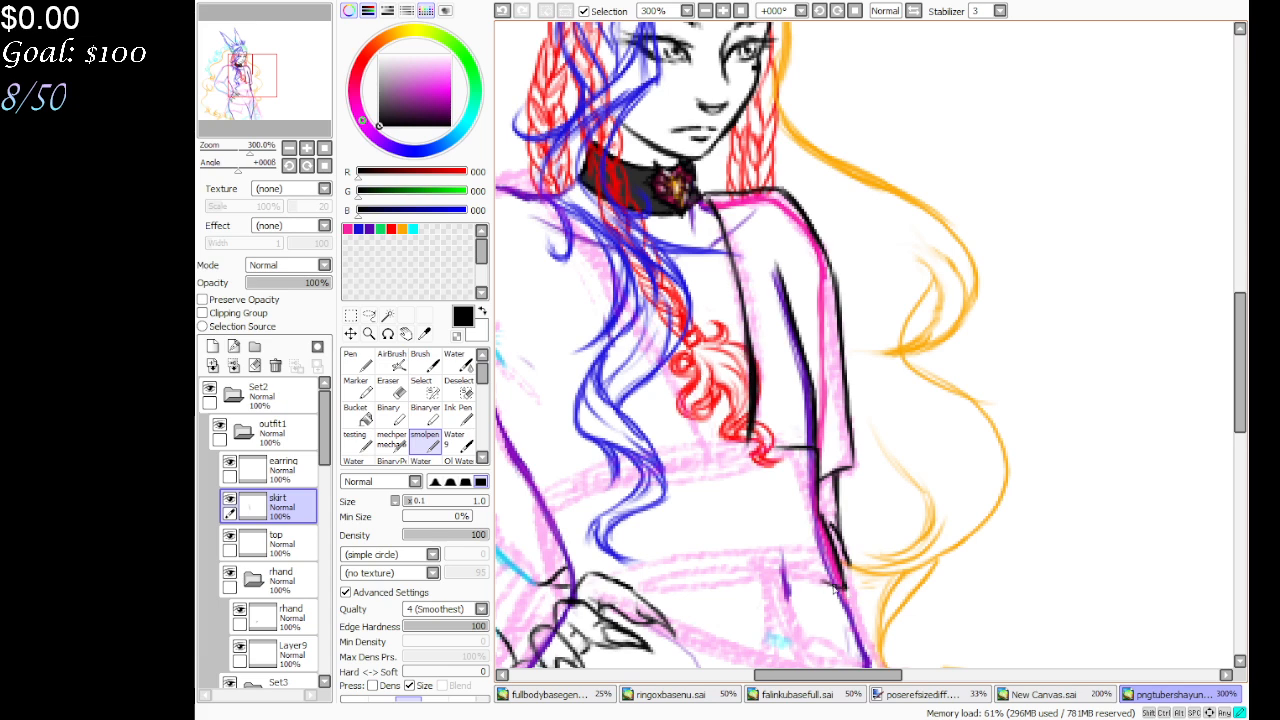
Draw the waistband's lower edge from the straight arm across to the clawed hand
drag(830, 590, 905, 555)
drag(258, 93, 254, 101)
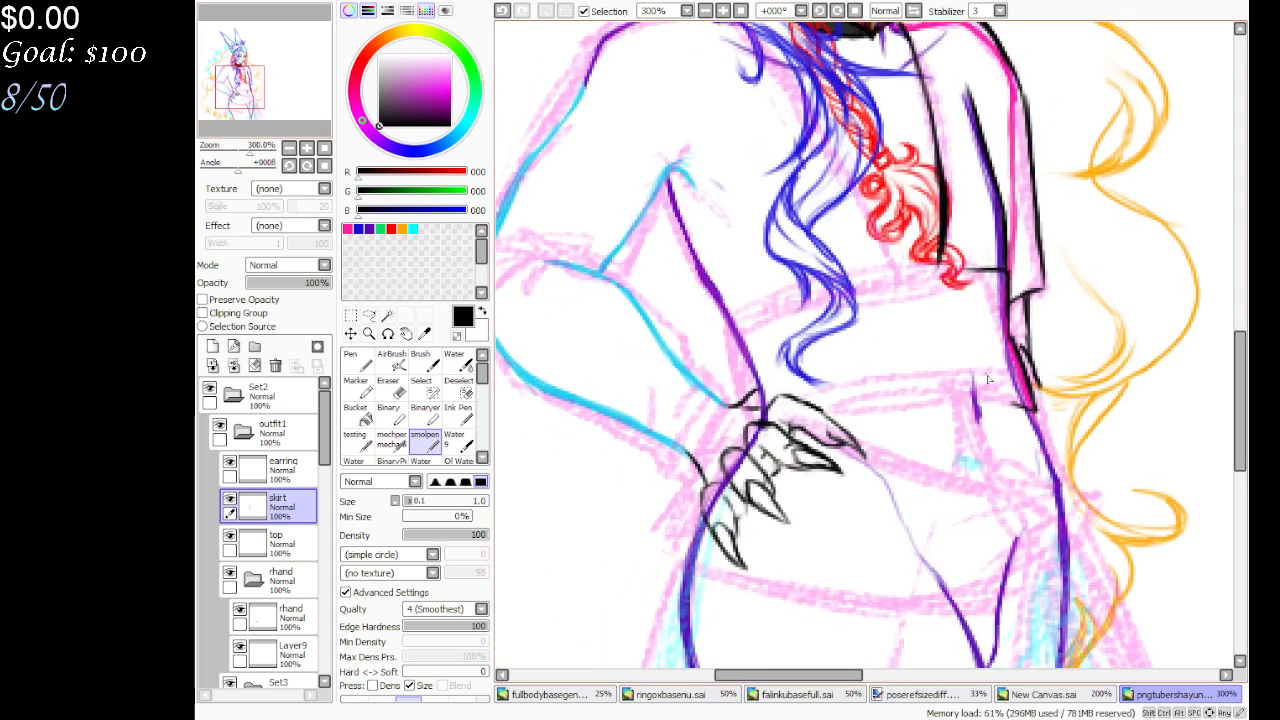
mouse_move(1025, 410)
mouse_down()
mouse_move(976, 400)
mouse_move(843, 420)
mouse_move(976, 408)
mouse_move(862, 450)
mouse_move(905, 447)
mouse_up()
click(388, 389)
mouse_move(274, 91)
mouse_down()
mouse_move(279, 70)
mouse_move(276, 81)
mouse_up()
click(424, 440)
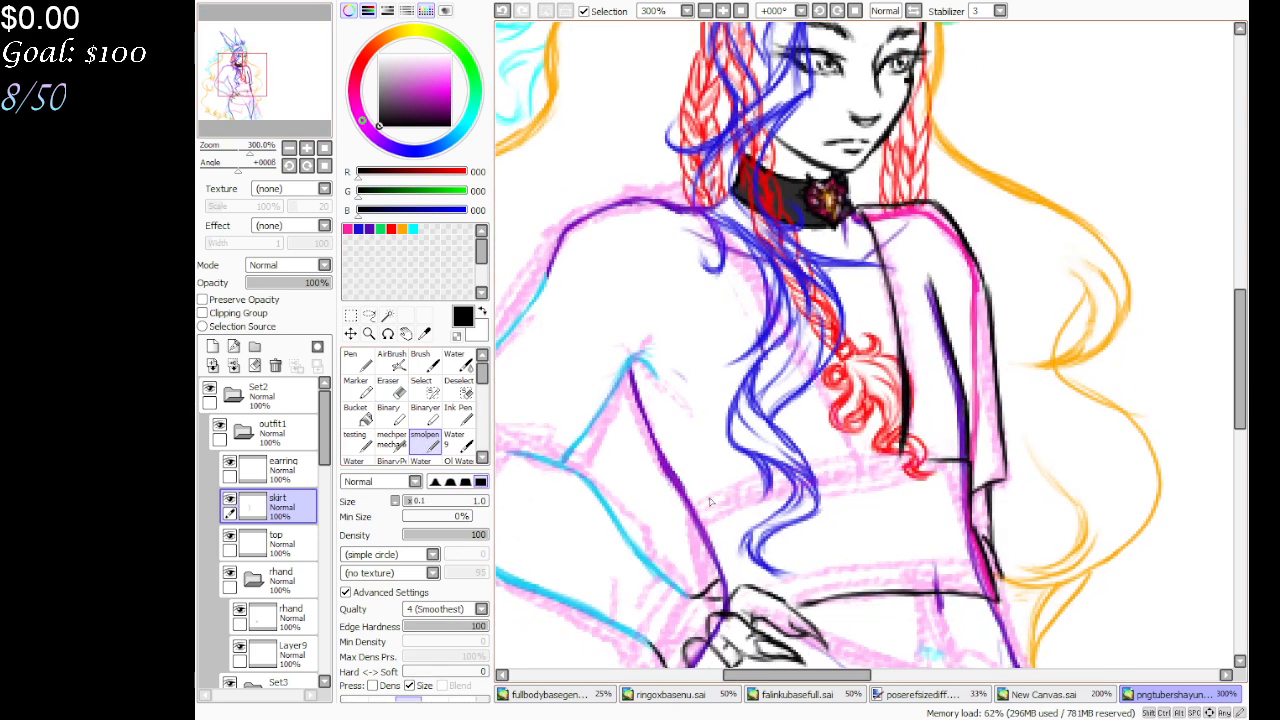
Draw the waistband's curved upper edge, clean its end, and outline the torso side from the clawed hand up to the armpit
mouse_move(710, 502)
mouse_down()
mouse_move(679, 519)
mouse_move(837, 469)
mouse_move(784, 473)
mouse_move(947, 460)
mouse_move(786, 471)
mouse_move(884, 463)
mouse_up()
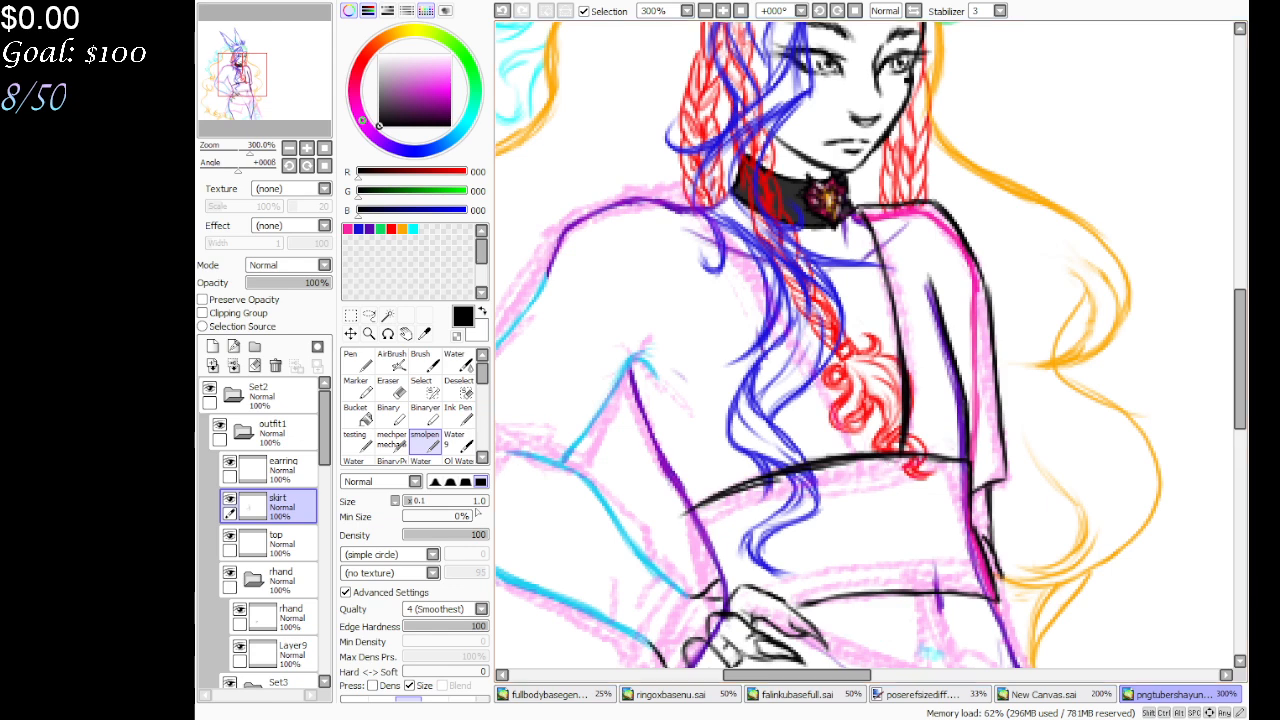
click(388, 387)
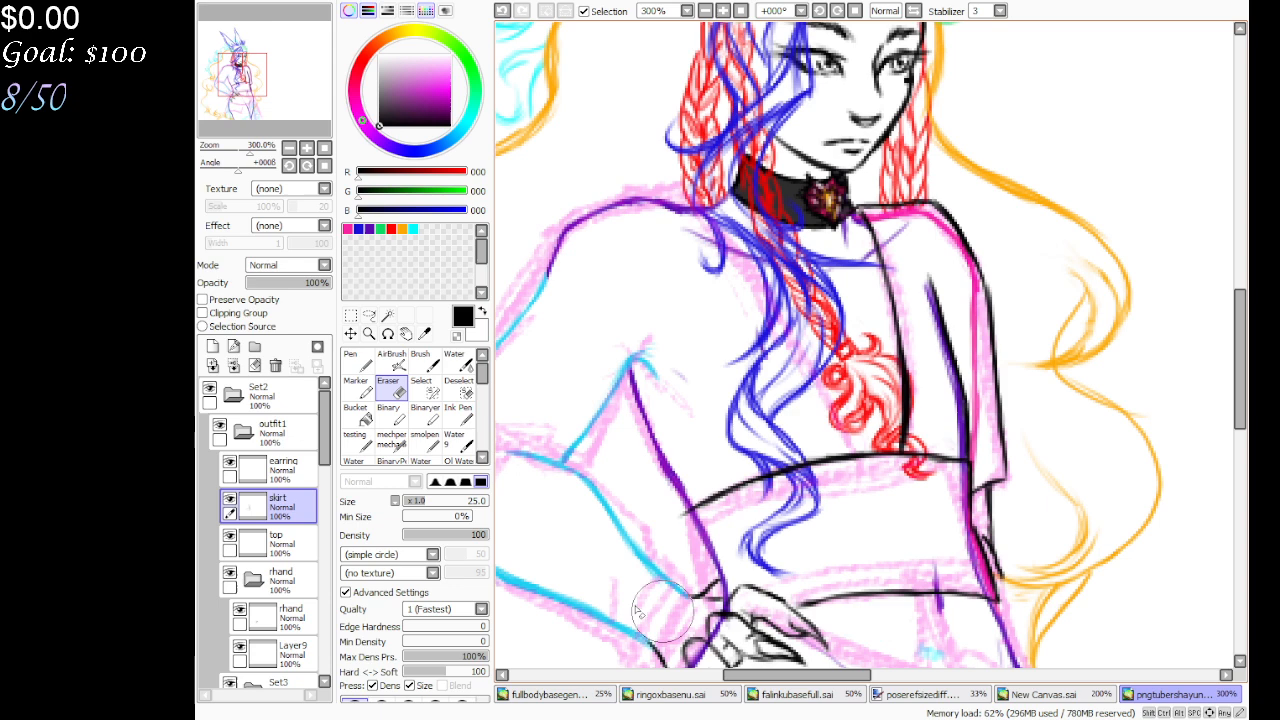
click(425, 437)
drag(284, 71, 288, 82)
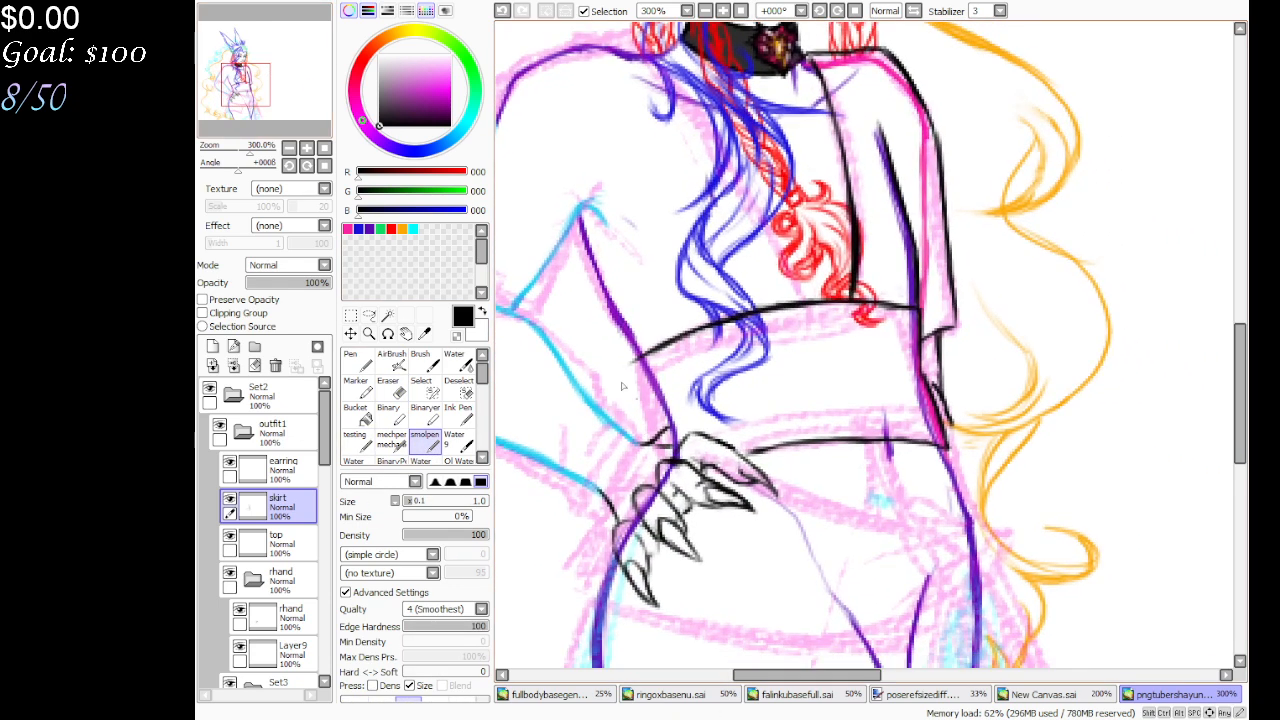
mouse_move(634, 364)
mouse_down()
mouse_move(674, 452)
mouse_move(668, 430)
mouse_up()
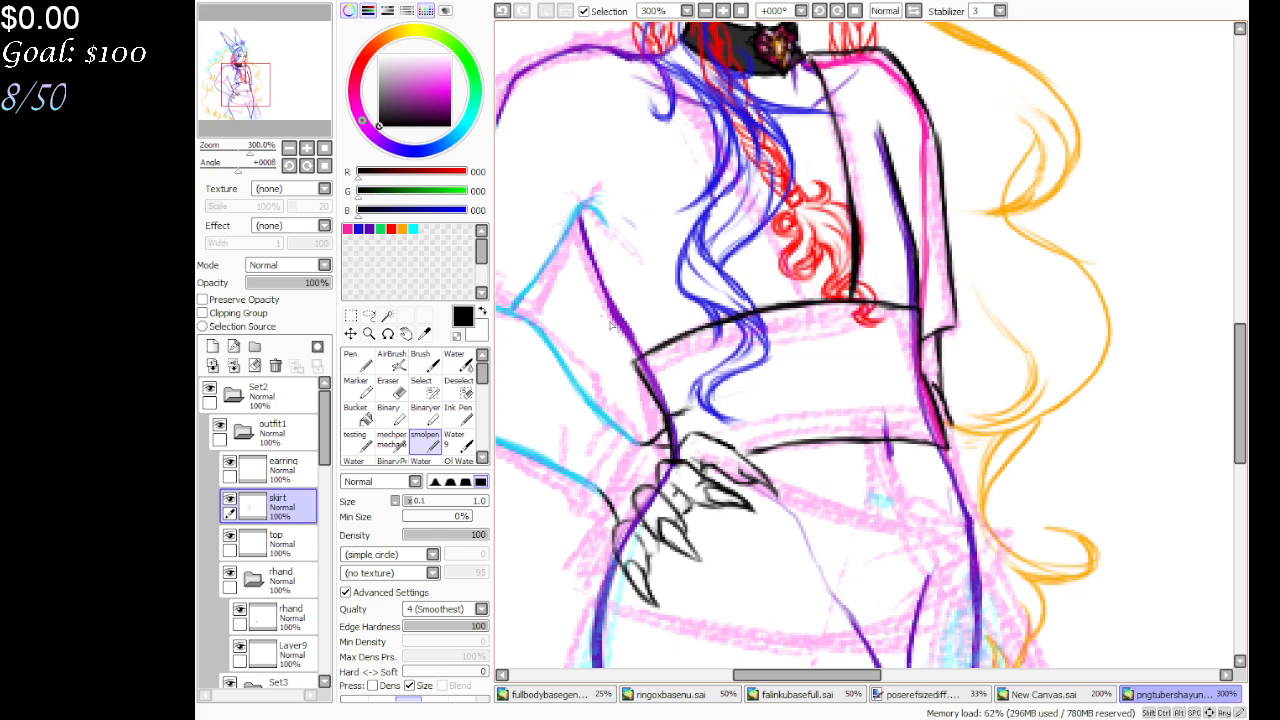
drag(636, 362, 580, 246)
Draw the upper sleeve's hem across the bent arm's elbow
drag(320, 104, 292, 82)
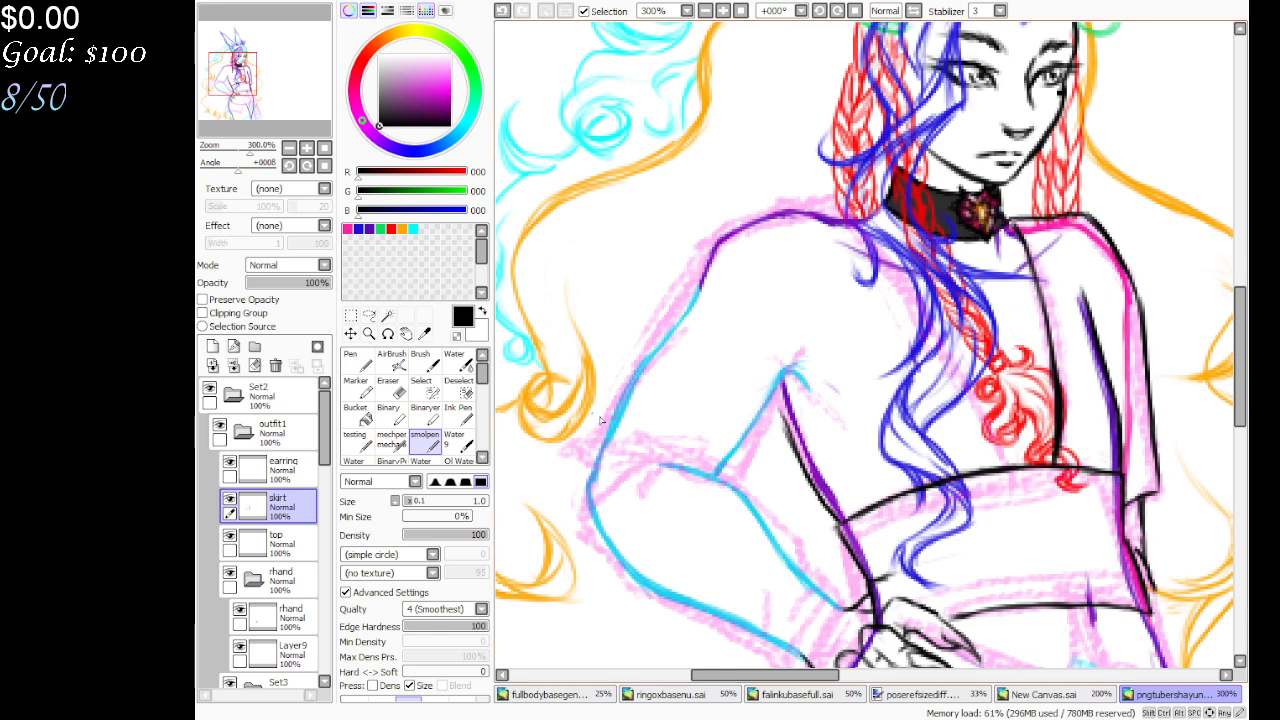
mouse_move(586, 458)
mouse_down()
mouse_move(657, 464)
mouse_move(598, 456)
mouse_move(649, 462)
mouse_move(580, 469)
mouse_move(594, 474)
mouse_move(617, 444)
mouse_move(663, 467)
mouse_move(587, 462)
mouse_up()
key(e)
click(425, 440)
Draw the top's other front opening edge diagonally from the choker through the hair to the waistband
drag(850, 212, 950, 340)
drag(906, 285, 1010, 470)
drag(966, 382, 1008, 468)
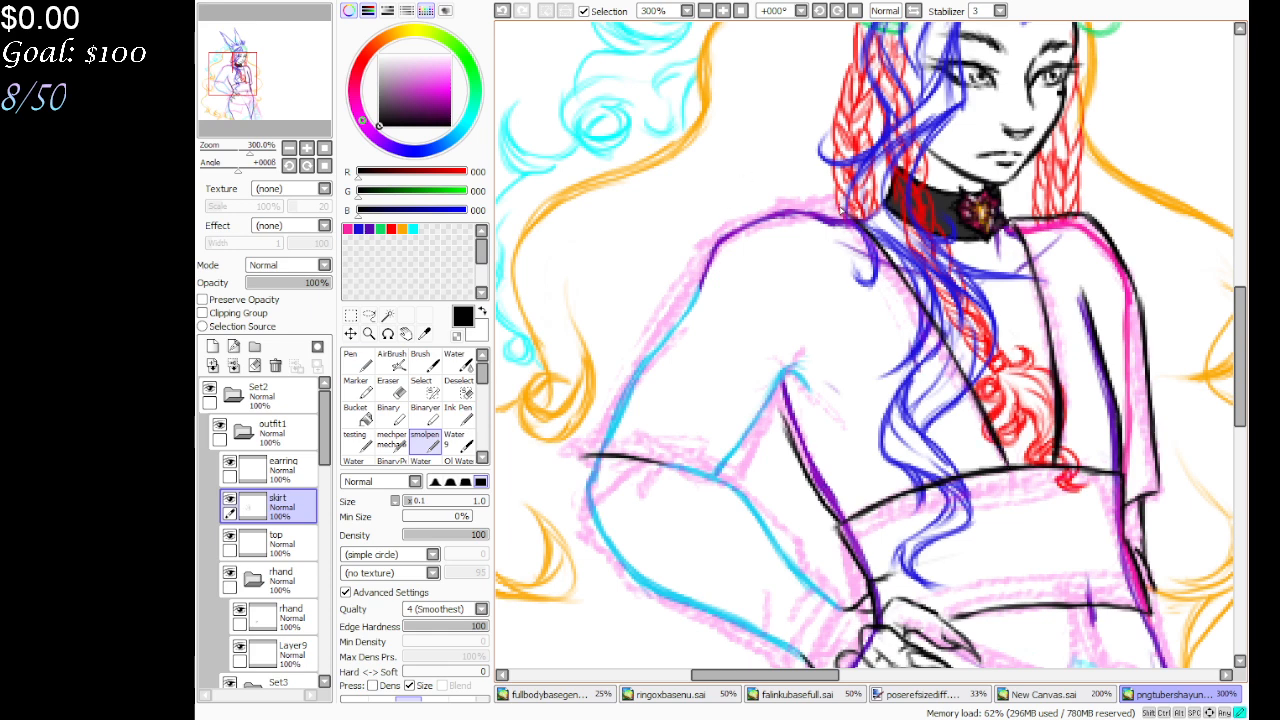
Draw the bent arm's shoulder line outward from the choker and clean up the stroke's end with the eraser
drag(860, 212, 762, 204)
key(e)
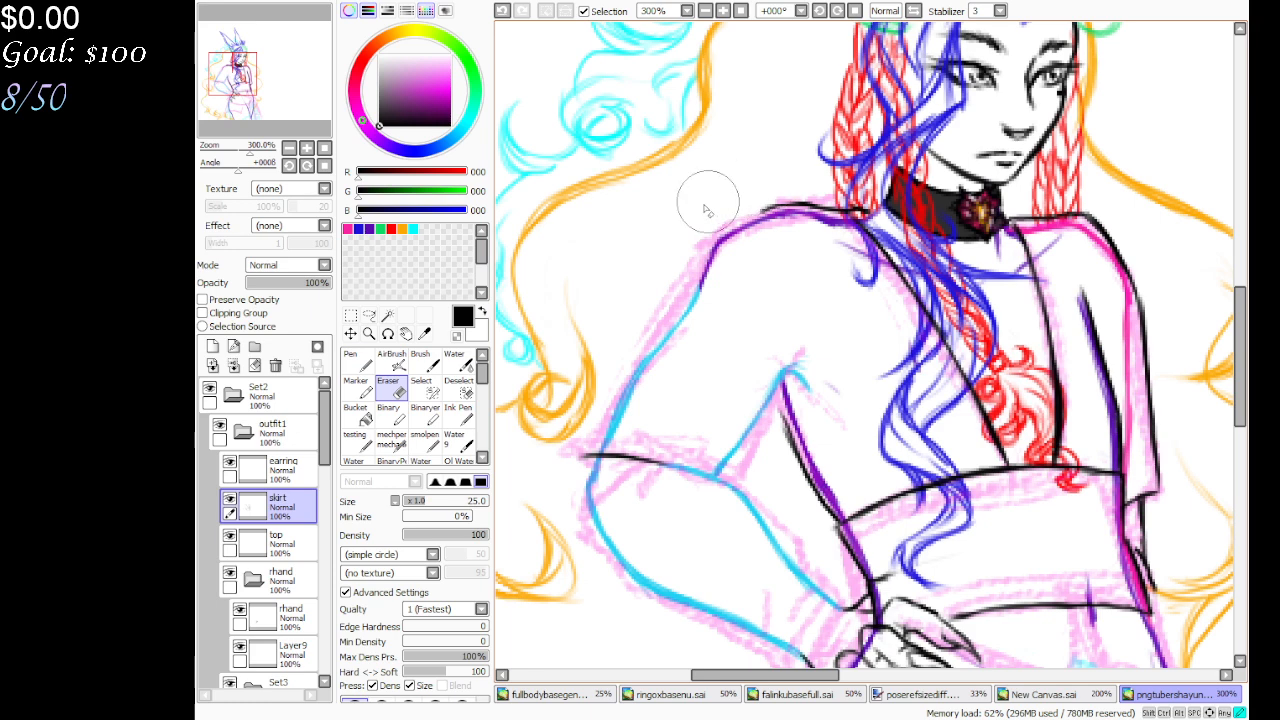
click(424, 440)
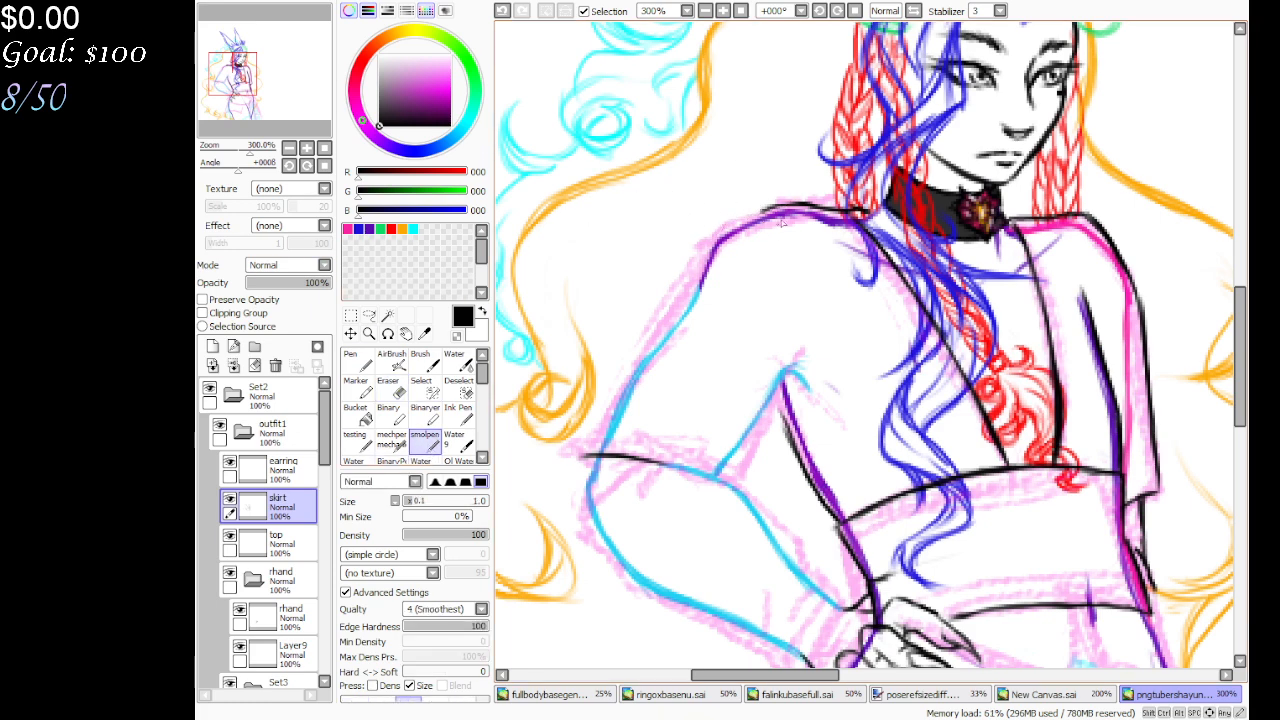
mouse_move(766, 207)
mouse_down()
mouse_move(730, 220)
mouse_move(688, 288)
mouse_up()
mouse_move(716, 218)
mouse_down()
mouse_move(771, 207)
mouse_move(720, 240)
mouse_move(694, 214)
mouse_move(783, 240)
mouse_move(805, 225)
mouse_up()
key(e)
key(n)
Draw the bent arm's outer sleeve edge from the shoulder down to the hem at the elbow
mouse_move(804, 206)
mouse_down()
mouse_move(754, 203)
mouse_move(706, 250)
mouse_move(580, 458)
mouse_move(583, 440)
mouse_up()
drag(620, 380, 594, 420)
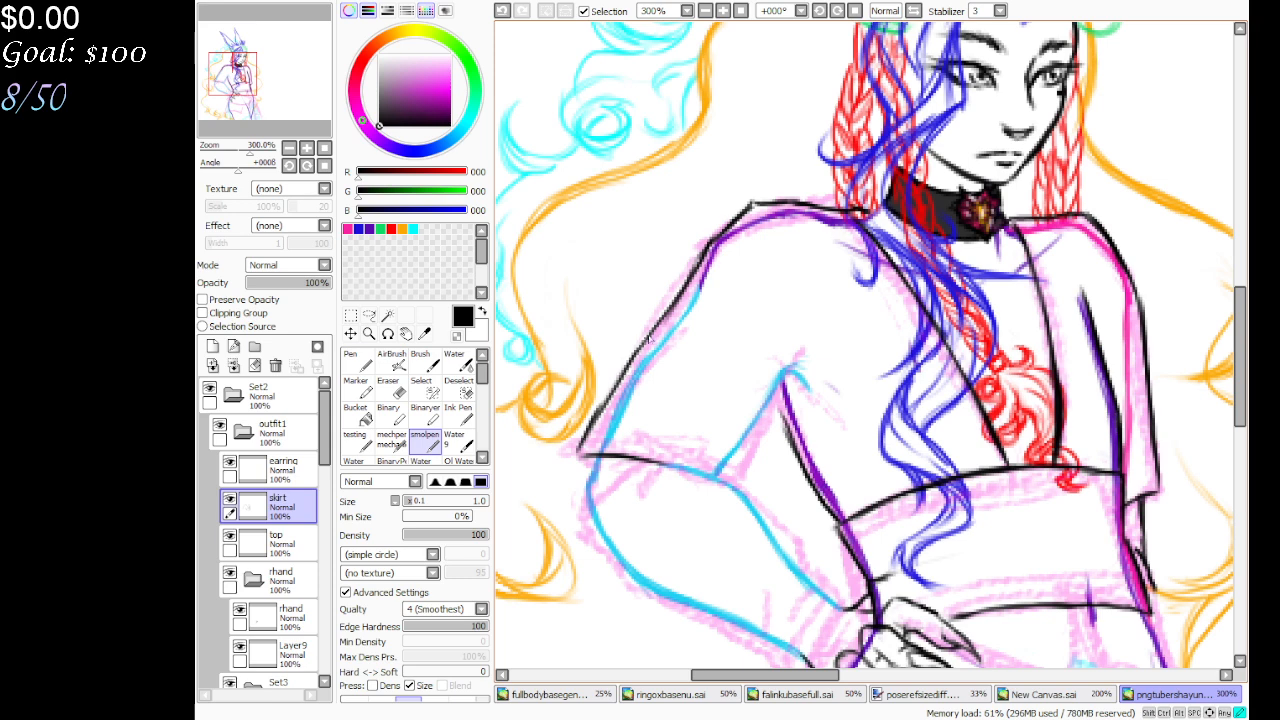
drag(645, 336, 628, 362)
drag(586, 444, 572, 462)
Add fabric creases at the bent arm's armpit and draw the inner sleeve edge down to the hem
drag(817, 262, 815, 318)
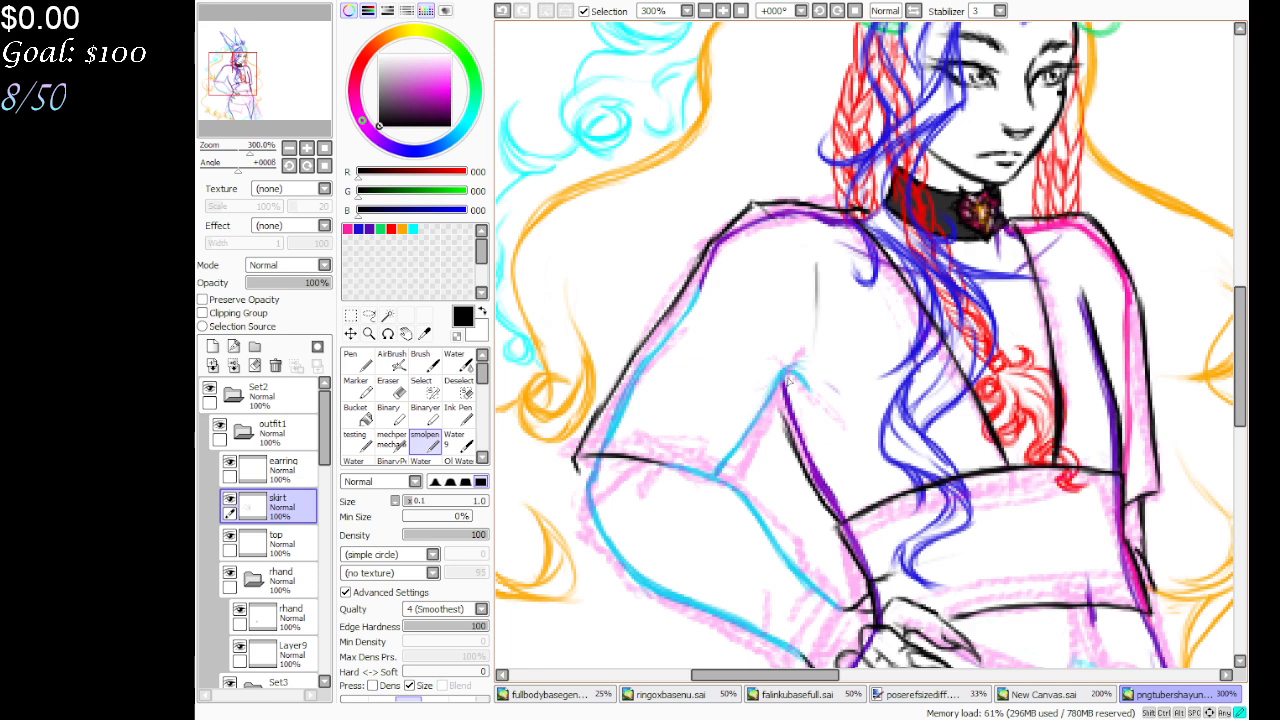
drag(786, 374, 808, 389)
drag(816, 350, 812, 382)
drag(790, 378, 752, 472)
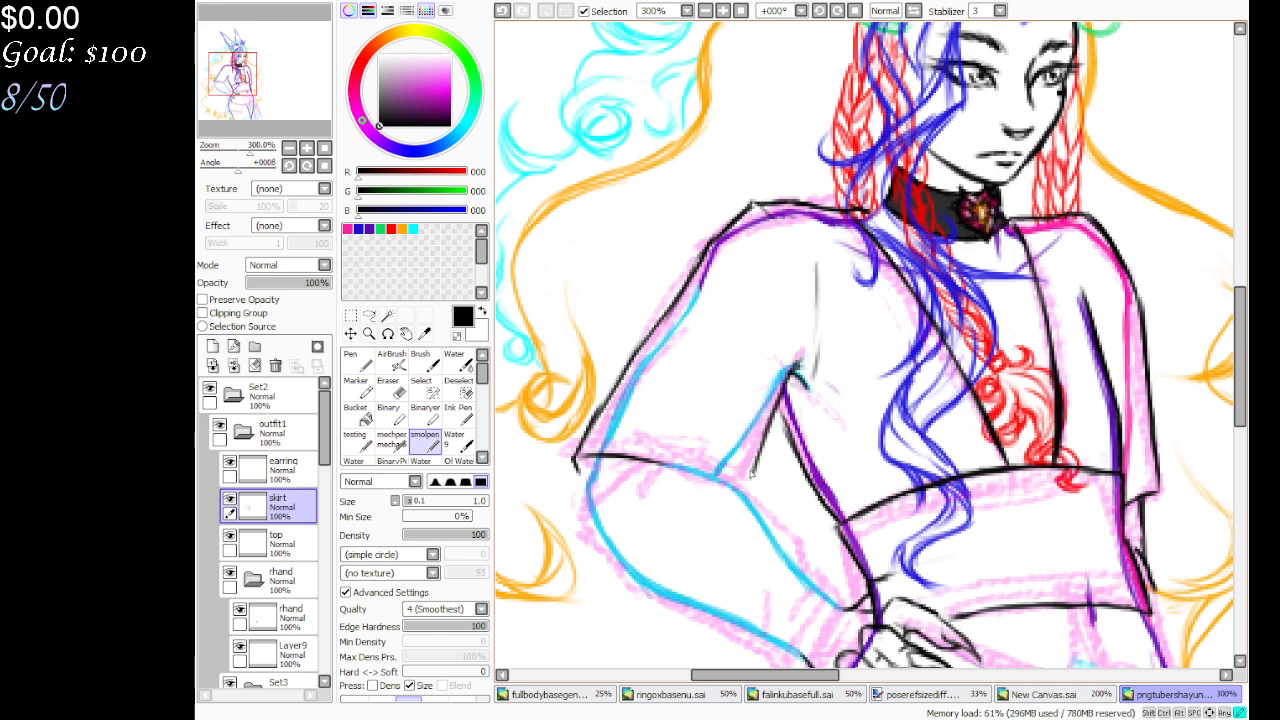
Outline the bent arm's loose lower sleeve with folds under the hem and a gathered, wavy cuff at the wrist
mouse_move(647, 470)
mouse_down()
mouse_move(716, 468)
mouse_move(783, 526)
mouse_move(797, 570)
mouse_up()
mouse_move(667, 472)
mouse_down()
mouse_move(640, 492)
mouse_move(636, 478)
mouse_move(620, 510)
mouse_move(616, 480)
mouse_move(610, 494)
mouse_move(586, 486)
mouse_move(580, 516)
mouse_move(662, 604)
mouse_move(715, 630)
mouse_up()
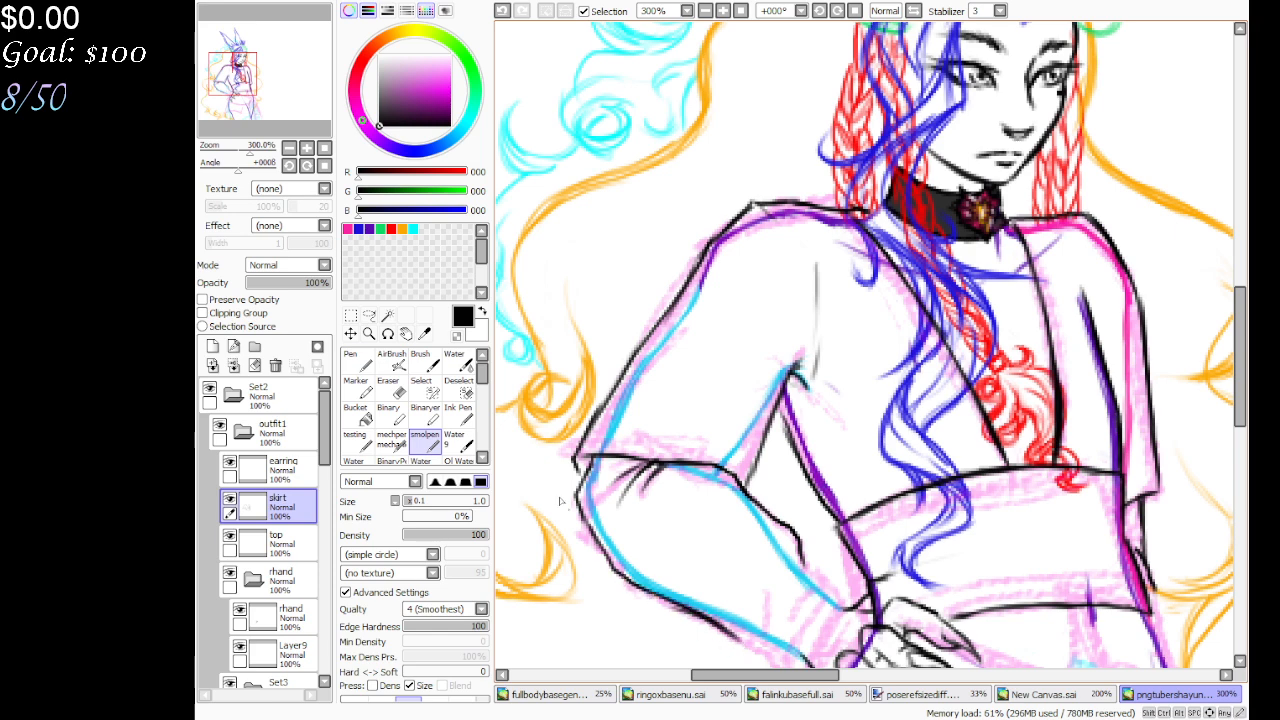
drag(283, 100, 287, 118)
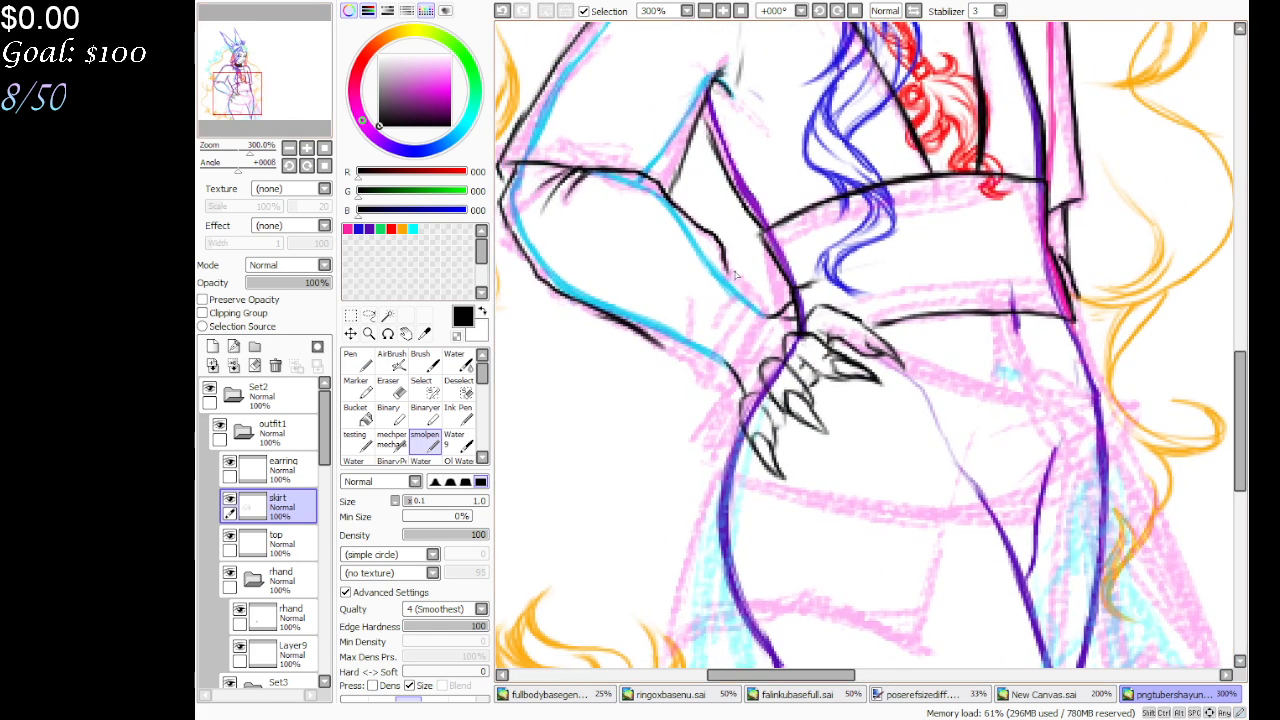
mouse_move(716, 318)
mouse_down()
mouse_move(748, 292)
mouse_move(770, 298)
mouse_up()
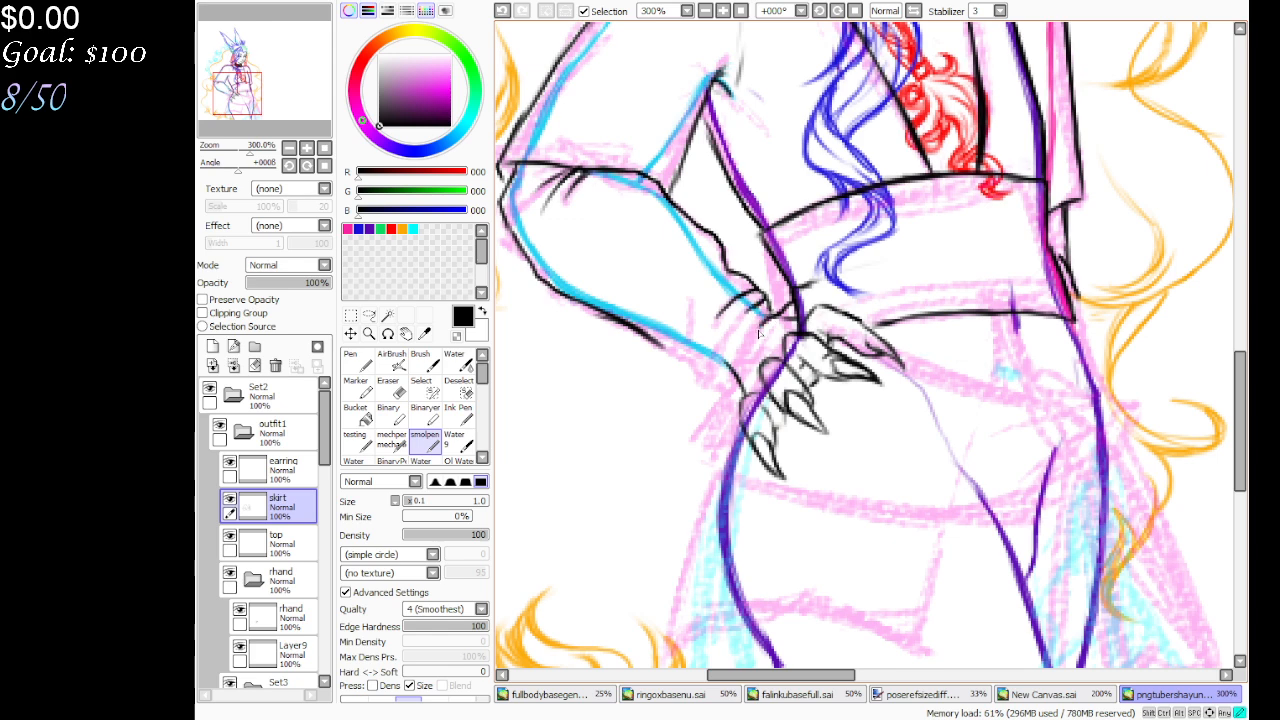
drag(773, 320, 740, 388)
mouse_move(664, 346)
mouse_down()
mouse_move(738, 394)
mouse_move(762, 328)
mouse_up()
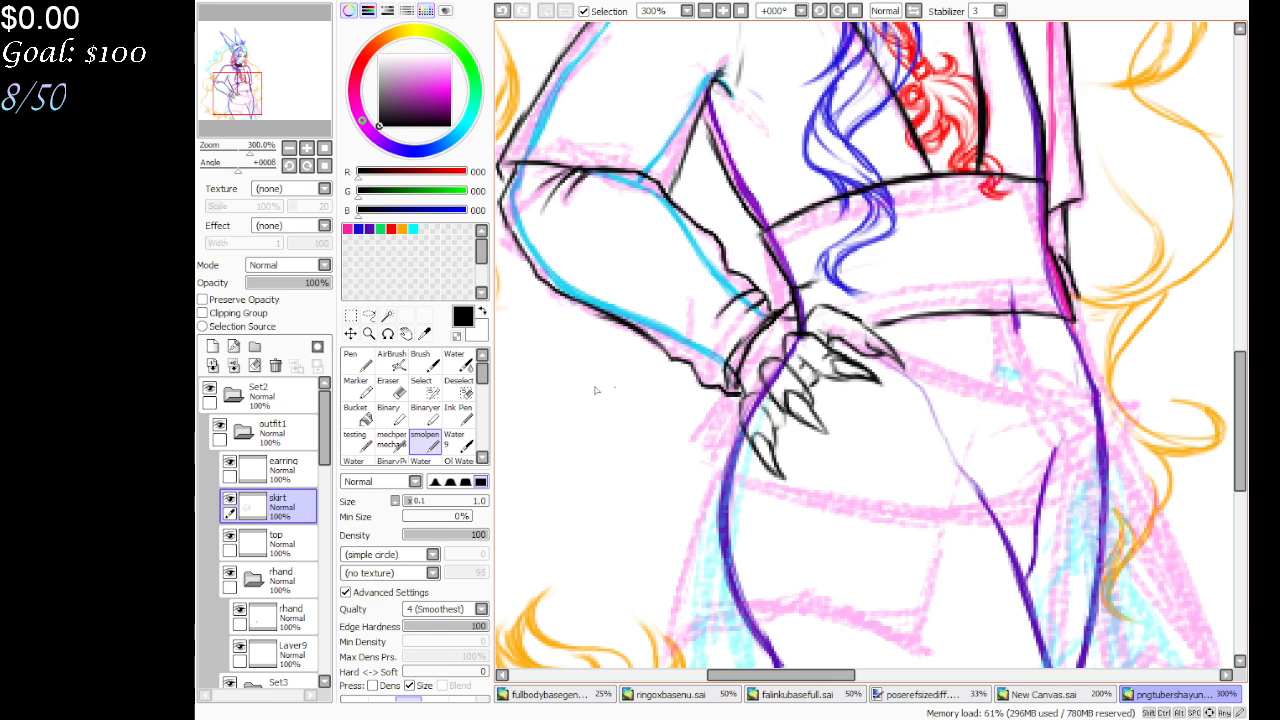
Refine the gathered cuff folds above the clawed hand and add a small crease below the upper sleeve's hem
click(456, 336)
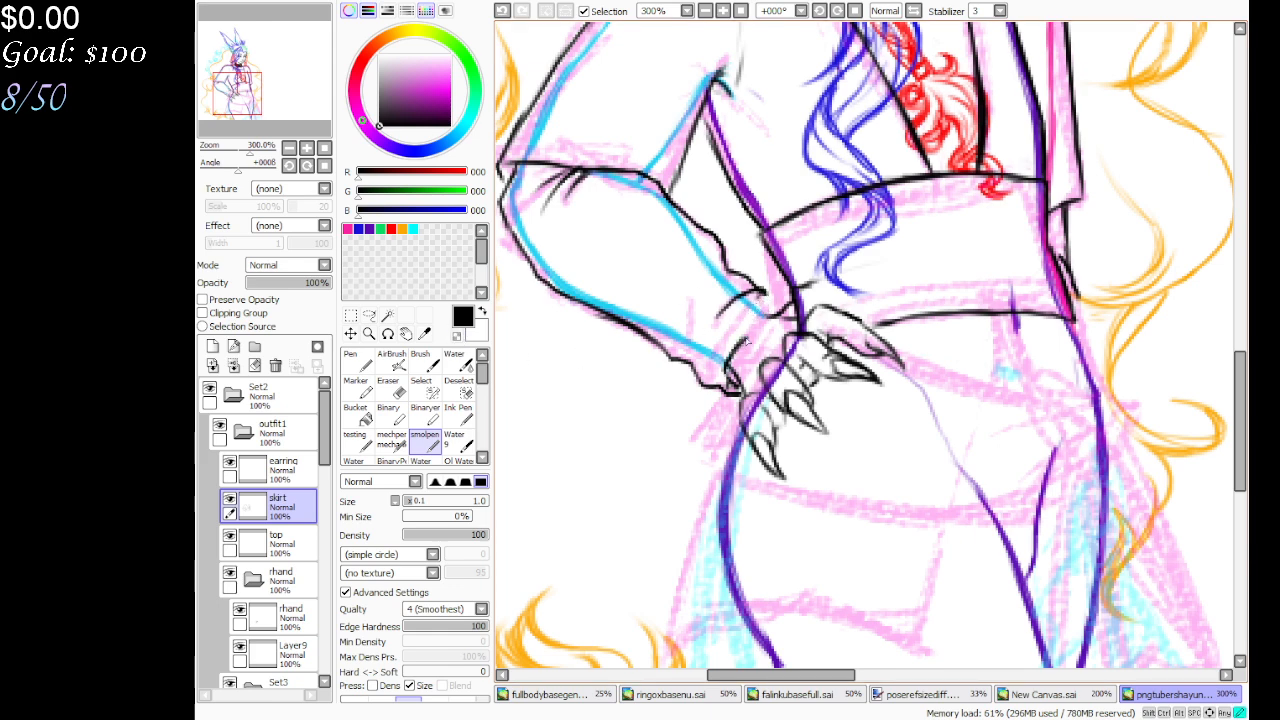
drag(746, 313, 790, 292)
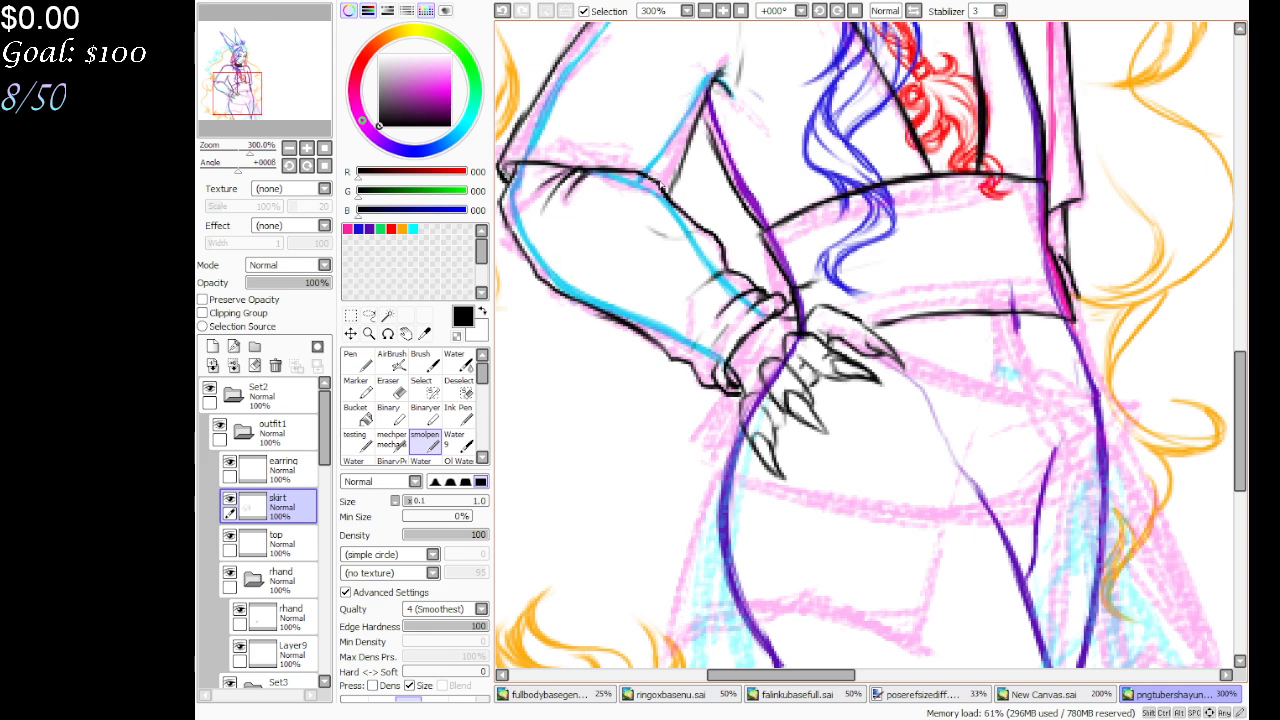
drag(668, 196, 681, 154)
drag(296, 100, 300, 107)
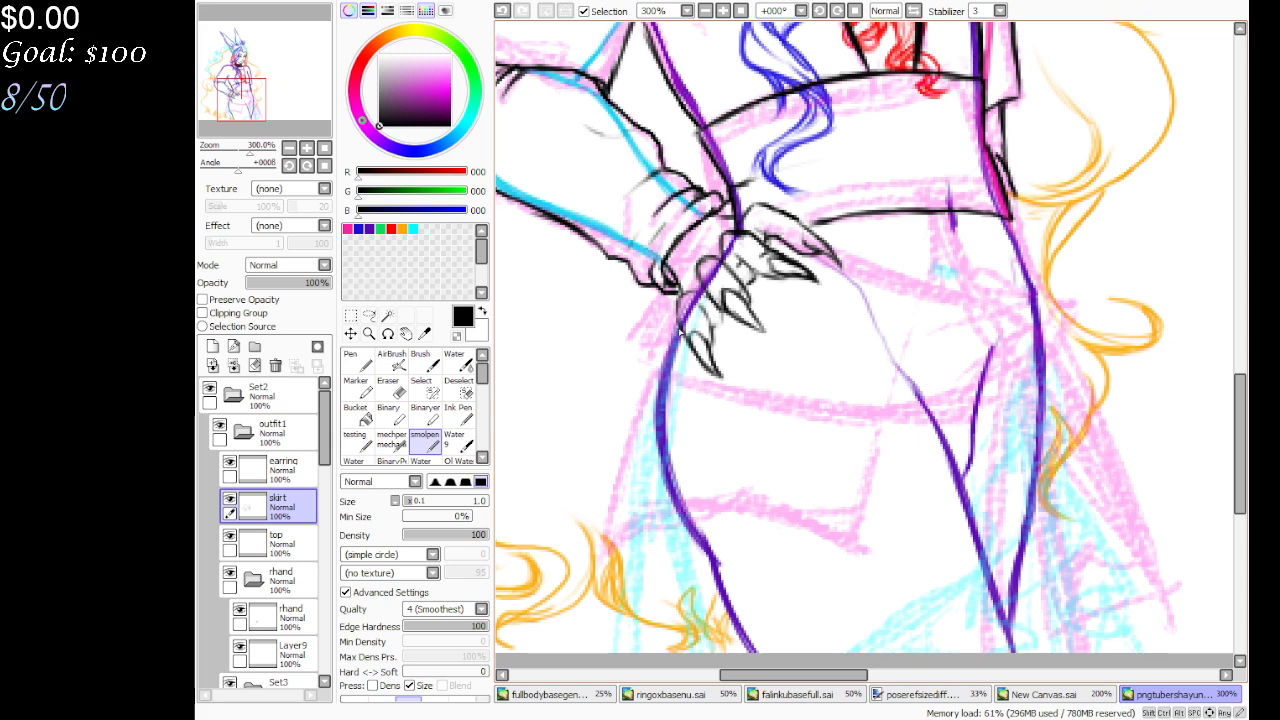
Outline the hip sash's outer corner below the clawed hand and its curved lower edge across the hips, adding small creases beside the claws
drag(682, 324, 657, 352)
drag(645, 374, 716, 396)
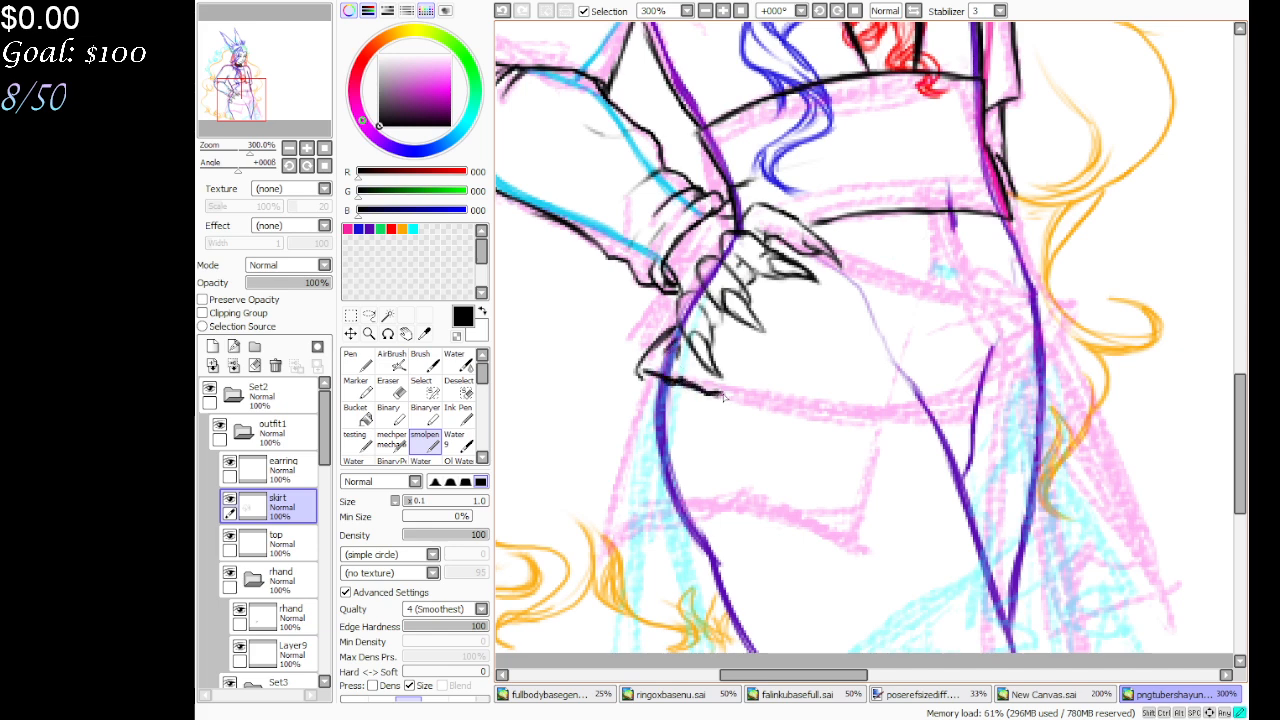
mouse_move(746, 408)
mouse_down()
mouse_move(850, 423)
mouse_move(946, 401)
mouse_move(899, 420)
mouse_move(1002, 378)
mouse_up()
mouse_move(726, 380)
mouse_down()
mouse_move(730, 325)
mouse_move(753, 386)
mouse_up()
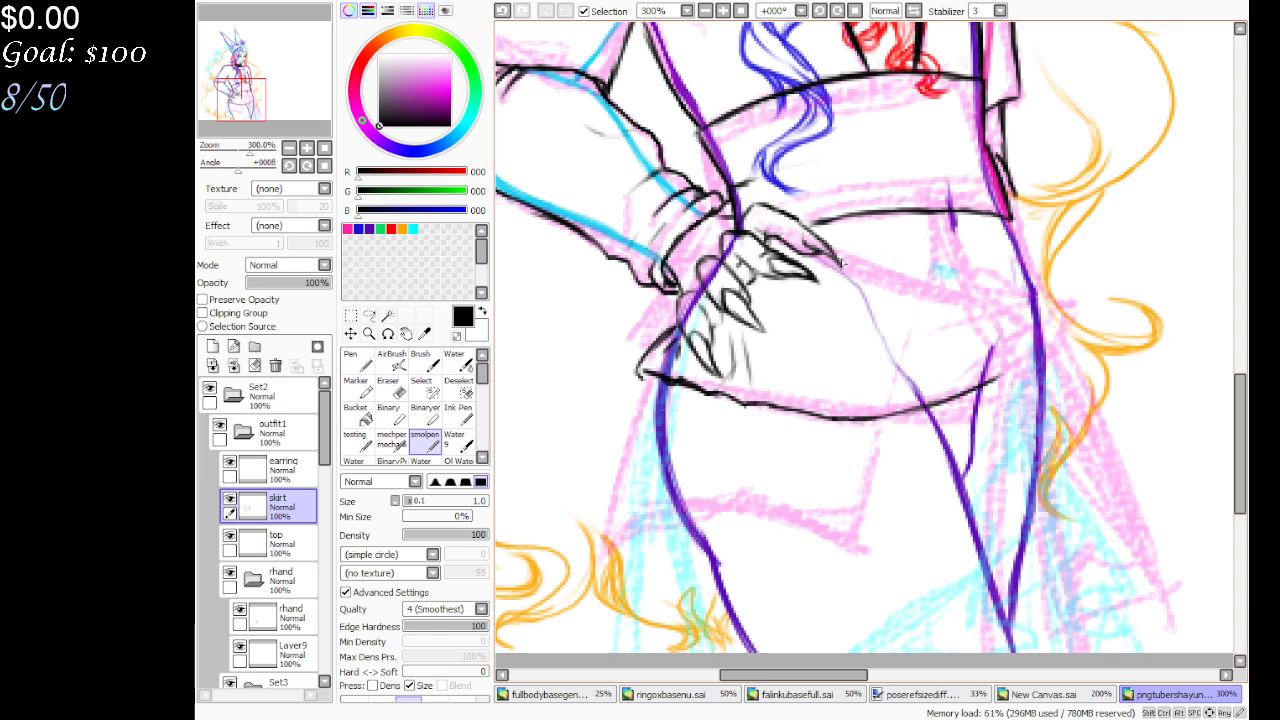
Draw the sash's upper edge from the hand down to the opposite hip and finish that end with a looped knot
mouse_move(790, 290)
mouse_down()
mouse_move(830, 310)
mouse_move(842, 284)
mouse_up()
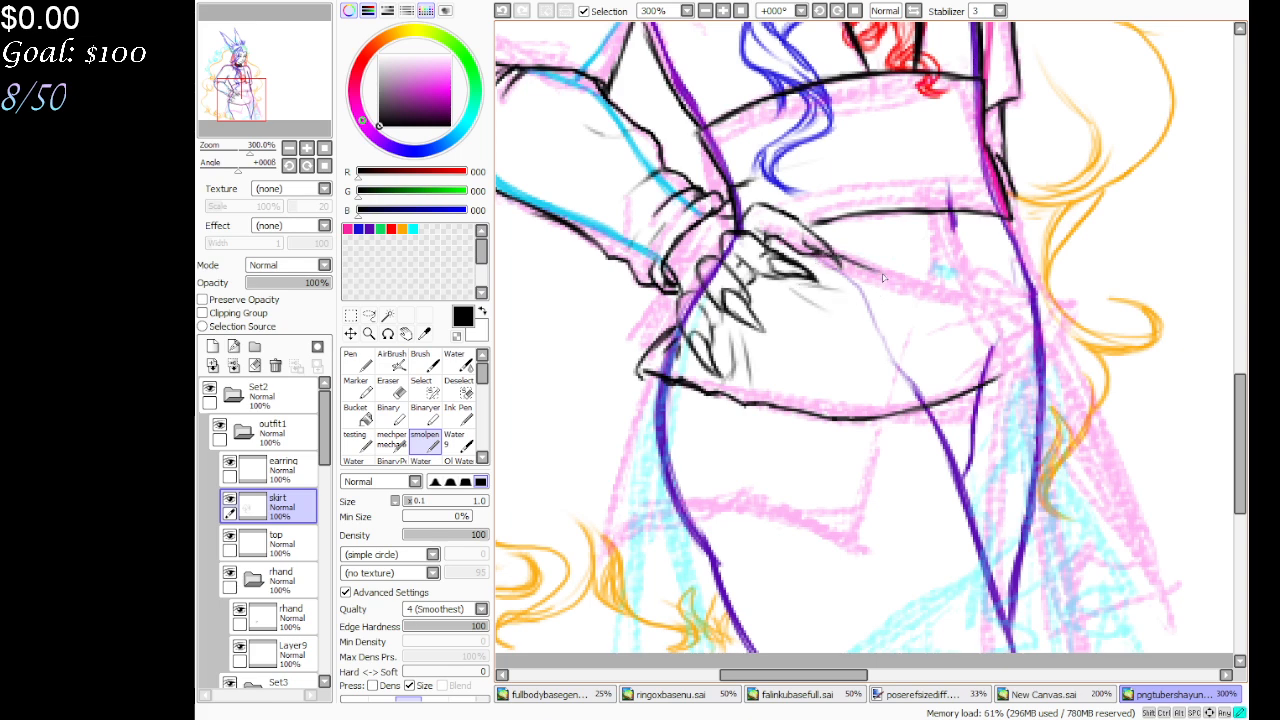
mouse_move(896, 276)
mouse_down()
mouse_move(843, 257)
mouse_move(956, 297)
mouse_up()
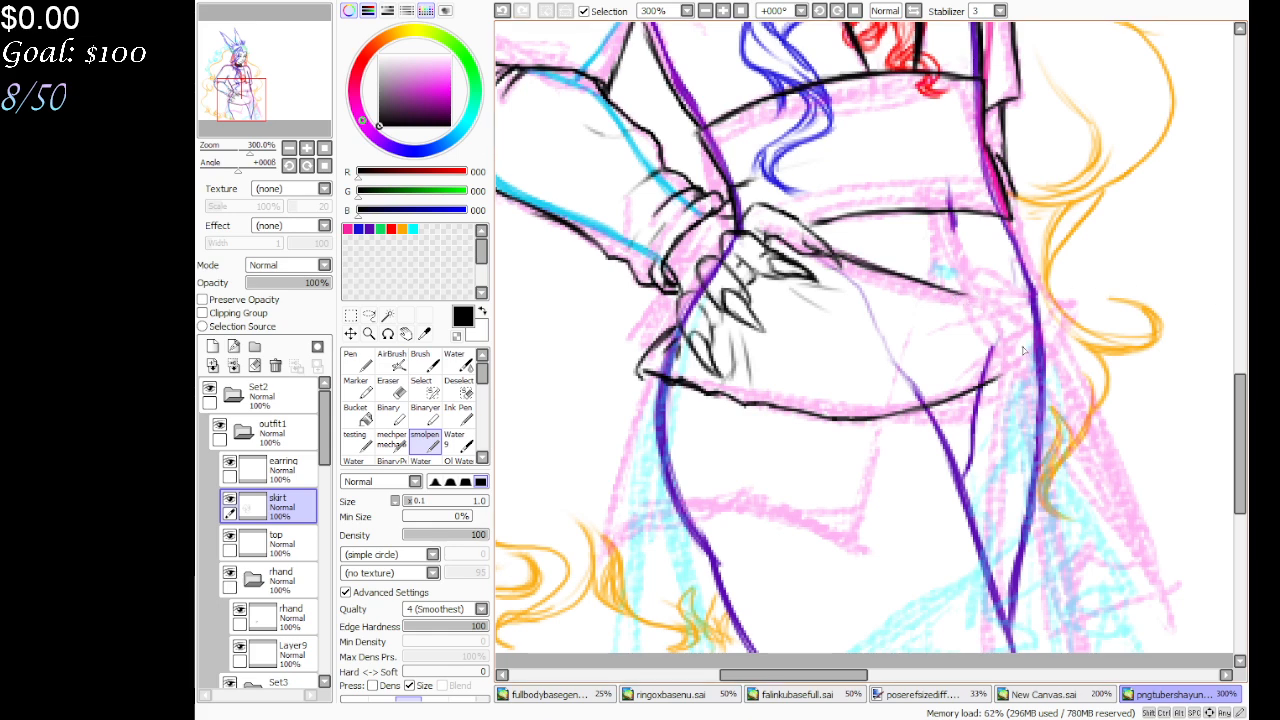
drag(998, 380, 1024, 357)
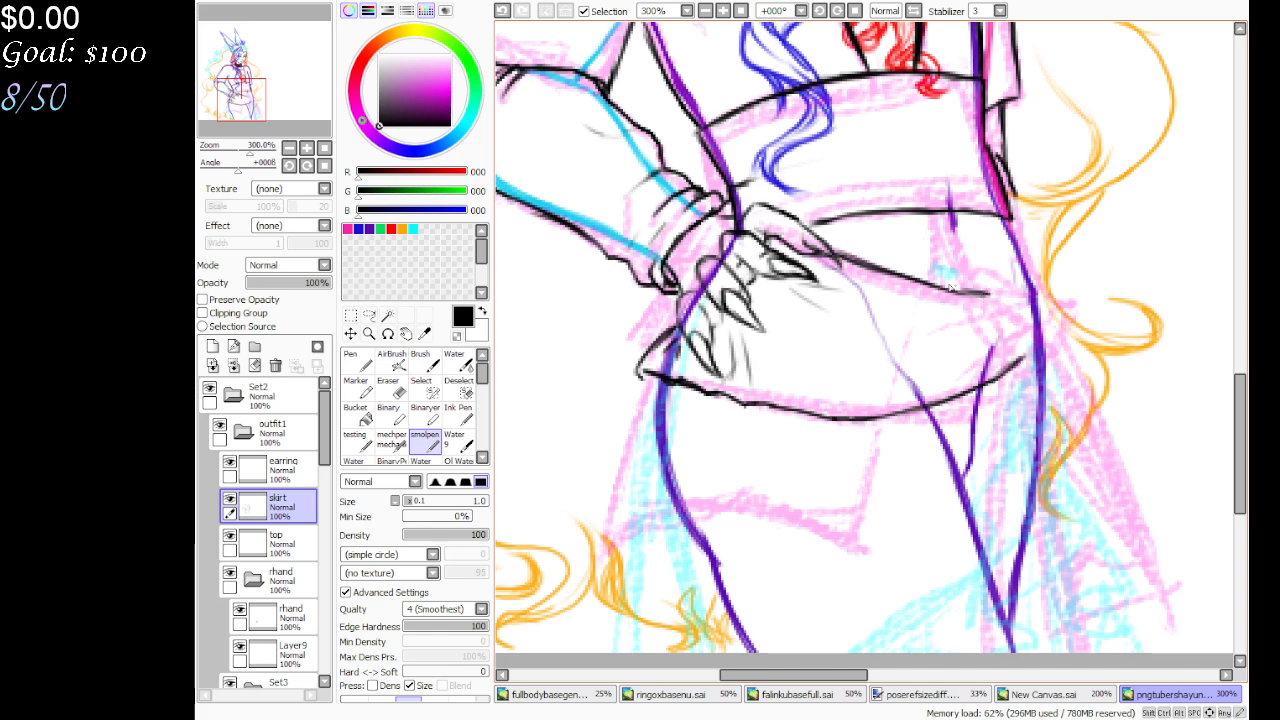
mouse_move(966, 295)
mouse_down()
mouse_move(998, 297)
mouse_move(1027, 340)
mouse_move(1020, 362)
mouse_up()
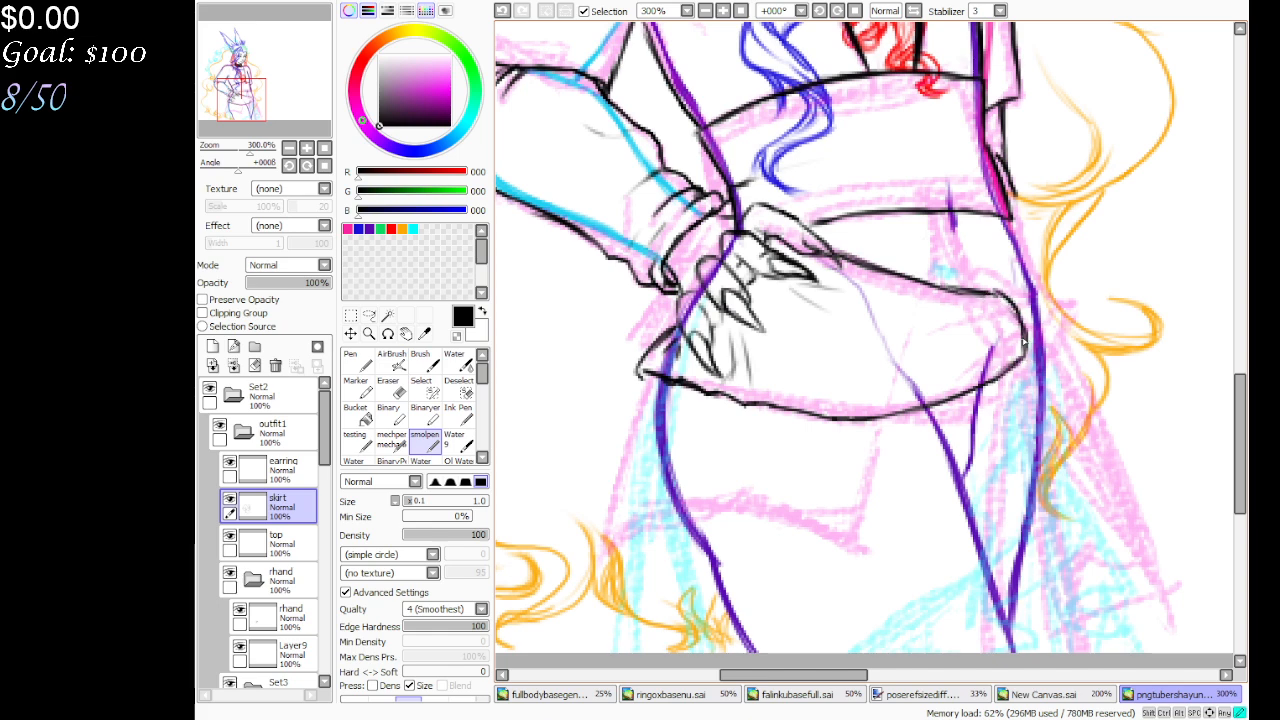
mouse_move(988, 289)
mouse_down()
mouse_move(1022, 276)
mouse_move(1055, 300)
mouse_move(1056, 347)
mouse_move(1045, 364)
mouse_move(1020, 360)
mouse_move(1045, 302)
mouse_move(1012, 282)
mouse_move(1030, 336)
mouse_up()
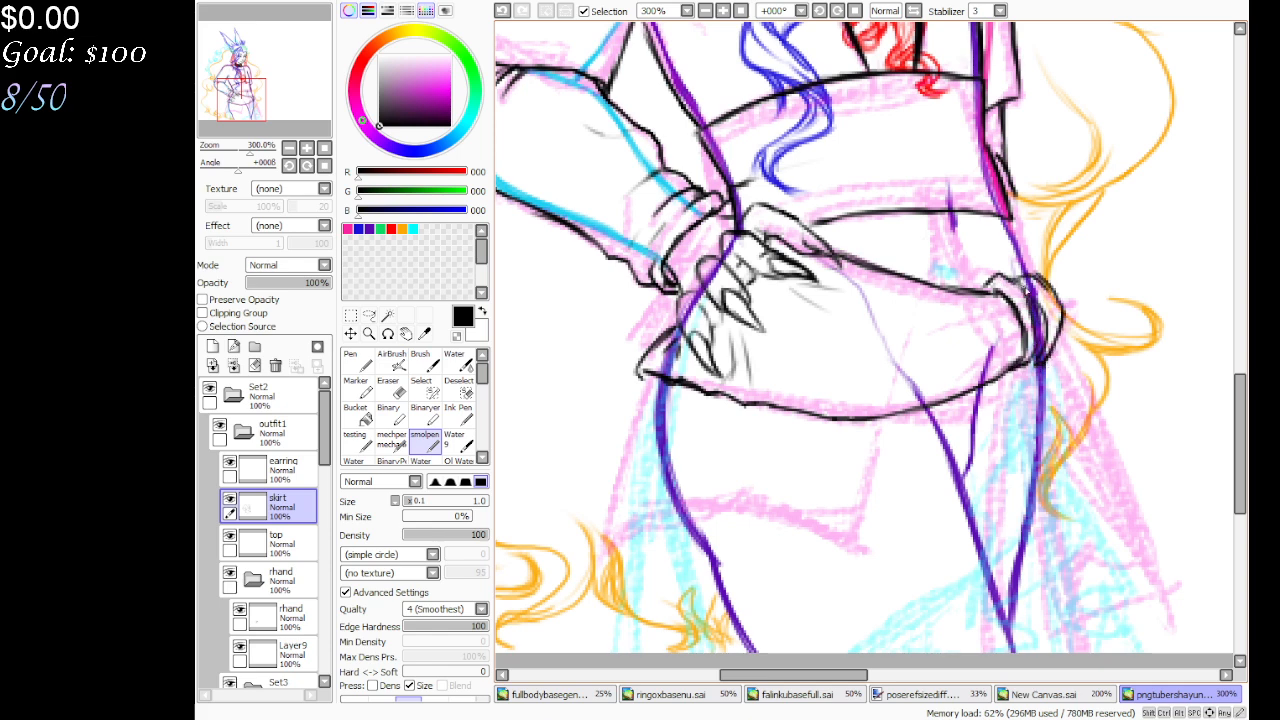
drag(1028, 288, 1055, 309)
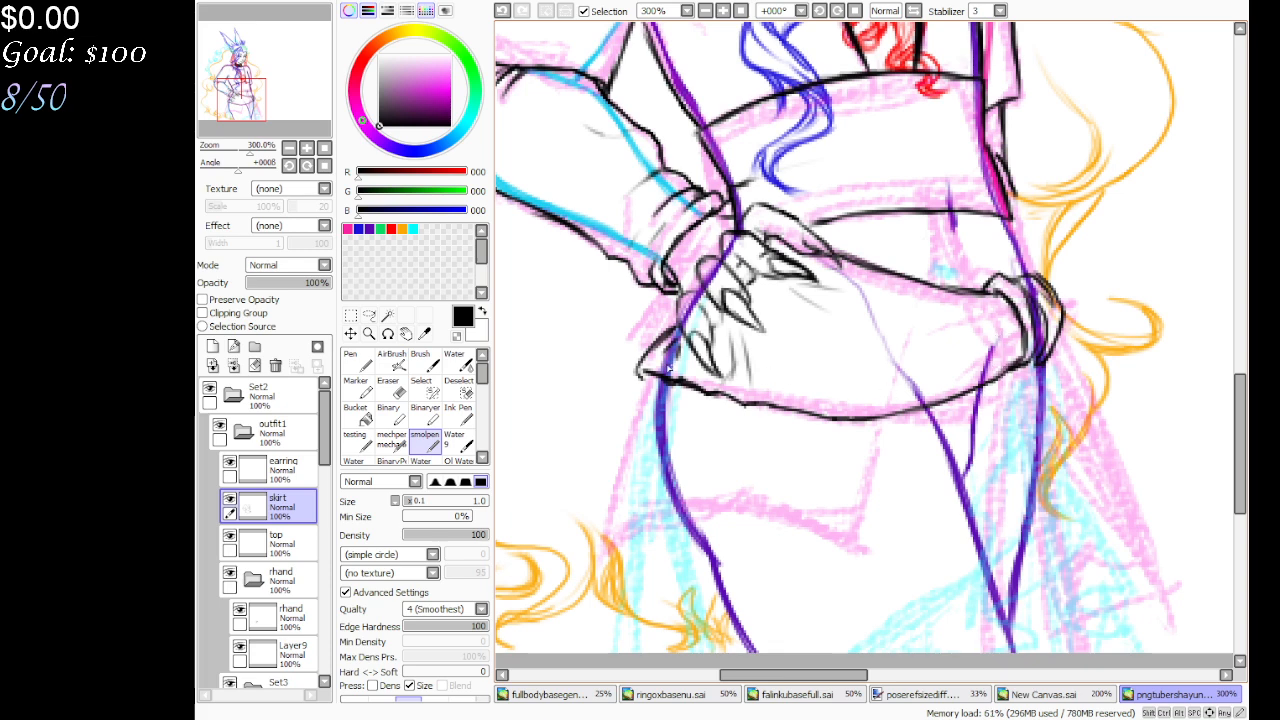
Add long fold lines across the sash, fanning out from the knot towards the clawed hand
drag(1014, 317, 816, 326)
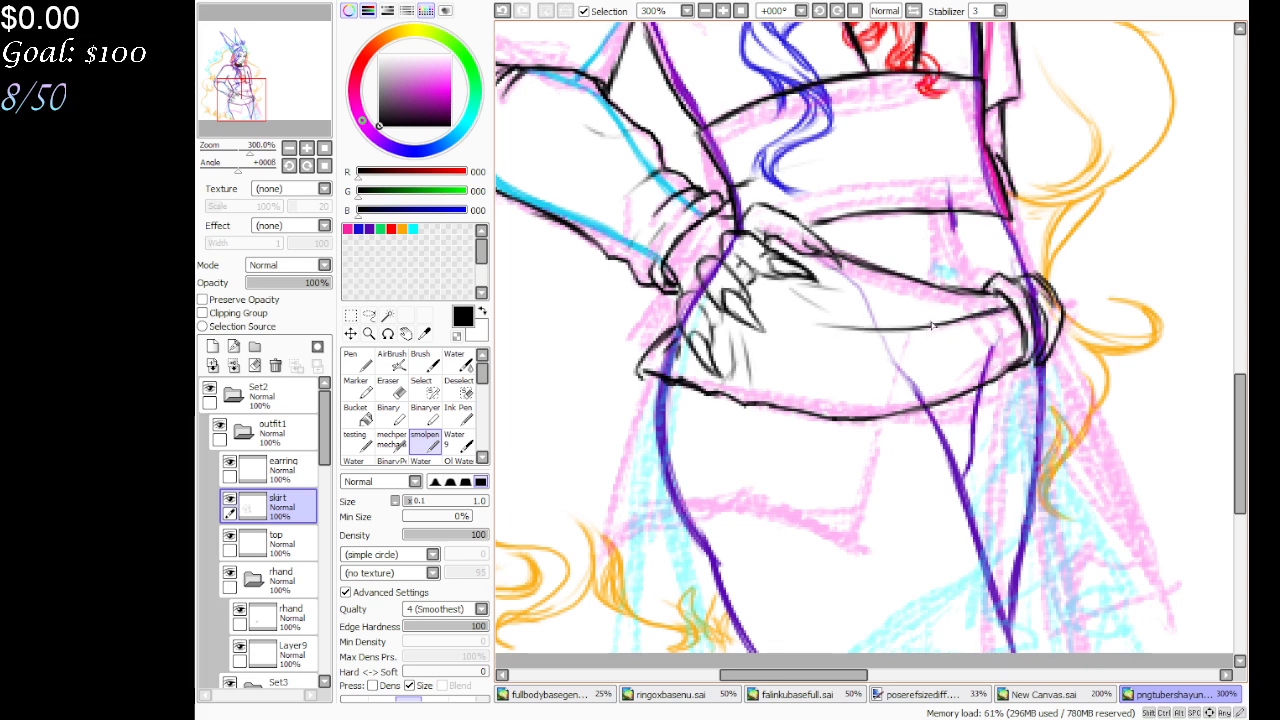
drag(850, 285, 922, 310)
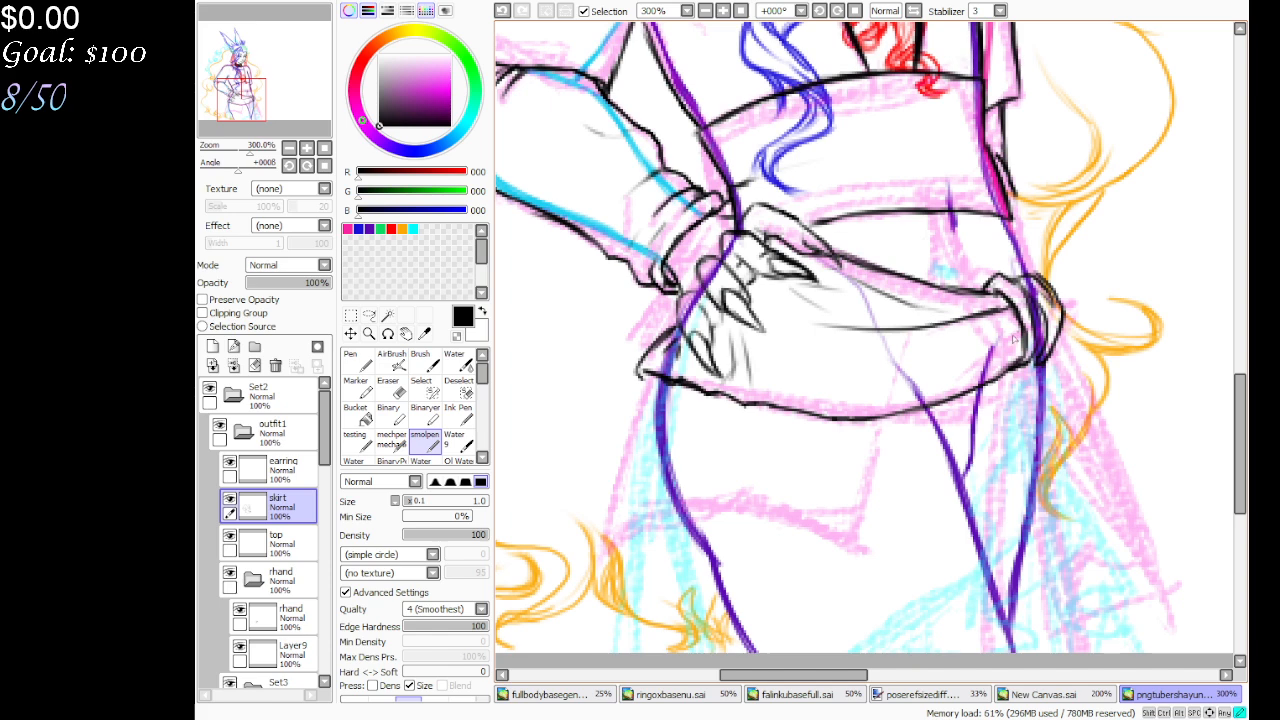
mouse_move(1018, 334)
mouse_down()
mouse_move(940, 372)
mouse_move(820, 400)
mouse_up()
drag(787, 349, 850, 364)
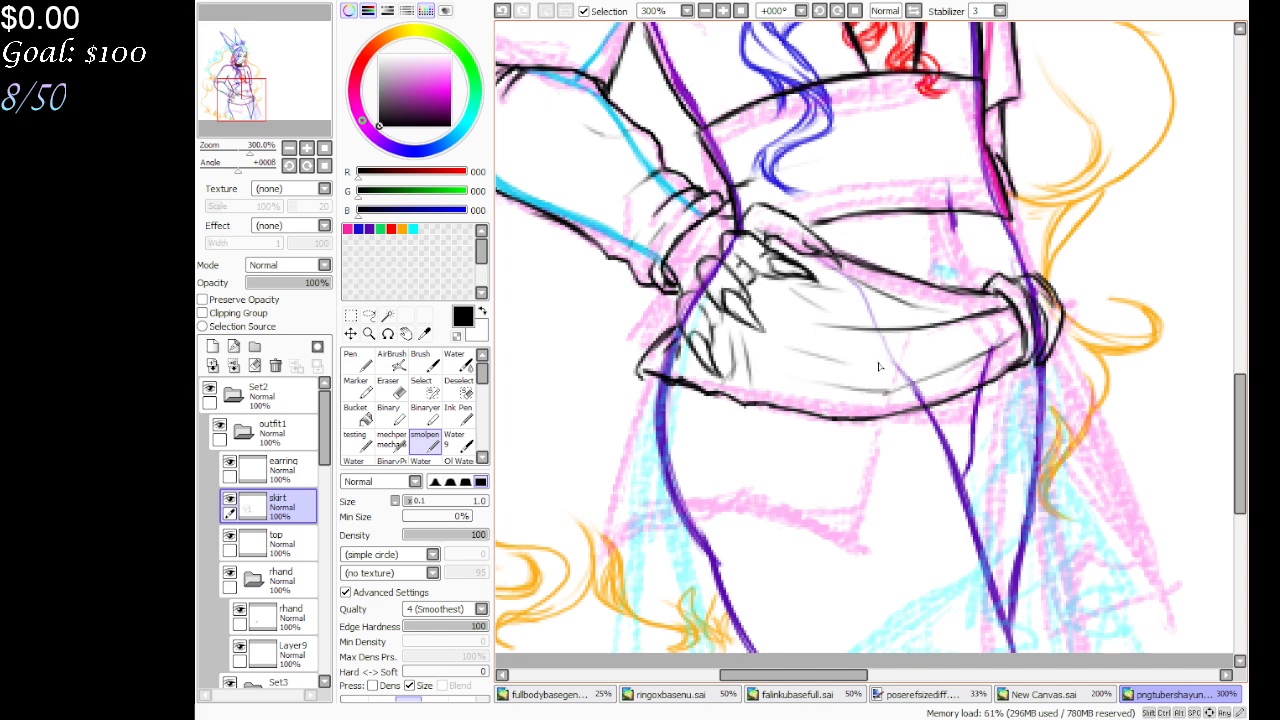
Draw a crease under the waistband and outline the short skirt panel below the sash with slanted sides and a curved hem
drag(266, 100, 264, 103)
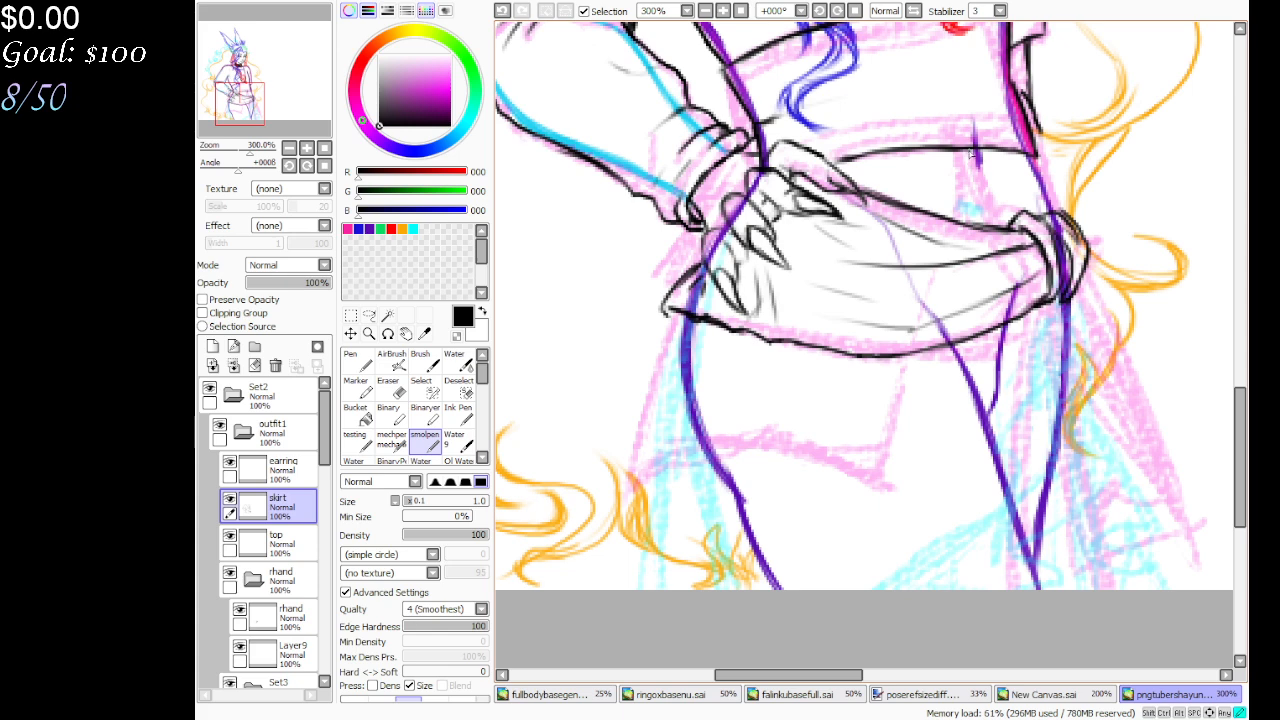
drag(974, 154, 954, 228)
mouse_move(910, 358)
mouse_down()
mouse_move(878, 484)
mouse_move(858, 472)
mouse_move(759, 487)
mouse_move(630, 468)
mouse_move(662, 486)
mouse_move(628, 470)
mouse_move(672, 322)
mouse_move(630, 472)
mouse_move(800, 488)
mouse_up()
key(e)
drag(628, 470, 636, 437)
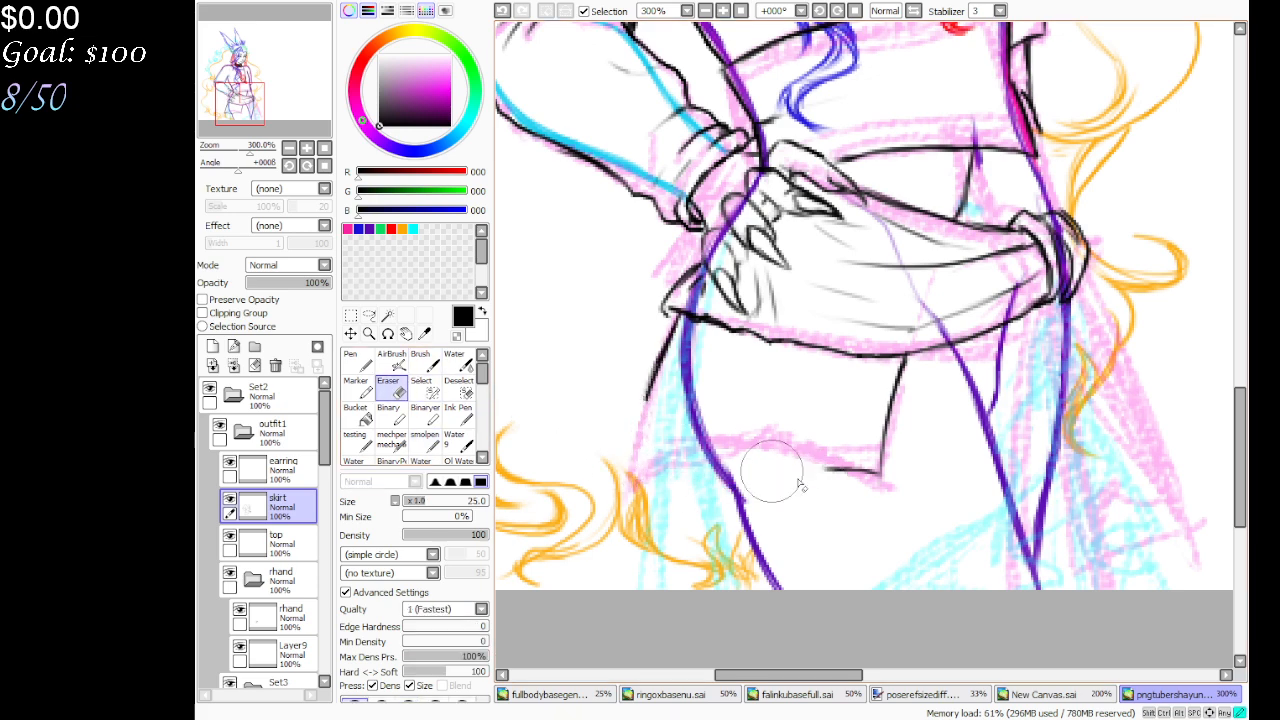
click(425, 440)
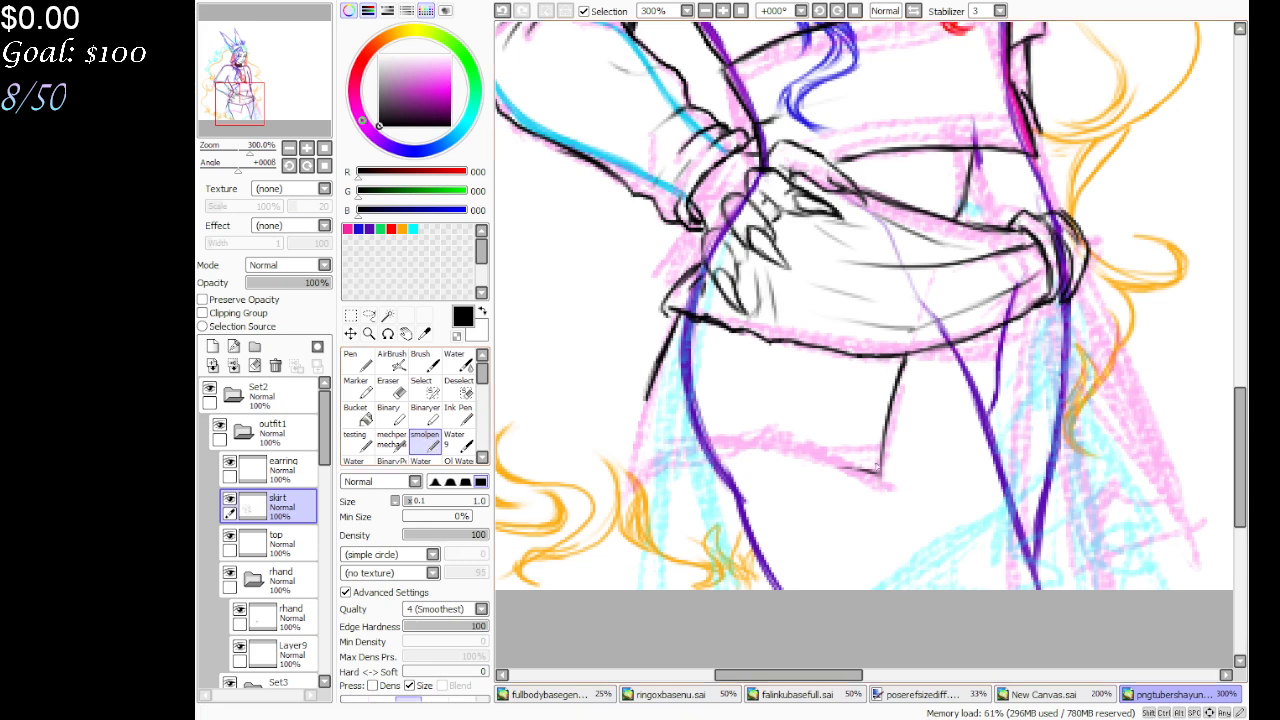
mouse_move(878, 468)
mouse_down()
mouse_move(779, 479)
mouse_move(702, 467)
mouse_move(668, 451)
mouse_move(632, 405)
mouse_move(658, 373)
mouse_move(658, 394)
mouse_move(634, 405)
mouse_move(679, 451)
mouse_move(763, 478)
mouse_move(822, 478)
mouse_move(843, 469)
mouse_move(811, 477)
mouse_move(892, 447)
mouse_up()
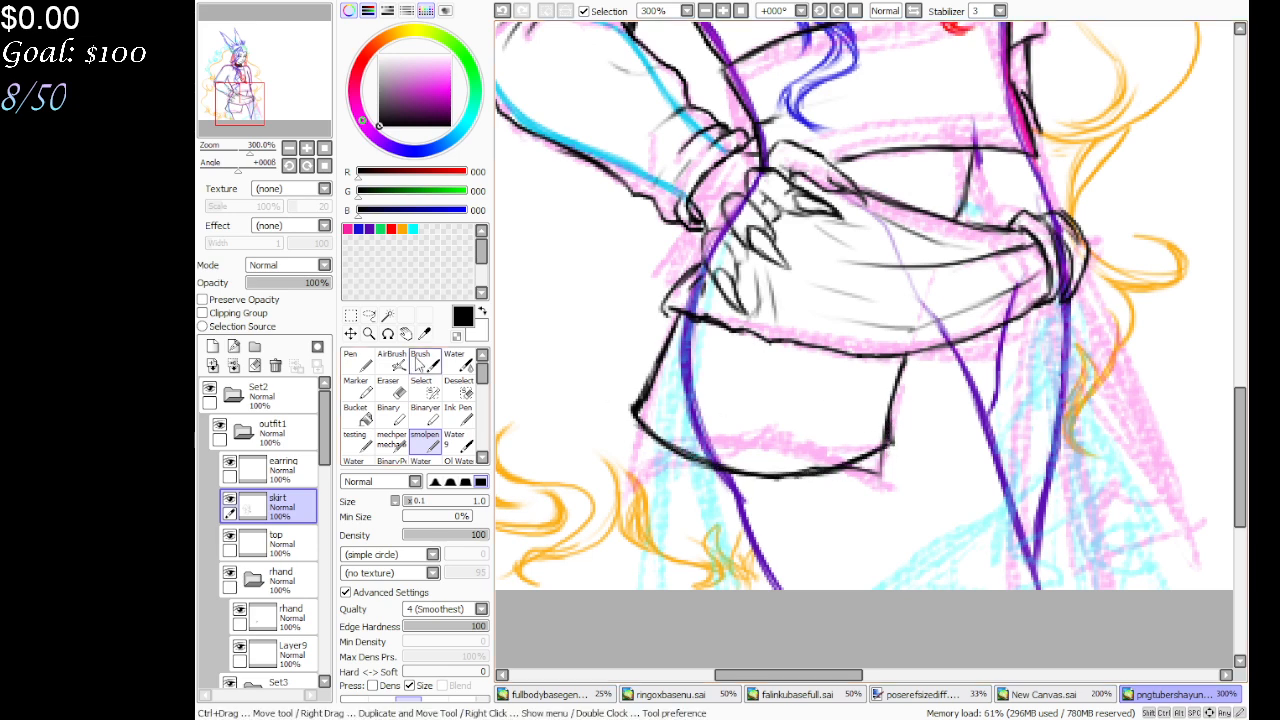
Erase the skirt panel's inner hem corner and redraw it as a clean, pointed corner joining the side and hem
key(e)
mouse_move(871, 491)
mouse_down()
mouse_move(904, 472)
mouse_move(803, 513)
mouse_move(828, 486)
mouse_move(850, 489)
mouse_move(754, 455)
mouse_move(766, 478)
mouse_move(872, 464)
mouse_up()
click(425, 440)
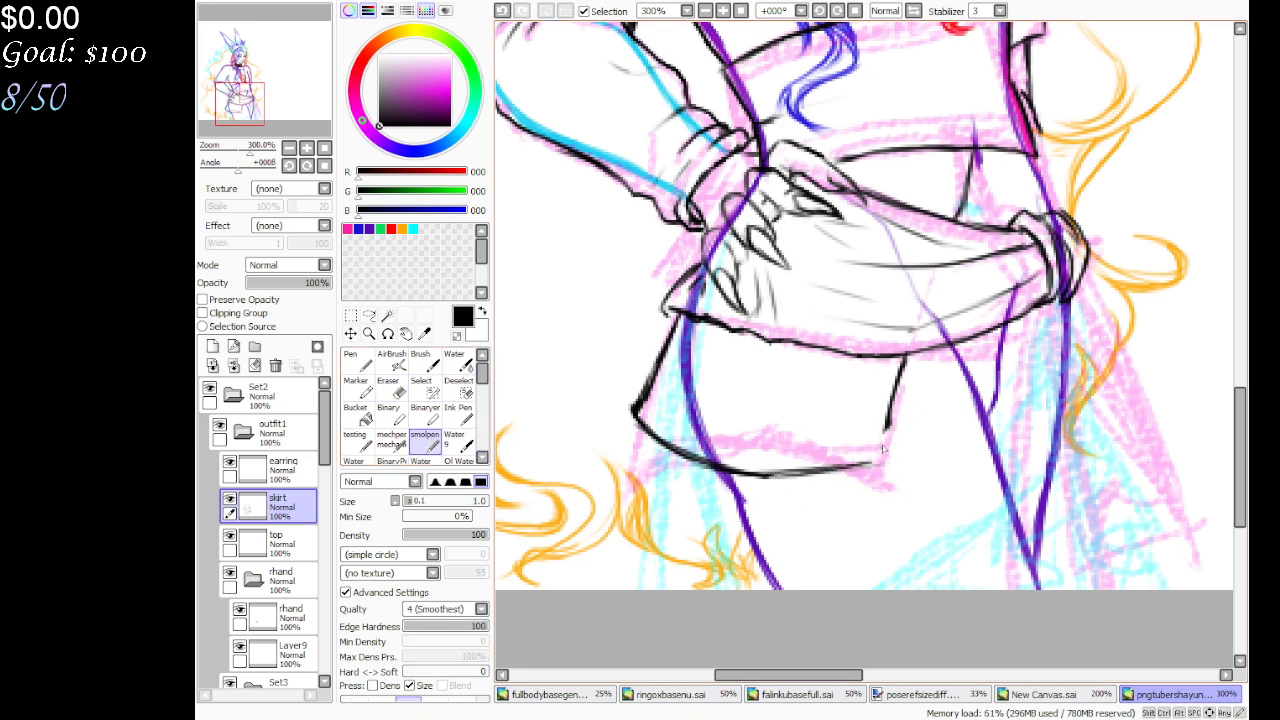
mouse_move(890, 420)
mouse_down()
mouse_move(880, 458)
mouse_move(858, 470)
mouse_up()
drag(756, 476, 888, 462)
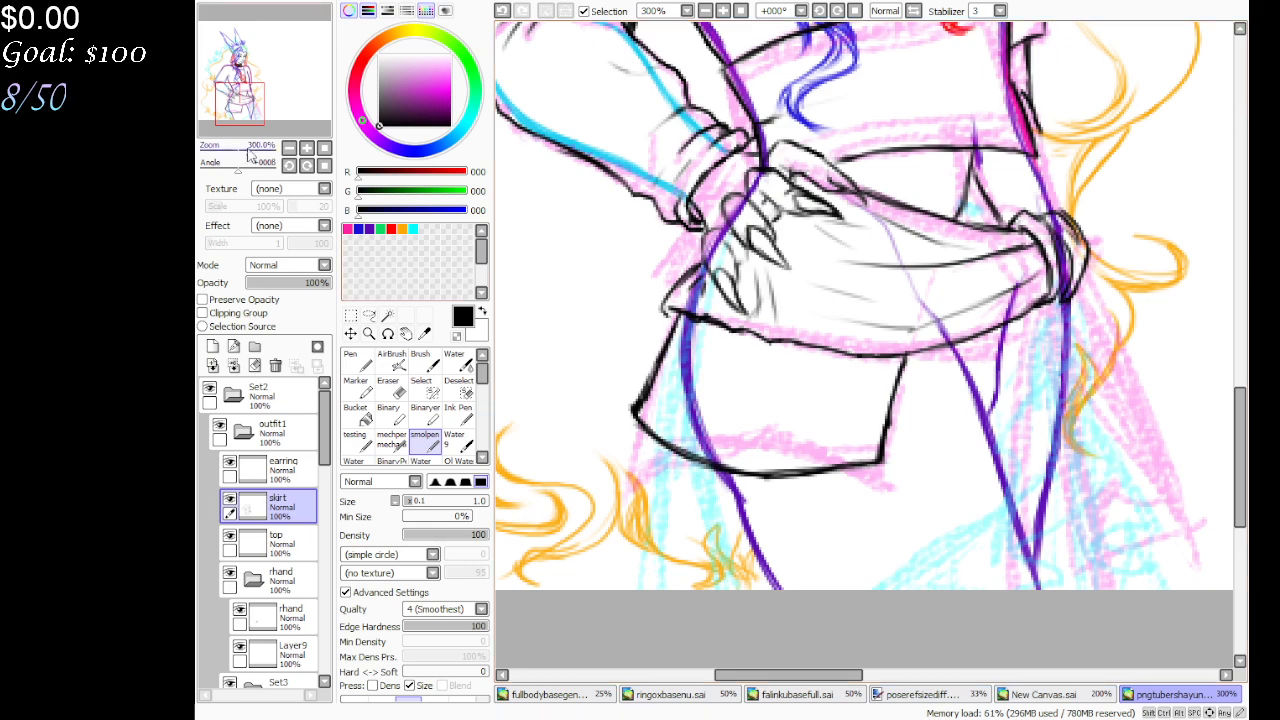
Draw the hip edge from the waistband to the knot with small creases, plus the outer edge of the sash tail below the knot
mouse_move(276, 110)
mouse_down()
mouse_move(279, 80)
mouse_move(283, 106)
mouse_up()
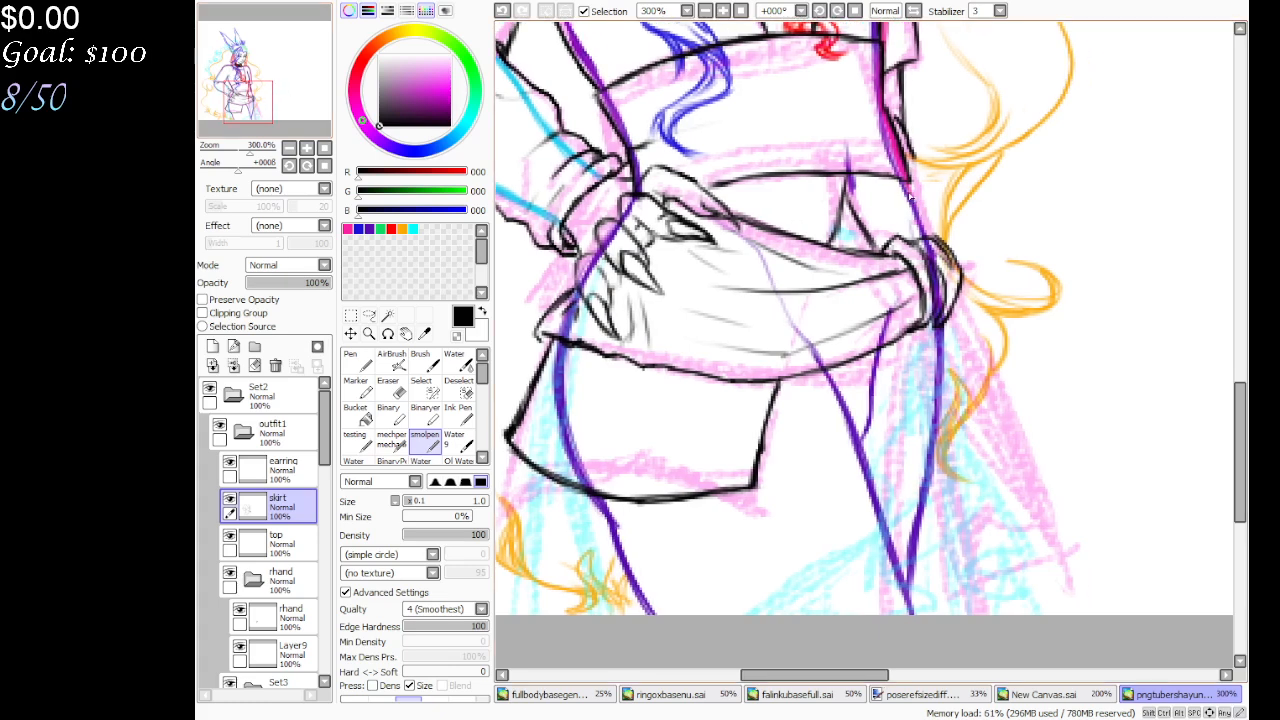
mouse_move(908, 180)
mouse_down()
mouse_move(943, 265)
mouse_move(918, 200)
mouse_move(938, 244)
mouse_up()
drag(814, 232, 818, 208)
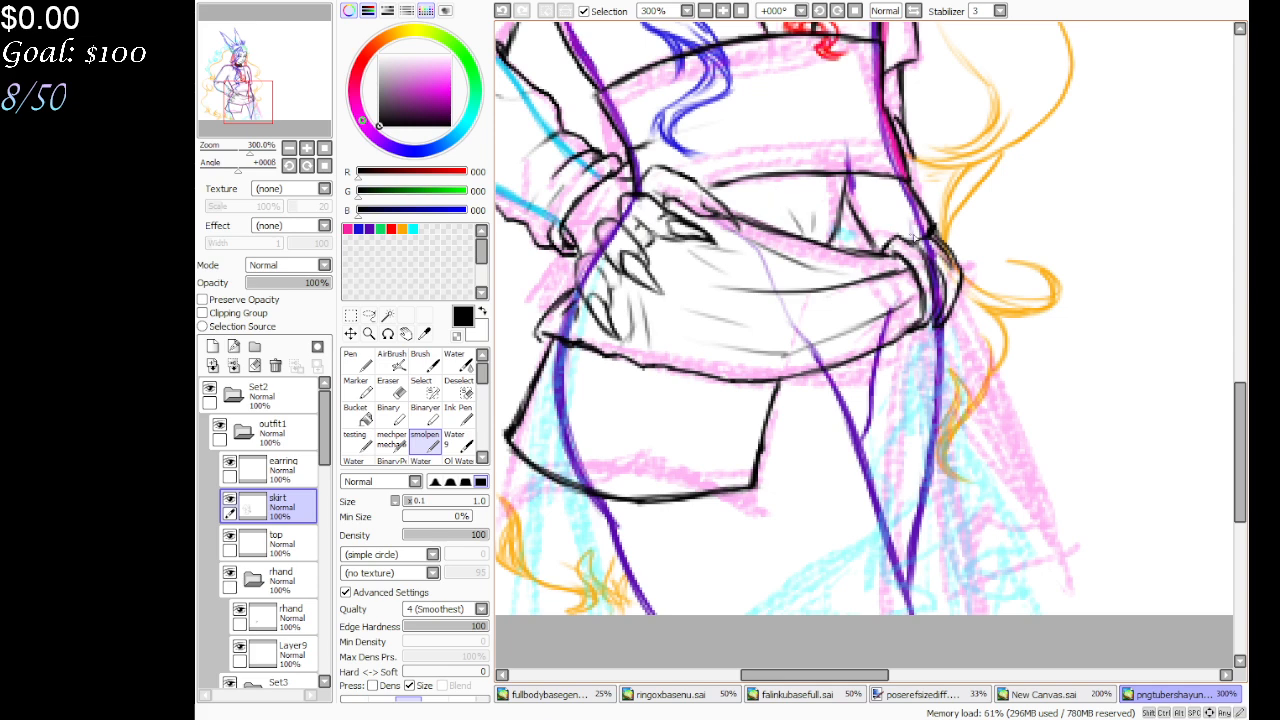
mouse_move(928, 229)
mouse_down()
mouse_move(886, 210)
mouse_move(904, 229)
mouse_up()
drag(935, 328, 932, 326)
drag(948, 326, 1068, 525)
mouse_move(916, 338)
mouse_down()
mouse_move(980, 560)
mouse_move(1022, 592)
mouse_up()
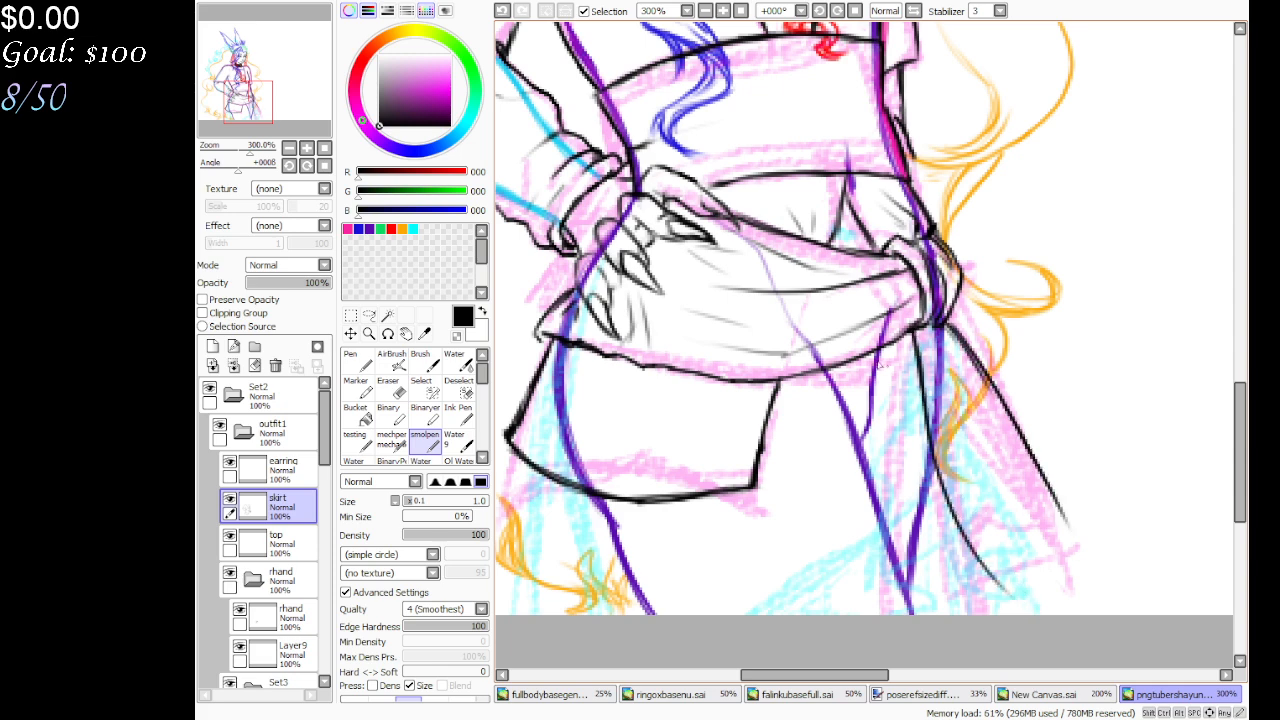
click(502, 10)
click(502, 10)
click(502, 10)
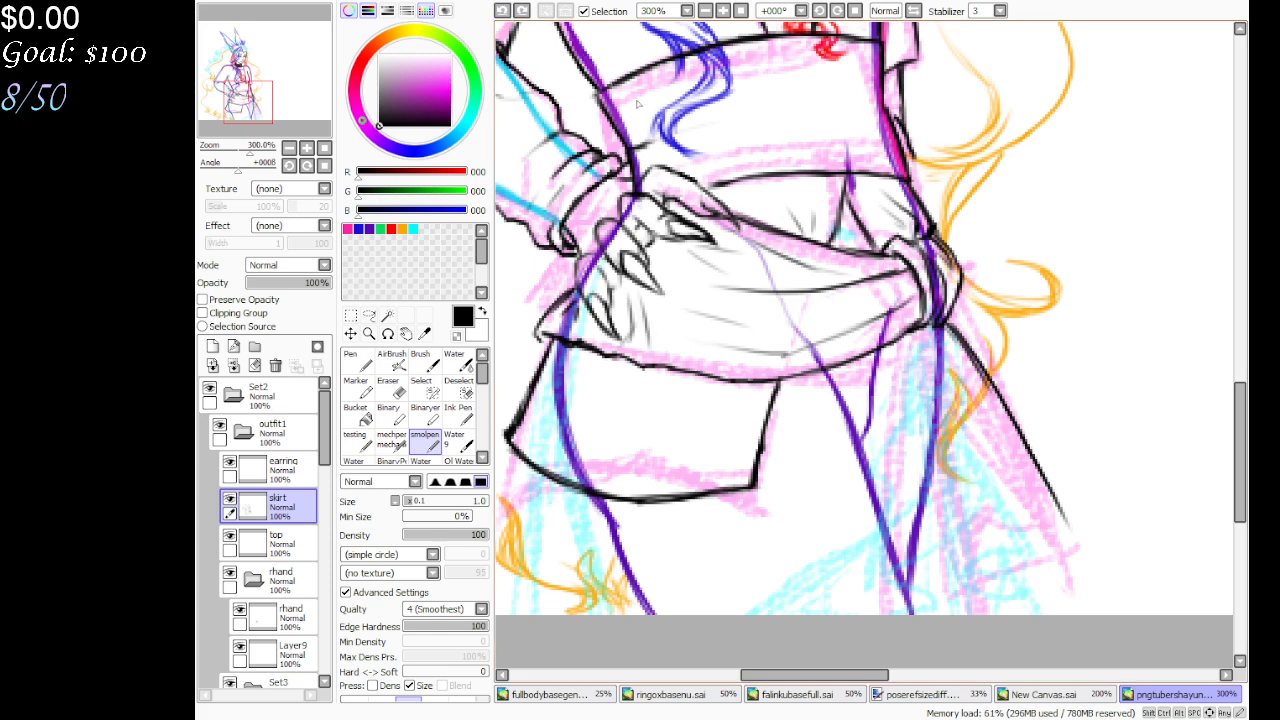
Draw the long edges and inner folds of the hanging sash tail from the knot down to the canvas edge
drag(936, 342, 995, 612)
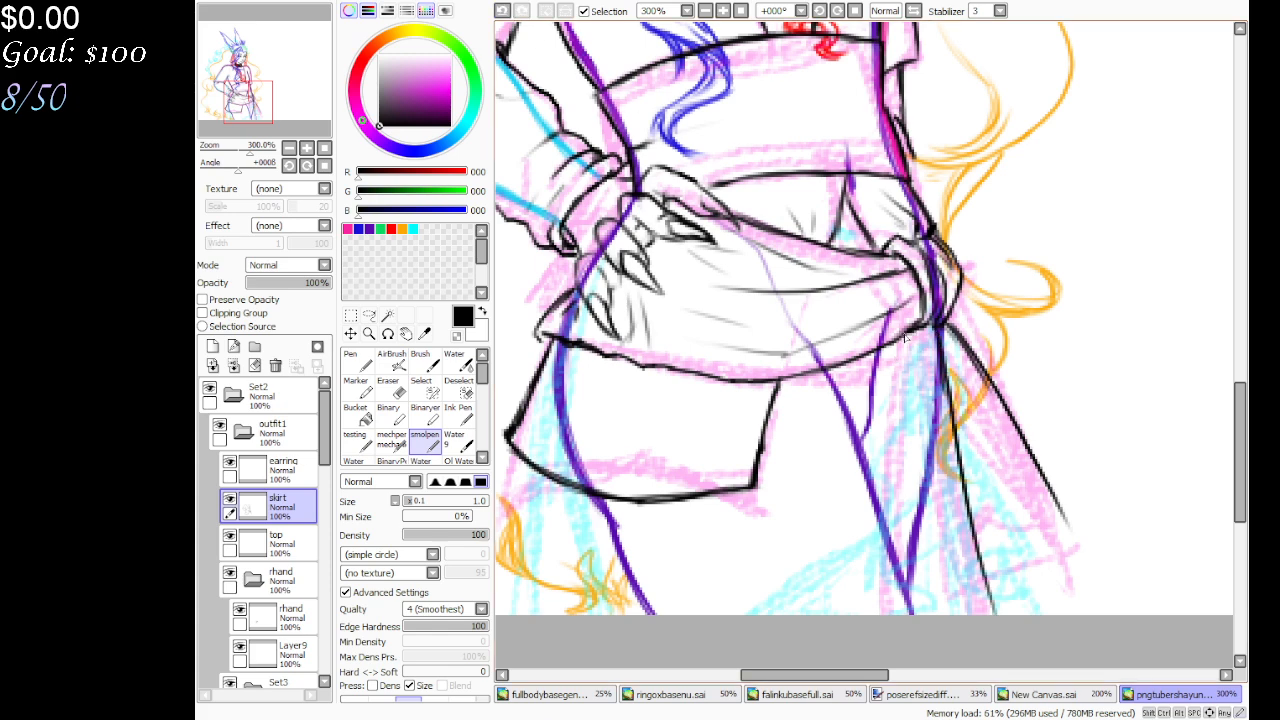
mouse_move(905, 338)
mouse_down()
mouse_move(876, 530)
mouse_move(881, 601)
mouse_up()
drag(926, 330, 914, 598)
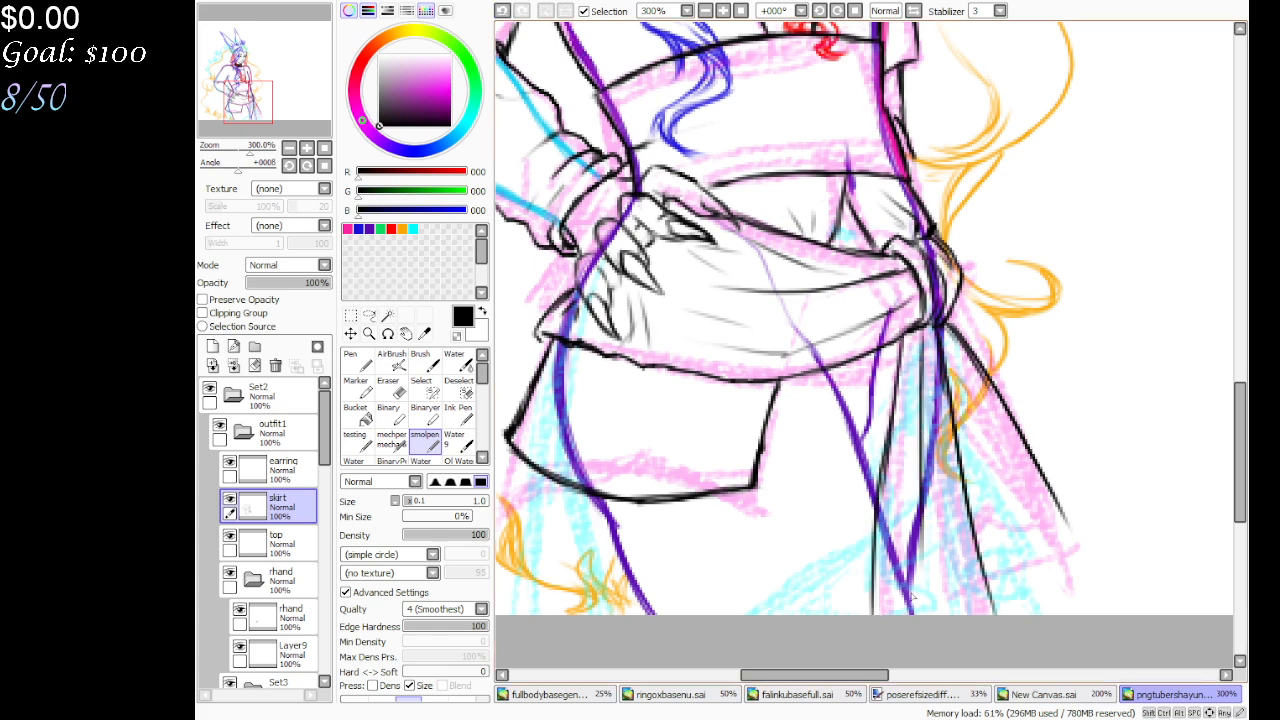
mouse_move(904, 418)
mouse_down()
mouse_move(905, 639)
mouse_move(939, 551)
mouse_move(967, 634)
mouse_move(948, 528)
mouse_up()
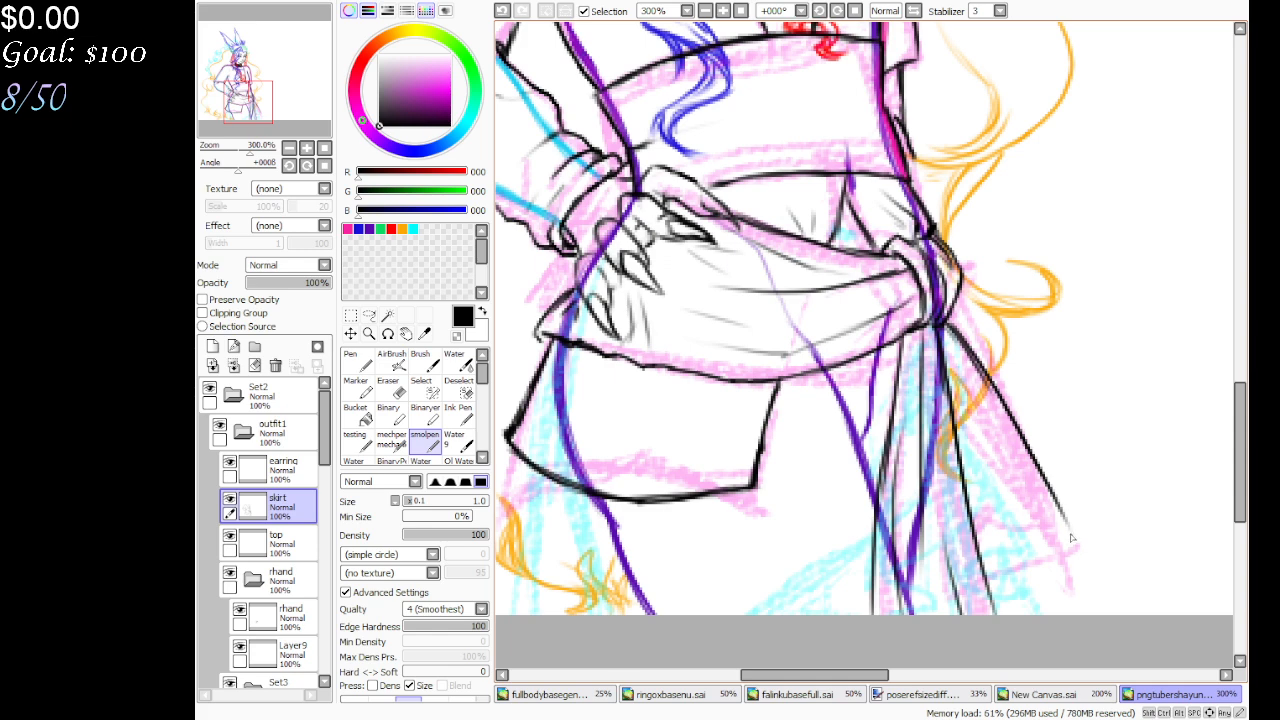
Close the outer sash tail with a wavy, folded hem, add fold lines up to the knot, and draw an extra fabric loop behind the knot
mouse_move(1070, 538)
mouse_down()
mouse_move(1048, 514)
mouse_move(980, 552)
mouse_up()
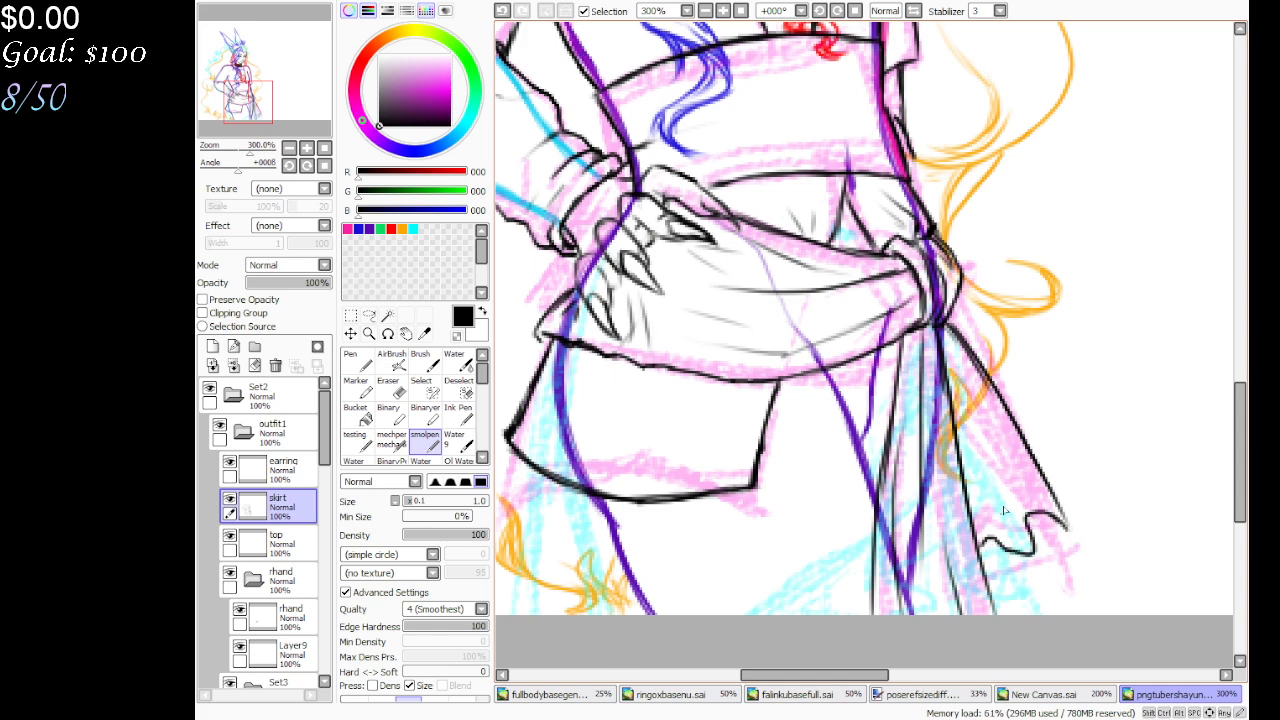
mouse_move(1060, 531)
mouse_down()
mouse_move(1042, 516)
mouse_move(1036, 532)
mouse_move(962, 393)
mouse_up()
drag(1012, 508, 962, 378)
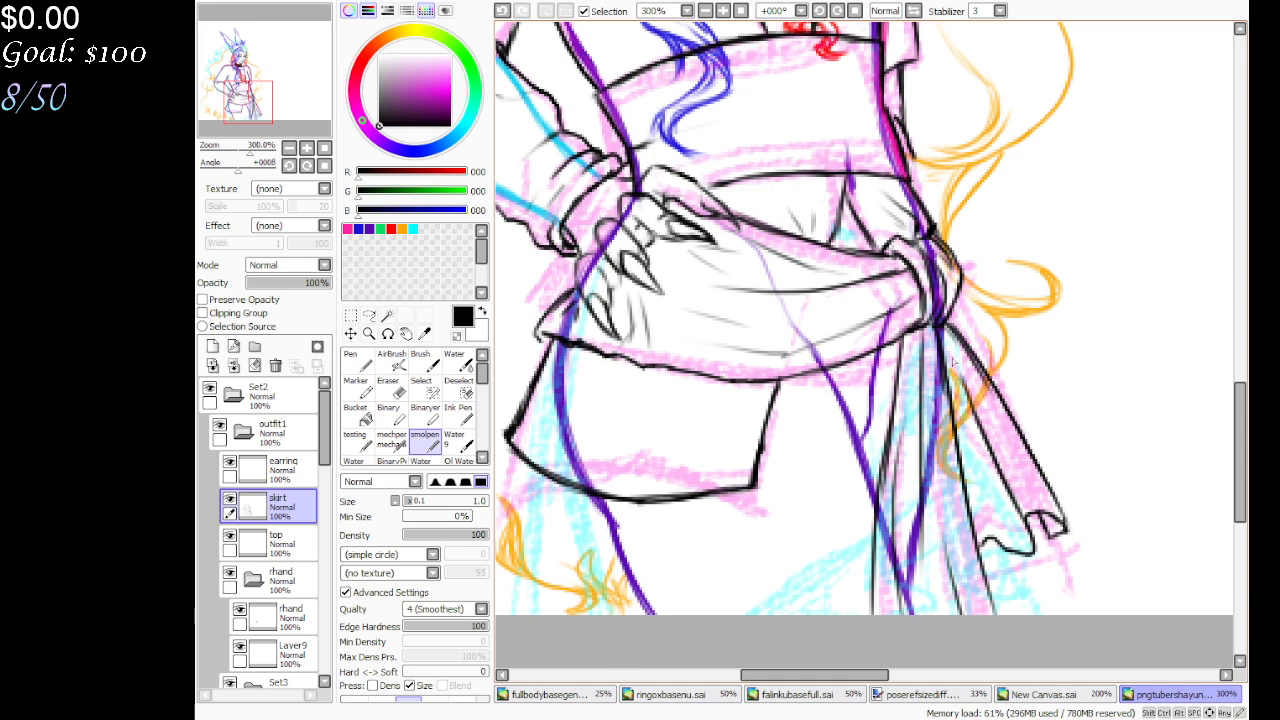
drag(978, 458, 950, 358)
drag(1000, 530, 965, 468)
drag(948, 345, 1012, 458)
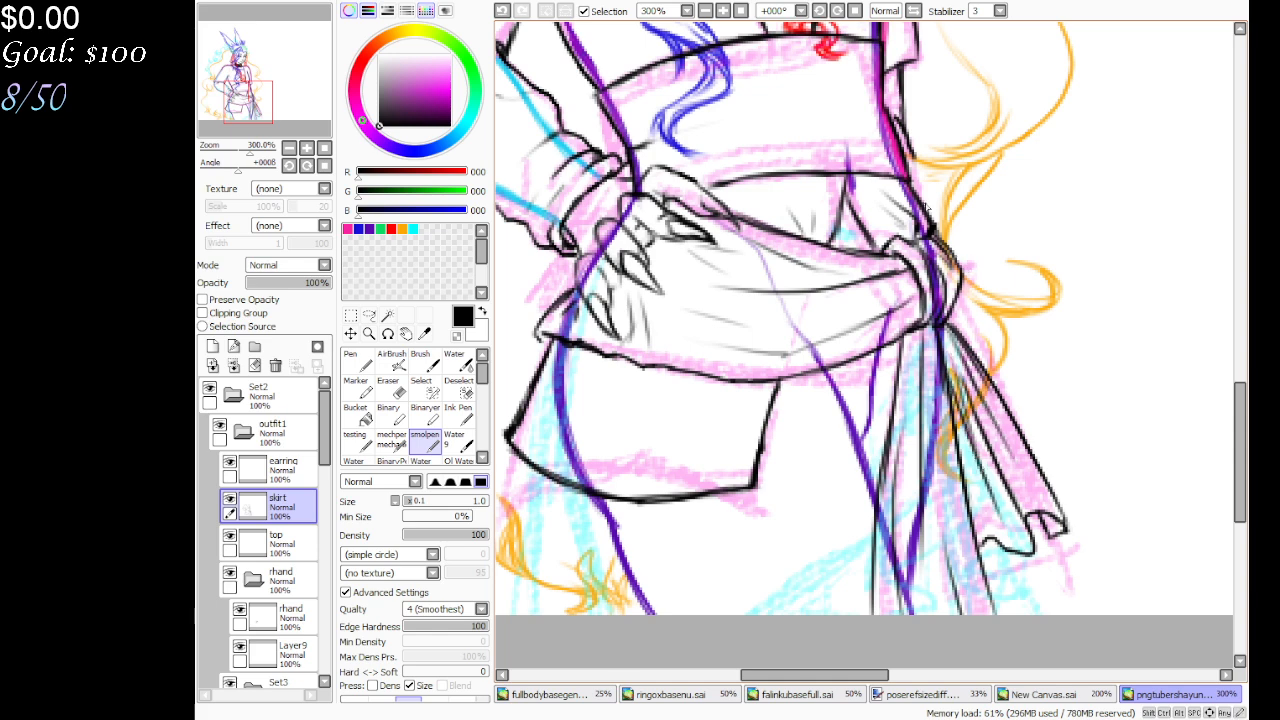
mouse_move(927, 206)
mouse_down()
mouse_move(976, 288)
mouse_move(967, 300)
mouse_up()
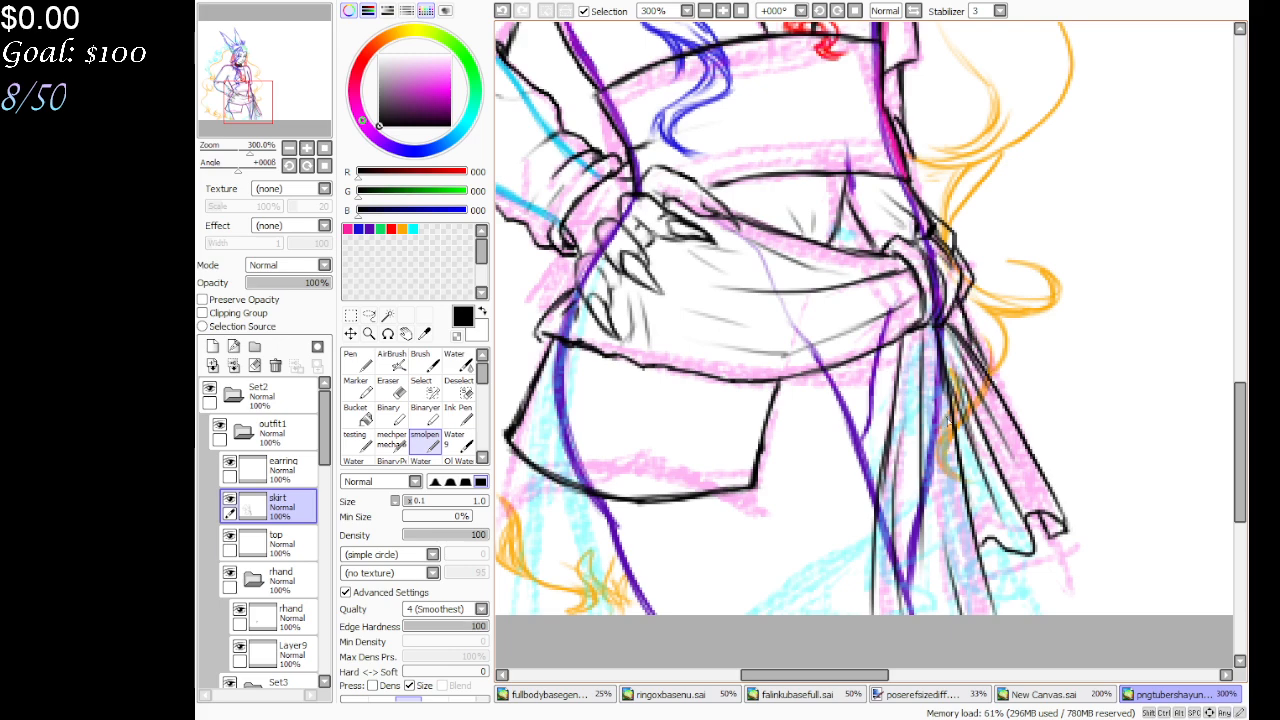
drag(287, 121, 273, 104)
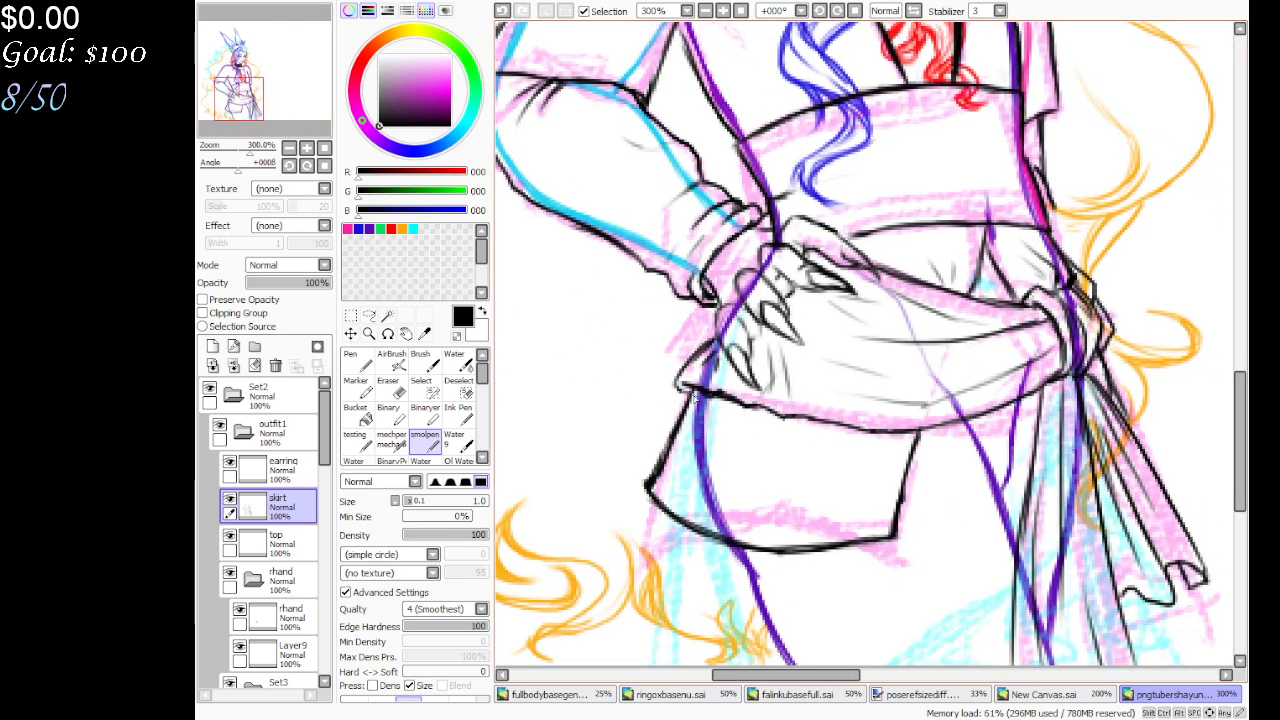
drag(315, 123, 323, 116)
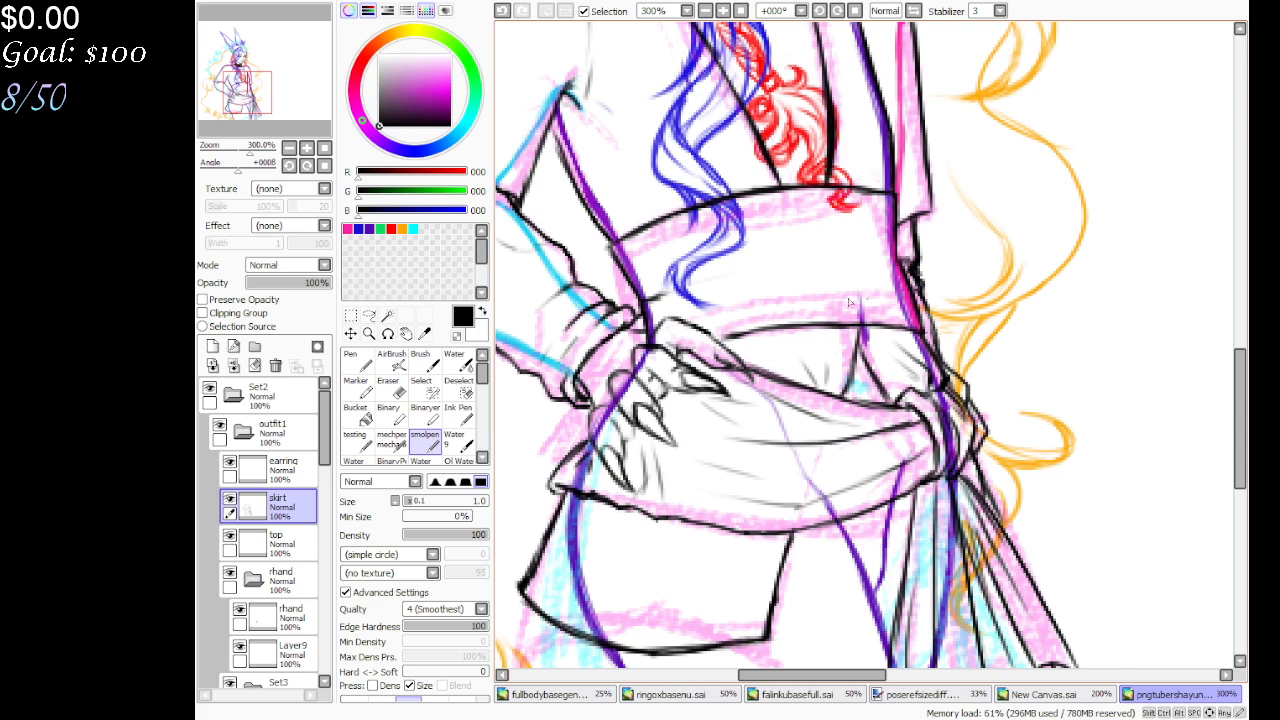
drag(302, 120, 297, 112)
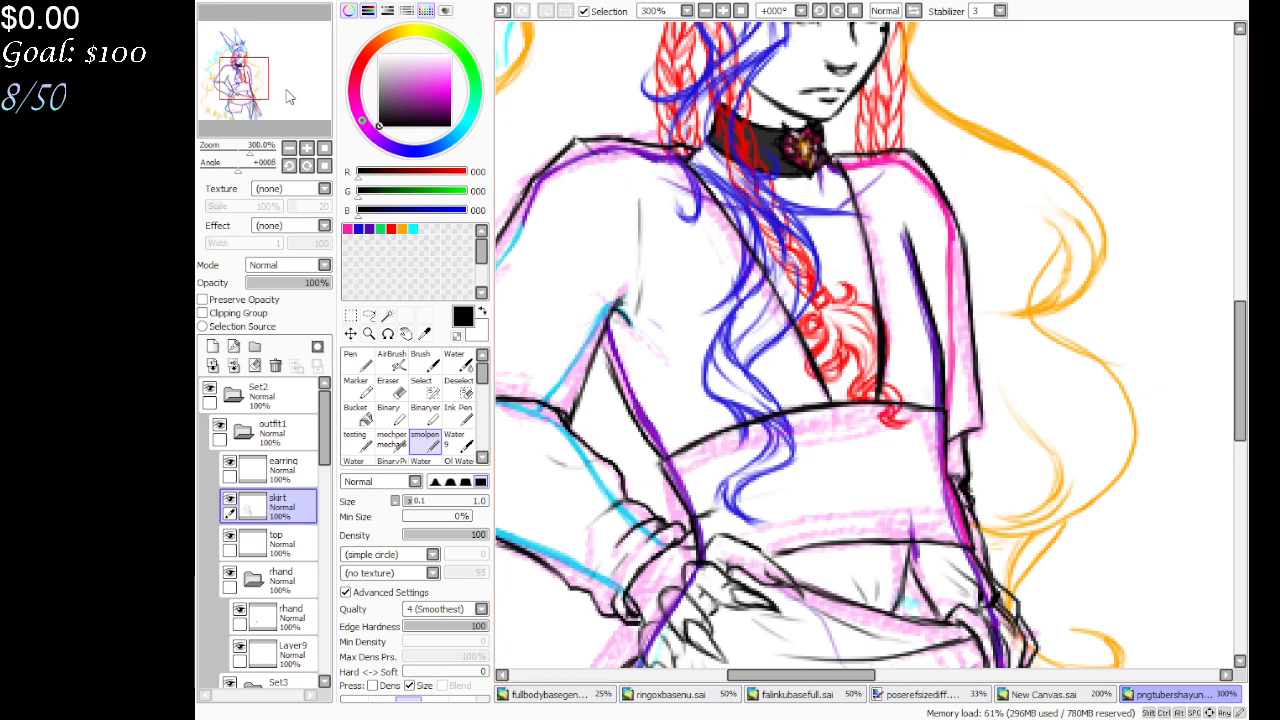
drag(290, 97, 285, 120)
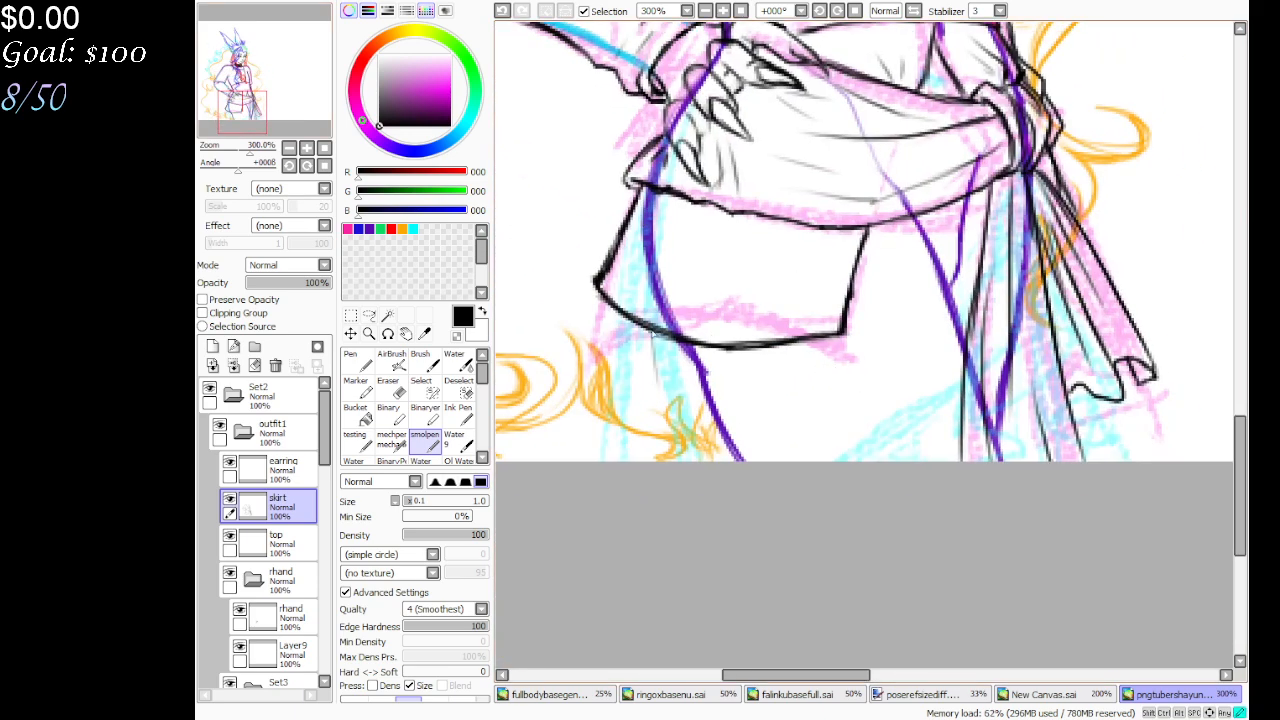
drag(651, 332, 679, 462)
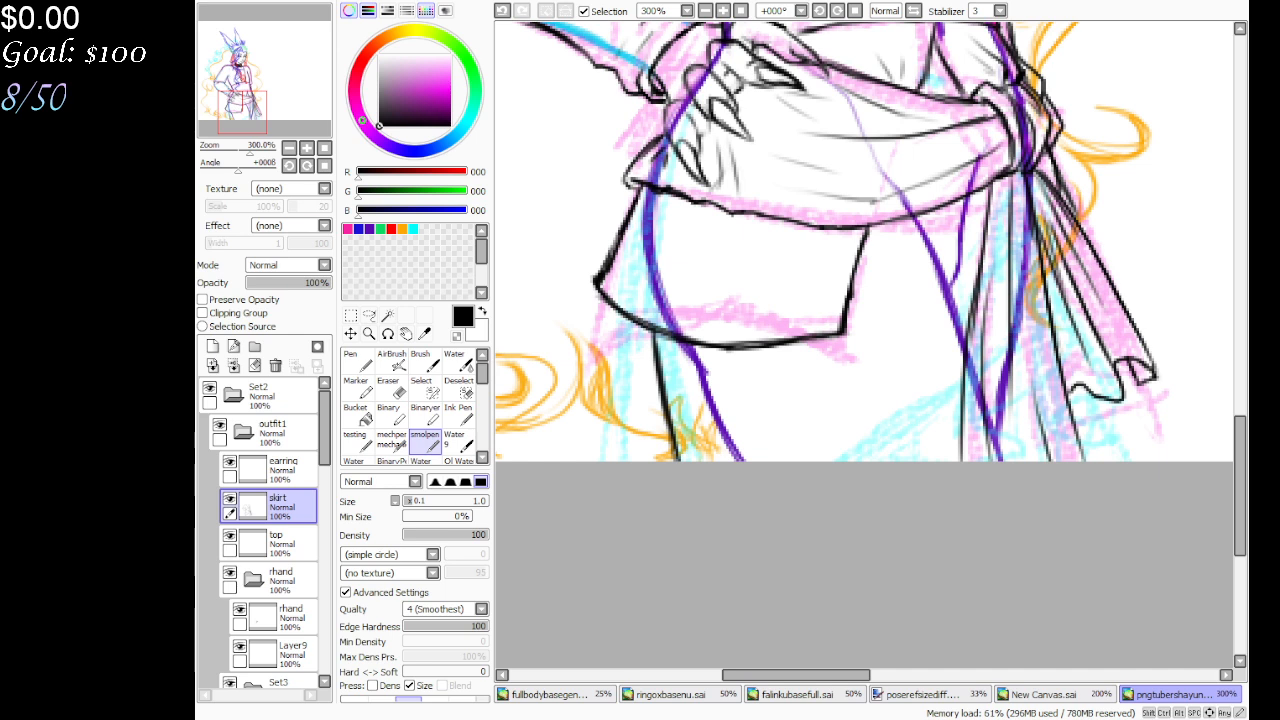
click(504, 14)
click(504, 14)
click(504, 14)
click(504, 14)
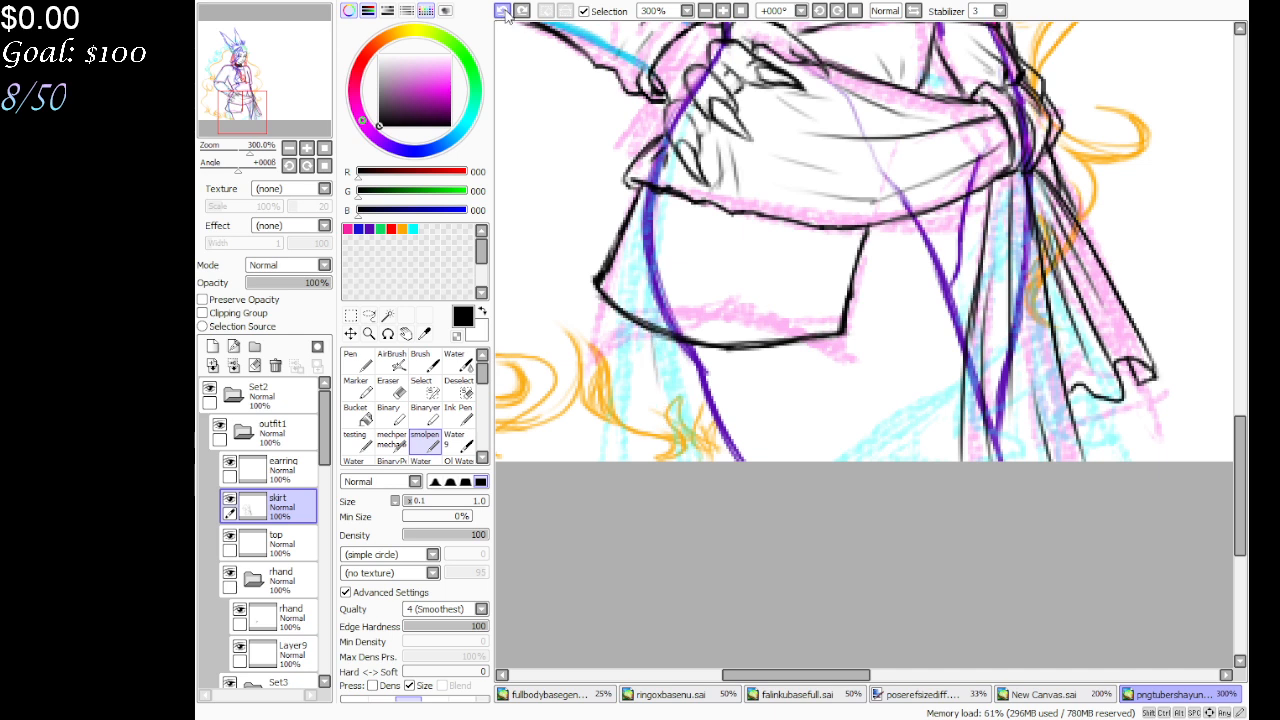
click(504, 14)
Rename the drawn outfit layer to top and the empty layer beneath it to skirt, making skirt the active layer
click(272, 542)
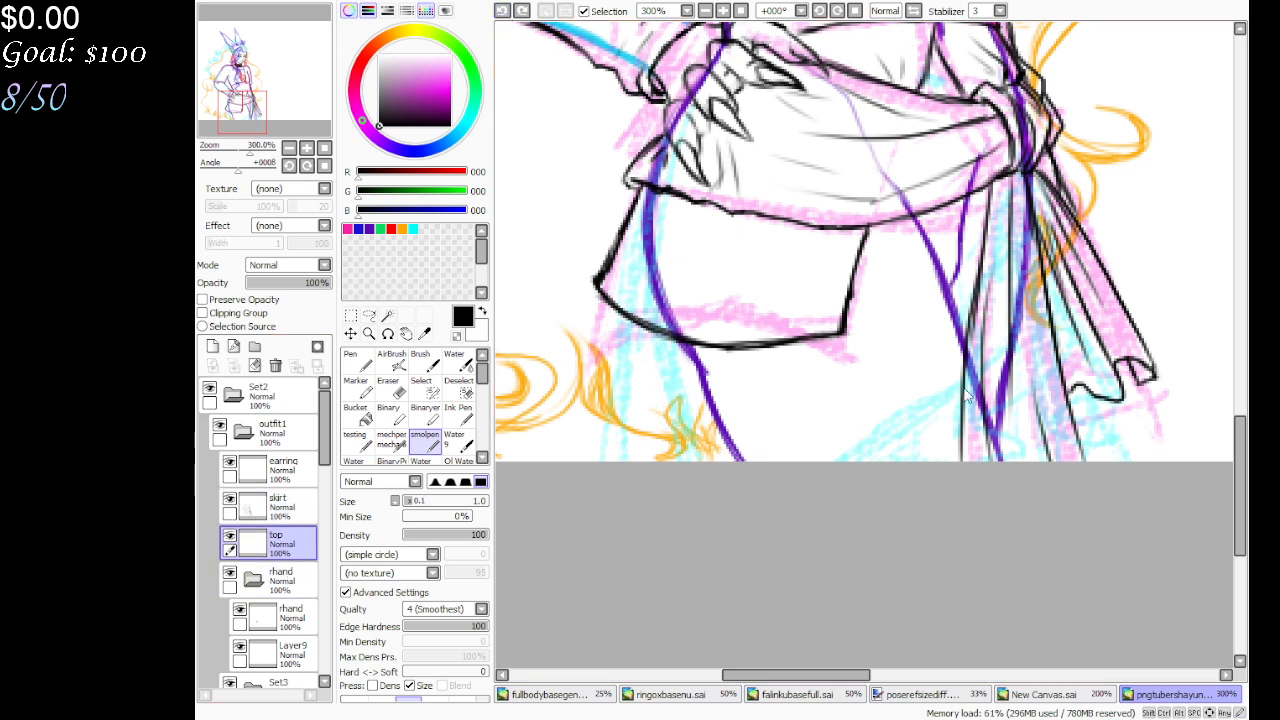
key(ctrl+z)
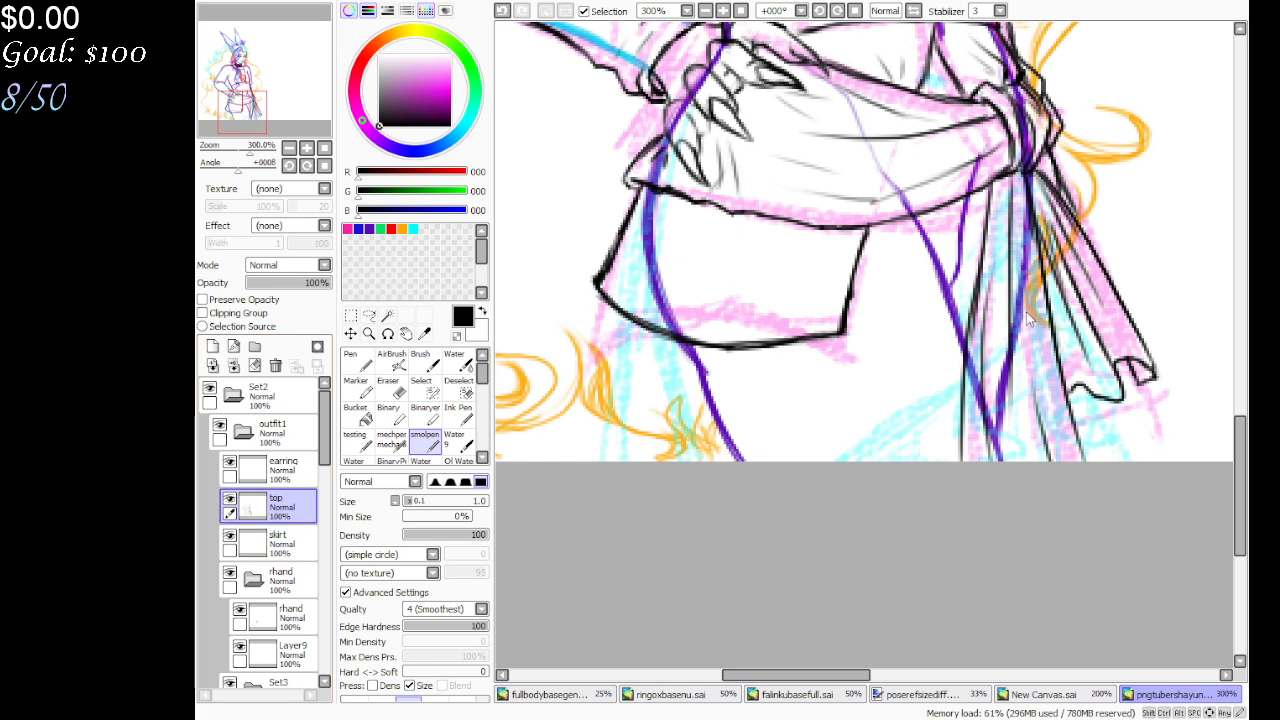
key(ctrl+y)
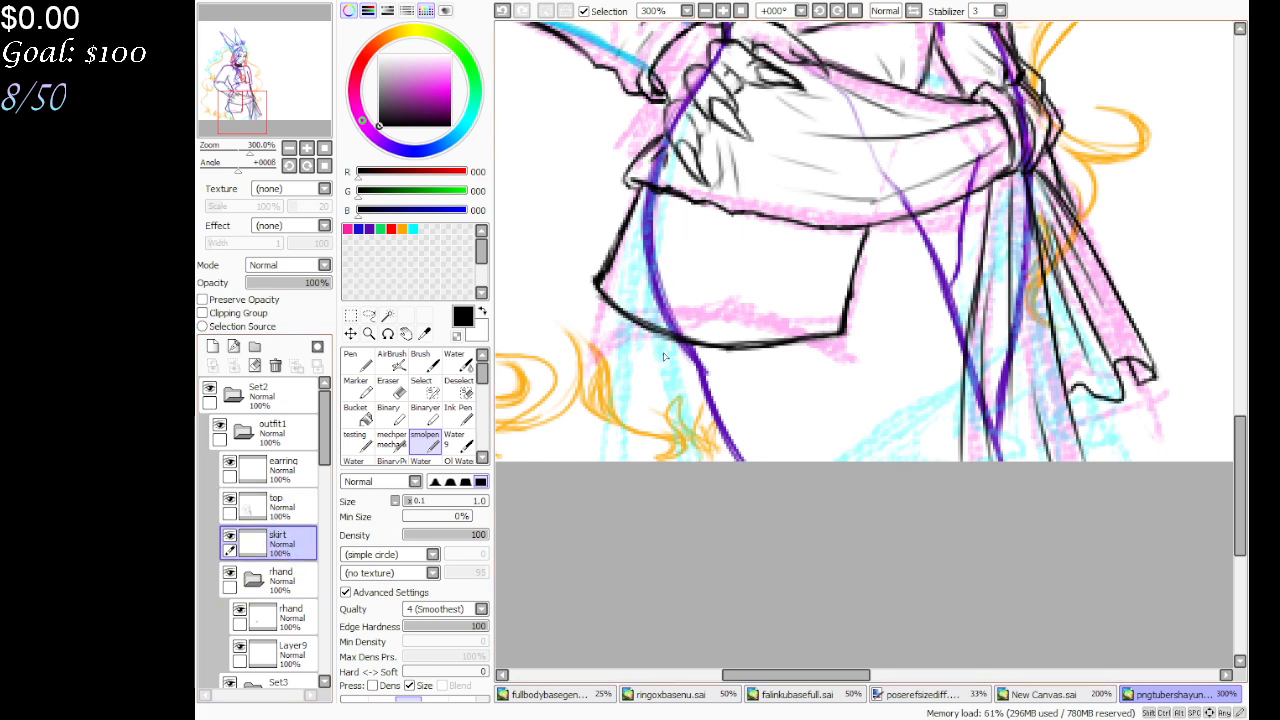
Draw the long skirt's edge lines below the short front panel and beside the outer sash tail, down to the canvas edge
mouse_move(663, 340)
mouse_down()
mouse_move(668, 395)
mouse_move(684, 442)
mouse_move(658, 340)
mouse_move(698, 462)
mouse_up()
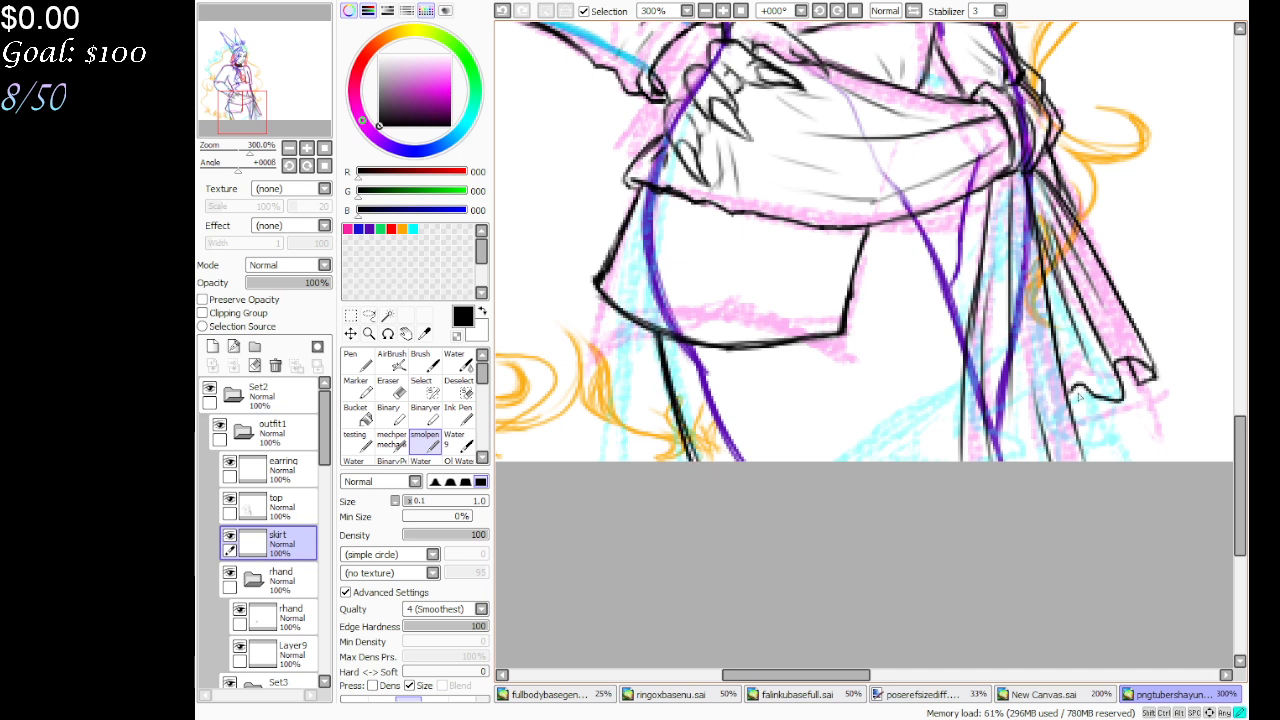
drag(1078, 388, 1096, 459)
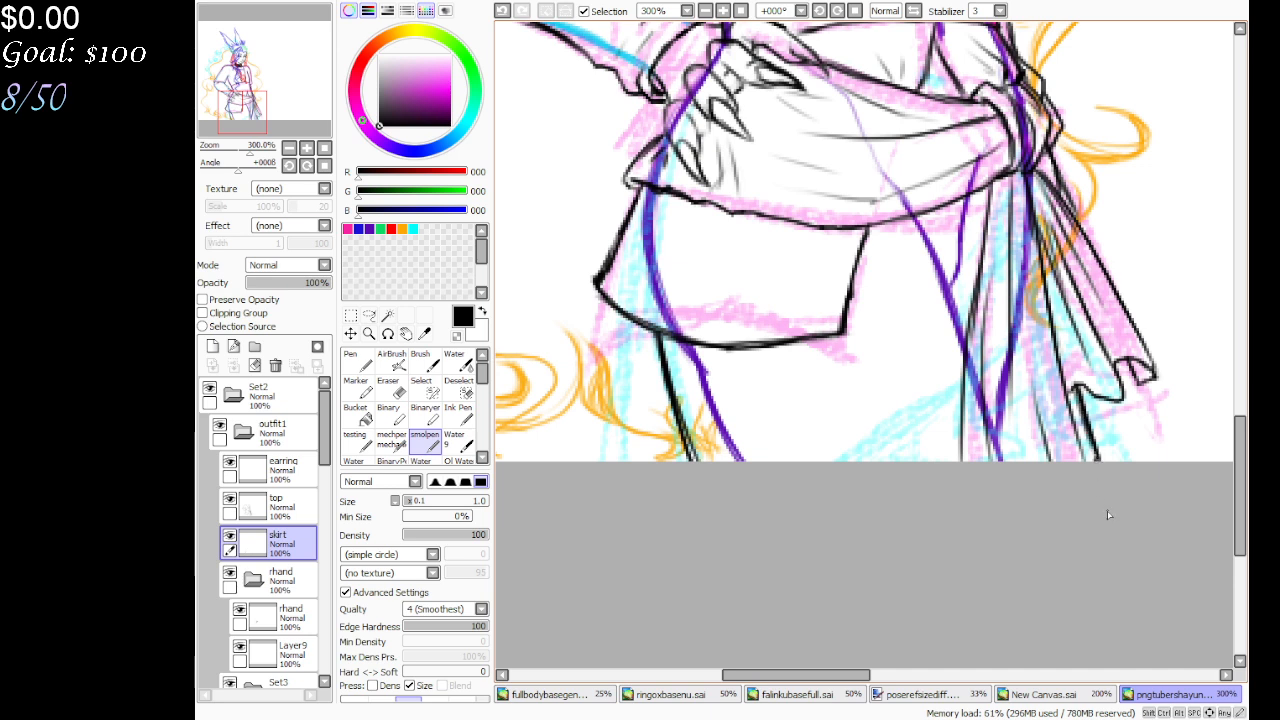
mouse_move(676, 414)
mouse_down()
mouse_move(697, 464)
mouse_move(692, 440)
mouse_up()
click(456, 337)
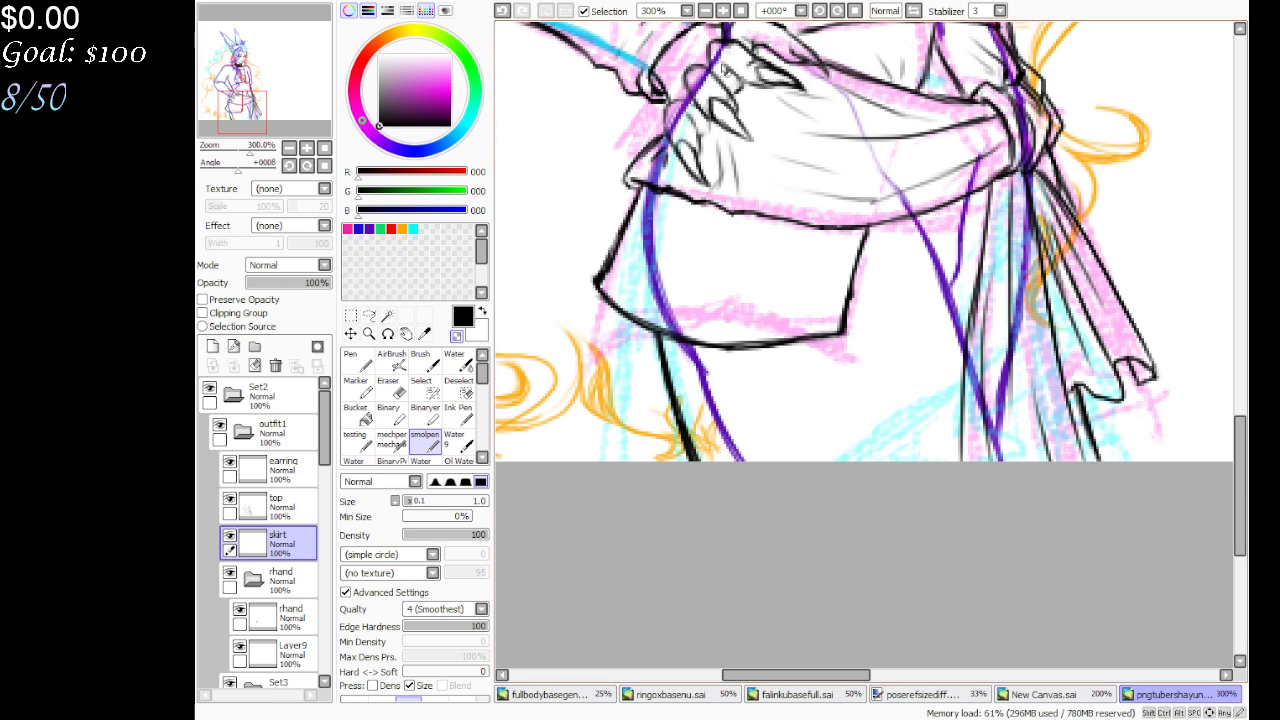
click(741, 10)
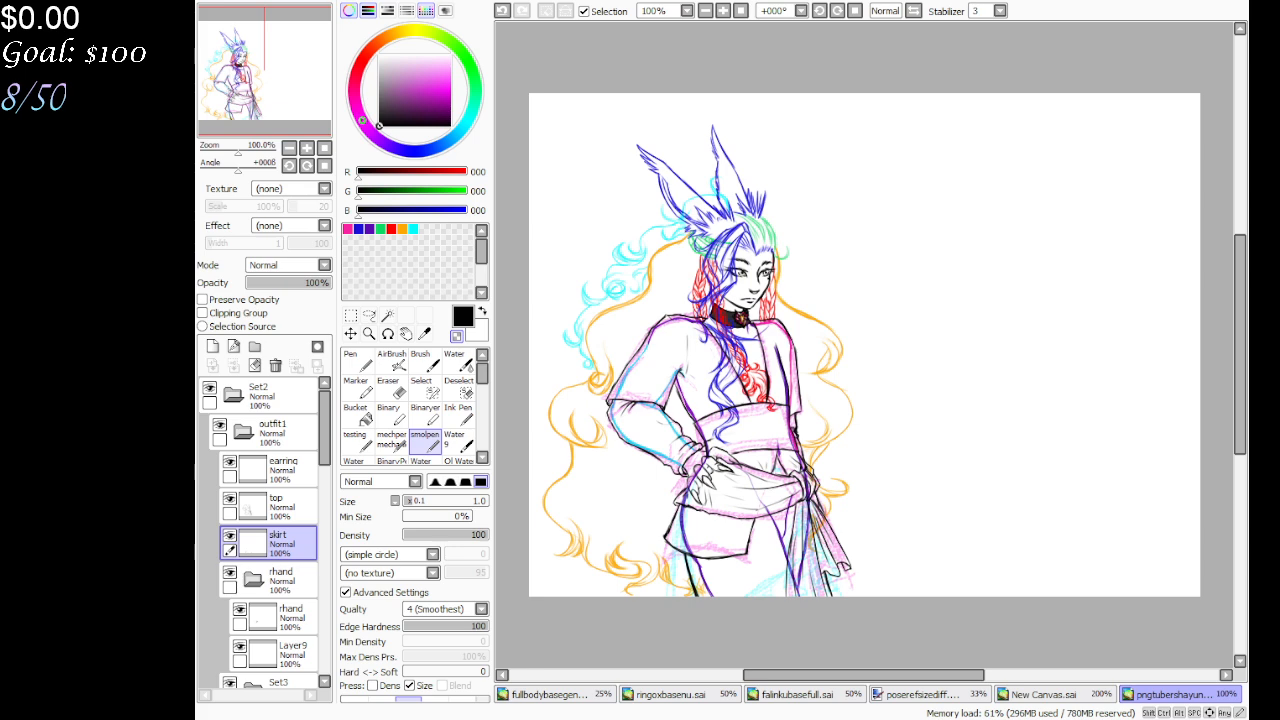
Draw a short horizontal line across the triangular gap between waistband and sash, and darken the gap's edges
click(369, 333)
click(815, 492)
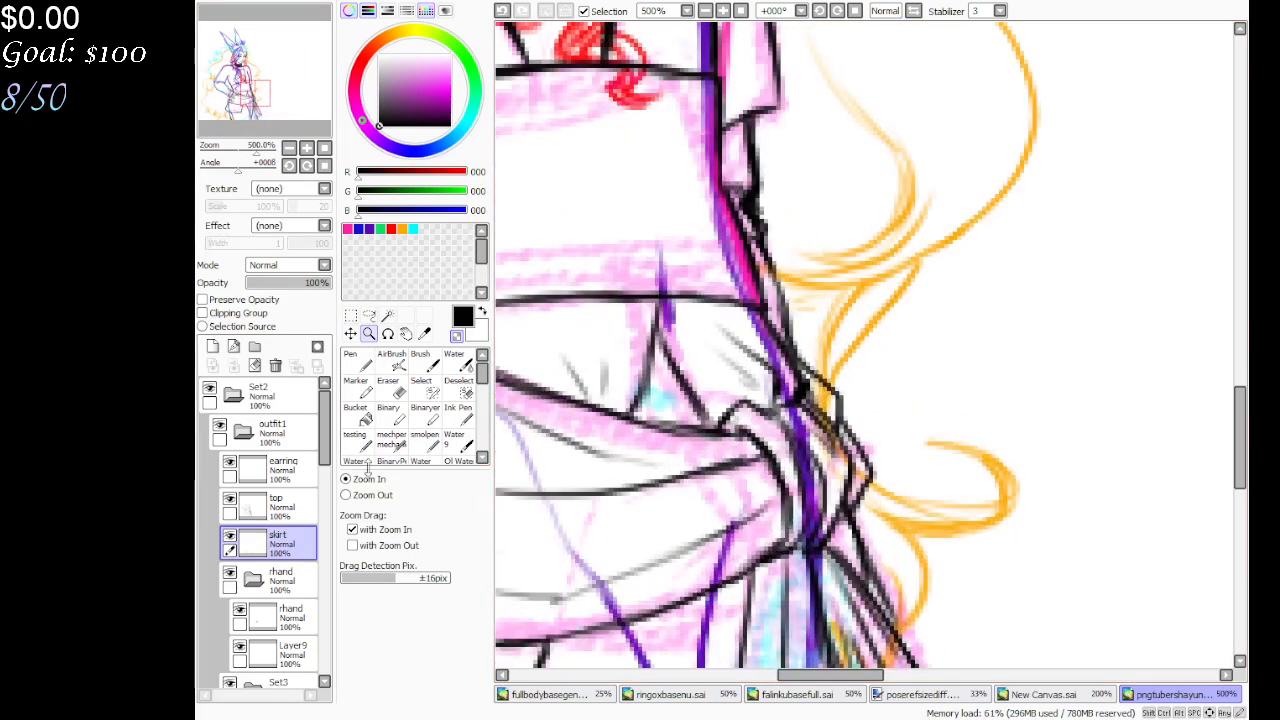
click(425, 440)
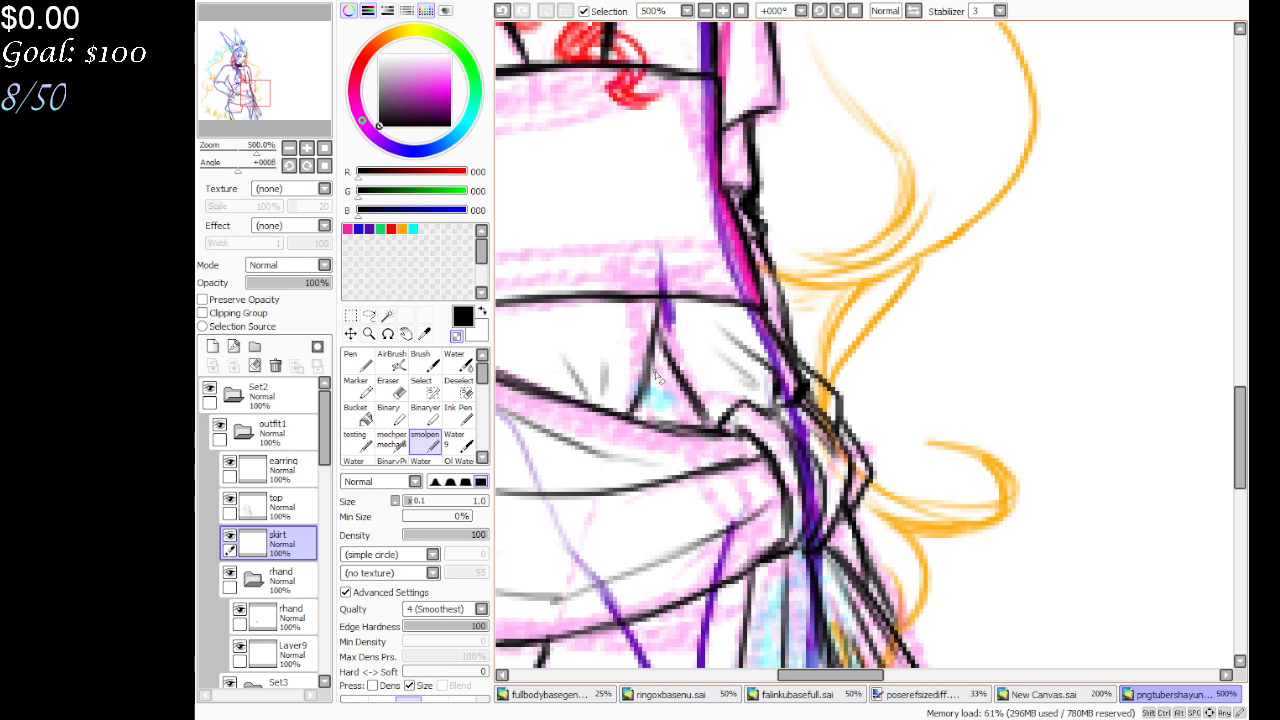
drag(258, 92, 252, 100)
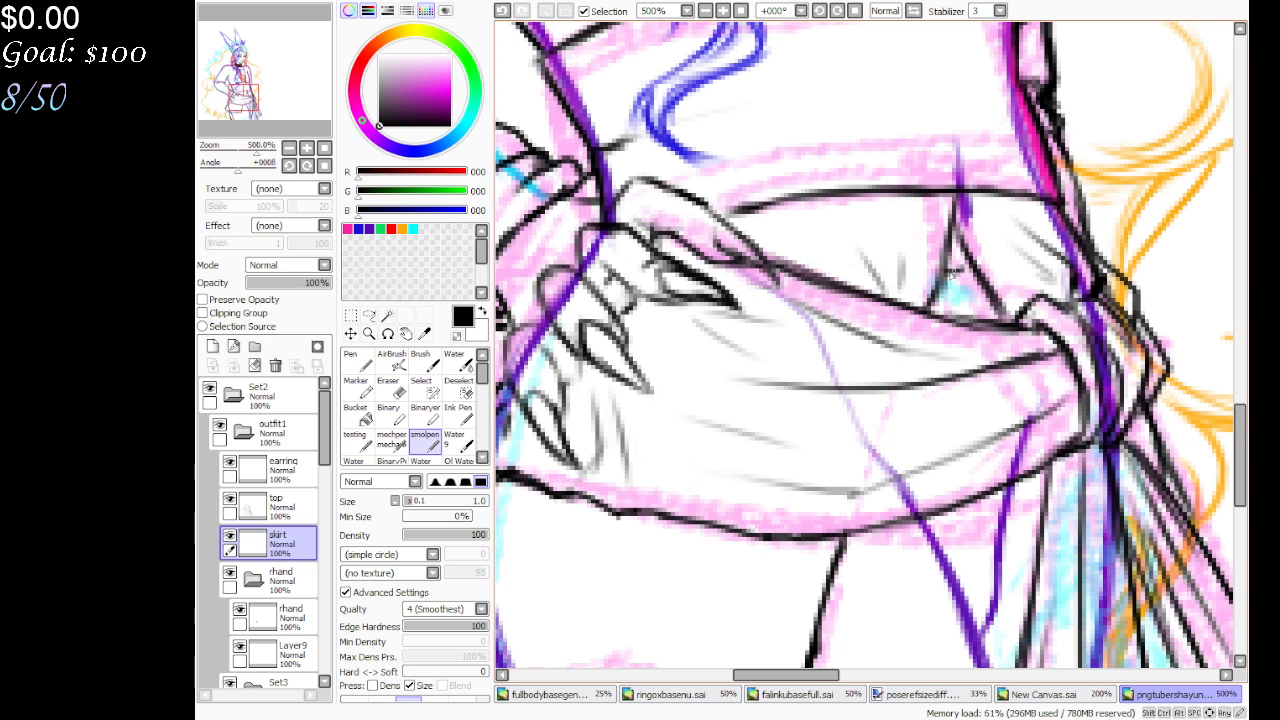
mouse_move(948, 273)
mouse_down()
mouse_move(966, 269)
mouse_move(924, 312)
mouse_up()
mouse_move(955, 243)
mouse_down()
mouse_move(942, 256)
mouse_move(950, 245)
mouse_move(969, 268)
mouse_up()
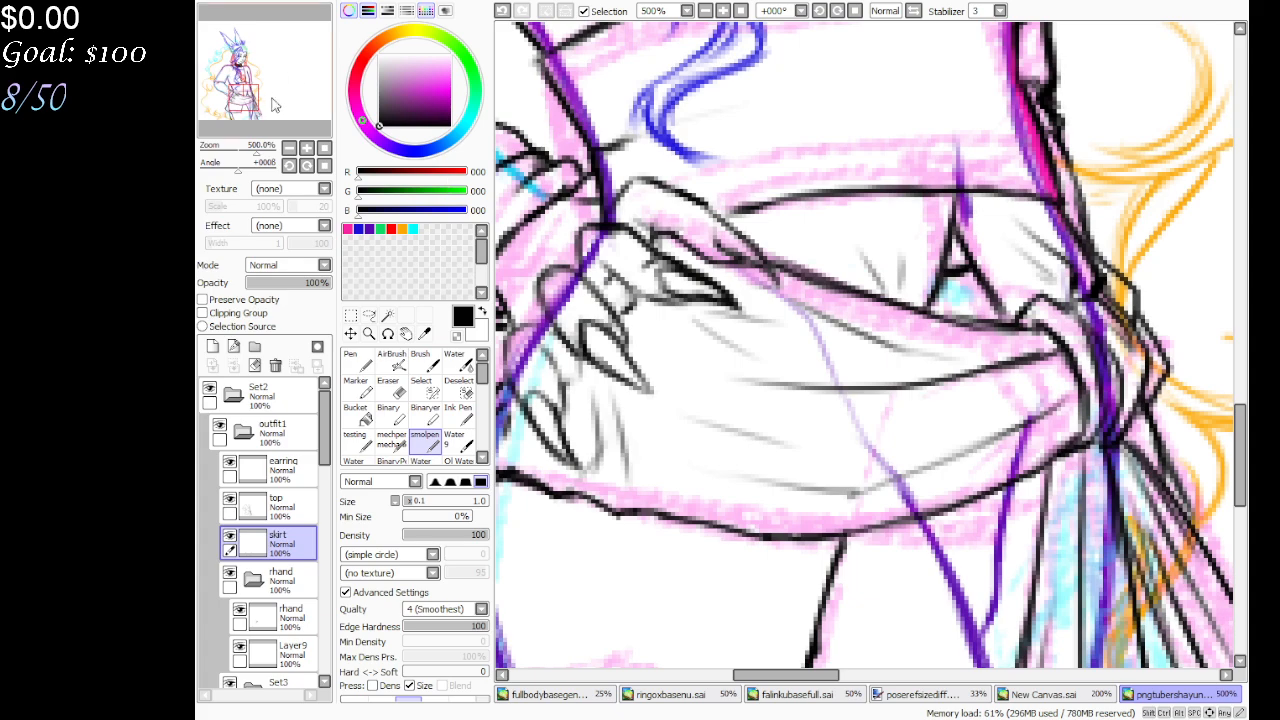
Draw the long skirt's outer edge below the hand-side panel and its opposite edge peeking out beyond the outer sash tail
mouse_move(277, 106)
mouse_down()
mouse_move(277, 119)
mouse_move(270, 82)
mouse_move(272, 133)
mouse_move(266, 98)
mouse_up()
click(705, 11)
click(705, 11)
click(705, 11)
click(705, 11)
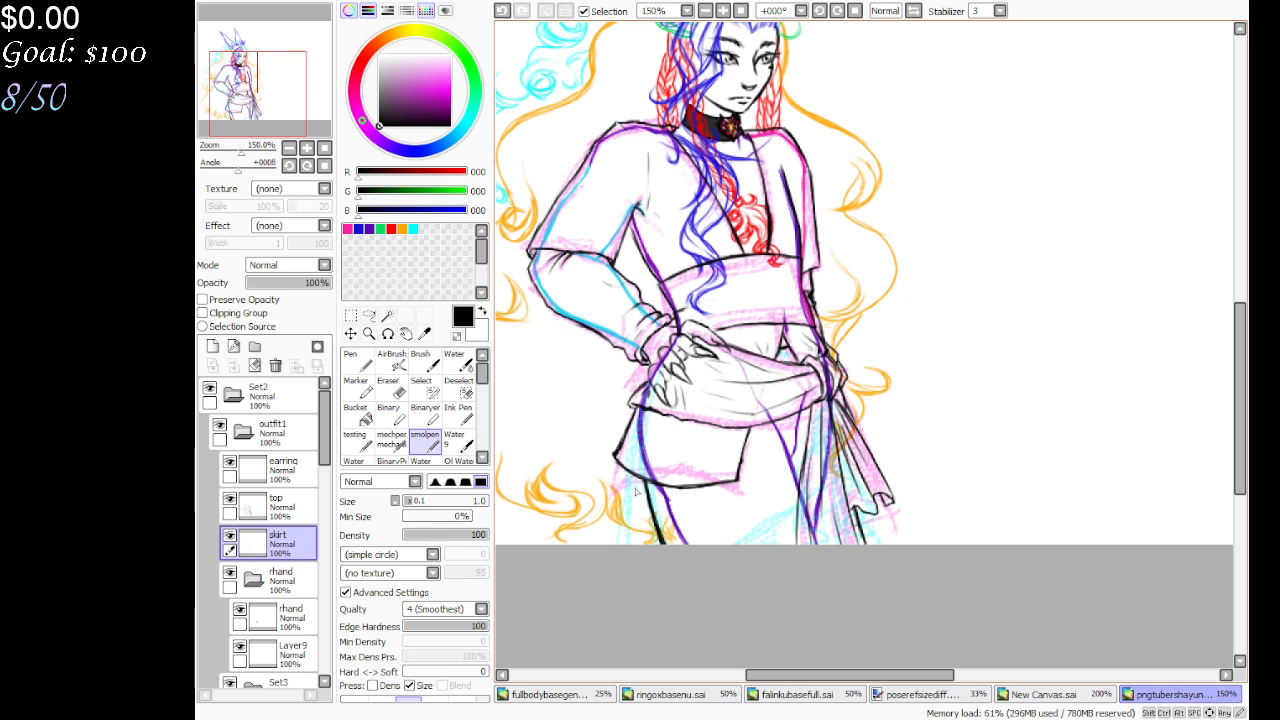
drag(636, 479, 623, 586)
mouse_move(632, 512)
mouse_down()
mouse_move(622, 555)
mouse_move(632, 516)
mouse_move(622, 566)
mouse_move(631, 514)
mouse_up()
mouse_move(886, 500)
mouse_down()
mouse_move(868, 542)
mouse_move(876, 530)
mouse_move(858, 509)
mouse_move(886, 528)
mouse_up()
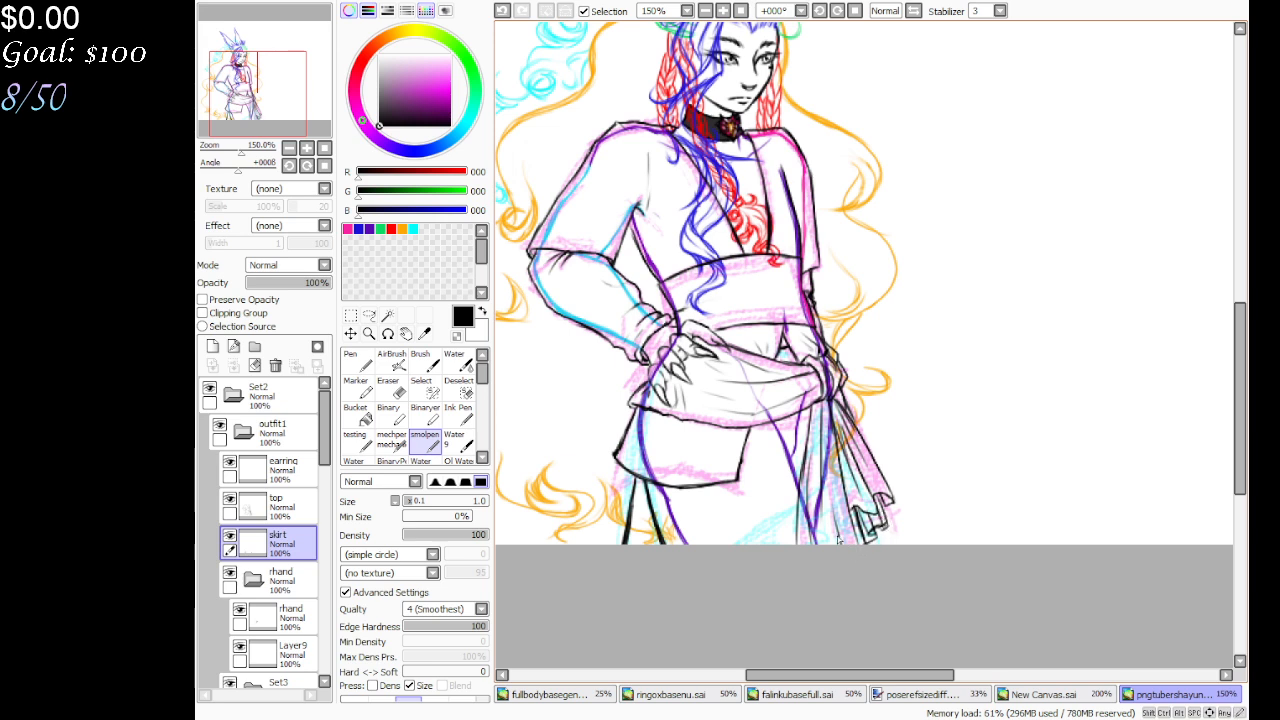
Add light vertical fold lines to the long skirt, below the short panel and between the panel and the sash tails
mouse_move(772, 434)
mouse_down()
mouse_move(767, 526)
mouse_move(765, 436)
mouse_move(756, 510)
mouse_move(754, 438)
mouse_move(746, 546)
mouse_up()
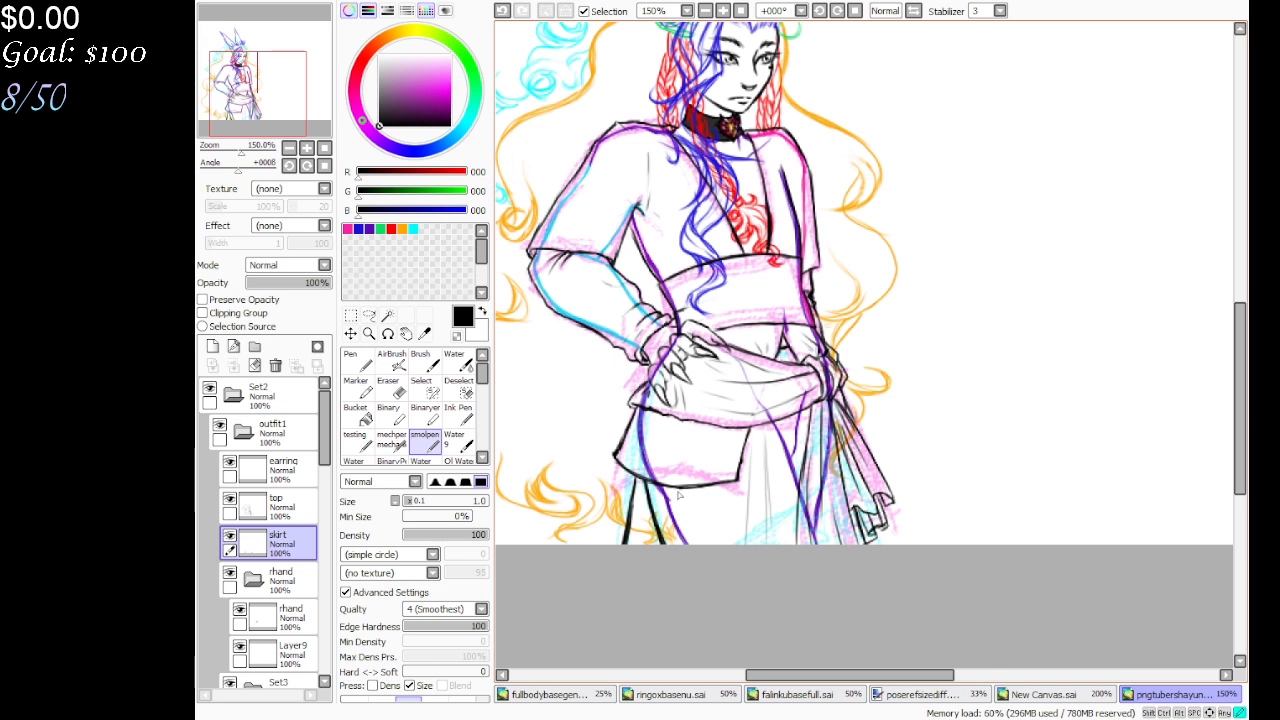
mouse_move(680, 494)
mouse_down()
mouse_move(676, 544)
mouse_move(644, 546)
mouse_up()
mouse_move(651, 488)
mouse_down()
mouse_move(656, 546)
mouse_move(665, 540)
mouse_up()
mouse_move(722, 490)
mouse_down()
mouse_move(720, 544)
mouse_move(796, 545)
mouse_up()
drag(780, 478, 778, 542)
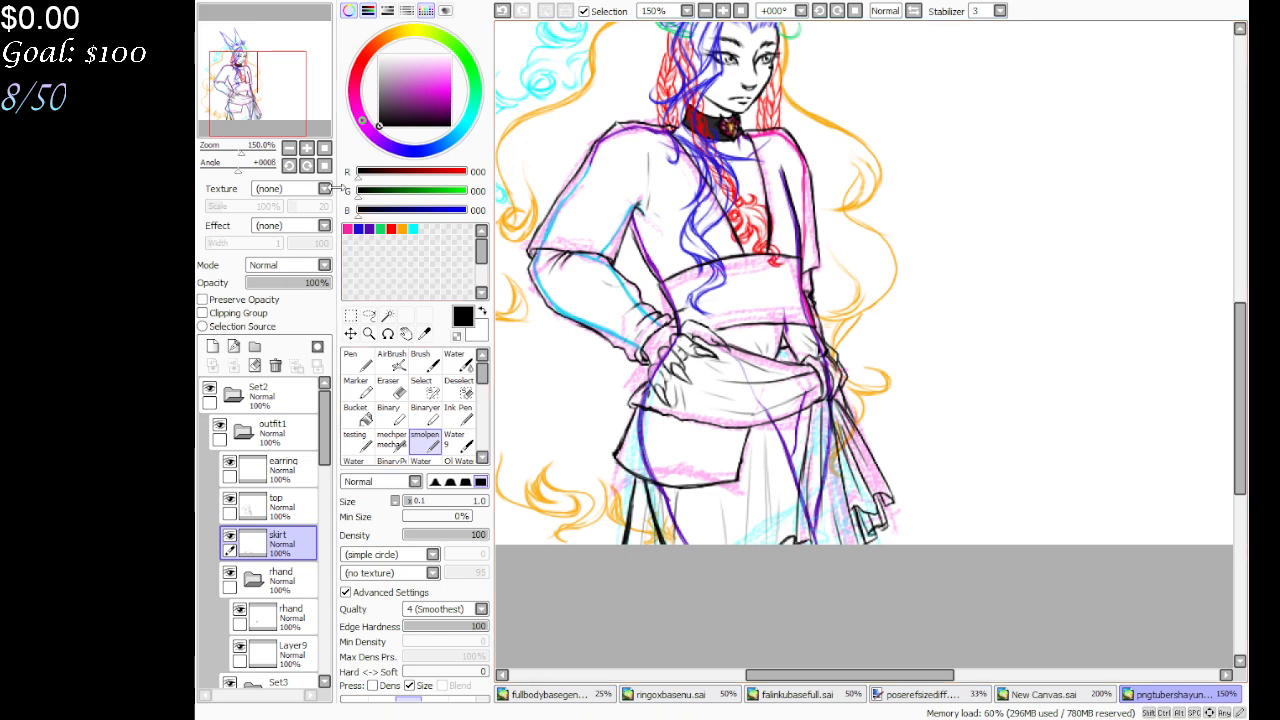
On the earring layer, draw a small black ring cuff on the outer edge of the animal ear near its base
drag(289, 113, 284, 99)
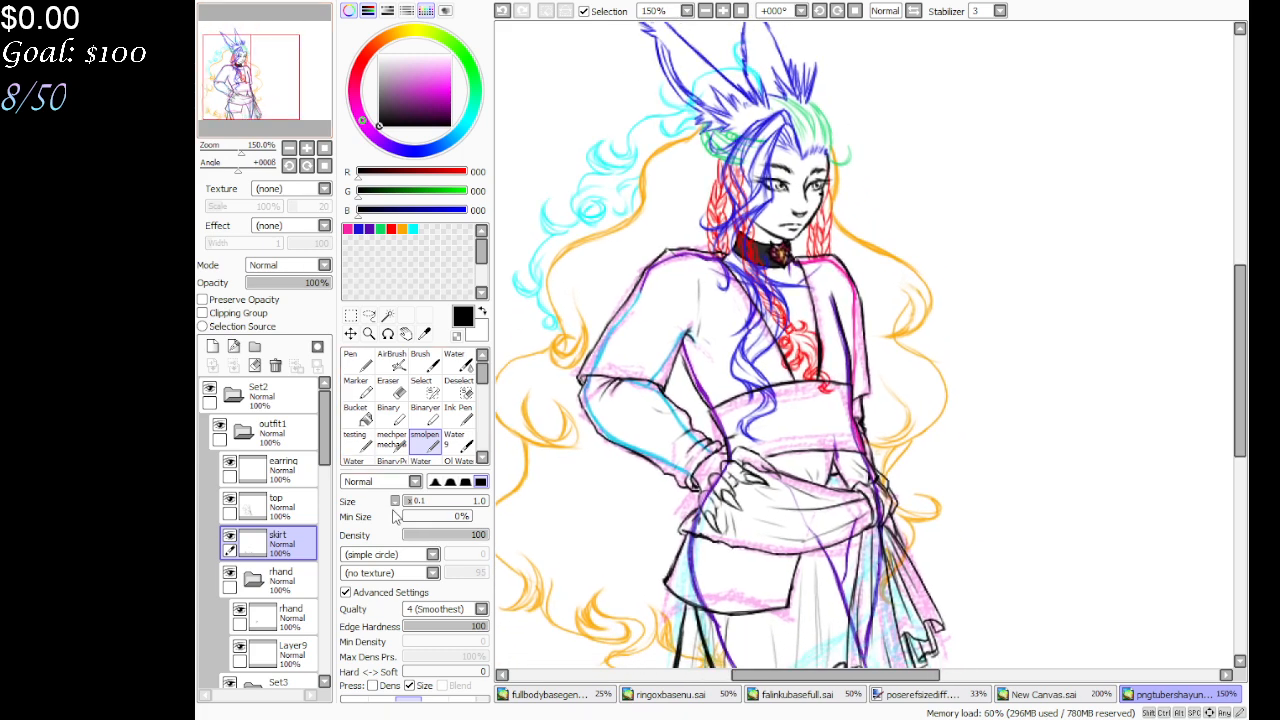
click(268, 468)
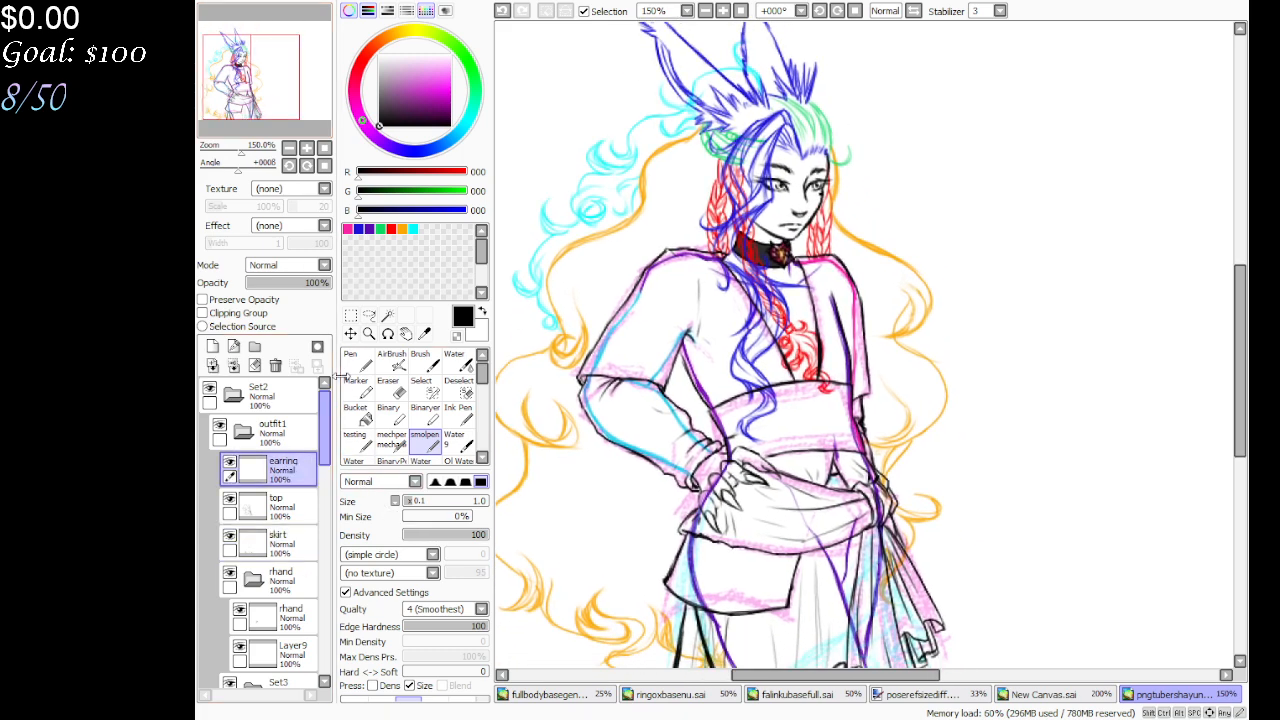
click(369, 333)
click(681, 54)
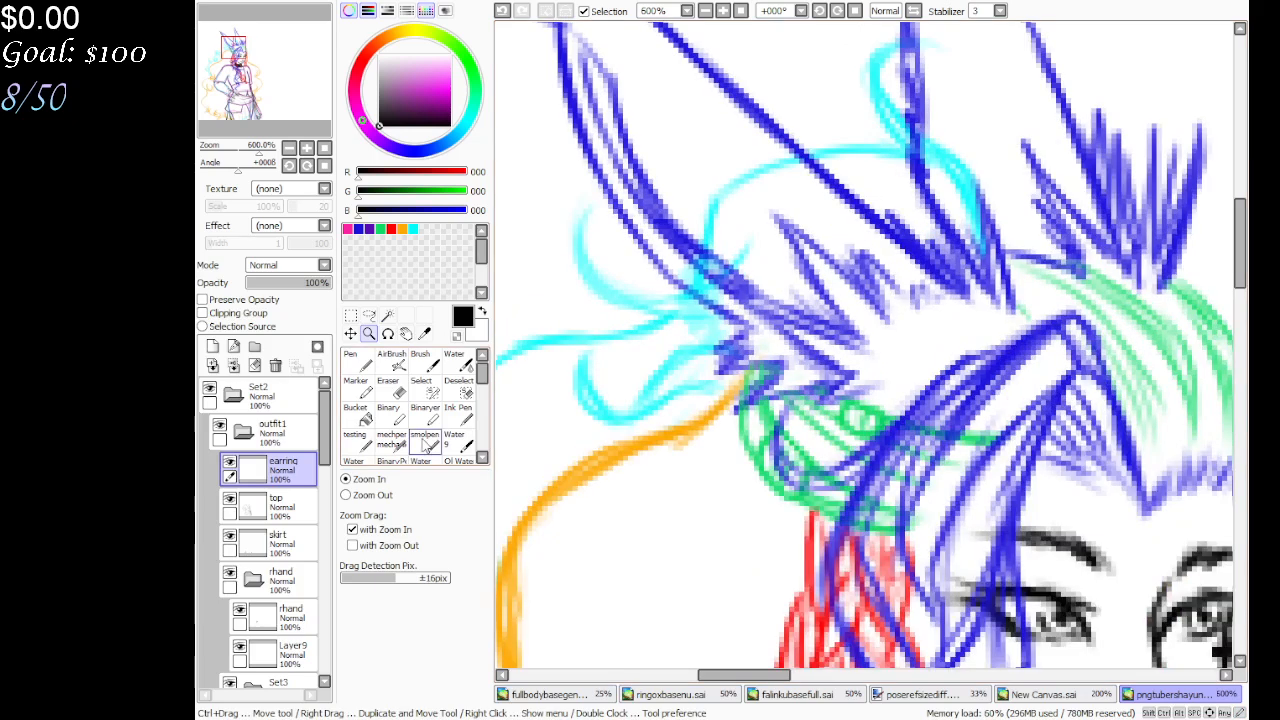
click(424, 434)
mouse_move(700, 305)
mouse_down()
mouse_move(686, 298)
mouse_move(694, 318)
mouse_move(714, 310)
mouse_move(705, 290)
mouse_move(700, 312)
mouse_move(716, 322)
mouse_move(690, 322)
mouse_move(705, 287)
mouse_up()
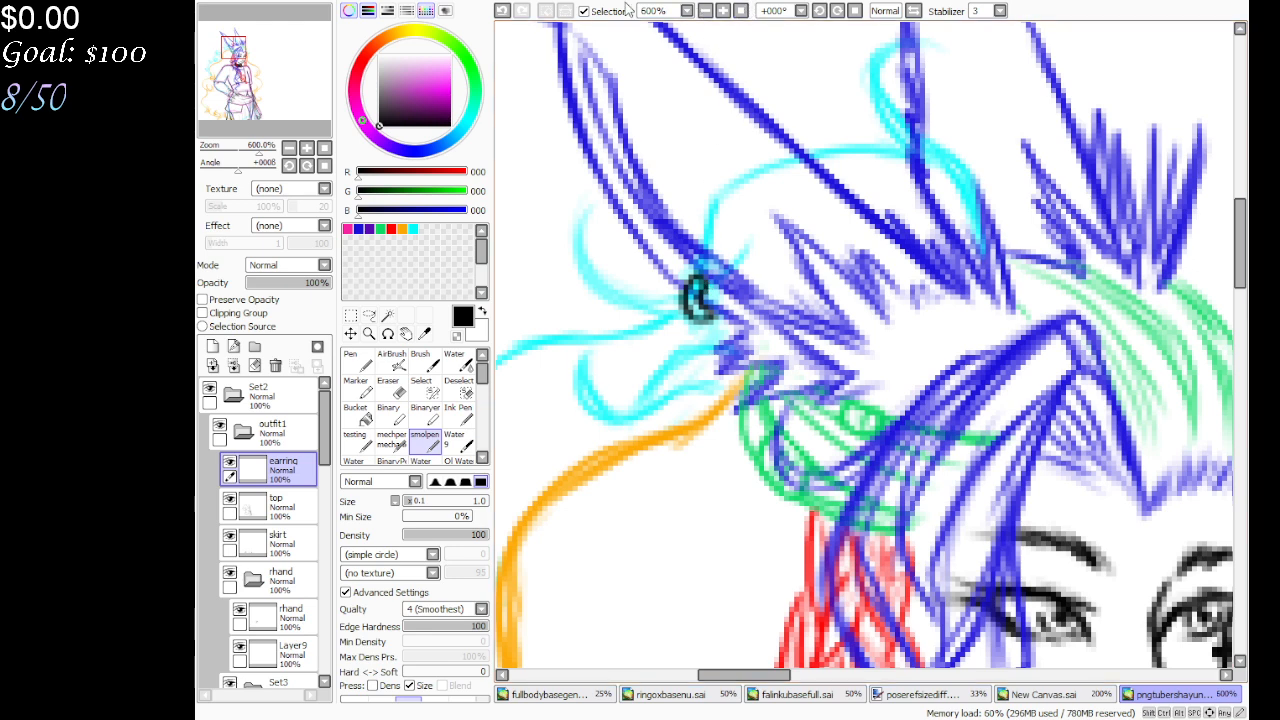
click(741, 11)
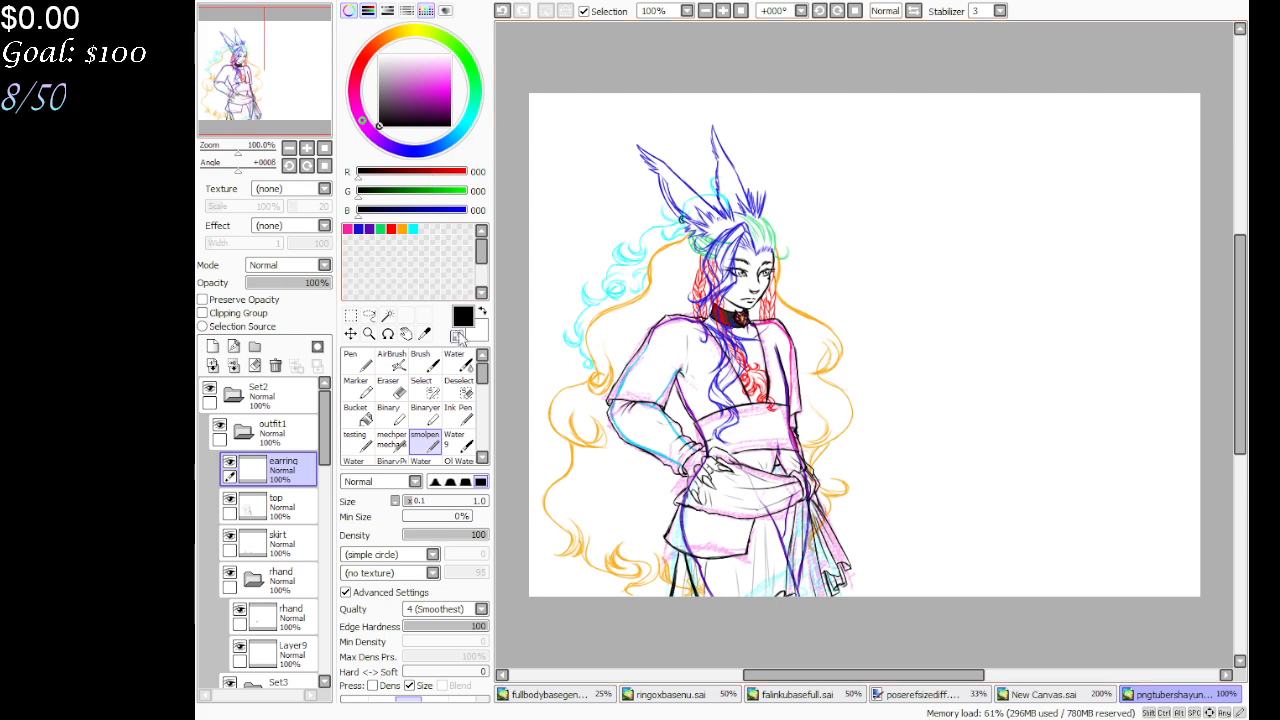
click(369, 333)
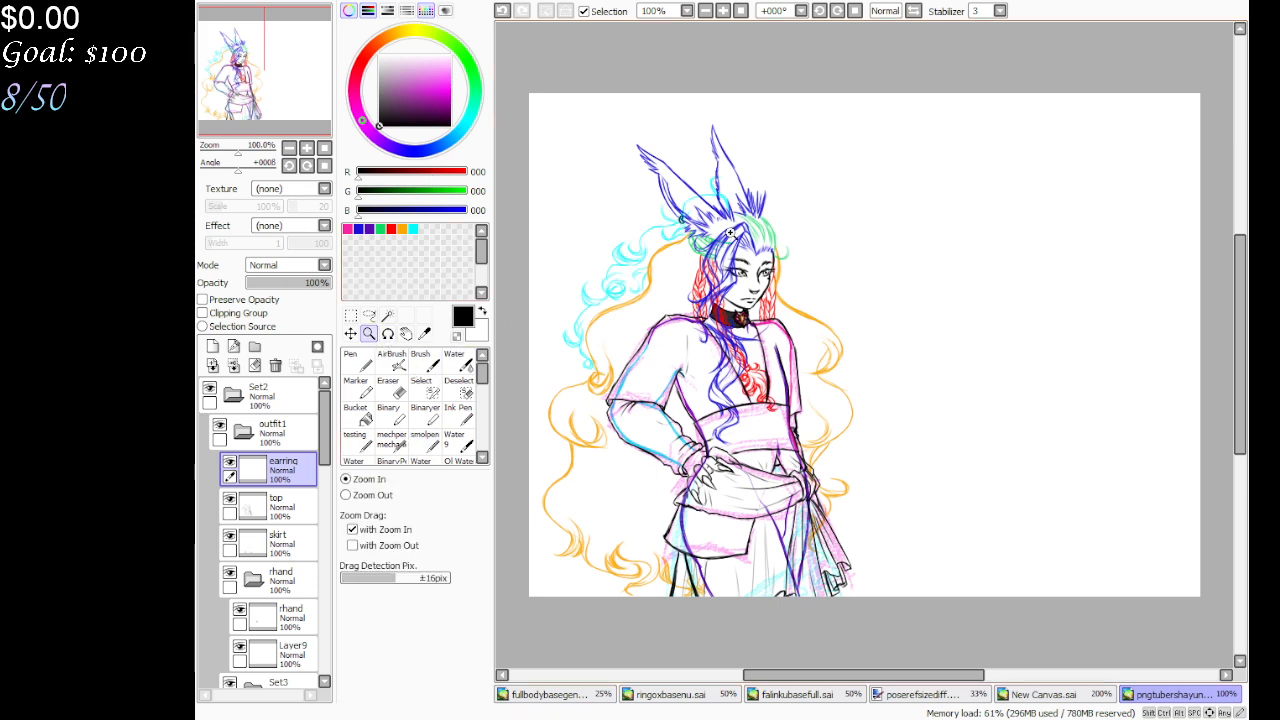
click(698, 203)
click(698, 203)
click(698, 203)
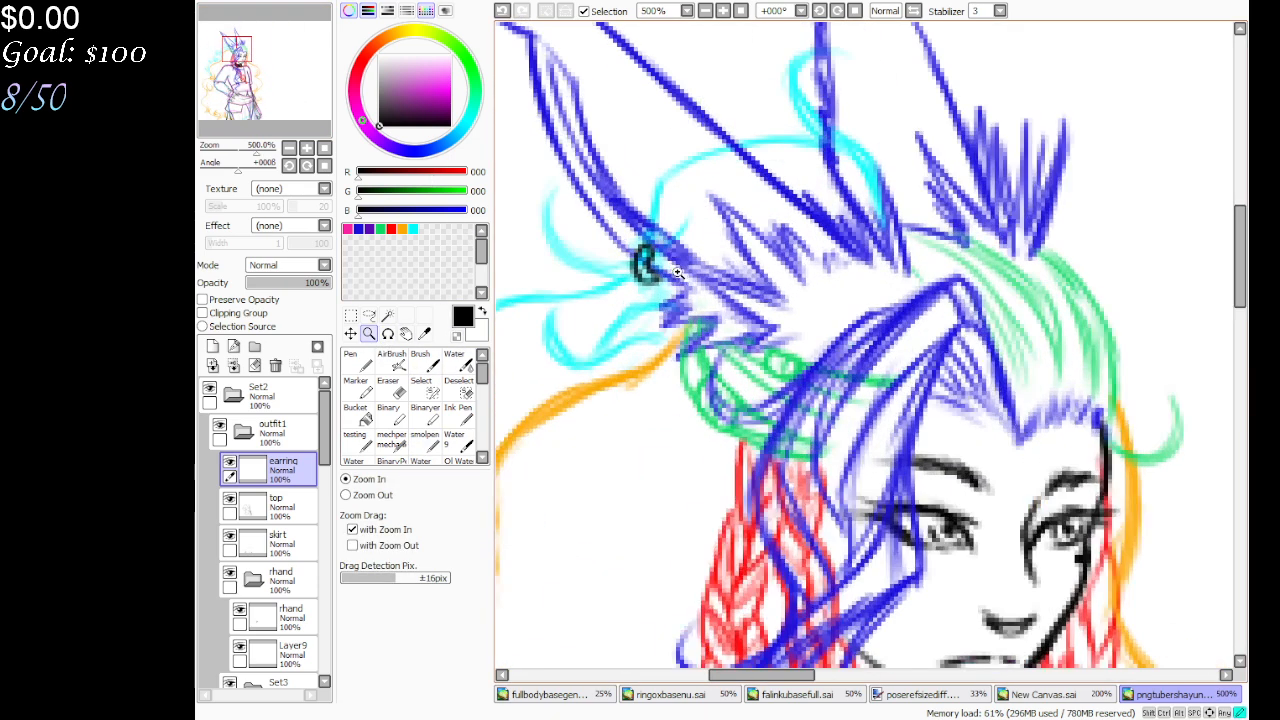
click(698, 203)
click(427, 447)
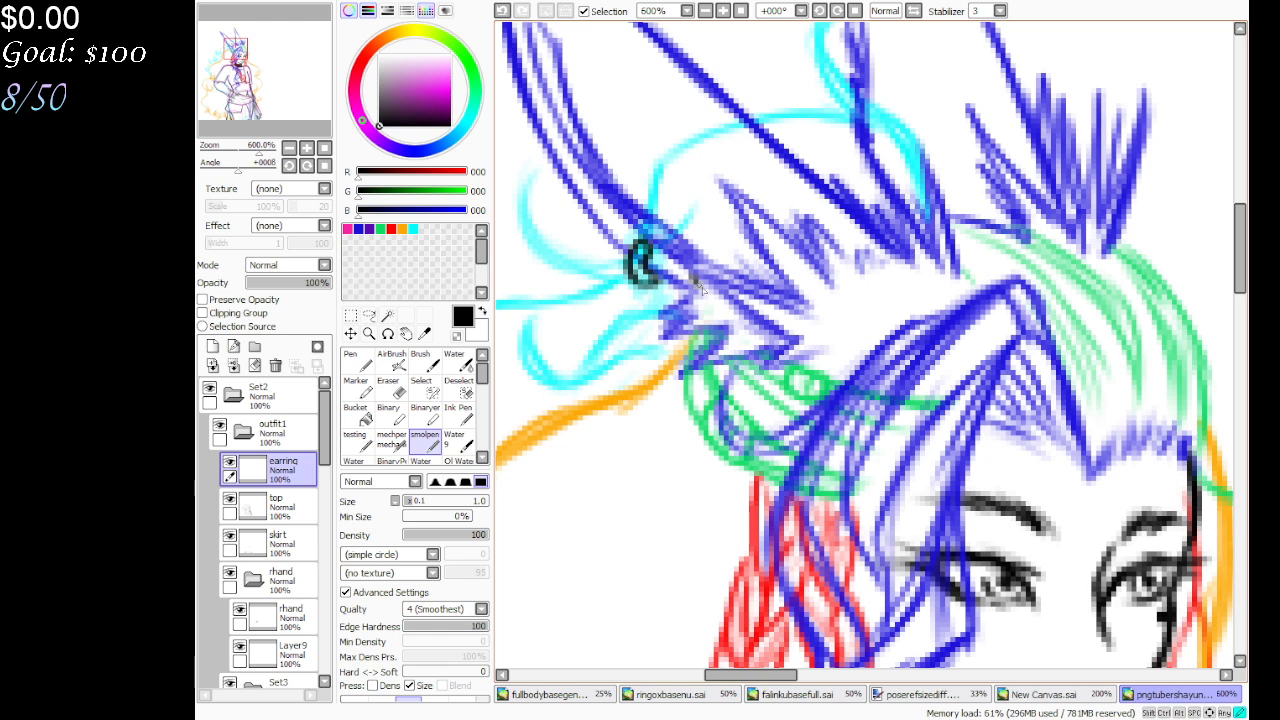
mouse_move(690, 274)
mouse_down()
mouse_move(708, 292)
mouse_move(693, 281)
mouse_up()
click(502, 12)
click(502, 12)
click(503, 13)
Draw several more small black ring piercings along the inside of the ear's outer edge, above the first cuff
mouse_move(623, 215)
mouse_down()
mouse_move(614, 228)
mouse_move(617, 212)
mouse_move(628, 222)
mouse_up()
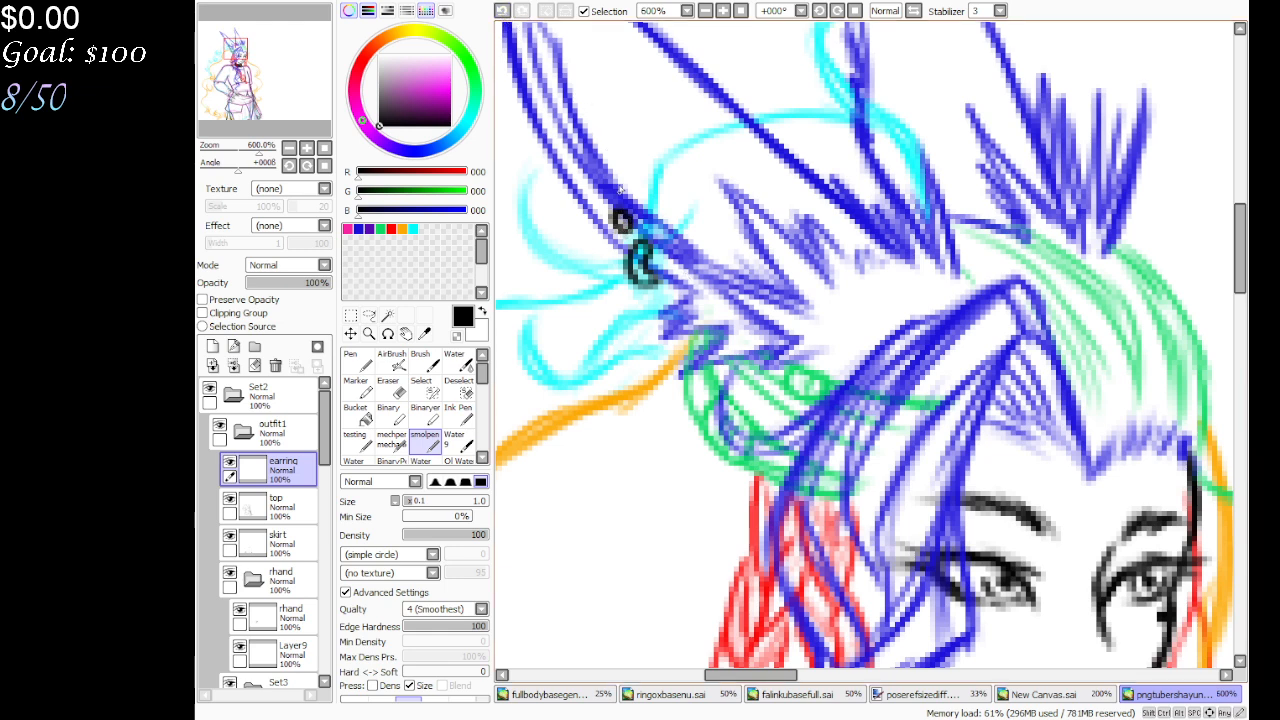
mouse_move(585, 85)
mouse_down()
mouse_move(600, 178)
mouse_move(612, 152)
mouse_move(620, 172)
mouse_move(612, 200)
mouse_move(614, 160)
mouse_up()
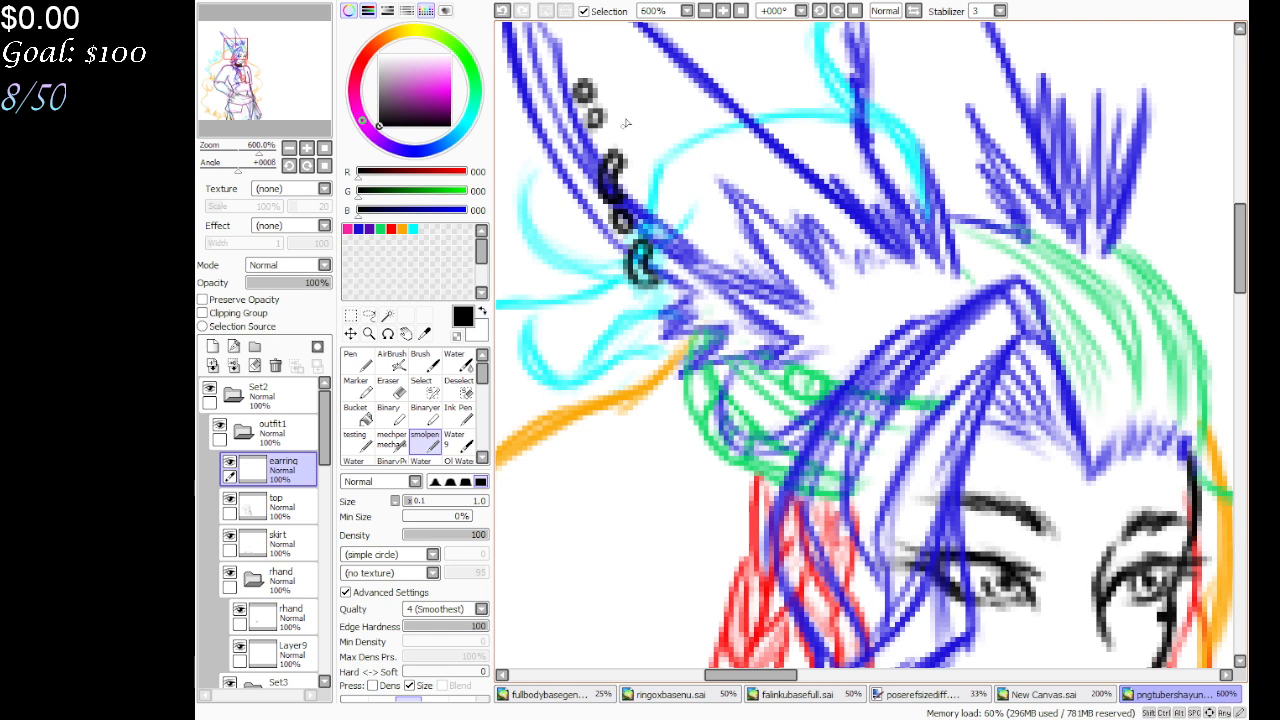
click(741, 12)
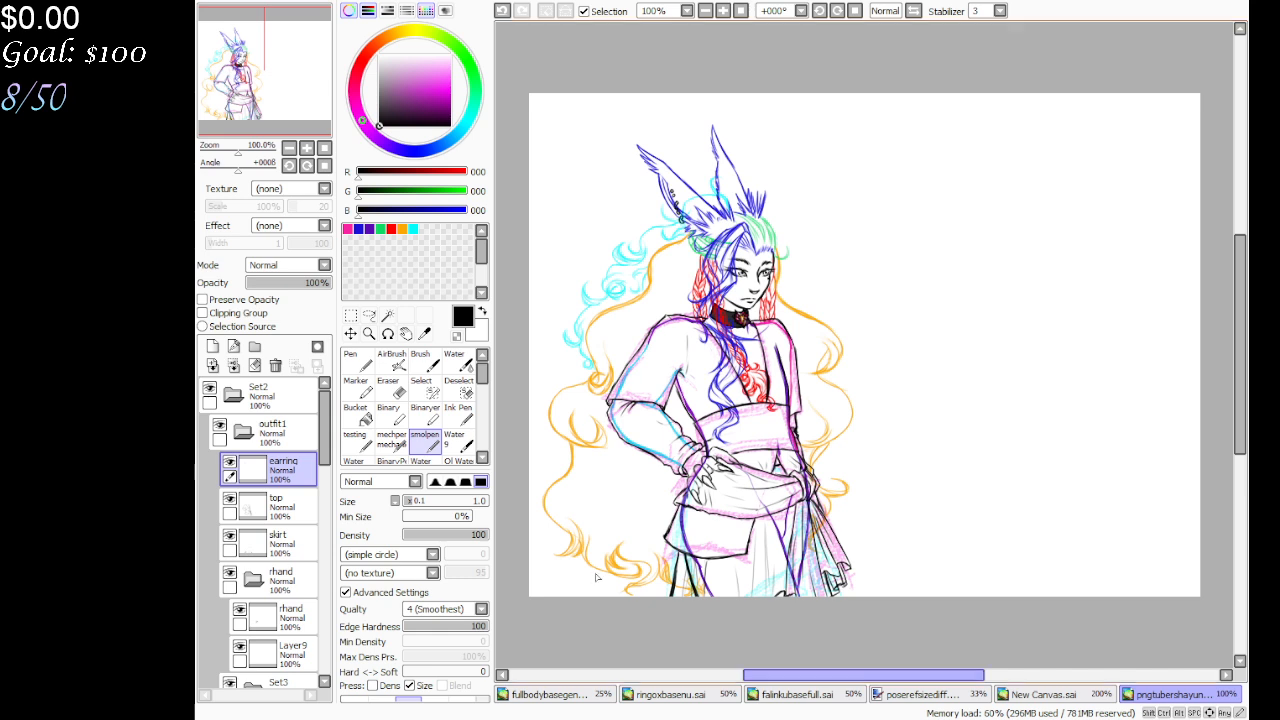
Add a new layer named glasses between the hilight layer and the choker folder in the base group
drag(322, 443, 330, 516)
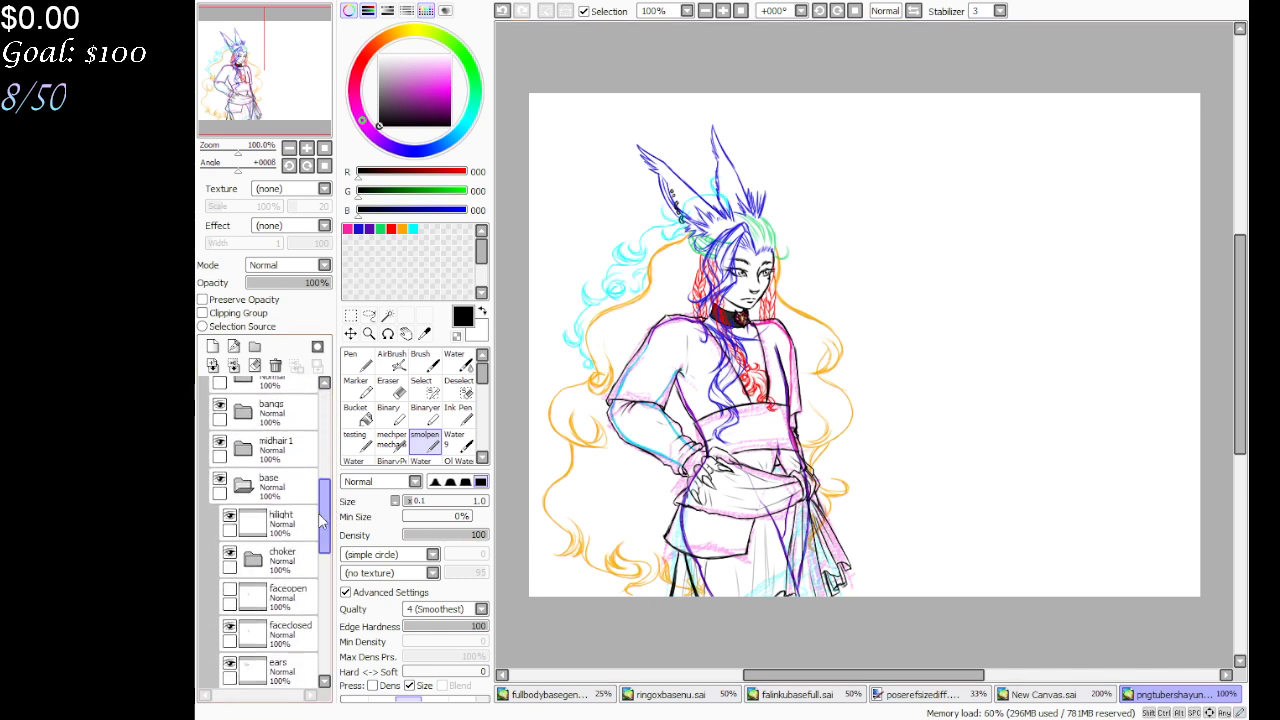
click(275, 522)
key(ctrl+space)
click(757, 232)
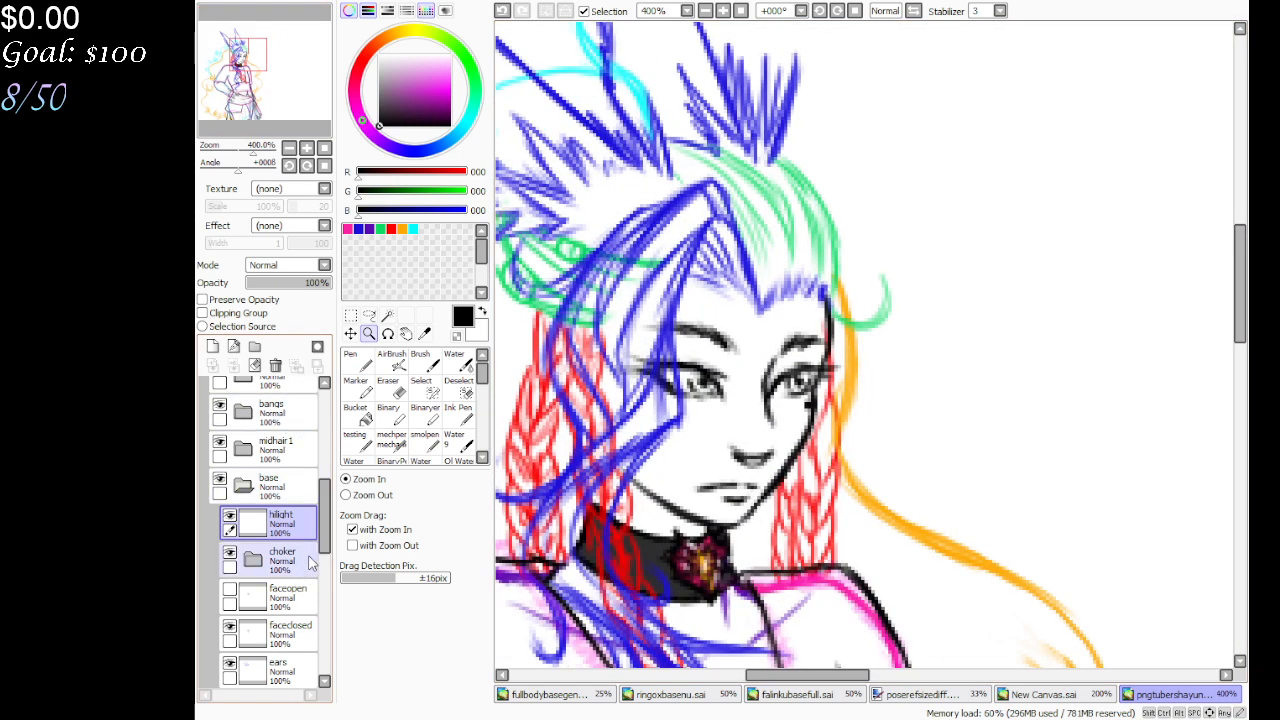
click(212, 346)
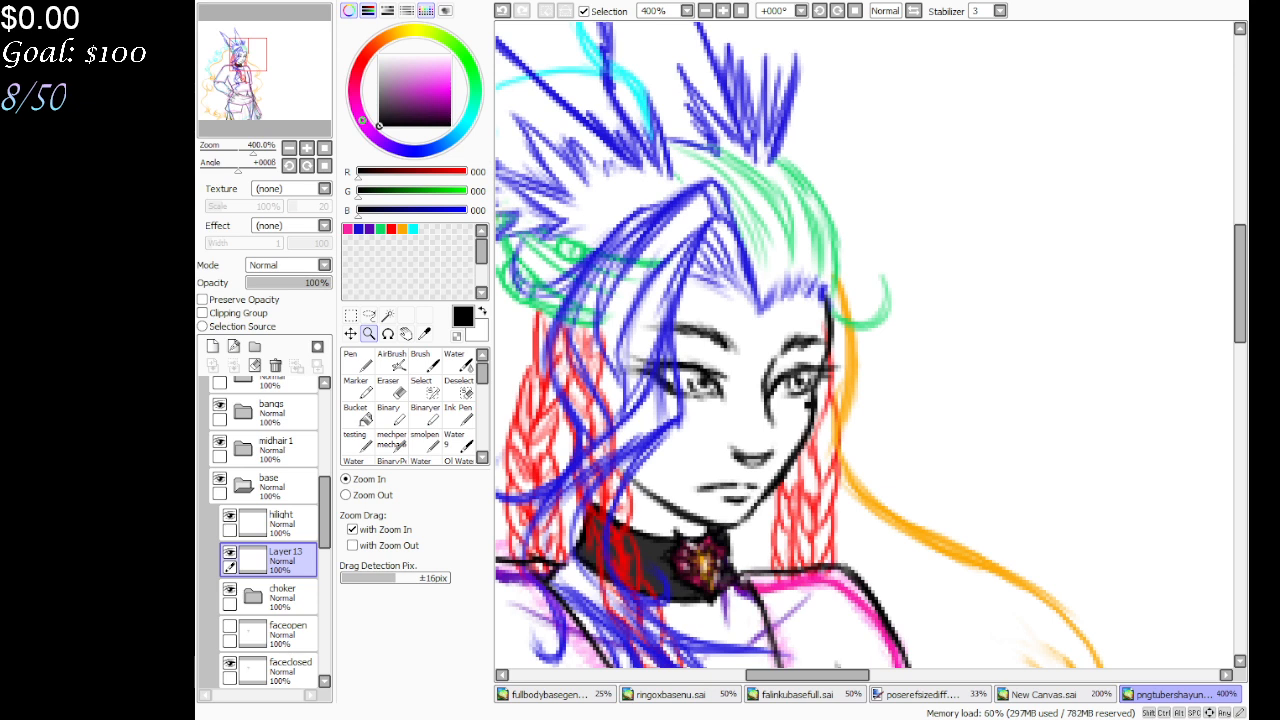
key(Return)
Sketch glasses in purple with the smolpen, drawing the nose bridge, the round far lens and the start of the near lens
click(412, 228)
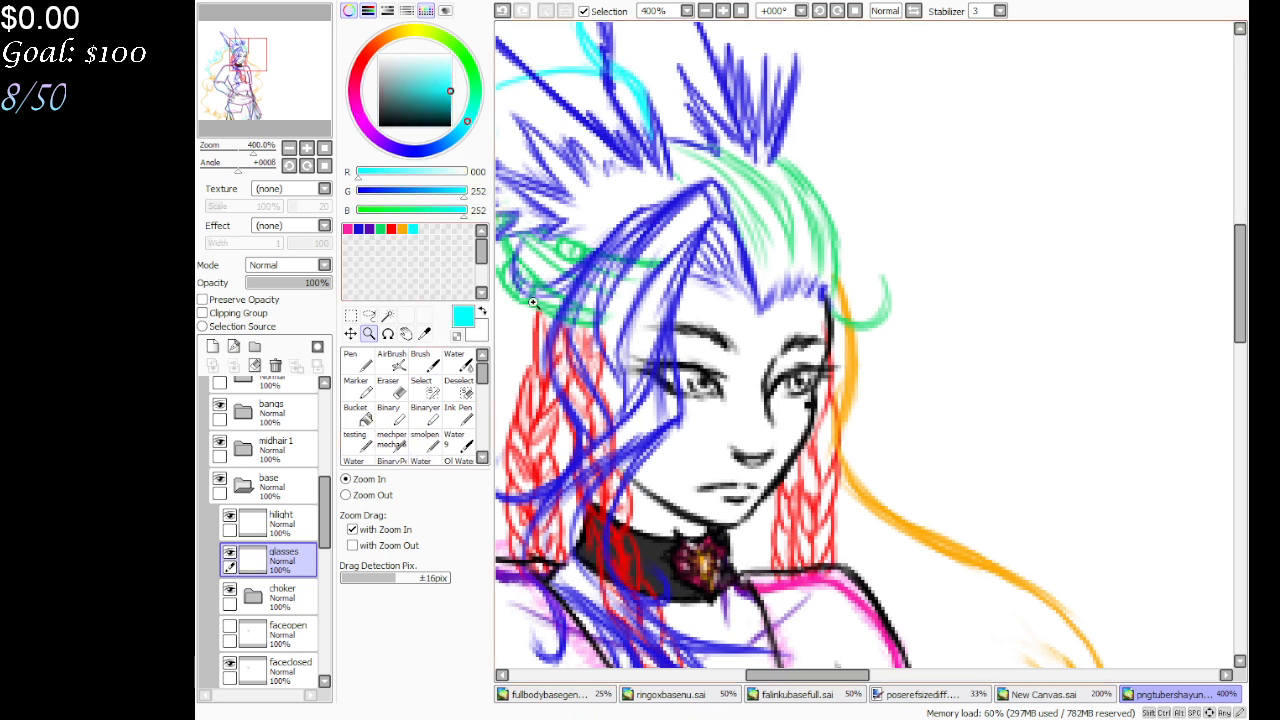
click(369, 228)
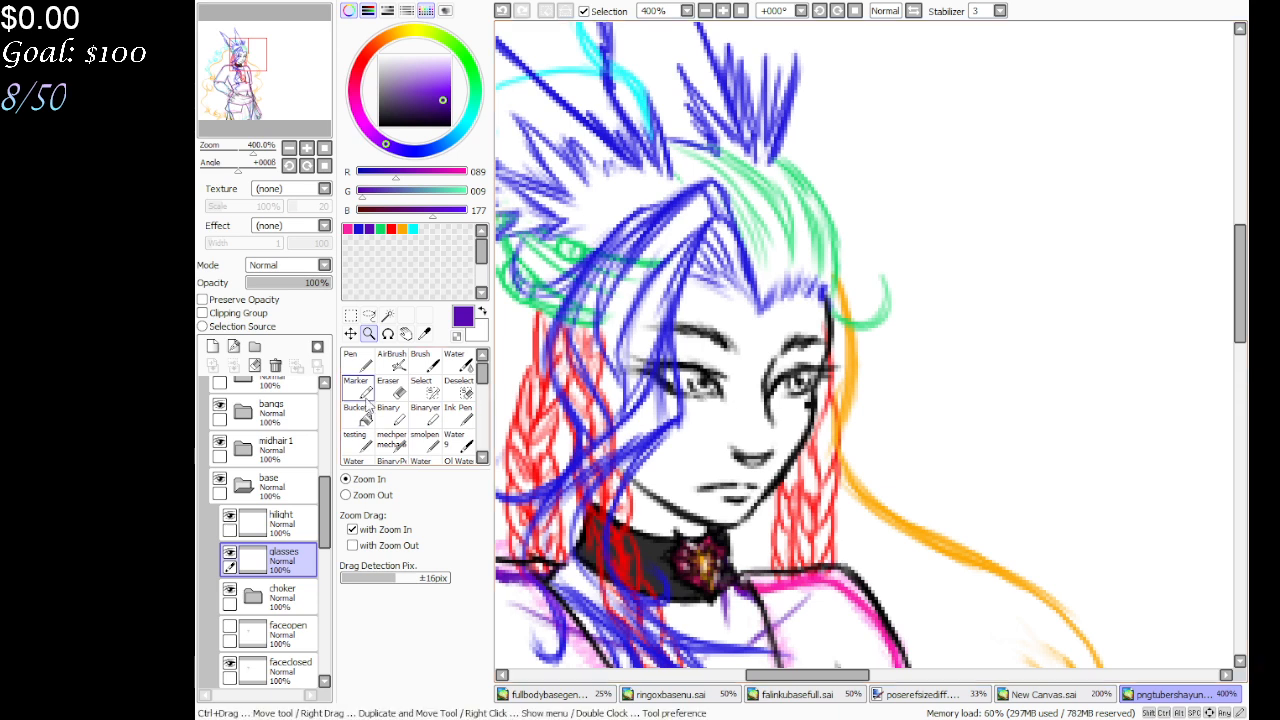
click(425, 440)
mouse_move(731, 409)
mouse_down()
mouse_move(767, 405)
mouse_move(725, 405)
mouse_move(754, 393)
mouse_move(774, 410)
mouse_move(779, 368)
mouse_move(817, 385)
mouse_move(829, 372)
mouse_move(800, 427)
mouse_move(773, 413)
mouse_move(782, 427)
mouse_move(770, 400)
mouse_move(808, 418)
mouse_up()
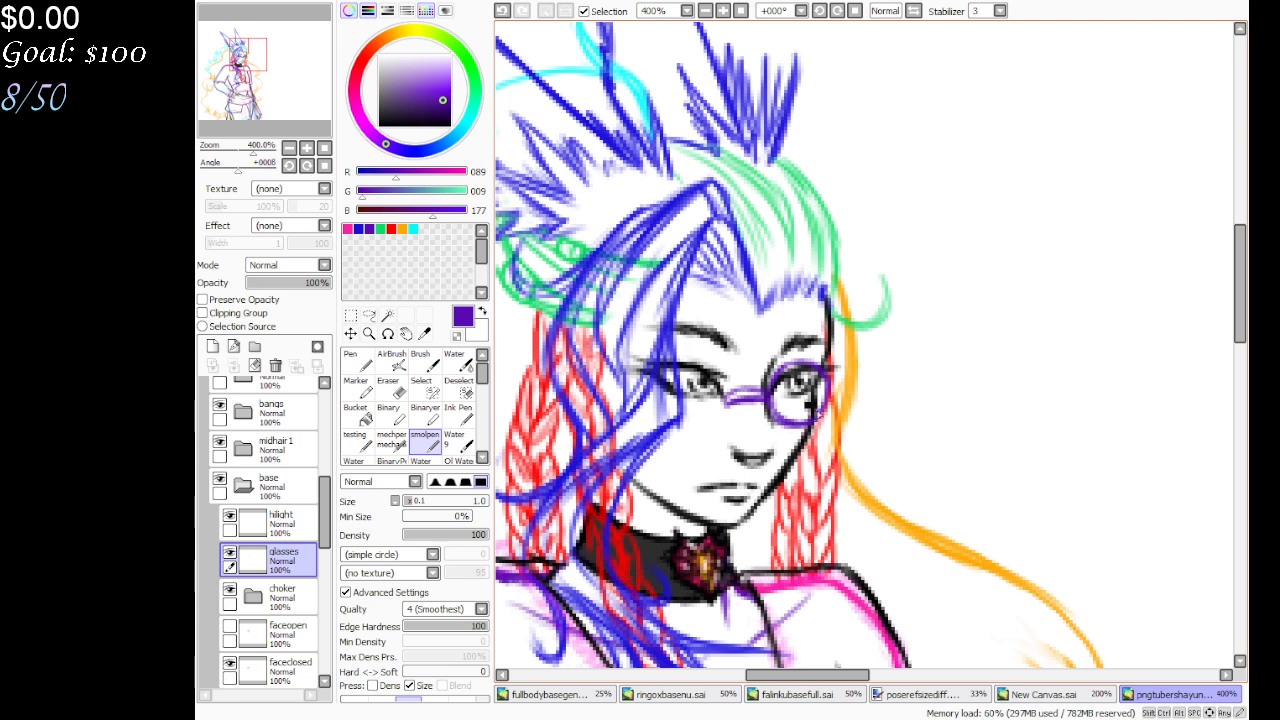
mouse_move(716, 398)
mouse_down()
mouse_move(728, 414)
mouse_move(728, 366)
mouse_move(688, 362)
mouse_up()
mouse_move(709, 412)
mouse_down()
mouse_move(728, 412)
mouse_move(727, 370)
mouse_up()
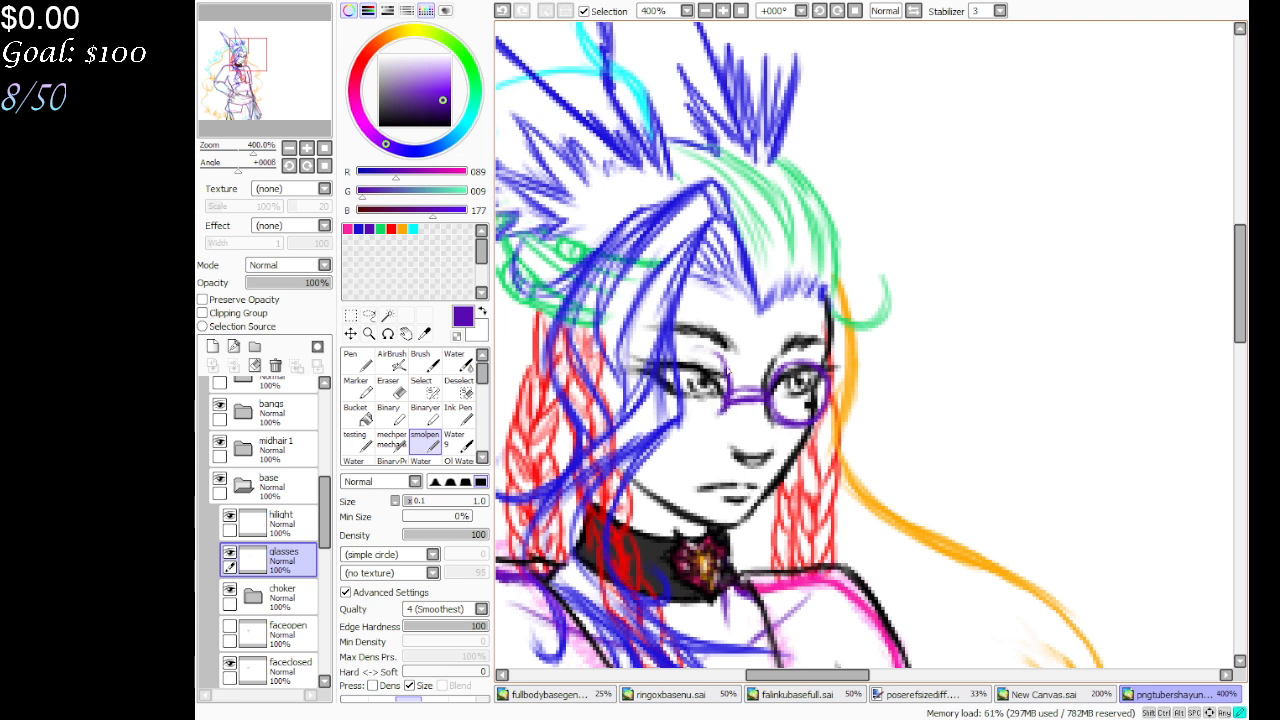
Try to rework the purple glasses by reshaping the near lens and erasing the outer rim of the far lens
key(e)
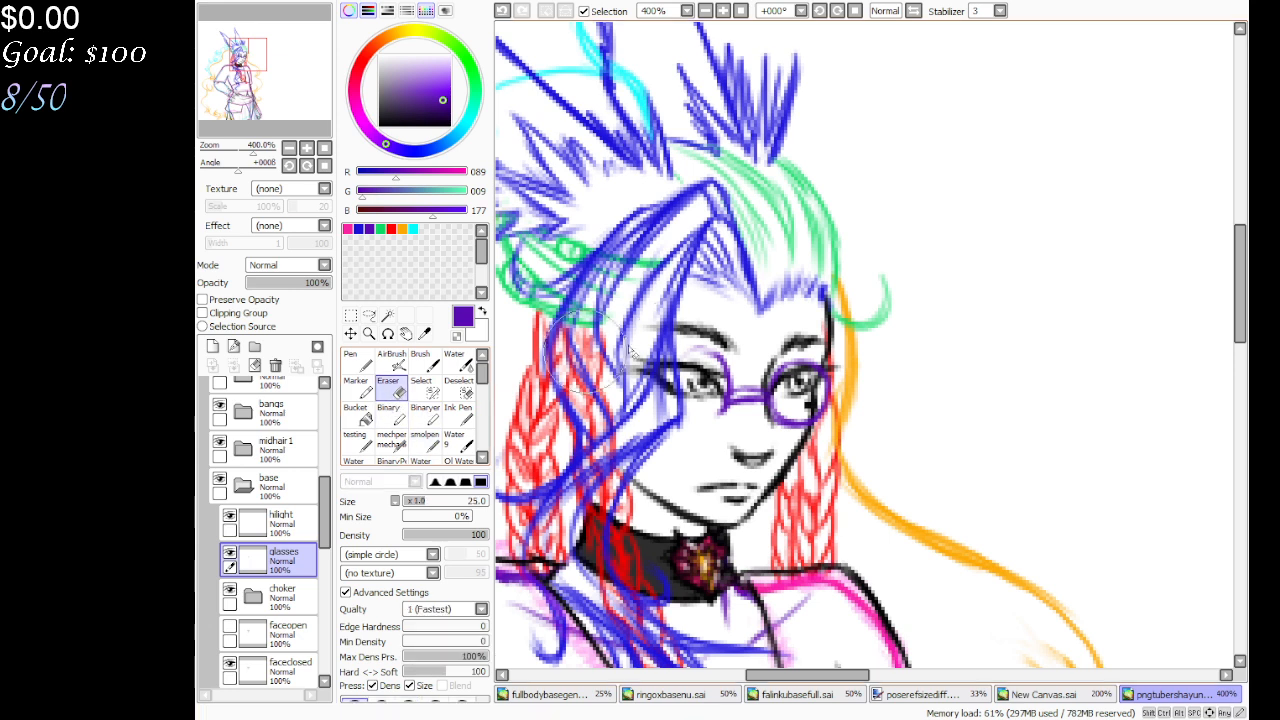
mouse_move(698, 385)
mouse_down()
mouse_move(695, 415)
mouse_move(724, 422)
mouse_move(682, 427)
mouse_move(670, 405)
mouse_move(688, 352)
mouse_move(730, 380)
mouse_move(700, 430)
mouse_move(657, 396)
mouse_move(730, 385)
mouse_move(676, 390)
mouse_move(700, 360)
mouse_move(690, 388)
mouse_up()
click(424, 440)
click(388, 385)
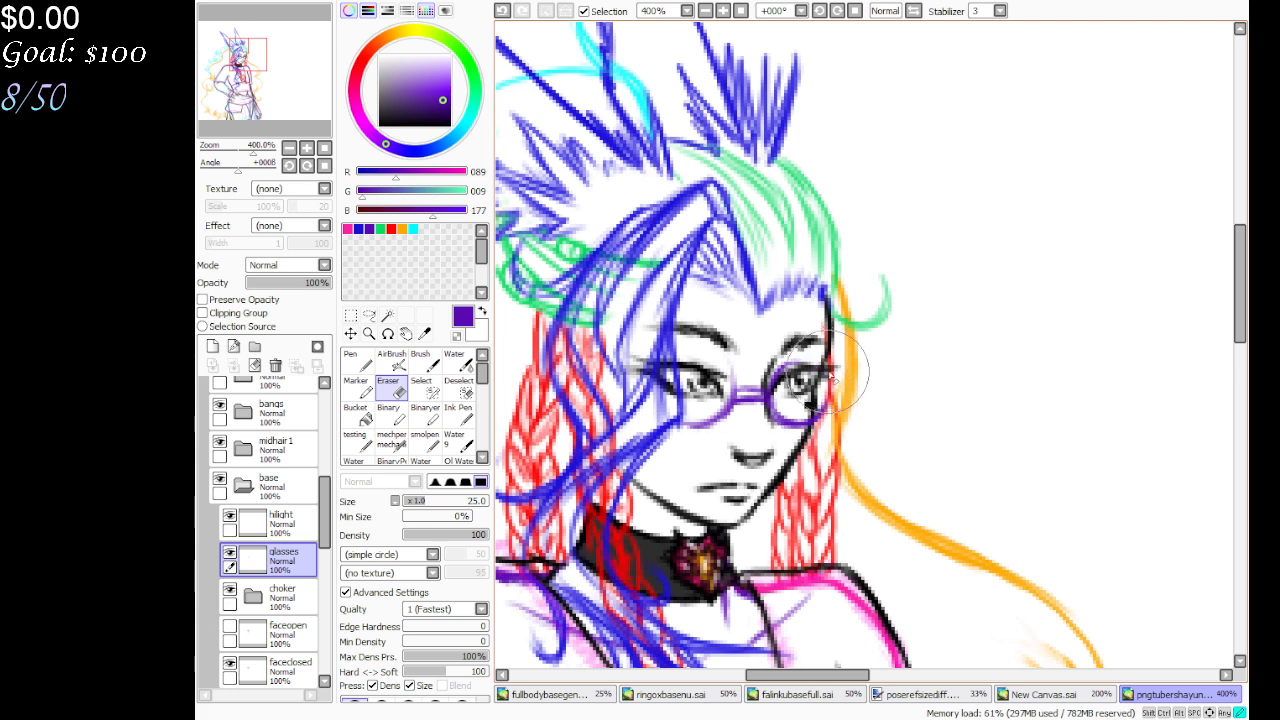
drag(840, 372, 832, 410)
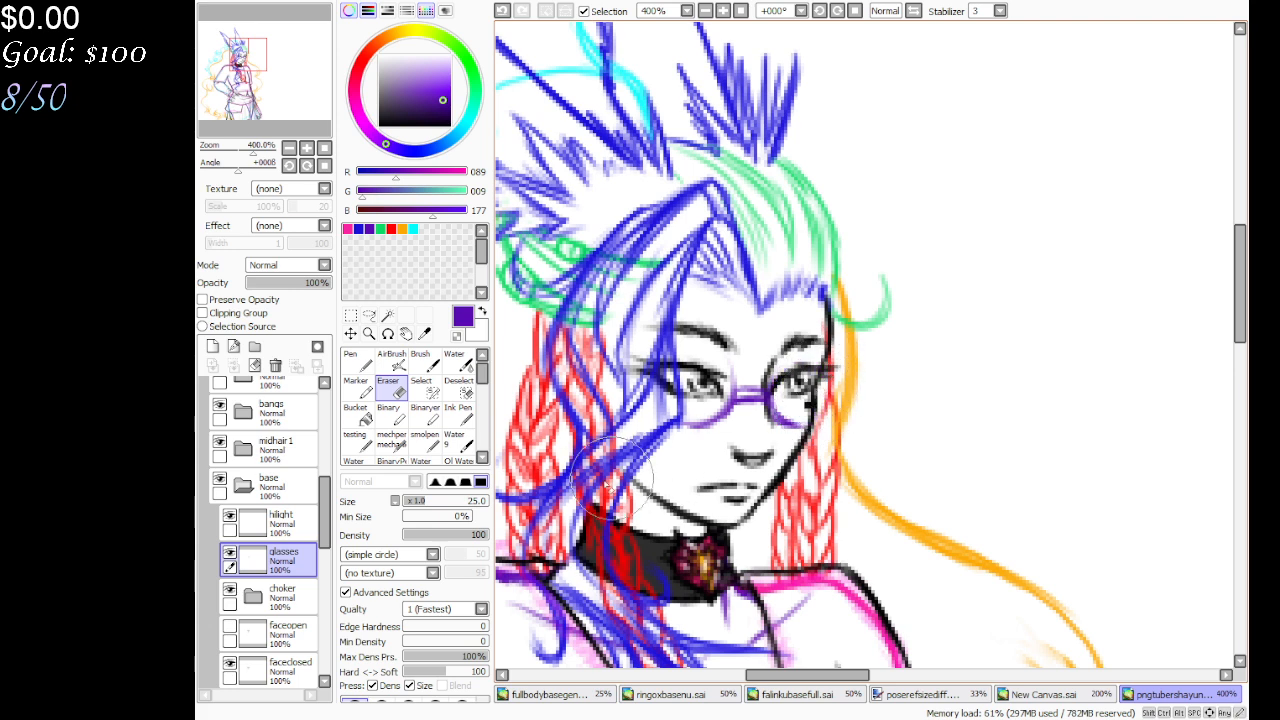
Erase the whole first glasses sketch from the glasses layer
click(424, 440)
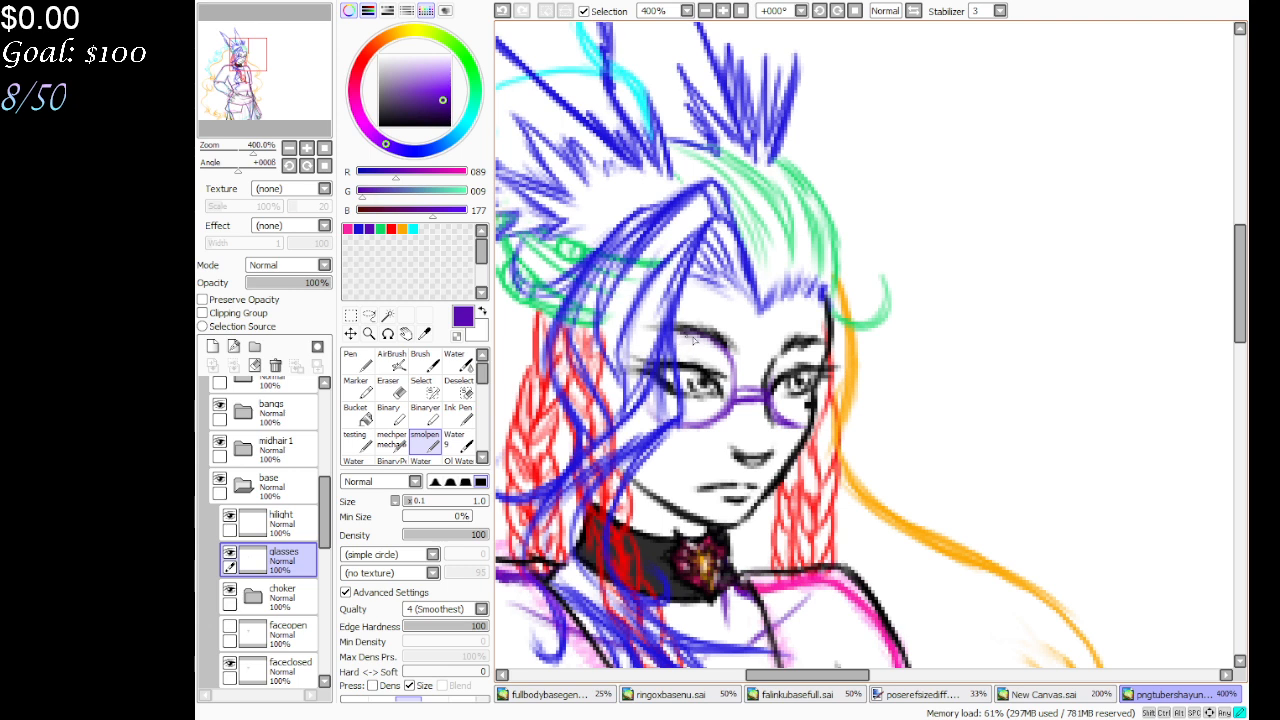
mouse_move(680, 344)
mouse_down()
mouse_move(740, 352)
mouse_move(700, 370)
mouse_move(732, 420)
mouse_move(790, 400)
mouse_move(808, 410)
mouse_up()
key(e)
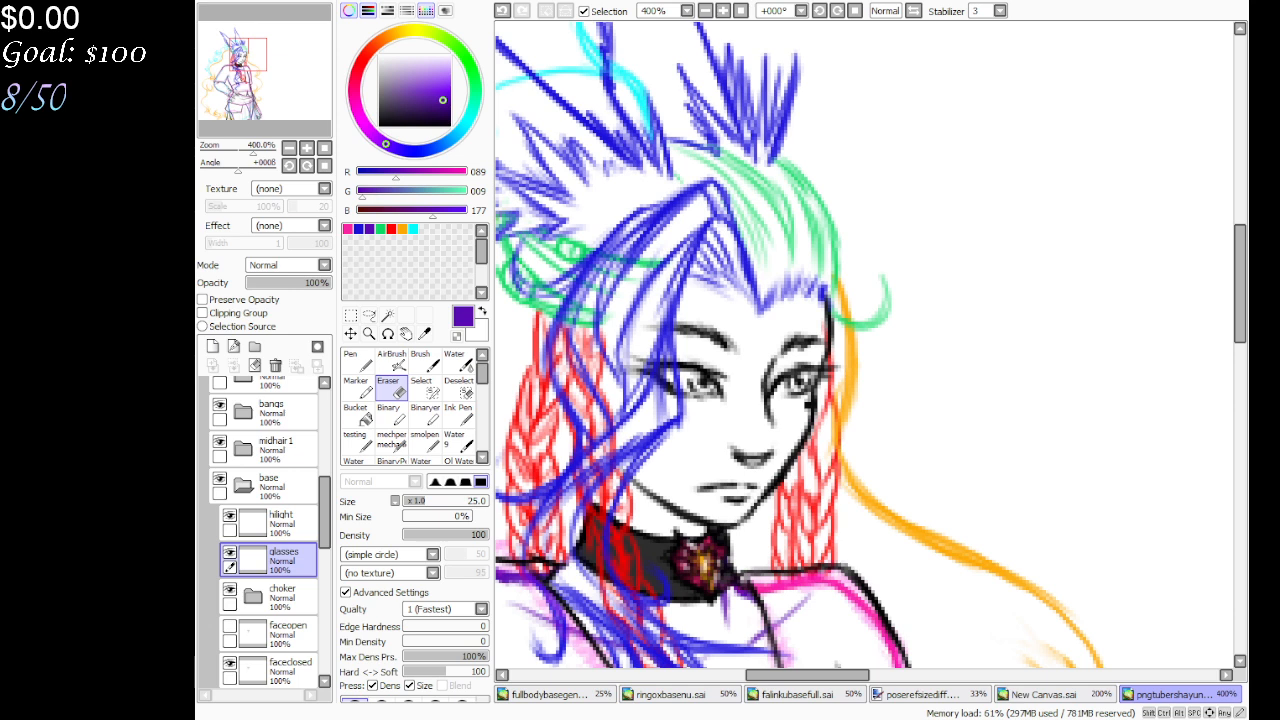
Redraw the glasses in purple with the smolpen, with a round lens around each eye and a bridge between them
drag(840, 679, 830, 680)
click(424, 440)
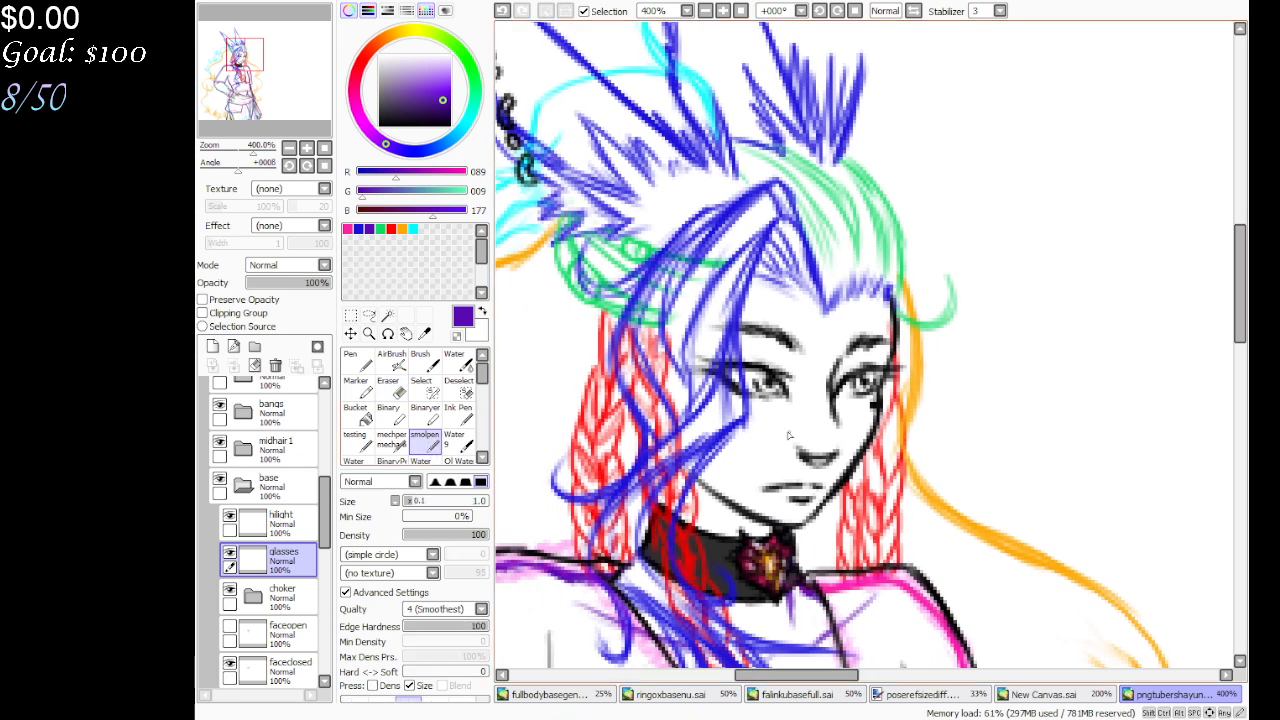
mouse_move(800, 414)
mouse_down()
mouse_move(846, 402)
mouse_move(865, 428)
mouse_move(890, 415)
mouse_move(868, 376)
mouse_move(862, 430)
mouse_move(890, 410)
mouse_move(890, 378)
mouse_up()
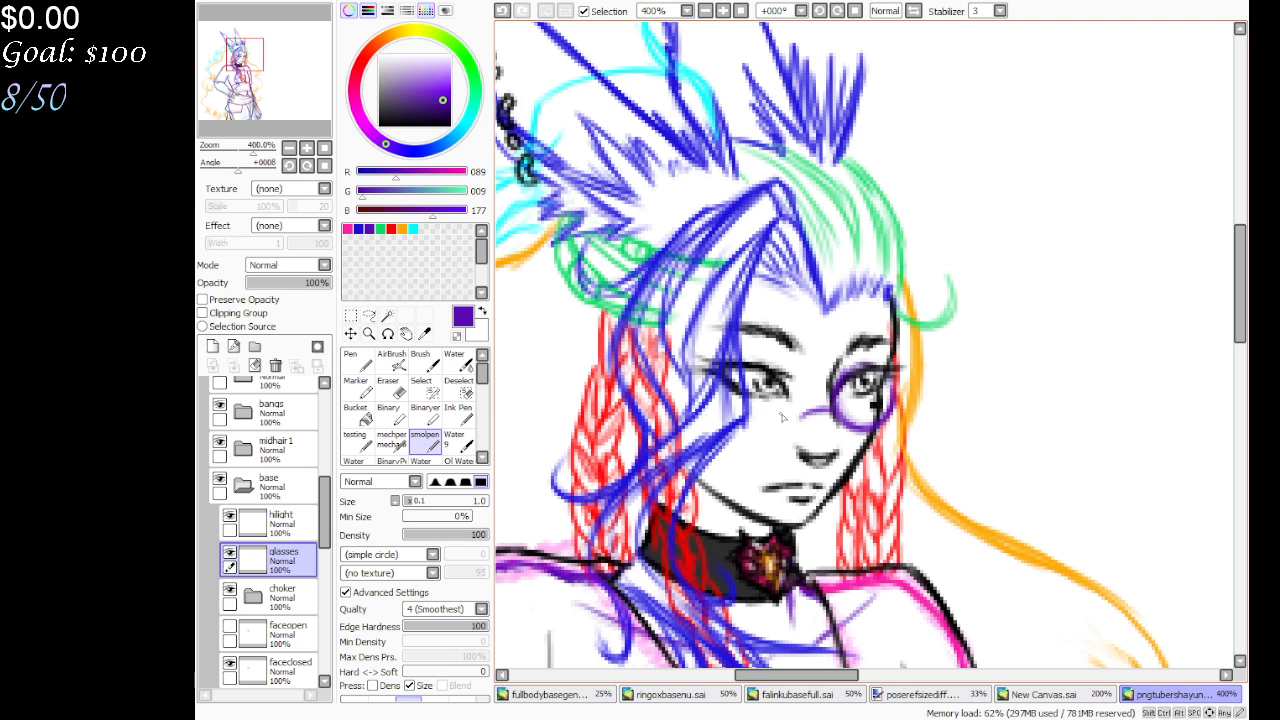
mouse_move(762, 430)
mouse_down()
mouse_move(801, 412)
mouse_move(788, 373)
mouse_move(731, 400)
mouse_move(739, 422)
mouse_move(780, 434)
mouse_move(796, 395)
mouse_move(755, 364)
mouse_move(747, 429)
mouse_up()
Set the eraser size to 20 and thin both lens frames from the inside
key(e)
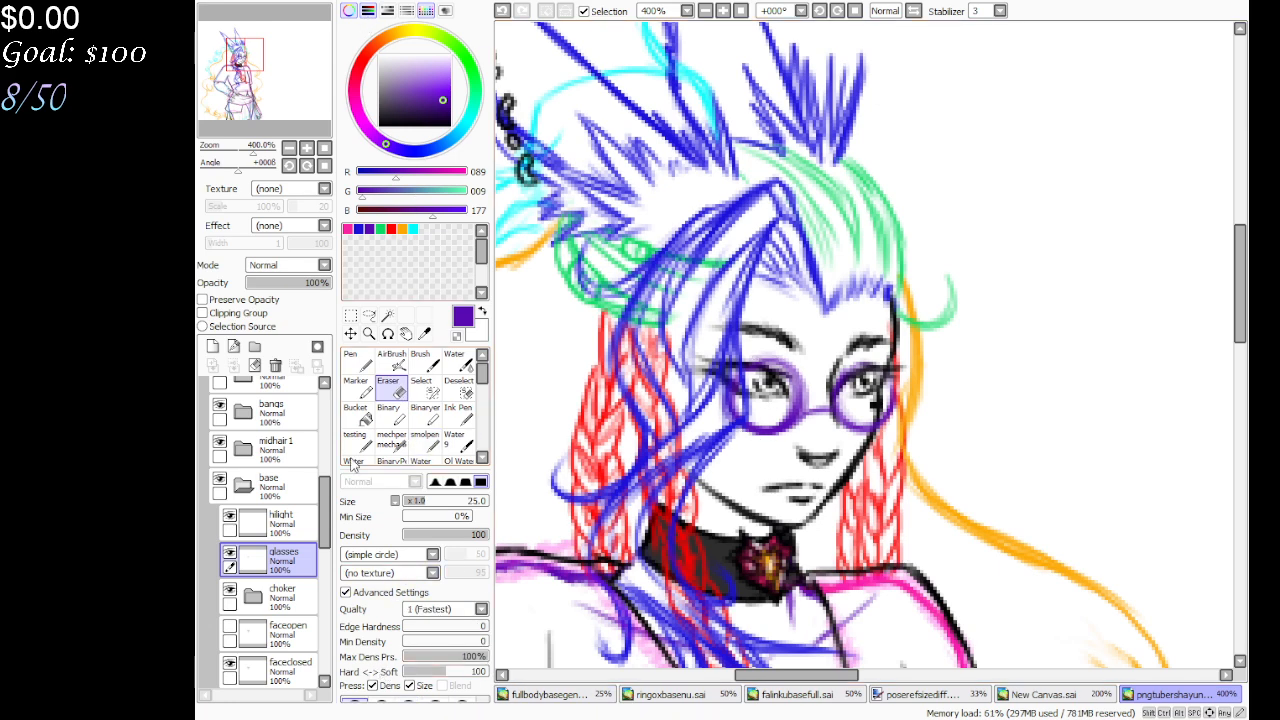
click(368, 10)
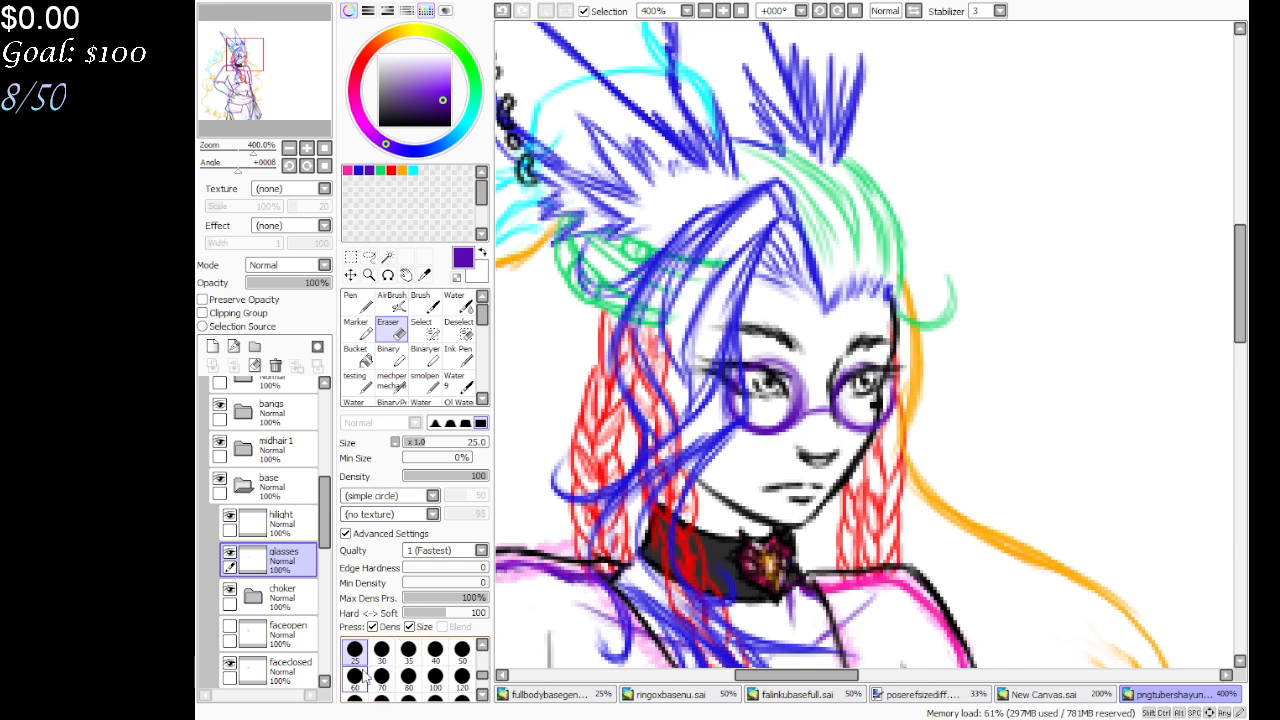
scroll(480, 662, up, 1)
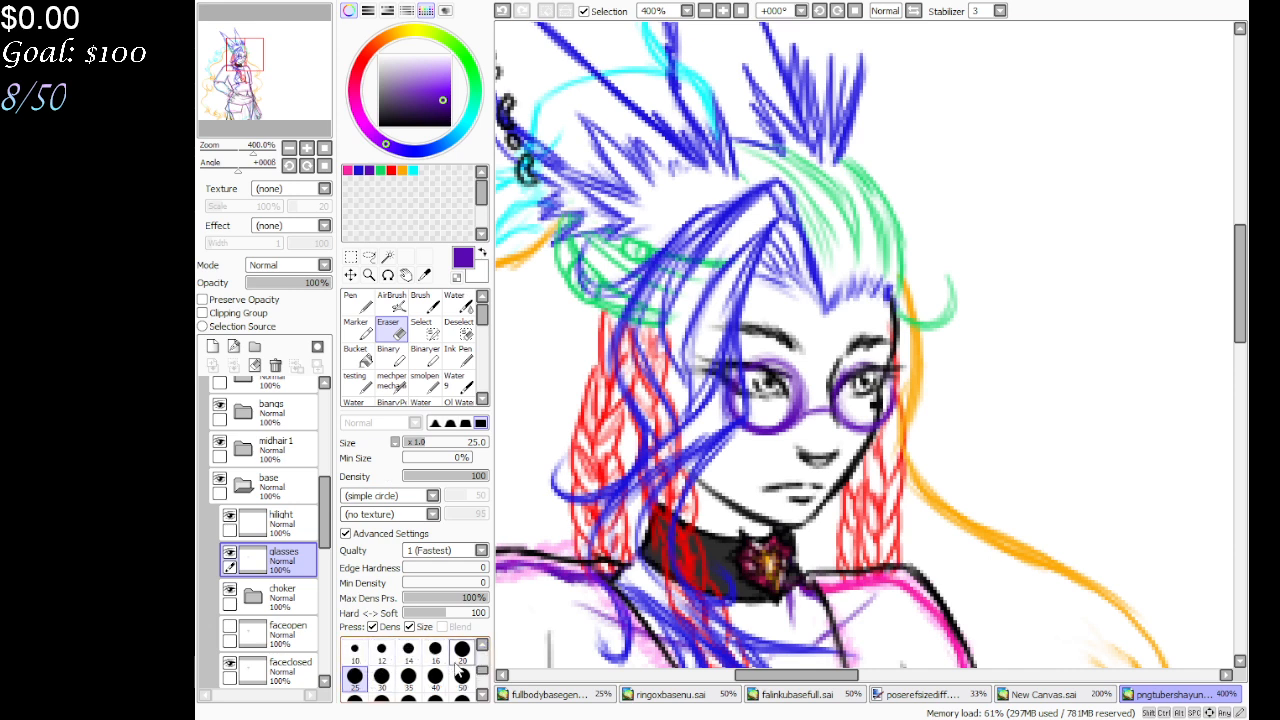
click(461, 648)
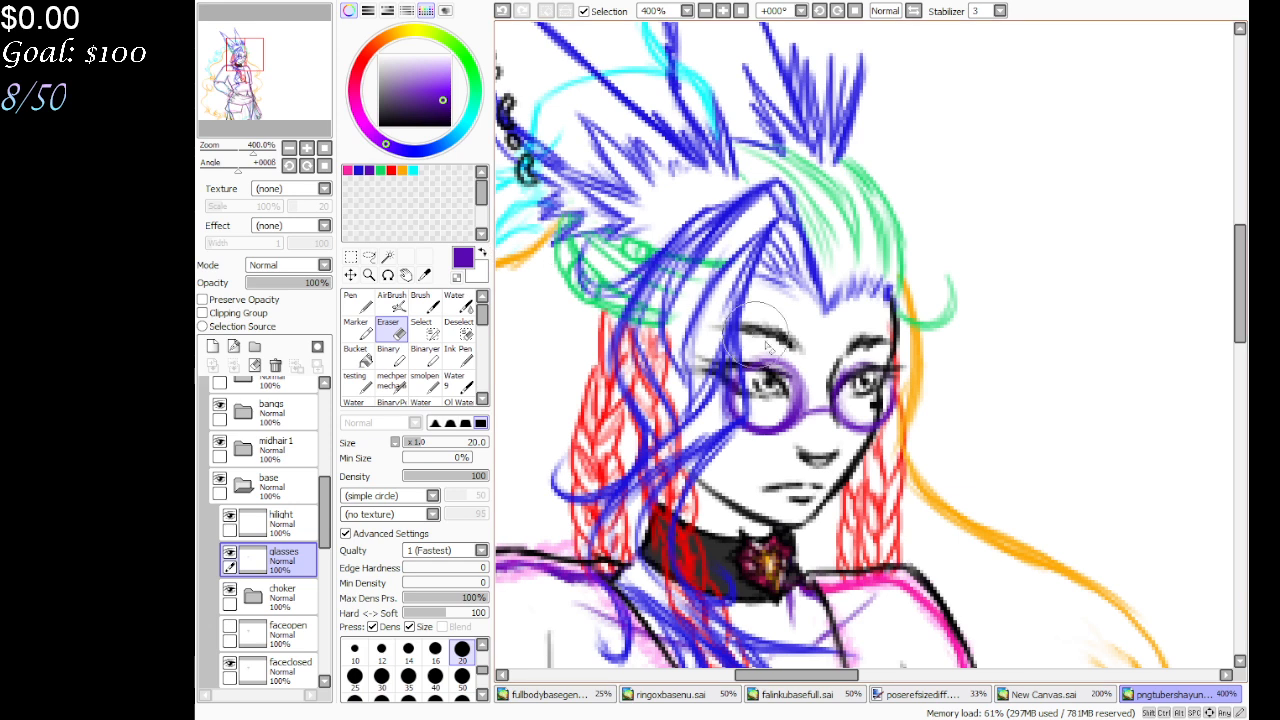
mouse_move(757, 413)
mouse_down()
mouse_move(772, 378)
mouse_move(742, 408)
mouse_move(778, 424)
mouse_move(792, 398)
mouse_up()
mouse_move(866, 412)
mouse_down()
mouse_move(850, 385)
mouse_move(845, 400)
mouse_move(855, 395)
mouse_move(866, 421)
mouse_move(845, 420)
mouse_move(848, 385)
mouse_move(875, 372)
mouse_move(876, 412)
mouse_move(862, 425)
mouse_move(850, 395)
mouse_move(868, 378)
mouse_move(872, 415)
mouse_up()
mouse_move(760, 405)
mouse_down()
mouse_move(745, 395)
mouse_move(775, 385)
mouse_move(765, 407)
mouse_up()
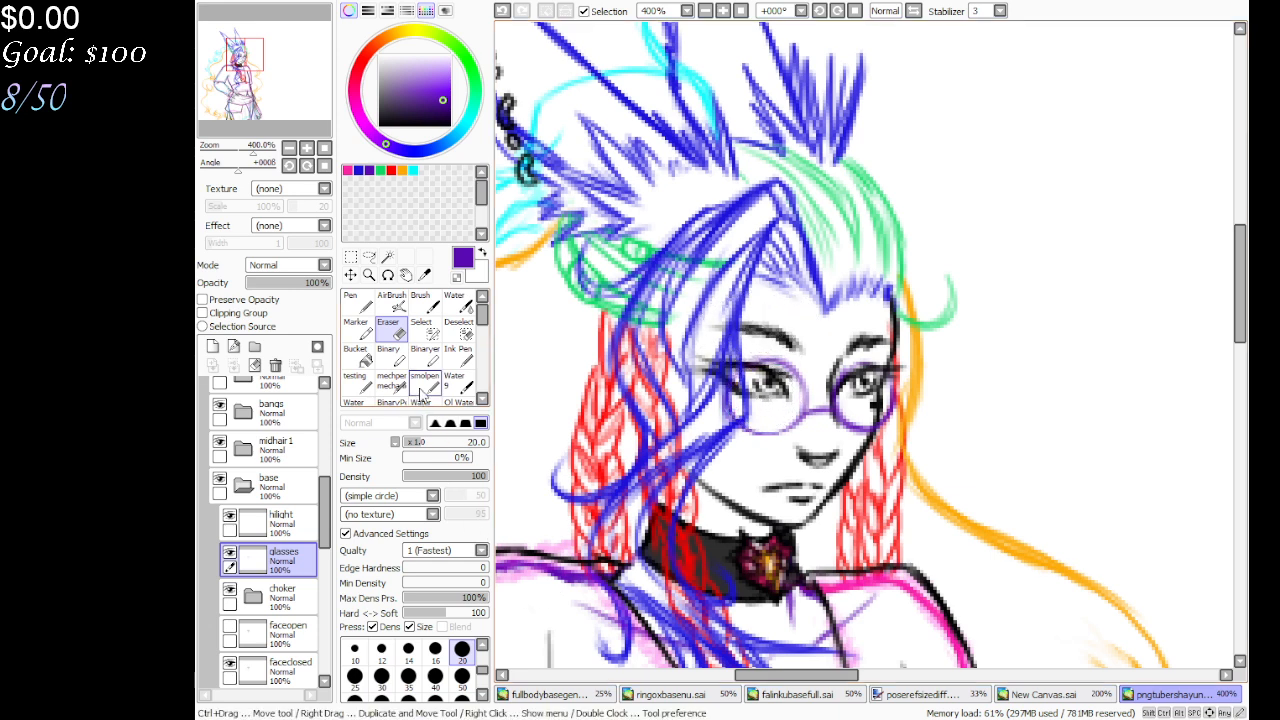
Move the glasses drawing slightly up and toward the far side of the face
click(425, 381)
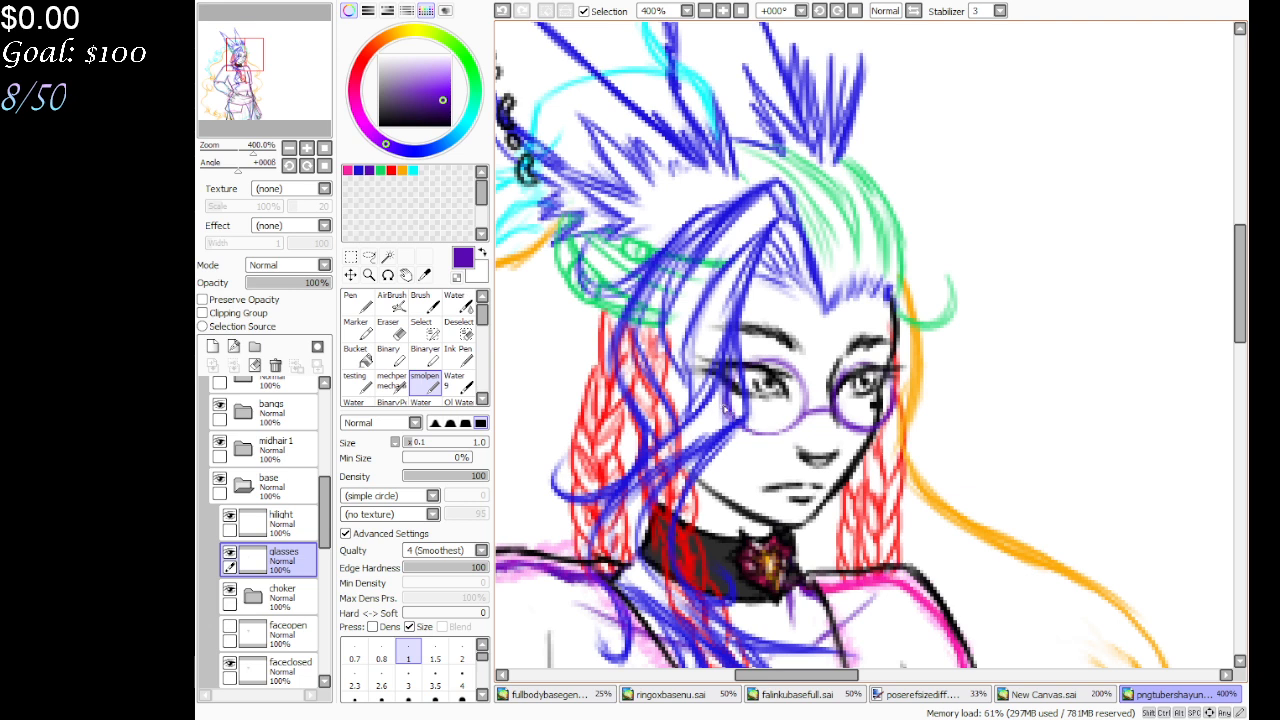
click(351, 274)
drag(790, 495, 800, 485)
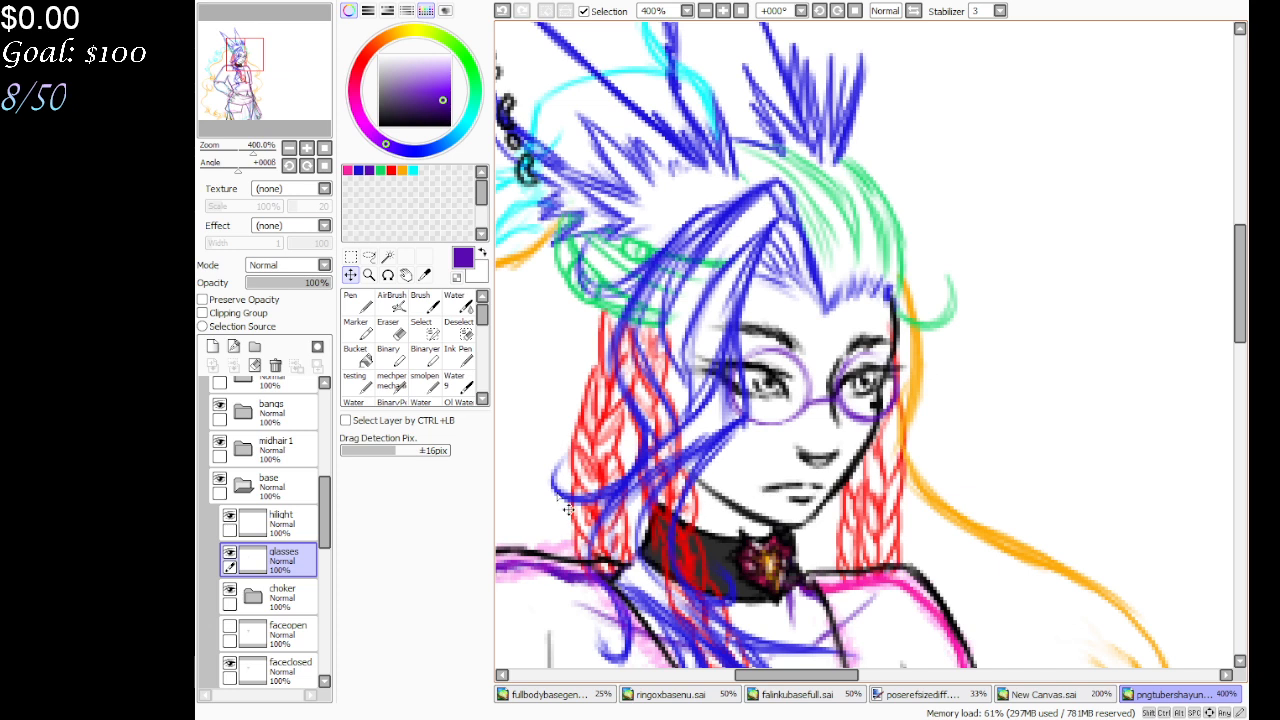
Thicken the bridge and both lens rims of the glasses in purple with the smolpen
click(424, 383)
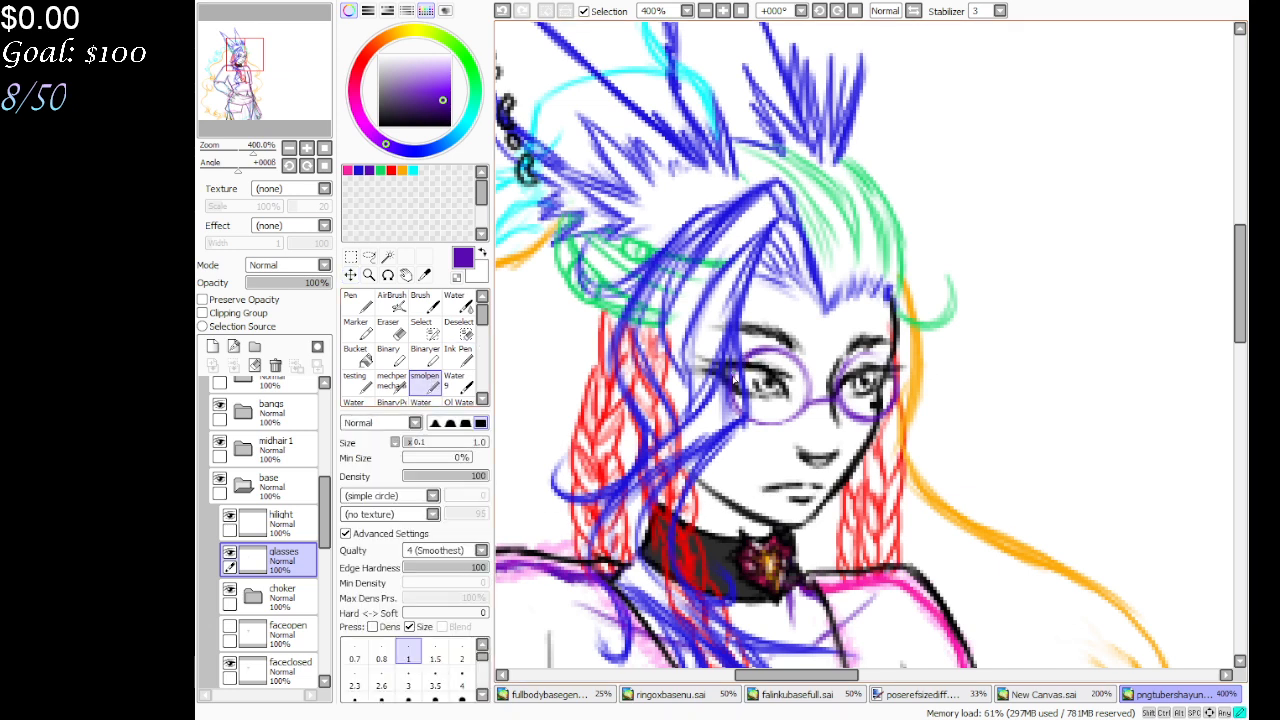
drag(770, 427, 810, 400)
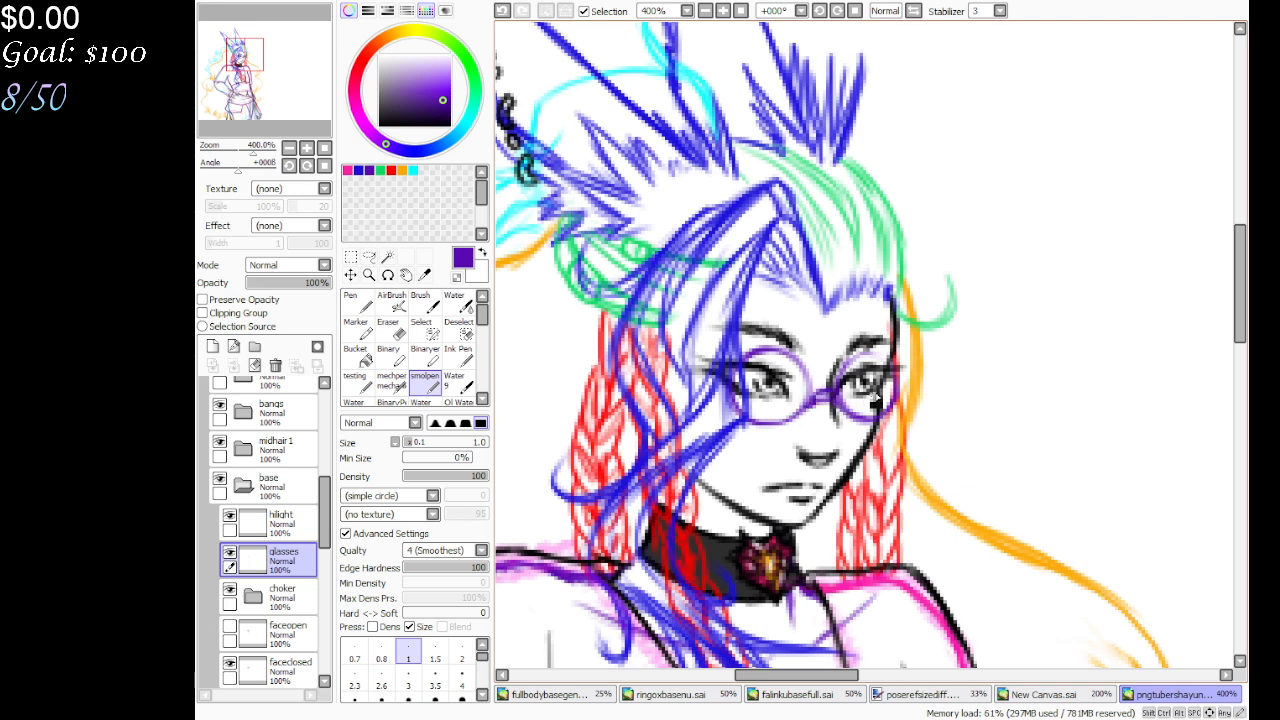
mouse_move(848, 370)
mouse_down()
mouse_move(876, 352)
mouse_move(896, 368)
mouse_move(892, 402)
mouse_up()
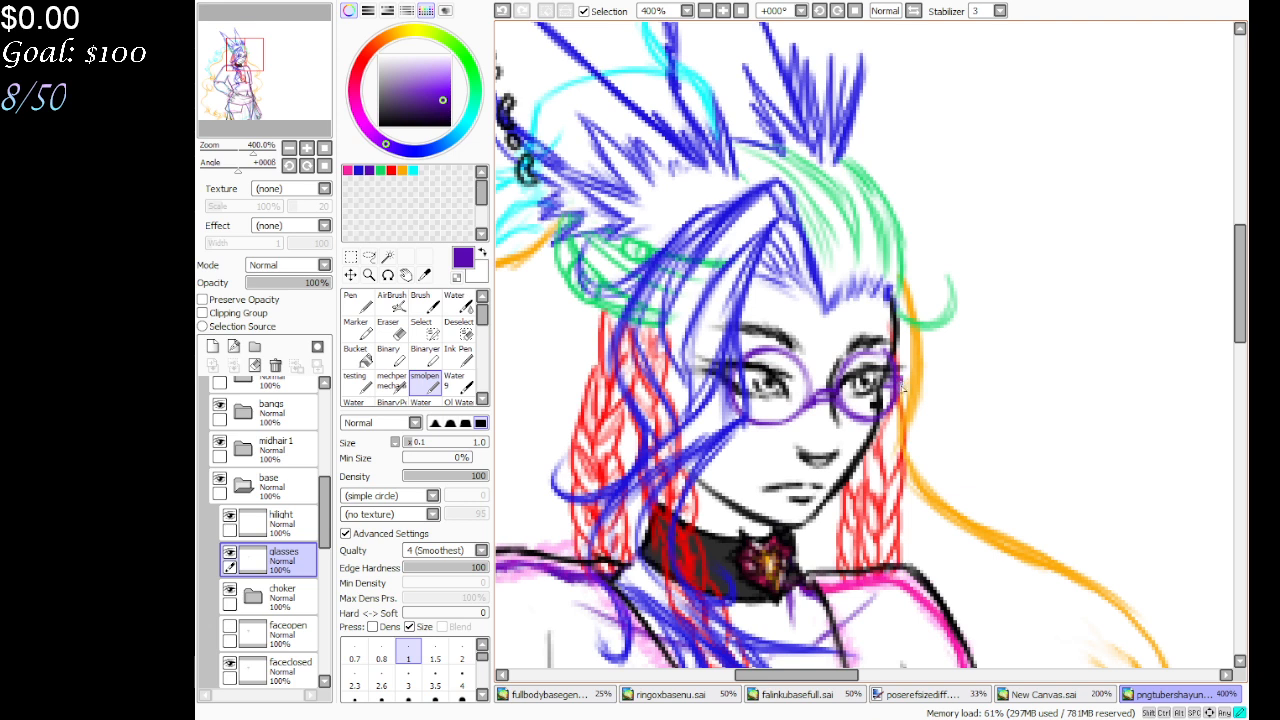
mouse_move(899, 384)
mouse_down()
mouse_move(904, 370)
mouse_move(873, 350)
mouse_move(836, 388)
mouse_move(767, 348)
mouse_move(735, 368)
mouse_move(750, 424)
mouse_move(790, 427)
mouse_move(806, 397)
mouse_up()
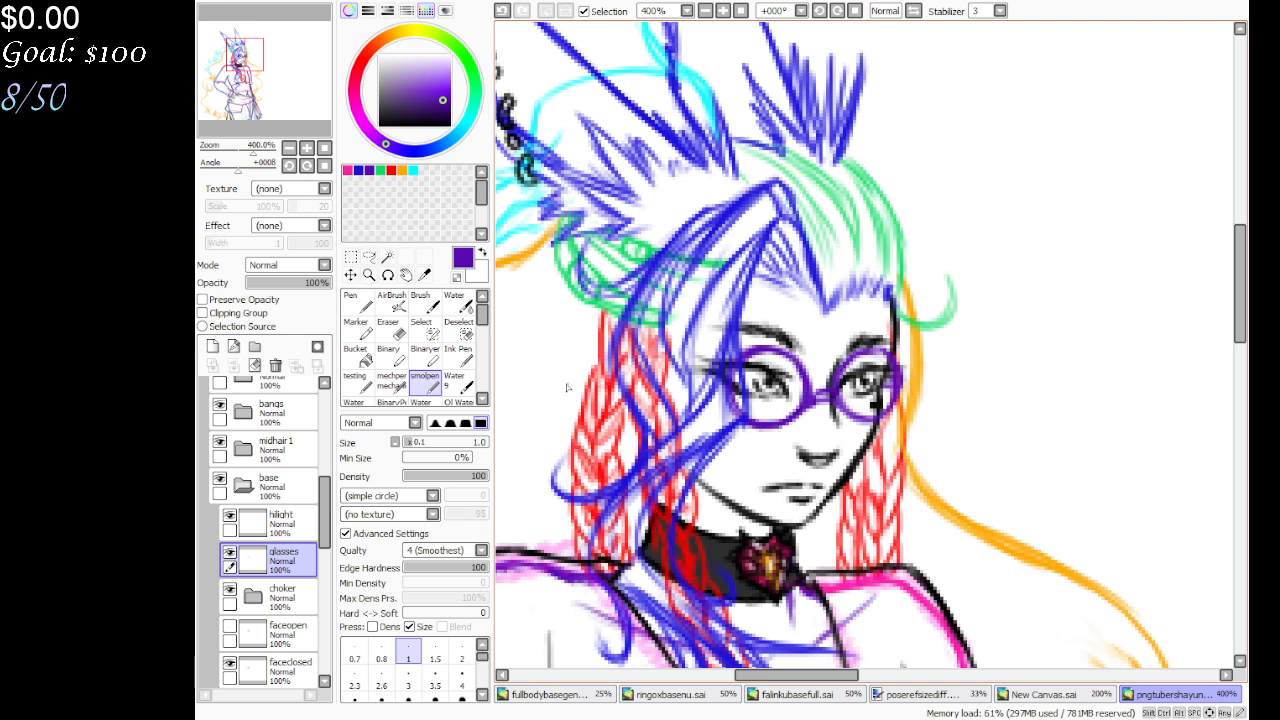
Switch the colour to white, put the glasses layer in a new folder and add a layer named highlight above it
click(280, 522)
drag(413, 68, 358, 25)
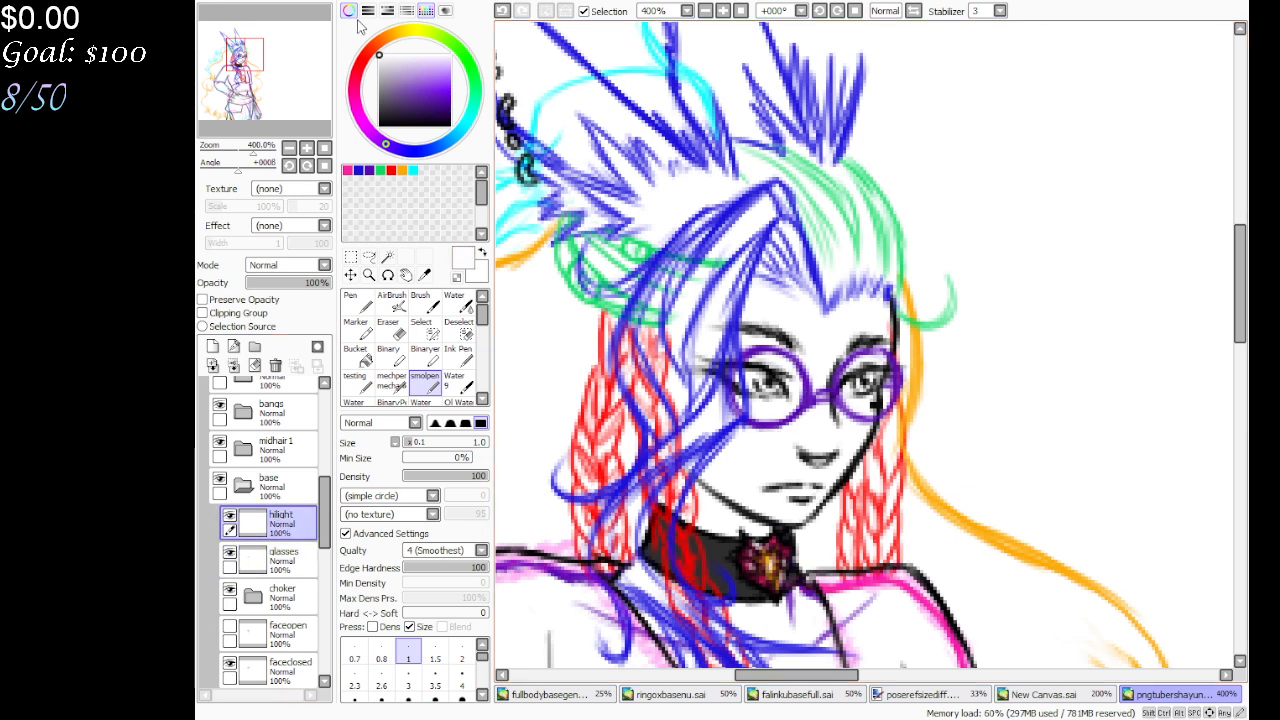
click(255, 346)
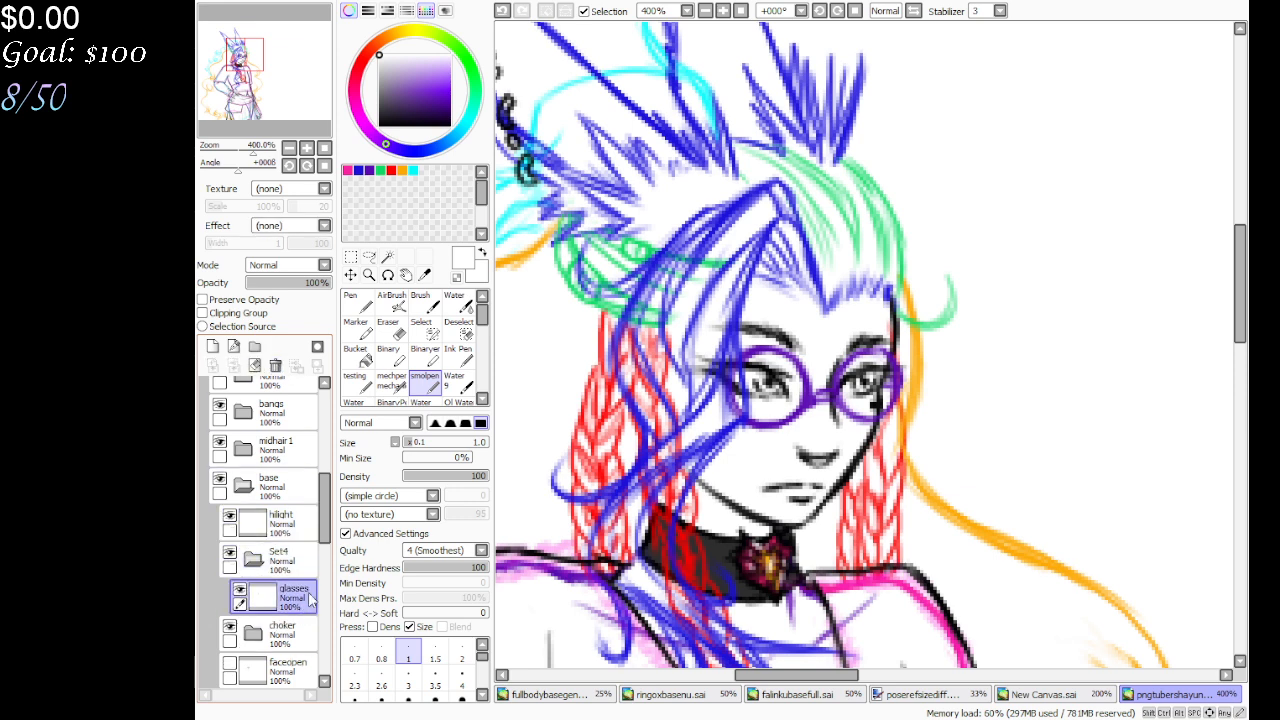
click(212, 346)
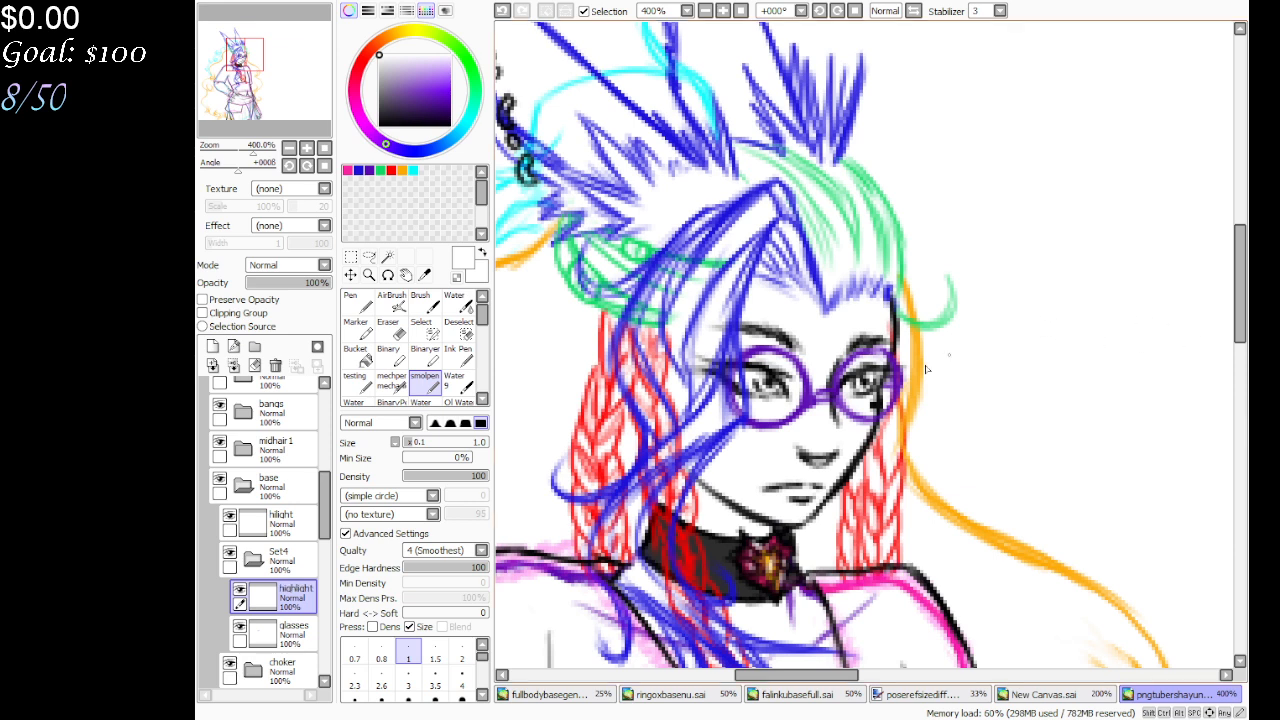
Paint white highlight strokes on the frames and lenses of the glasses on the highlight layer
mouse_move(744, 393)
mouse_down()
mouse_move(777, 372)
mouse_move(751, 415)
mouse_up()
mouse_move(860, 394)
mouse_down()
mouse_move(876, 370)
mouse_move(890, 402)
mouse_up()
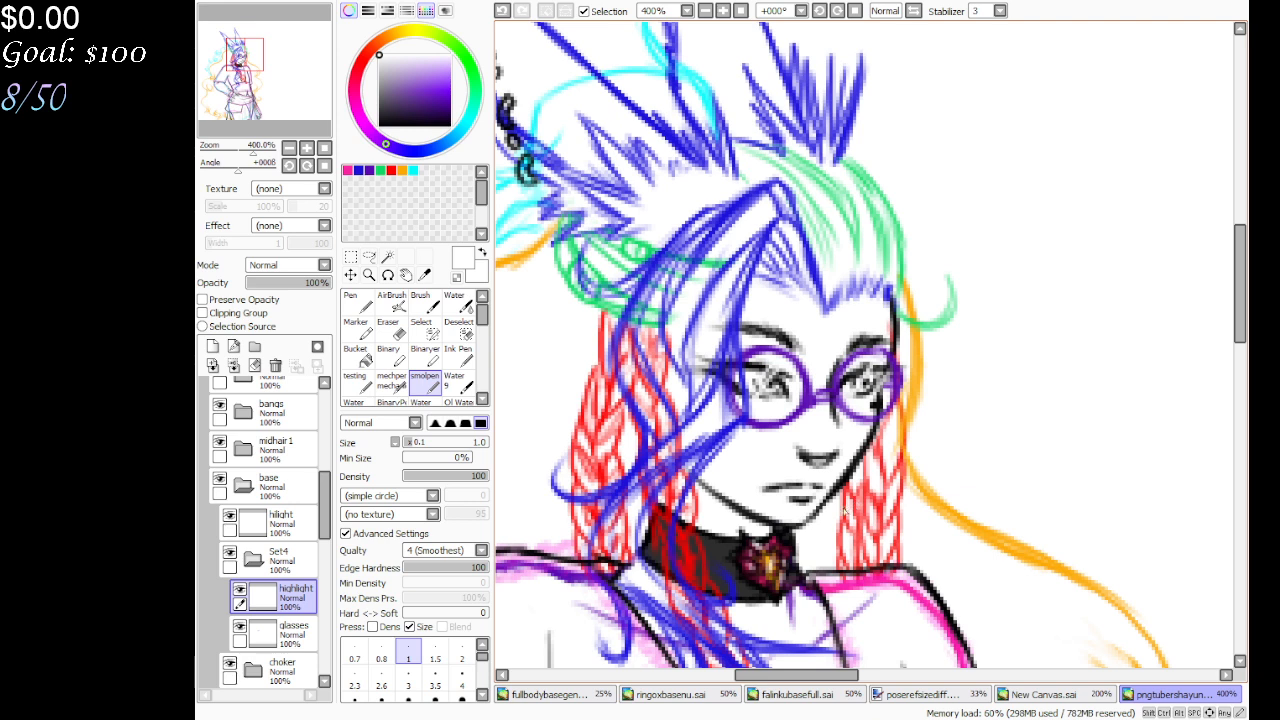
key(minus)
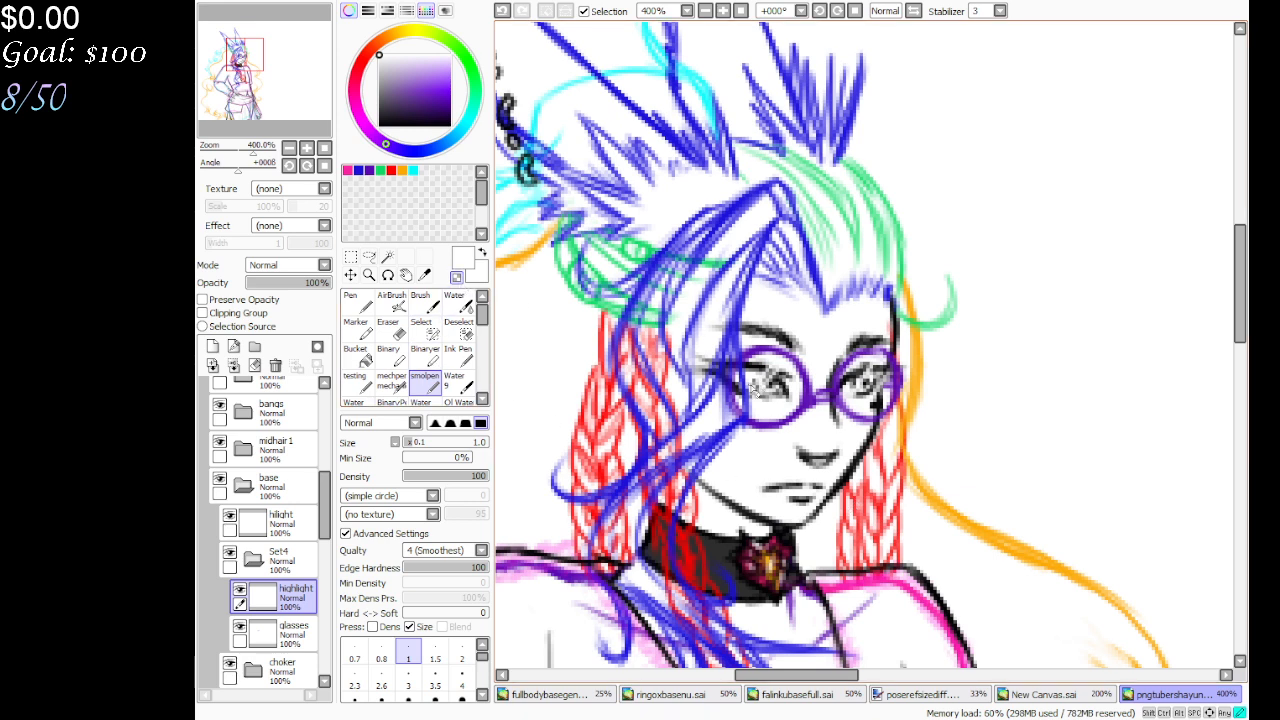
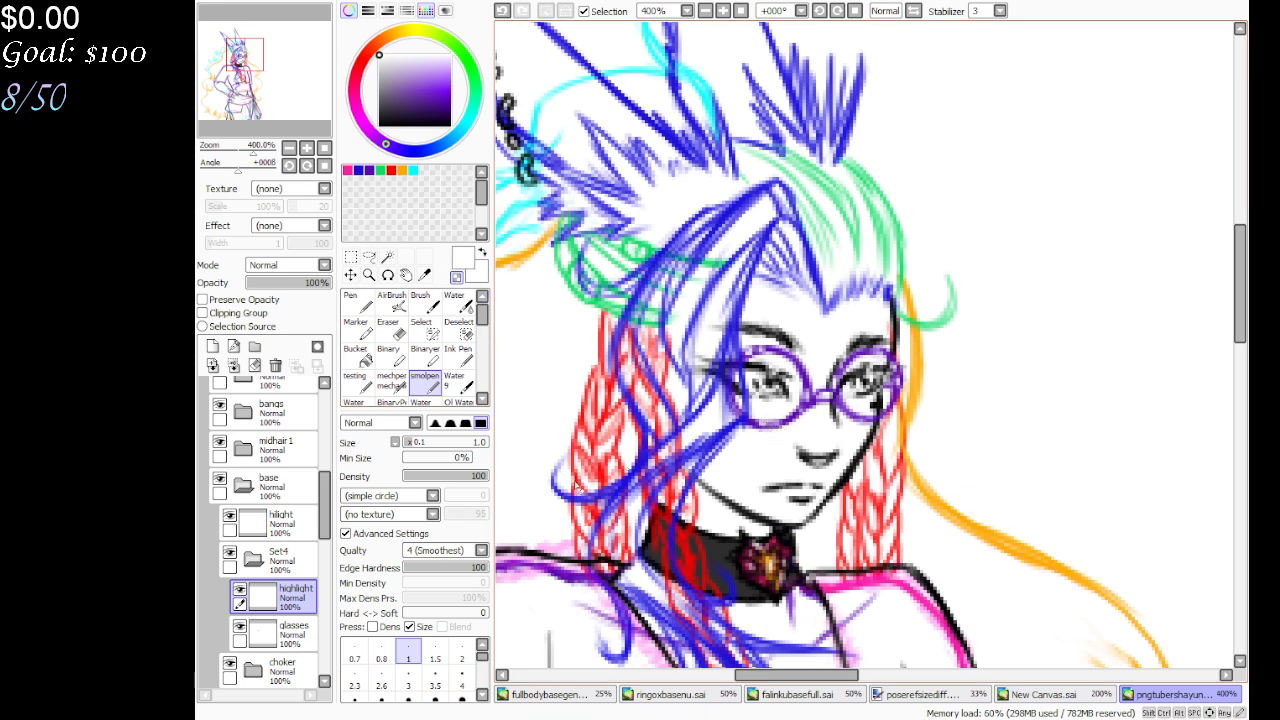
Collapse the folder that holds the glasses and highlight layers
scroll(297, 419, down, 6)
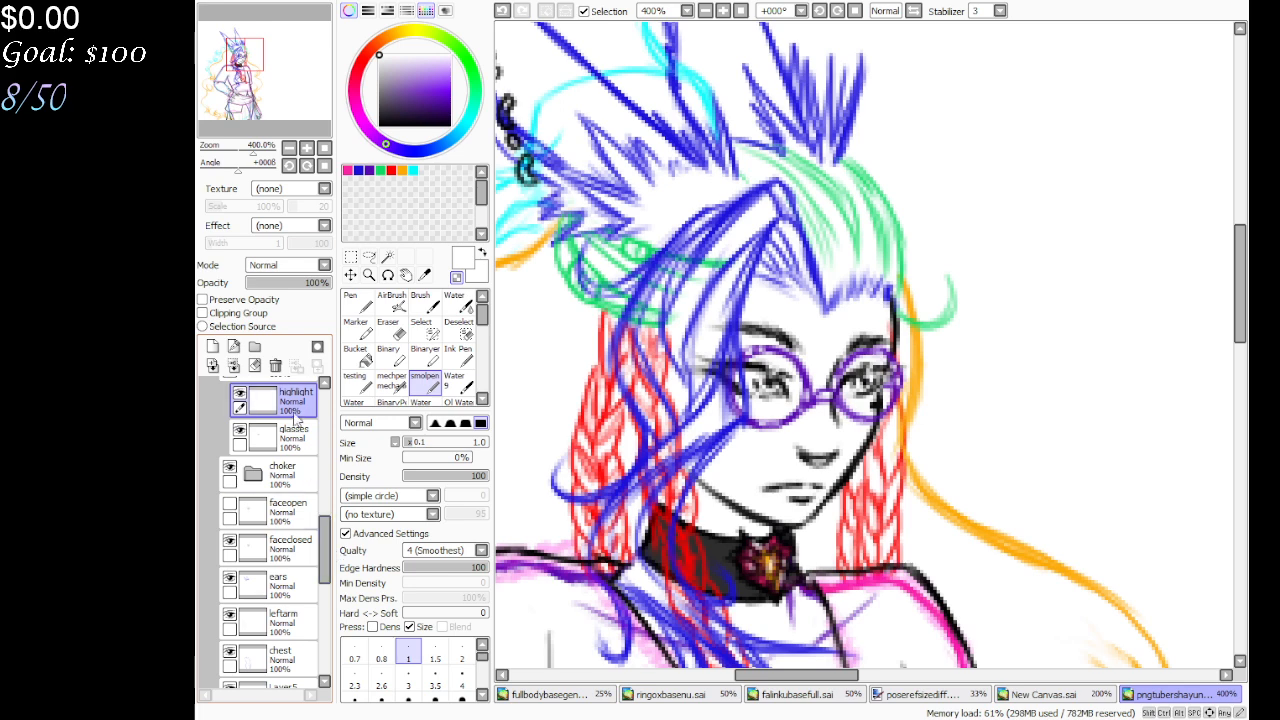
click(254, 346)
click(257, 470)
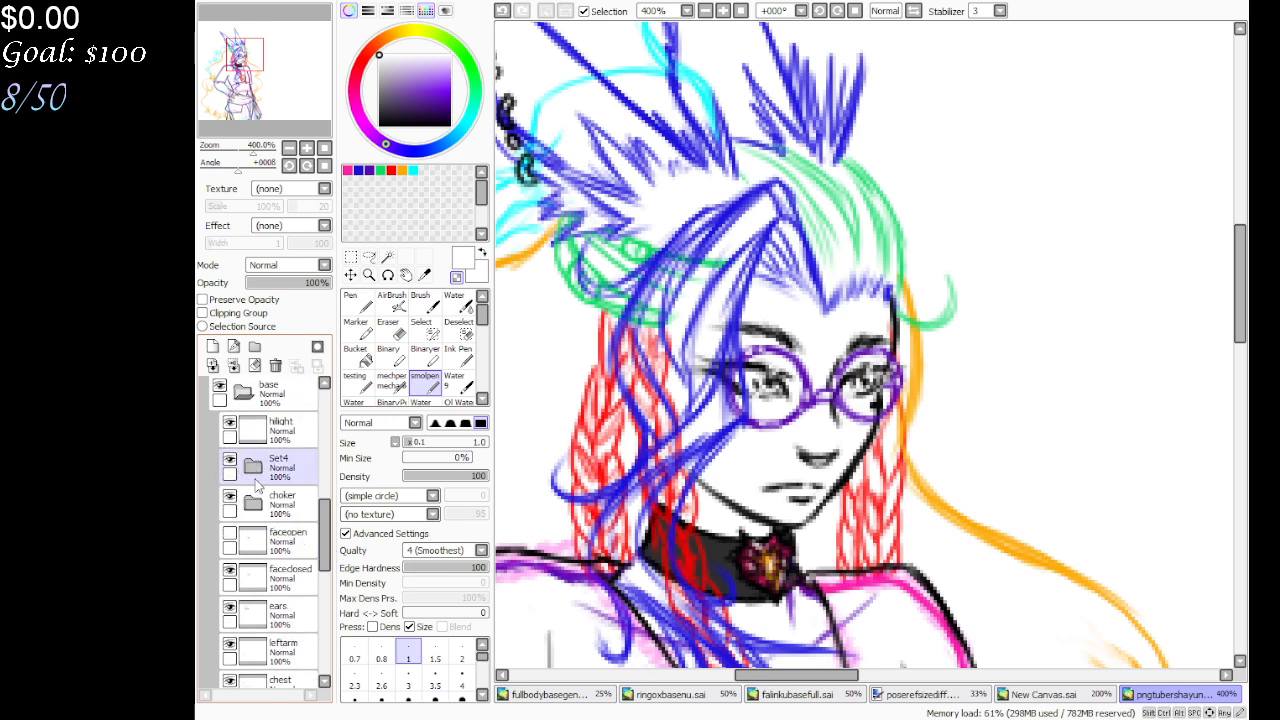
Select the area outside the bangs line art with the magic wand, working on the bangs folder
scroll(323, 567, down, 2)
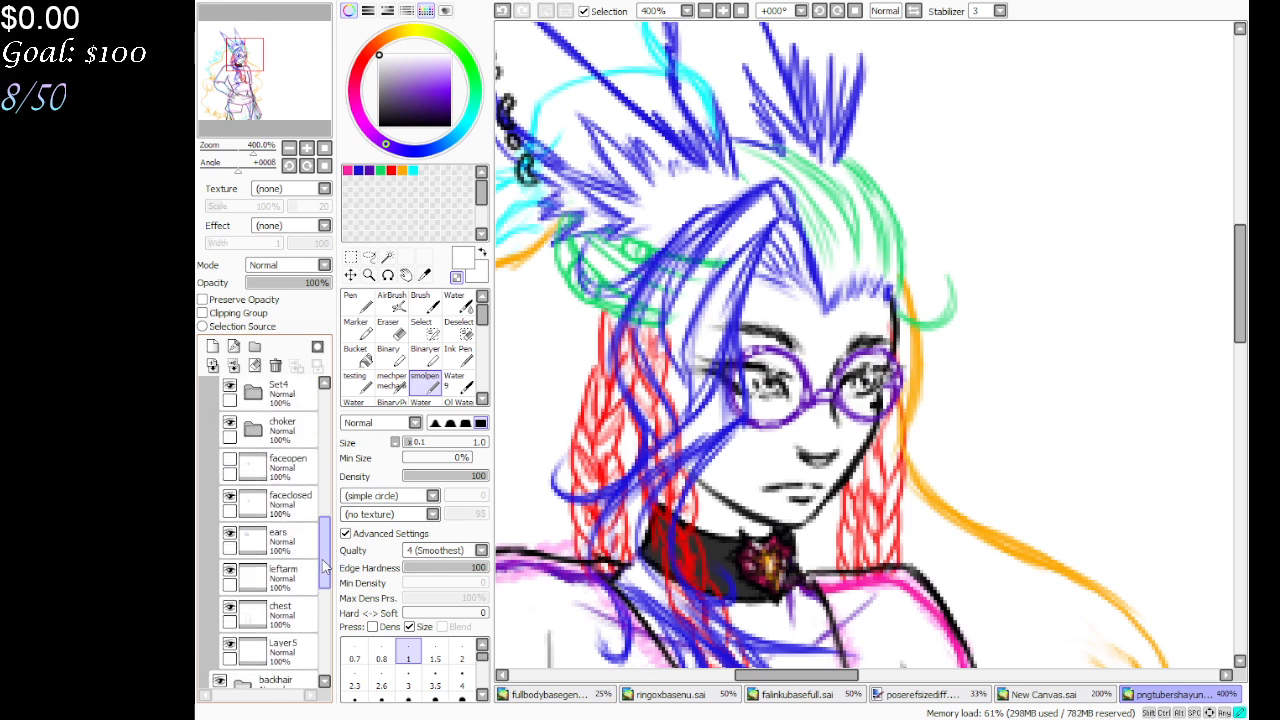
drag(323, 567, 336, 493)
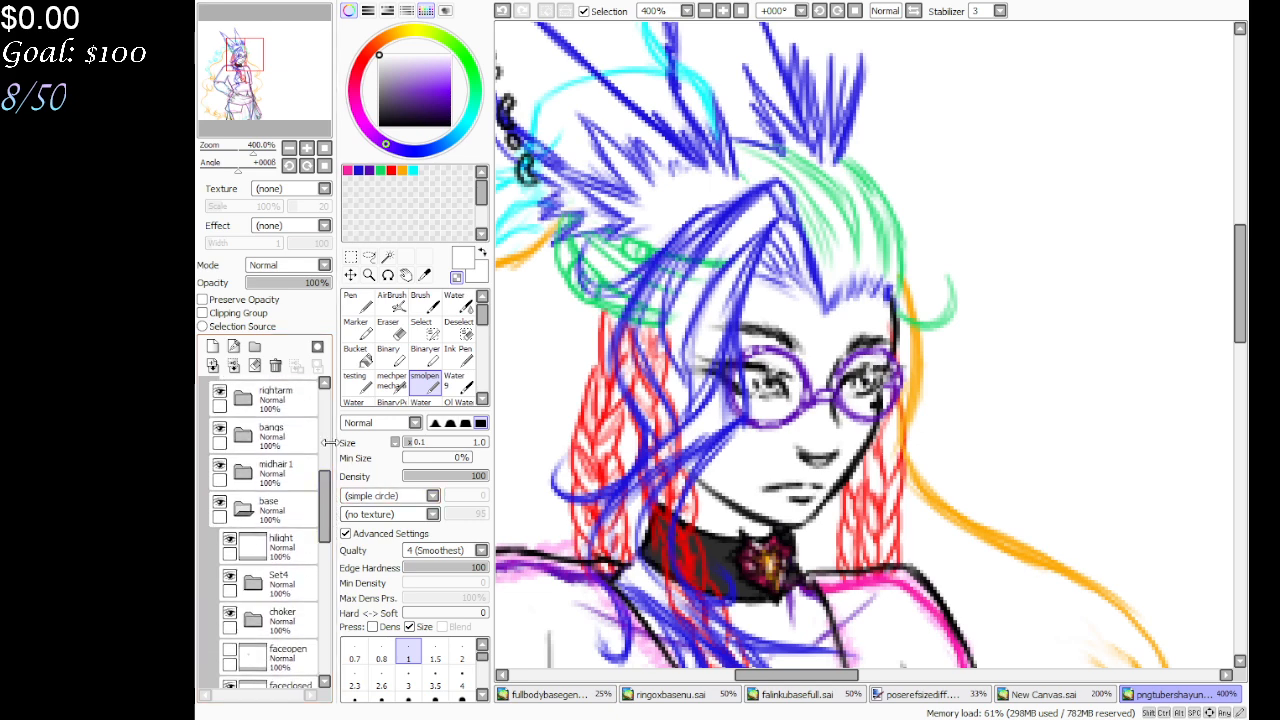
click(270, 436)
click(387, 257)
click(583, 410)
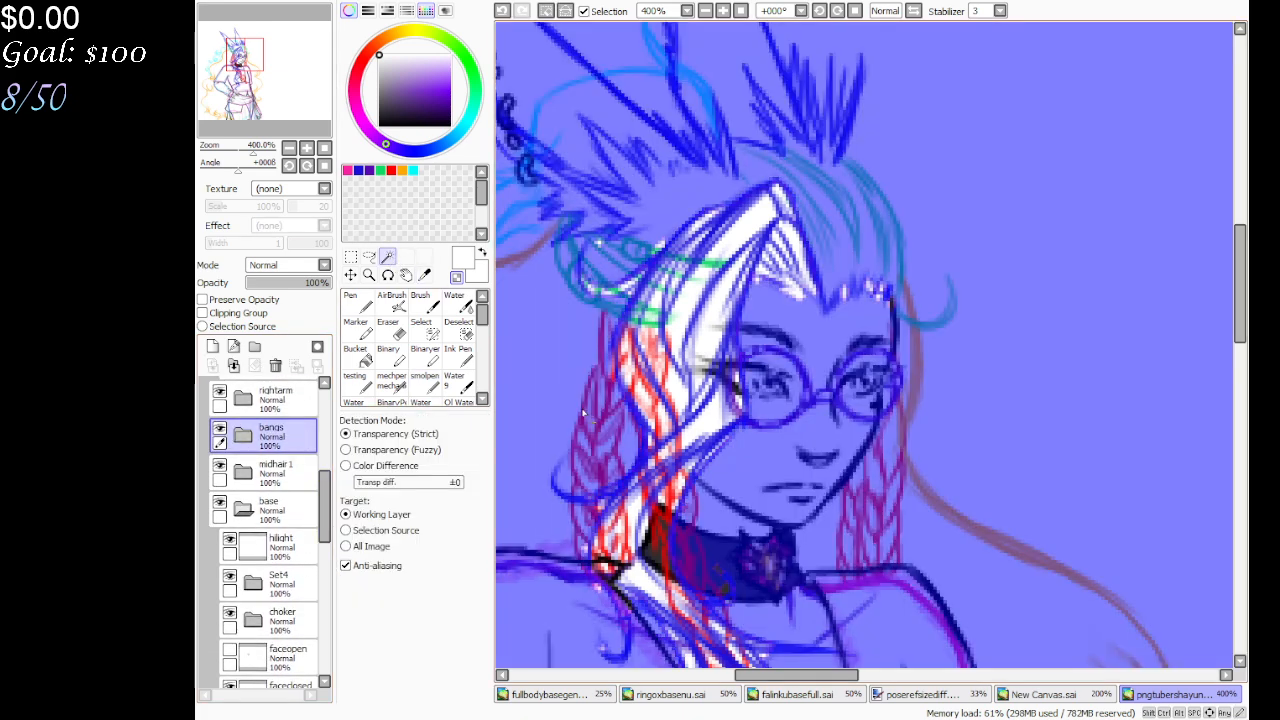
drag(271, 78, 267, 105)
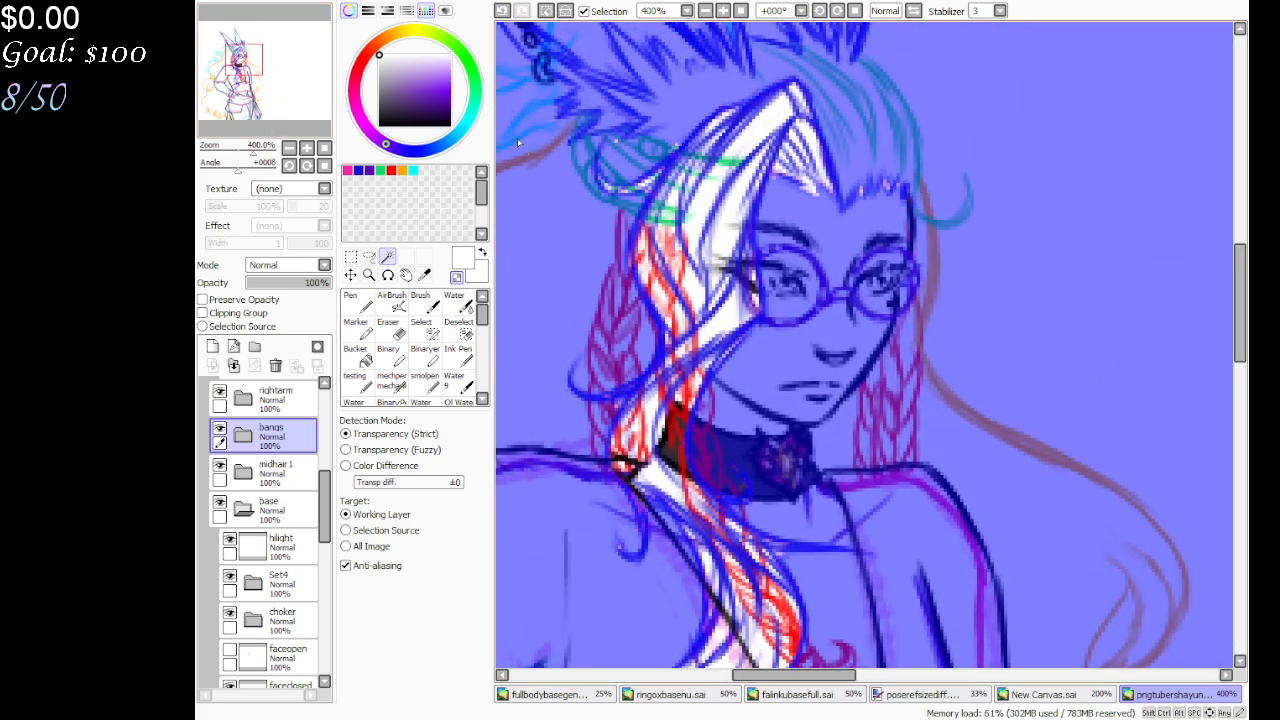
Pick a dark purple and add a new layer beneath the bangs line layer inside the bangs folder
click(436, 107)
click(443, 112)
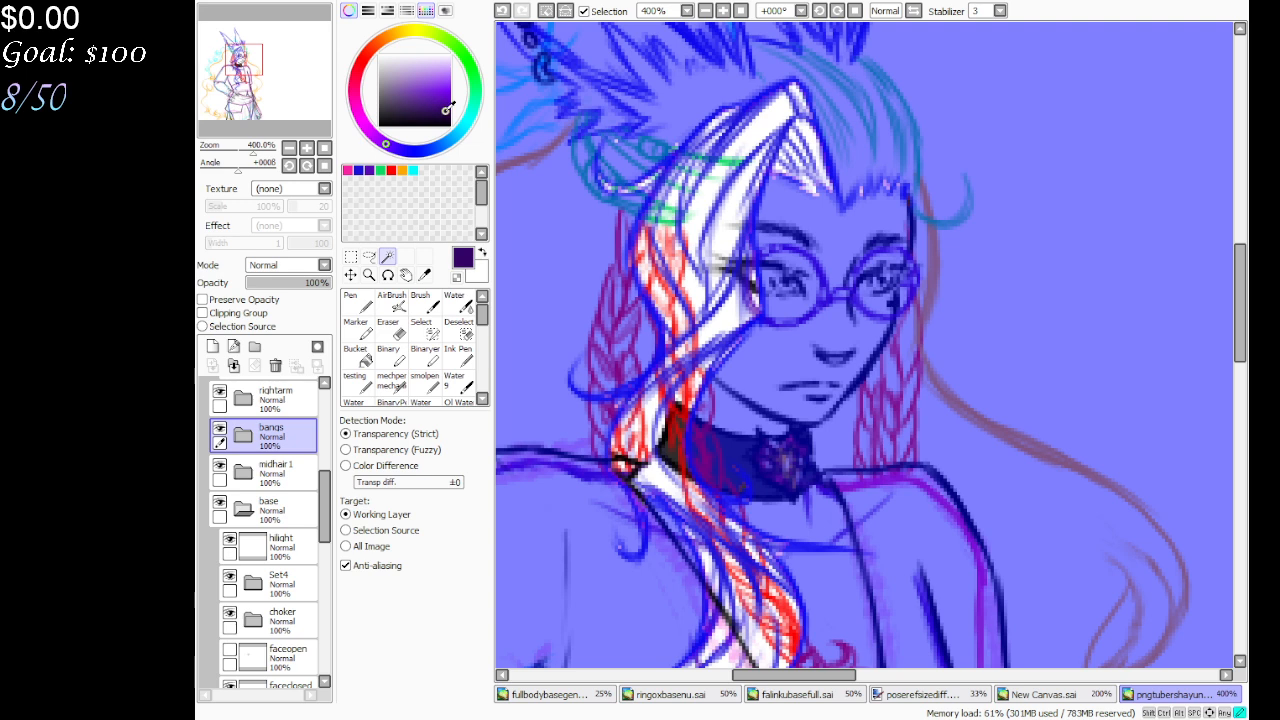
click(246, 440)
click(270, 473)
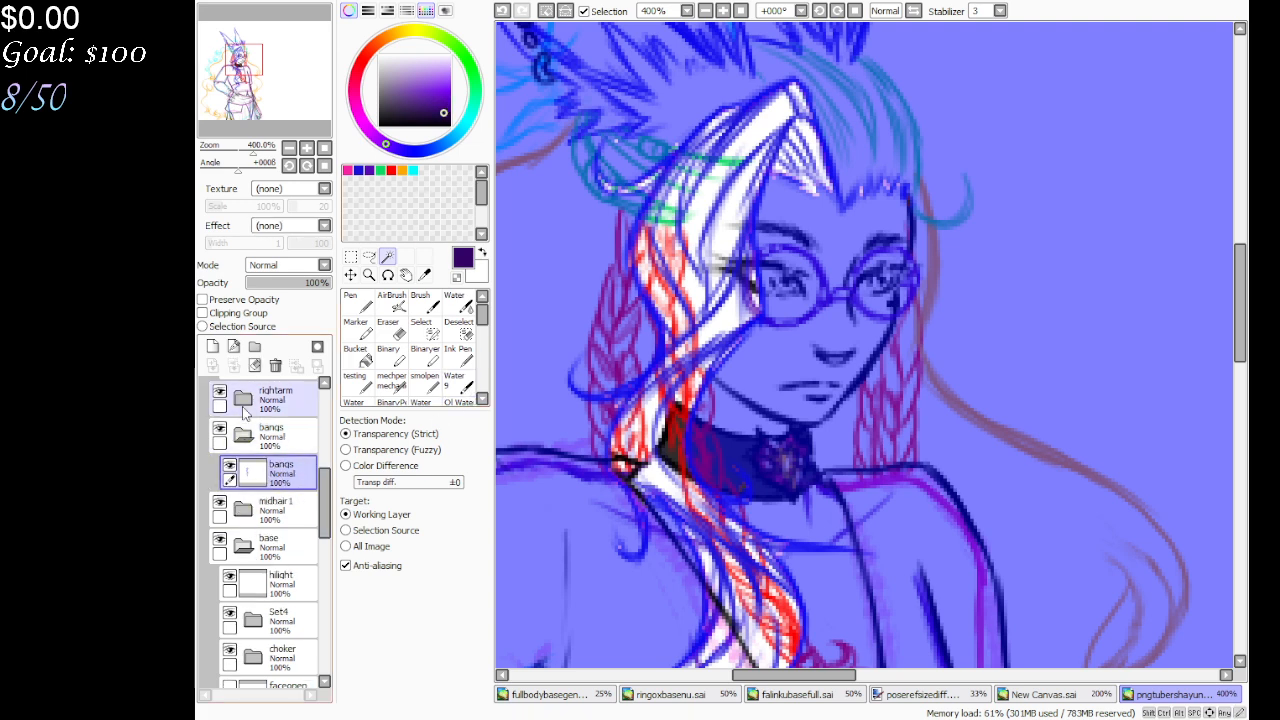
click(212, 346)
drag(297, 520, 297, 522)
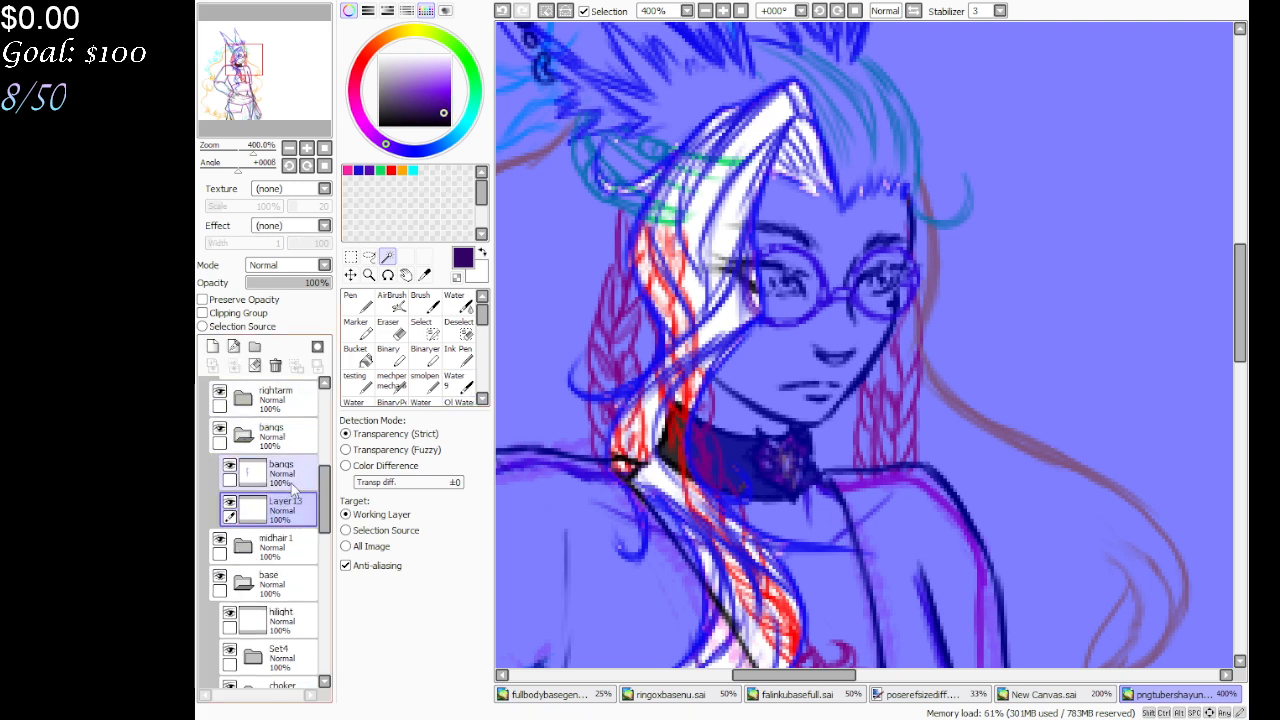
click(280, 470)
click(297, 514)
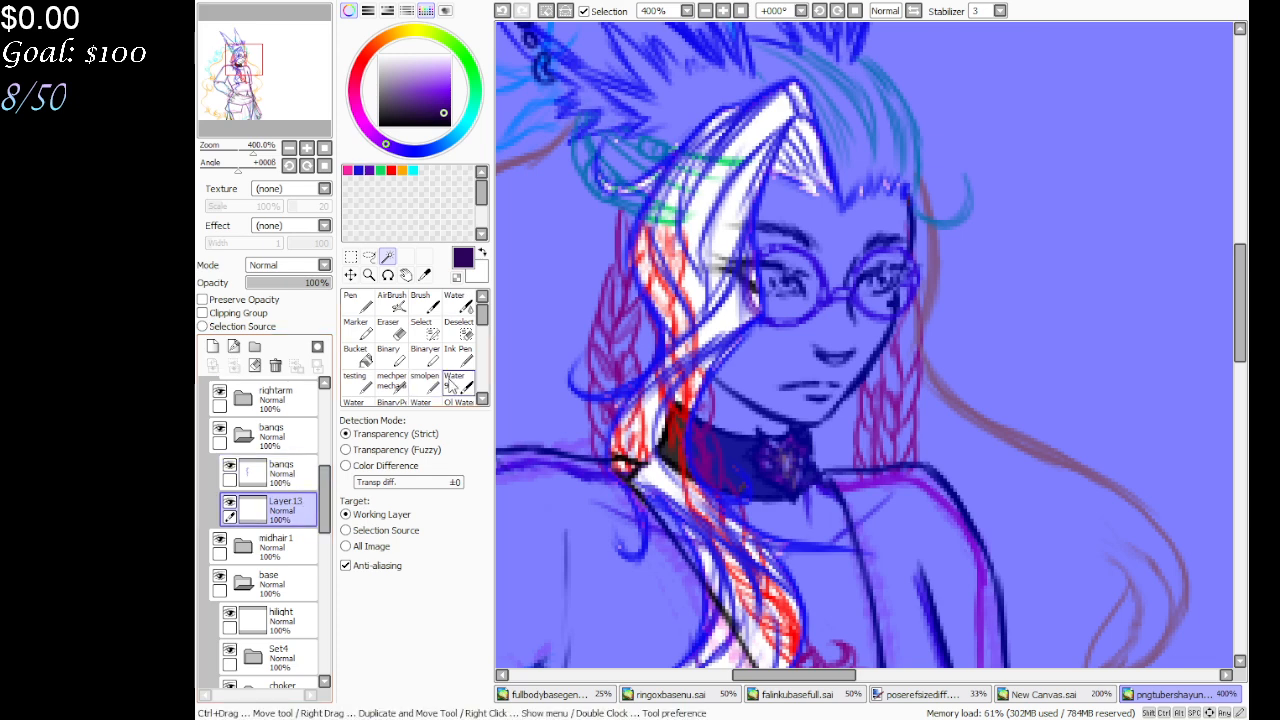
Fill the selected bangs shape with dark purple on Layer13 using the Binary pen, down to the strand's tip, and clear the selection
click(388, 355)
drag(655, 180, 642, 192)
click(503, 11)
mouse_move(730, 110)
mouse_down()
mouse_move(640, 170)
mouse_move(760, 100)
mouse_move(650, 330)
mouse_move(745, 220)
mouse_move(720, 195)
mouse_move(720, 223)
mouse_move(625, 420)
mouse_move(630, 485)
mouse_move(759, 528)
mouse_move(683, 493)
mouse_move(725, 640)
mouse_up()
drag(279, 97, 278, 122)
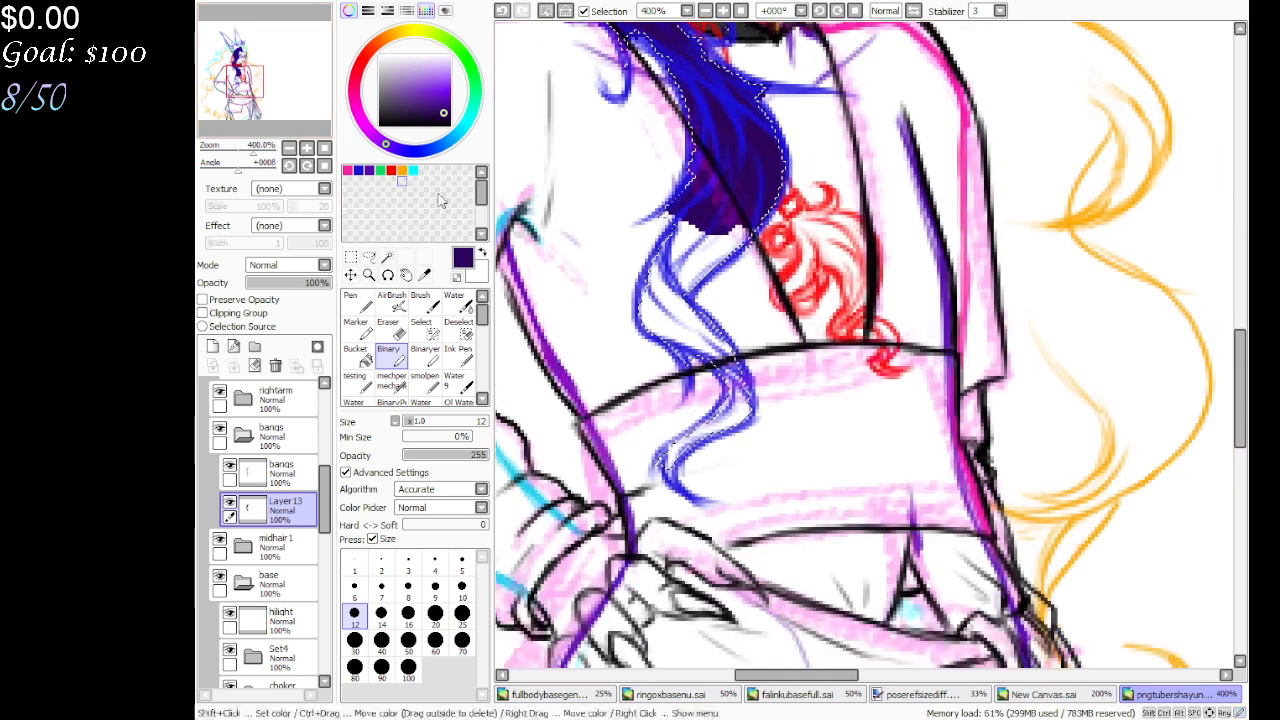
mouse_move(740, 180)
mouse_down()
mouse_move(708, 185)
mouse_move(702, 340)
mouse_move(680, 323)
mouse_move(713, 425)
mouse_move(720, 294)
mouse_move(765, 210)
mouse_move(715, 468)
mouse_move(743, 447)
mouse_move(688, 258)
mouse_move(704, 220)
mouse_move(704, 100)
mouse_up()
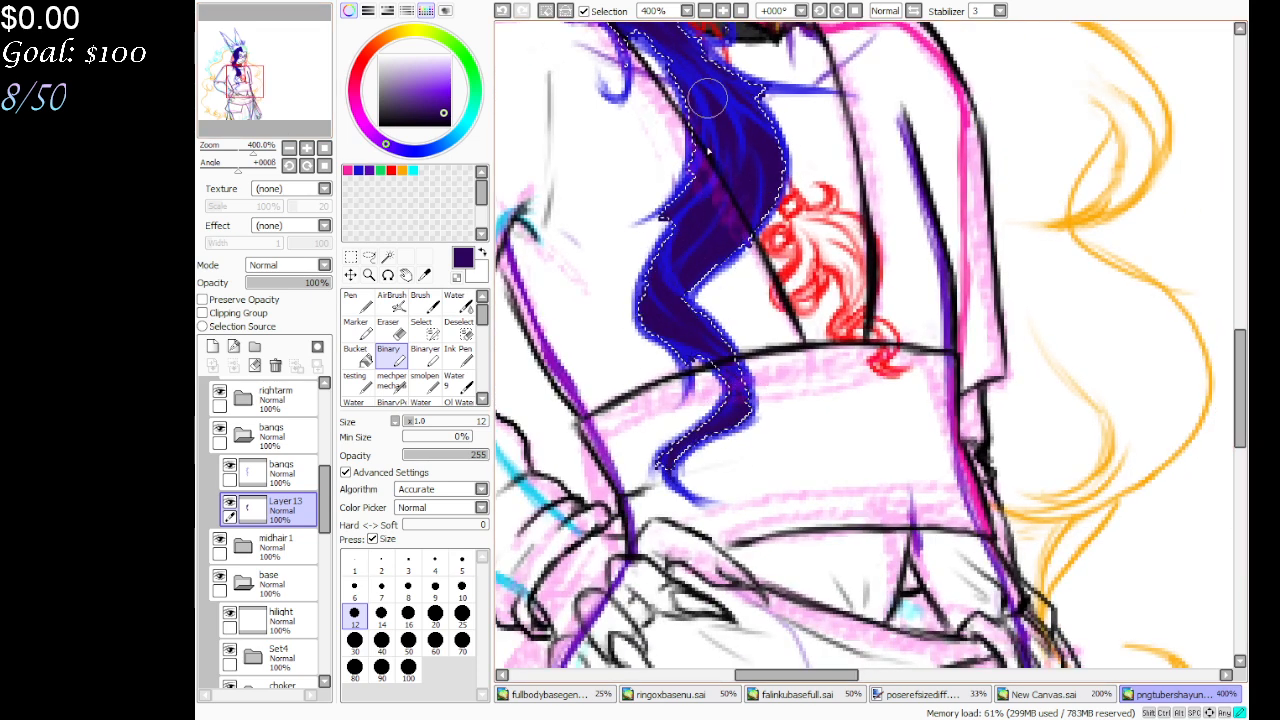
click(545, 11)
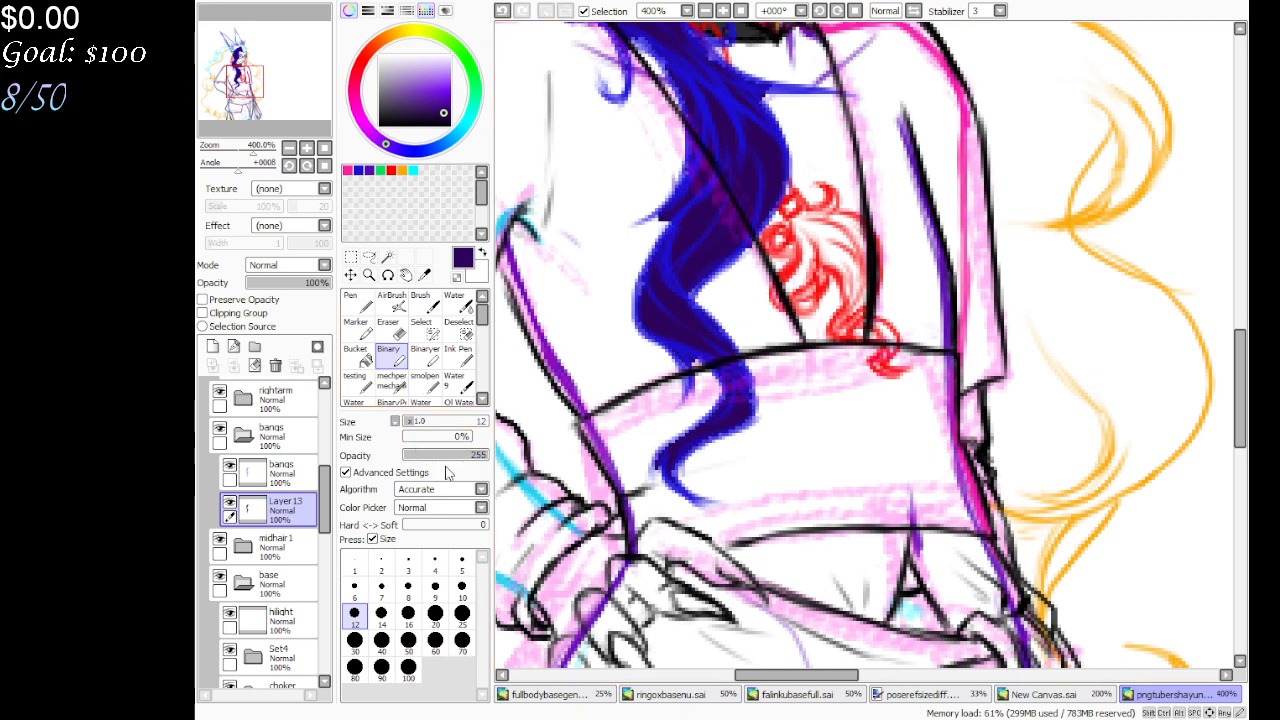
Hide the Set3 sketch folder and select the smolpen brush
scroll(330, 470, up, 6)
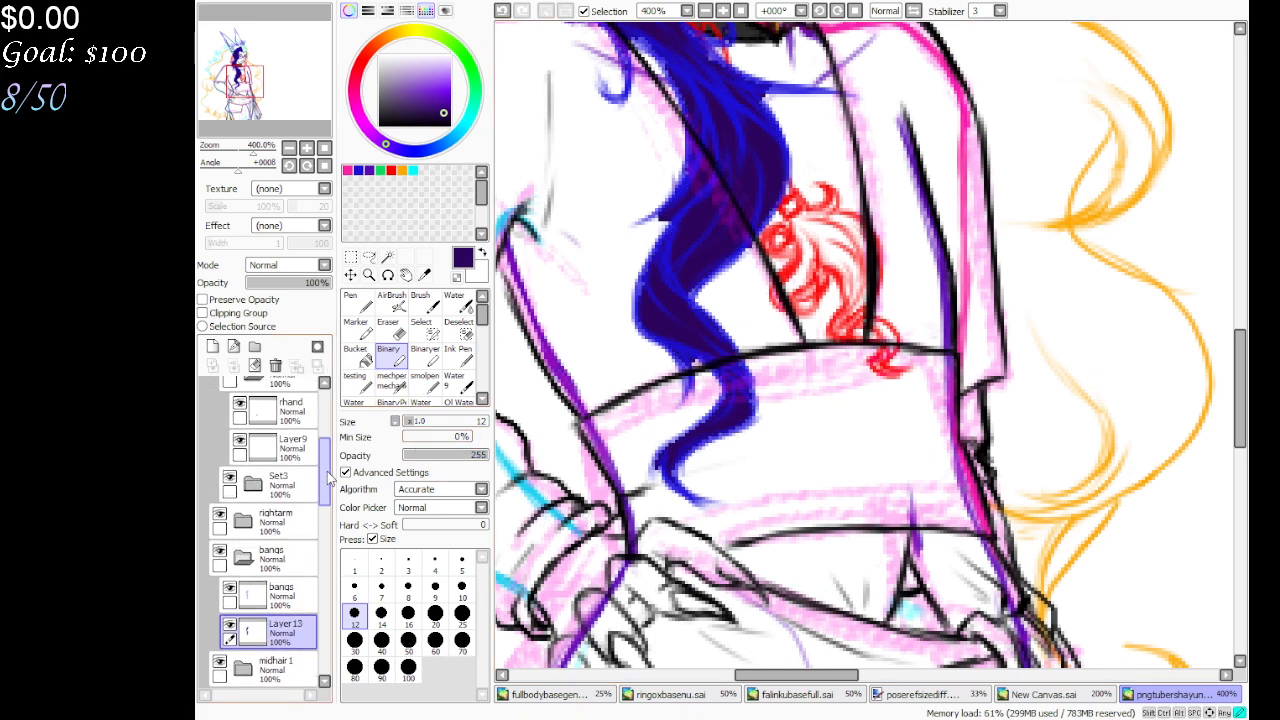
scroll(330, 425, down, 3)
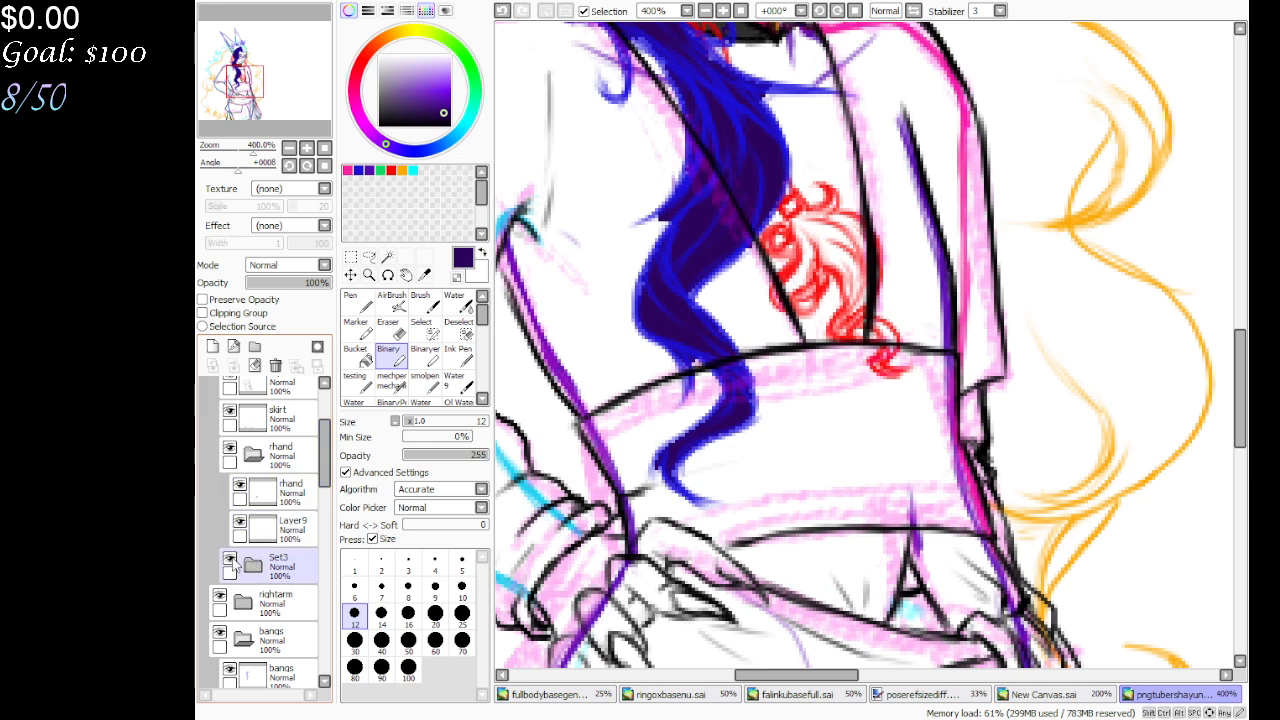
click(229, 600)
mouse_move(322, 465)
mouse_down()
mouse_move(324, 535)
mouse_move(324, 507)
mouse_up()
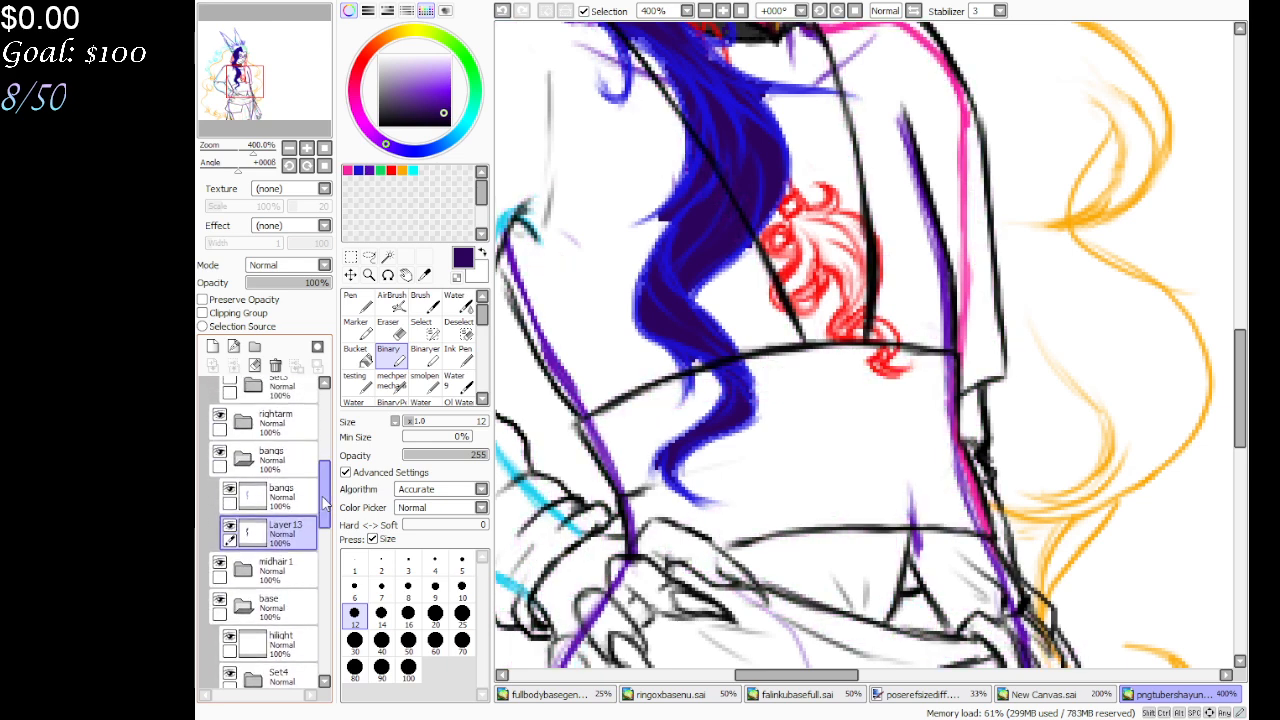
click(424, 383)
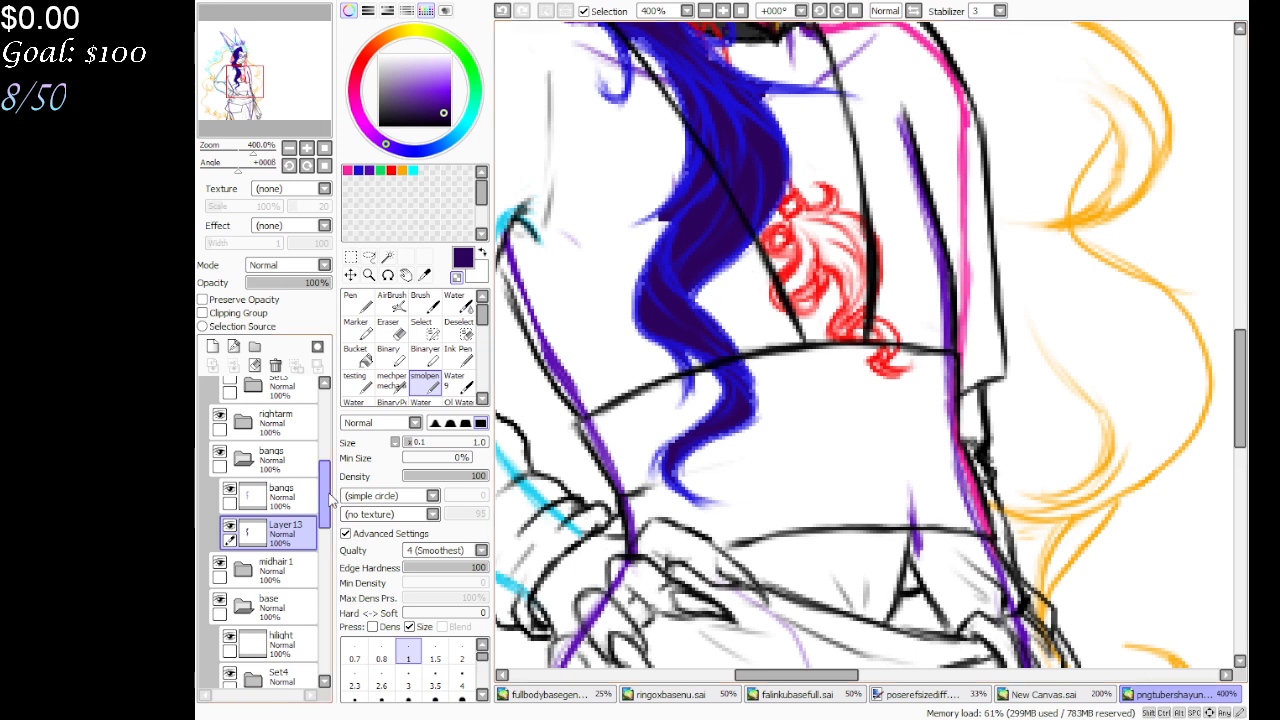
Move the bangs folder above the outfit1 folder, collapsing the rhand folder, and make Layer13 active
drag(330, 489, 330, 450)
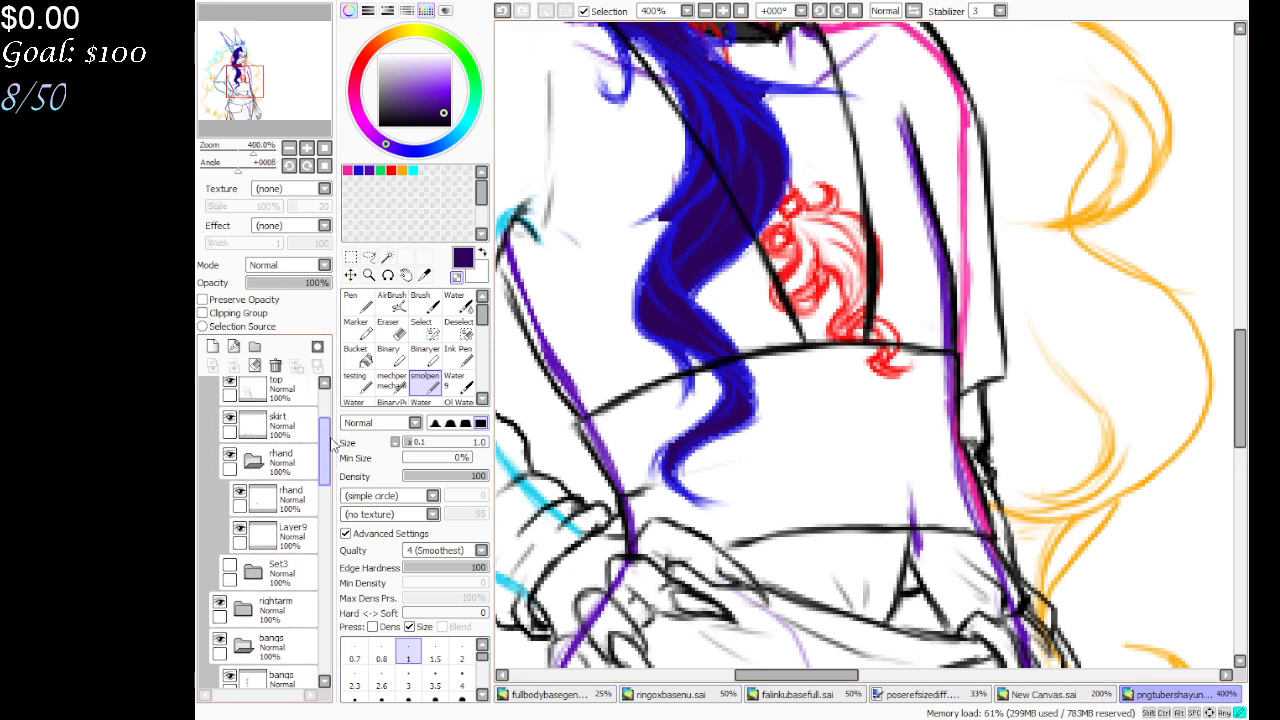
drag(283, 626, 310, 530)
scroll(290, 520, up, 2)
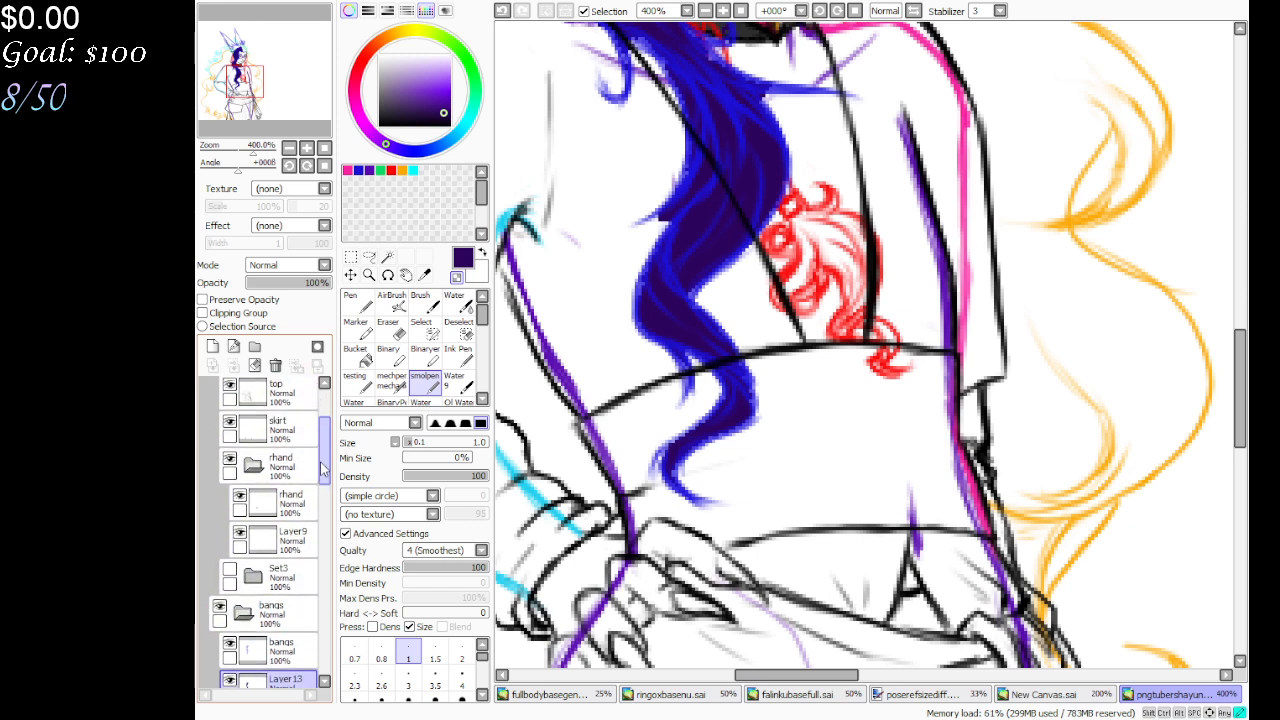
click(255, 508)
click(253, 500)
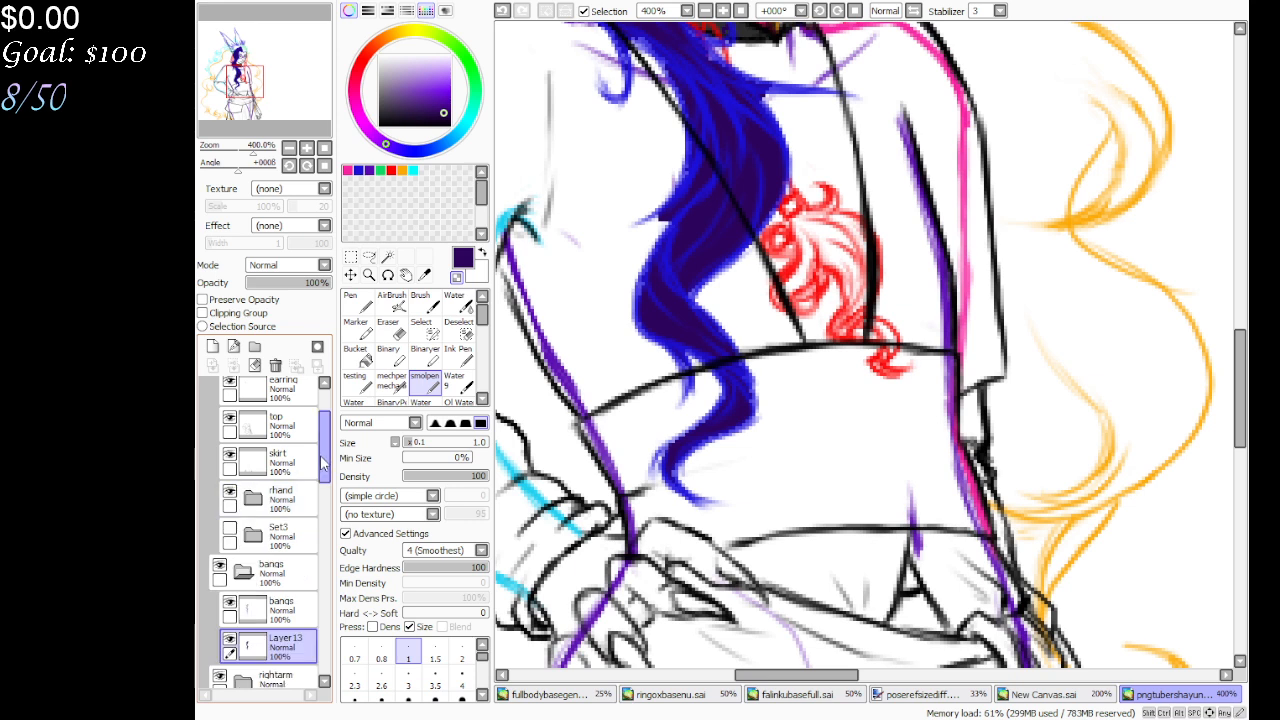
scroll(280, 620, up, 2)
click(283, 655)
drag(283, 655, 295, 418)
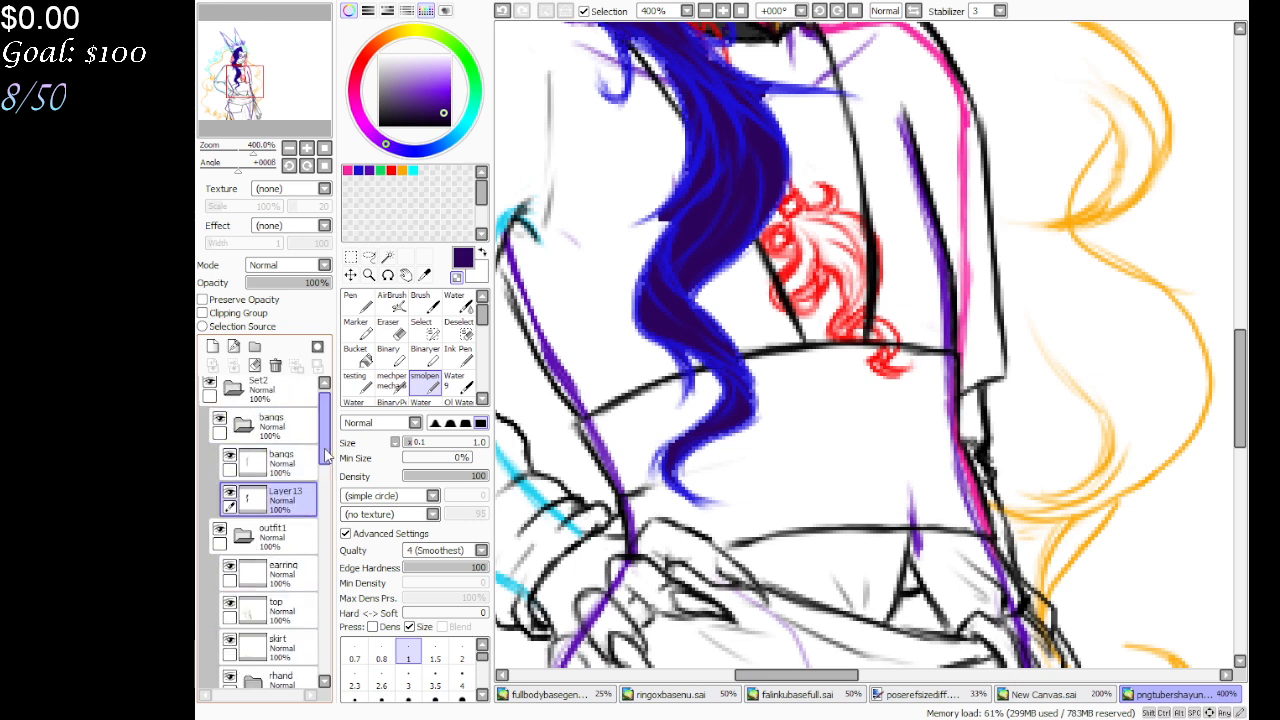
click(292, 493)
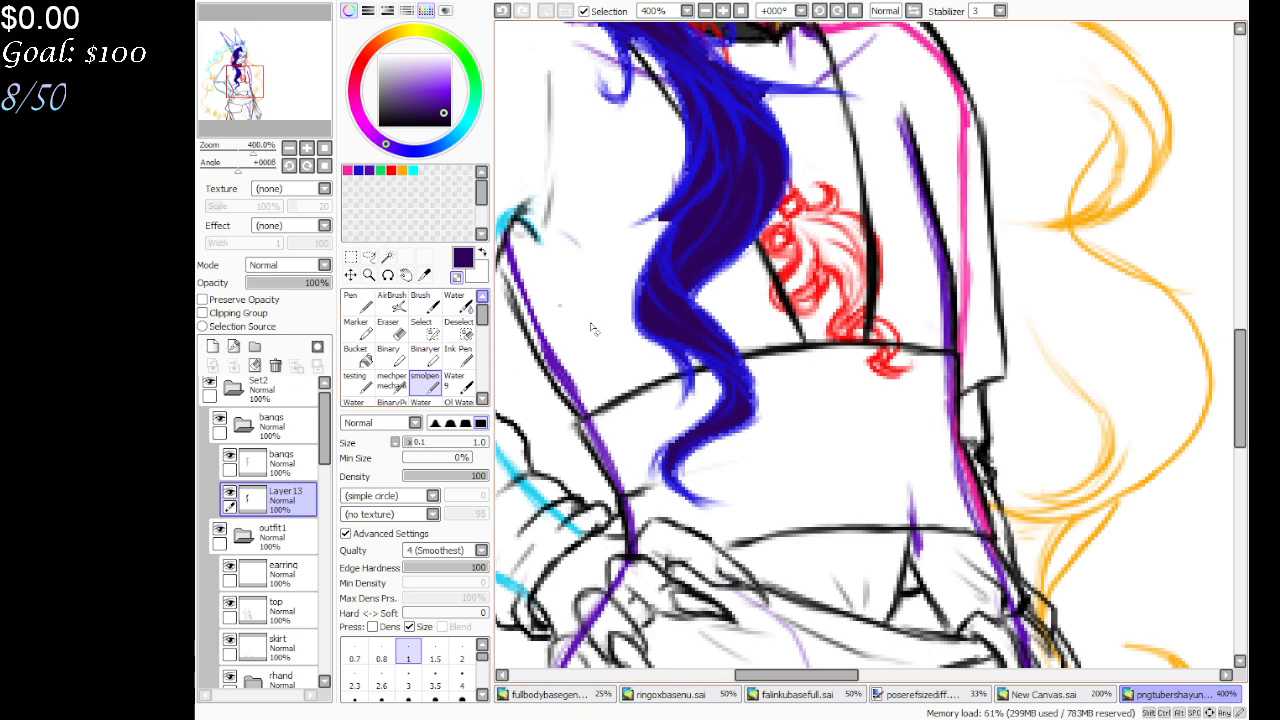
Touch up the tip of the lower bangs strand, preserve the opacity of Layer13, and pick bright red
drag(663, 455, 664, 483)
click(262, 302)
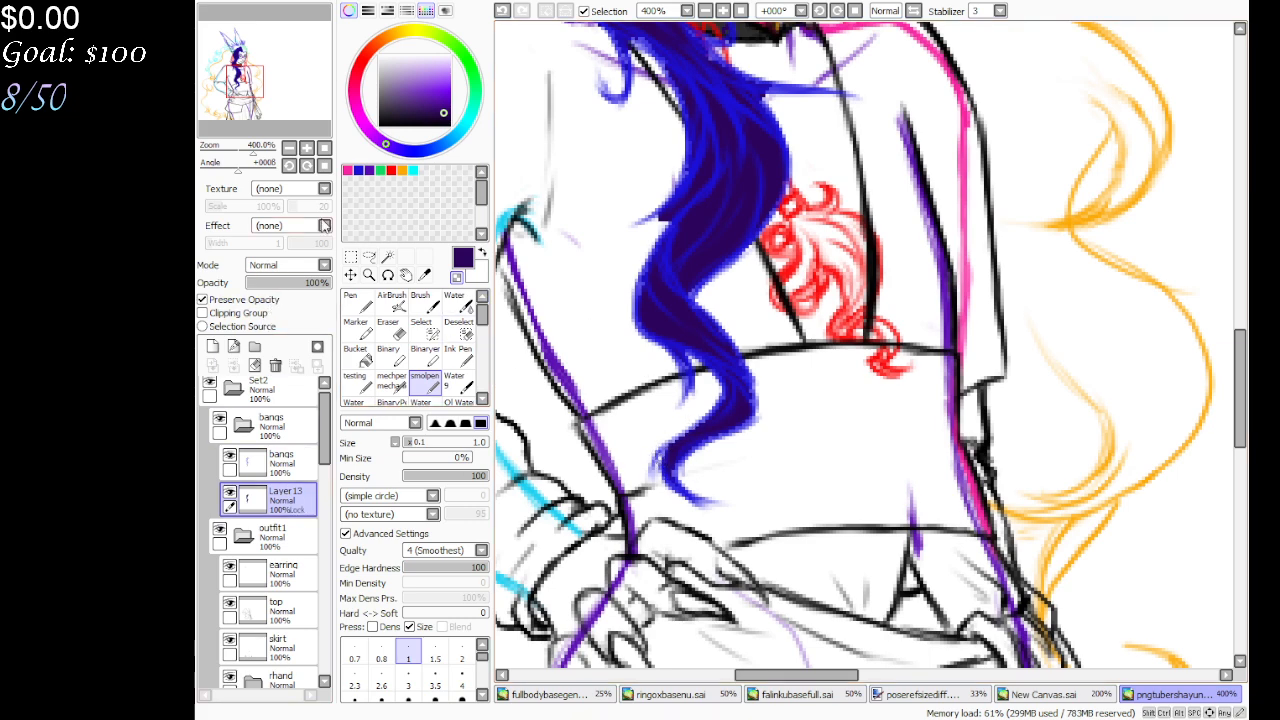
click(392, 170)
click(738, 11)
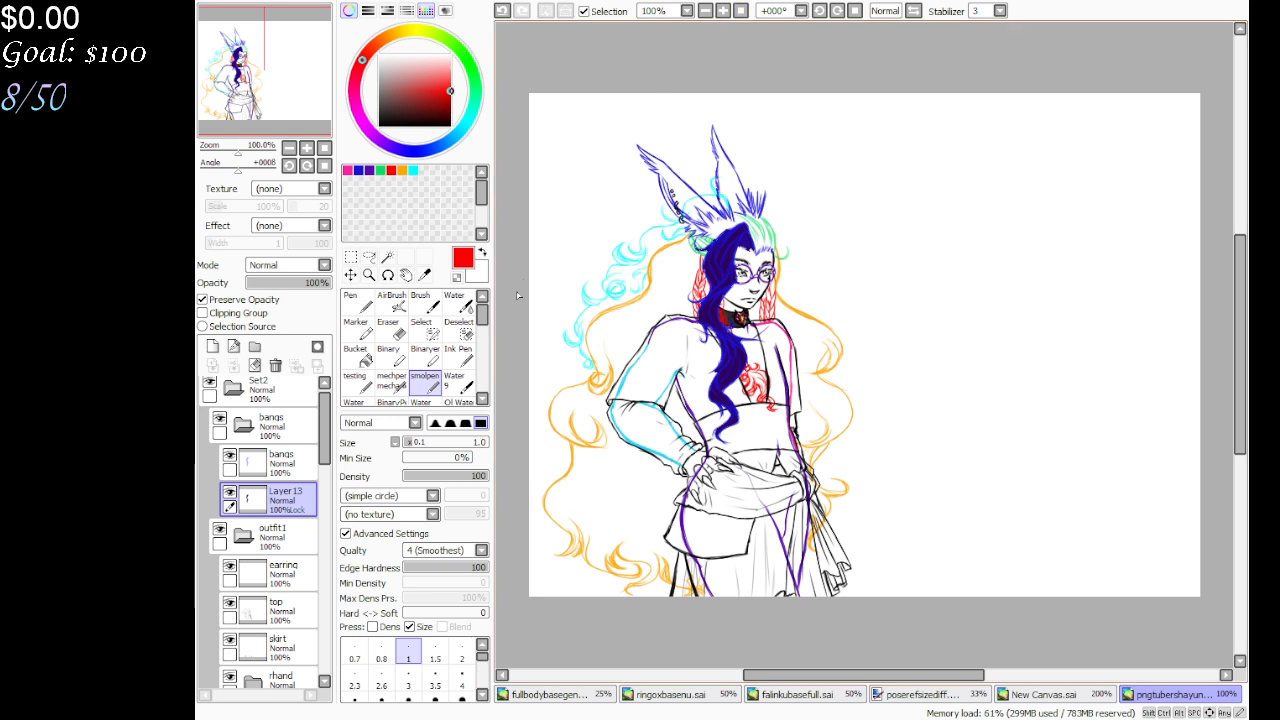
Hide the midhair1 folder
scroll(328, 505, down, 3)
scroll(328, 505, down, 4)
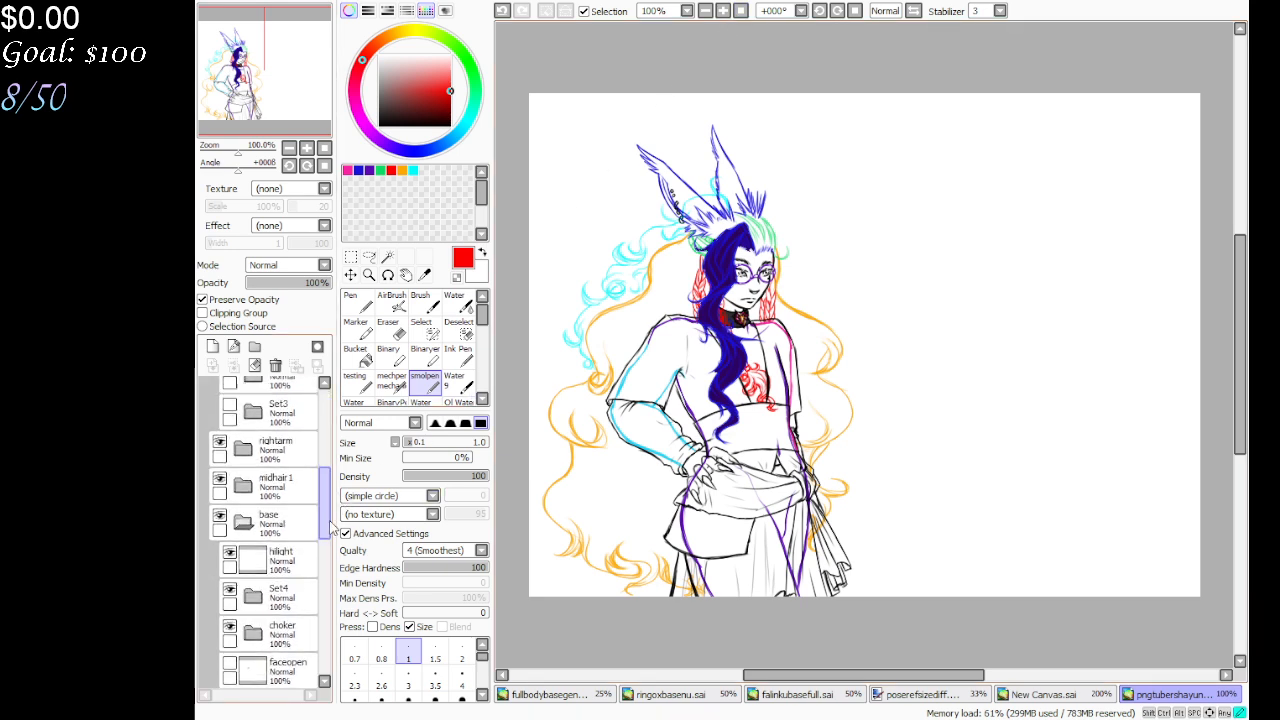
click(220, 483)
scroll(328, 463, up, 7)
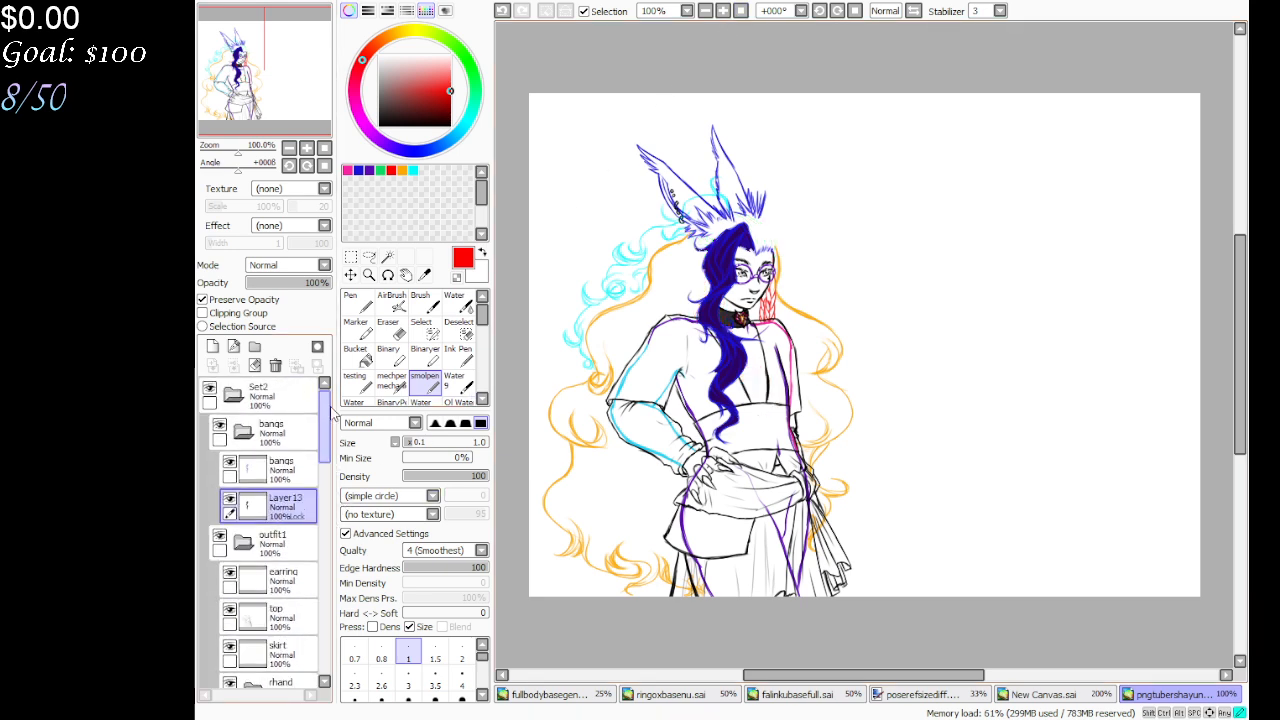
Recolour the whole bangs fill red with the large binary pen and turn off opacity preservation on Layer13
click(391, 400)
mouse_move(700, 270)
mouse_down()
mouse_move(763, 220)
mouse_move(738, 420)
mouse_move(760, 445)
mouse_move(707, 255)
mouse_move(722, 420)
mouse_move(685, 425)
mouse_up()
click(369, 274)
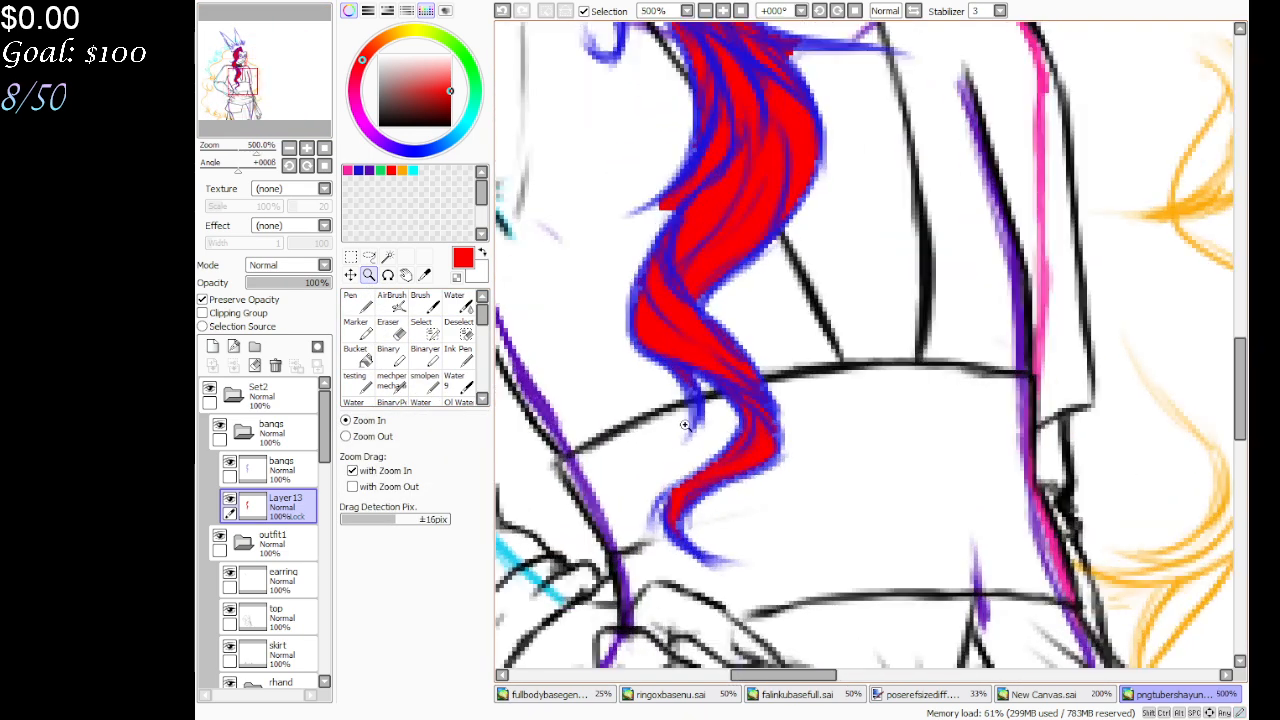
click(258, 302)
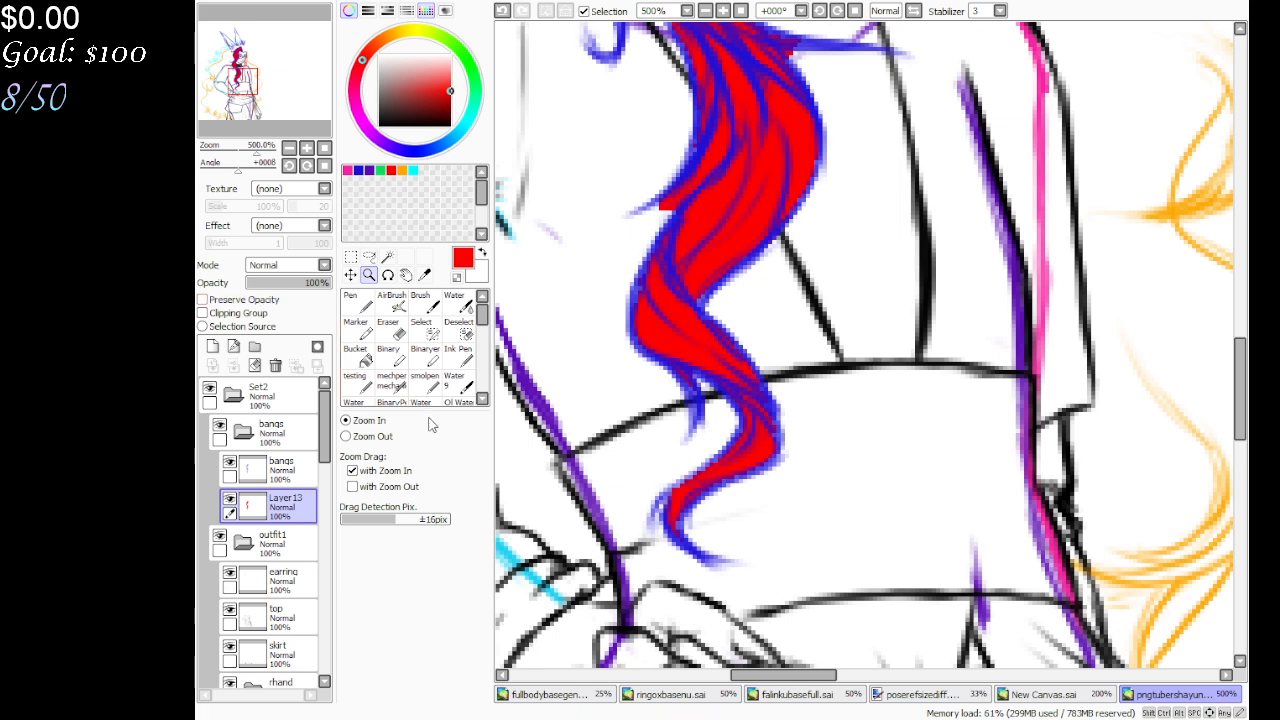
Clean the red fill's edges along the lower and middle bangs with the size 1 smolpen, erasing spills and filling gaps
click(424, 382)
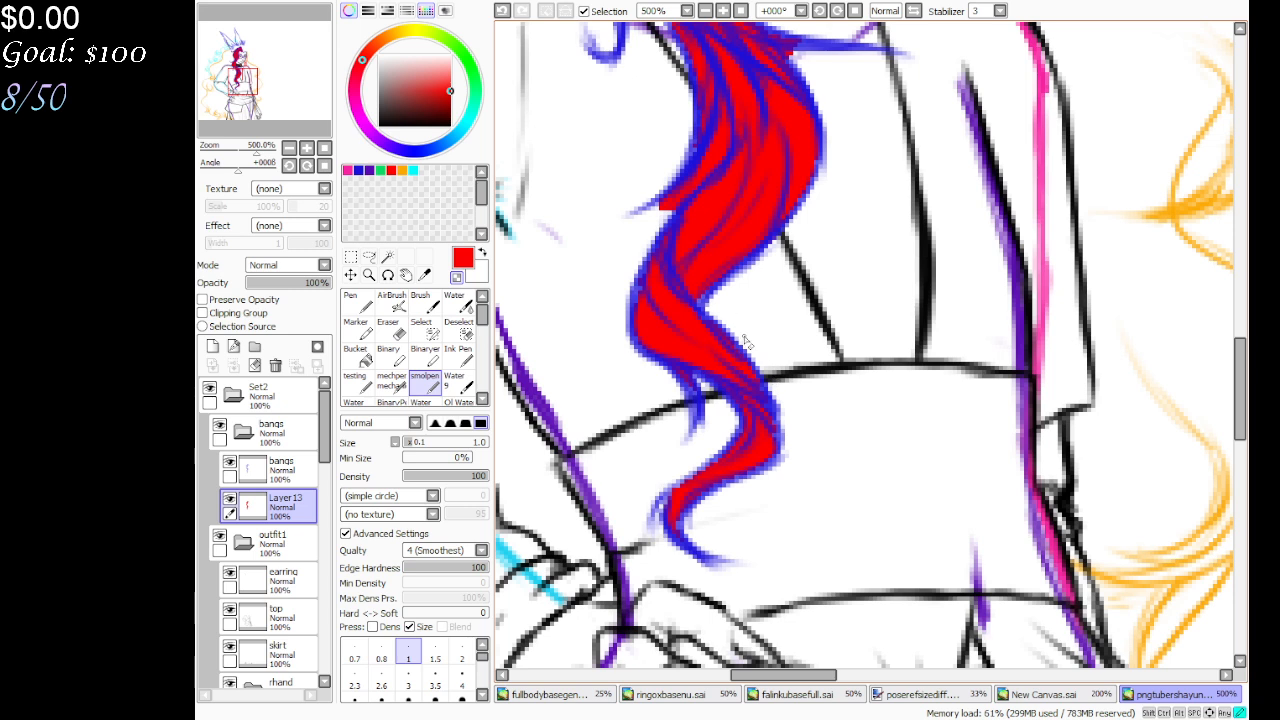
mouse_move(628, 236)
mouse_down()
mouse_move(708, 178)
mouse_move(724, 150)
mouse_move(701, 166)
mouse_move(722, 128)
mouse_up()
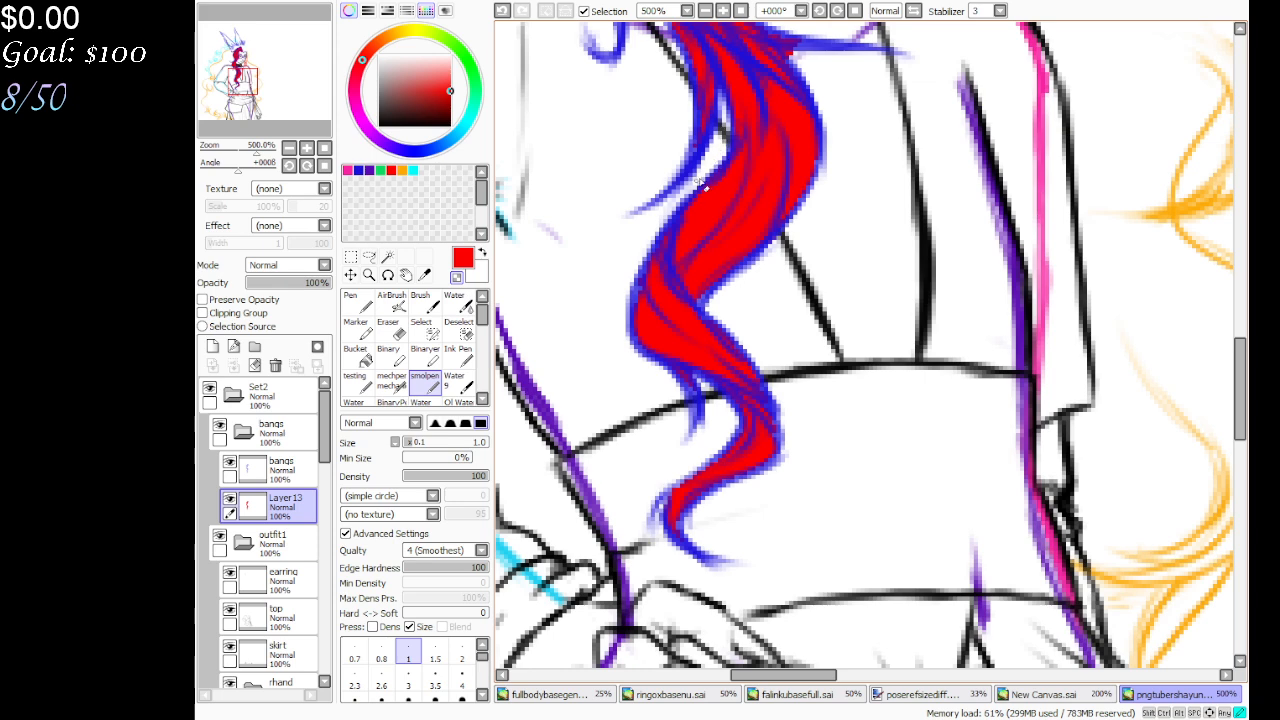
drag(310, 130, 306, 100)
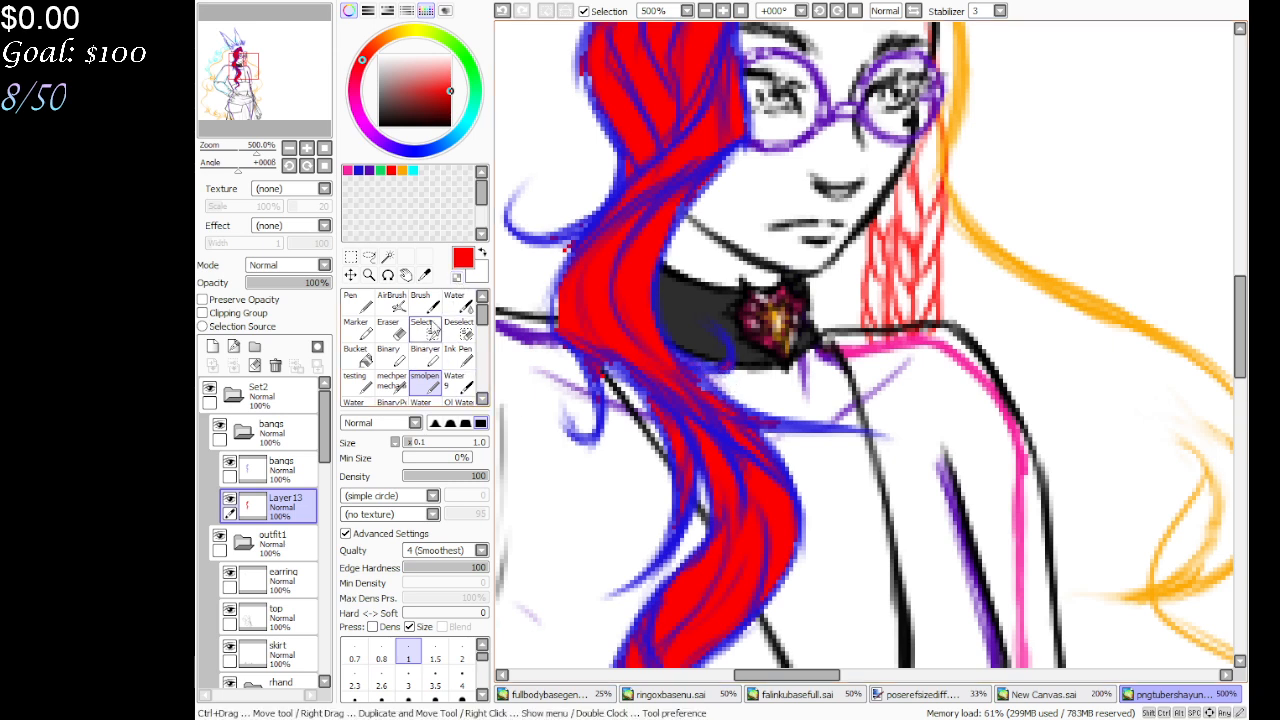
click(457, 277)
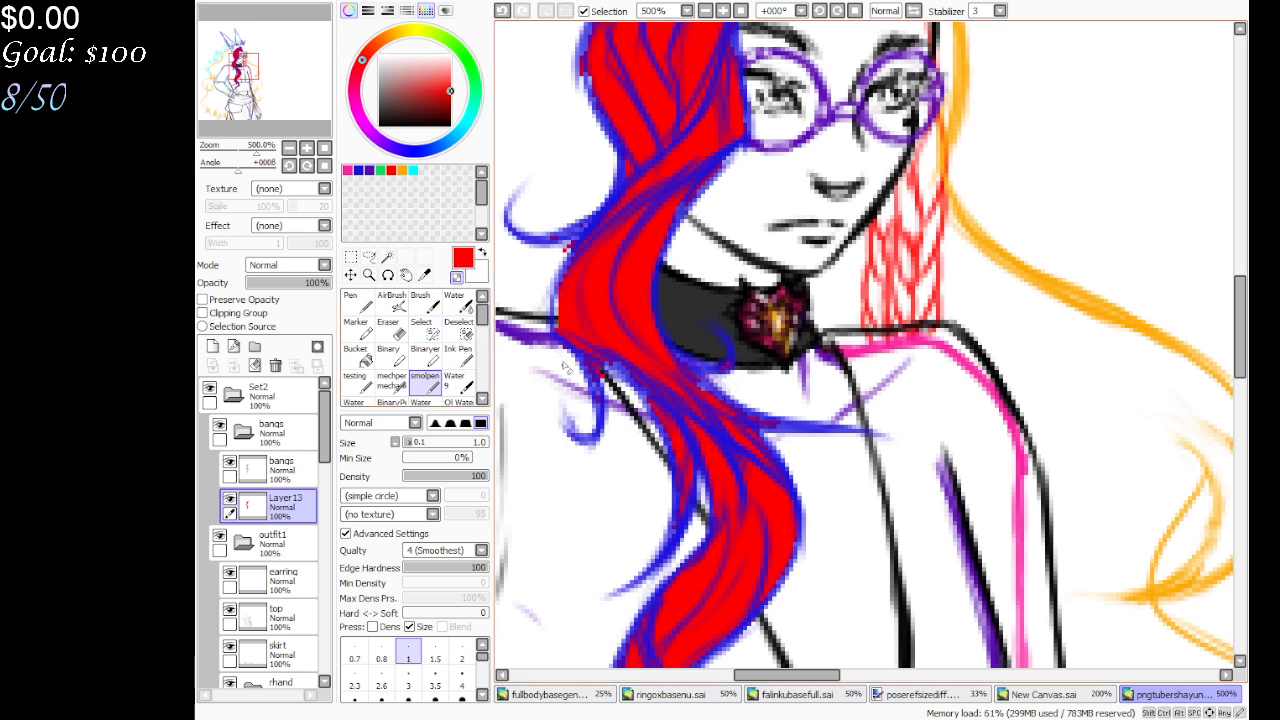
click(457, 277)
drag(556, 320, 558, 286)
click(457, 277)
click(457, 277)
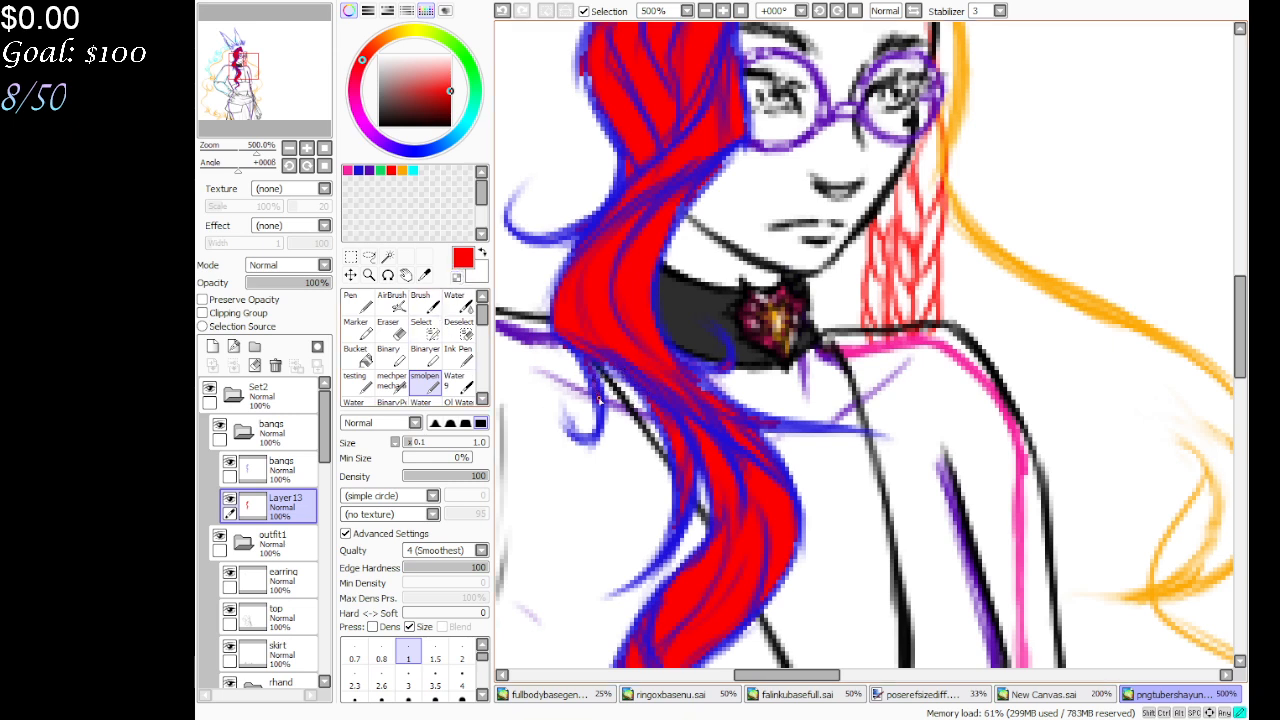
key(minus)
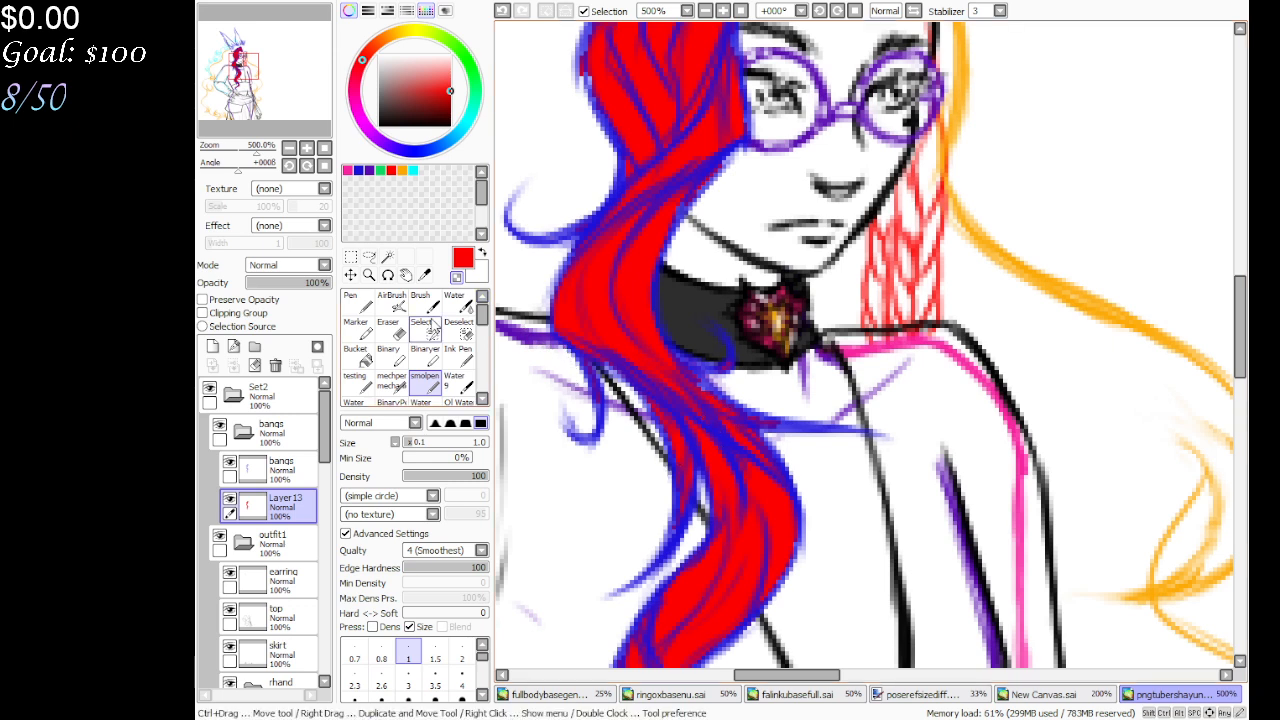
key(minus)
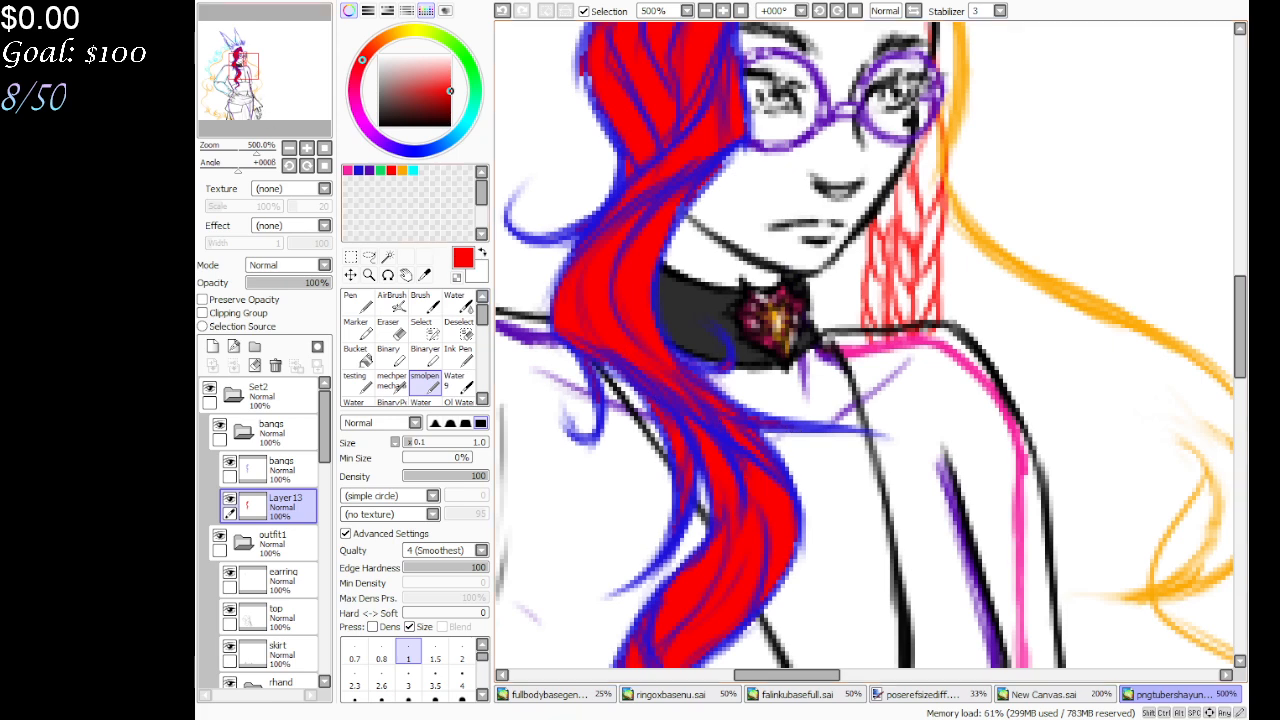
Erase the red spill at the forehead edge of the upper bangs and paint the short hairline strands red
drag(266, 90, 265, 77)
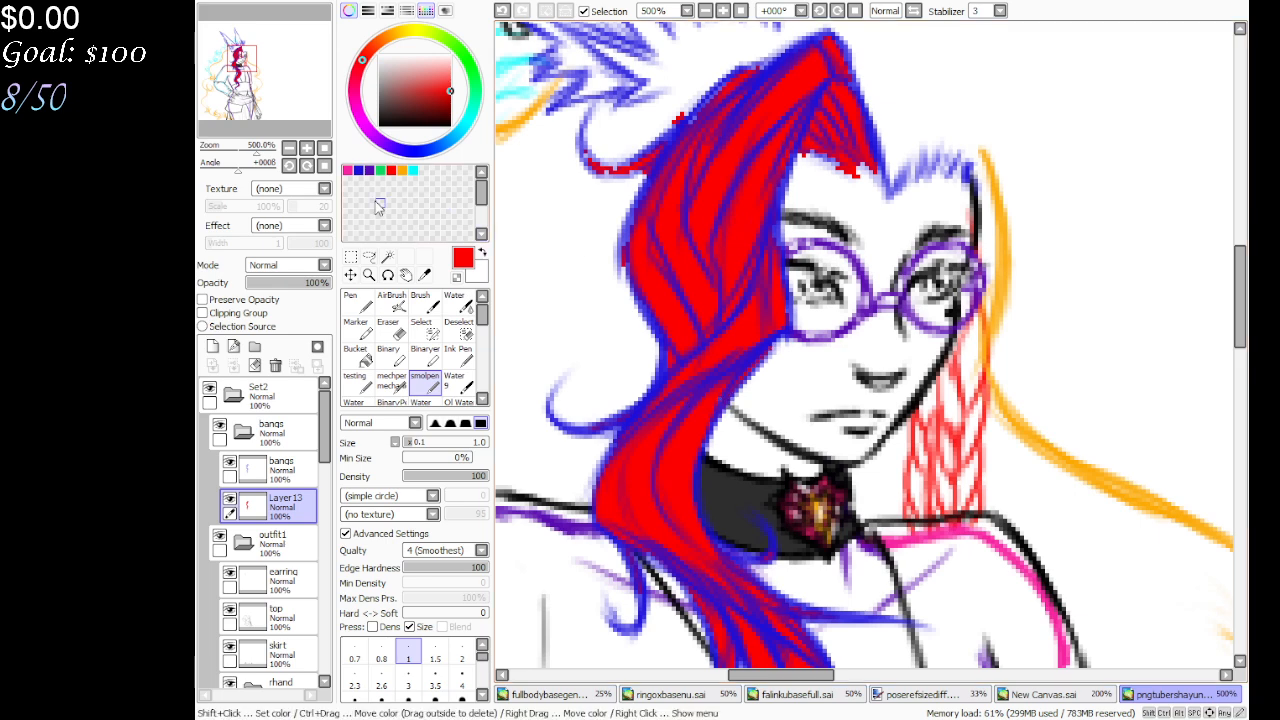
drag(289, 98, 290, 91)
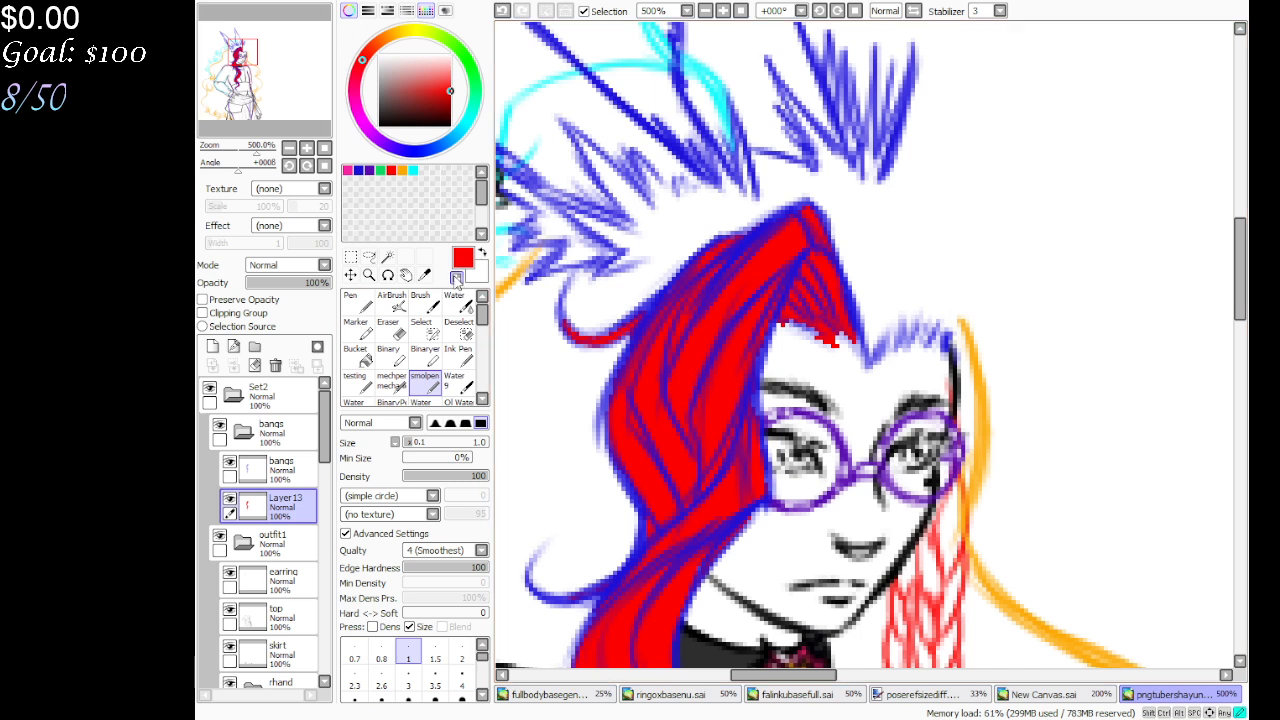
mouse_move(782, 322)
mouse_down()
mouse_move(828, 348)
mouse_move(820, 326)
mouse_move(845, 341)
mouse_move(784, 316)
mouse_move(818, 320)
mouse_up()
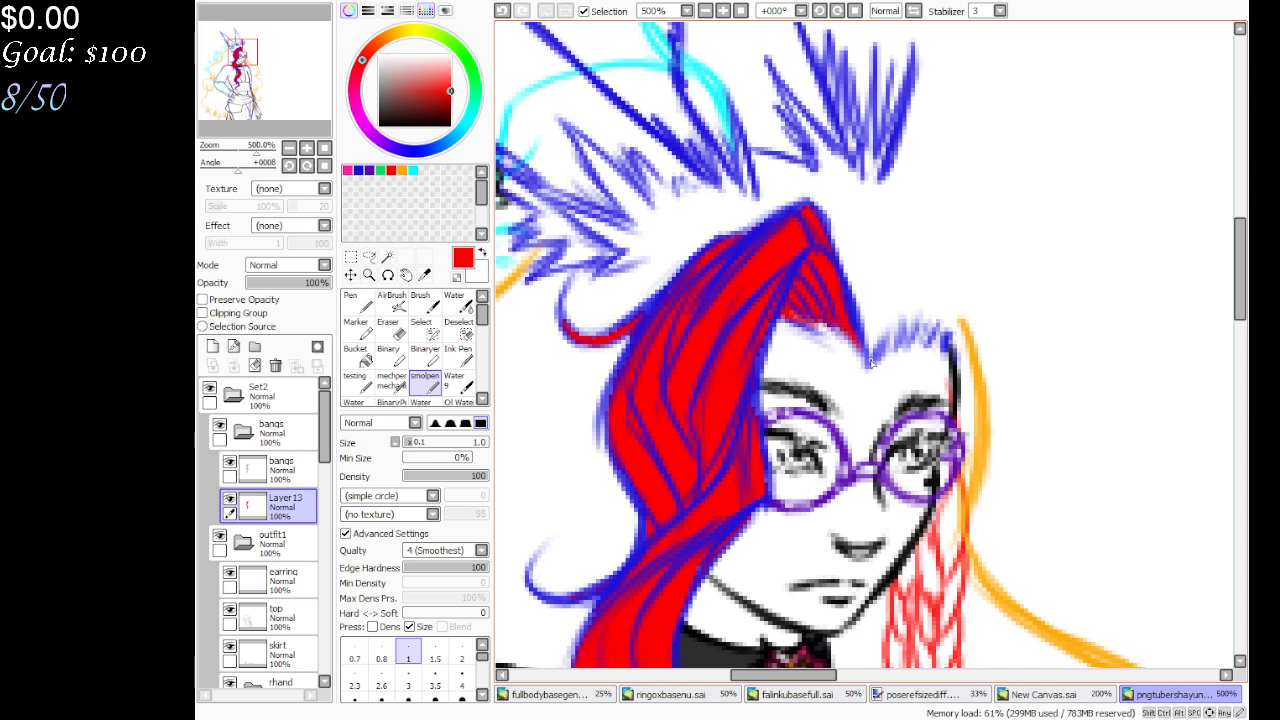
mouse_move(872, 360)
mouse_down()
mouse_move(882, 328)
mouse_move(893, 343)
mouse_move(924, 326)
mouse_move(934, 339)
mouse_move(946, 320)
mouse_move(950, 330)
mouse_move(912, 328)
mouse_up()
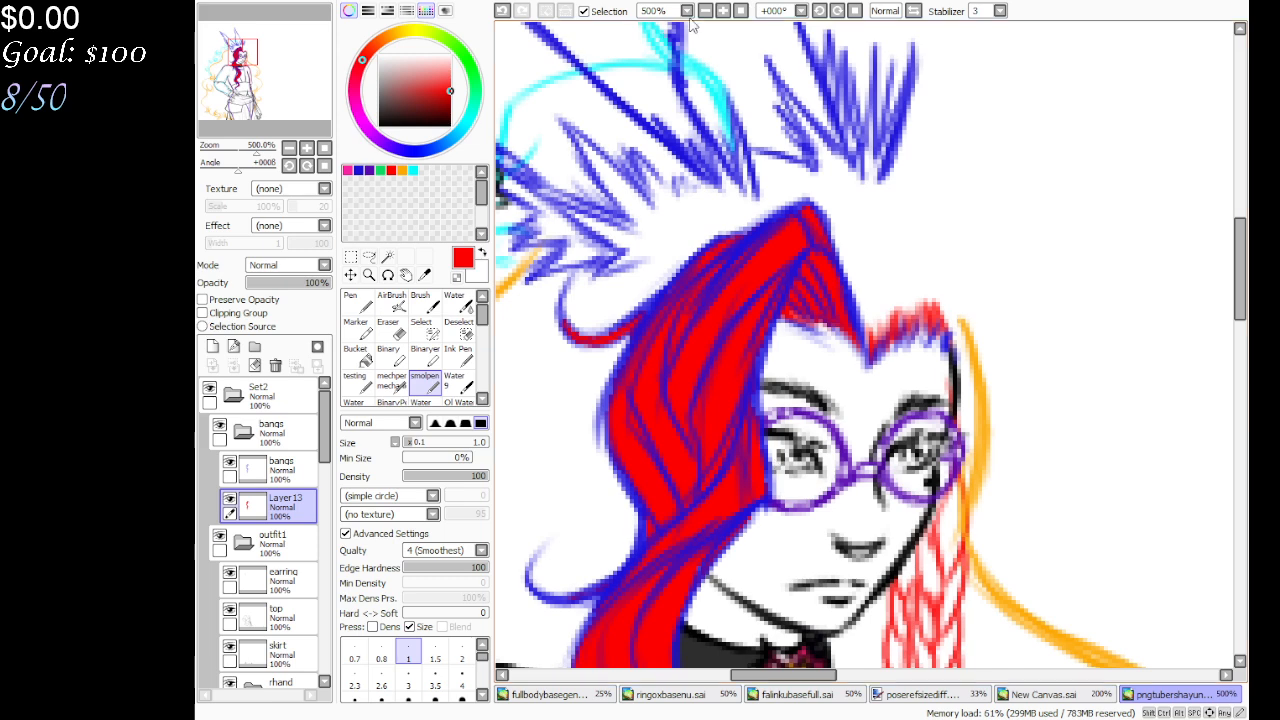
Preserve the opacity of the bangs line layer and recolour its lines black with the size 100 binary pen
click(740, 10)
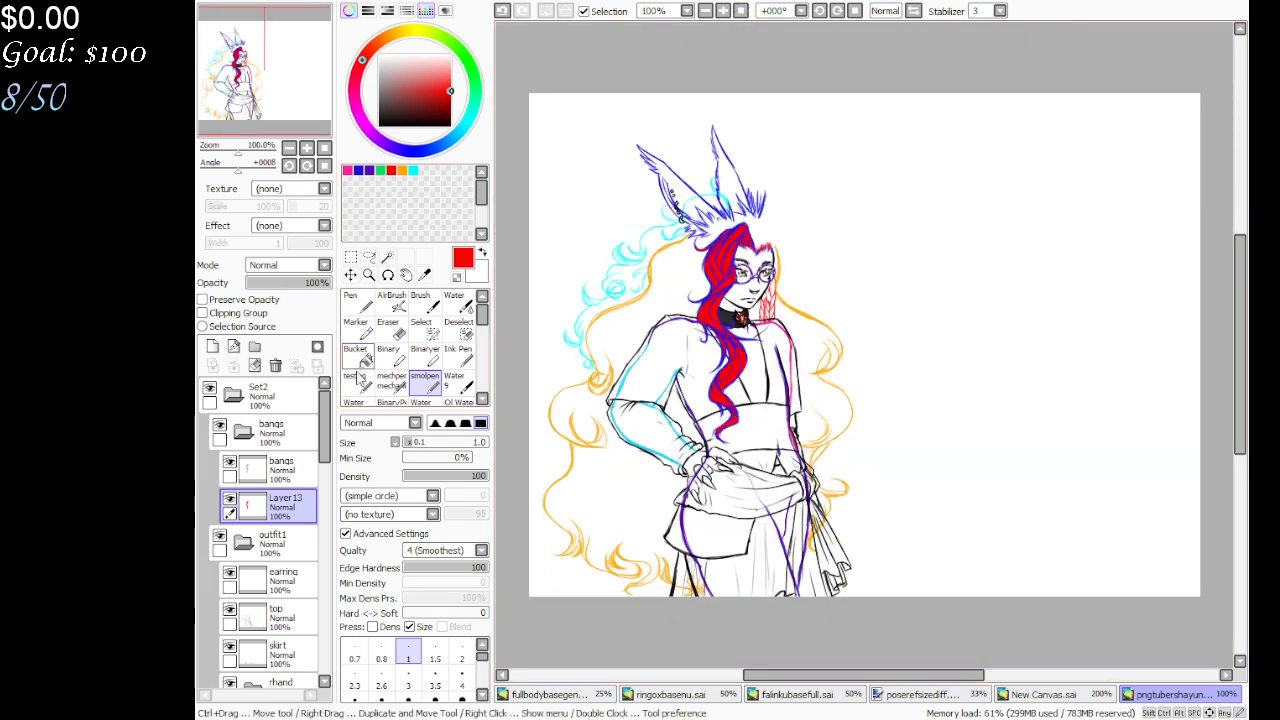
click(294, 478)
click(270, 302)
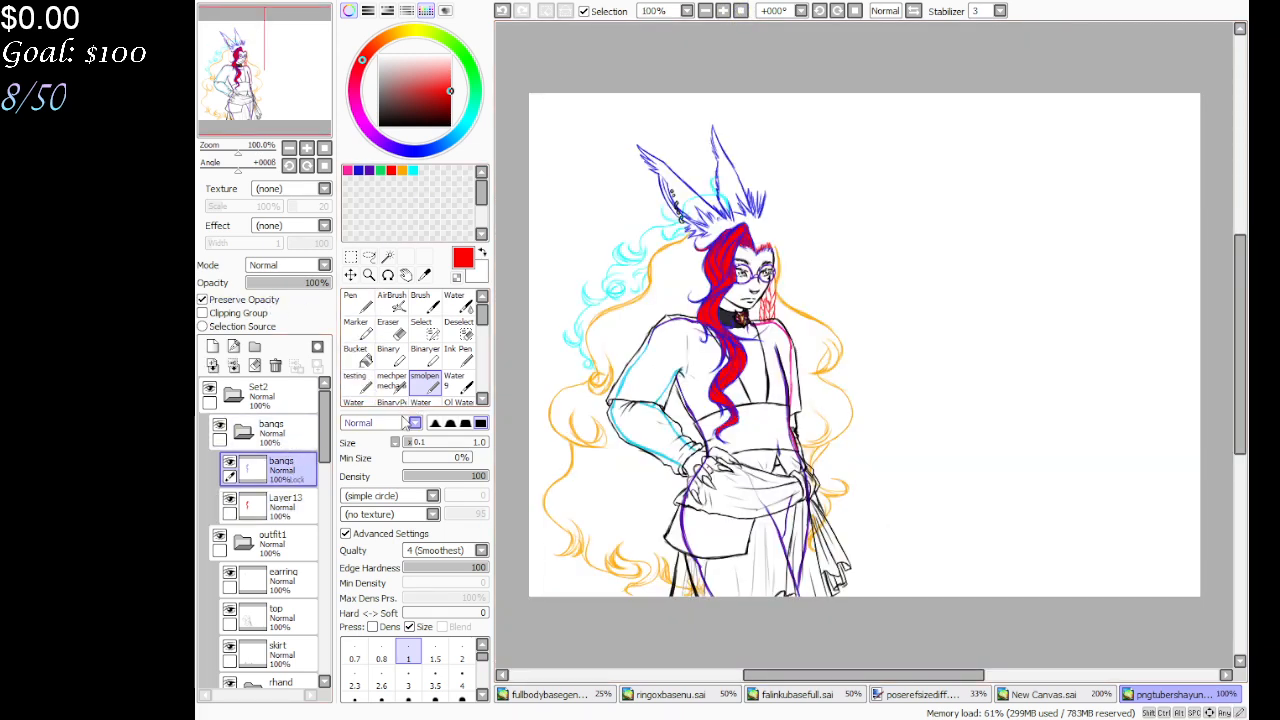
click(395, 402)
drag(420, 85, 378, 125)
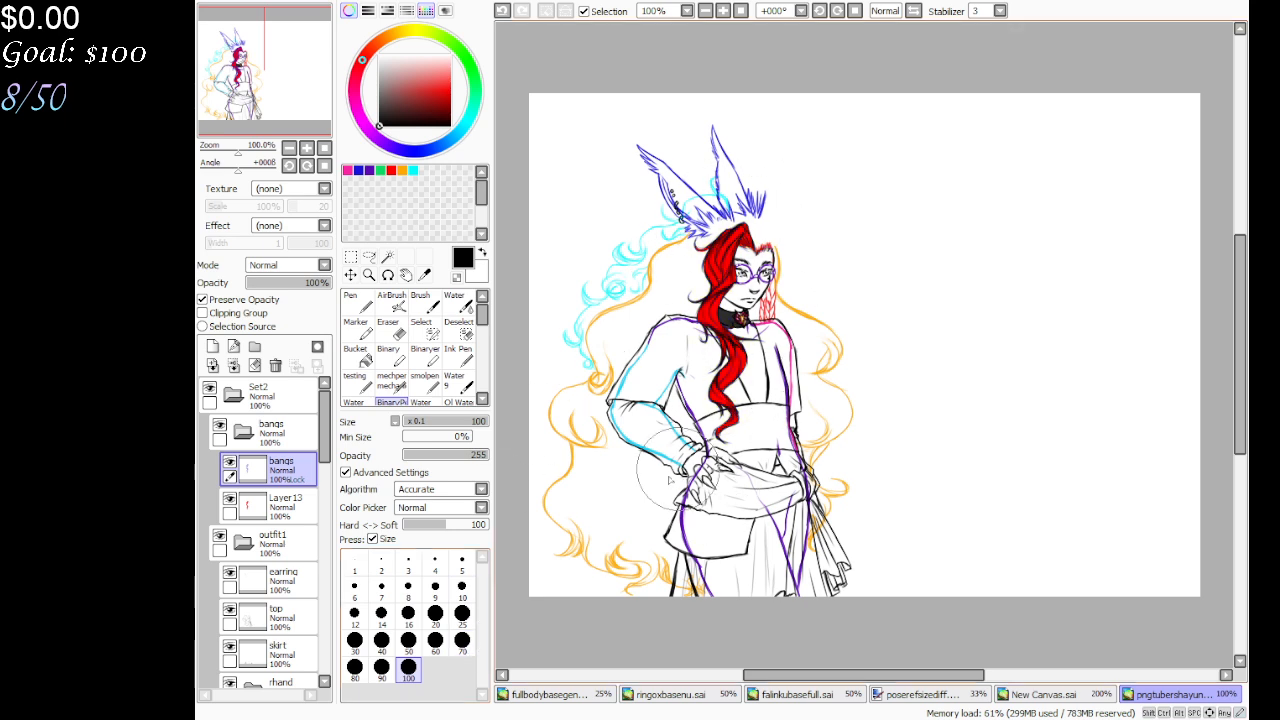
Preserve the opacity of the bangs fill on Layer13 and recolour it dark purple with the size 100 binary pen
click(307, 508)
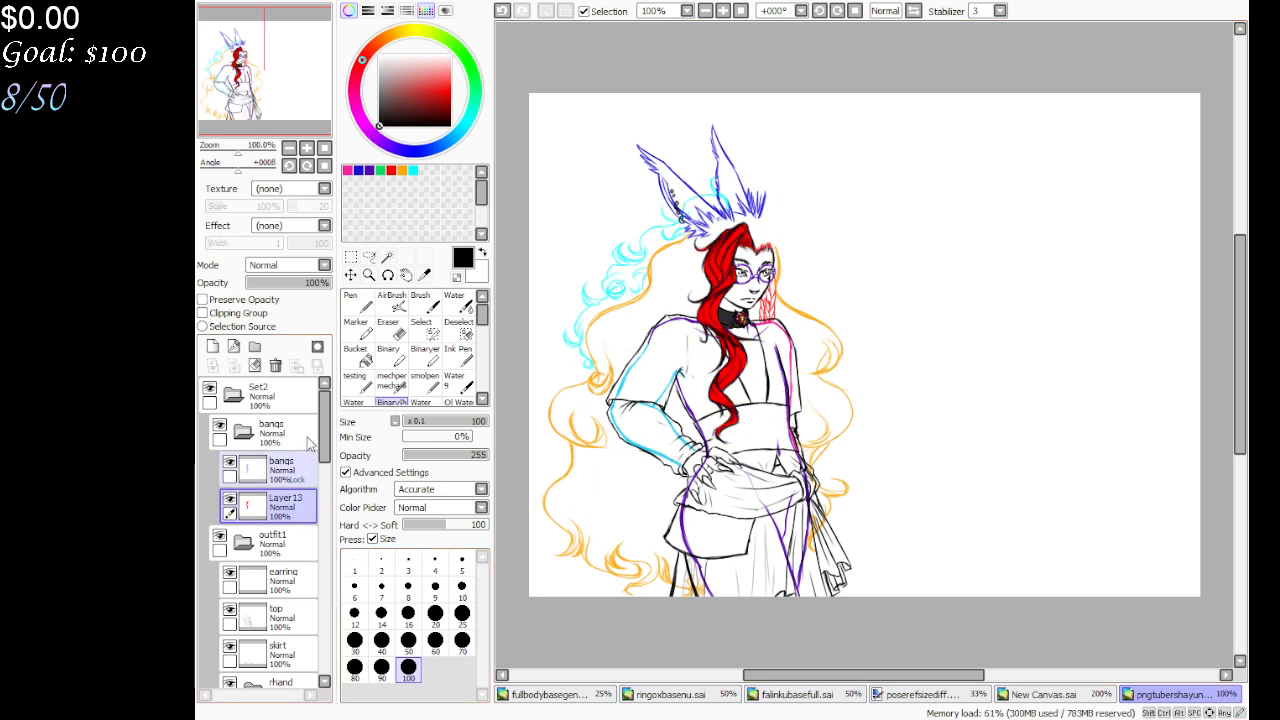
click(369, 170)
drag(443, 100, 434, 115)
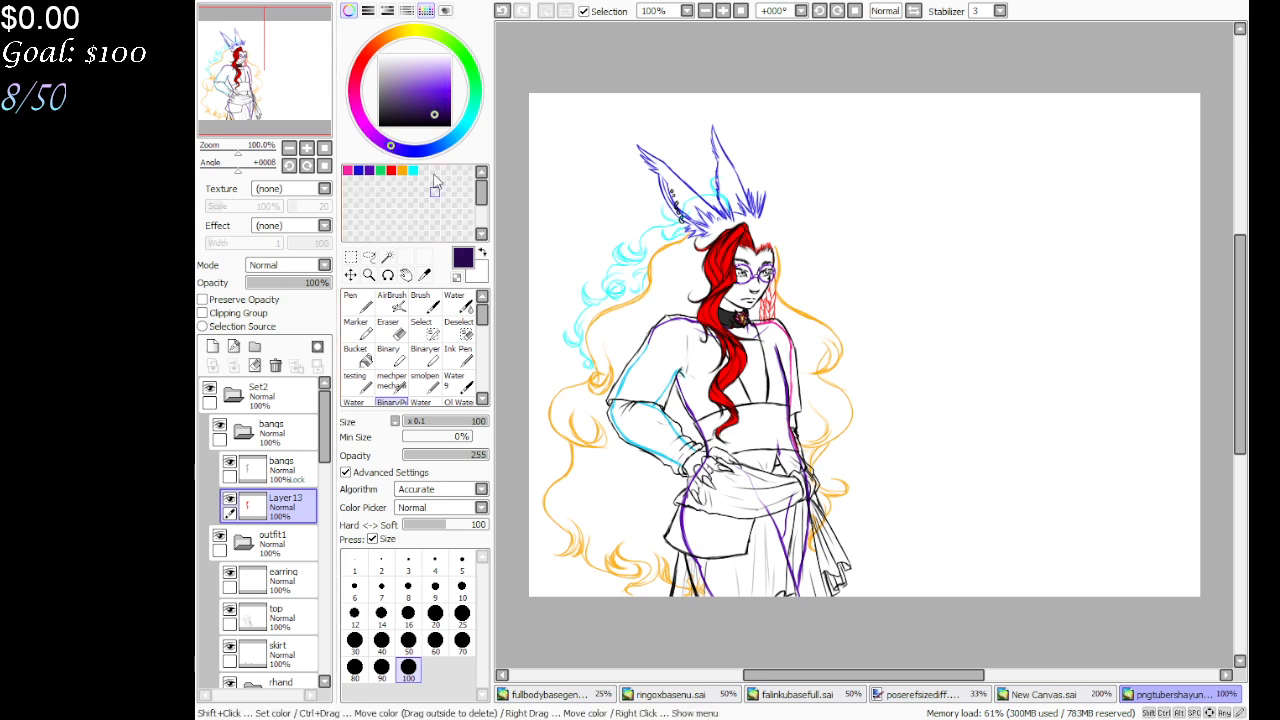
click(443, 113)
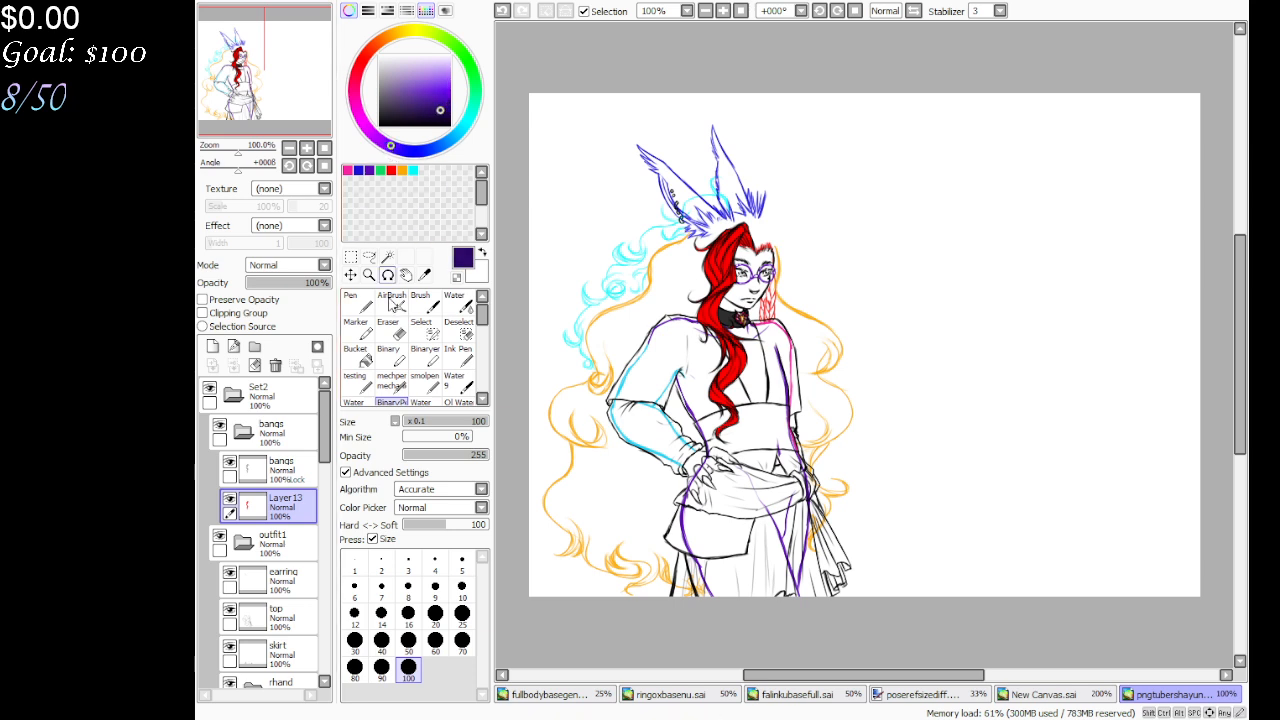
click(265, 299)
mouse_move(568, 237)
mouse_down()
mouse_move(758, 215)
mouse_move(738, 455)
mouse_move(703, 287)
mouse_move(712, 490)
mouse_move(647, 542)
mouse_up()
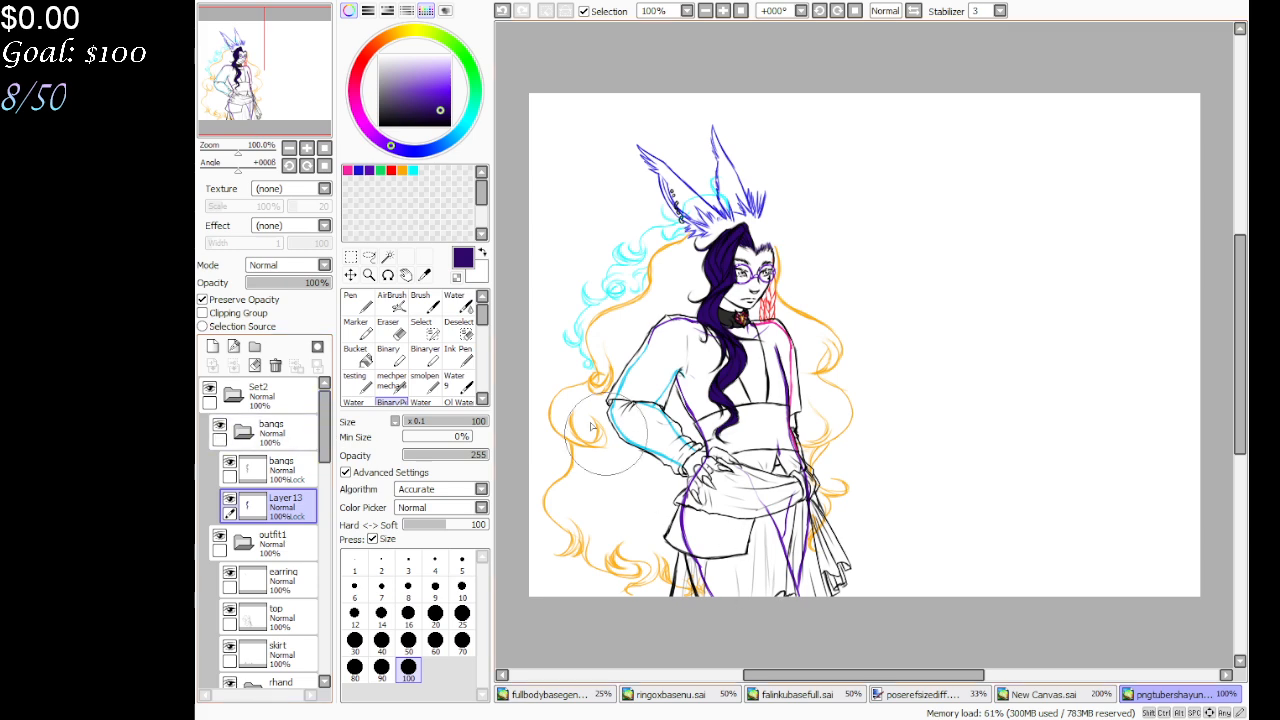
Set a light periwinkle highlight colour and switch to the size 1 smolpen for detailing the bangs fill
key(ctrl+space)
click(730, 264)
click(732, 264)
click(732, 264)
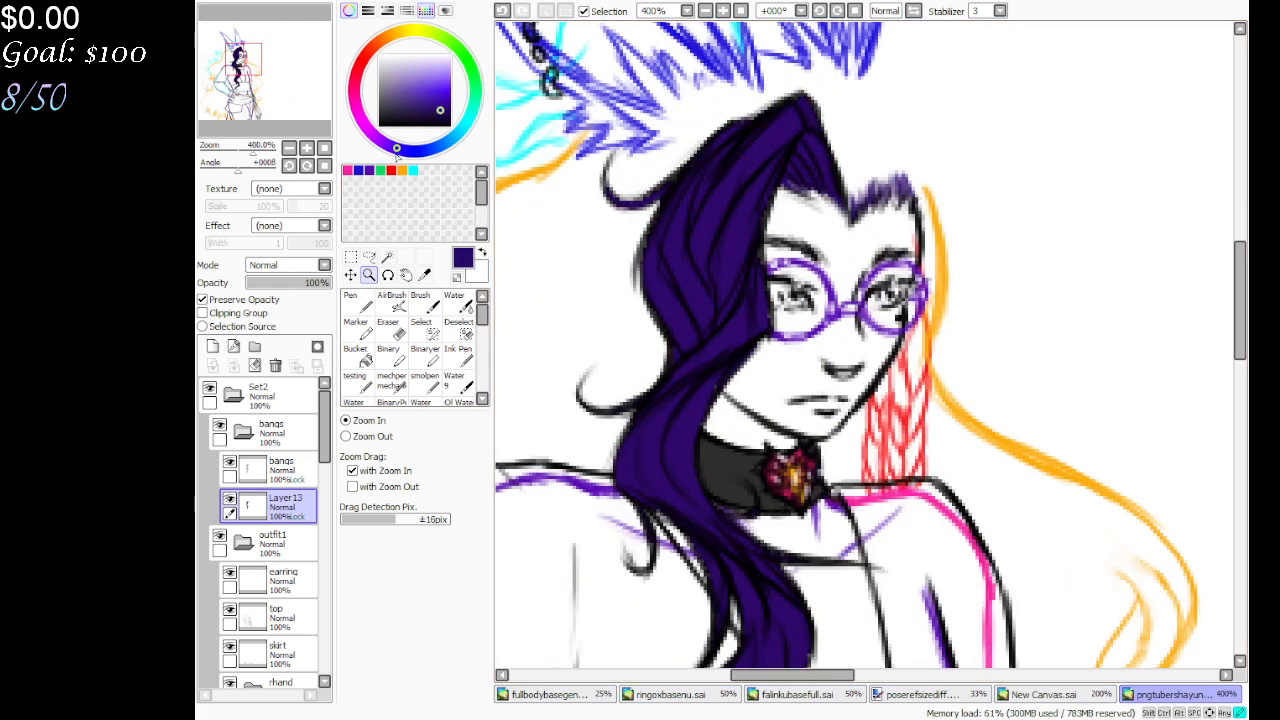
click(438, 76)
drag(436, 72, 432, 78)
click(438, 76)
click(420, 386)
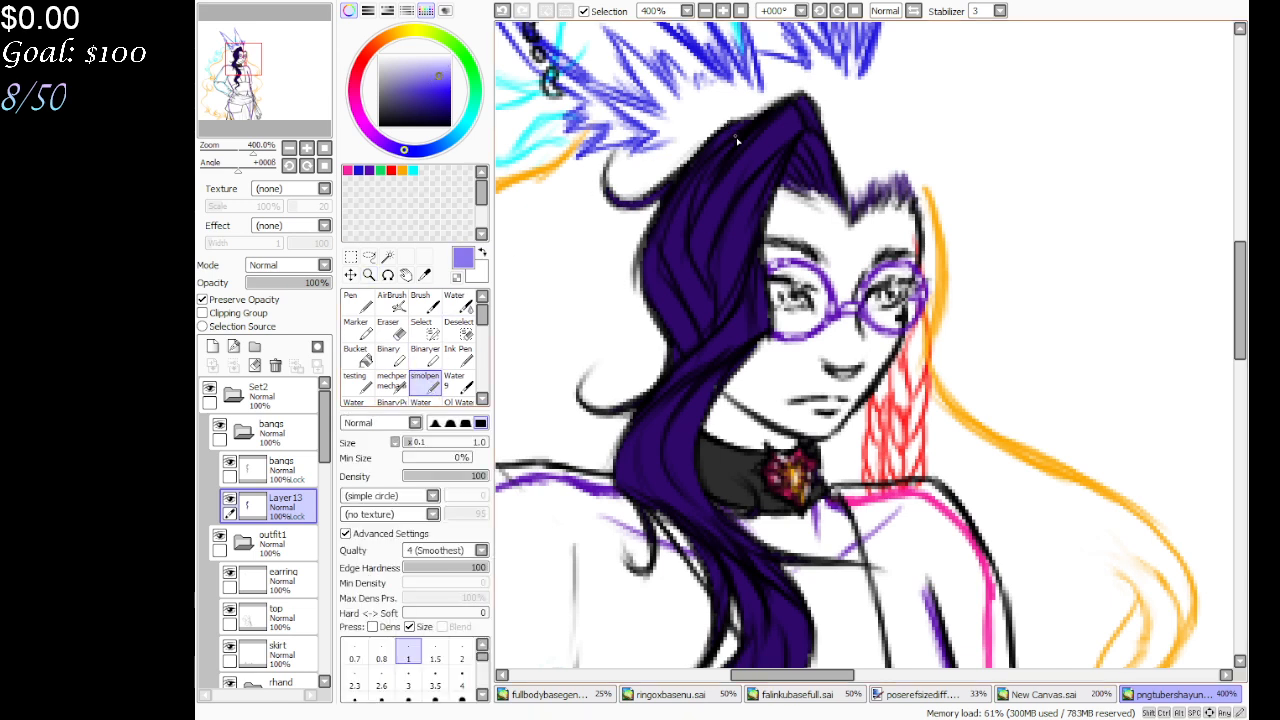
mouse_move(736, 141)
mouse_down()
mouse_move(698, 262)
mouse_move(716, 160)
mouse_move(705, 282)
mouse_up()
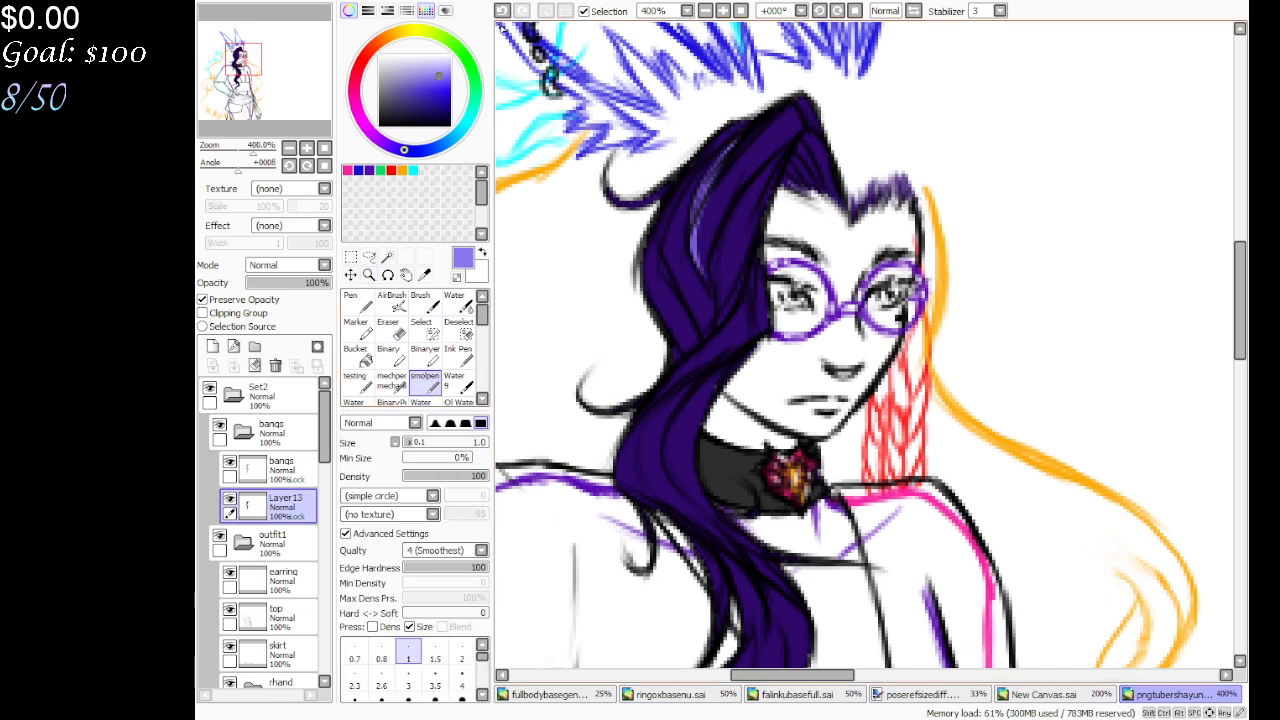
click(502, 10)
click(502, 10)
click(502, 10)
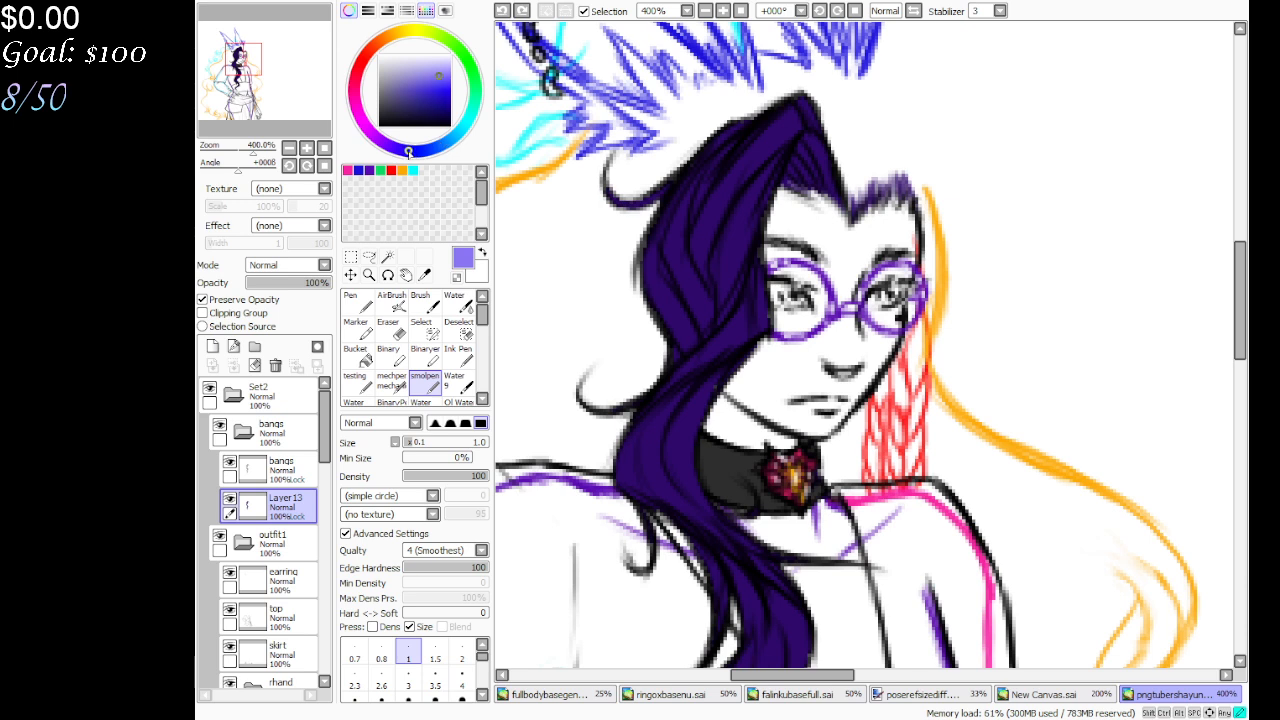
Paint light blue highlight streaks in the upper bangs and along the lock beside the neck with the size 1 smolpen
mouse_move(742, 122)
mouse_down()
mouse_move(690, 218)
mouse_move(700, 240)
mouse_up()
drag(726, 148, 688, 262)
mouse_move(710, 314)
mouse_down()
mouse_move(693, 347)
mouse_move(688, 260)
mouse_move(711, 316)
mouse_move(708, 180)
mouse_move(679, 255)
mouse_move(681, 199)
mouse_move(675, 305)
mouse_move(688, 338)
mouse_up()
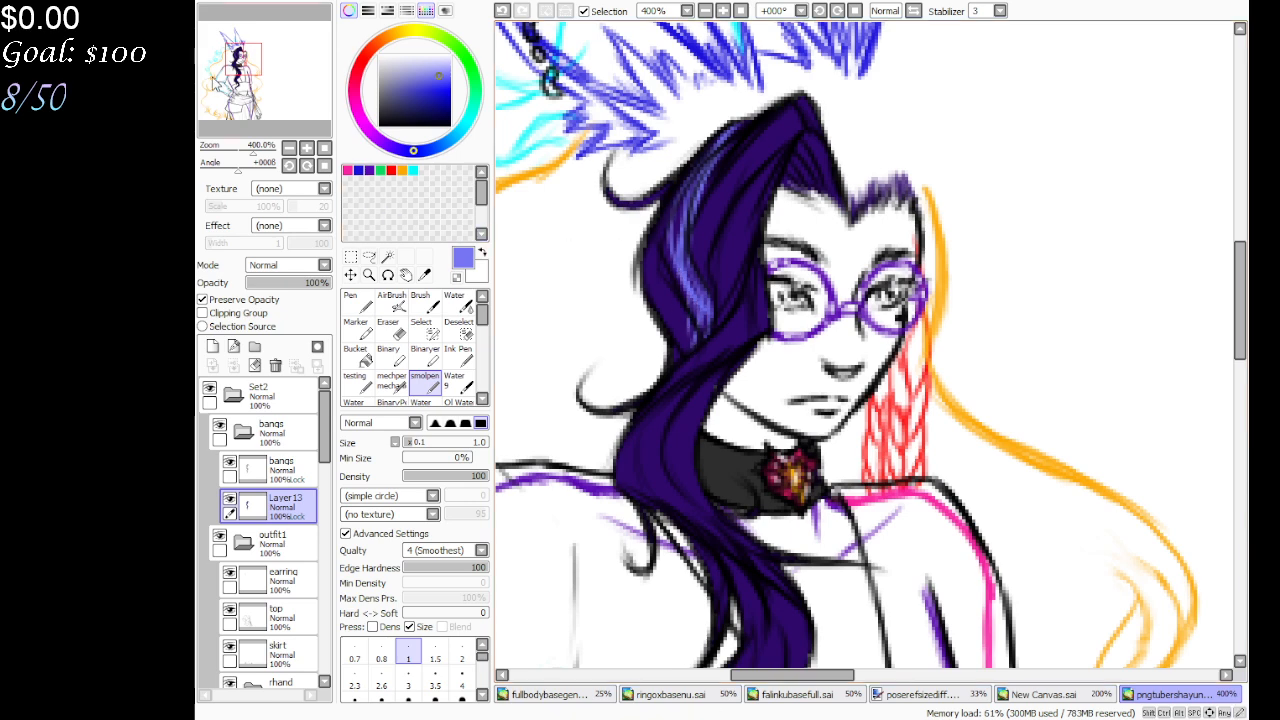
scroll(680, 300, down, 5)
drag(704, 146, 678, 250)
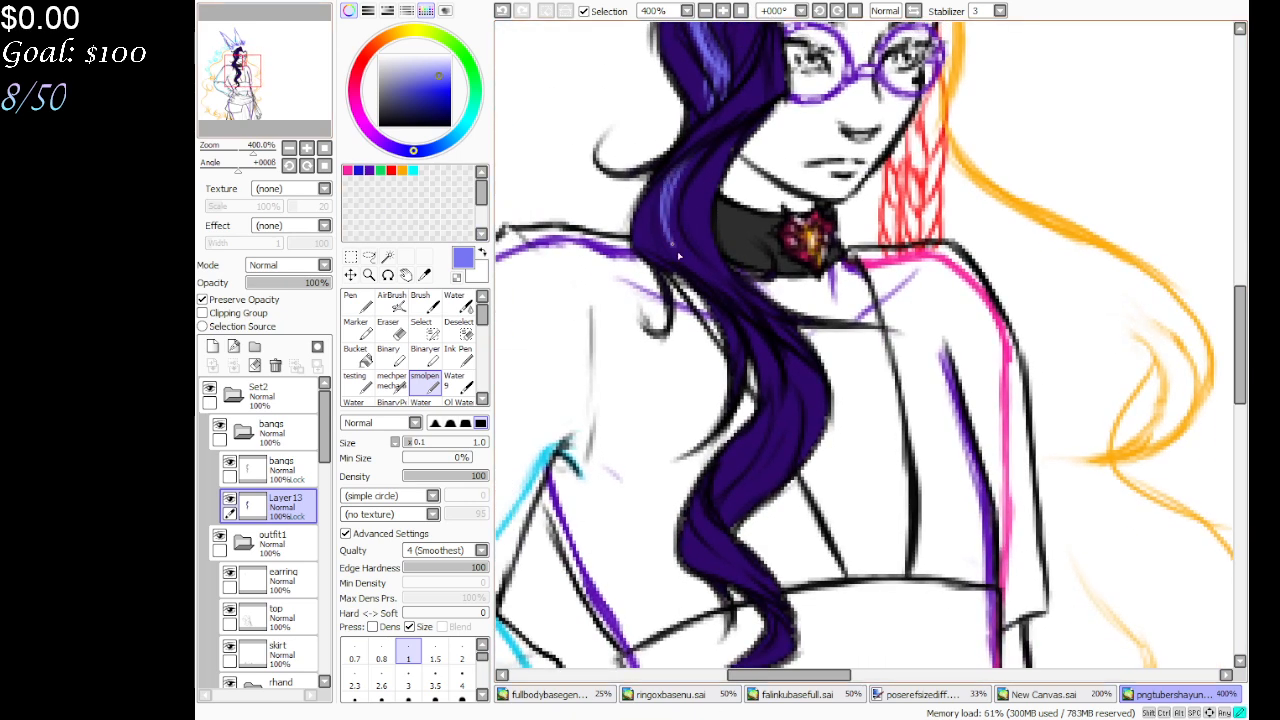
mouse_move(673, 178)
mouse_down()
mouse_move(692, 154)
mouse_move(694, 232)
mouse_move(760, 326)
mouse_move(700, 275)
mouse_up()
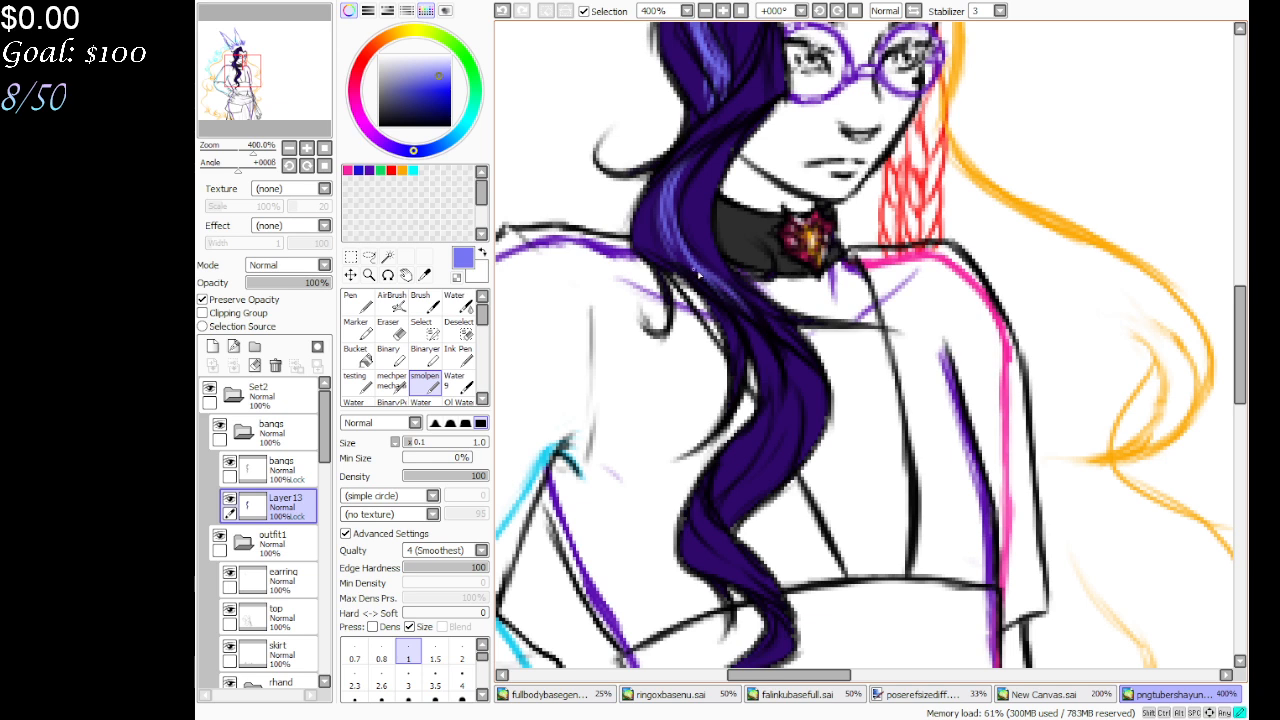
Paint light blue highlight streaks along the lock over the chest, following its curves down to the curled tip
mouse_move(766, 366)
mouse_down()
mouse_move(748, 333)
mouse_move(756, 408)
mouse_move(726, 528)
mouse_up()
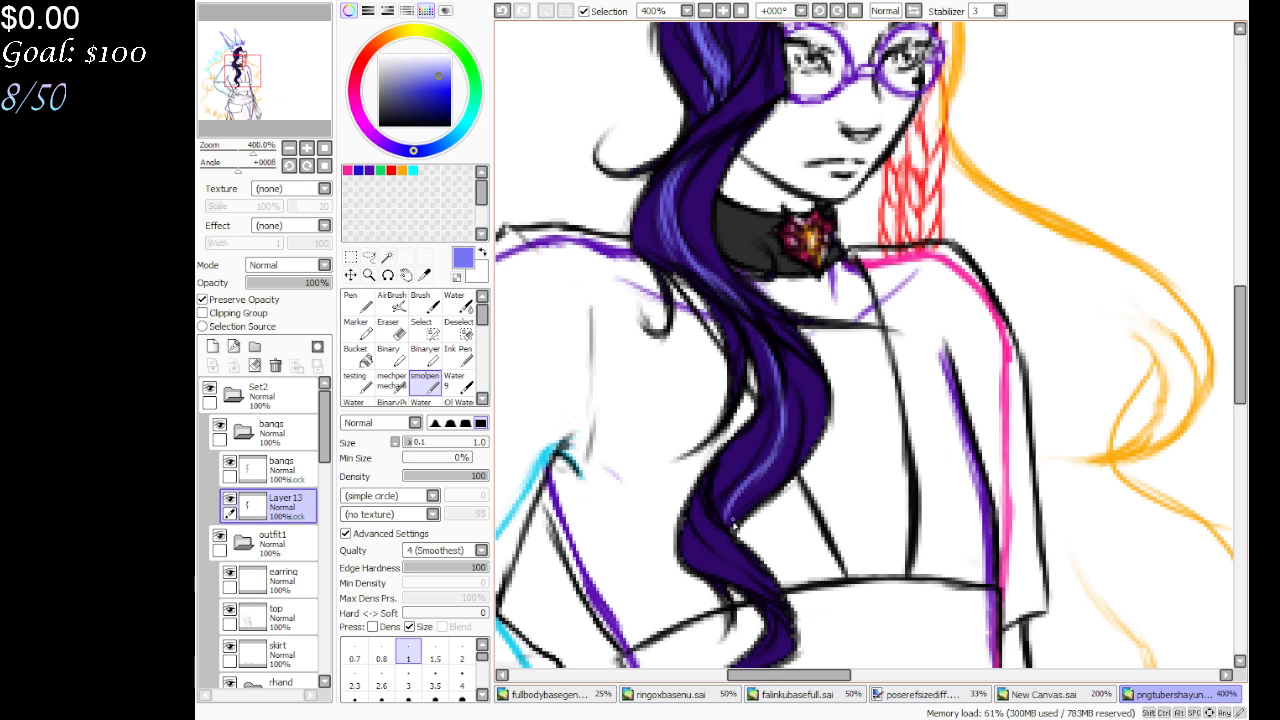
drag(780, 468, 732, 528)
drag(794, 378, 782, 468)
mouse_move(782, 342)
mouse_down()
mouse_move(782, 407)
mouse_move(739, 315)
mouse_move(762, 399)
mouse_move(763, 494)
mouse_move(776, 462)
mouse_move(747, 531)
mouse_move(775, 622)
mouse_move(694, 532)
mouse_move(792, 619)
mouse_move(688, 559)
mouse_move(752, 586)
mouse_up()
drag(720, 532, 697, 565)
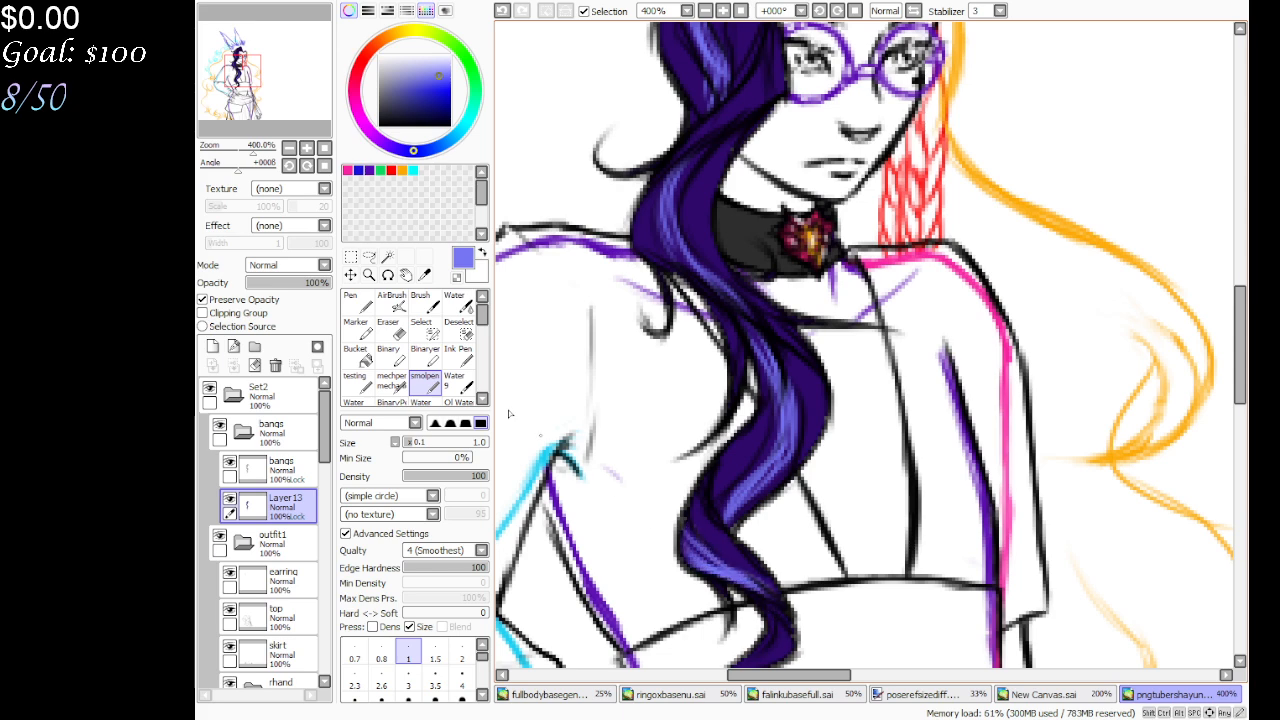
scroll(508, 413, down, 3)
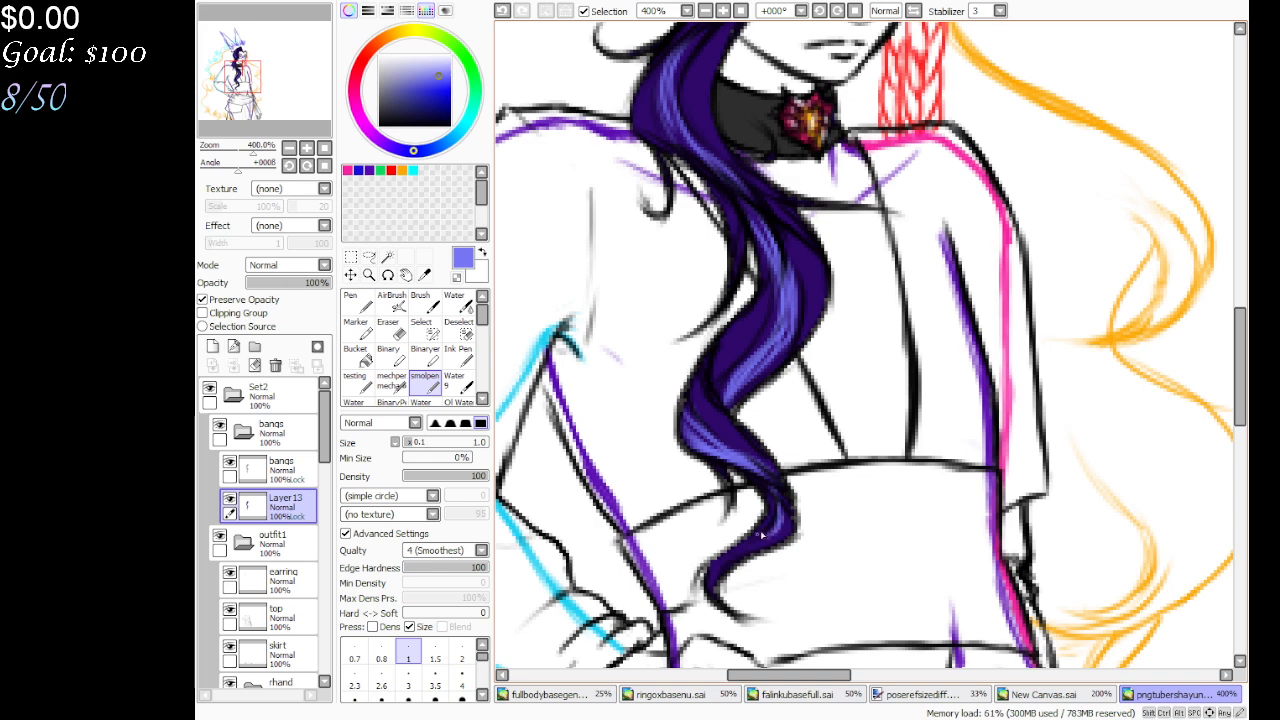
mouse_move(763, 533)
mouse_down()
mouse_move(723, 562)
mouse_move(715, 591)
mouse_move(735, 554)
mouse_move(712, 576)
mouse_move(777, 537)
mouse_up()
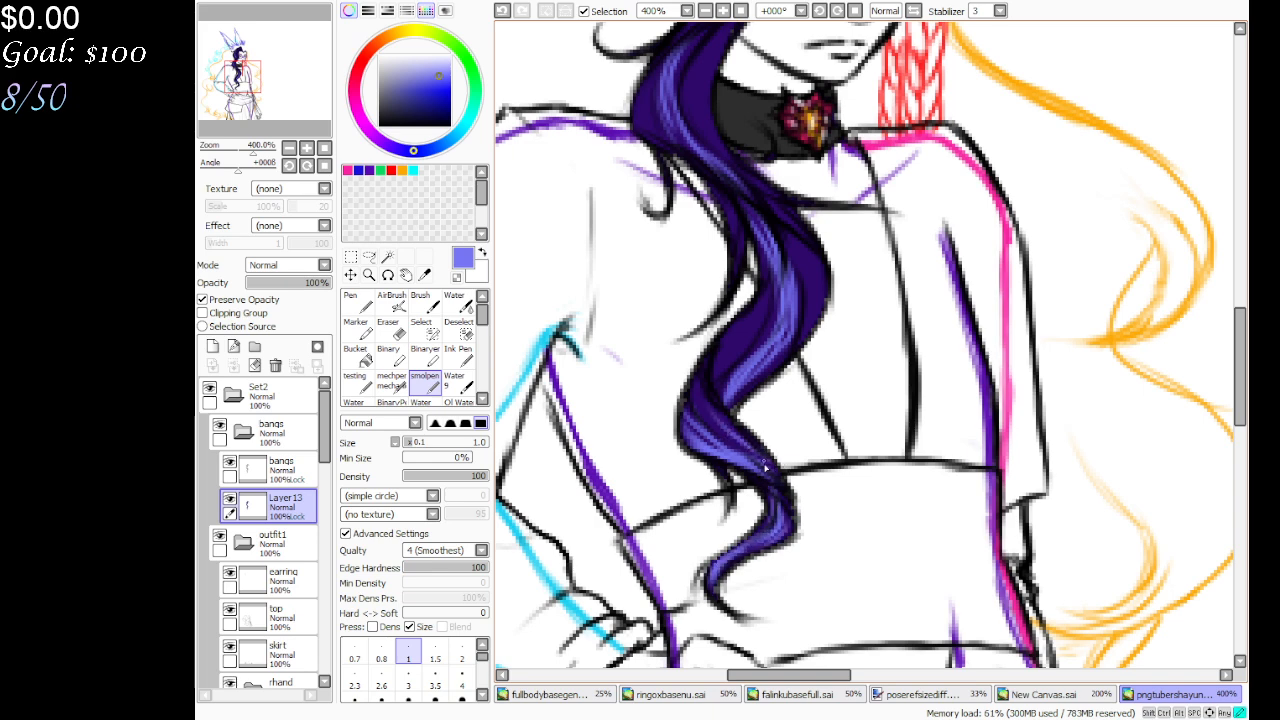
Thicken the light blue highlights on the chest part of the lock and extend them up past the choker
scroll(712, 405, up, 5)
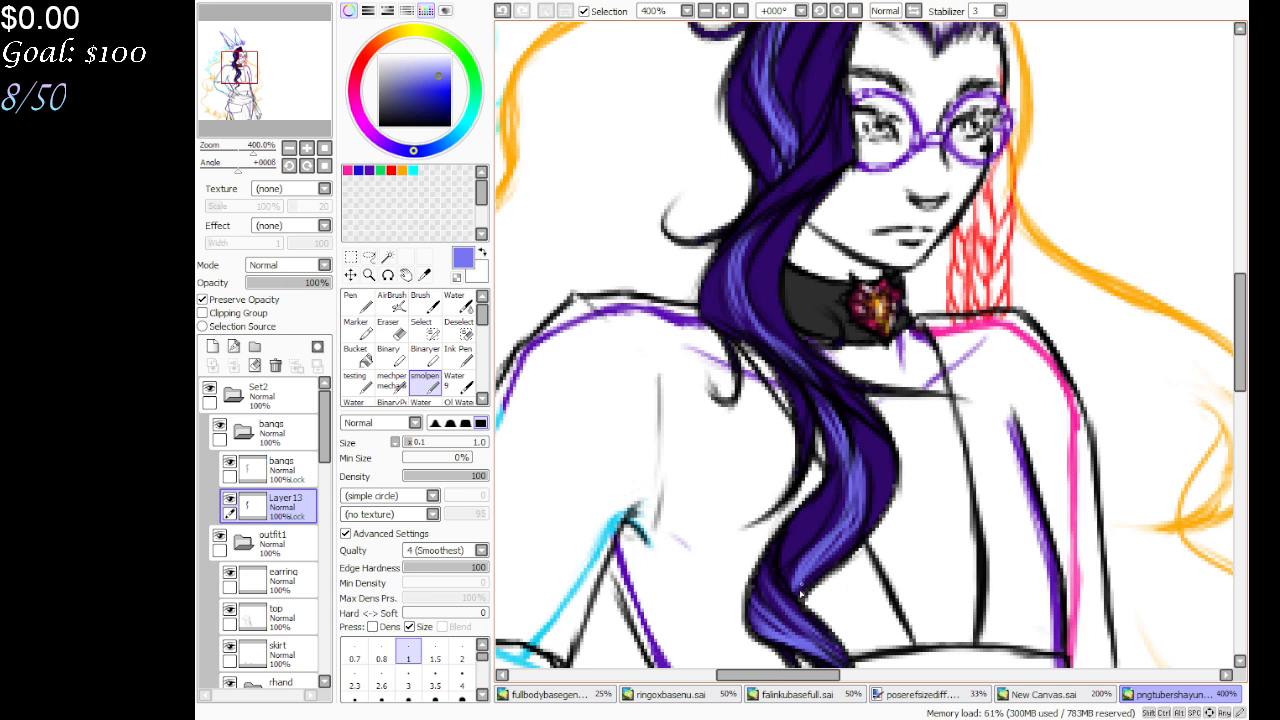
mouse_move(800, 594)
mouse_down()
mouse_move(859, 539)
mouse_move(857, 427)
mouse_move(873, 512)
mouse_move(837, 407)
mouse_up()
mouse_move(857, 493)
mouse_down()
mouse_move(843, 546)
mouse_move(813, 569)
mouse_move(845, 528)
mouse_up()
mouse_move(834, 542)
mouse_down()
mouse_move(793, 599)
mouse_move(806, 562)
mouse_up()
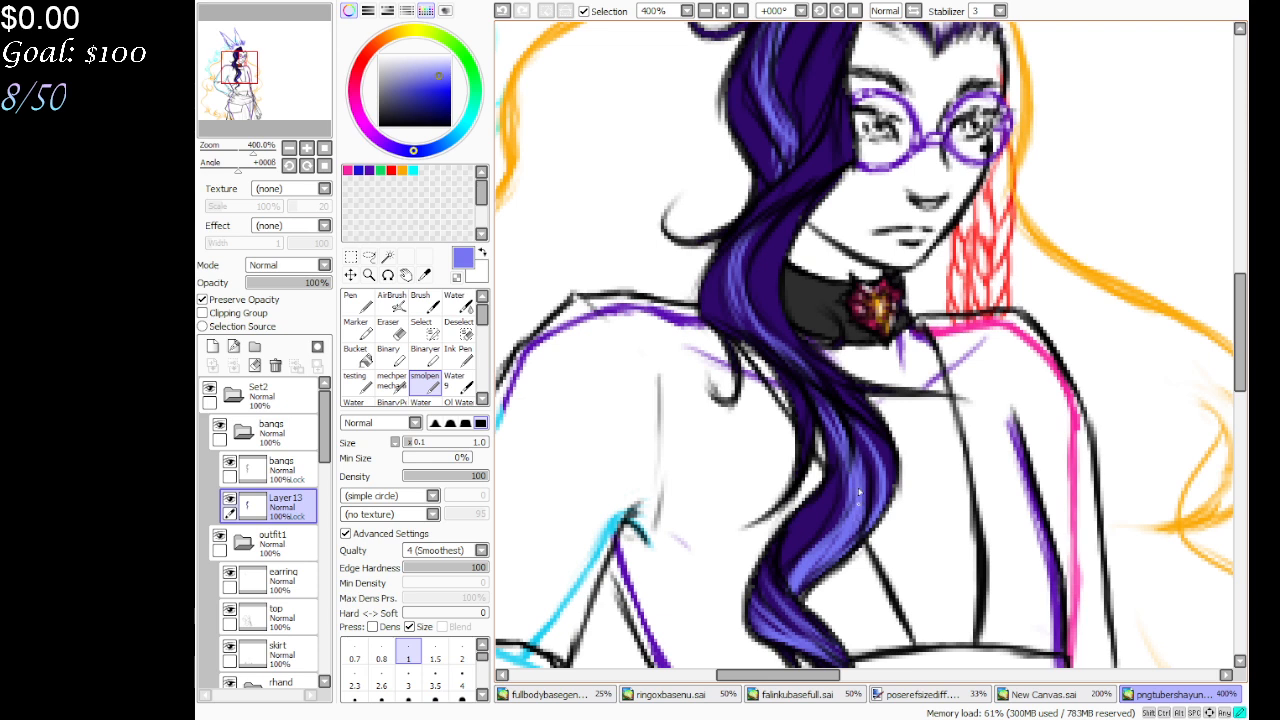
mouse_move(840, 432)
mouse_down()
mouse_move(791, 368)
mouse_move(842, 437)
mouse_up()
mouse_move(787, 335)
mouse_down()
mouse_move(760, 265)
mouse_move(765, 295)
mouse_move(772, 230)
mouse_move(800, 363)
mouse_up()
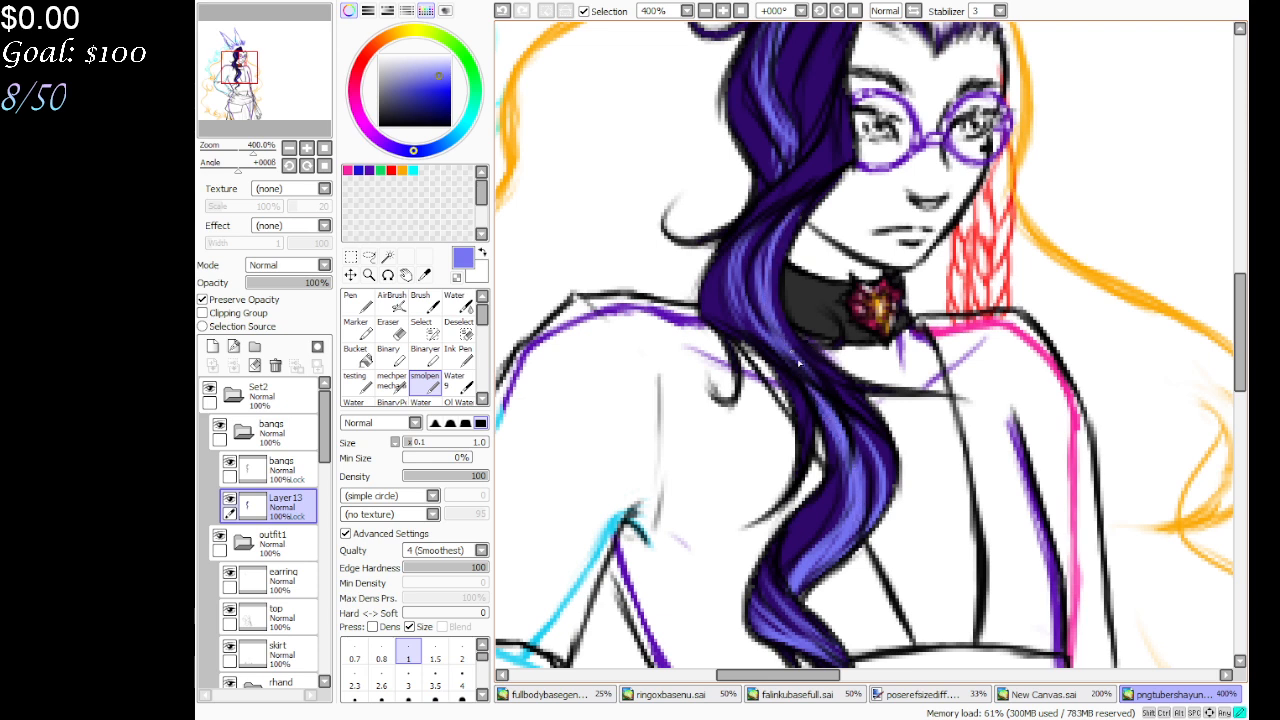
mouse_move(769, 291)
mouse_down()
mouse_move(800, 206)
mouse_move(822, 189)
mouse_move(736, 244)
mouse_move(734, 327)
mouse_move(703, 297)
mouse_up()
Add more light blue highlight strands to the upper bangs, from beside the cheek up to the peak above the forehead
scroll(519, 143, up, 4)
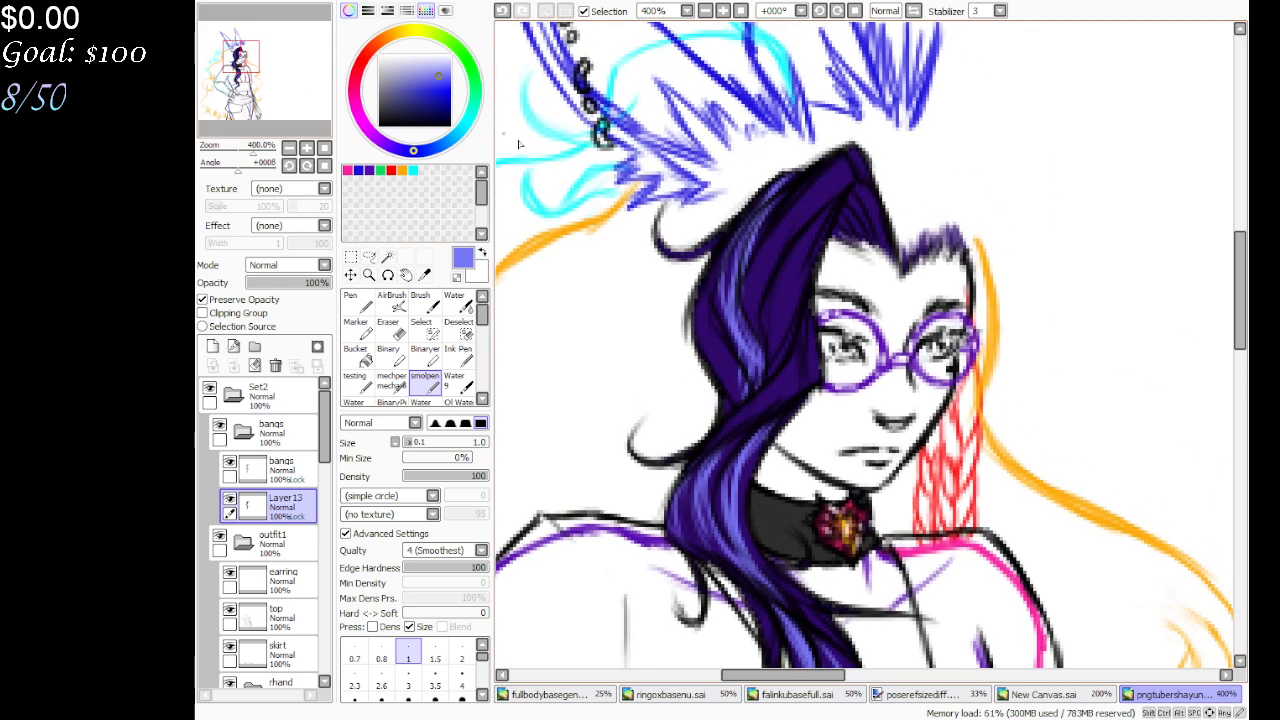
drag(743, 399, 706, 310)
mouse_move(718, 366)
mouse_down()
mouse_move(704, 284)
mouse_move(700, 294)
mouse_up()
drag(756, 377, 722, 288)
drag(752, 348, 710, 234)
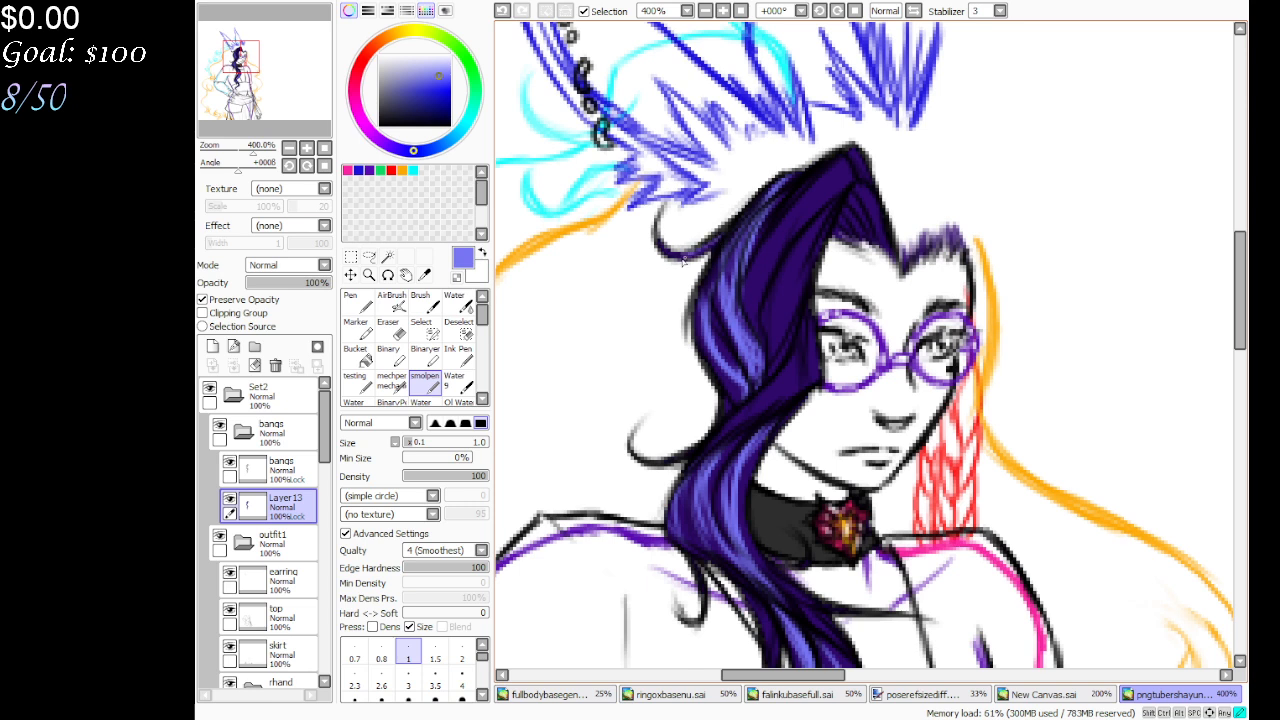
drag(762, 340, 748, 242)
drag(748, 310, 812, 198)
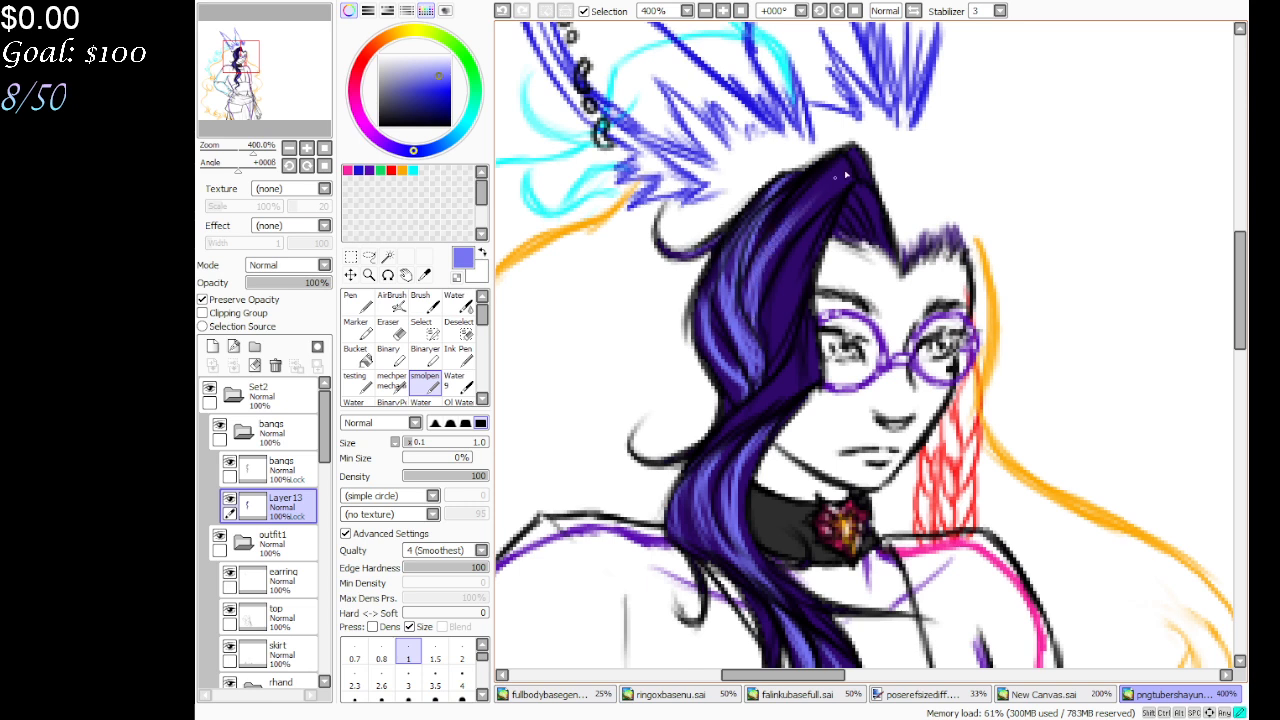
drag(770, 256, 834, 180)
mouse_move(872, 224)
mouse_down()
mouse_move(858, 184)
mouse_move(846, 198)
mouse_up()
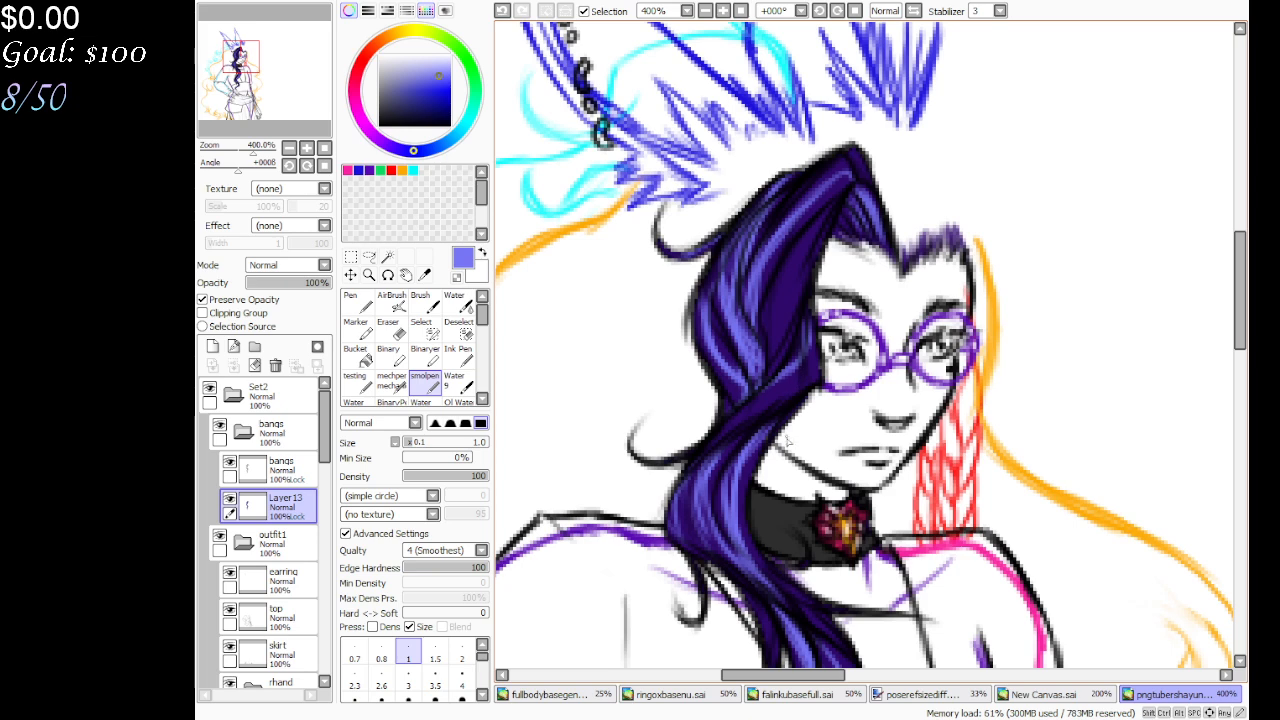
Make the midhair1 layer folder visible
click(740, 11)
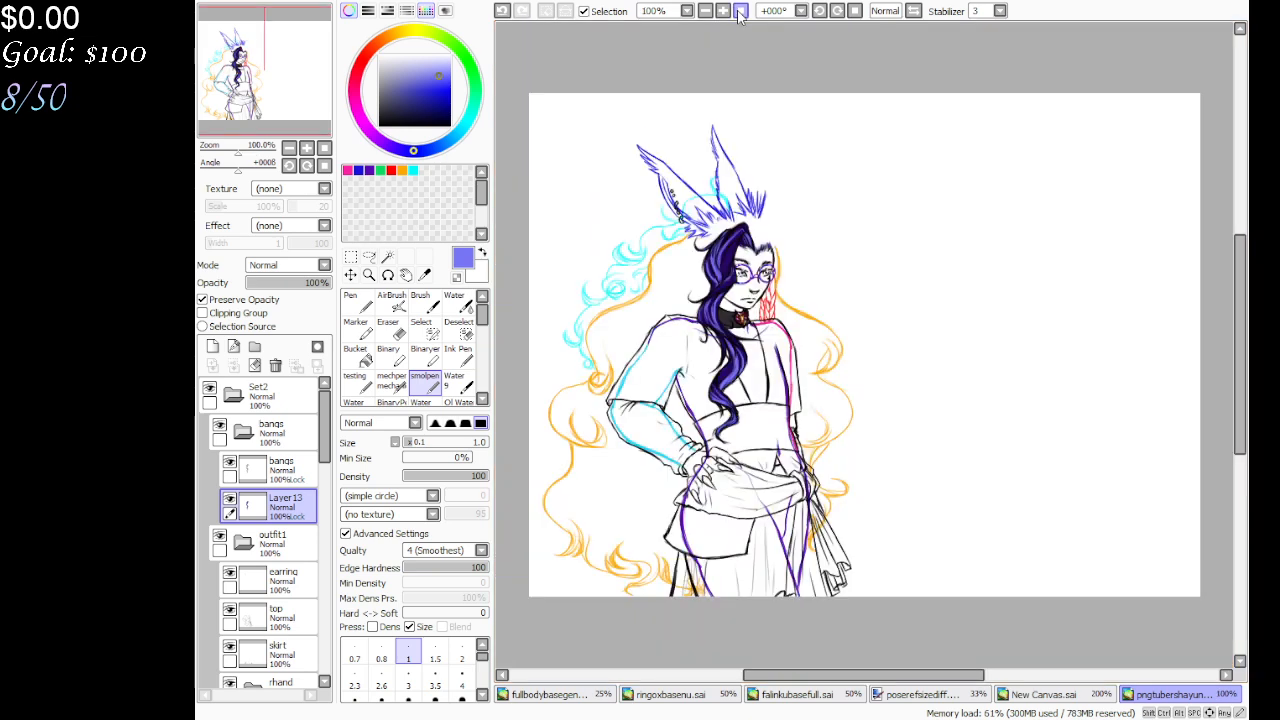
drag(325, 445, 325, 535)
click(222, 462)
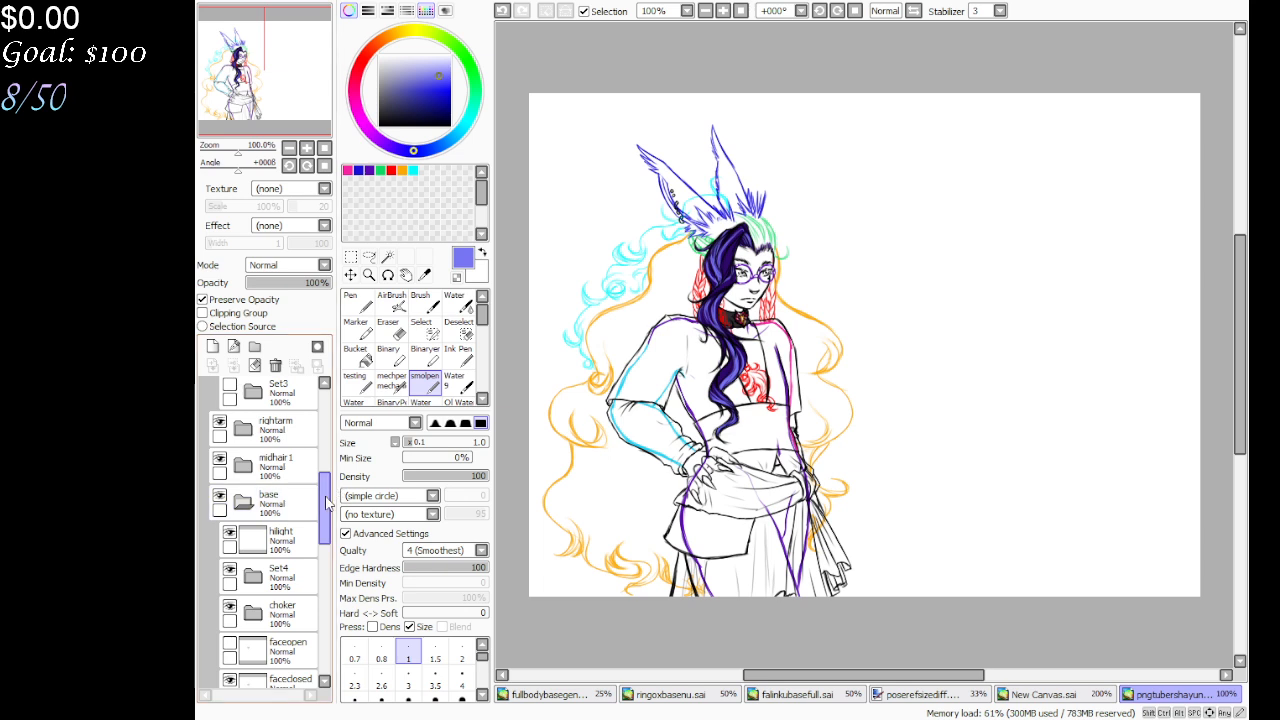
Rename the Set4 layer folder as glasses and select the glasses layer inside it
scroll(320, 500, up, 5)
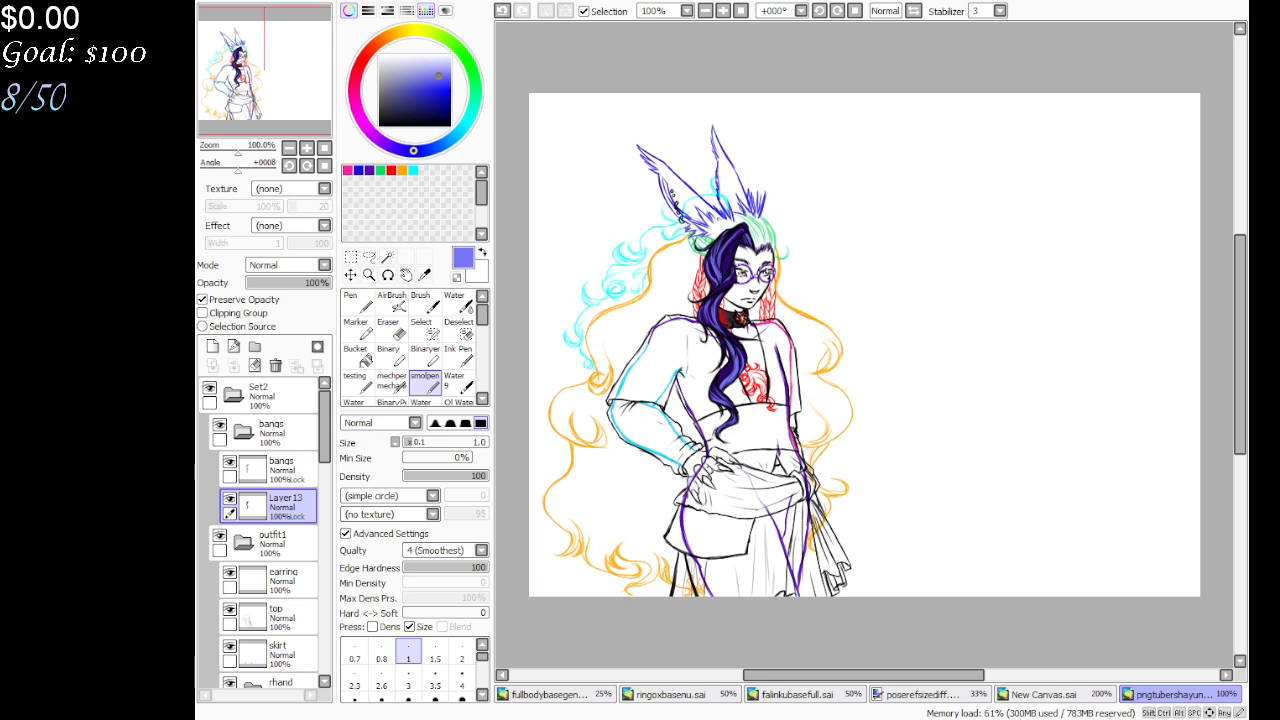
scroll(288, 594, down, 3)
scroll(288, 594, down, 8)
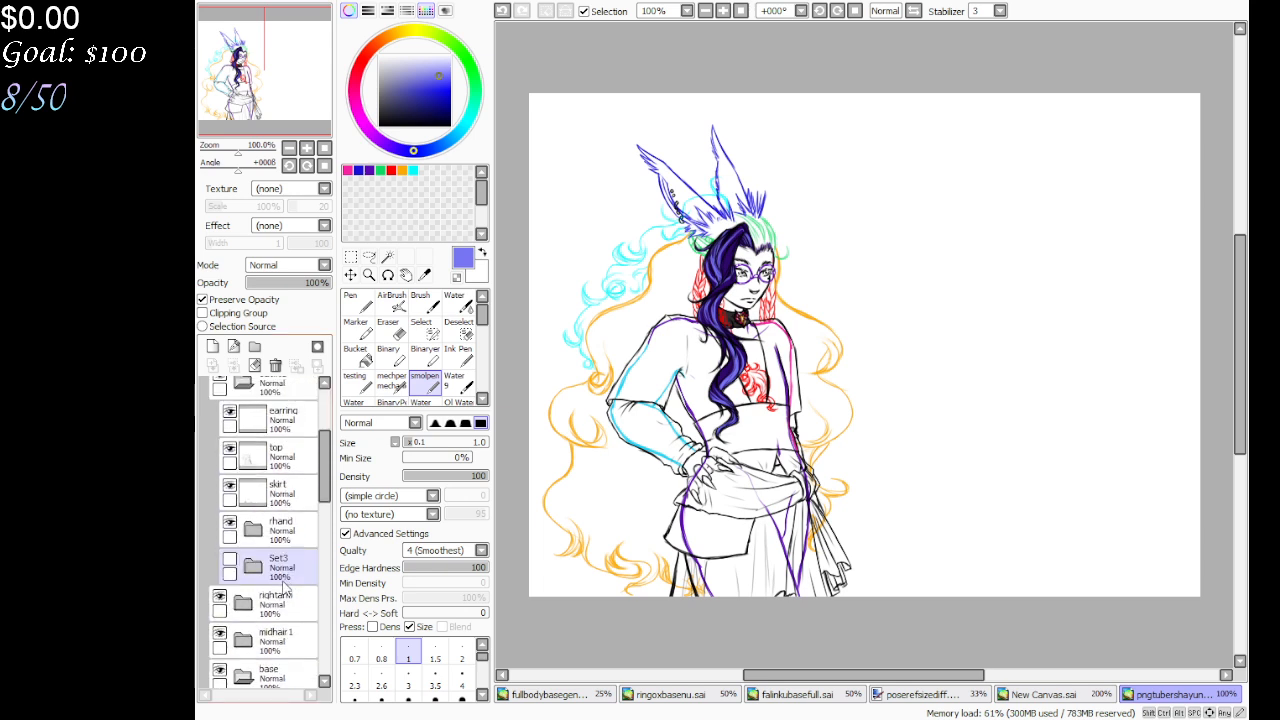
click(280, 430)
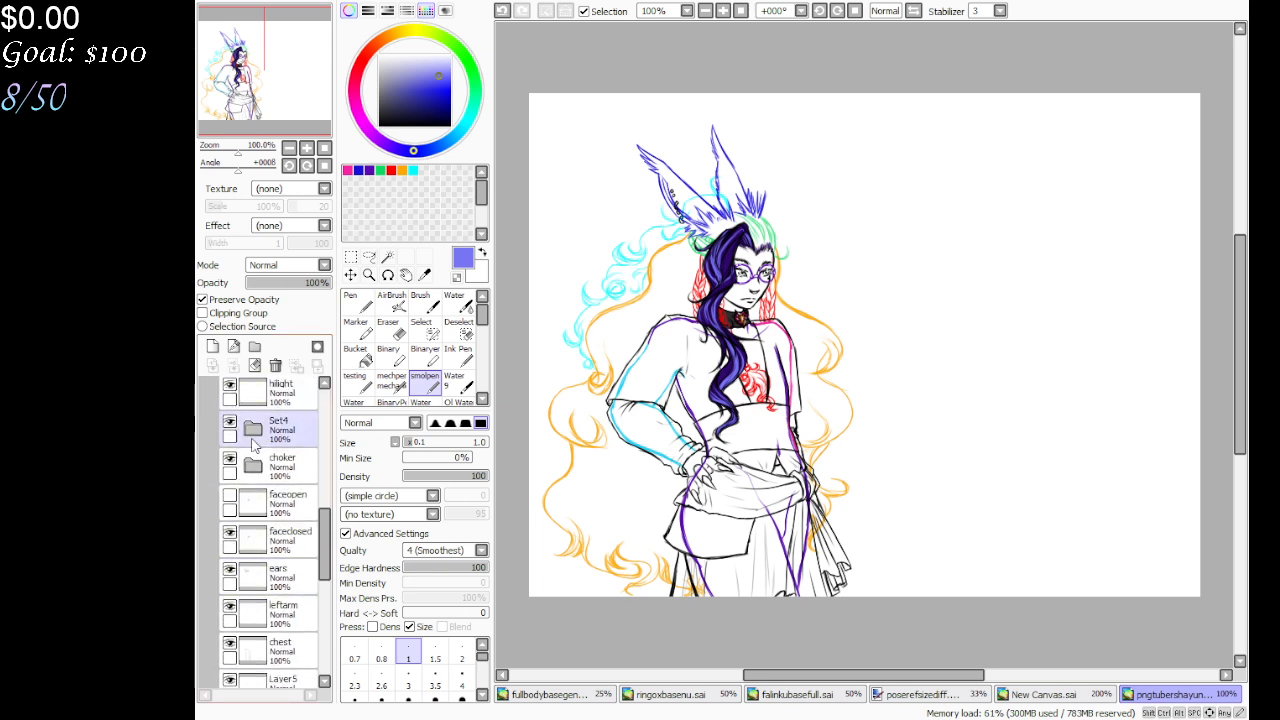
click(253, 429)
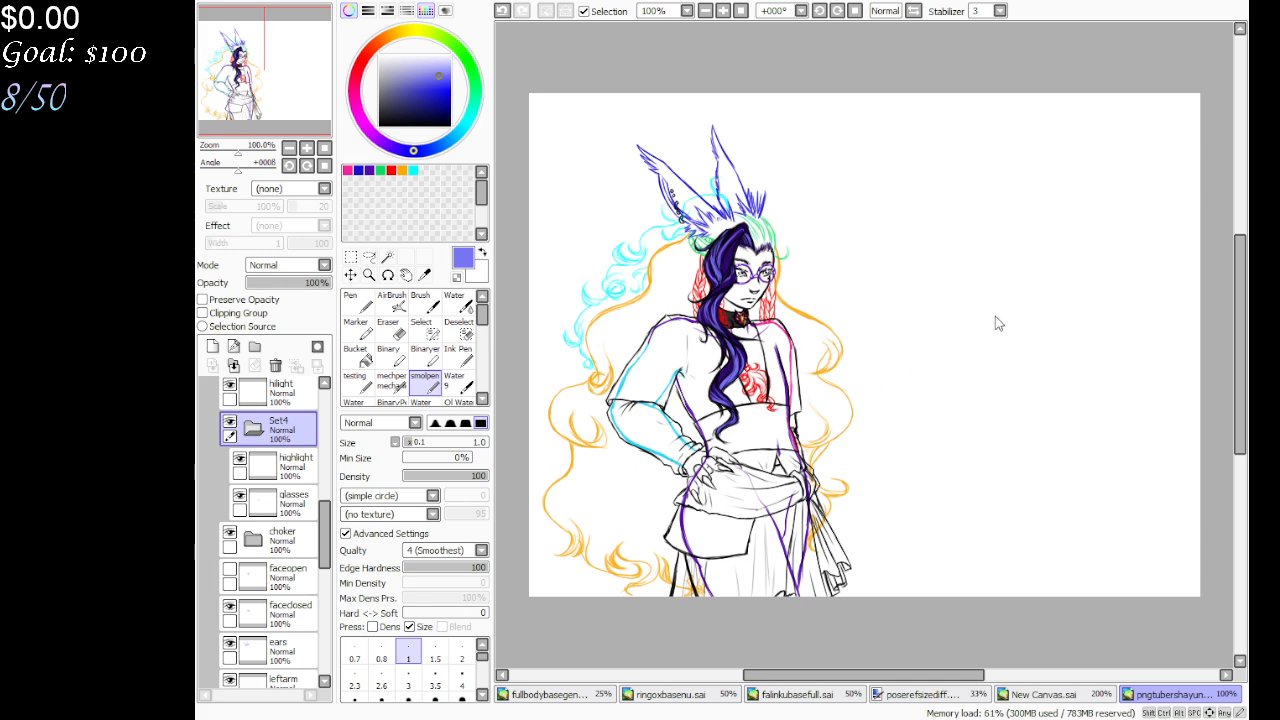
scroll(690, 228, down, 2)
scroll(690, 228, up, 6)
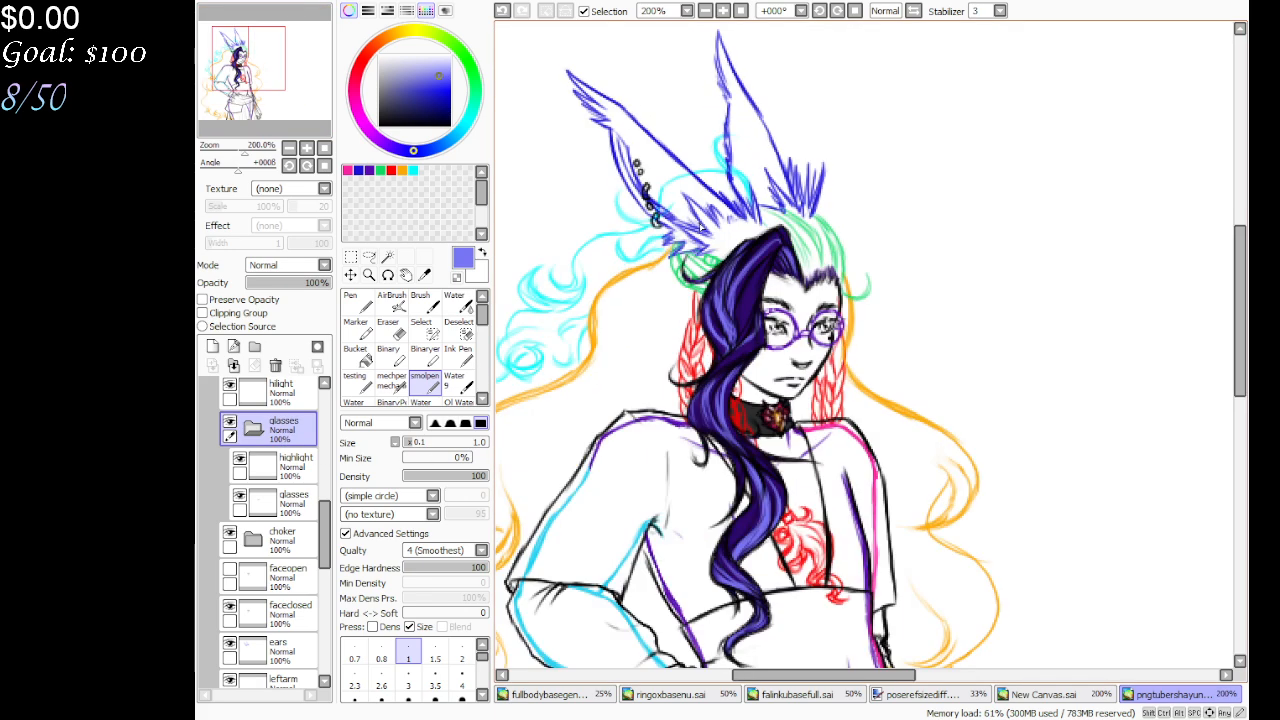
click(295, 502)
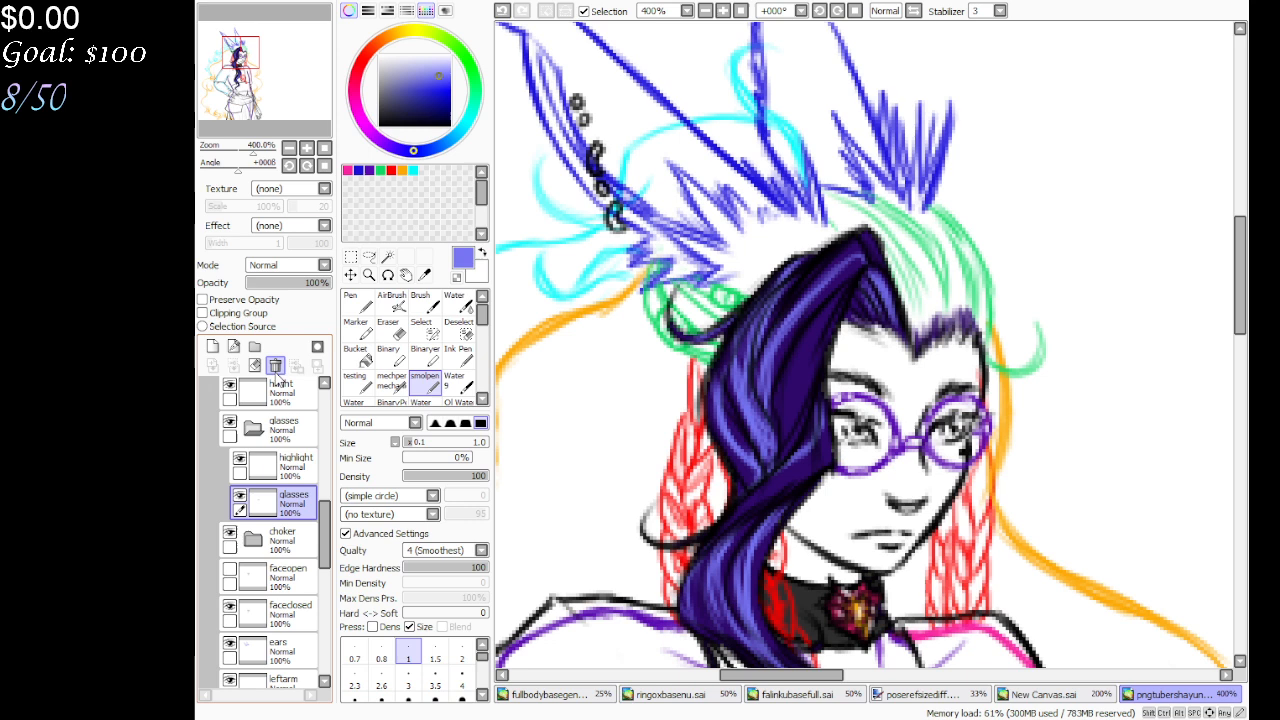
click(212, 346)
mouse_move(287, 512)
mouse_down()
mouse_move(305, 553)
mouse_move(290, 485)
mouse_move(292, 500)
mouse_up()
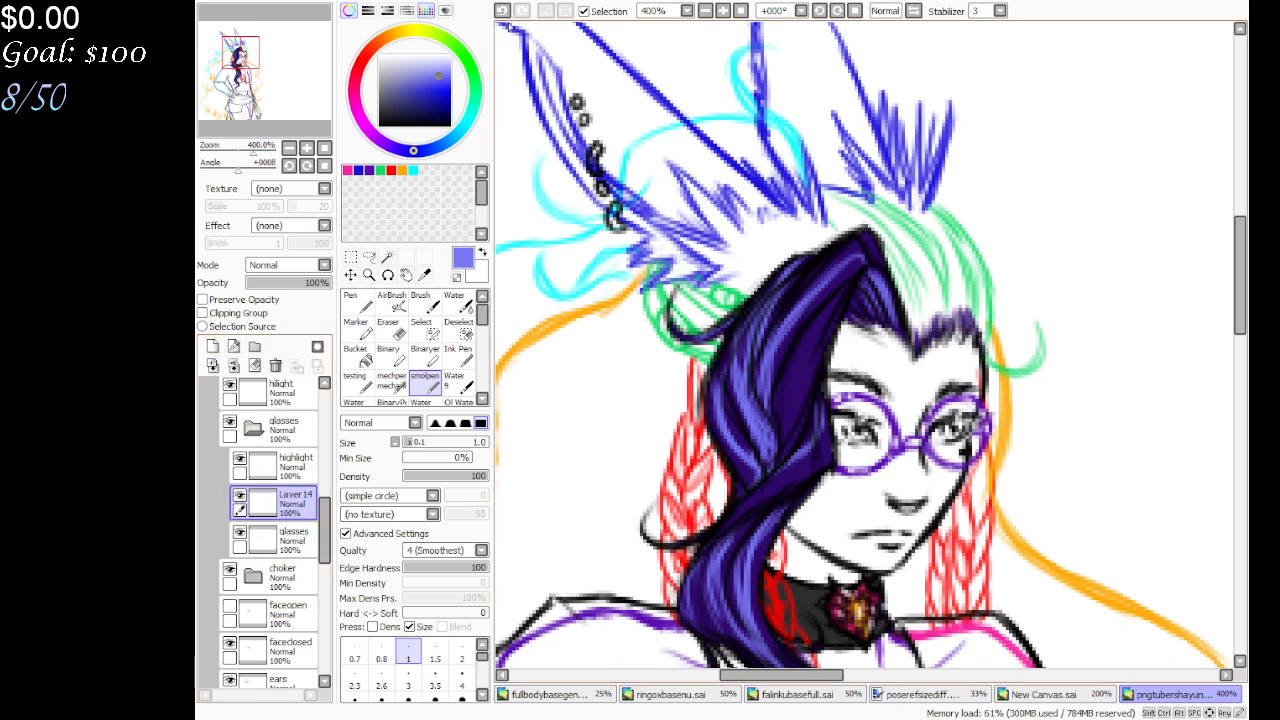
click(503, 12)
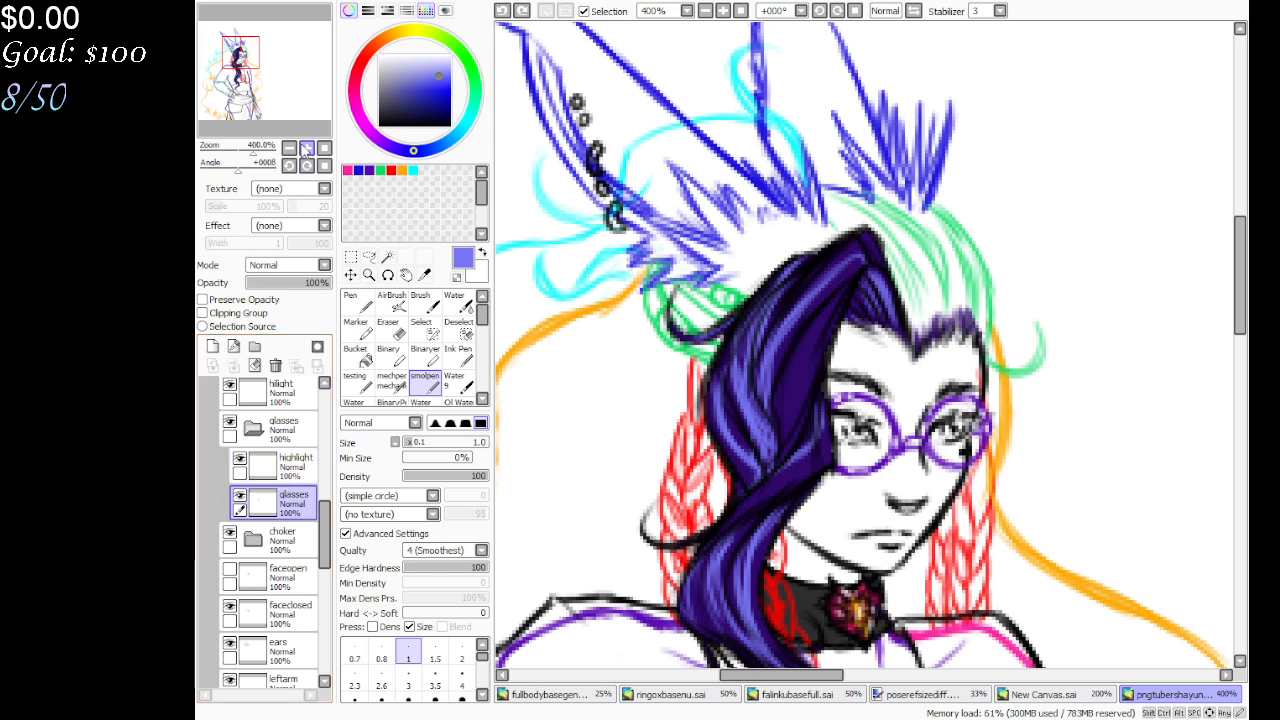
Preserve the glasses layer's opacity and try recolouring the frames light blue with the Binary tool
drag(265, 113, 265, 103)
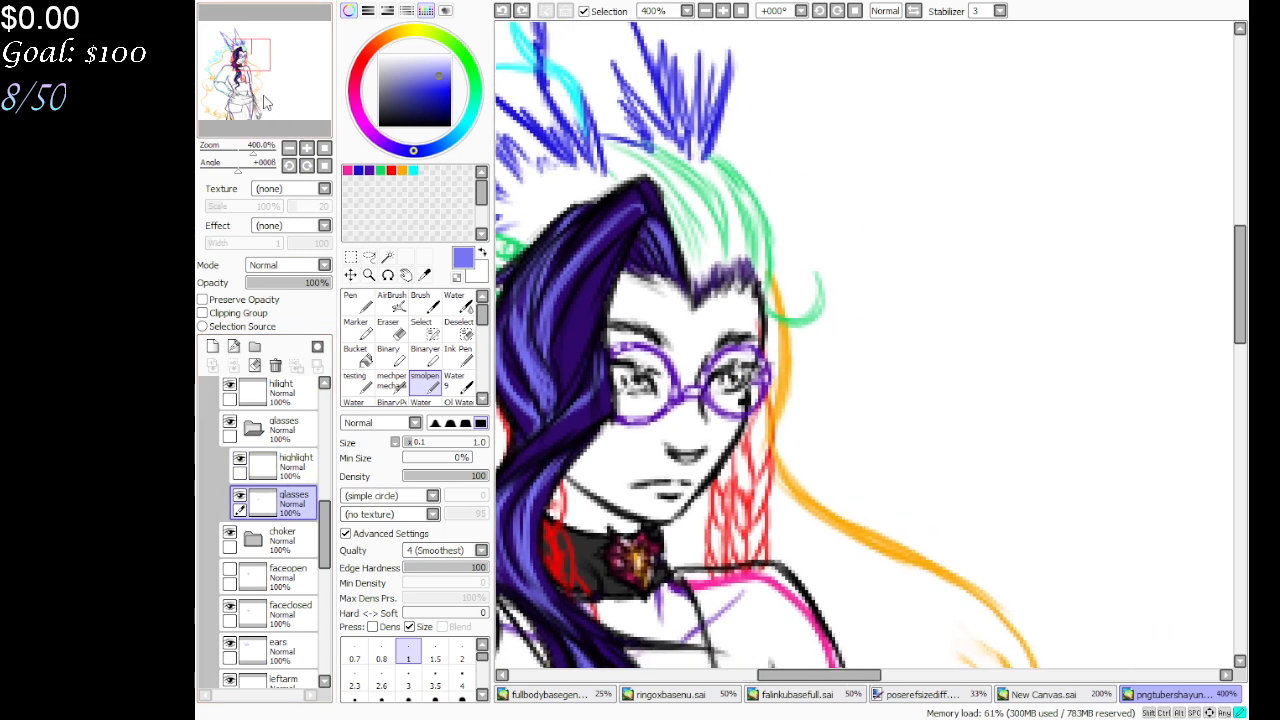
click(236, 300)
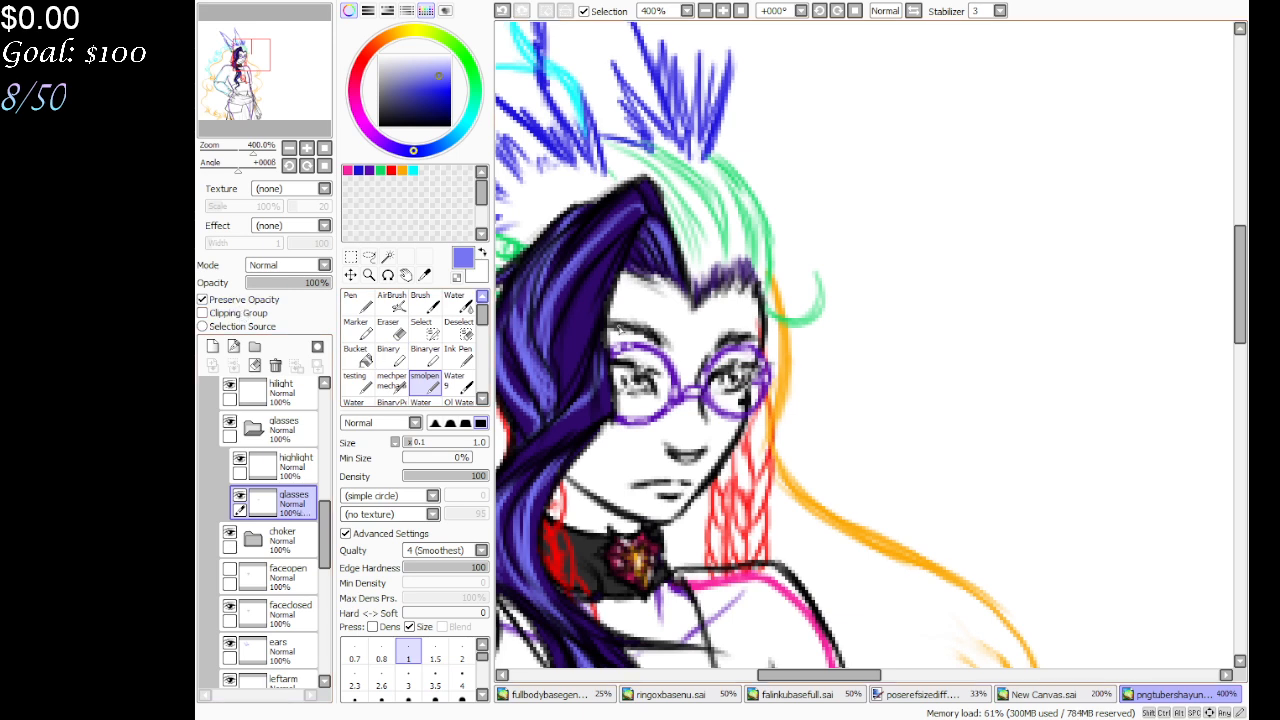
click(388, 356)
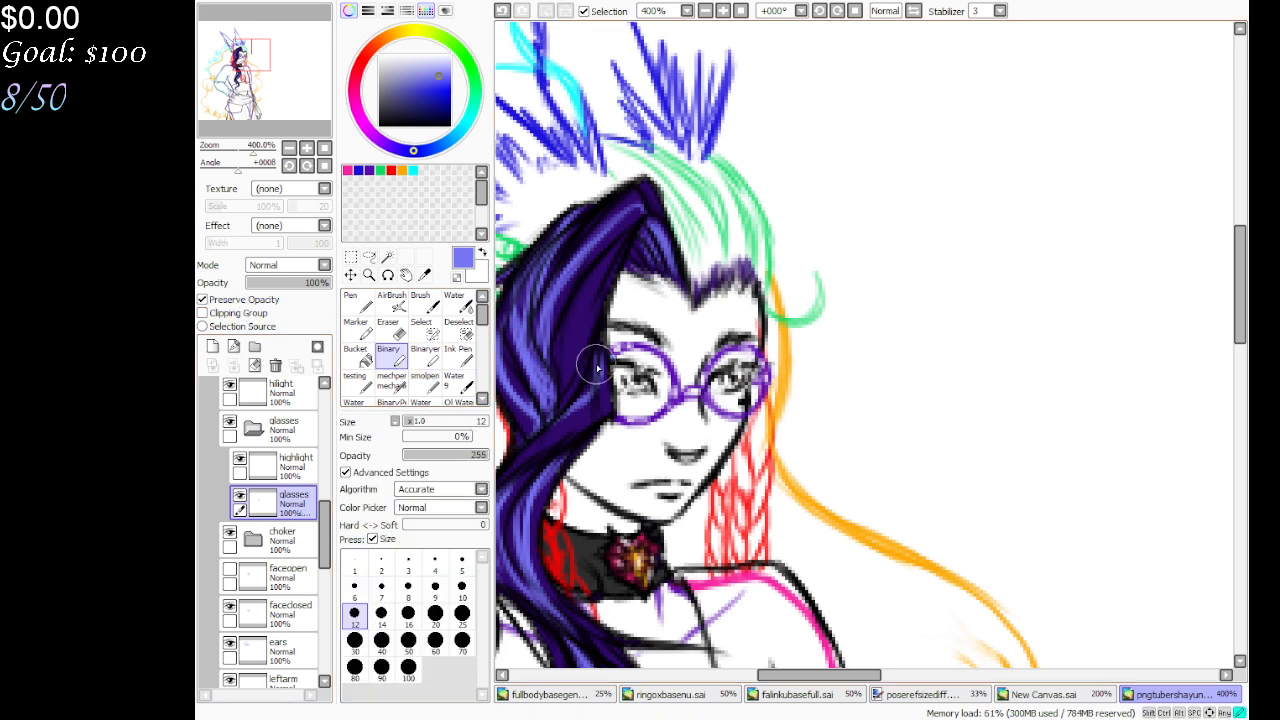
mouse_move(586, 366)
mouse_down()
mouse_move(646, 359)
mouse_move(674, 404)
mouse_move(609, 414)
mouse_move(751, 375)
mouse_move(736, 357)
mouse_move(721, 387)
mouse_move(756, 407)
mouse_move(764, 372)
mouse_move(736, 354)
mouse_move(708, 417)
mouse_move(745, 365)
mouse_up()
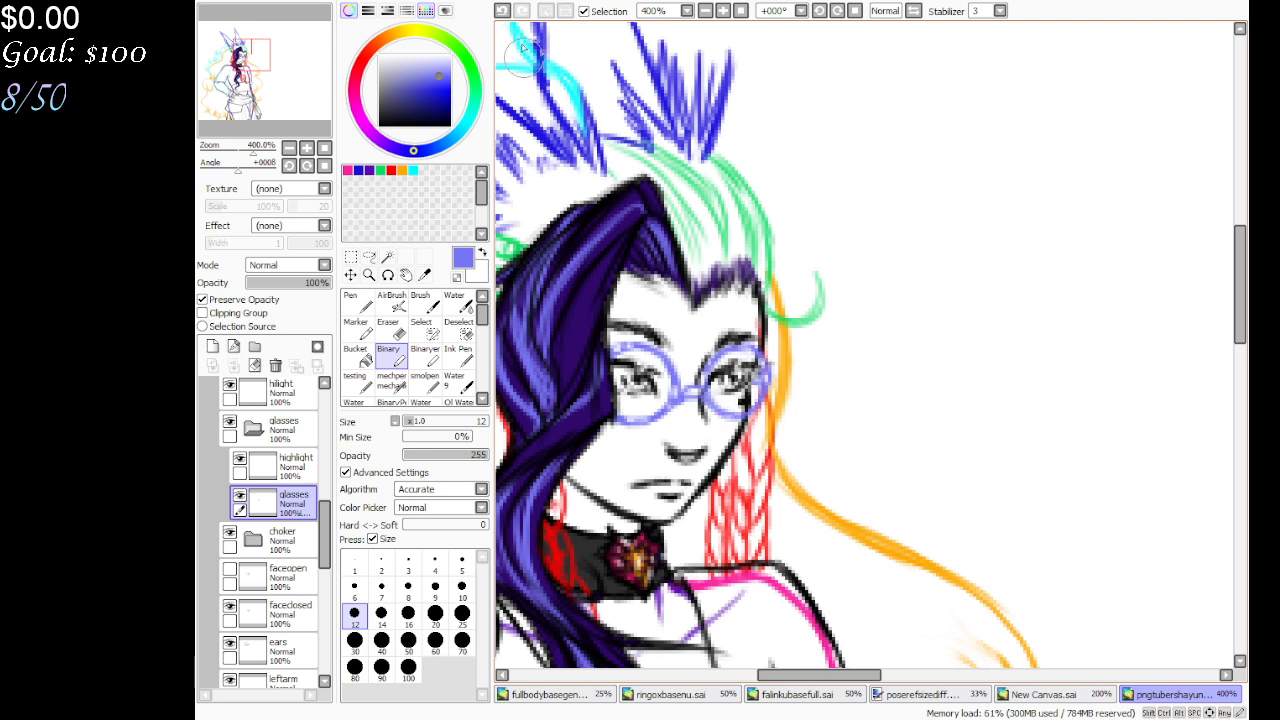
click(503, 12)
Recolour the glasses frames a muted dark greyish blue
click(418, 98)
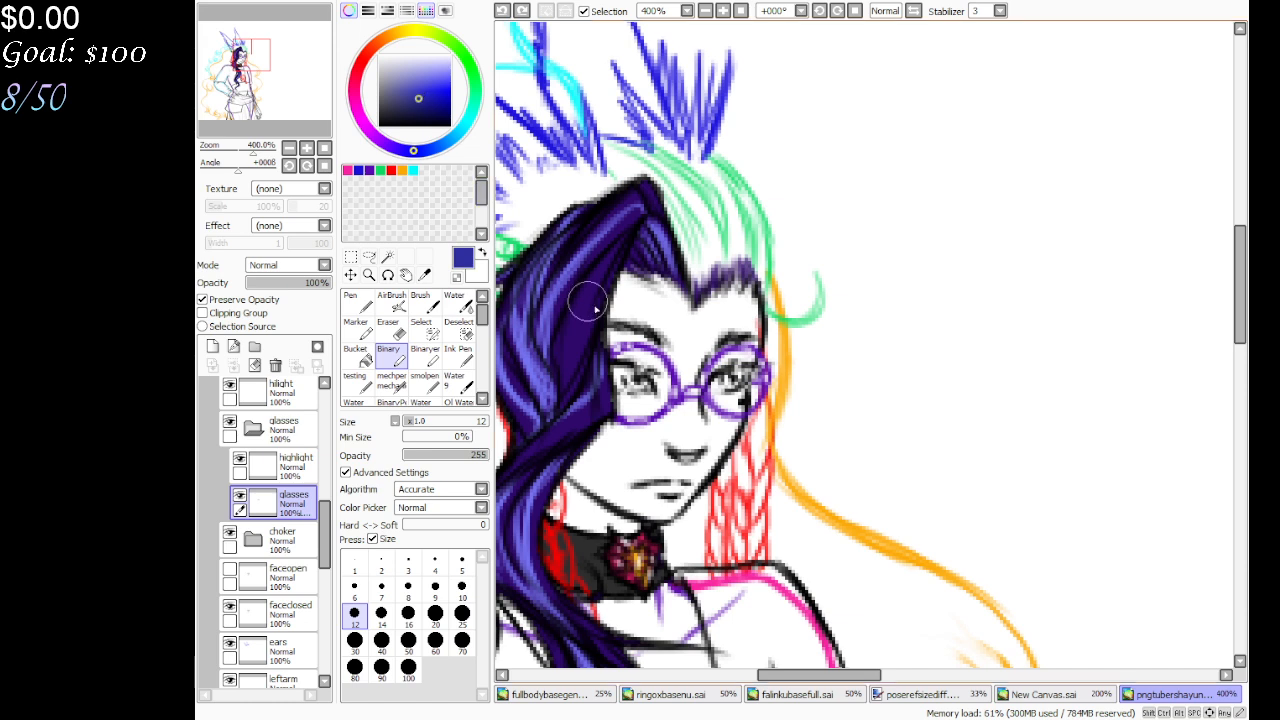
mouse_move(663, 410)
mouse_down()
mouse_move(740, 399)
mouse_move(754, 384)
mouse_move(719, 339)
mouse_move(692, 400)
mouse_up()
click(397, 85)
mouse_move(650, 330)
mouse_down()
mouse_move(647, 390)
mouse_move(667, 340)
mouse_move(697, 339)
mouse_move(775, 405)
mouse_up()
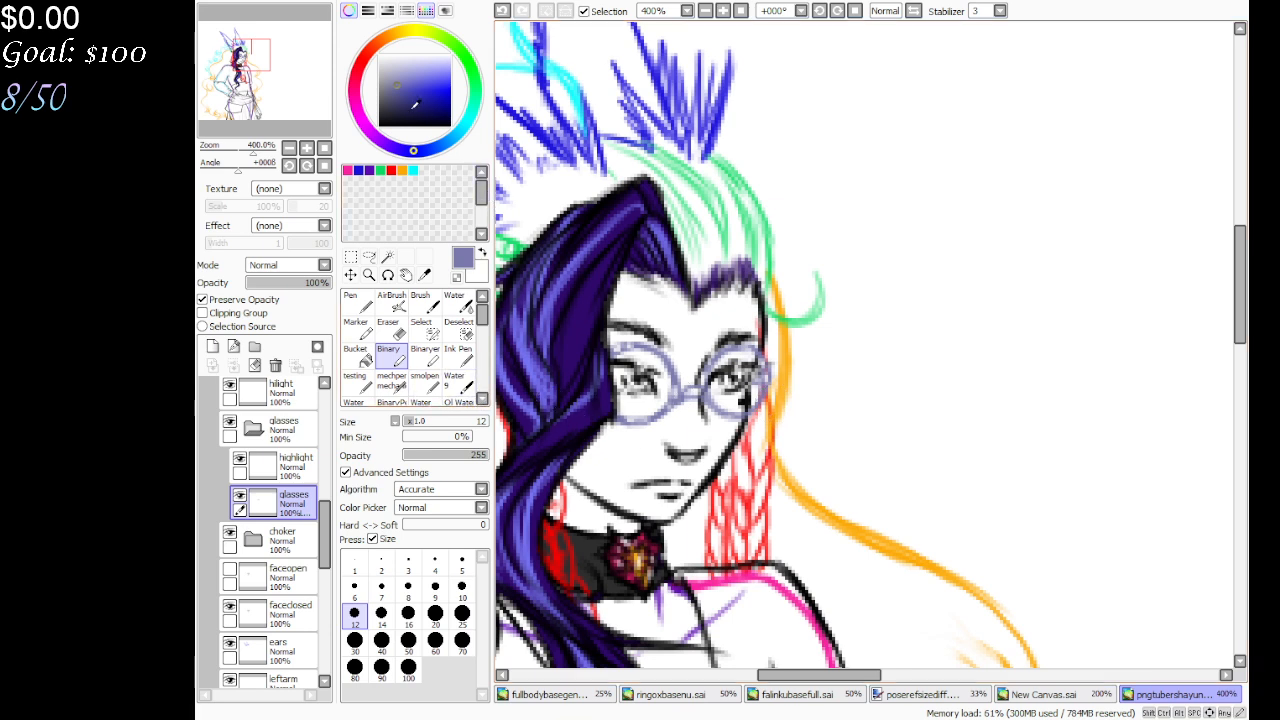
click(398, 103)
mouse_move(655, 330)
mouse_down()
mouse_move(612, 365)
mouse_move(690, 400)
mouse_move(773, 405)
mouse_up()
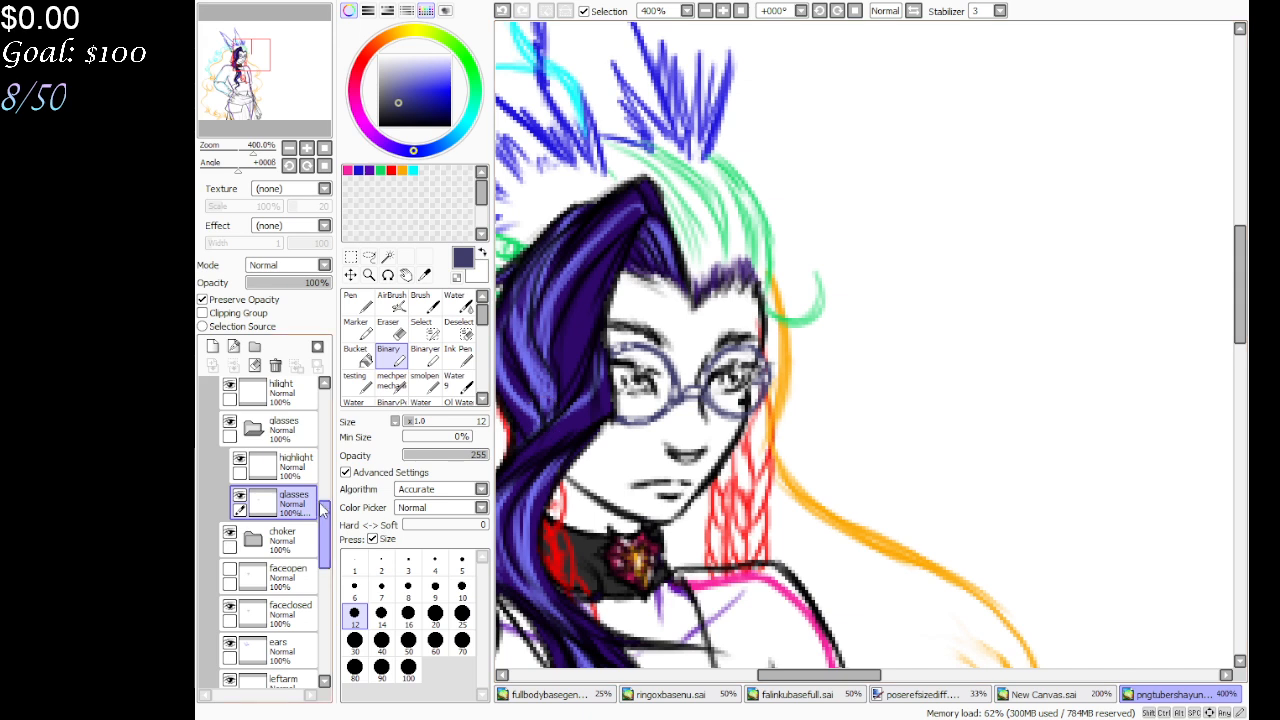
Add a new layer directly beneath the glasses layer, preserve its opacity, and choose a light greyish lavender colour
click(213, 346)
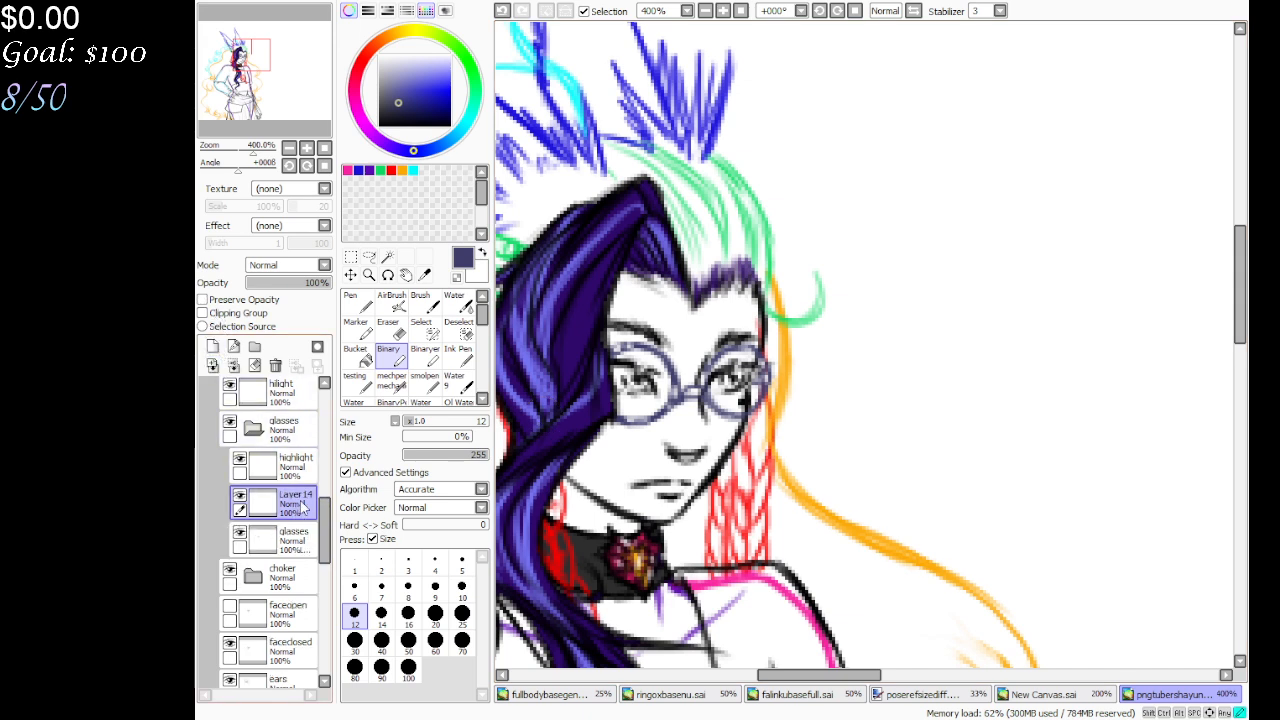
drag(300, 507, 300, 548)
drag(400, 88, 405, 91)
click(424, 383)
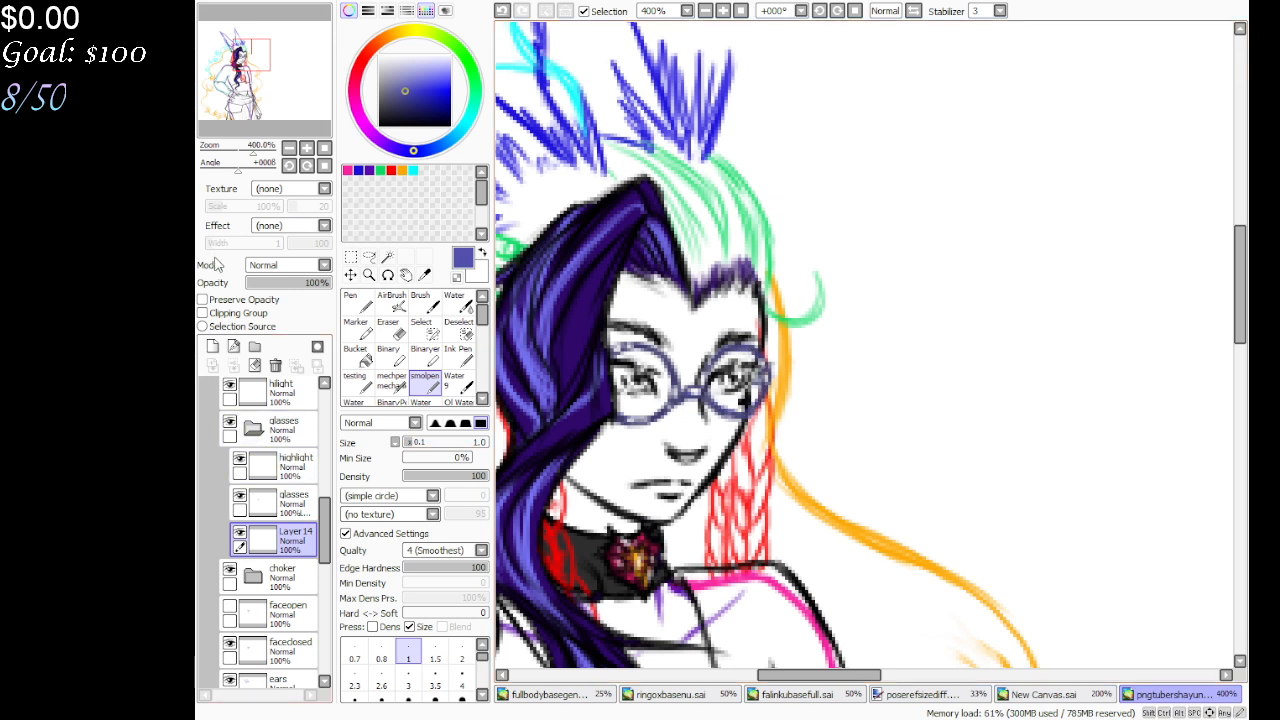
click(397, 78)
click(215, 300)
click(391, 400)
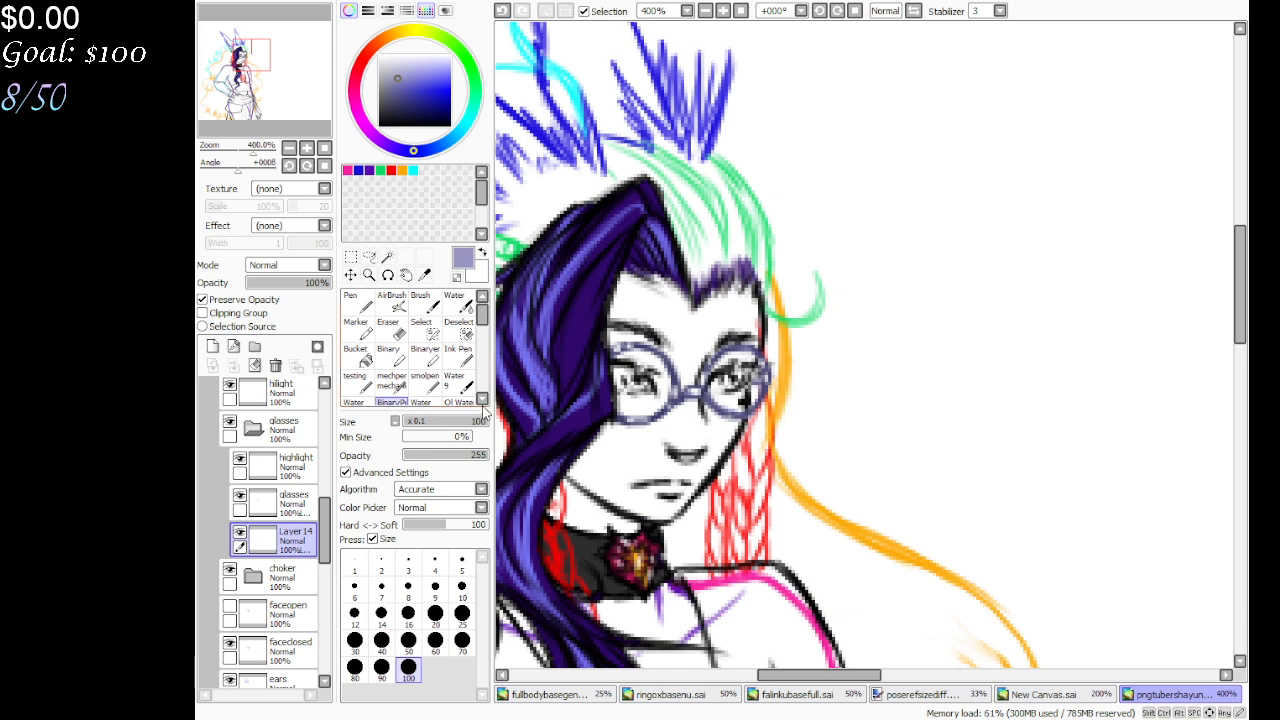
Add another new layer beneath Layer14 in the glasses folder and lower its opacity to 5%
click(213, 350)
drag(295, 542, 300, 578)
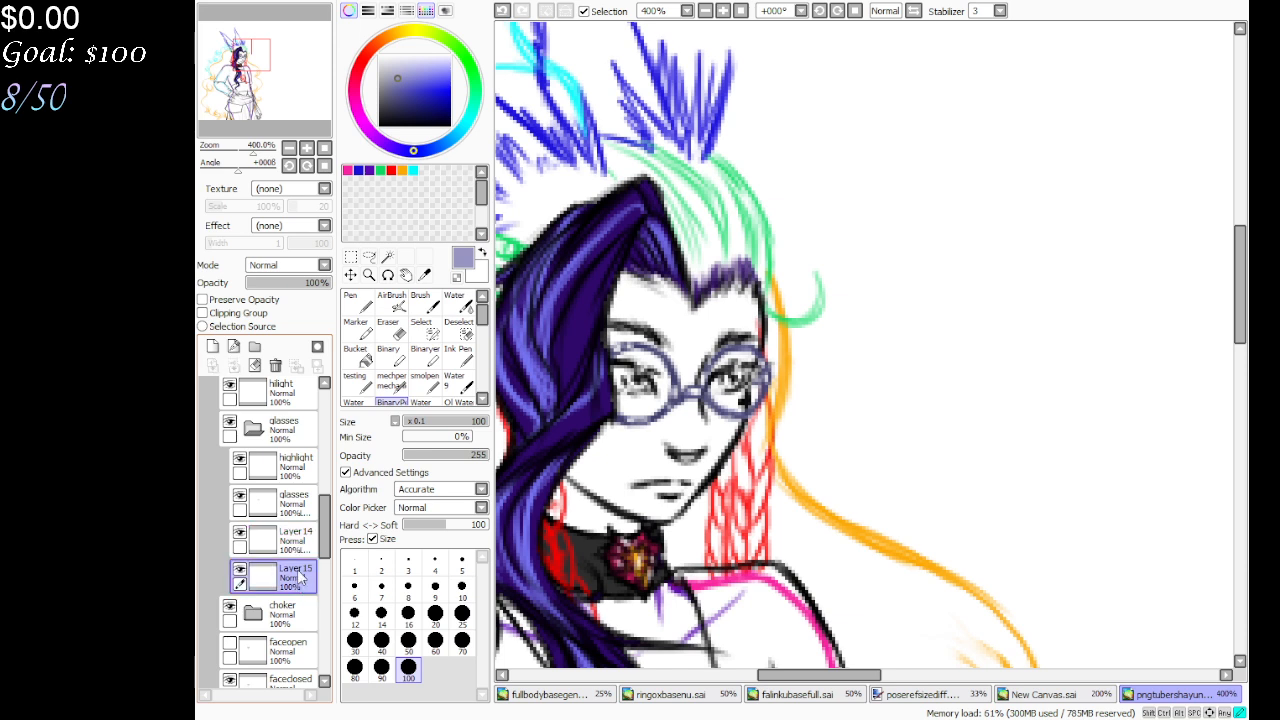
click(255, 285)
drag(253, 287, 248, 287)
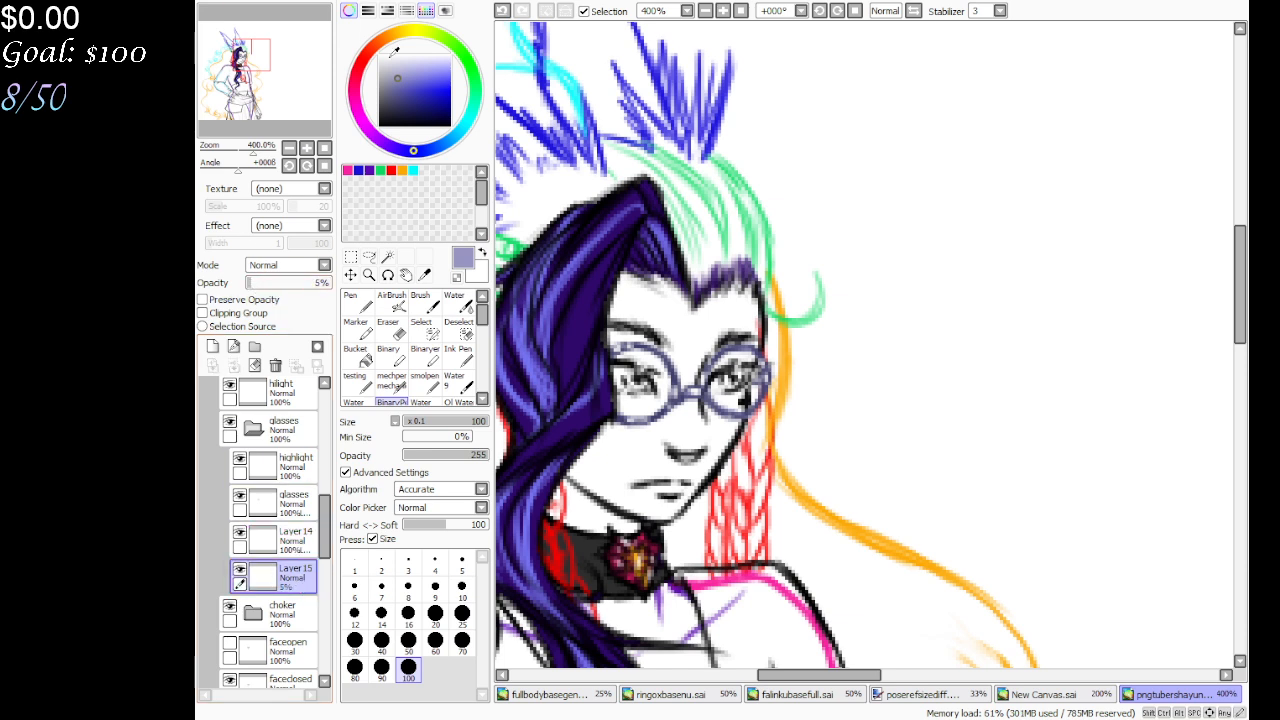
Paint the lenses near-white with the Pen at size 5 and set the layer's opacity to 17%
click(387, 58)
click(357, 305)
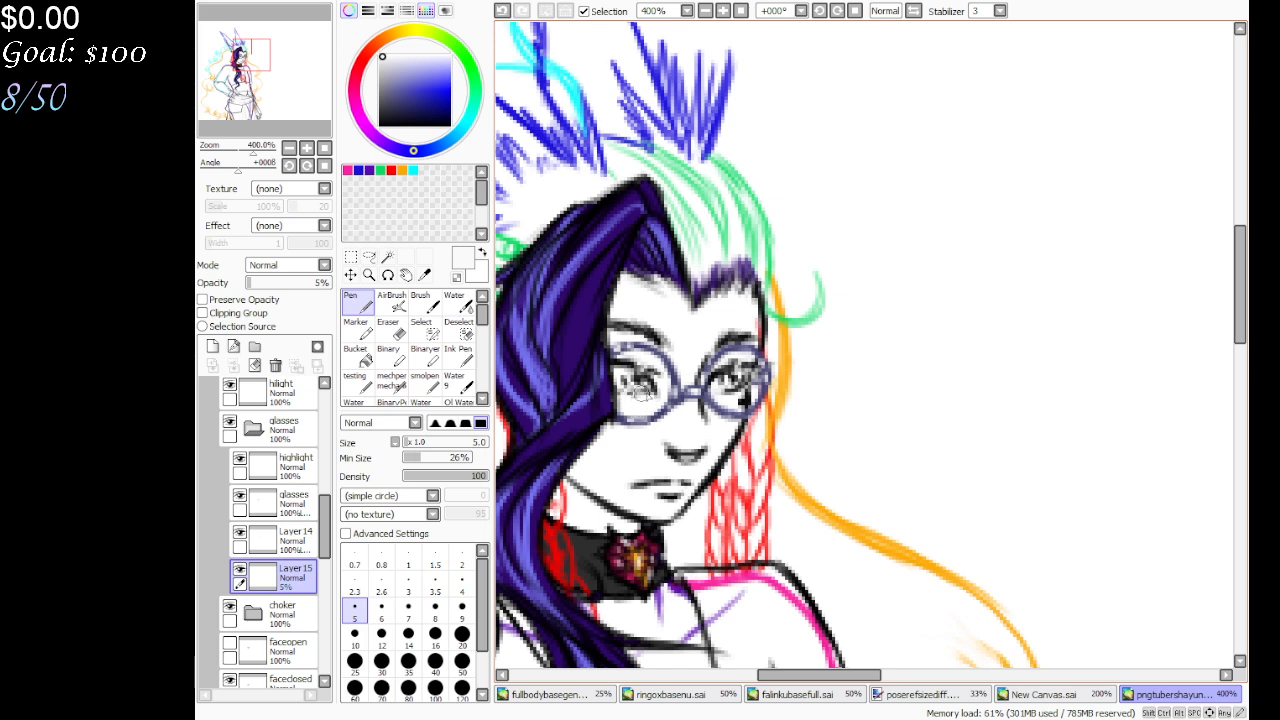
drag(742, 402, 735, 378)
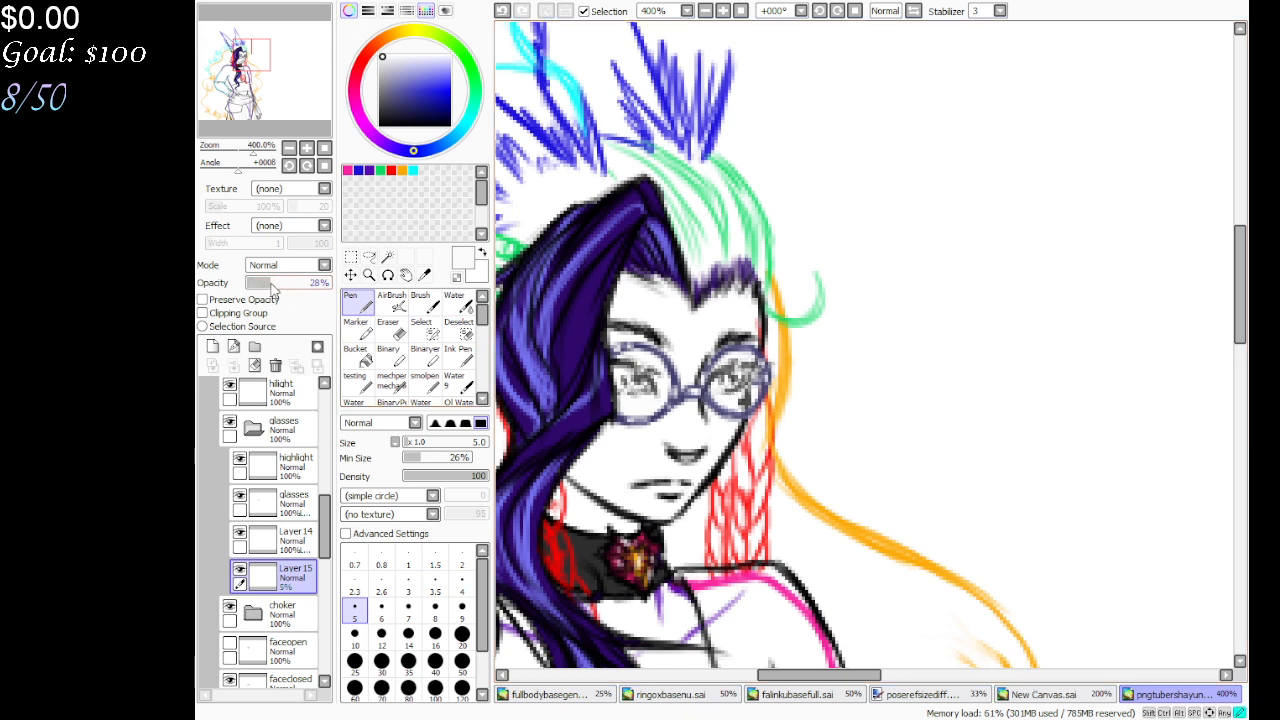
drag(262, 287, 263, 287)
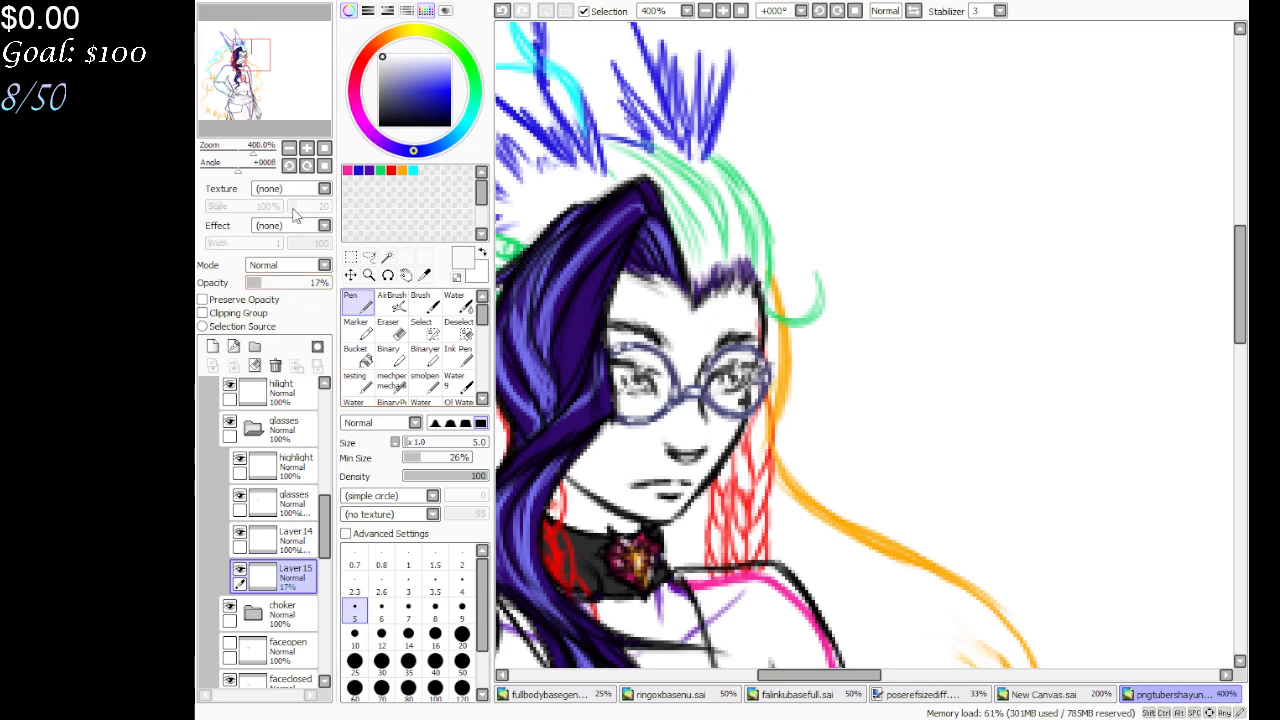
Check what Layer5 beneath the chest layer contains by toggling its visibility, and rename it as flat
drag(284, 74, 278, 78)
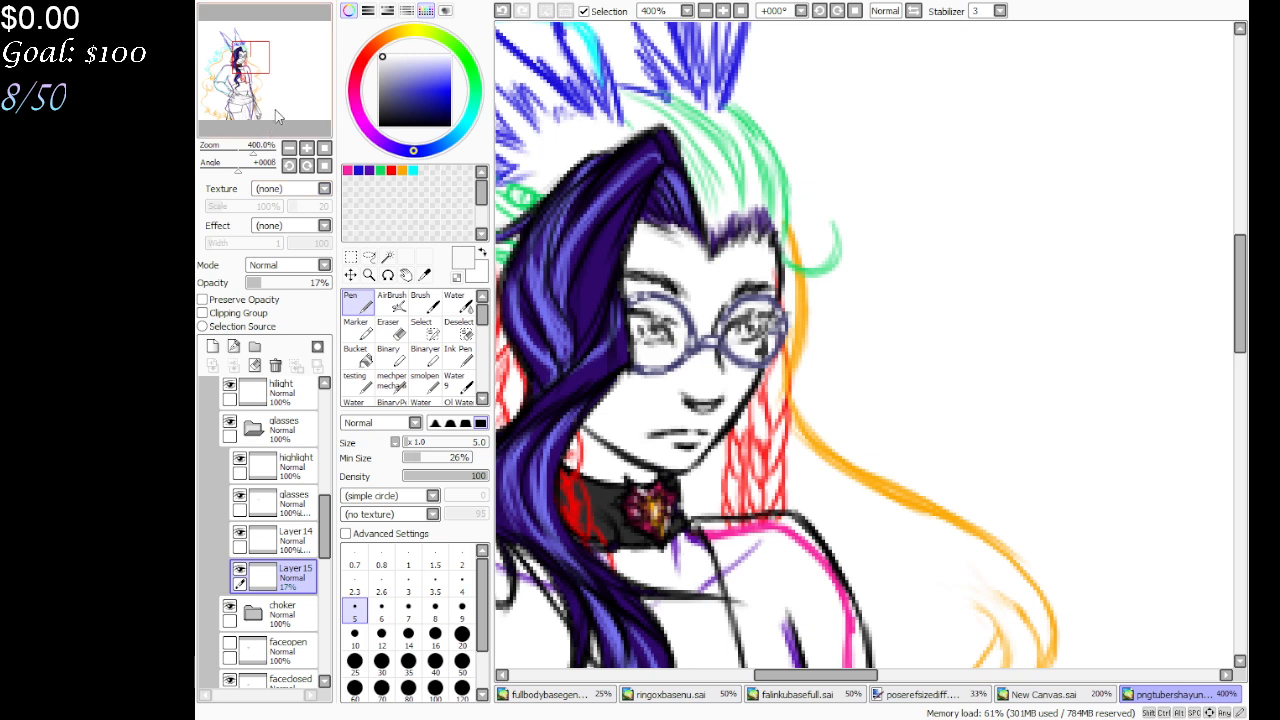
drag(329, 505, 328, 630)
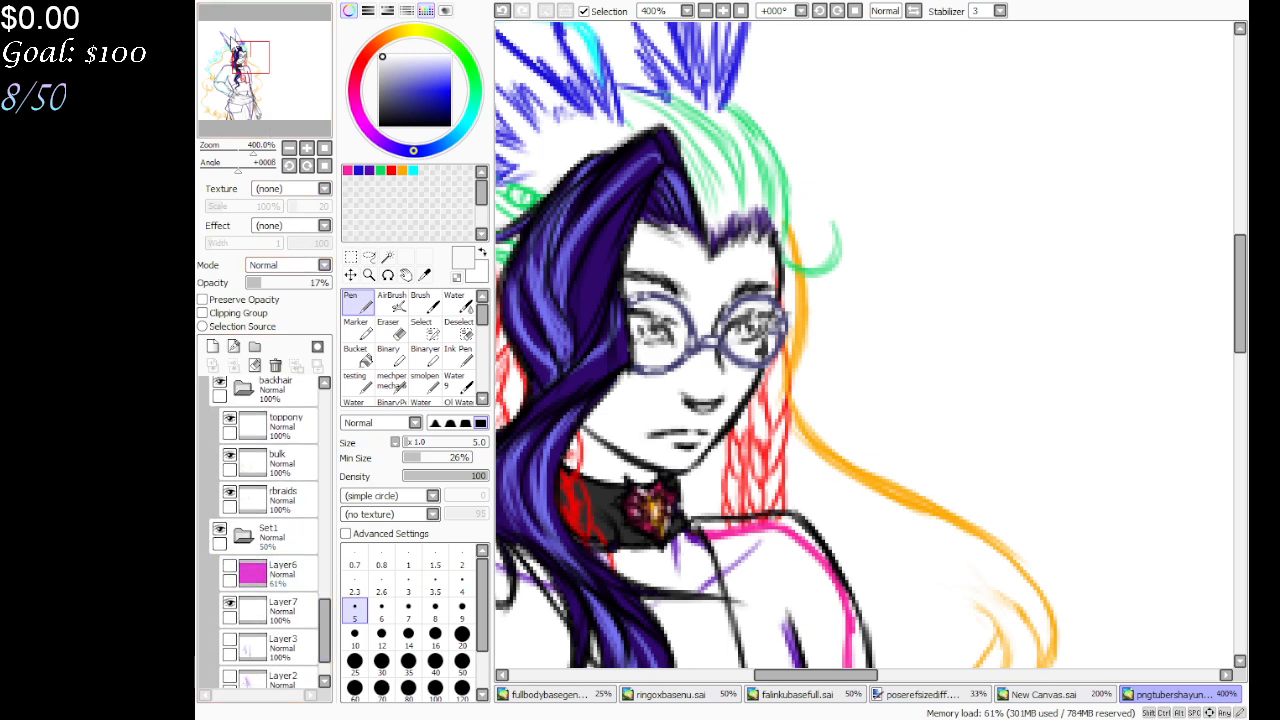
drag(287, 78, 266, 114)
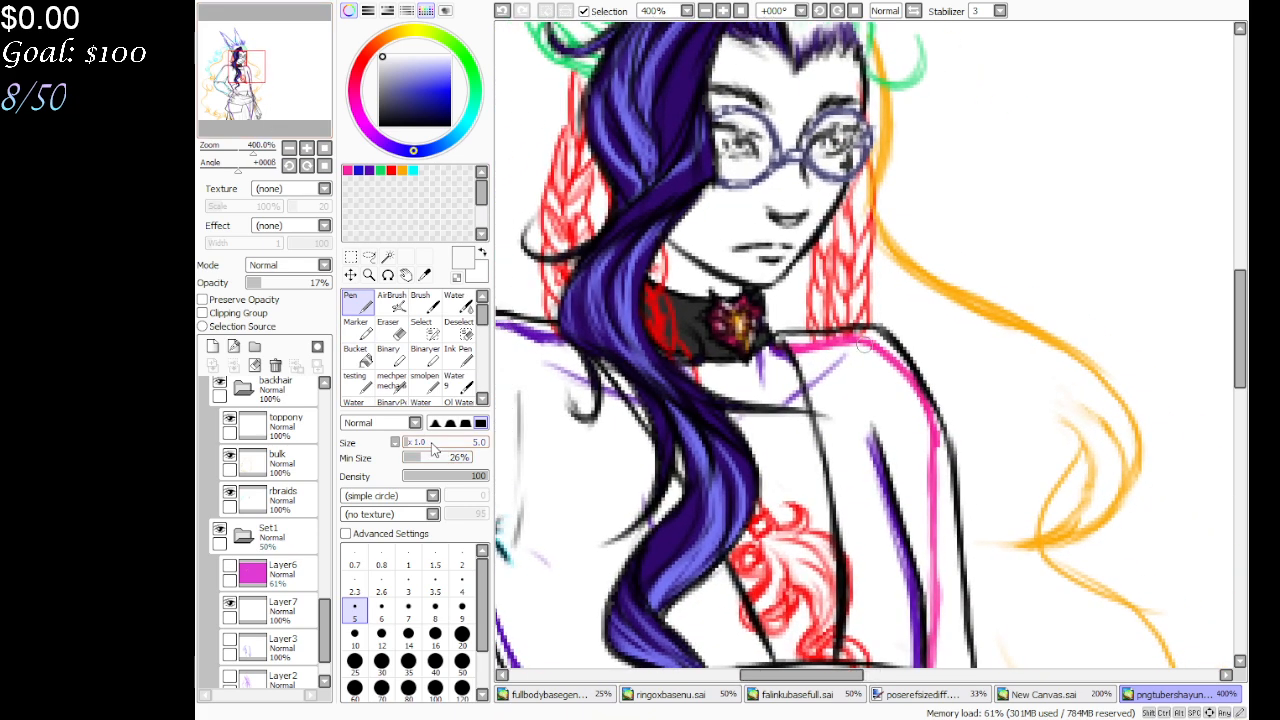
drag(327, 627, 344, 597)
click(250, 493)
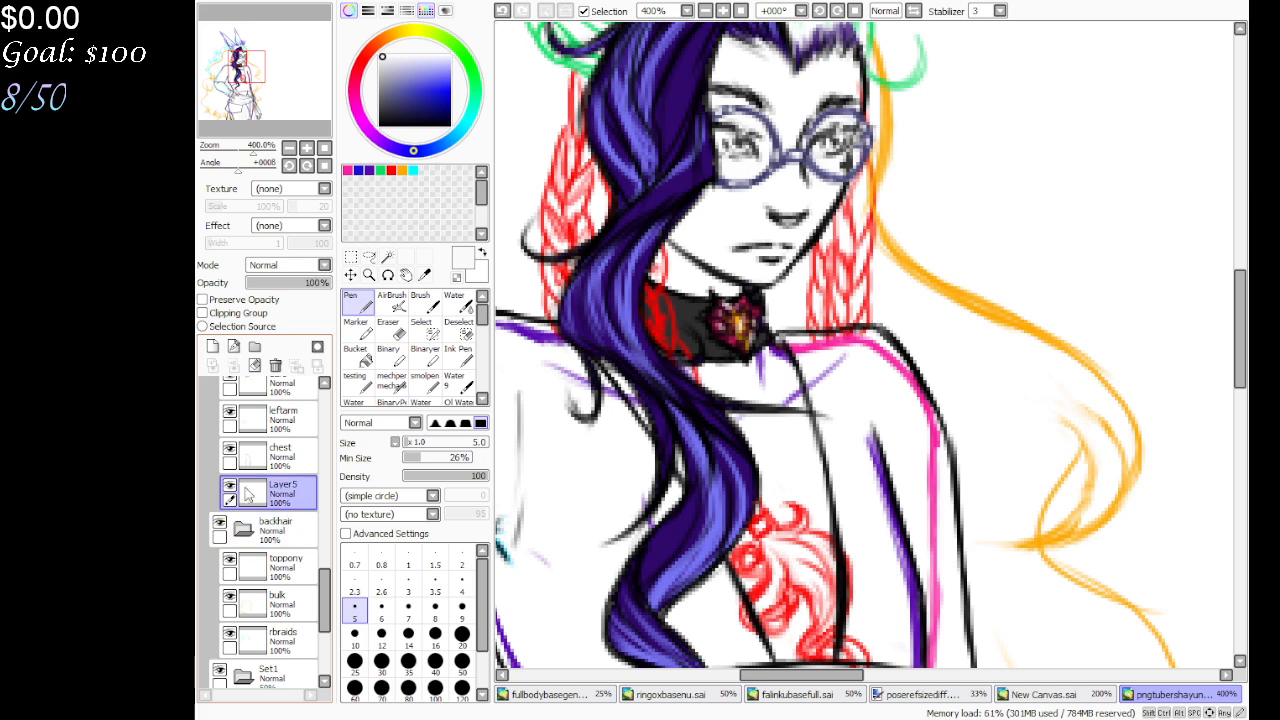
click(230, 487)
click(230, 489)
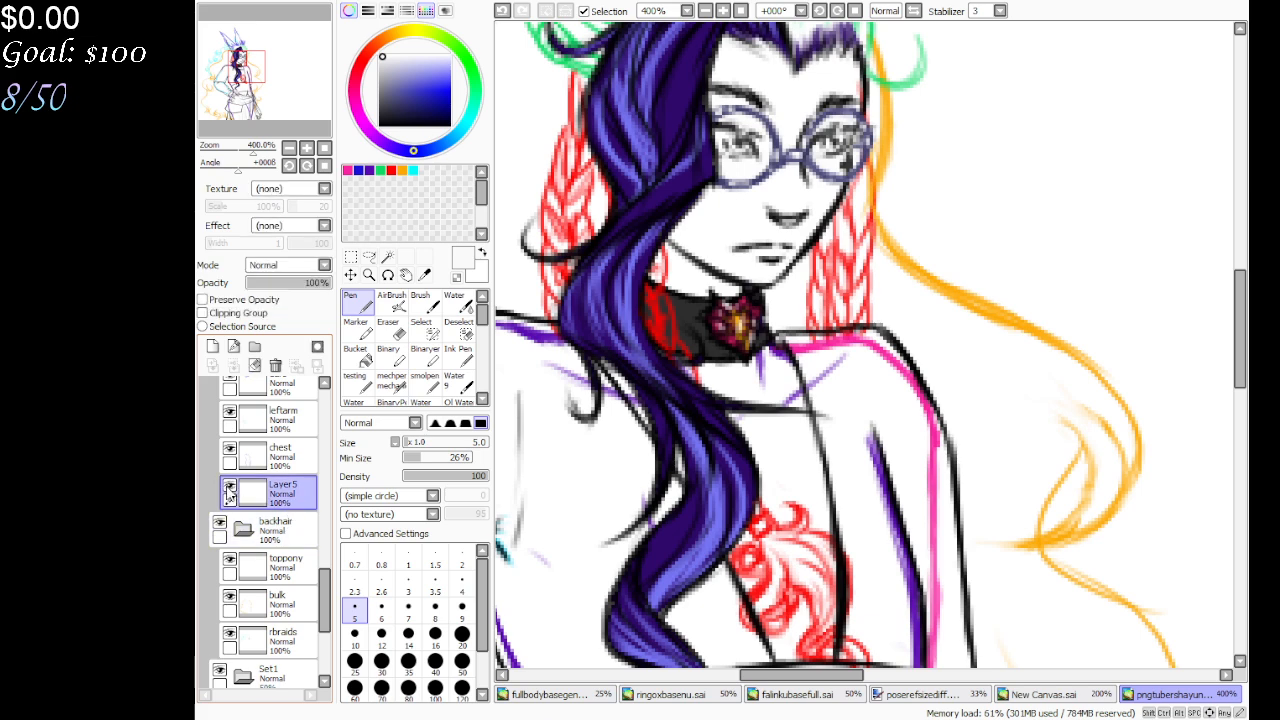
click(741, 11)
click(229, 489)
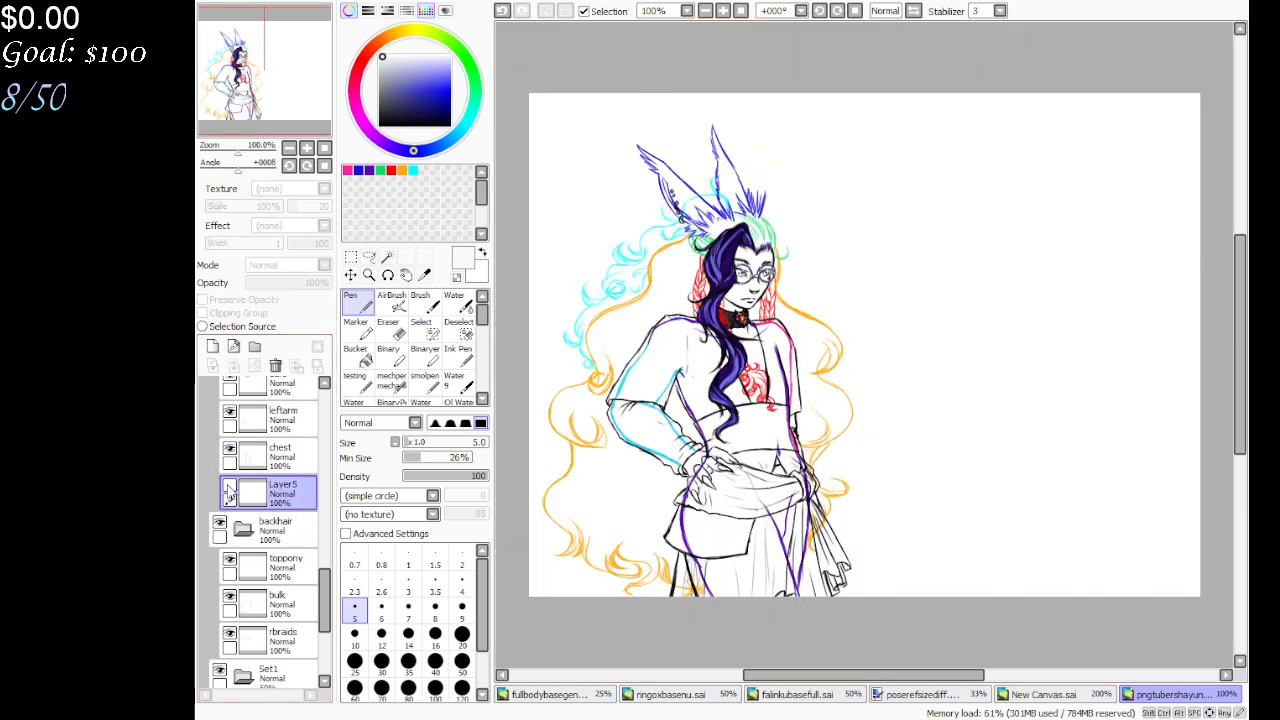
click(229, 489)
click(229, 489)
click(229, 489)
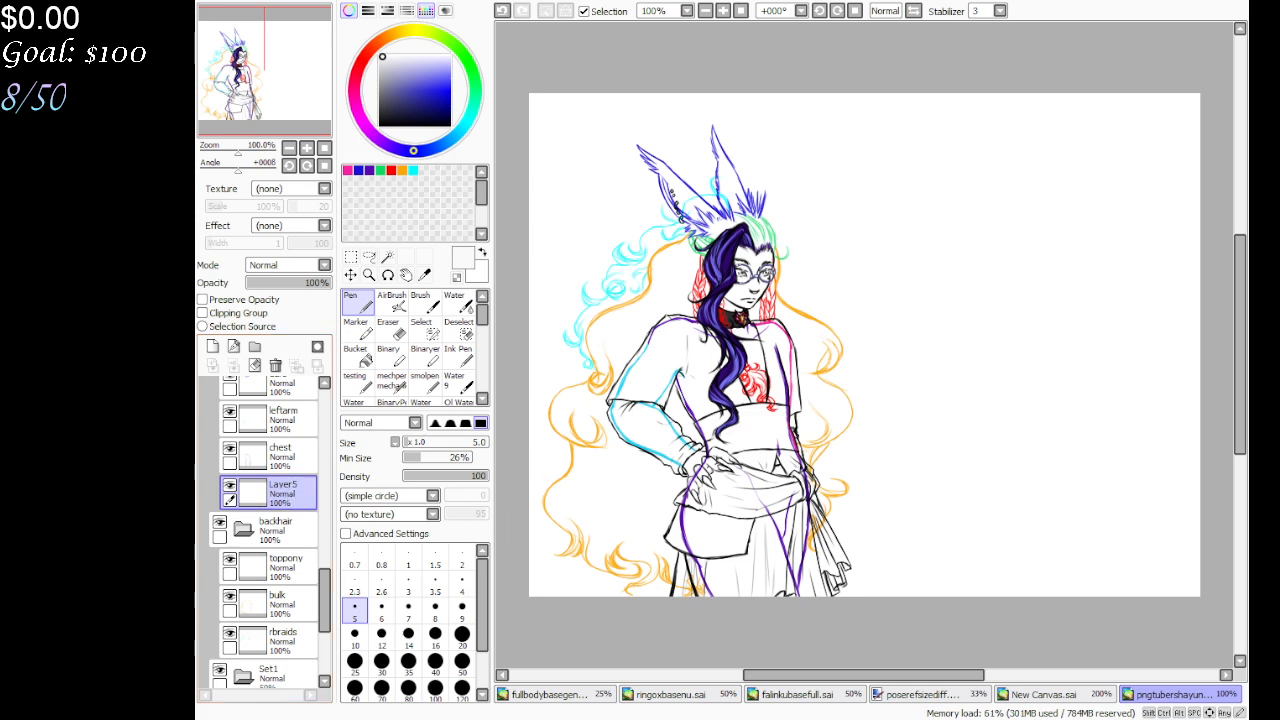
Paint flat green on the flat layer with the Pen, from the forehead over the hair-side lens to the nose
click(370, 278)
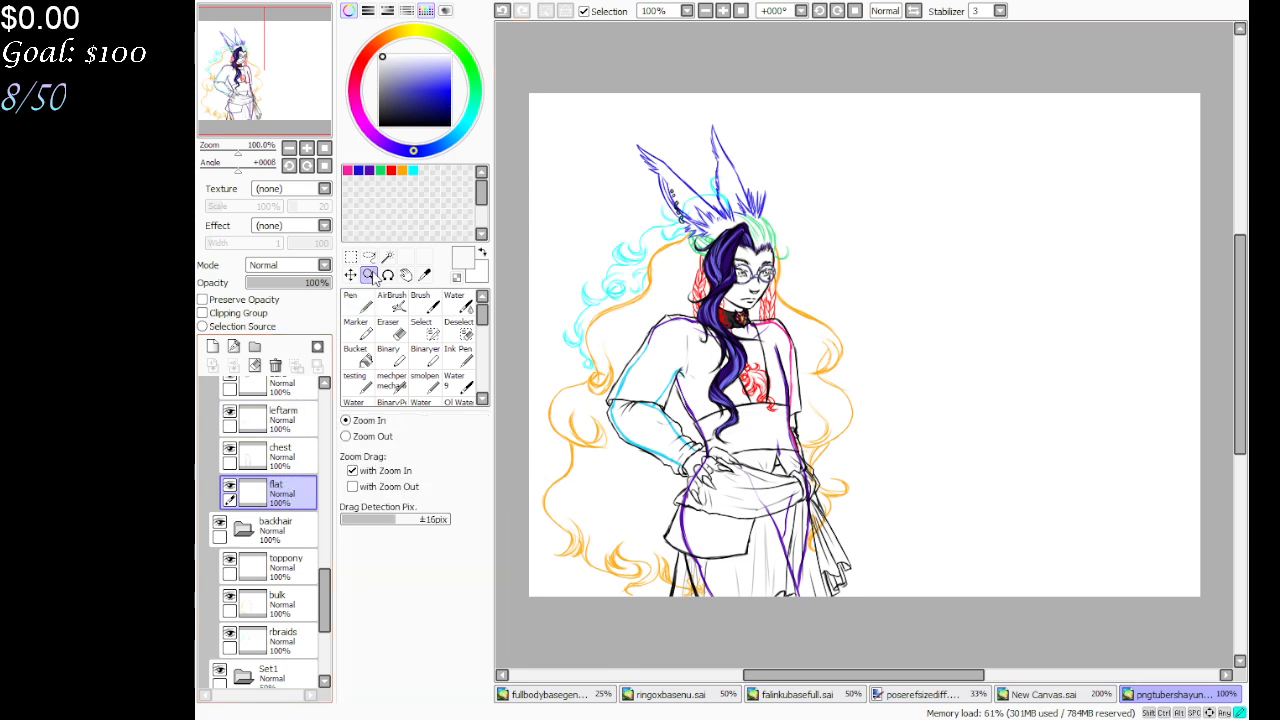
click(692, 330)
click(692, 330)
click(692, 330)
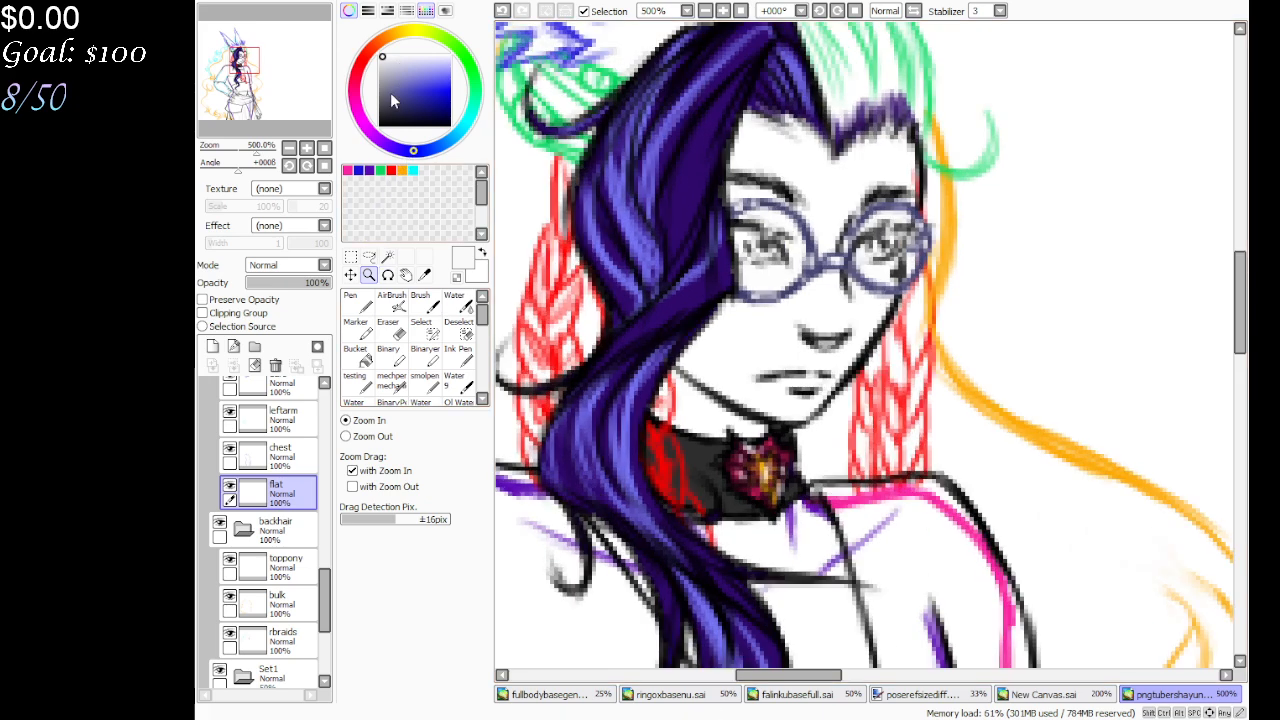
click(402, 170)
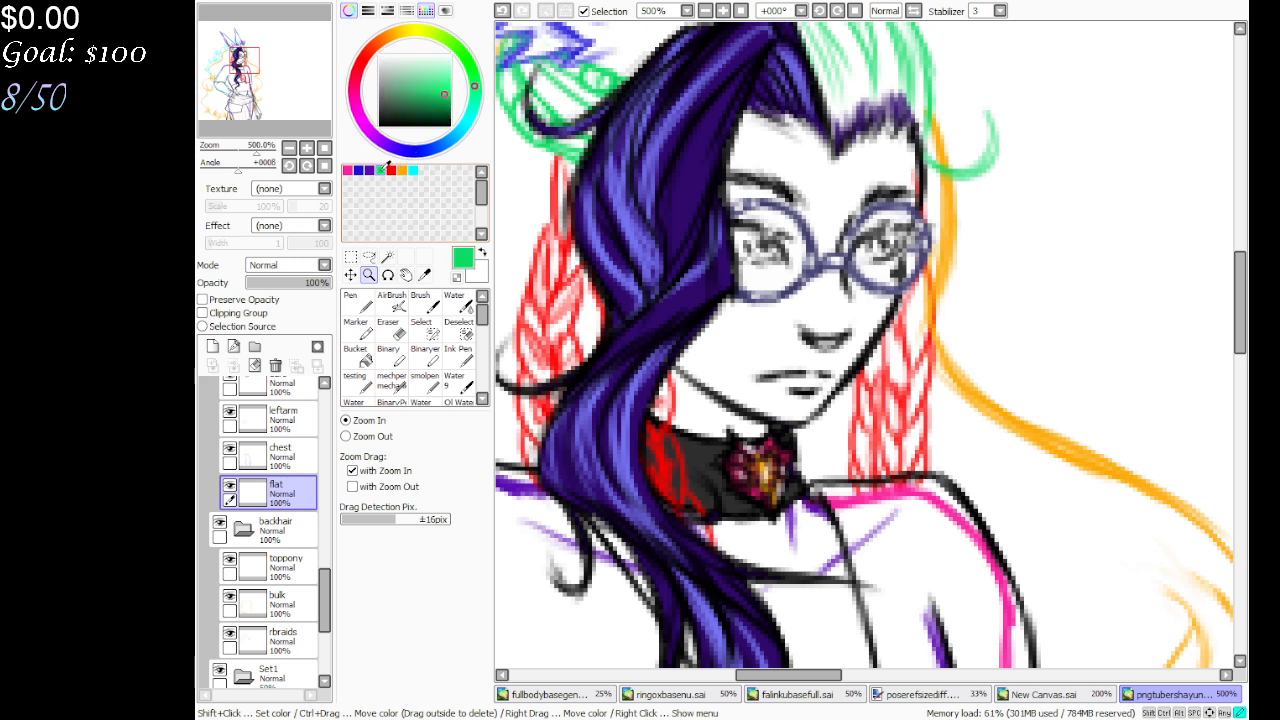
key(n)
mouse_move(686, 143)
mouse_down()
mouse_move(750, 132)
mouse_move(738, 140)
mouse_move(748, 168)
mouse_move(714, 148)
mouse_move(717, 183)
mouse_move(770, 255)
mouse_move(823, 262)
mouse_move(738, 212)
mouse_move(720, 220)
mouse_move(797, 320)
mouse_move(735, 148)
mouse_move(810, 215)
mouse_move(777, 148)
mouse_up()
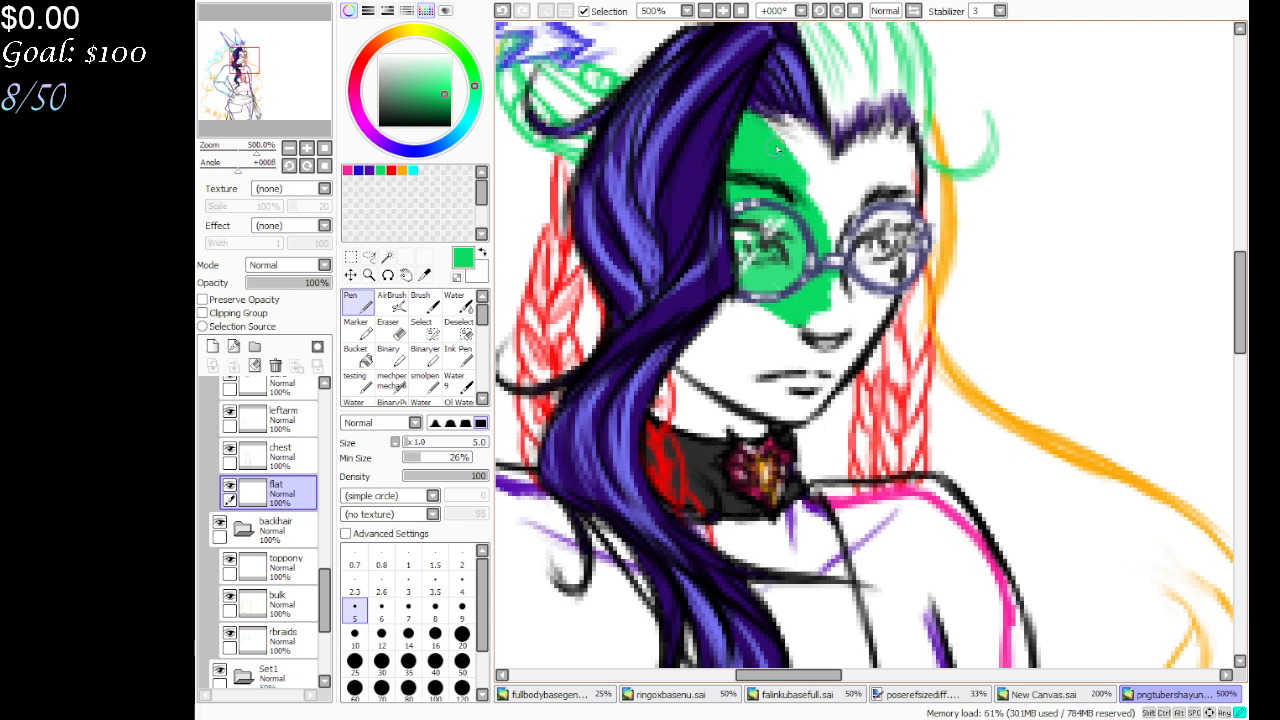
Hide the bangs layer folder
drag(328, 598, 325, 415)
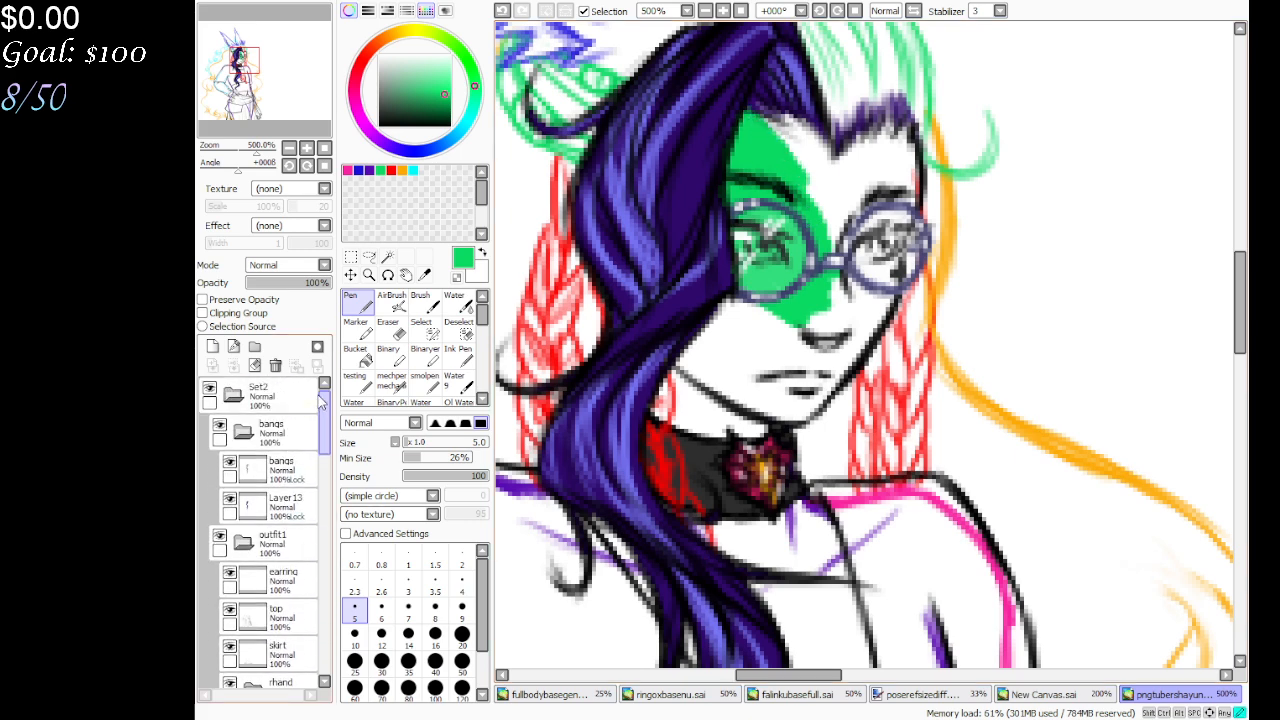
click(240, 451)
click(219, 426)
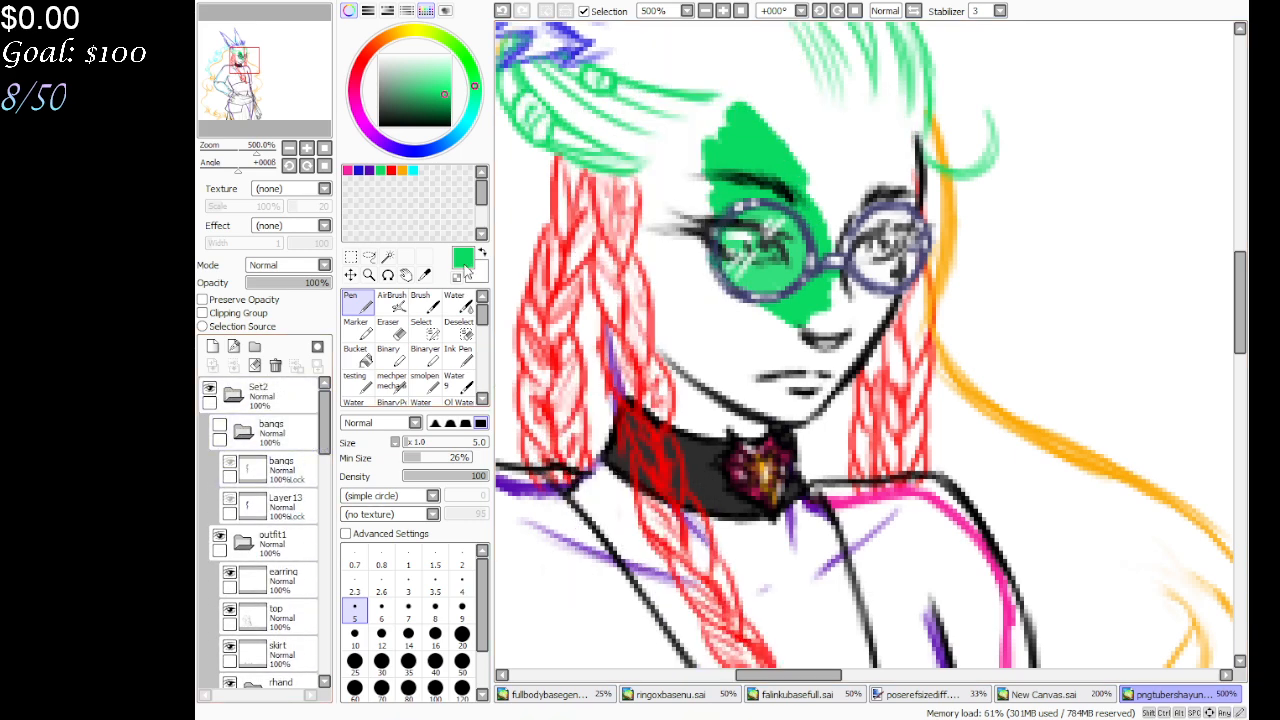
Extend the green fill on the flat layer along the hairline and down the side of the face to the jaw
drag(326, 430, 339, 663)
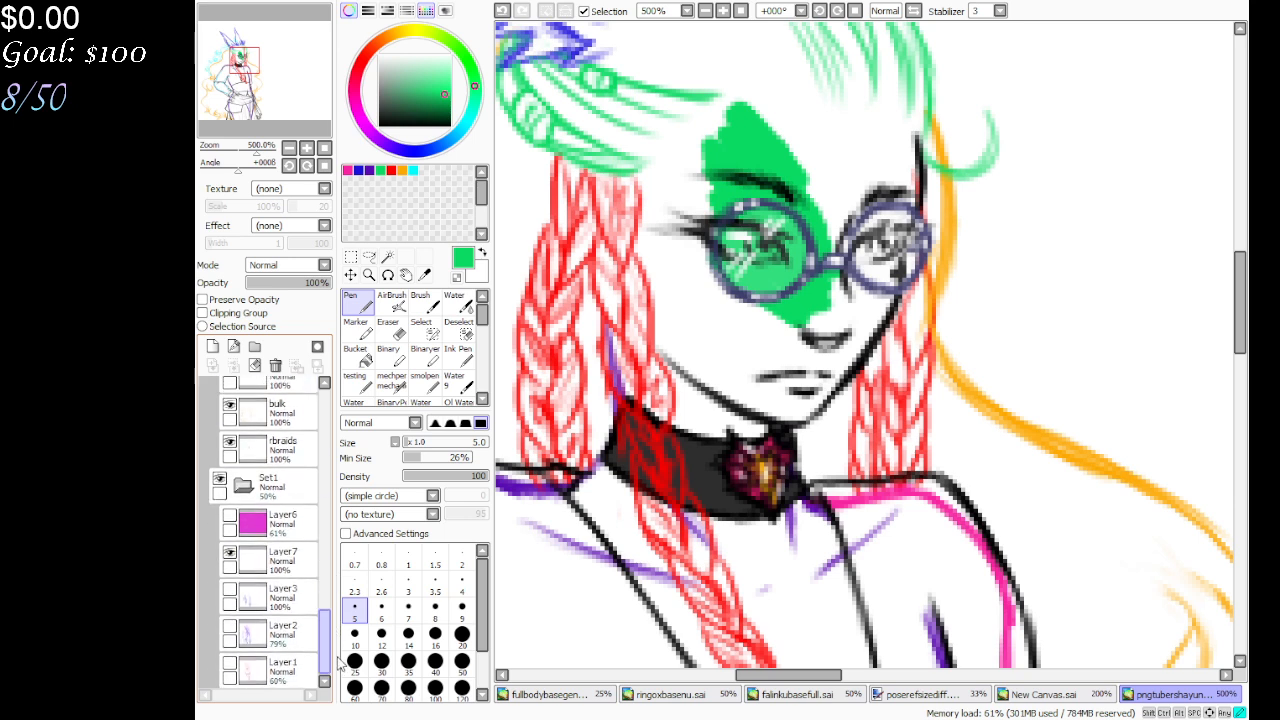
drag(337, 655, 332, 598)
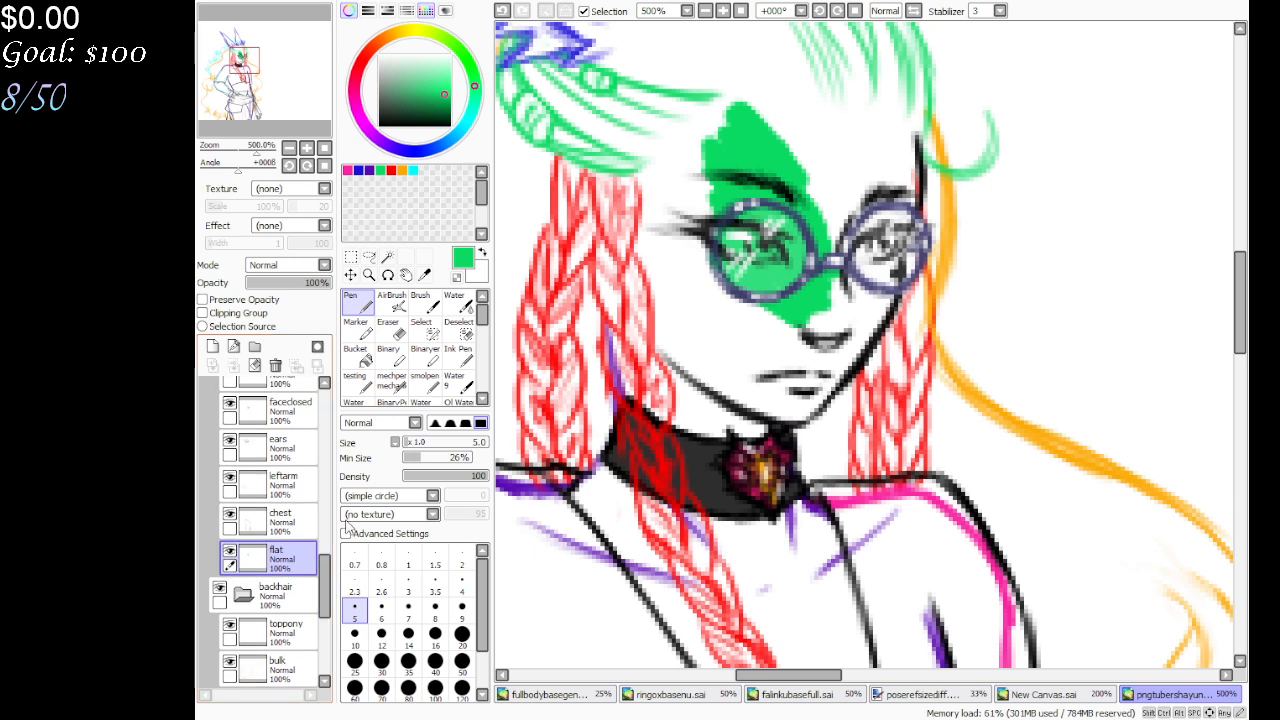
mouse_move(740, 82)
mouse_down()
mouse_move(694, 116)
mouse_move(620, 212)
mouse_move(634, 312)
mouse_move(657, 334)
mouse_up()
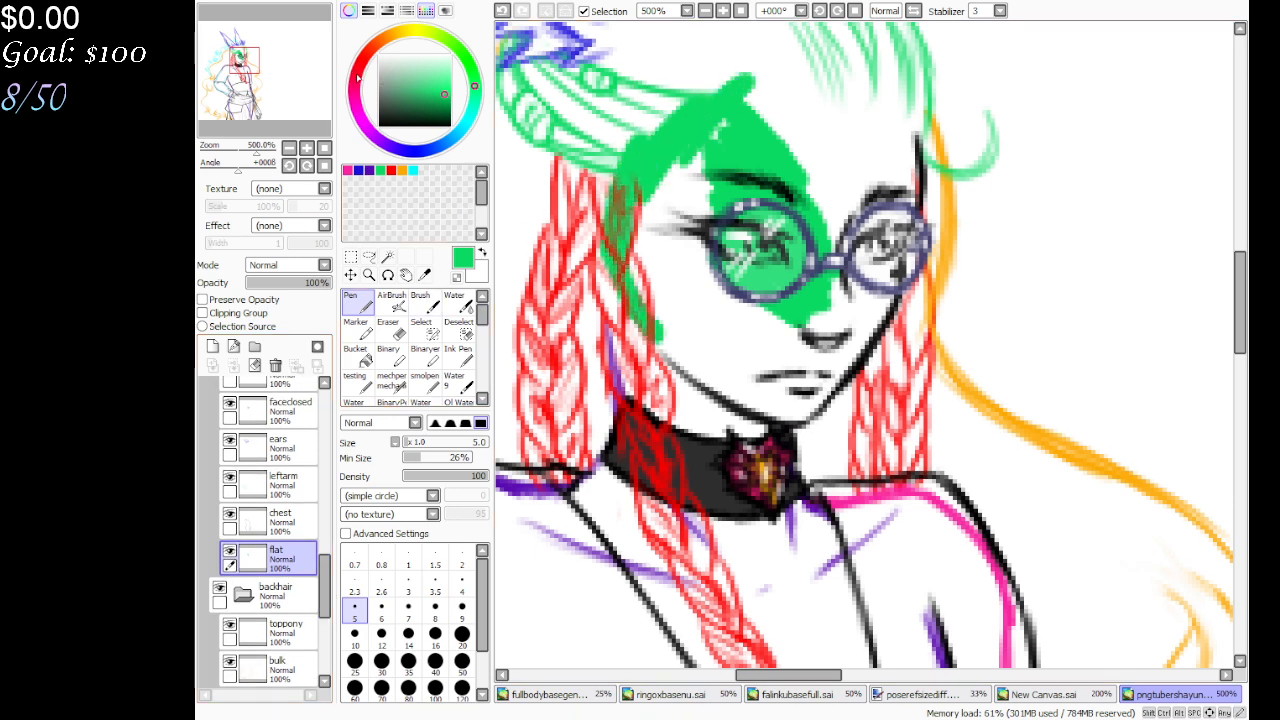
Preserve the flat layer's opacity and recolor the green face patch crimson pink with the size 100 binary brush
drag(357, 77, 353, 86)
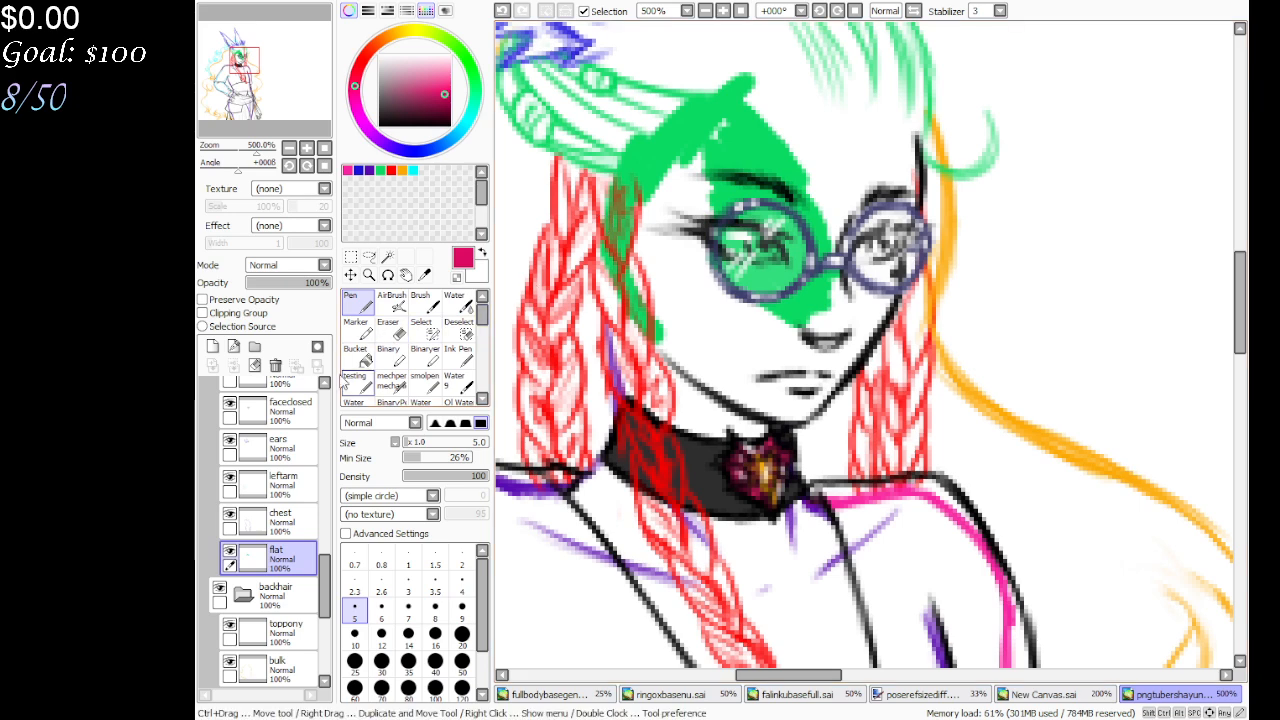
click(255, 300)
click(390, 402)
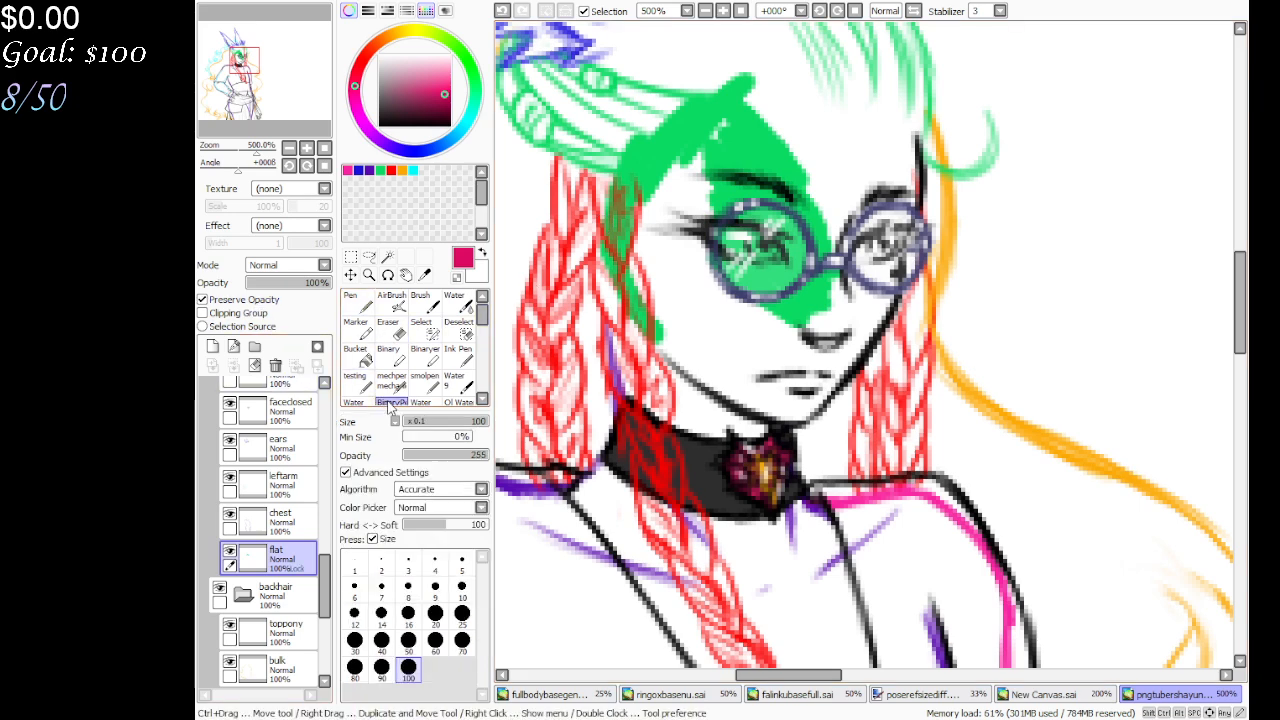
click(716, 210)
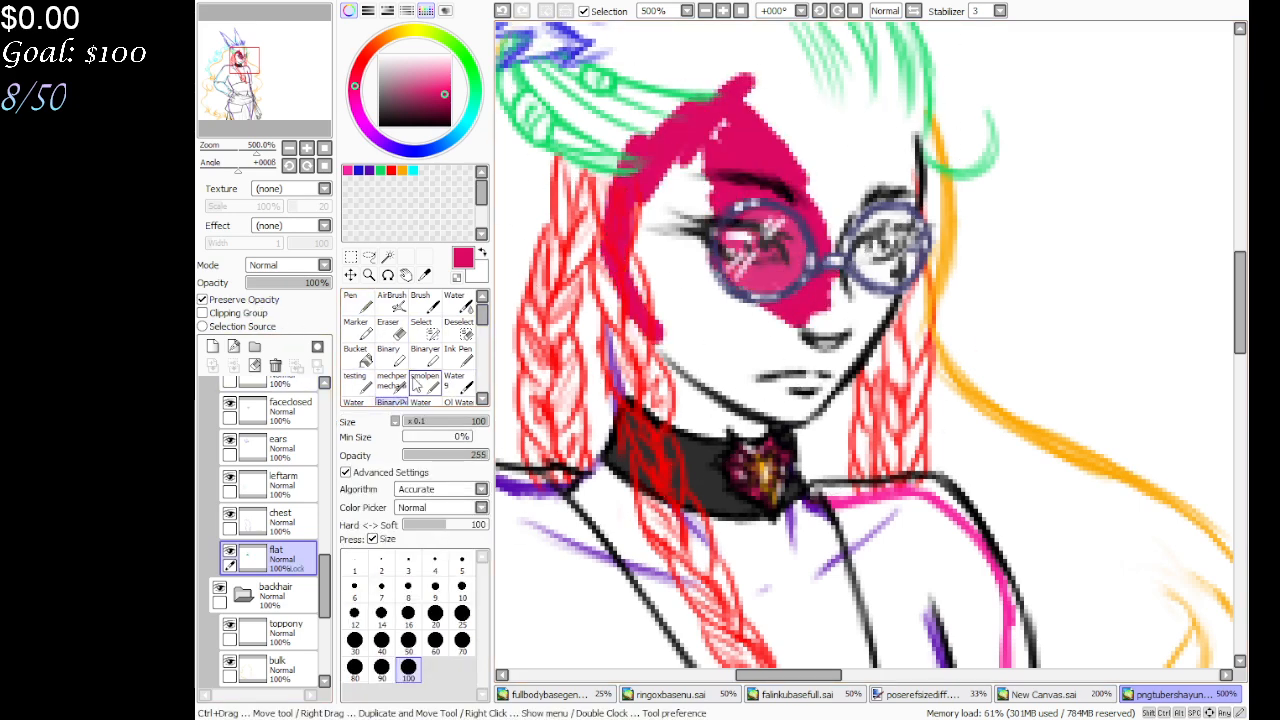
Release the flat layer's opacity lock and paint the rest of the face crimson pink with the size 5 Pen
click(357, 302)
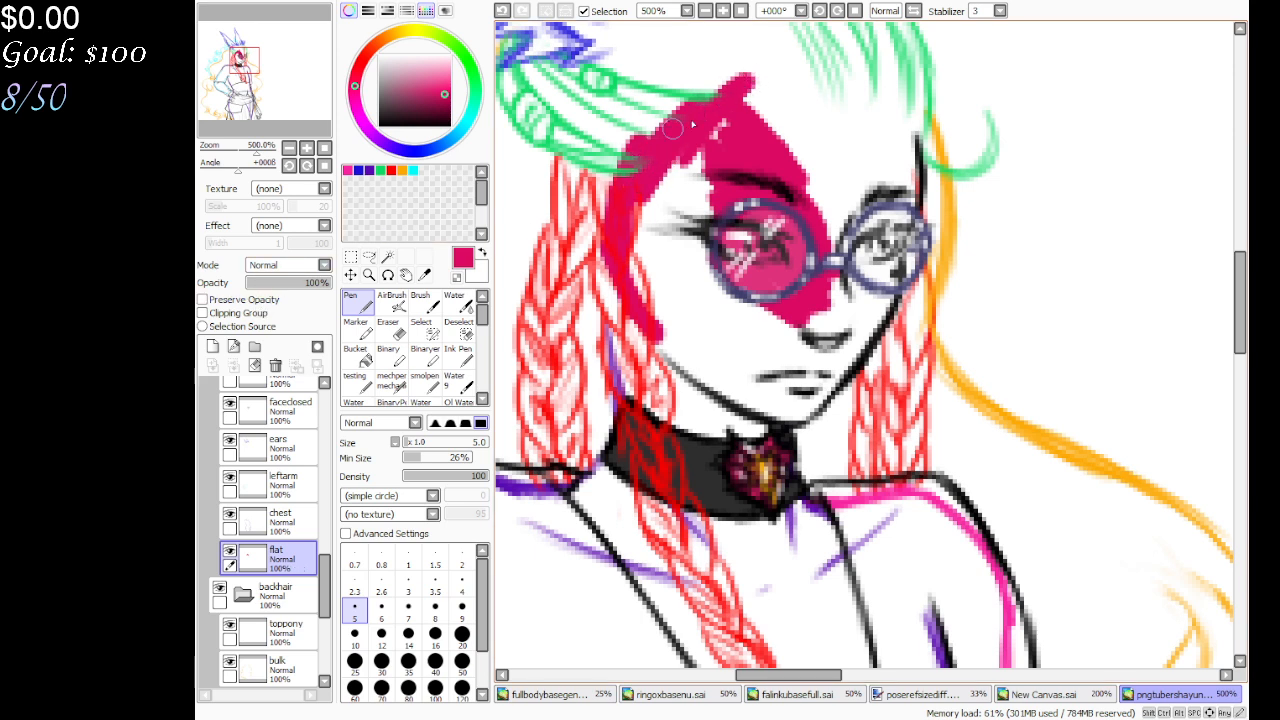
mouse_move(672, 127)
mouse_down()
mouse_move(649, 149)
mouse_move(787, 94)
mouse_move(775, 77)
mouse_move(900, 114)
mouse_move(776, 91)
mouse_move(717, 130)
mouse_move(665, 209)
mouse_move(652, 186)
mouse_move(643, 220)
mouse_up()
mouse_move(624, 270)
mouse_down()
mouse_move(623, 373)
mouse_move(646, 403)
mouse_move(681, 418)
mouse_move(631, 340)
mouse_move(786, 403)
mouse_move(772, 424)
mouse_move(841, 355)
mouse_move(814, 406)
mouse_move(890, 283)
mouse_move(909, 156)
mouse_move(896, 220)
mouse_move(884, 175)
mouse_move(881, 204)
mouse_move(856, 149)
mouse_move(854, 181)
mouse_move(798, 100)
mouse_move(774, 99)
mouse_move(712, 203)
mouse_move(701, 300)
mouse_move(674, 344)
mouse_move(724, 347)
mouse_move(691, 317)
mouse_move(707, 309)
mouse_move(702, 278)
mouse_move(760, 316)
mouse_move(796, 370)
mouse_move(787, 340)
mouse_move(802, 330)
mouse_move(804, 389)
mouse_move(833, 212)
mouse_move(822, 379)
mouse_move(868, 265)
mouse_move(838, 361)
mouse_up()
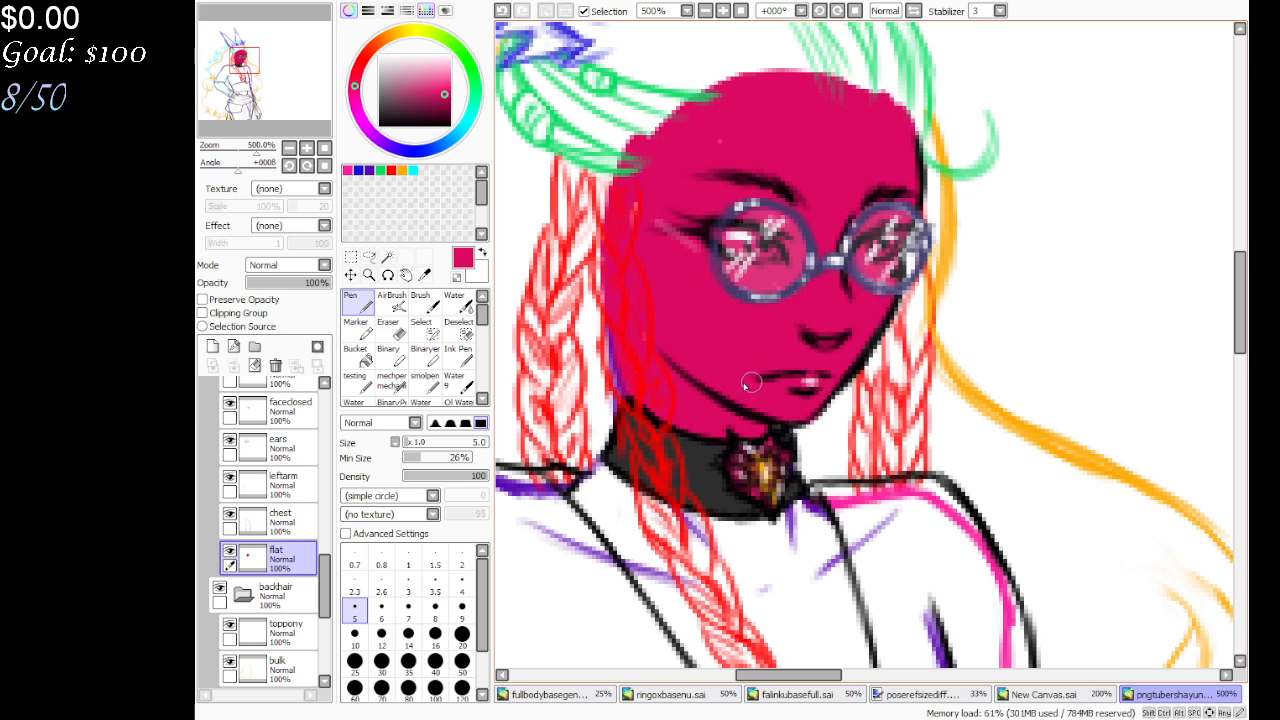
Block in the neck and trace the inner edges of the shoulders, torso, waist and hips in crimson pink
mouse_move(262, 92)
mouse_down()
mouse_move(266, 74)
mouse_move(293, 95)
mouse_up()
scroll(721, 23, down, 3)
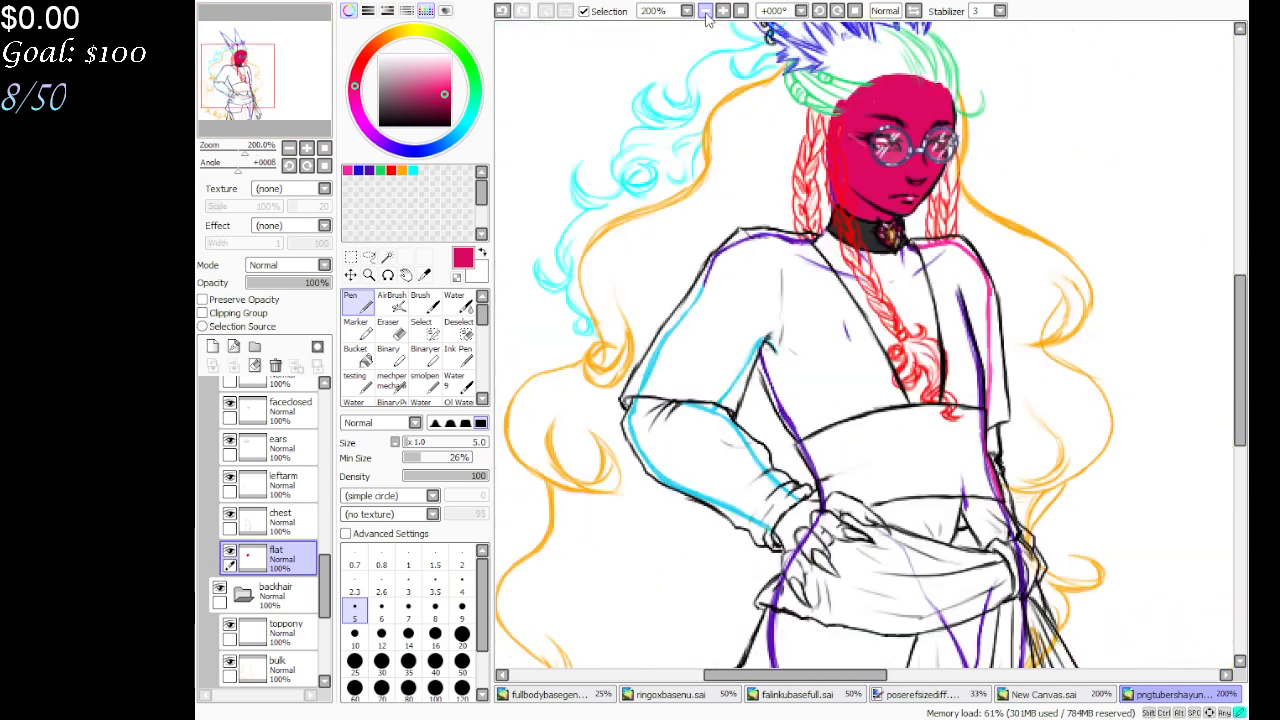
mouse_move(831, 241)
mouse_down()
mouse_move(816, 254)
mouse_move(846, 276)
mouse_move(845, 246)
mouse_move(866, 292)
mouse_move(840, 250)
mouse_move(892, 300)
mouse_move(862, 252)
mouse_move(898, 285)
mouse_move(918, 264)
mouse_up()
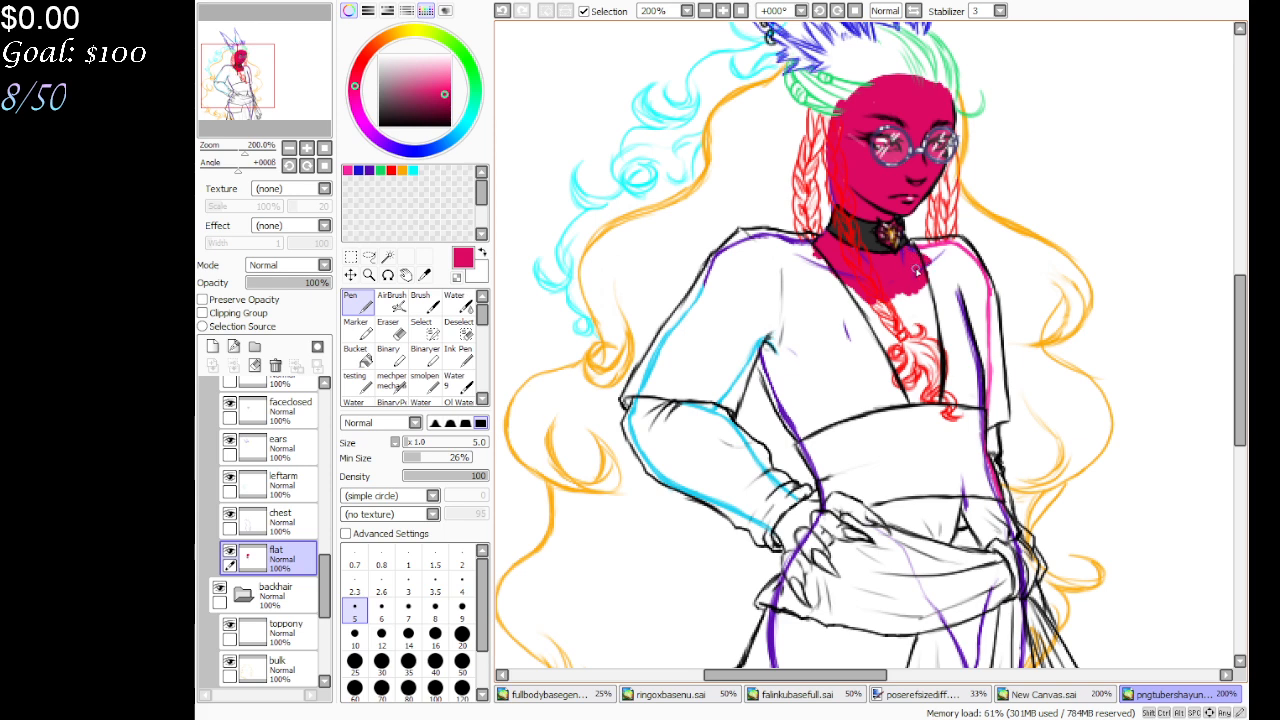
drag(933, 264, 966, 352)
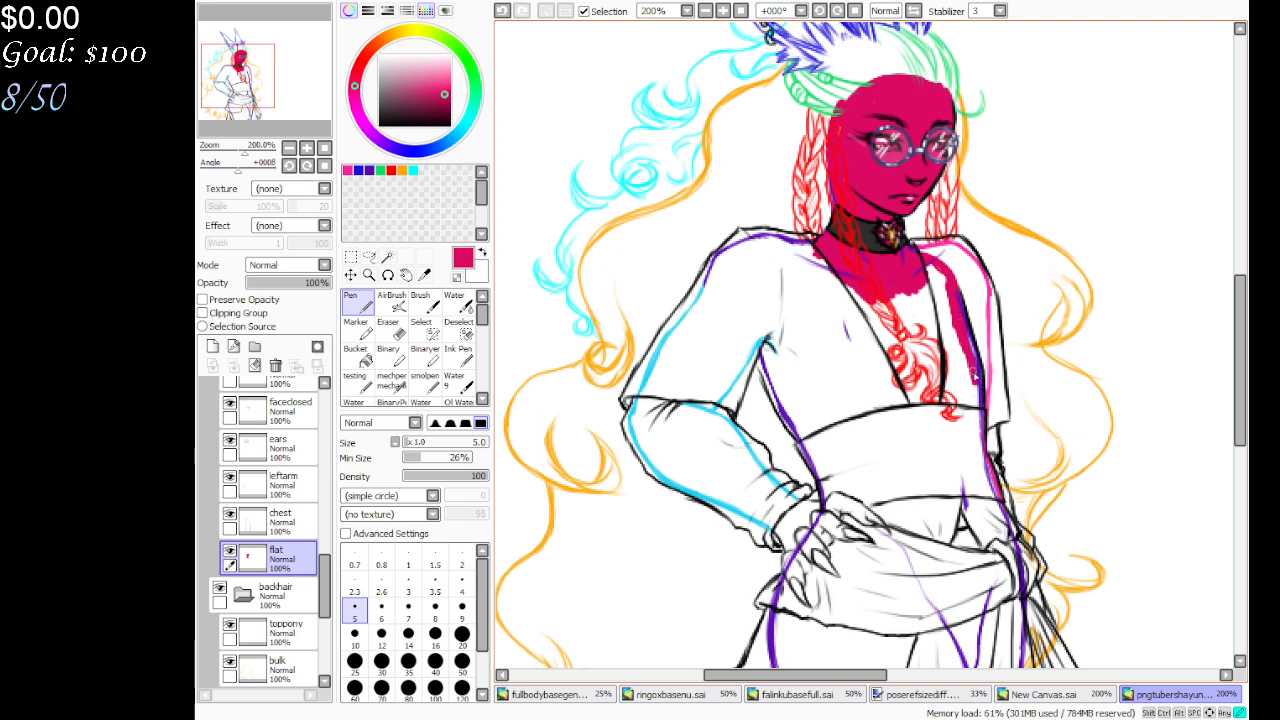
mouse_move(772, 340)
mouse_down()
mouse_move(770, 372)
mouse_move(758, 332)
mouse_move(788, 402)
mouse_move(794, 392)
mouse_up()
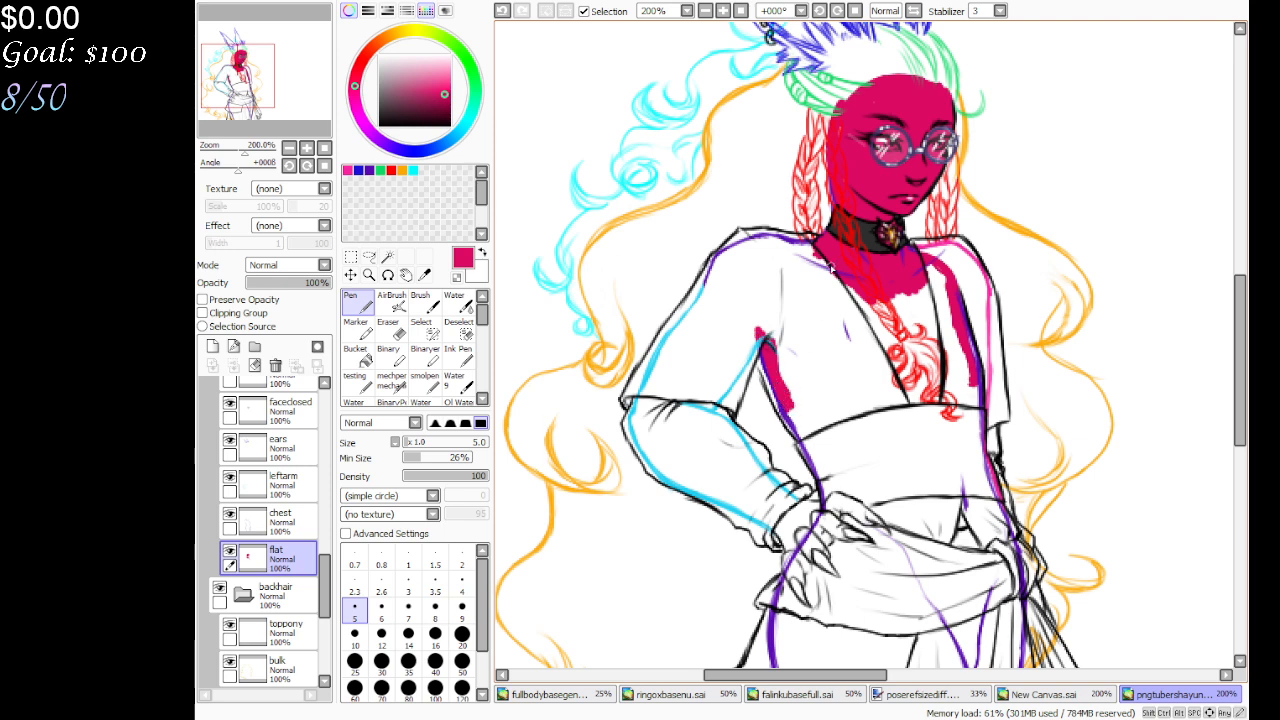
mouse_move(815, 250)
mouse_down()
mouse_move(745, 246)
mouse_move(713, 280)
mouse_move(780, 362)
mouse_move(814, 447)
mouse_move(452, 261)
mouse_move(628, 256)
mouse_move(652, 268)
mouse_up()
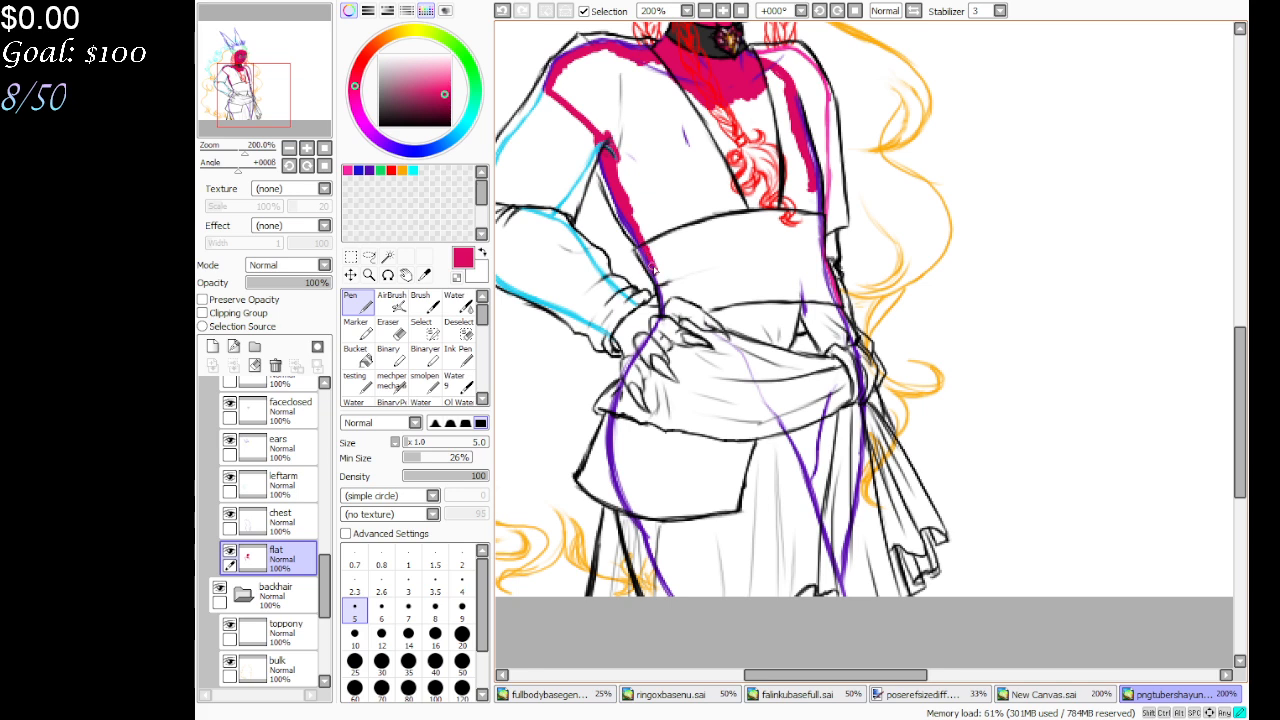
mouse_move(663, 318)
mouse_down()
mouse_move(632, 378)
mouse_move(631, 367)
mouse_move(616, 430)
mouse_move(617, 479)
mouse_move(664, 572)
mouse_up()
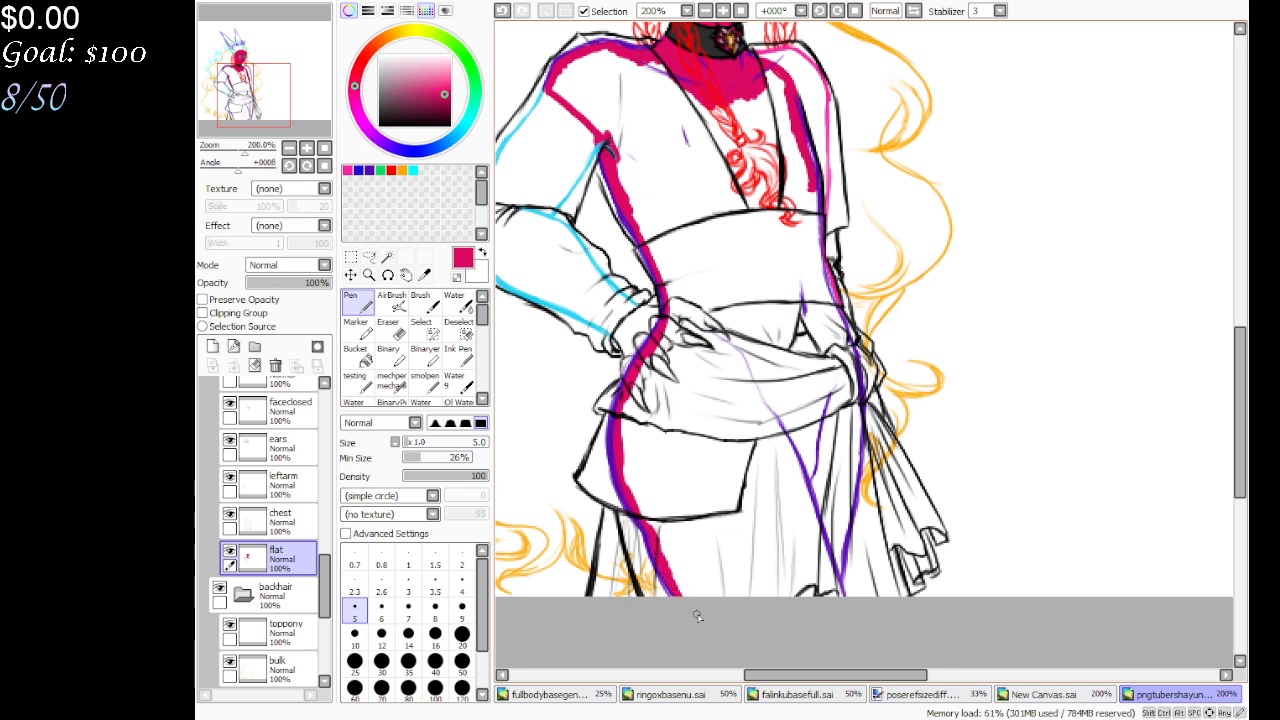
mouse_move(833, 589)
mouse_down()
mouse_move(859, 395)
mouse_move(816, 268)
mouse_move(814, 190)
mouse_up()
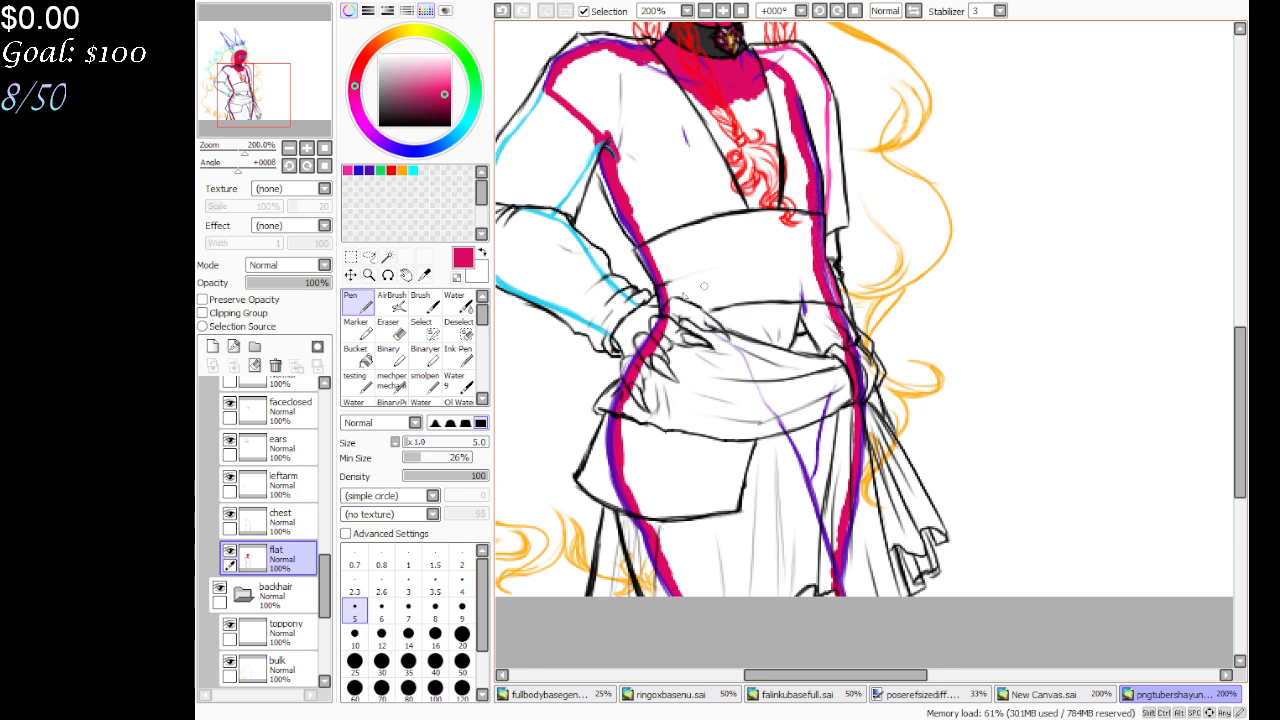
Bucket-fill the outlined torso and hips with crimson pink on the flat layer and touch up the remaining gaps
click(358, 357)
click(740, 337)
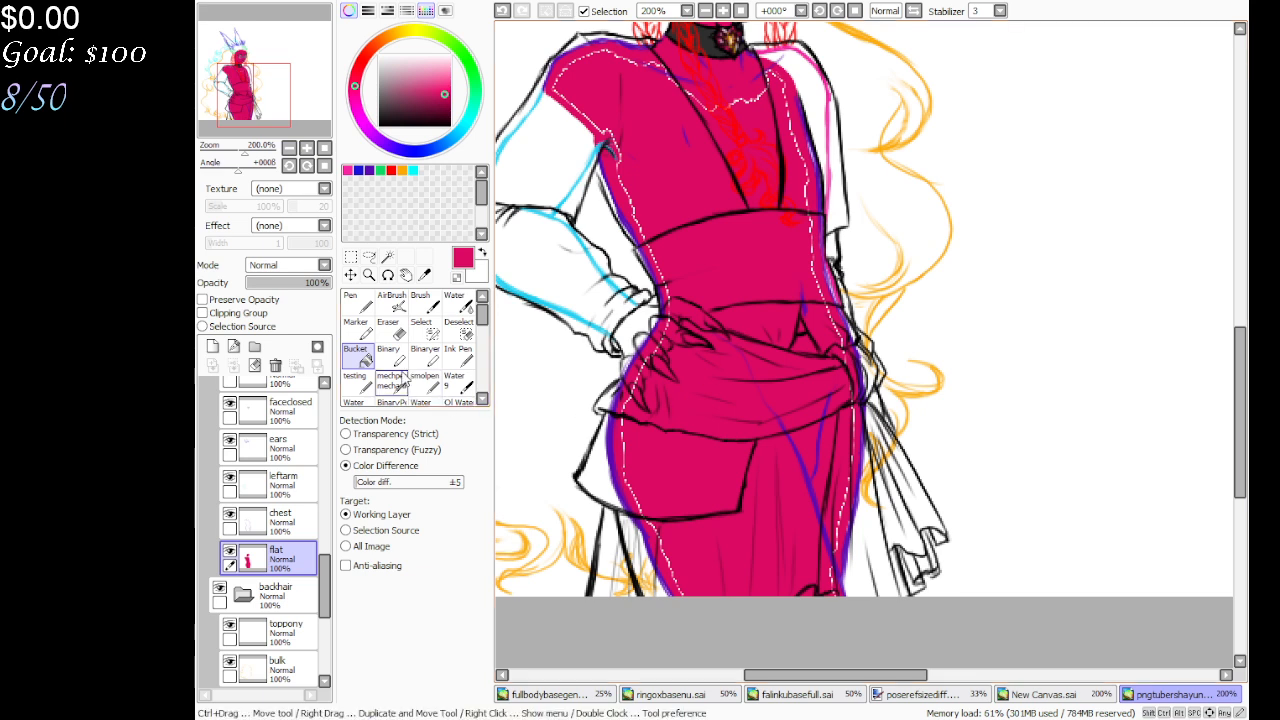
click(358, 302)
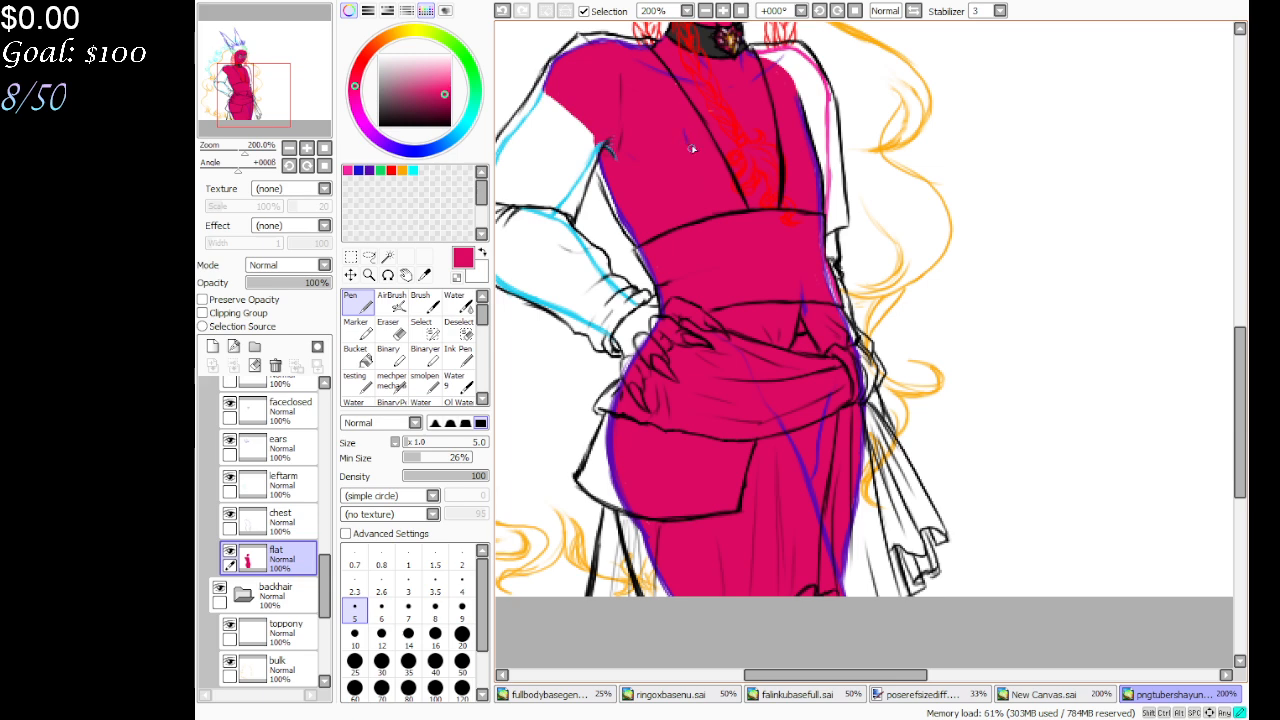
Preserve the flat layer's opacity and sample the pale skin tone from the reference image shayunav.png
click(714, 14)
click(738, 13)
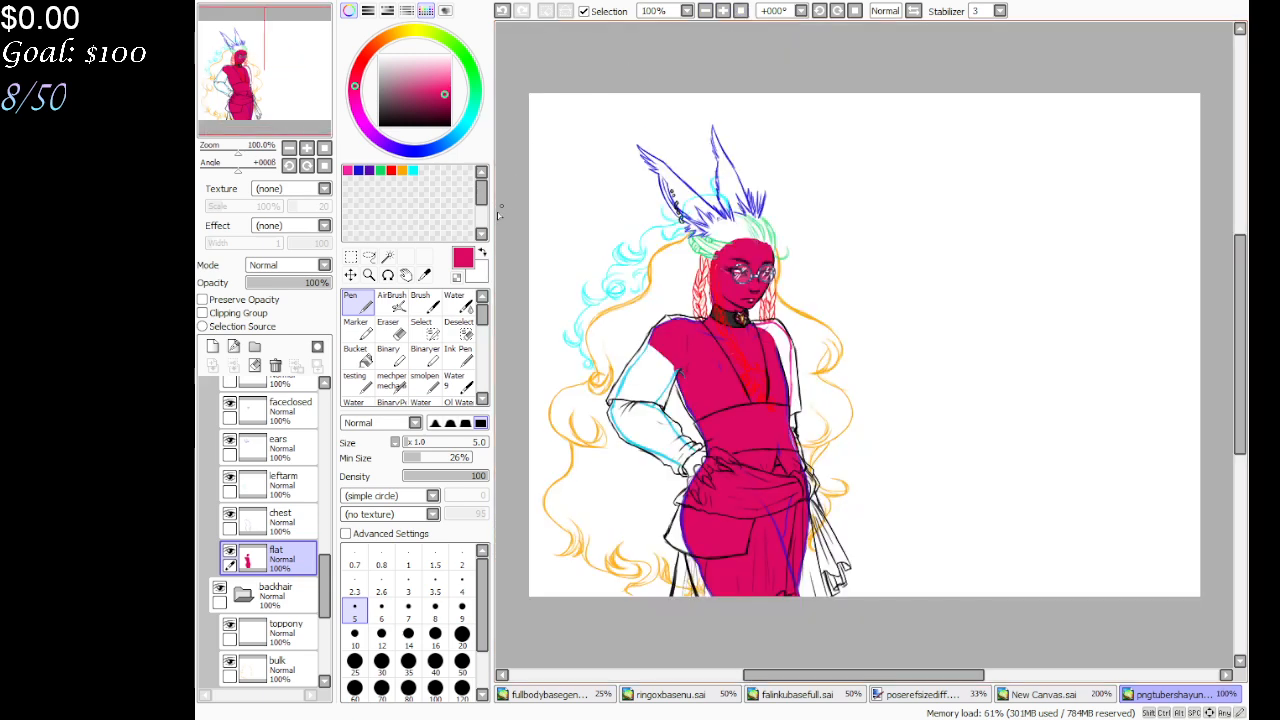
click(230, 299)
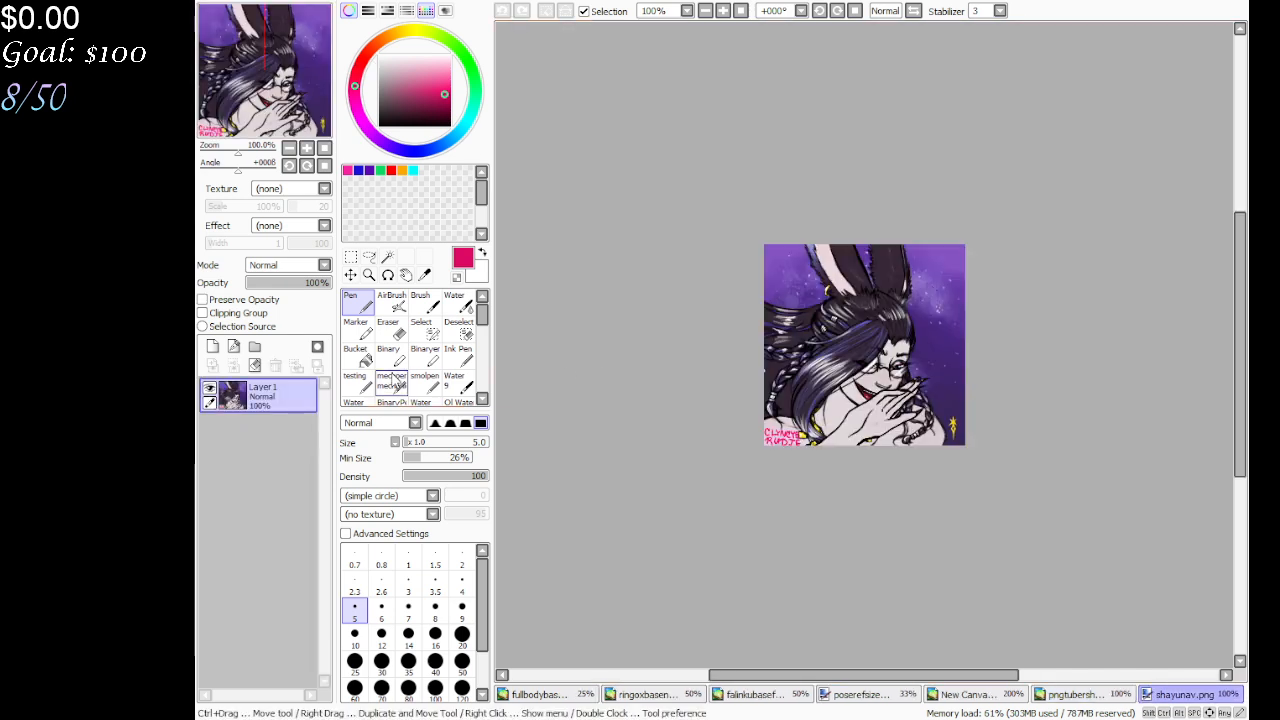
click(368, 274)
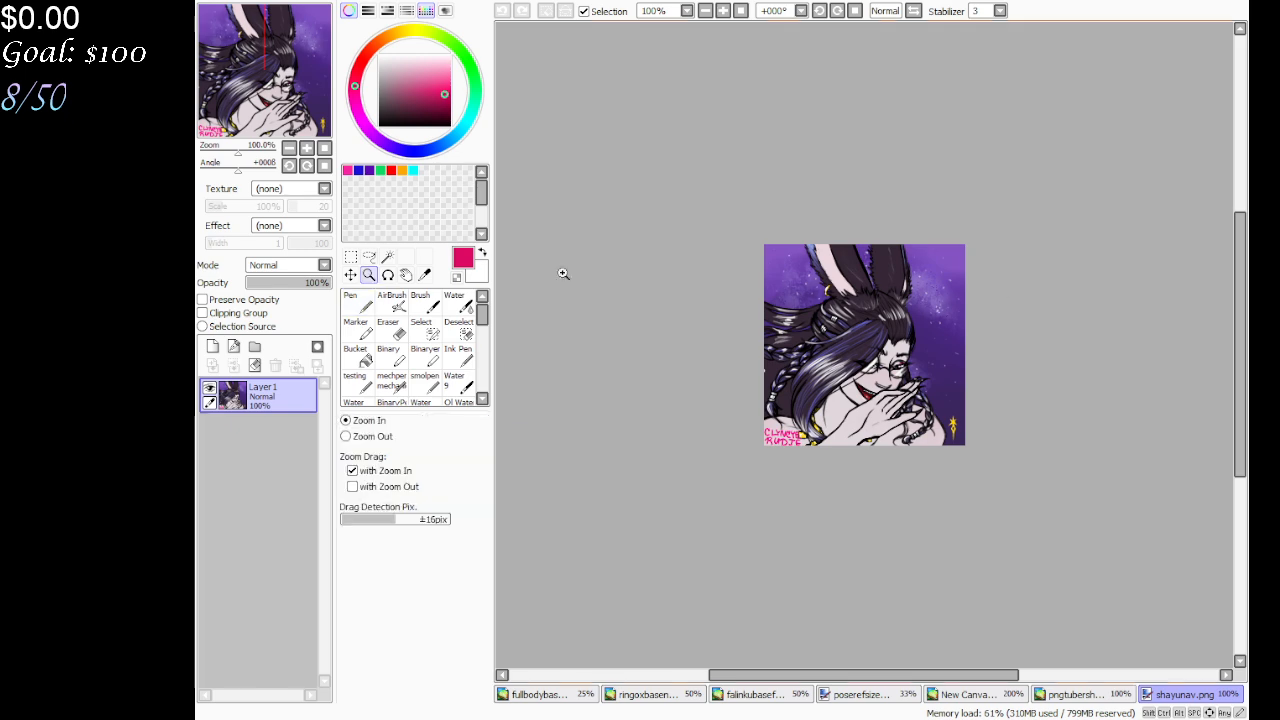
drag(814, 294, 929, 457)
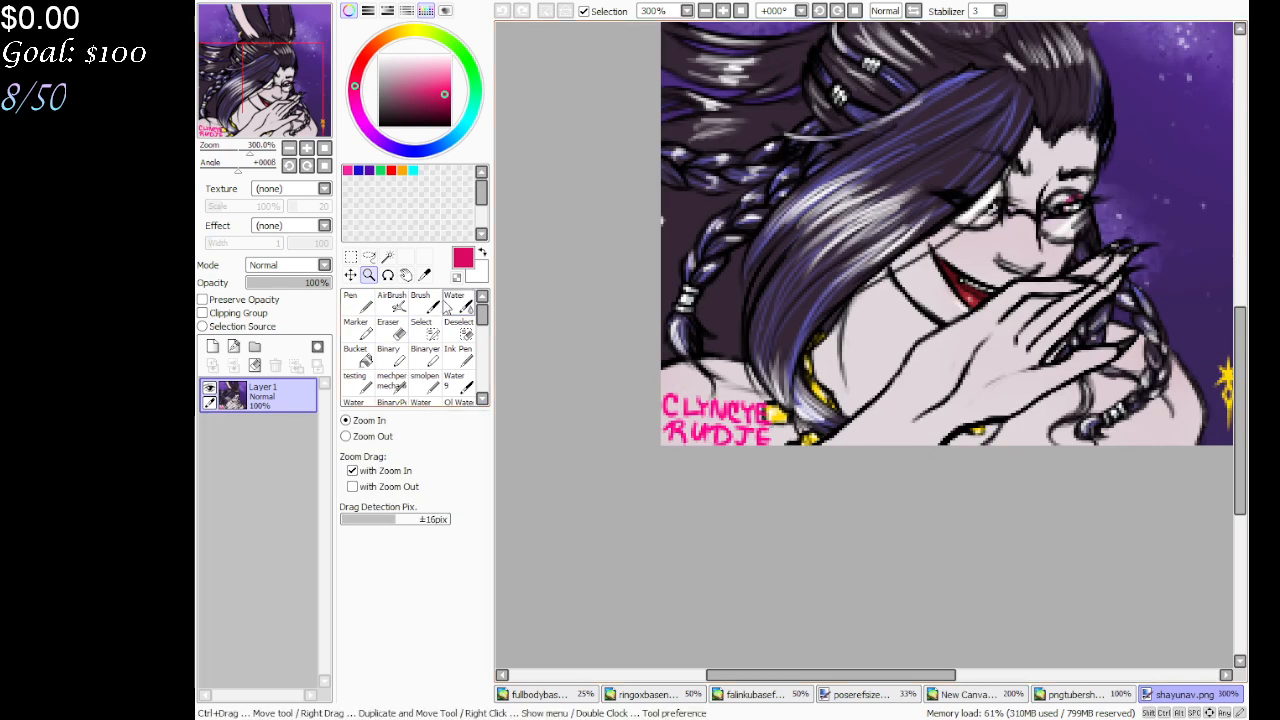
key(alt)
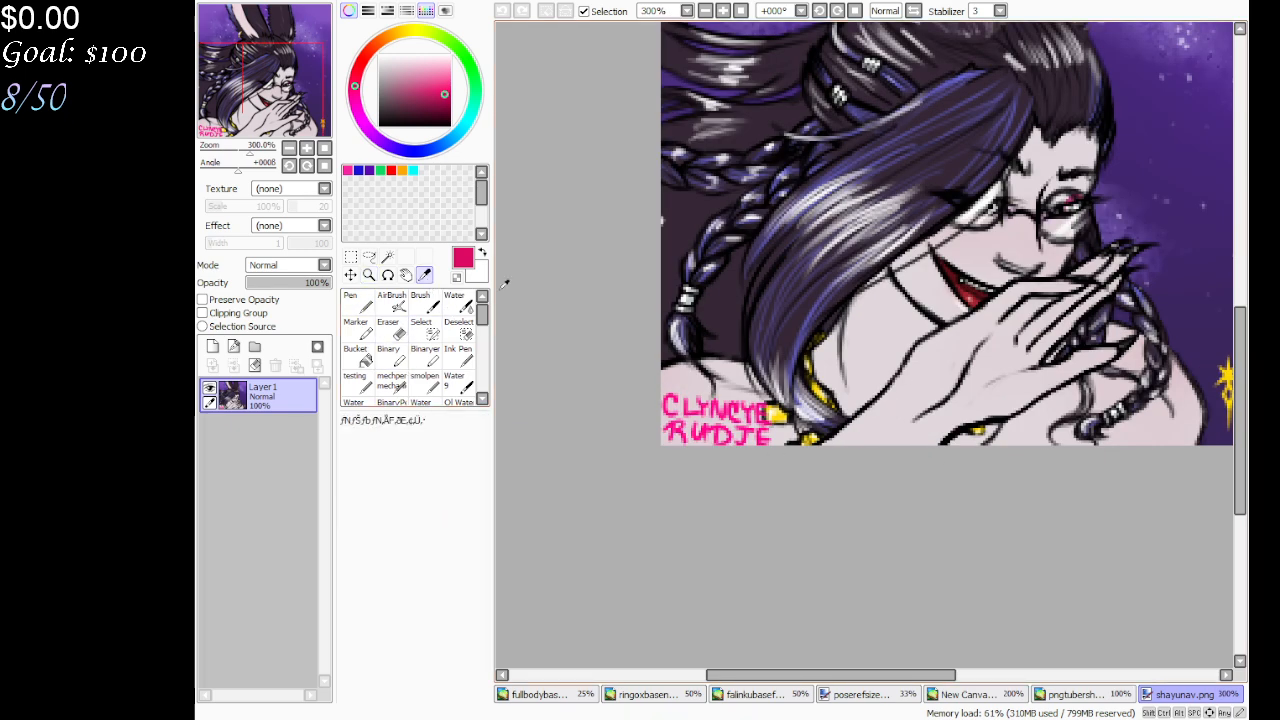
click(828, 362)
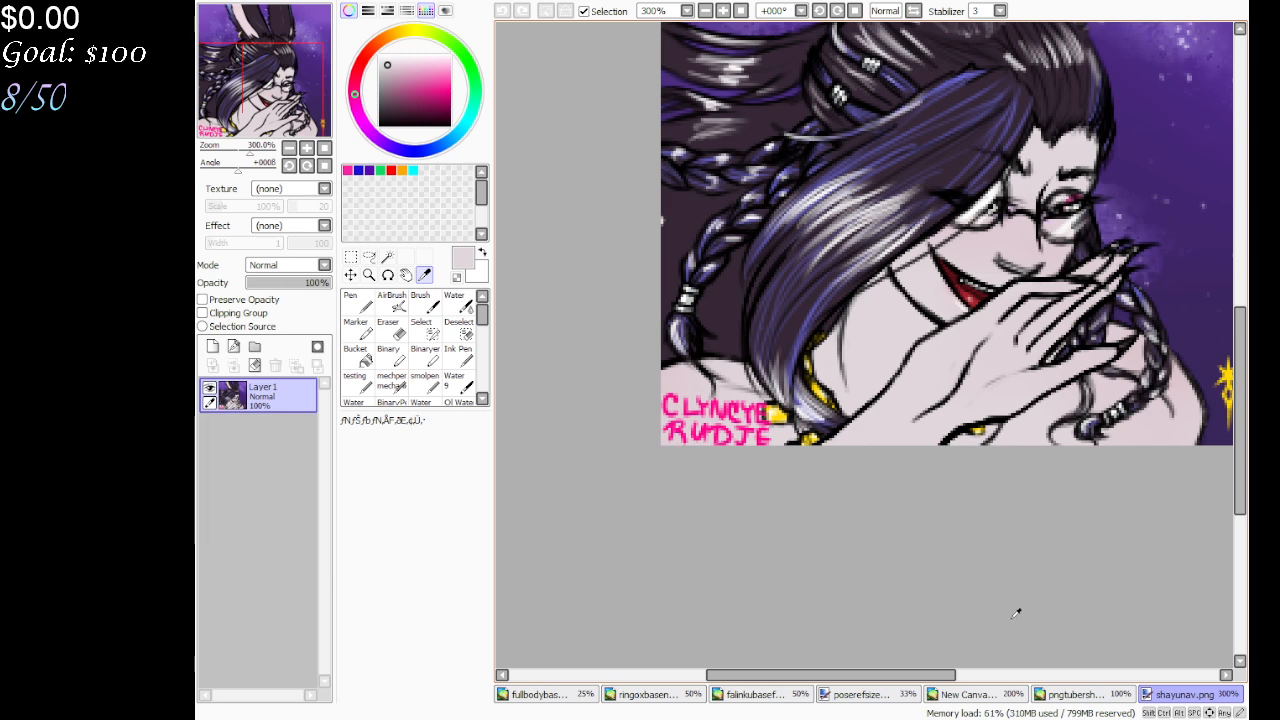
Return to the character drawing and recolor the crimson body flat with the sampled skin tone using the size 100 binary brush
click(1078, 694)
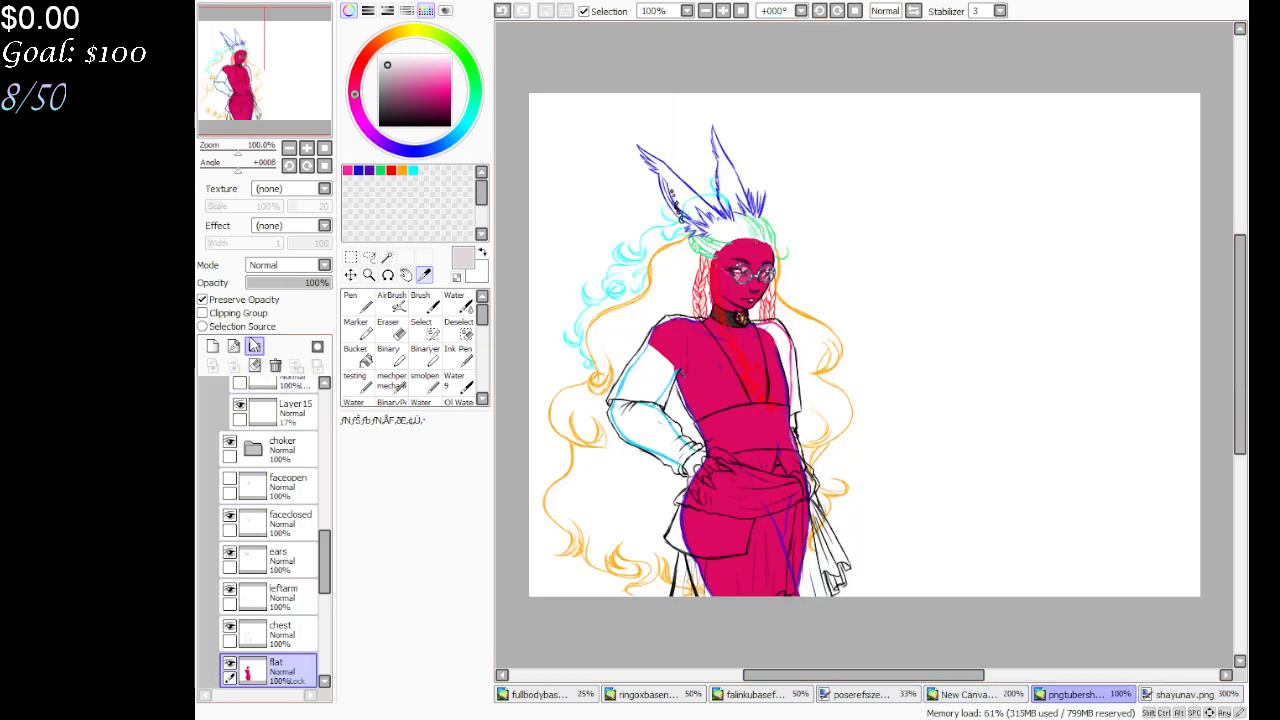
click(391, 401)
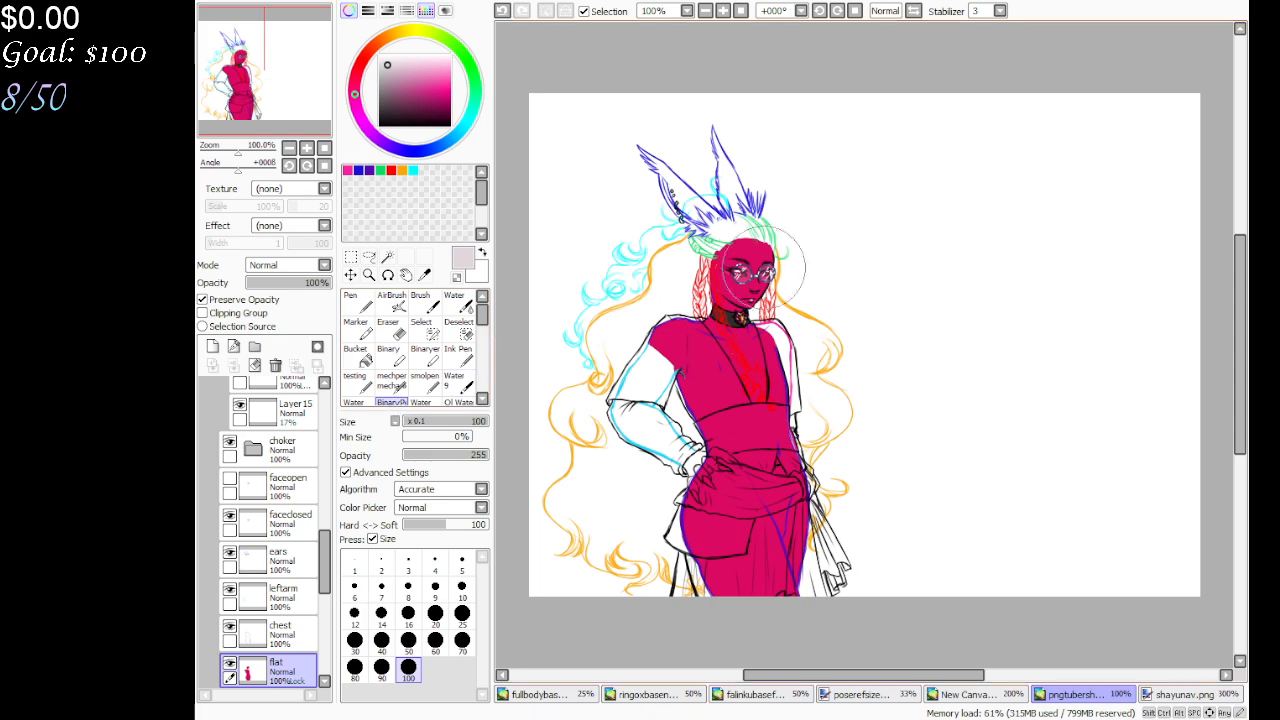
mouse_move(745, 255)
mouse_down()
mouse_move(804, 510)
mouse_move(759, 503)
mouse_move(666, 390)
mouse_move(669, 505)
mouse_up()
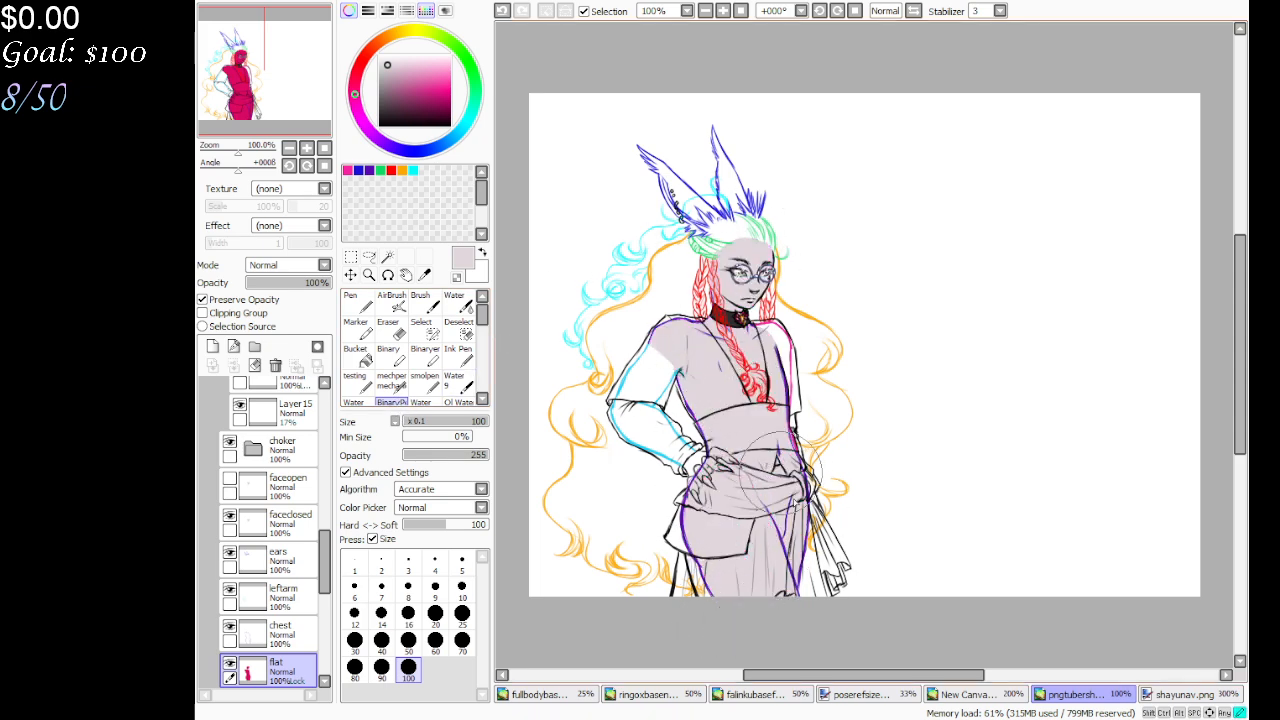
click(369, 274)
click(756, 404)
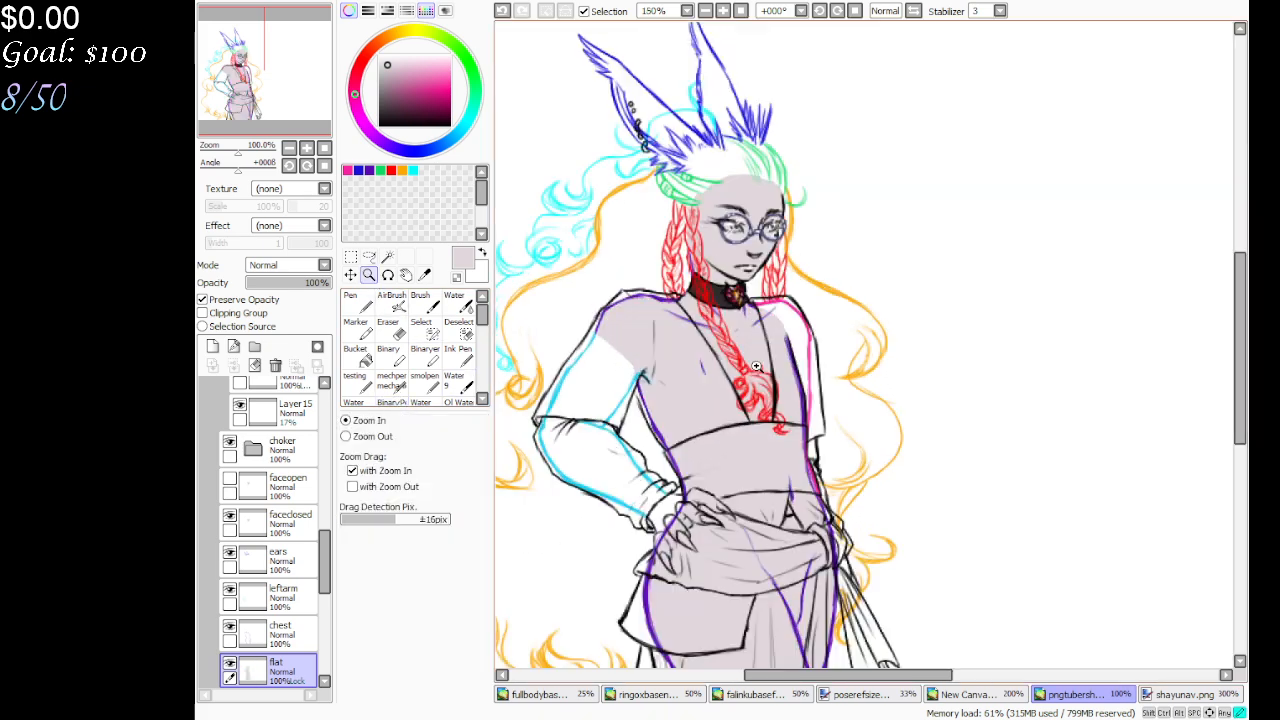
click(756, 404)
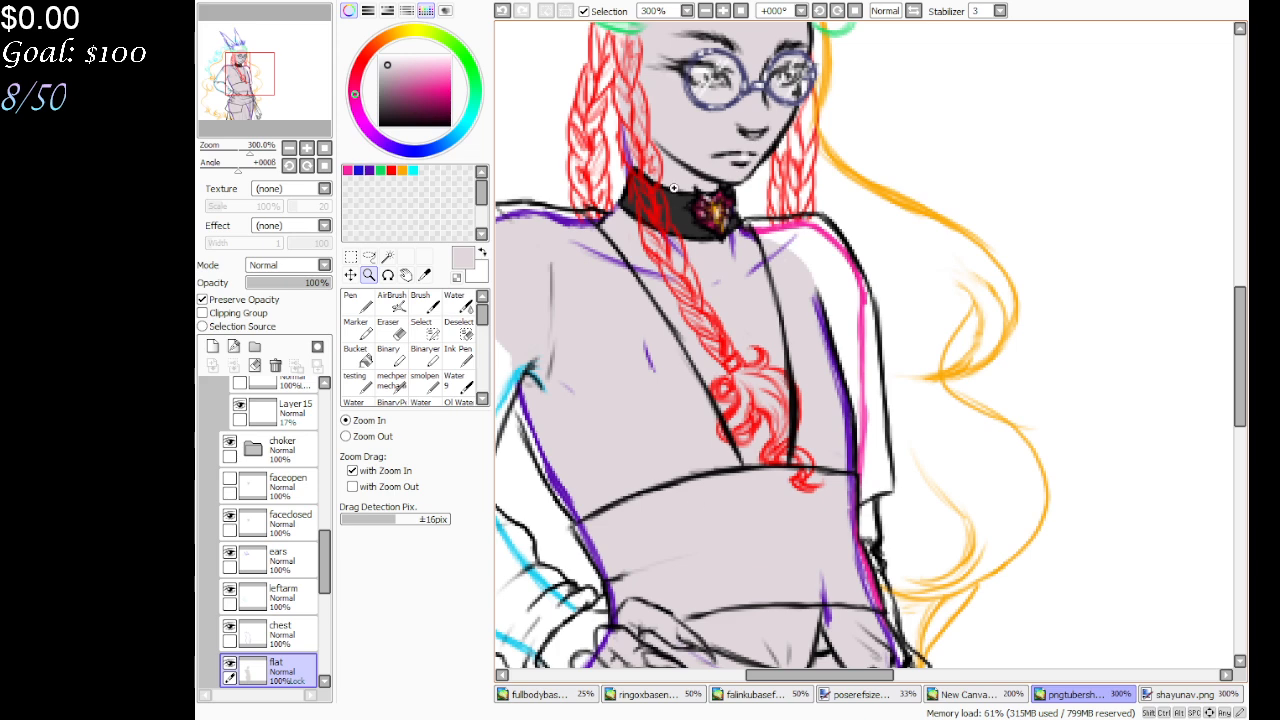
click(740, 11)
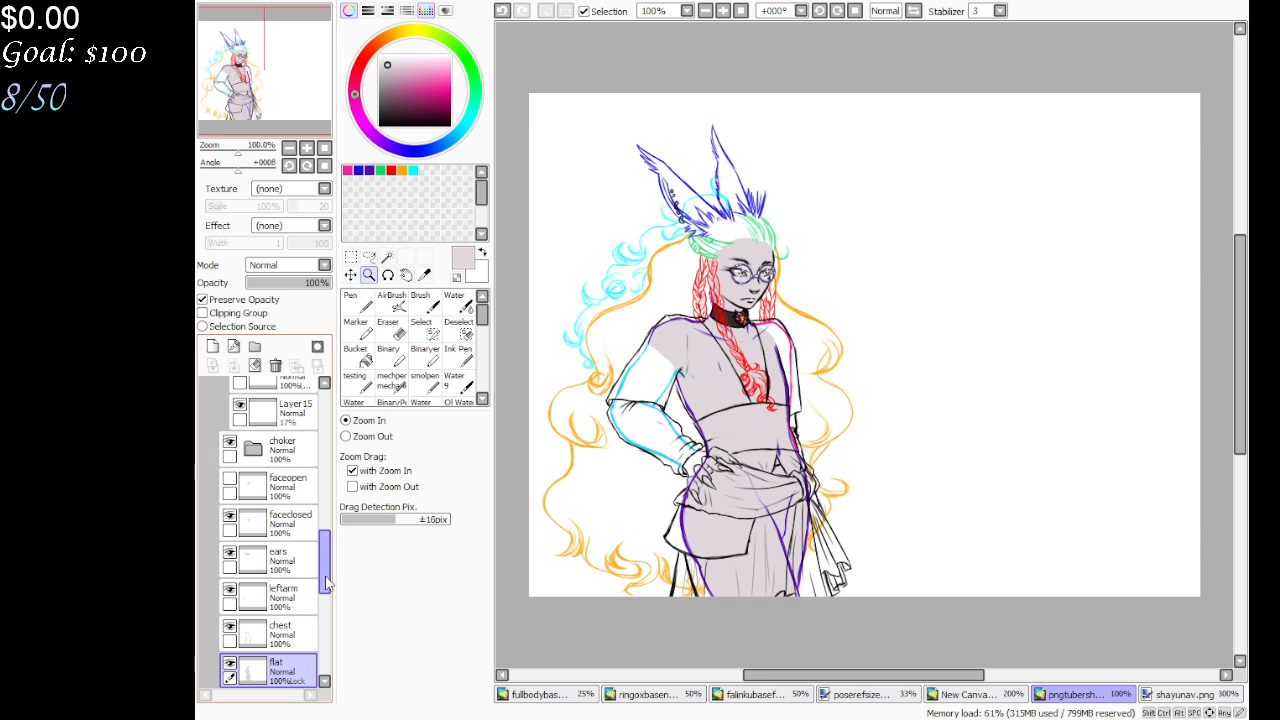
Create a layer folder named larm above the leftarm layer and move leftarm into it
click(229, 590)
click(229, 590)
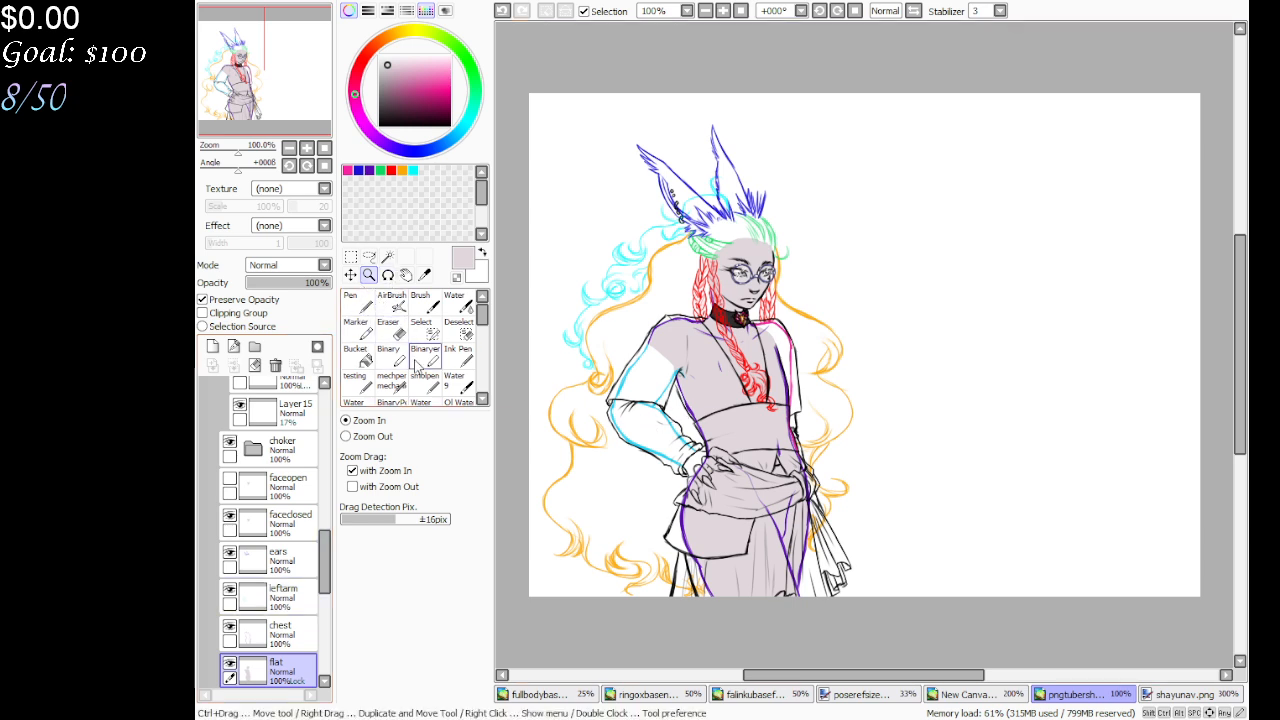
key(ctrl+shift+n)
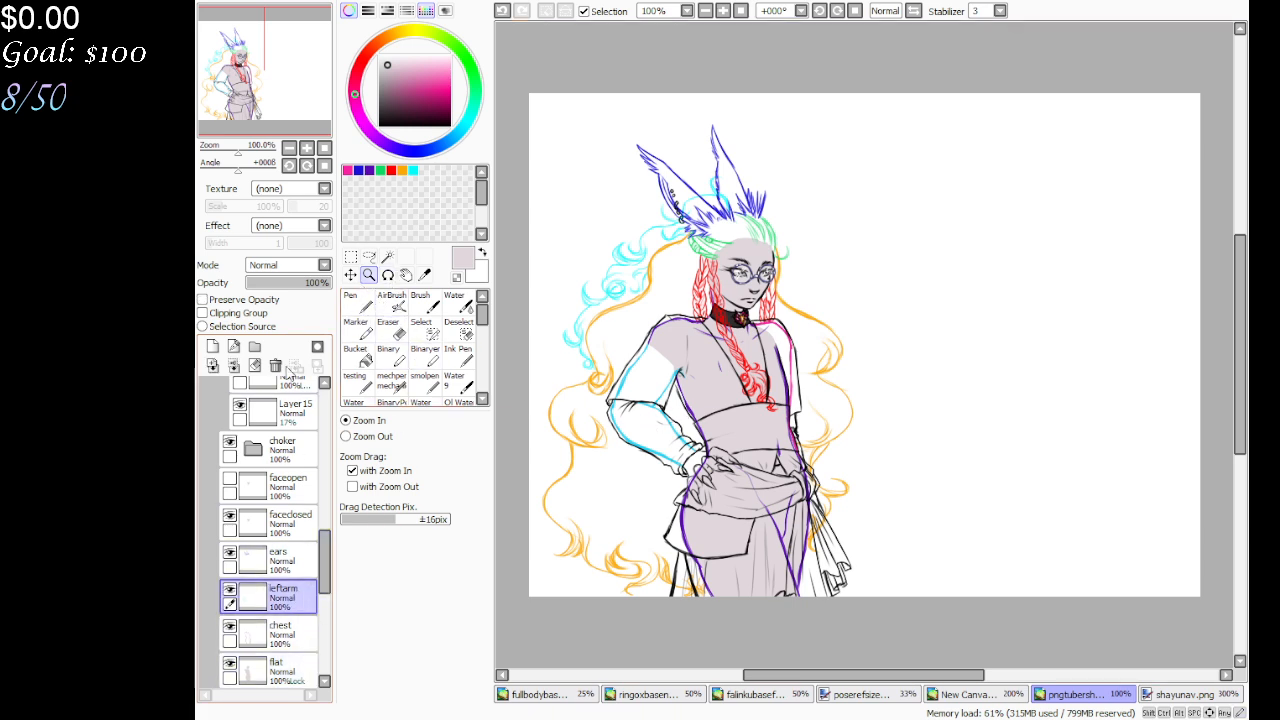
scroll(330, 560, down, 5)
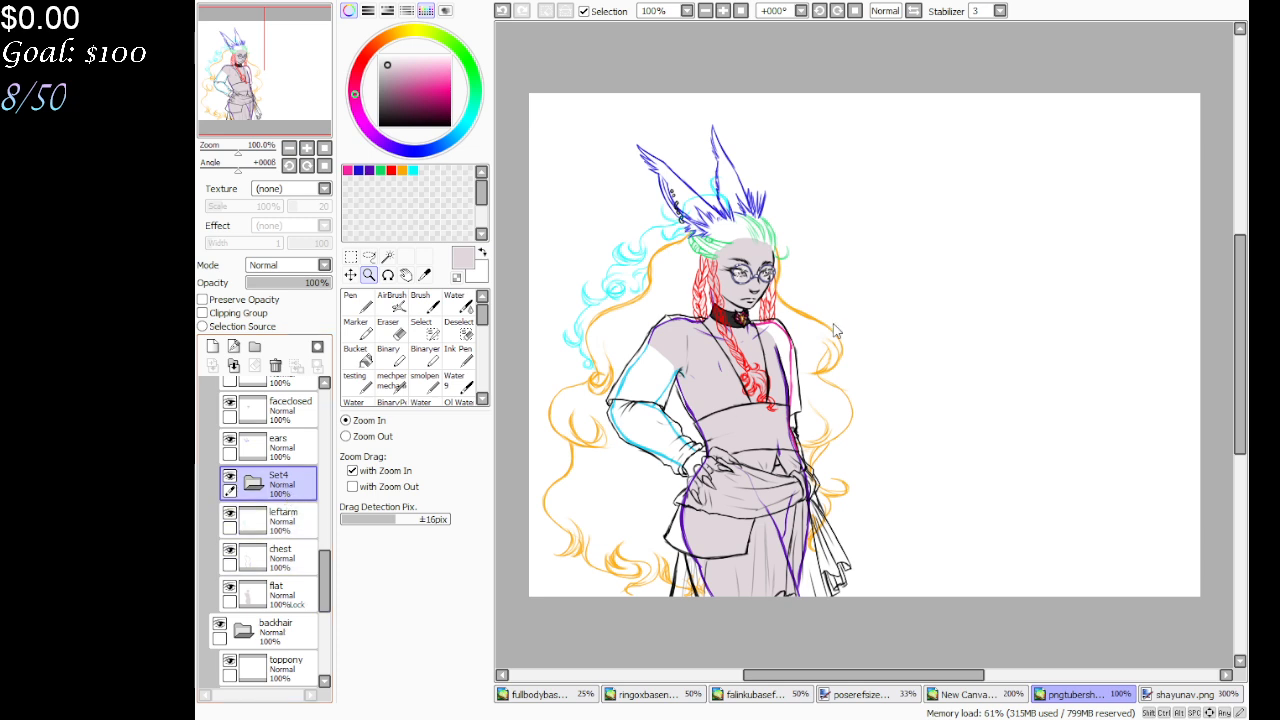
drag(284, 525, 307, 537)
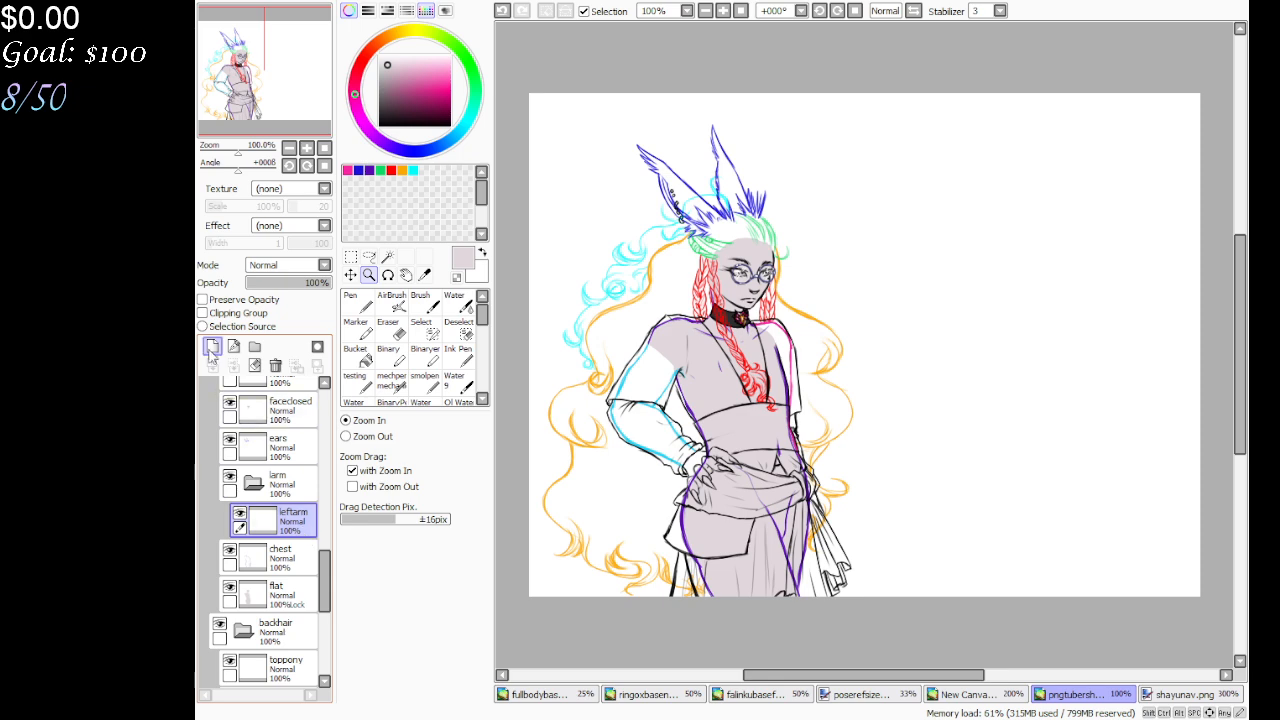
Add a layer below leftarm in the larm folder and paint the bent arm's skin flat with the size 5 Pen
click(212, 346)
click(300, 558)
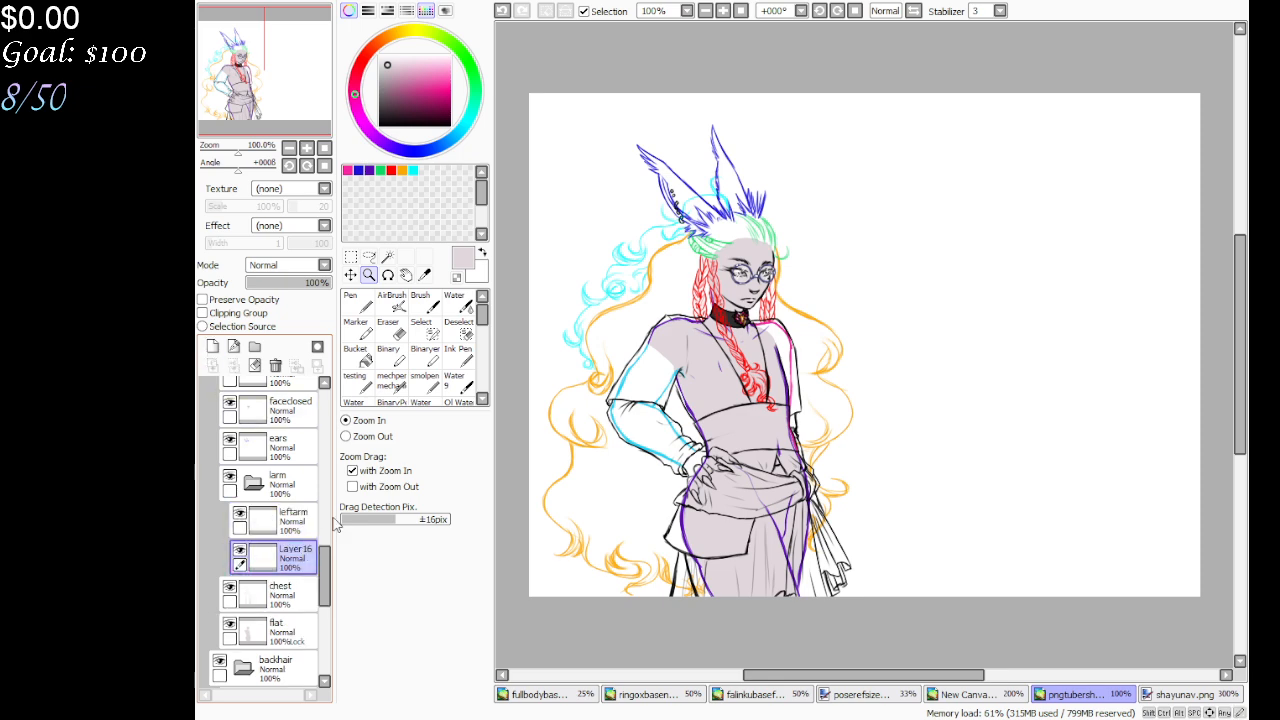
click(630, 445)
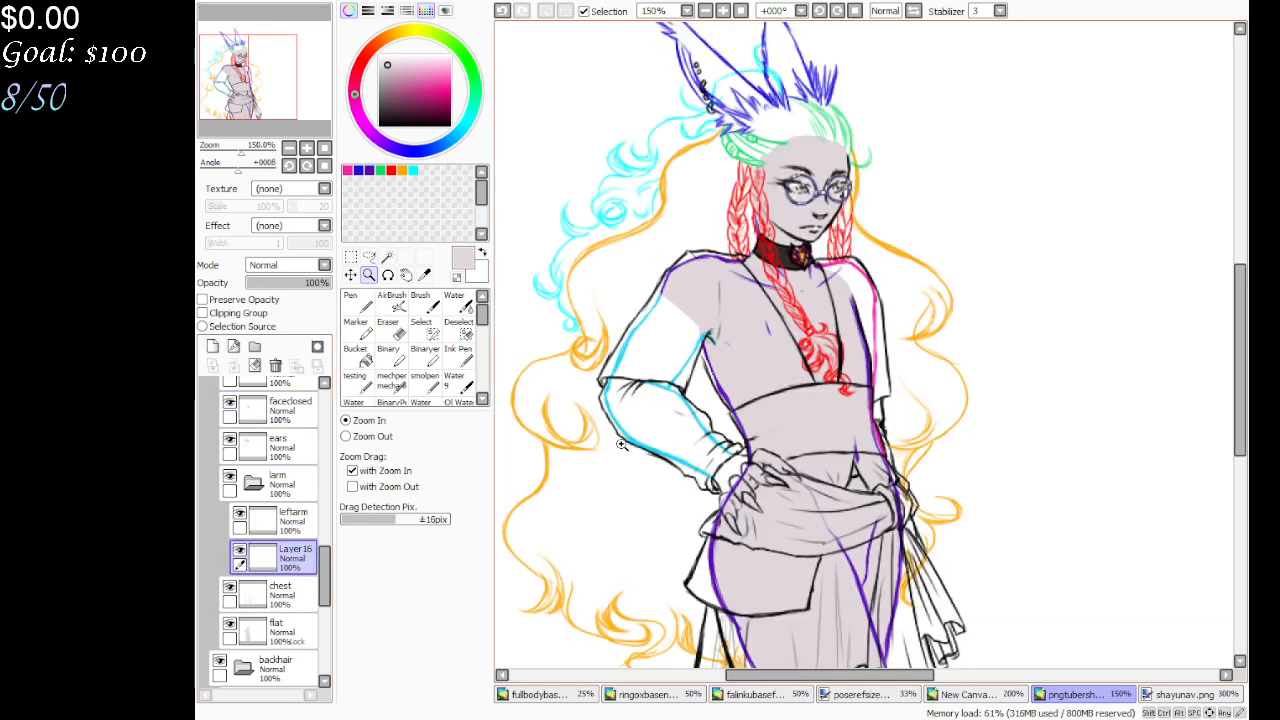
click(608, 443)
click(357, 302)
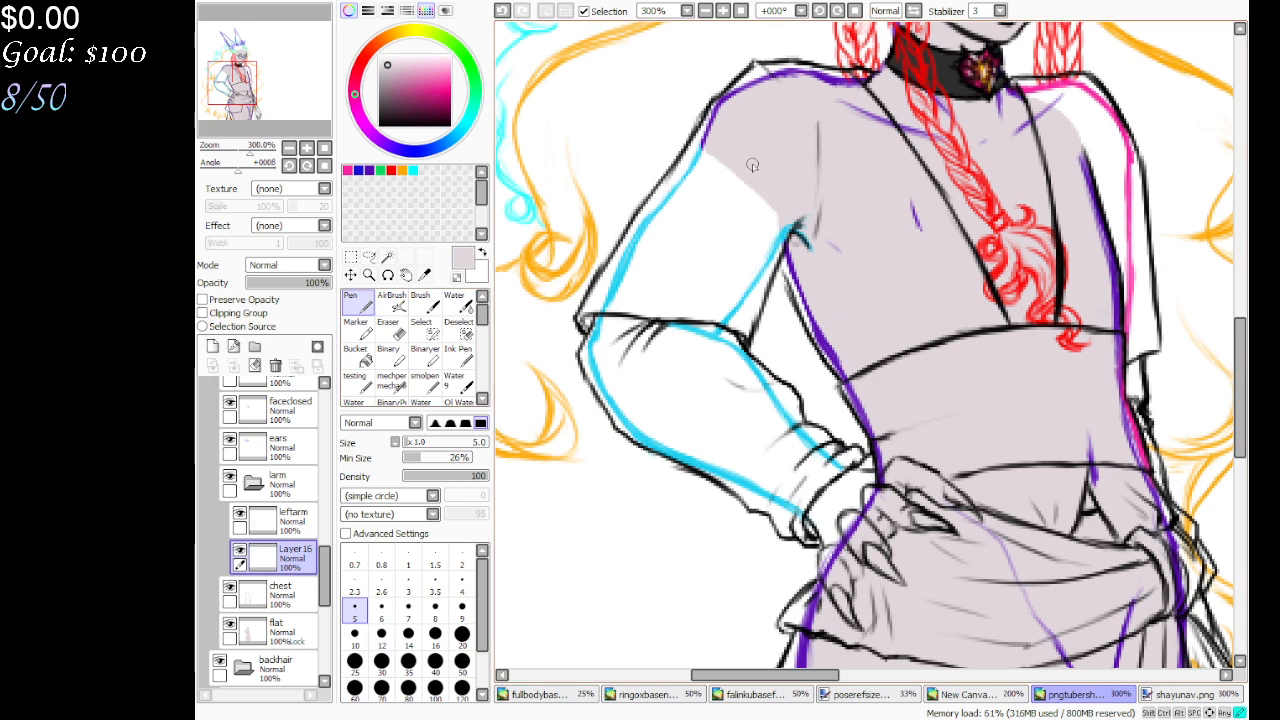
drag(752, 164, 688, 313)
mouse_move(684, 336)
mouse_down()
mouse_move(730, 305)
mouse_move(774, 214)
mouse_move(735, 292)
mouse_move(690, 250)
mouse_move(720, 200)
mouse_move(665, 265)
mouse_move(698, 169)
mouse_move(645, 240)
mouse_move(598, 365)
mouse_move(625, 420)
mouse_move(632, 345)
mouse_move(612, 355)
mouse_move(620, 312)
mouse_move(650, 400)
mouse_move(668, 320)
mouse_move(670, 390)
mouse_move(700, 350)
mouse_up()
mouse_move(647, 418)
mouse_down()
mouse_move(782, 499)
mouse_move(808, 497)
mouse_move(793, 497)
mouse_move(800, 509)
mouse_move(829, 477)
mouse_move(815, 462)
mouse_move(843, 481)
mouse_move(812, 514)
mouse_move(762, 476)
mouse_move(760, 452)
mouse_move(775, 454)
mouse_move(756, 424)
mouse_move(777, 423)
mouse_move(718, 345)
mouse_move(679, 340)
mouse_move(703, 344)
mouse_move(697, 365)
mouse_move(756, 447)
mouse_move(669, 387)
mouse_move(670, 404)
mouse_move(641, 394)
mouse_move(669, 431)
mouse_up()
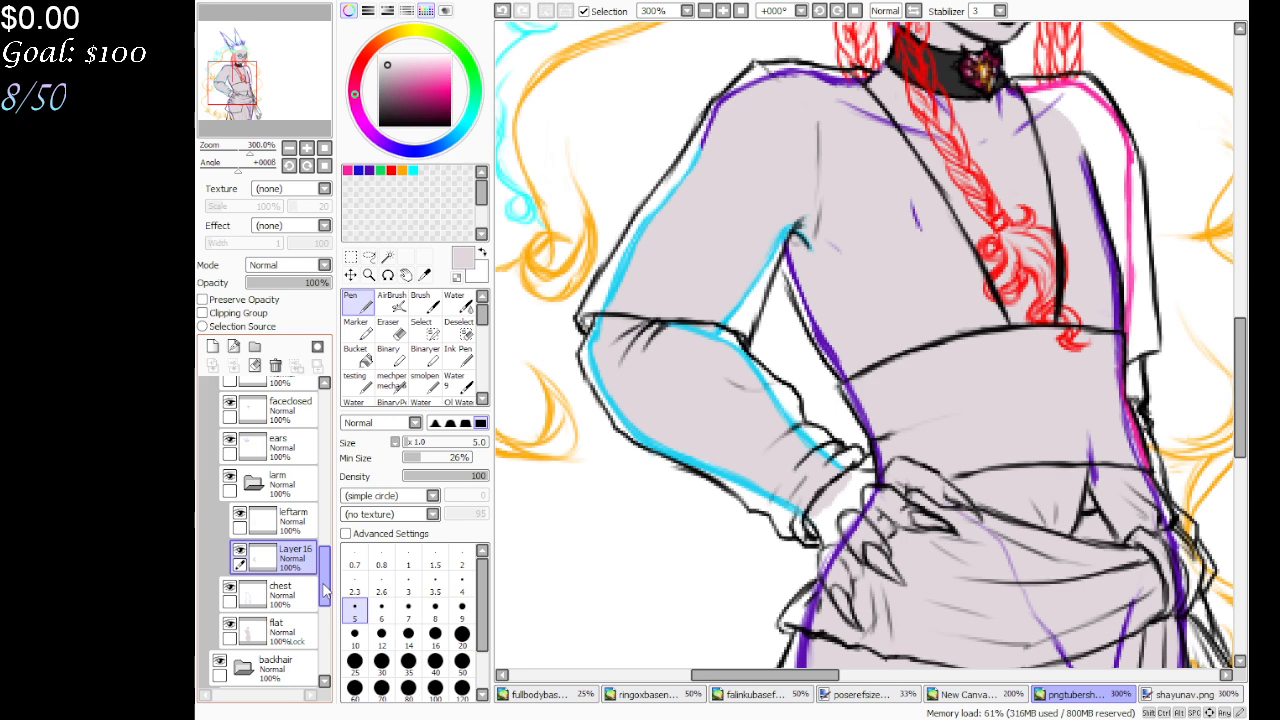
Add a layer named arm1flat below arm1 in the rightarm folder
drag(327, 590, 336, 472)
click(292, 562)
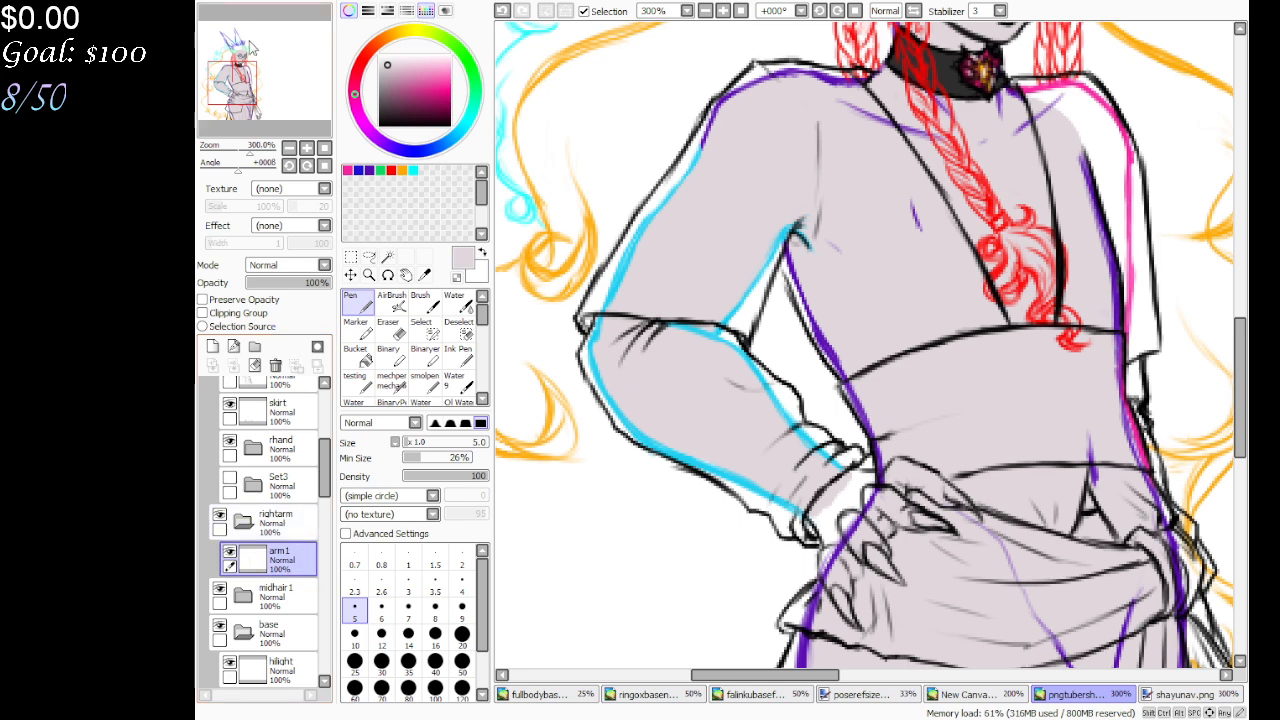
drag(254, 60, 270, 55)
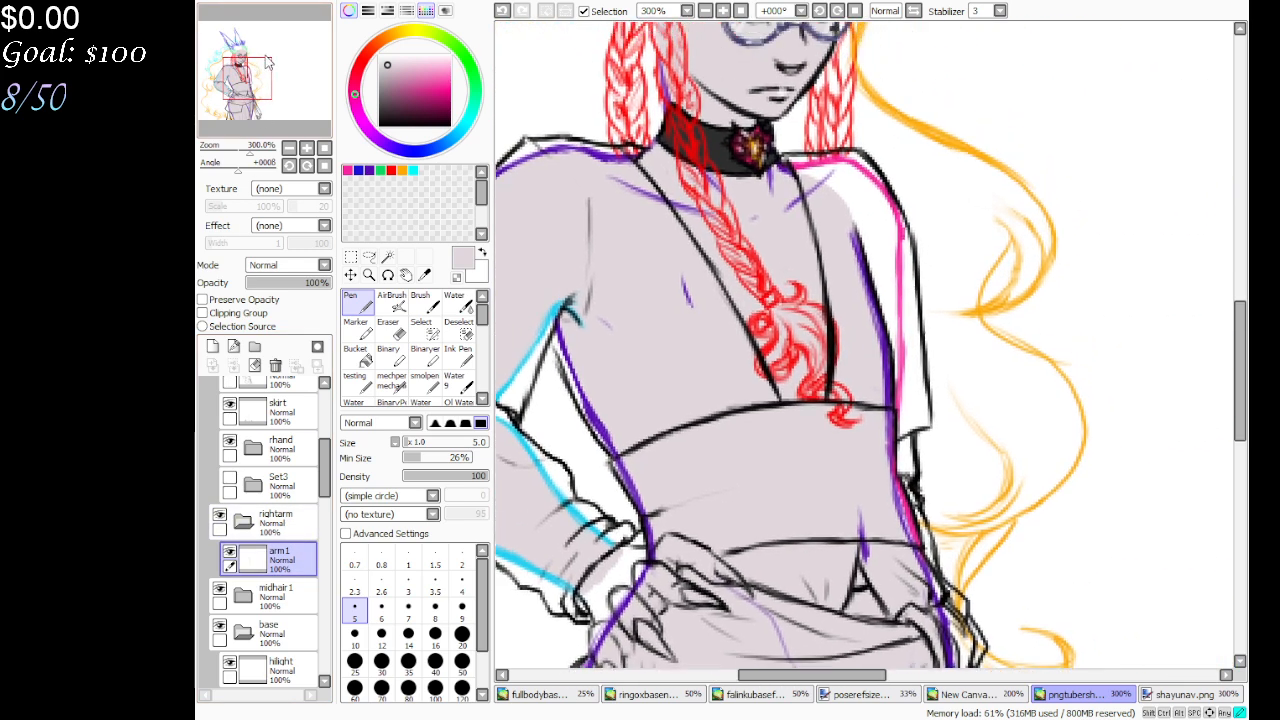
click(212, 346)
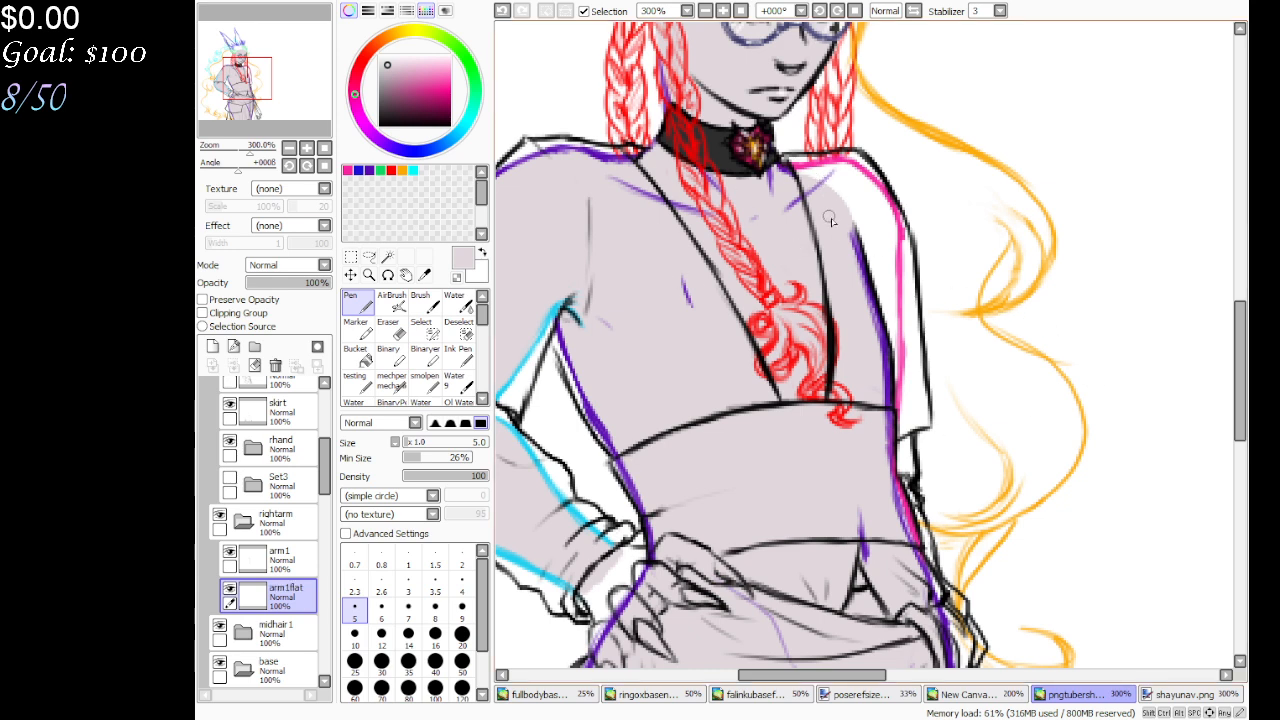
Paint the straight arm's skin flat from shoulder to wrist on arm1flat with the size 5 Pen and erase the overspill
mouse_move(802, 176)
mouse_down()
mouse_move(836, 186)
mouse_move(864, 236)
mouse_move(852, 200)
mouse_move(815, 172)
mouse_move(836, 166)
mouse_move(880, 200)
mouse_move(888, 225)
mouse_move(875, 242)
mouse_move(867, 220)
mouse_move(888, 300)
mouse_move(891, 267)
mouse_move(895, 347)
mouse_up()
drag(889, 285, 893, 303)
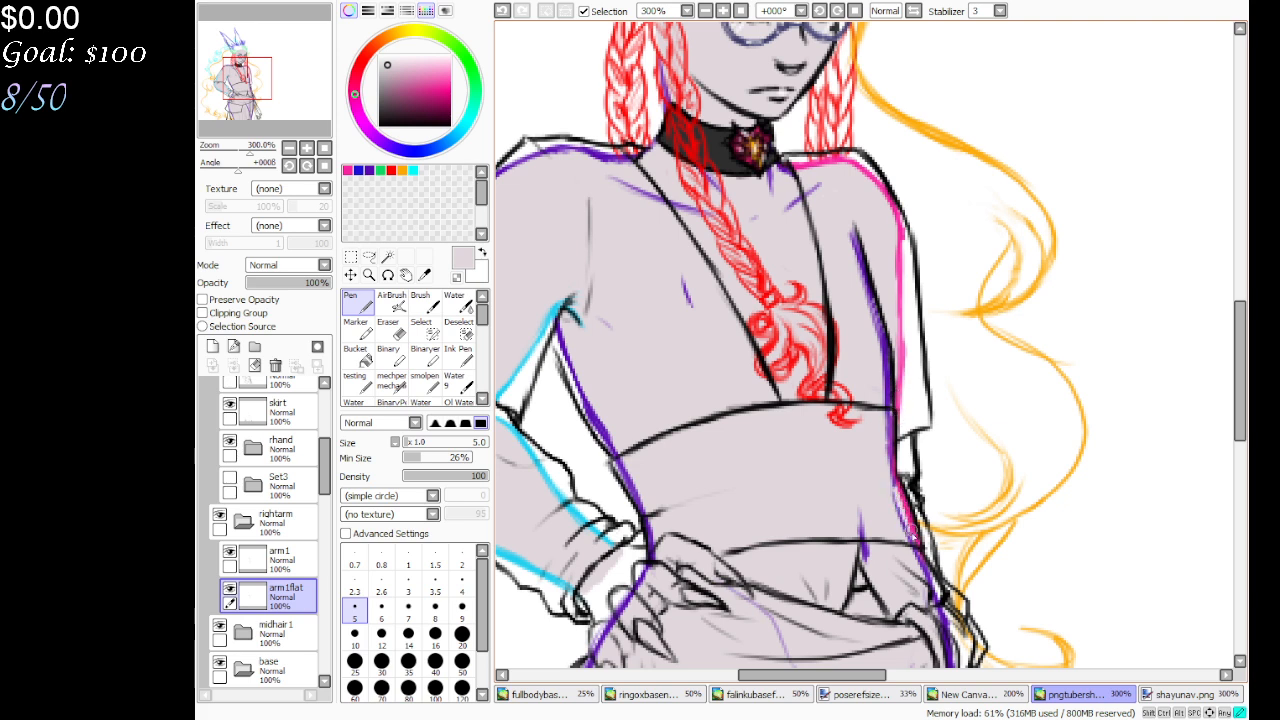
click(456, 276)
drag(887, 493, 922, 580)
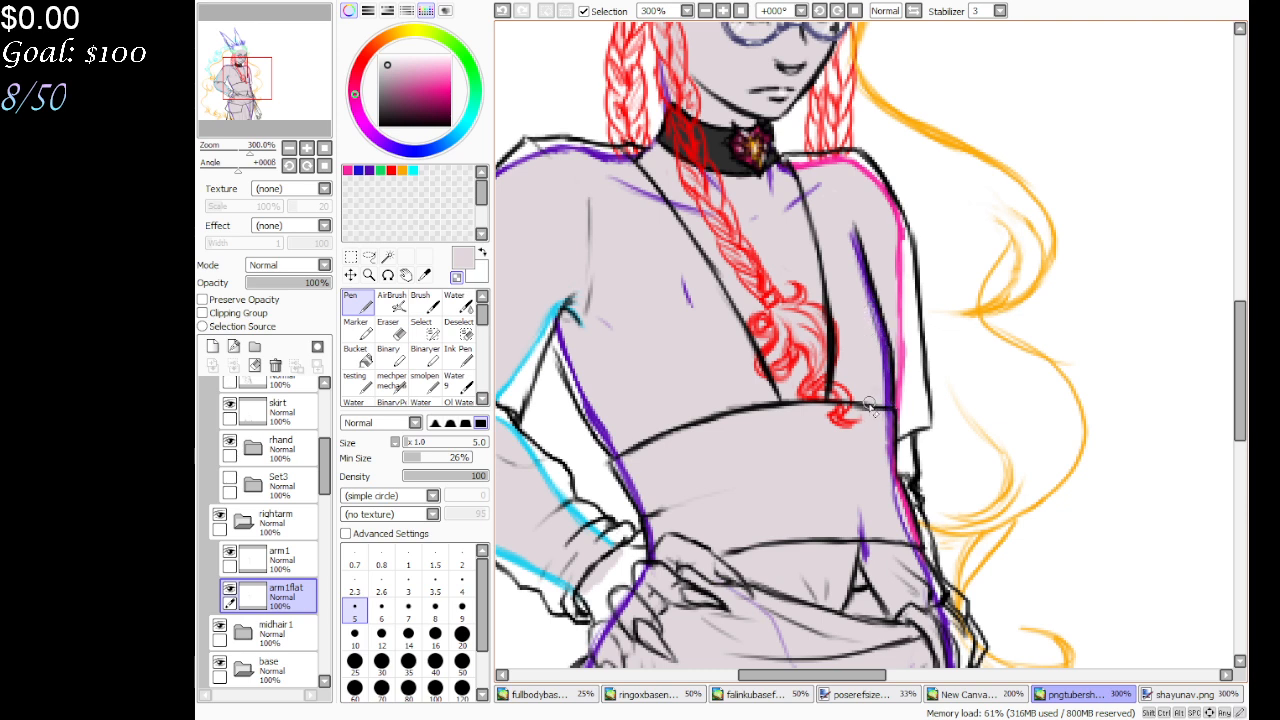
Collapse the rightarm folder and show the bangs folder over the character's head
mouse_move(285, 91)
mouse_down()
mouse_move(282, 118)
mouse_move(280, 68)
mouse_up()
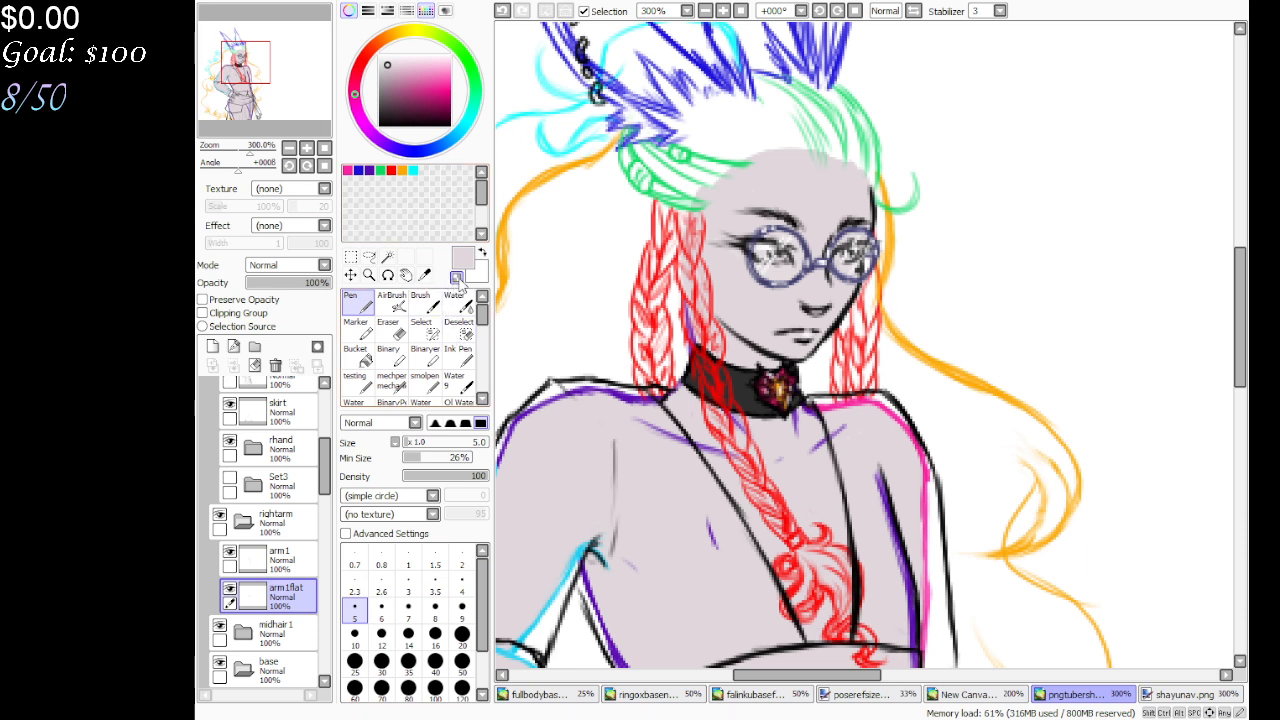
click(243, 520)
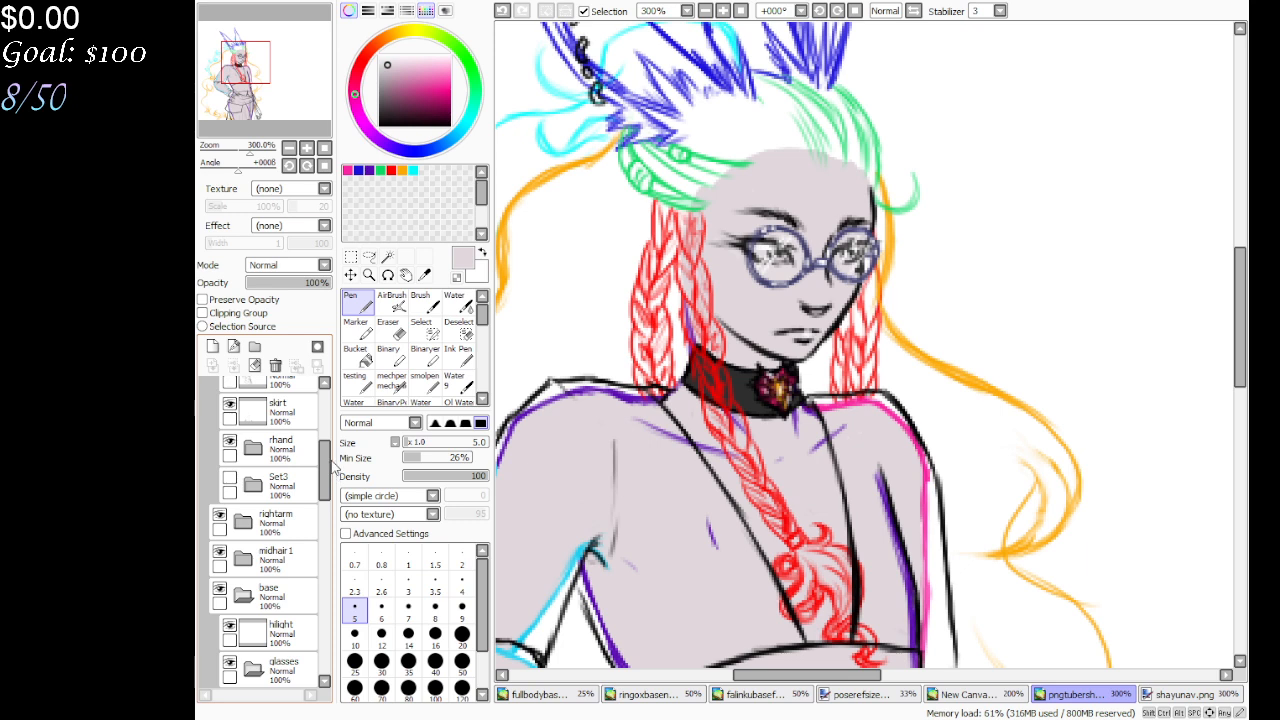
drag(325, 472, 325, 410)
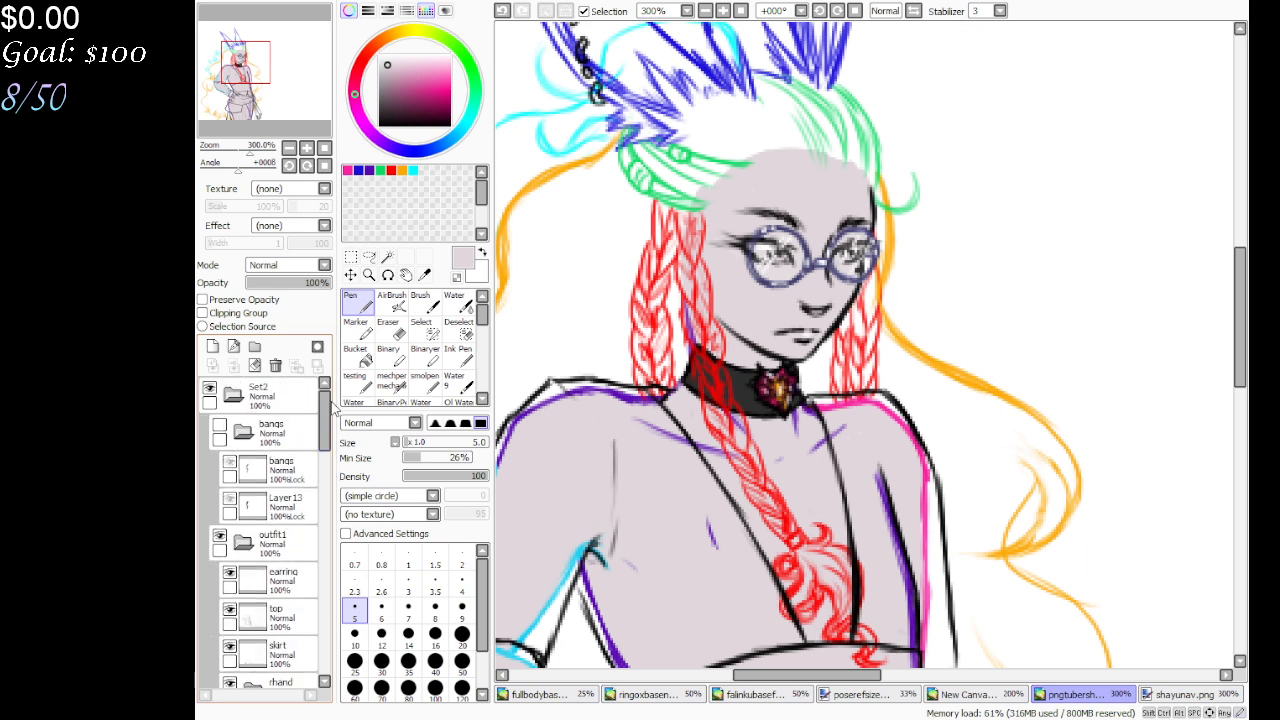
click(243, 432)
click(220, 427)
click(313, 461)
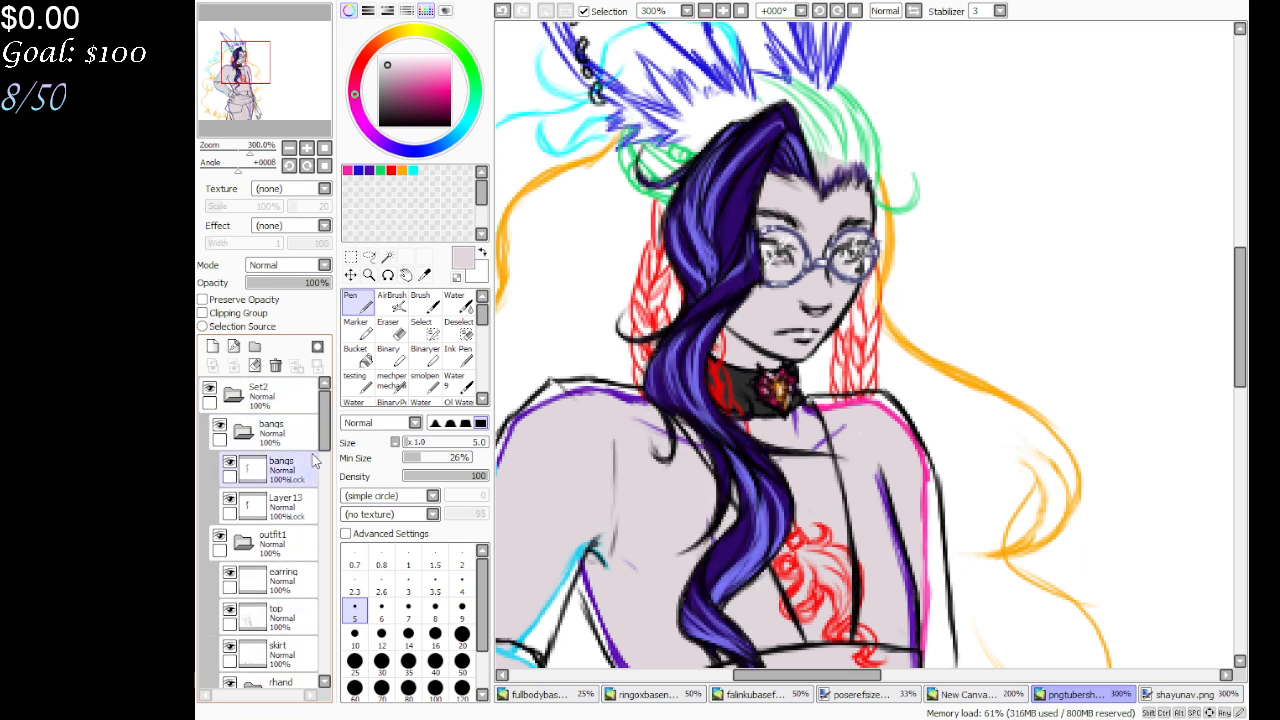
Select the flat layer and set up the smolpen brush at size 1 for close-up work on the face
drag(325, 437, 327, 593)
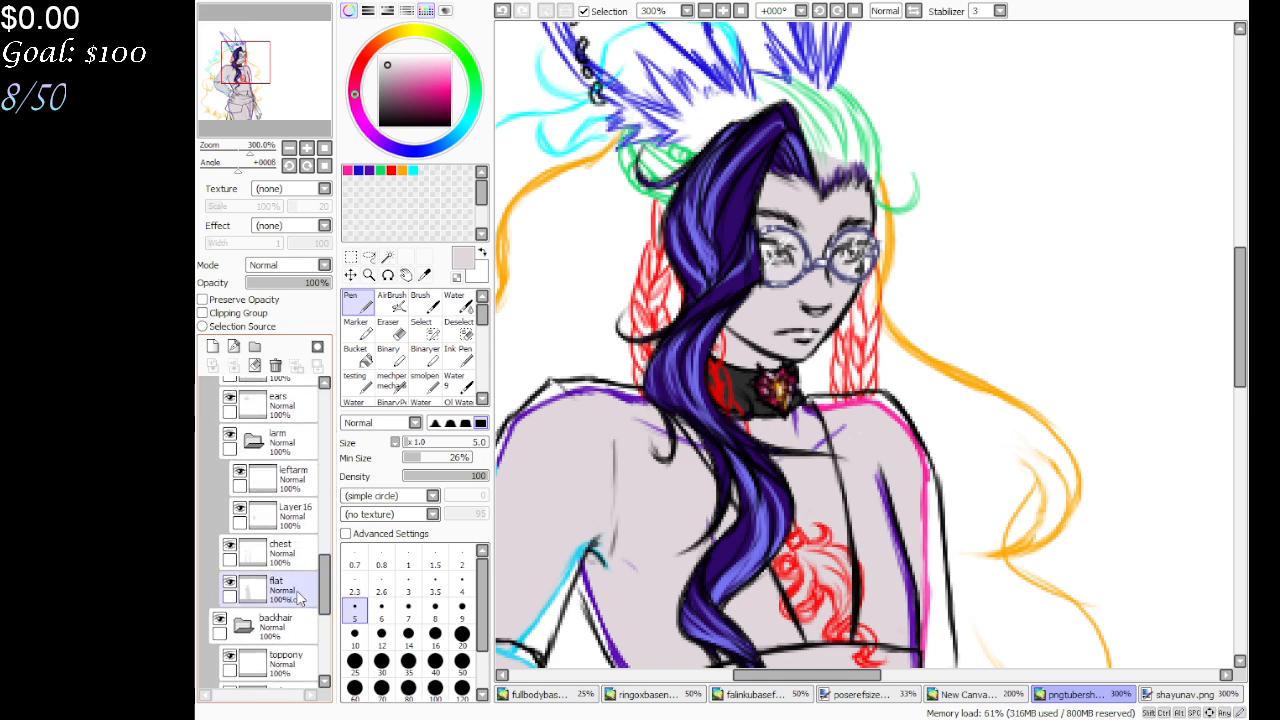
click(285, 590)
click(369, 274)
click(829, 229)
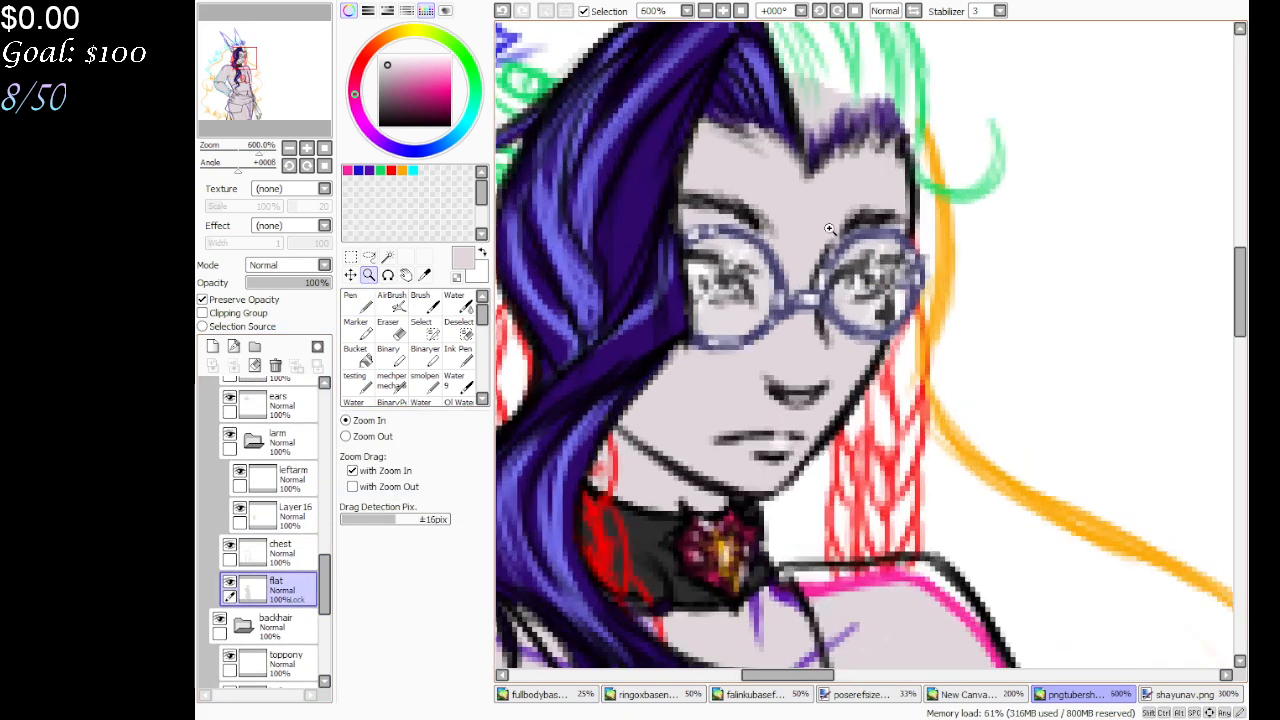
click(813, 254)
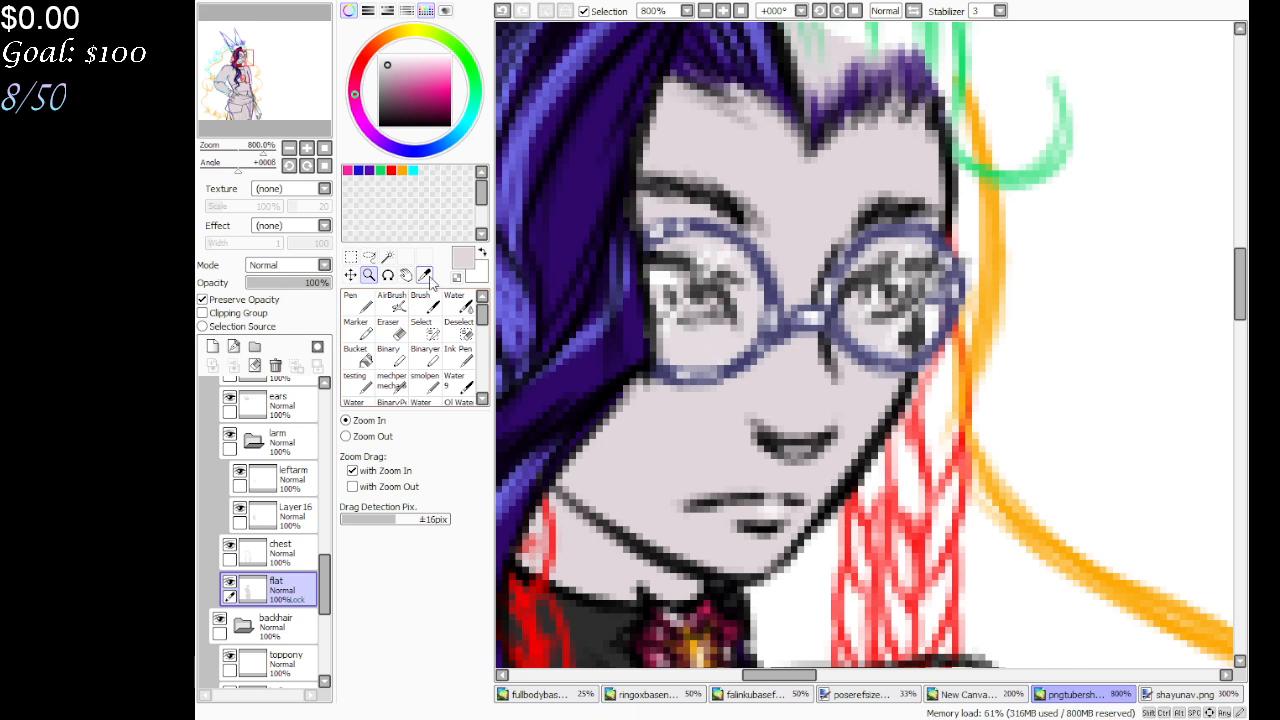
click(384, 60)
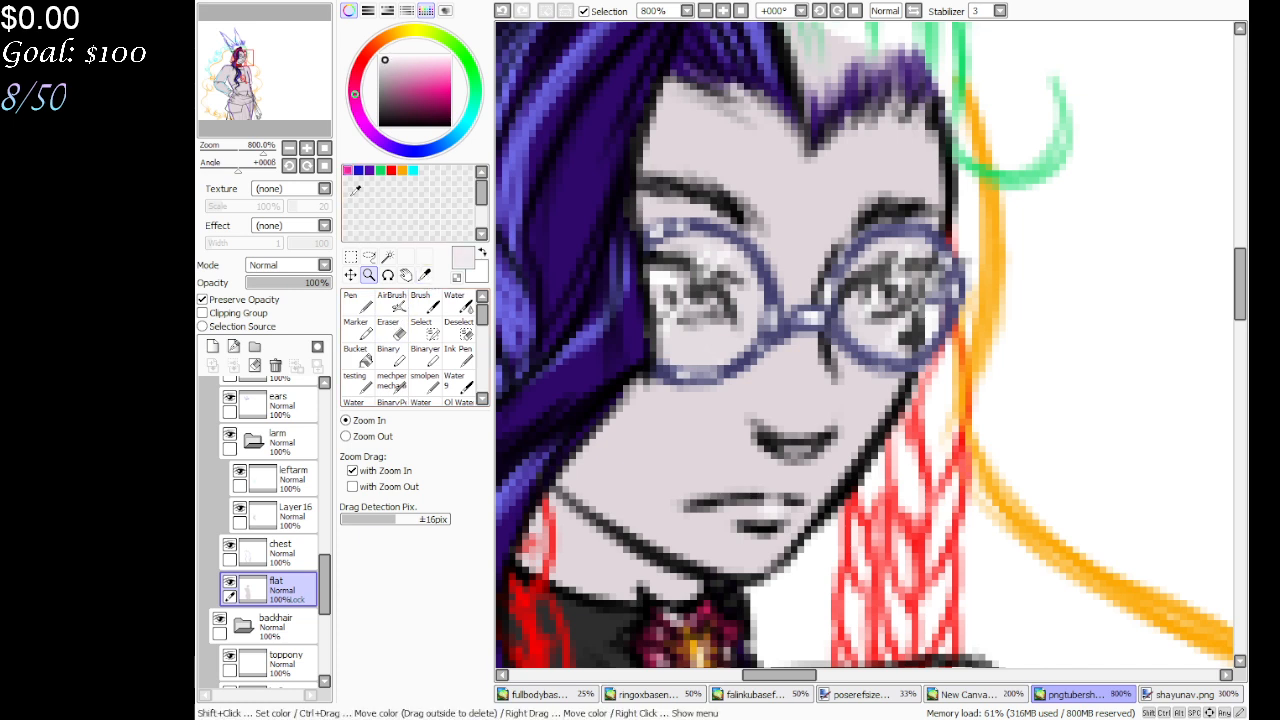
click(424, 381)
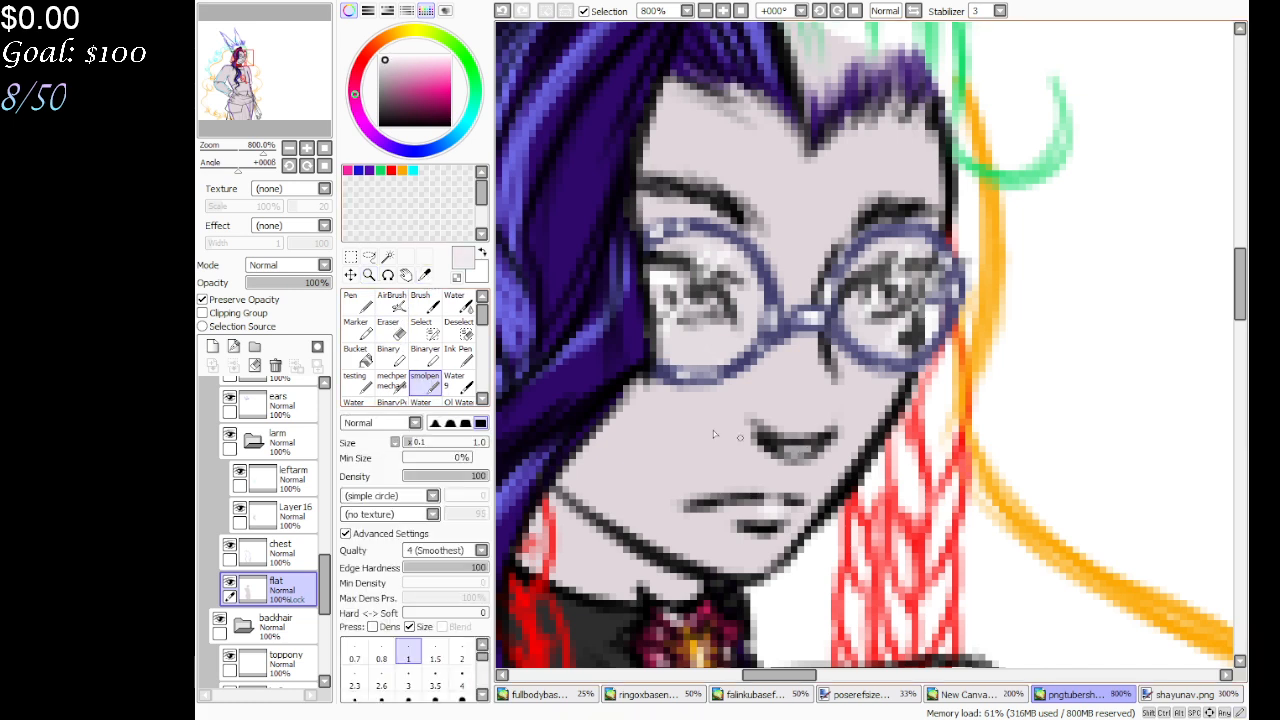
Mix a lighter skin tint and check the face colors in the reference image shayunav.png before returning to the character drawing
click(384, 56)
drag(393, 60, 390, 68)
click(392, 59)
click(395, 57)
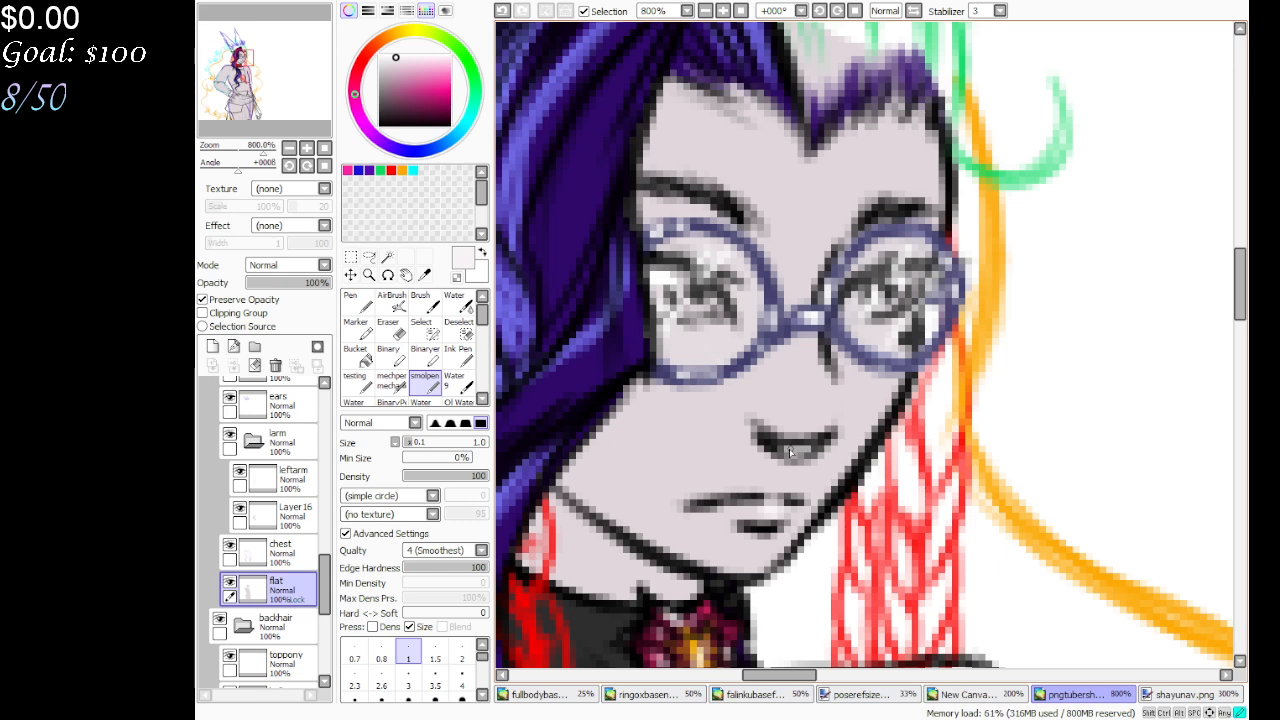
click(1206, 697)
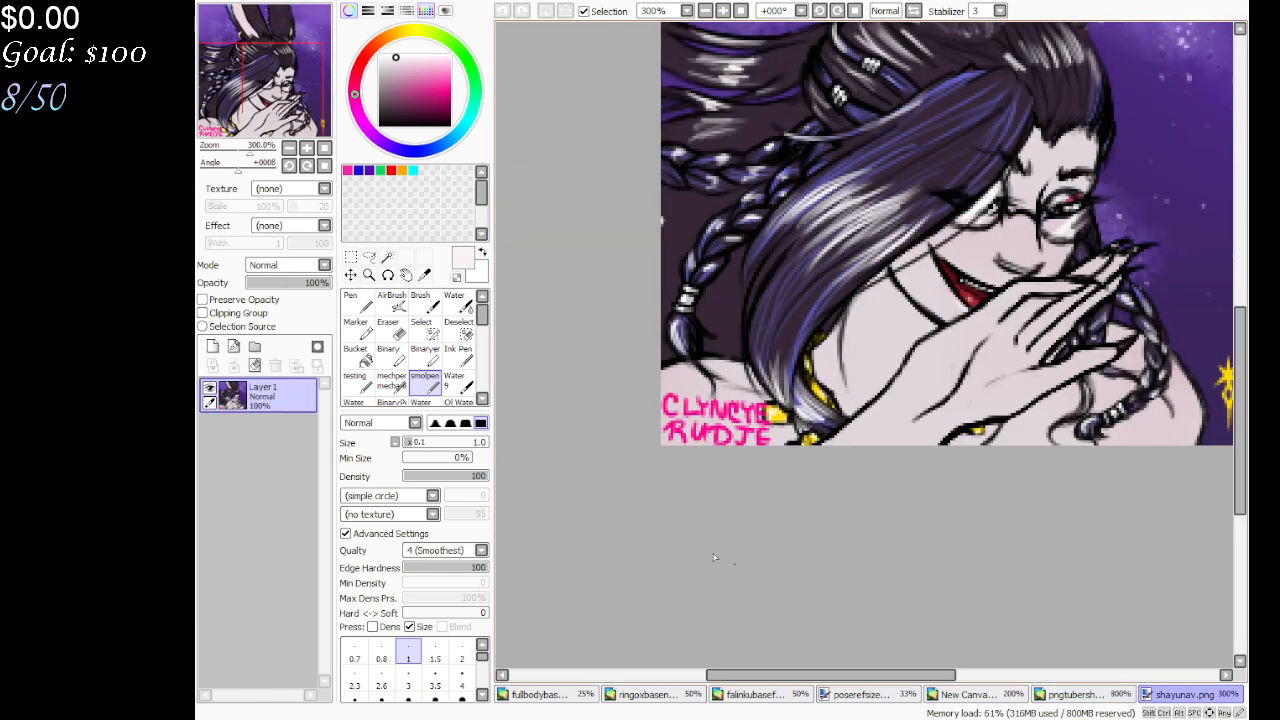
click(1062, 697)
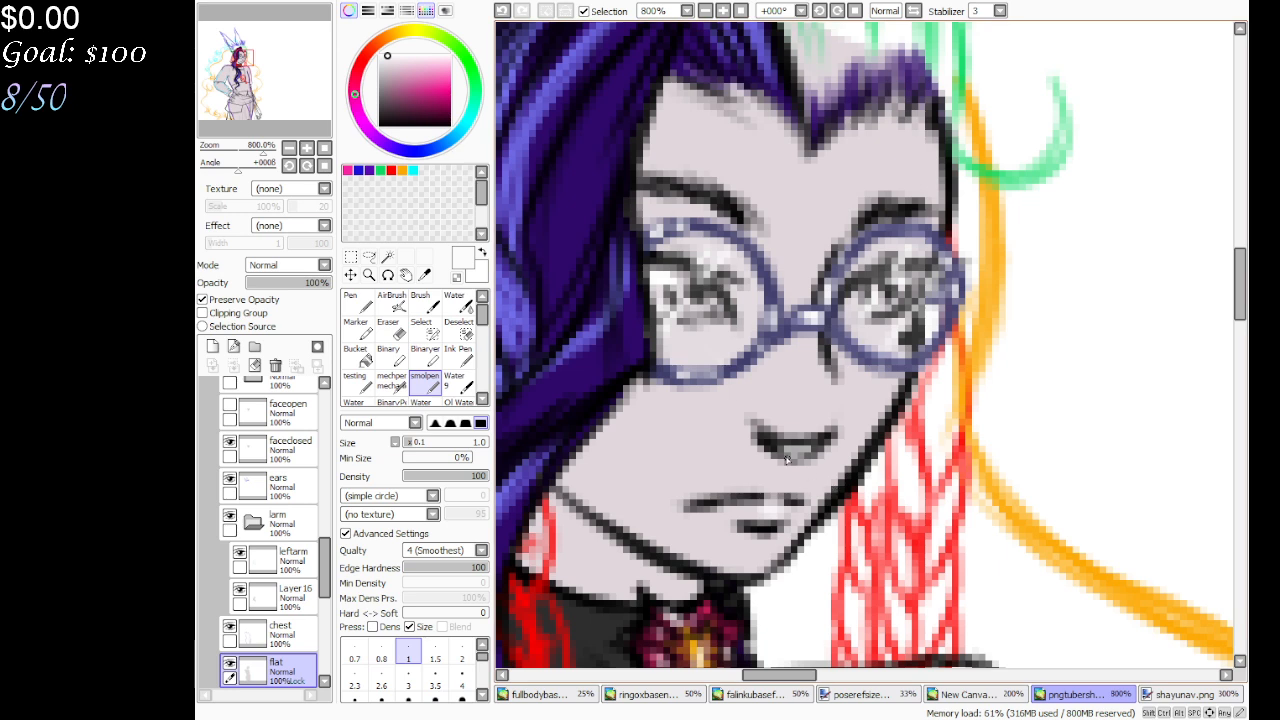
Try a near-white highlight stroke between the nose and mouth on the flat layer and undo it
drag(776, 472, 724, 480)
click(502, 10)
drag(786, 470, 694, 490)
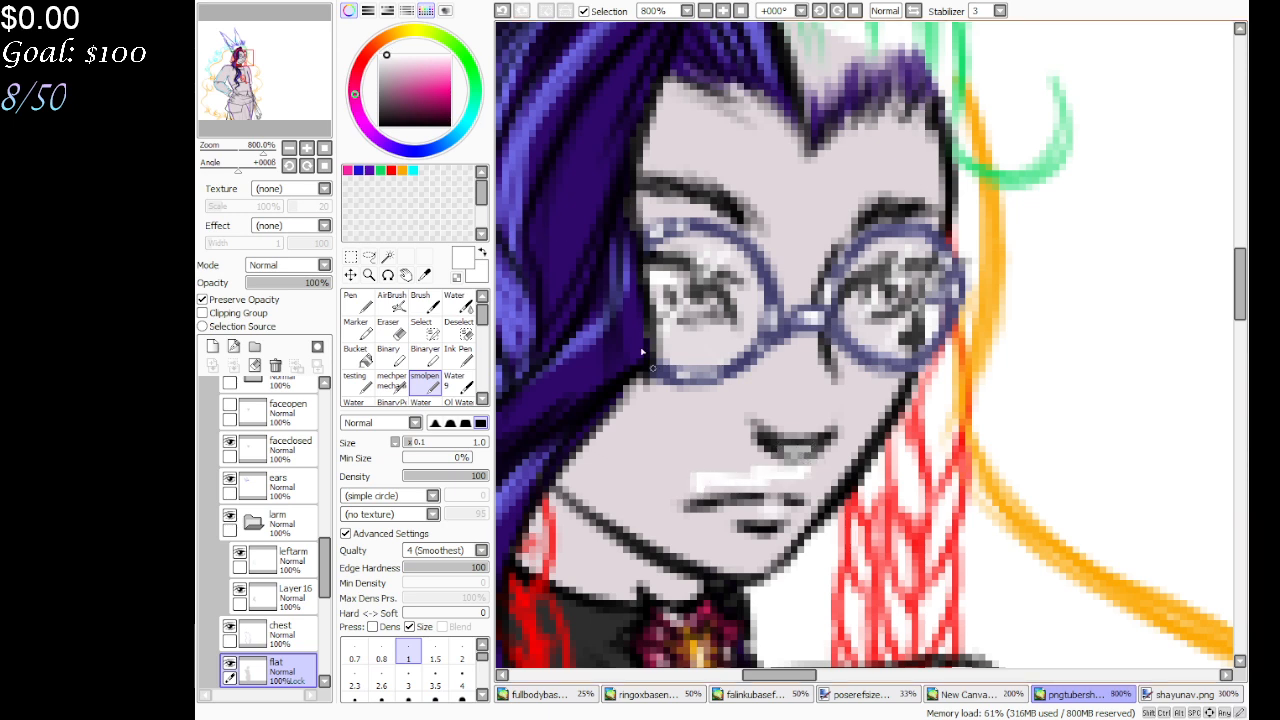
click(503, 11)
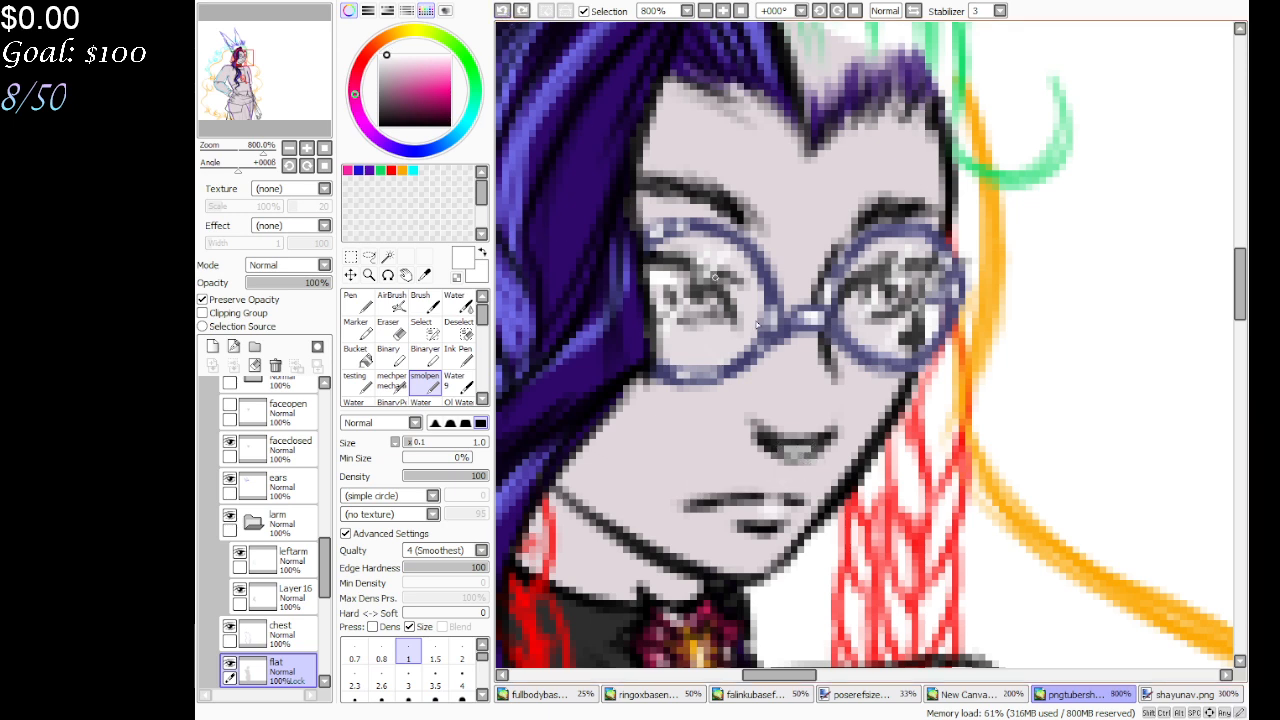
Hide the glasses folder, reselect the flat layer and sample the face's skin tone for the smolpen brush
click(802, 452)
scroll(288, 487, up, 6)
click(229, 468)
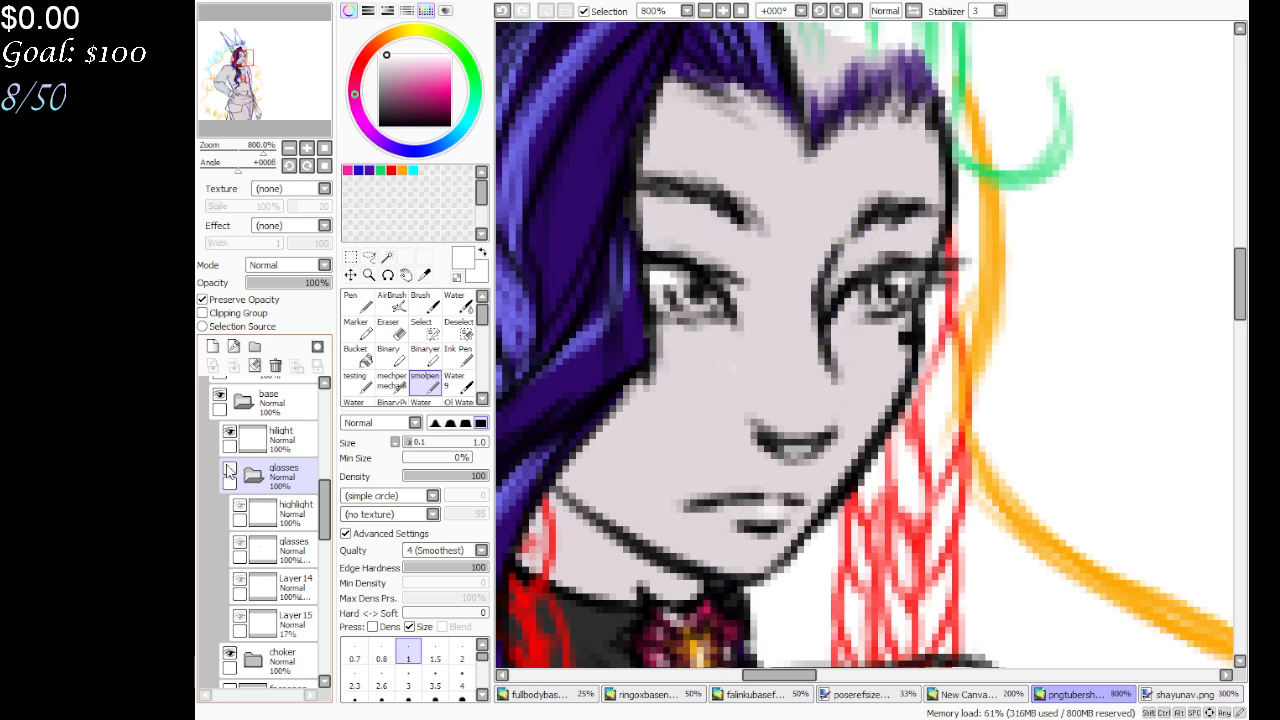
drag(325, 508, 327, 595)
click(268, 576)
alt+click(640, 463)
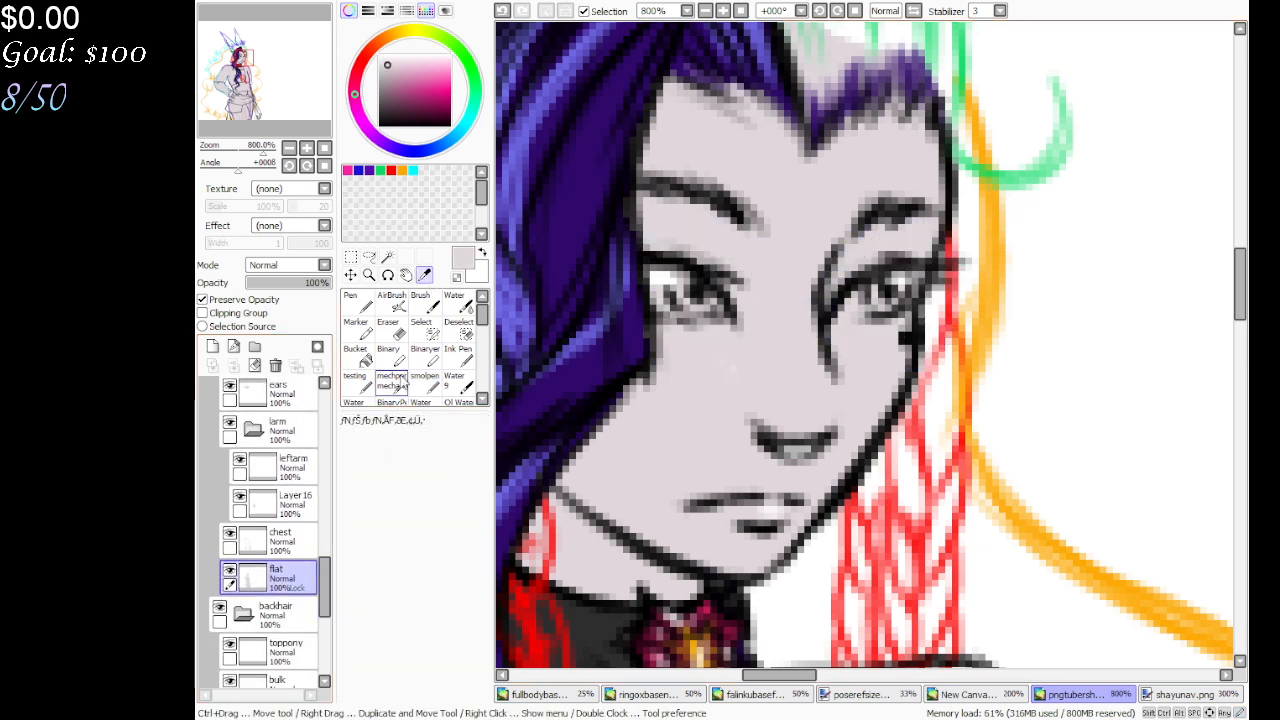
click(424, 382)
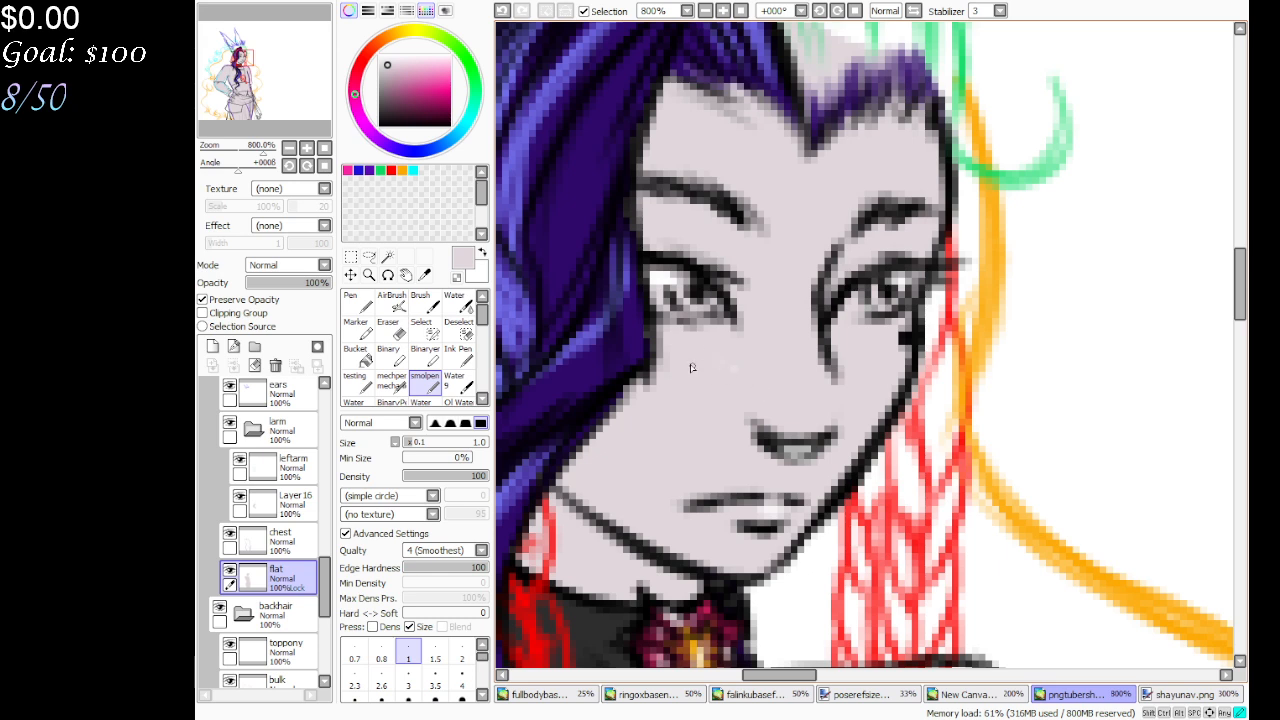
Turn off opacity preservation on the flat layer, choose a near-white color and hide the bangs folder
click(220, 300)
drag(388, 66, 378, 54)
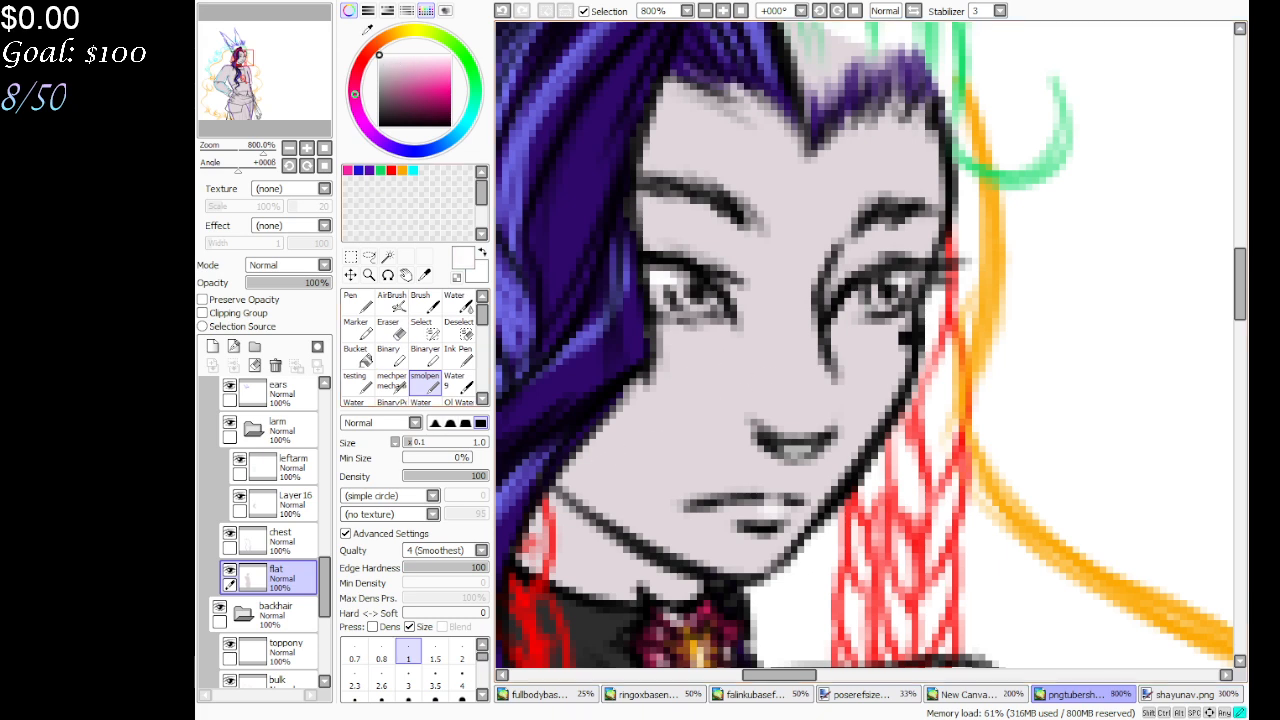
drag(328, 575, 322, 497)
scroll(322, 497, up, 5)
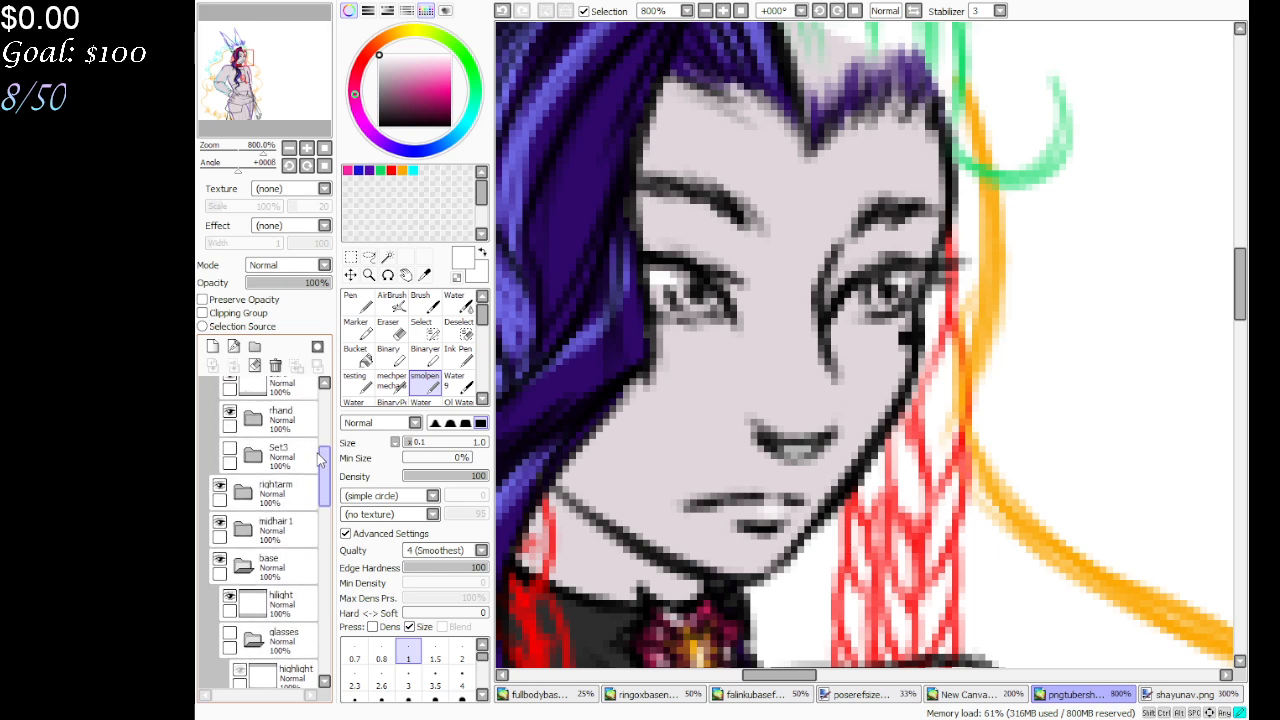
click(270, 442)
click(220, 426)
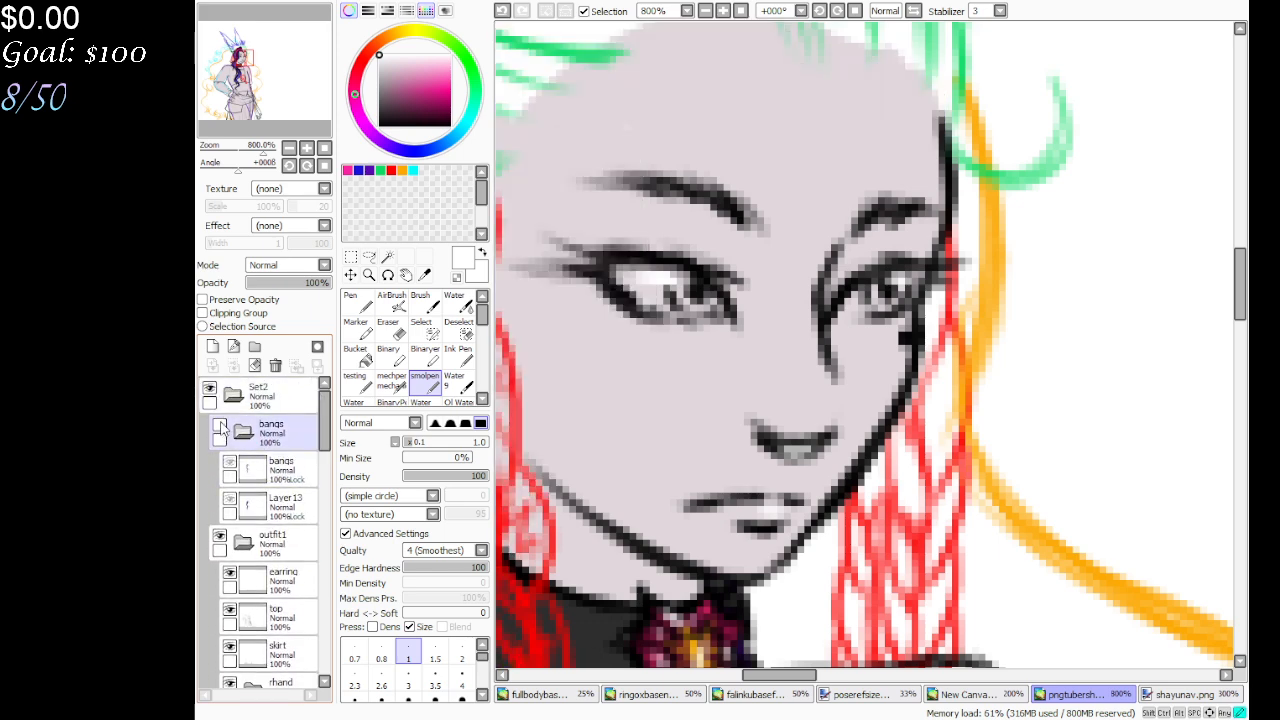
Paint the whites of both eyes on the flat layer in a pale bluish gray with the size 1 smolpen
drag(325, 430, 325, 580)
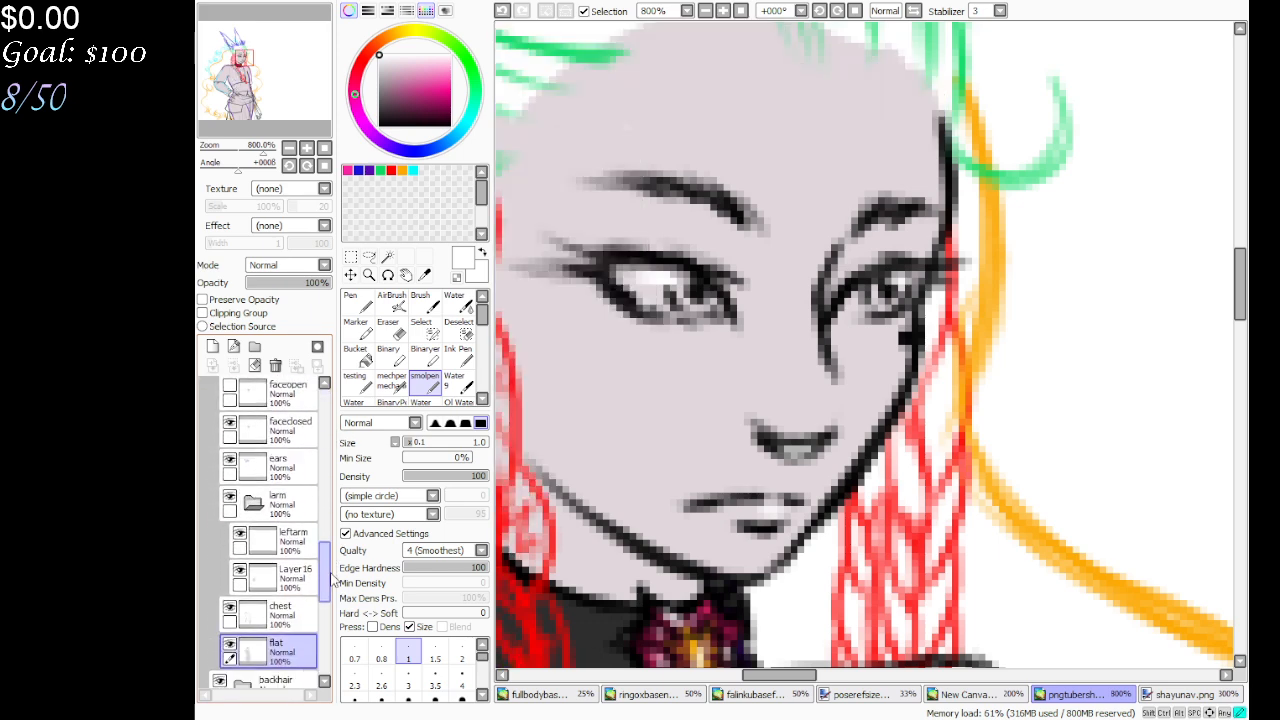
click(272, 592)
drag(633, 285, 651, 305)
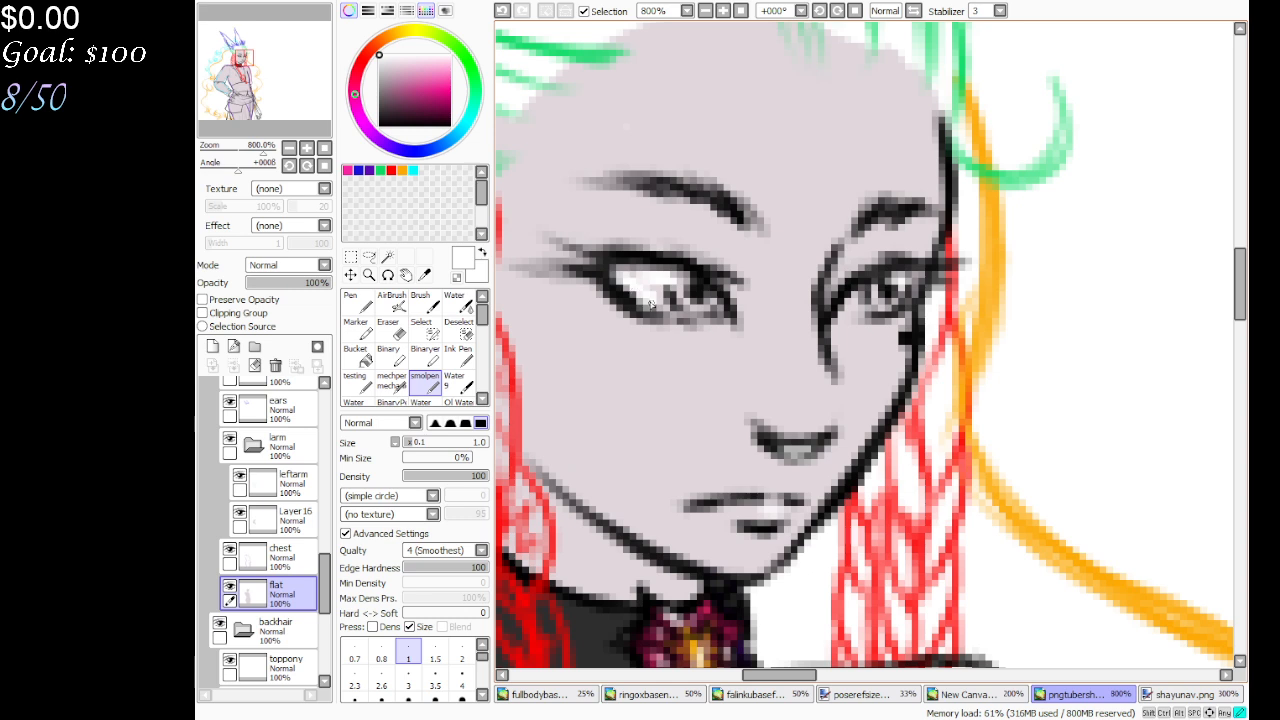
click(380, 62)
click(462, 128)
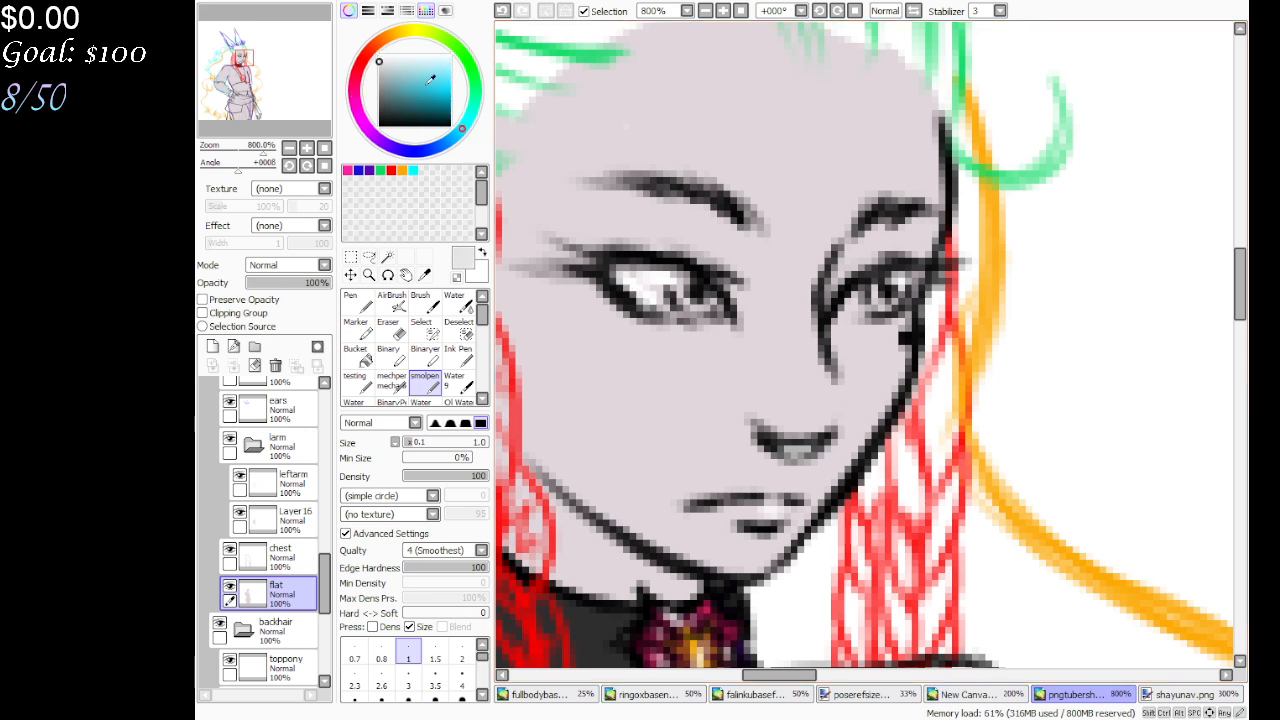
click(384, 55)
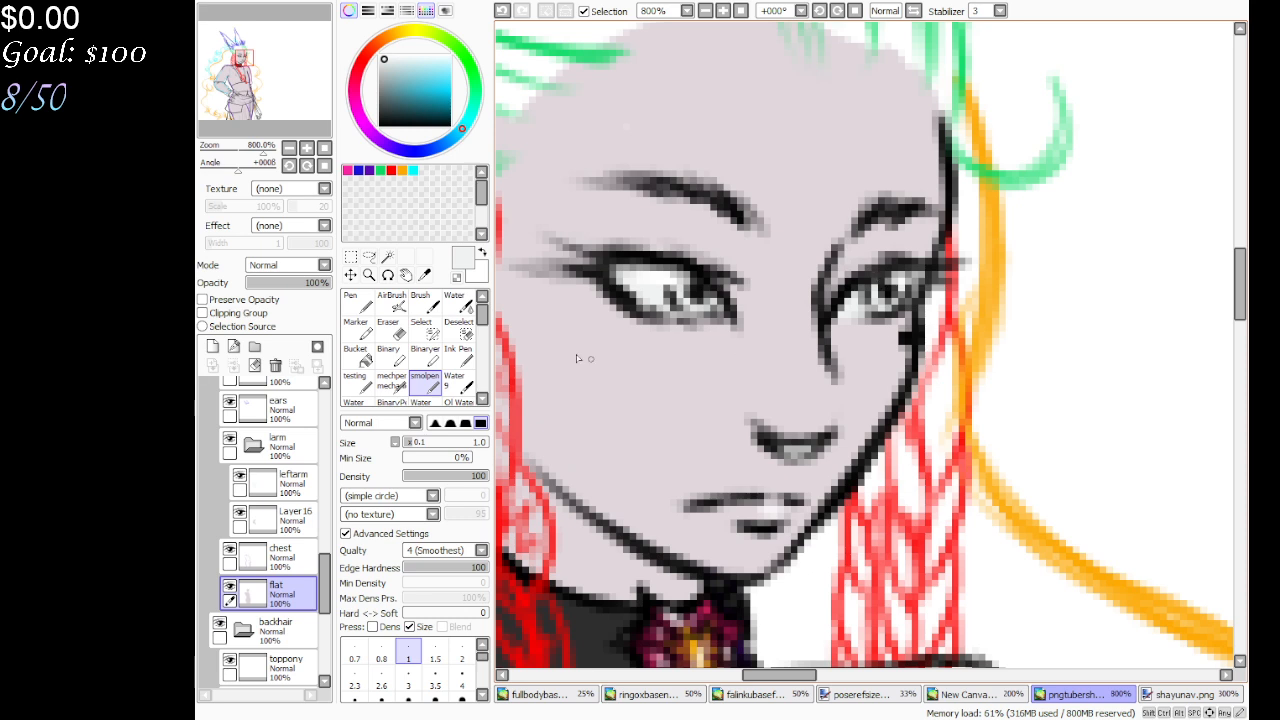
Paint hot pink eyeshadow around both eyes and fill the iris of the far eye with the same saved pink
click(348, 169)
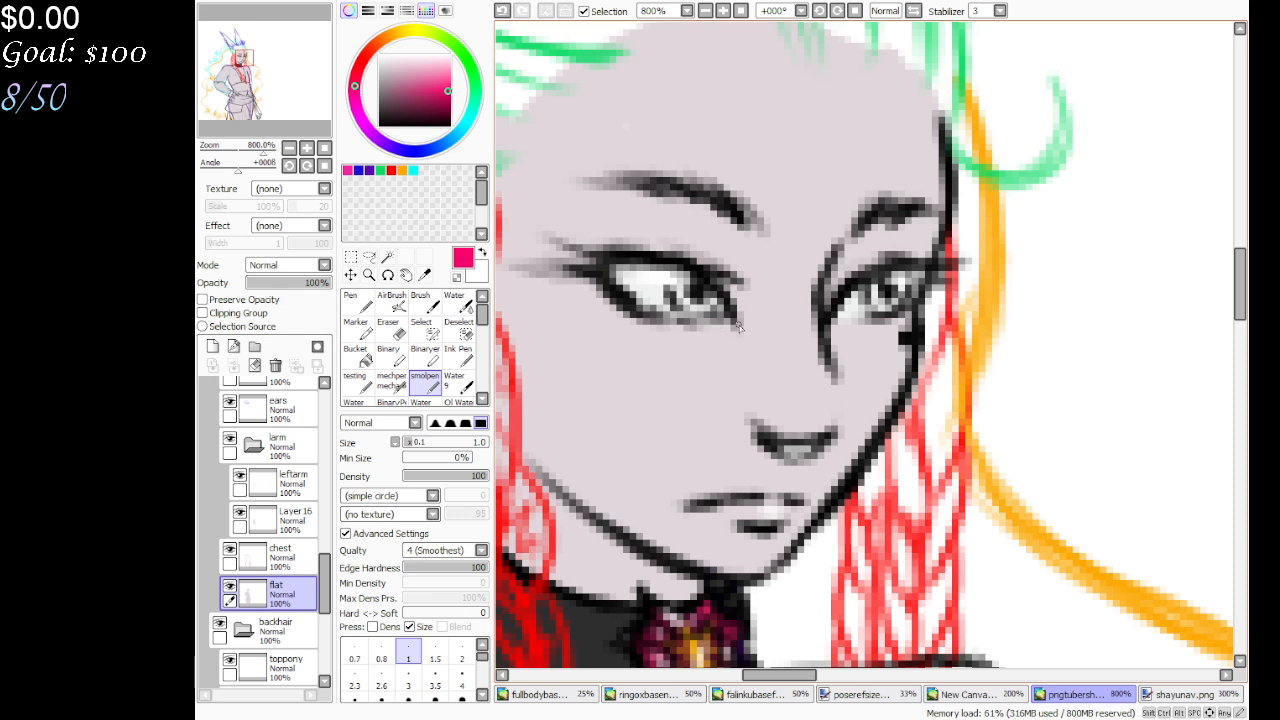
mouse_move(736, 316)
mouse_down()
mouse_move(741, 326)
mouse_move(718, 286)
mouse_up()
key(ctrl+z)
key(ctrl+z)
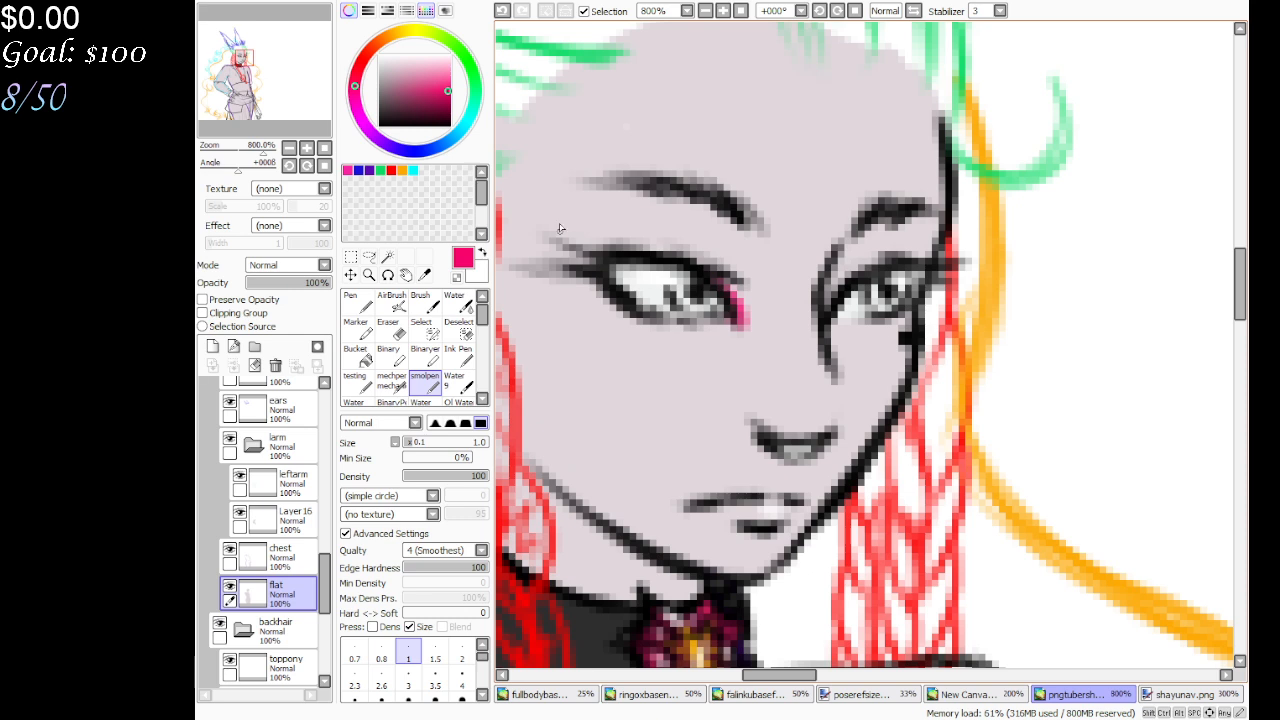
mouse_move(650, 252)
mouse_down()
mouse_move(554, 247)
mouse_move(597, 281)
mouse_move(599, 251)
mouse_move(559, 250)
mouse_up()
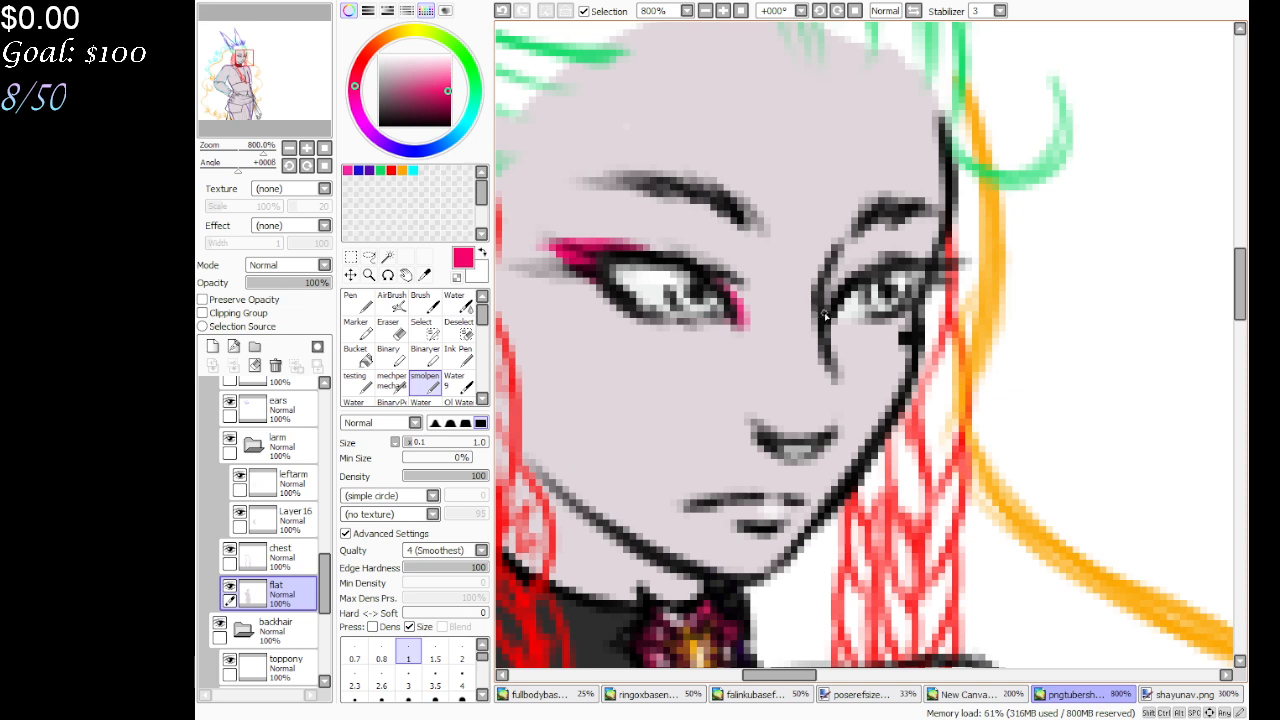
drag(906, 264, 932, 260)
mouse_move(880, 298)
mouse_down()
mouse_move(872, 290)
mouse_move(887, 306)
mouse_move(899, 281)
mouse_move(900, 314)
mouse_up()
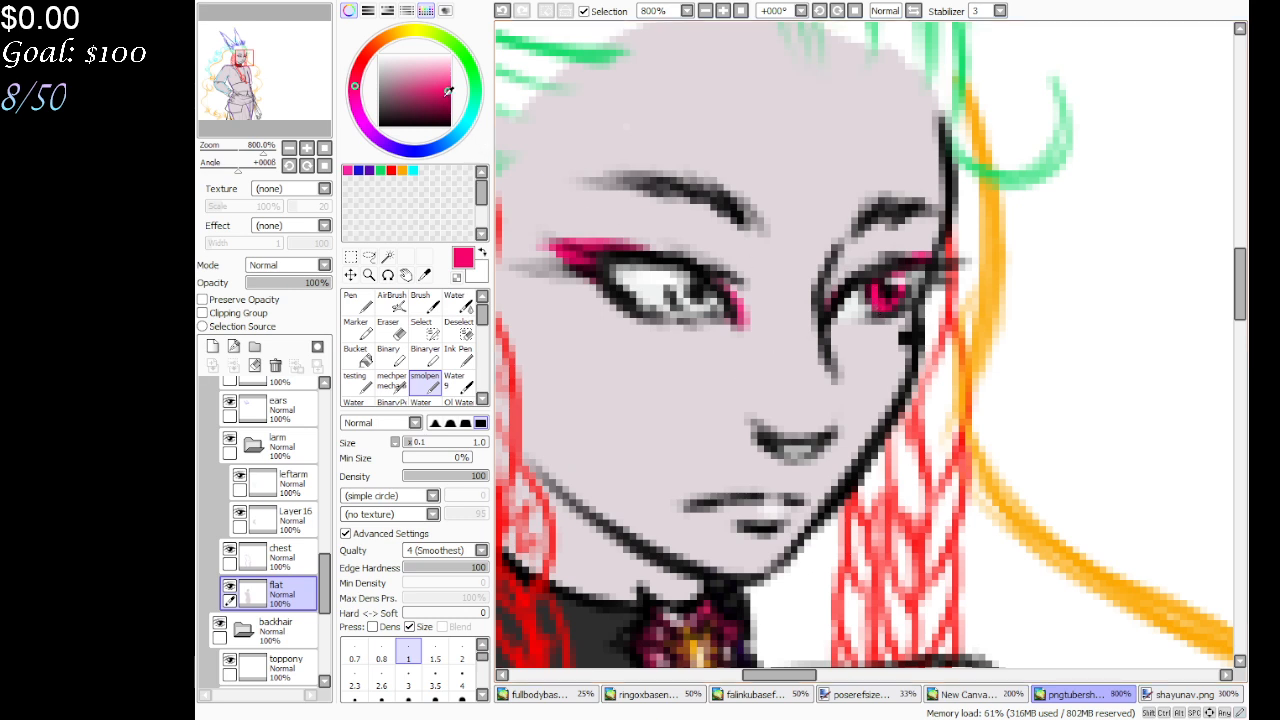
Shade the far eye's iris on the flat layer with progressively darker pinks, ending in a deep maroon
drag(448, 91, 443, 97)
drag(879, 298, 876, 296)
click(502, 10)
drag(444, 97, 447, 101)
drag(877, 277, 895, 284)
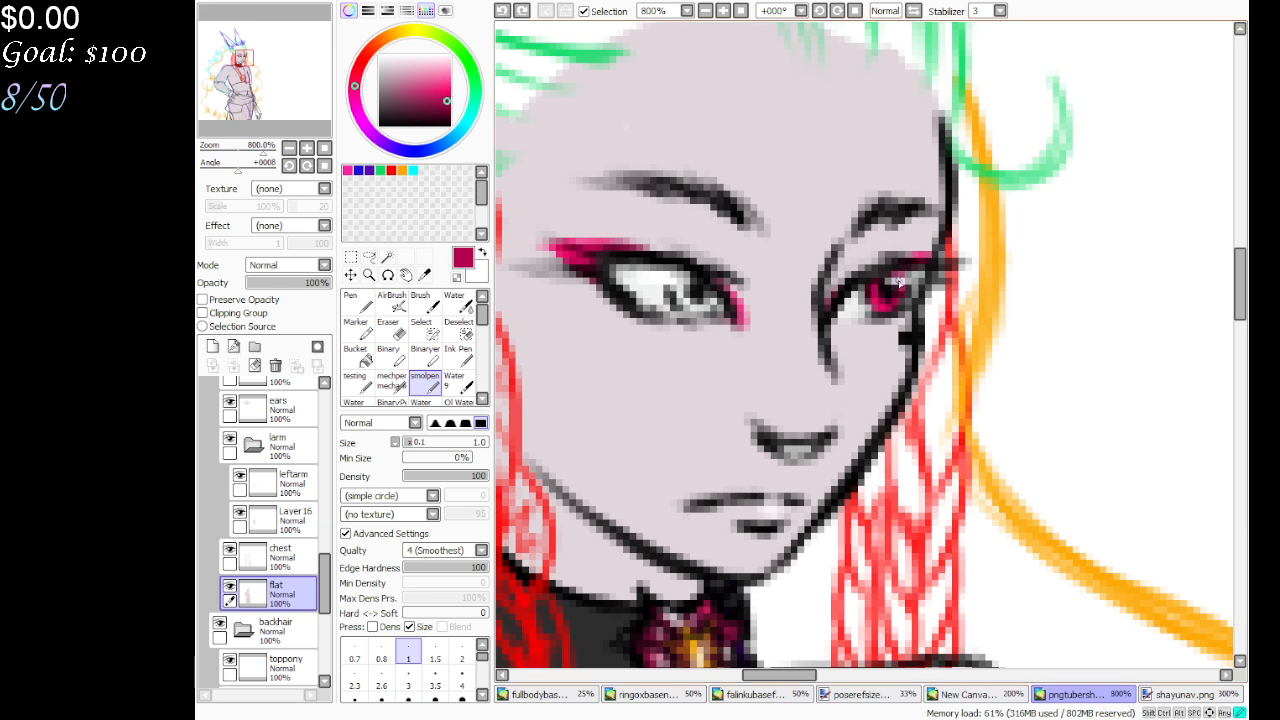
drag(899, 283, 870, 298)
drag(447, 101, 442, 112)
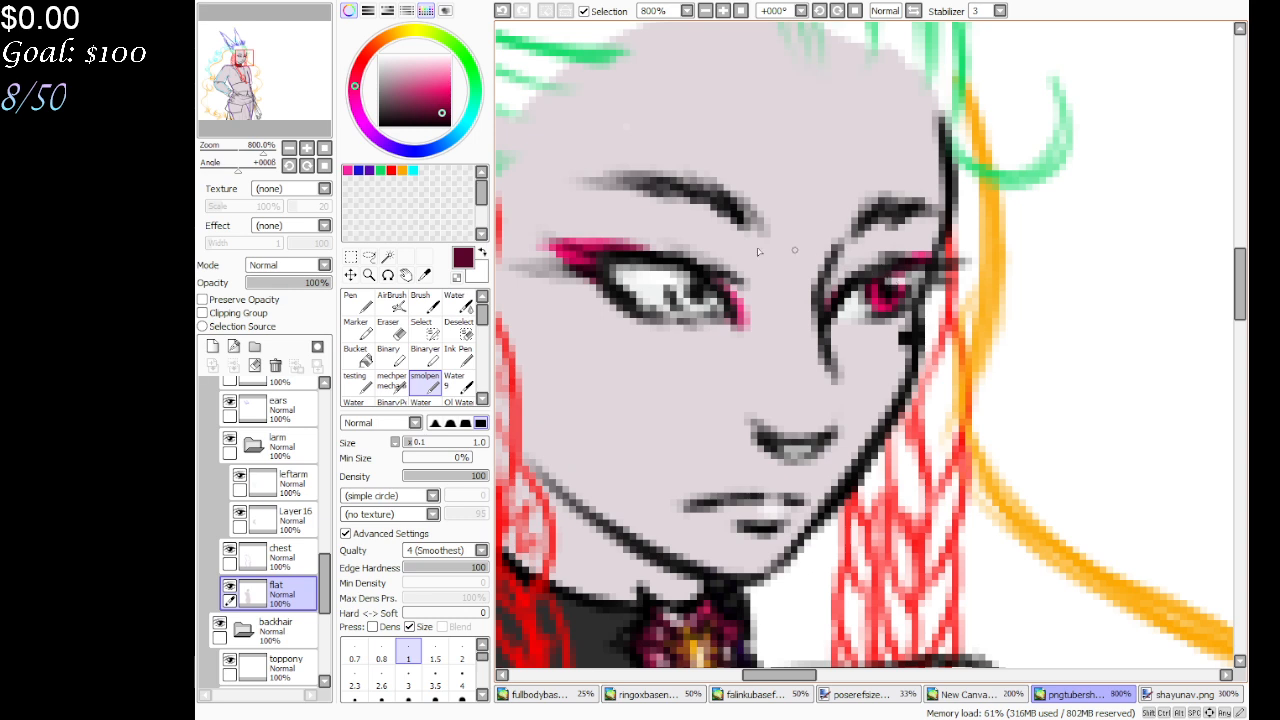
drag(898, 284, 887, 288)
click(876, 291)
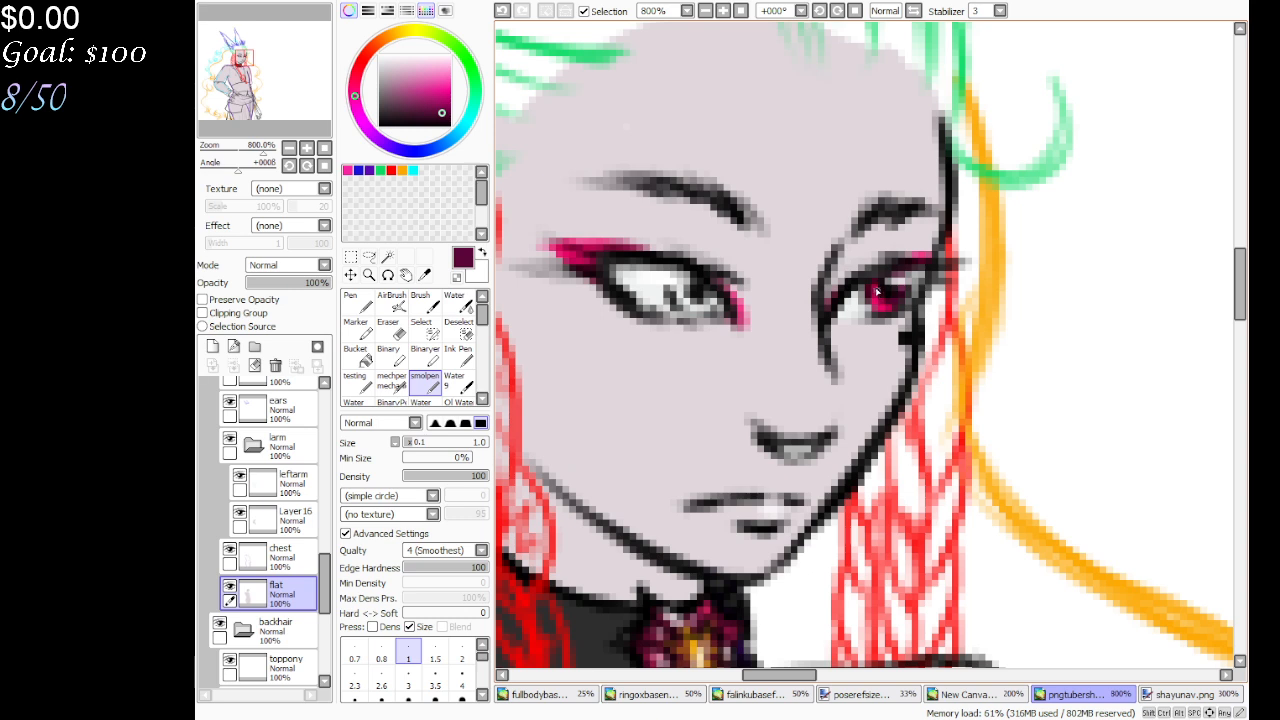
Choose a dark indigo and fill the iris of the near eye with the smolpen
click(386, 143)
click(442, 100)
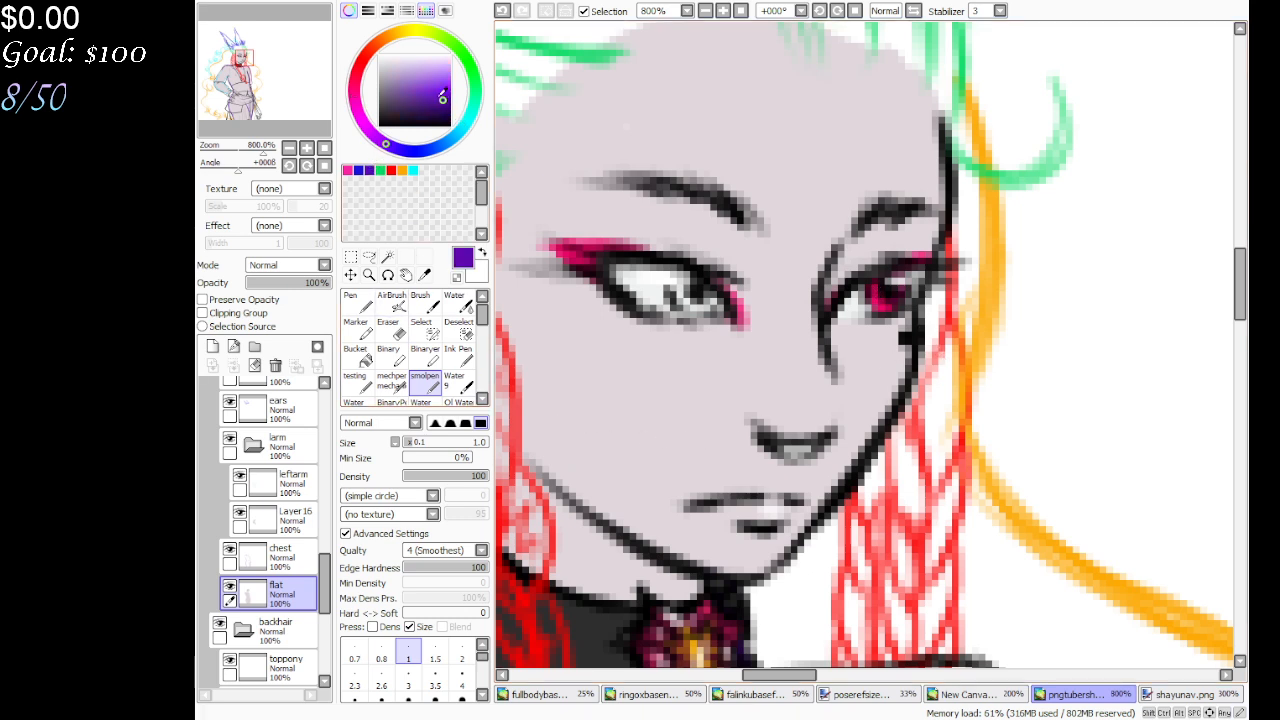
click(399, 148)
click(432, 112)
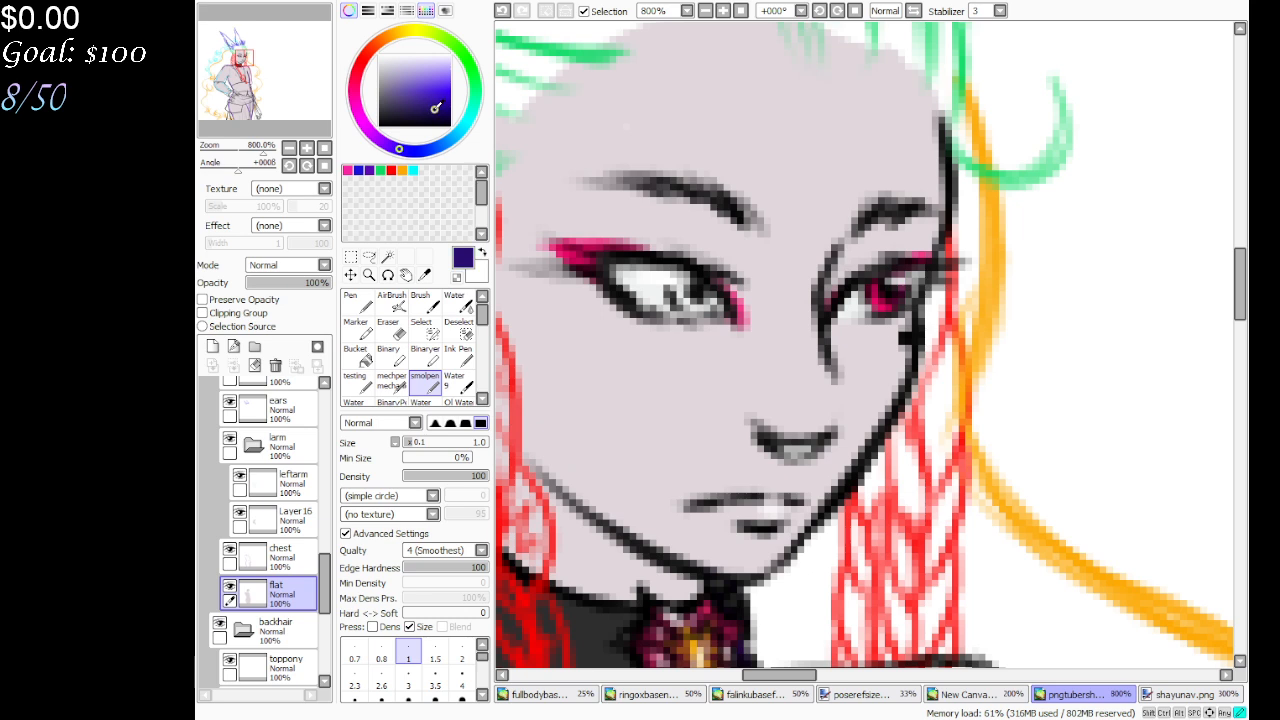
mouse_move(684, 292)
mouse_down()
mouse_move(708, 311)
mouse_move(681, 310)
mouse_move(683, 274)
mouse_move(672, 281)
mouse_move(434, 100)
mouse_move(710, 305)
mouse_up()
Brighten the lower part of the near eye's iris with a lighter violet
click(431, 104)
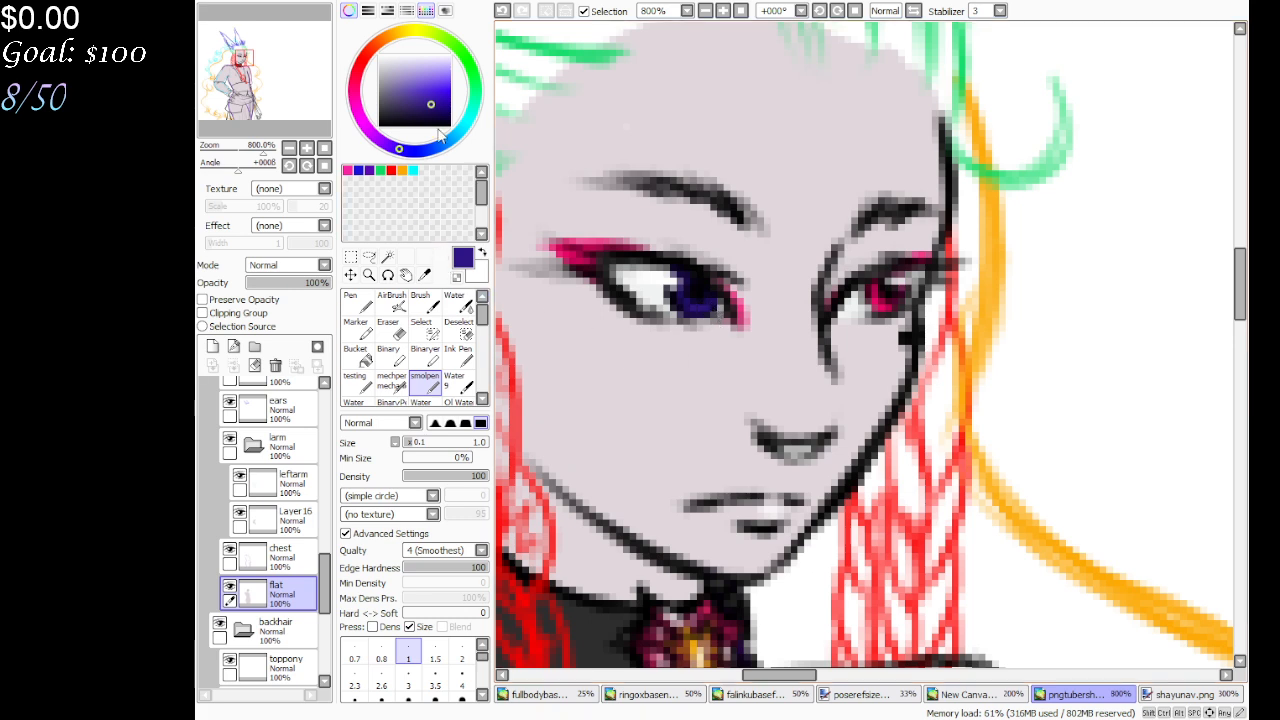
click(435, 96)
drag(397, 148, 389, 146)
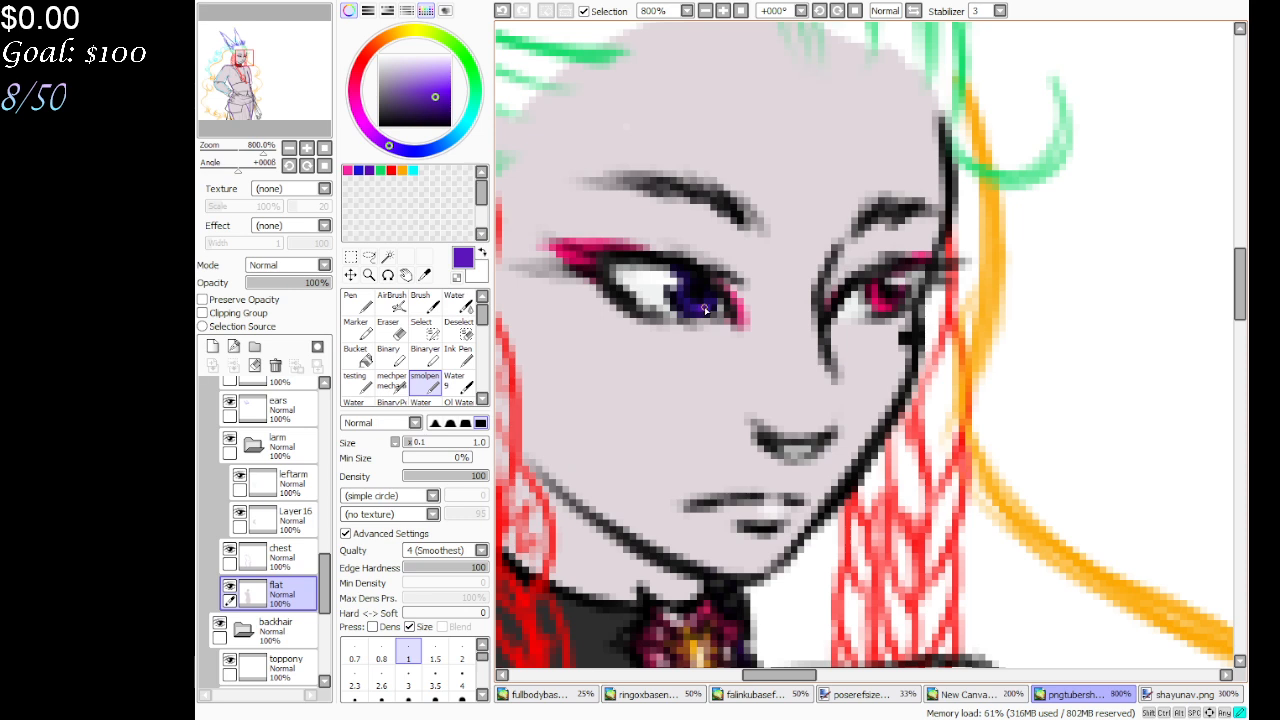
click(740, 10)
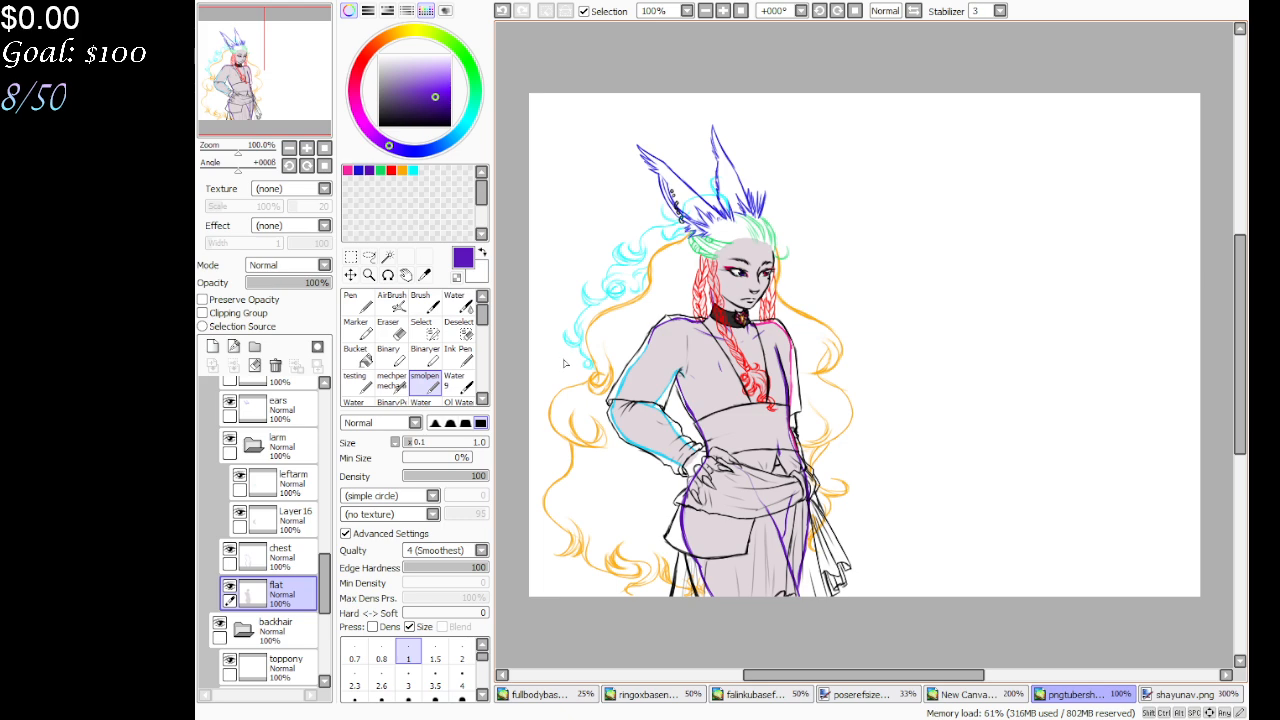
Choose a pale grayish cyan, add two new layers above the flat layer and set the upper one to Multiply
click(369, 274)
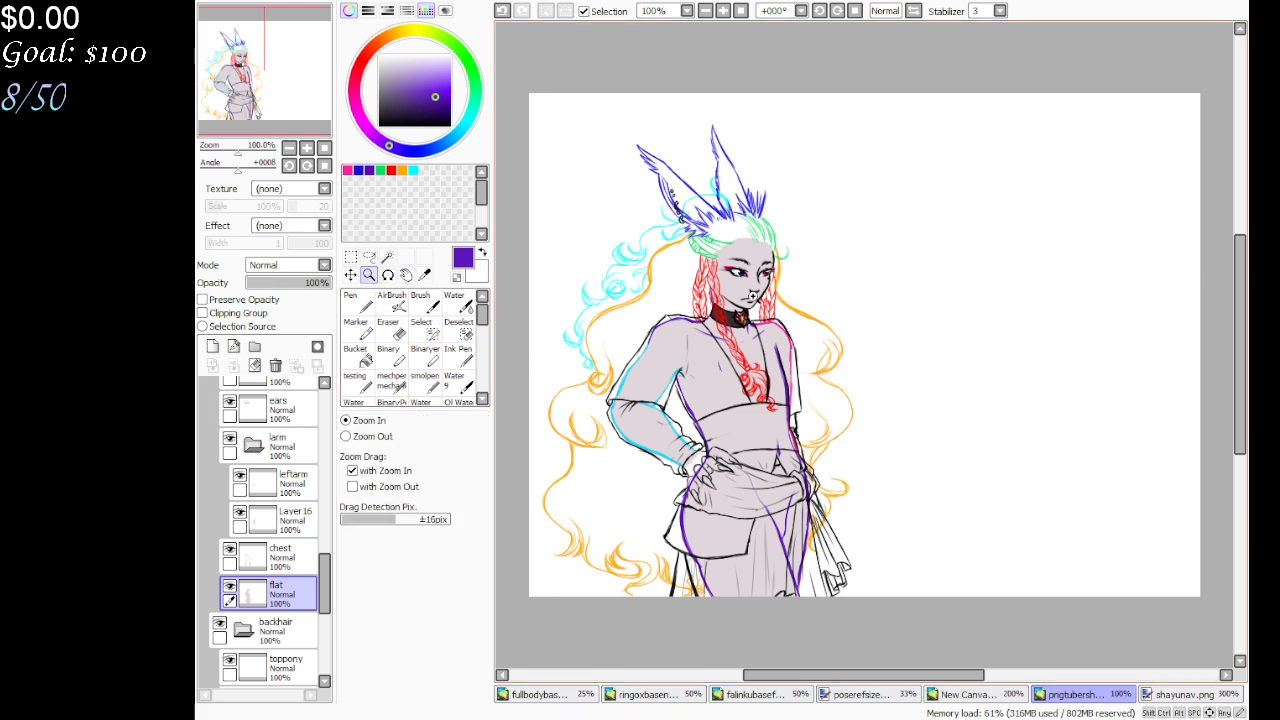
click(750, 299)
click(750, 299)
click(750, 299)
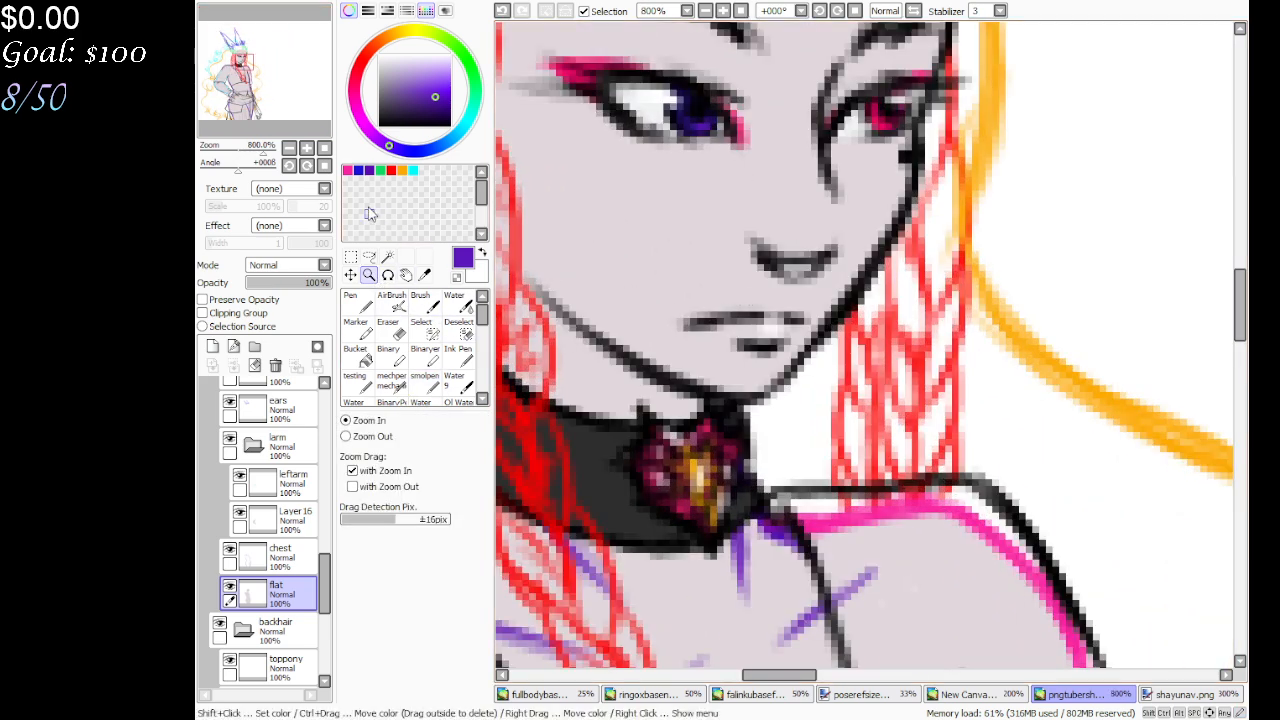
click(413, 150)
drag(406, 62, 398, 61)
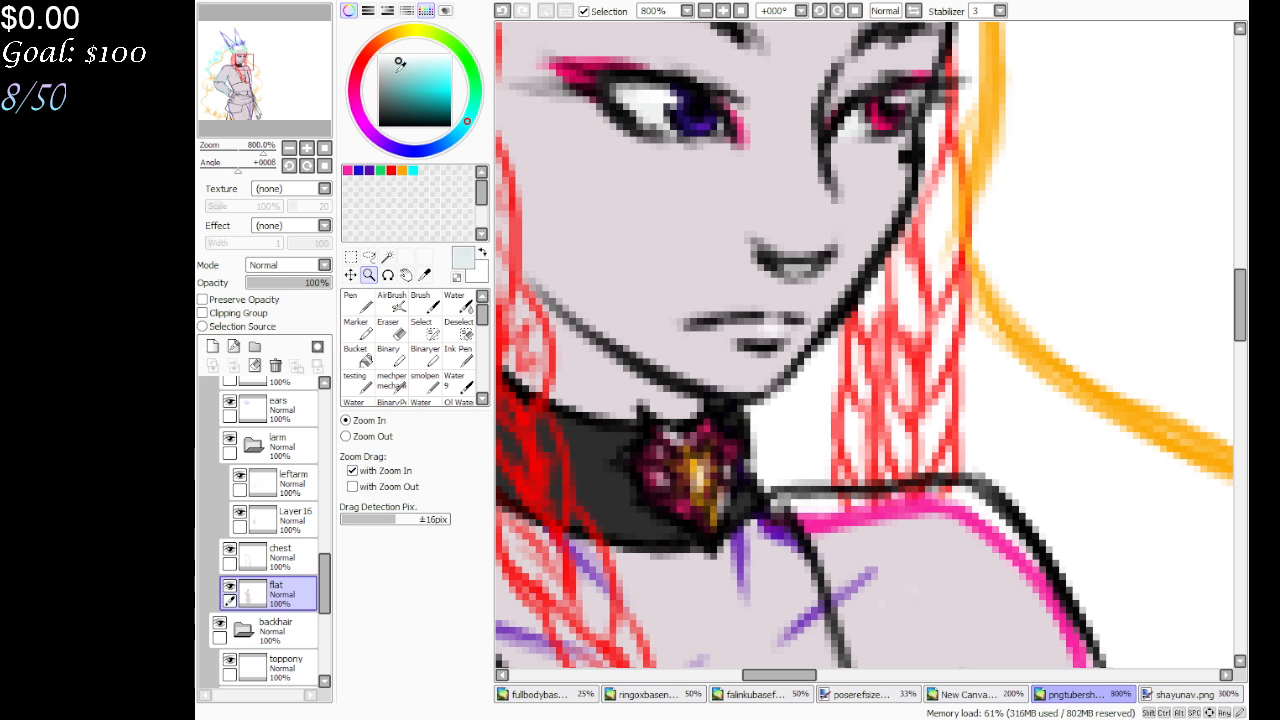
click(212, 346)
click(212, 346)
key(Down)
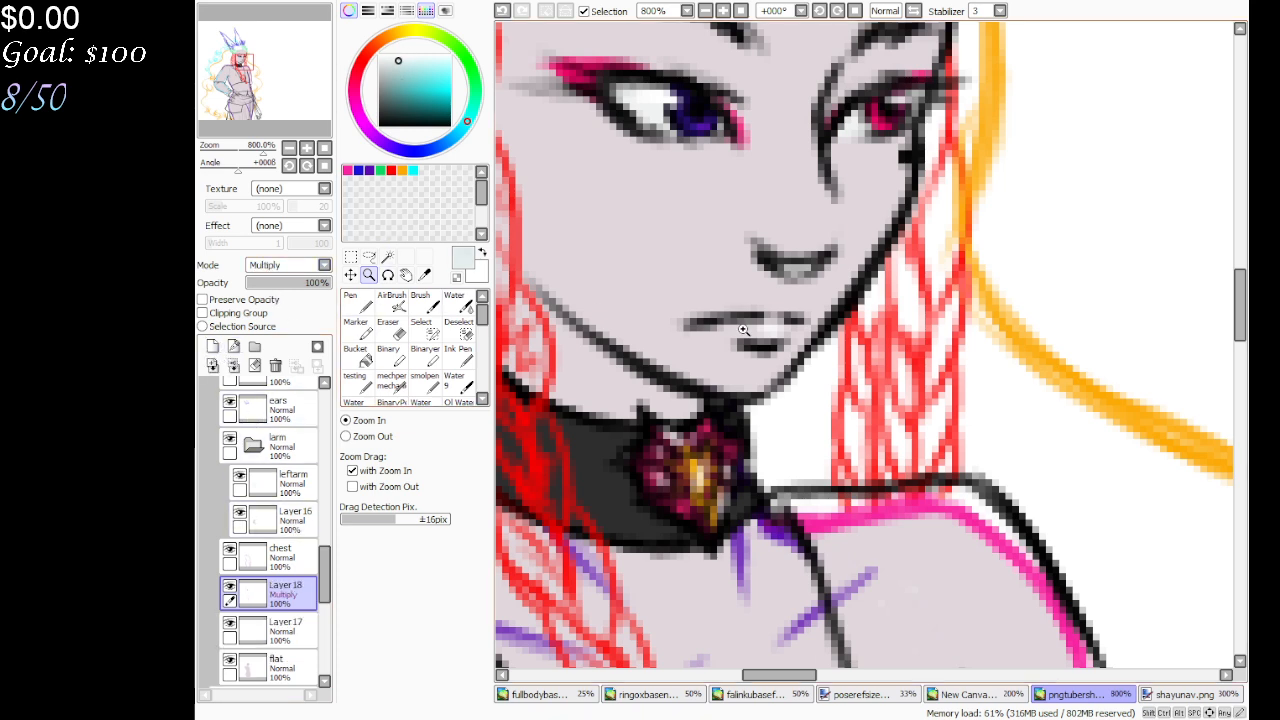
Paint the lips in pale grayish cyan on the Multiply layer with the smolpen
click(714, 306)
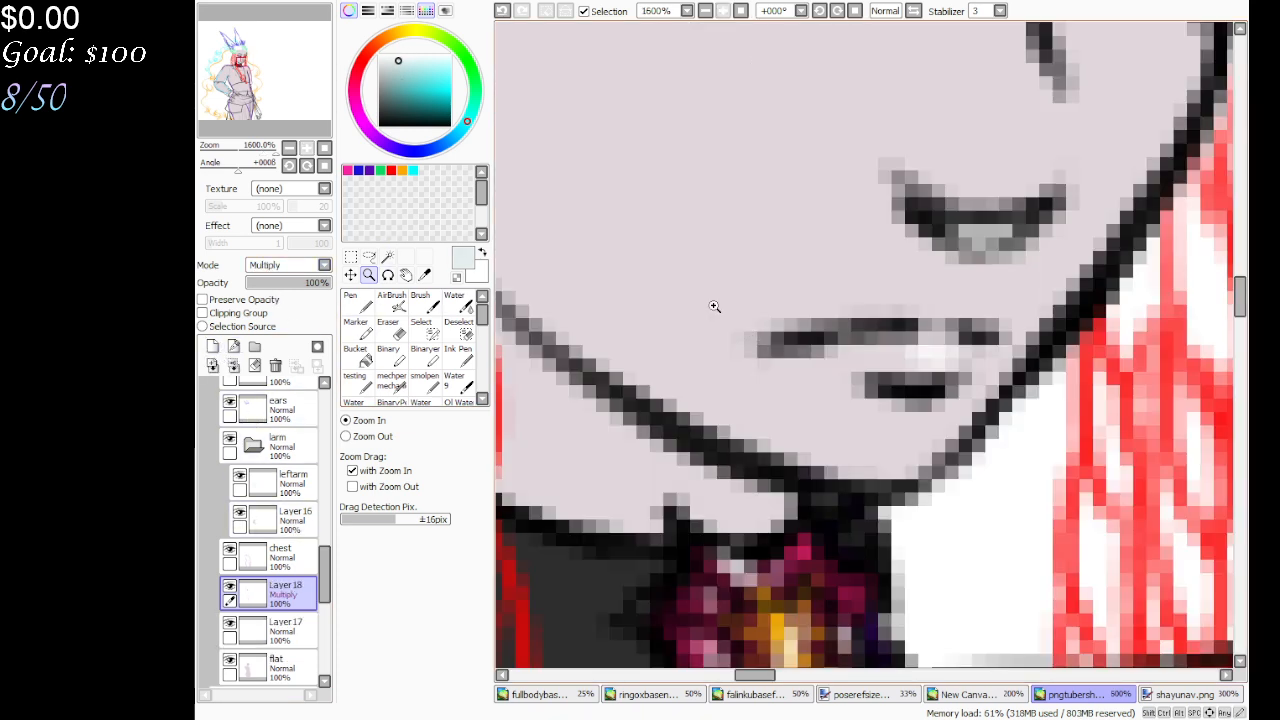
click(424, 382)
drag(873, 359, 931, 358)
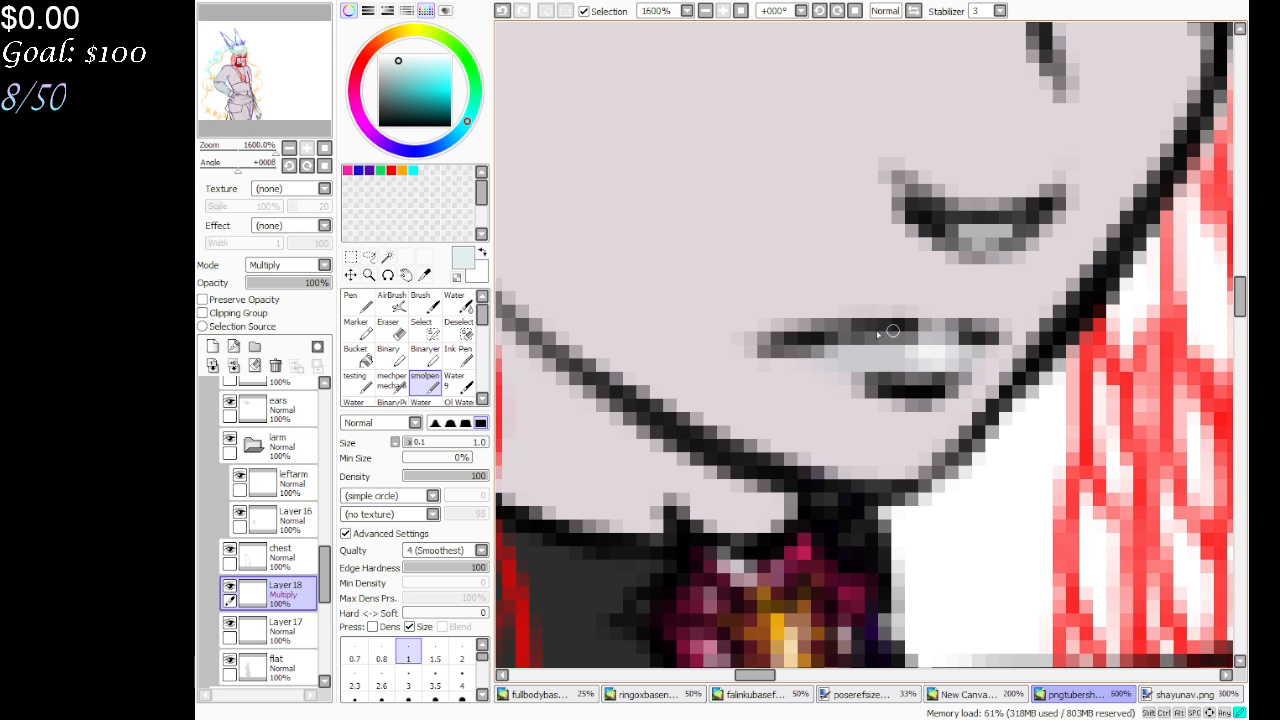
click(706, 11)
click(706, 11)
click(706, 11)
click(706, 11)
click(706, 11)
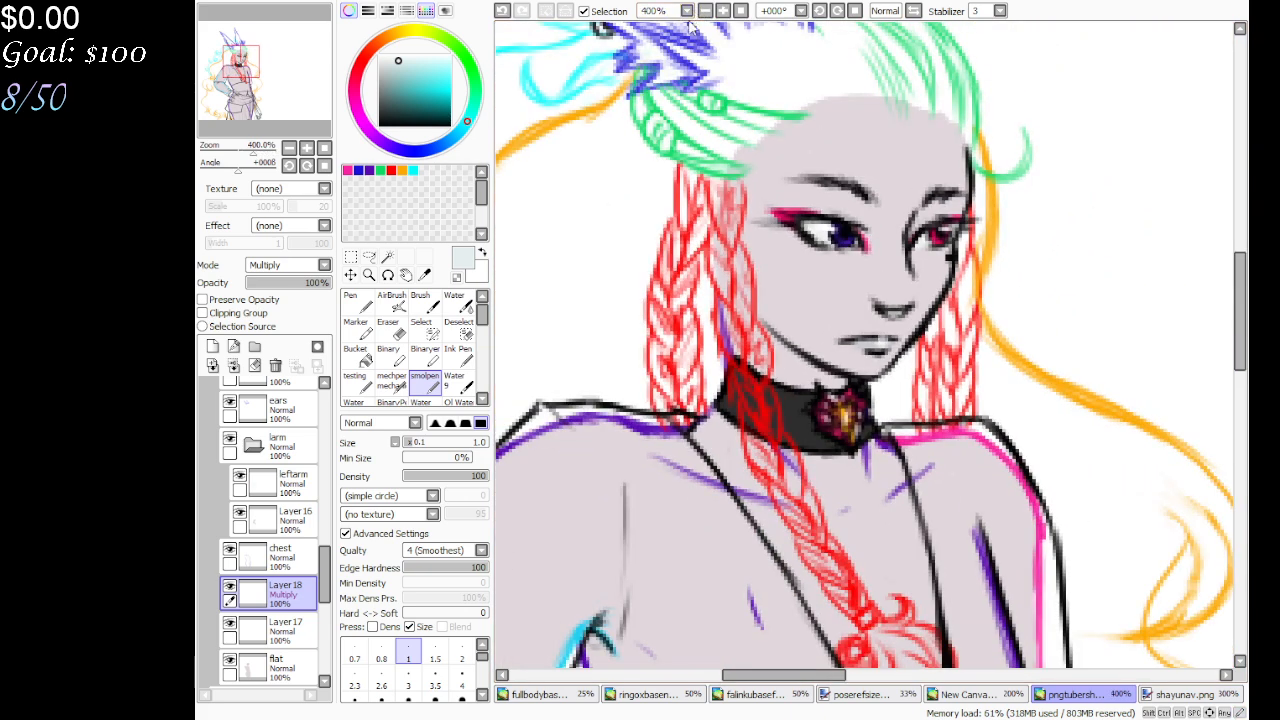
Lower the lip layer's opacity to 52%, move it directly above the flat layer and merge it down
click(289, 286)
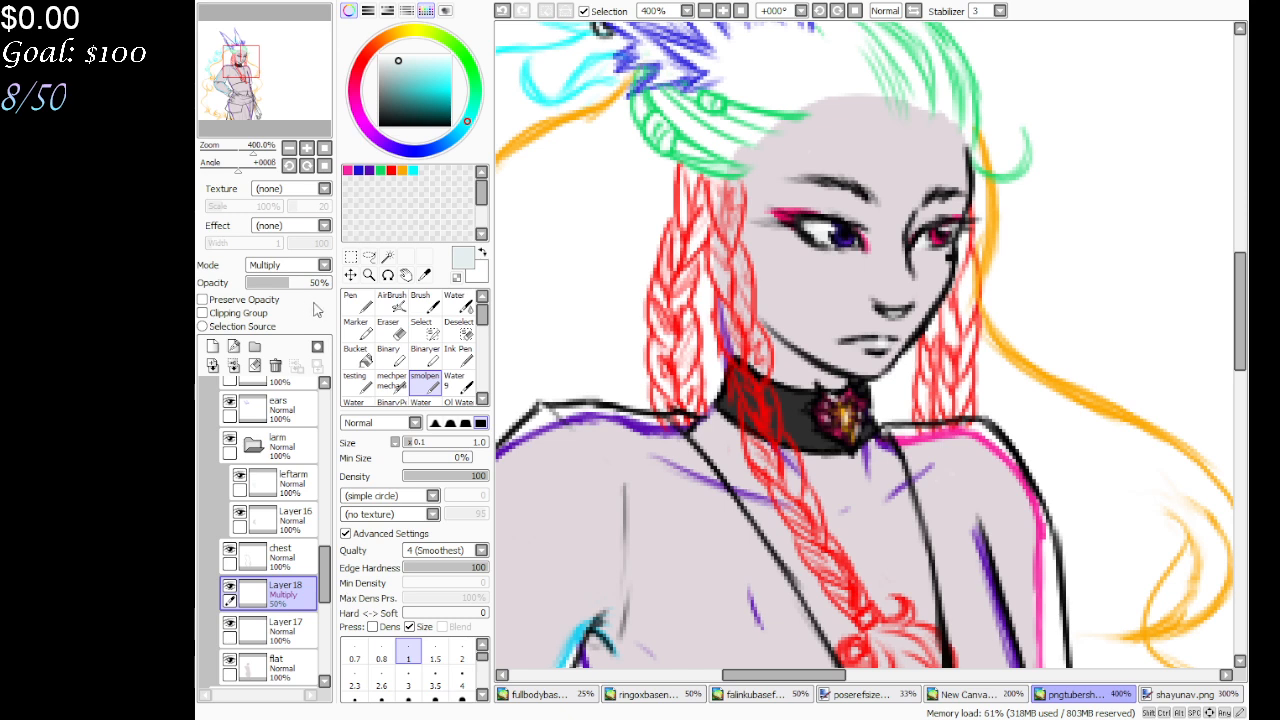
click(278, 287)
drag(291, 287, 294, 287)
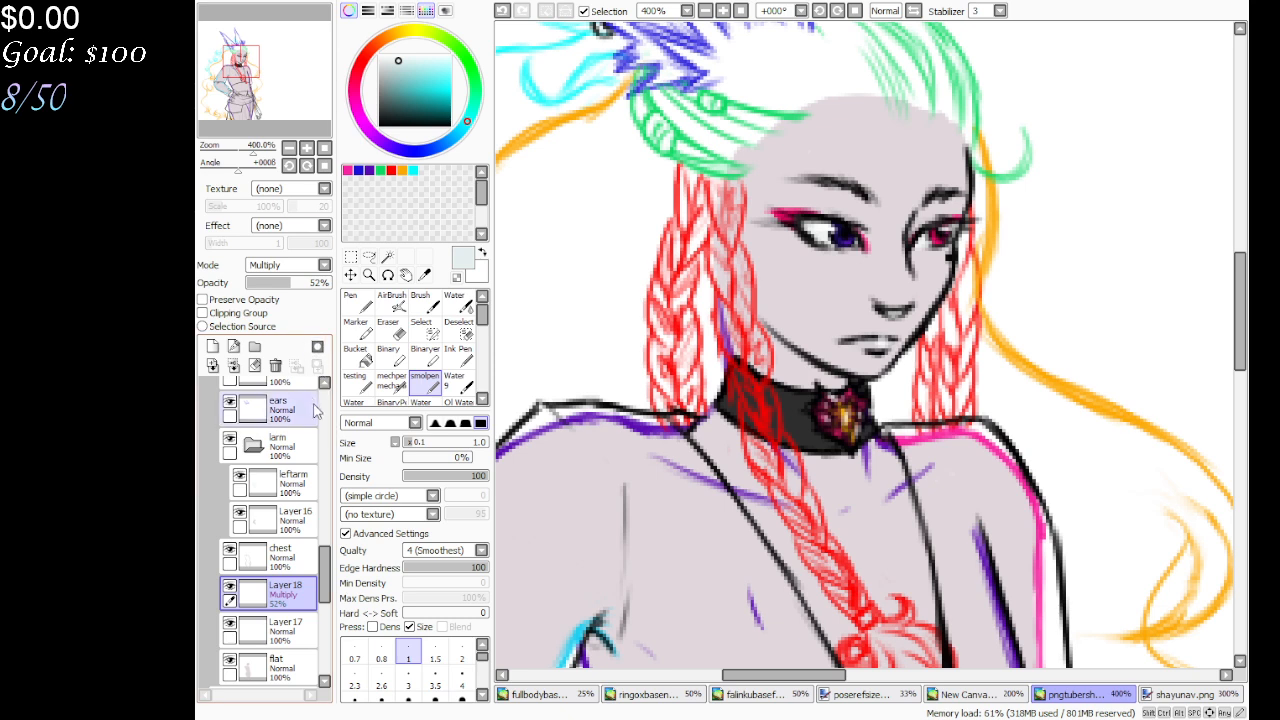
drag(300, 608, 292, 642)
click(230, 586)
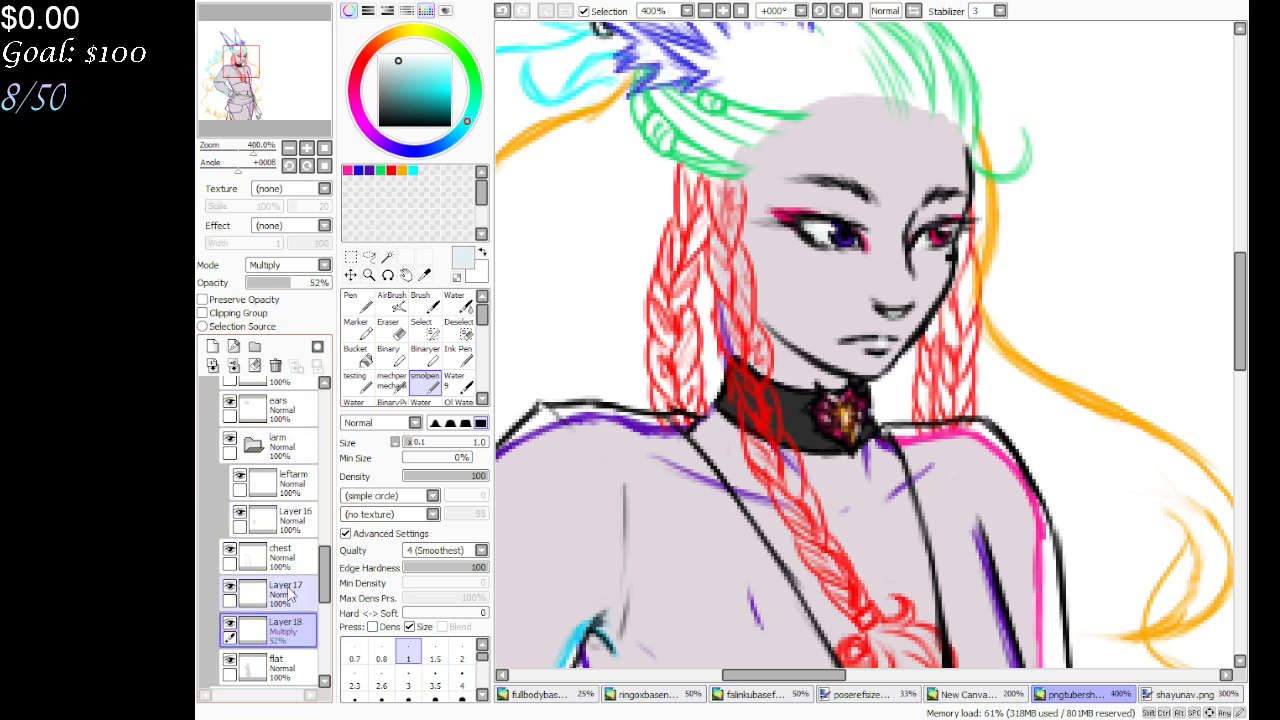
click(234, 366)
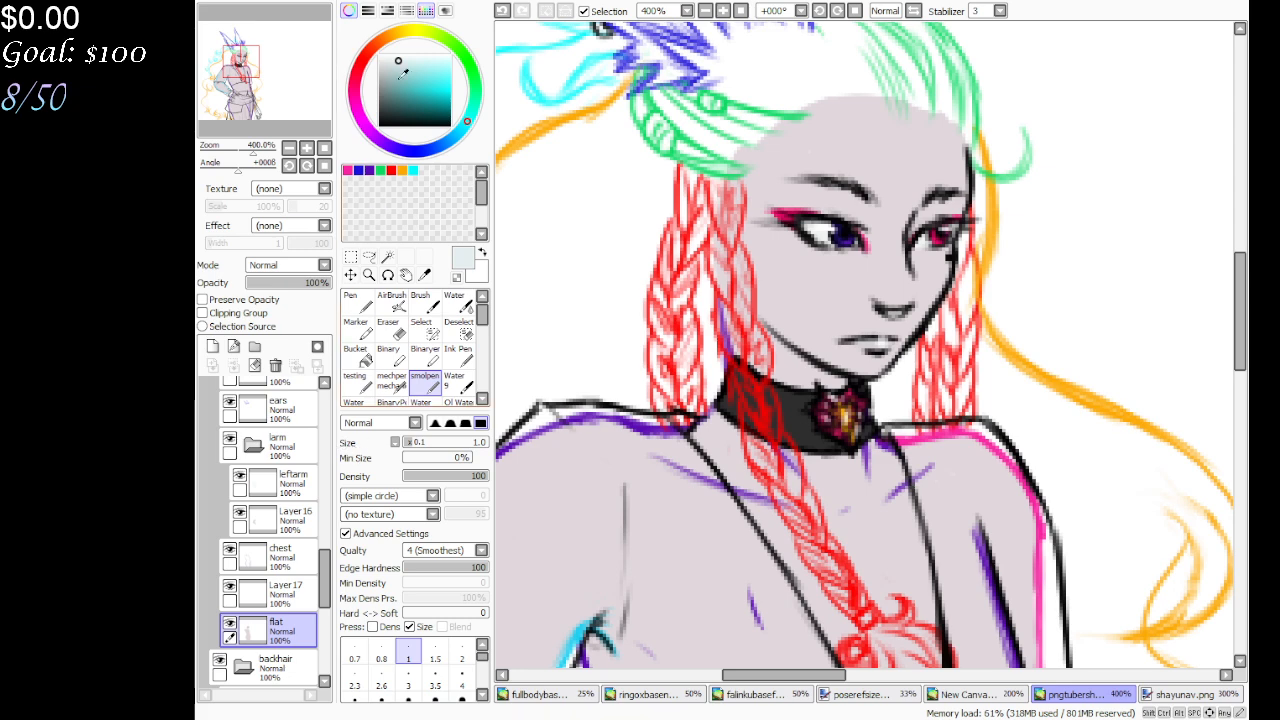
click(740, 11)
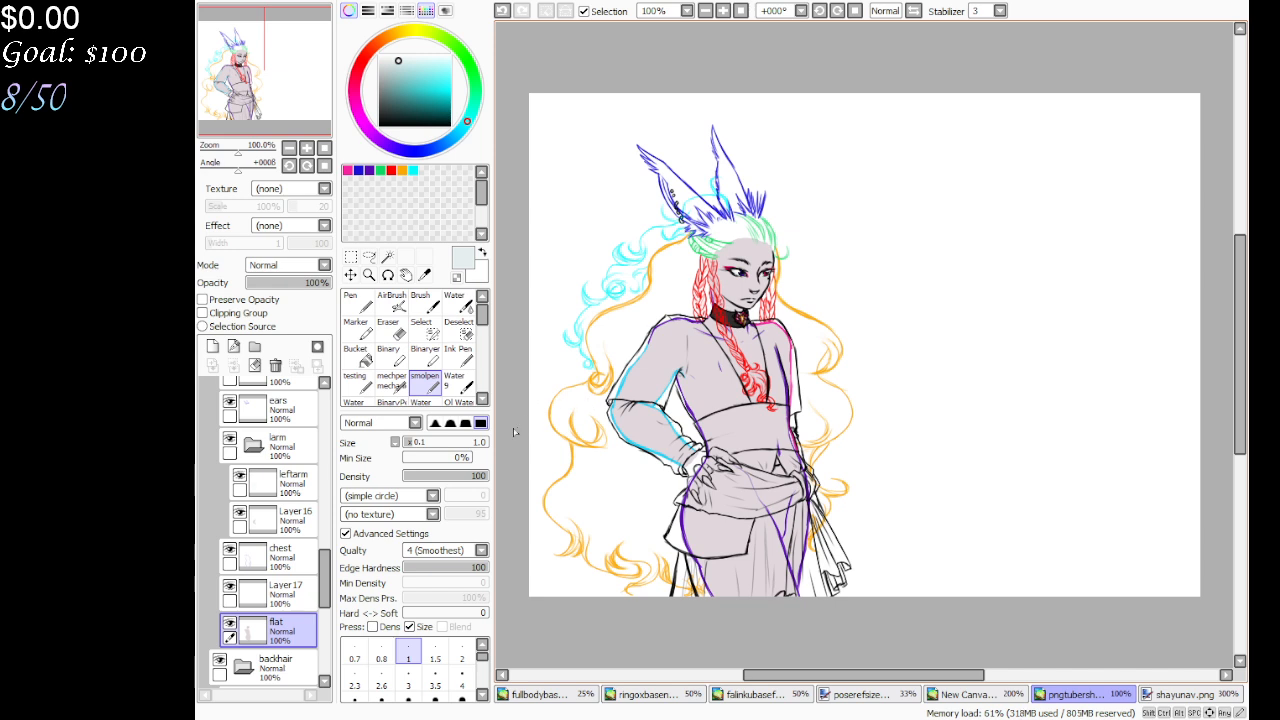
Select the chest layer and turn on opacity preservation for it
mouse_move(335, 576)
mouse_down()
mouse_move(333, 487)
mouse_move(335, 563)
mouse_up()
click(280, 520)
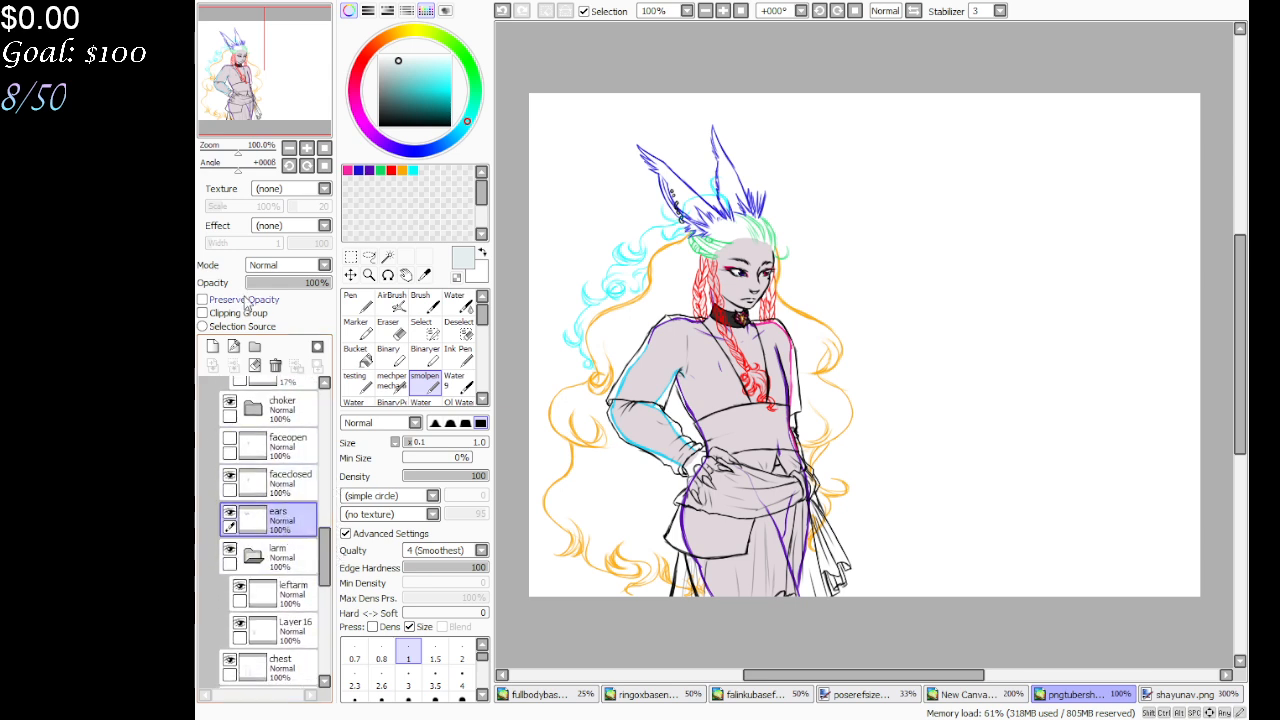
drag(331, 561, 329, 600)
click(276, 490)
click(260, 299)
Recolor the chest layer's body lines black with the size 100 binary pen
click(347, 202)
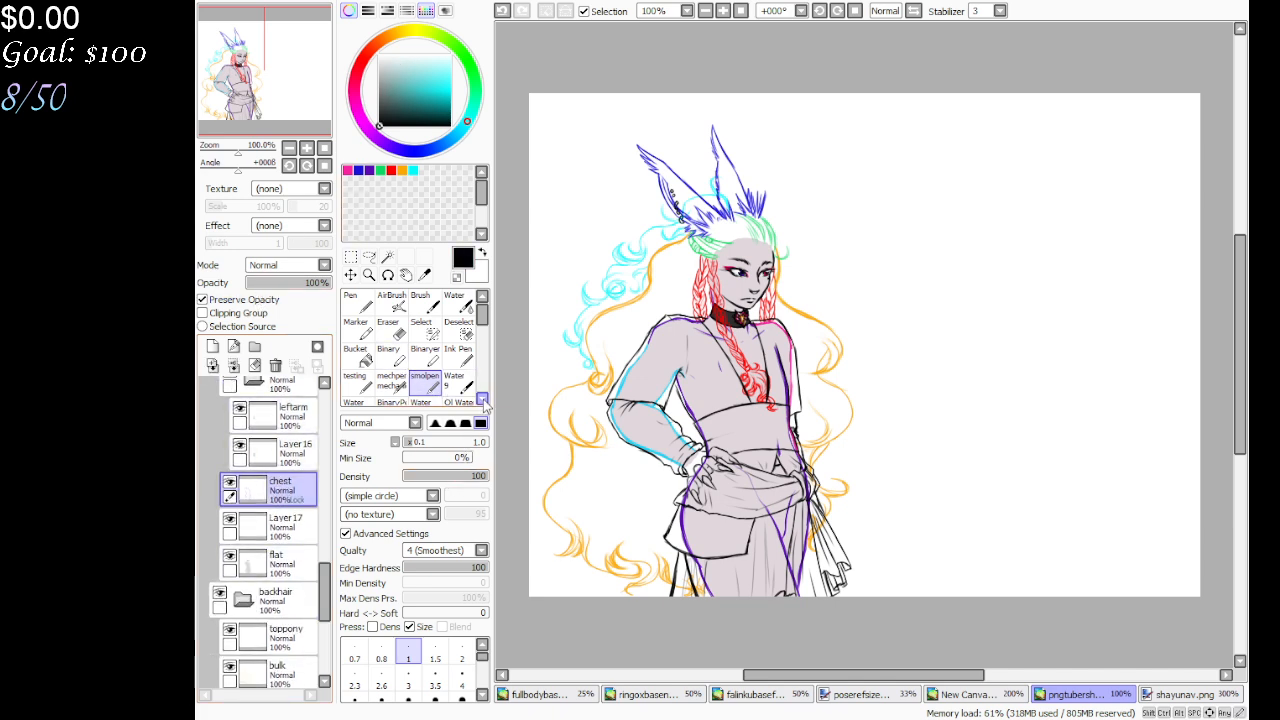
click(391, 401)
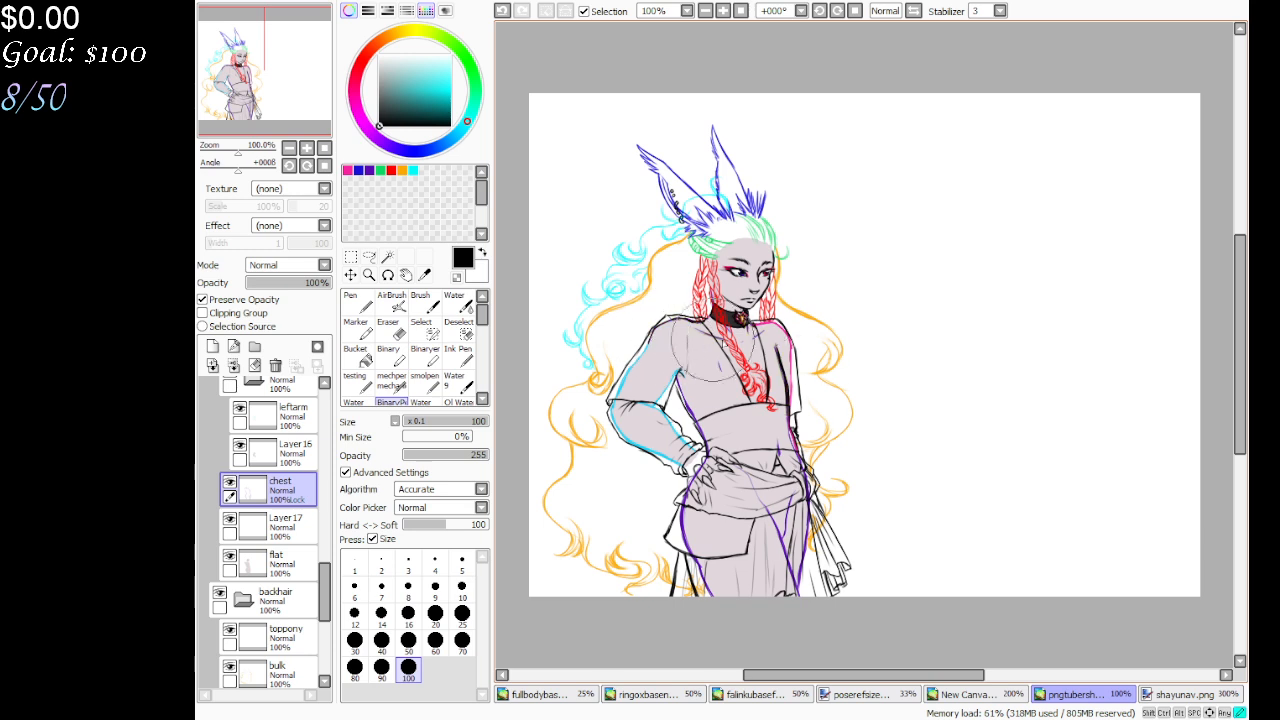
drag(770, 480, 786, 594)
drag(695, 598, 718, 466)
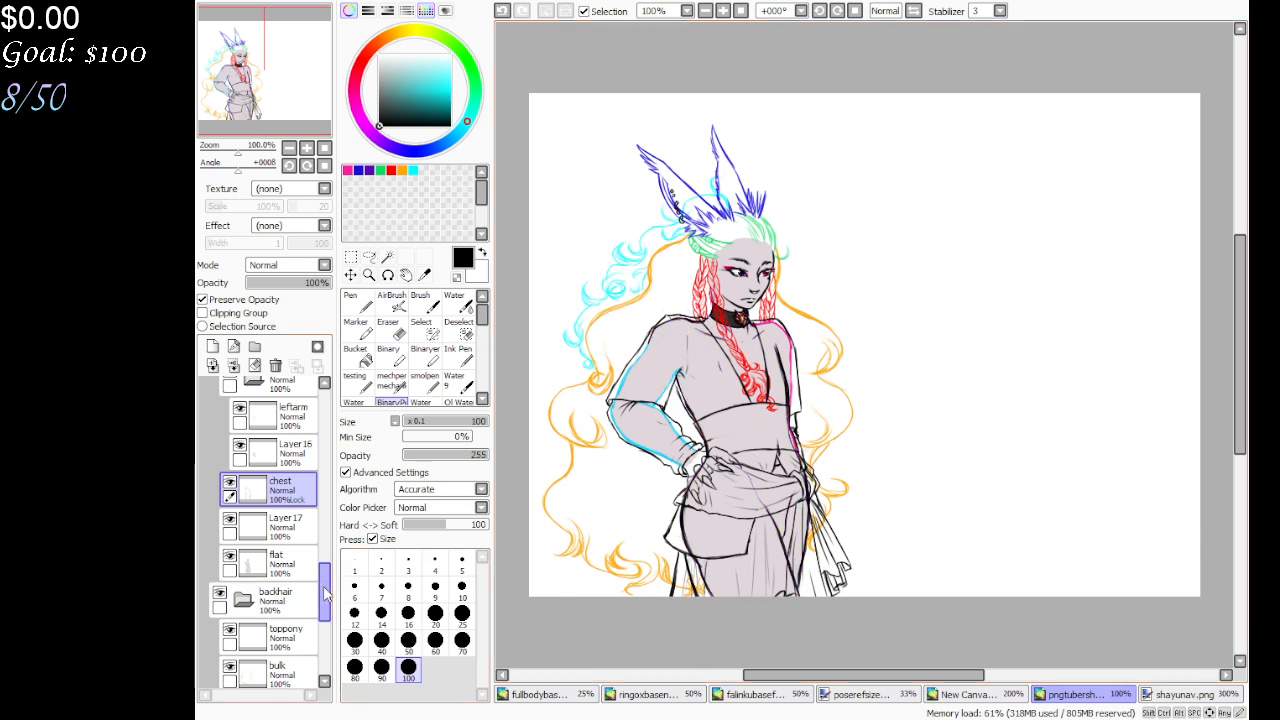
Preserve opacity on the leftarm layer and recolor its cyan lines black
scroll(324, 594, up, 3)
click(285, 503)
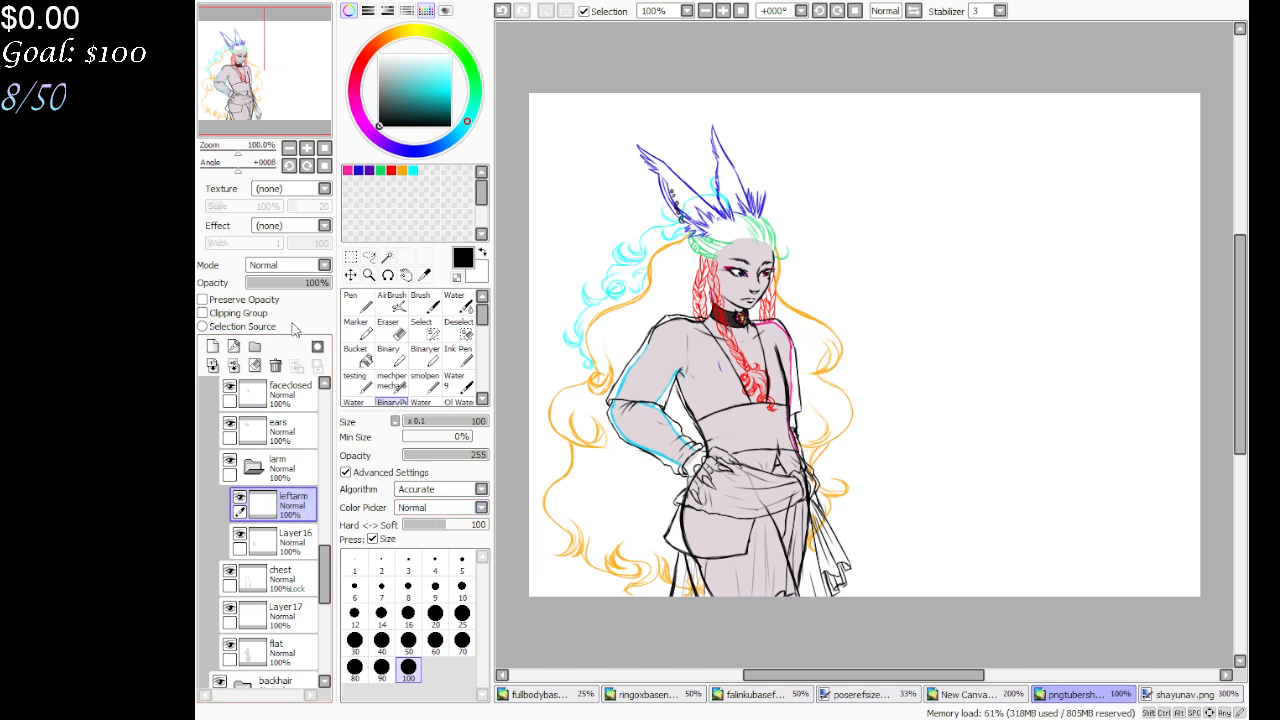
click(272, 301)
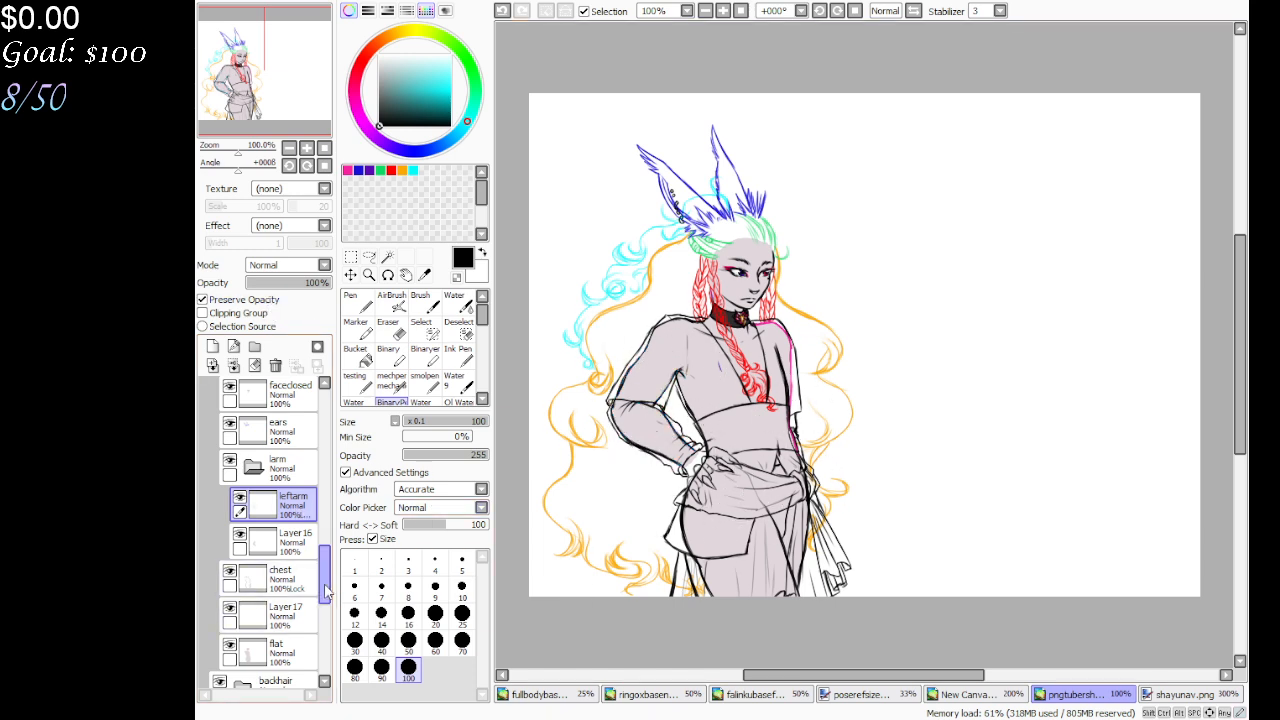
Preserve opacity on the arm1 layer in the rightarm folder and recolor its pink lines black
drag(326, 590, 328, 480)
click(258, 512)
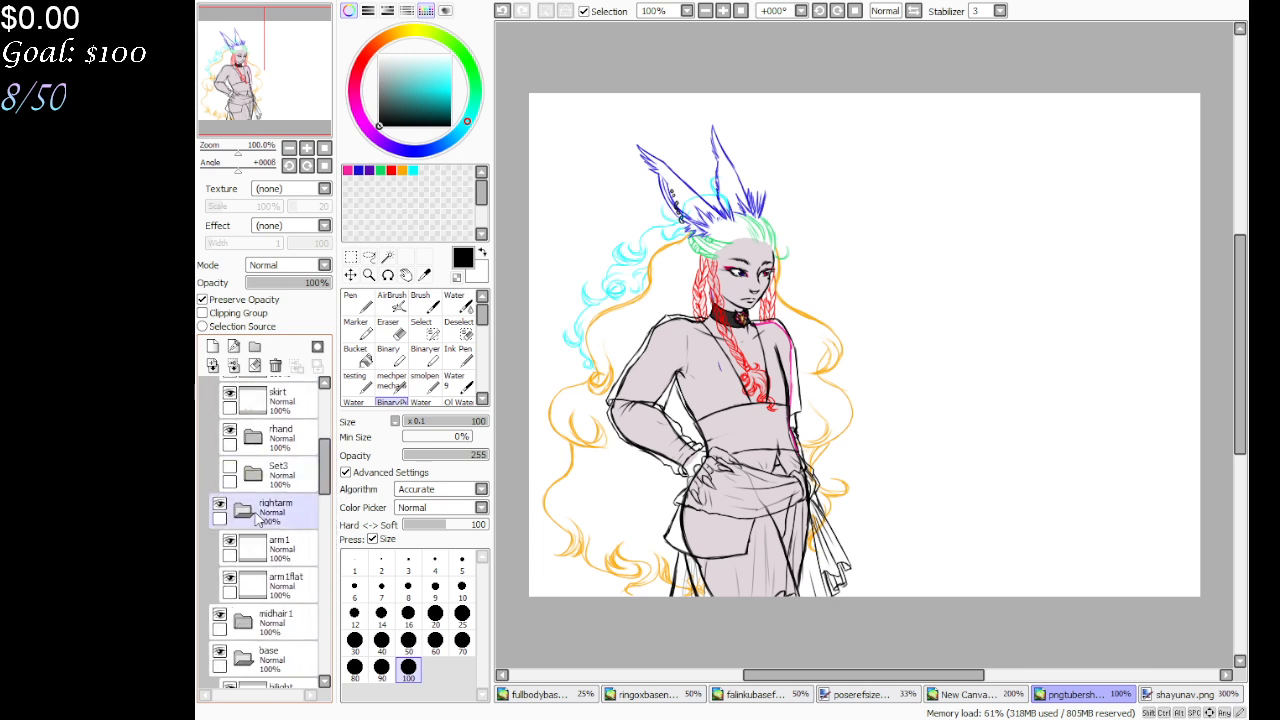
click(272, 535)
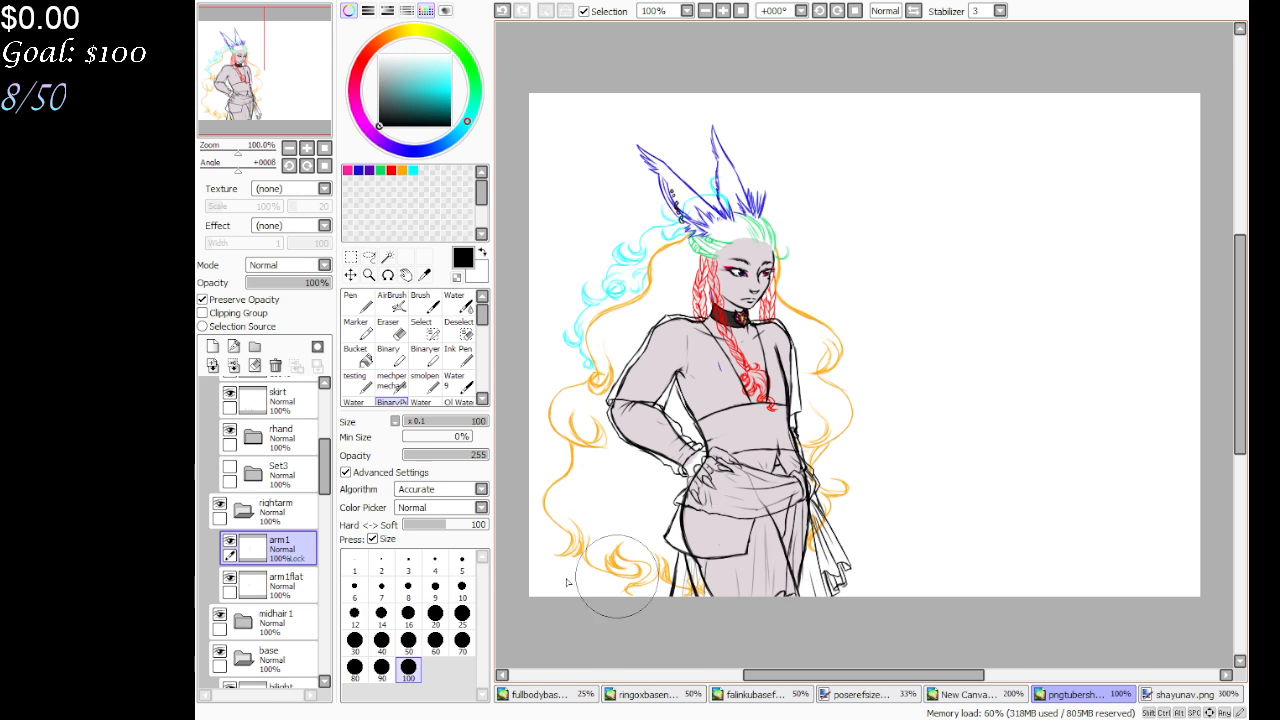
Group arm1 and arm1flat in a new folder named "down" inside the rightarm folder, and collapse rightarm
click(254, 346)
drag(270, 585, 272, 550)
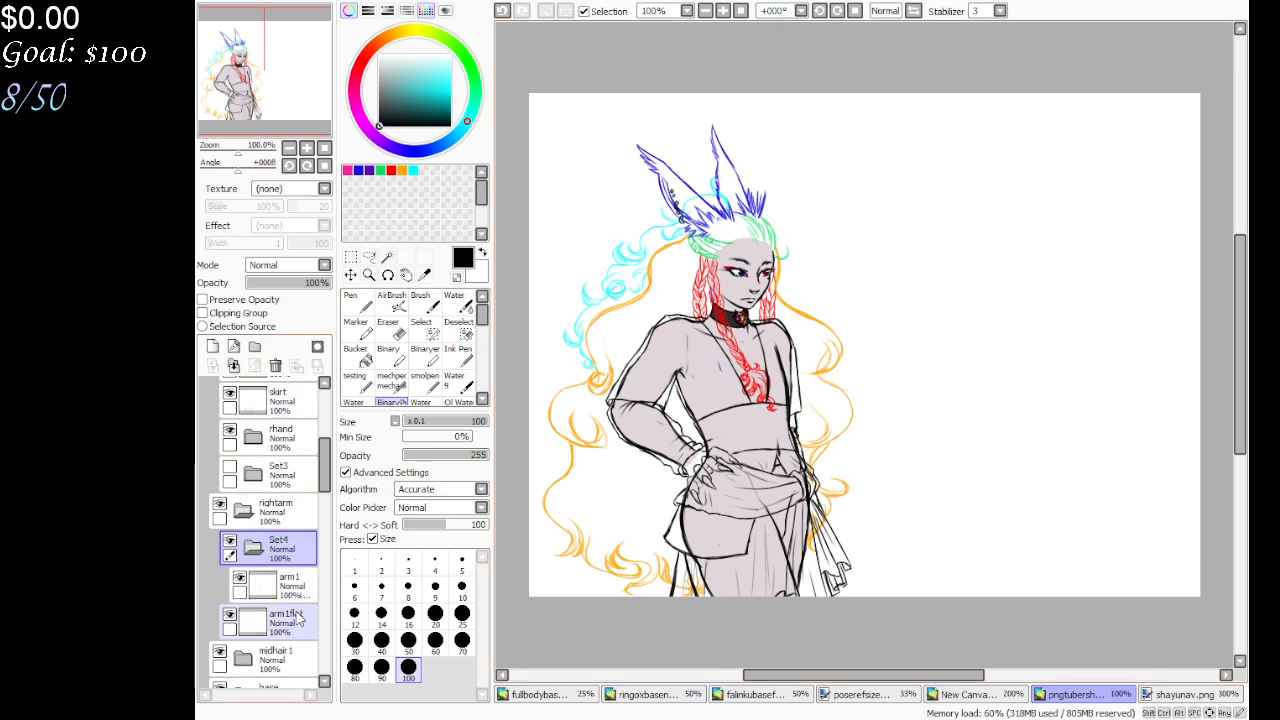
double_click(312, 510)
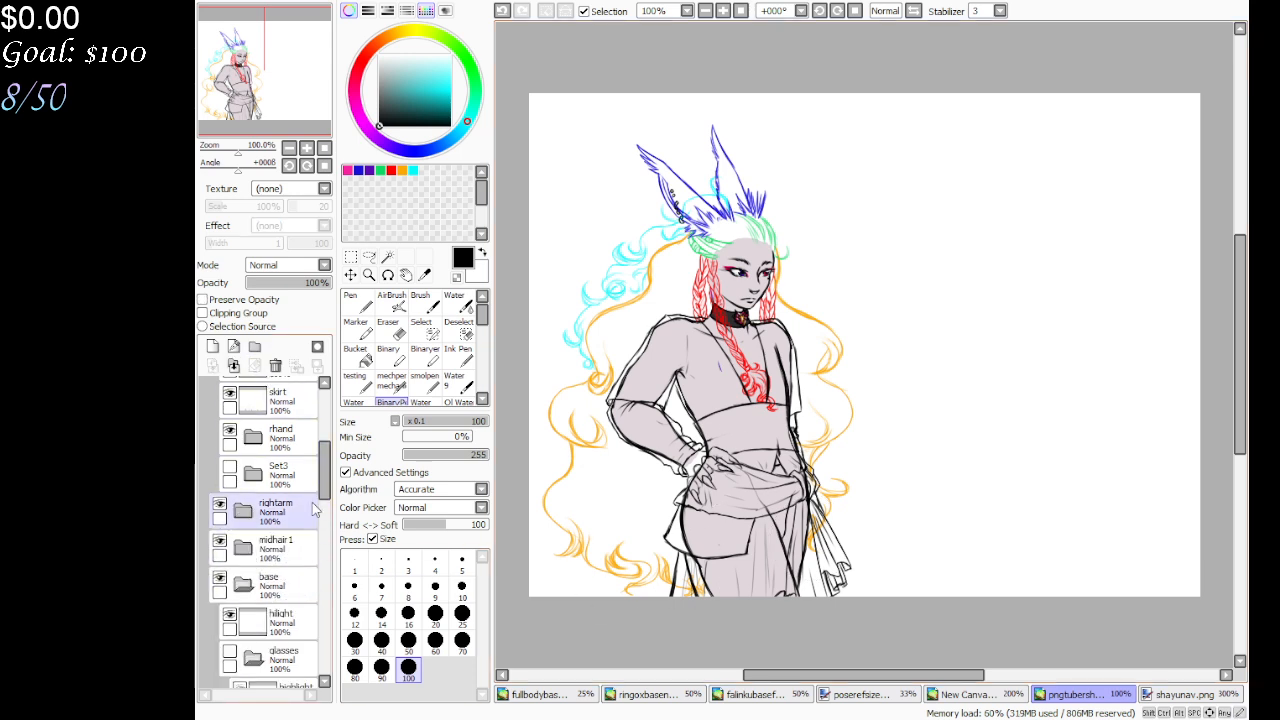
mouse_move(325, 488)
mouse_down()
mouse_move(328, 504)
mouse_move(331, 432)
mouse_move(325, 498)
mouse_up()
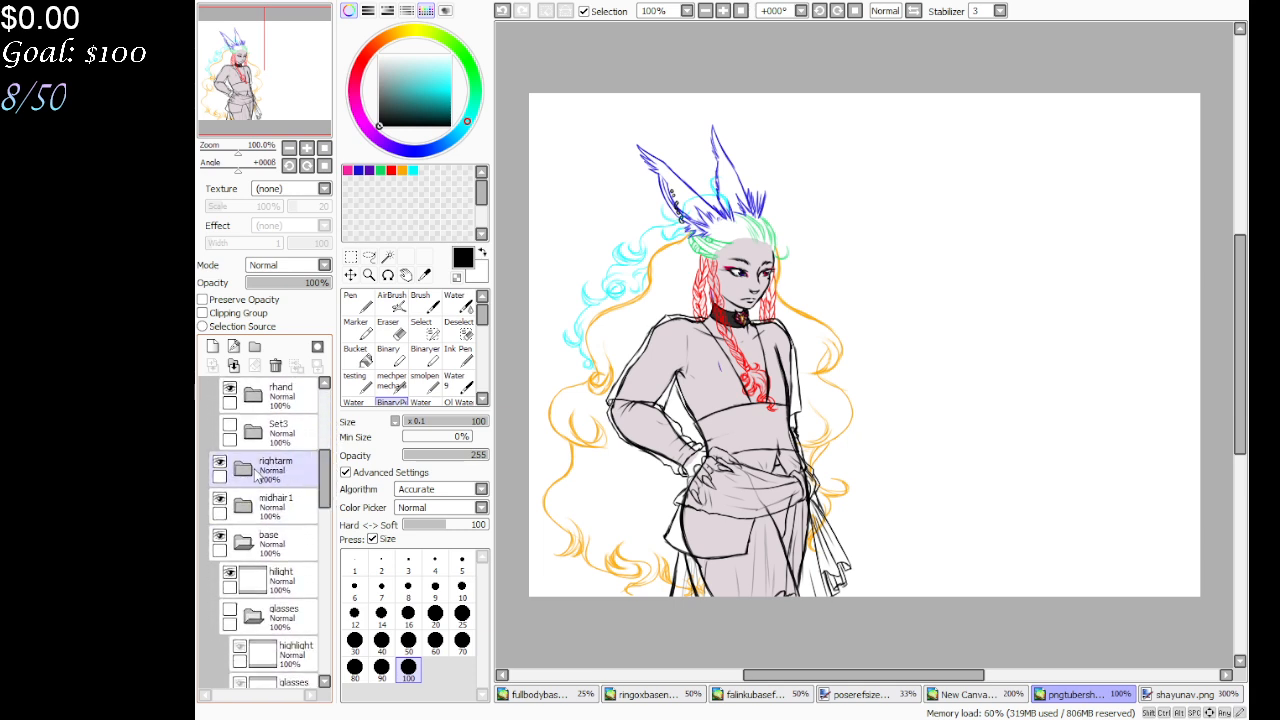
click(277, 510)
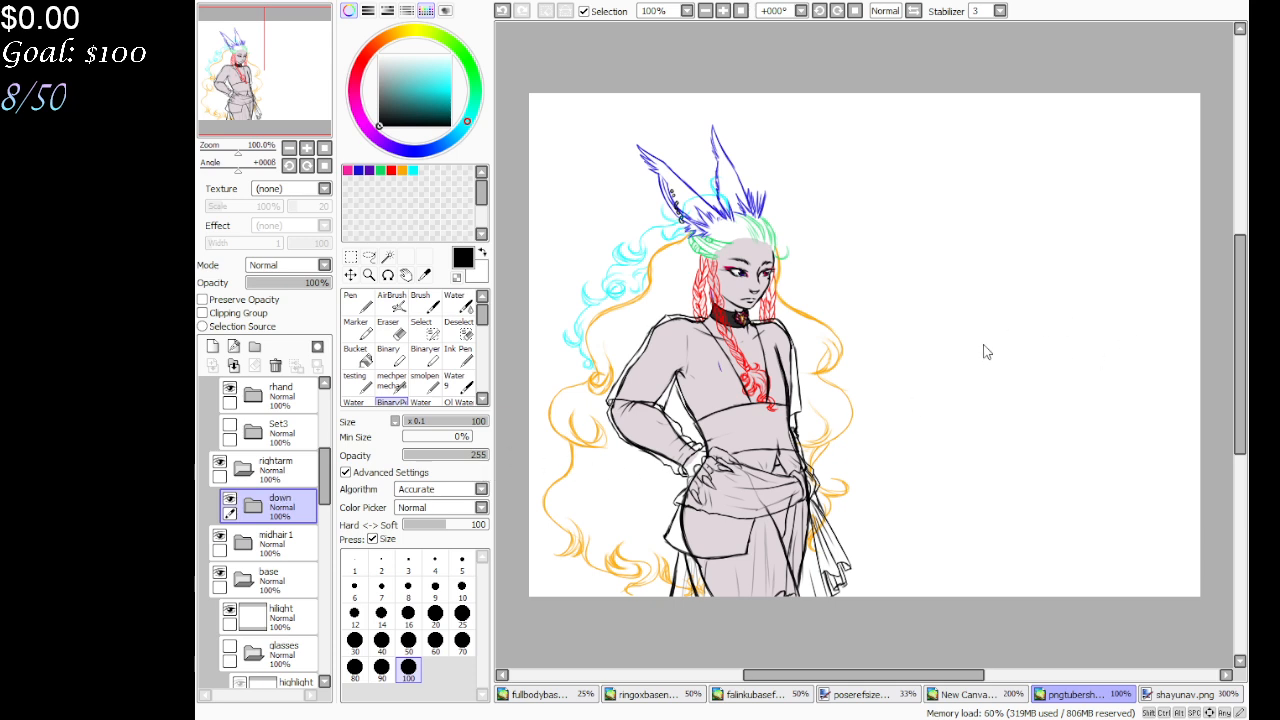
click(284, 488)
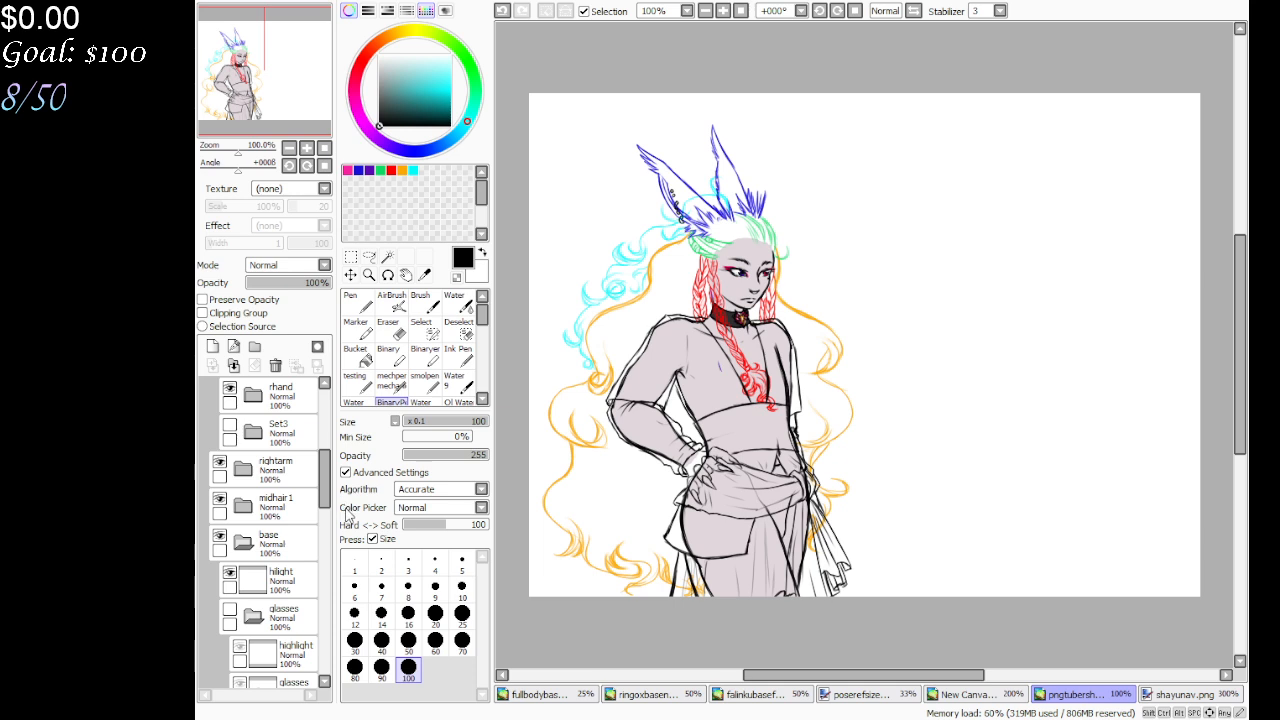
Make the glasses folder visible again
scroll(324, 493, down, 3)
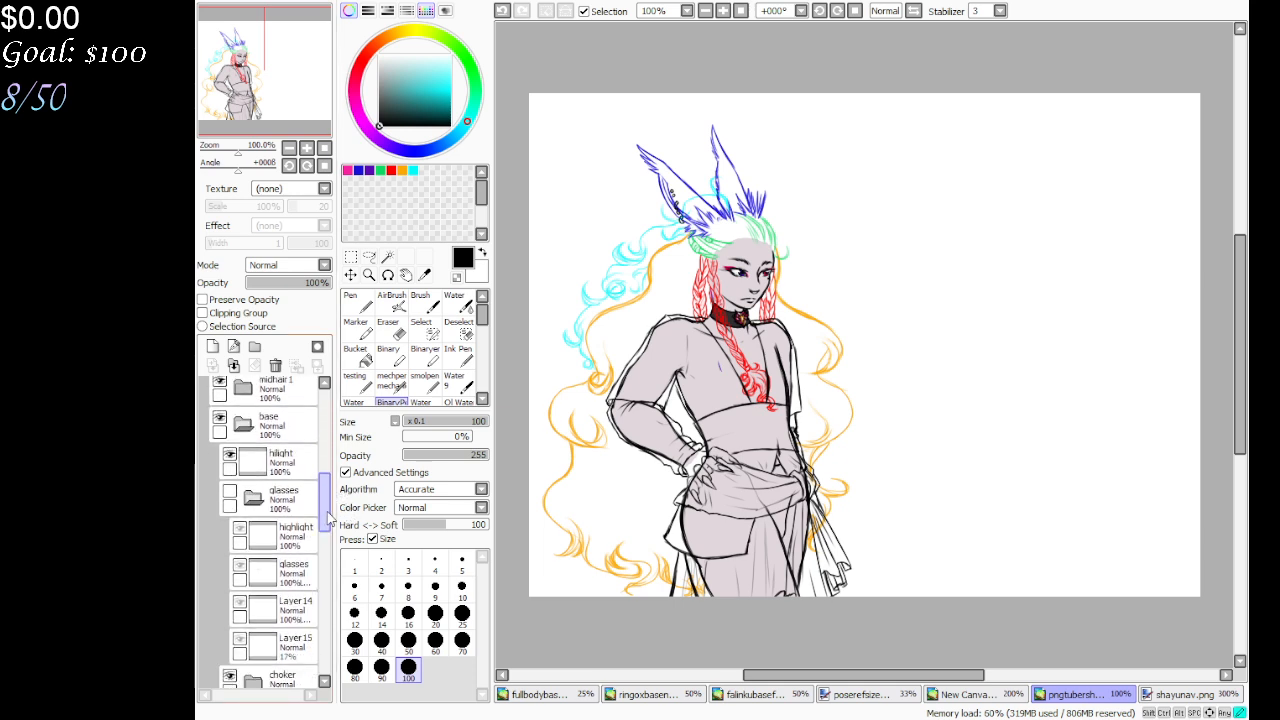
click(229, 487)
click(272, 522)
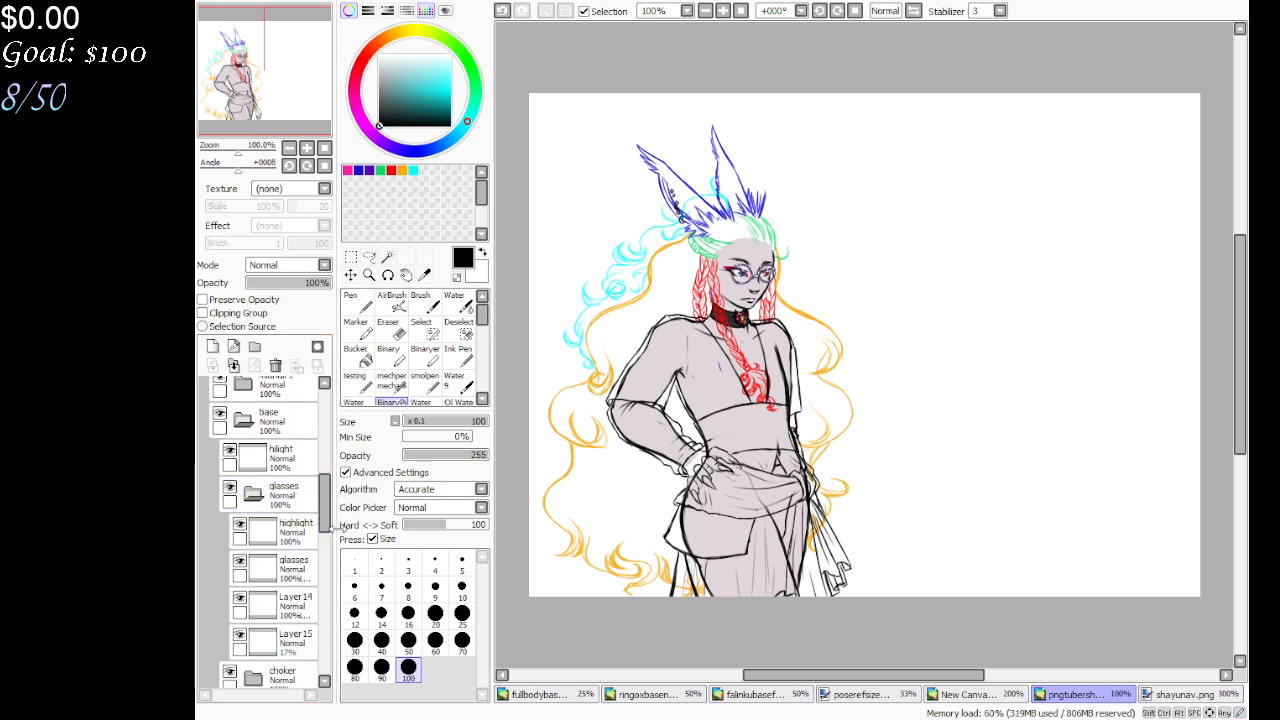
Expand the midhair 1 folder and put its braids and slicked layers each into a new folder of its own
drag(330, 515, 330, 503)
click(243, 432)
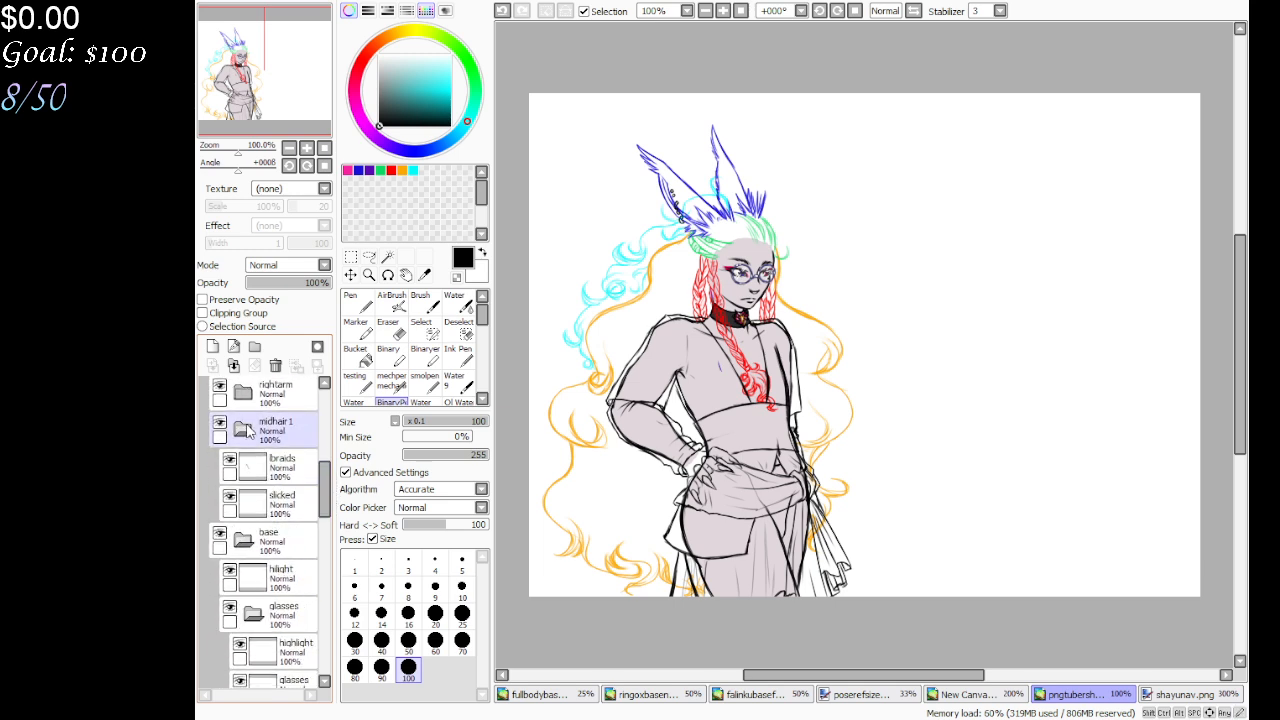
click(288, 495)
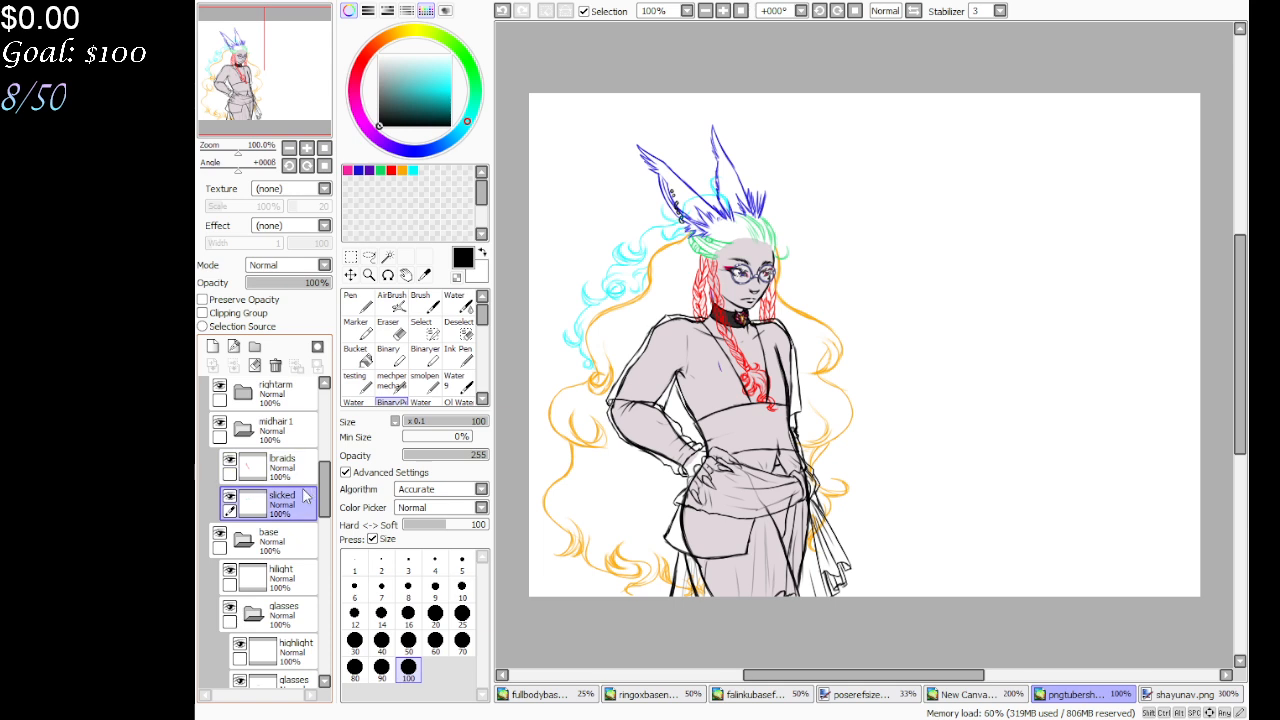
click(255, 347)
click(255, 347)
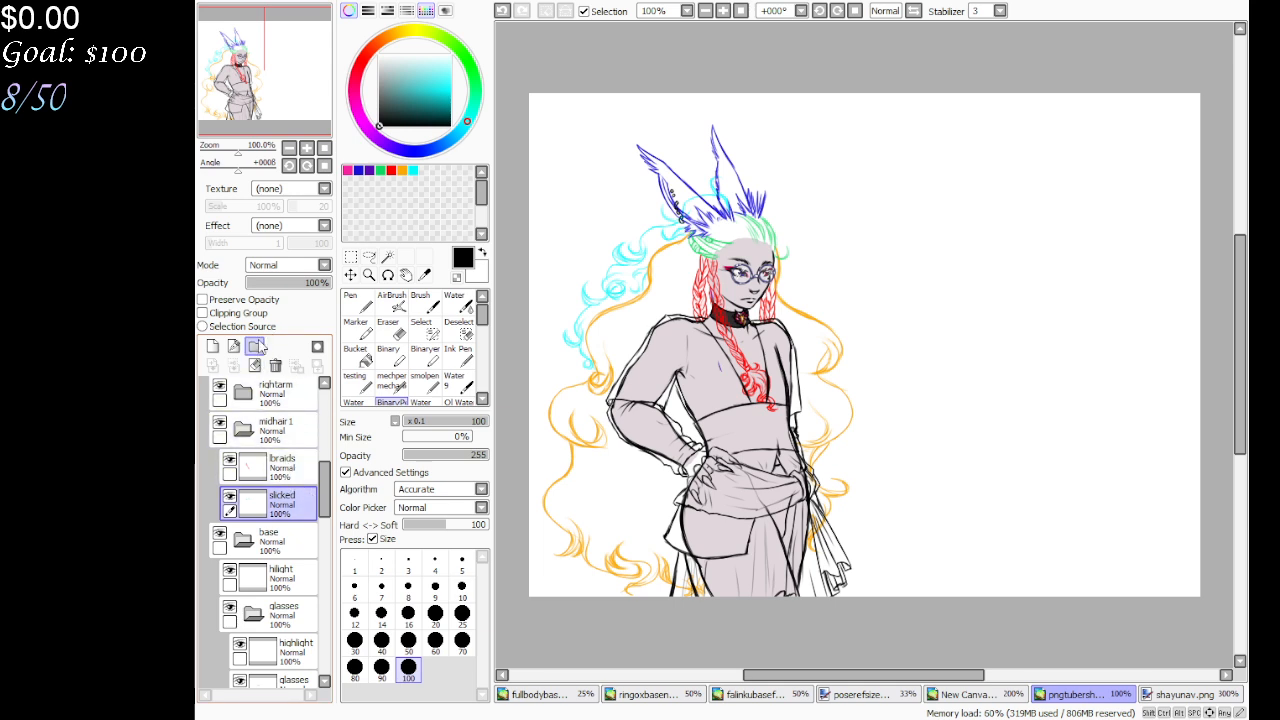
click(255, 347)
click(255, 347)
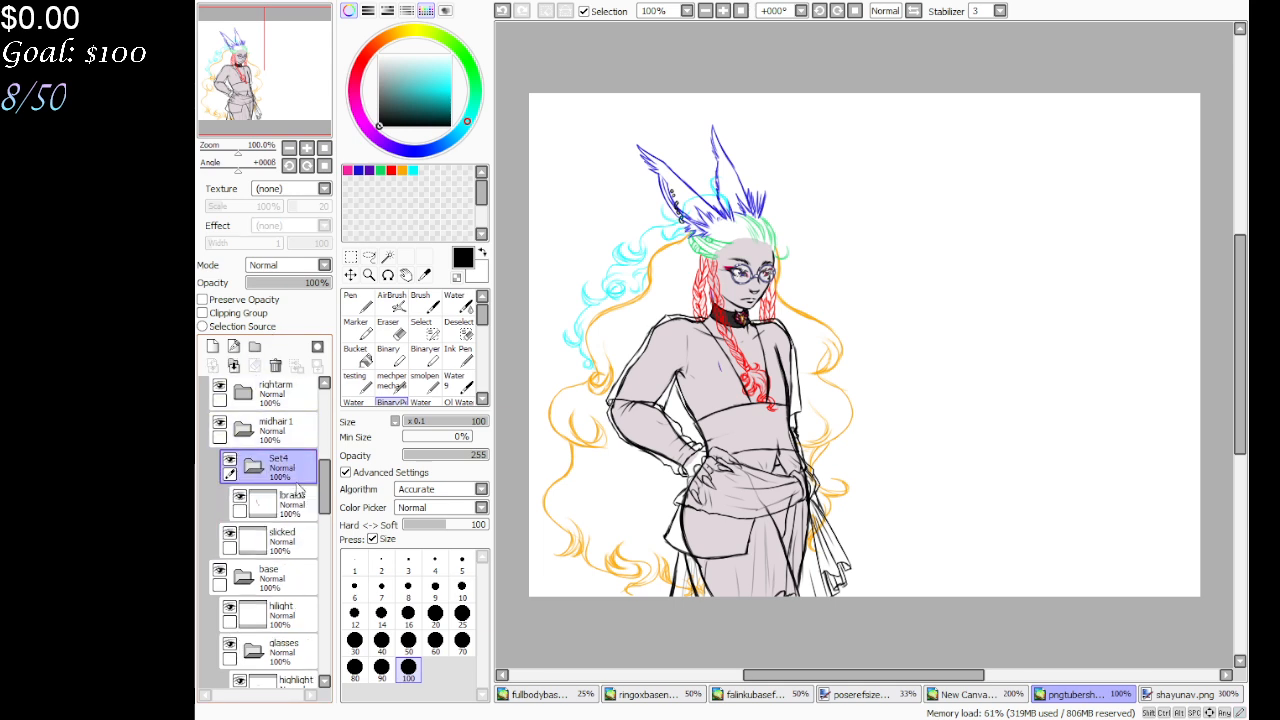
click(255, 347)
key(ctrl+z)
key(ctrl+z)
key(ctrl+z)
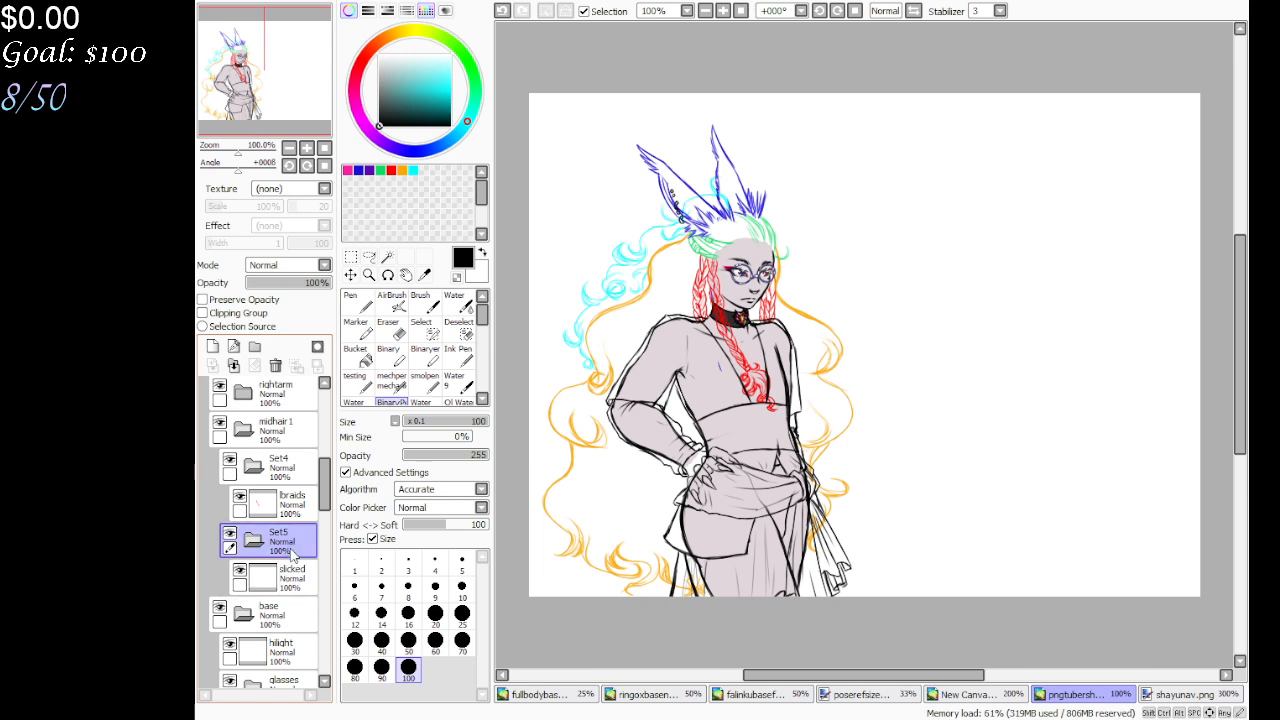
Add a new layer named "flat" beneath the braids layer and another named "flat" beneath the slicked layer
click(212, 347)
drag(290, 505, 300, 552)
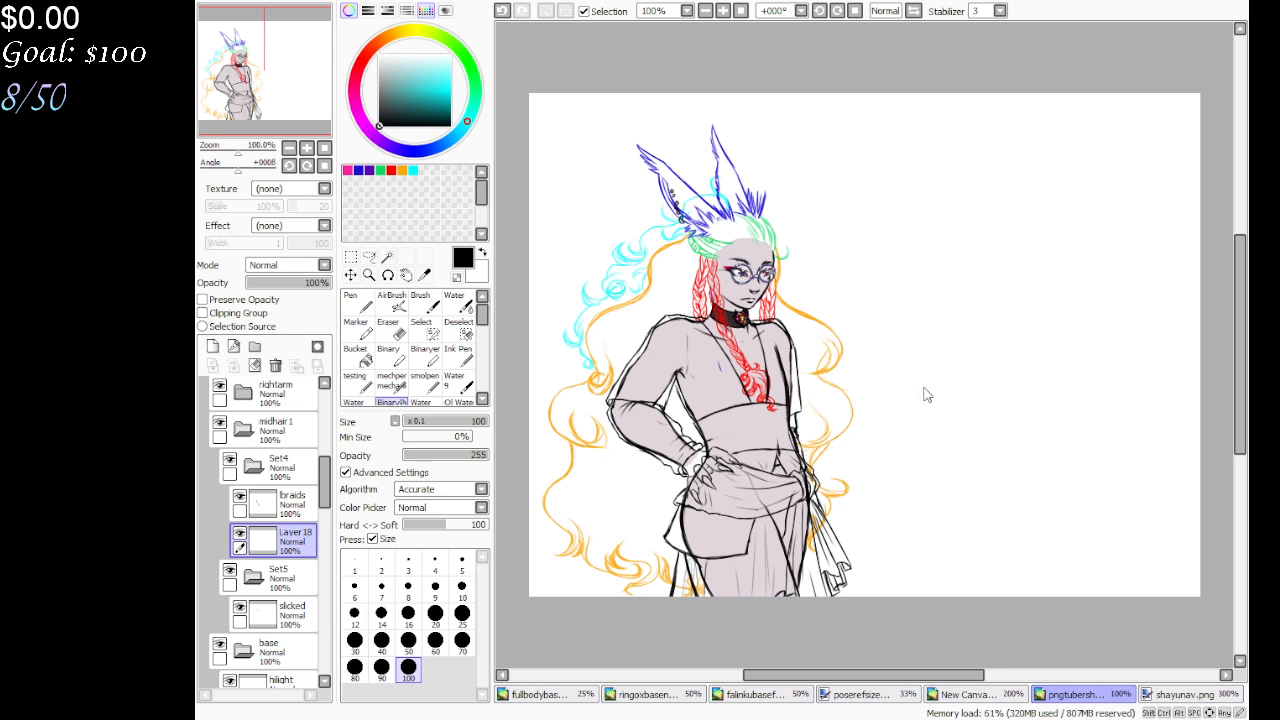
click(285, 612)
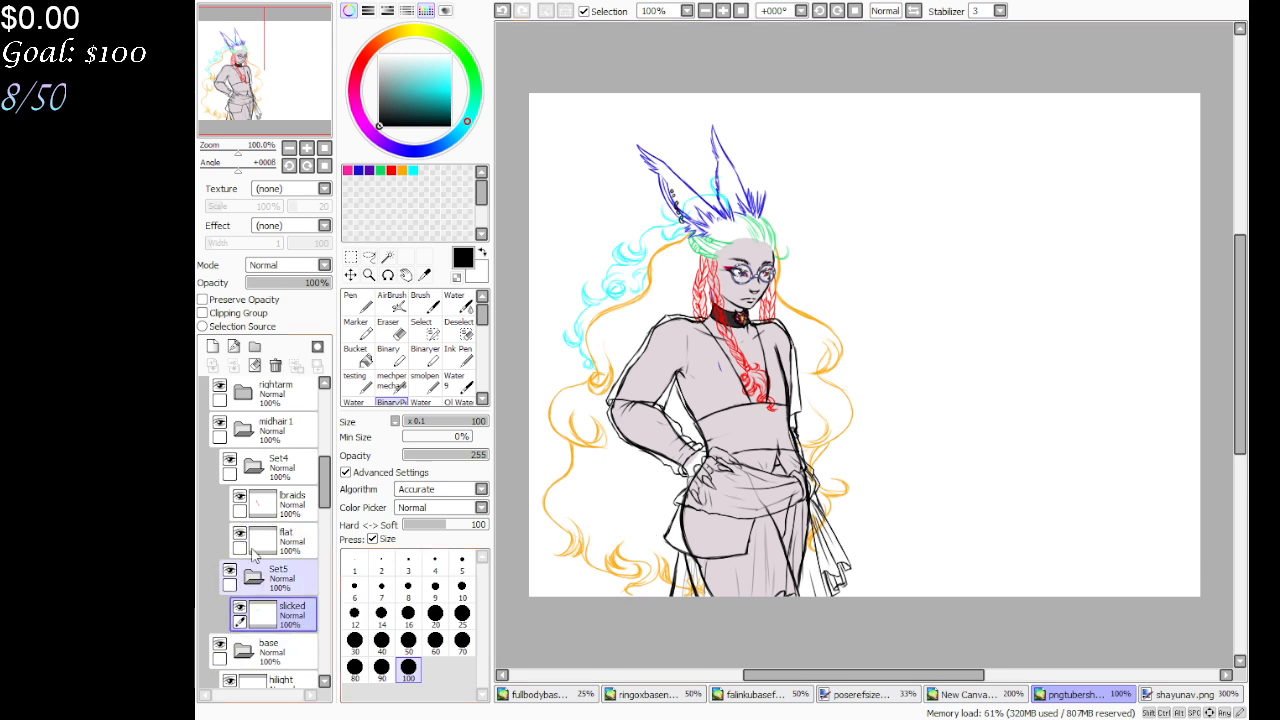
click(213, 347)
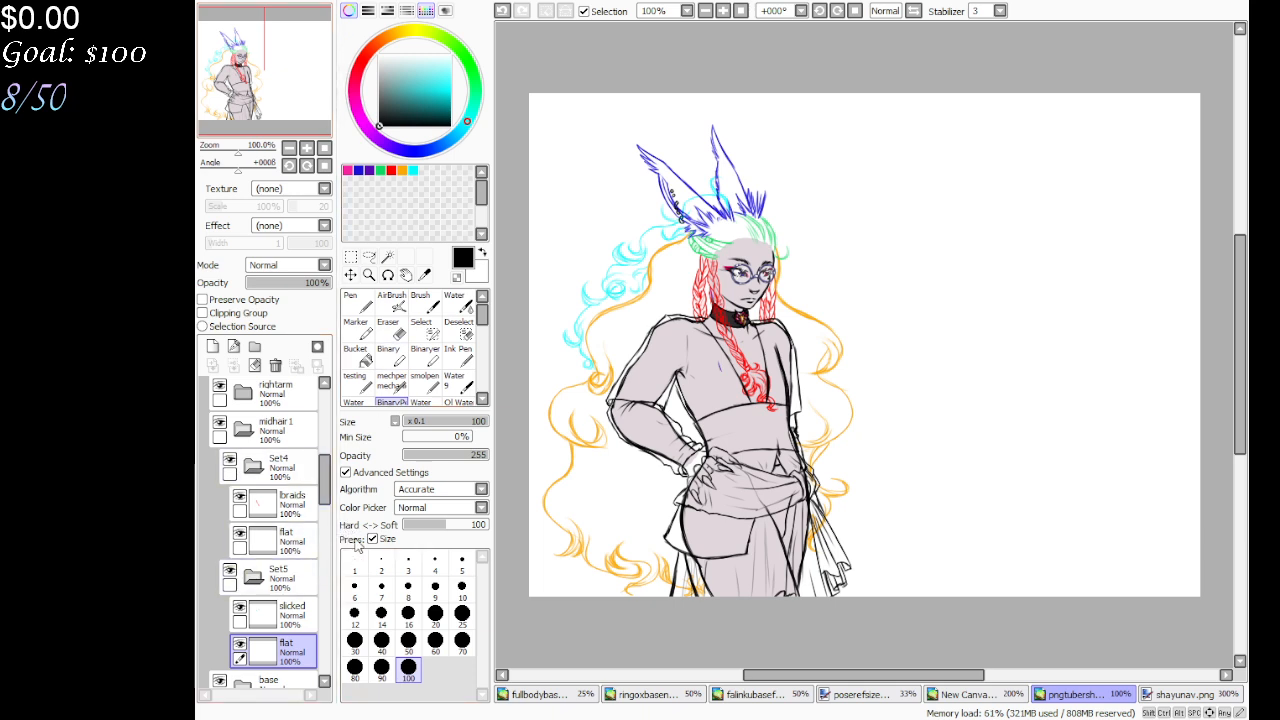
Toggle the visibility of midhair 1 and its layers to find which one holds the stray purple mark on the chest
click(369, 274)
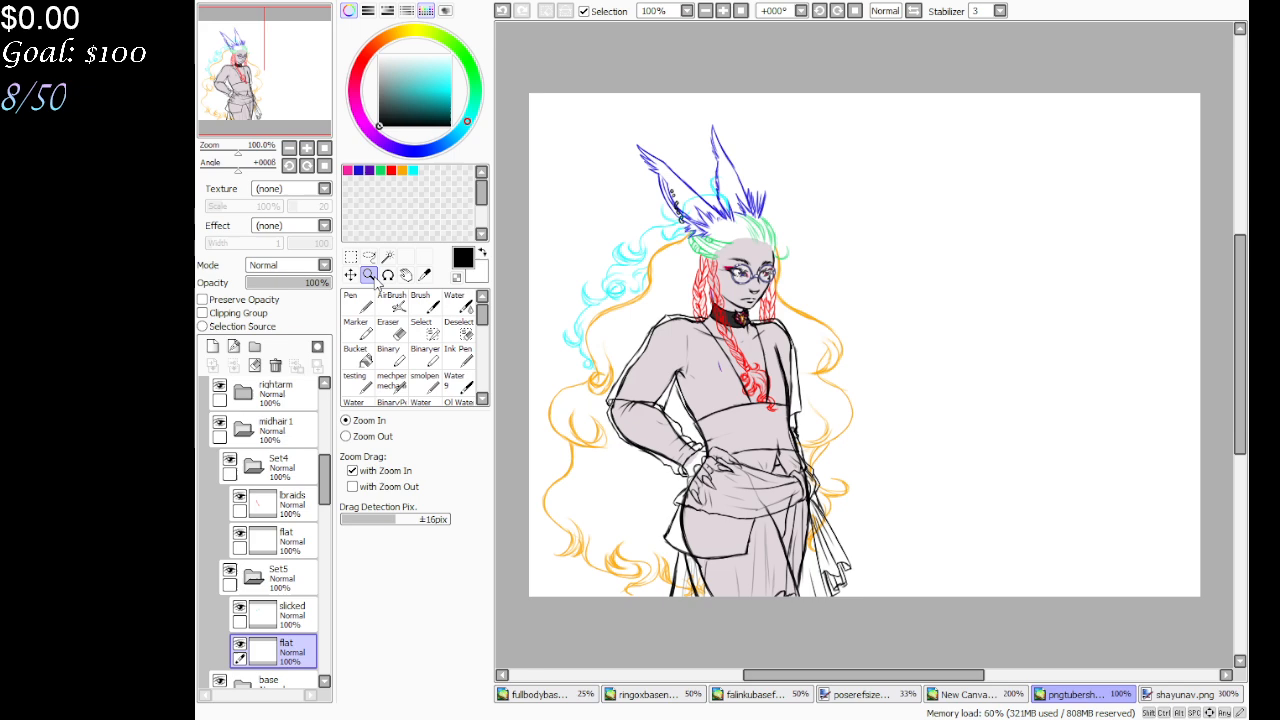
click(705, 383)
click(719, 368)
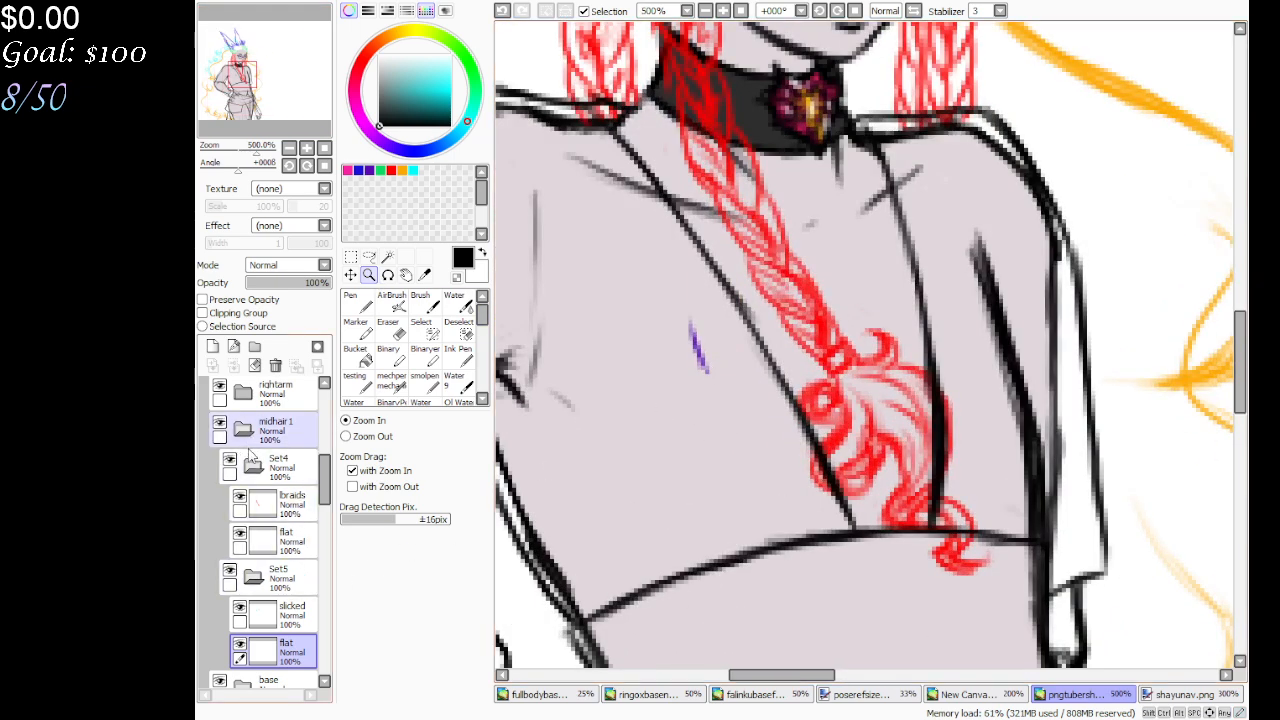
click(253, 468)
click(245, 428)
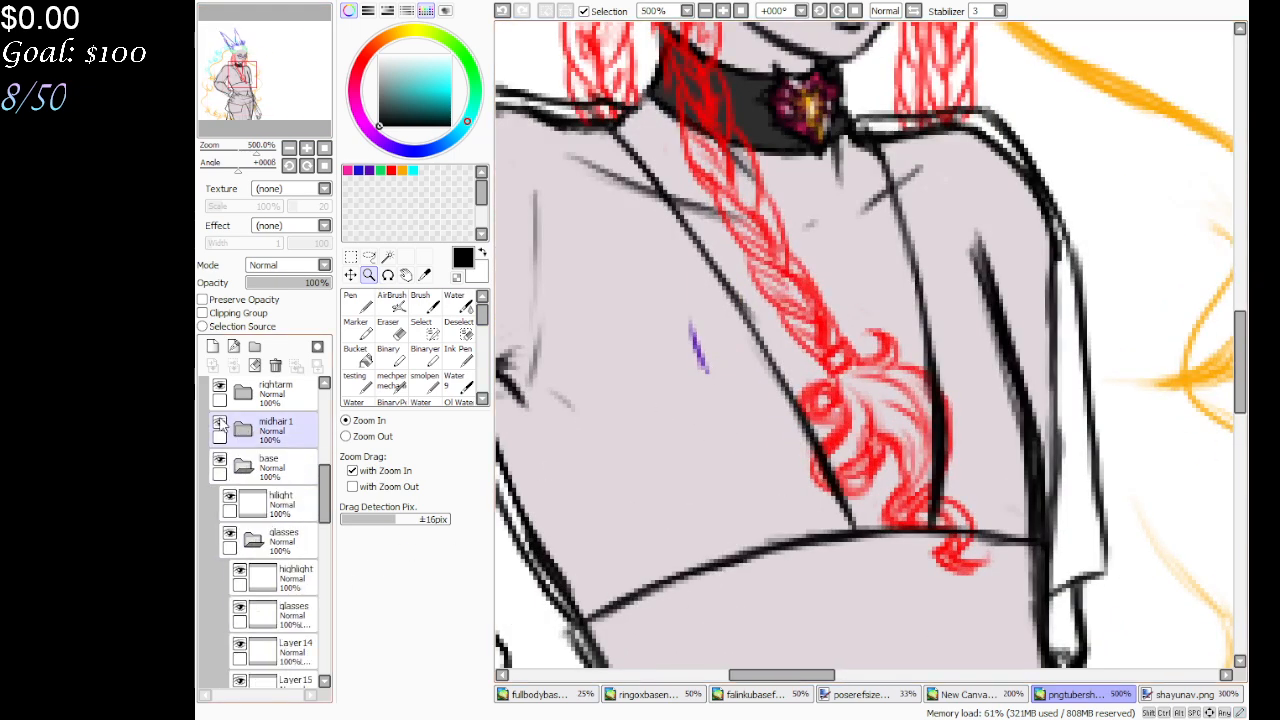
click(220, 424)
click(220, 424)
click(245, 430)
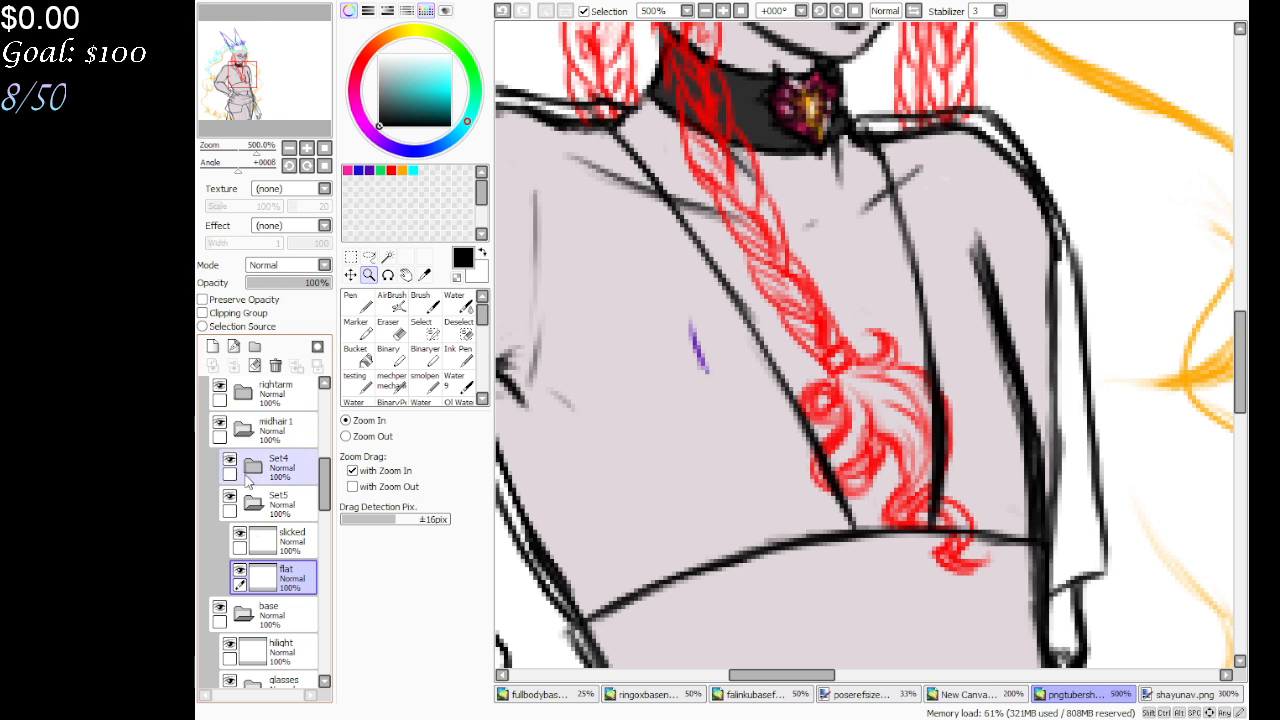
click(248, 478)
click(240, 497)
click(240, 497)
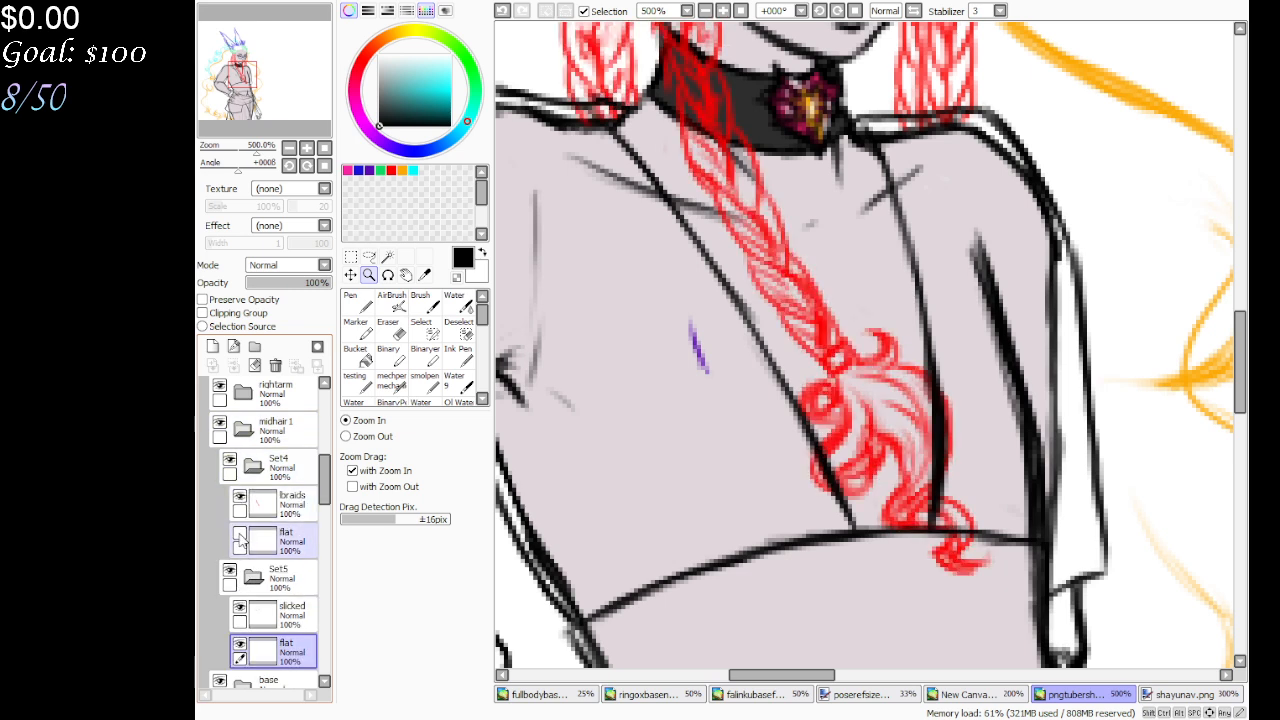
click(240, 537)
click(240, 607)
click(240, 607)
Erase the stray purple mark on the chest from the slicked layer with the size 20 Eraser
click(285, 615)
key(e)
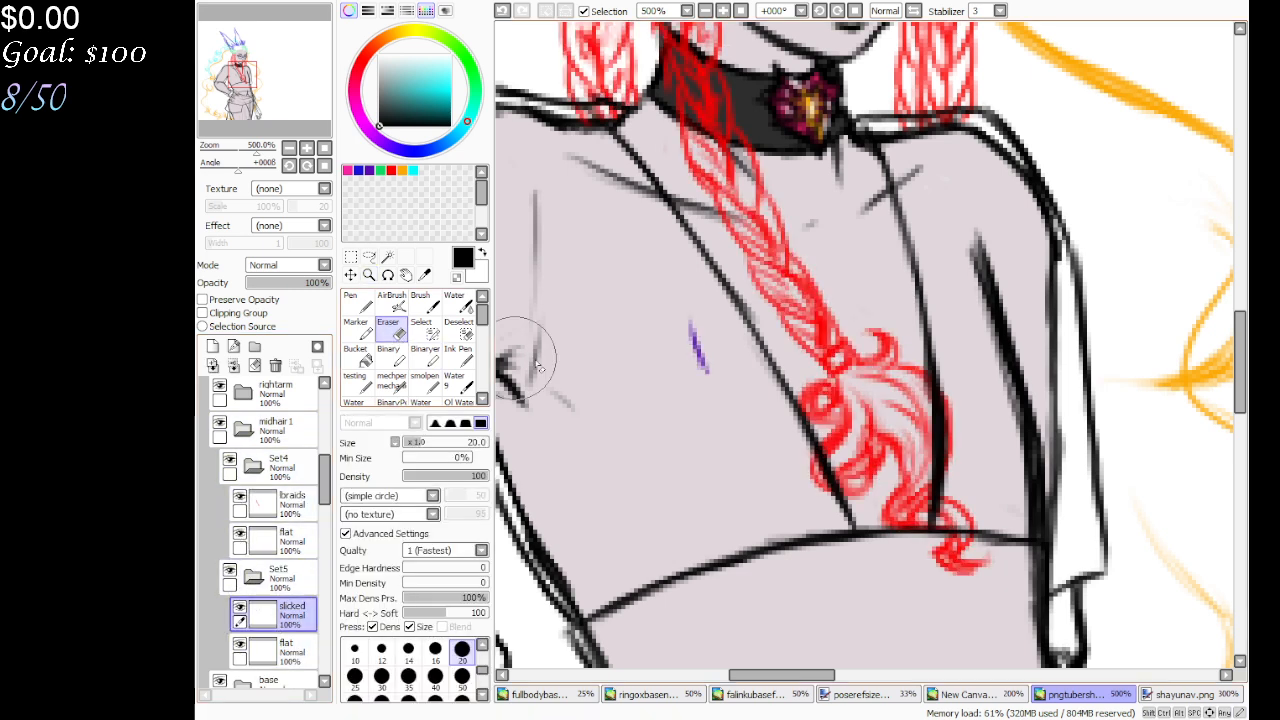
drag(695, 325, 686, 366)
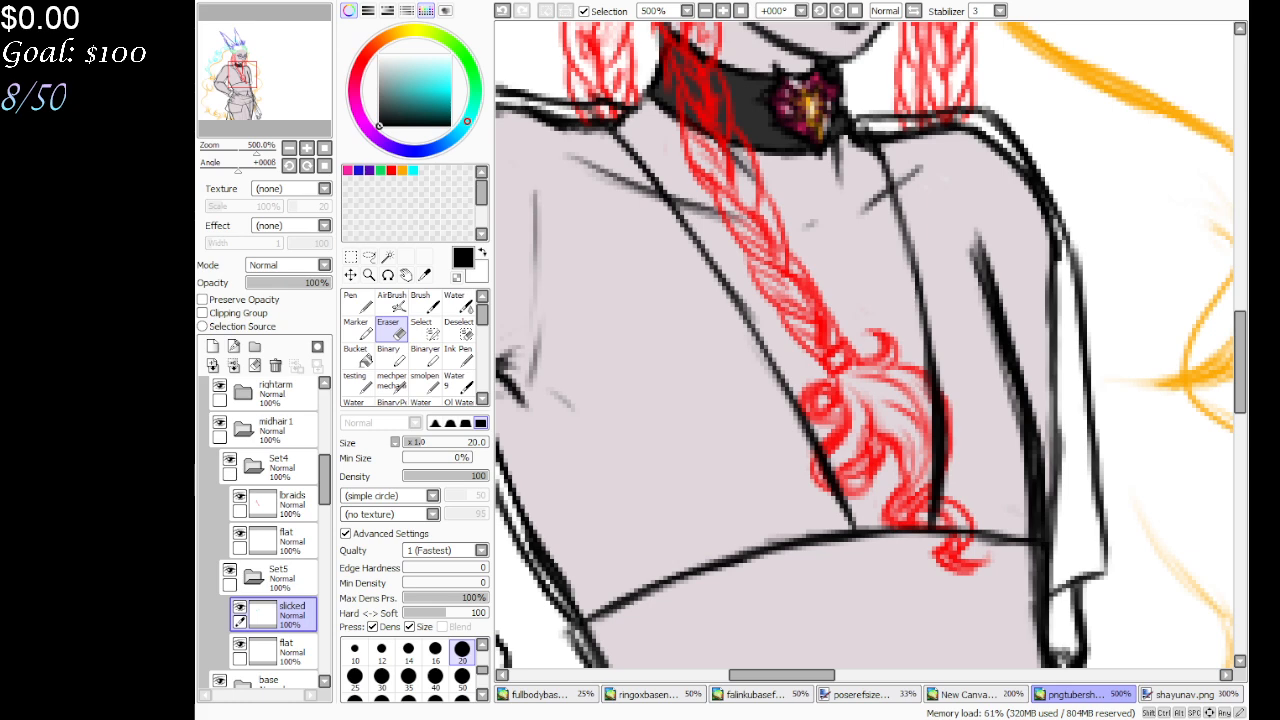
Make the bangs folder visible and sample the dark purple of the bangs as the painting color
drag(305, 108, 289, 90)
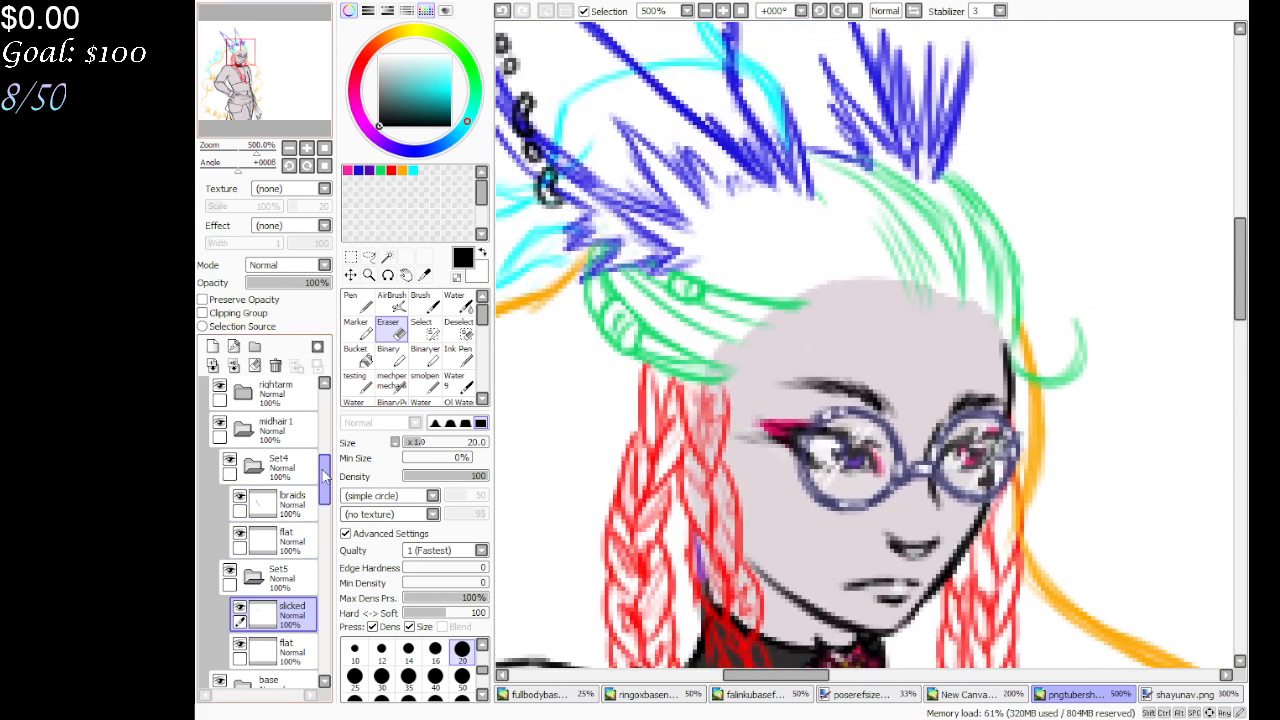
drag(327, 485, 327, 410)
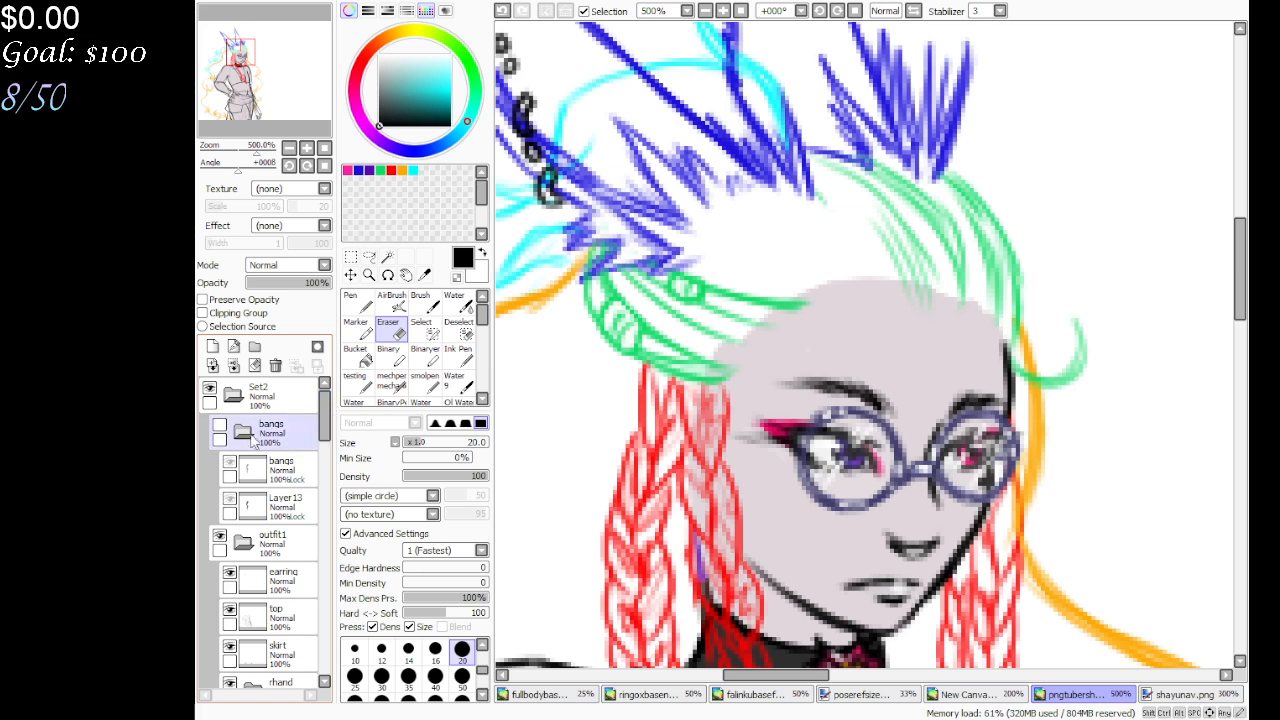
click(220, 428)
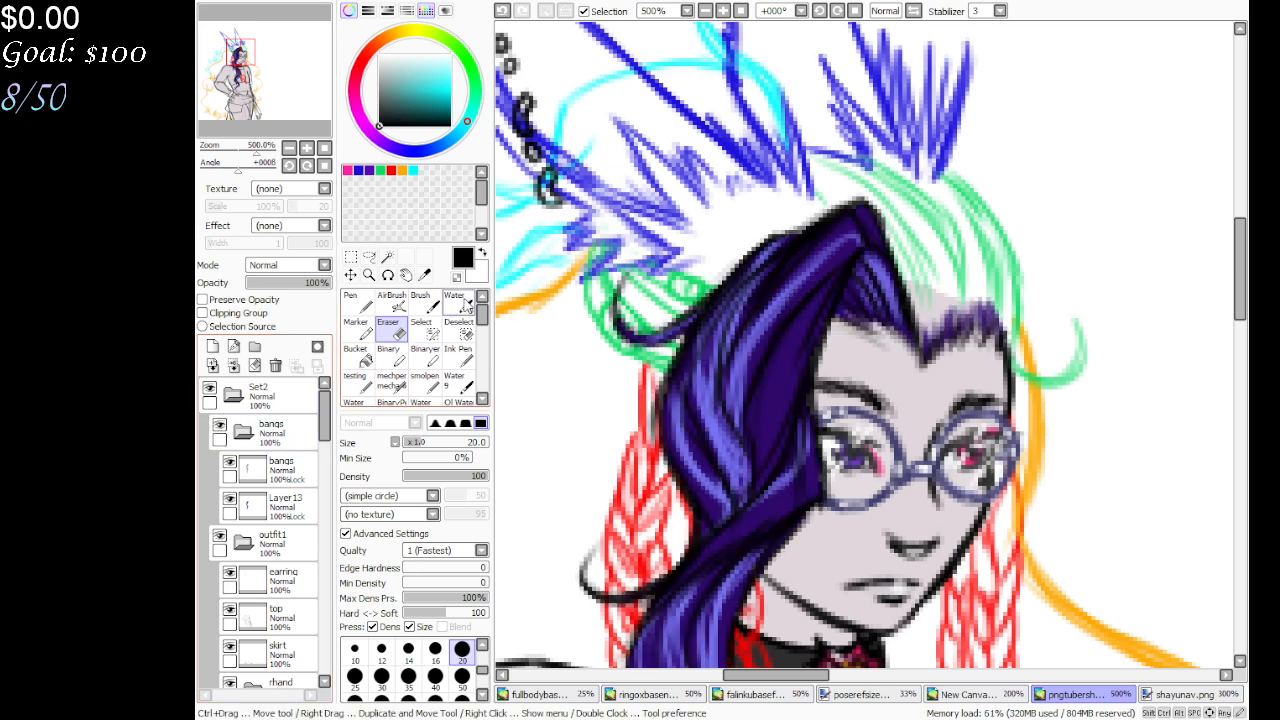
key(alt)
click(782, 398)
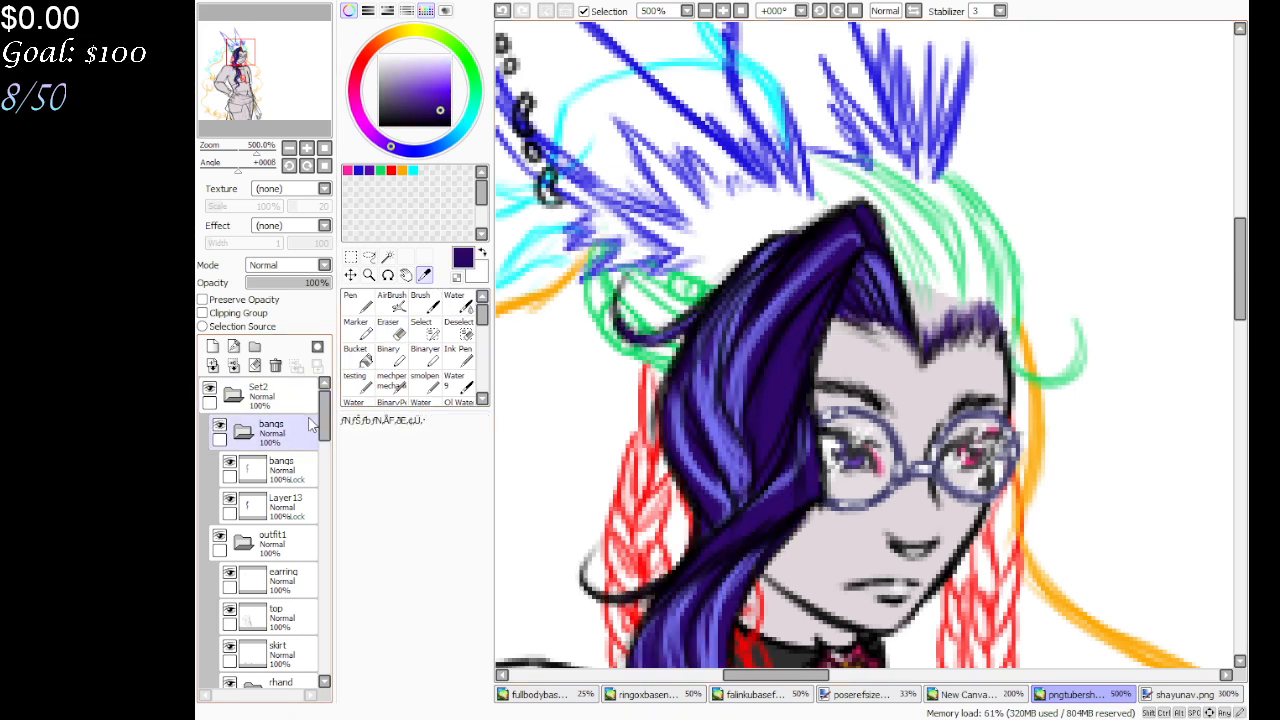
Paint dark purple under the green slicked-back hair above the forehead on its flat layer, using the size 5 Pen
drag(327, 425, 330, 520)
click(283, 520)
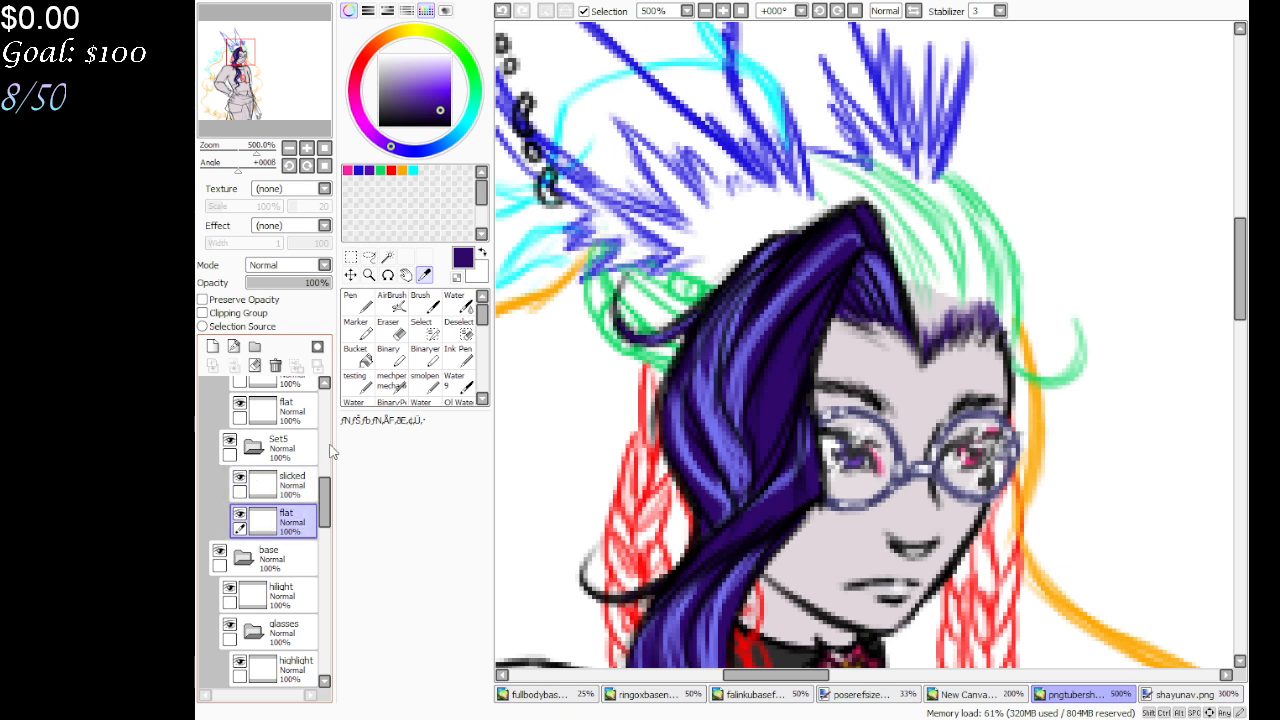
click(357, 302)
mouse_move(934, 290)
mouse_down()
mouse_move(922, 342)
mouse_move(942, 300)
mouse_move(964, 318)
mouse_move(976, 287)
mouse_move(999, 314)
mouse_move(1002, 303)
mouse_move(1009, 349)
mouse_move(982, 233)
mouse_move(995, 245)
mouse_move(1001, 268)
mouse_move(975, 210)
mouse_move(949, 193)
mouse_move(997, 298)
mouse_move(903, 284)
mouse_up()
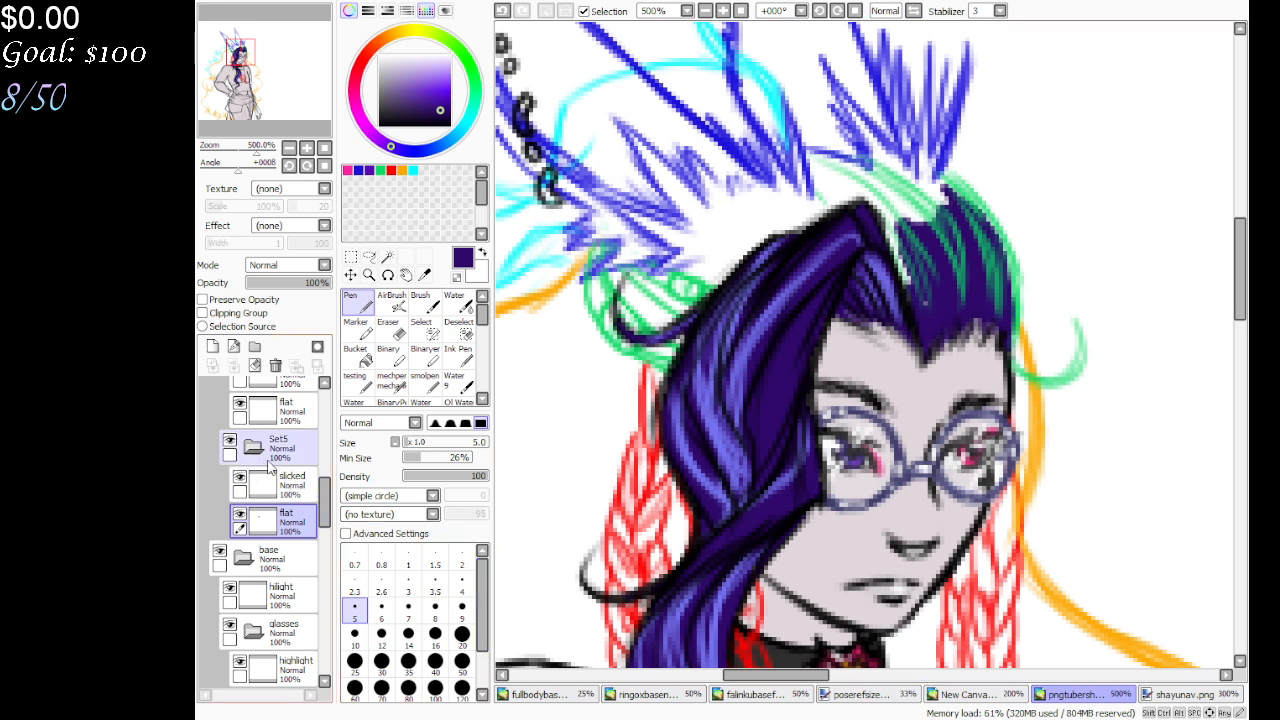
Hide the flat layer beneath slicked and the bangs folder
scroll(255, 510, up, 2)
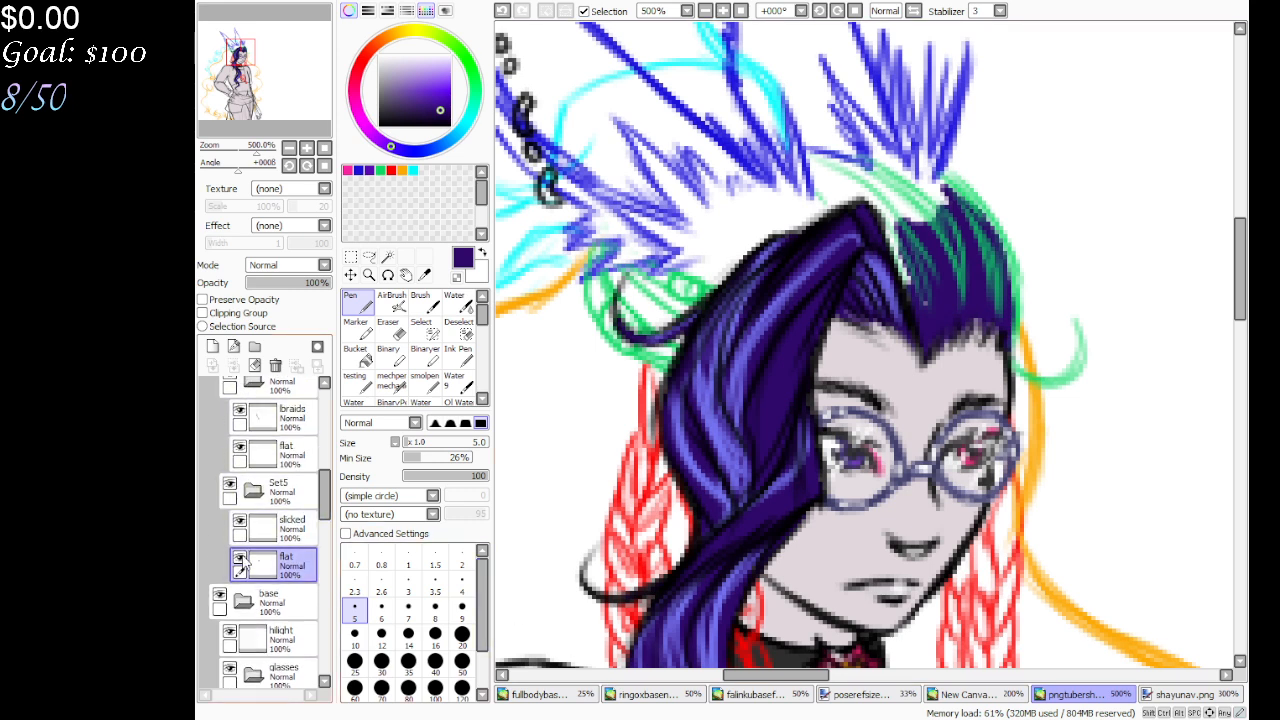
click(240, 557)
drag(326, 515, 328, 430)
click(255, 470)
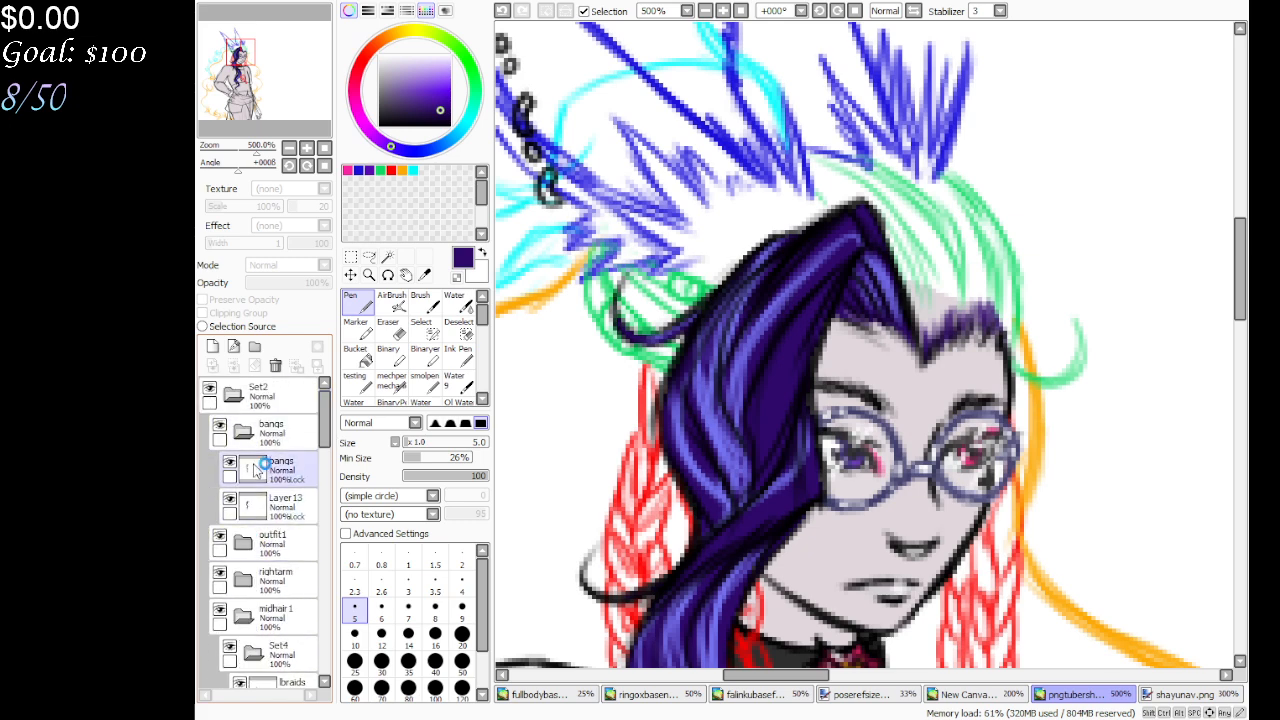
click(219, 425)
drag(327, 425, 328, 475)
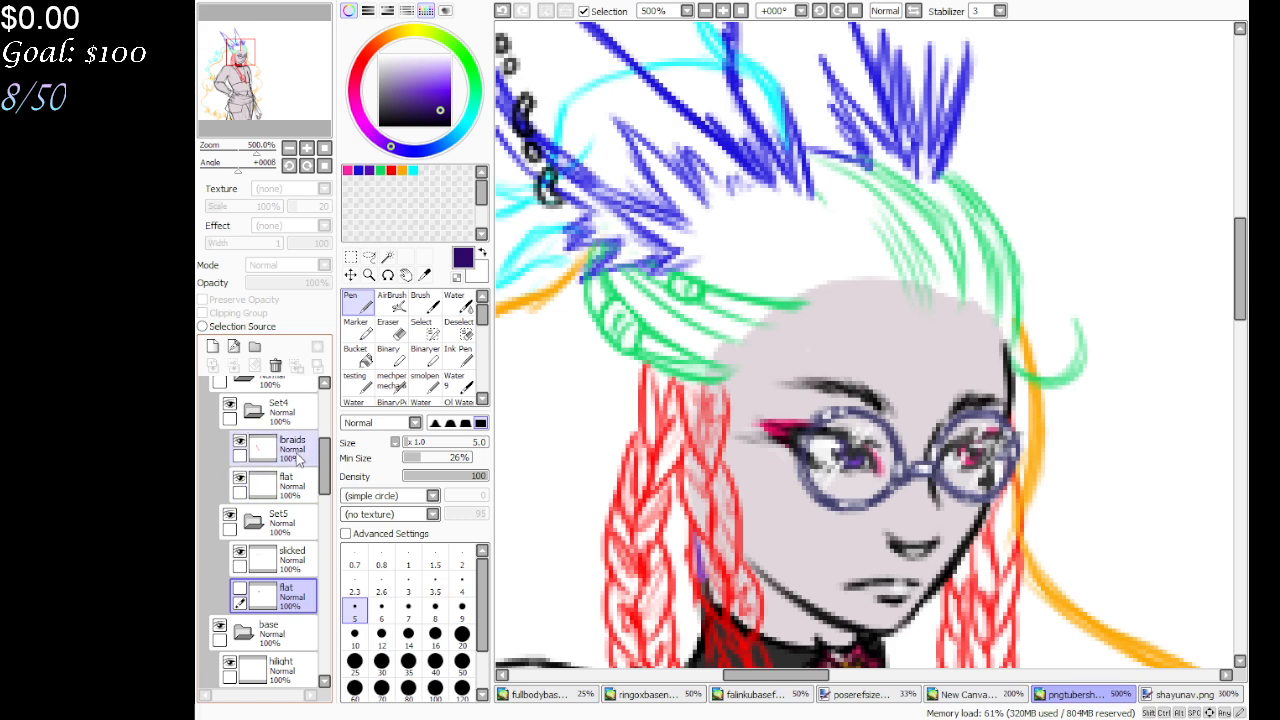
scroll(306, 106, down, 5)
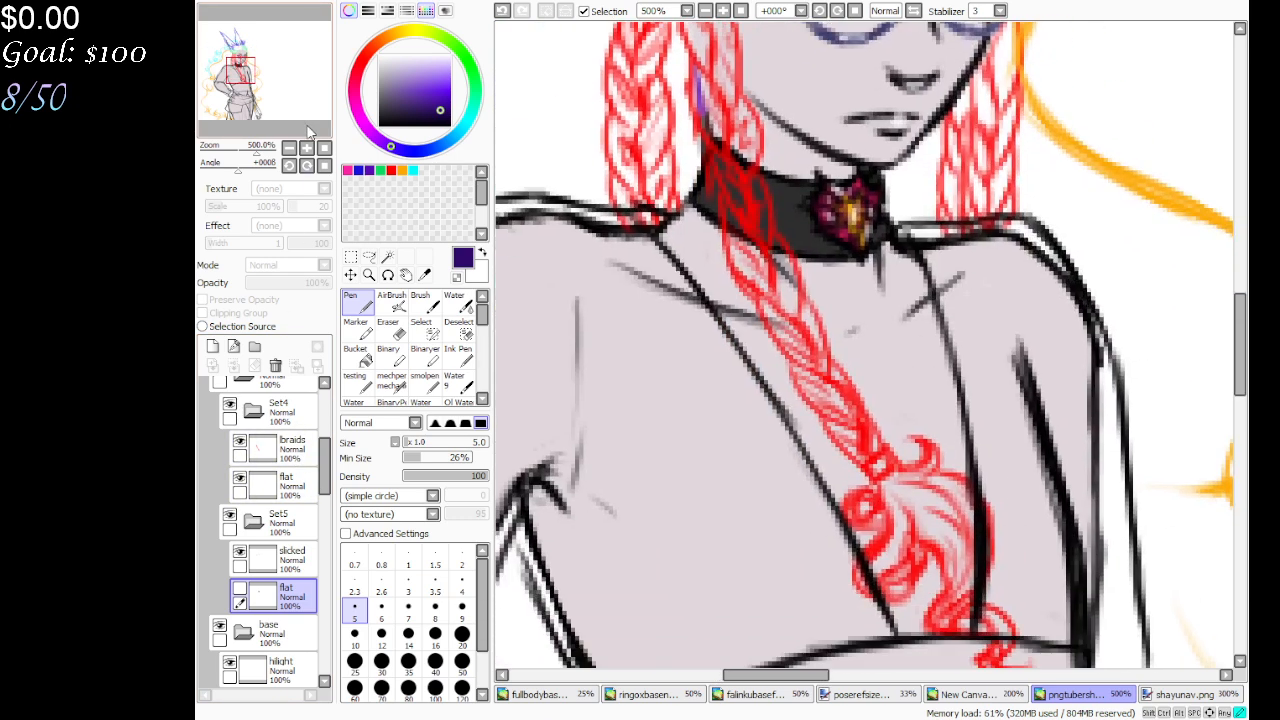
scroll(306, 106, up, 2)
click(346, 170)
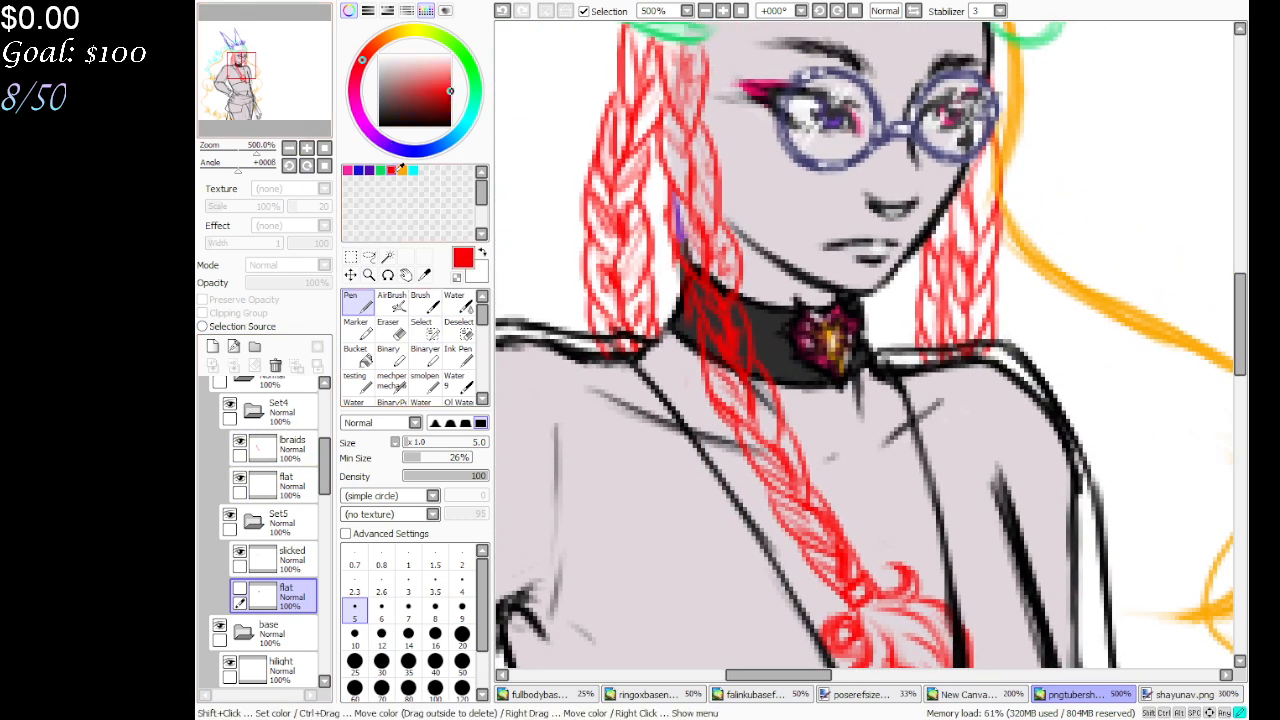
click(290, 485)
click(288, 447)
Set up the size 1 smolpen brush with the green swatch color on the slicked layer
click(424, 382)
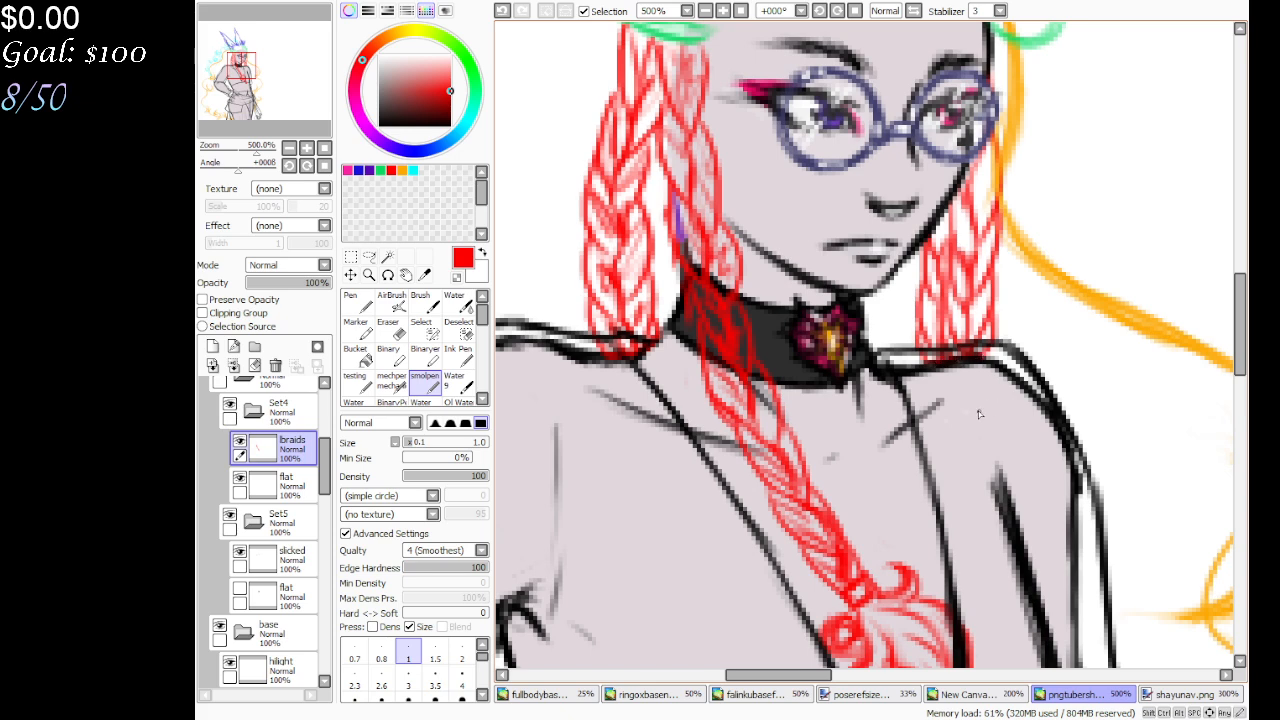
mouse_move(258, 100)
mouse_down()
mouse_move(264, 112)
mouse_move(265, 87)
mouse_up()
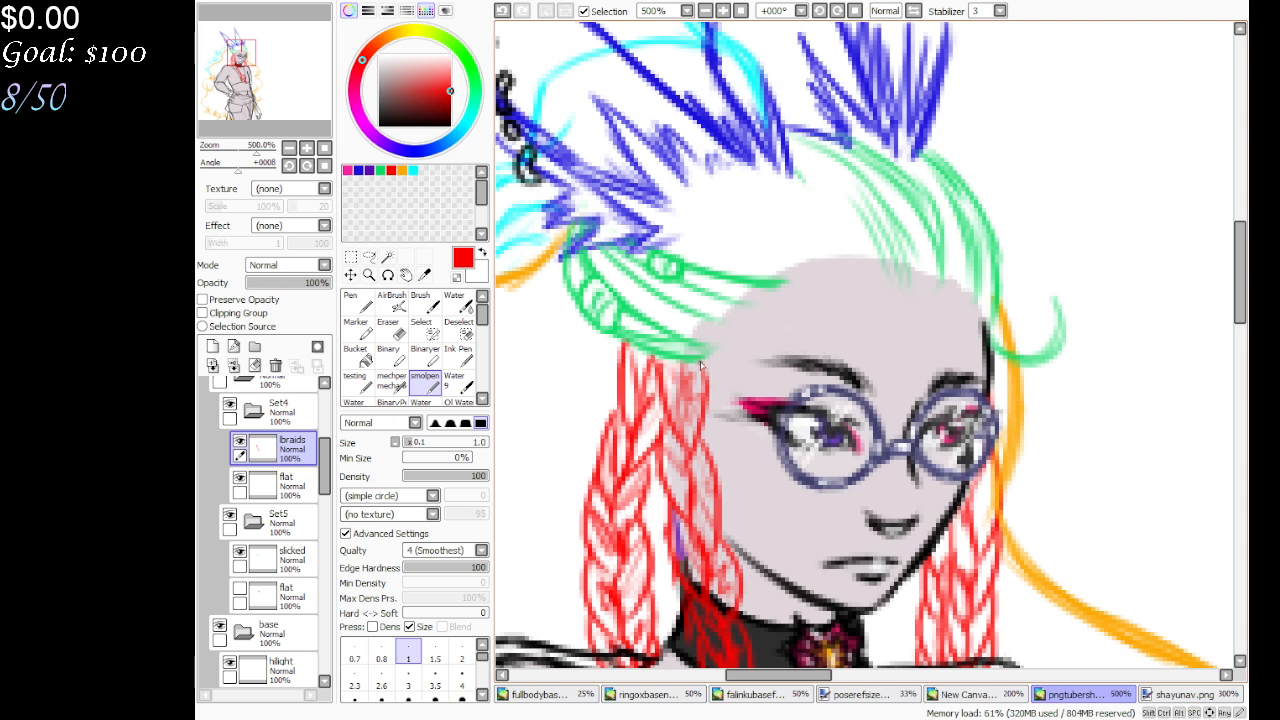
click(282, 556)
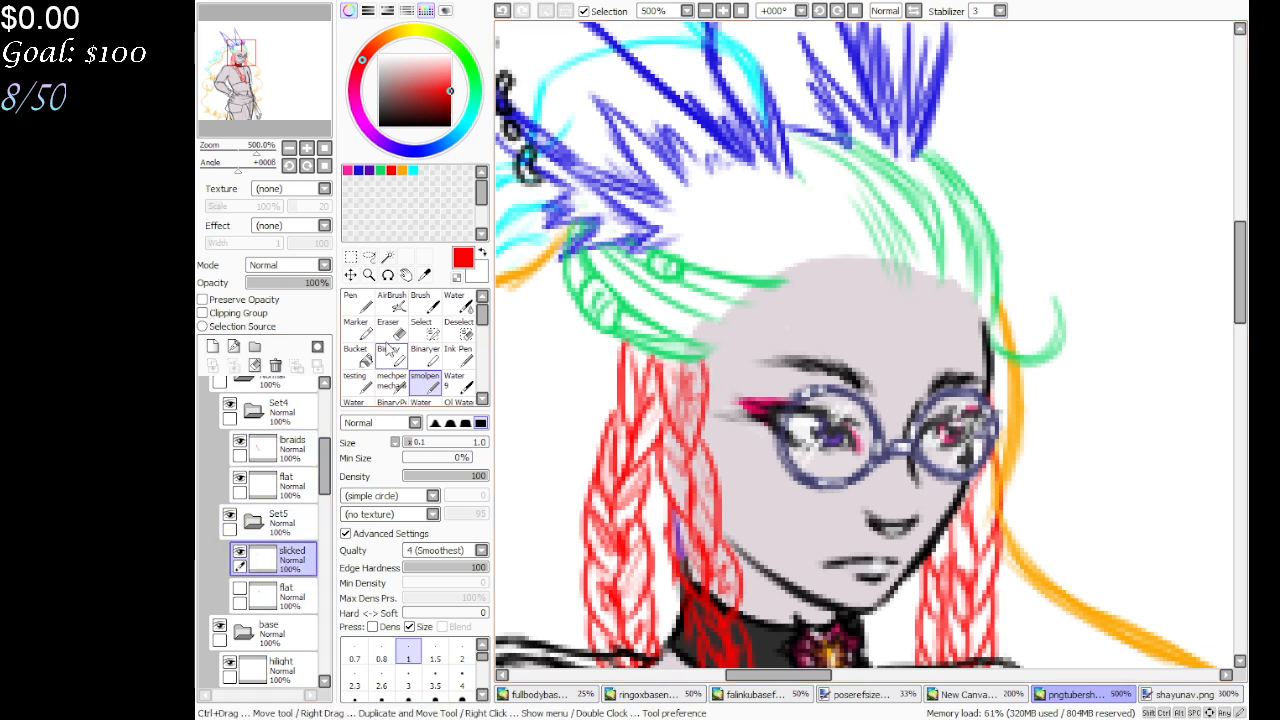
click(381, 170)
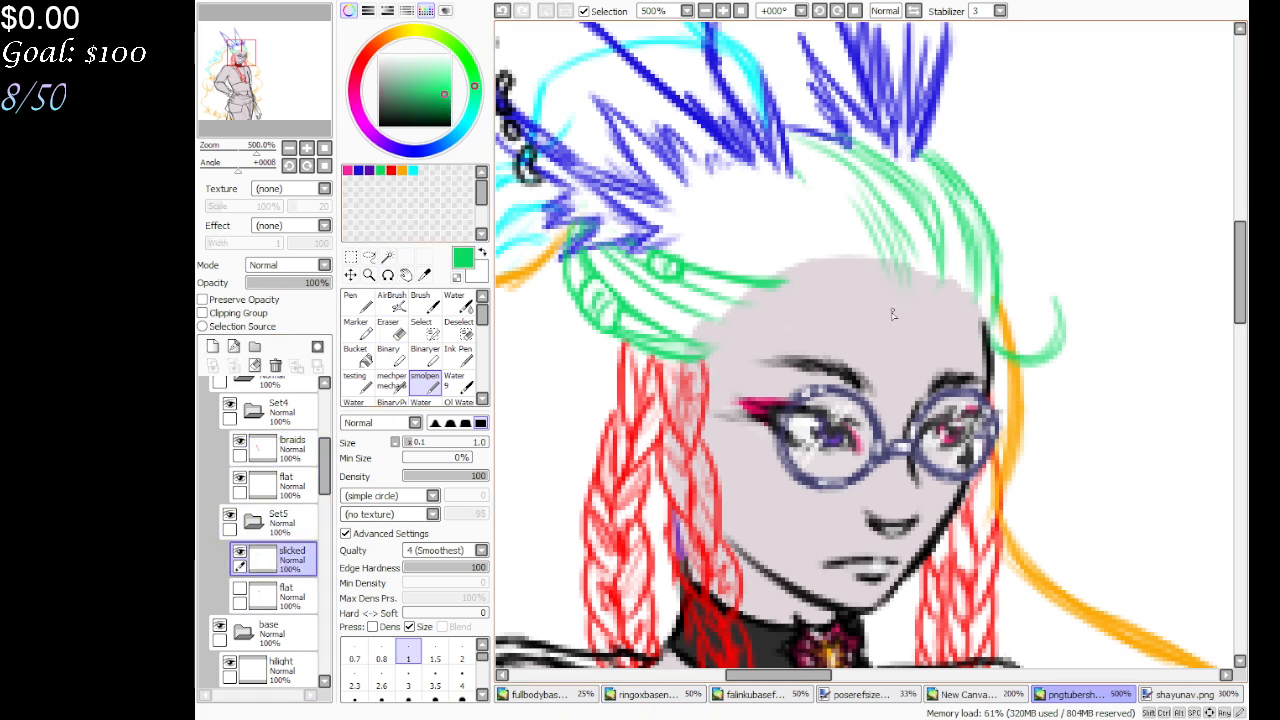
Show the bangs folder again and lower its opacity to 31%
scroll(288, 452, up, 5)
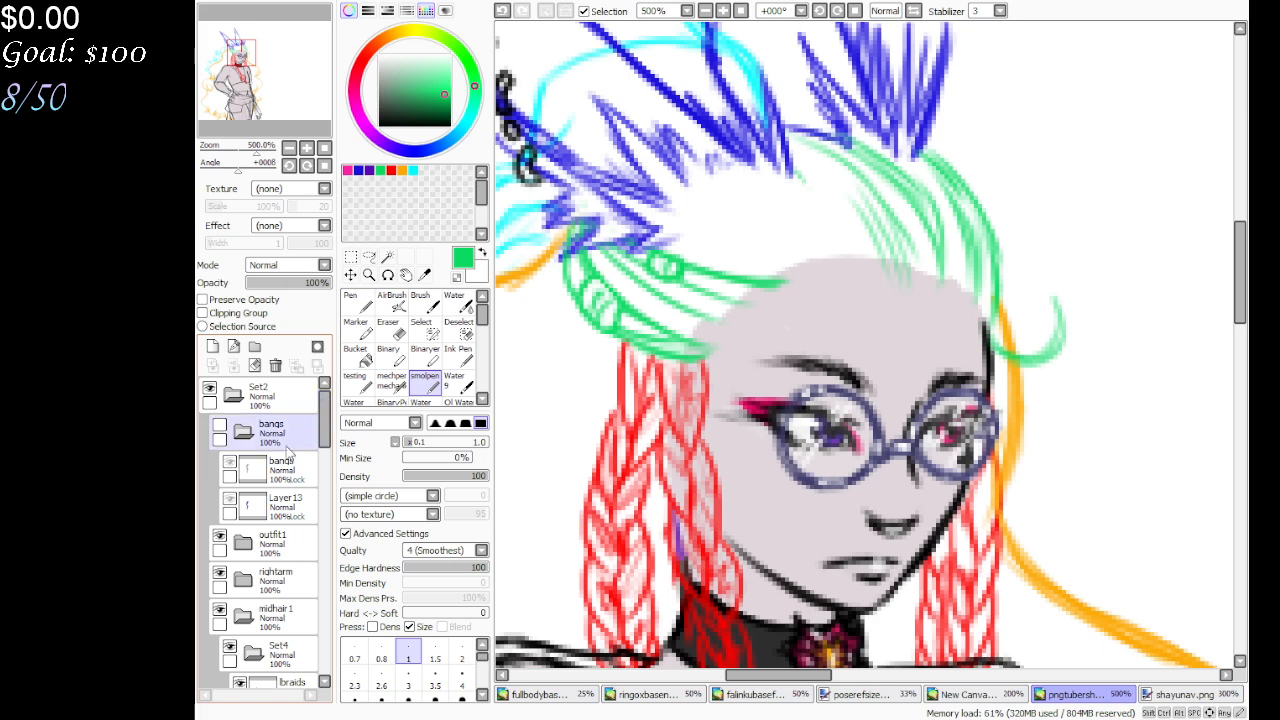
click(219, 427)
click(270, 432)
click(272, 282)
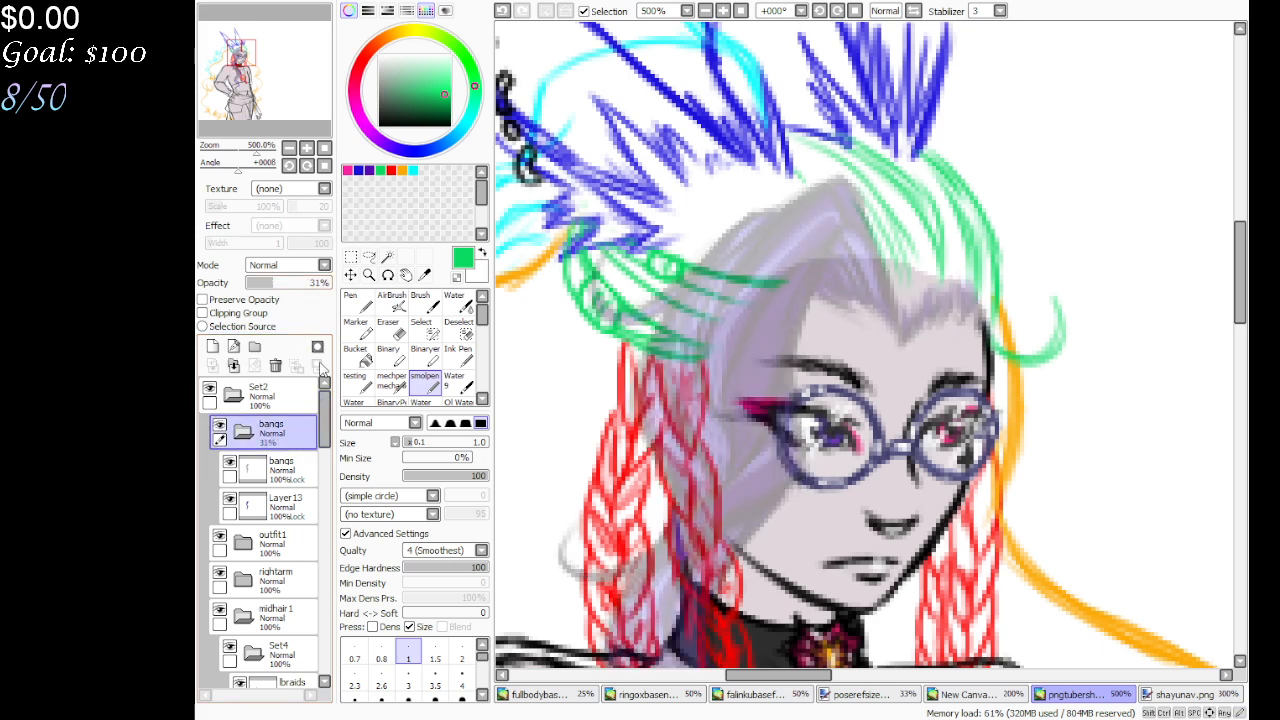
Draw the green hairline across the forehead on the slicked layer, following the faded bangs down to the widow's peak
drag(326, 414, 330, 466)
click(307, 556)
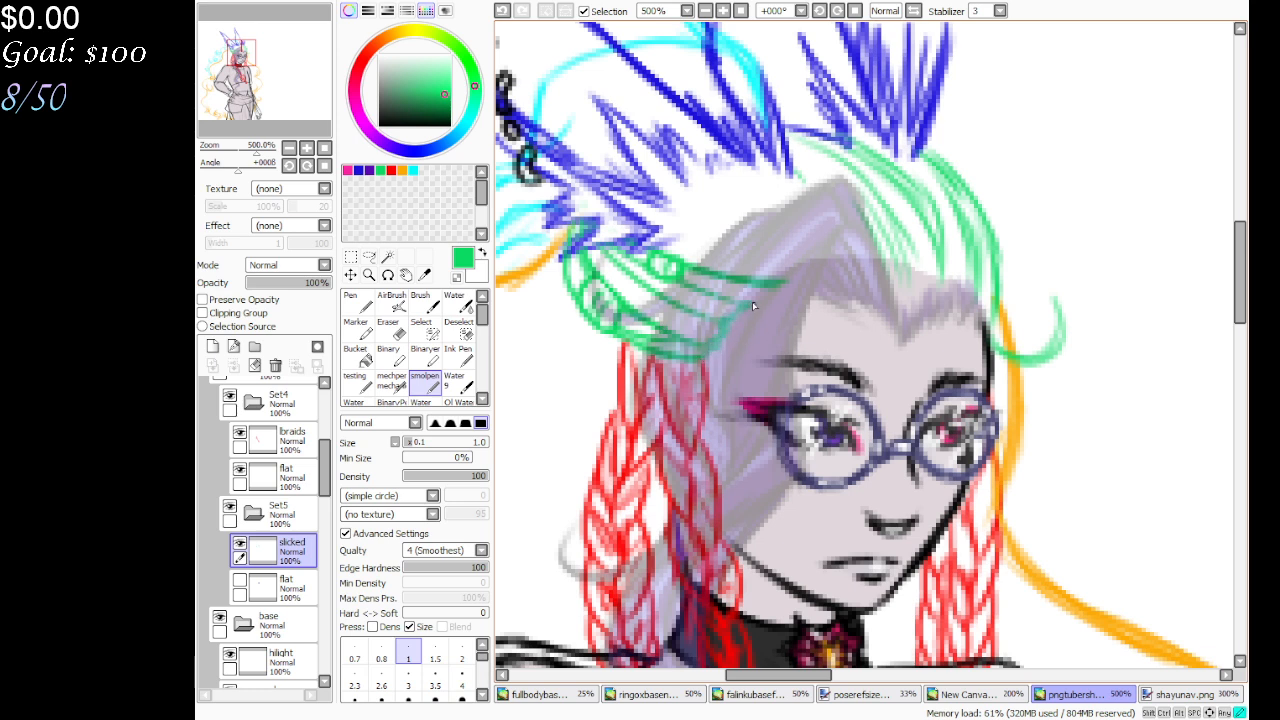
drag(776, 286, 813, 290)
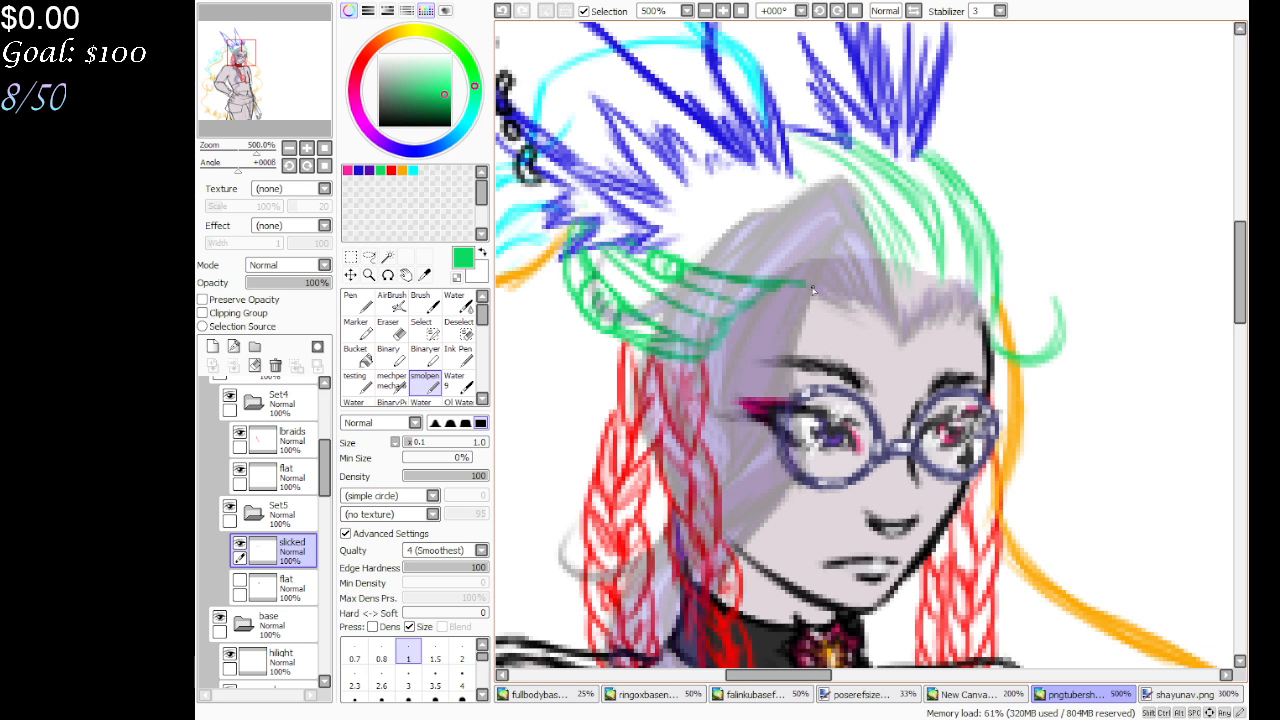
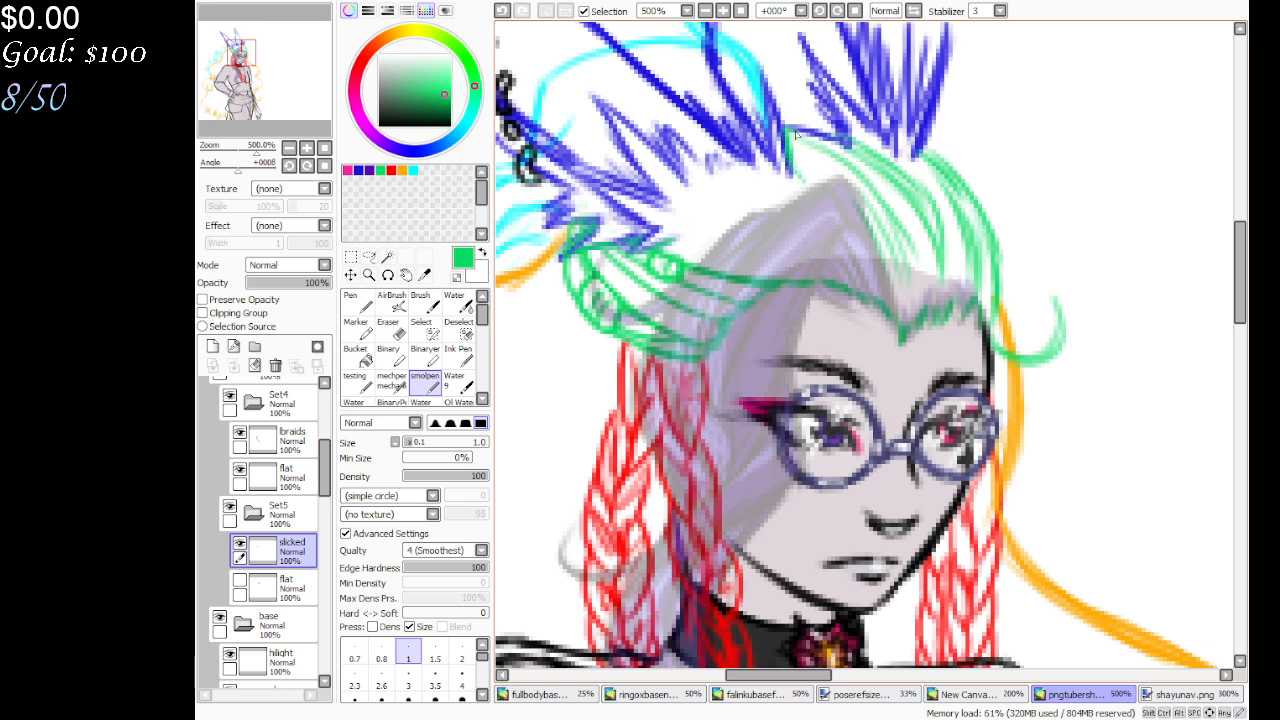
Draw a short green line on the slicked layer along the top edge of the hair between the two ears
drag(796, 133, 847, 145)
drag(300, 85, 302, 85)
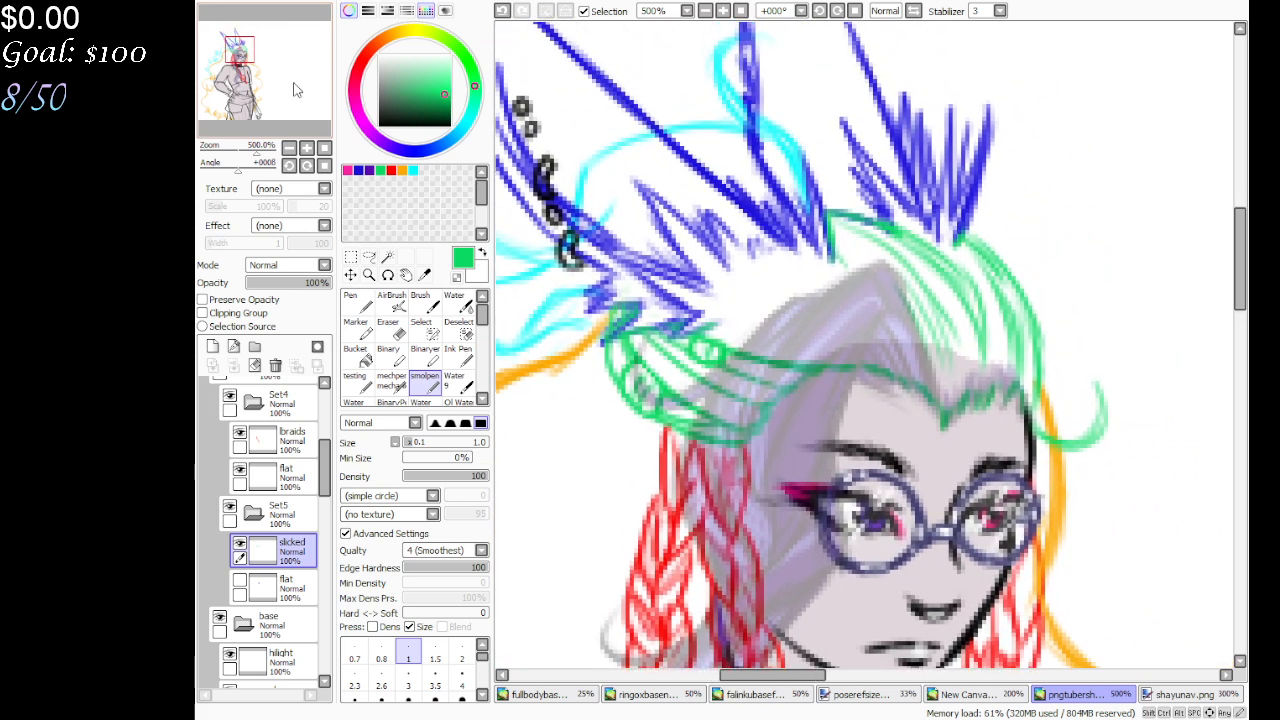
Move the ears layer out of the base folder to the top of the midhair1 folder
drag(325, 480, 338, 543)
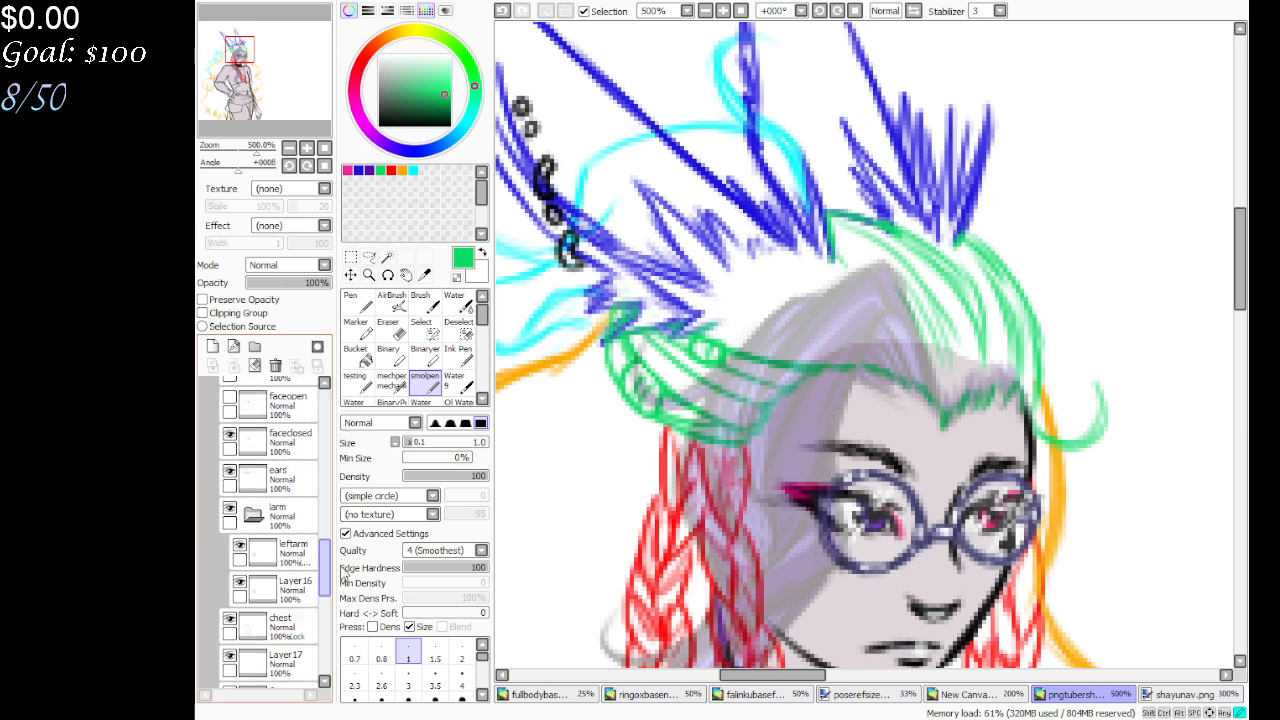
drag(310, 610, 312, 487)
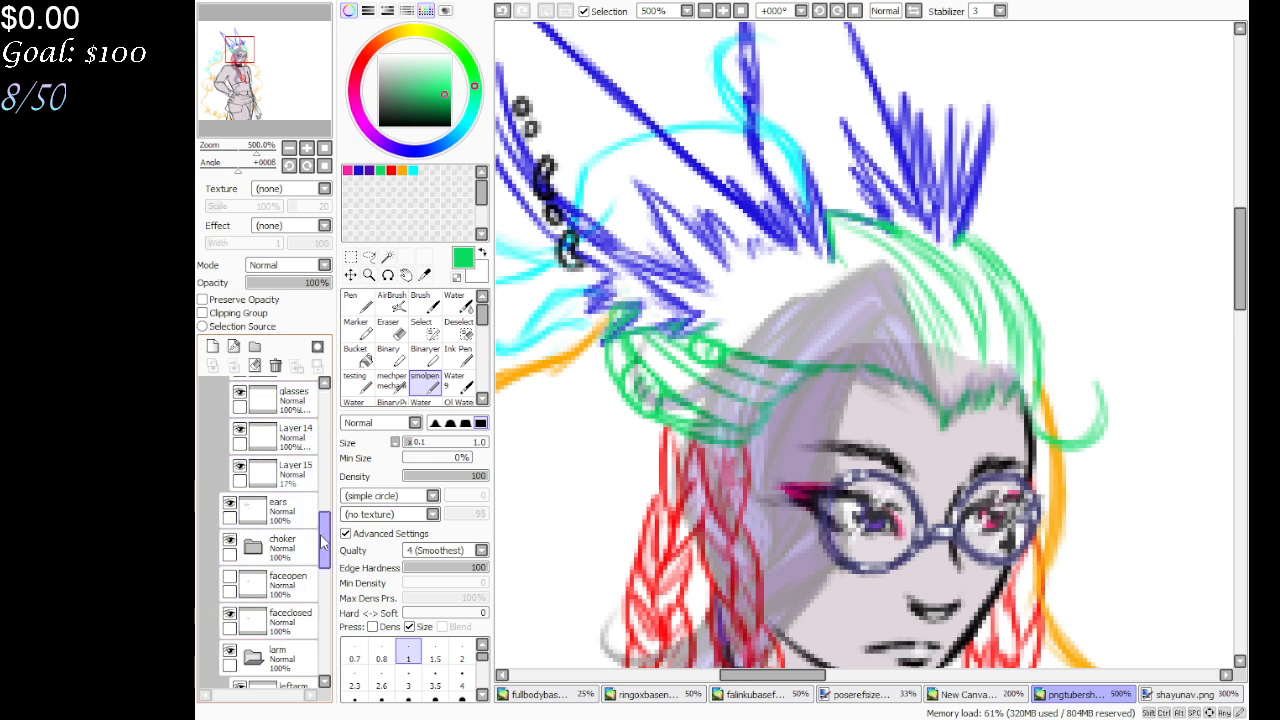
scroll(290, 580, up, 4)
drag(300, 668, 314, 407)
drag(330, 507, 328, 465)
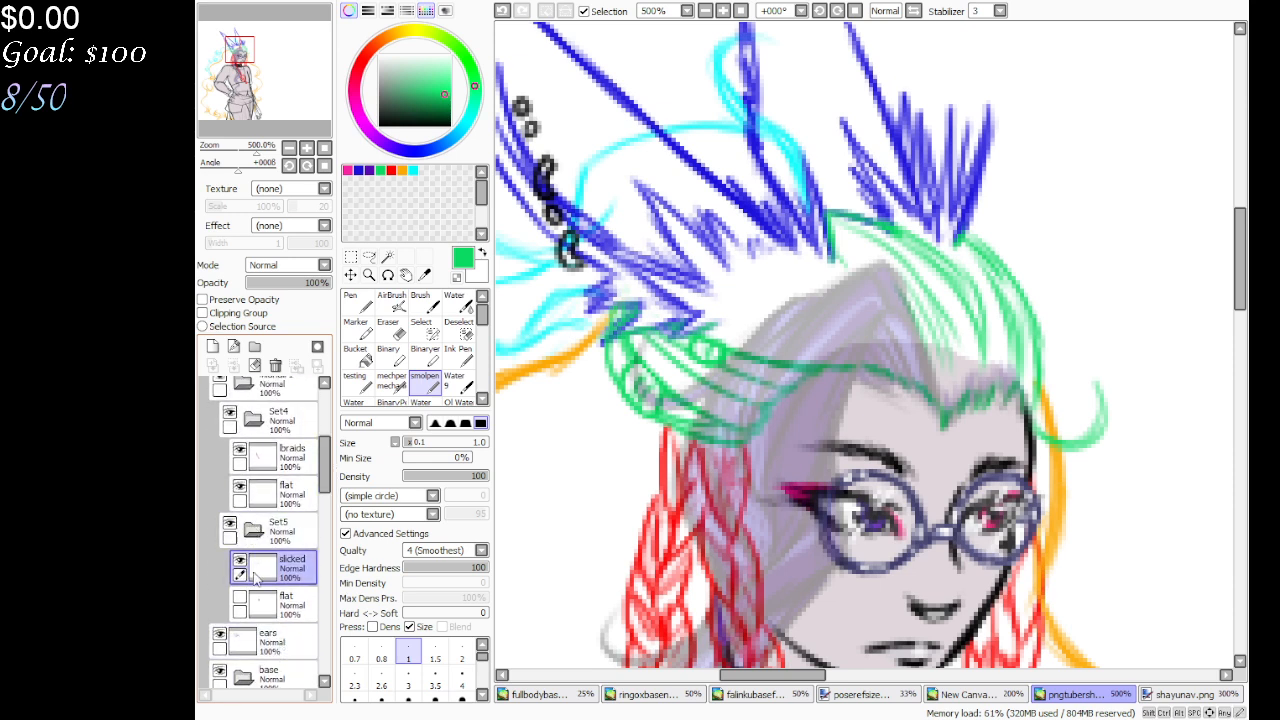
ctrl+click(285, 640)
ctrl+click(300, 390)
drag(300, 390, 308, 410)
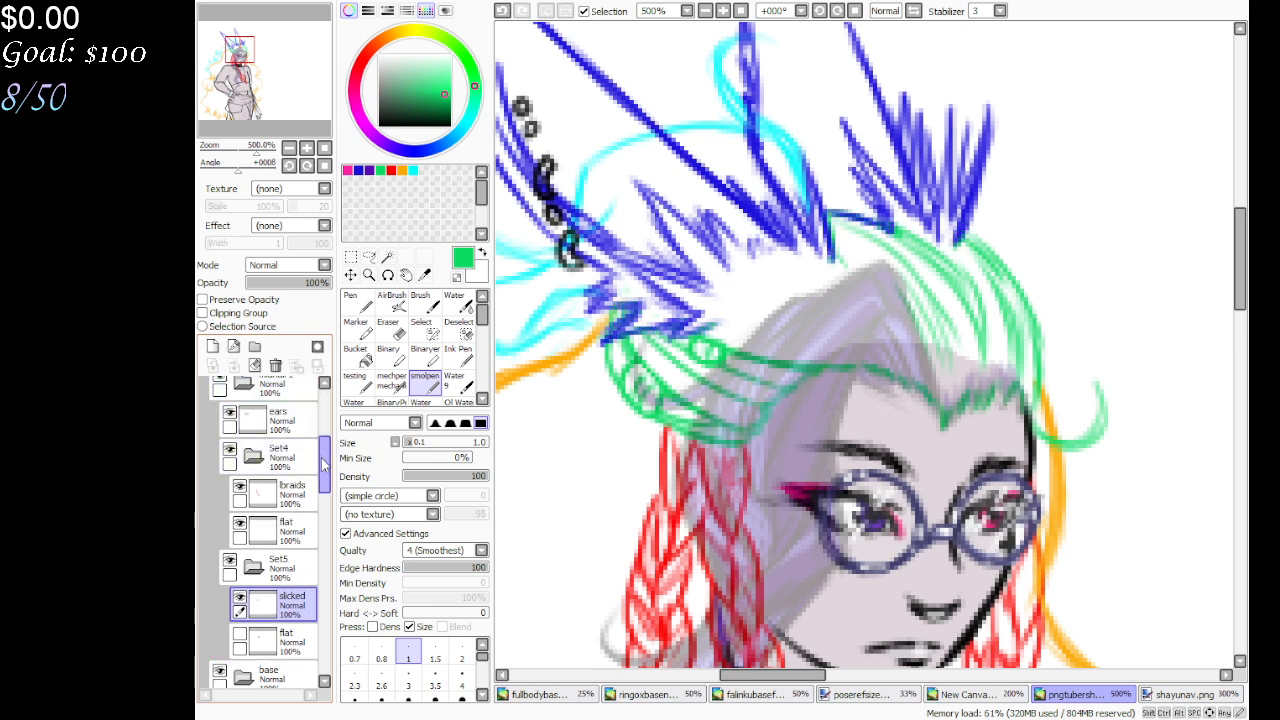
Try placing the ears layer in the bangs folder and naming that folder ears+bangs
drag(326, 468, 328, 432)
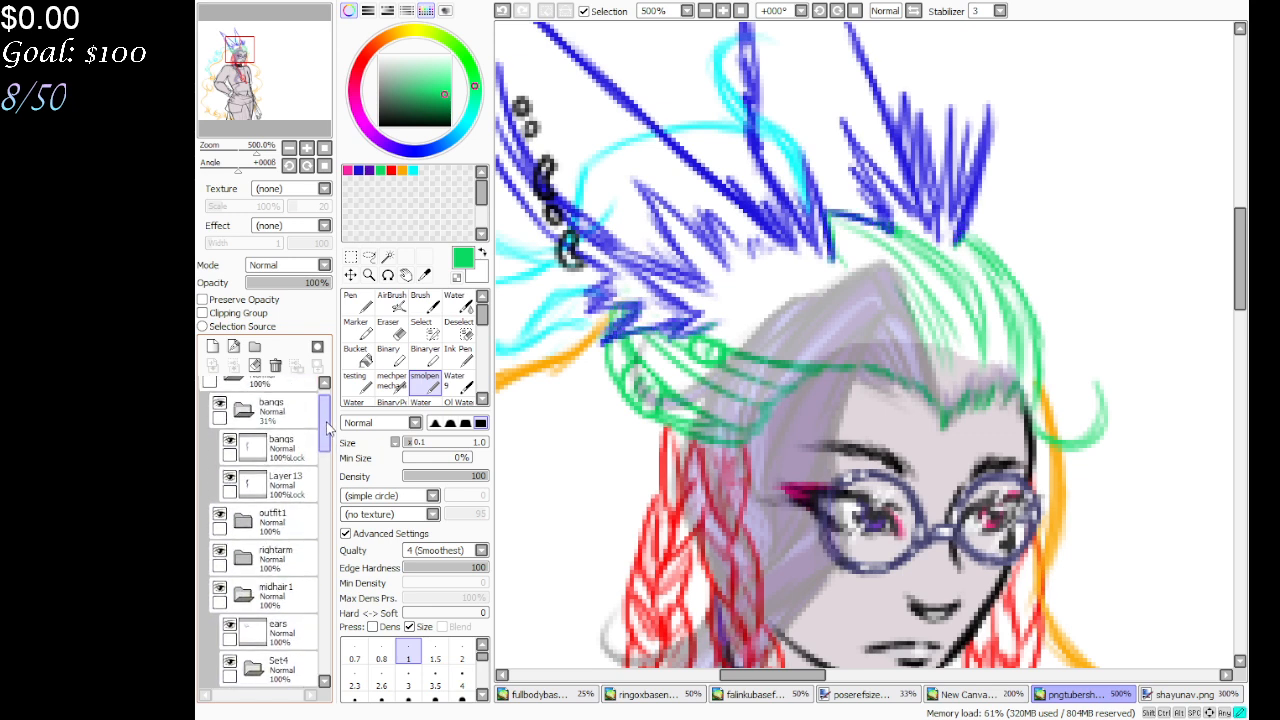
ctrl+click(300, 632)
drag(300, 632, 307, 498)
click(280, 400)
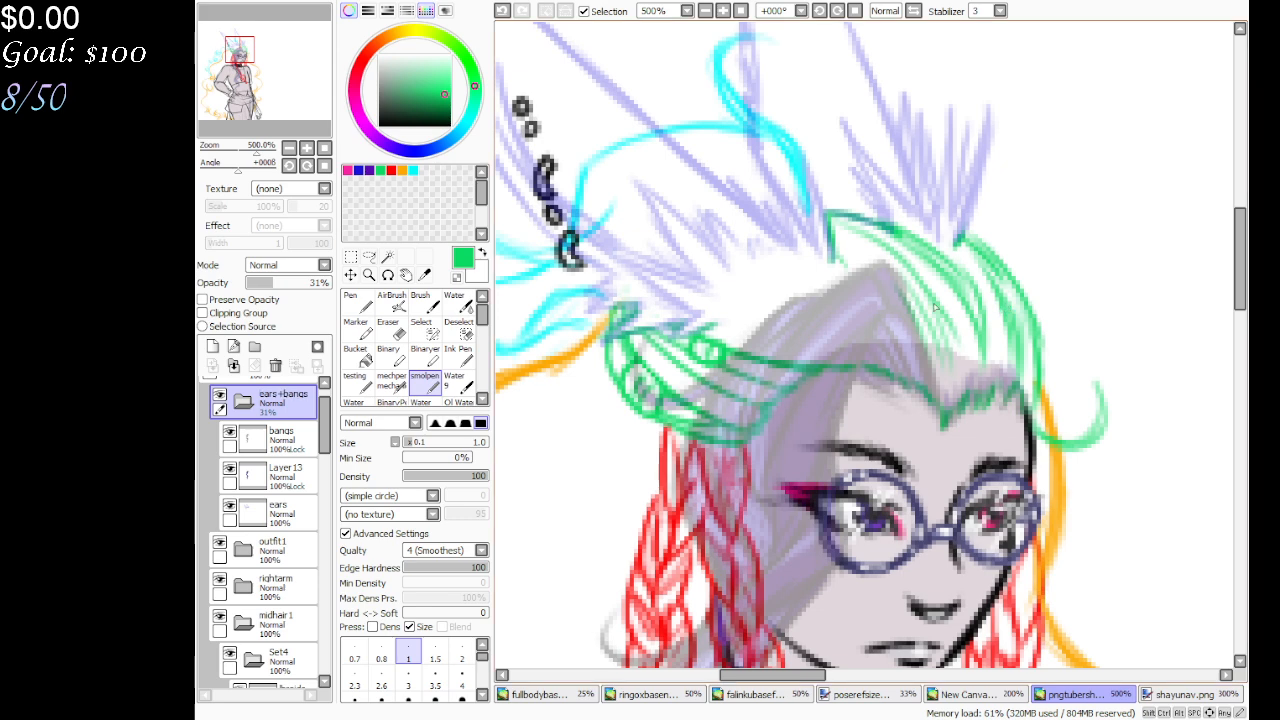
drag(276, 103, 271, 99)
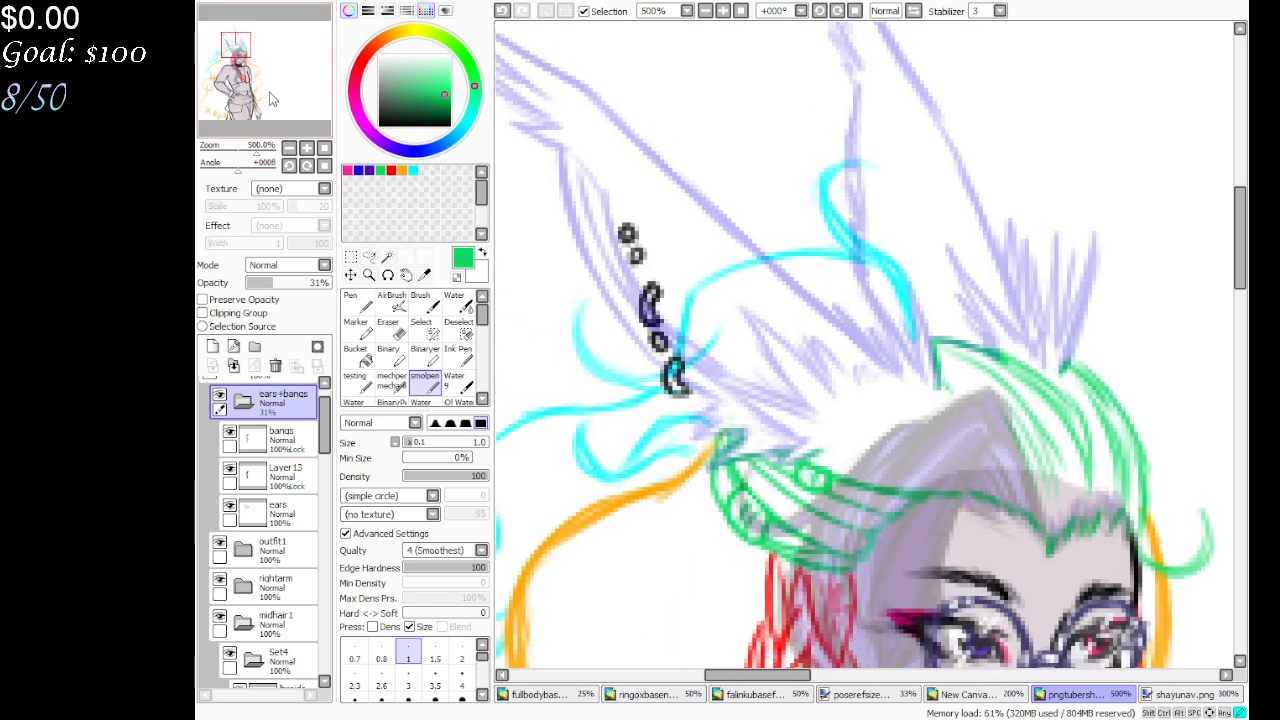
click(503, 12)
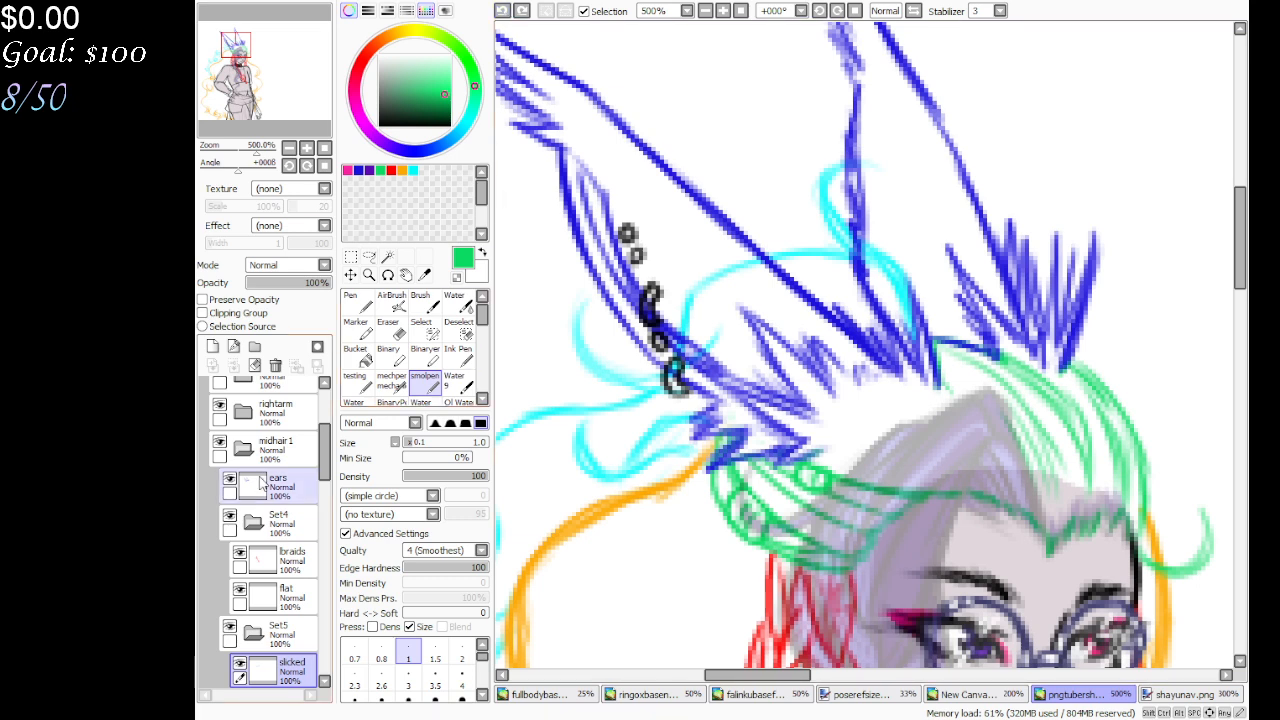
Put the ears layer in a new folder named ears, between the outfit1 and rightarm folders
scroll(280, 493, up, 2)
drag(300, 542, 295, 466)
click(254, 346)
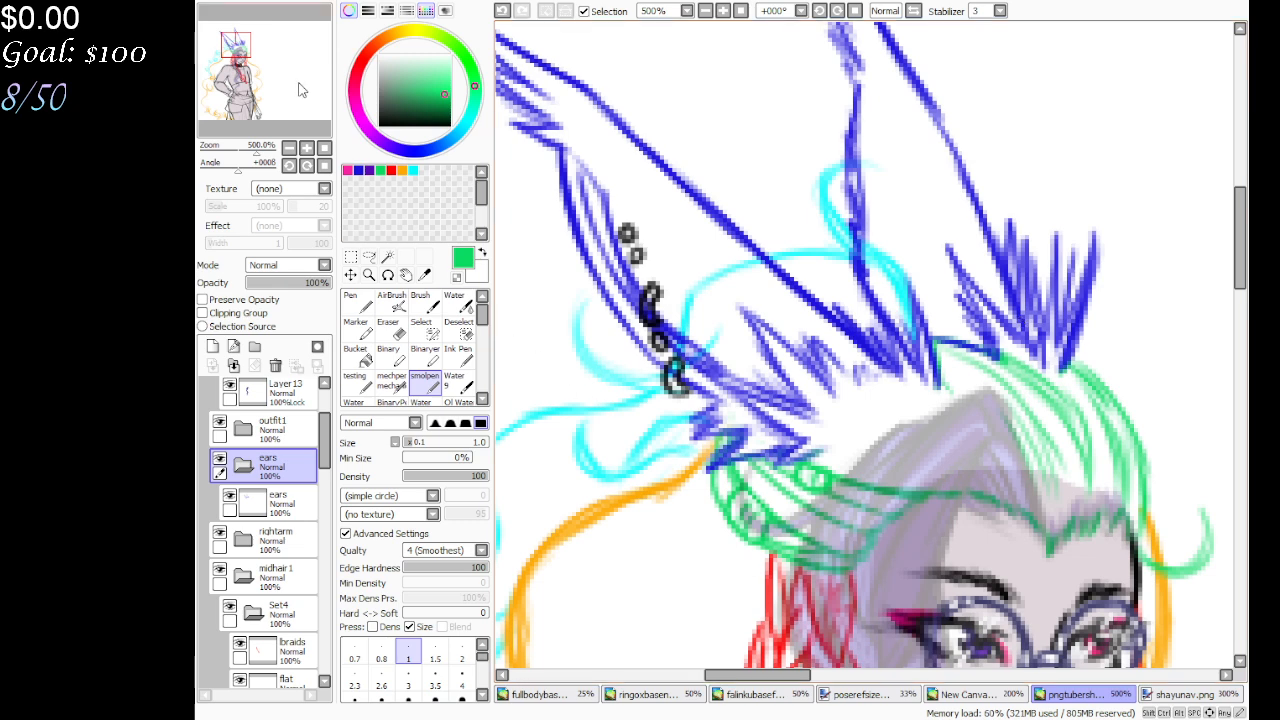
drag(300, 88, 304, 101)
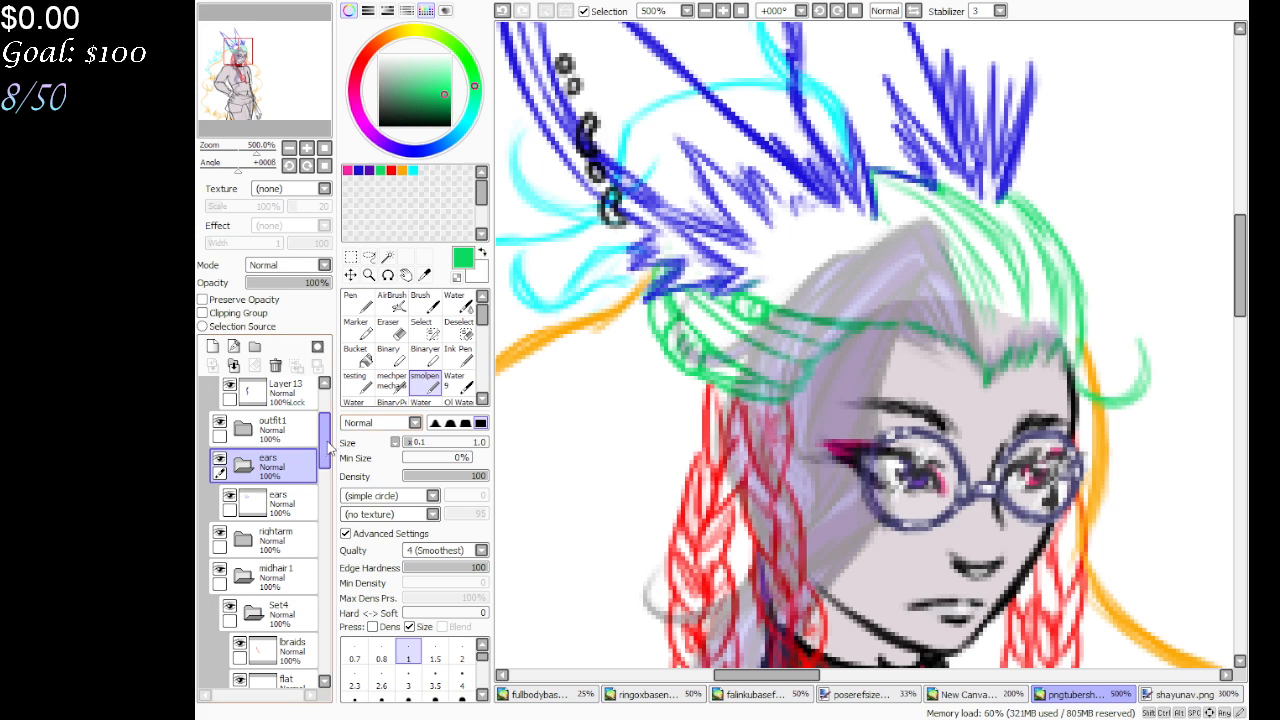
Rename the bangs folder as tophair
drag(326, 444, 347, 428)
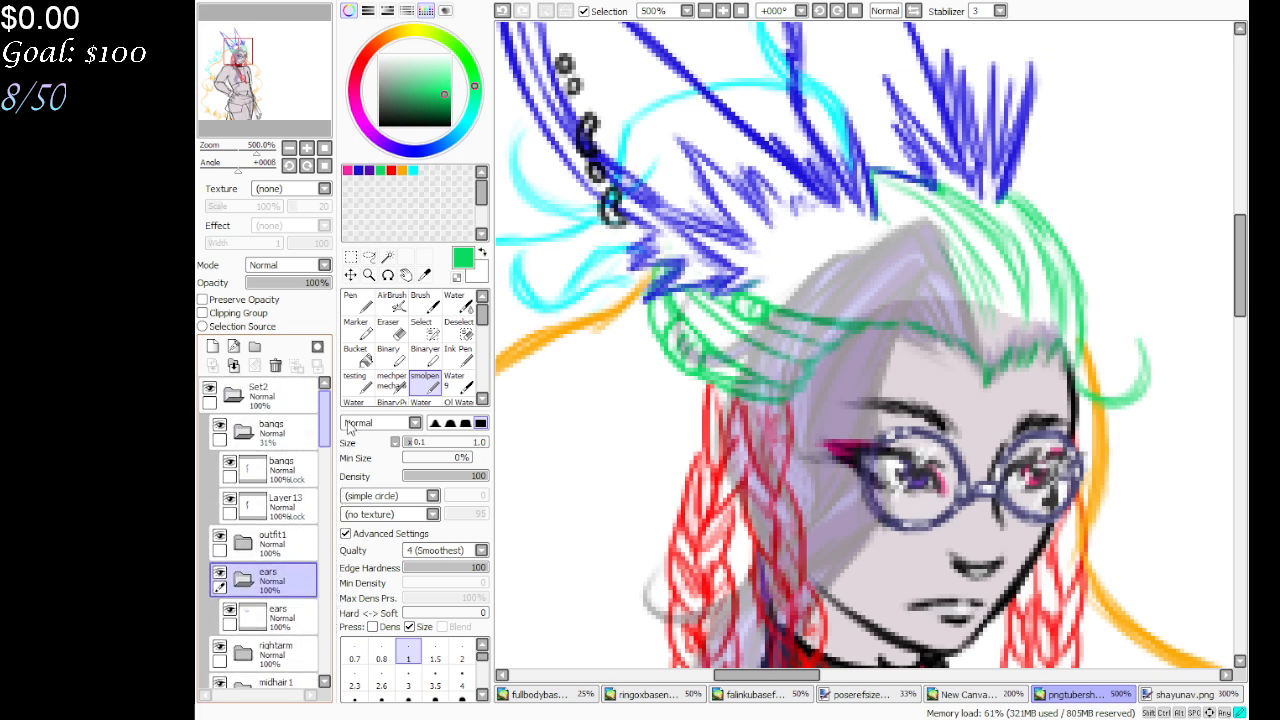
click(303, 622)
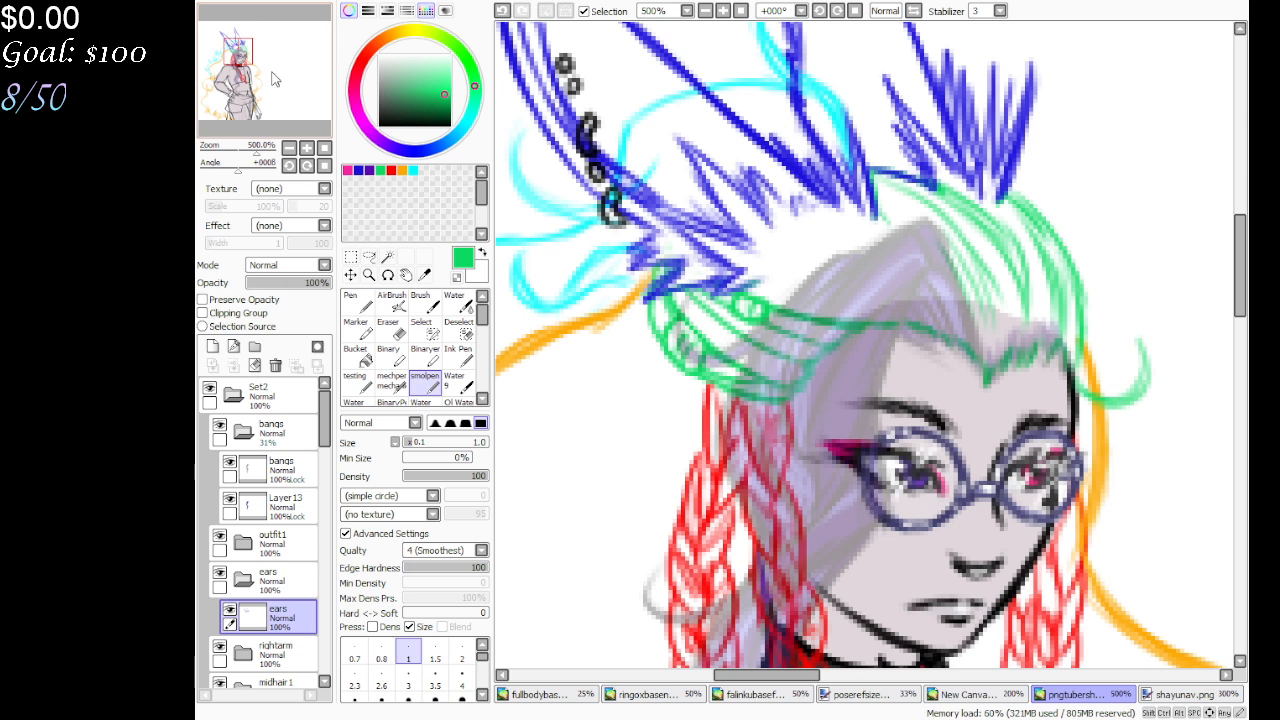
click(288, 434)
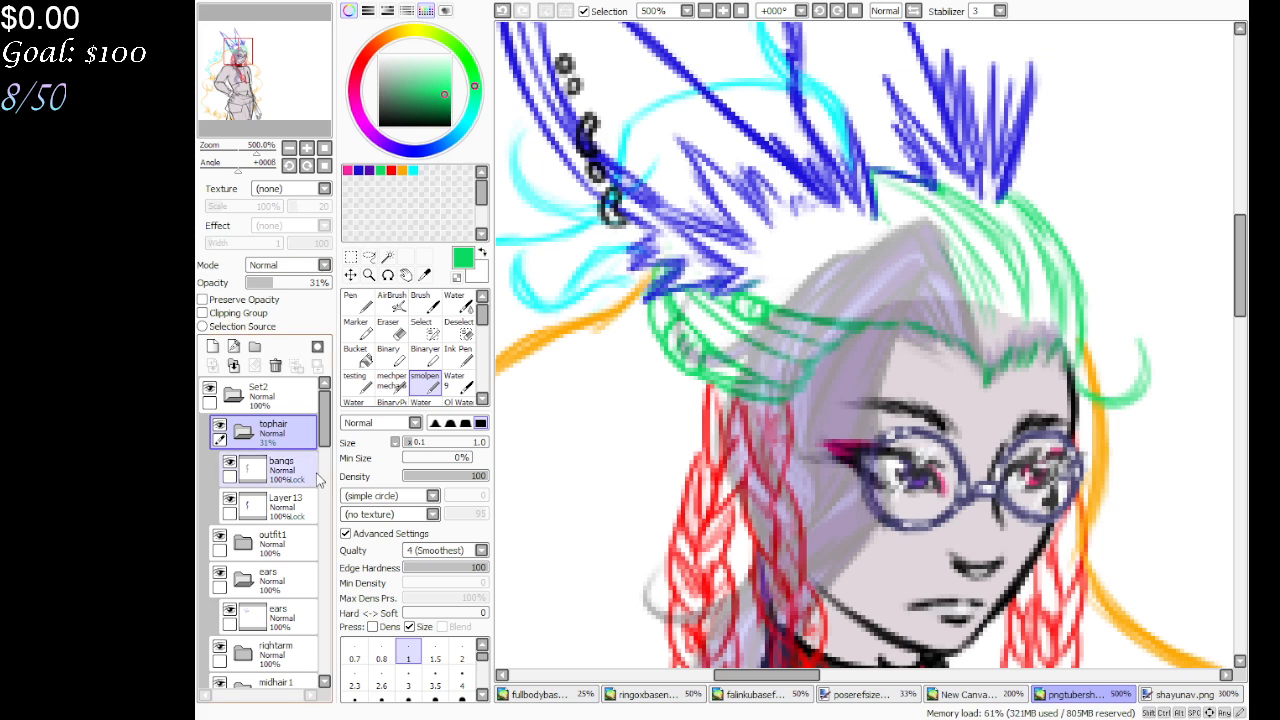
Try to lasso the cyan ponytail loop between the ears on the toppony layer of the backhair folder
scroll(295, 498, down, 2)
scroll(295, 498, down, 8)
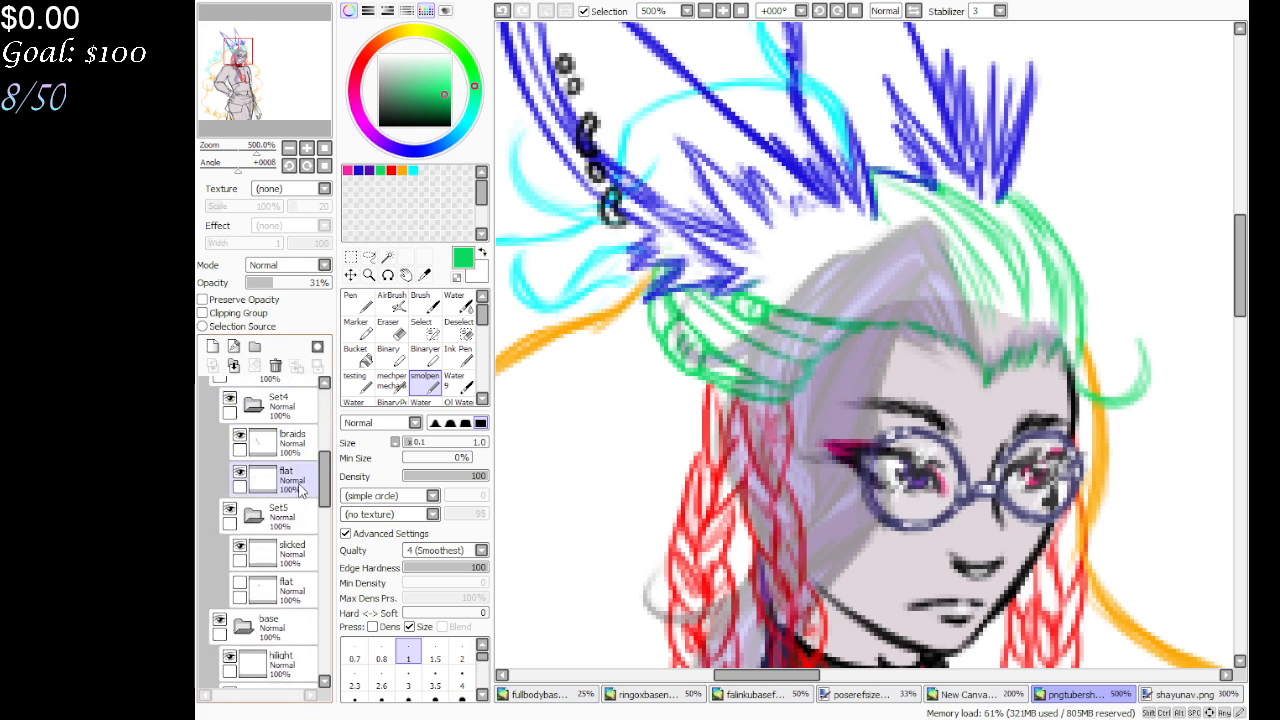
scroll(300, 495, down, 8)
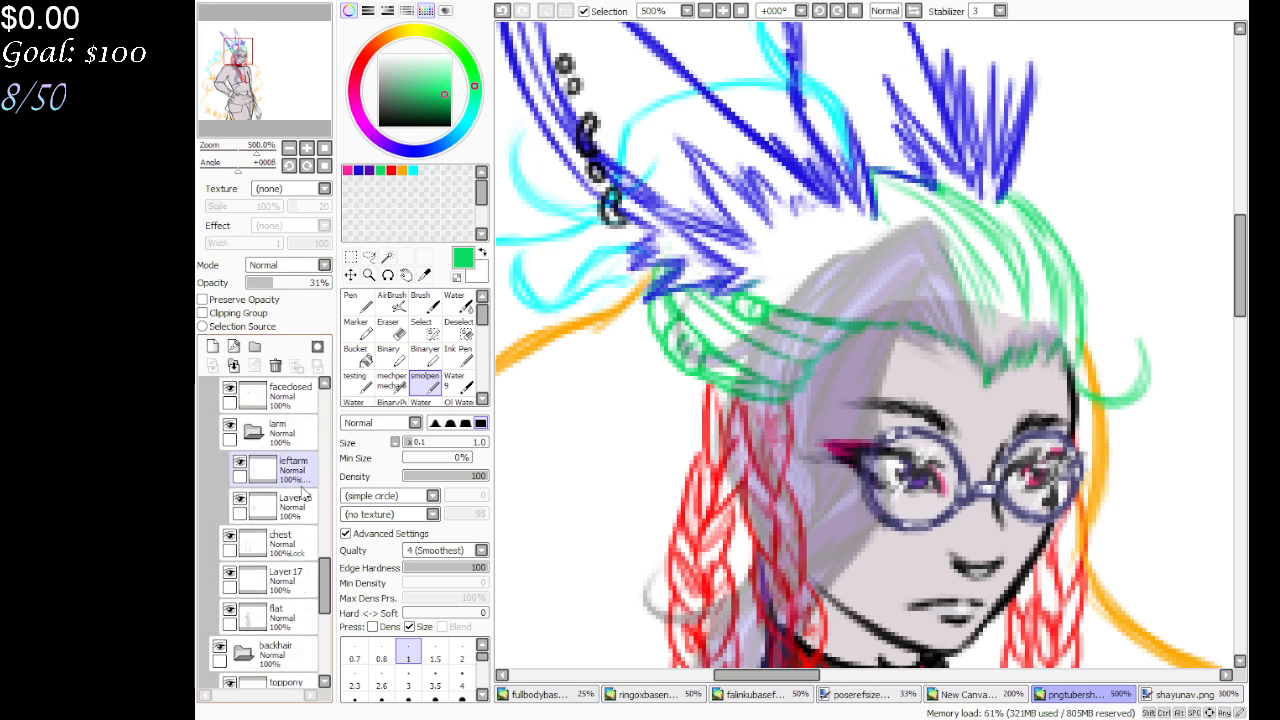
scroll(300, 485, down, 2)
click(285, 472)
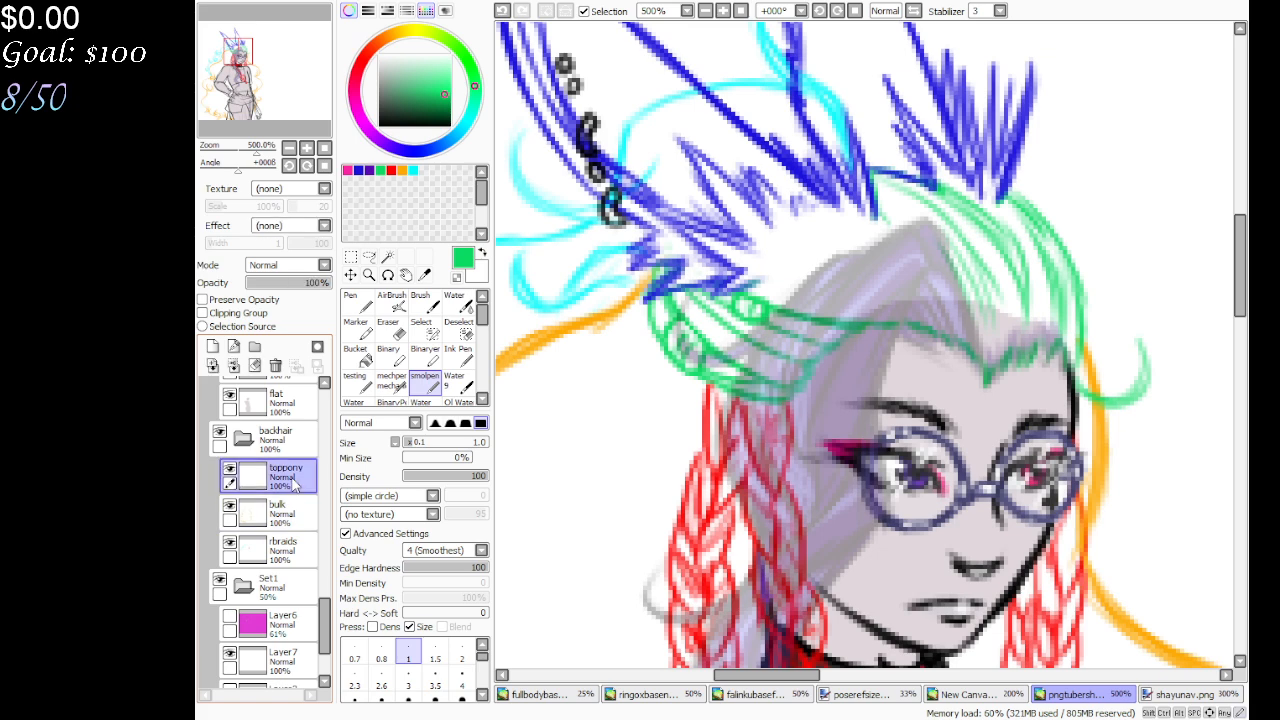
click(369, 257)
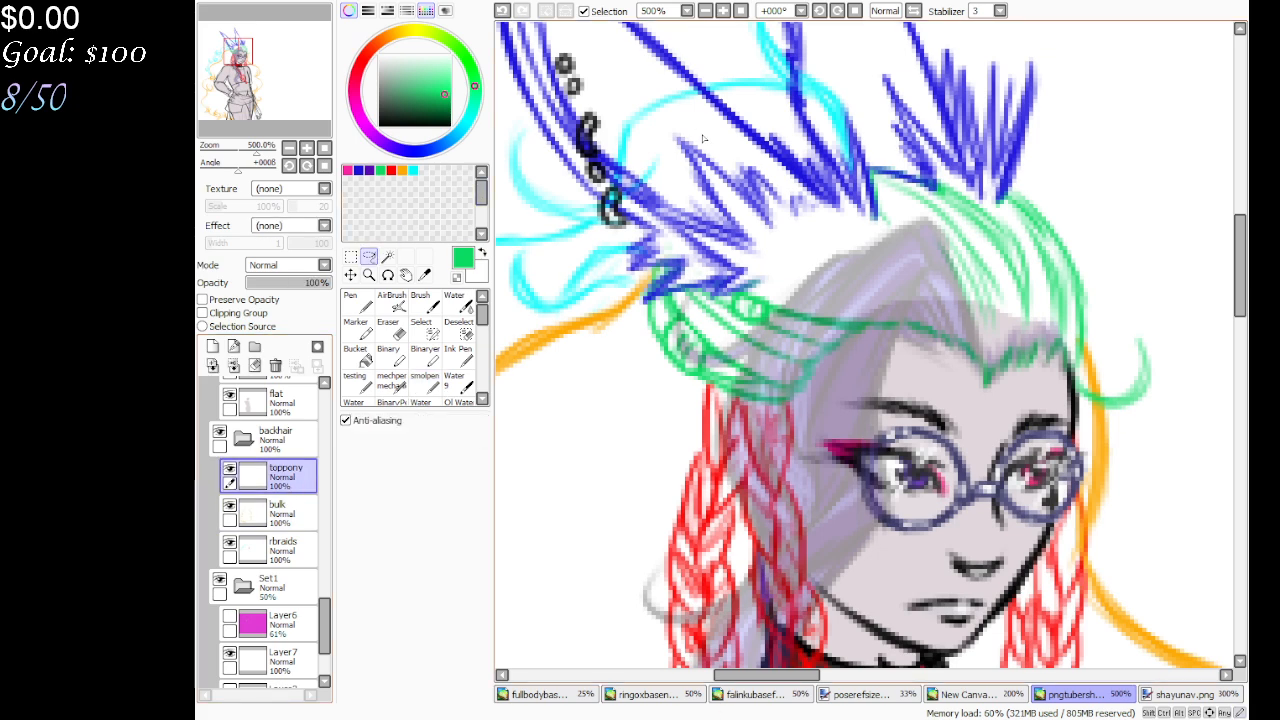
drag(273, 122, 270, 117)
mouse_move(934, 148)
mouse_down()
mouse_move(795, 148)
mouse_move(774, 245)
mouse_move(883, 360)
mouse_move(951, 399)
mouse_move(1019, 356)
mouse_move(1000, 155)
mouse_up()
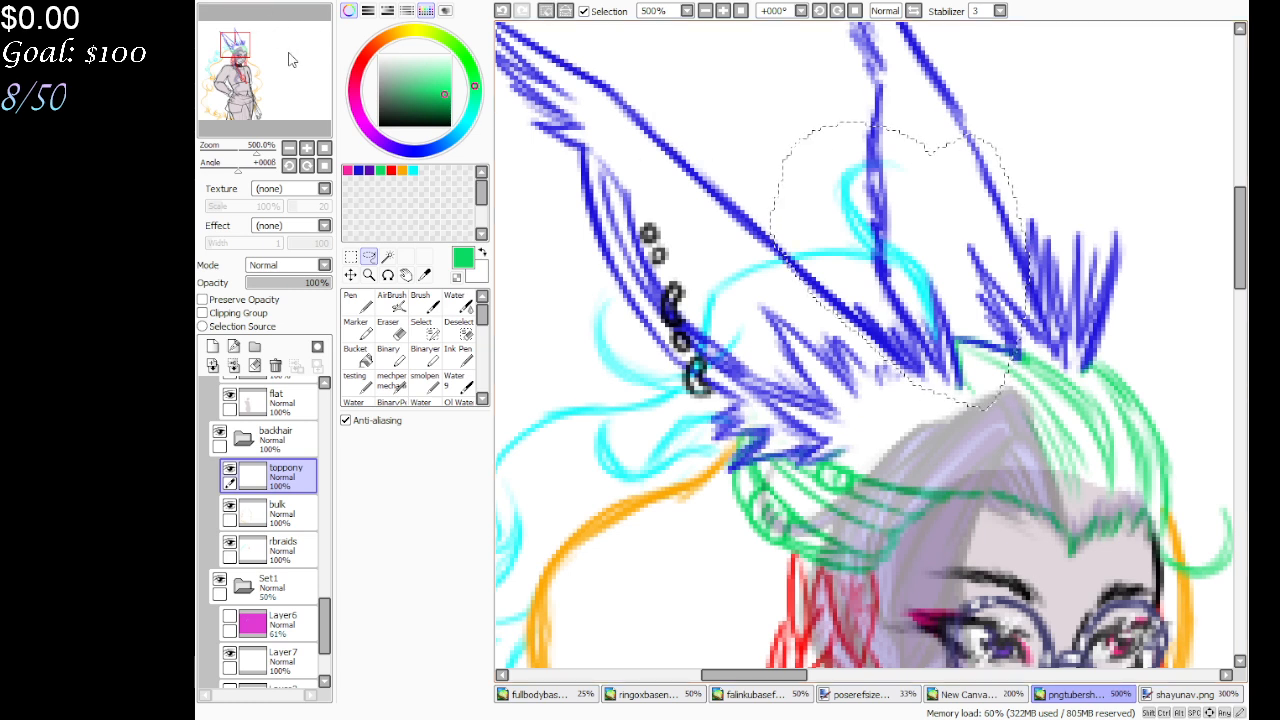
key(ctrl+t)
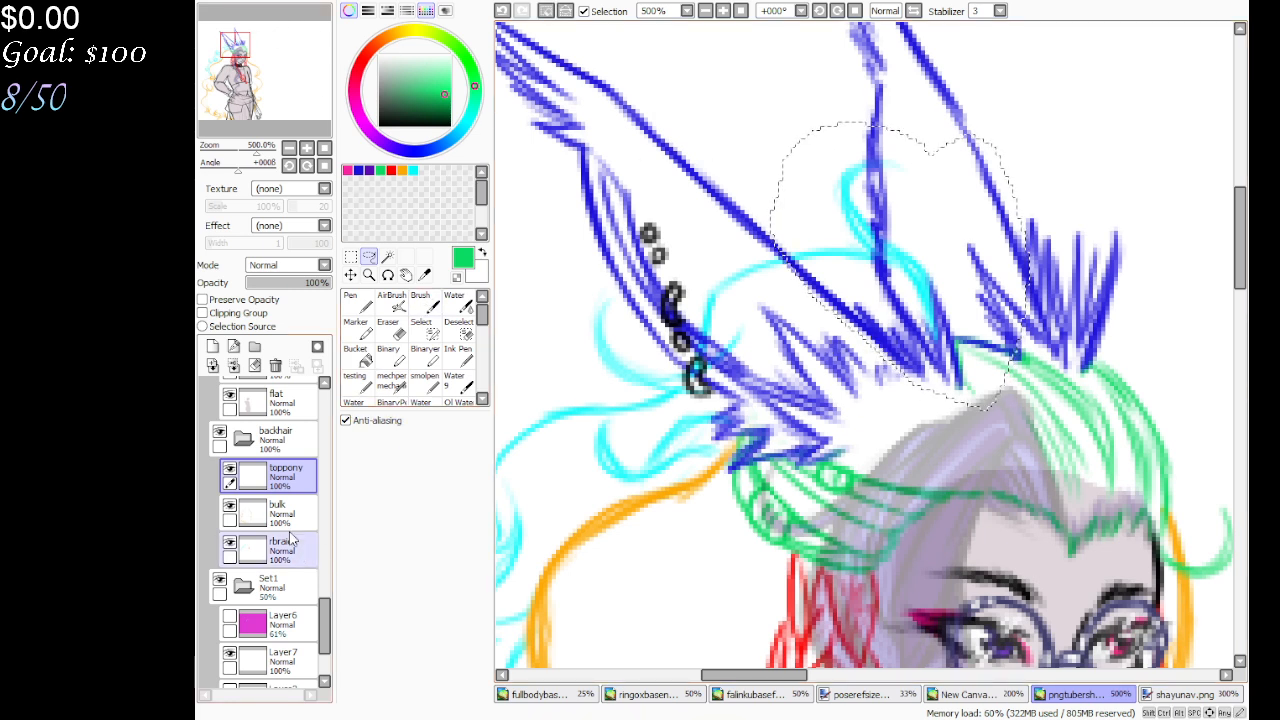
Toggle the visibility of layers in the backhair folder to find which one holds the cyan ponytail lines
click(230, 469)
click(230, 469)
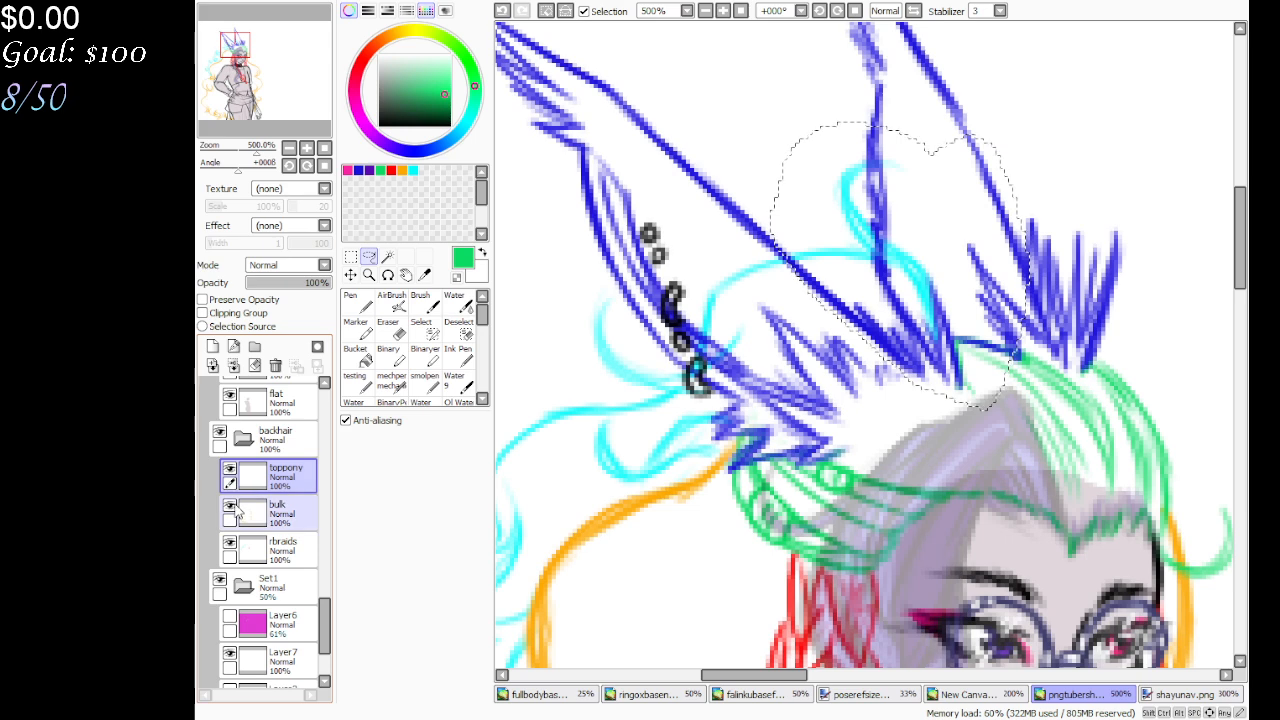
click(229, 545)
click(229, 545)
click(229, 545)
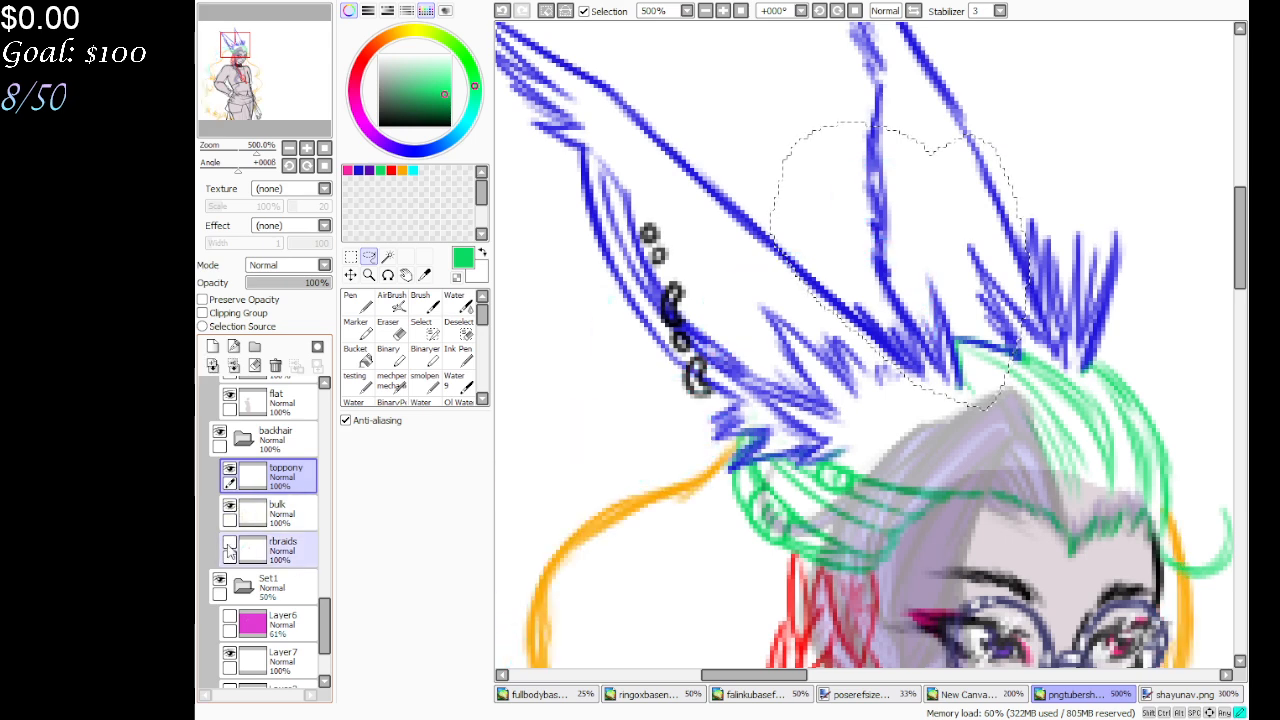
click(229, 545)
click(229, 545)
click(229, 545)
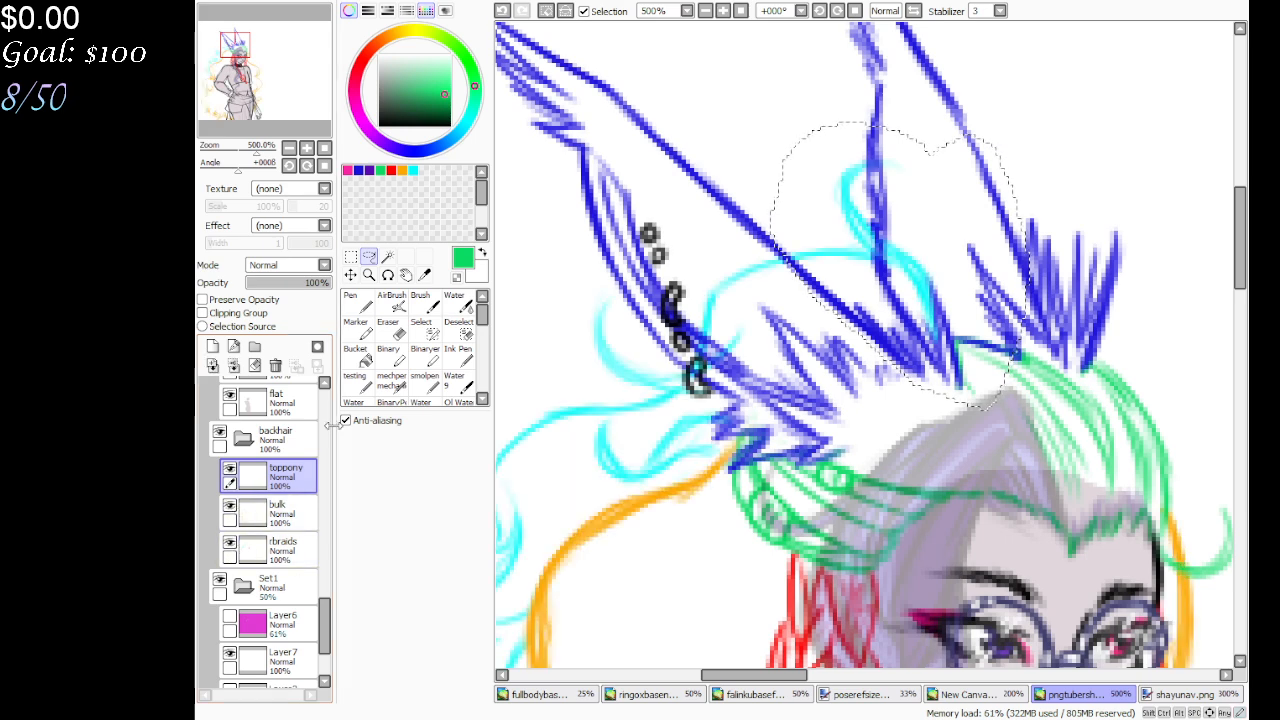
Lasso the whole cyan ponytail and cut it from the rbraids layer
click(740, 11)
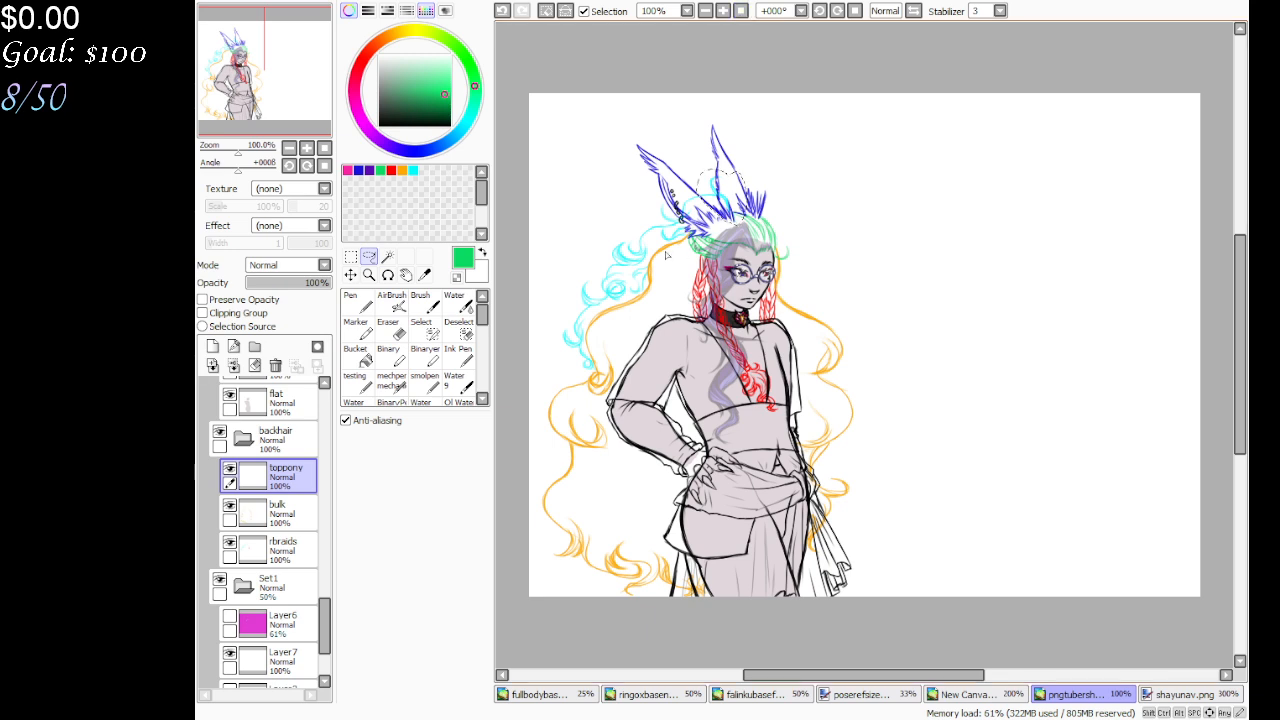
mouse_move(577, 249)
mouse_down()
mouse_move(585, 397)
mouse_move(650, 320)
mouse_up()
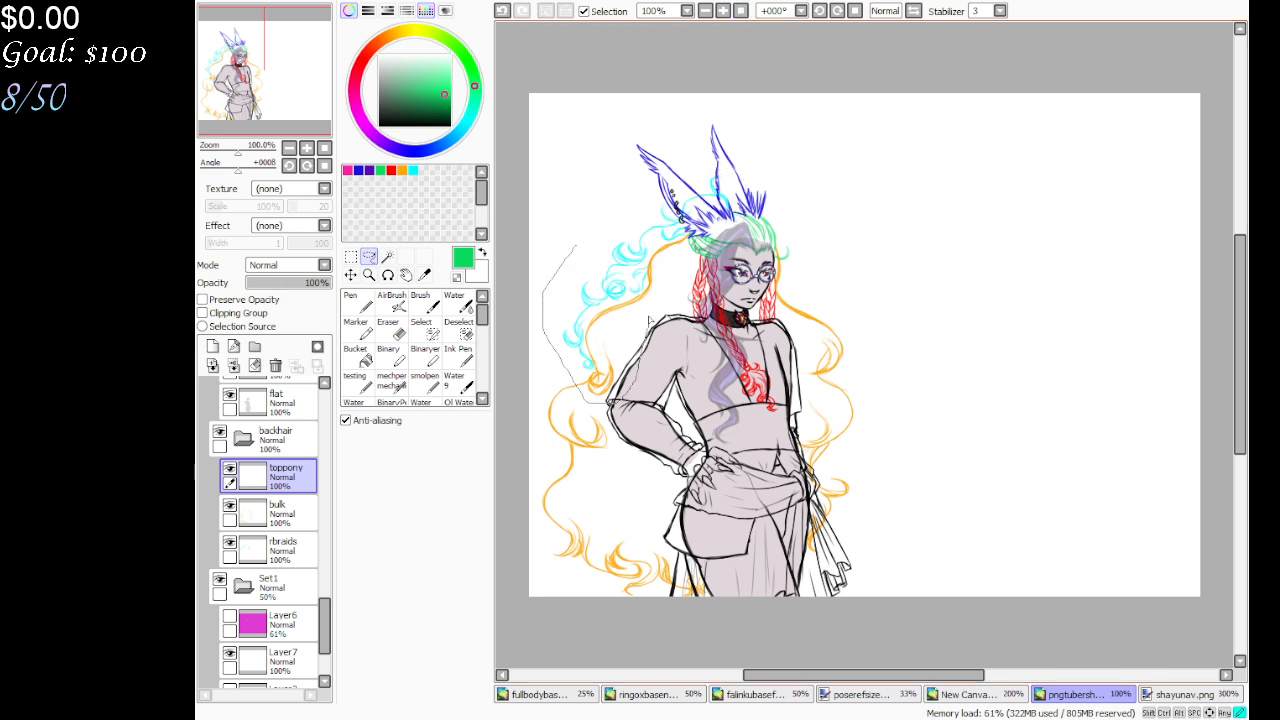
drag(672, 250, 728, 148)
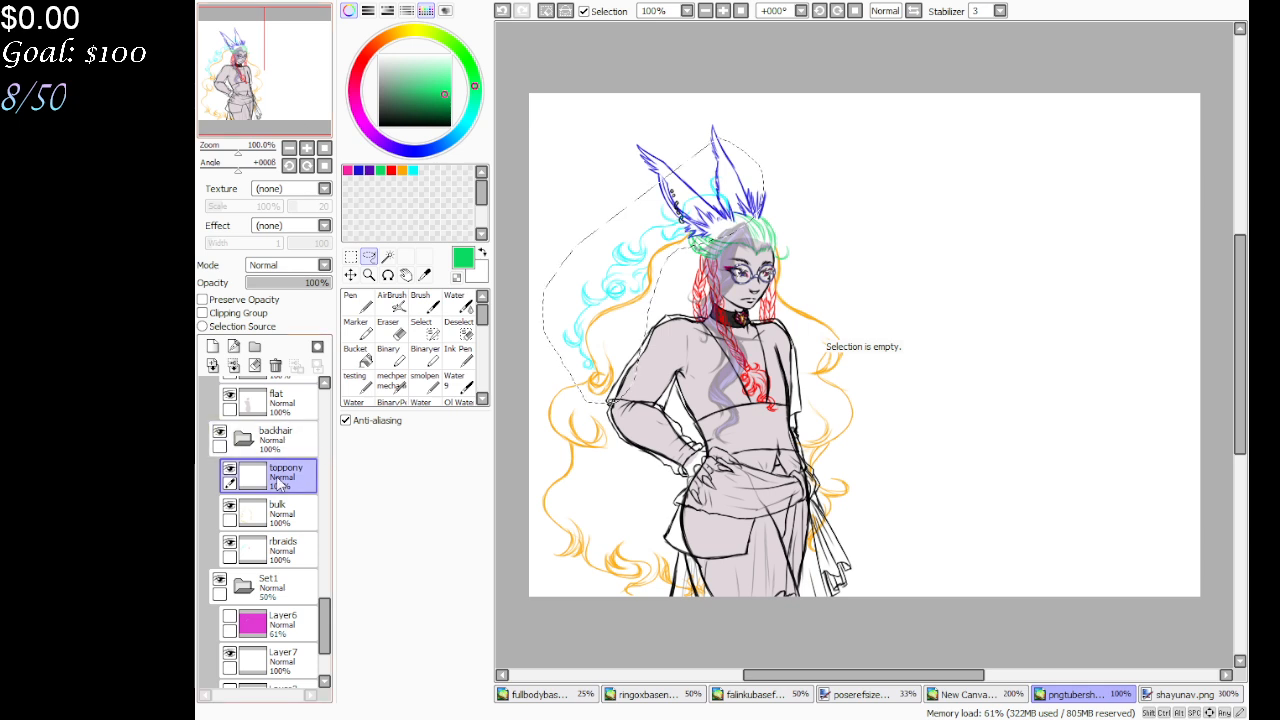
click(282, 566)
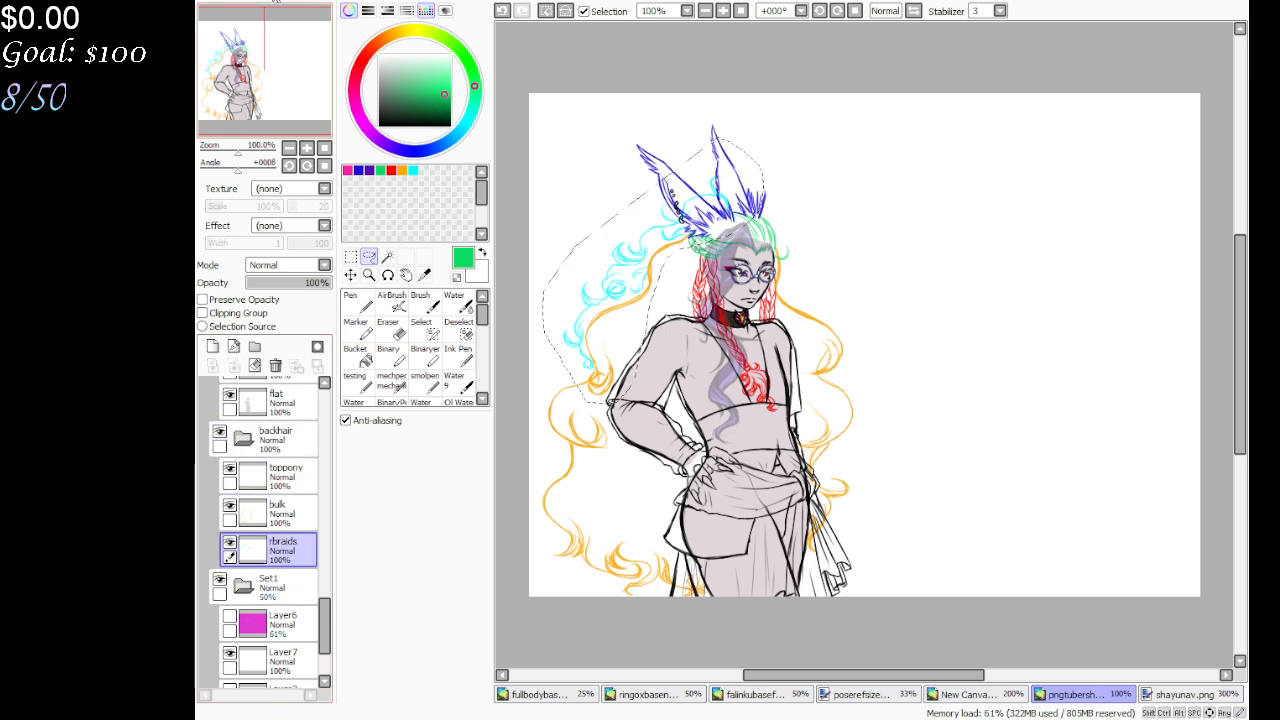
key(ctrl+d)
Paste the cut cyan ponytail above the toppony layer and merge it down into toppony
click(282, 478)
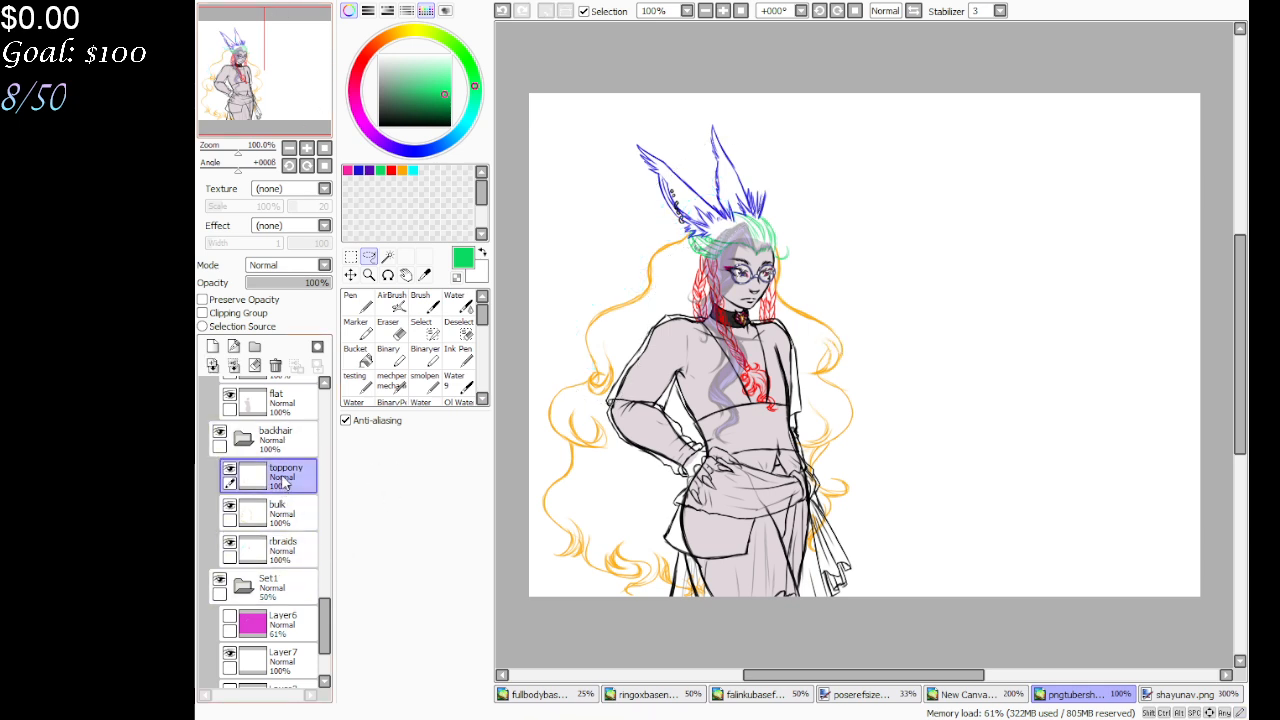
key(ctrl+v)
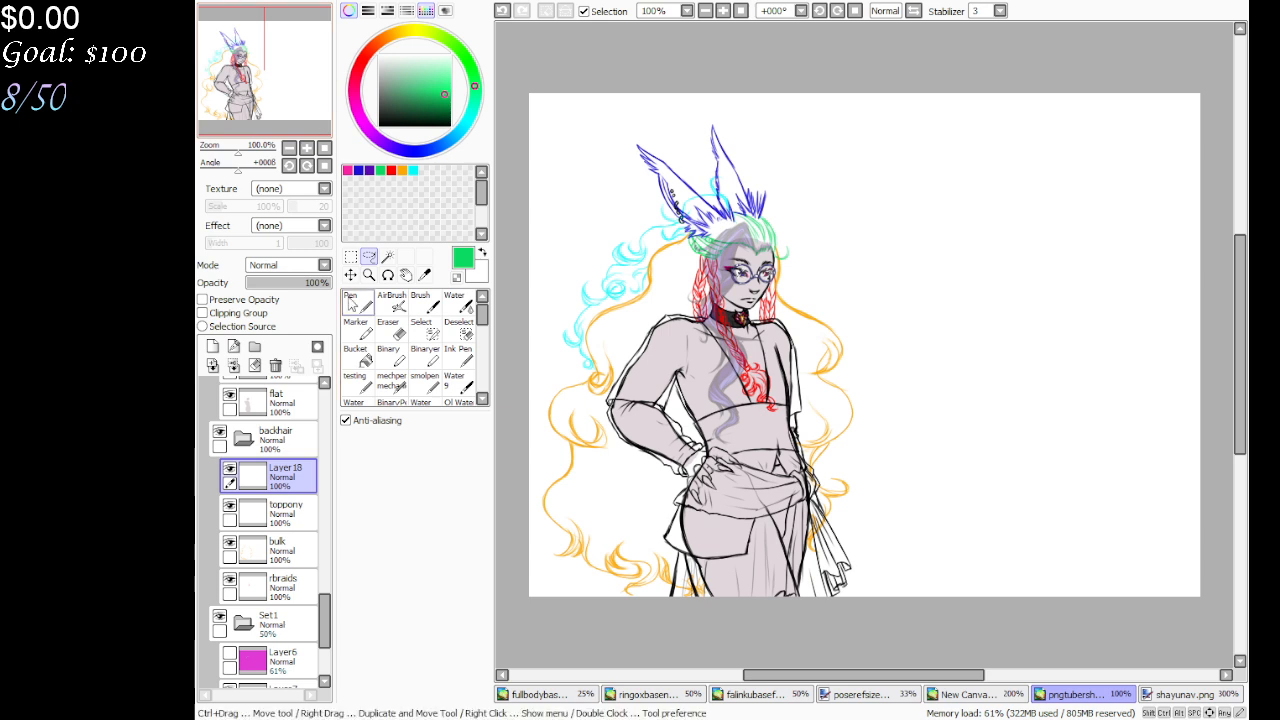
click(233, 365)
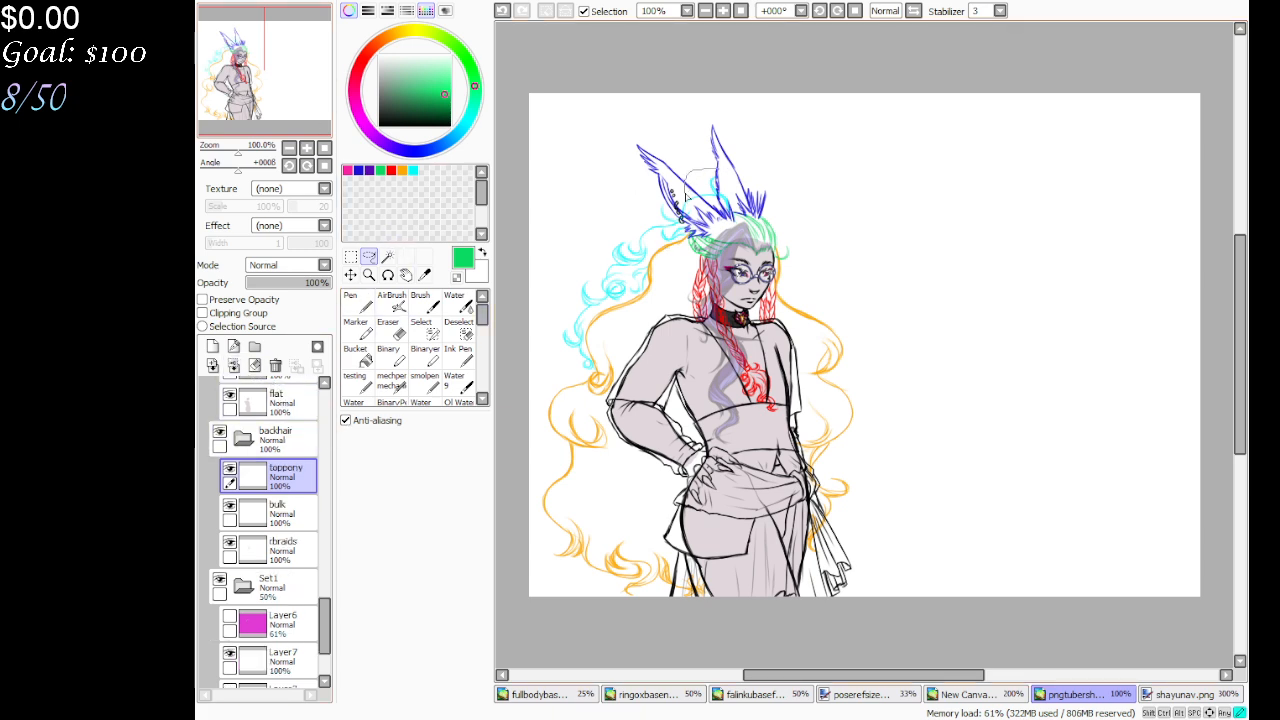
Lasso the cyan ponytail's upper loop between the ears and add a new toppony-named layer above bangs in the tophair folder
drag(741, 231, 744, 205)
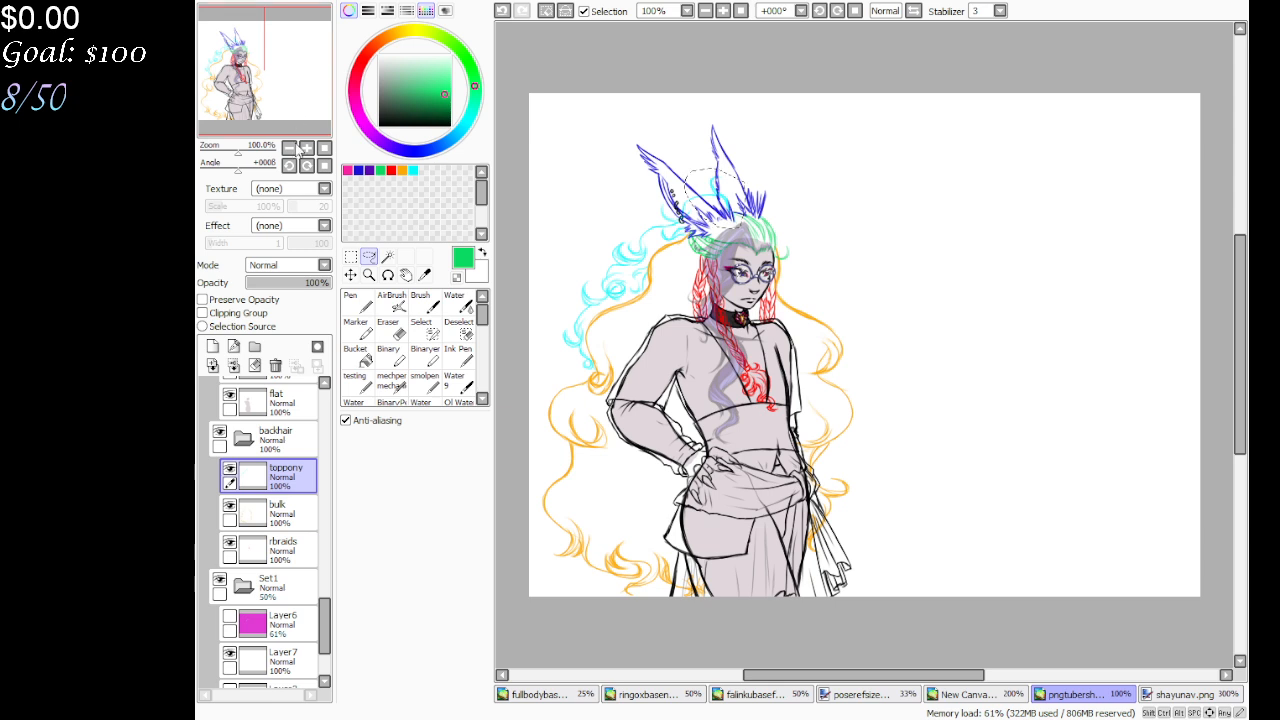
scroll(310, 520, up, 3)
scroll(310, 522, down, 2)
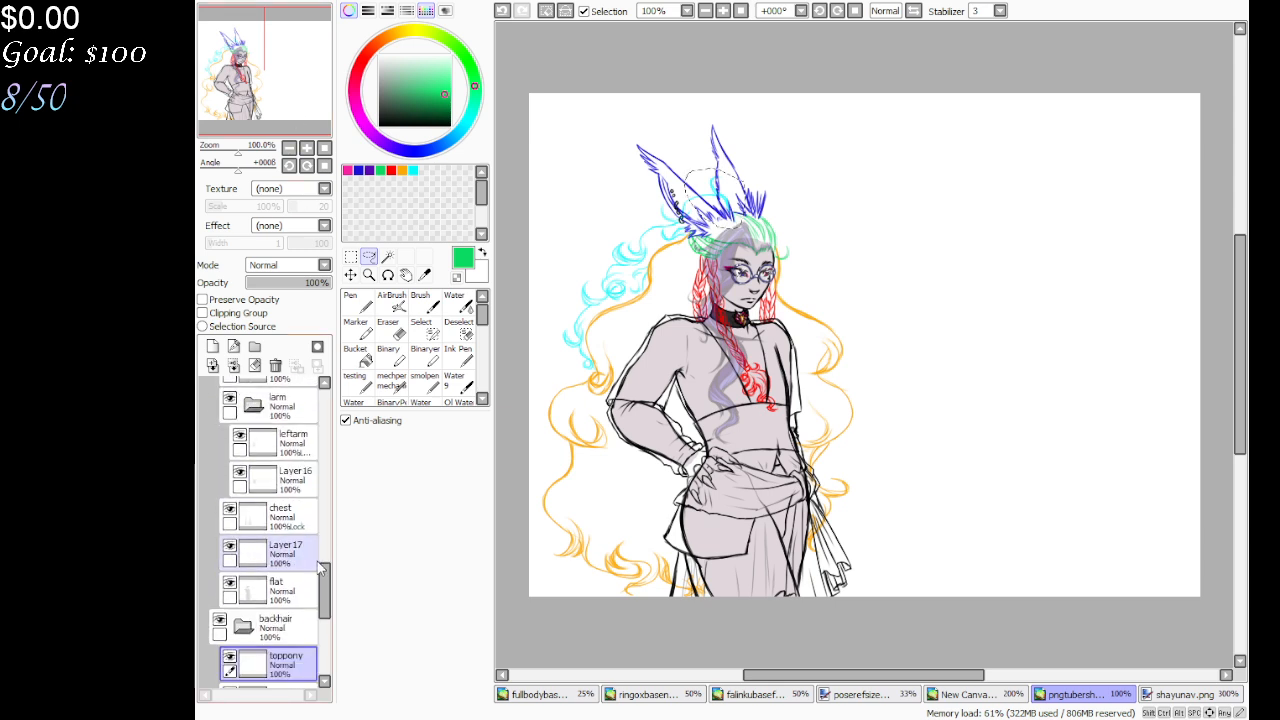
drag(331, 617, 328, 400)
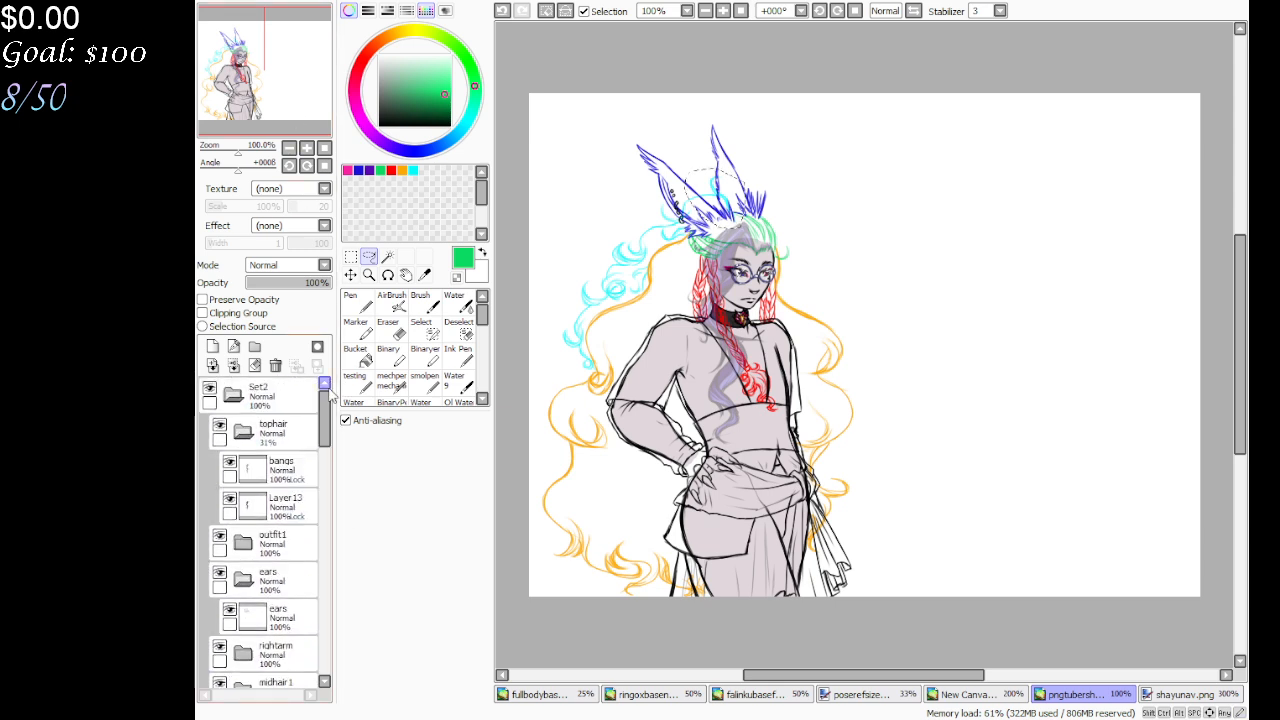
click(285, 468)
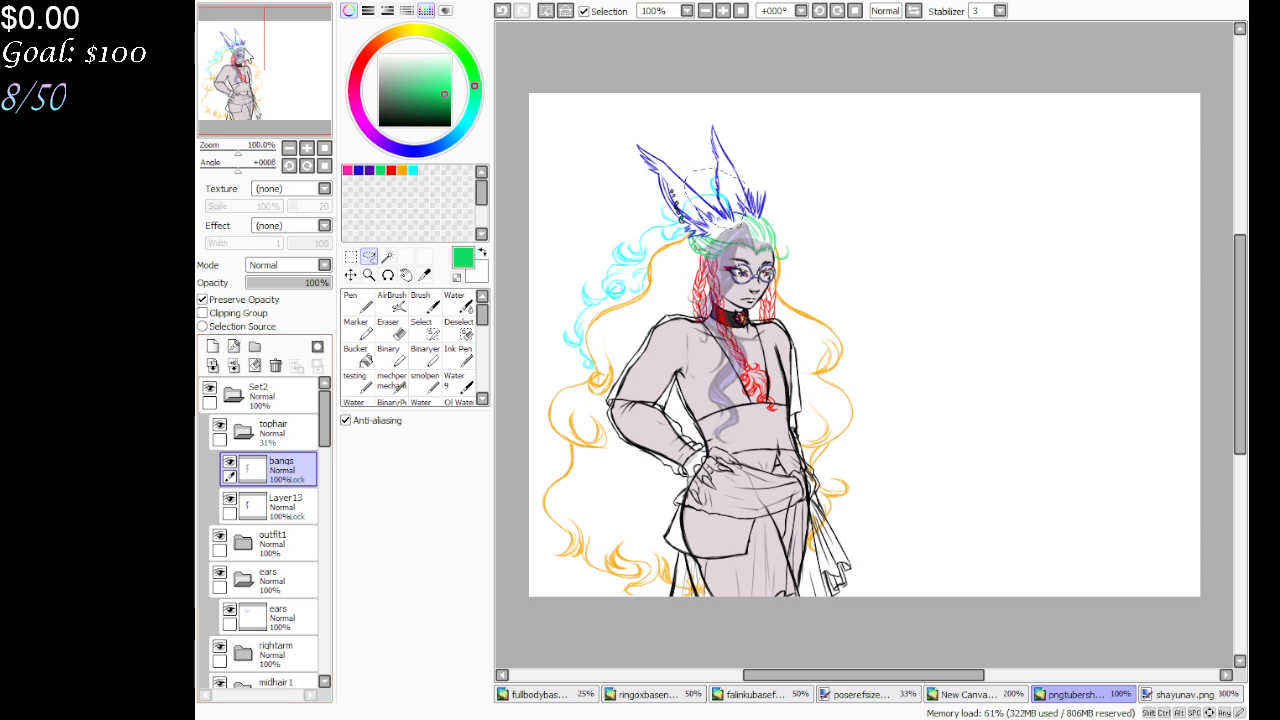
key(ctrl+shift+n)
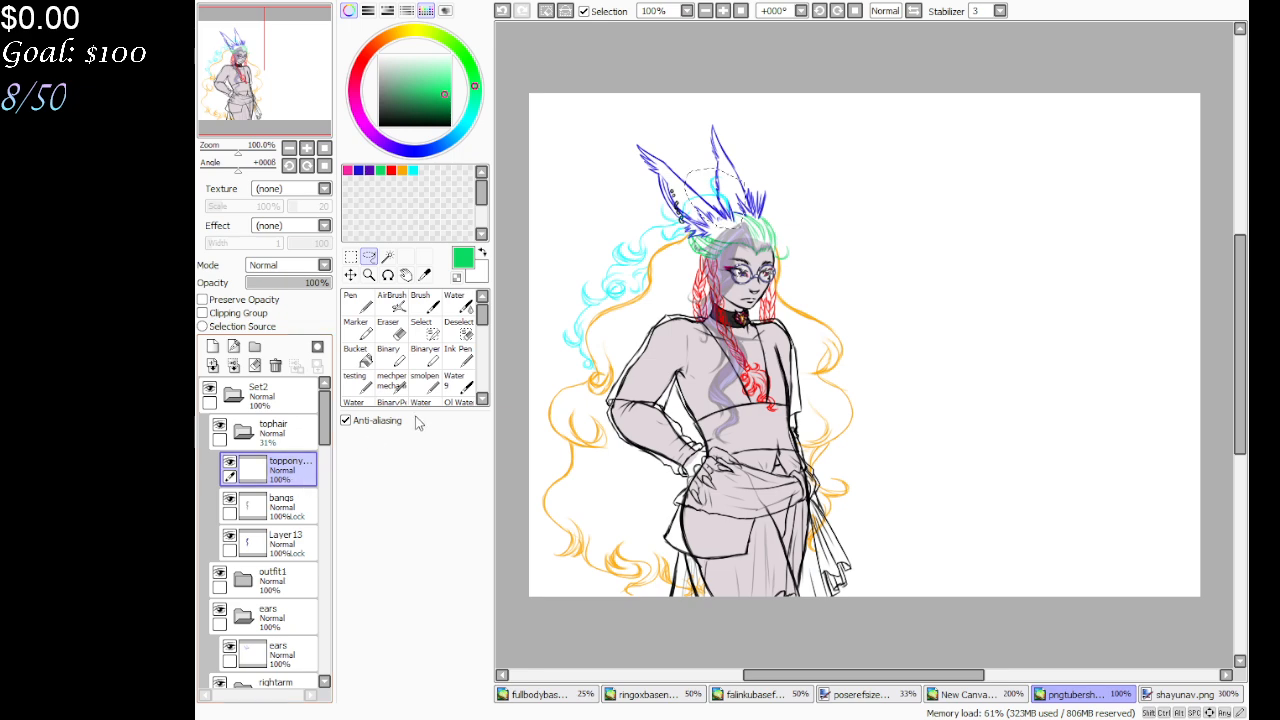
Clear the selection and draw cyan lines at the ponytail's base between the ears on tophair's toppony layer, using smolpen at size 1
click(546, 12)
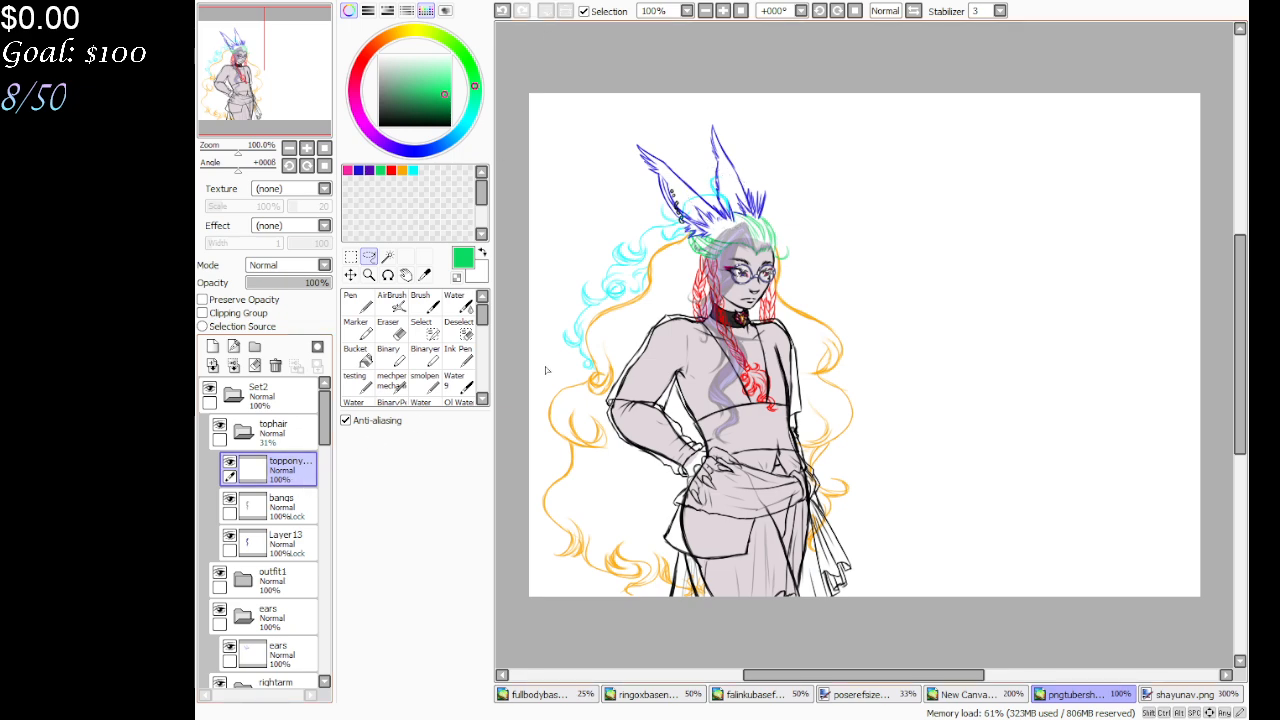
click(369, 274)
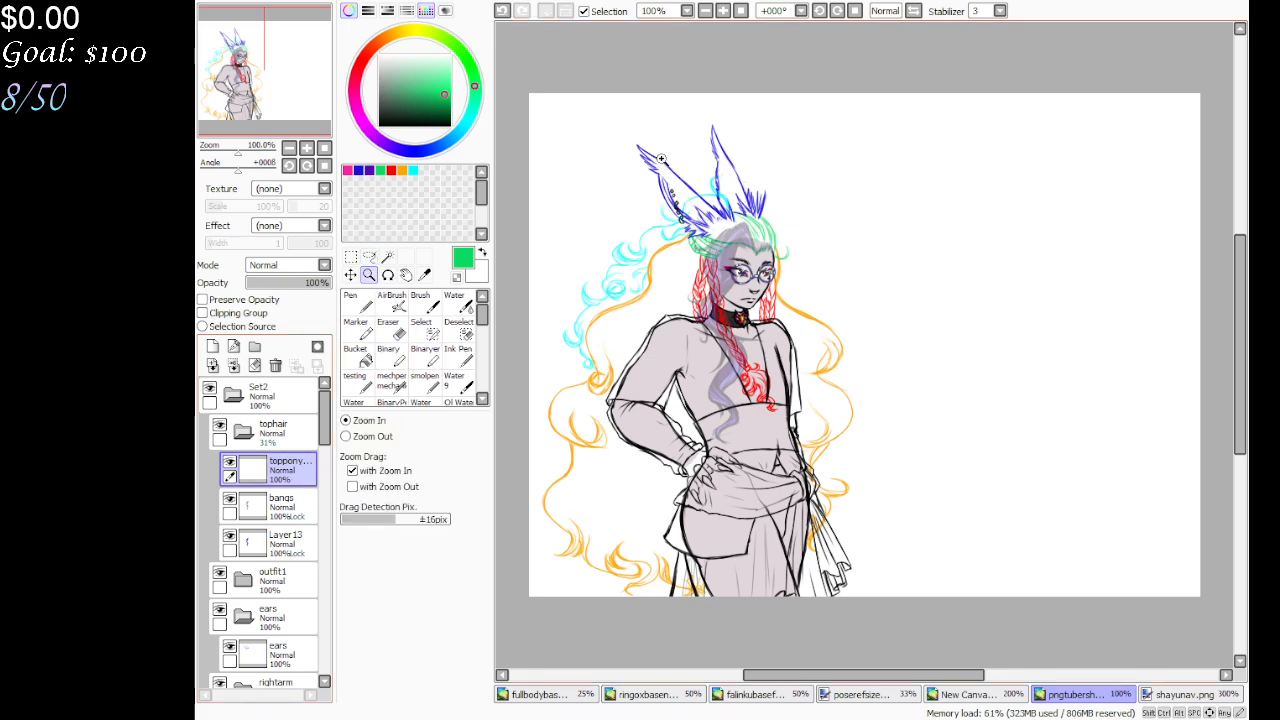
click(670, 160)
click(672, 162)
click(680, 198)
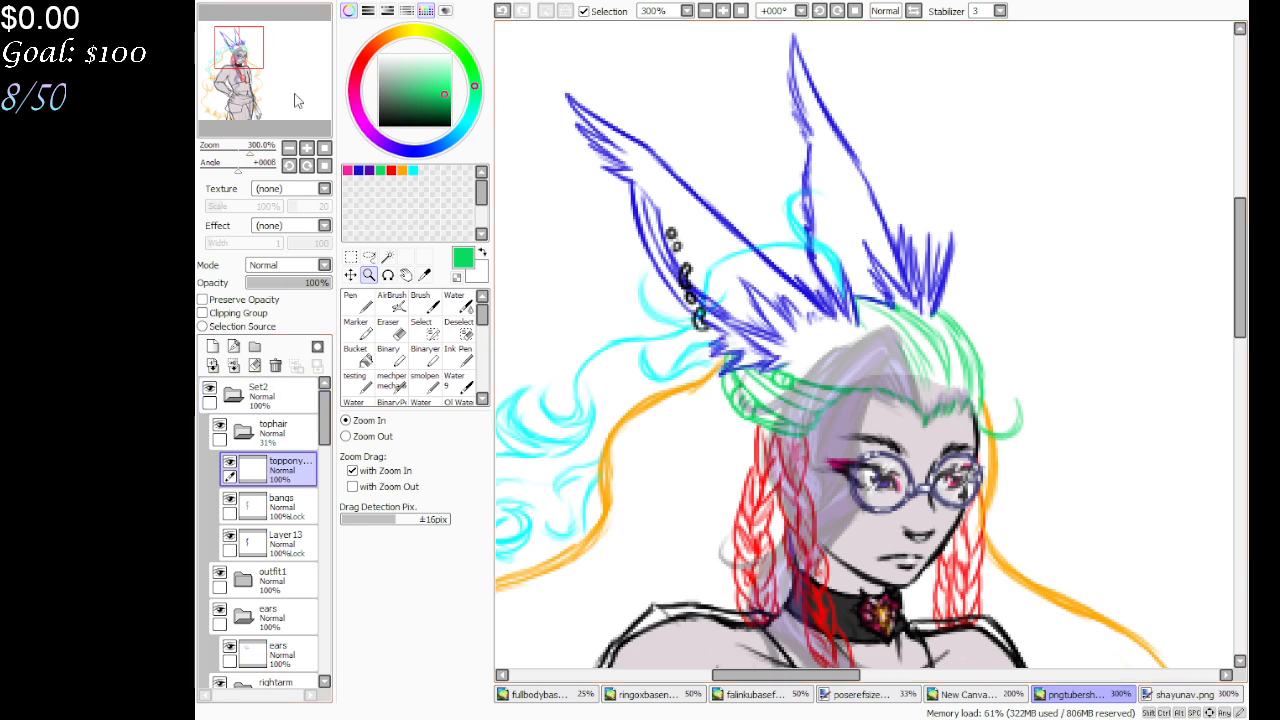
drag(295, 100, 311, 103)
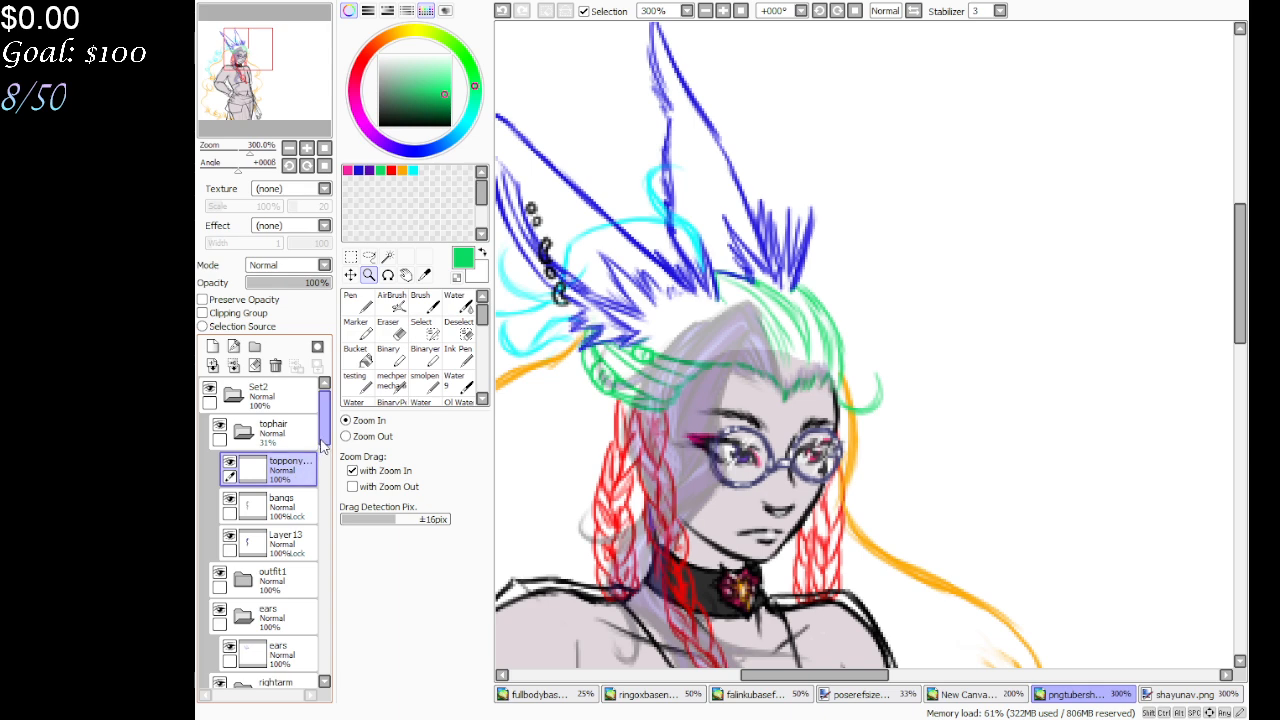
drag(321, 446, 346, 436)
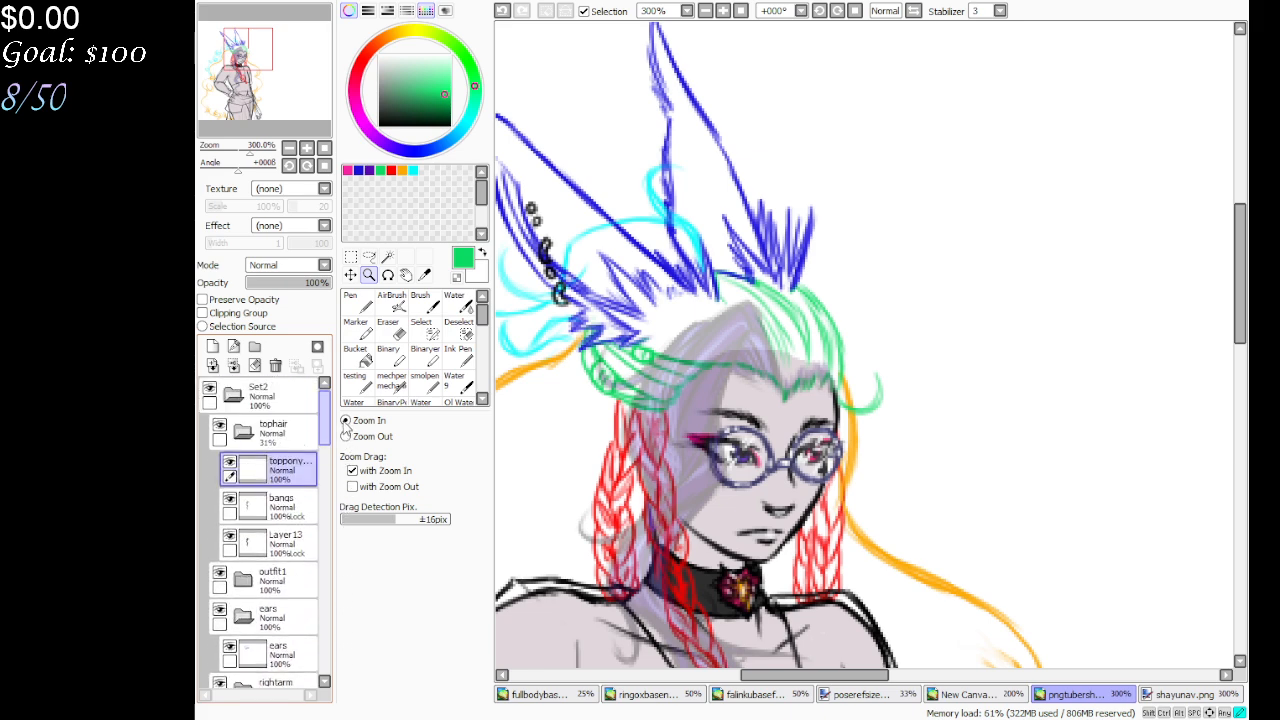
click(432, 390)
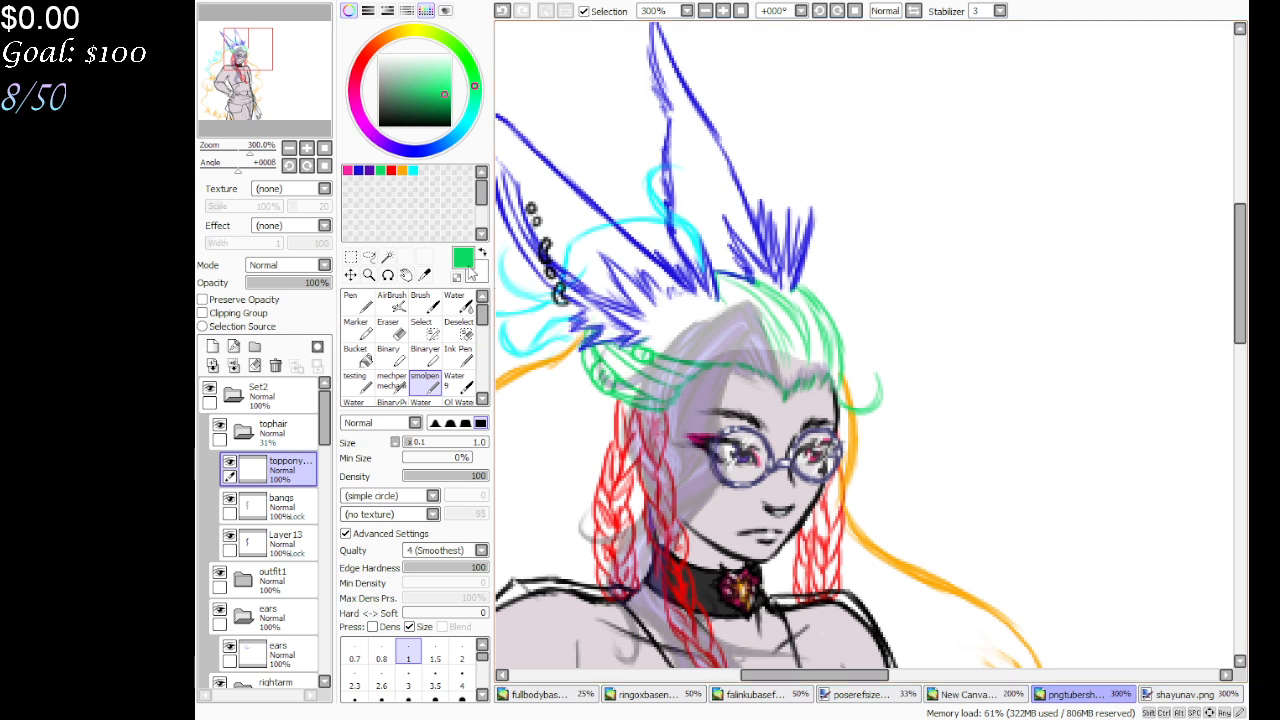
alt+click(690, 226)
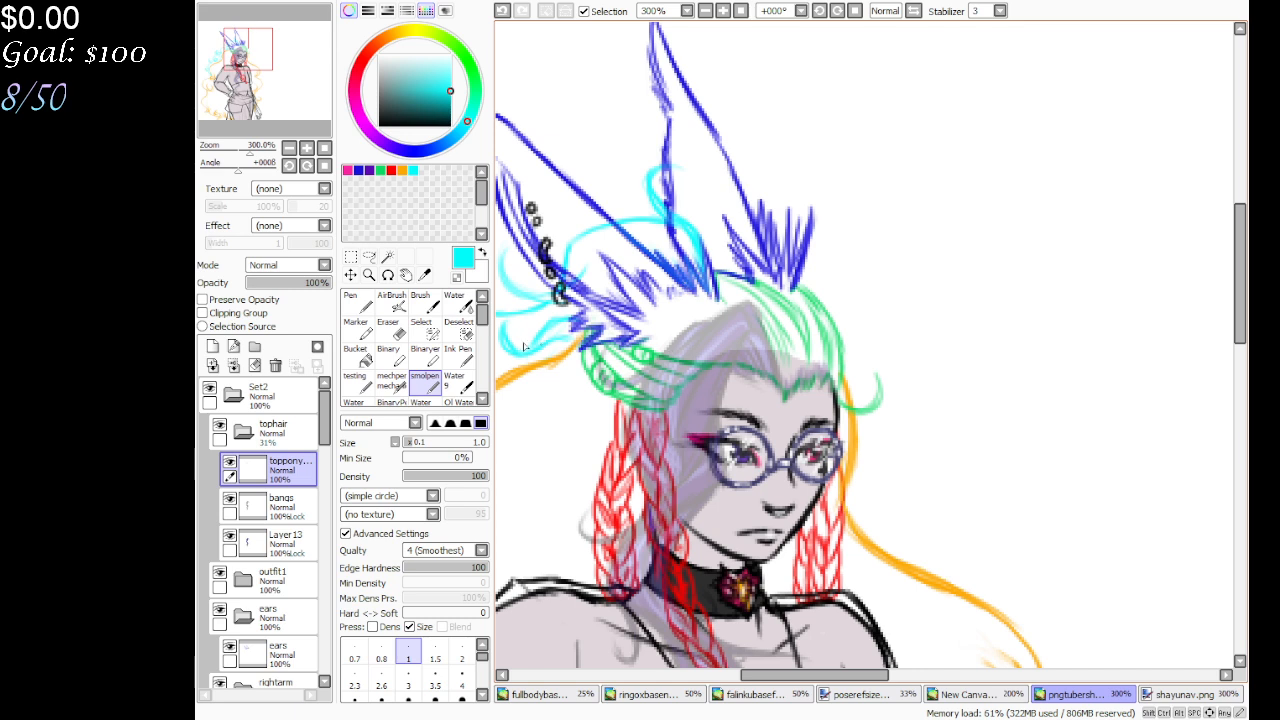
Set the tophair folder's opacity to 100% and reinforce the cyan ponytail base lines on its toppony layer
click(273, 430)
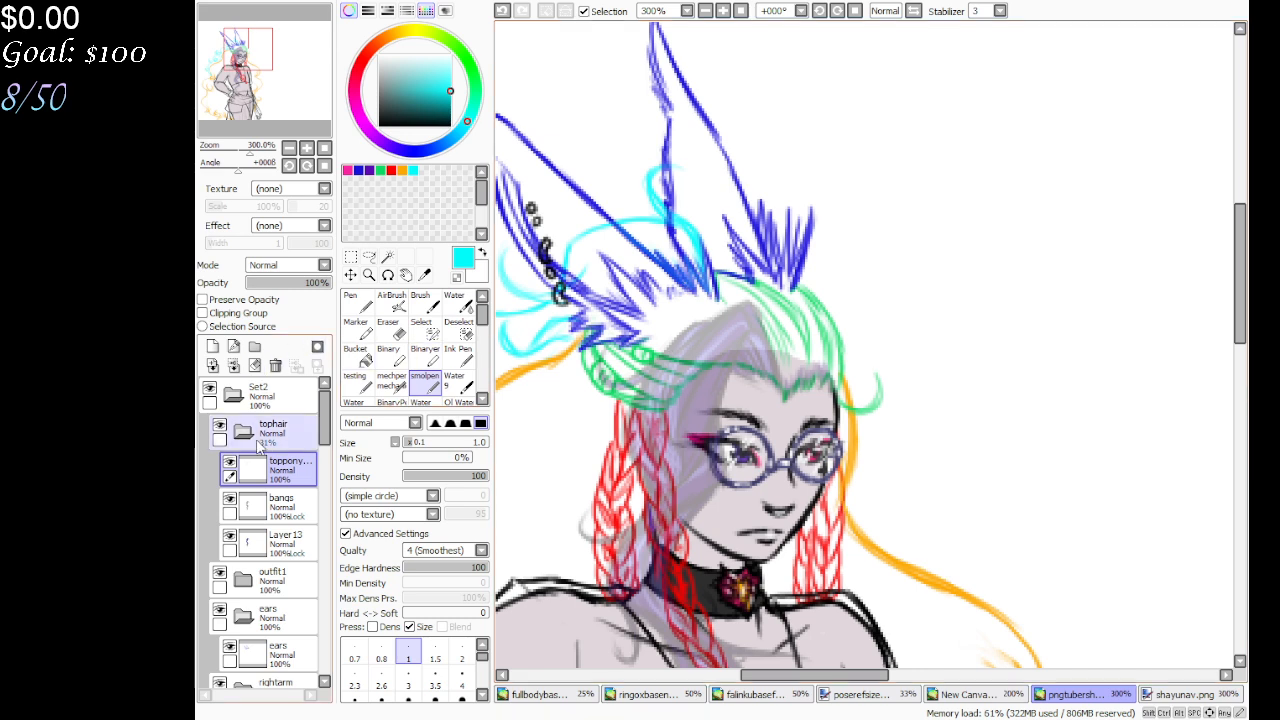
click(328, 282)
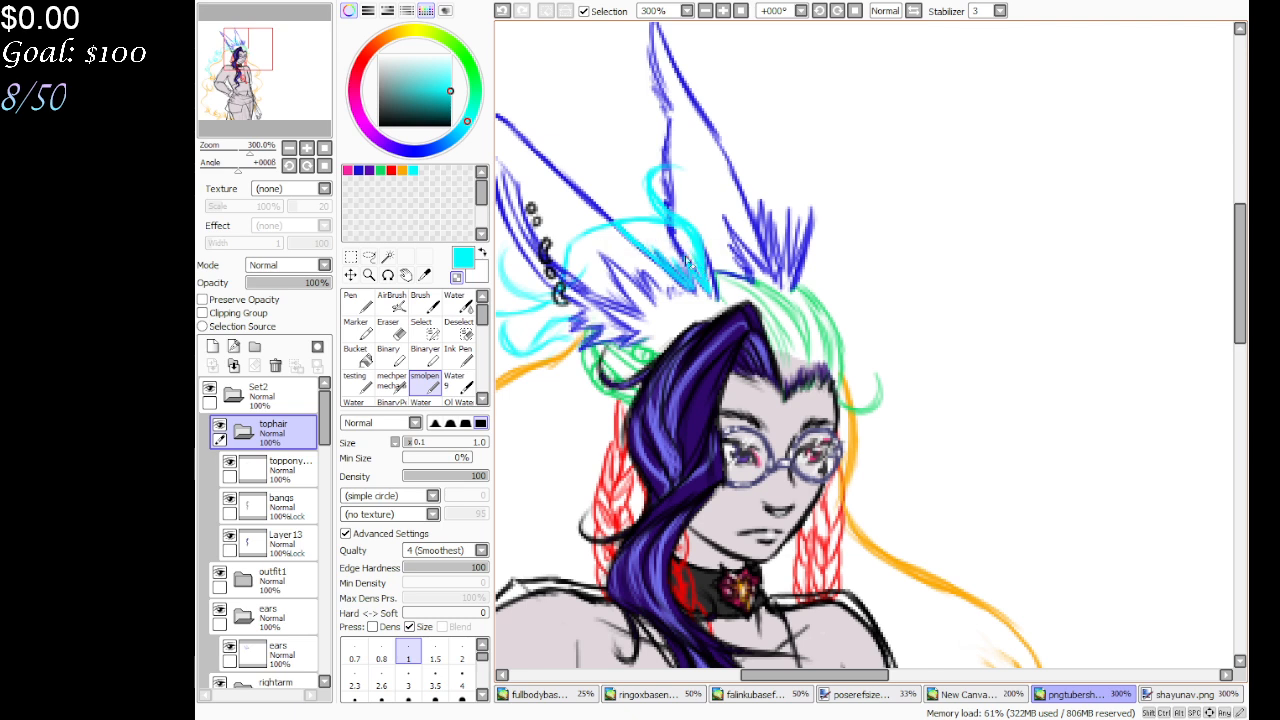
click(295, 470)
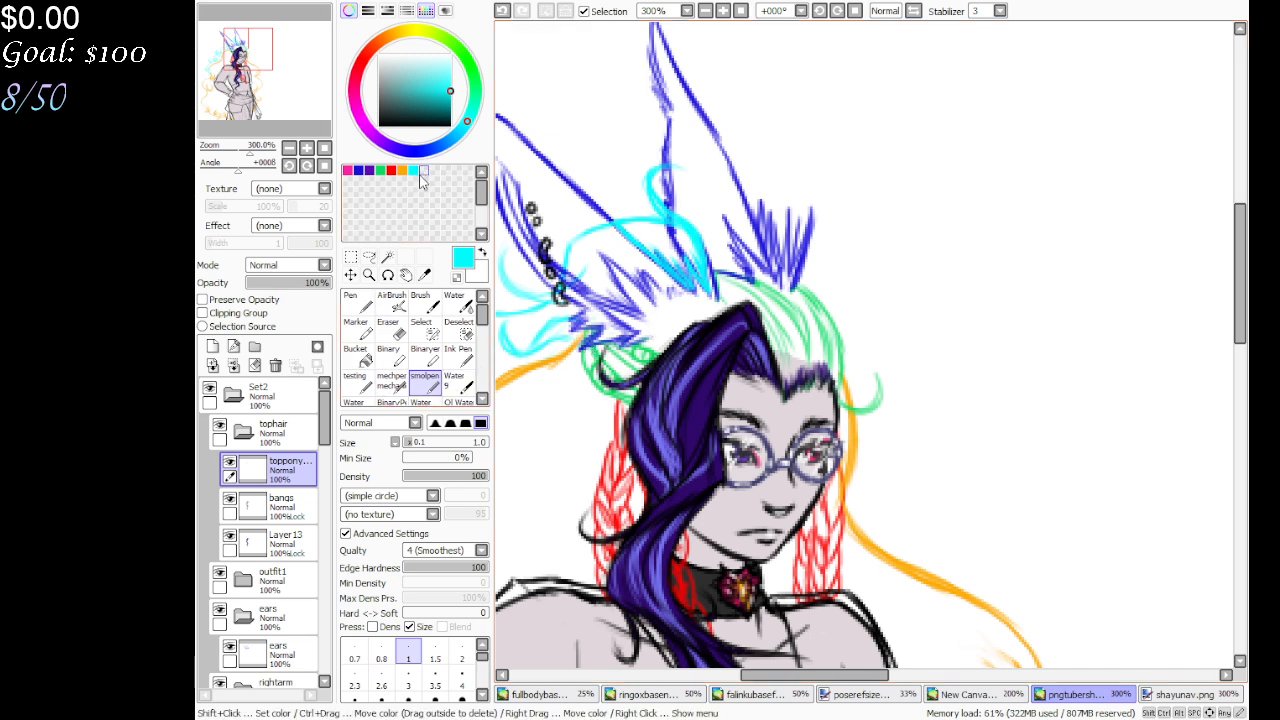
Sample the hair's dark purple for the size 5 Pen and group toppony with a new layer beneath it in a new tophair folder
click(424, 274)
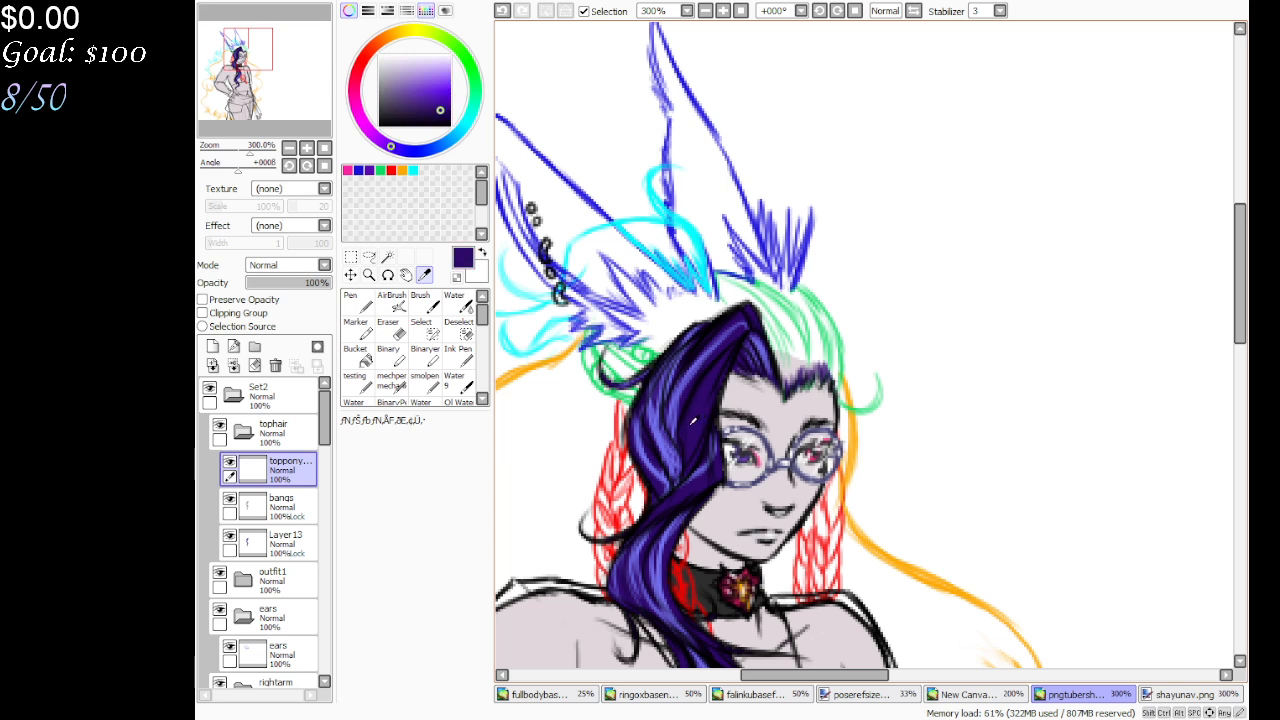
click(688, 420)
click(355, 310)
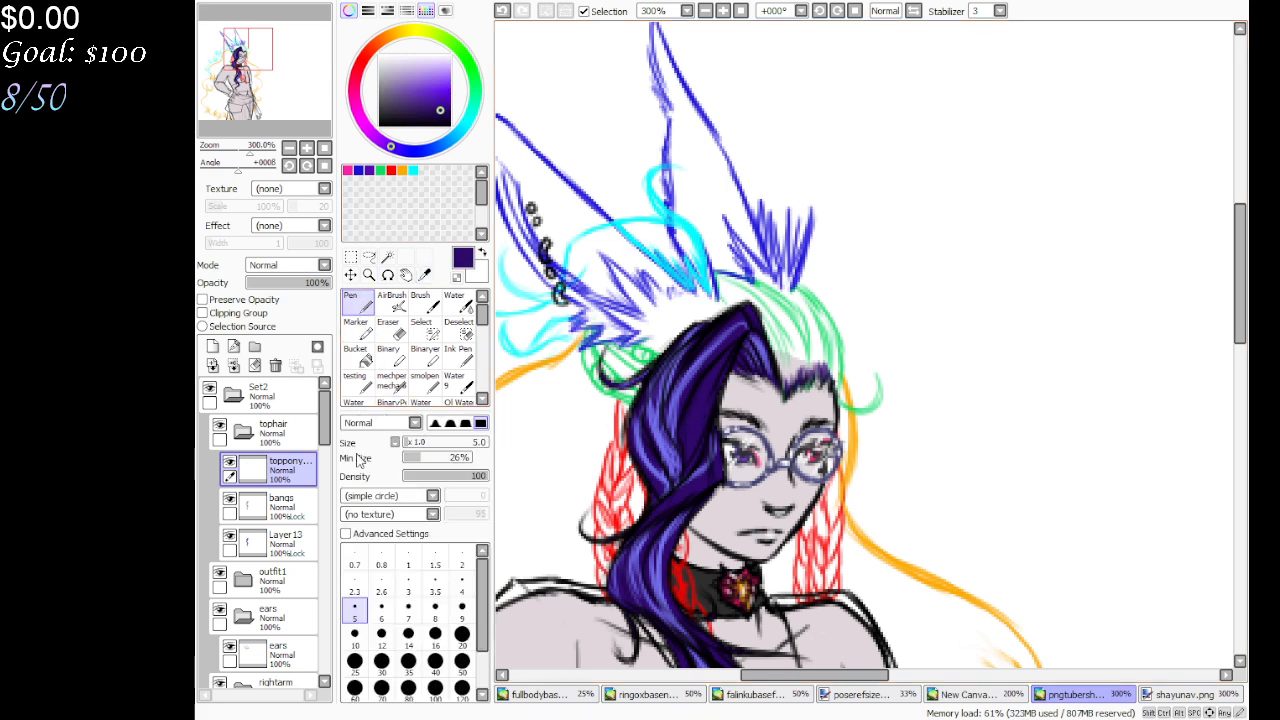
click(213, 346)
mouse_move(296, 468)
mouse_down()
mouse_move(296, 527)
mouse_move(298, 472)
mouse_up()
click(298, 476)
click(255, 346)
drag(290, 540, 296, 472)
Create a second folder inside tophair and move the bangs layer and Layer13 into it
click(285, 580)
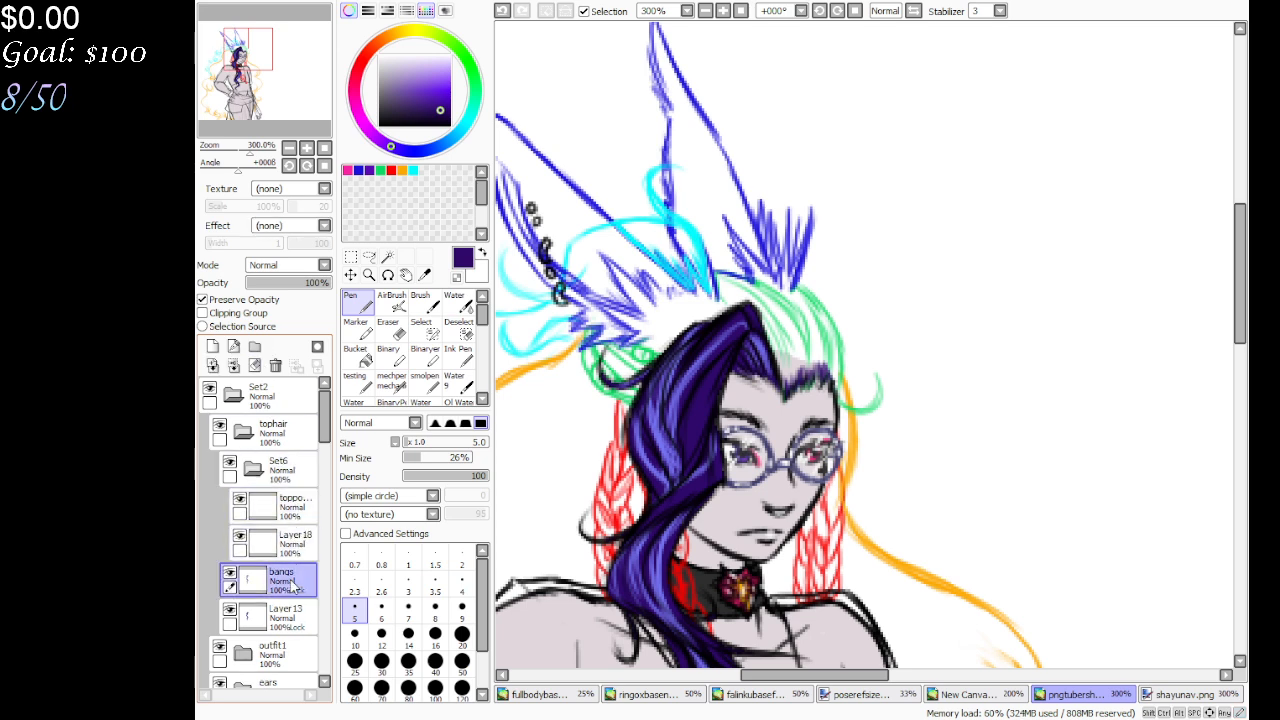
click(255, 346)
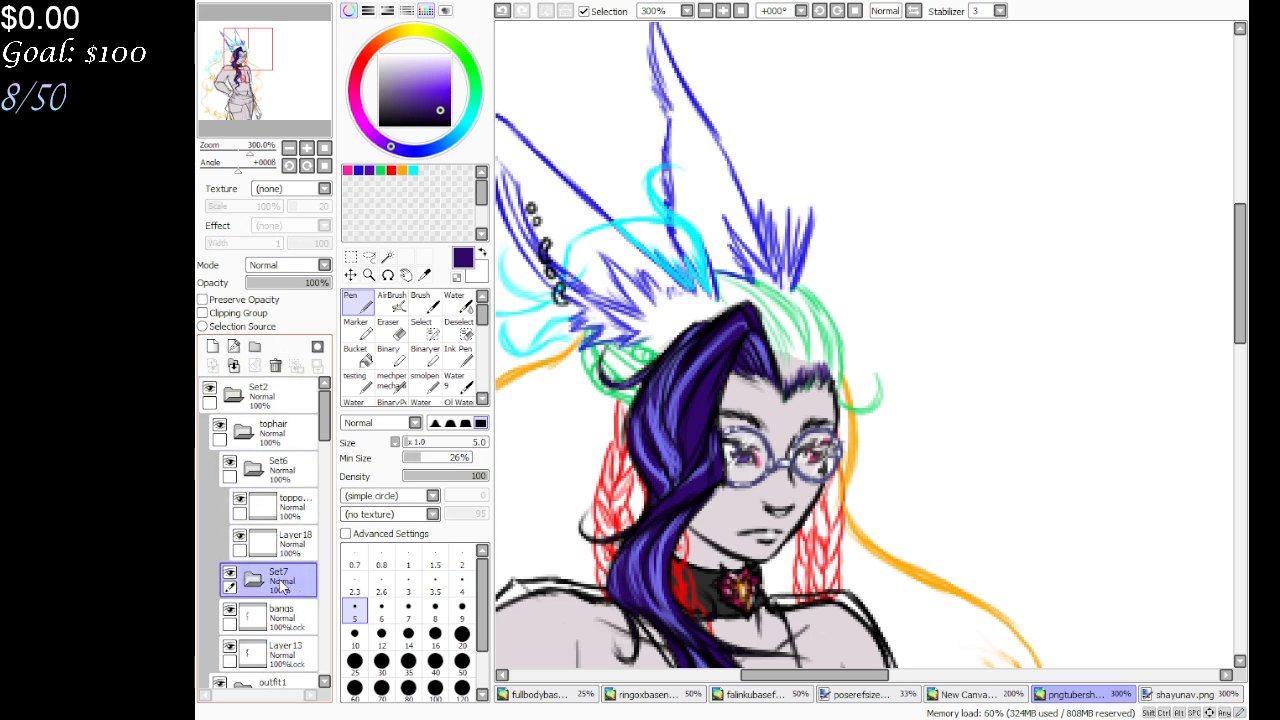
click(255, 346)
click(275, 365)
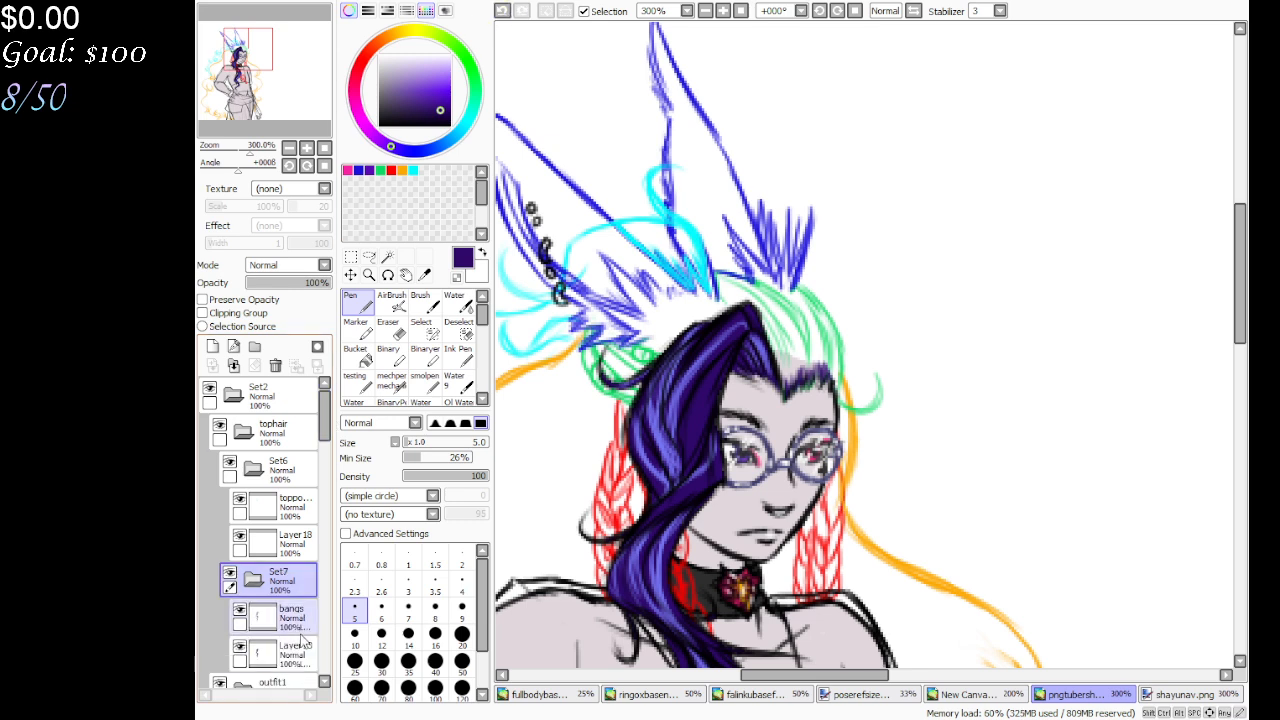
Fill the ponytail loop between the ears with dark purple on Layer18, refining its edges with smolpen at size 1
click(292, 542)
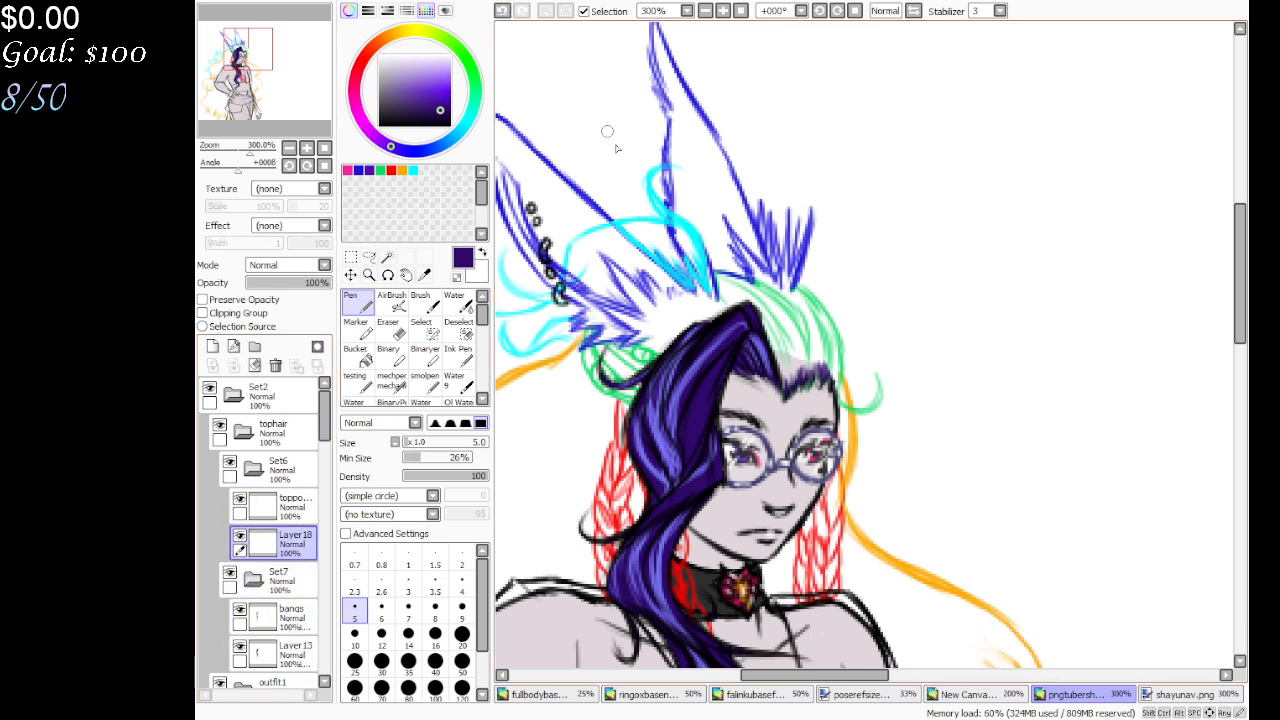
mouse_move(648, 235)
mouse_down()
mouse_move(626, 230)
mouse_move(683, 235)
mouse_move(695, 261)
mouse_move(670, 265)
mouse_move(662, 252)
mouse_move(678, 244)
mouse_move(686, 272)
mouse_up()
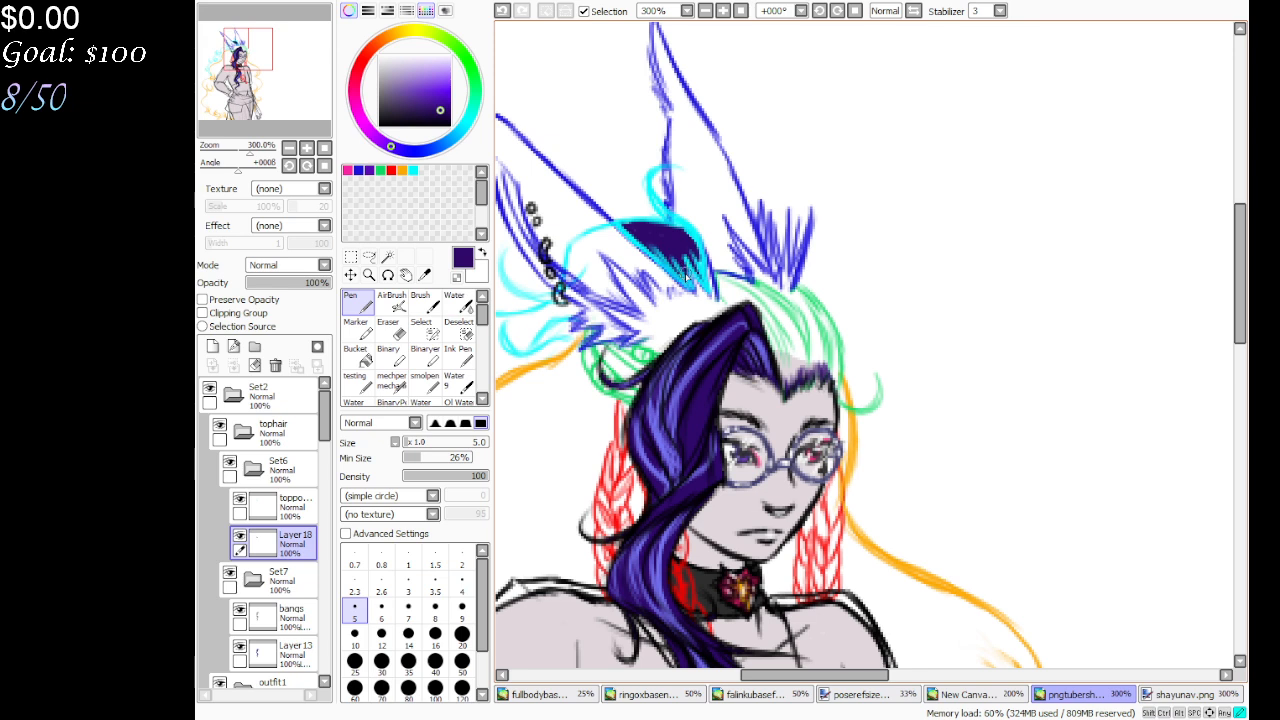
click(424, 384)
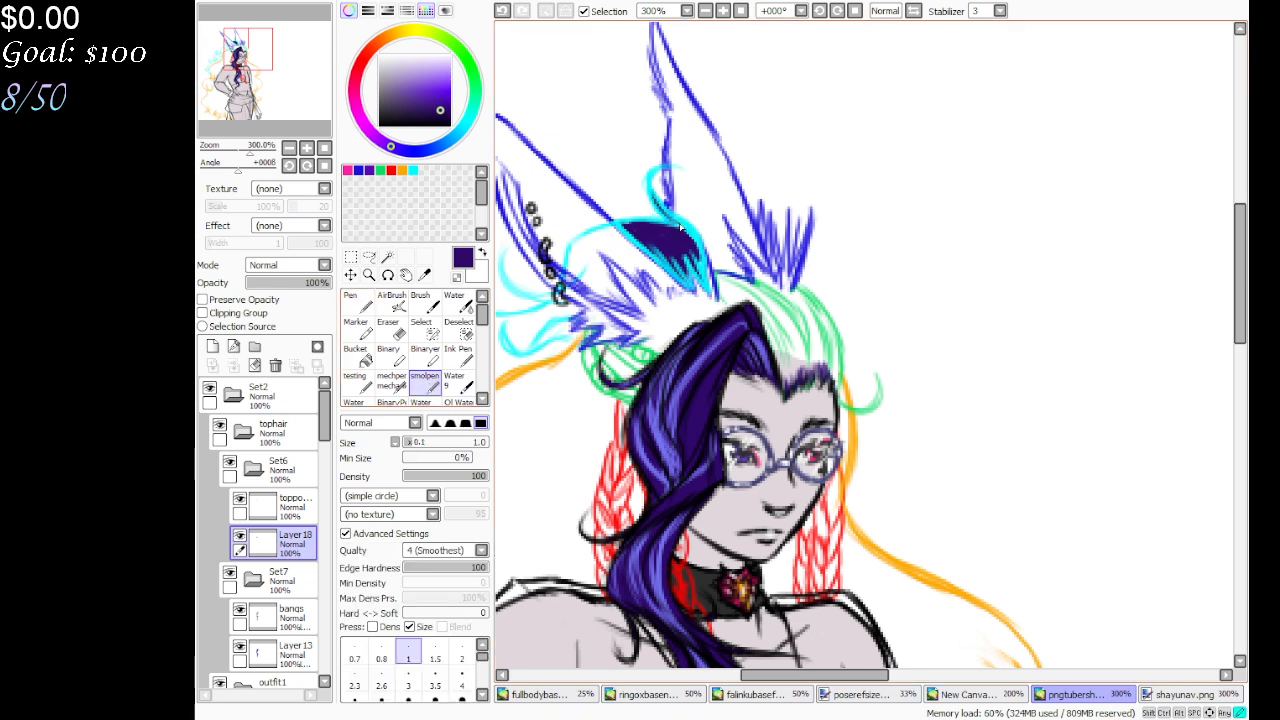
drag(660, 228, 672, 224)
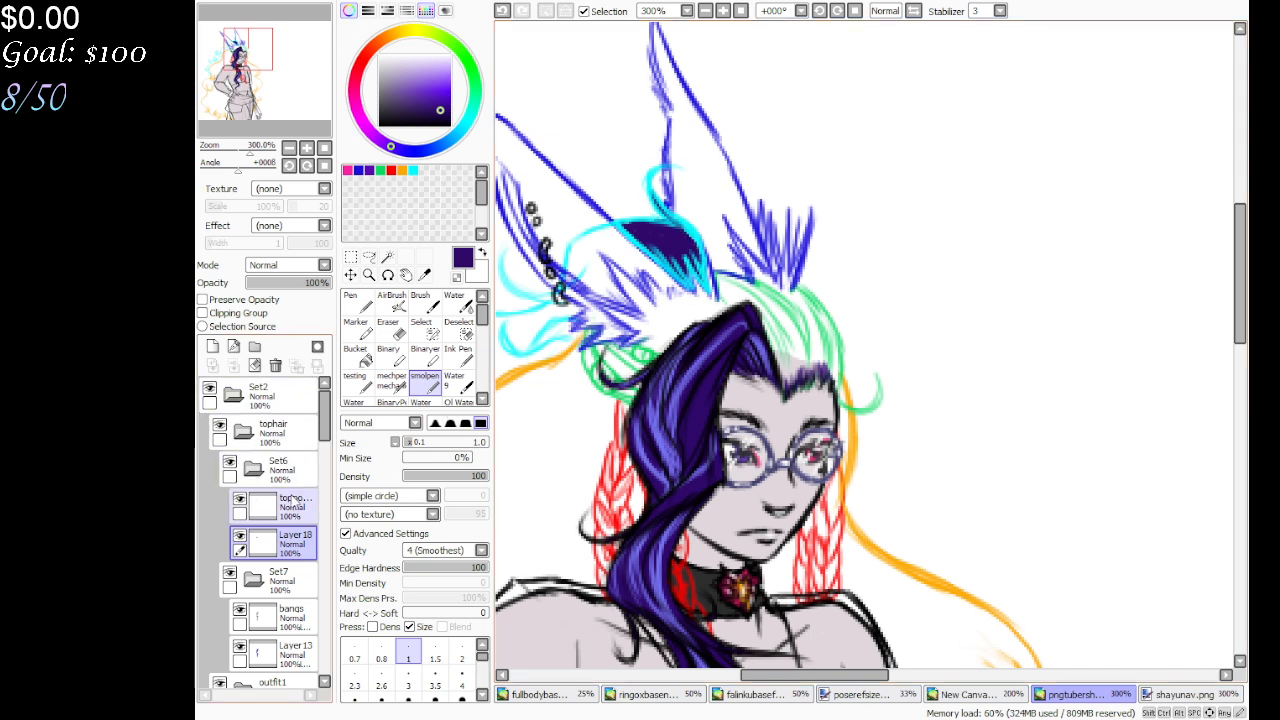
Preserve opacity on tophair's toppony layer and recolor its cyan ponytail lines black with the BinaryPen at size 100
click(295, 505)
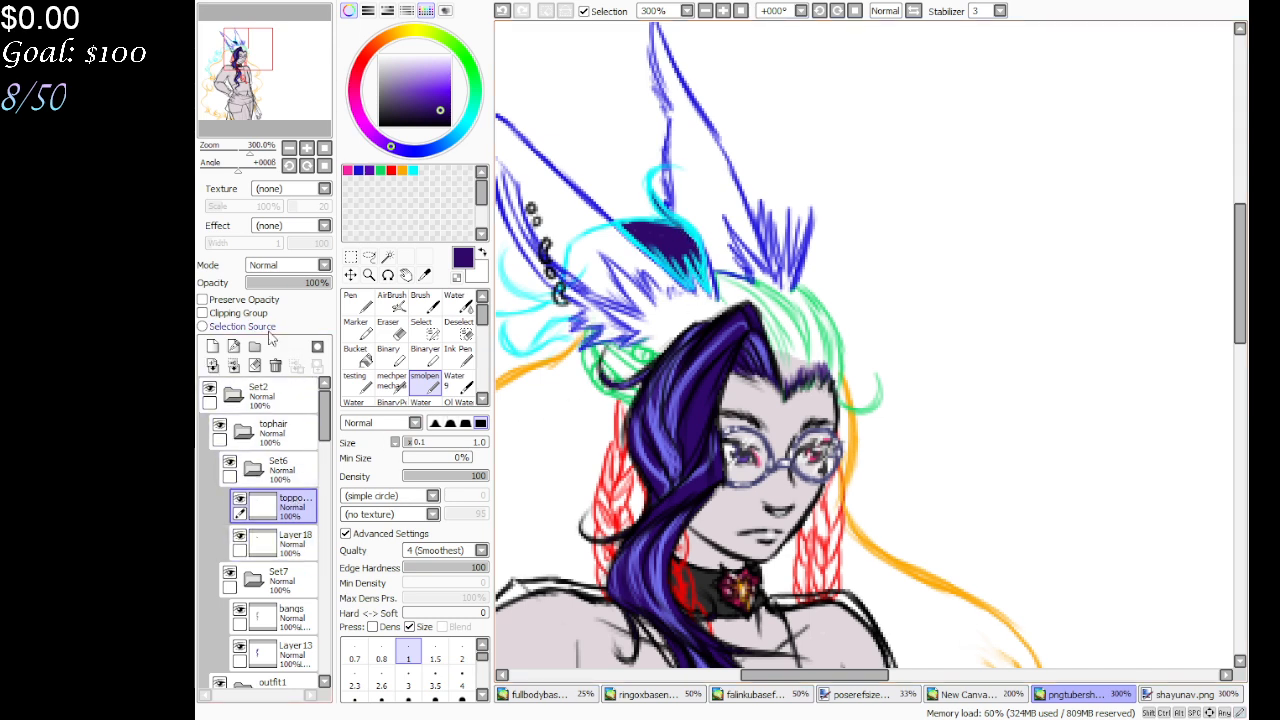
click(358, 401)
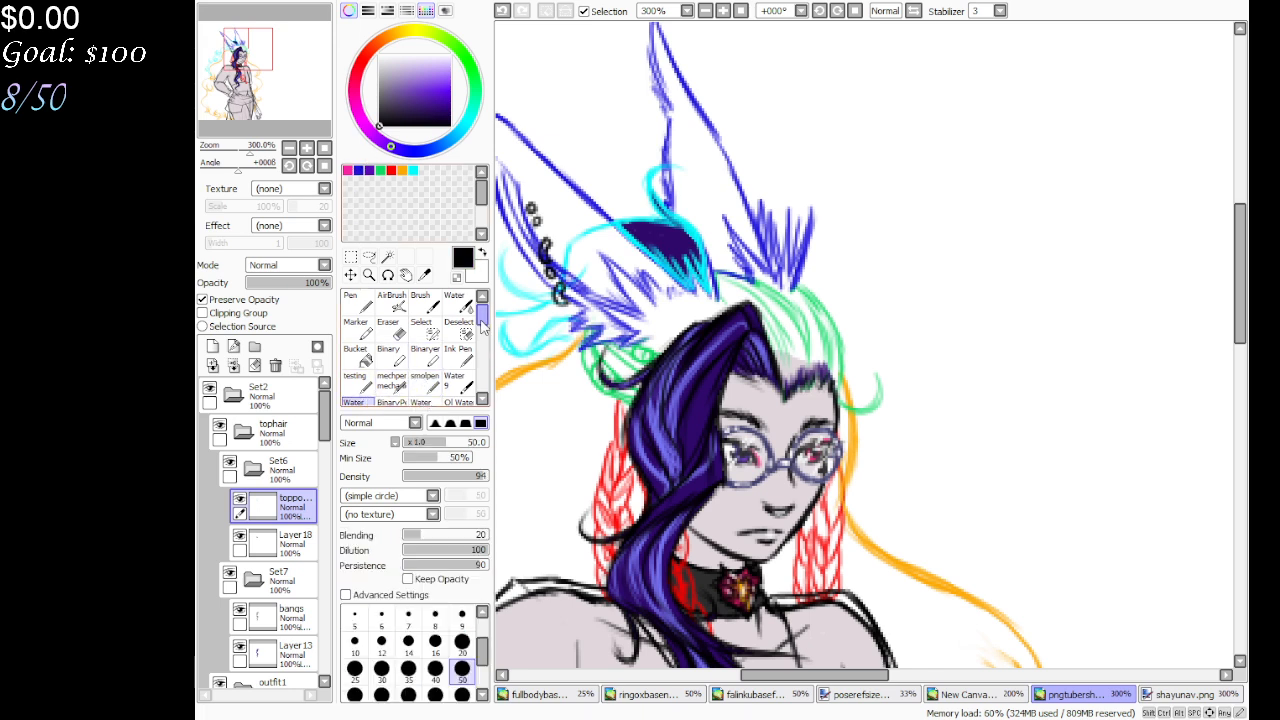
scroll(396, 366, down, 2)
click(394, 352)
mouse_move(600, 205)
mouse_down()
mouse_move(634, 171)
mouse_move(643, 185)
mouse_up()
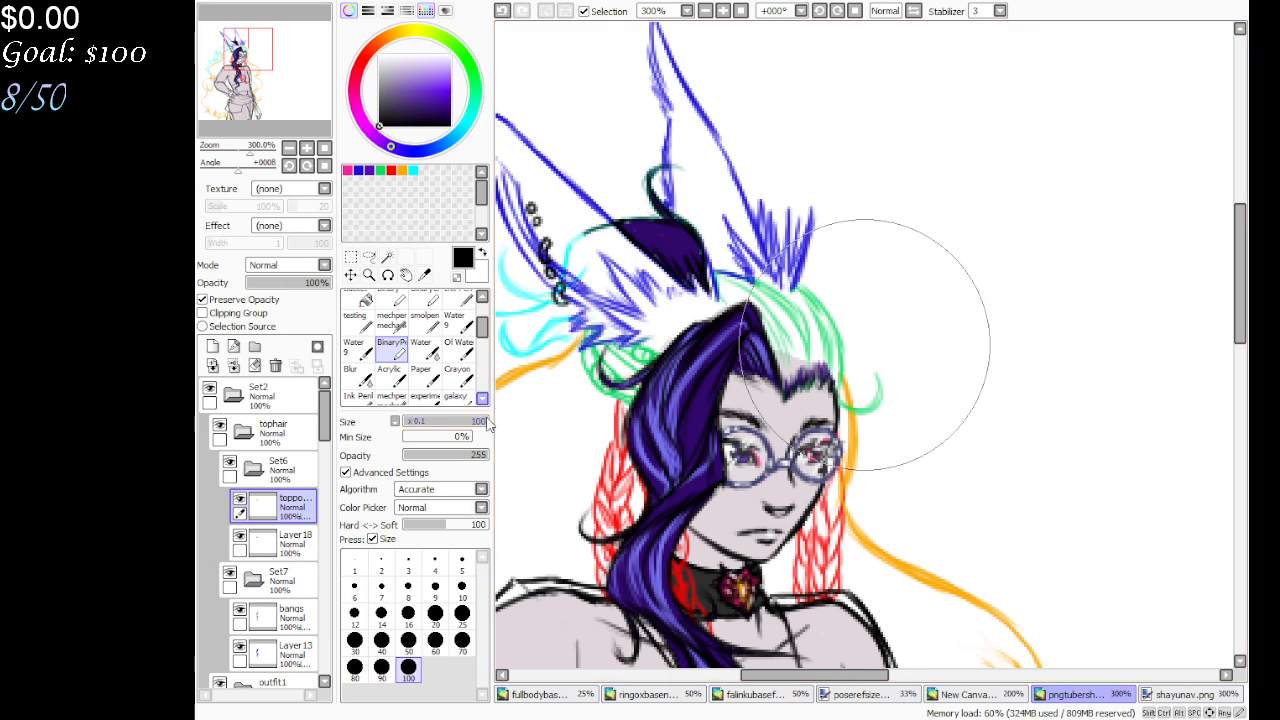
Erase the leftover cyan under the black ponytail curl on the backhair folder's toppony layer using transparent color
scroll(296, 560, down, 10)
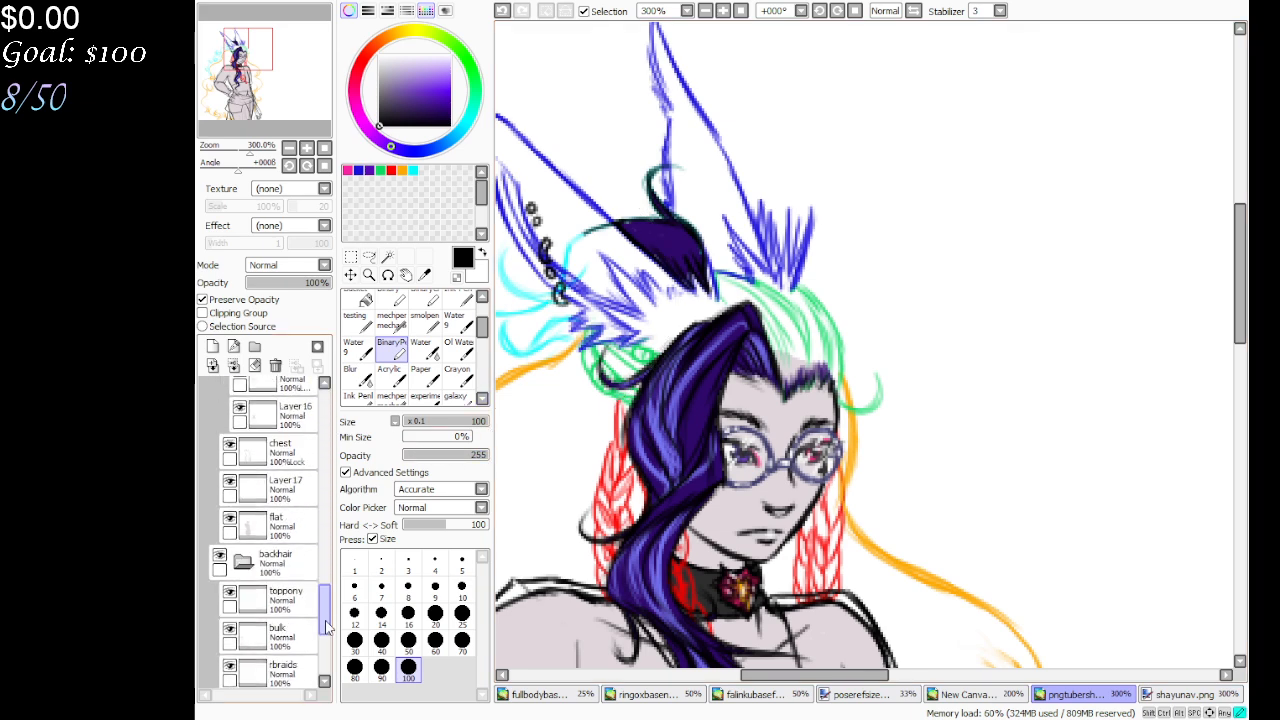
click(285, 525)
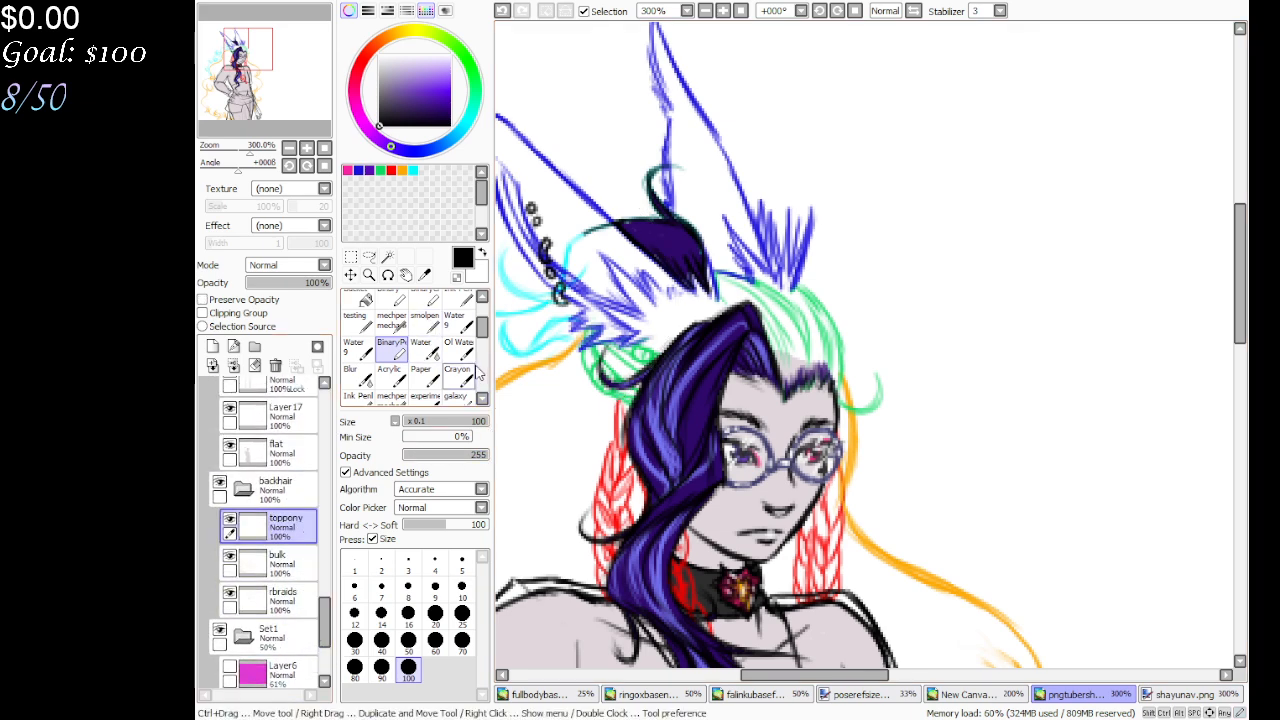
click(457, 276)
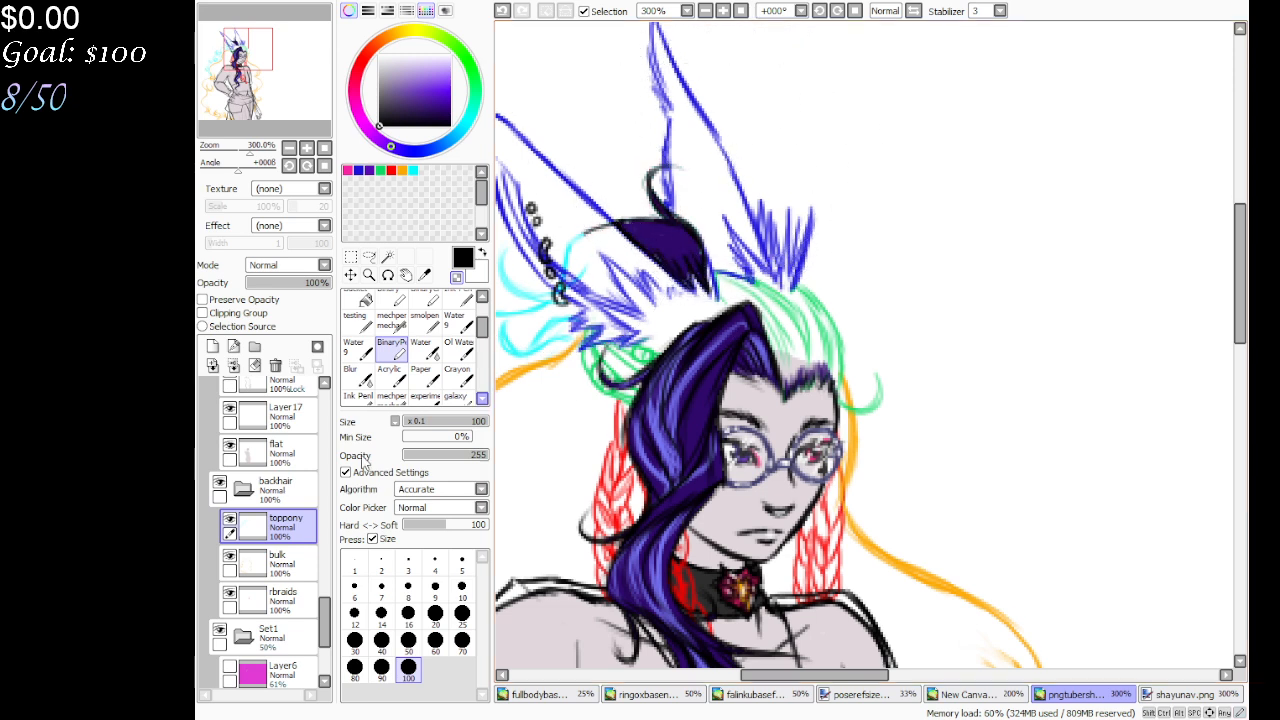
Turn off Preserve Opacity on tophair's toppony layer and erase the loop outline crossing the left ear with smolpen at size 1
drag(327, 628, 327, 410)
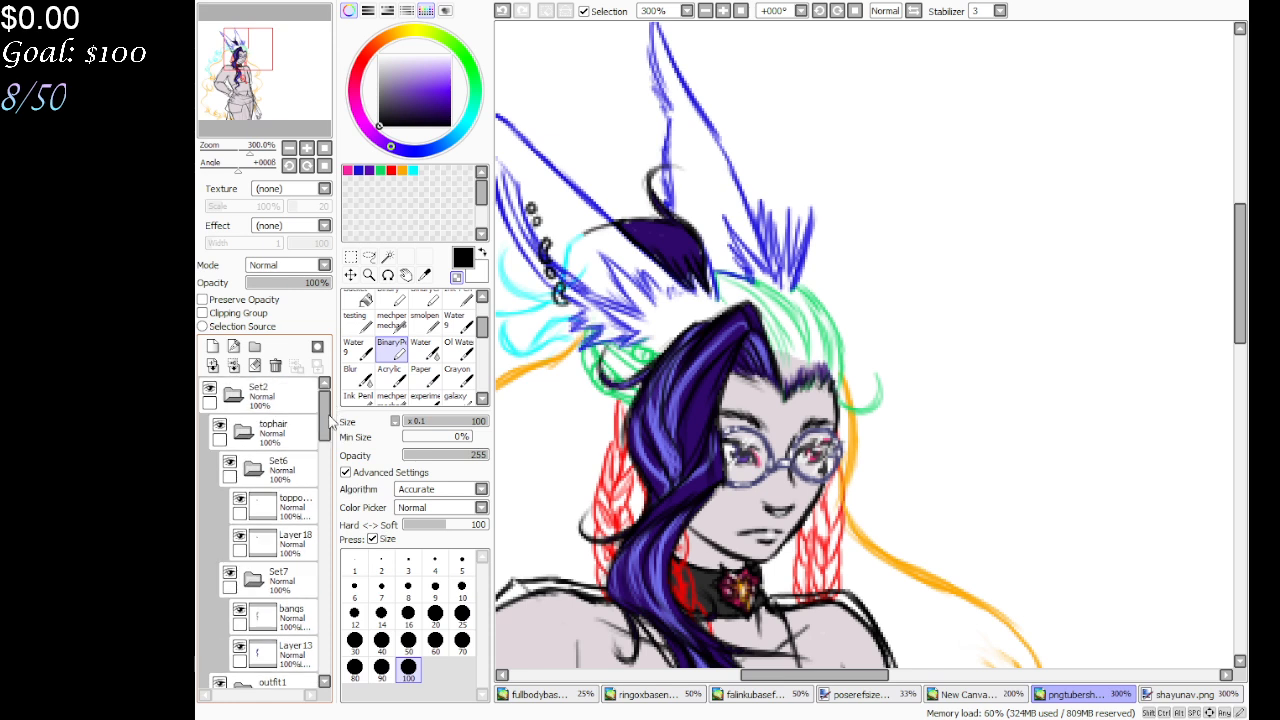
click(270, 505)
click(203, 299)
click(248, 299)
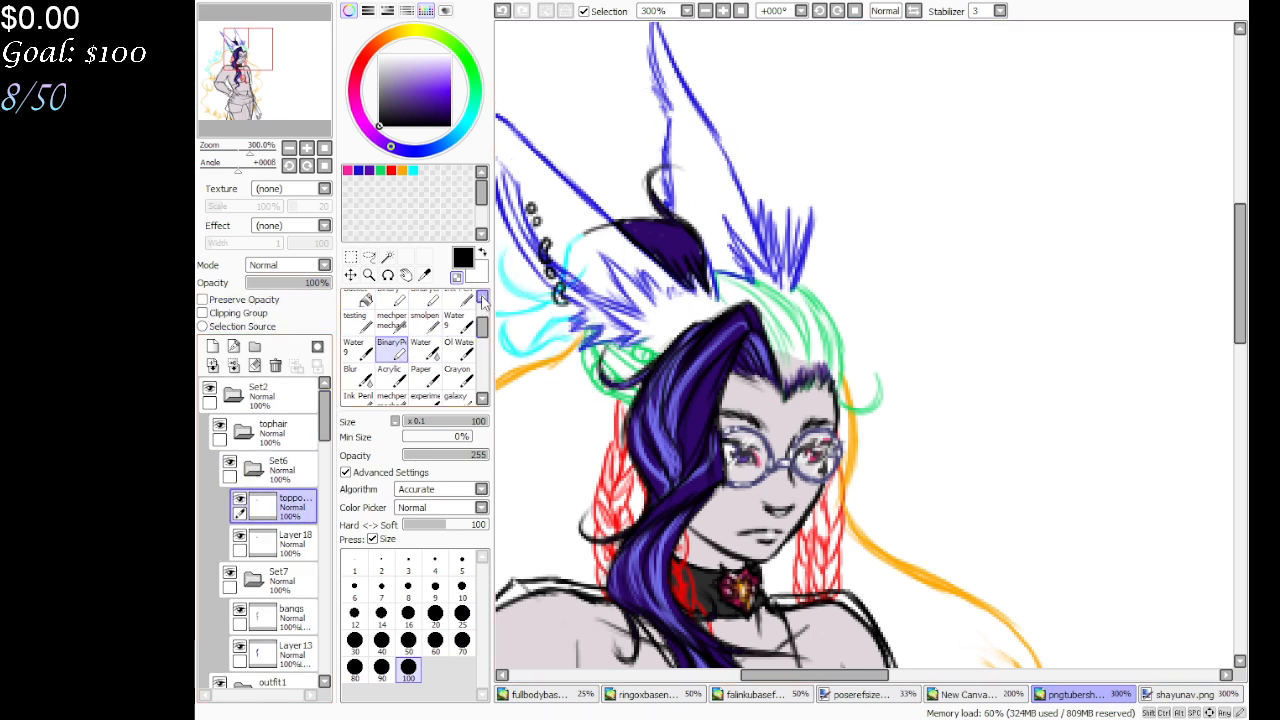
scroll(468, 336, up, 1)
click(425, 345)
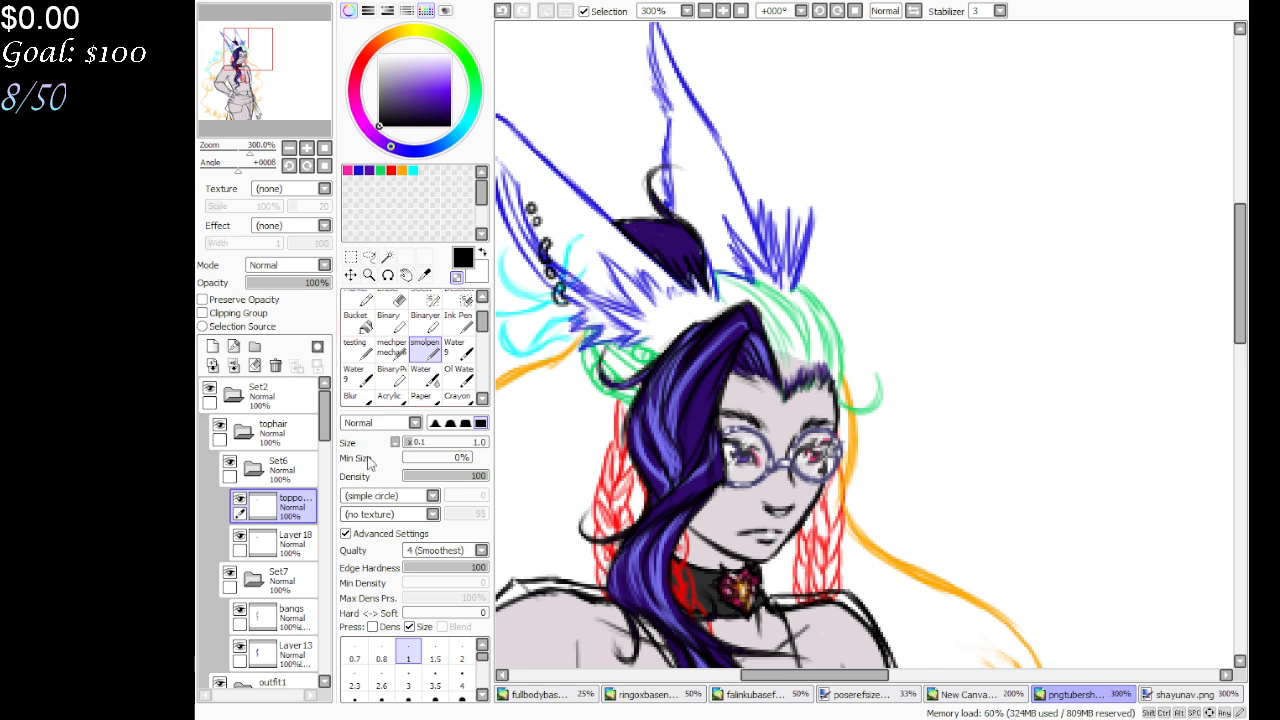
Touch up the ponytail loop's fill on Layer18 with smolpen at size 1 in its sampled dark purple
click(285, 540)
click(424, 274)
click(657, 232)
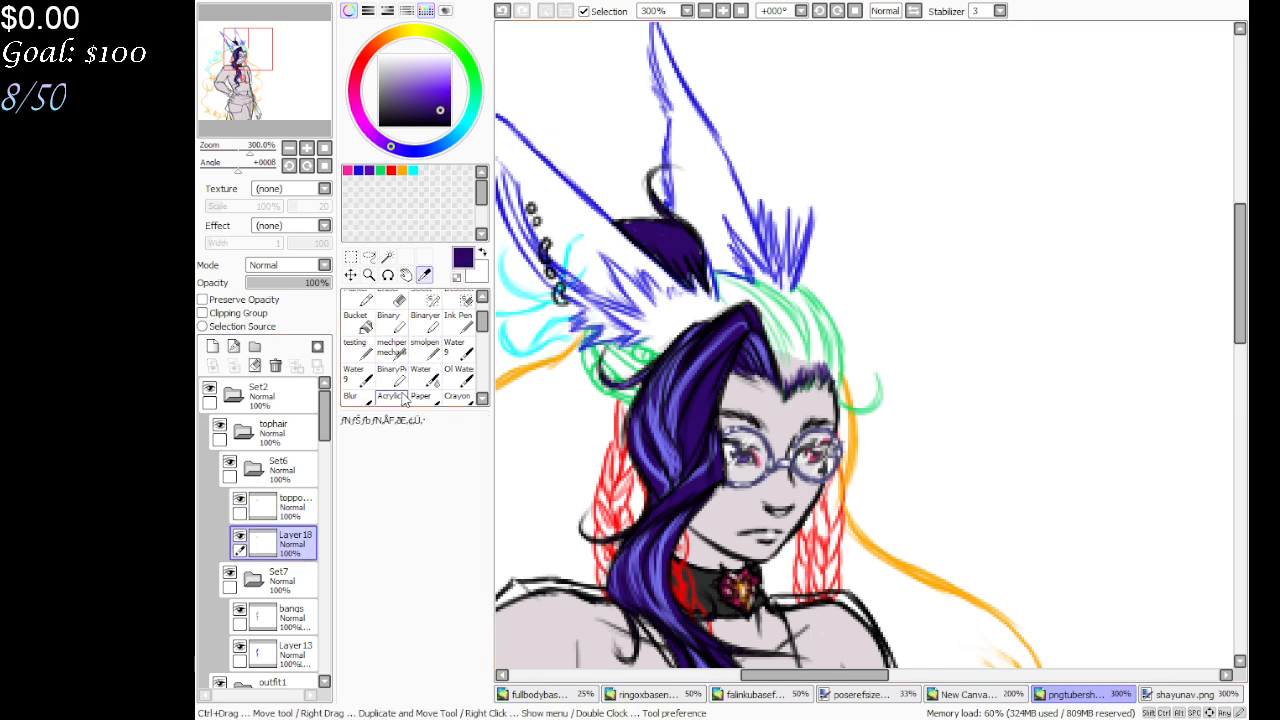
click(424, 346)
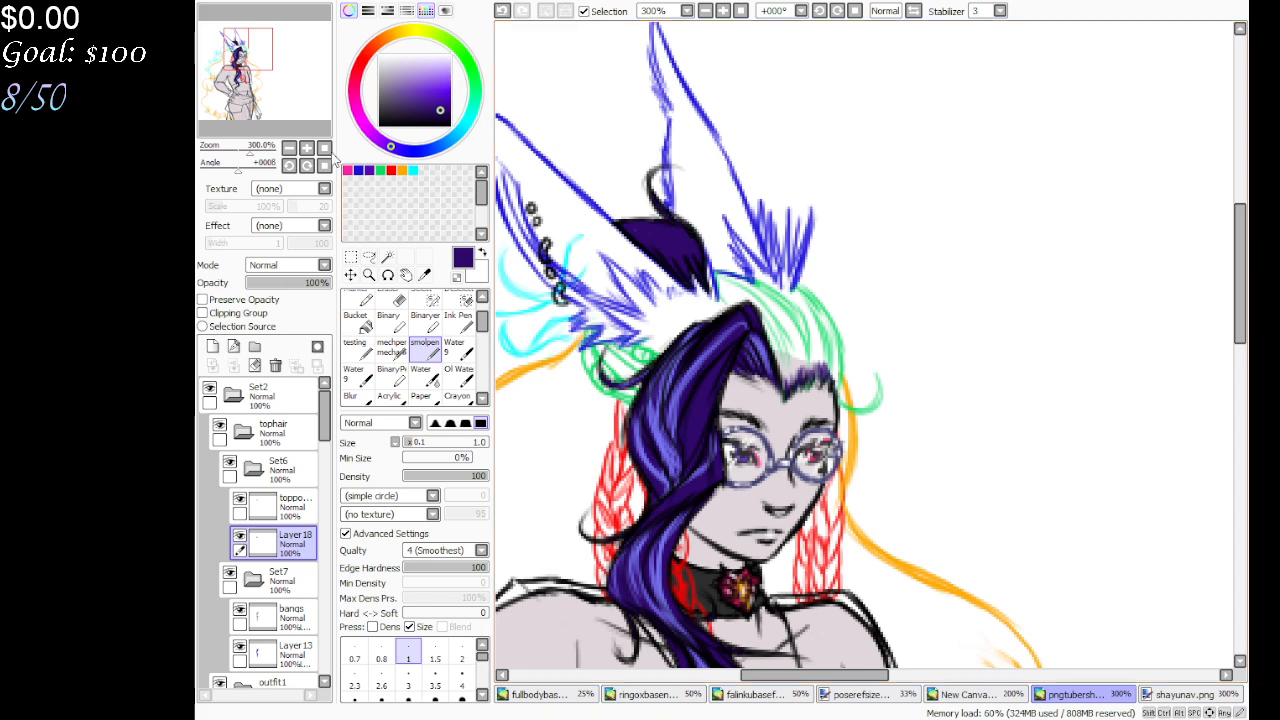
Collapse the Set6 and Set7 folders and lower the tophair folder's opacity to 29%
drag(262, 72, 265, 80)
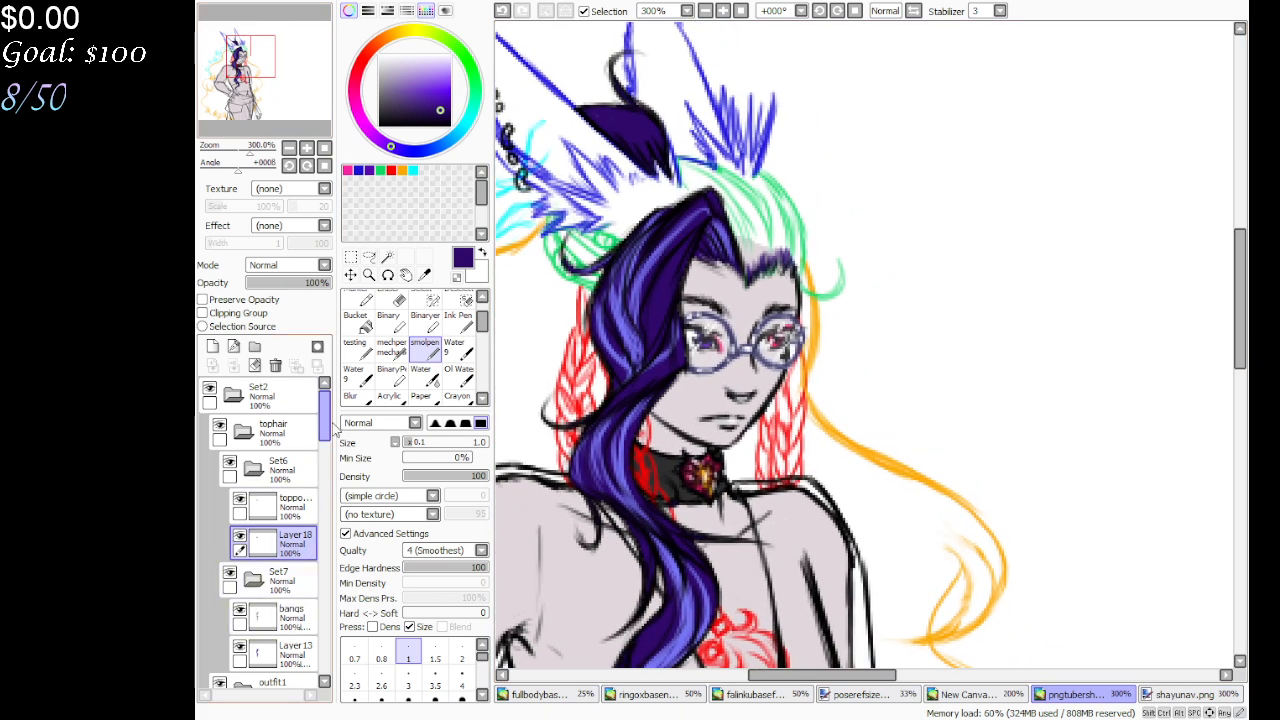
drag(325, 424, 326, 427)
click(254, 458)
click(254, 495)
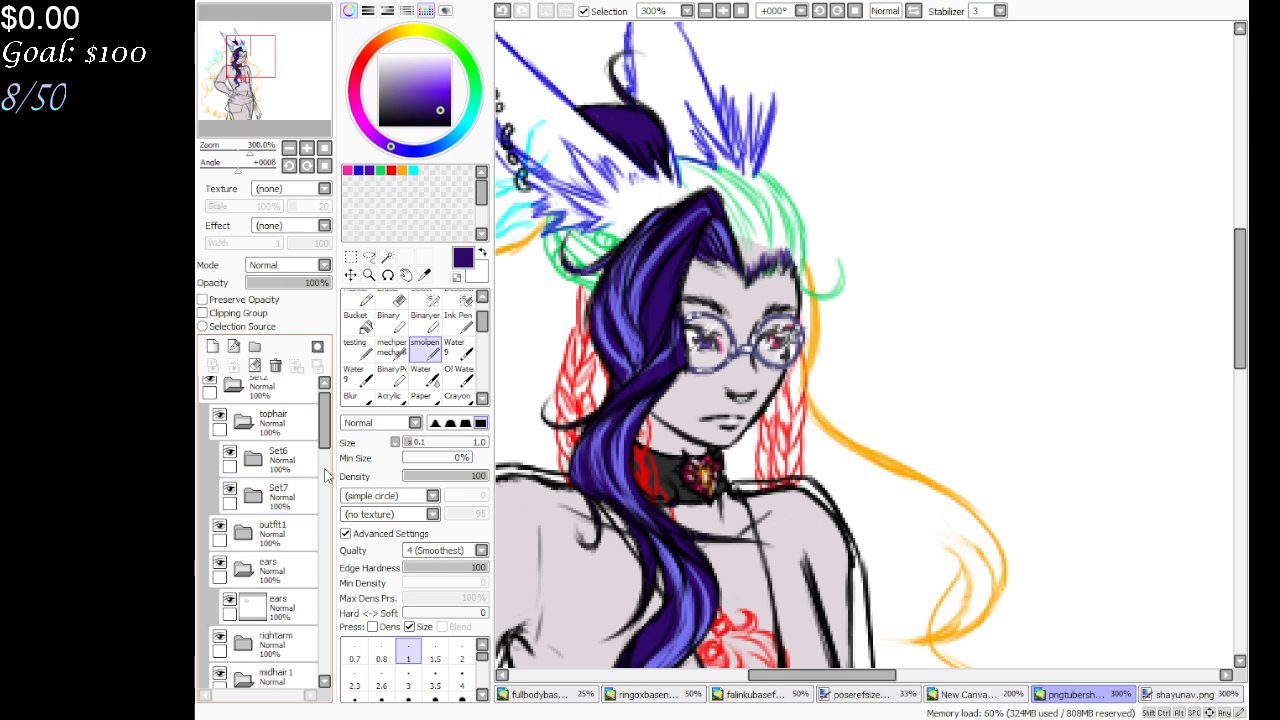
click(266, 420)
click(270, 283)
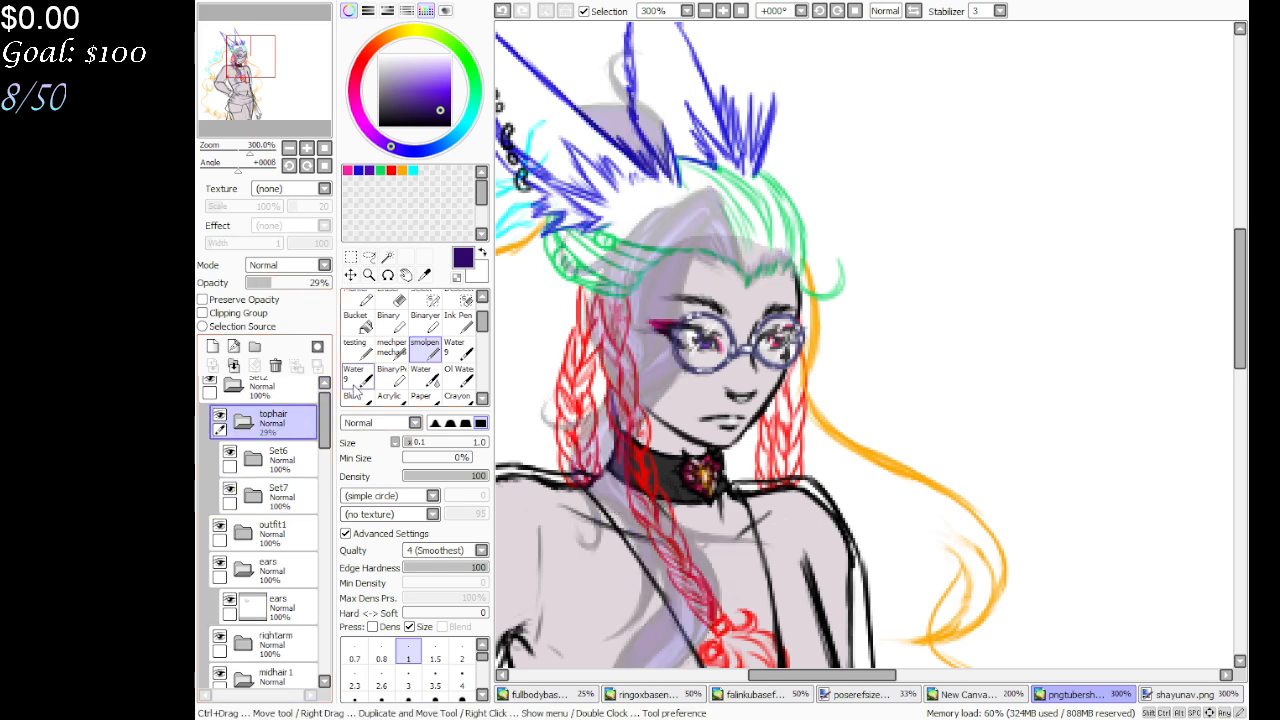
Show Set5's flat layer and fill the slicked-back hair and side bun on it in dark purple with the Pen at size 5
mouse_move(325, 418)
mouse_down()
mouse_move(325, 497)
mouse_move(325, 480)
mouse_up()
click(288, 556)
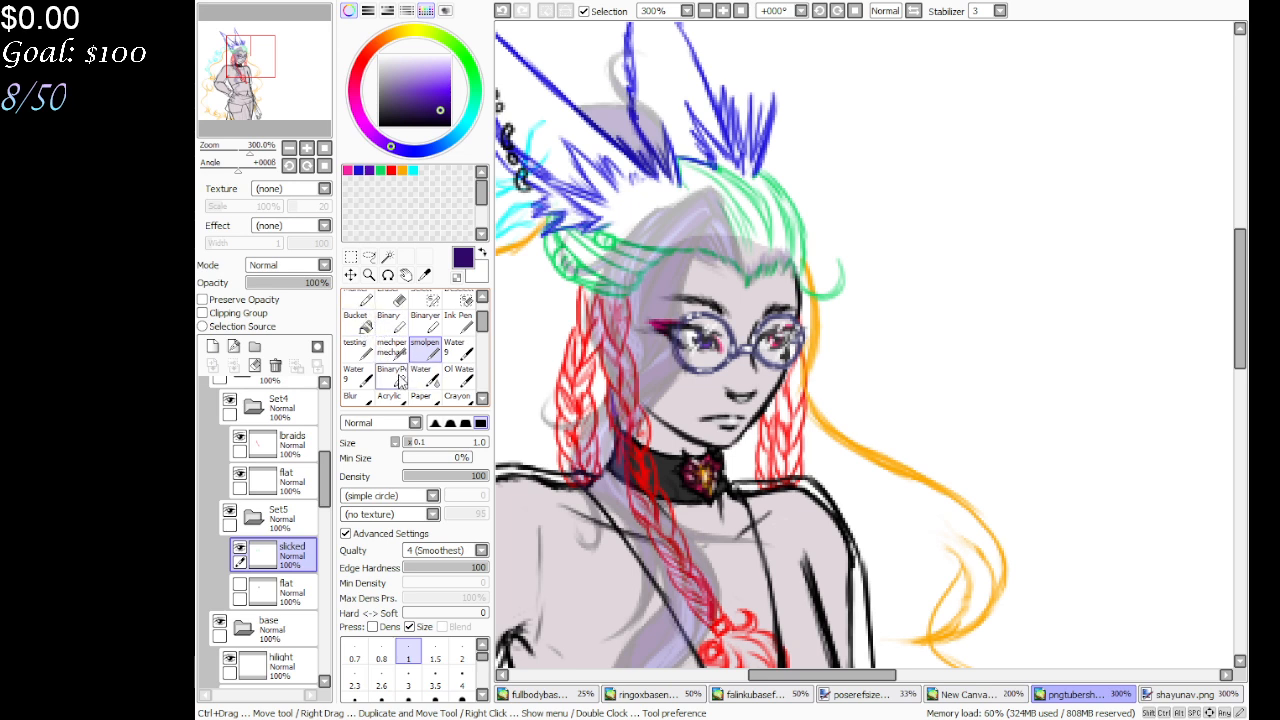
scroll(400, 370, up, 3)
click(357, 300)
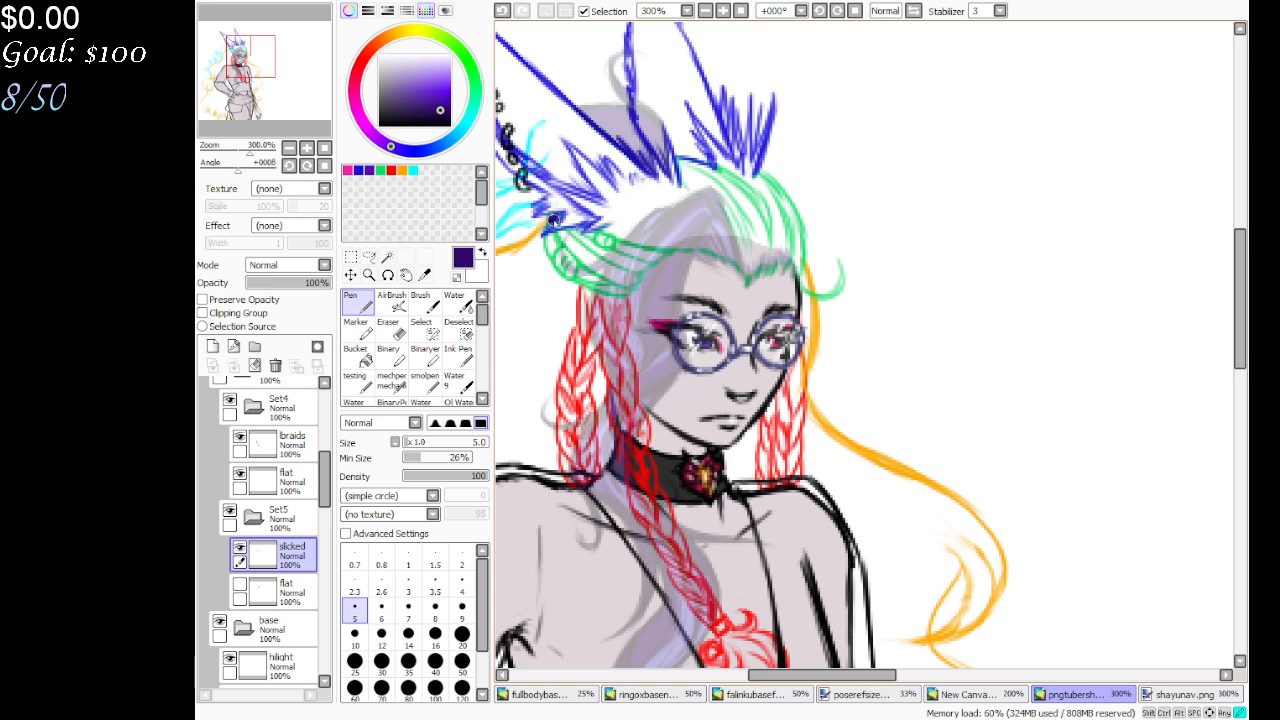
click(280, 590)
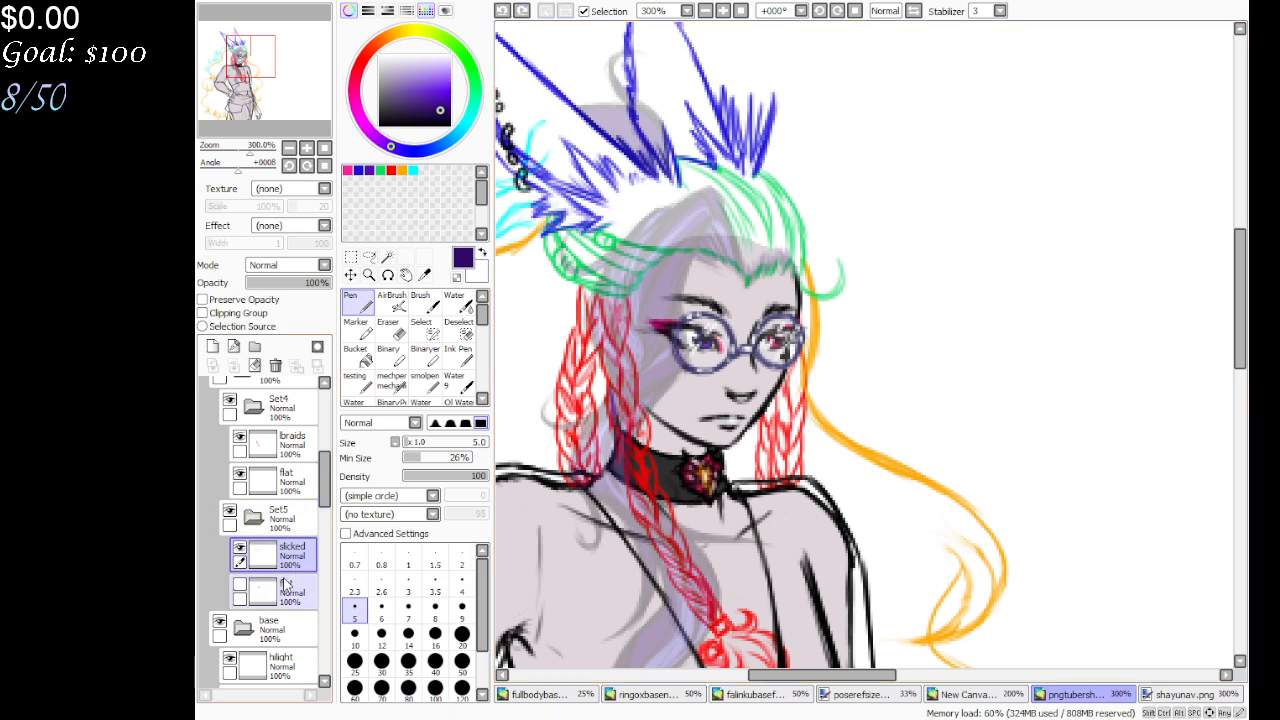
click(240, 584)
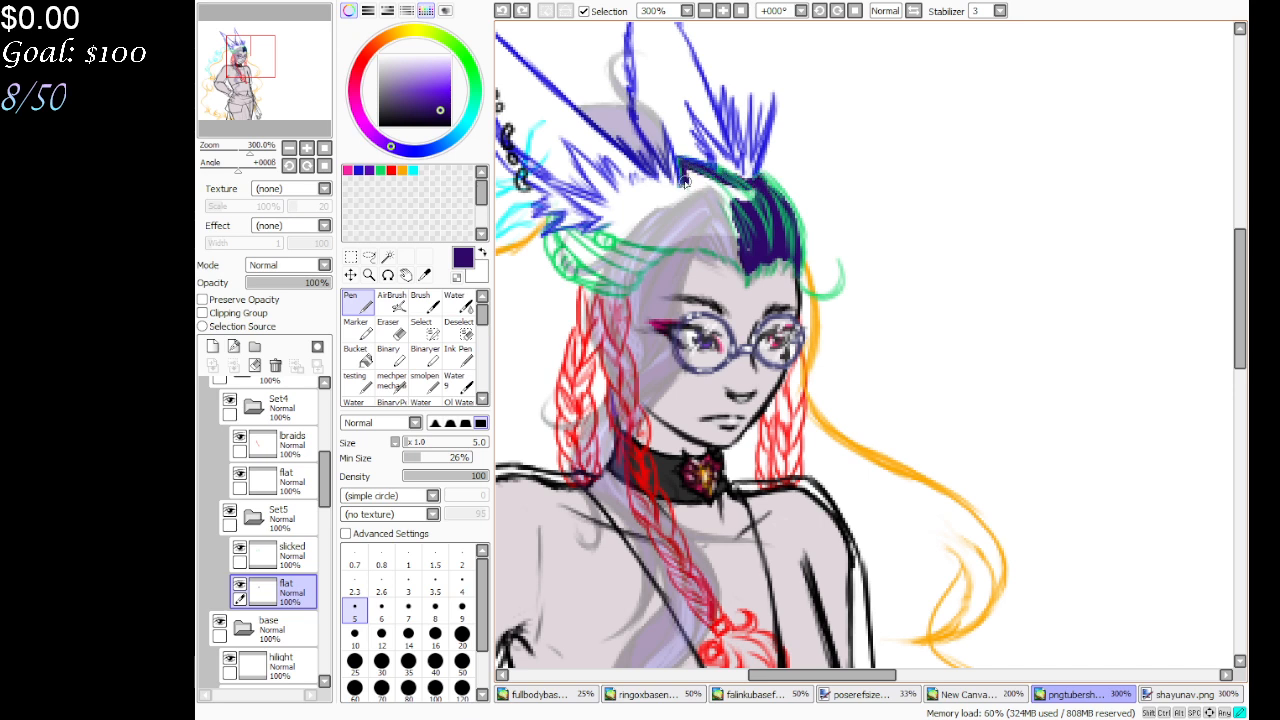
mouse_move(684, 180)
mouse_down()
mouse_move(715, 200)
mouse_move(730, 235)
mouse_move(752, 200)
mouse_move(786, 208)
mouse_up()
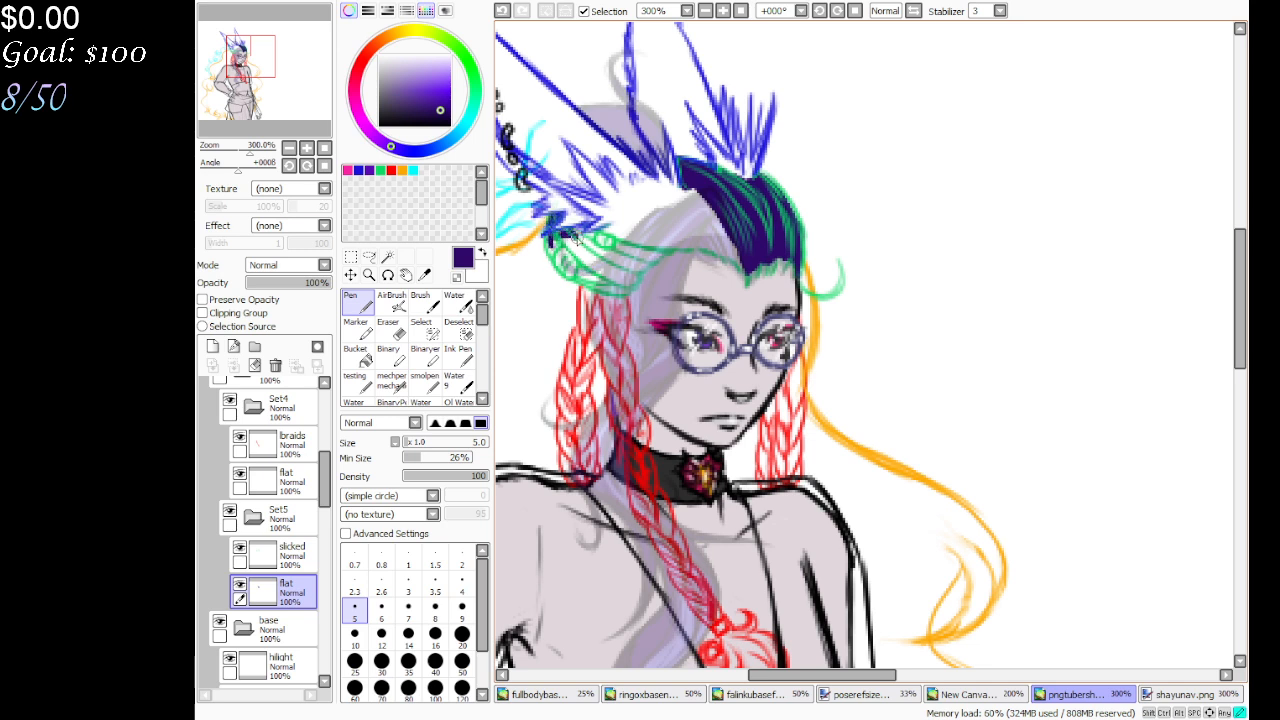
mouse_move(590, 242)
mouse_down()
mouse_move(585, 272)
mouse_move(566, 246)
mouse_move(647, 263)
mouse_move(601, 245)
mouse_move(582, 257)
mouse_move(607, 287)
mouse_move(627, 262)
mouse_move(621, 243)
mouse_move(603, 242)
mouse_move(632, 222)
mouse_move(610, 234)
mouse_move(630, 208)
mouse_move(693, 192)
mouse_move(632, 231)
mouse_move(718, 217)
mouse_move(639, 243)
mouse_move(731, 235)
mouse_move(709, 235)
mouse_move(744, 265)
mouse_move(691, 243)
mouse_up()
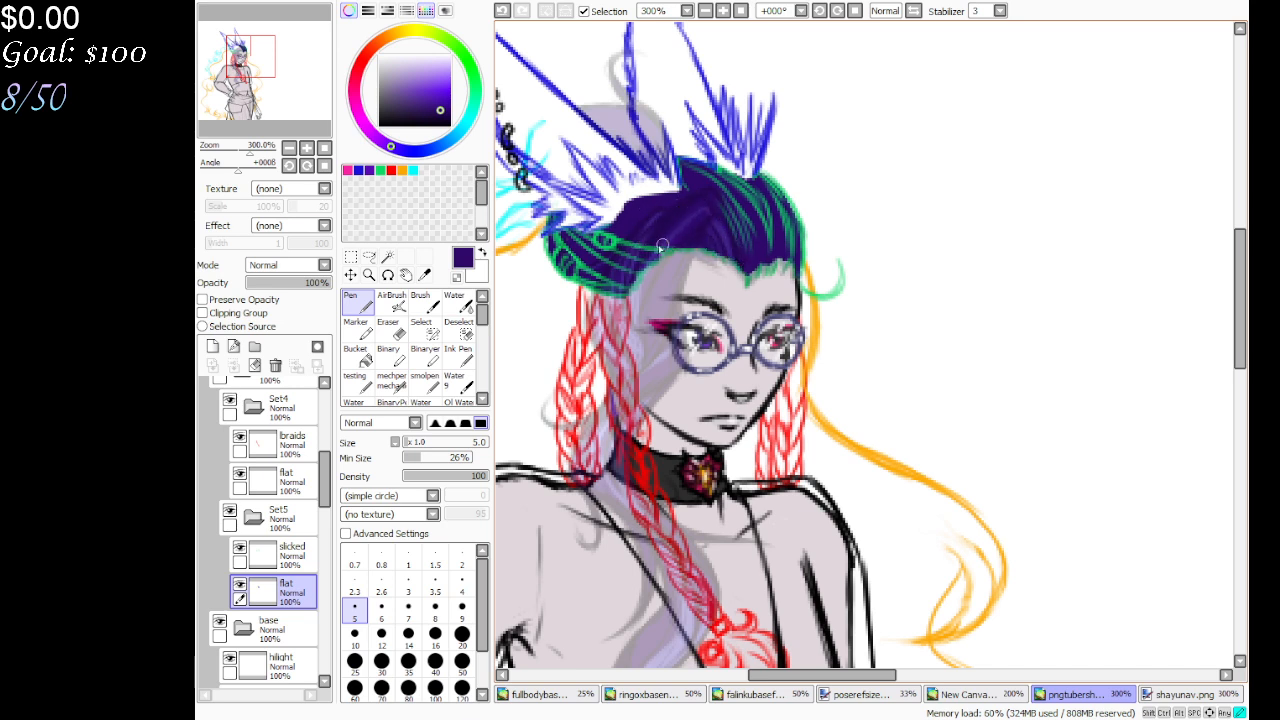
Undo the first smolpen stroke and fill the small stray curl beside the face in dark purple at size 1
click(424, 382)
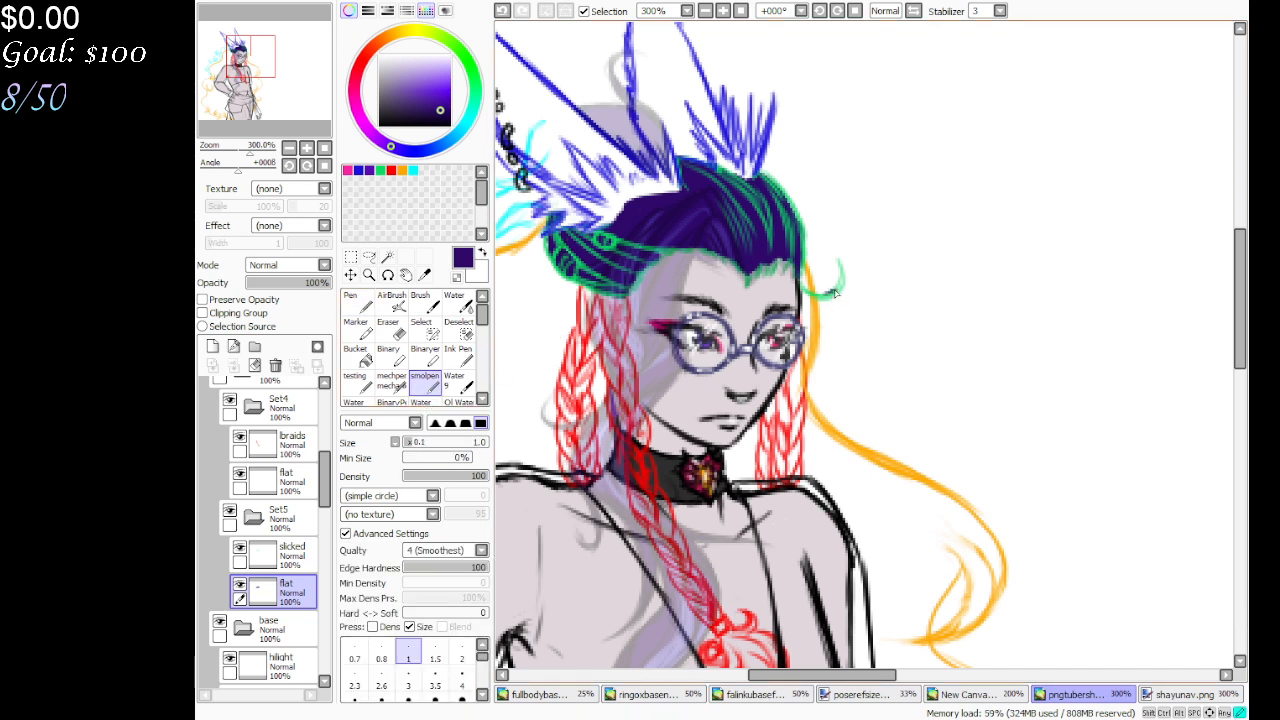
click(502, 11)
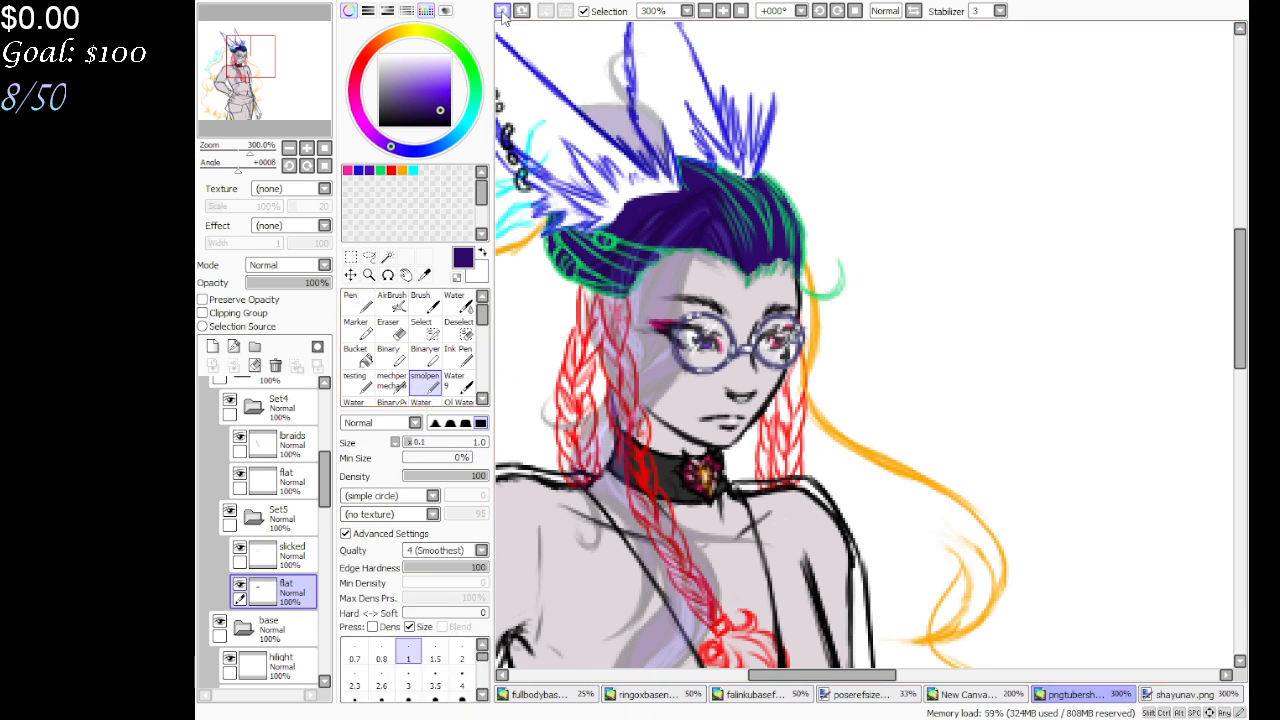
drag(826, 298, 843, 284)
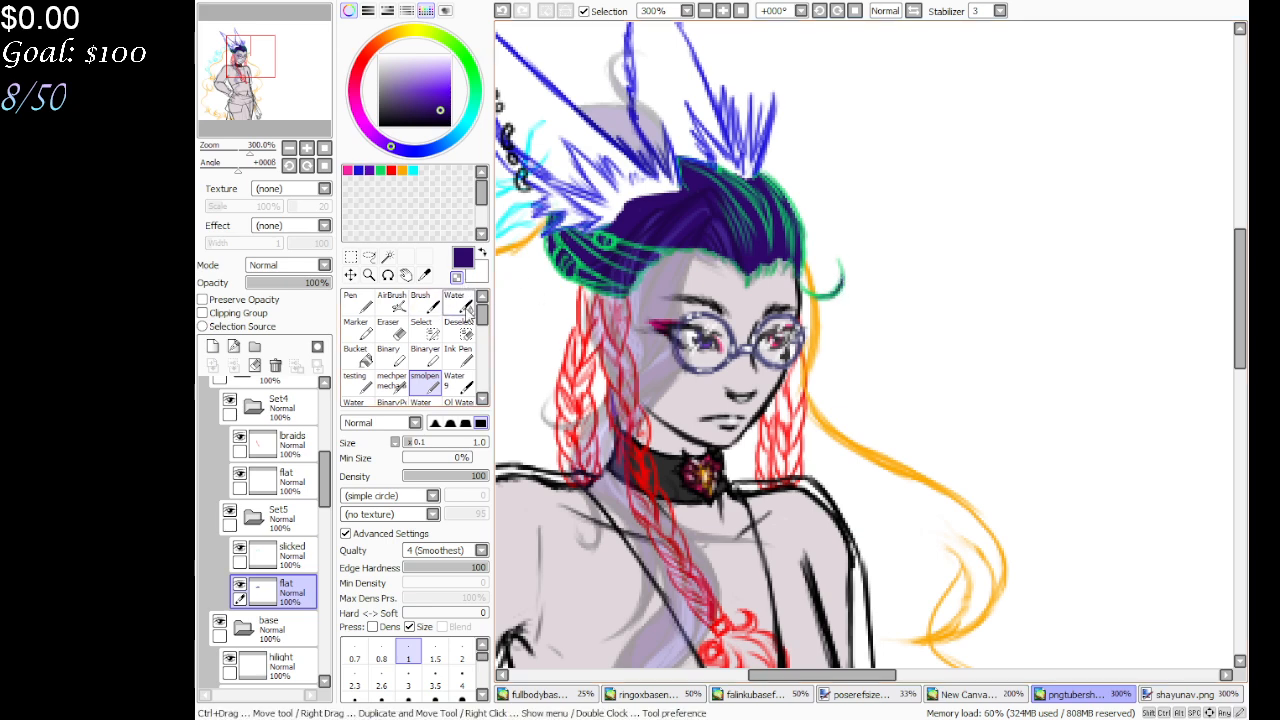
Turn on Preserve Opacity for Set5's slicked layer and recolor its green lines black with the binary pen at size 100
drag(265, 85, 250, 73)
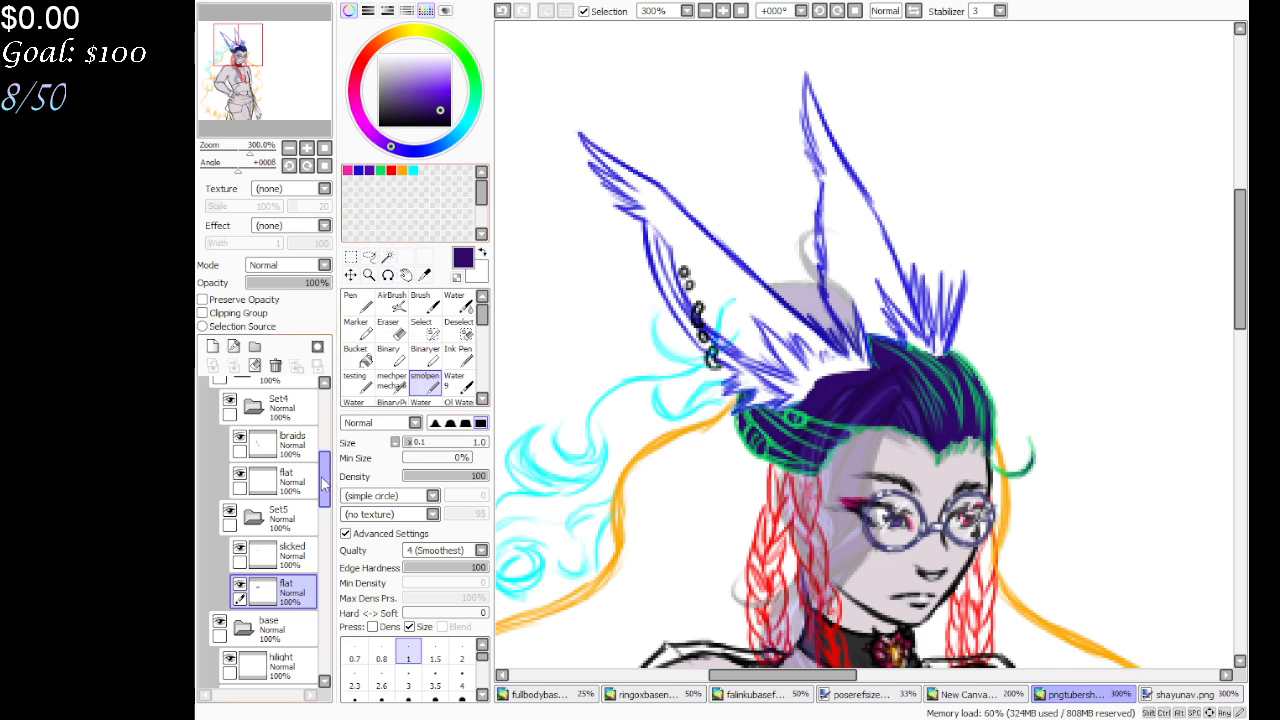
drag(323, 484, 325, 490)
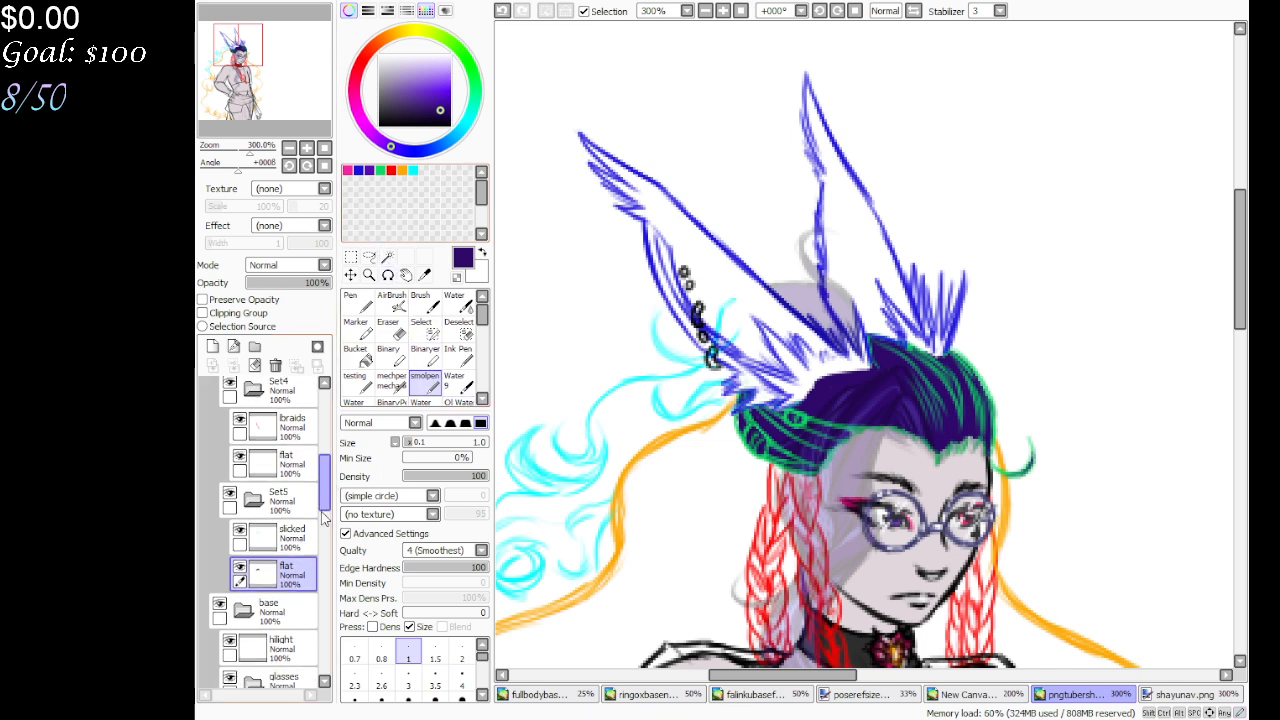
click(300, 542)
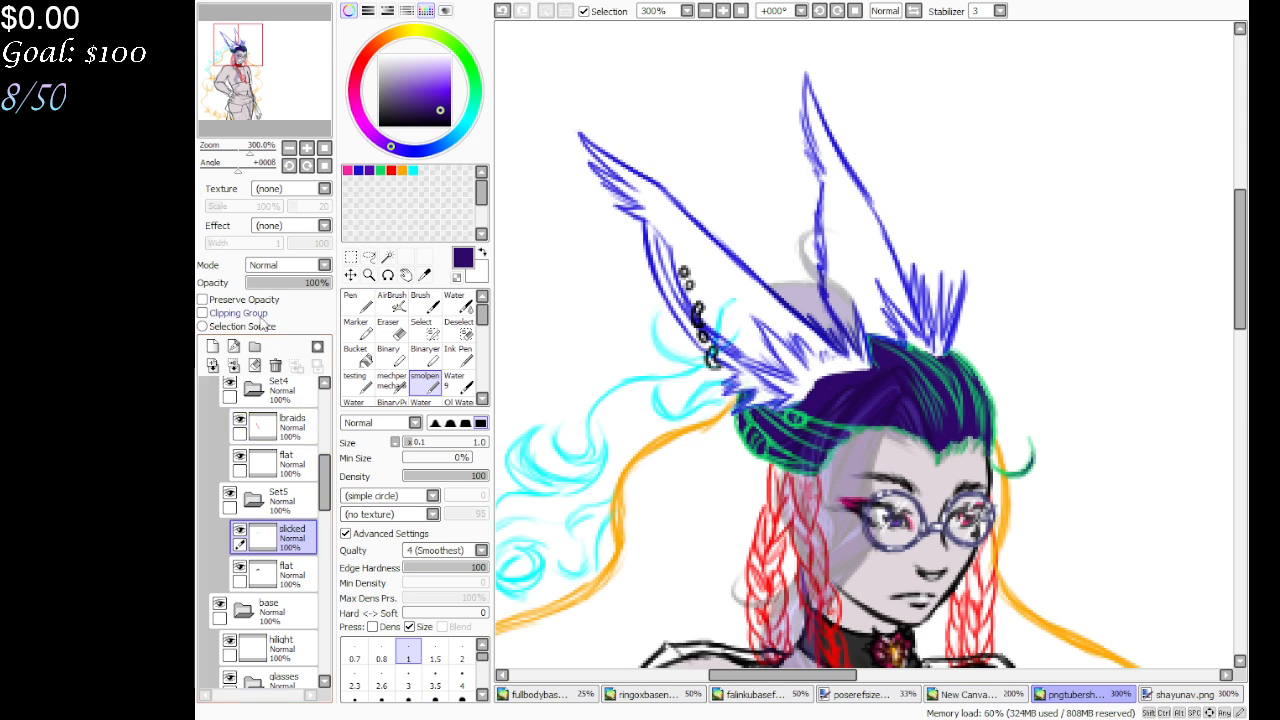
click(416, 93)
click(378, 125)
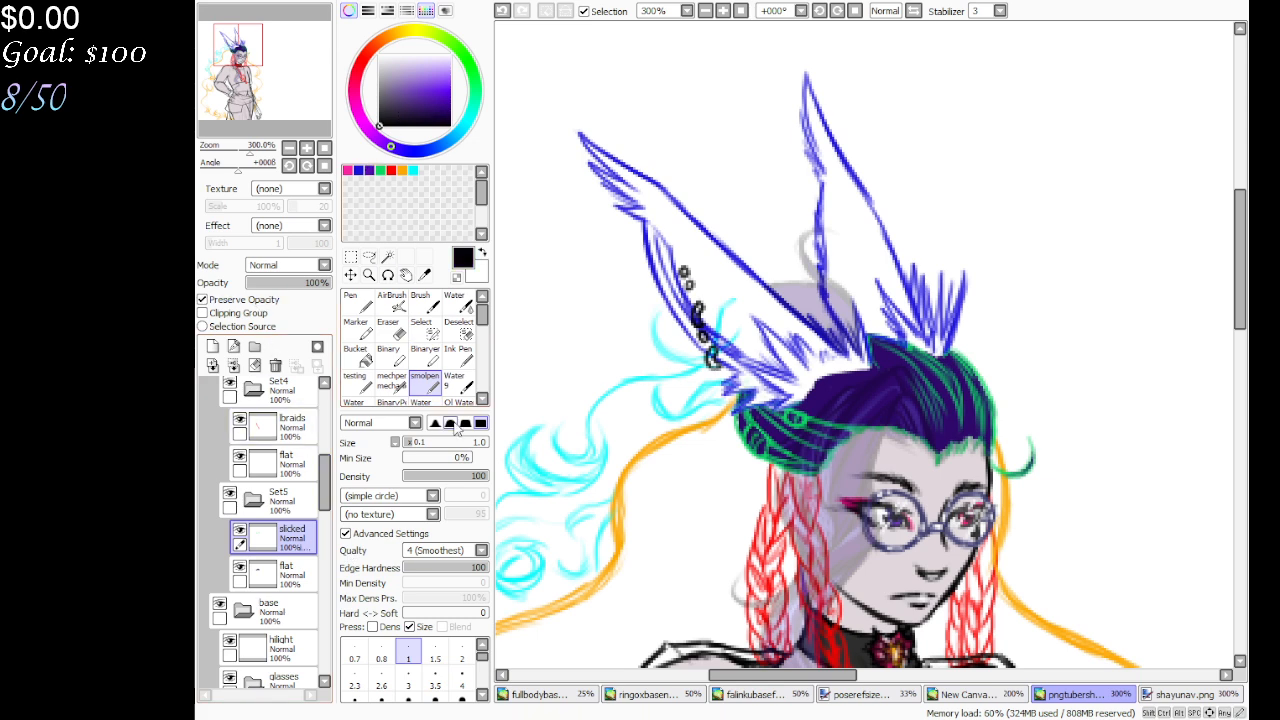
click(391, 401)
mouse_move(688, 418)
mouse_down()
mouse_move(950, 290)
mouse_move(680, 320)
mouse_up()
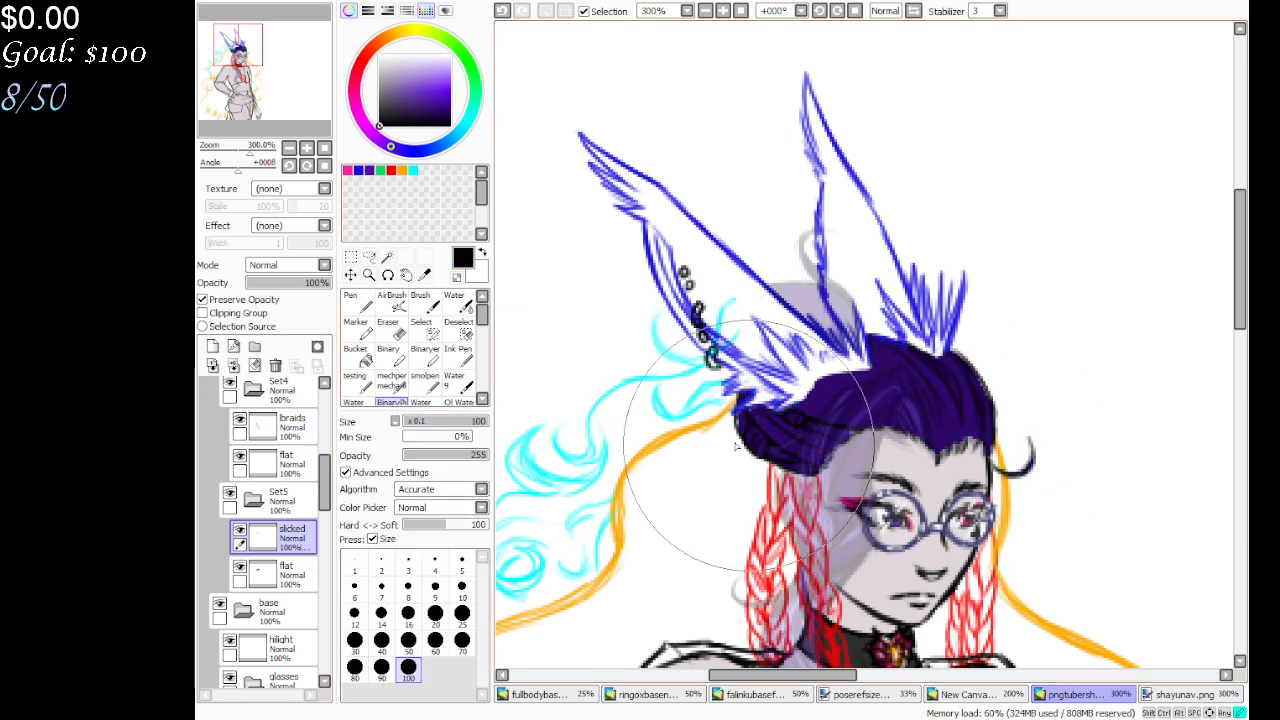
Color the two hair beads on the side bun light gray on Set5's flat layer with smolpen at size 1
click(369, 274)
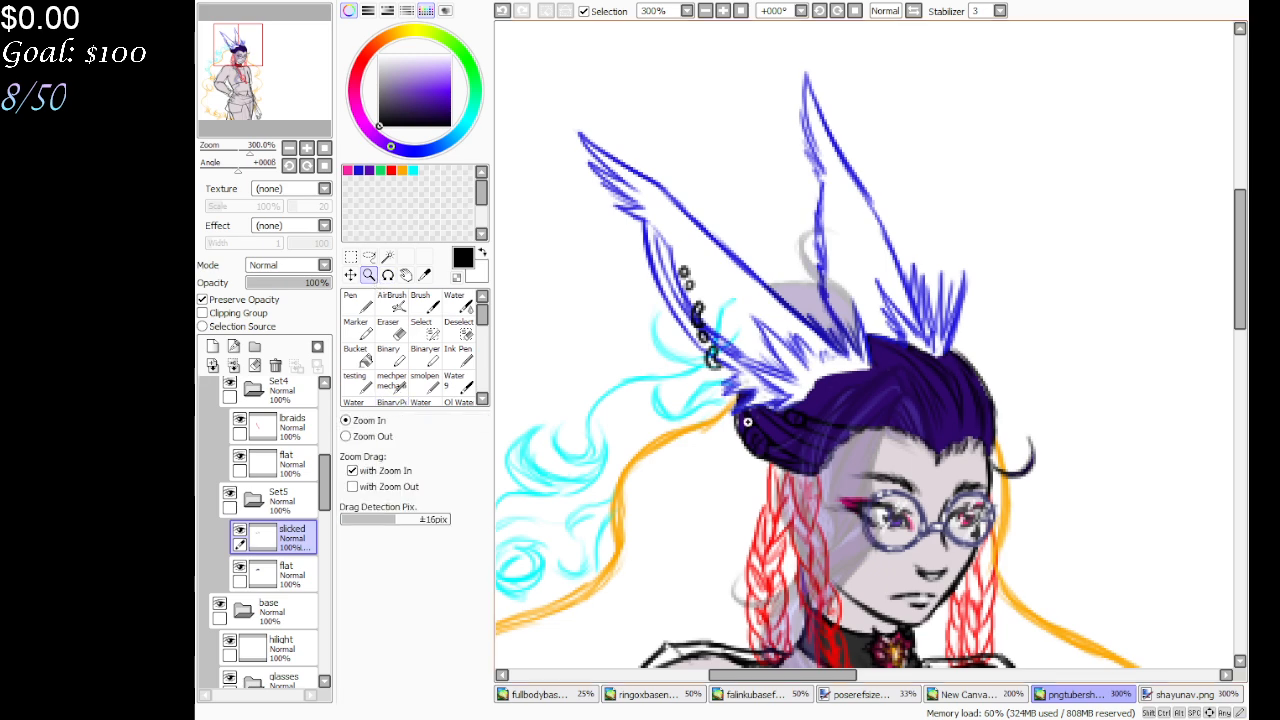
click(748, 422)
click(594, 480)
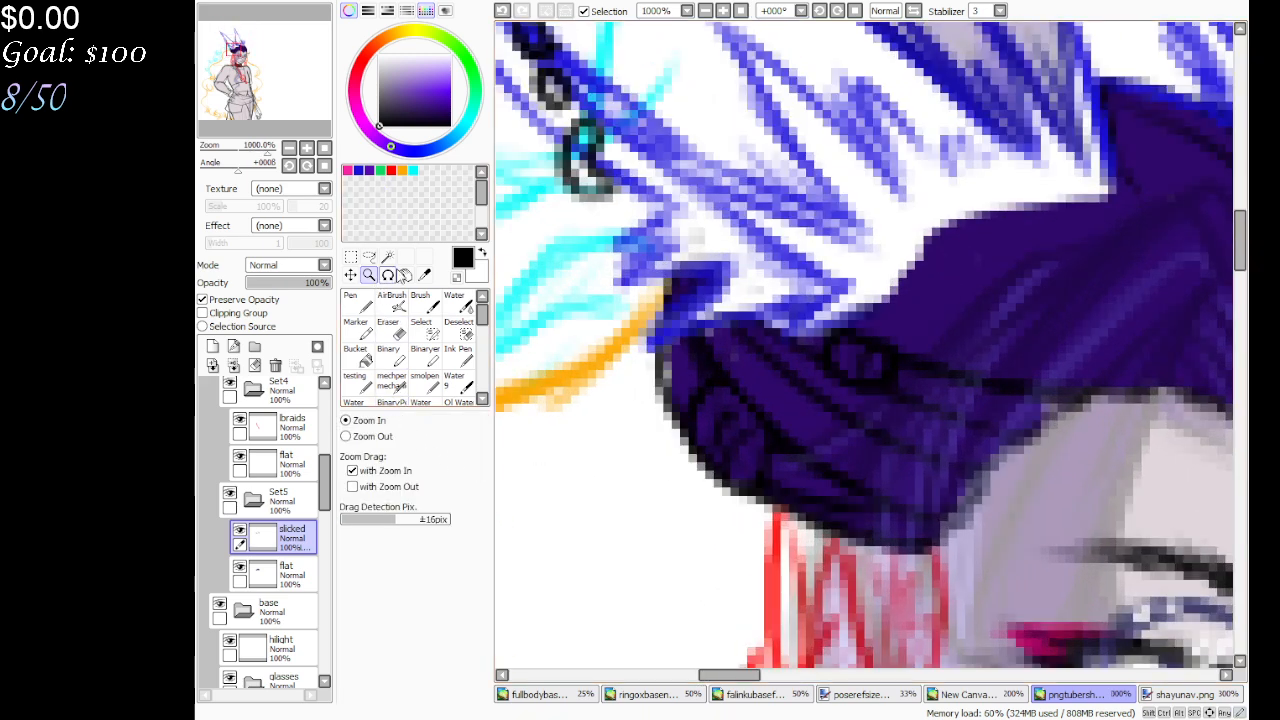
click(424, 381)
click(389, 58)
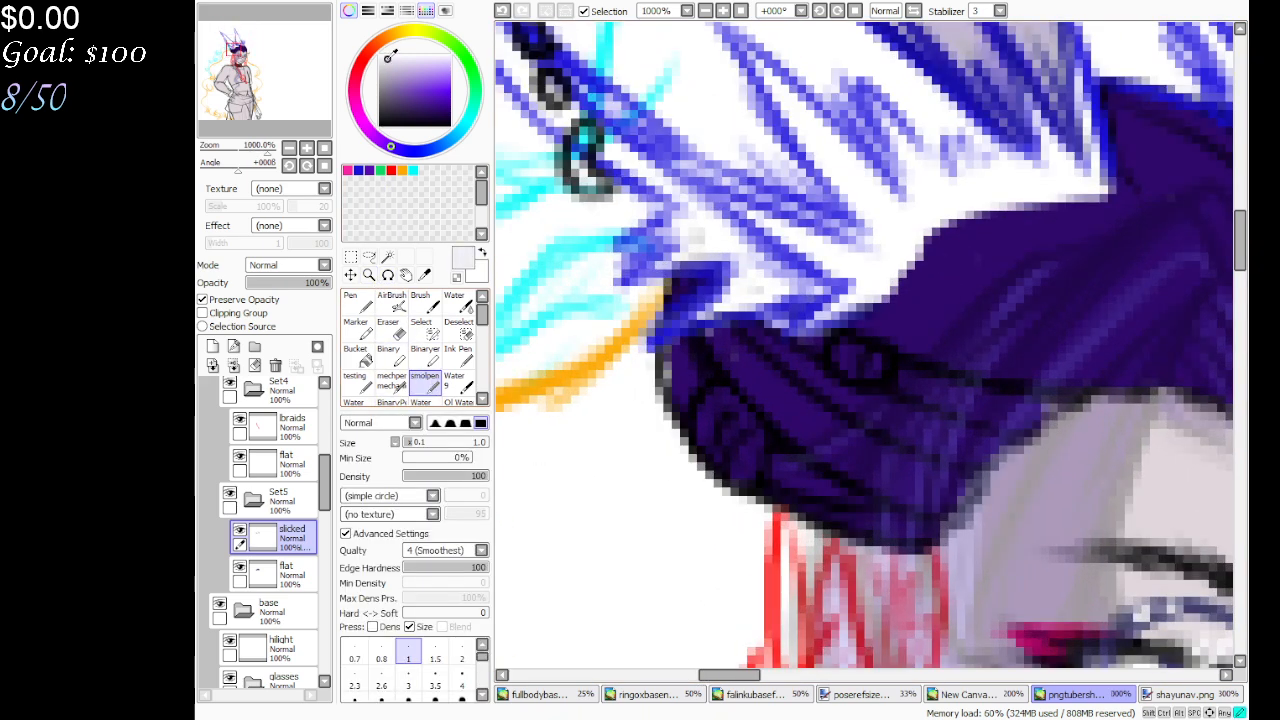
click(383, 59)
click(300, 569)
mouse_move(735, 423)
mouse_down()
mouse_move(740, 410)
mouse_move(745, 420)
mouse_move(713, 426)
mouse_move(716, 458)
mouse_move(740, 475)
mouse_move(757, 437)
mouse_up()
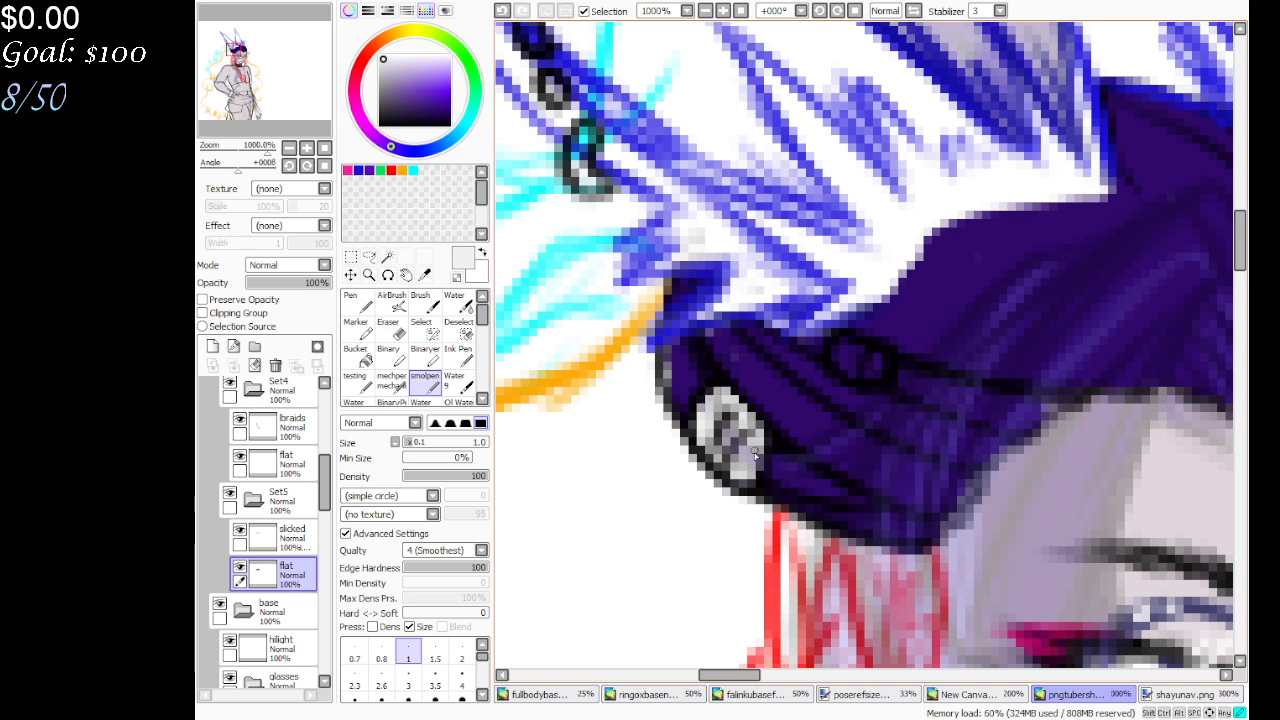
mouse_move(868, 346)
mouse_down()
mouse_move(850, 355)
mouse_move(860, 372)
mouse_move(873, 362)
mouse_up()
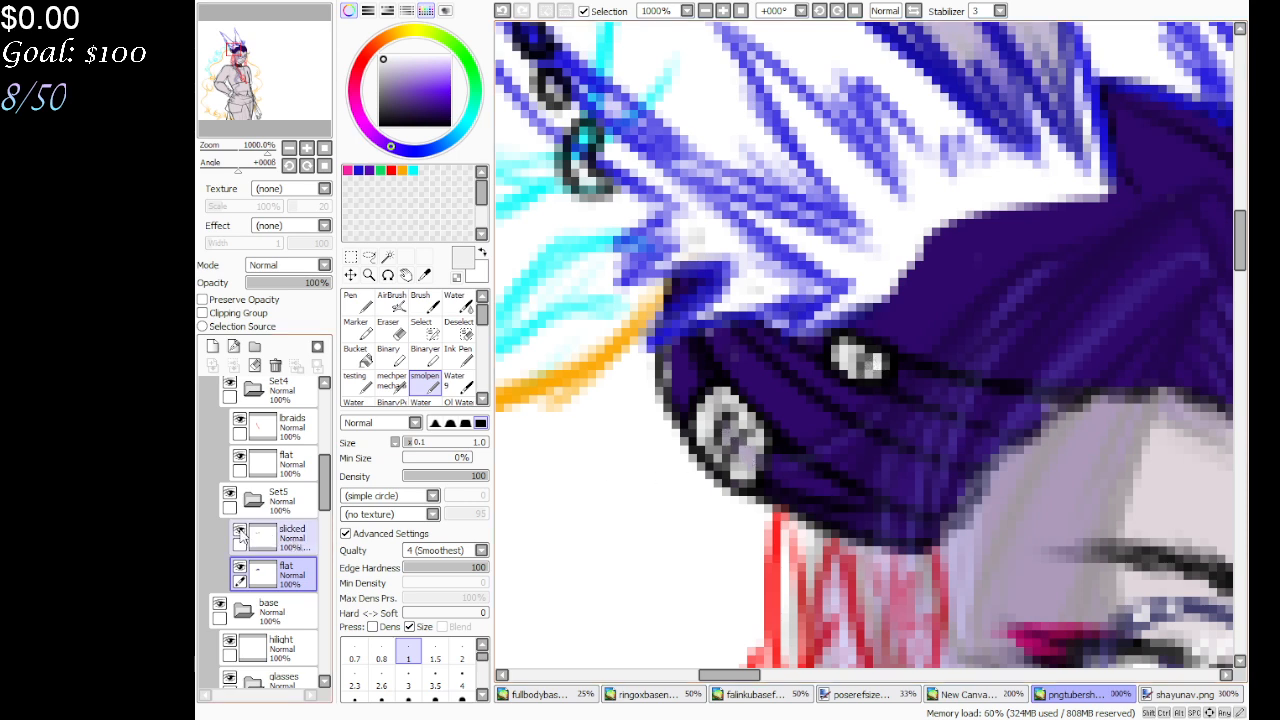
Toggle the visibility of the slicked layer, braids layer and Set7 folder to check what each contributes to the hair
click(240, 531)
click(240, 531)
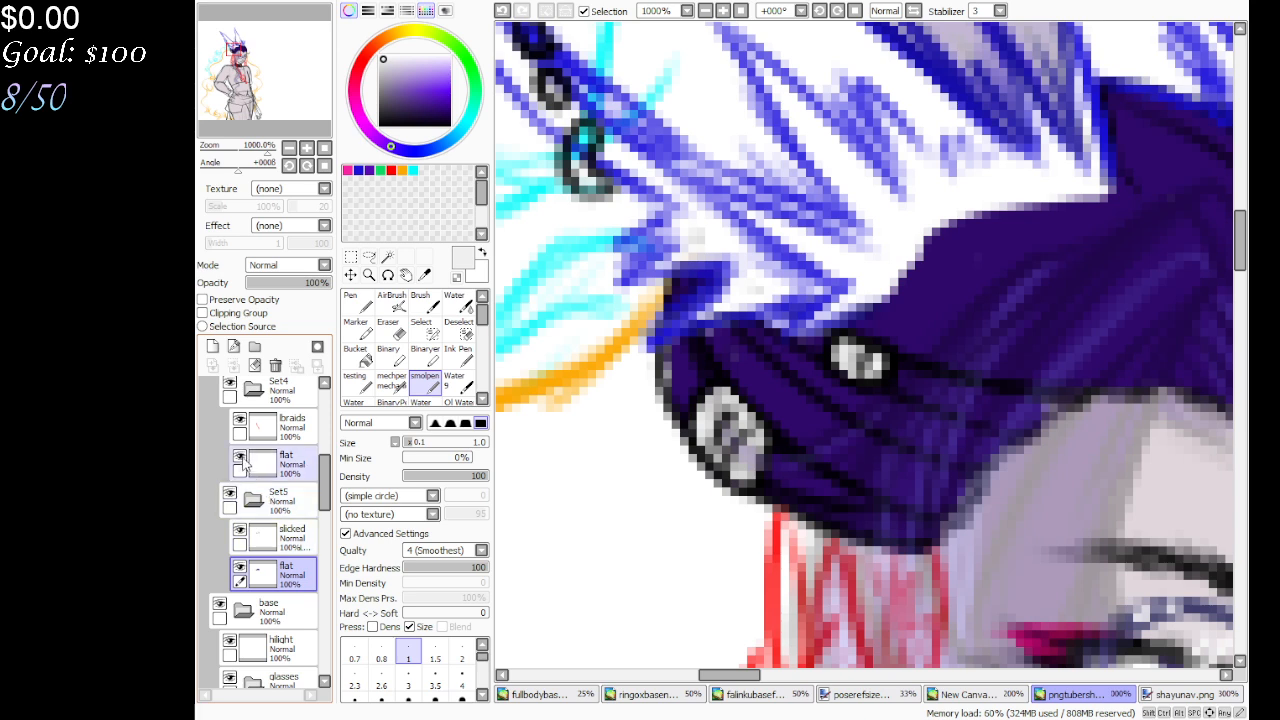
click(240, 420)
click(240, 420)
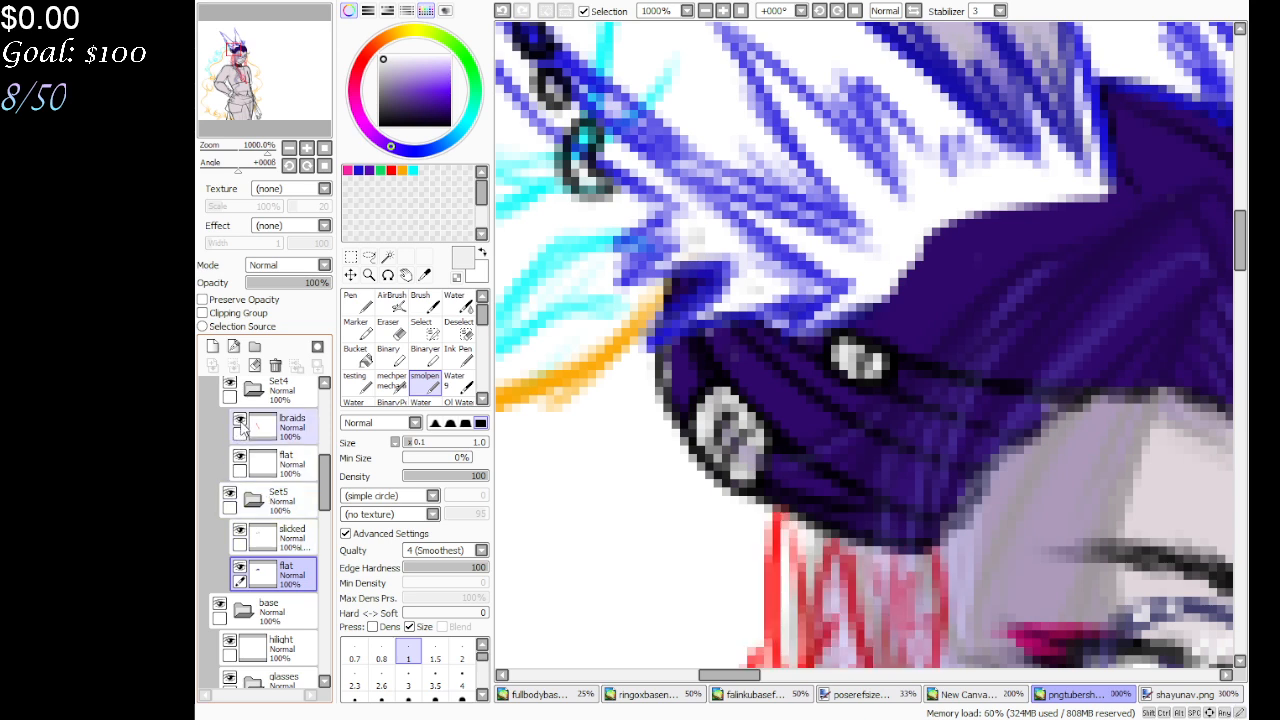
scroll(332, 470, up, 5)
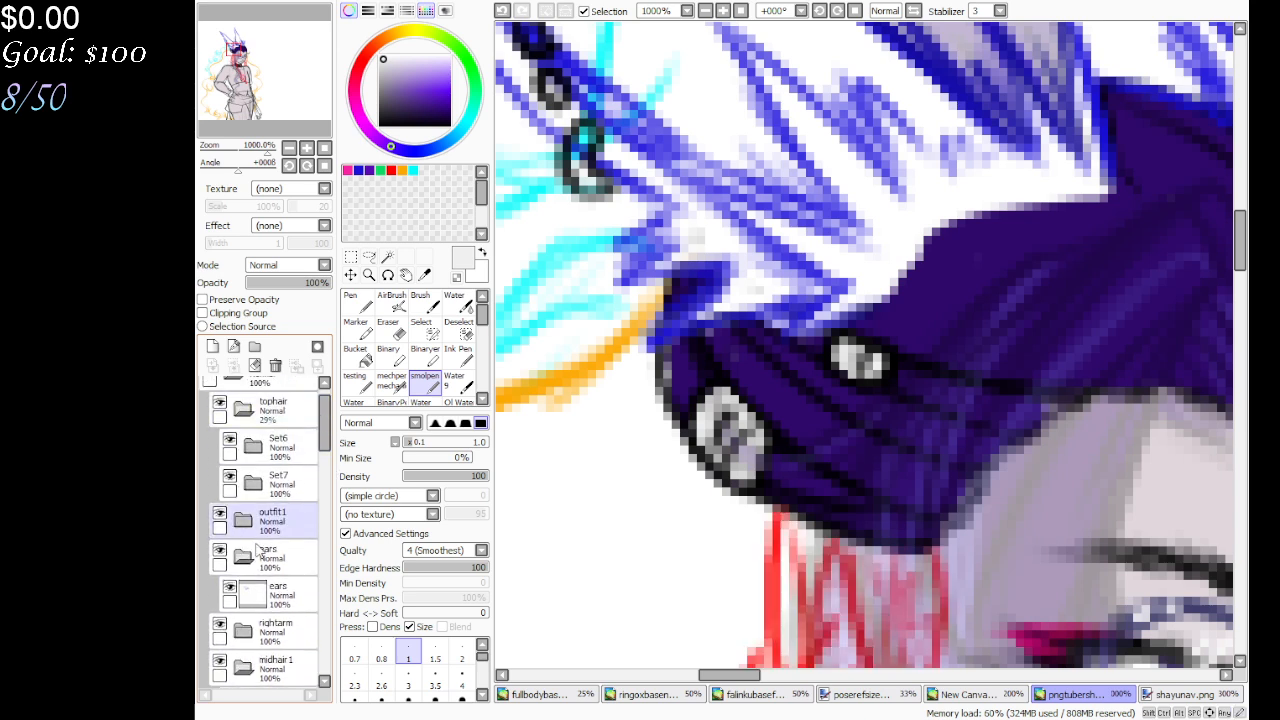
click(258, 593)
click(230, 478)
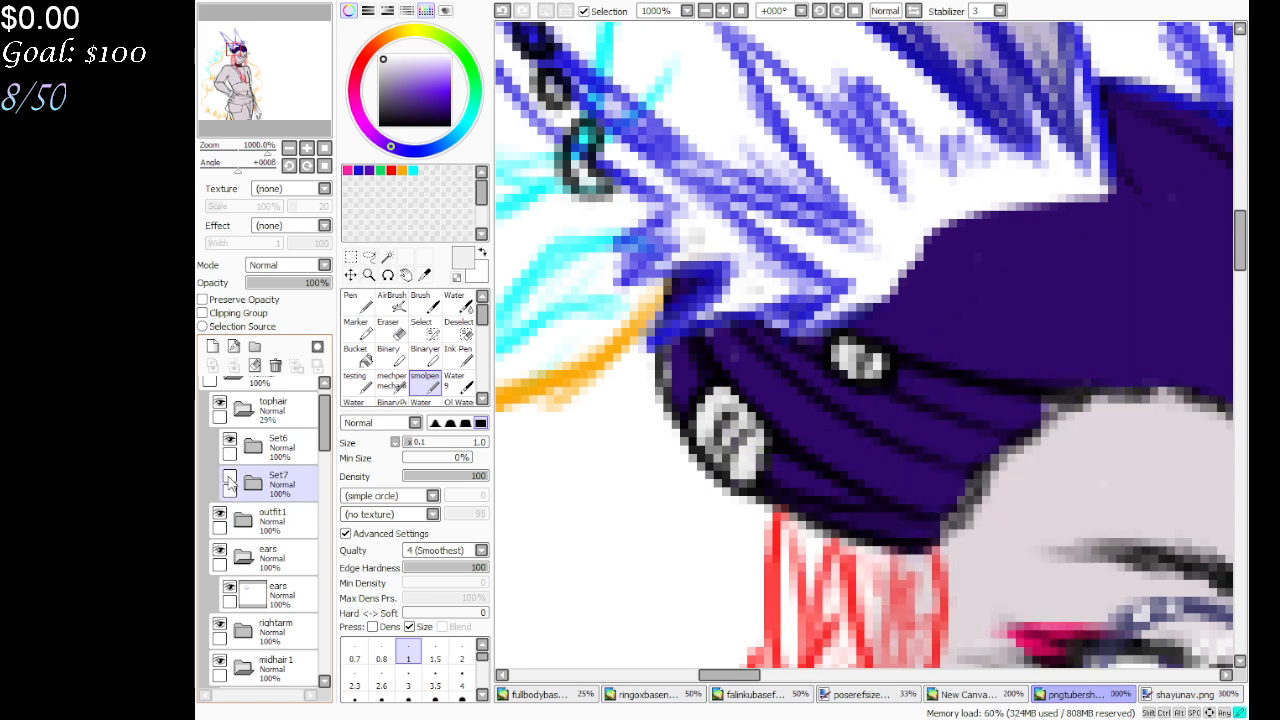
click(230, 478)
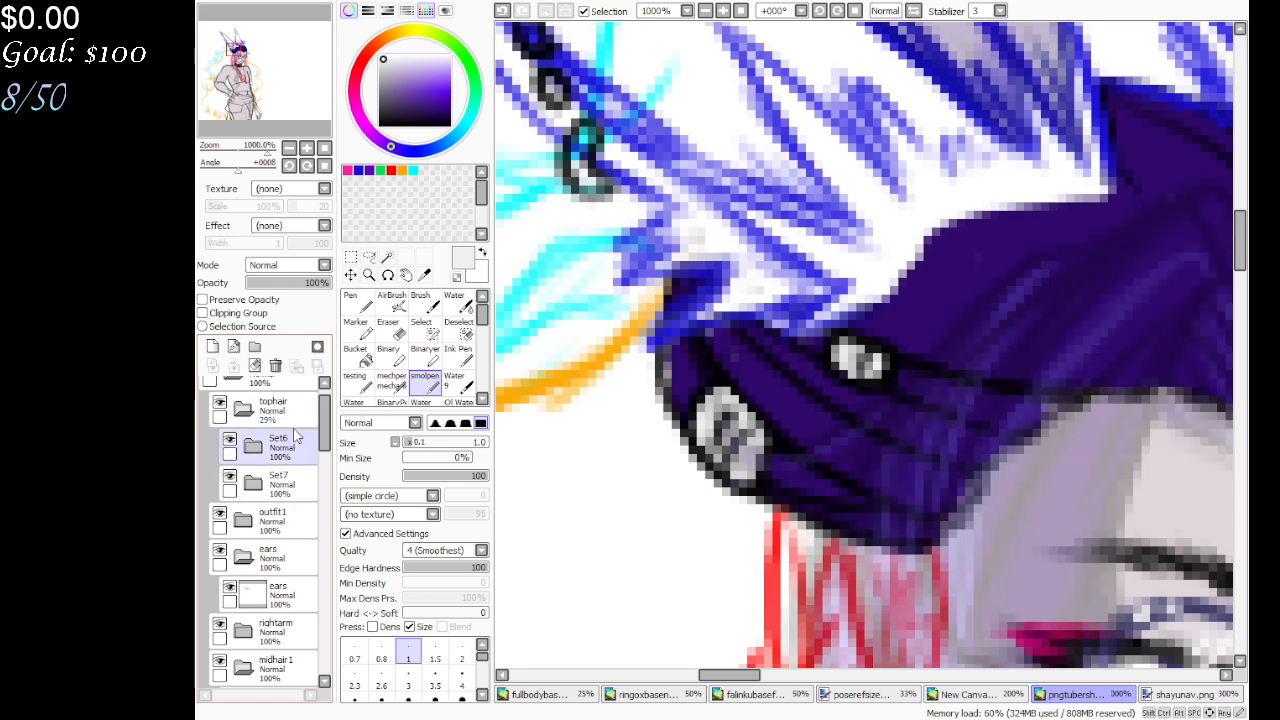
Select the tophair folder and restore its opacity to 100%
scroll(330, 430, down, 2)
scroll(330, 430, up, 3)
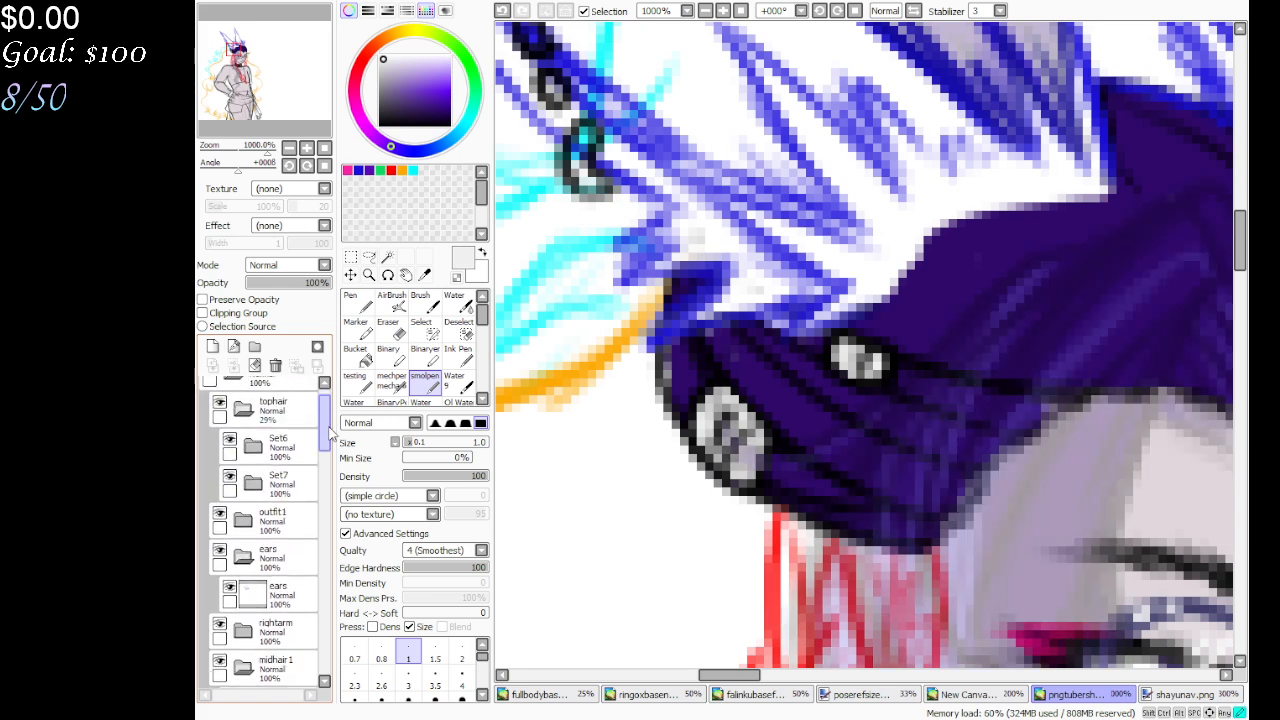
click(295, 435)
click(295, 435)
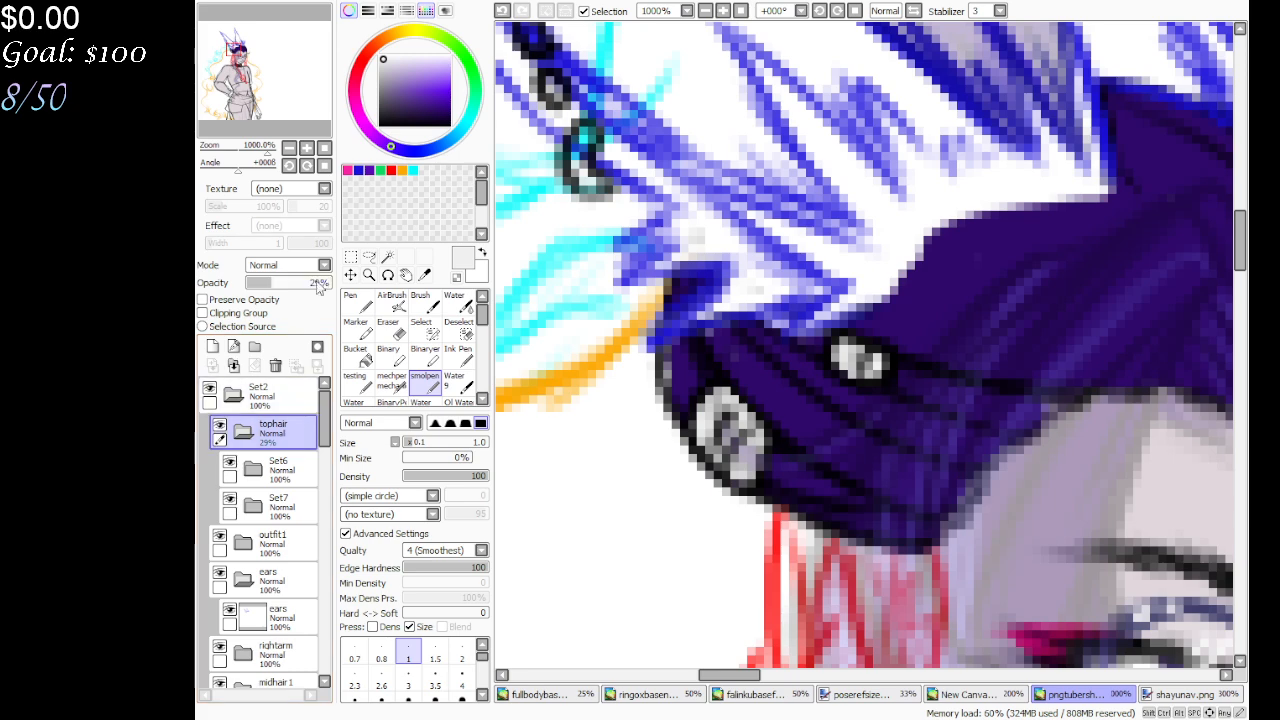
drag(307, 284, 352, 281)
Sample the light periwinkle highlight from the long front hair strands and save it as a color swatch
click(425, 276)
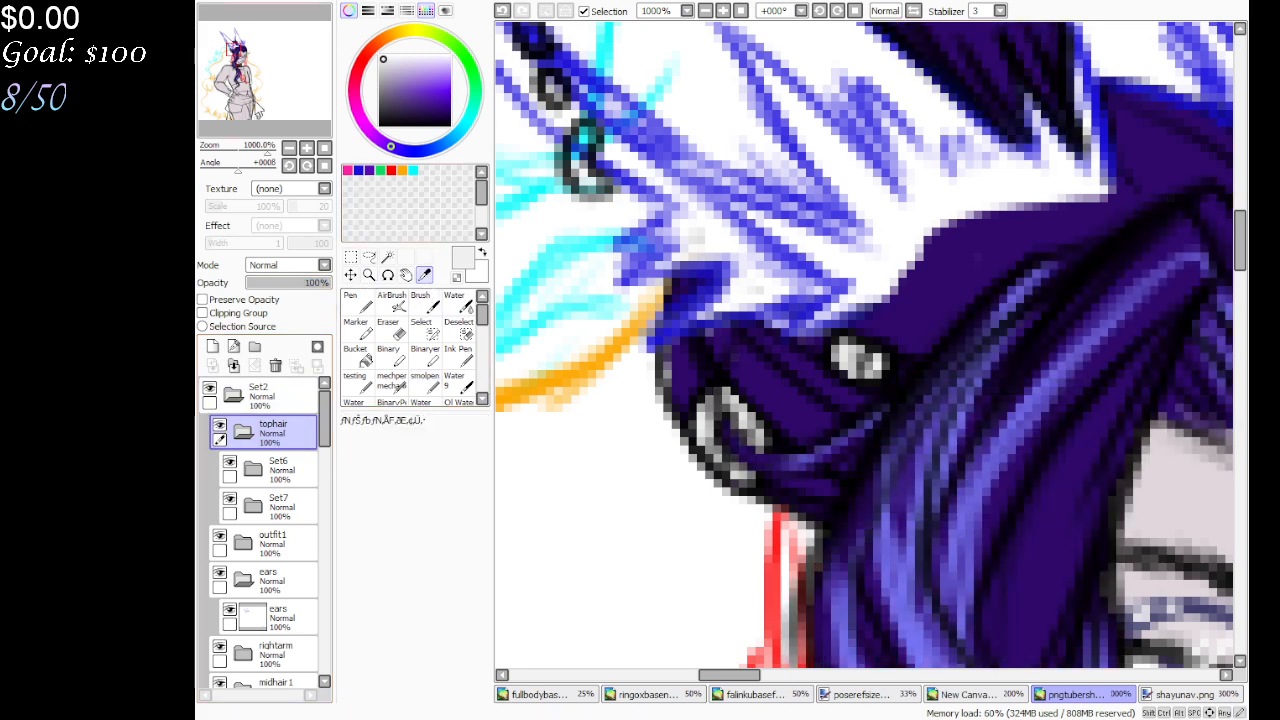
drag(243, 57, 237, 58)
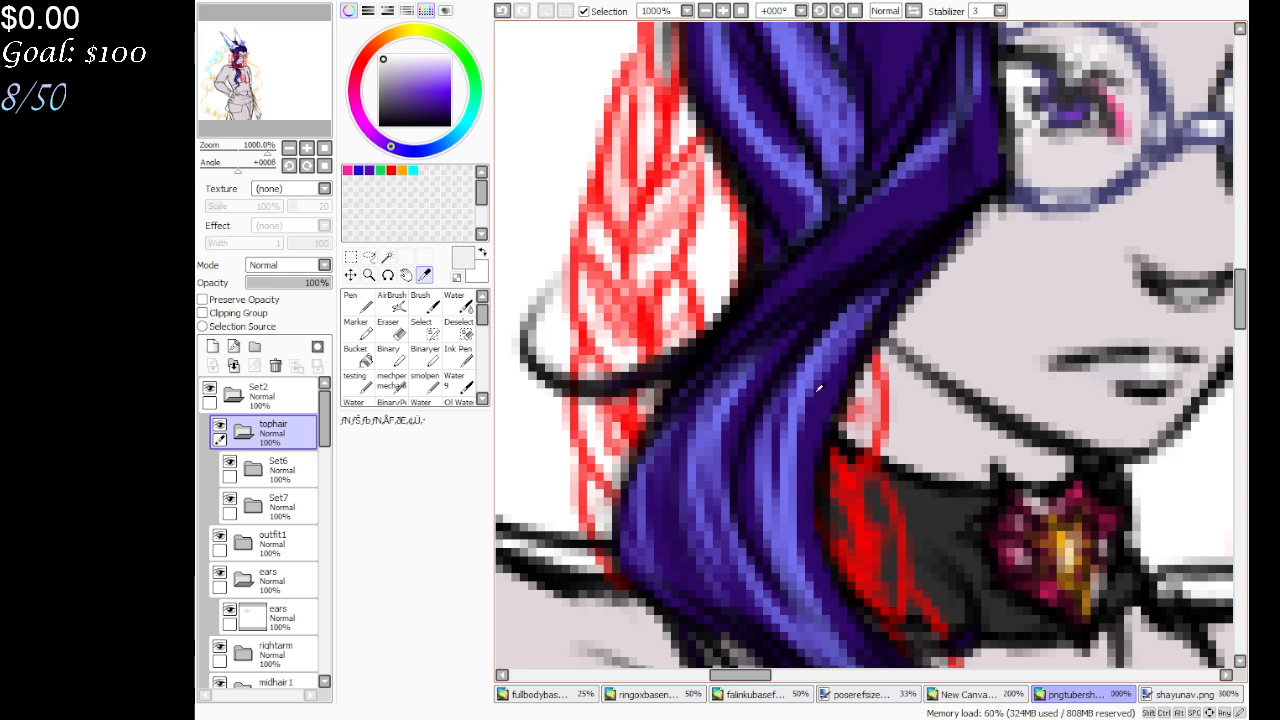
drag(279, 105, 285, 80)
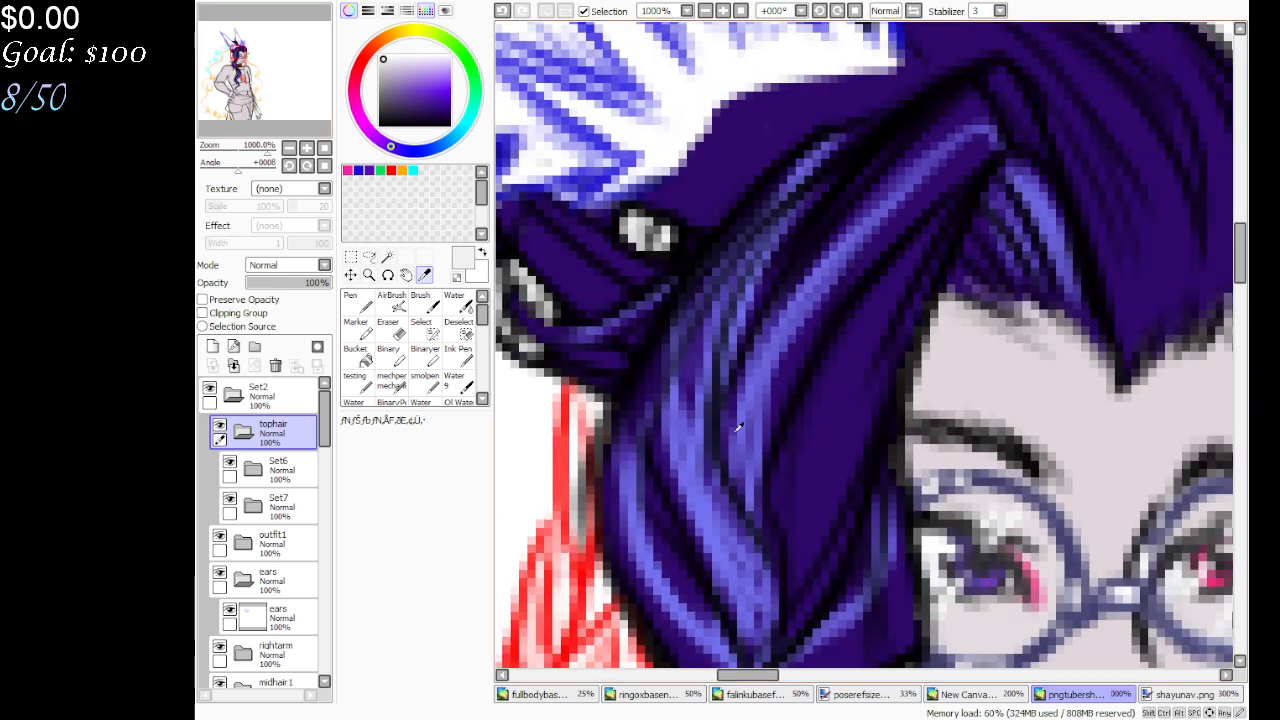
click(714, 517)
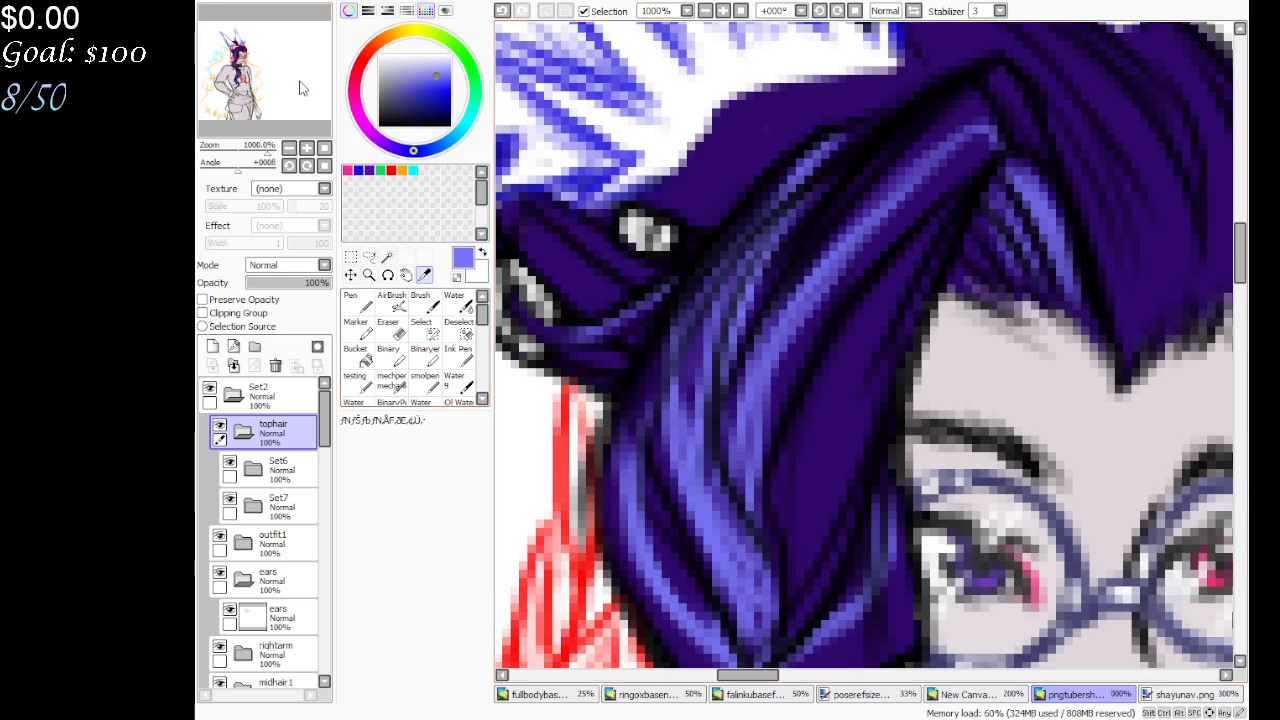
drag(297, 80, 305, 117)
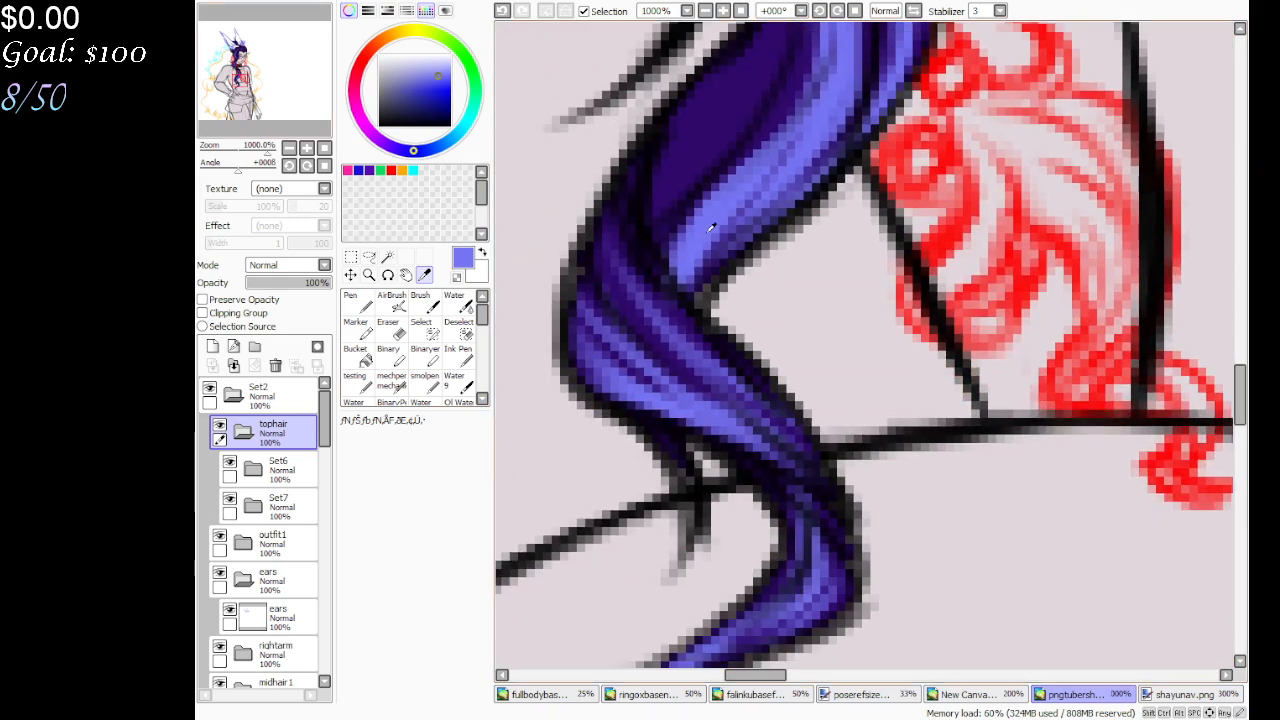
drag(310, 122, 279, 37)
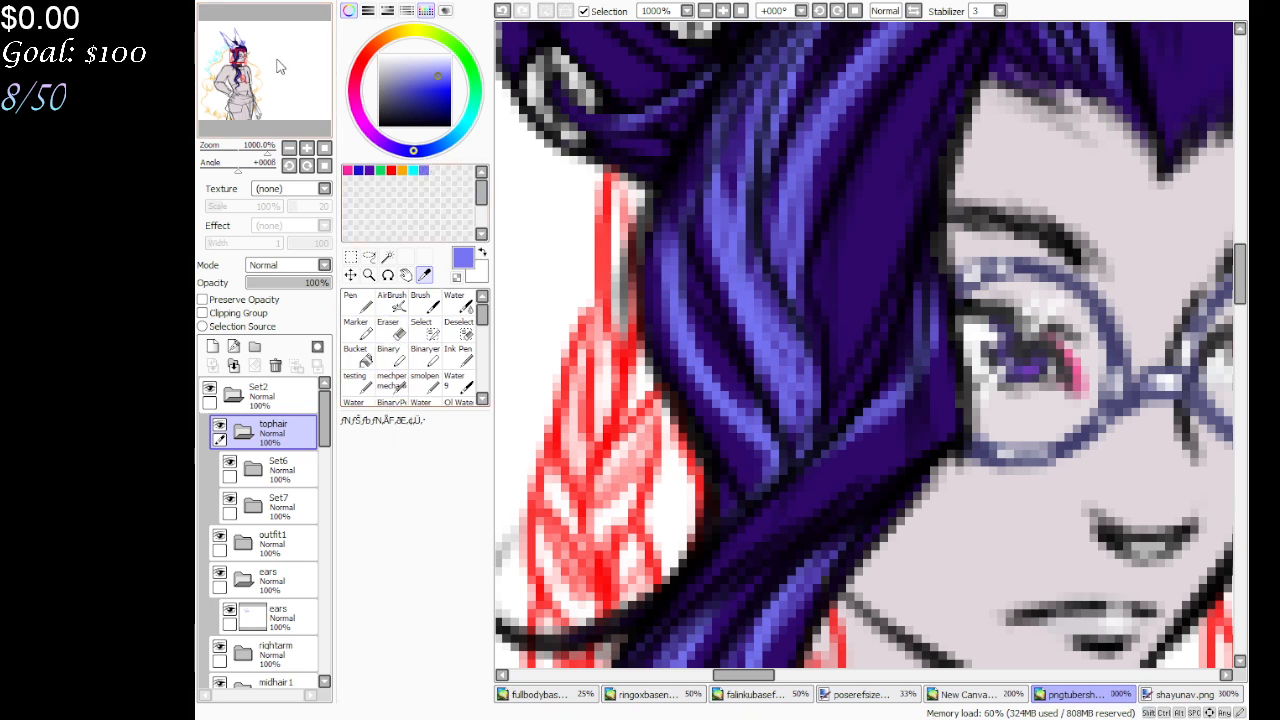
mouse_move(280, 66)
mouse_down()
mouse_move(262, 56)
mouse_move(268, 67)
mouse_up()
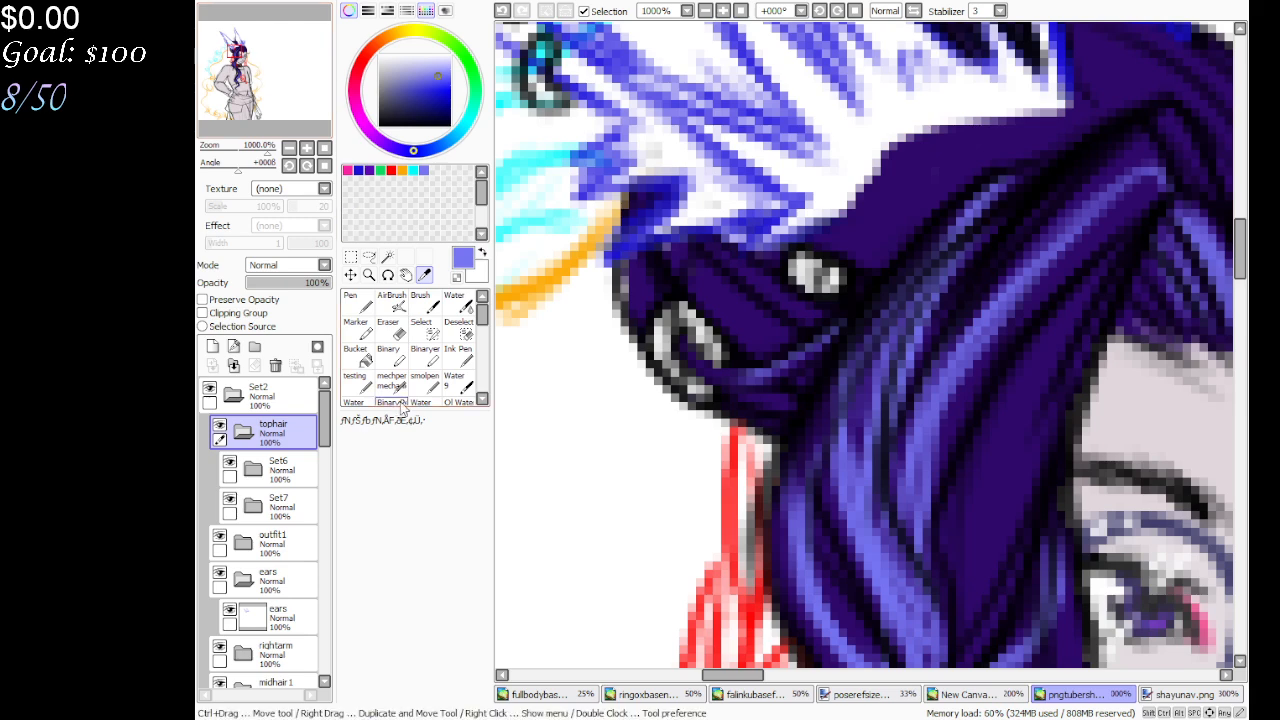
Add a layer named palette above Layer6 in Set1 and dab the light periwinkle on blank canvas with the Binary pen at size 12
click(424, 381)
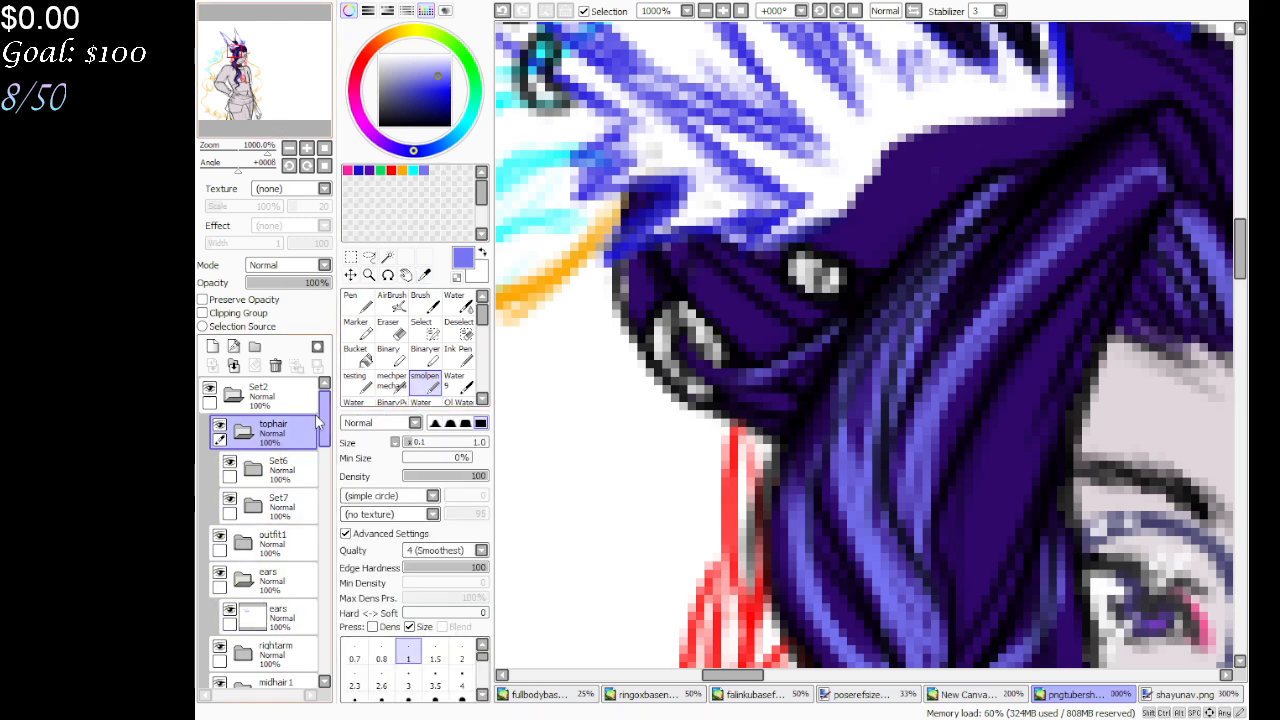
scroll(285, 520, down, 10)
click(300, 540)
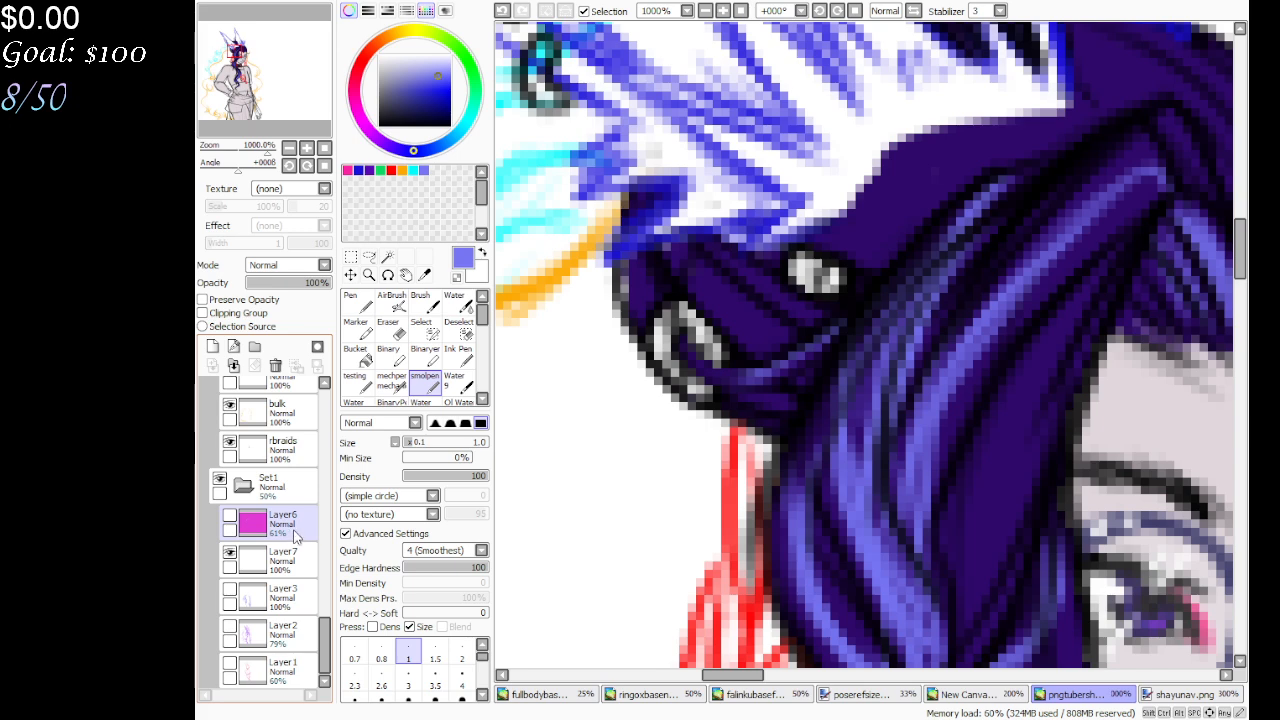
click(212, 346)
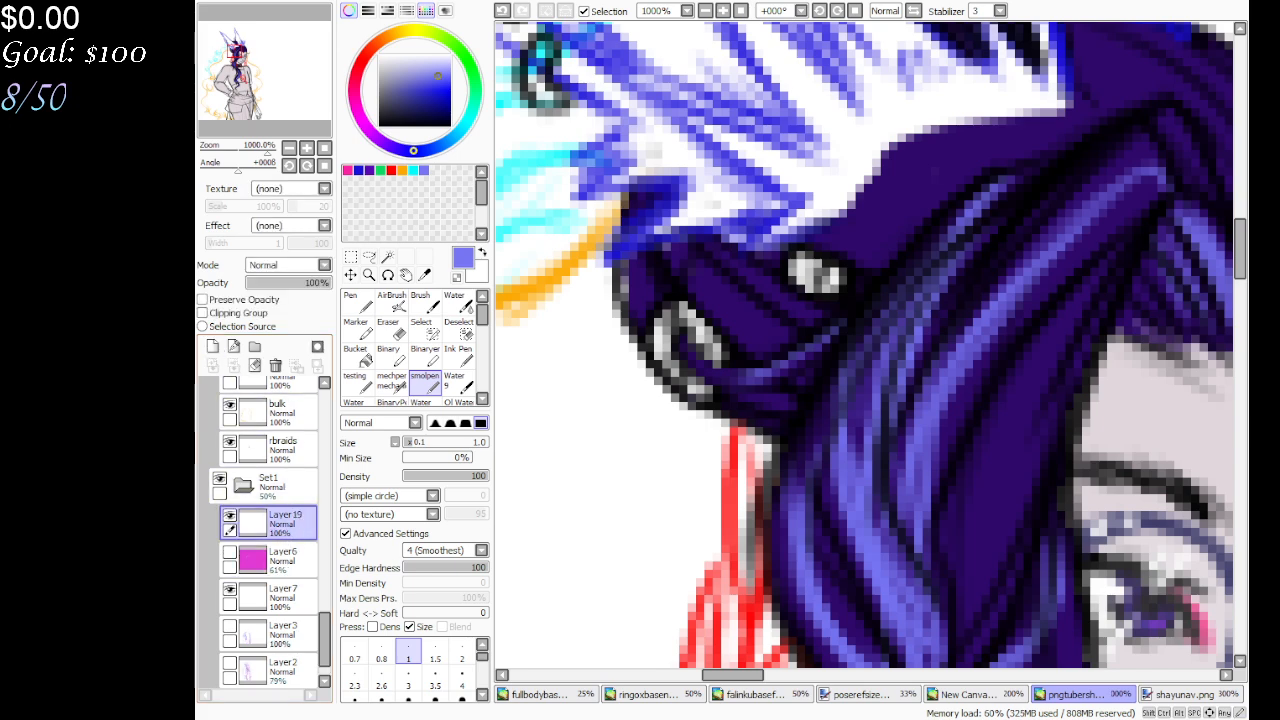
drag(238, 96, 263, 112)
click(390, 356)
click(790, 254)
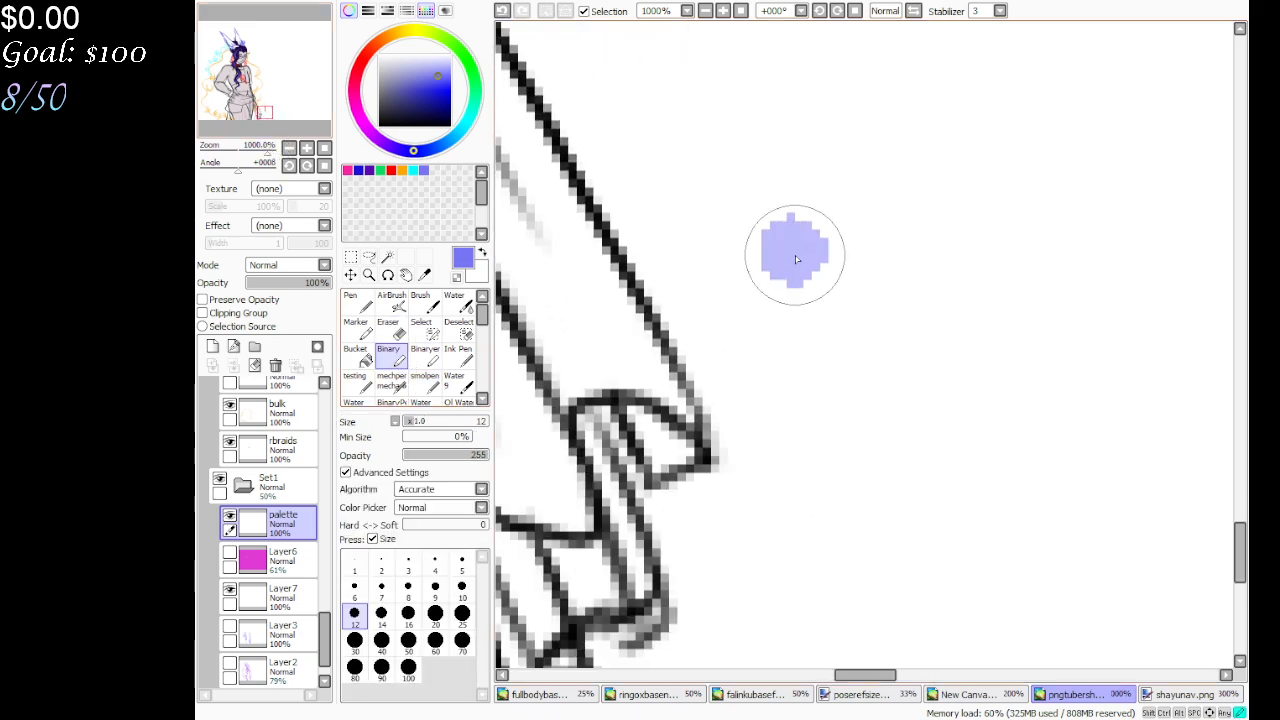
Sample the dark purple hair fill and dab it beside the periwinkle spot on the palette layer with the Binary pen
click(285, 87)
click(282, 57)
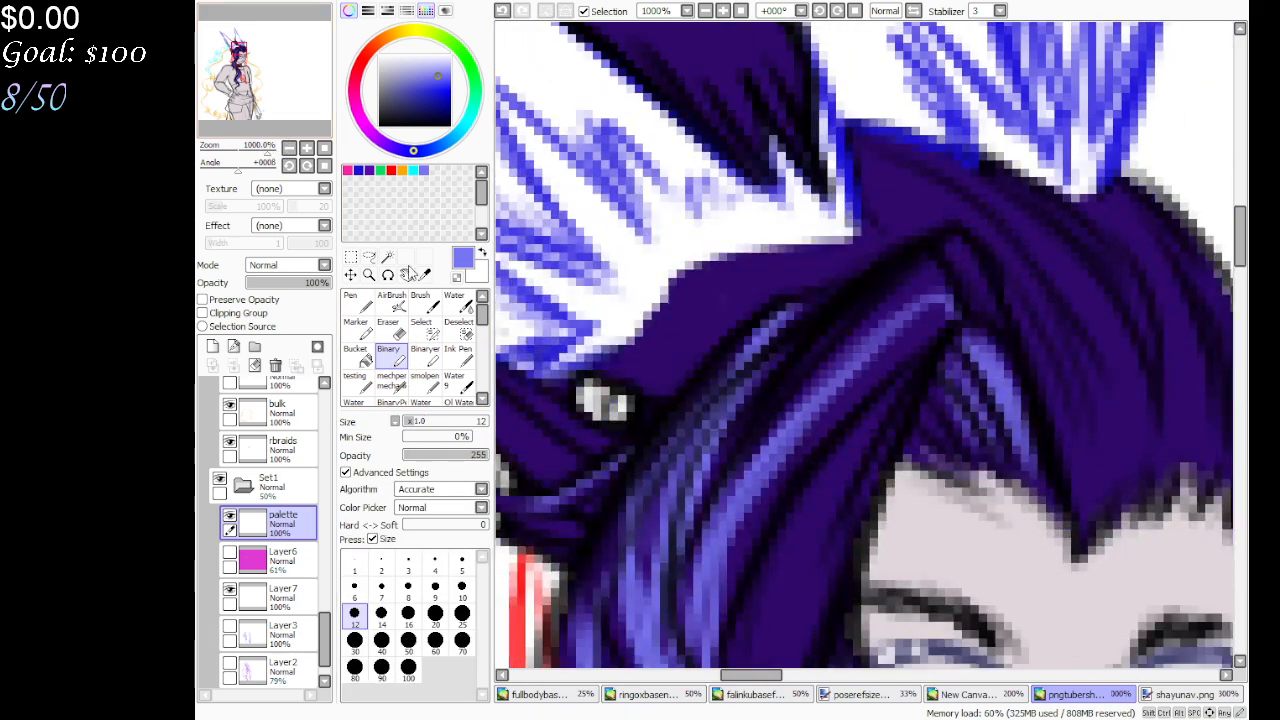
click(424, 274)
click(703, 347)
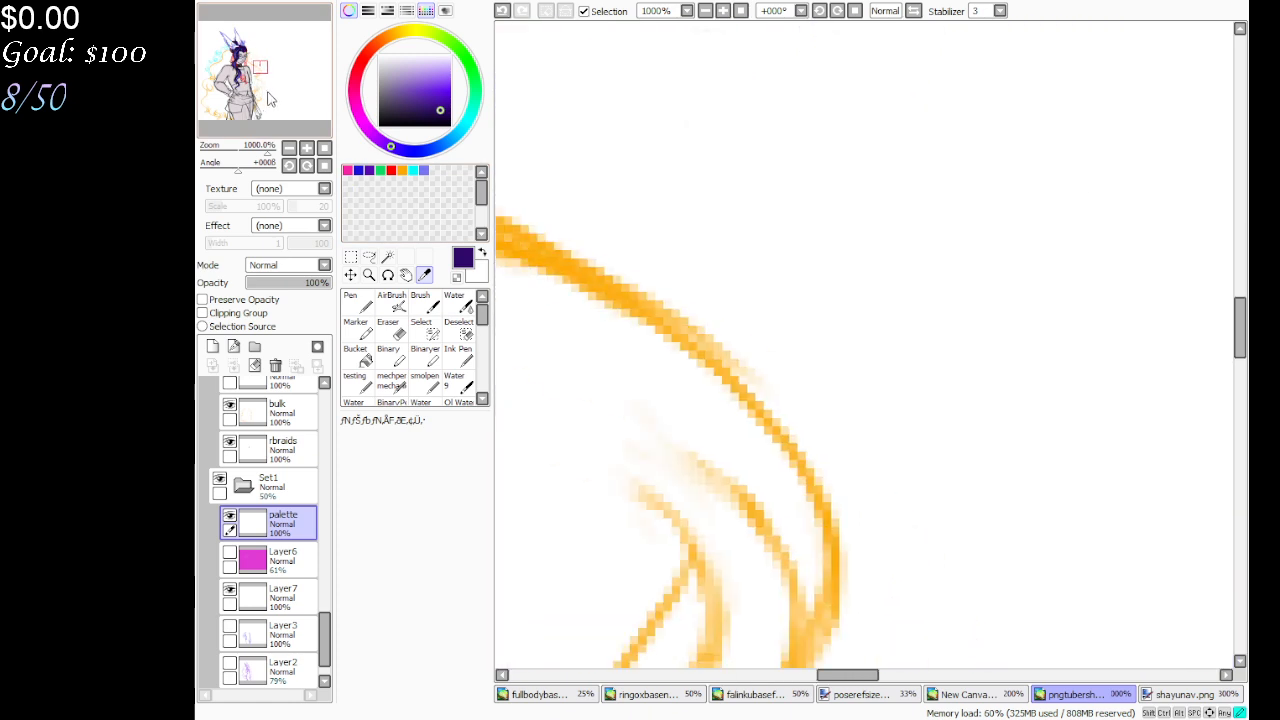
drag(255, 100, 278, 139)
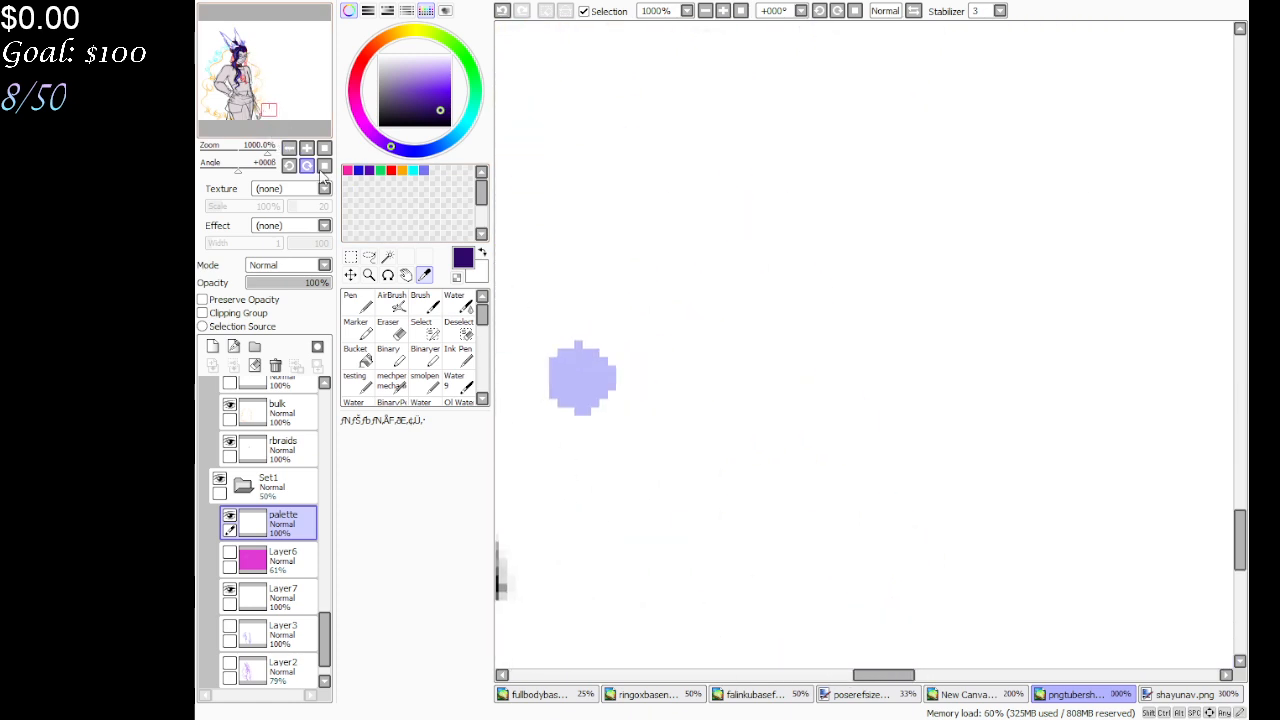
click(389, 356)
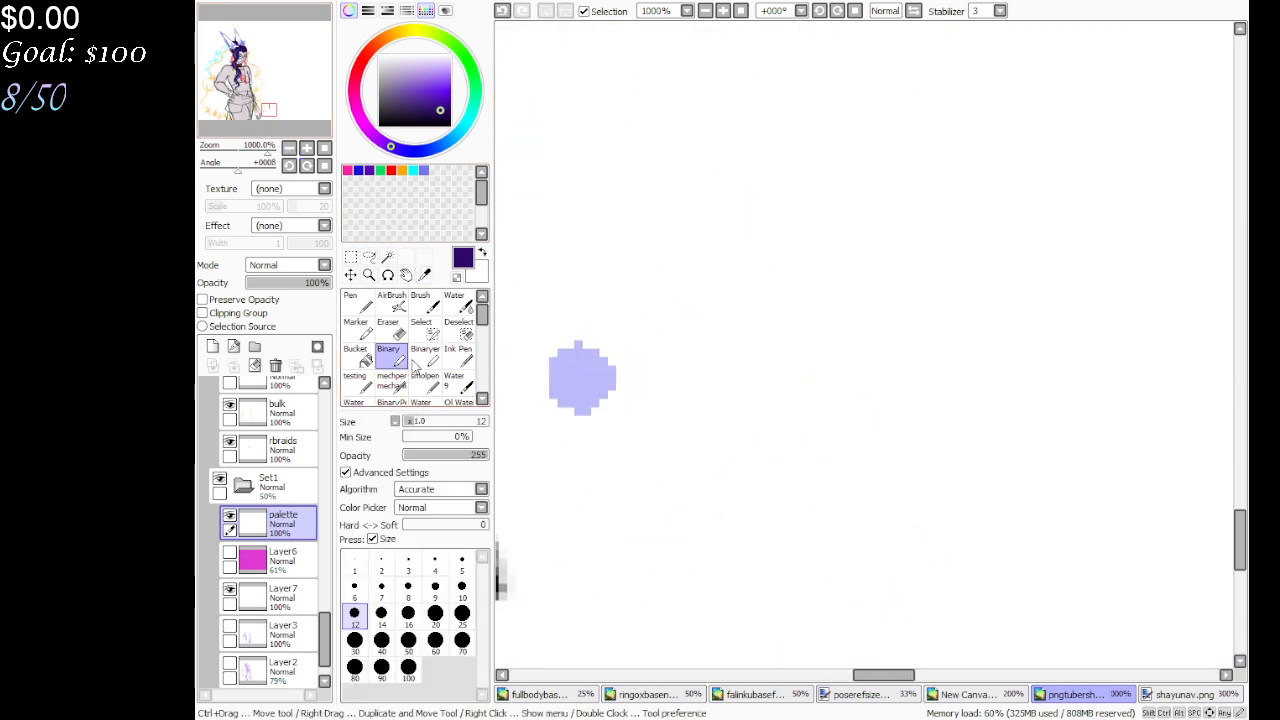
click(668, 386)
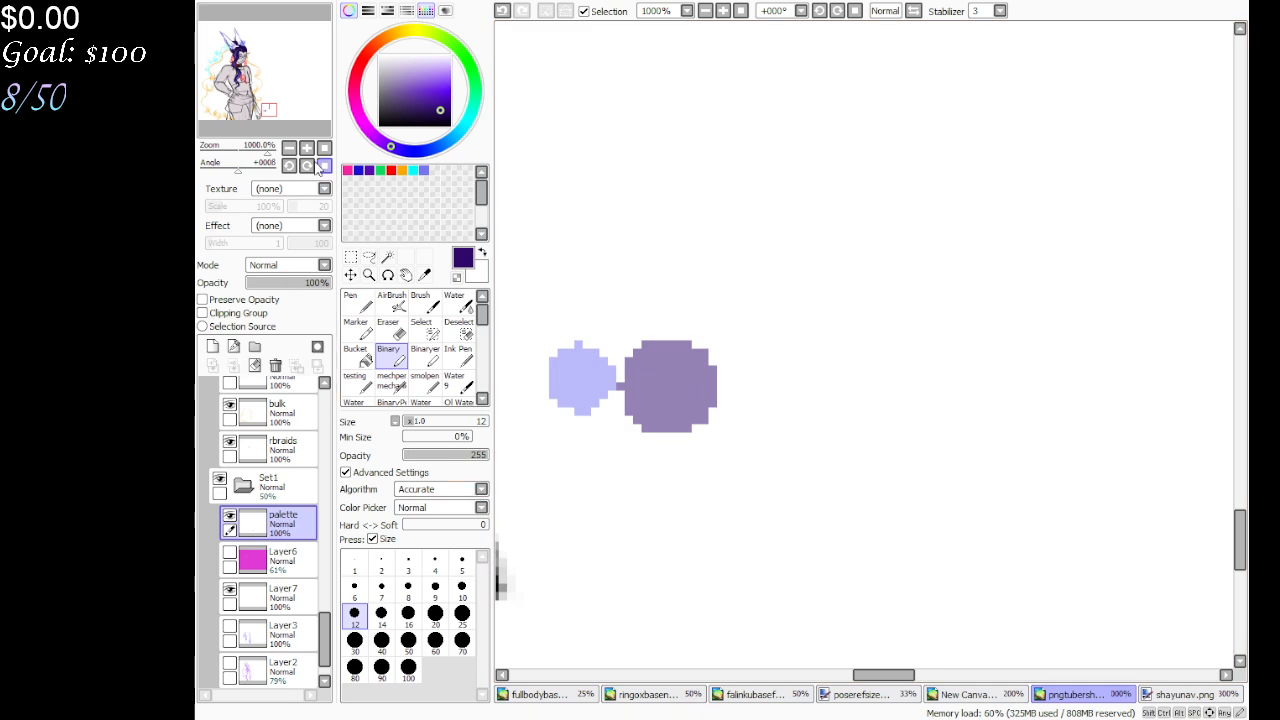
Sample the pale skin tone from the character and dab it beside the dark purple spot on the palette layer
mouse_move(298, 125)
mouse_down()
mouse_move(245, 60)
mouse_move(273, 113)
mouse_up()
click(424, 274)
click(650, 300)
click(388, 355)
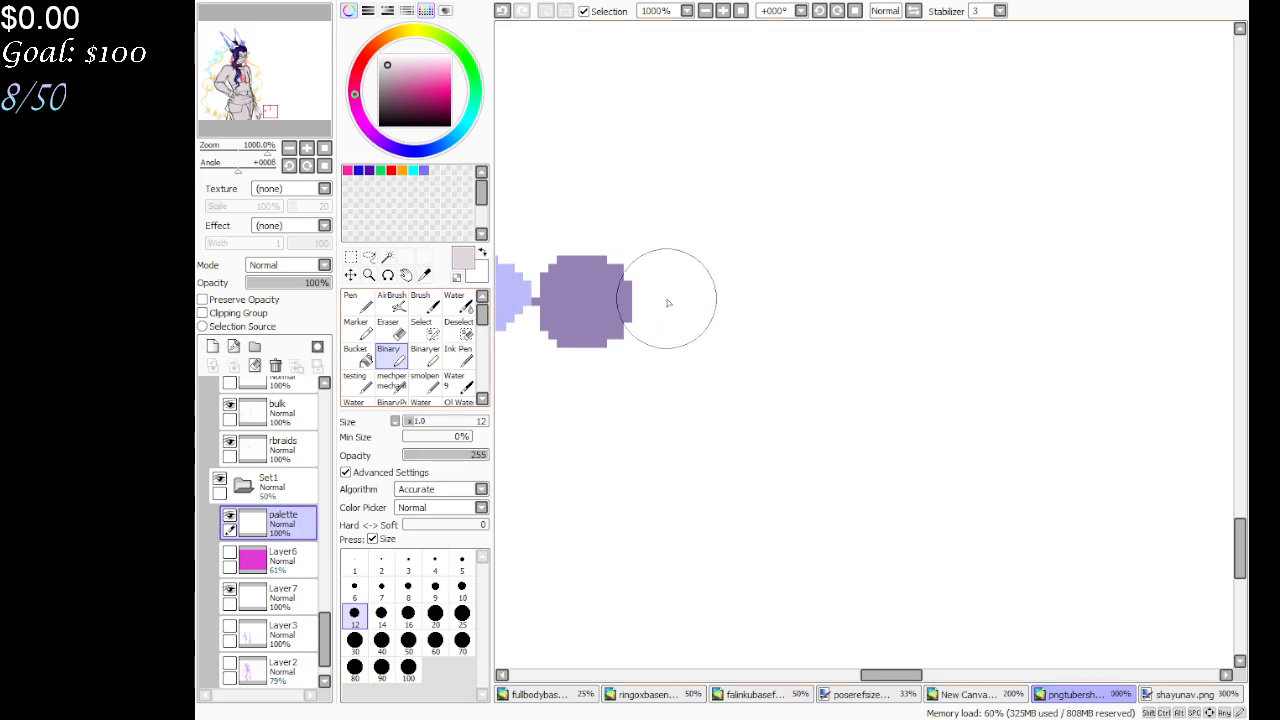
drag(669, 297, 677, 319)
Select Layer18 in the Set6 folder, sample the dark purple hair fill for smolpen, and undo the last stroke
mouse_move(286, 95)
mouse_down()
mouse_move(271, 110)
mouse_move(268, 71)
mouse_move(238, 57)
mouse_move(264, 50)
mouse_up()
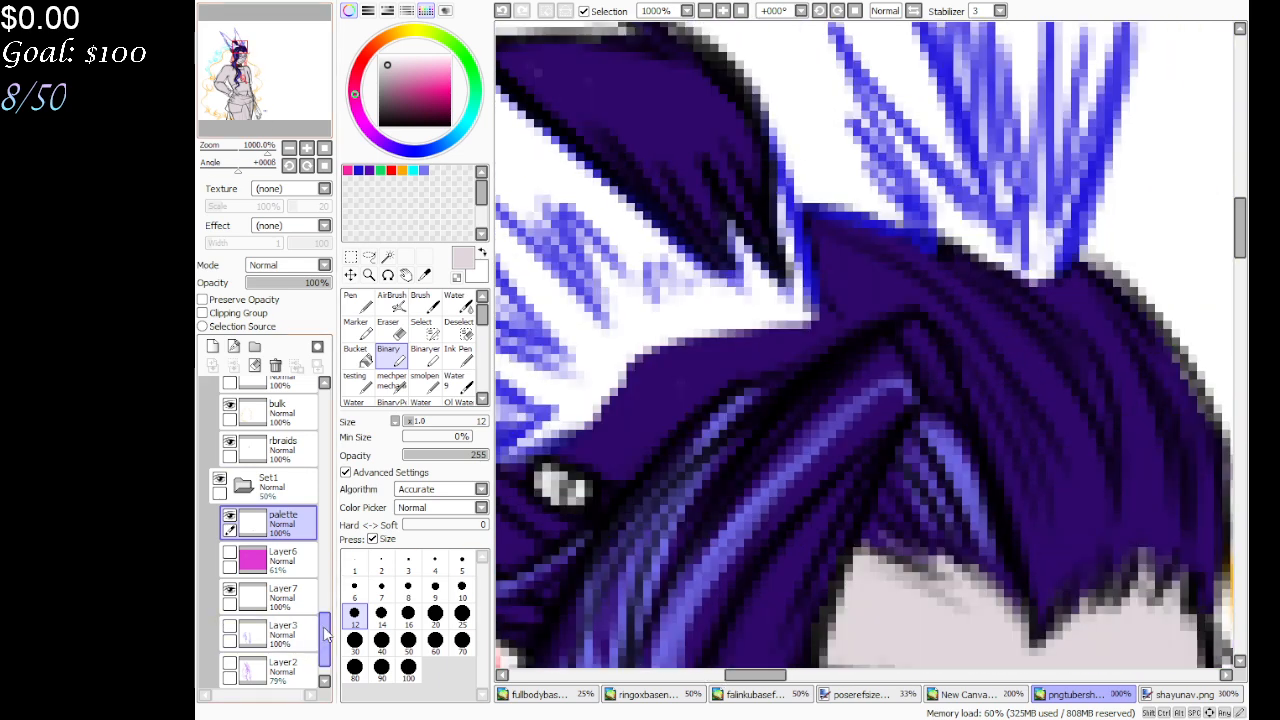
drag(325, 633, 336, 378)
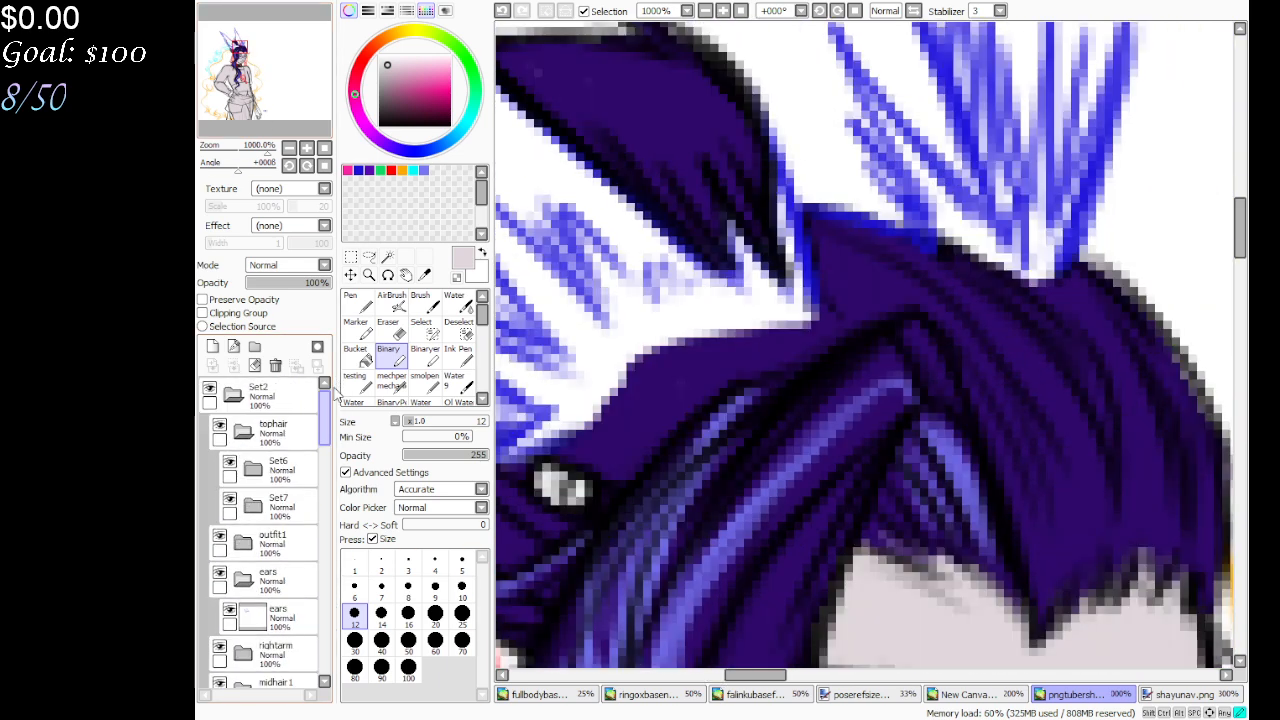
click(249, 470)
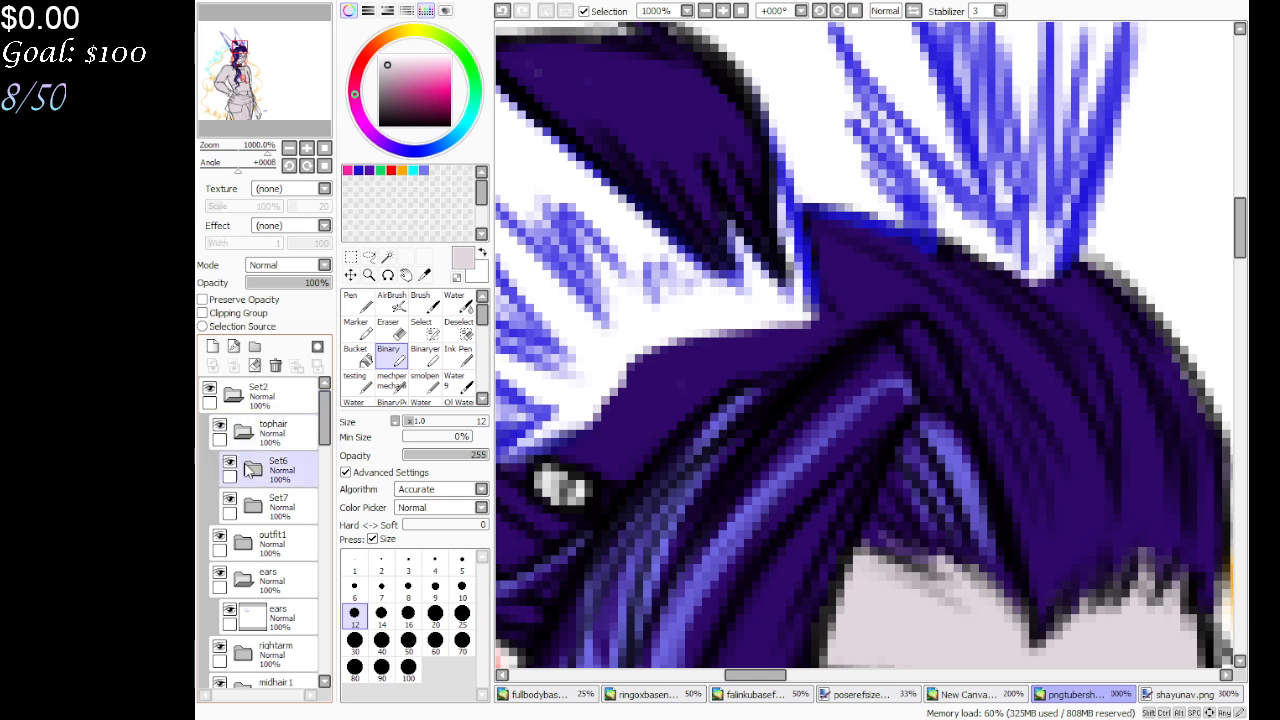
click(249, 470)
click(240, 537)
click(240, 537)
click(281, 545)
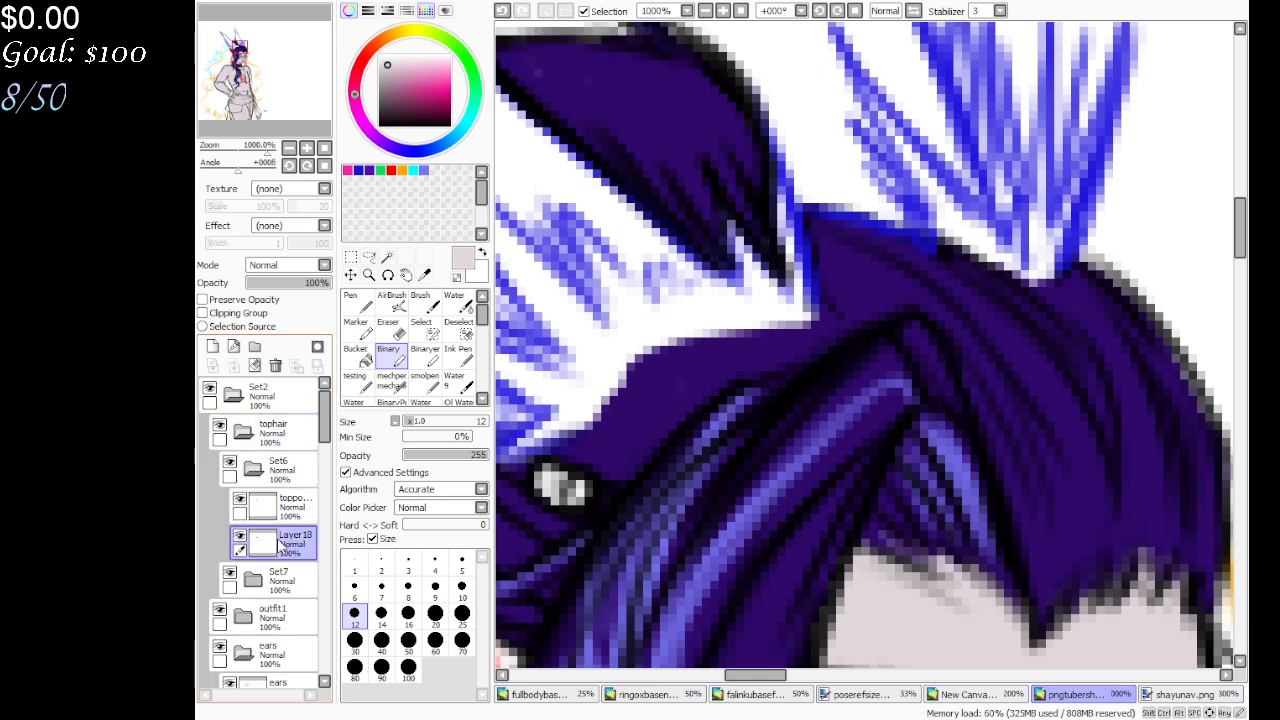
alt+click(601, 443)
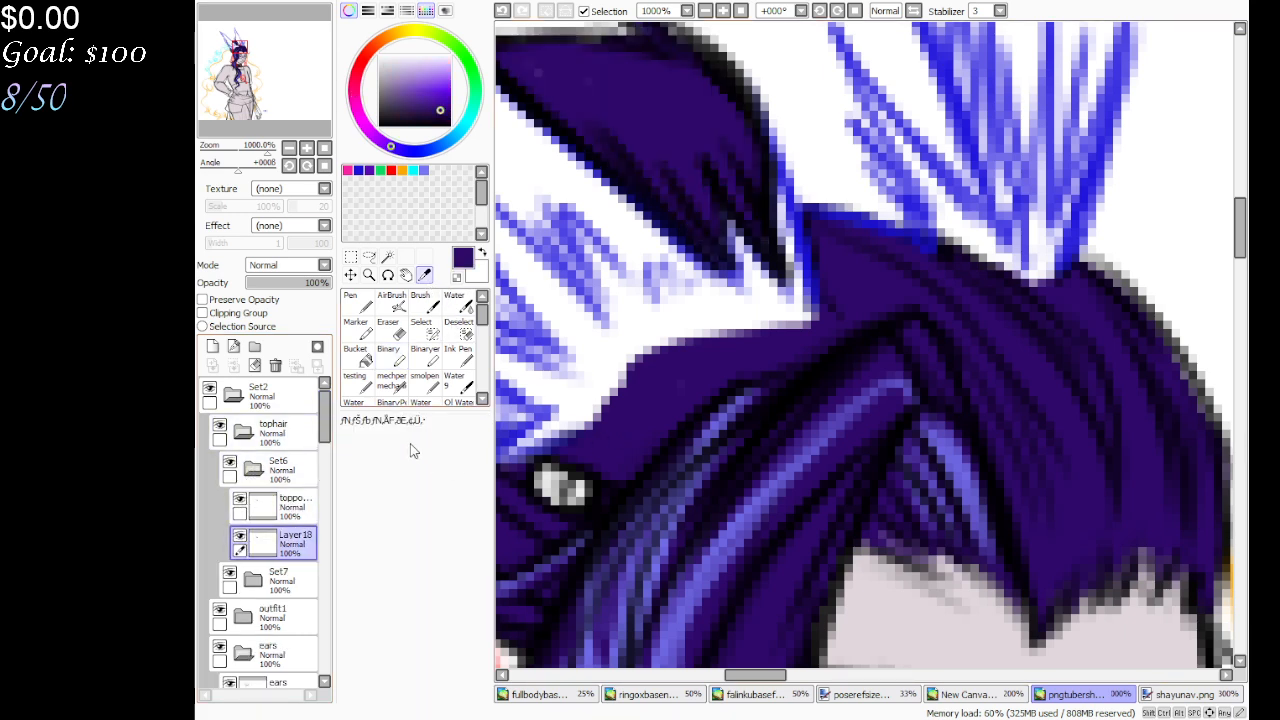
click(424, 383)
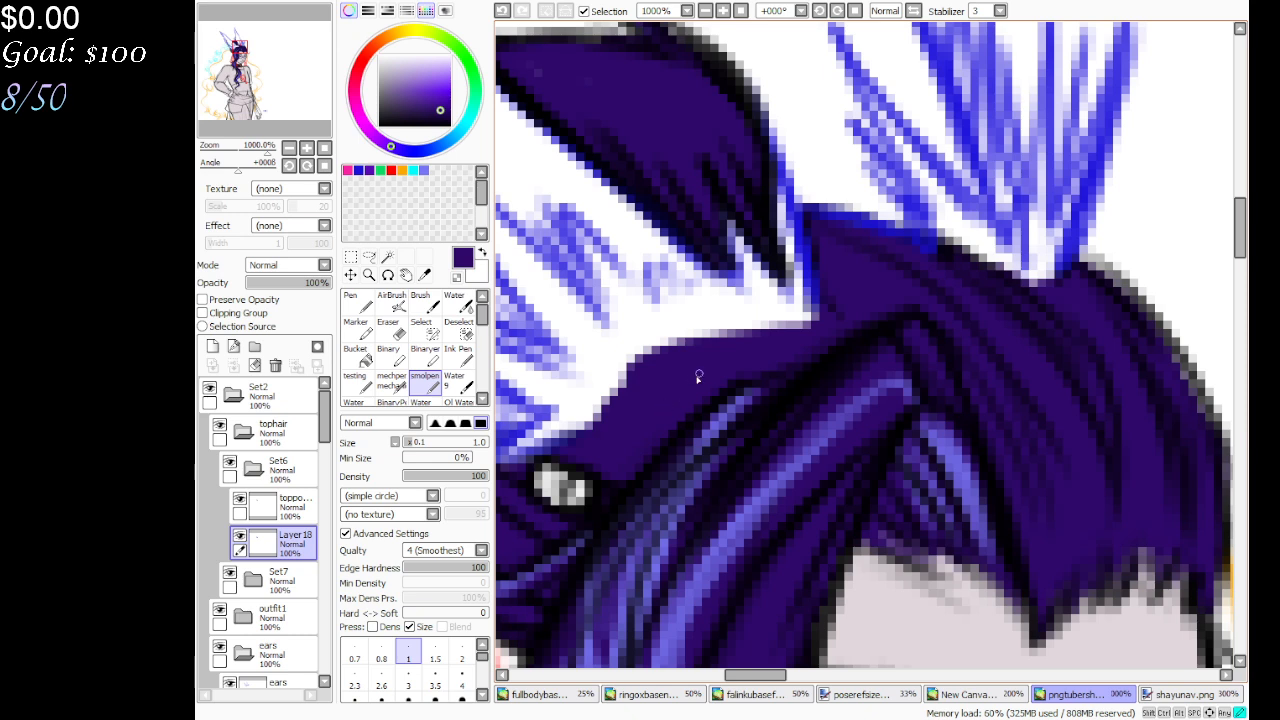
key(ctrl+z)
Expand the Set7 folder and toggle the bangs layer's visibility to check which hair it contains
drag(314, 71, 316, 80)
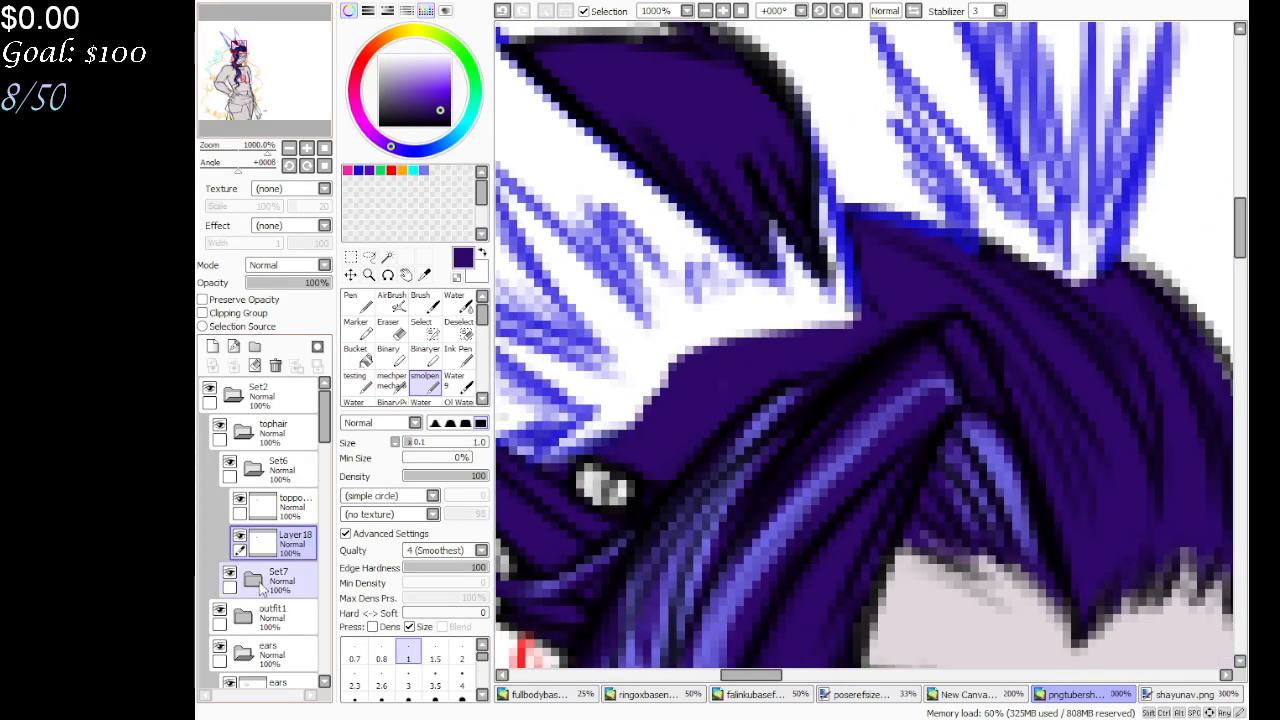
click(256, 582)
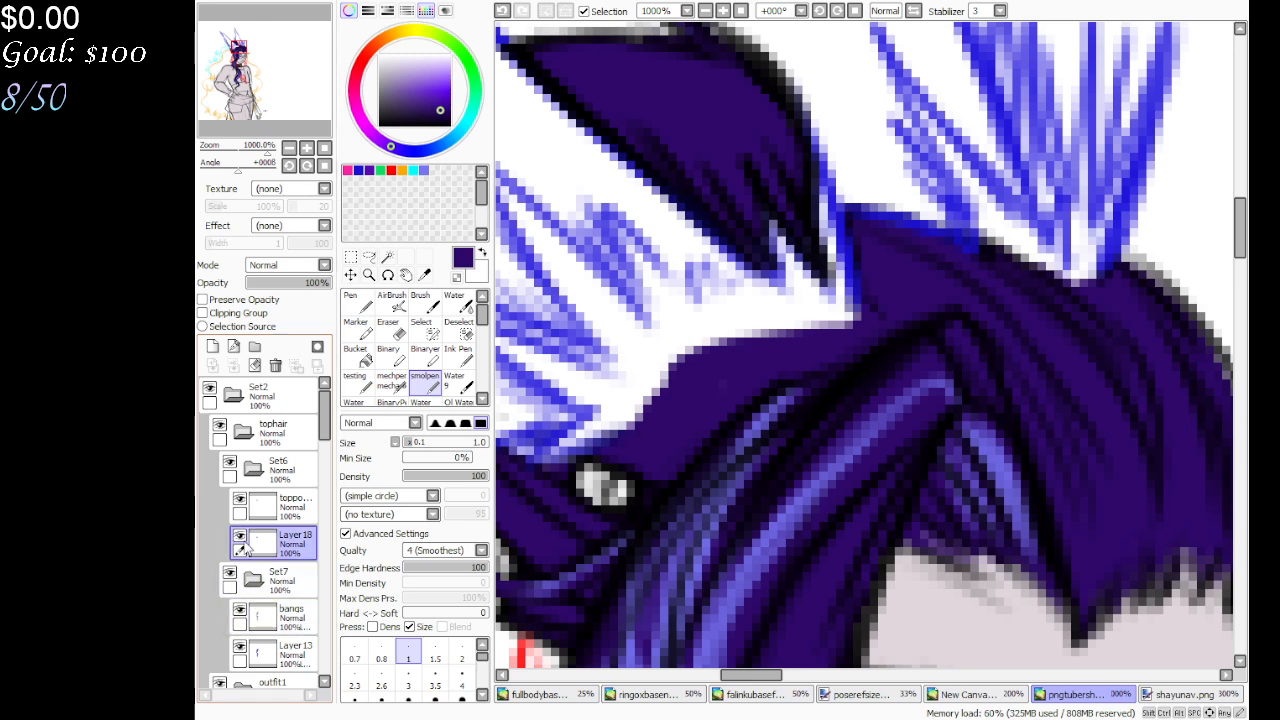
click(239, 611)
click(239, 611)
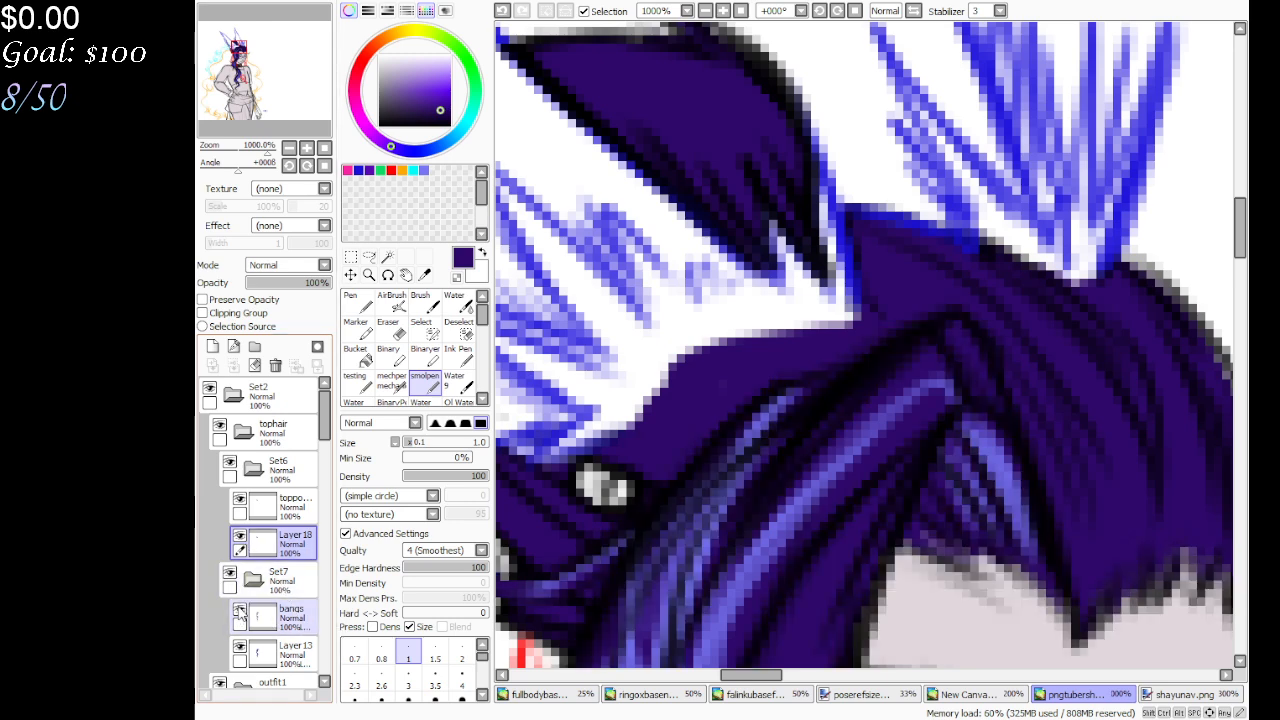
click(239, 612)
click(239, 612)
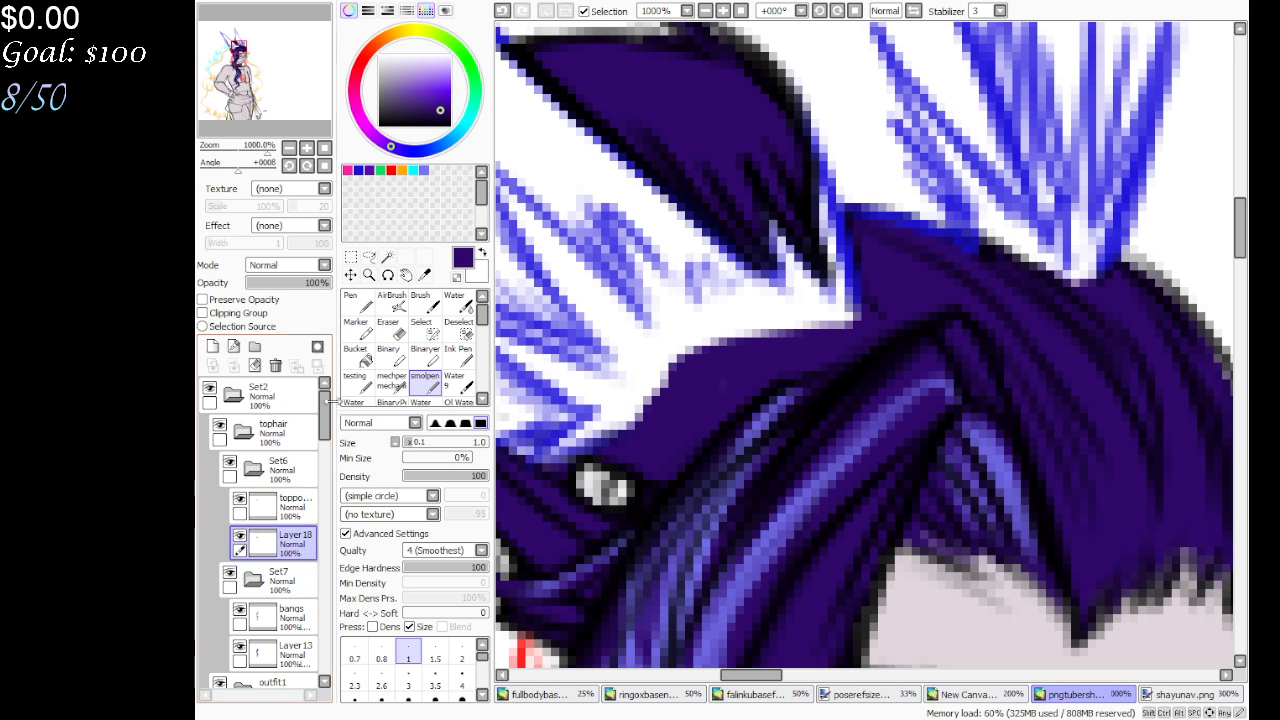
Select Set5's flat layer and paint dark purple along the side bun's outer edge with smolpen at size 1
drag(328, 401, 312, 490)
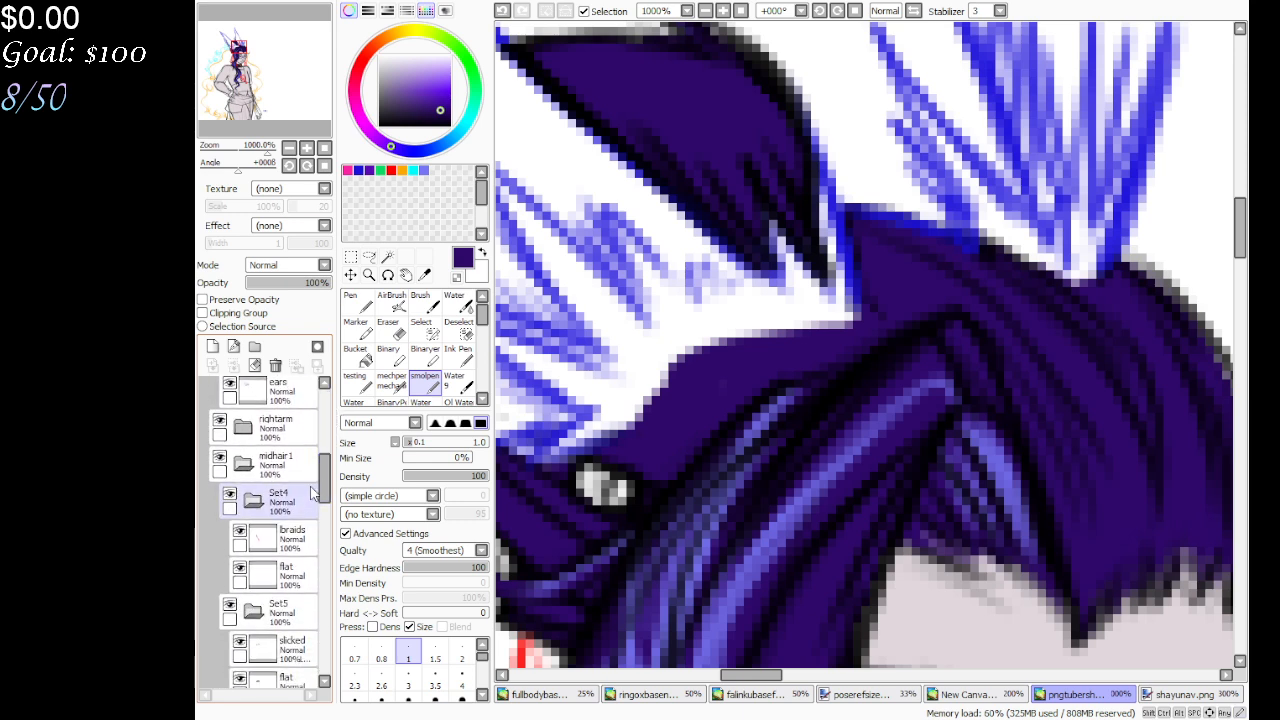
scroll(314, 505, down, 3)
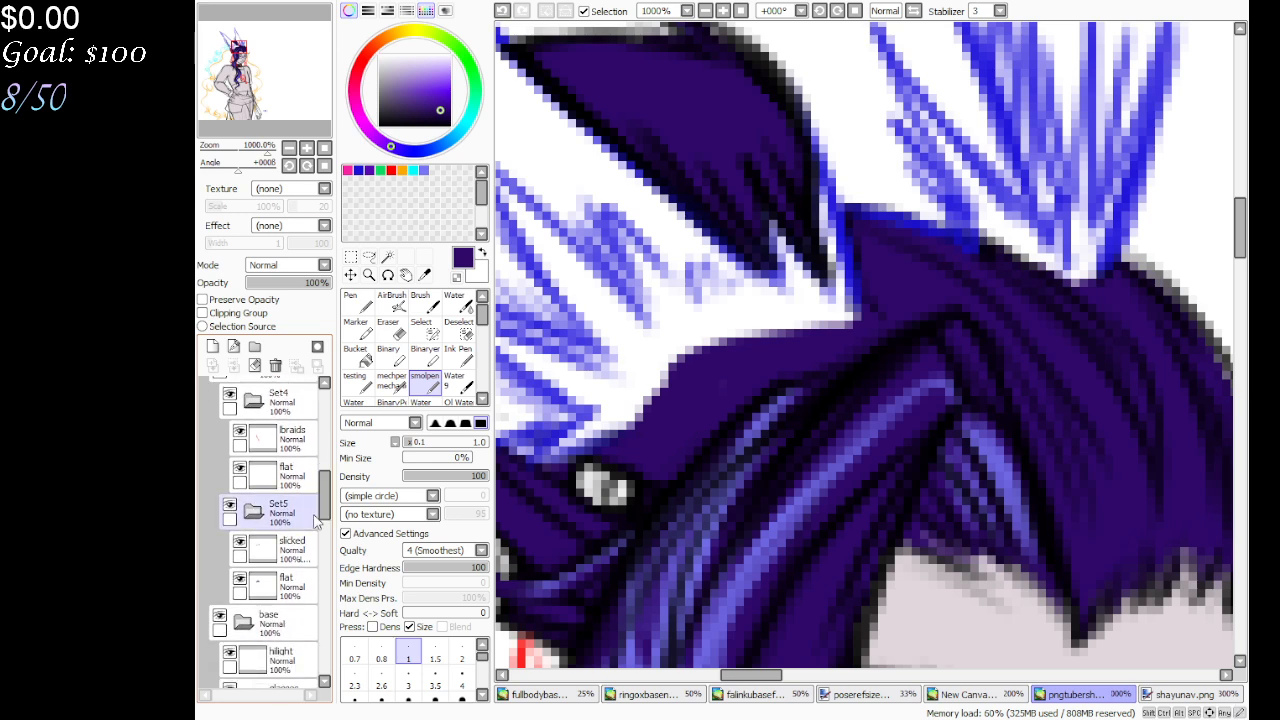
click(280, 585)
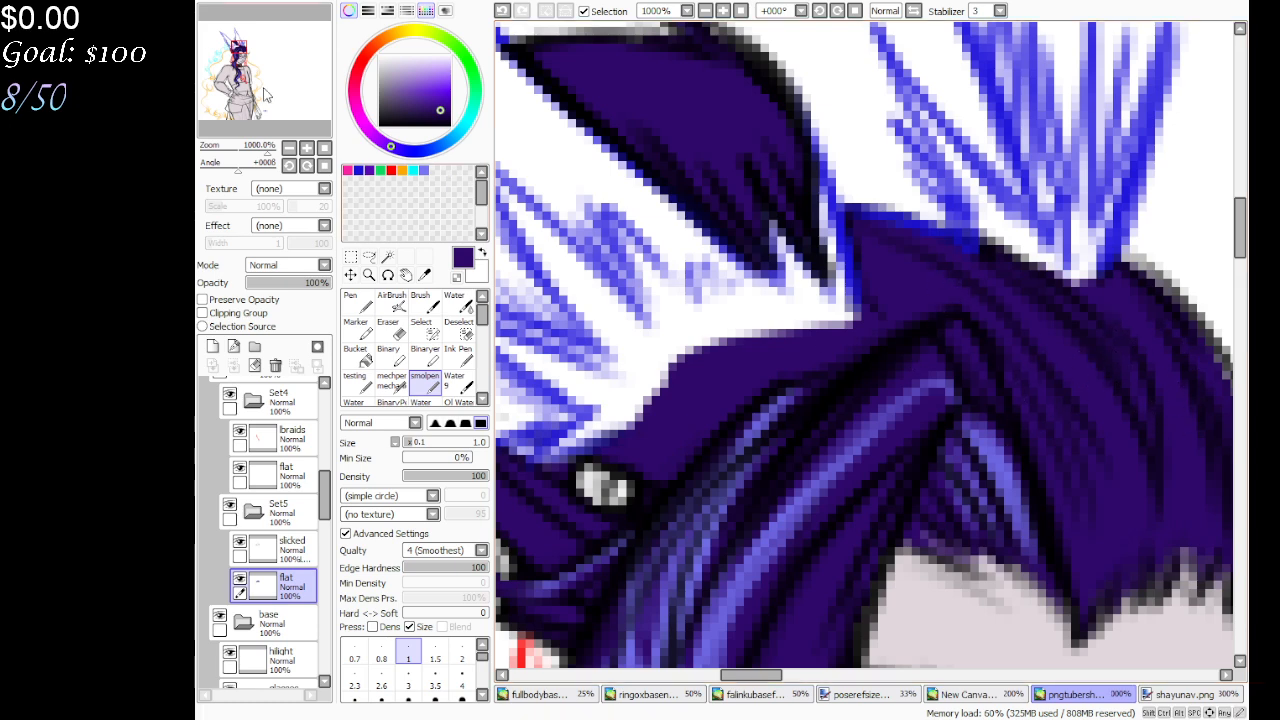
drag(265, 95, 280, 97)
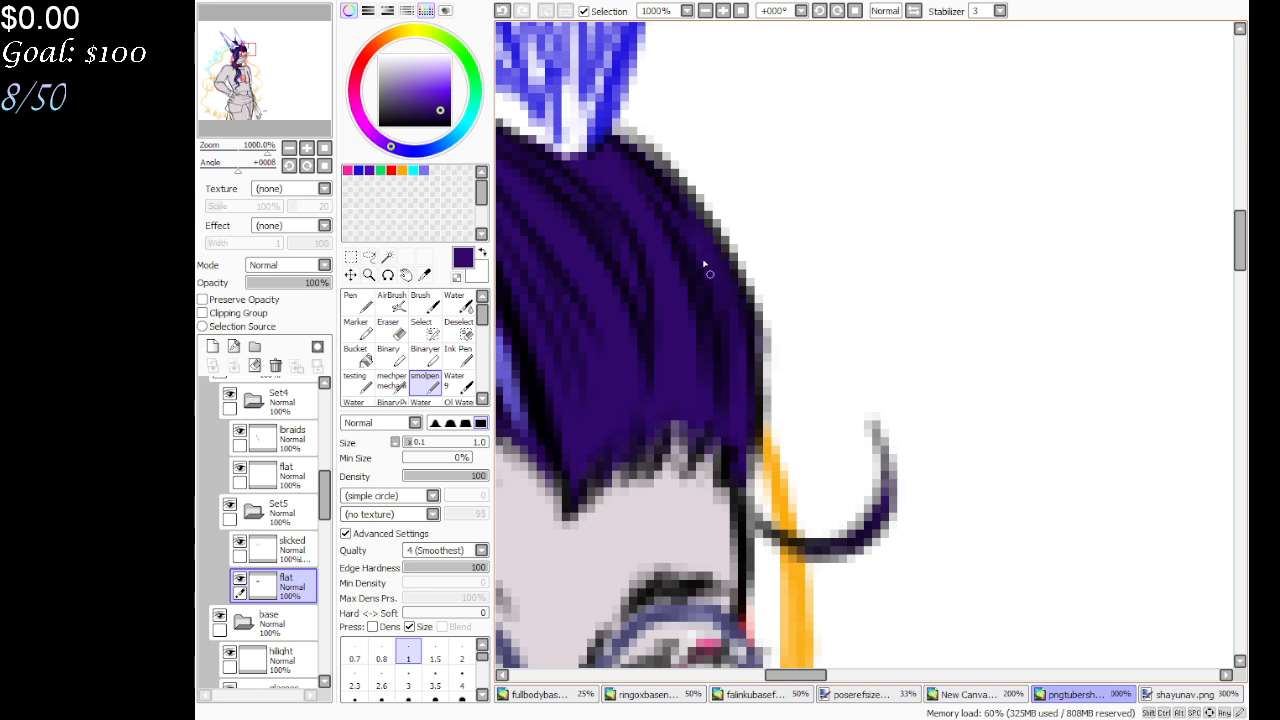
click(457, 276)
click(457, 276)
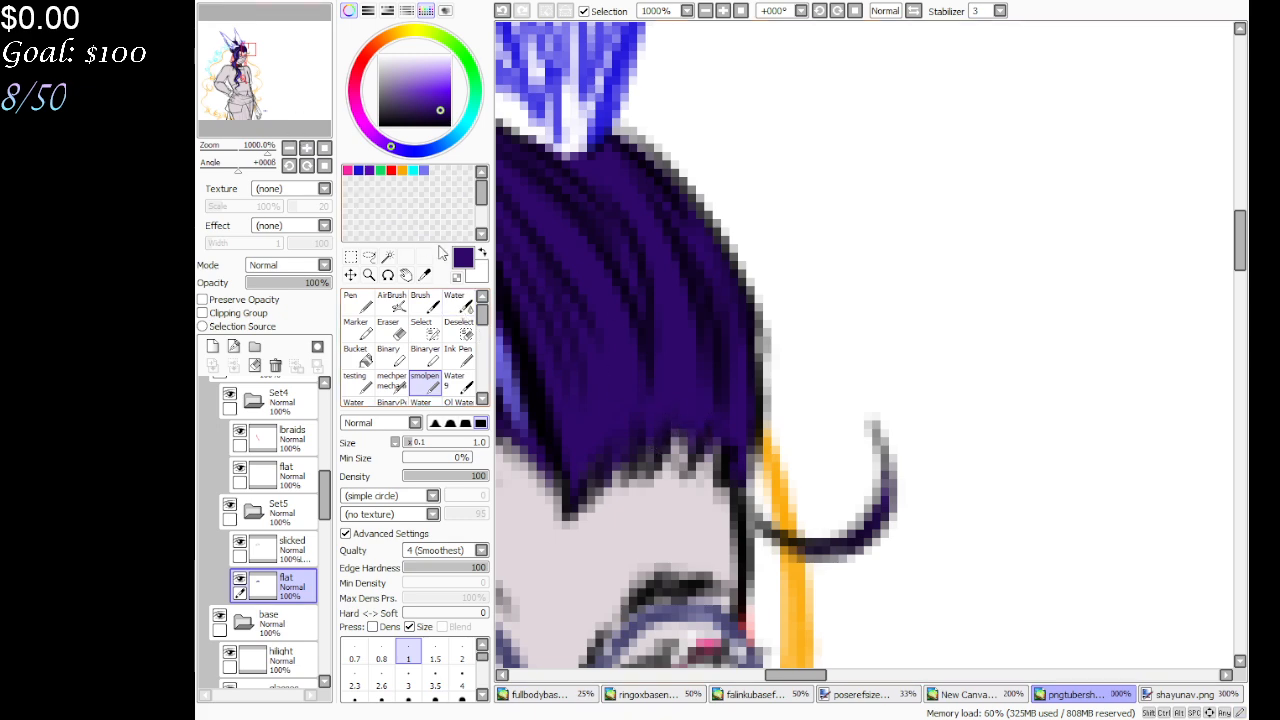
drag(289, 115, 278, 86)
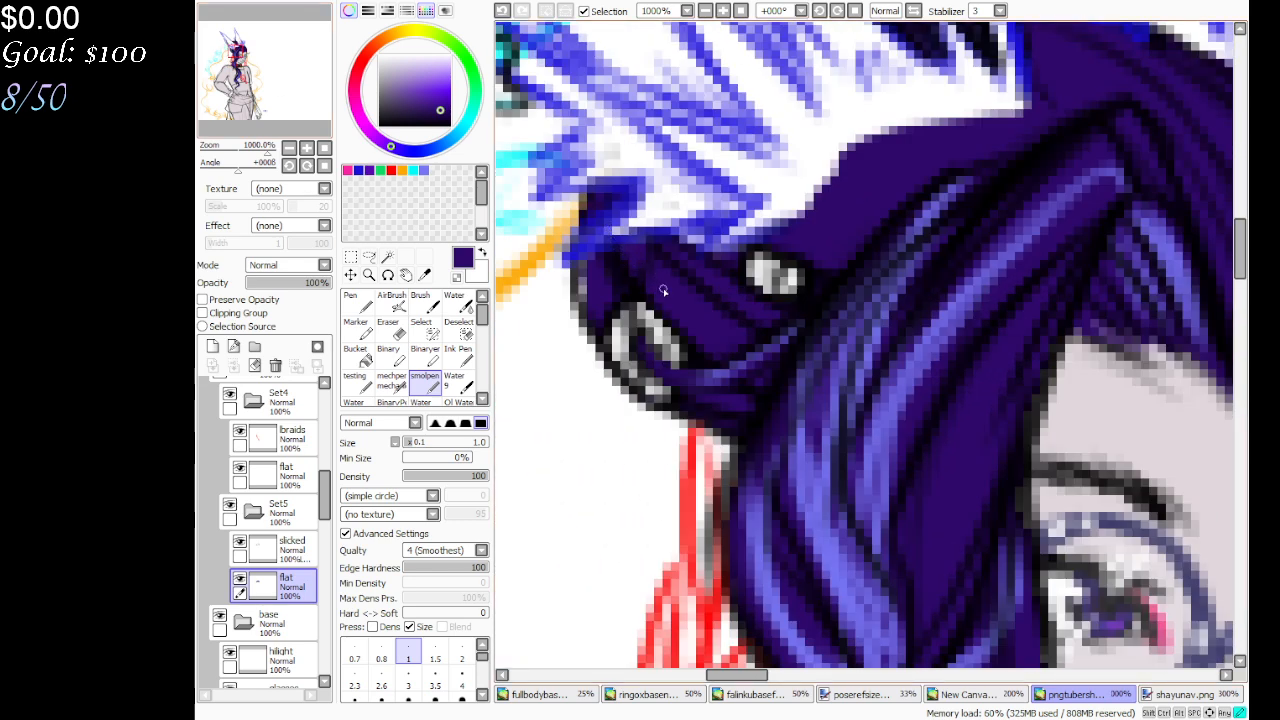
drag(588, 256, 592, 310)
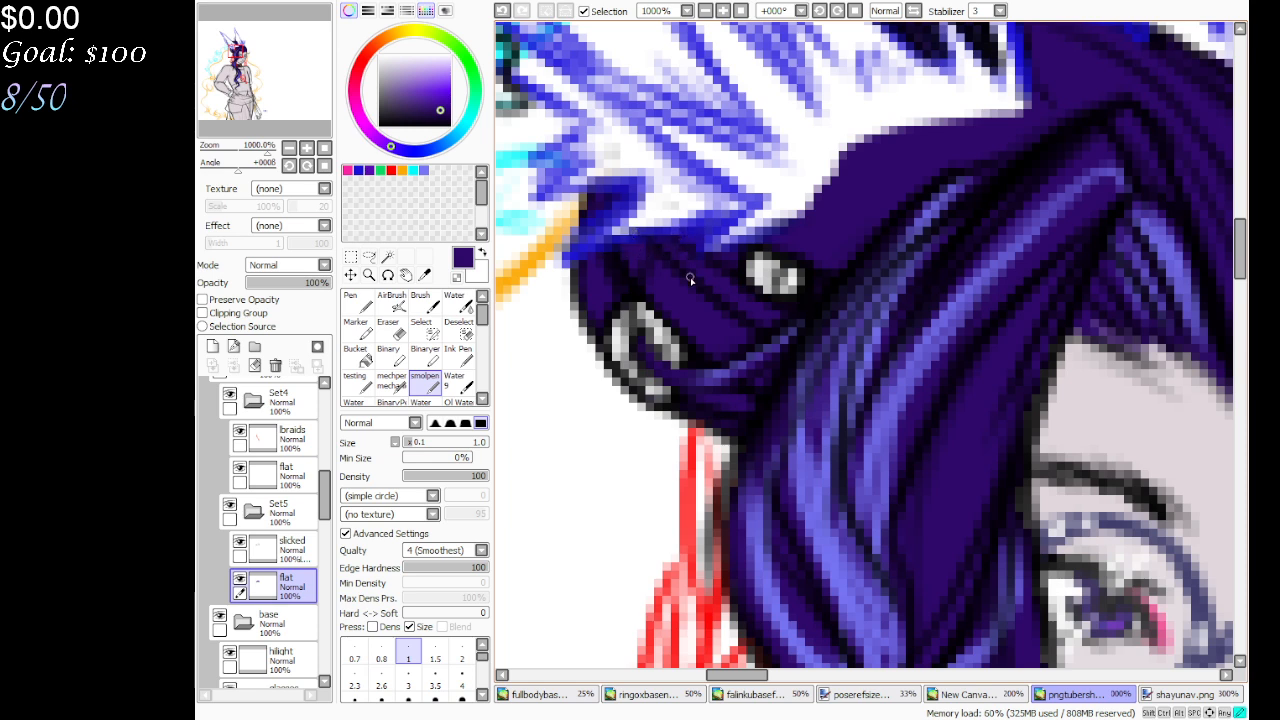
Set the Set1 folder's opacity to 100% and sample the light periwinkle from the palette layer
click(424, 275)
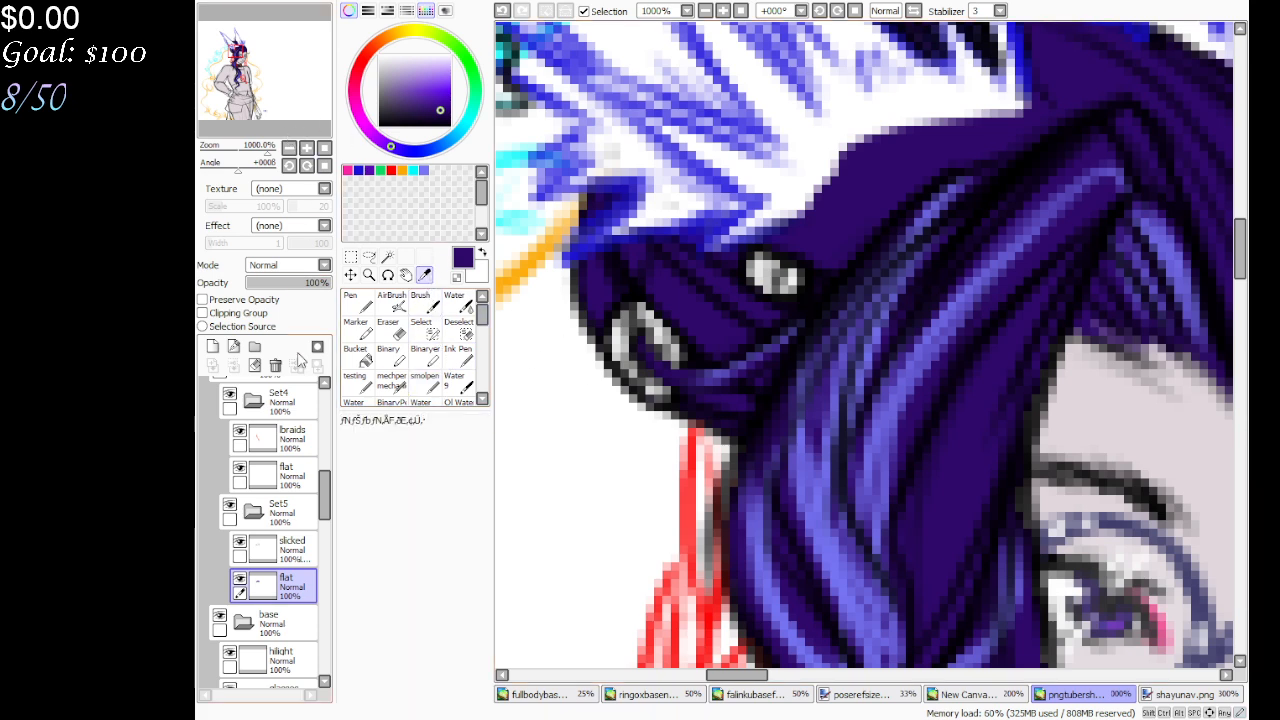
drag(326, 500, 333, 610)
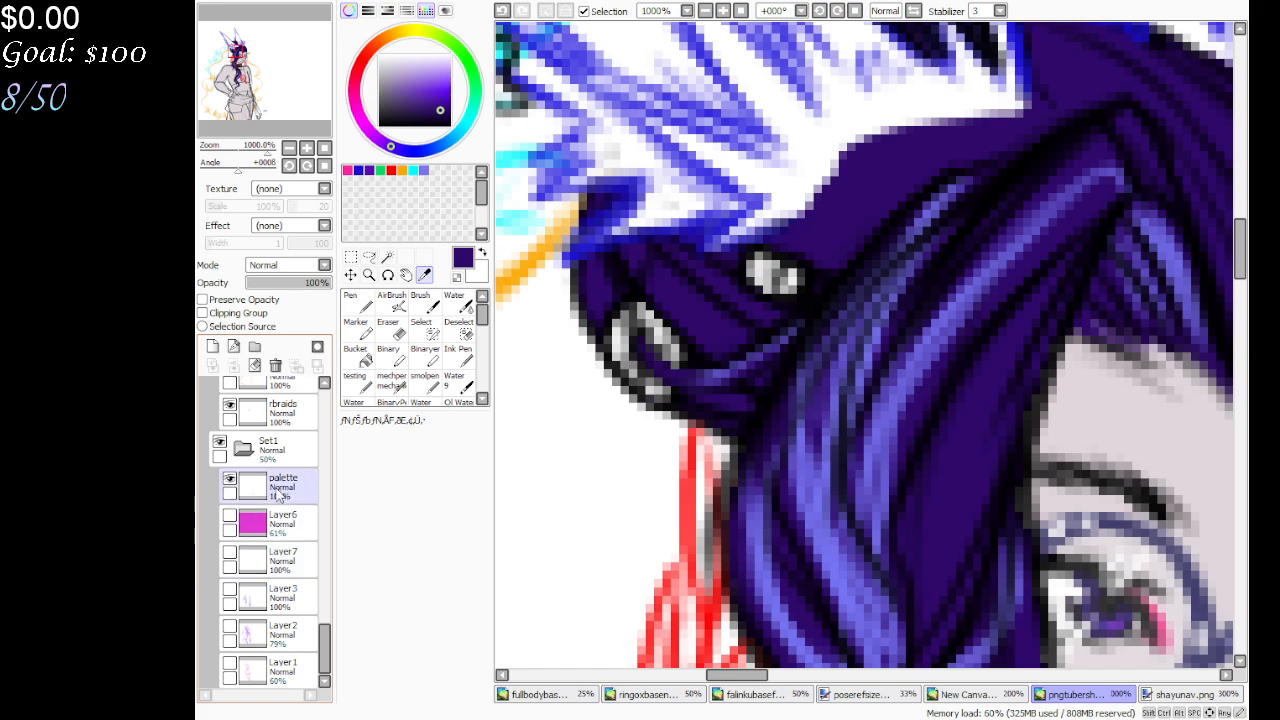
click(268, 449)
drag(318, 283, 345, 248)
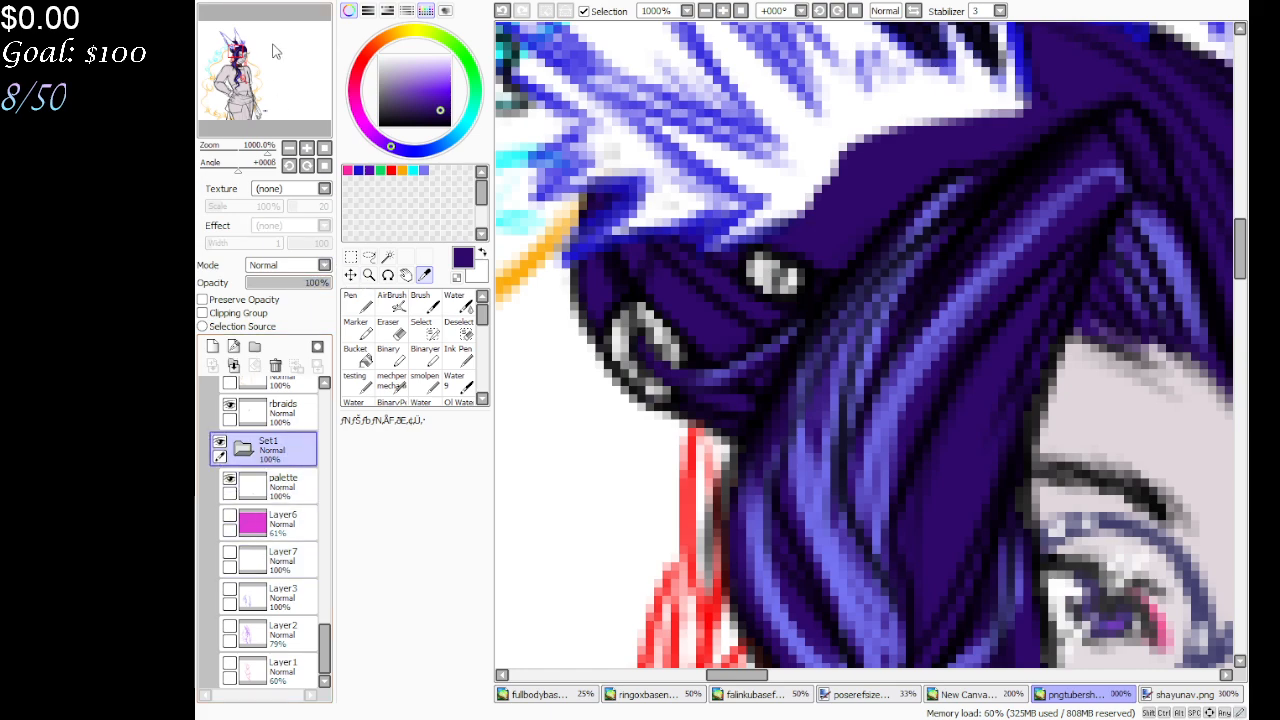
mouse_move(276, 51)
mouse_down()
mouse_move(296, 111)
mouse_move(246, 84)
mouse_move(250, 64)
mouse_up()
click(594, 521)
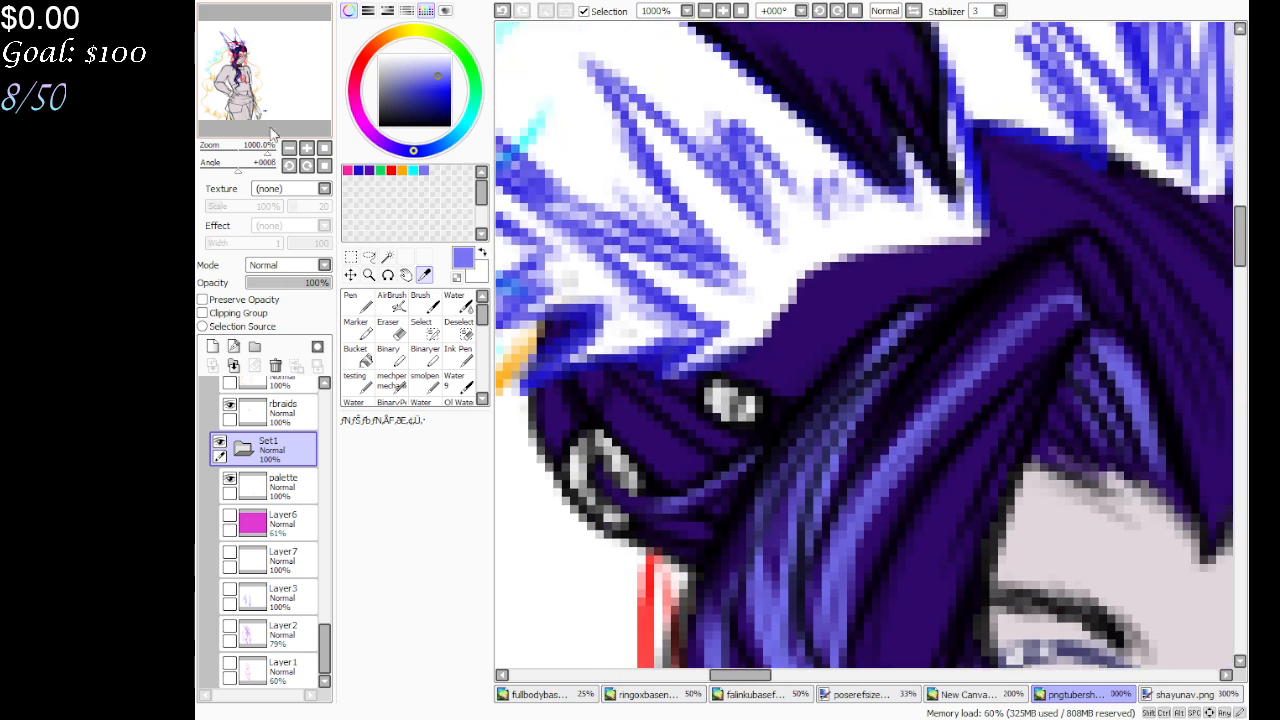
Paint periwinkle highlight strands across the side bun on Set5's flat layer with smolpen at size 1
click(423, 382)
drag(322, 632, 324, 486)
click(284, 598)
drag(619, 414, 690, 470)
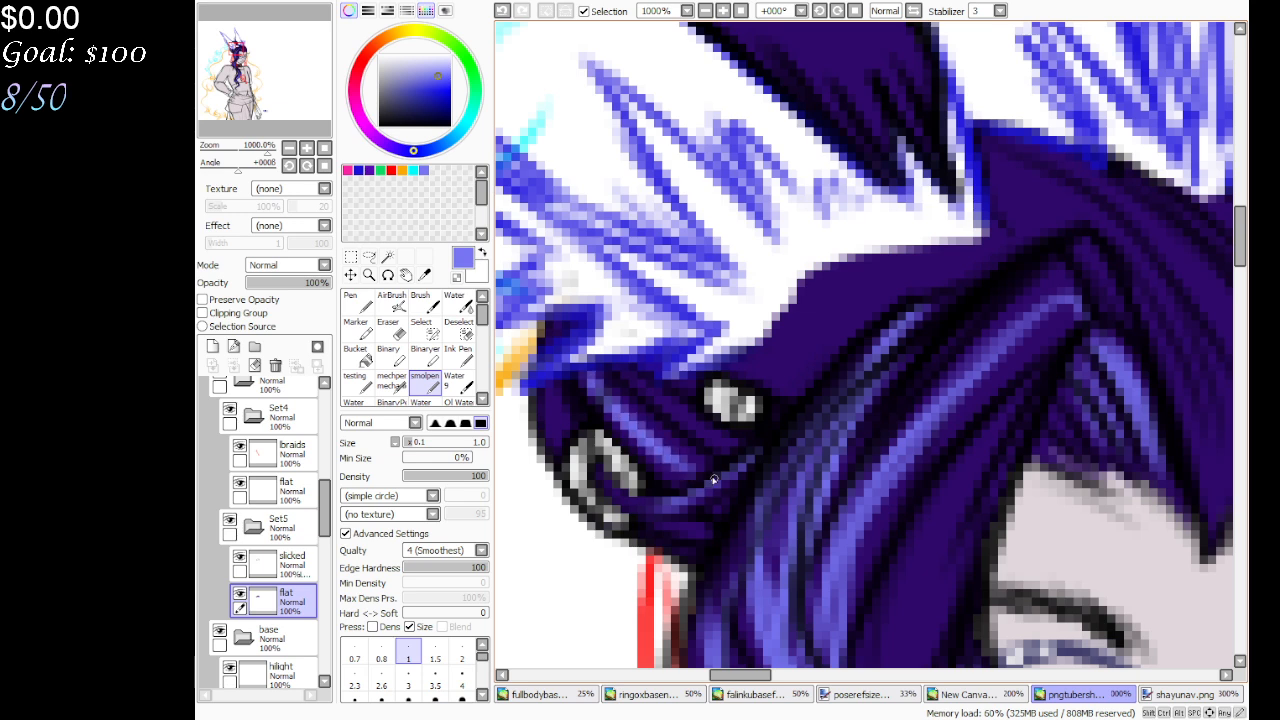
drag(625, 380, 728, 455)
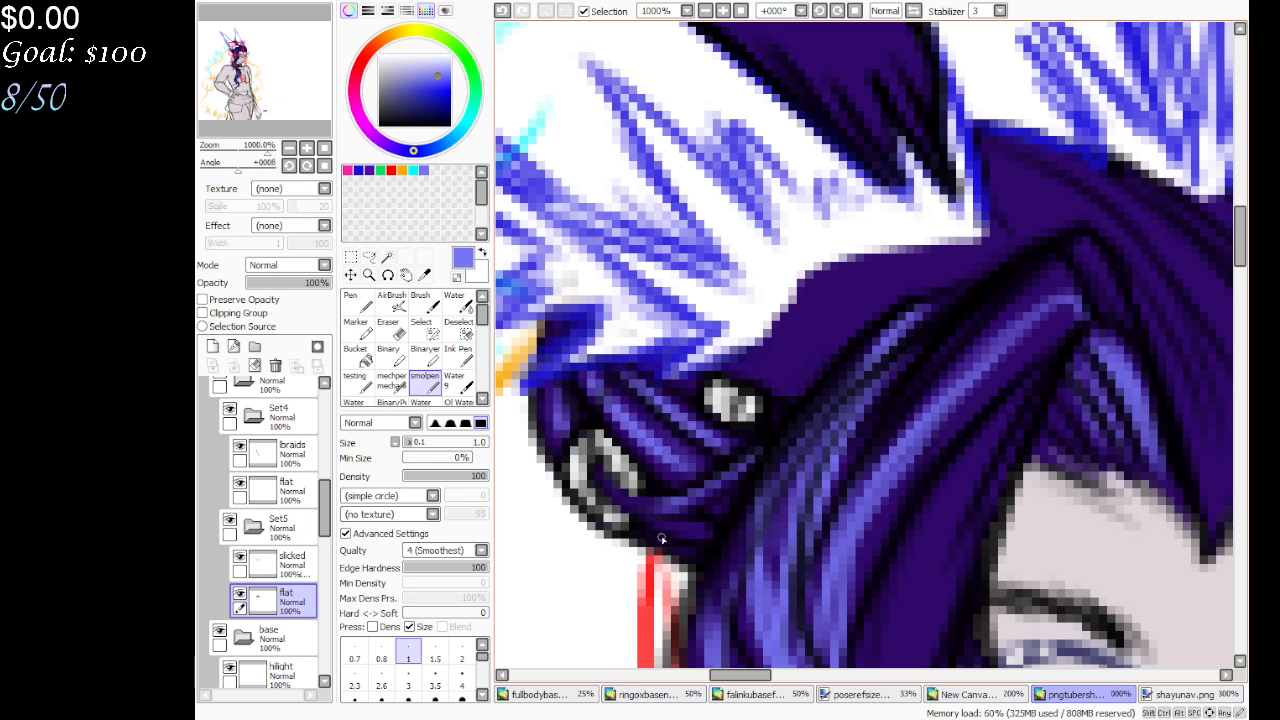
drag(640, 522, 708, 544)
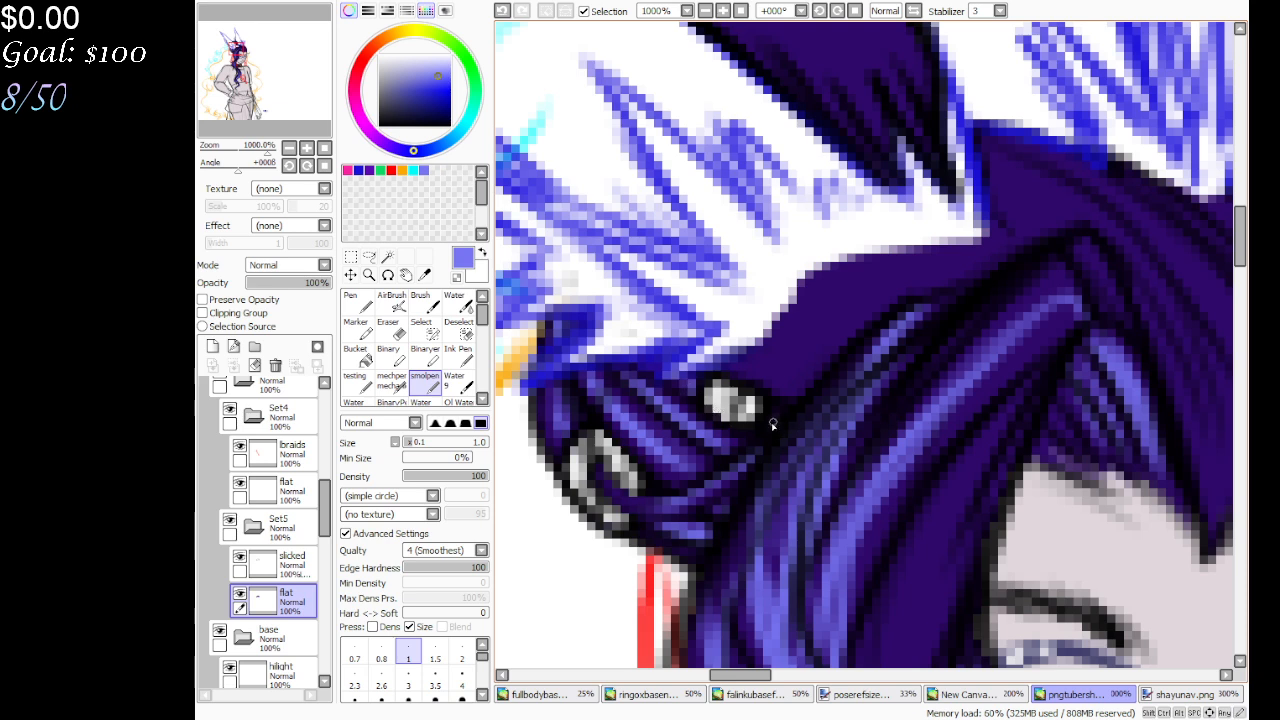
scroll(262, 480, up, 5)
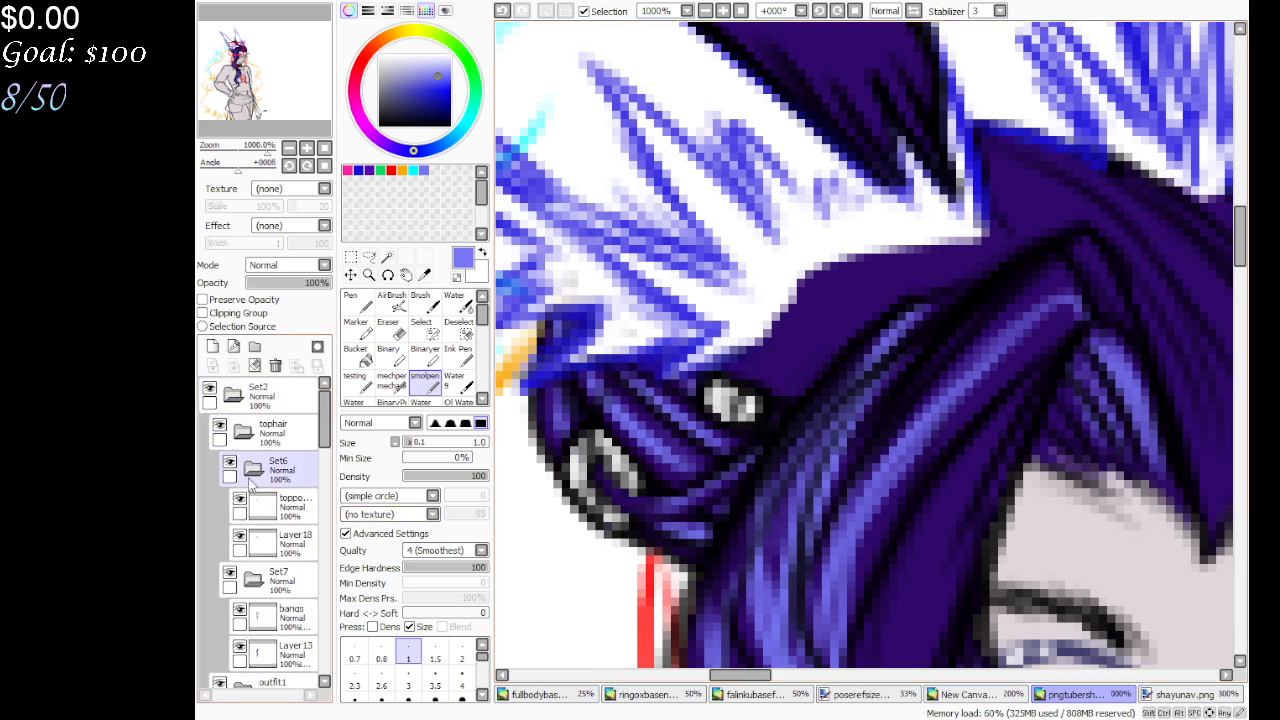
Hide the tophair folder and paint periwinkle highlight strands across the slicked-back side hair on Set5's flat layer
click(243, 432)
click(219, 425)
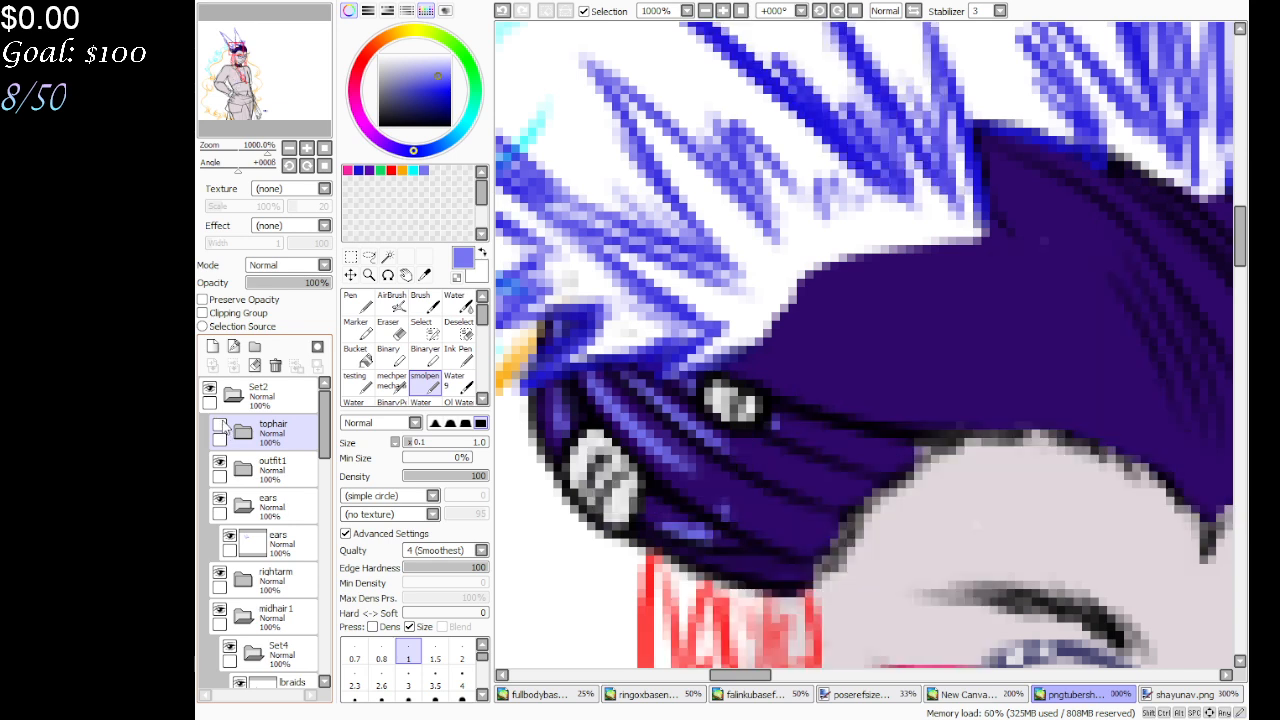
scroll(330, 403, down, 8)
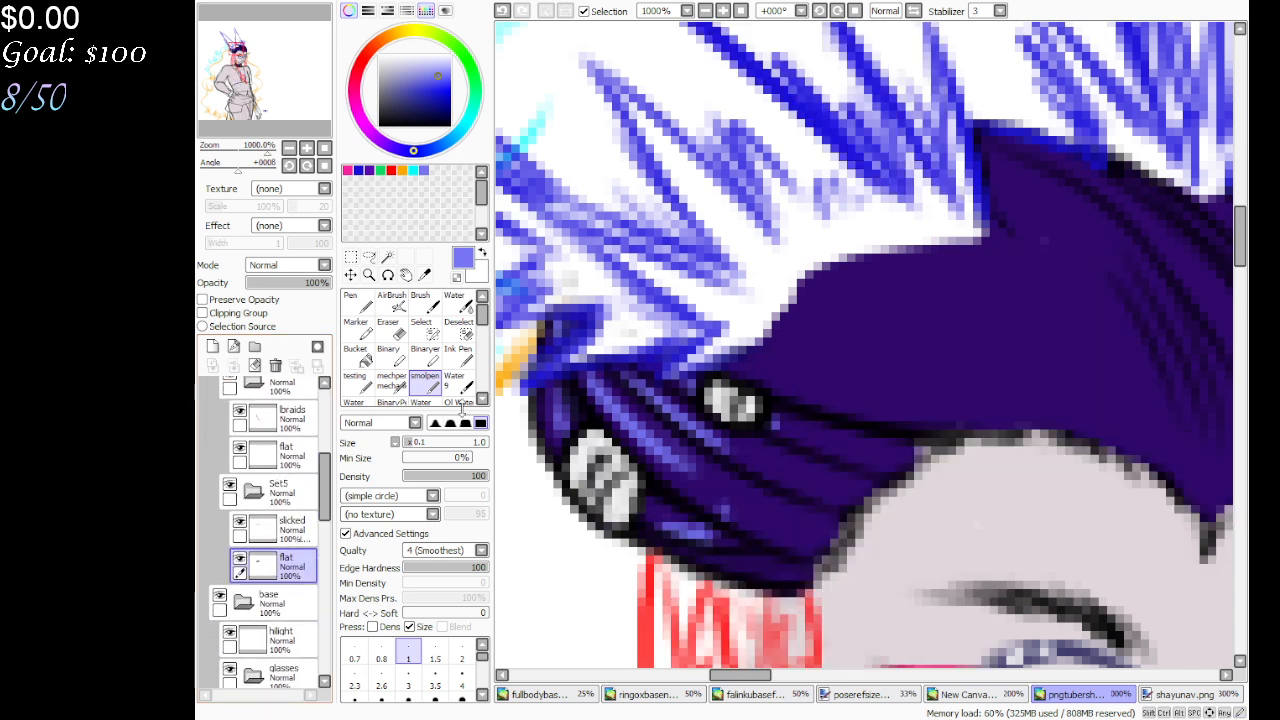
drag(662, 480, 806, 545)
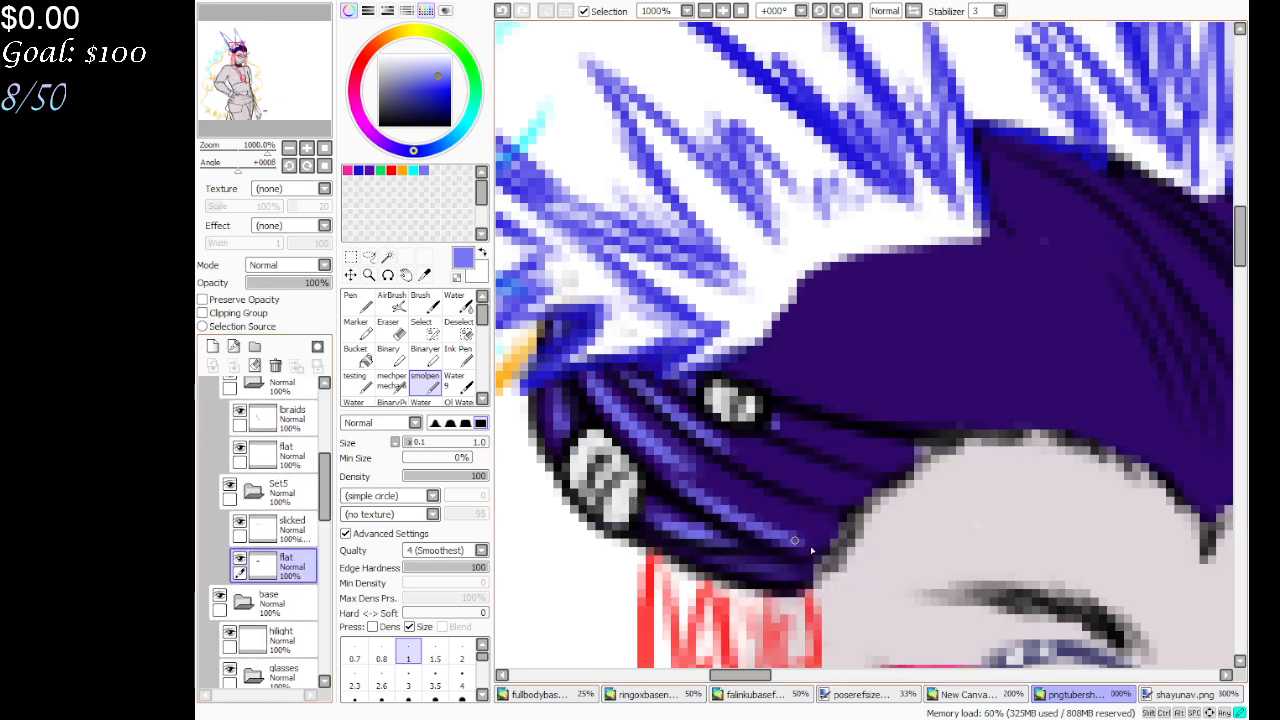
drag(646, 452, 828, 545)
drag(688, 458, 816, 524)
drag(722, 474, 846, 494)
drag(790, 435, 880, 460)
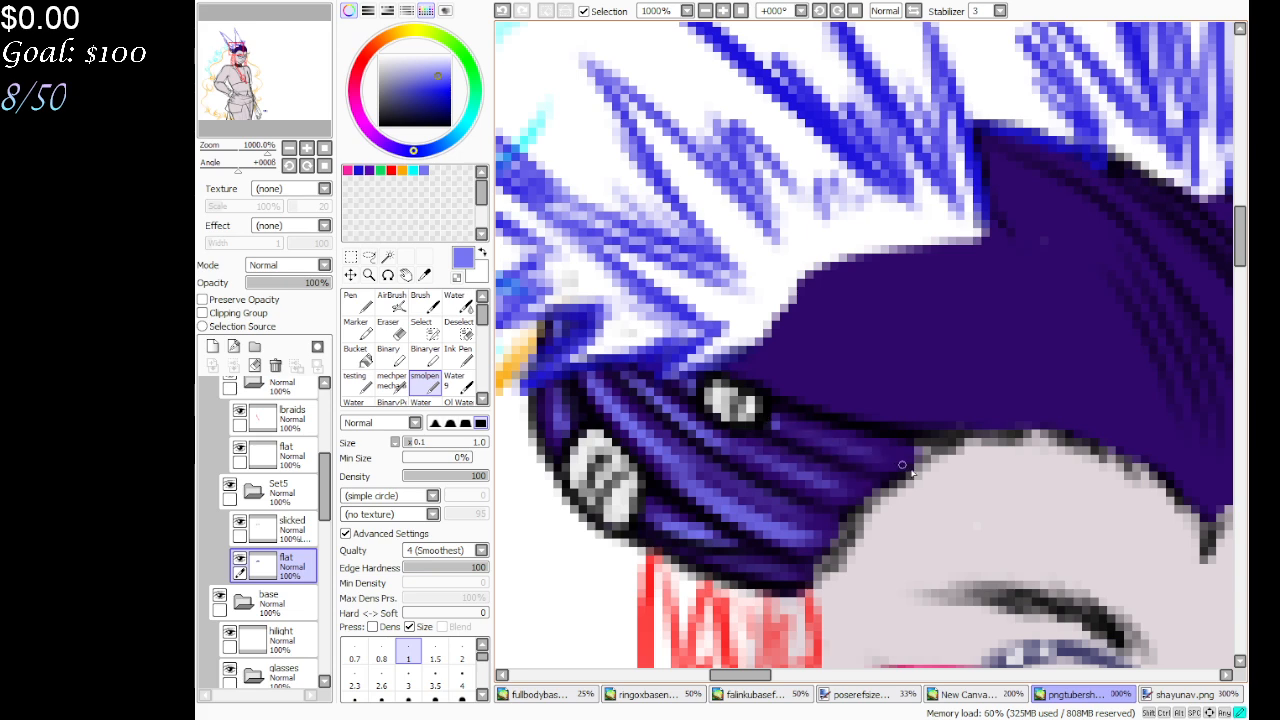
mouse_move(772, 415)
mouse_down()
mouse_move(898, 455)
mouse_move(896, 470)
mouse_up()
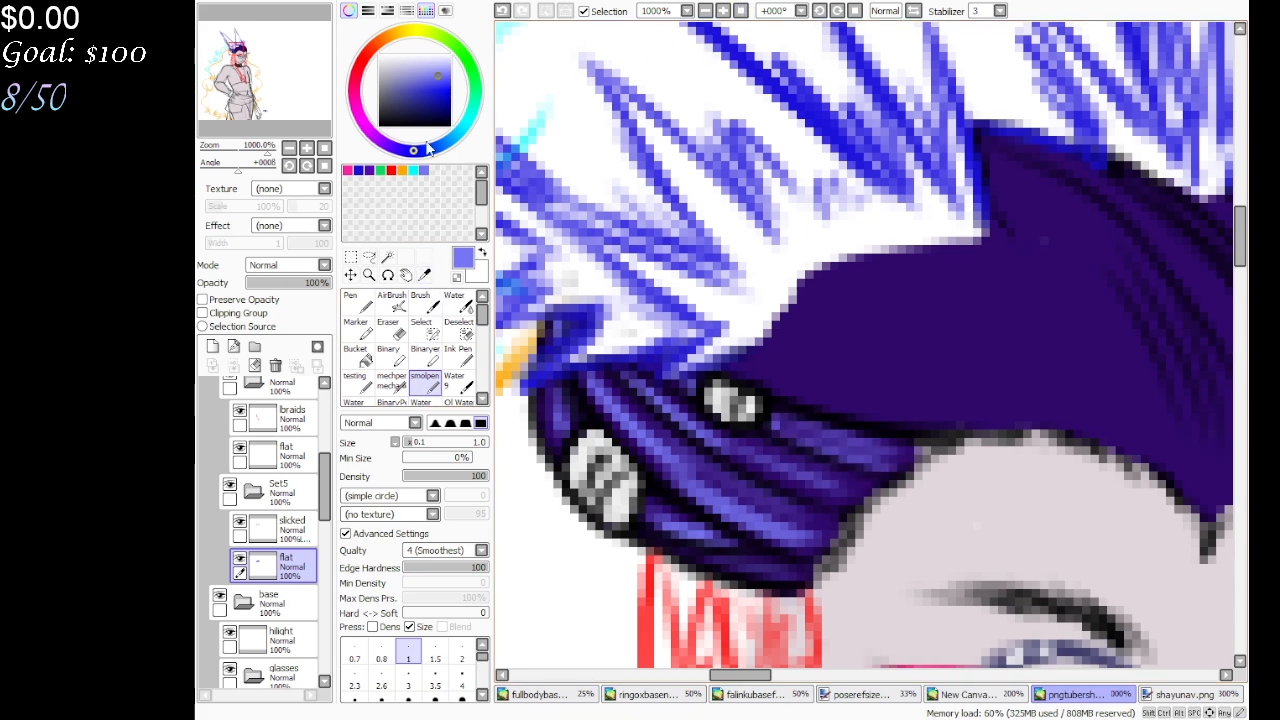
Select Set4's flat layer and sample the dark purple from the hair
mouse_move(330, 100)
mouse_down()
mouse_move(337, 110)
mouse_move(333, 93)
mouse_up()
click(705, 11)
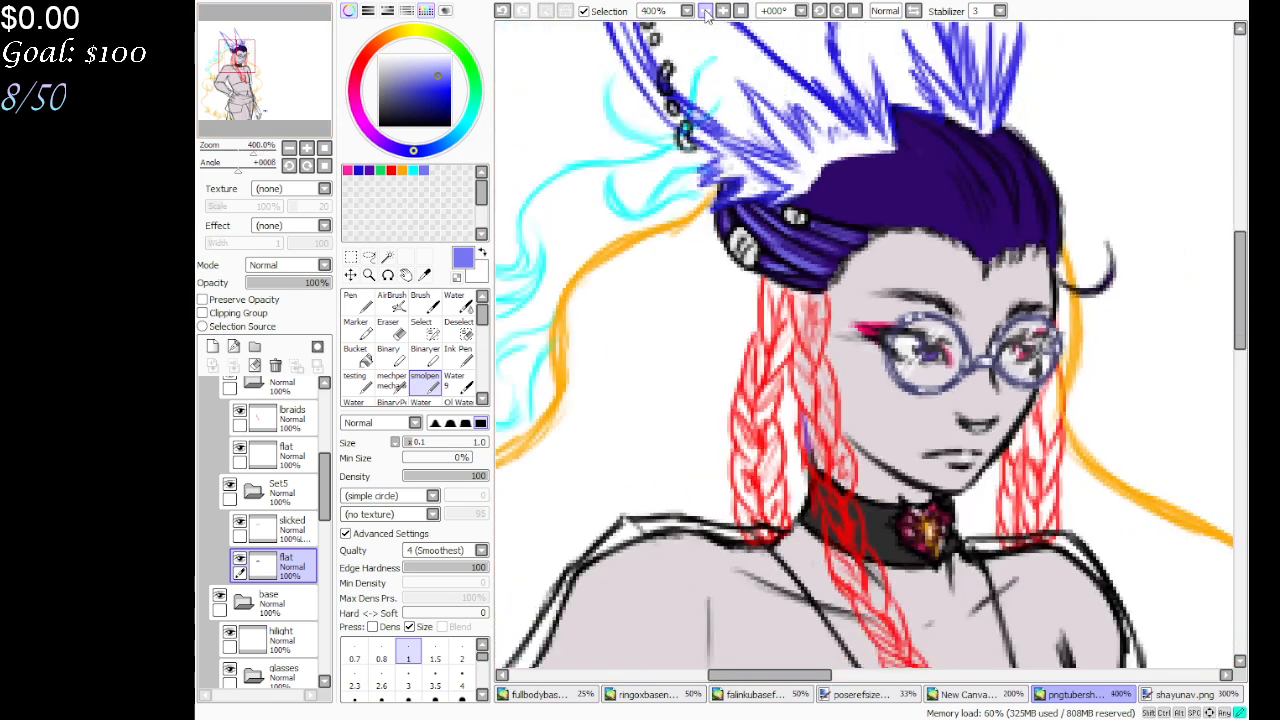
drag(291, 106, 290, 102)
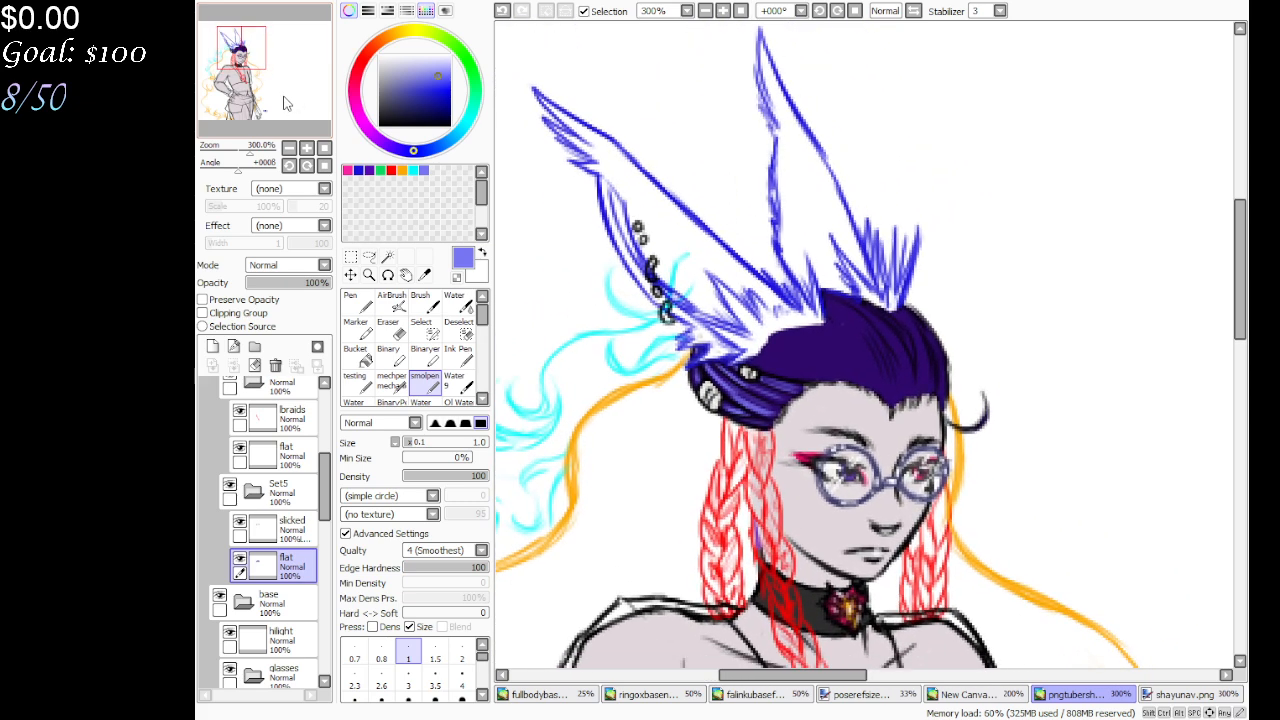
scroll(310, 470, up, 2)
click(310, 470)
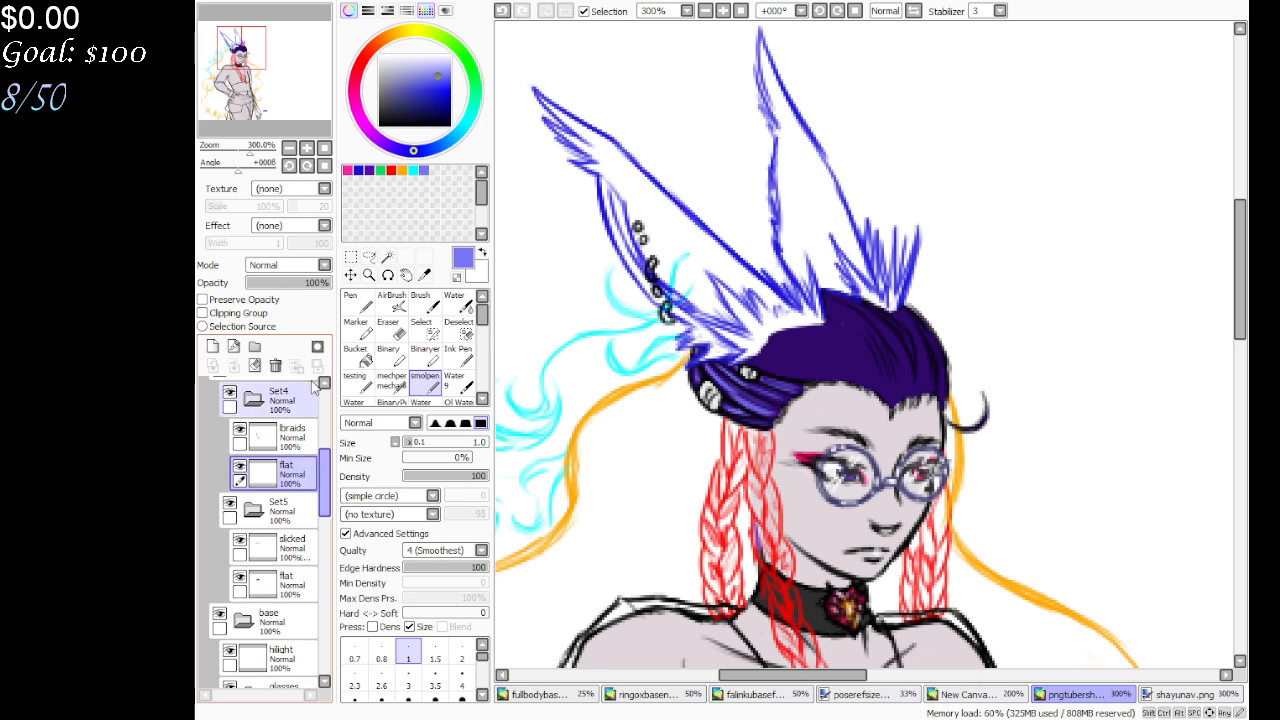
click(369, 274)
click(799, 643)
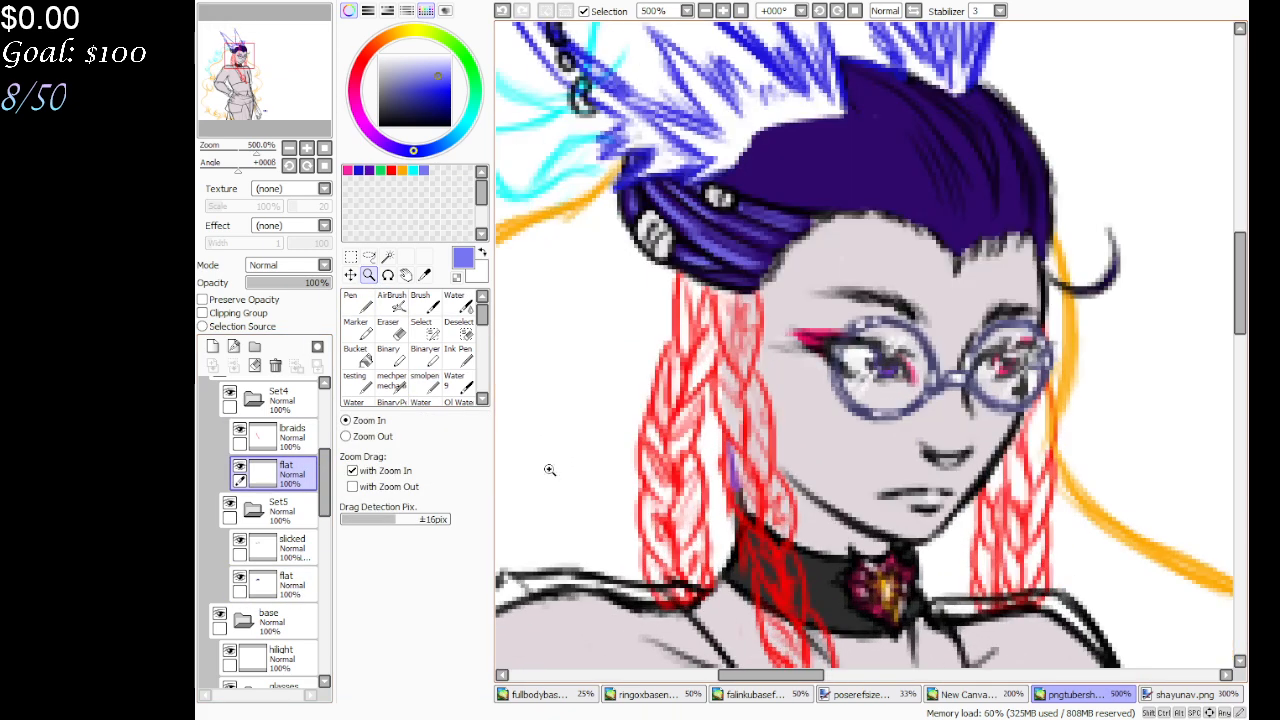
click(424, 274)
click(700, 150)
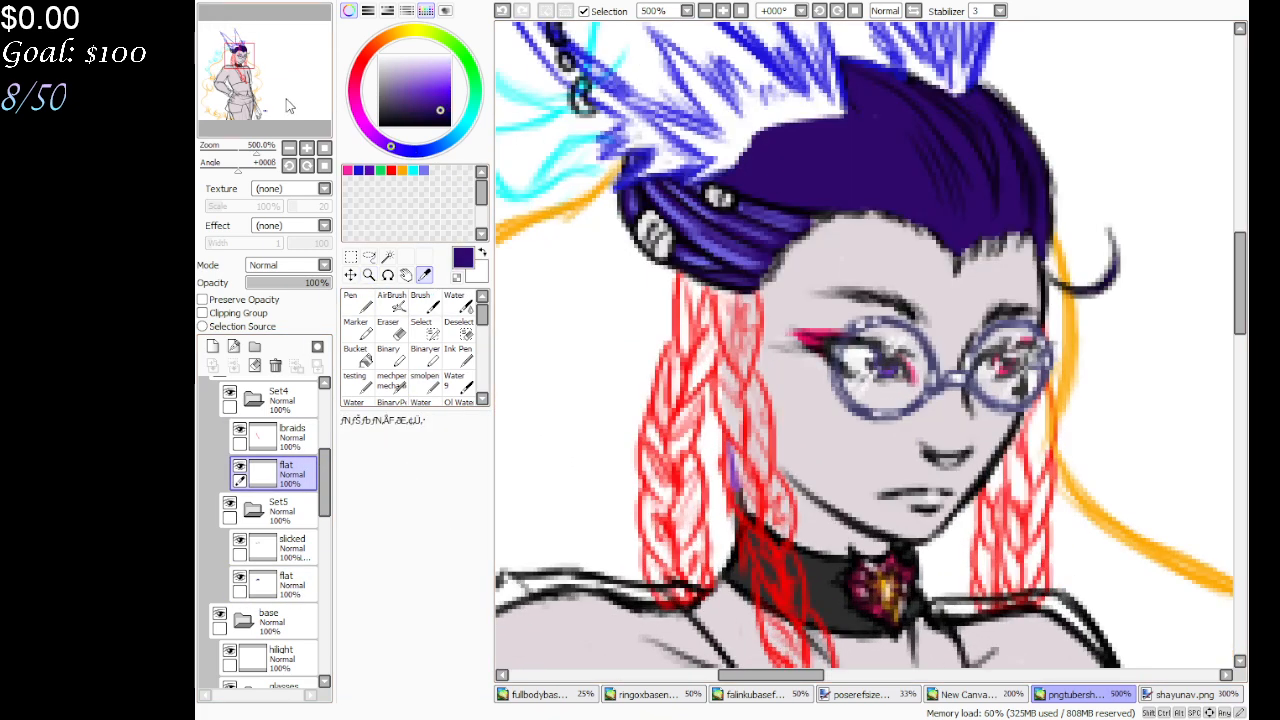
Fill the two braids beside the face with dark purple on Set4's flat layer using the Pen at size 5
mouse_move(266, 82)
mouse_down()
mouse_move(298, 93)
mouse_move(300, 80)
mouse_up()
key(n)
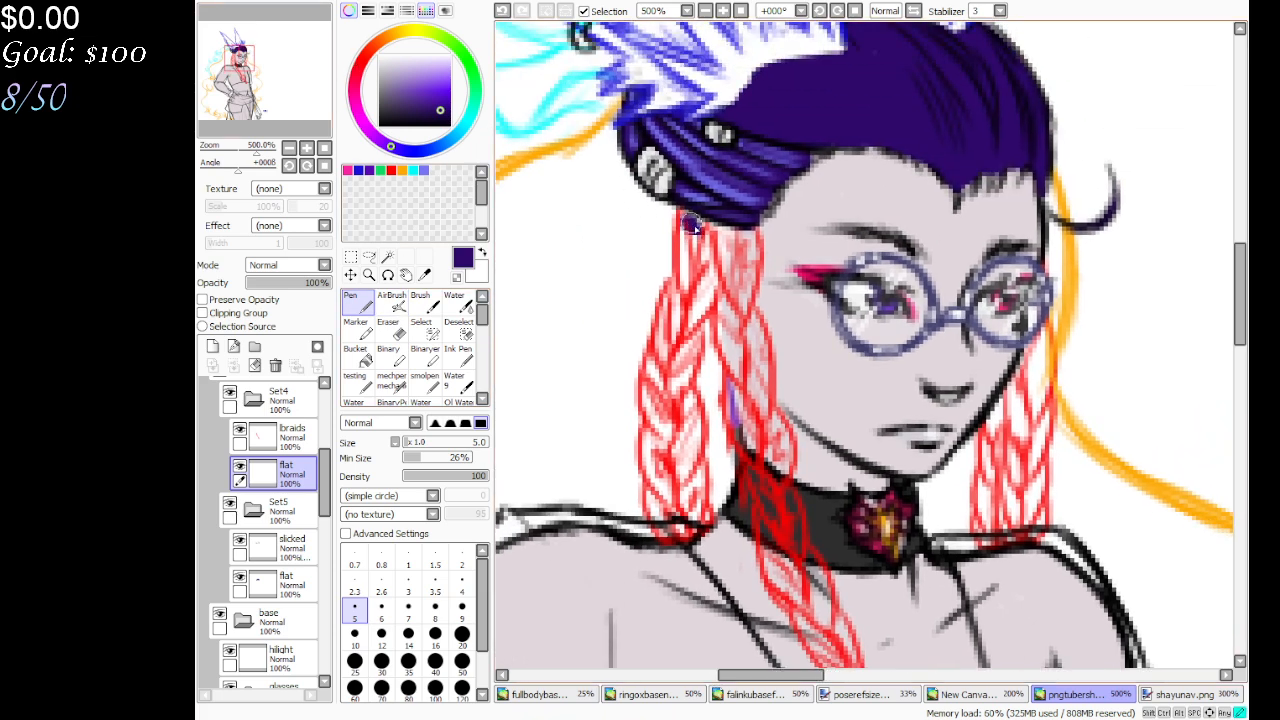
mouse_move(692, 226)
mouse_down()
mouse_move(706, 236)
mouse_move(700, 226)
mouse_move(686, 256)
mouse_move(712, 290)
mouse_move(720, 242)
mouse_move(750, 238)
mouse_move(730, 312)
mouse_move(740, 292)
mouse_move(732, 386)
mouse_move(768, 490)
mouse_move(755, 455)
mouse_move(776, 440)
mouse_move(760, 400)
mouse_move(783, 460)
mouse_move(750, 375)
mouse_move(752, 340)
mouse_up()
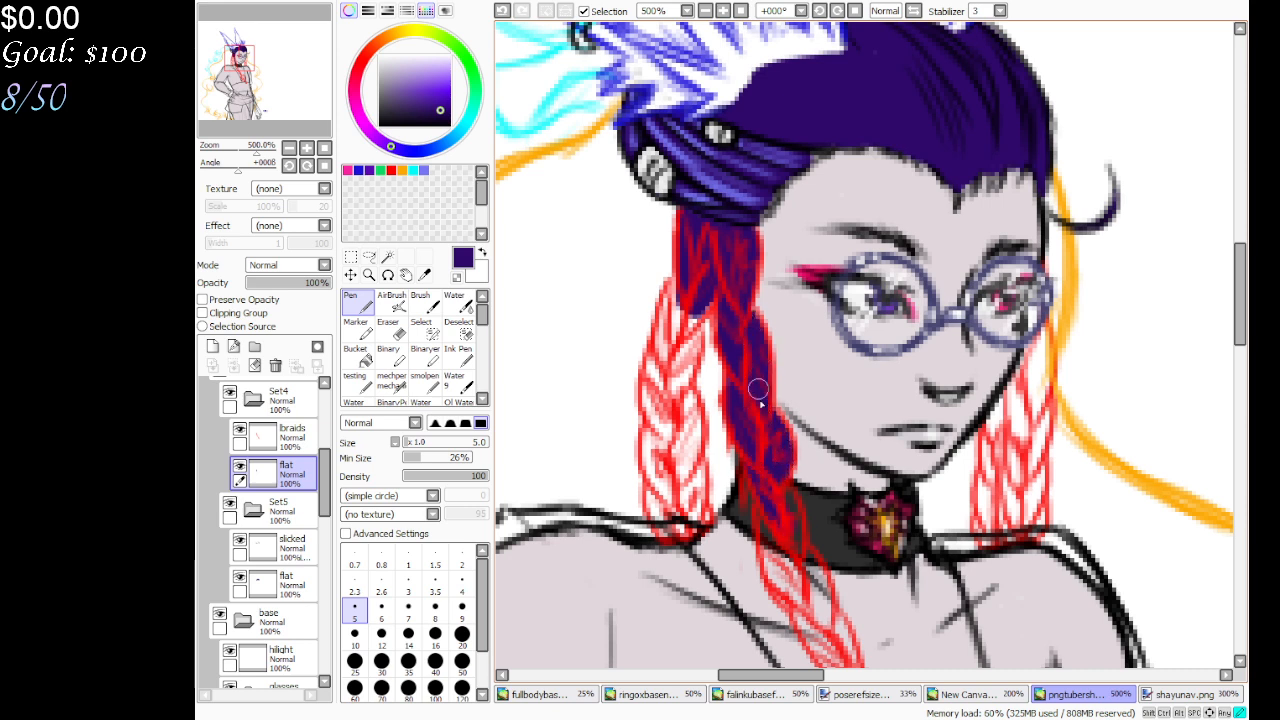
mouse_move(733, 433)
mouse_down()
mouse_move(667, 358)
mouse_move(704, 298)
mouse_move(683, 375)
mouse_move(668, 351)
mouse_move(675, 294)
mouse_move(652, 392)
mouse_move(655, 505)
mouse_move(699, 519)
mouse_move(694, 469)
mouse_move(684, 502)
mouse_move(660, 440)
mouse_move(687, 433)
mouse_move(691, 458)
mouse_move(685, 405)
mouse_up()
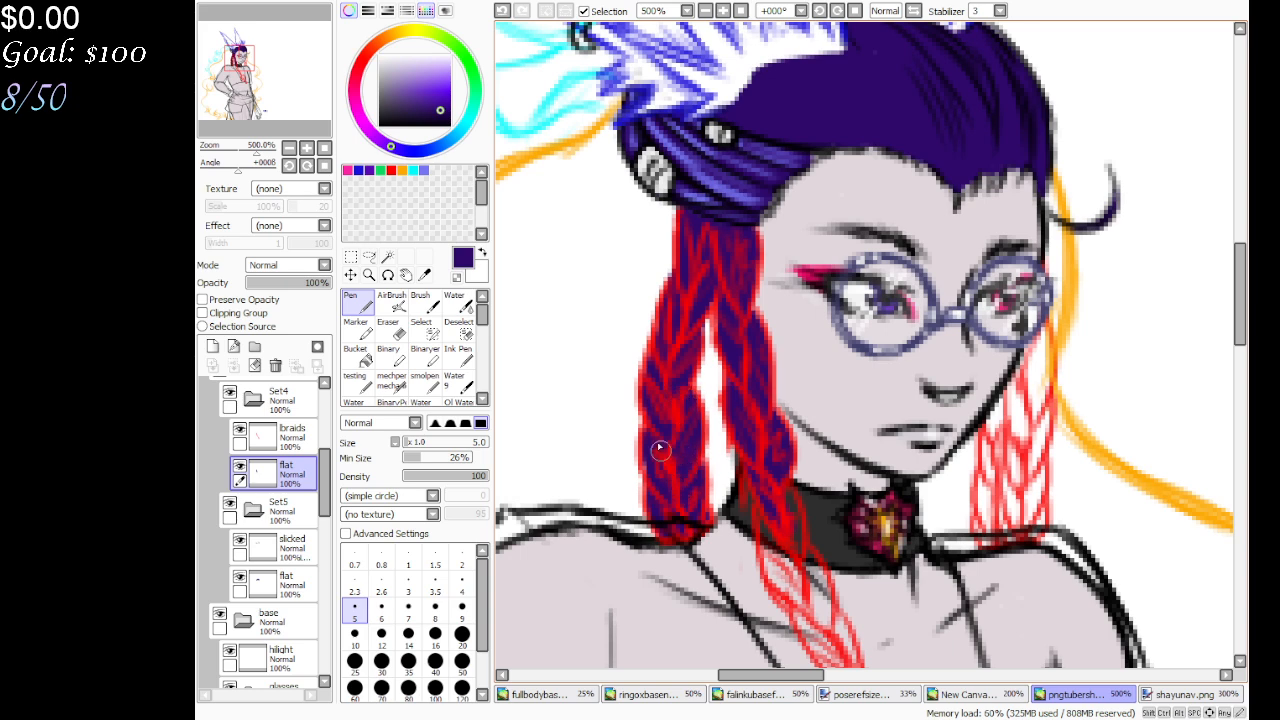
Continue the dark purple fill down the long braid over the collar and chest into the start of its loose tail
drag(251, 84, 259, 96)
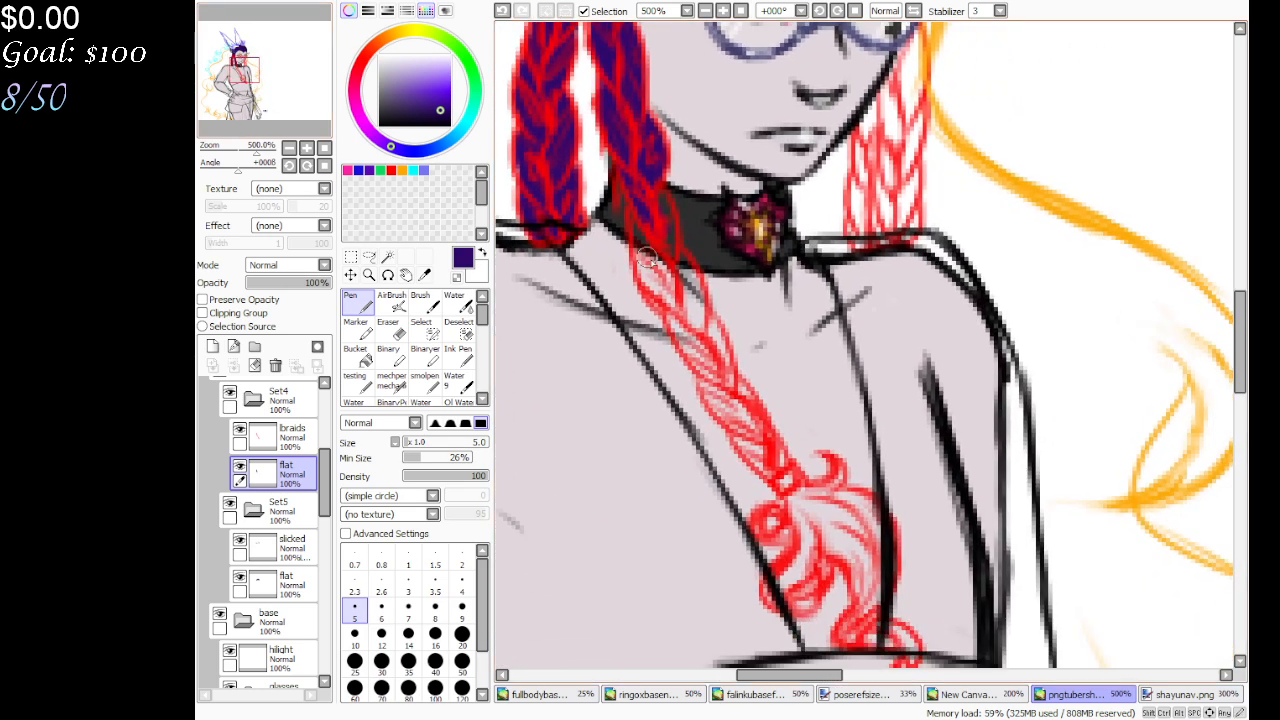
mouse_move(646, 257)
mouse_down()
mouse_move(649, 185)
mouse_move(671, 259)
mouse_move(640, 219)
mouse_move(647, 275)
mouse_move(659, 292)
mouse_move(673, 259)
mouse_move(700, 330)
mouse_move(693, 306)
mouse_move(690, 328)
mouse_move(678, 323)
mouse_move(691, 342)
mouse_move(710, 333)
mouse_move(753, 413)
mouse_move(730, 418)
mouse_move(768, 455)
mouse_up()
mouse_move(743, 410)
mouse_down()
mouse_move(762, 452)
mouse_move(751, 449)
mouse_move(773, 458)
mouse_up()
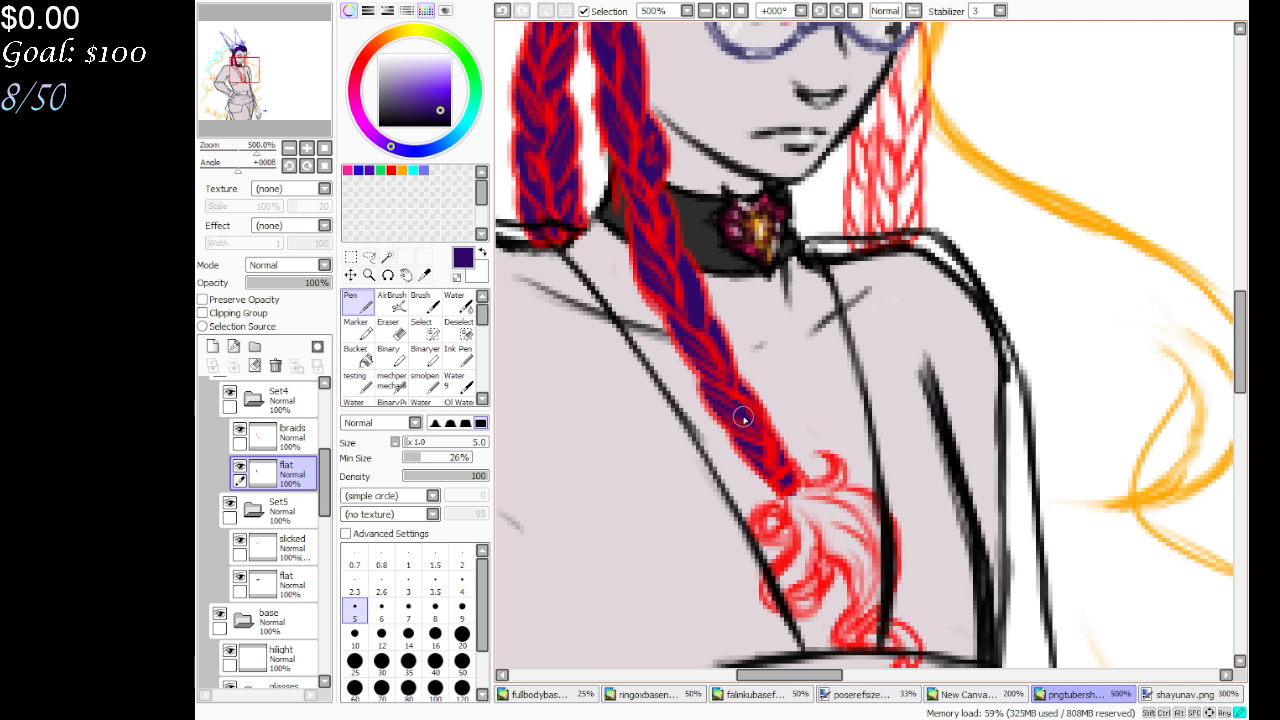
mouse_move(789, 478)
mouse_down()
mouse_move(803, 508)
mouse_move(790, 483)
mouse_move(815, 492)
mouse_move(832, 477)
mouse_move(826, 495)
mouse_move(865, 516)
mouse_move(829, 509)
mouse_move(812, 530)
mouse_up()
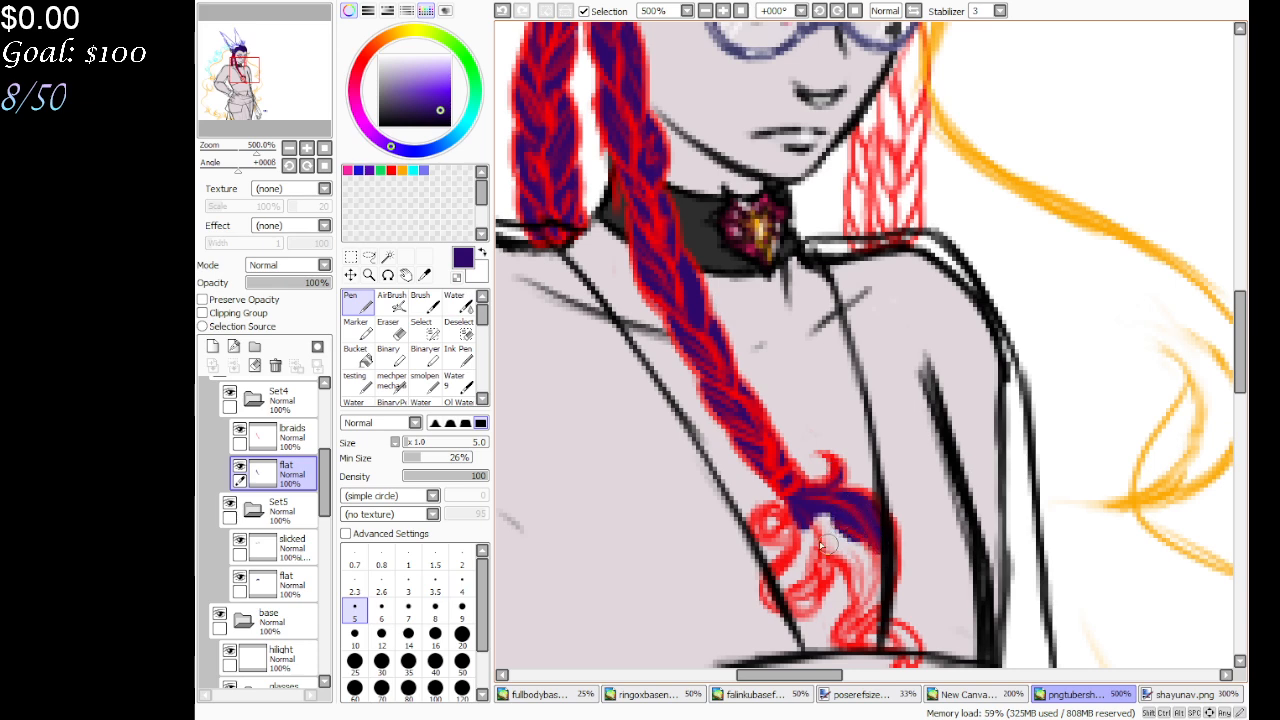
Hide the outfit1 folder and fill the long braid's curled tail with dark purple using smolpen at size 1
drag(252, 100, 256, 103)
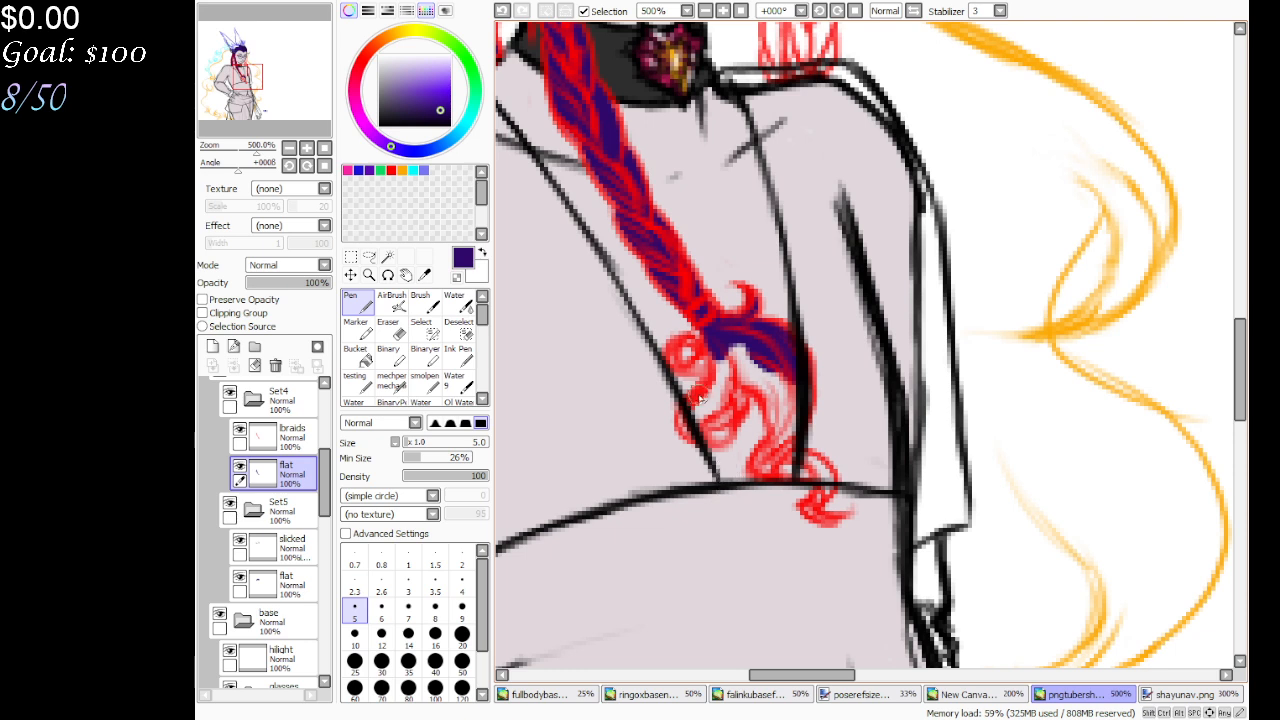
click(424, 381)
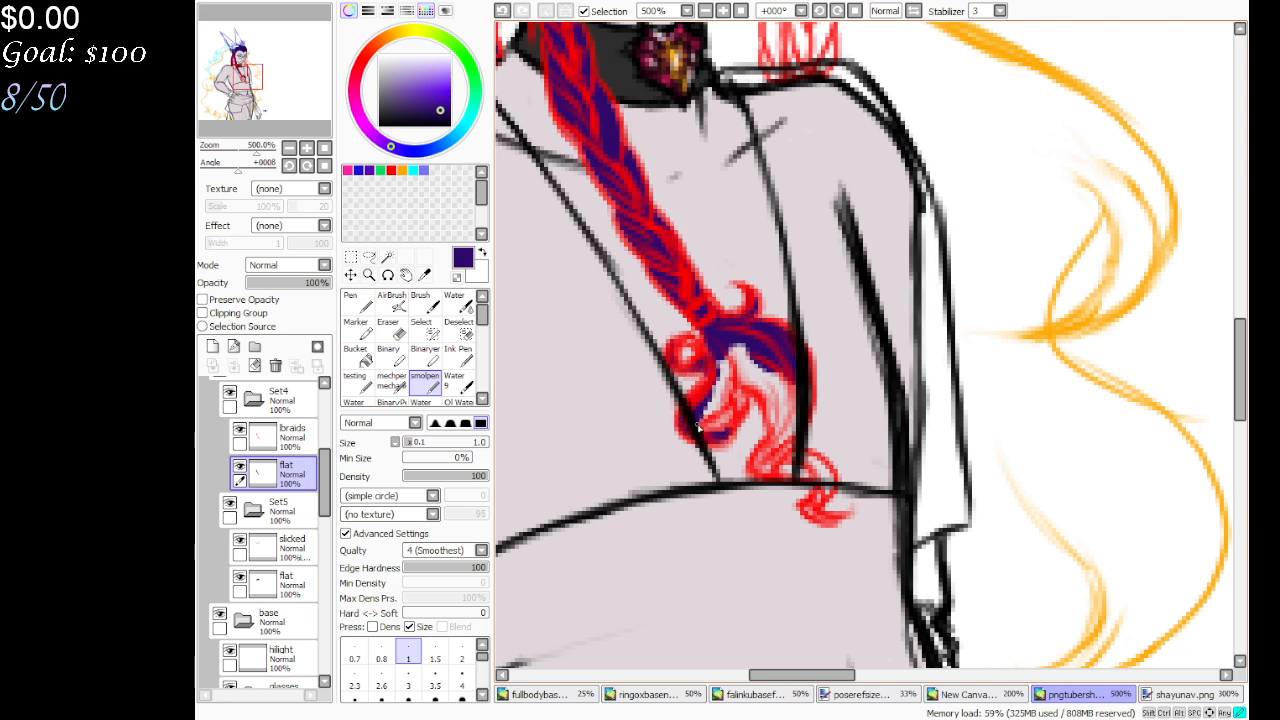
mouse_move(697, 426)
mouse_down()
mouse_move(726, 364)
mouse_move(720, 374)
mouse_up()
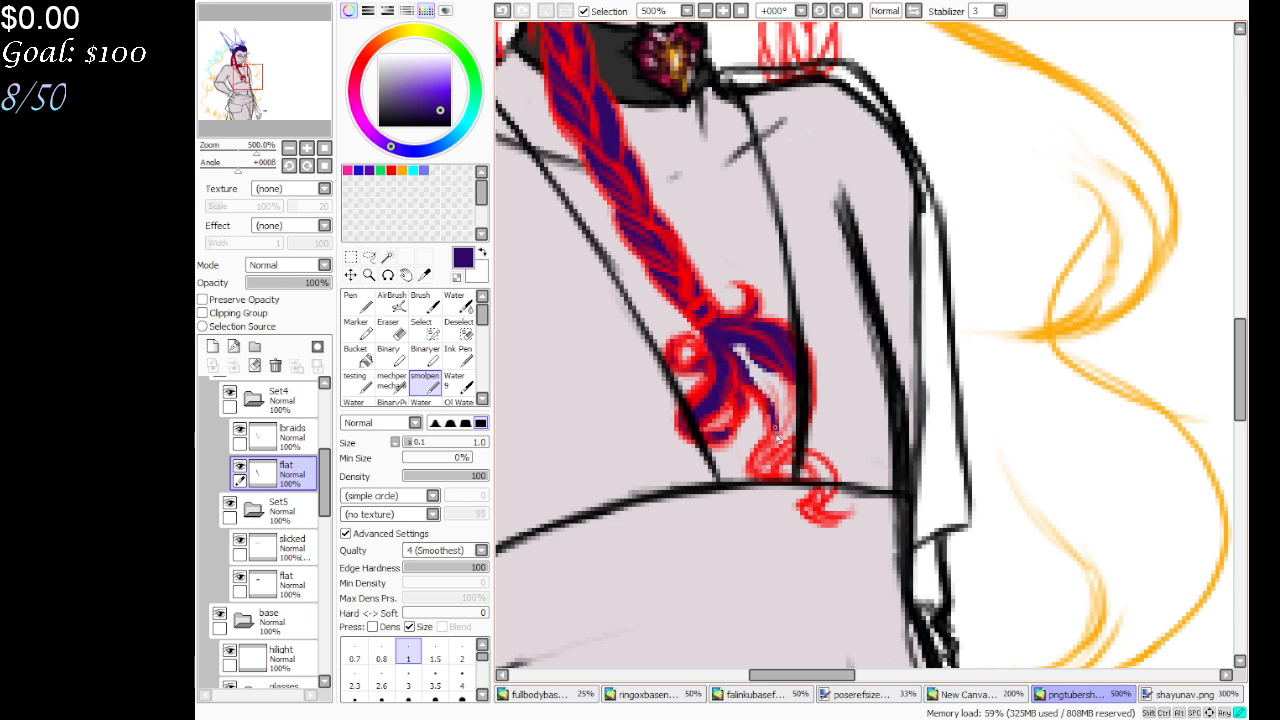
scroll(225, 463, up, 5)
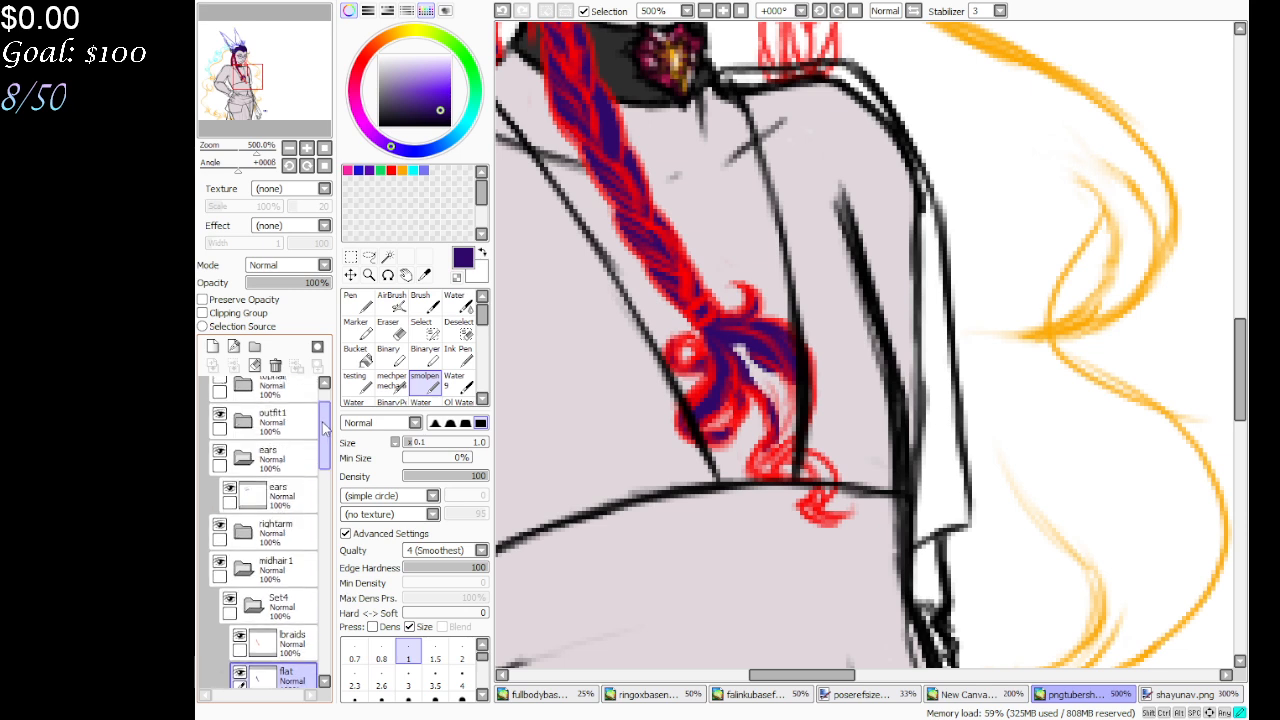
click(220, 462)
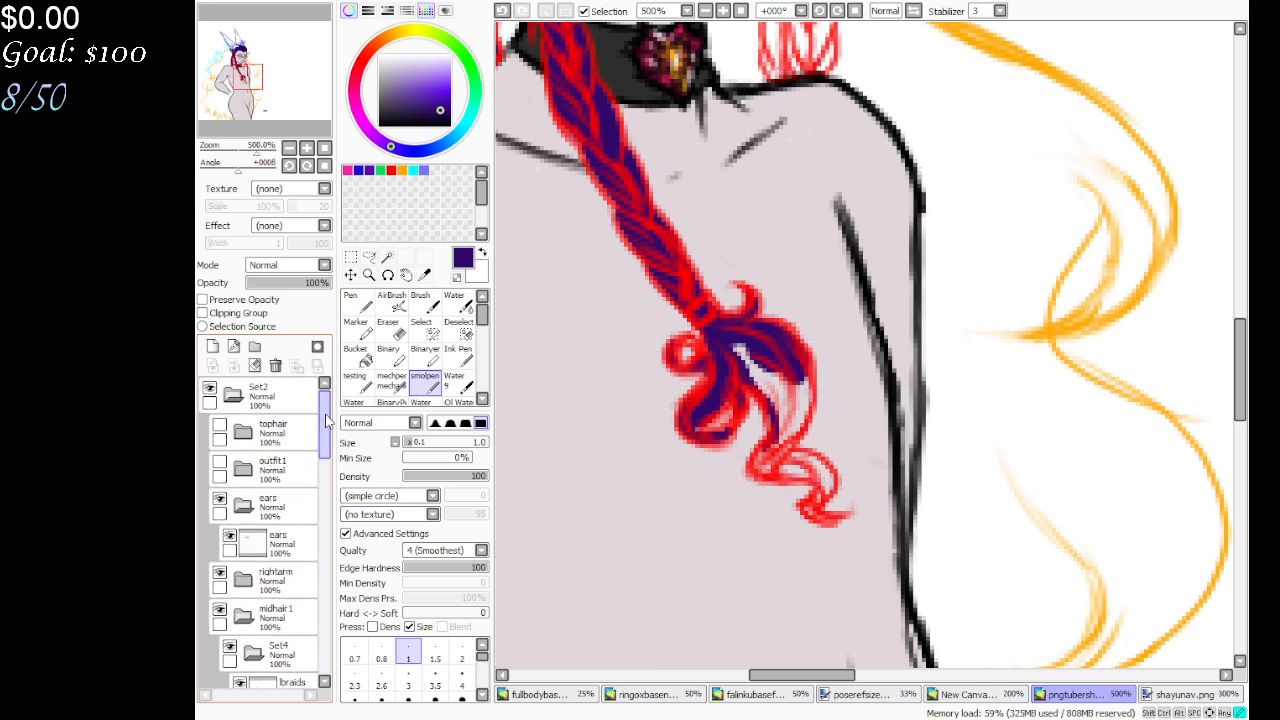
scroll(328, 440, down, 5)
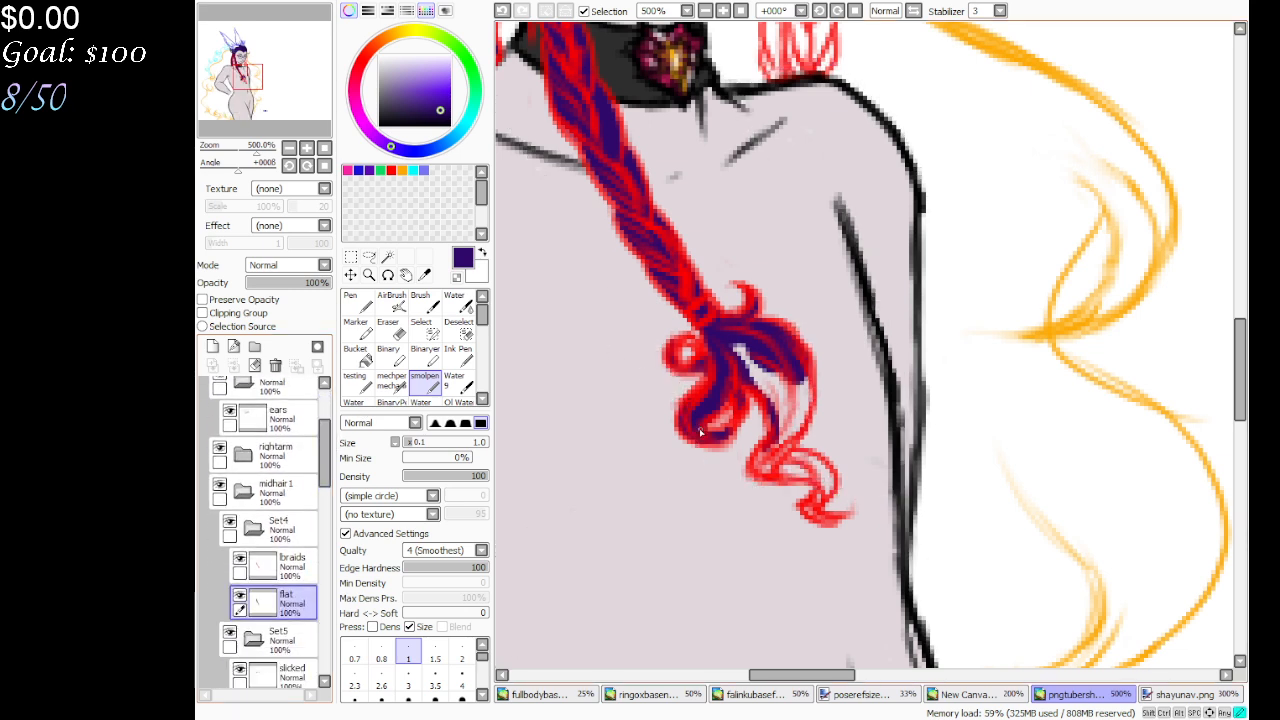
mouse_move(760, 391)
mouse_down()
mouse_move(794, 437)
mouse_move(802, 404)
mouse_up()
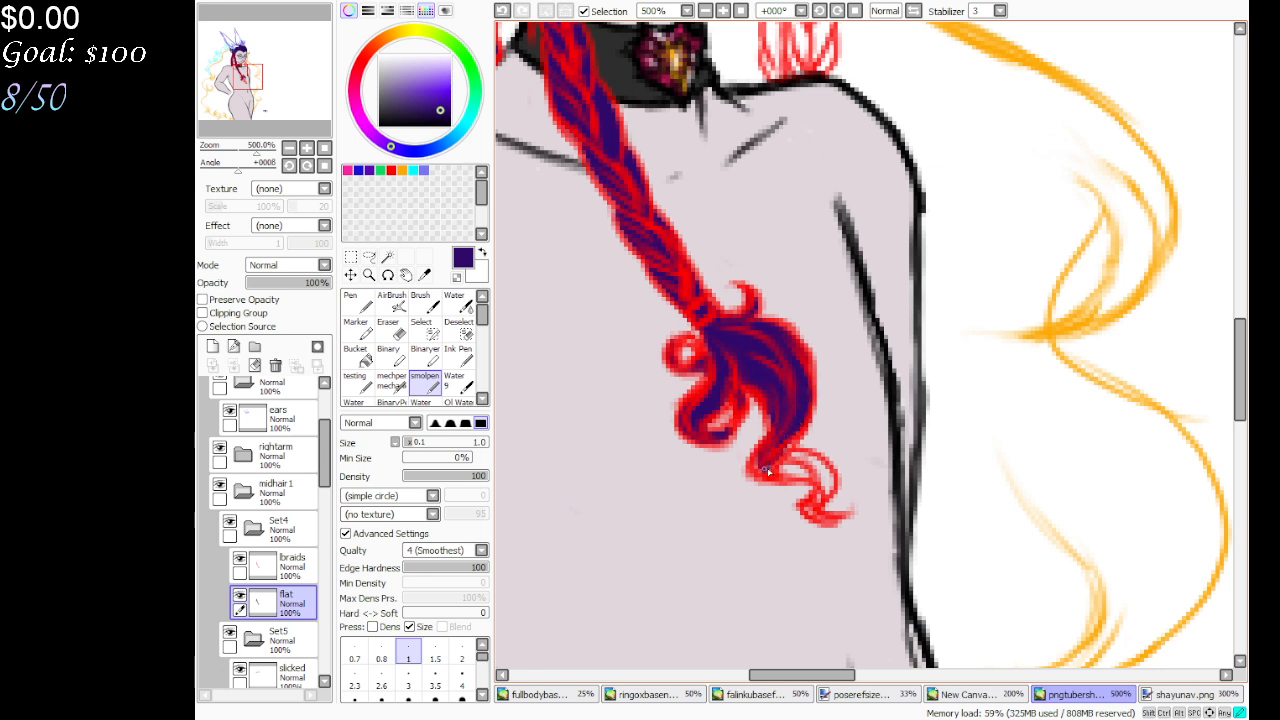
drag(784, 466, 786, 468)
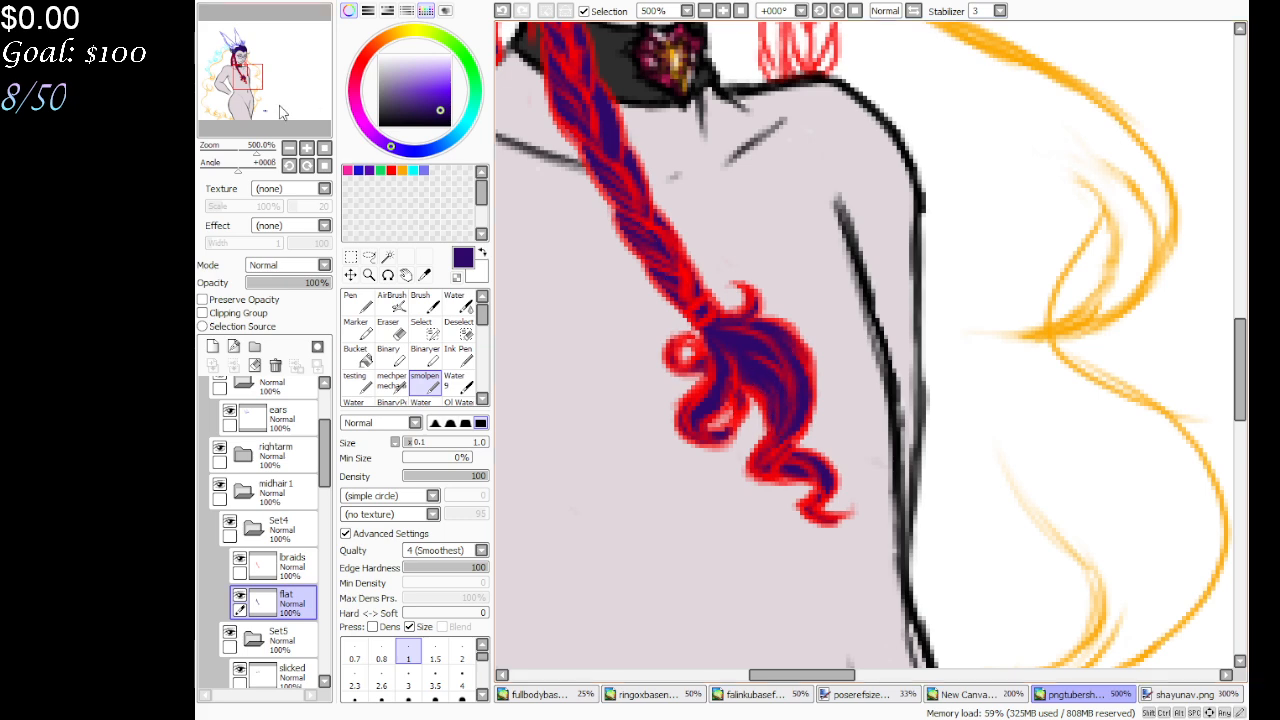
Preserve opacity on the braids layer and recolor its red linework black with the binary pen at size 100
mouse_move(280, 112)
mouse_down()
mouse_move(280, 88)
mouse_move(282, 117)
mouse_up()
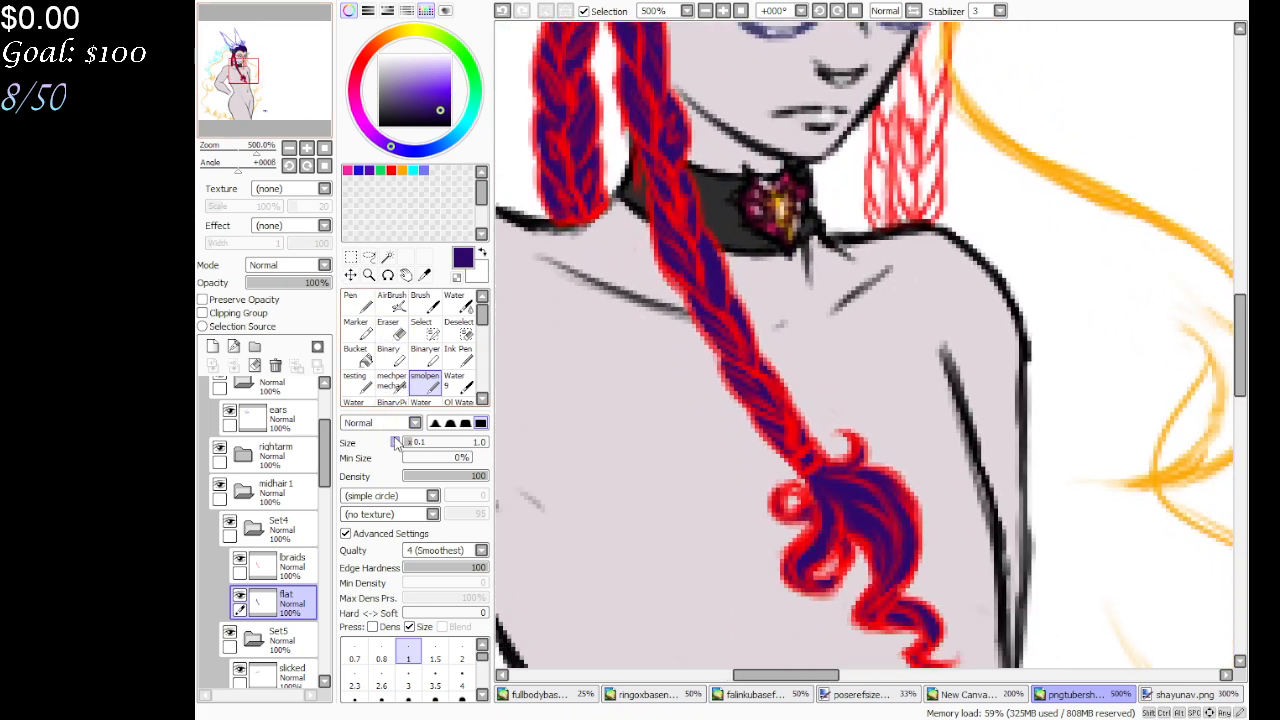
click(295, 565)
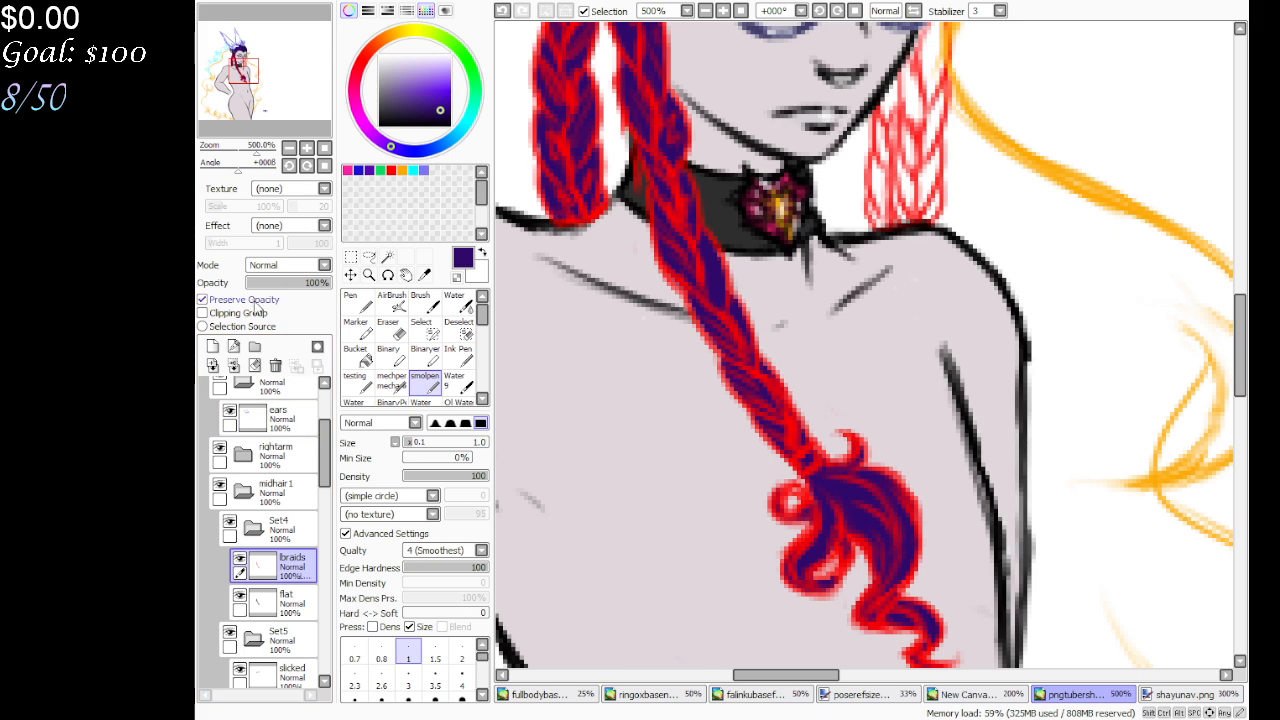
drag(415, 106, 378, 128)
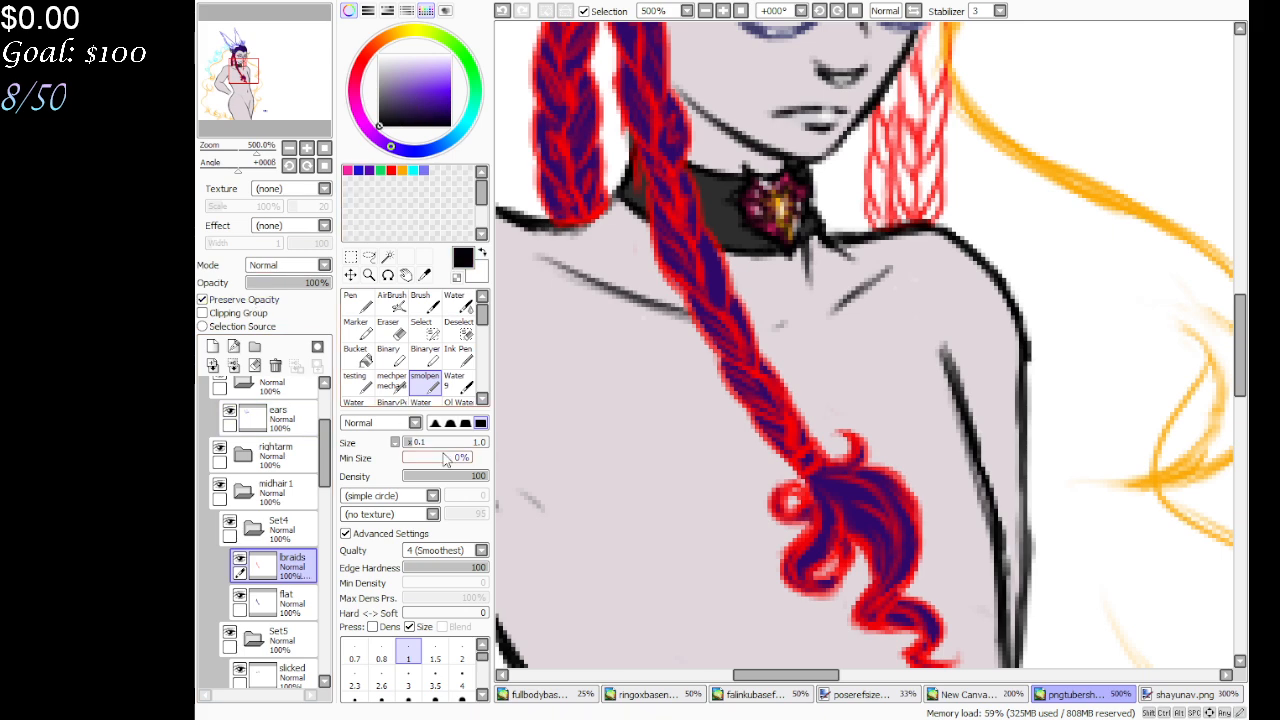
click(393, 402)
scroll(632, 308, up, 5)
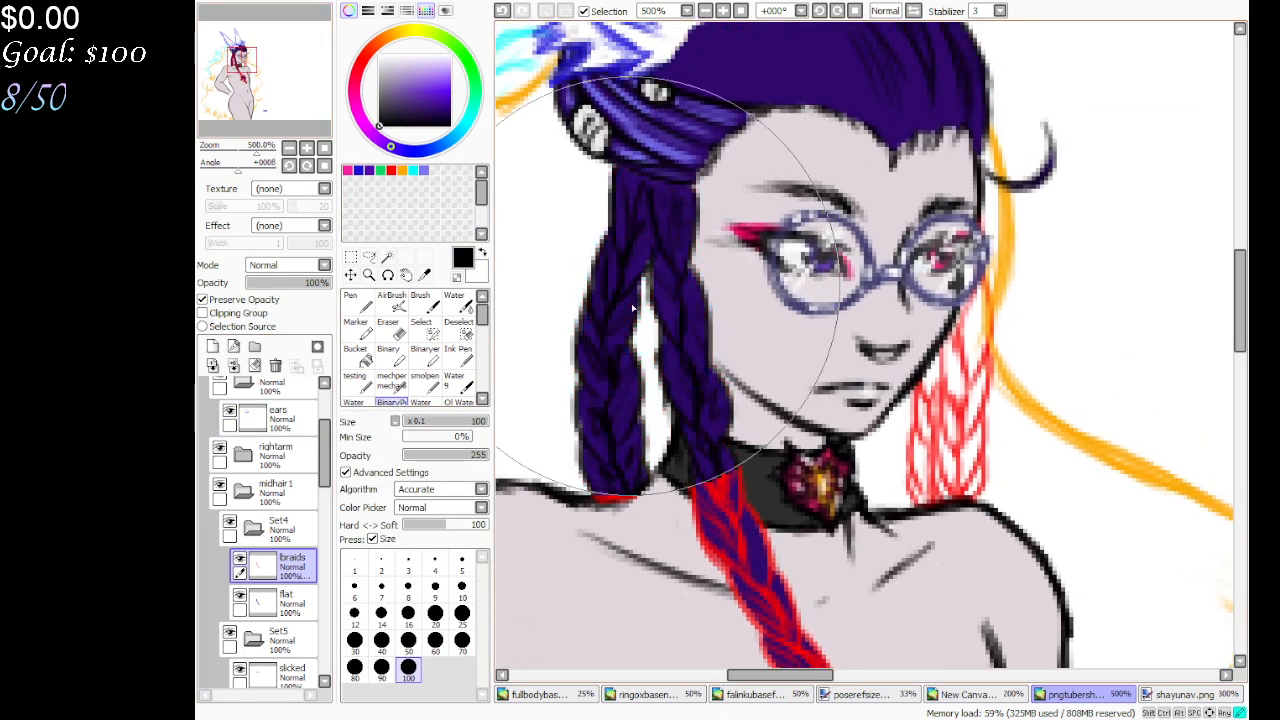
scroll(632, 308, down, 5)
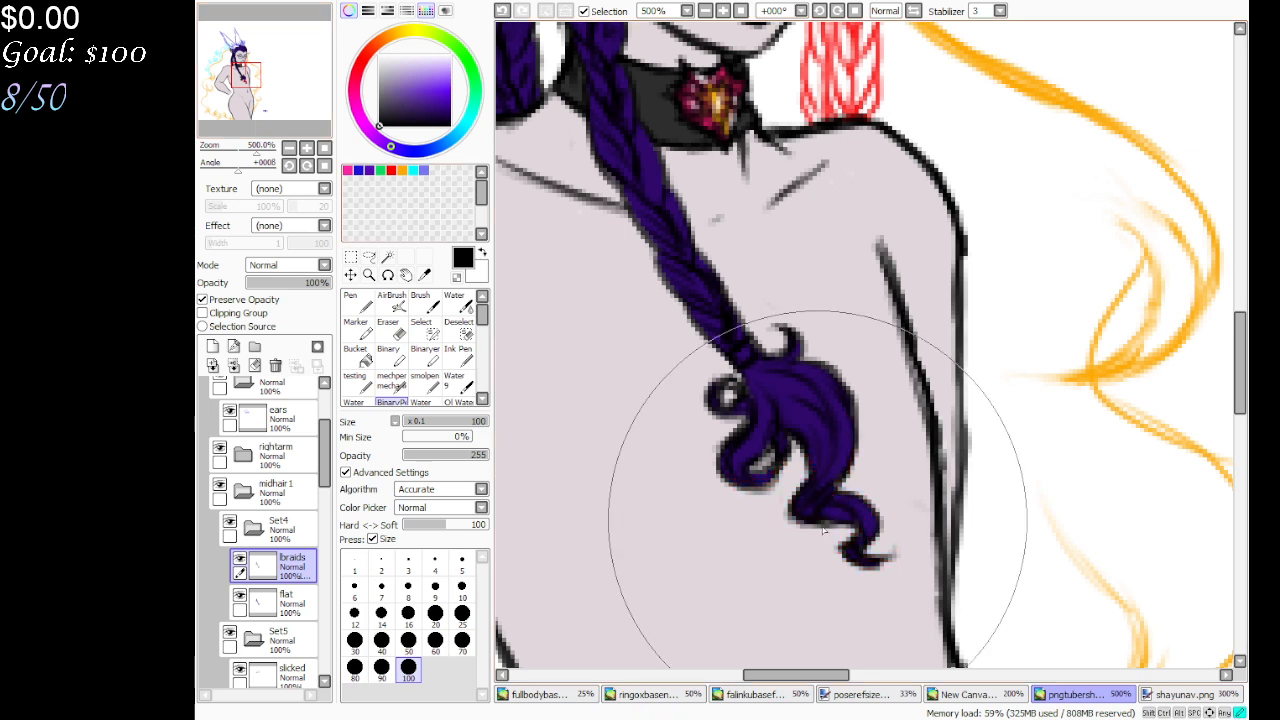
Color the tie at the long braid's end light grey on Set4's flat layer with smolpen at size 1
click(290, 603)
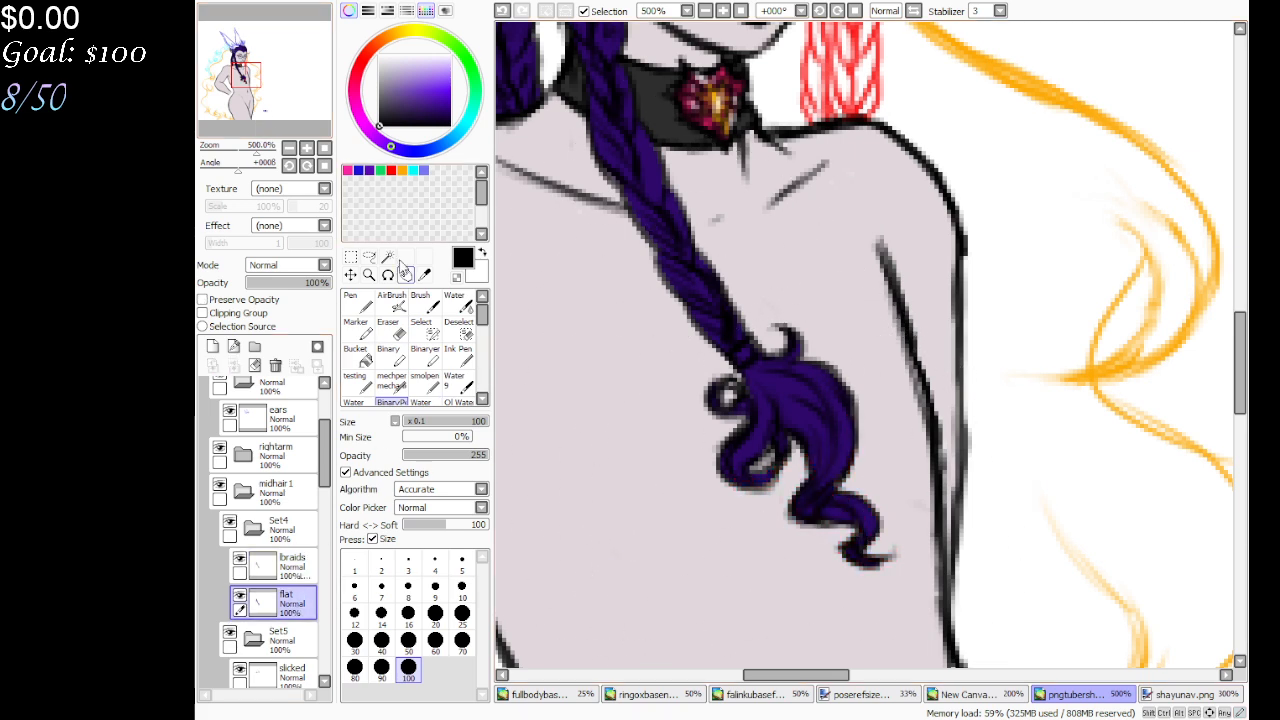
click(424, 382)
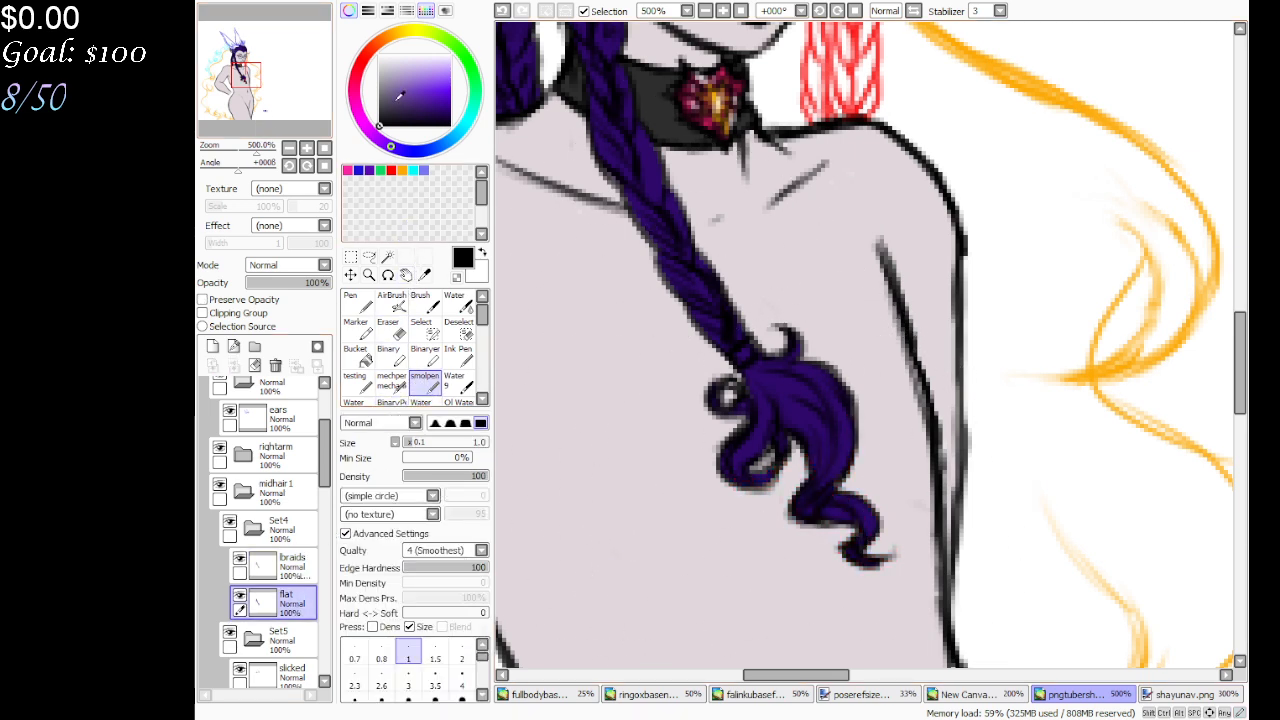
alt+click(820, 250)
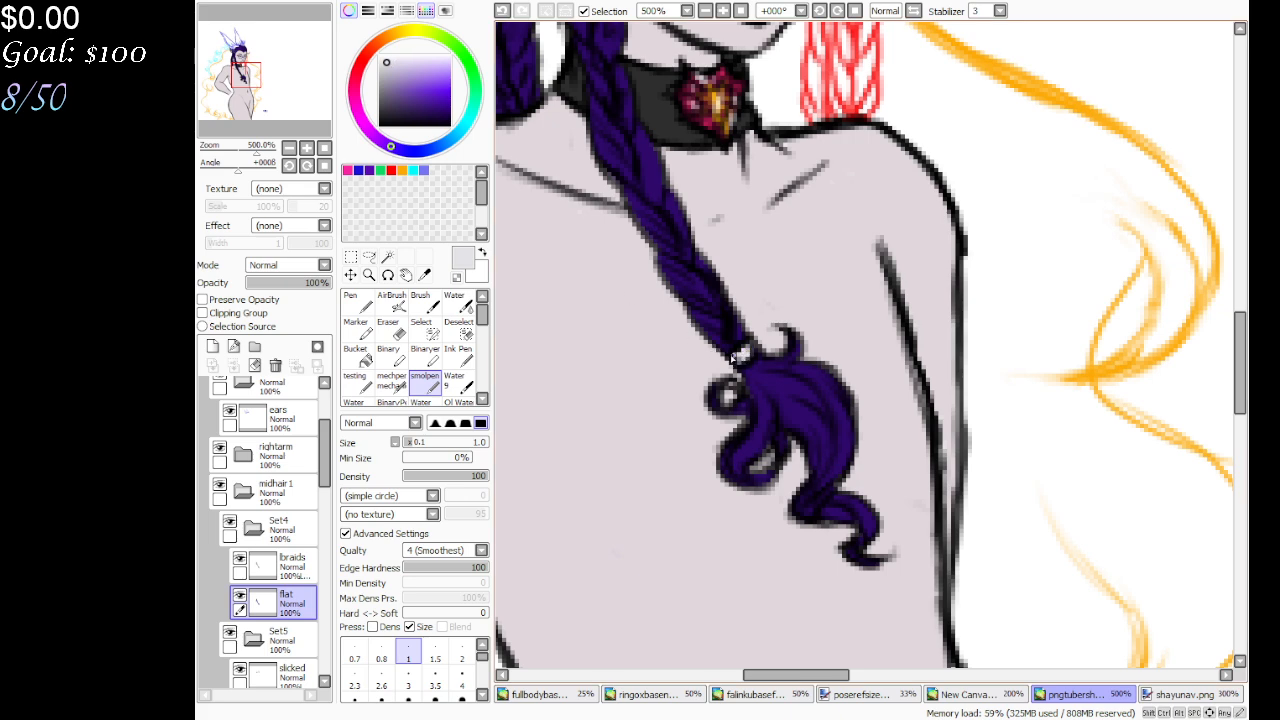
Sample the periwinkle from the palette swatches and return to the braids beside the face with smolpen active
drag(285, 100, 312, 140)
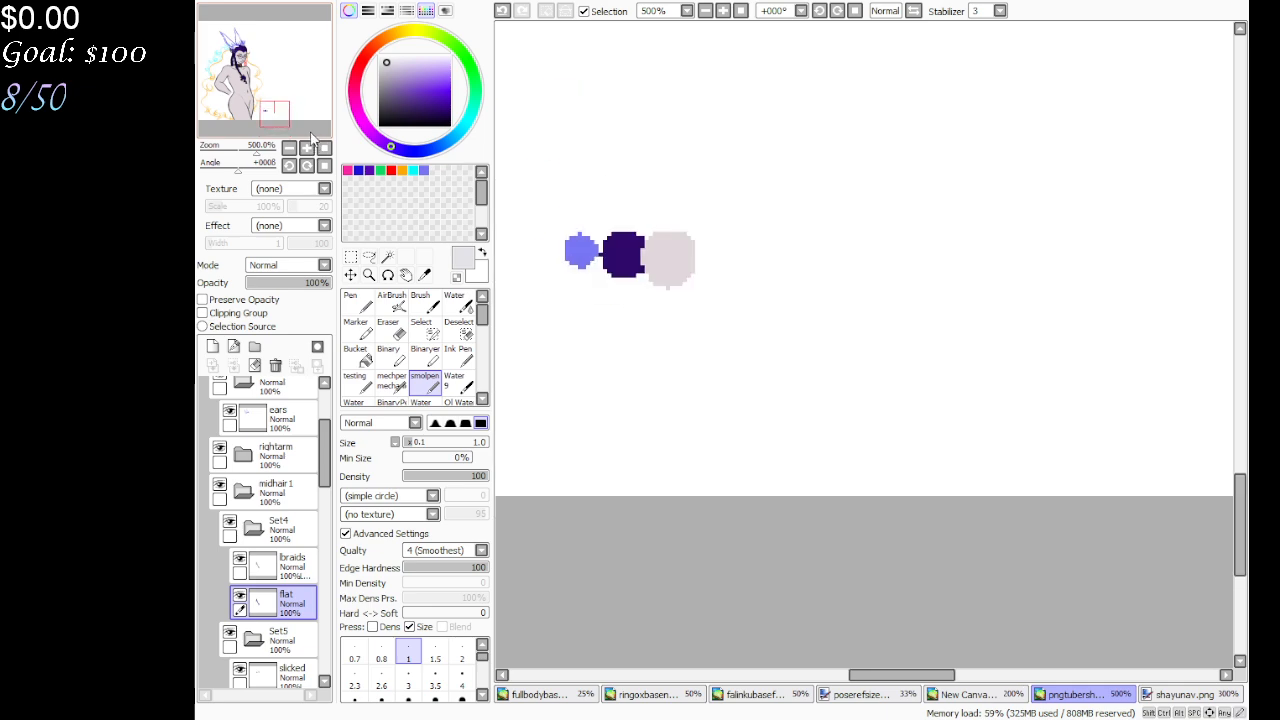
click(424, 274)
click(578, 246)
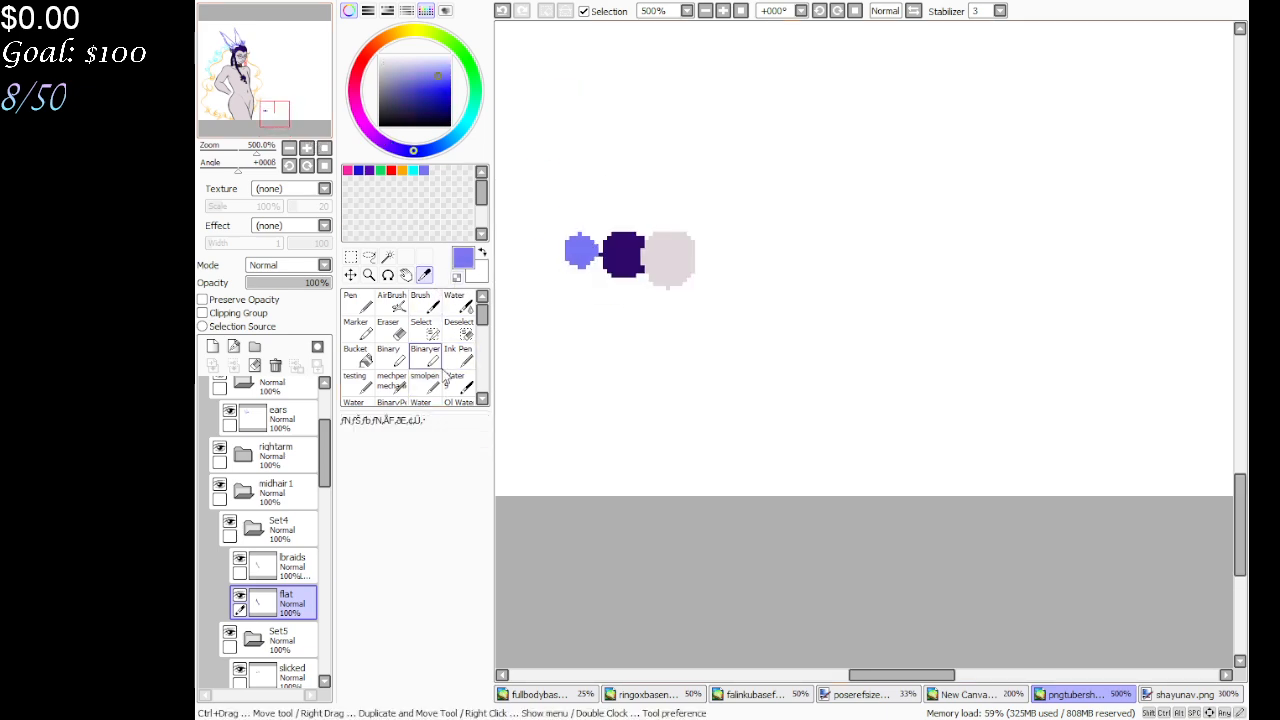
click(424, 382)
drag(290, 108, 269, 65)
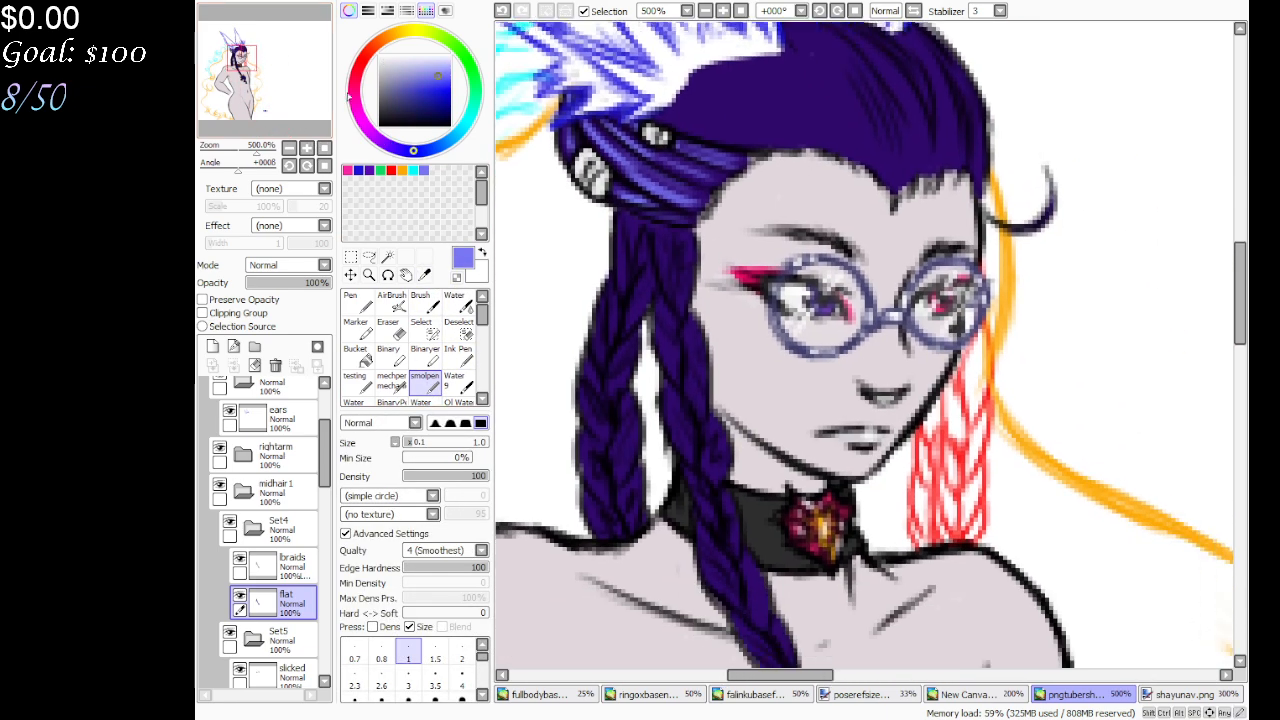
Paint periwinkle highlights down the sections of the long braid, from beside the face to the grey tie
mouse_move(664, 231)
mouse_down()
mouse_move(676, 300)
mouse_move(690, 294)
mouse_up()
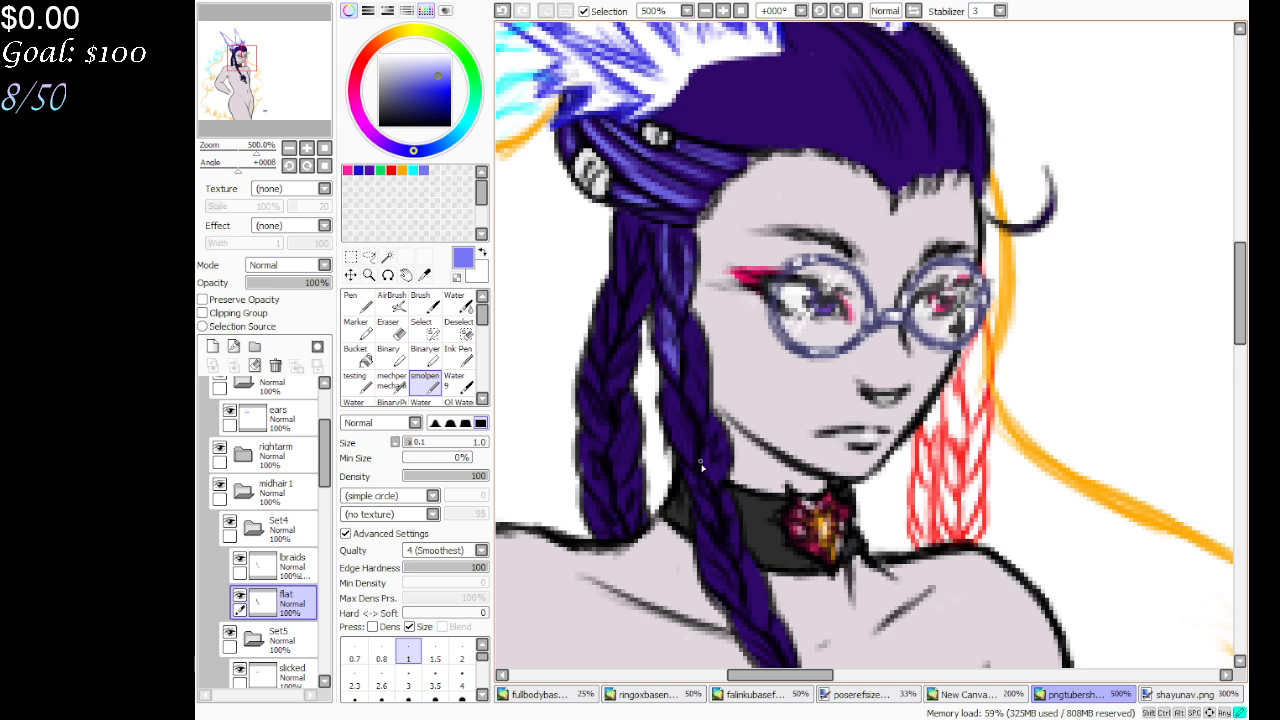
drag(709, 428, 718, 481)
drag(298, 88, 283, 92)
drag(660, 260, 697, 312)
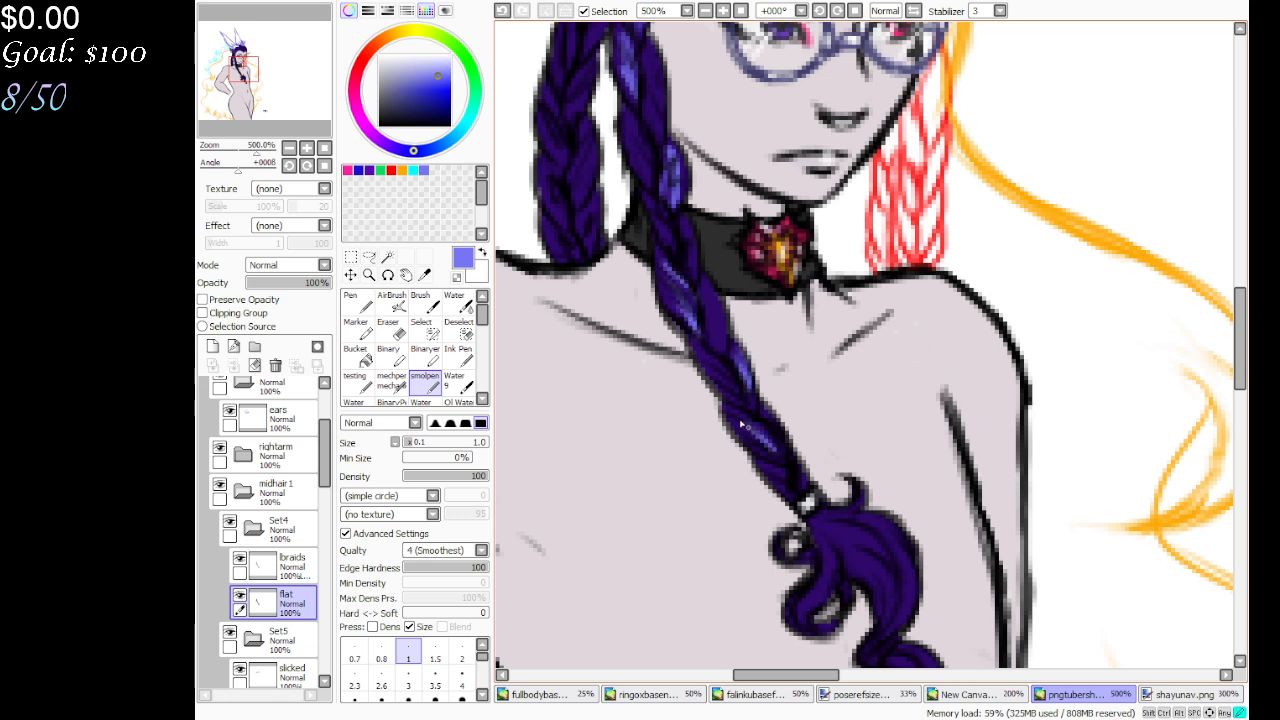
drag(728, 408, 768, 457)
Add periwinkle highlight strands to the long braid's curled tail and to the shorter braid behind it
mouse_move(850, 523)
mouse_down()
mouse_move(807, 603)
mouse_move(881, 587)
mouse_up()
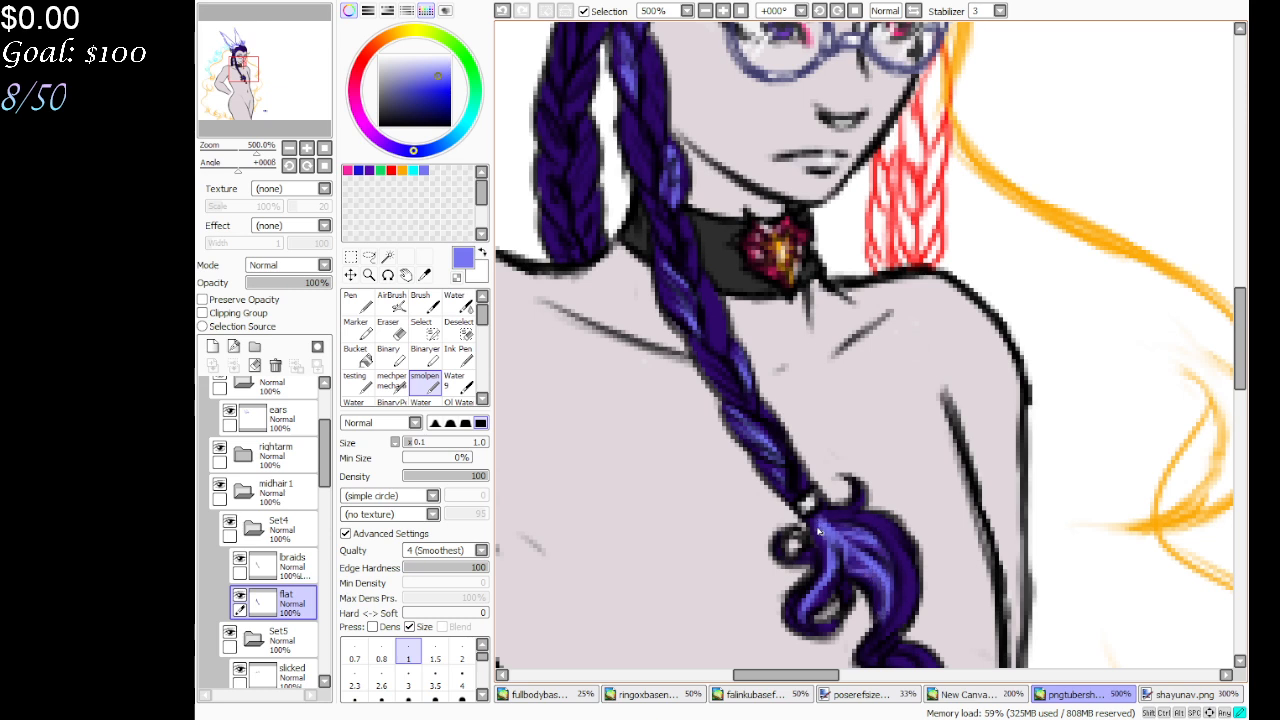
drag(287, 105, 301, 107)
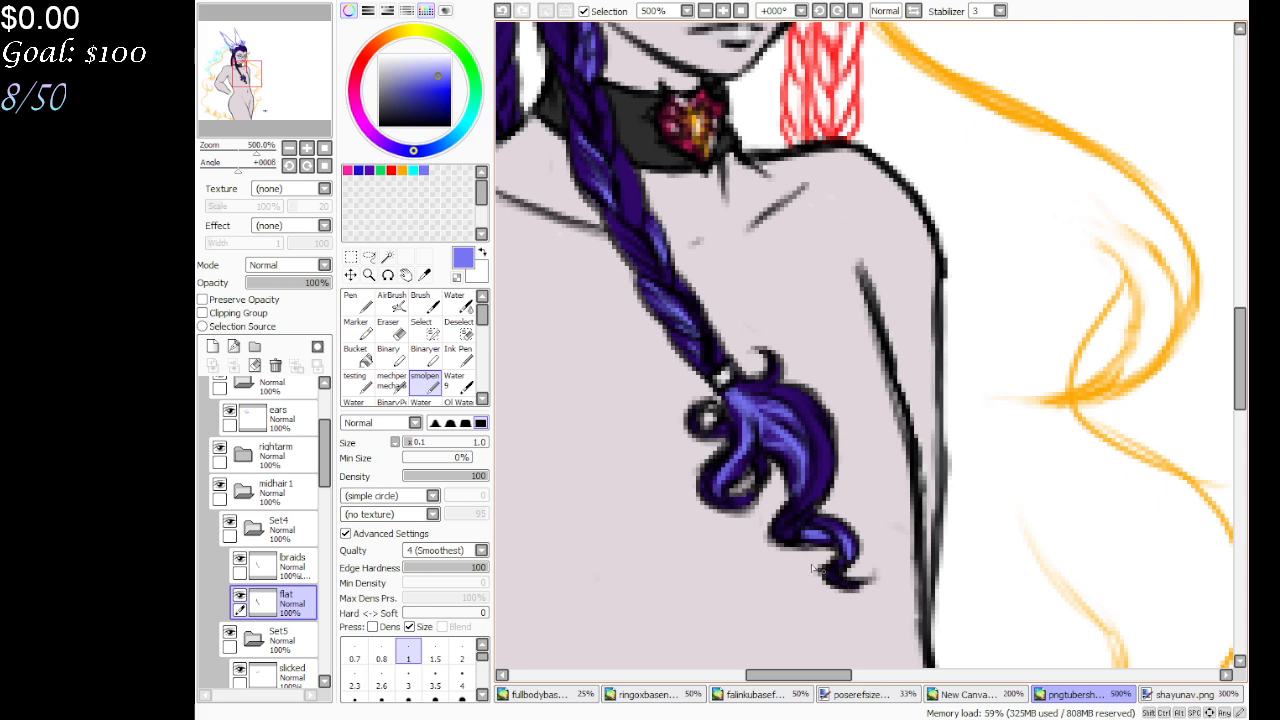
drag(263, 86, 256, 64)
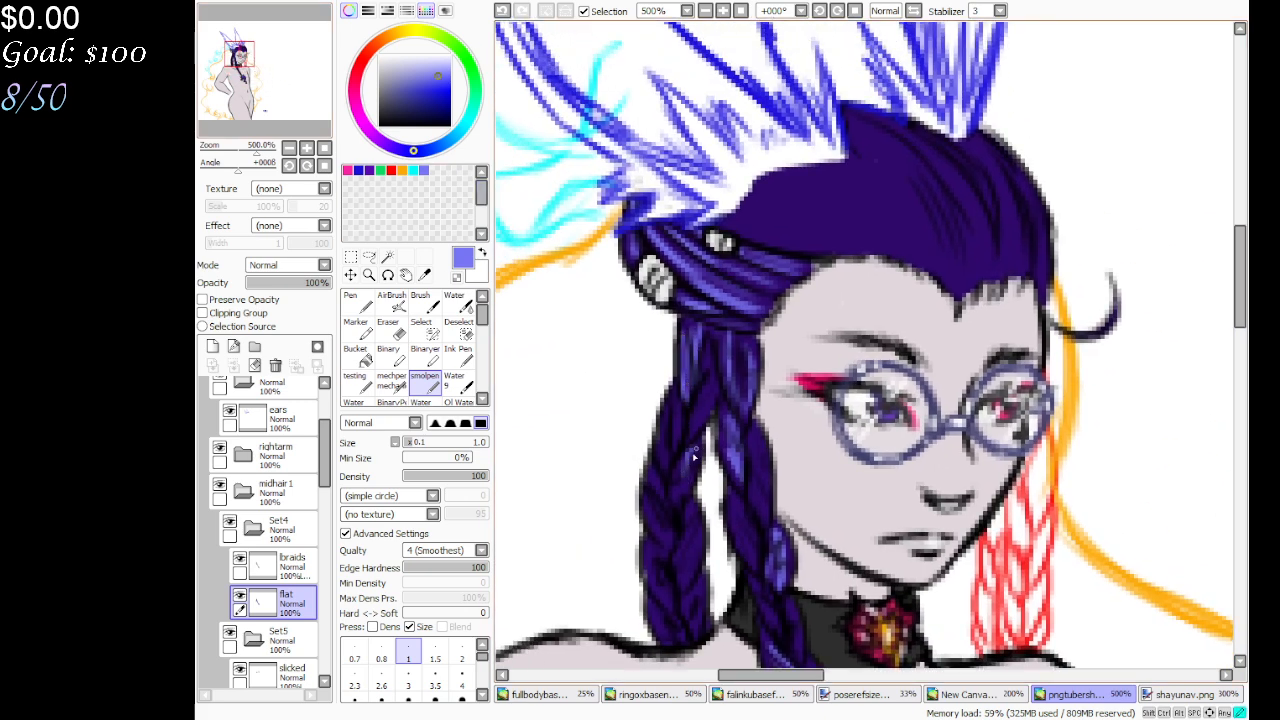
mouse_move(669, 578)
mouse_down()
mouse_move(652, 550)
mouse_move(669, 612)
mouse_up()
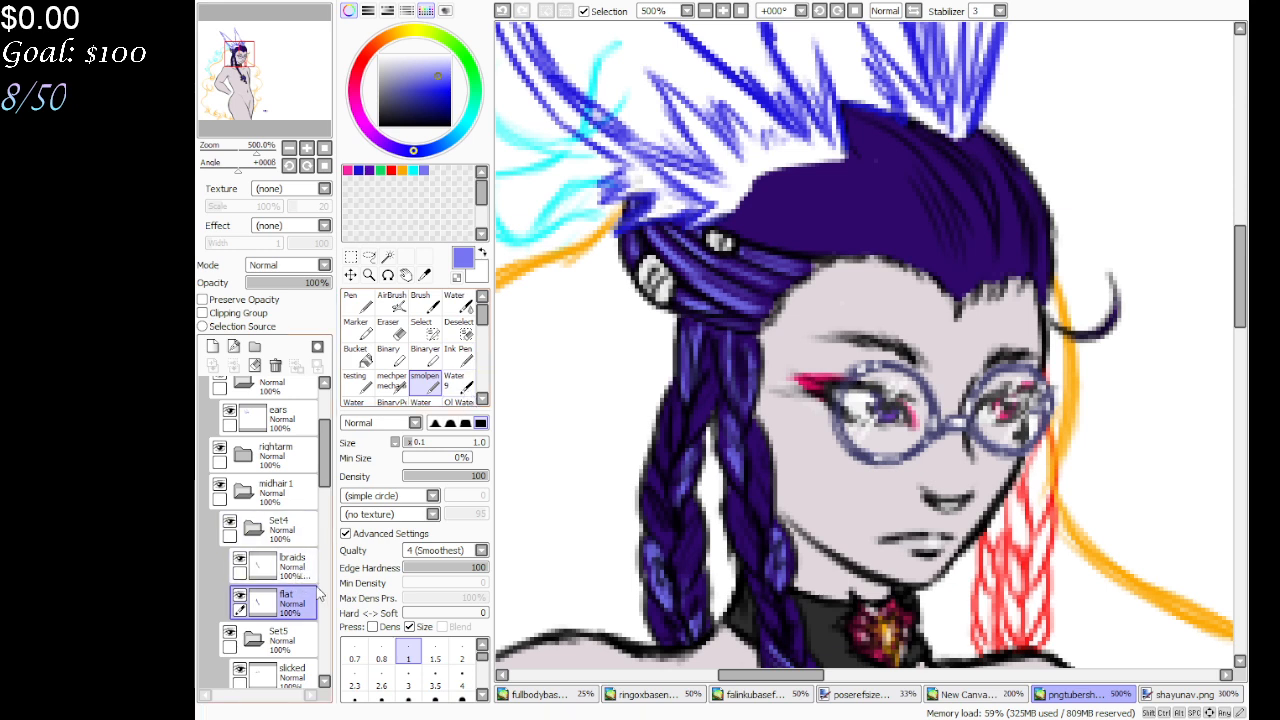
Switch to Set5's flat layer, sample the dark purple hair color and activate smolpen at size 1
click(290, 670)
scroll(313, 560, down, 3)
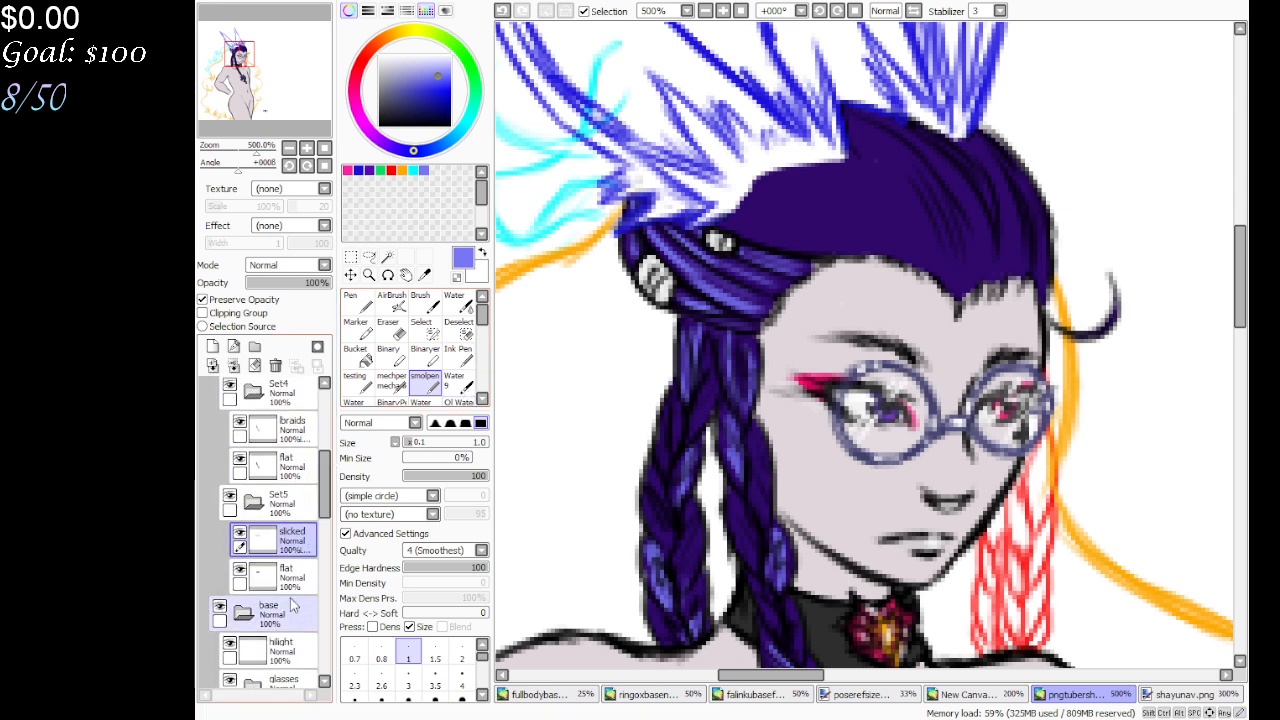
click(286, 577)
key(alt)
alt+click(610, 242)
click(356, 300)
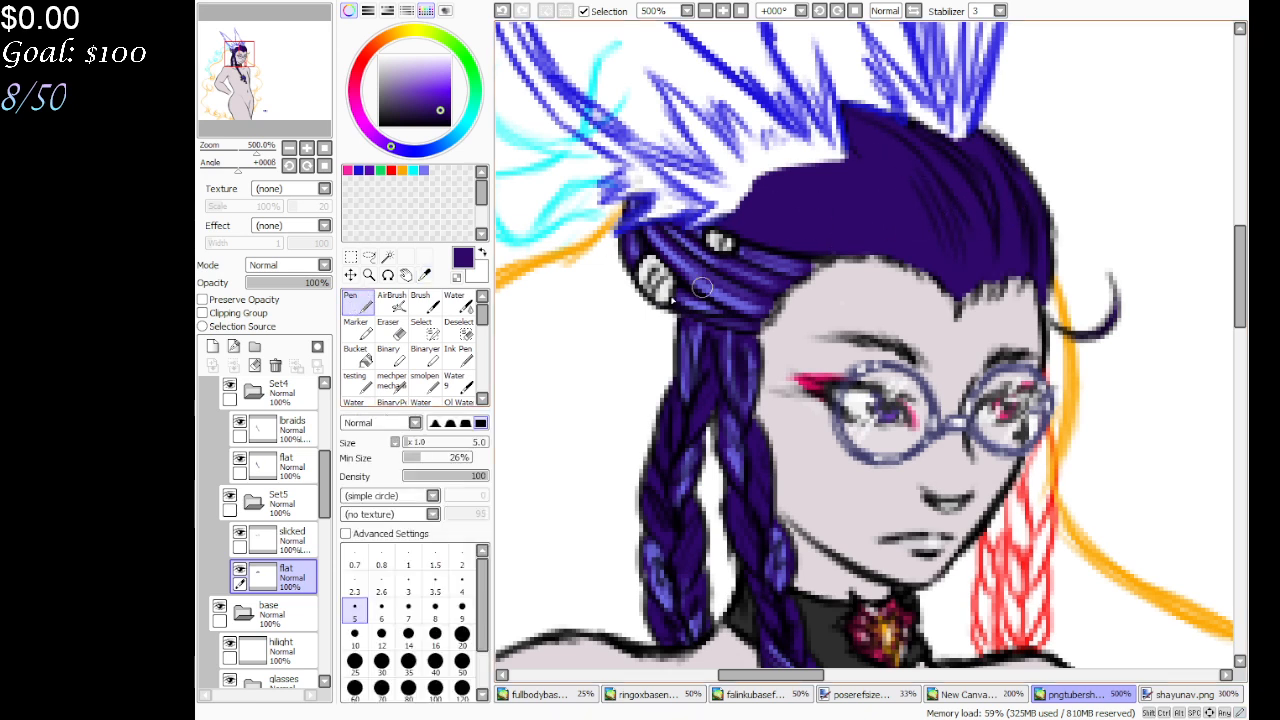
click(424, 385)
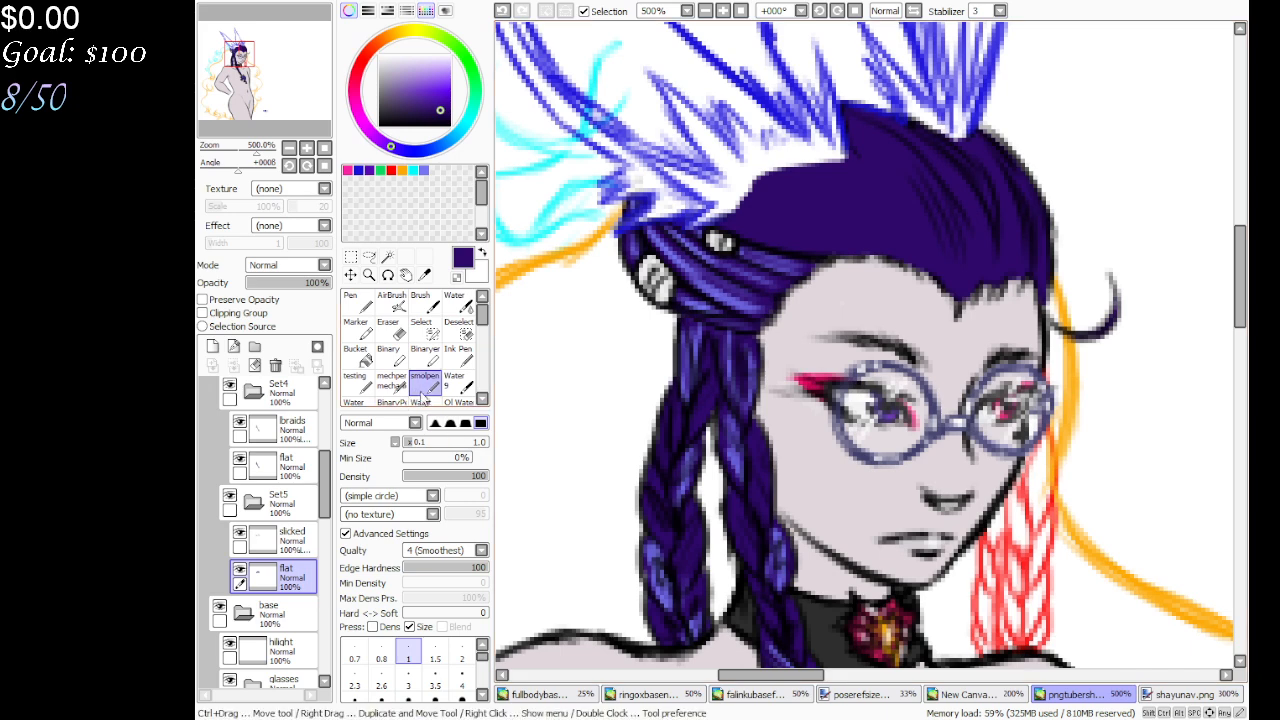
Show the outfit1 folder and check the tophair folder's contents, leaving tophair hidden
drag(259, 94, 263, 94)
scroll(326, 478, up, 1)
drag(326, 478, 326, 421)
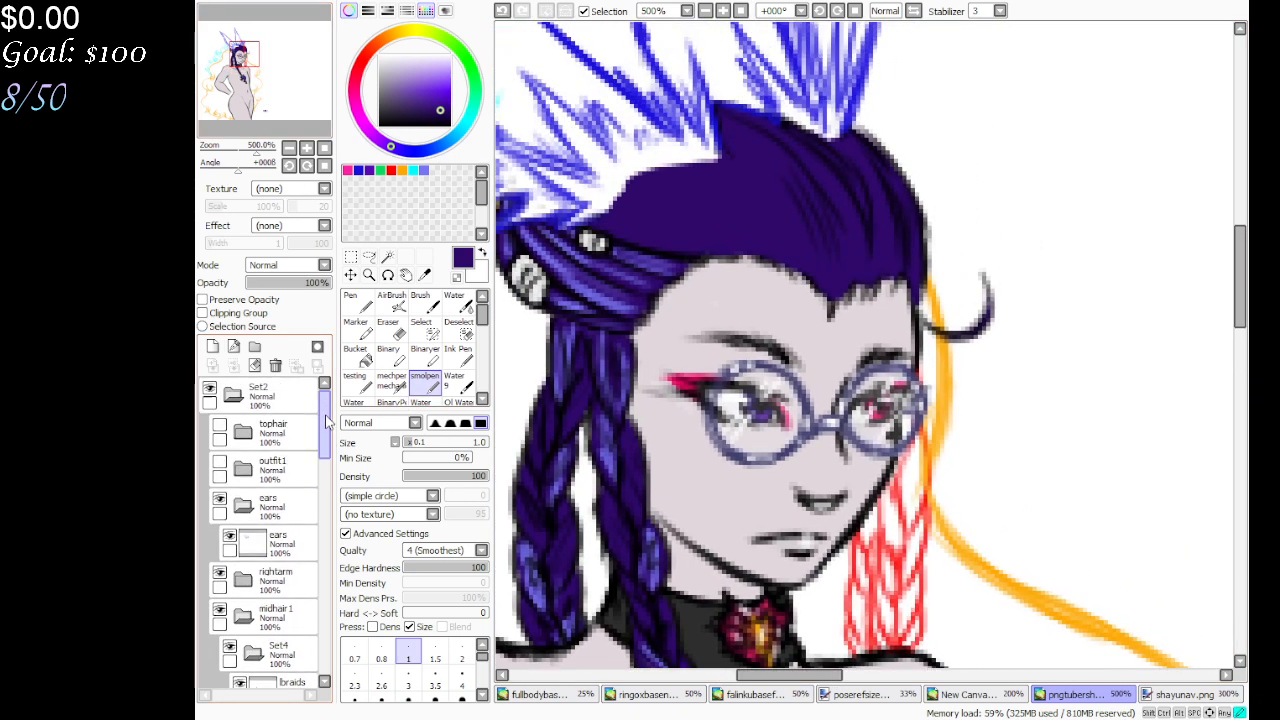
click(219, 468)
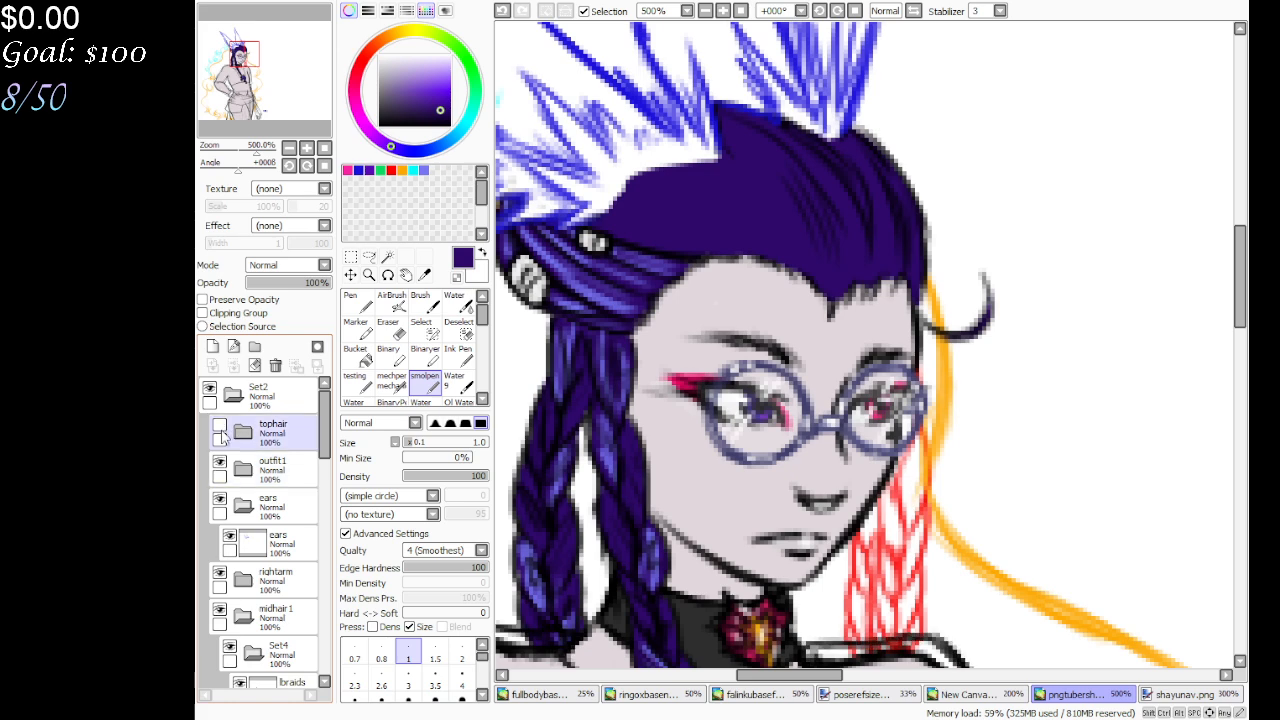
drag(277, 103, 290, 112)
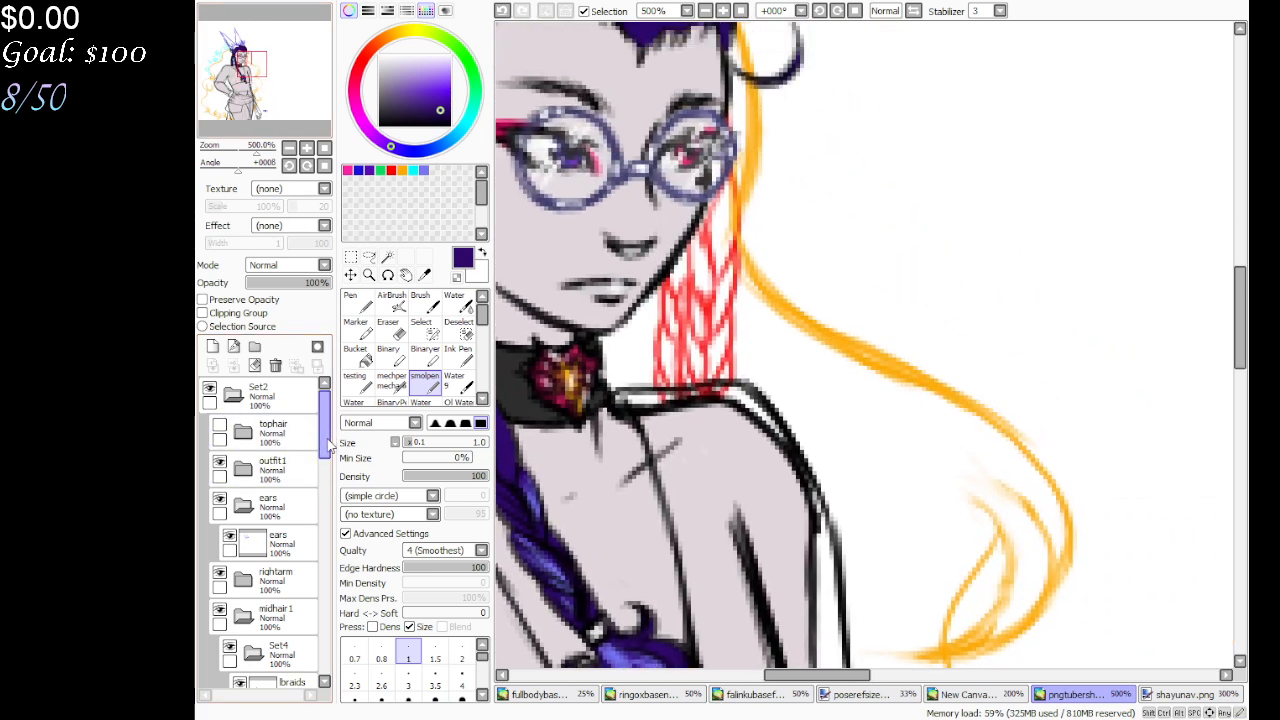
click(283, 433)
click(219, 428)
drag(297, 91, 287, 128)
click(219, 428)
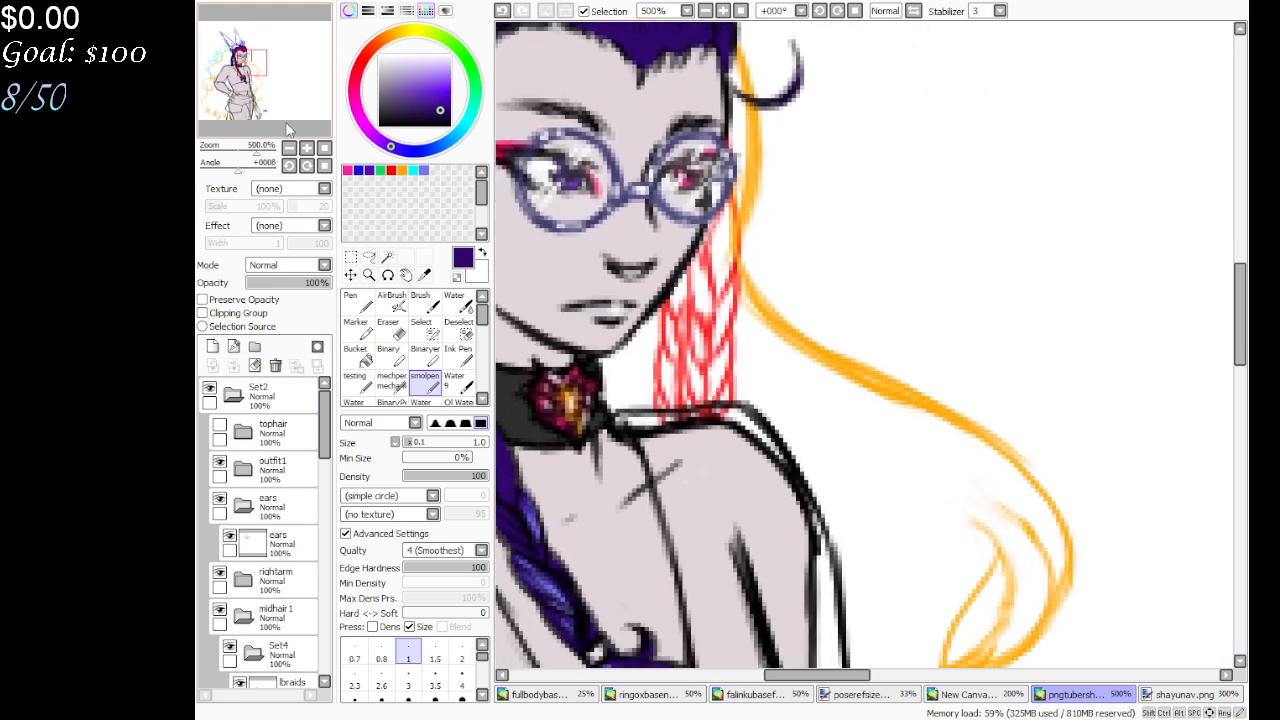
Place the toppony, bulk and rbraids layers each in its own new folder inside backhair
drag(325, 450, 364, 668)
click(280, 632)
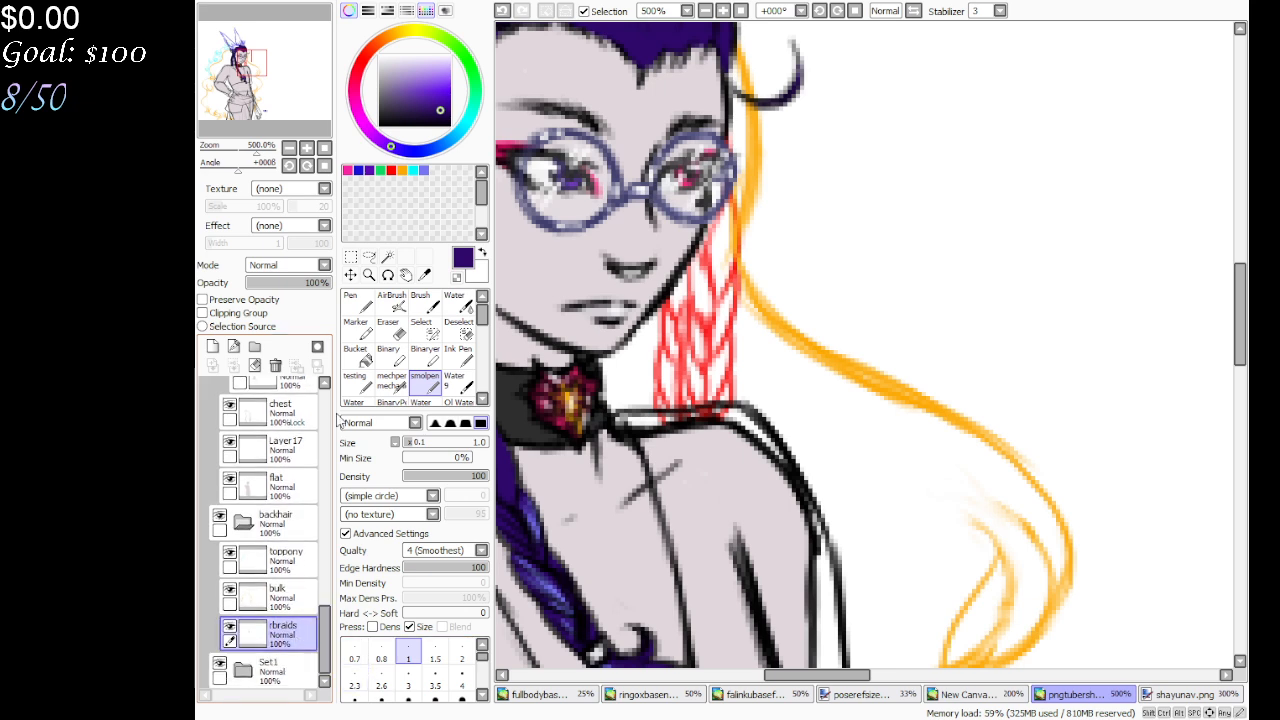
click(285, 560)
click(254, 346)
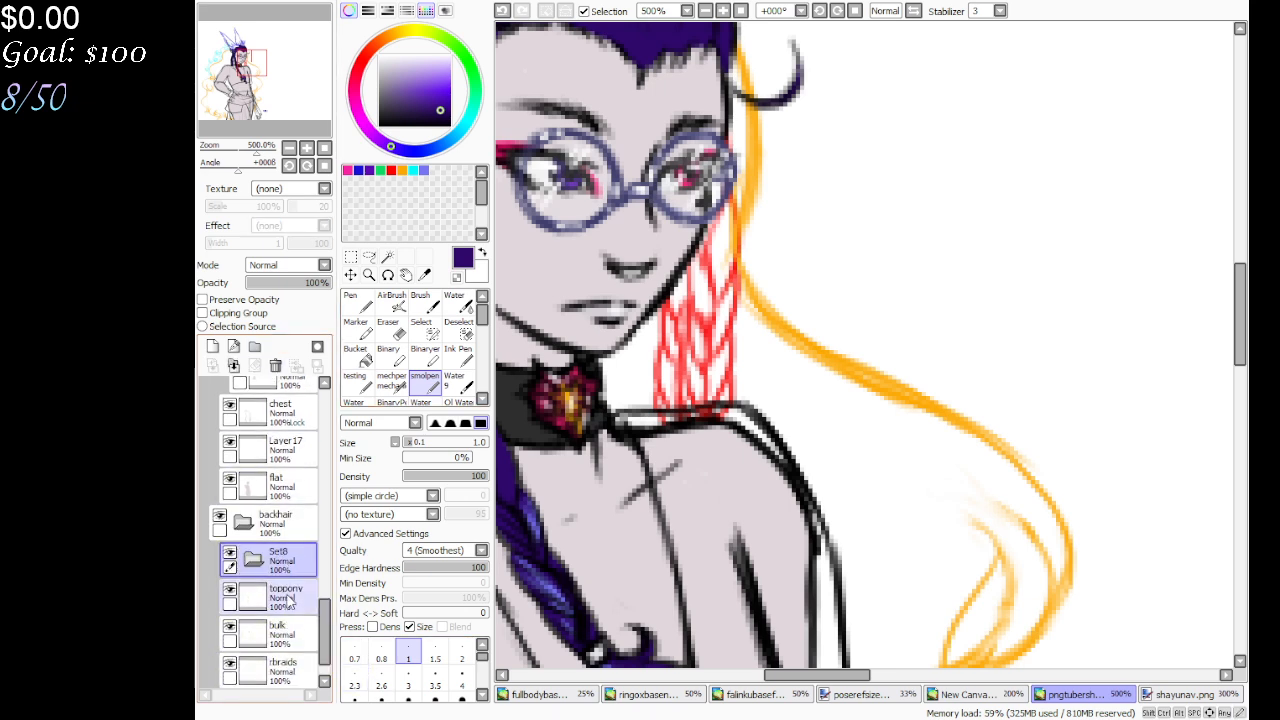
drag(270, 595, 280, 560)
click(290, 635)
click(254, 346)
scroll(325, 625, down, 2)
click(280, 632)
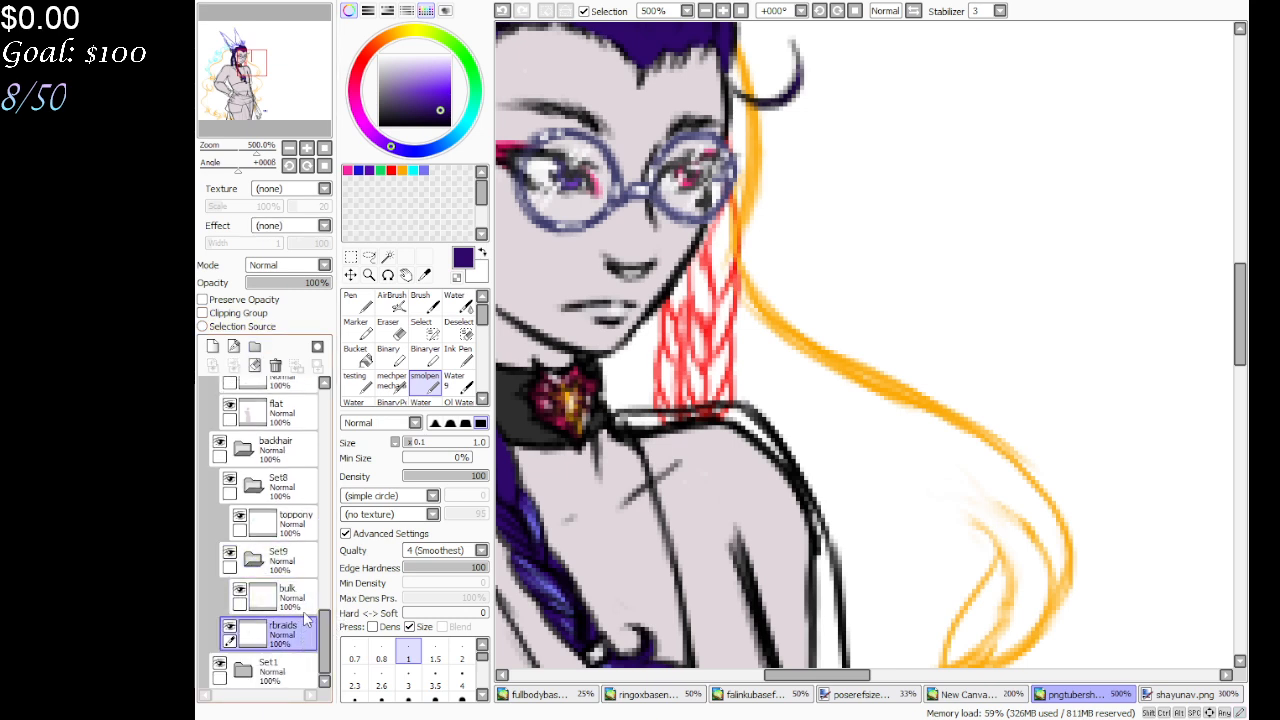
click(254, 346)
scroll(325, 625, down, 1)
drag(300, 632, 307, 596)
Rename the three new backhair folders toppony, bulk and rbraids to match the layers they contain
click(280, 447)
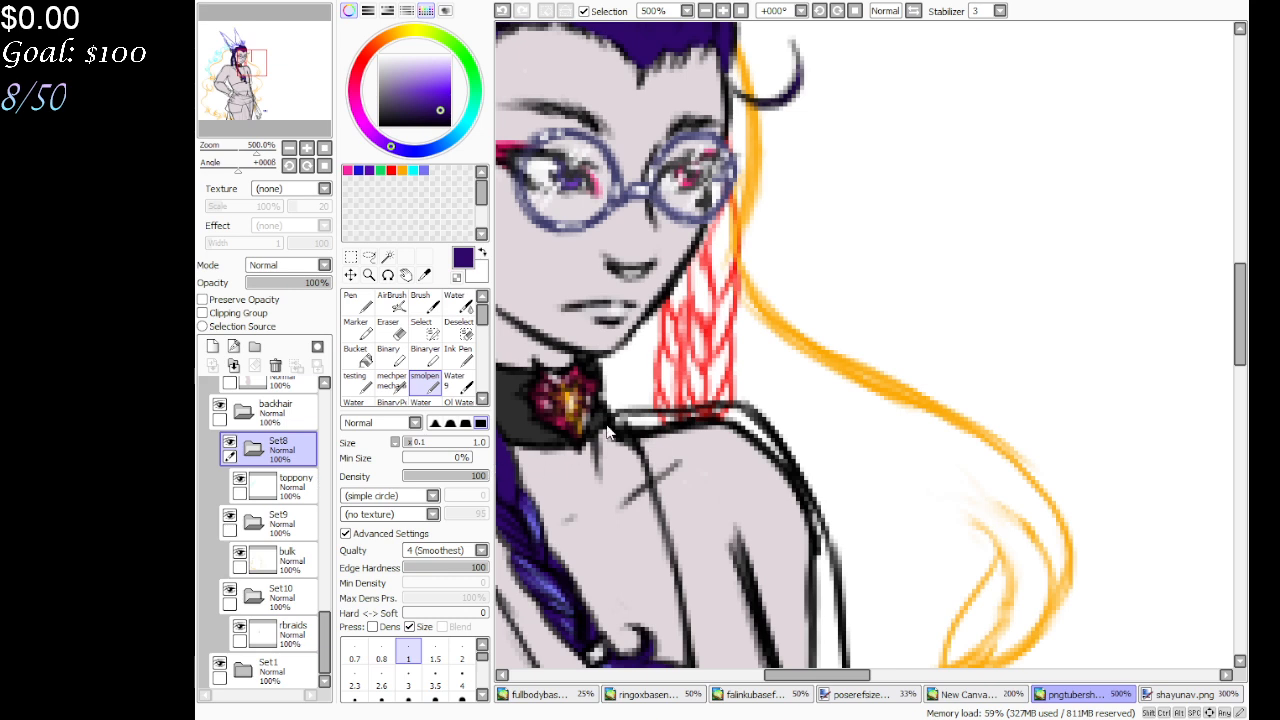
click(306, 533)
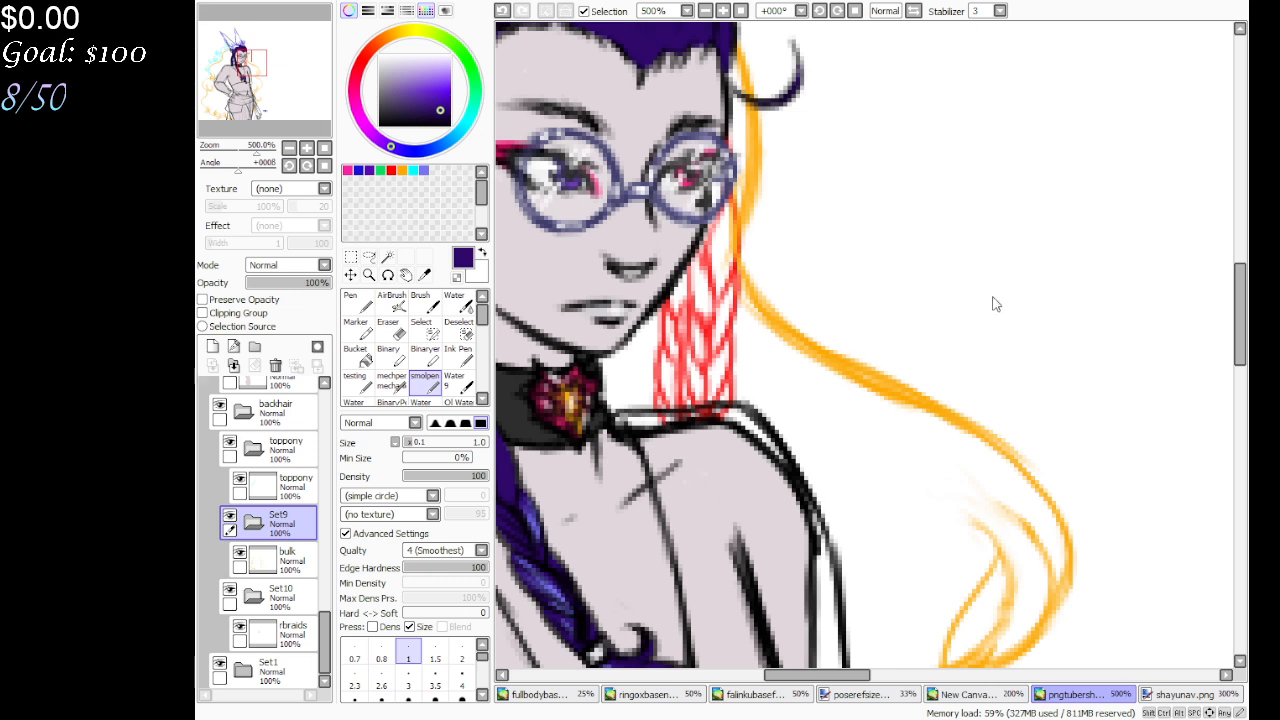
click(280, 597)
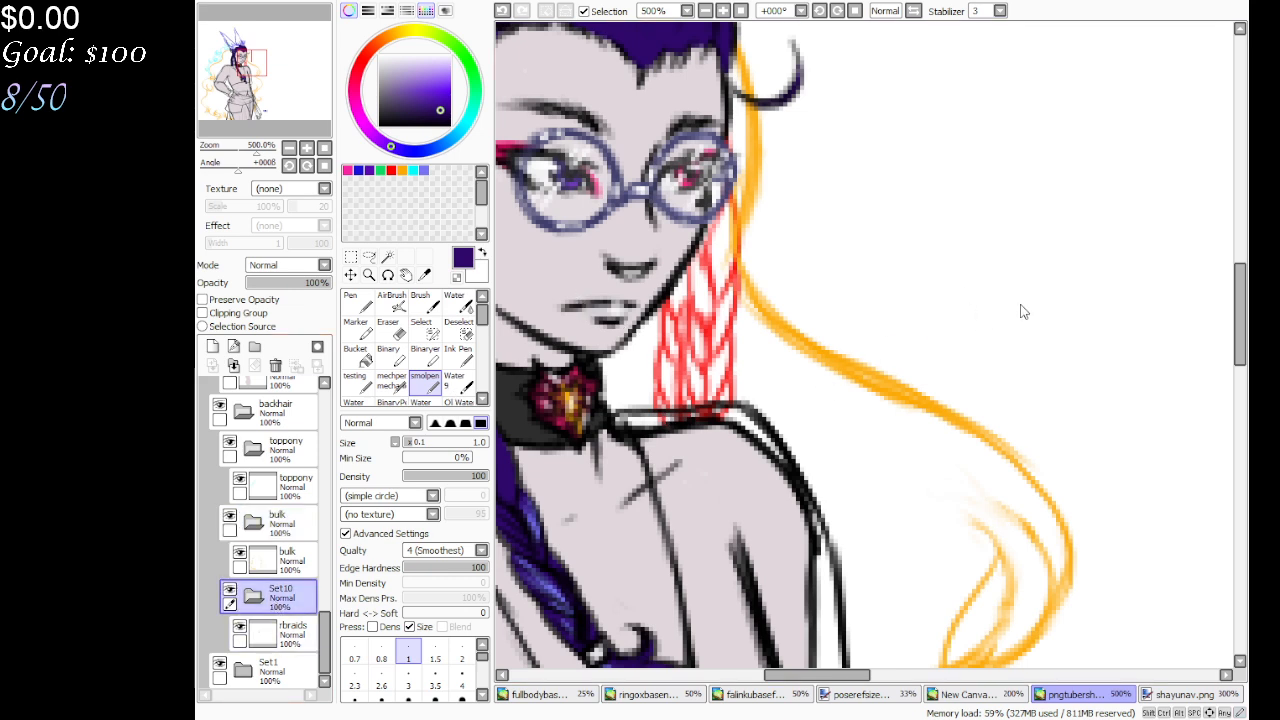
Add a new layer in the rbraids folder and place it beneath the rbraids linework
click(290, 634)
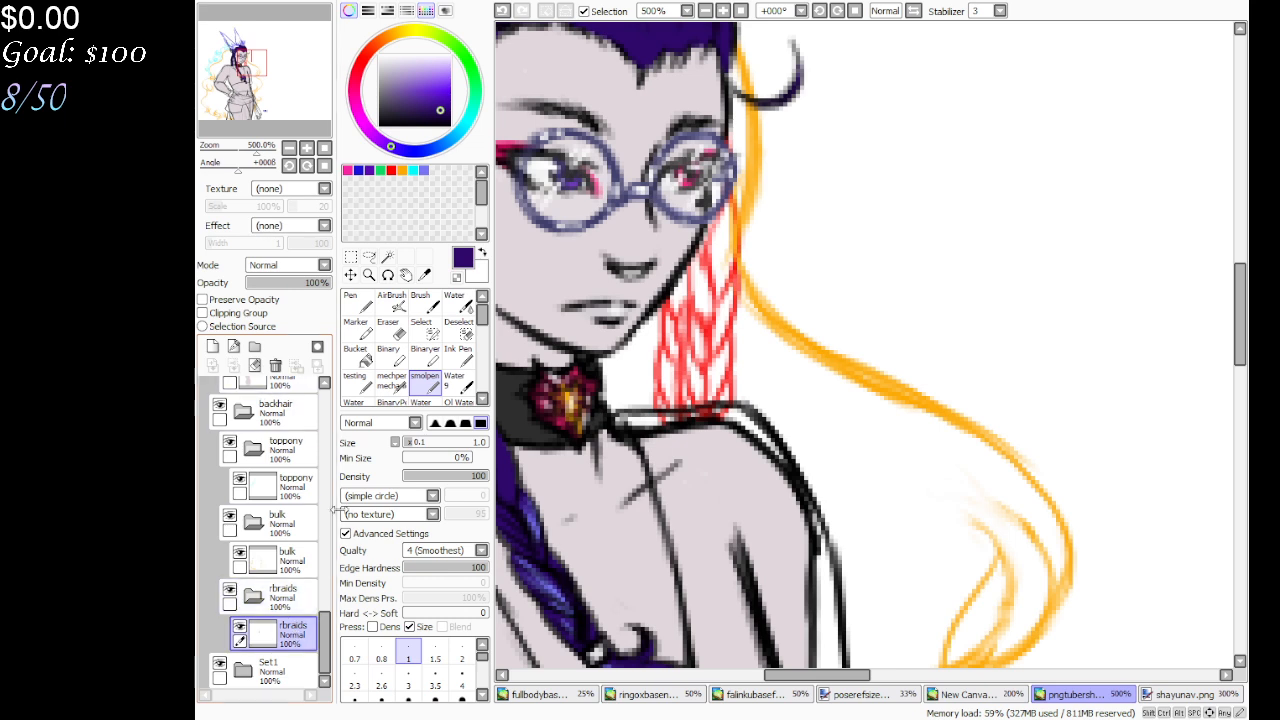
click(212, 346)
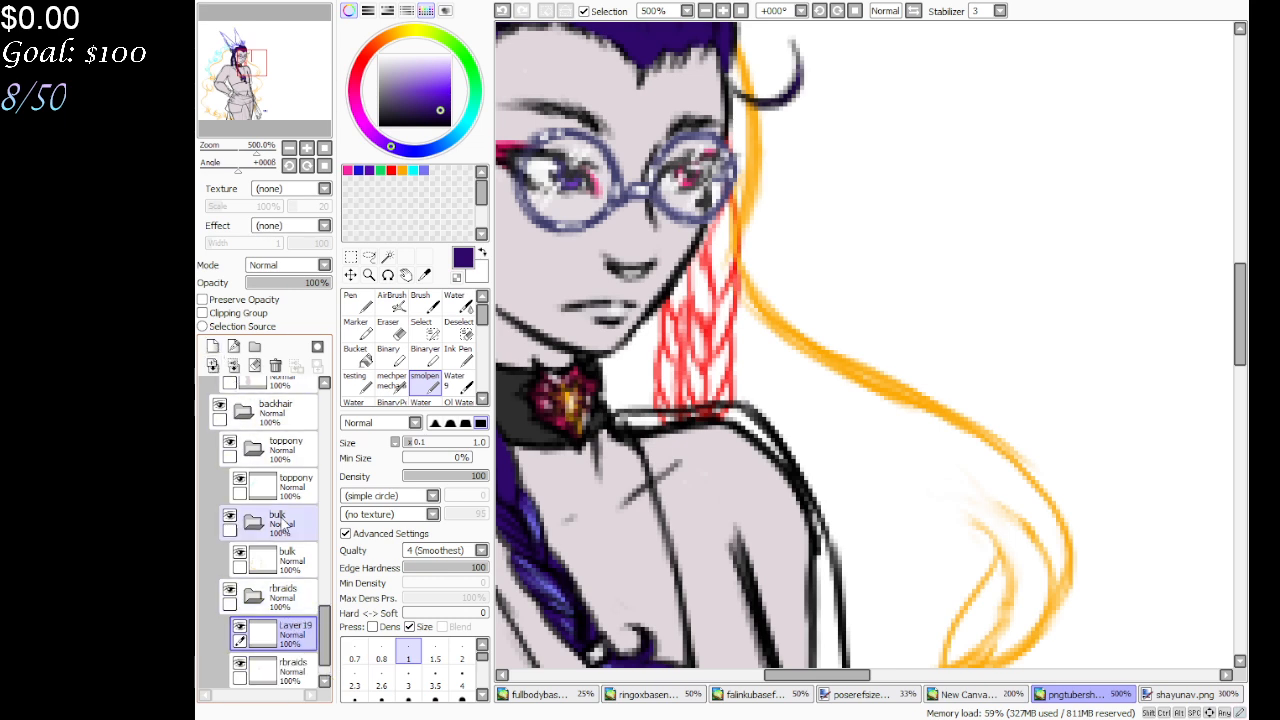
scroll(325, 652, down, 1)
drag(290, 627, 290, 595)
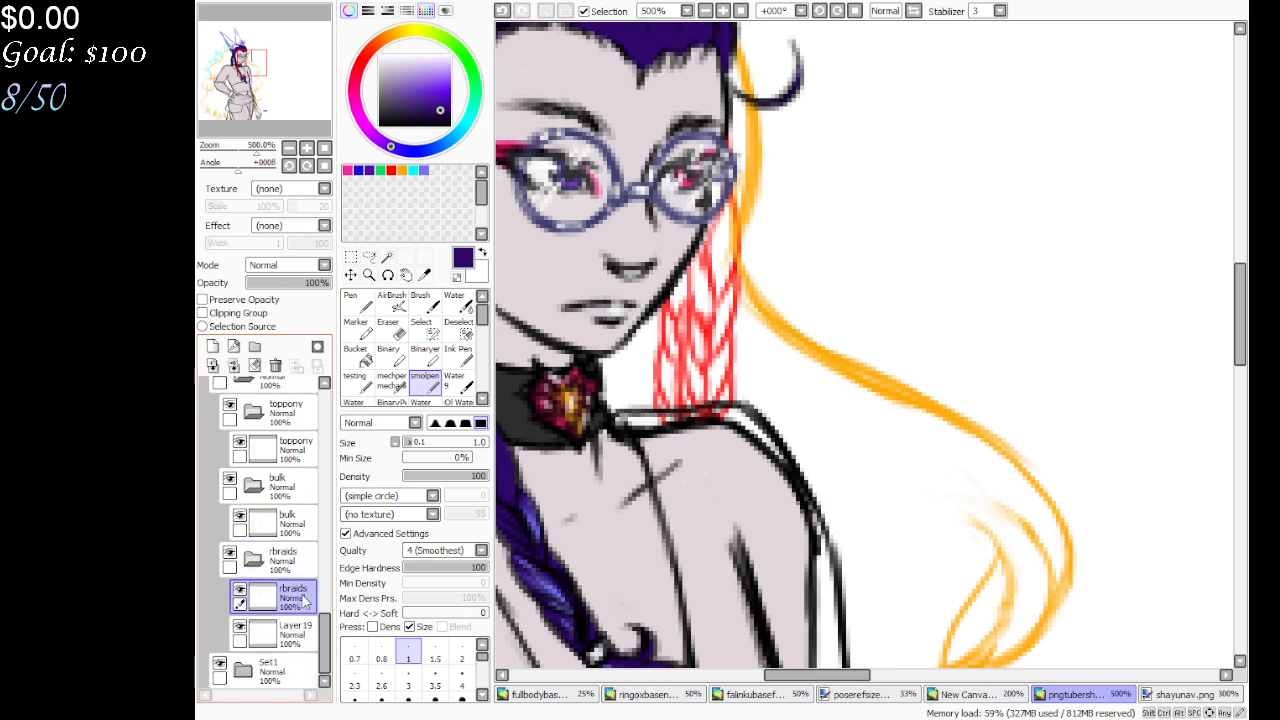
Hide the glasses and fill the red-lined braids behind the jaw with sampled dark purple on Layer19, using the Pen at size 5
click(391, 170)
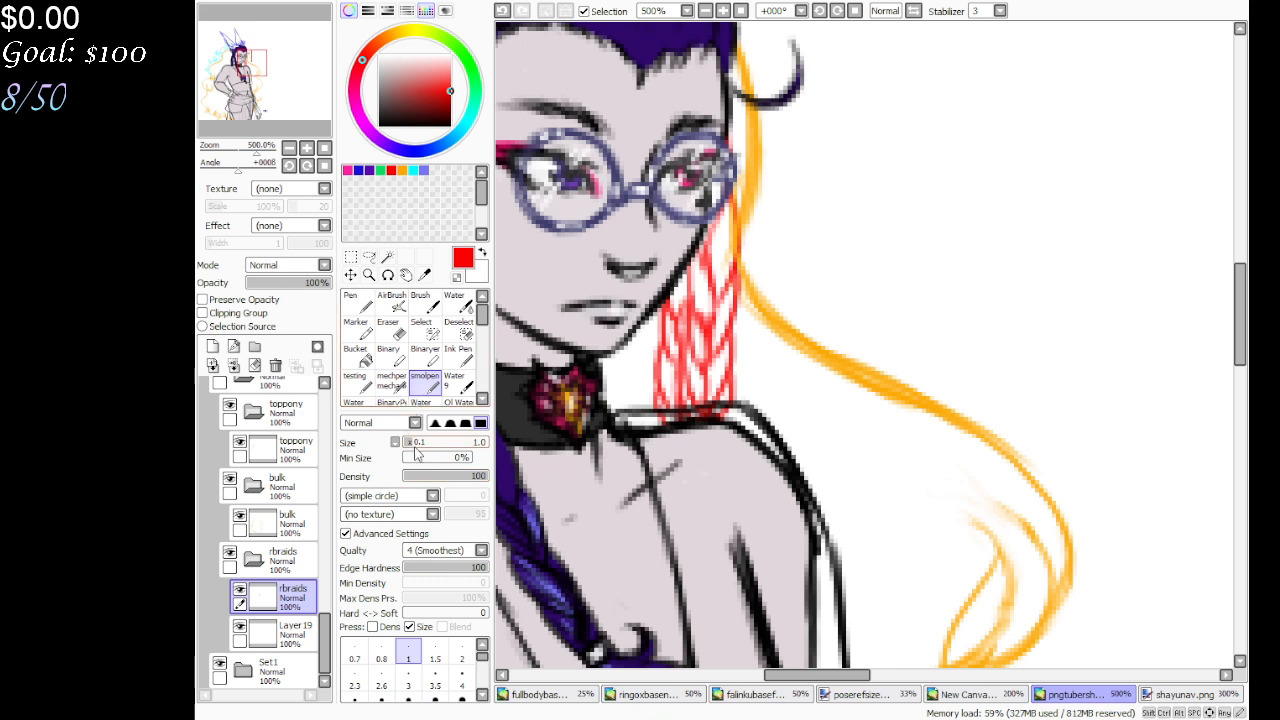
click(290, 632)
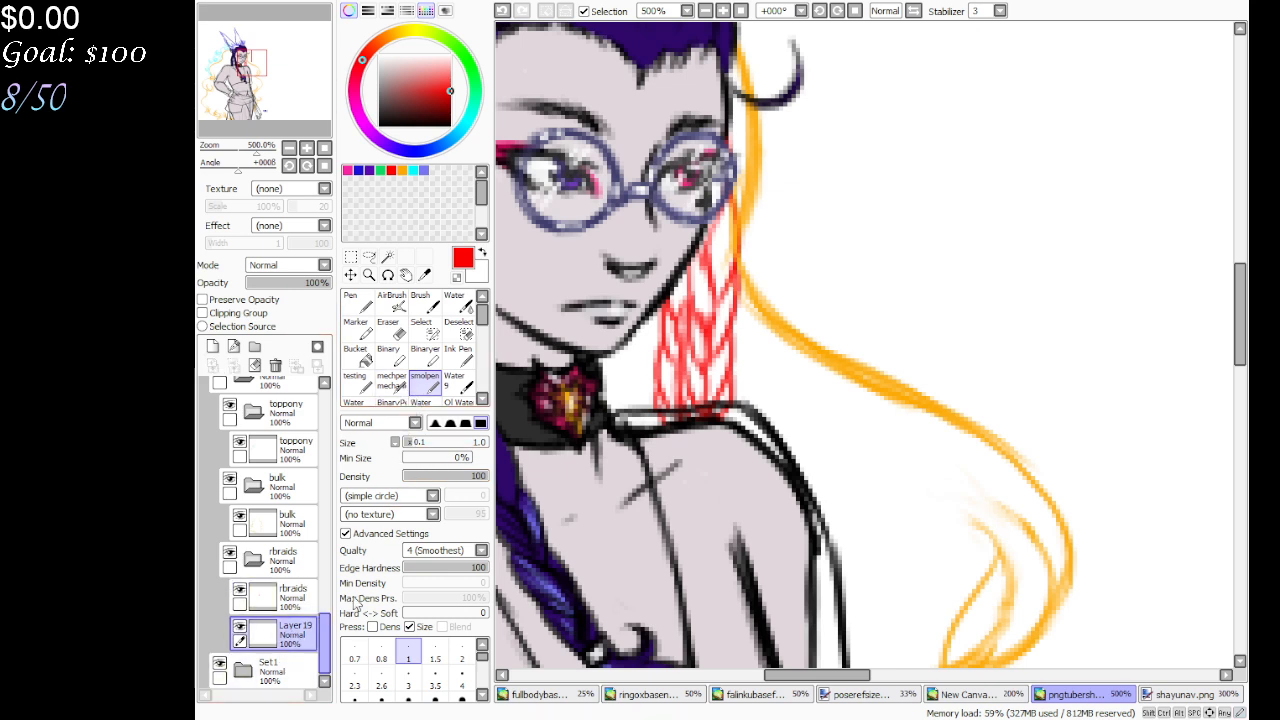
click(424, 274)
click(558, 144)
click(361, 310)
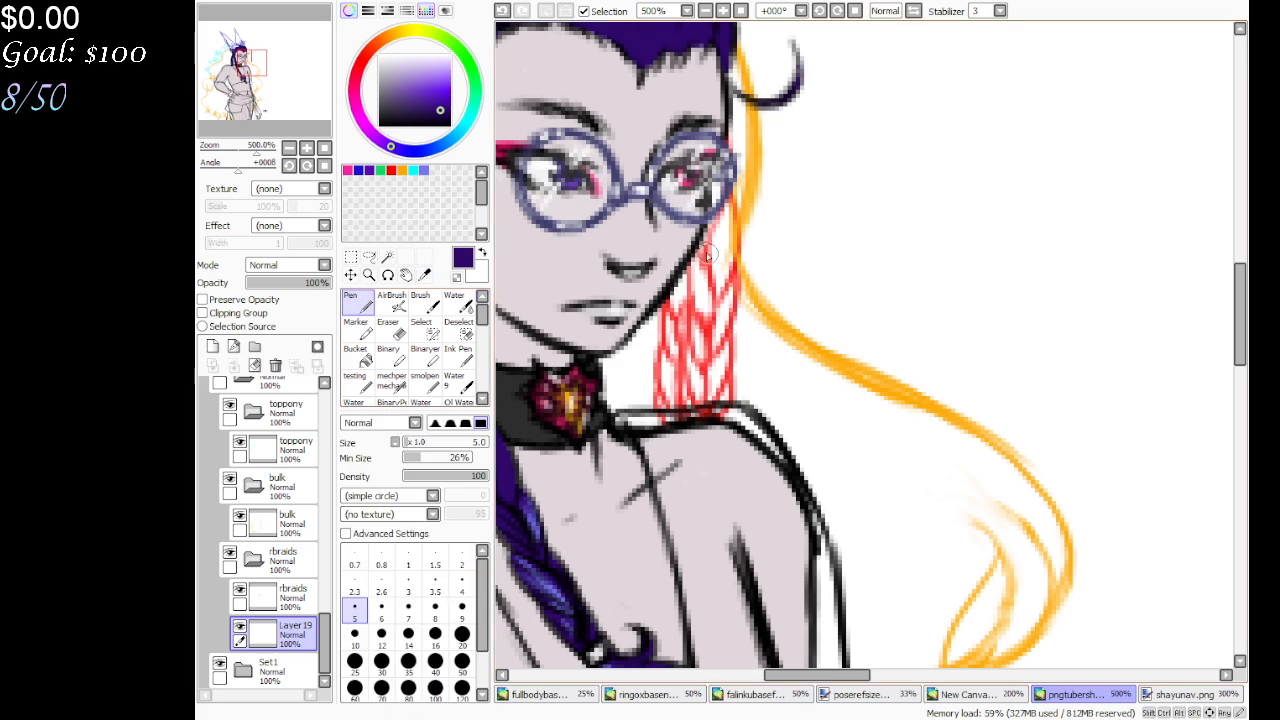
mouse_move(326, 553)
mouse_down()
mouse_move(336, 456)
mouse_move(326, 634)
mouse_up()
click(229, 436)
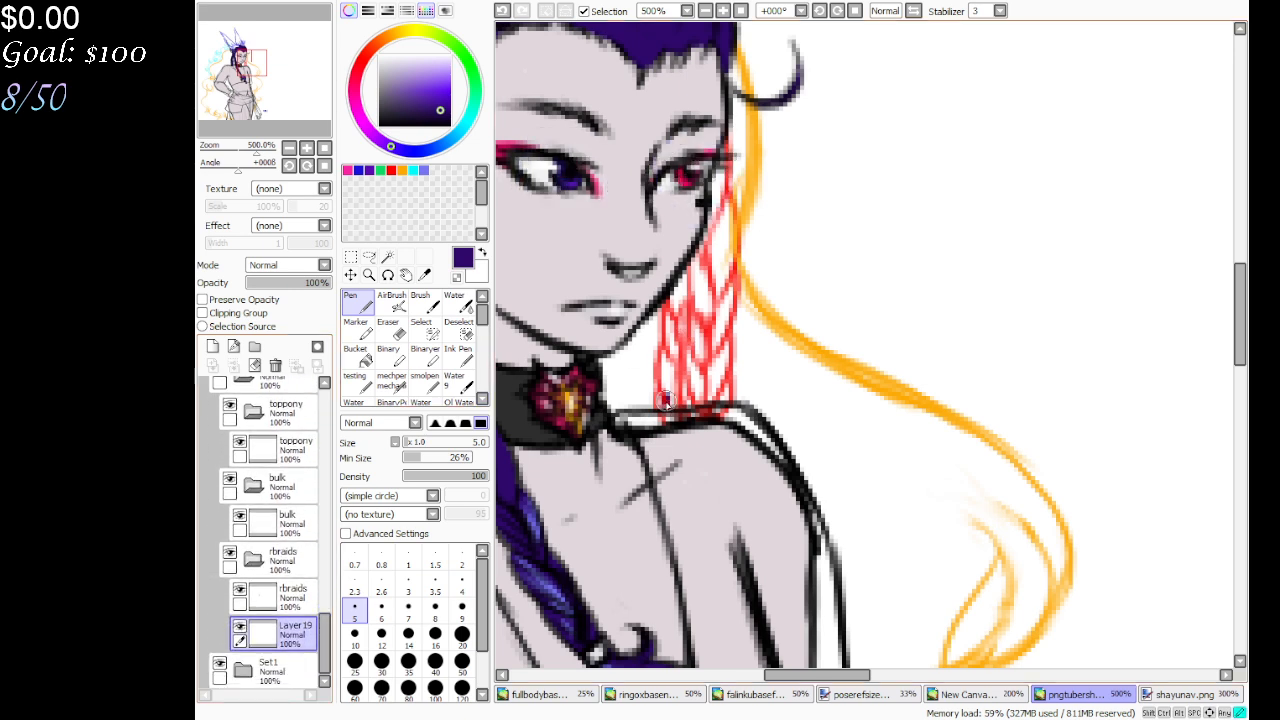
mouse_move(668, 412)
mouse_down()
mouse_move(663, 328)
mouse_move(677, 286)
mouse_move(699, 272)
mouse_move(688, 398)
mouse_move(694, 414)
mouse_move(712, 408)
mouse_move(698, 282)
mouse_move(725, 309)
mouse_move(724, 226)
mouse_move(703, 258)
mouse_up()
Move the rbraids folder above the bulk folder and extend the dark purple fill to the top of the braids
drag(283, 558, 300, 480)
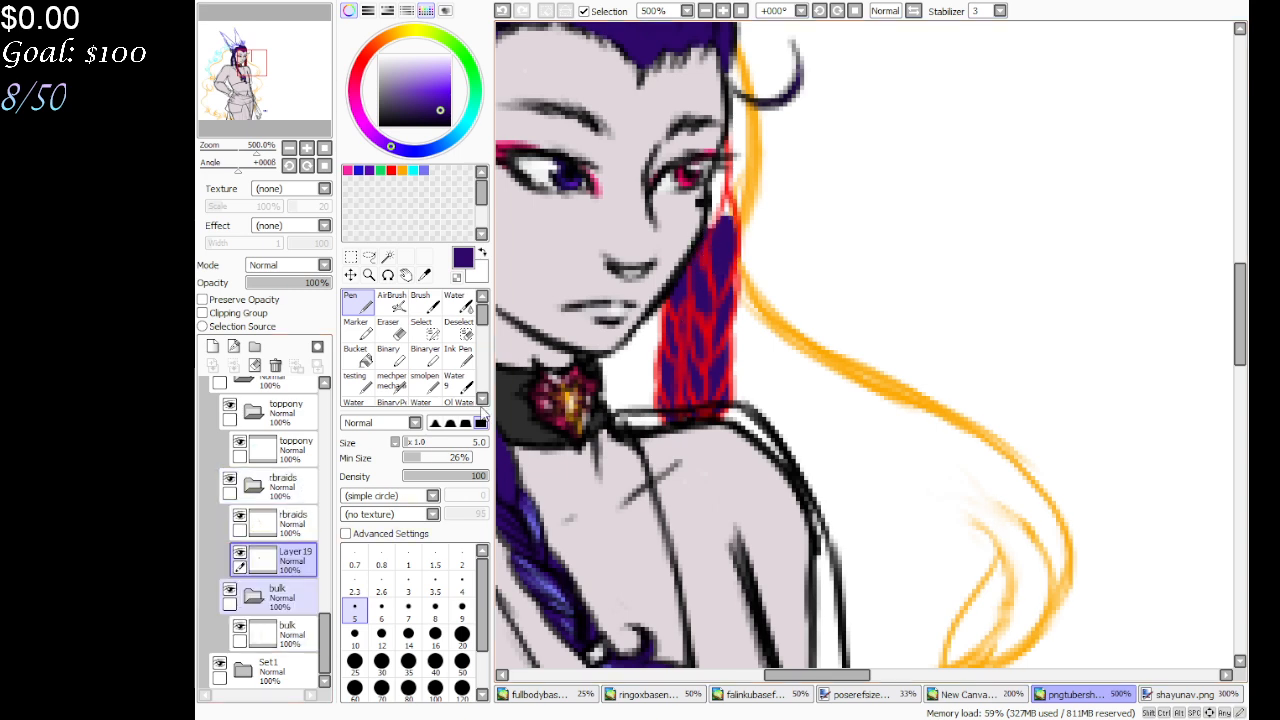
mouse_move(720, 215)
mouse_down()
mouse_move(720, 156)
mouse_move(719, 206)
mouse_move(722, 162)
mouse_move(730, 203)
mouse_up()
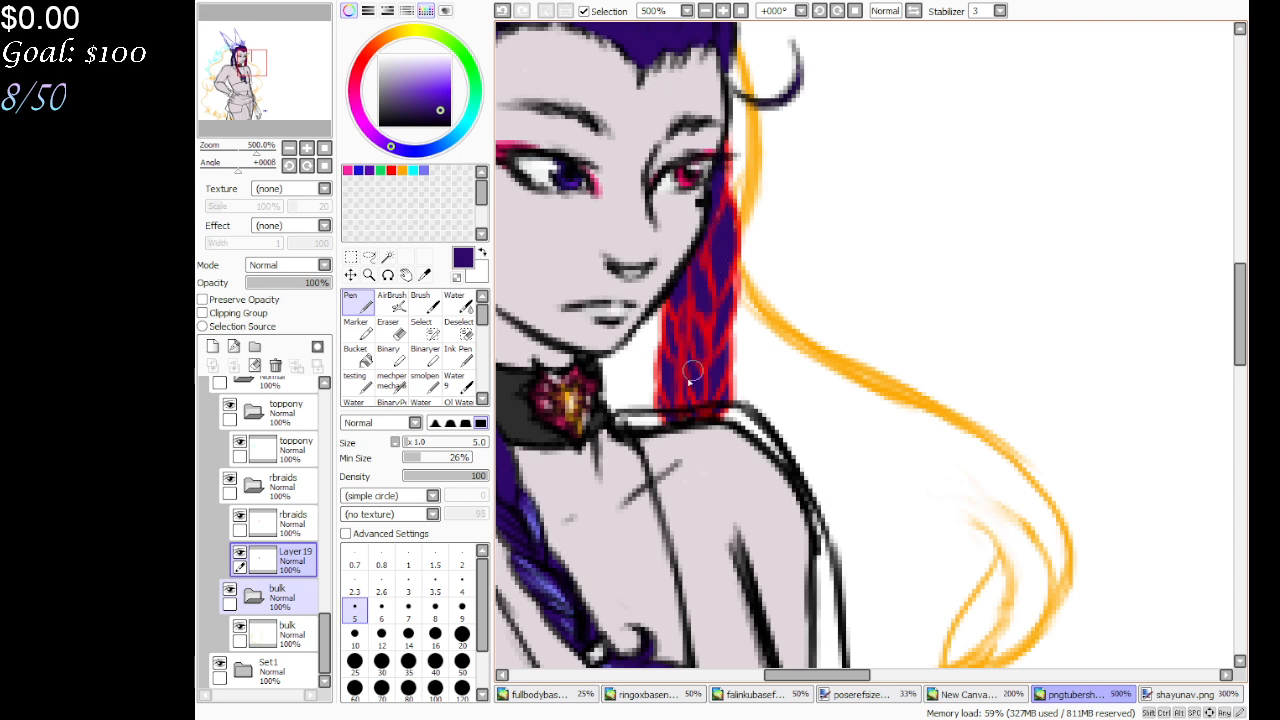
Preserve opacity on the rbraids layer and recolor its red linework black with the binary pen at size 100
click(285, 520)
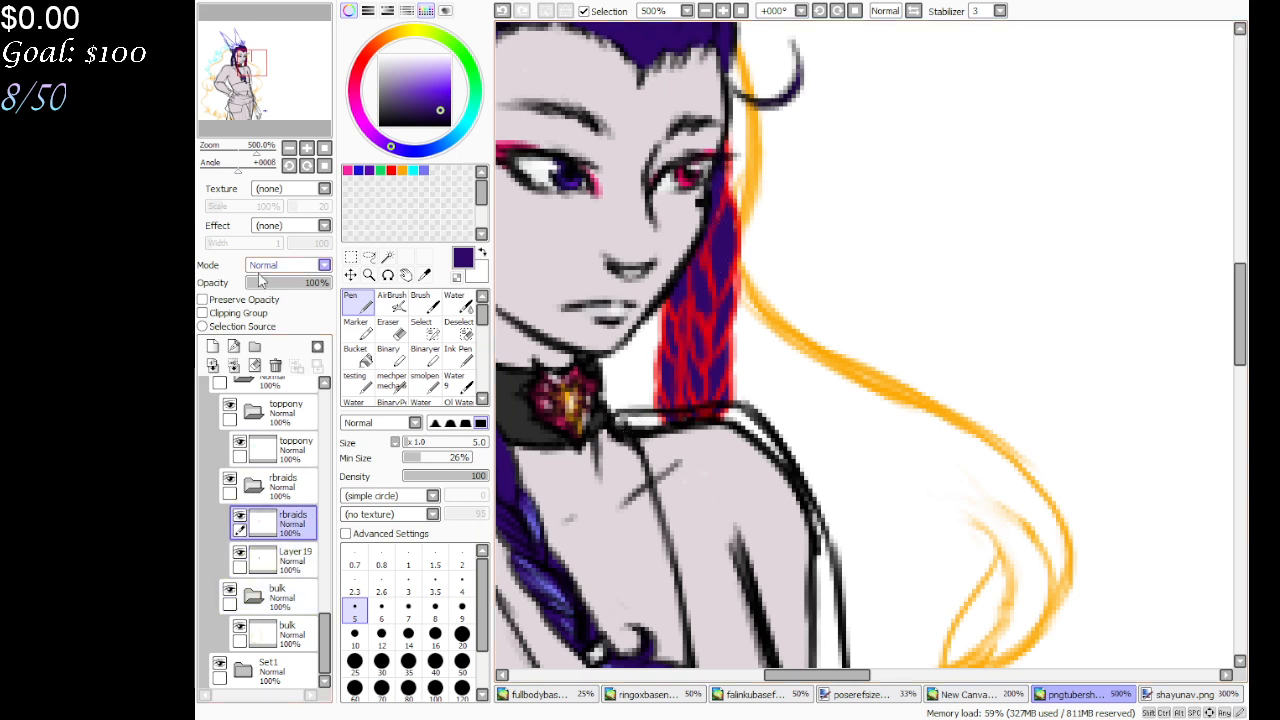
click(391, 401)
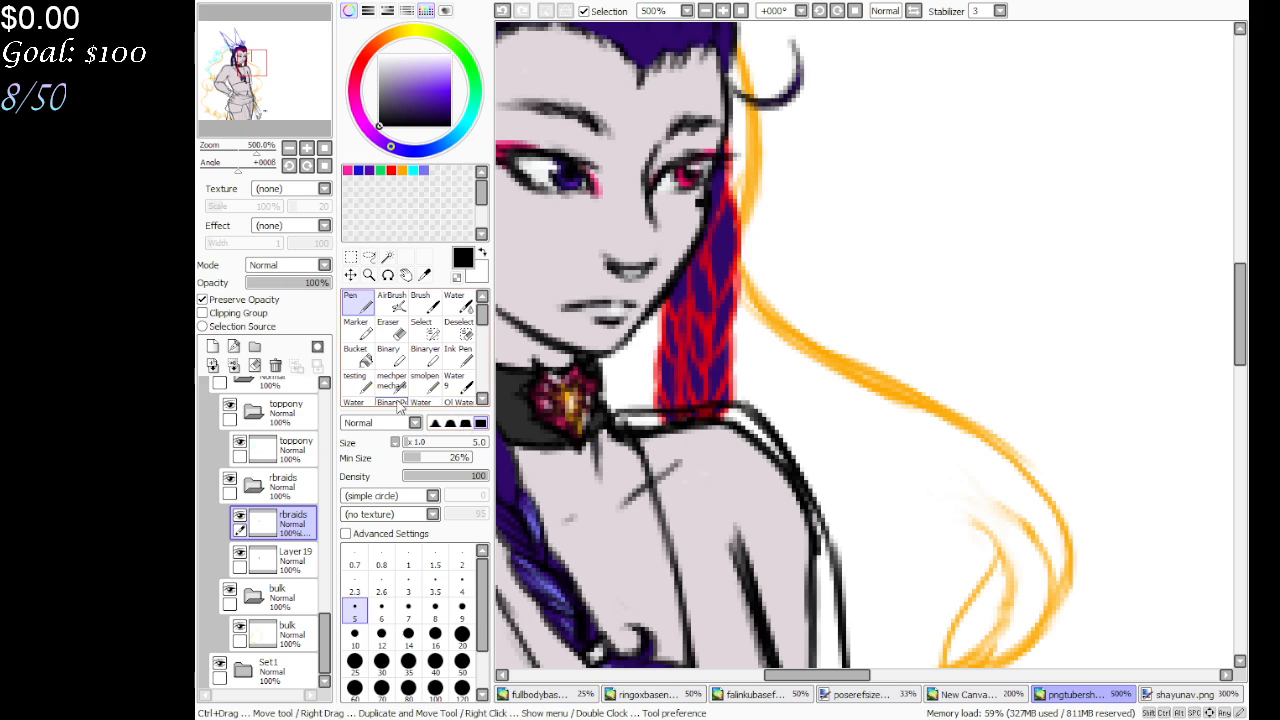
drag(830, 90, 645, 430)
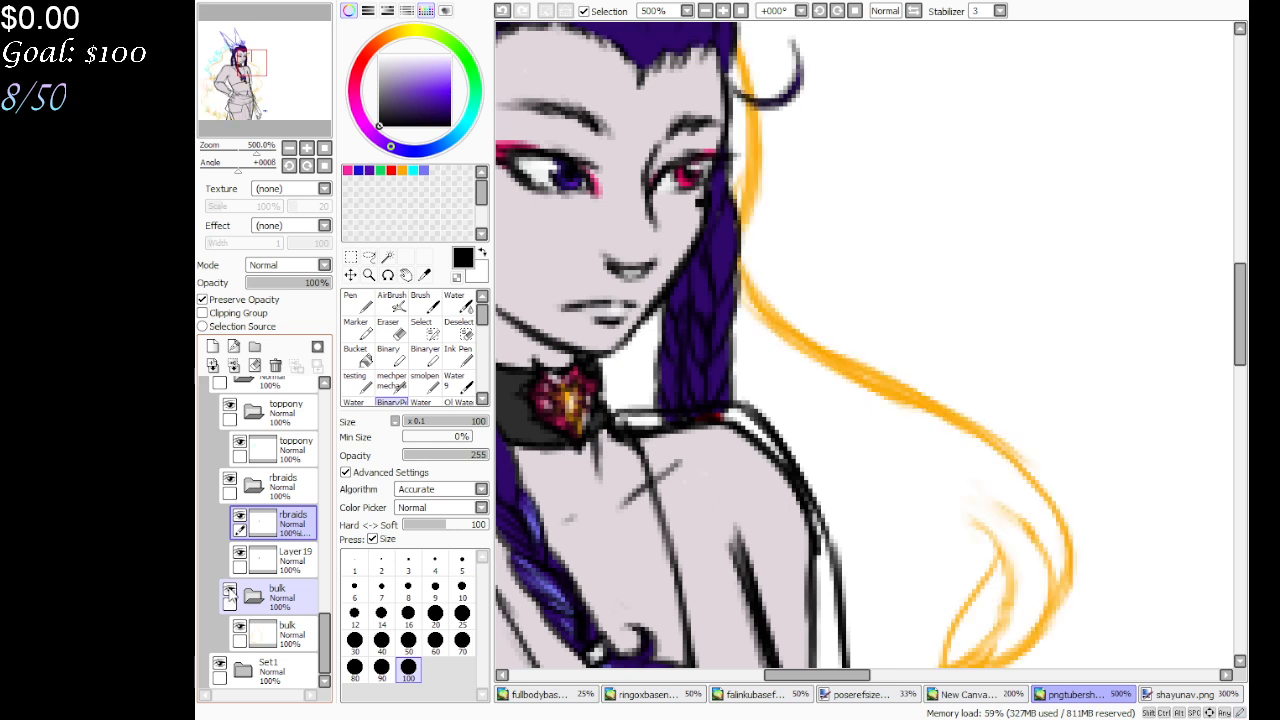
Toggle the back hair, chest, Layer16 and faceclosed layers off and on to examine what each one holds around the braids and shoulder
click(240, 517)
click(240, 517)
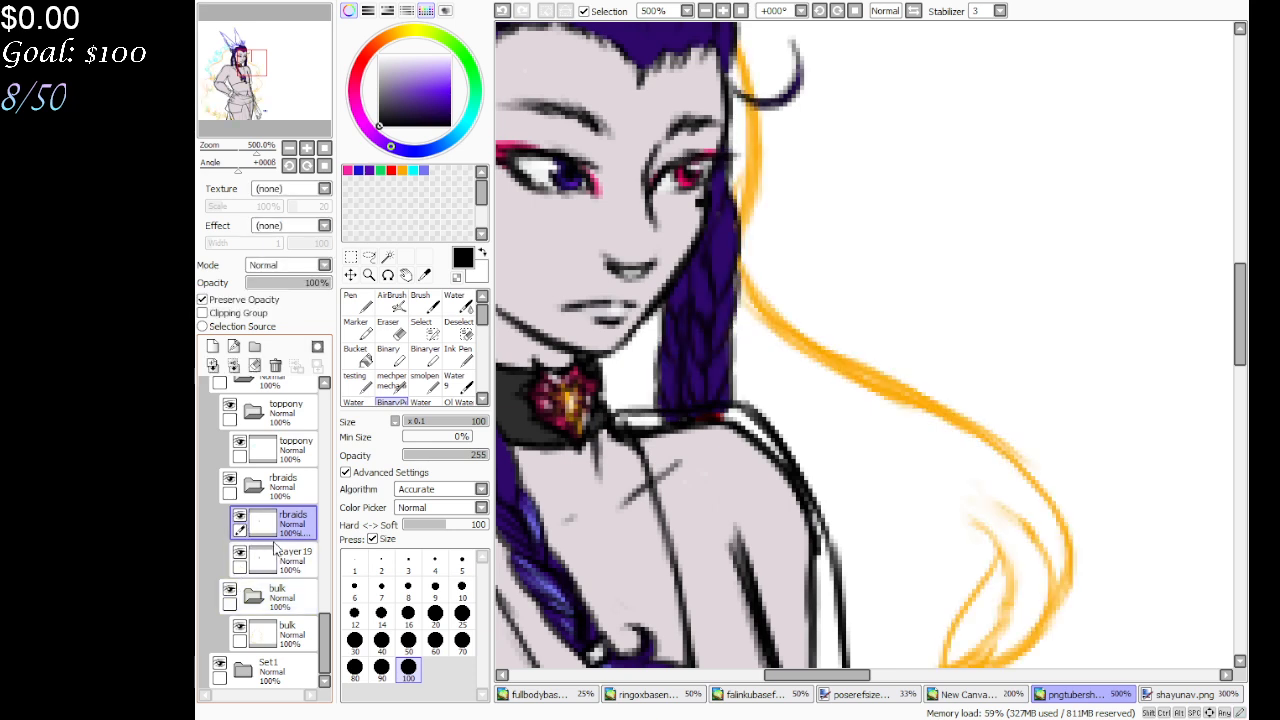
click(240, 553)
click(240, 553)
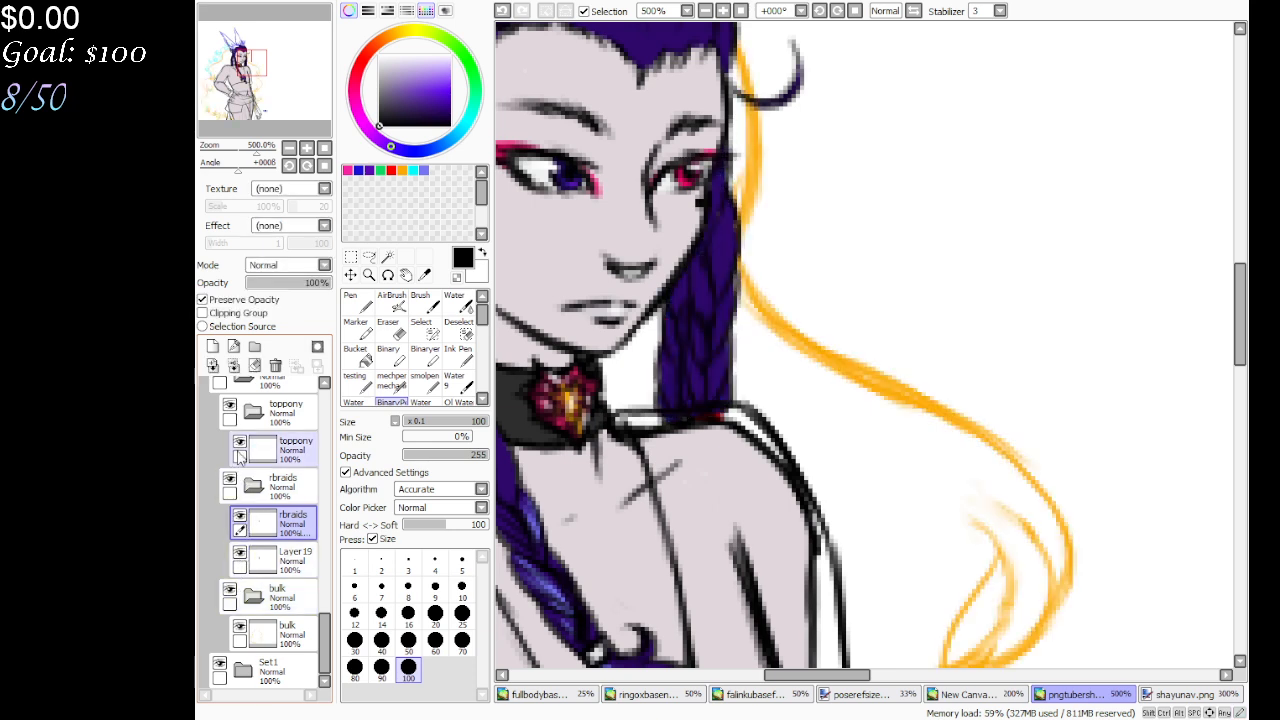
click(229, 405)
click(229, 405)
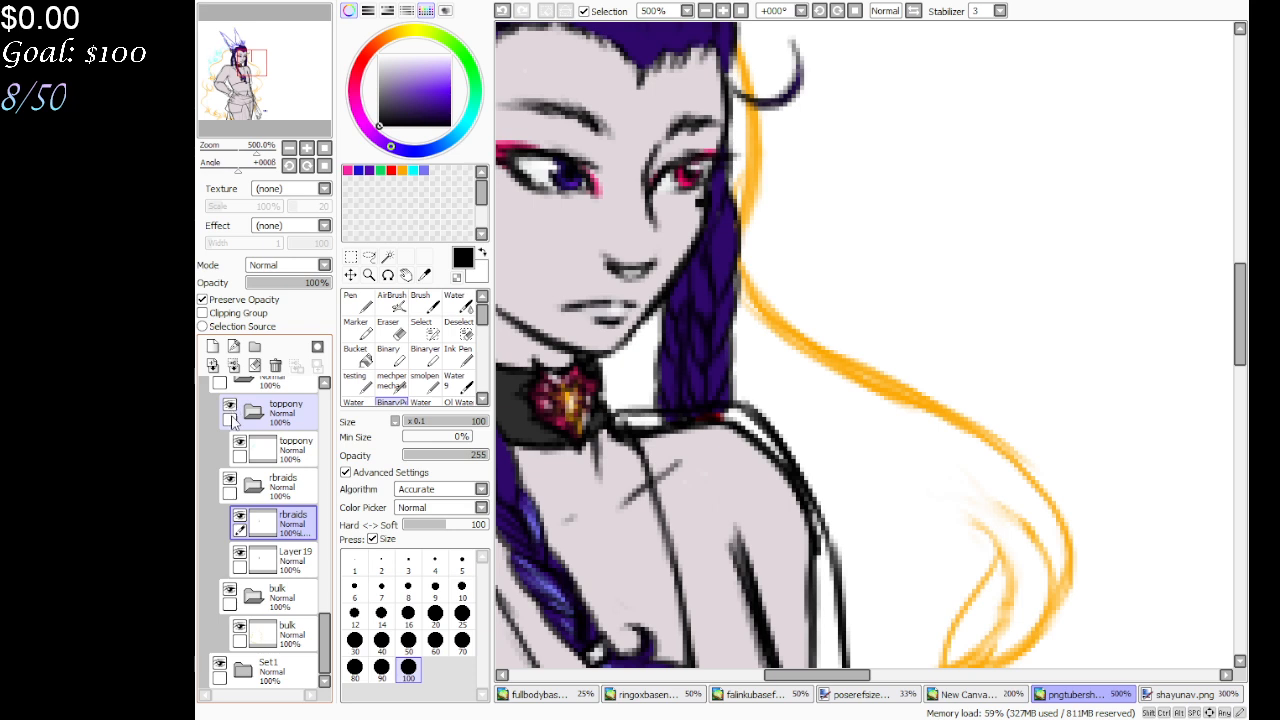
drag(323, 633, 323, 568)
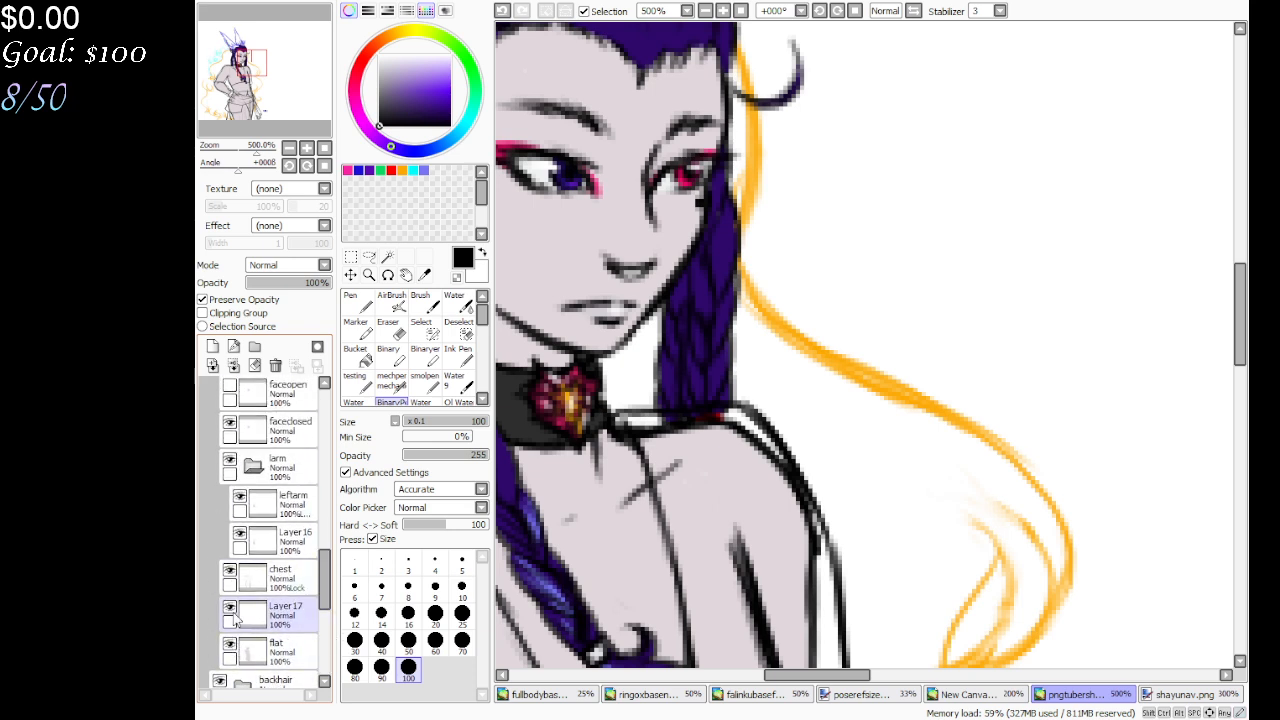
click(250, 578)
click(230, 572)
click(230, 572)
click(247, 540)
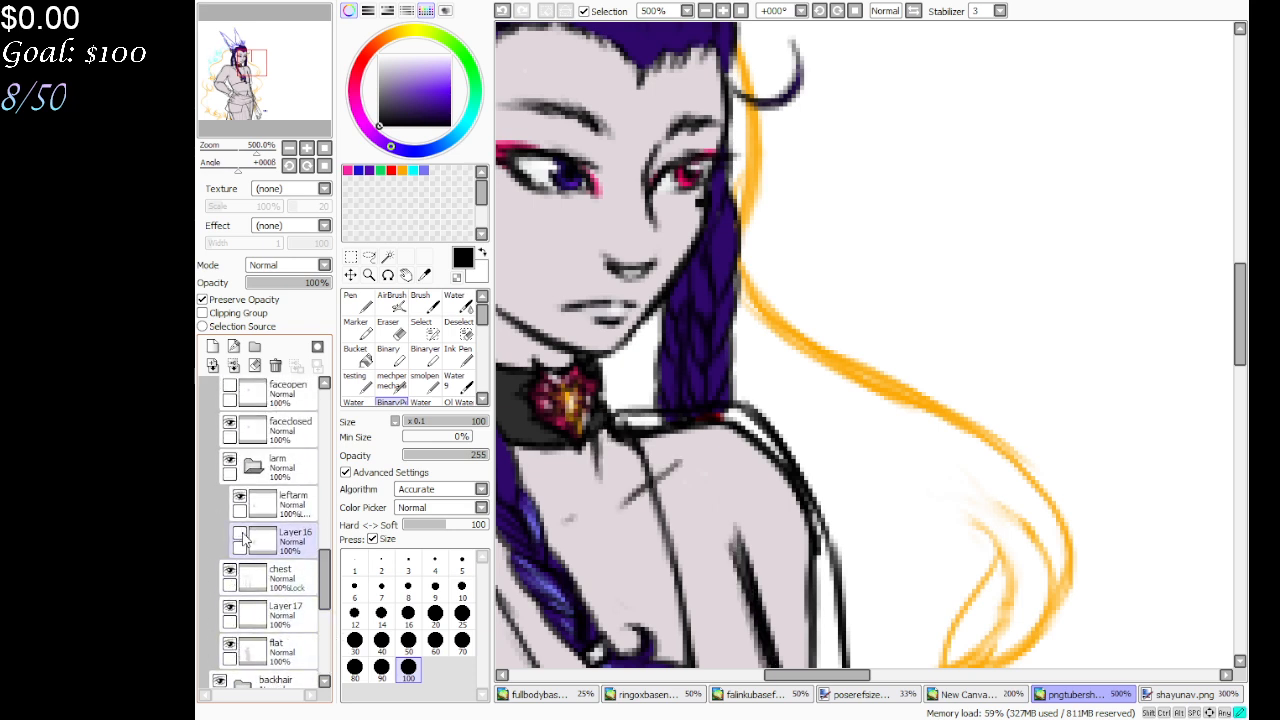
click(241, 538)
click(255, 505)
click(250, 466)
click(245, 428)
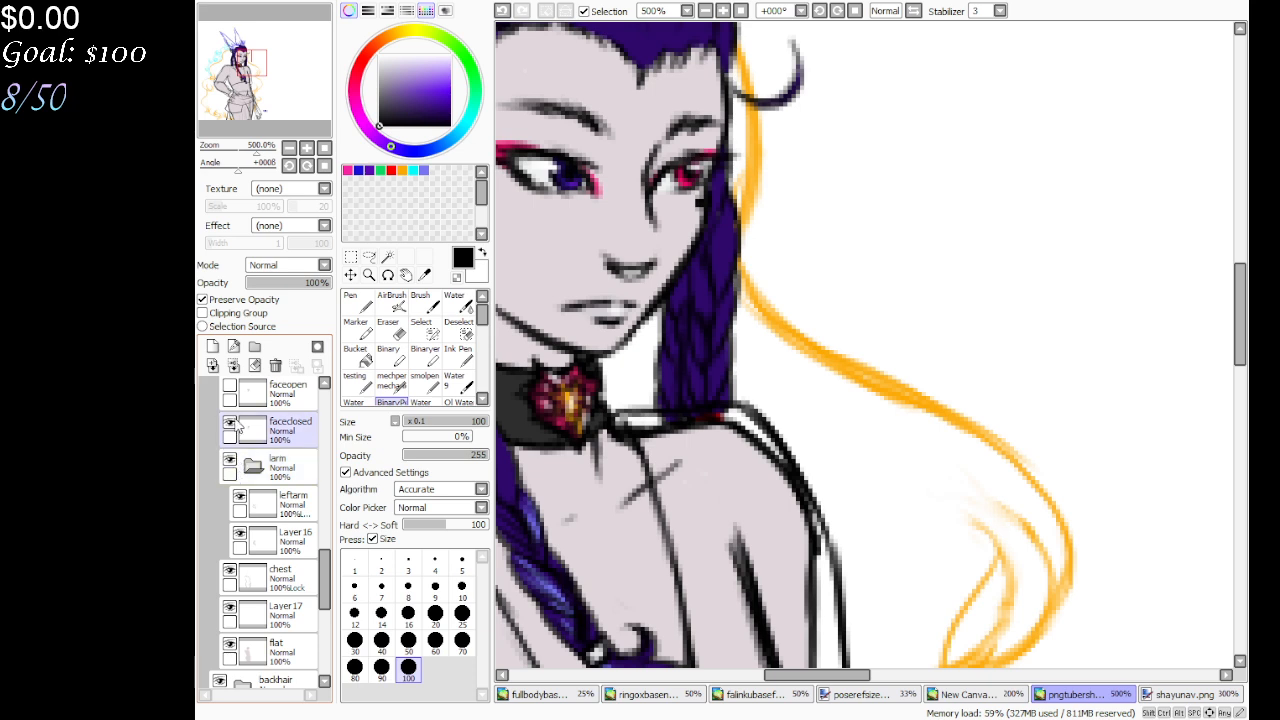
click(231, 422)
click(231, 422)
Toggle the flat and braids layers of Set4 in the midhair1 folder off and on to examine what each one holds
drag(329, 560, 325, 455)
click(285, 612)
click(230, 607)
click(230, 607)
click(240, 461)
click(240, 461)
click(305, 478)
click(285, 555)
click(240, 555)
click(240, 555)
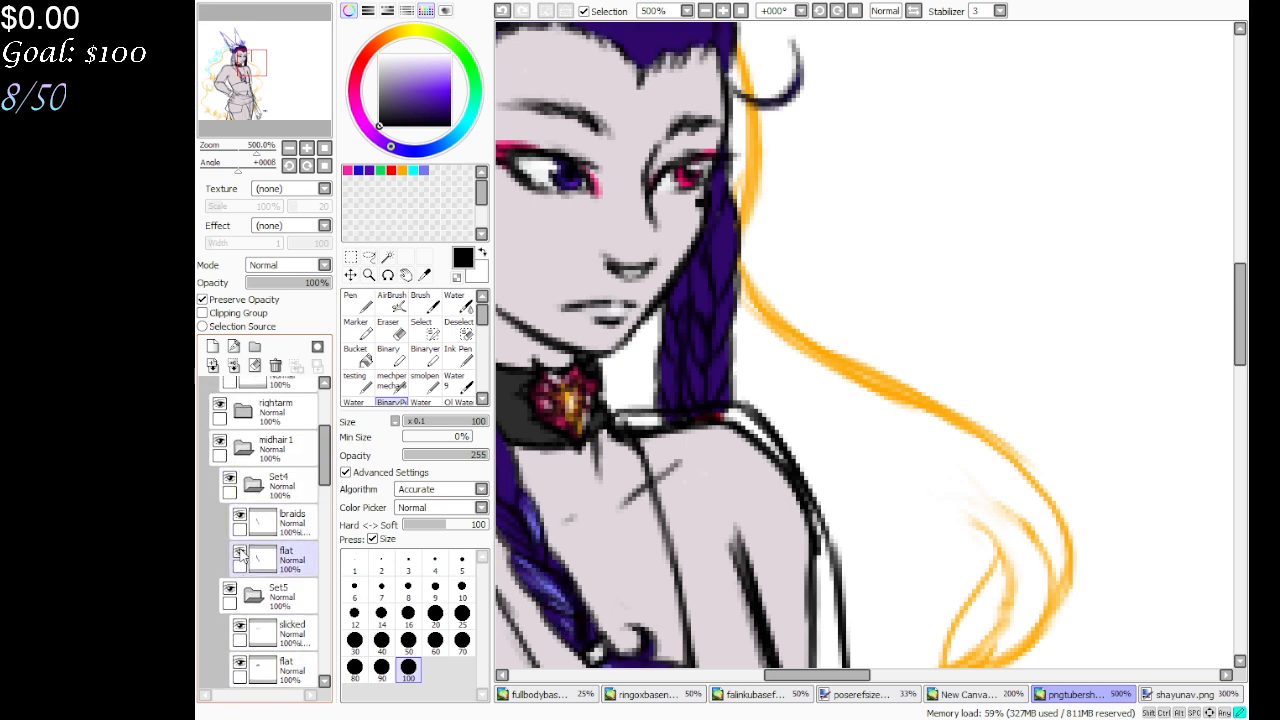
click(257, 515)
click(240, 516)
click(240, 516)
Select the braids layer in Set4 and set the Pen at size 5 to transparent for erasing
click(280, 528)
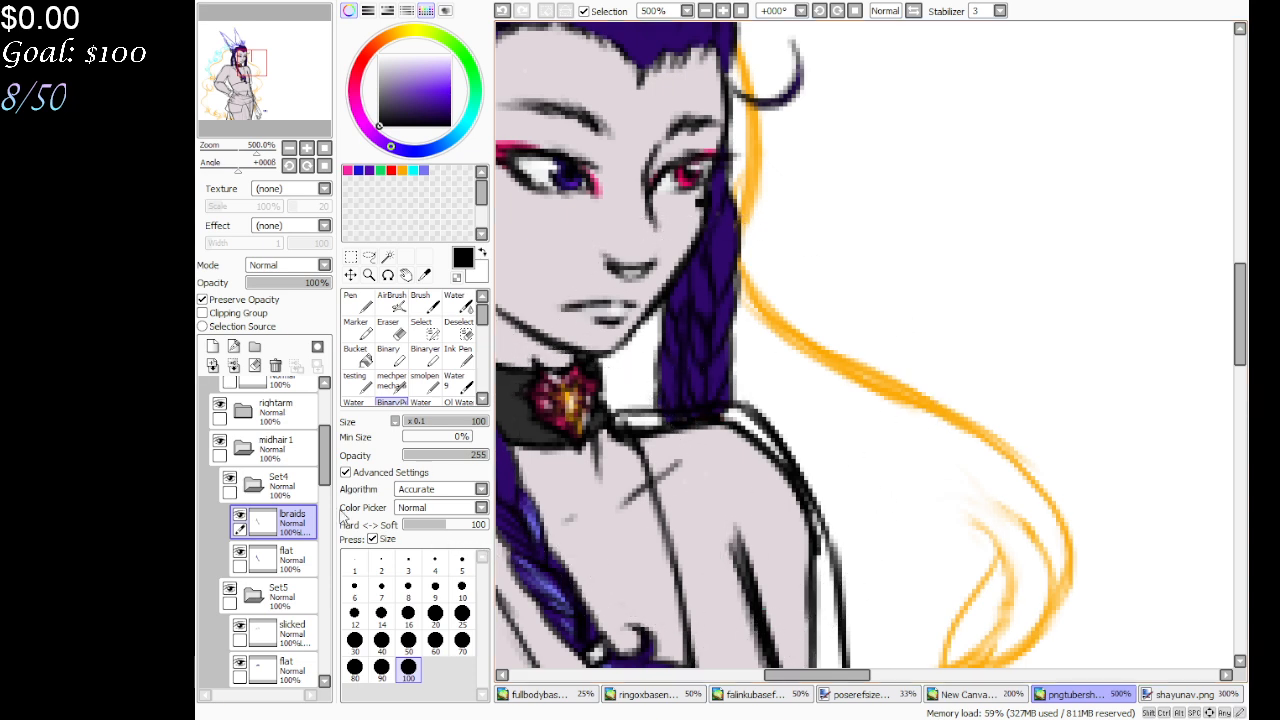
drag(325, 468, 333, 432)
click(357, 302)
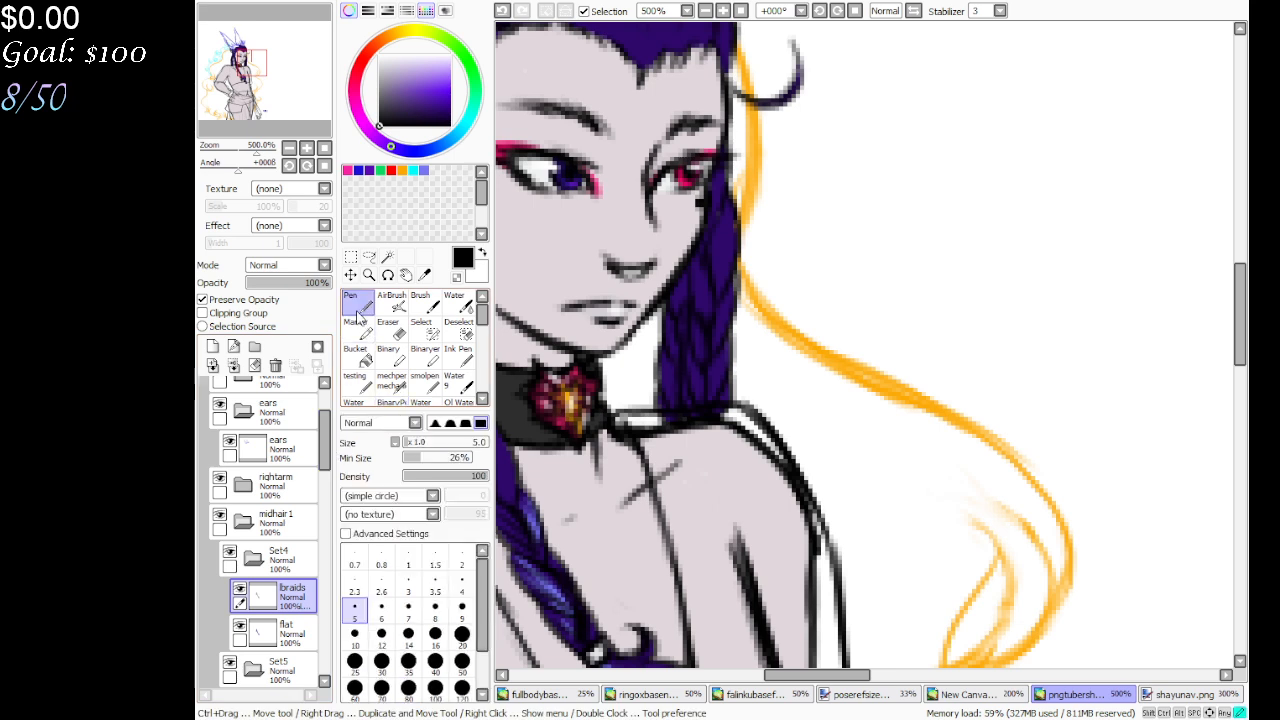
click(456, 277)
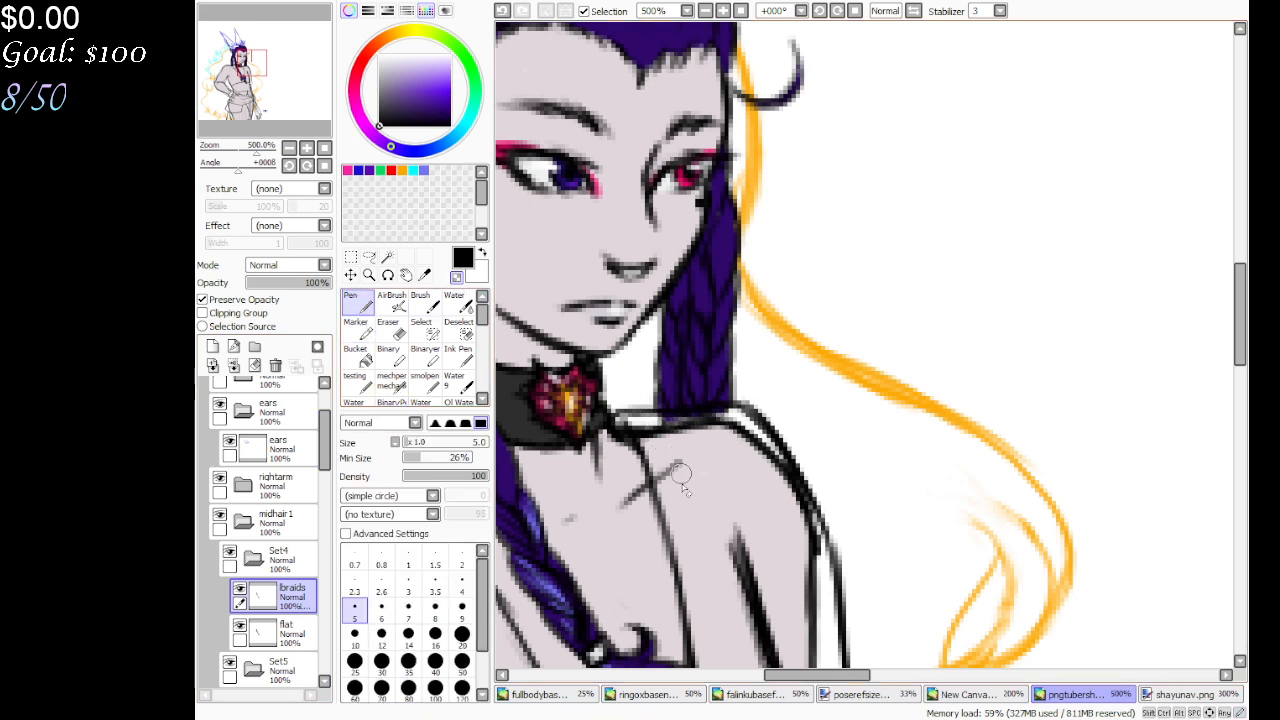
Turn off Preserve Opacity on the rbraids layer and choose the smolpen at size 1 with black
drag(330, 452, 341, 637)
click(305, 592)
click(285, 555)
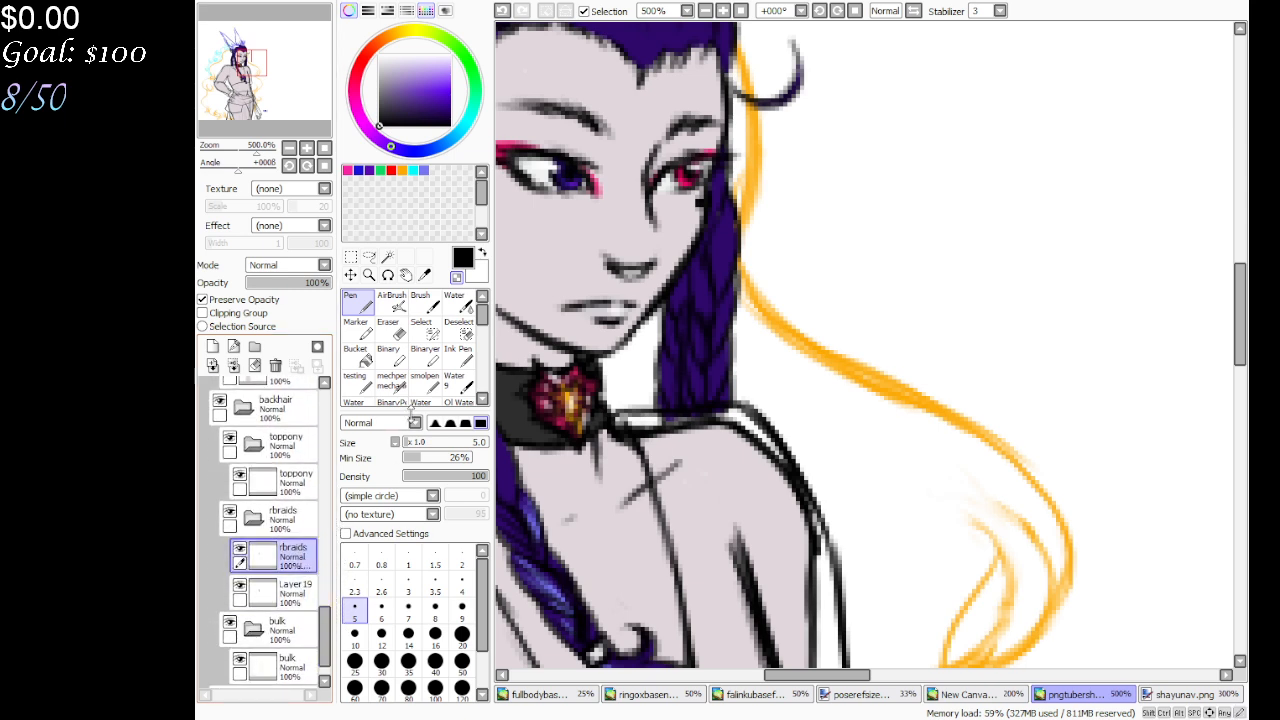
click(262, 301)
click(425, 382)
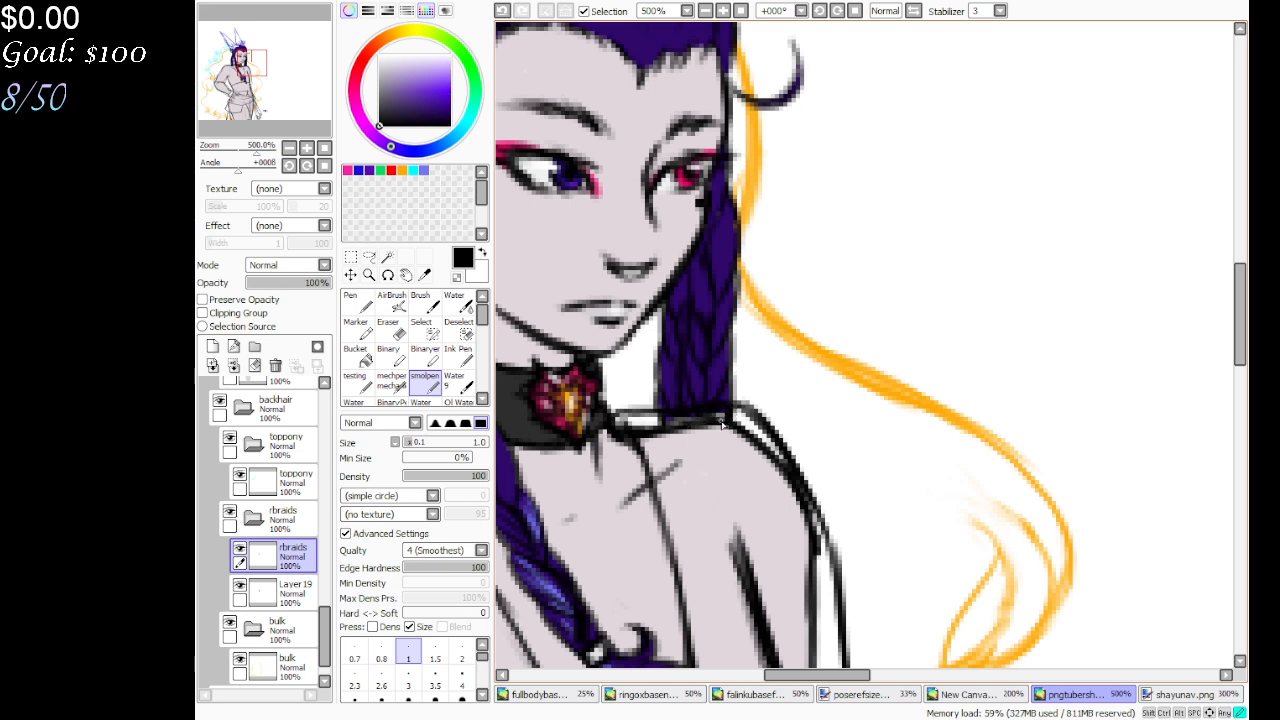
Select Layer19, sample the dark purple from the braids behind the jaw, and return to the smolpen at size 1
click(296, 591)
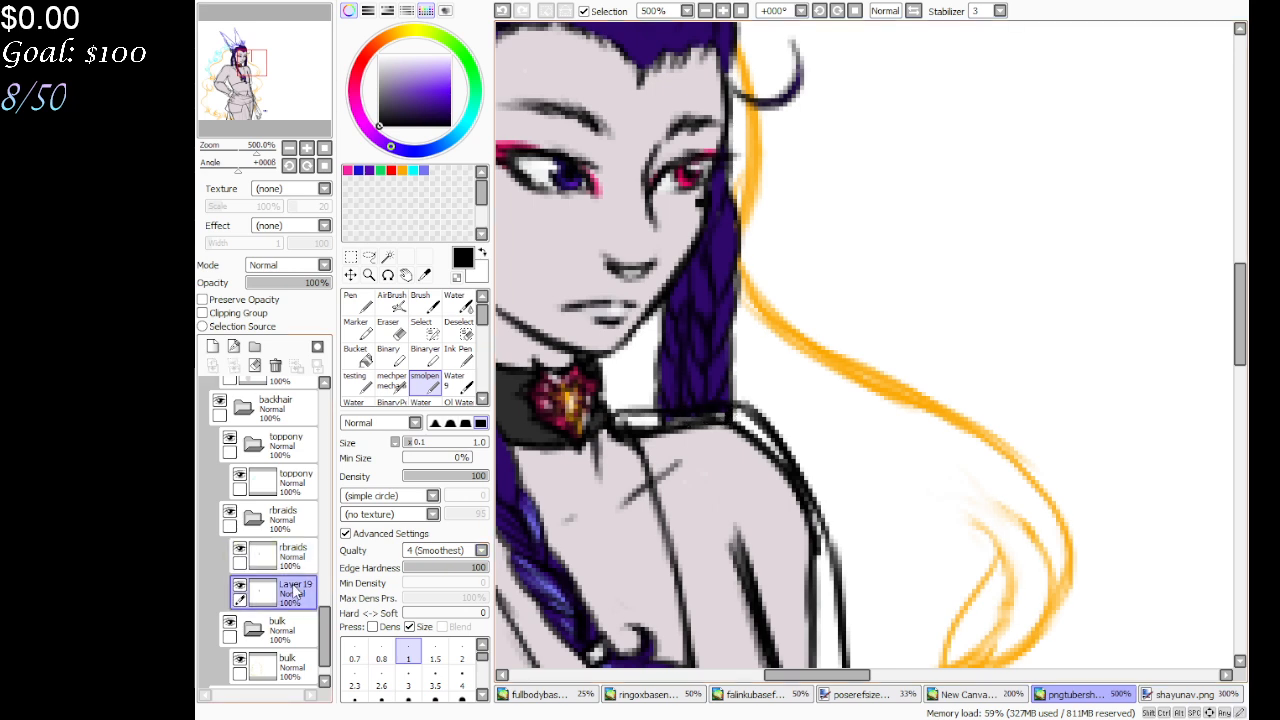
click(424, 274)
click(700, 306)
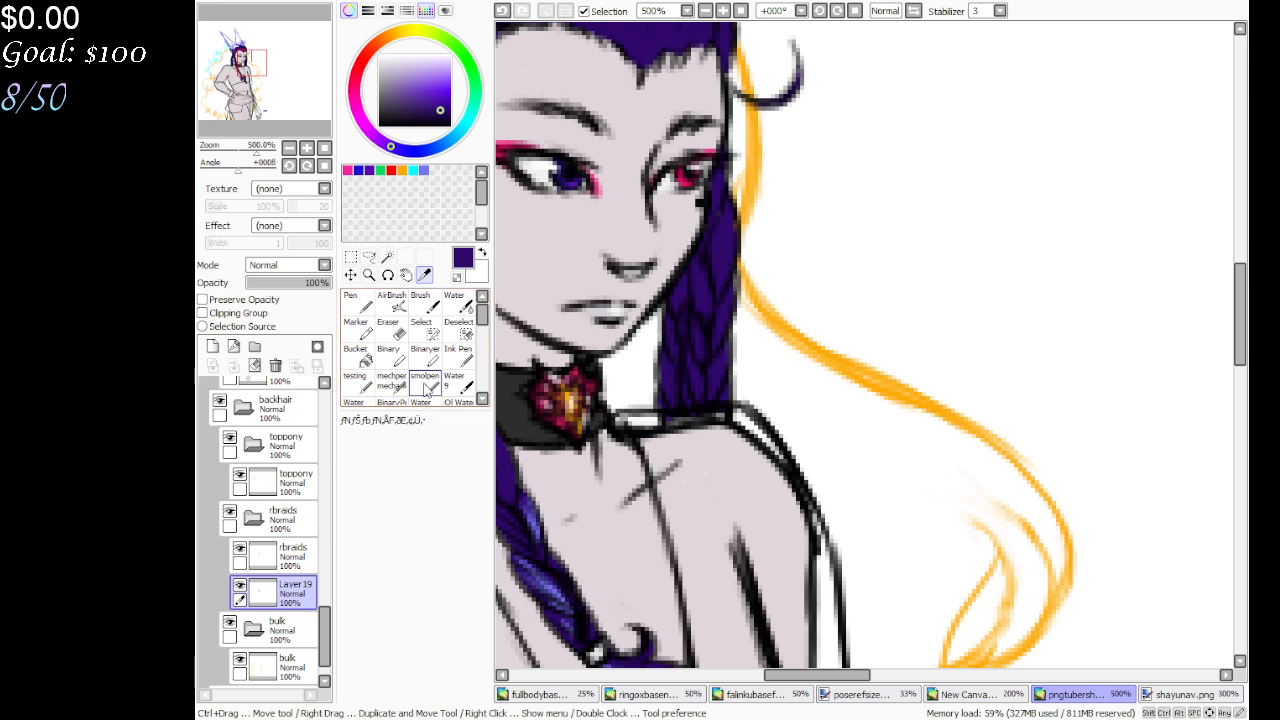
click(424, 383)
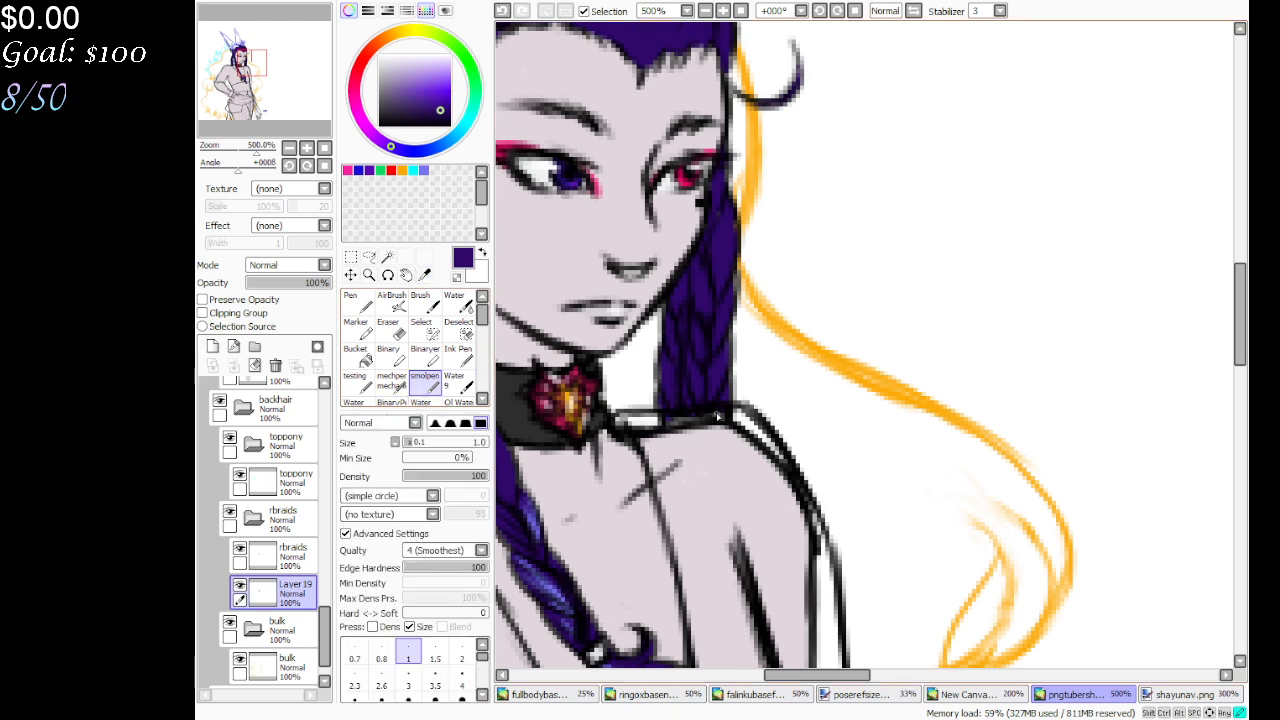
Select the flat layer beneath Layer17 and set the smolpen to transparent
scroll(316, 596, up, 5)
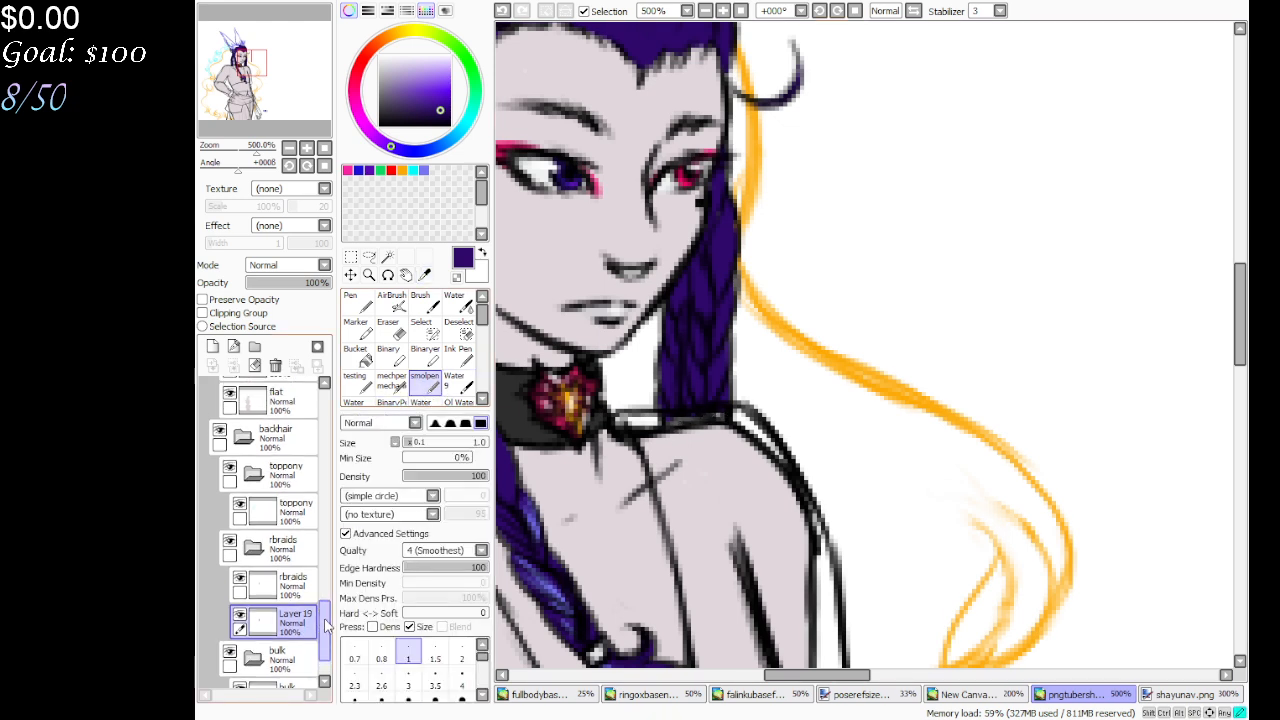
click(276, 530)
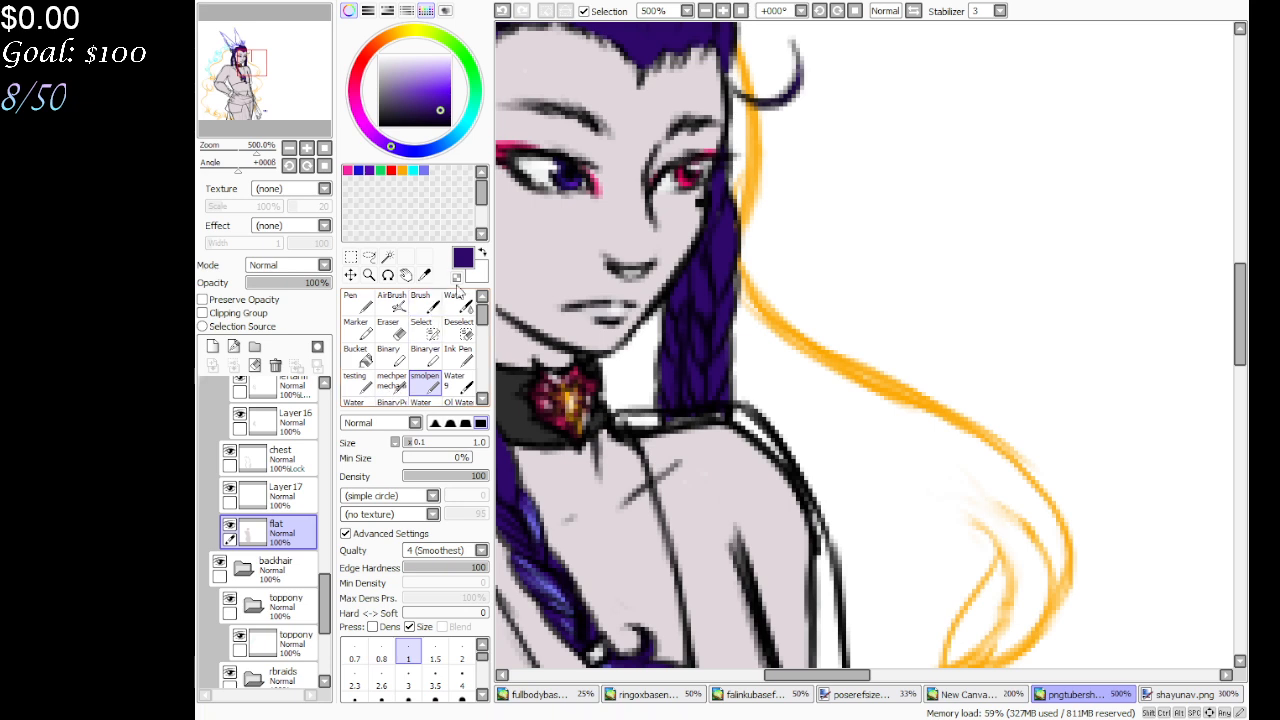
click(457, 276)
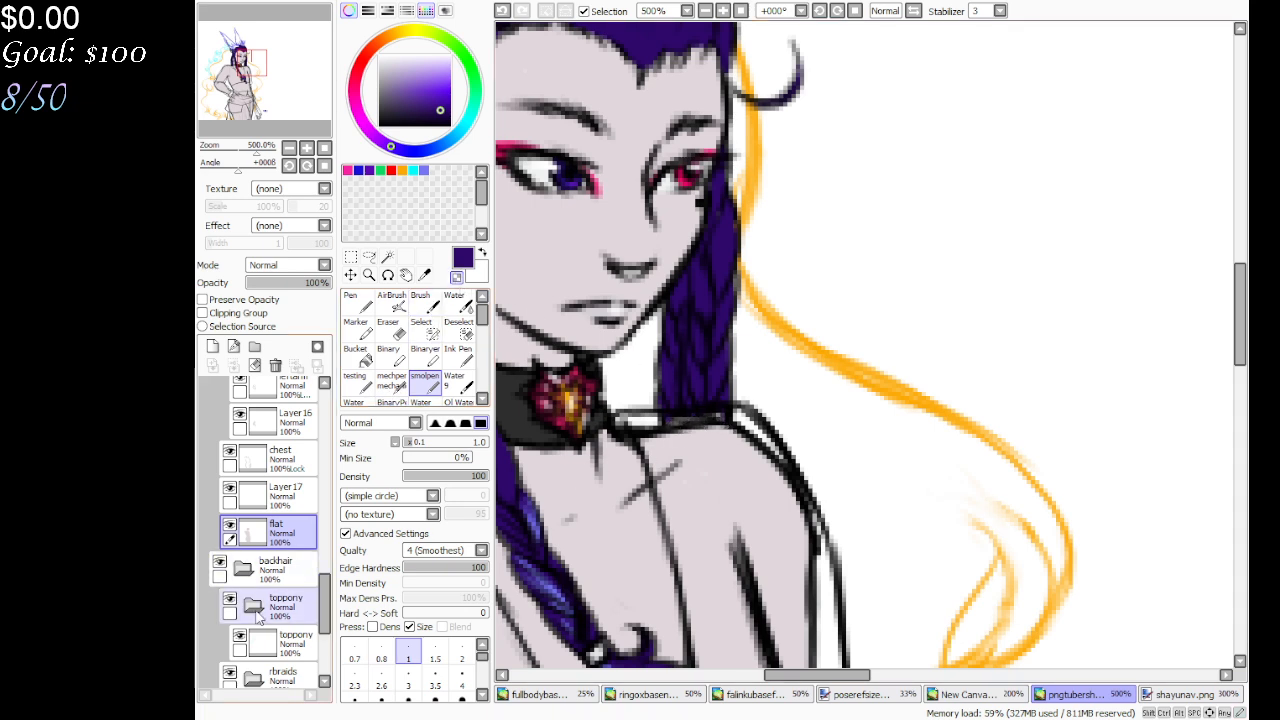
Toggle the backhair and larm folders and the faceclosed and slicked layers off and on to examine their contents
click(219, 565)
click(219, 565)
scroll(229, 572, up, 2)
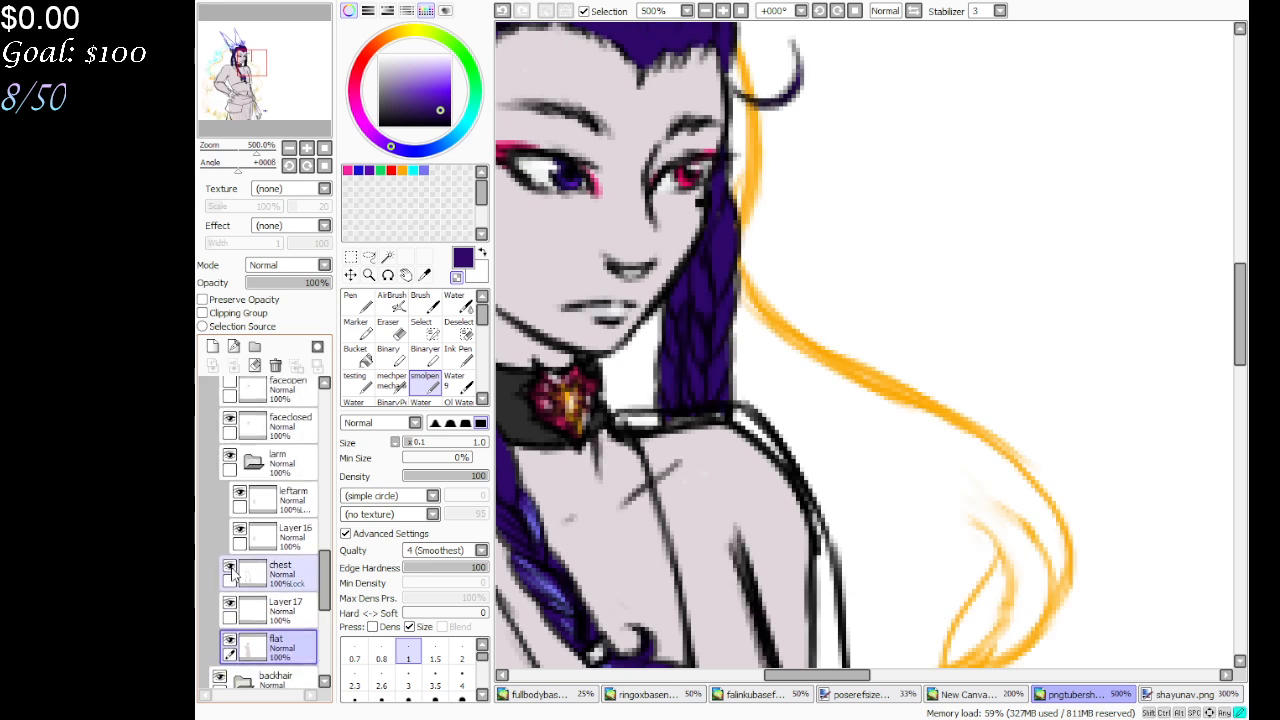
click(230, 604)
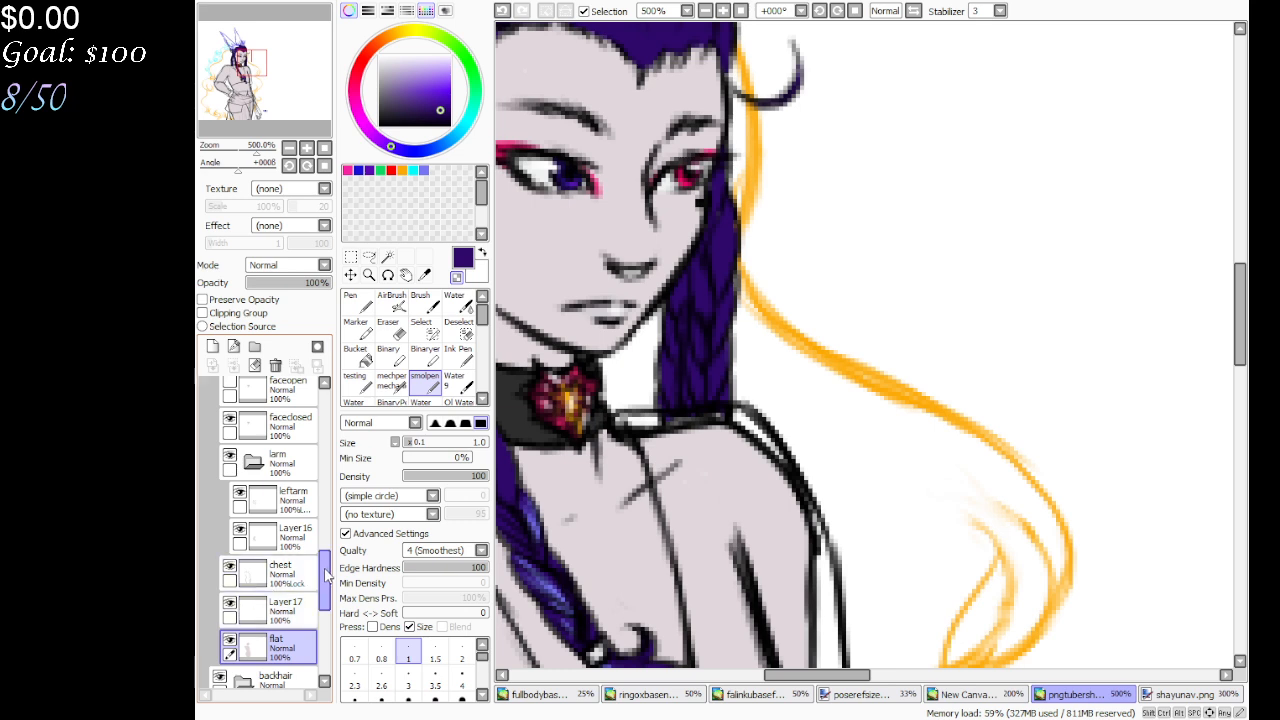
scroll(230, 570, up, 2)
click(230, 541)
click(230, 541)
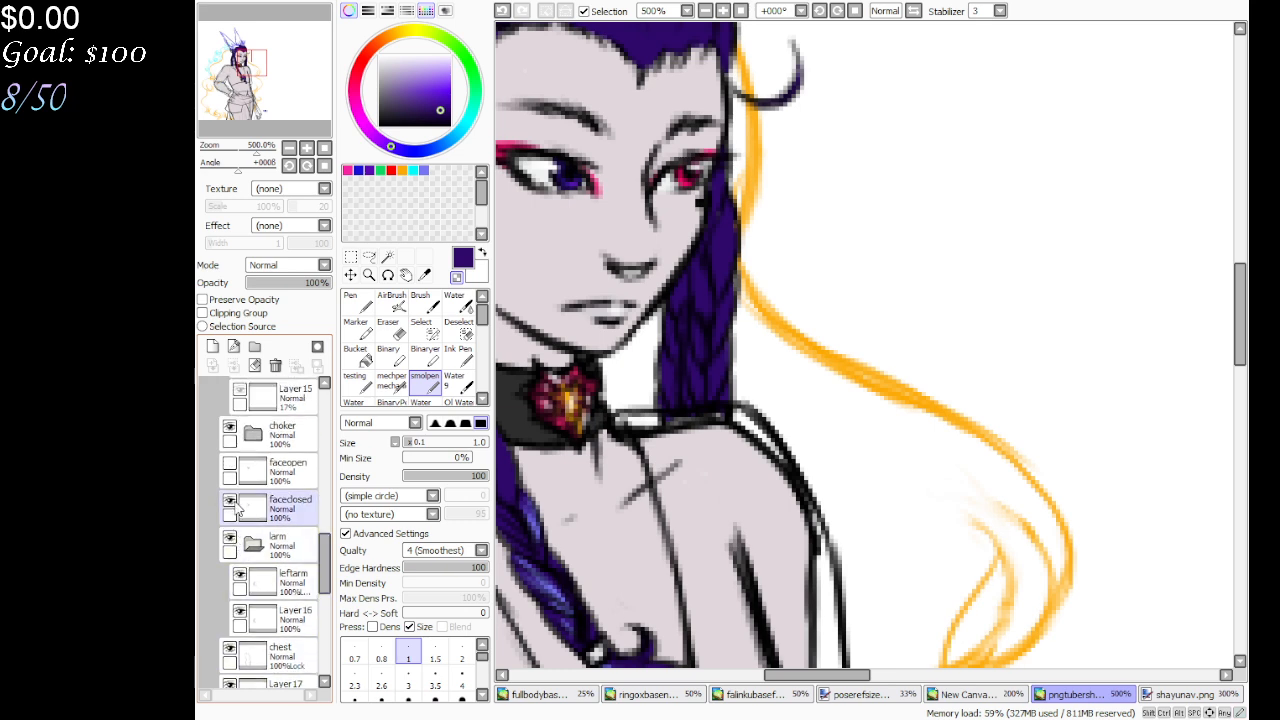
click(230, 499)
click(230, 499)
drag(325, 562, 330, 557)
scroll(300, 550, up, 5)
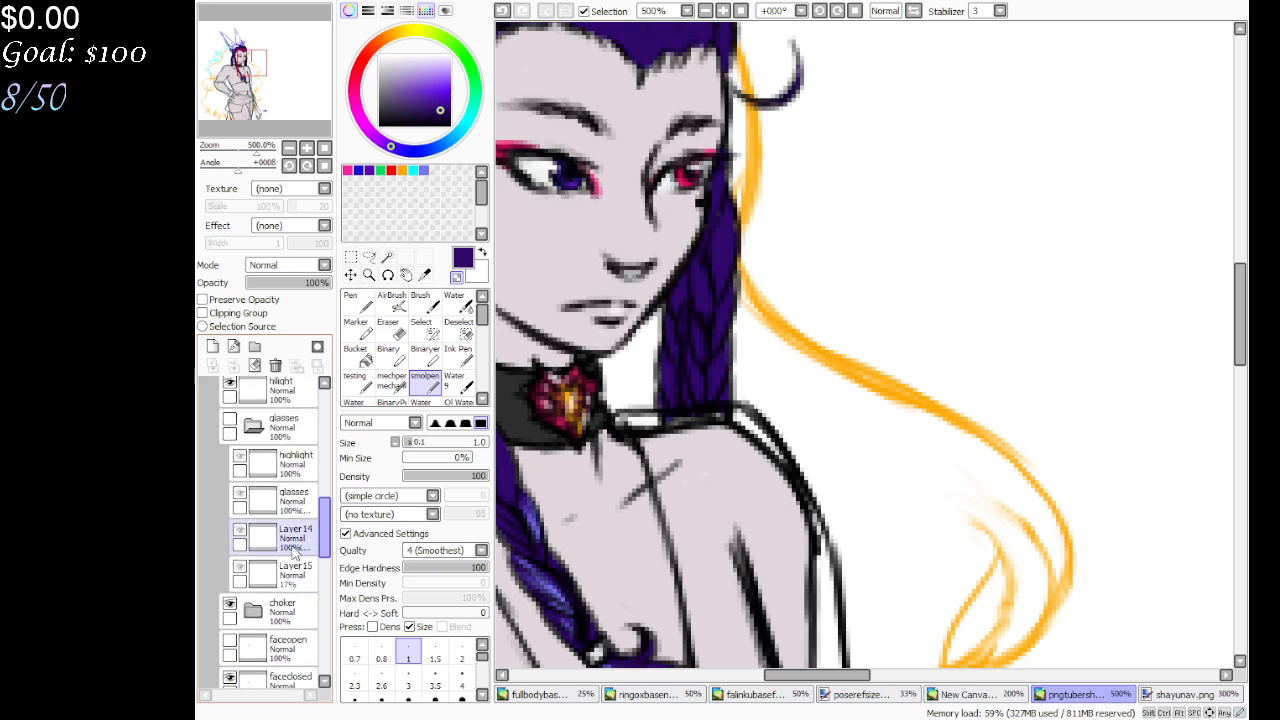
scroll(305, 530, up, 4)
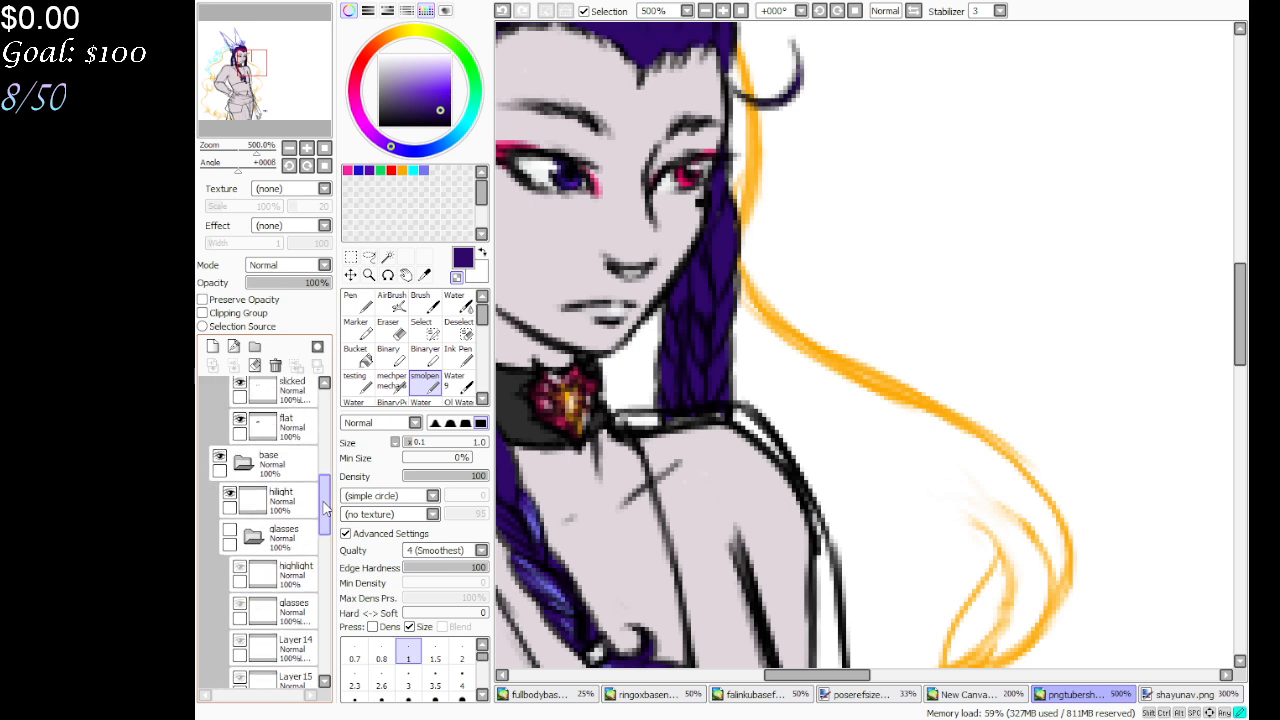
scroll(328, 505, up, 2)
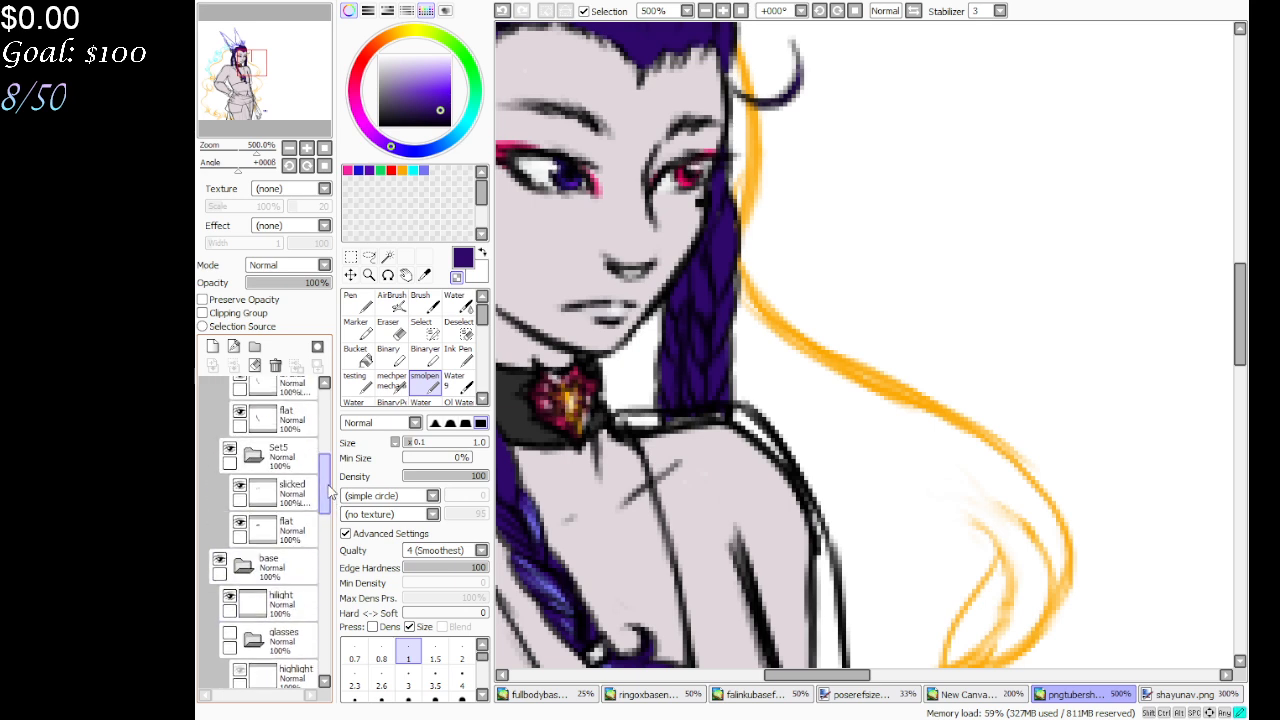
click(275, 518)
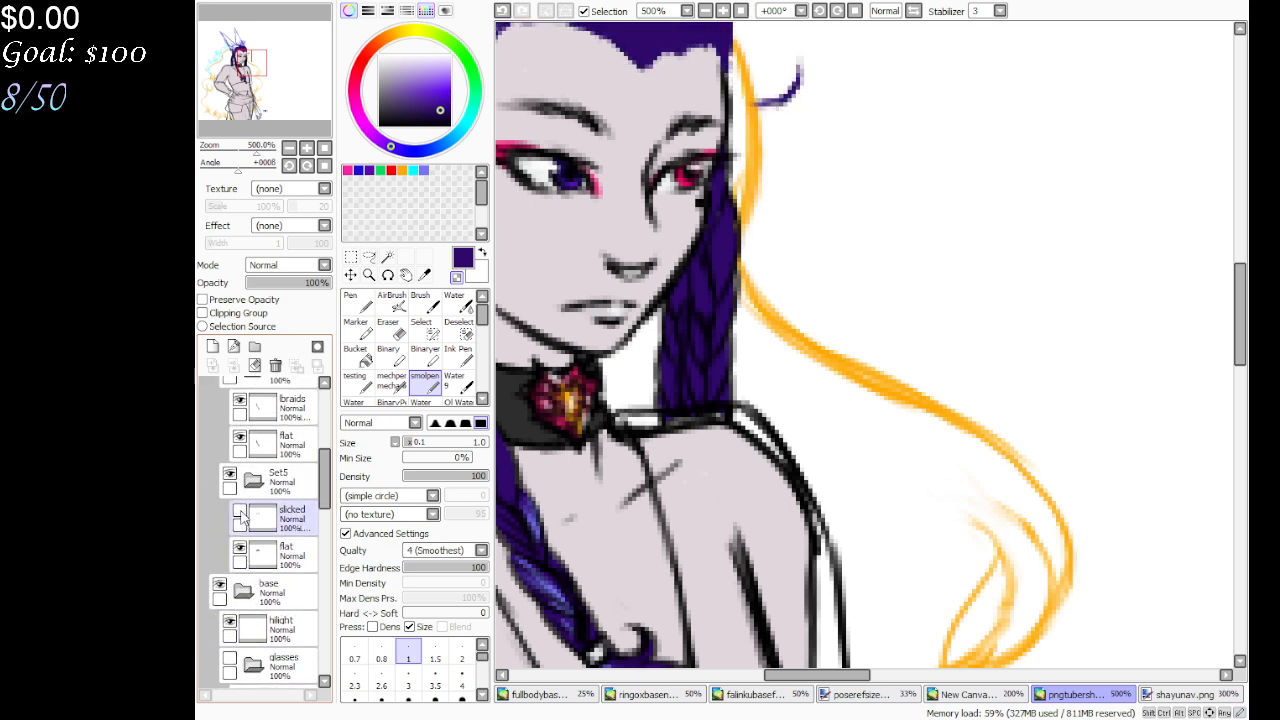
Select the braids layer in Set4 and switch to the transparent Pen at size 5
click(290, 440)
scroll(325, 480, up, 3)
click(290, 510)
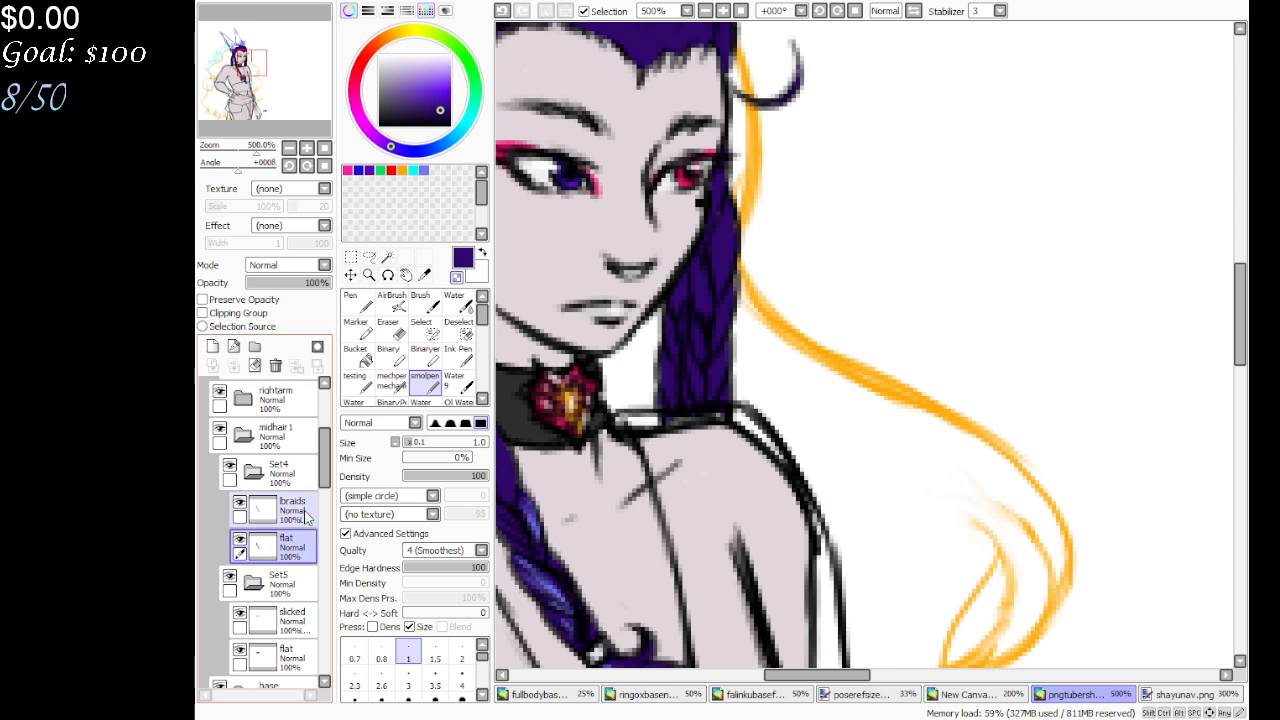
click(357, 303)
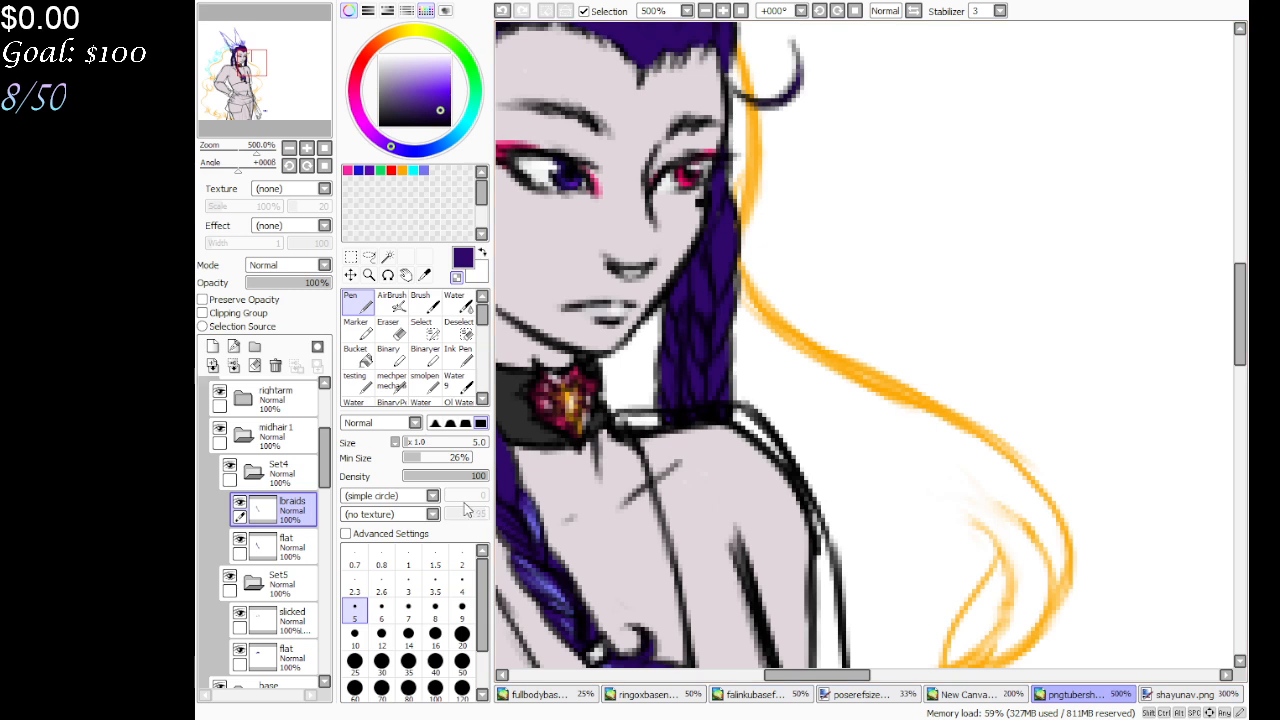
drag(327, 467, 345, 575)
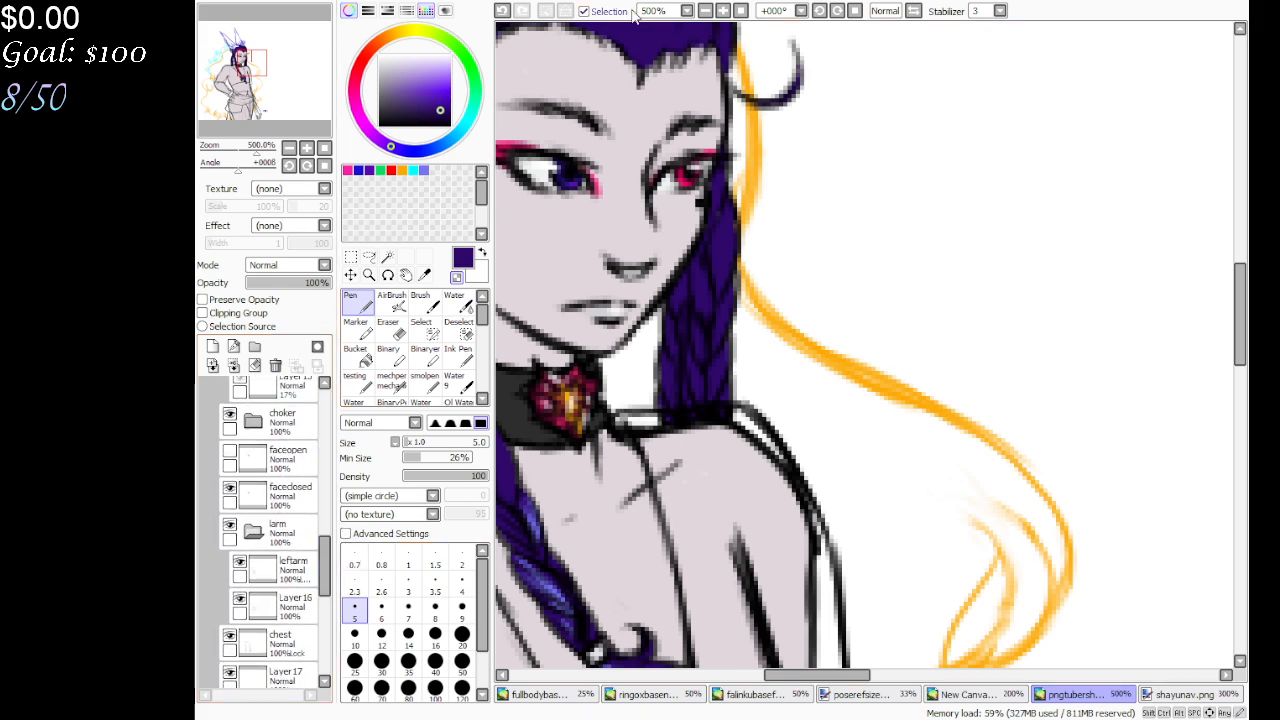
click(741, 10)
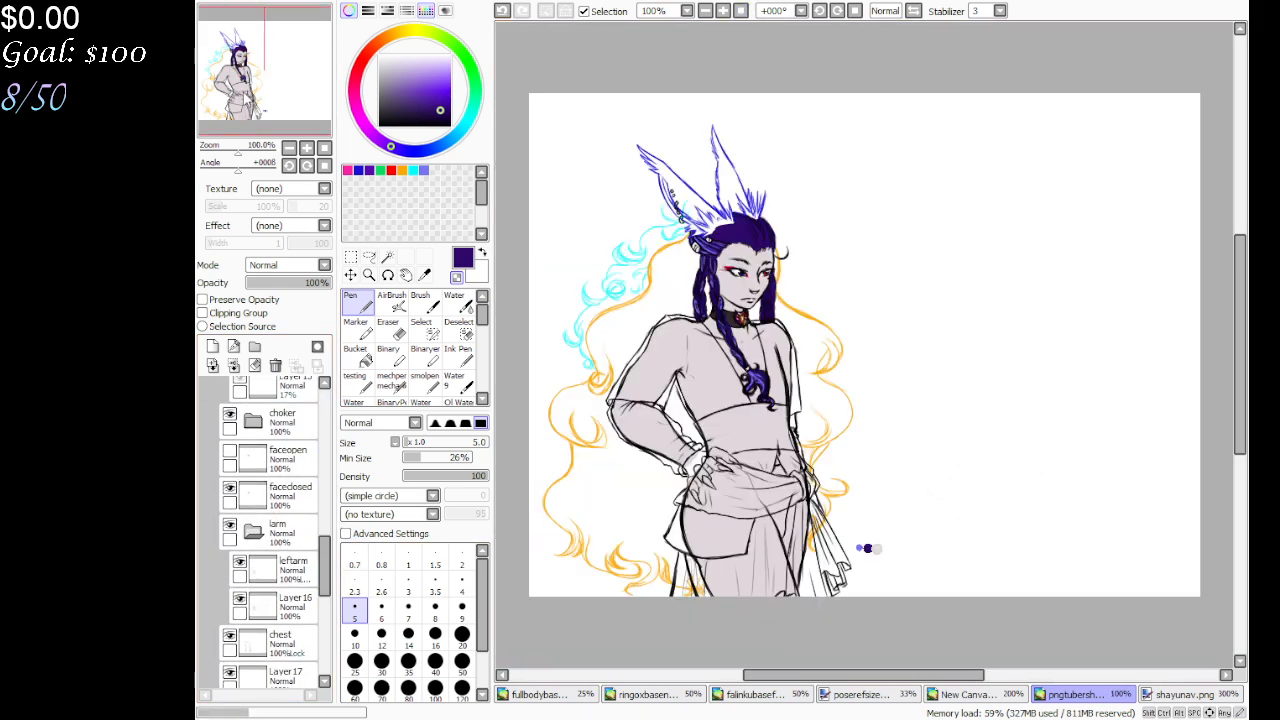